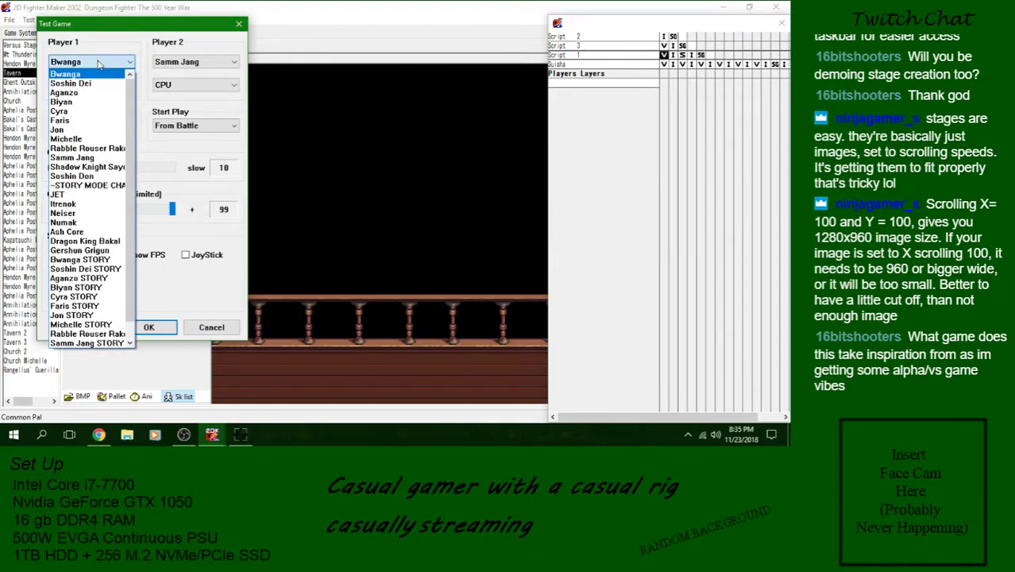
# - Start a test battle with Soshin Dei as Player 1 and Soshin Don as Player 2 on the Versus Stage
pyautogui.click(79, 81)
pyautogui.click(193, 64)
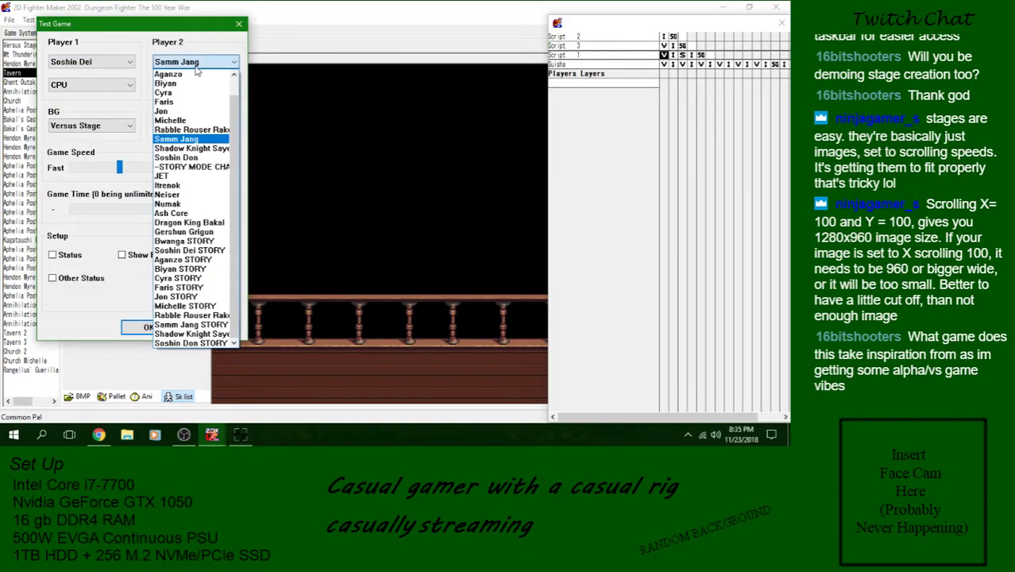
pyautogui.click(191, 161)
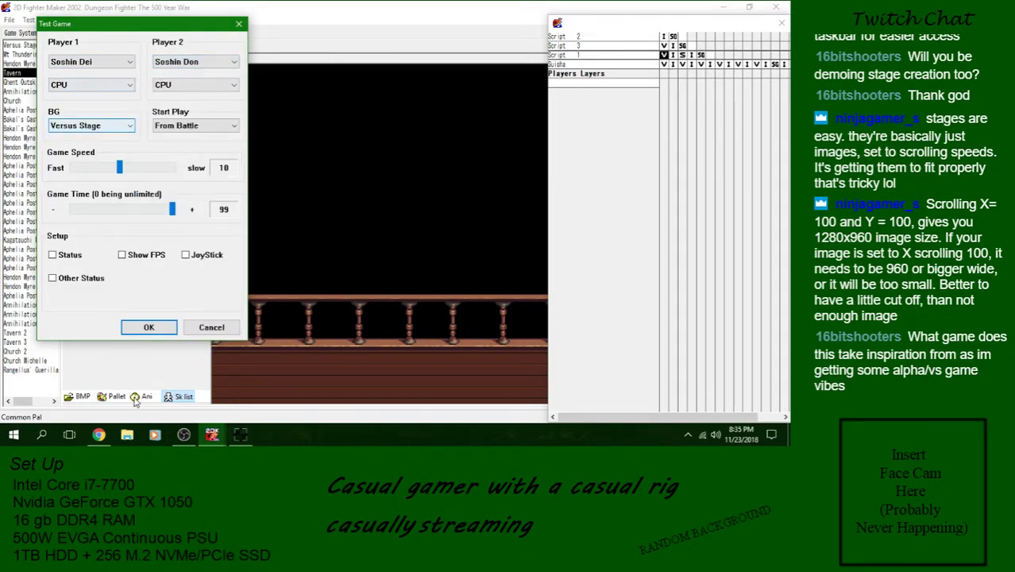
pyautogui.click(148, 327)
# - Switch to Borderless Gaming and make the KGT2nd_GAME window borderless so the test battle fills the screen
pyautogui.moveTo(243, 439)
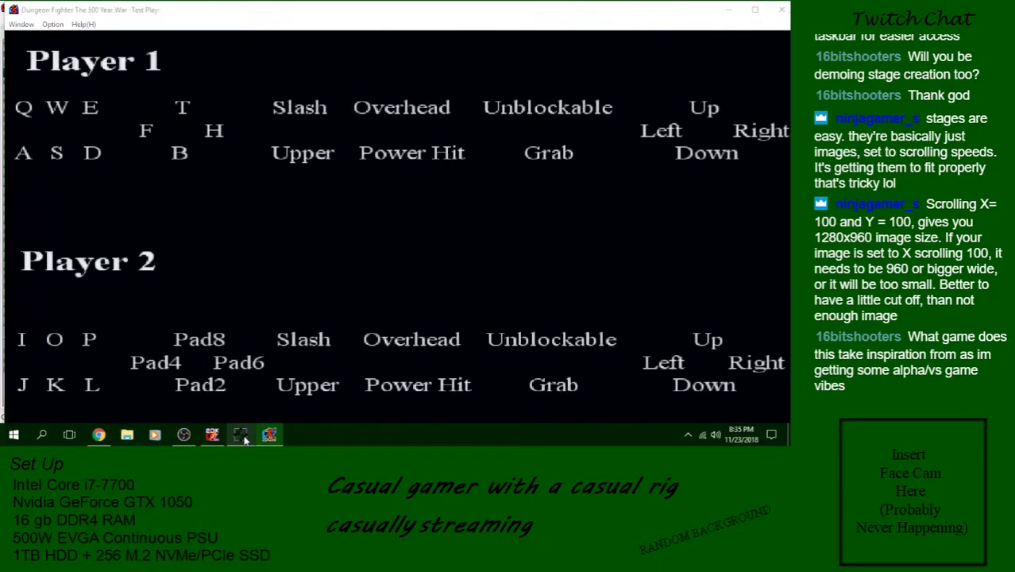
pyautogui.click(247, 439)
pyautogui.click(247, 439)
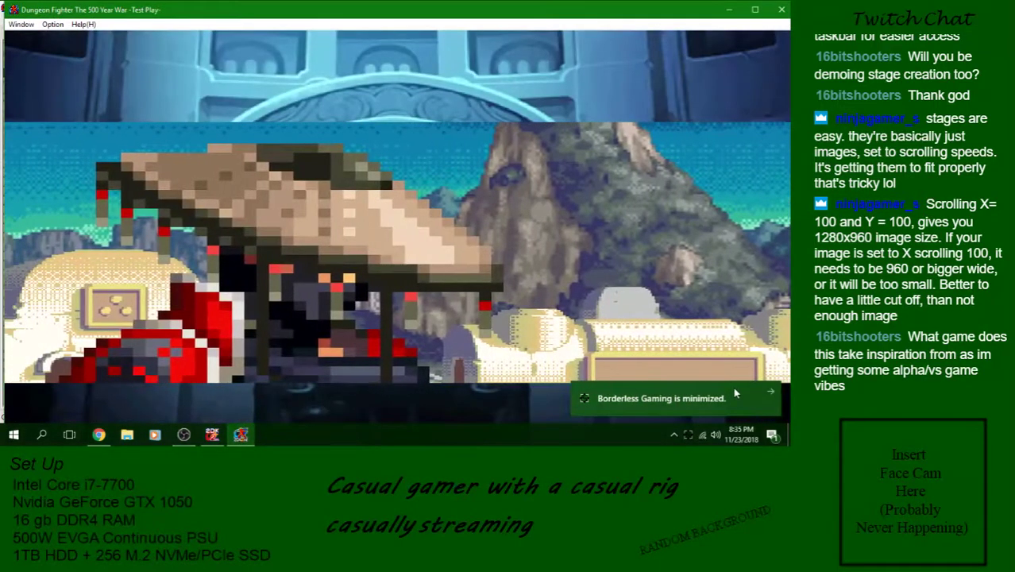
pyautogui.click(675, 435)
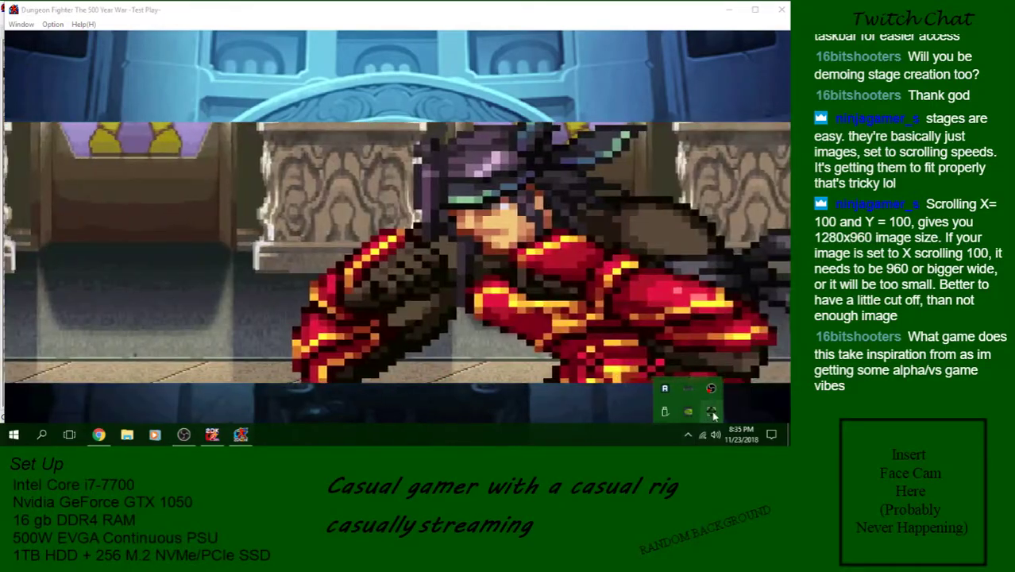
pyautogui.rightClick(711, 414)
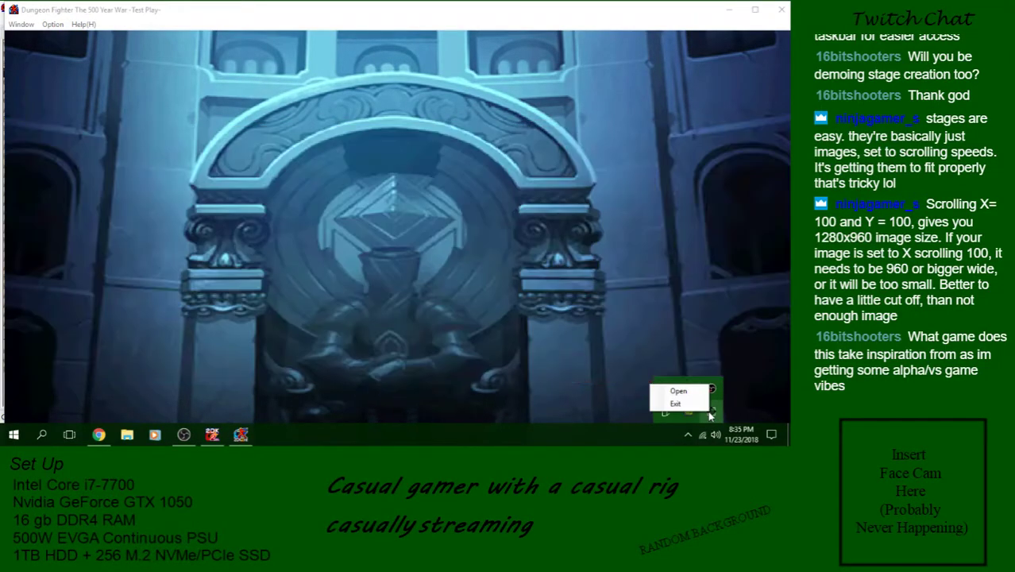
pyautogui.click(678, 391)
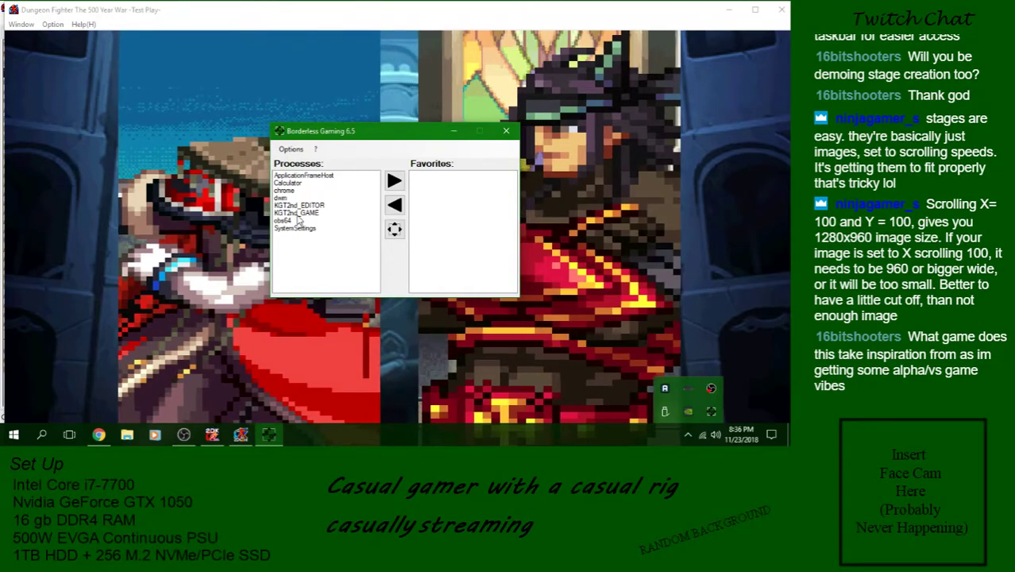
pyautogui.click(297, 212)
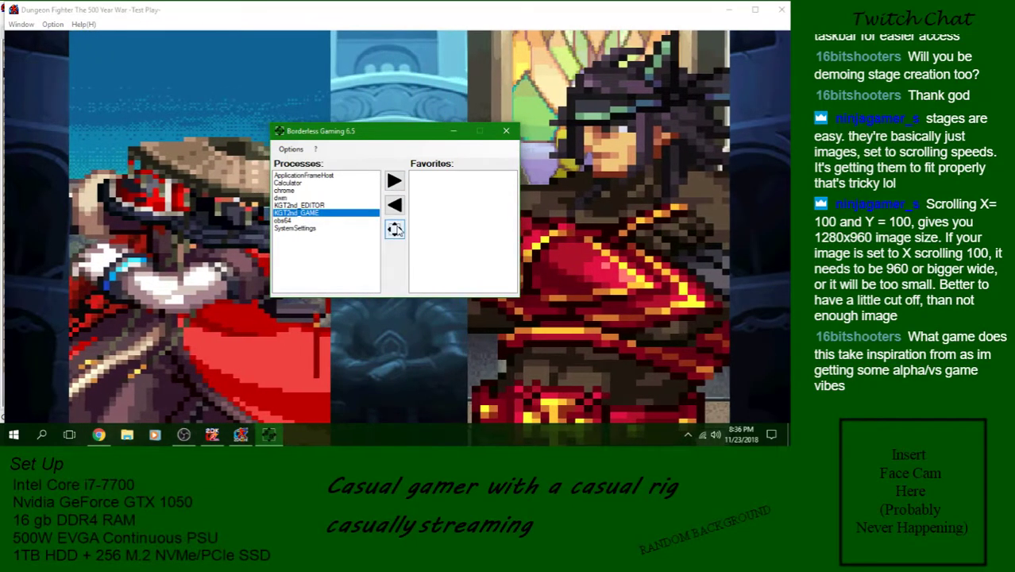
pyautogui.click(395, 228)
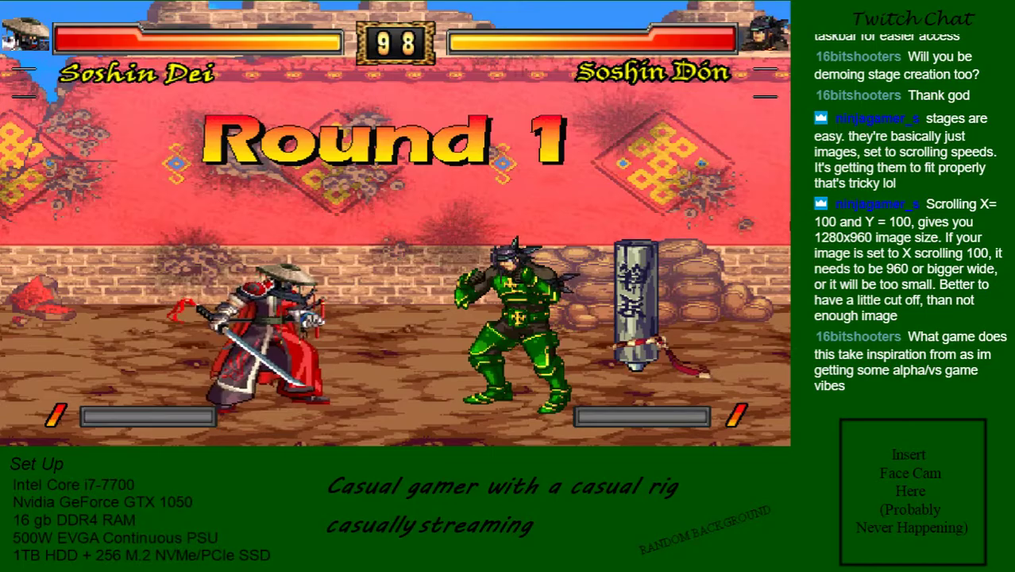
pyautogui.press('Right')
pyautogui.press('Right')
pyautogui.press('Up')
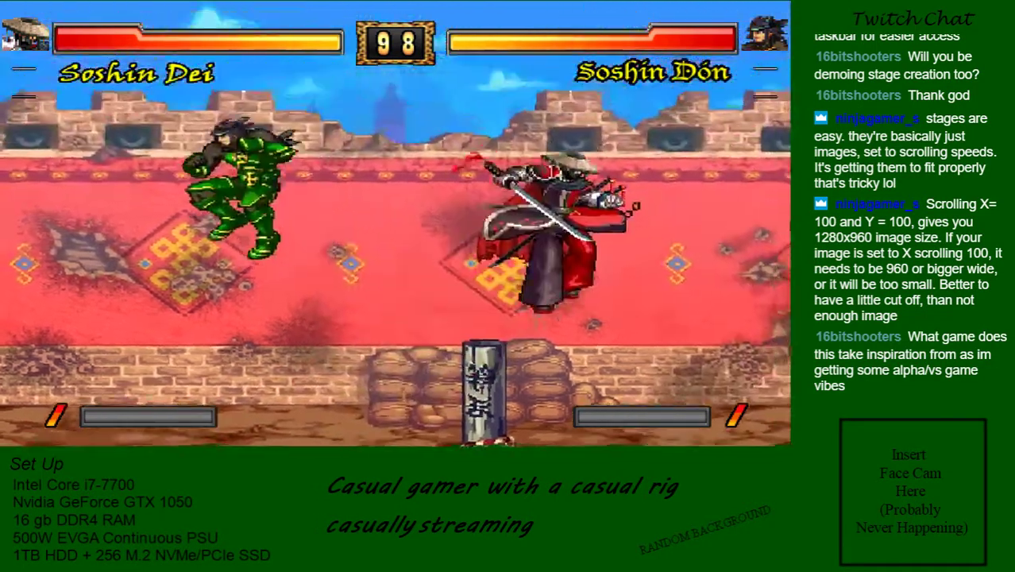
pyautogui.press('Left')
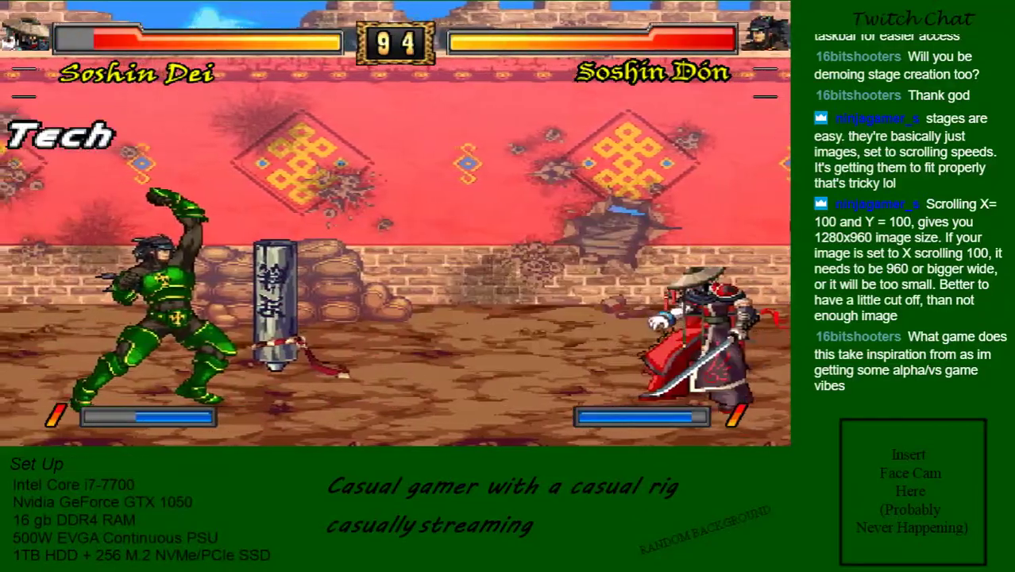
pyautogui.press('Left')
pyautogui.press('Left')
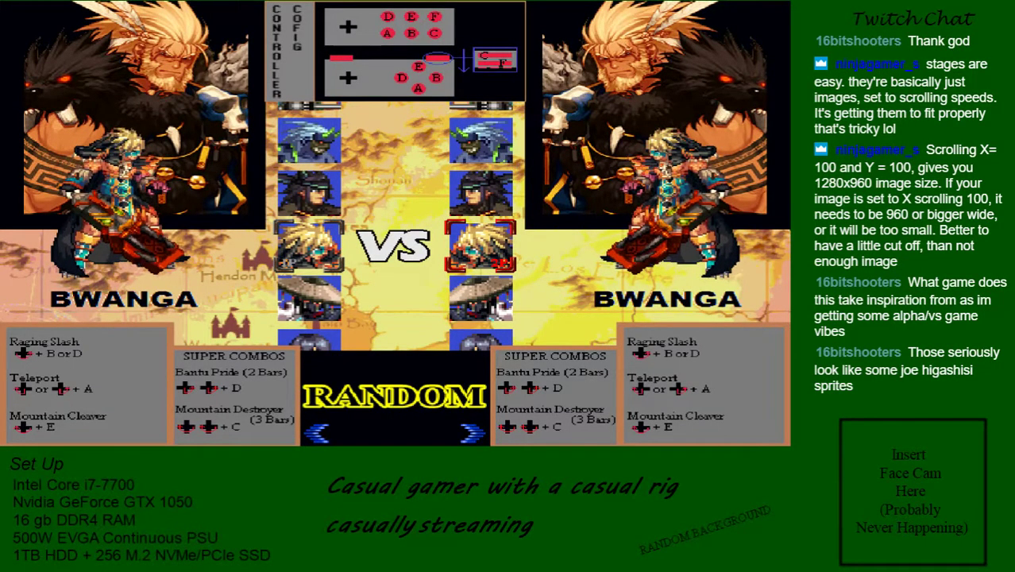
# - Browse through Player 1's character roster, examining the portraits and move lists of fighters such as Soshin Dei, Faris and Michelle
pyautogui.press('Down')
pyautogui.press('Down')
pyautogui.press('Down')
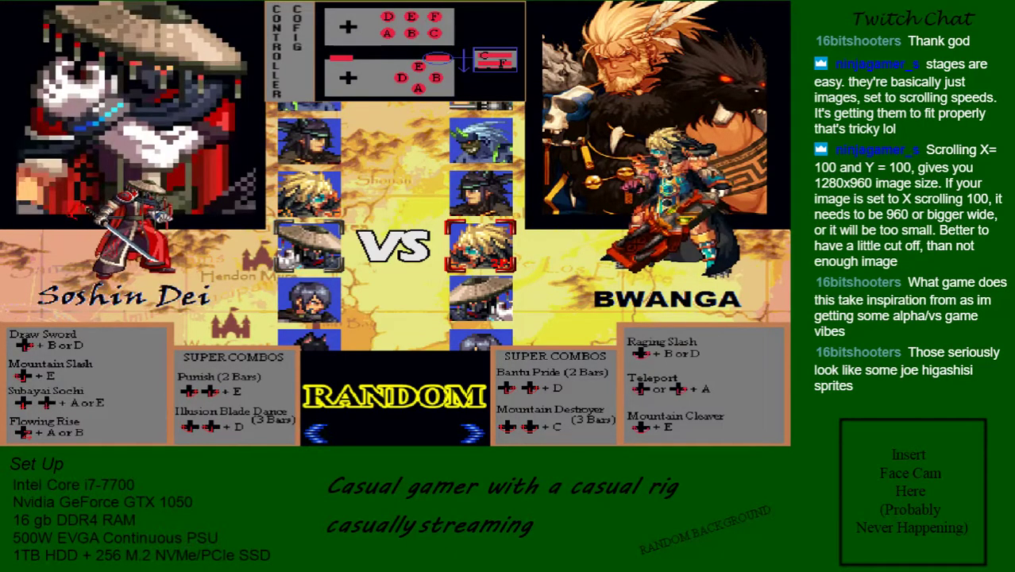
pyautogui.press('Down')
pyautogui.press('Down')
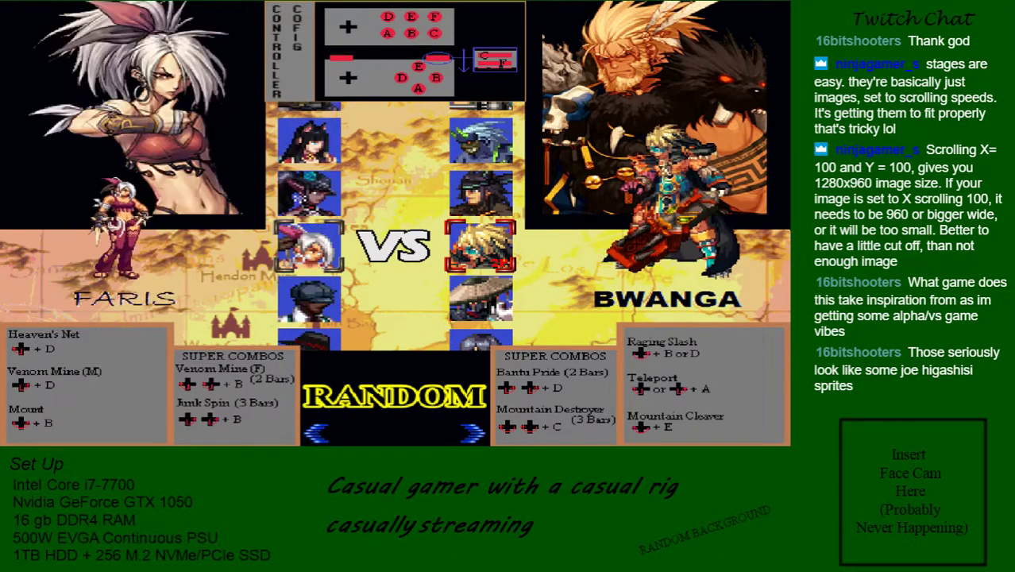
pyautogui.press('Down')
pyautogui.press('Down')
pyautogui.press('Down')
pyautogui.press('Down')
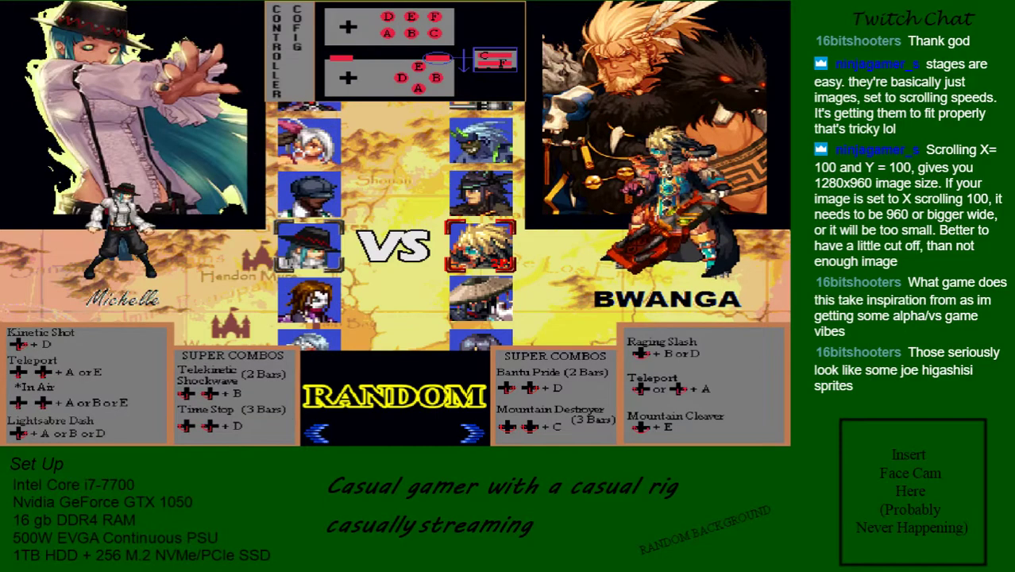
pyautogui.press('Down')
pyautogui.press('Down')
pyautogui.press('Down')
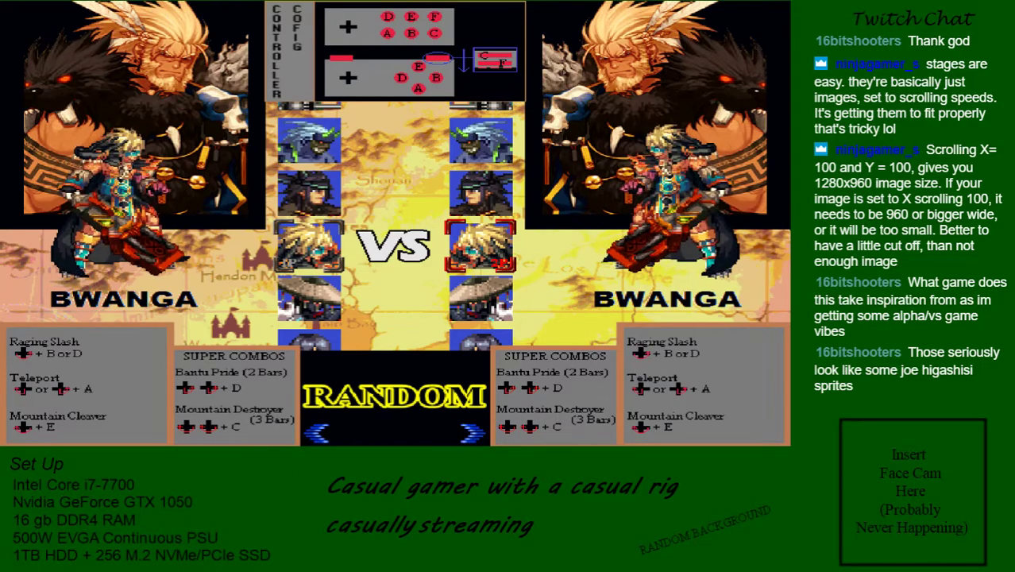
# - Choose Soshin Dei for Player 2 and Cyra for Player 1 on the character selection screen
pyautogui.press('Down')
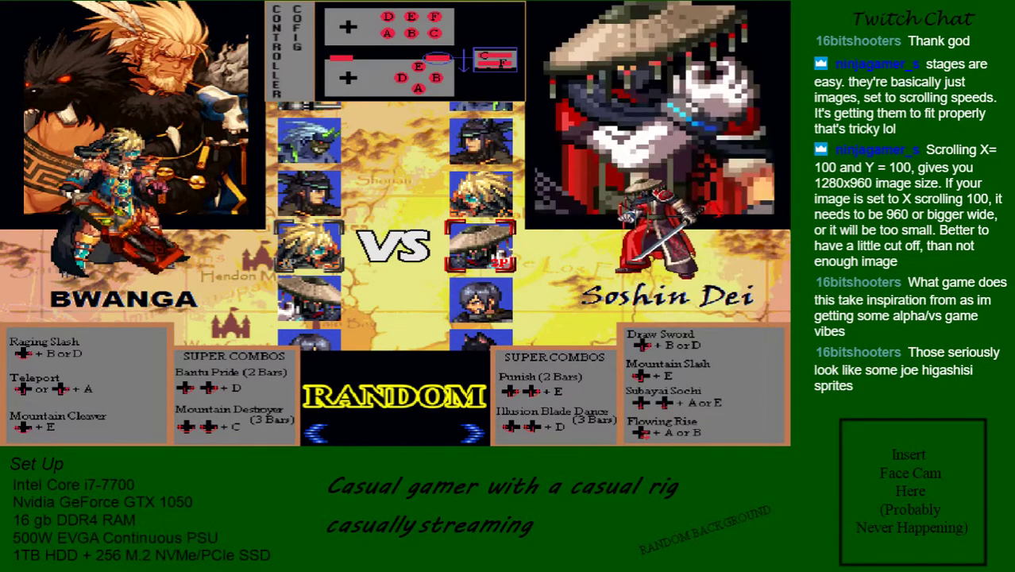
pyautogui.press('Down')
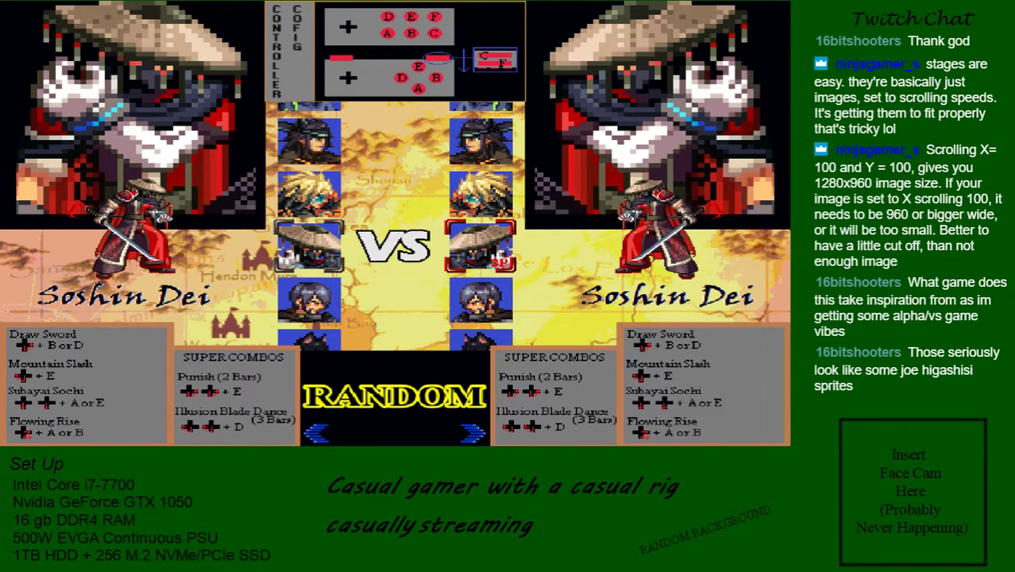
pyautogui.press('Down')
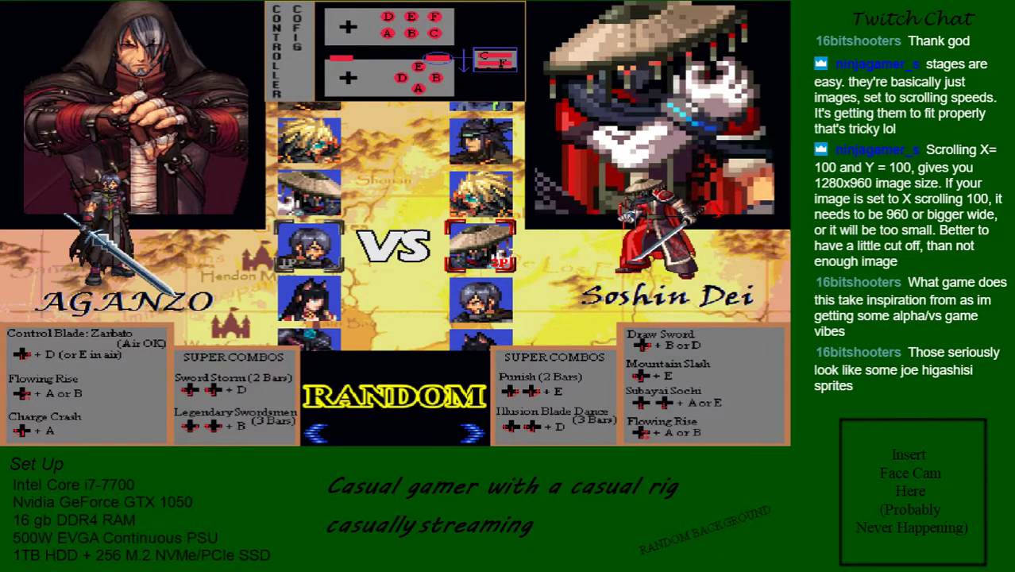
pyautogui.press('Down')
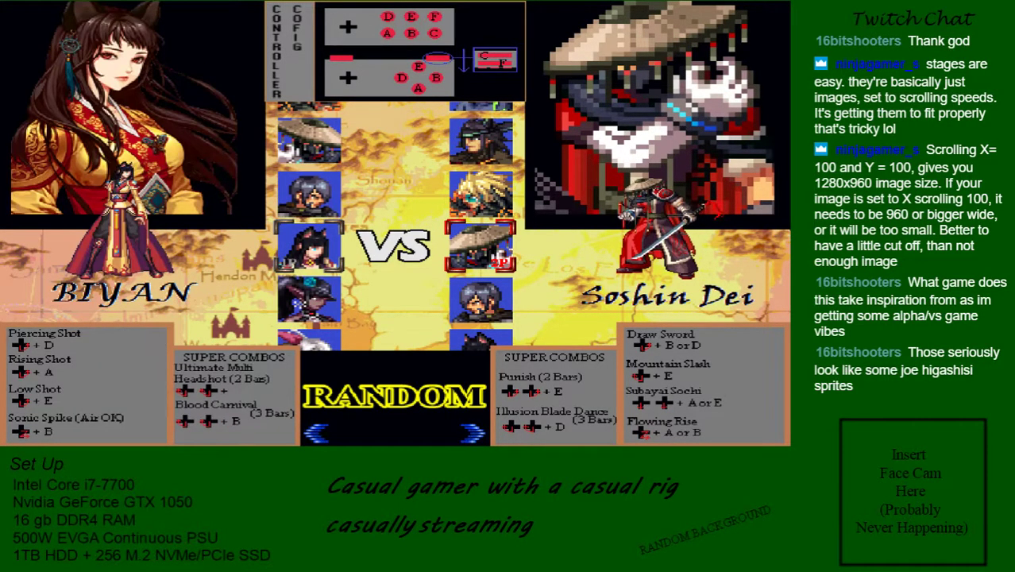
pyautogui.press('Down')
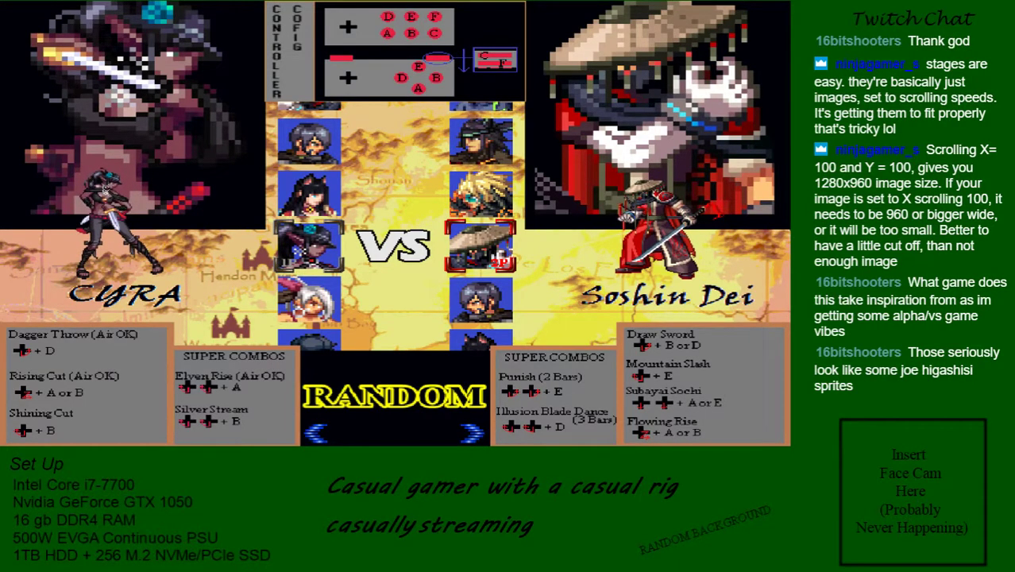
# - Cycle through the available stages, examining previews such as Streets Of Hendon Myre, Mt. Thunderime, Spider's Lair and Hendon Myre Church
pyautogui.press('Right')
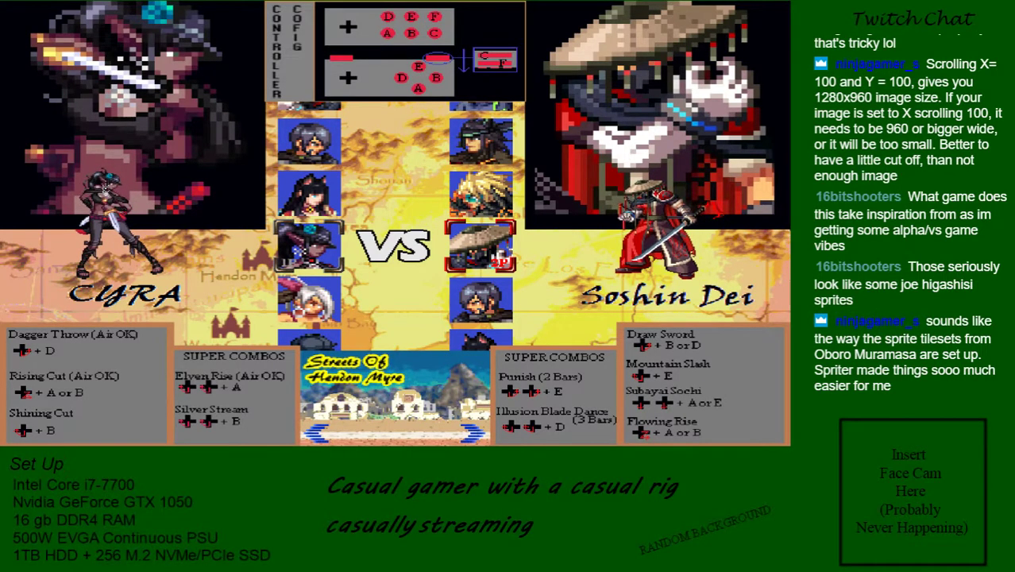
pyautogui.press('Right')
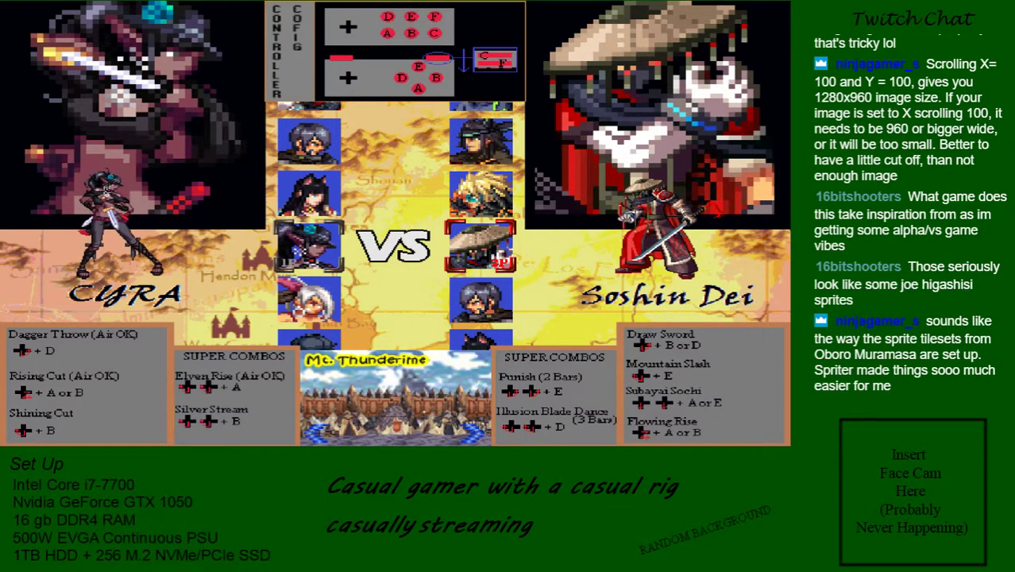
pyautogui.press('Right')
pyautogui.press('Right')
pyautogui.press('Right')
pyautogui.press('Right')
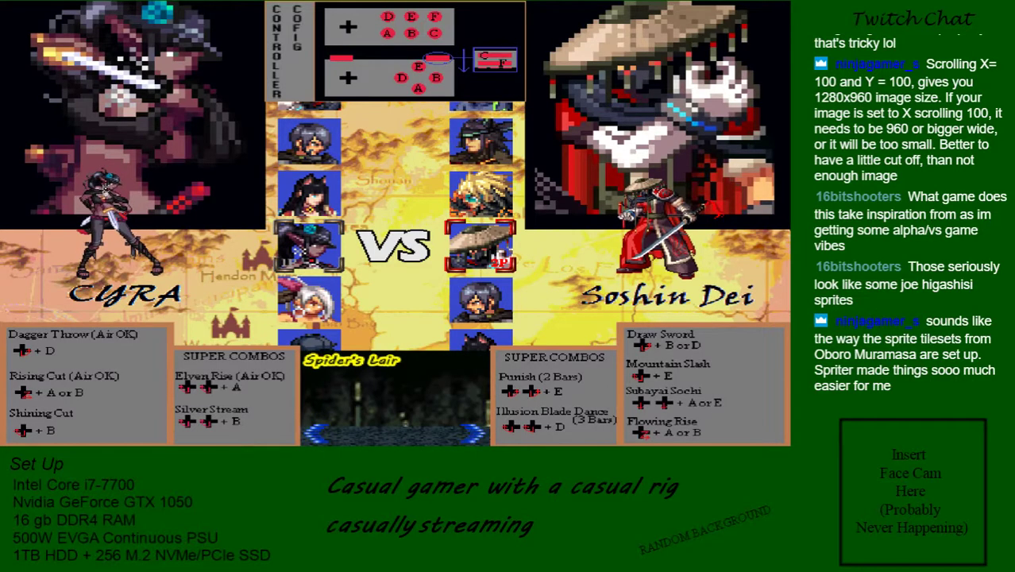
pyautogui.press('Right')
pyautogui.press('Right')
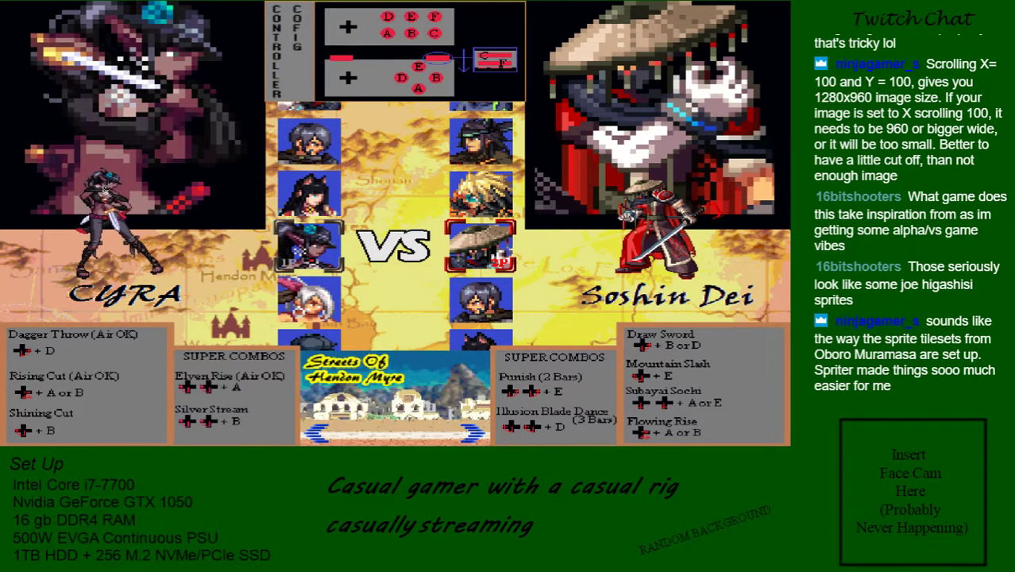
pyautogui.press('Right')
pyautogui.press('Right')
pyautogui.press('Right')
pyautogui.press('Right')
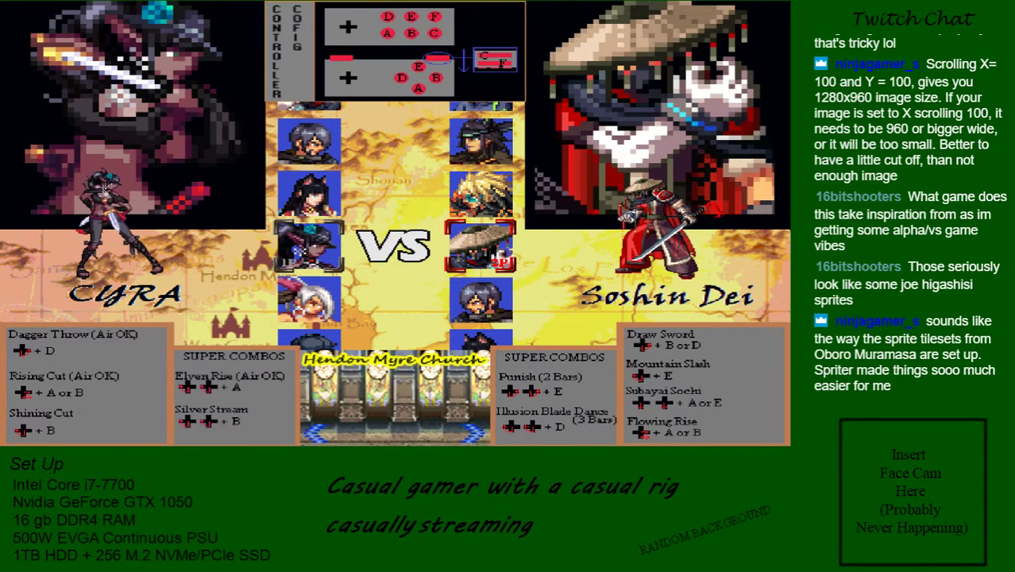
pyautogui.press('Right')
pyautogui.press('Right')
pyautogui.press('Right')
pyautogui.press('Right')
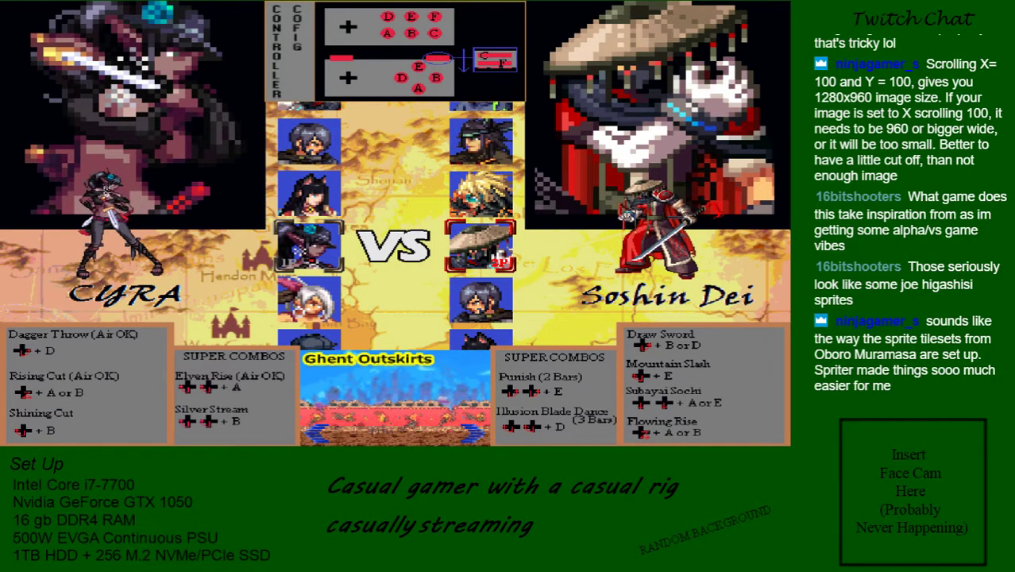
# - Compare the stage previews of Ghent Outskirts and Spider's Lair by switching back and forth between them
pyautogui.press('Left')
pyautogui.press('Left')
pyautogui.press('Right')
pyautogui.press('Right')
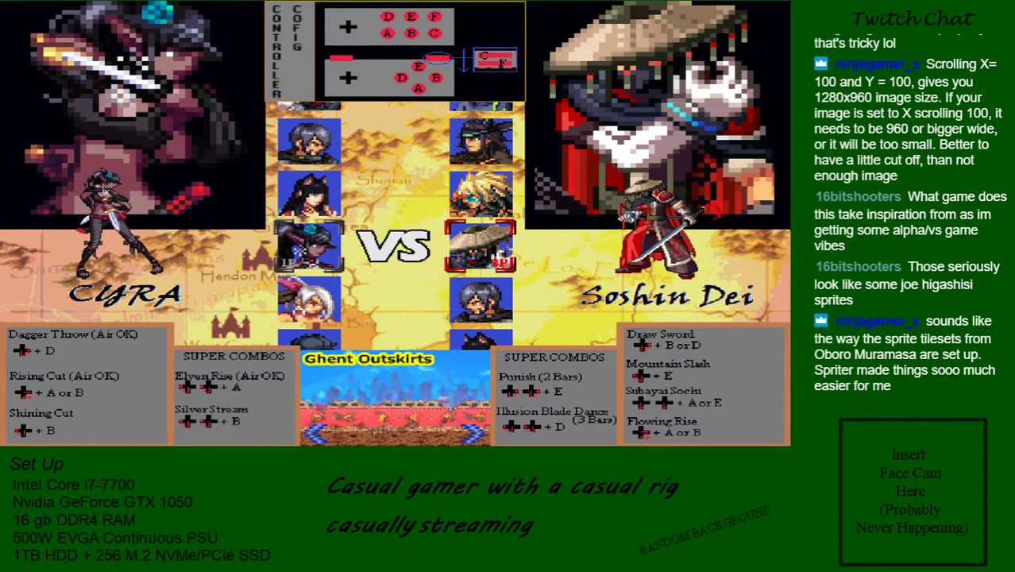
pyautogui.press('Left')
pyautogui.press('Right')
pyautogui.press('Left')
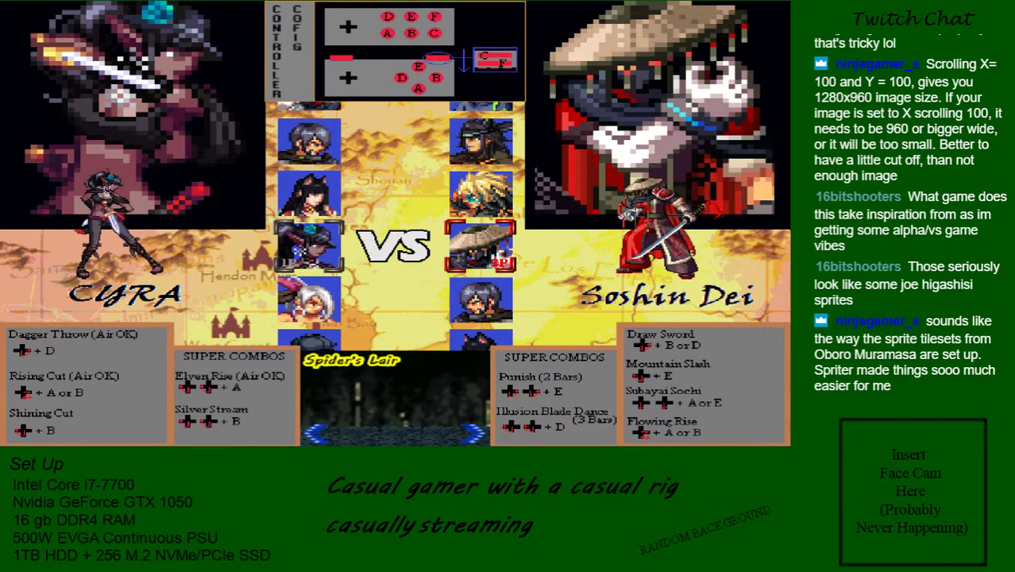
pyautogui.press('Right')
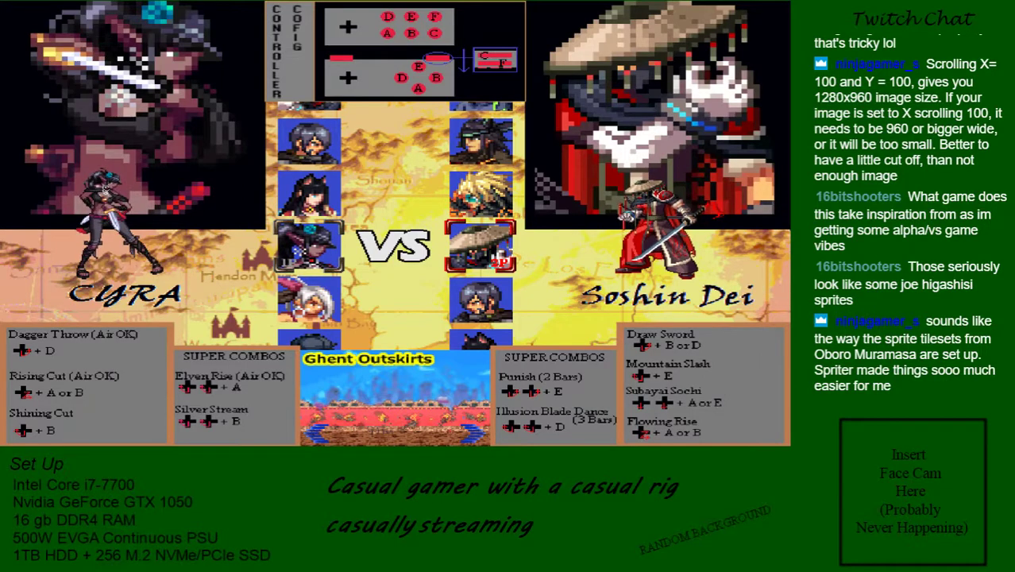
# - Set the match stage to Verderia
pyautogui.press('Right')
pyautogui.press('Right')
pyautogui.press('Right')
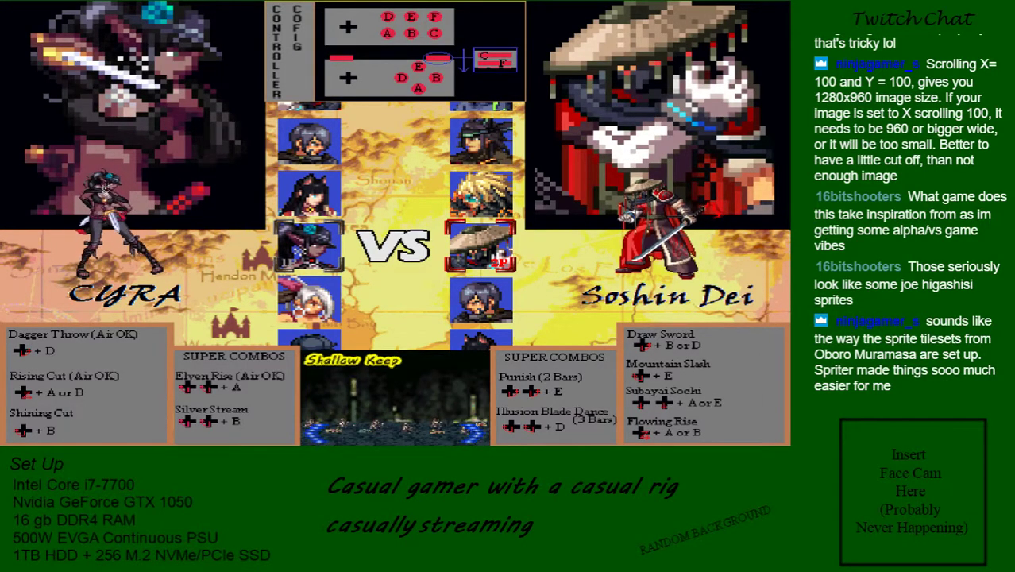
pyautogui.press('Right')
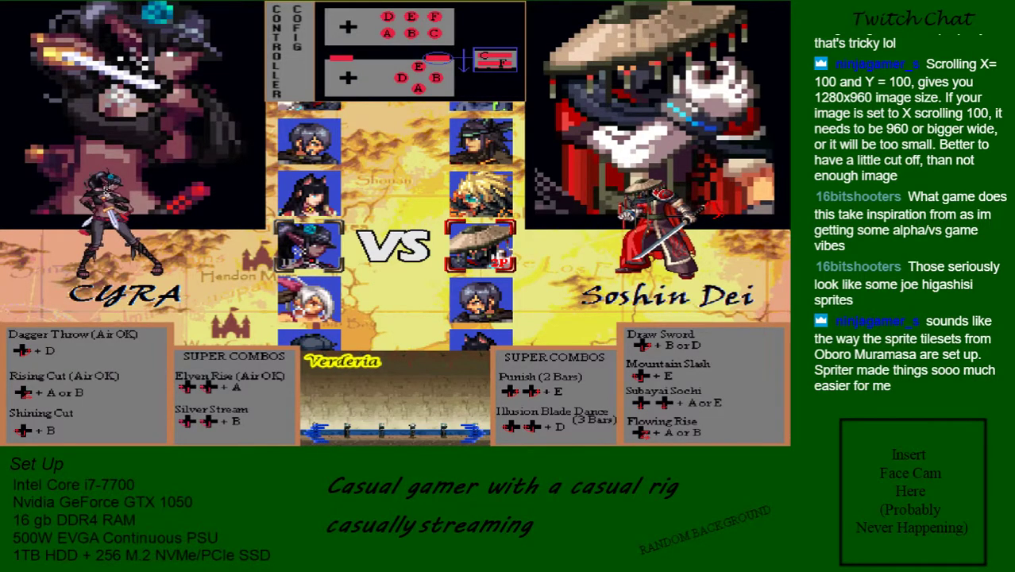
# - Try to start the match with Michelle as Player 2, and cancel the Windows problem report
pyautogui.press('Down')
pyautogui.press('Down')
pyautogui.press('Down')
pyautogui.press('Down')
pyautogui.press('Down')
pyautogui.press('Down')
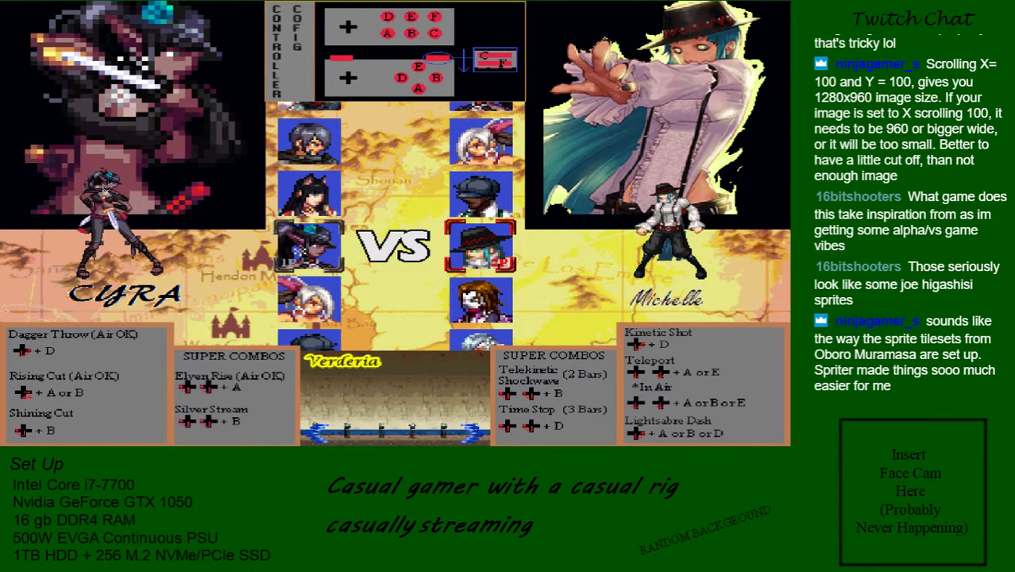
pyautogui.press('Return')
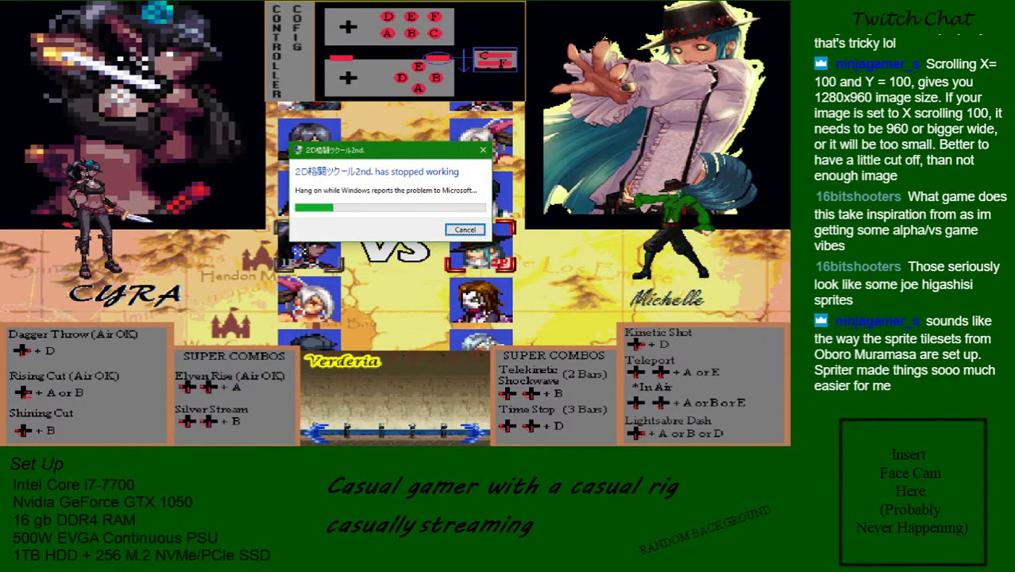
pyautogui.click(465, 233)
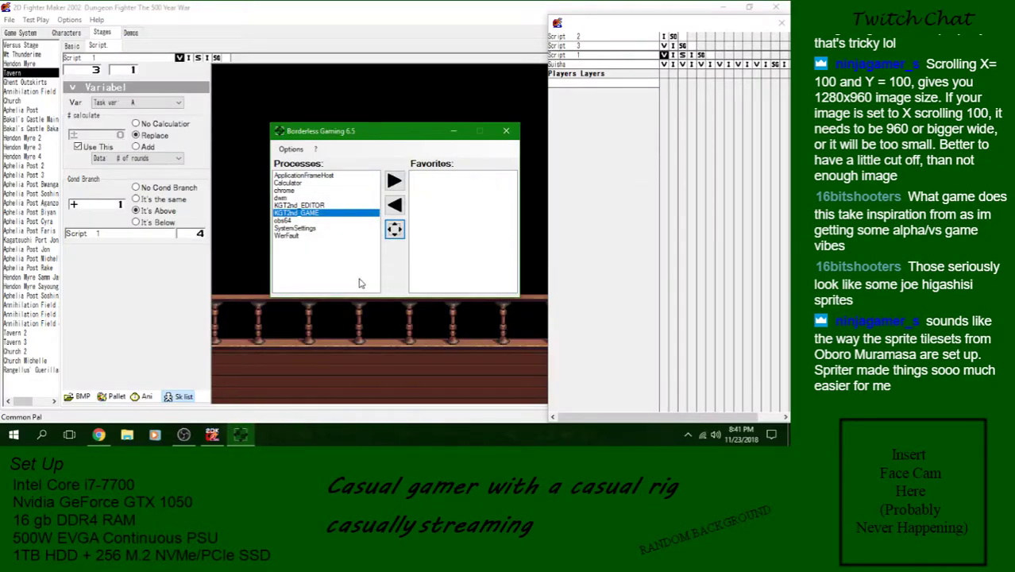
# - Return to the game editor and start a test battle with Cyra as Player 1 against Michelle as Player 2
pyautogui.click(36, 20)
pyautogui.click(214, 336)
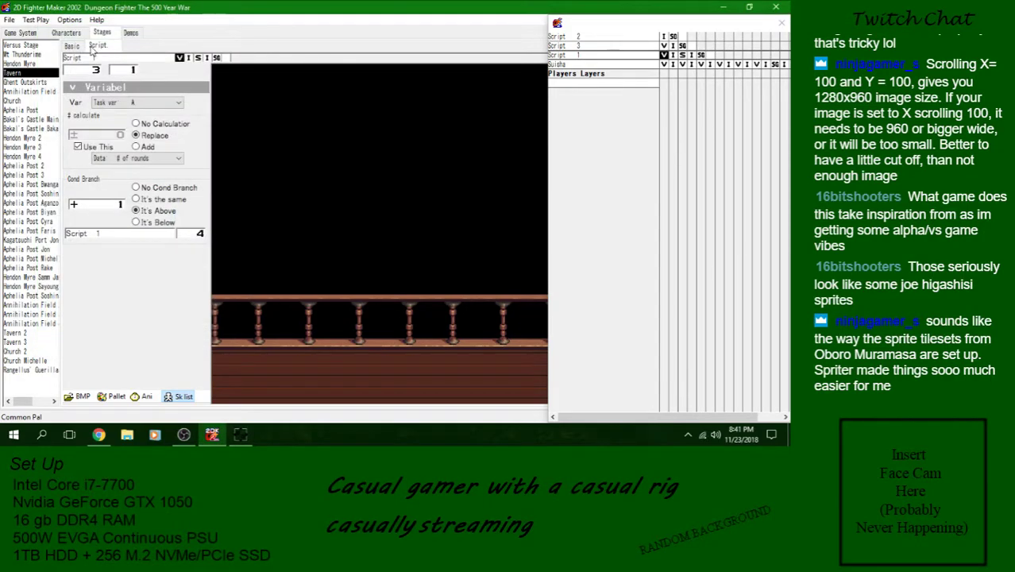
pyautogui.click(67, 32)
pyautogui.click(42, 22)
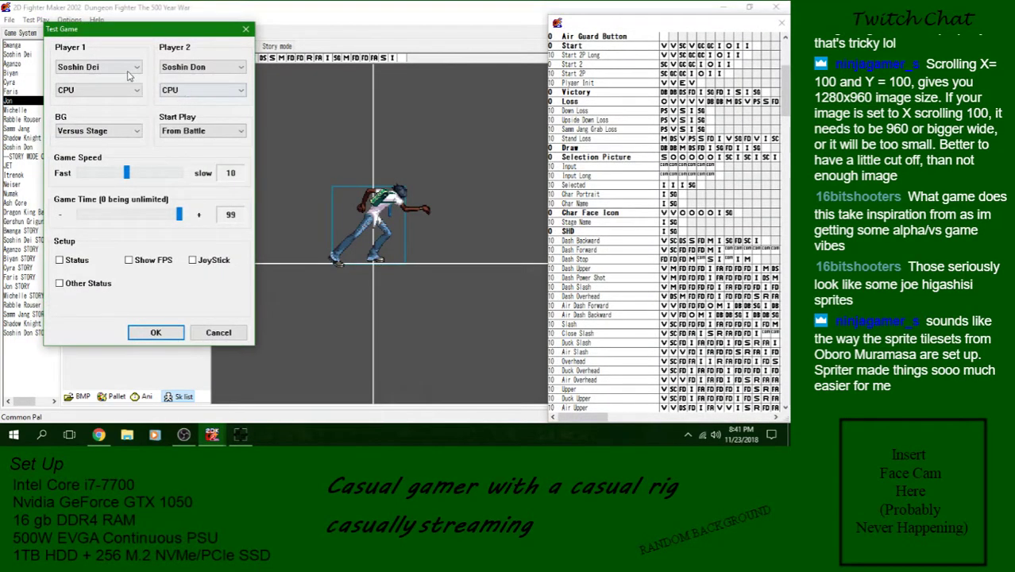
pyautogui.click(131, 67)
pyautogui.click(79, 107)
pyautogui.click(230, 67)
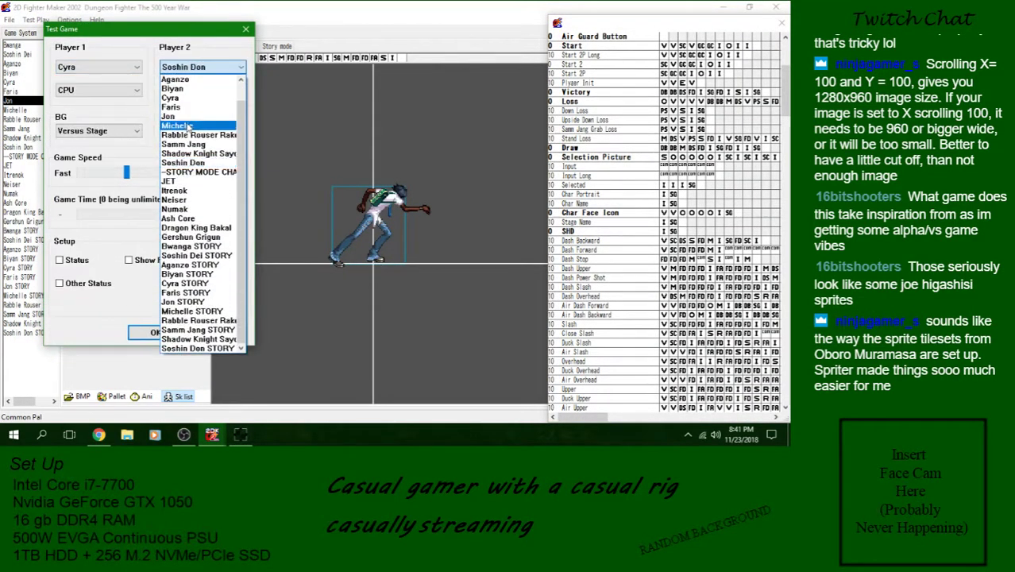
pyautogui.click(190, 135)
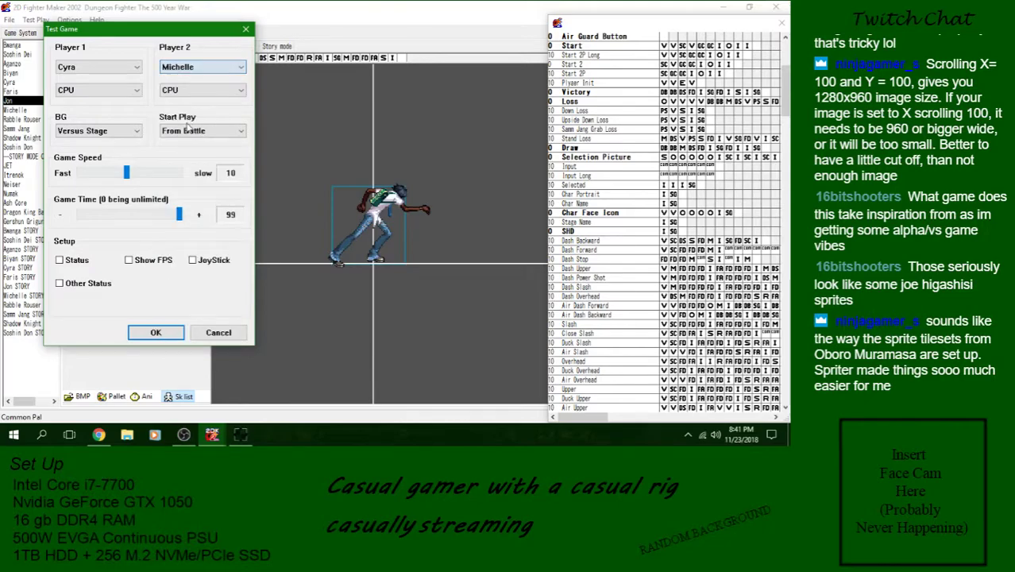
pyautogui.click(156, 332)
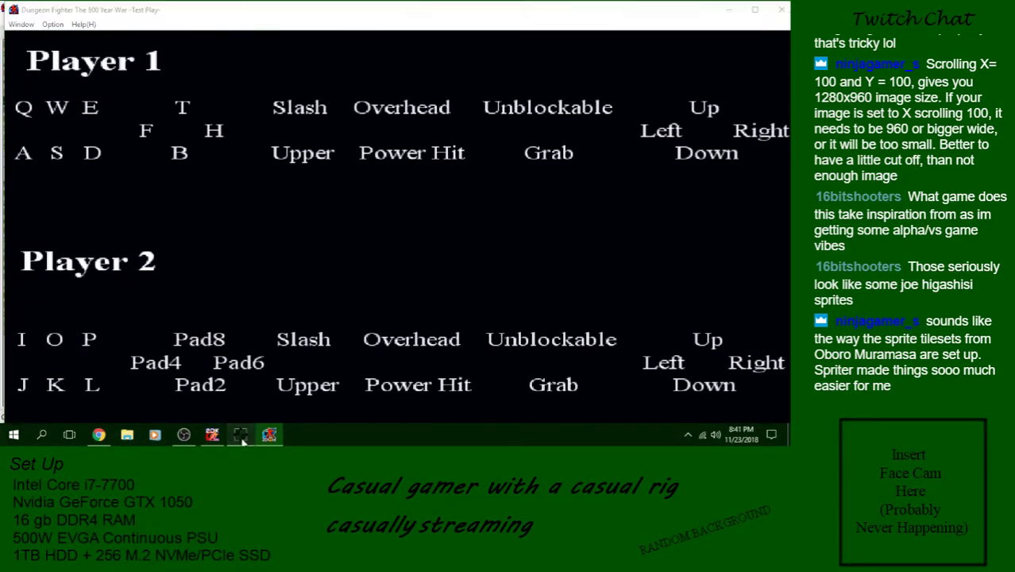
# - Switch to Borderless Gaming and make the KGT2nd_GAME process borderless full screen
pyautogui.hotkey('alt', 'Tab')
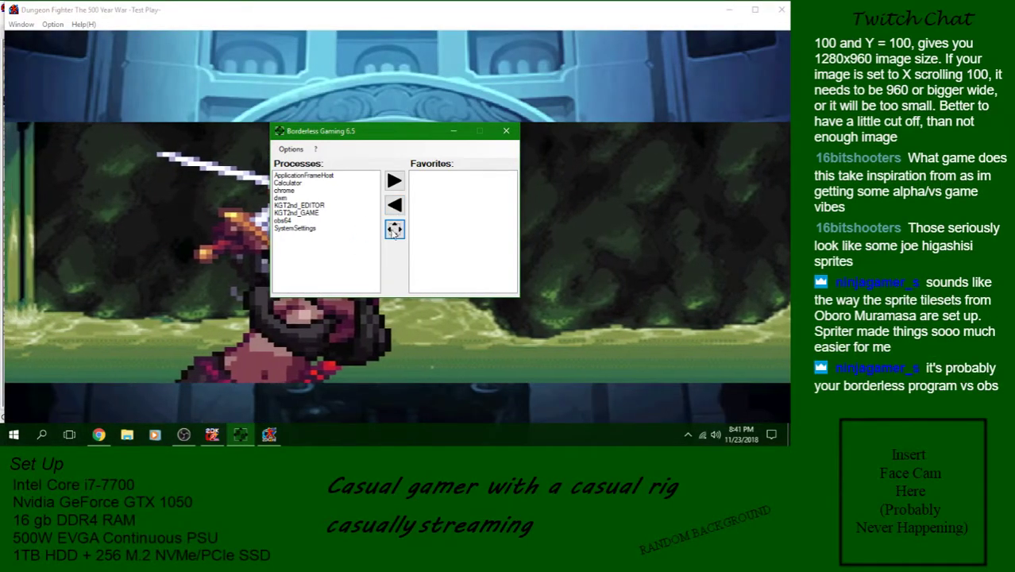
pyautogui.click(306, 213)
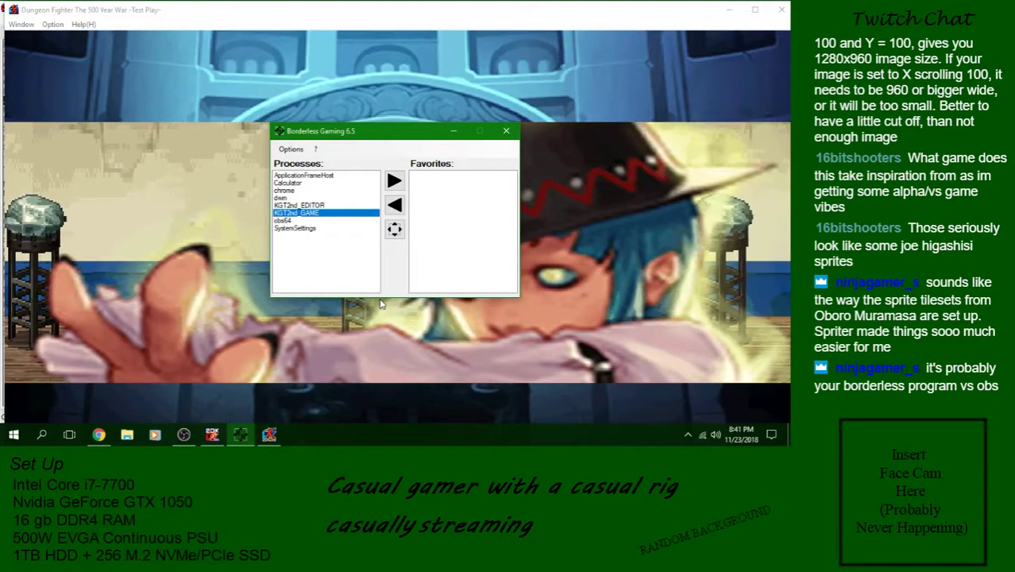
pyautogui.click(395, 230)
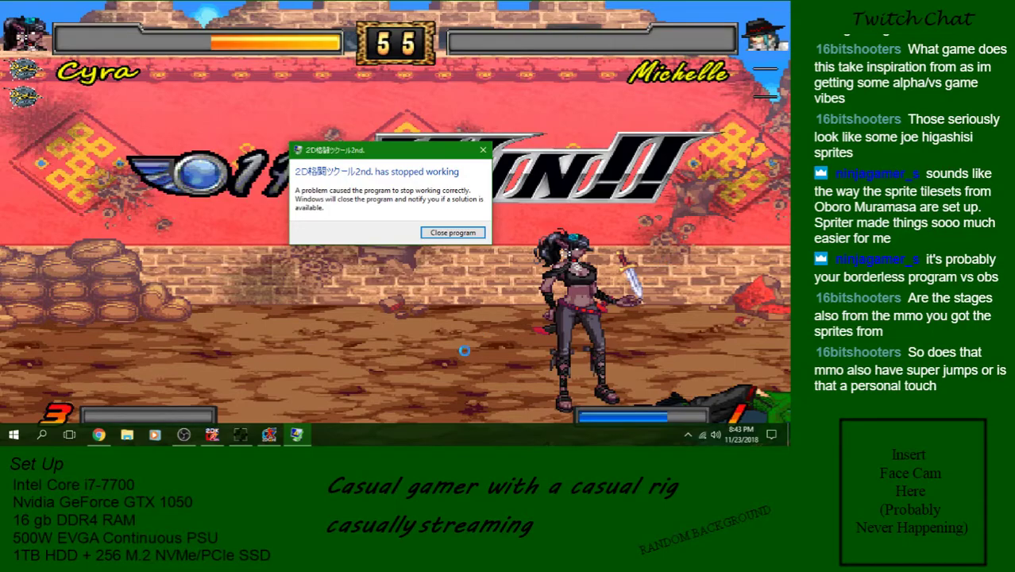
# - Close the stopped game program and exit Borderless Gaming, returning to the game editor
pyautogui.click(452, 232)
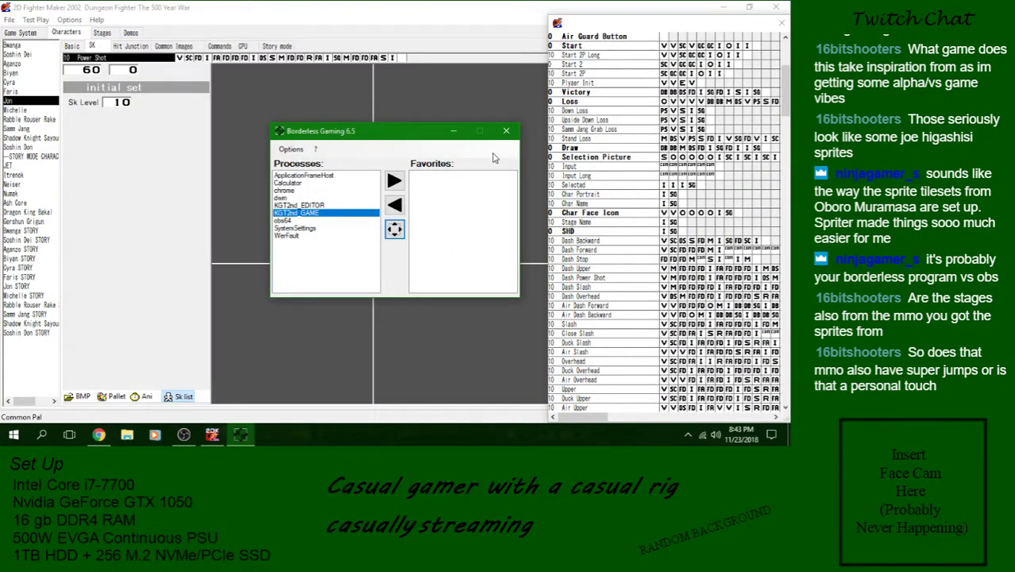
pyautogui.click(507, 132)
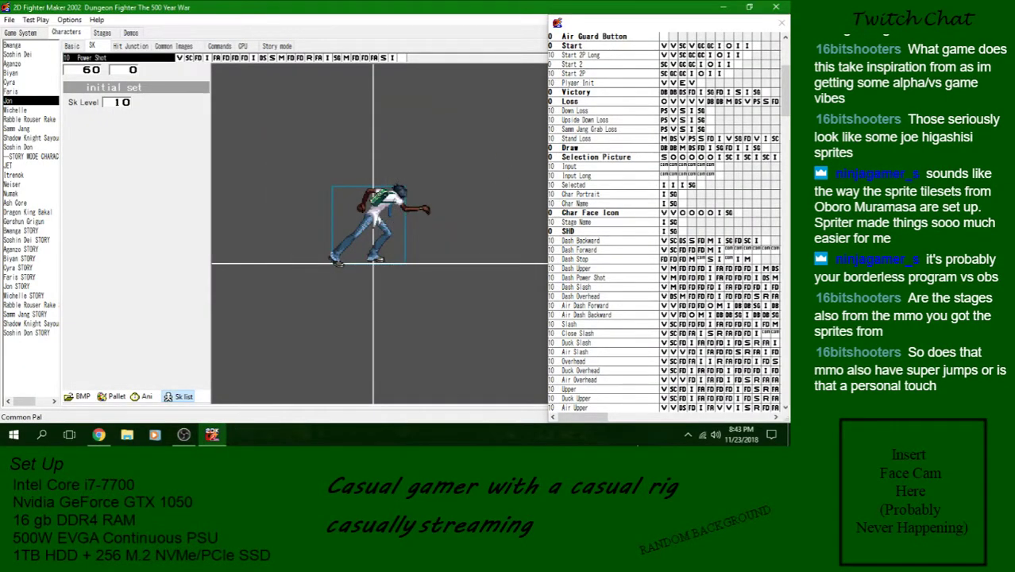
pyautogui.click(687, 436)
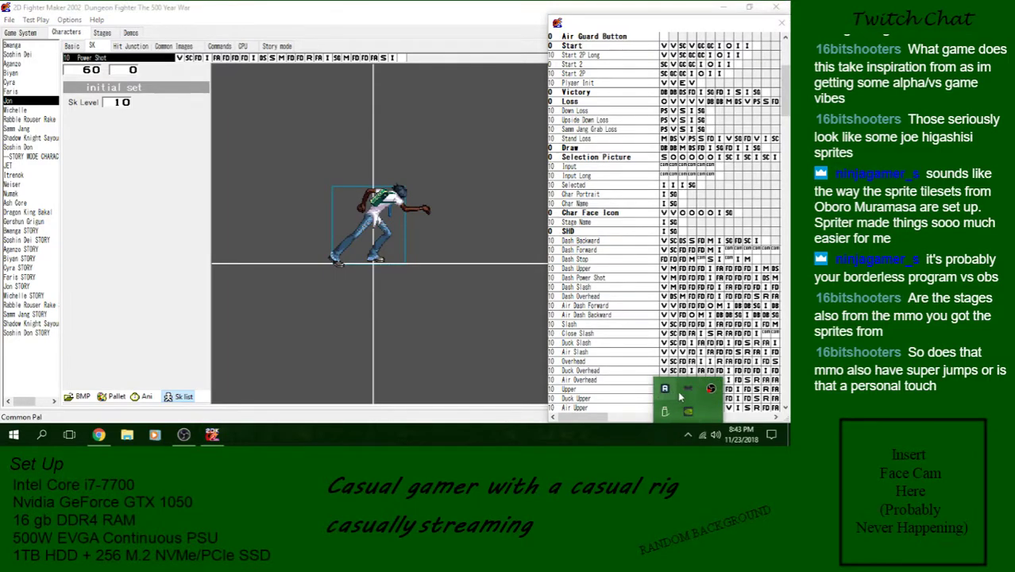
pyautogui.click(118, 7)
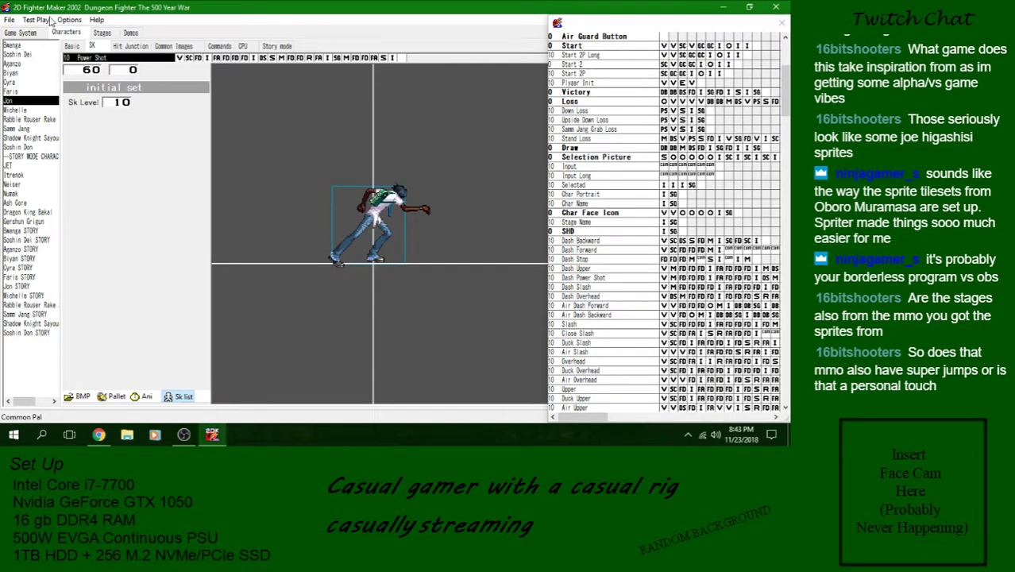
# - Start a test battle with Biyan as Player 1 against Rabble Rouser Rake as Player 2, both CPU-controlled
pyautogui.click(36, 20)
pyautogui.click(119, 65)
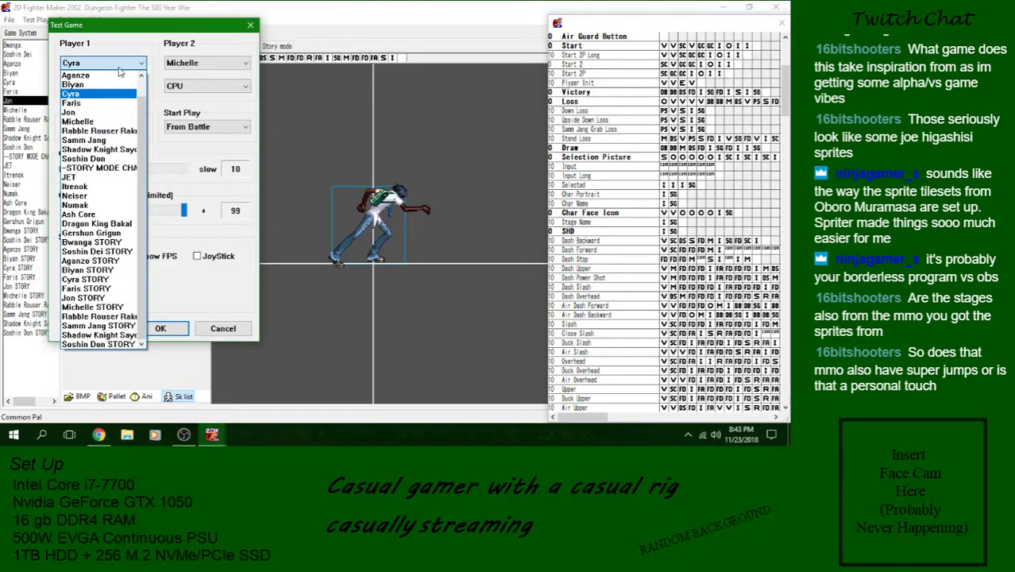
pyautogui.click(111, 115)
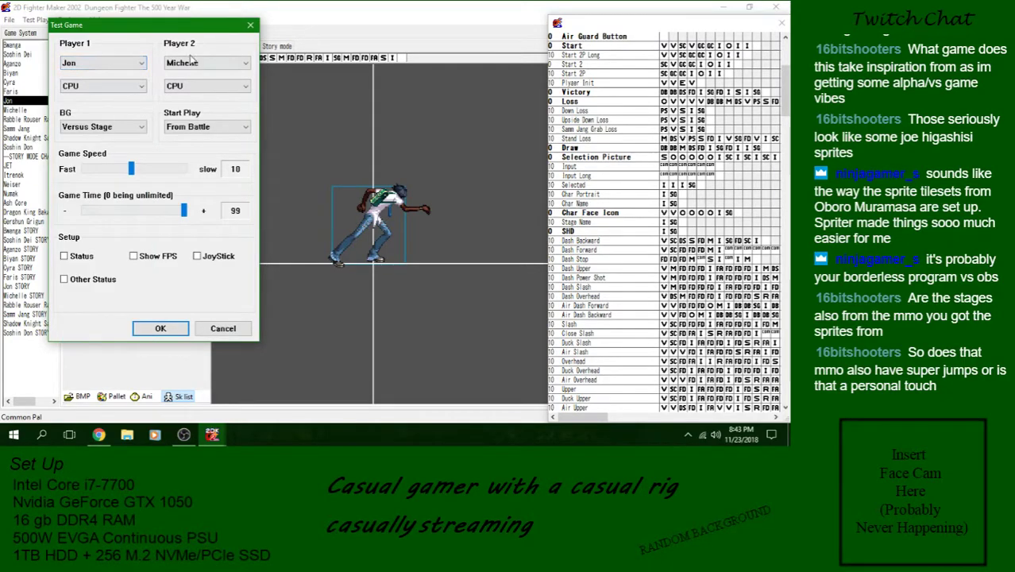
pyautogui.click(211, 63)
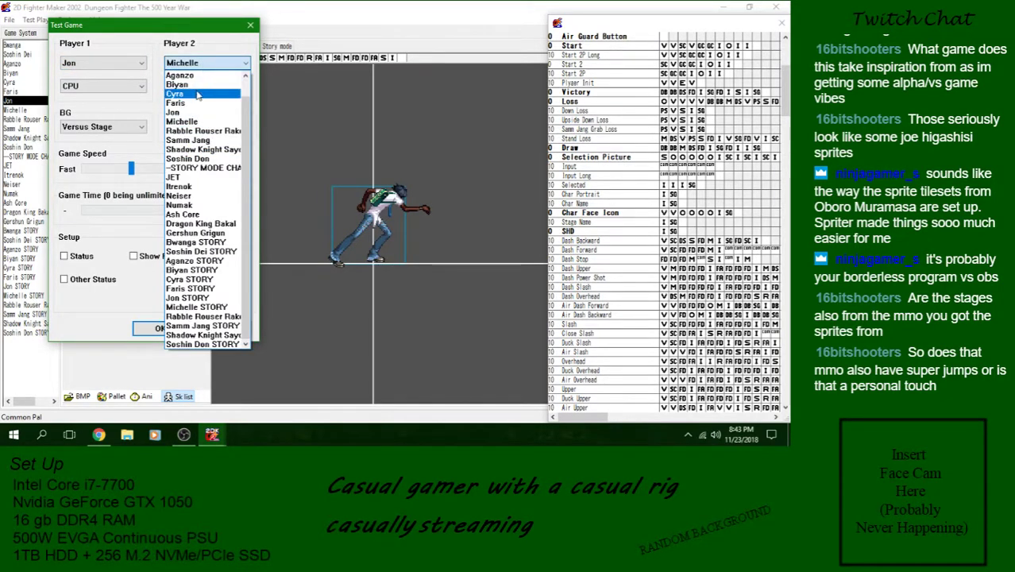
pyautogui.click(215, 132)
pyautogui.click(111, 63)
pyautogui.click(111, 84)
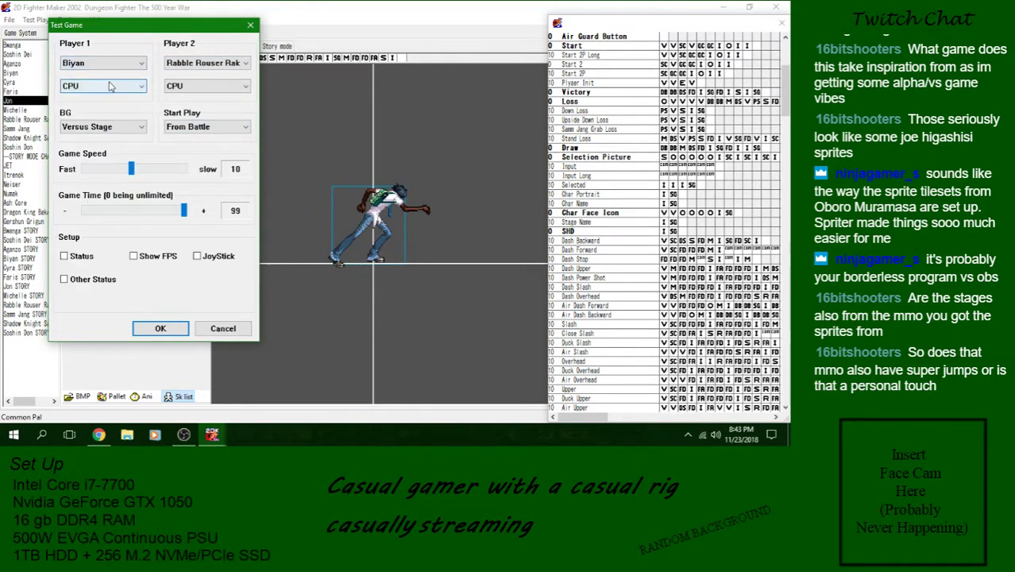
pyautogui.click(159, 326)
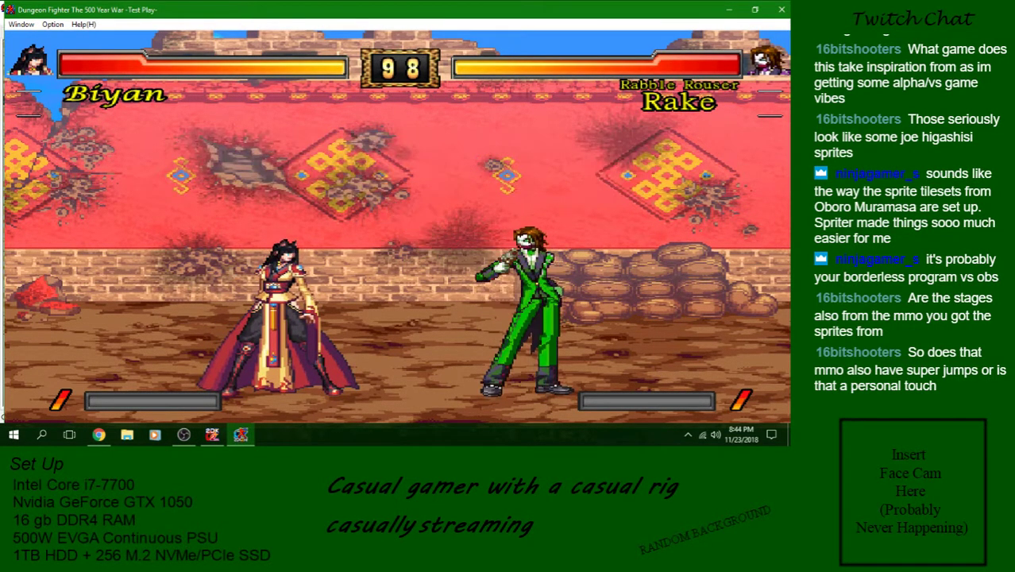
pyautogui.press('Down')
pyautogui.press('z')
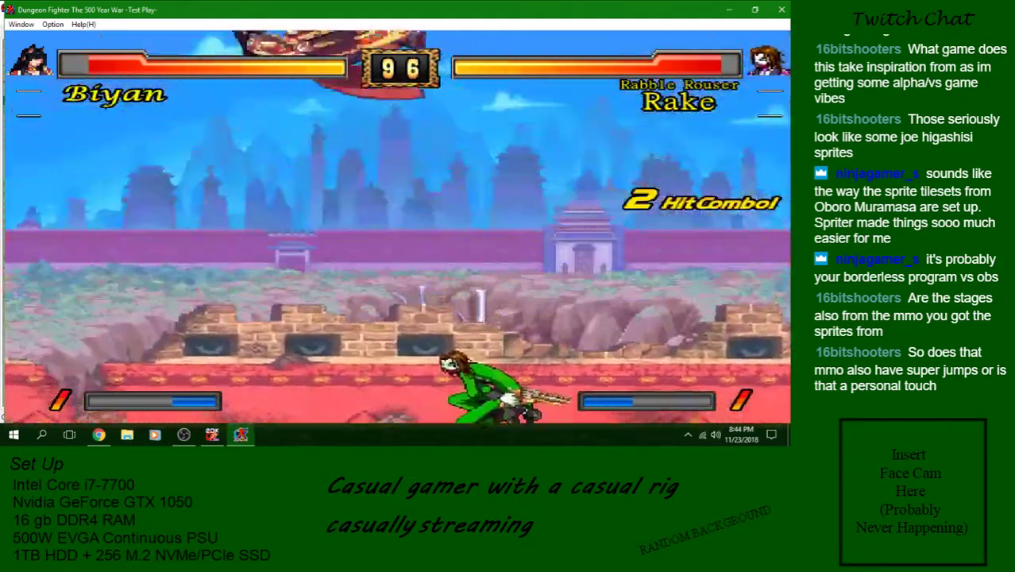
pyautogui.press('z')
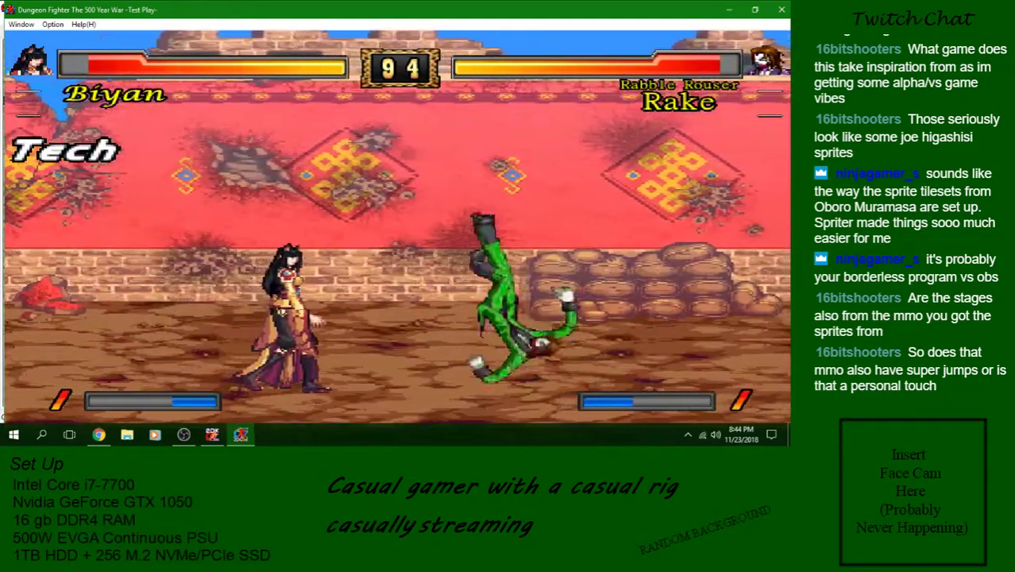
pyautogui.press('Right')
pyautogui.press('z')
pyautogui.press('z')
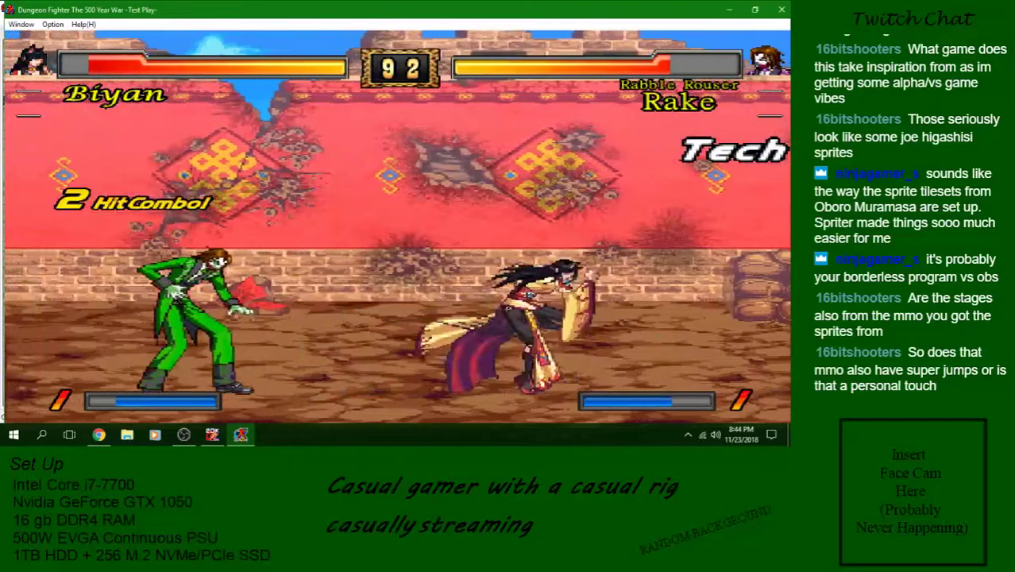
pyautogui.press('Up')
pyautogui.press('z')
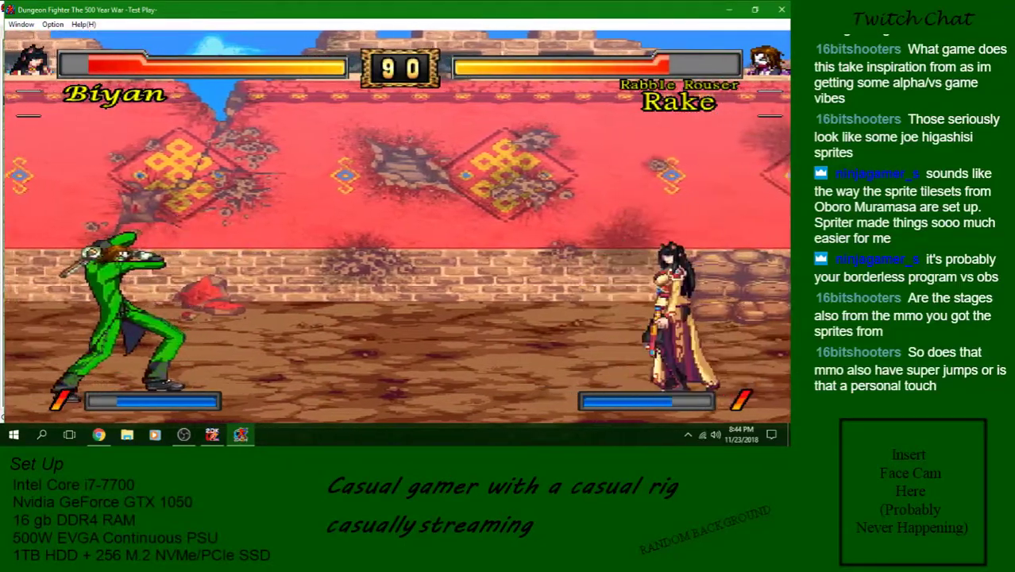
pyautogui.press('z')
pyautogui.press('z')
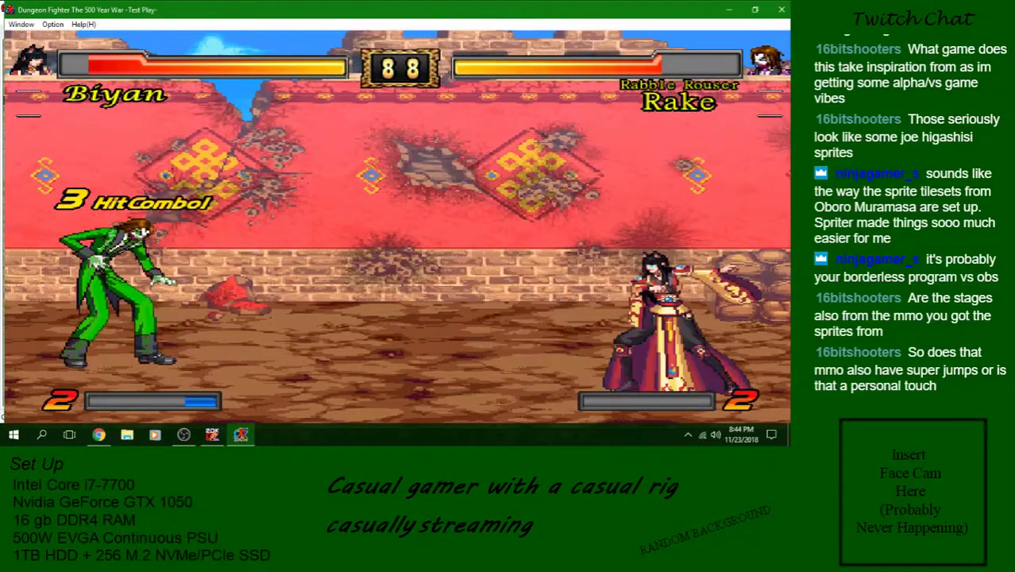
pyautogui.press('z')
pyautogui.press('z')
pyautogui.press('Left')
pyautogui.press('z')
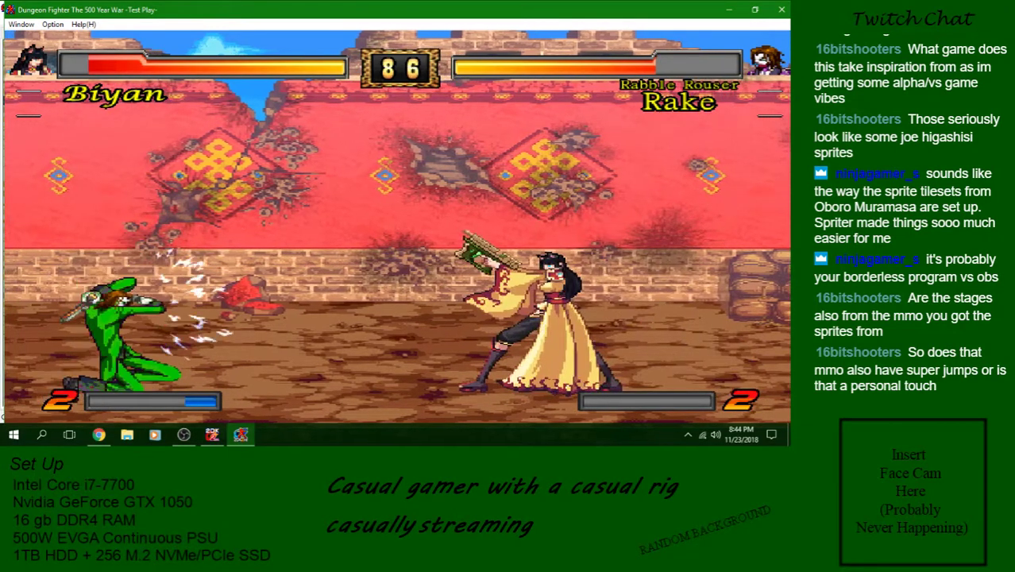
pyautogui.press('Down')
pyautogui.press('z')
pyautogui.press('Left')
pyautogui.press('z')
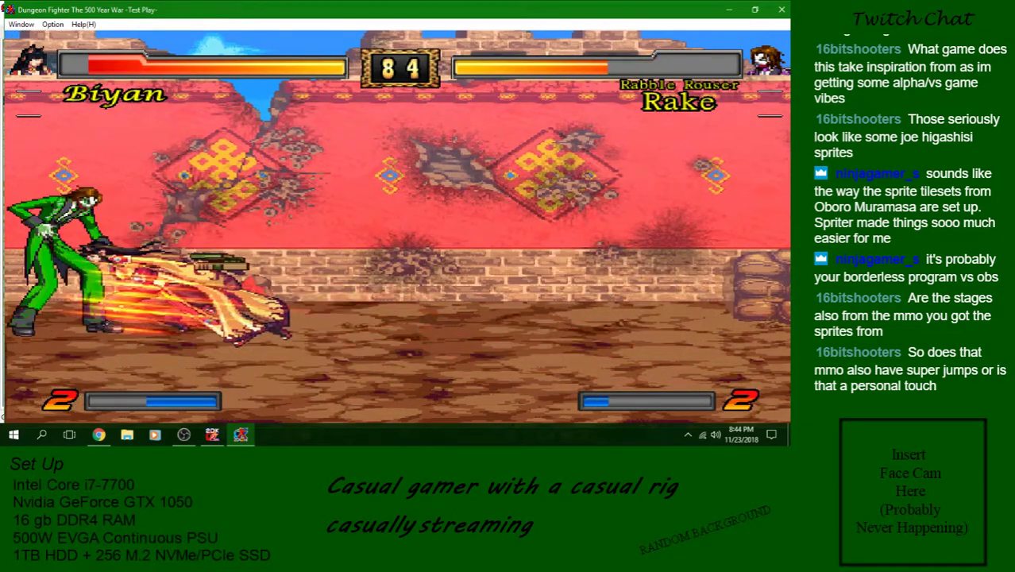
pyautogui.press('Down')
pyautogui.press('z')
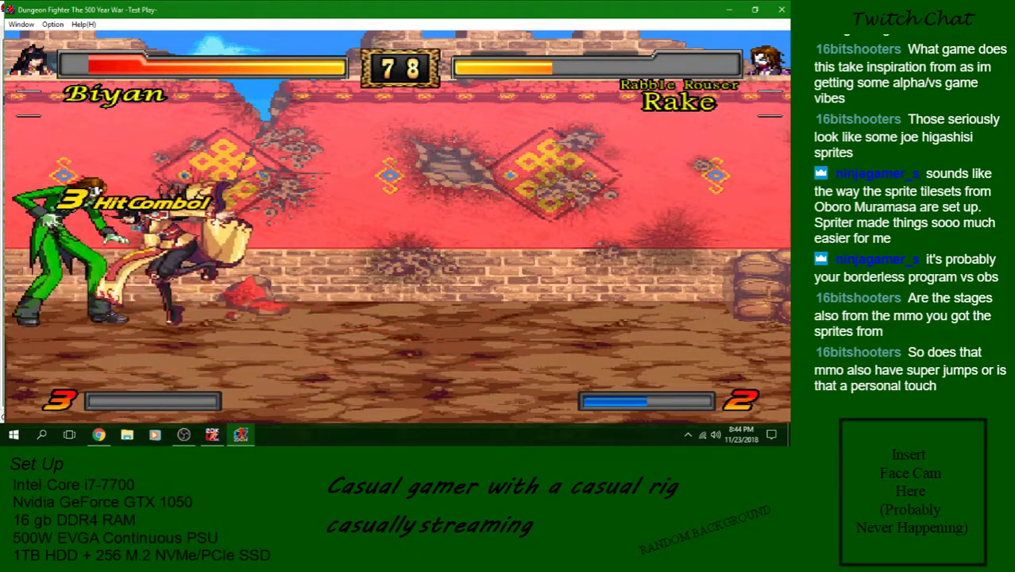
pyautogui.press('z')
pyautogui.press('Down')
pyautogui.press('z')
pyautogui.press('z')
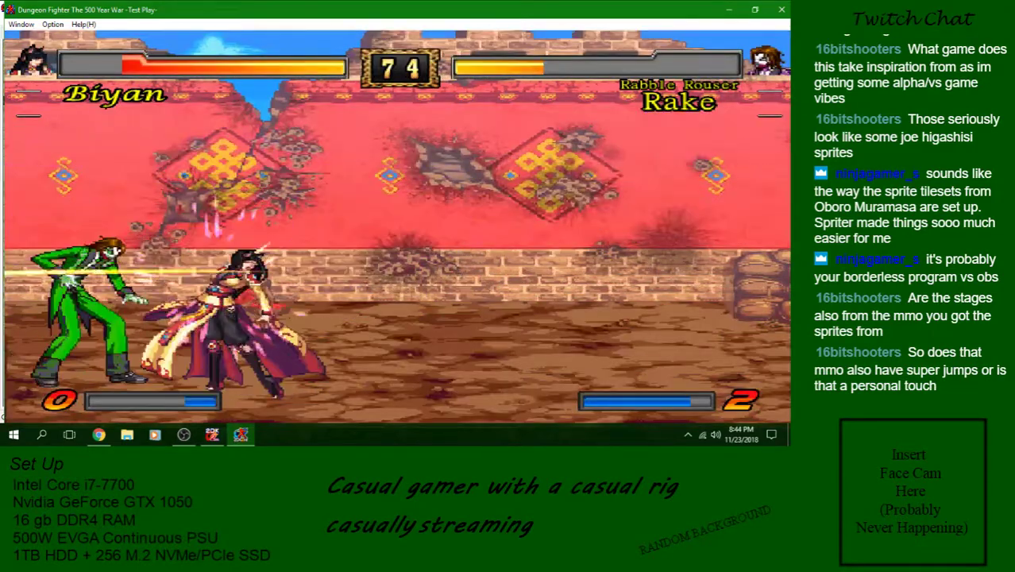
pyautogui.press('Up')
pyautogui.press('z')
pyautogui.press('Up')
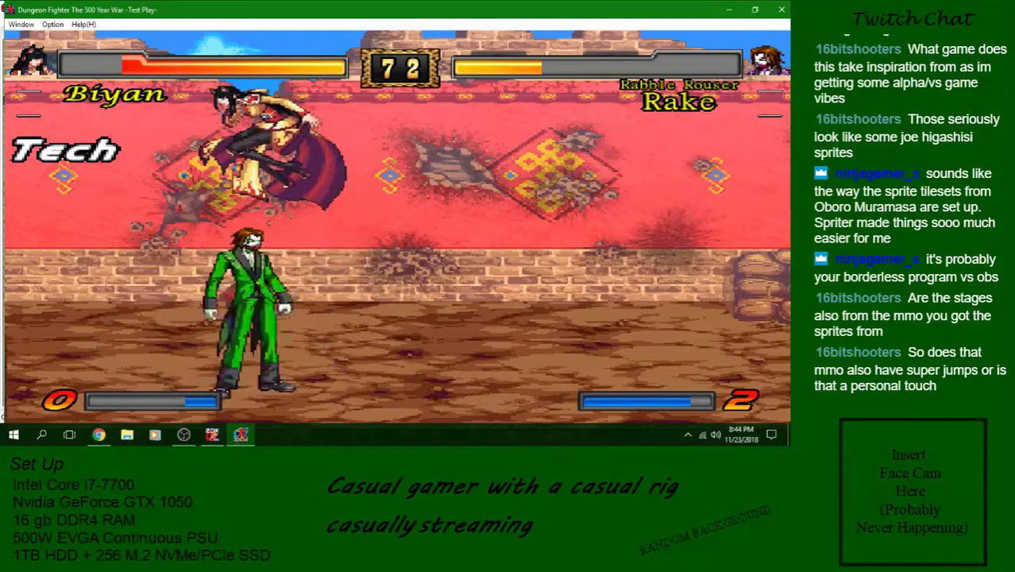
pyautogui.press('z')
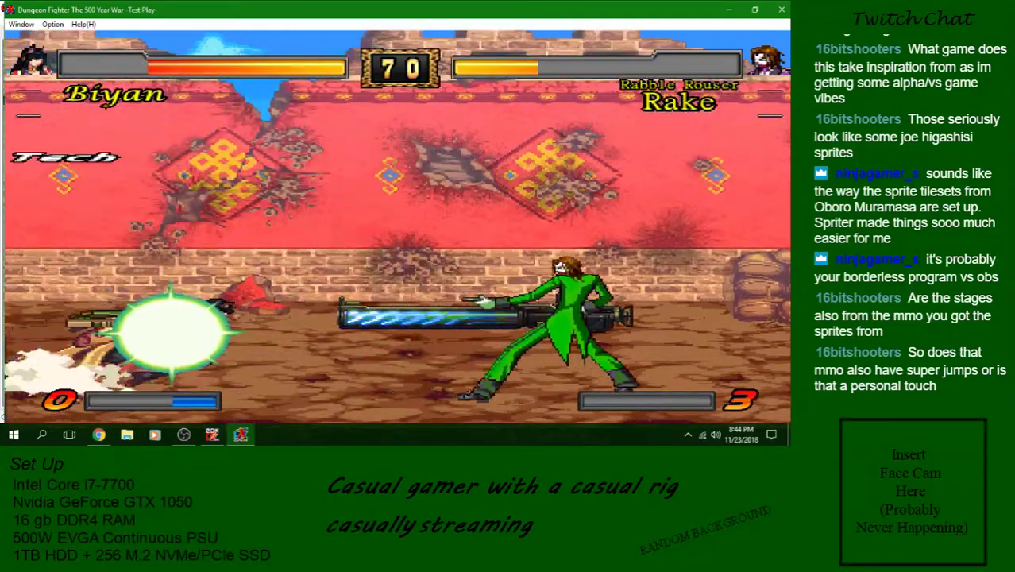
pyautogui.press('z')
pyautogui.press('z')
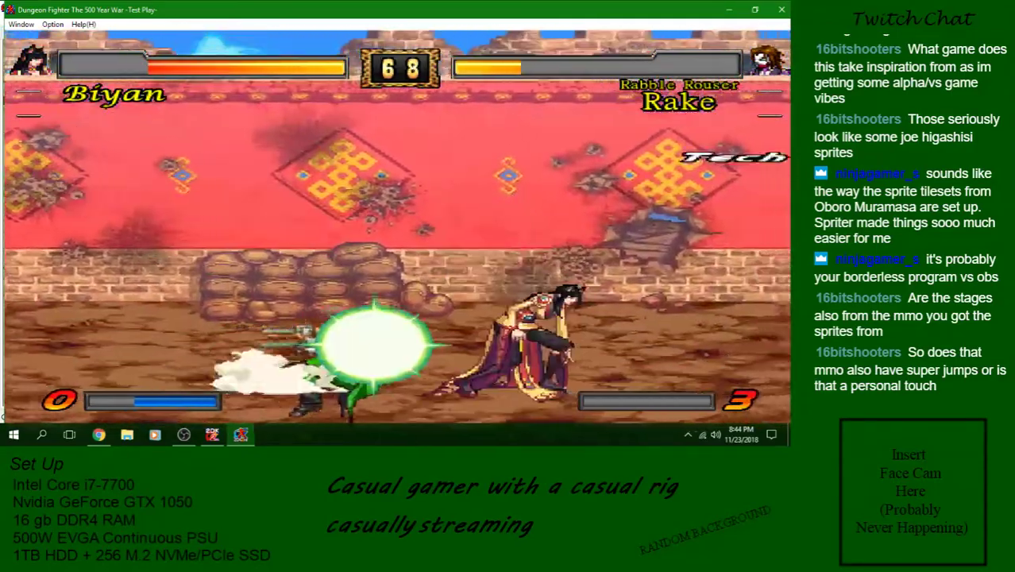
pyautogui.press('Up')
pyautogui.press('z')
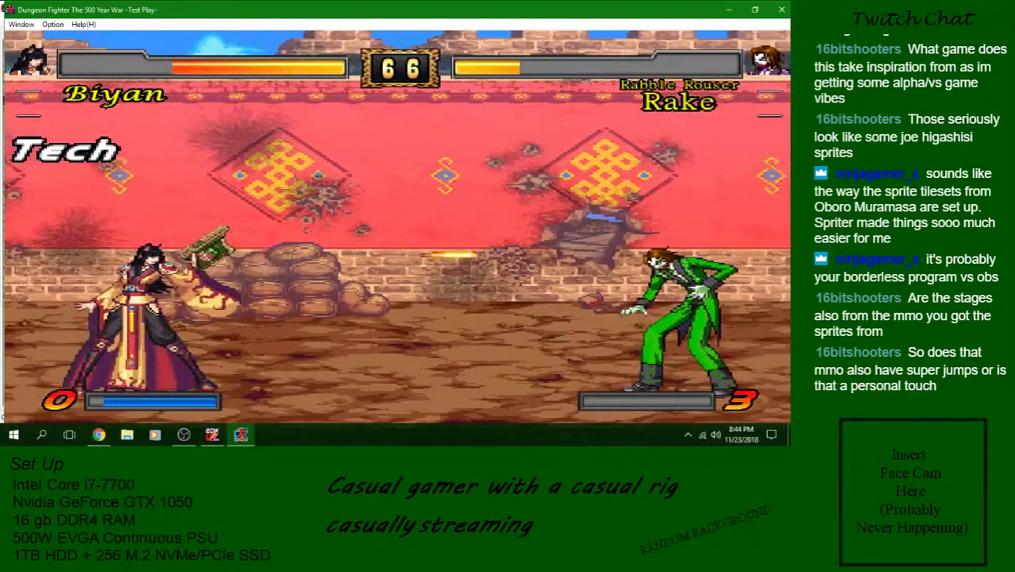
pyautogui.press('z')
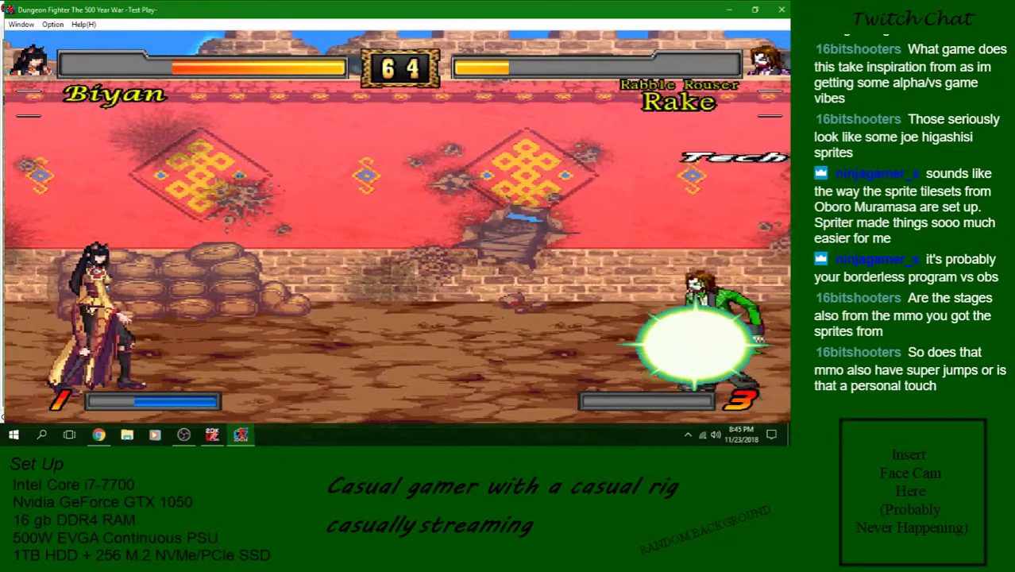
pyautogui.press('Right')
pyautogui.press('Right')
pyautogui.press('Down')
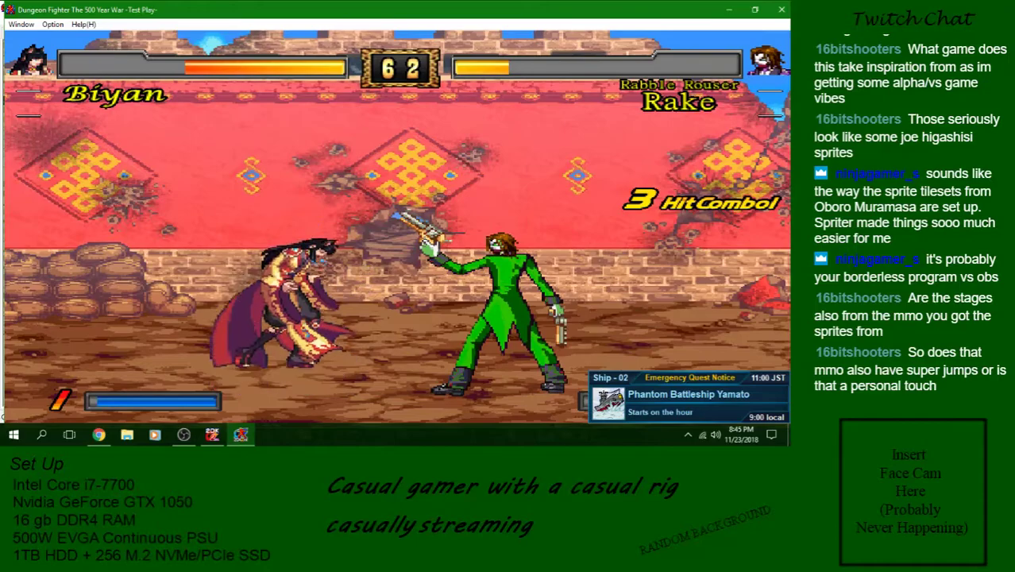
pyautogui.press('z')
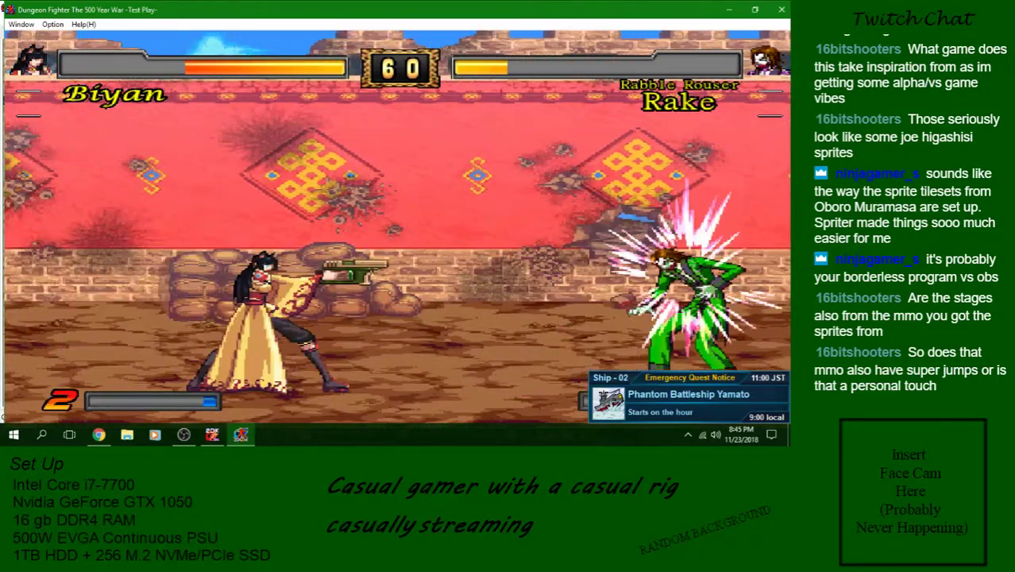
pyautogui.press('Right')
pyautogui.press('Right')
pyautogui.press('Down')
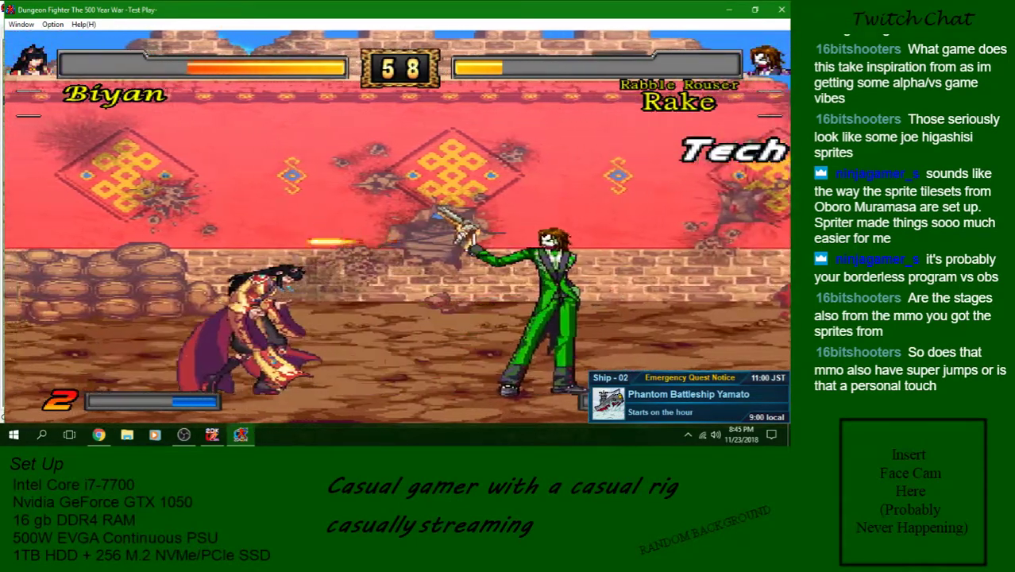
pyautogui.press('Down')
pyautogui.press('z')
pyautogui.press('Up')
pyautogui.press('z')
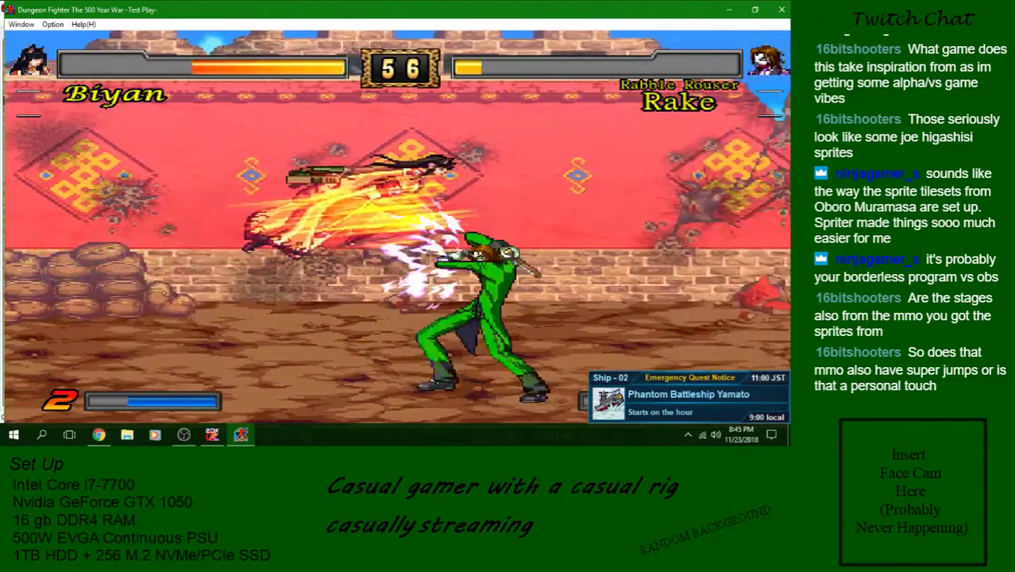
pyautogui.press('z')
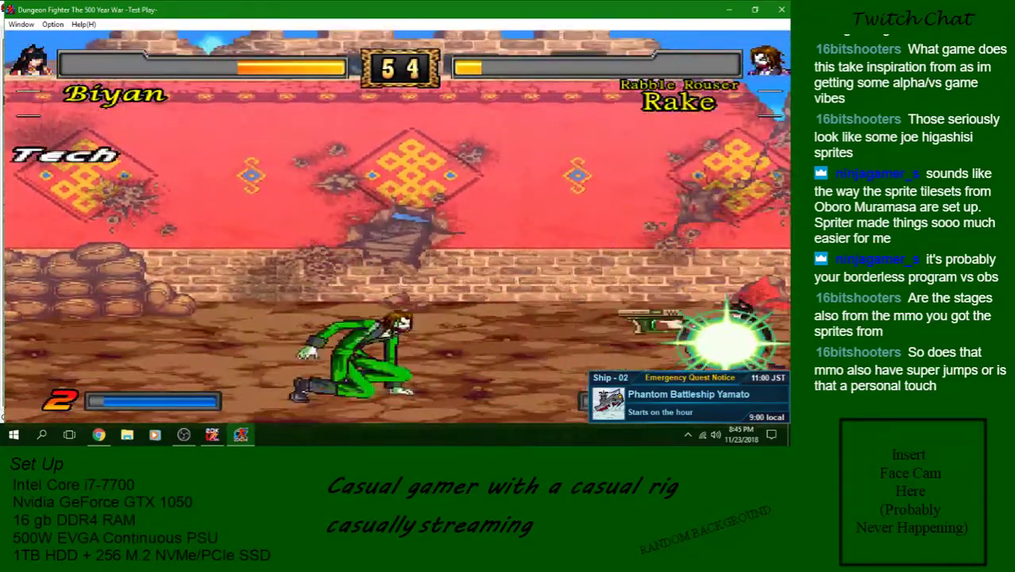
pyautogui.press('z')
pyautogui.press('Left')
pyautogui.press('Left')
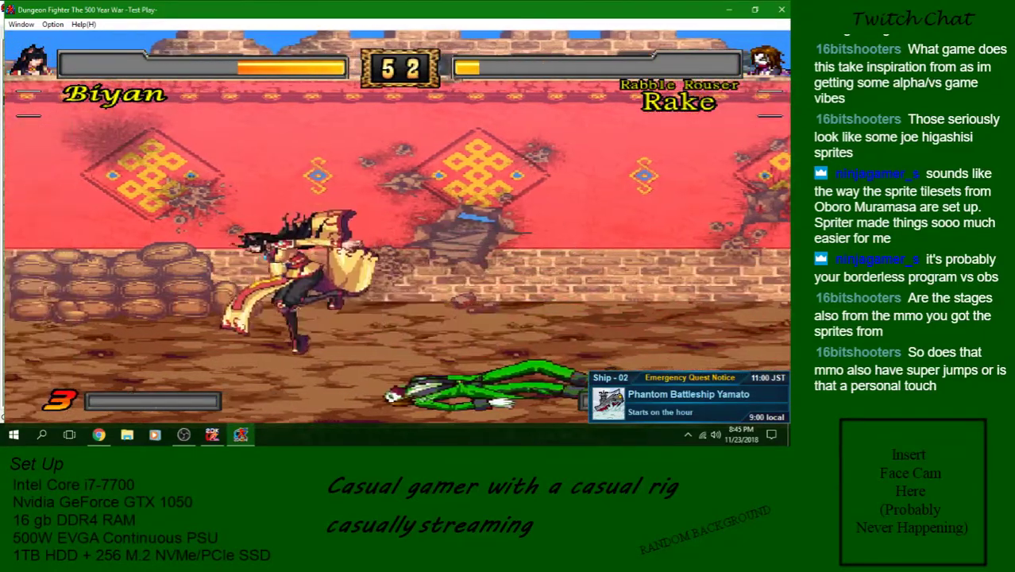
pyautogui.press('Up')
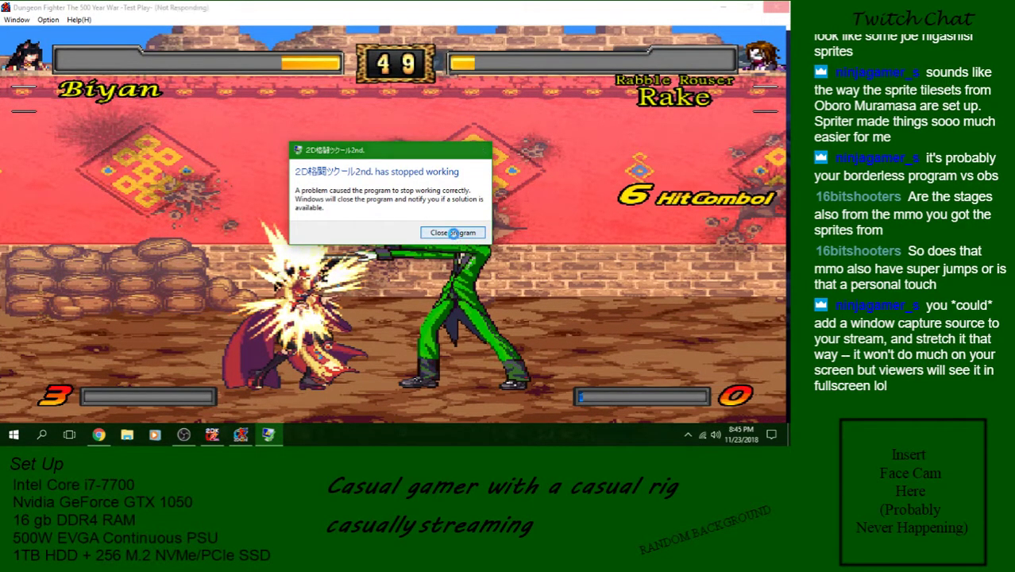
# - Close the stopped game program and choose Bwanga as Player 1 for a new test battle
pyautogui.click(453, 233)
pyautogui.click(47, 21)
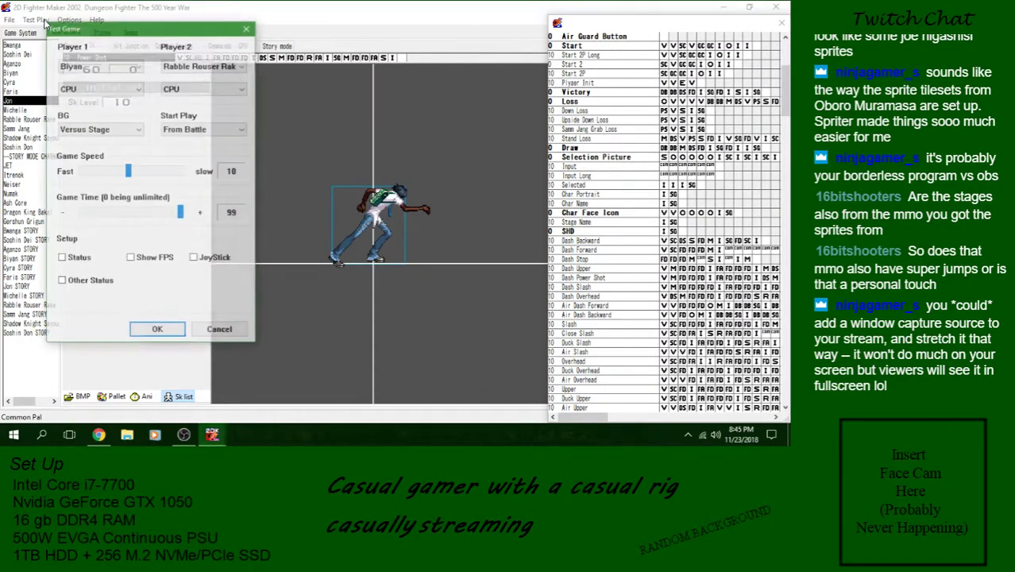
pyautogui.click(127, 63)
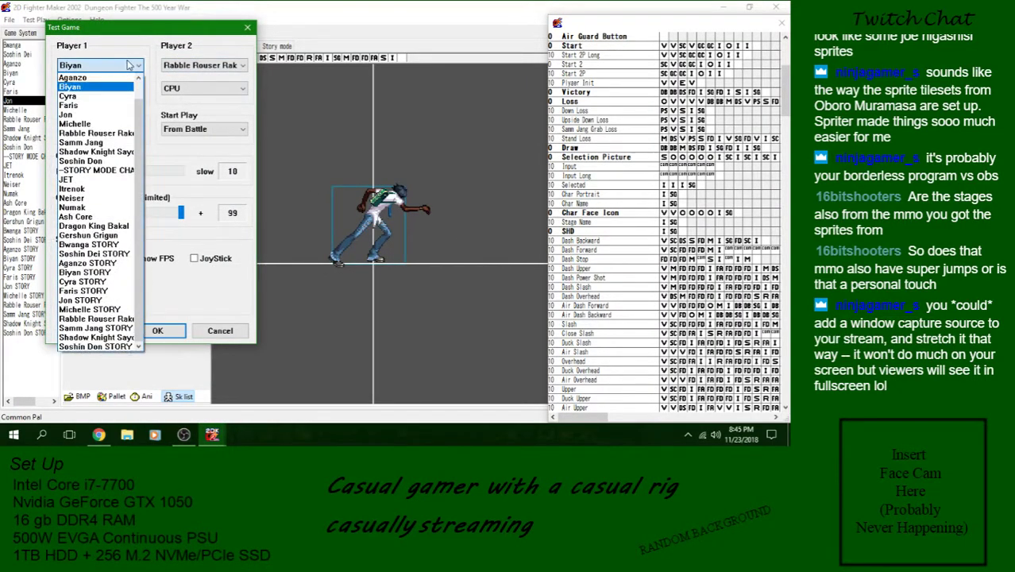
pyautogui.scroll(1, 123, 139)
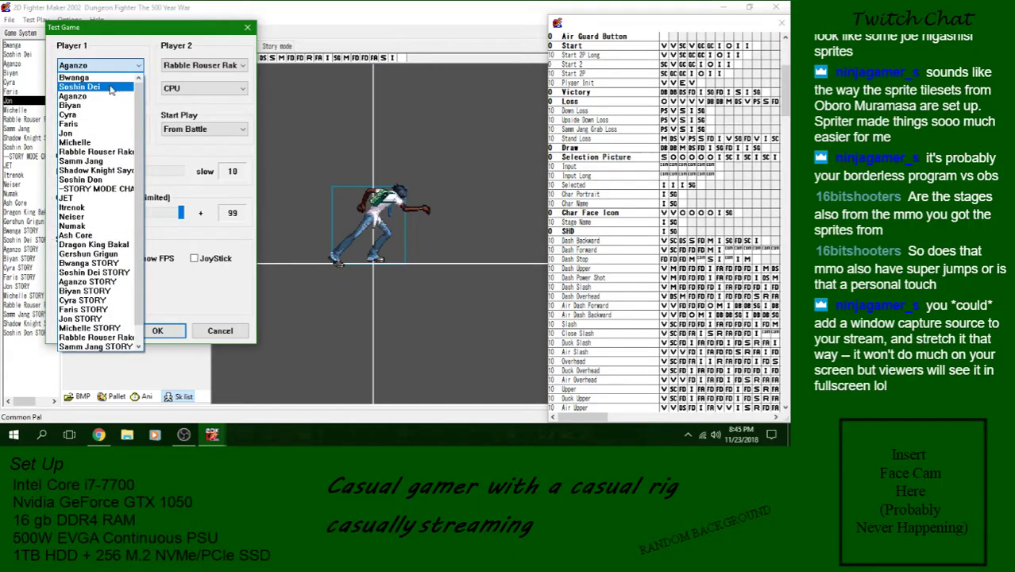
pyautogui.click(87, 77)
pyautogui.click(200, 67)
pyautogui.click(201, 67)
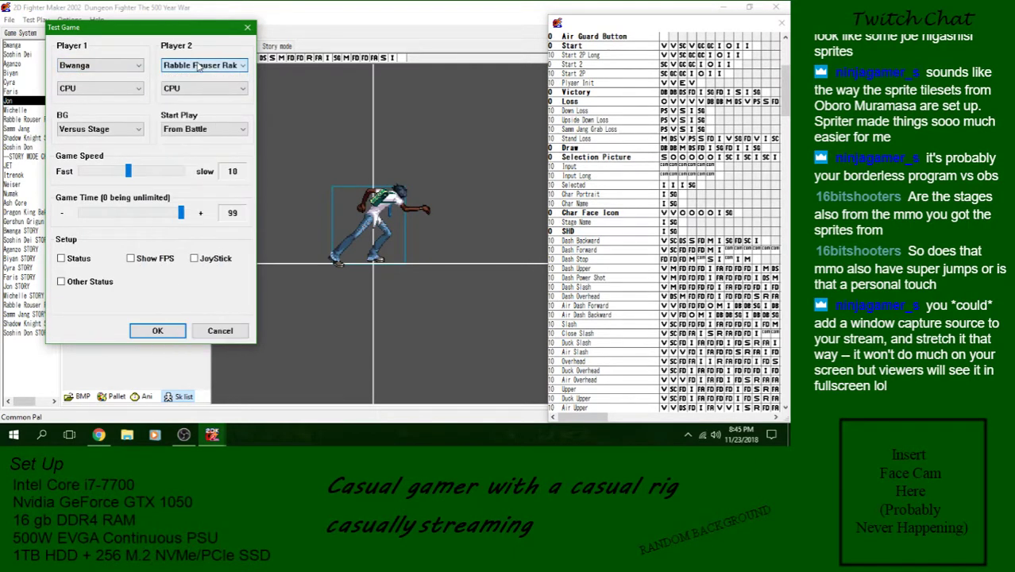
# - Set the battle background to Mt Thunderime and start the test battle
pyautogui.click(136, 132)
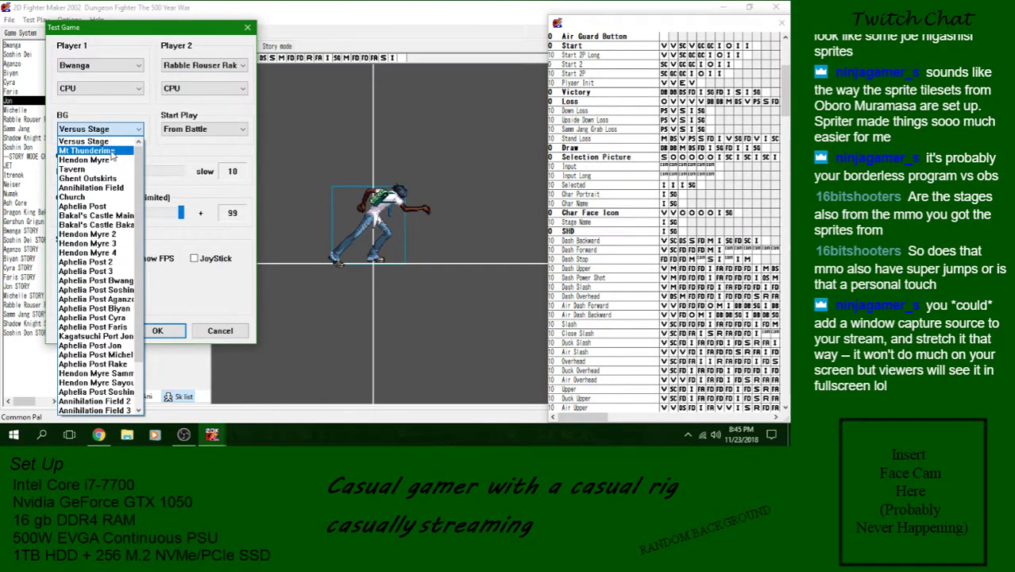
pyautogui.click(112, 156)
pyautogui.click(135, 329)
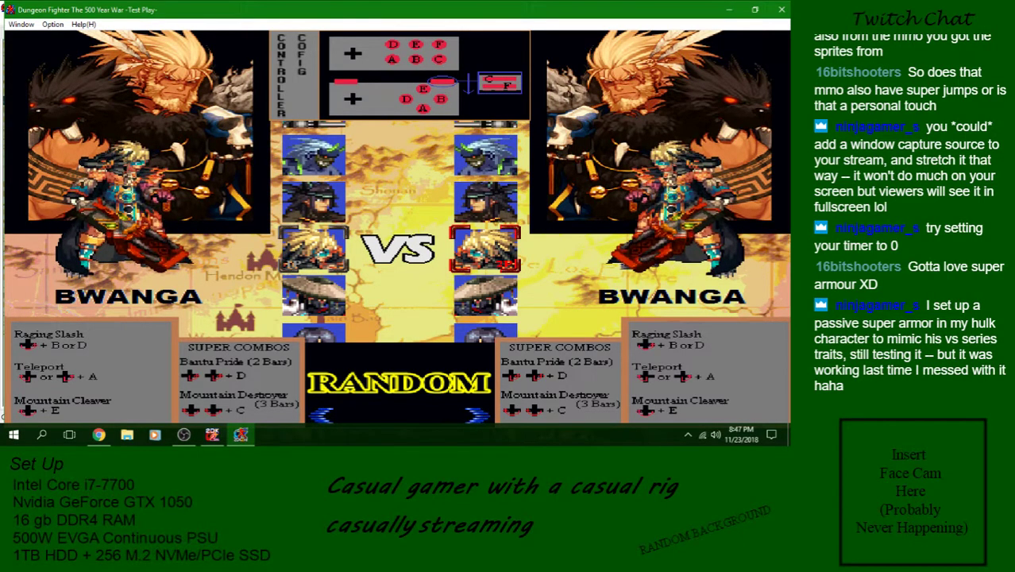
# - Browse the fighters on the character select screen, examining the portraits and move lists of Michelle, Faris, Rabble Rouser Rake and Samm Jang
pyautogui.press('Down')
pyautogui.press('Down')
pyautogui.press('Down')
pyautogui.press('Down')
pyautogui.press('Down')
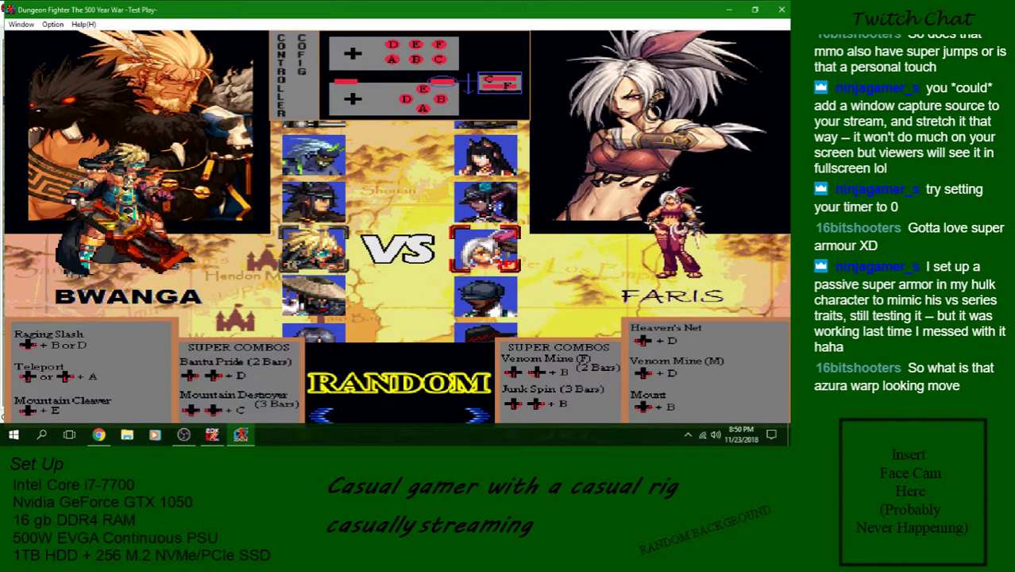
pyautogui.press('Down')
pyautogui.press('Down')
pyautogui.press('Down')
pyautogui.press('Down')
pyautogui.press('Down')
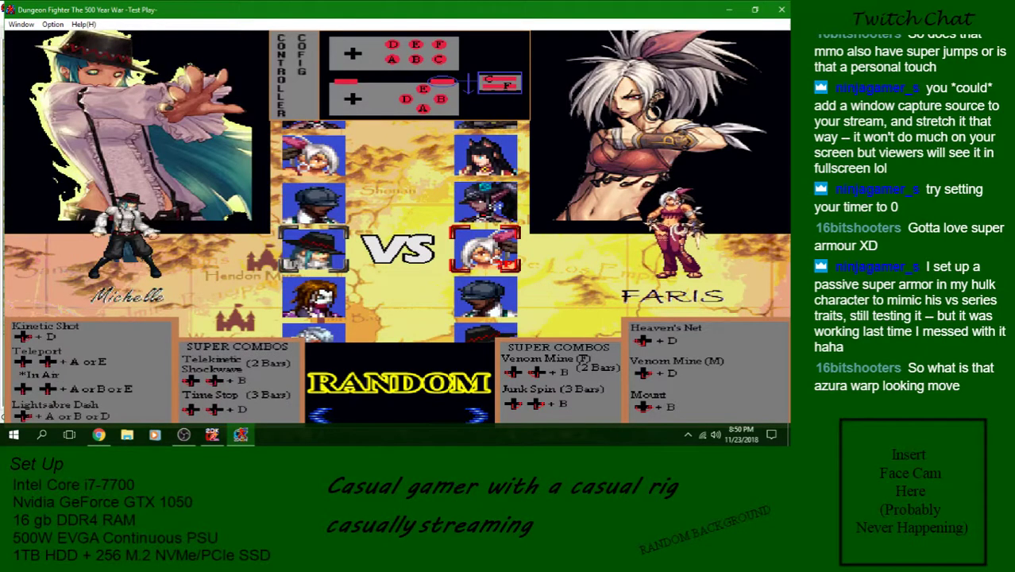
pyautogui.press('Up')
pyautogui.press('Up')
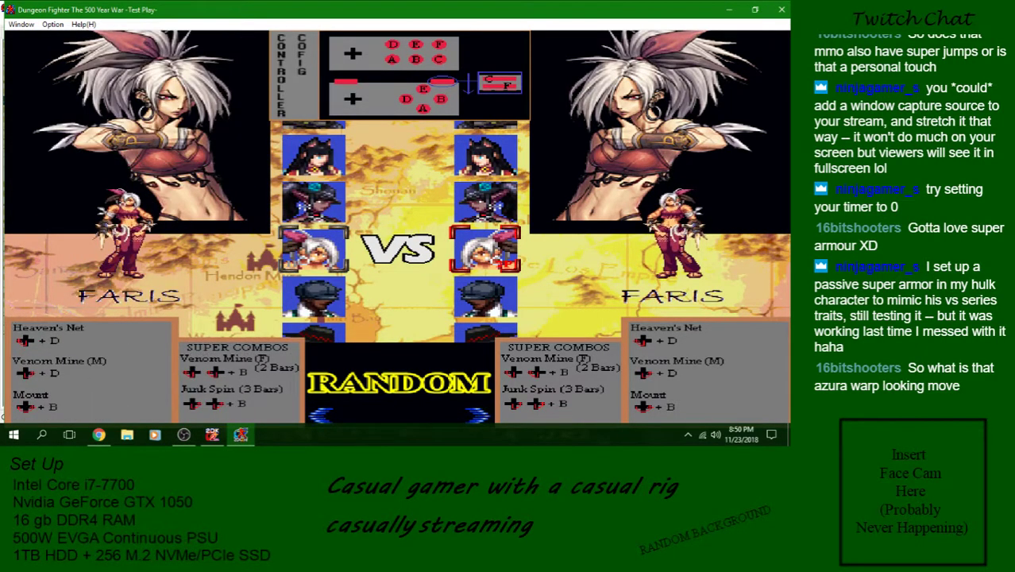
pyautogui.press('Down')
pyautogui.press('Down')
pyautogui.press('Down')
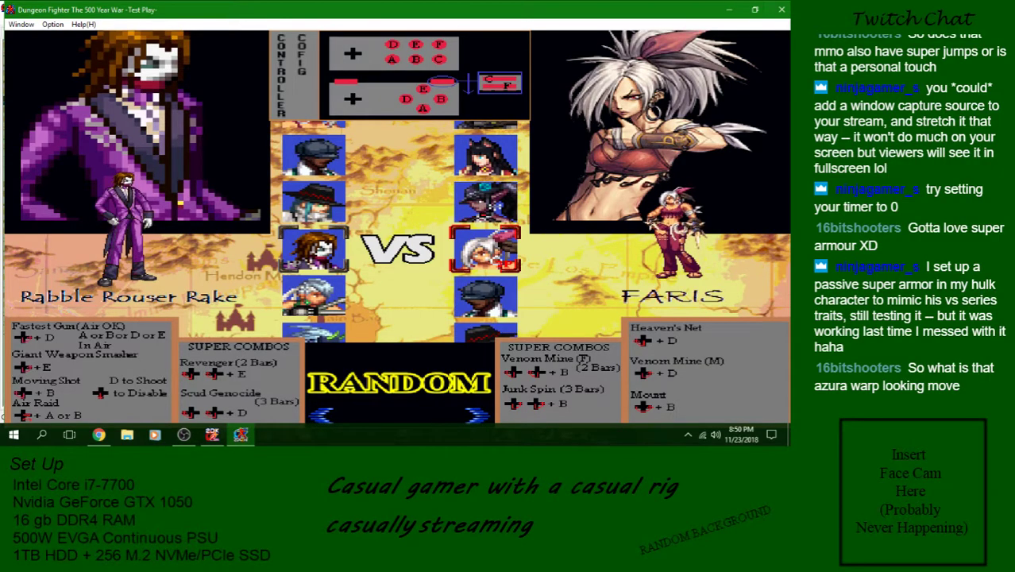
pyautogui.press('Down')
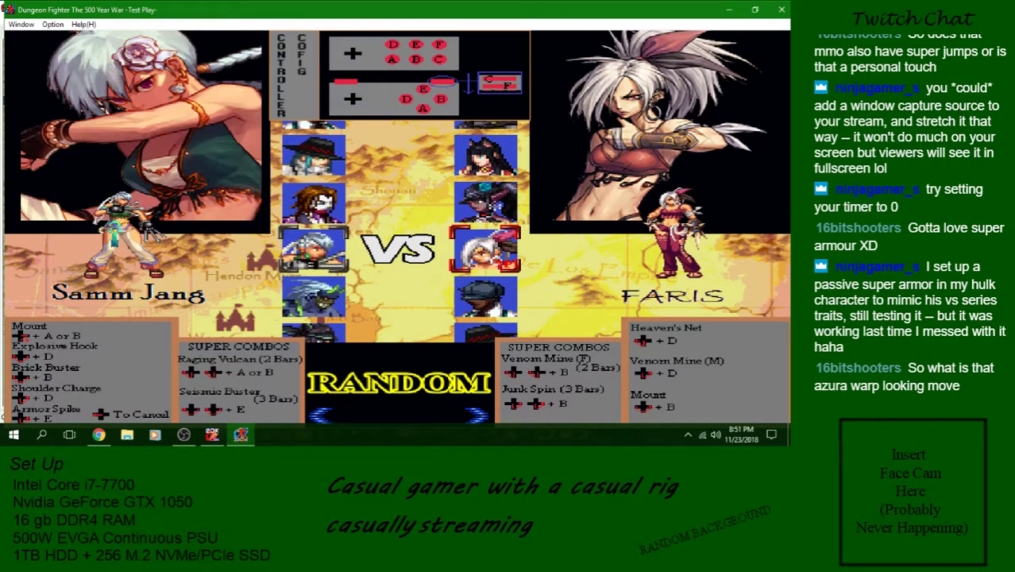
pyautogui.press('Up')
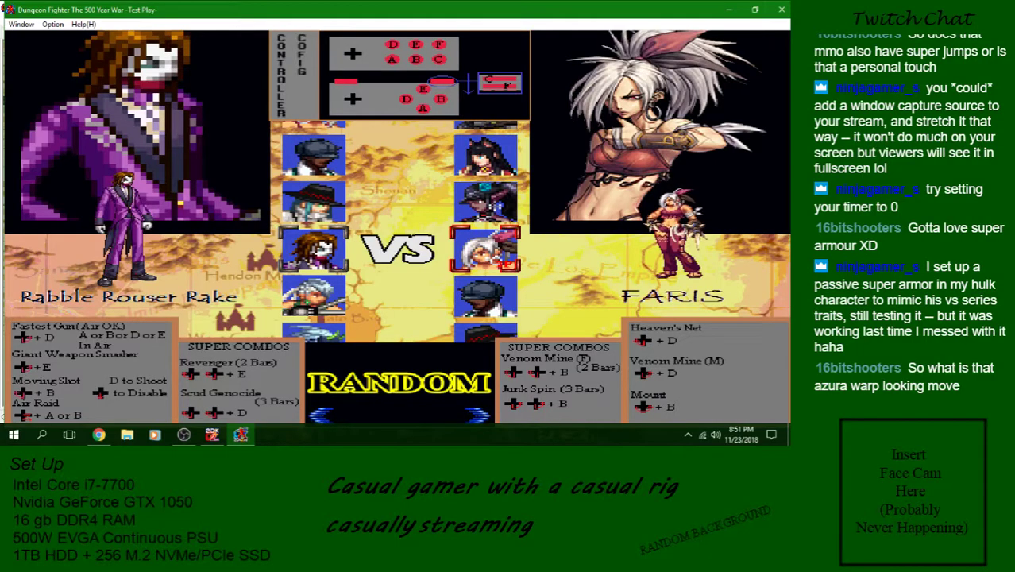
pyautogui.press('Down')
pyautogui.press('Down')
pyautogui.press('Down')
pyautogui.press('Down')
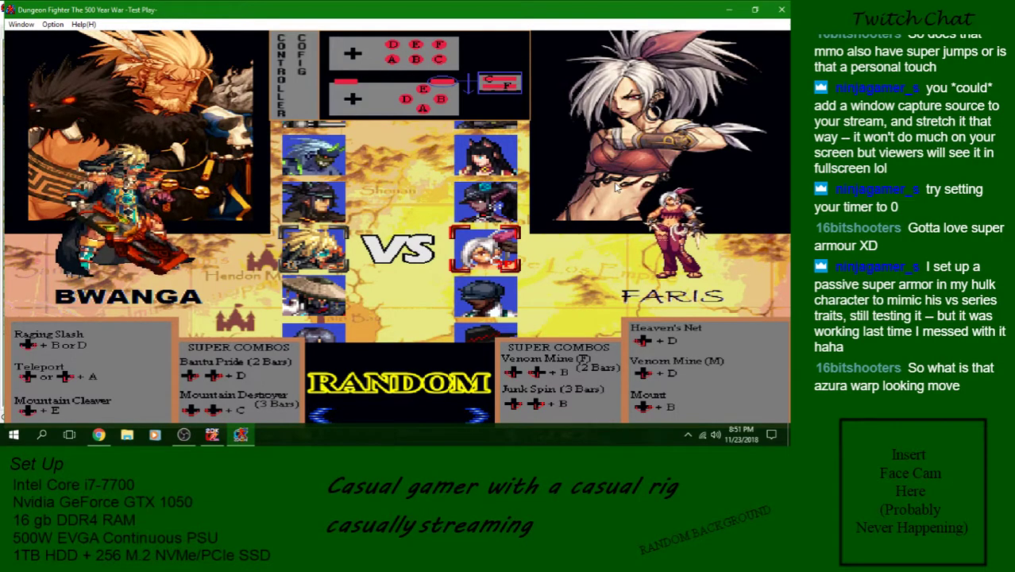
# - End the test play and set up a new test battle on the Kagatsuchi Port Jon stage with Jon as Player 1
pyautogui.click(780, 11)
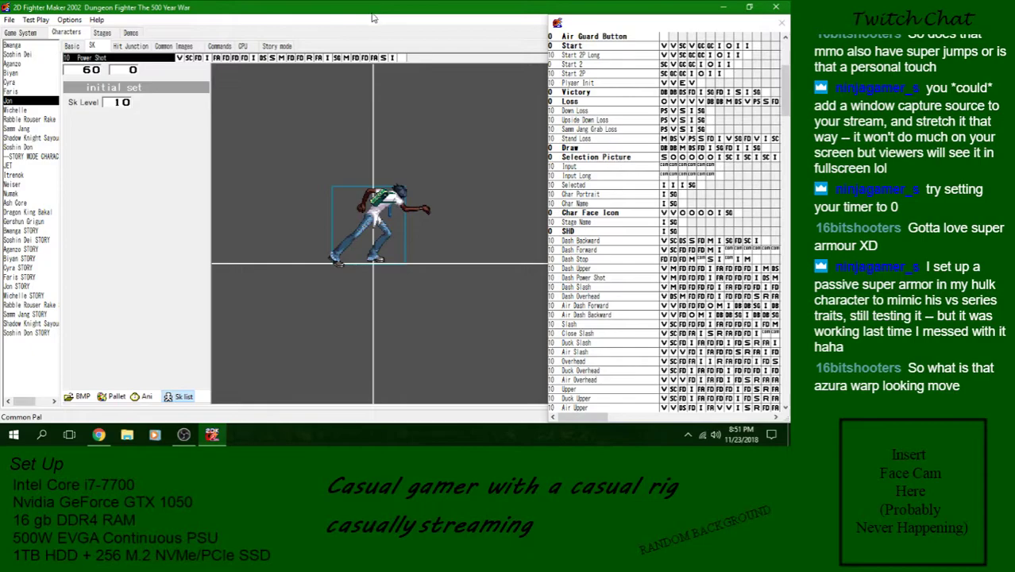
pyautogui.click(45, 24)
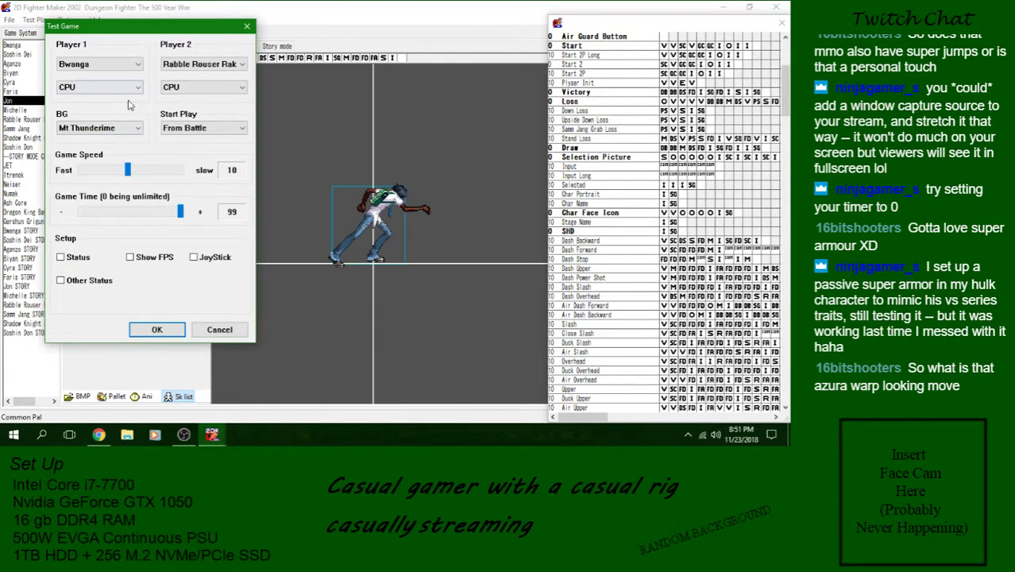
pyautogui.click(120, 128)
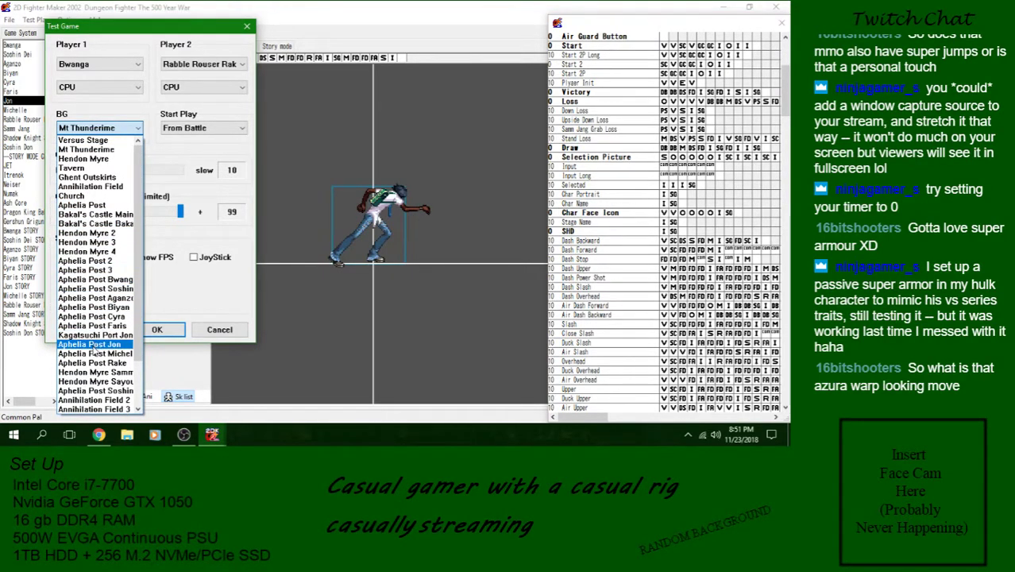
pyautogui.click(96, 334)
pyautogui.click(130, 65)
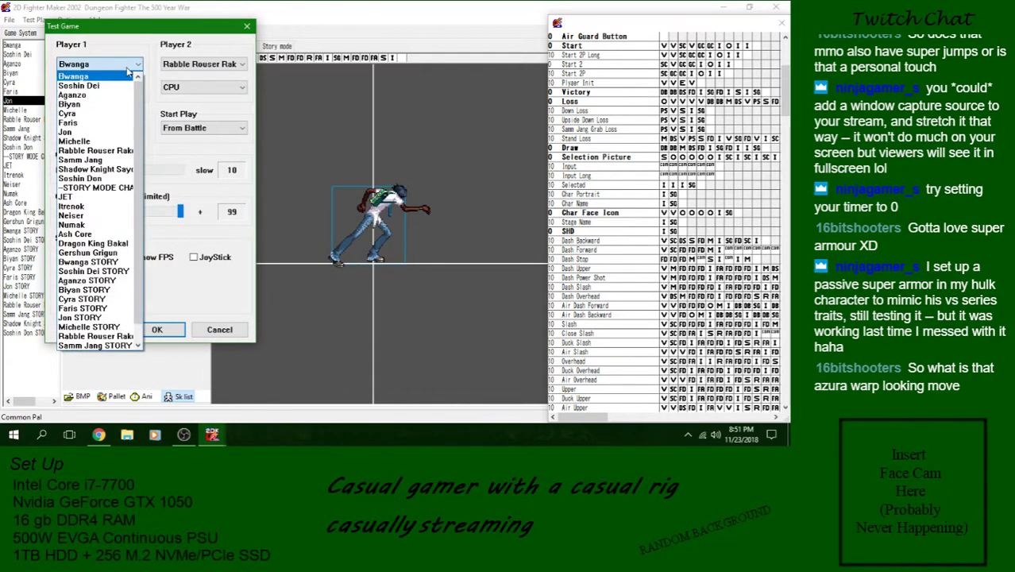
pyautogui.click(88, 133)
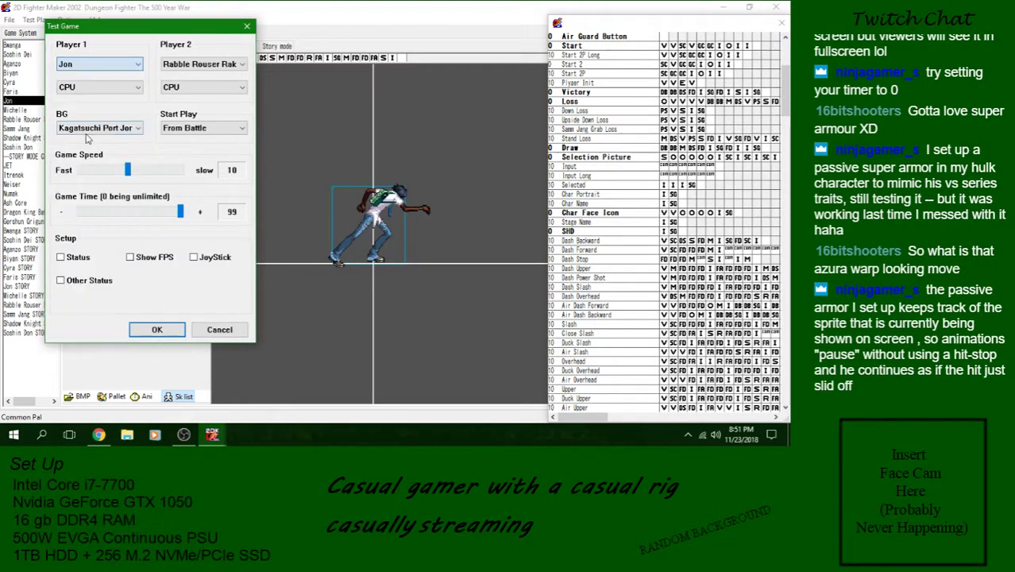
# - Choose Soshin Dei STORY as Player 2 and start the test battle
pyautogui.click(175, 64)
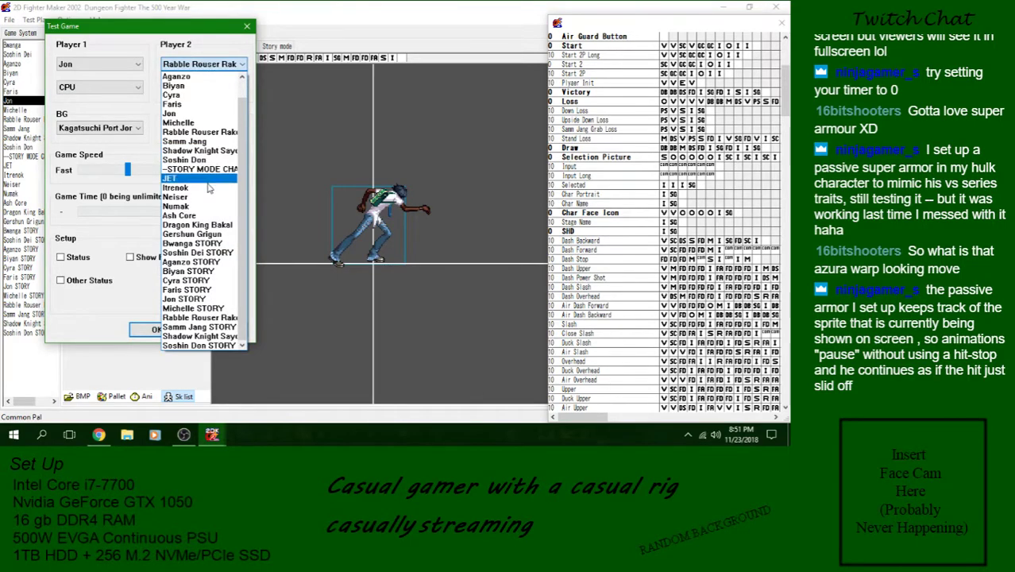
pyautogui.click(196, 299)
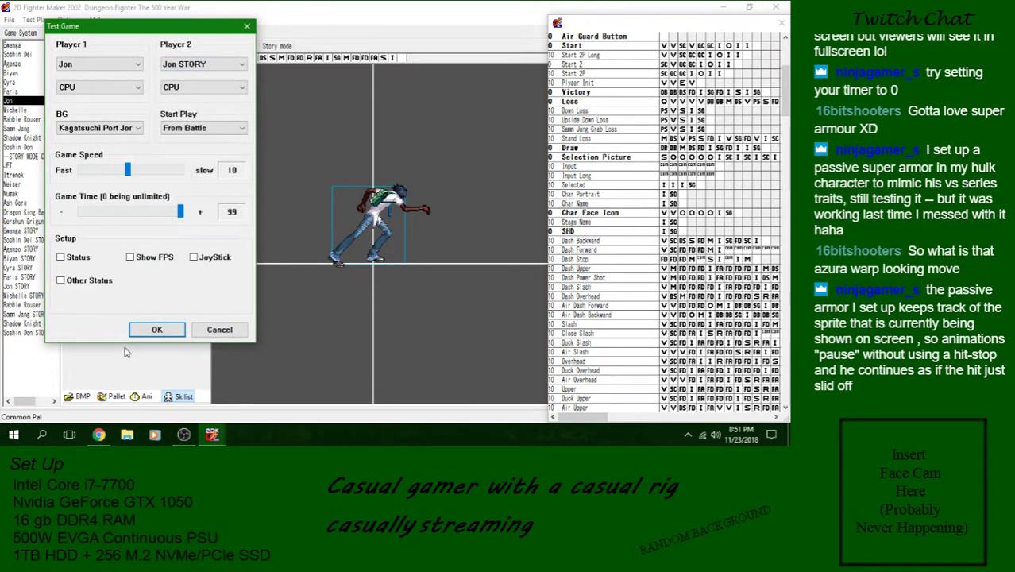
pyautogui.click(195, 62)
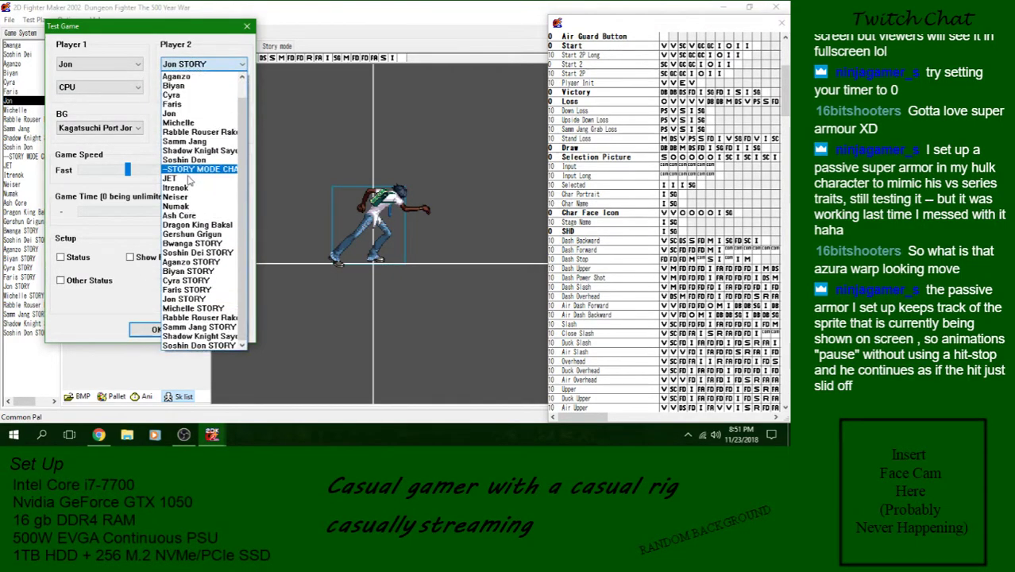
pyautogui.click(194, 254)
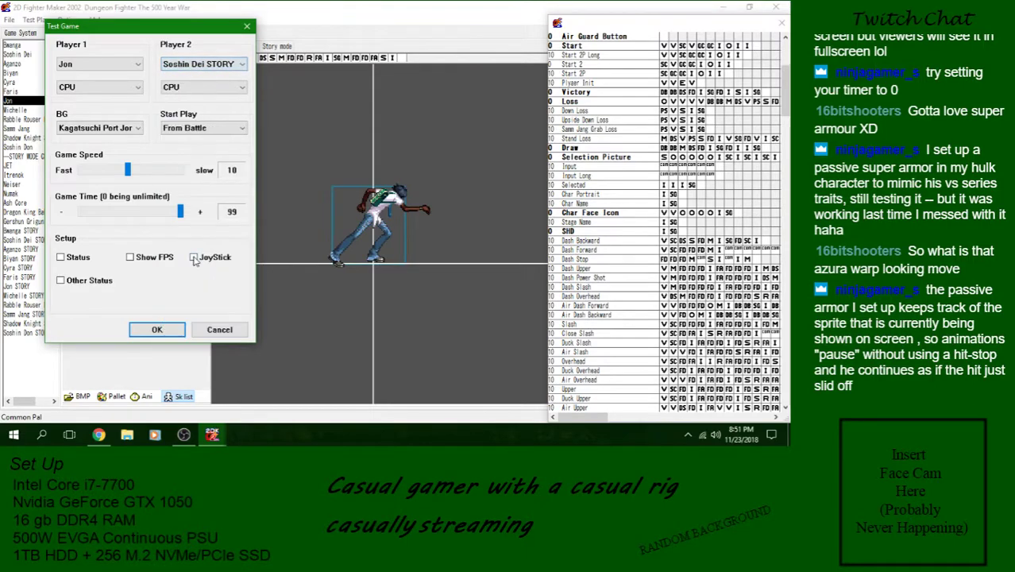
pyautogui.click(157, 330)
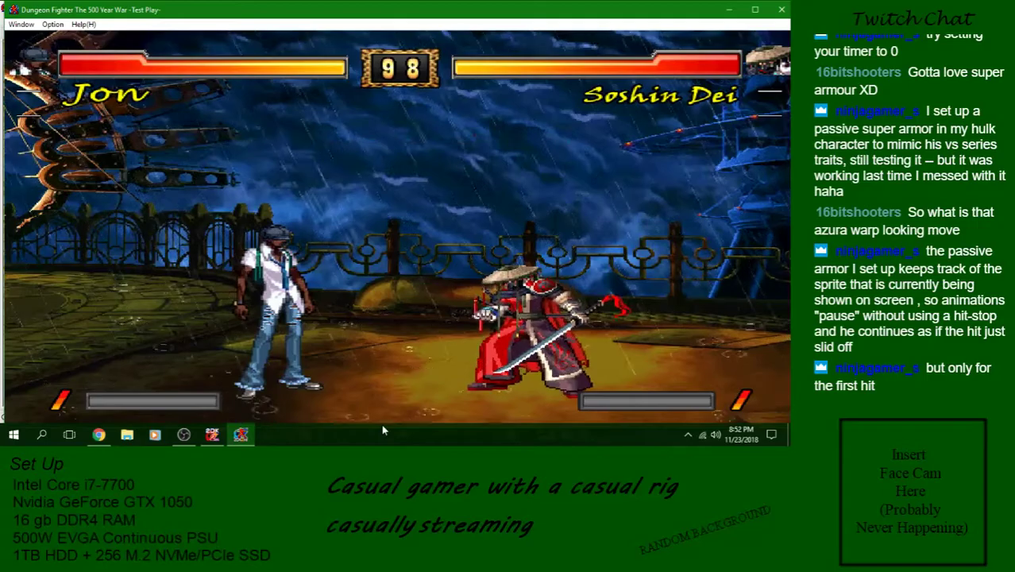
pyautogui.press('z')
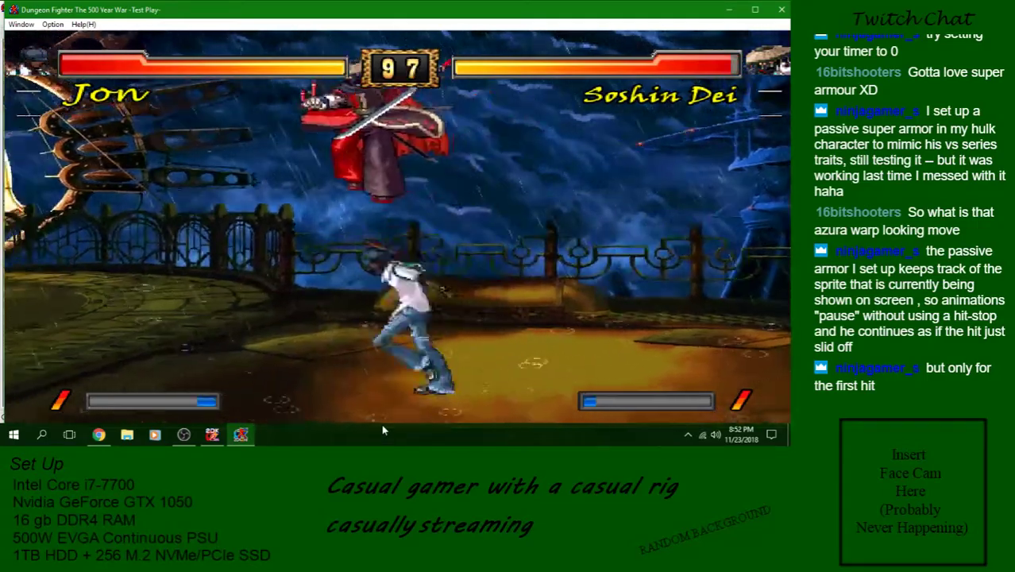
pyautogui.press('Up')
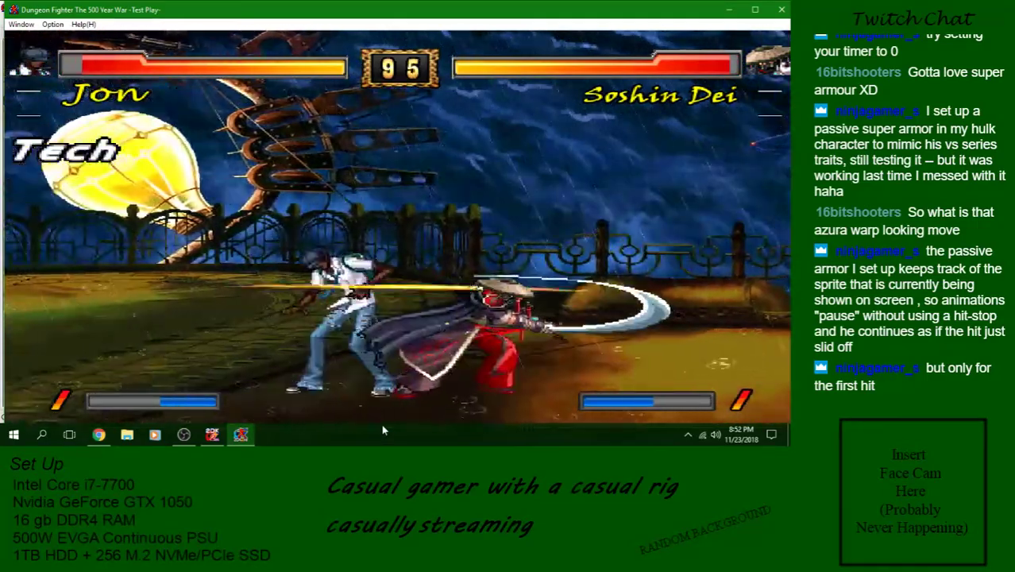
pyautogui.press('z')
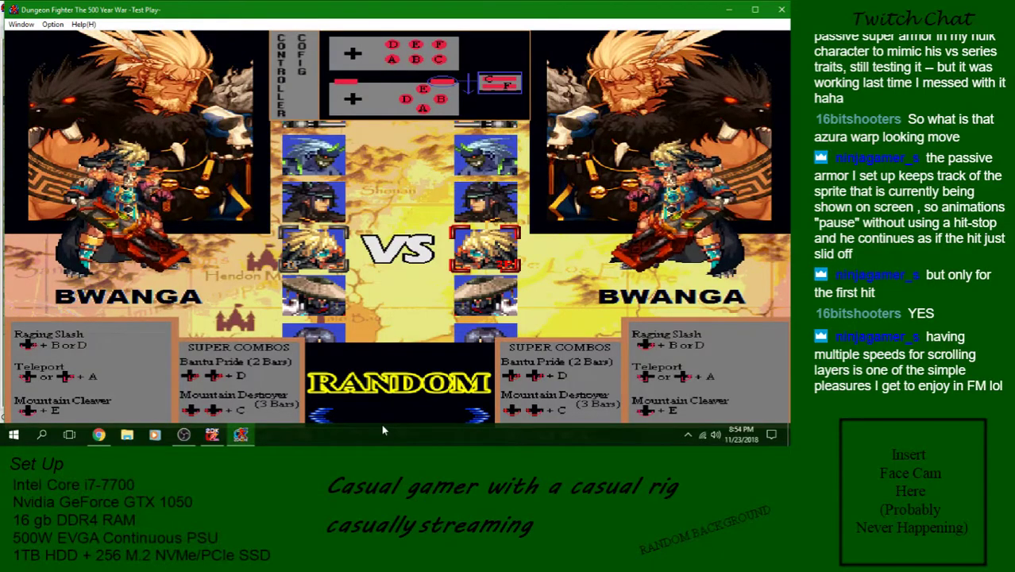
# - Go through the fighters on the character select screen and choose Soshin Don as Player 1
pyautogui.press('Down')
pyautogui.press('Up')
pyautogui.press('Up')
pyautogui.press('Up')
pyautogui.press('Up')
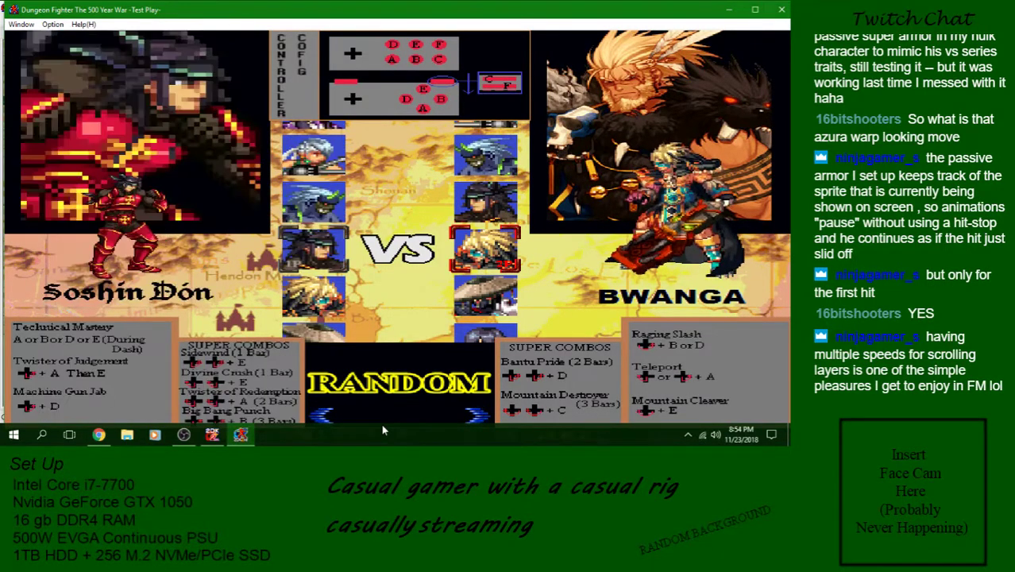
pyautogui.press('Up')
pyautogui.press('Up')
pyautogui.press('Up')
pyautogui.press('Up')
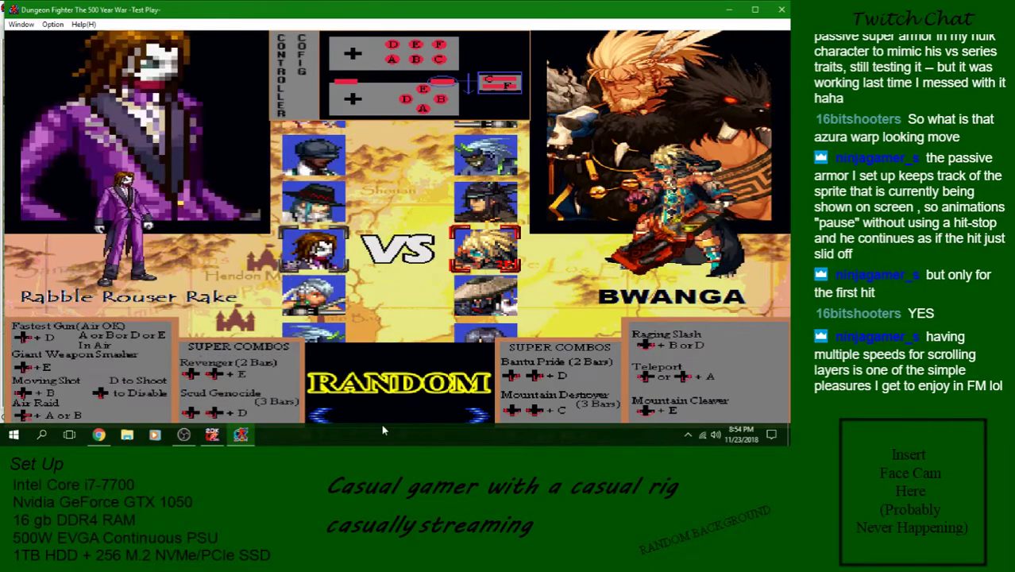
pyautogui.press('Up')
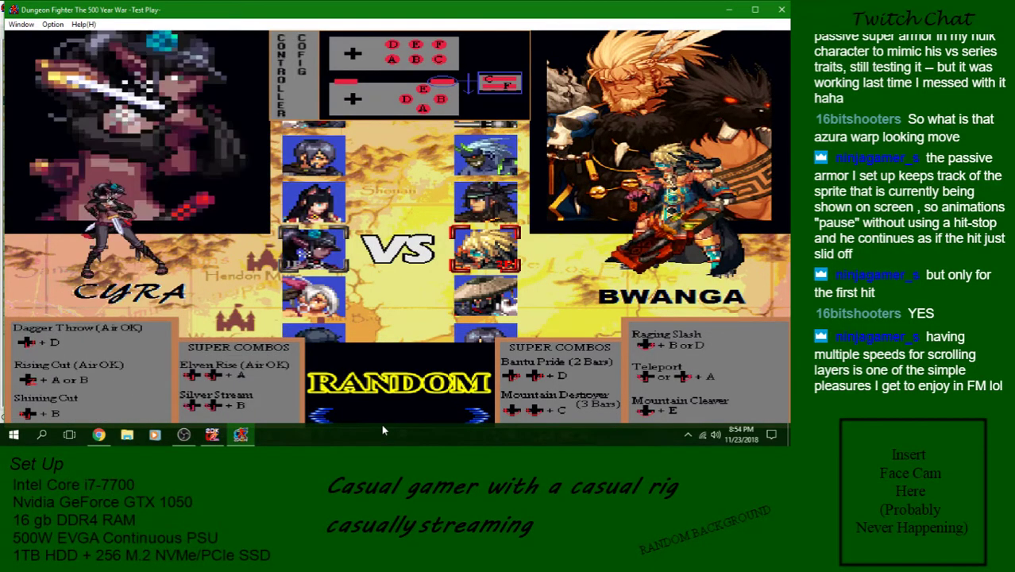
pyautogui.press('Up')
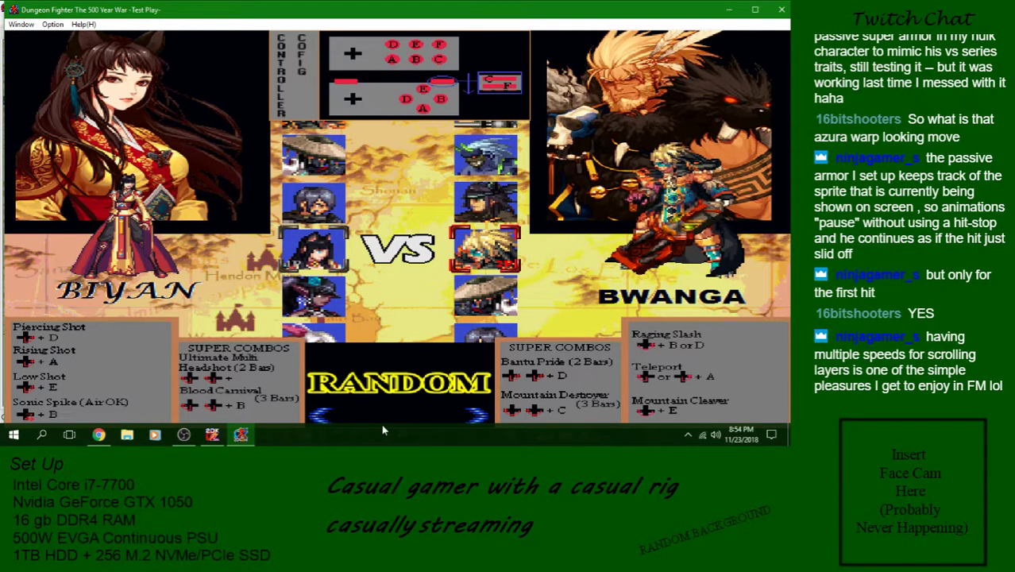
pyautogui.press('Up')
pyautogui.press('Up')
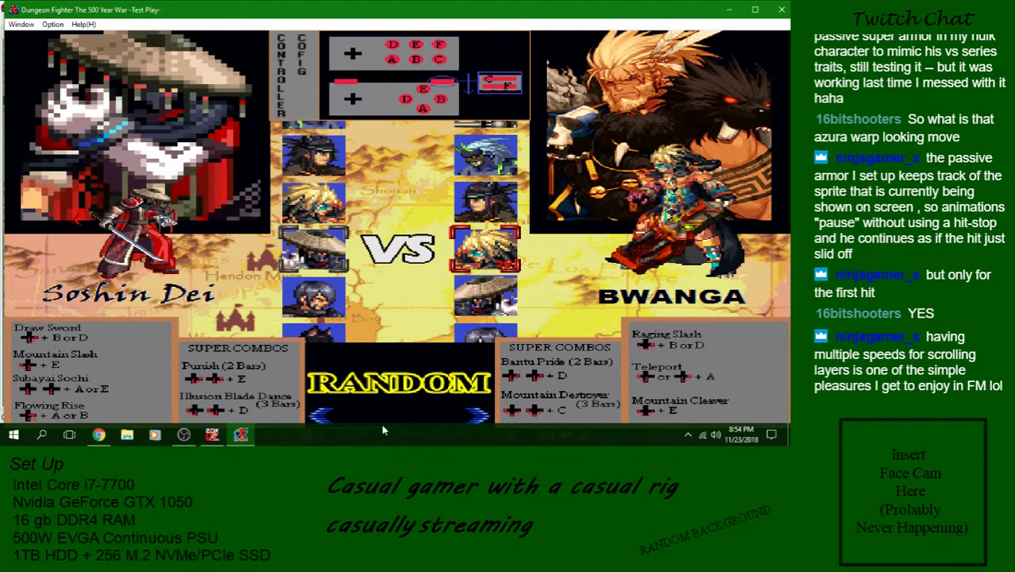
pyautogui.press('Up')
# - Choose Shadow Knight Sayoung as Player 2 and start the battle
pyautogui.press('Up')
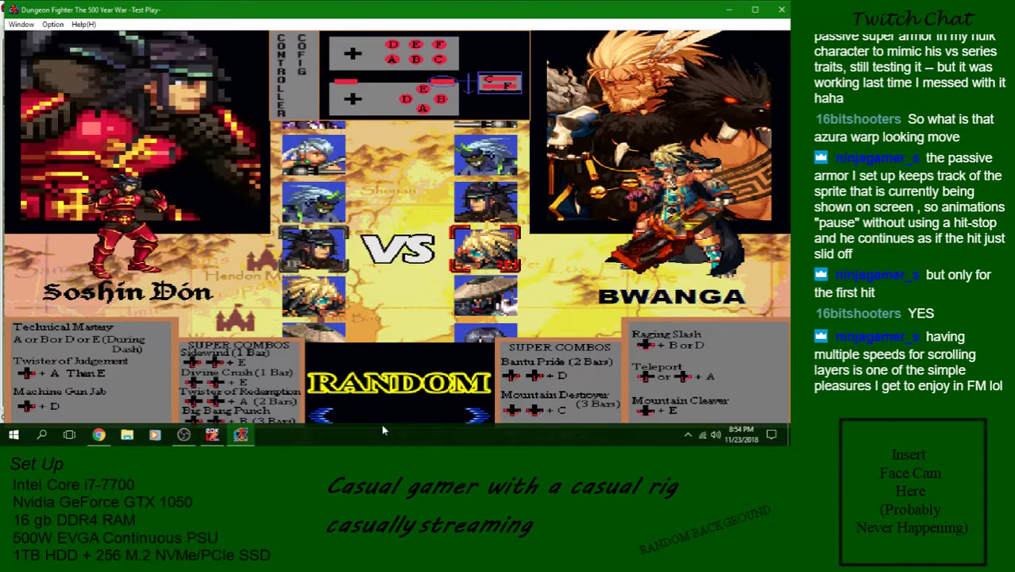
pyautogui.press('Up')
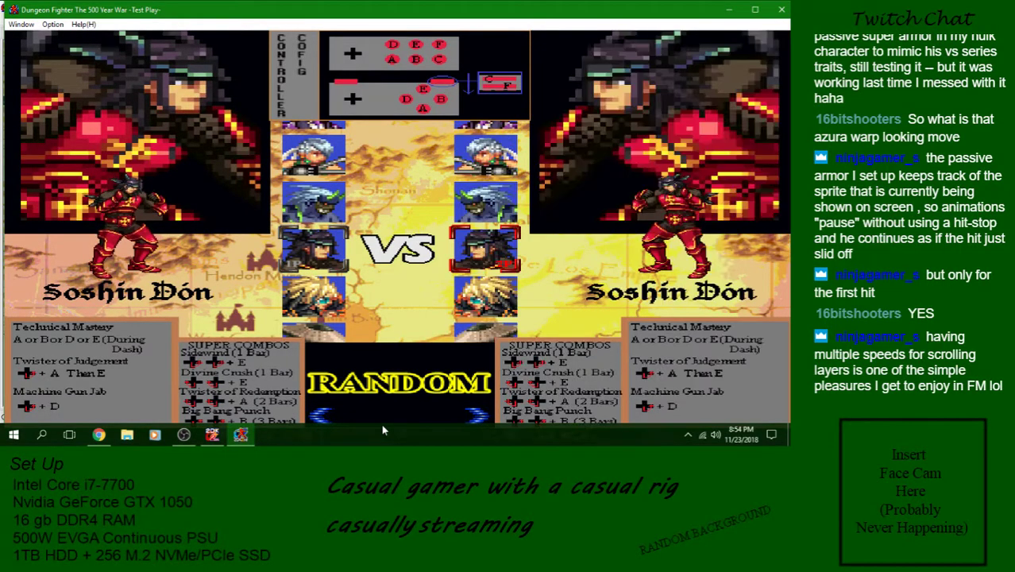
pyautogui.press('Up')
pyautogui.press('Up')
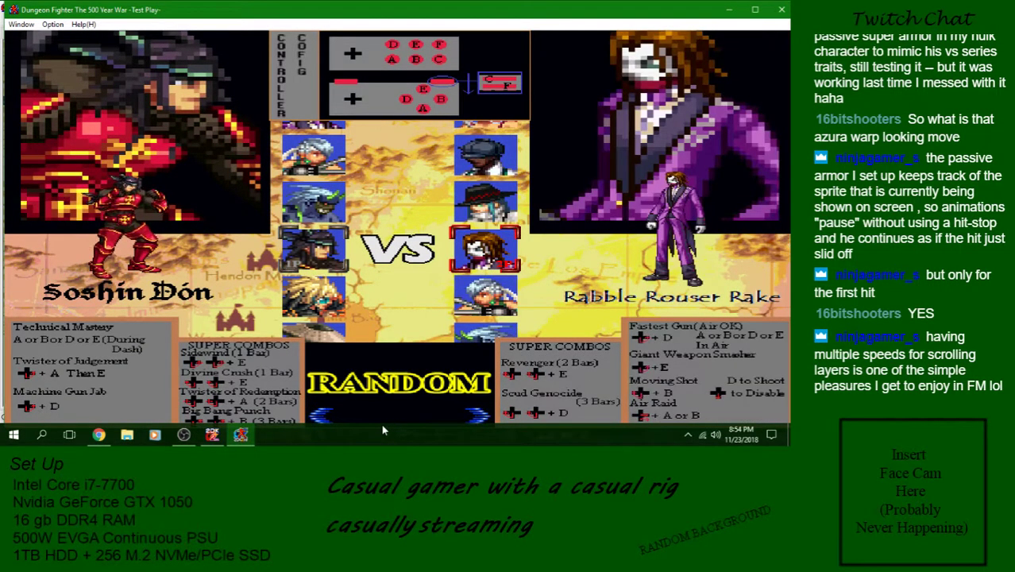
pyautogui.press('Down')
pyautogui.press('Down')
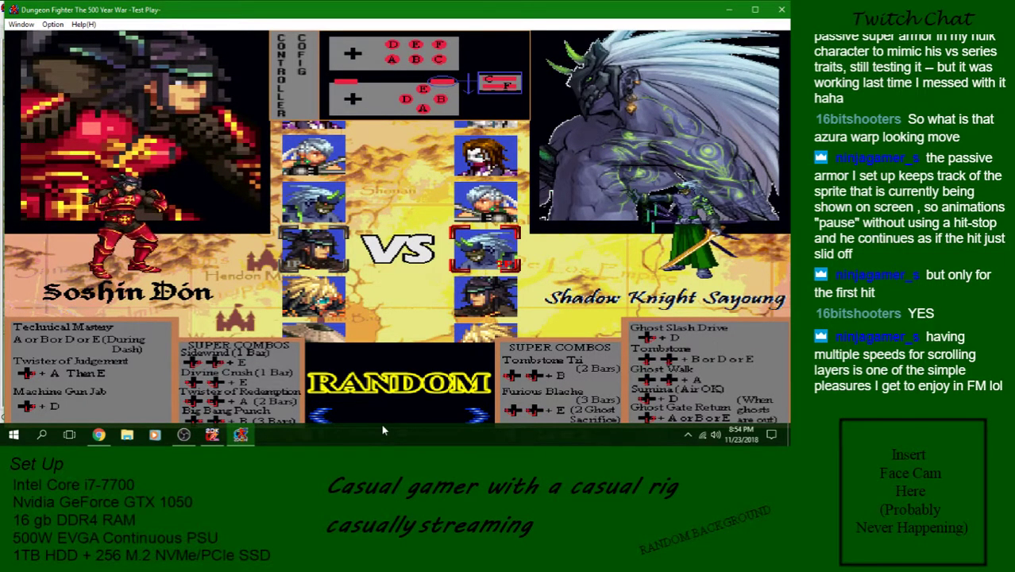
pyautogui.press('j')
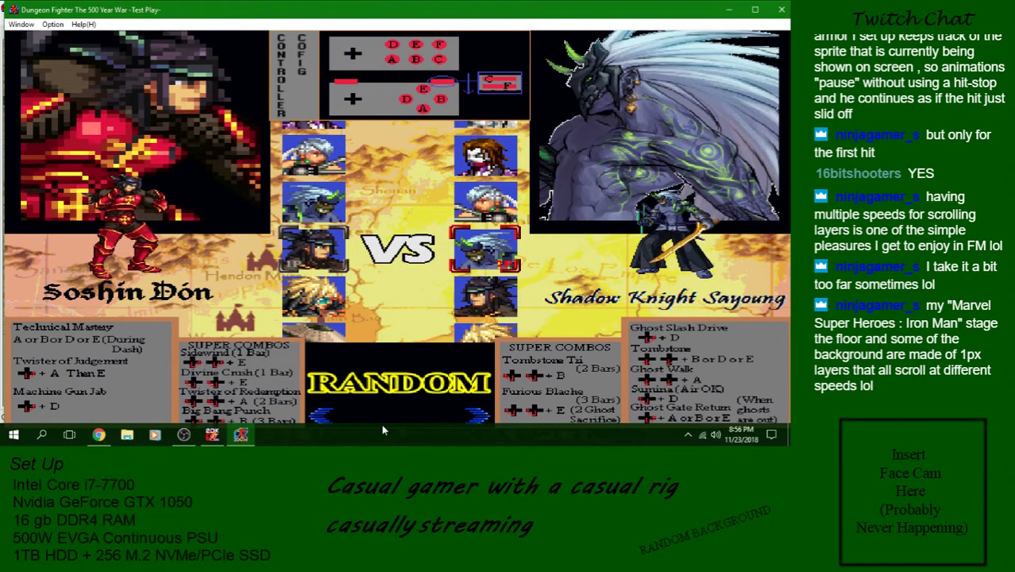
# - Browse the Player 1 fighters, examining the portraits and move lists of Bwanga, Jon, Shadow Knight Sayoung and Michelle
pyautogui.press('Down')
pyautogui.press('Down')
pyautogui.press('Down')
pyautogui.press('Down')
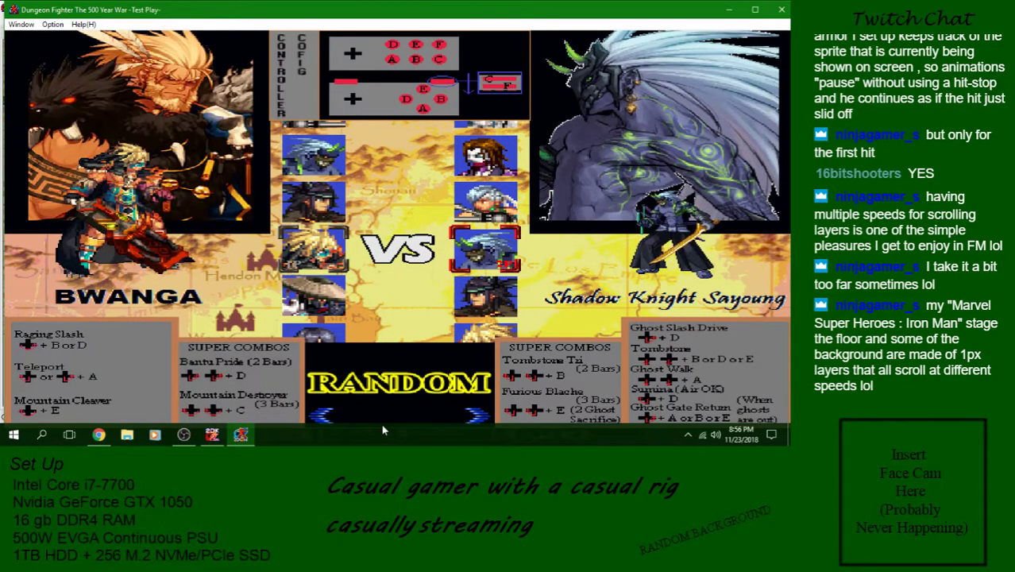
pyautogui.press('Down')
pyautogui.press('Down')
pyautogui.press('Down')
pyautogui.press('Down')
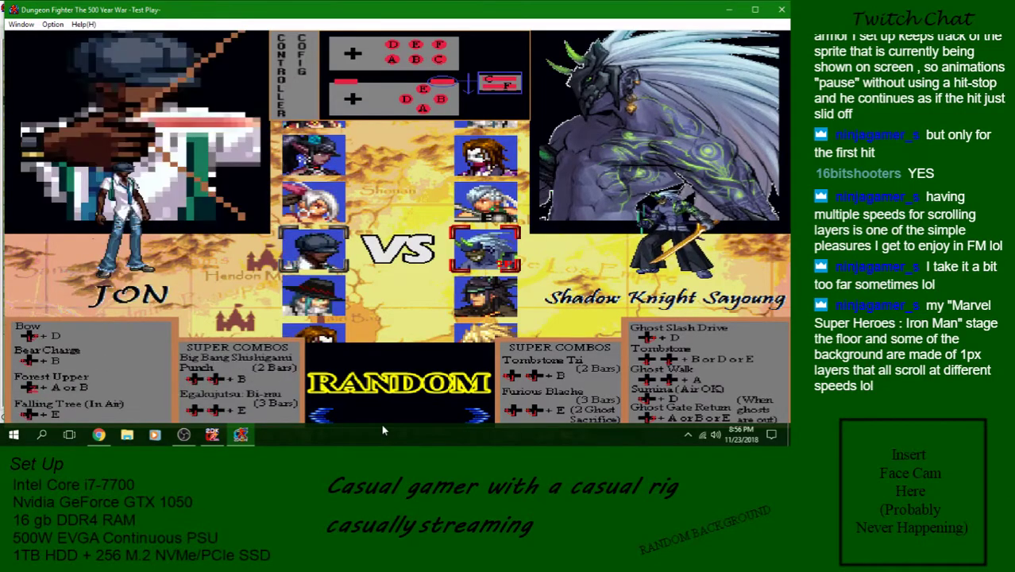
pyautogui.press('Down')
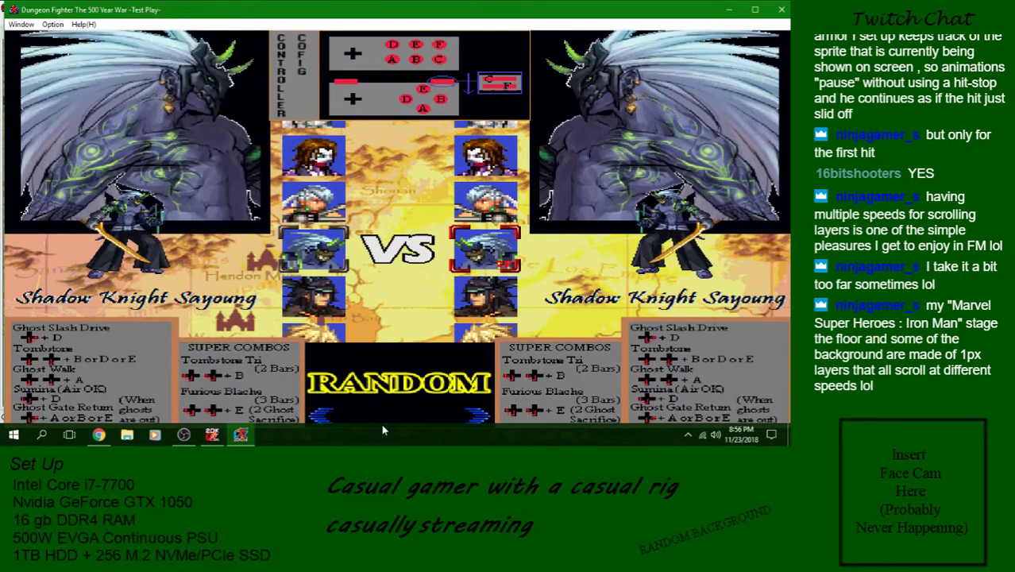
pyautogui.press('Up')
pyautogui.press('Up')
pyautogui.press('Up')
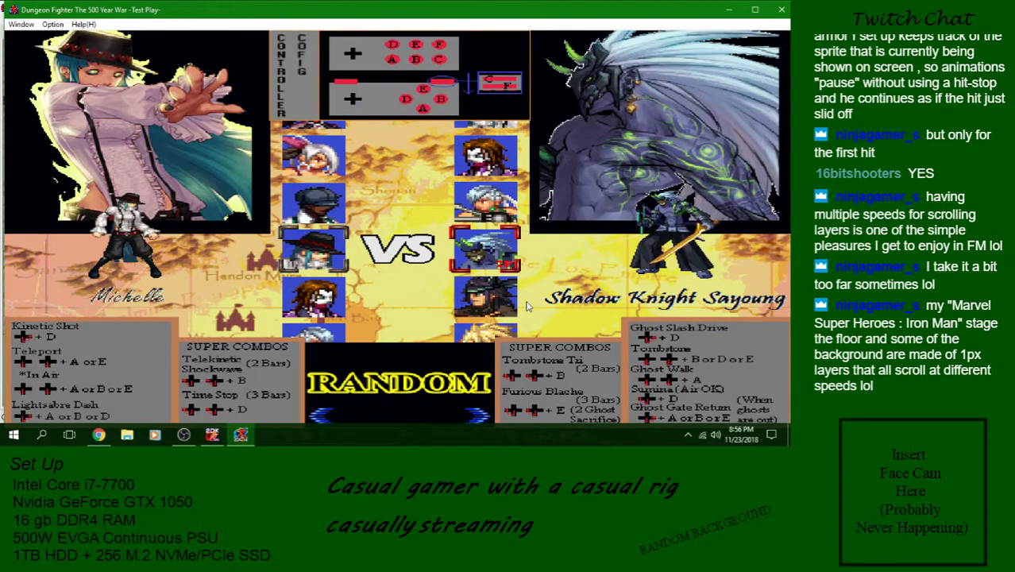
pyautogui.press('Down')
pyautogui.press('Down')
pyautogui.press('Down')
pyautogui.press('Down')
pyautogui.press('Down')
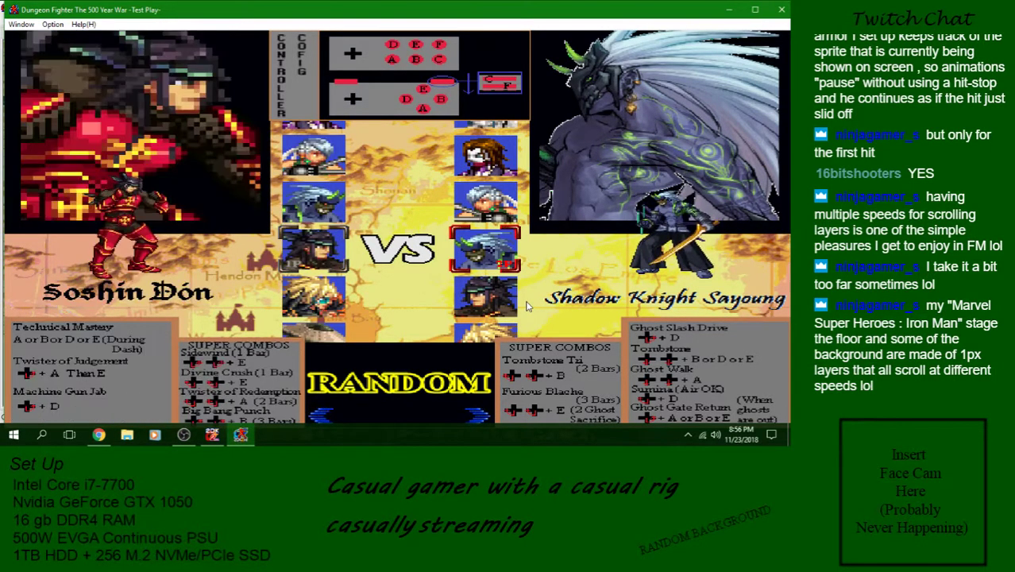
# - Choose Michelle as Player 1 and Samm Jang as Player 2, and start the battle
pyautogui.press('Down')
pyautogui.press('Down')
pyautogui.press('Down')
pyautogui.press('Down')
pyautogui.press('Down')
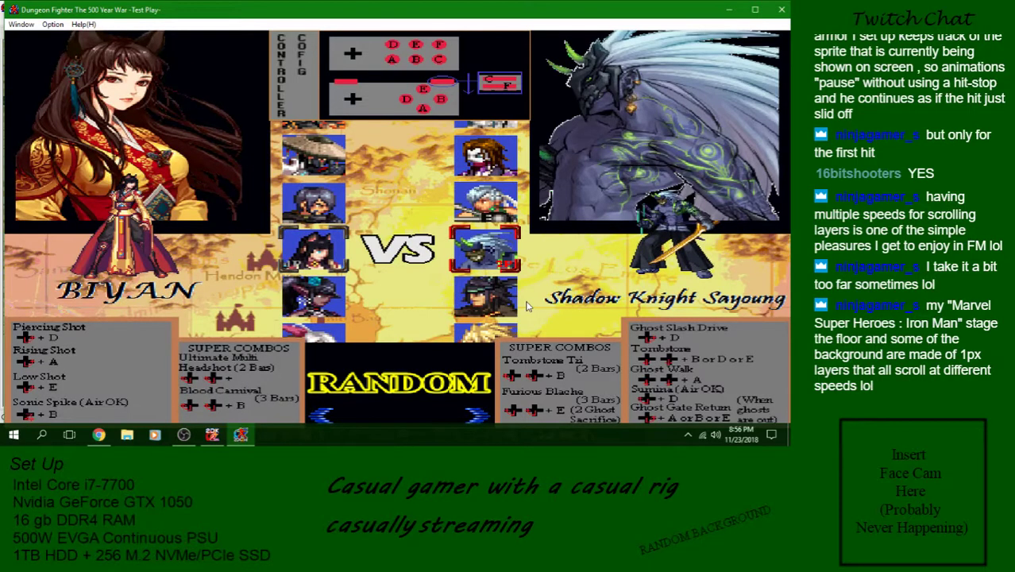
pyautogui.press('Down')
pyautogui.press('Down')
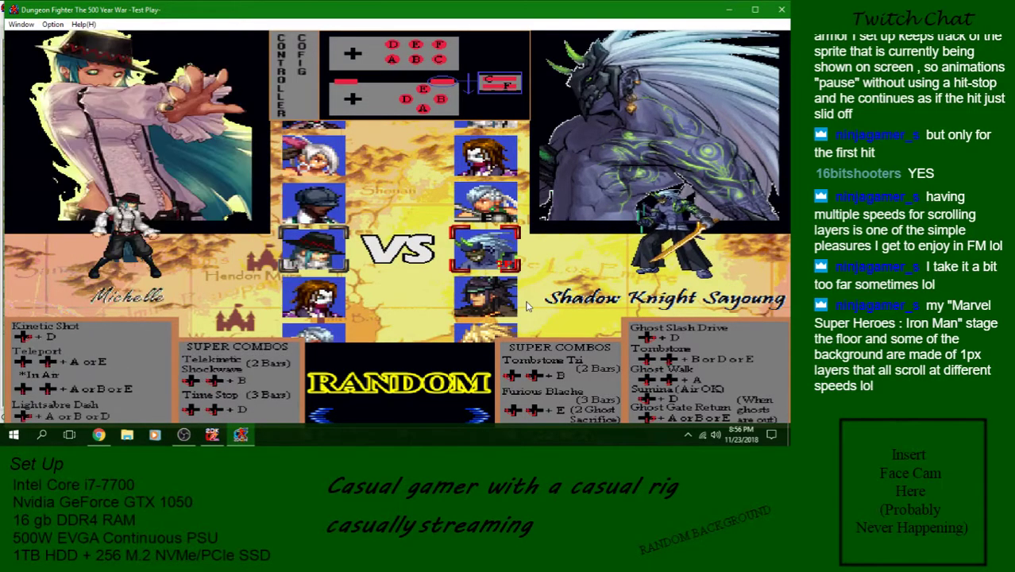
pyautogui.press('Up')
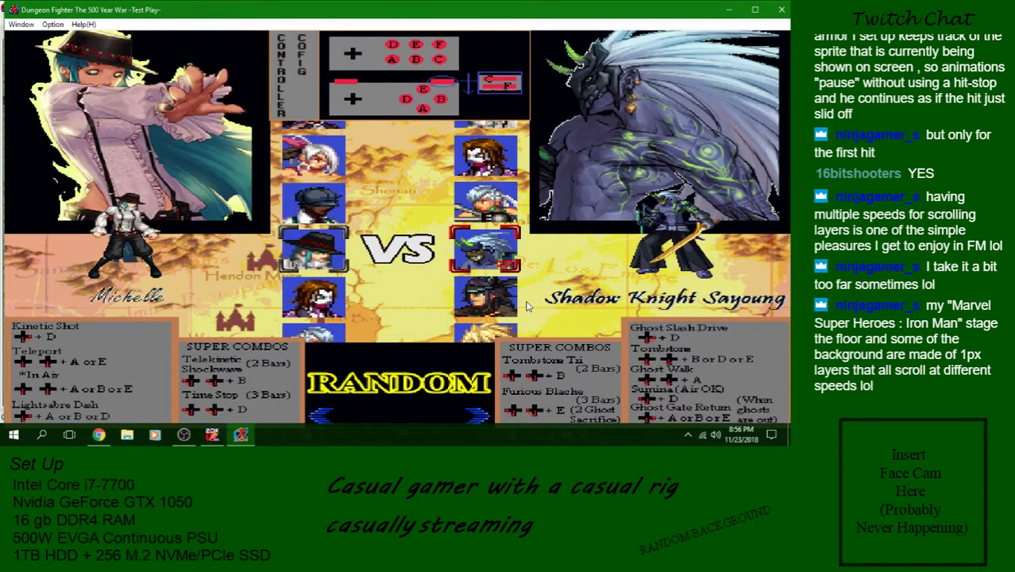
pyautogui.press('Up')
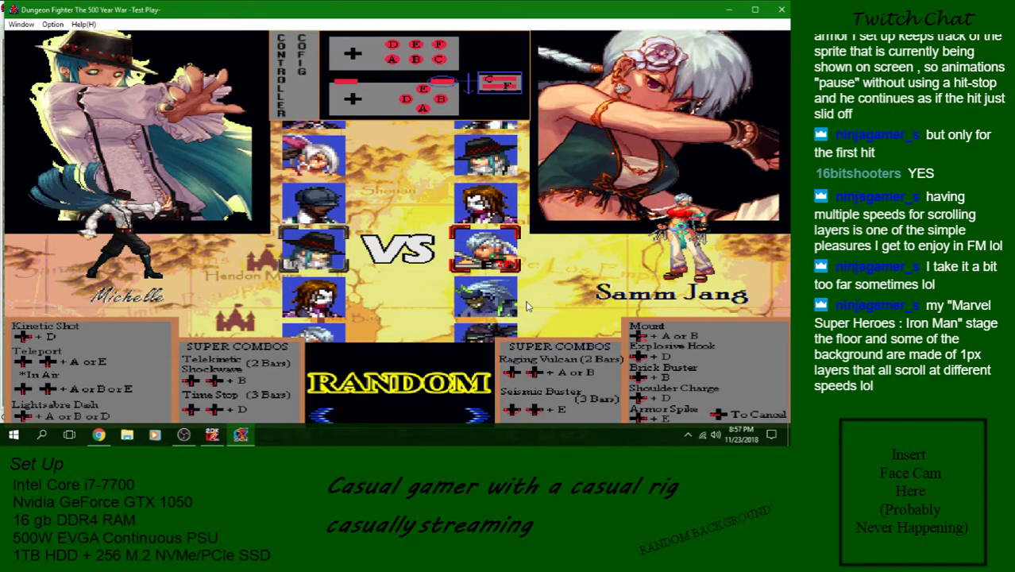
pyautogui.press('a')
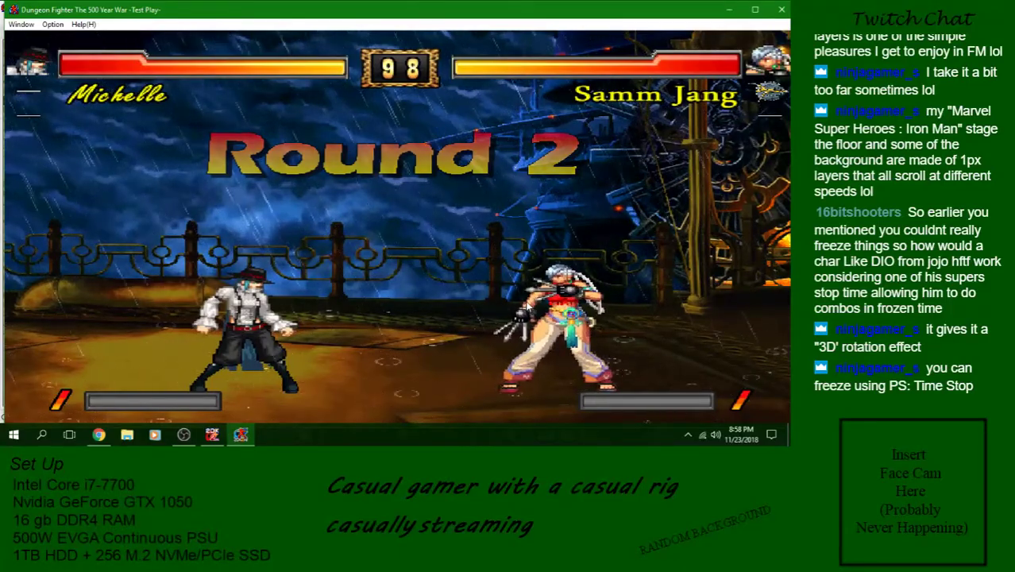
# - Fight Round 2 as Michelle against Samm Jang, advancing on the opponent and chaining attacks into a combo
pyautogui.press('Right')
pyautogui.press('z')
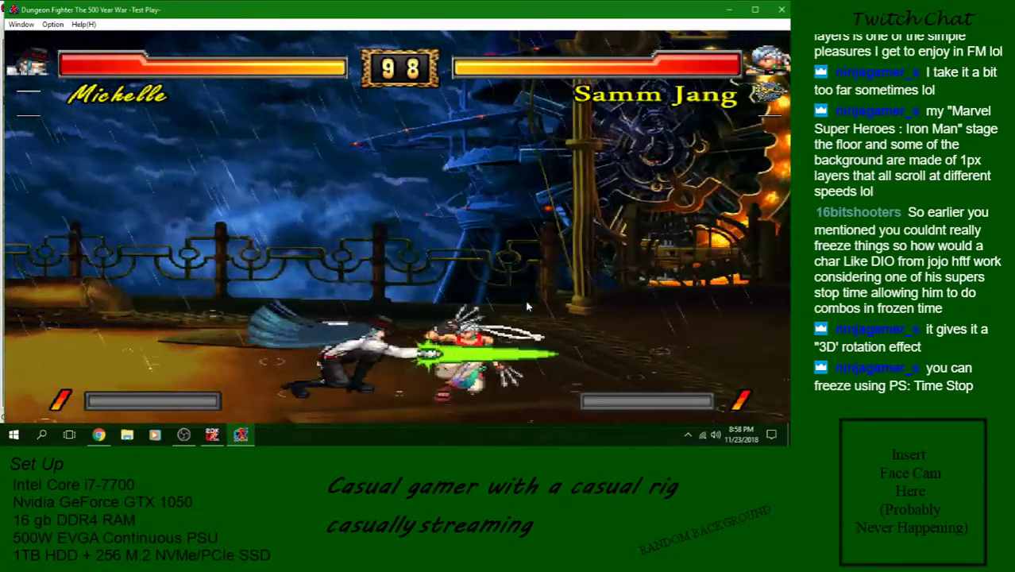
pyautogui.press('x')
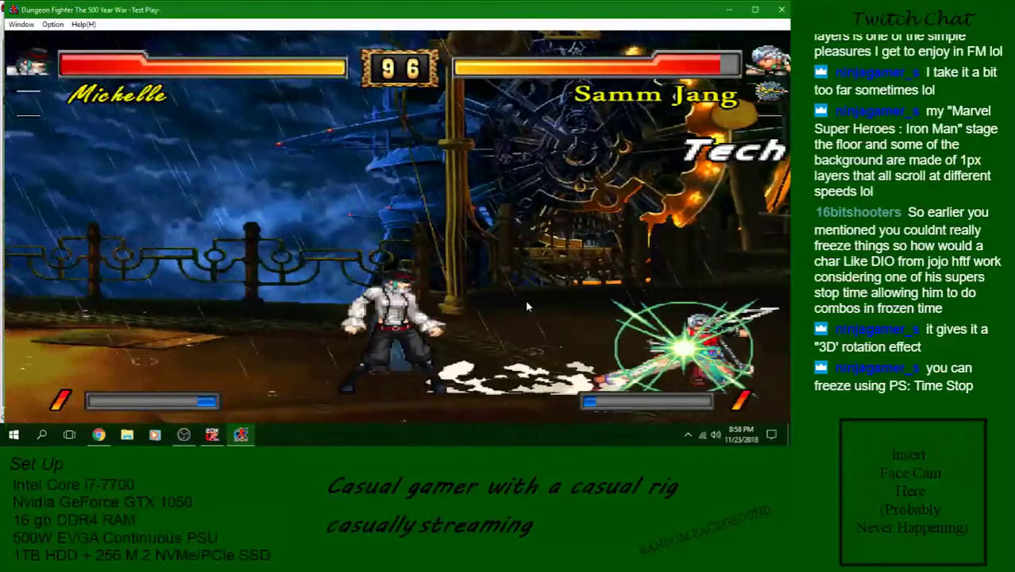
pyautogui.press('Right')
pyautogui.press('z')
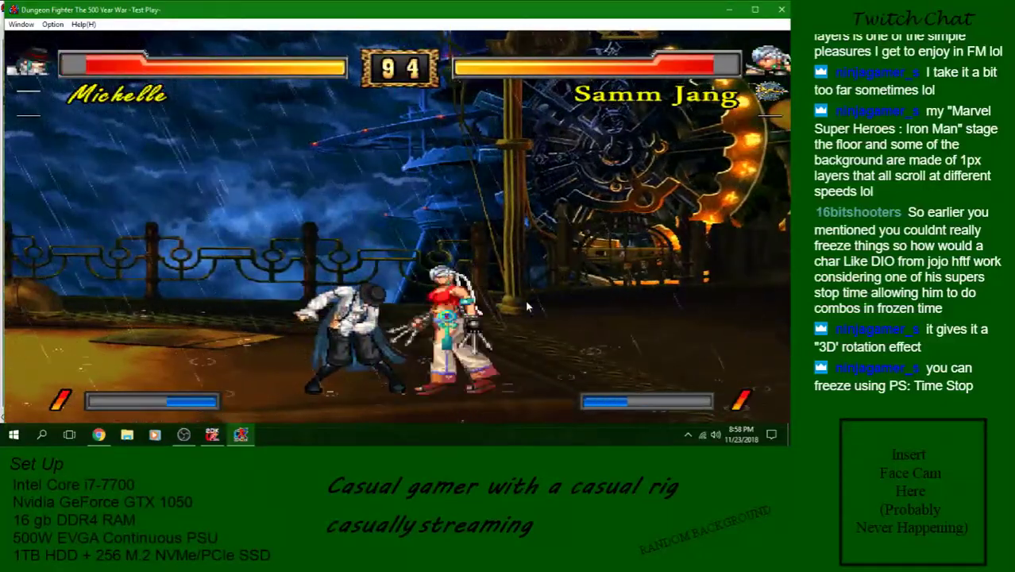
pyautogui.press('z')
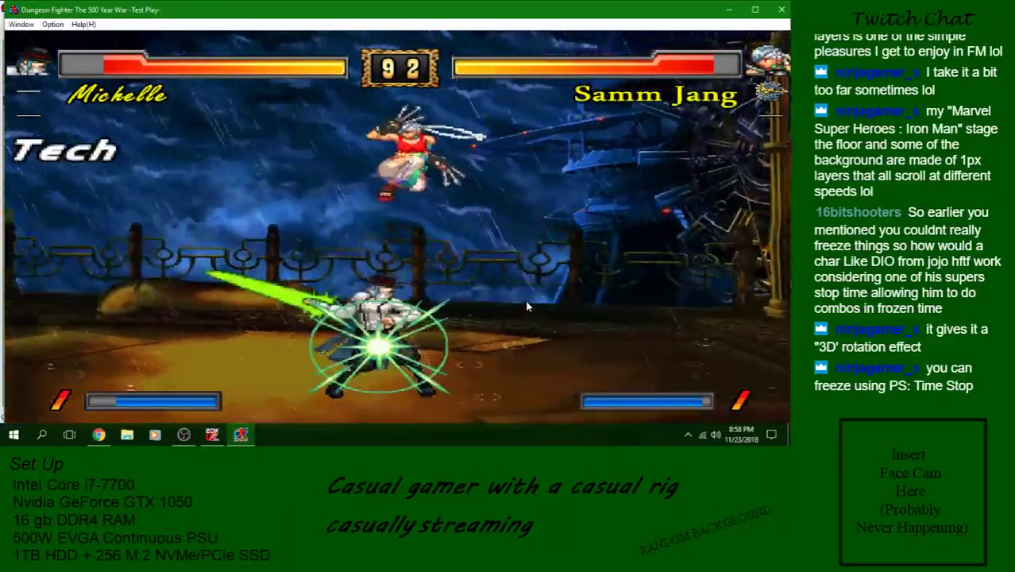
pyautogui.press('x')
pyautogui.press('z')
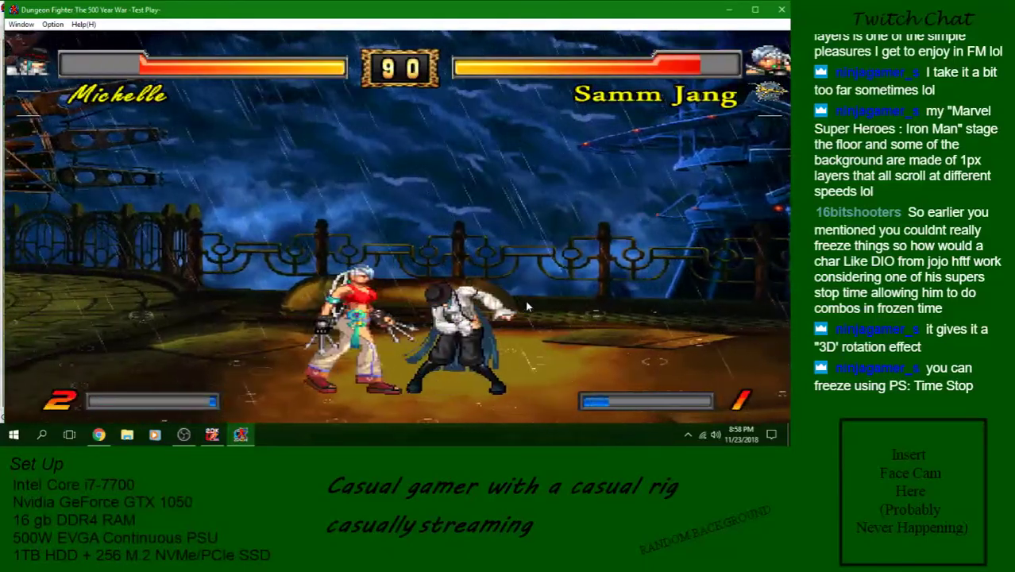
pyautogui.press('x')
pyautogui.press('z')
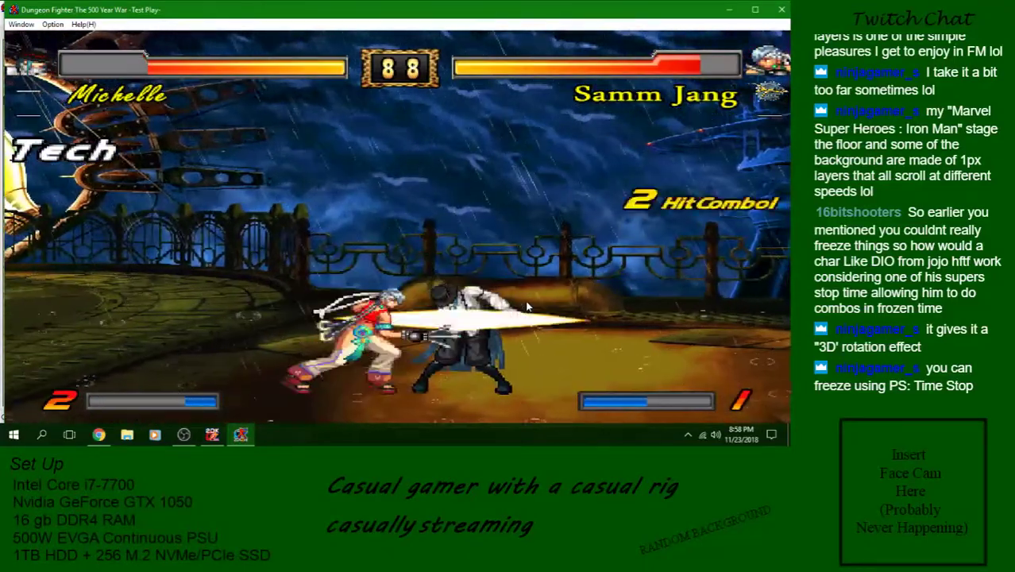
pyautogui.press('x')
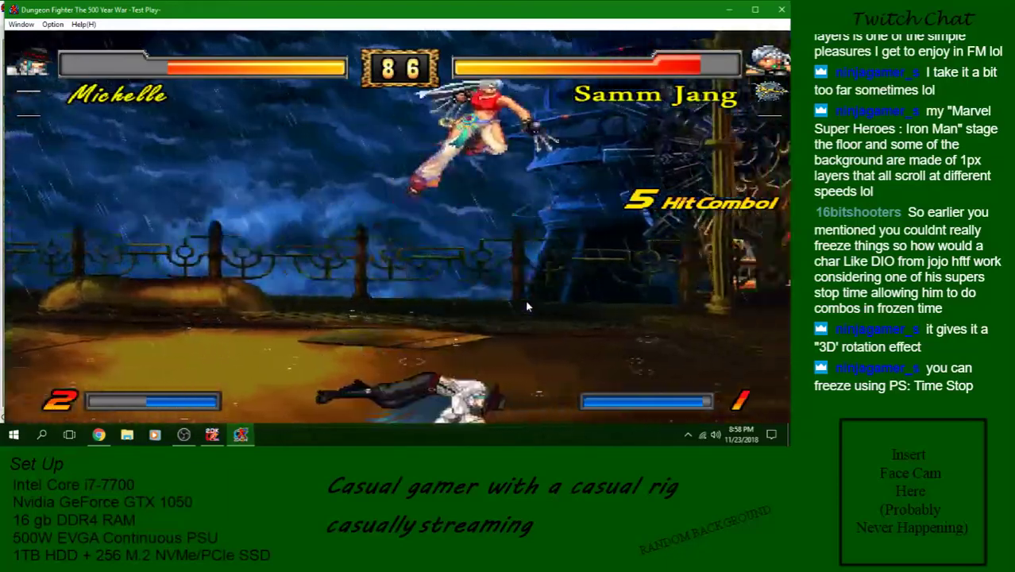
pyautogui.press('z')
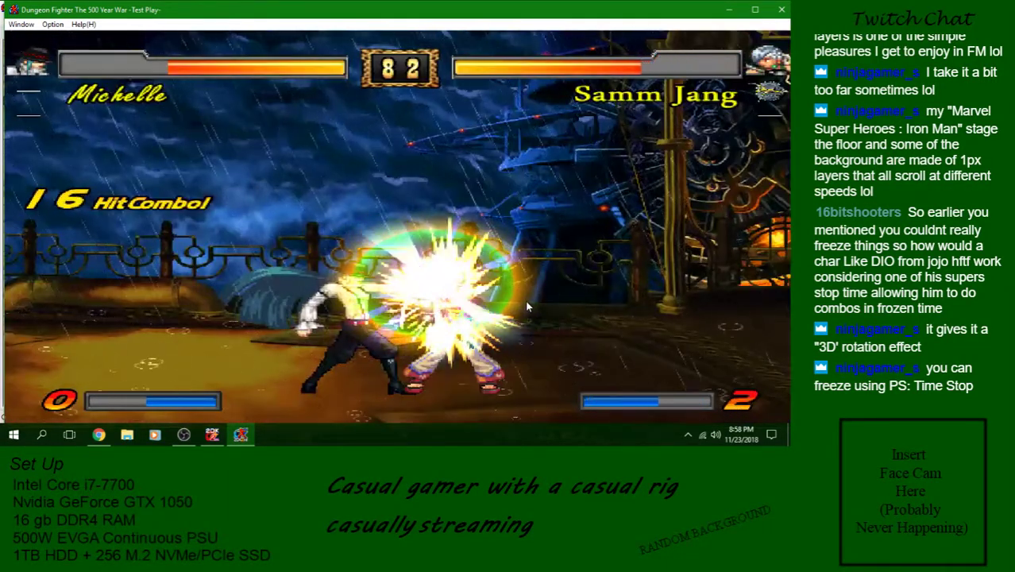
pyautogui.press('x')
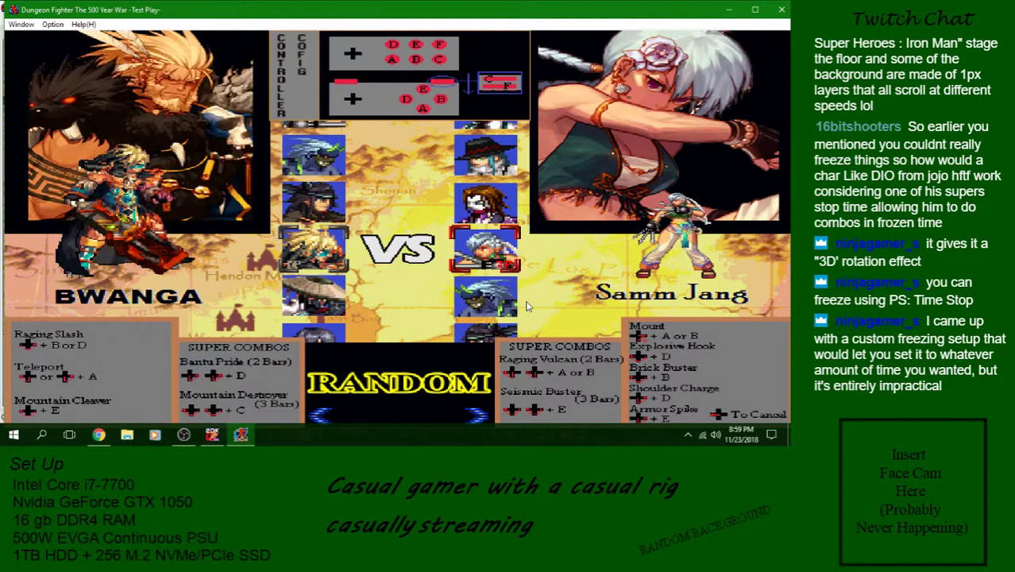
# - Move the Player 1 selection to Soshin Dei and end the test play
pyautogui.press('Down')
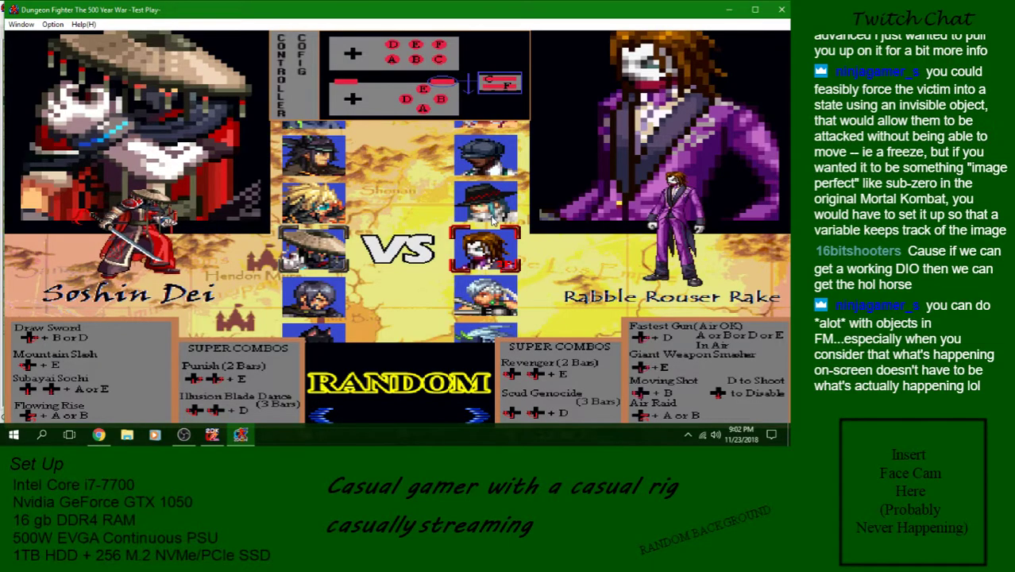
pyautogui.click(782, 11)
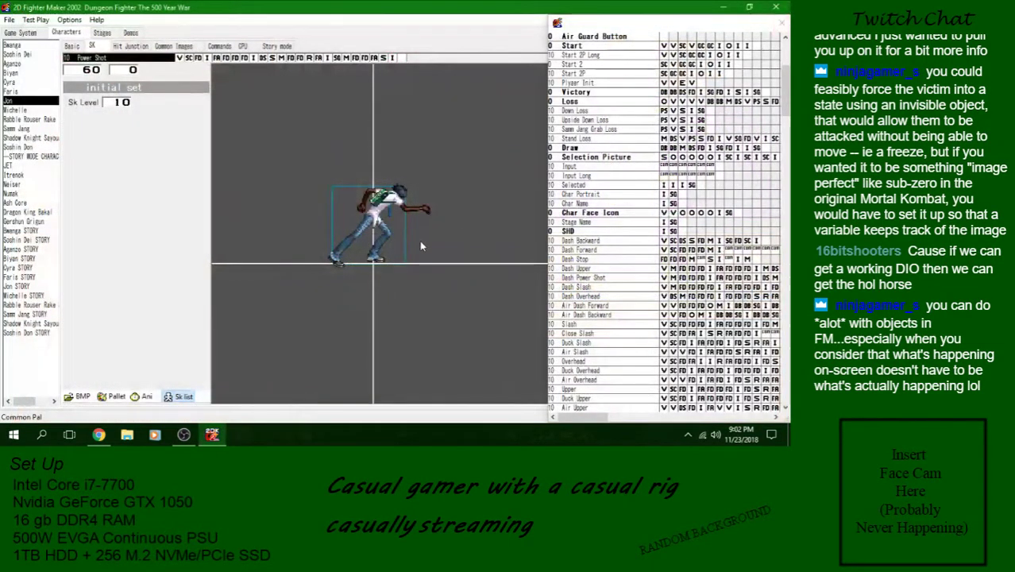
pyautogui.click(10, 20)
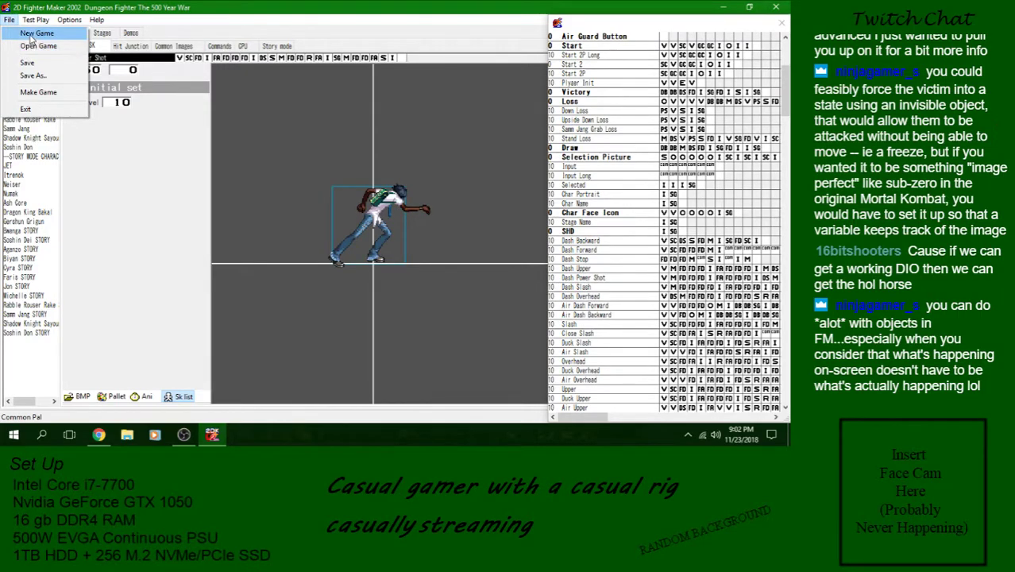
pyautogui.click(37, 32)
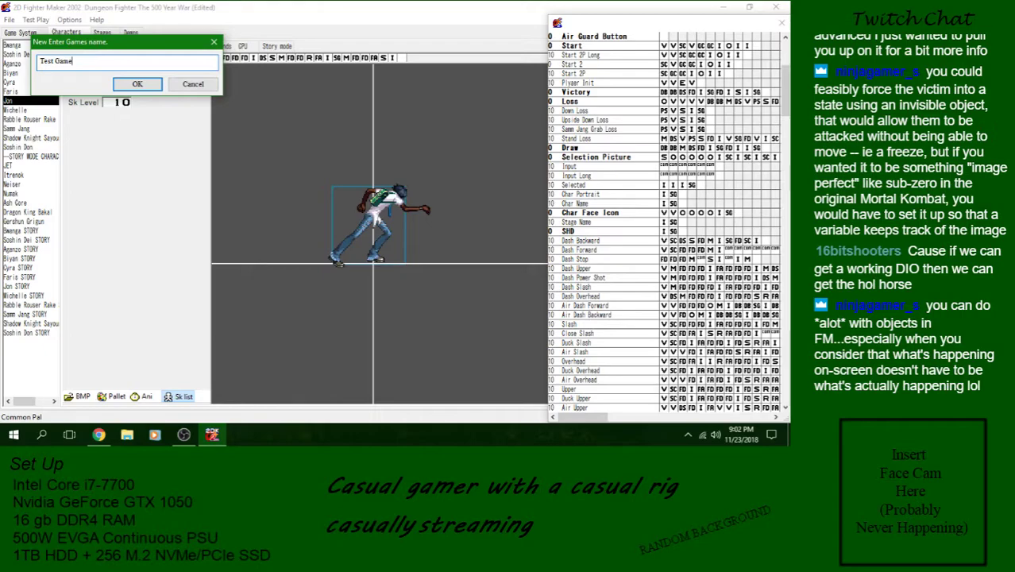
pyautogui.click(189, 88)
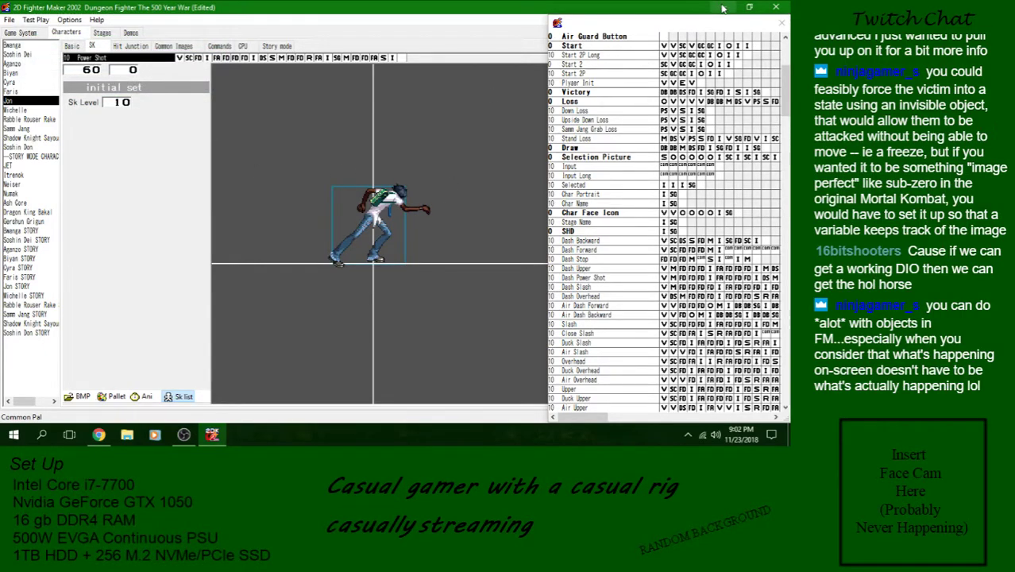
# - Create a new game named Test Game without saving the current game
pyautogui.click(9, 19)
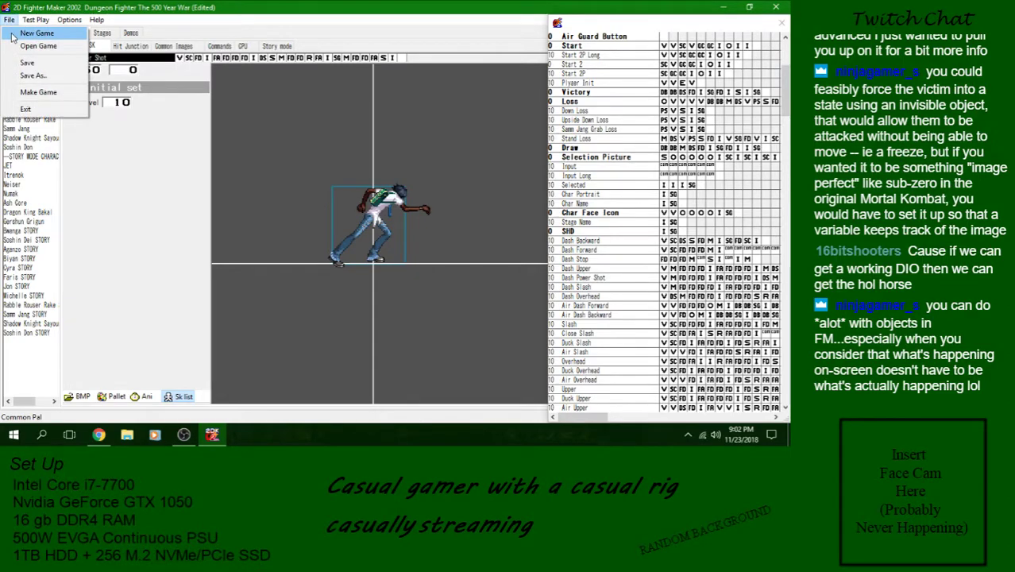
pyautogui.click(11, 36)
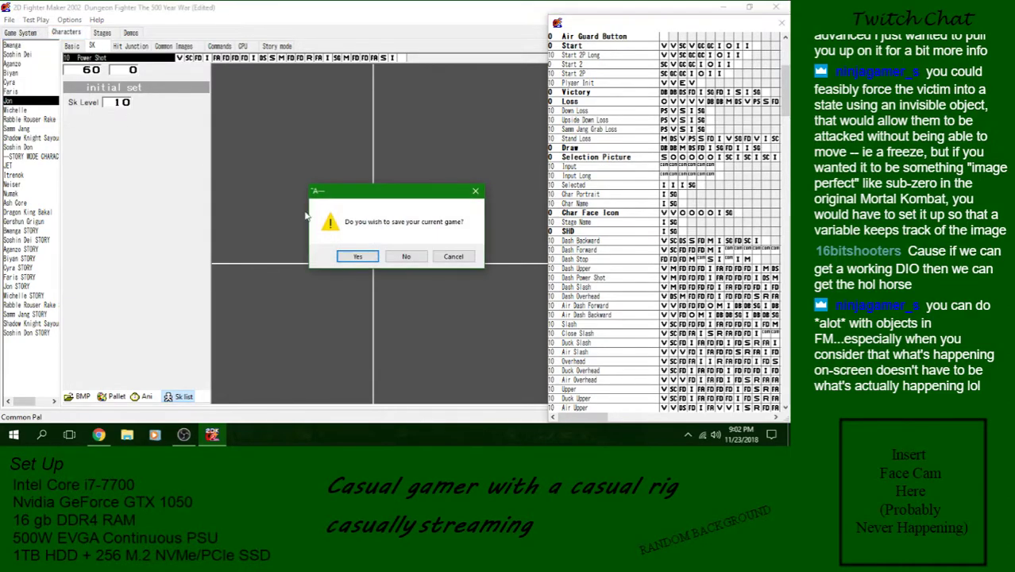
pyautogui.click(406, 257)
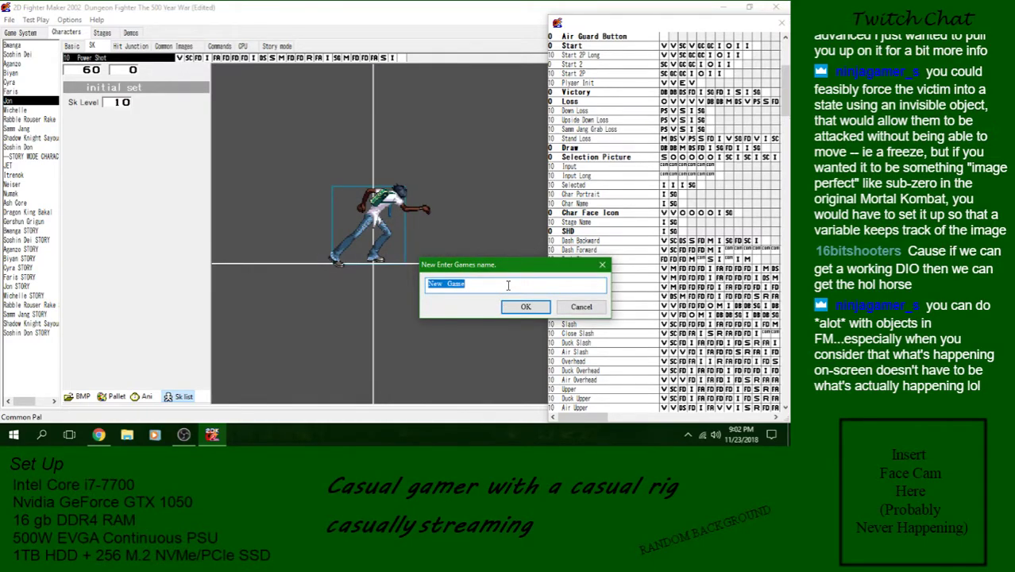
pyautogui.write('Test Game')
pyautogui.press('Return')
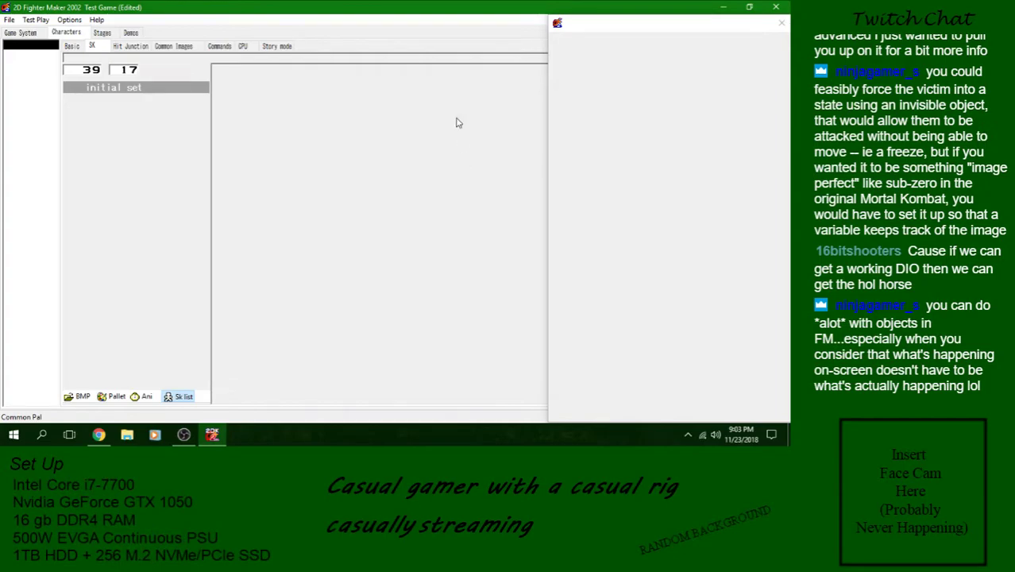
# - Start opening an existing game without saving Test Game, and look through the 2D Fighter Maker 2002 folders in Media-Entertainment
pyautogui.click(9, 19)
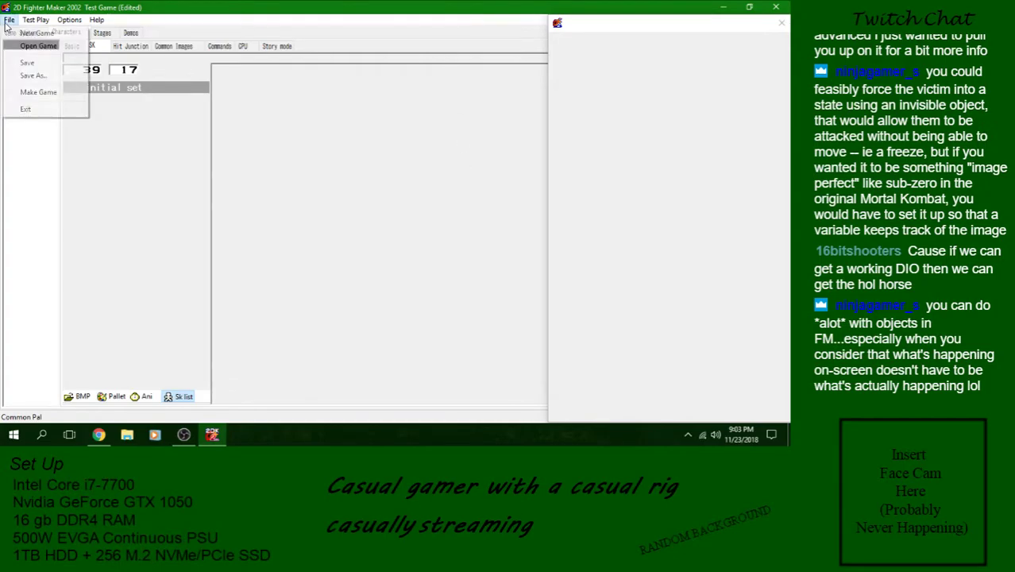
pyautogui.click(24, 46)
pyautogui.click(407, 255)
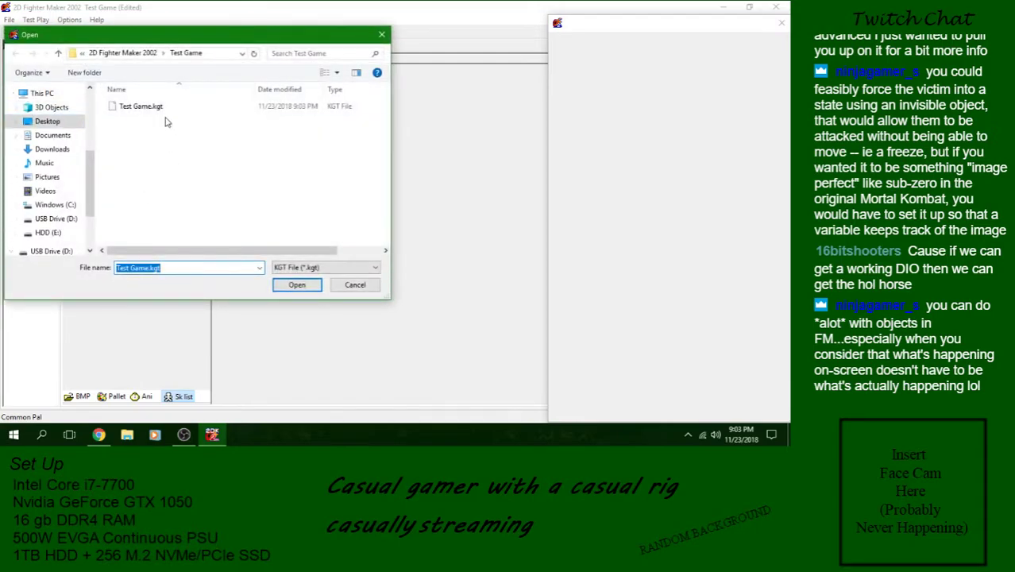
pyautogui.click(123, 53)
pyautogui.doubleClick(139, 108)
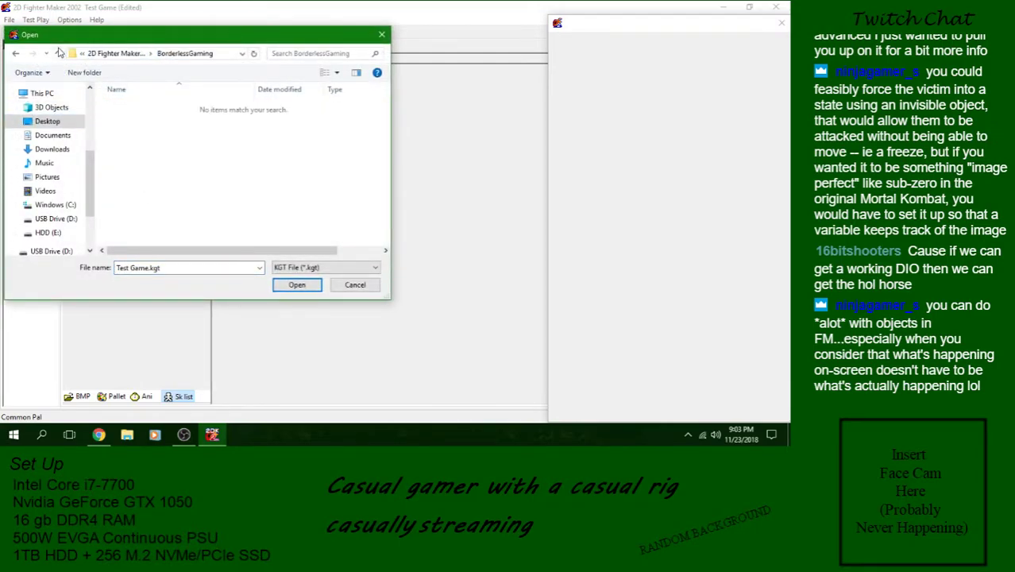
pyautogui.click(58, 53)
pyautogui.click(58, 53)
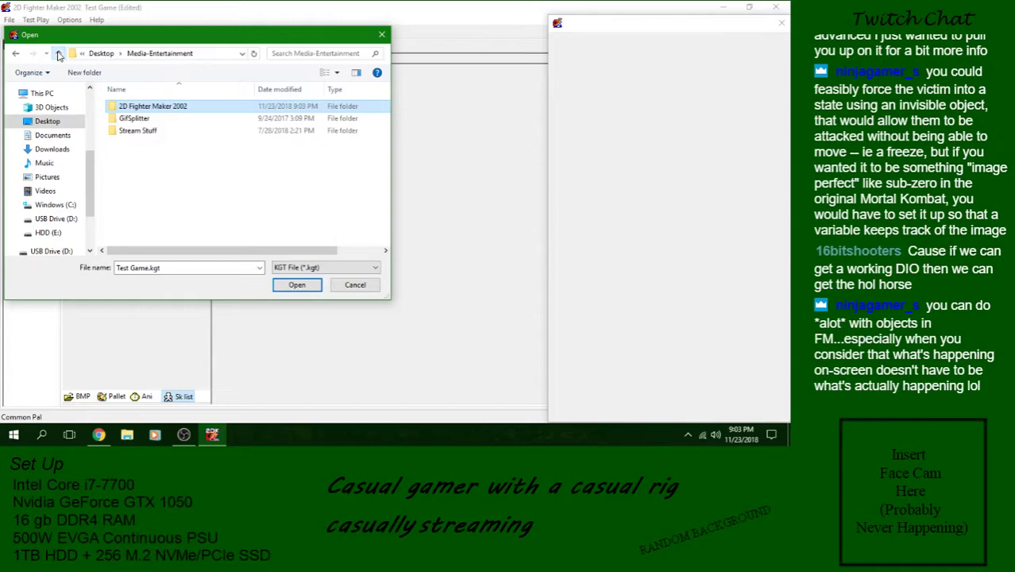
pyautogui.doubleClick(150, 107)
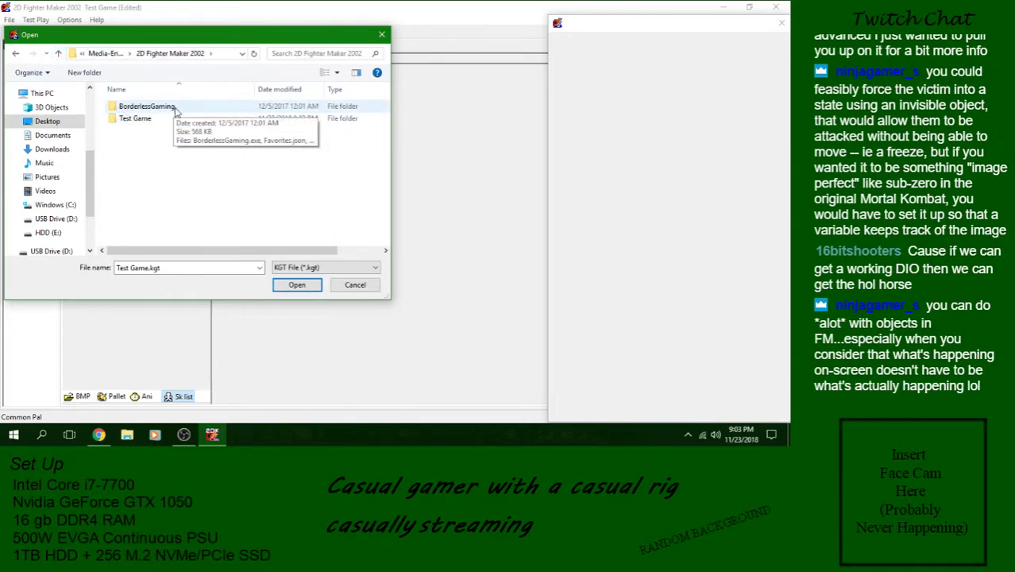
pyautogui.click(58, 54)
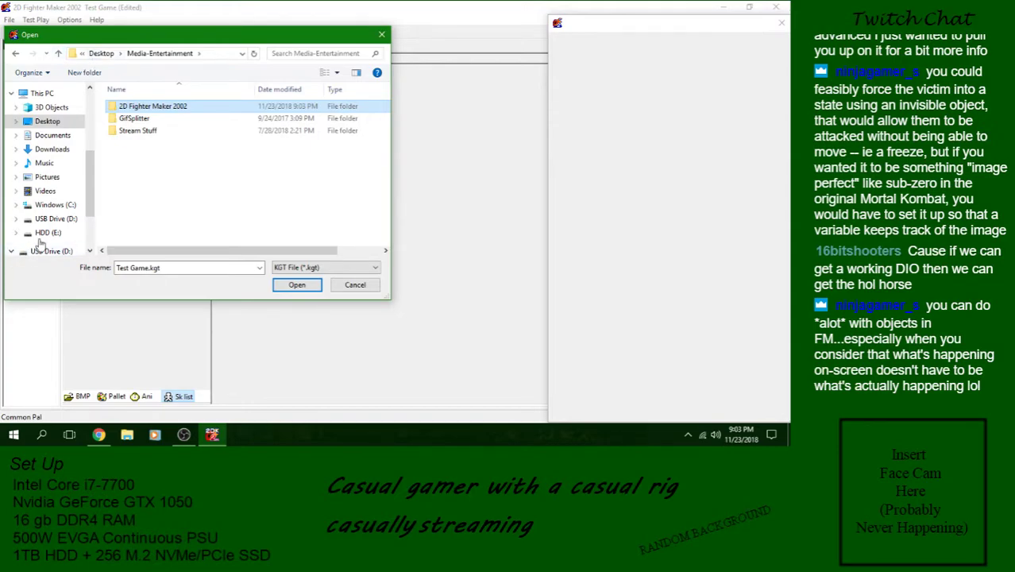
# - Open Dungeon Fighter The 500 Year War.KGT from the Main Game's Main folder on USB Drive (D:)
pyautogui.click(54, 219)
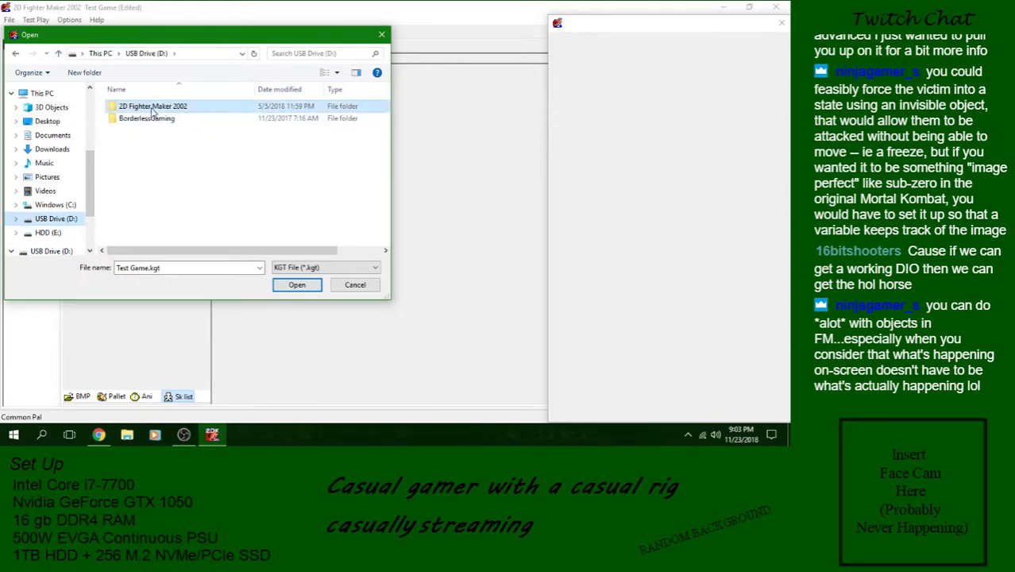
pyautogui.doubleClick(153, 109)
pyautogui.doubleClick(151, 156)
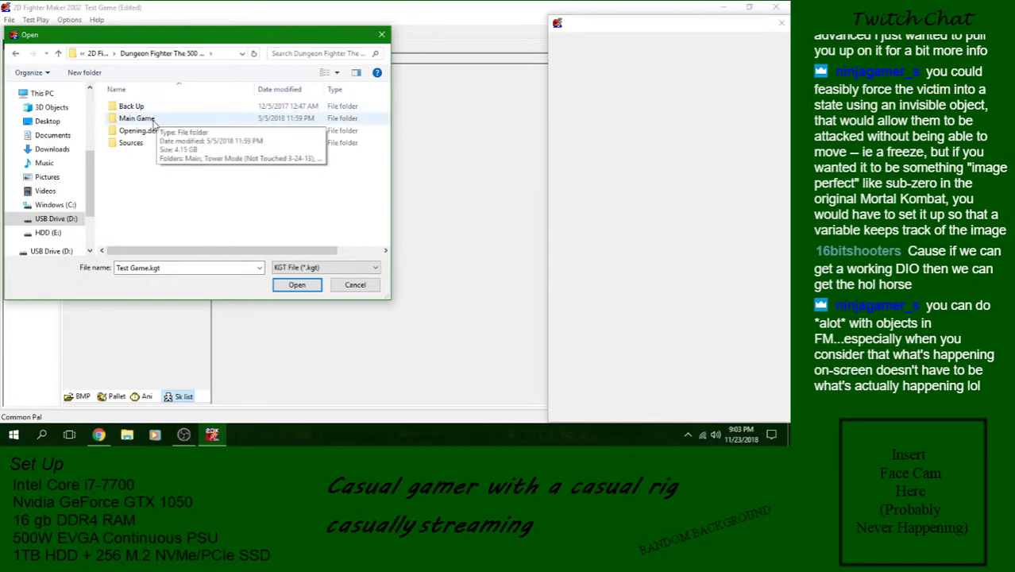
pyautogui.doubleClick(153, 118)
pyautogui.doubleClick(127, 107)
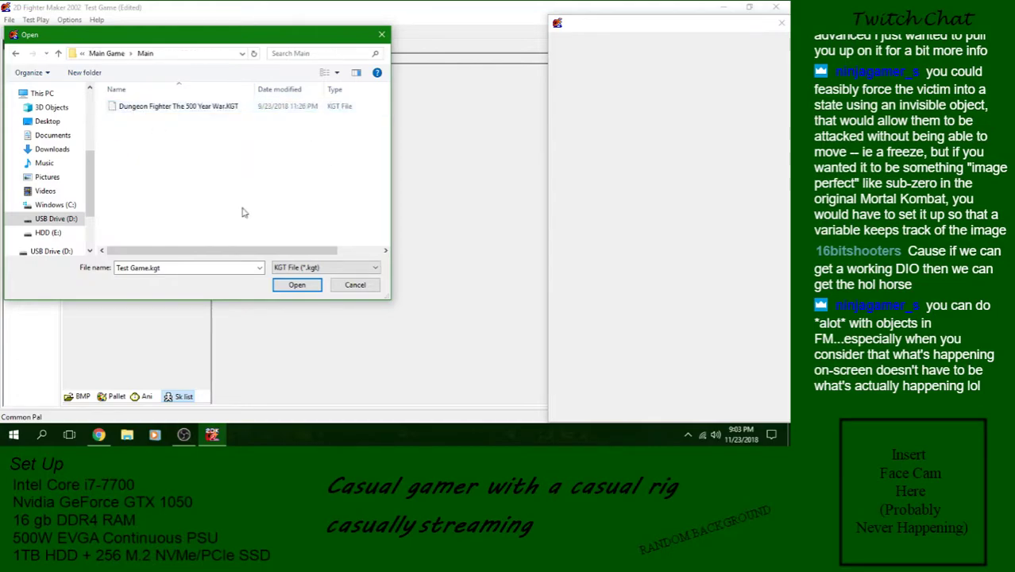
pyautogui.click(299, 291)
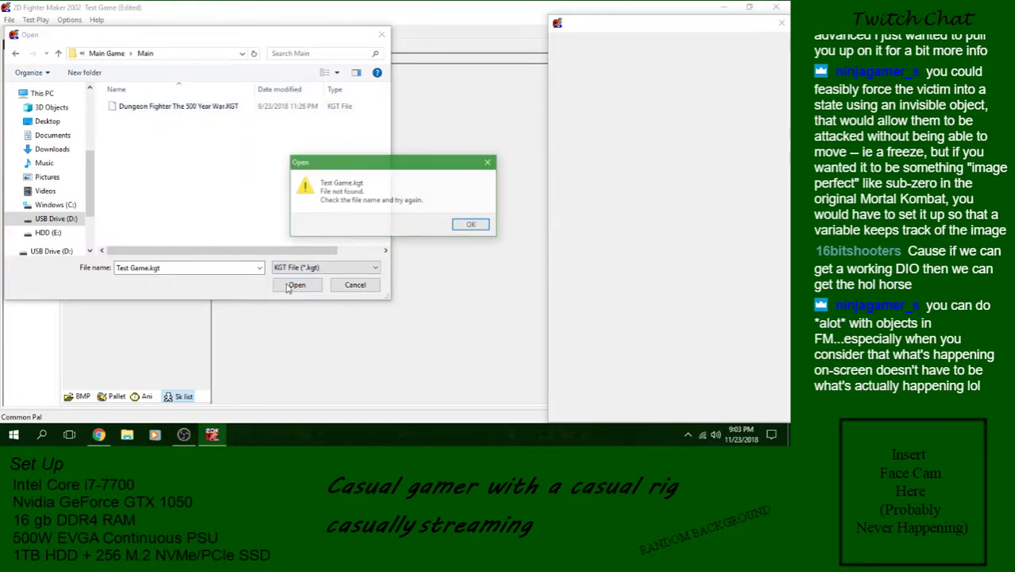
pyautogui.click(474, 226)
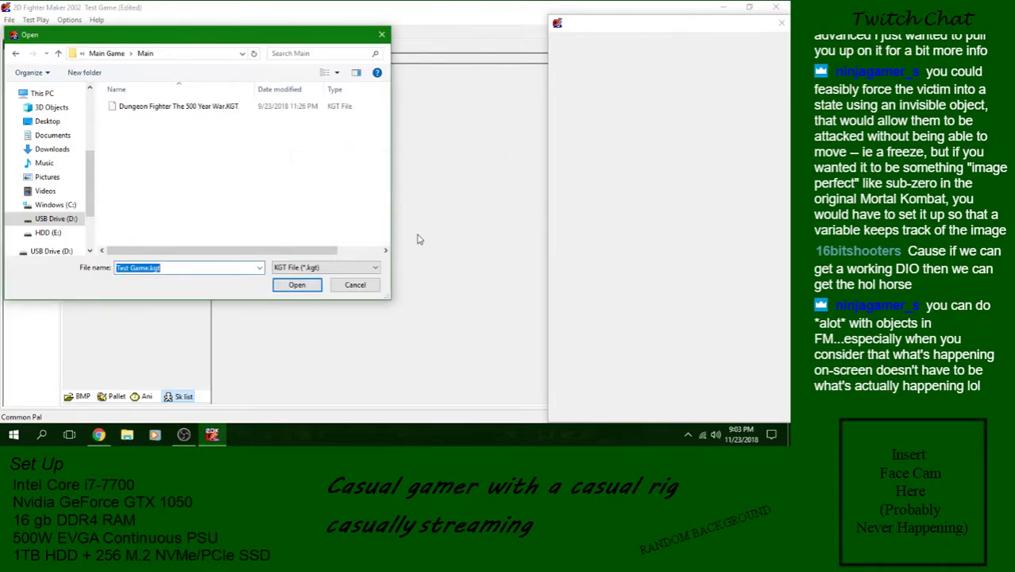
pyautogui.click(199, 112)
pyautogui.click(296, 285)
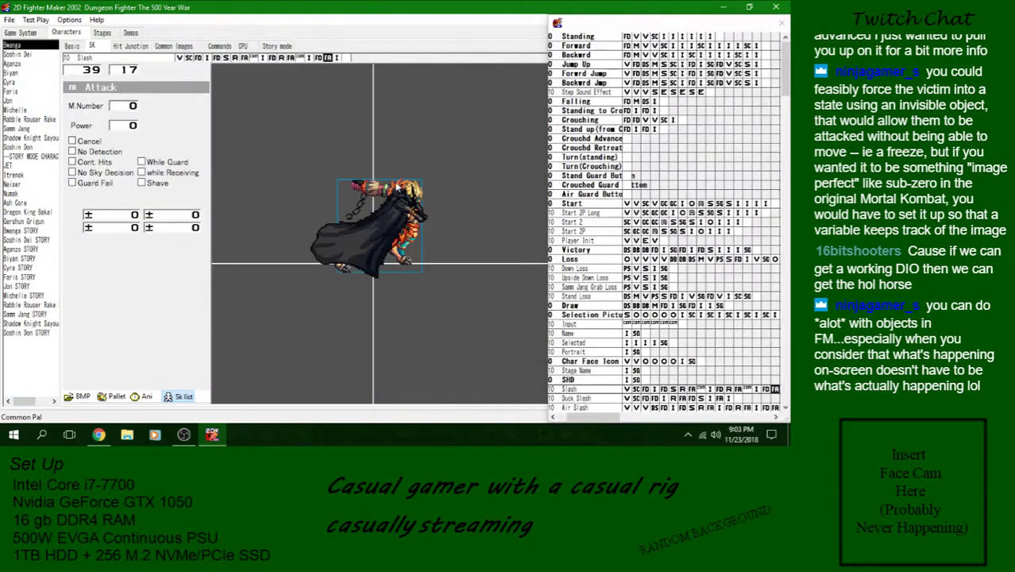
# - Set Bwanga's own Special Guage to +300 in the second Guage Mod block of the Start skill
pyautogui.click(43, 20)
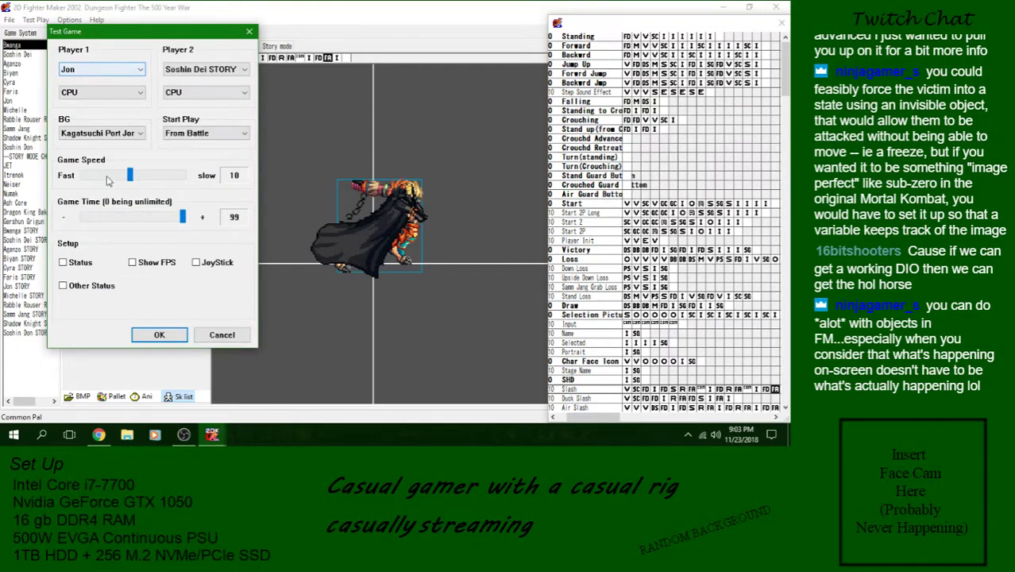
pyautogui.click(221, 334)
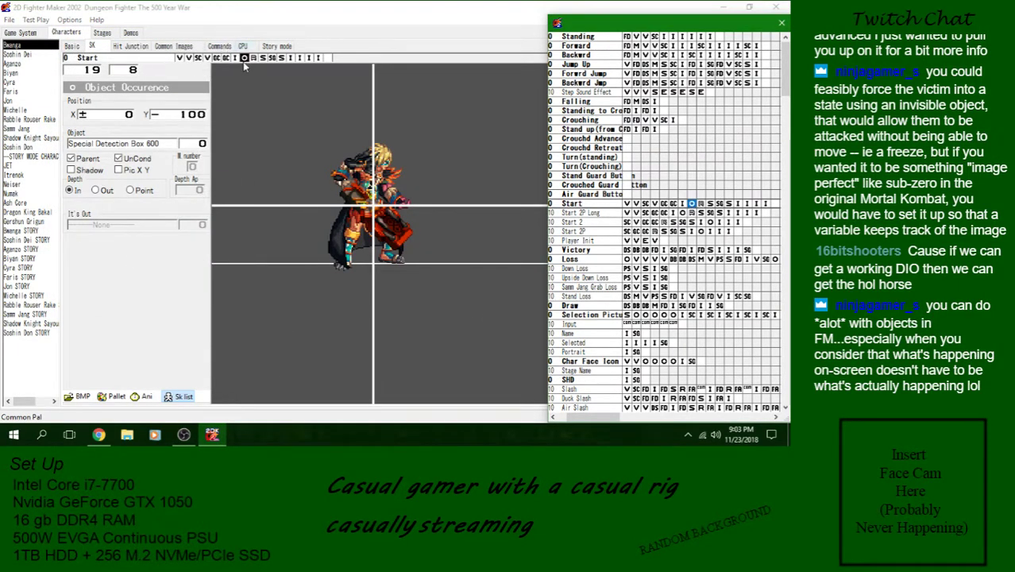
pyautogui.click(263, 58)
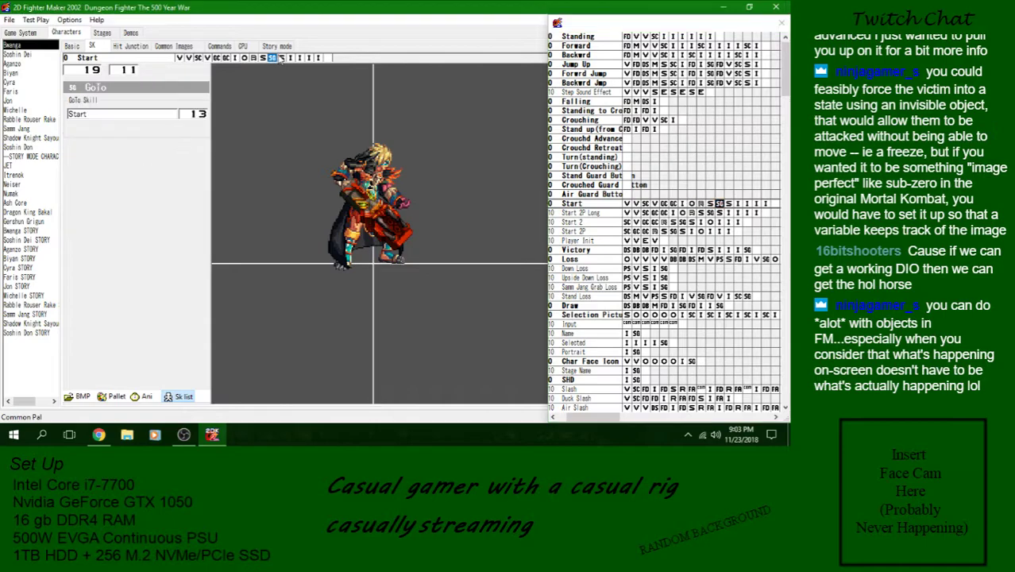
pyautogui.click(226, 58)
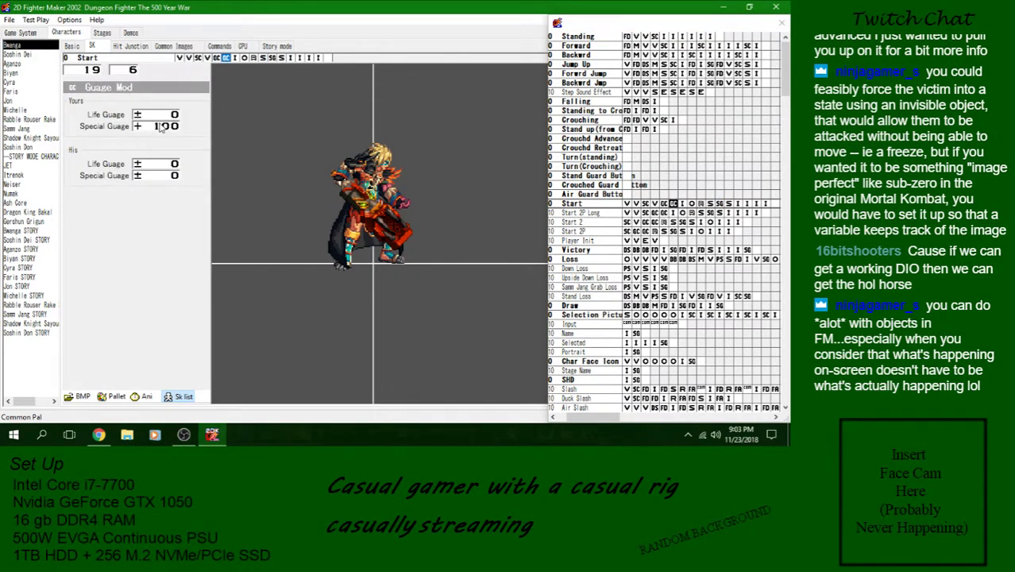
pyautogui.doubleClick(160, 127)
# - Set Bwanga as the Player 1 fighter, give both sides Player control, and start the test battle
pyautogui.click(36, 19)
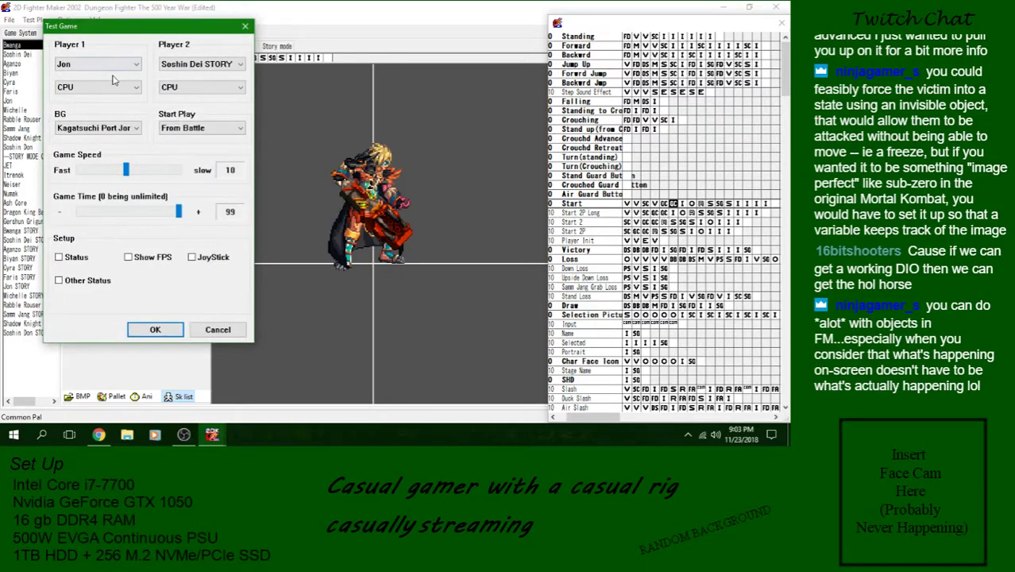
pyautogui.click(95, 64)
pyautogui.click(94, 73)
pyautogui.click(98, 87)
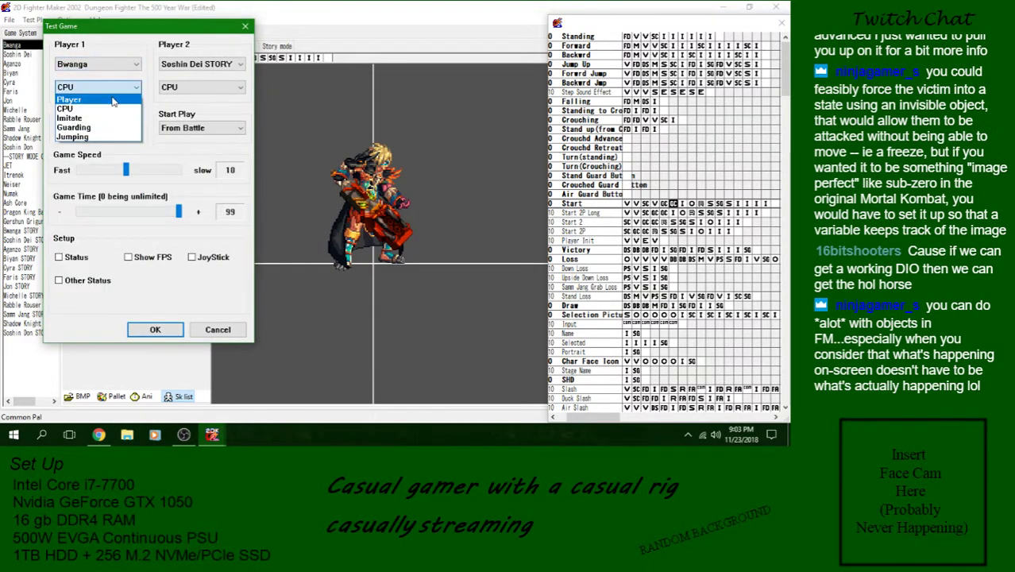
pyautogui.click(115, 100)
pyautogui.click(204, 87)
pyautogui.click(183, 99)
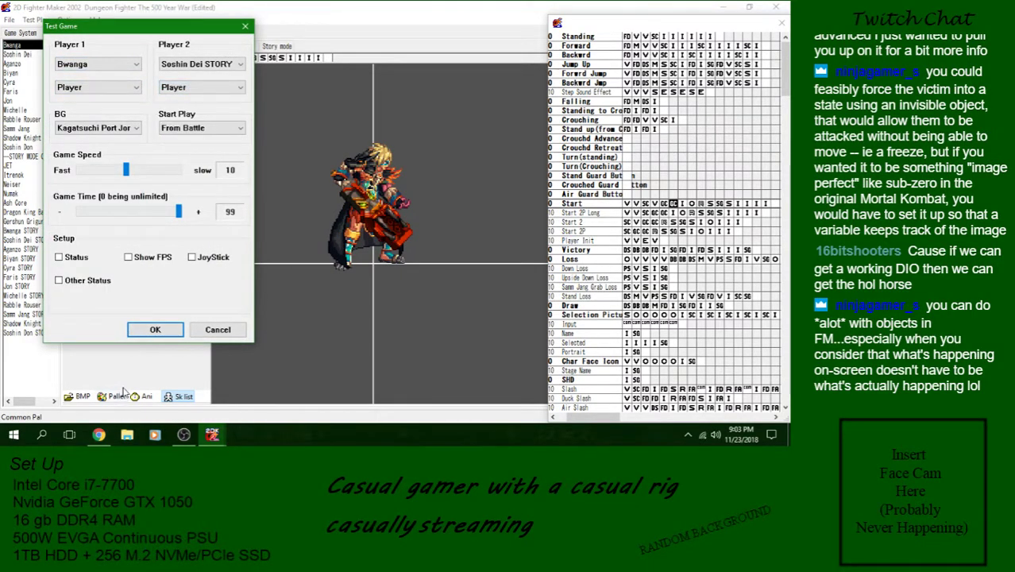
pyautogui.click(155, 329)
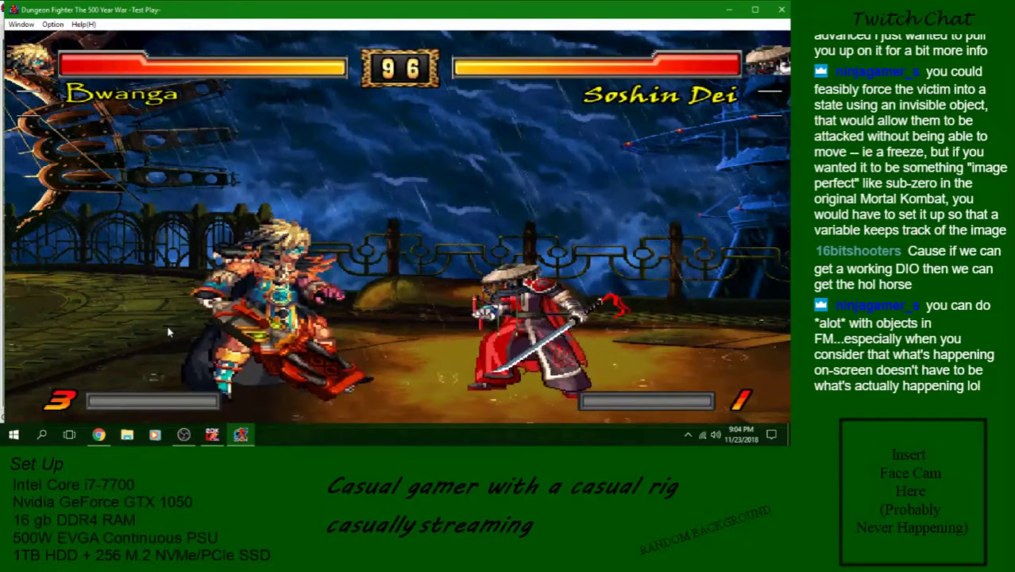
# - Fight Soshin Dei as Bwanga, moving back and forth and attacking with a command move that uses the special gauge
pyautogui.press('Left')
pyautogui.press('z')
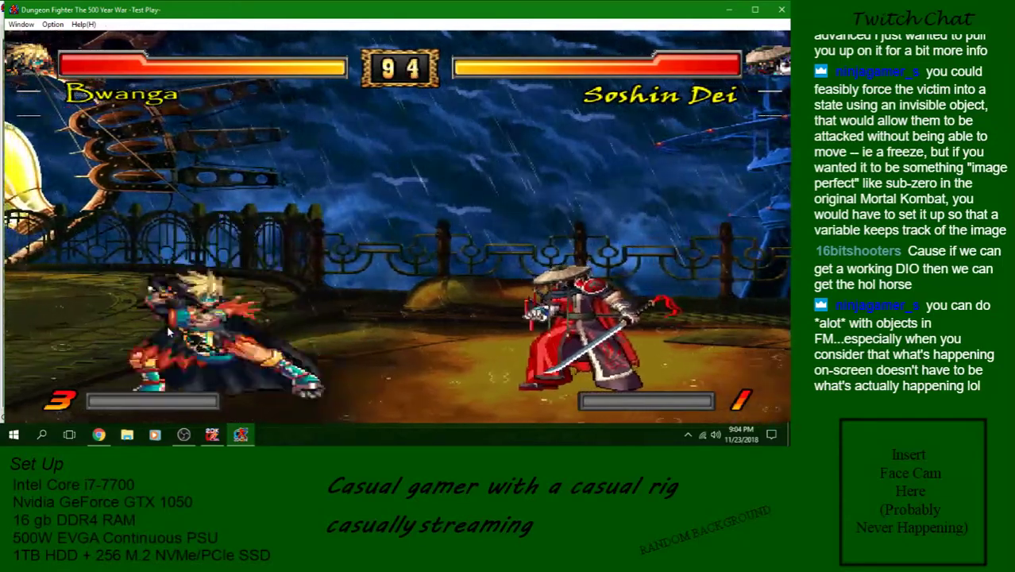
pyautogui.press('Right')
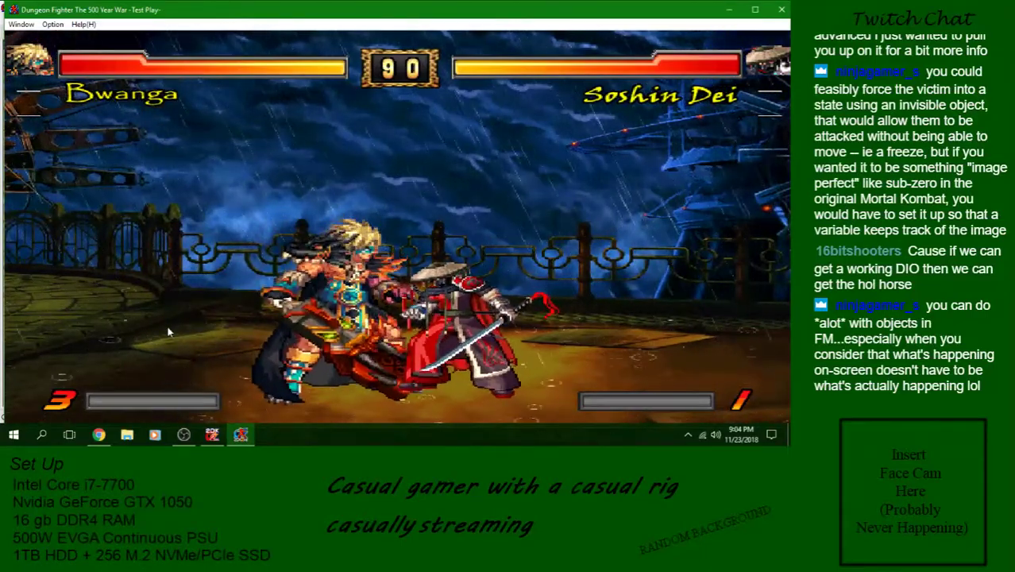
pyautogui.press('Down')
pyautogui.press('Right')
pyautogui.press('z')
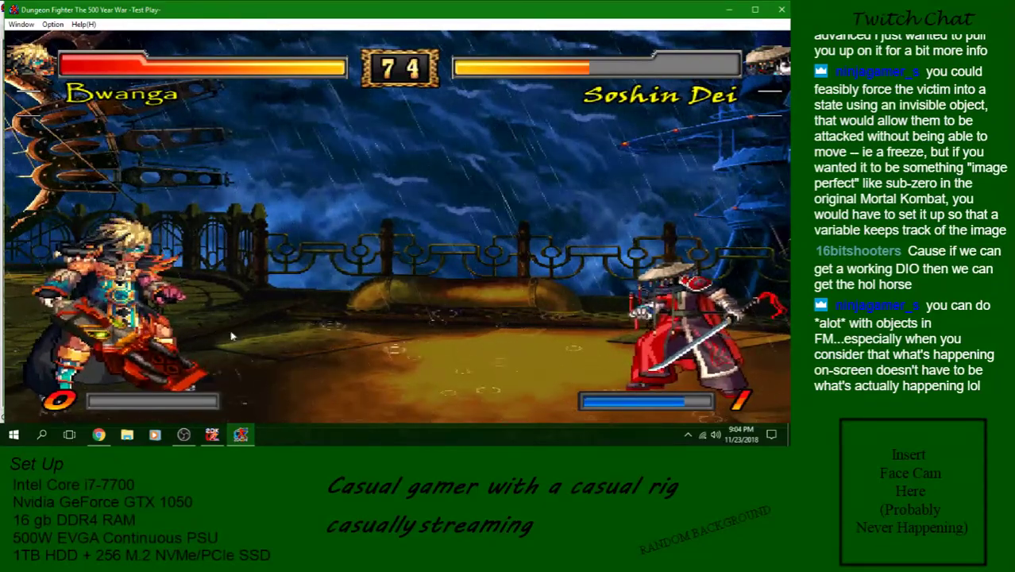
# - End the test play and set Bwanga's own Special Guage in the Start skill to +100
pyautogui.click(782, 9)
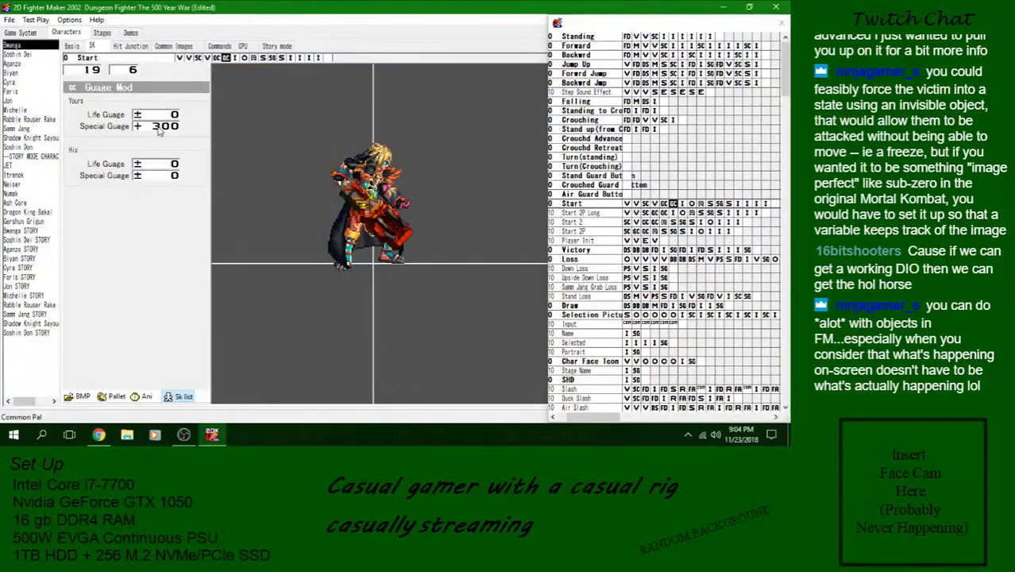
pyautogui.click(158, 127)
pyautogui.click(9, 20)
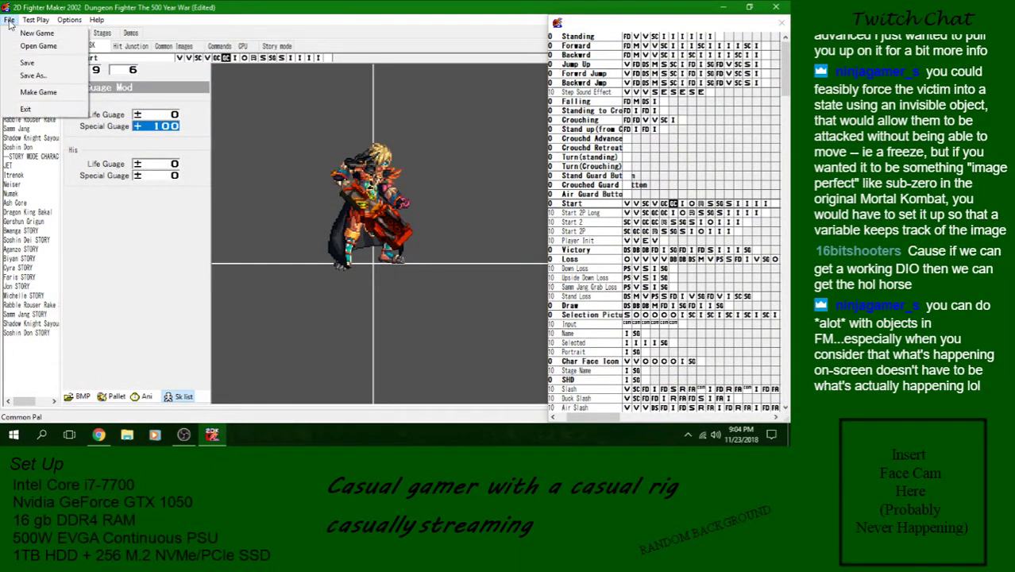
pyautogui.click(37, 33)
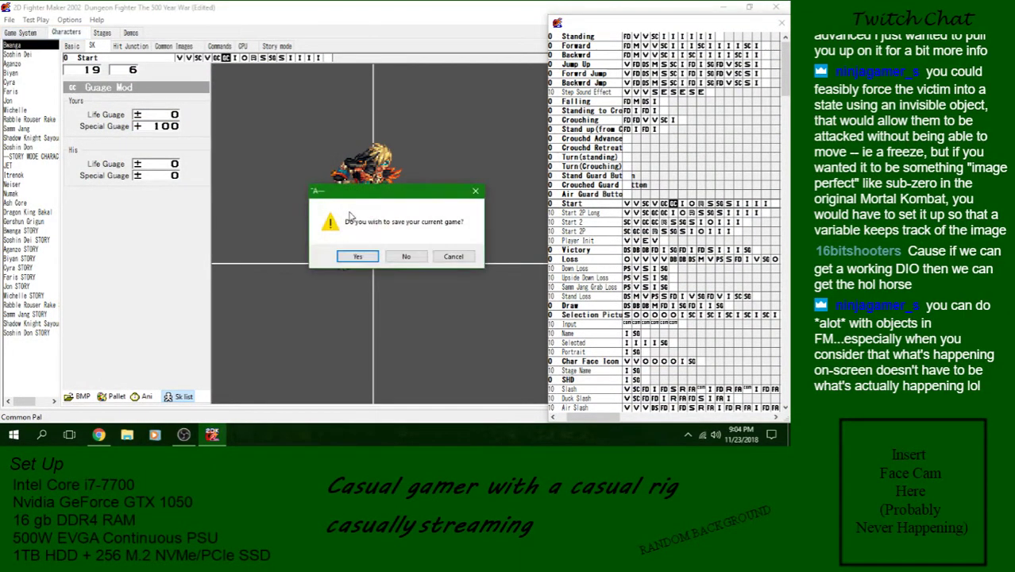
pyautogui.click(409, 256)
pyautogui.click(578, 308)
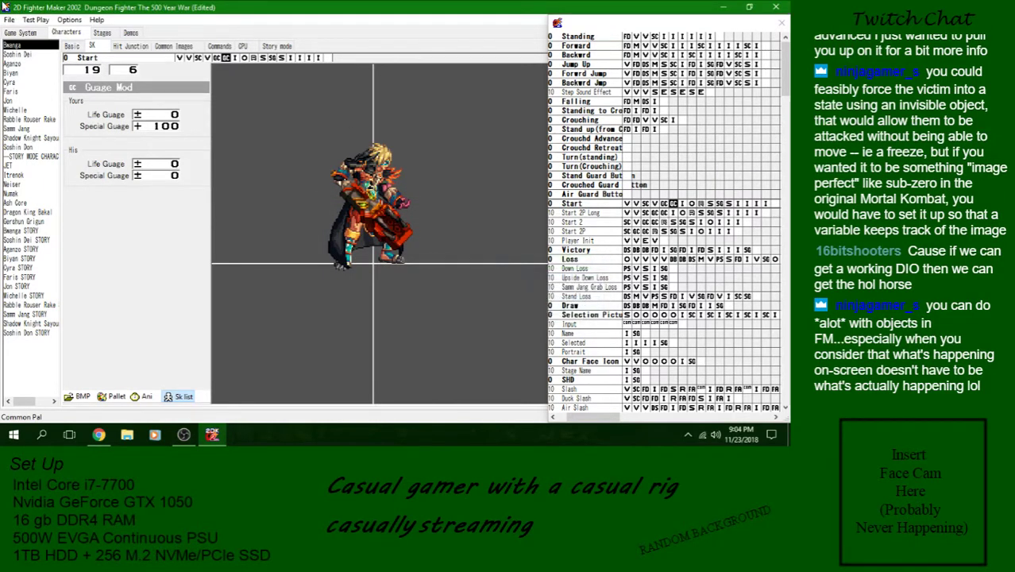
# - Start opening another game, choosing to save the current Dungeon Fighter game first
pyautogui.click(10, 19)
pyautogui.click(32, 46)
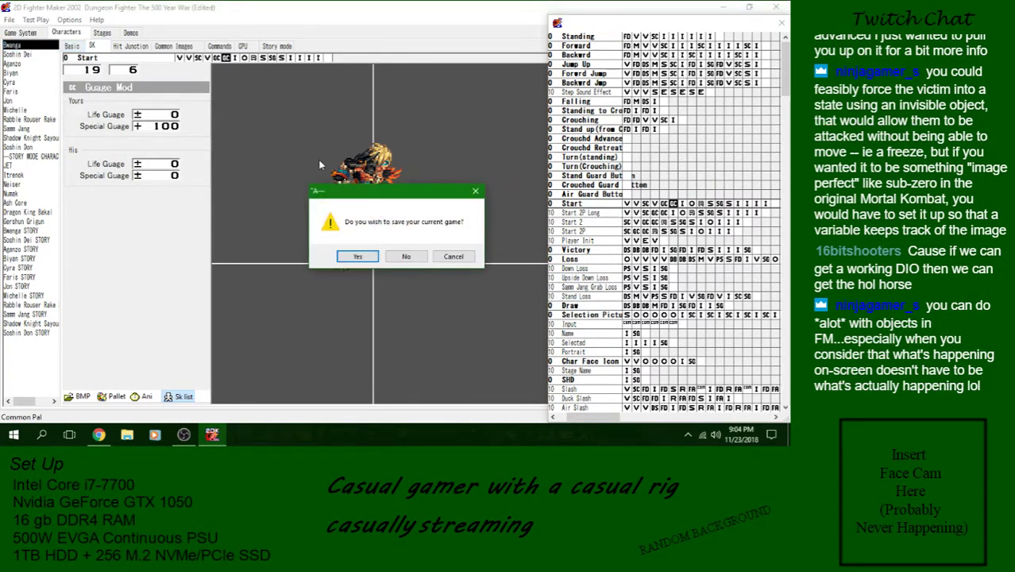
pyautogui.click(356, 255)
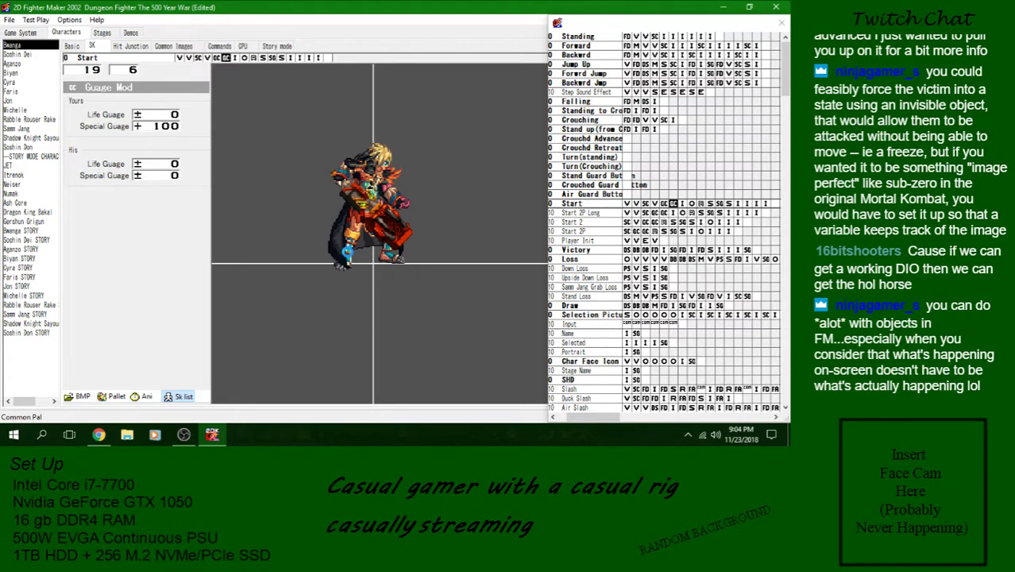
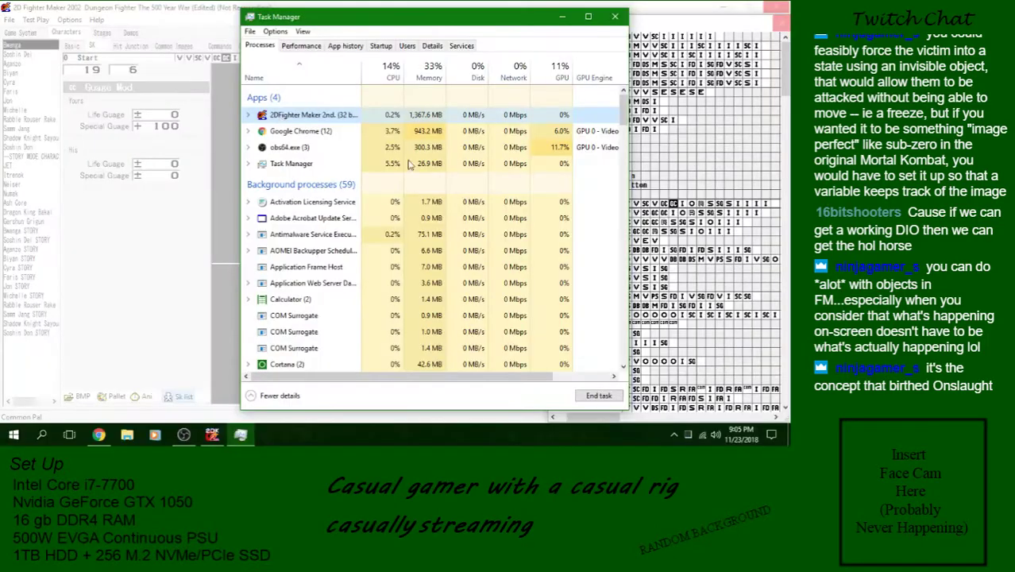
# - End the 2D Fighter Maker task in Task Manager and start the editor again
pyautogui.click(600, 400)
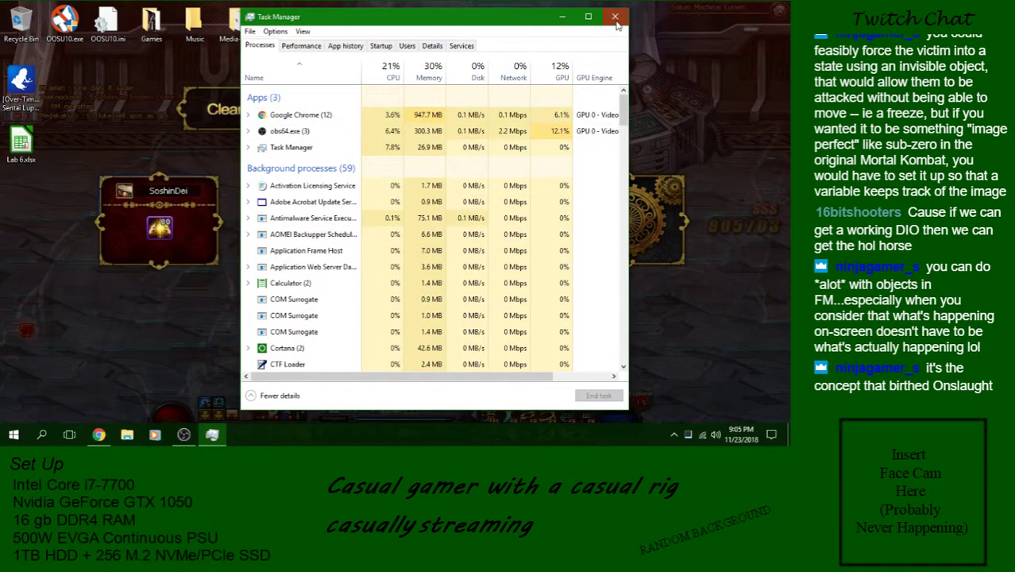
pyautogui.hotkey('alt', 'F4')
pyautogui.click(13, 433)
pyautogui.scroll(-8, 130, 210)
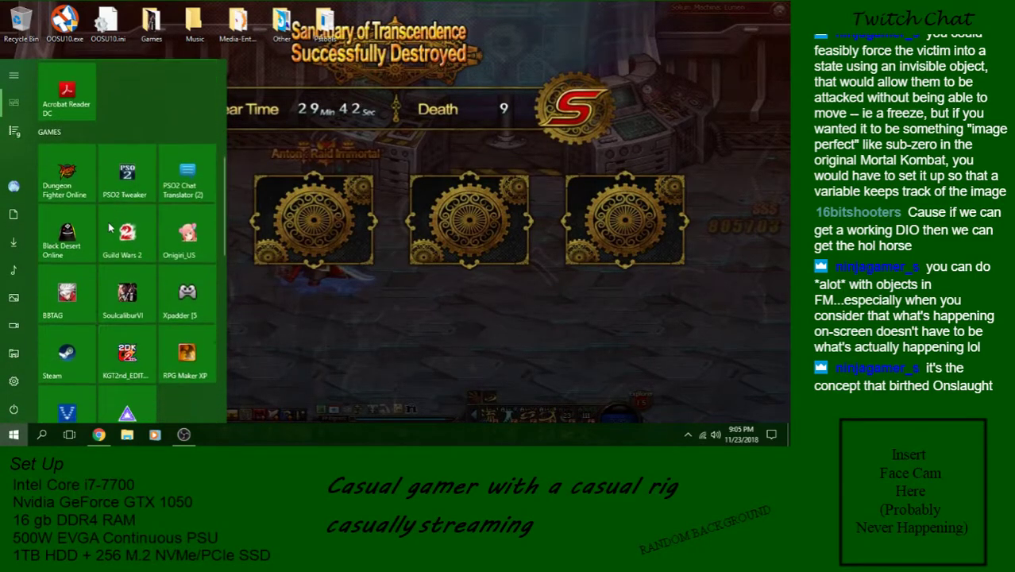
pyautogui.click(127, 211)
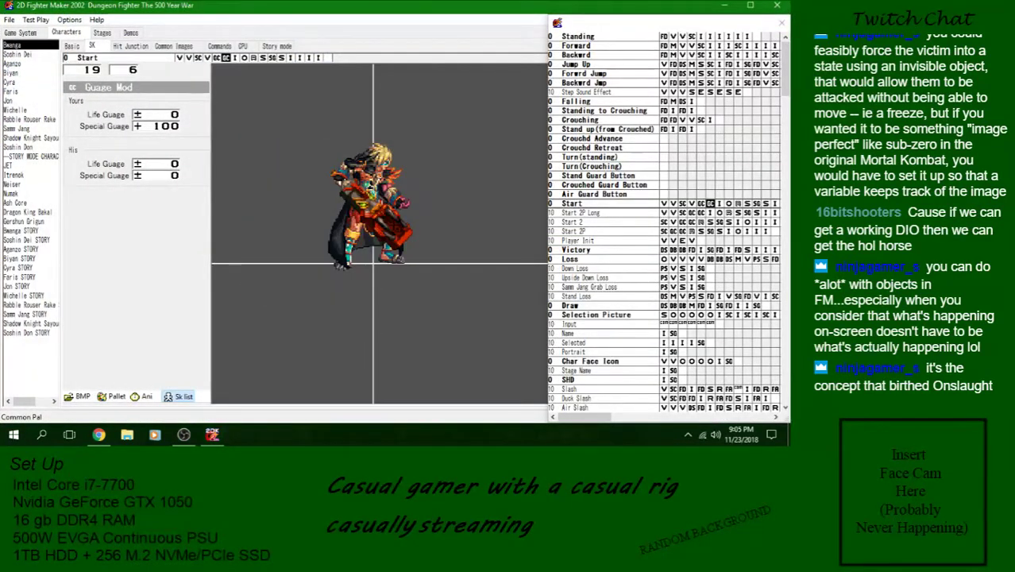
pyautogui.click(9, 19)
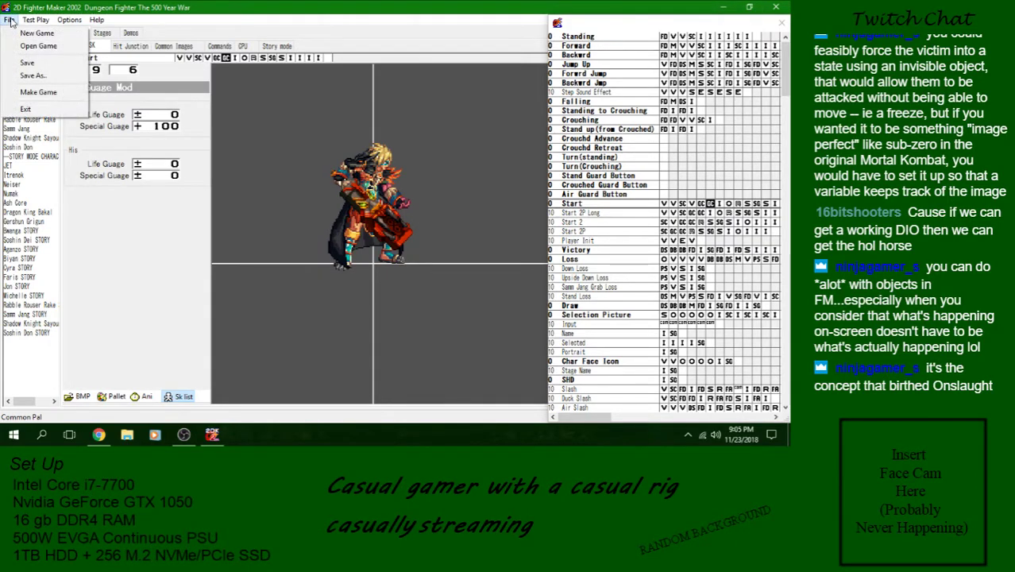
pyautogui.click(19, 46)
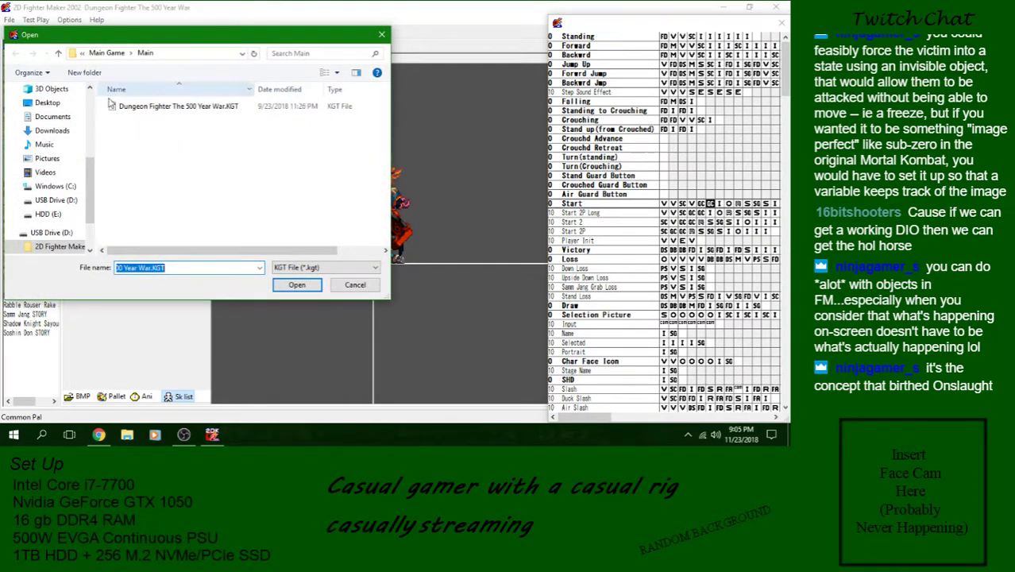
pyautogui.click(58, 54)
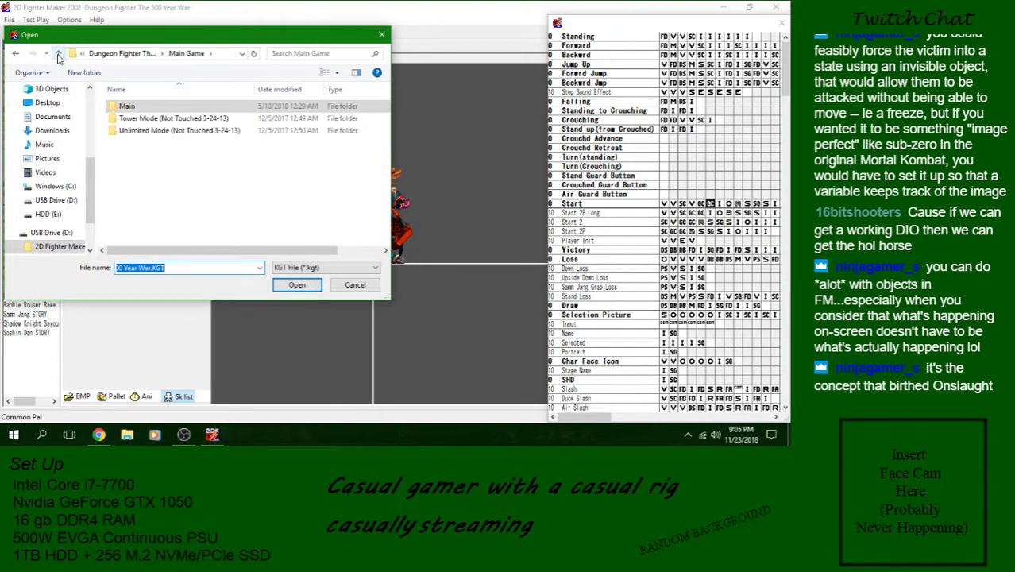
pyautogui.click(58, 54)
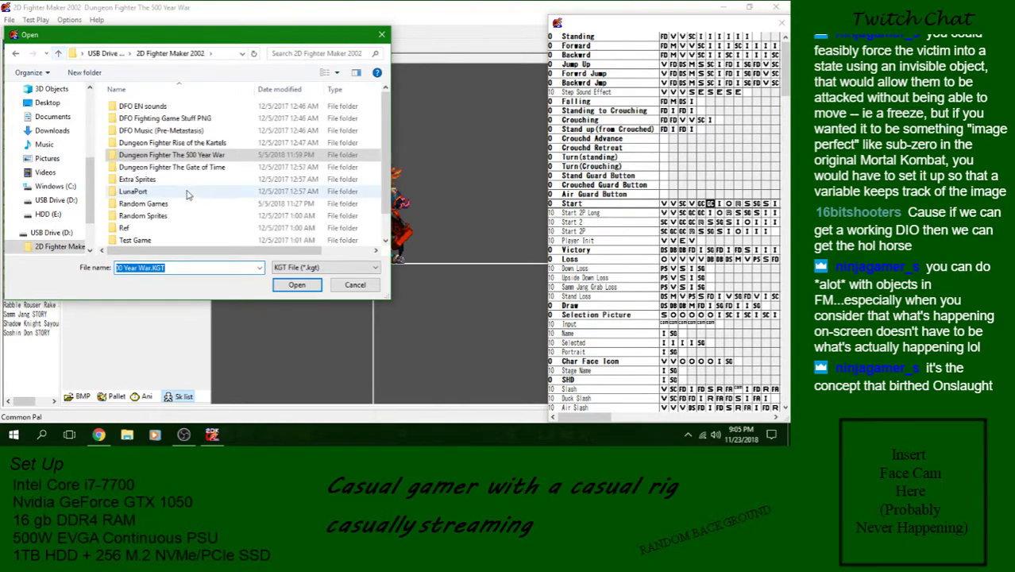
pyautogui.click(60, 56)
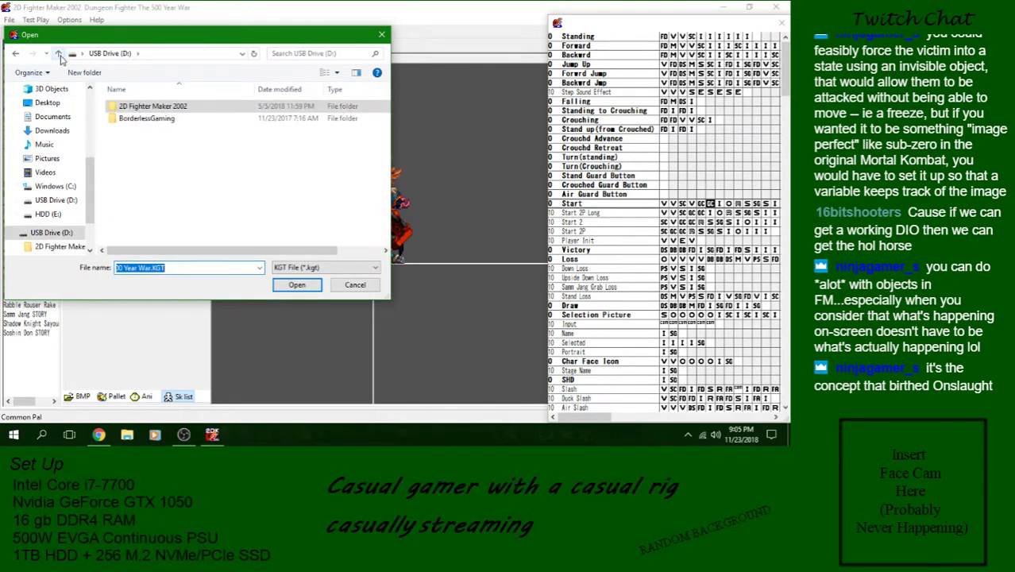
pyautogui.doubleClick(145, 119)
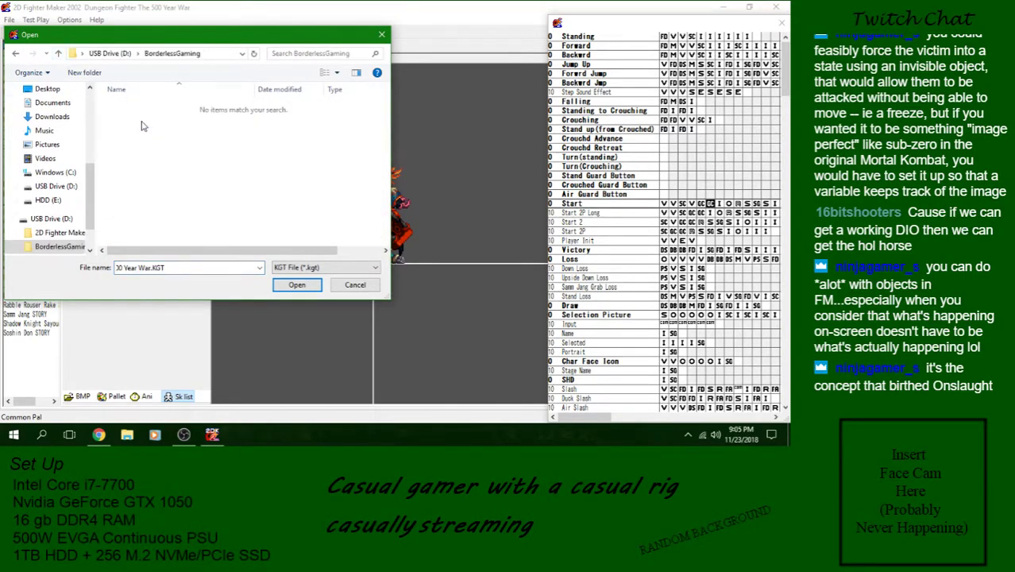
pyautogui.click(58, 53)
pyautogui.click(58, 53)
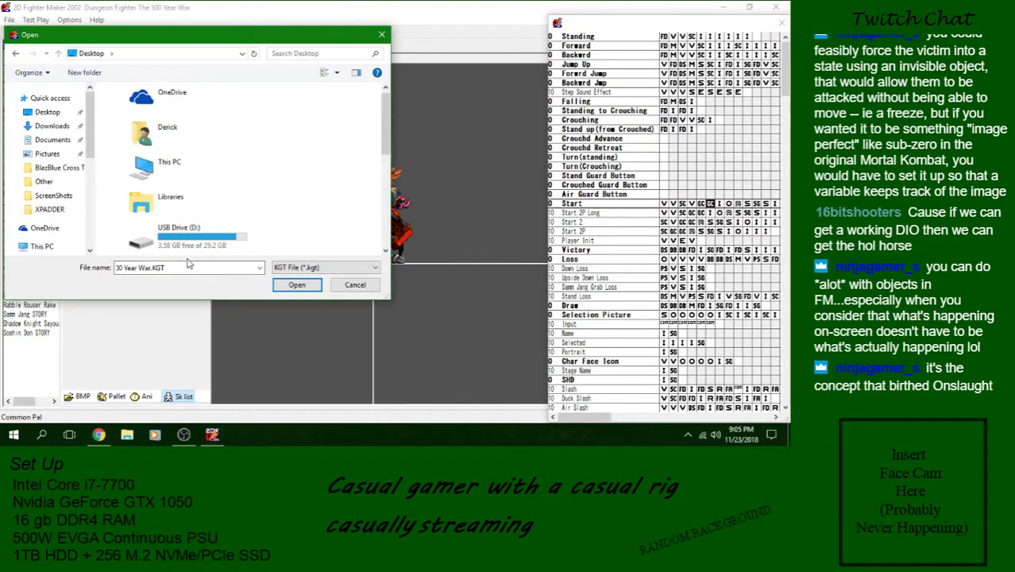
pyautogui.doubleClick(179, 226)
pyautogui.doubleClick(152, 106)
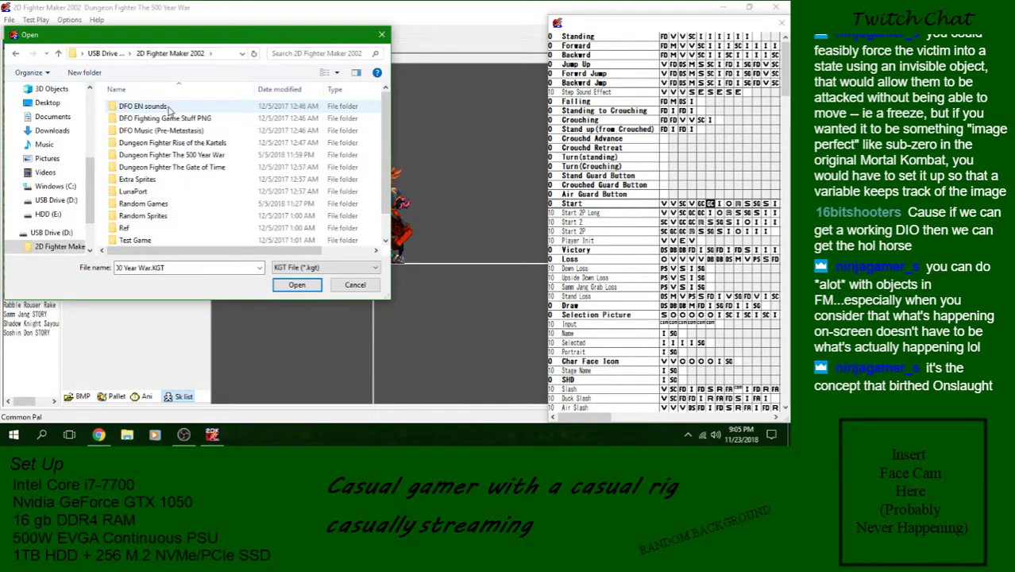
pyautogui.click(58, 53)
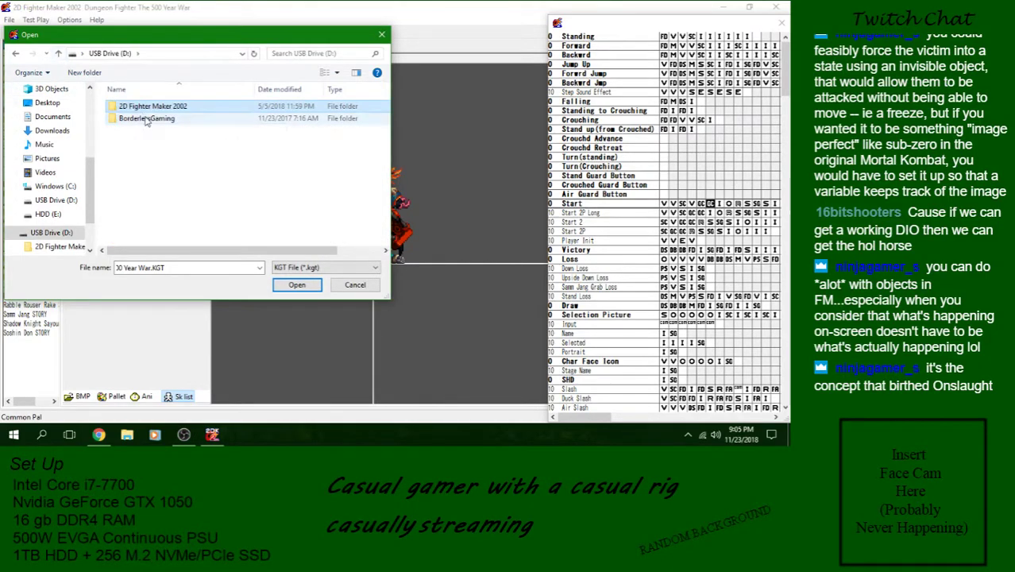
pyautogui.doubleClick(148, 119)
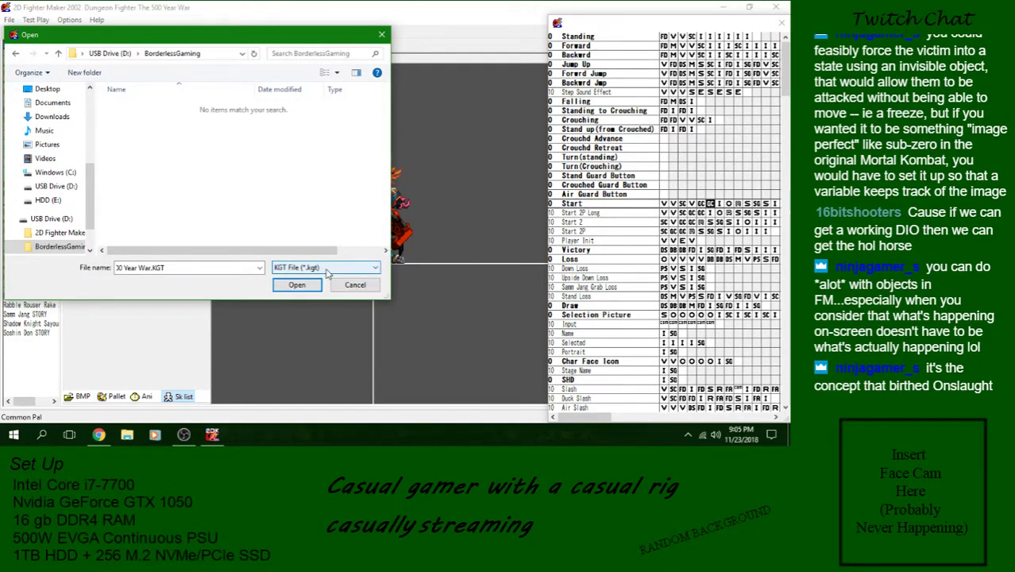
pyautogui.click(354, 284)
# - Try to create a new game named "Test Game"
pyautogui.click(11, 21)
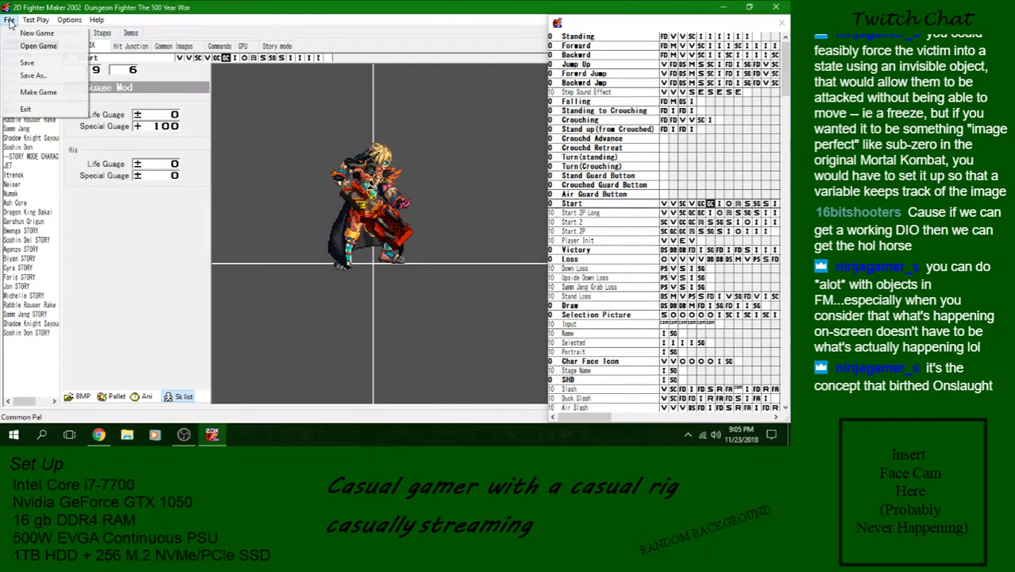
pyautogui.click(36, 32)
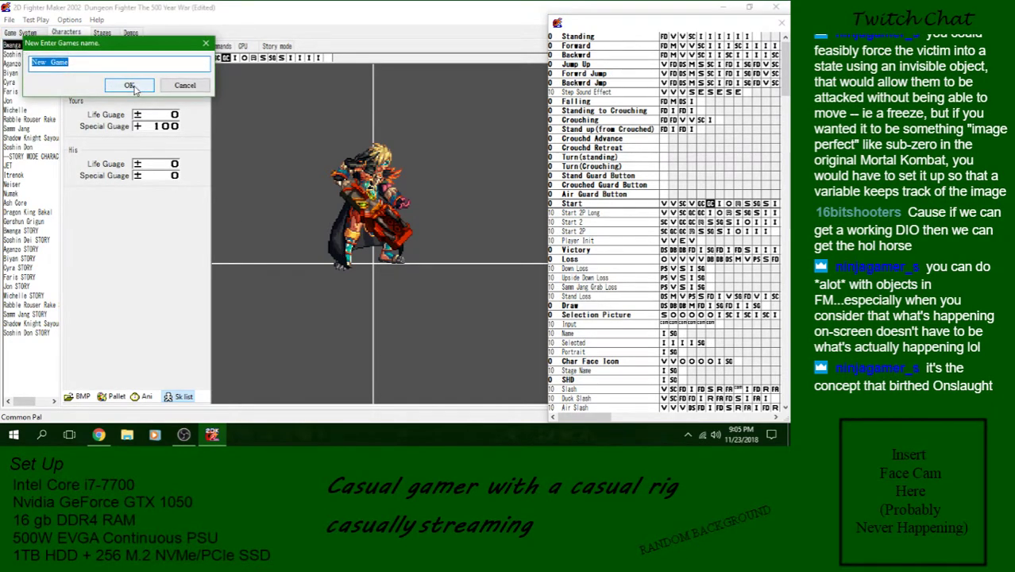
pyautogui.write('Test Game')
pyautogui.click(130, 85)
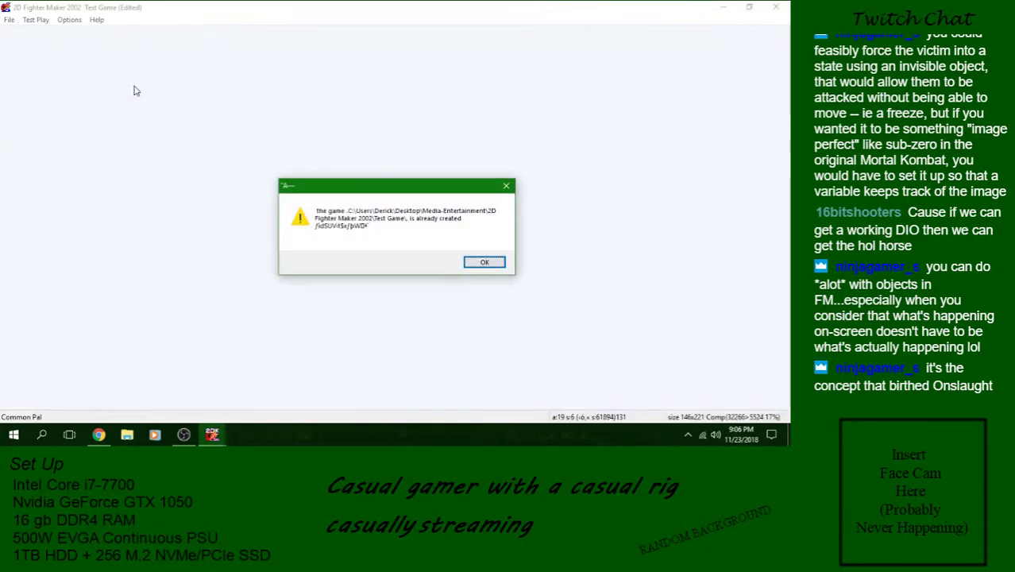
pyautogui.click(476, 262)
# - Create a new game, keeping the default name "New Game"
pyautogui.click(722, 6)
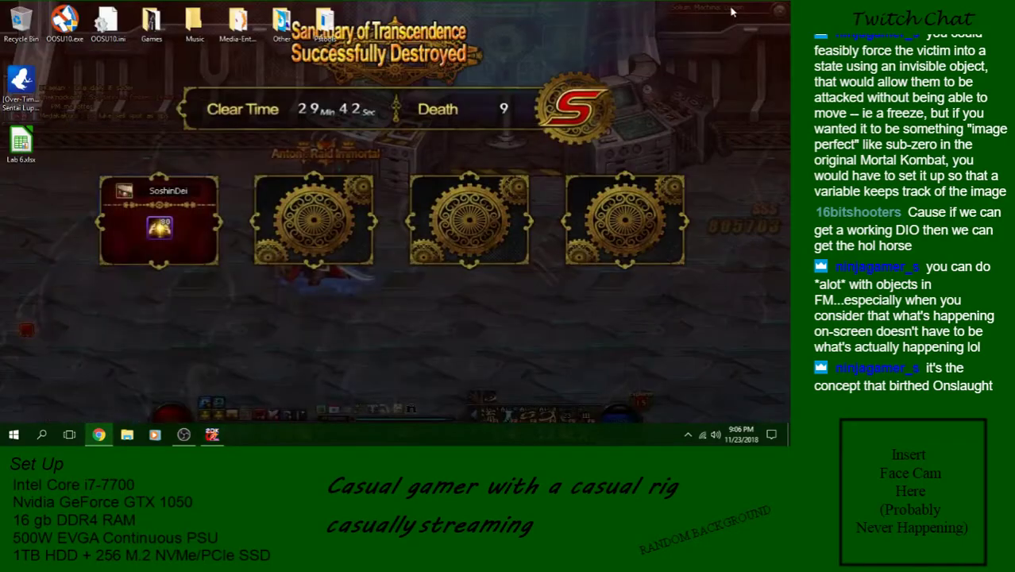
pyautogui.click(212, 435)
pyautogui.click(9, 20)
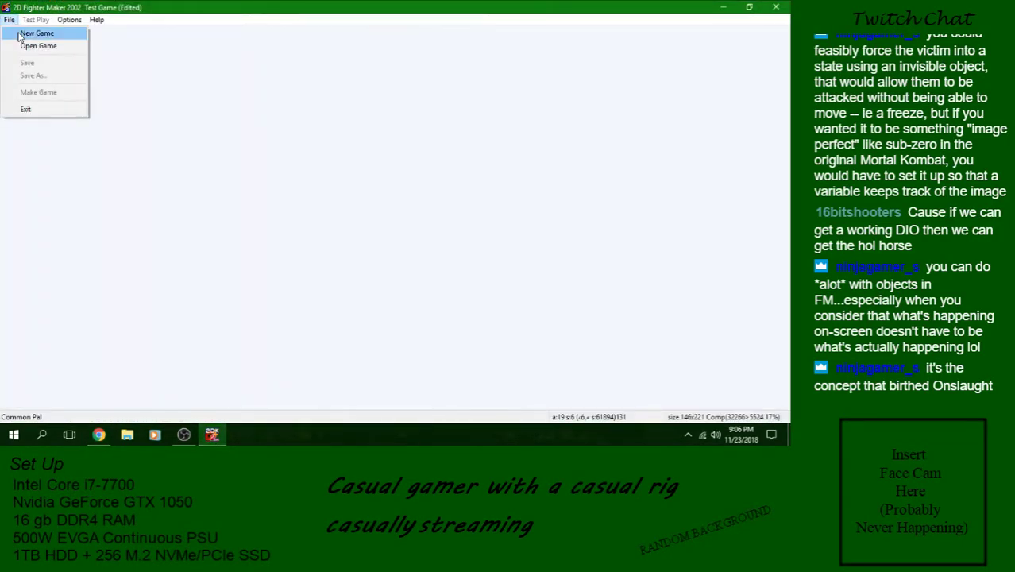
pyautogui.click(33, 33)
pyautogui.click(120, 82)
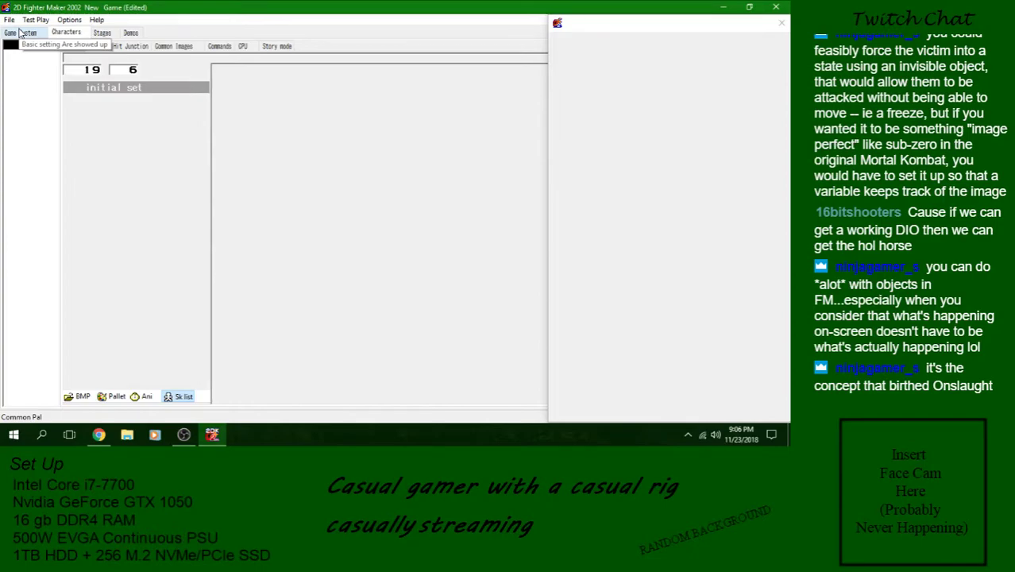
# - Look through the new game's character pages and its Game System pages, including Basic Script, Hit Junctions, Common Images and Char. Selection Picture
pyautogui.click(69, 48)
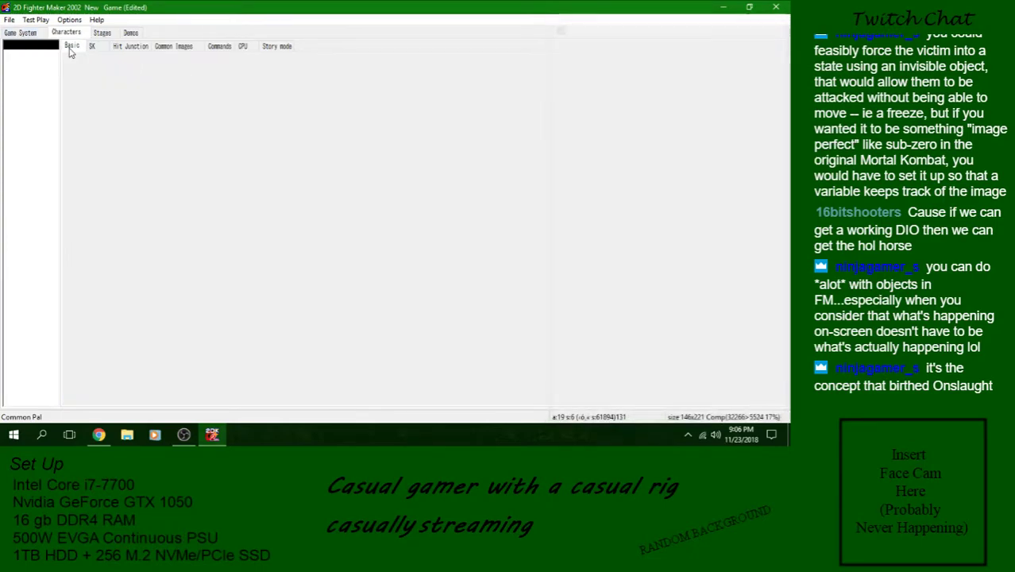
pyautogui.click(91, 46)
pyautogui.click(12, 32)
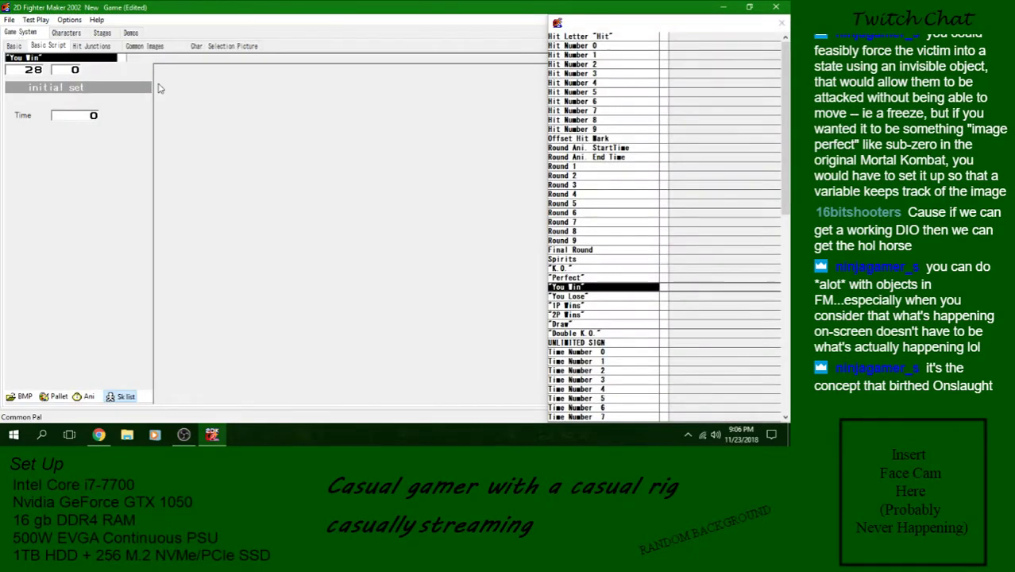
pyautogui.click(19, 47)
pyautogui.click(49, 48)
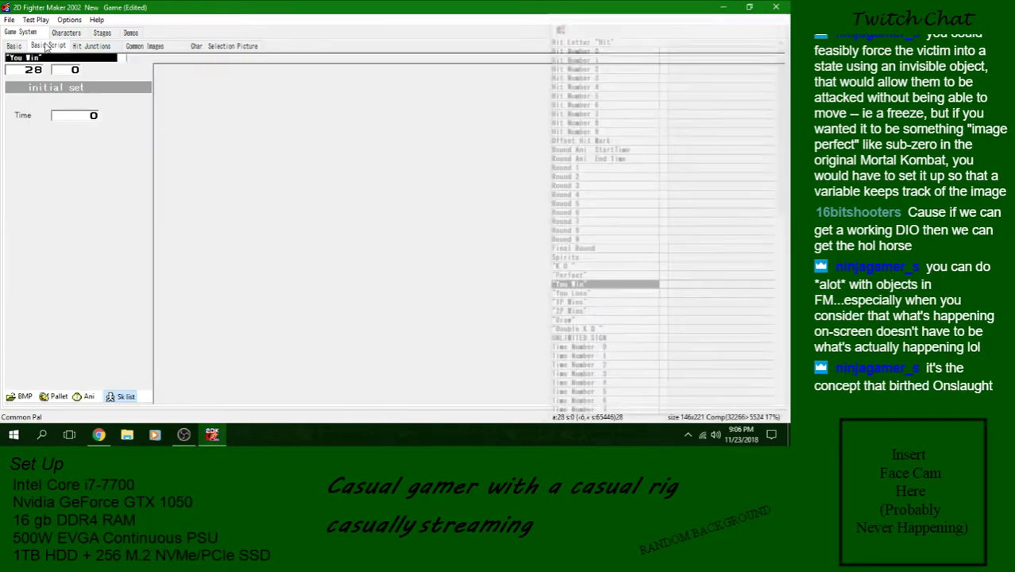
pyautogui.click(94, 47)
pyautogui.click(146, 48)
pyautogui.click(218, 50)
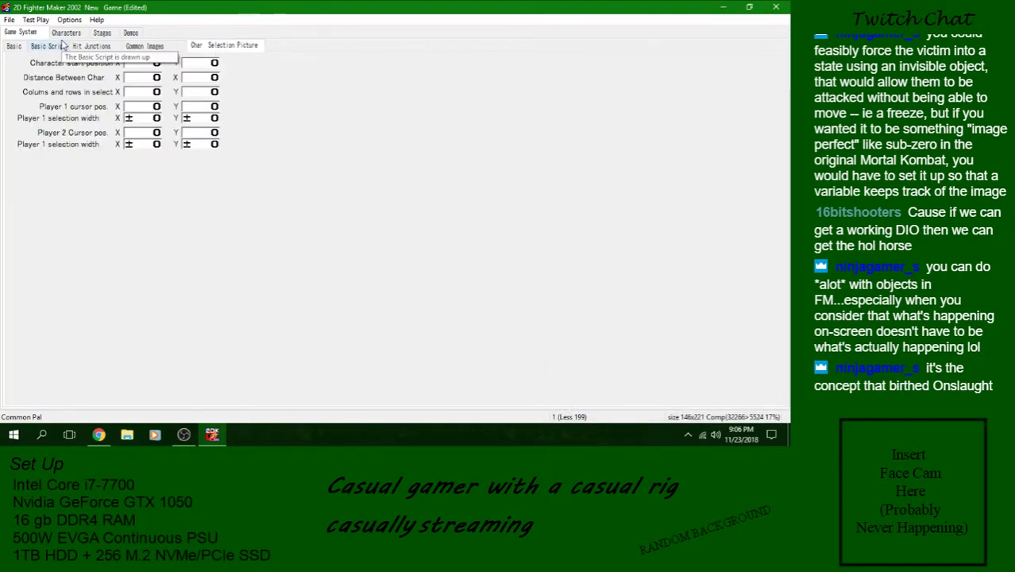
# - Review the new game's Stages, Demos and Characters sections, including the basic stage settings with the BGM choice
pyautogui.click(102, 32)
pyautogui.click(130, 34)
pyautogui.click(70, 33)
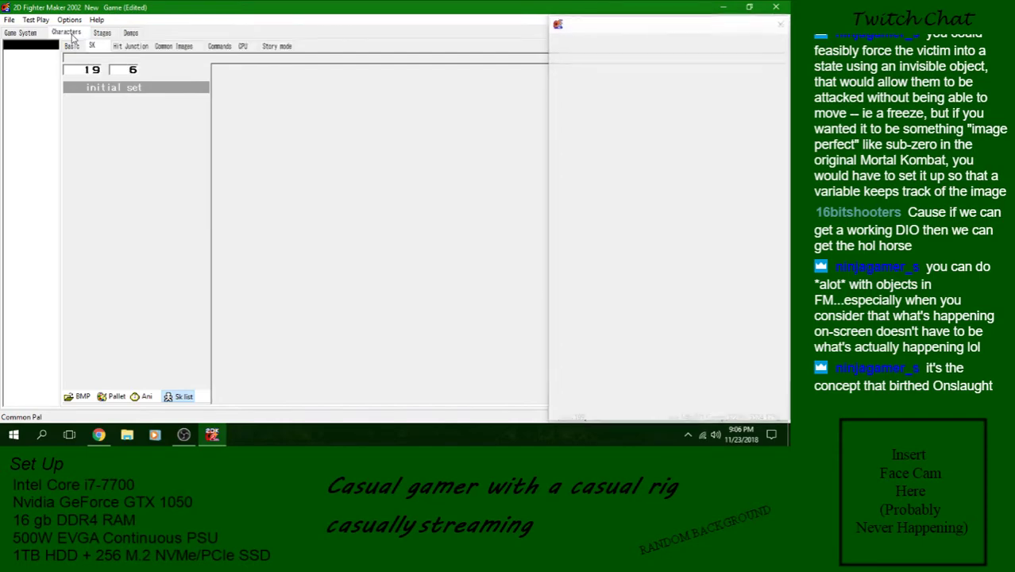
pyautogui.click(21, 33)
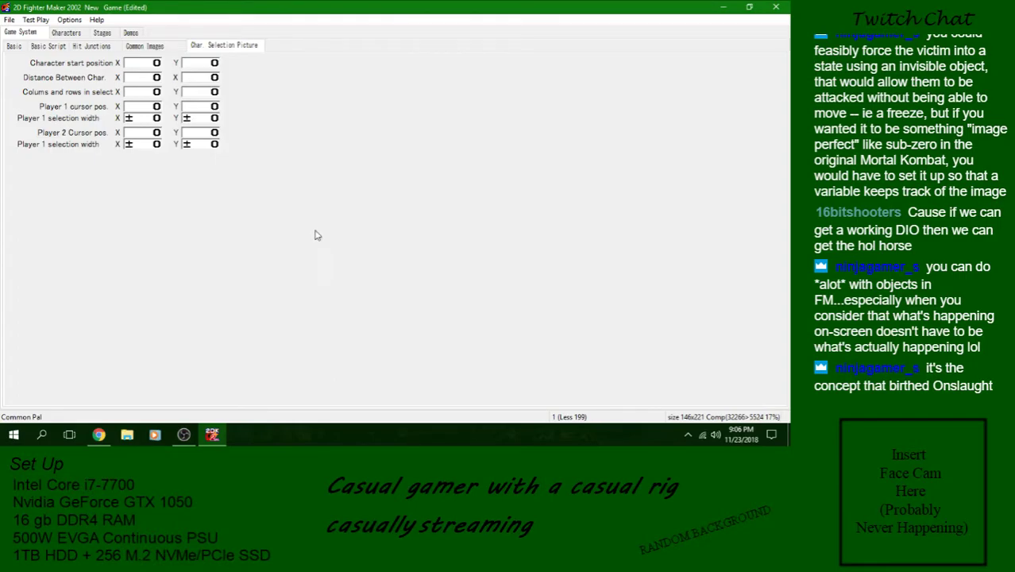
pyautogui.click(66, 33)
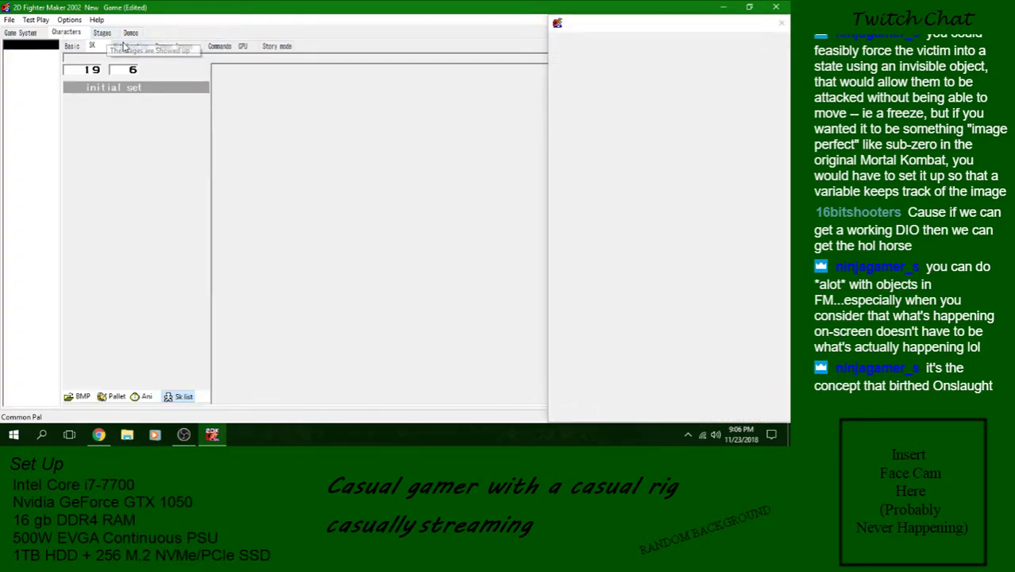
pyautogui.click(100, 33)
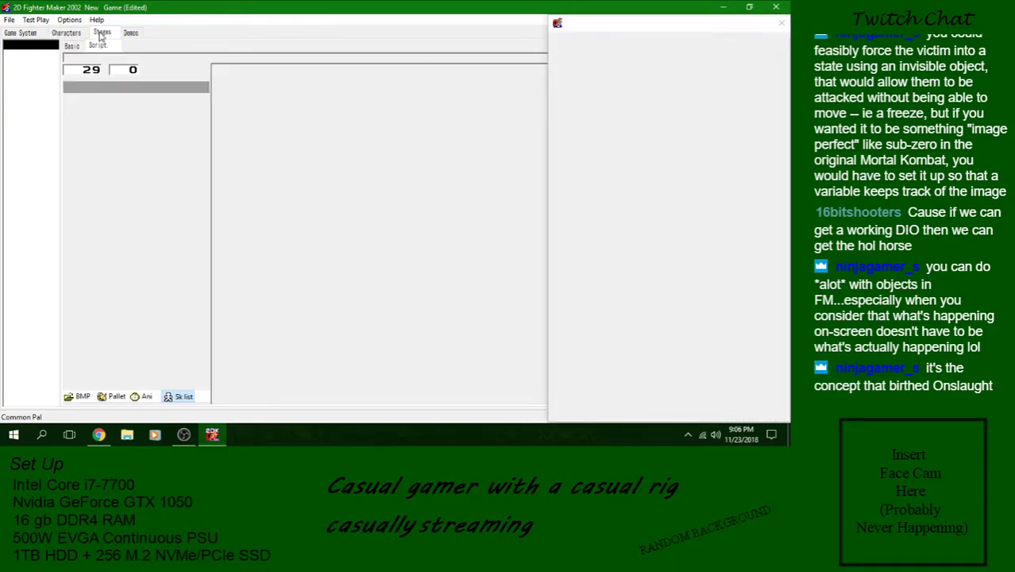
pyautogui.click(77, 45)
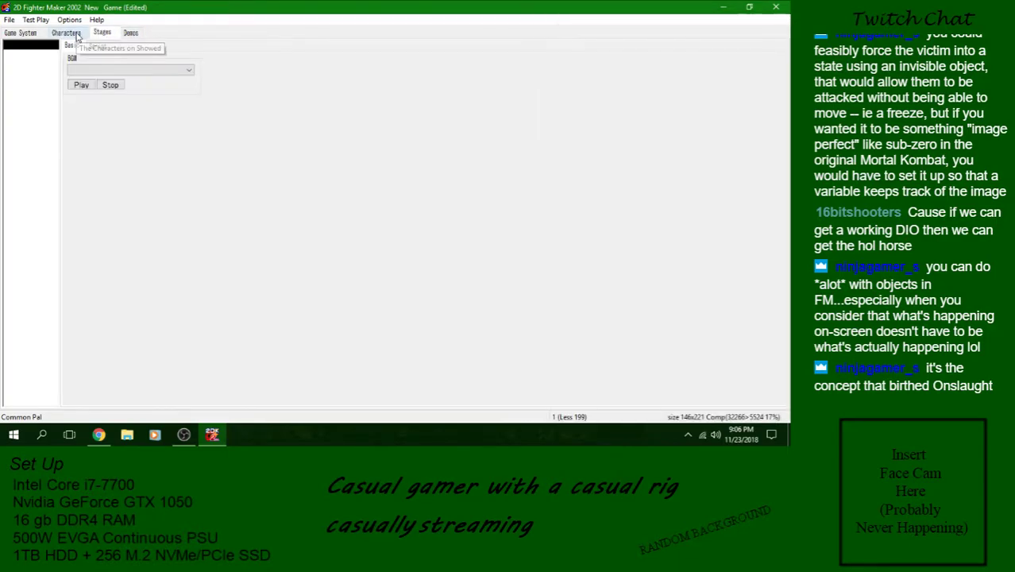
pyautogui.click(129, 36)
# - Turn off Use Vs Team Mode in the basic Game System settings
pyautogui.click(20, 32)
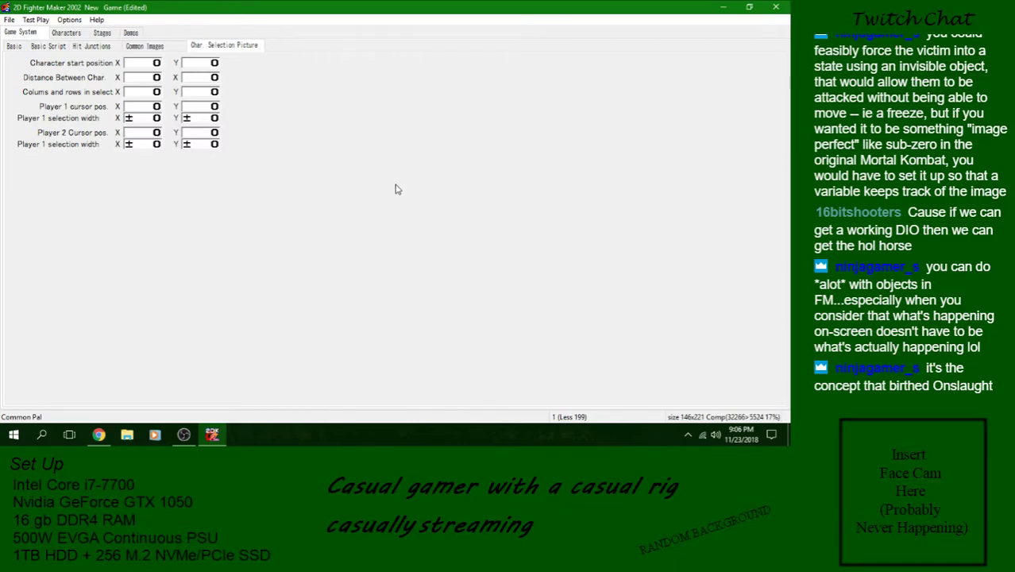
pyautogui.click(15, 47)
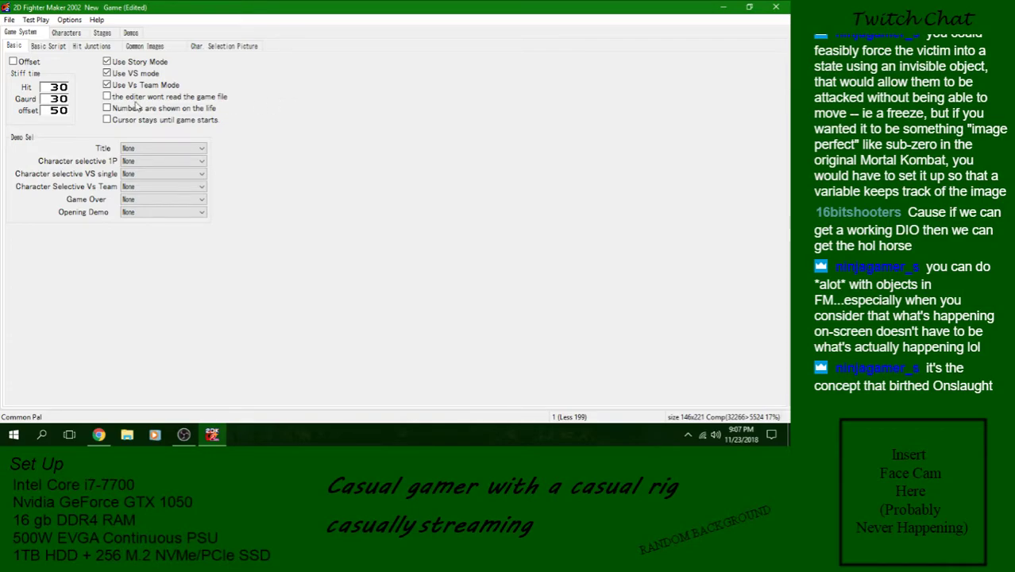
pyautogui.click(106, 85)
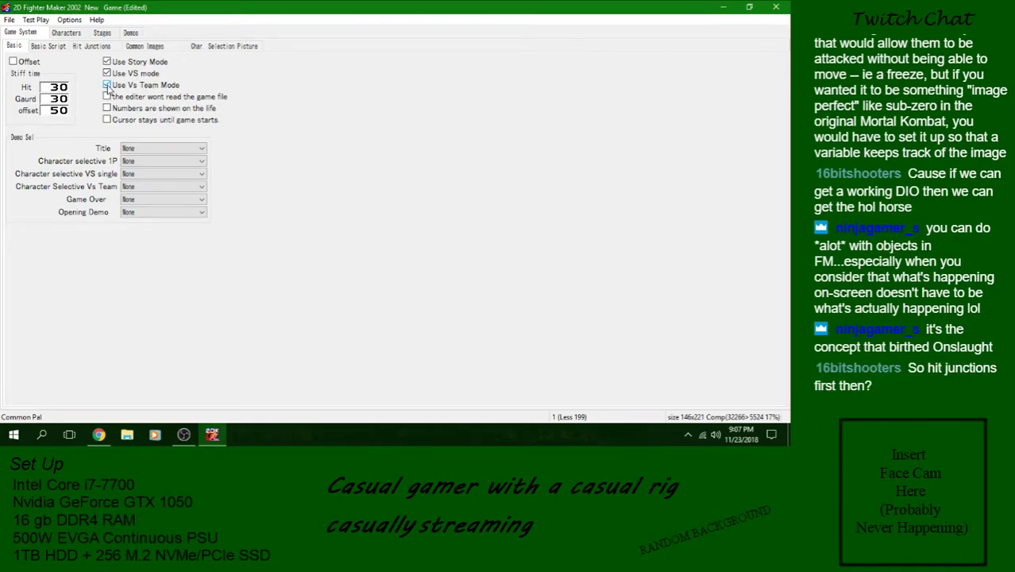
pyautogui.click(107, 85)
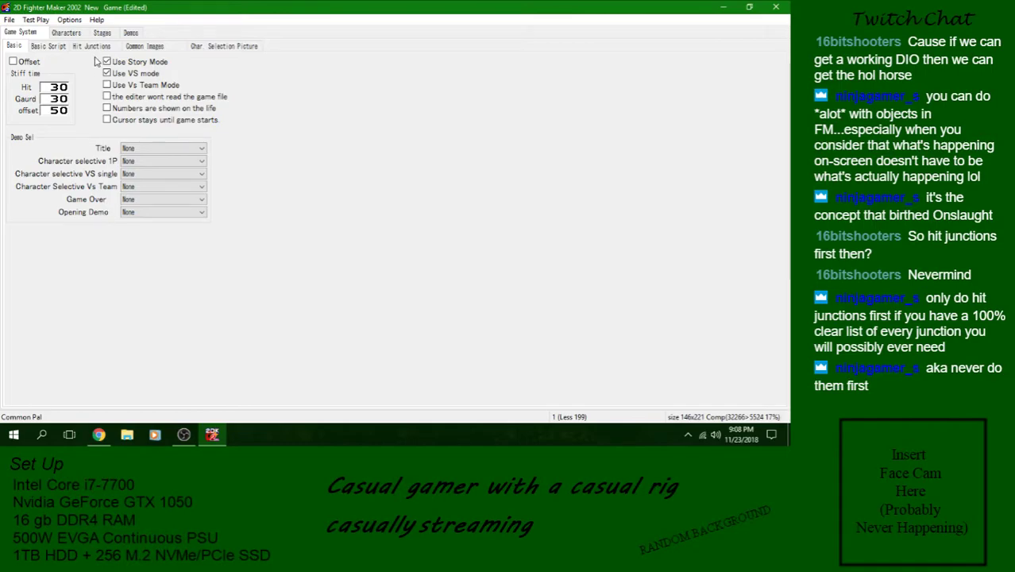
# - Examine the Title choices under Demo Sel in the basic game settings and compare them with the Demos section
pyautogui.click(131, 33)
pyautogui.click(29, 33)
pyautogui.click(186, 149)
pyautogui.click(186, 149)
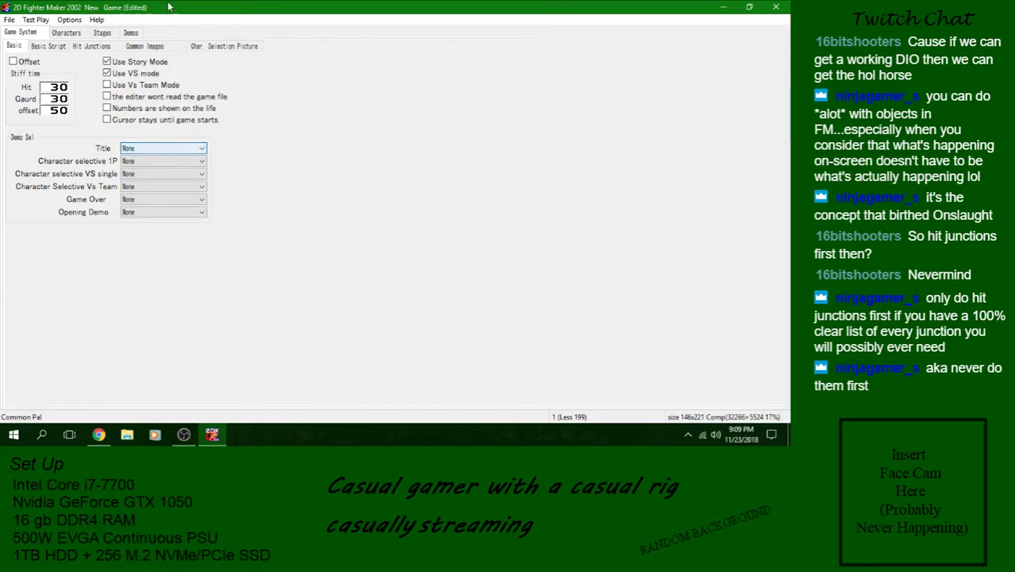
pyautogui.click(140, 34)
pyautogui.click(20, 33)
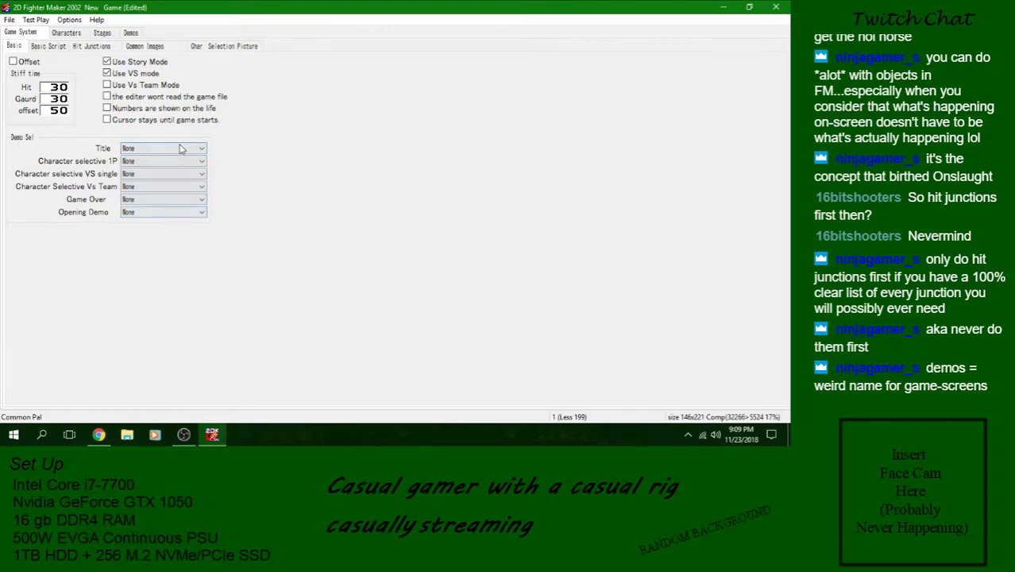
pyautogui.click(131, 34)
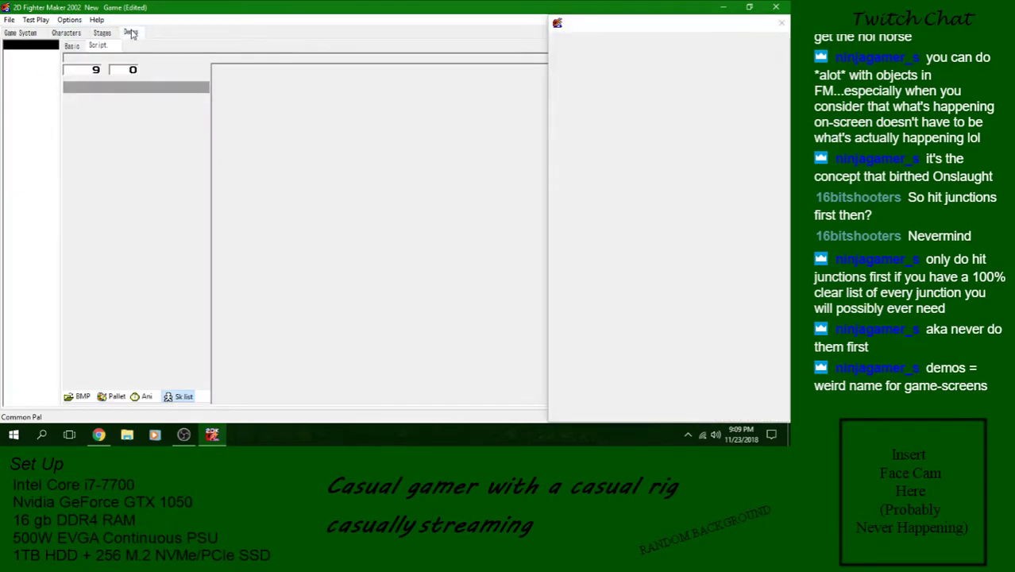
# - Return to the Game System section and examine the Basic Script entries, including Hit Letter "Hit", Offset Hit Mark, Round Ani. times and the Round entries
pyautogui.click(32, 33)
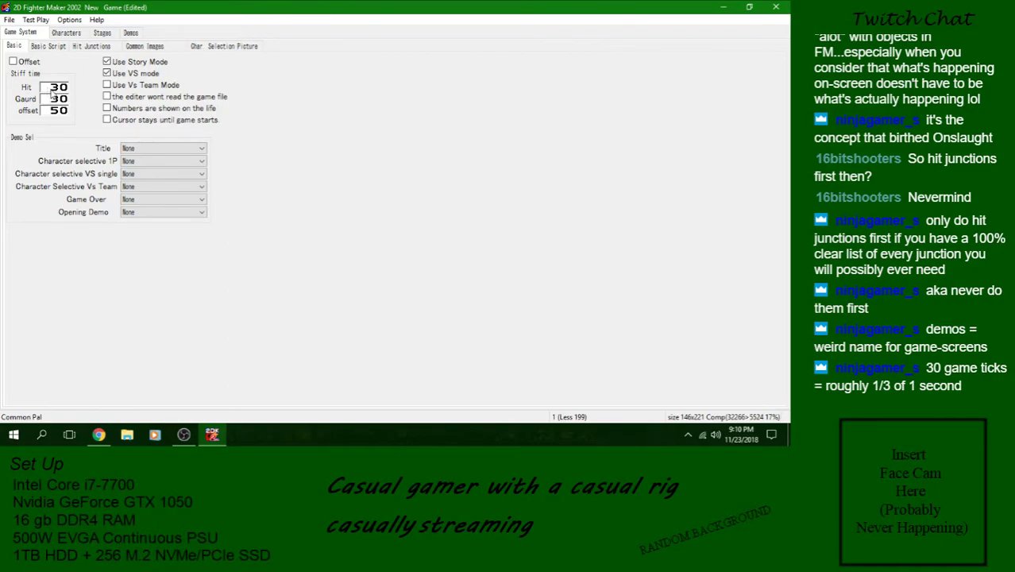
pyautogui.click(47, 46)
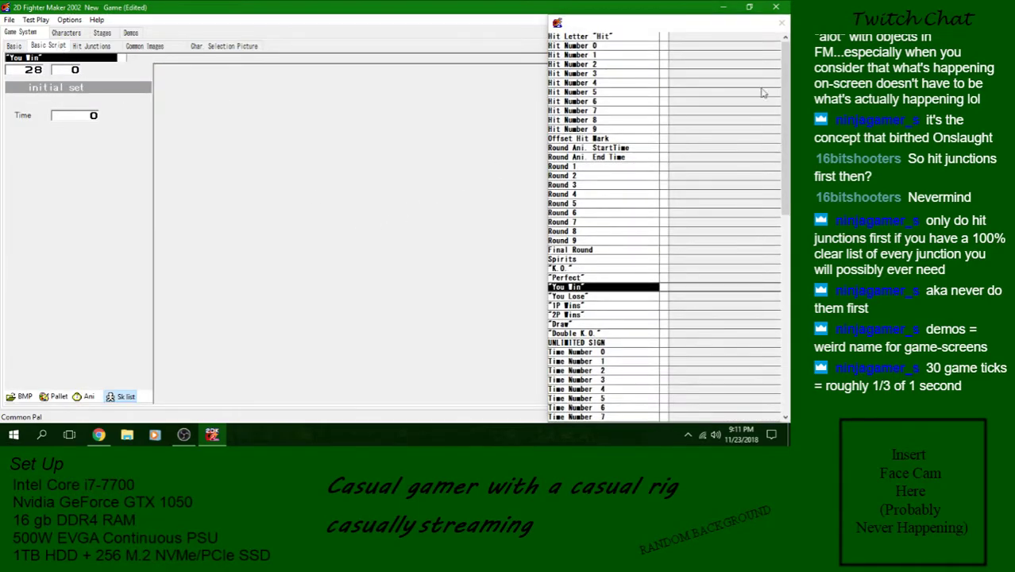
pyautogui.click(609, 37)
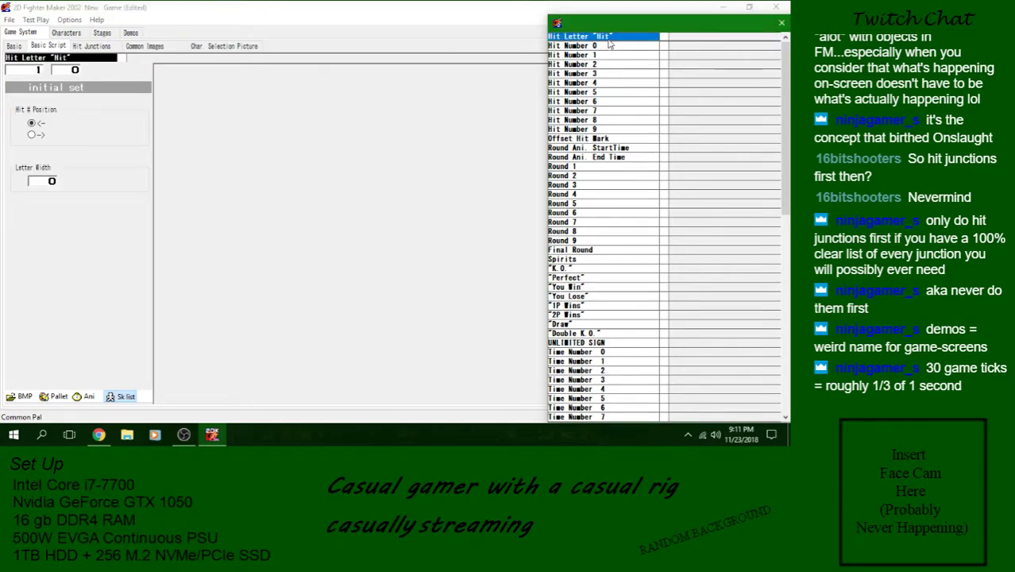
pyautogui.click(603, 139)
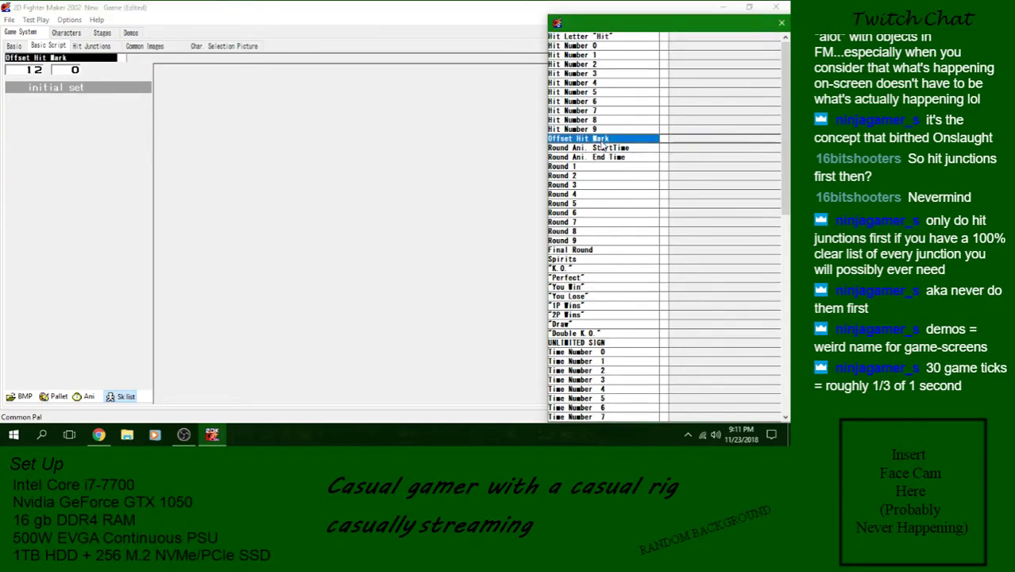
pyautogui.click(607, 149)
pyautogui.click(608, 157)
pyautogui.click(602, 166)
pyautogui.click(594, 204)
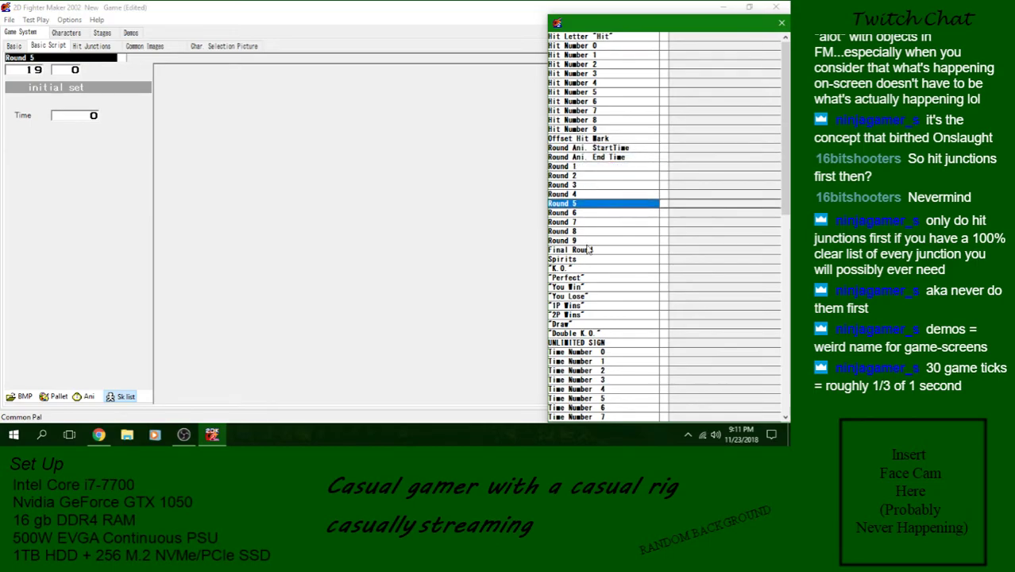
pyautogui.click(572, 241)
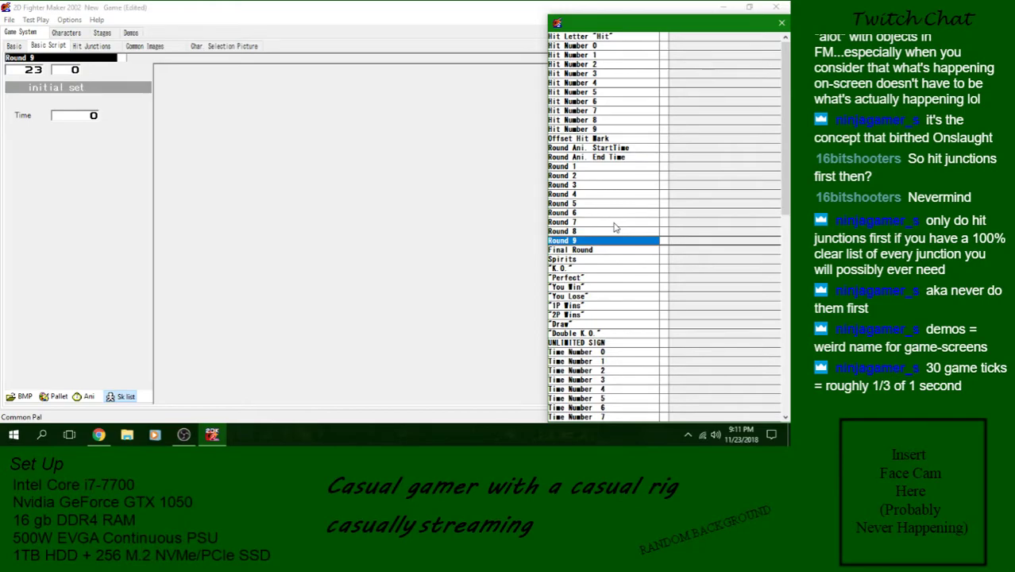
pyautogui.moveTo(785, 141); pyautogui.dragTo(777, 95)
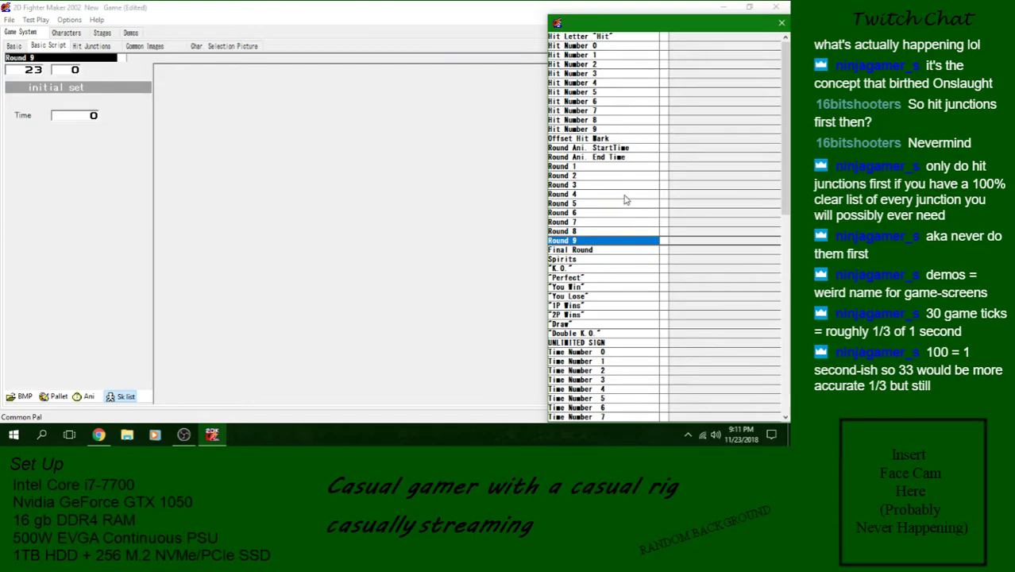
# - Examine the Hit Junctions list, going through the Hit WK Stand, Crouching and Sky and SG Stand entries and the Doing option
pyautogui.click(91, 47)
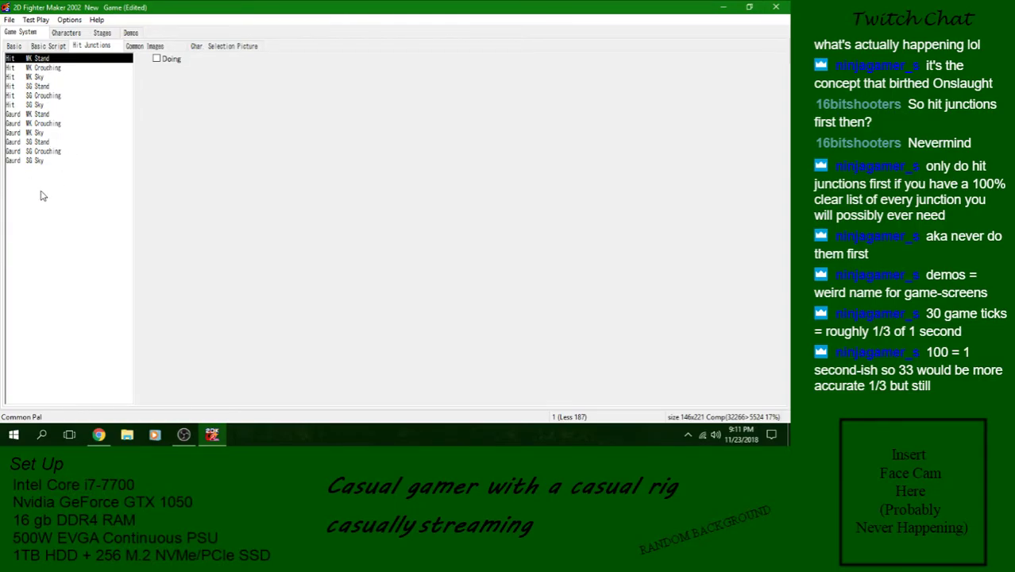
pyautogui.click(46, 60)
pyautogui.click(48, 70)
pyautogui.click(49, 79)
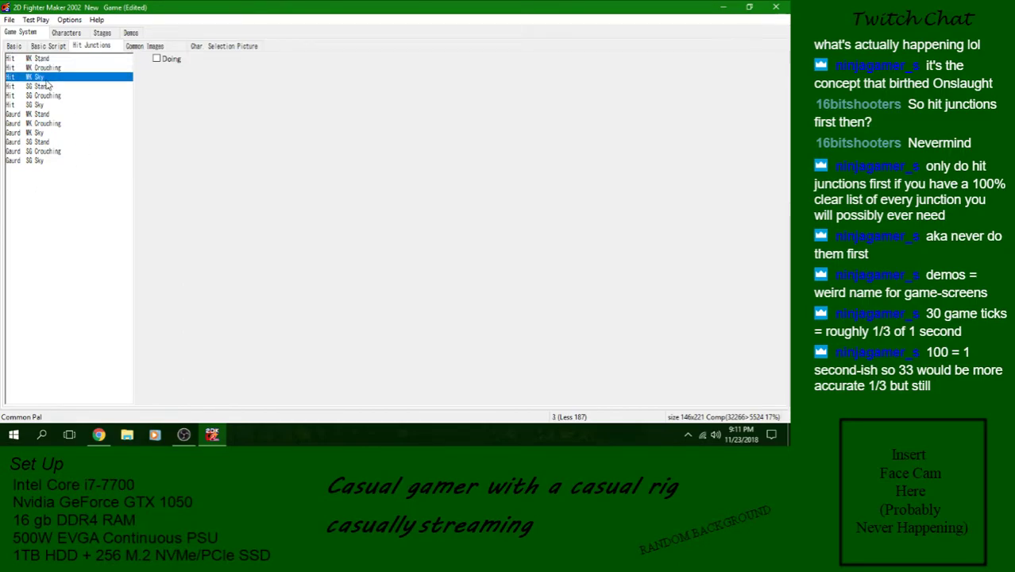
pyautogui.click(54, 87)
pyautogui.click(57, 60)
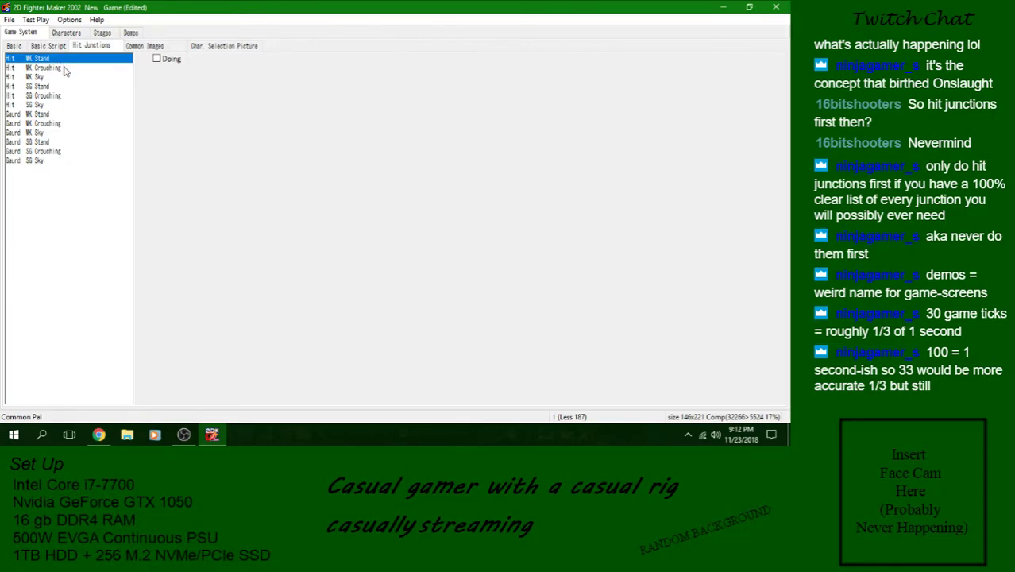
pyautogui.click(65, 70)
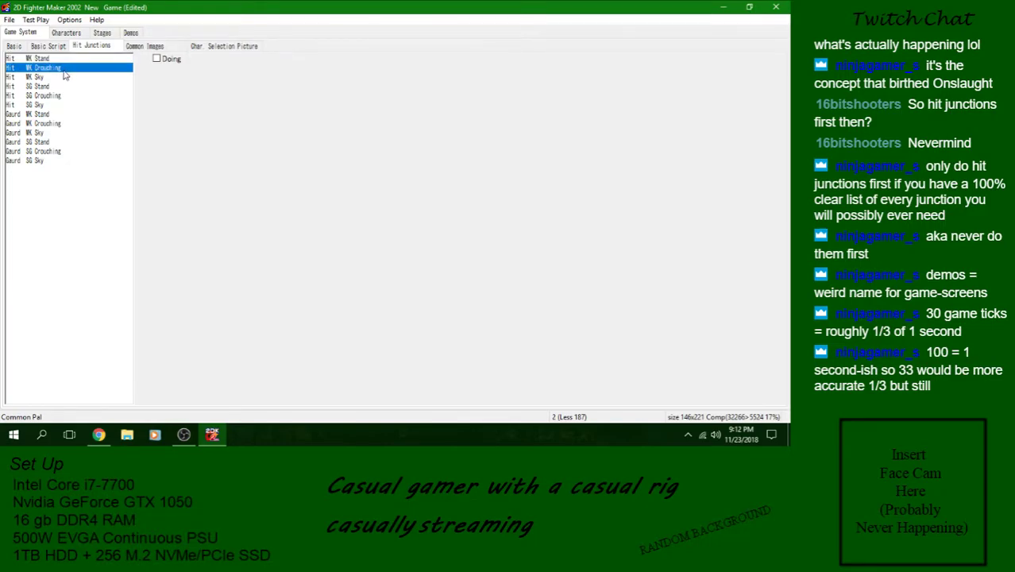
pyautogui.click(62, 77)
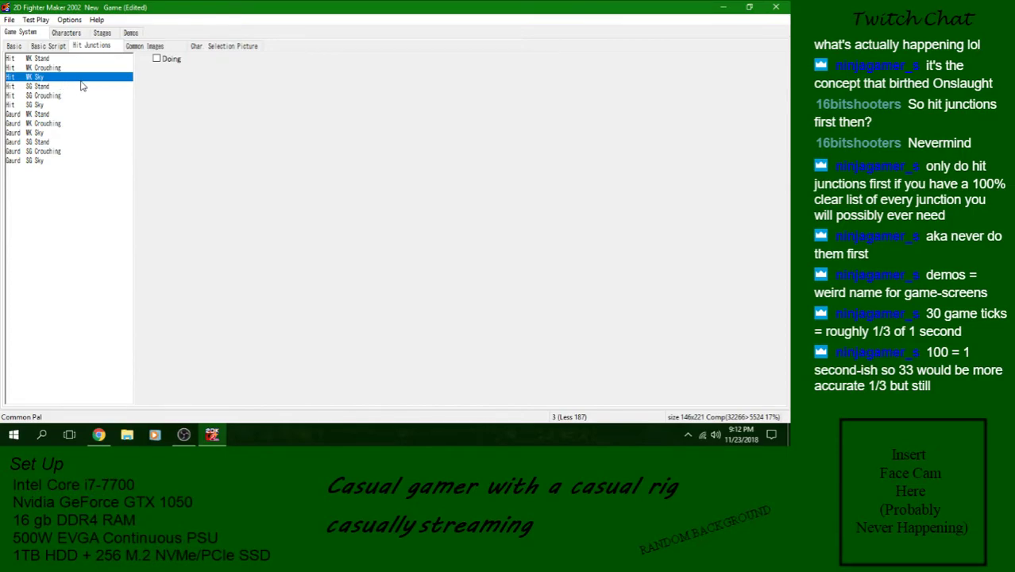
pyautogui.click(159, 62)
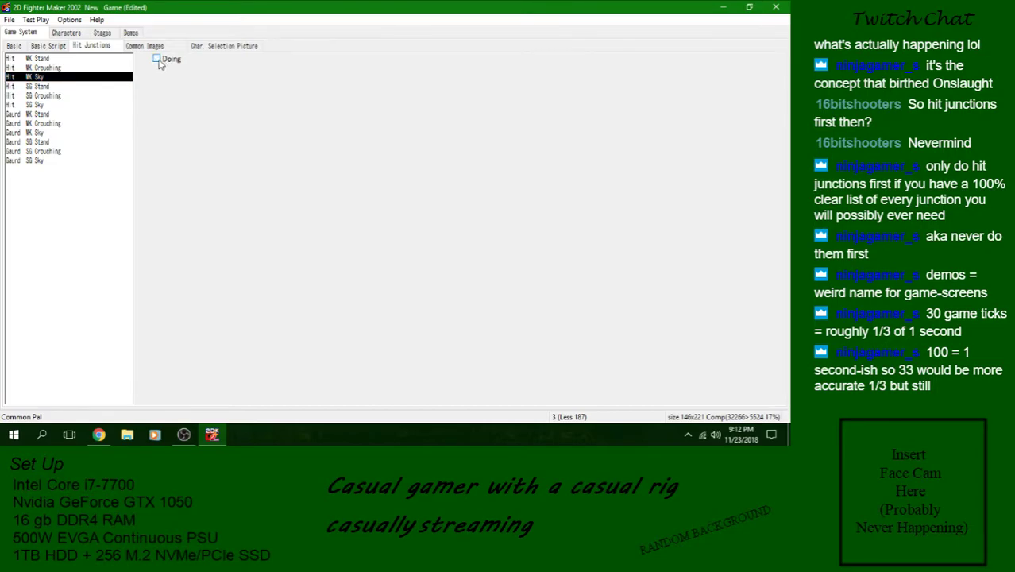
pyautogui.click(39, 60)
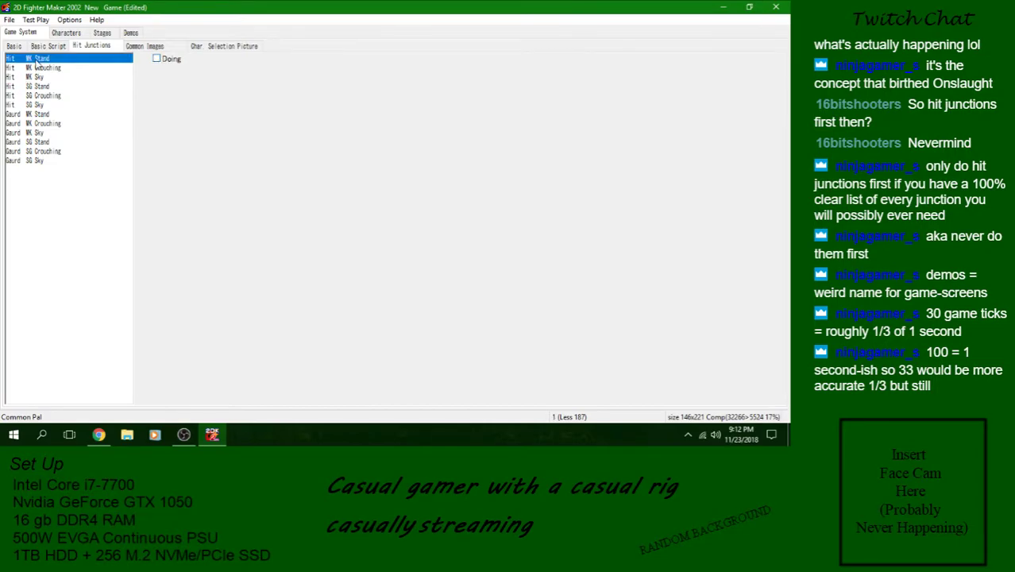
pyautogui.click(160, 61)
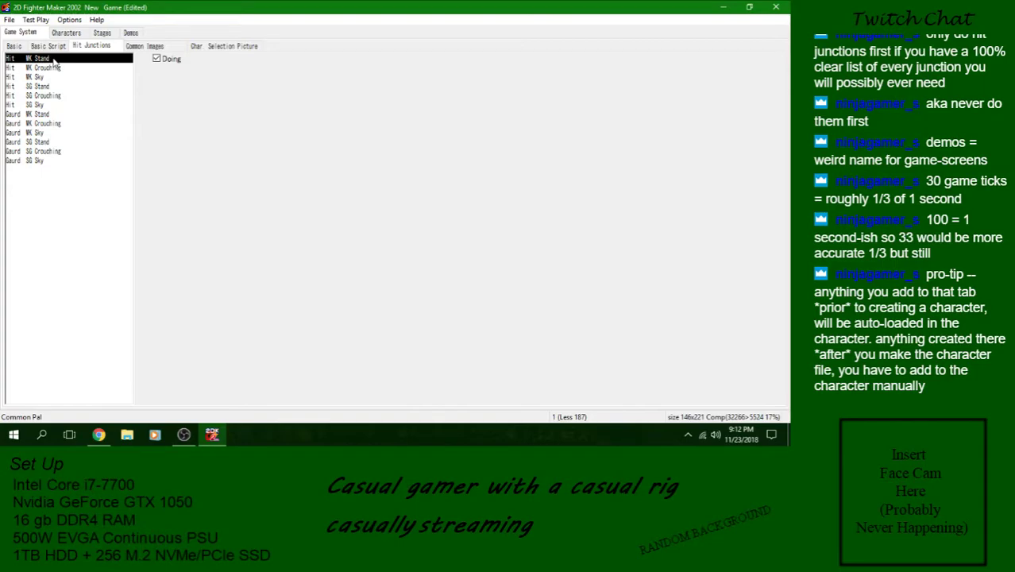
# - Look over the Common Images list with its add option and the Char. Selection Picture settings, and return to the basic game settings
pyautogui.click(155, 48)
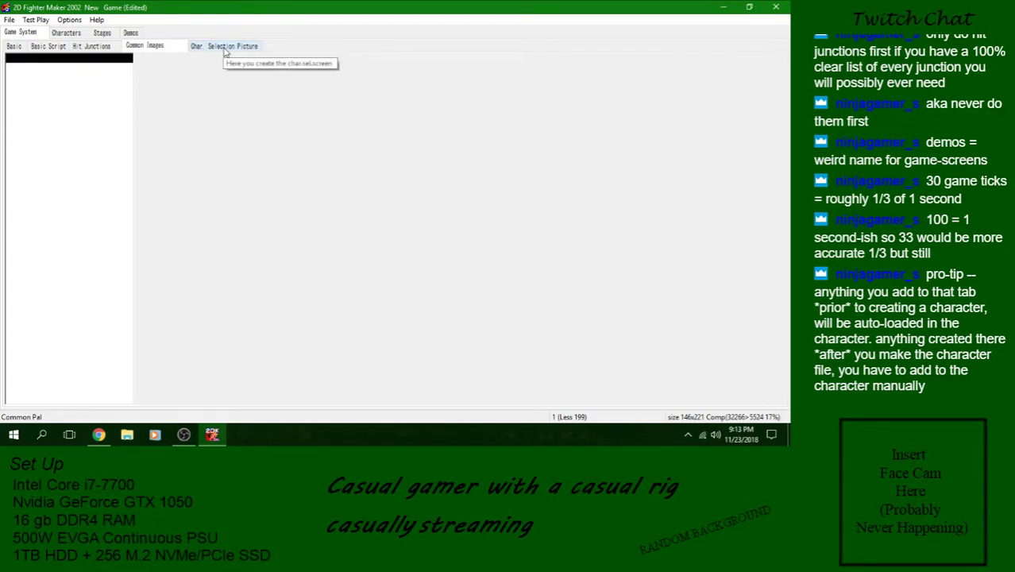
pyautogui.rightClick(105, 68)
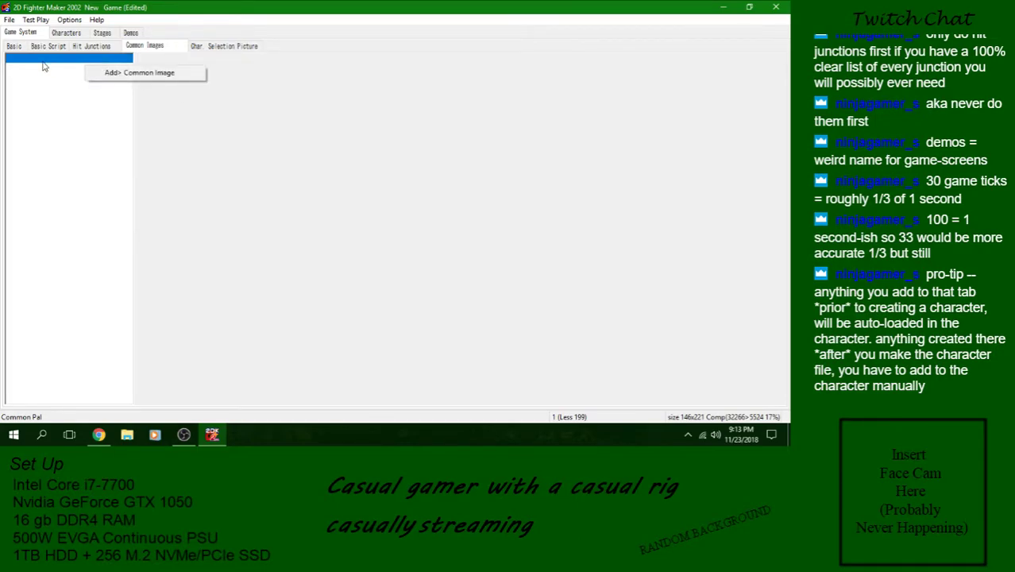
pyautogui.click(43, 62)
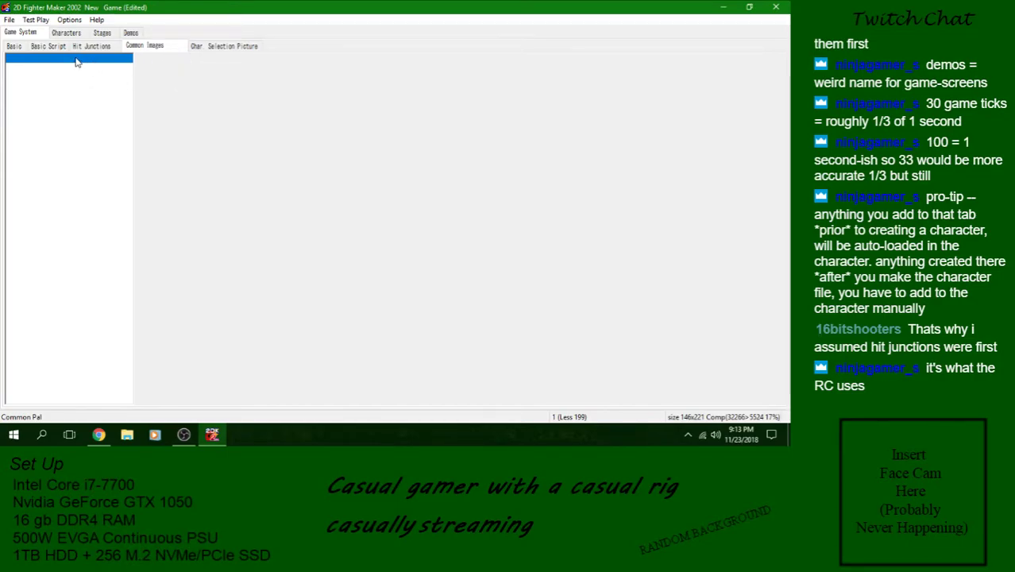
pyautogui.click(193, 51)
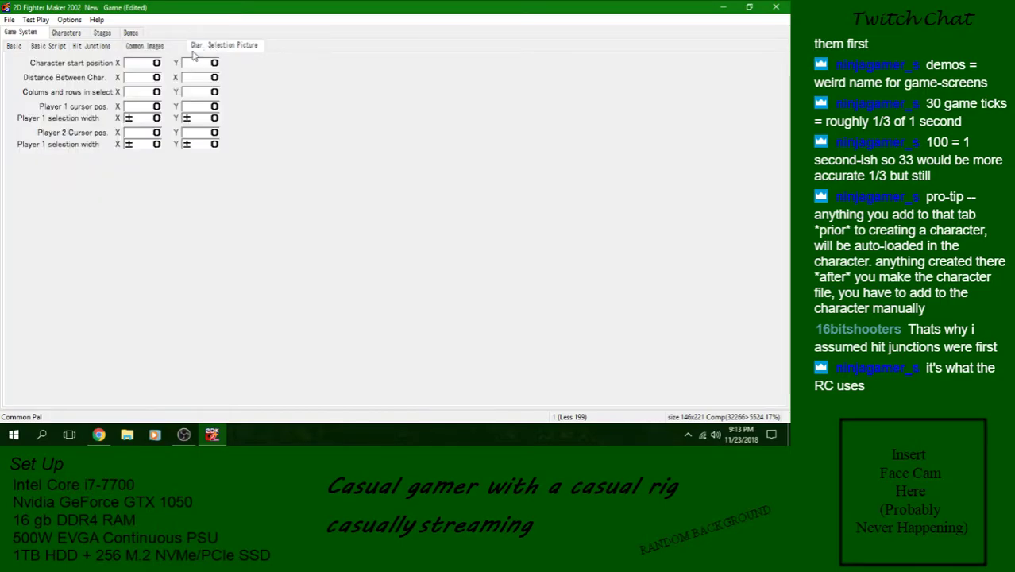
pyautogui.click(14, 47)
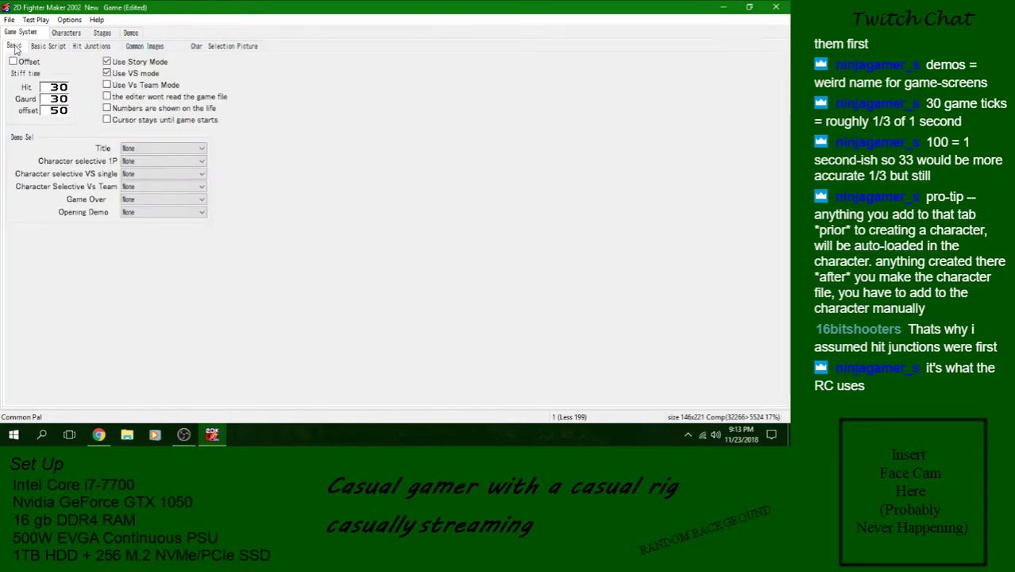
# - Look through the Characters section's Hit Junction, Common Images, Commands, CPU and Story mode pages, ending on its basic page
pyautogui.click(67, 33)
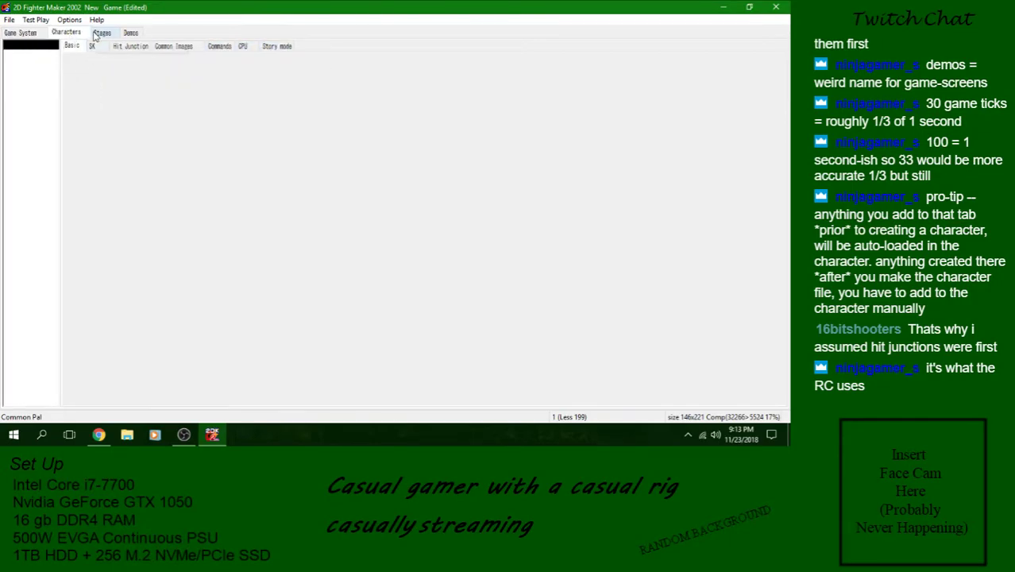
pyautogui.click(133, 46)
pyautogui.click(177, 47)
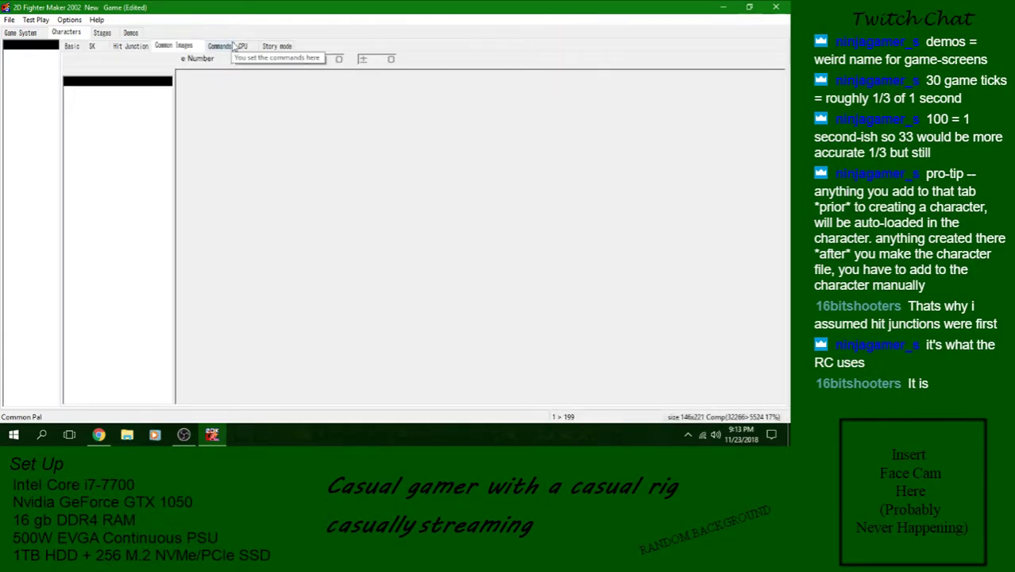
pyautogui.click(225, 46)
pyautogui.click(244, 47)
pyautogui.click(273, 47)
pyautogui.click(71, 46)
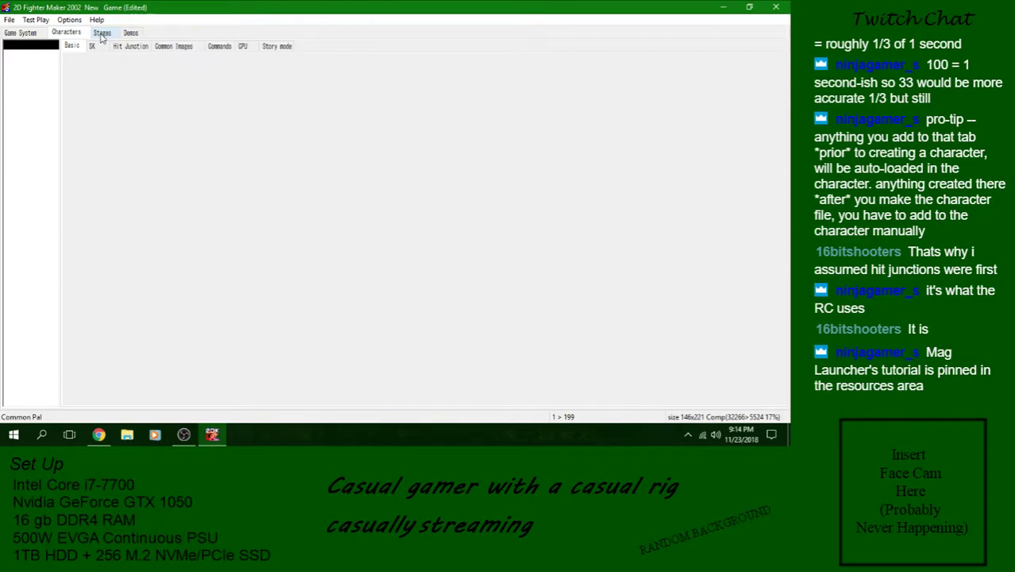
# - Review the Stages section, checking the BGM choice in its basic settings and its script page
pyautogui.click(101, 35)
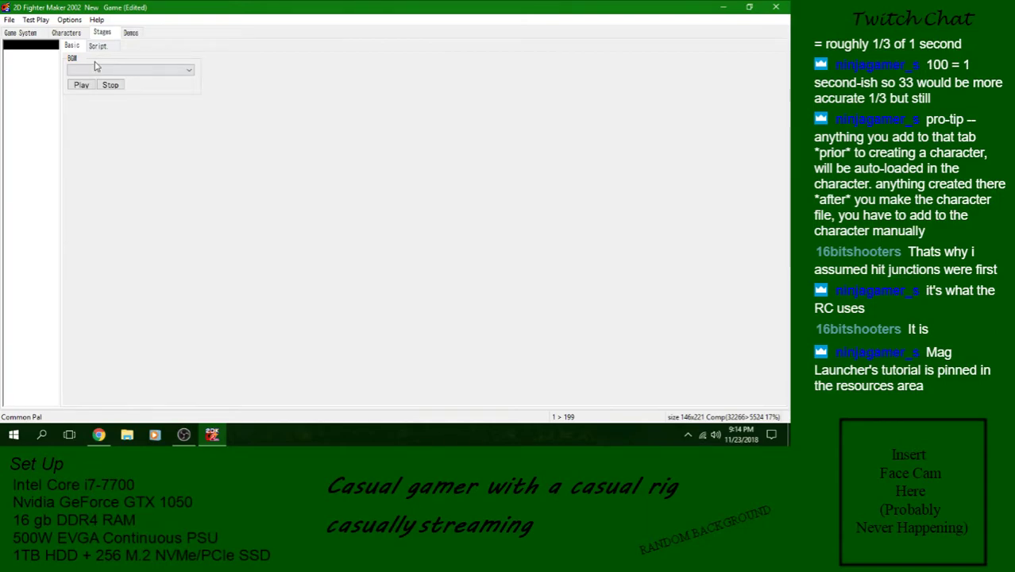
pyautogui.click(188, 70)
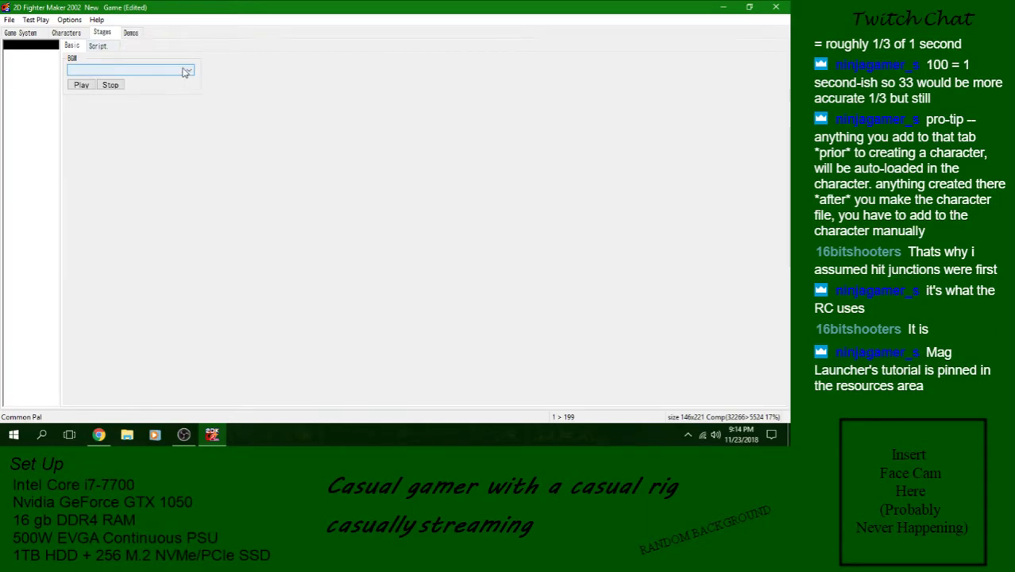
pyautogui.click(187, 71)
pyautogui.click(92, 47)
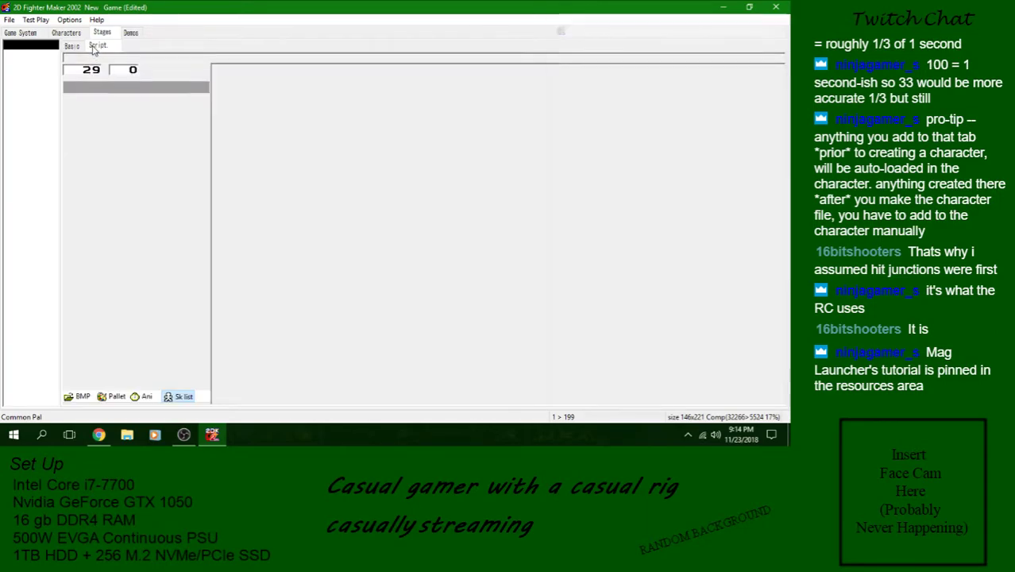
pyautogui.click(68, 47)
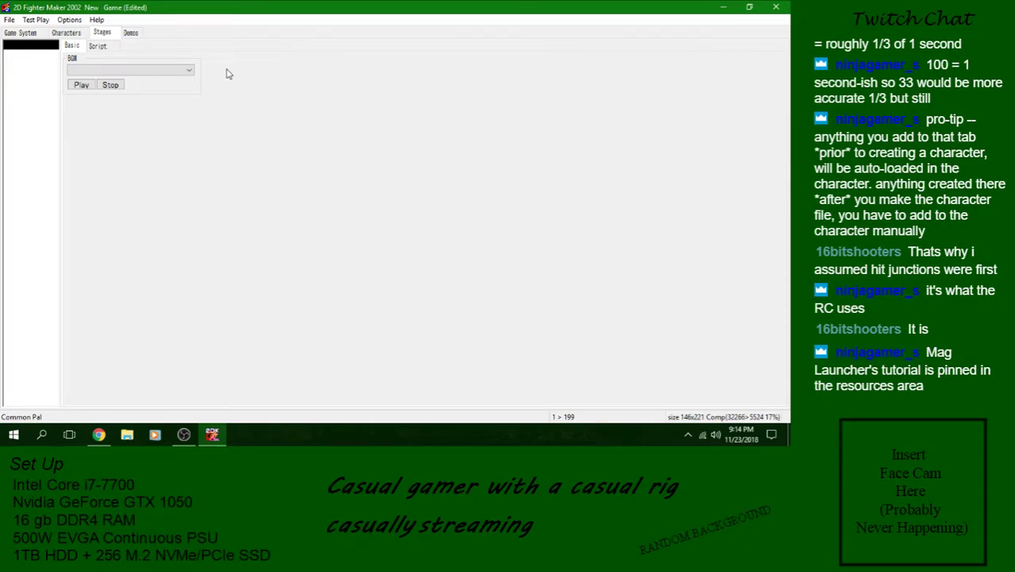
pyautogui.click(126, 70)
pyautogui.click(125, 72)
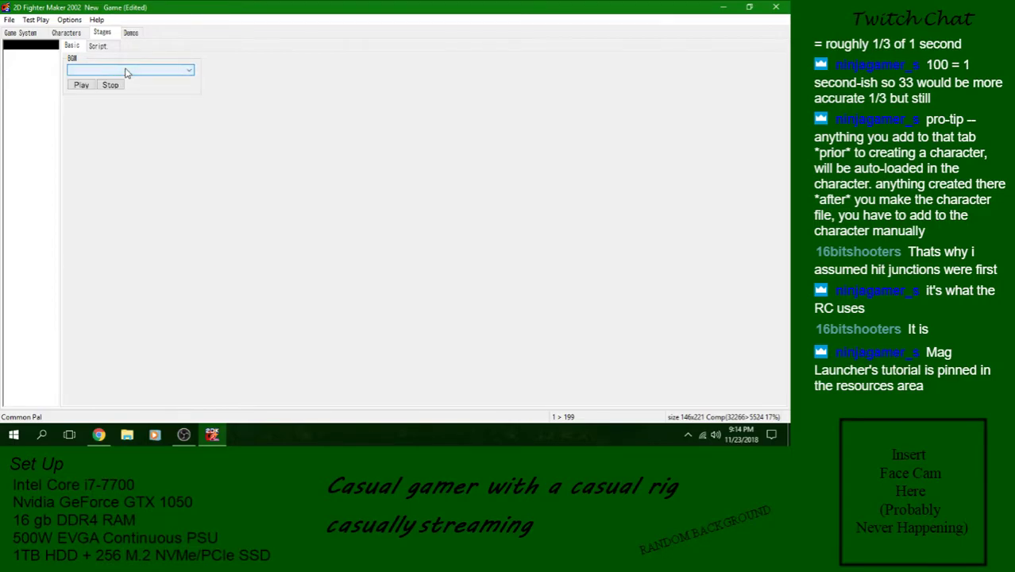
pyautogui.click(97, 46)
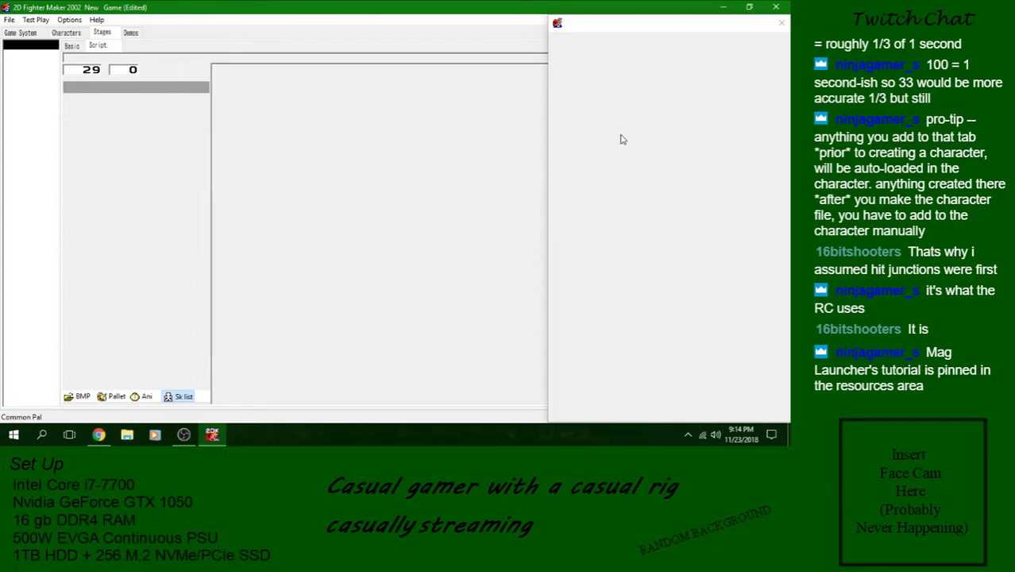
# - Review the basic and script pages of the Demos section and return to the Characters section
pyautogui.click(131, 34)
pyautogui.click(73, 48)
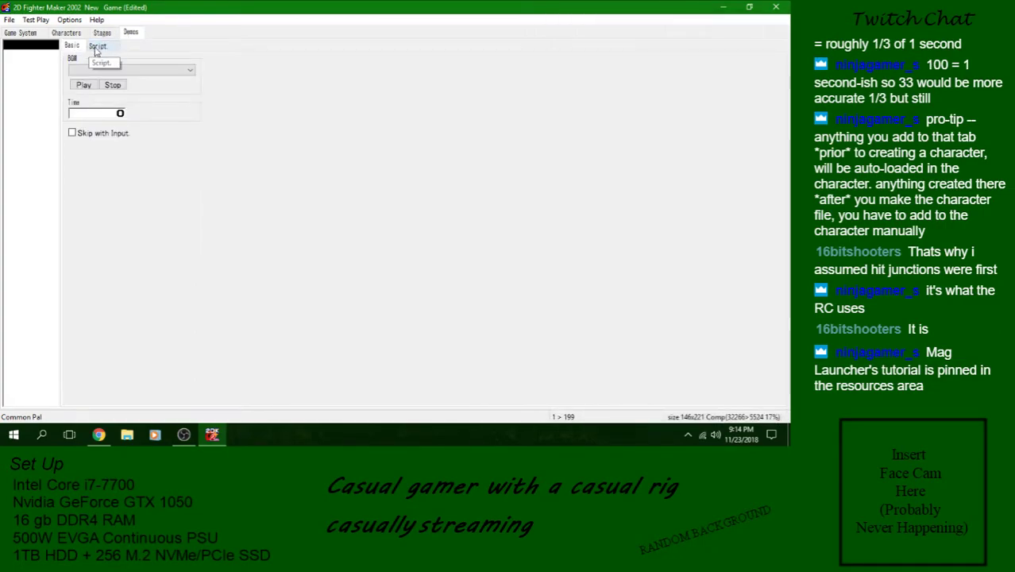
pyautogui.click(96, 47)
pyautogui.click(75, 48)
pyautogui.click(66, 33)
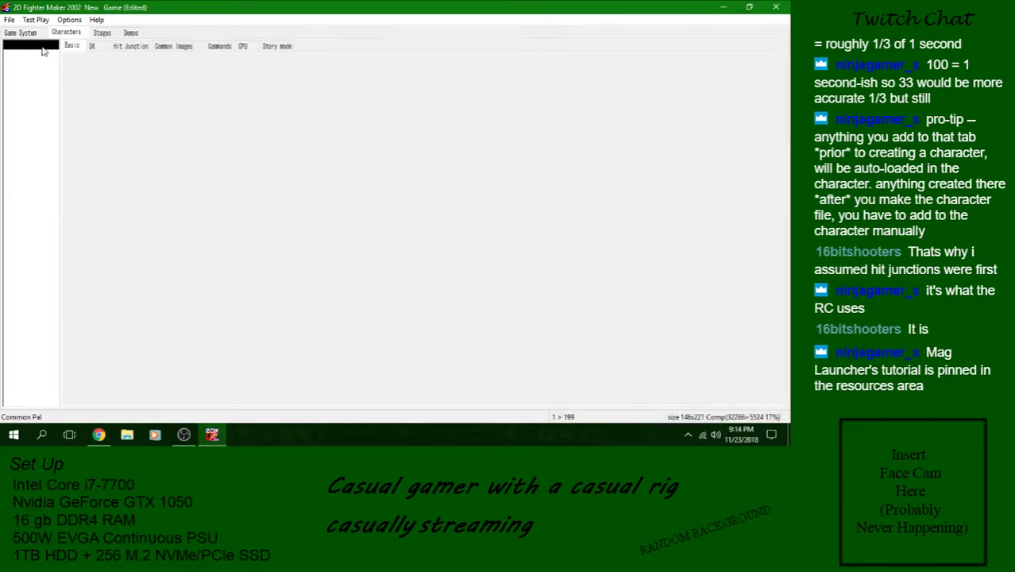
pyautogui.rightClick(42, 46)
pyautogui.click(56, 57)
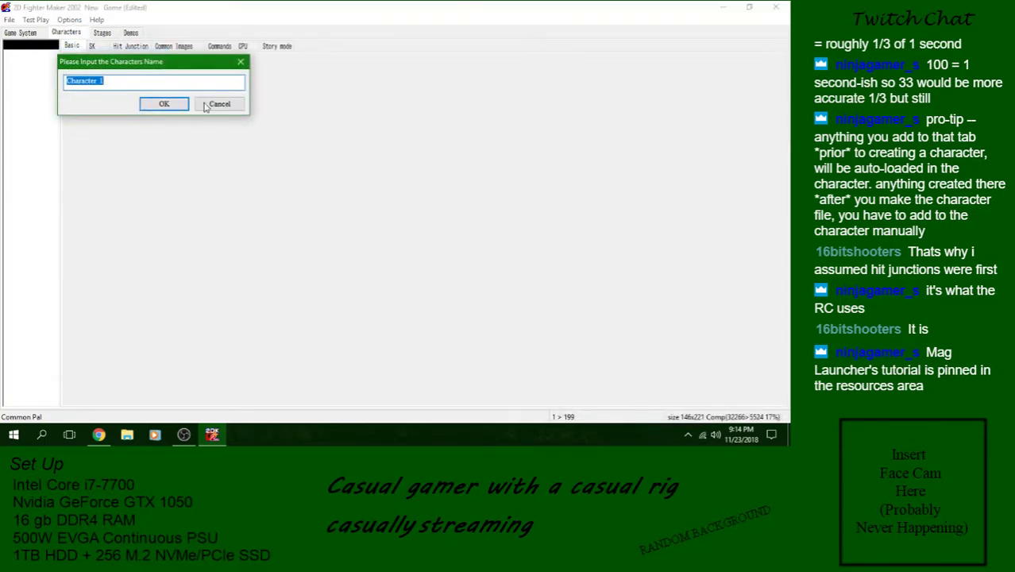
pyautogui.click(207, 104)
# - Load the existing character file Soshin Dei.player from the Main folder into the game's empty character list
pyautogui.rightClick(50, 50)
pyautogui.click(73, 68)
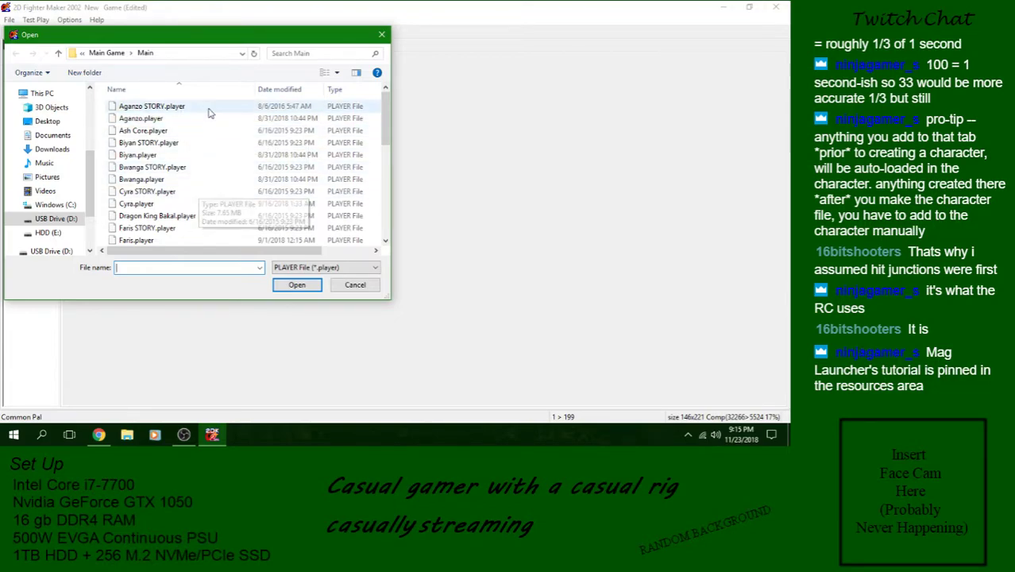
pyautogui.scroll(-15, 199, 196)
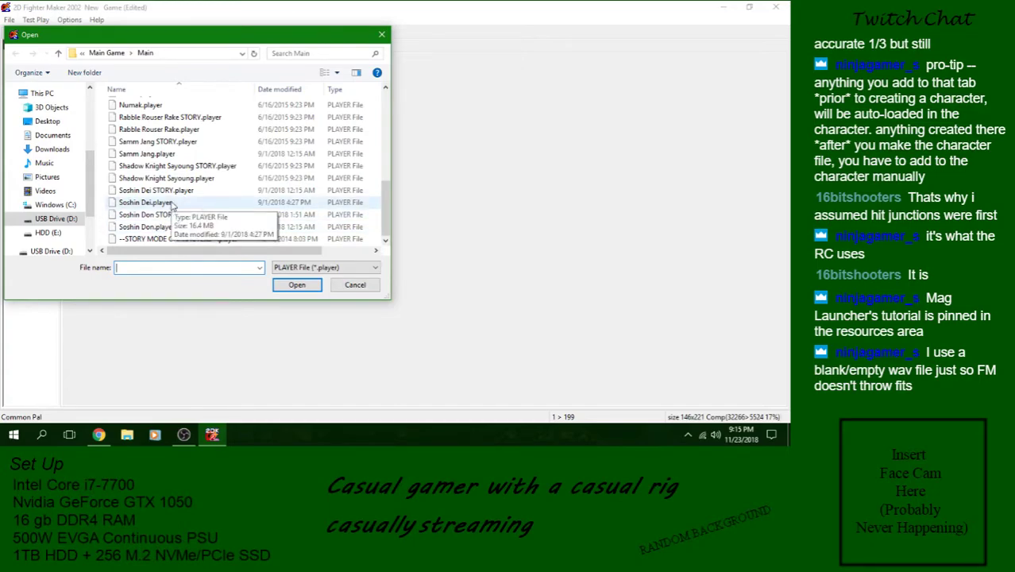
pyautogui.doubleClick(171, 204)
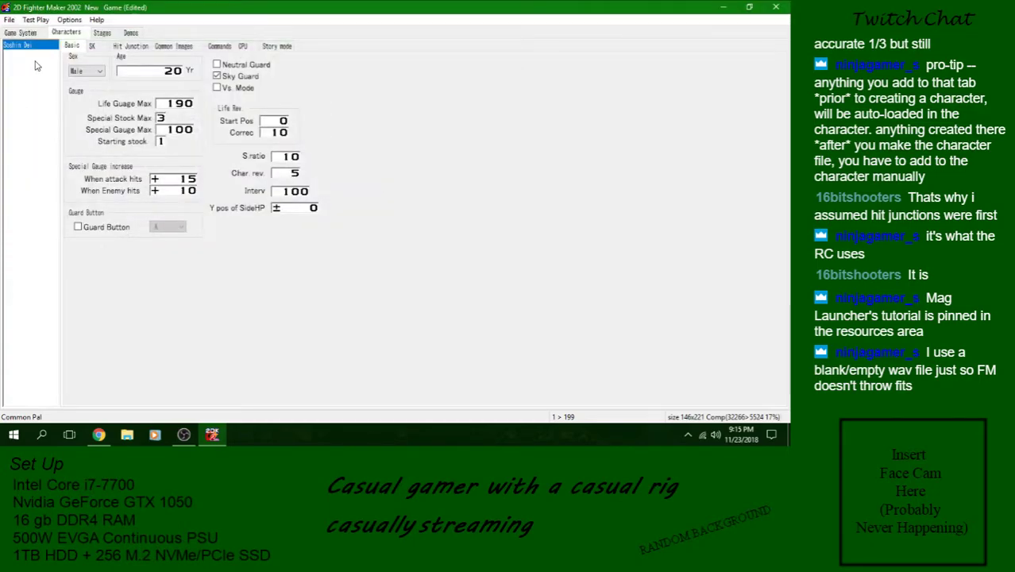
# - Add a new character to the character list with the name Character 1
pyautogui.rightClick(32, 54)
pyautogui.click(75, 60)
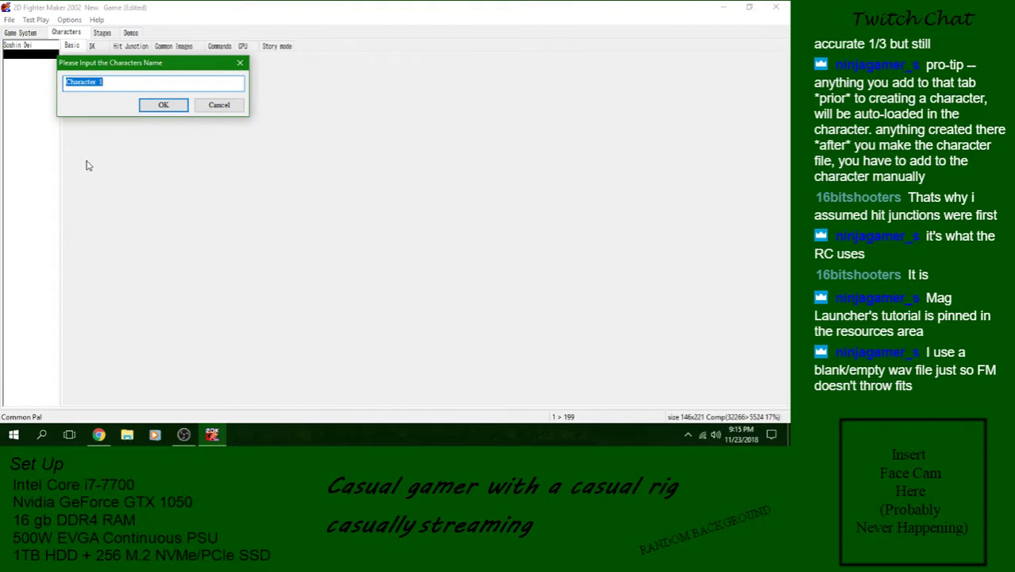
pyautogui.press('Return')
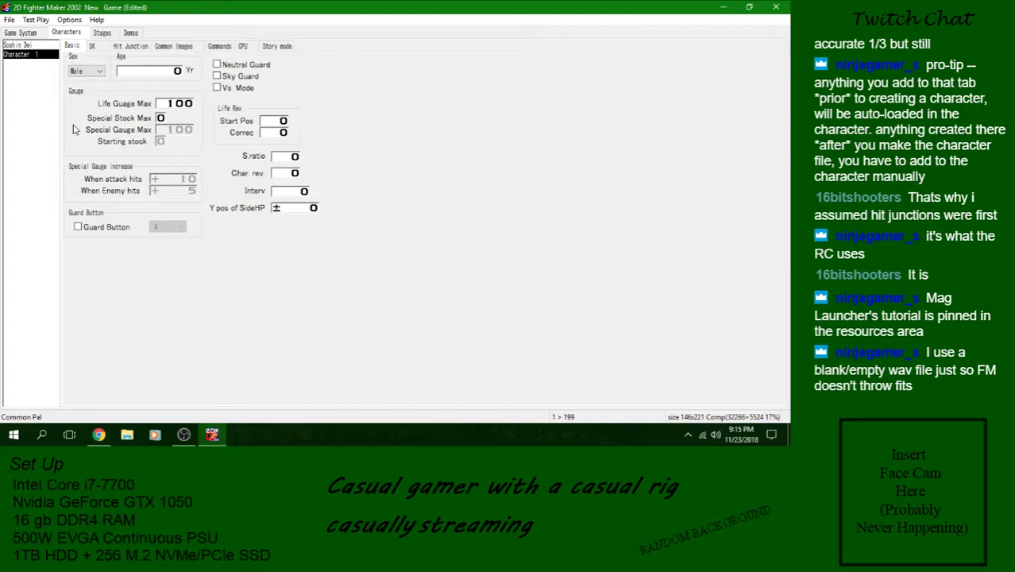
# - Look at the Sex choices for Character 1 and Soshin Dei on the basic page, keeping Male
pyautogui.click(97, 72)
pyautogui.click(96, 76)
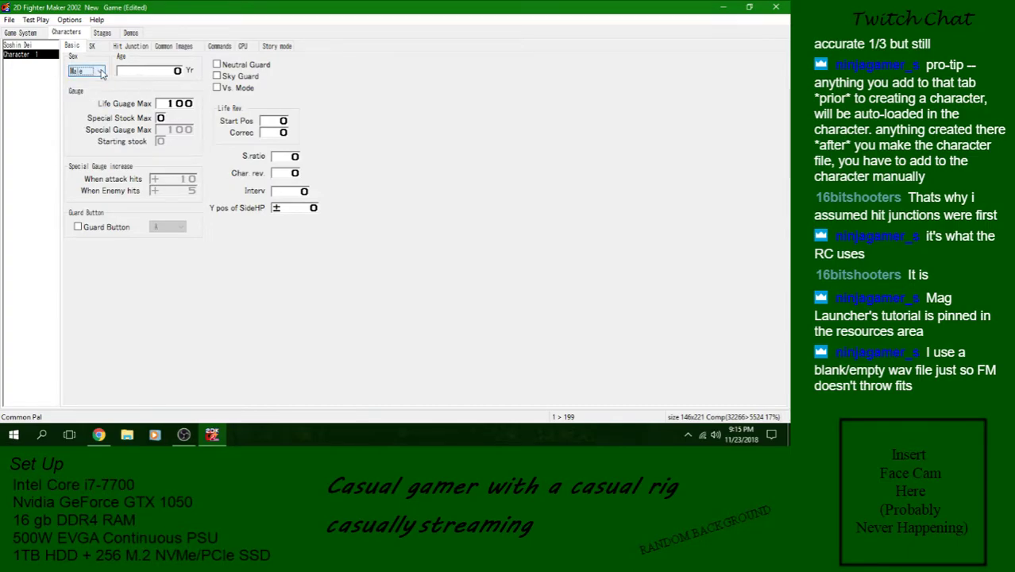
pyautogui.click(101, 72)
pyautogui.click(99, 76)
pyautogui.click(26, 45)
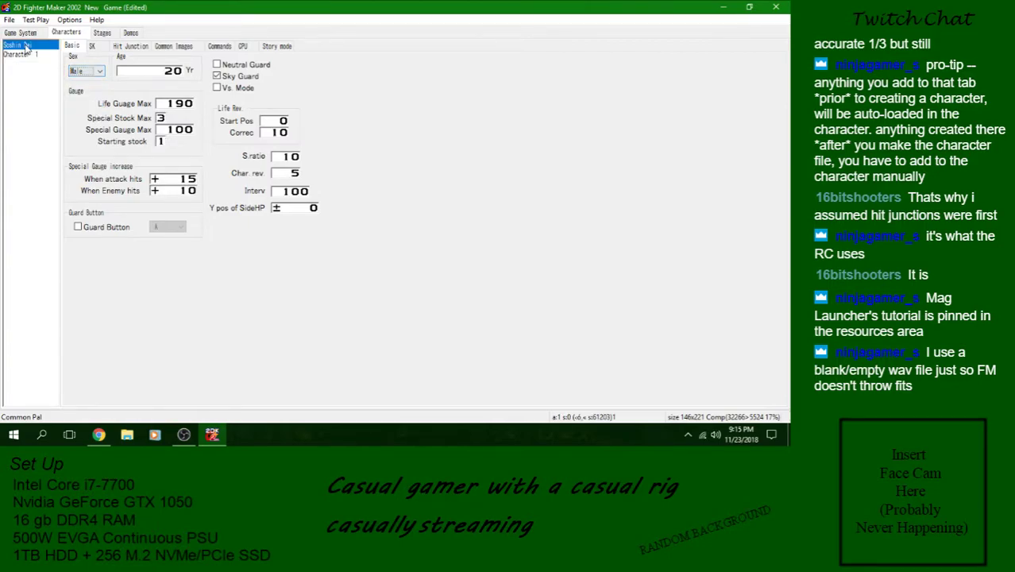
pyautogui.click(103, 73)
pyautogui.click(88, 79)
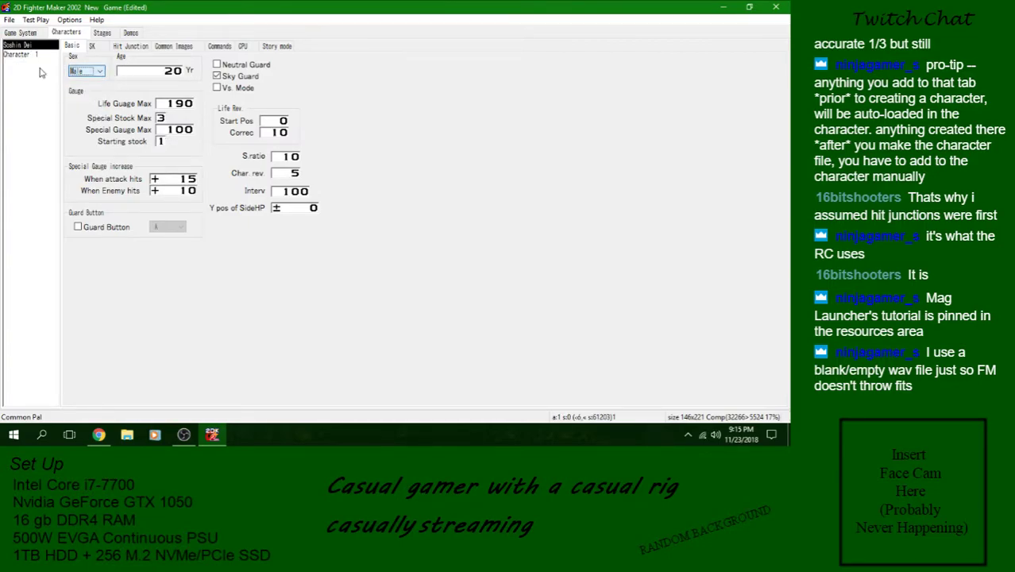
# - Try an Age of 10000 for Character 1 and reset it to 0
pyautogui.click(6, 55)
pyautogui.doubleClick(139, 72)
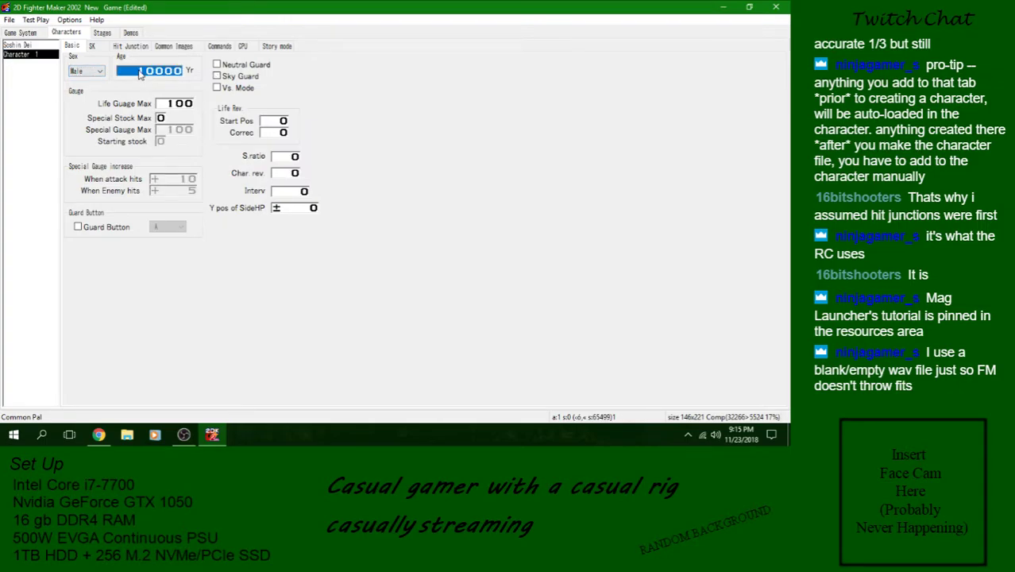
pyautogui.click(131, 73)
pyautogui.write('8')
pyautogui.click(122, 74)
pyautogui.click(122, 74)
pyautogui.click(122, 74)
pyautogui.click(122, 74)
pyautogui.click(121, 74)
pyautogui.click(121, 73)
pyautogui.click(122, 74)
pyautogui.click(121, 74)
# - Enable Vs. Mode and Sky Guard for Character 1, switch Neutral Guard on and off again, and compare with Soshin Dei
pyautogui.click(231, 89)
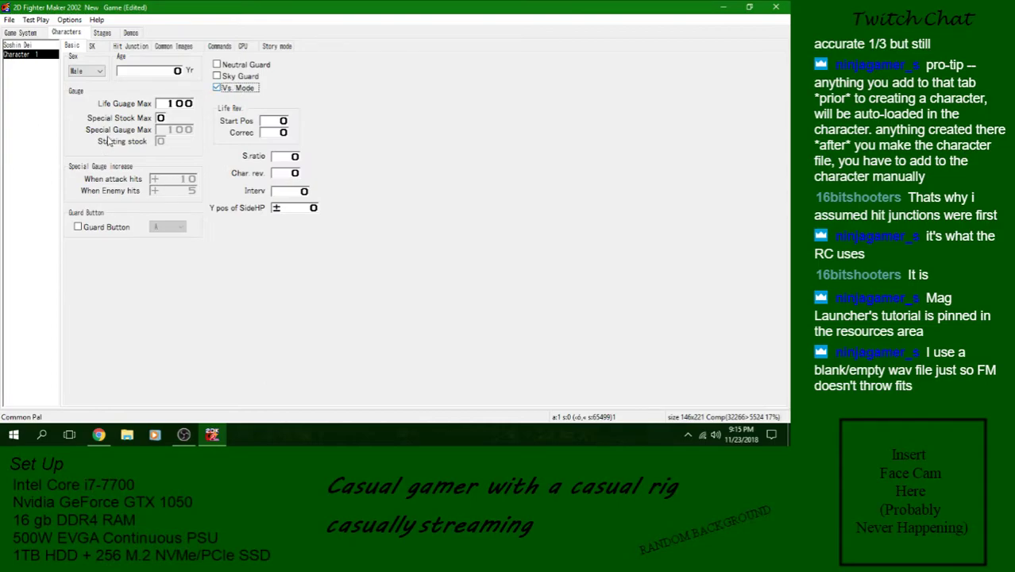
pyautogui.click(242, 75)
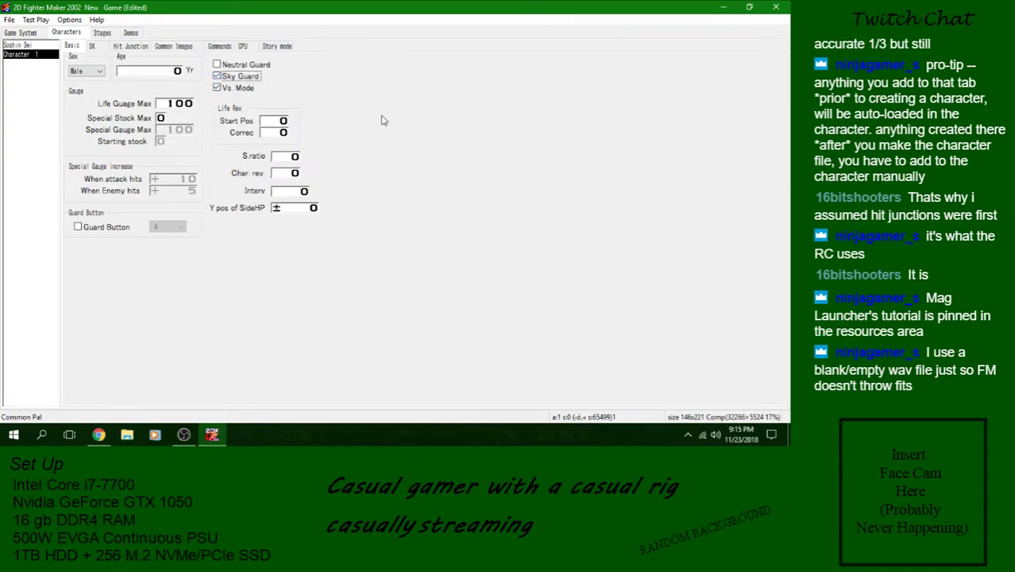
pyautogui.click(249, 68)
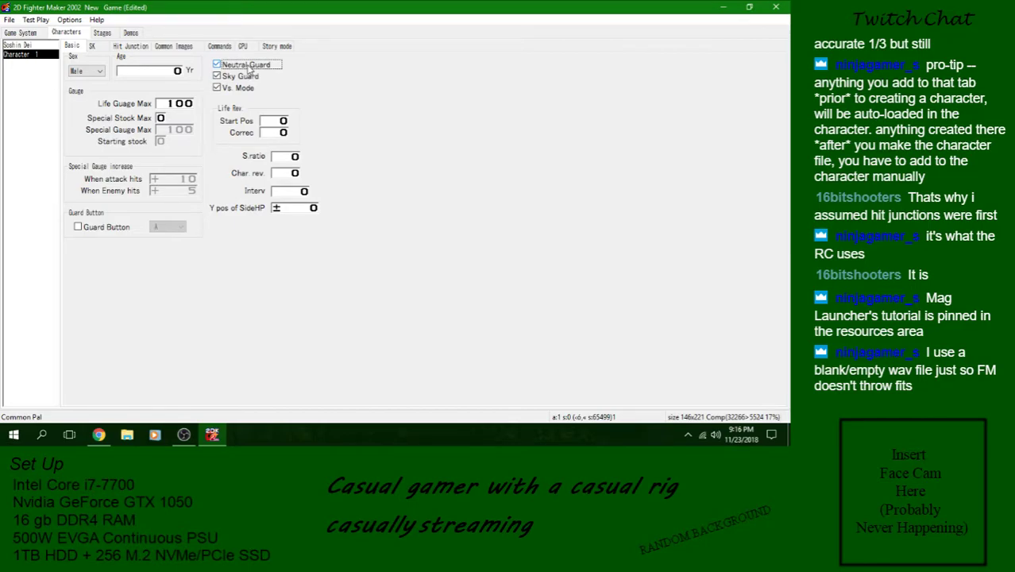
pyautogui.click(250, 69)
pyautogui.click(29, 46)
pyautogui.click(30, 54)
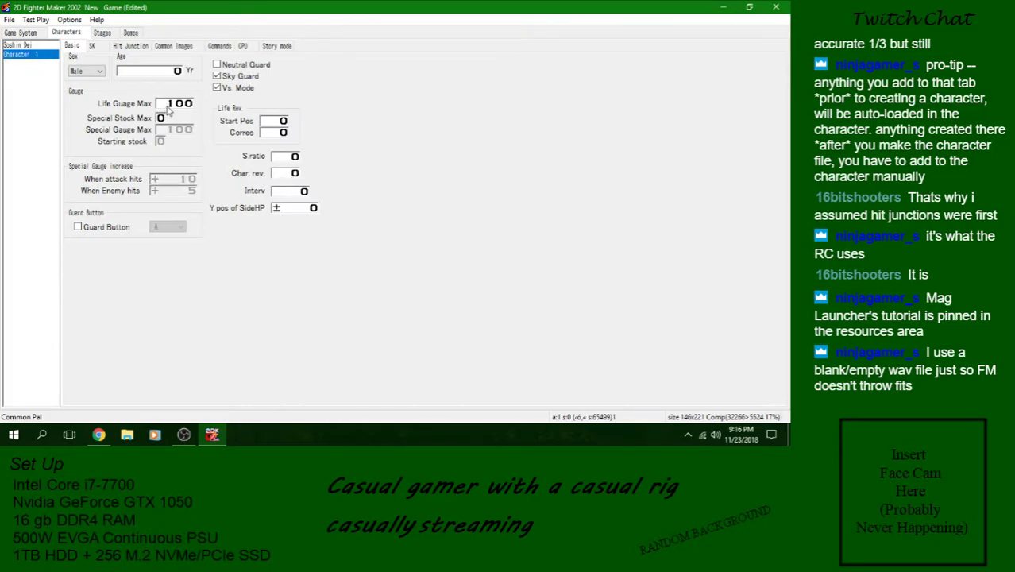
# - Try a Life Guage Max of 1000 for Character 1 and return it to 100
pyautogui.doubleClick(163, 107)
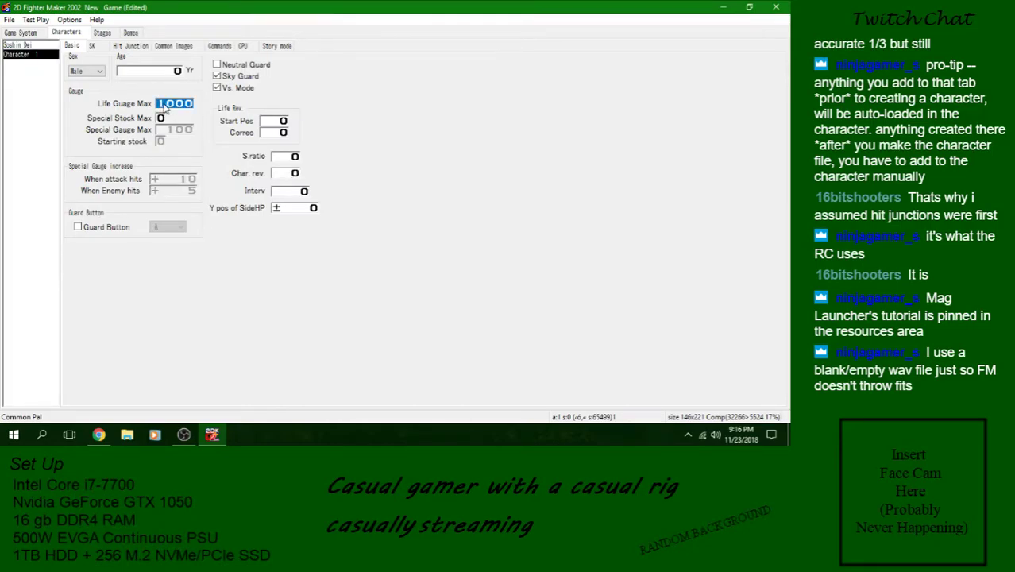
pyautogui.write('1000')
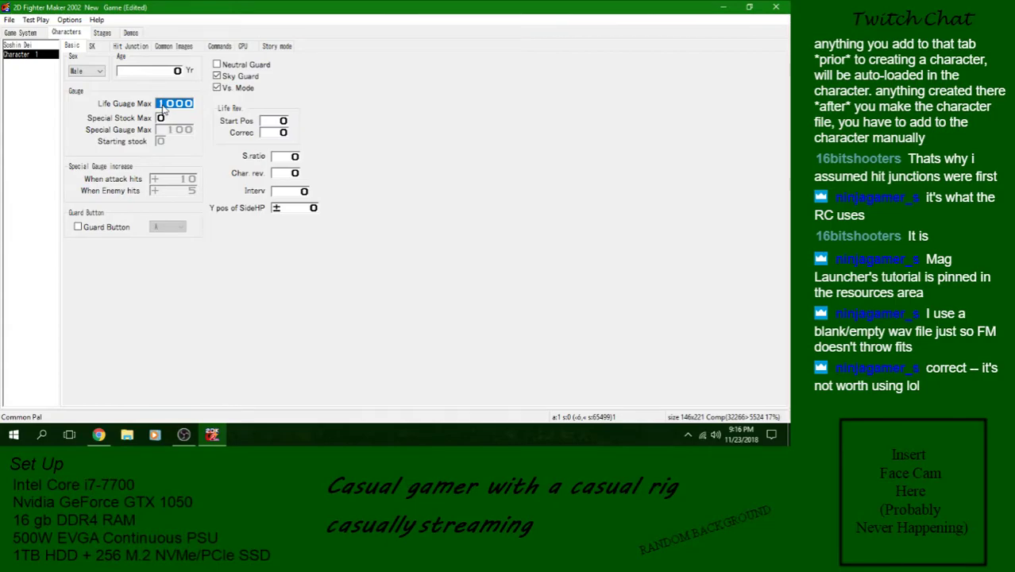
pyautogui.write('100')
pyautogui.click(161, 104)
pyautogui.write('100')
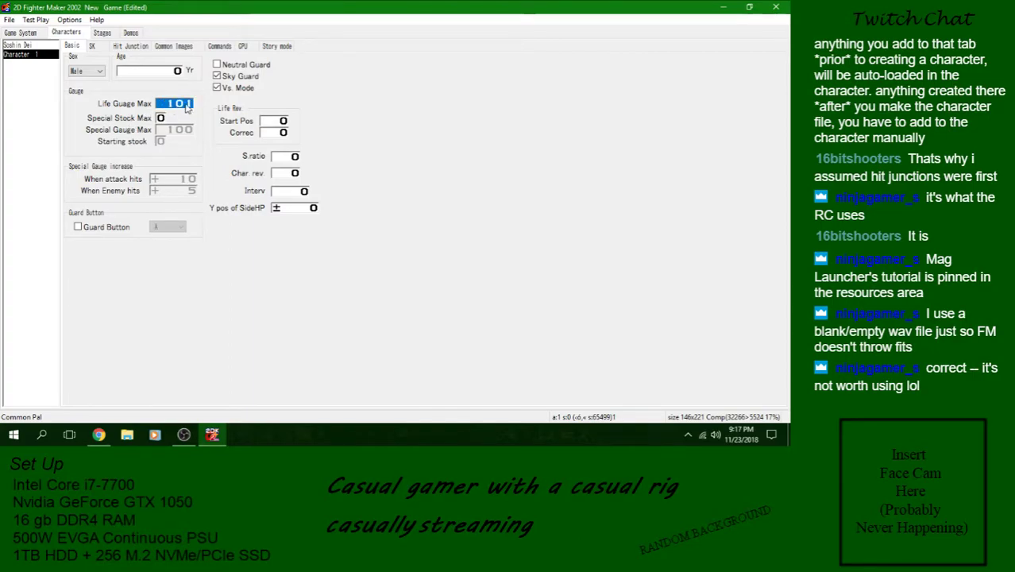
# - Check the Game System basic page and Soshin Dei's gauge settings, ending on Character 1's basic page
pyautogui.click(30, 32)
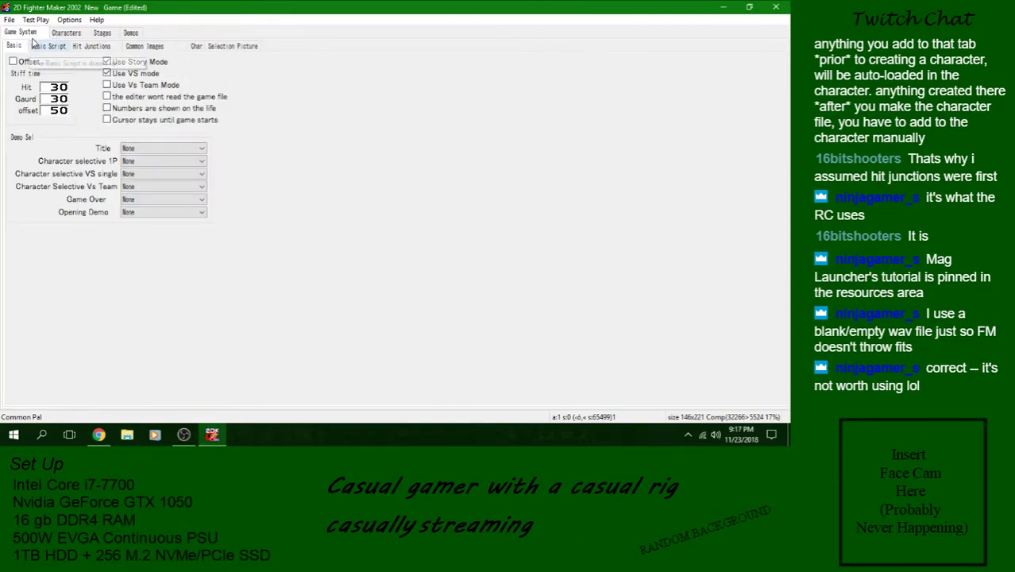
pyautogui.click(65, 35)
pyautogui.click(24, 45)
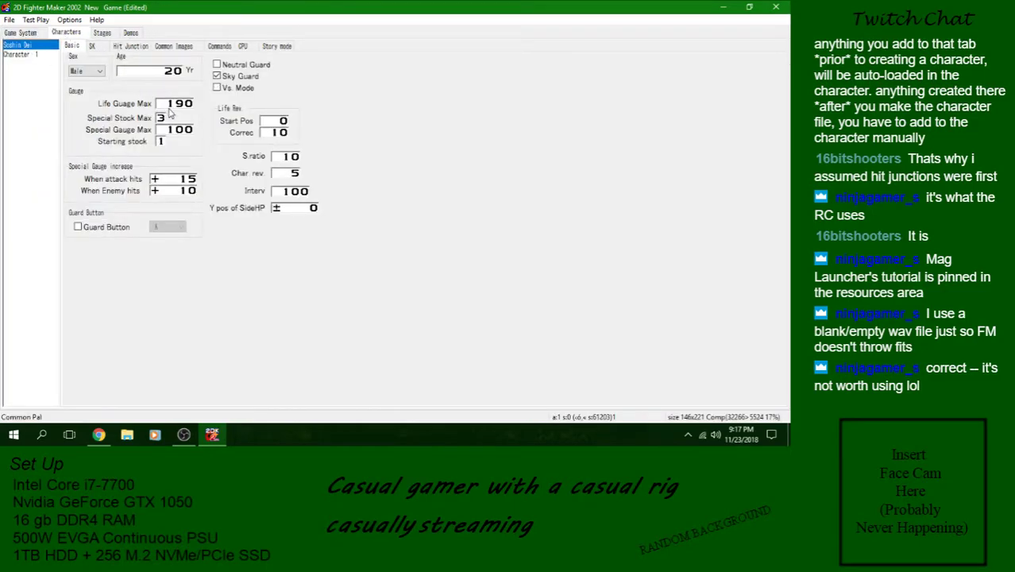
pyautogui.click(25, 55)
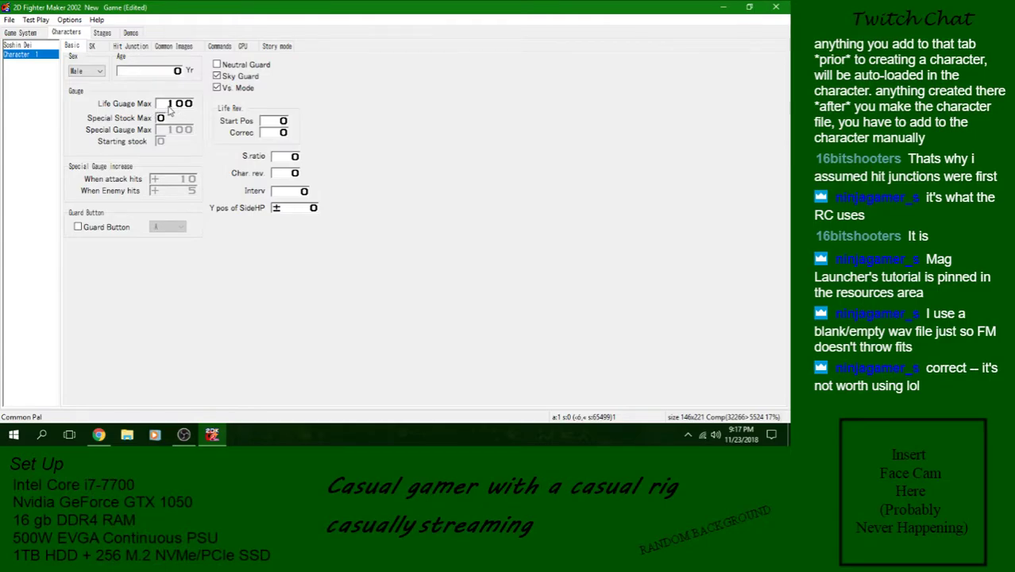
# - Test several Special Stock Max values for Character 1, including 0, and set it to 9
pyautogui.click(161, 119)
pyautogui.write('2')
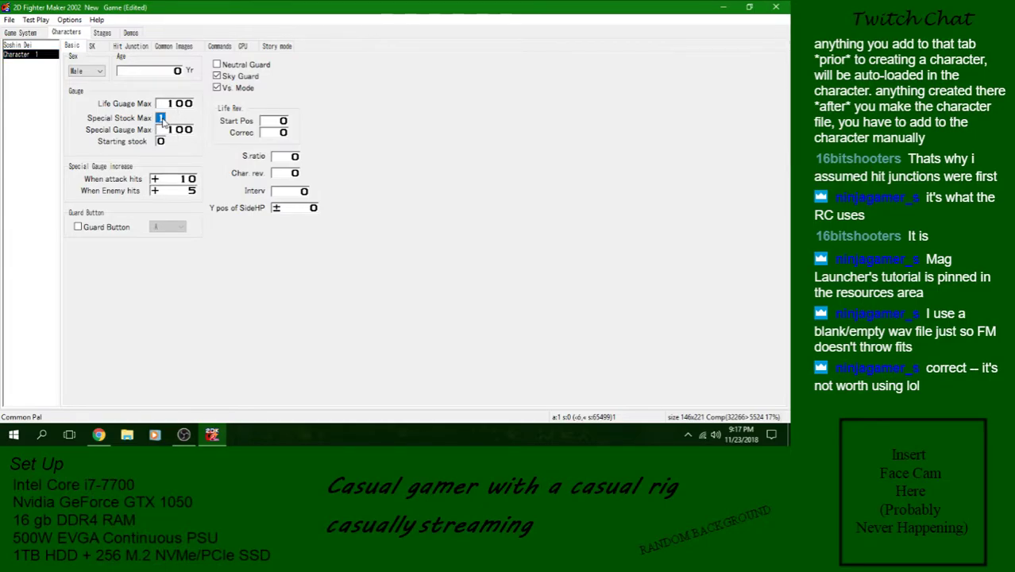
pyautogui.write('4620')
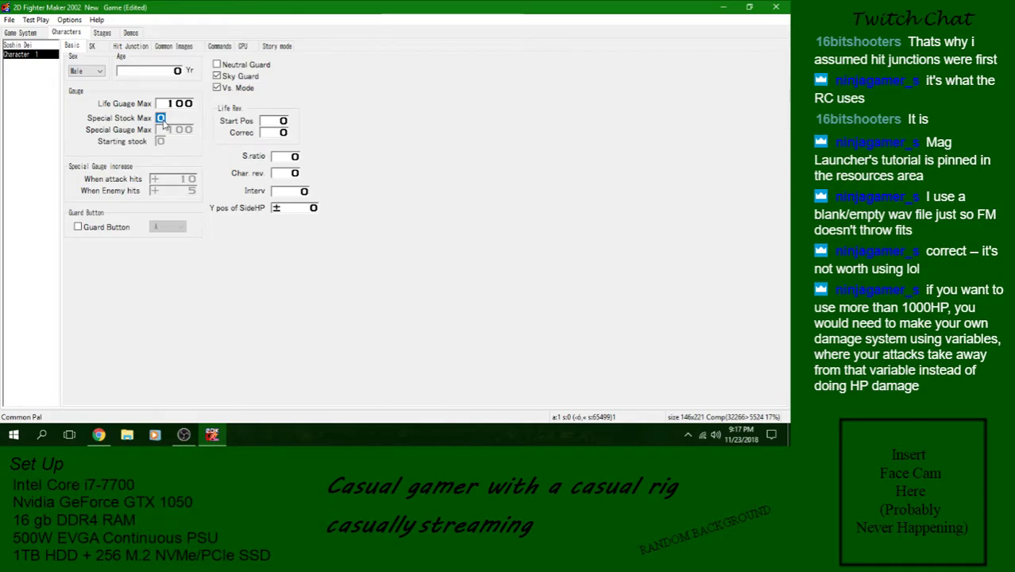
pyautogui.write('2')
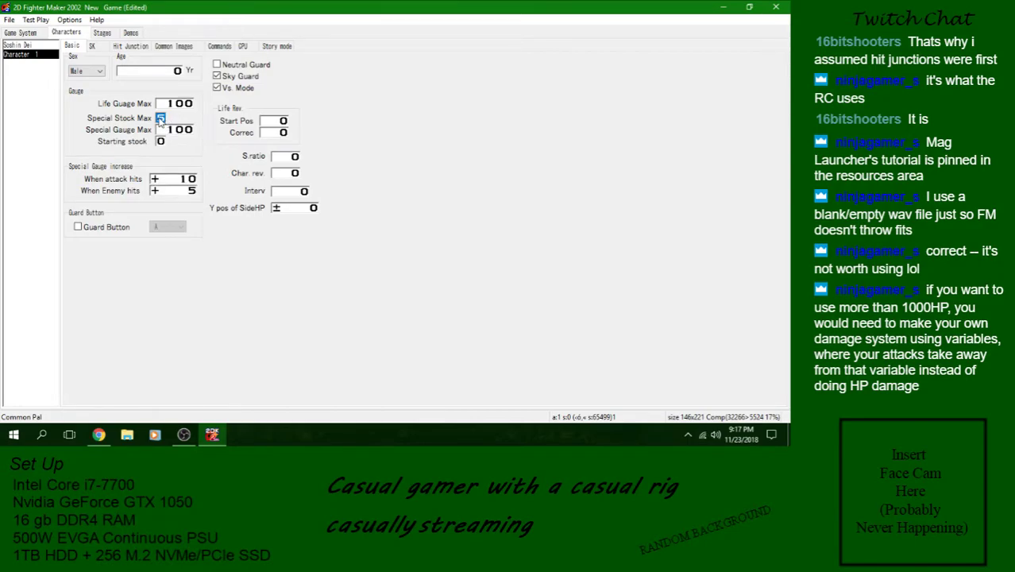
pyautogui.write('9')
# - Try different Special Gauge Max values such as 201 and 1, then return it to 100 with Special Stock Max at 9
pyautogui.press('Tab')
pyautogui.write('201')
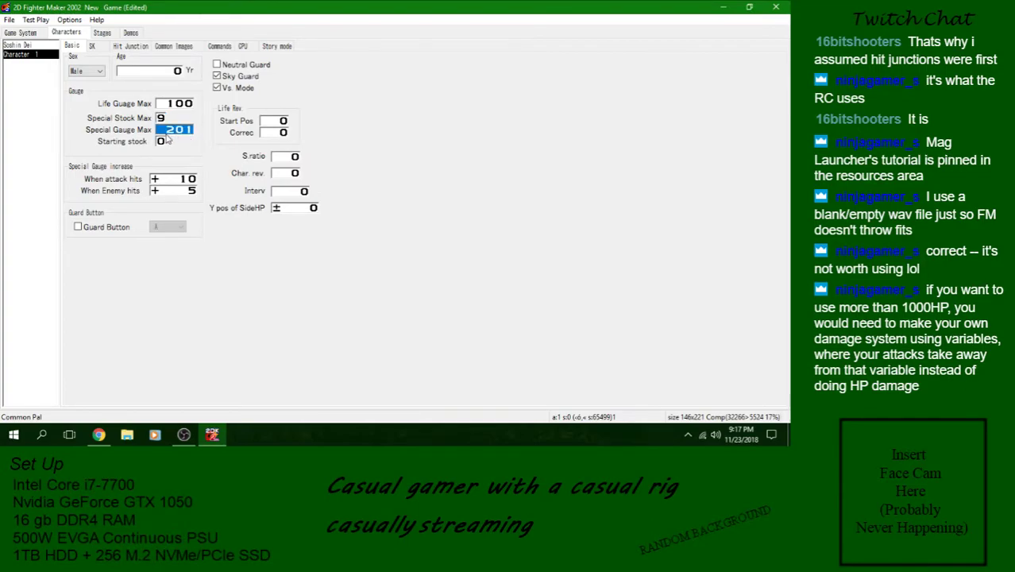
pyautogui.write('1000')
pyautogui.rightClick(166, 132)
pyautogui.rightClick(161, 131)
pyautogui.rightClick(161, 120)
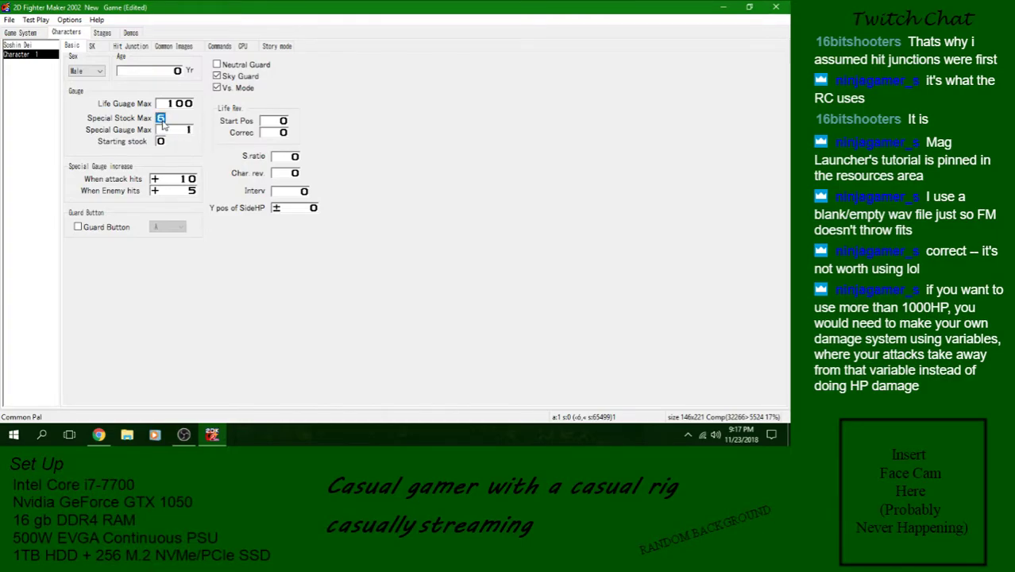
pyautogui.click(163, 121)
pyautogui.click(176, 132)
pyautogui.click(170, 131)
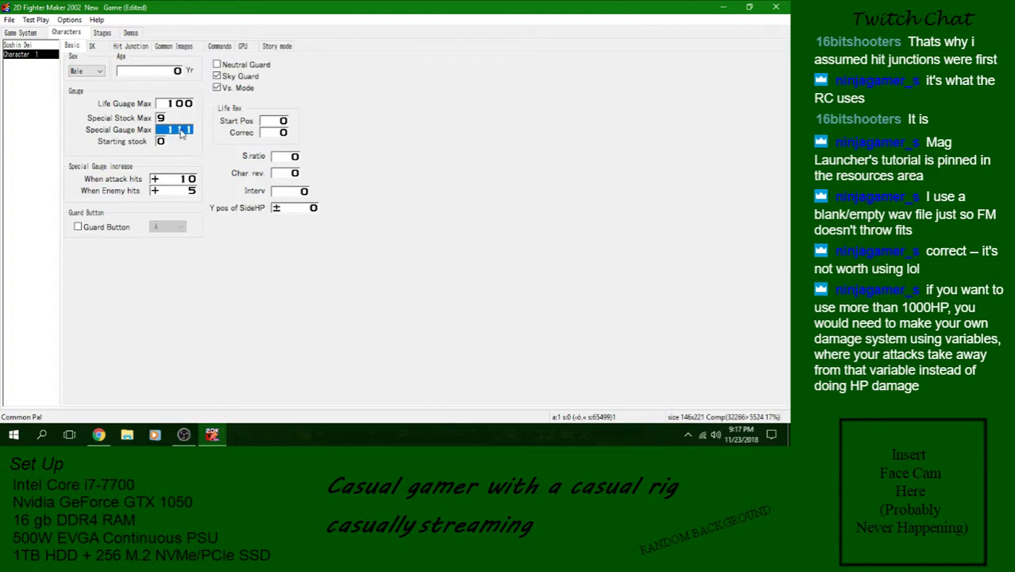
pyautogui.rightClick(181, 132)
pyautogui.rightClick(189, 131)
# - Set Character 1's Starting stock to 1
pyautogui.click(160, 142)
pyautogui.rightClick(162, 144)
pyautogui.rightClick(162, 144)
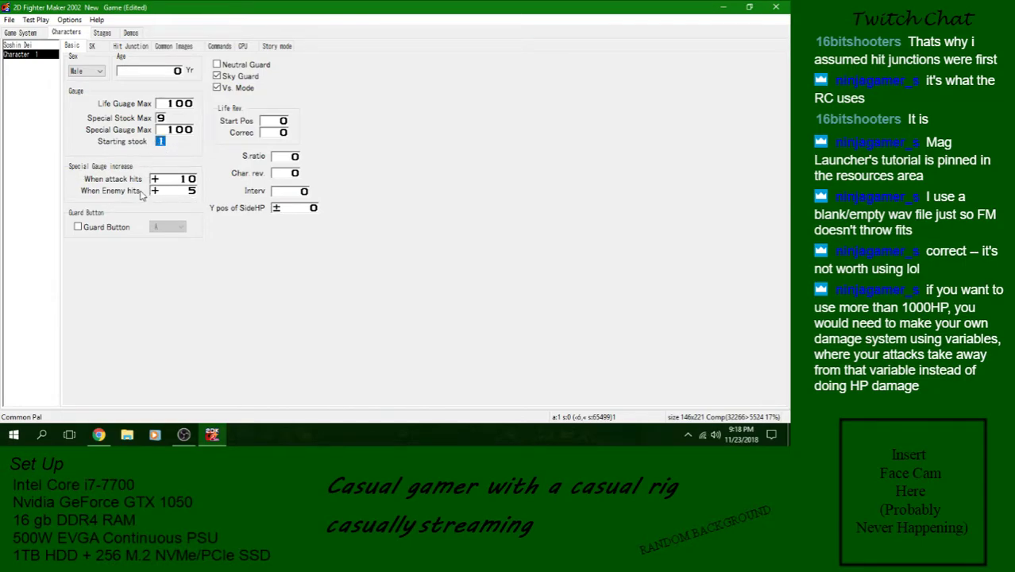
# - Try a special gauge increase of -10 when an attack hits, and restore it to +10
pyautogui.click(188, 180)
pyautogui.write('-10')
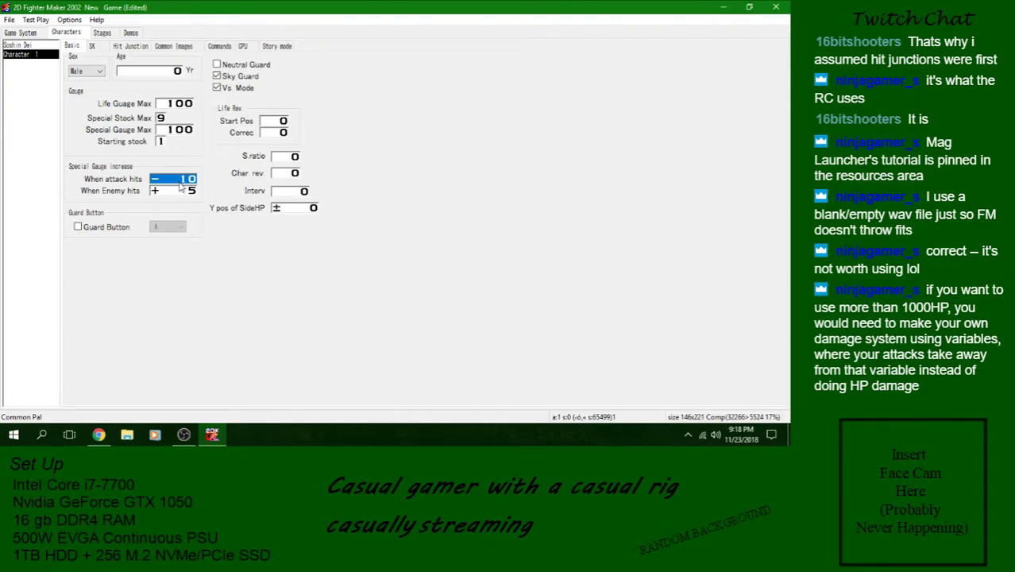
pyautogui.doubleClick(182, 180)
# - Enable Character 1's Guard Button option, view its button choices A to F, and disable the option again
pyautogui.click(78, 227)
pyautogui.click(167, 231)
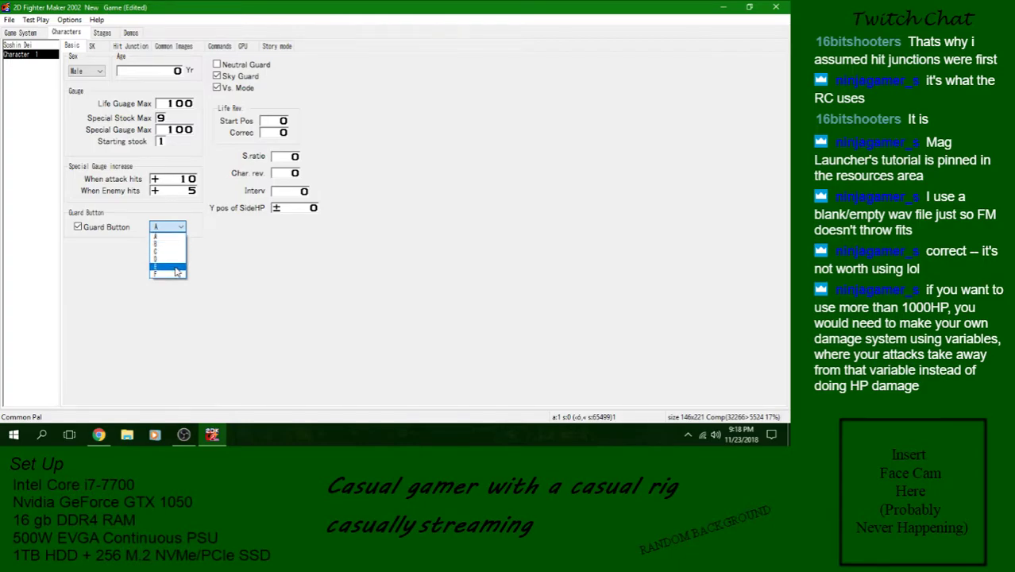
pyautogui.click(109, 231)
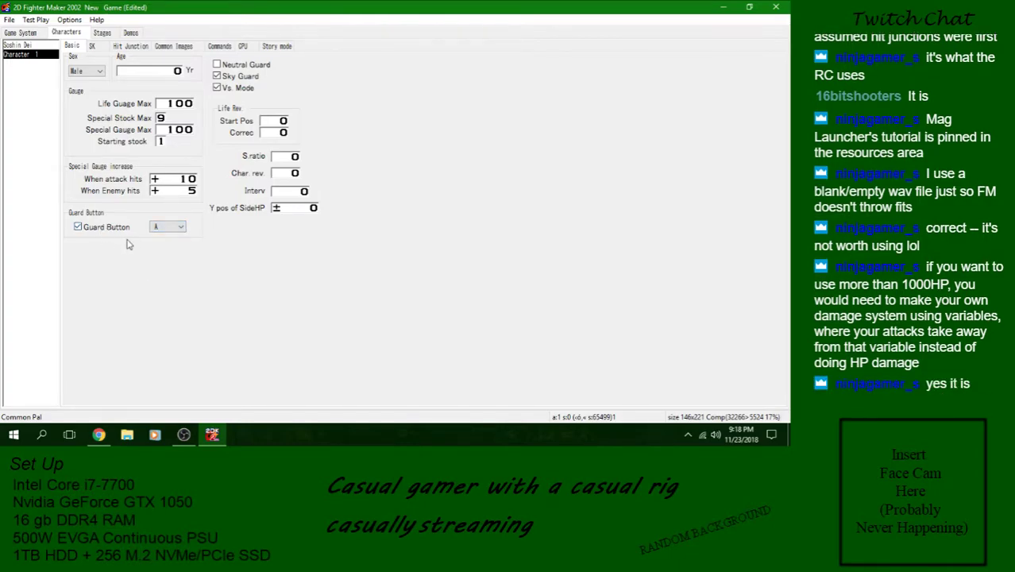
pyautogui.click(110, 232)
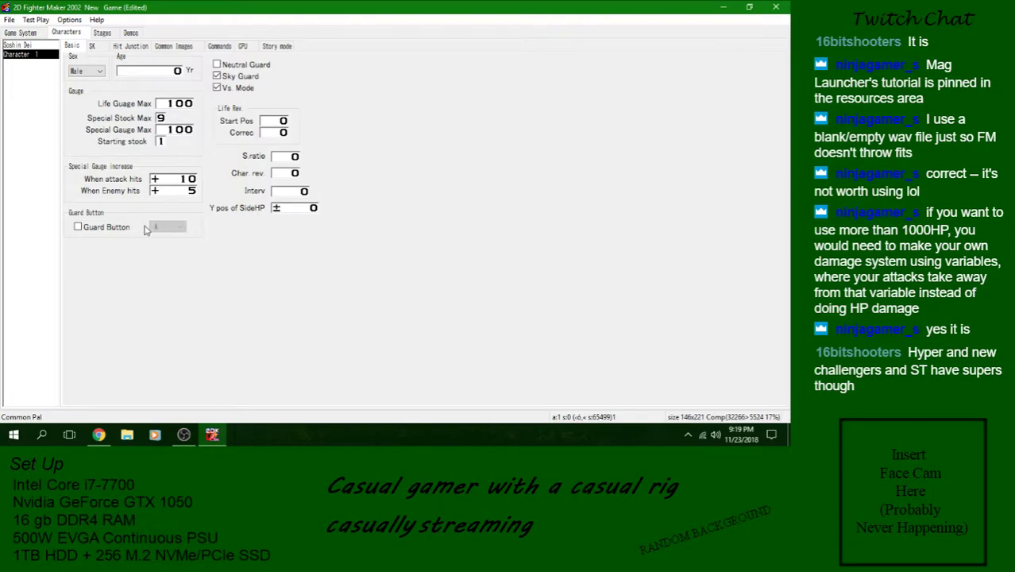
# - Compare the basic settings of Soshin Dei and Character 1, ending on Character 1
pyautogui.click(12, 46)
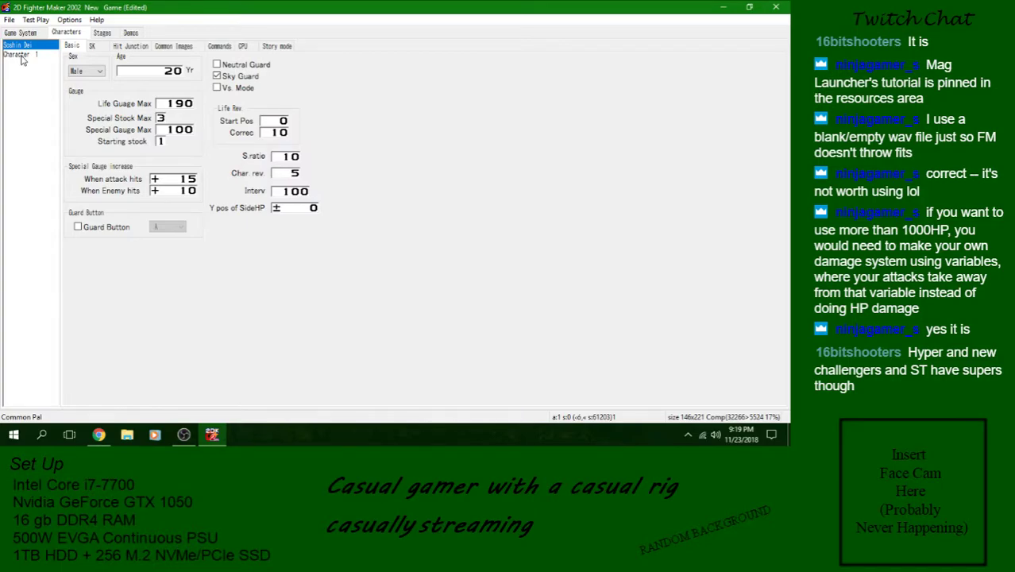
pyautogui.click(22, 55)
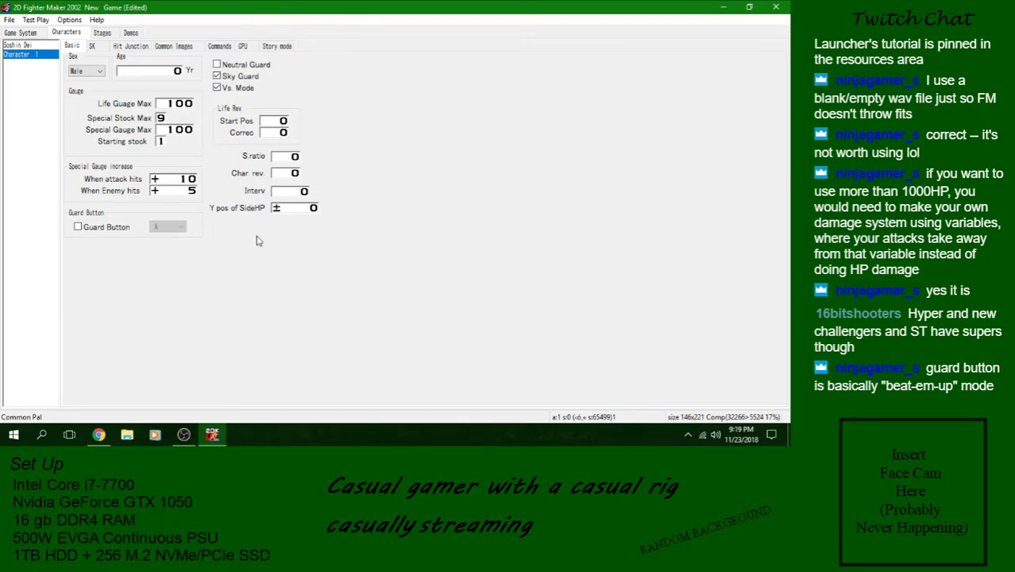
pyautogui.click(14, 46)
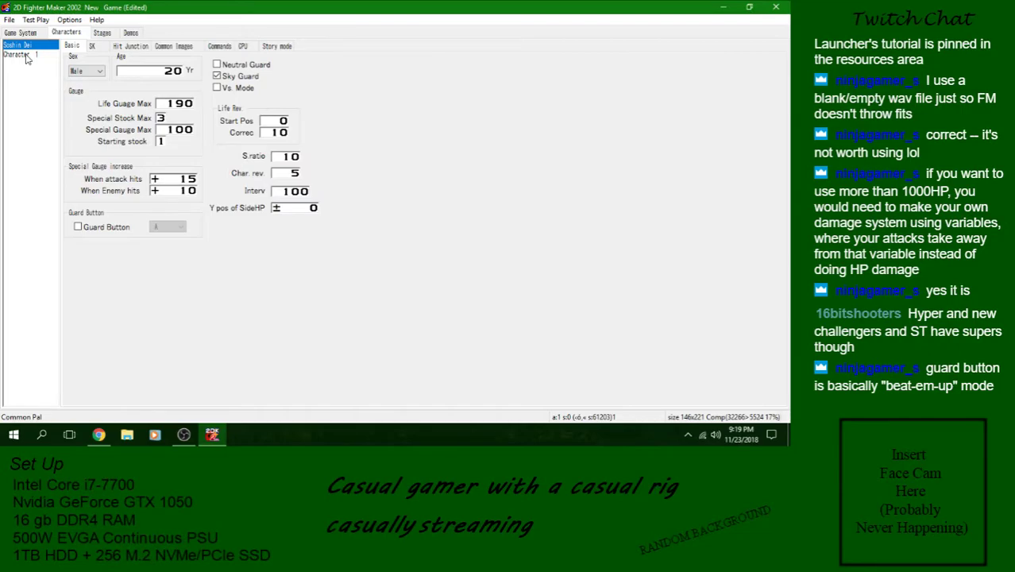
pyautogui.click(27, 56)
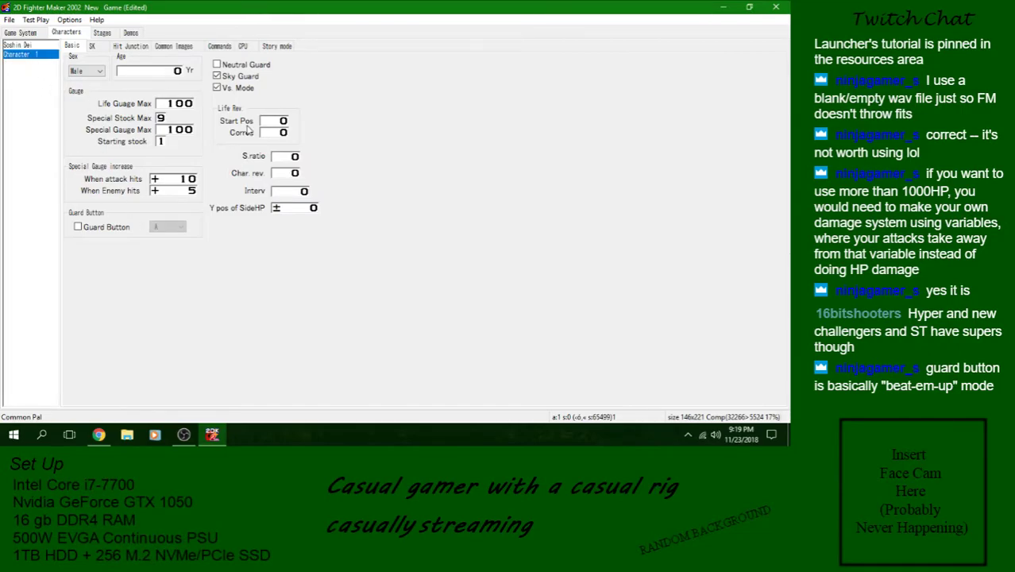
pyautogui.press('Up')
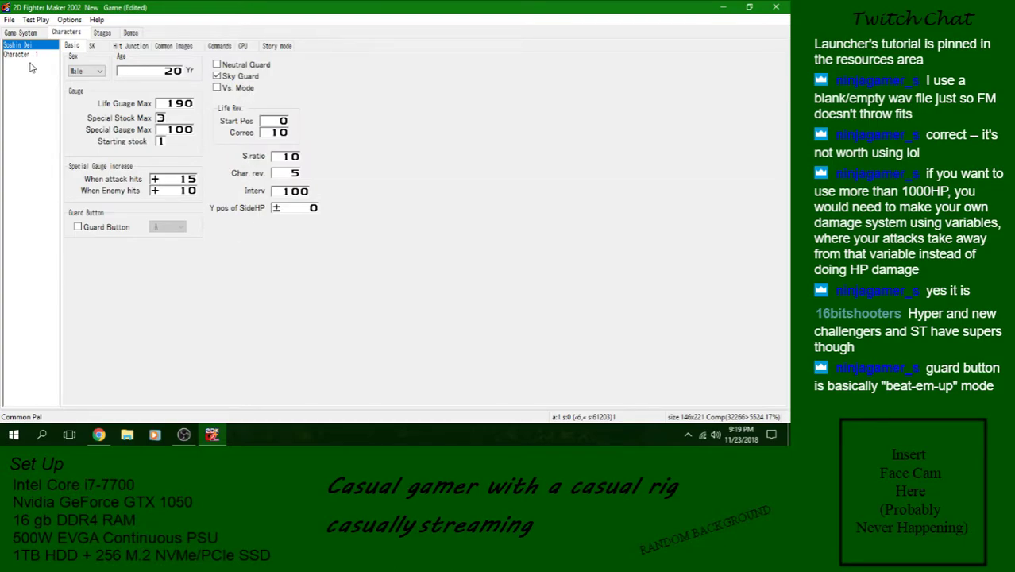
pyautogui.click(22, 56)
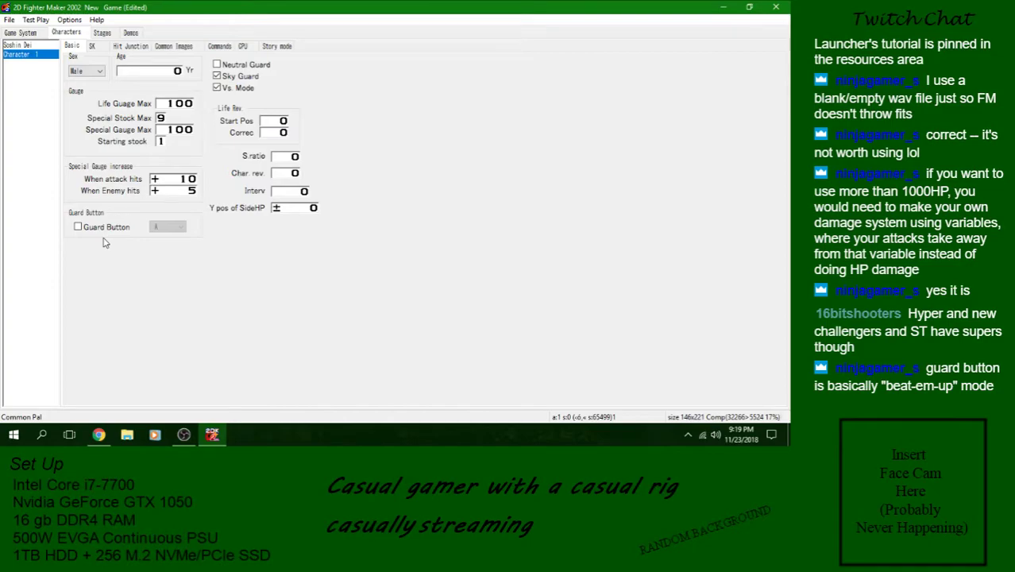
# - Open Character 1's SK page and look through the Standing, Forward and Backwrd entries in its skill list
pyautogui.click(93, 46)
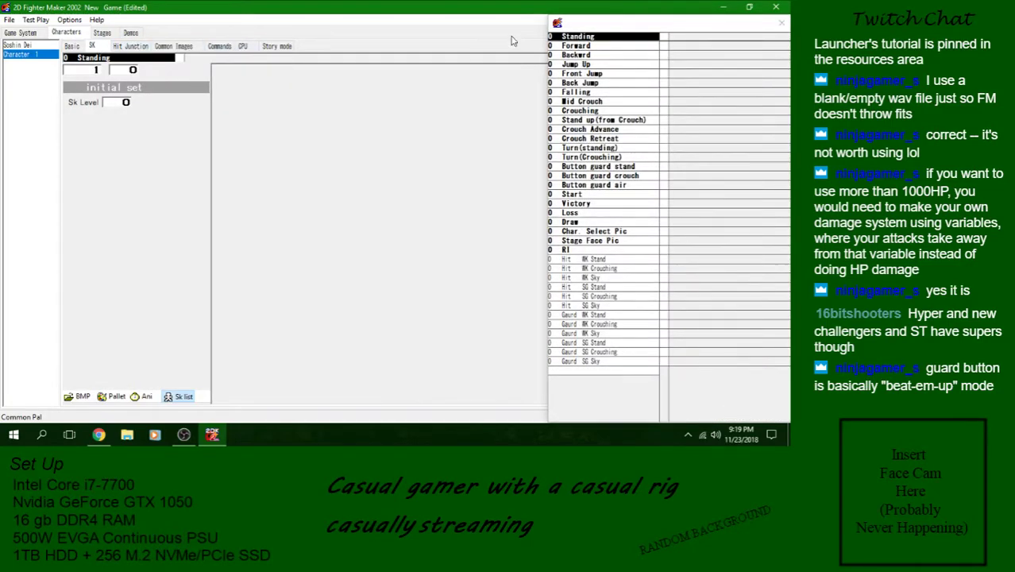
pyautogui.rightClick(665, 39)
pyautogui.click(583, 47)
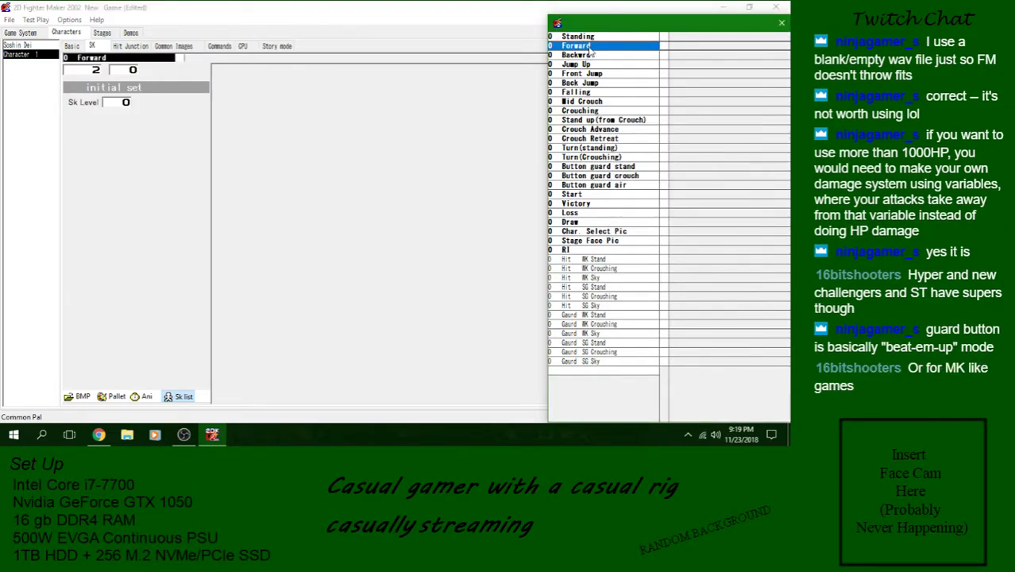
pyautogui.click(599, 38)
pyautogui.click(601, 48)
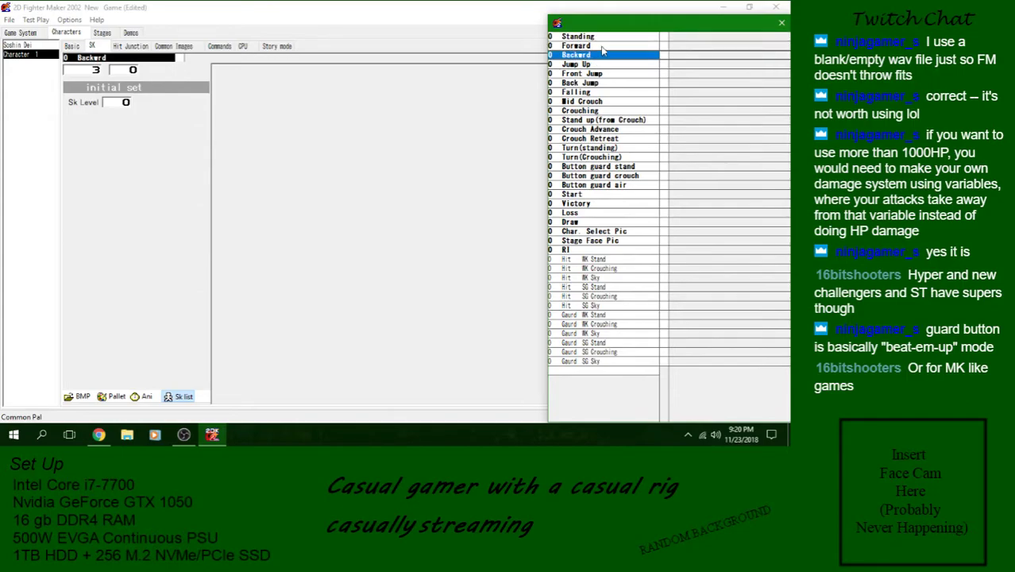
# - Look through the Stage Face Pic, Standing and Falling entries in Character 1's skill list
pyautogui.click(576, 241)
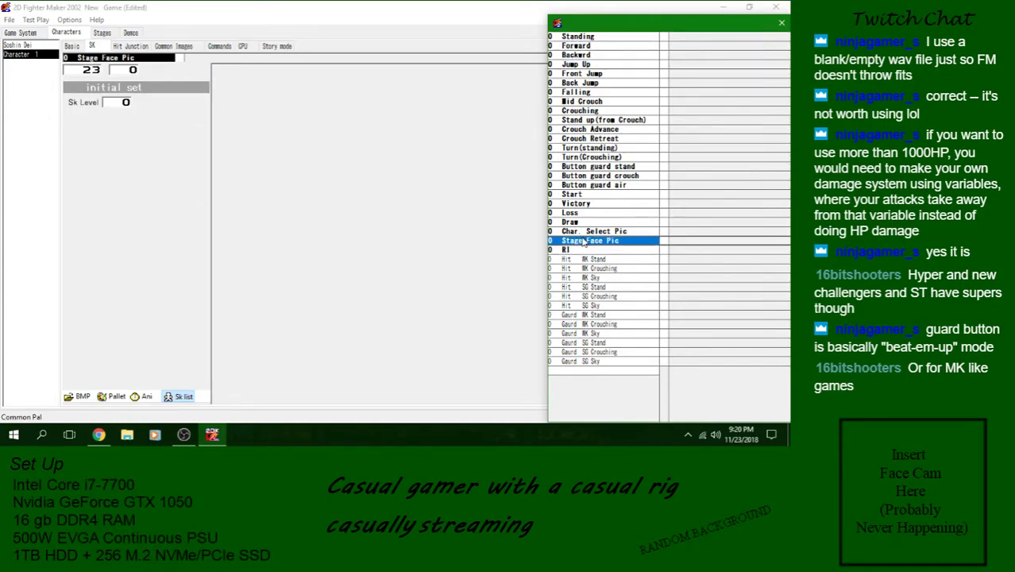
pyautogui.click(607, 38)
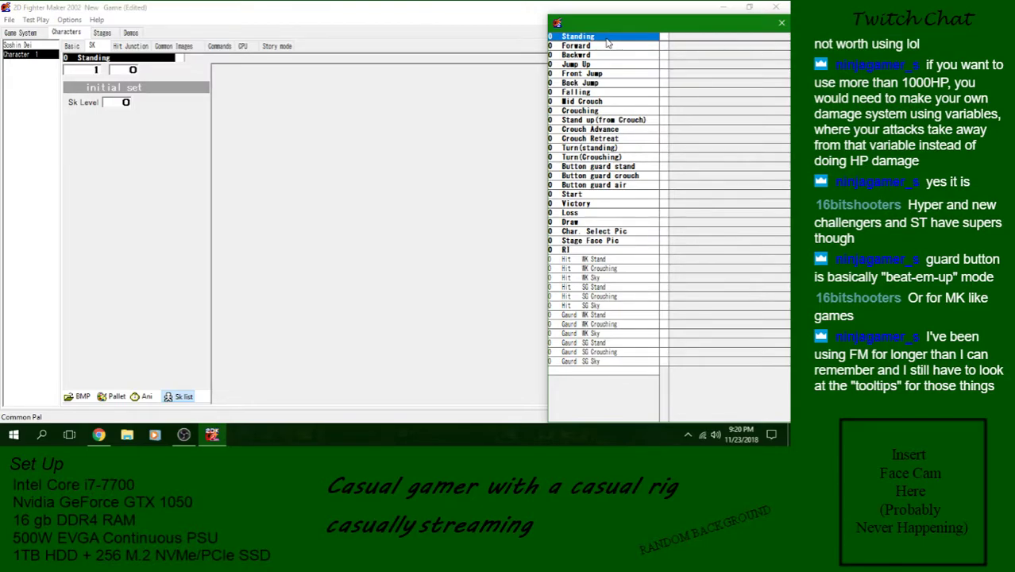
pyautogui.click(610, 93)
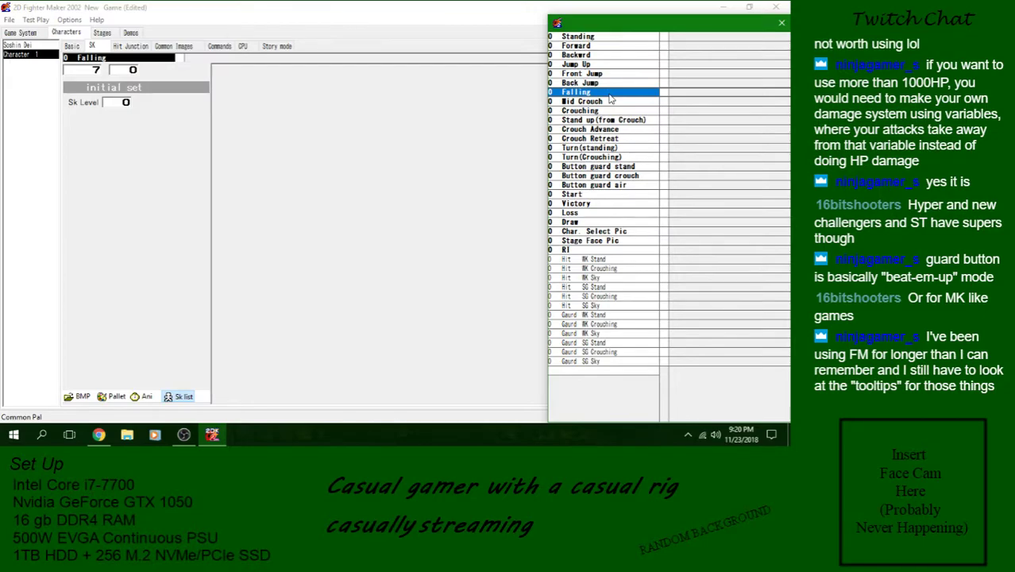
# - Add an Image block to the first slot of the Standing skill and delete it again
pyautogui.click(664, 36)
pyautogui.rightClick(663, 37)
pyautogui.click(668, 46)
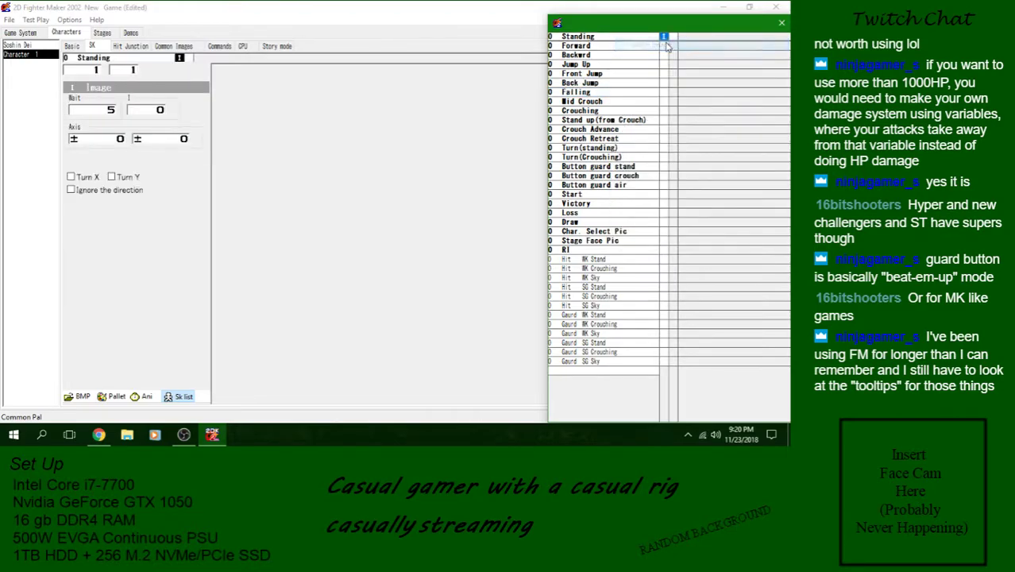
pyautogui.rightClick(666, 45)
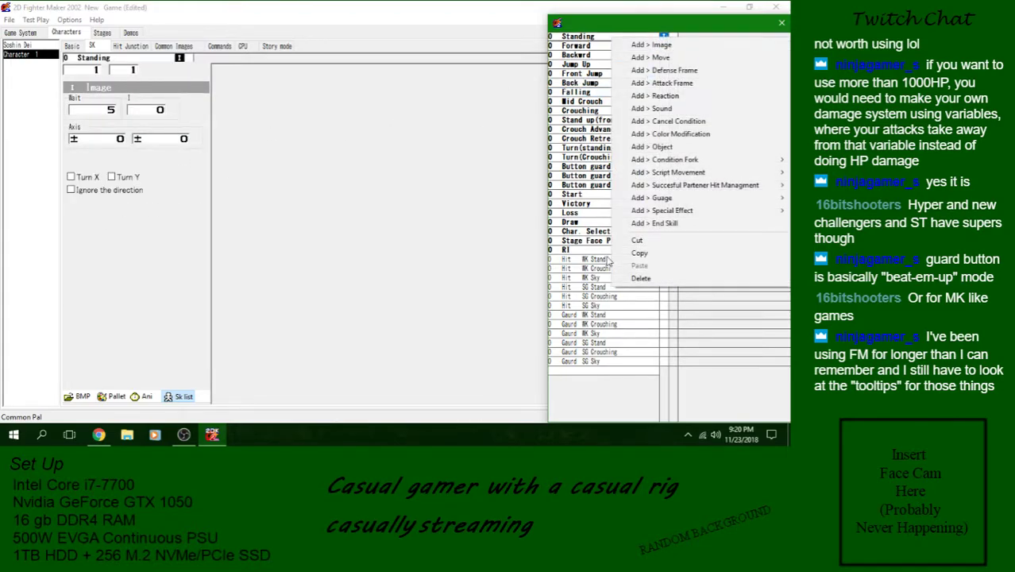
pyautogui.click(640, 278)
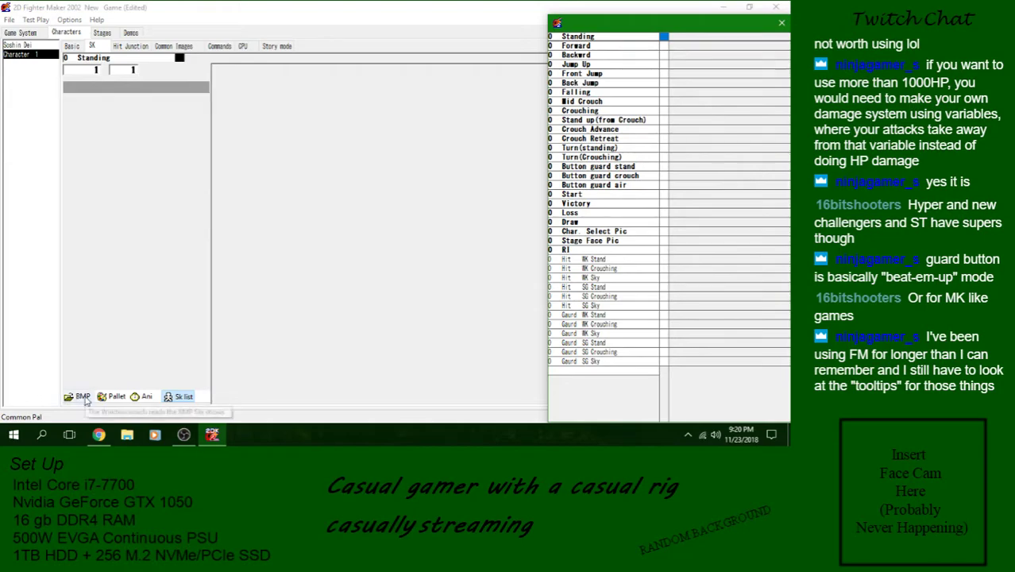
# - Hide and show the skill list, and briefly view the animation preview and the palette window
pyautogui.click(171, 399)
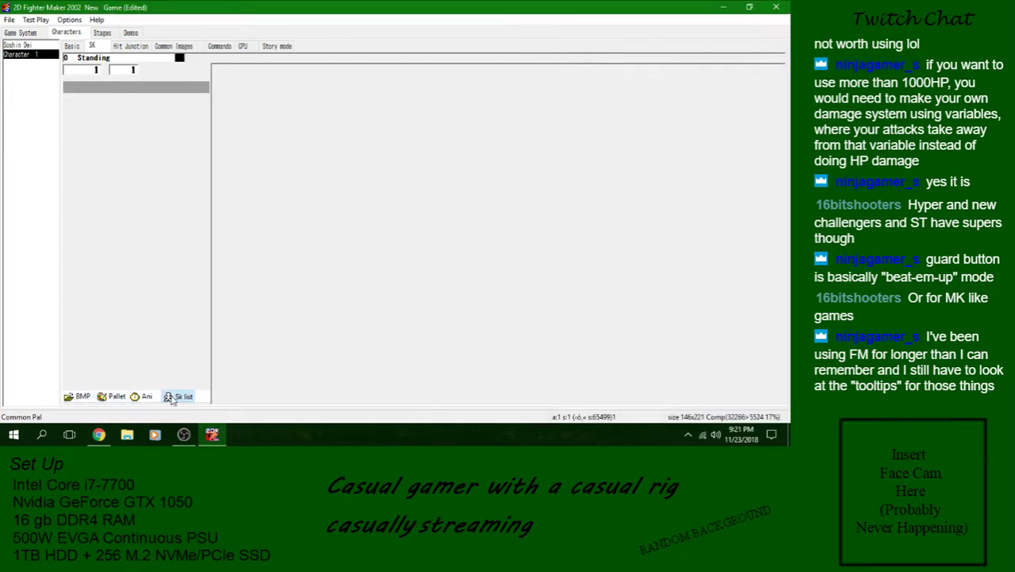
pyautogui.click(172, 399)
pyautogui.click(139, 399)
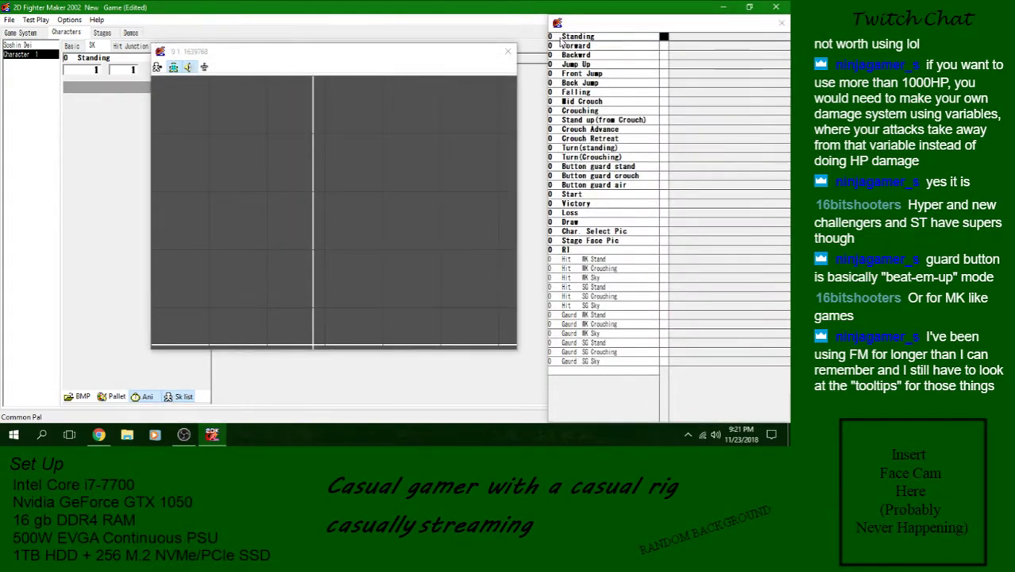
pyautogui.click(139, 399)
pyautogui.click(111, 398)
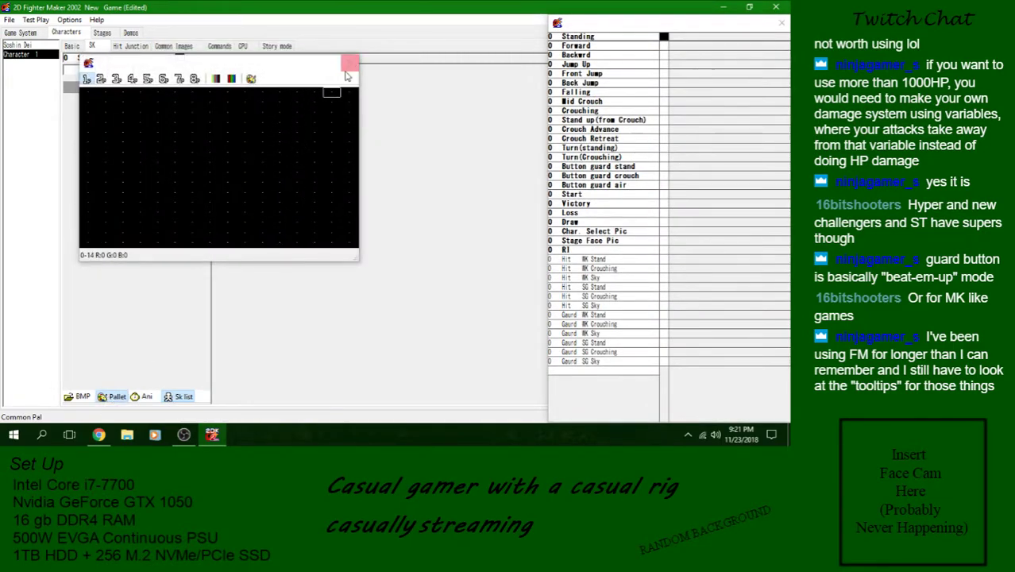
pyautogui.click(111, 399)
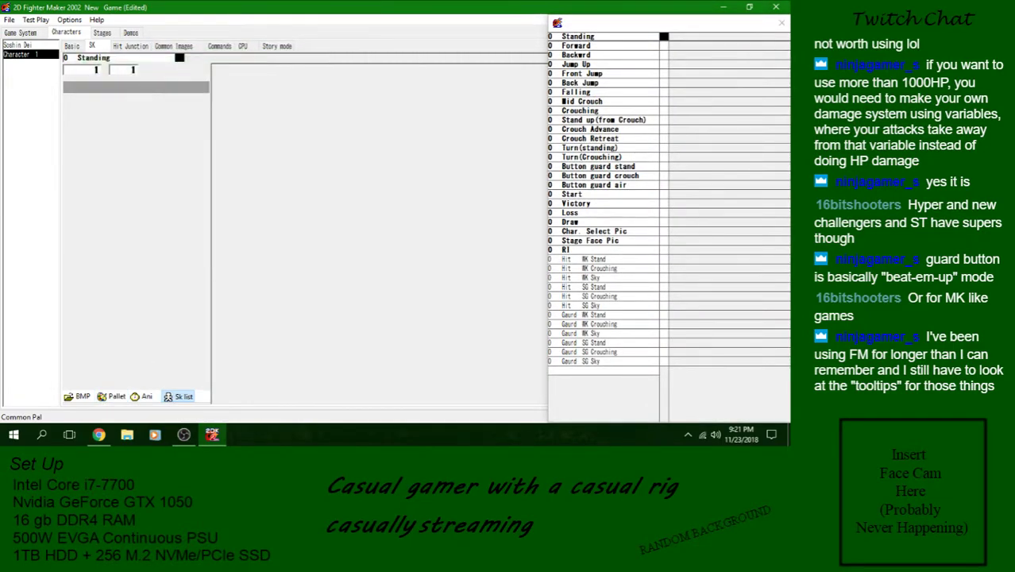
# - Open the BMP image window, move it aside, and browse for a bitmap in the Dungeon Fighter project's Sources folder
pyautogui.click(83, 396)
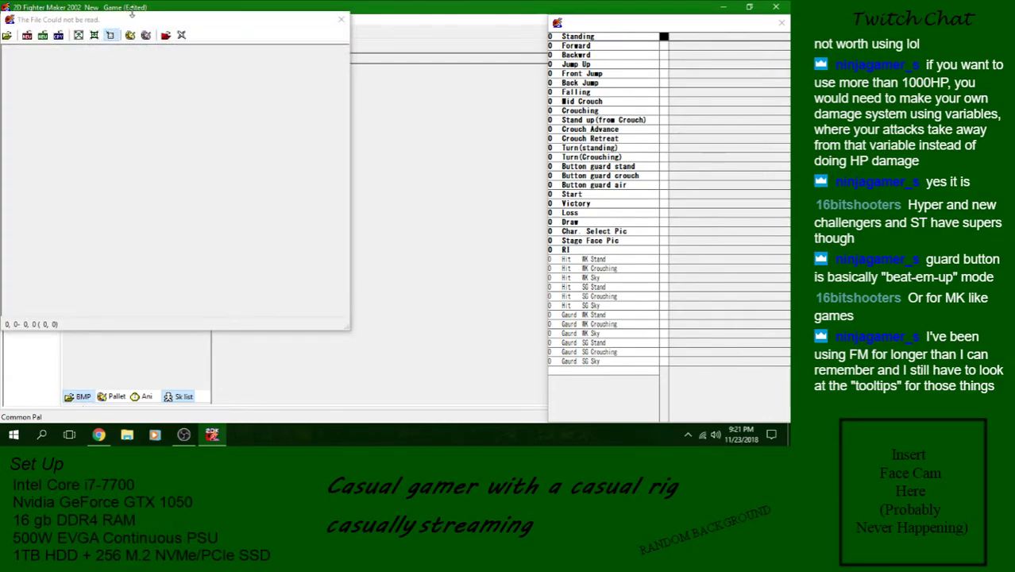
pyautogui.moveTo(132, 12); pyautogui.dragTo(241, 26)
pyautogui.click(117, 48)
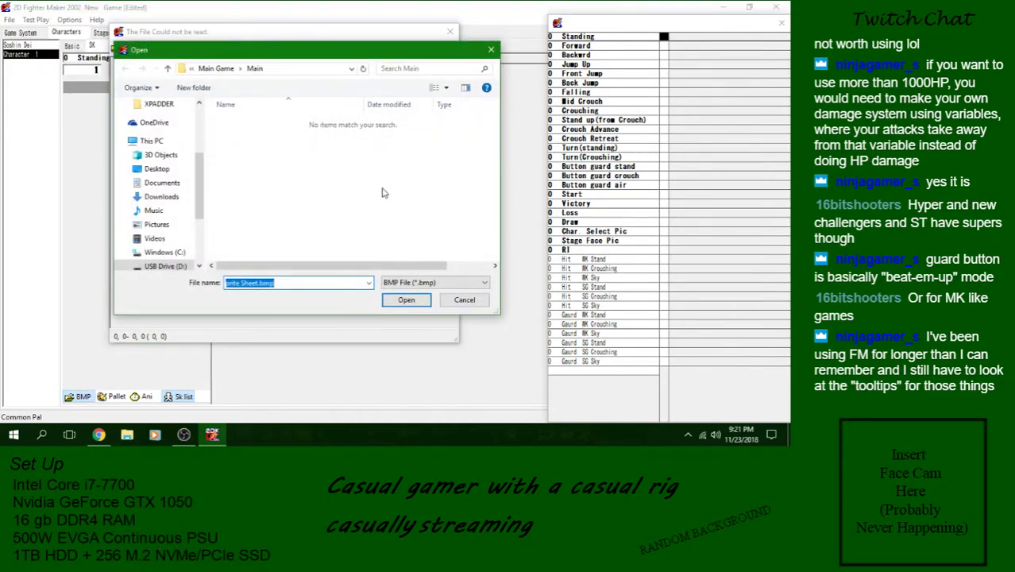
pyautogui.click(208, 71)
pyautogui.click(209, 72)
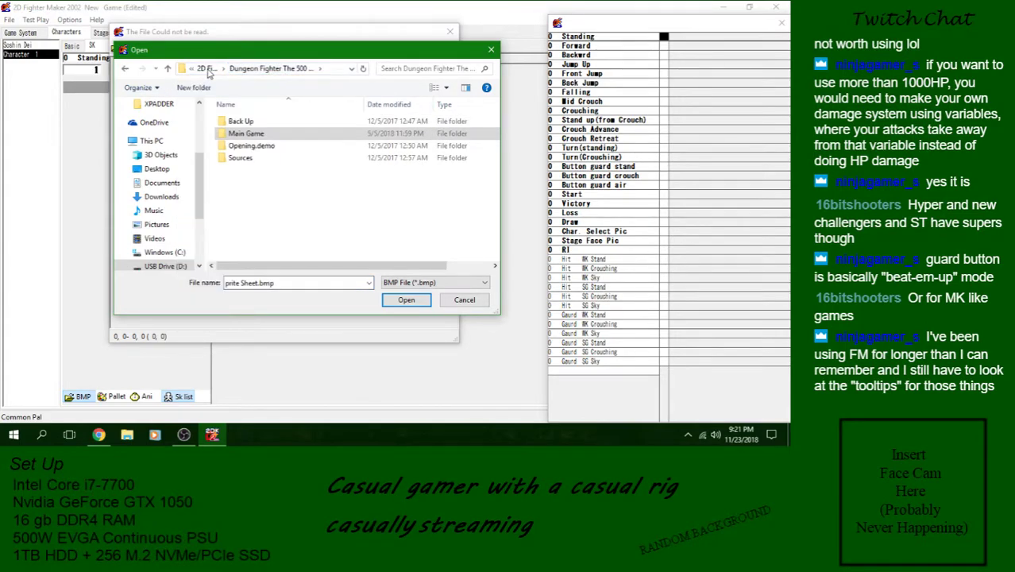
pyautogui.doubleClick(247, 133)
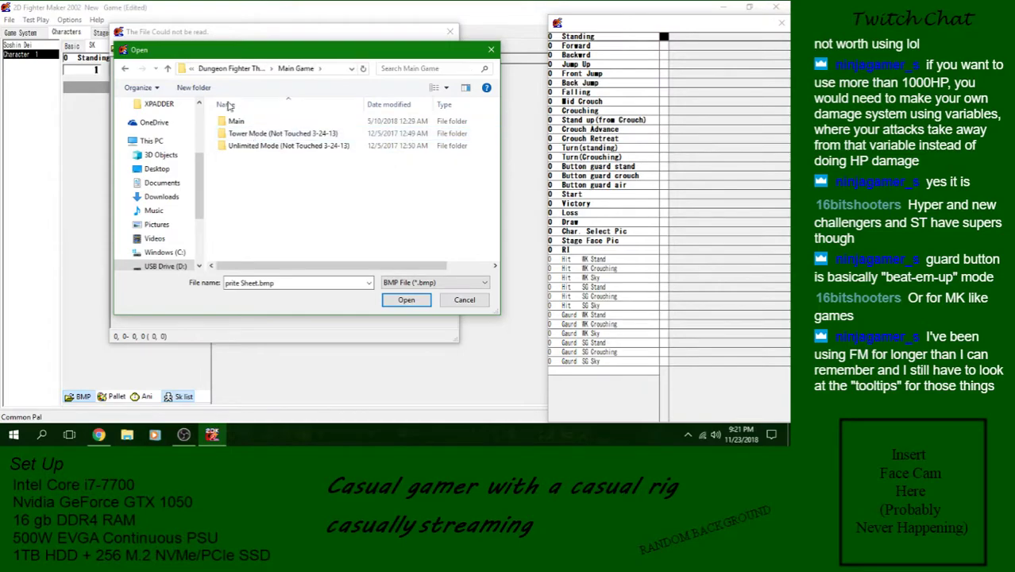
pyautogui.click(167, 69)
pyautogui.doubleClick(241, 158)
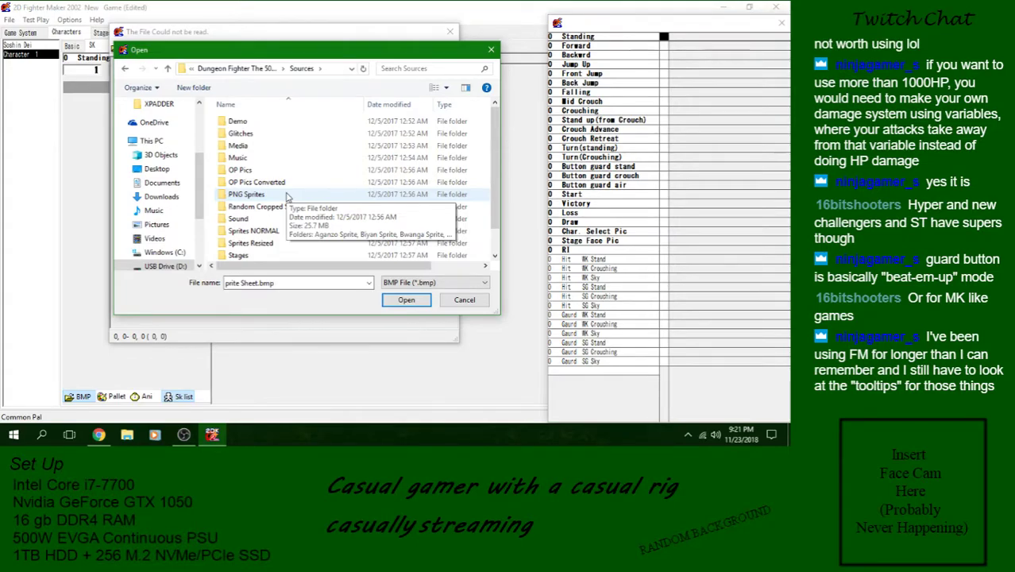
# - Look over the source folders and go into the Soshin Dei Resize folder within Sprites Resized
pyautogui.scroll(-1, 288, 196)
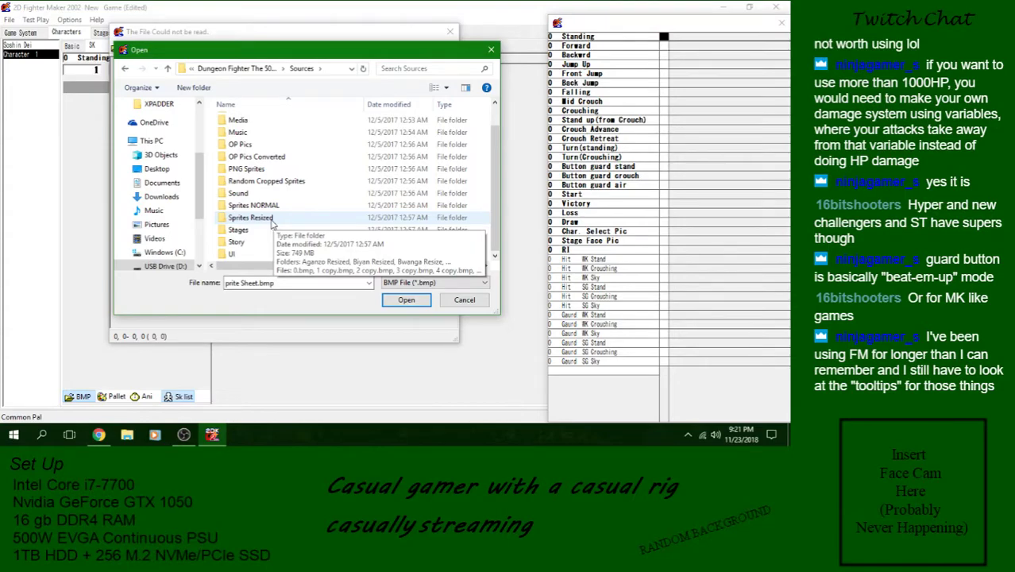
pyautogui.click(262, 169)
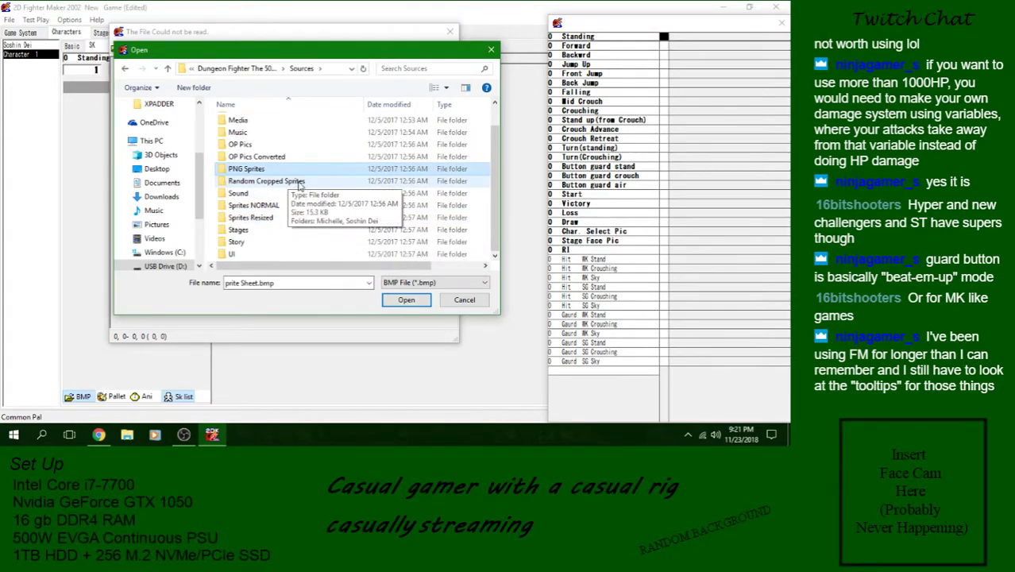
pyautogui.click(300, 182)
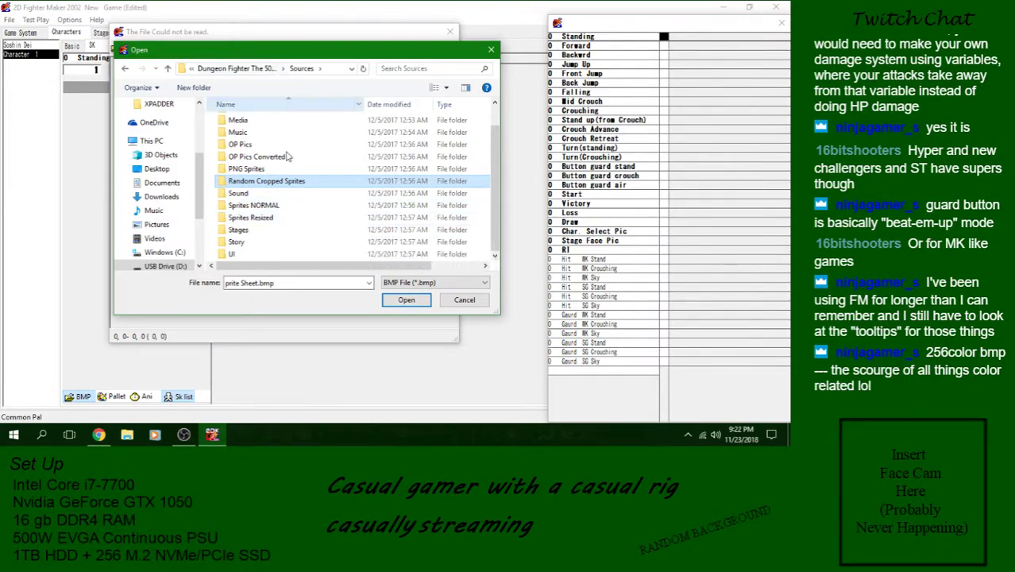
pyautogui.doubleClick(272, 218)
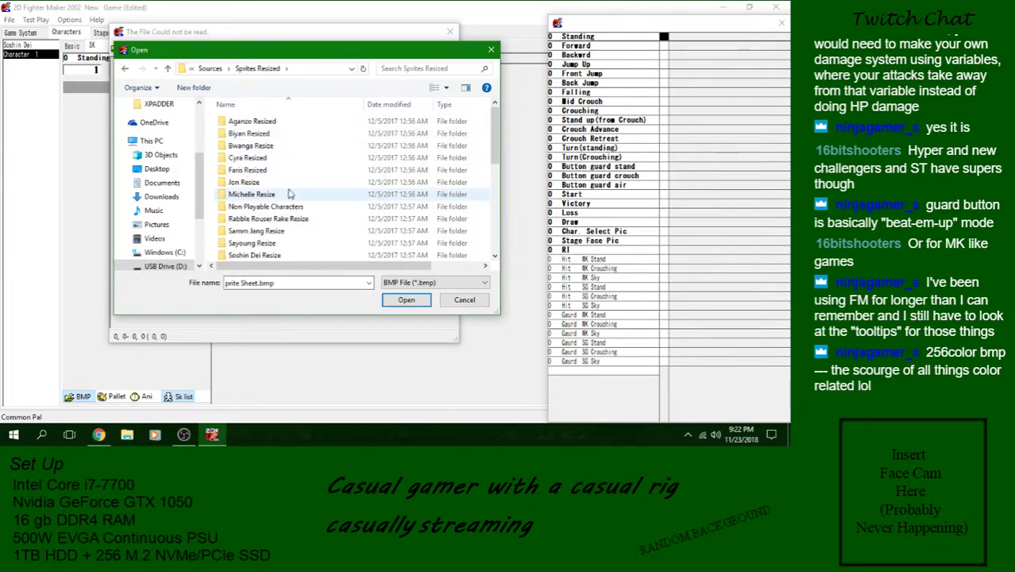
pyautogui.scroll(-3, 302, 166)
pyautogui.scroll(2, 295, 169)
pyautogui.scroll(1, 295, 169)
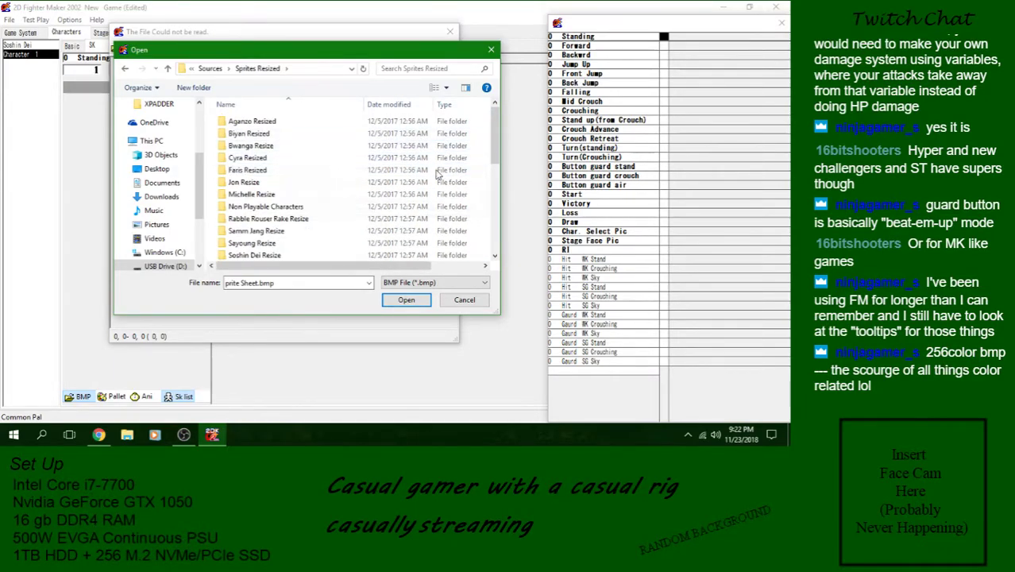
pyautogui.doubleClick(254, 251)
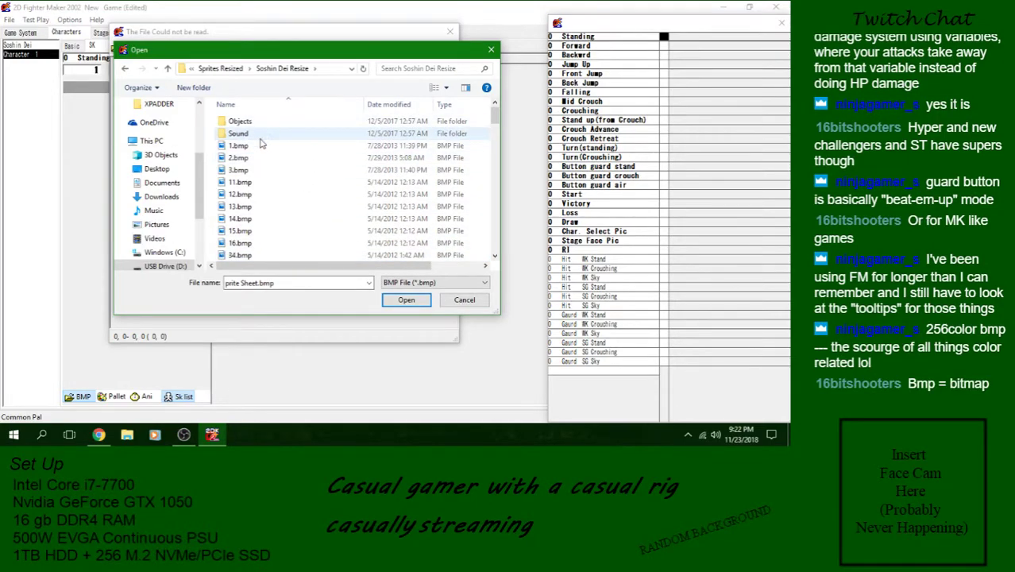
# - Look through the Soshin Dei Resize bitmaps and show the folder's files as large icons
pyautogui.scroll(-5, 270, 159)
pyautogui.scroll(-10, 352, 212)
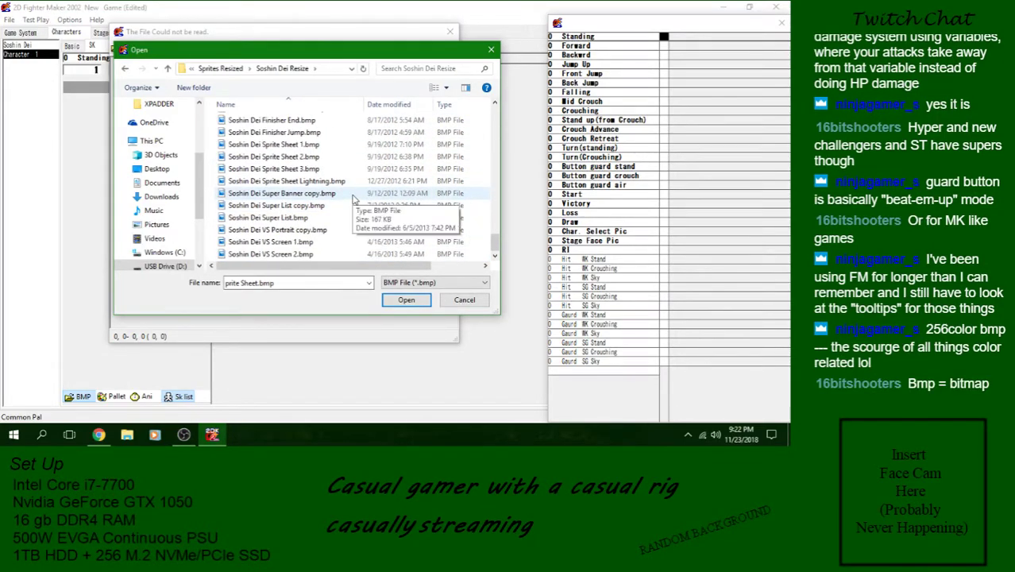
pyautogui.scroll(8, 349, 198)
pyautogui.scroll(7, 345, 191)
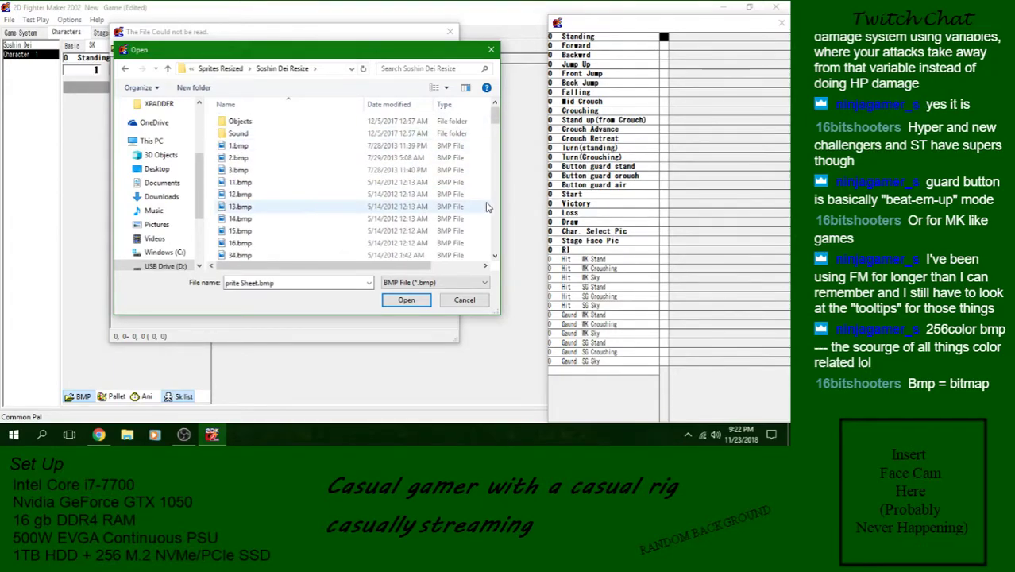
pyautogui.rightClick(215, 158)
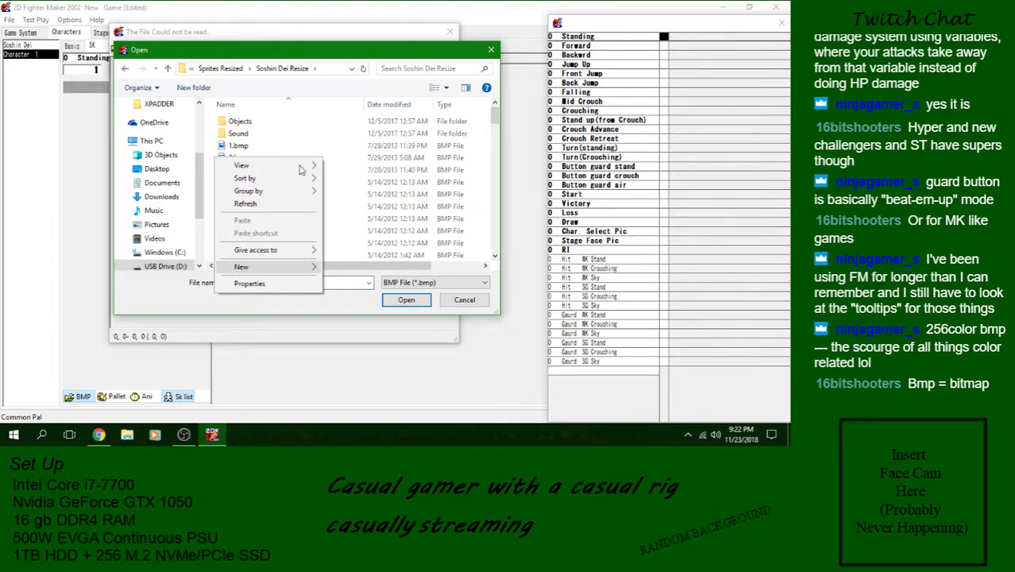
pyautogui.moveTo(306, 165)
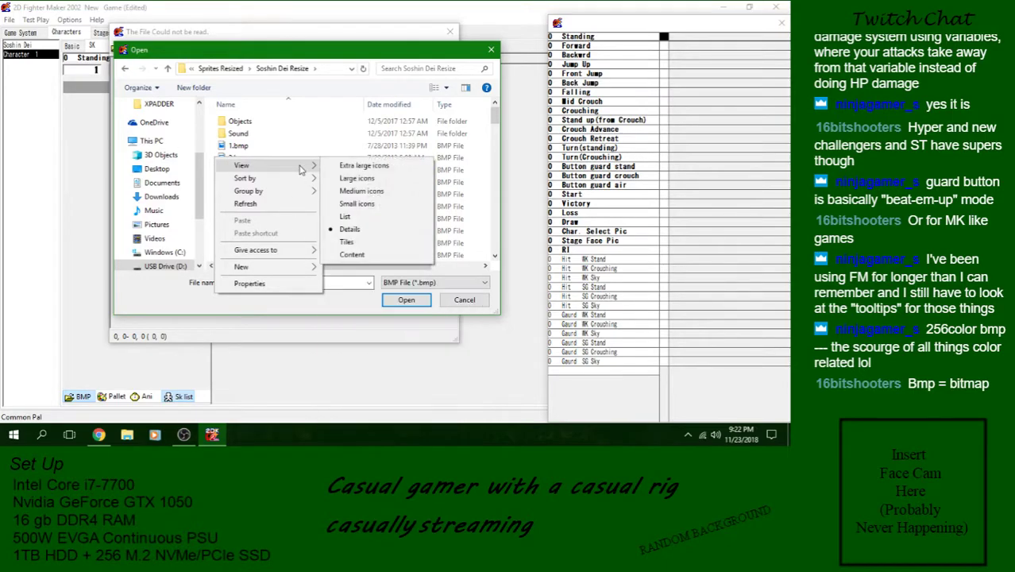
pyautogui.click(369, 178)
# - Find the sprite sheets among the thumbnails and load Soshin Dei Sprite Sheet 1.bmp
pyautogui.scroll(-1, 203, 151)
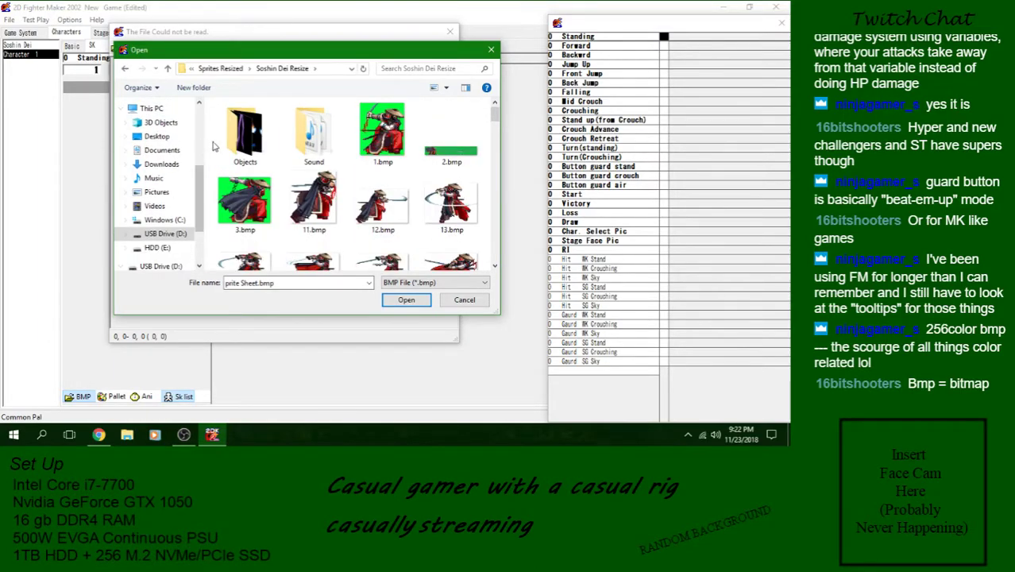
pyautogui.scroll(-10, 480, 170)
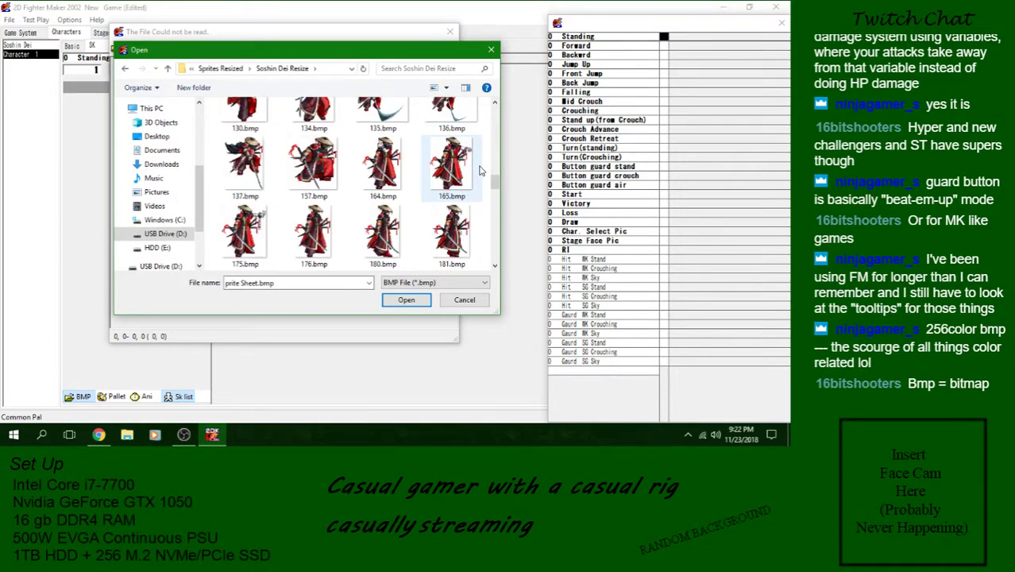
pyautogui.scroll(-6, 479, 170)
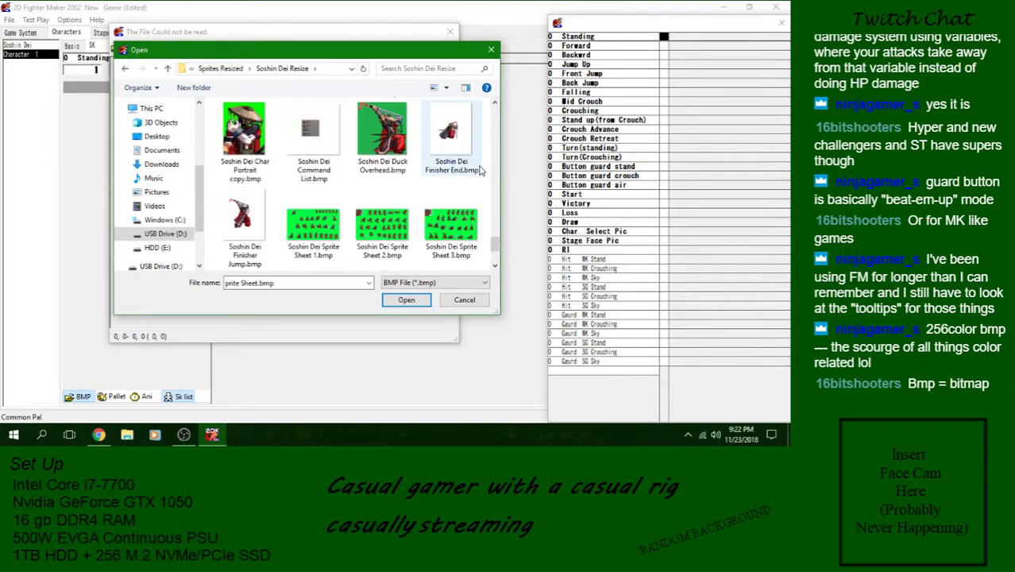
pyautogui.scroll(-2, 480, 170)
pyautogui.scroll(2, 479, 170)
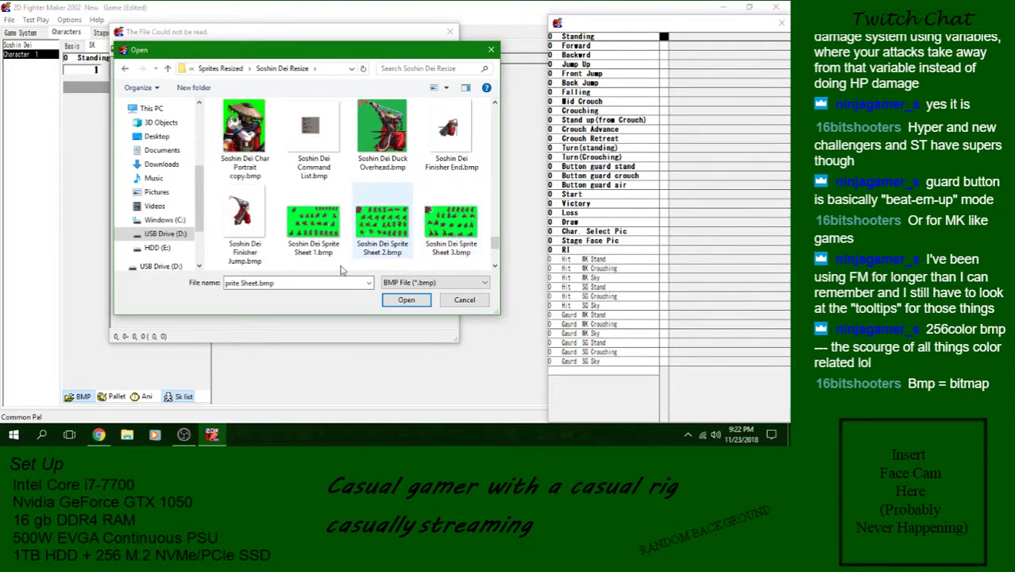
pyautogui.click(330, 226)
pyautogui.doubleClick(330, 226)
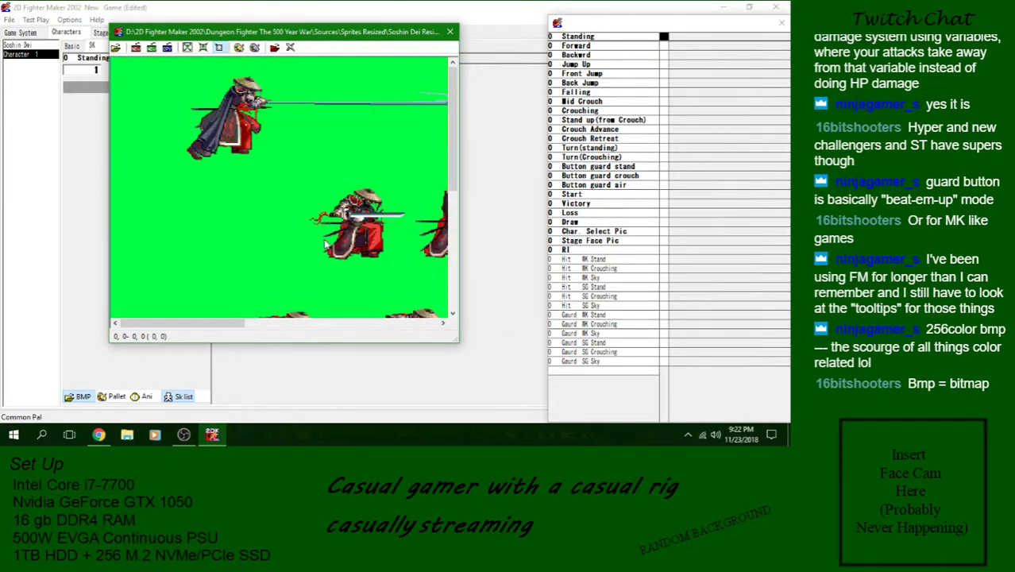
# - Frame the stance sprite beside the raised-arm pose in the sheet's bottom row, about 130 x 164 pixels, and add it as Standing's image
pyautogui.moveTo(220, 319); pyautogui.dragTo(246, 320)
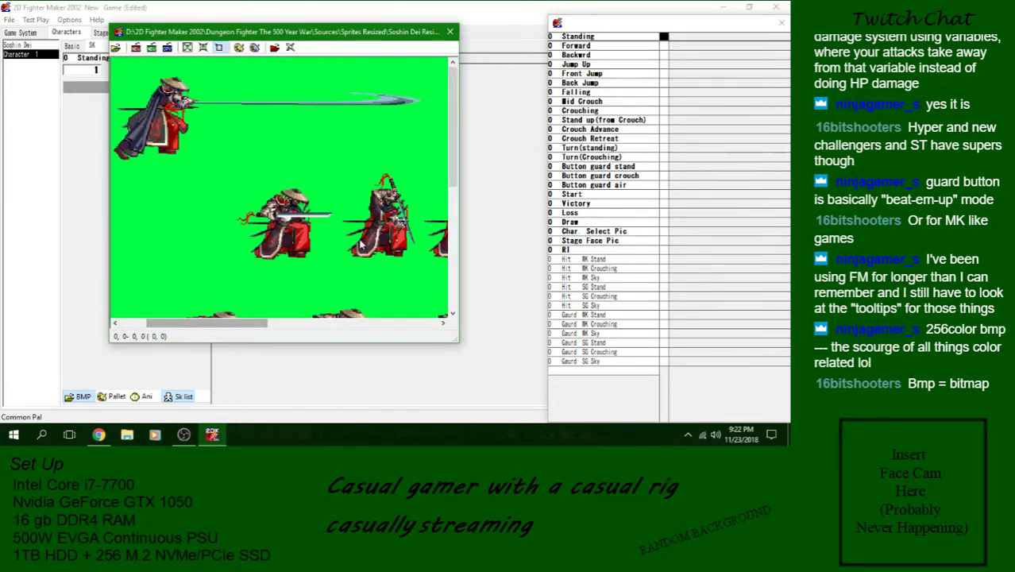
pyautogui.moveTo(452, 127); pyautogui.dragTo(438, 253)
pyautogui.moveTo(202, 322); pyautogui.dragTo(333, 328)
pyautogui.moveTo(278, 182); pyautogui.dragTo(197, 311)
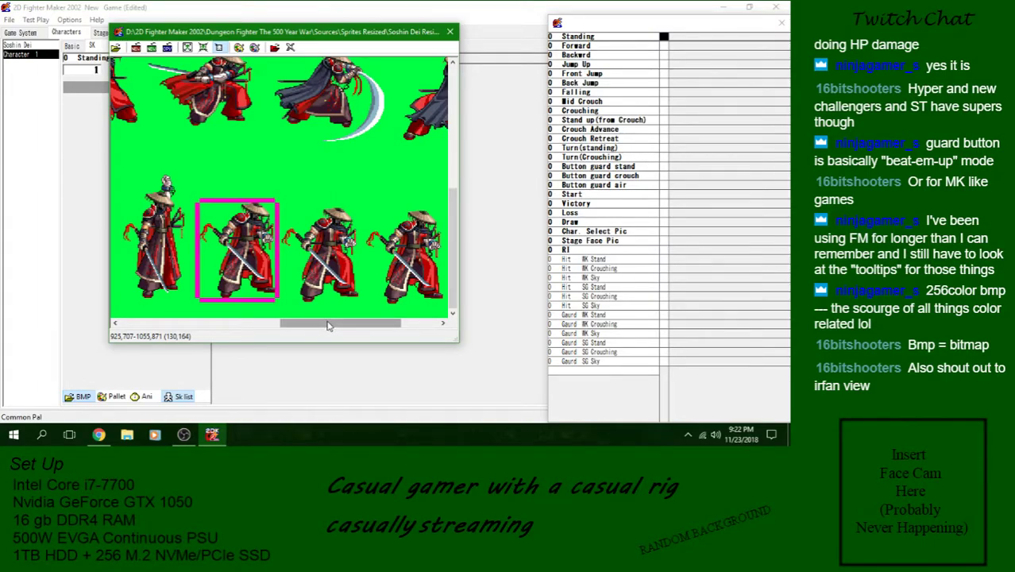
pyautogui.moveTo(328, 324); pyautogui.dragTo(338, 328)
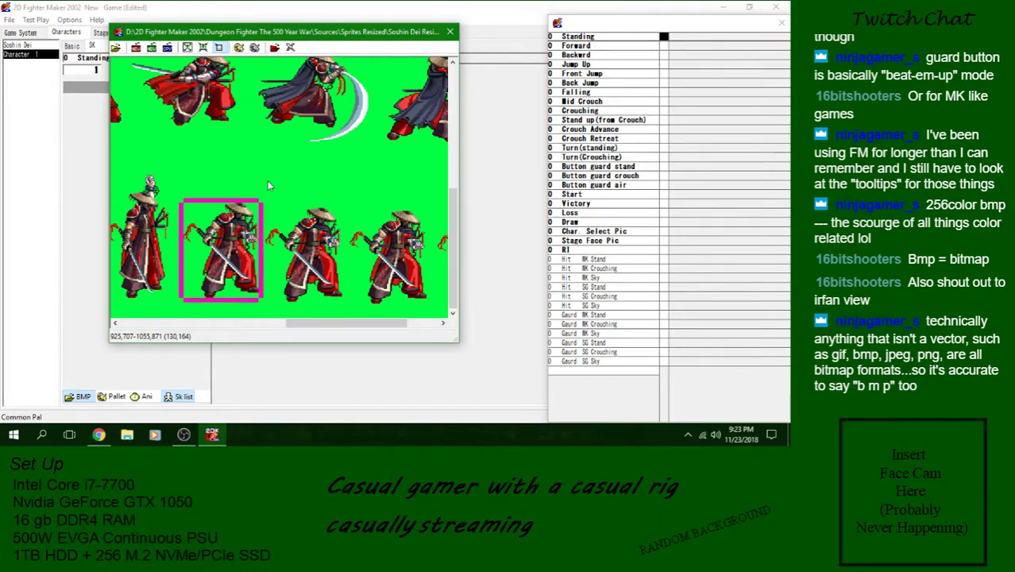
pyautogui.moveTo(265, 179); pyautogui.dragTo(170, 311)
pyautogui.click(137, 50)
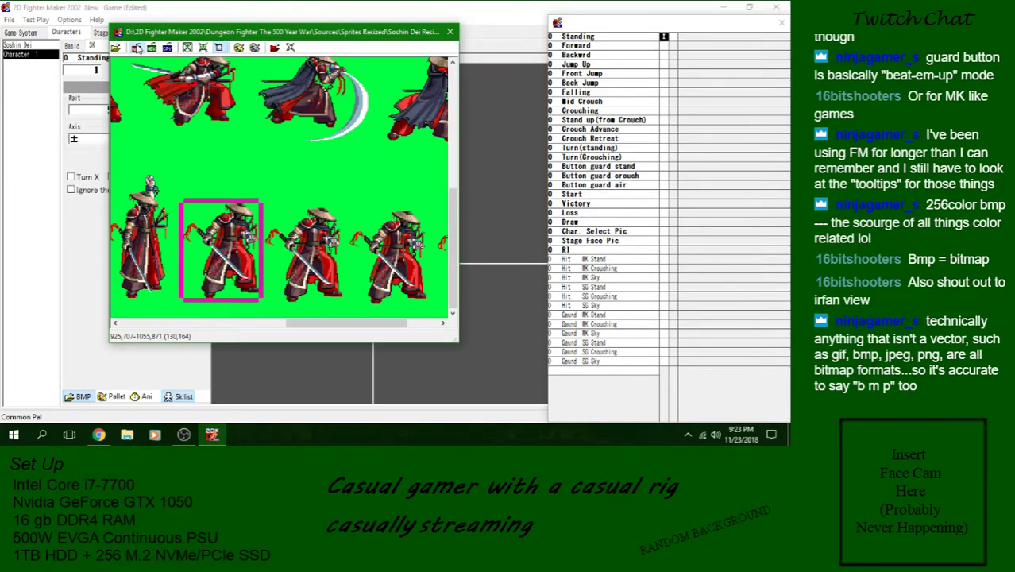
pyautogui.click(449, 32)
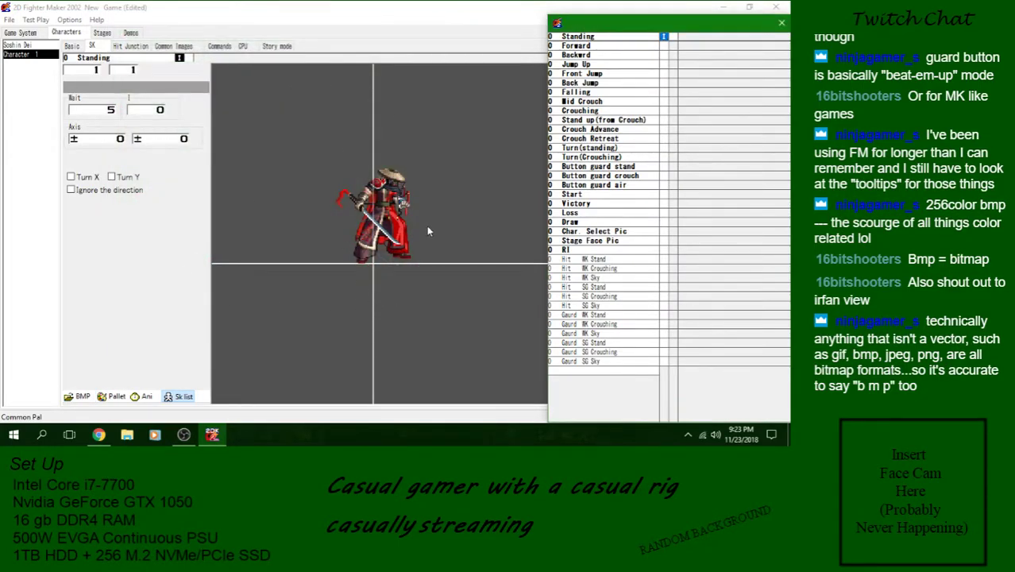
# - View Character 1's color palette and Soshin Dei's palette to compare them, closing each after viewing
pyautogui.click(115, 396)
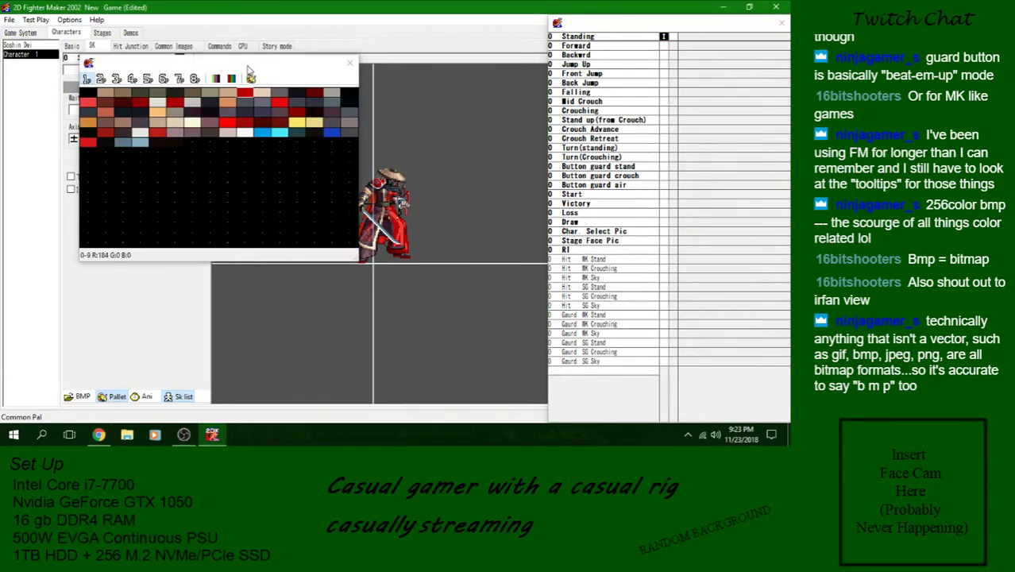
pyautogui.moveTo(243, 64); pyautogui.dragTo(337, 81)
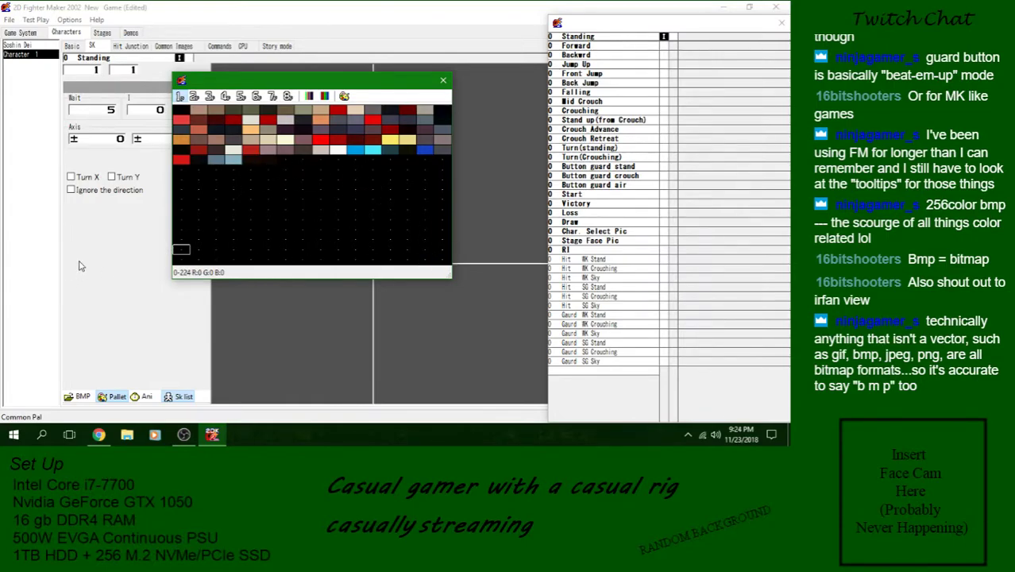
pyautogui.click(443, 80)
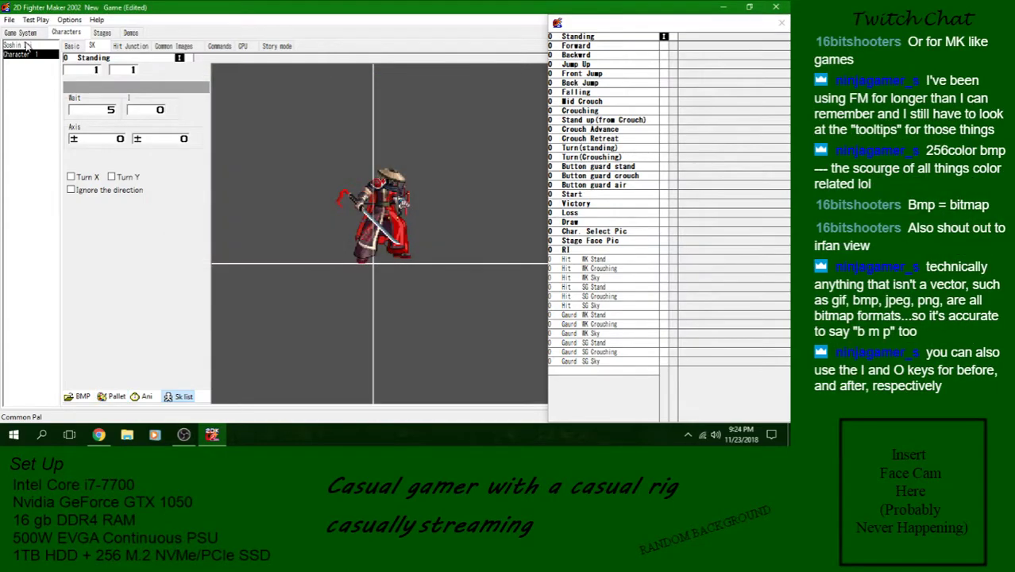
pyautogui.click(27, 46)
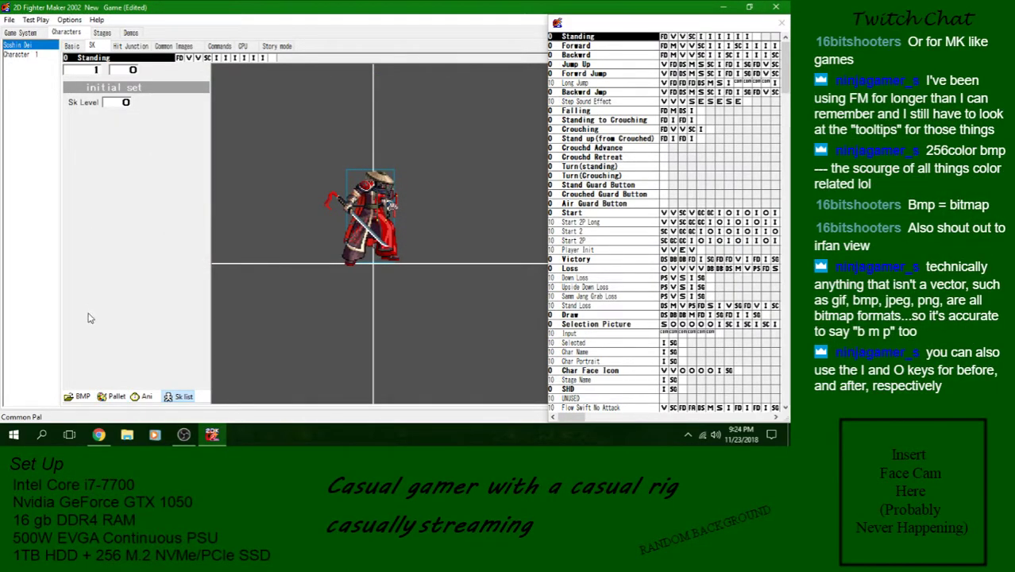
pyautogui.click(111, 396)
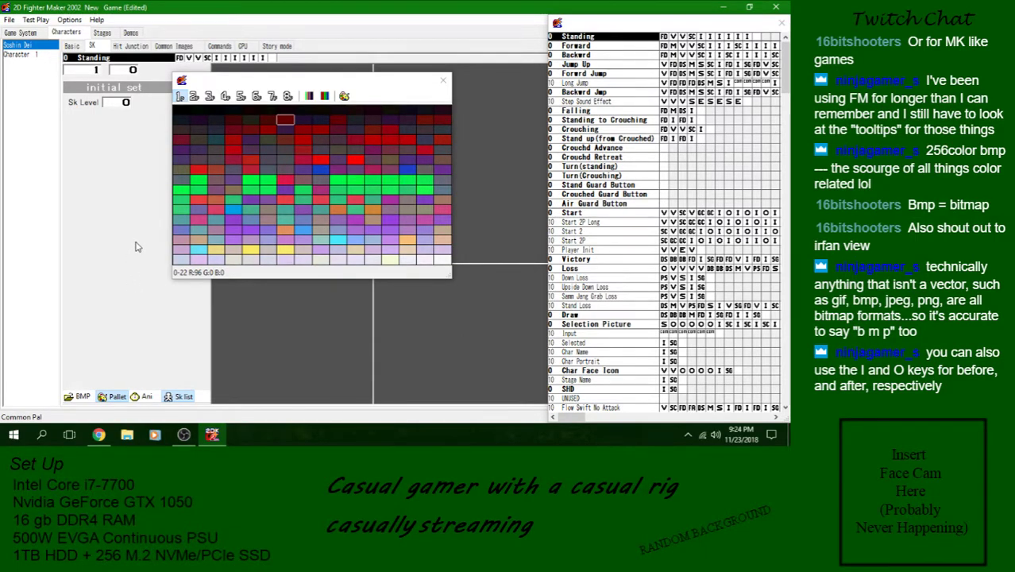
pyautogui.click(443, 80)
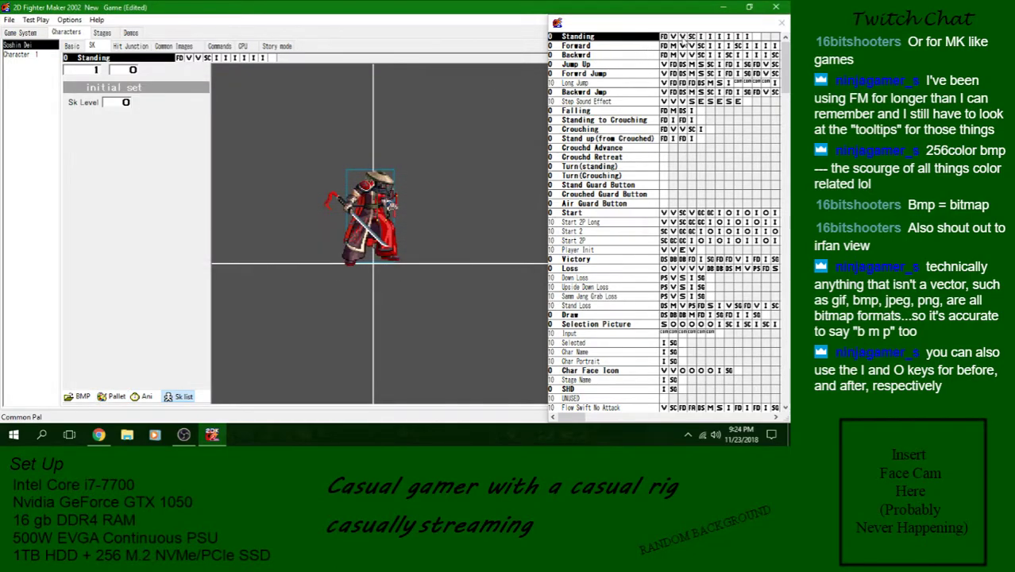
# - Lower the image number of the first image in Soshin Dei's Standing skill to 1
pyautogui.click(701, 37)
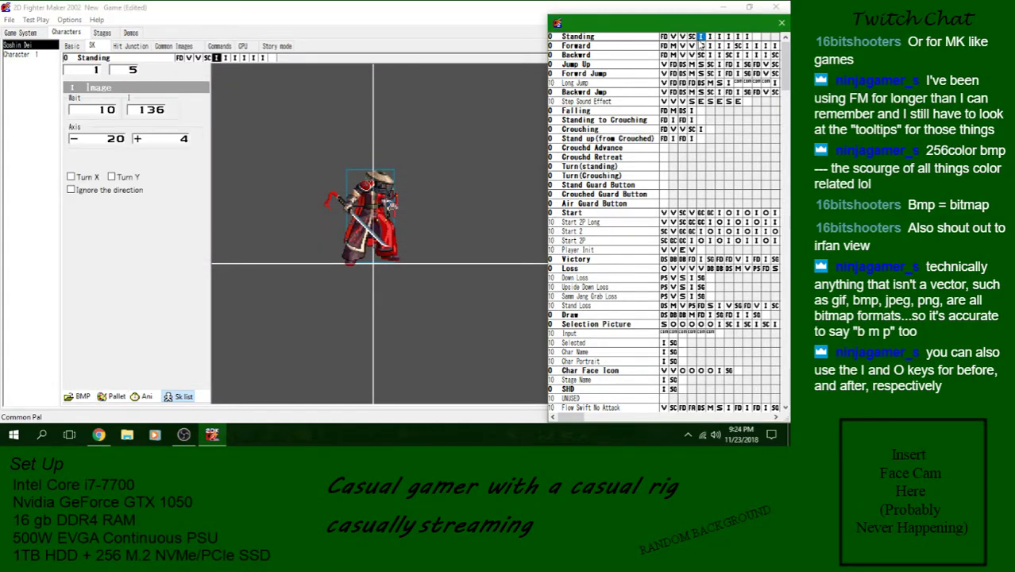
pyautogui.rightClick(146, 111)
pyautogui.rightClick(150, 111)
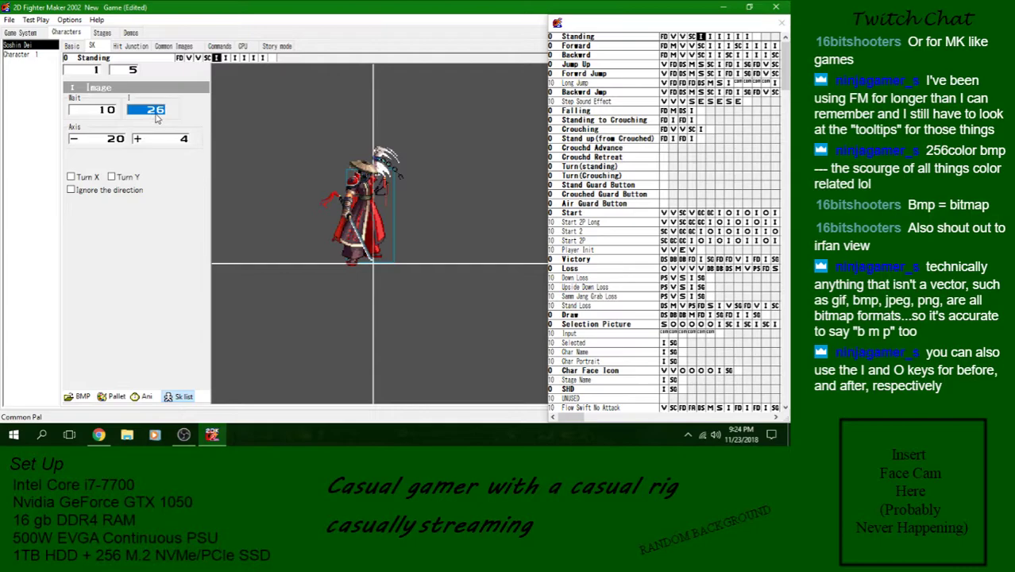
pyautogui.rightClick(159, 113)
pyautogui.rightClick(155, 112)
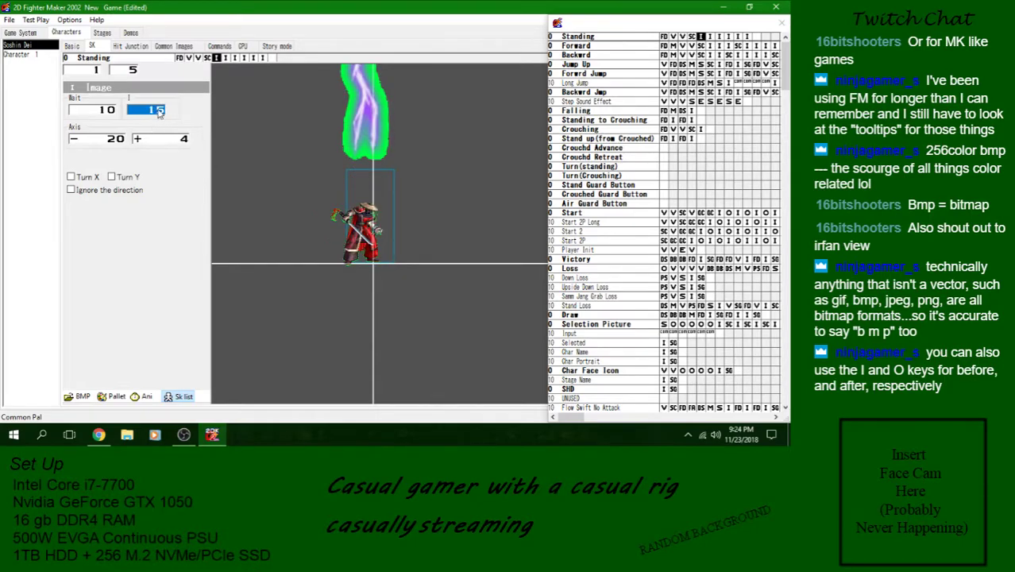
pyautogui.rightClick(155, 112)
pyautogui.rightClick(157, 112)
pyautogui.rightClick(158, 113)
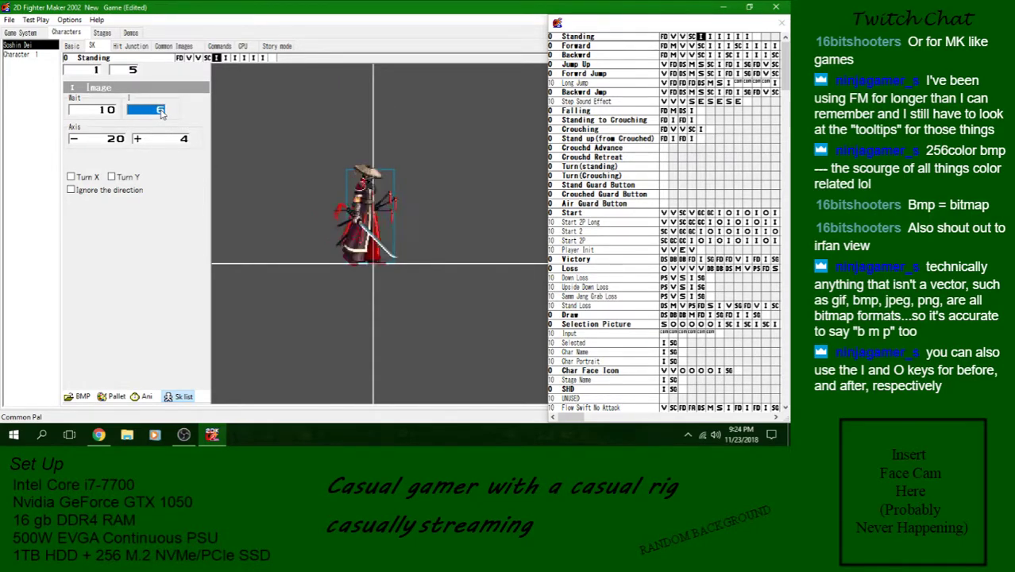
pyautogui.rightClick(158, 113)
pyautogui.rightClick(162, 114)
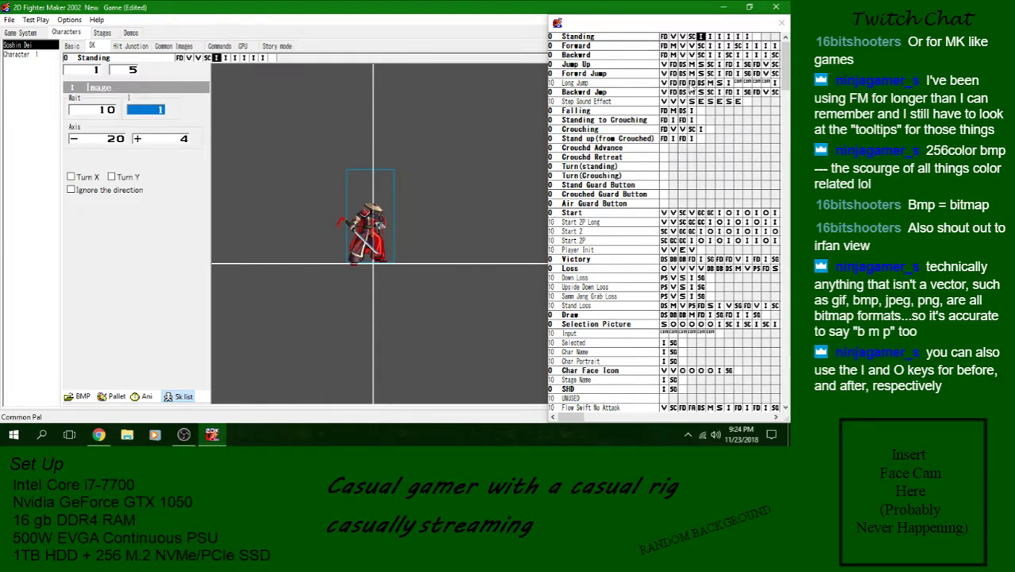
# - Switch back and forth between the first two images of Soshin Dei's Standing skill to compare them
pyautogui.click(709, 38)
pyautogui.click(701, 38)
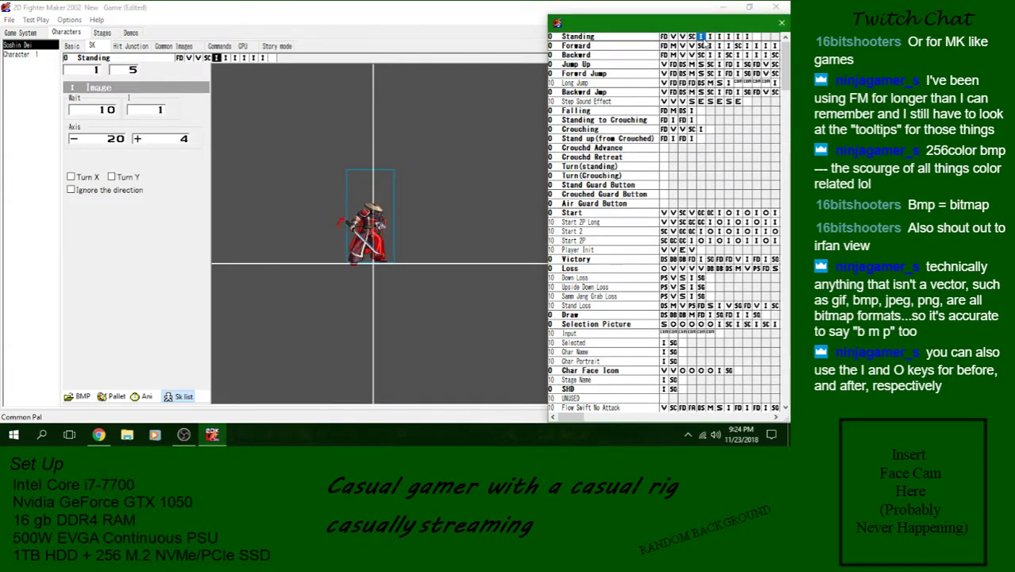
pyautogui.click(709, 38)
pyautogui.click(700, 38)
pyautogui.click(709, 38)
pyautogui.click(702, 41)
pyautogui.click(708, 38)
pyautogui.click(701, 38)
# - Look through Soshin Dei's color palettes 2 to 8, return to palette 1 and close the palette
pyautogui.click(116, 396)
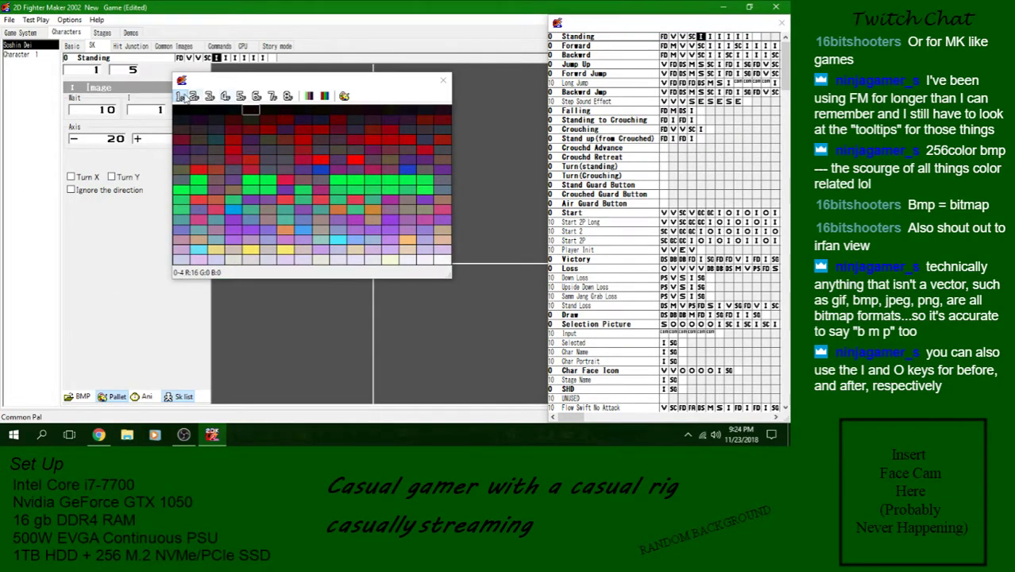
pyautogui.click(193, 96)
pyautogui.click(210, 97)
pyautogui.click(226, 97)
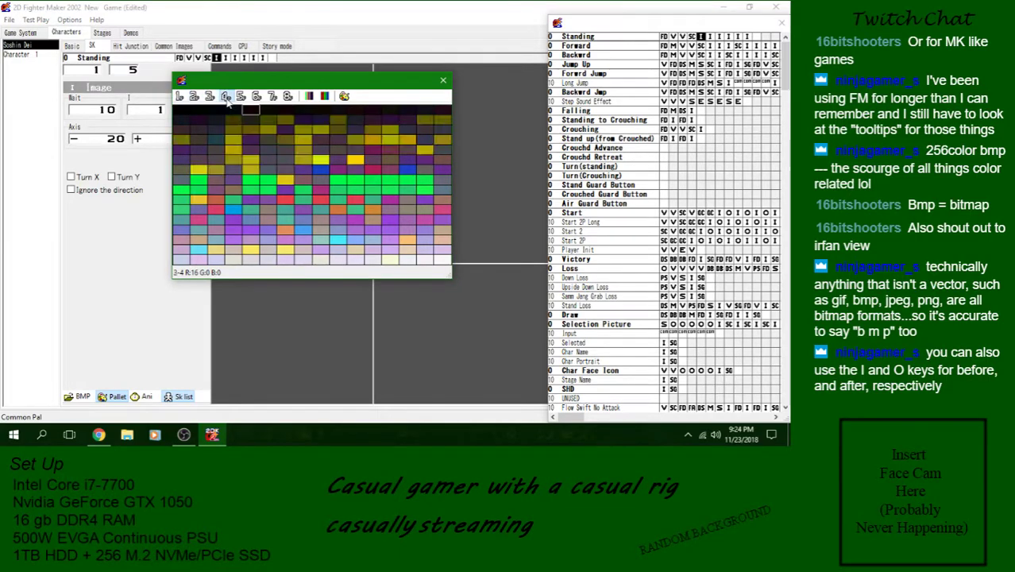
pyautogui.click(242, 97)
pyautogui.click(257, 98)
pyautogui.click(272, 97)
pyautogui.click(287, 97)
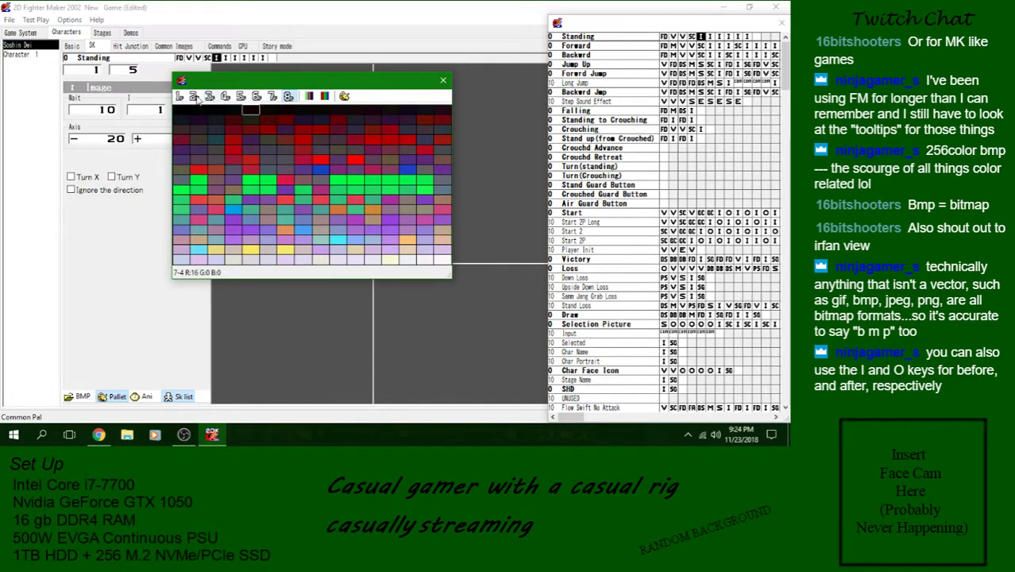
pyautogui.click(181, 96)
pyautogui.click(442, 80)
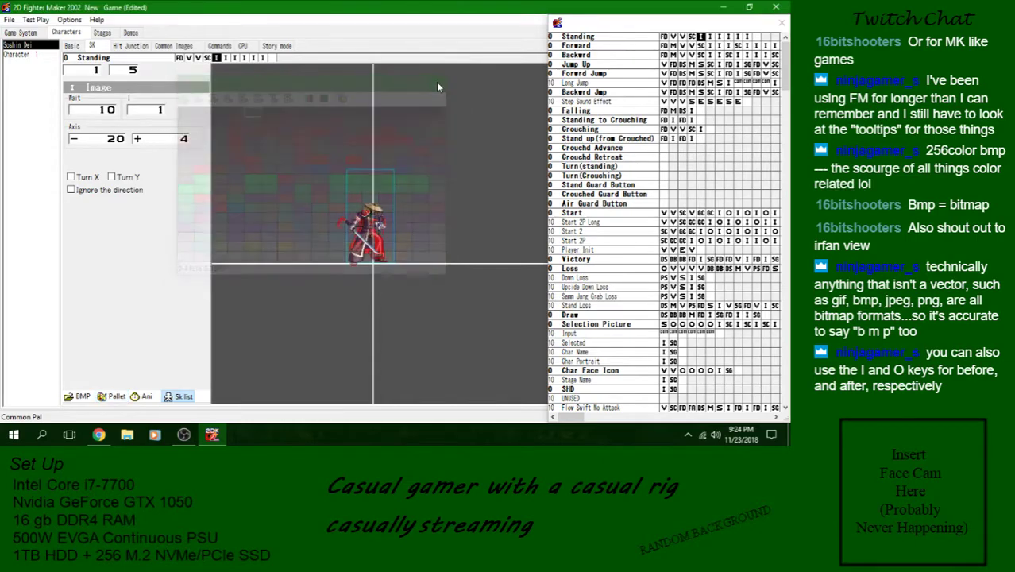
# - Offset the image in Character 1's Standing skill by setting its axis to -10 and +10
pyautogui.click(32, 54)
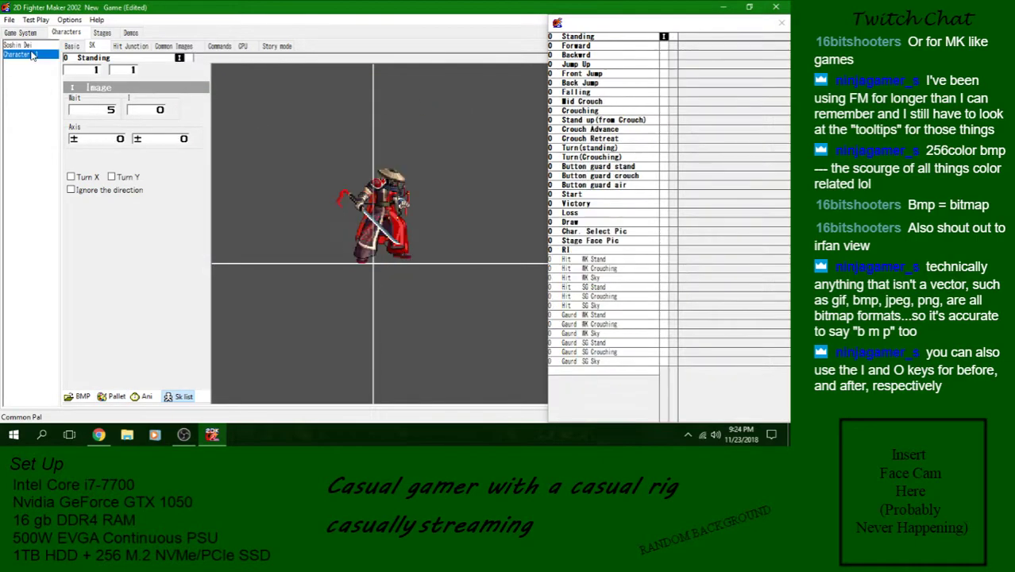
pyautogui.click(664, 37)
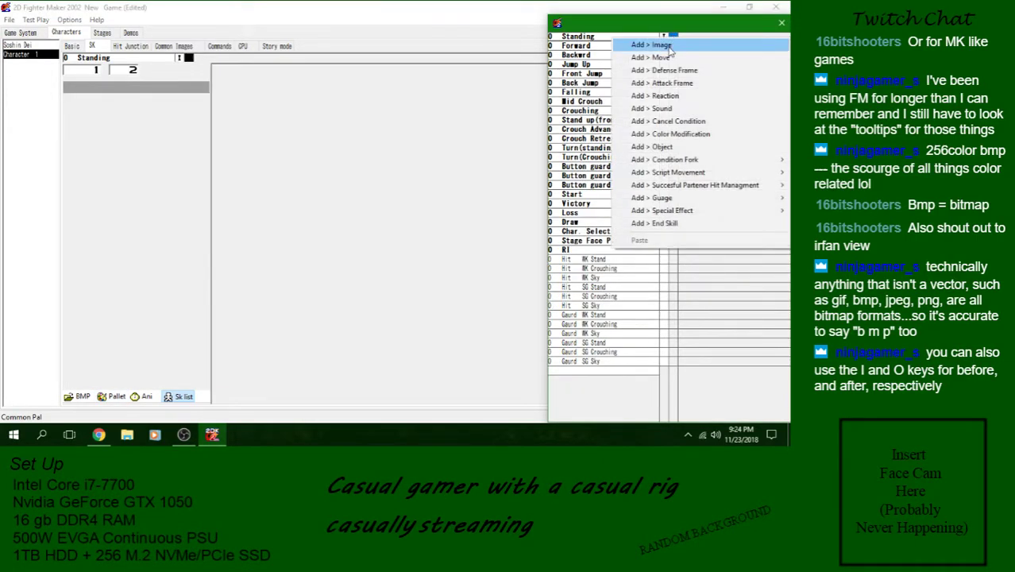
pyautogui.click(666, 38)
pyautogui.click(664, 37)
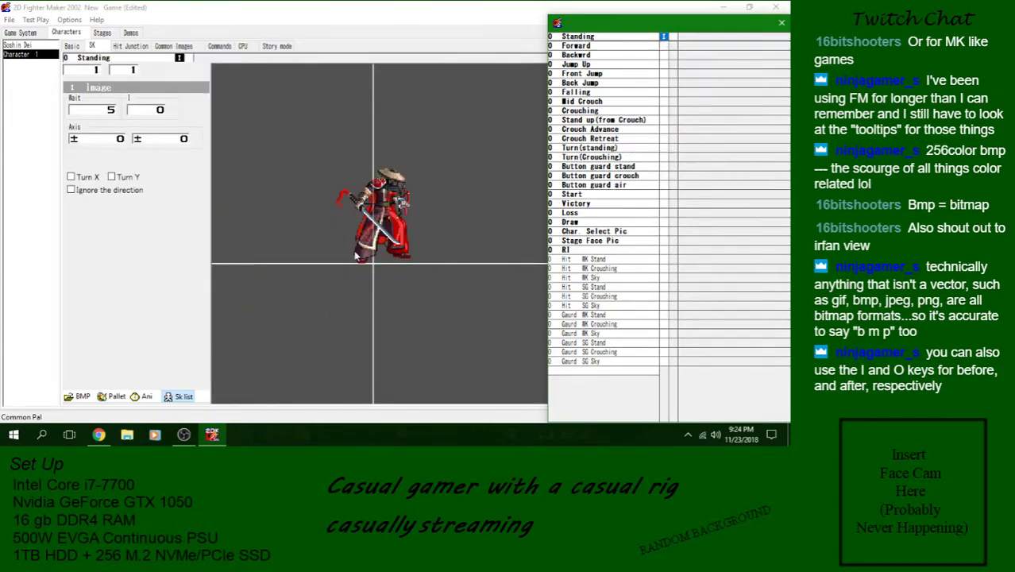
pyautogui.moveTo(170, 144); pyautogui.dragTo(112, 140)
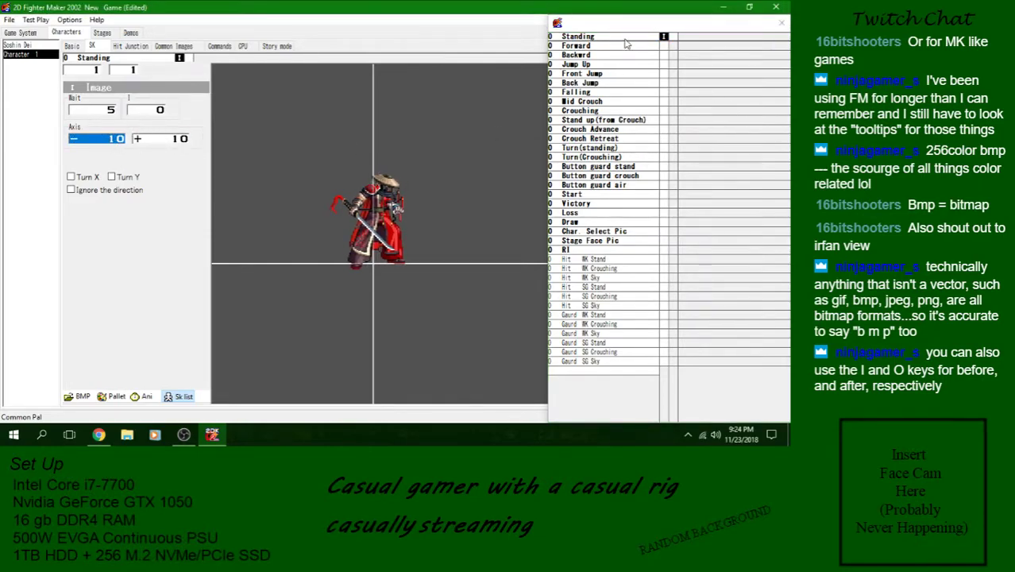
# - Add a GoTo script movement after Standing's image and point it back to the Standing skill
pyautogui.click(672, 37)
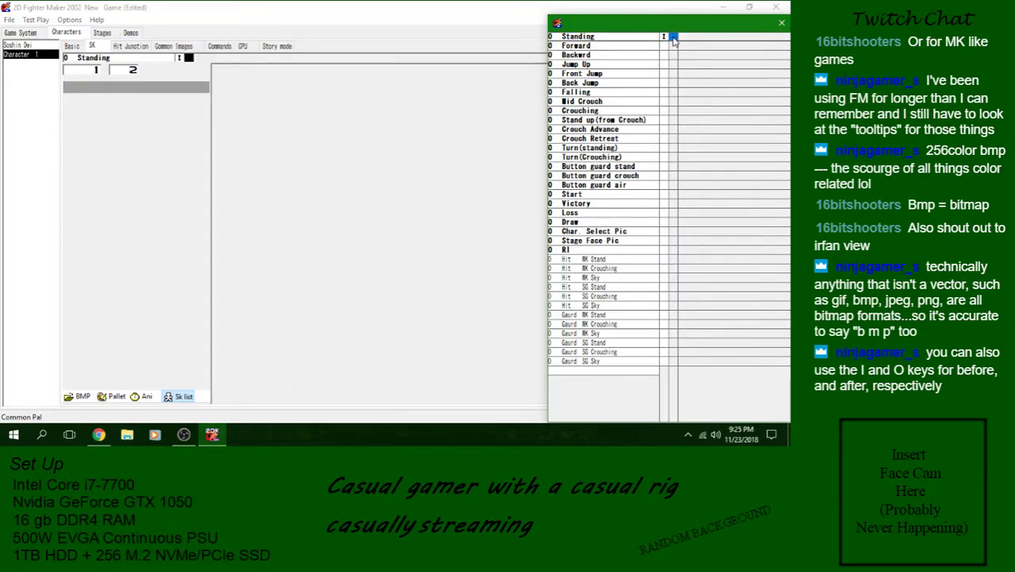
pyautogui.press('i')
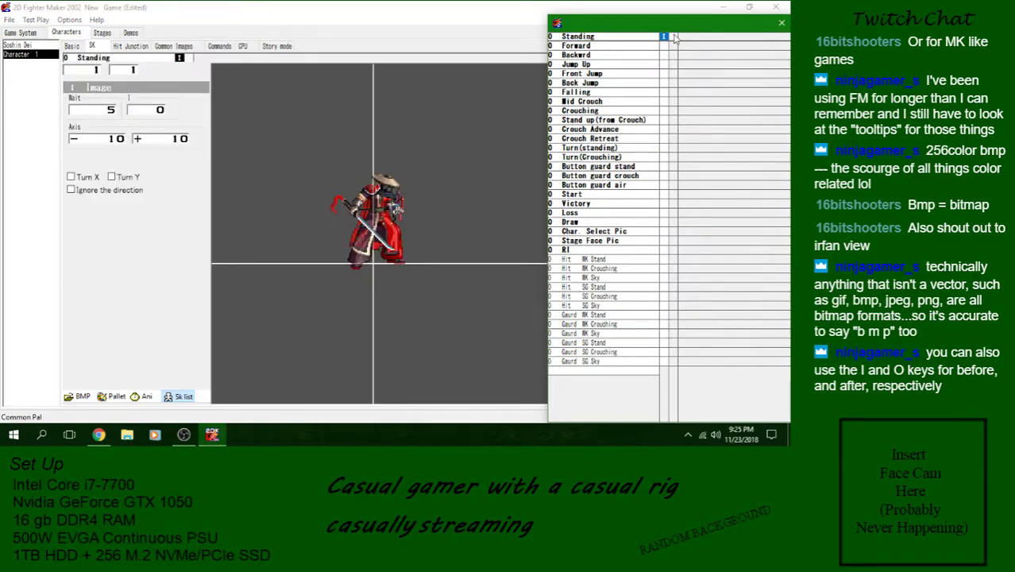
pyautogui.rightClick(673, 37)
pyautogui.moveTo(691, 173)
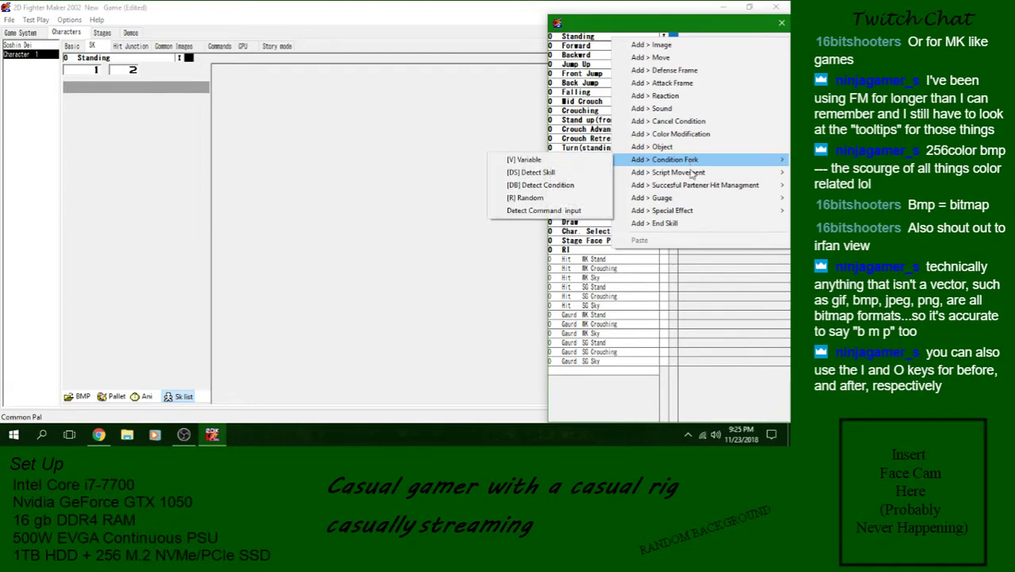
pyautogui.click(559, 172)
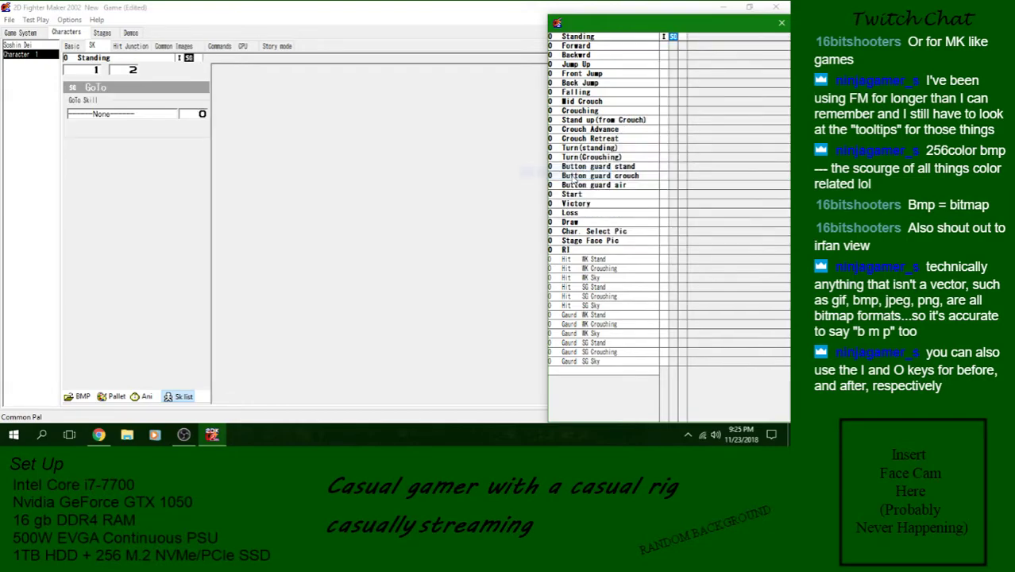
pyautogui.click(123, 115)
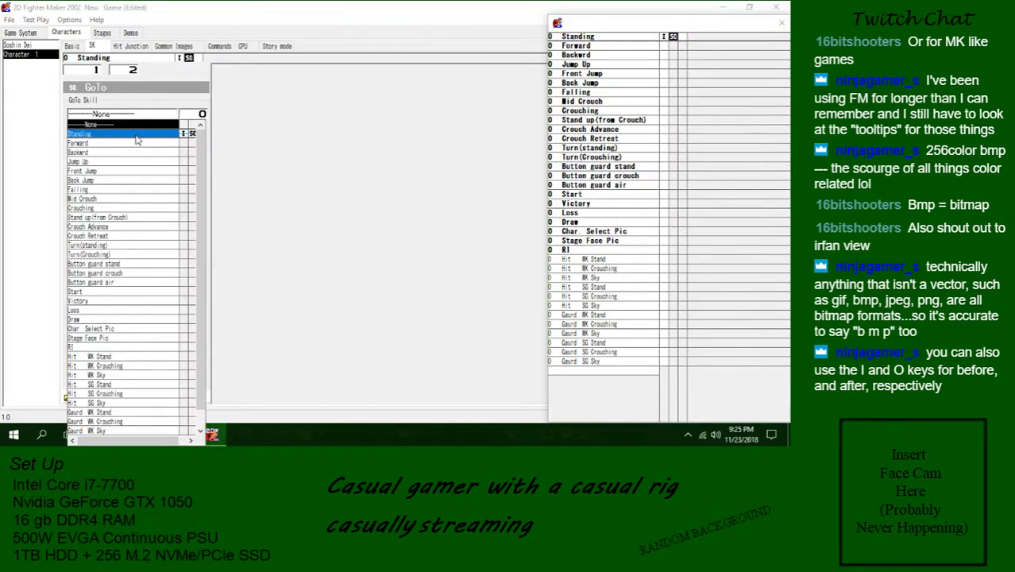
pyautogui.click(618, 129)
pyautogui.click(647, 38)
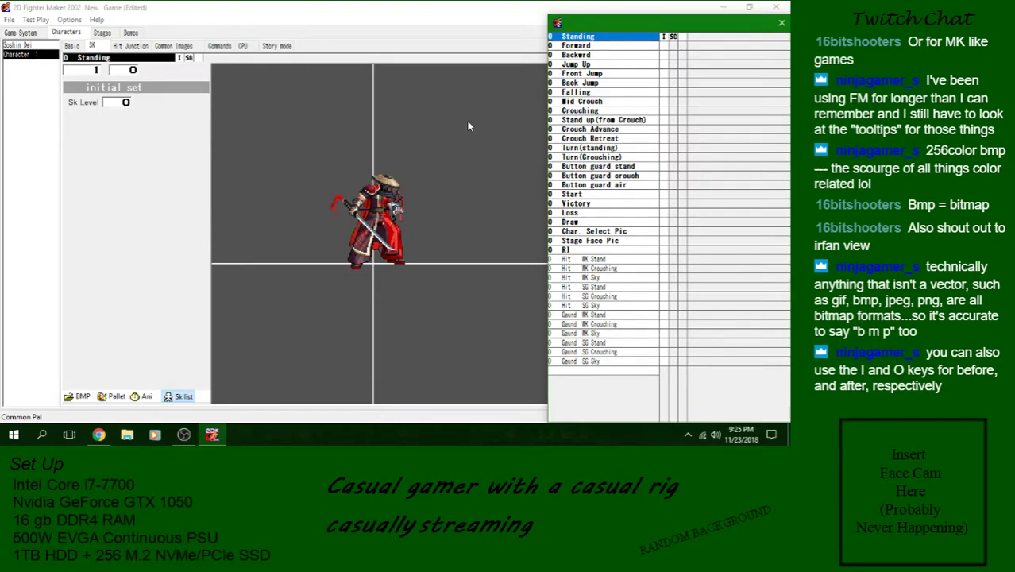
# - Delete the GoTo from the Standing skill and reselect its image
pyautogui.rightClick(674, 37)
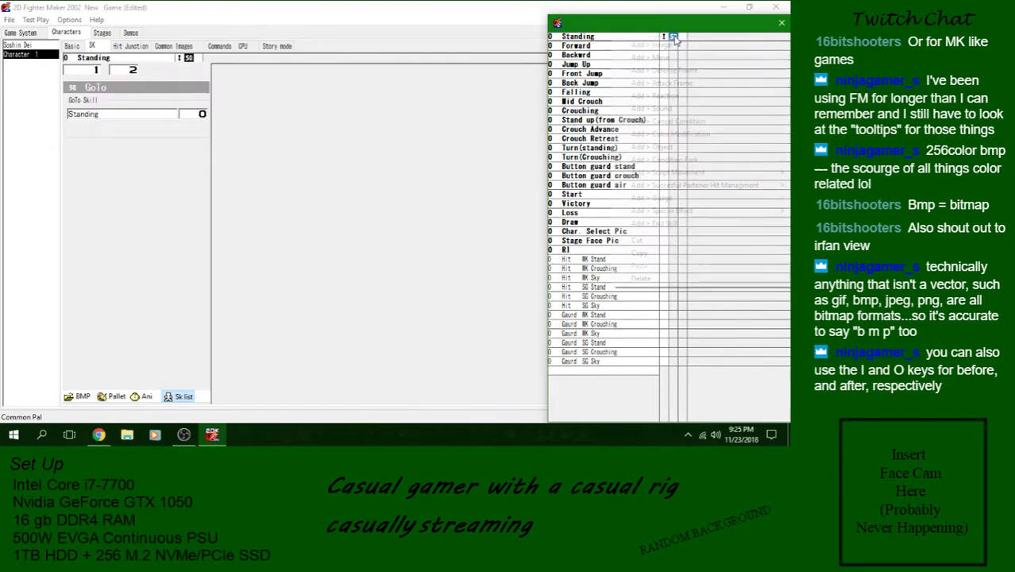
pyautogui.click(655, 279)
pyautogui.click(664, 38)
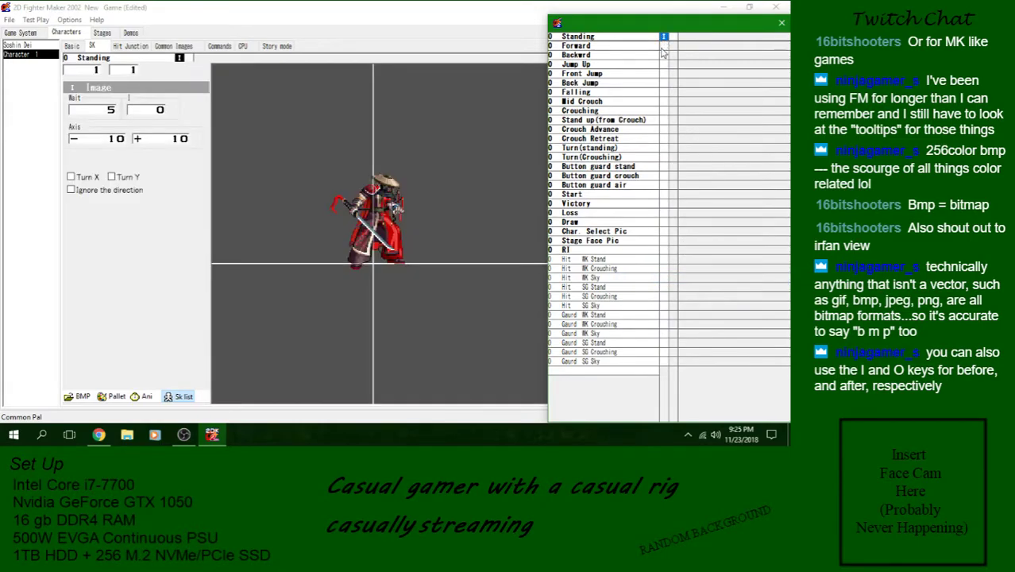
# - Select the Forward skill's first empty slot and bring up the sprite sheet for importing images
pyautogui.click(645, 46)
pyautogui.click(664, 47)
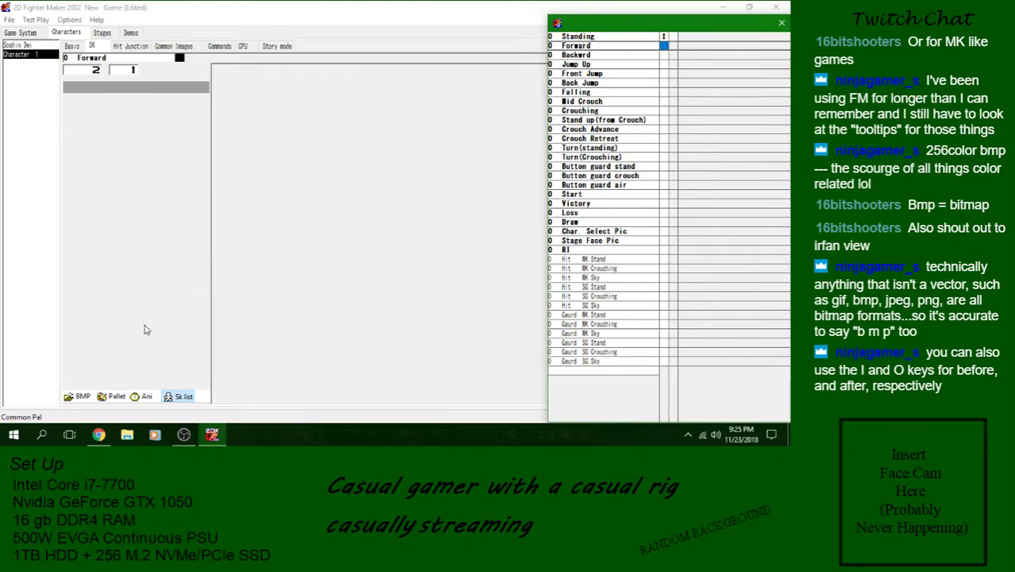
pyautogui.click(84, 398)
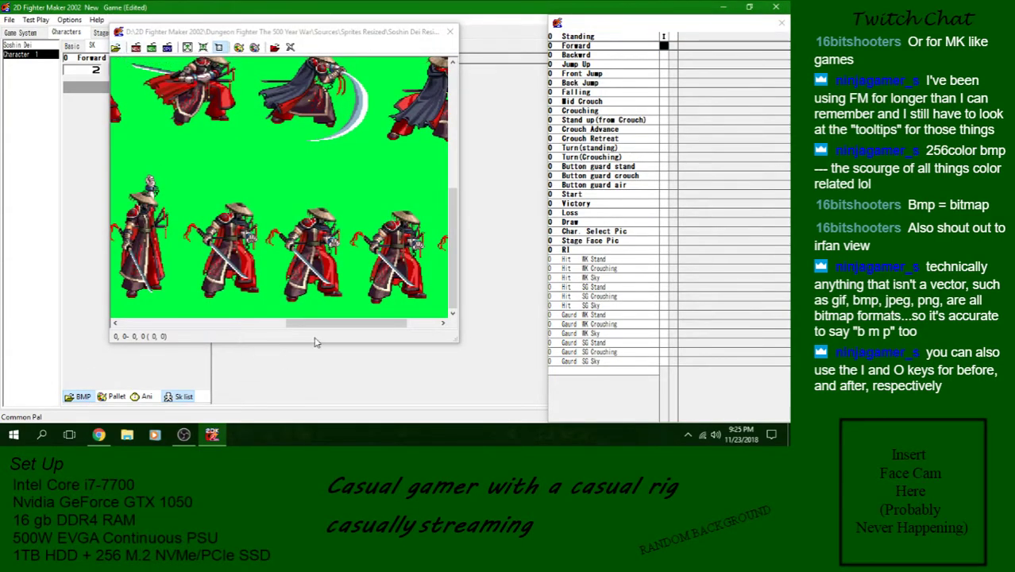
pyautogui.moveTo(324, 324); pyautogui.dragTo(411, 314)
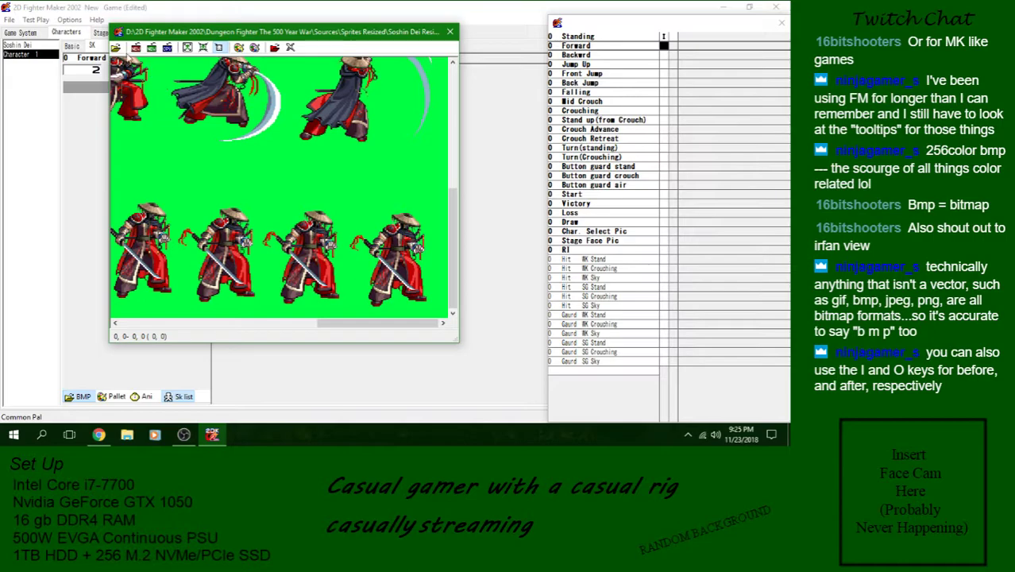
# - Find the sprite sheets among the Soshin Dei Resize thumbnails and load Soshin Dei Sprite Sheet 3.bmp
pyautogui.click(117, 47)
pyautogui.scroll(-1, 385, 205)
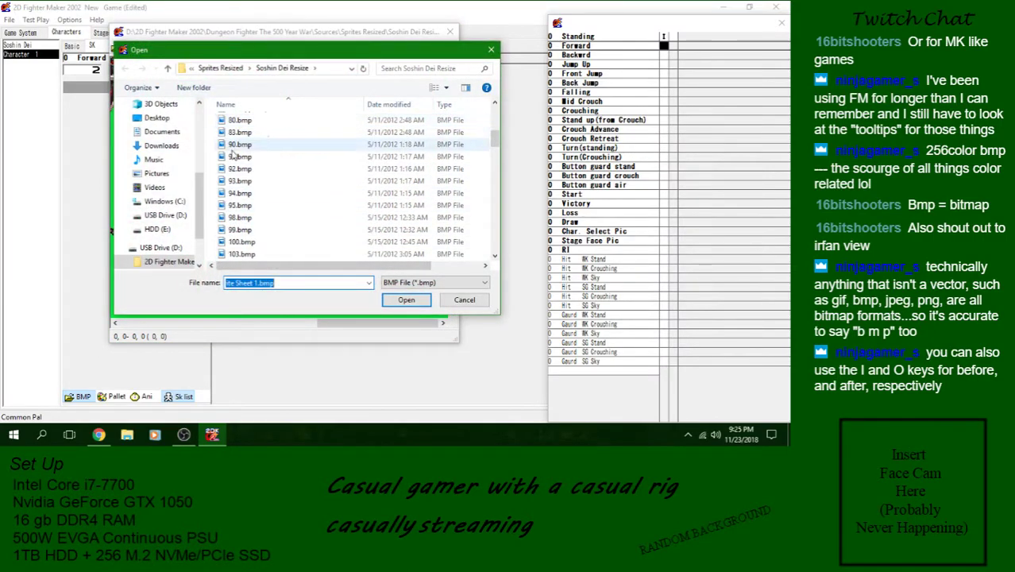
pyautogui.rightClick(209, 133)
pyautogui.moveTo(287, 148)
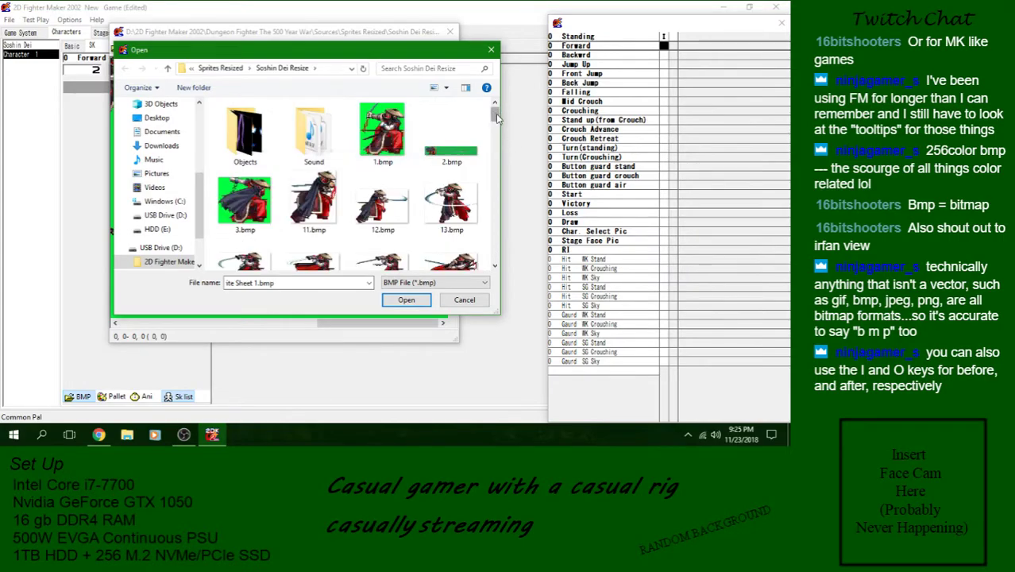
pyautogui.moveTo(496, 114); pyautogui.dragTo(496, 246)
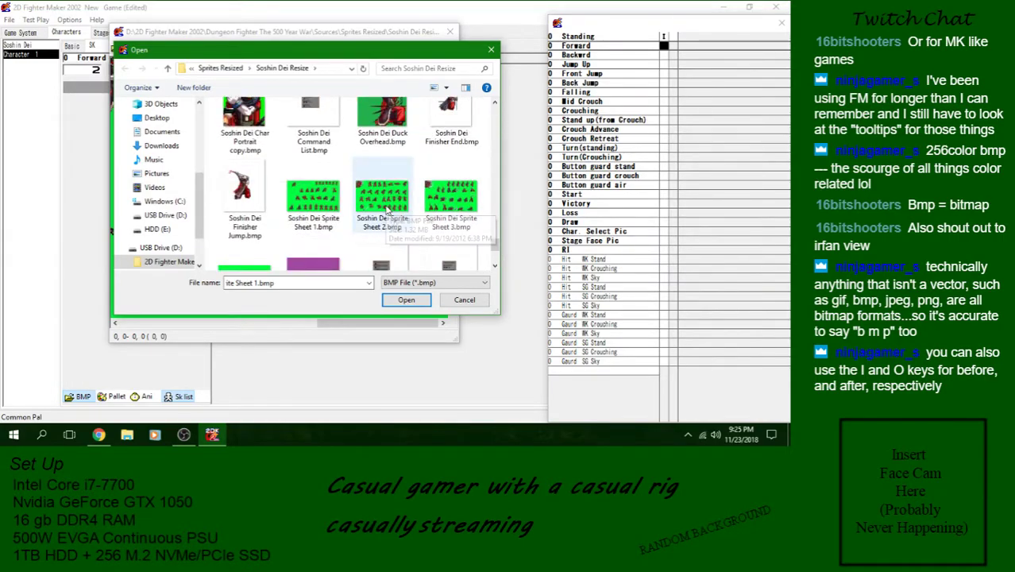
pyautogui.doubleClick(465, 211)
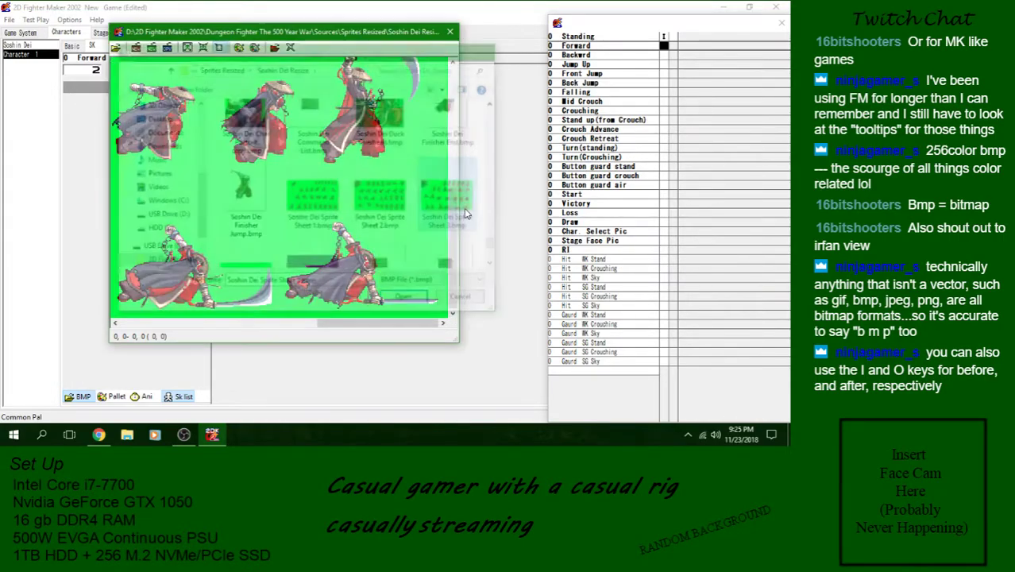
# - Crop the first walking sprite in the sheet's upper row and insert it as the Forward skill's first image
pyautogui.scroll(5, 446, 231)
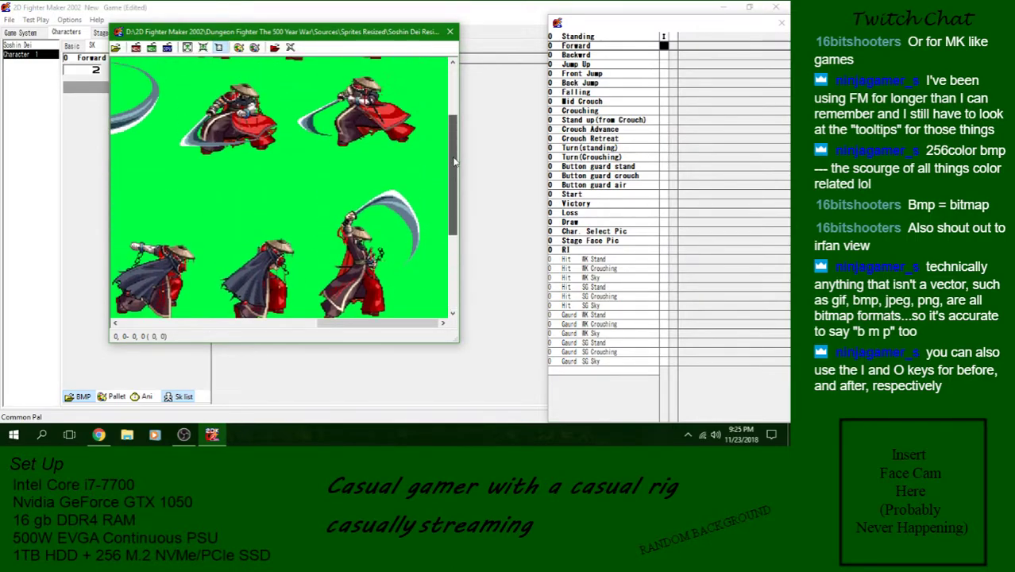
pyautogui.moveTo(392, 324); pyautogui.dragTo(302, 329)
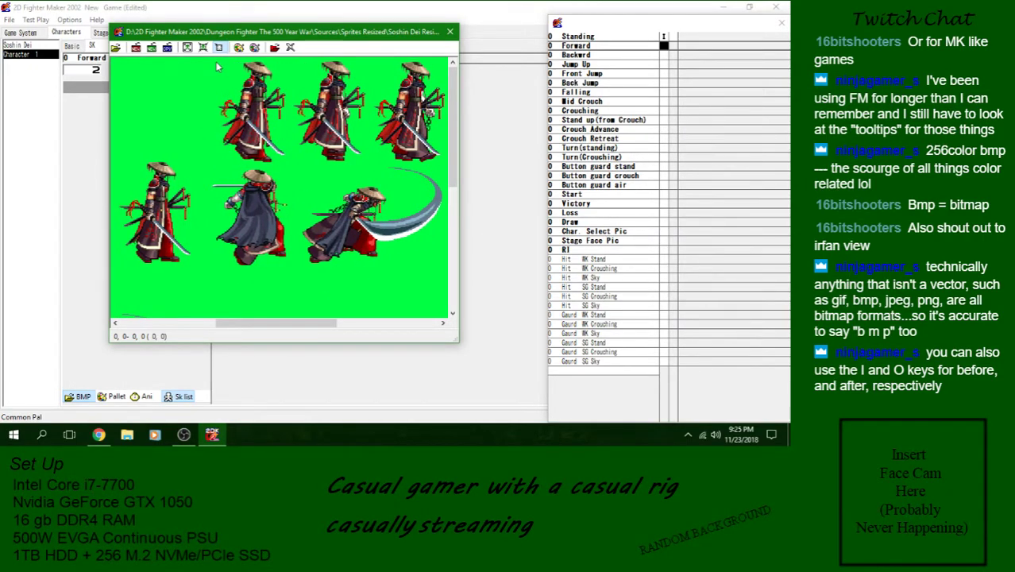
pyautogui.moveTo(213, 59); pyautogui.dragTo(289, 166)
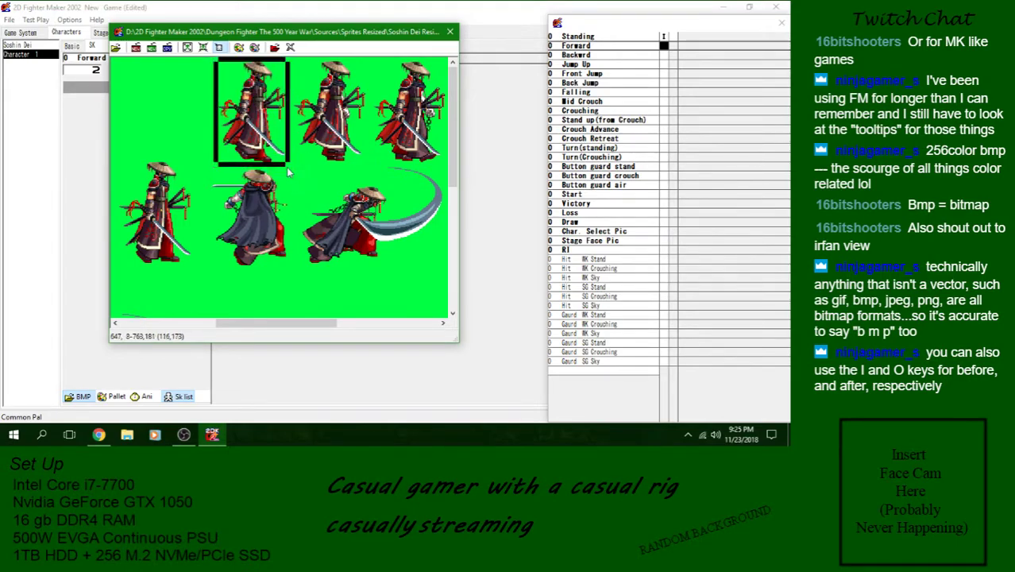
pyautogui.click(153, 49)
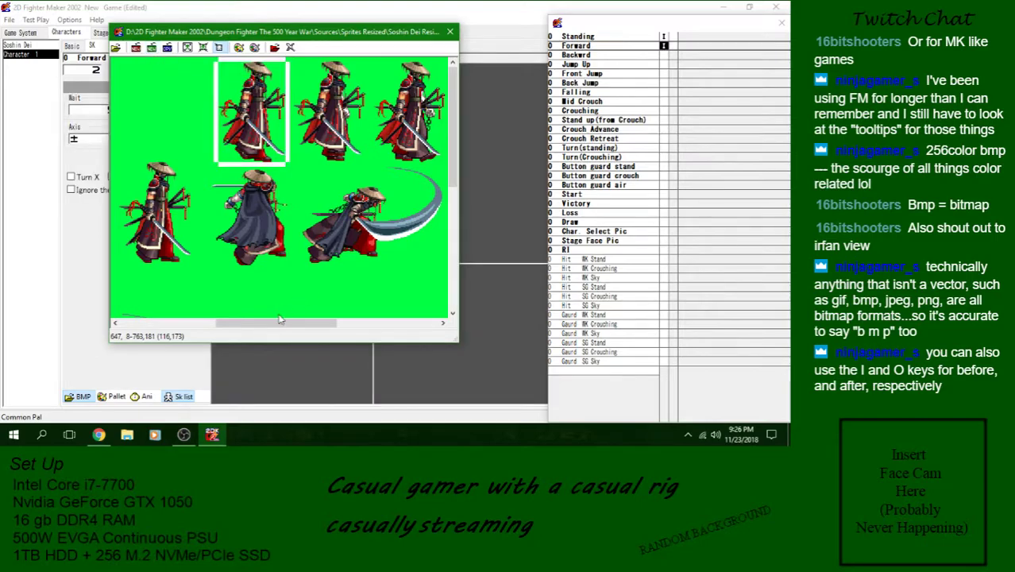
# - Crop the second, third and fourth walking sprites in the upper row and insert each as the next Forward image
pyautogui.moveTo(280, 319); pyautogui.dragTo(298, 320)
pyautogui.moveTo(240, 59); pyautogui.dragTo(316, 175)
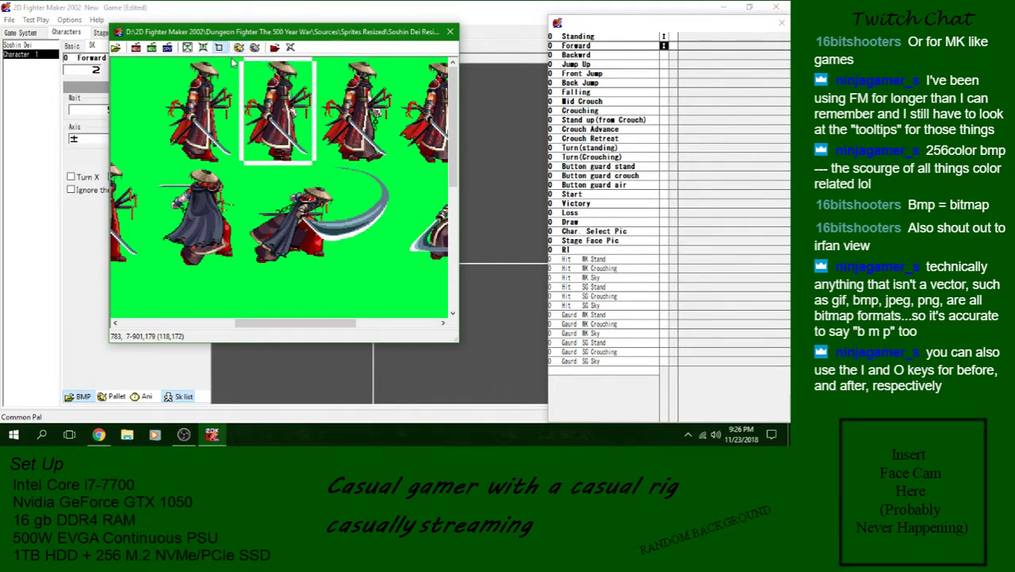
pyautogui.moveTo(233, 61); pyautogui.dragTo(320, 173)
pyautogui.moveTo(284, 323); pyautogui.dragTo(312, 332)
pyautogui.moveTo(232, 60); pyautogui.dragTo(319, 165)
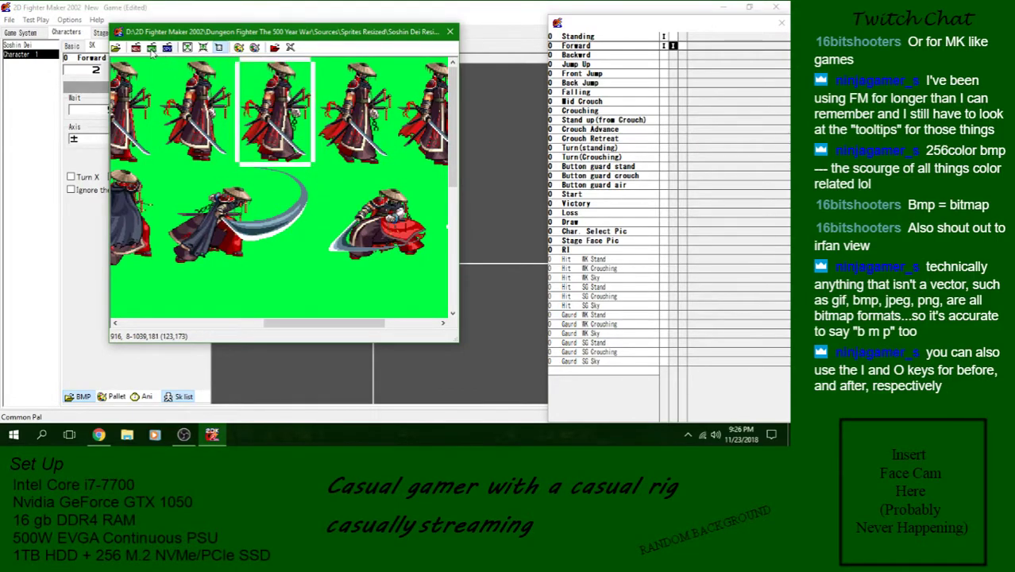
pyautogui.moveTo(282, 323); pyautogui.dragTo(315, 324)
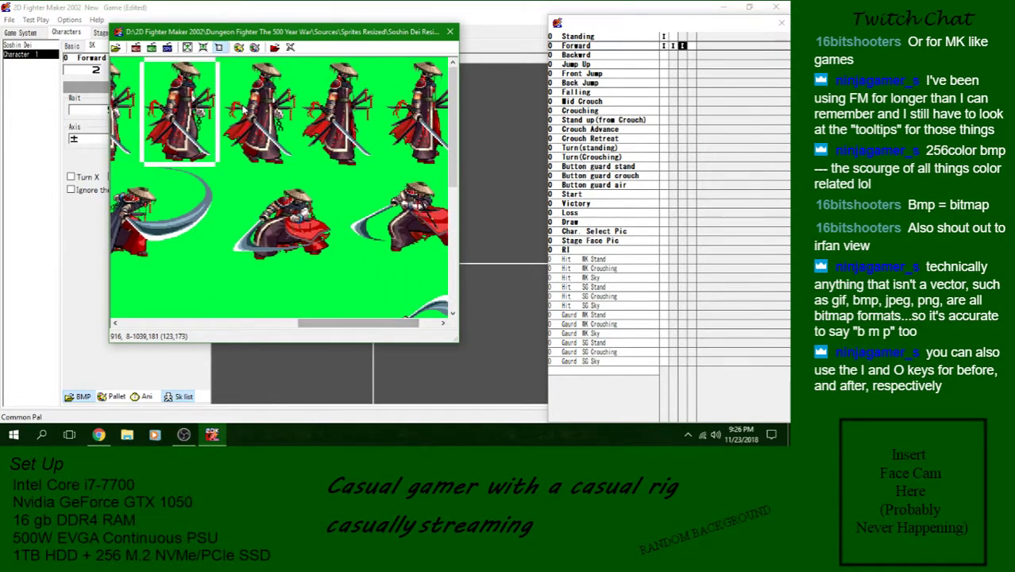
pyautogui.moveTo(216, 59); pyautogui.dragTo(302, 174)
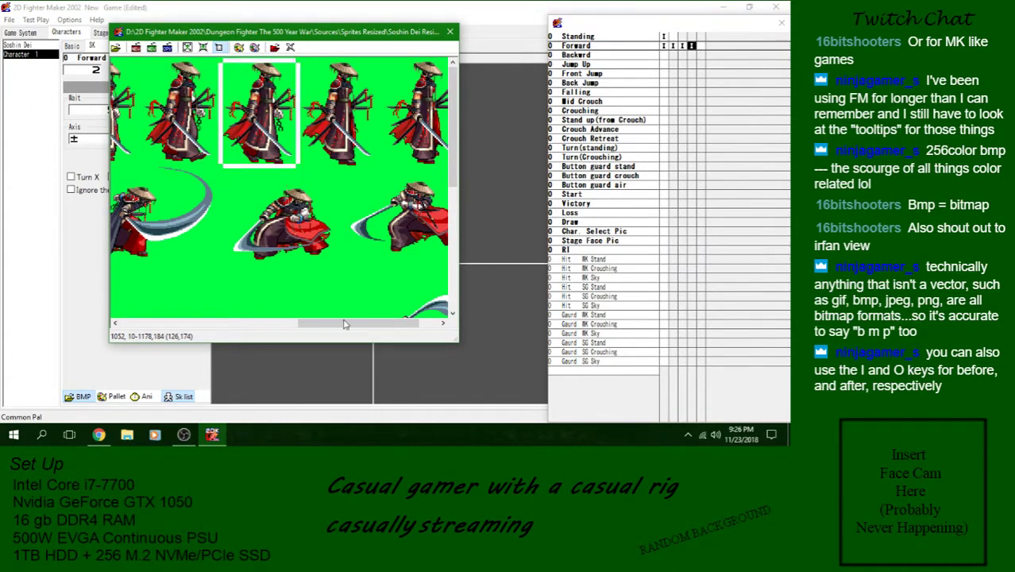
# - Crop the fifth and sixth walking sprites in the upper row and insert them after the selected Forward image
pyautogui.moveTo(348, 323)
pyautogui.mouseDown()
pyautogui.moveTo(239, 333)
pyautogui.moveTo(221, 346)
pyautogui.moveTo(352, 340)
pyautogui.mouseUp()
pyautogui.moveTo(300, 59); pyautogui.dragTo(384, 174)
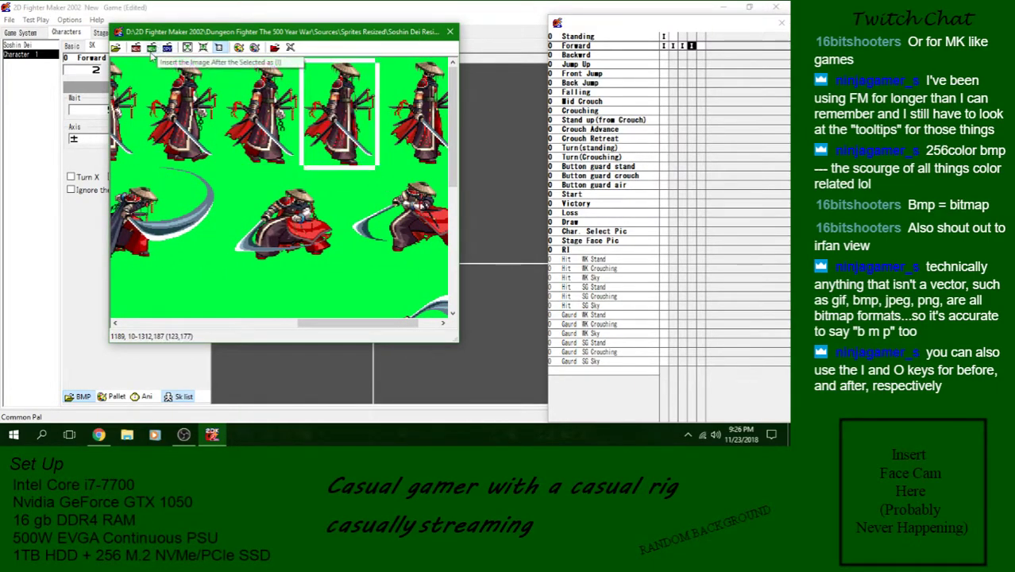
pyautogui.click(151, 47)
pyautogui.moveTo(354, 339); pyautogui.dragTo(374, 340)
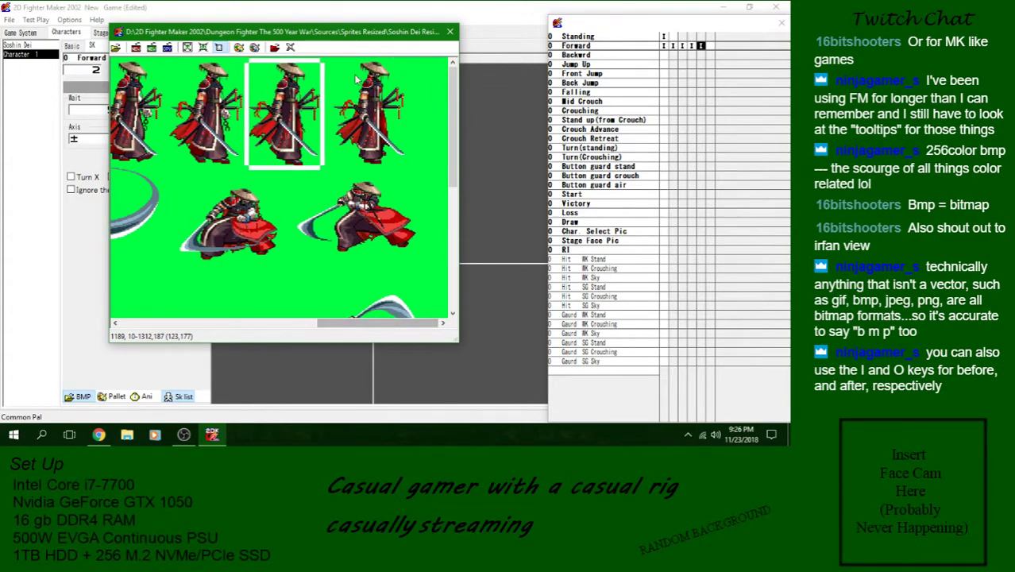
pyautogui.moveTo(329, 61); pyautogui.dragTo(426, 177)
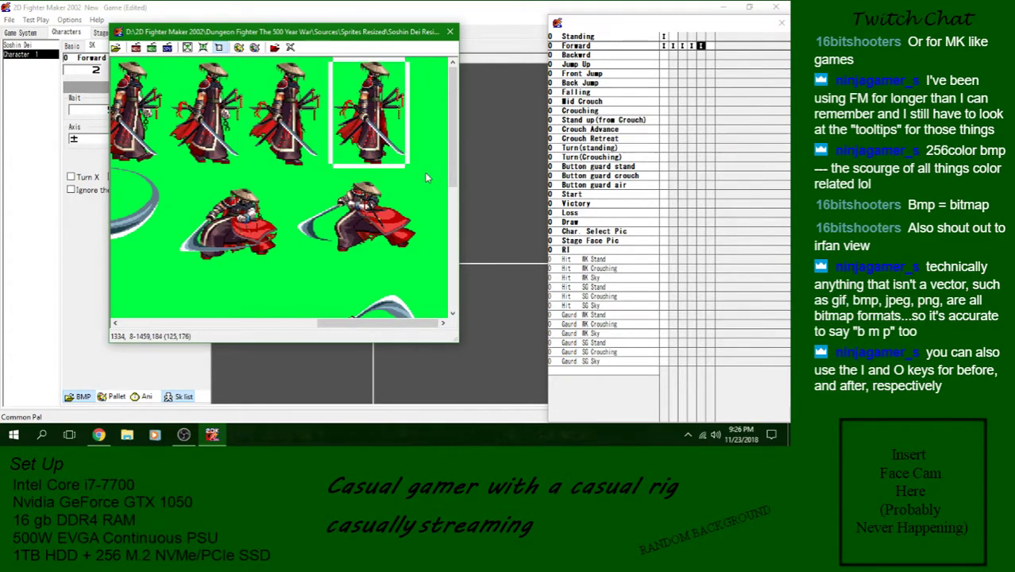
pyautogui.click(151, 46)
# - Insert the two remaining walking sprites from the sheet's second row into Forward and close the sprite sheet
pyautogui.moveTo(390, 340); pyautogui.dragTo(229, 340)
pyautogui.moveTo(181, 128); pyautogui.dragTo(279, 277)
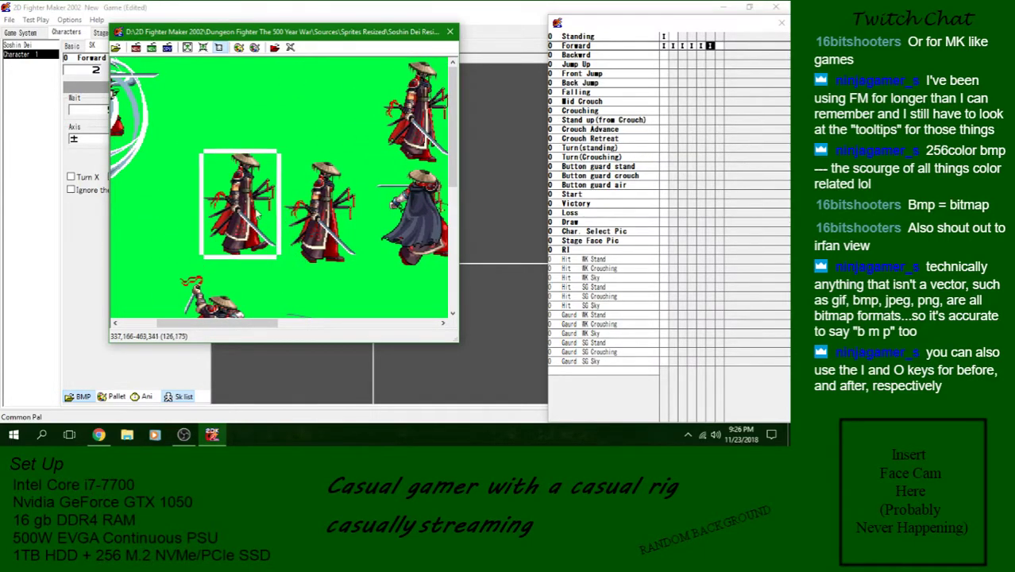
pyautogui.click(151, 47)
pyautogui.moveTo(259, 324); pyautogui.dragTo(287, 332)
pyautogui.moveTo(198, 140); pyautogui.dragTo(282, 277)
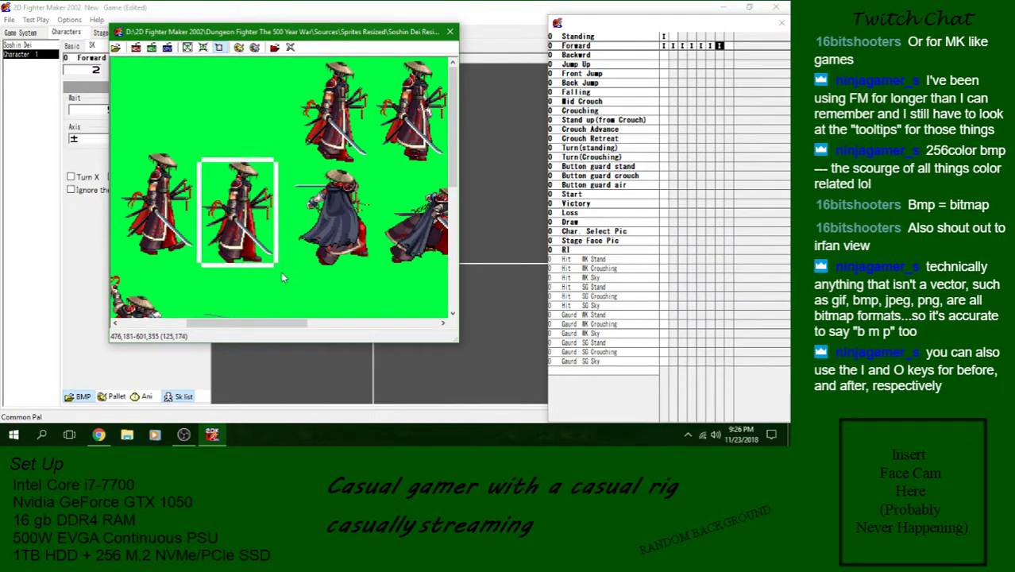
pyautogui.click(151, 48)
pyautogui.click(449, 32)
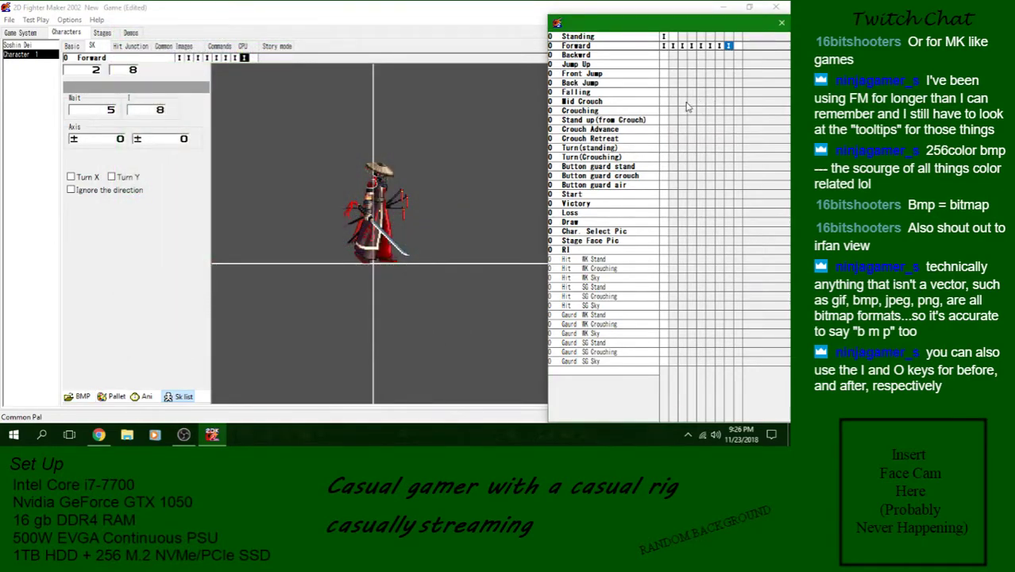
# - Preview the Forward walking animation from its first image, repositioning the character in the preview
pyautogui.click(664, 46)
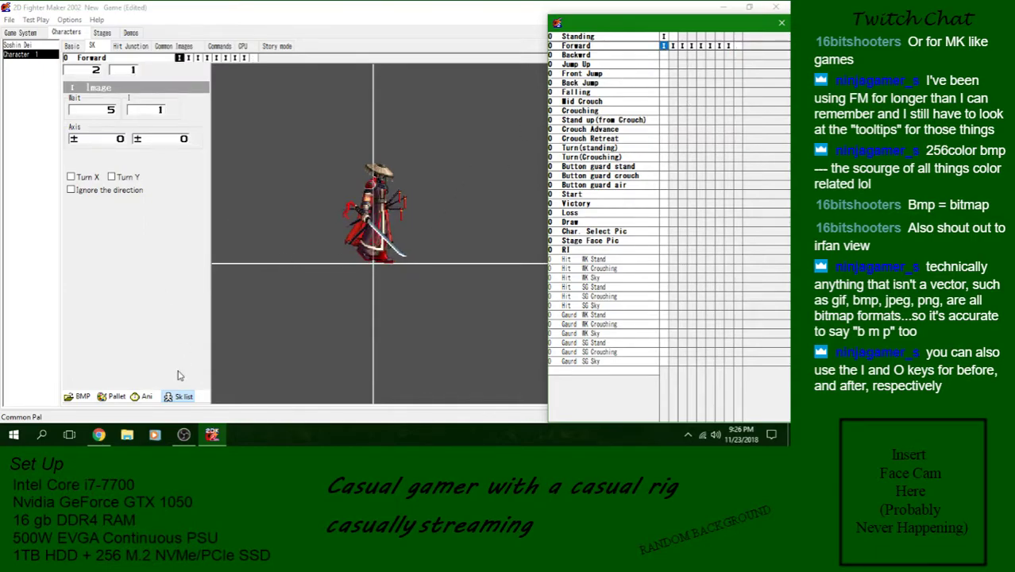
pyautogui.click(141, 399)
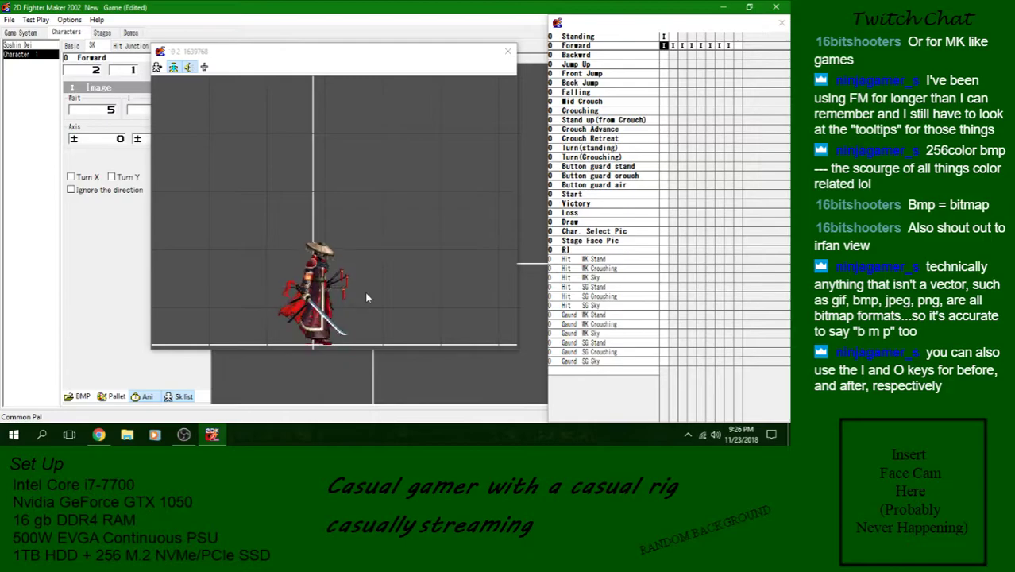
pyautogui.click(334, 310)
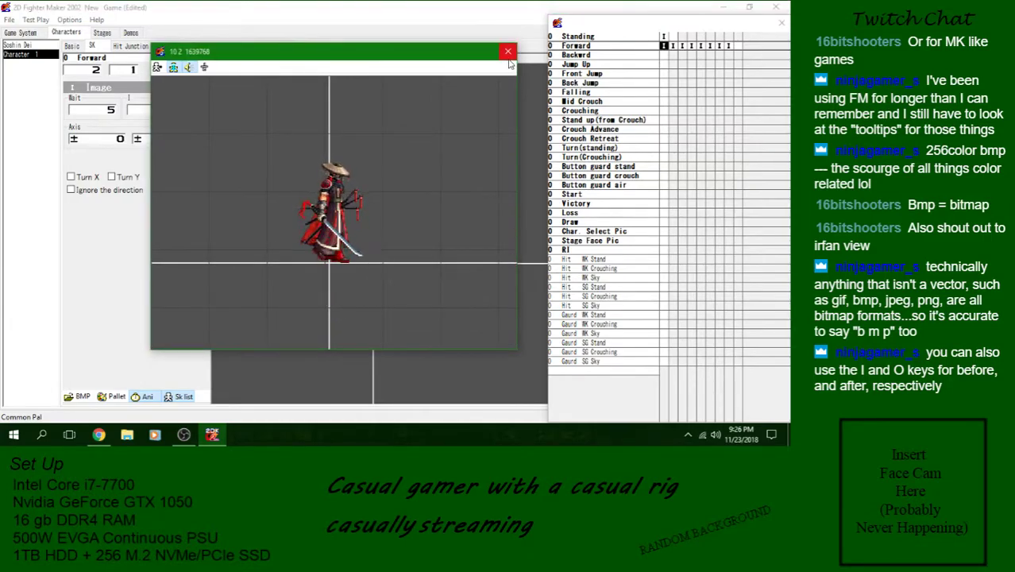
pyautogui.click(439, 175)
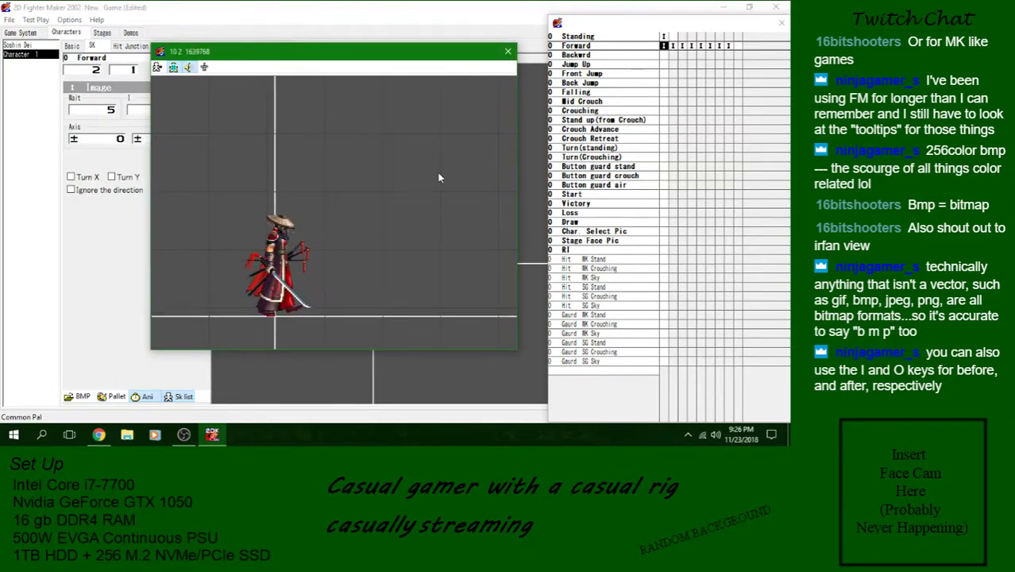
pyautogui.click(508, 51)
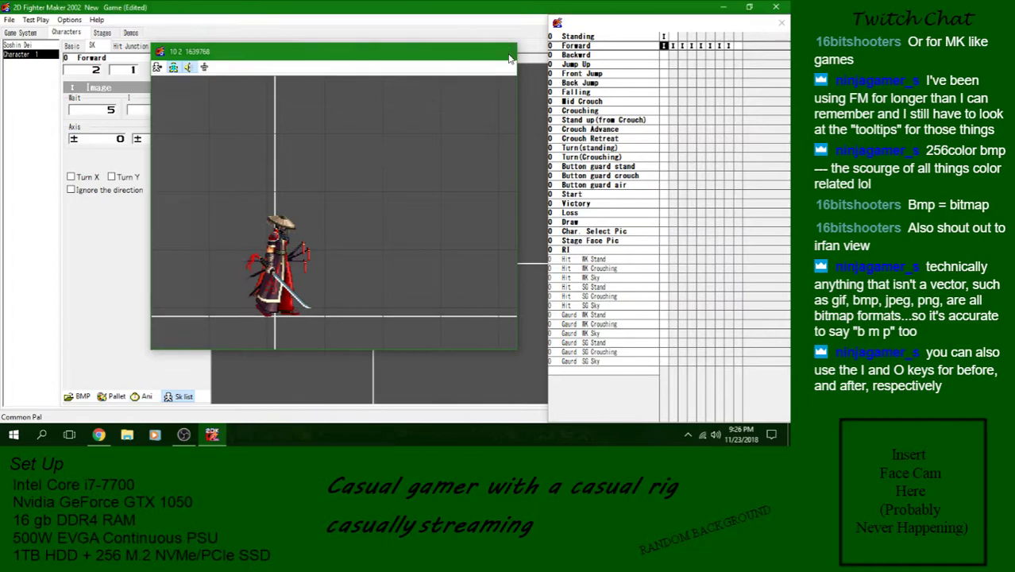
# - Add a Move at the start of the Forward skill, set its X movement to 1 and preview the animation
pyautogui.rightClick(665, 46)
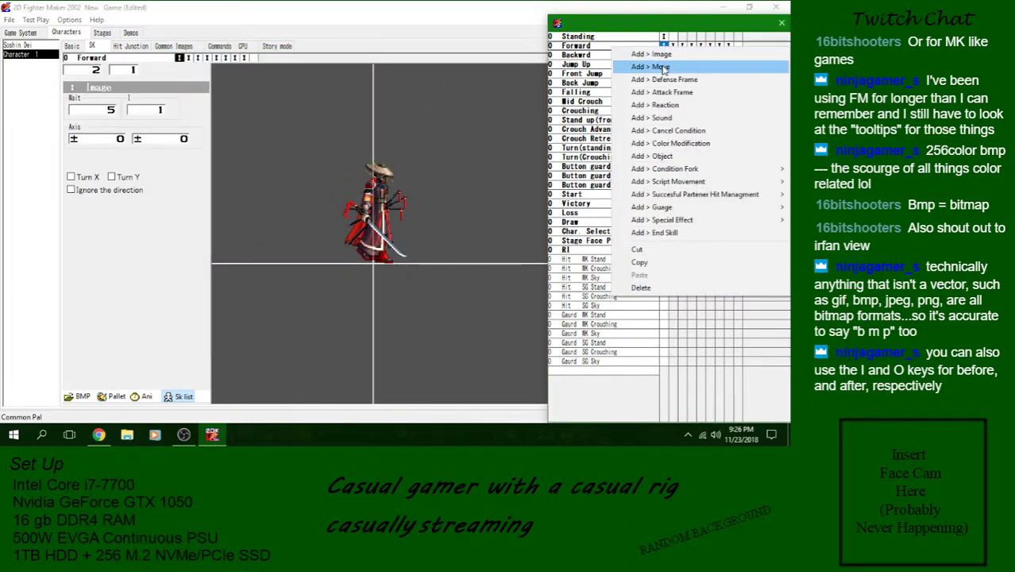
pyautogui.click(664, 67)
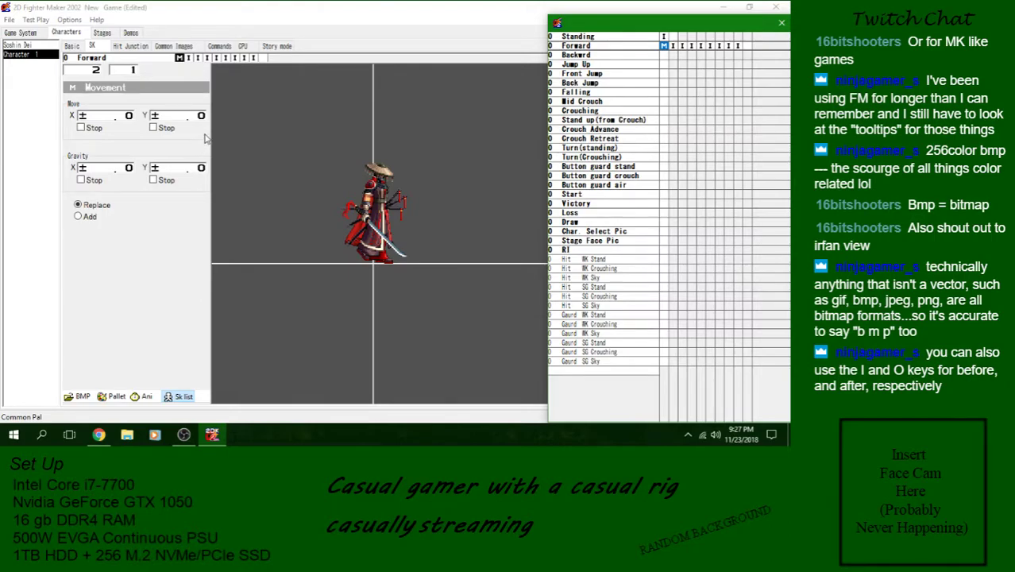
pyautogui.click(104, 118)
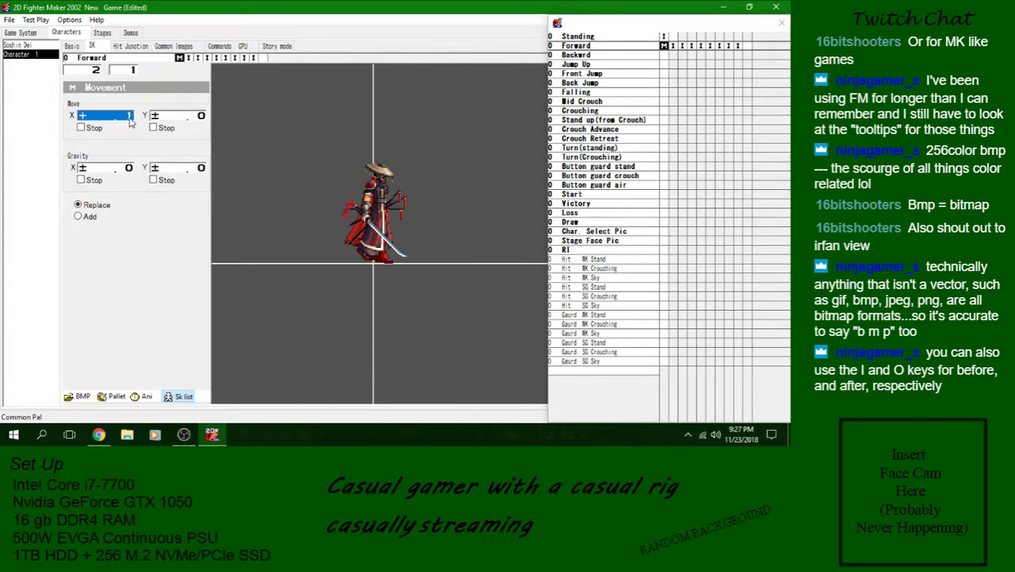
pyautogui.click(143, 397)
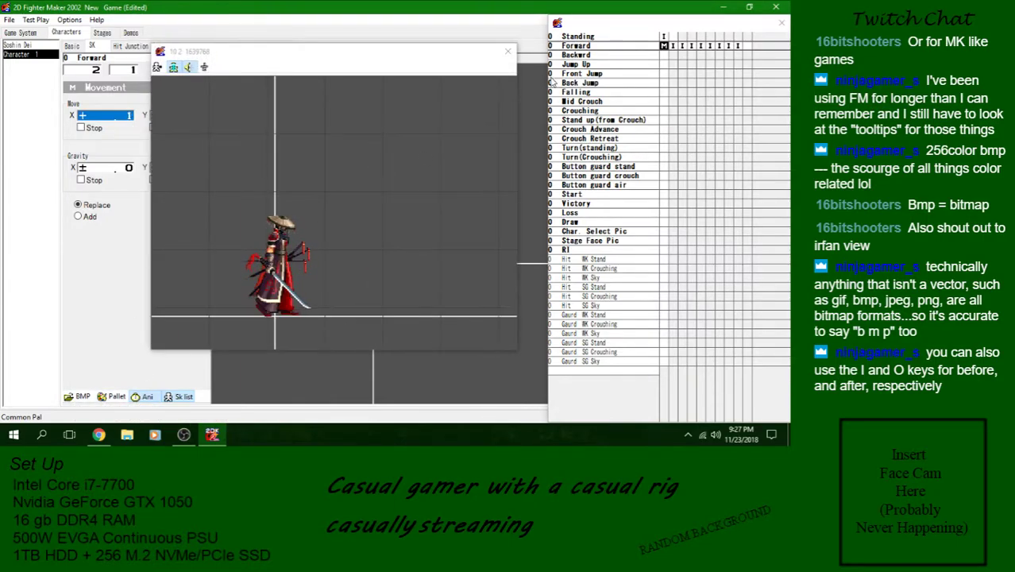
pyautogui.click(504, 56)
# - Try X movement values of 1000 and 100 for the Forward skill's Move, previewing the animation with each
pyautogui.moveTo(127, 121); pyautogui.dragTo(111, 120)
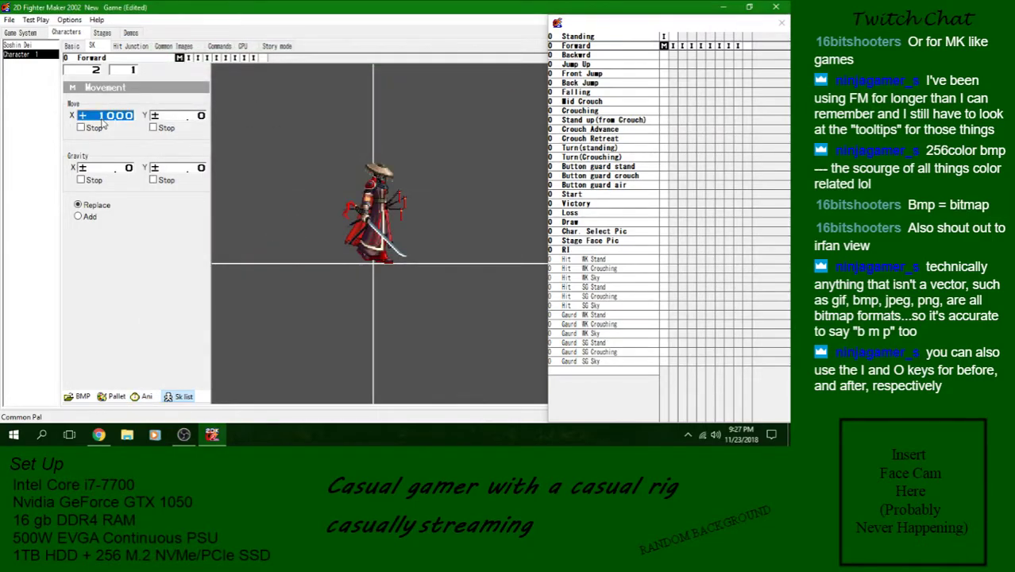
pyautogui.click(147, 398)
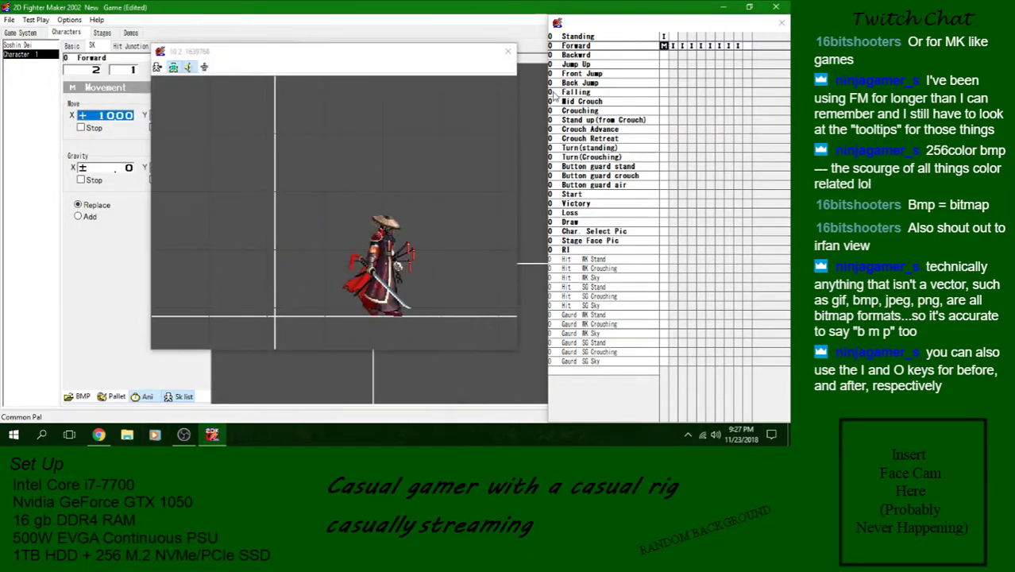
pyautogui.click(503, 55)
pyautogui.rightClick(100, 118)
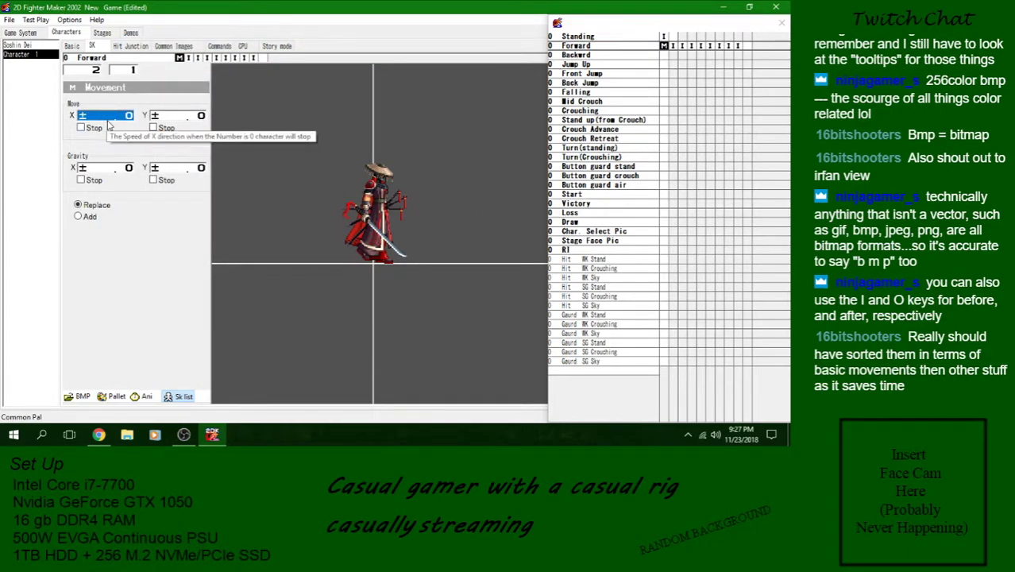
pyautogui.click(110, 120)
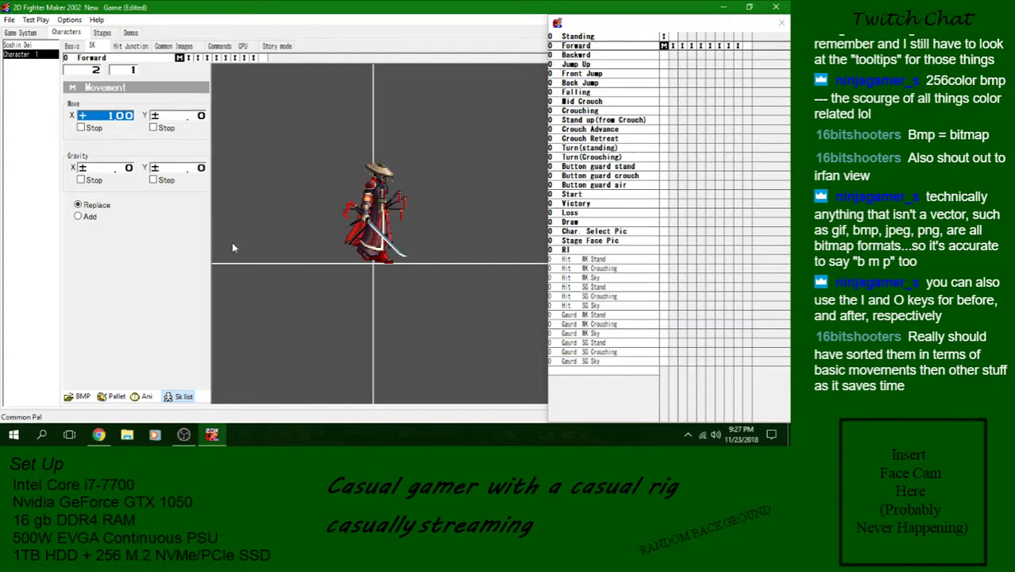
pyautogui.click(141, 397)
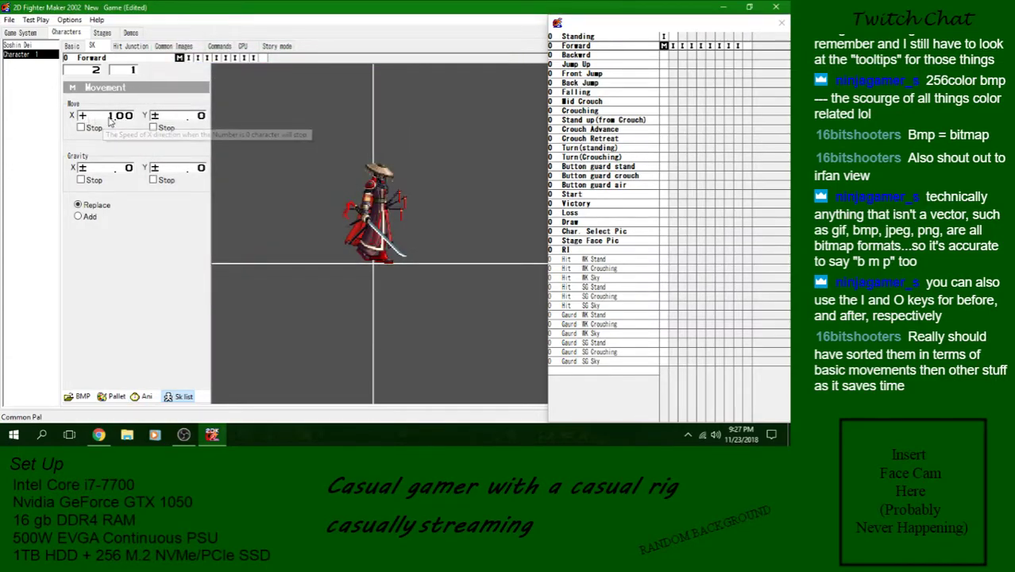
# - Set the Forward skill's X movement to 300 and preview the whole skill's animation
pyautogui.click(111, 121)
pyautogui.click(146, 397)
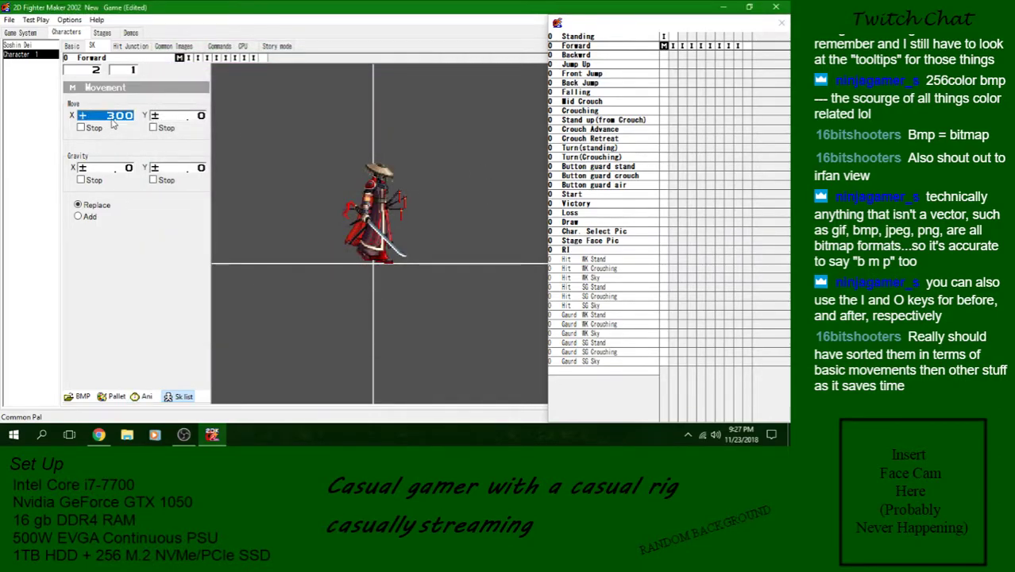
pyautogui.click(146, 398)
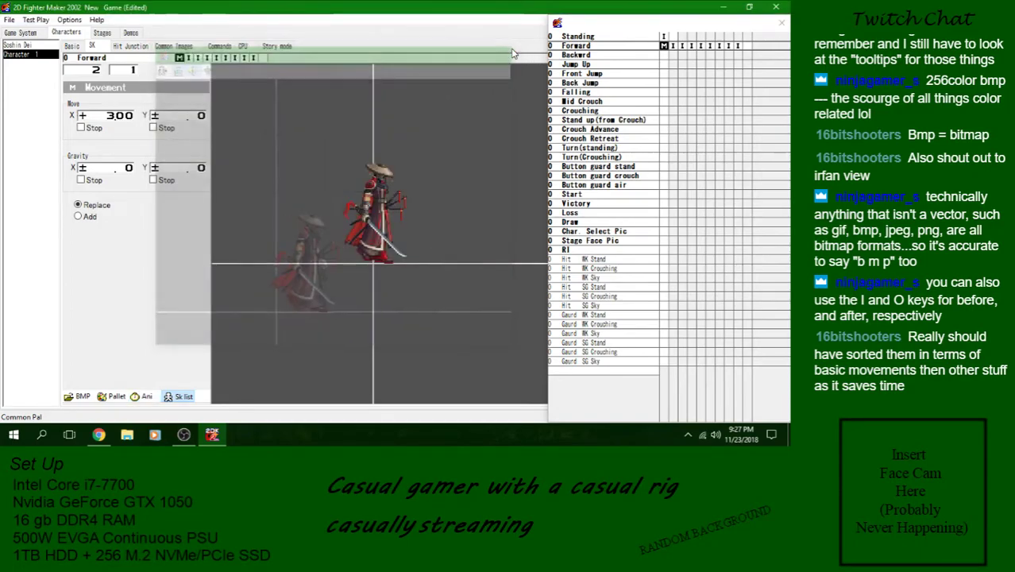
pyautogui.click(599, 58)
pyautogui.click(624, 48)
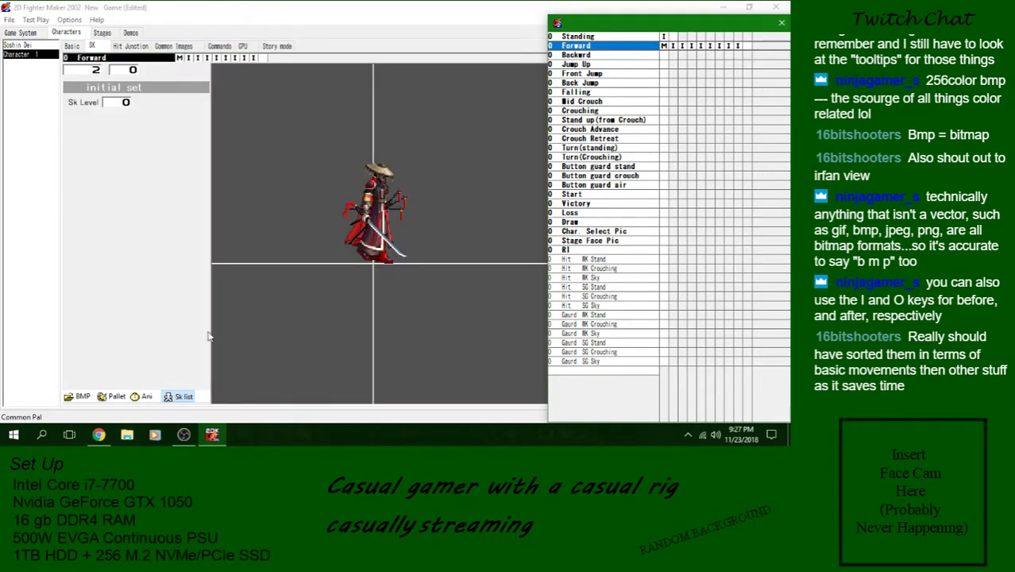
pyautogui.click(151, 397)
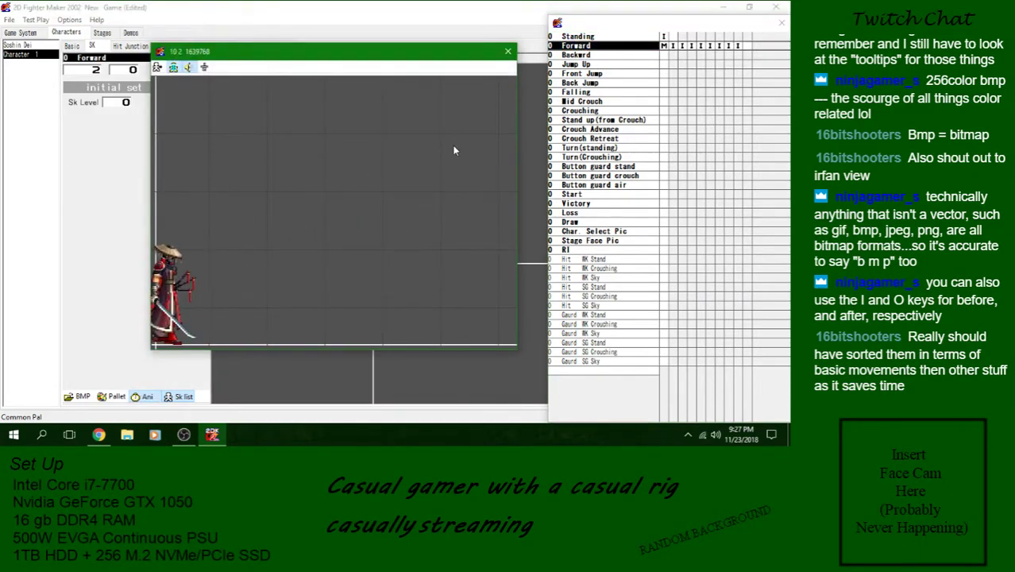
pyautogui.click(508, 52)
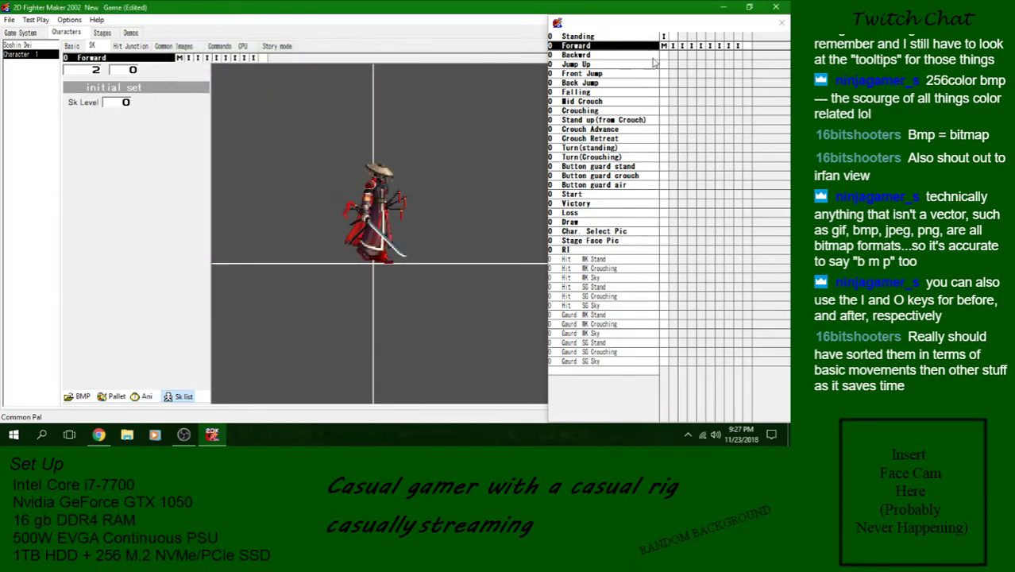
# - Copy the Forward skill's last four images, 8, 7, 6 and 5, into the Backwrd skill in reverse order
pyautogui.click(737, 46)
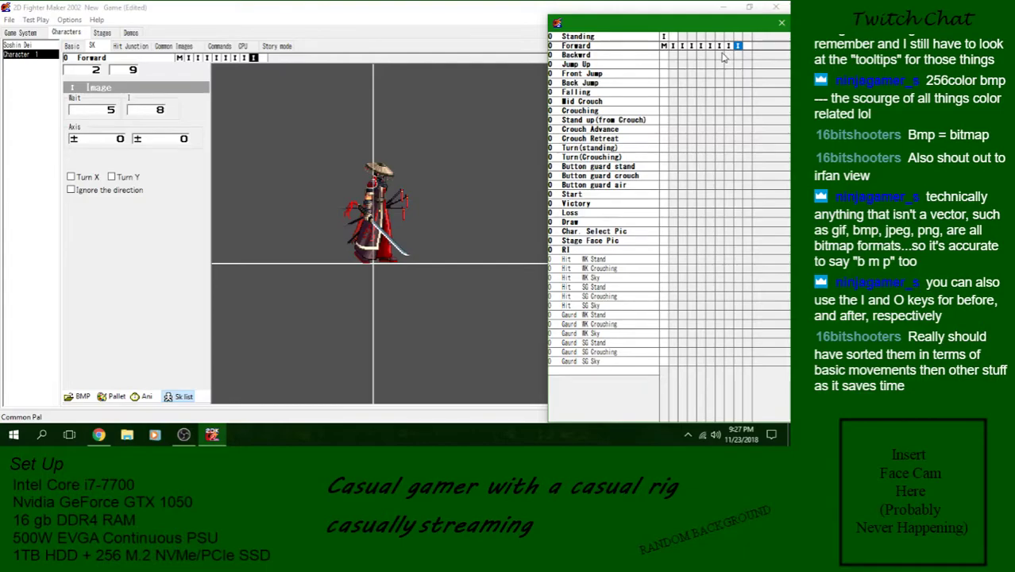
pyautogui.click(665, 55)
pyautogui.hotkey('ctrl', 'v')
pyautogui.click(728, 47)
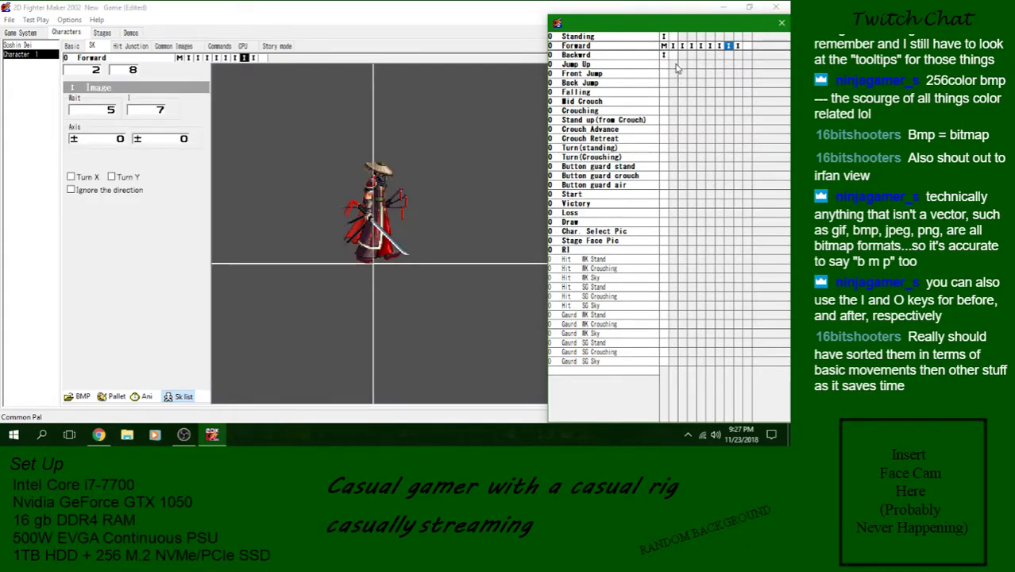
pyautogui.click(673, 57)
pyautogui.hotkey('ctrl', 'v')
pyautogui.click(718, 46)
pyautogui.click(682, 56)
pyautogui.hotkey('ctrl', 'v')
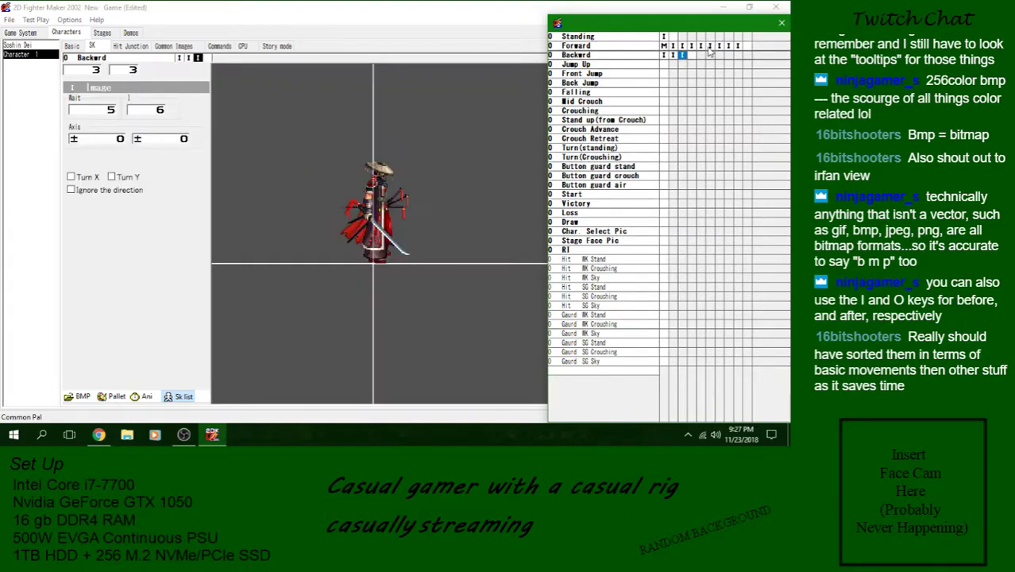
pyautogui.click(709, 46)
pyautogui.click(691, 56)
pyautogui.hotkey('ctrl', 'v')
# - Append copies of Forward's images 4, 3, 2 and 1 to the Backwrd skill, completing the reversed walk sequence
pyautogui.click(700, 46)
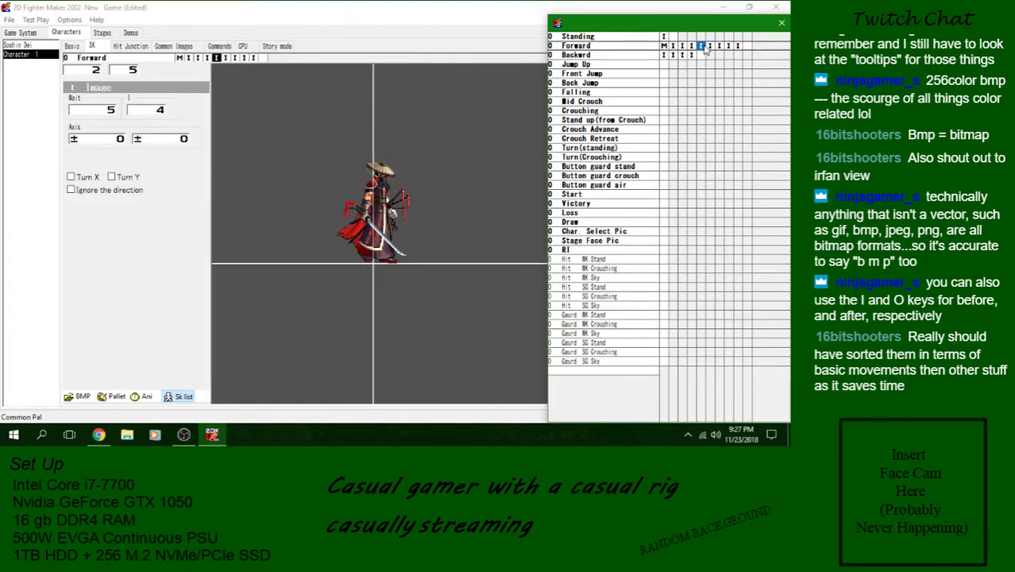
pyautogui.click(701, 55)
pyautogui.hotkey('ctrl', 'v')
pyautogui.click(691, 46)
pyautogui.click(709, 55)
pyautogui.hotkey('ctrl', 'v')
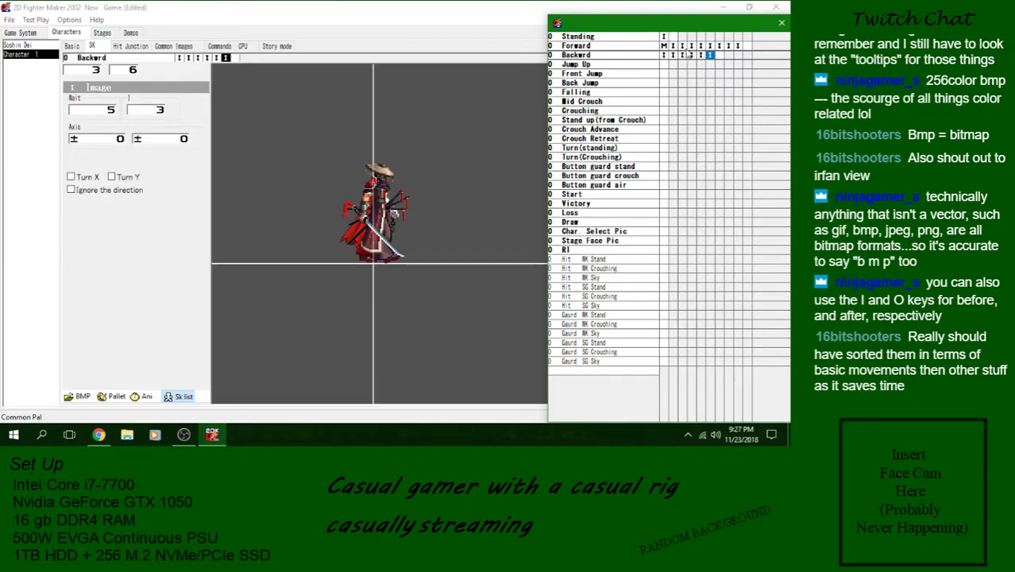
pyautogui.click(681, 46)
pyautogui.click(719, 56)
pyautogui.hotkey('ctrl', 'v')
pyautogui.click(672, 46)
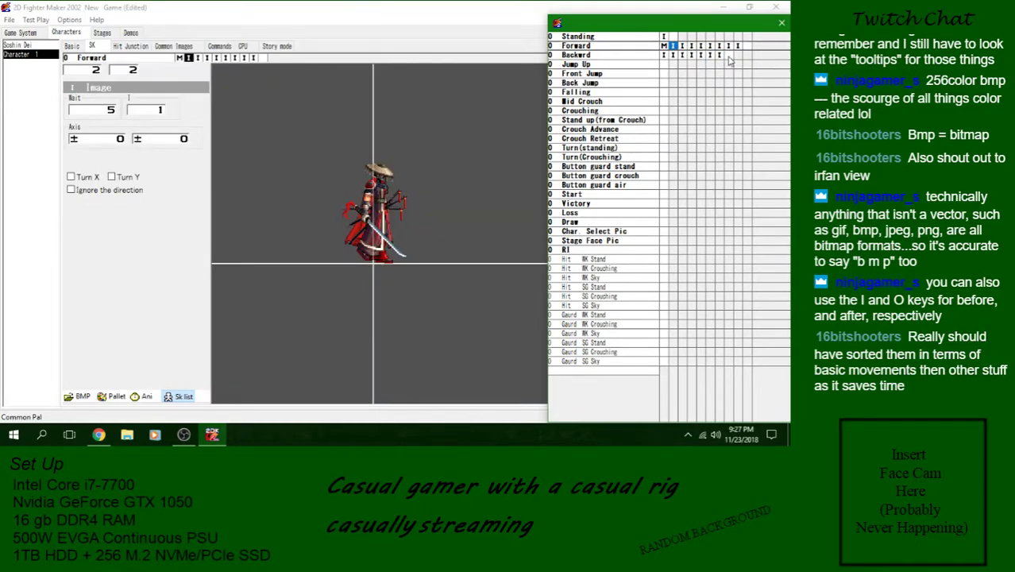
# - Copy Forward's Move to the start of the Backwrd skill, set its X movement to -300 and preview the animation
pyautogui.click(665, 46)
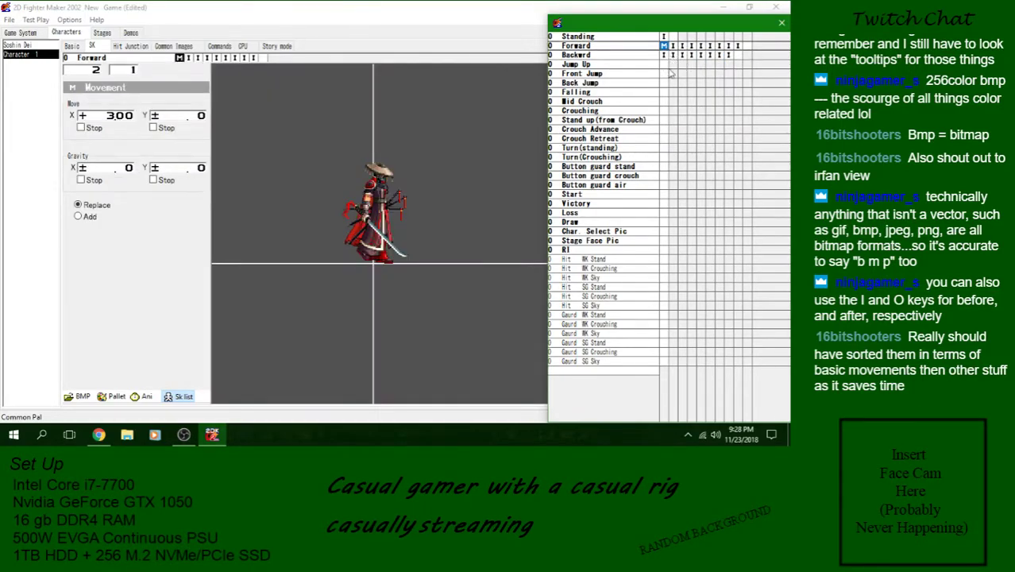
pyautogui.click(672, 56)
pyautogui.click(664, 56)
pyautogui.click(111, 120)
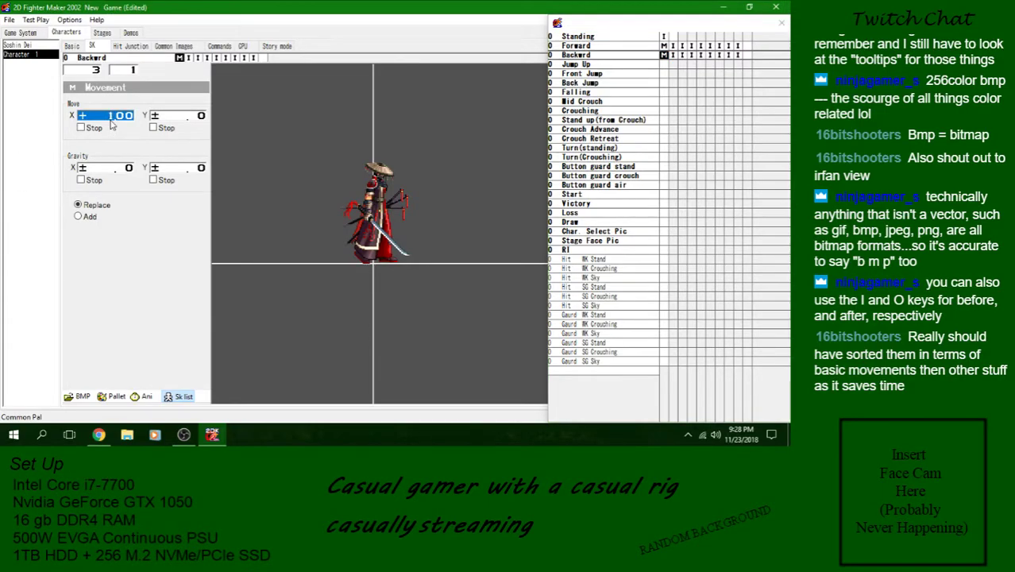
pyautogui.click(143, 397)
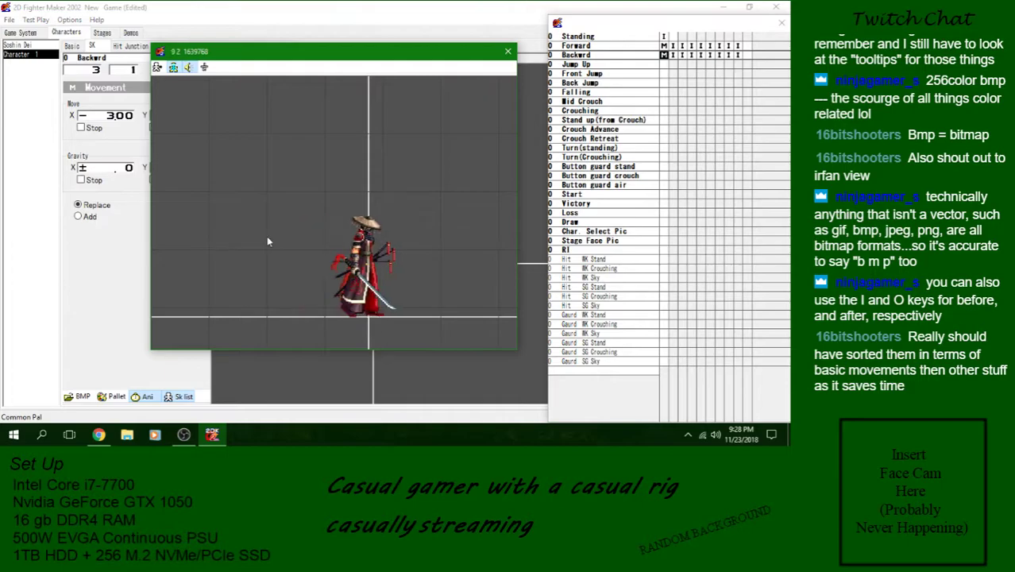
pyautogui.click(507, 52)
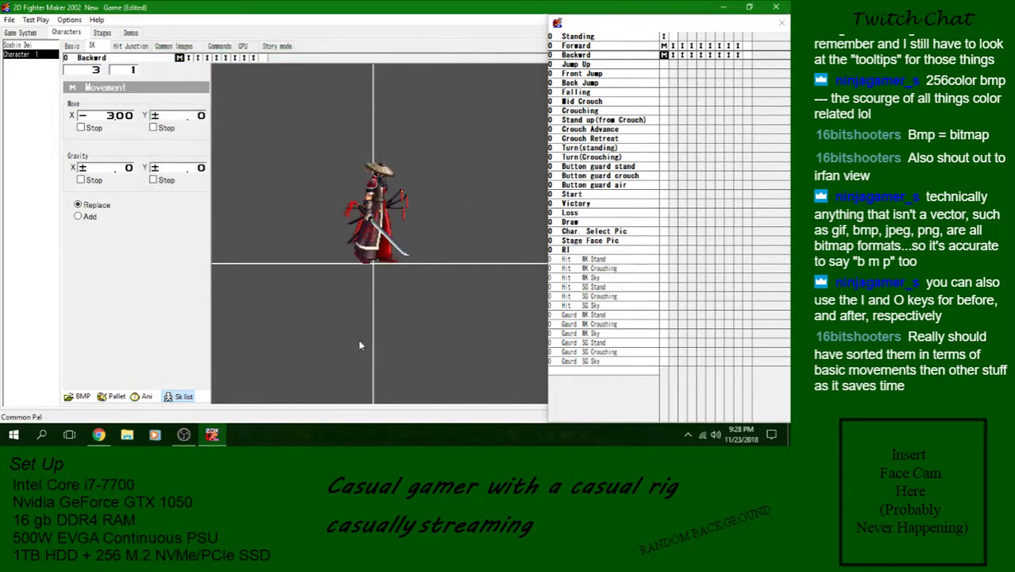
# - Load Soshin Dei Sprite Sheet 2.bmp as the image source for the Jump Up skill's first slot
pyautogui.click(667, 65)
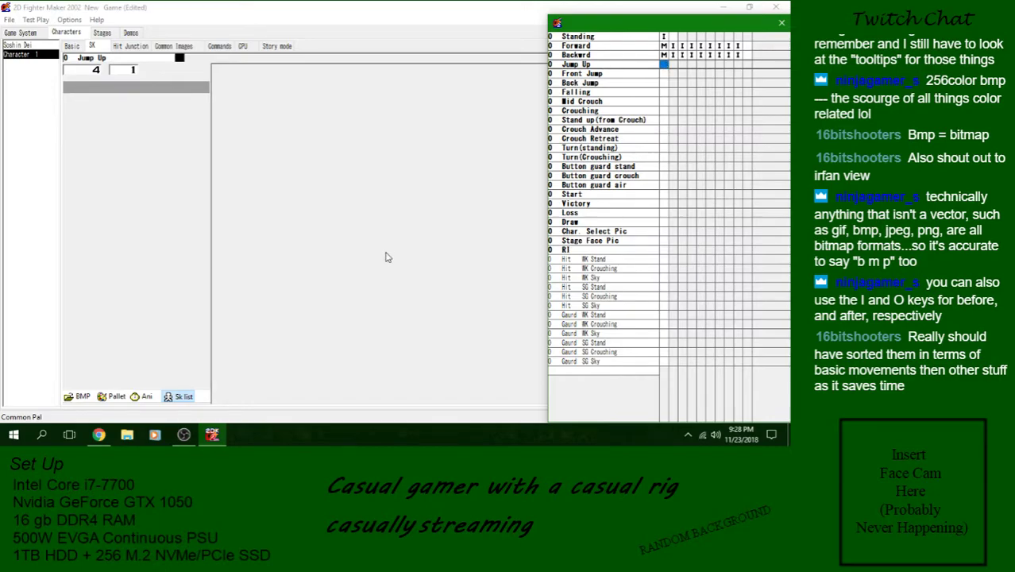
pyautogui.click(79, 398)
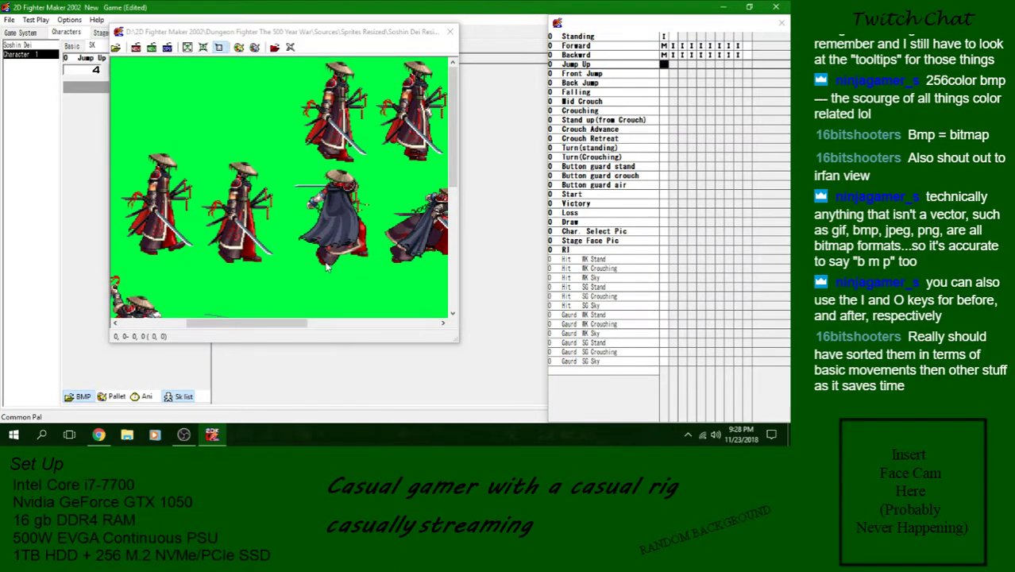
pyautogui.moveTo(451, 125); pyautogui.dragTo(449, 208)
pyautogui.moveTo(274, 324)
pyautogui.mouseDown()
pyautogui.moveTo(417, 323)
pyautogui.moveTo(281, 308)
pyautogui.mouseUp()
pyautogui.click(114, 46)
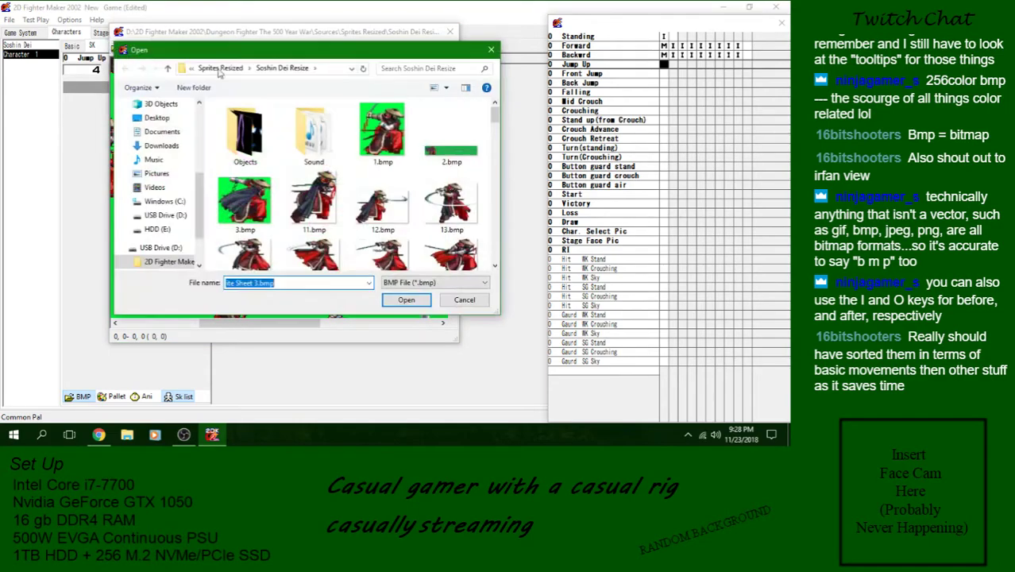
pyautogui.moveTo(496, 116); pyautogui.dragTo(494, 243)
pyautogui.scroll(-2, 464, 223)
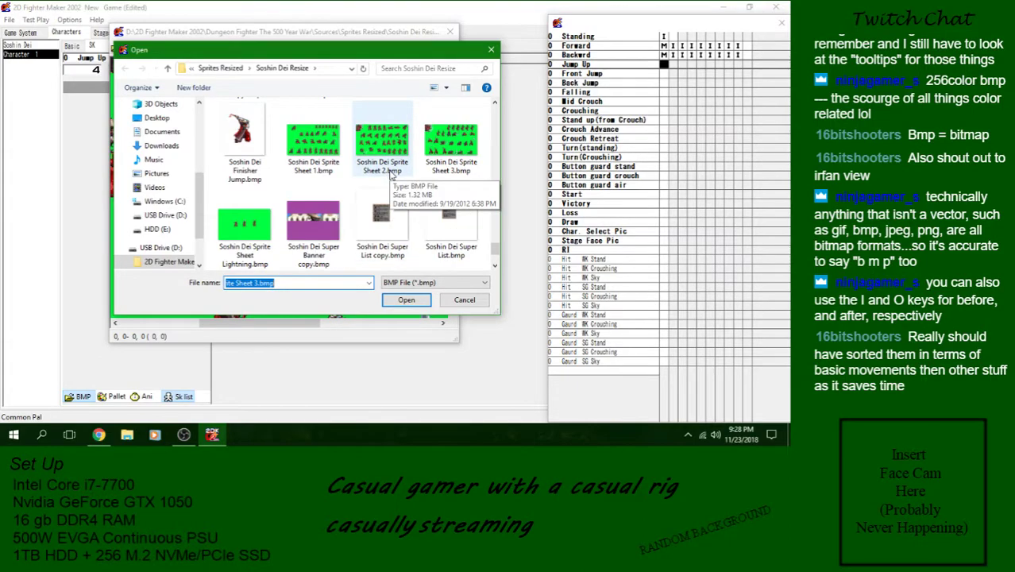
pyautogui.doubleClick(383, 143)
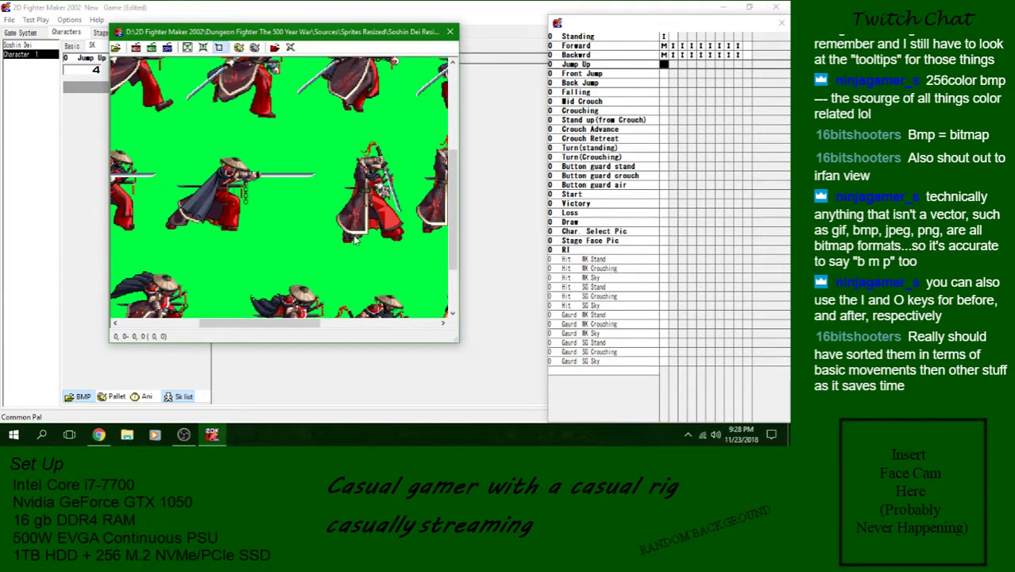
# - Crop the upright sprite left of the raised-arm pose, about 133 x 173 px, and add it as Jump Up's first image
pyautogui.moveTo(451, 180); pyautogui.dragTo(451, 205)
pyautogui.moveTo(306, 323); pyautogui.dragTo(399, 319)
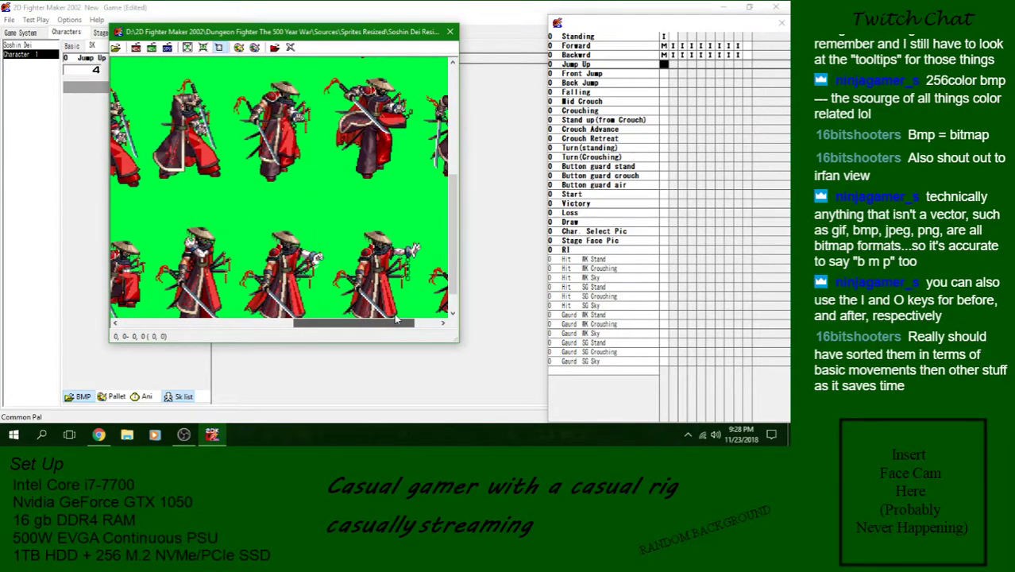
pyautogui.moveTo(455, 223); pyautogui.dragTo(454, 200)
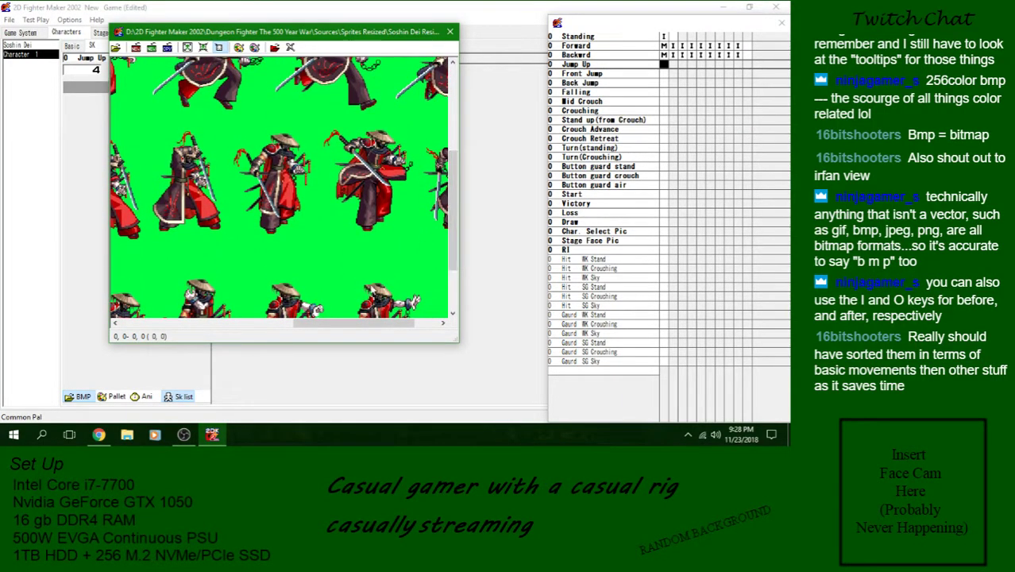
pyautogui.moveTo(327, 324); pyautogui.dragTo(363, 329)
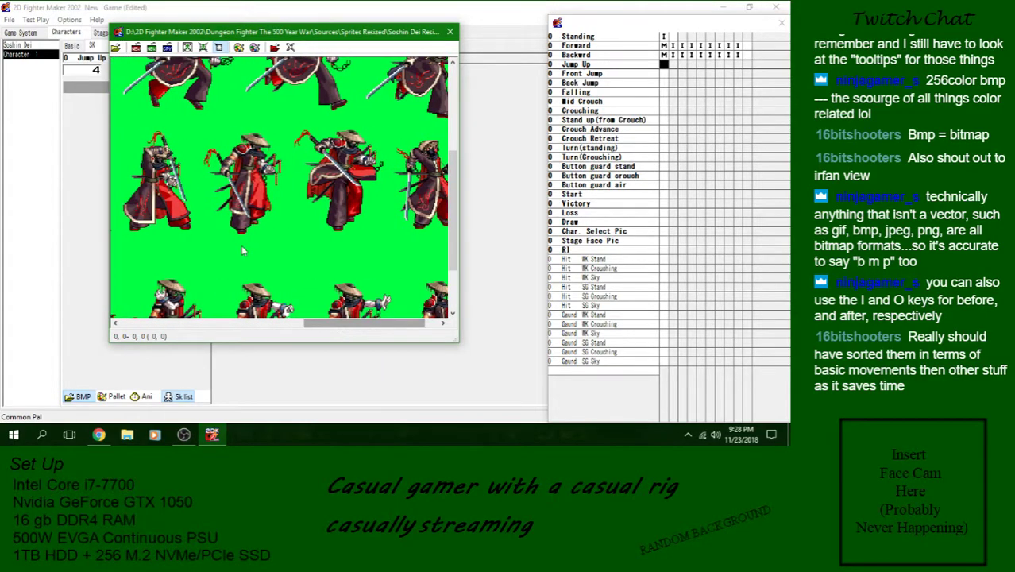
pyautogui.moveTo(186, 123); pyautogui.dragTo(294, 247)
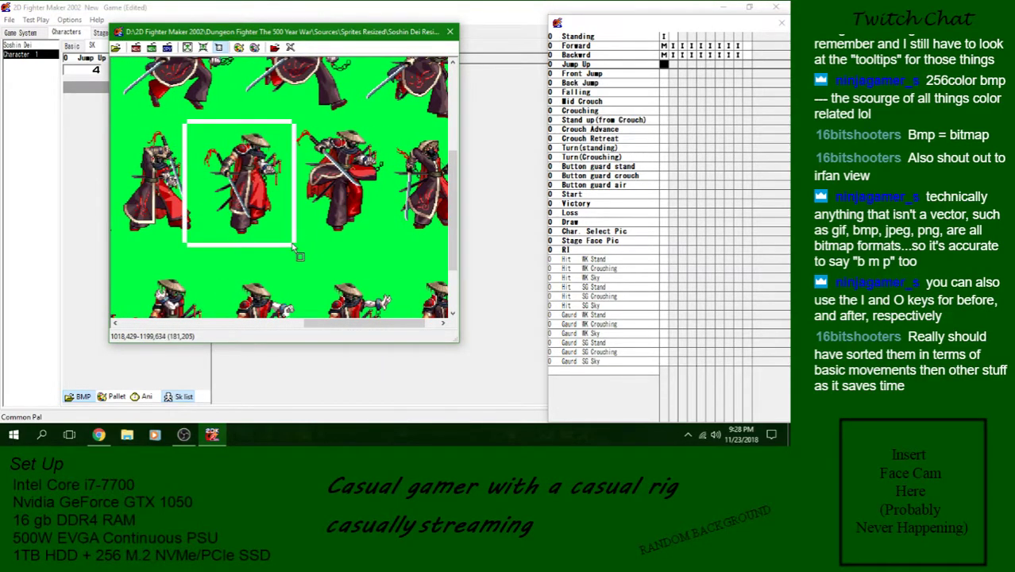
pyautogui.moveTo(193, 124); pyautogui.dragTo(288, 244)
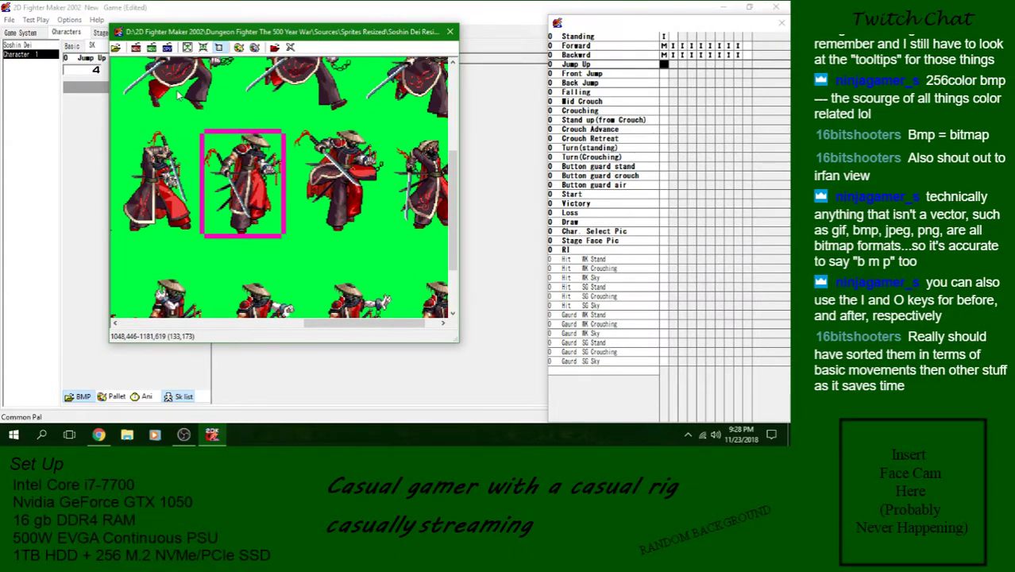
pyautogui.click(150, 47)
# - Crop the neighbouring sprite, about 153 x 174 px, add it as Jump Up's second image and close the sprite sheet
pyautogui.moveTo(285, 112); pyautogui.dragTo(387, 256)
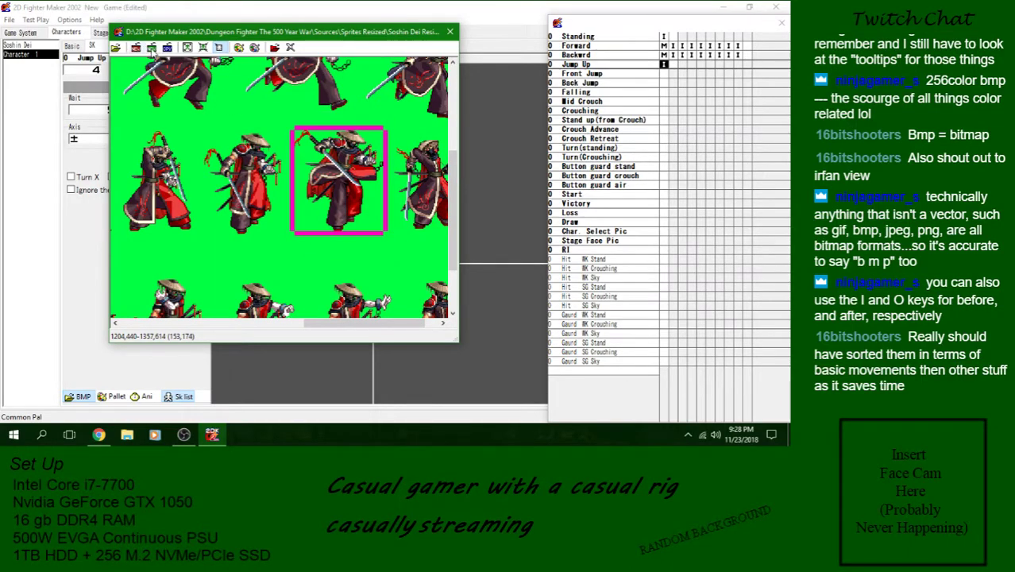
pyautogui.click(151, 47)
pyautogui.click(449, 31)
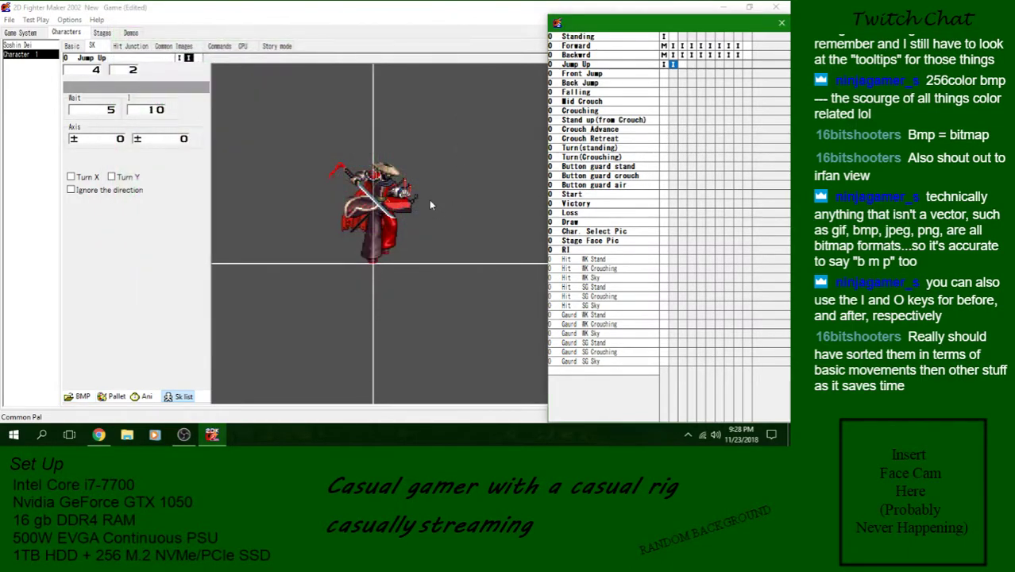
# - Add a Move at the start of the Jump Up skill, set its Y movement to -1000 and preview the animation
pyautogui.rightClick(664, 64)
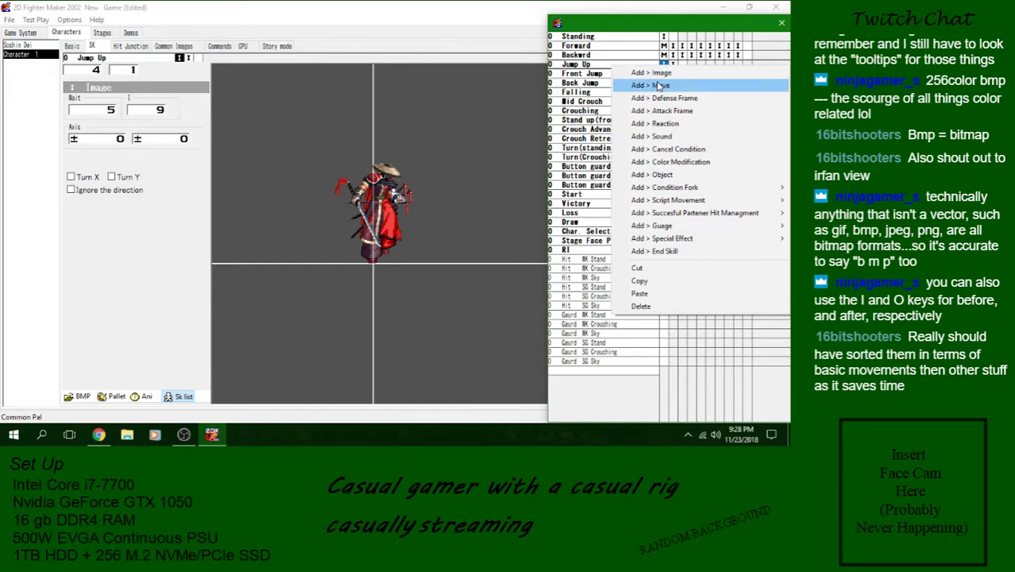
pyautogui.click(643, 83)
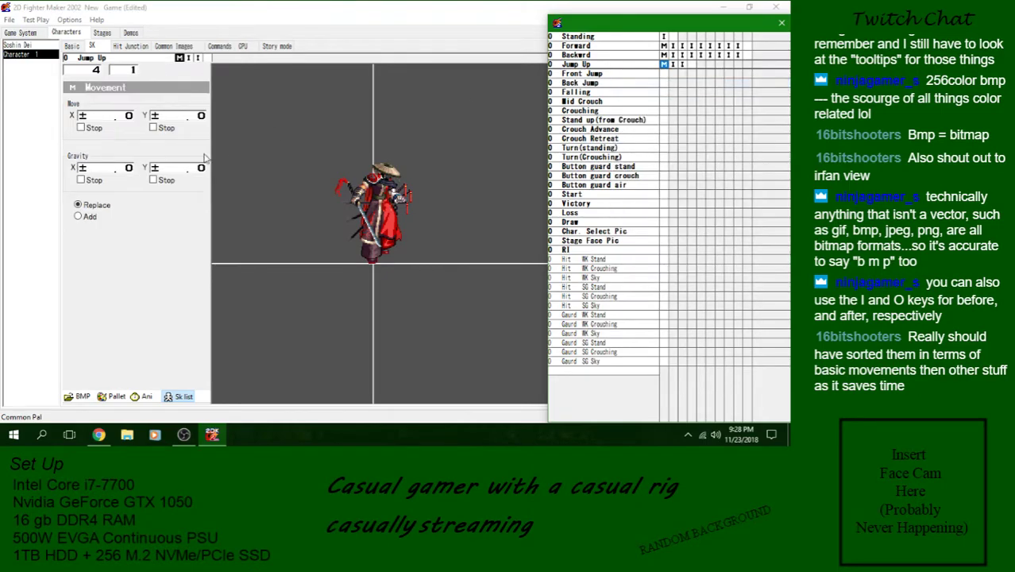
pyautogui.click(176, 119)
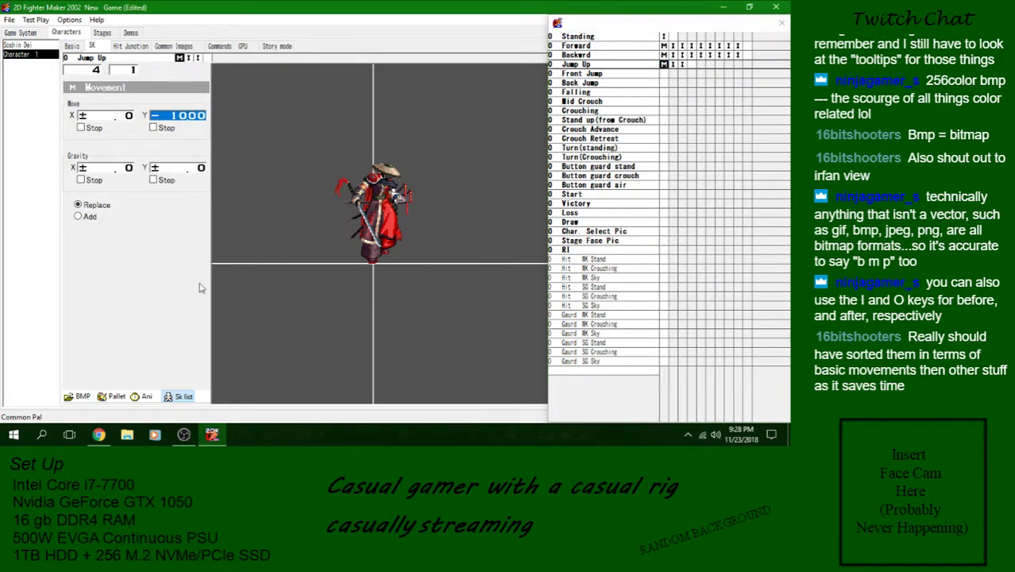
pyautogui.click(154, 395)
pyautogui.click(507, 54)
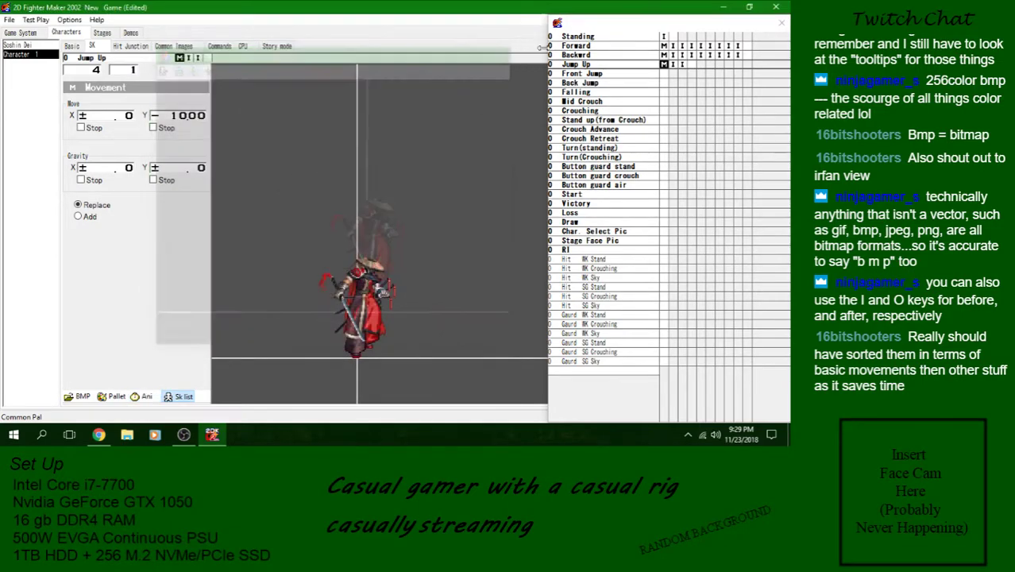
# - Set the wait of the Jump Up skill's first image to 10
pyautogui.click(673, 64)
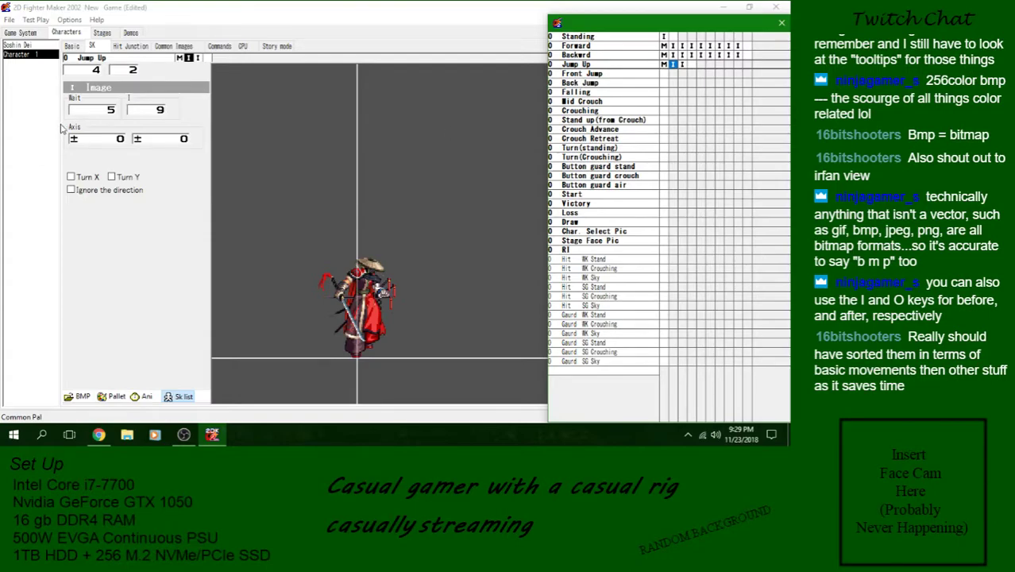
pyautogui.click(112, 115)
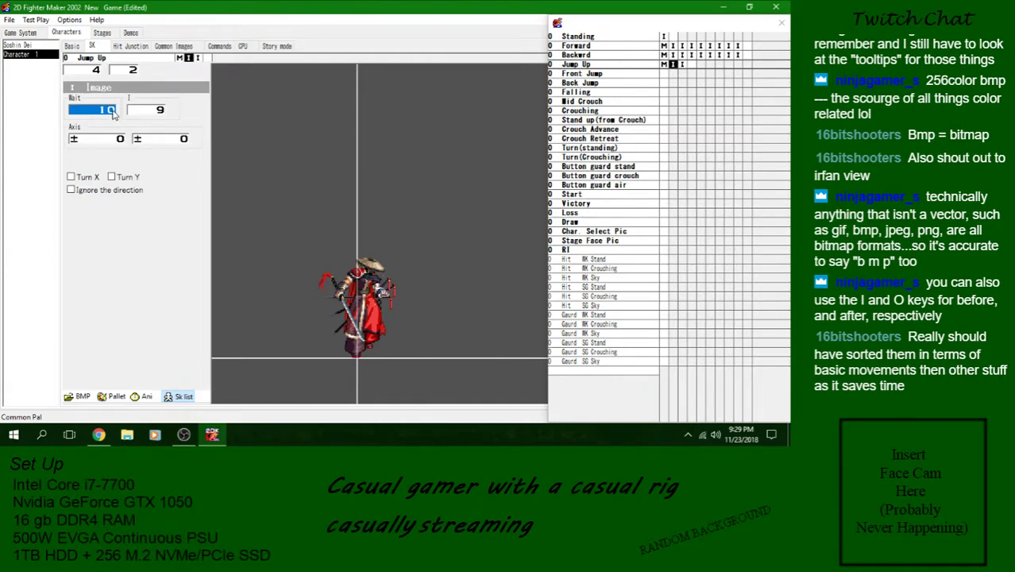
pyautogui.click(101, 113)
pyautogui.click(113, 116)
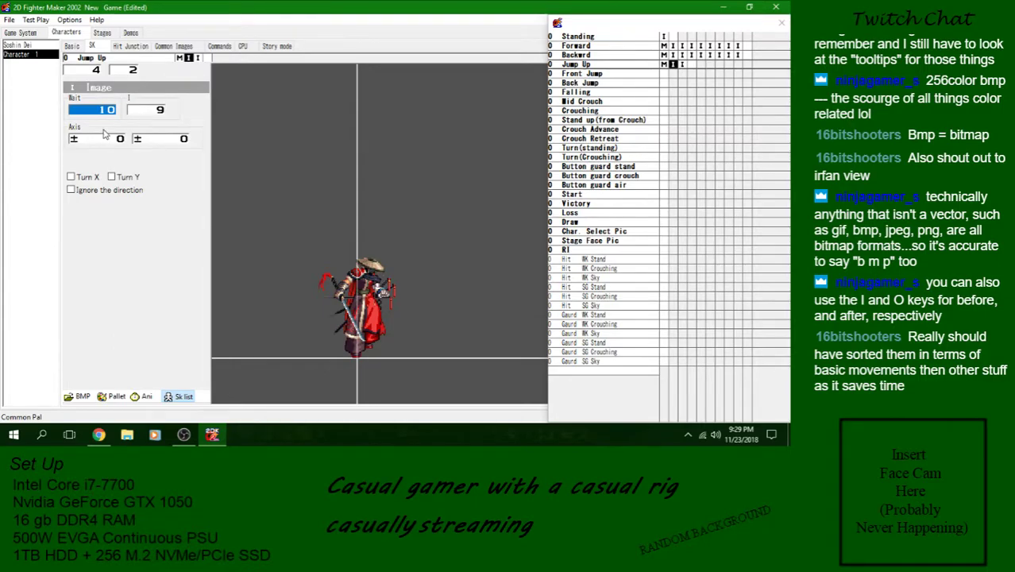
# - Preview the Jump Up animation, close the preview and review the skill's Move and first image entries
pyautogui.click(145, 397)
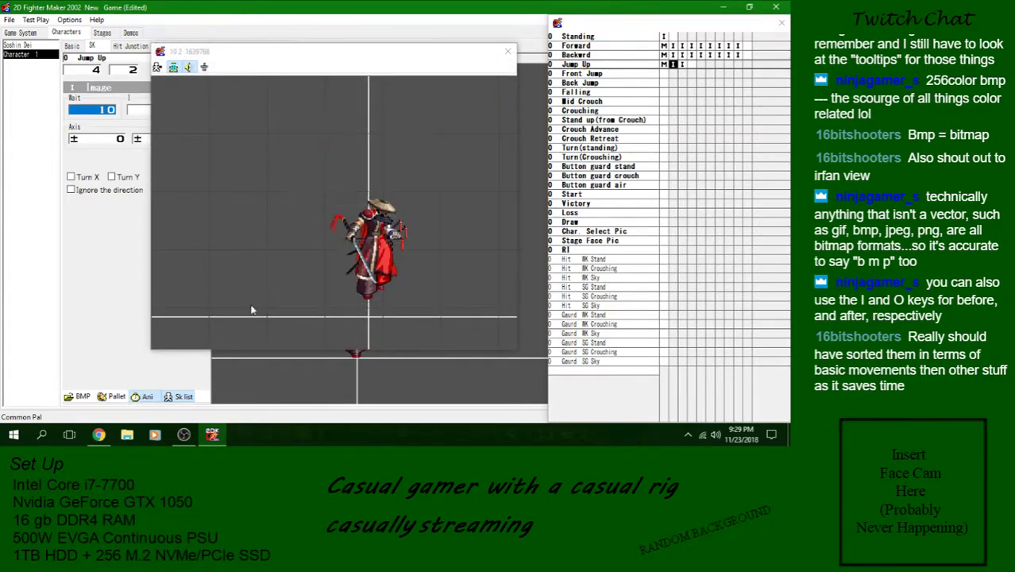
pyautogui.click(507, 53)
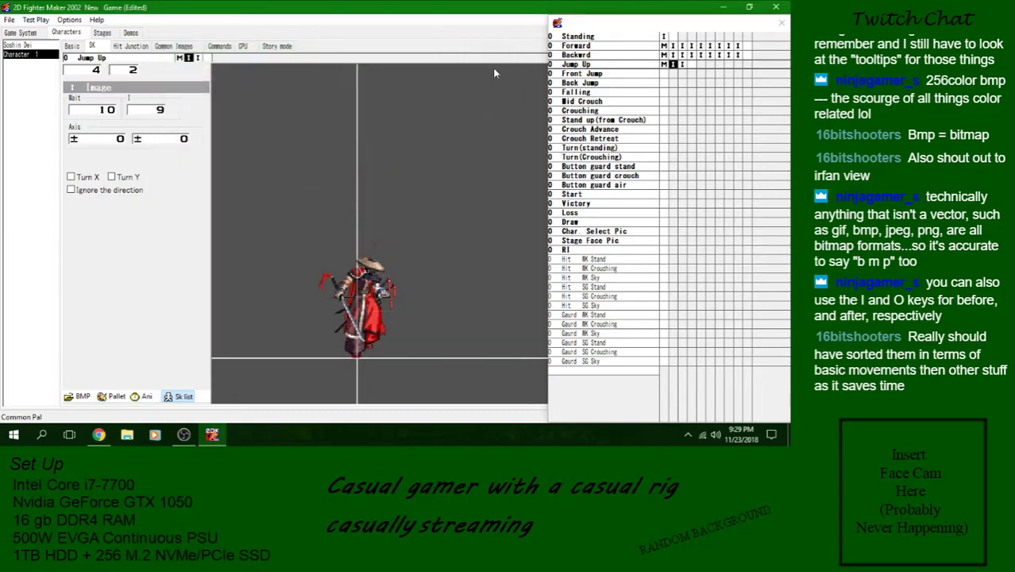
pyautogui.click(677, 68)
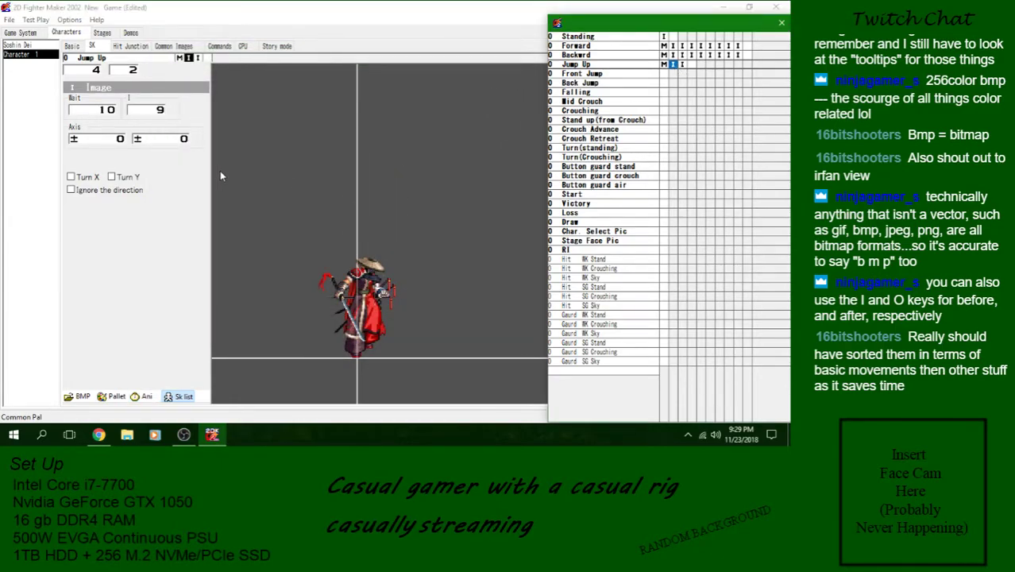
pyautogui.click(665, 65)
pyautogui.click(673, 66)
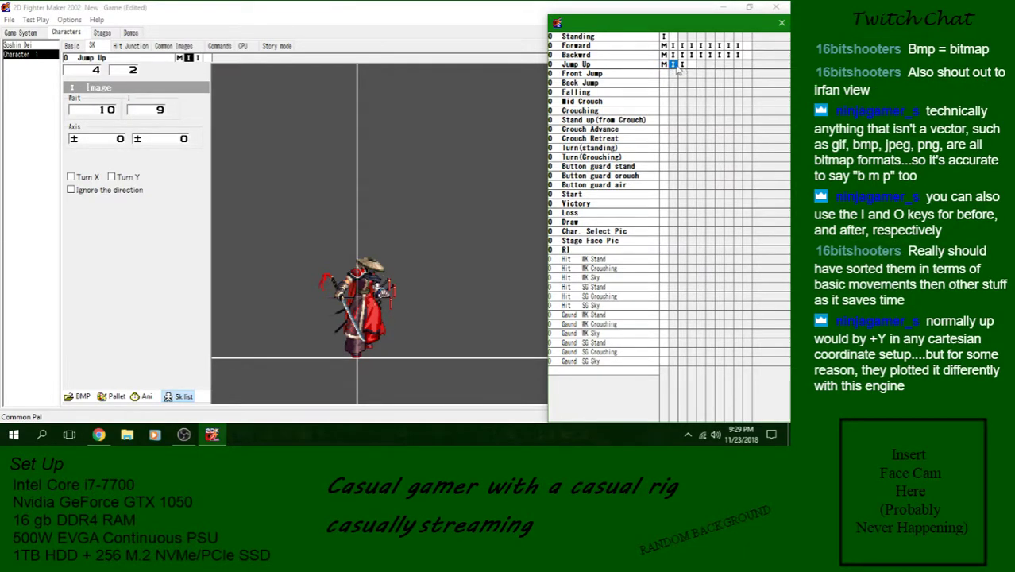
pyautogui.click(664, 65)
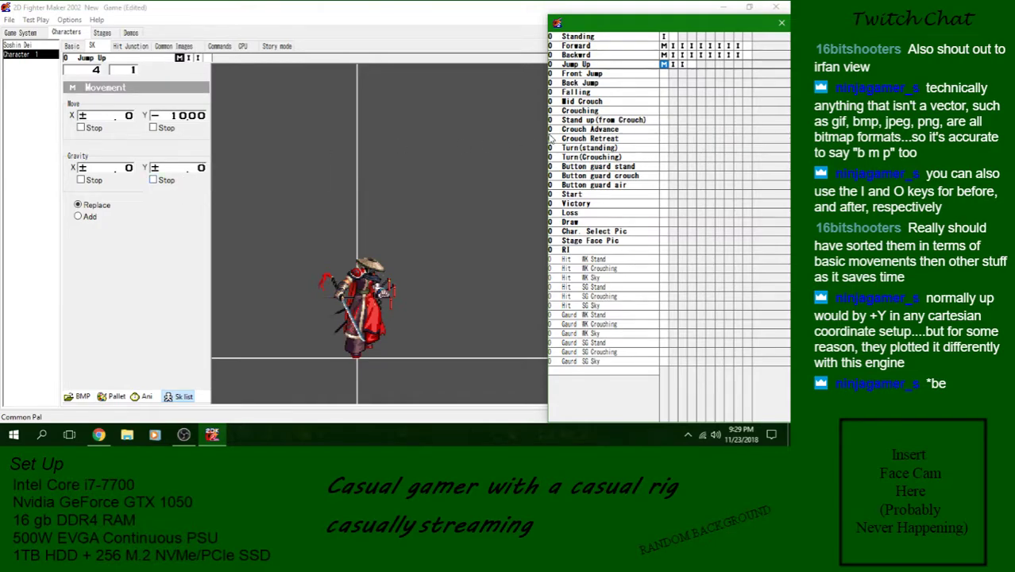
# - Try a Move with Y movement +1000 before Jump Up's second image, preview it and delete that Move
pyautogui.click(681, 66)
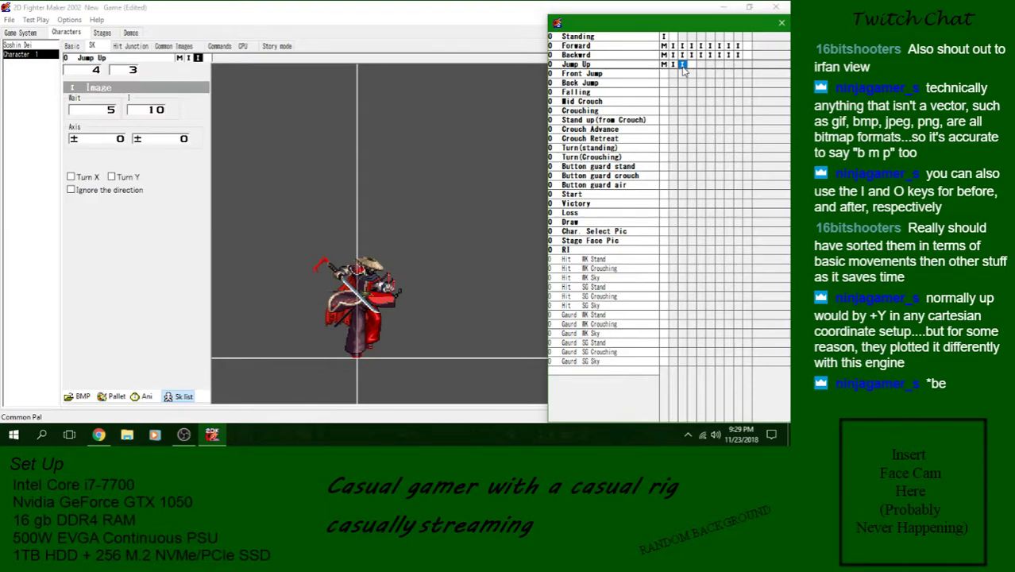
pyautogui.rightClick(682, 67)
pyautogui.click(677, 85)
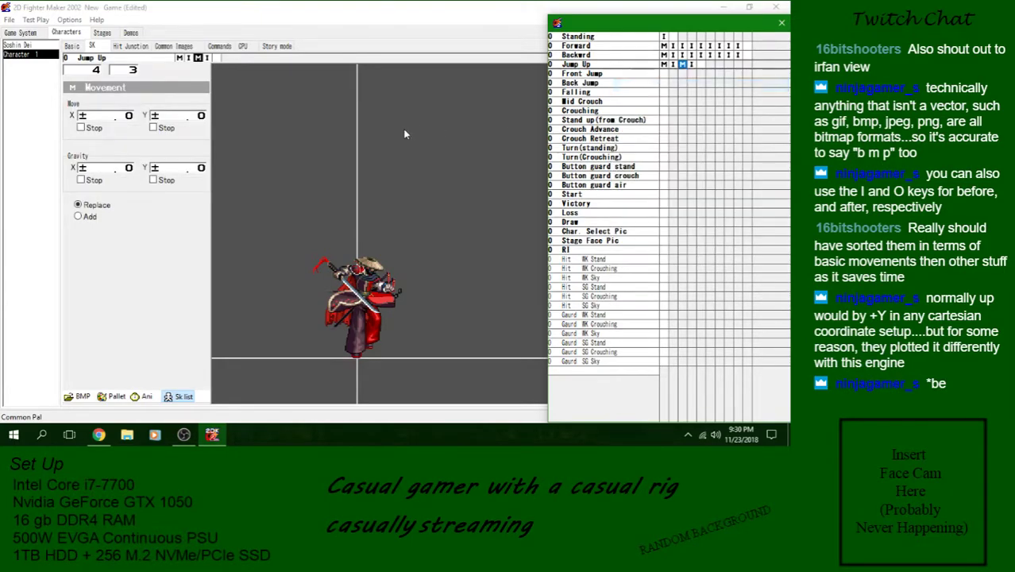
pyautogui.click(178, 116)
pyautogui.write('1000')
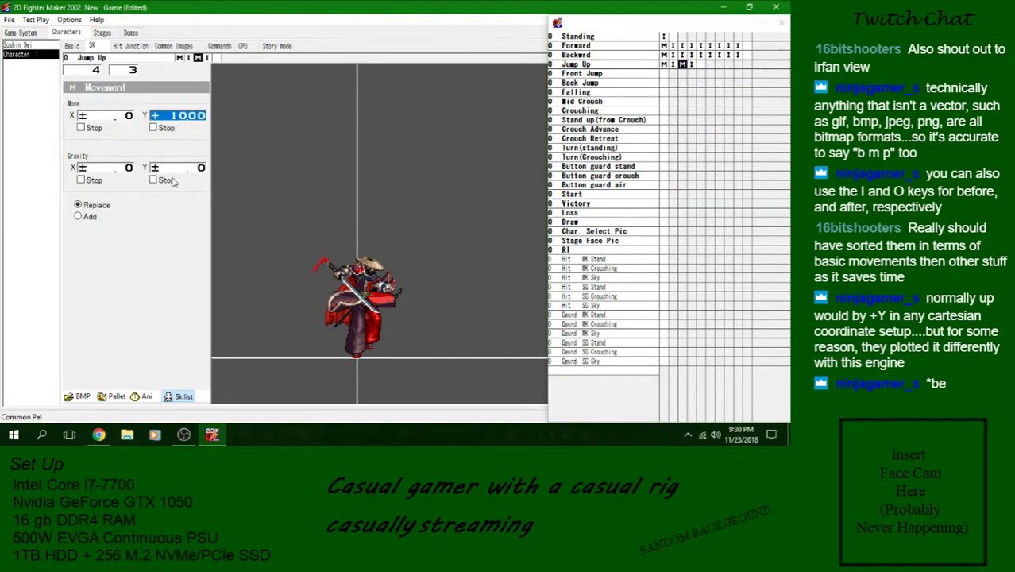
pyautogui.click(137, 396)
pyautogui.click(507, 52)
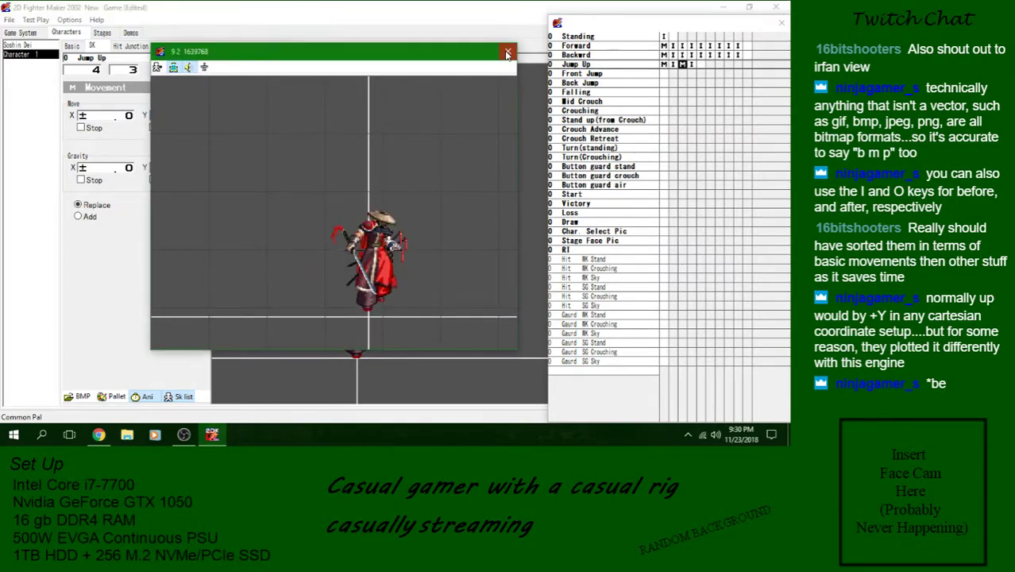
pyautogui.rightClick(681, 65)
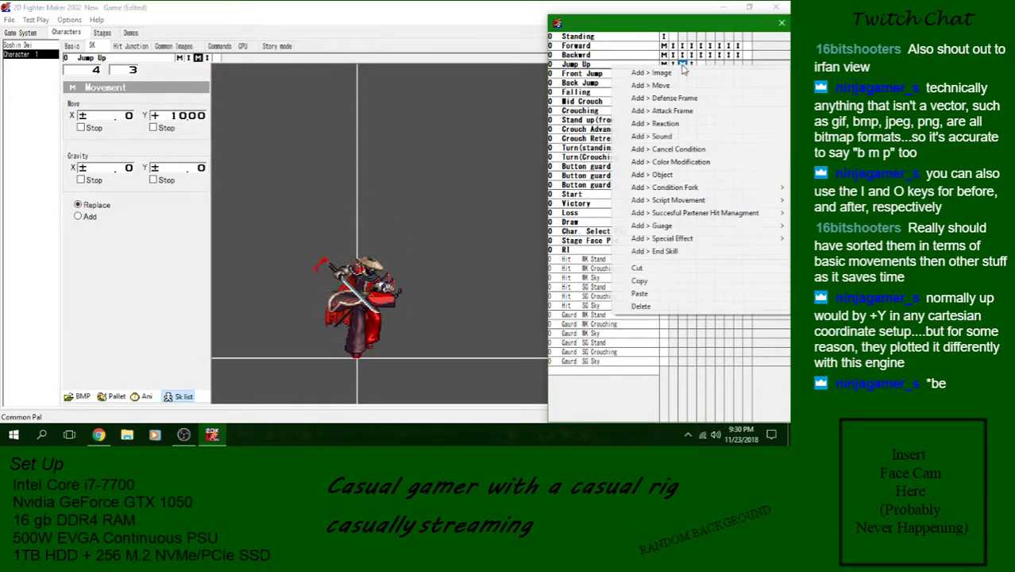
pyautogui.click(650, 309)
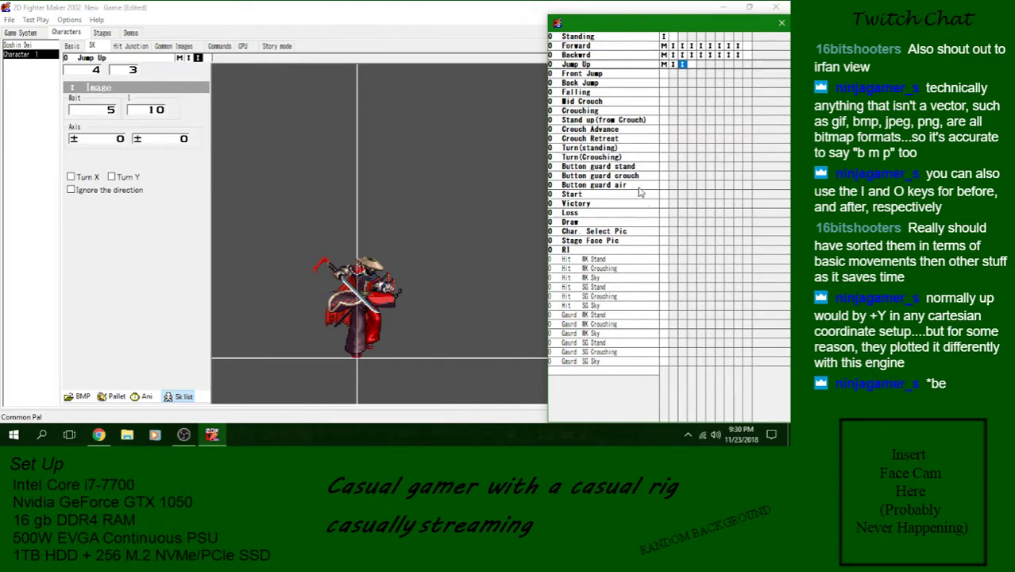
# - Check the Jump Up Move of Soshin Dei for reference and set the Y gravity of Character 1's Jump Up Move to +40
pyautogui.click(664, 66)
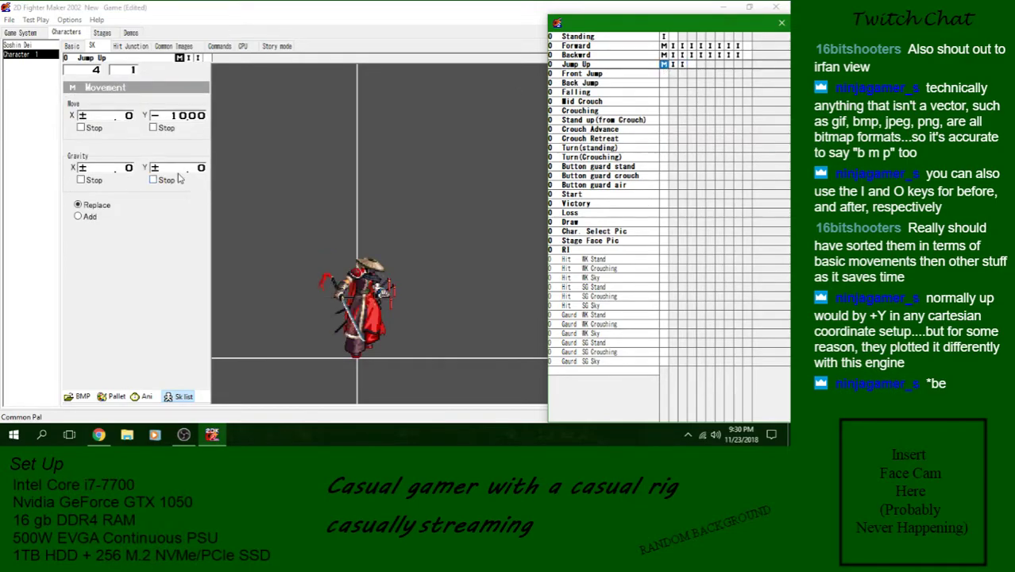
pyautogui.click(34, 45)
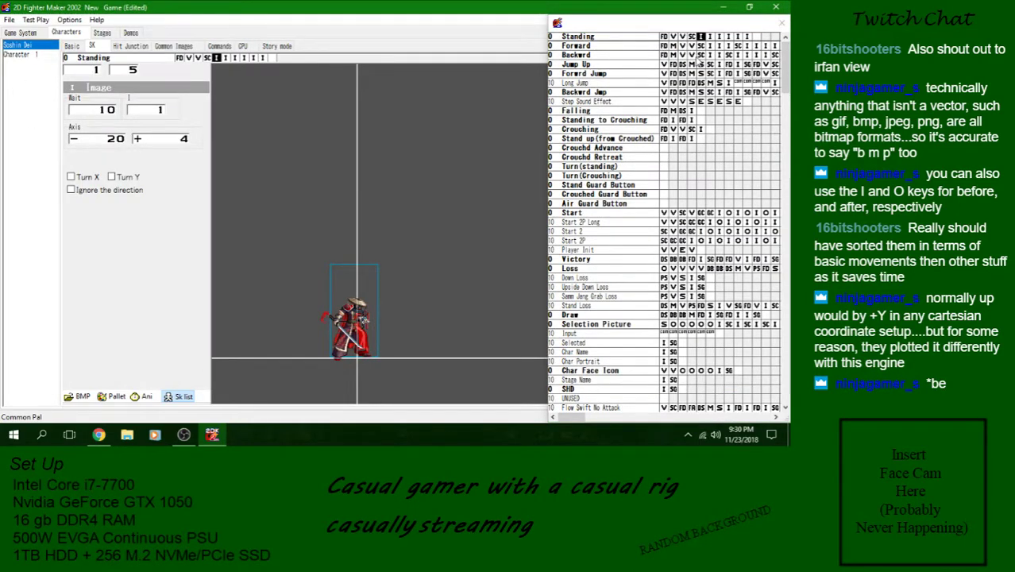
pyautogui.click(692, 65)
pyautogui.click(21, 54)
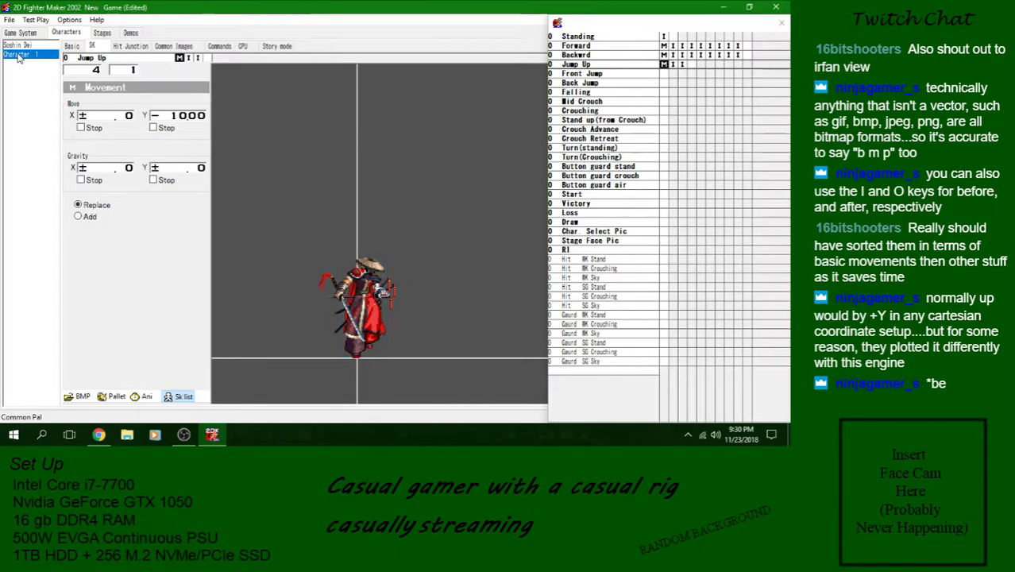
pyautogui.doubleClick(193, 168)
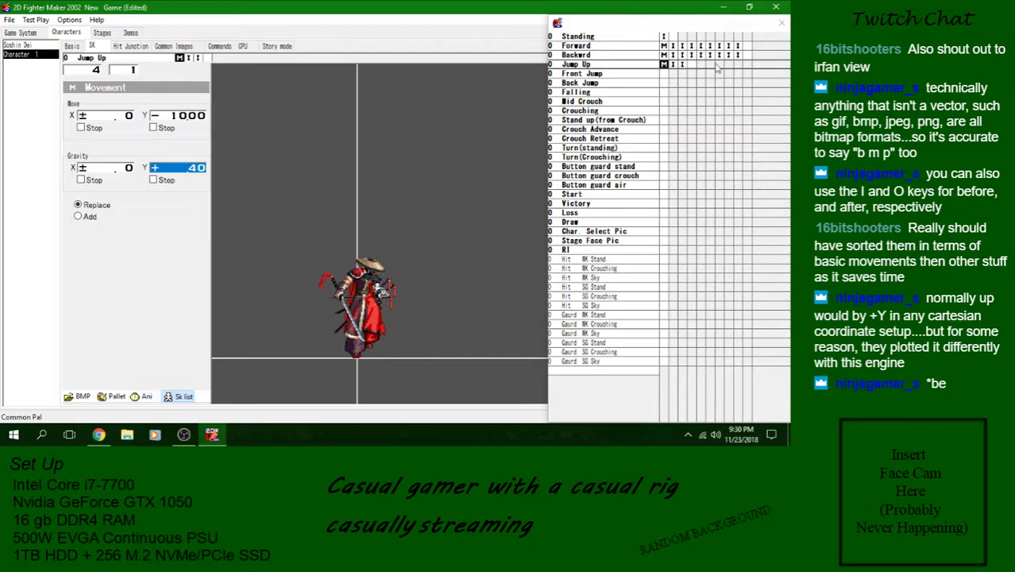
pyautogui.click(673, 65)
pyautogui.click(665, 65)
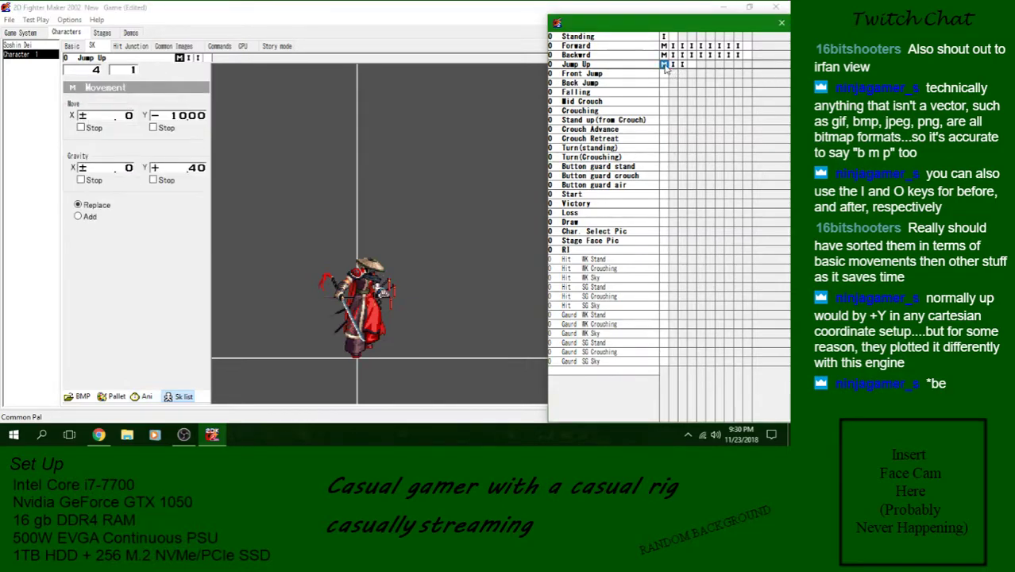
pyautogui.click(681, 65)
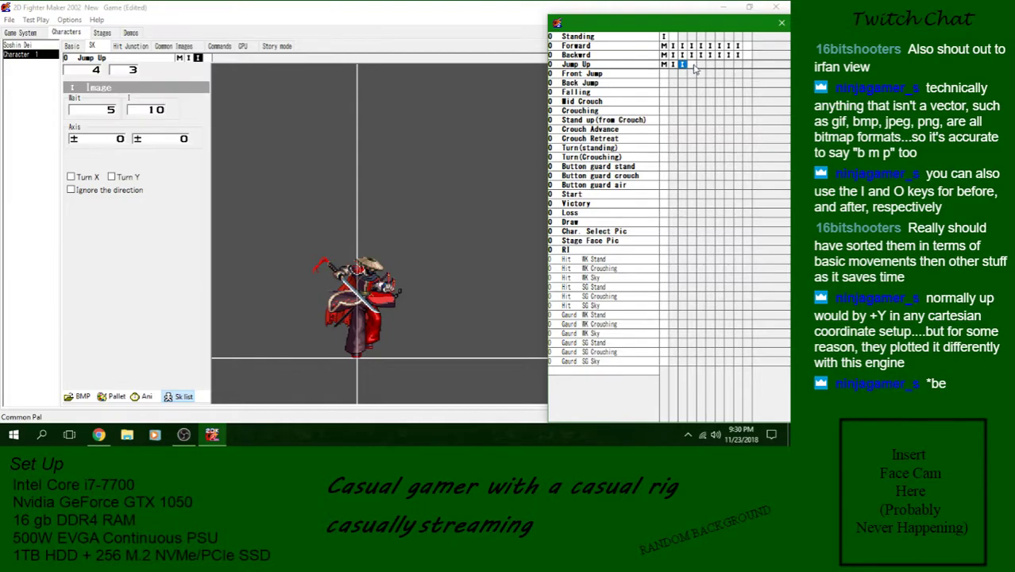
pyautogui.rightClick(693, 67)
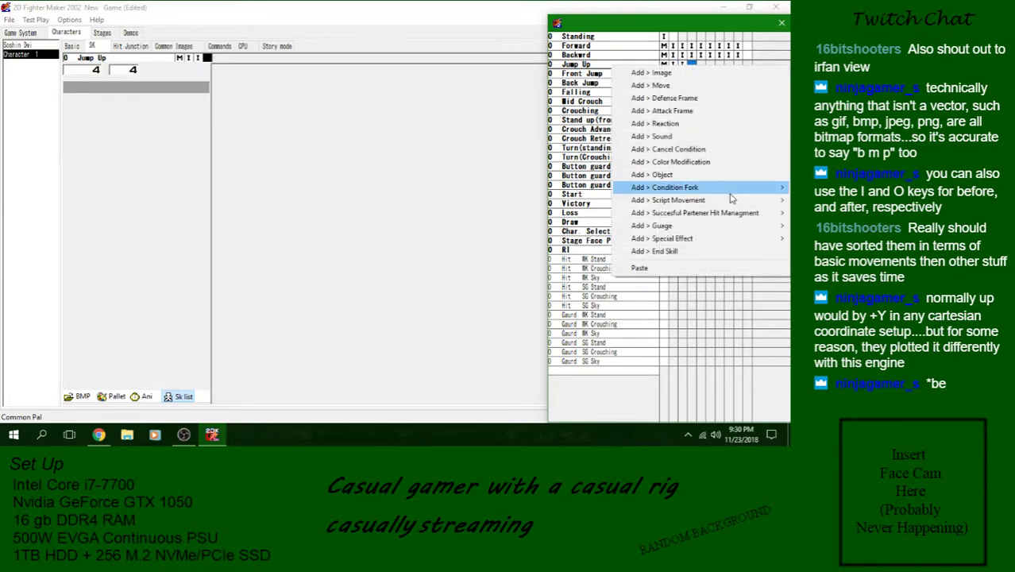
pyautogui.moveTo(738, 200)
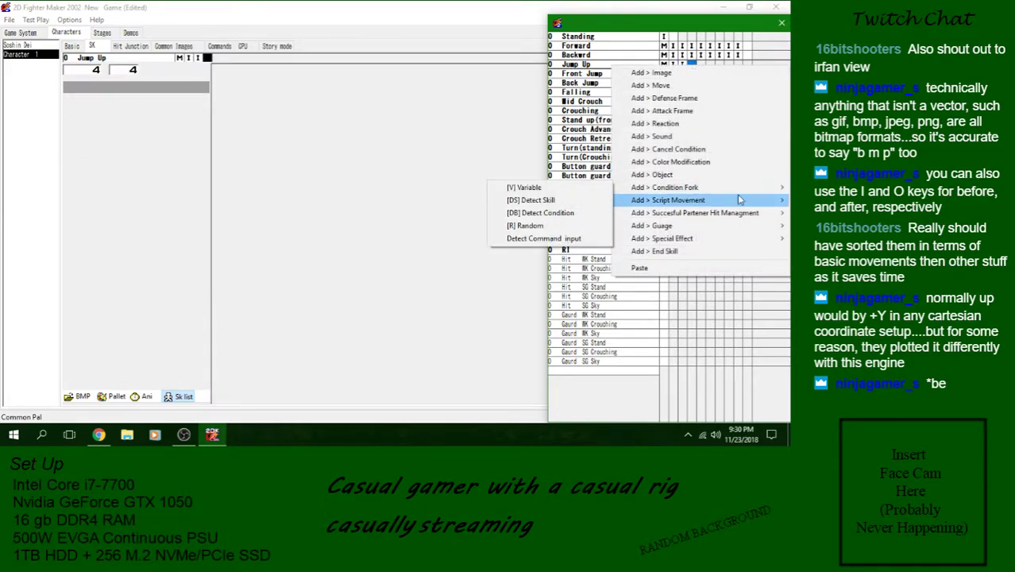
pyautogui.click(608, 65)
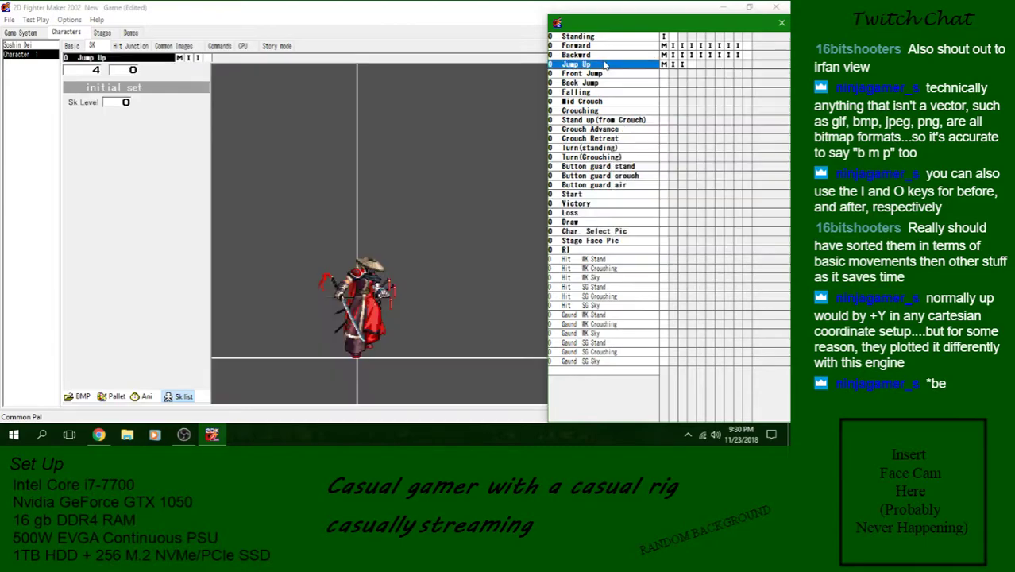
# - Preview the Jump Up animation with the new gravity and close the preview
pyautogui.click(145, 396)
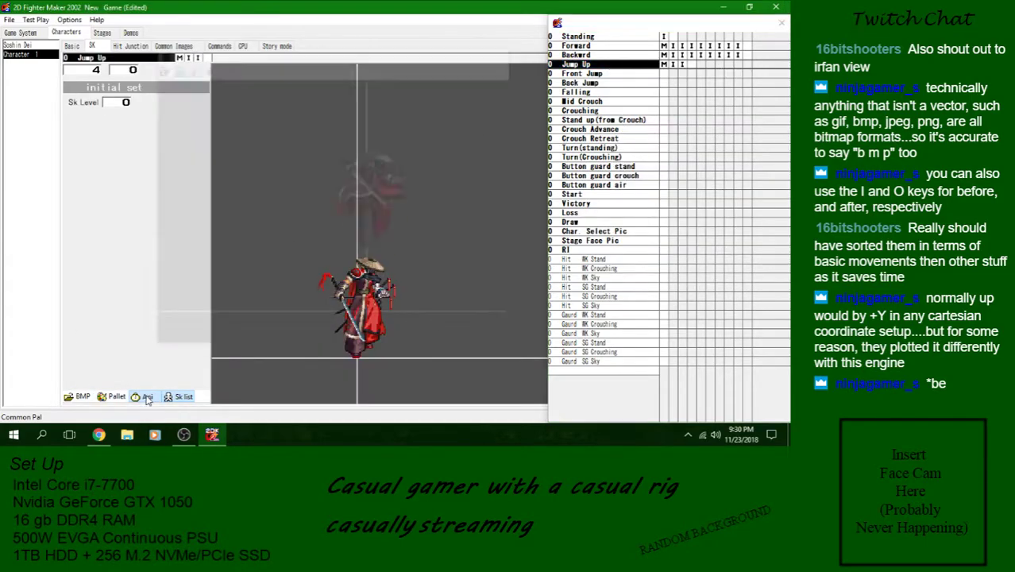
pyautogui.click(438, 250)
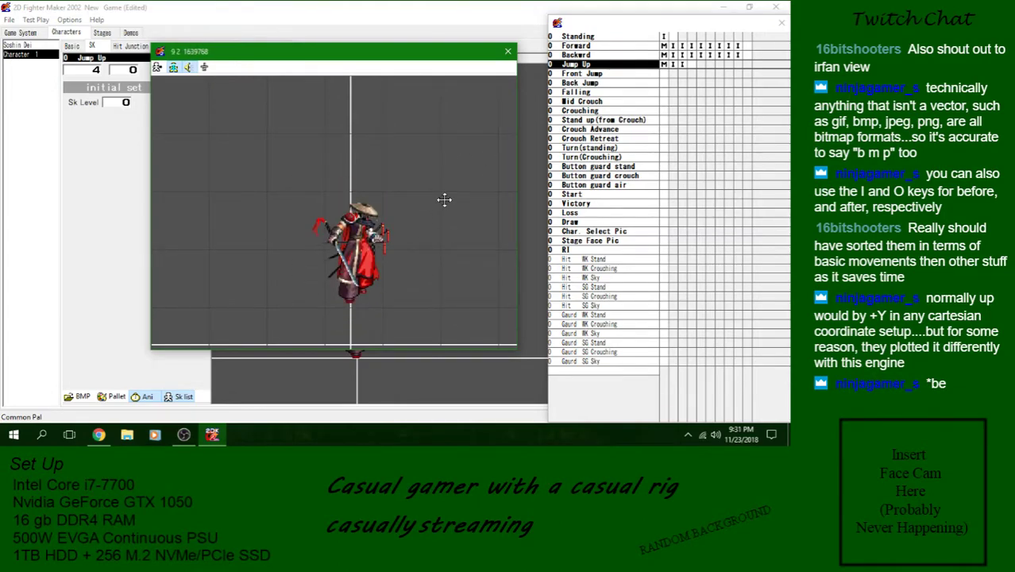
pyautogui.click(508, 51)
# - Set the wait of Jump Up's second image to 15 and preview the animation
pyautogui.click(681, 64)
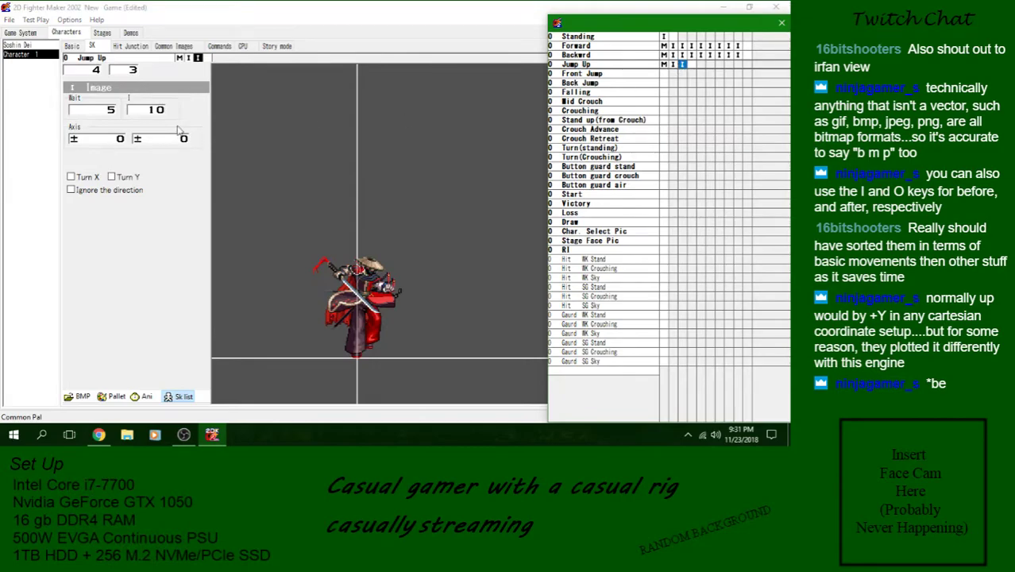
pyautogui.click(109, 111)
pyautogui.write('15')
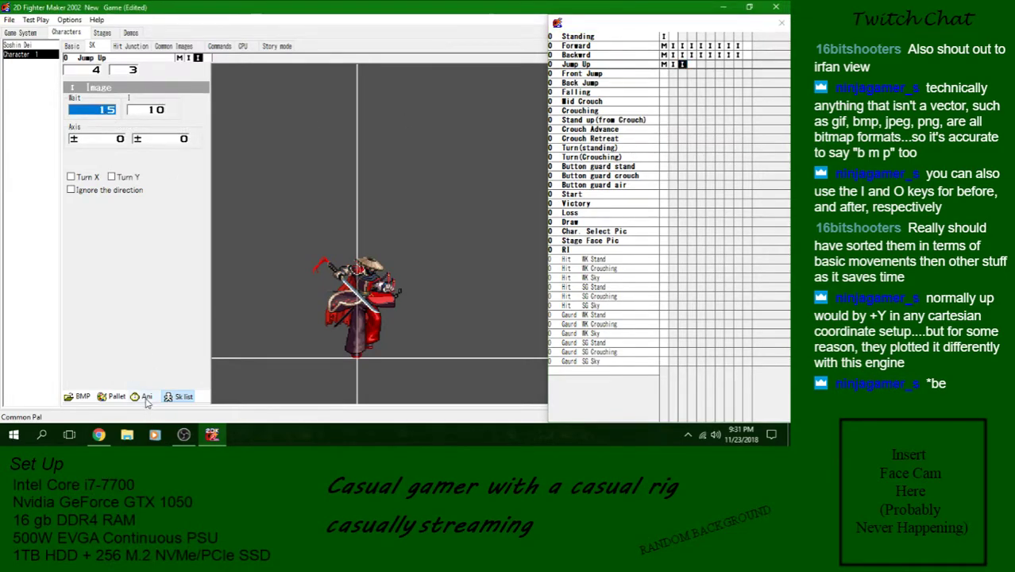
pyautogui.click(146, 397)
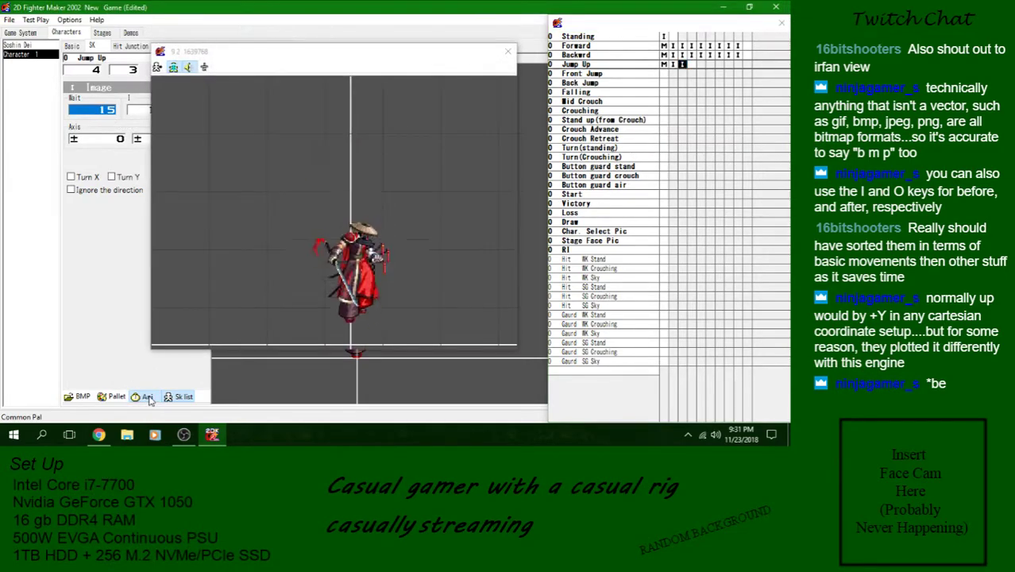
pyautogui.click(508, 53)
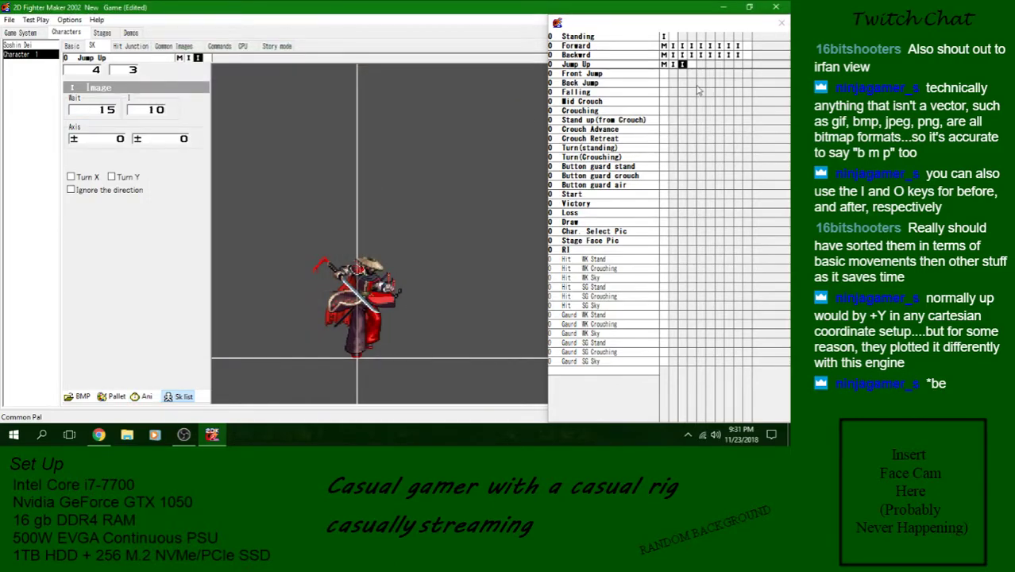
# - Add a Goto Skill at the end of Jump Up that targets the skill's second image, entry 3, and preview the animation
pyautogui.click(672, 65)
pyautogui.click(682, 65)
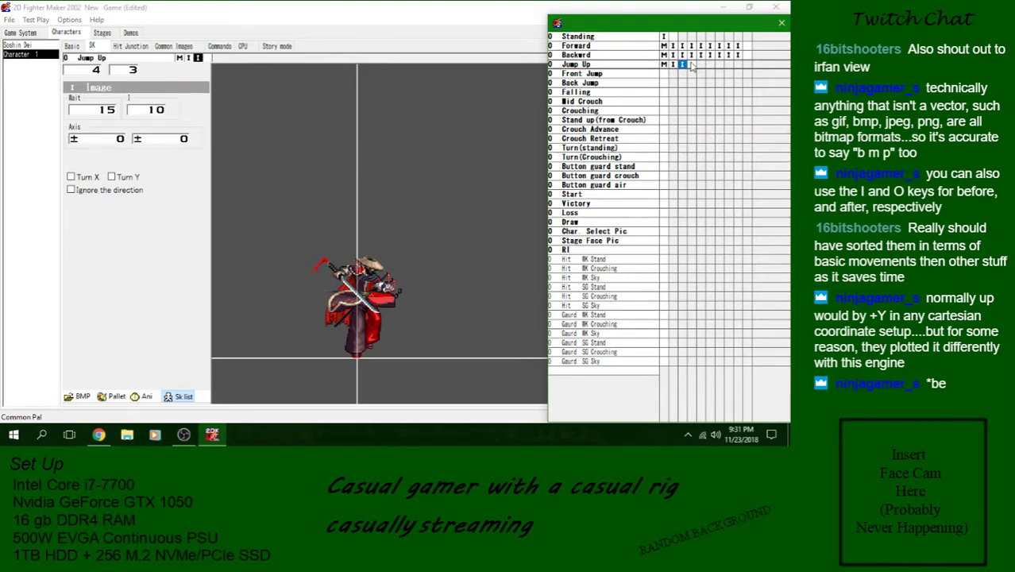
pyautogui.rightClick(692, 64)
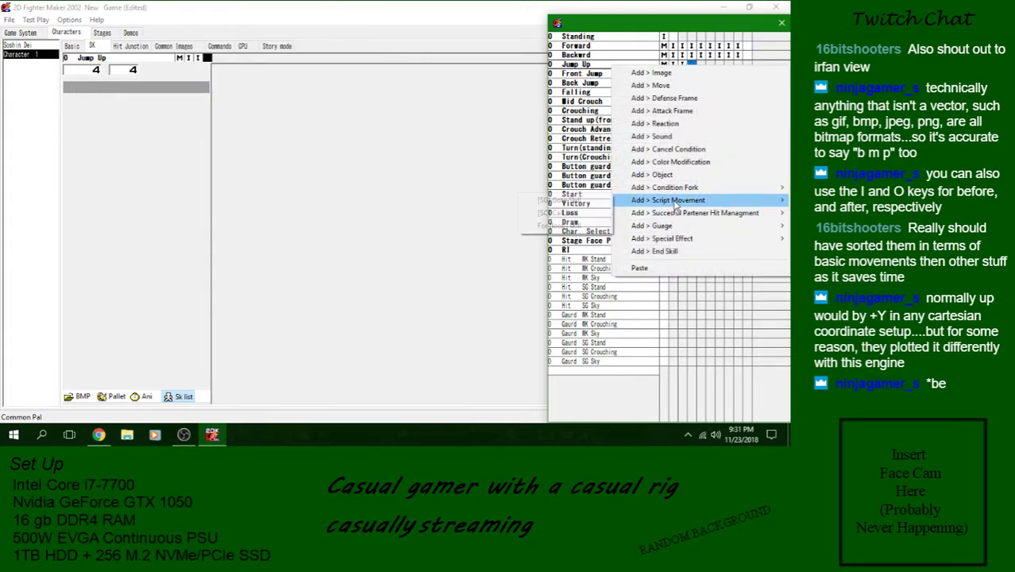
pyautogui.moveTo(674, 188)
pyautogui.click(564, 199)
pyautogui.click(142, 113)
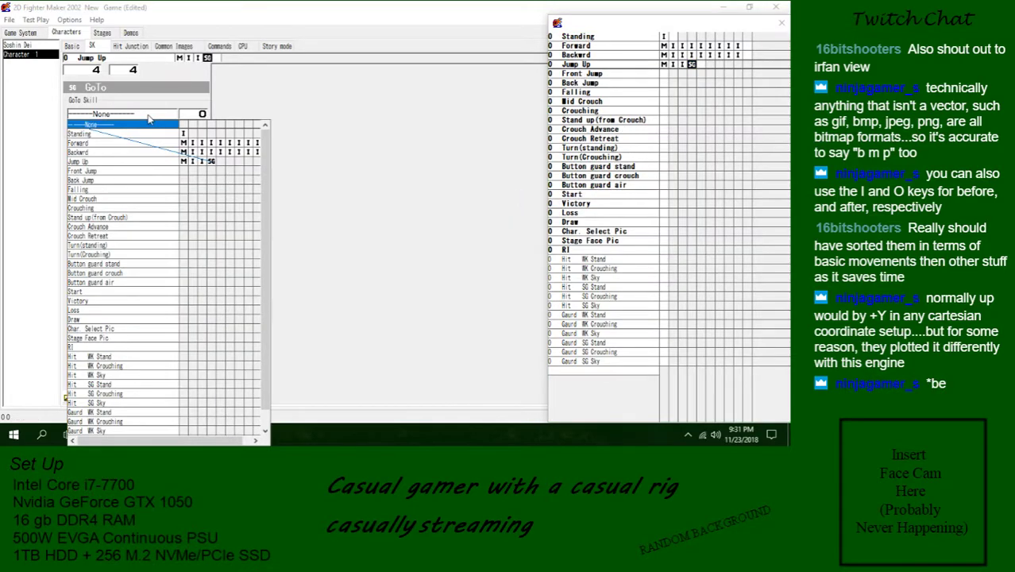
pyautogui.click(202, 162)
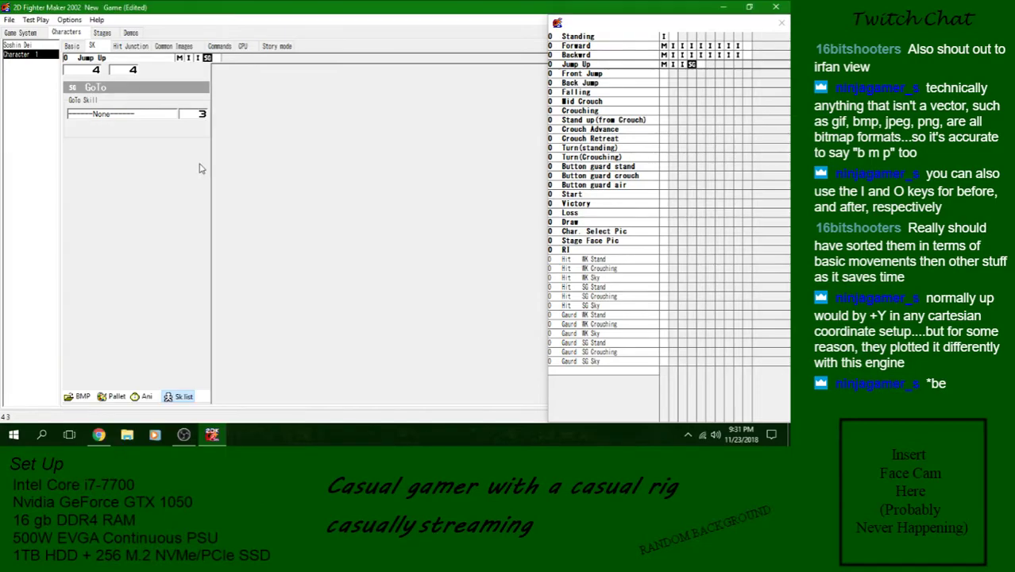
pyautogui.click(639, 66)
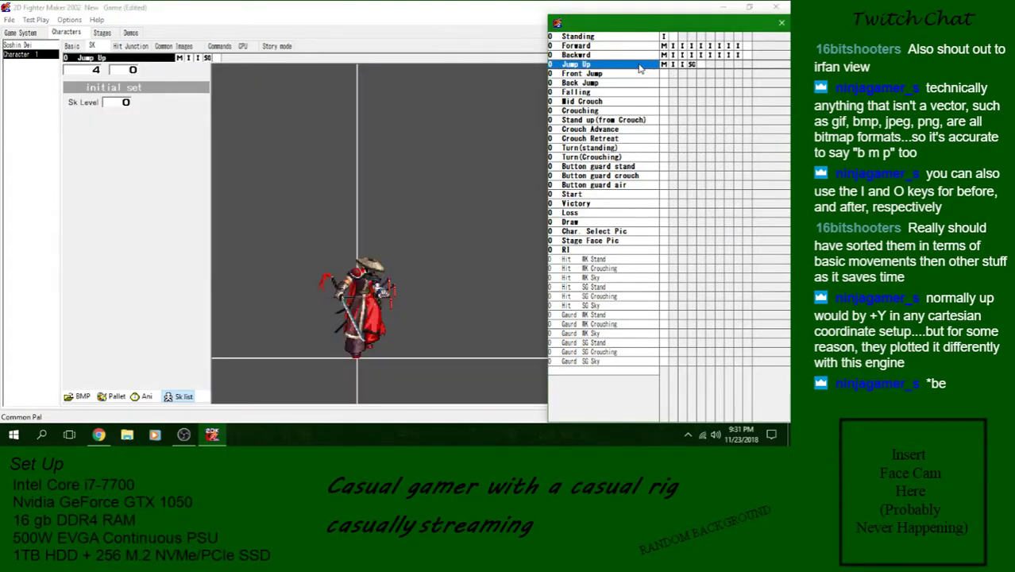
pyautogui.click(143, 396)
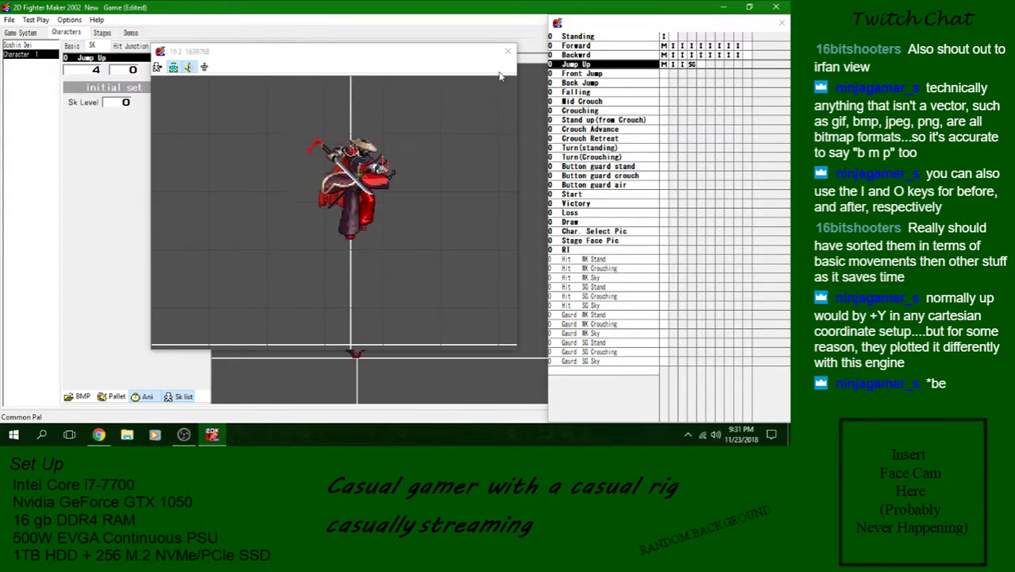
# - Set the wait of Jump Up's first image to 40 while keeping the animation preview open
pyautogui.click(672, 65)
pyautogui.moveTo(297, 54); pyautogui.dragTo(352, 74)
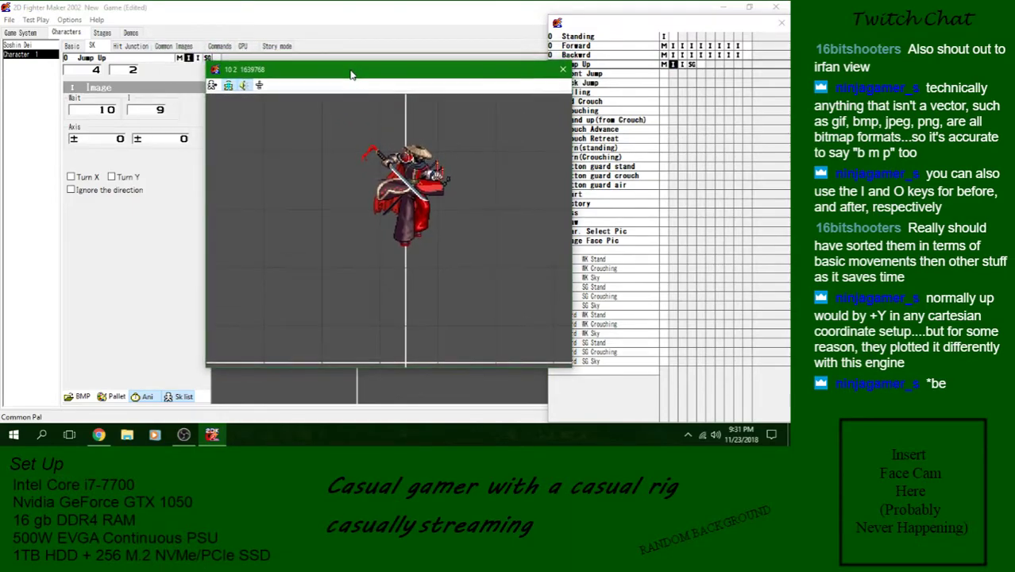
pyautogui.click(104, 115)
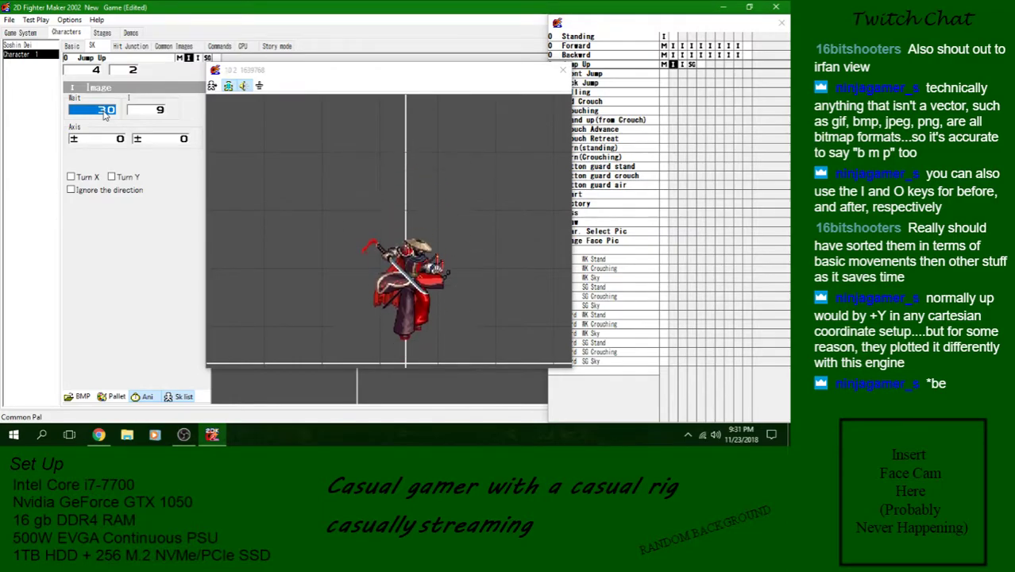
pyautogui.write('40')
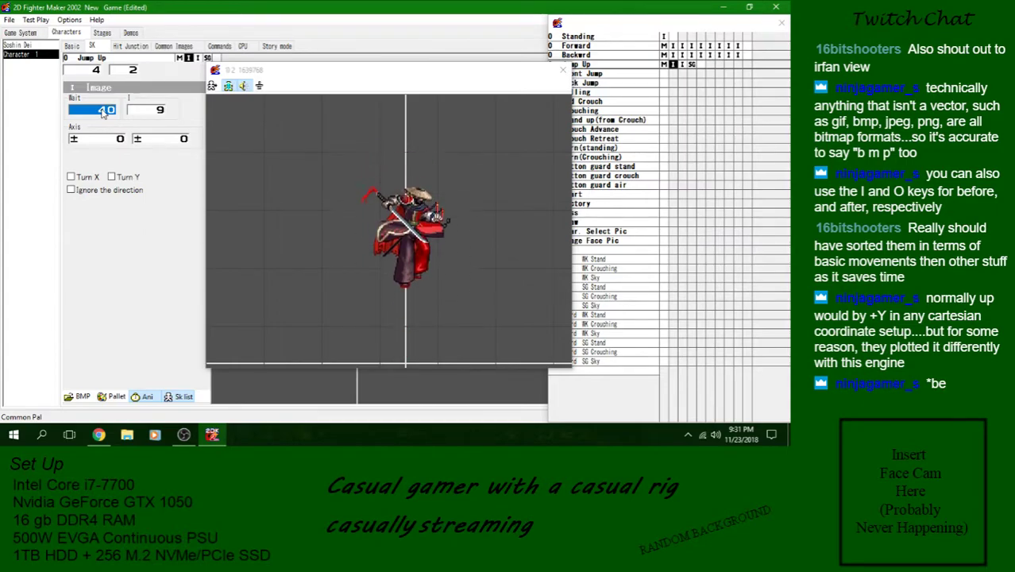
# - Reset the wait of Jump Up's first image to 40 and set the second image's wait to 5
pyautogui.write('0')
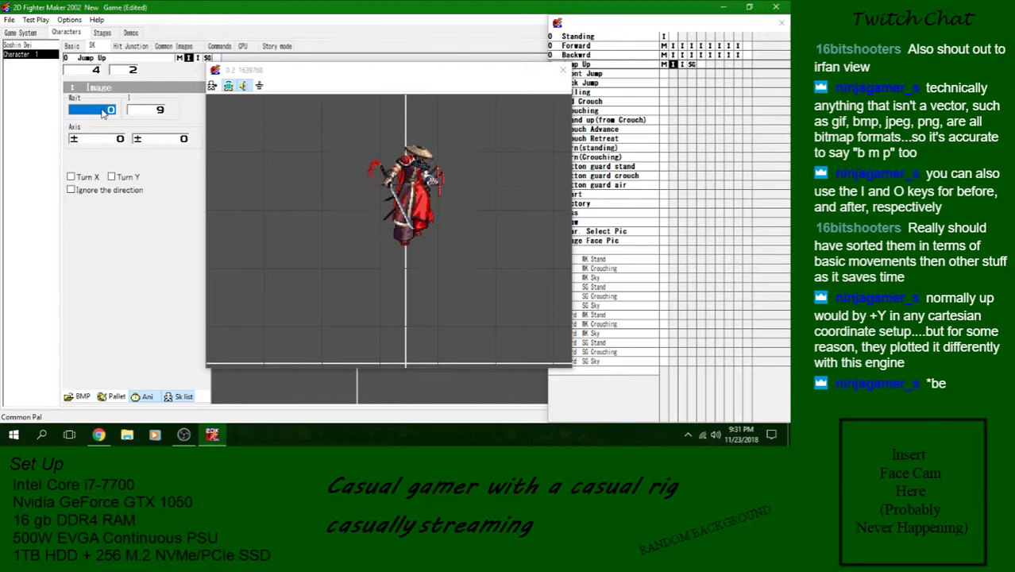
pyautogui.write('40')
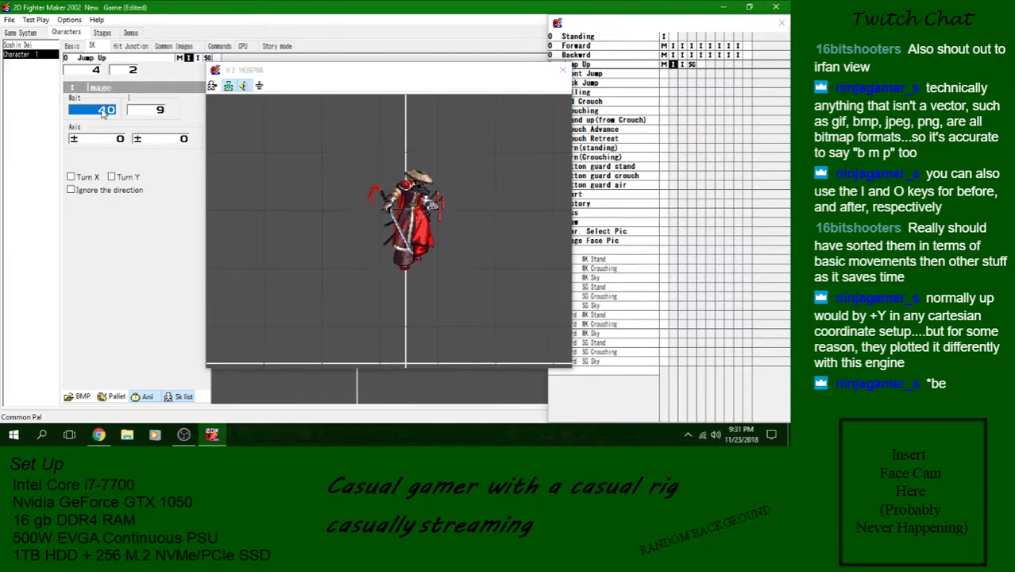
pyautogui.click(683, 65)
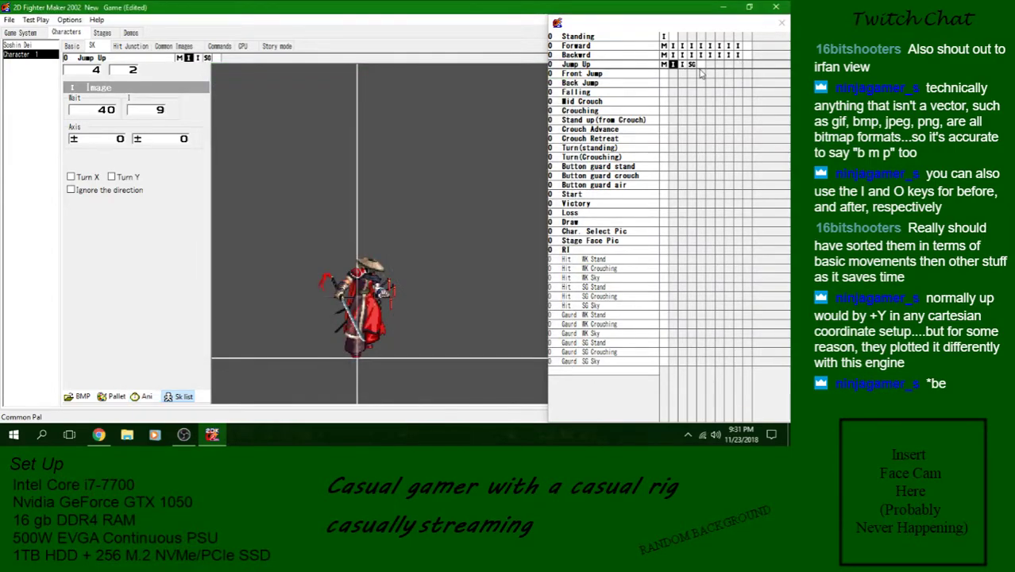
pyautogui.click(106, 117)
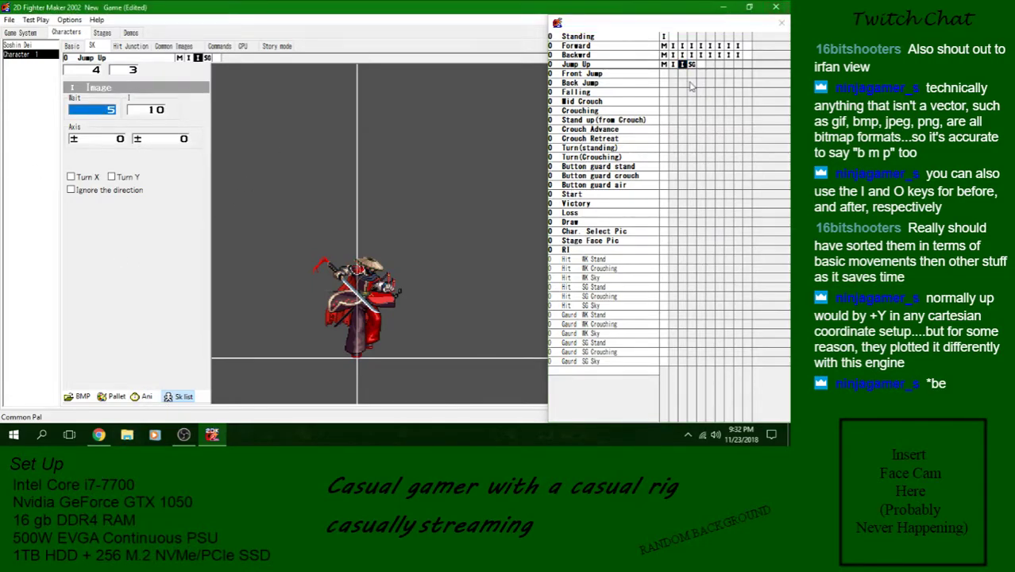
# - Target the empty fifth entry of Jump Up and load Soshin Dei Sprite Sheet 2.bmp as the sprite source
pyautogui.click(663, 66)
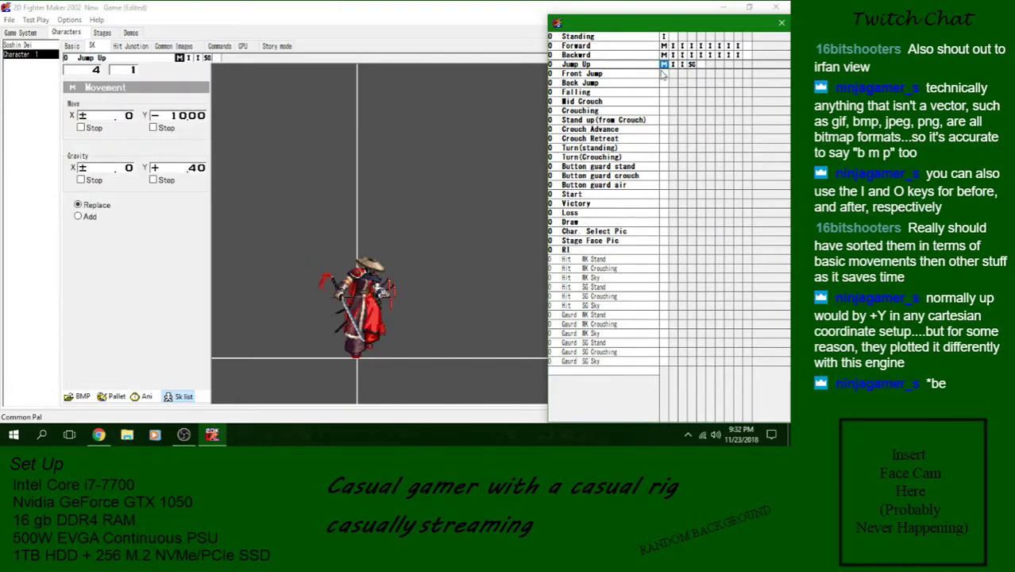
pyautogui.click(701, 65)
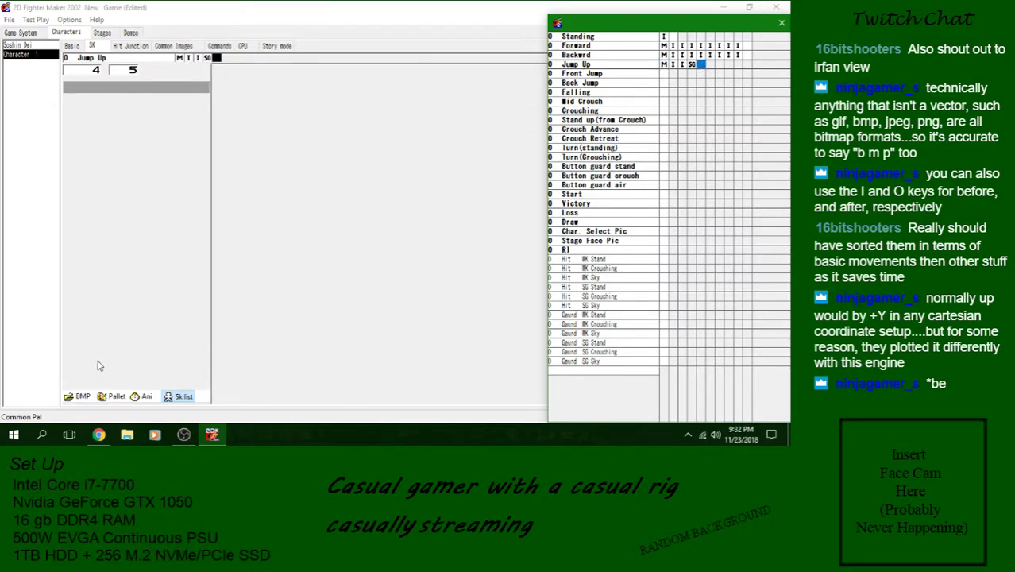
pyautogui.click(82, 396)
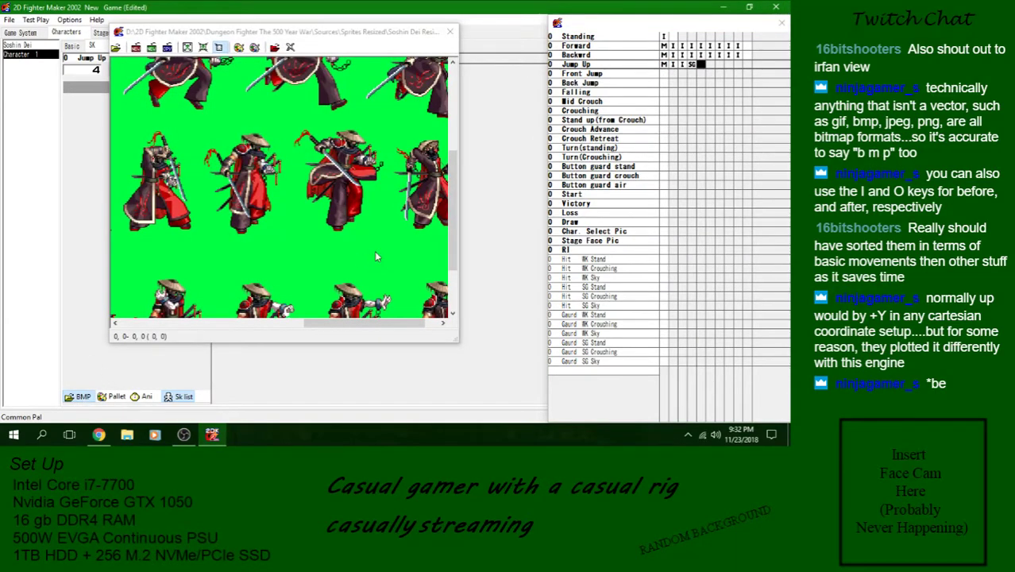
pyautogui.moveTo(299, 324); pyautogui.dragTo(318, 324)
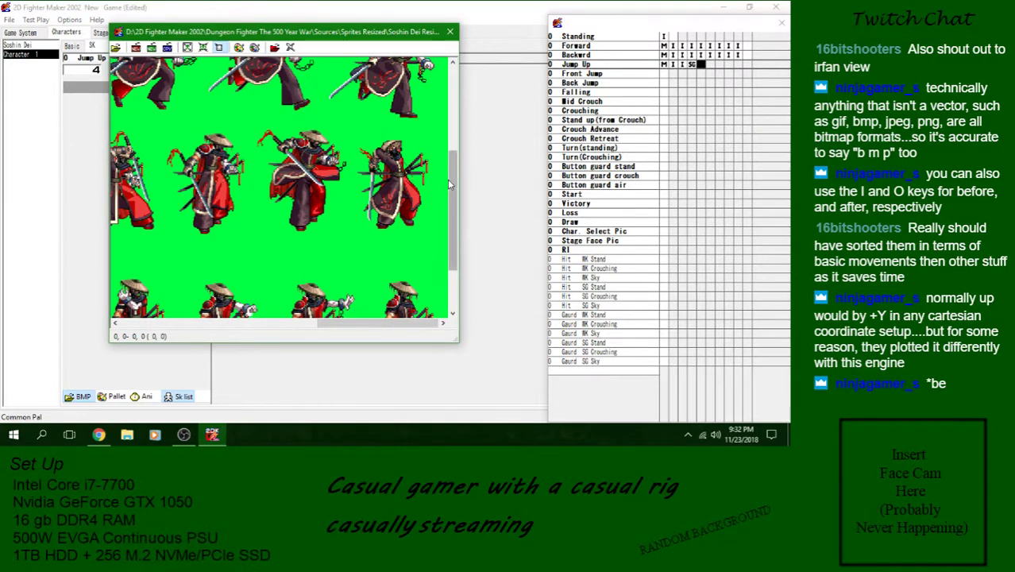
pyautogui.moveTo(453, 210); pyautogui.dragTo(459, 243)
pyautogui.moveTo(402, 324); pyautogui.dragTo(176, 332)
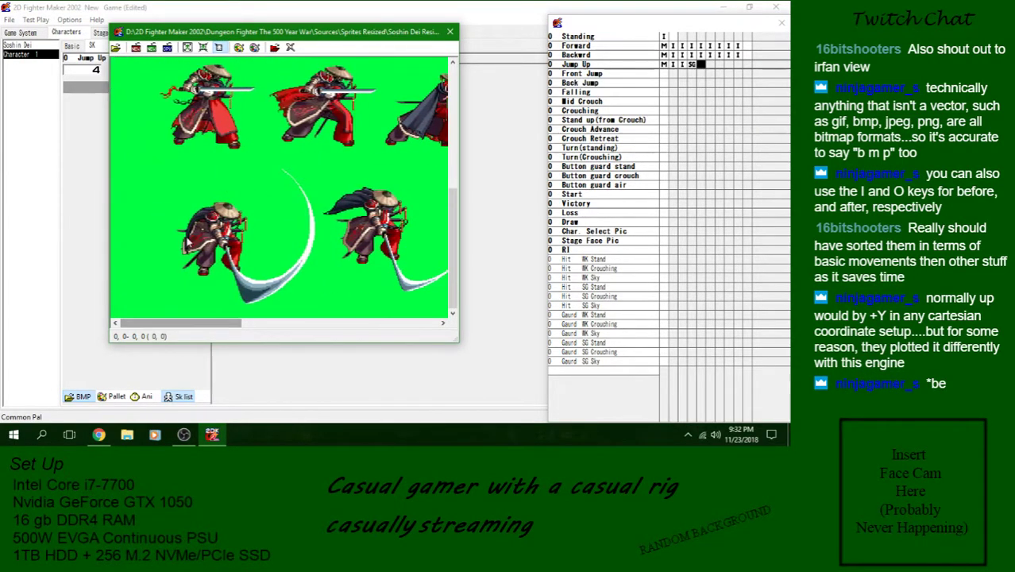
pyautogui.click(116, 48)
pyautogui.scroll(-5, 451, 249)
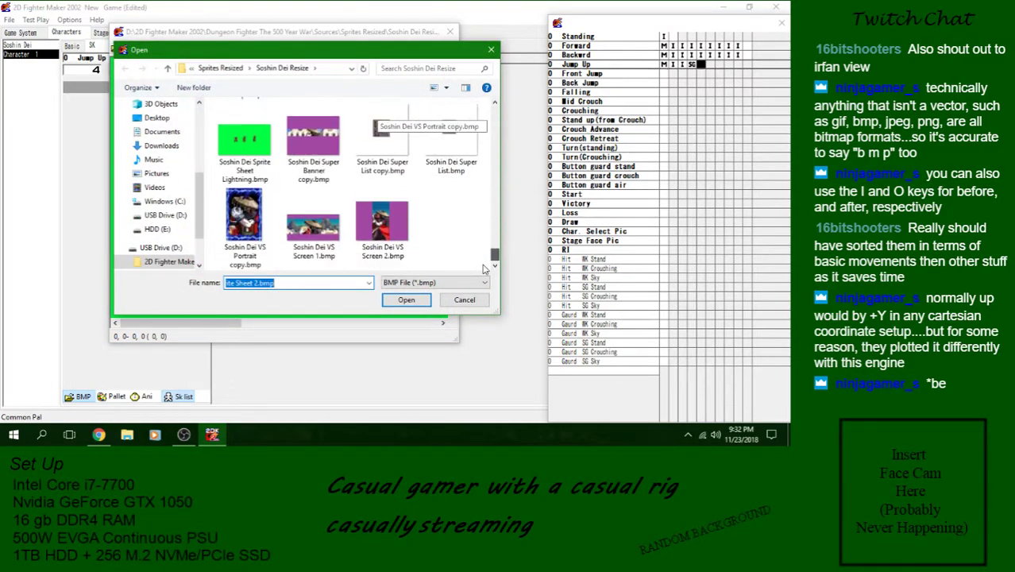
pyautogui.scroll(1, 451, 249)
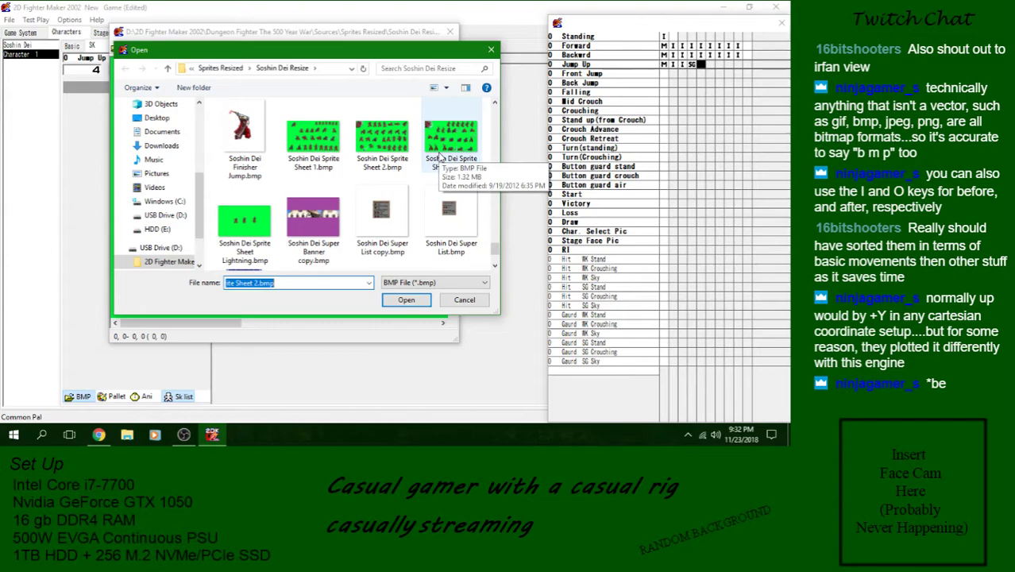
pyautogui.doubleClick(399, 159)
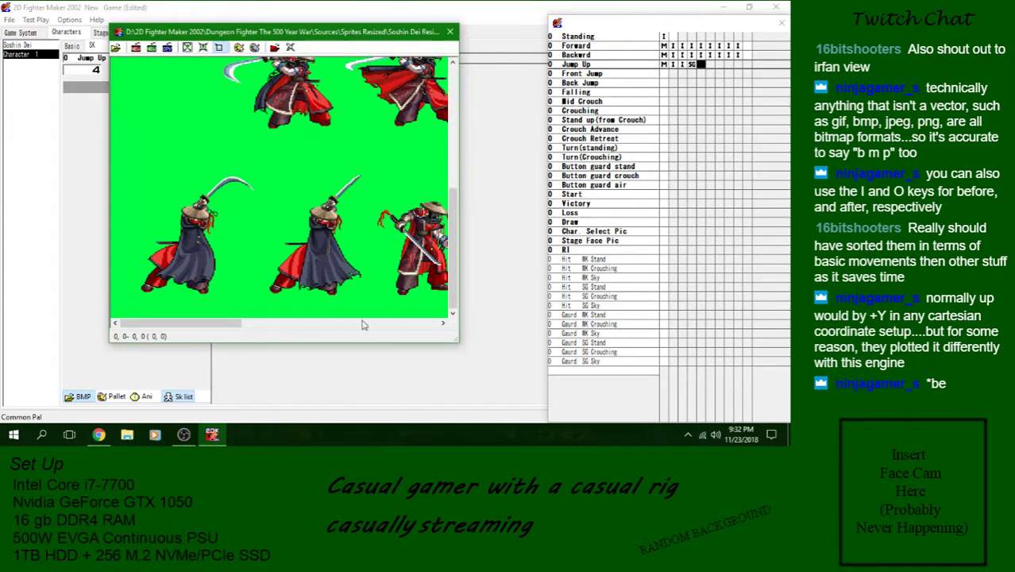
# - Crop the landing pose in the sheet's lowest row, about 135 by 161 pixels, and add it as Jump Up's fifth entry
pyautogui.moveTo(203, 324); pyautogui.dragTo(262, 333)
pyautogui.moveTo(203, 184); pyautogui.dragTo(302, 304)
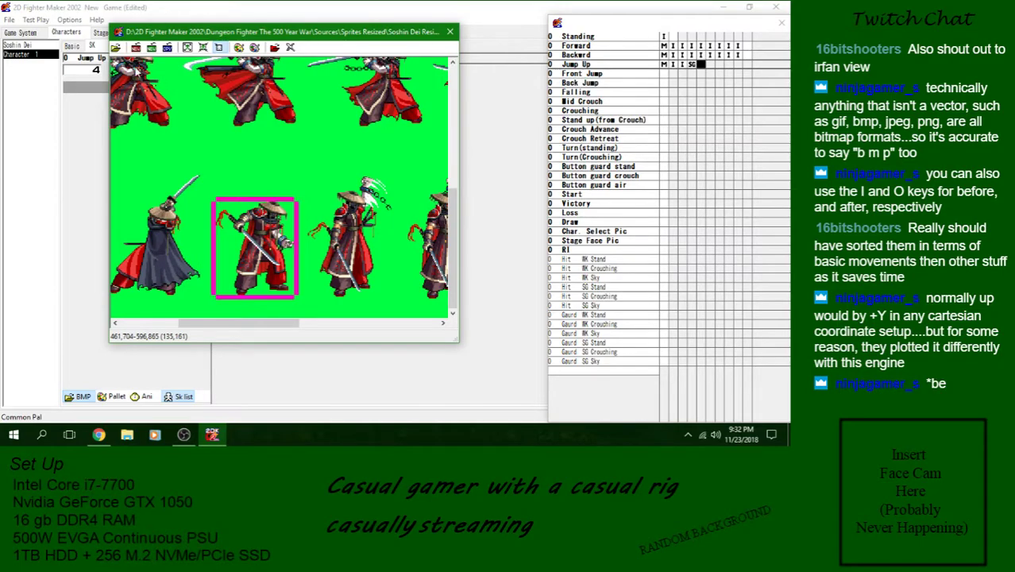
pyautogui.click(174, 47)
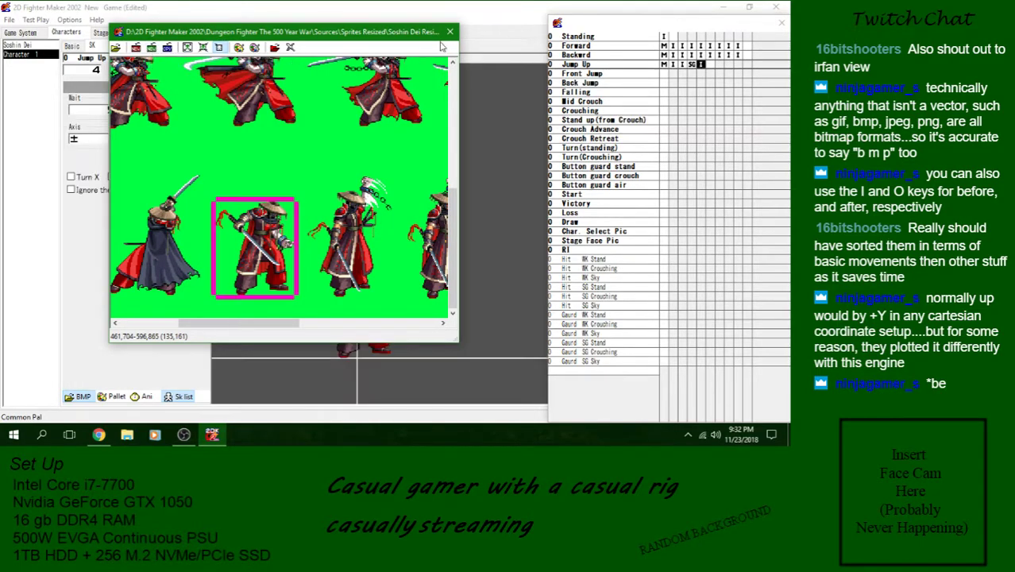
pyautogui.click(450, 32)
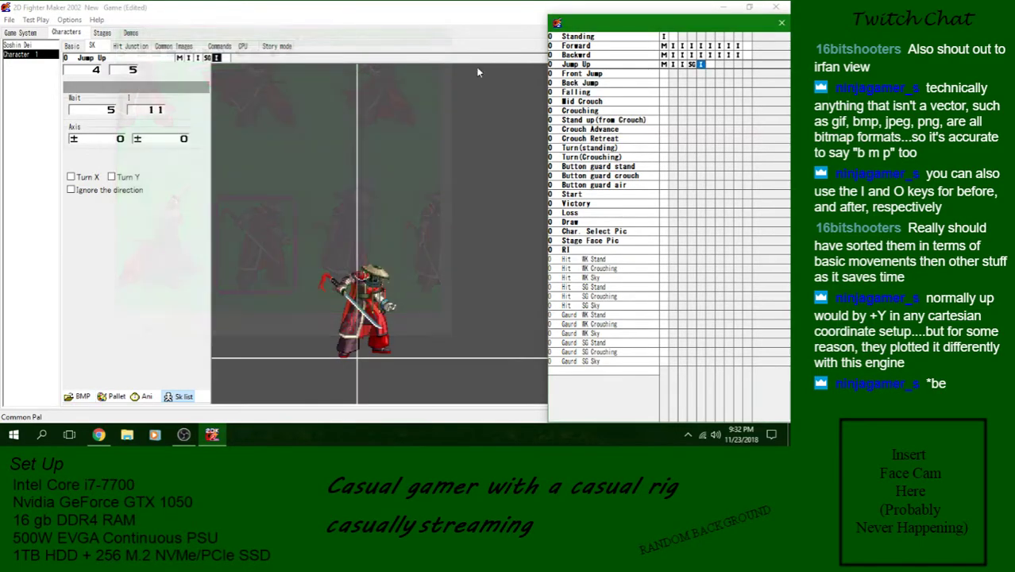
# - Set the landing image's axis to X -10 and Y +10, comparing its position with the Standing image
pyautogui.click(665, 37)
pyautogui.click(701, 66)
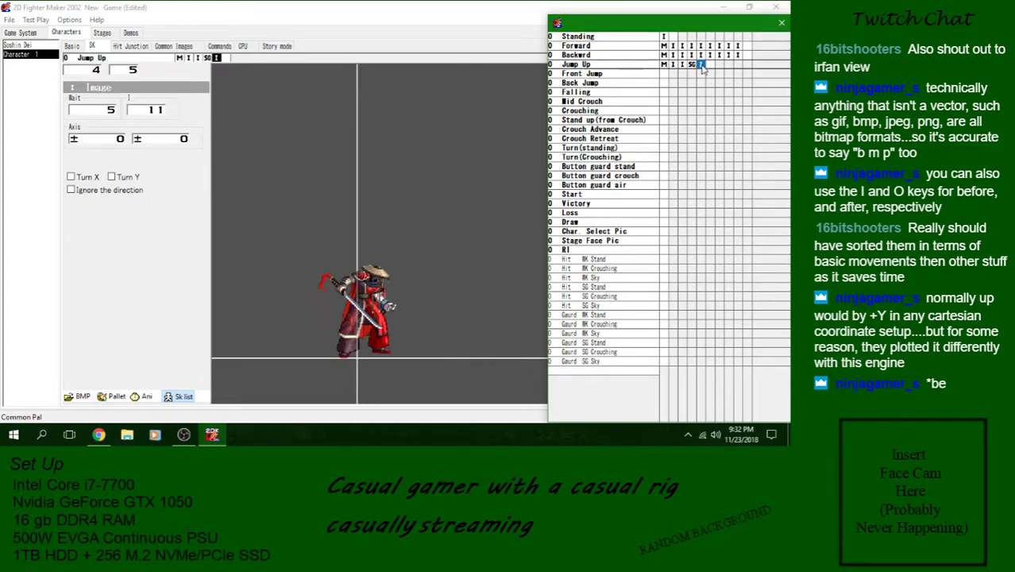
pyautogui.click(114, 141)
pyautogui.rightClick(113, 141)
pyautogui.rightClick(114, 140)
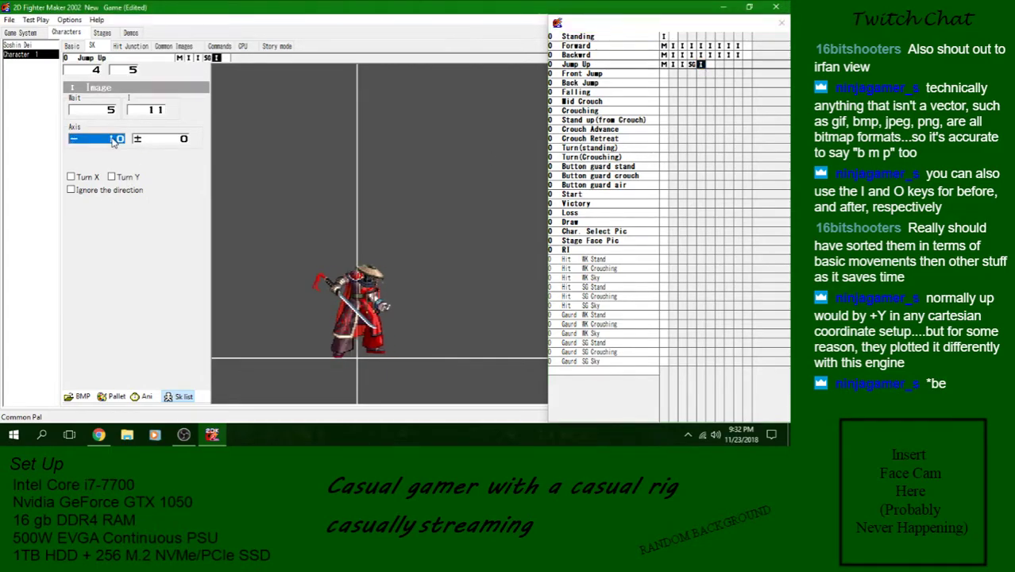
pyautogui.click(175, 141)
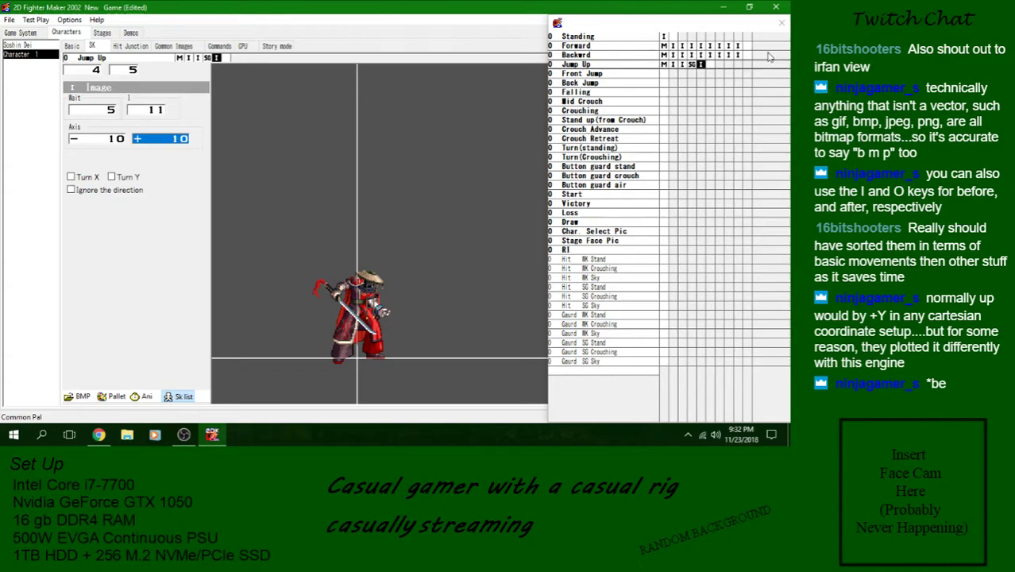
pyautogui.click(665, 37)
pyautogui.click(701, 66)
pyautogui.click(665, 64)
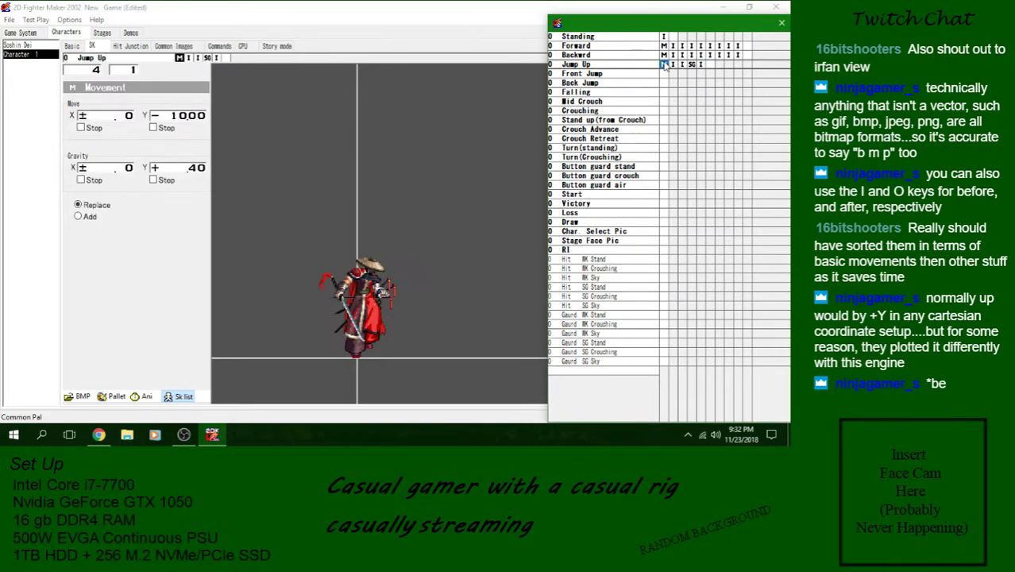
pyautogui.rightClick(665, 64)
pyautogui.moveTo(676, 194)
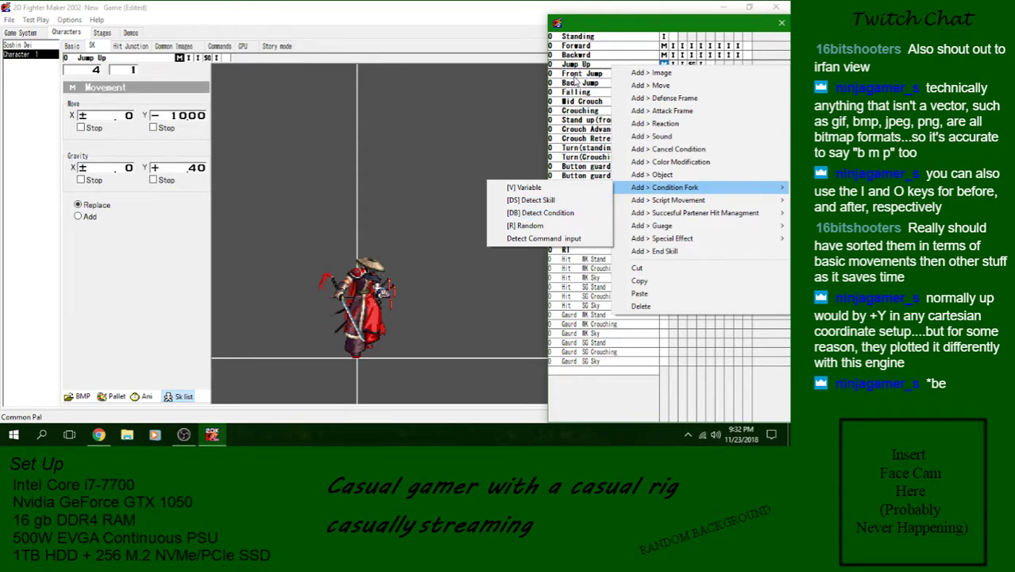
pyautogui.click(614, 65)
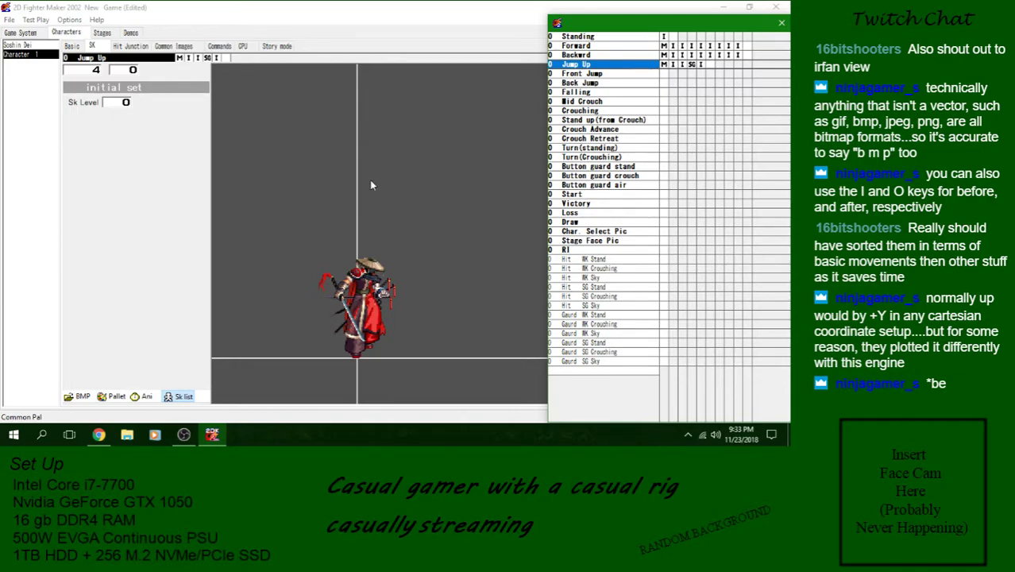
# - Add a Detect Skill at the start of Jump Up with divergence Landing, targeting the skill's last image, entry 6
pyautogui.rightClick(668, 64)
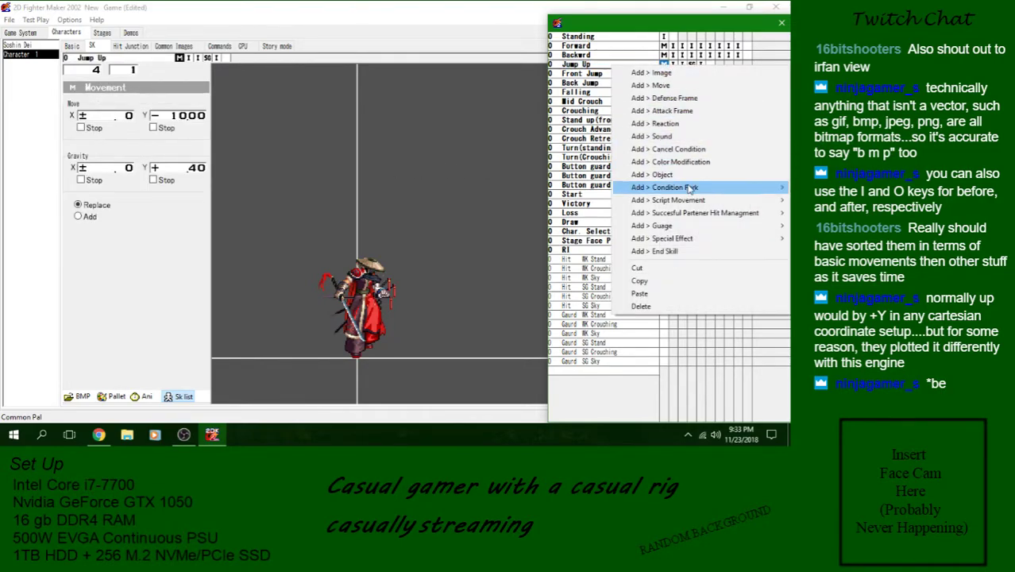
pyautogui.moveTo(689, 188)
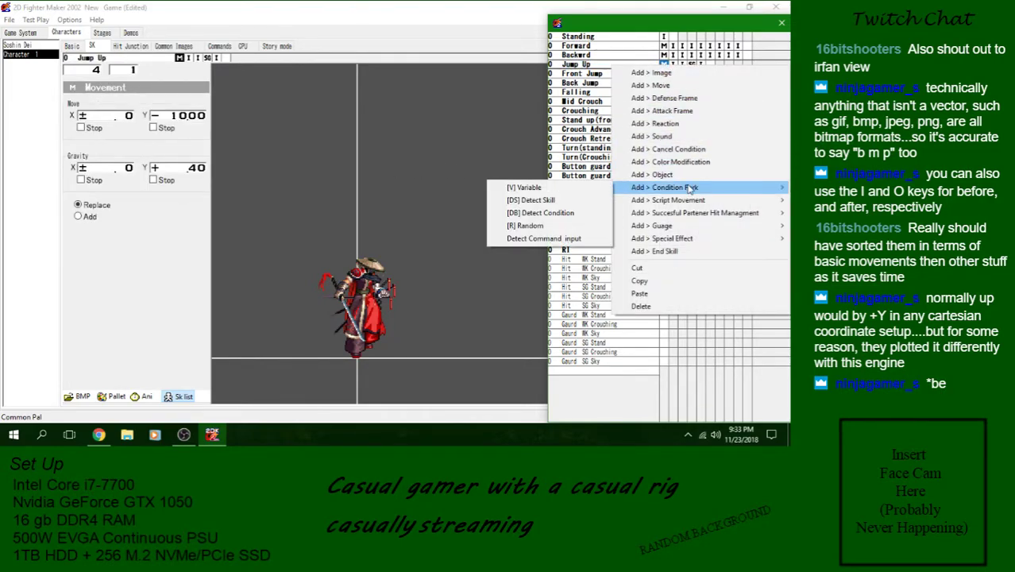
pyautogui.click(579, 200)
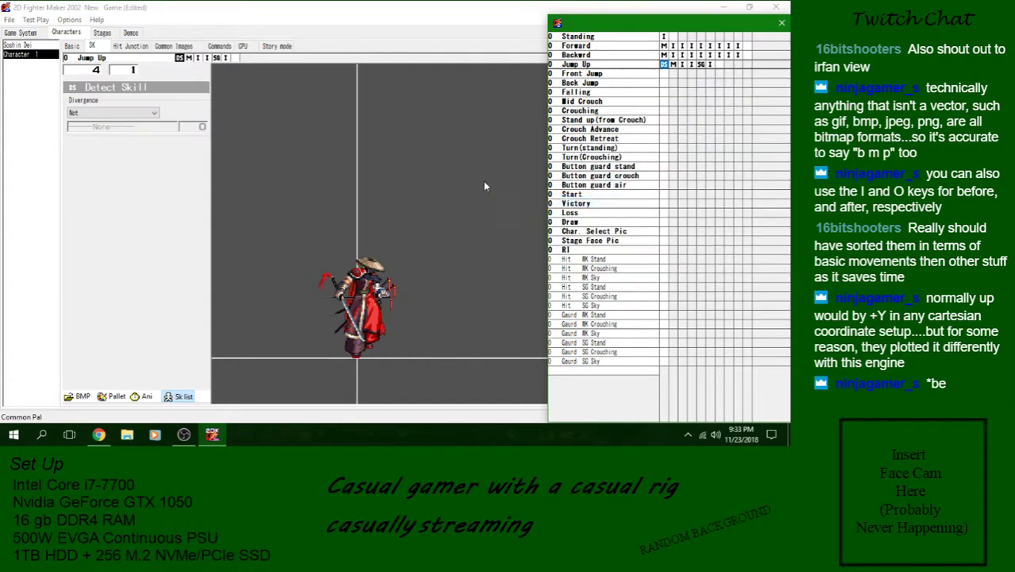
pyautogui.click(153, 113)
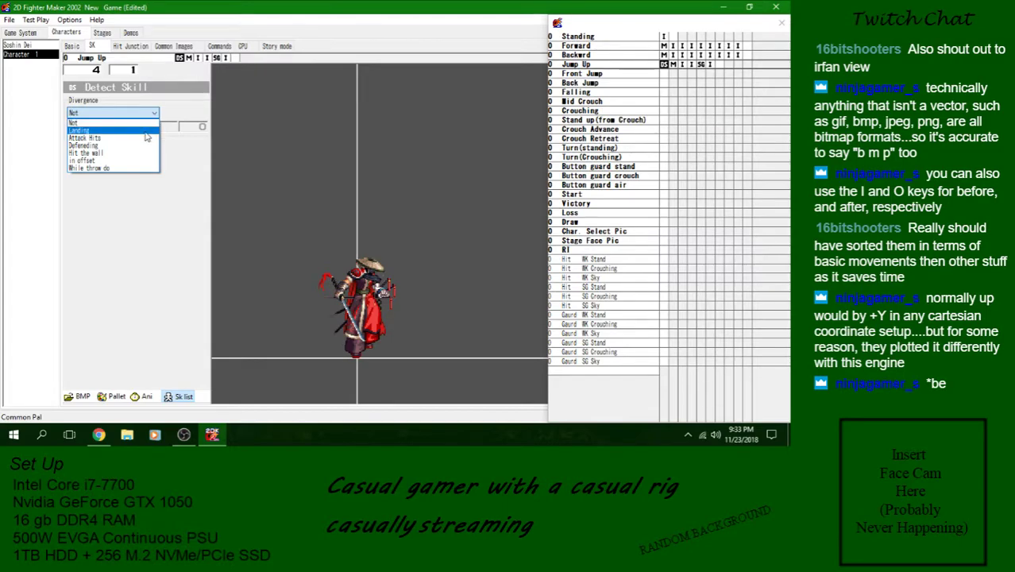
pyautogui.click(146, 134)
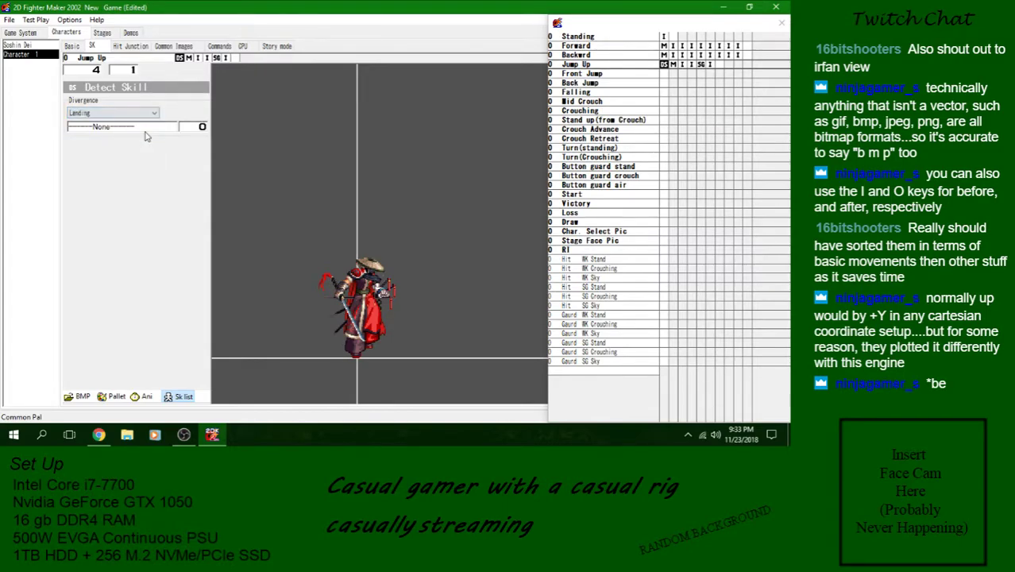
pyautogui.click(127, 127)
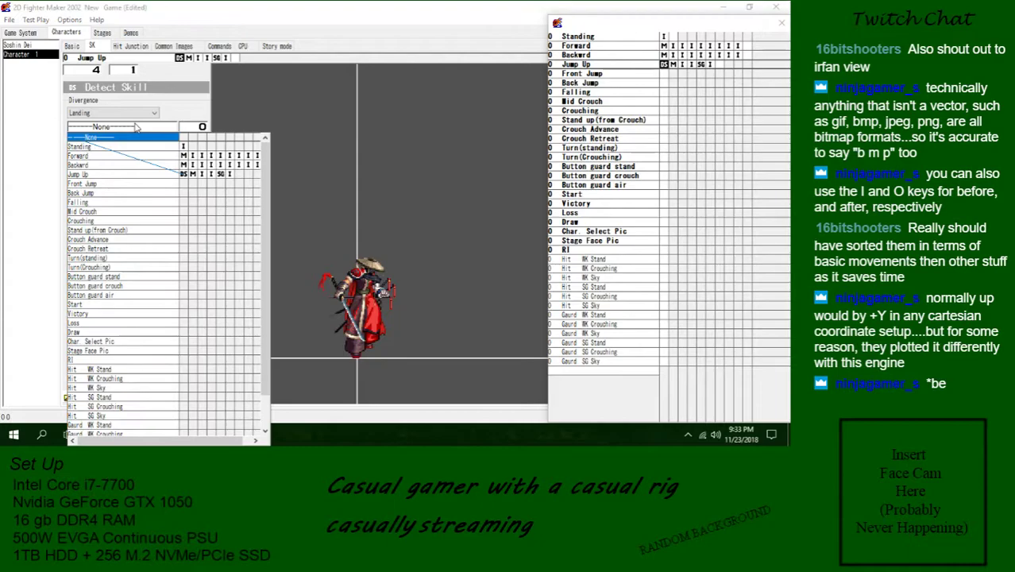
pyautogui.click(229, 178)
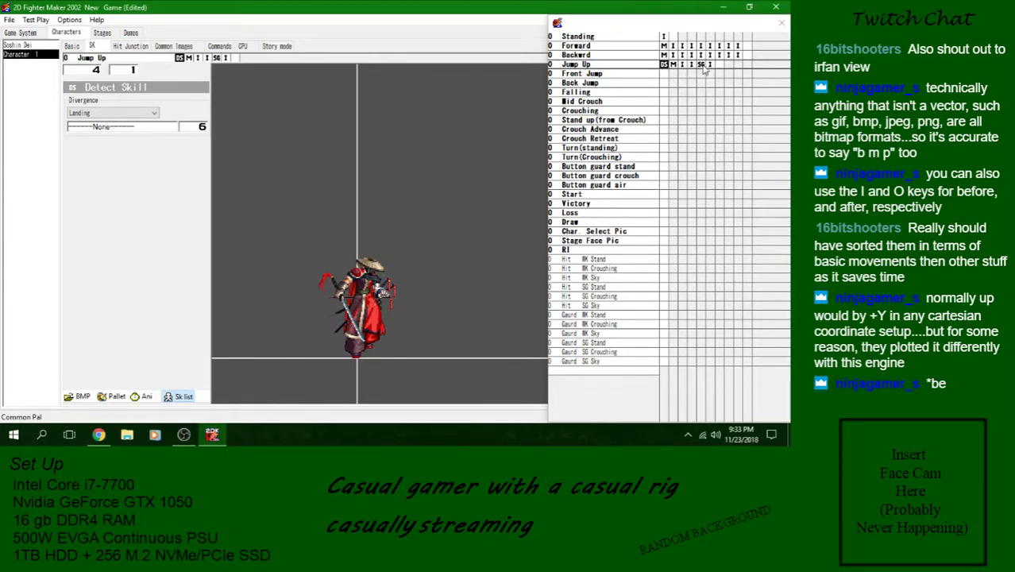
# - Set the wait of Jump Up's landing image to 105
pyautogui.click(710, 64)
pyautogui.click(101, 113)
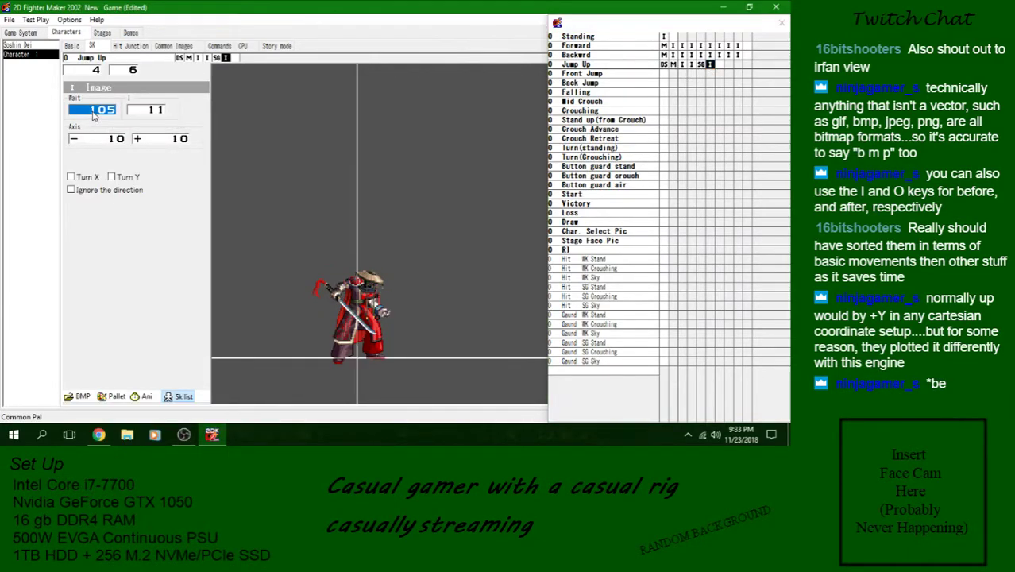
pyautogui.write('105')
# - Review Jump Up's Detect Skill and Goto Skill targets, preview the animation and close the preview
pyautogui.click(683, 65)
pyautogui.click(664, 66)
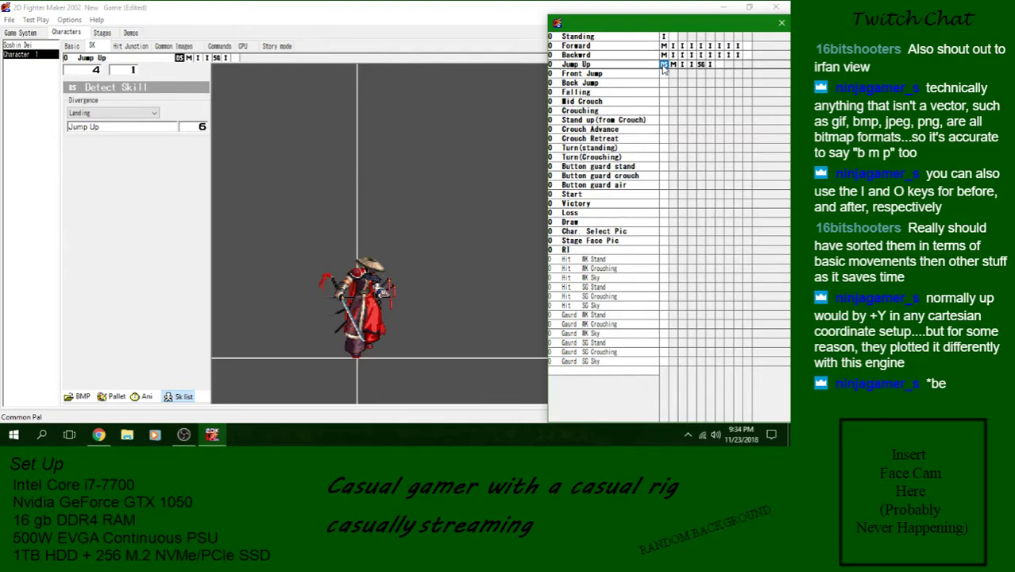
pyautogui.click(701, 64)
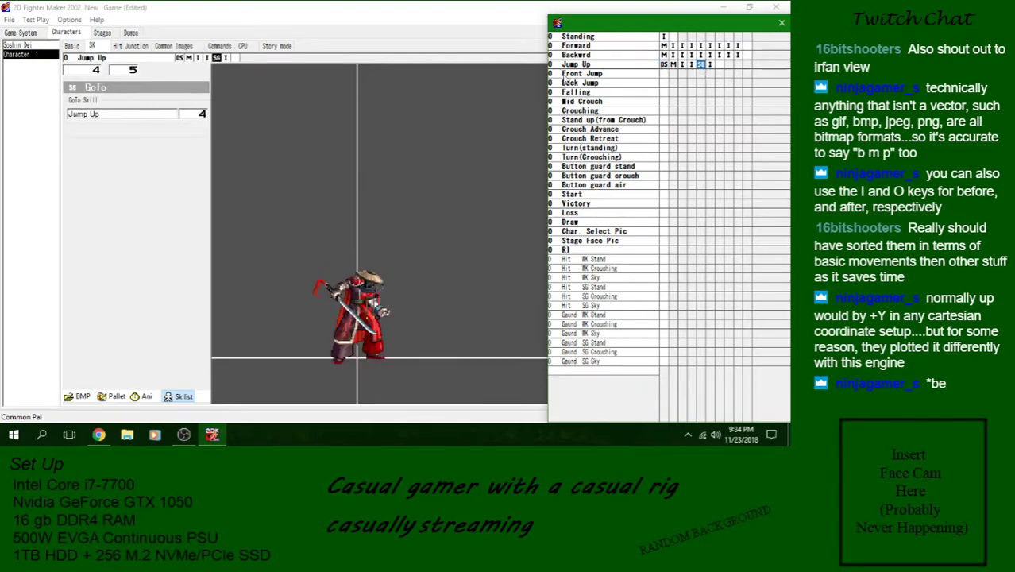
pyautogui.click(110, 121)
pyautogui.click(110, 121)
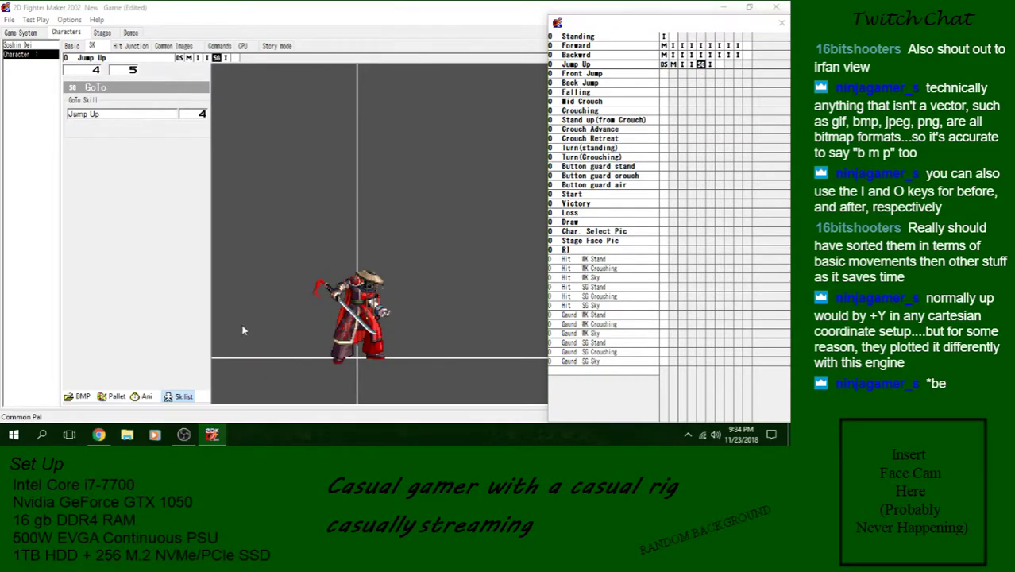
pyautogui.click(148, 398)
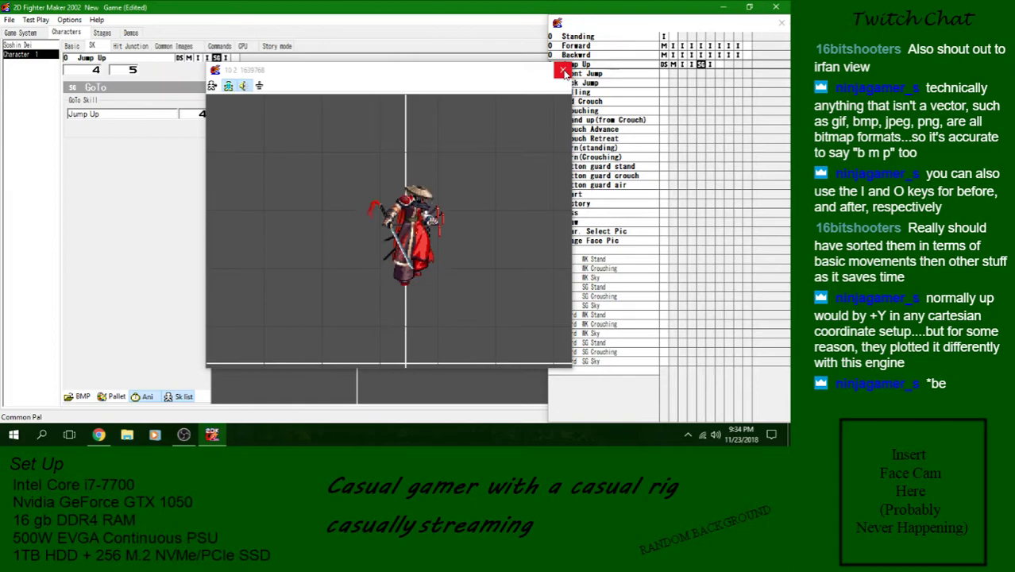
pyautogui.click(564, 72)
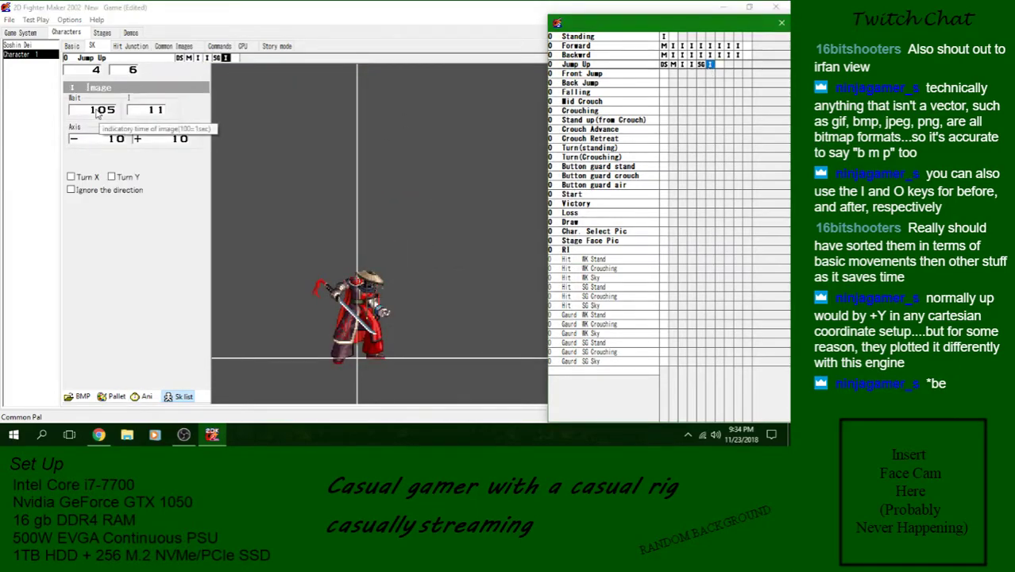
# - Set the wait of Jump Up's landing image to 15, preview the animation and close the preview
pyautogui.click(100, 112)
pyautogui.write('15')
pyautogui.click(147, 396)
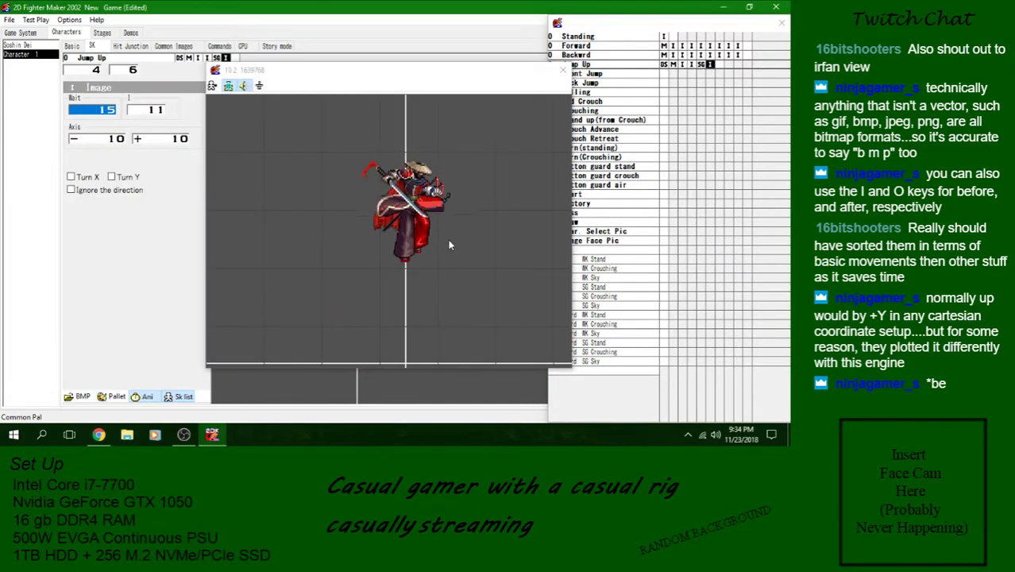
pyautogui.click(563, 71)
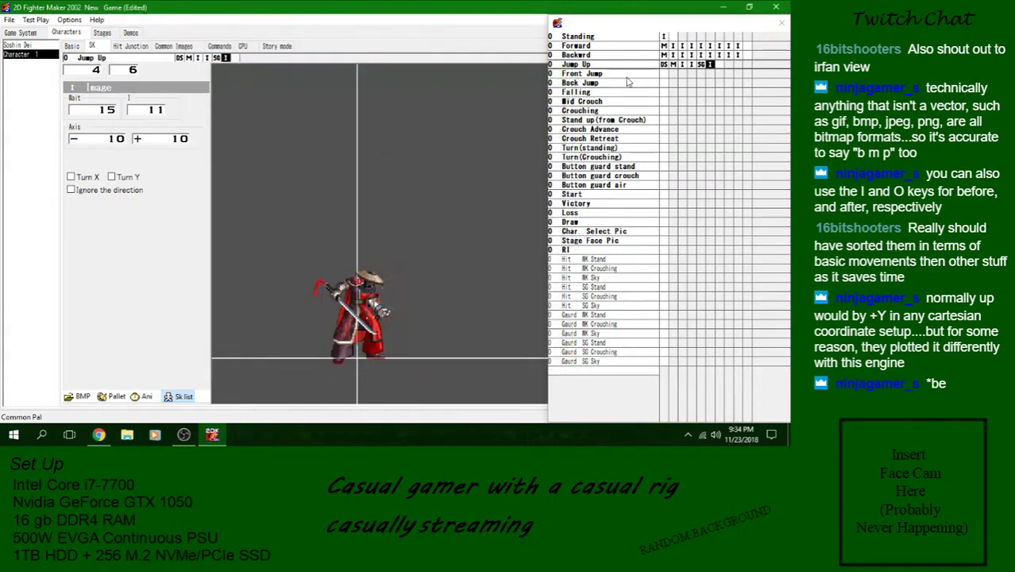
# - Set the wait of Jump Up's landing image to 10, preview the animation and close the preview
pyautogui.click(91, 110)
pyautogui.write('10')
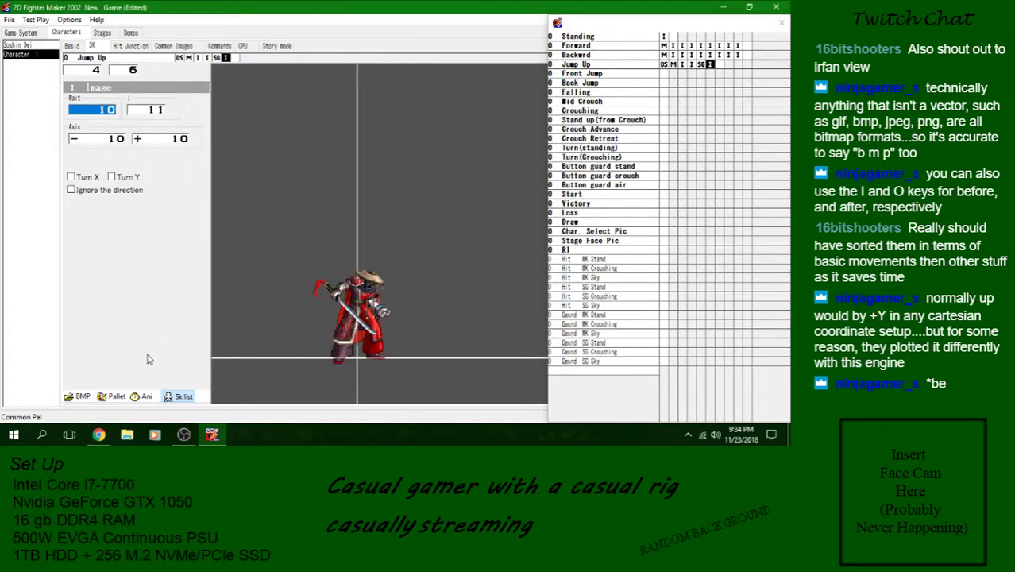
pyautogui.click(146, 396)
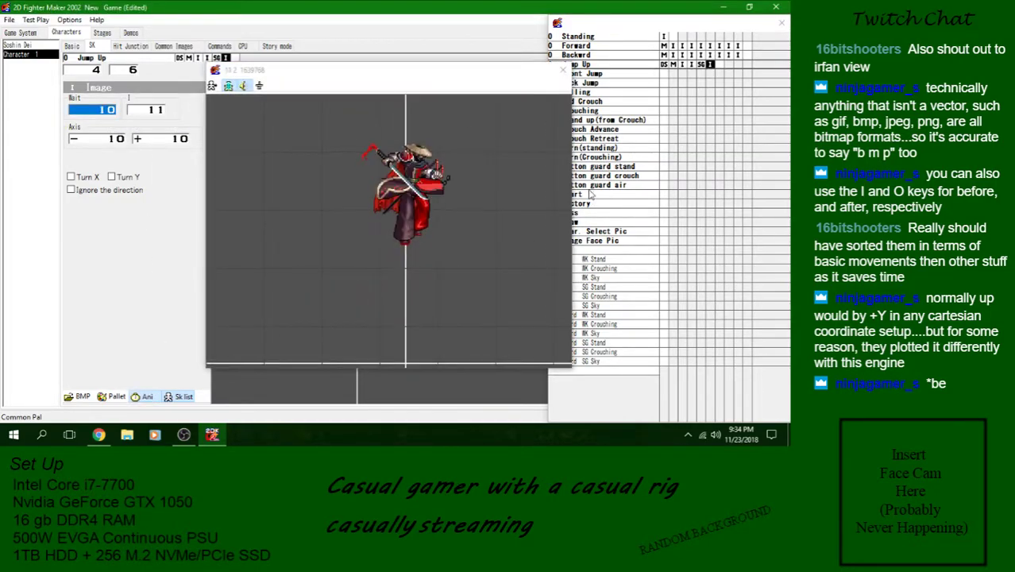
pyautogui.click(563, 71)
# - Copy the whole Jump Up skill into Front Jump and Back Jump
pyautogui.click(580, 66)
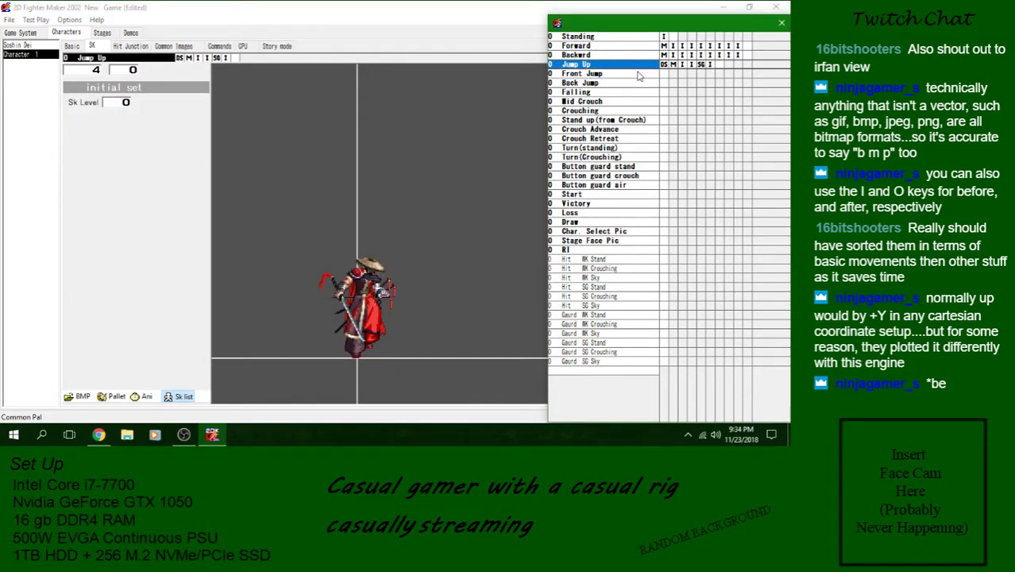
pyautogui.click(633, 74)
pyautogui.click(631, 84)
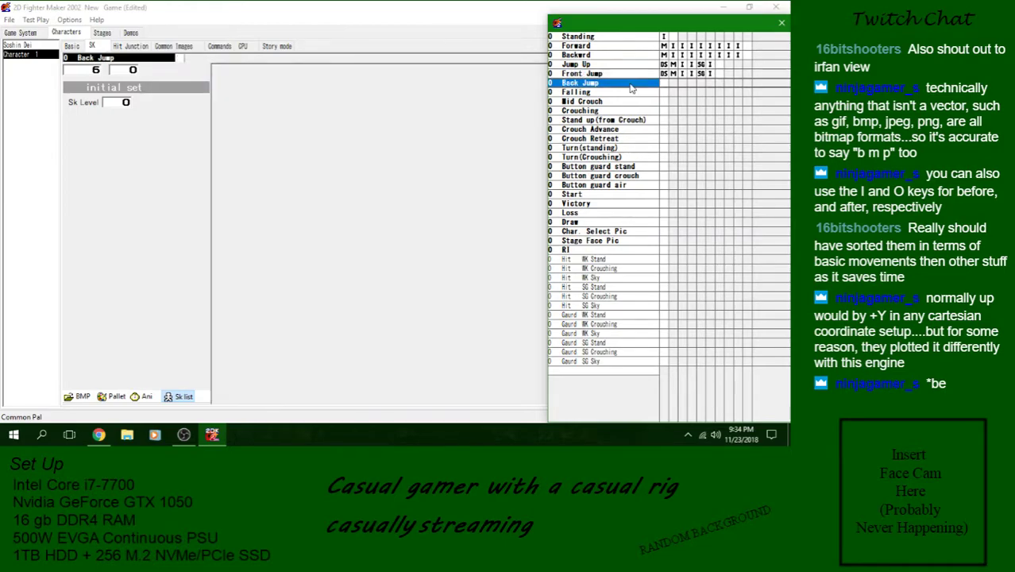
pyautogui.hotkey('ctrl', 'v')
# - Set the X speed in Front Jump's Movement to +3.00, trying values up to +4.00 while previewing the animation
pyautogui.click(674, 75)
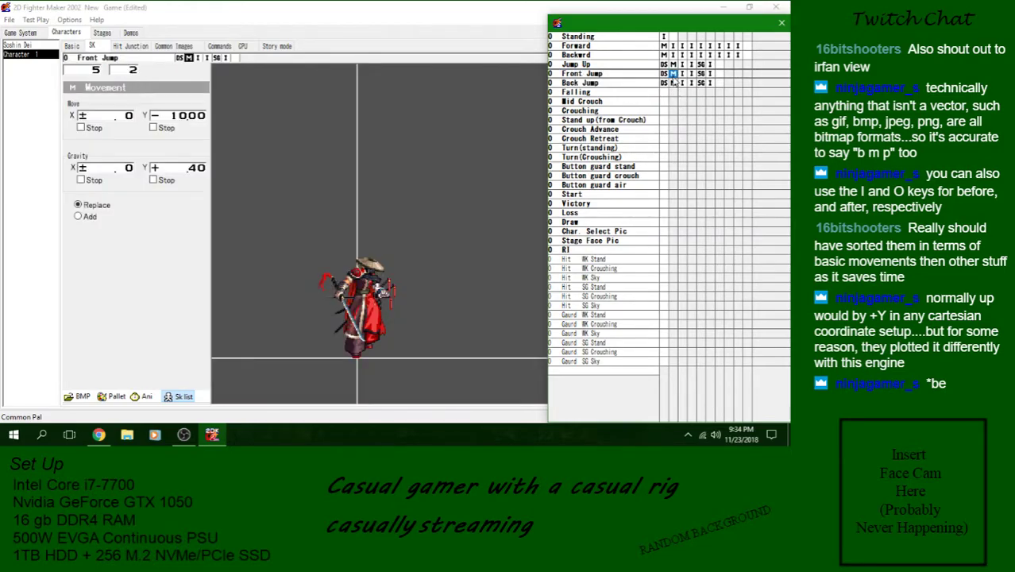
pyautogui.click(109, 116)
pyautogui.click(144, 397)
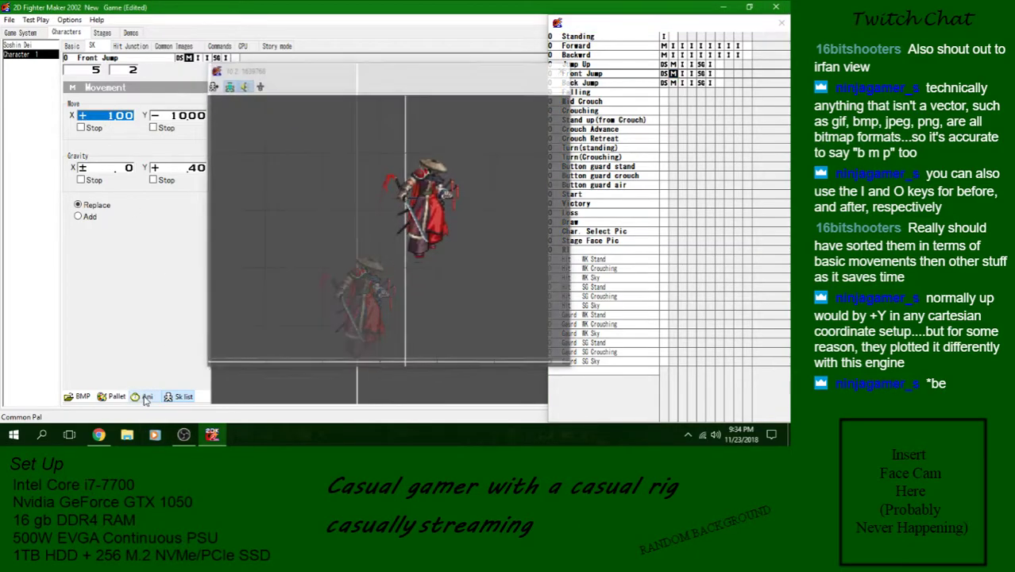
pyautogui.click(109, 116)
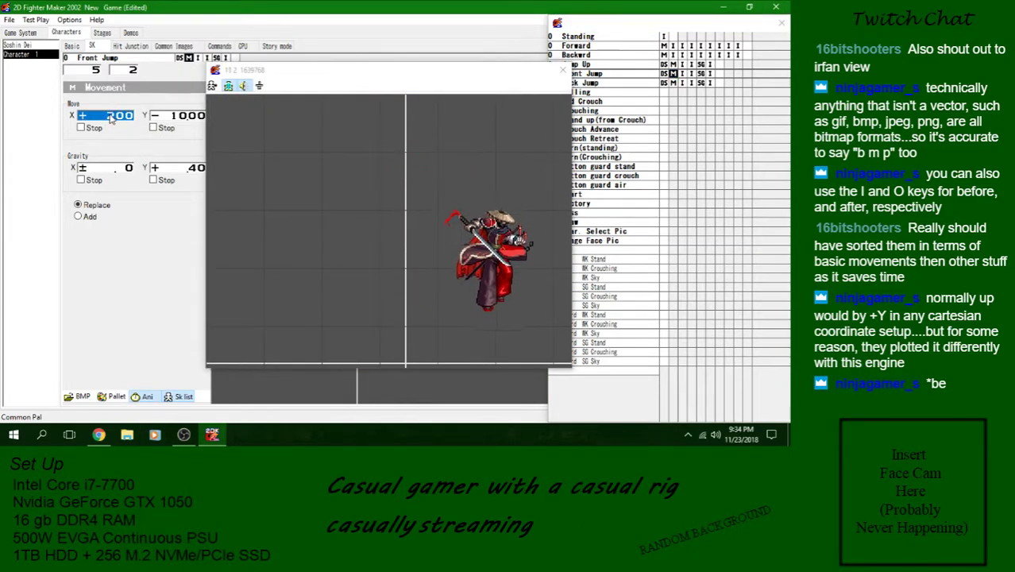
pyautogui.click(110, 118)
pyautogui.click(111, 118)
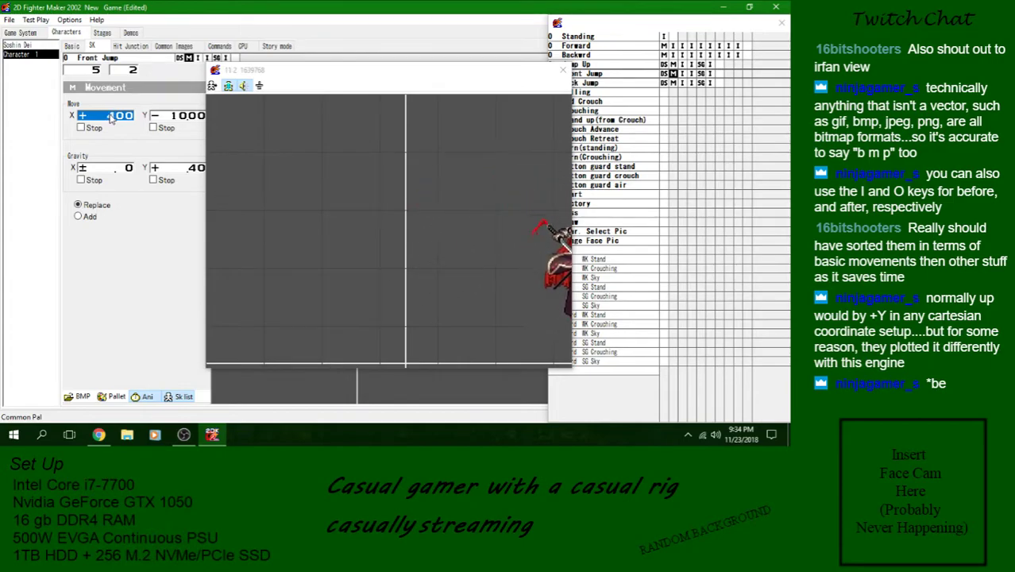
pyautogui.rightClick(111, 119)
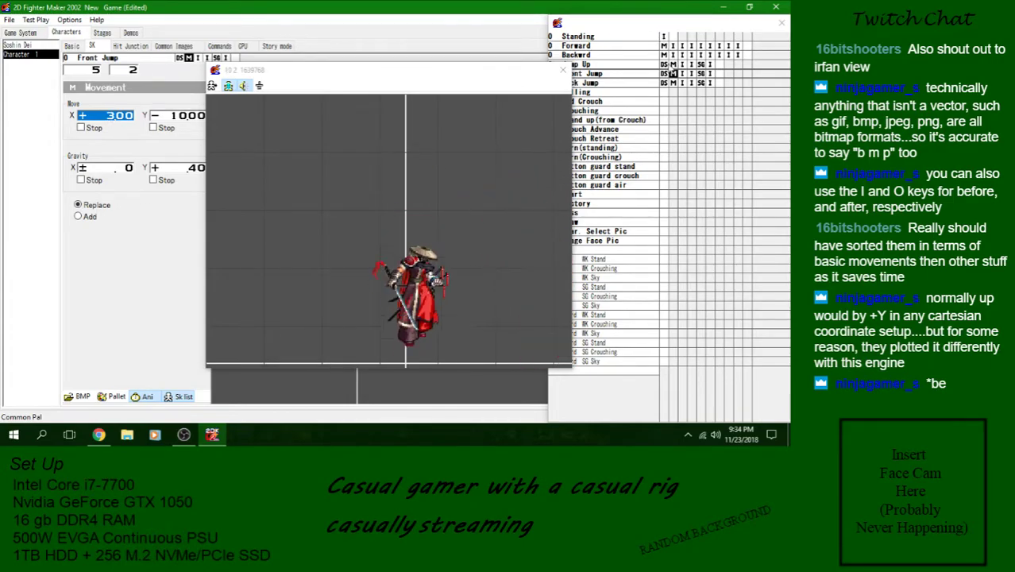
# - Set the X speed in Back Jump's Movement to -3.00, preview the animation and close the preview
pyautogui.click(672, 83)
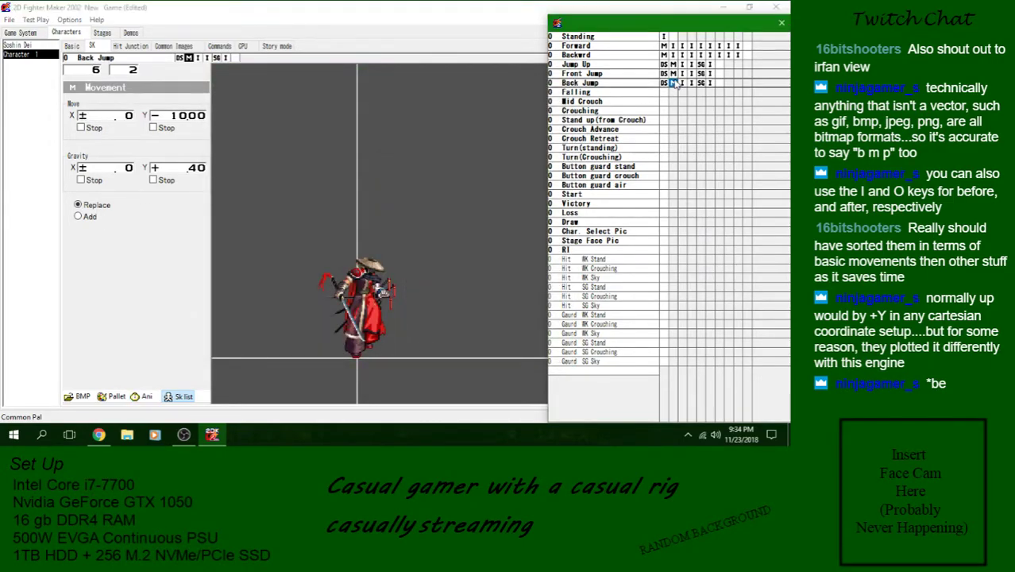
pyautogui.rightClick(110, 118)
pyautogui.rightClick(111, 119)
pyautogui.rightClick(110, 118)
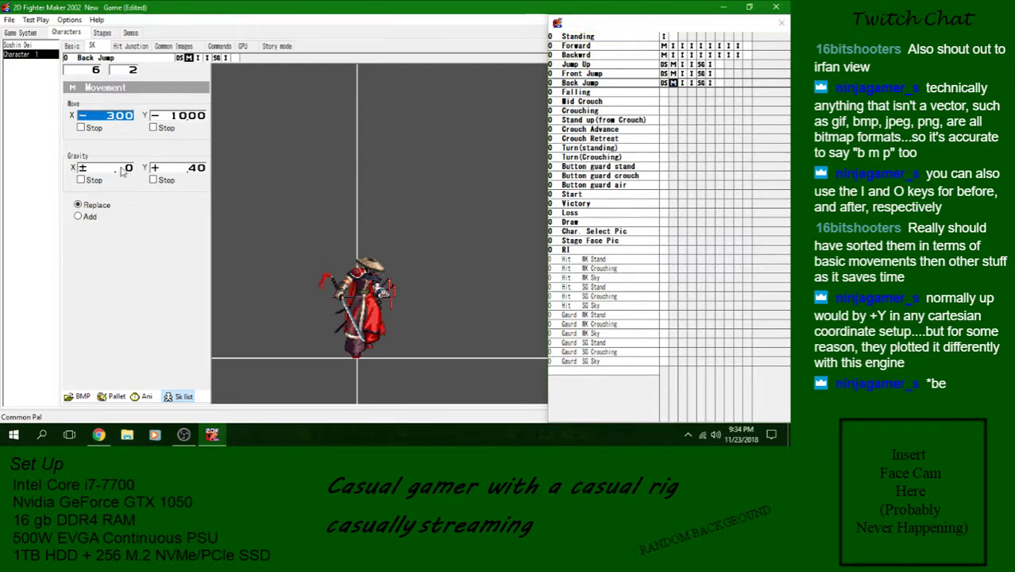
pyautogui.click(147, 398)
pyautogui.click(624, 99)
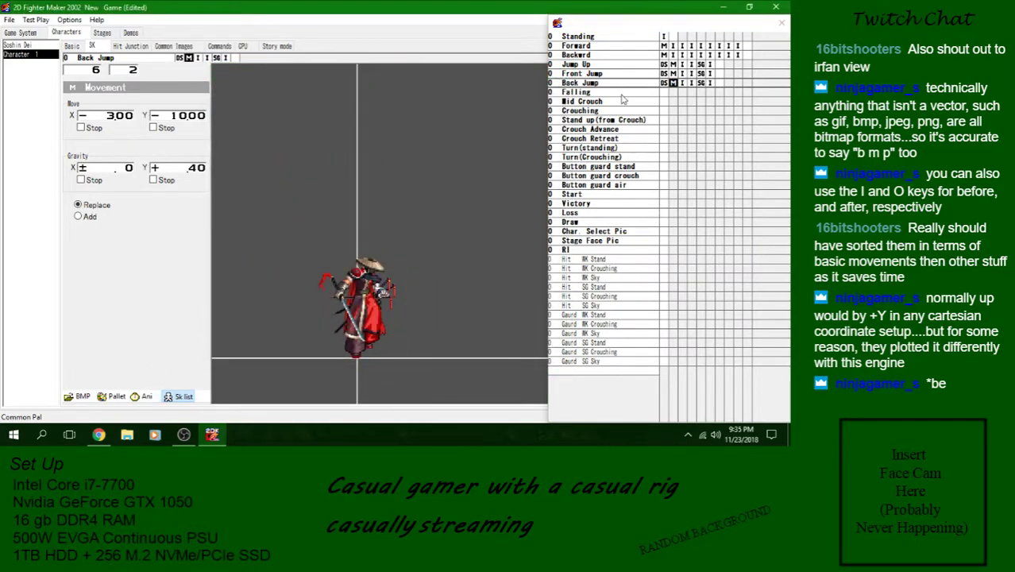
# - Copy Back Jump's second image, entry 4, into the first slot of Falling
pyautogui.click(665, 93)
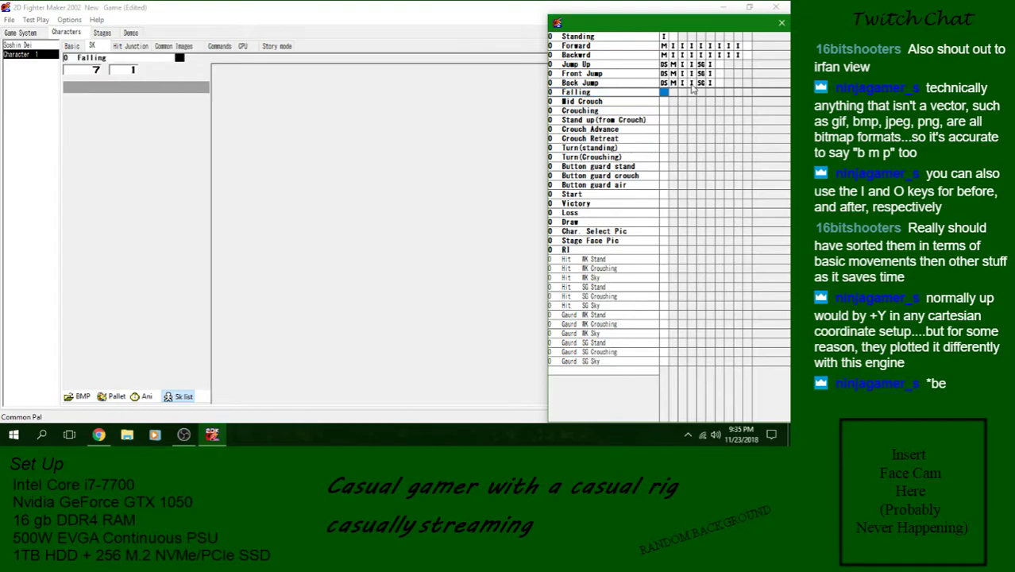
pyautogui.click(692, 83)
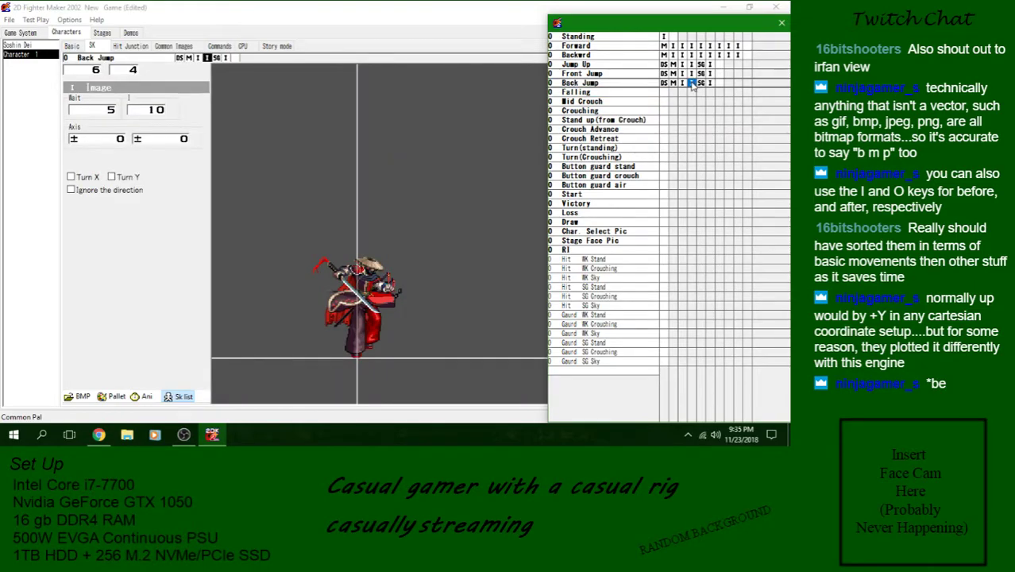
pyautogui.click(667, 93)
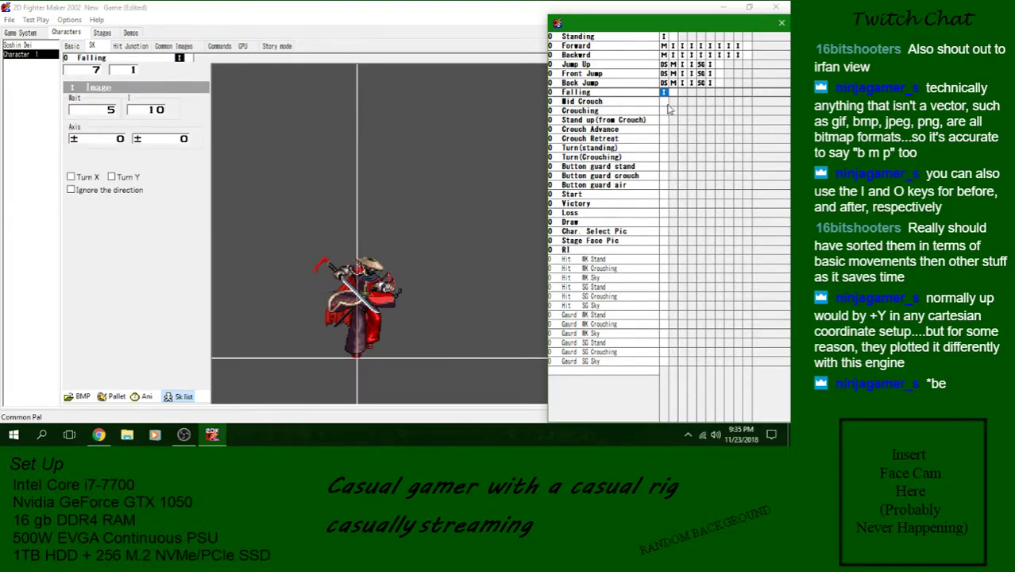
# - Review Falling's image and Jump Up's Goto Skill target, ending on the Mid Crouch skill
pyautogui.click(667, 102)
pyautogui.click(668, 93)
pyautogui.click(642, 93)
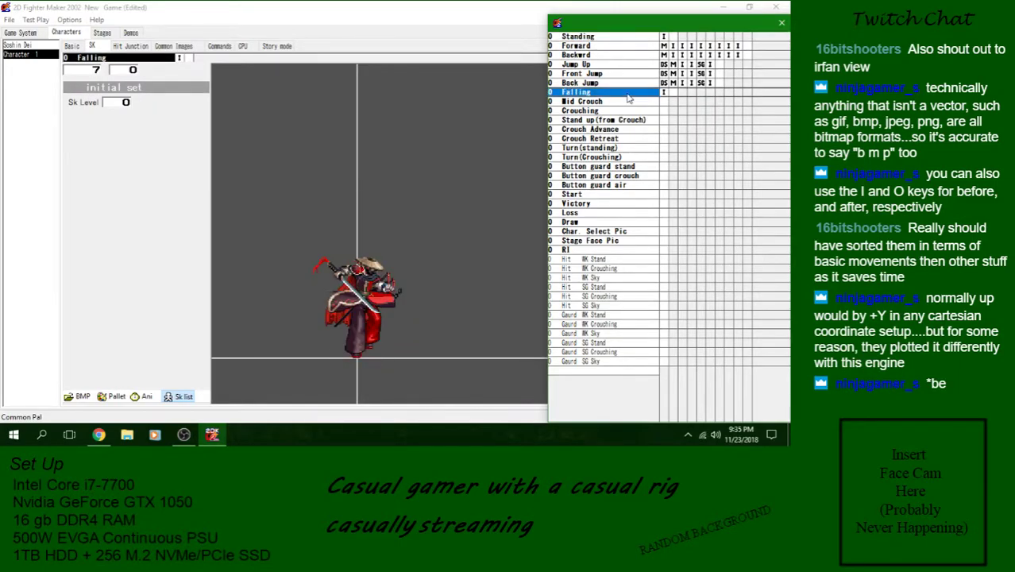
pyautogui.click(666, 93)
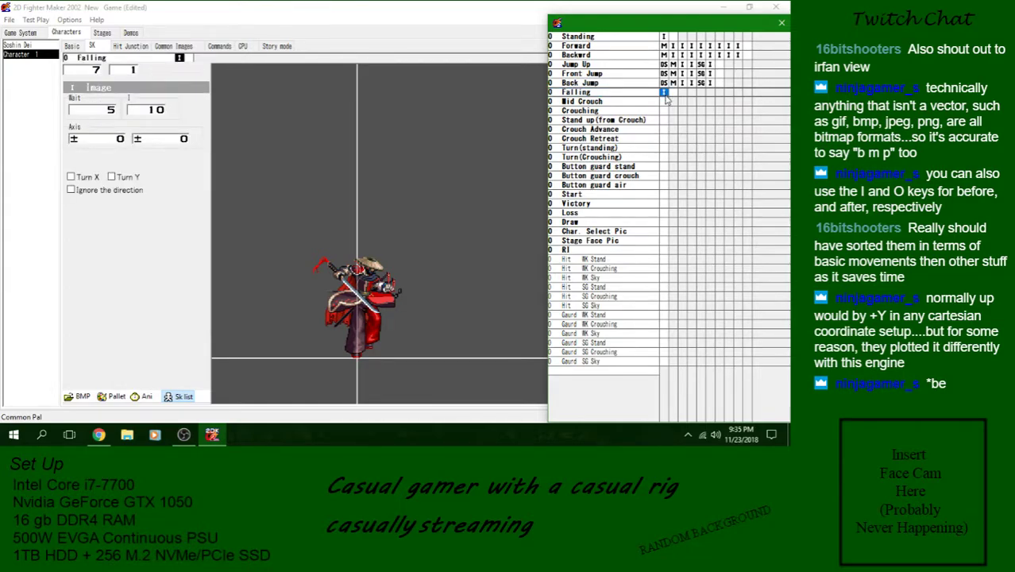
pyautogui.click(701, 65)
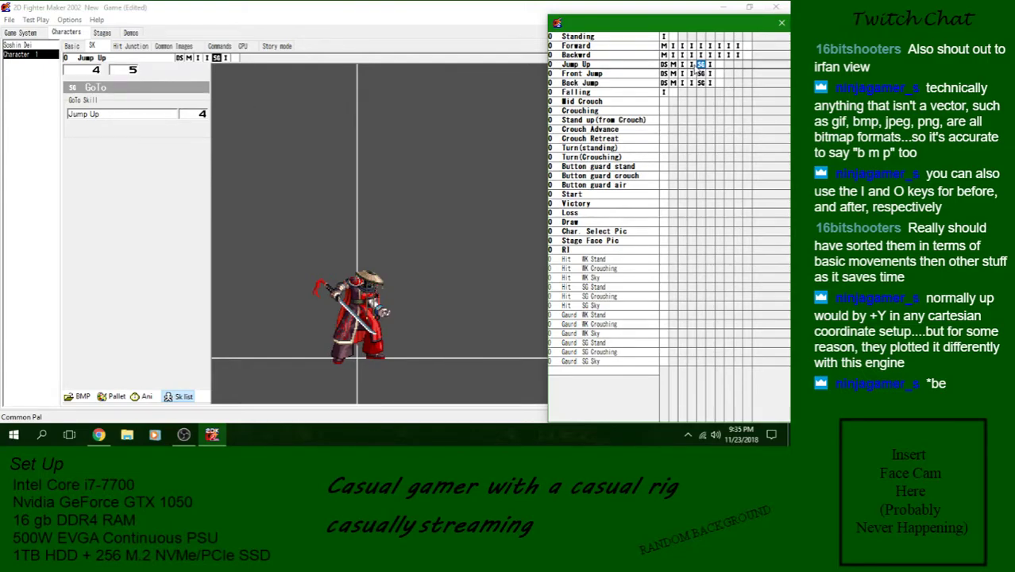
pyautogui.click(614, 95)
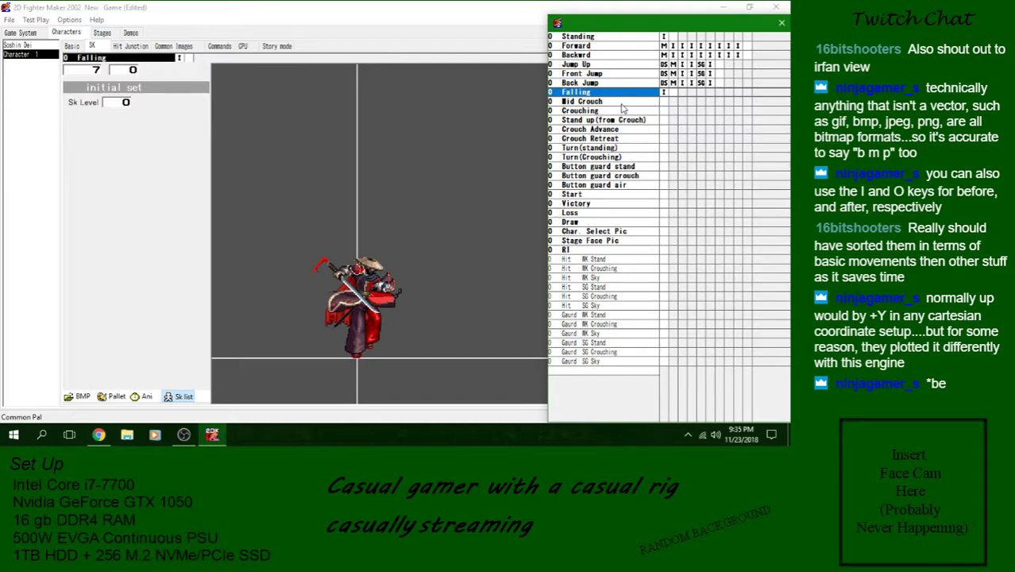
pyautogui.click(622, 103)
pyautogui.click(652, 95)
pyautogui.click(629, 102)
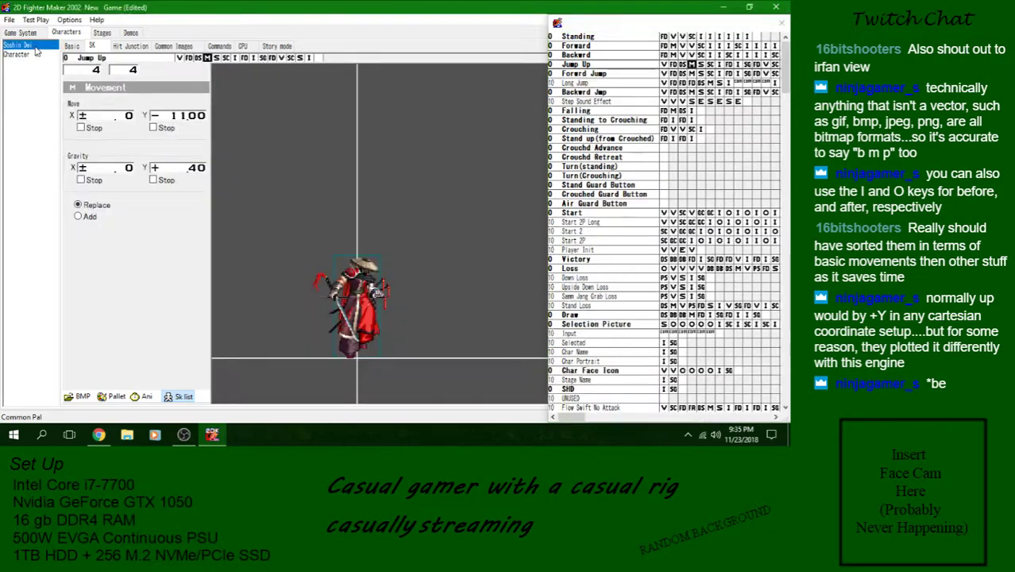
# - Check the falling and crouching skills of the finished character Soshin Dei, and return to Character 1
pyautogui.click(36, 46)
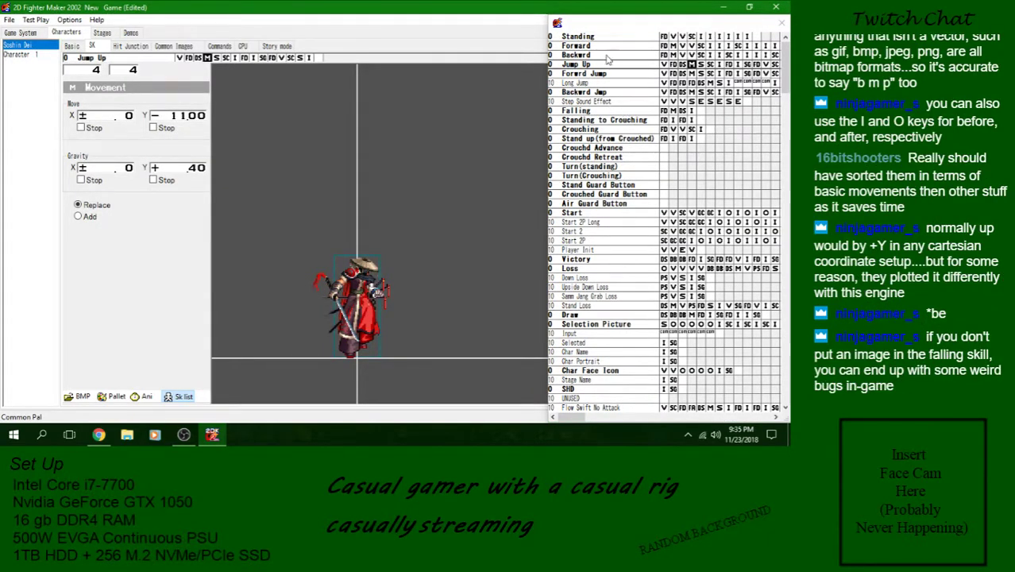
pyautogui.click(605, 120)
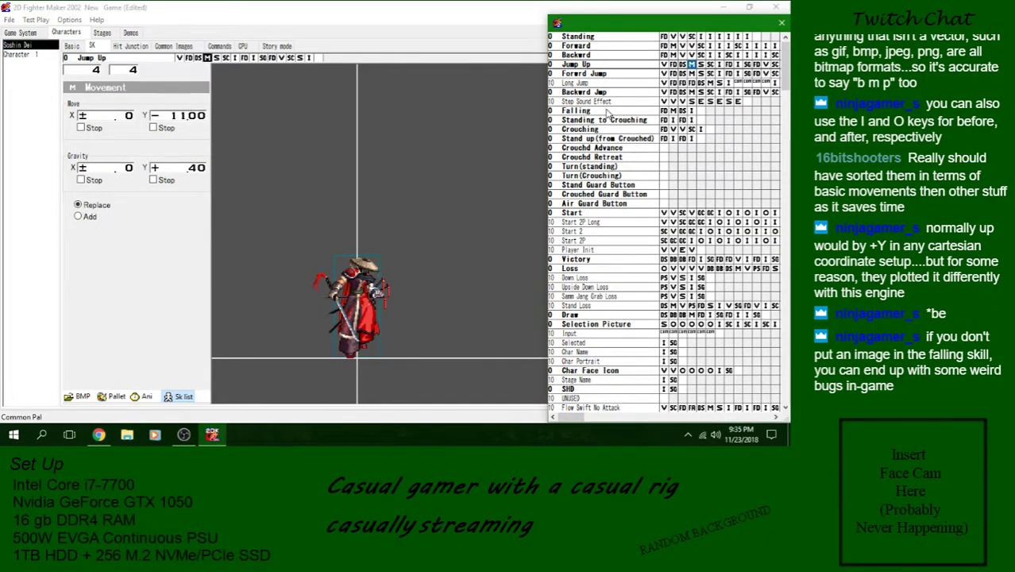
pyautogui.click(26, 55)
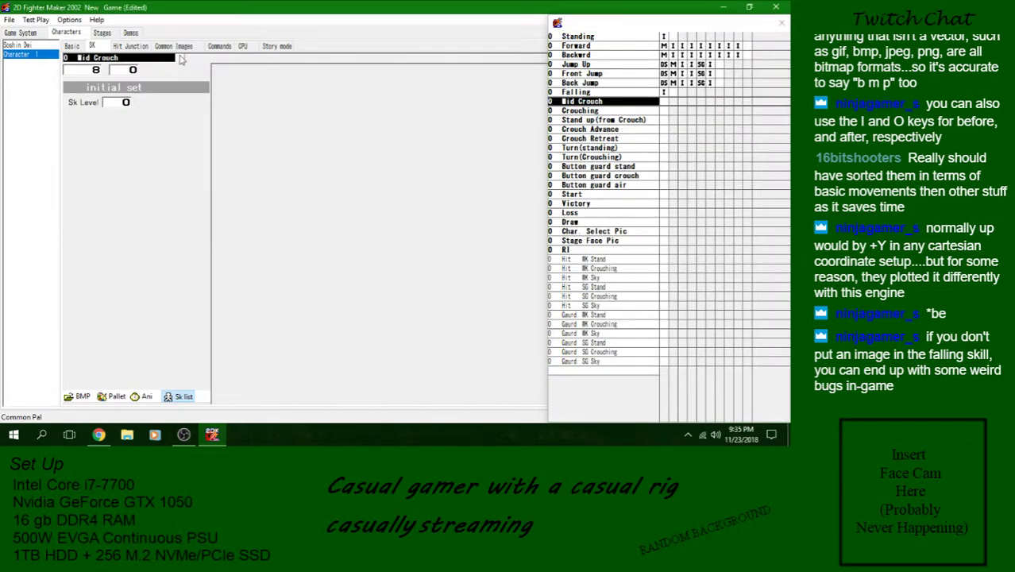
# - Search the loaded sprite sheet for a crouching pose for Mid Crouch's first slot
pyautogui.click(633, 104)
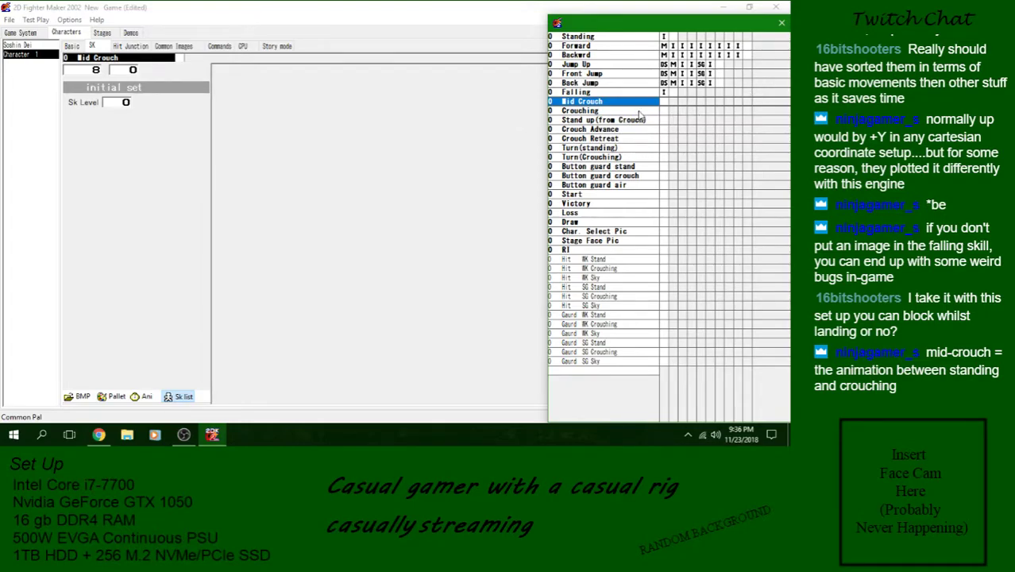
pyautogui.click(664, 102)
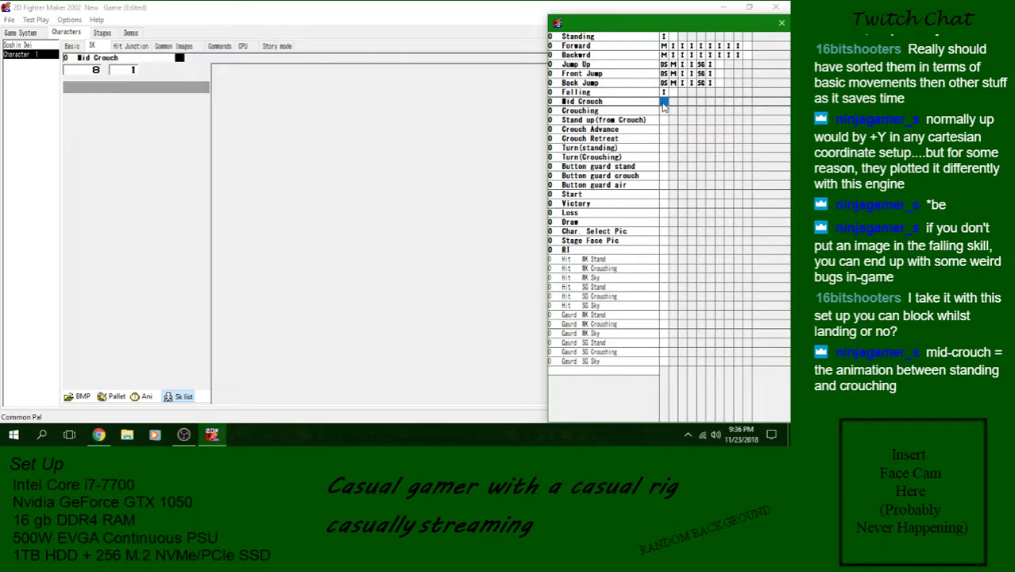
pyautogui.click(77, 396)
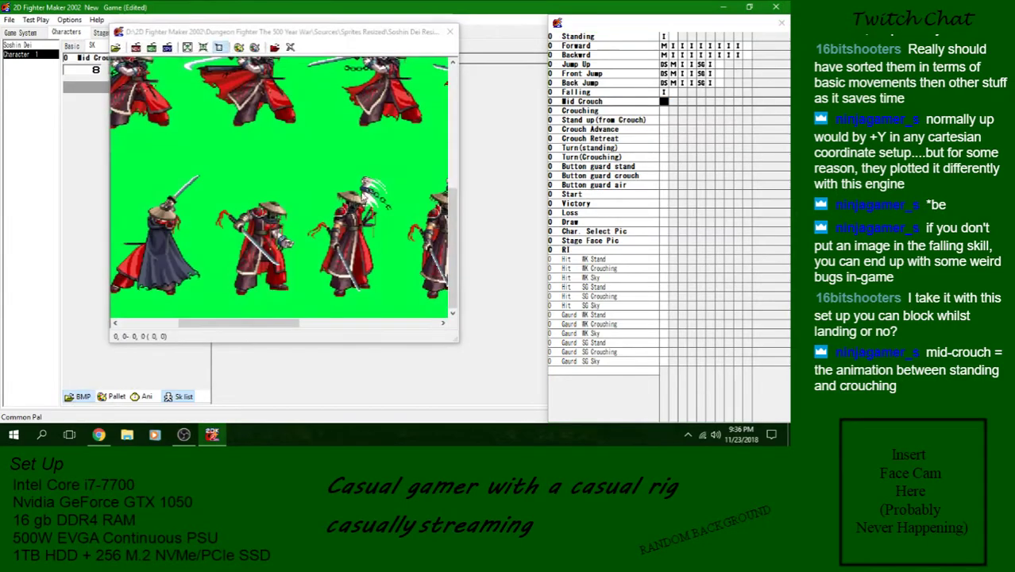
pyautogui.moveTo(297, 323); pyautogui.dragTo(237, 322)
pyautogui.moveTo(449, 250); pyautogui.dragTo(457, 102)
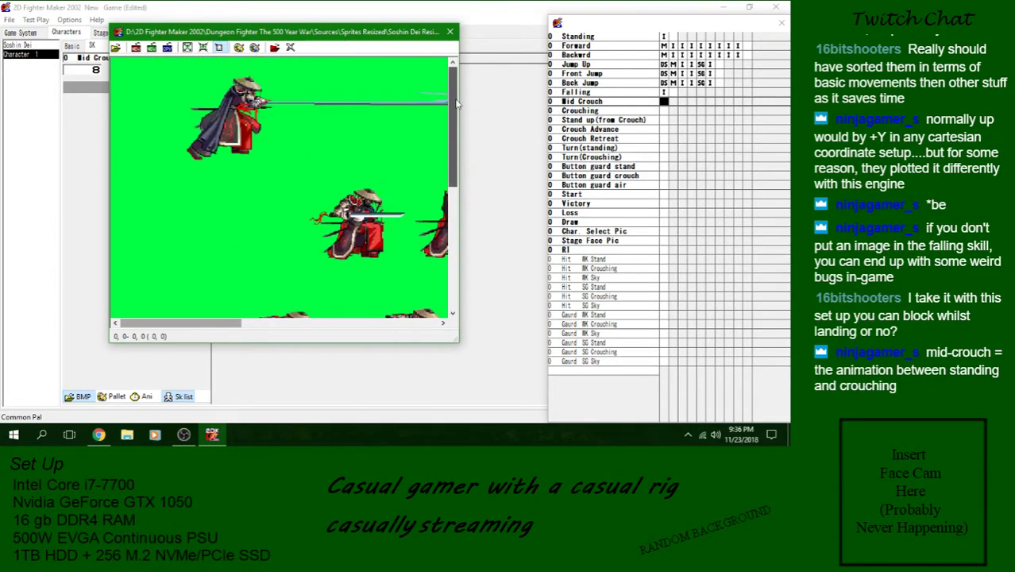
pyautogui.moveTo(220, 324); pyautogui.dragTo(264, 321)
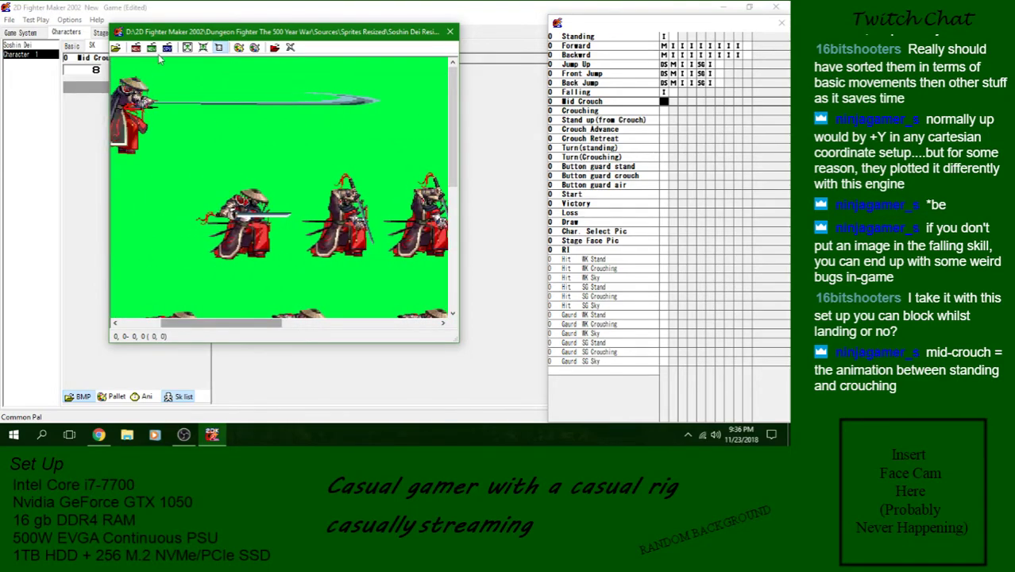
# - Load Soshin Dei Sprite Sheet 2.bmp as the sprite source
pyautogui.click(116, 47)
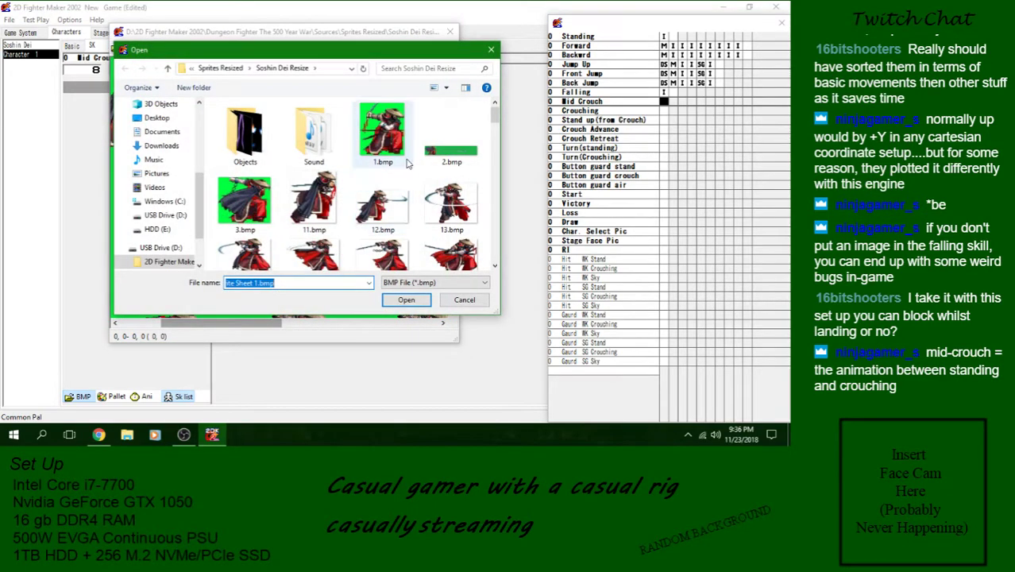
pyautogui.scroll(-12, 407, 163)
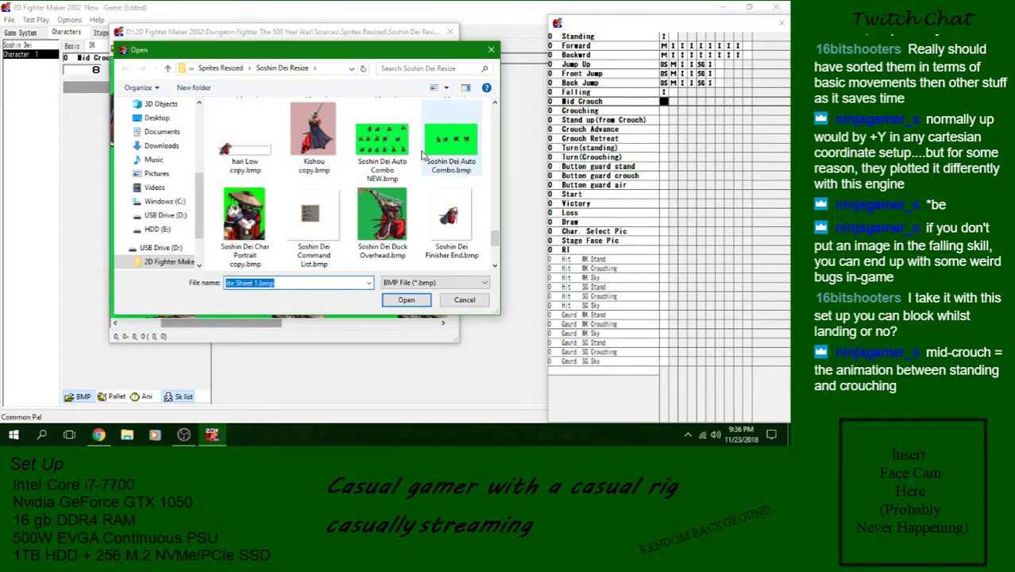
pyautogui.scroll(-3, 405, 179)
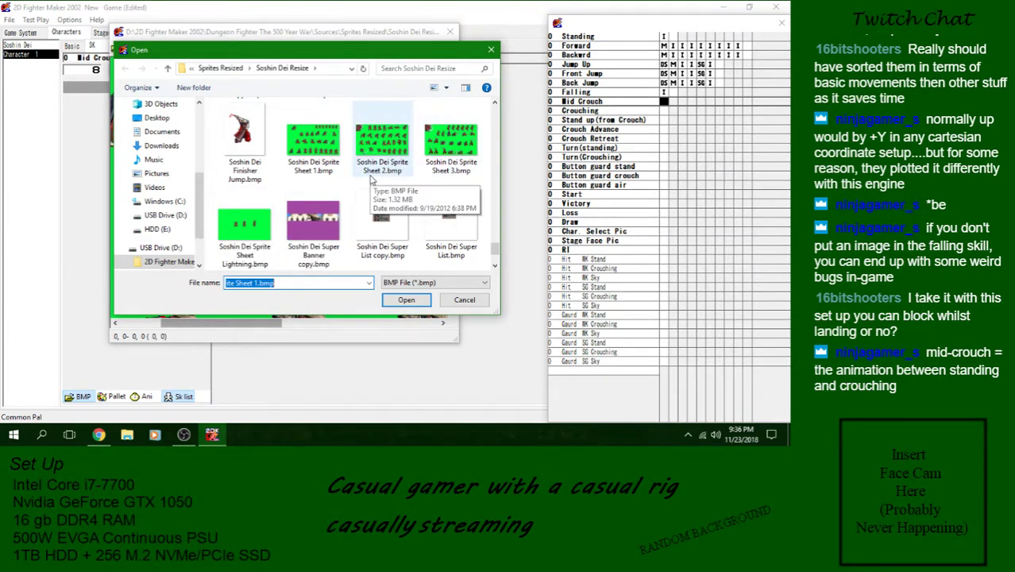
pyautogui.doubleClick(383, 151)
# - Capture the half-crouched sprite in the sheet's bottom row, about 128 by 138 pixels, as Mid Crouch's first image and close the sheet
pyautogui.moveTo(454, 172); pyautogui.dragTo(454, 294)
pyautogui.moveTo(269, 324); pyautogui.dragTo(354, 324)
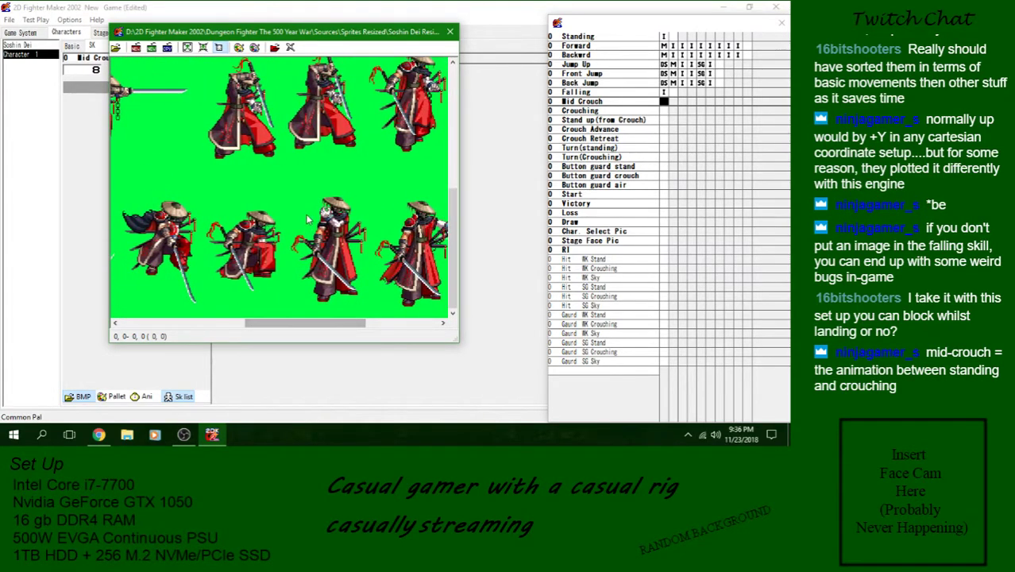
pyautogui.moveTo(282, 208); pyautogui.dragTo(206, 300)
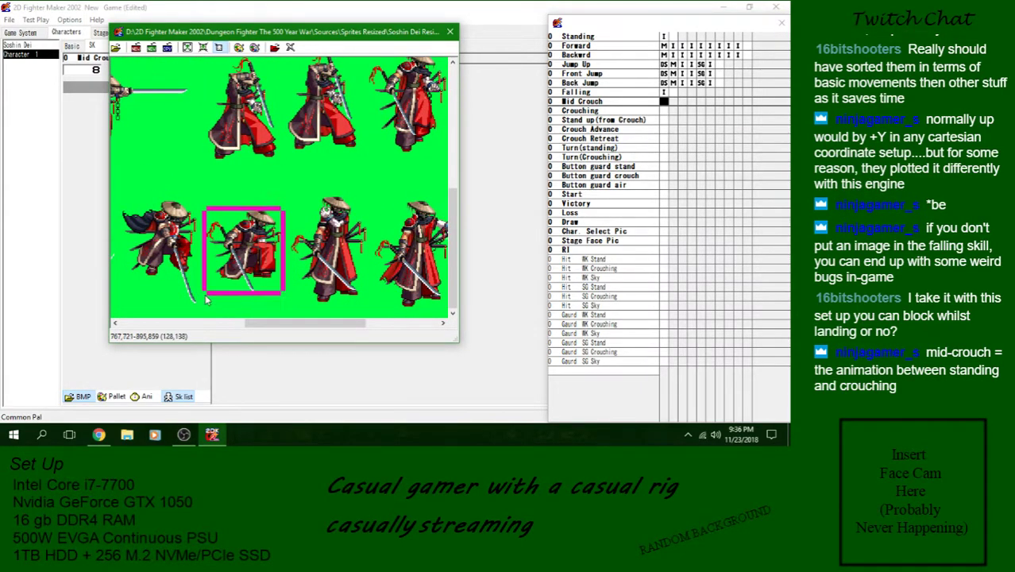
pyautogui.click(140, 49)
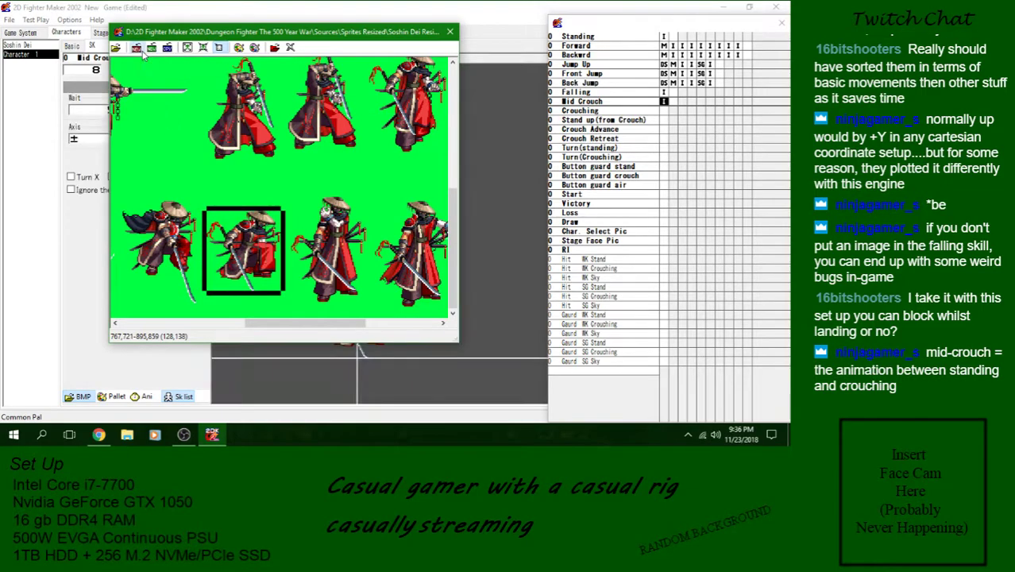
pyautogui.click(453, 32)
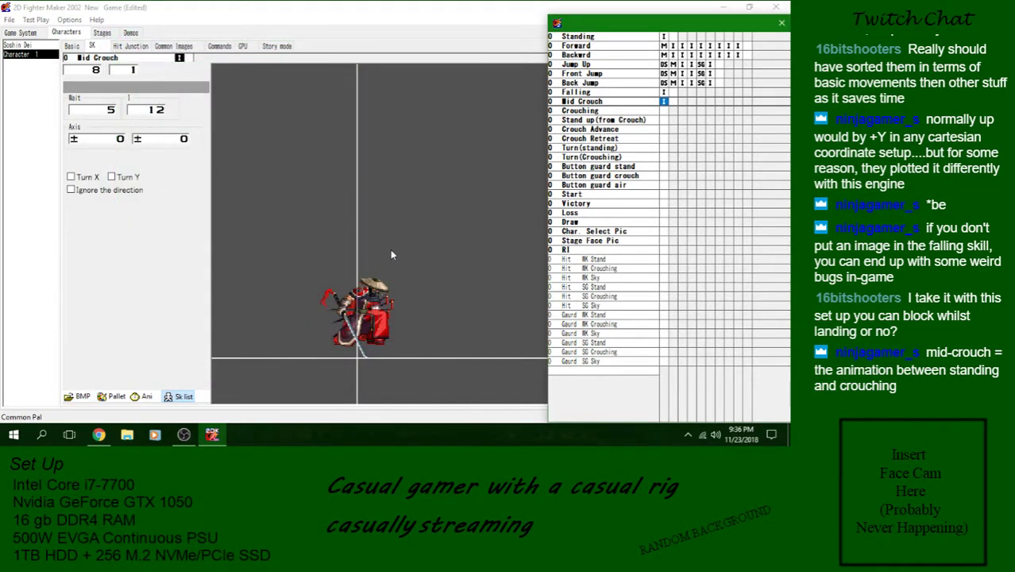
# - Set the Mid Crouch image's vertical axis offset to +23 and compare its placement with the Standing image
pyautogui.click(174, 141)
pyautogui.click(174, 142)
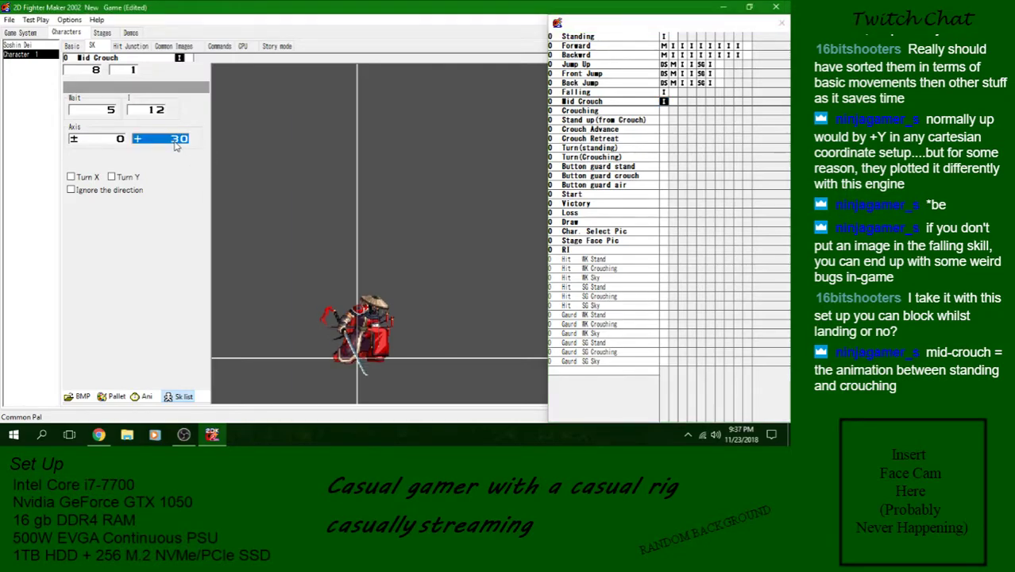
pyautogui.click(186, 140)
pyautogui.click(186, 141)
pyautogui.click(186, 141)
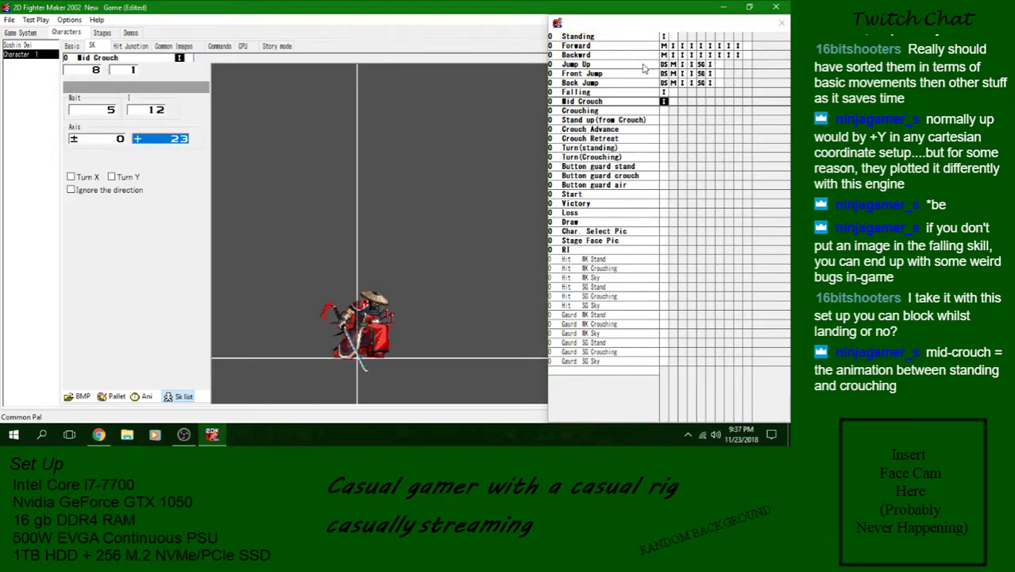
pyautogui.click(664, 36)
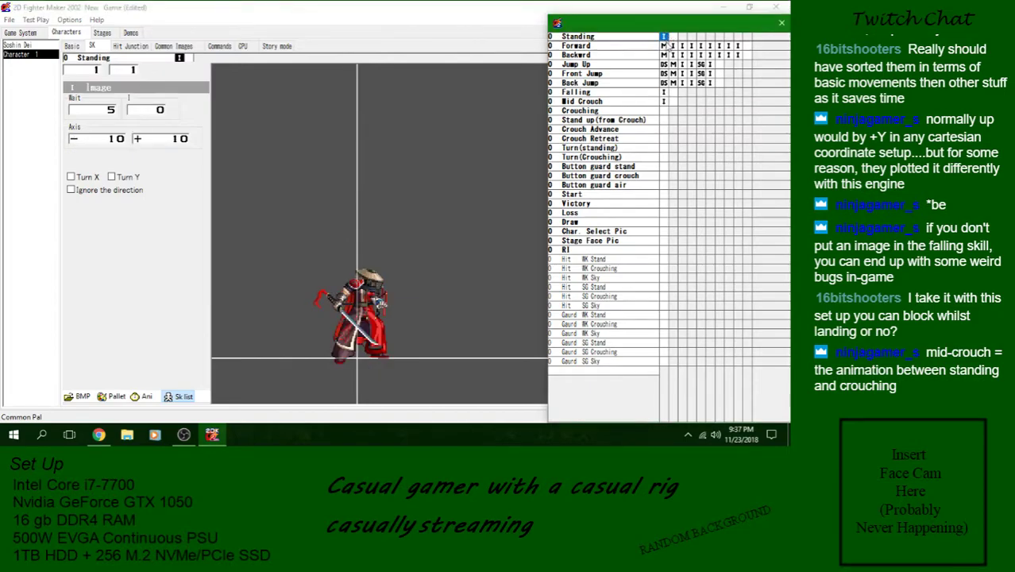
pyautogui.click(664, 101)
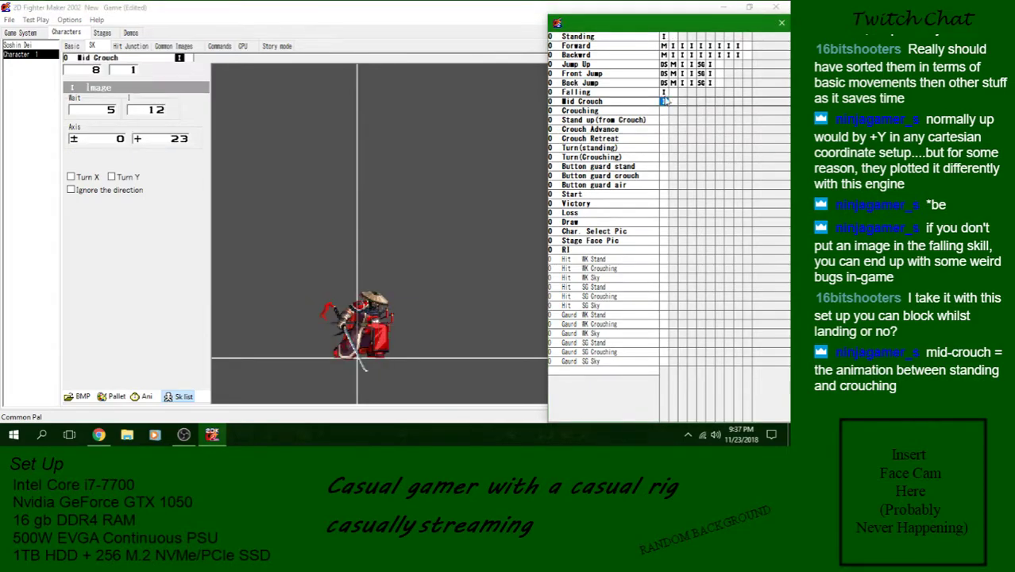
# - Copy the Standing image in front of Mid Crouch's crouching image and preview the skill's animation
pyautogui.click(664, 37)
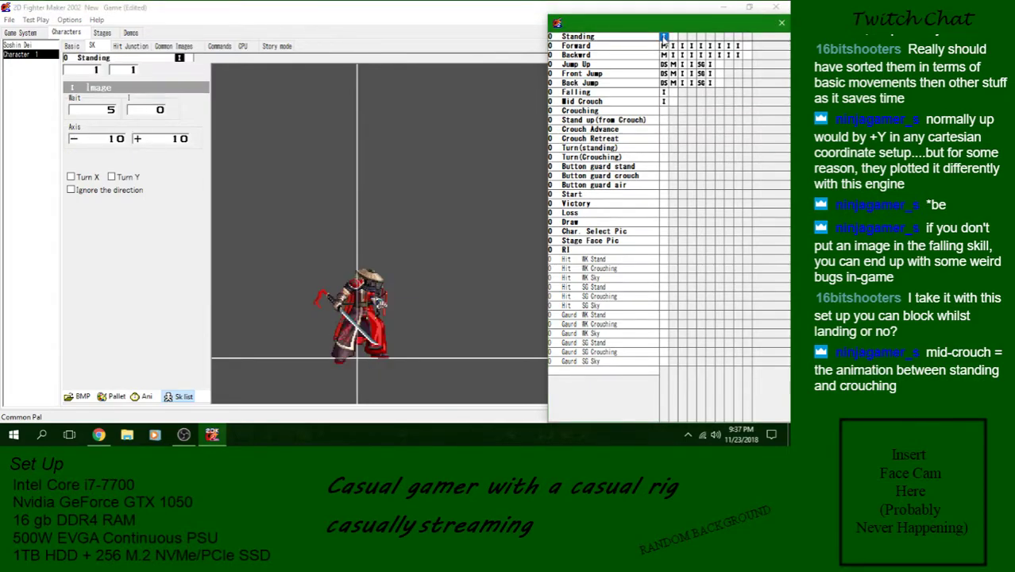
pyautogui.click(664, 101)
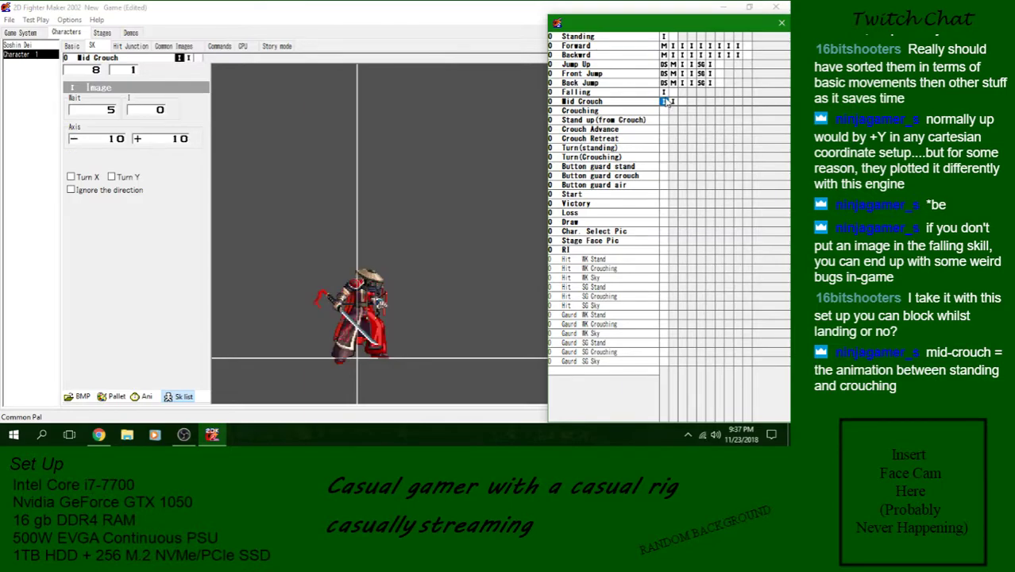
pyautogui.click(143, 397)
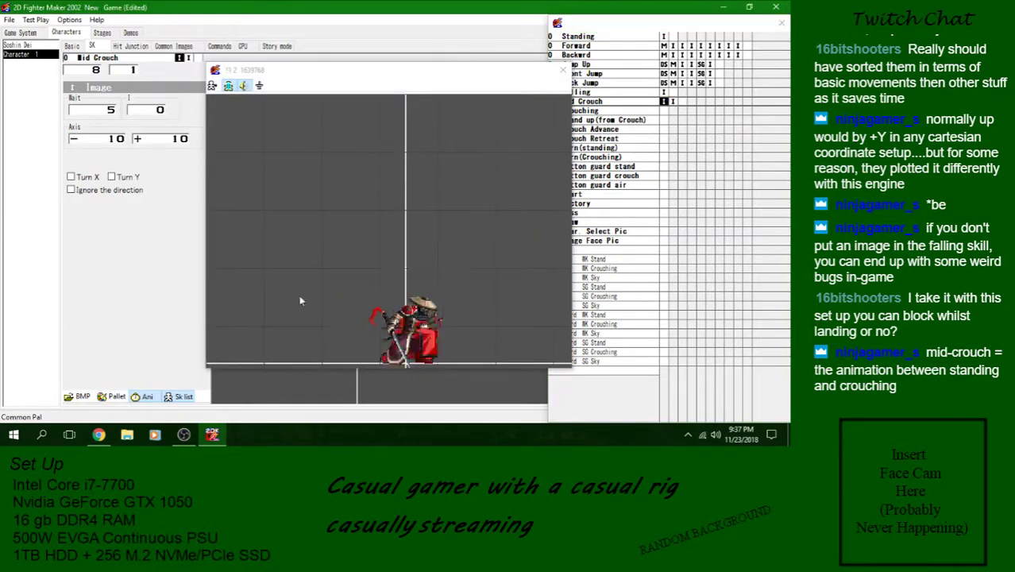
pyautogui.click(563, 70)
# - Copy Mid Crouch's second image into the first slot of the Crouching skill
pyautogui.click(673, 101)
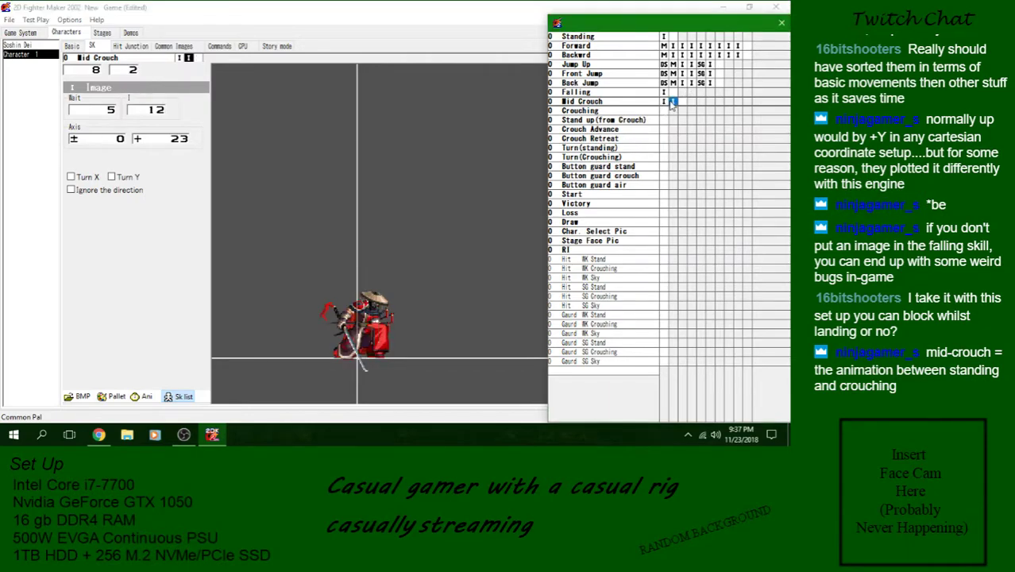
pyautogui.click(664, 112)
pyautogui.hotkey('ctrl', 'v')
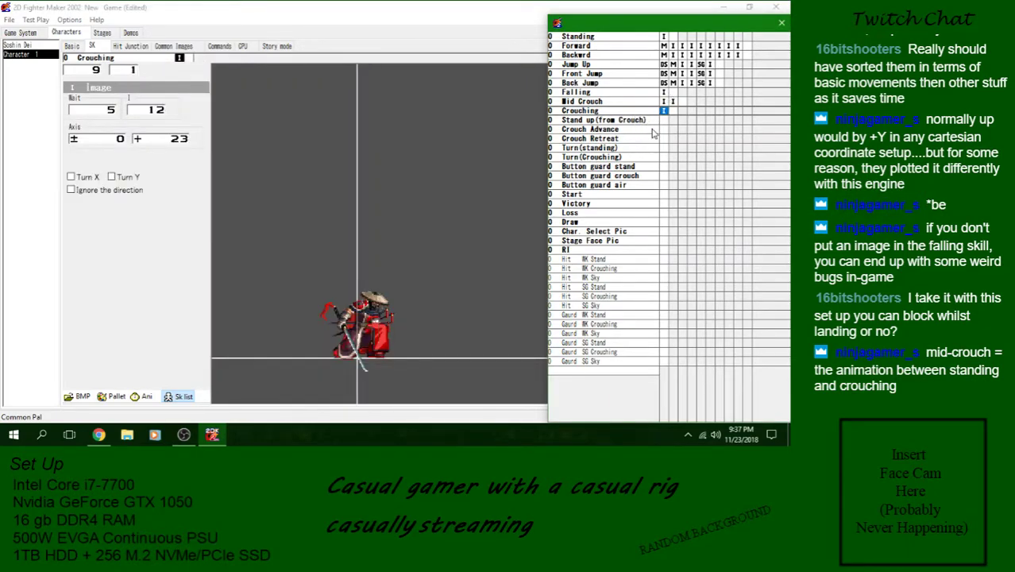
# - Look at the Crouch Advance and Crouch Retreat skills of Character 1
pyautogui.click(650, 129)
pyautogui.click(641, 139)
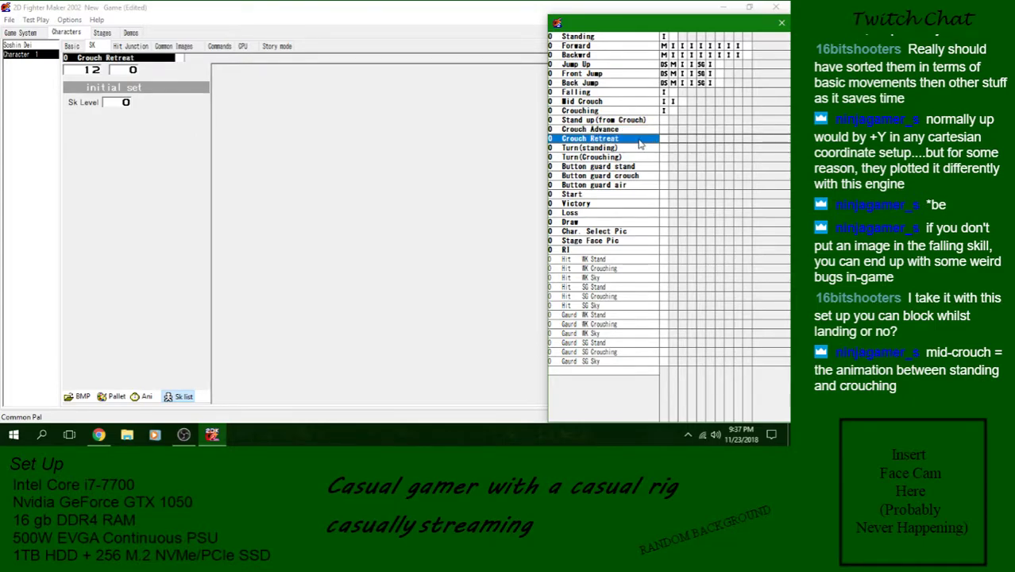
pyautogui.click(642, 130)
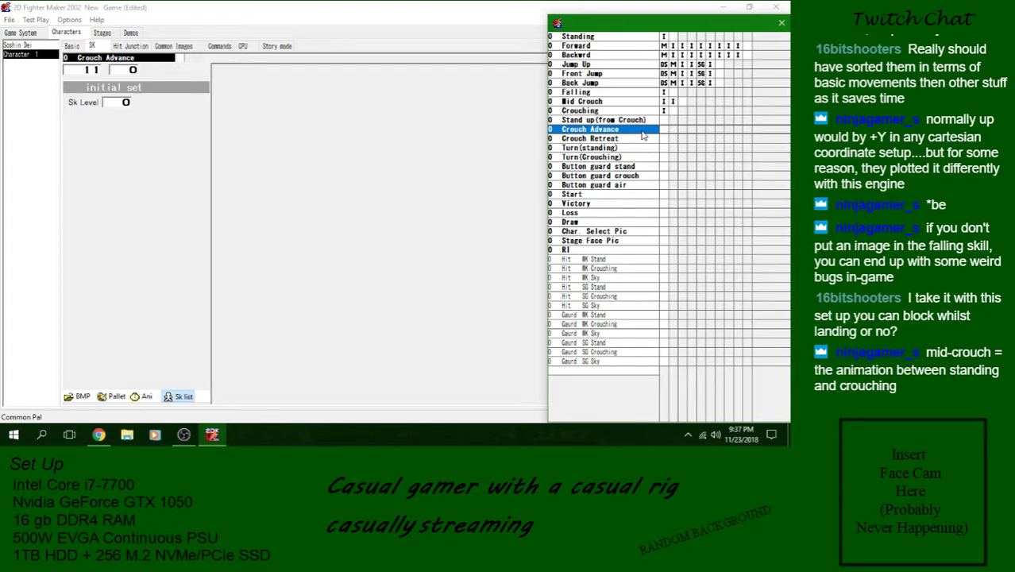
pyautogui.click(639, 139)
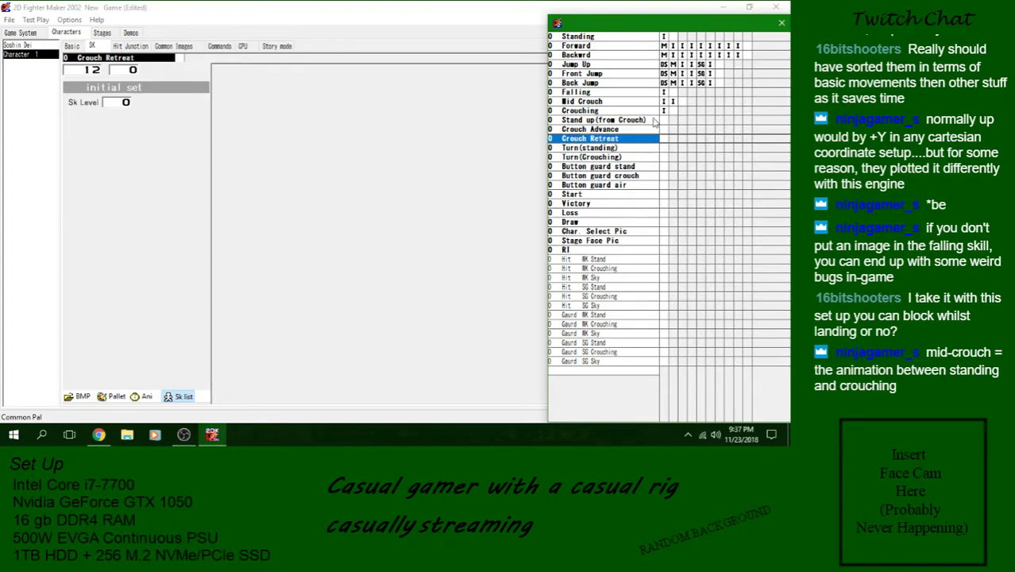
# - Fill Stand up(from Crouch) with Mid Crouch's two images in reverse order, crouching image first and standing image second
pyautogui.click(664, 112)
pyautogui.click(664, 120)
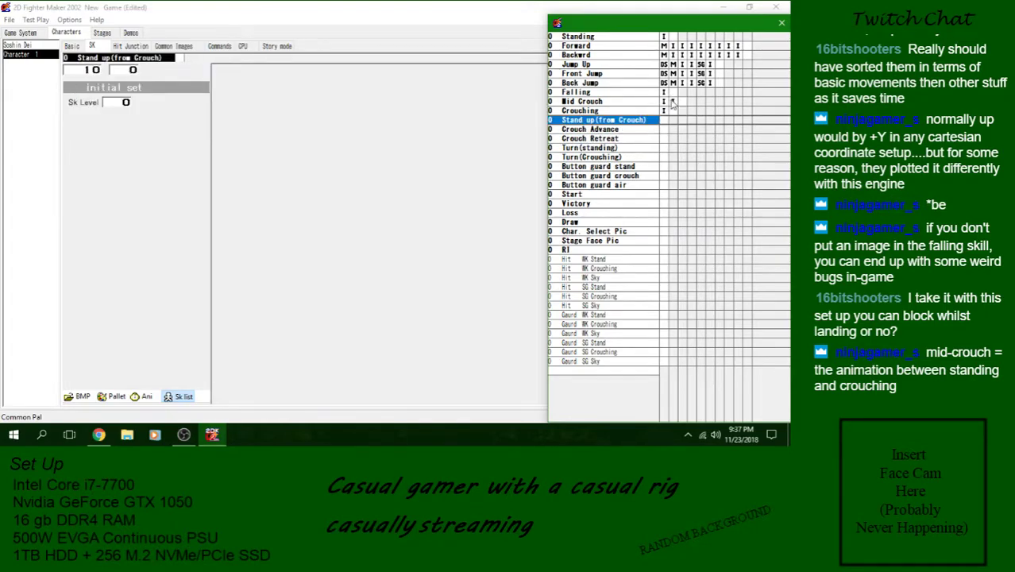
pyautogui.click(666, 102)
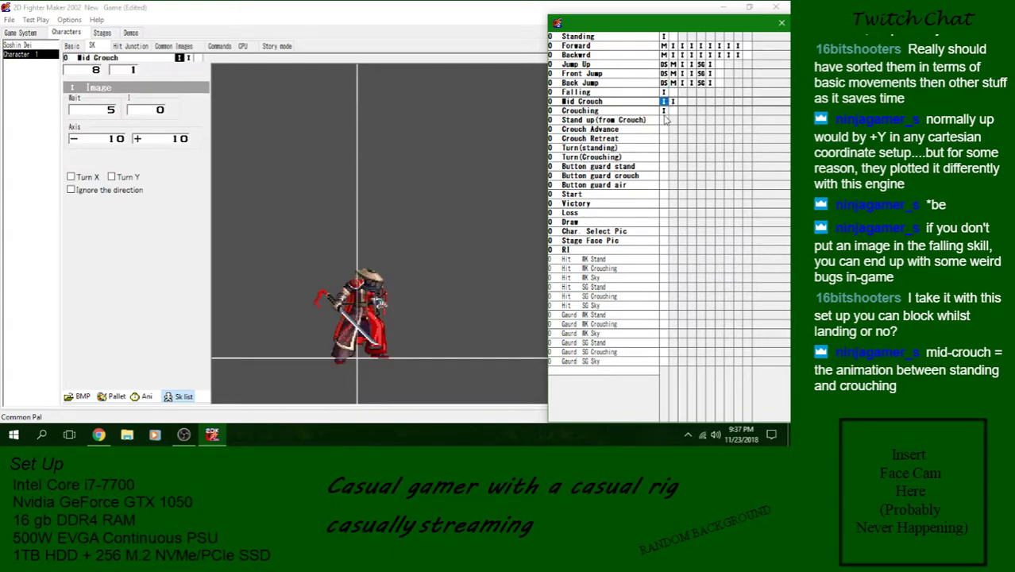
pyautogui.click(673, 102)
pyautogui.click(664, 120)
pyautogui.hotkey('ctrl', 'v')
pyautogui.click(664, 101)
pyautogui.hotkey('ctrl', 'c')
pyautogui.click(674, 120)
pyautogui.hotkey('ctrl', 'v')
# - Go through the Crouch Advance, Crouch Retreat, Turn(standing) and Turn(Crouching) skills
pyautogui.click(647, 131)
pyautogui.click(649, 139)
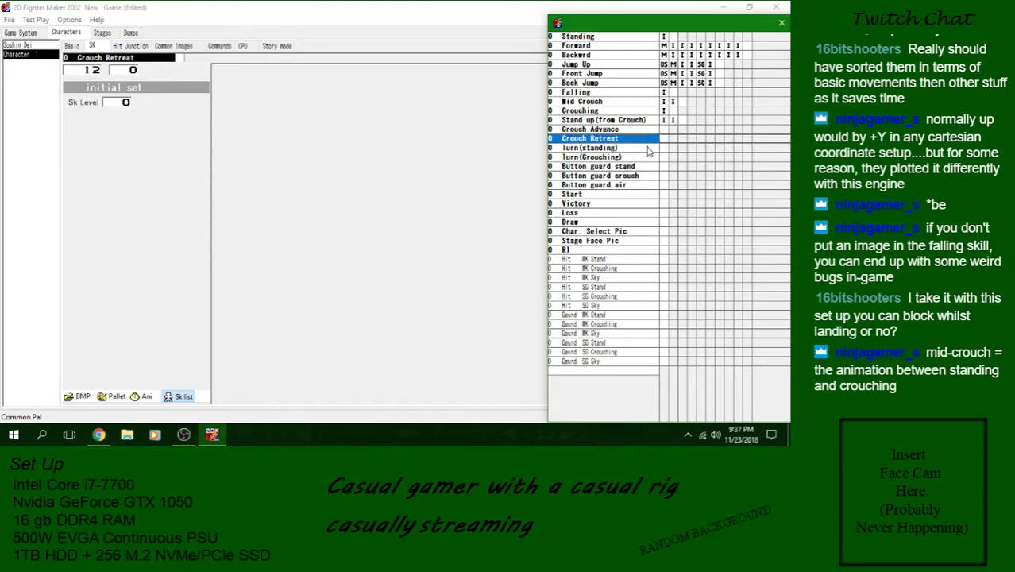
pyautogui.click(649, 148)
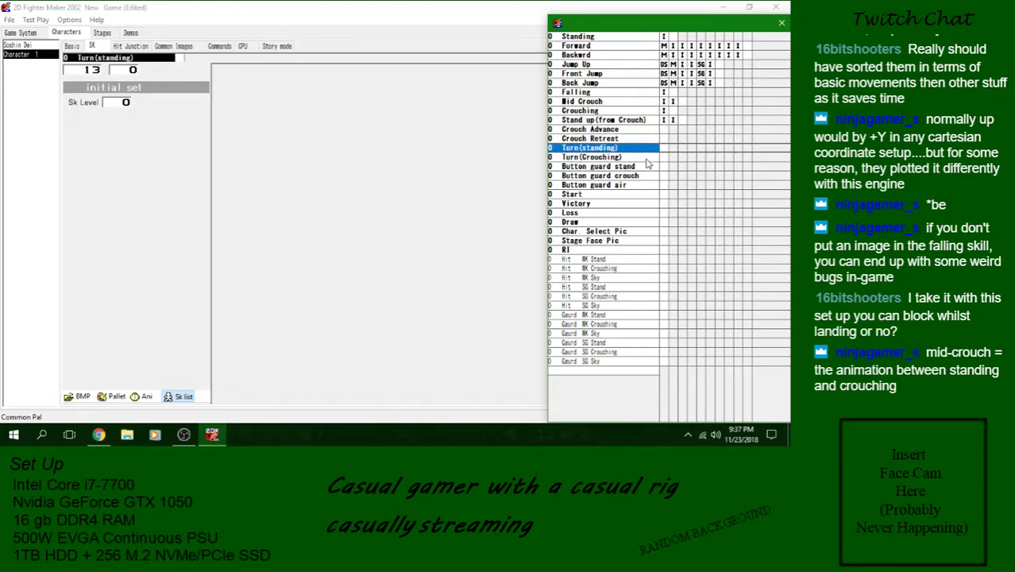
pyautogui.click(648, 159)
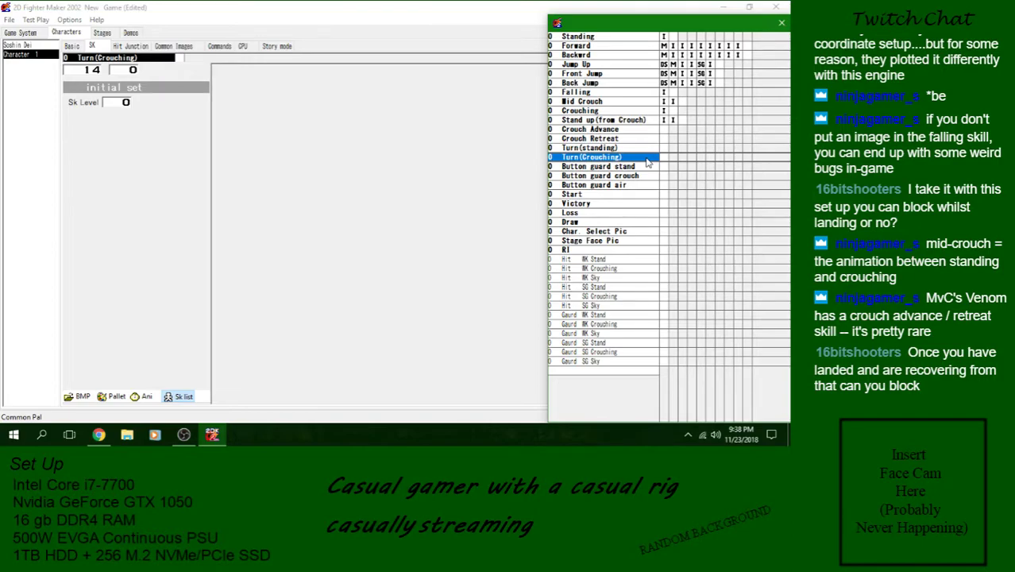
# - Examine the landing image that ends Jump Up, glance at Front Jump and Soshin Dei's skills, and return to Character 1
pyautogui.click(625, 67)
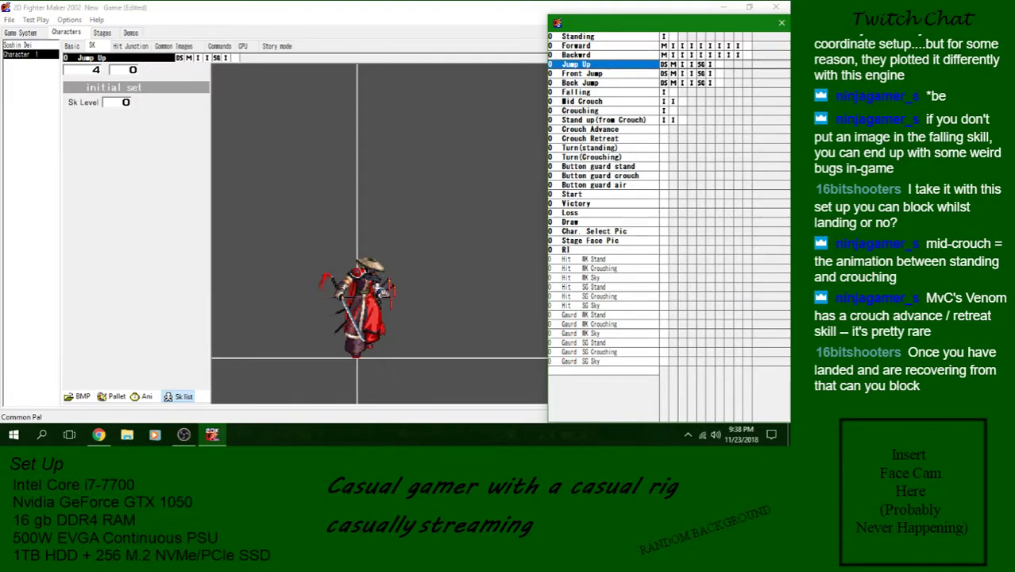
pyautogui.click(257, 14)
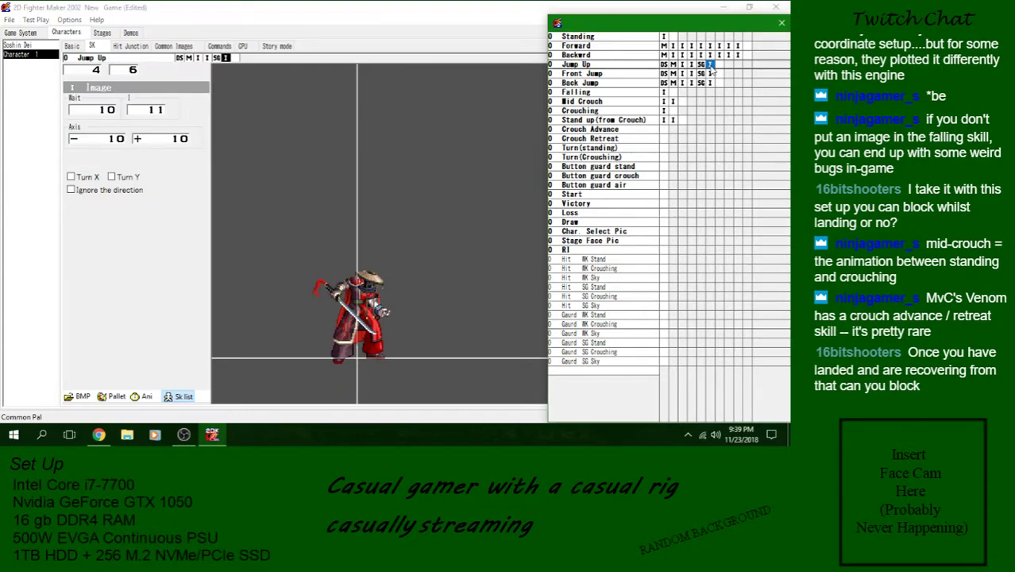
pyautogui.click(617, 82)
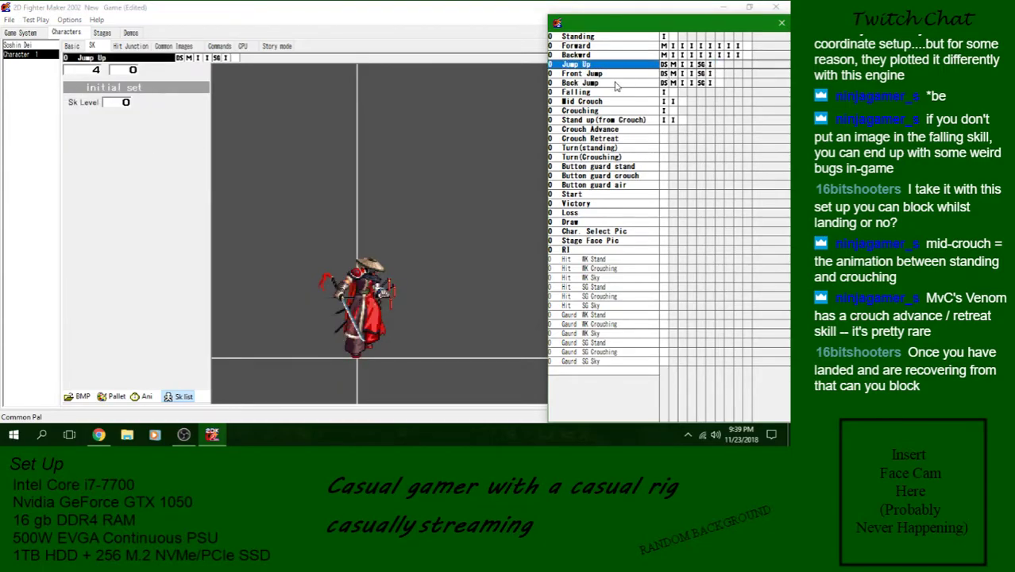
pyautogui.click(710, 65)
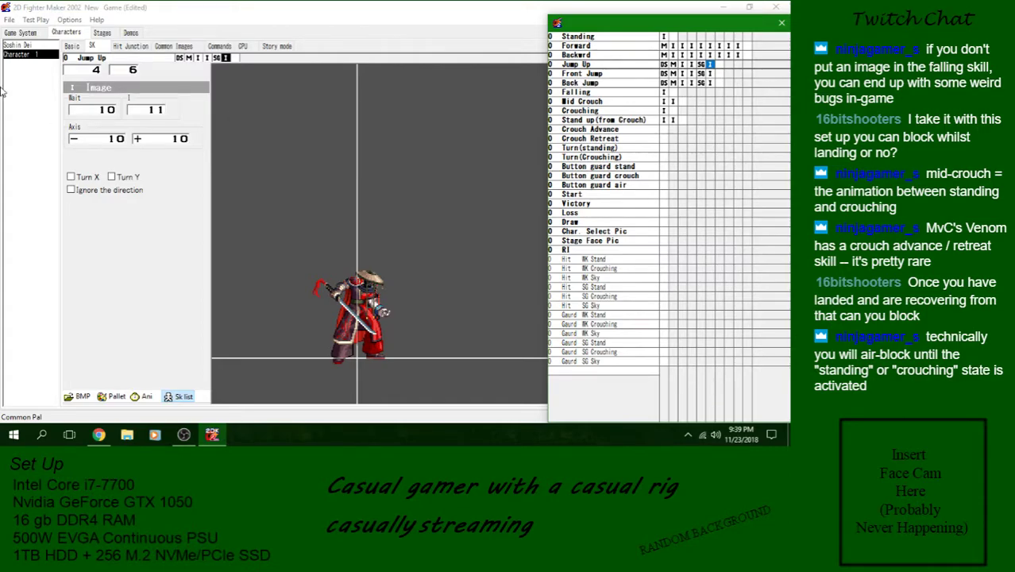
pyautogui.click(26, 47)
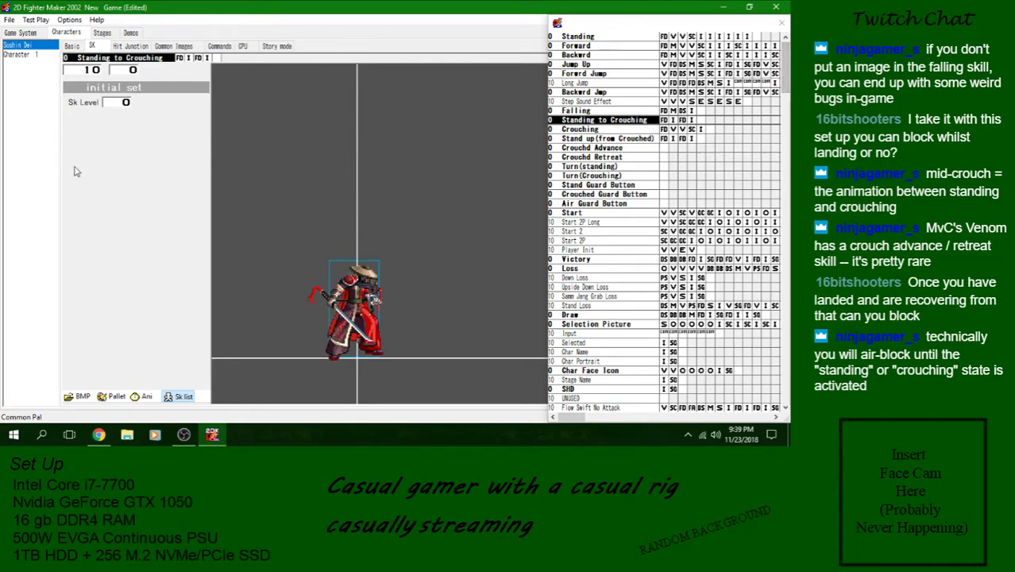
pyautogui.click(29, 55)
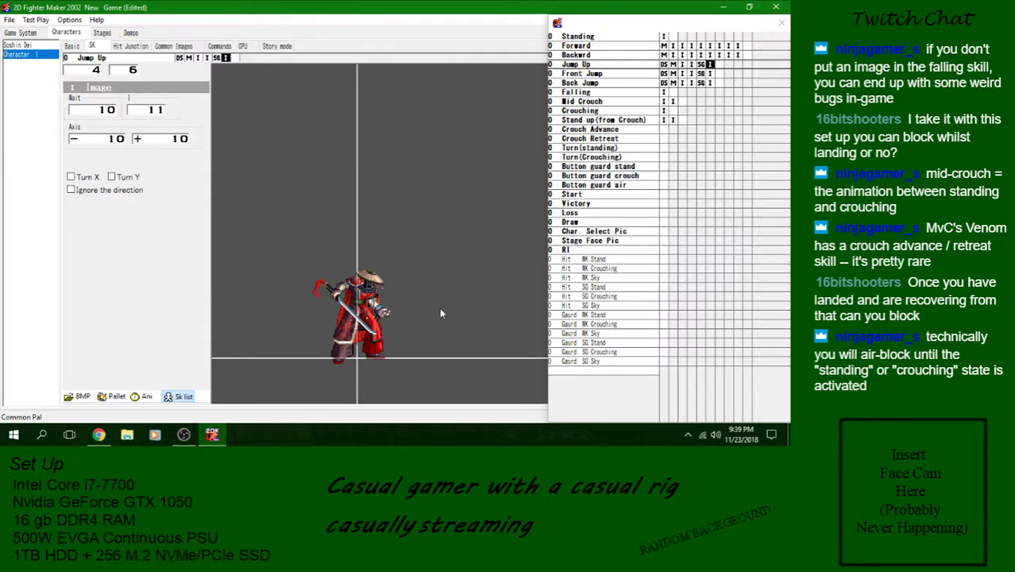
# - Compare Character 1's crouch movement and turn skills with Soshin Dei's crouch, turn and guard button skills, and return to Character 1
pyautogui.click(648, 121)
pyautogui.click(639, 139)
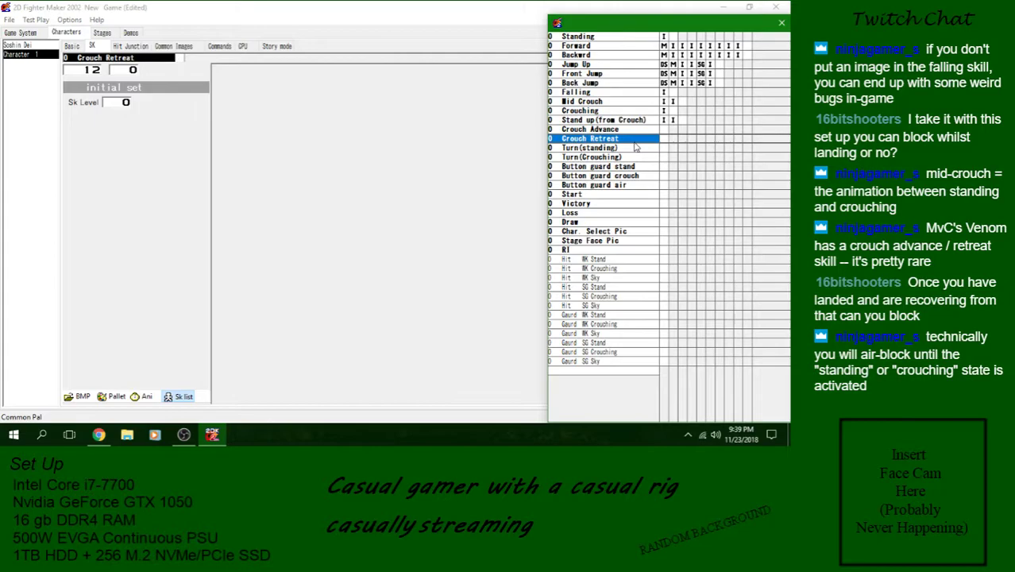
pyautogui.click(636, 148)
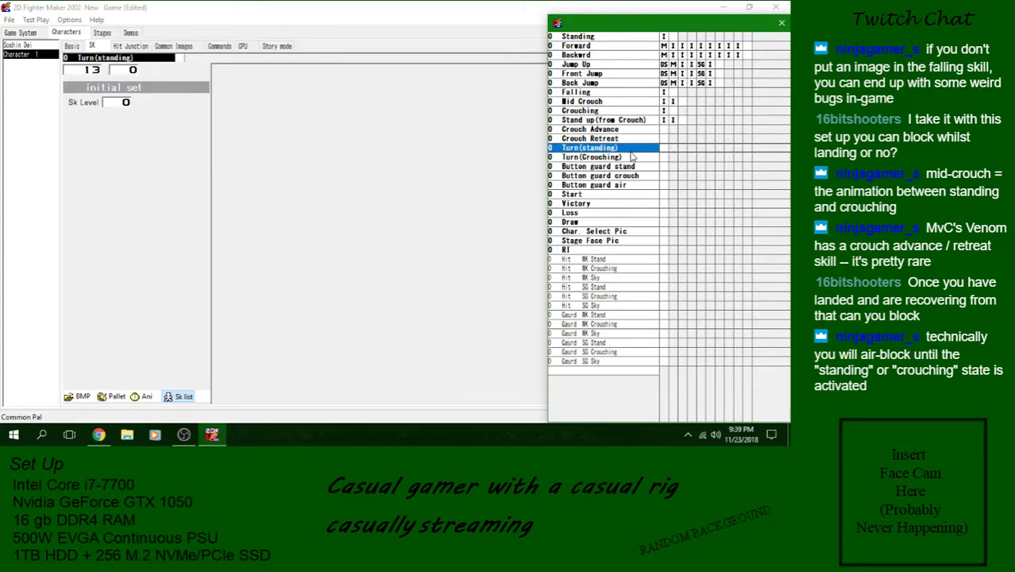
pyautogui.click(634, 158)
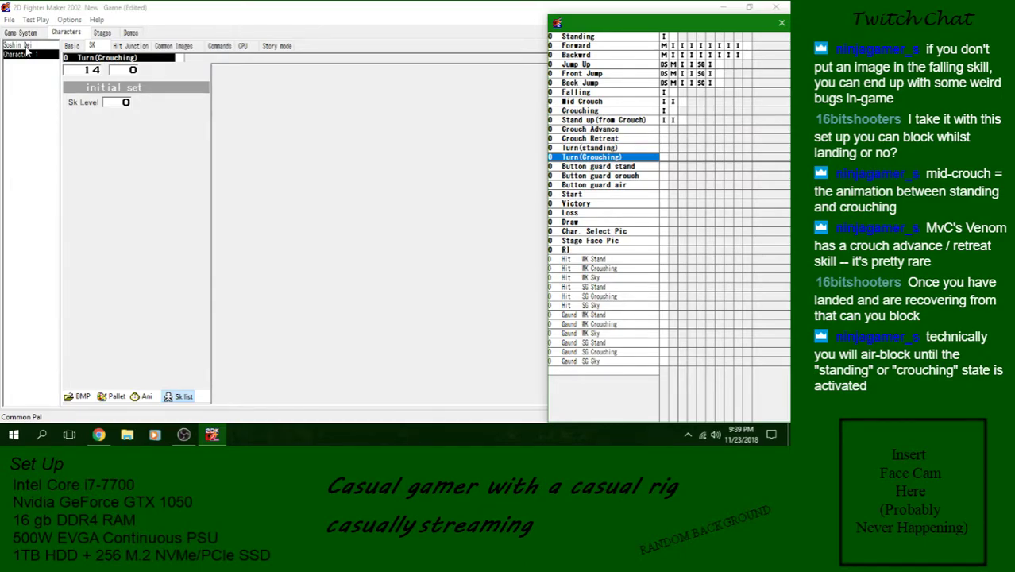
pyautogui.click(26, 48)
pyautogui.click(625, 149)
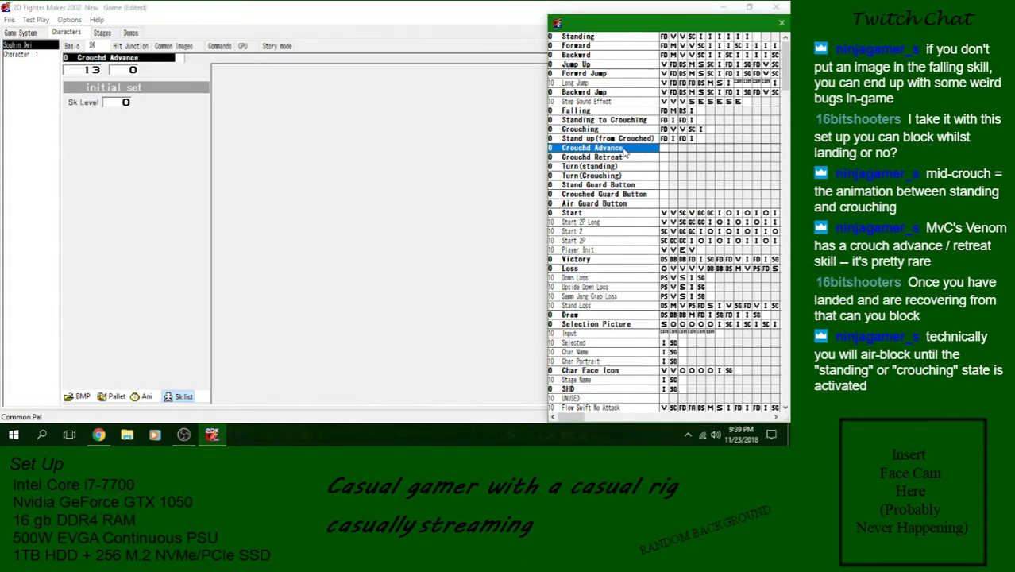
pyautogui.moveTo(621, 204); pyautogui.dragTo(619, 148)
pyautogui.click(22, 56)
# - Examine the Standing image and the first slots of Character 1's Start, Victory, Loss and Draw skills
pyautogui.click(627, 194)
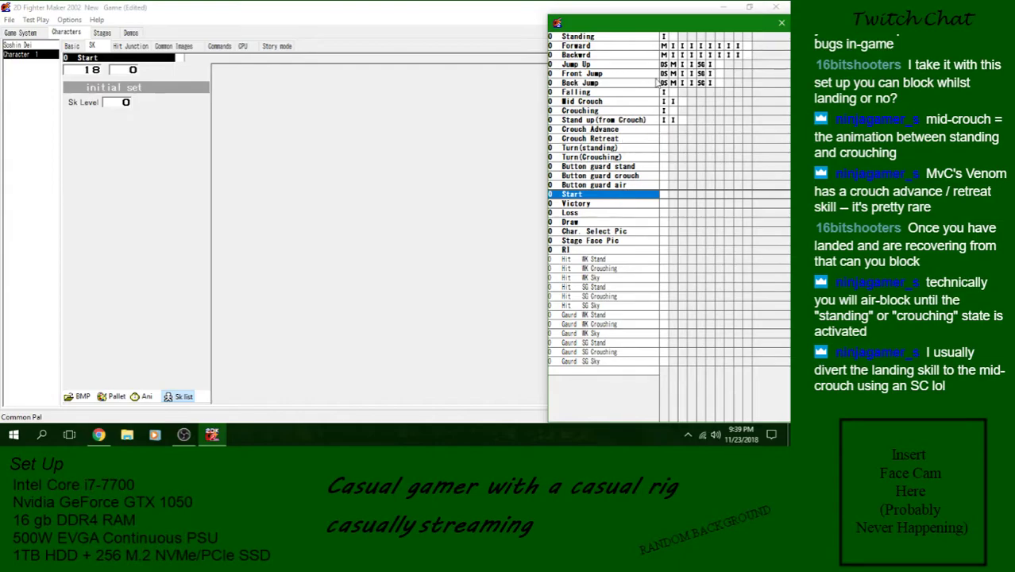
pyautogui.click(663, 37)
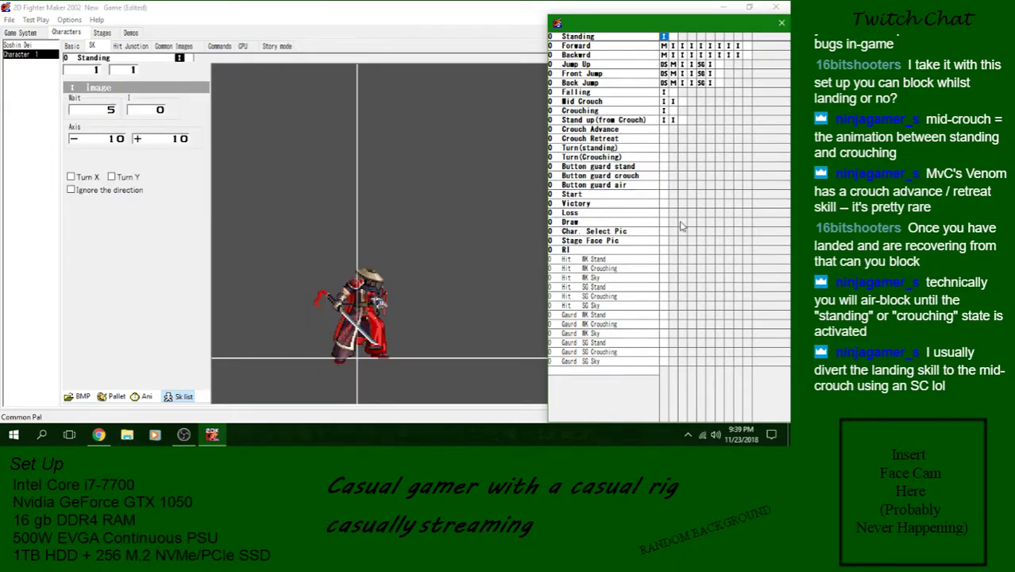
pyautogui.click(663, 196)
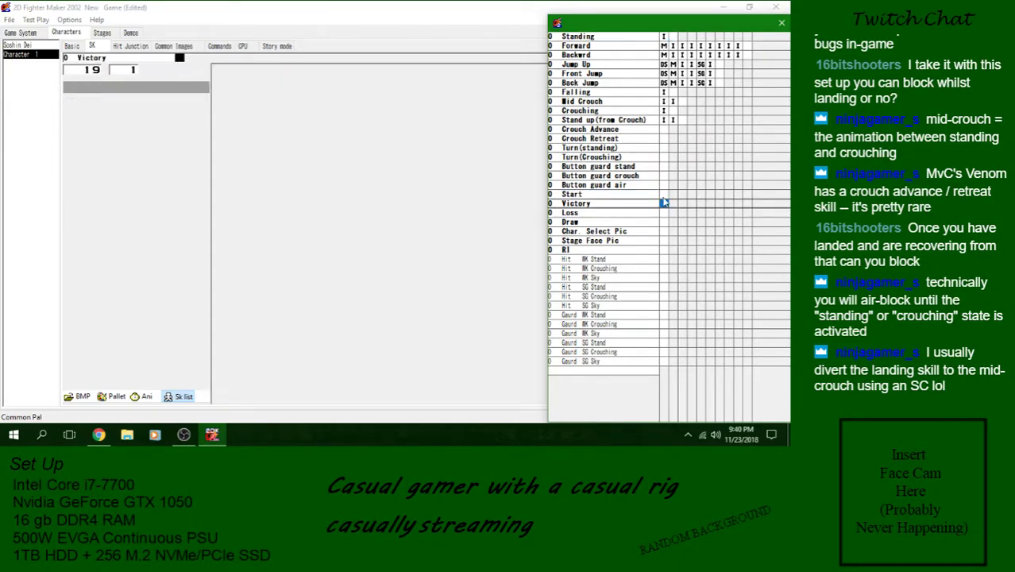
pyautogui.click(664, 204)
pyautogui.click(663, 214)
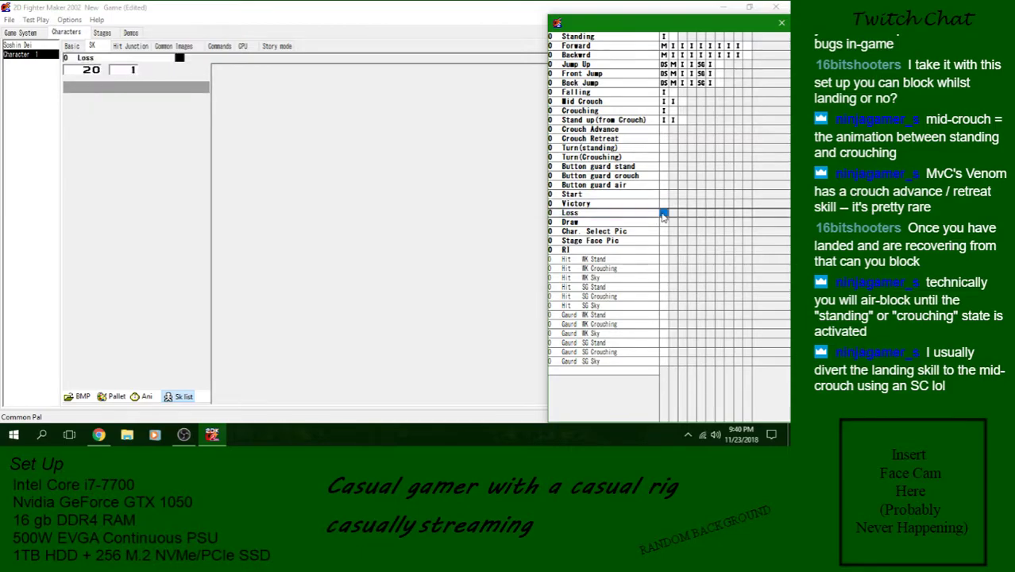
pyautogui.click(663, 222)
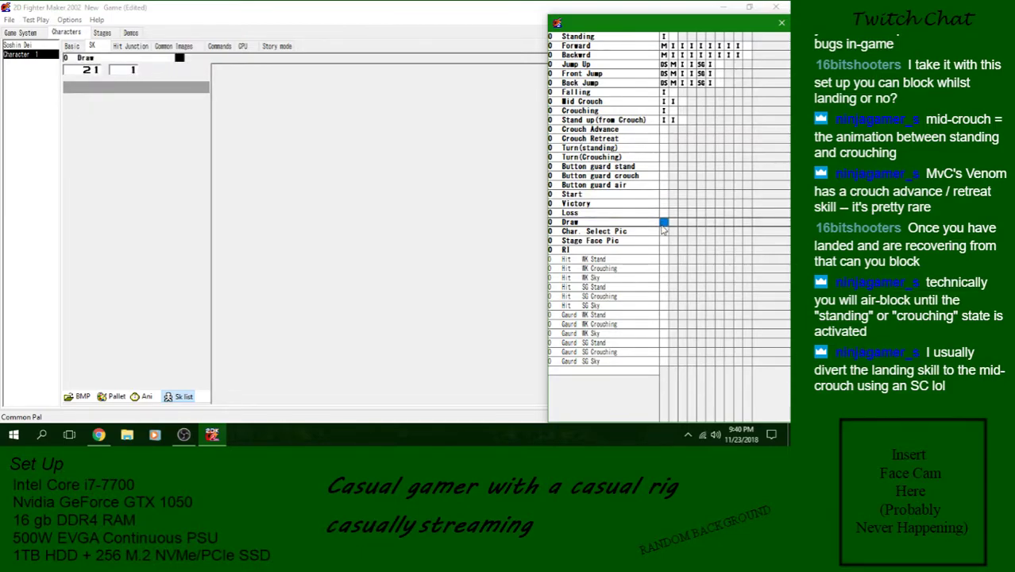
pyautogui.click(663, 204)
pyautogui.click(665, 214)
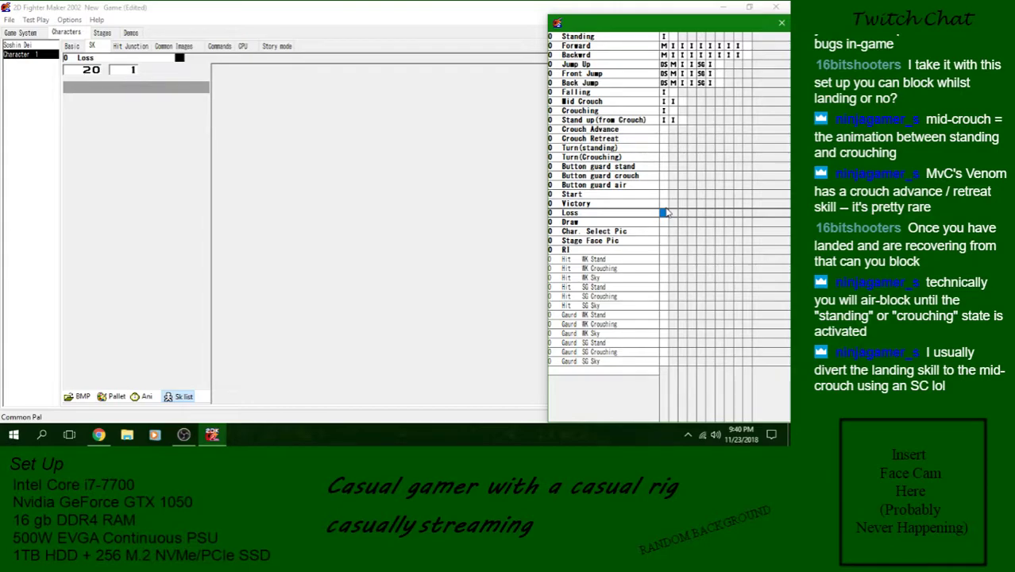
# - Go through Soshin Dei's Loss, Down Loss, Upside Down Loss, Samm Jang Grab Loss and Stand Loss skills
pyautogui.click(34, 46)
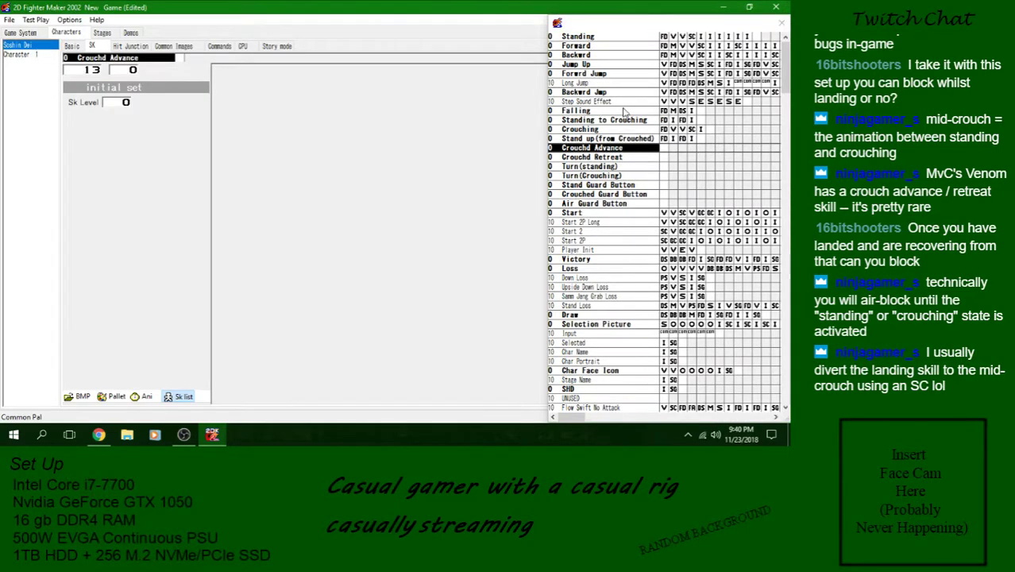
pyautogui.click(607, 269)
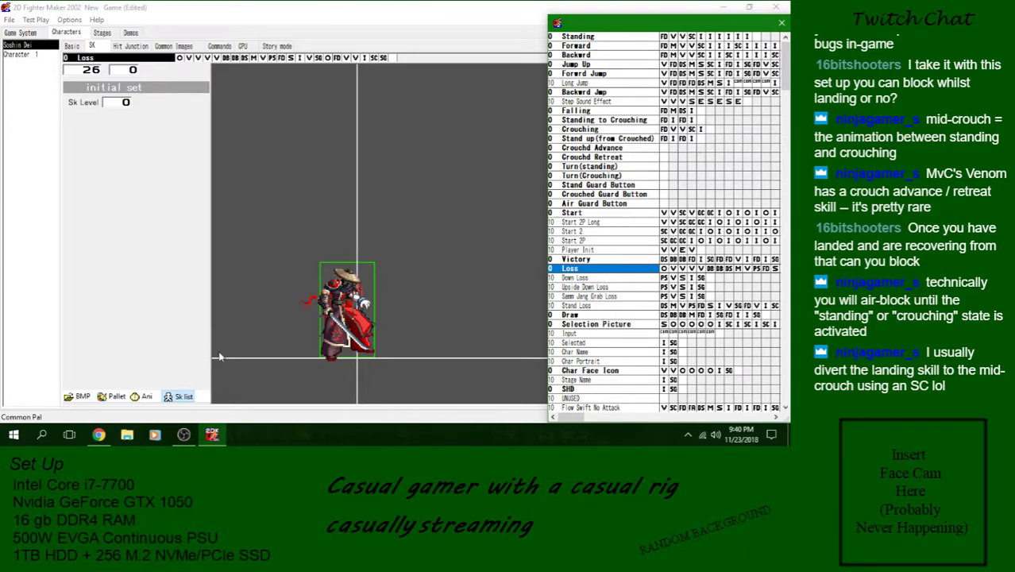
pyautogui.click(616, 278)
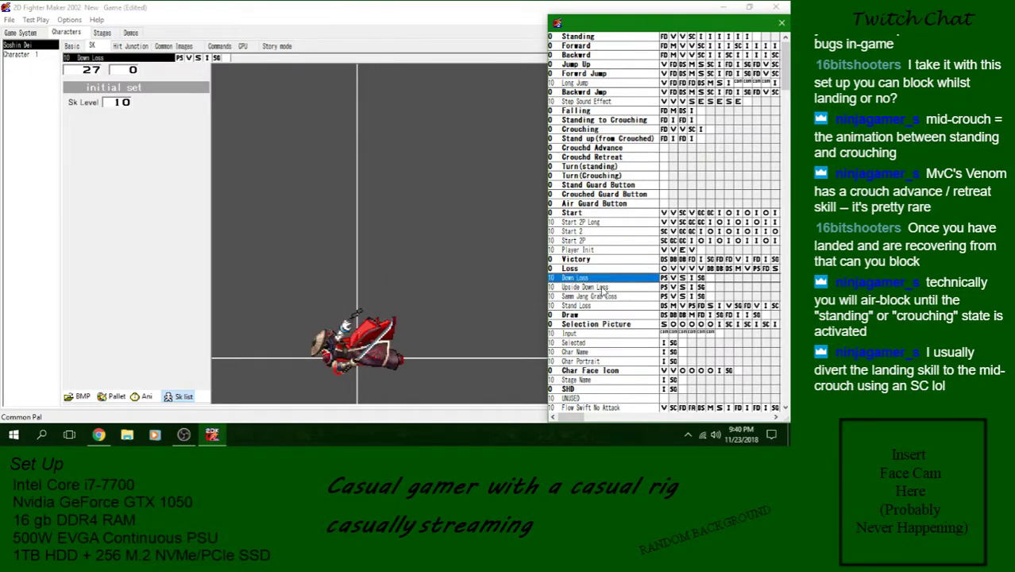
pyautogui.click(605, 288)
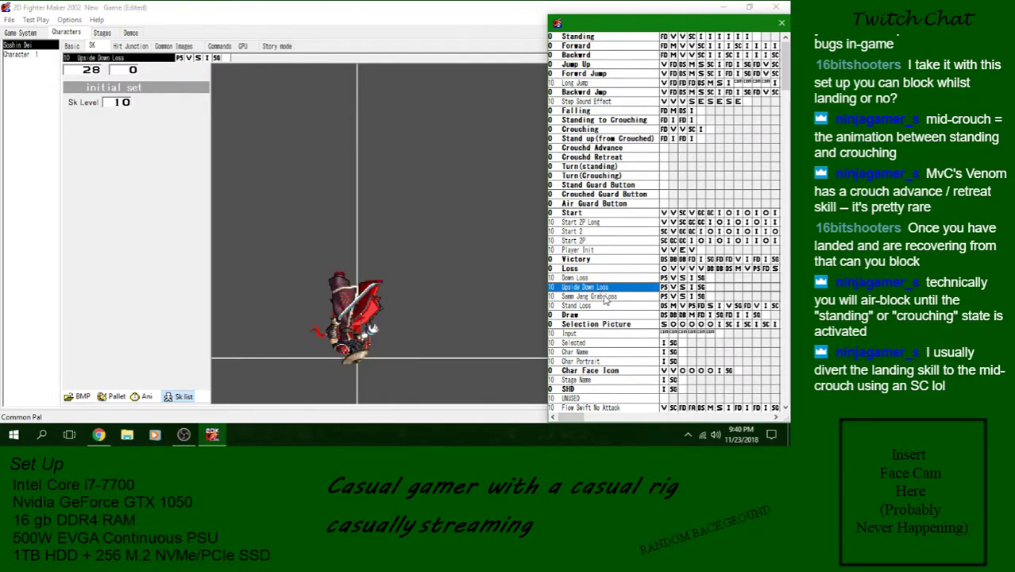
pyautogui.click(605, 297)
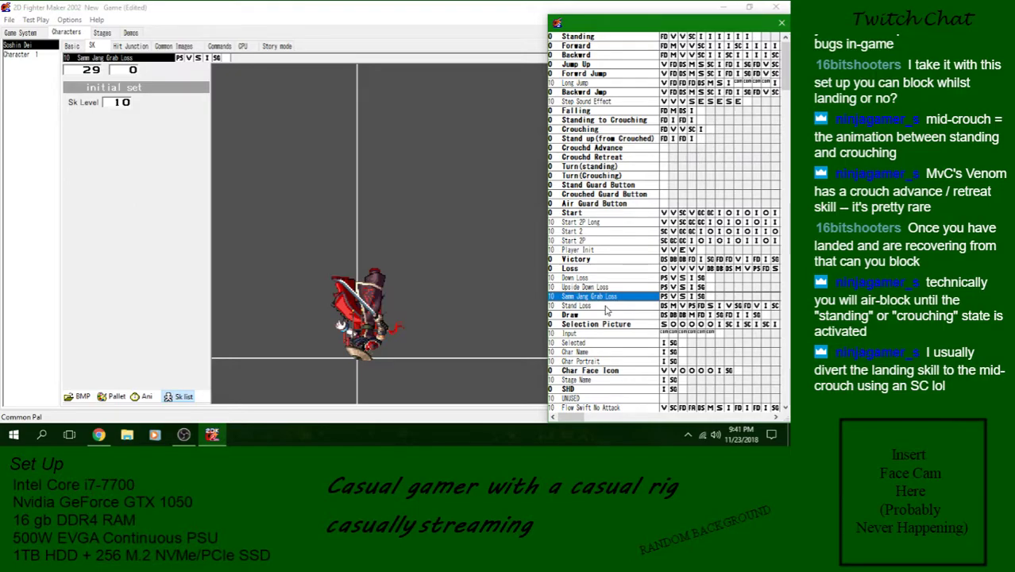
pyautogui.click(606, 306)
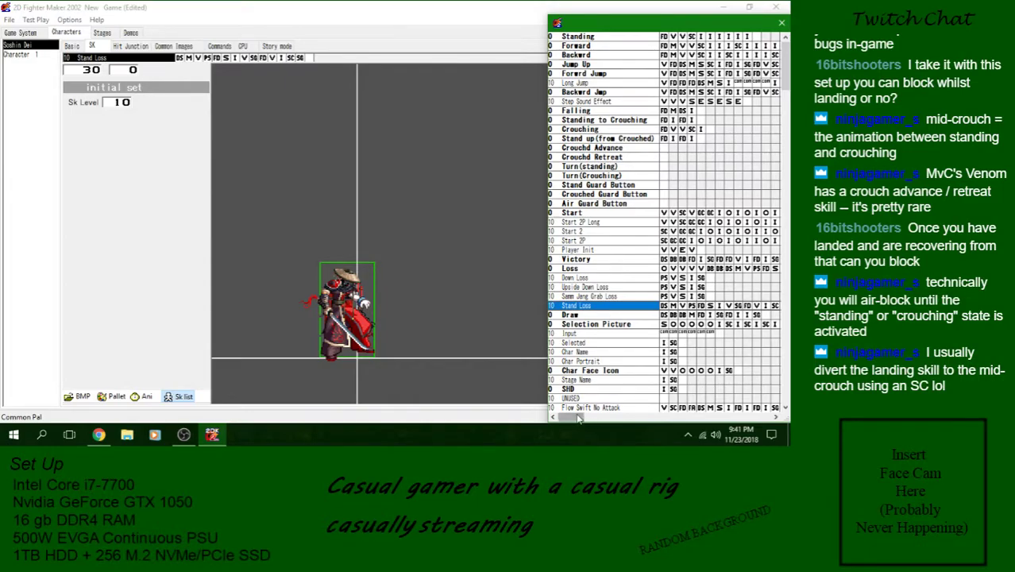
# - Compare Soshin Dei's Loss and Stand Loss skills, check the standing Basic Divergence in Loss, and preview the Stand Loss animation
pyautogui.click(596, 270)
pyautogui.click(592, 306)
pyautogui.click(598, 271)
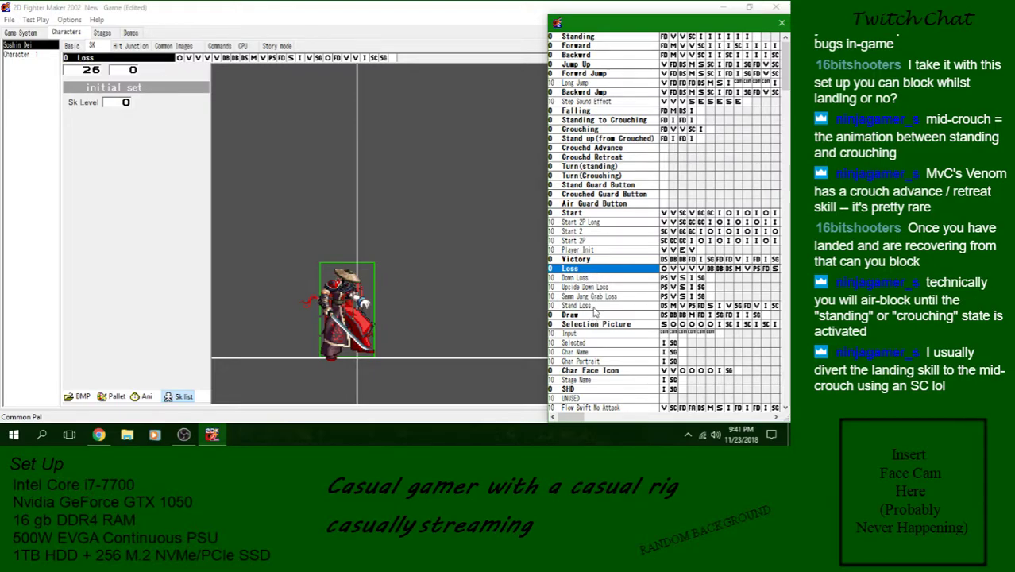
pyautogui.click(589, 307)
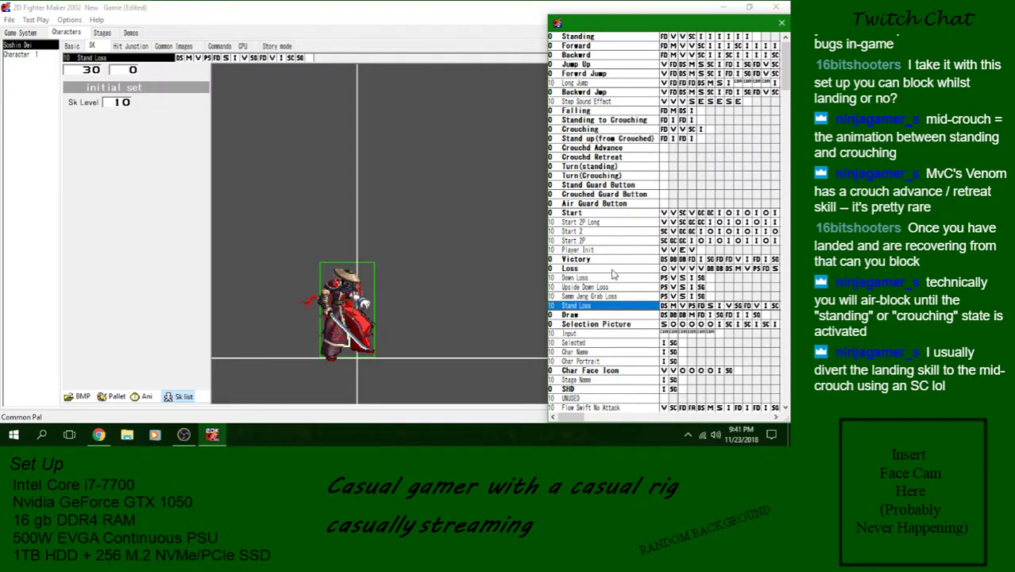
pyautogui.click(614, 270)
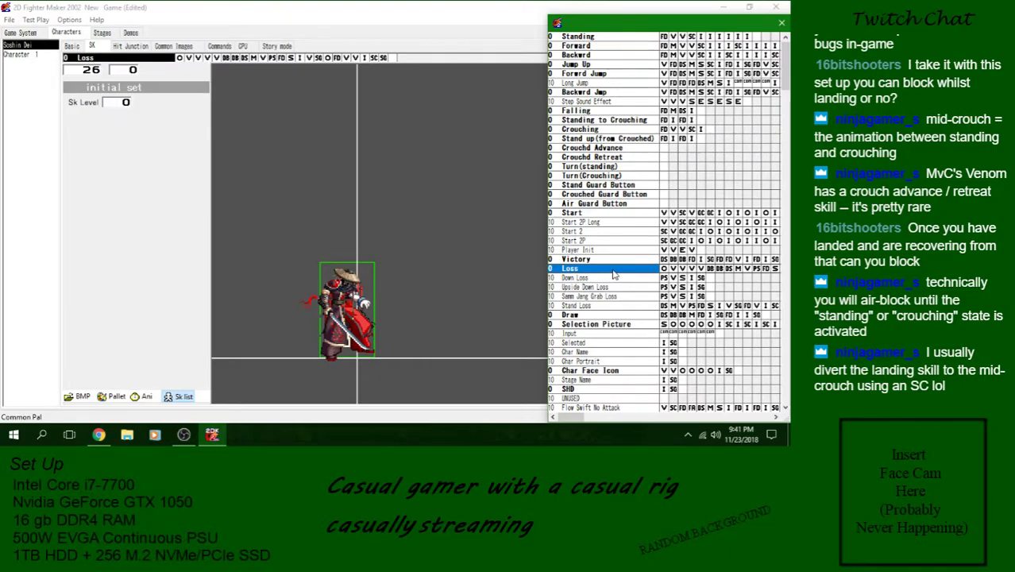
pyautogui.click(234, 58)
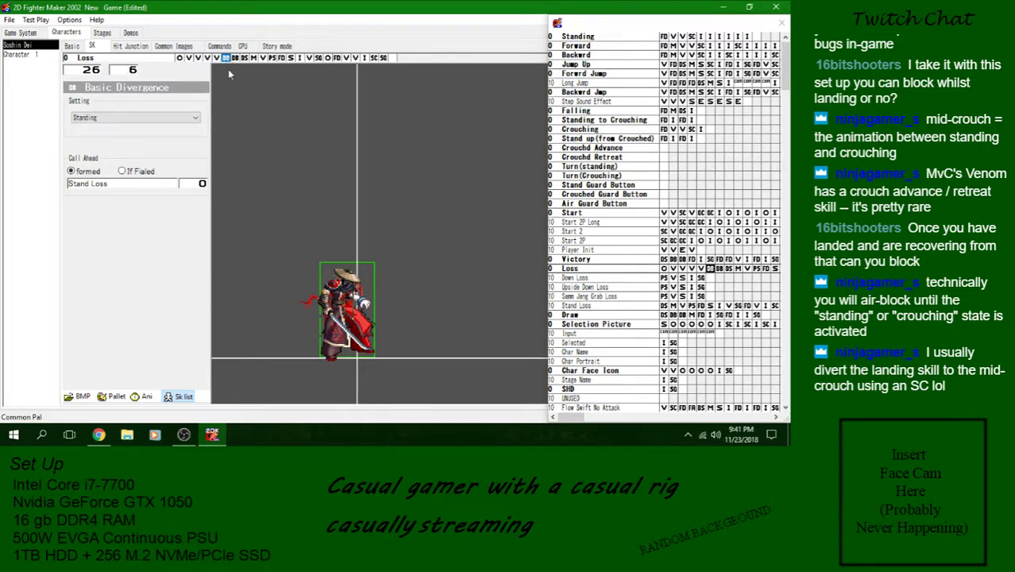
pyautogui.click(612, 308)
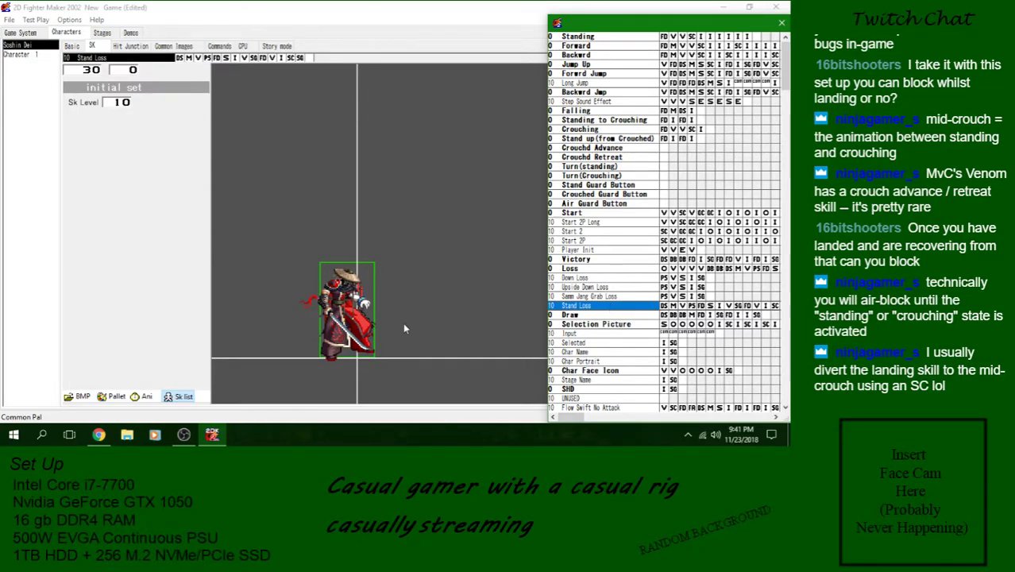
pyautogui.click(146, 397)
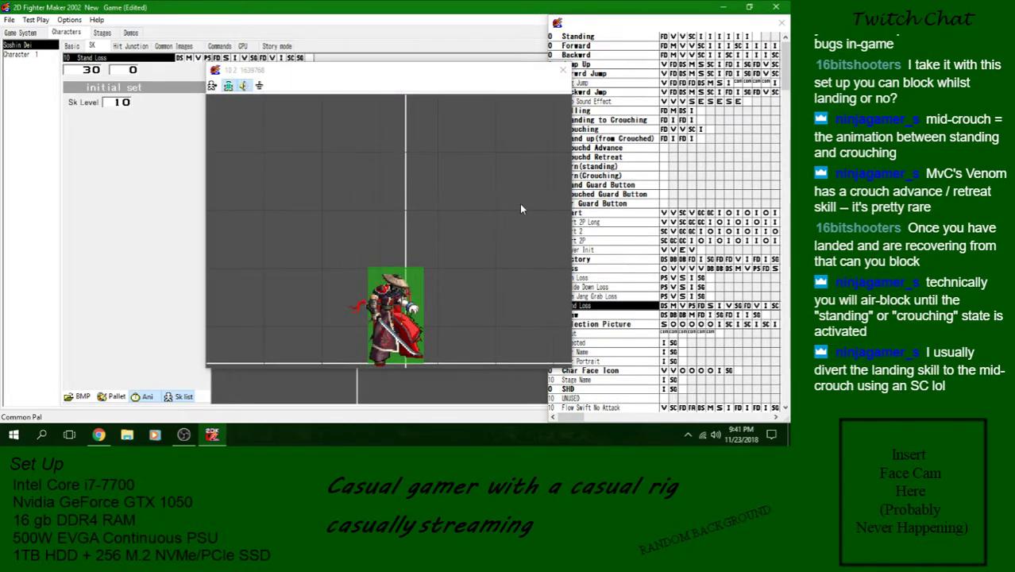
pyautogui.click(562, 72)
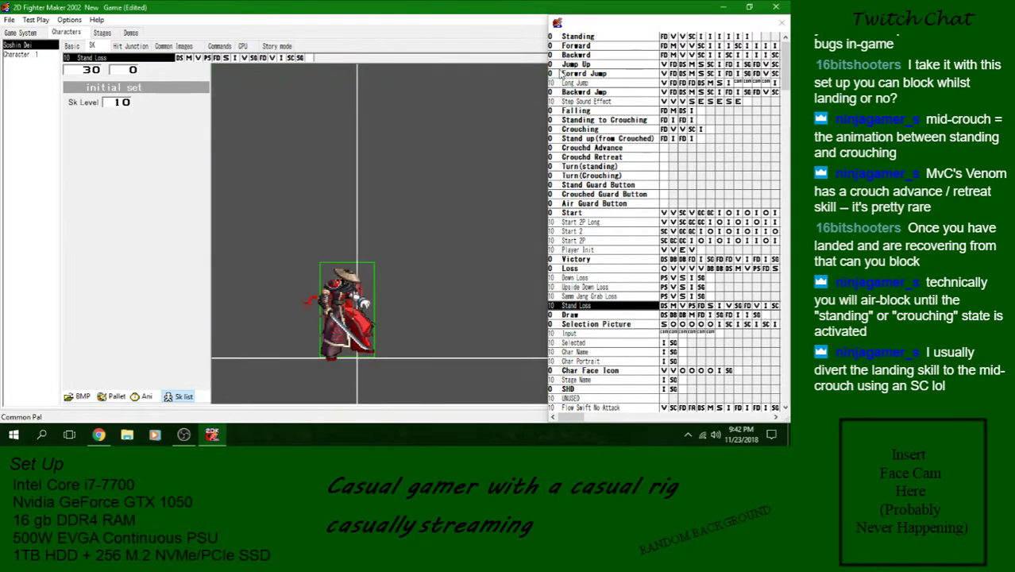
# - Add the upright sprite with its hand near its face, cropped to about 130 by 181 pixels, as an image in Character 1's Start skill
pyautogui.click(22, 54)
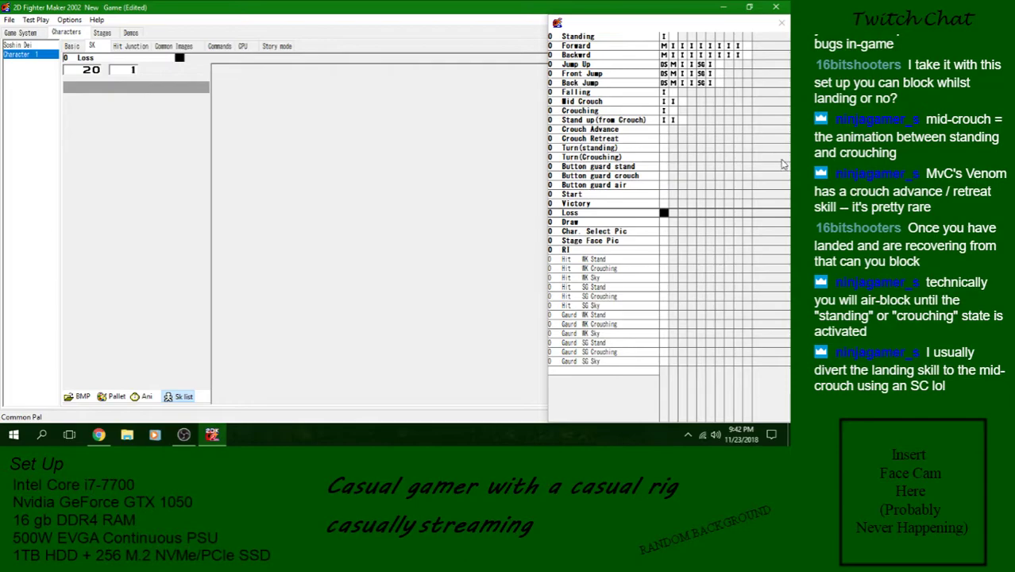
pyautogui.click(670, 193)
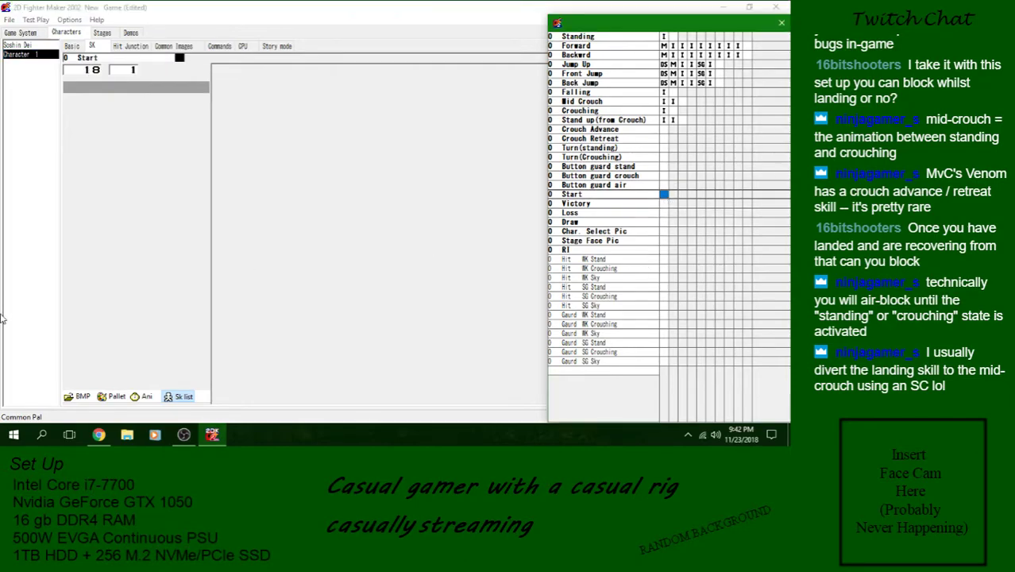
pyautogui.click(68, 397)
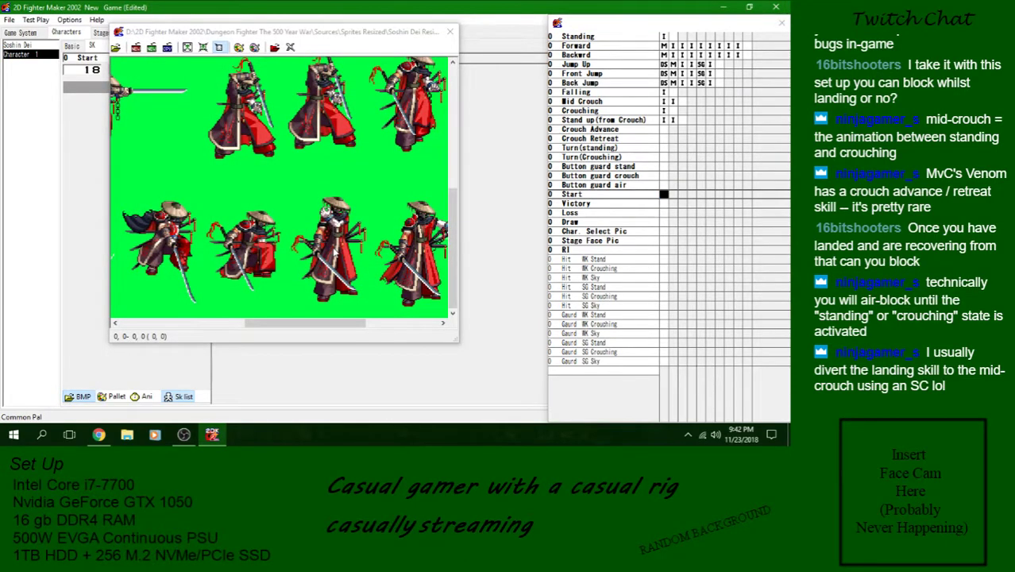
pyautogui.moveTo(309, 323); pyautogui.dragTo(332, 327)
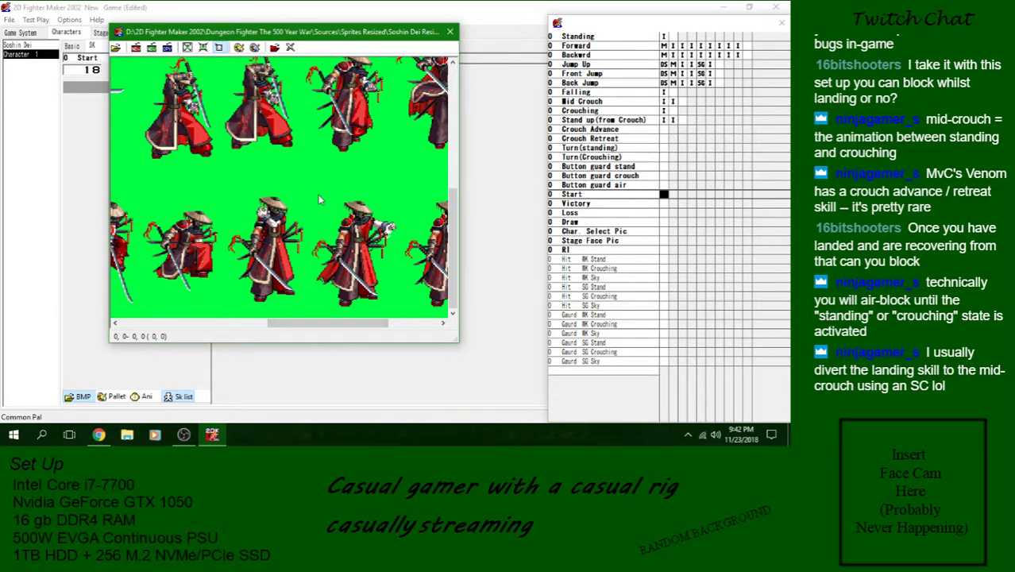
pyautogui.moveTo(314, 182)
pyautogui.mouseDown()
pyautogui.moveTo(287, 259)
pyautogui.moveTo(229, 313)
pyautogui.mouseUp()
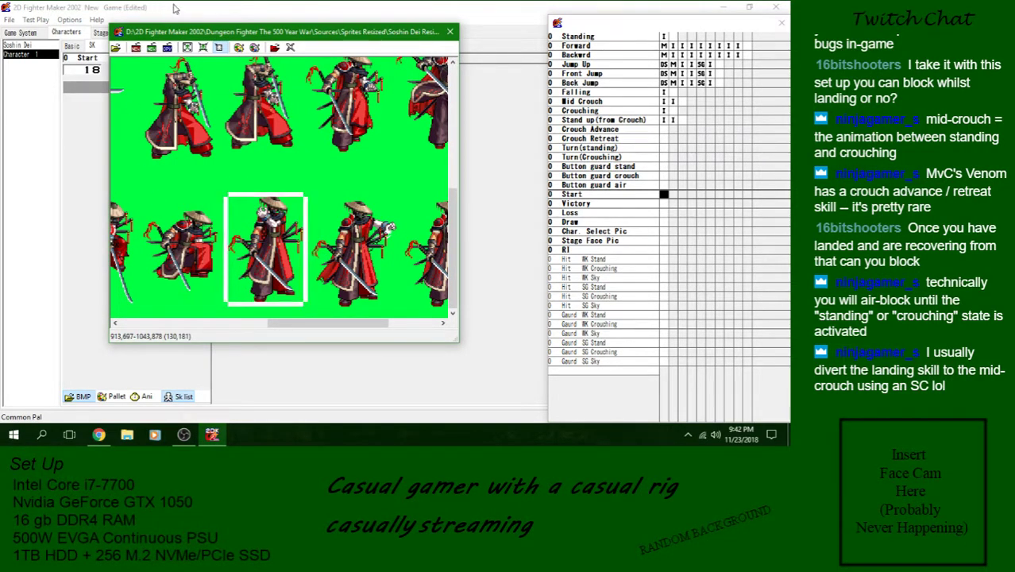
pyautogui.click(136, 50)
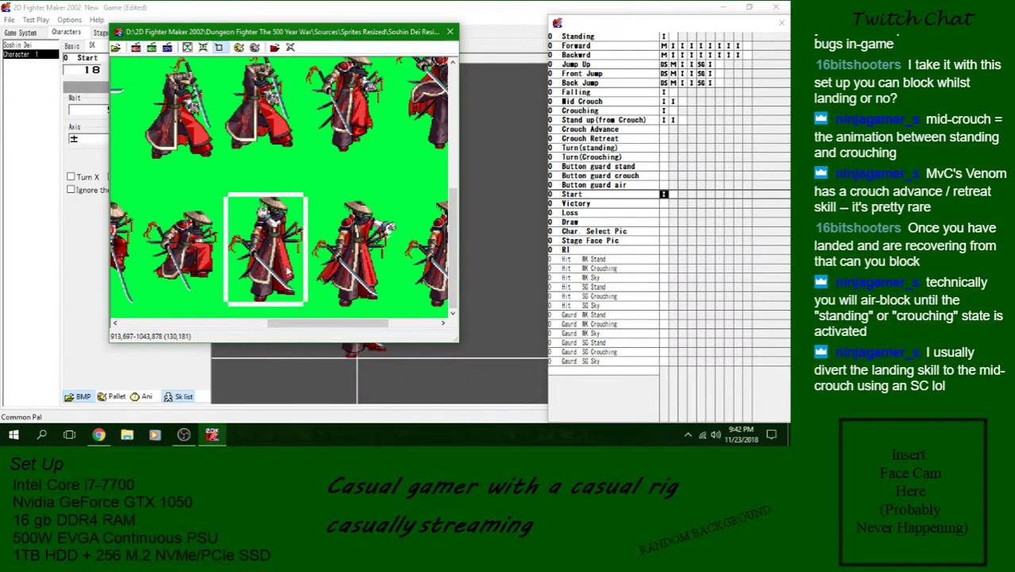
# - Add the next two sprites of the row, cropped to about 146×182 and 153×182 pixels, to the Start skill and check its images
pyautogui.moveTo(289, 326); pyautogui.dragTo(313, 326)
pyautogui.moveTo(238, 180); pyautogui.dragTo(334, 317)
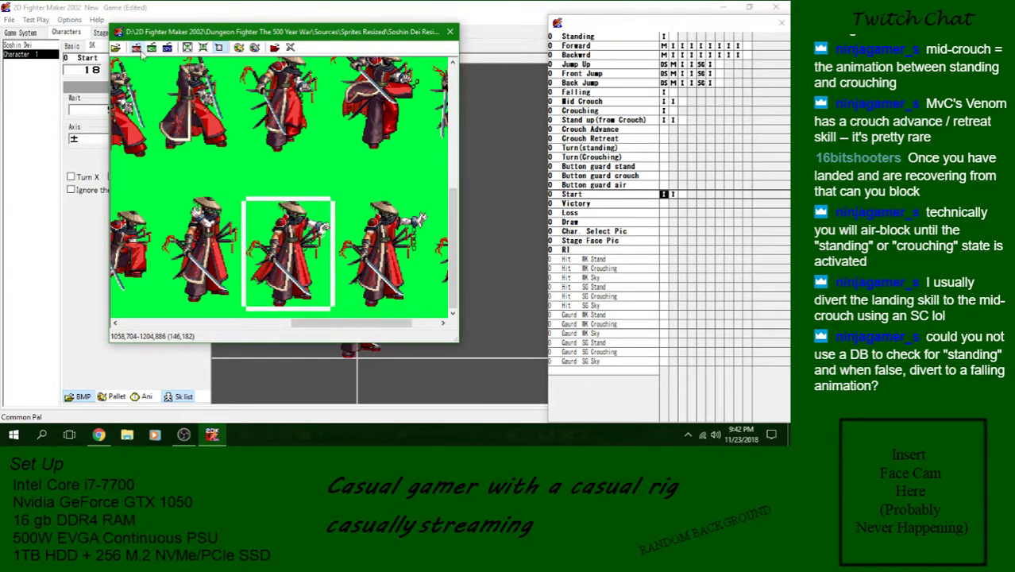
pyautogui.moveTo(294, 322); pyautogui.dragTo(319, 322)
pyautogui.moveTo(256, 189); pyautogui.dragTo(359, 315)
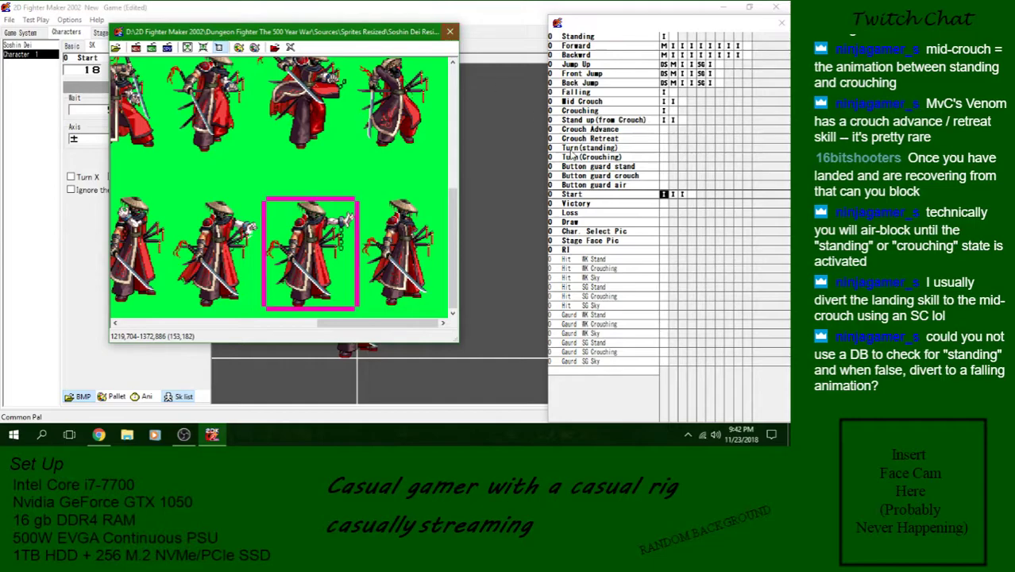
pyautogui.click(449, 32)
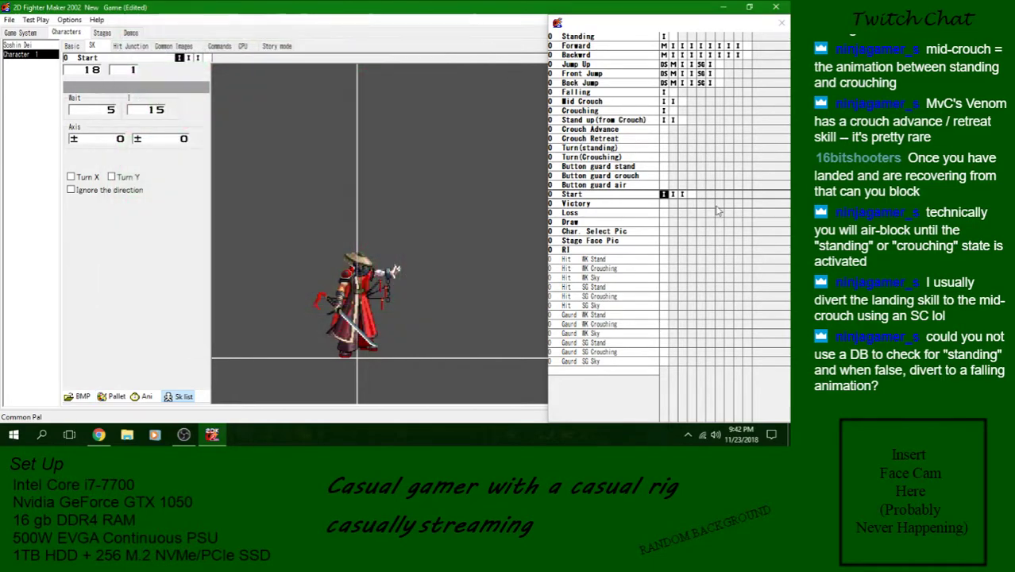
pyautogui.click(668, 197)
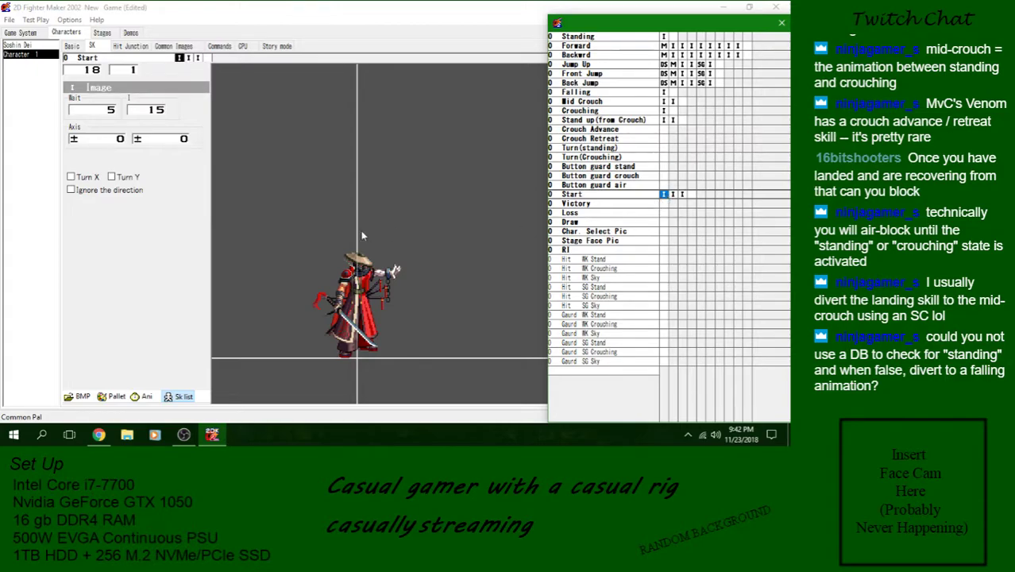
# - Examine the Basic Divergence blocks and the landing Detect Skill block in Soshin Dei's Loss skill
pyautogui.click(24, 45)
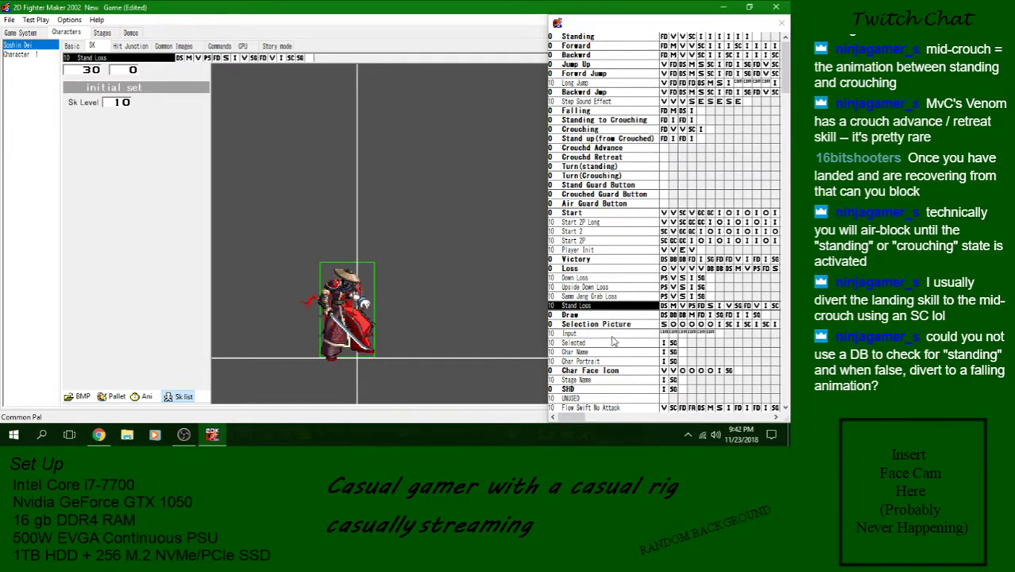
pyautogui.click(599, 269)
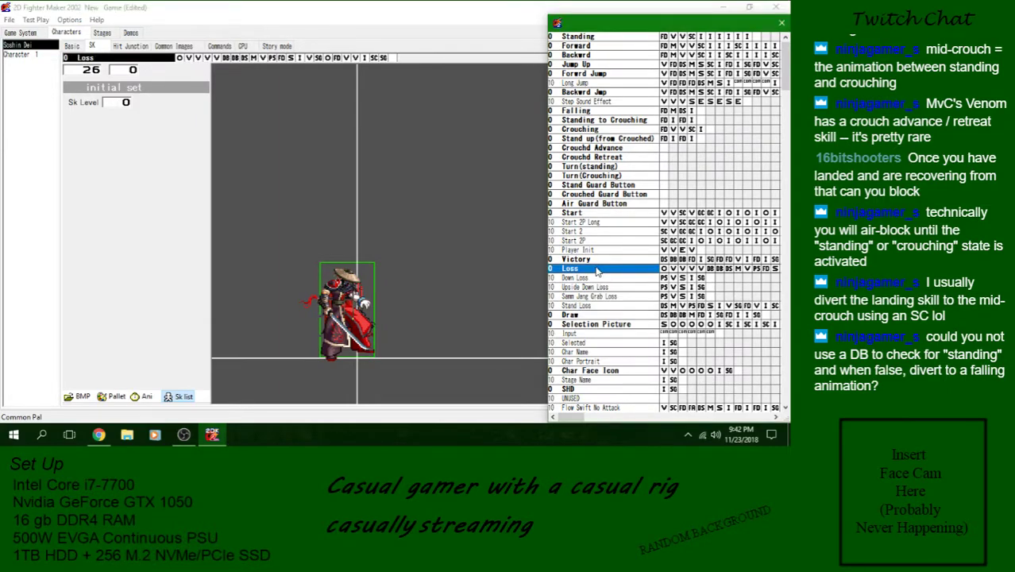
pyautogui.click(120, 64)
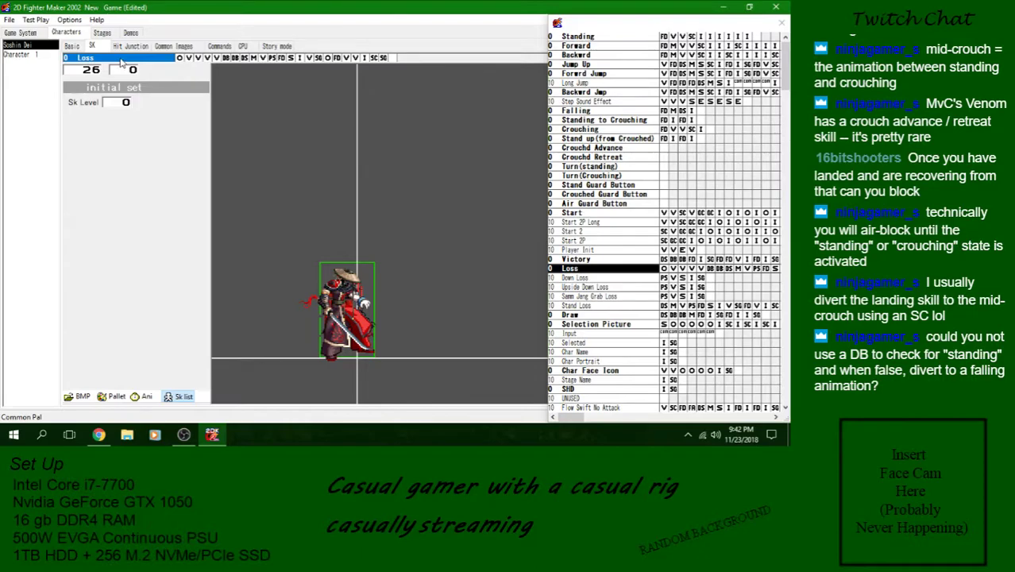
pyautogui.click(226, 58)
pyautogui.click(244, 58)
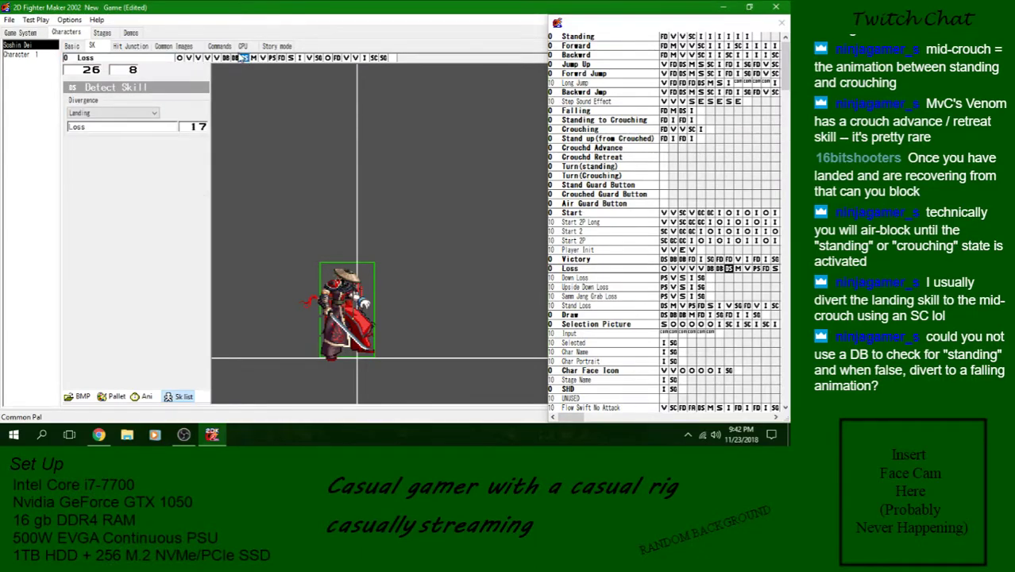
pyautogui.click(236, 59)
pyautogui.click(228, 58)
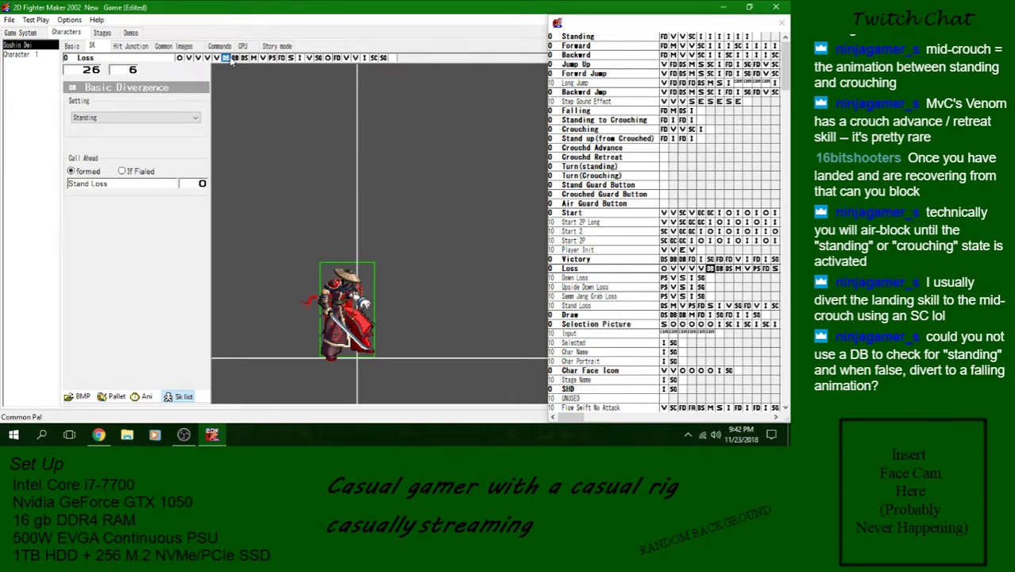
pyautogui.click(236, 60)
pyautogui.click(244, 60)
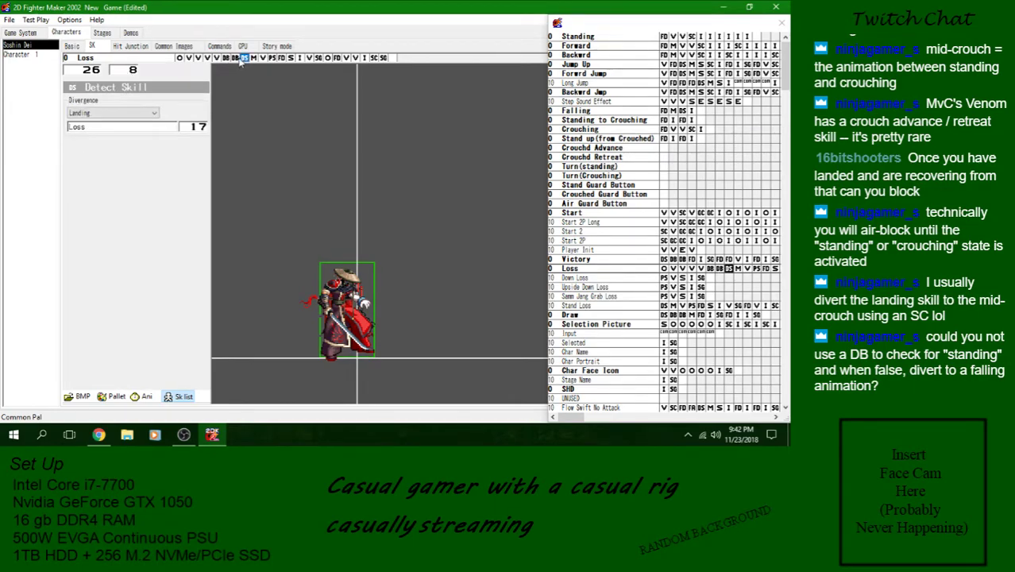
# - Recheck the divergence, landing and Variable blocks of Soshin Dei's Loss skill, and return to the first image of Character 1's Start skill
pyautogui.click(237, 60)
pyautogui.click(245, 60)
pyautogui.click(263, 59)
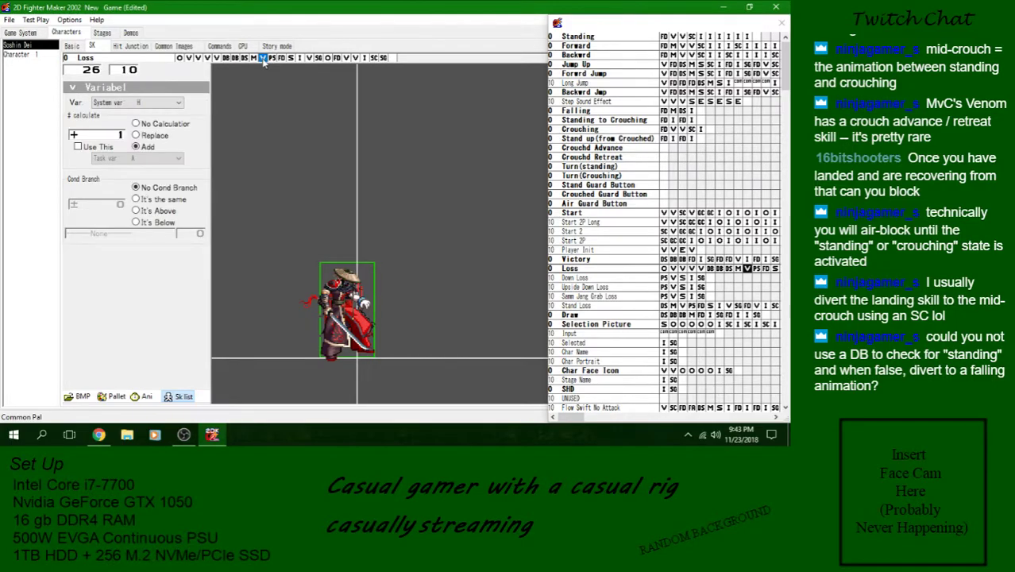
pyautogui.click(245, 60)
pyautogui.click(236, 59)
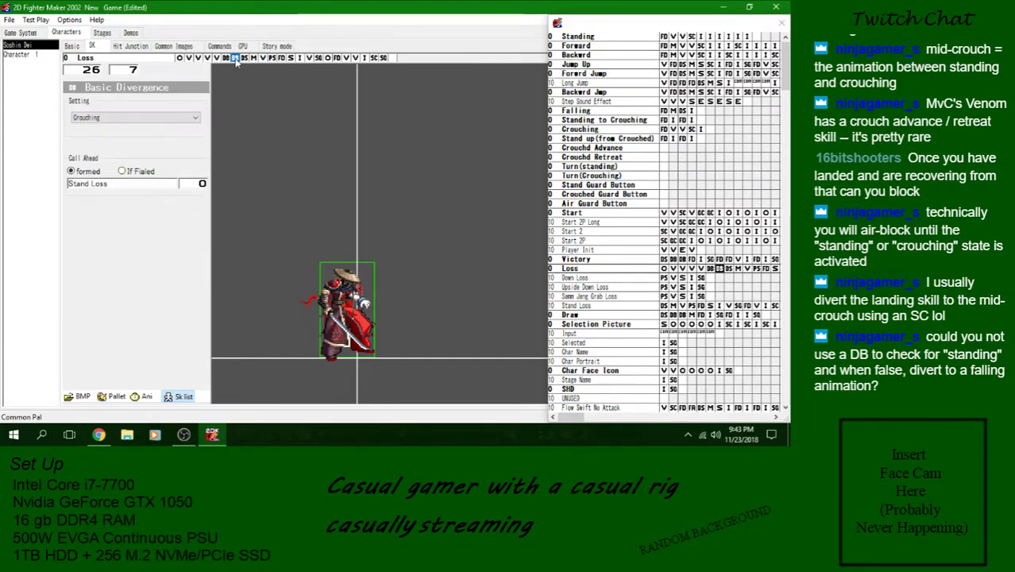
pyautogui.click(226, 59)
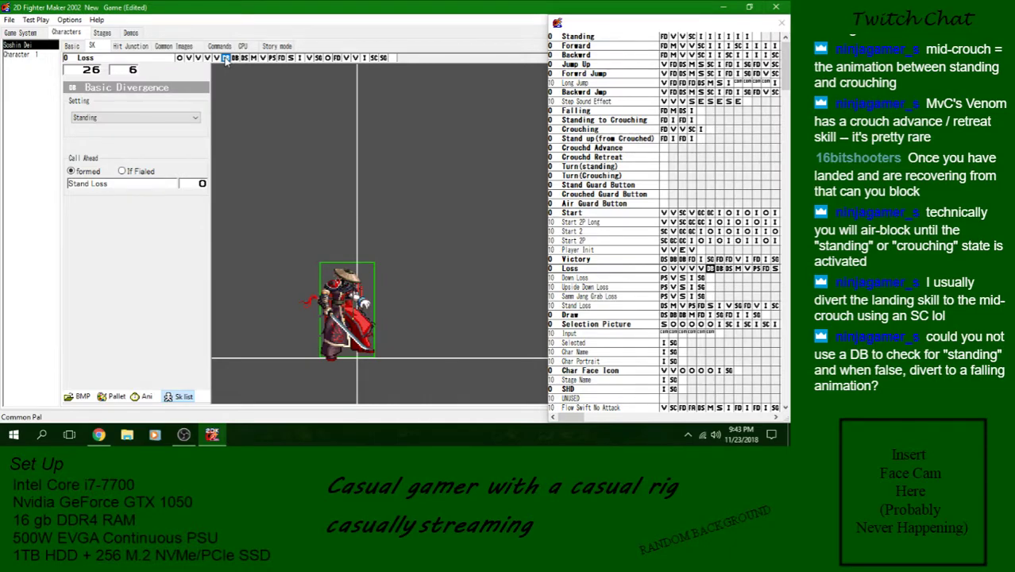
pyautogui.press('Left')
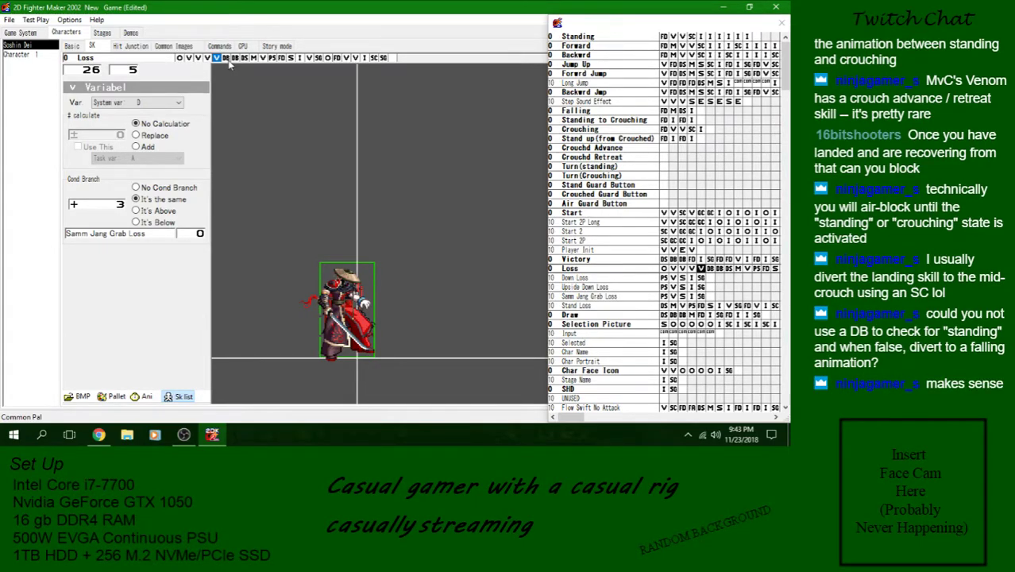
pyautogui.click(16, 56)
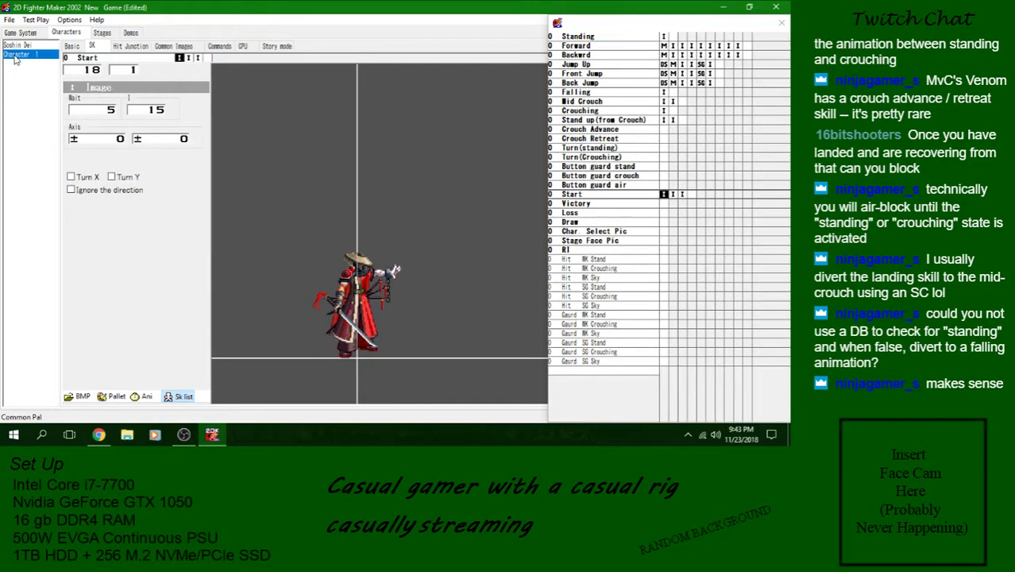
pyautogui.click(671, 192)
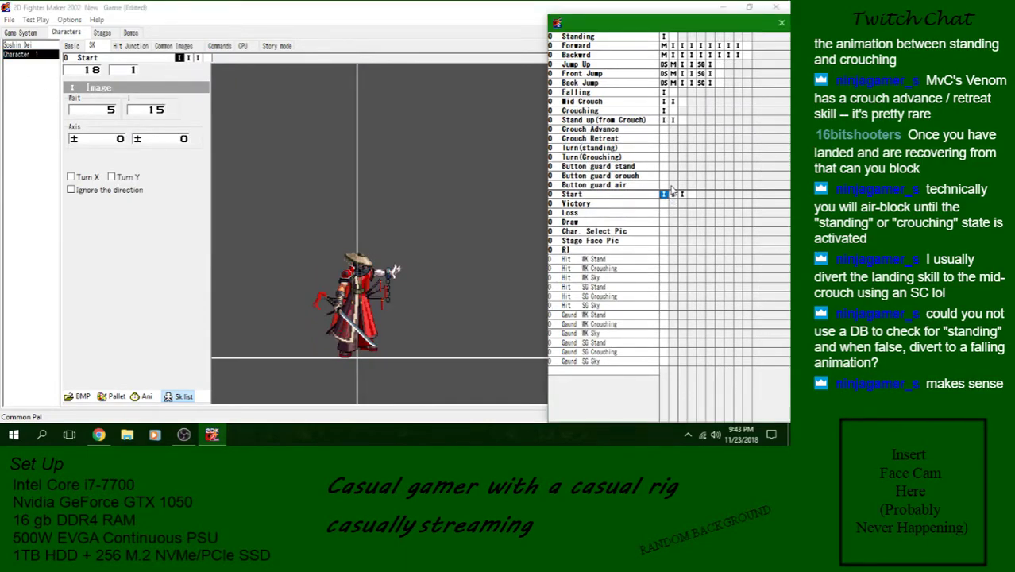
# - Reorder Character 1's Start skill so it plays images 13, 14 and 15 in sequence, deleting the surplus copies
pyautogui.click(691, 195)
pyautogui.hotkey('ctrl', 'v')
pyautogui.click(675, 196)
pyautogui.click(691, 196)
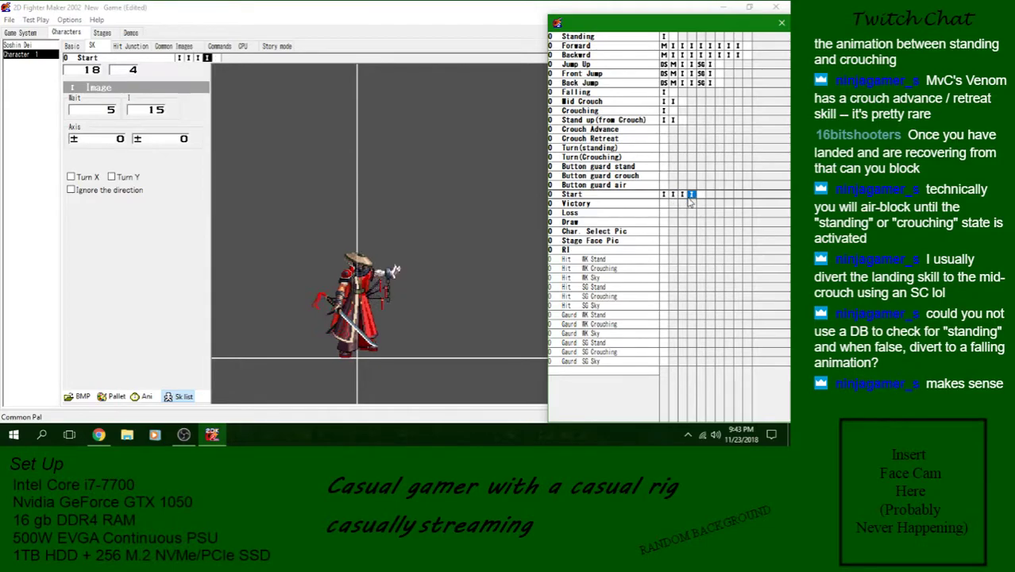
pyautogui.hotkey('ctrl', 'v')
pyautogui.click(665, 197)
pyautogui.press('Delete')
pyautogui.press('Delete')
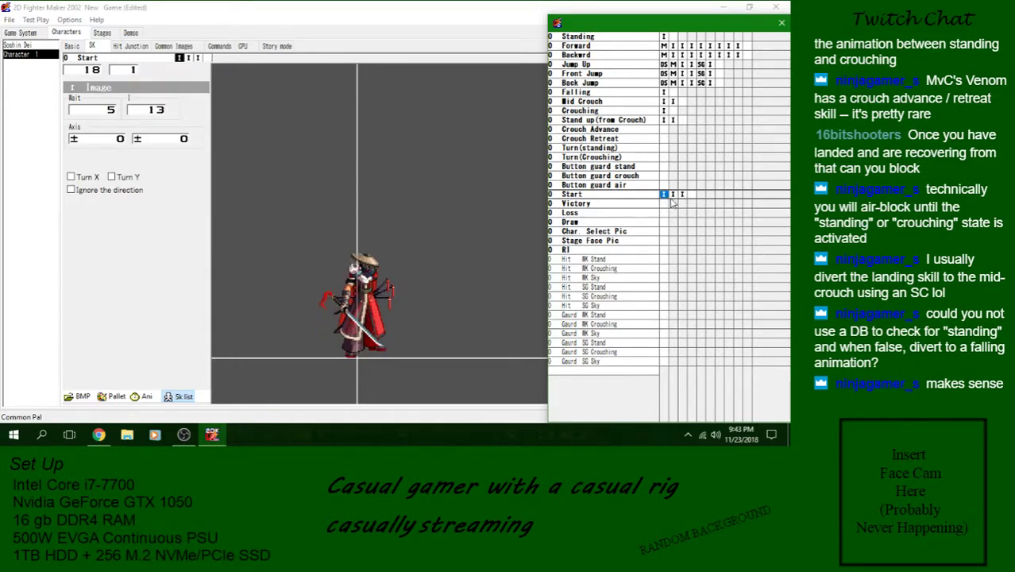
pyautogui.click(673, 196)
pyautogui.click(681, 195)
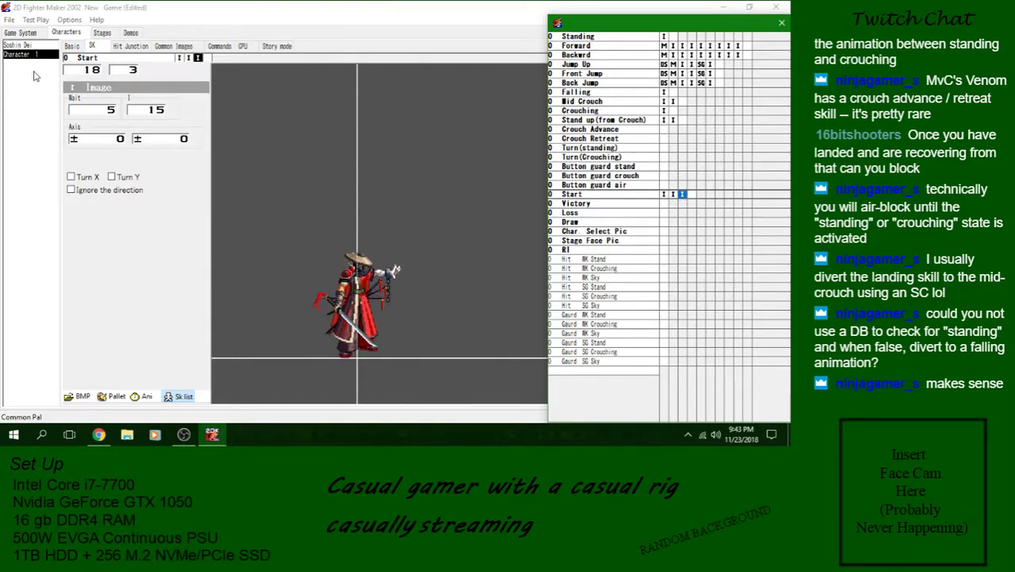
# - Set the Start skill's image waits to 100, 7 and 100, and preview the animation
pyautogui.click(664, 195)
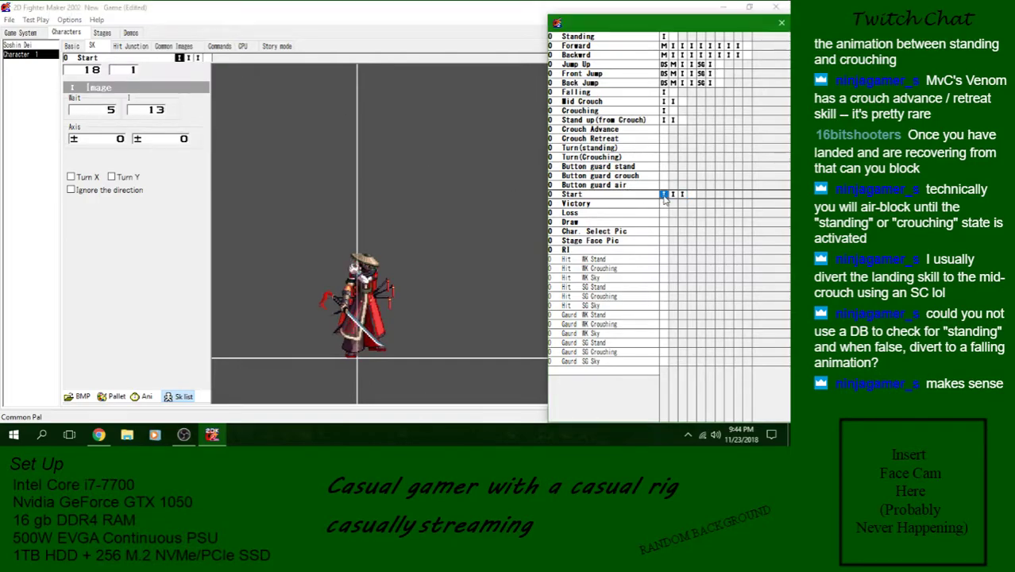
pyautogui.click(98, 111)
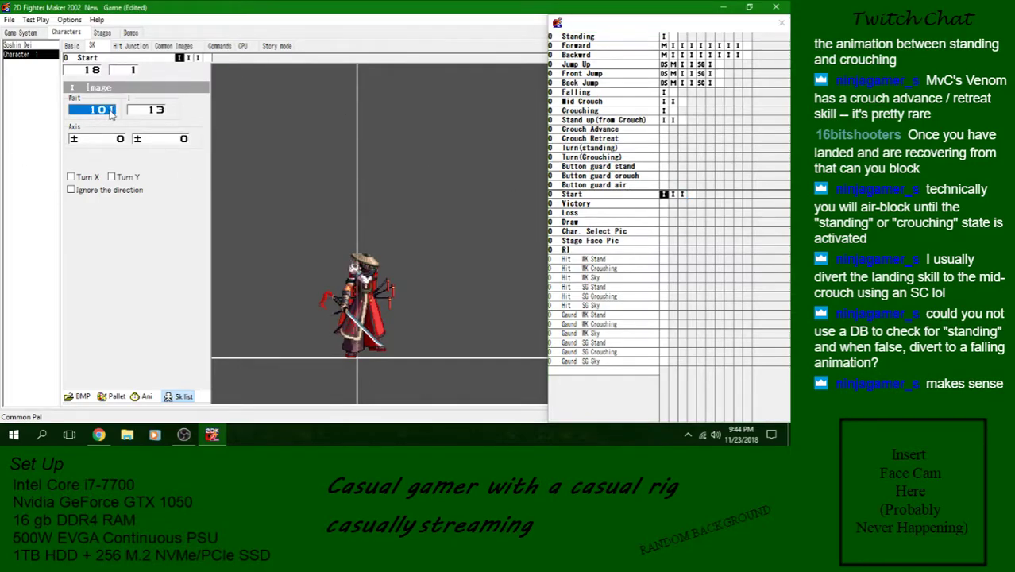
pyautogui.click(118, 111)
pyautogui.click(188, 59)
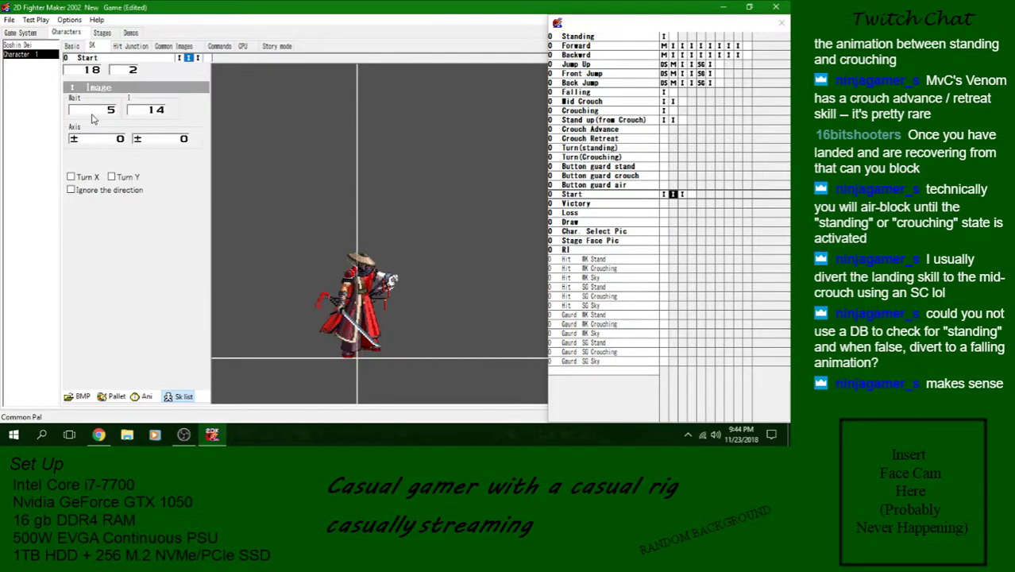
pyautogui.click(198, 59)
pyautogui.click(115, 112)
pyautogui.scroll(-5, 114, 112)
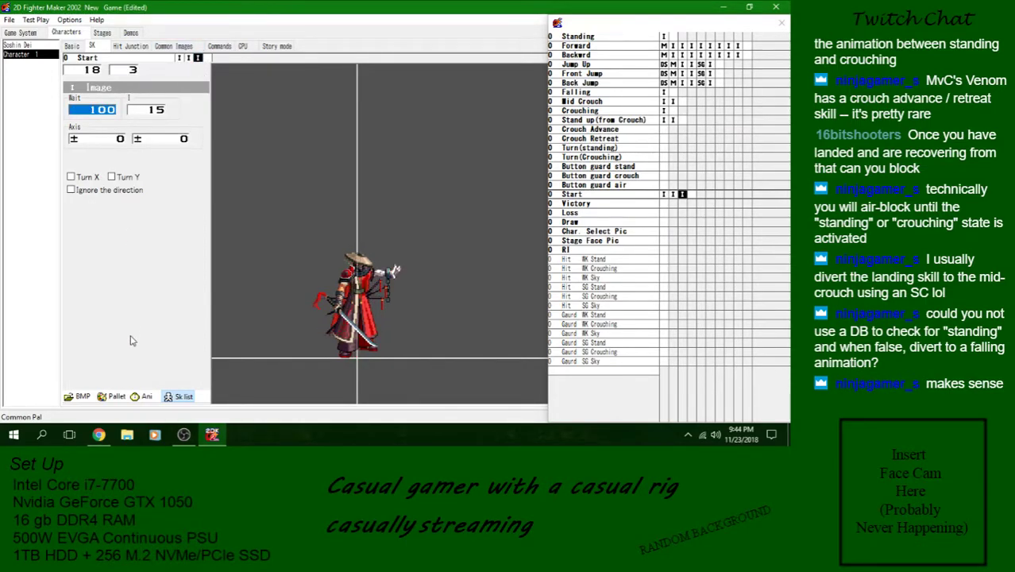
pyautogui.click(143, 397)
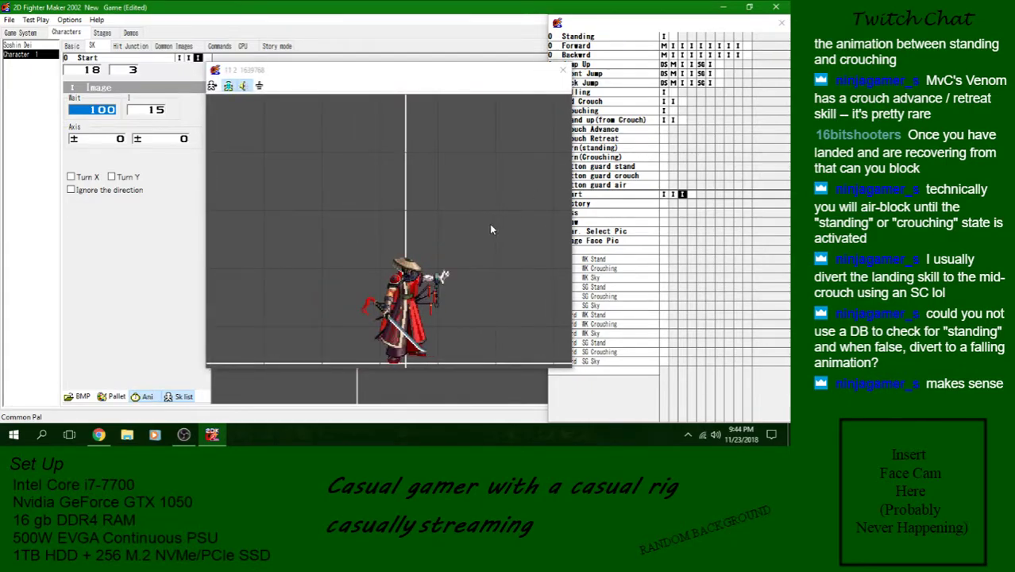
pyautogui.click(562, 70)
# - Set the vertical axis offset to +10 on all three images of the Start skill
pyautogui.click(663, 194)
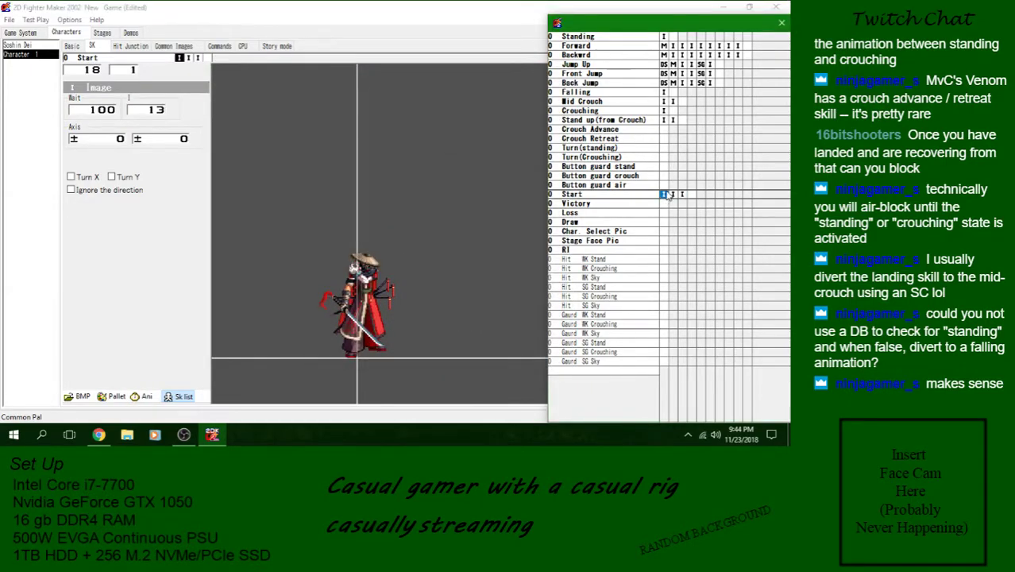
pyautogui.click(179, 141)
pyautogui.scroll(10, 179, 142)
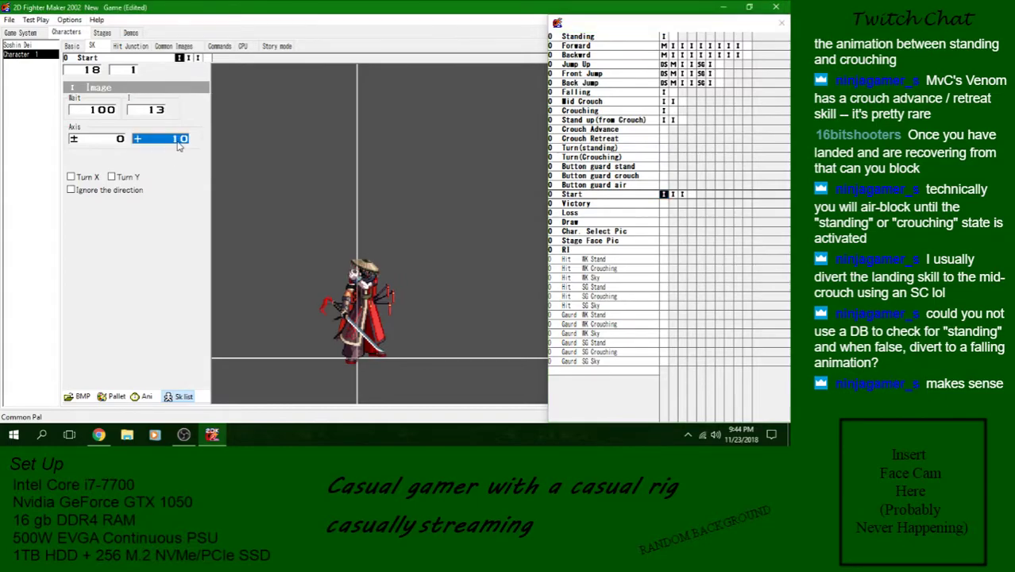
pyautogui.click(189, 60)
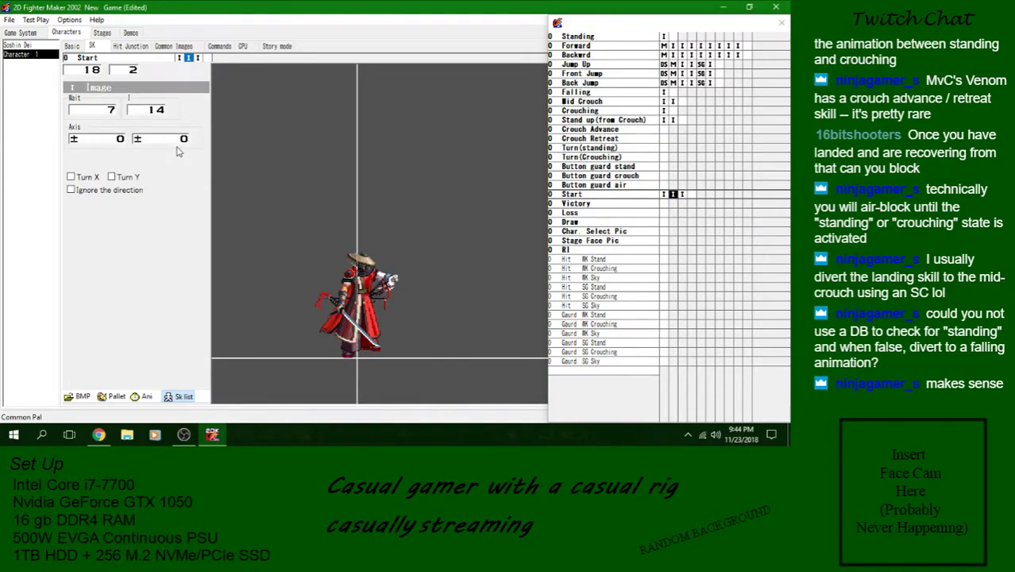
pyautogui.click(180, 59)
pyautogui.click(189, 59)
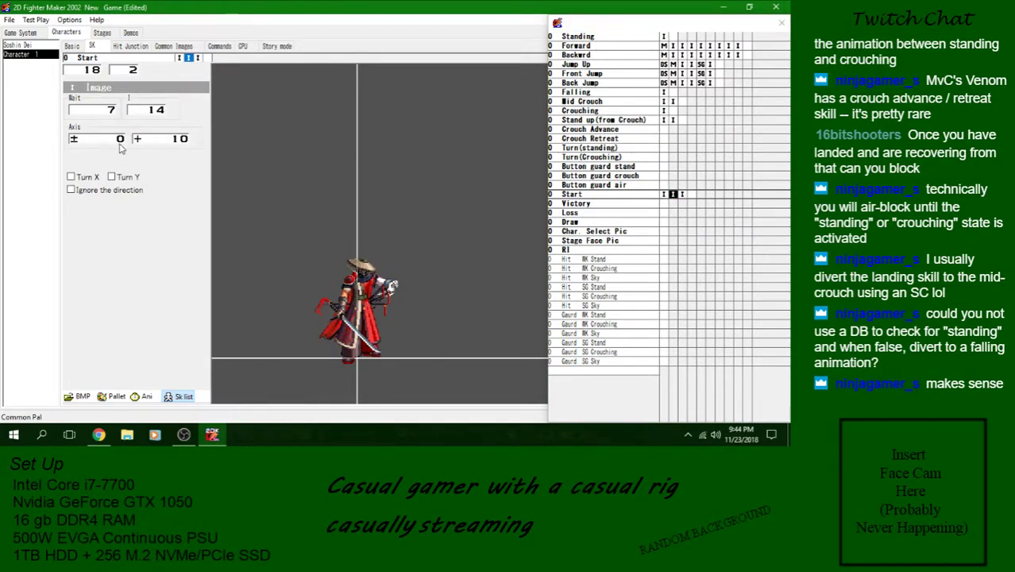
pyautogui.click(180, 60)
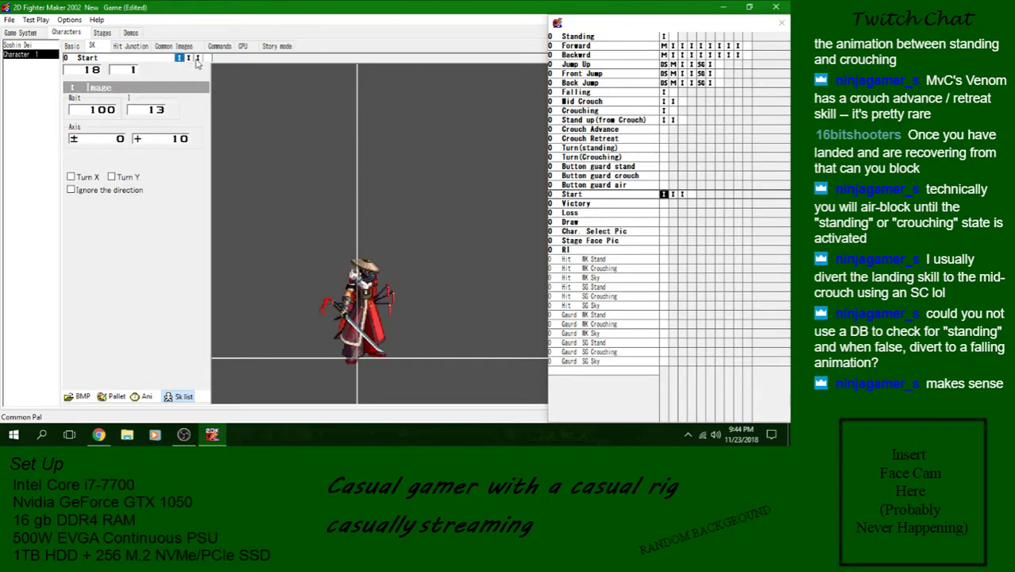
pyautogui.click(189, 59)
pyautogui.click(198, 59)
pyautogui.click(179, 140)
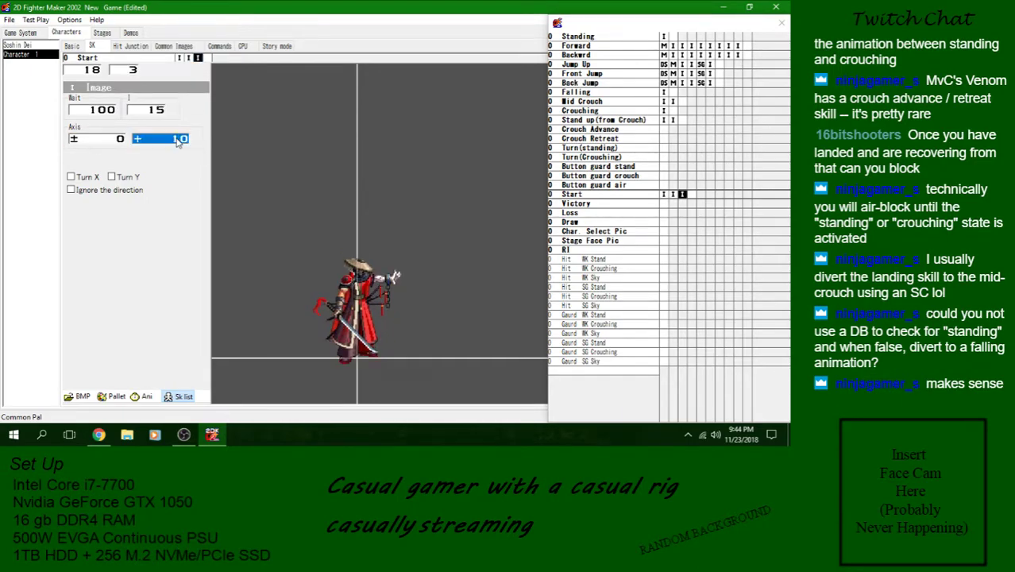
# - Set the horizontal axis offset to +5 on the second Start image and +10 on the third, and preview the animation
pyautogui.click(189, 58)
pyautogui.click(199, 59)
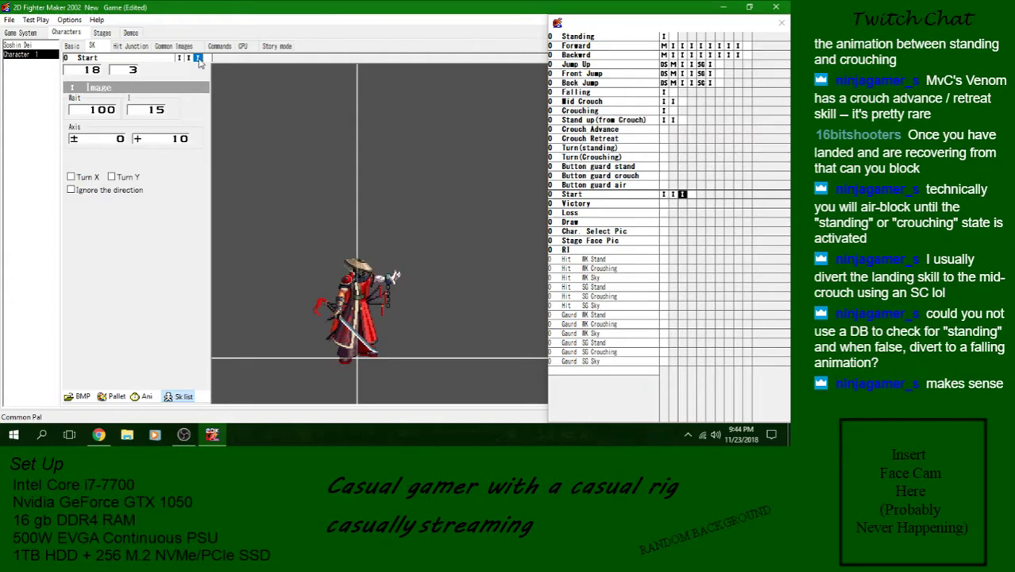
pyautogui.click(189, 59)
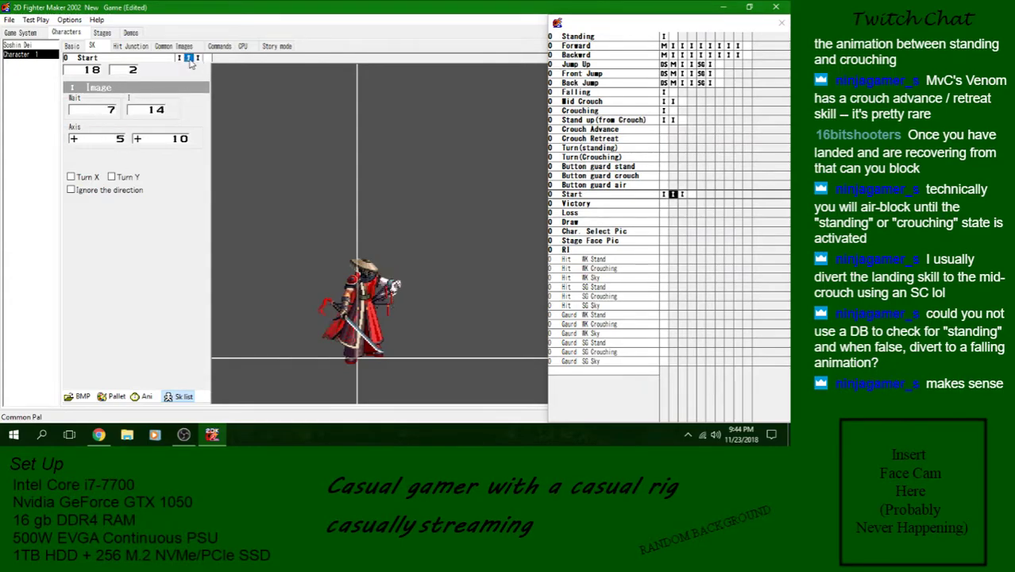
pyautogui.click(198, 59)
pyautogui.click(144, 396)
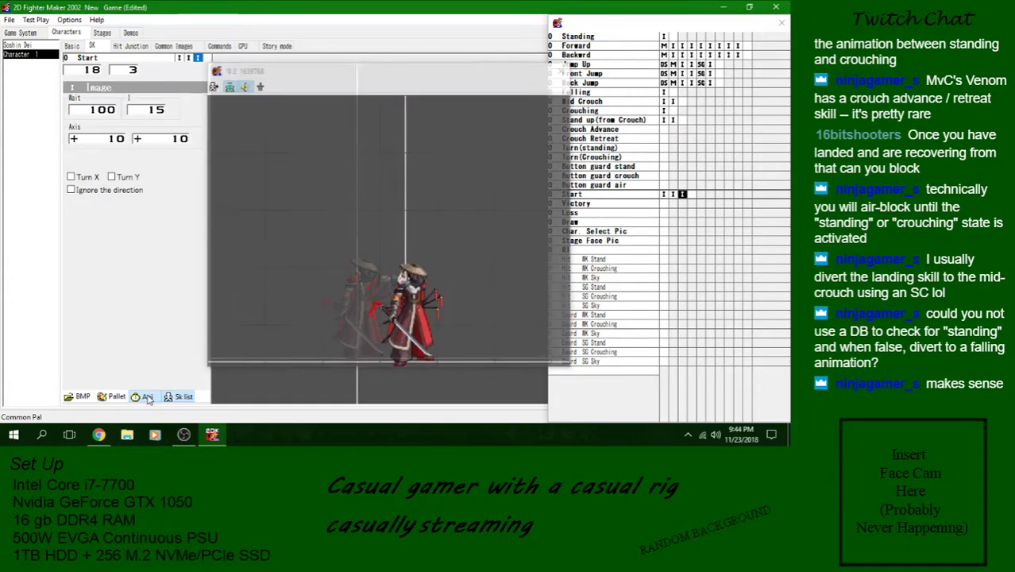
pyautogui.moveTo(516, 346); pyautogui.dragTo(486, 297)
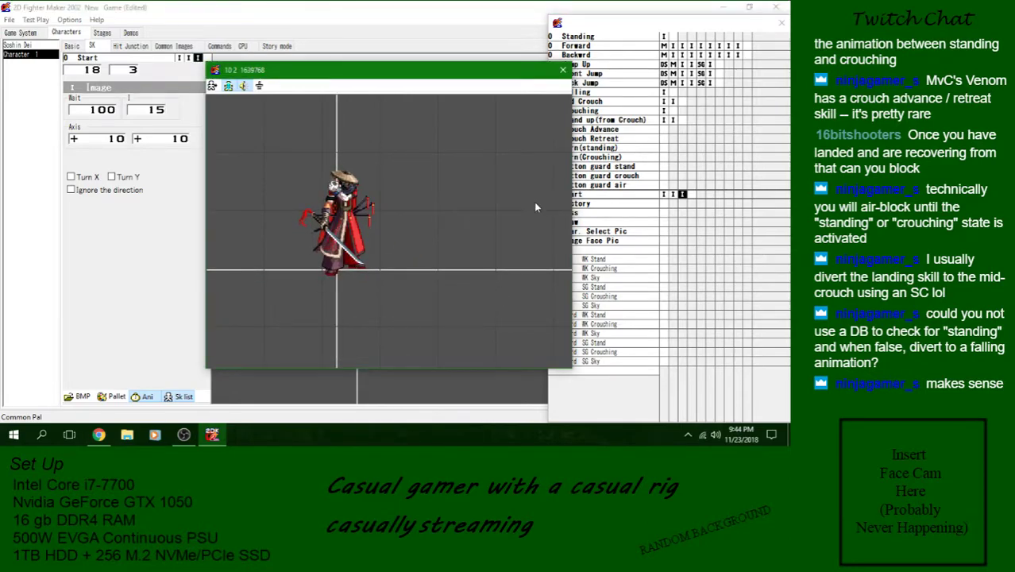
pyautogui.click(564, 71)
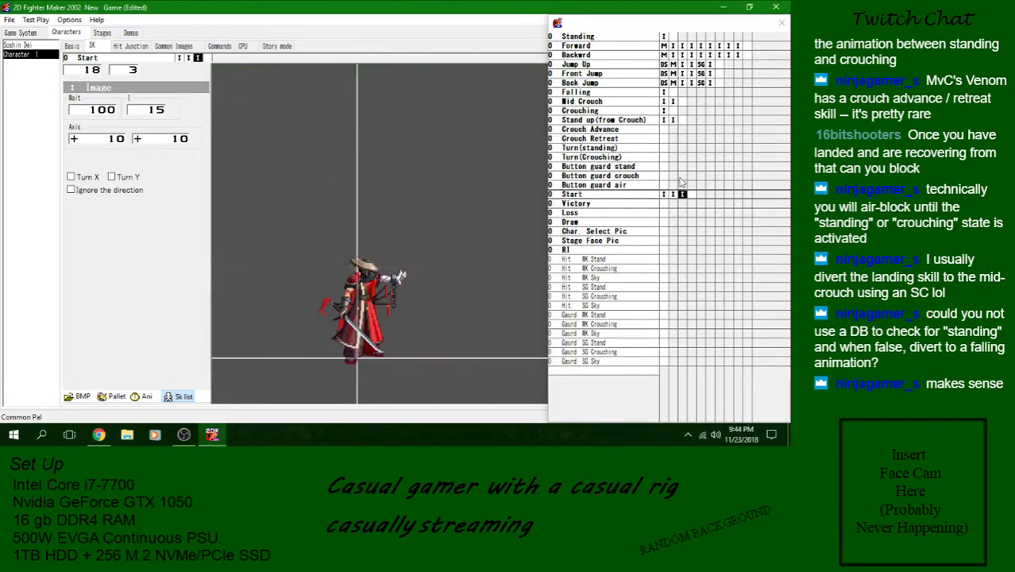
# - Add the standing sprite before the upright chain-swinging one, cropped to about 130 by 159 pixels, as the first image of Character 1's Loss skill
pyautogui.click(664, 195)
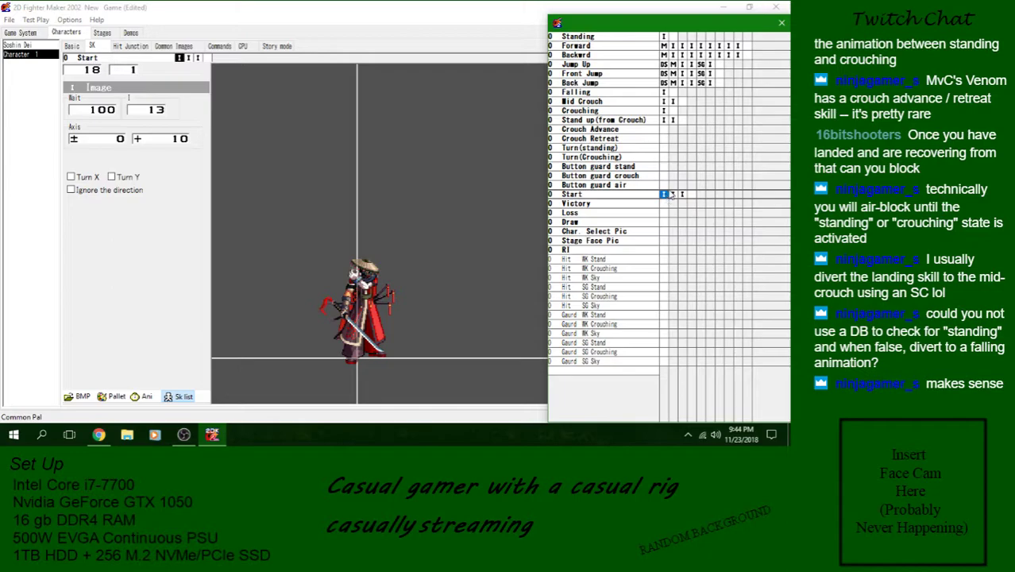
pyautogui.click(665, 112)
pyautogui.click(666, 204)
pyautogui.click(71, 398)
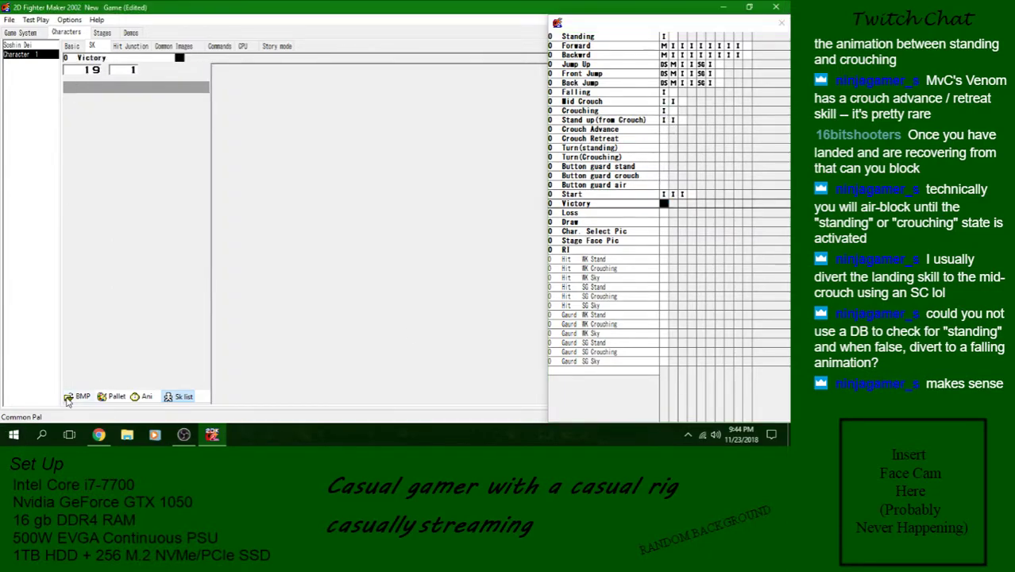
pyautogui.moveTo(455, 242); pyautogui.dragTo(451, 108)
pyautogui.moveTo(355, 323); pyautogui.dragTo(299, 325)
pyautogui.click(664, 213)
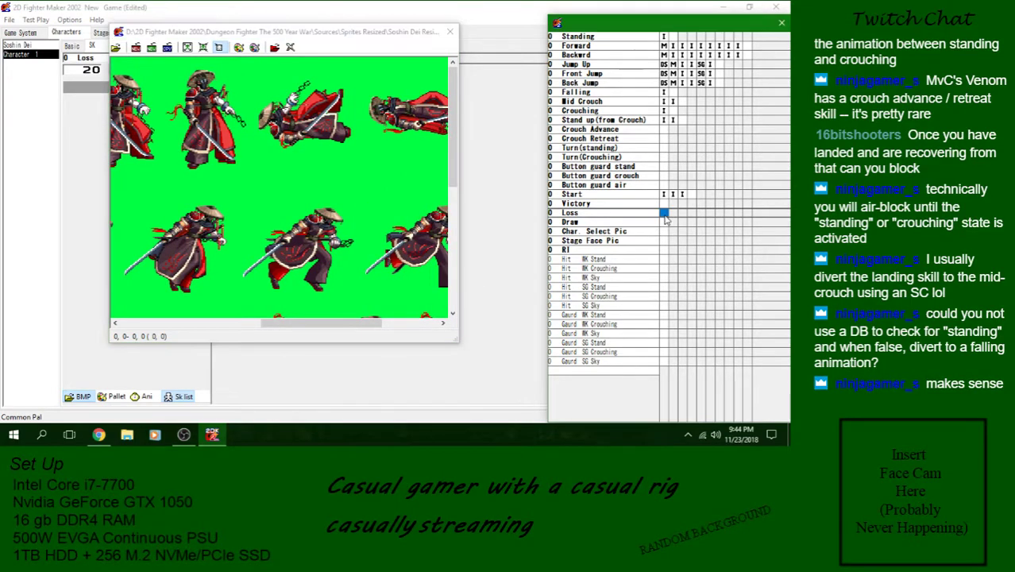
pyautogui.moveTo(320, 324); pyautogui.dragTo(269, 324)
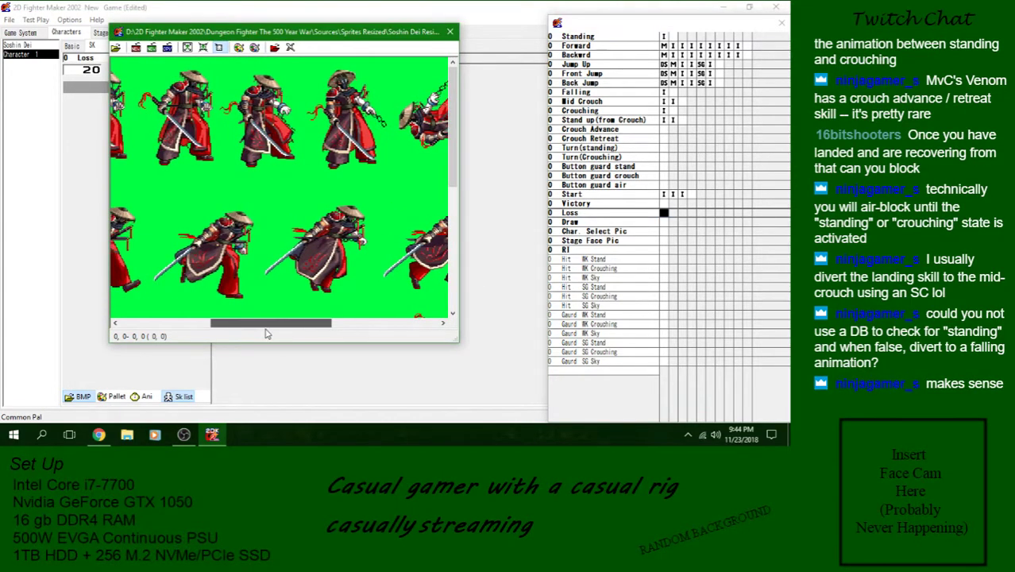
pyautogui.moveTo(219, 72); pyautogui.dragTo(299, 170)
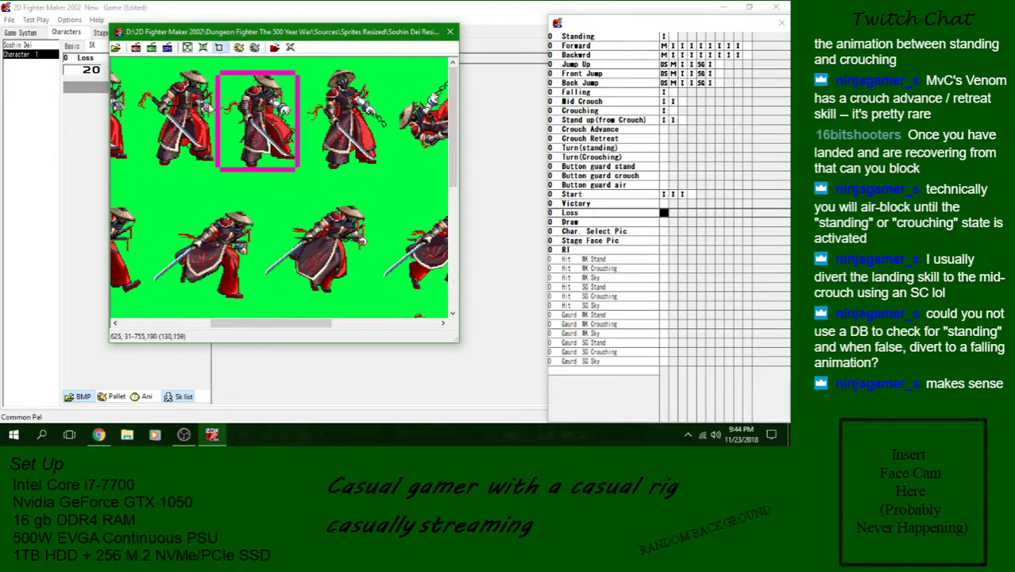
pyautogui.click(152, 47)
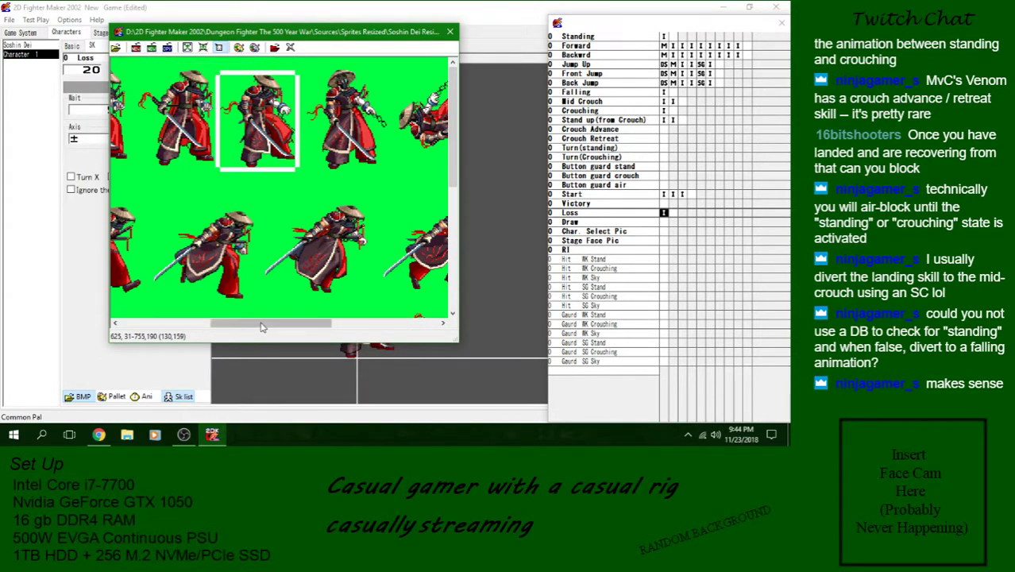
# - Add the sprite lying flat on its back, cropped to about 180 by 75 pixels, as the Loss skill's second image
pyautogui.moveTo(264, 324); pyautogui.dragTo(340, 332)
pyautogui.moveTo(286, 80); pyautogui.dragTo(420, 182)
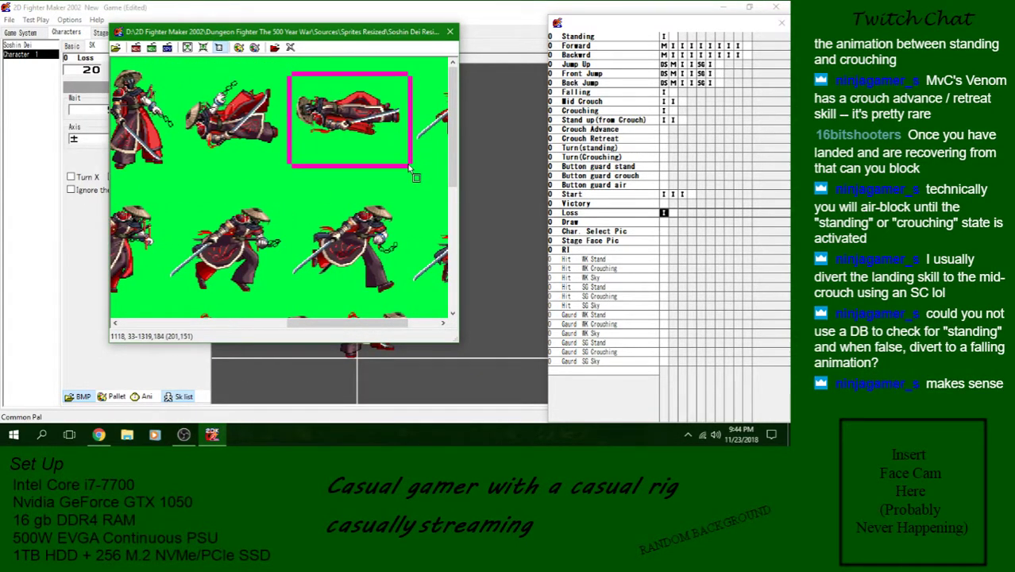
pyautogui.click(153, 48)
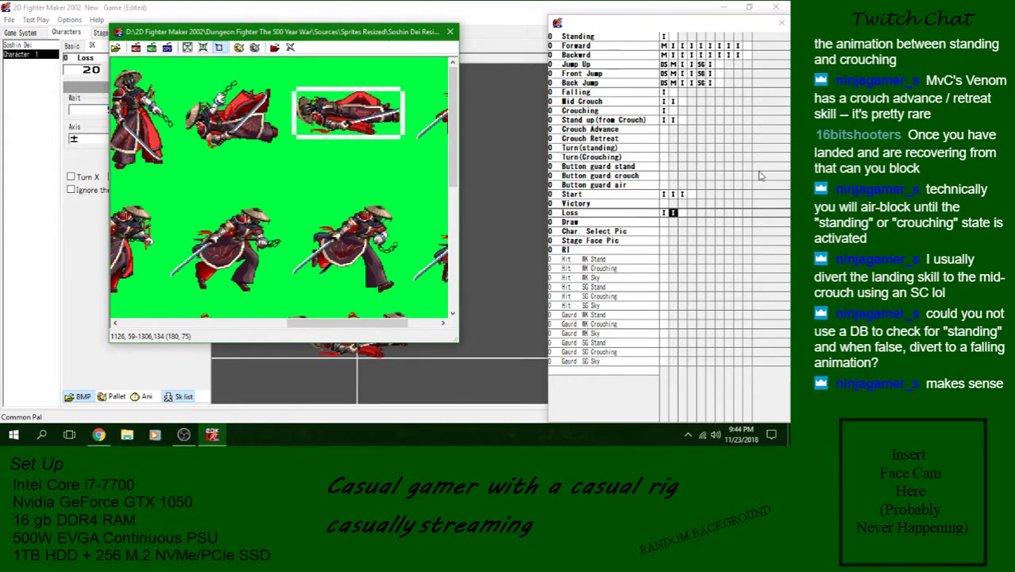
# - Look through the rest of the current sprite sheet and load Soshin Dei Sprite Sheet Lightning.bmp in its place
pyautogui.moveTo(348, 324); pyautogui.dragTo(374, 324)
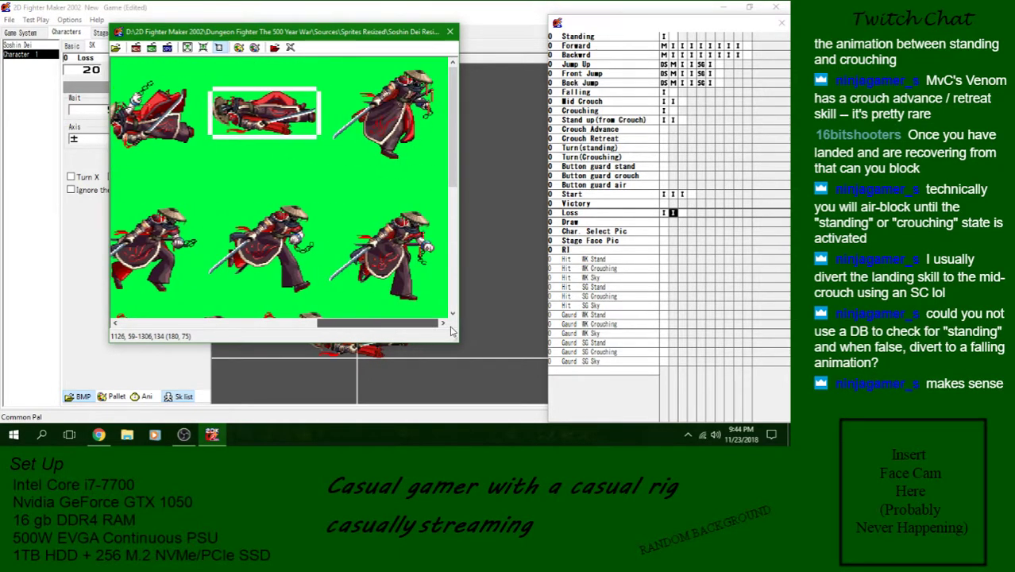
pyautogui.moveTo(454, 160); pyautogui.dragTo(462, 249)
pyautogui.moveTo(383, 325); pyautogui.dragTo(217, 324)
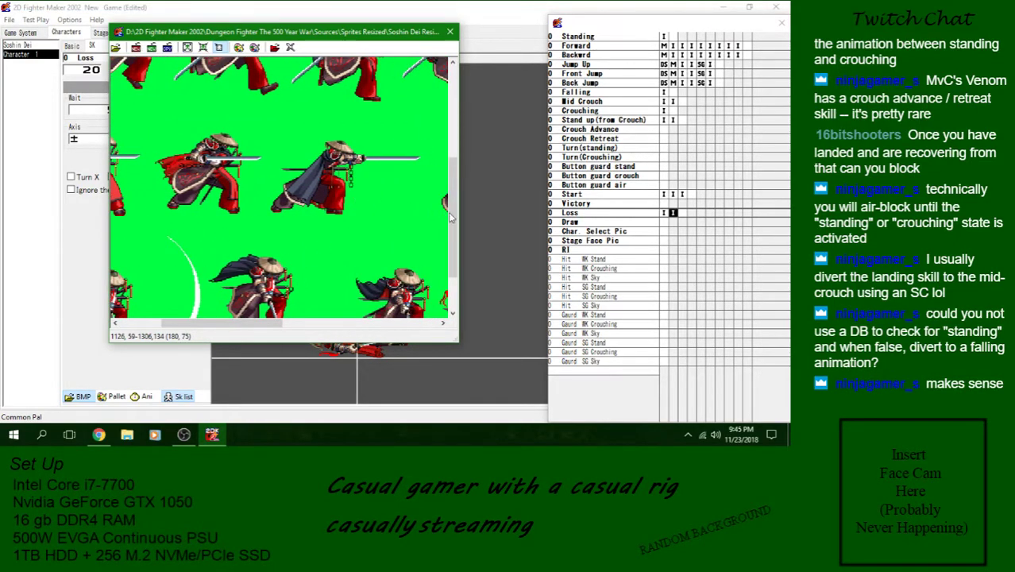
pyautogui.moveTo(454, 218); pyautogui.dragTo(448, 101)
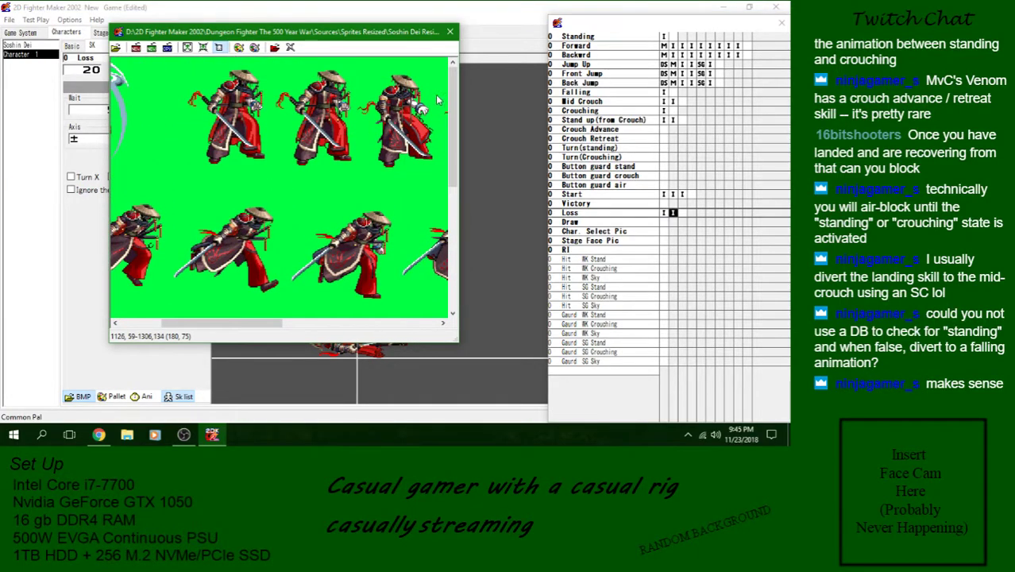
pyautogui.moveTo(270, 324); pyautogui.dragTo(425, 324)
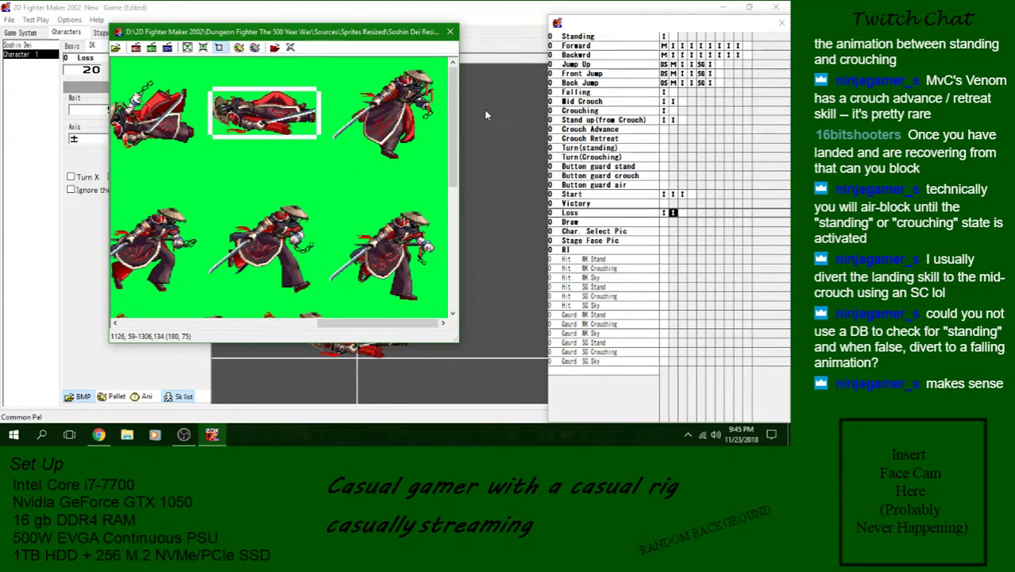
pyautogui.moveTo(451, 125); pyautogui.dragTo(458, 254)
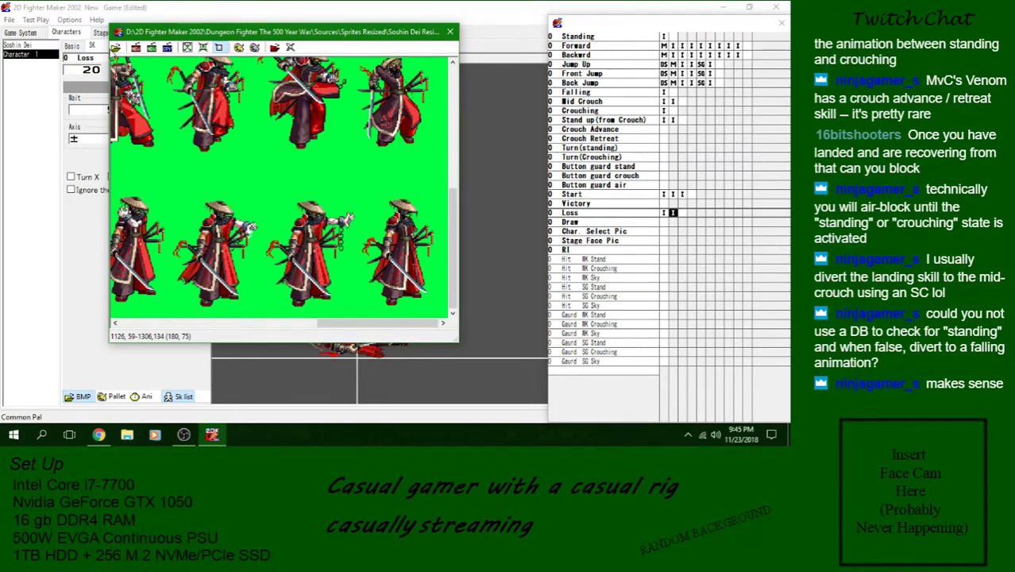
pyautogui.click(116, 48)
pyautogui.moveTo(495, 119); pyautogui.dragTo(495, 267)
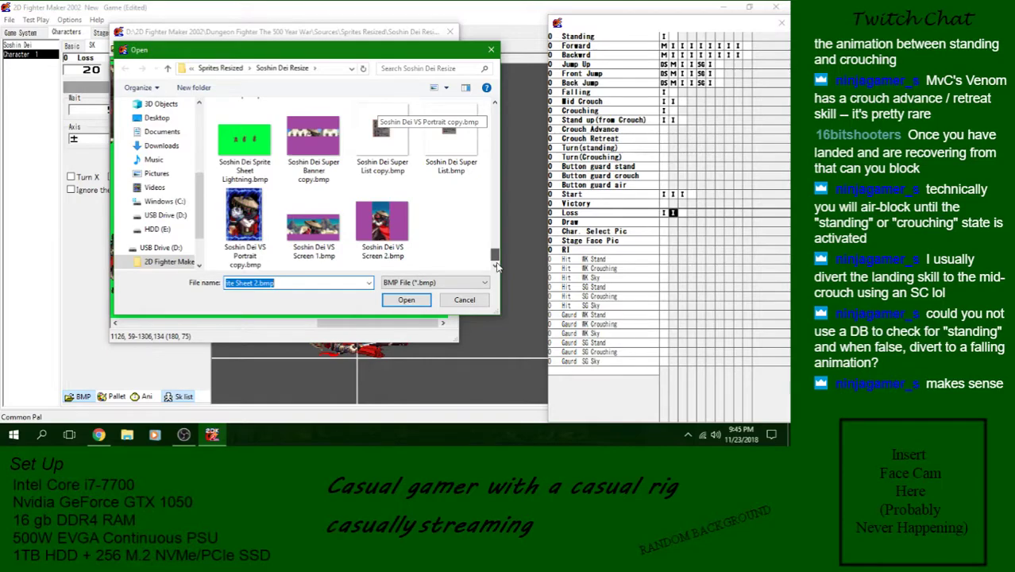
pyautogui.doubleClick(267, 179)
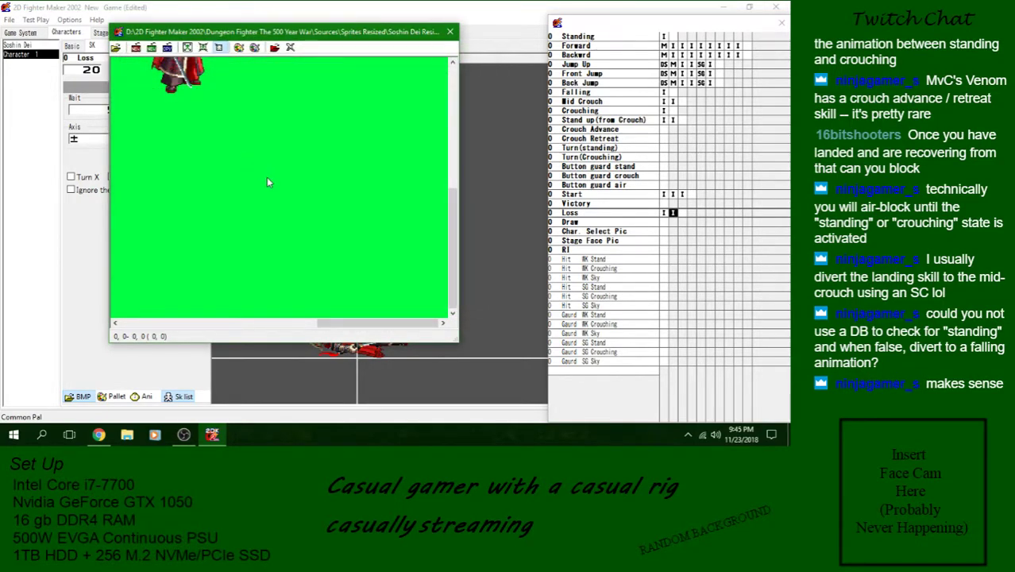
# - Add the standing sprite with its sword held diagonally, cropped to about 138 by 156 pixels, as the Victory skill's first image
pyautogui.moveTo(453, 254); pyautogui.dragTo(452, 182)
pyautogui.moveTo(391, 326); pyautogui.dragTo(245, 330)
pyautogui.click(664, 203)
pyautogui.moveTo(215, 98)
pyautogui.mouseDown()
pyautogui.moveTo(340, 235)
pyautogui.moveTo(367, 298)
pyautogui.mouseUp()
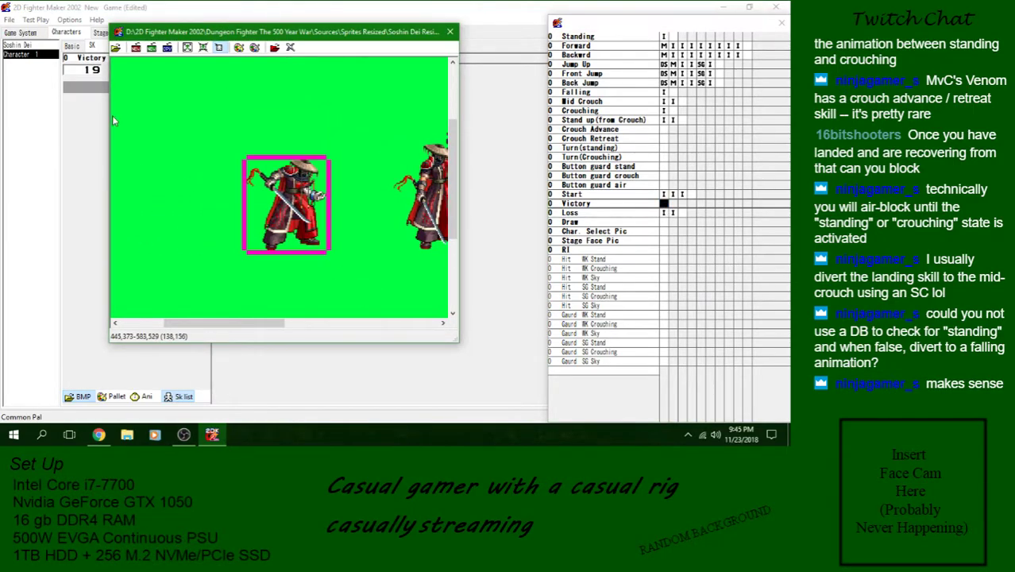
pyautogui.click(151, 48)
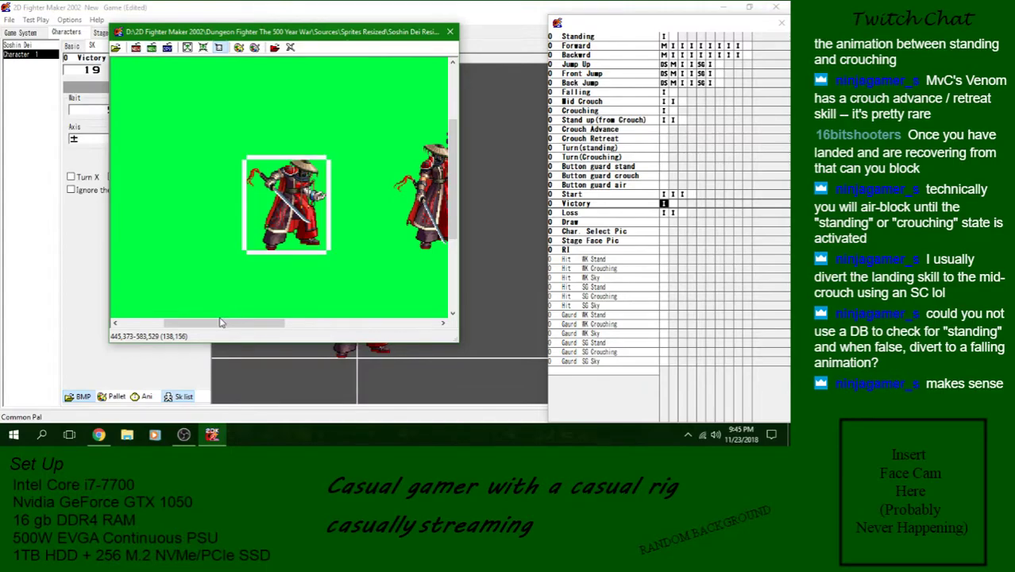
# - Add the next two raised-arm sprites, cropped to about 144 by 207 and 109 by 212 pixels, as the second and third Victory images
pyautogui.moveTo(221, 323); pyautogui.dragTo(286, 323)
pyautogui.moveTo(181, 100)
pyautogui.mouseDown()
pyautogui.moveTo(321, 299)
pyautogui.moveTo(314, 291)
pyautogui.mouseUp()
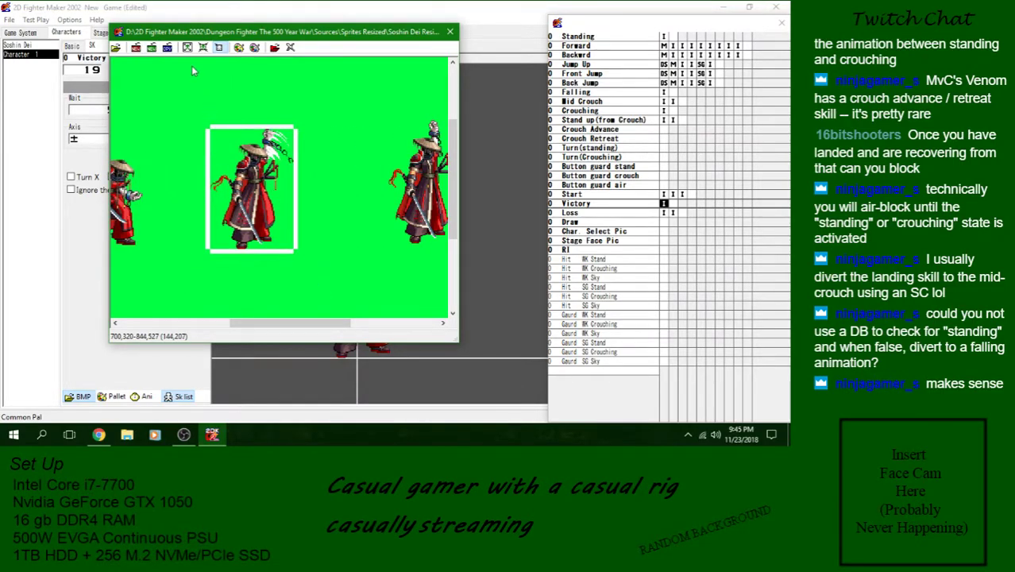
pyautogui.click(152, 48)
pyautogui.moveTo(328, 325); pyautogui.dragTo(378, 324)
pyautogui.moveTo(224, 111); pyautogui.dragTo(317, 248)
pyautogui.click(152, 48)
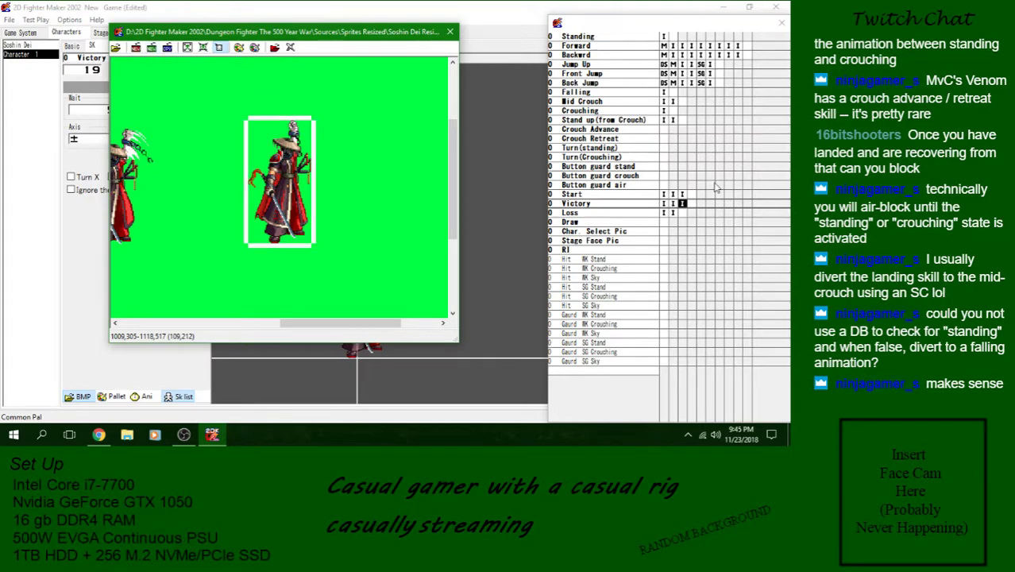
pyautogui.click(450, 31)
# - Set the vertical axis offset to +10 on all three Victory images
pyautogui.click(667, 205)
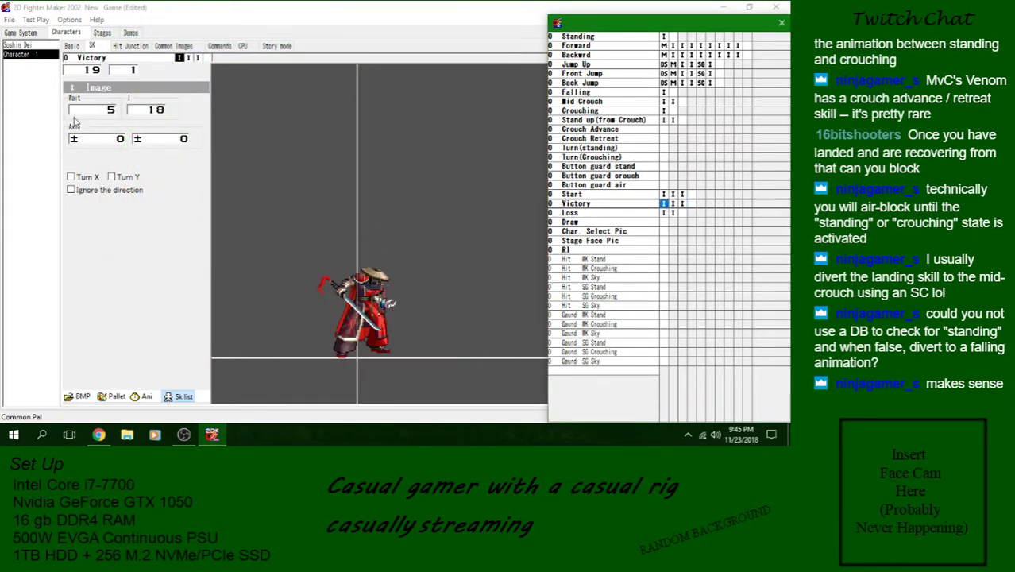
pyautogui.click(175, 140)
pyautogui.click(673, 204)
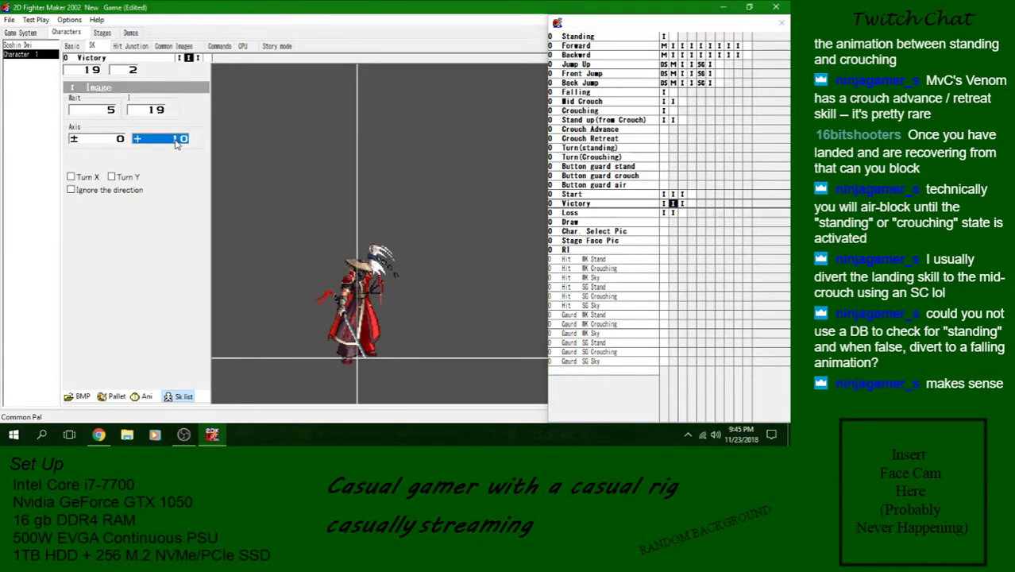
pyautogui.click(683, 204)
pyautogui.click(176, 141)
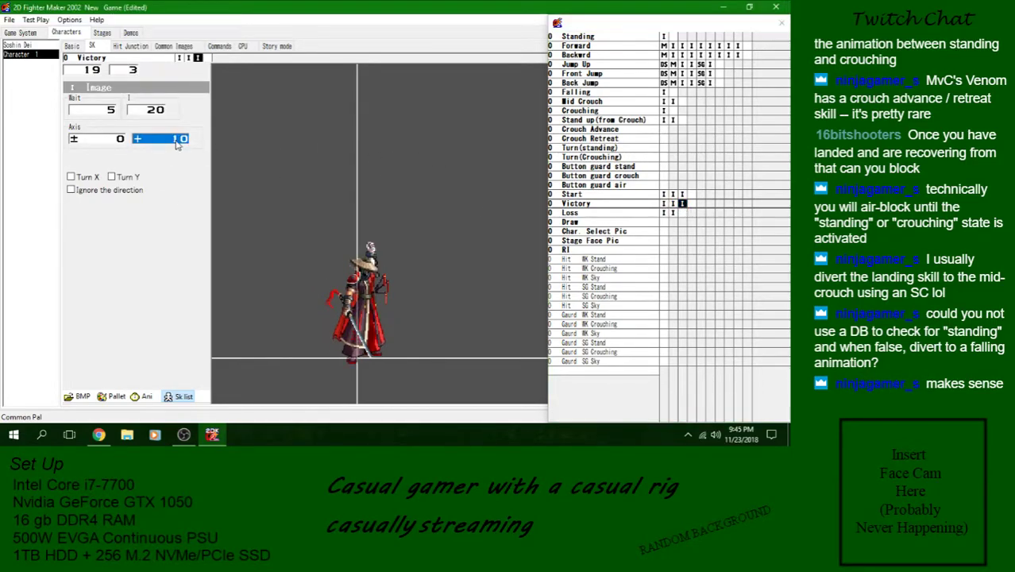
# - Set the third Victory image's horizontal axis offset to -10 and check its alignment against the second image
pyautogui.click(664, 204)
pyautogui.click(673, 204)
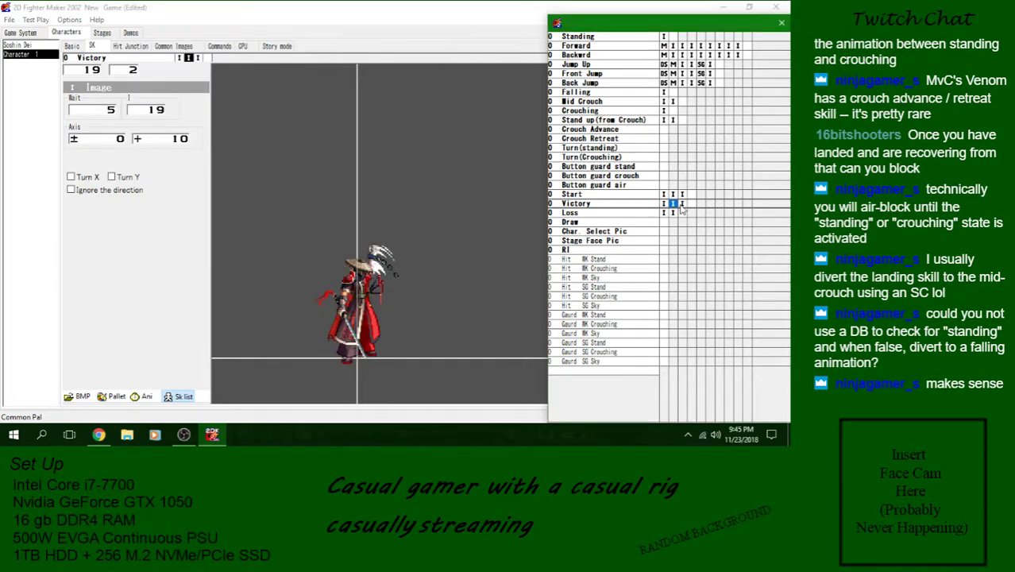
pyautogui.click(682, 204)
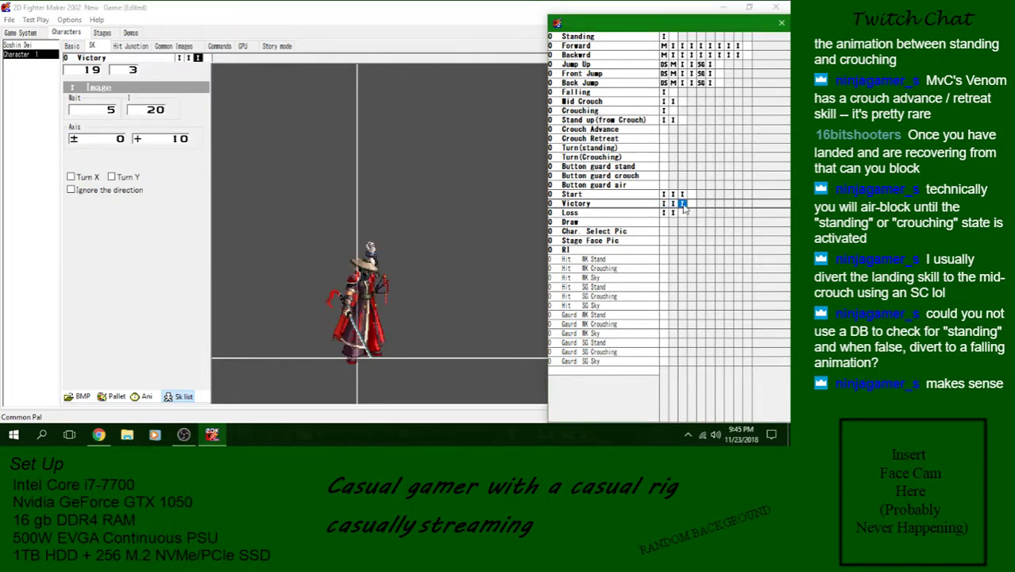
pyautogui.rightClick(114, 141)
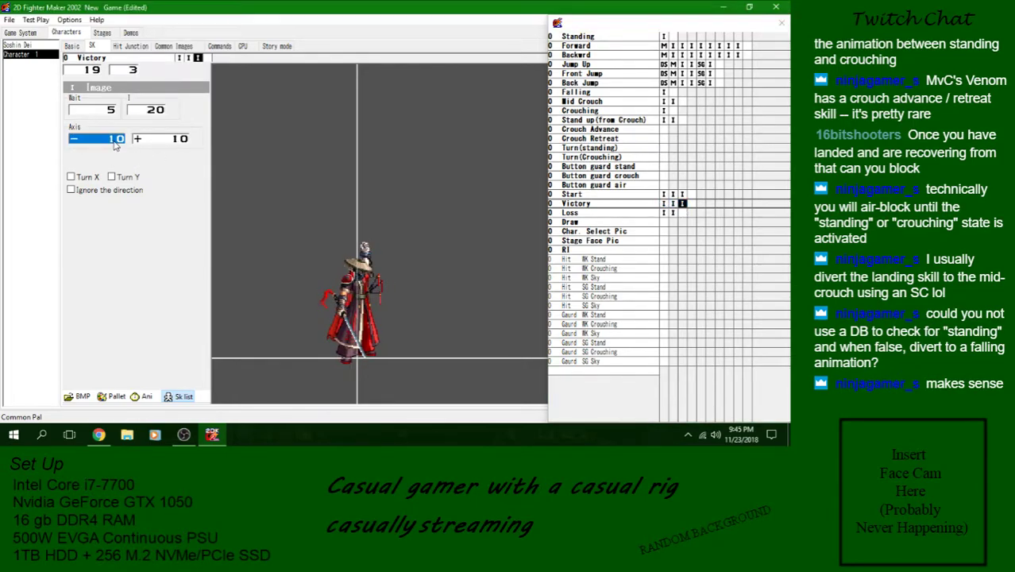
pyautogui.click(672, 205)
pyautogui.click(682, 204)
# - Set the wait to 100 on the first and third Victory images and preview the animation
pyautogui.click(664, 204)
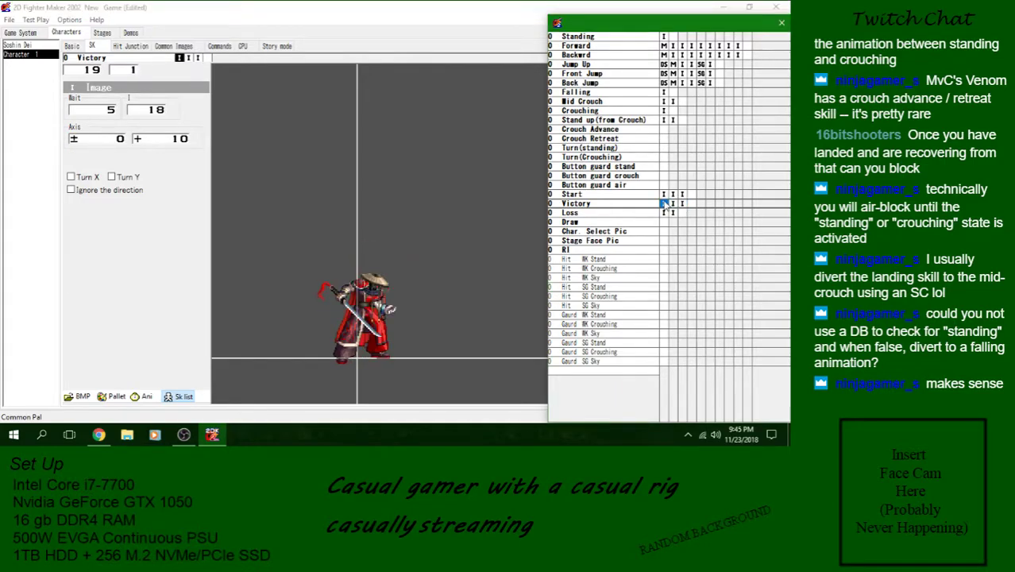
pyautogui.click(103, 116)
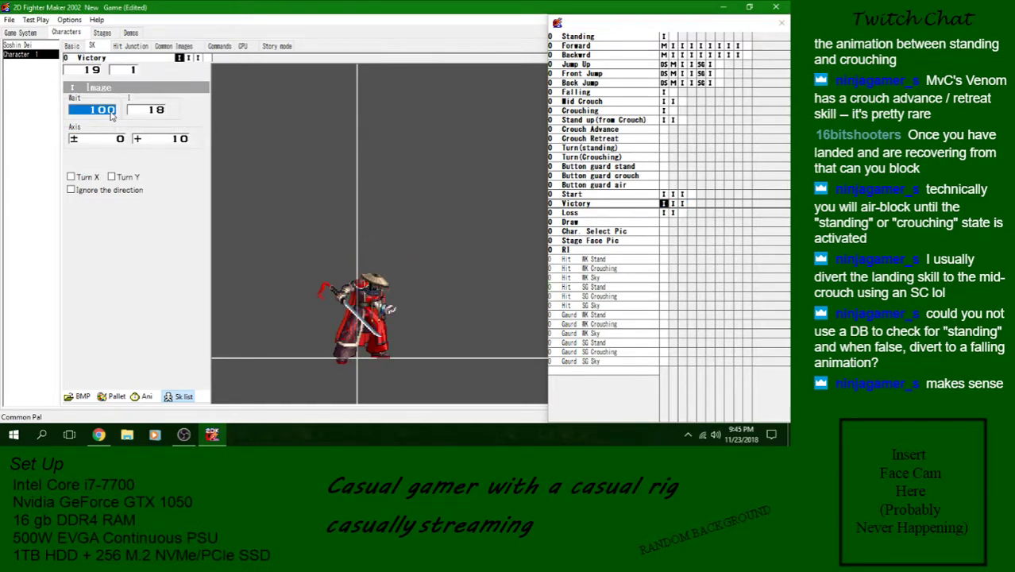
pyautogui.click(199, 58)
pyautogui.click(94, 110)
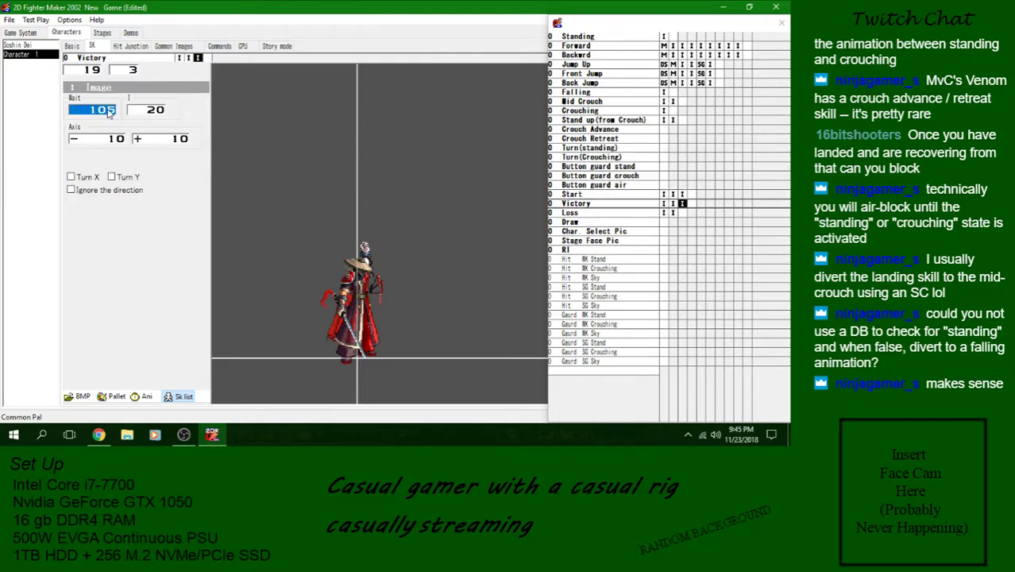
pyautogui.rightClick(109, 113)
pyautogui.rightClick(109, 112)
pyautogui.rightClick(109, 113)
pyautogui.rightClick(108, 113)
pyautogui.rightClick(109, 113)
pyautogui.click(144, 396)
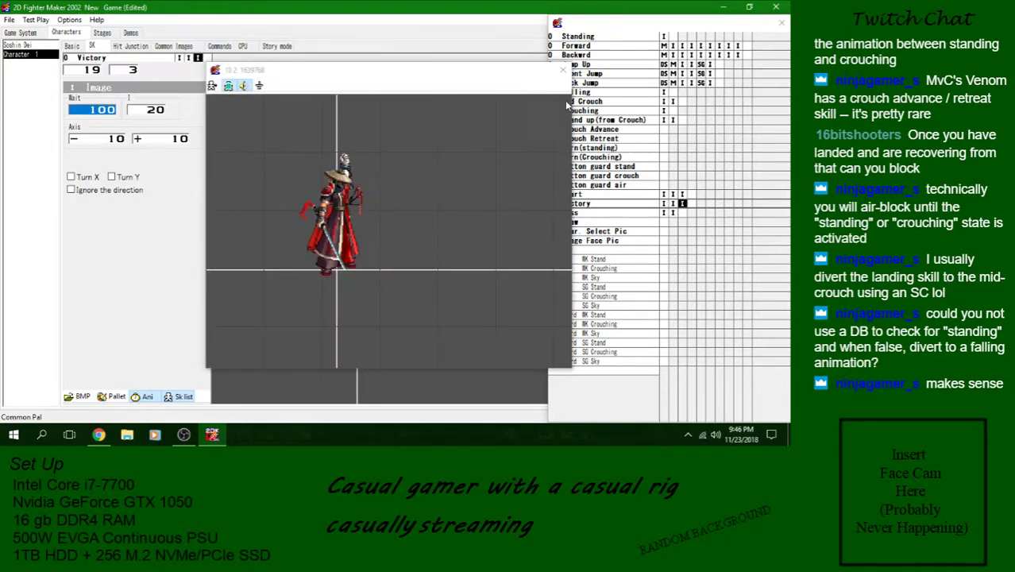
pyautogui.click(563, 70)
# - Review the Victory images and the third Start image, and copy the first Victory image into the empty Draw skill
pyautogui.click(664, 204)
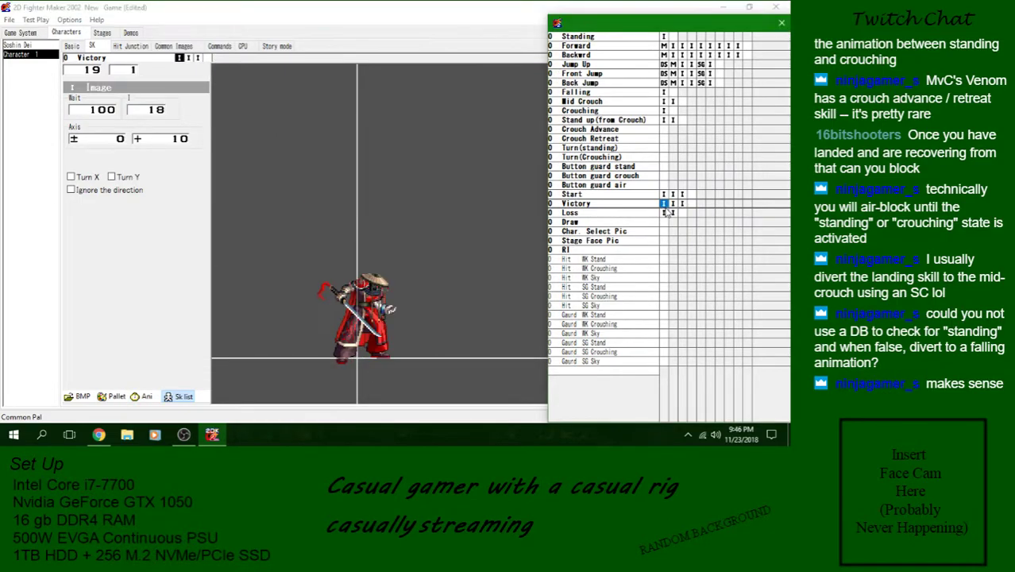
pyautogui.click(673, 204)
pyautogui.click(682, 205)
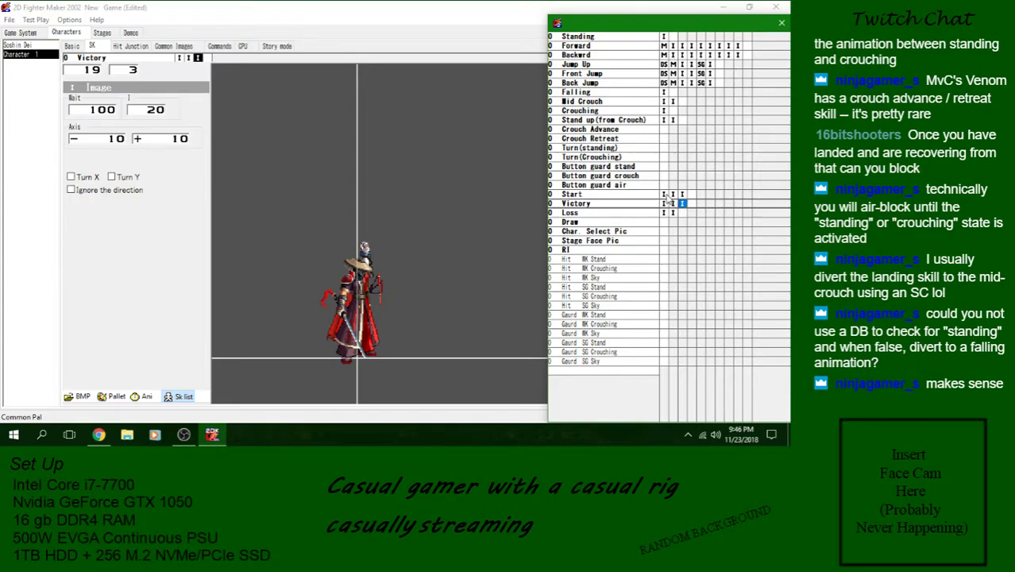
pyautogui.click(682, 195)
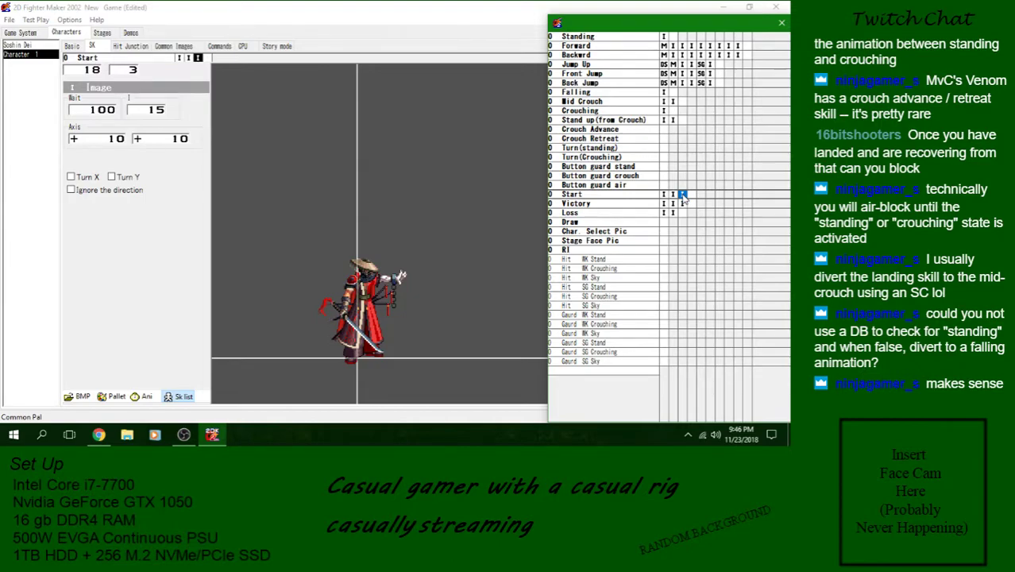
pyautogui.click(664, 204)
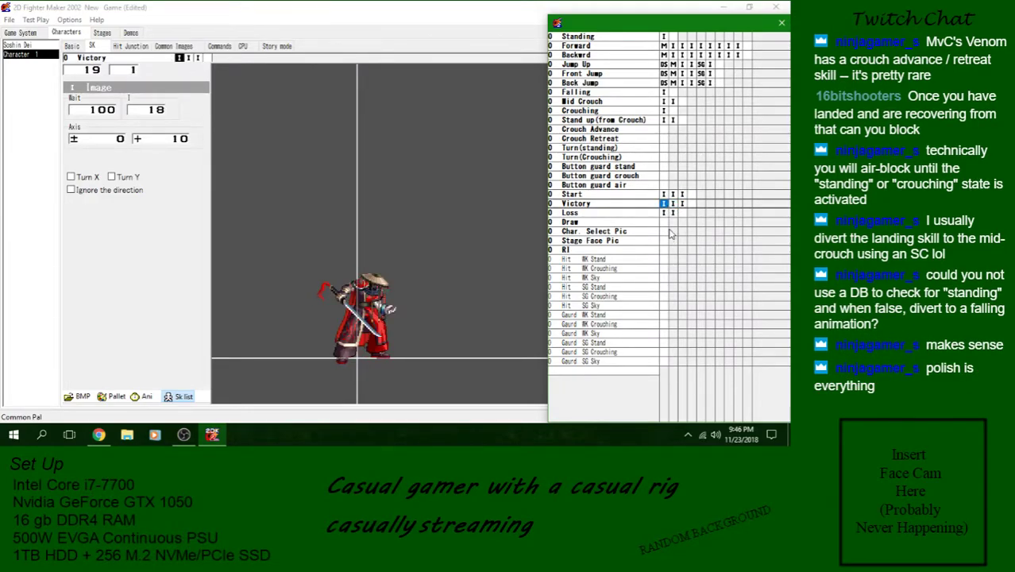
pyautogui.click(666, 223)
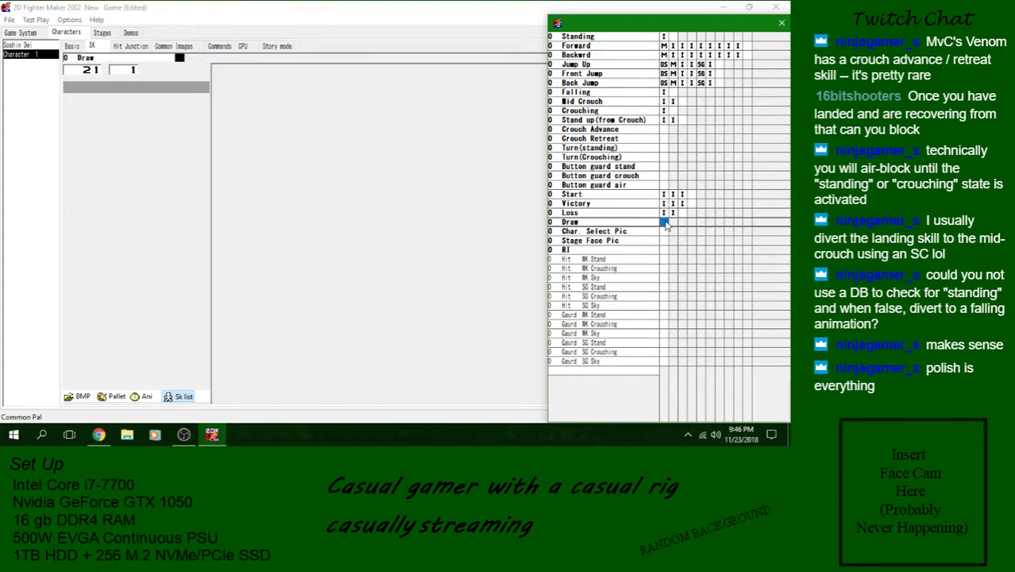
pyautogui.click(666, 203)
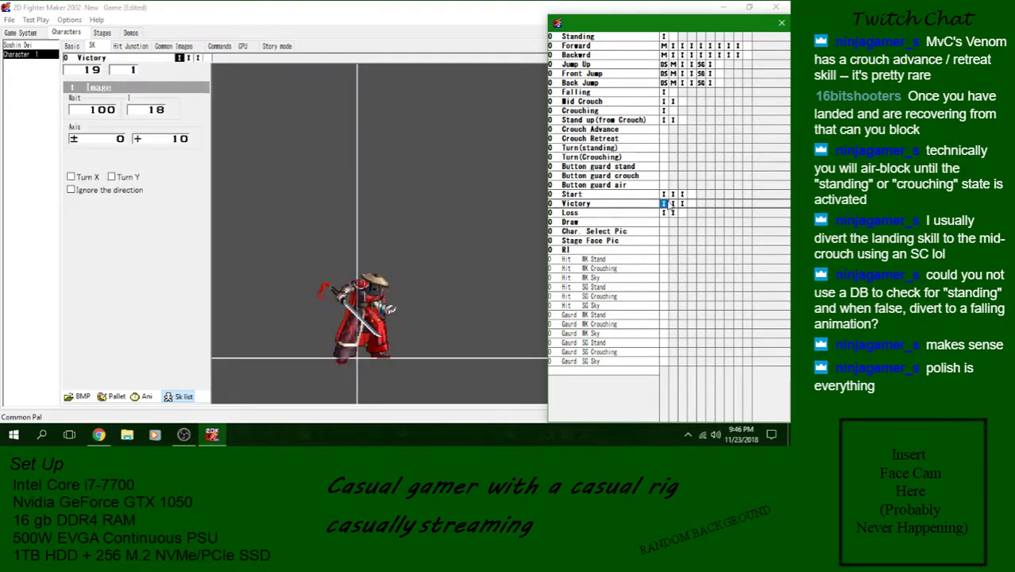
pyautogui.click(665, 223)
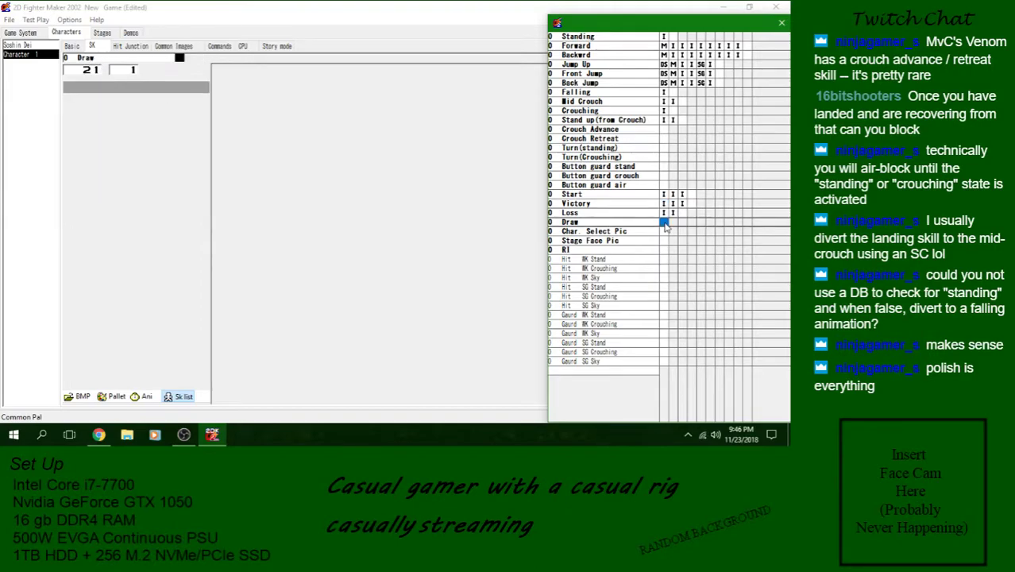
pyautogui.hotkey('ctrl', 'v')
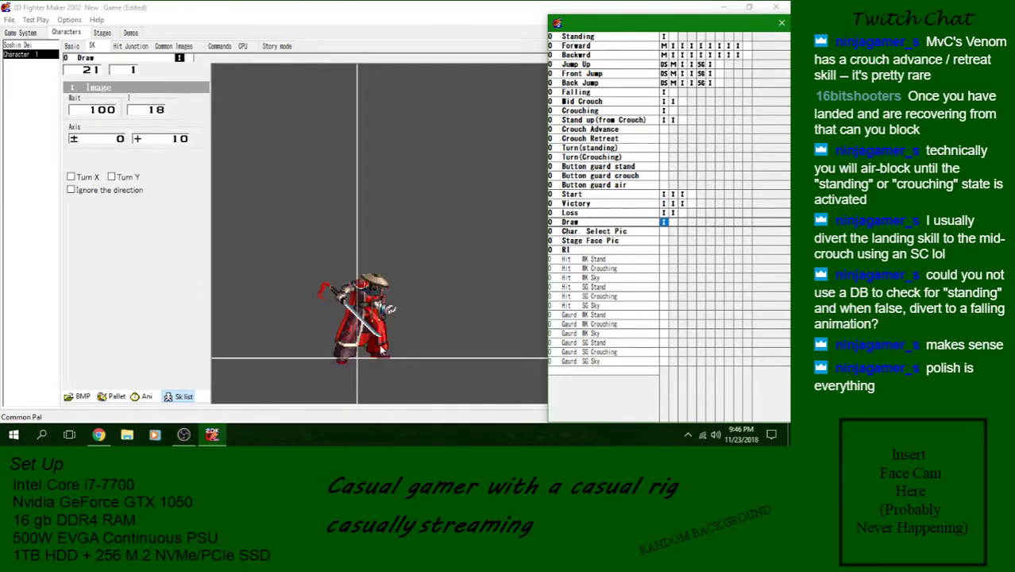
# - Compare the Draw skill's image with the Standing image and change the Draw image's wait
pyautogui.click(665, 37)
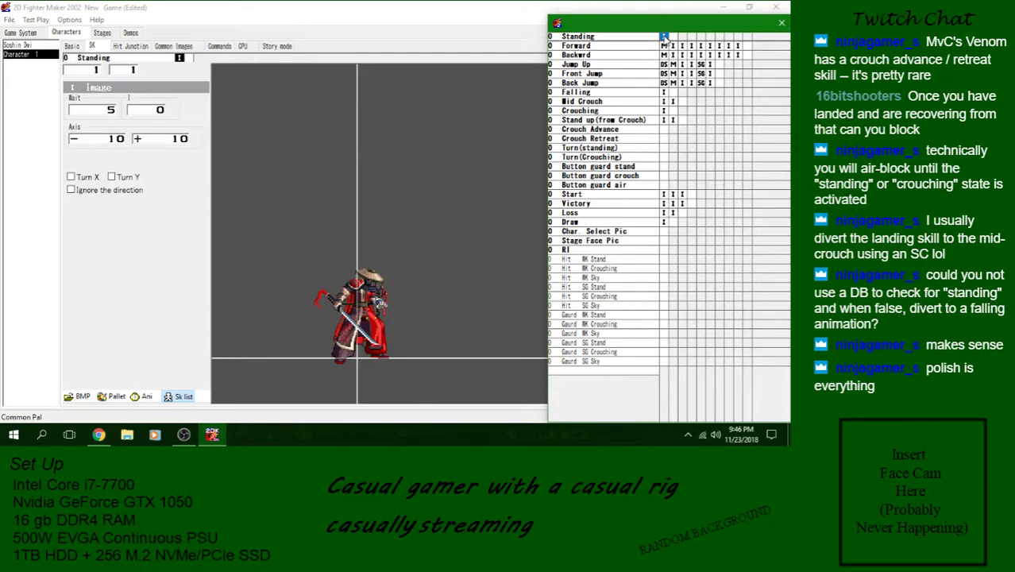
pyautogui.click(664, 223)
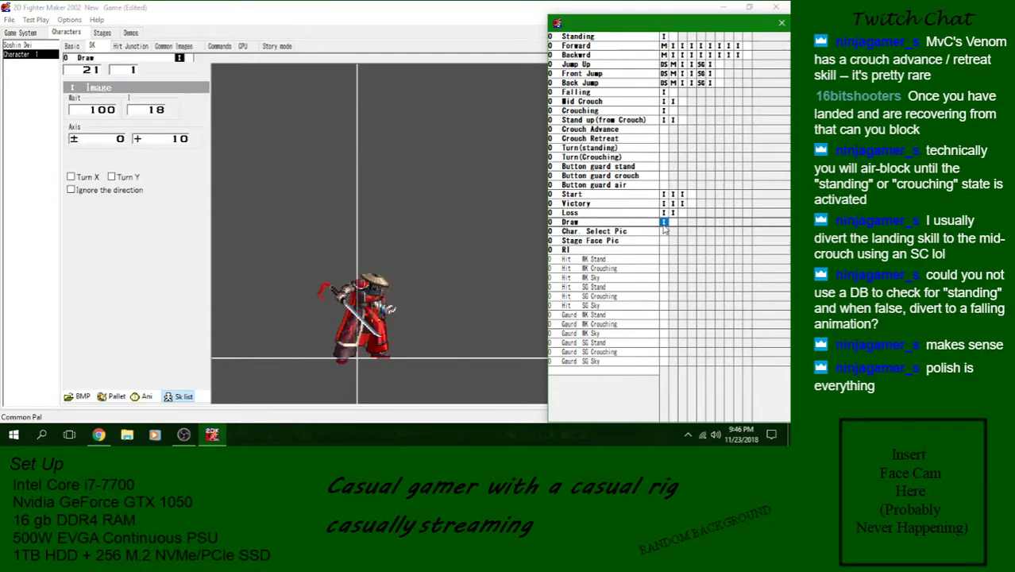
pyautogui.click(666, 37)
pyautogui.click(668, 226)
pyautogui.doubleClick(113, 112)
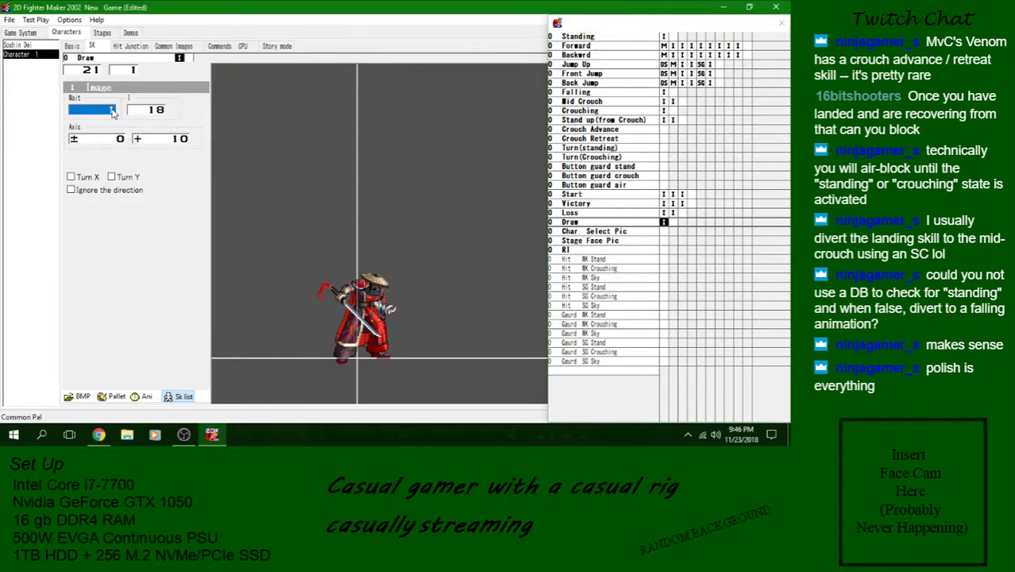
# - Compare the position of the Loss skill's first image with the Standing image
pyautogui.click(669, 214)
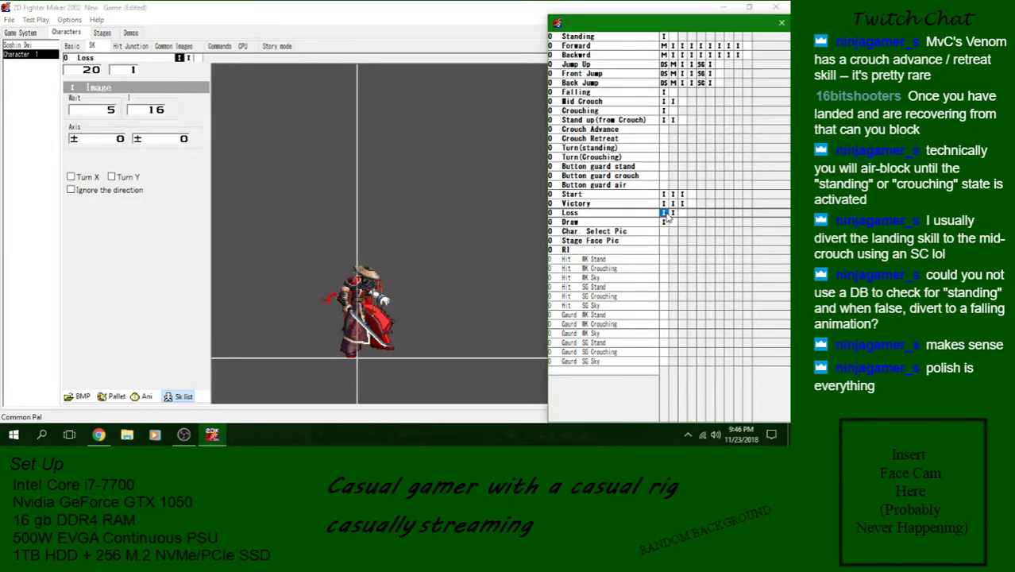
pyautogui.click(665, 37)
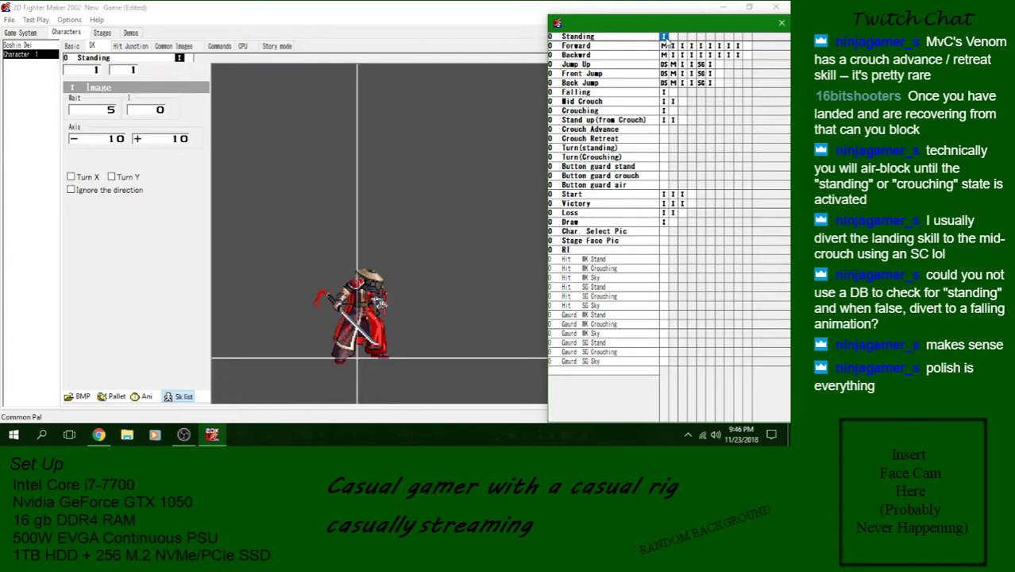
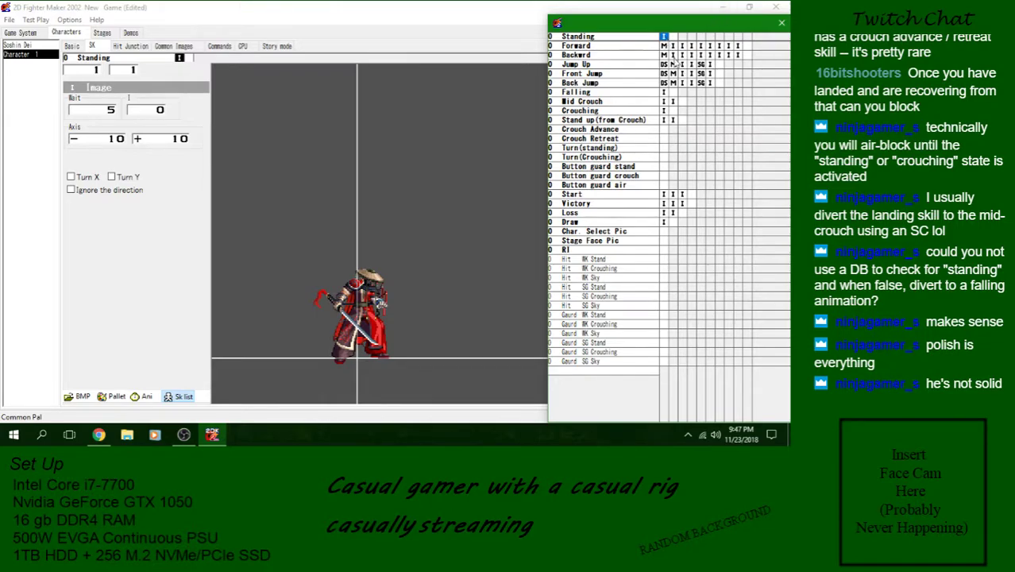
# - Add a Defense Frame ahead of the first image in the Standing skill
pyautogui.rightClick(667, 42)
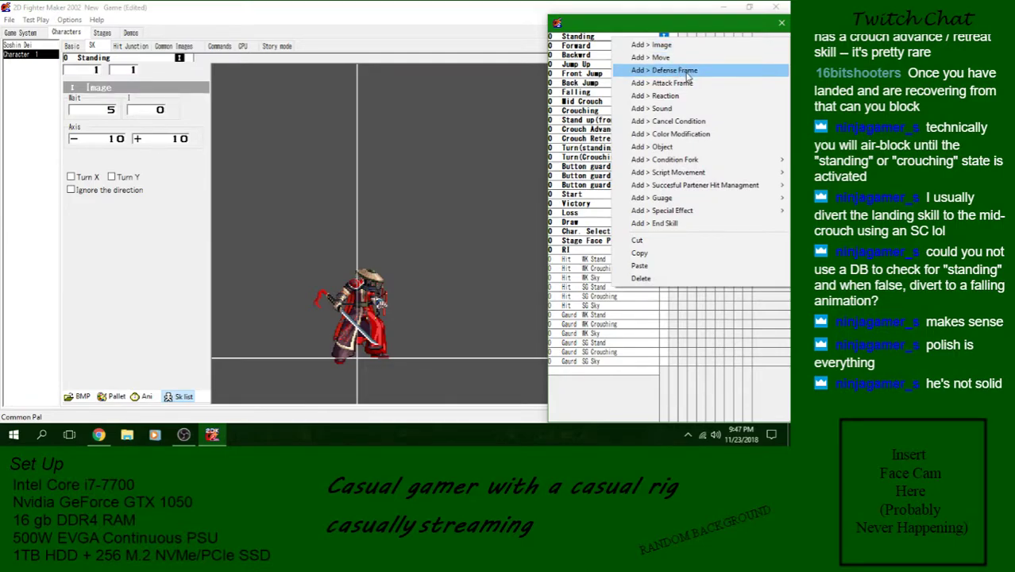
pyautogui.click(688, 73)
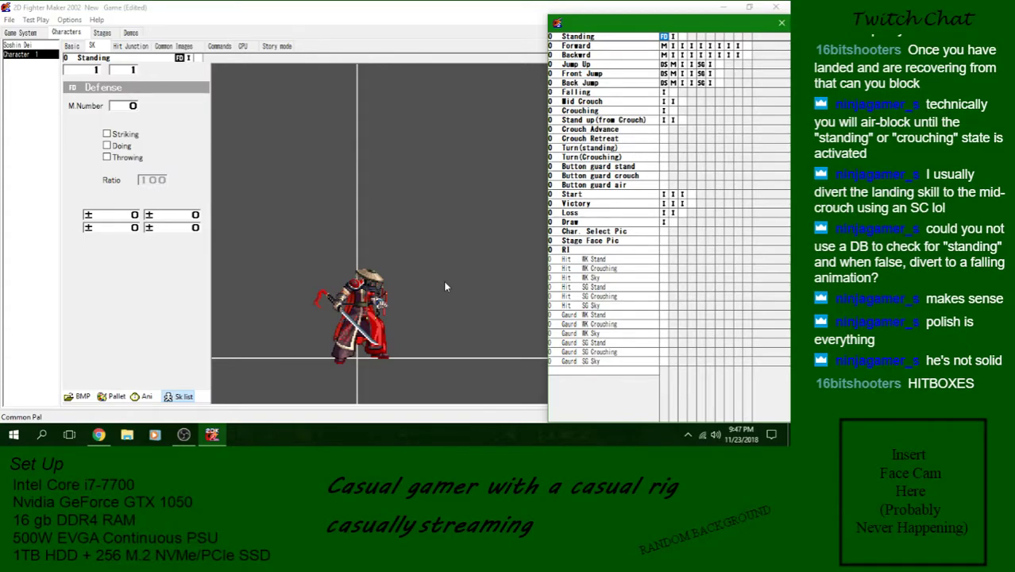
pyautogui.moveTo(352, 346); pyautogui.dragTo(355, 344)
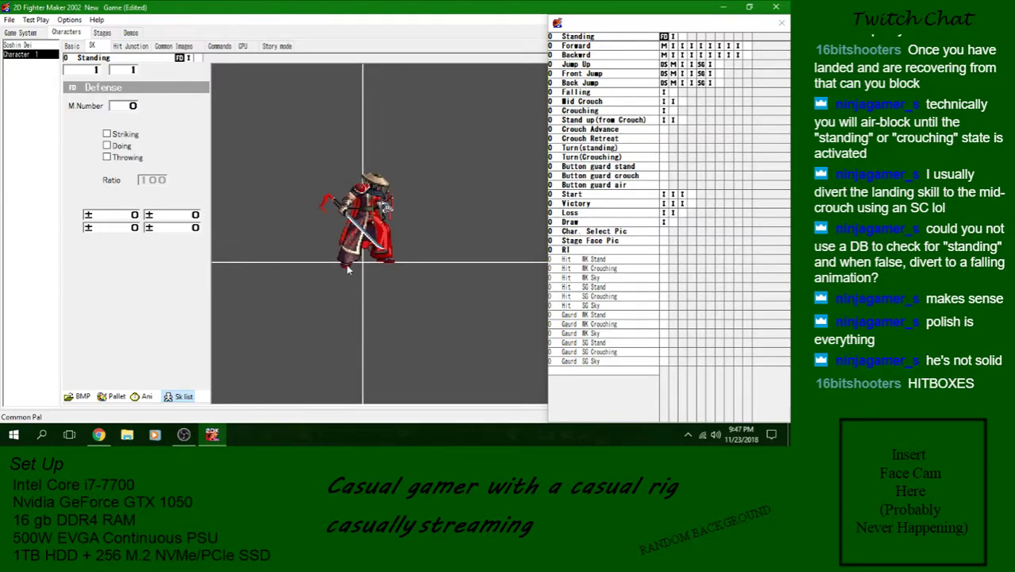
# - Try an oversized defense box around the character with size 134 by 171 and offset 23, -47, and redraw it smaller beside the character
pyautogui.moveTo(300, 143); pyautogui.dragTo(430, 304)
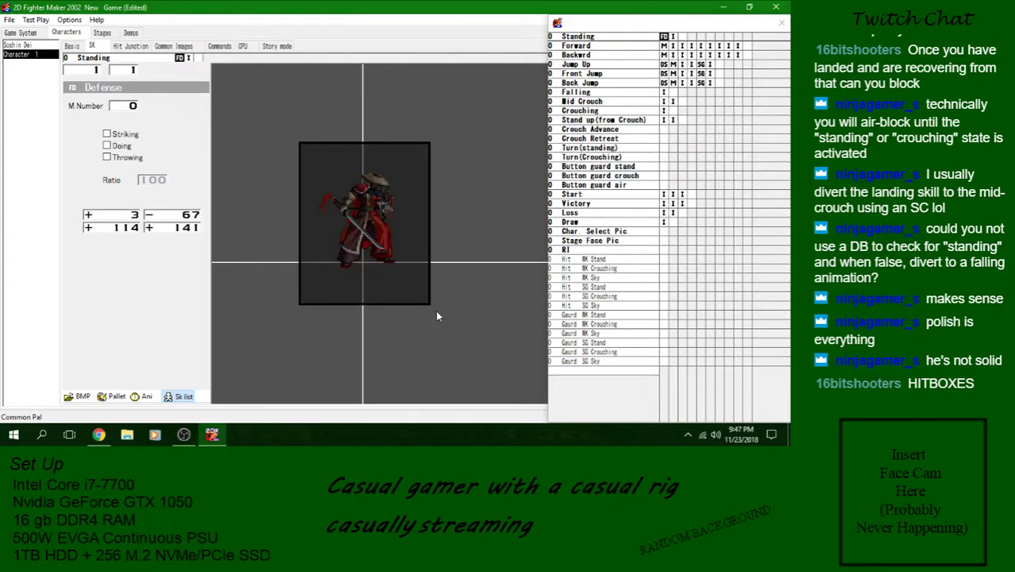
pyautogui.click(124, 230)
pyautogui.doubleClick(187, 229)
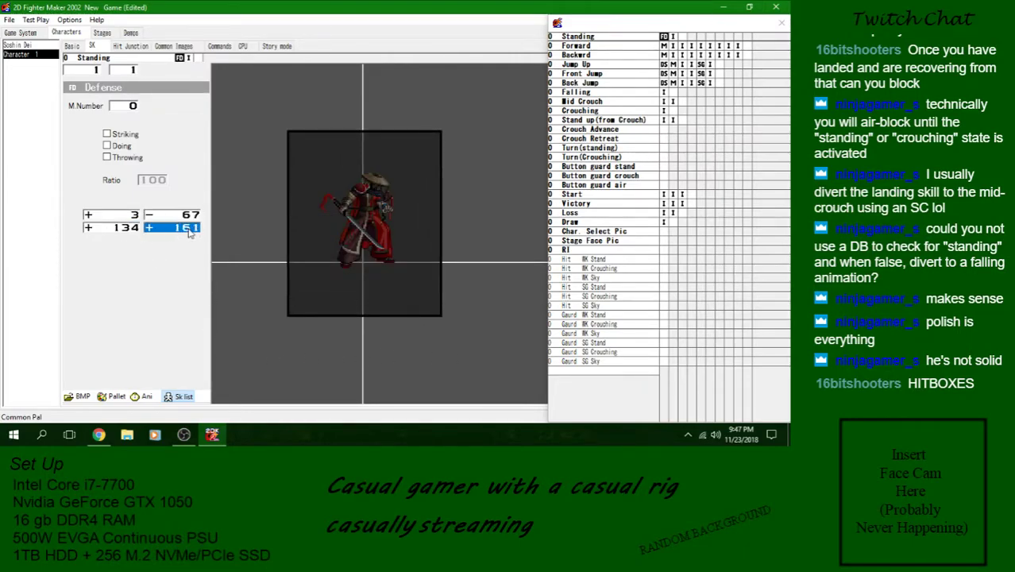
pyautogui.click(187, 229)
pyautogui.doubleClick(185, 217)
pyautogui.doubleClick(127, 216)
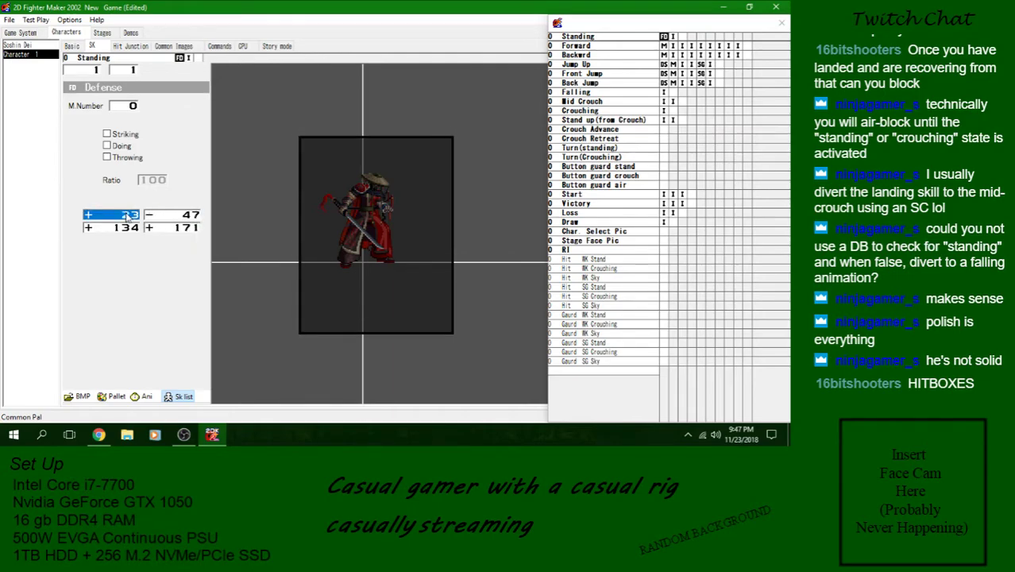
pyautogui.moveTo(254, 183); pyautogui.dragTo(282, 250)
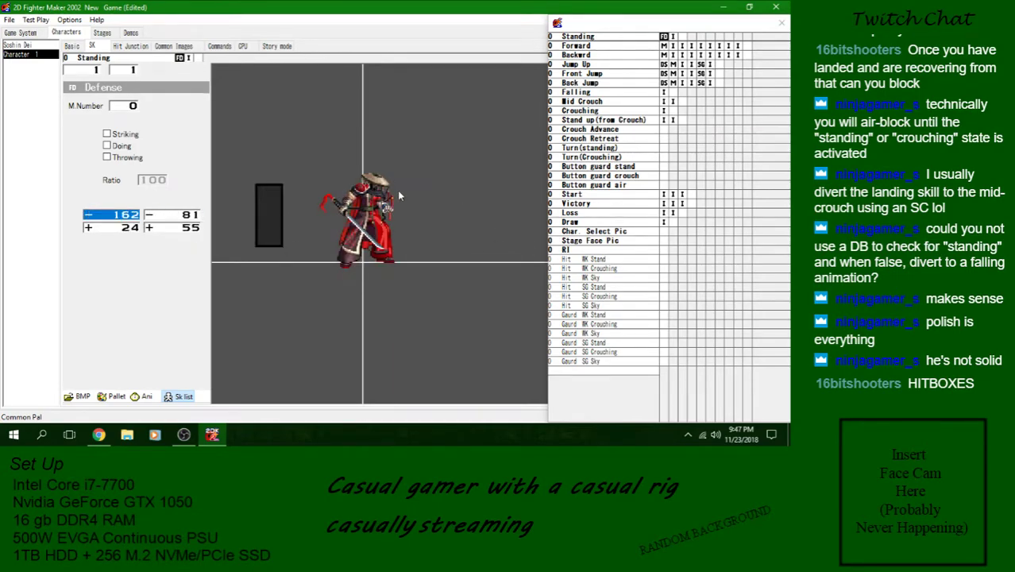
# - Redraw the Standing defense box tightly around the character, about 44 by 85, and enable Striking, Doing and Throwing
pyautogui.moveTo(390, 170)
pyautogui.mouseDown()
pyautogui.moveTo(331, 269)
pyautogui.moveTo(340, 270)
pyautogui.mouseUp()
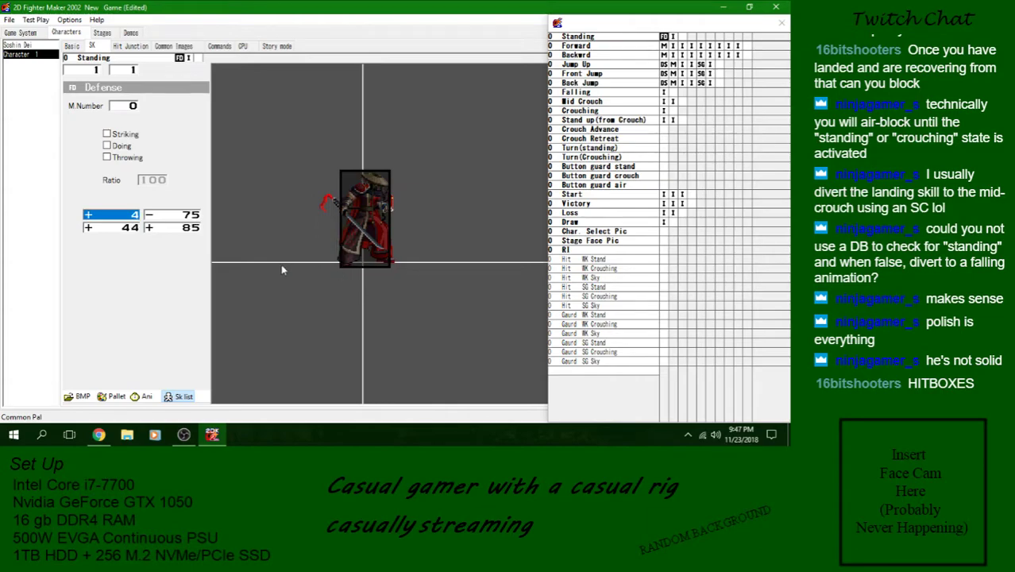
pyautogui.click(126, 136)
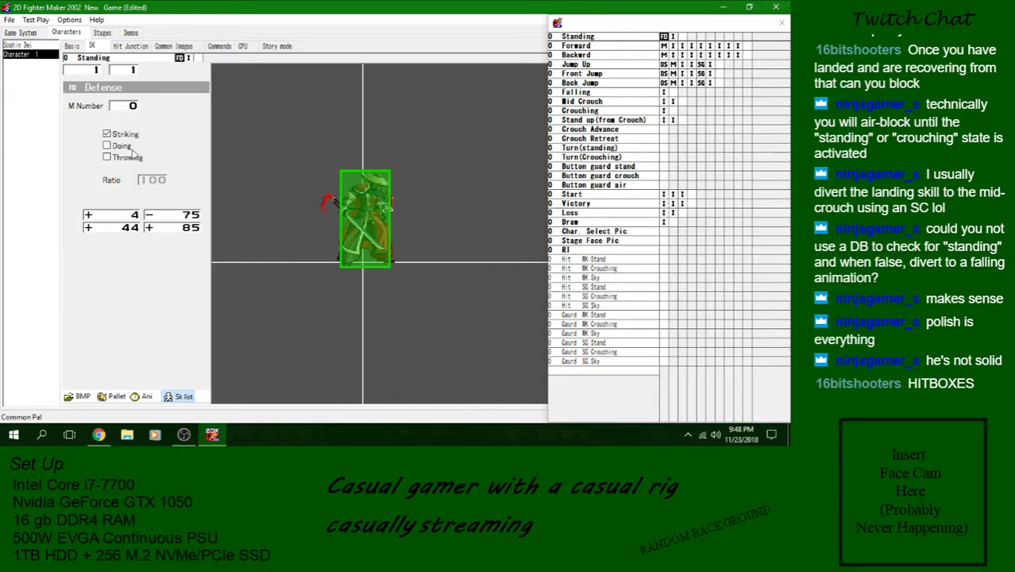
pyautogui.click(127, 135)
pyautogui.click(123, 147)
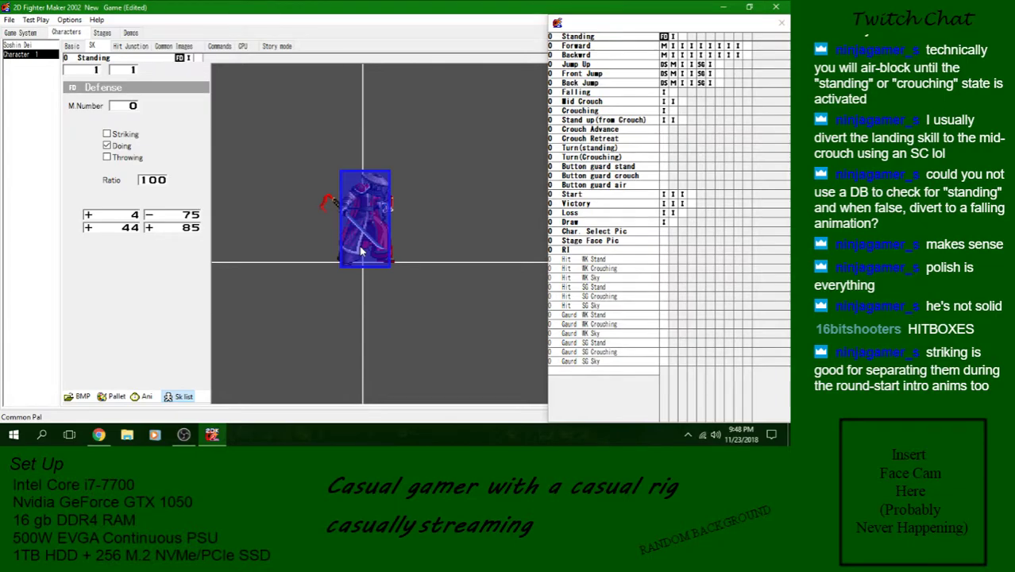
pyautogui.click(125, 136)
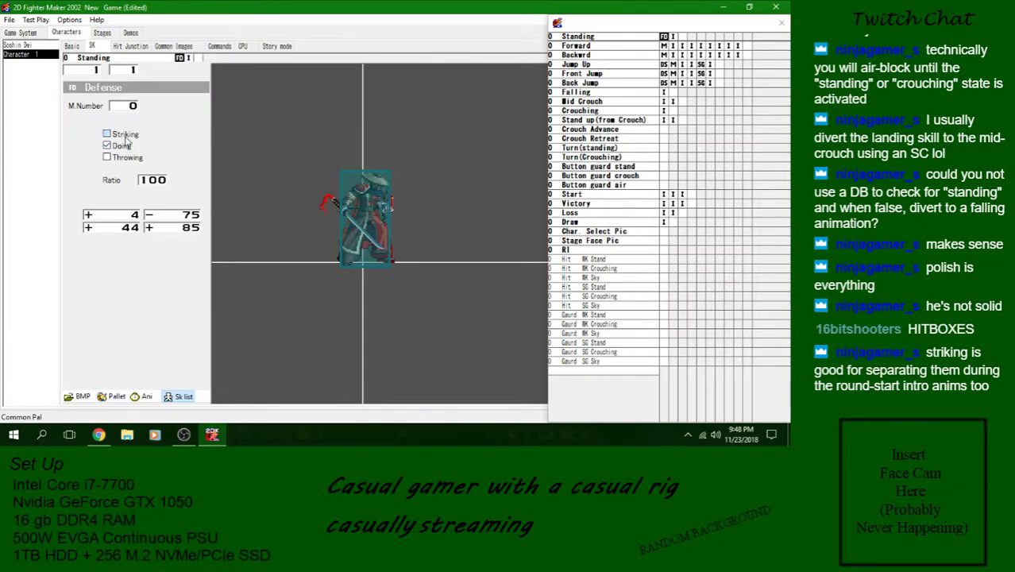
pyautogui.click(125, 137)
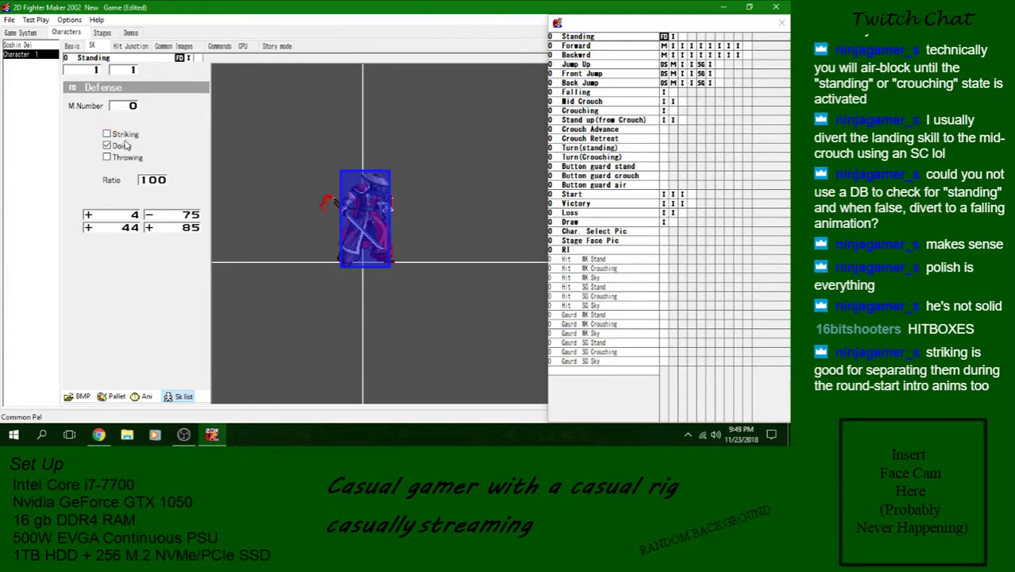
pyautogui.click(129, 137)
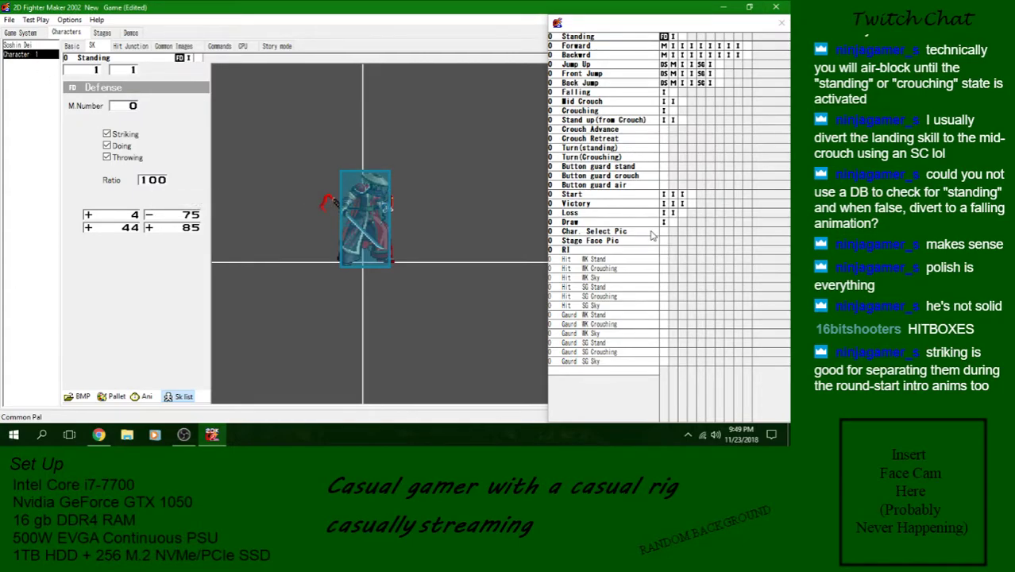
# - Compare the empty Char. Select Pic and Stage Face Pic skills with Soshin Dei's Char Face Icon and Selection Picture
pyautogui.click(604, 231)
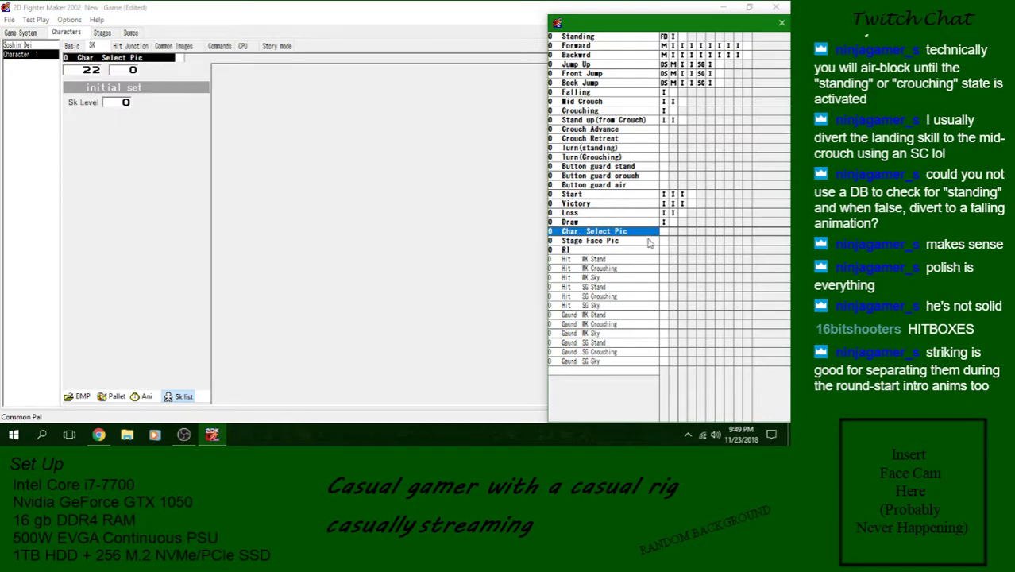
pyautogui.click(648, 242)
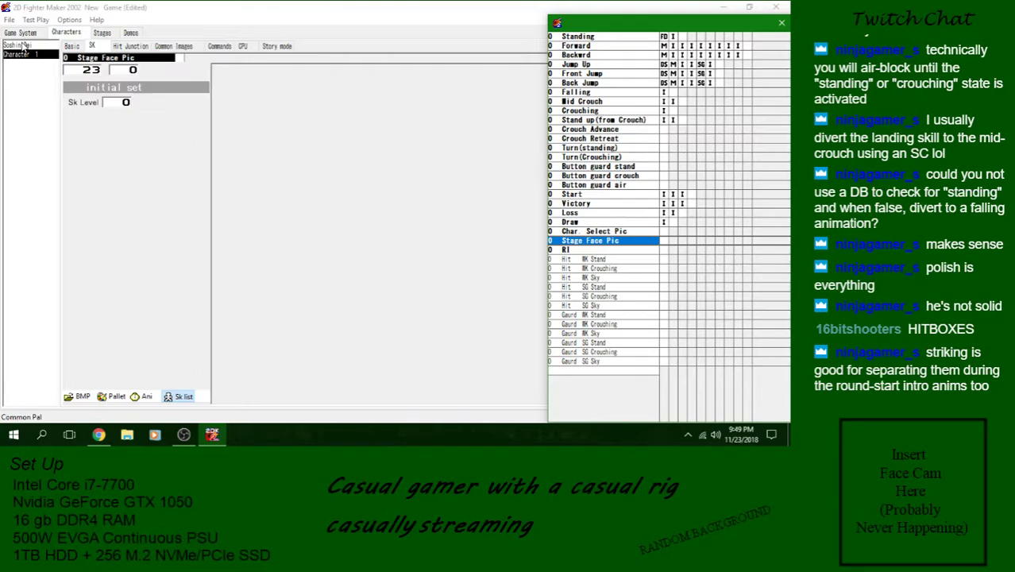
pyautogui.click(24, 46)
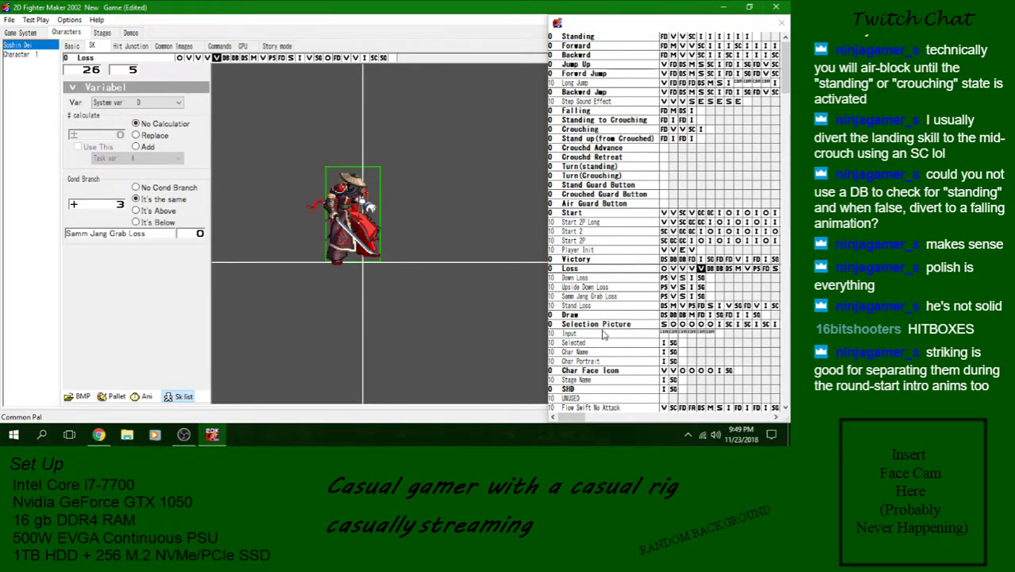
pyautogui.click(615, 371)
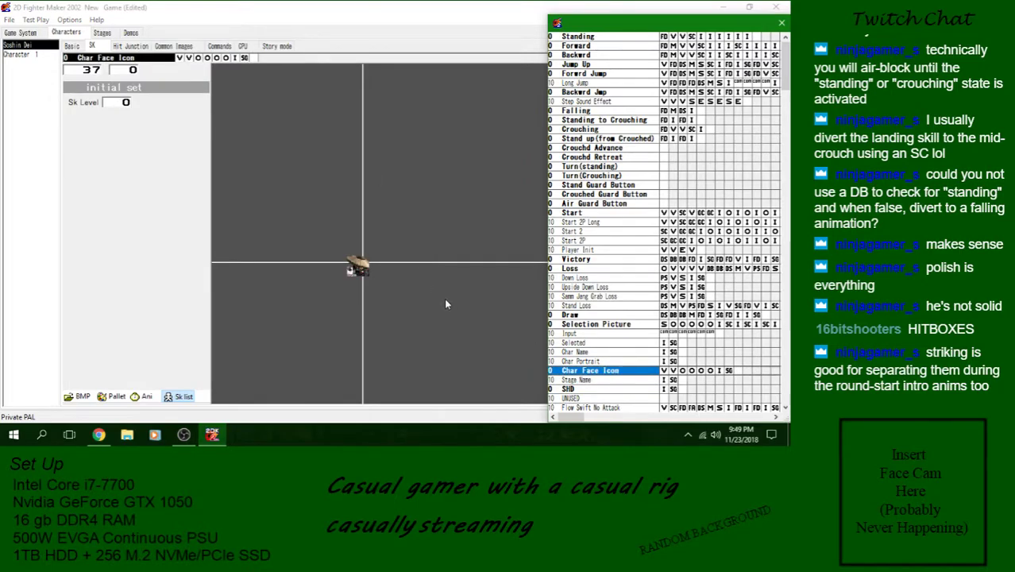
pyautogui.click(625, 325)
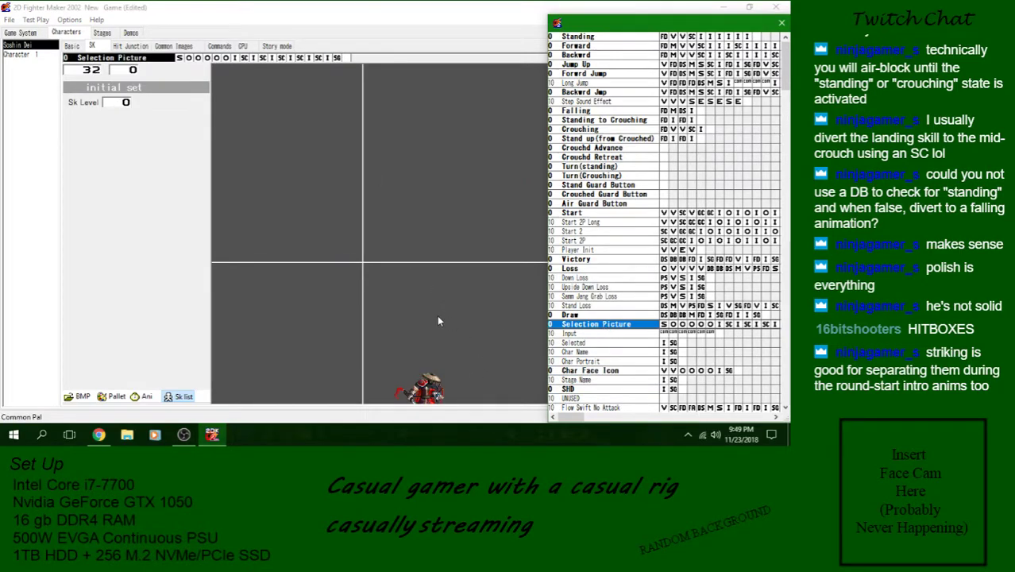
pyautogui.moveTo(470, 339); pyautogui.dragTo(420, 271)
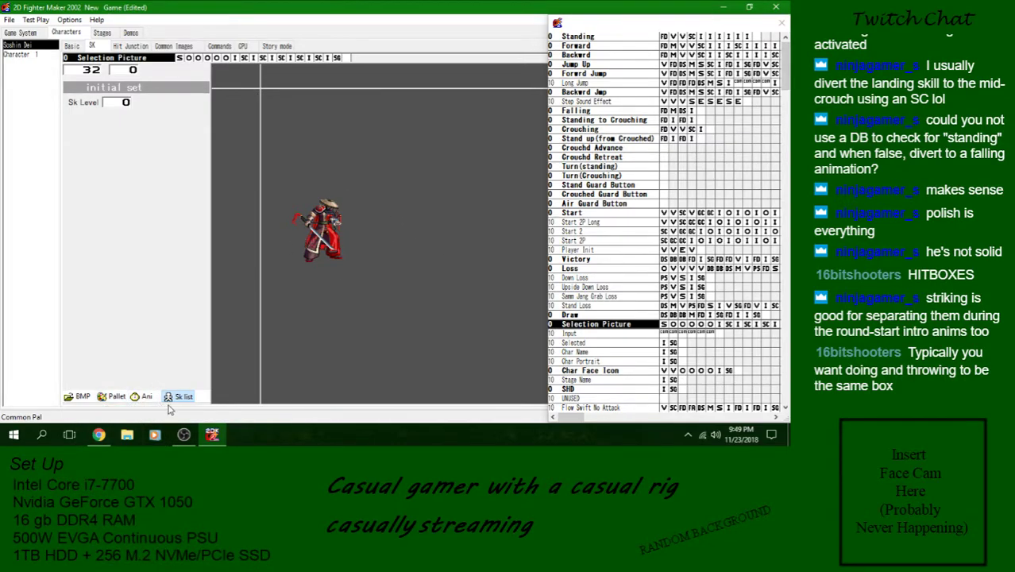
# - Examine Soshin Dei's Input, Selected, Char Name and Char Portrait skills and the object occurrences in the Selection Picture skill
pyautogui.click(586, 333)
pyautogui.click(586, 342)
pyautogui.click(587, 352)
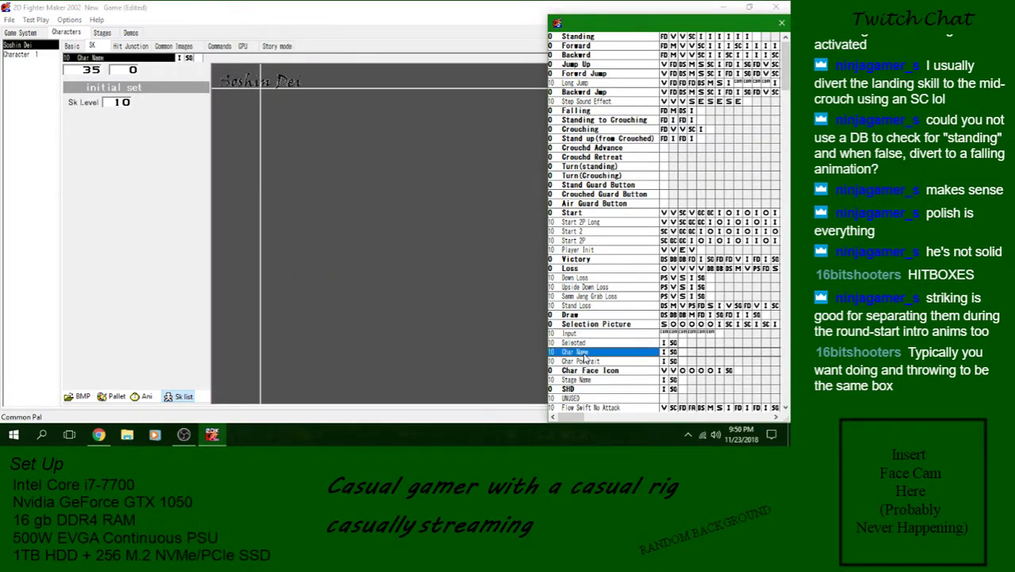
pyautogui.click(586, 362)
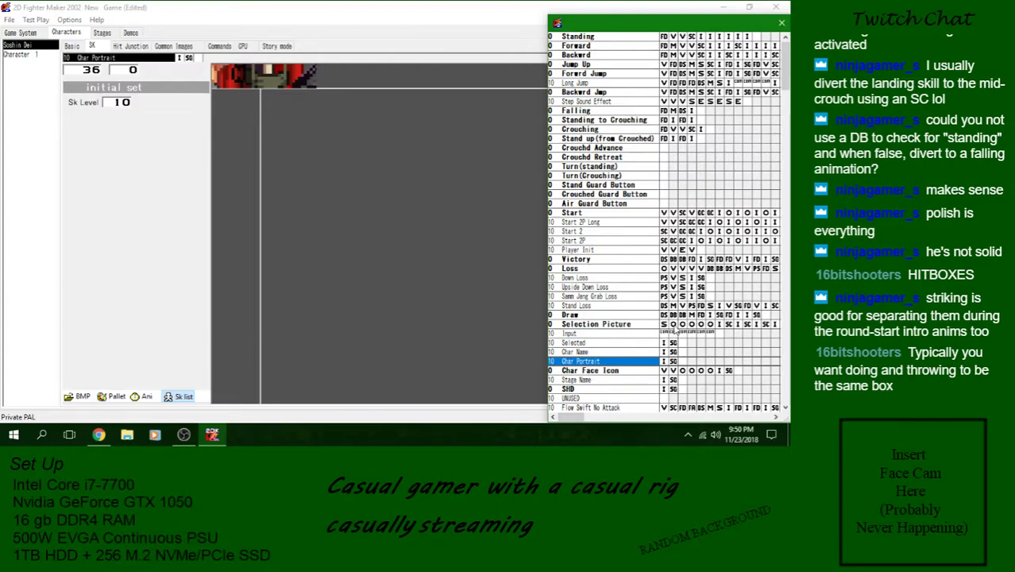
pyautogui.click(676, 325)
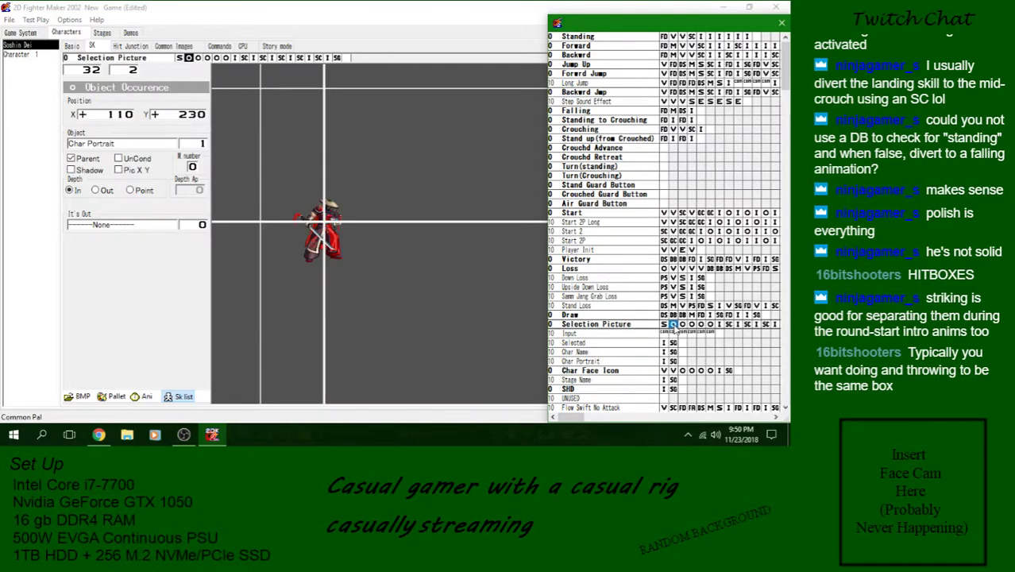
pyautogui.click(198, 58)
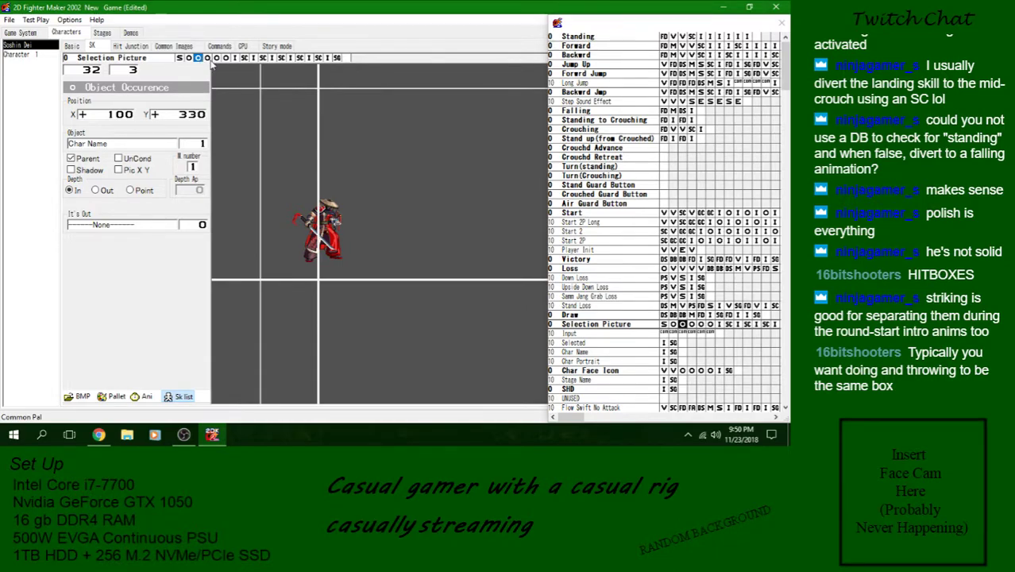
pyautogui.click(208, 59)
pyautogui.click(226, 58)
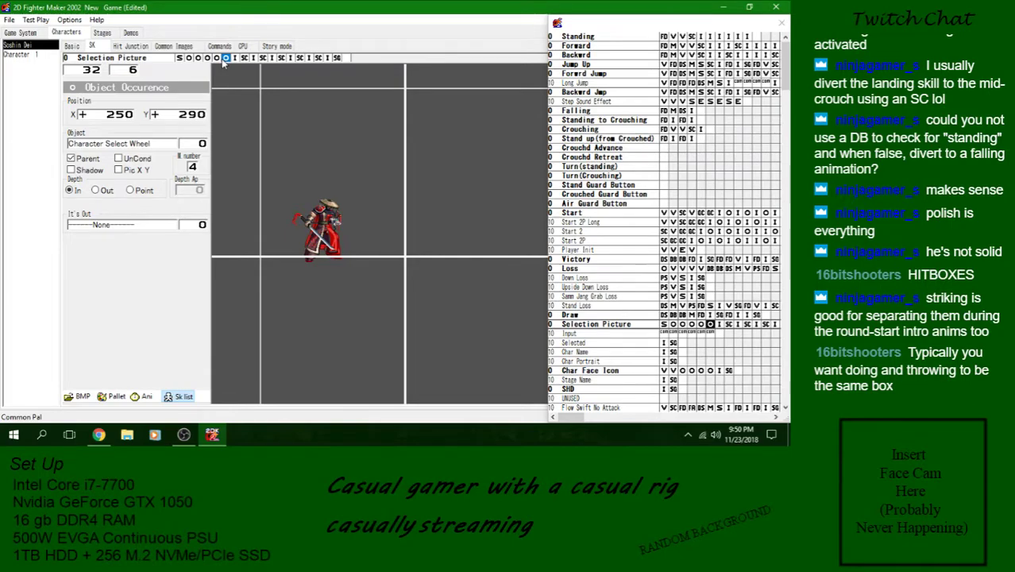
pyautogui.click(155, 59)
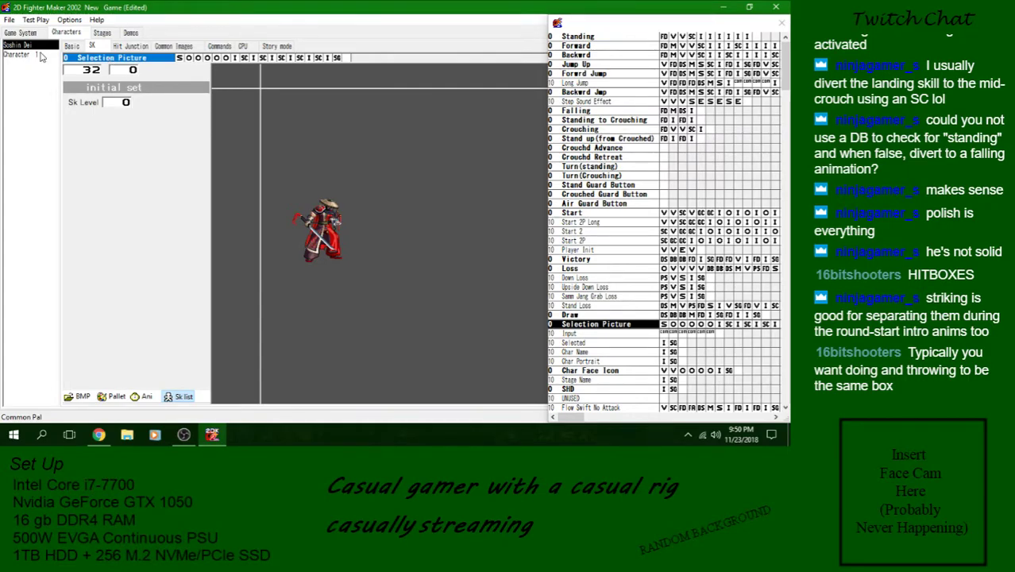
# - Return to Character 1 and select the empty first slot of the Char. Select Pic skill
pyautogui.click(40, 55)
pyautogui.click(665, 232)
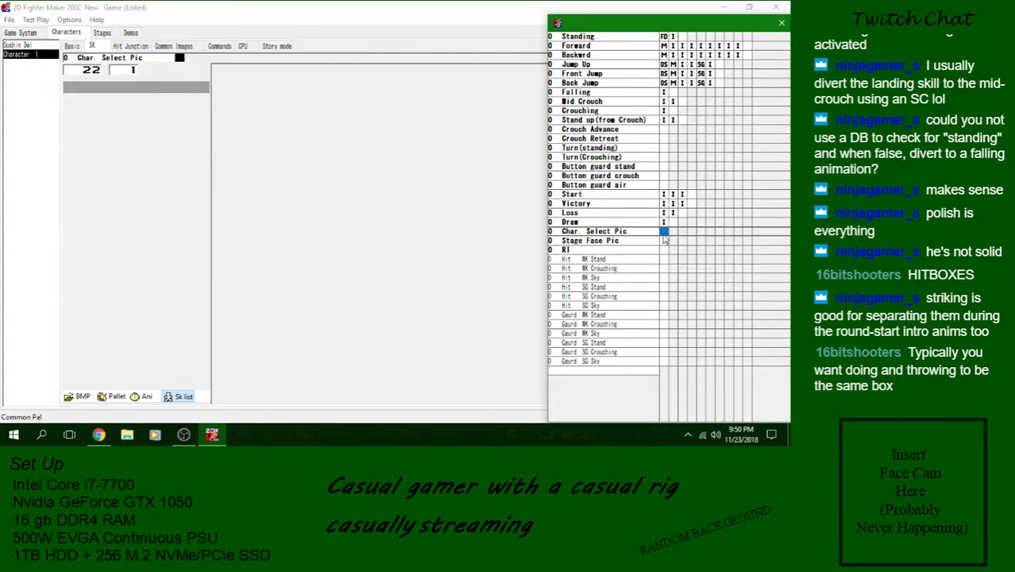
pyautogui.click(642, 242)
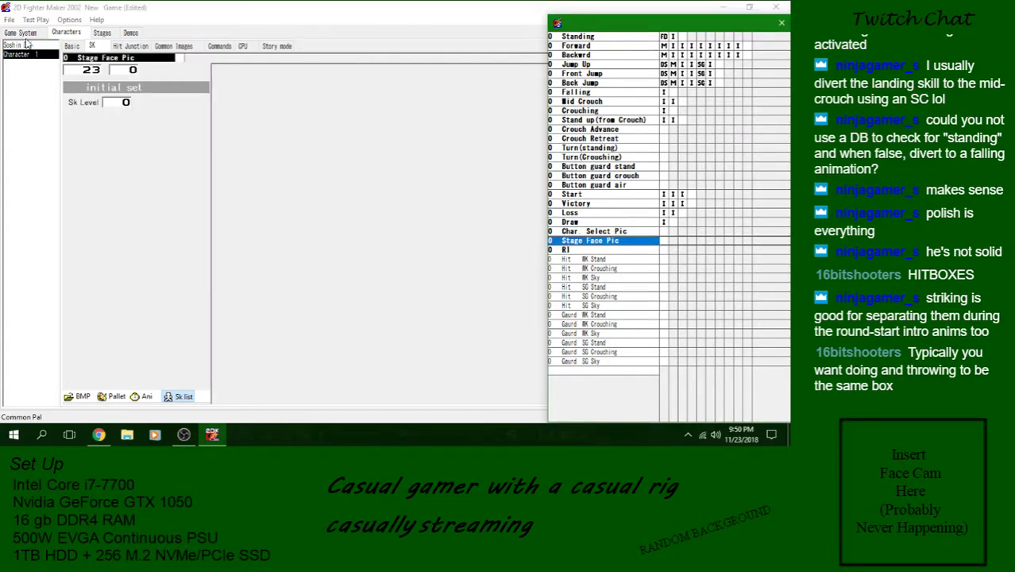
pyautogui.click(654, 231)
pyautogui.click(654, 242)
pyautogui.click(664, 232)
# - Load Soshin Dei VS Portrait copy.bmp and add the whole portrait as the first image of the Char. Select Pic skill
pyautogui.click(80, 396)
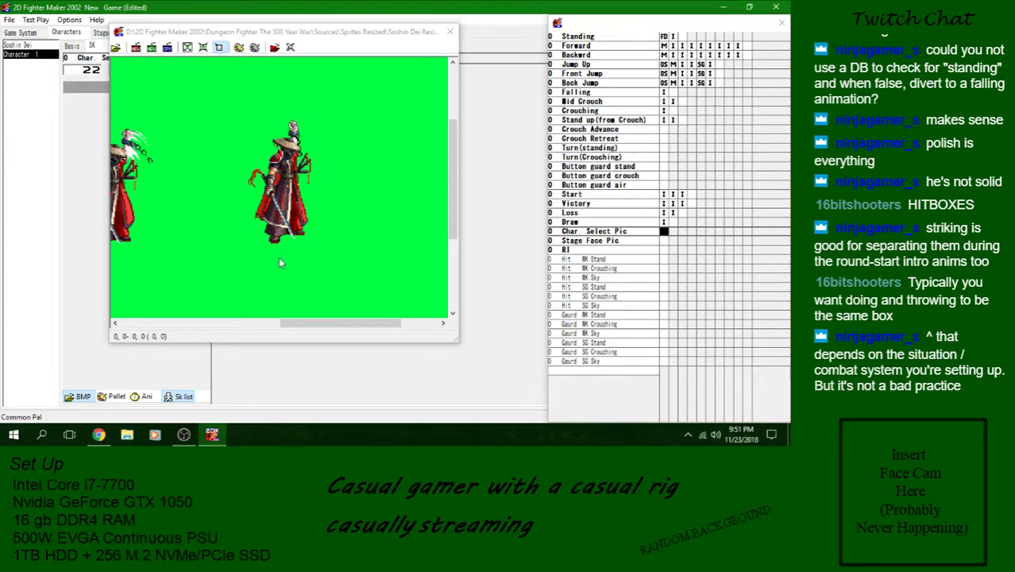
pyautogui.click(116, 48)
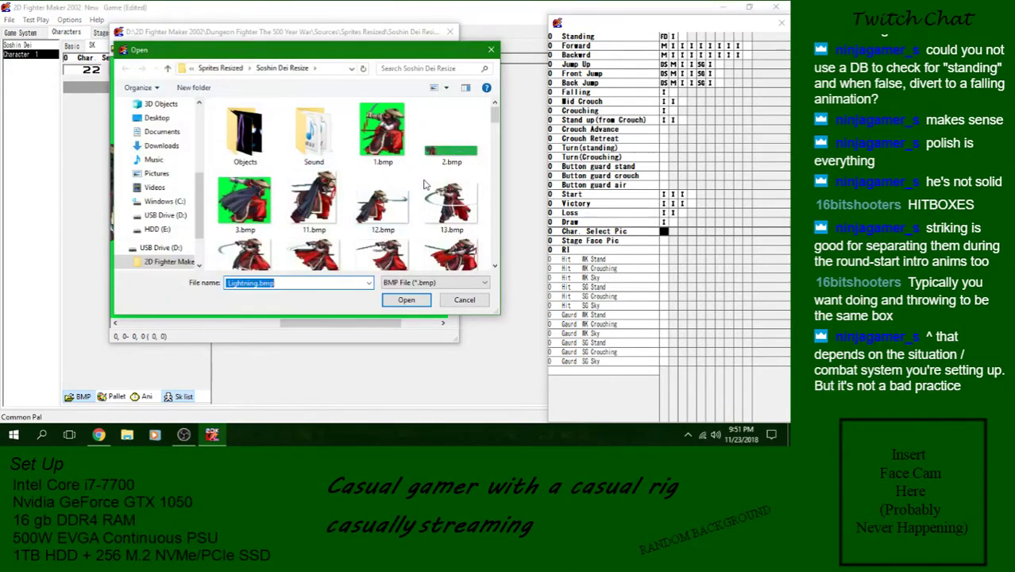
pyautogui.scroll(-5, 451, 177)
pyautogui.scroll(-10, 451, 167)
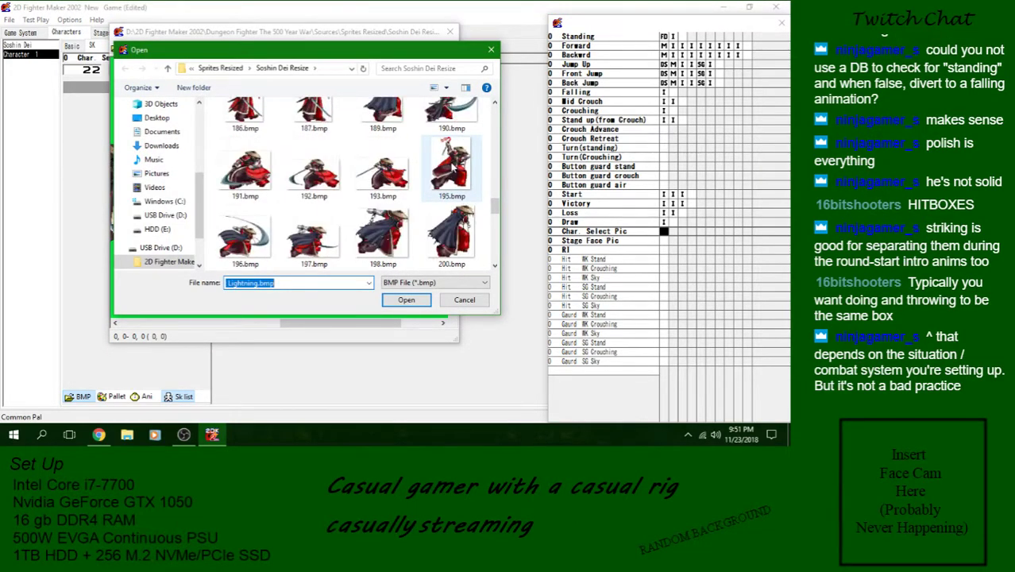
pyautogui.scroll(-6, 451, 167)
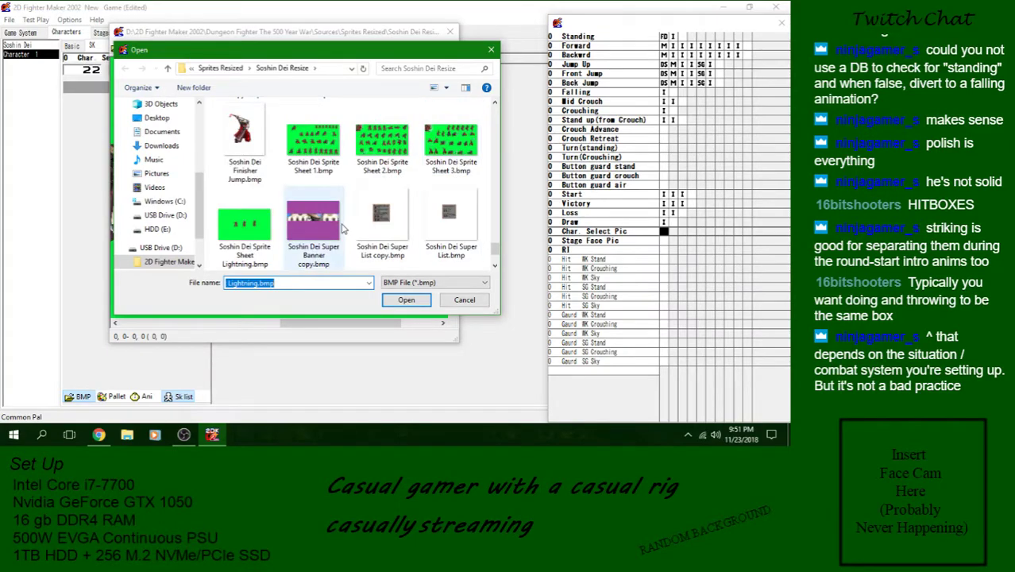
pyautogui.scroll(-1, 345, 227)
pyautogui.scroll(2, 347, 221)
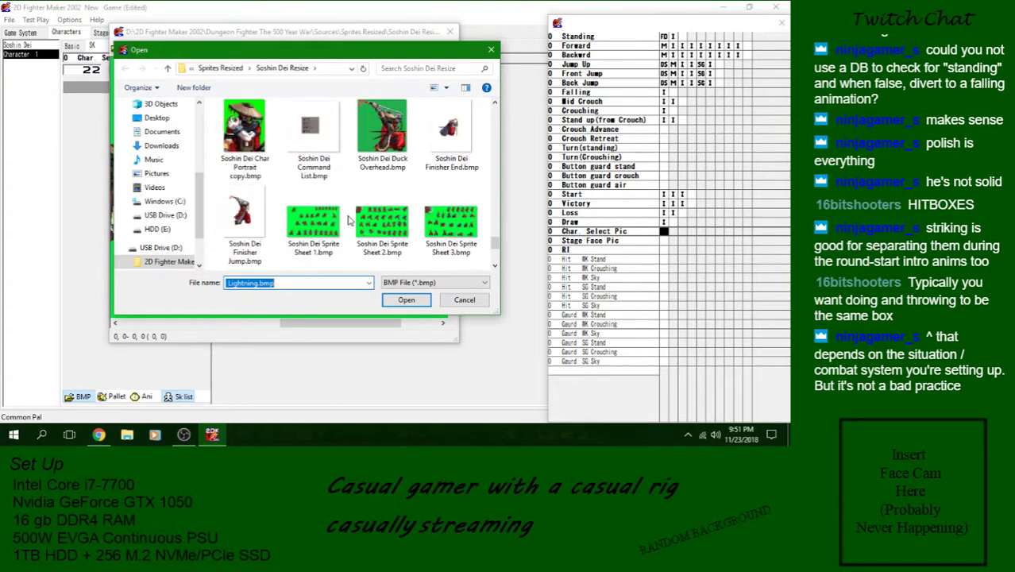
pyautogui.scroll(-3, 349, 216)
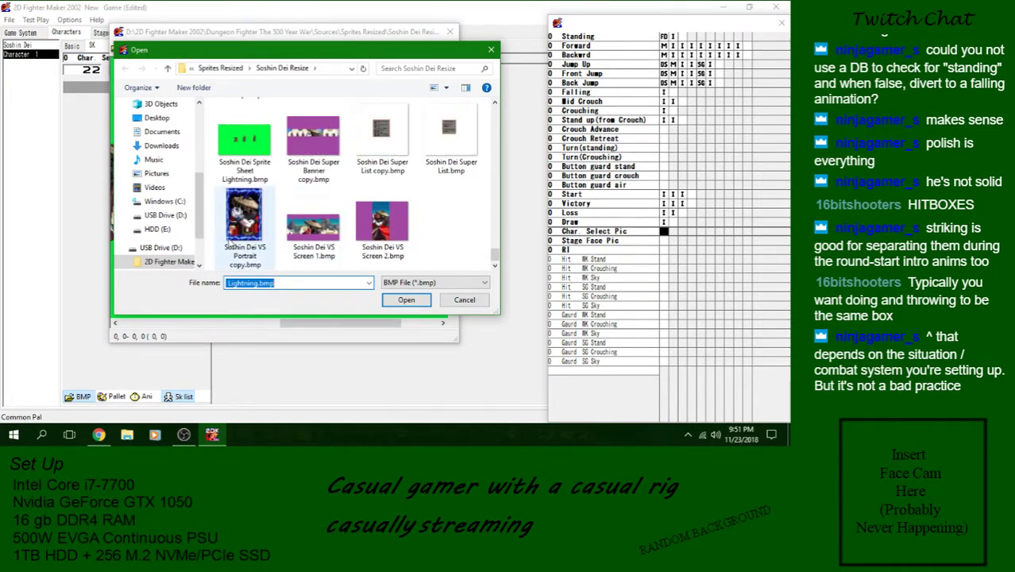
pyautogui.click(235, 243)
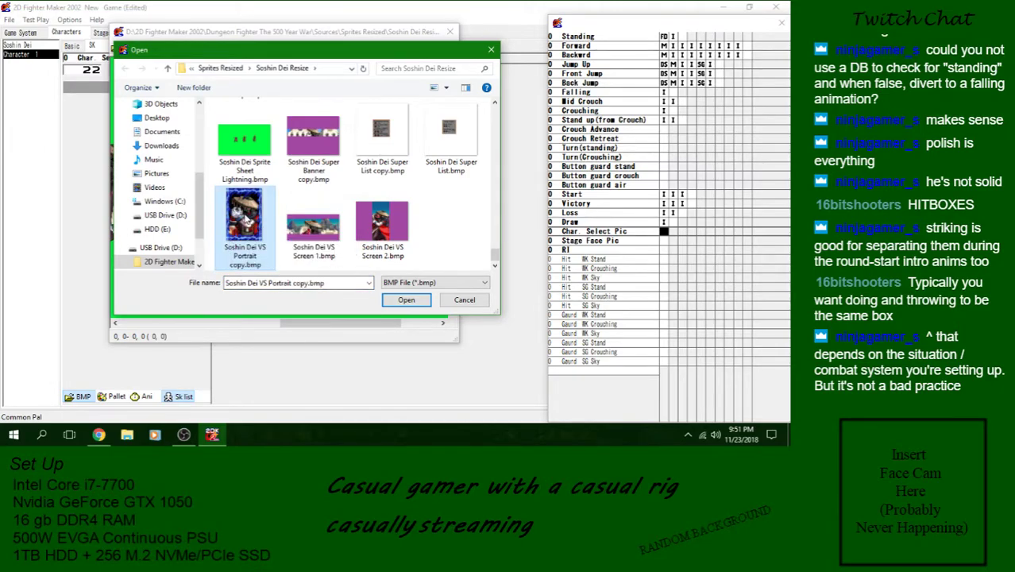
pyautogui.doubleClick(246, 220)
pyautogui.click(204, 48)
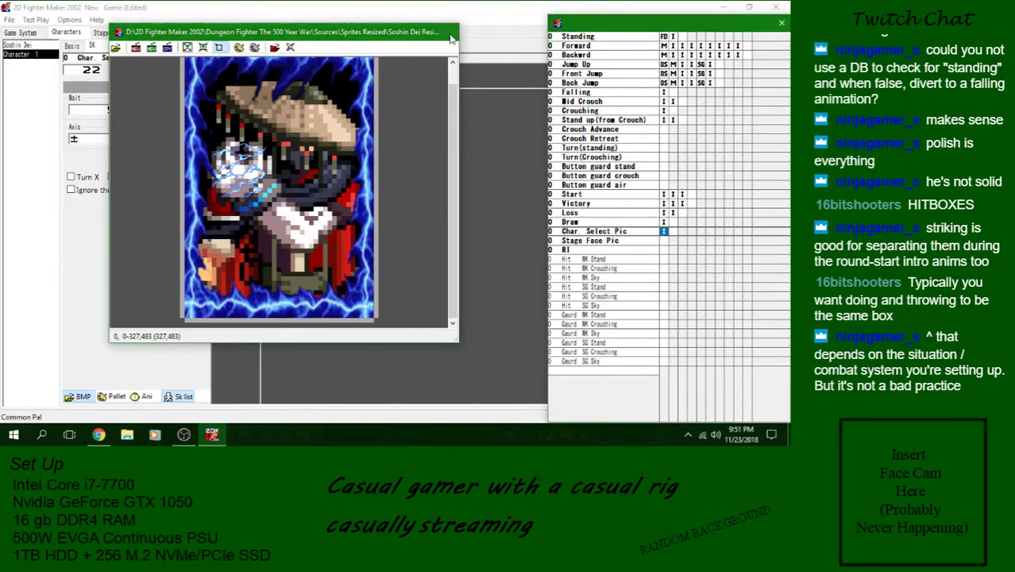
# - Compare the placement of the Char. Select Pic portrait on the axis lines with the Draw skill's image
pyautogui.click(136, 48)
pyautogui.moveTo(313, 127); pyautogui.dragTo(359, 263)
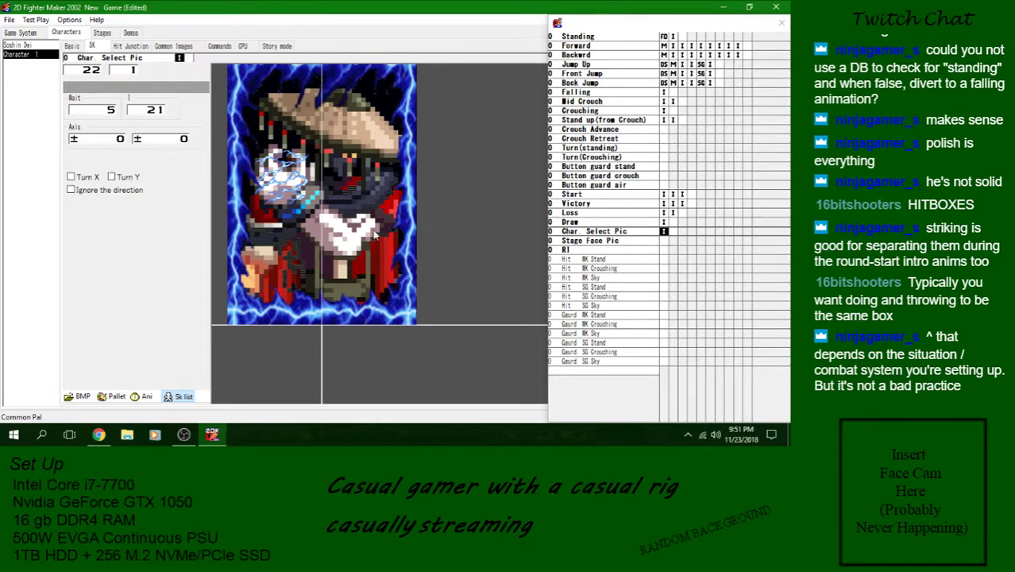
pyautogui.moveTo(347, 178); pyautogui.dragTo(372, 230)
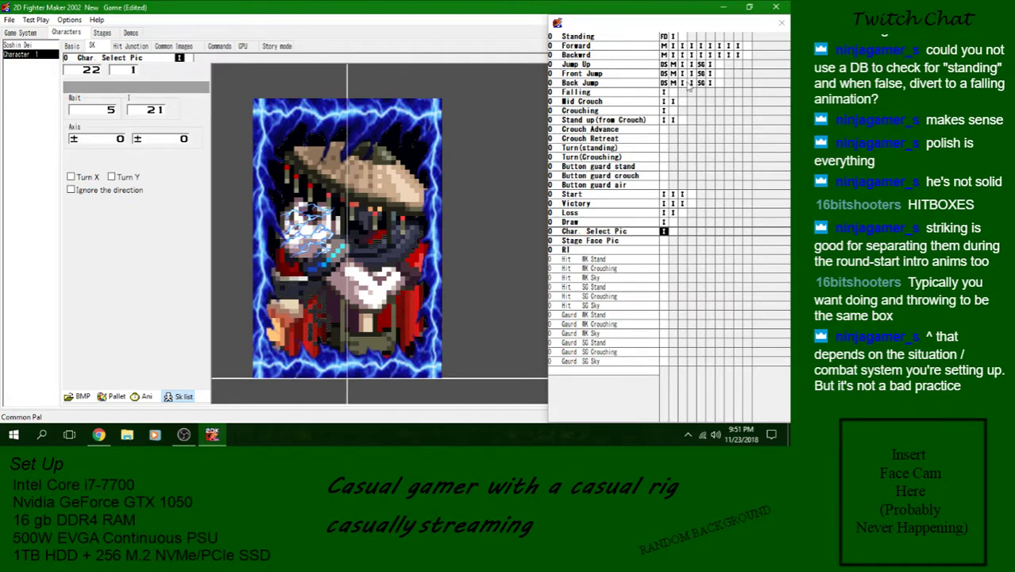
pyautogui.click(664, 223)
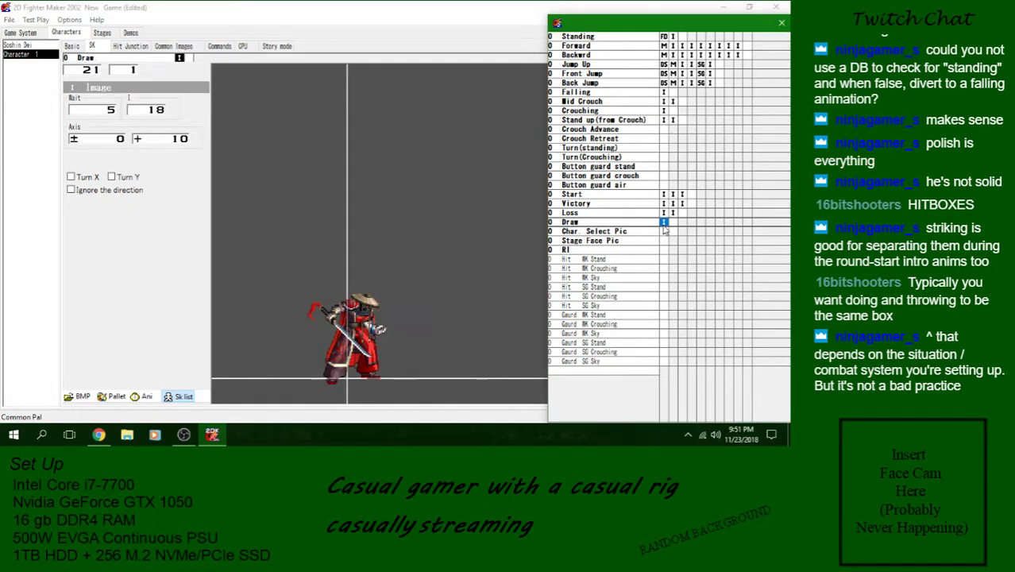
# - Select the empty first slot of the Stage Face Pic skill
pyautogui.click(665, 232)
pyautogui.click(647, 232)
pyautogui.click(624, 242)
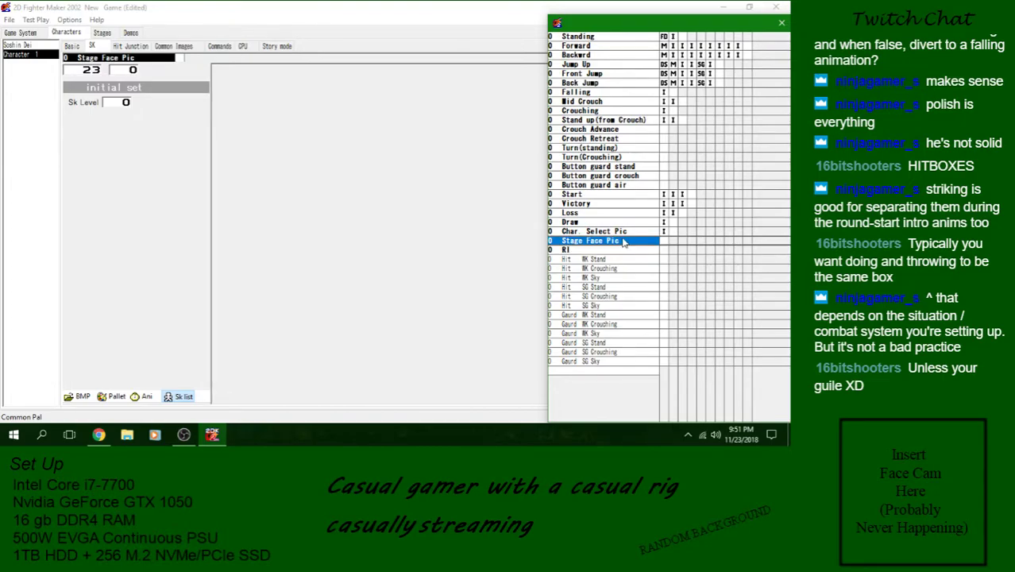
pyautogui.click(627, 232)
pyautogui.click(632, 242)
pyautogui.click(664, 241)
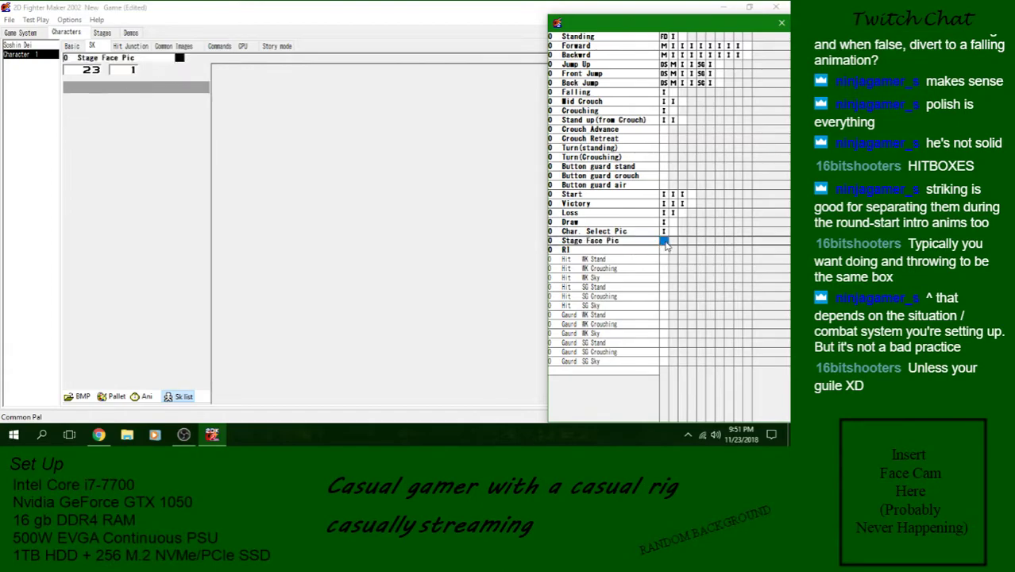
# - Find Soshin Dei Char Portrait copy.bmp in the Soshin Dei Resize folder and load it as the source image
pyautogui.click(80, 397)
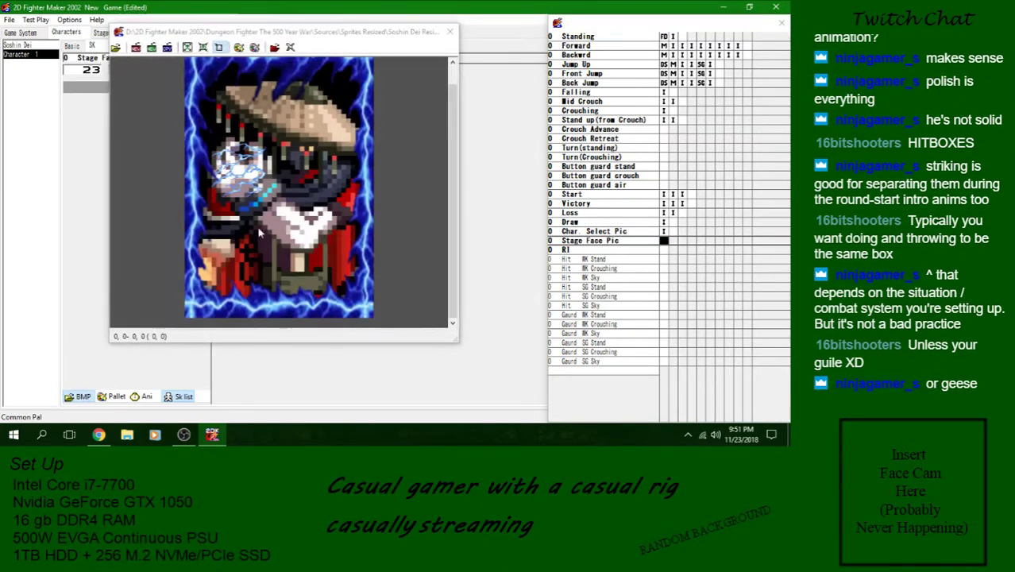
pyautogui.click(120, 46)
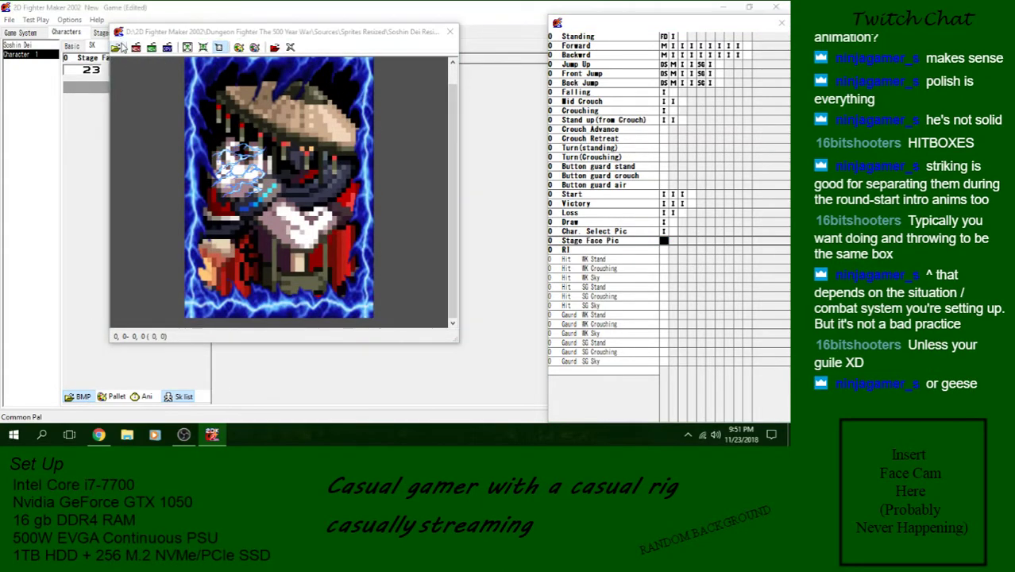
pyautogui.moveTo(495, 115); pyautogui.dragTo(494, 216)
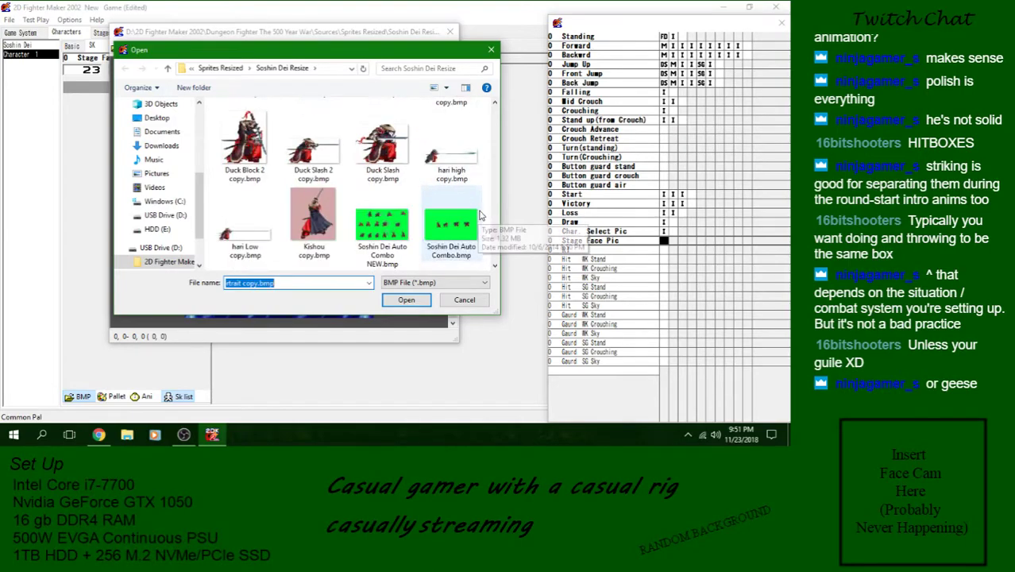
pyautogui.scroll(-1, 489, 196)
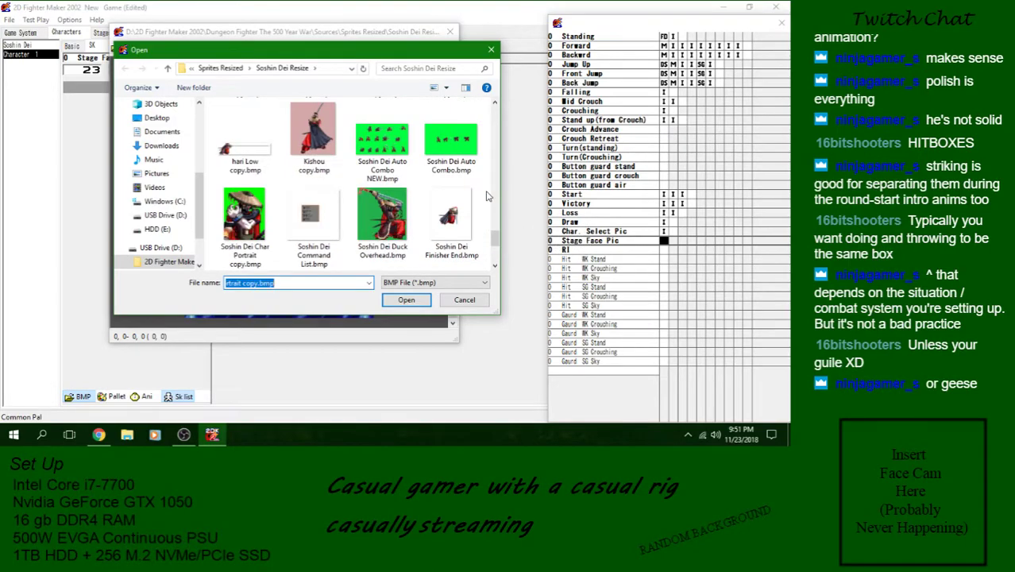
pyautogui.scroll(-2, 488, 193)
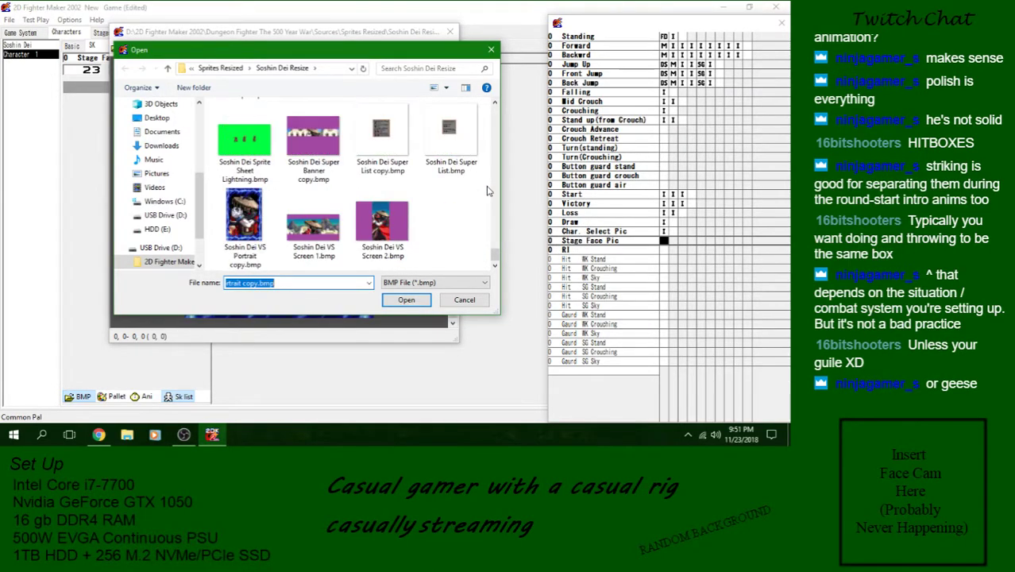
pyautogui.scroll(2, 487, 193)
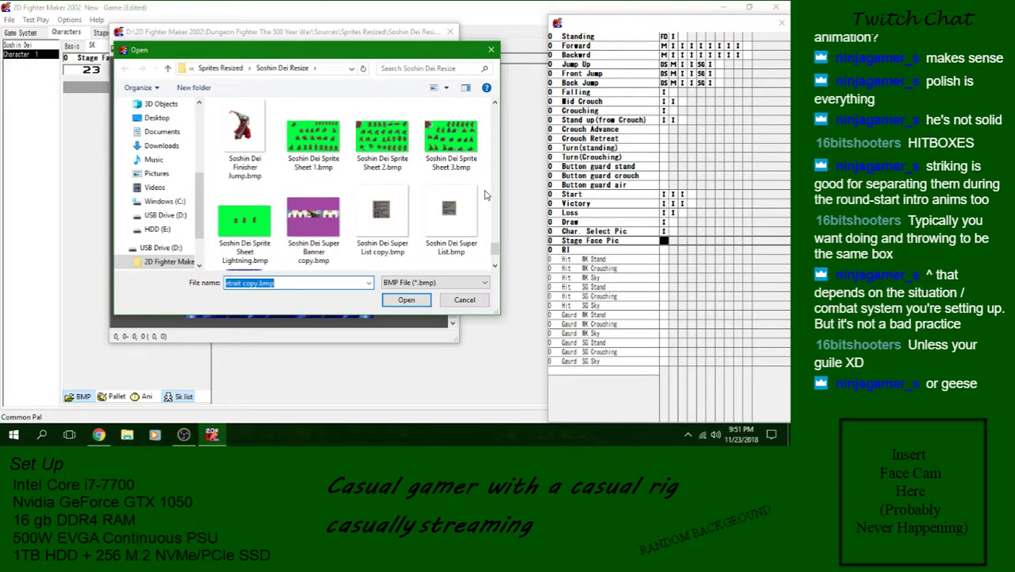
pyautogui.scroll(4, 487, 194)
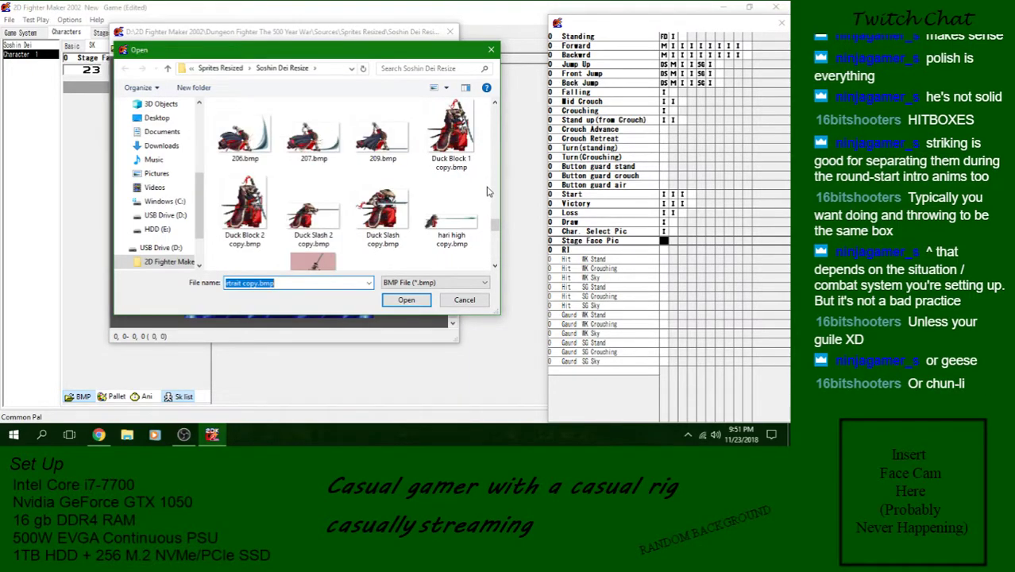
pyautogui.scroll(3, 489, 190)
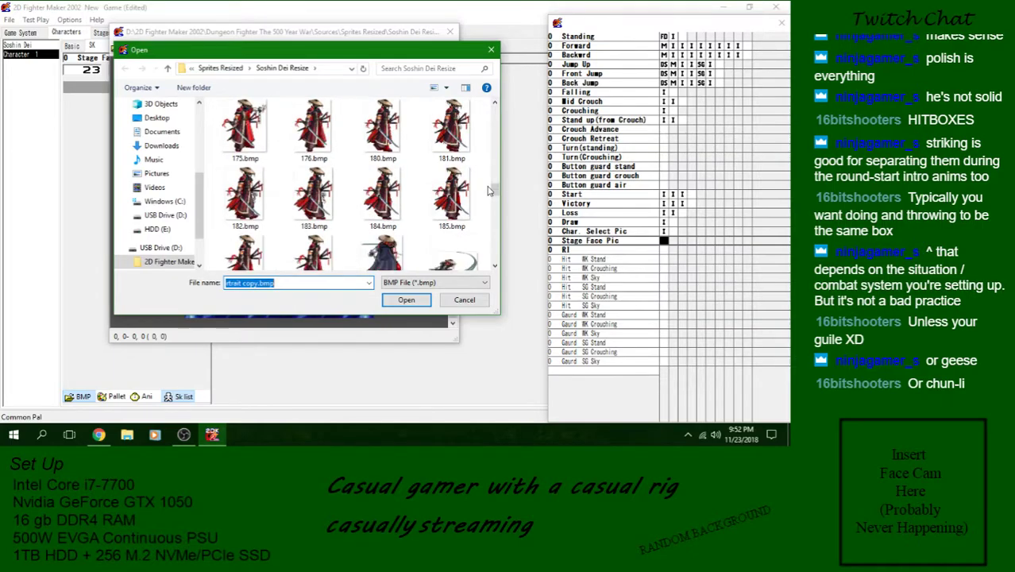
pyautogui.scroll(6, 488, 190)
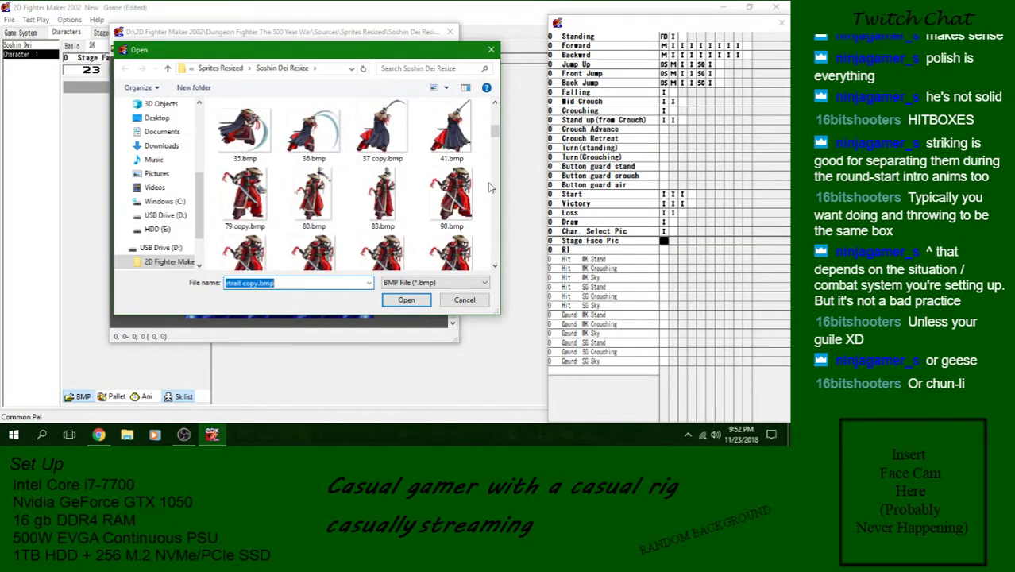
pyautogui.scroll(-5, 490, 187)
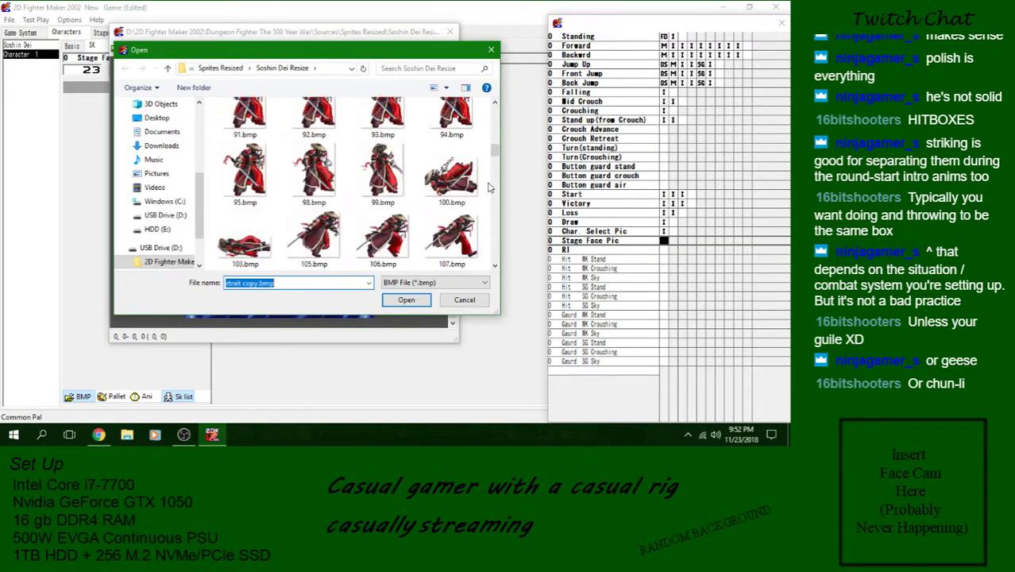
pyautogui.scroll(4, 490, 188)
pyautogui.scroll(-8, 490, 188)
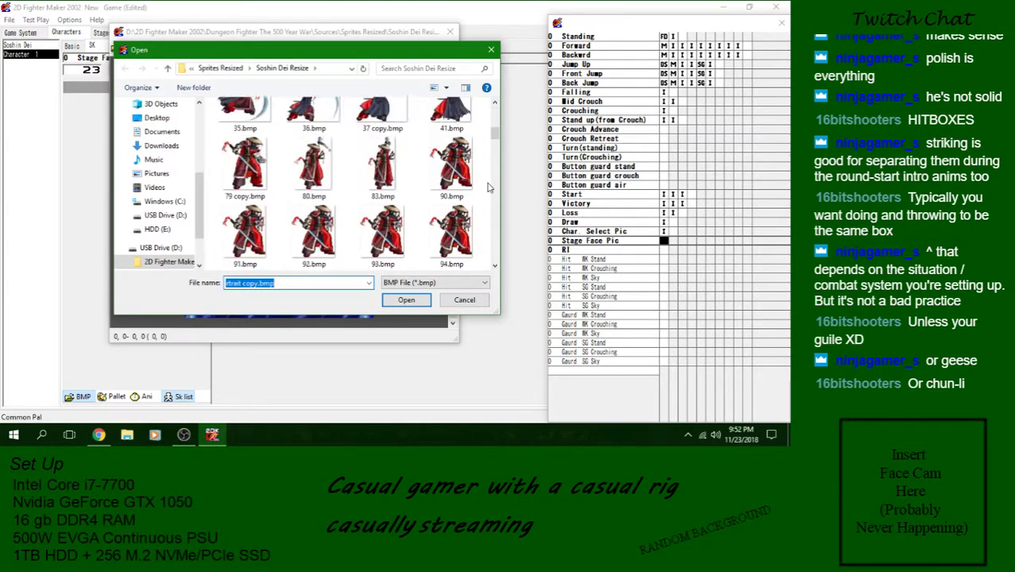
pyautogui.scroll(-6, 490, 187)
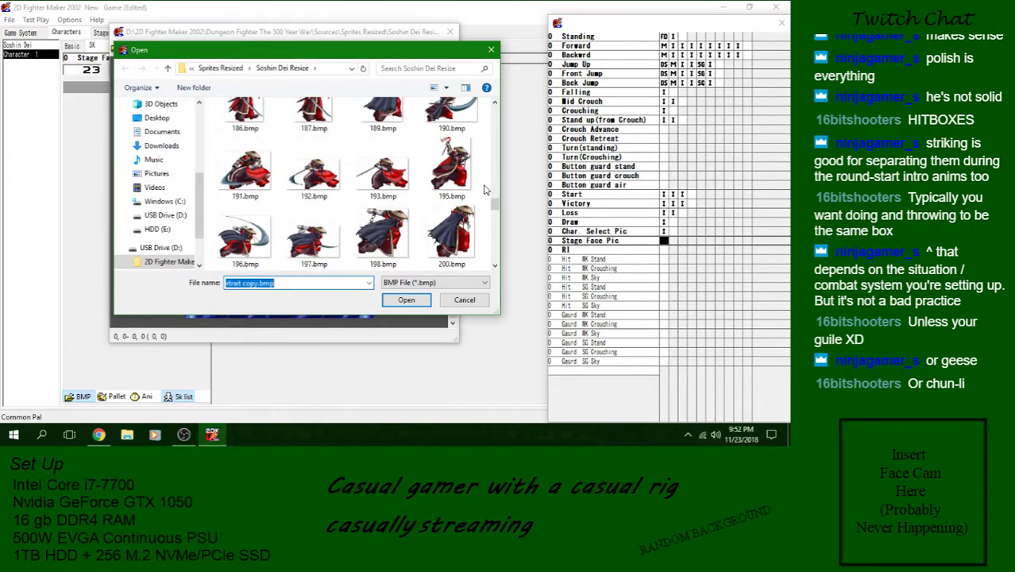
pyautogui.scroll(2, 486, 189)
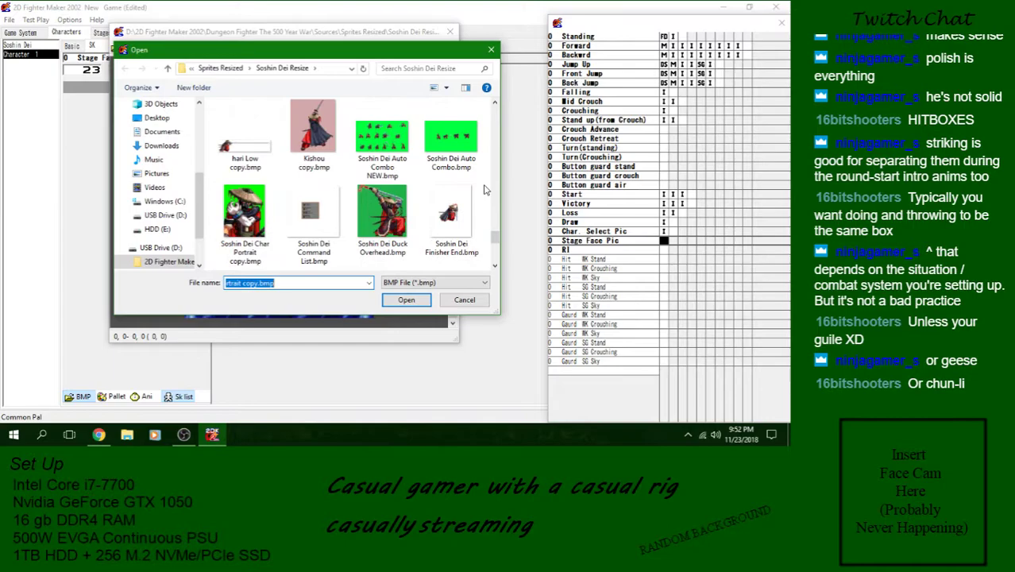
pyautogui.scroll(-3, 486, 189)
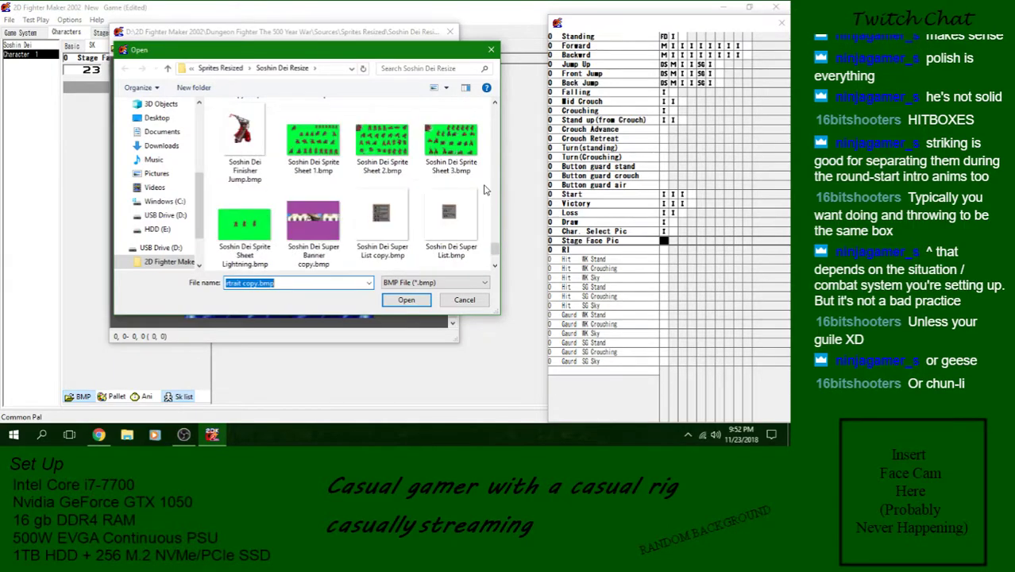
pyautogui.doubleClick(248, 148)
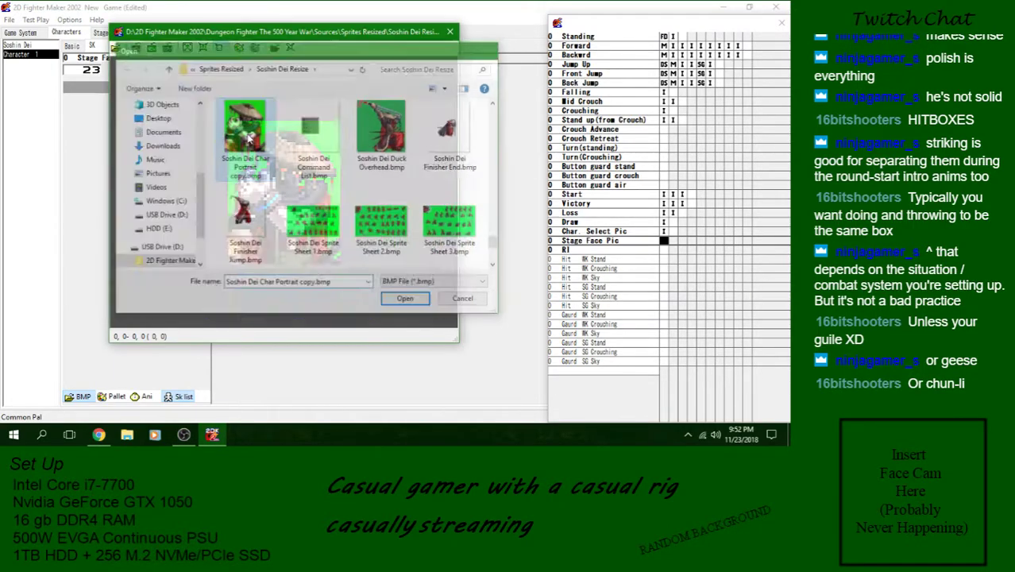
# - Reload Soshin Dei Char Portrait copy.bmp and insert its portrait area of about 194 by 230 as the first Stage Face Pic image
pyautogui.click(115, 47)
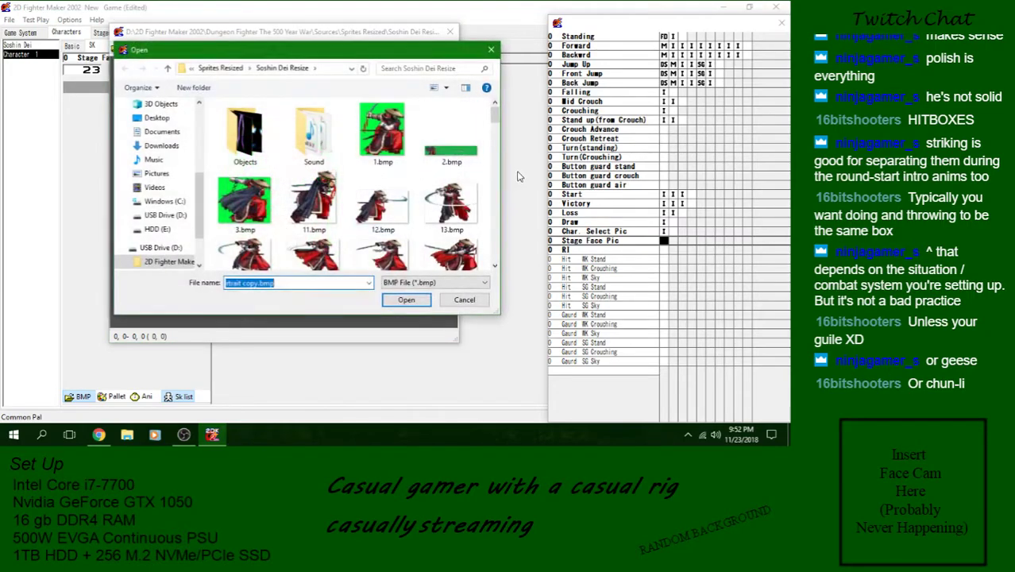
pyautogui.moveTo(493, 118); pyautogui.dragTo(482, 266)
pyautogui.scroll(3, 486, 254)
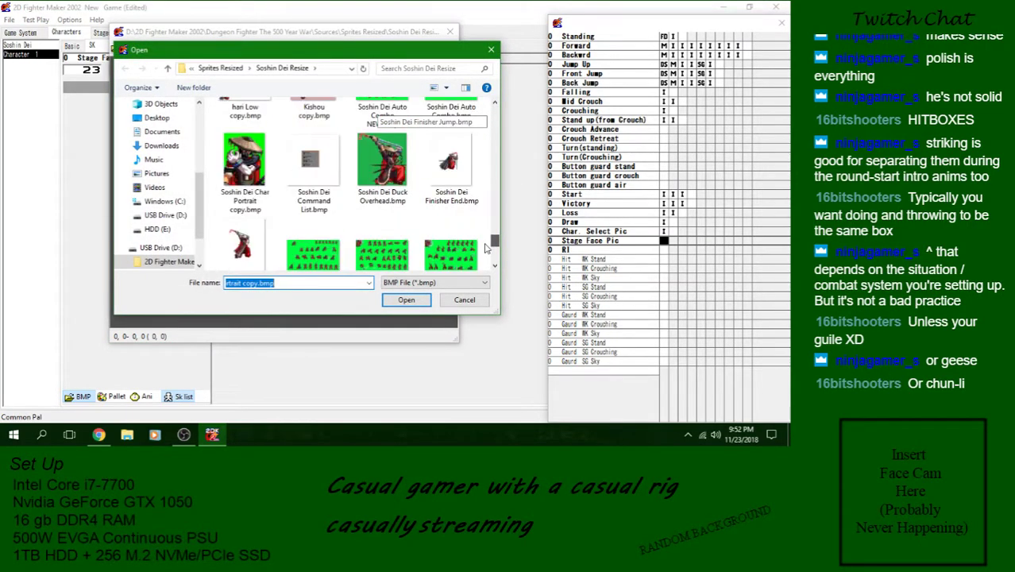
pyautogui.scroll(6, 486, 249)
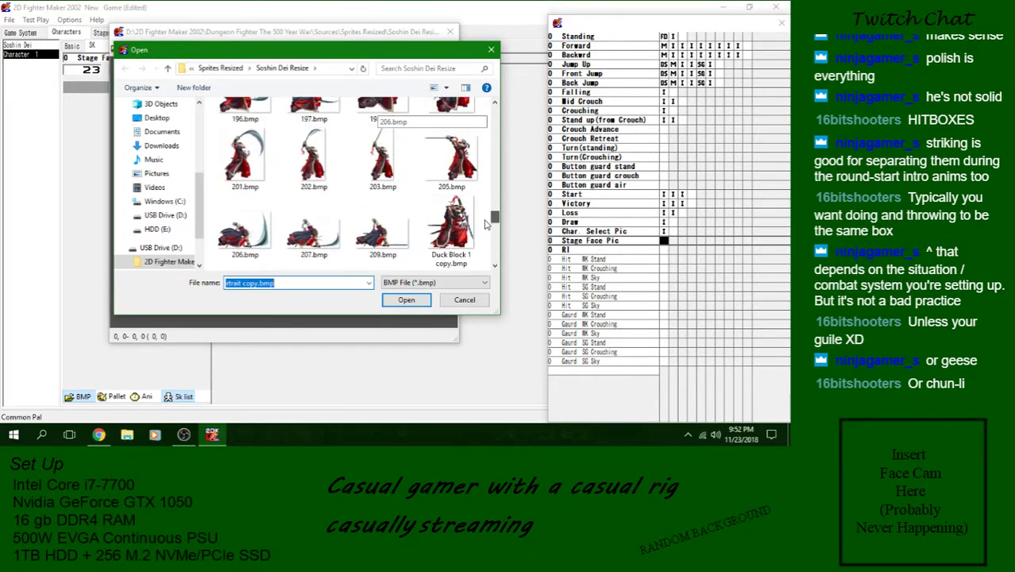
pyautogui.scroll(10, 487, 231)
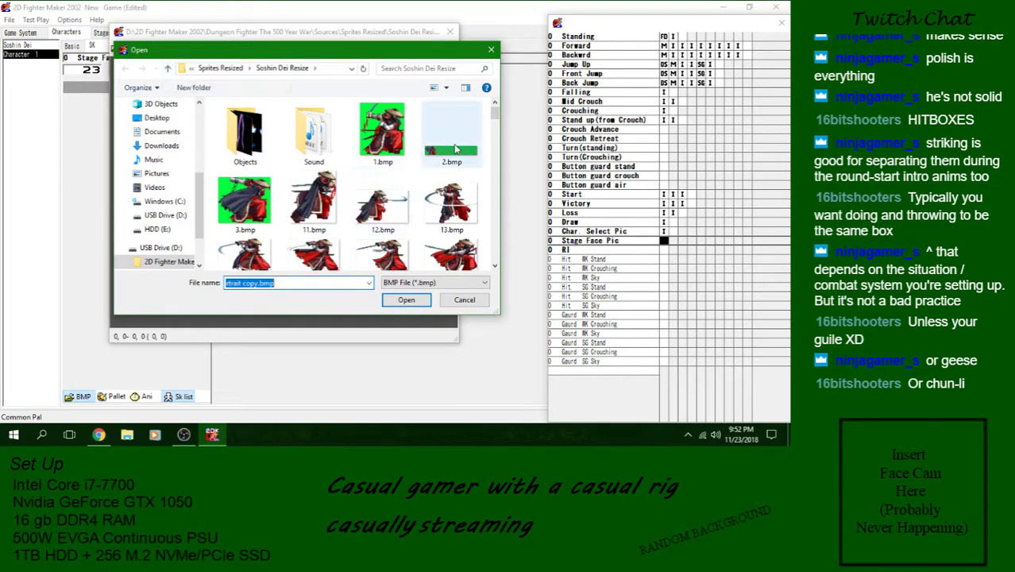
pyautogui.moveTo(497, 111); pyautogui.dragTo(493, 232)
pyautogui.doubleClick(255, 256)
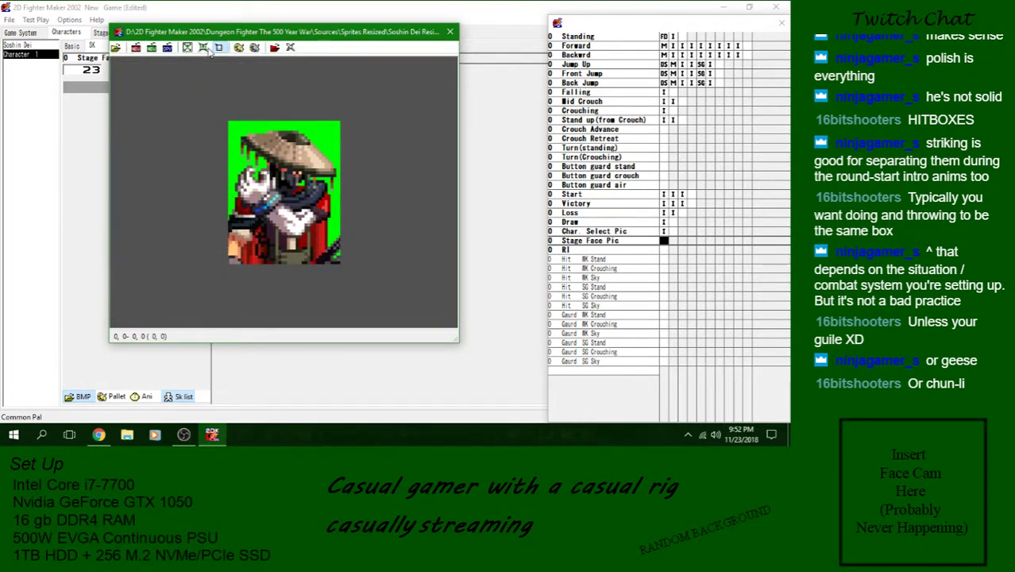
pyautogui.click(151, 49)
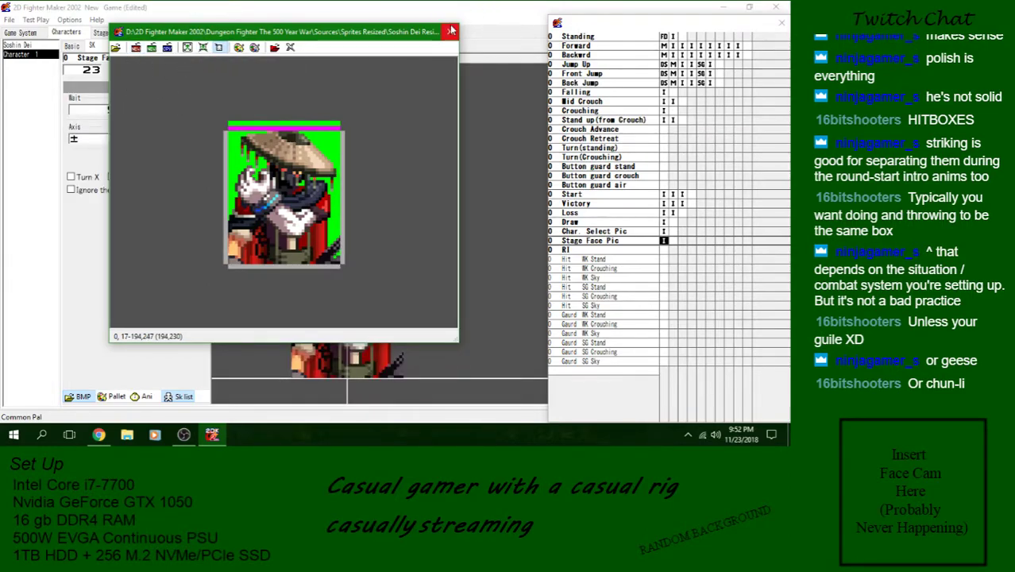
pyautogui.click(451, 31)
# - Examine Character 1's RI skill, check Soshin Dei's skill list for comparison, and look at Character 1's first standing Hit skill
pyautogui.click(664, 250)
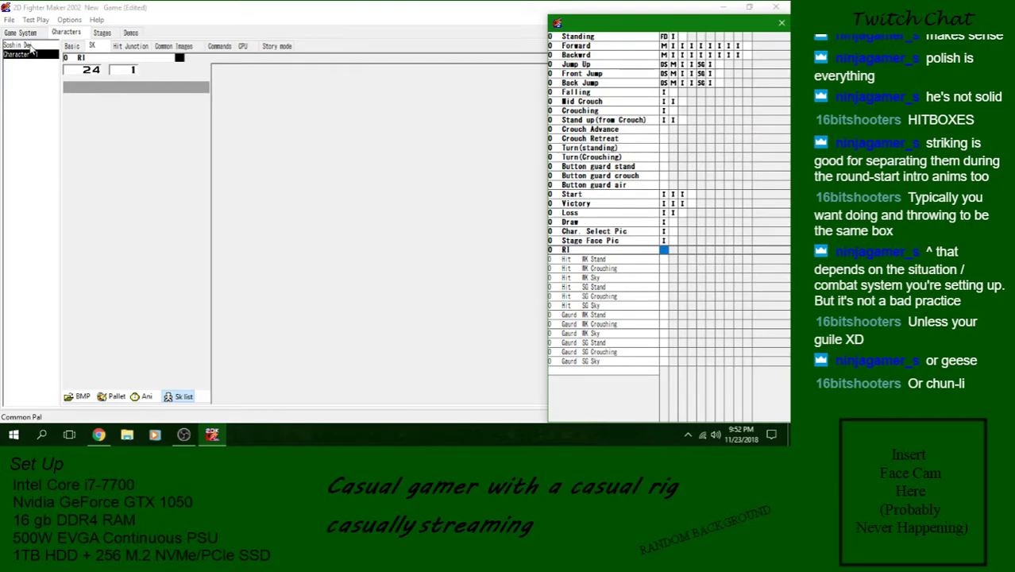
pyautogui.click(31, 46)
pyautogui.click(647, 389)
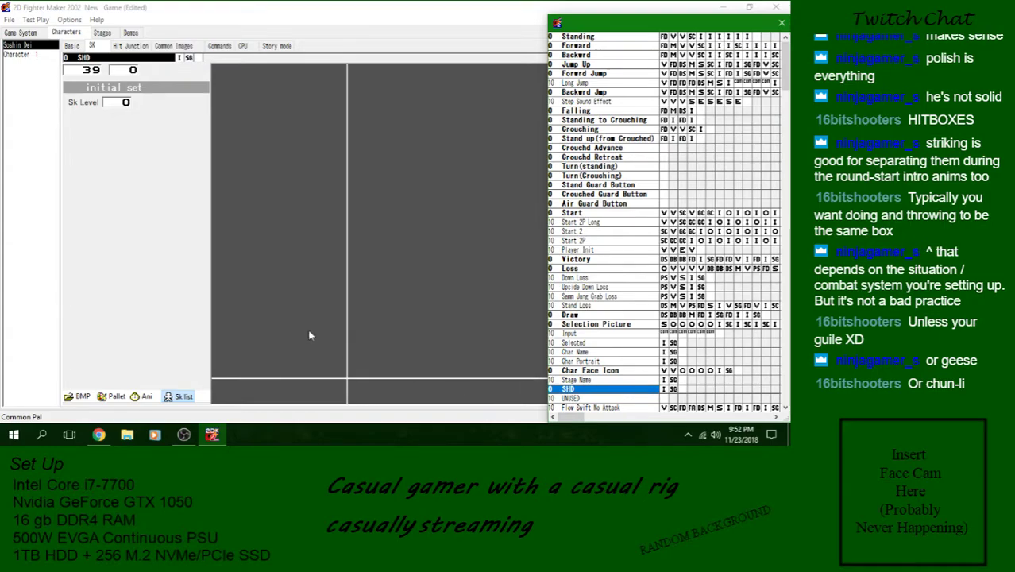
pyautogui.click(31, 54)
pyautogui.click(603, 250)
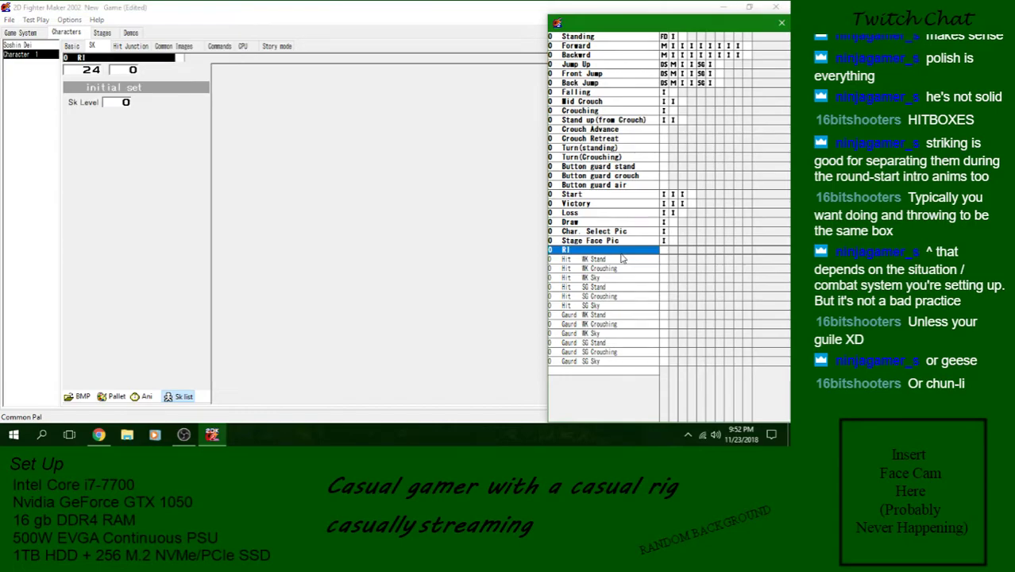
pyautogui.click(663, 251)
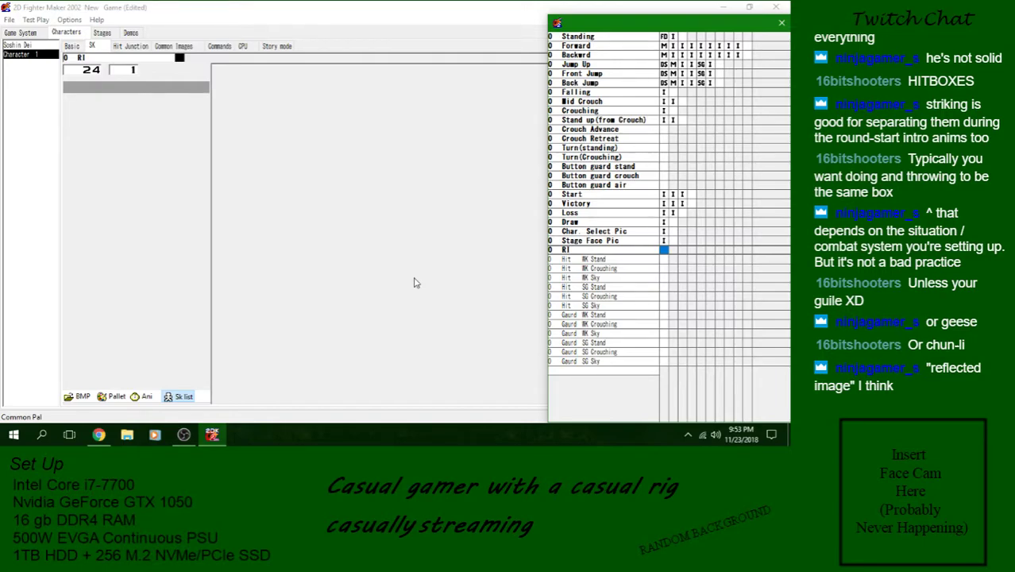
pyautogui.click(630, 251)
pyautogui.click(628, 260)
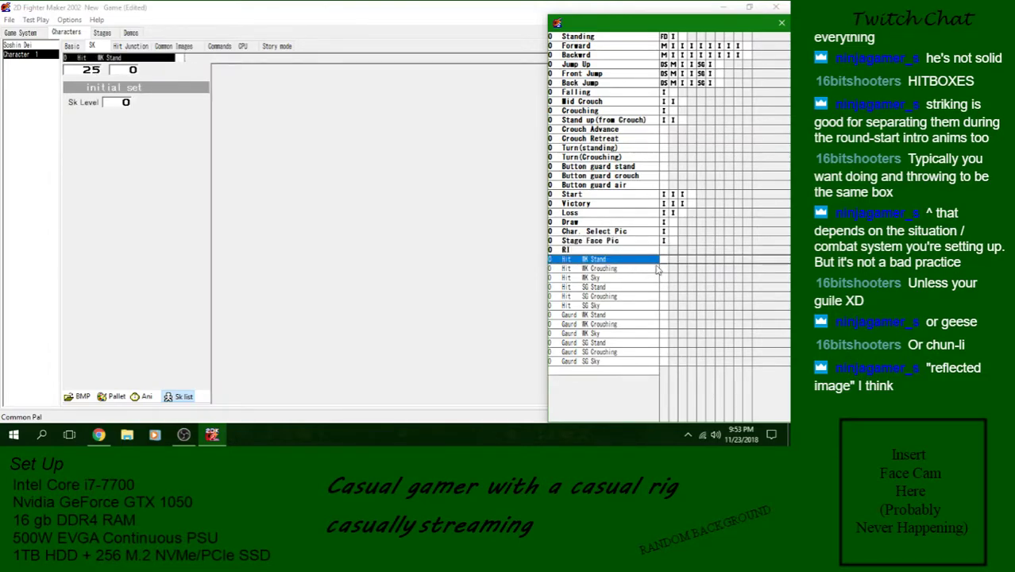
# - Add a Defense box about 31 by 91 around the body at the start of the Forward skill, with Striking, Doing and Throwing enabled
pyautogui.click(664, 46)
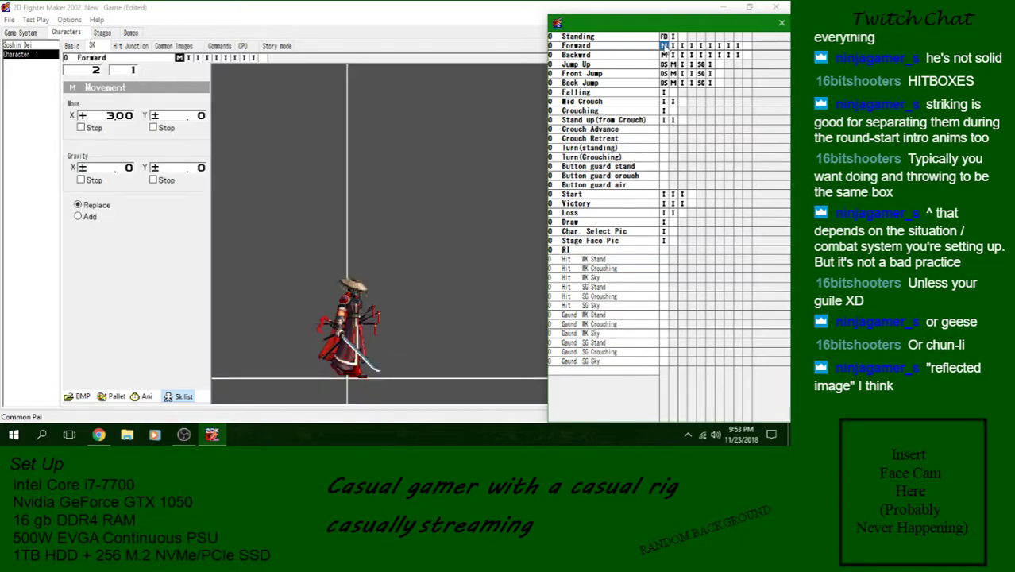
pyautogui.rightClick(664, 48)
pyautogui.click(662, 79)
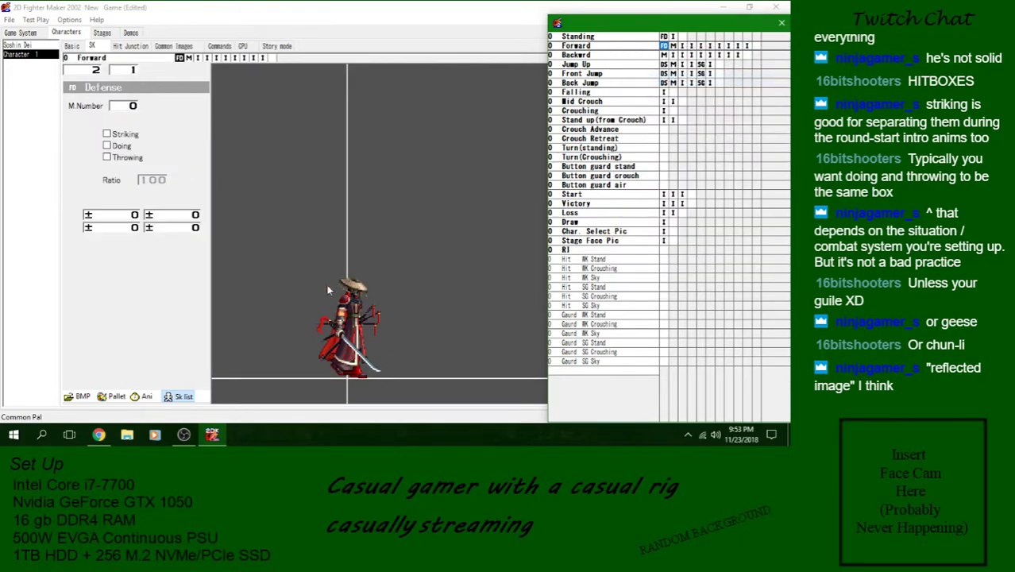
pyautogui.moveTo(334, 276); pyautogui.dragTo(370, 381)
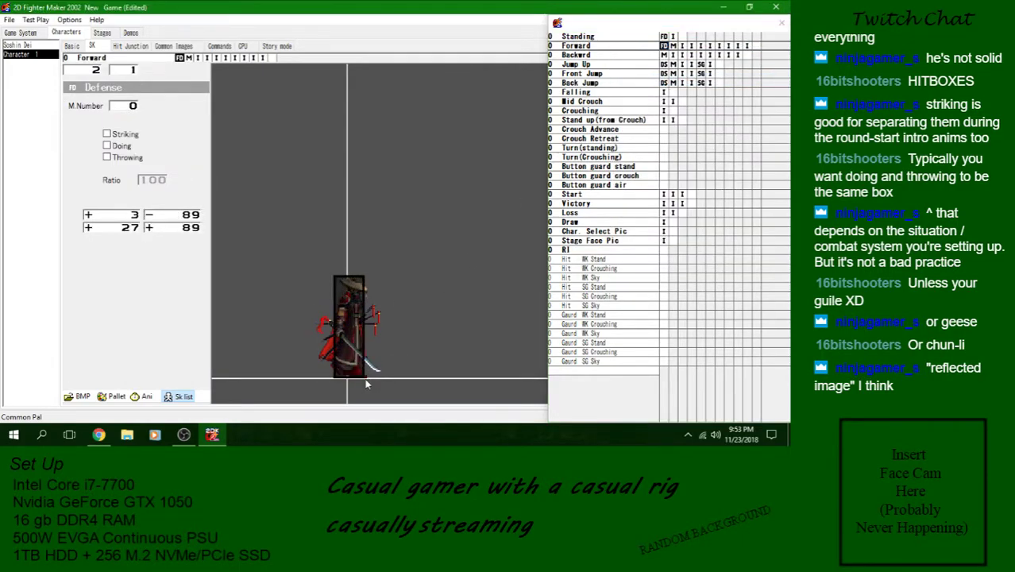
pyautogui.click(121, 134)
pyautogui.click(120, 146)
pyautogui.click(122, 157)
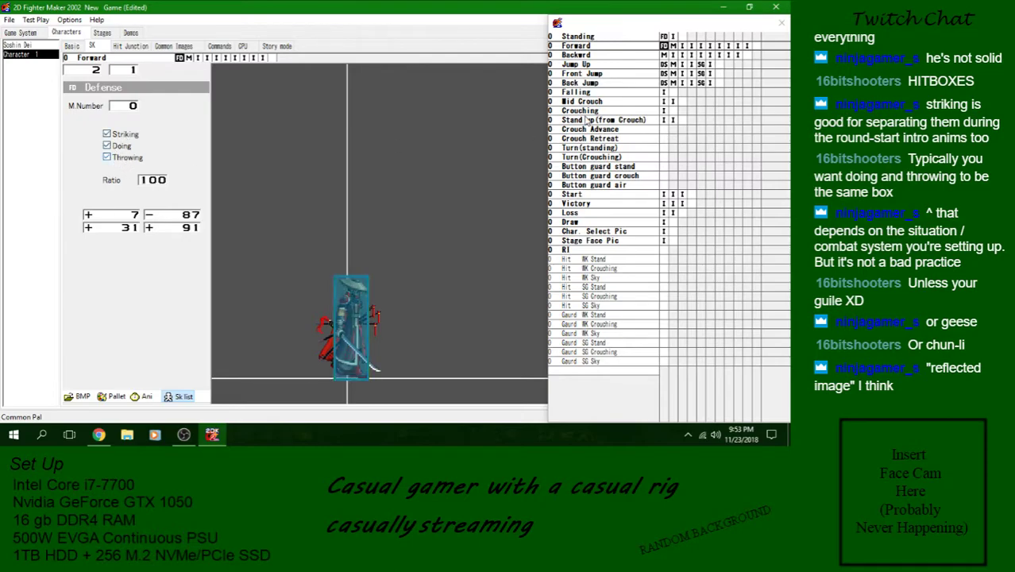
# - Paste the Forward skill's Defense box at the start of Jump Up, redraw it about 30 by 87 around the body, and disable Throwing
pyautogui.click(664, 64)
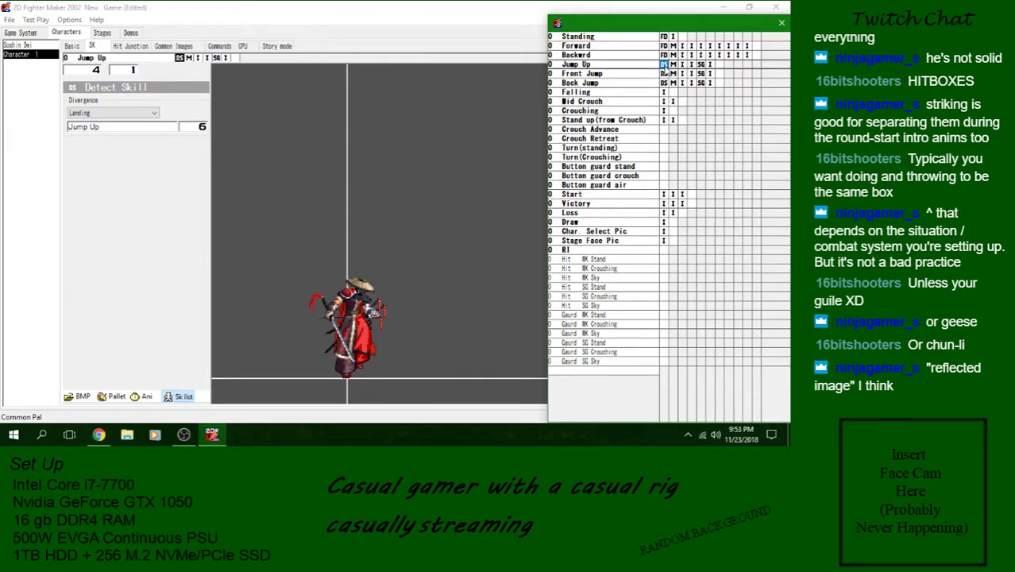
pyautogui.hotkey('ctrl', 'v')
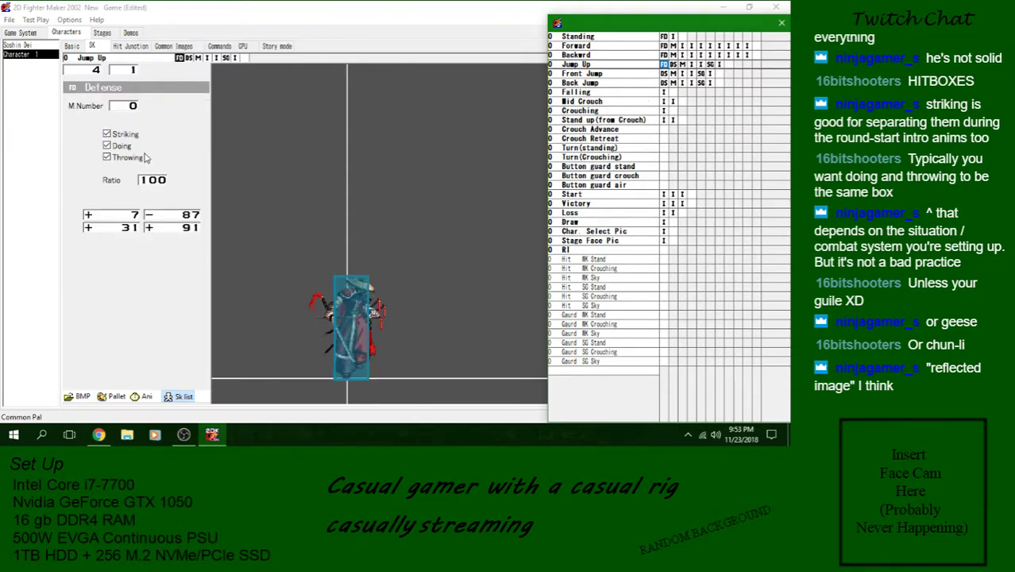
pyautogui.click(124, 217)
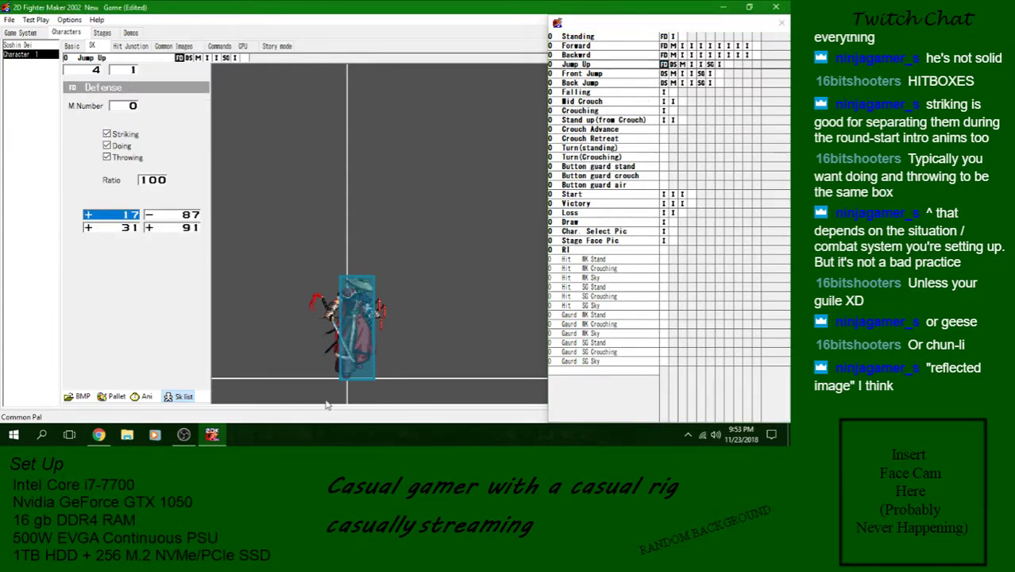
pyautogui.moveTo(340, 378); pyautogui.dragTo(375, 280)
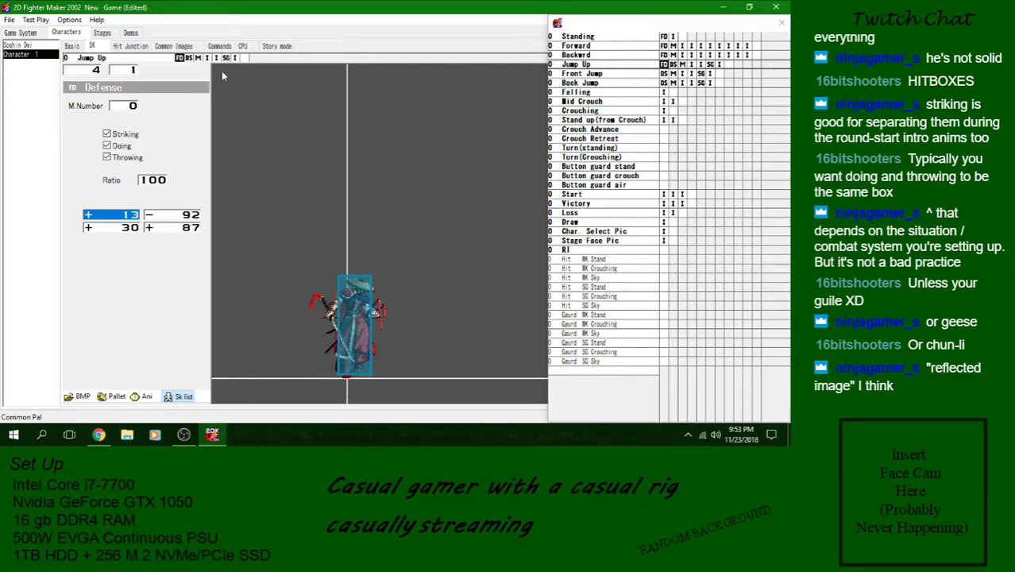
pyautogui.click(127, 157)
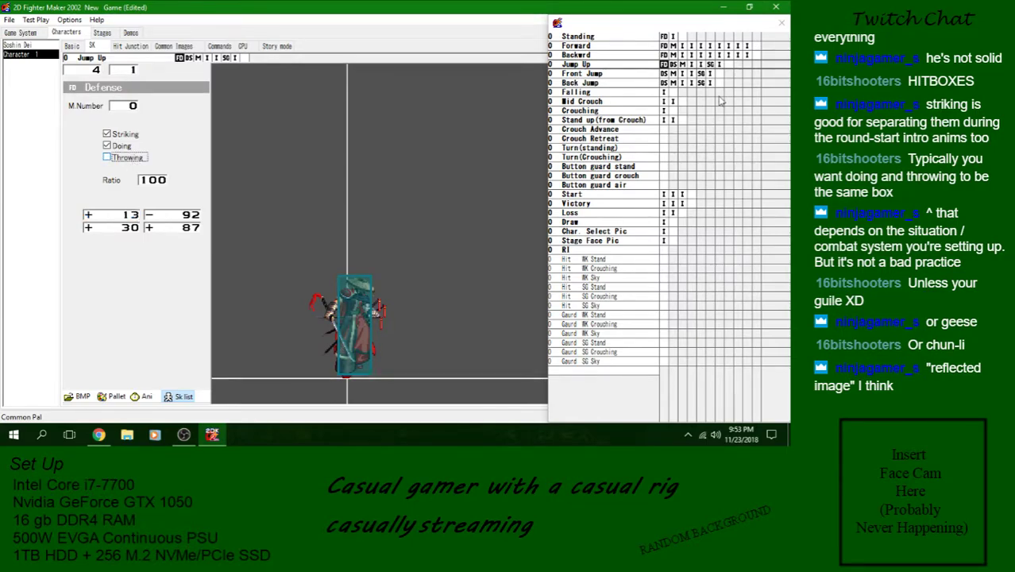
# - Copy Jump Up's Defense box to the start of the Front Jump, Back Jump and Falling skills
pyautogui.click(665, 75)
pyautogui.hotkey('ctrl', 'v')
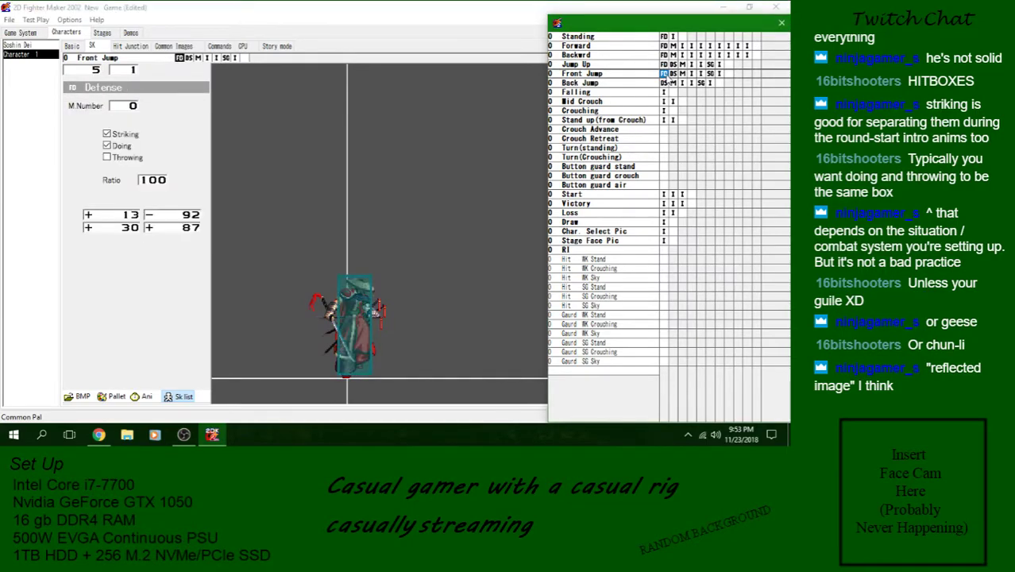
pyautogui.click(665, 85)
pyautogui.click(664, 73)
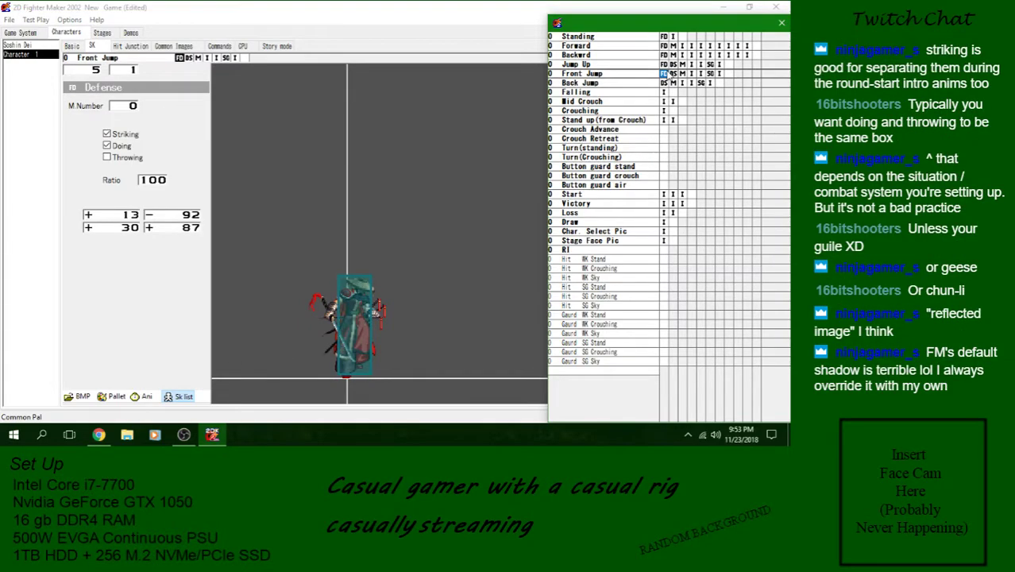
pyautogui.click(665, 85)
pyautogui.hotkey('ctrl', 'v')
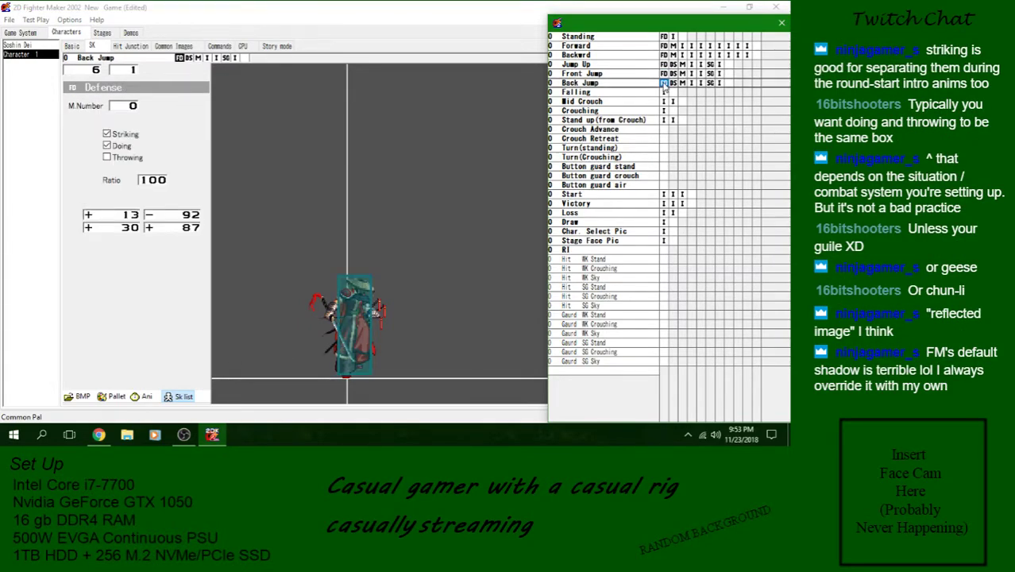
pyautogui.click(666, 94)
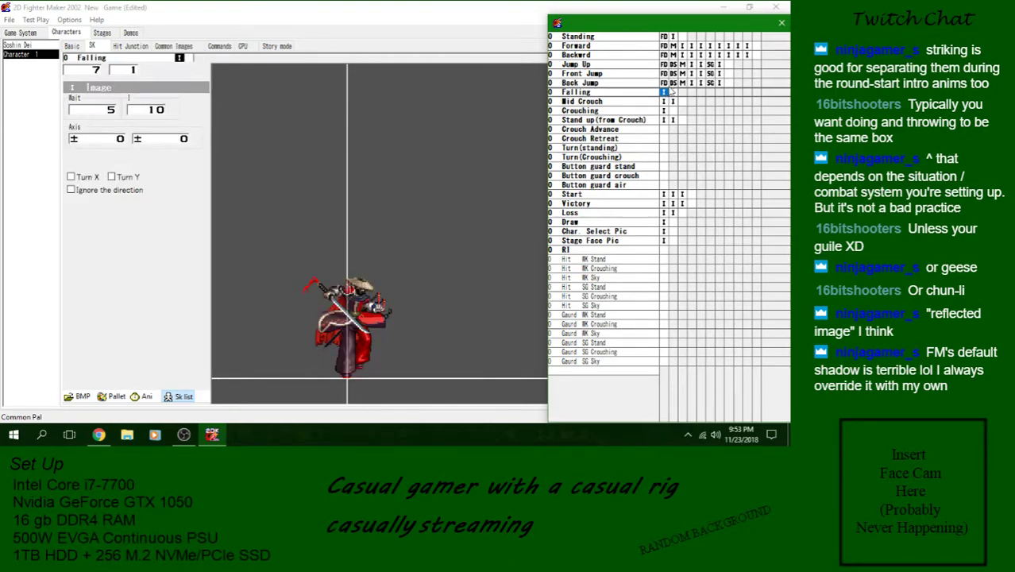
pyautogui.hotkey('ctrl', 'v')
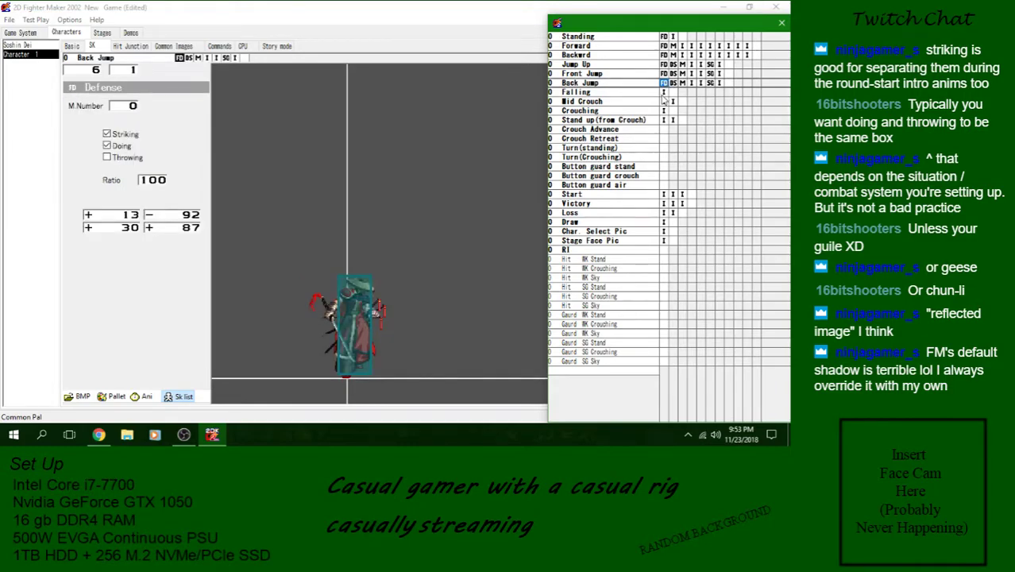
# - Copy the Standing skill's Defense box to the start of Mid Crouch and before the second image of Stand up (from Crouch)
pyautogui.click(665, 101)
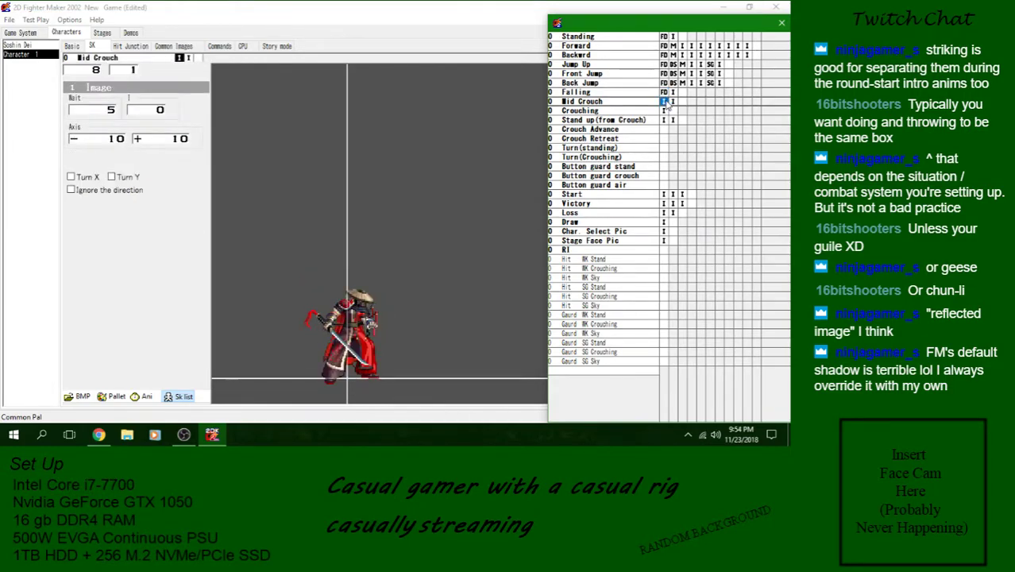
pyautogui.click(665, 37)
pyautogui.click(665, 102)
pyautogui.hotkey('ctrl', 'v')
pyautogui.click(671, 120)
pyautogui.hotkey('ctrl', 'v')
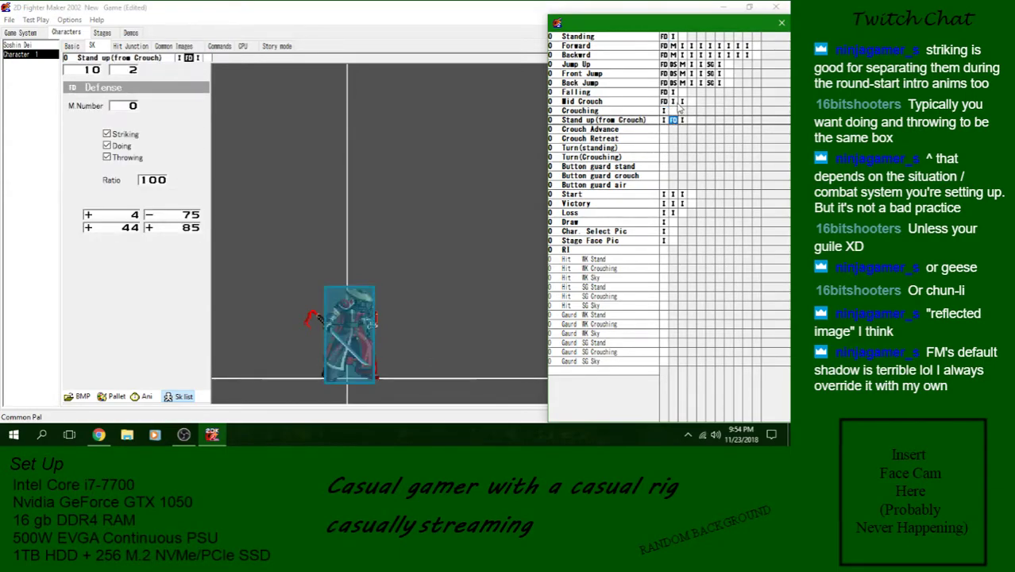
# - Add a Defense box about 47 by 59 before Mid Crouch's last image, with Striking, Doing and Throwing enabled
pyautogui.click(682, 102)
pyautogui.rightClick(682, 105)
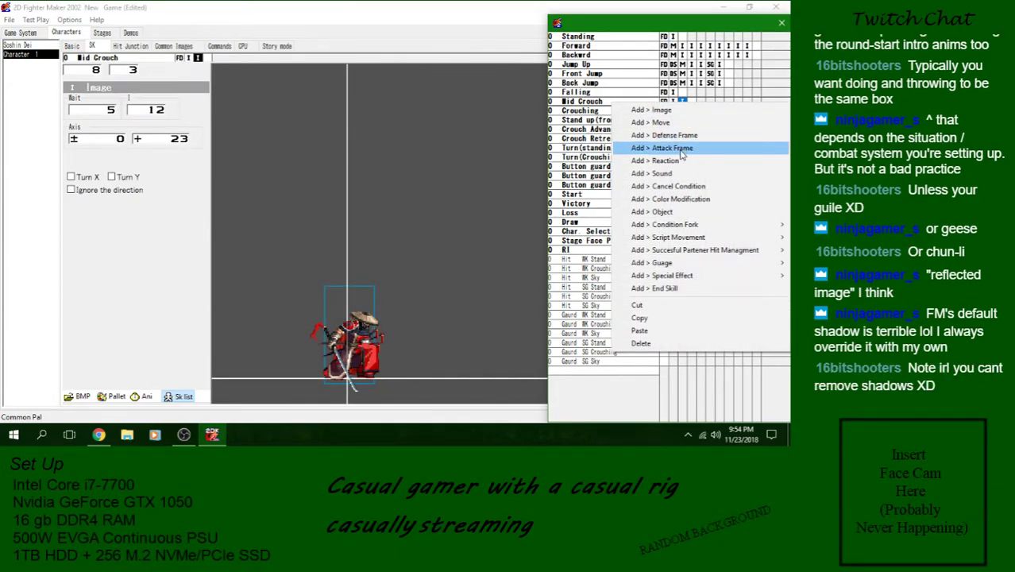
pyautogui.click(674, 135)
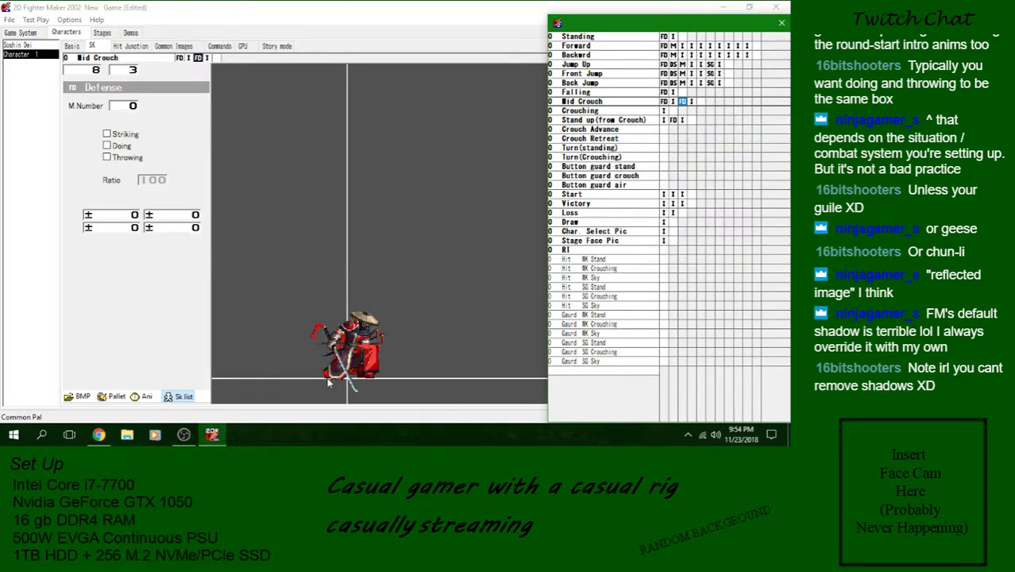
pyautogui.moveTo(327, 381); pyautogui.dragTo(381, 310)
pyautogui.click(119, 146)
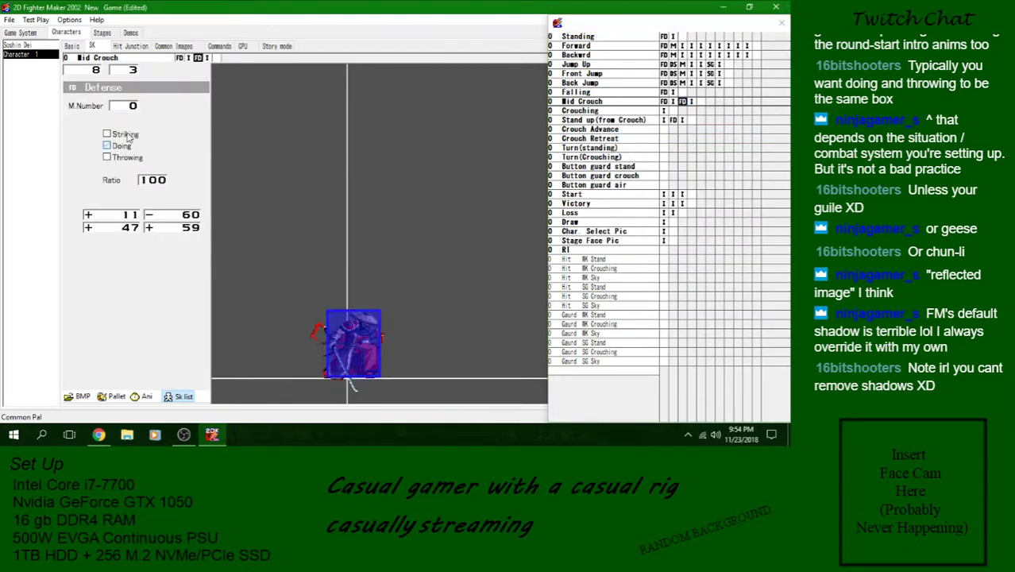
pyautogui.click(127, 135)
pyautogui.click(127, 157)
pyautogui.click(690, 105)
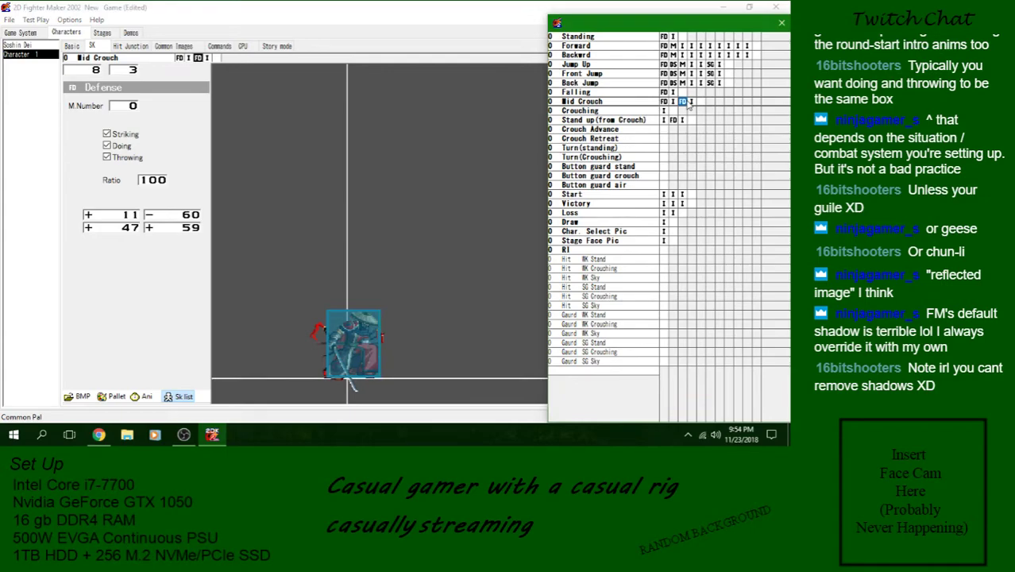
# - Copy Mid Crouch's second Defense box to the start of the Crouching and Stand up (from Crouch) skills
pyautogui.click(664, 112)
pyautogui.hotkey('ctrl', 'v')
pyautogui.click(665, 121)
pyautogui.hotkey('ctrl', 'v')
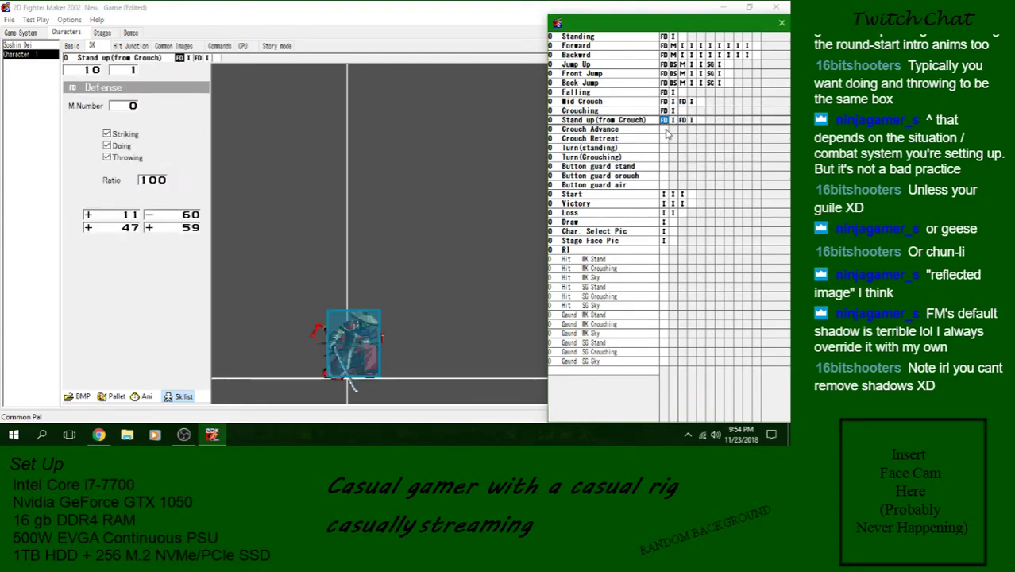
# - Check the first images of the Start and Victory skills, and save the game
pyautogui.click(664, 195)
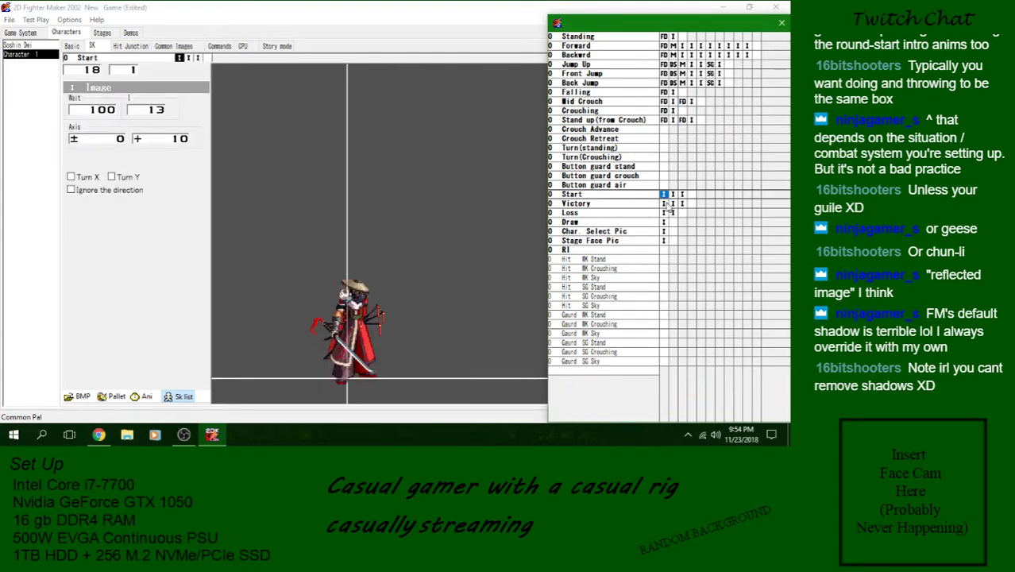
pyautogui.click(665, 204)
pyautogui.click(647, 37)
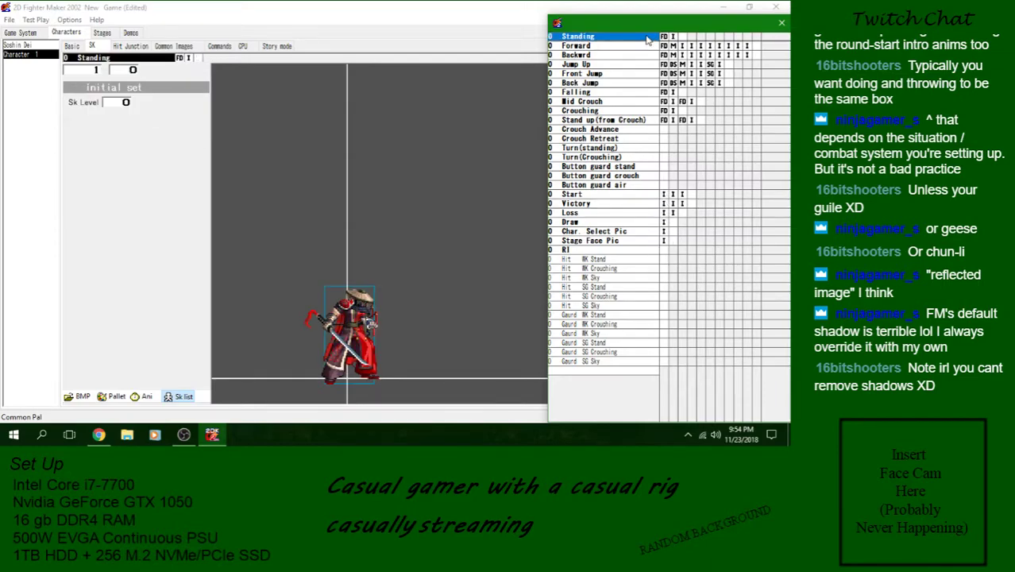
pyautogui.click(10, 20)
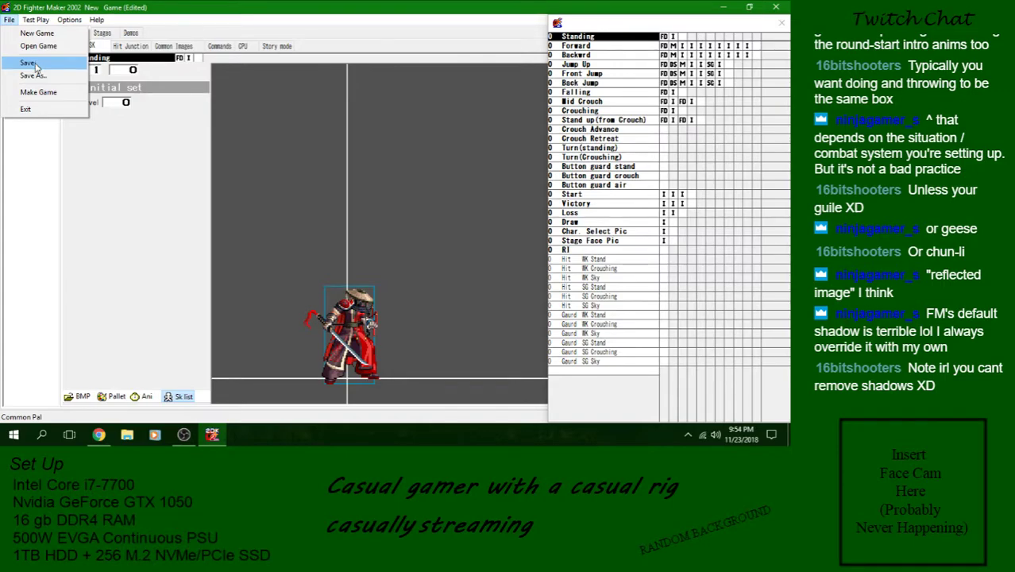
pyautogui.click(27, 63)
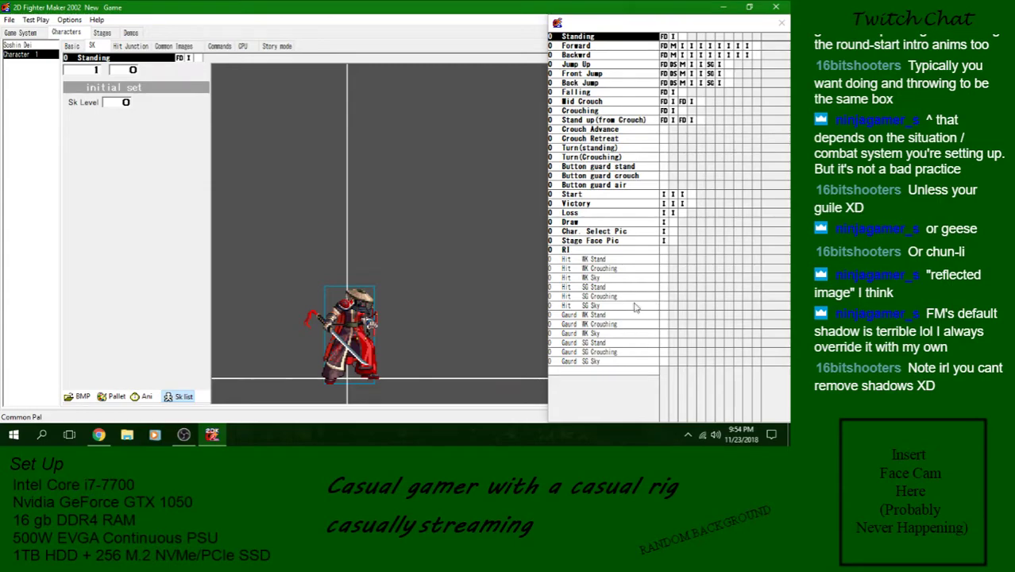
# - Select the first empty slot of the first standing Hit skill and load Soshin Dei Sprite Sheet 1.bmp as the source image
pyautogui.click(642, 242)
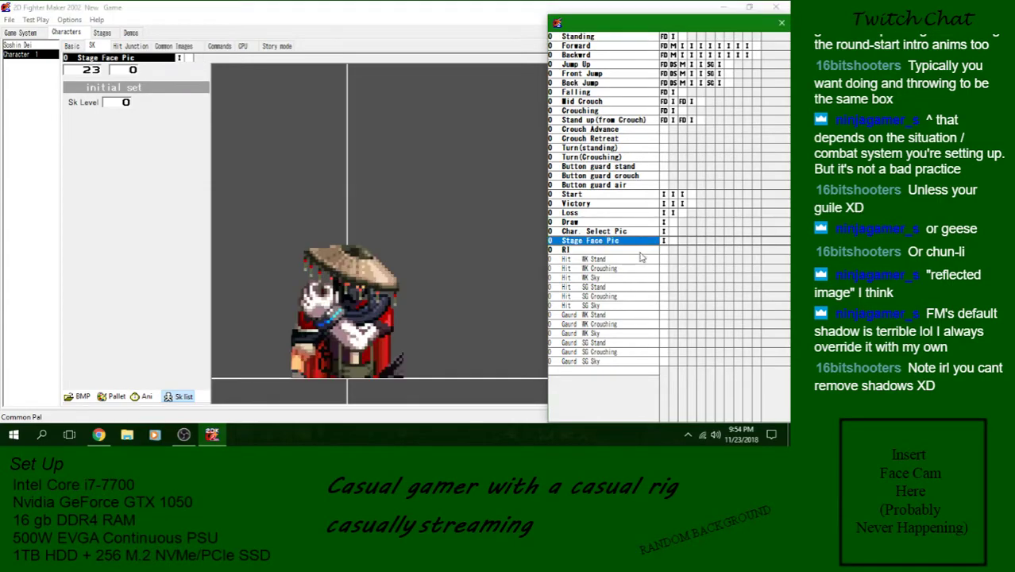
pyautogui.click(639, 260)
pyautogui.click(664, 259)
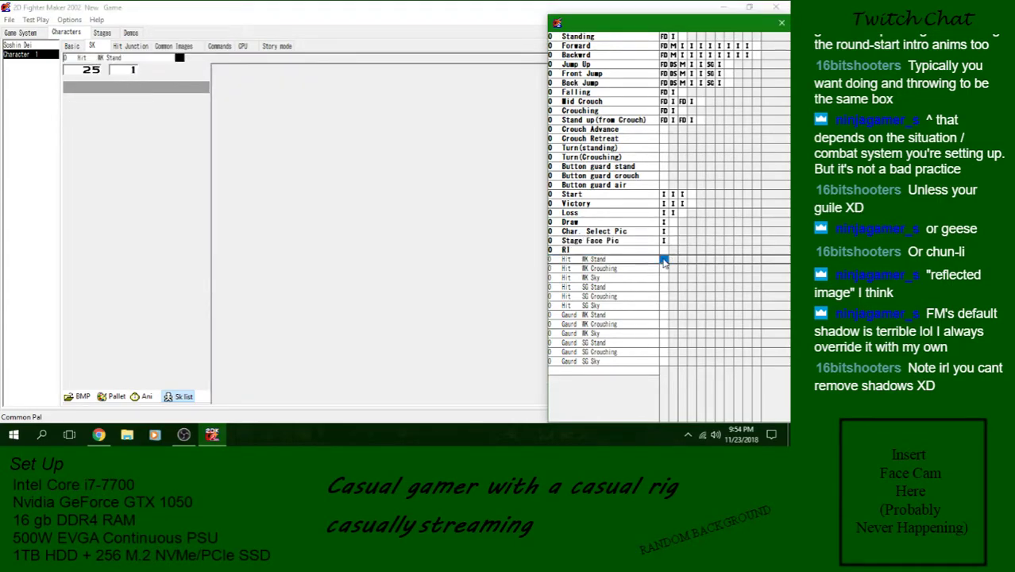
pyautogui.click(78, 397)
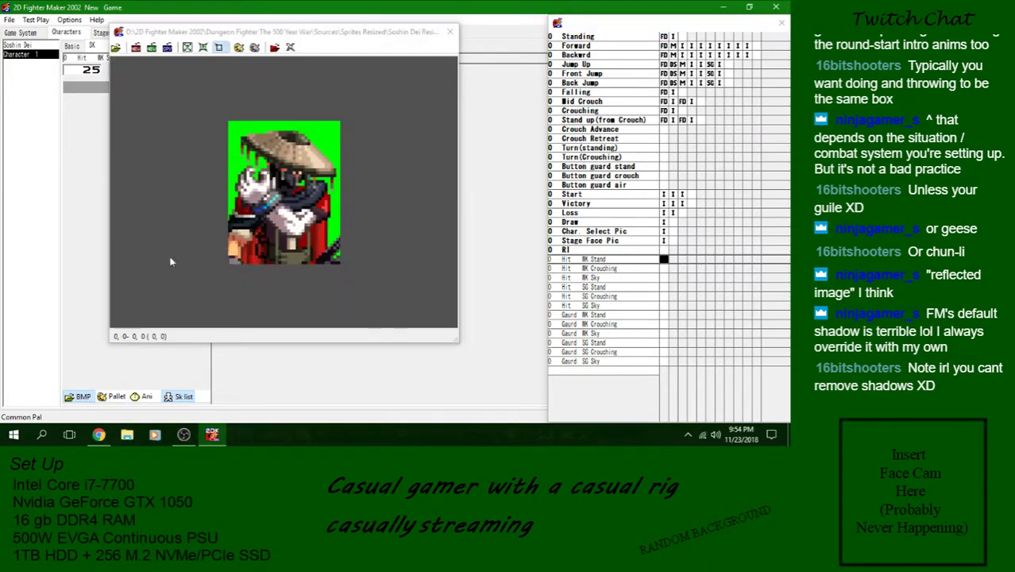
pyautogui.click(116, 47)
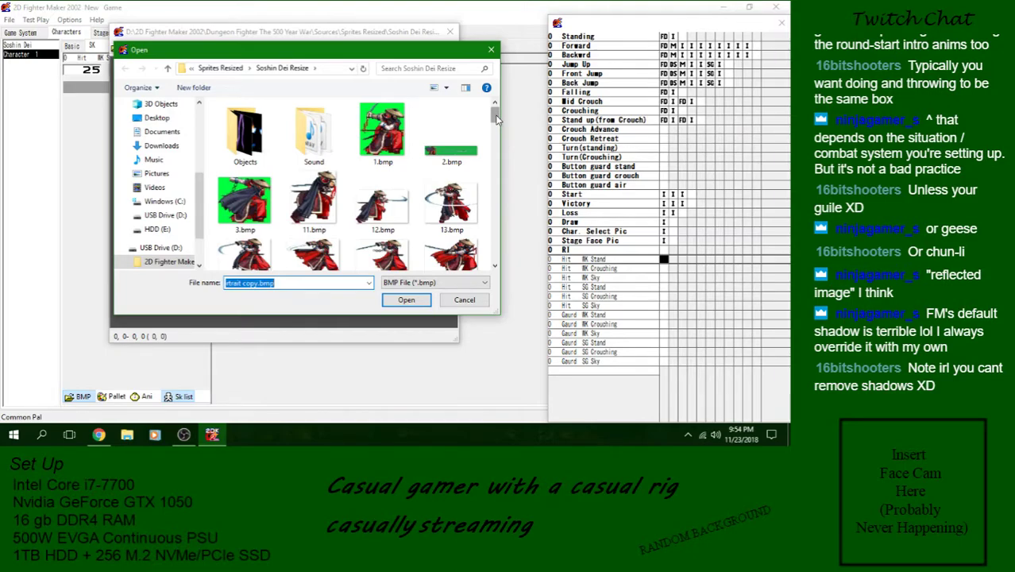
pyautogui.moveTo(496, 116); pyautogui.dragTo(490, 242)
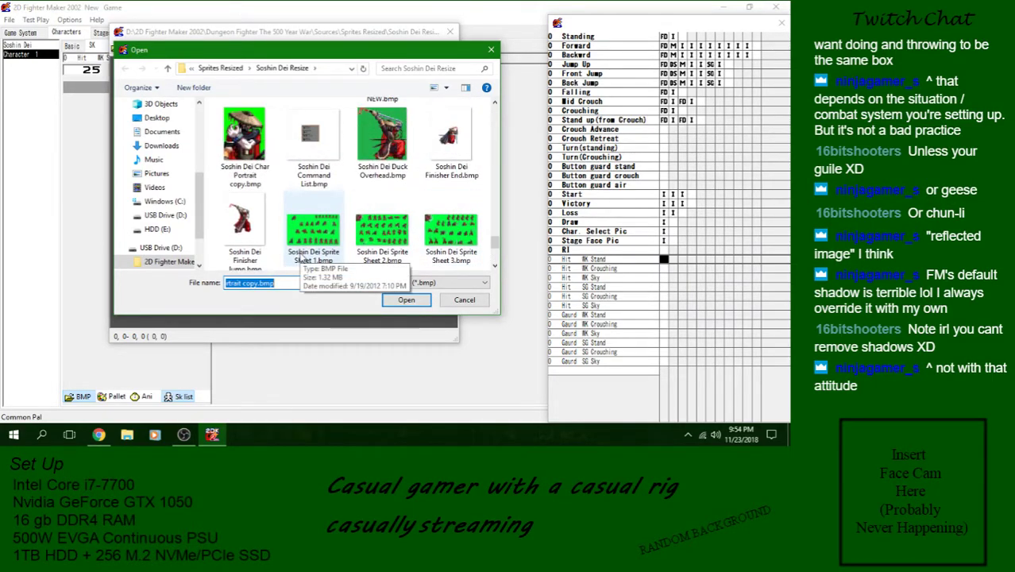
pyautogui.doubleClick(302, 260)
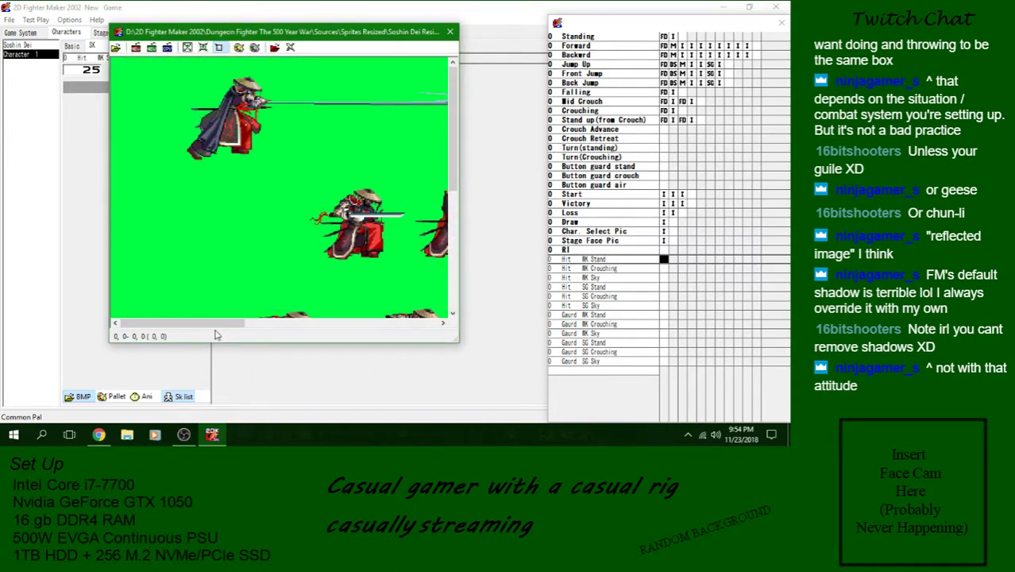
# - Find the back-turned sprite on the sheet and insert its area of about 126 by 146 into the first standing Hit skill
pyautogui.moveTo(218, 324); pyautogui.dragTo(251, 324)
pyautogui.moveTo(224, 186); pyautogui.dragTo(324, 262)
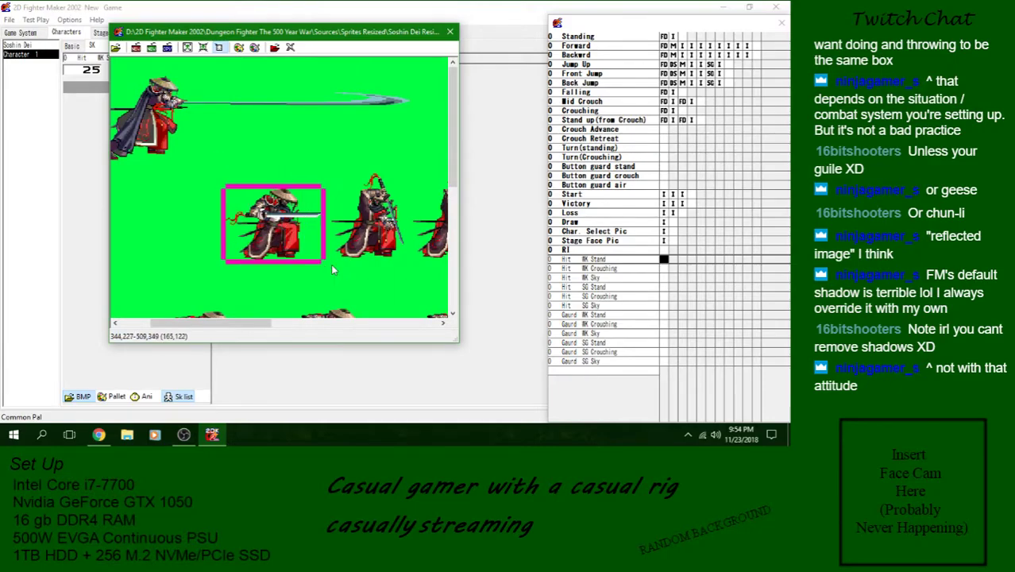
pyautogui.moveTo(450, 169); pyautogui.dragTo(445, 230)
pyautogui.moveTo(267, 326); pyautogui.dragTo(431, 326)
pyautogui.moveTo(451, 211); pyautogui.dragTo(453, 177)
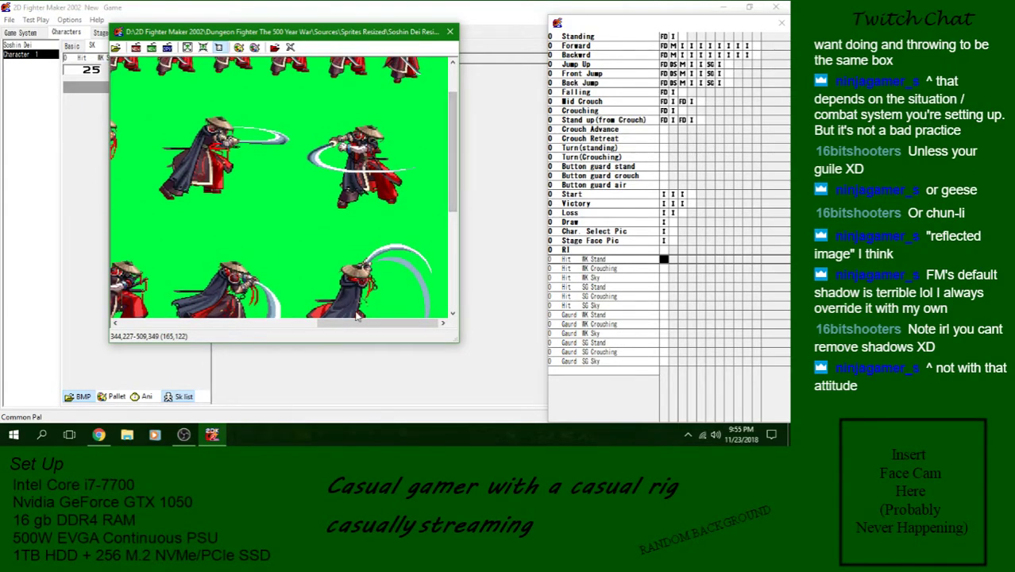
pyautogui.moveTo(364, 323); pyautogui.dragTo(293, 324)
pyautogui.moveTo(242, 93); pyautogui.dragTo(330, 228)
pyautogui.click(136, 47)
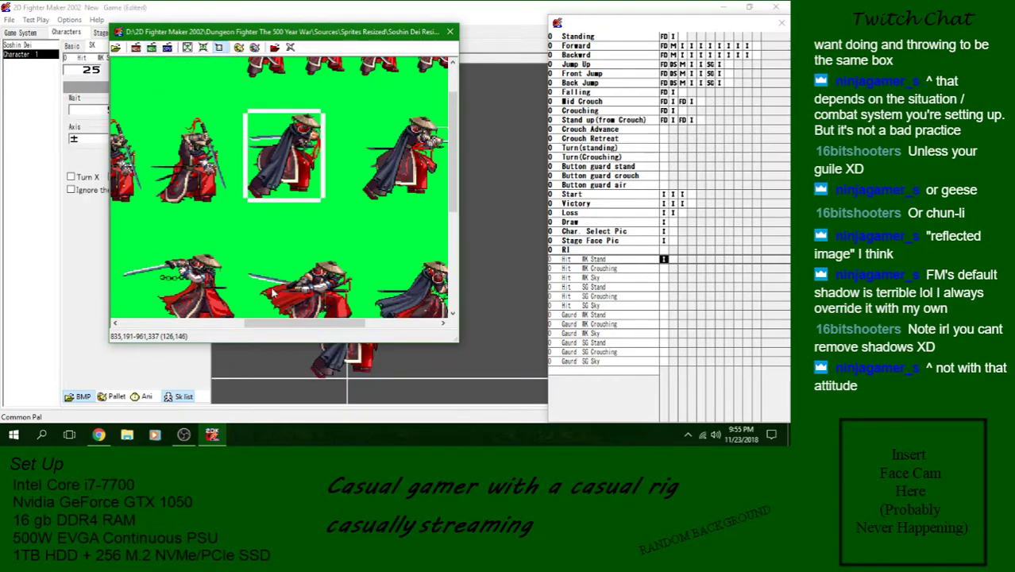
# - Insert the next two sword-swing sprites of that row into the first standing Hit skill, the second framed at about 188 by 144
pyautogui.moveTo(294, 326); pyautogui.dragTo(351, 325)
pyautogui.moveTo(183, 92); pyautogui.dragTo(337, 233)
pyautogui.click(136, 48)
pyautogui.moveTo(365, 324); pyautogui.dragTo(381, 332)
pyautogui.moveTo(291, 81); pyautogui.dragTo(413, 220)
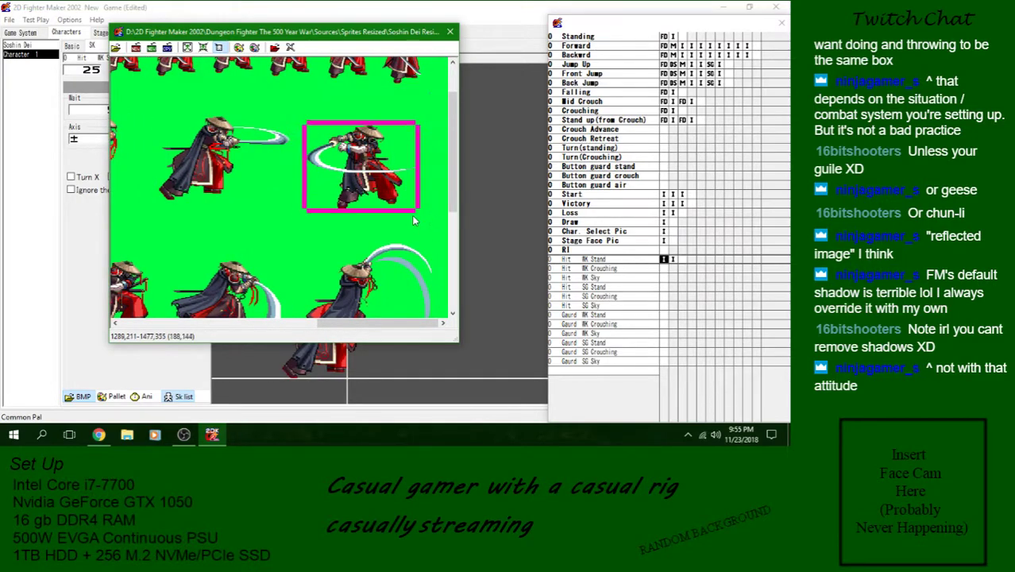
pyautogui.click(139, 49)
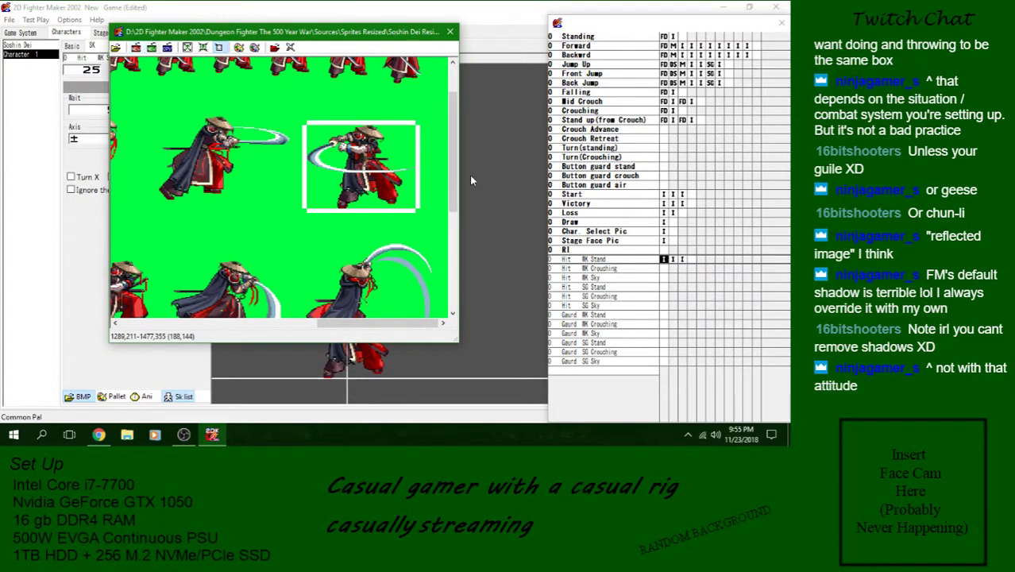
# - Insert the next two sword-pointing sprites from the lower row into the first standing Hit skill, the second framed at about 195 by 140
pyautogui.moveTo(455, 155); pyautogui.dragTo(453, 208)
pyautogui.moveTo(373, 323); pyautogui.dragTo(185, 329)
pyautogui.moveTo(177, 126); pyautogui.dragTo(323, 251)
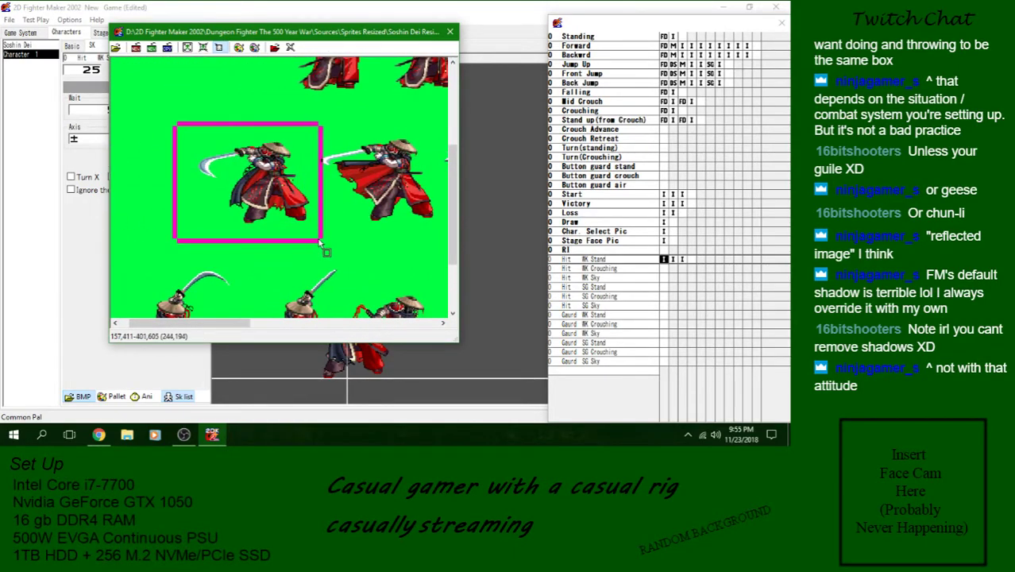
pyautogui.click(137, 49)
pyautogui.moveTo(232, 324); pyautogui.dragTo(287, 325)
pyautogui.moveTo(165, 136); pyautogui.dragTo(285, 226)
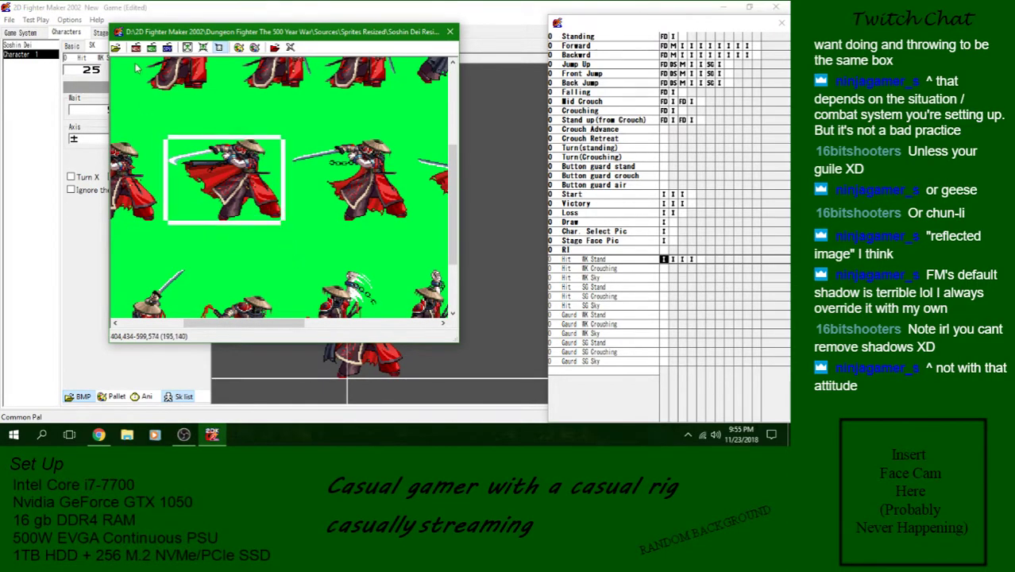
pyautogui.click(137, 49)
# - Frame the following chained-sword sprite at about 198 by 140, insert it into the first standing Hit skill, and close the sprite sheet
pyautogui.moveTo(239, 324); pyautogui.dragTo(276, 324)
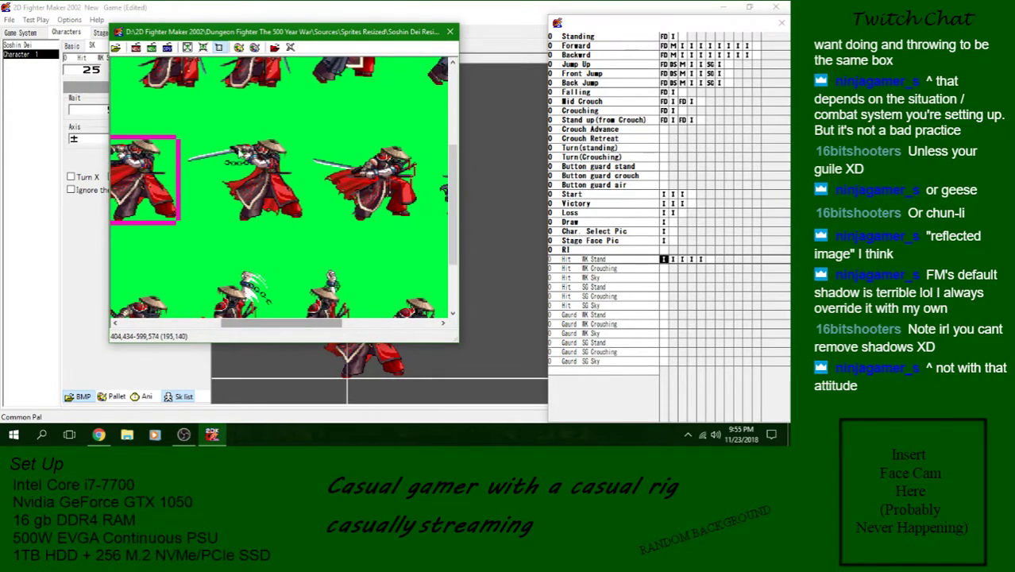
pyautogui.moveTo(183, 123); pyautogui.dragTo(317, 249)
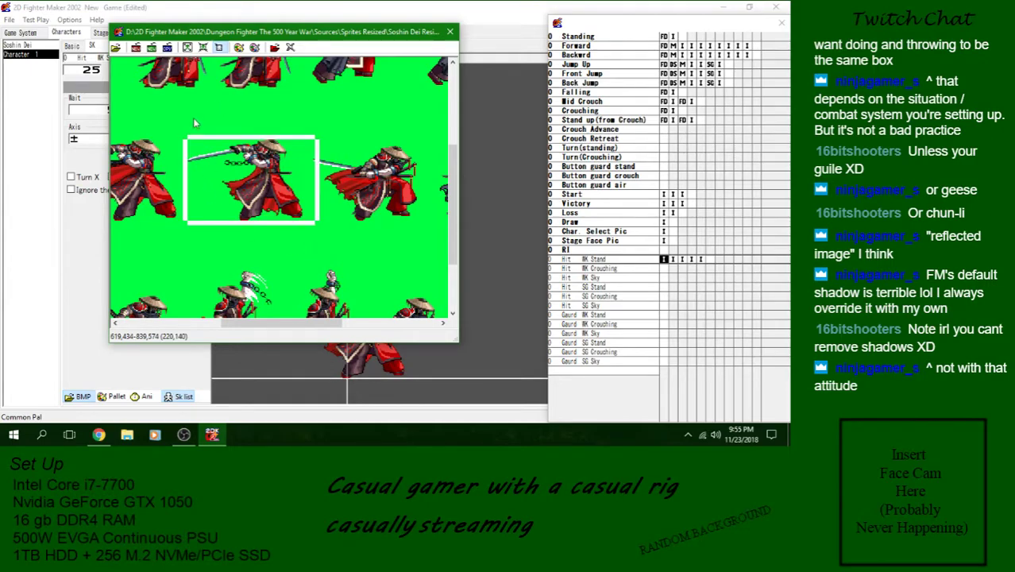
pyautogui.moveTo(176, 123); pyautogui.dragTo(307, 234)
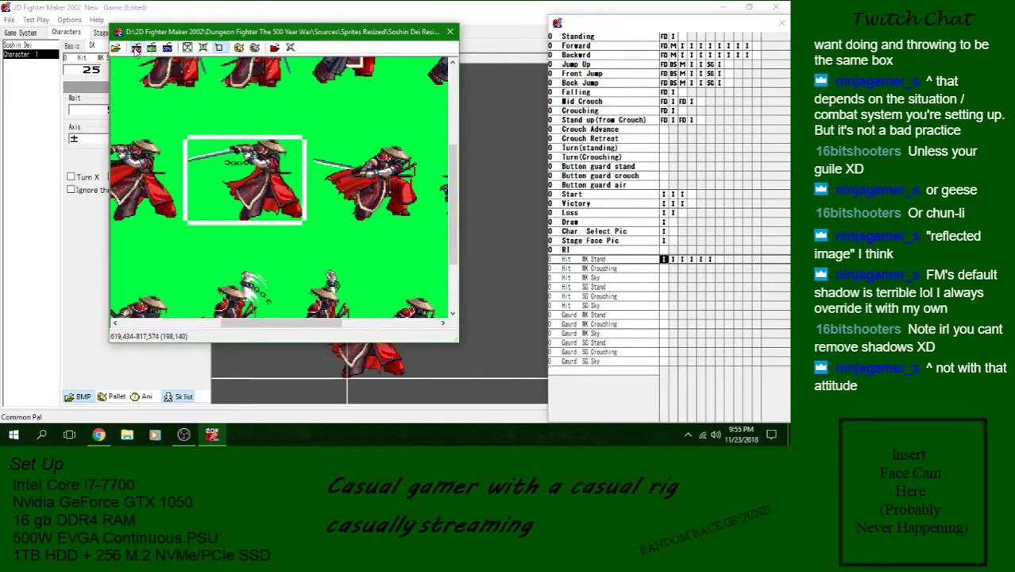
pyautogui.click(451, 32)
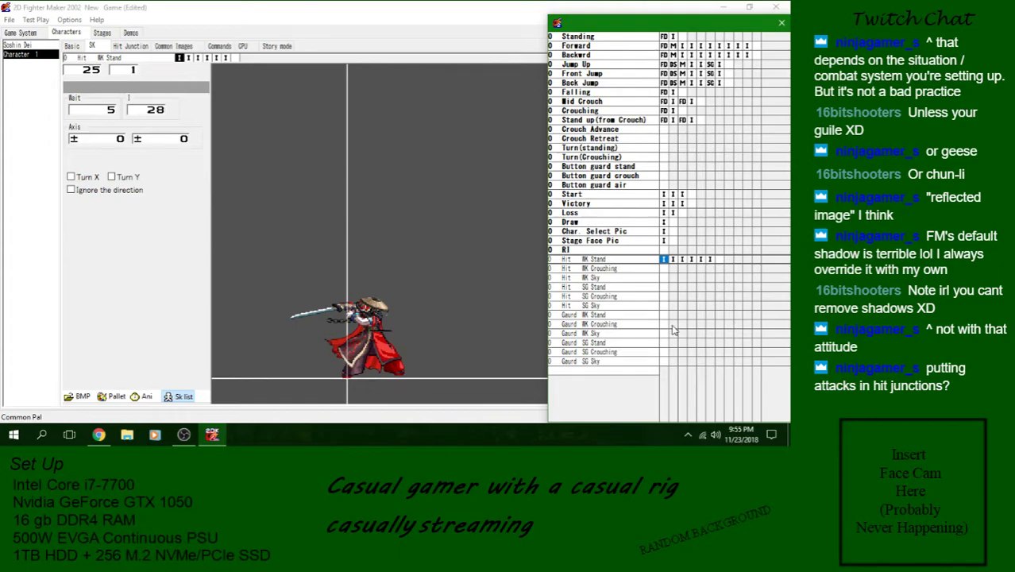
# - Add a new skill named WK STAND directly above the first standing Hit skill
pyautogui.rightClick(626, 263)
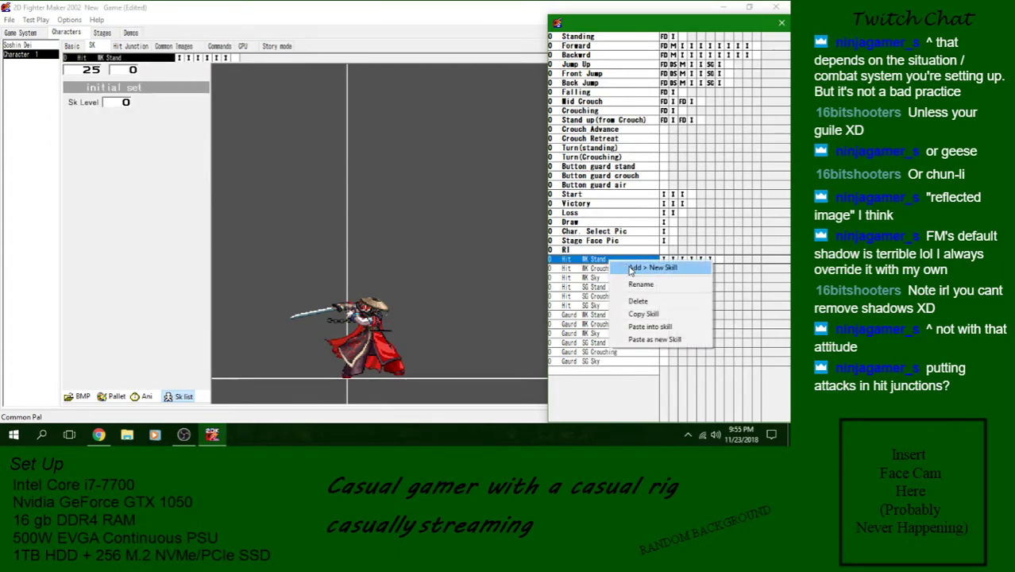
pyautogui.rightClick(581, 260)
pyautogui.click(600, 270)
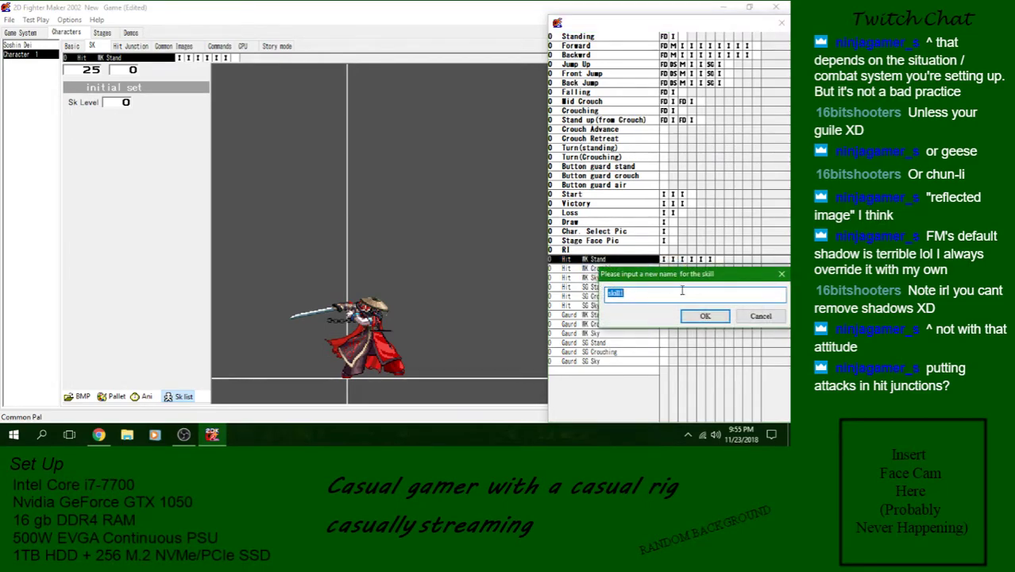
pyautogui.write('WK STAND')
pyautogui.press('Return')
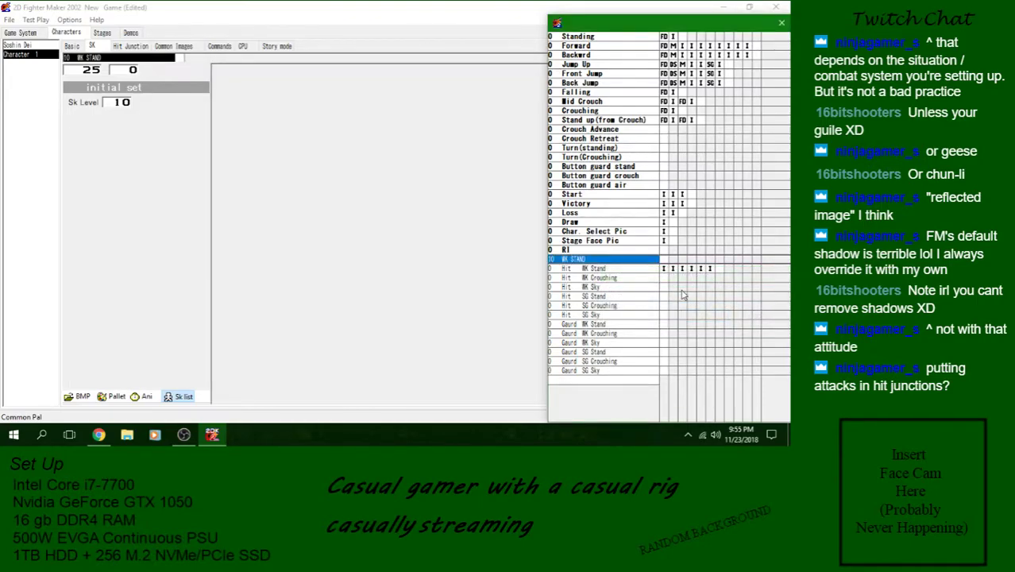
# - Move all images from the Hit WK Stand skill into the new WK STAND skill
pyautogui.click(611, 268)
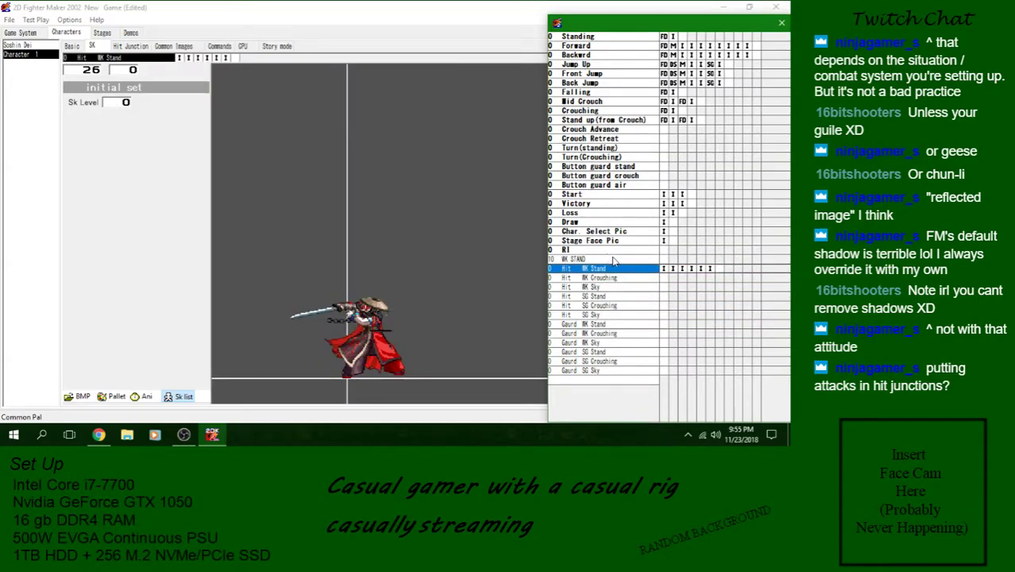
pyautogui.click(665, 269)
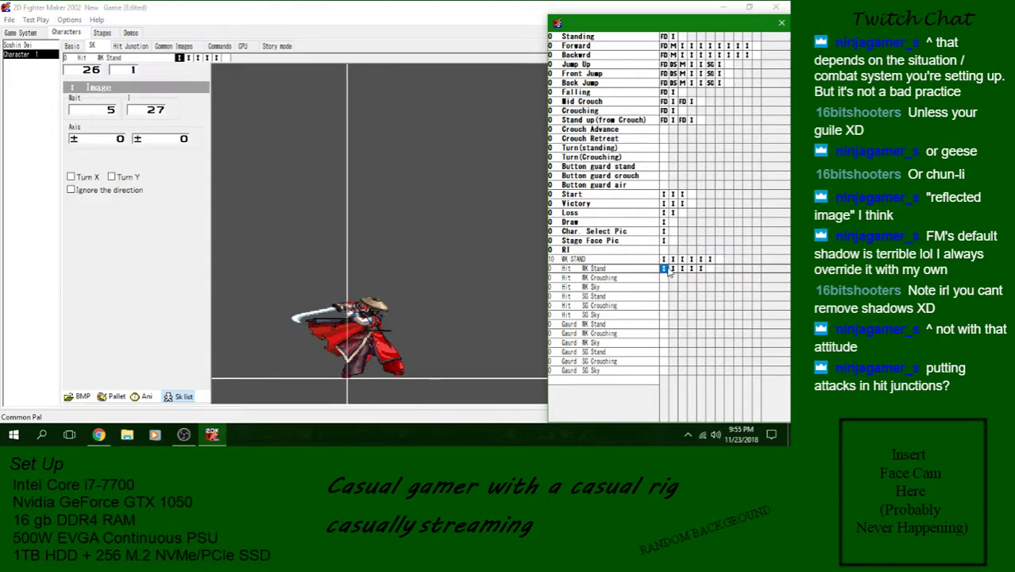
pyautogui.click(664, 260)
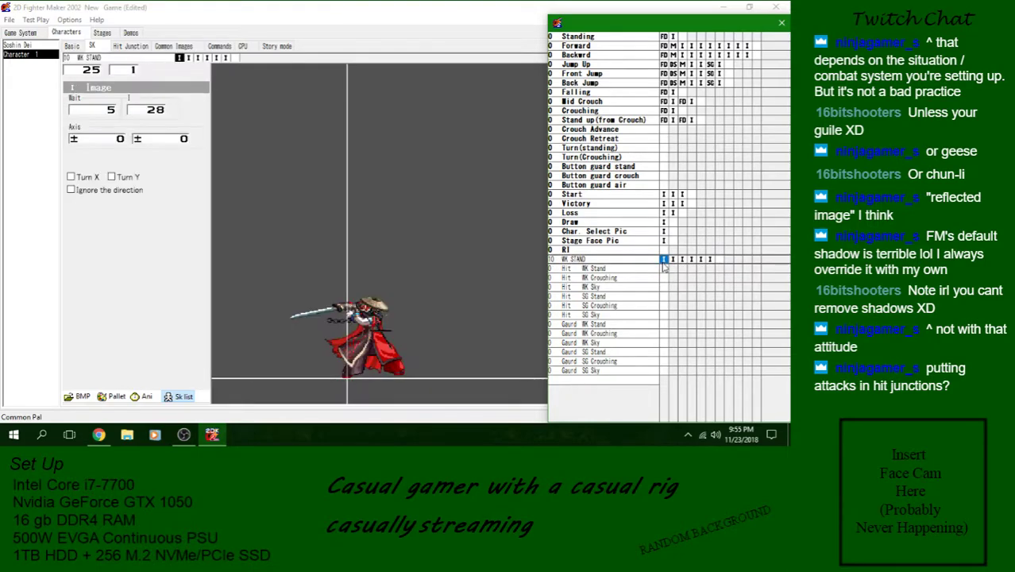
# - Move image 23 to the first slot of WK STAND and image 24 to the second slot
pyautogui.click(711, 259)
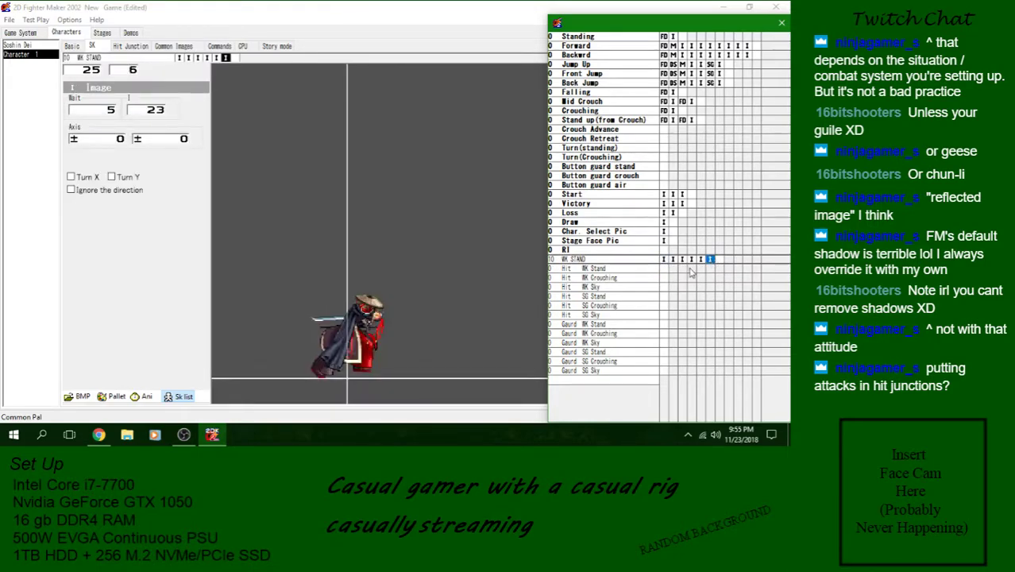
pyautogui.click(666, 261)
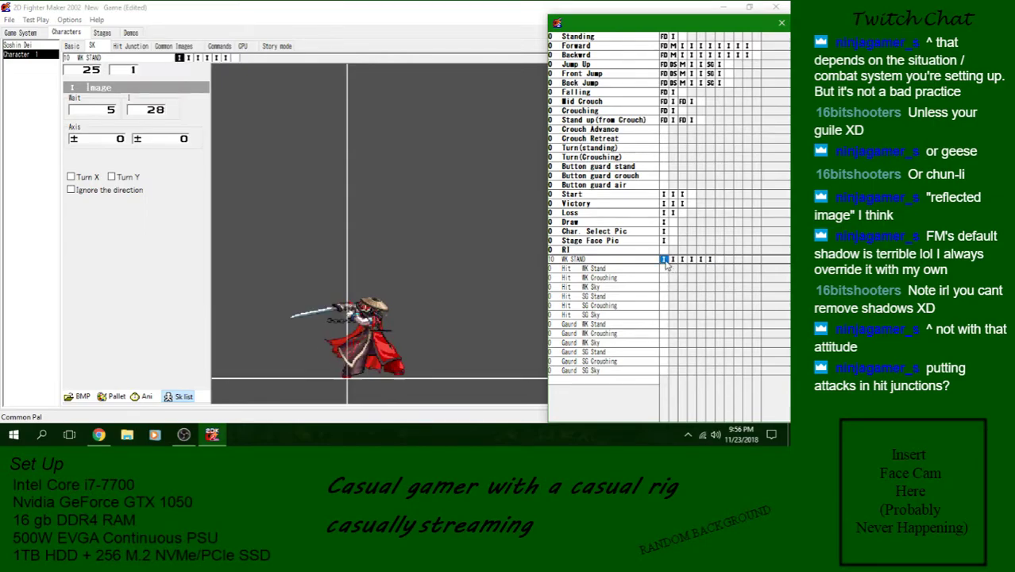
pyautogui.click(719, 260)
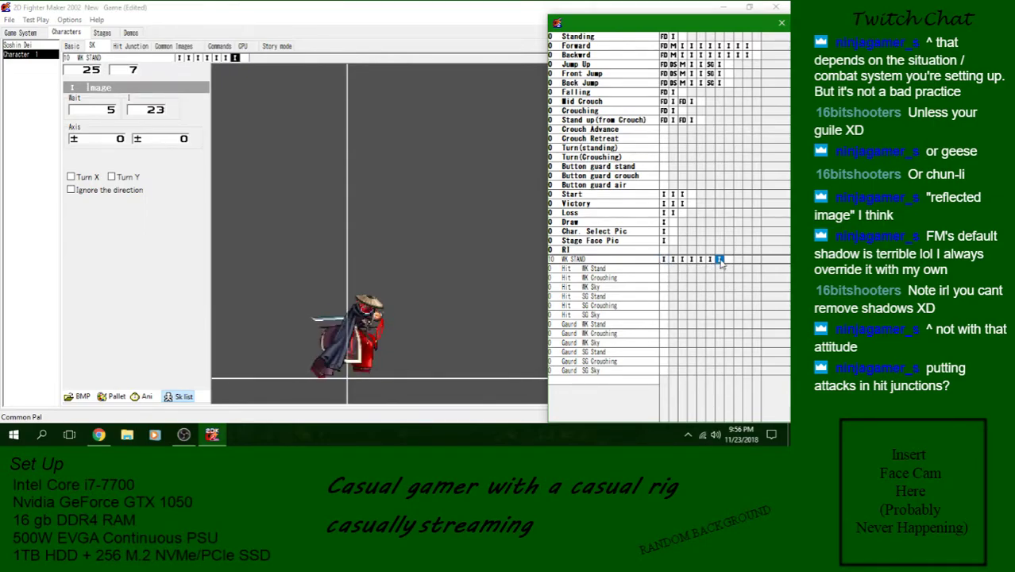
pyautogui.click(712, 260)
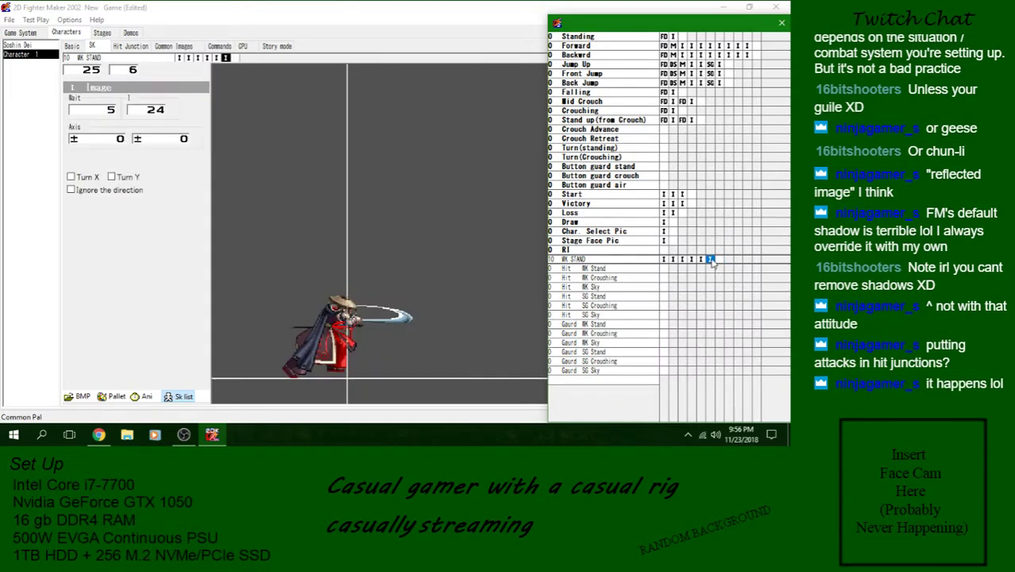
pyautogui.click(675, 260)
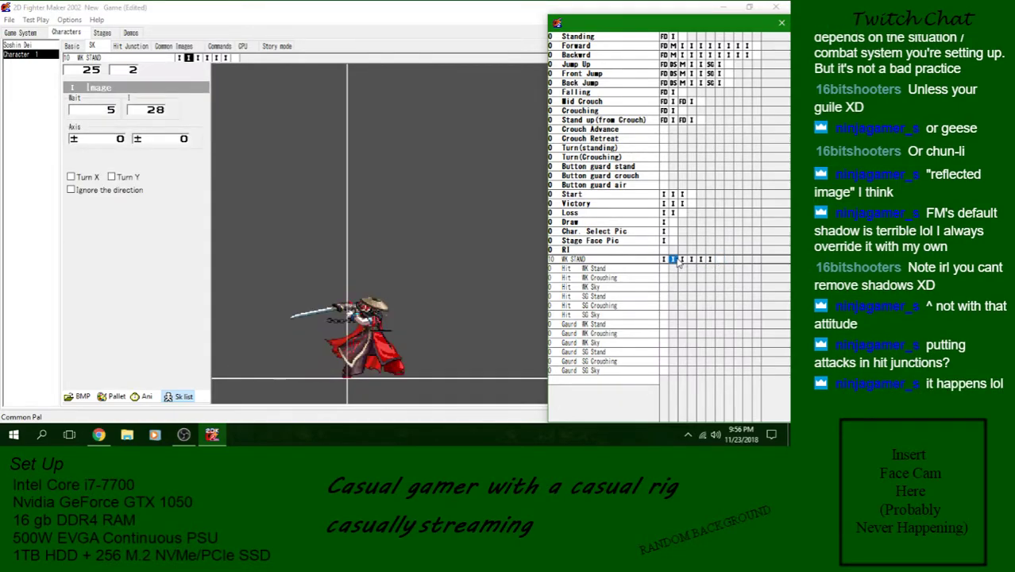
pyautogui.hotkey('ctrl', 'v')
pyautogui.click(719, 261)
# - Move image 25 from the end of WK STAND to its third slot
pyautogui.click(713, 260)
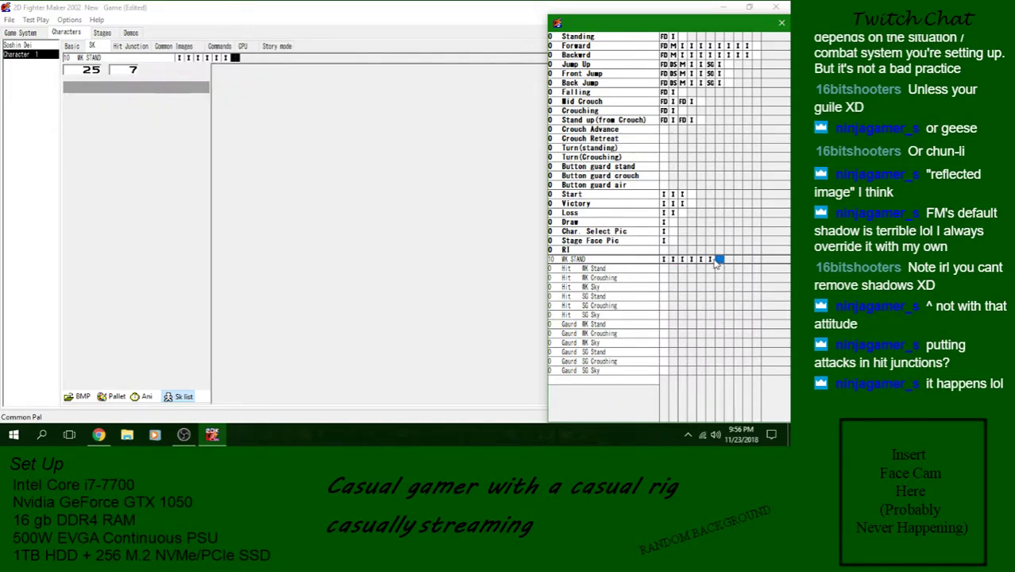
pyautogui.click(685, 262)
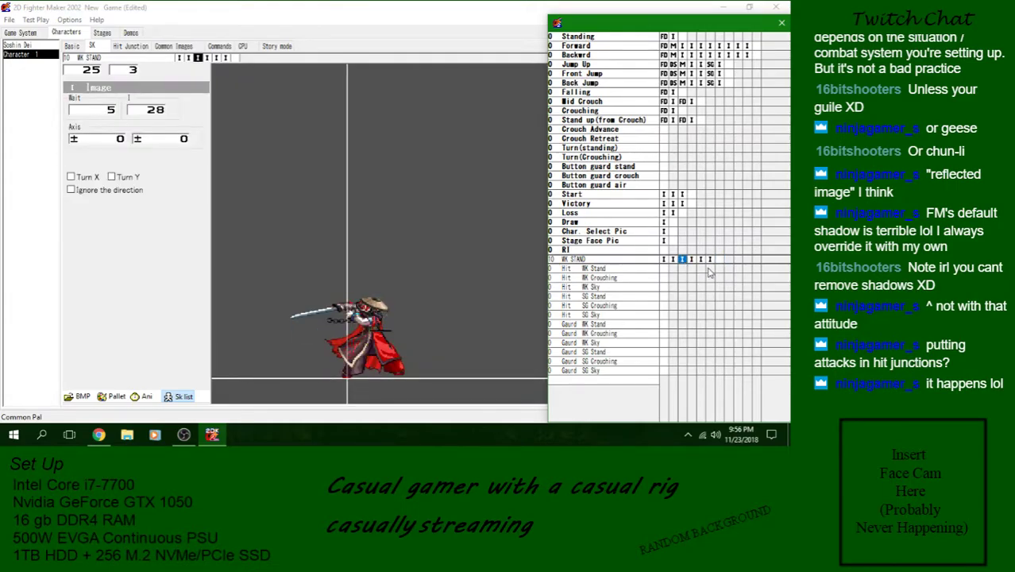
pyautogui.hotkey('ctrl', 'v')
pyautogui.click(717, 261)
# - Move image 26 to the fourth slot of WK STAND and image 27 to the fifth slot
pyautogui.click(712, 260)
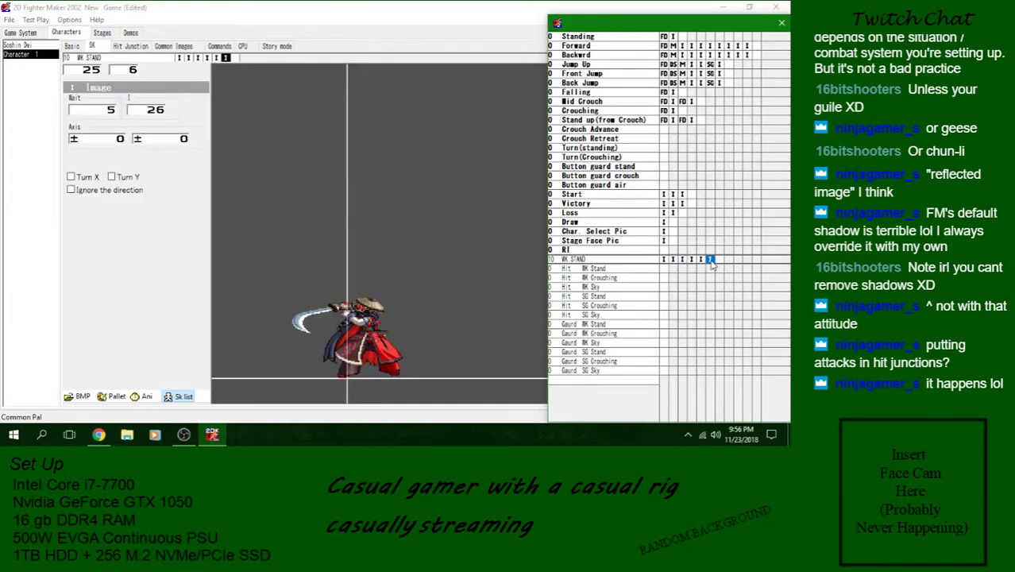
pyautogui.click(682, 261)
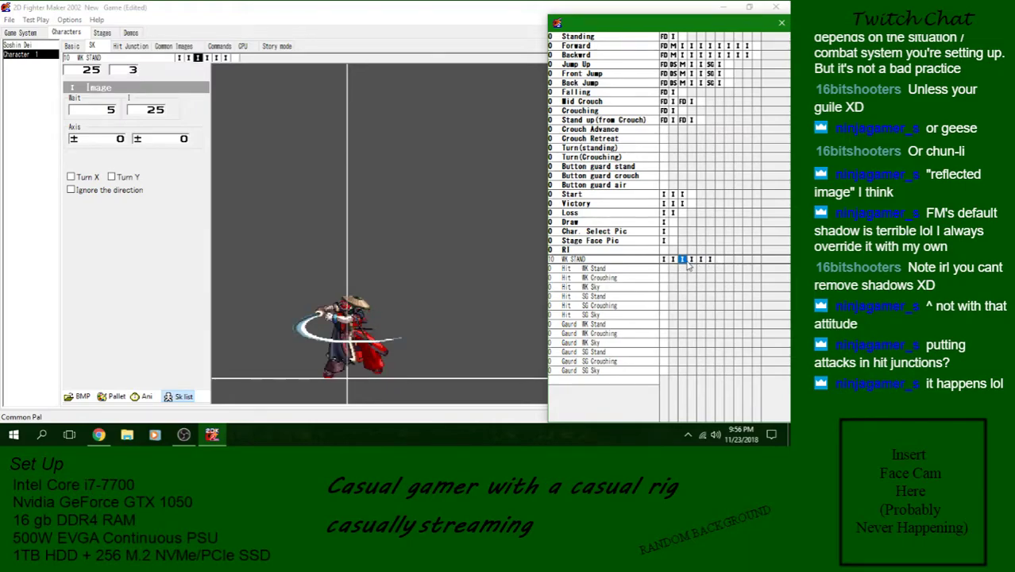
pyautogui.click(692, 261)
pyautogui.click(709, 261)
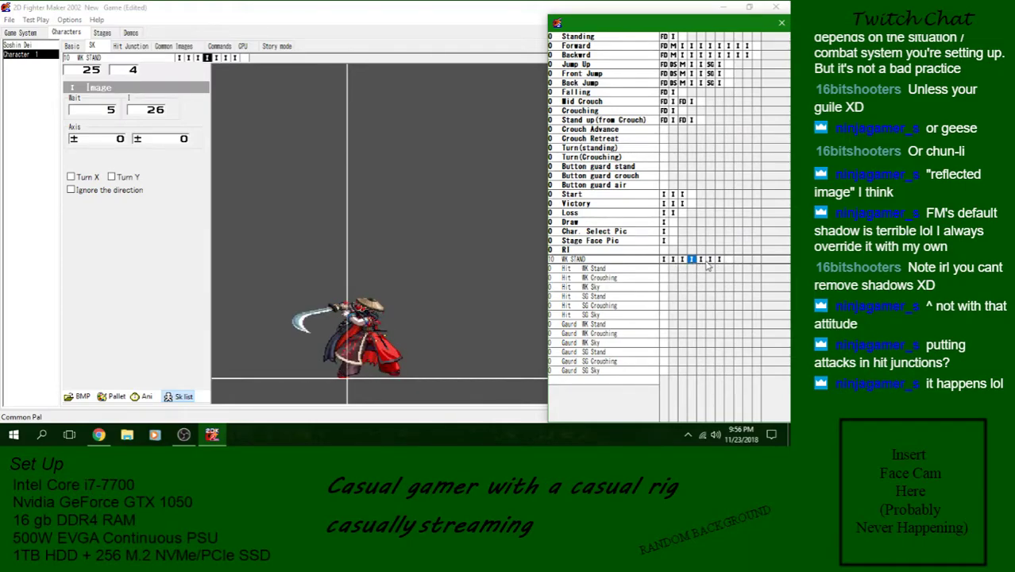
pyautogui.click(717, 260)
pyautogui.click(710, 261)
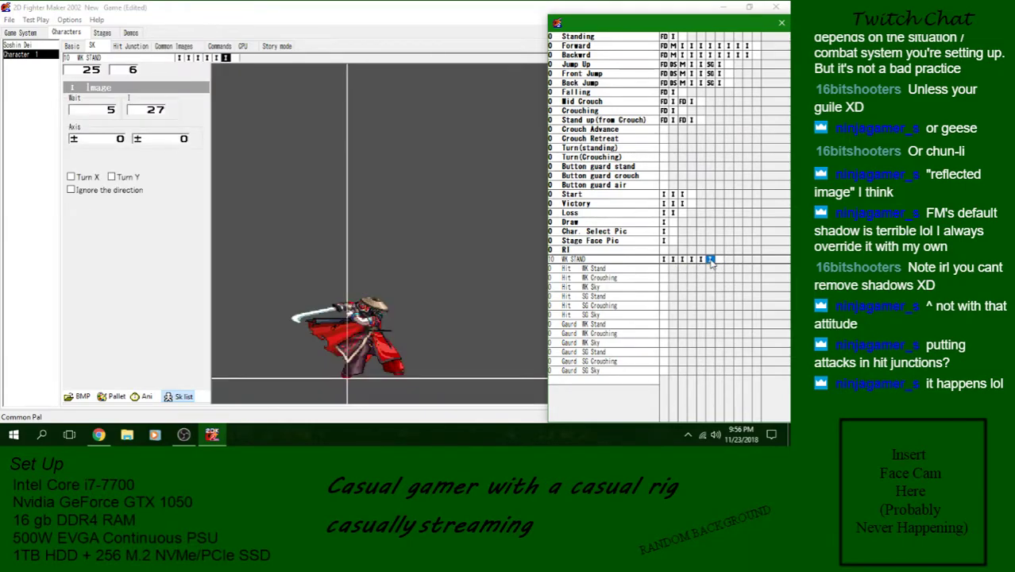
pyautogui.click(719, 260)
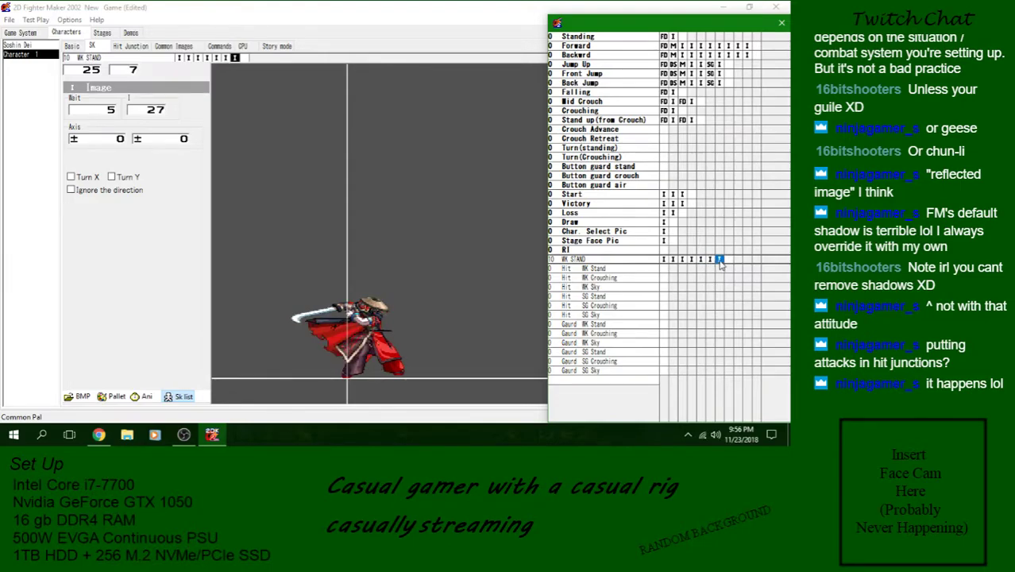
# - Preview the WK STAND skill's animation and close the preview
pyautogui.click(628, 262)
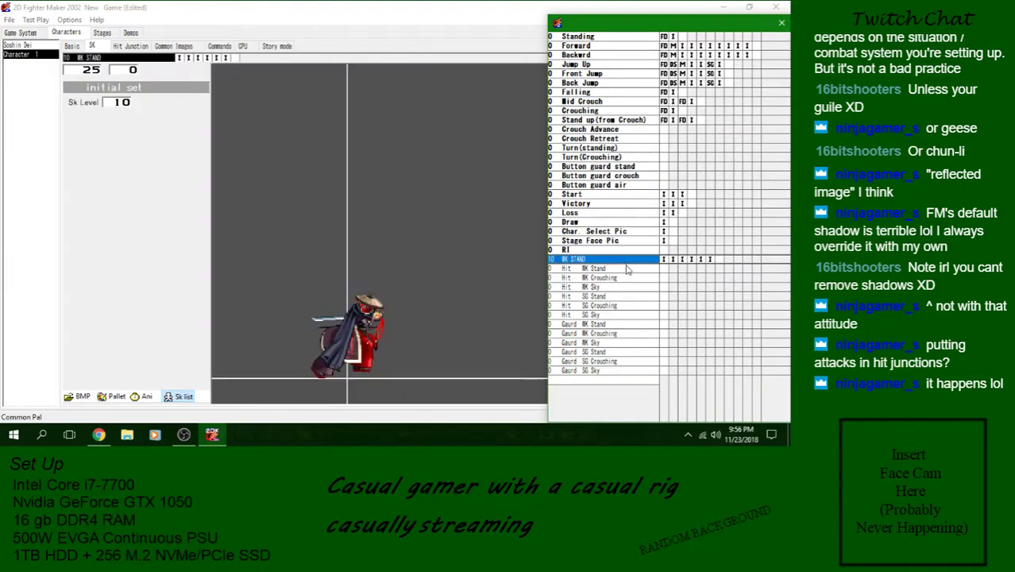
pyautogui.click(148, 396)
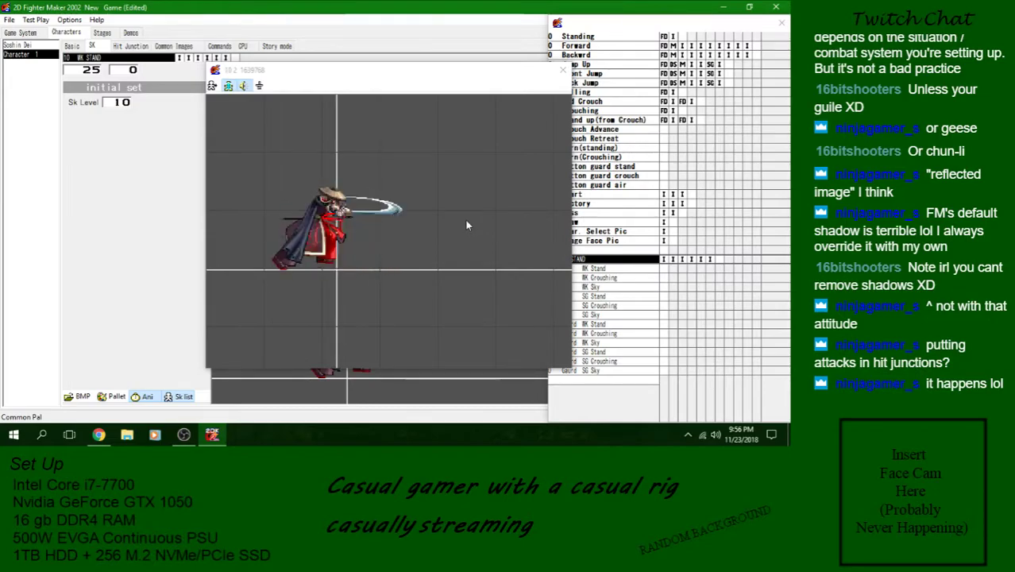
pyautogui.click(562, 70)
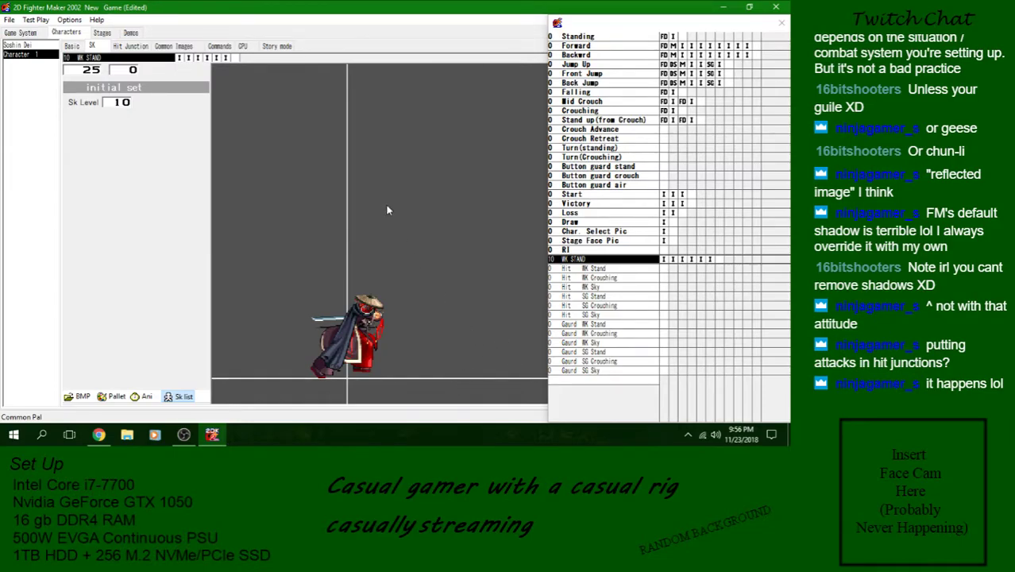
# - Set both axis offsets of the first WK STAND image to +10 and compare its position with the Standing skill
pyautogui.moveTo(367, 357); pyautogui.dragTo(377, 284)
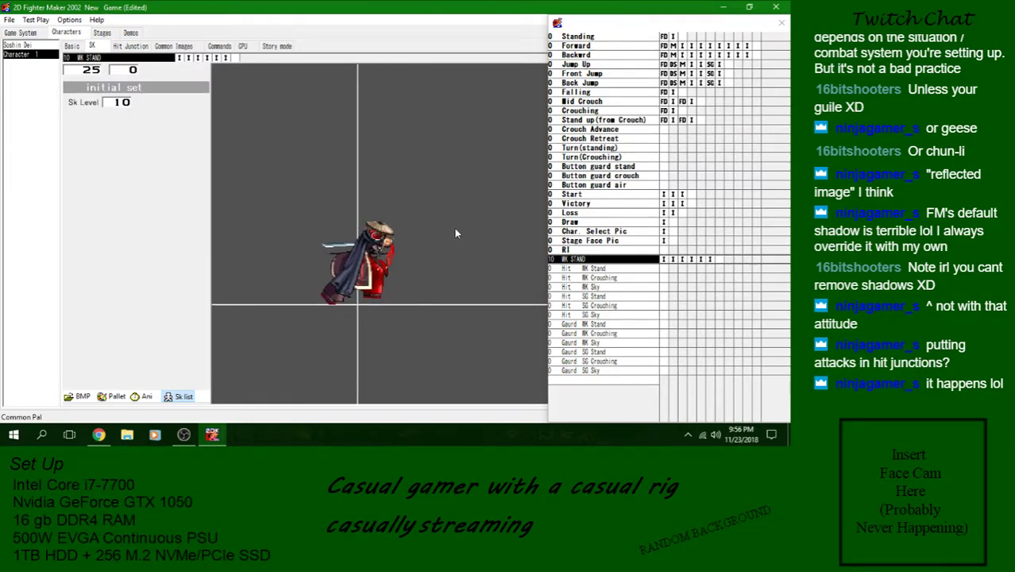
pyautogui.click(633, 37)
pyautogui.click(618, 260)
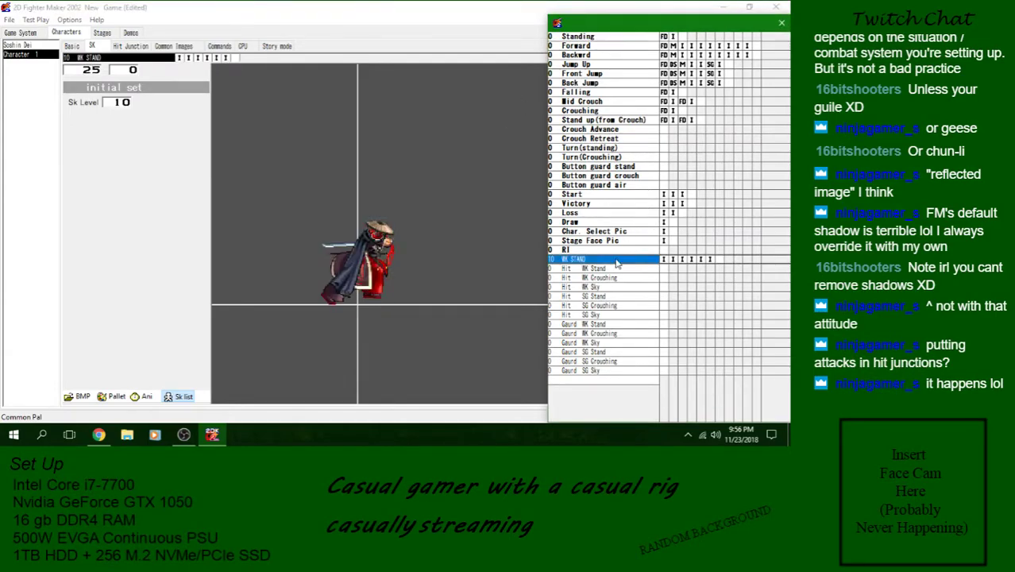
pyautogui.click(181, 58)
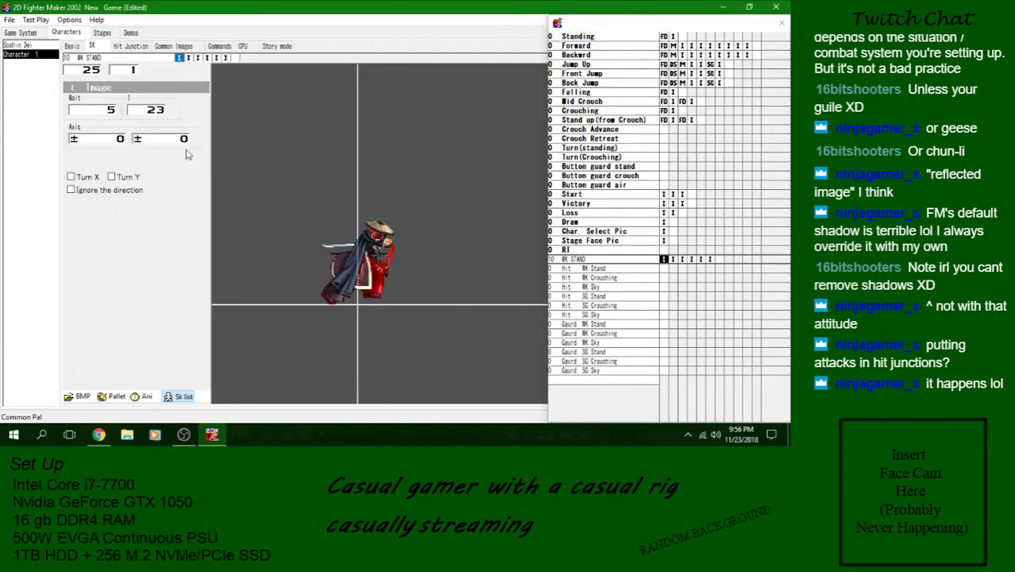
pyautogui.click(177, 142)
pyautogui.click(115, 142)
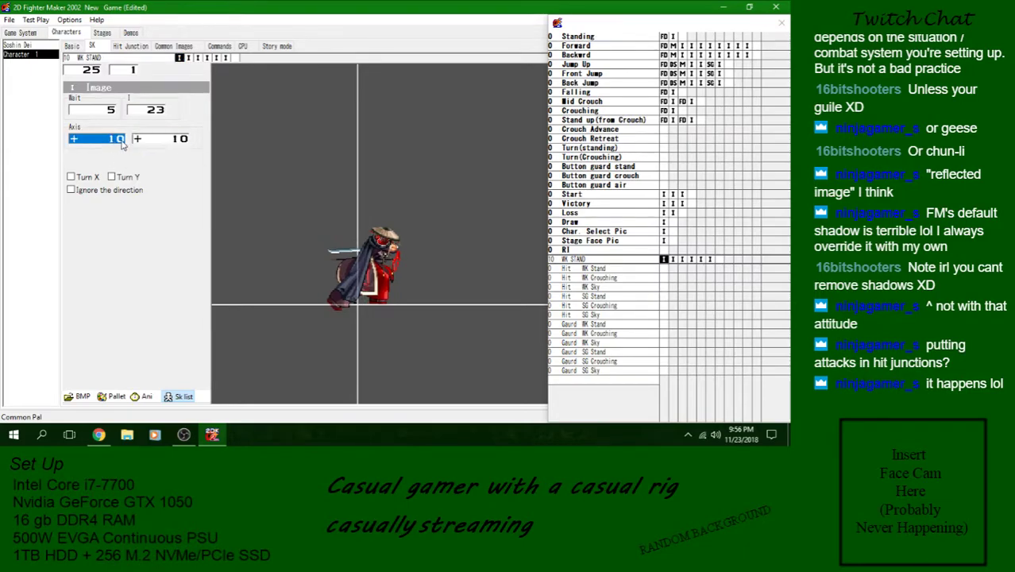
pyautogui.click(643, 44)
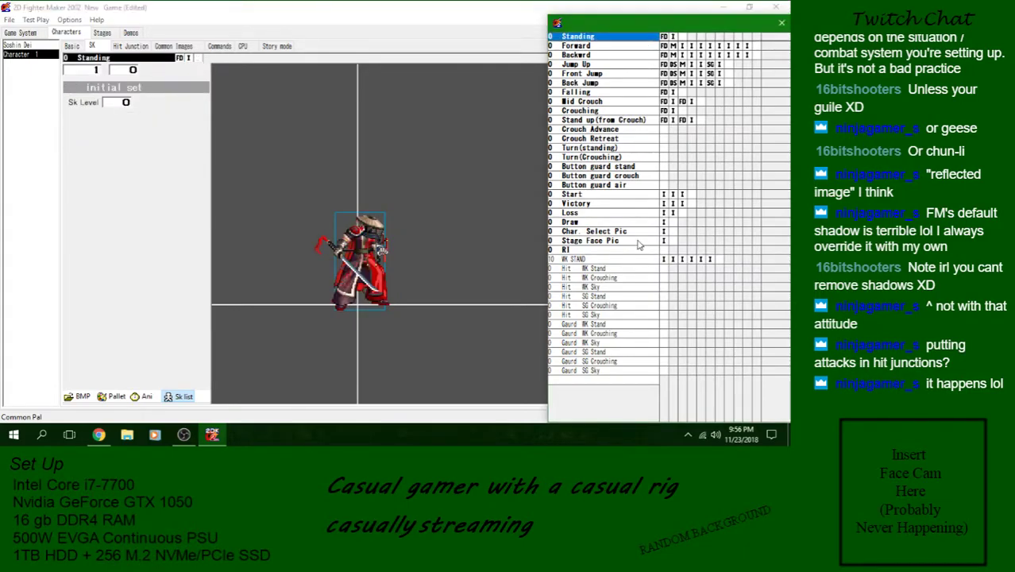
pyautogui.click(650, 261)
pyautogui.click(664, 259)
# - Try axis offsets of +100 and +10 on the second WK STAND image, and reset both to 0
pyautogui.click(673, 260)
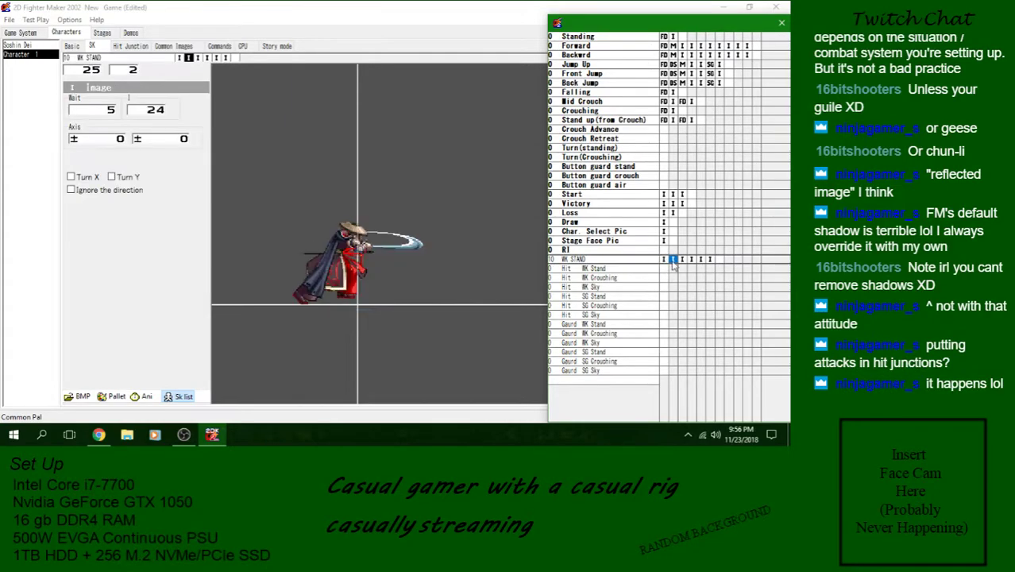
pyautogui.click(176, 143)
pyautogui.click(101, 144)
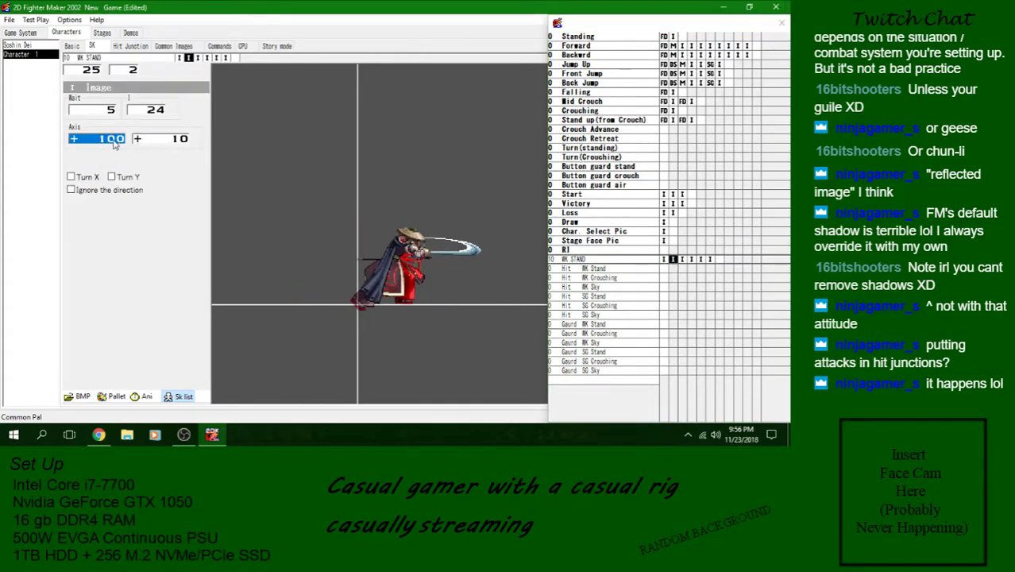
pyautogui.write('0')
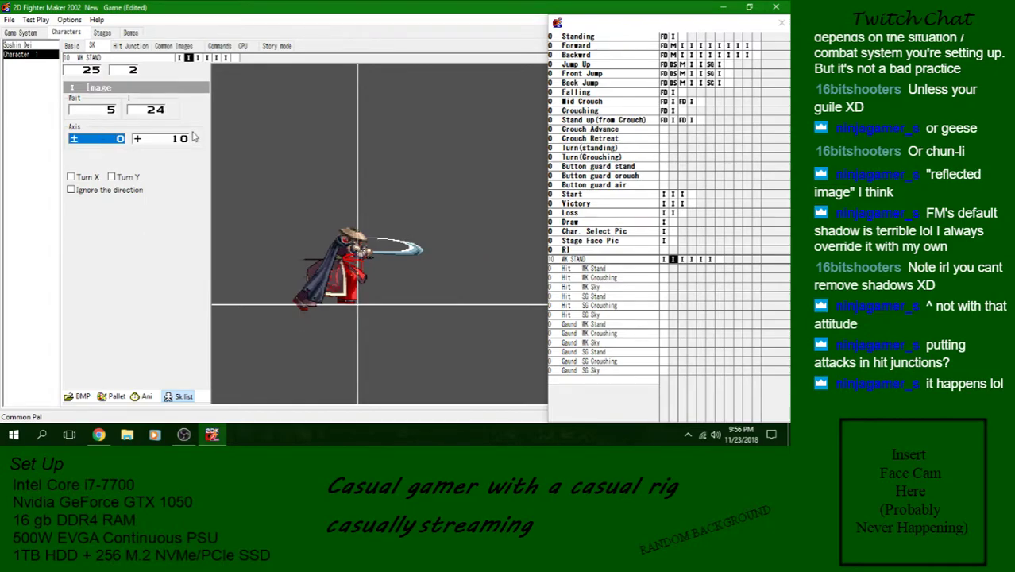
pyautogui.click(176, 141)
pyautogui.write('0')
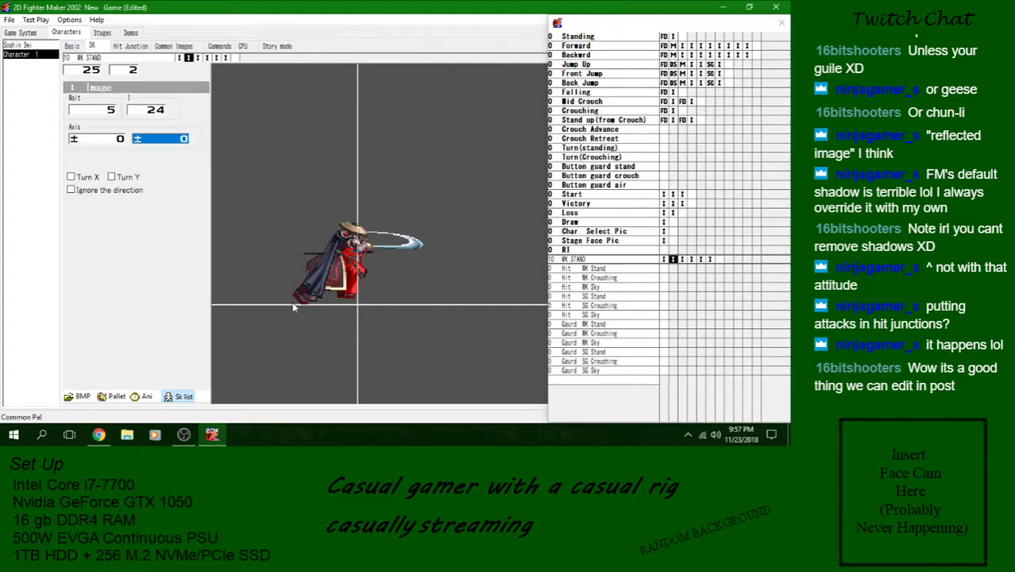
# - Try a defense frame before the second WK STAND image with a box around the character and sword slash, and delete the frame
pyautogui.rightClick(672, 262)
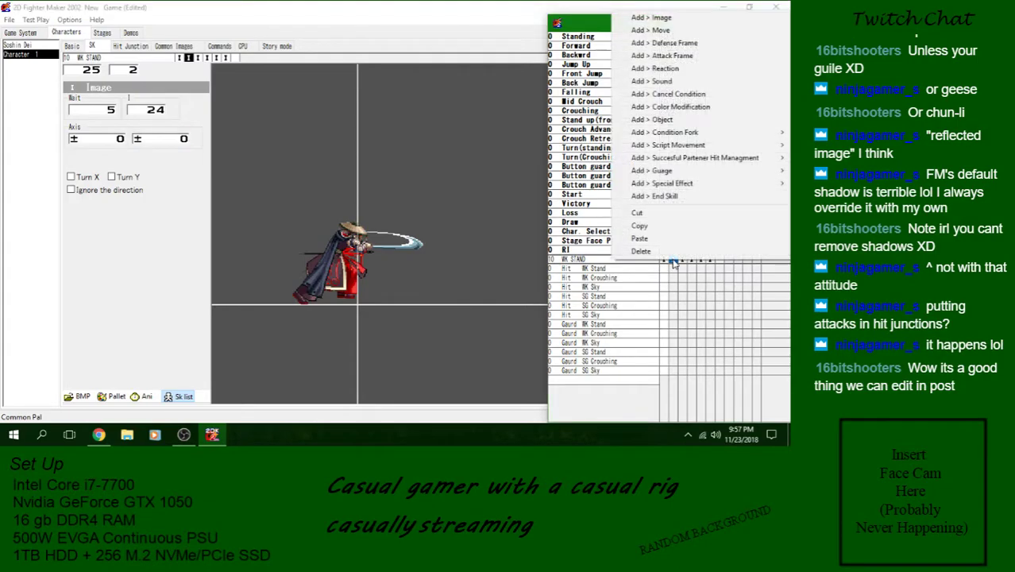
pyautogui.click(677, 44)
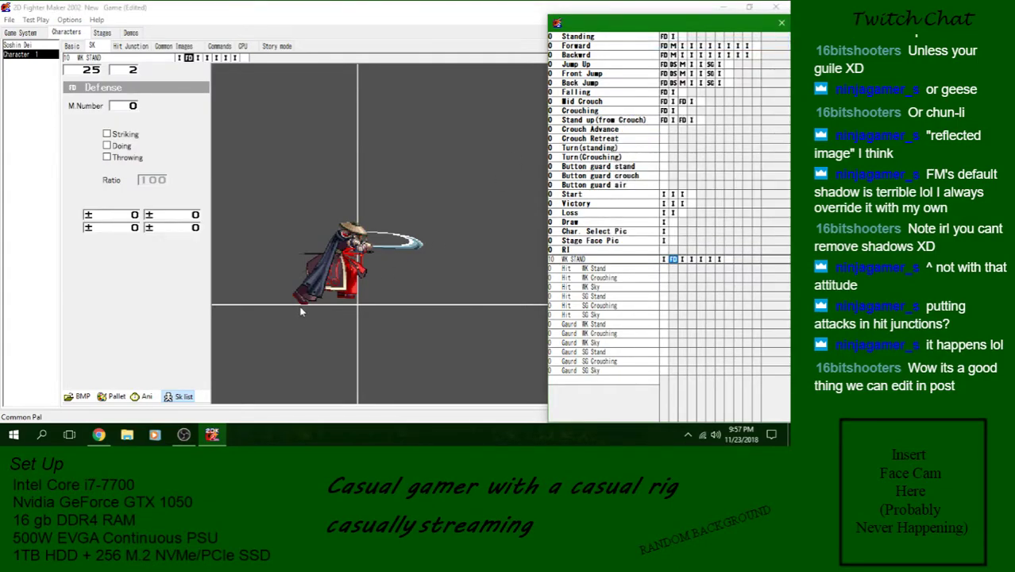
pyautogui.moveTo(295, 306); pyautogui.dragTo(371, 228)
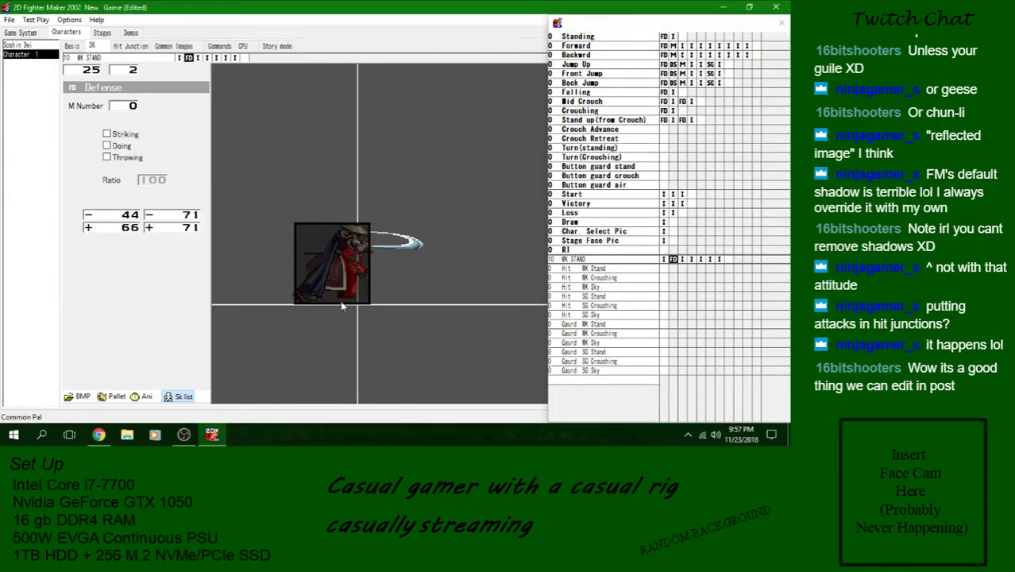
pyautogui.moveTo(298, 310); pyautogui.dragTo(426, 222)
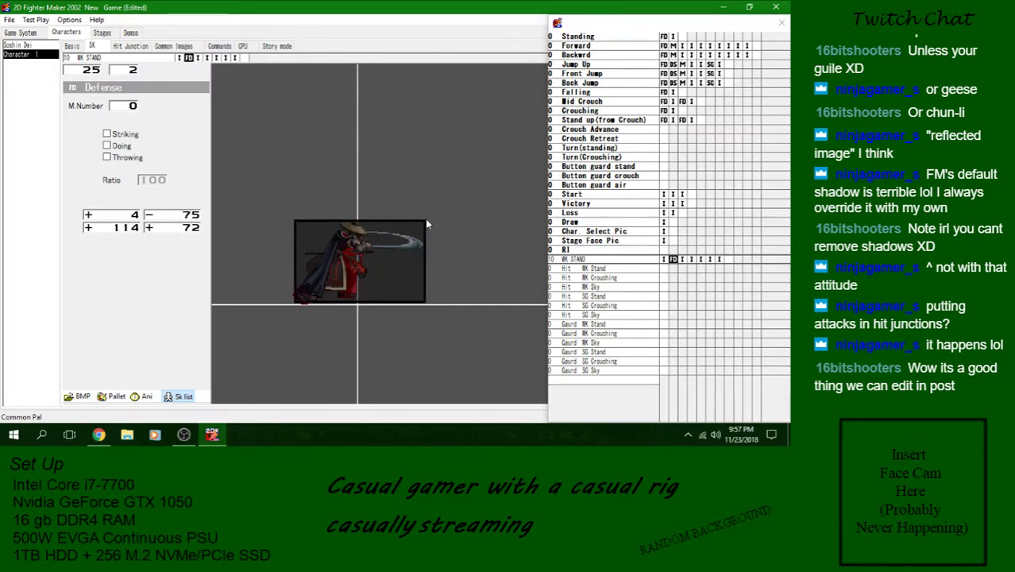
pyautogui.rightClick(672, 260)
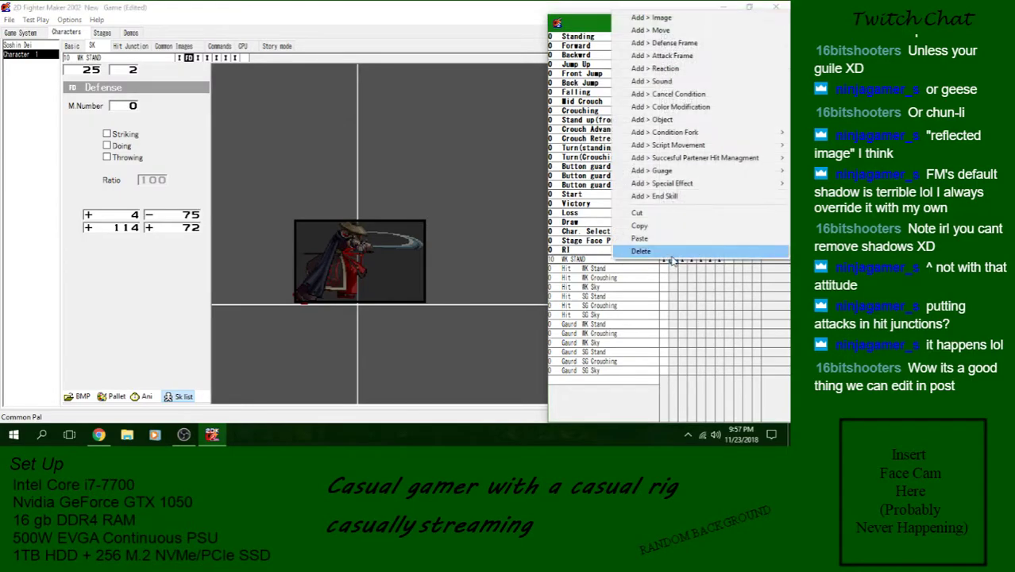
pyautogui.click(659, 247)
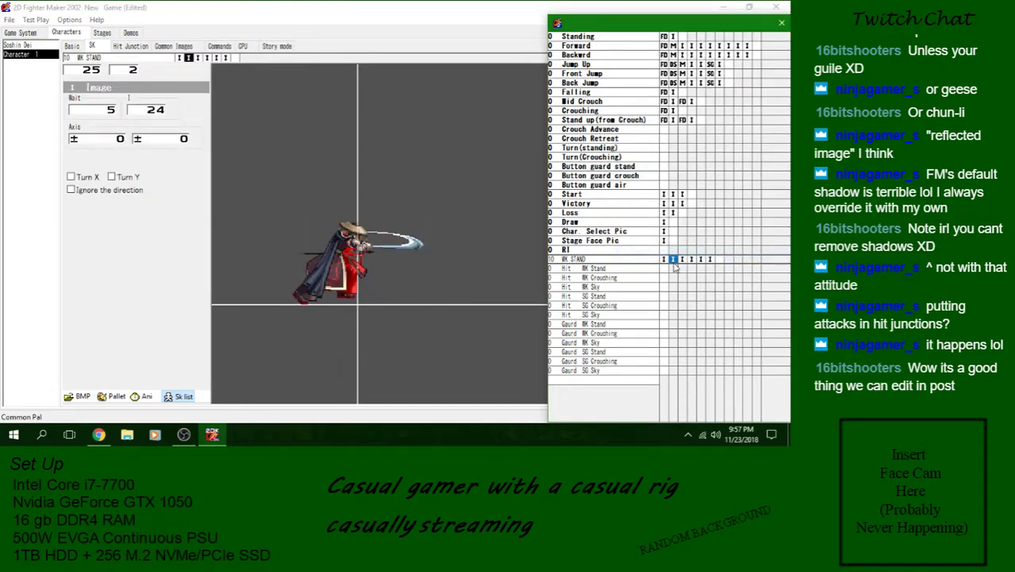
# - Set the axis offsets of the second WK STAND image to +60 and +10, comparing its position with the first image
pyautogui.click(175, 143)
pyautogui.moveTo(106, 147); pyautogui.dragTo(114, 147)
pyautogui.click(180, 58)
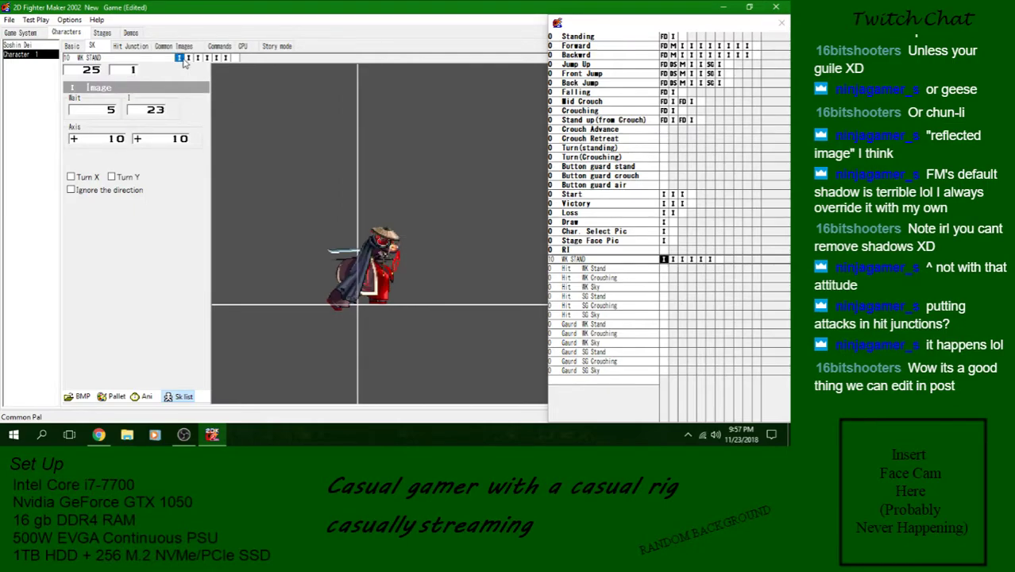
pyautogui.click(189, 60)
pyautogui.rightClick(114, 140)
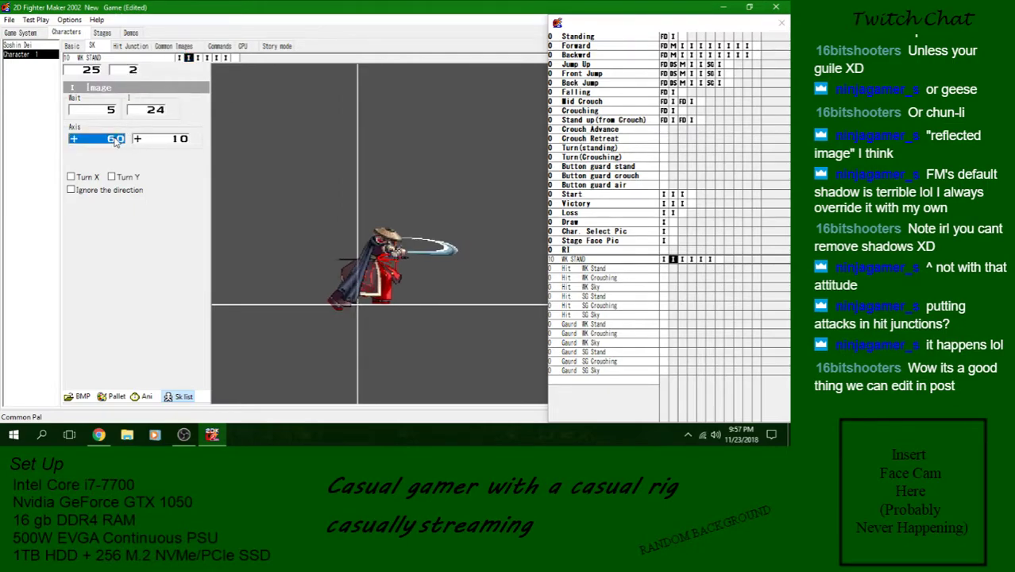
pyautogui.click(179, 59)
pyautogui.click(189, 59)
# - Set the axis offsets of the third WK STAND image to -10 and +10, comparing its position with the second image
pyautogui.click(197, 61)
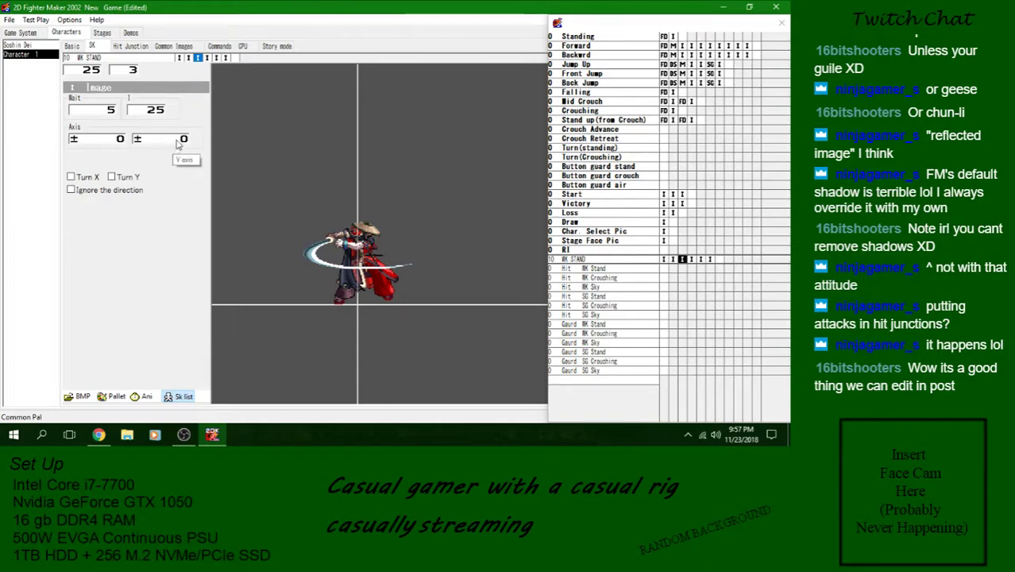
pyautogui.click(176, 142)
pyautogui.rightClick(120, 139)
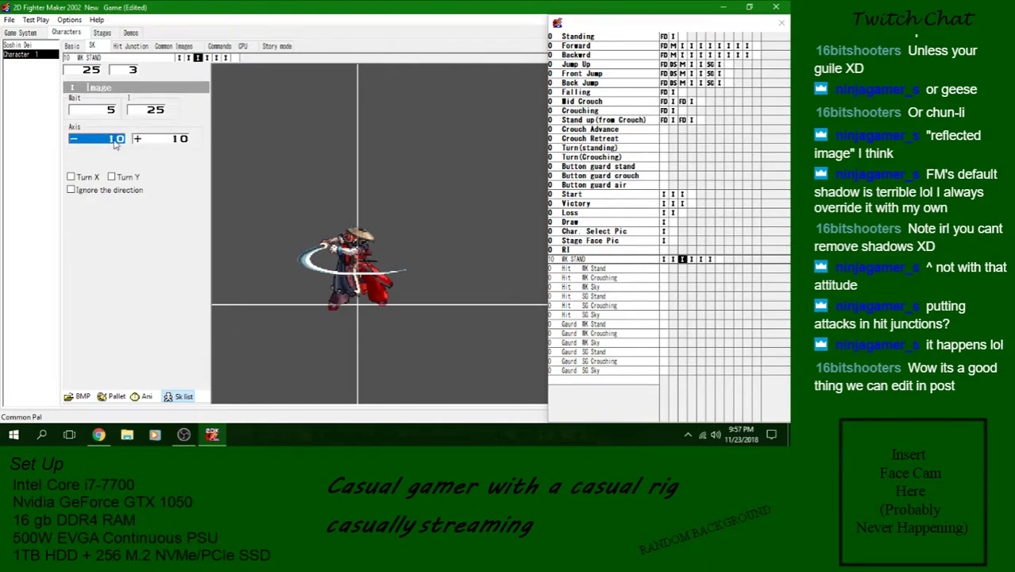
pyautogui.click(189, 59)
pyautogui.click(198, 60)
# - Set the axis offsets of the fourth WK STAND image to -40 and +5 and check its alignment
pyautogui.click(207, 60)
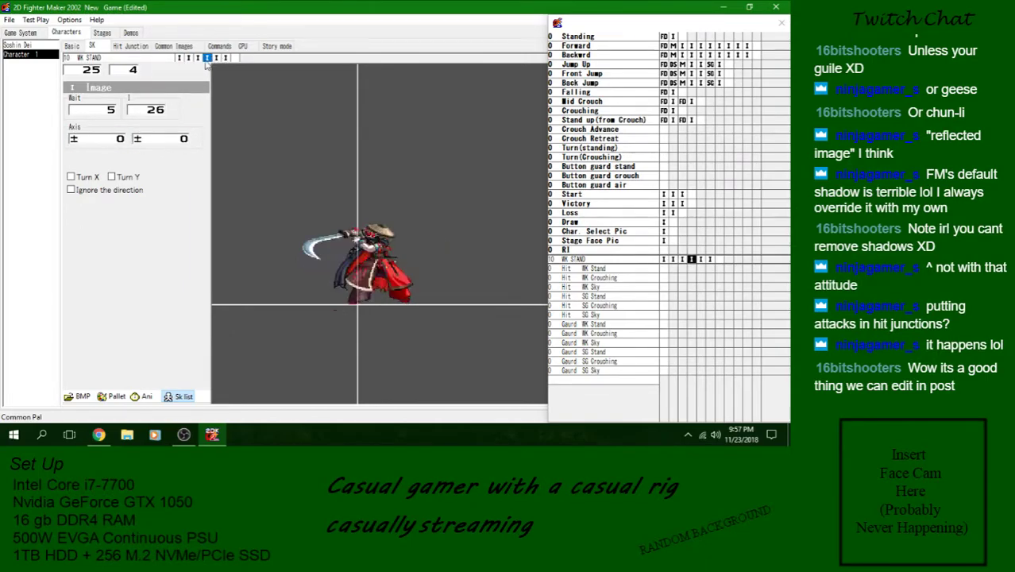
pyautogui.click(175, 143)
pyautogui.rightClick(184, 142)
pyautogui.rightClick(184, 142)
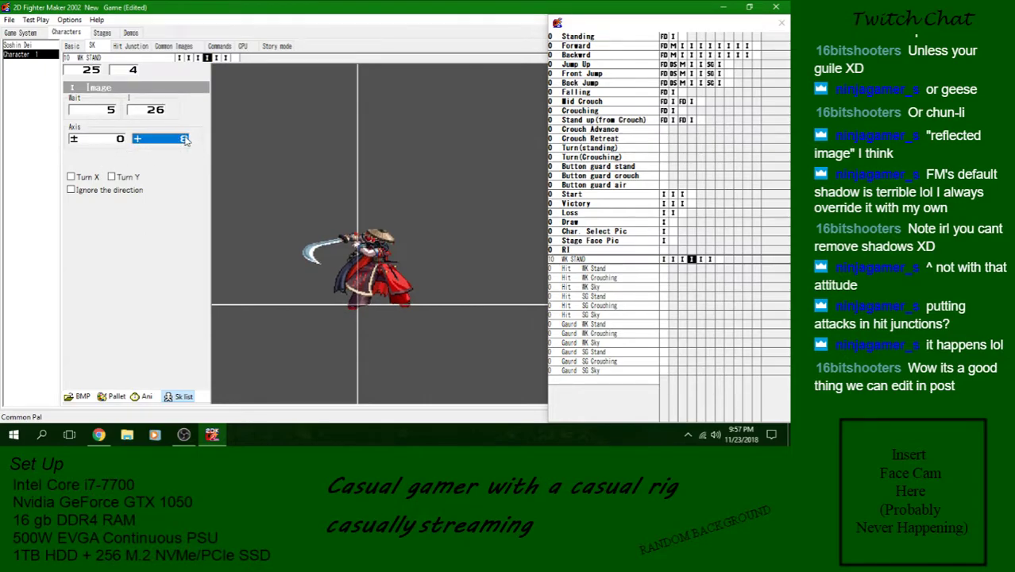
pyautogui.rightClick(184, 141)
pyautogui.rightClick(184, 141)
pyautogui.rightClick(184, 141)
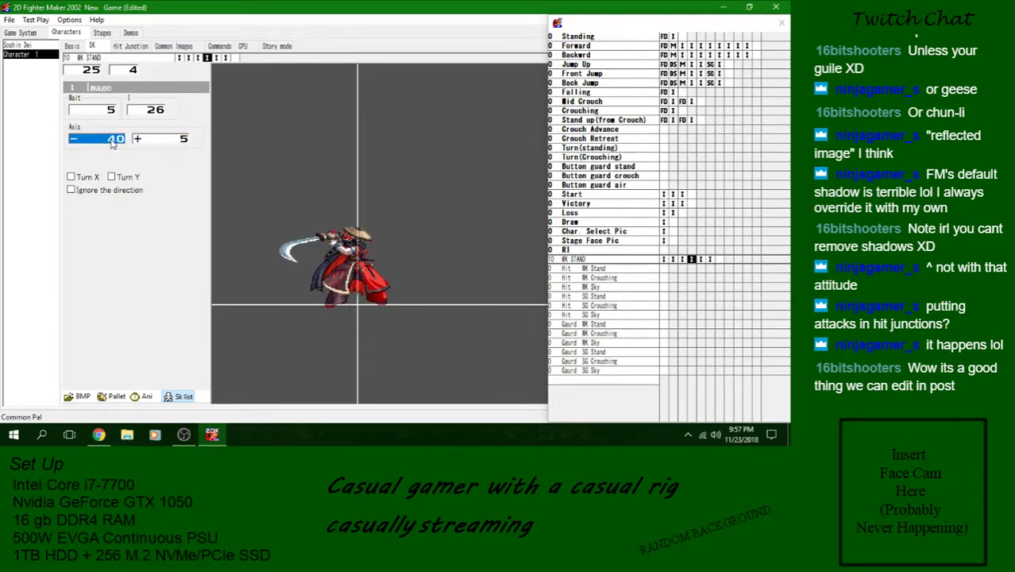
pyautogui.click(204, 59)
pyautogui.click(206, 59)
# - Set the axis offsets of the fifth WK STAND image to -40 and +6 and compare it with the fourth image
pyautogui.click(216, 58)
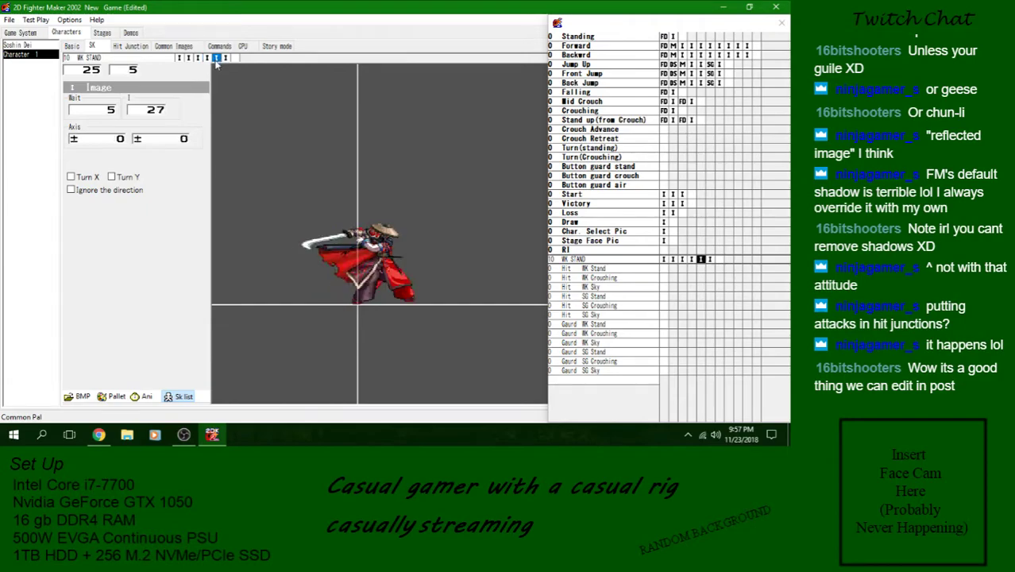
pyautogui.click(182, 141)
pyautogui.rightClick(181, 141)
pyautogui.rightClick(181, 141)
pyautogui.rightClick(181, 141)
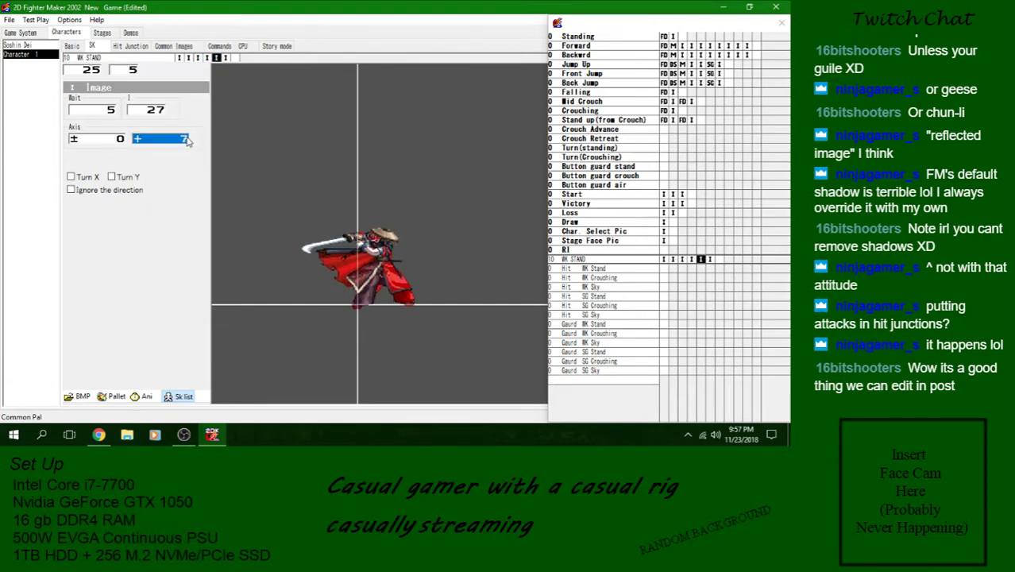
pyautogui.rightClick(182, 141)
pyautogui.rightClick(114, 142)
pyautogui.rightClick(114, 142)
pyautogui.rightClick(113, 142)
pyautogui.rightClick(114, 142)
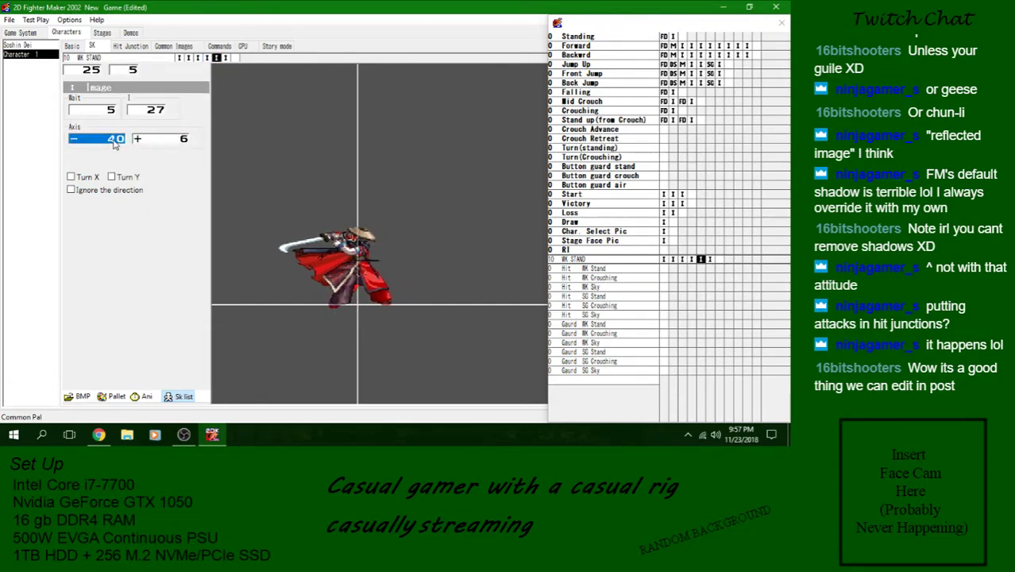
pyautogui.click(208, 59)
pyautogui.click(216, 59)
# - Refine the fifth WK STAND image's horizontal axis offset to -47, comparing it repeatedly with the fourth image
pyautogui.rightClick(116, 143)
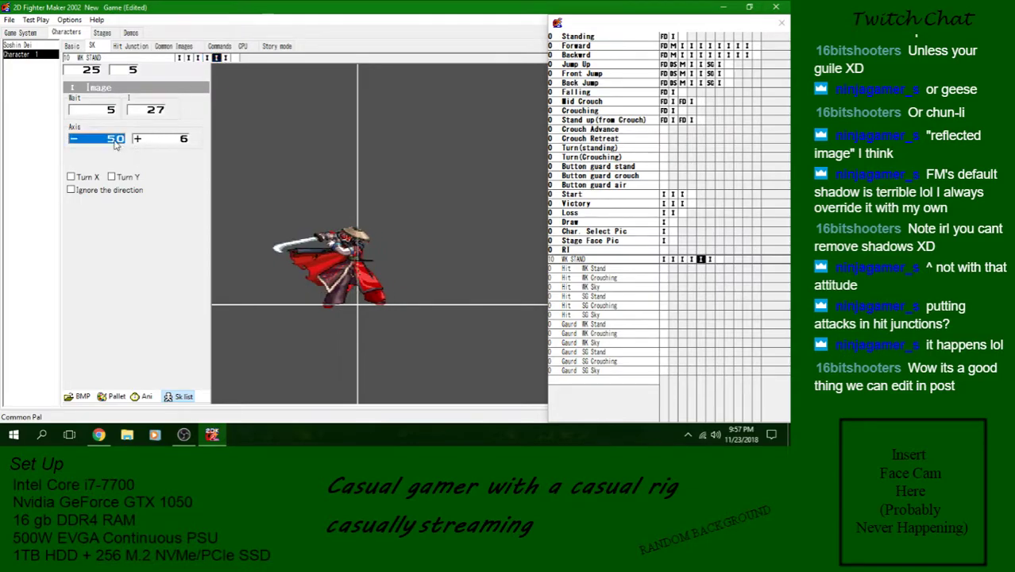
pyautogui.click(123, 142)
pyautogui.click(124, 141)
pyautogui.click(124, 142)
pyautogui.click(124, 142)
pyautogui.click(124, 141)
pyautogui.click(124, 141)
pyautogui.click(124, 142)
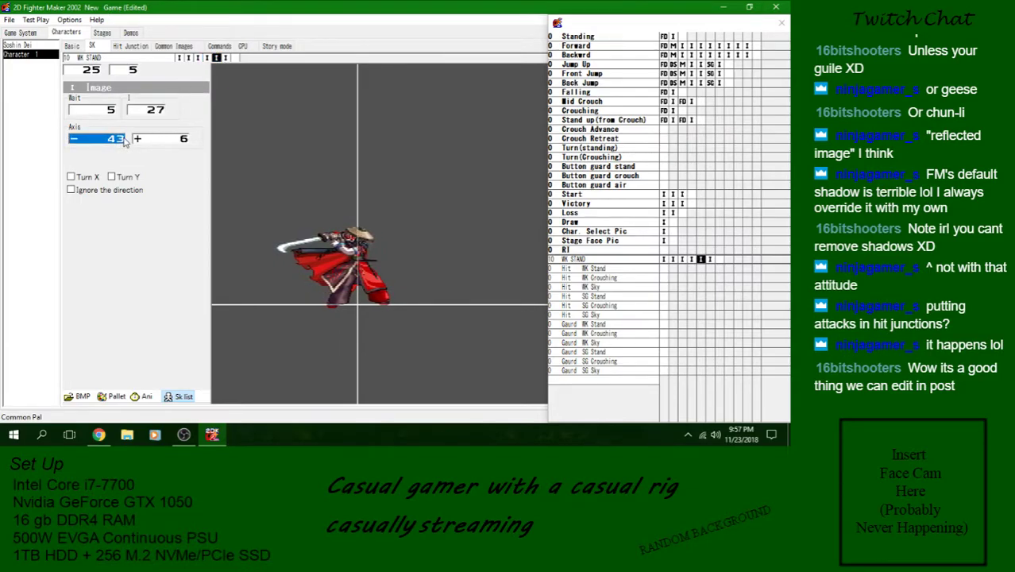
pyautogui.click(208, 60)
pyautogui.click(216, 58)
pyautogui.rightClick(123, 141)
pyautogui.rightClick(123, 142)
pyautogui.click(207, 59)
pyautogui.click(216, 58)
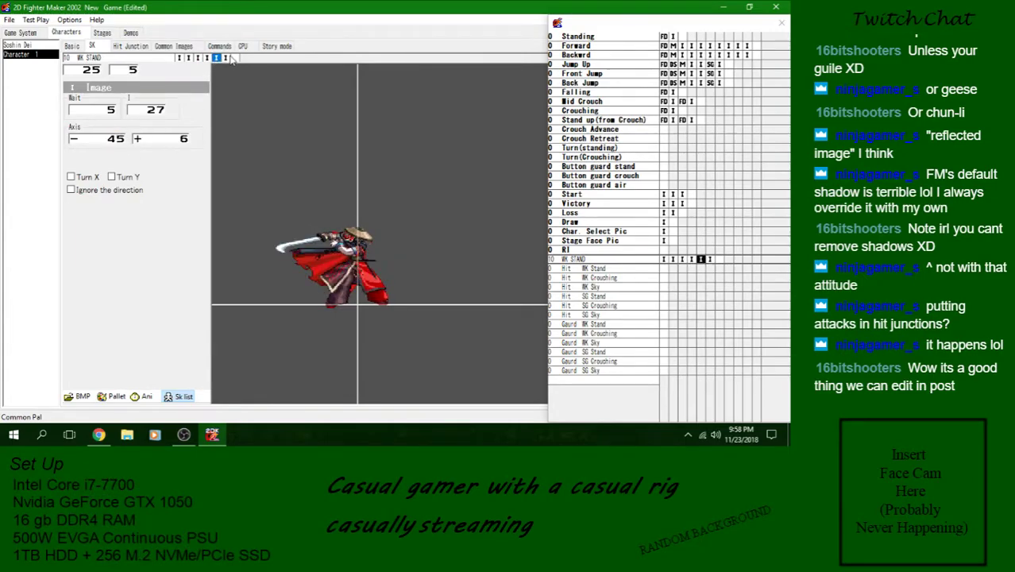
pyautogui.rightClick(122, 140)
pyautogui.rightClick(122, 140)
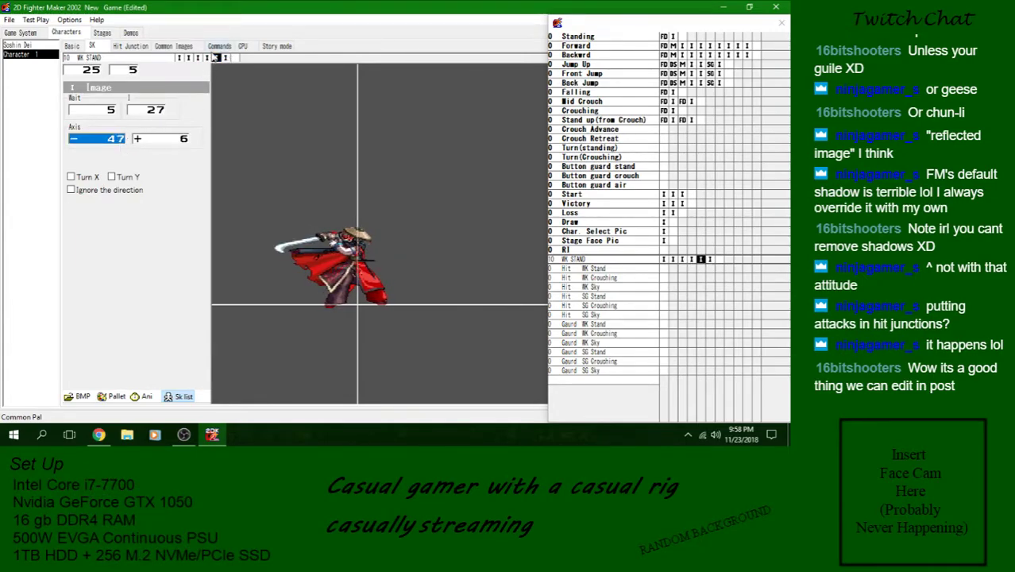
pyautogui.click(208, 59)
pyautogui.click(216, 59)
# - Set the axis offsets of the sixth WK STAND image to -46 and +4, comparing its position with the fifth image
pyautogui.click(225, 59)
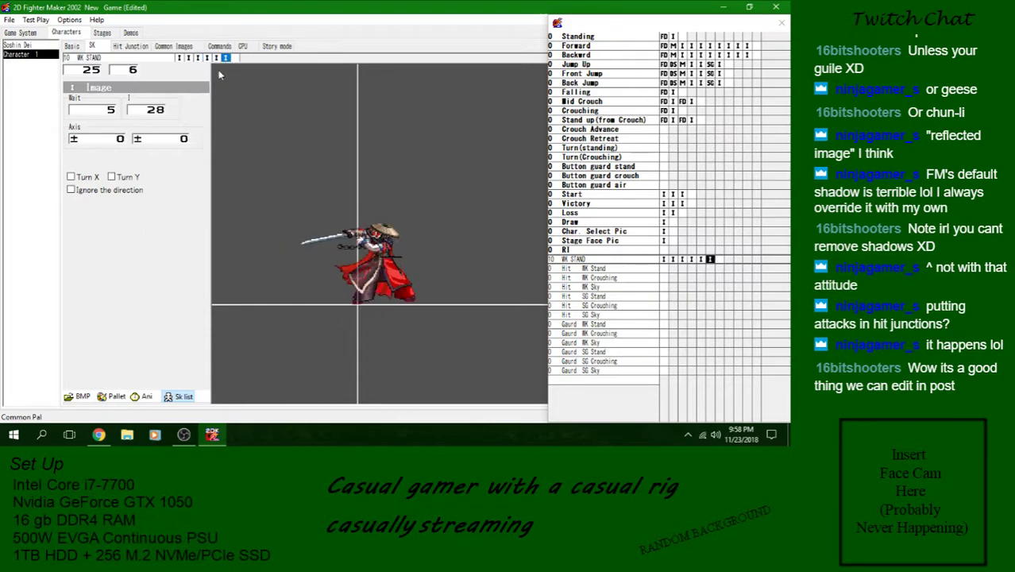
pyautogui.click(182, 141)
pyautogui.click(182, 141)
pyautogui.click(182, 141)
pyautogui.click(182, 140)
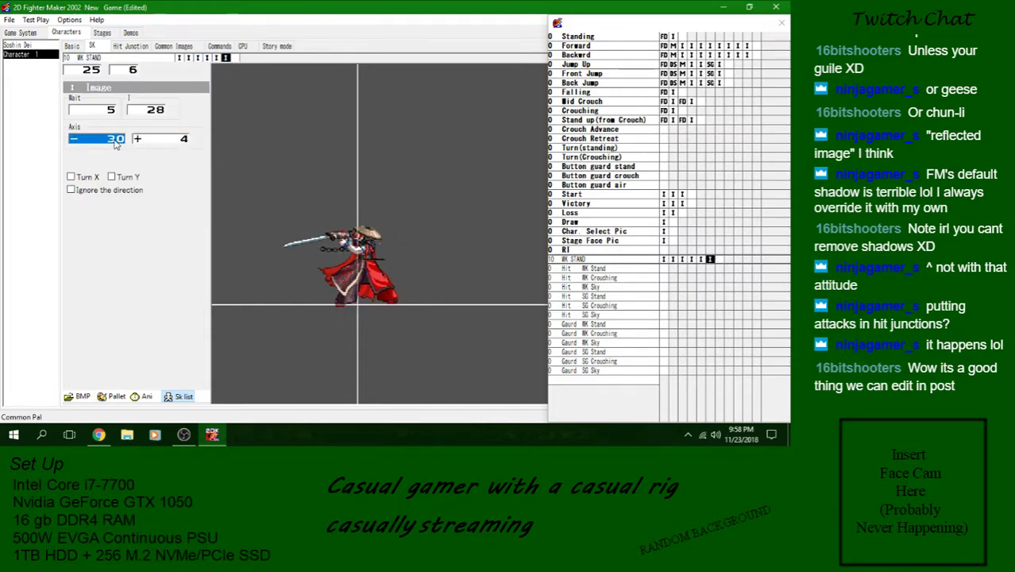
pyautogui.click(218, 60)
pyautogui.click(225, 59)
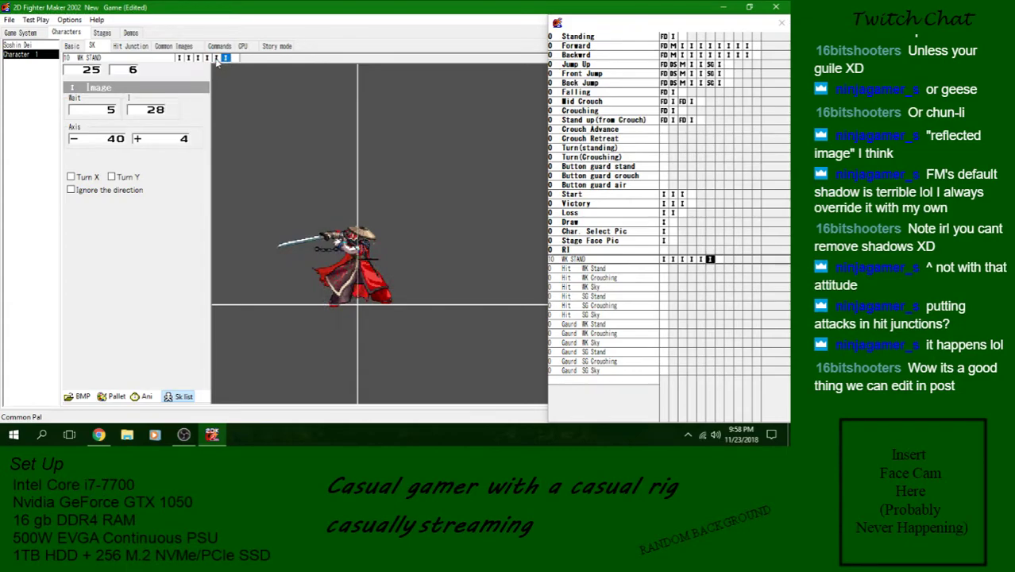
pyautogui.click(216, 60)
pyautogui.click(225, 60)
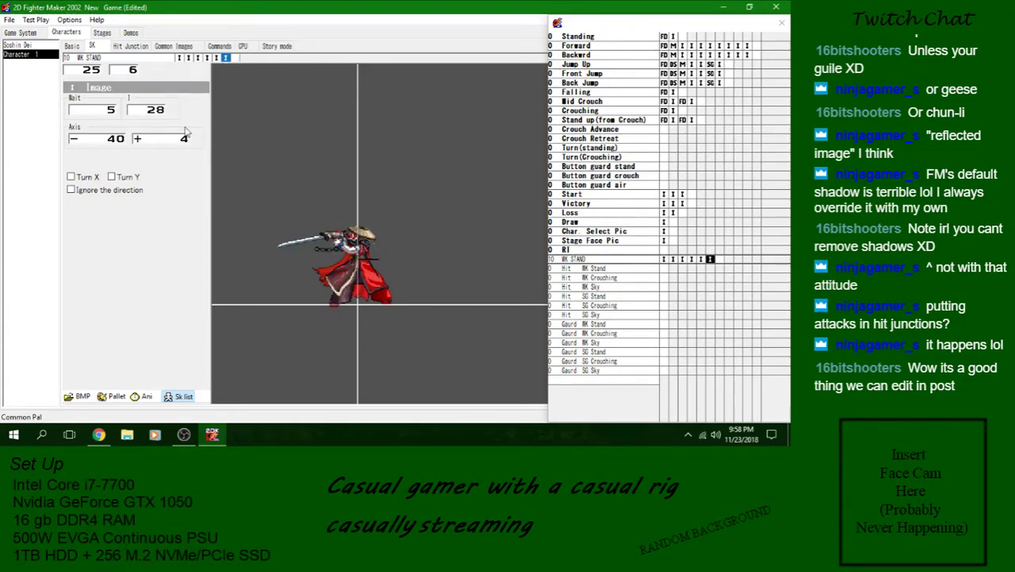
pyautogui.click(122, 141)
pyautogui.scroll(-3, 122, 141)
pyautogui.scroll(-3, 122, 140)
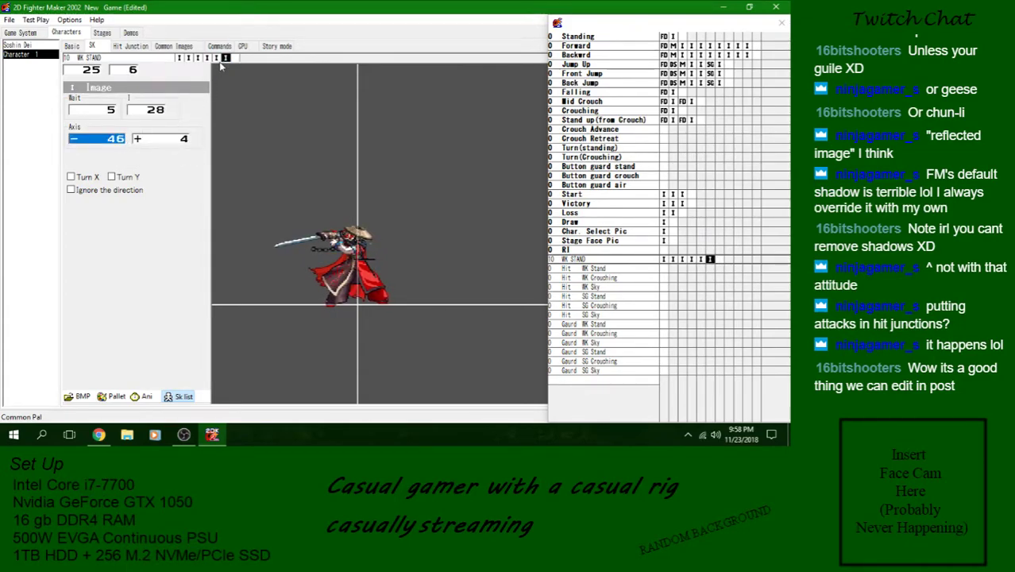
pyautogui.click(226, 59)
# - Play the whole WK STAND animation to check the image alignment, and close the preview
pyautogui.click(558, 260)
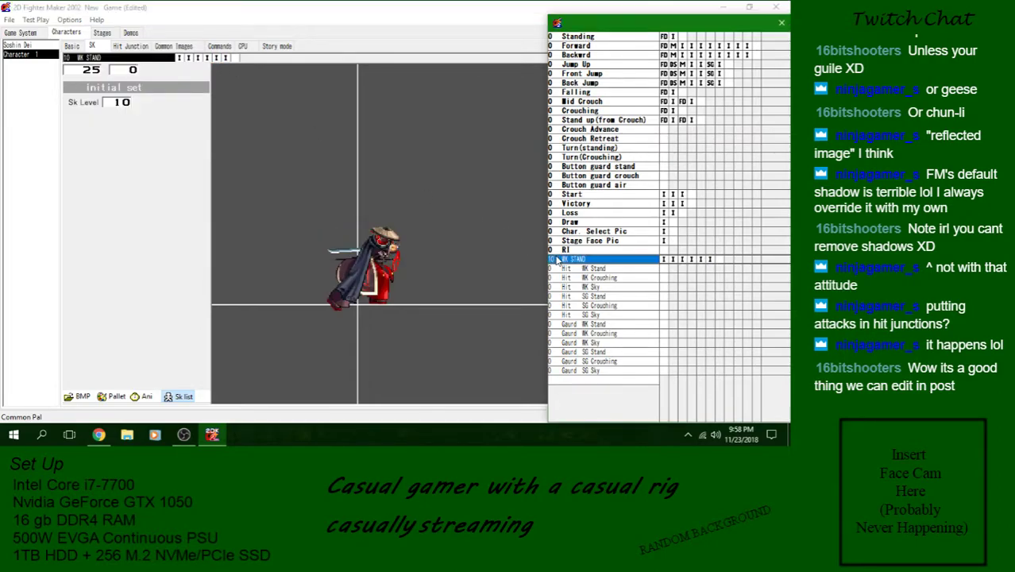
pyautogui.click(145, 396)
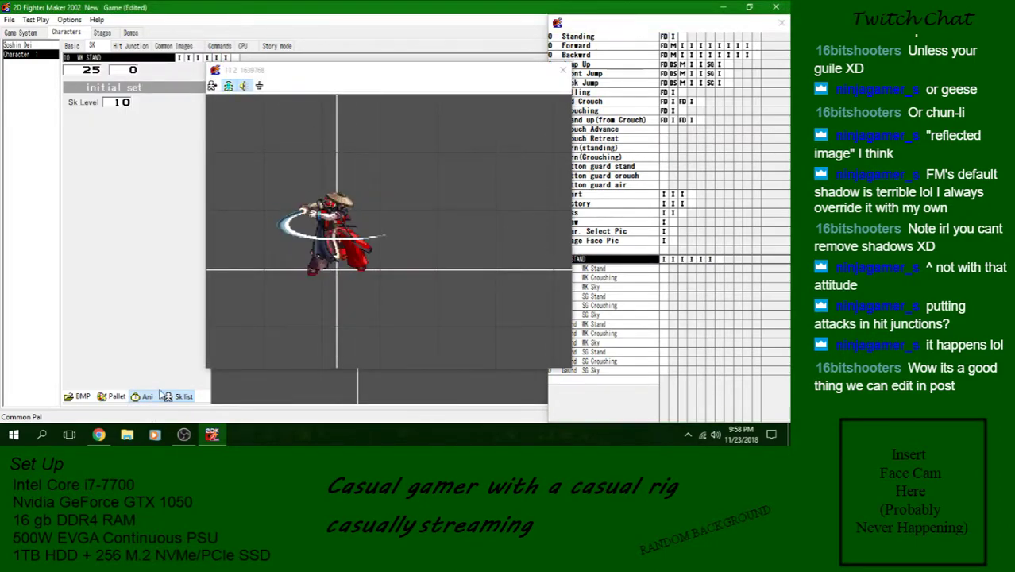
pyautogui.click(560, 73)
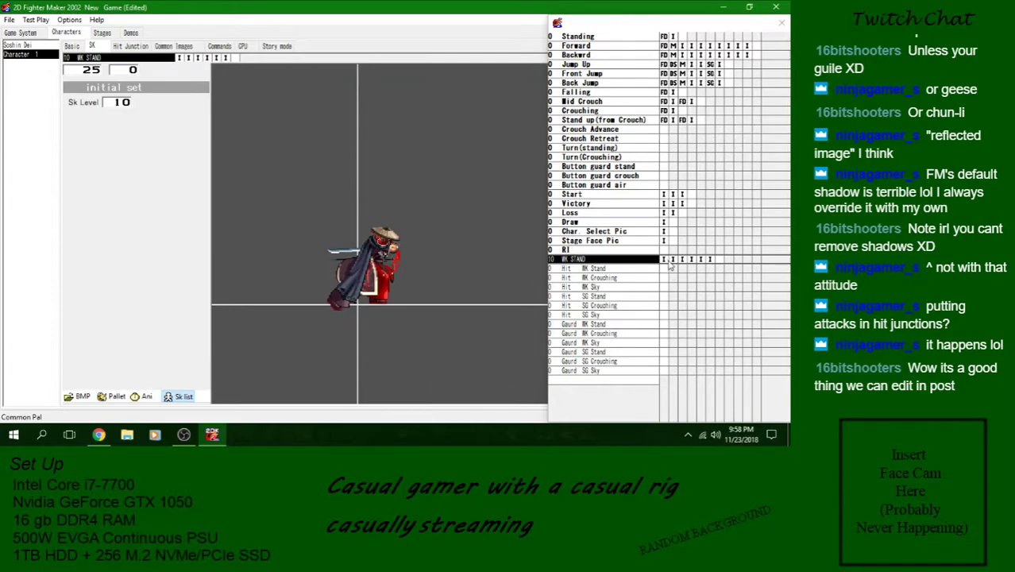
# - Add a defense frame before the first WK STAND image with Striking, Doing and Throwing enabled and a box about 61 by 76 around the character
pyautogui.rightClick(667, 260)
pyautogui.click(664, 43)
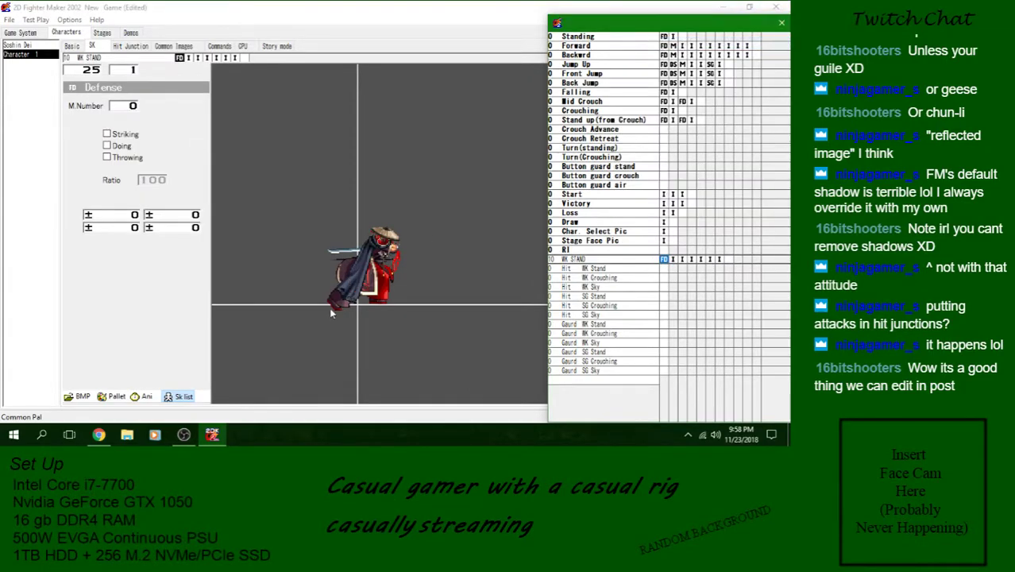
pyautogui.moveTo(332, 308); pyautogui.dragTo(398, 230)
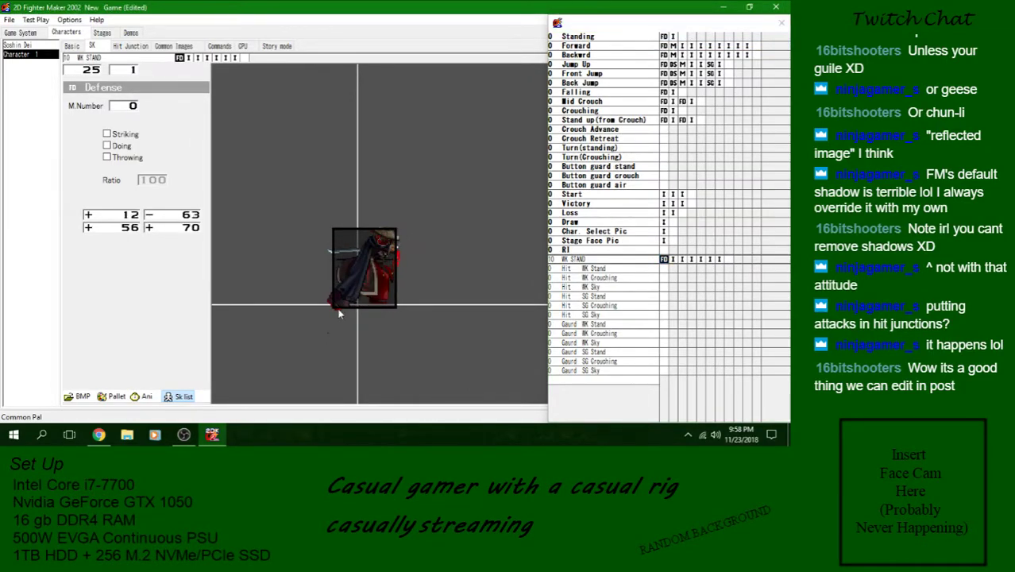
pyautogui.moveTo(332, 312)
pyautogui.mouseDown()
pyautogui.moveTo(401, 230)
pyautogui.moveTo(334, 311)
pyautogui.moveTo(352, 311)
pyautogui.mouseUp()
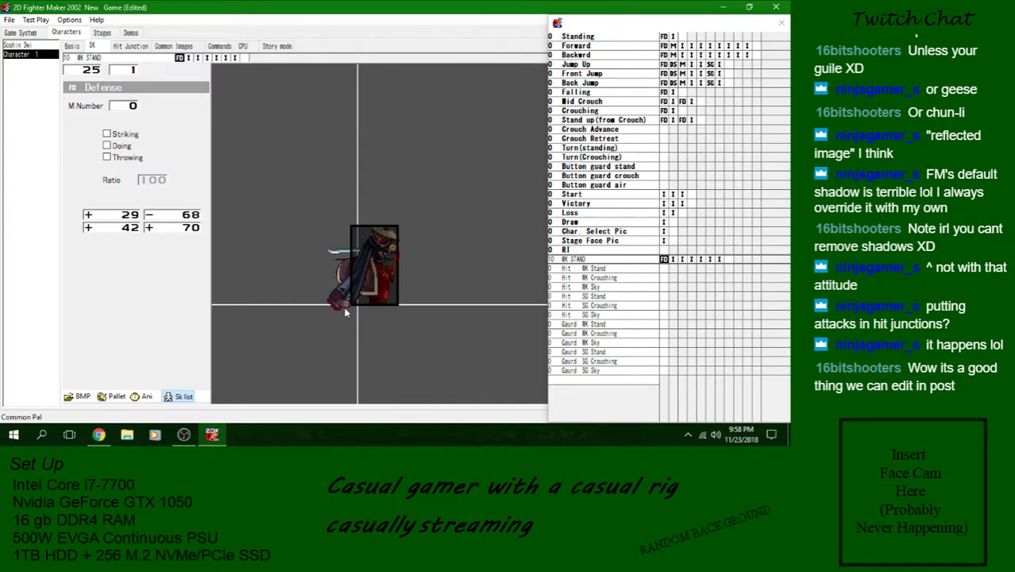
pyautogui.click(392, 227)
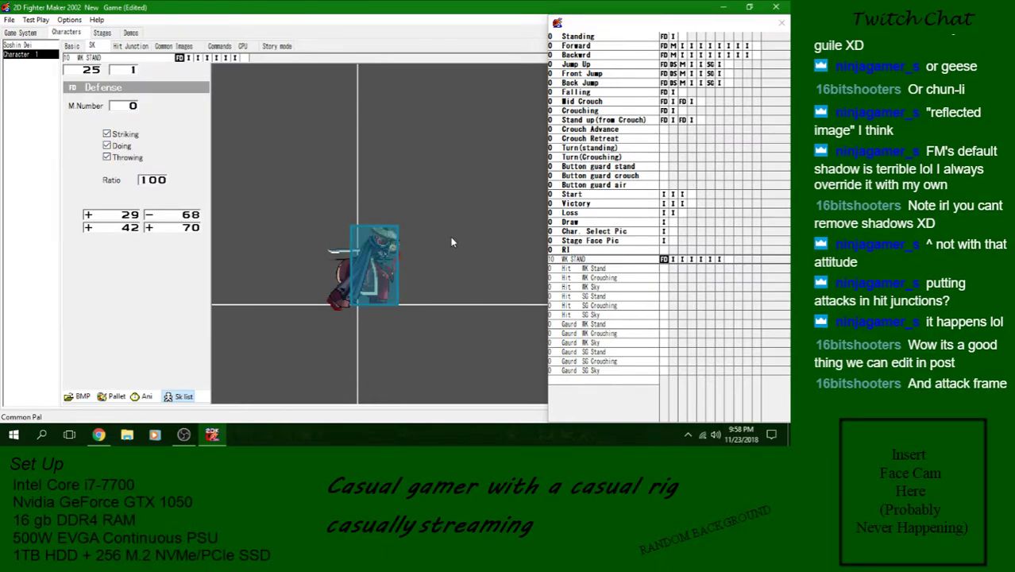
pyautogui.moveTo(397, 231); pyautogui.dragTo(326, 316)
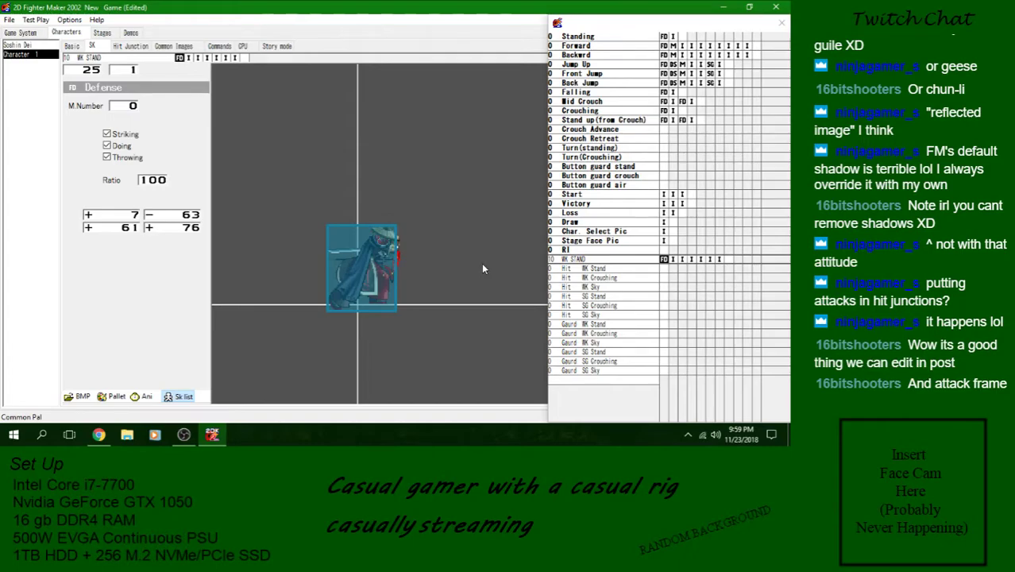
# - Add a second defense frame after the first, with a box about 63 by 74 around the character and Striking, Doing and Throwing enabled
pyautogui.rightClick(672, 259)
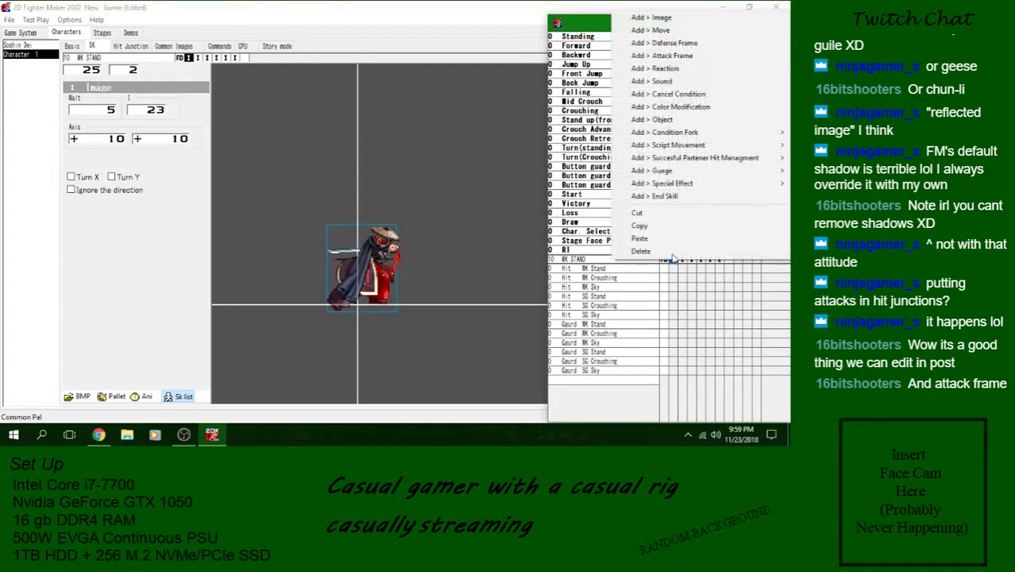
pyautogui.click(664, 42)
pyautogui.moveTo(401, 224); pyautogui.dragTo(328, 309)
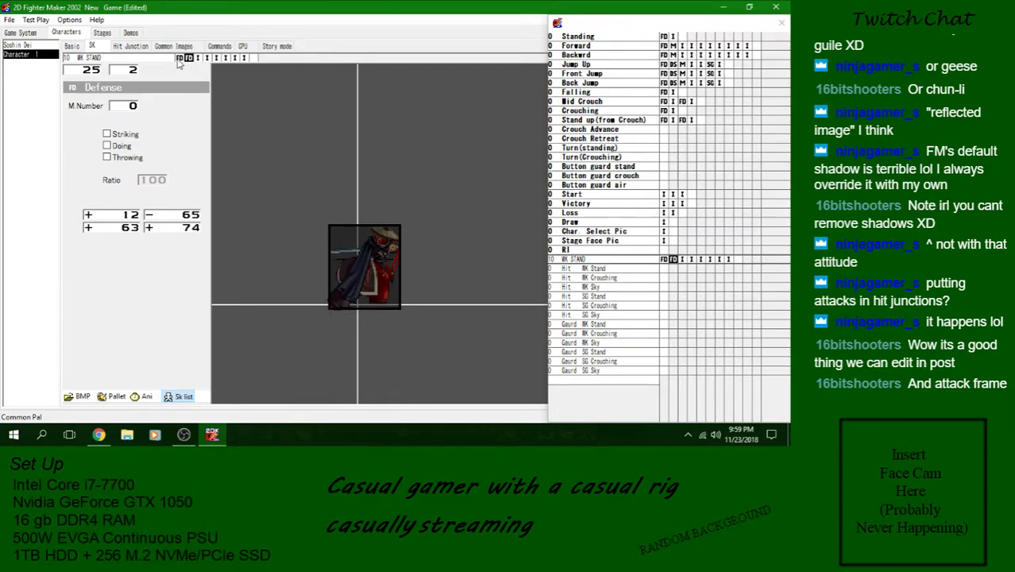
pyautogui.click(119, 133)
pyautogui.click(119, 146)
pyautogui.click(123, 158)
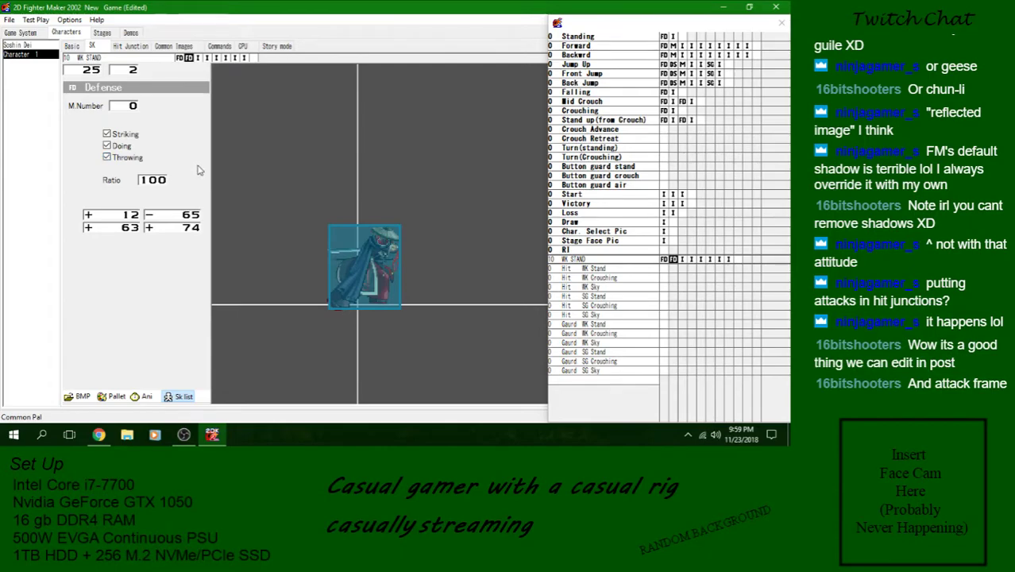
# - Set the second defense frame's M.Number to 1 with a box about 35 by 28 at the rear foot, and redraw the first box about 35 by 69
pyautogui.doubleClick(133, 108)
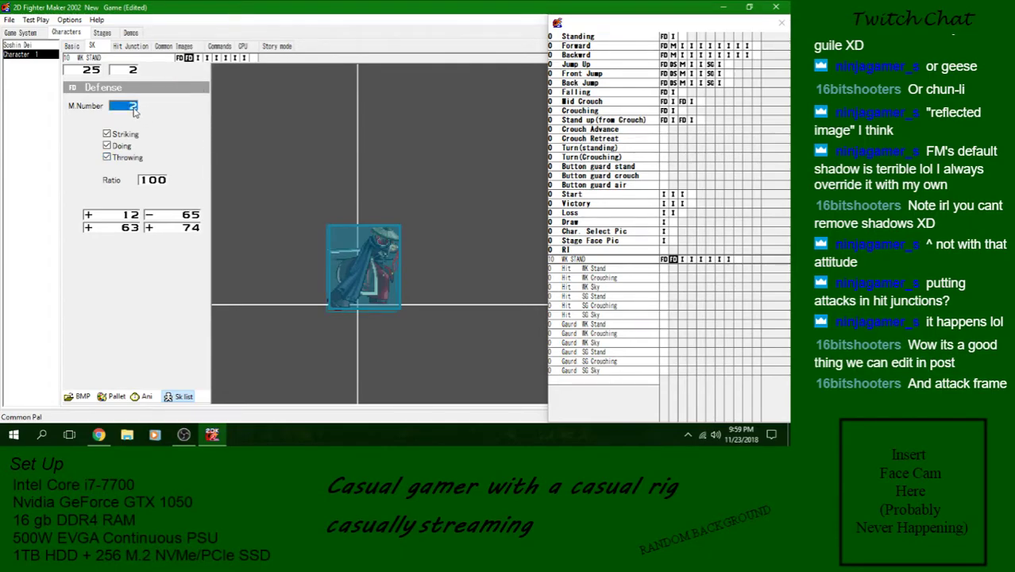
pyautogui.click(180, 58)
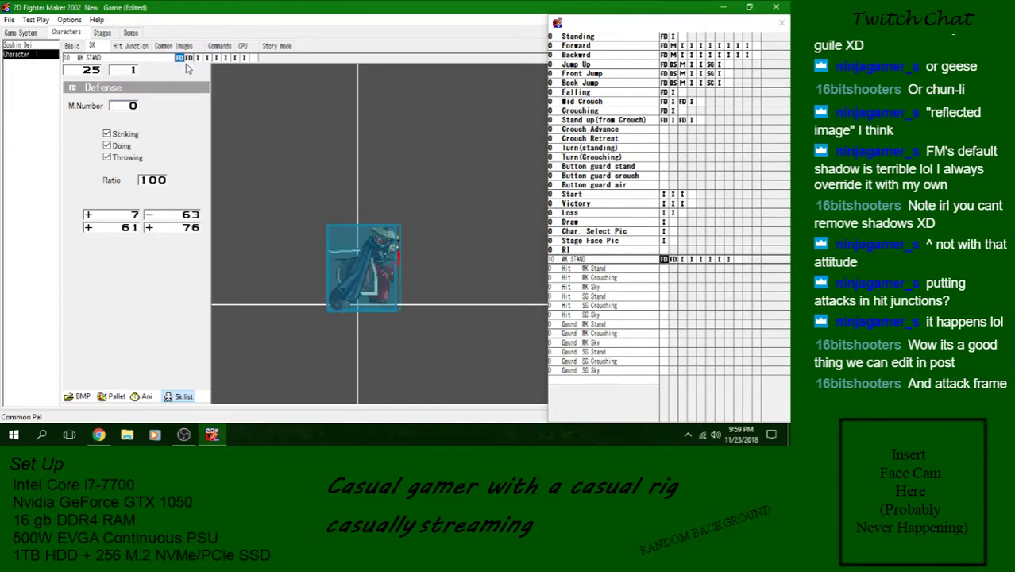
pyautogui.click(189, 59)
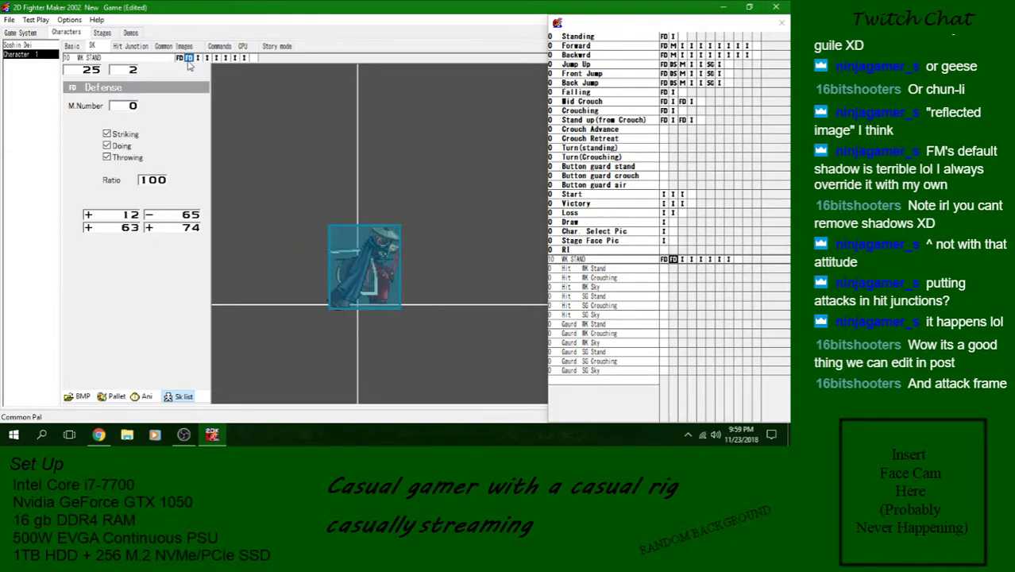
pyautogui.doubleClick(133, 112)
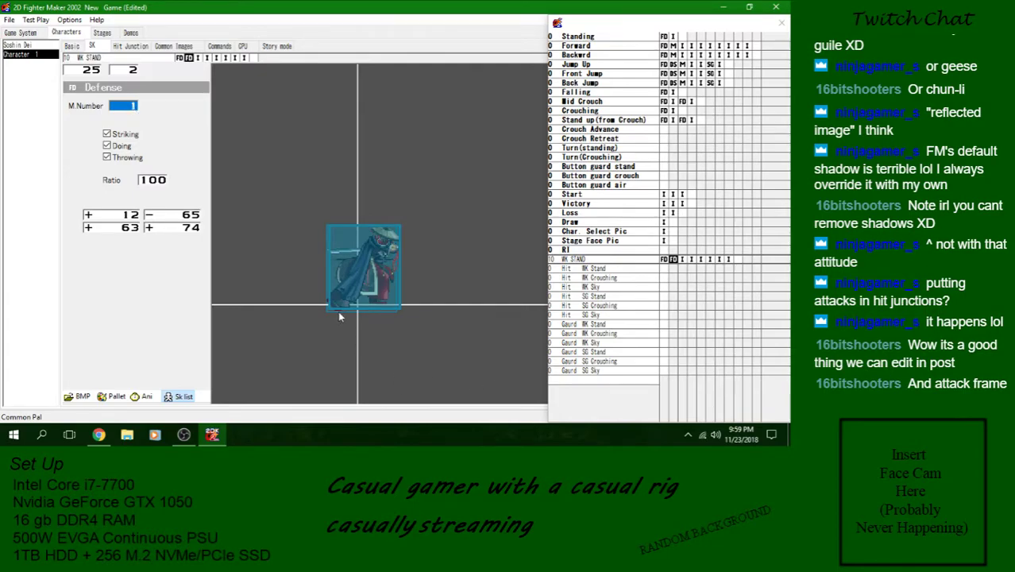
pyautogui.moveTo(330, 311); pyautogui.dragTo(371, 279)
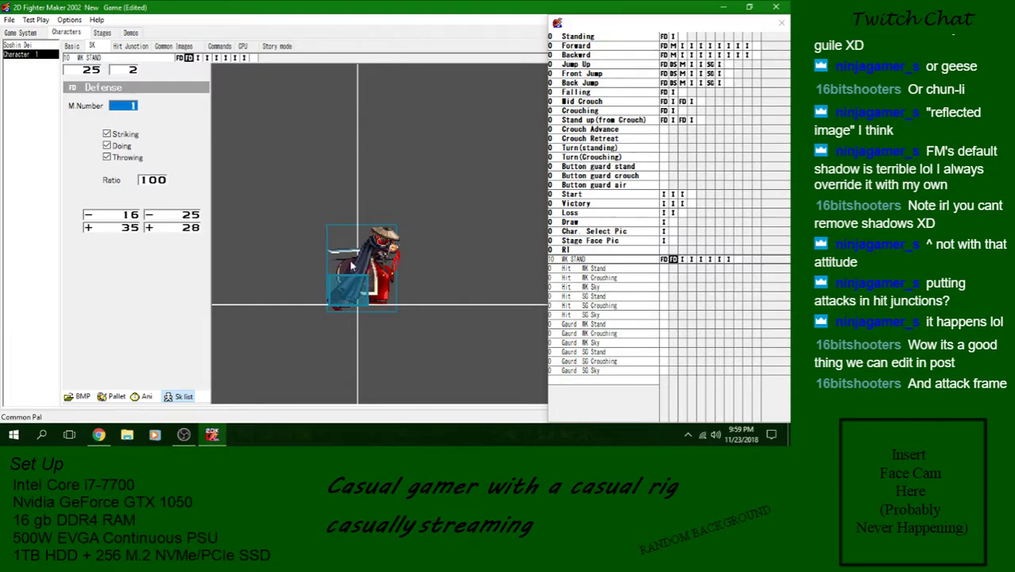
pyautogui.click(180, 60)
pyautogui.moveTo(399, 227); pyautogui.dragTo(358, 305)
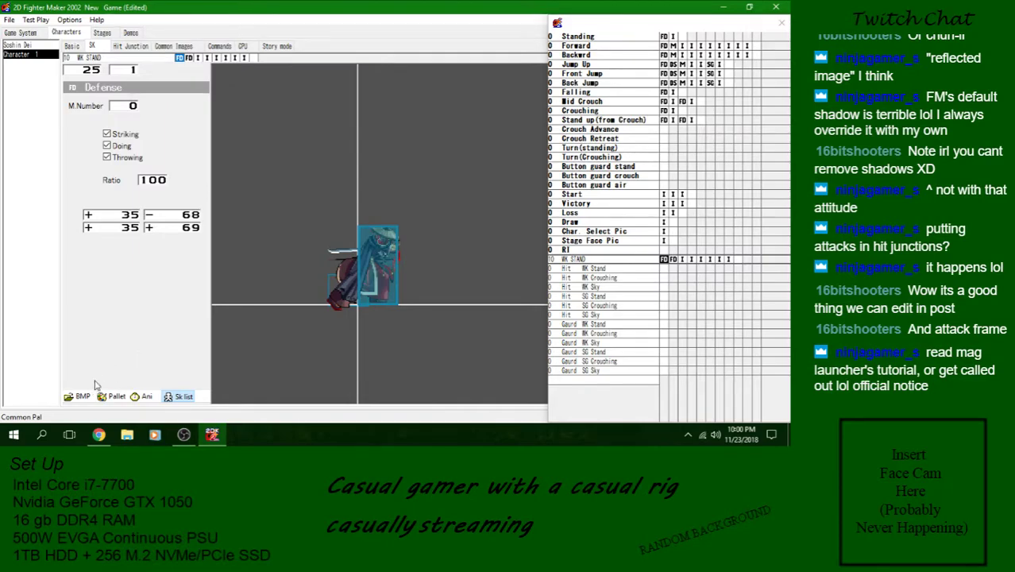
# - Preview the defense boxes on the first WK STAND image with its Wait at 10005, close the preview, and reset Wait to 5
pyautogui.click(146, 400)
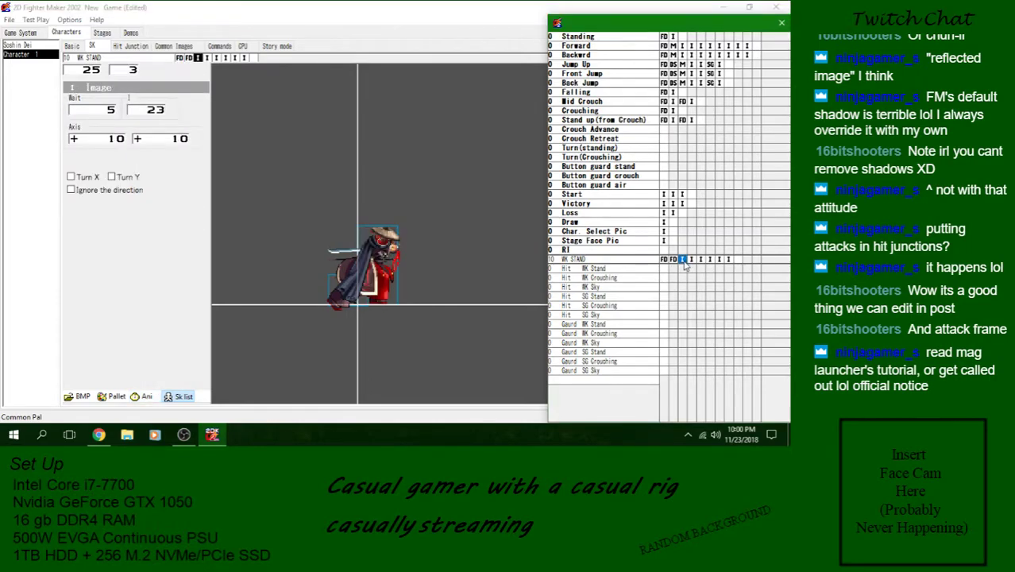
pyautogui.click(75, 113)
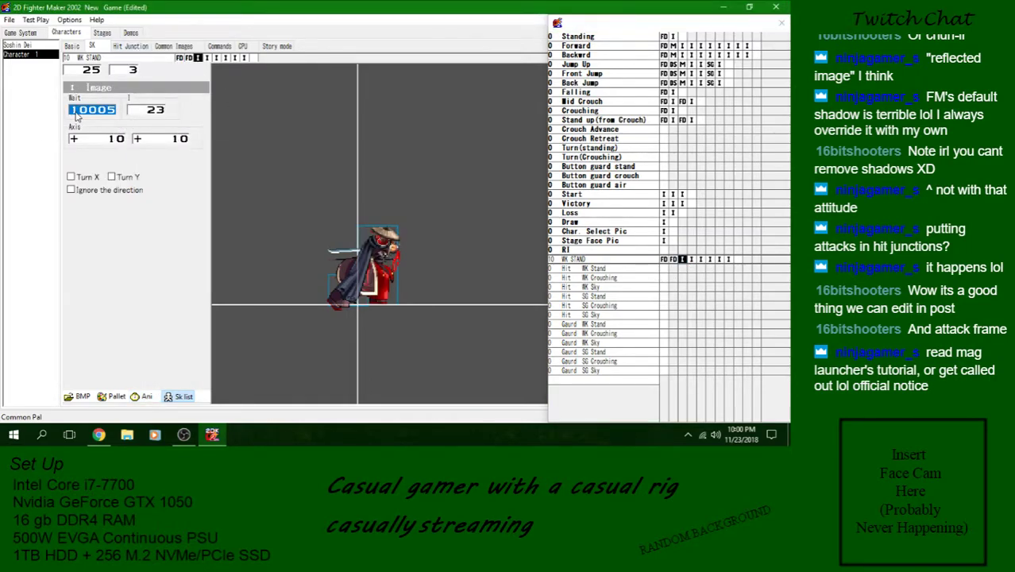
pyautogui.click(147, 396)
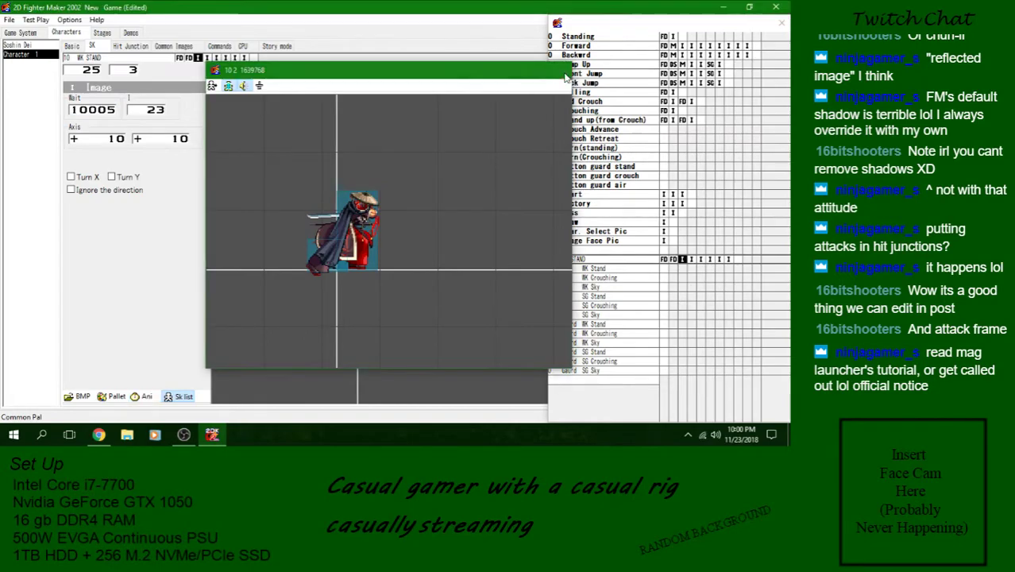
pyautogui.click(562, 70)
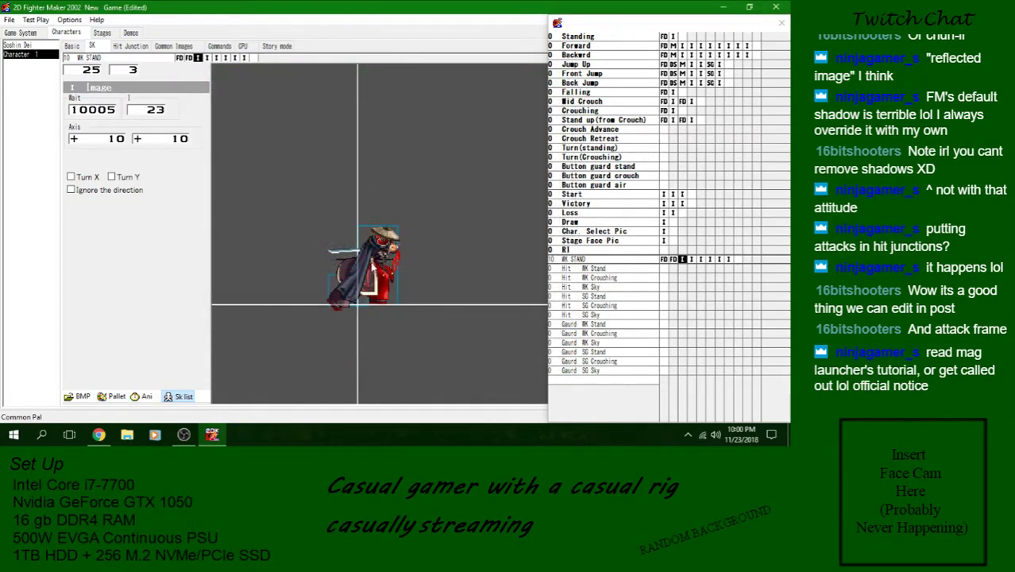
pyautogui.doubleClick(92, 110)
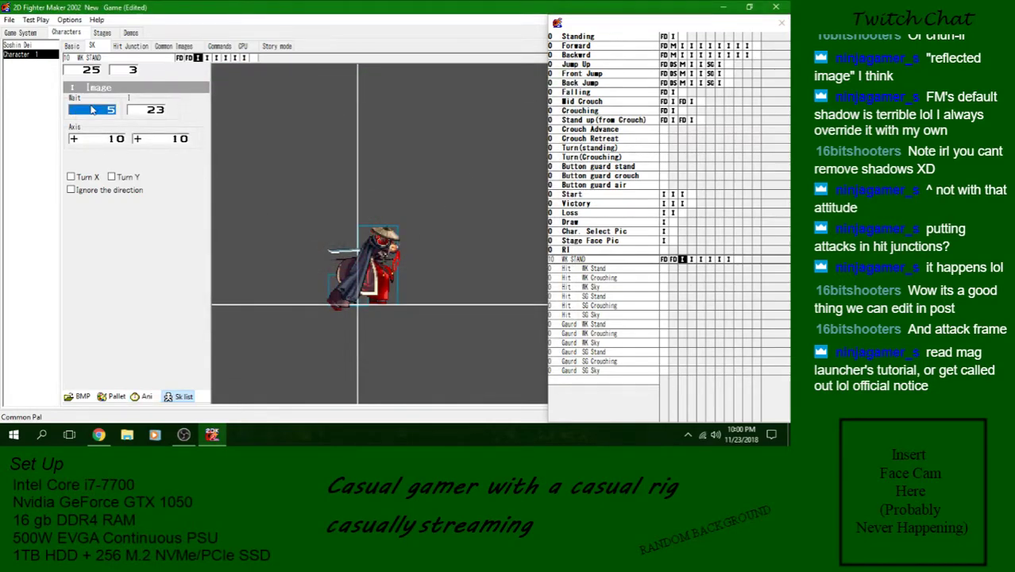
# - Preview the defense boxes on the third WK STAND image with its Wait at 10005, close the preview, and reset Wait to 5
pyautogui.click(208, 60)
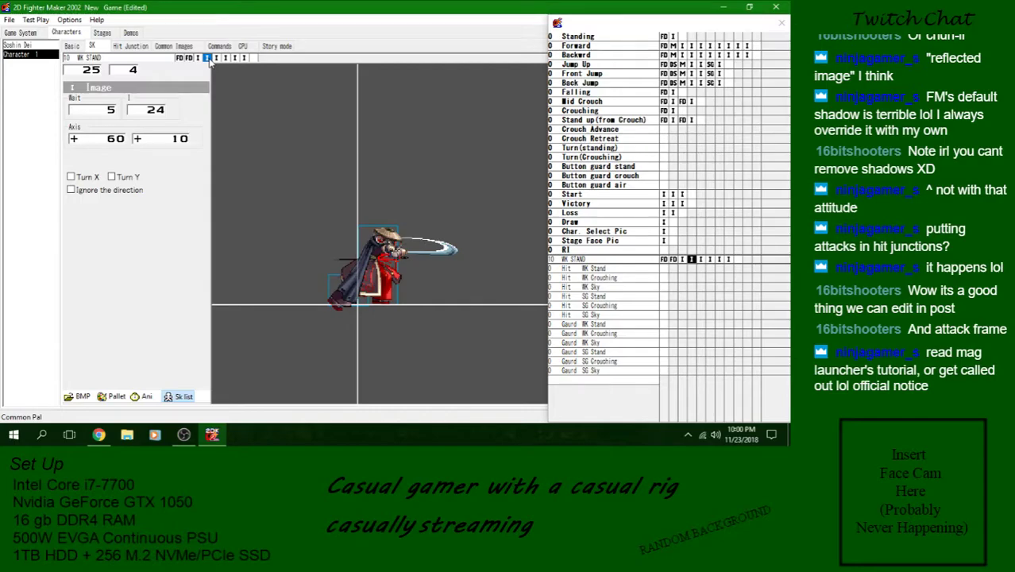
pyautogui.click(216, 61)
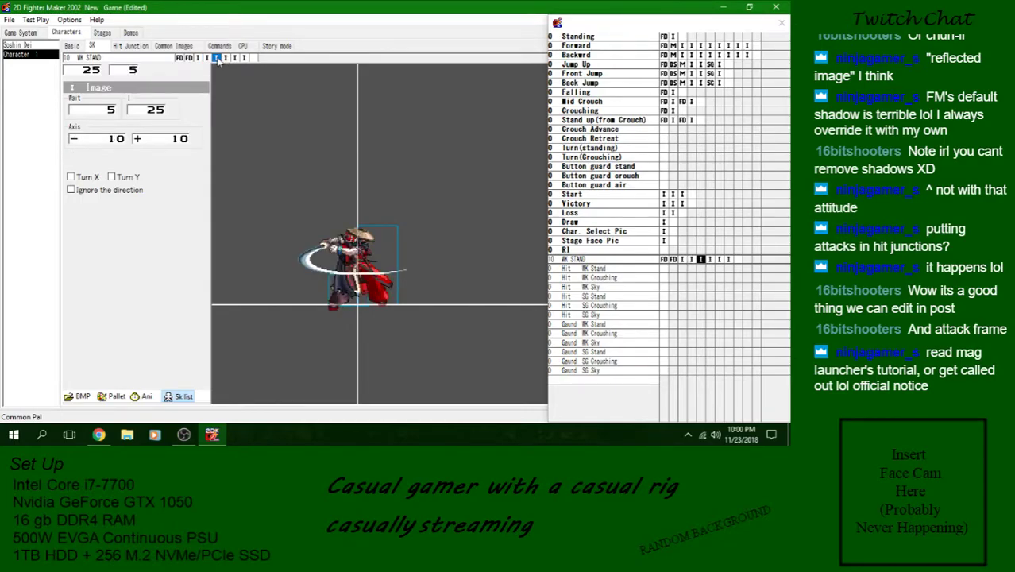
pyautogui.click(78, 110)
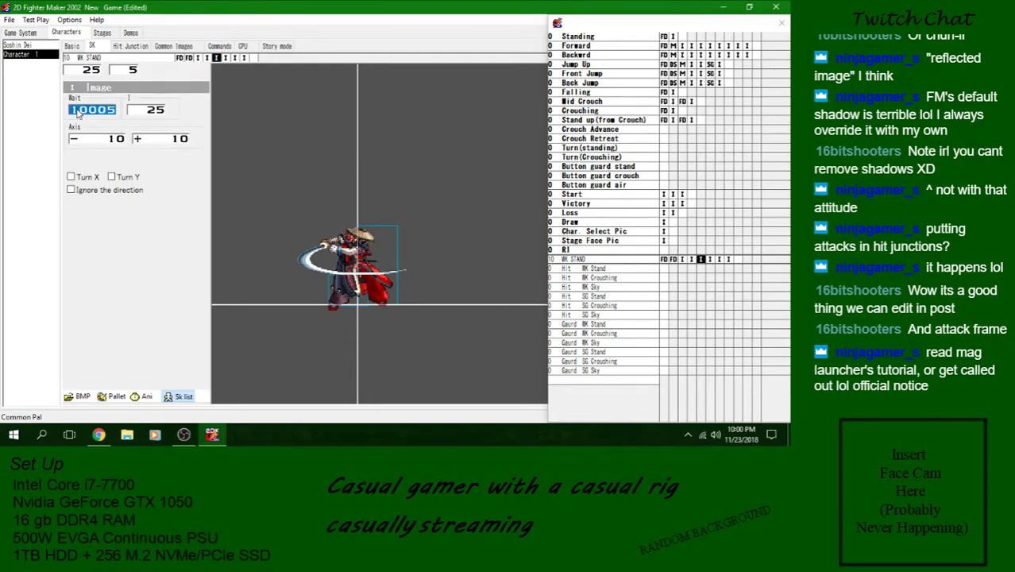
pyautogui.click(146, 399)
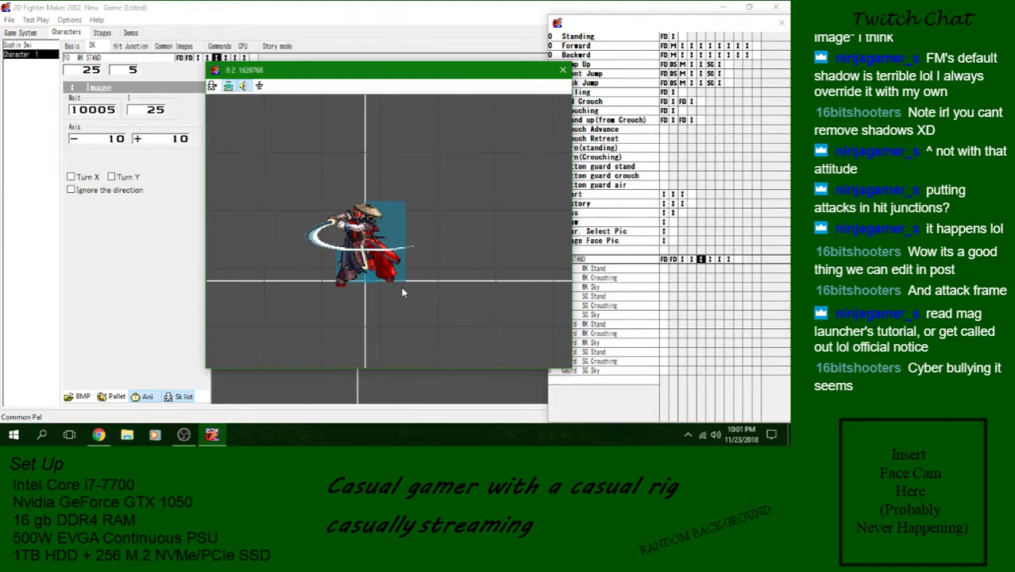
pyautogui.click(562, 72)
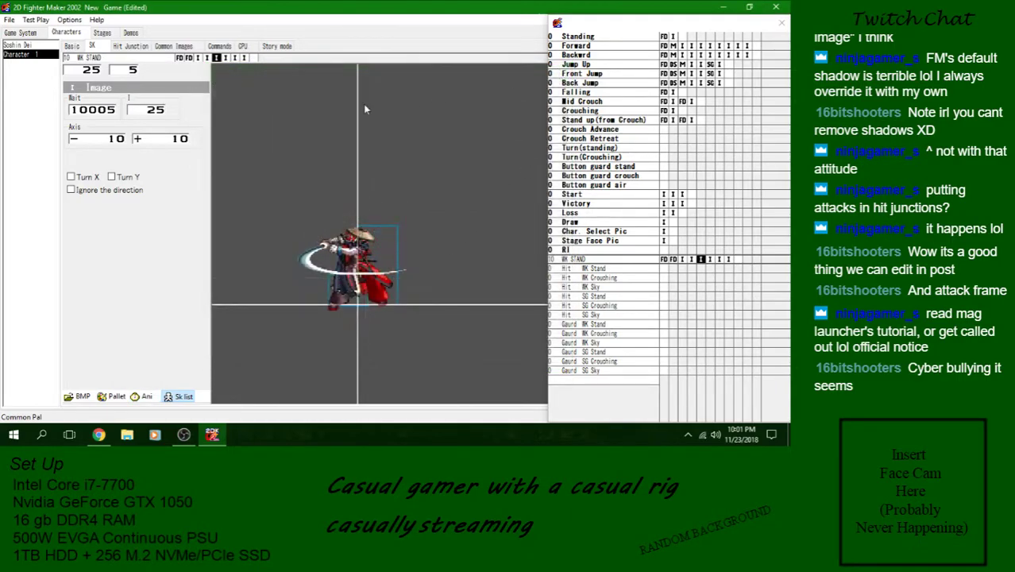
pyautogui.doubleClick(94, 107)
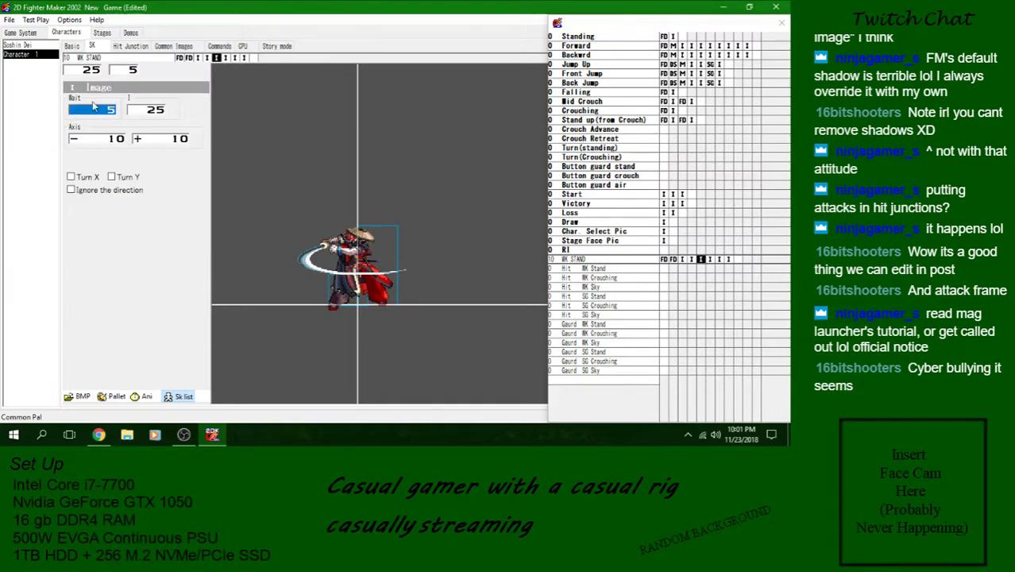
# - Add a defense frame before the third WK STAND image with a body box about 37 by 71 and Striking, Doing and Throwing enabled
pyautogui.rightClick(220, 58)
pyautogui.click(268, 93)
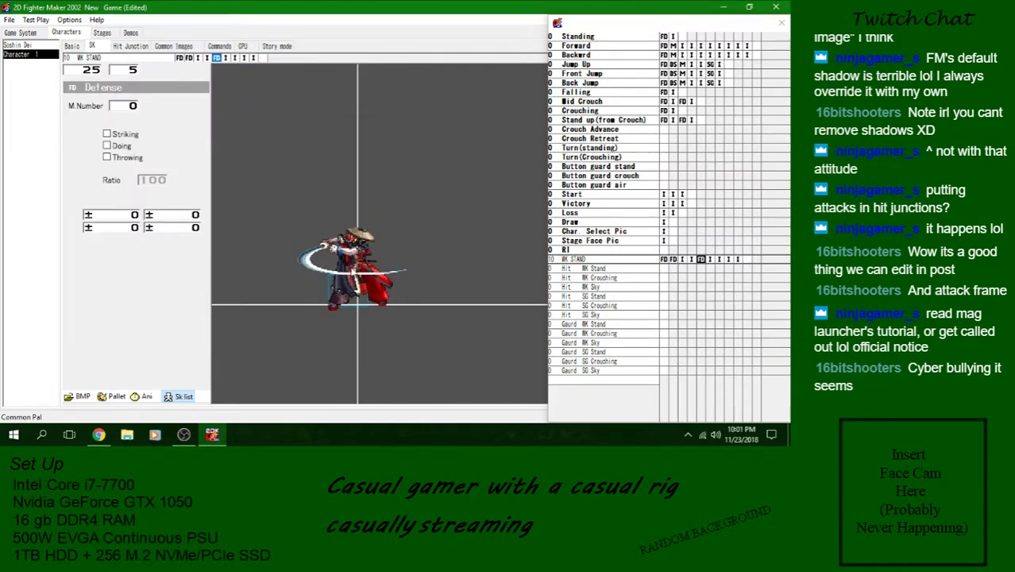
pyautogui.moveTo(339, 226)
pyautogui.mouseDown()
pyautogui.moveTo(371, 308)
pyautogui.moveTo(352, 243)
pyautogui.moveTo(371, 228)
pyautogui.mouseUp()
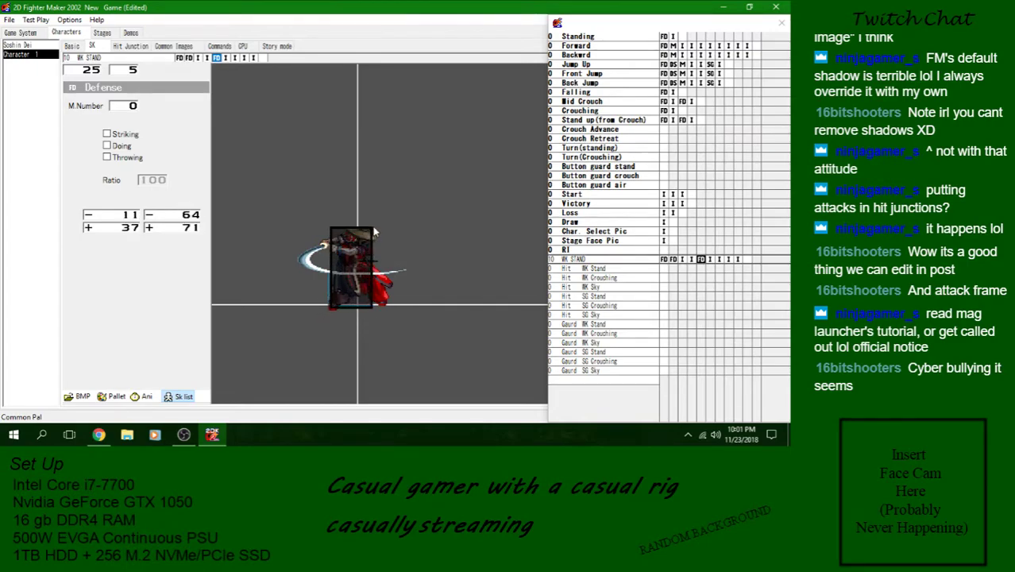
pyautogui.click(126, 135)
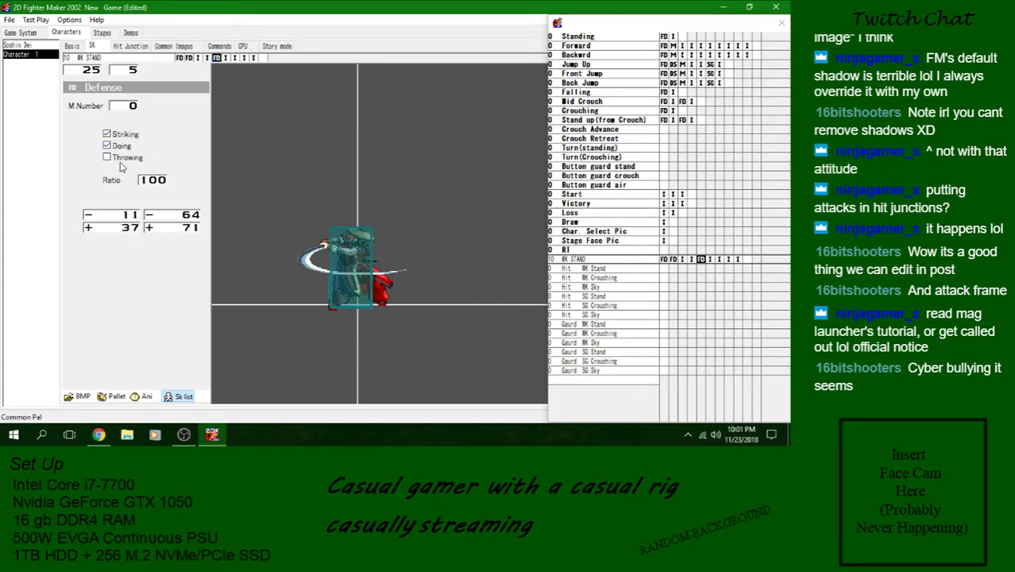
pyautogui.click(126, 158)
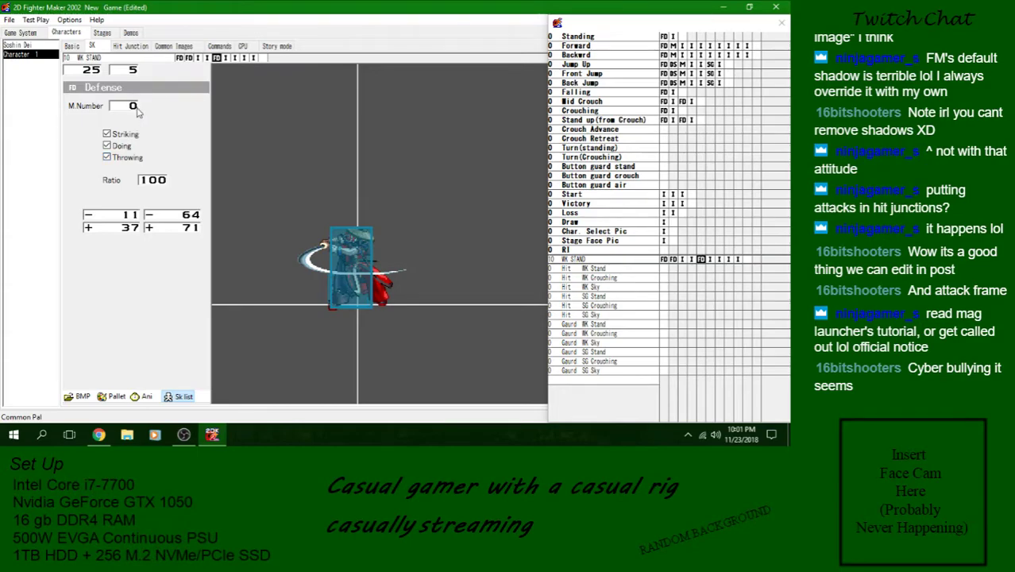
# - Add another defense frame before the third image with M.Number 1, Striking, Doing and Throwing enabled, and a box about 21 by 33 over the red leg
pyautogui.click(181, 59)
pyautogui.click(228, 59)
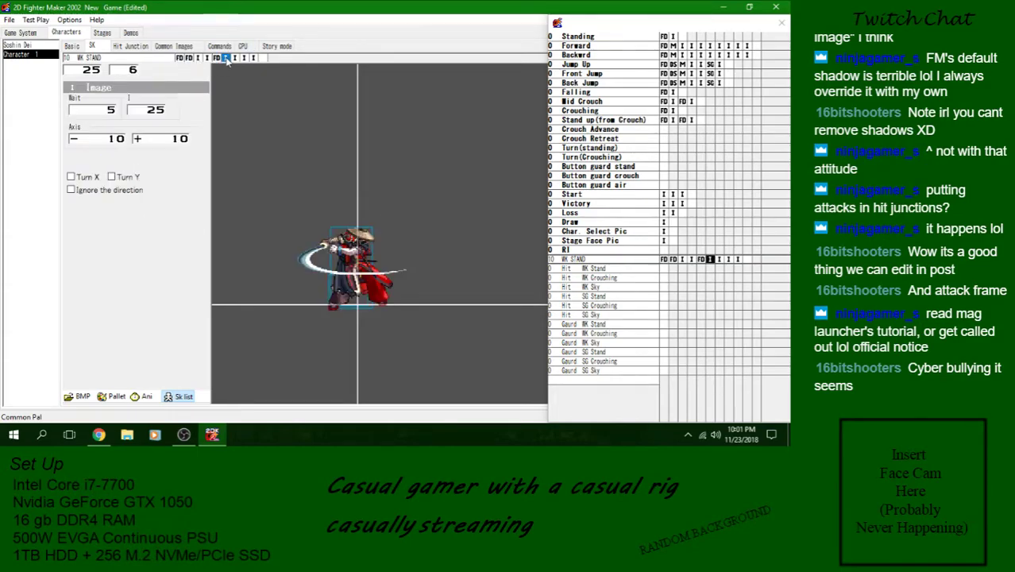
pyautogui.rightClick(228, 59)
pyautogui.click(274, 92)
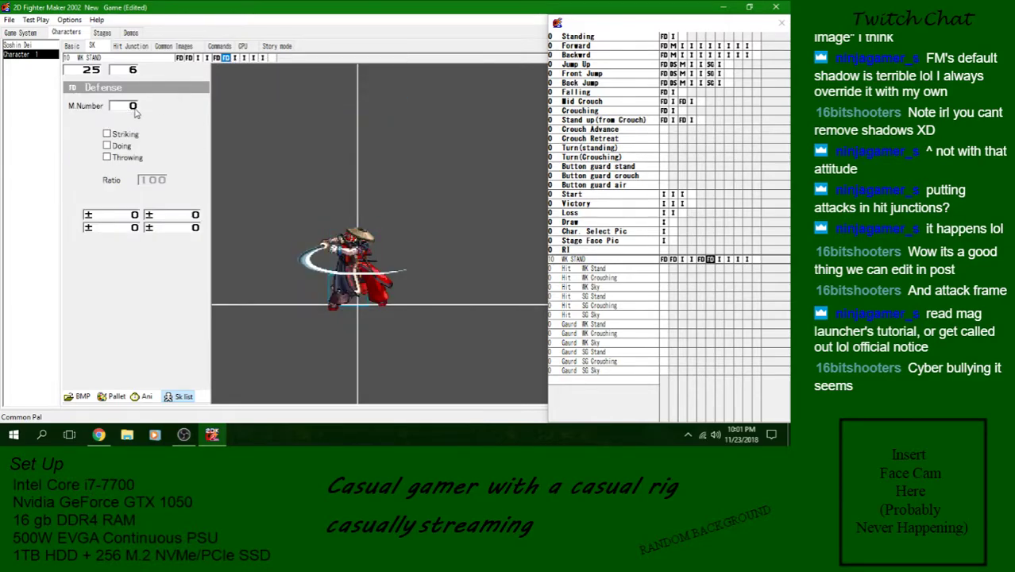
pyautogui.click(125, 147)
pyautogui.click(124, 157)
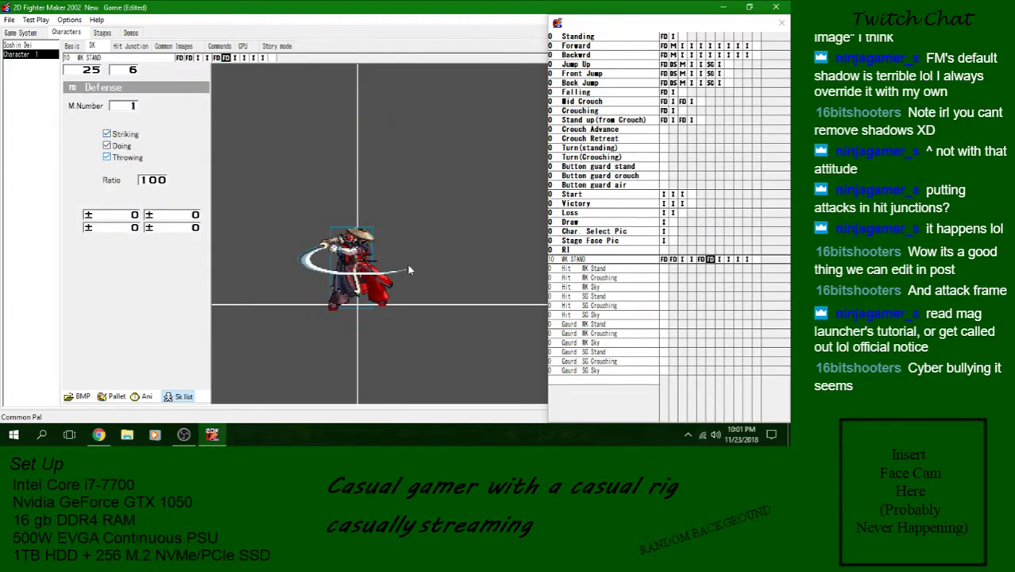
pyautogui.moveTo(364, 269); pyautogui.dragTo(388, 307)
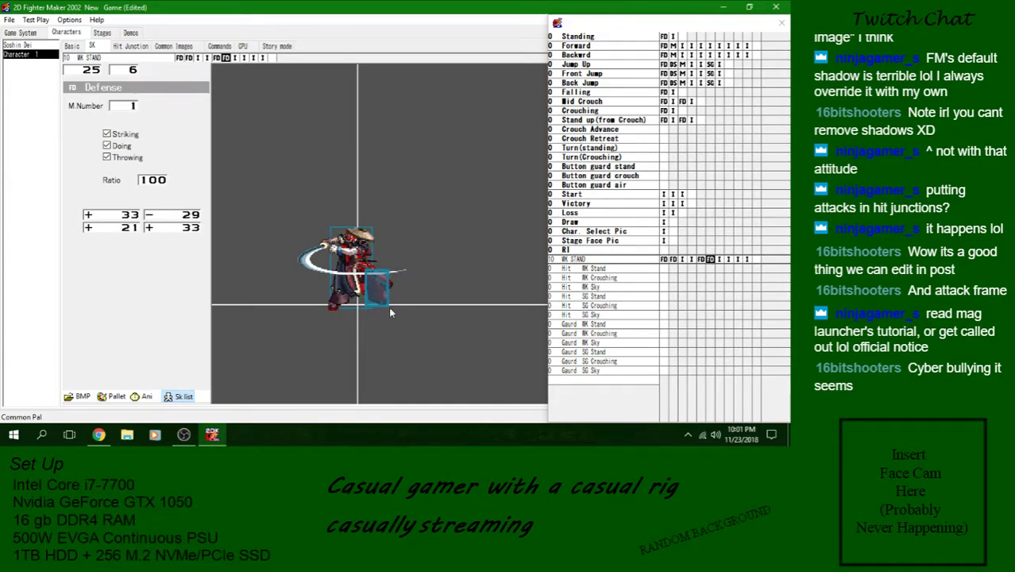
# - Check the defense boxes on the WK STAND images one by one, play the whole animation, and close the preview
pyautogui.click(198, 58)
pyautogui.click(207, 58)
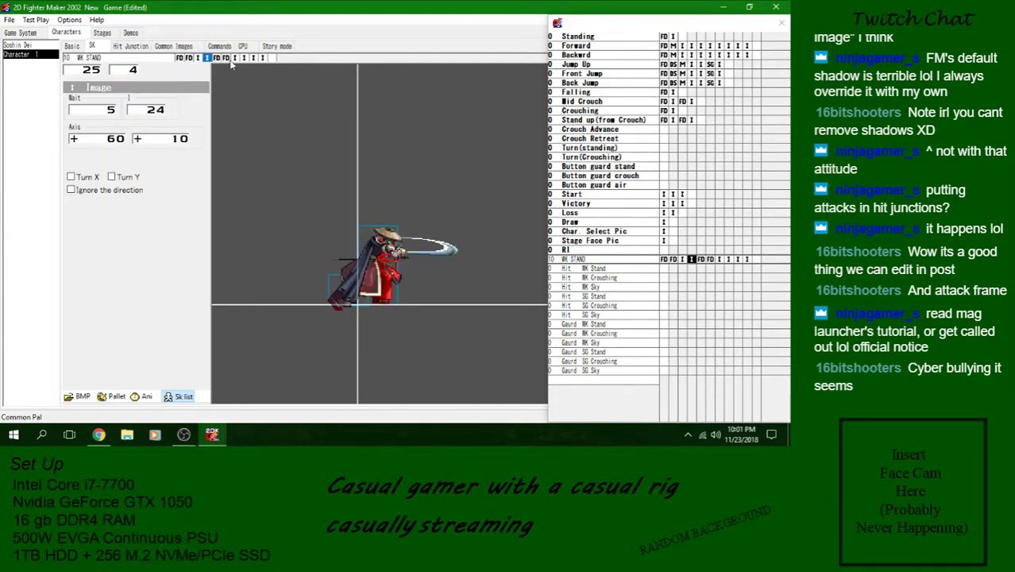
pyautogui.click(235, 58)
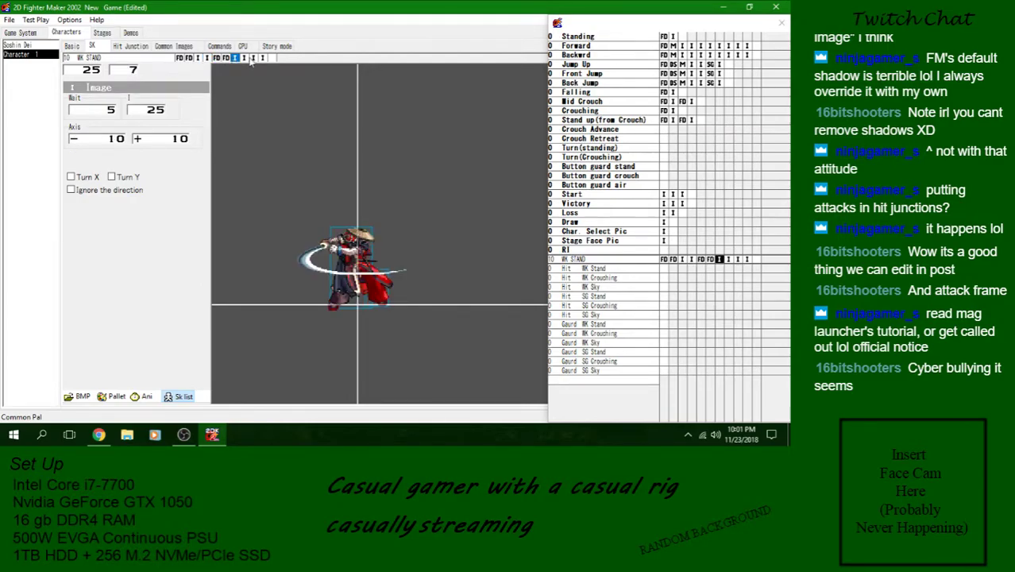
pyautogui.click(244, 59)
pyautogui.click(253, 61)
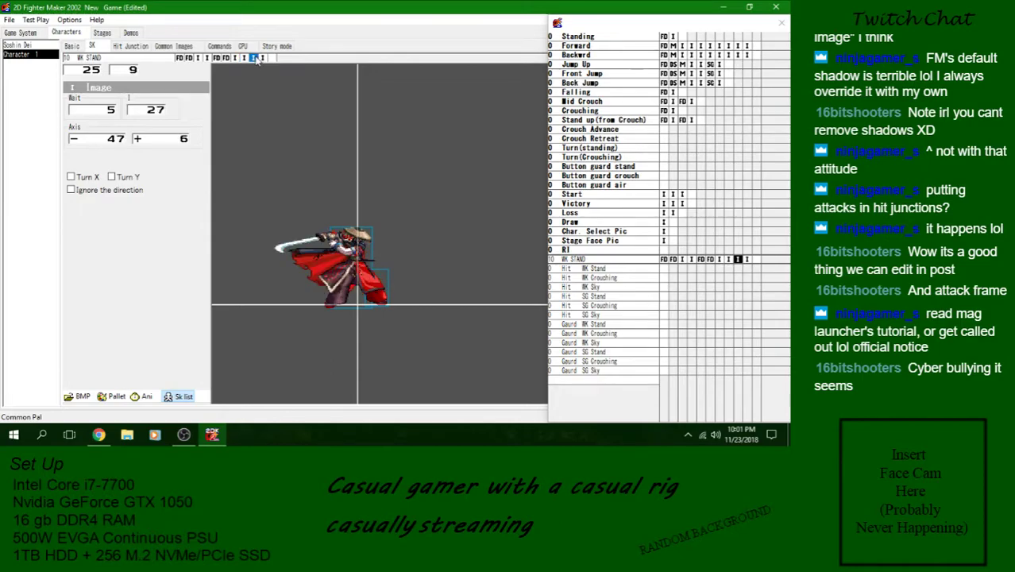
pyautogui.click(263, 60)
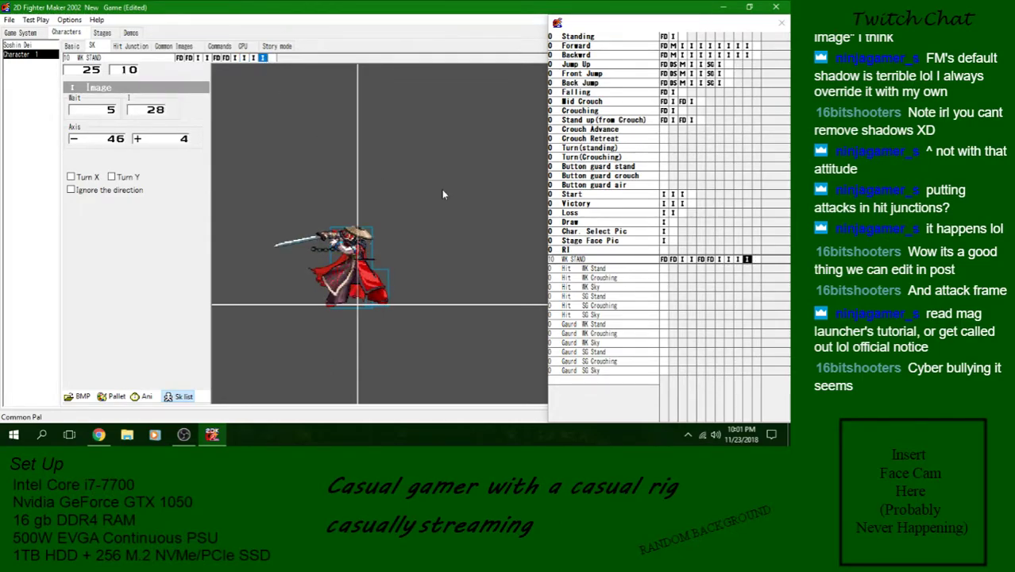
pyautogui.click(604, 261)
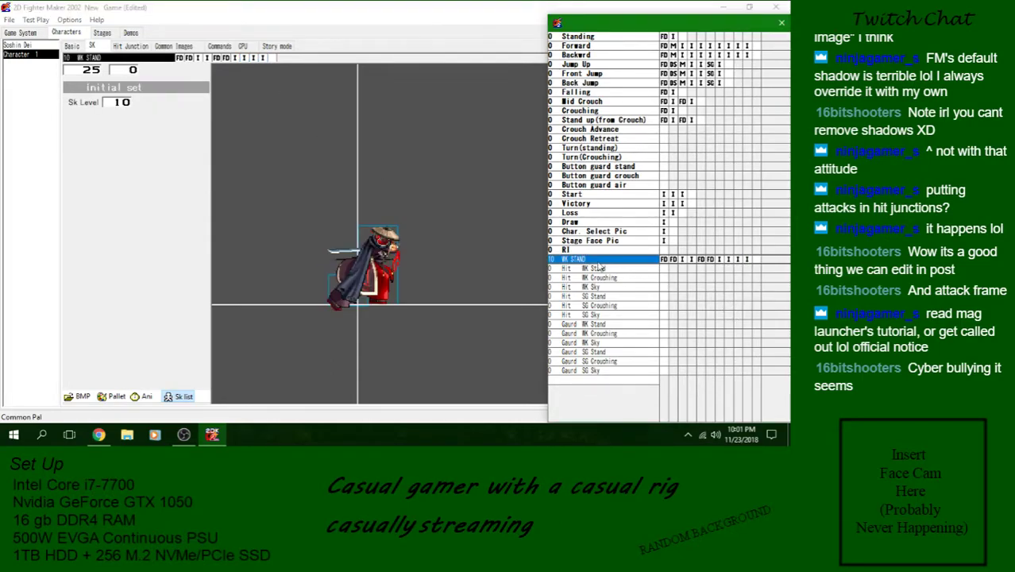
pyautogui.click(143, 397)
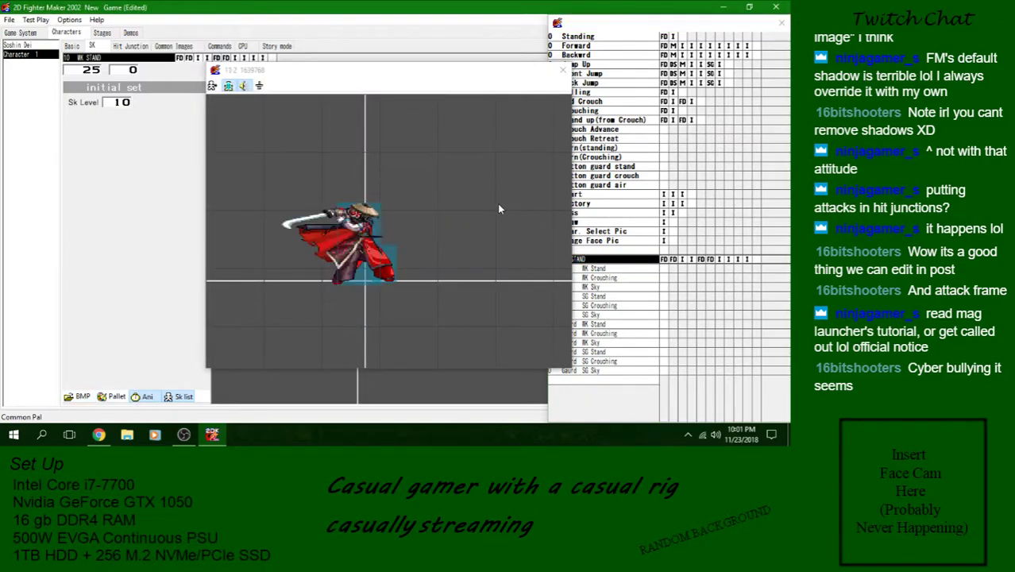
pyautogui.click(562, 70)
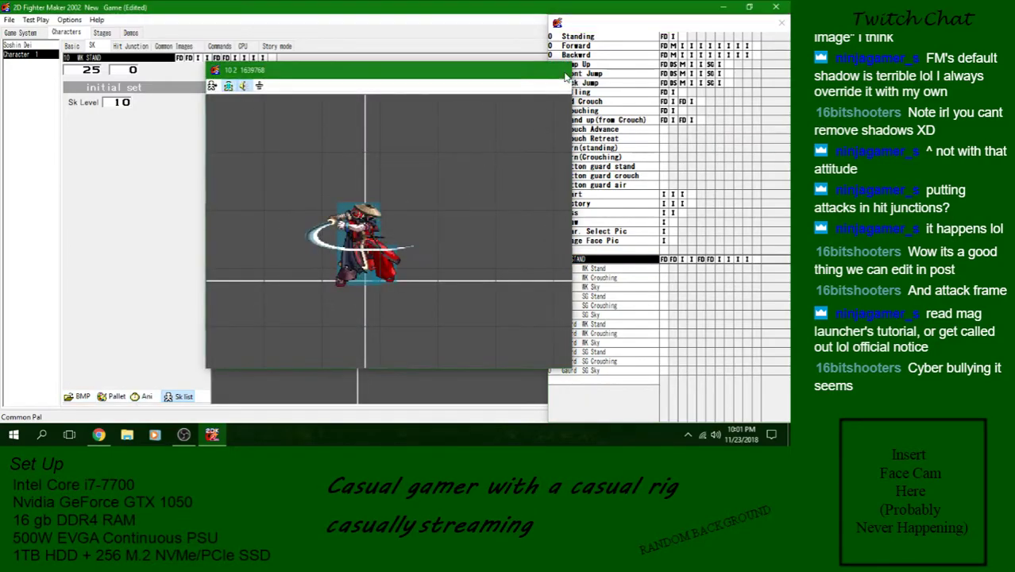
# - Add a sound element before the second WK STAND image, where the sword swing starts
pyautogui.click(664, 259)
pyautogui.click(691, 263)
pyautogui.click(682, 263)
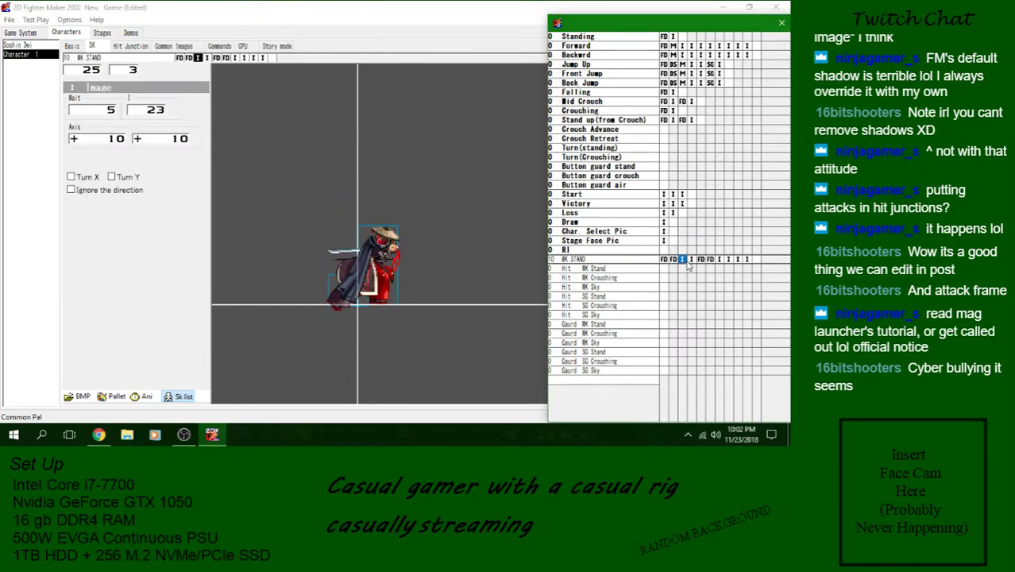
pyautogui.click(691, 263)
pyautogui.rightClick(693, 264)
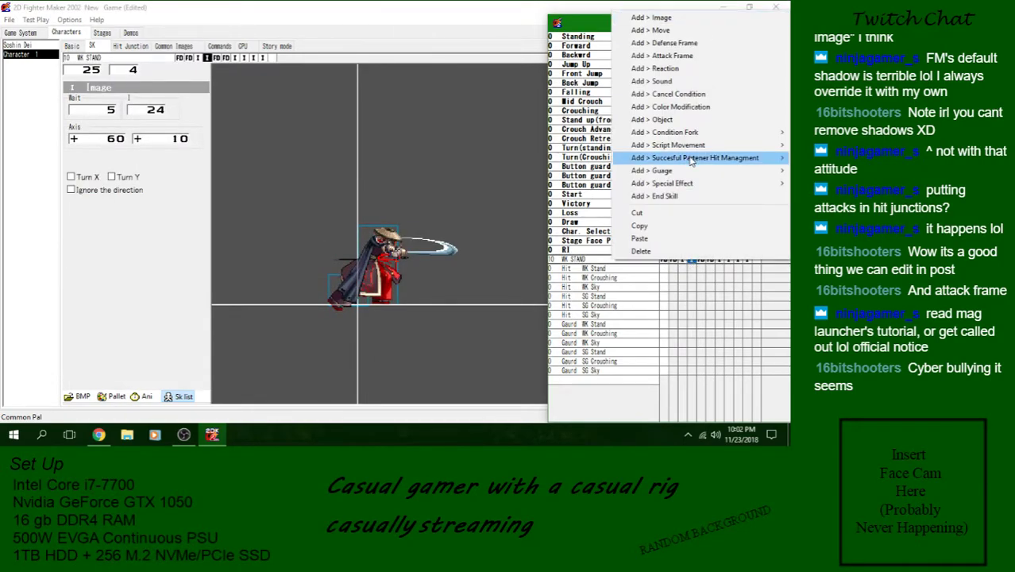
pyautogui.moveTo(688, 158)
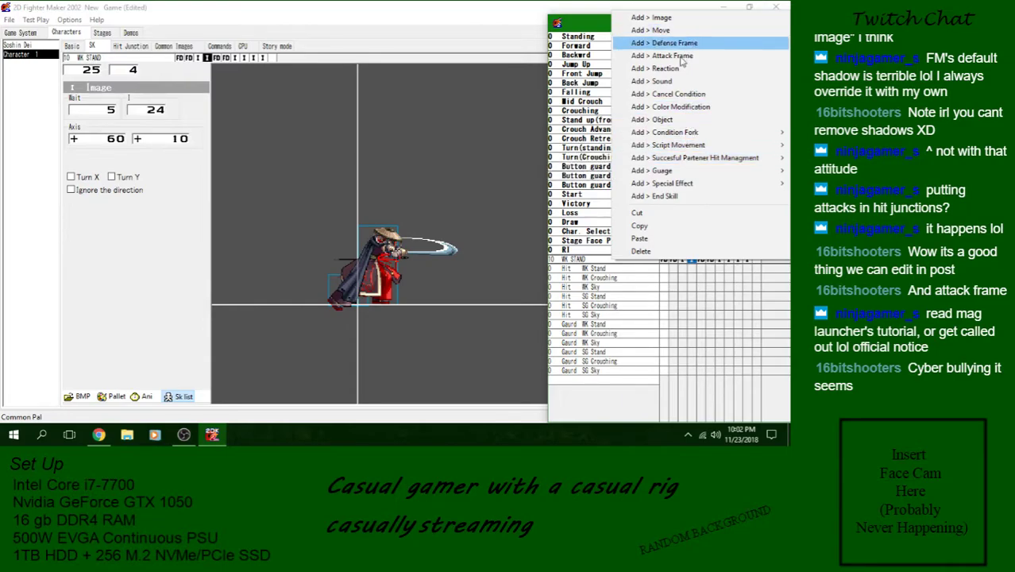
pyautogui.click(676, 81)
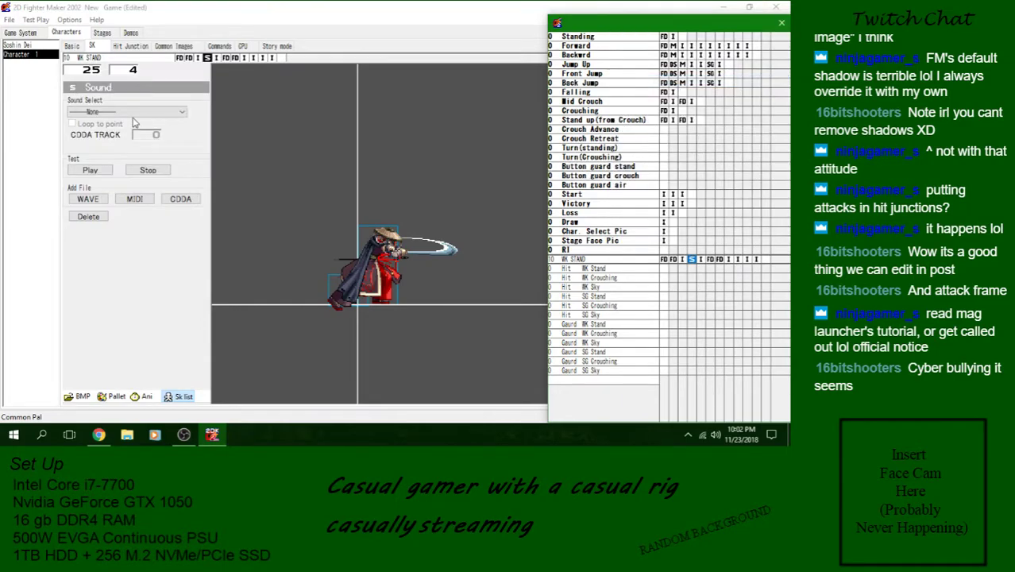
# - Import gue_sword_05_converted.wav from the Soshin Dei Resize Sound folder into the sound element and play it as a test
pyautogui.click(102, 112)
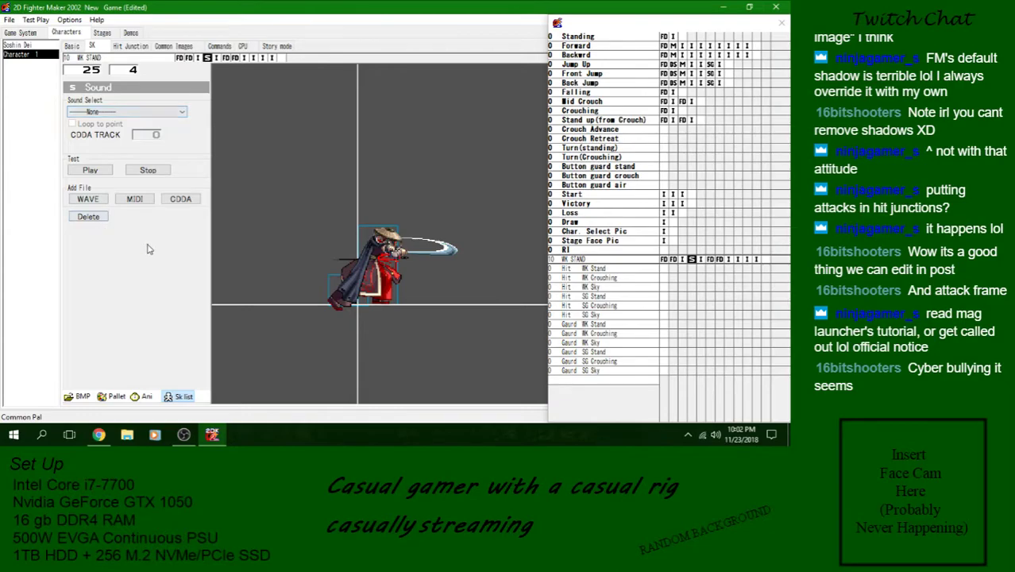
pyautogui.click(93, 201)
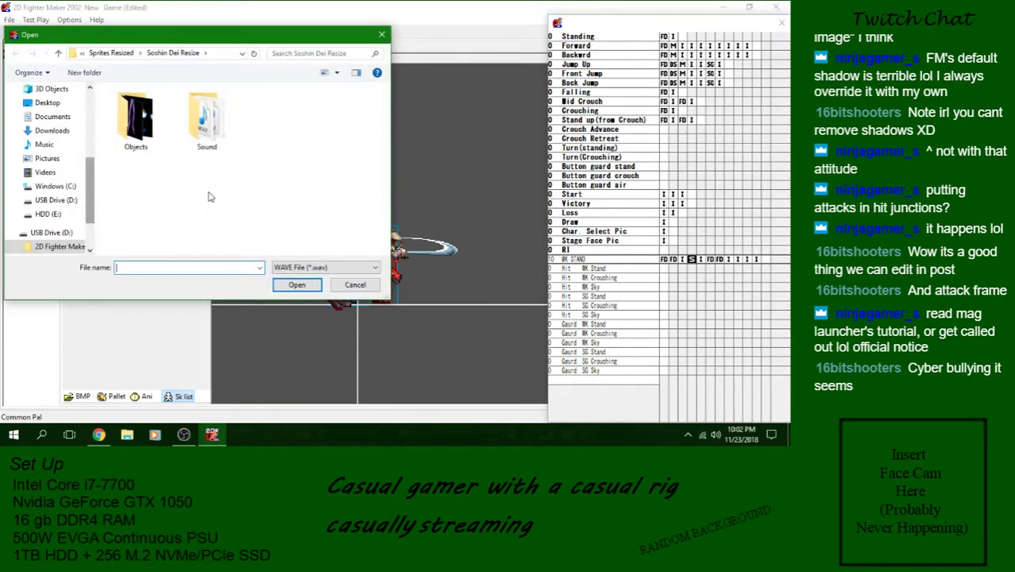
pyautogui.doubleClick(206, 139)
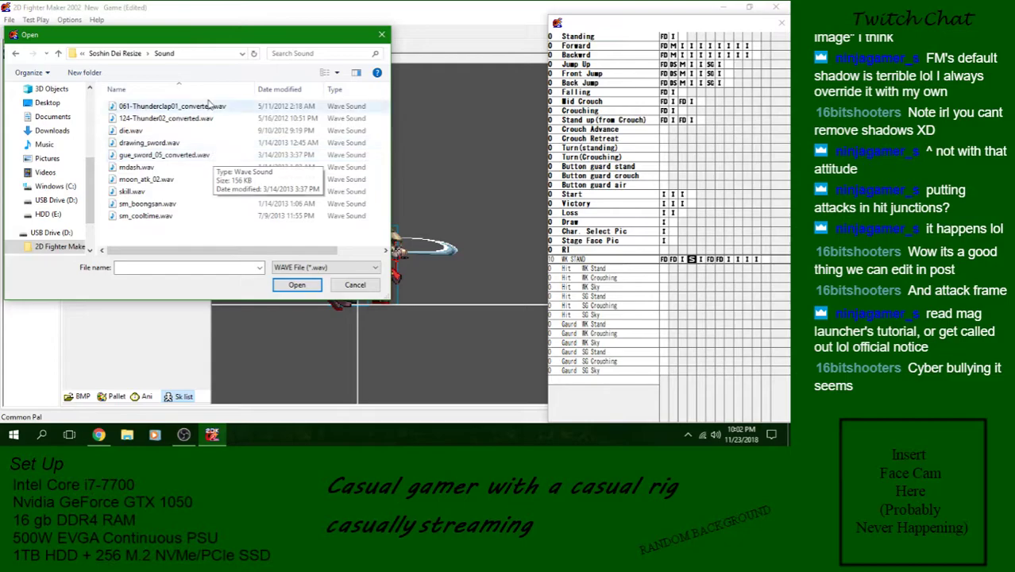
pyautogui.doubleClick(197, 156)
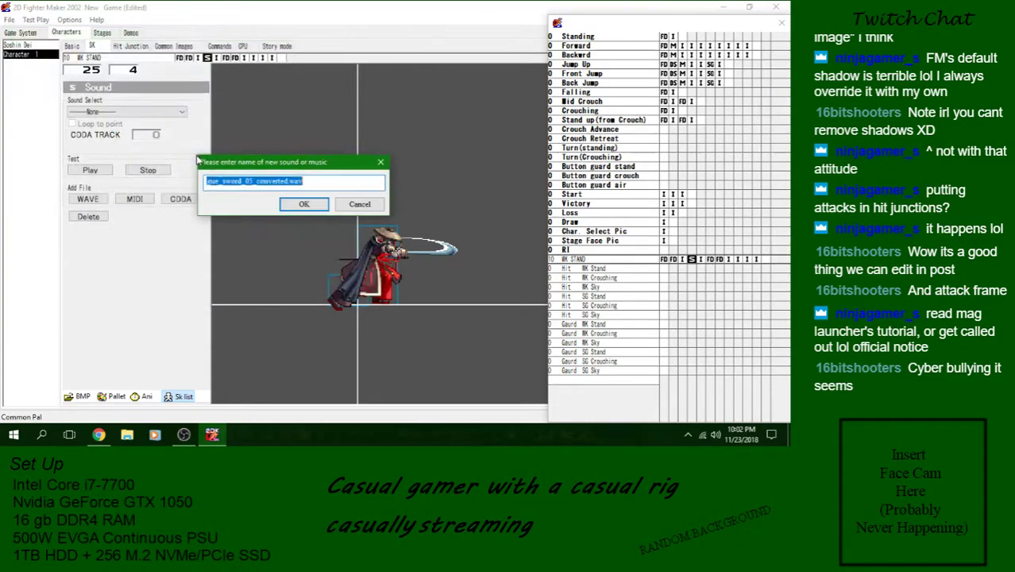
pyautogui.click(300, 205)
pyautogui.click(90, 172)
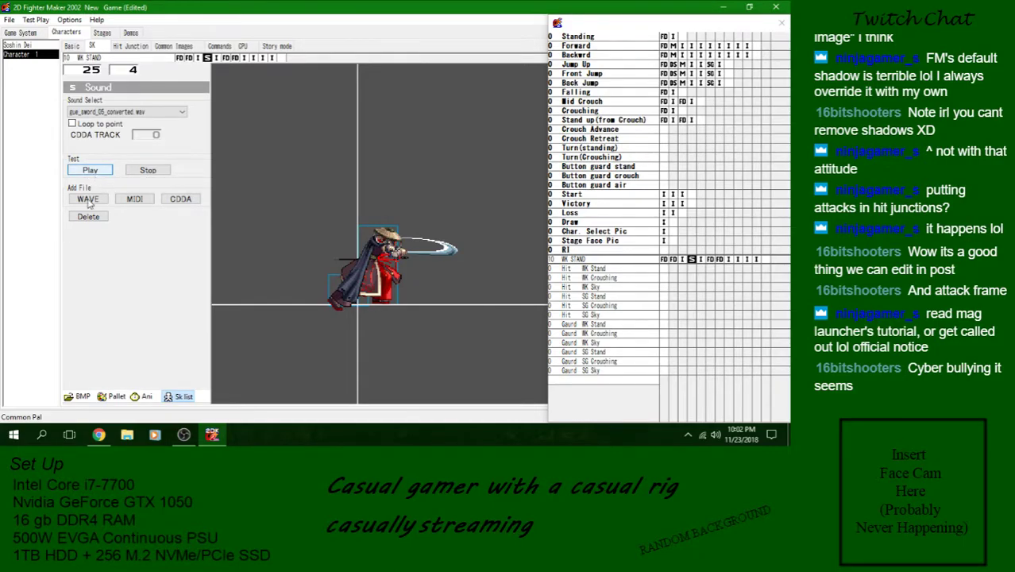
# - Import kata_02.wav from the Sources General Sound folder into the sound element instead and play it as a test
pyautogui.click(88, 199)
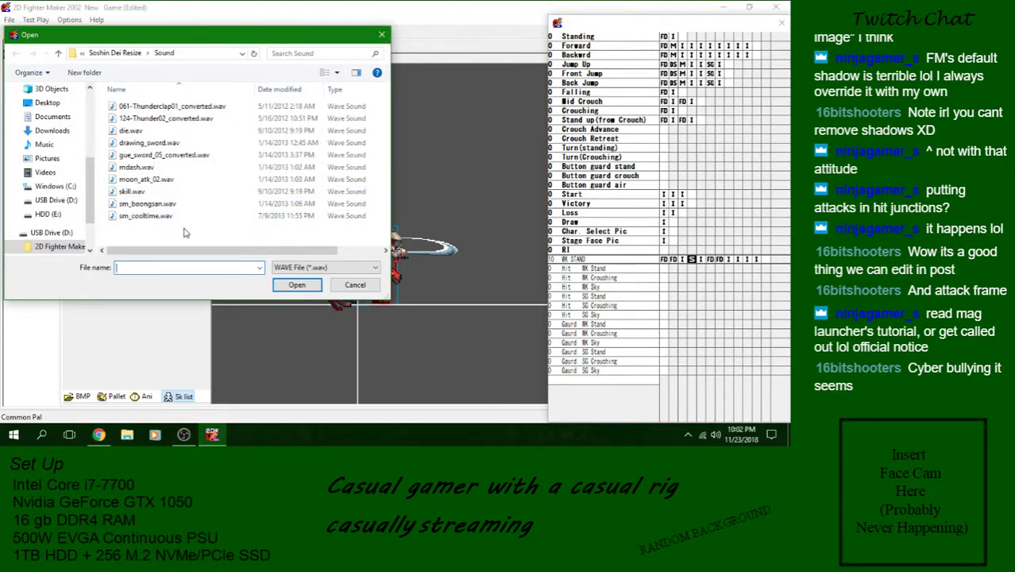
pyautogui.click(58, 53)
pyautogui.click(58, 53)
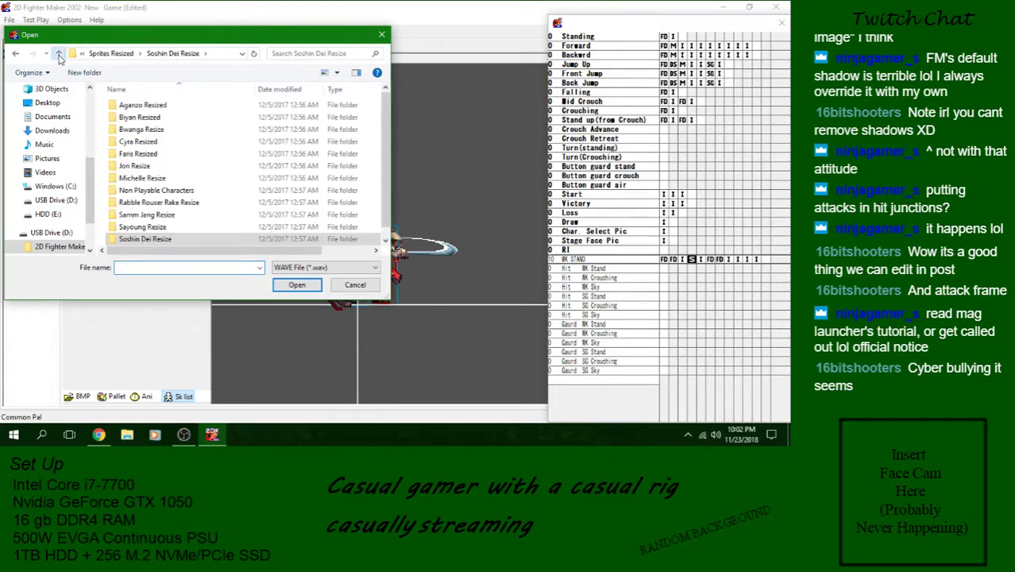
pyautogui.click(58, 54)
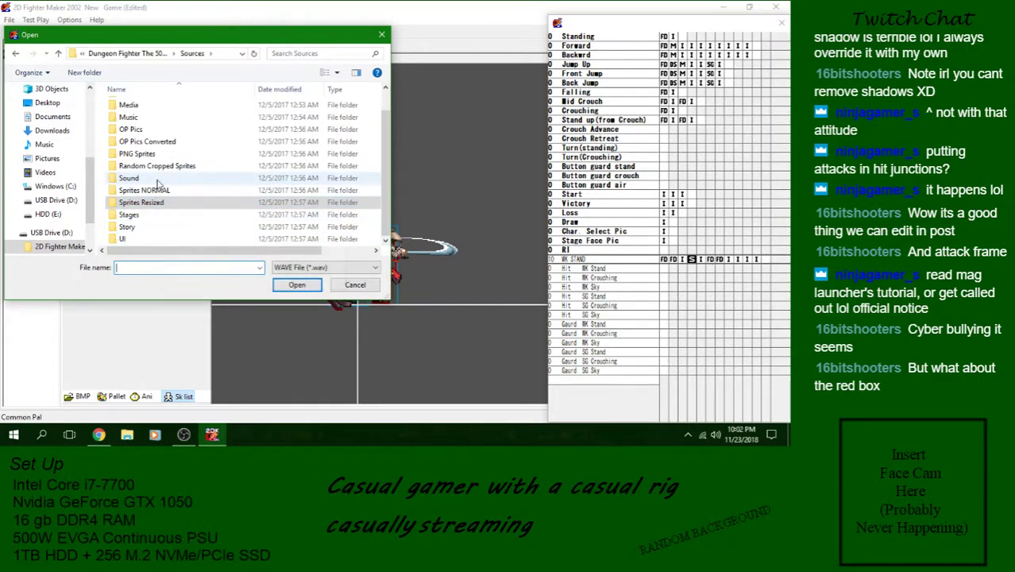
pyautogui.doubleClick(131, 178)
pyautogui.scroll(-3, 203, 145)
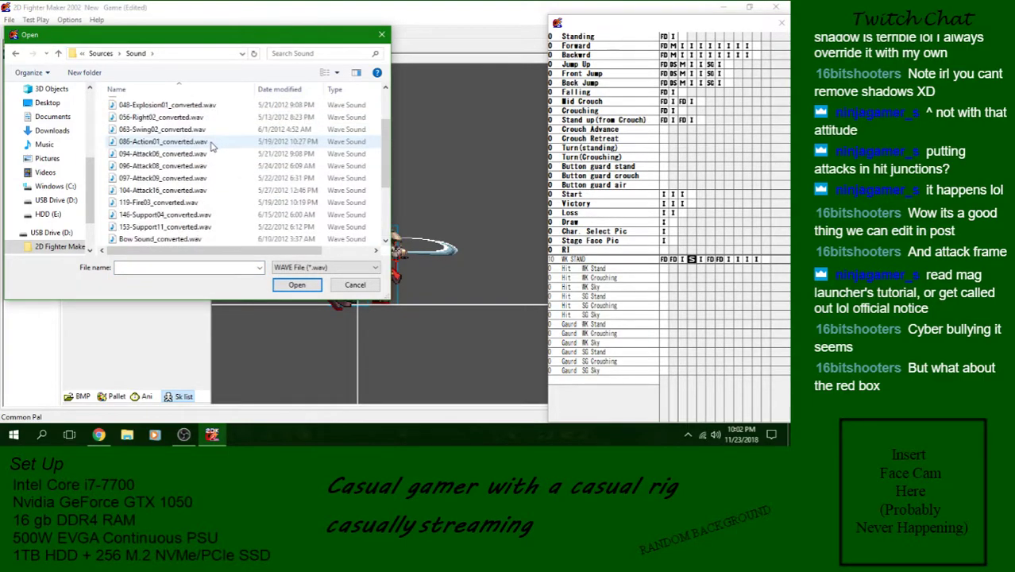
pyautogui.scroll(3, 186, 147)
pyautogui.doubleClick(183, 107)
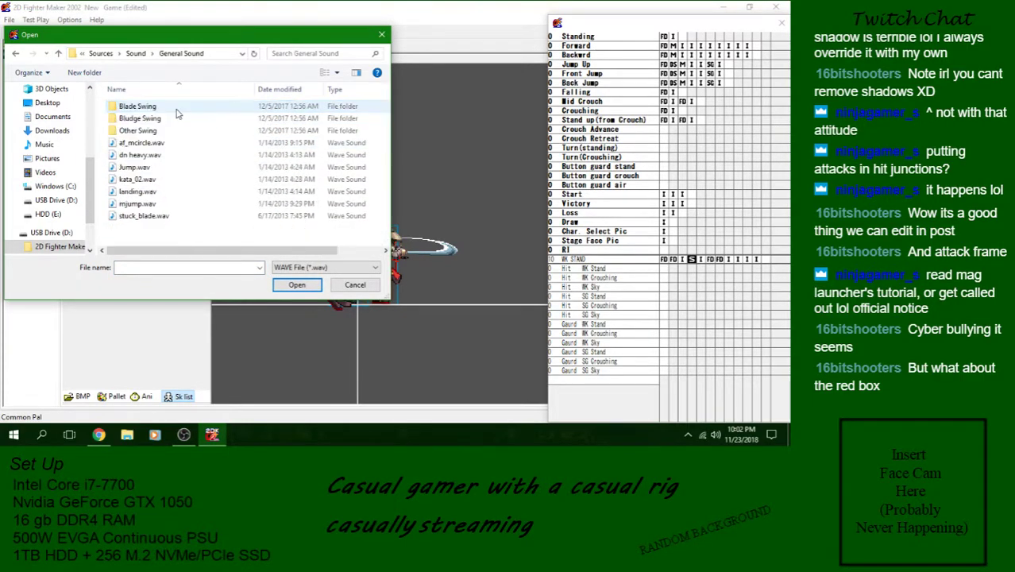
pyautogui.doubleClick(177, 181)
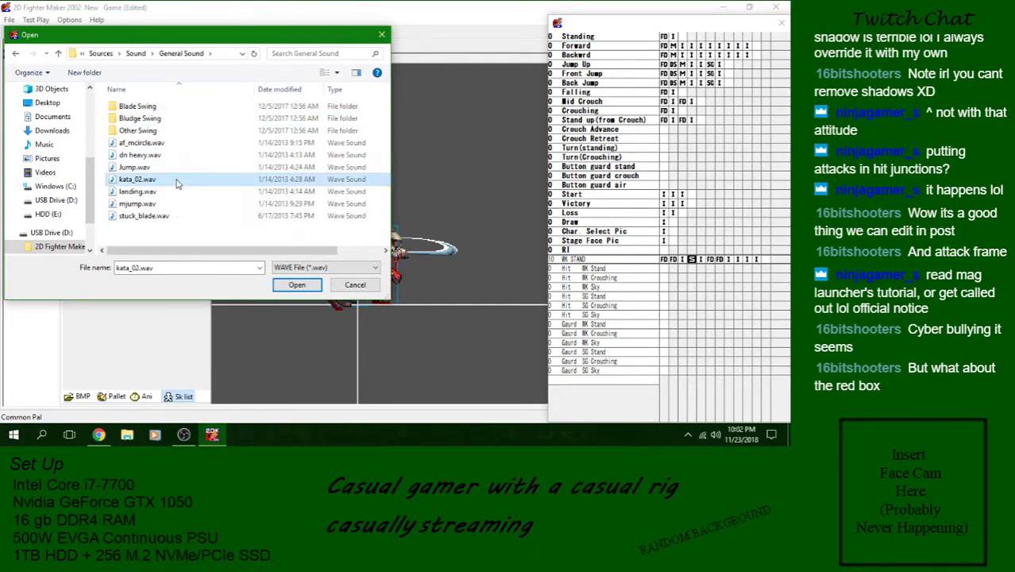
pyautogui.click(284, 229)
pyautogui.click(90, 171)
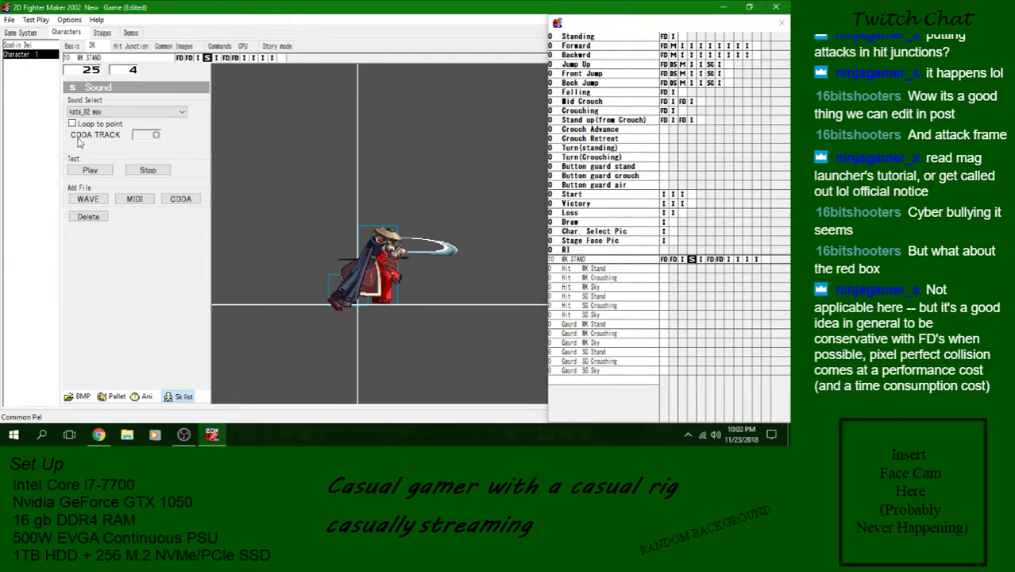
# - Add an attack frame before the second WK STAND image with a box about 52 by 19 over the sword slash
pyautogui.click(215, 59)
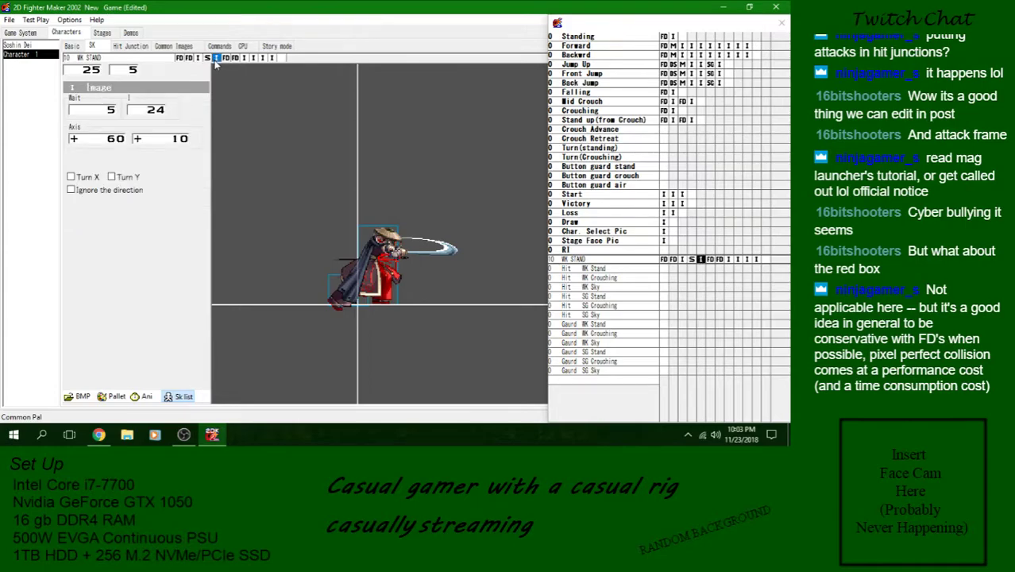
pyautogui.rightClick(216, 60)
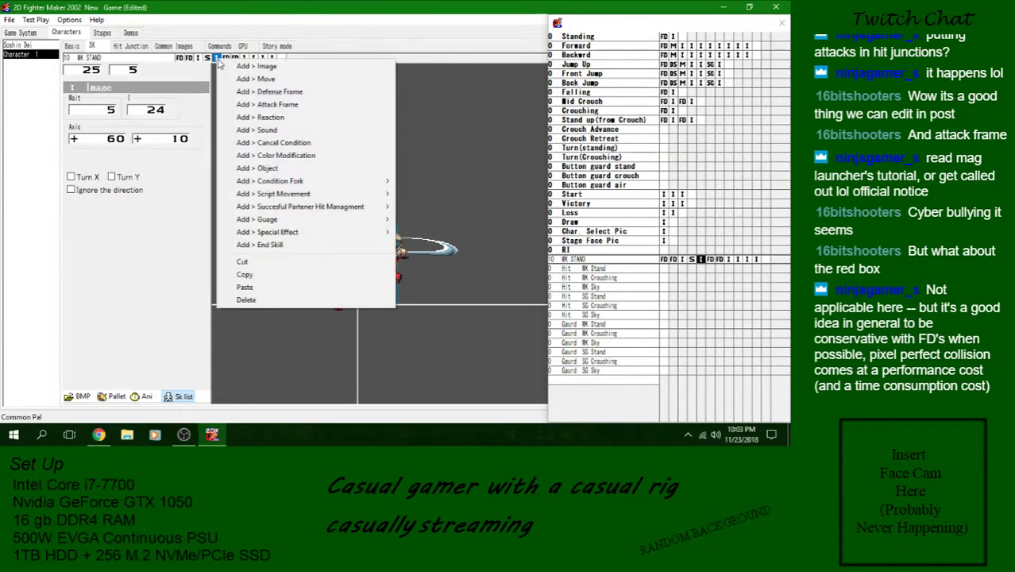
pyautogui.click(299, 107)
pyautogui.moveTo(391, 236); pyautogui.dragTo(455, 258)
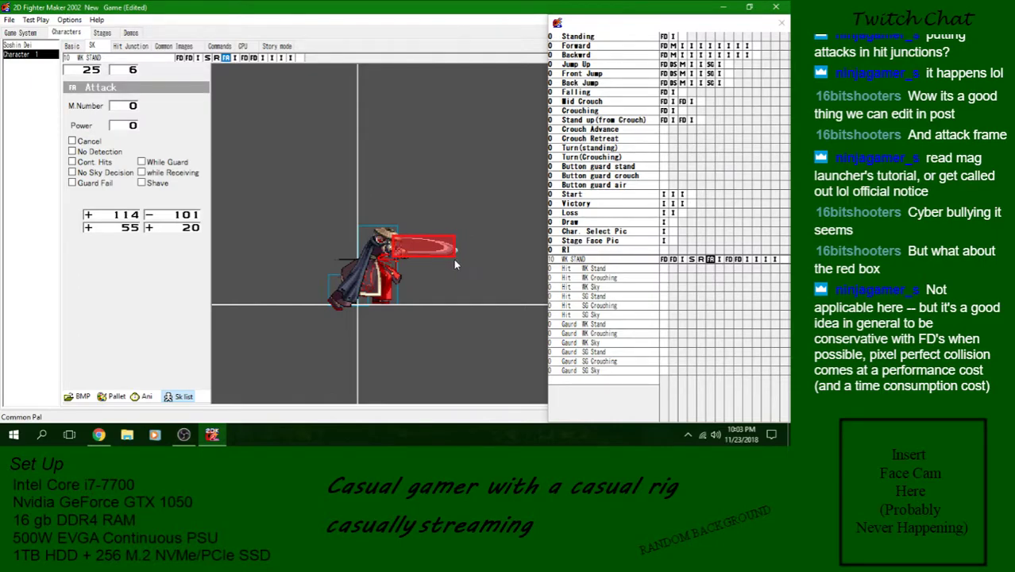
pyautogui.moveTo(398, 236); pyautogui.dragTo(458, 258)
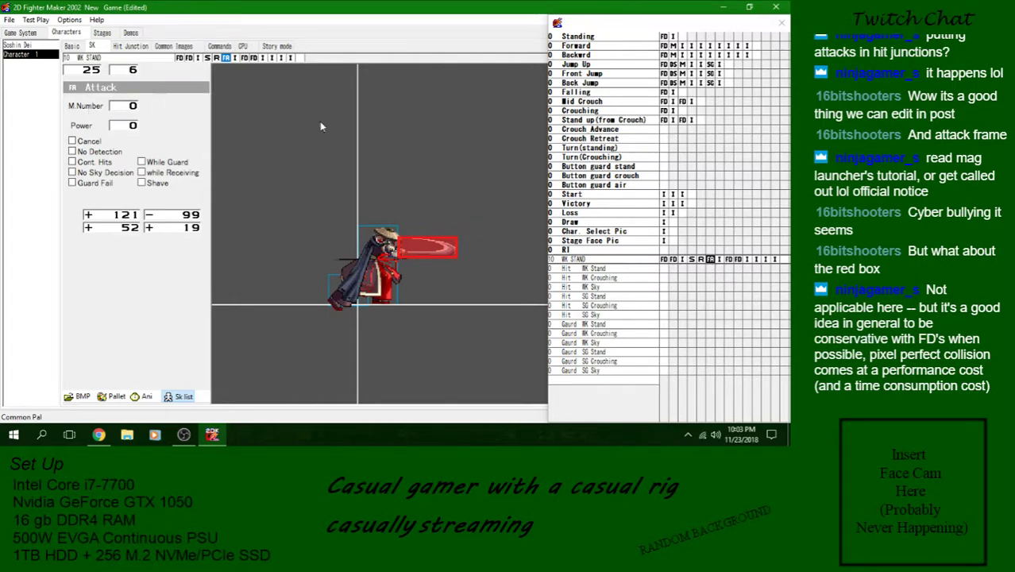
pyautogui.rightClick(228, 63)
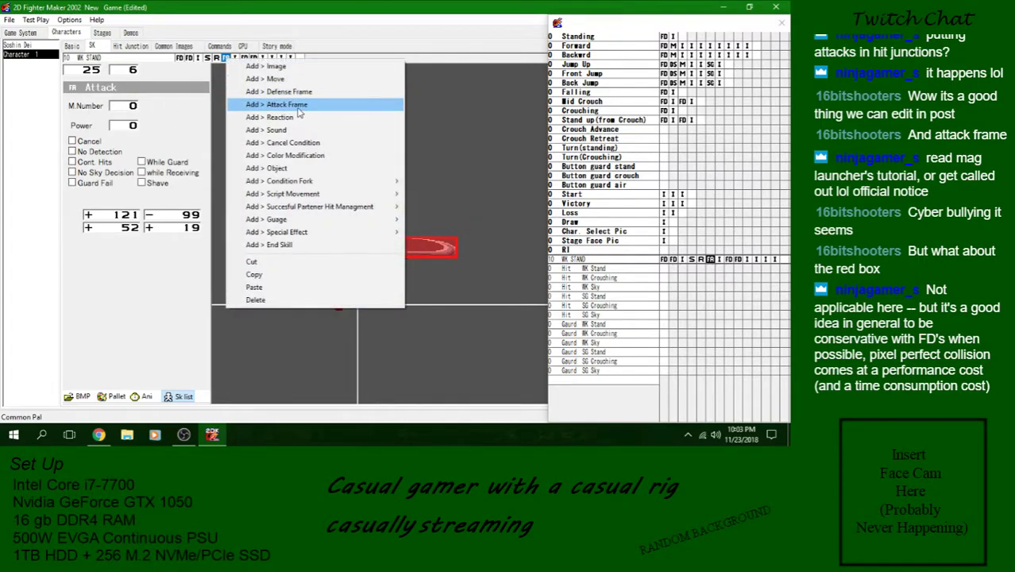
pyautogui.click(258, 106)
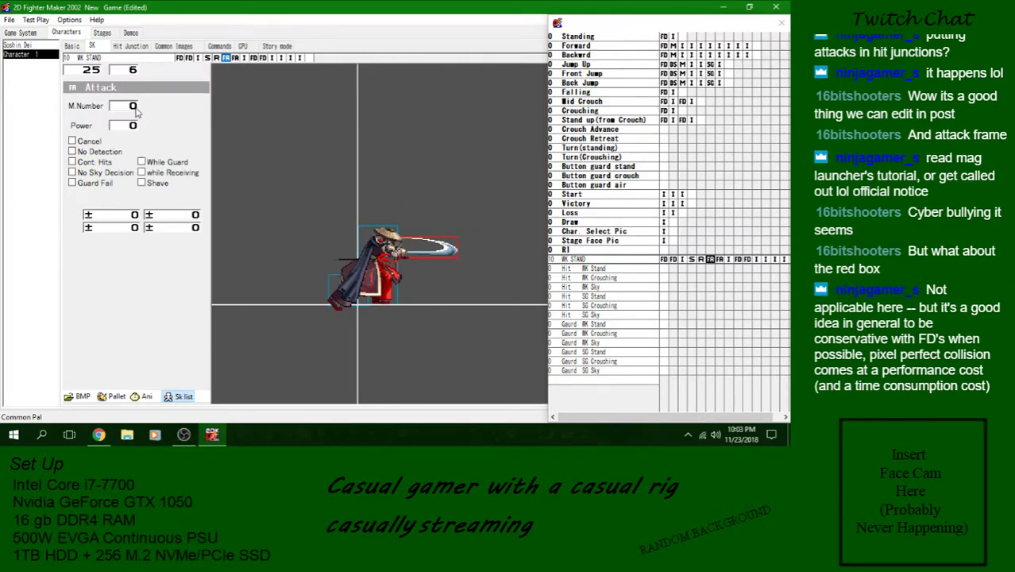
pyautogui.rightClick(230, 63)
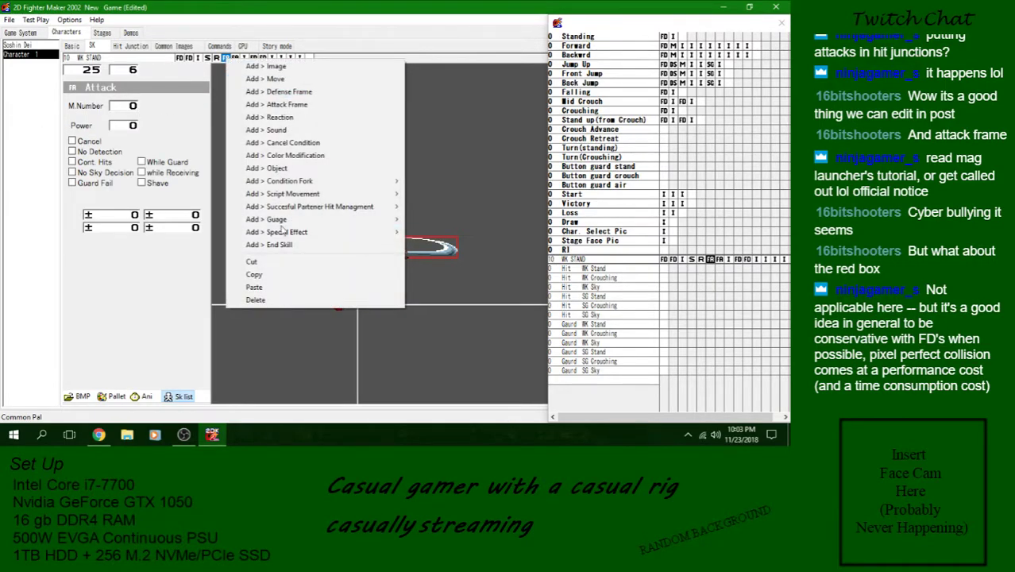
pyautogui.click(256, 300)
# - Add a trial attack frame before the second image with M.Number 1 and a box about 93 by 53 above the character
pyautogui.rightClick(226, 59)
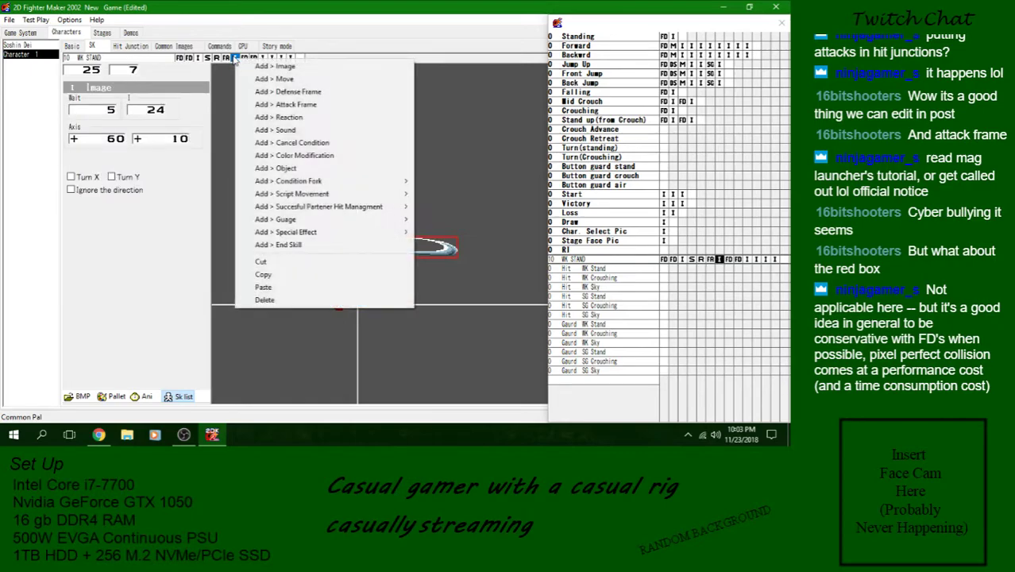
pyautogui.click(318, 104)
pyautogui.moveTo(381, 102); pyautogui.dragTo(487, 162)
pyautogui.click(134, 106)
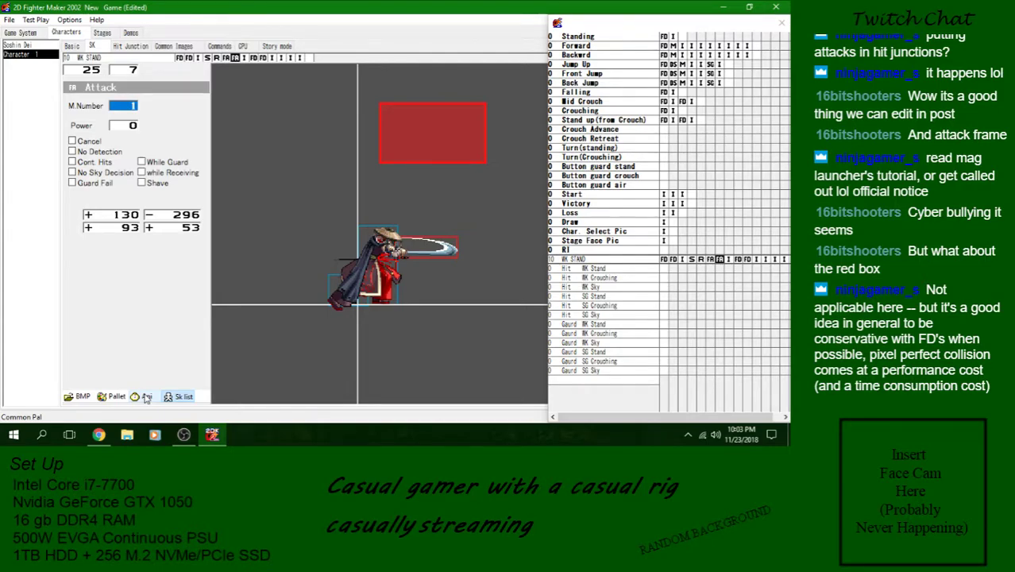
# - Check the attack boxes on the following WK STAND images, and delete the trial attack frame with M.Number 1
pyautogui.click(272, 59)
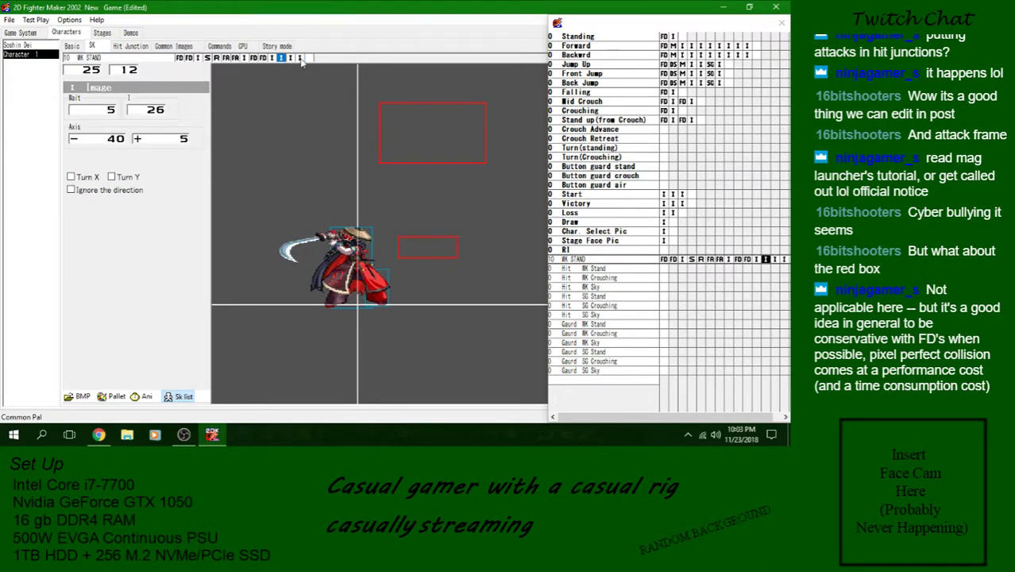
pyautogui.click(236, 60)
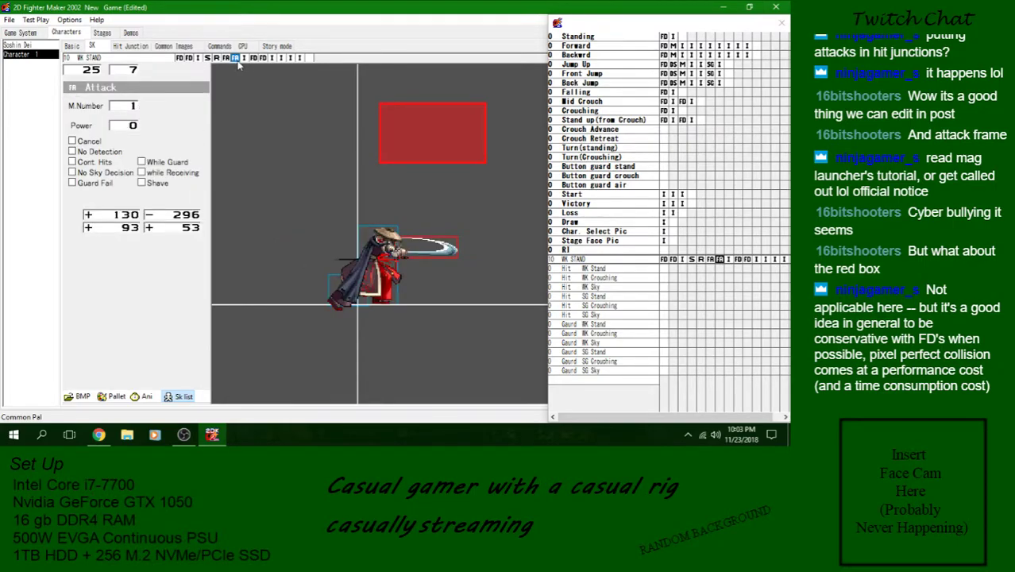
pyautogui.rightClick(238, 63)
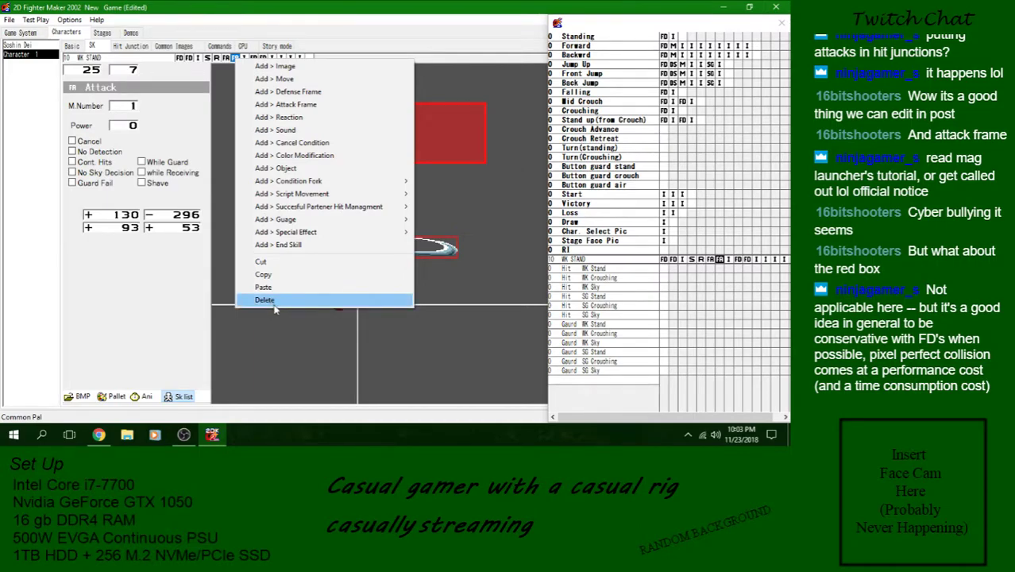
pyautogui.click(275, 303)
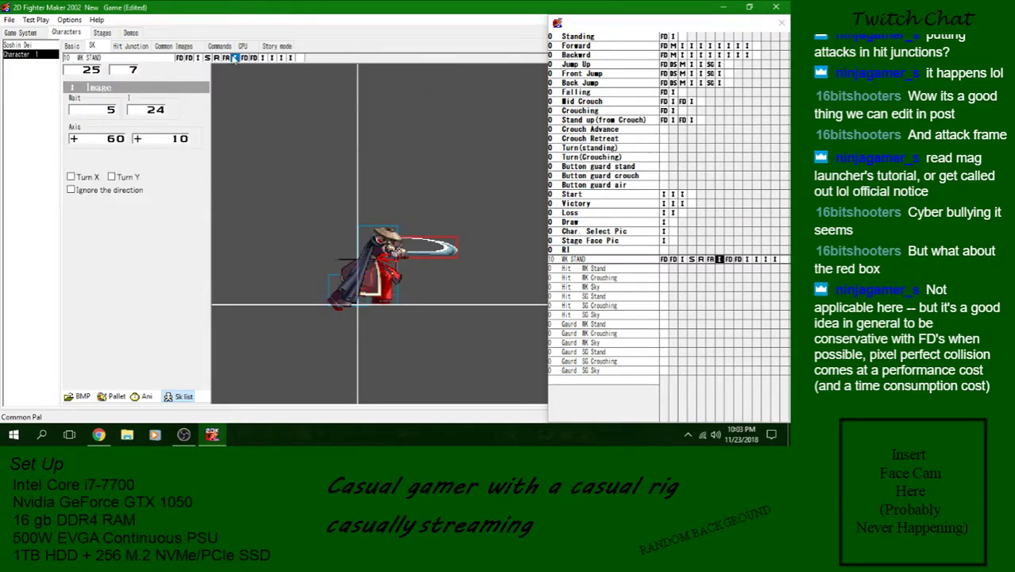
# - Add an empty attack frame with M.Number 0 before the third WK STAND image to end the sword's hit box
pyautogui.click(263, 59)
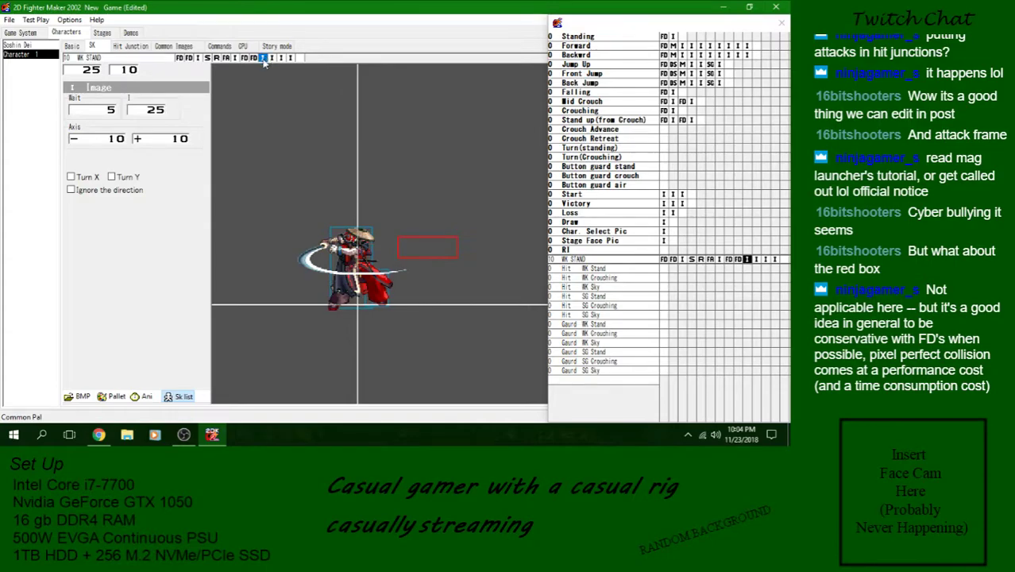
pyautogui.rightClick(263, 60)
pyautogui.click(330, 105)
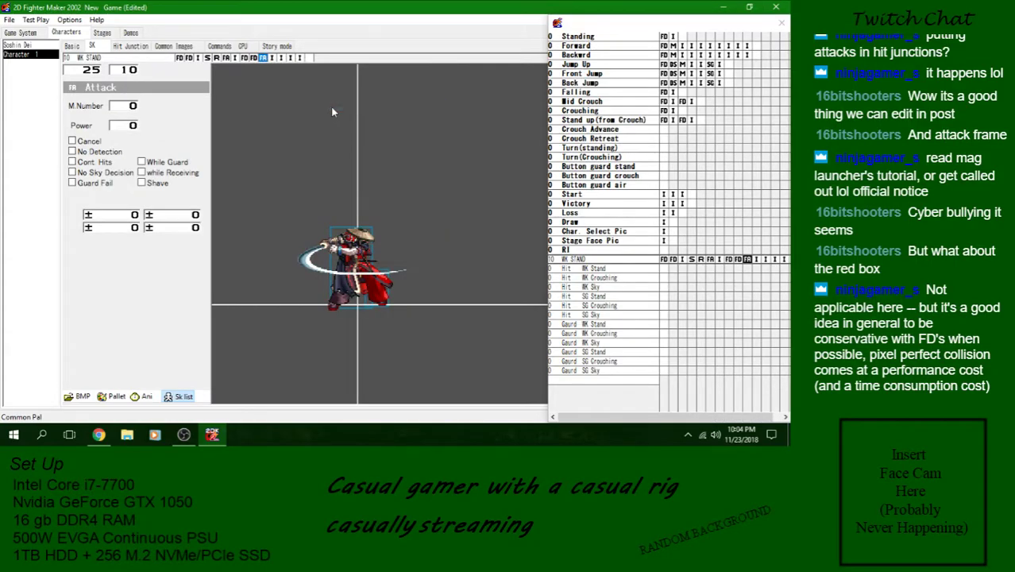
# - Review the second image's attack frame, play the WK STAND animation, and close the preview
pyautogui.click(234, 58)
pyautogui.click(226, 59)
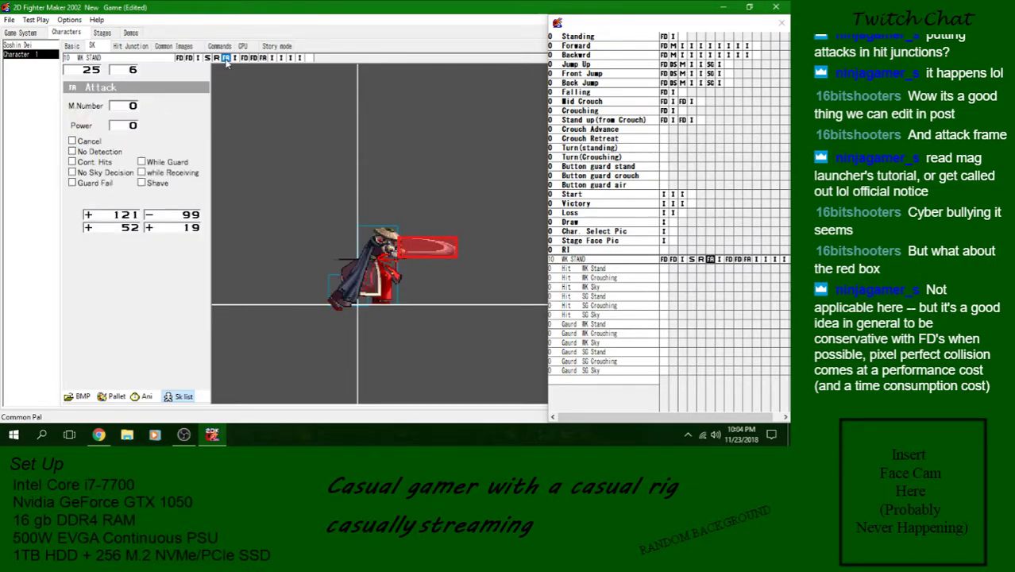
pyautogui.click(144, 396)
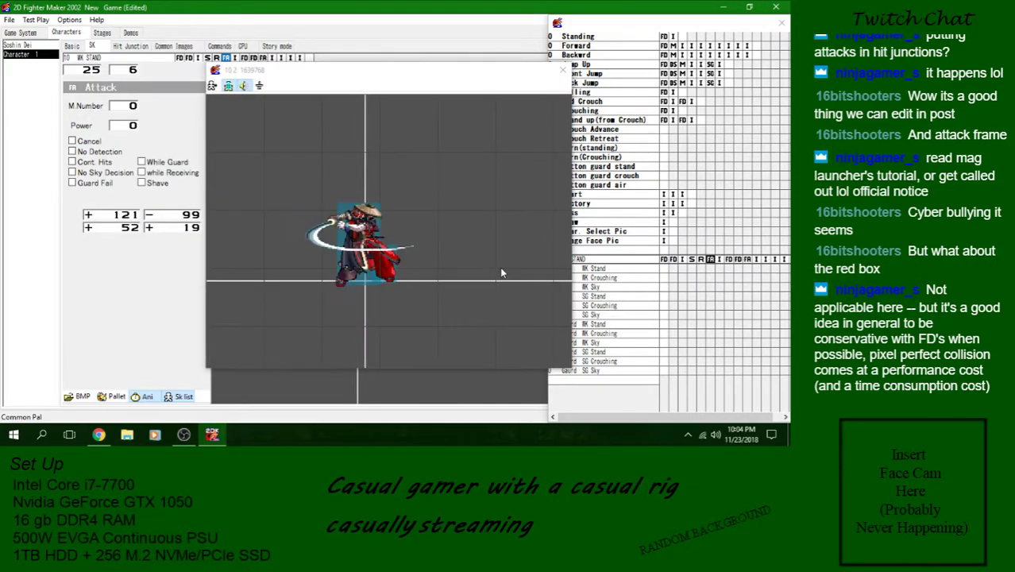
pyautogui.click(562, 70)
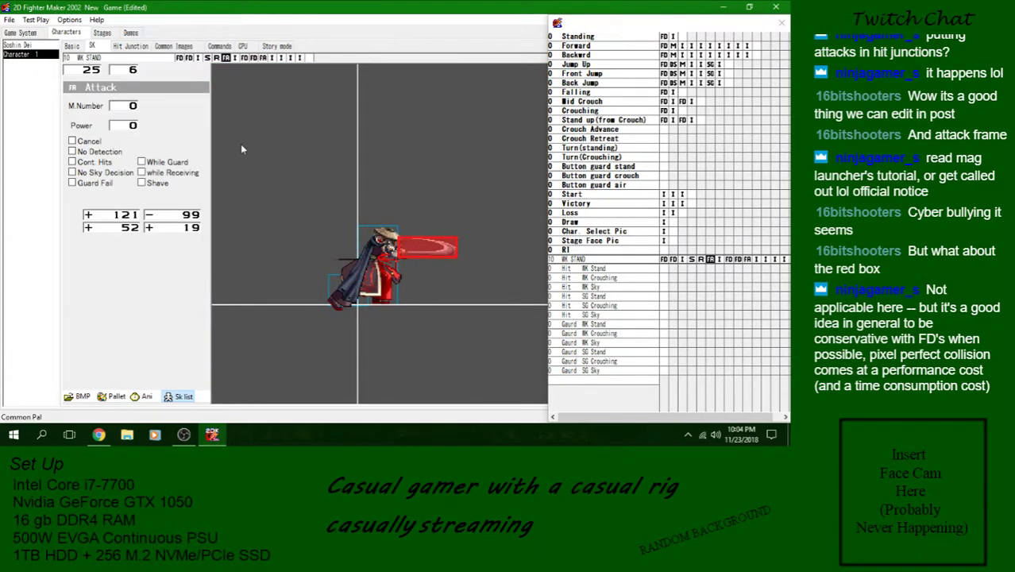
# - Set the sword attack frame's Power to 10 and enable Shave and Guard Fail
pyautogui.click(72, 46)
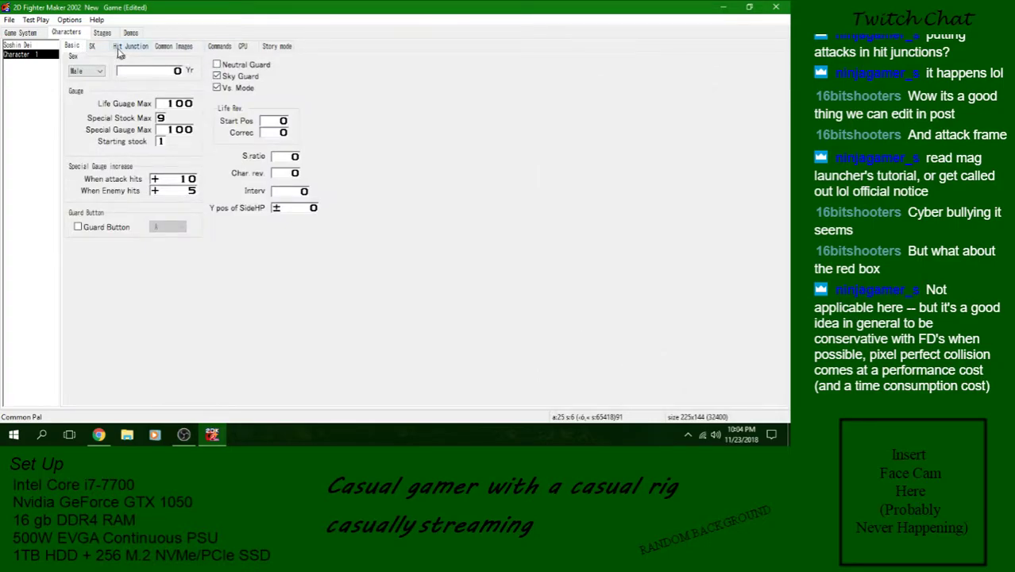
pyautogui.click(92, 45)
pyautogui.doubleClick(125, 127)
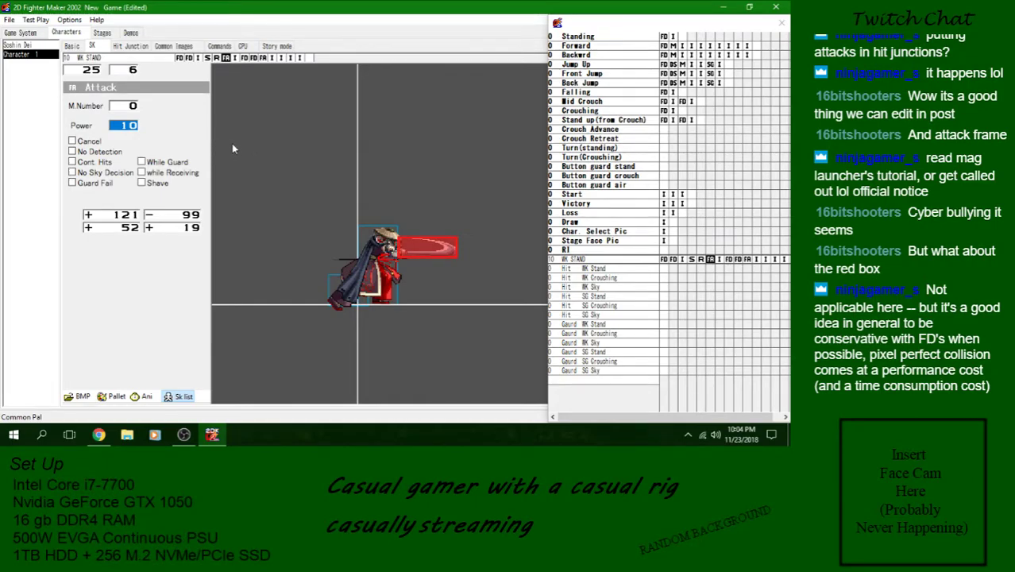
pyautogui.click(150, 185)
pyautogui.click(73, 185)
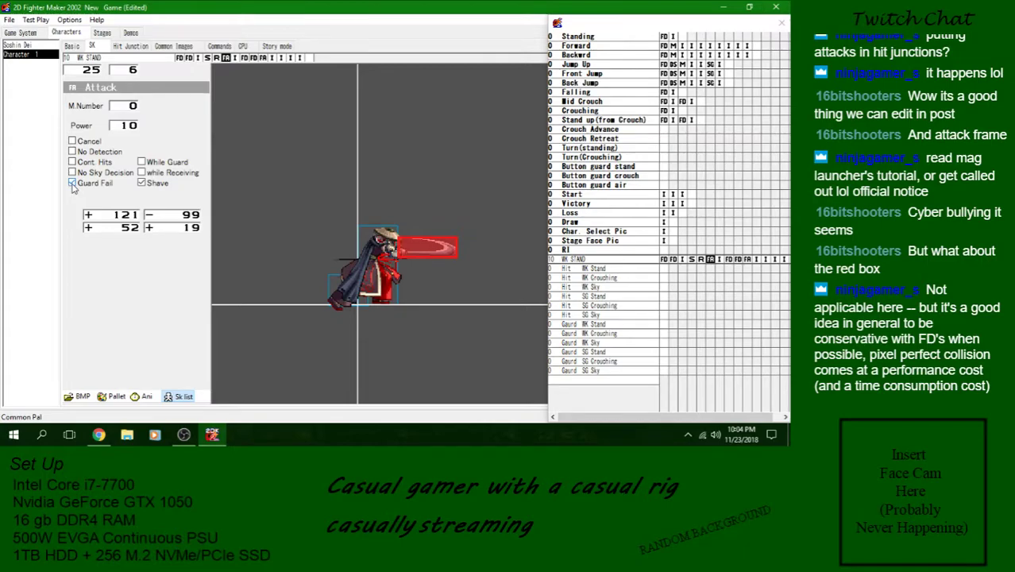
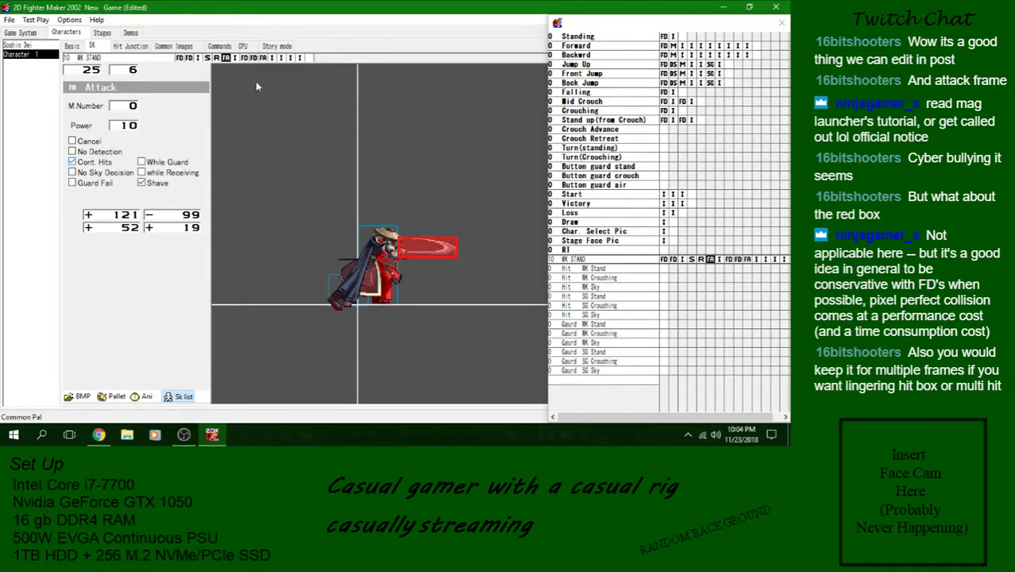
# - Compare the image and attack frames of the WK STAND skill
pyautogui.click(236, 59)
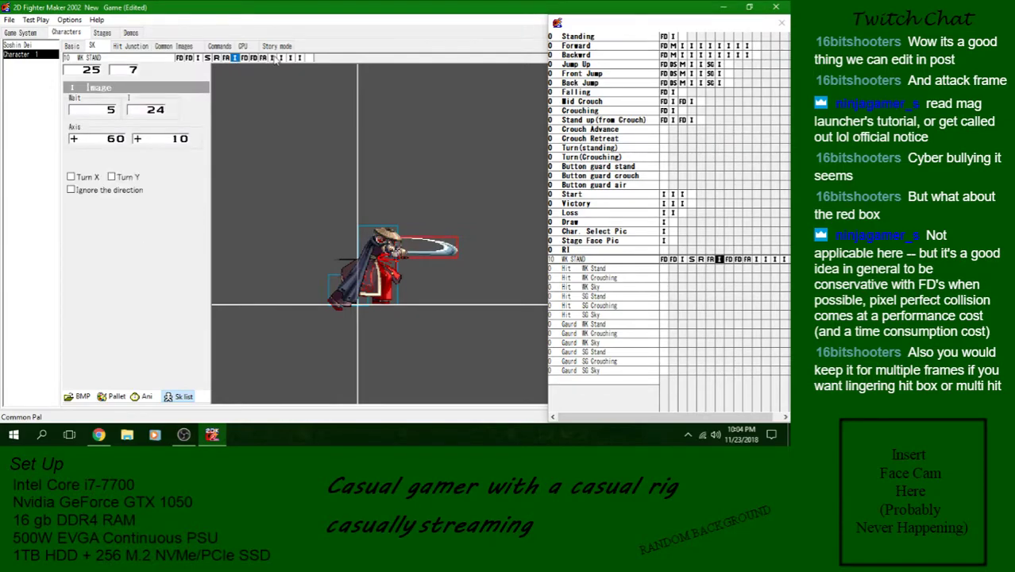
pyautogui.click(272, 58)
pyautogui.click(281, 58)
pyautogui.click(236, 60)
pyautogui.click(272, 59)
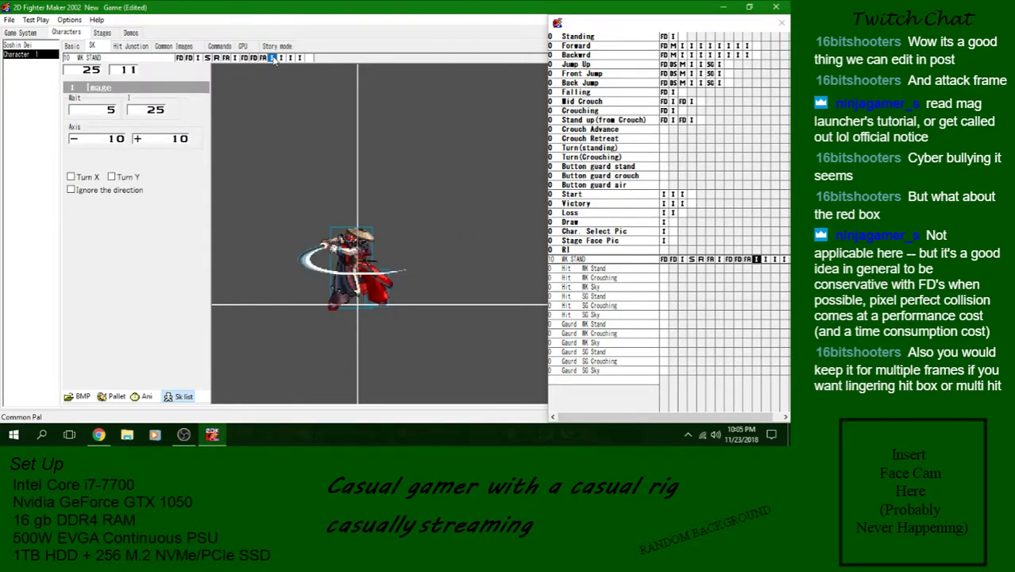
pyautogui.click(226, 59)
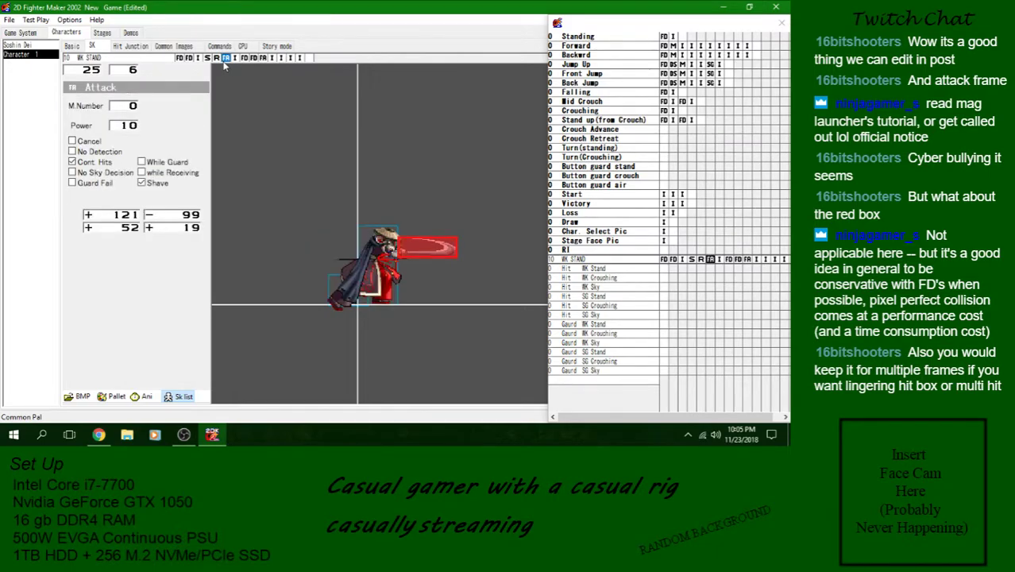
pyautogui.click(263, 59)
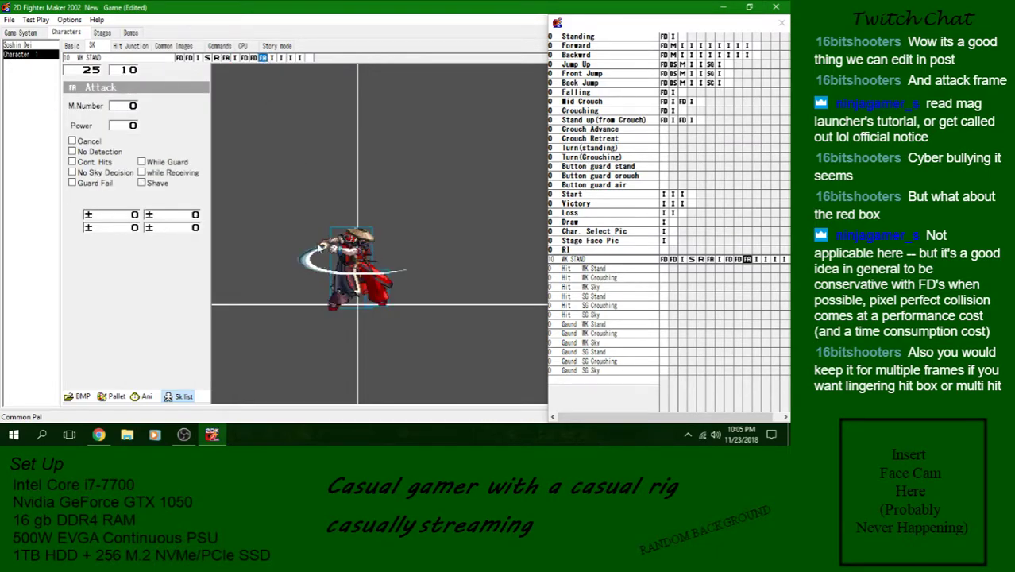
pyautogui.moveTo(302, 247); pyautogui.dragTo(411, 278)
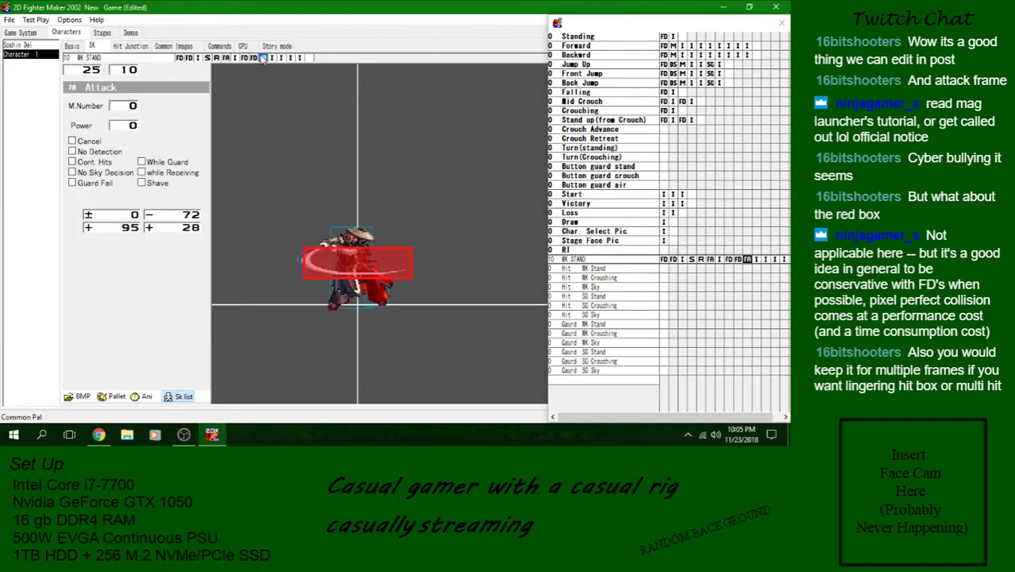
pyautogui.click(110, 163)
pyautogui.rightClick(263, 58)
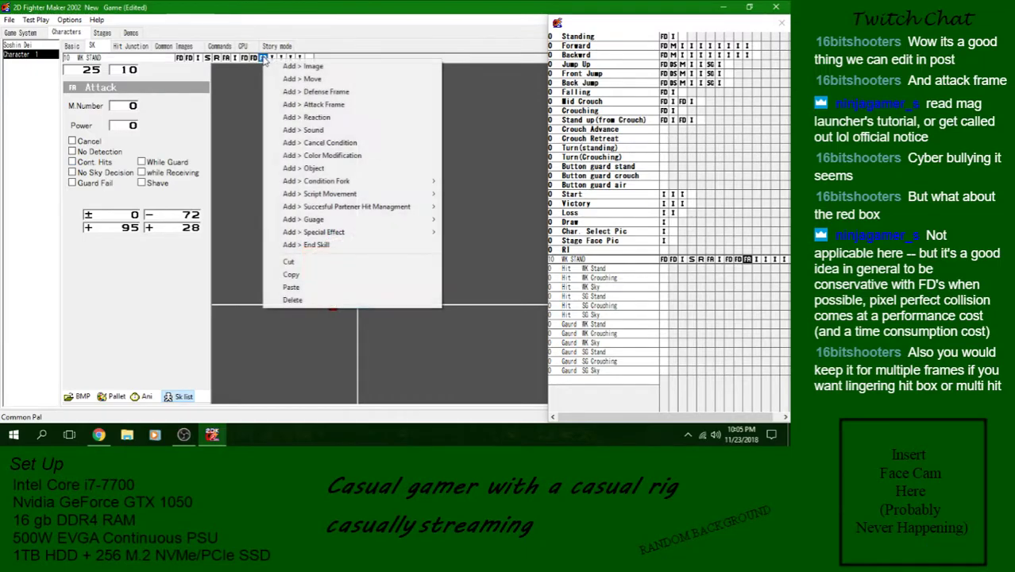
pyautogui.click(290, 287)
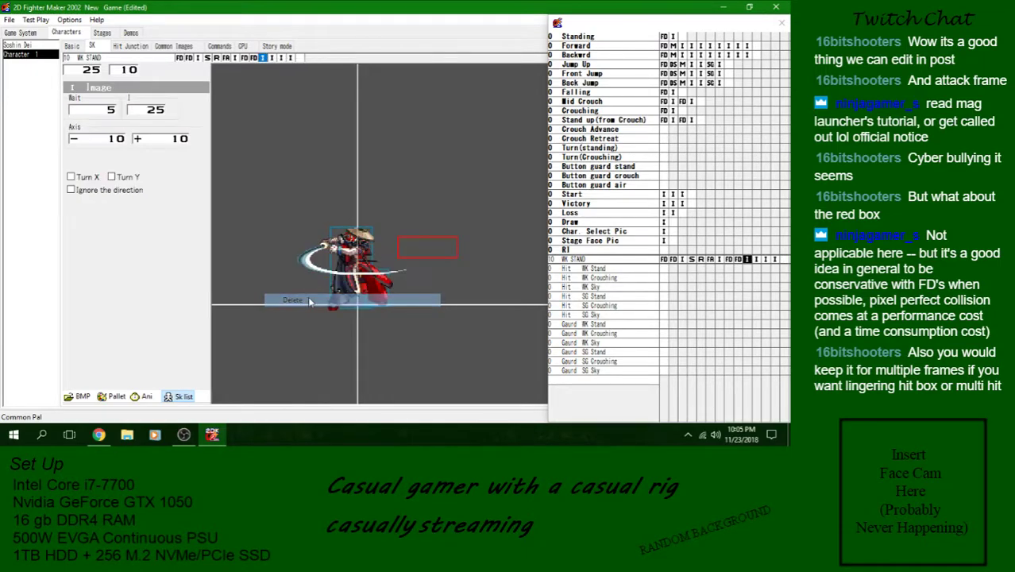
pyautogui.rightClick(257, 58)
pyautogui.click(353, 108)
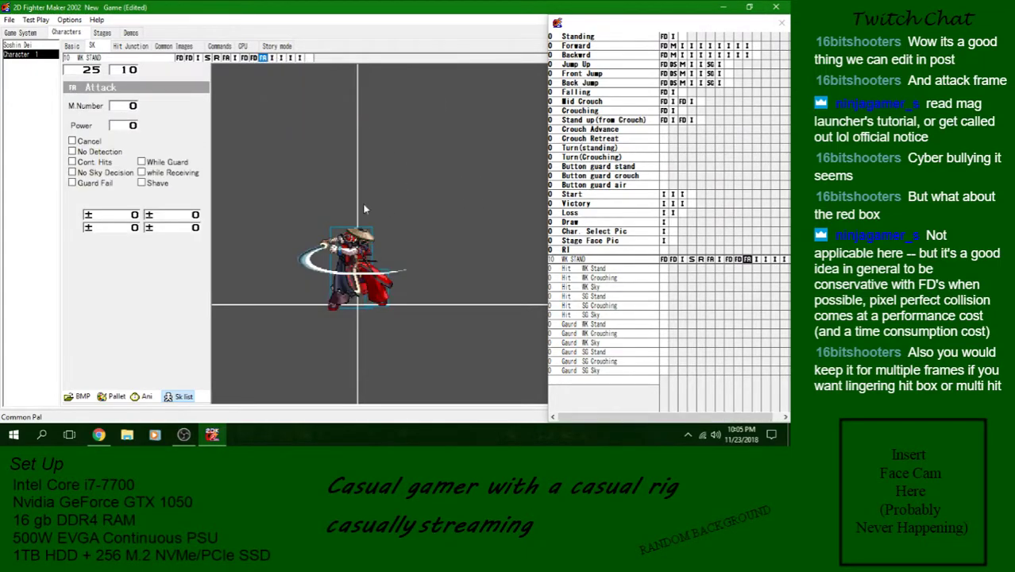
# - Check the first attack frame's settings in the WK STAND skill and preview the skill's animation
pyautogui.click(226, 59)
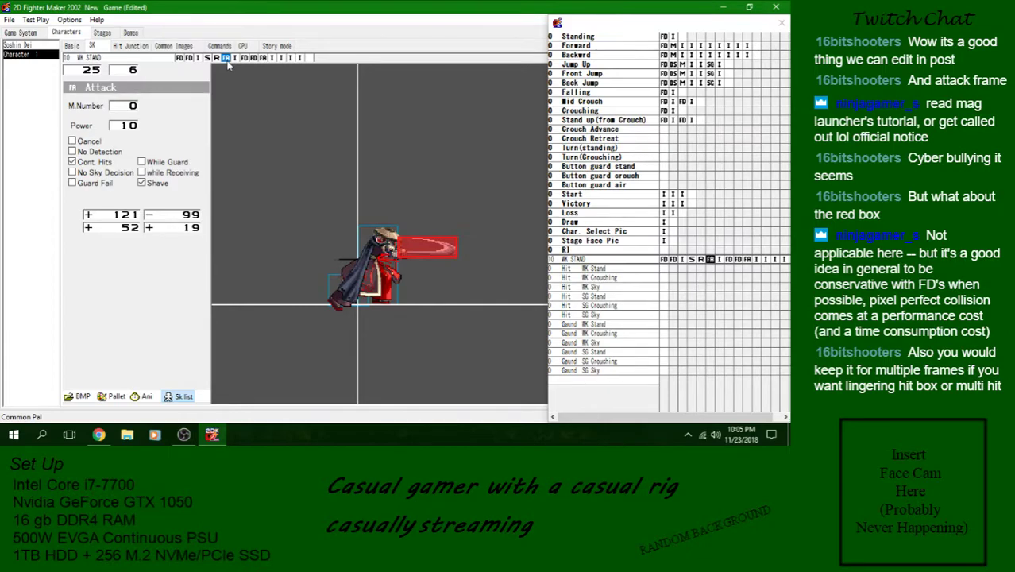
pyautogui.click(95, 162)
pyautogui.click(91, 144)
pyautogui.click(570, 259)
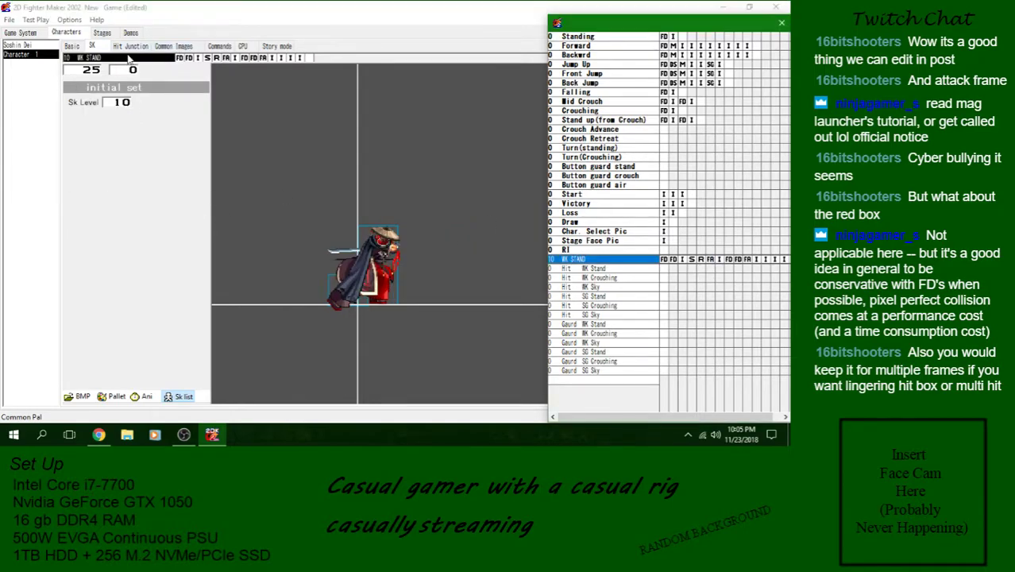
pyautogui.click(664, 260)
pyautogui.click(673, 259)
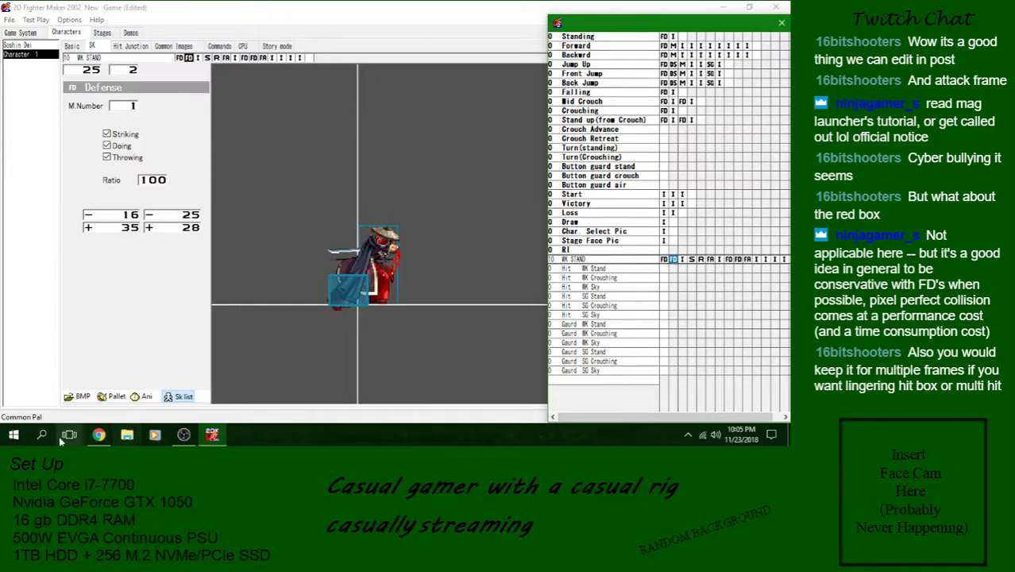
pyautogui.click(139, 399)
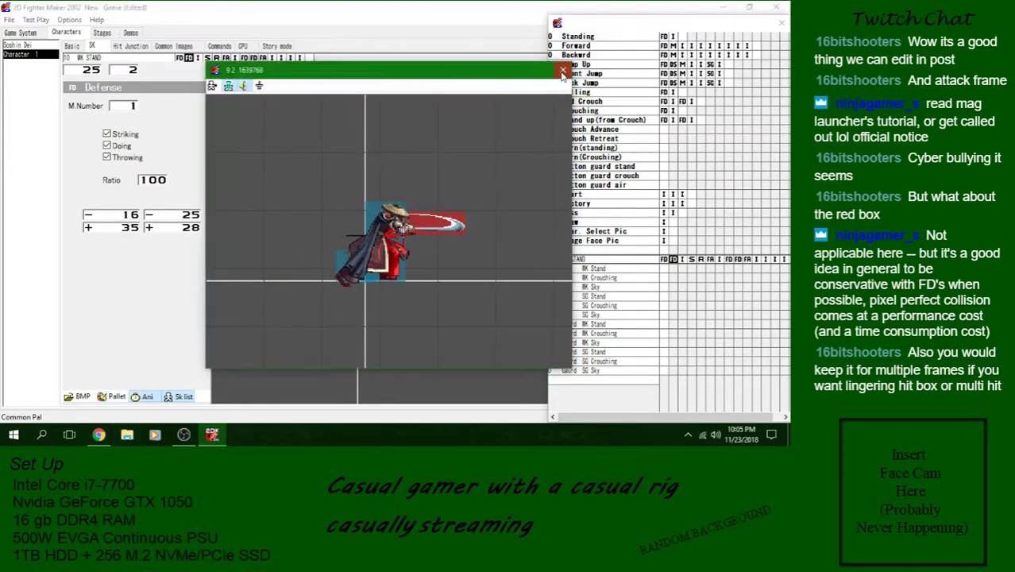
pyautogui.click(562, 70)
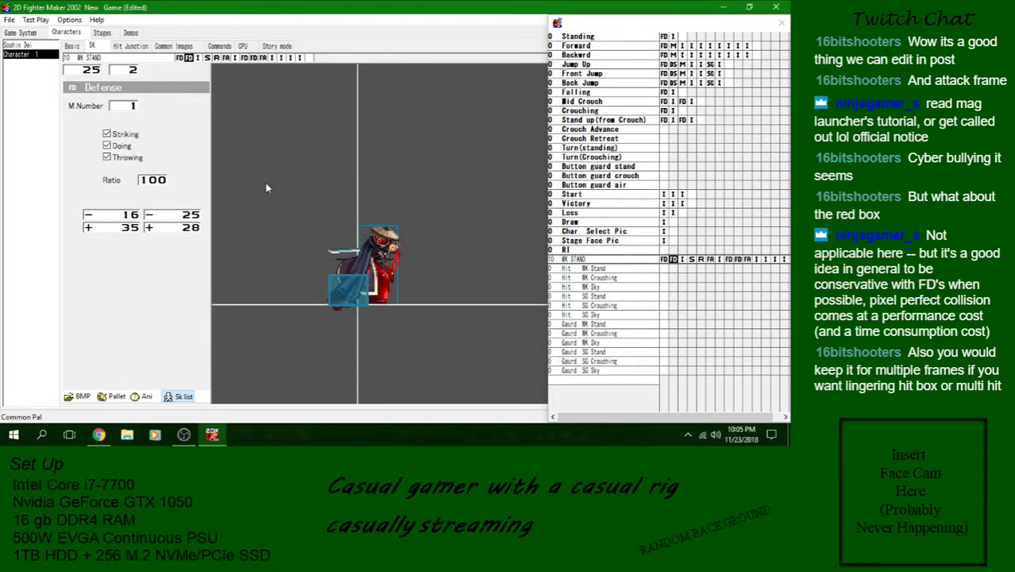
# - Look through the Soshin Dei sprite sheet for a pose for the Hit WK Stand skill
pyautogui.click(589, 269)
pyautogui.click(65, 397)
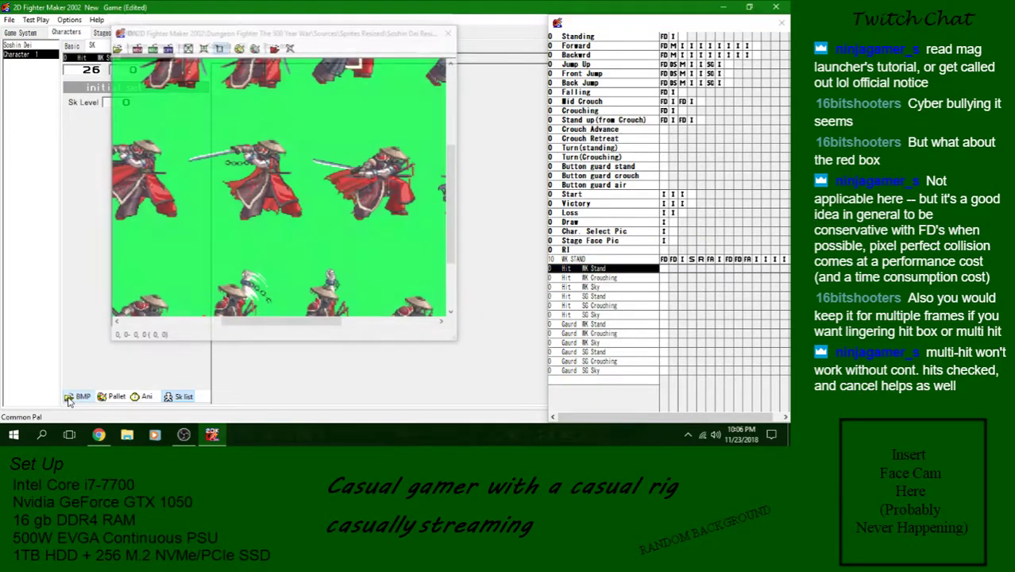
pyautogui.moveTo(453, 216); pyautogui.dragTo(454, 94)
pyautogui.moveTo(239, 325); pyautogui.dragTo(405, 331)
pyautogui.moveTo(453, 133); pyautogui.dragTo(454, 259)
pyautogui.moveTo(382, 323); pyautogui.dragTo(207, 323)
pyautogui.click(115, 48)
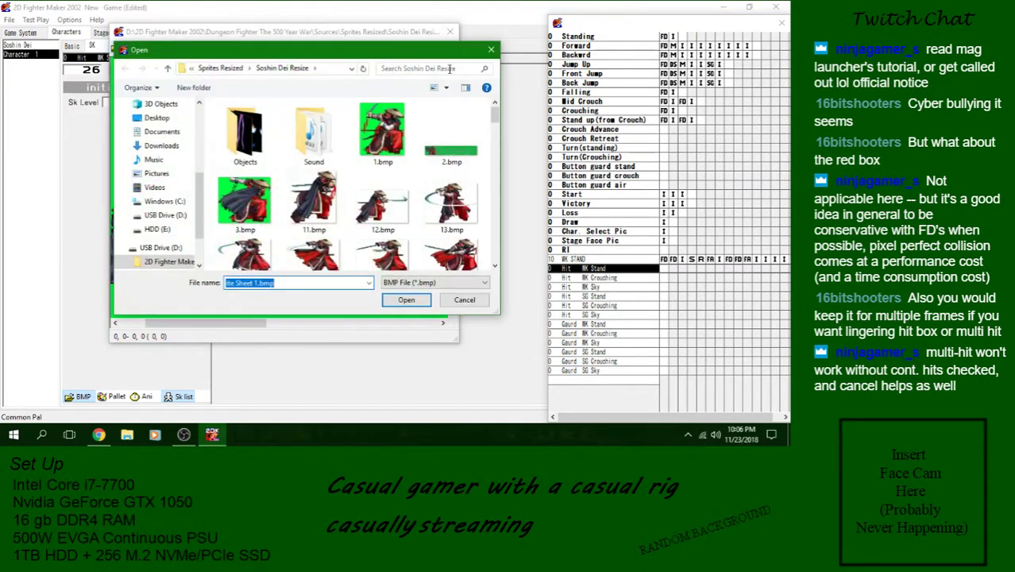
pyautogui.click(492, 52)
pyautogui.click(449, 32)
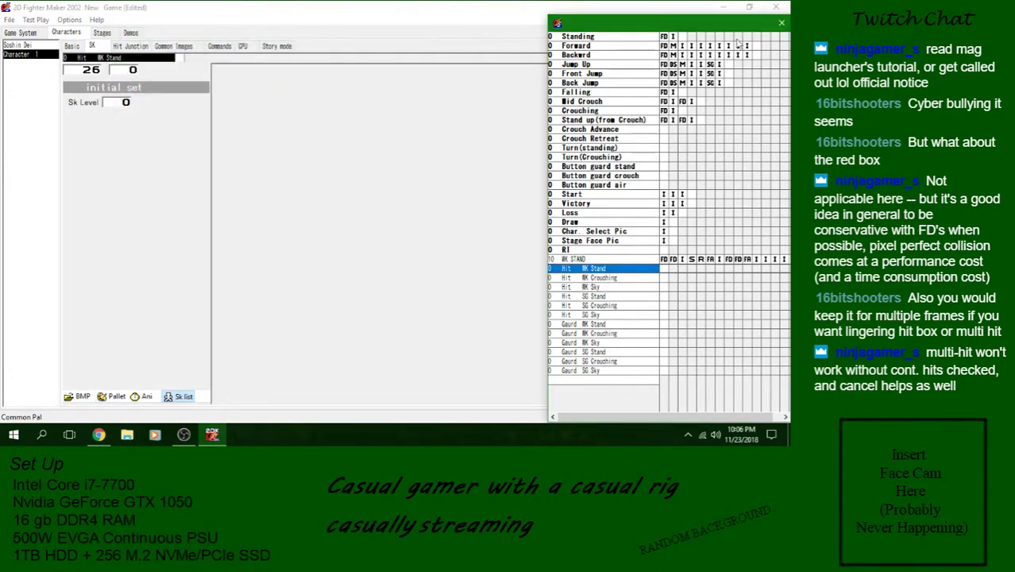
# - Copy the first Loss image into the Hit WK Stand skill and set its axis to X -10 and Y +10
pyautogui.click(664, 214)
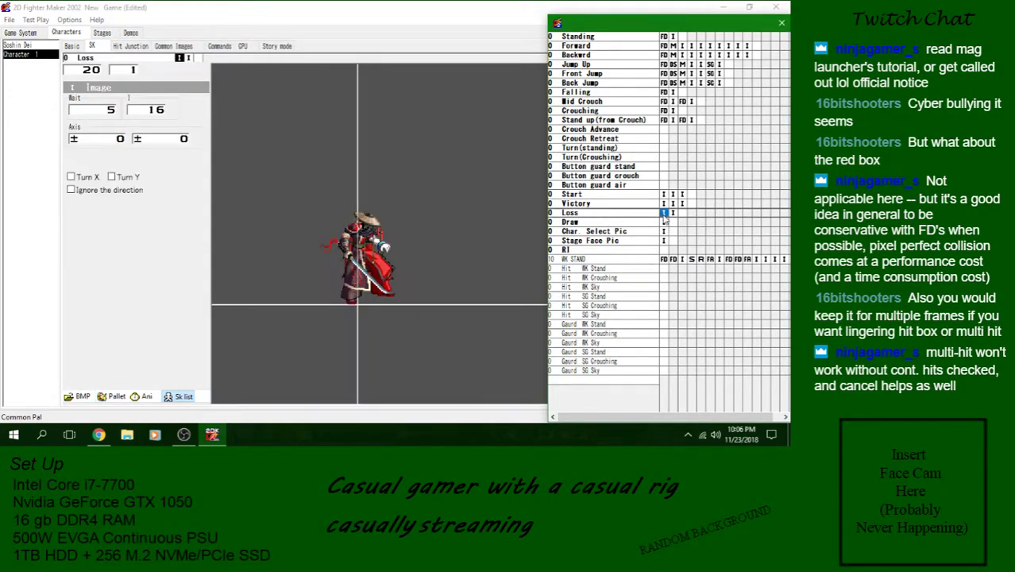
pyautogui.click(664, 268)
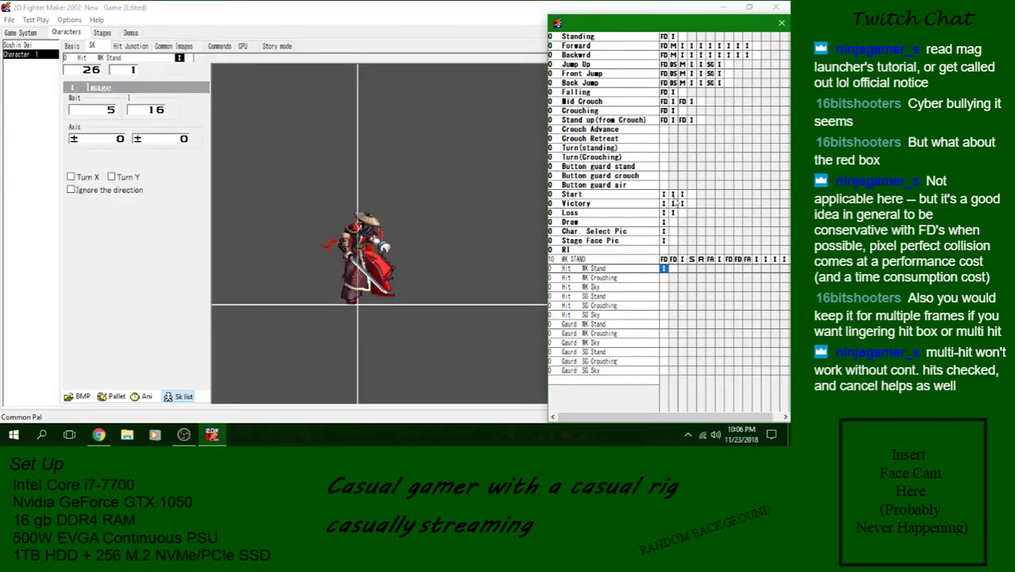
pyautogui.click(674, 37)
pyautogui.click(664, 269)
pyautogui.click(174, 140)
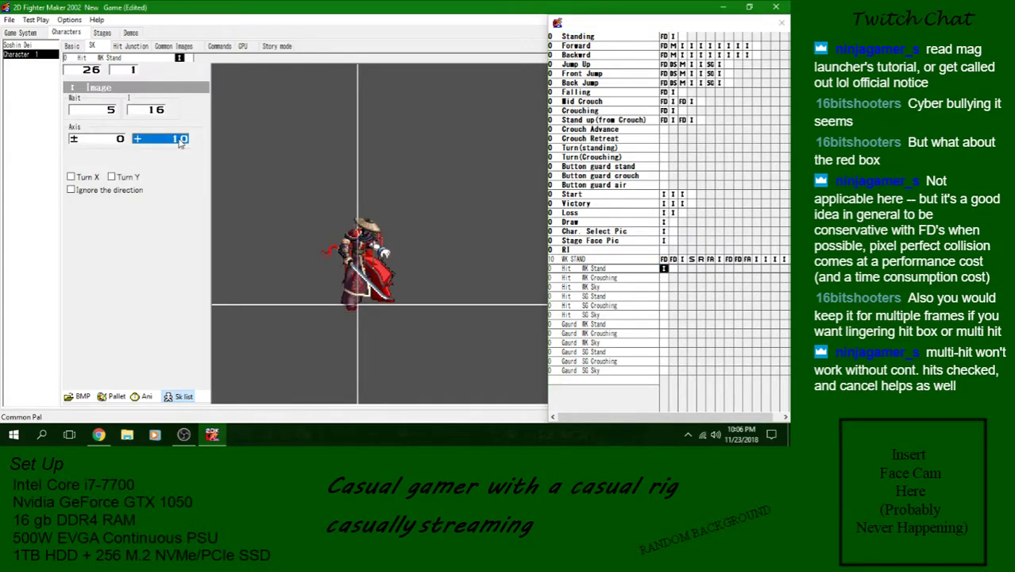
pyautogui.rightClick(114, 140)
pyautogui.rightClick(113, 140)
# - Compare the sprite alignment of the Standing skill with that of the Hit WK Stand skill
pyautogui.click(674, 36)
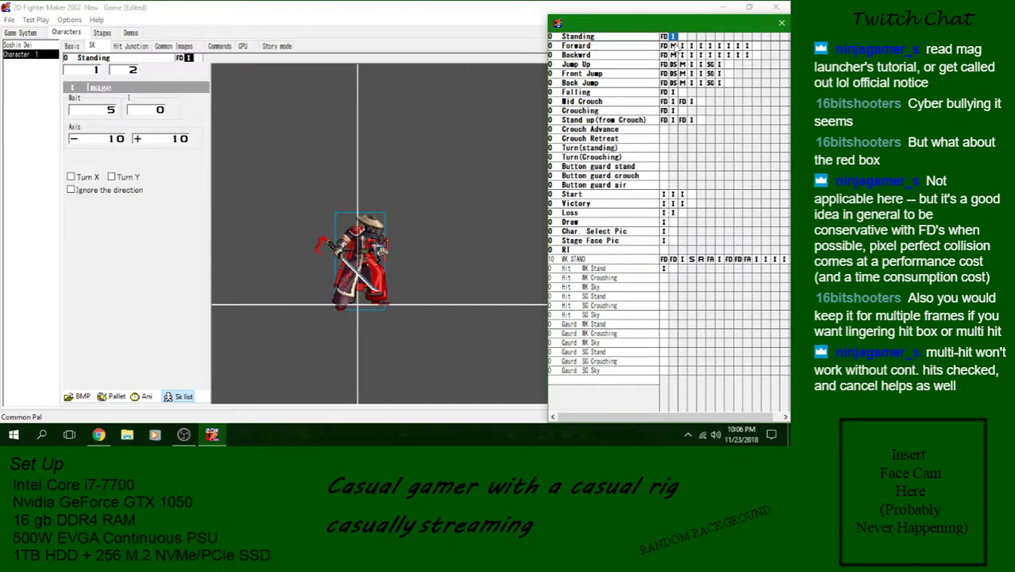
pyautogui.click(664, 270)
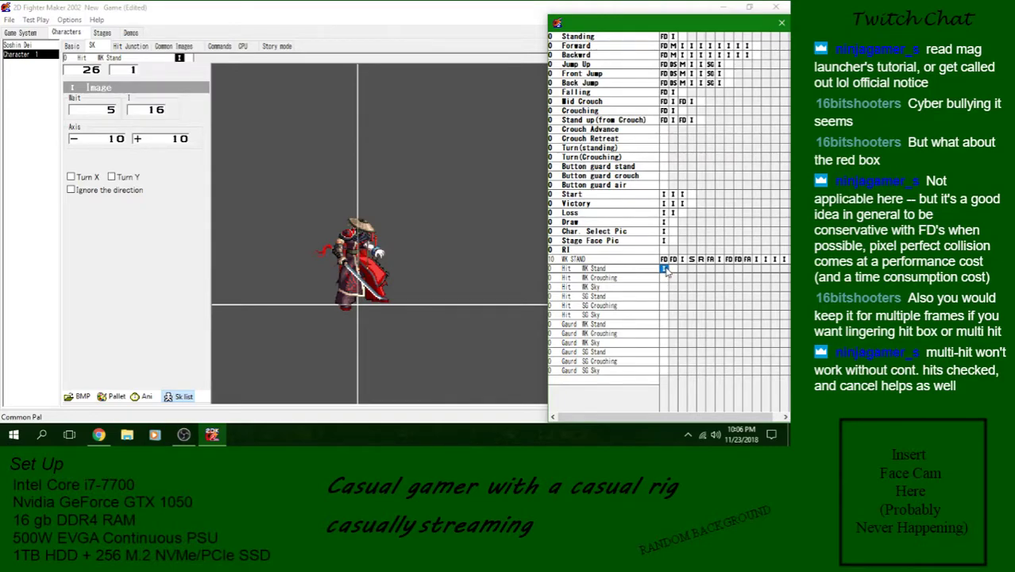
pyautogui.click(634, 38)
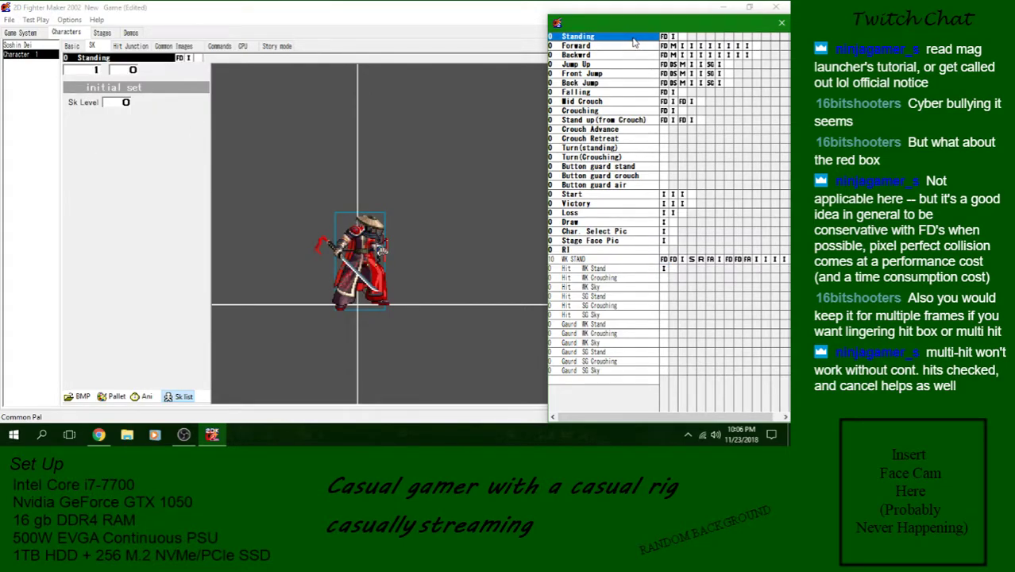
pyautogui.click(650, 270)
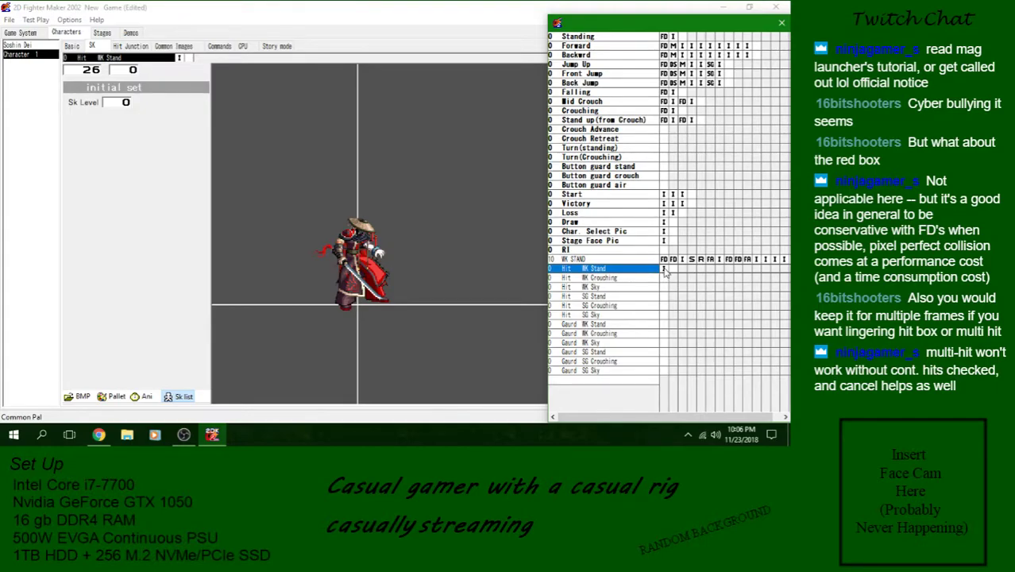
pyautogui.click(664, 270)
pyautogui.rightClick(664, 270)
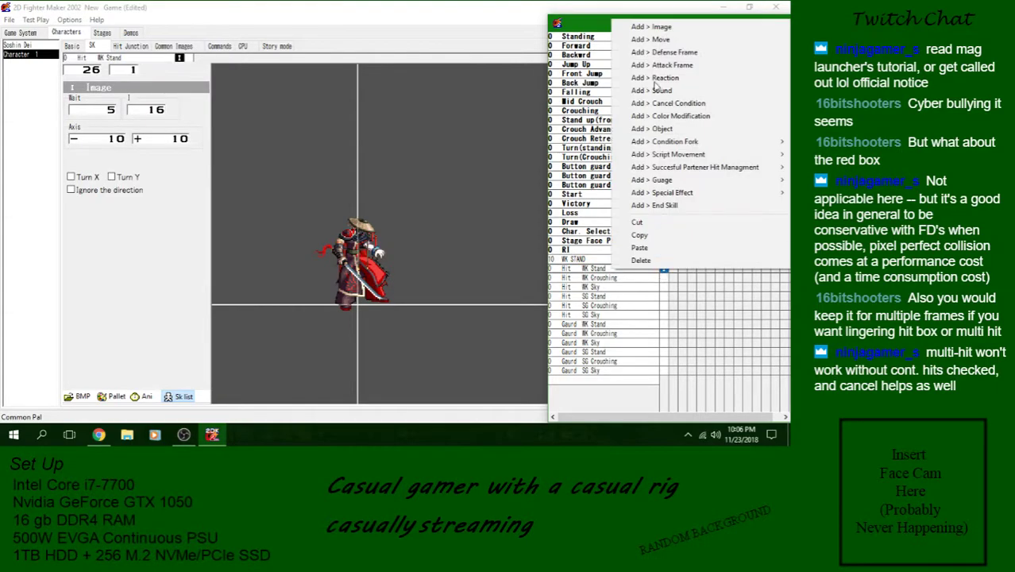
pyautogui.click(580, 40)
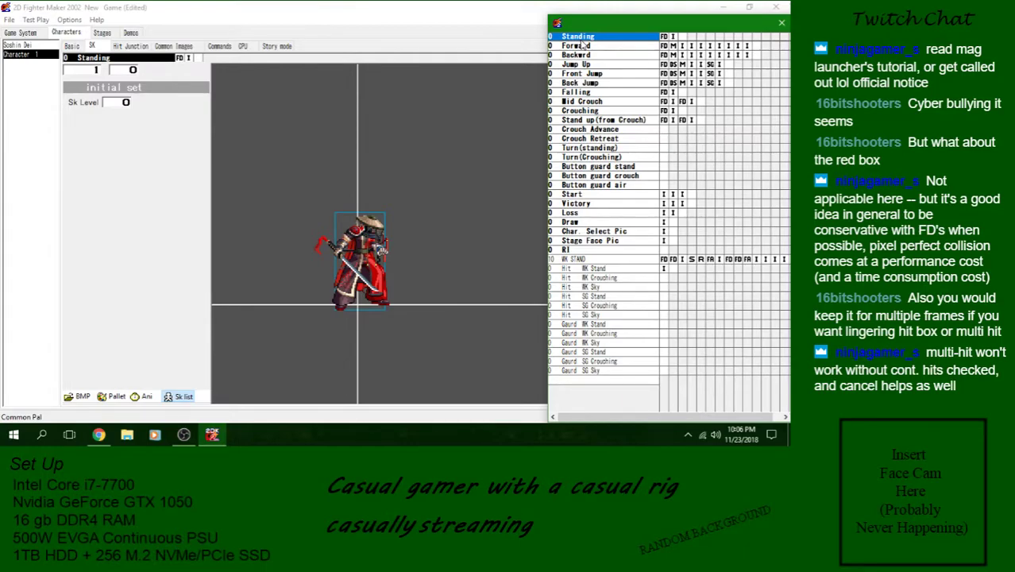
pyautogui.click(630, 270)
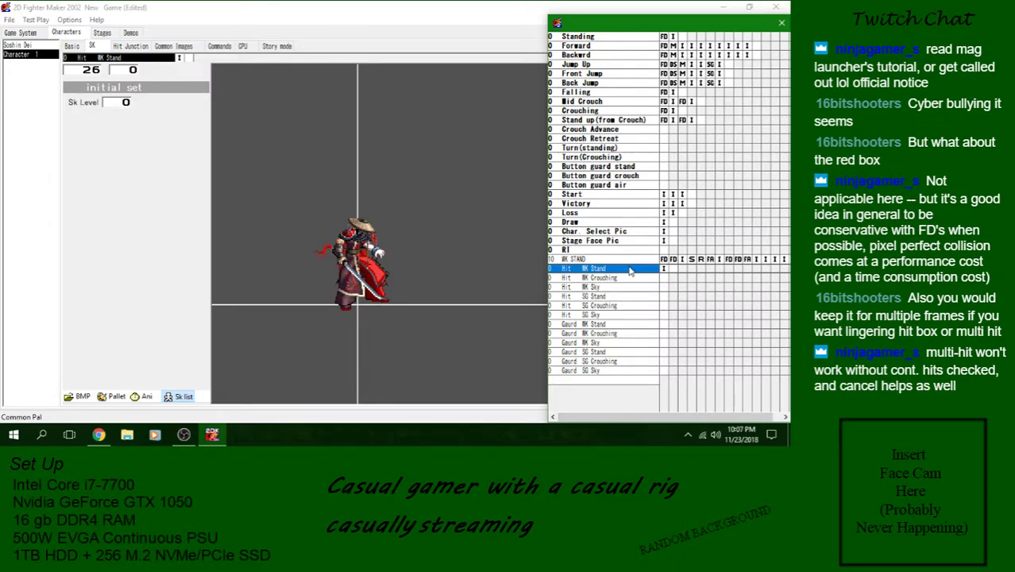
# - Add a defense frame before the Hit WK Stand image, about 50 by 83 around the character, with Striking, Doing and Throwing enabled
pyautogui.rightClick(666, 271)
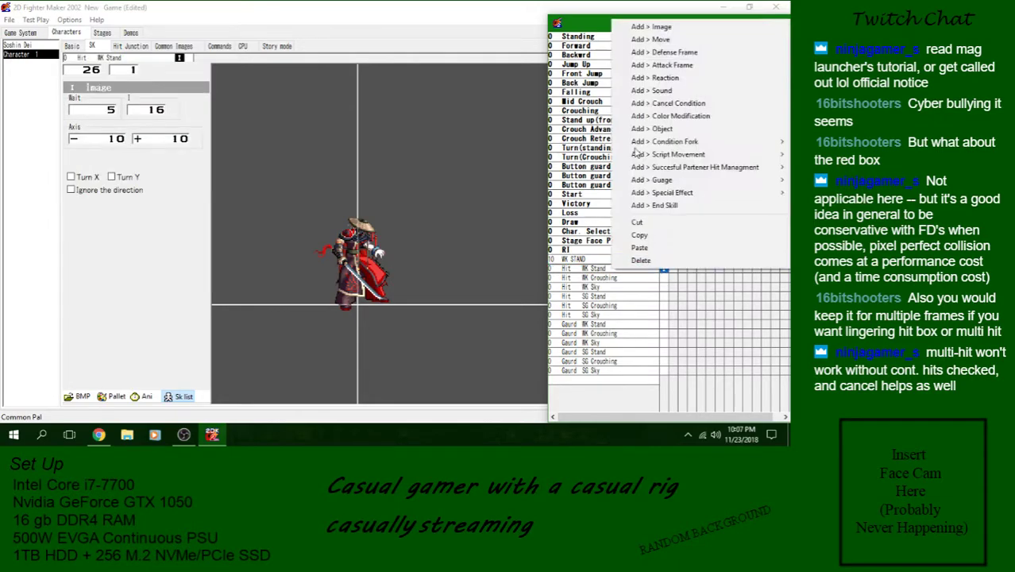
pyautogui.click(674, 52)
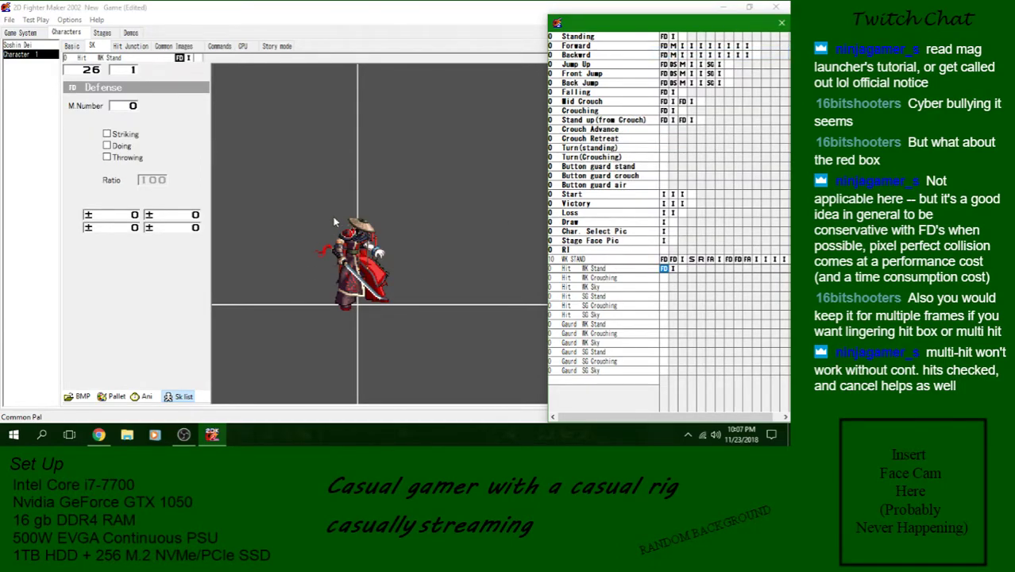
pyautogui.moveTo(333, 221); pyautogui.dragTo(390, 311)
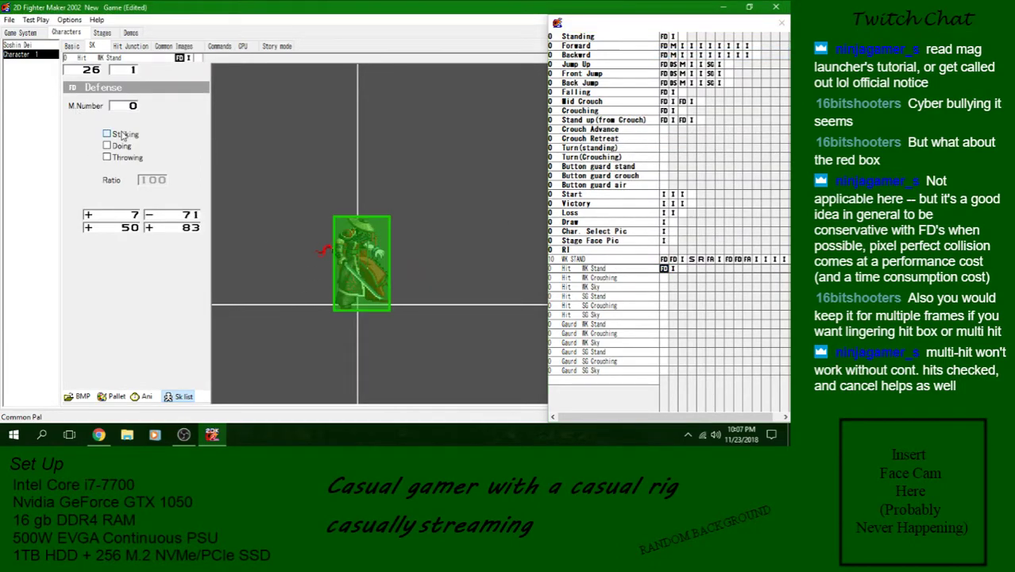
pyautogui.click(123, 133)
pyautogui.click(123, 148)
pyautogui.click(132, 160)
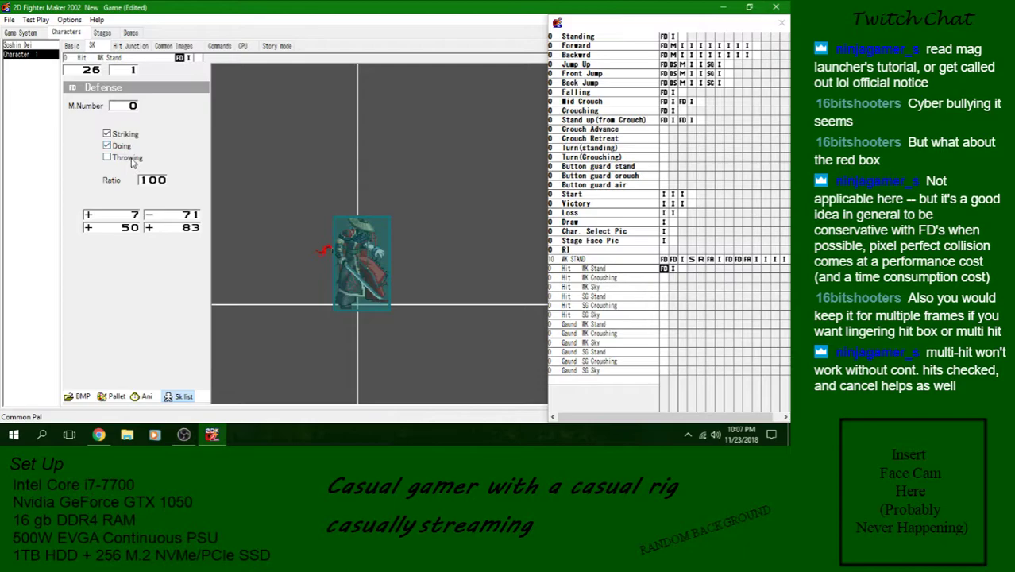
# - Set the Hit WK Stand image's wait to 15 and add a movement with X -.50 before it
pyautogui.click(189, 58)
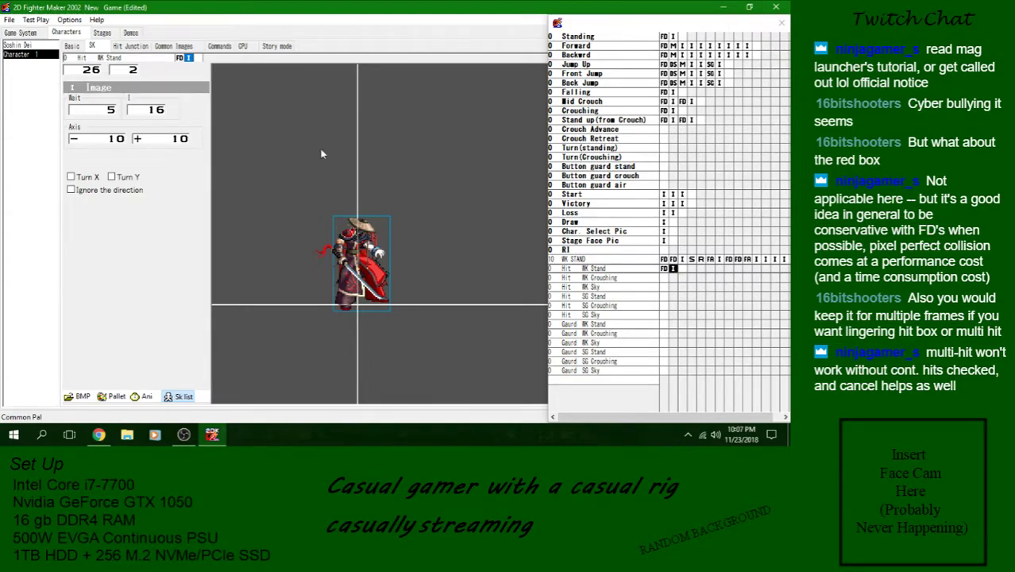
pyautogui.click(104, 110)
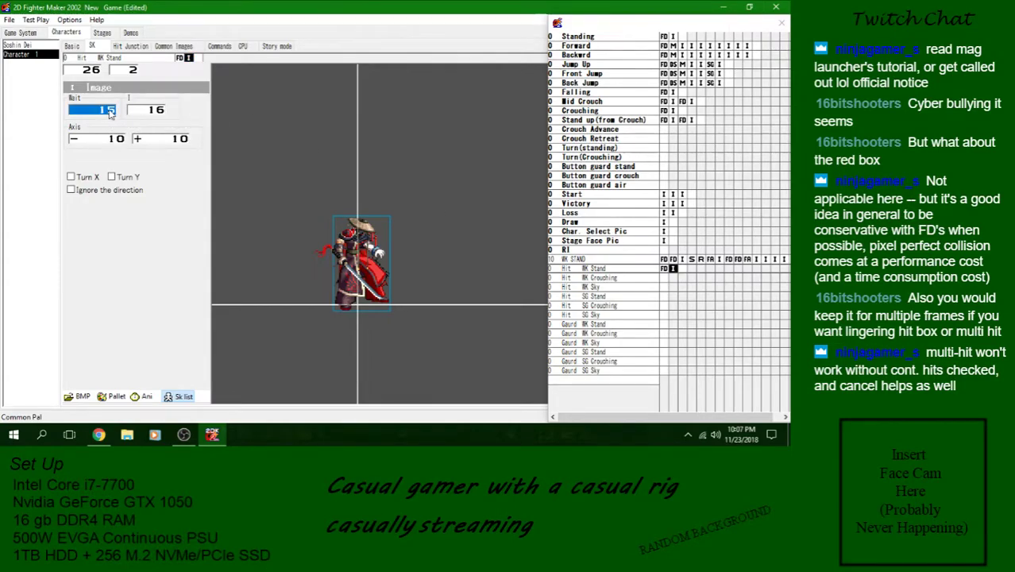
pyautogui.rightClick(198, 58)
pyautogui.click(238, 80)
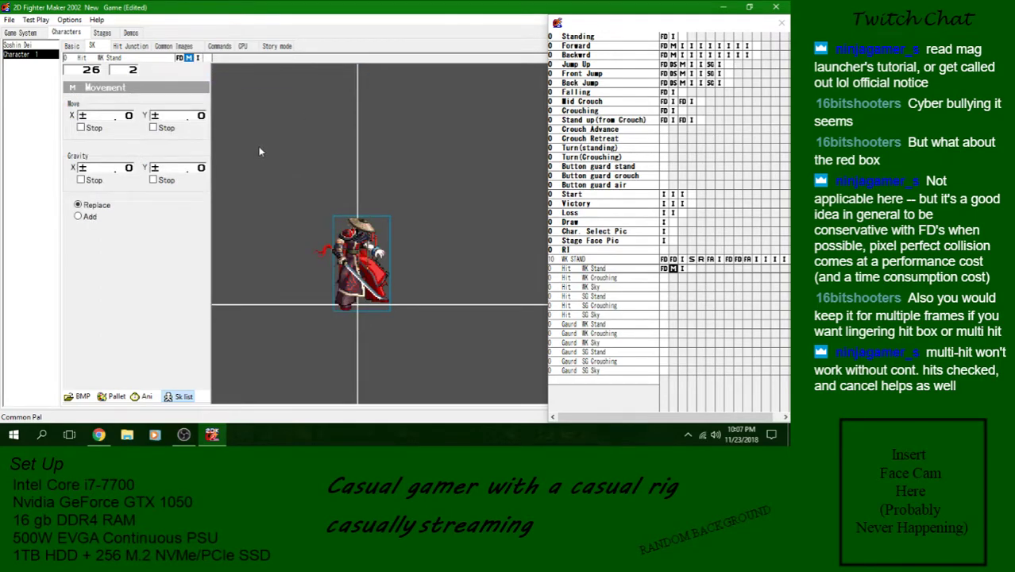
pyautogui.rightClick(122, 118)
pyautogui.rightClick(121, 117)
pyautogui.rightClick(121, 117)
pyautogui.rightClick(121, 118)
pyautogui.rightClick(121, 118)
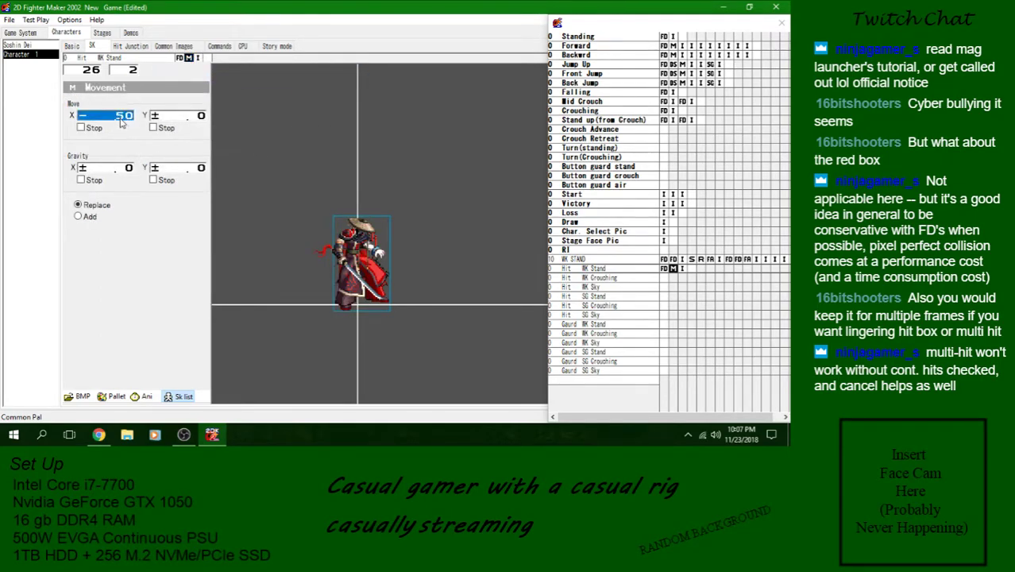
# - Set the Hit WK Stand movement's X value to -1.00 while playing the skill's animation preview
pyautogui.click(147, 396)
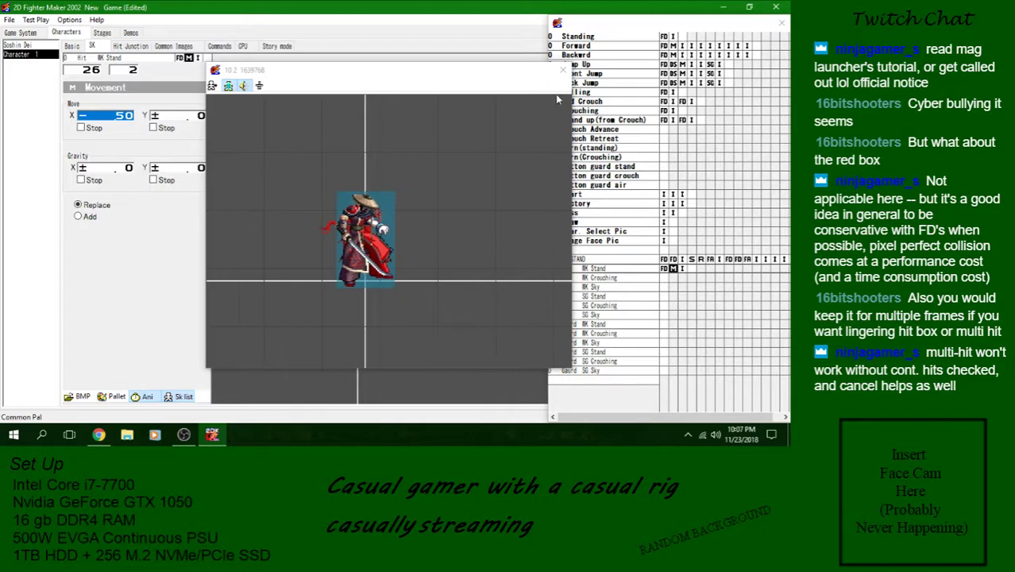
pyautogui.rightClick(123, 118)
pyautogui.rightClick(122, 118)
pyautogui.rightClick(122, 117)
pyautogui.rightClick(122, 118)
pyautogui.rightClick(122, 118)
pyautogui.rightClick(122, 118)
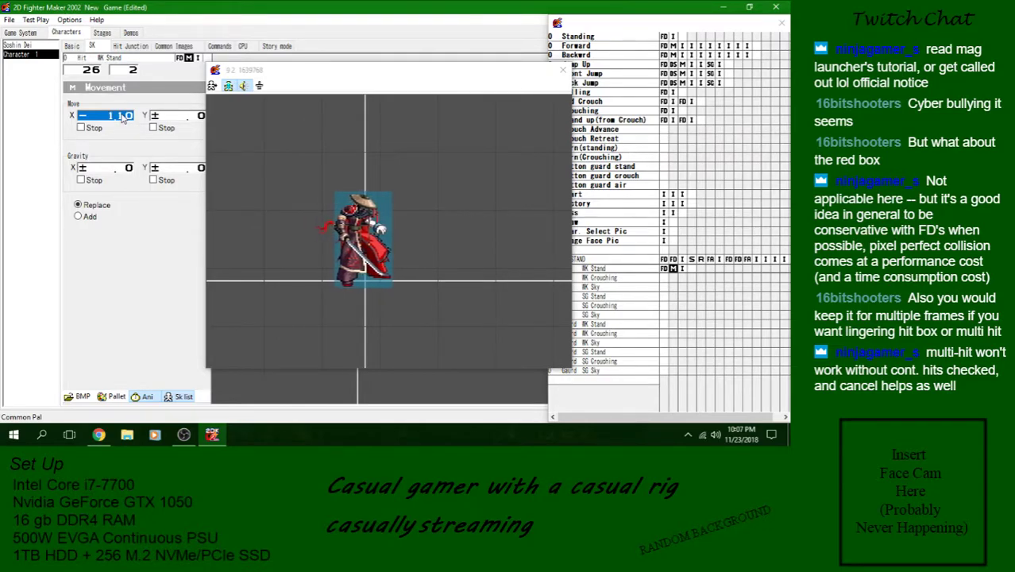
pyautogui.click(122, 118)
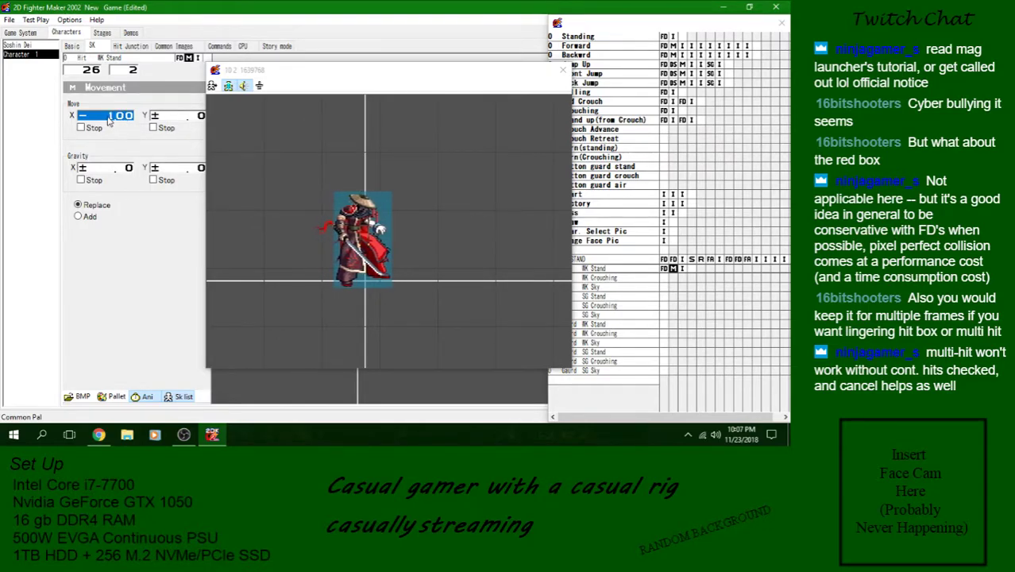
pyautogui.rightClick(112, 120)
pyautogui.rightClick(111, 120)
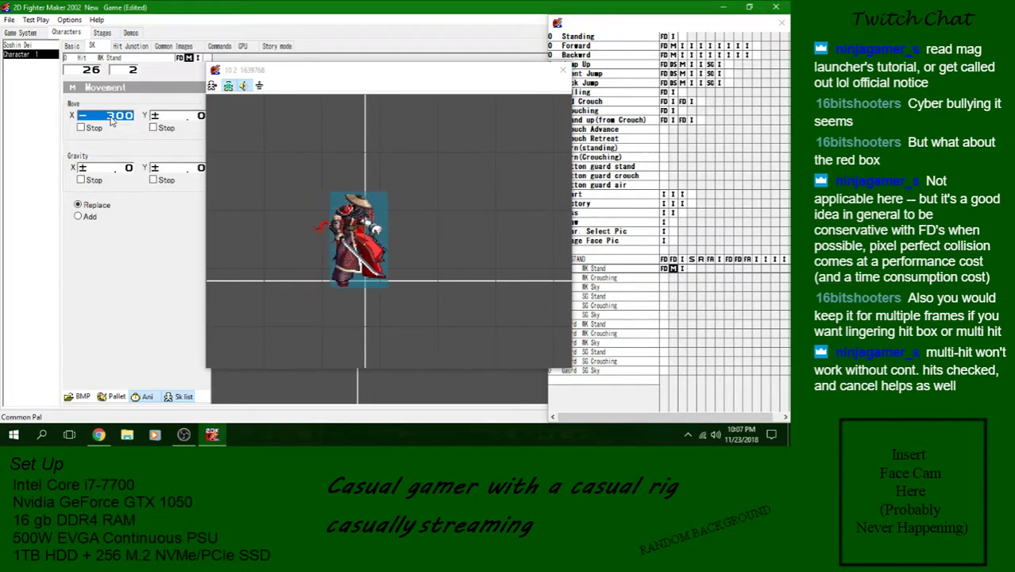
pyautogui.click(112, 121)
pyautogui.click(112, 120)
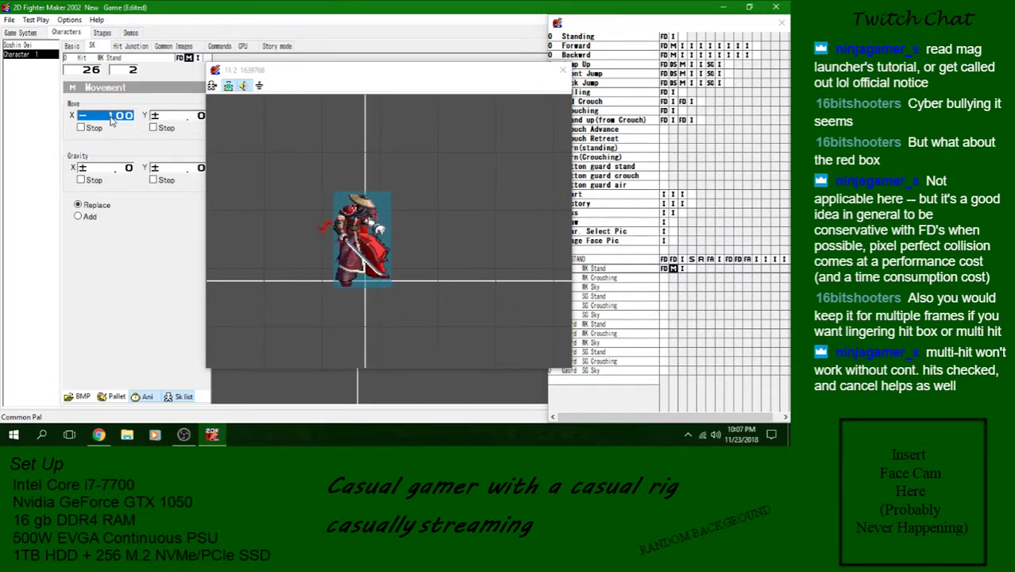
# - Set the Hit WK Stand image's wait to 25 and play the skill's animation preview
pyautogui.click(198, 59)
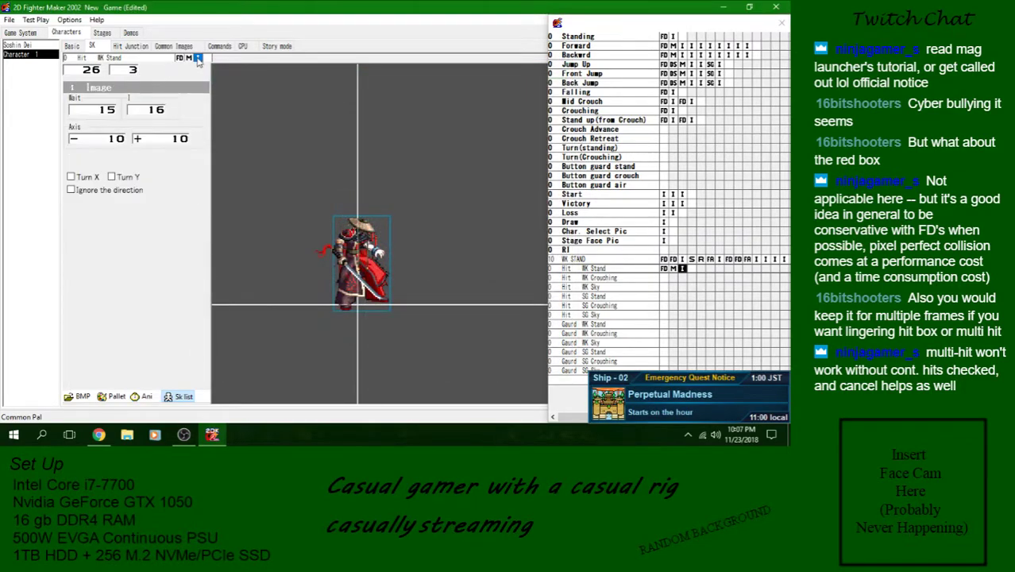
pyautogui.click(102, 111)
pyautogui.click(143, 396)
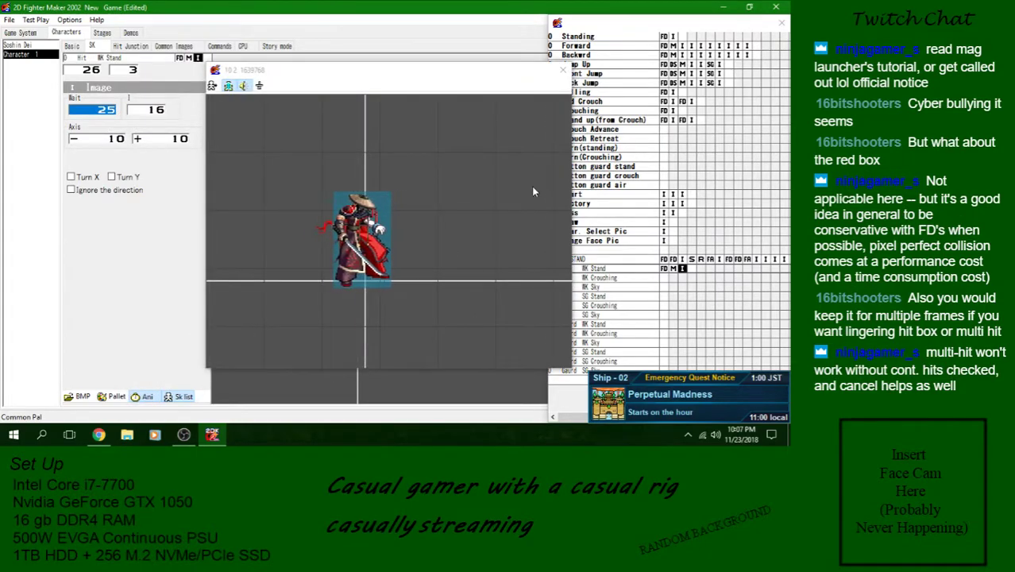
pyautogui.click(563, 70)
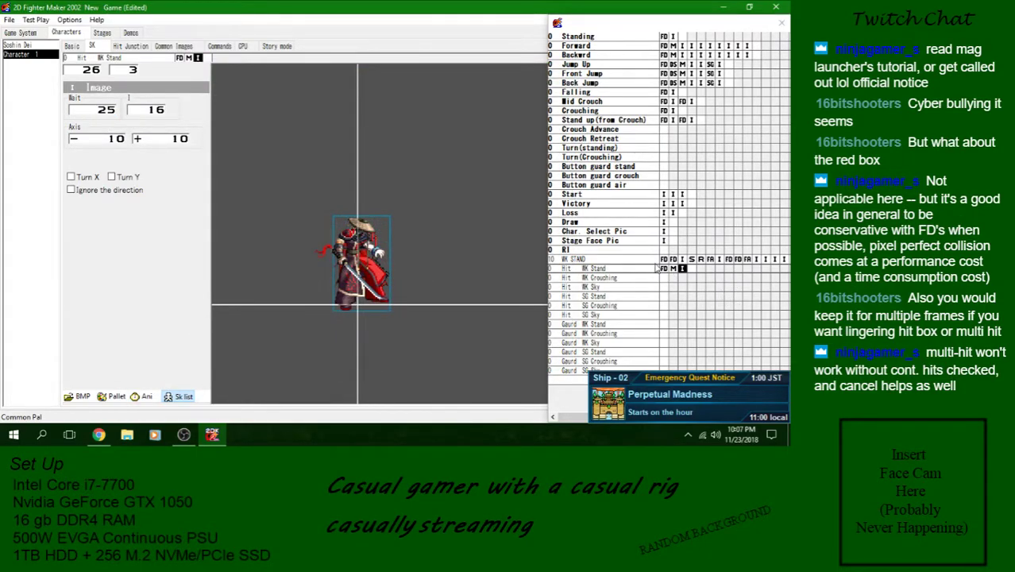
# - Assign Hit WK Stand as the standing hit in the WK STAND skill's reaction
pyautogui.click(700, 259)
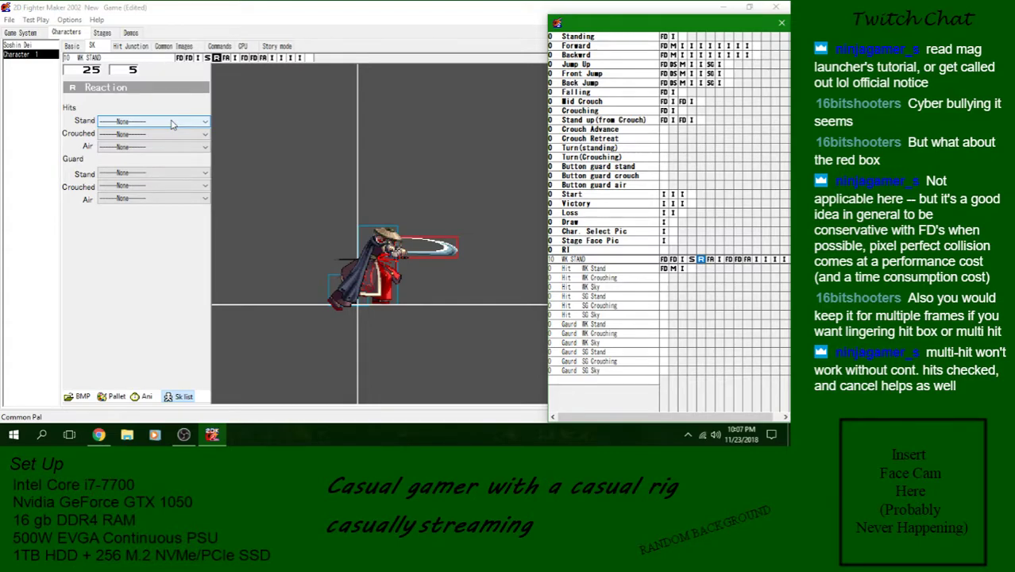
pyautogui.click(171, 123)
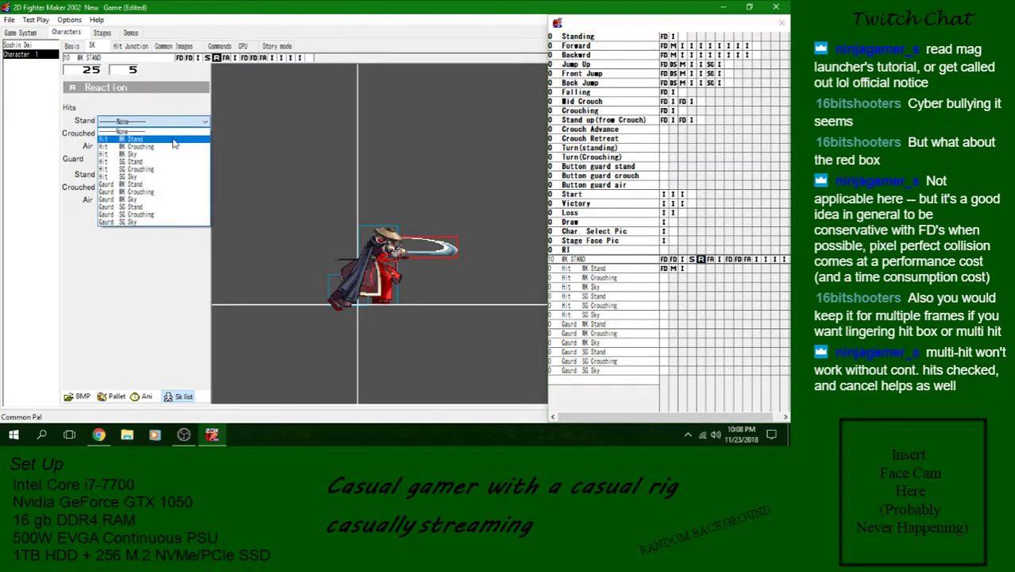
pyautogui.click(174, 143)
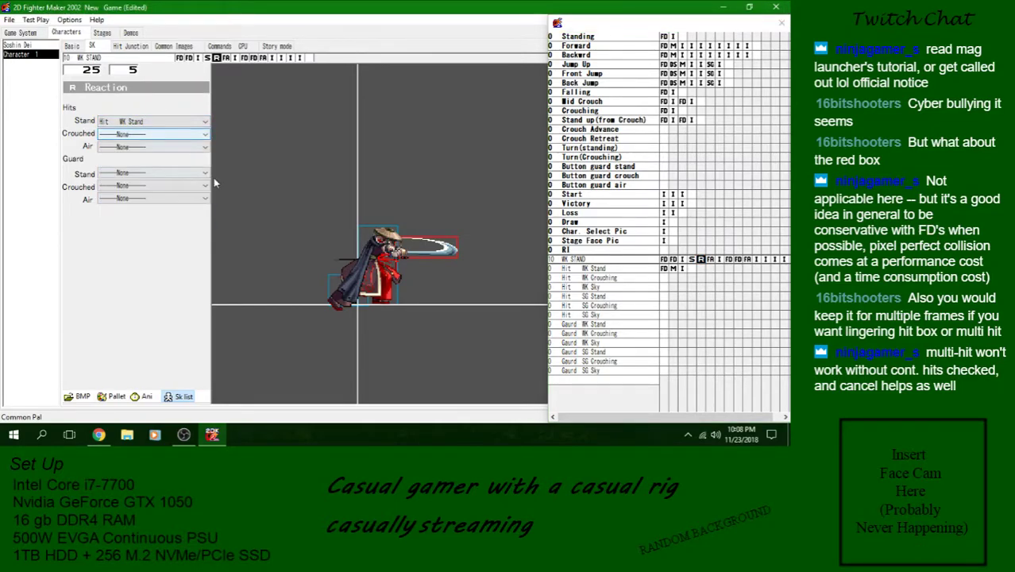
# - Compare the WK STAND and Hit WK Stand skills with the hit junctions defined in the game system
pyautogui.click(557, 270)
pyautogui.click(564, 260)
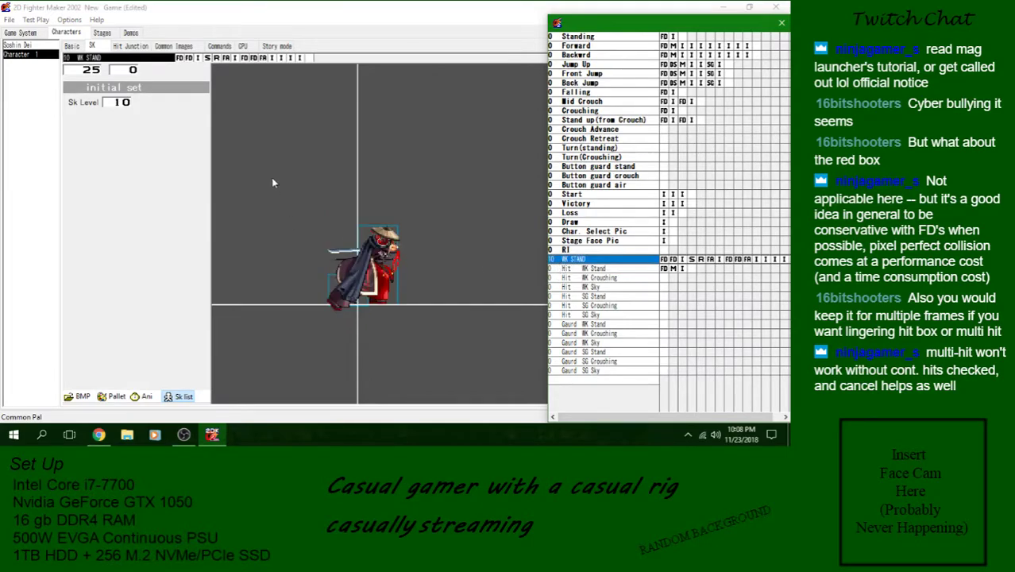
pyautogui.click(648, 270)
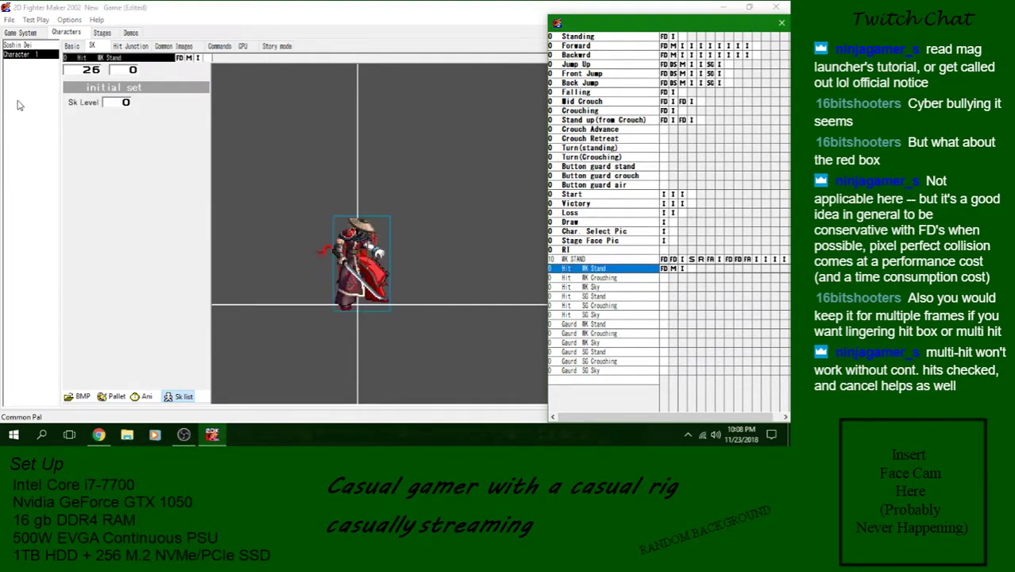
pyautogui.click(28, 33)
pyautogui.click(102, 48)
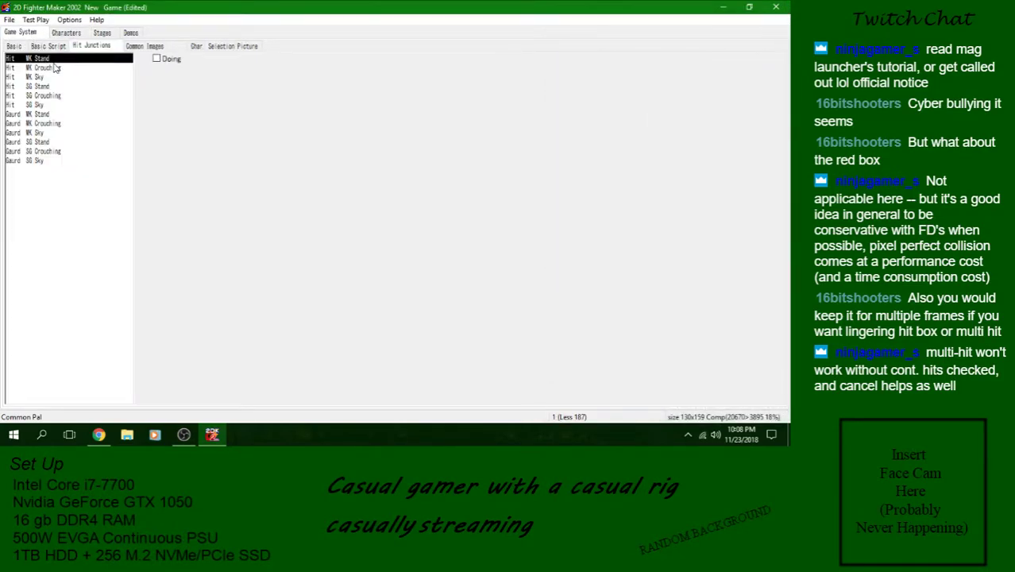
pyautogui.click(66, 34)
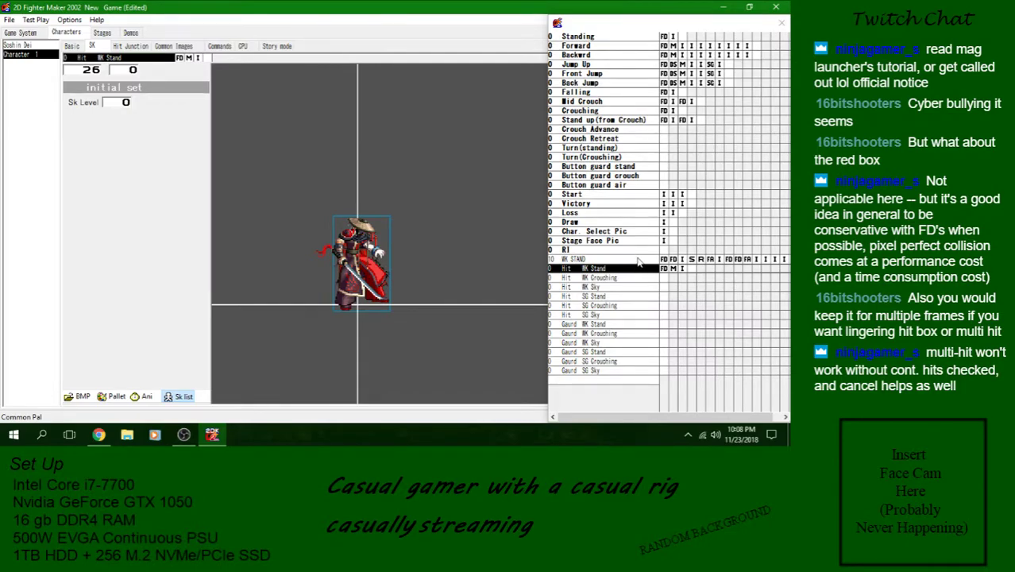
pyautogui.click(640, 259)
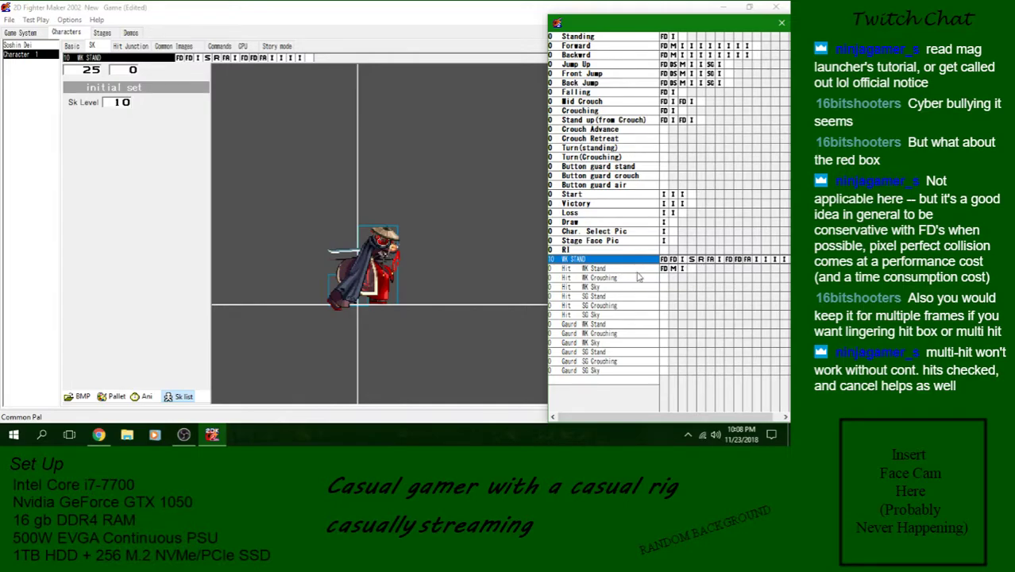
pyautogui.click(596, 271)
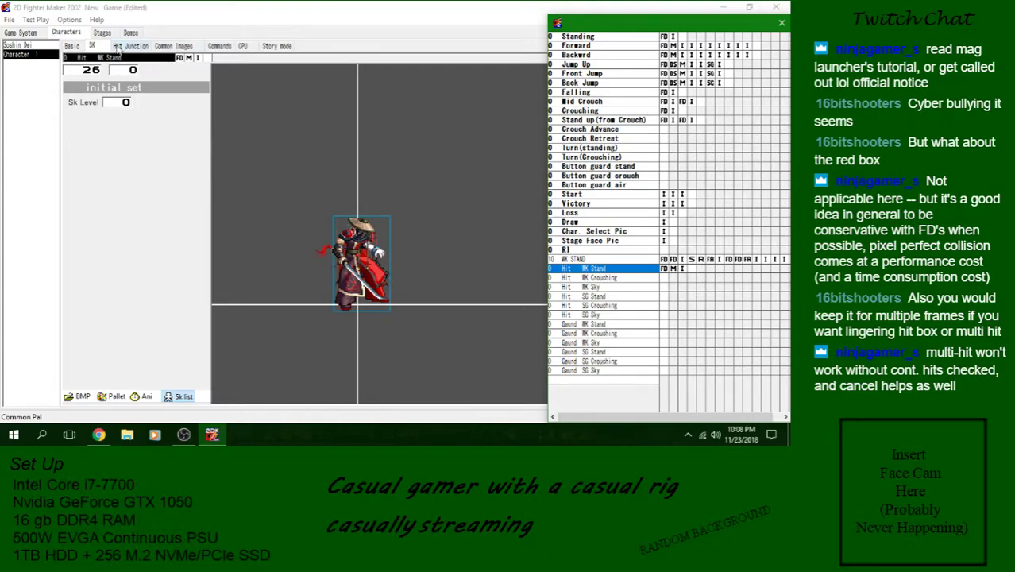
# - Add a new skill named DP directly above Hit WK Stand
pyautogui.click(612, 263)
pyautogui.click(612, 270)
pyautogui.rightClick(626, 272)
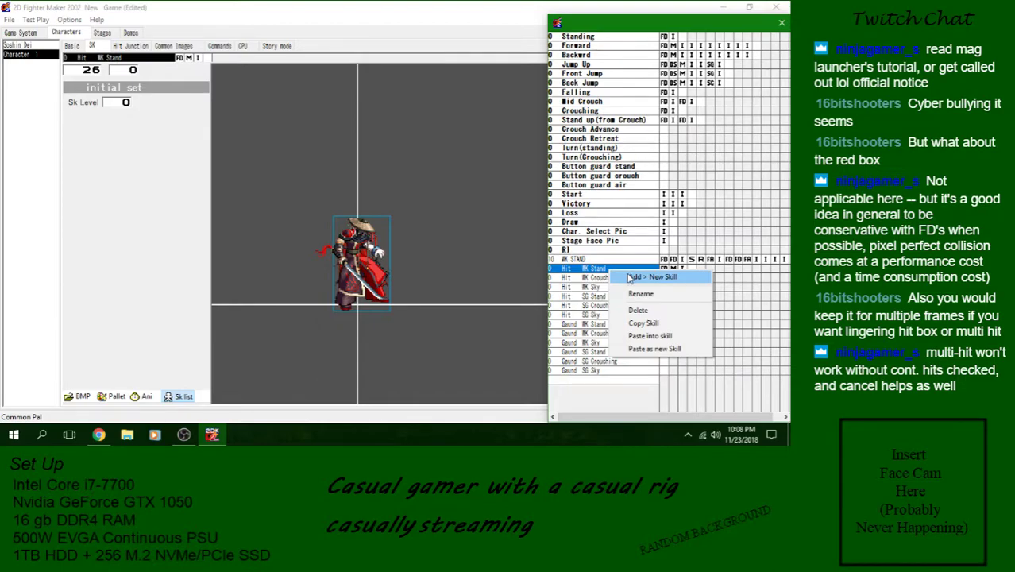
pyautogui.click(631, 278)
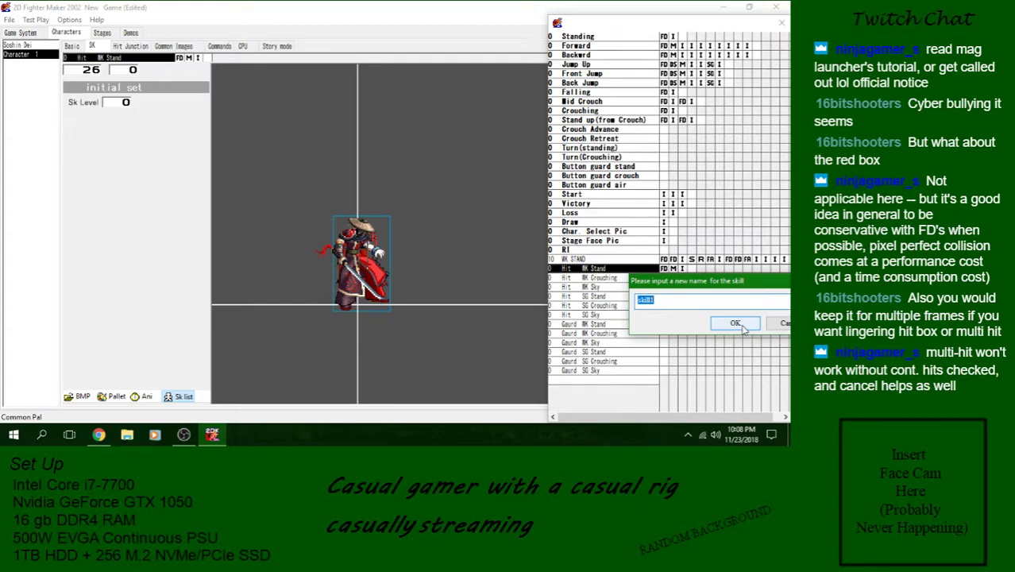
pyautogui.write('DP')
pyautogui.click(736, 324)
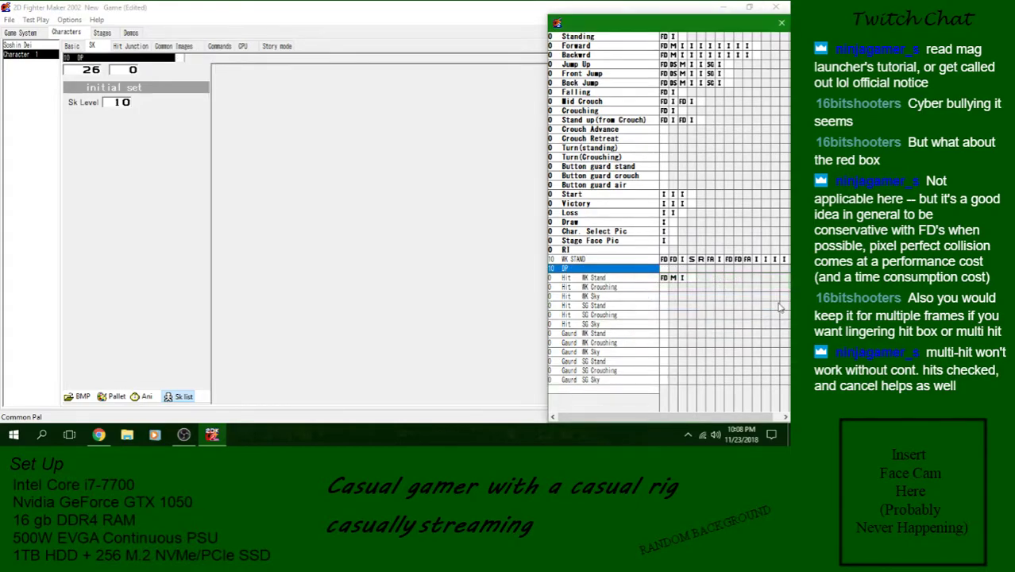
# - Insert the crouching sprite with the sword drawn back, about 179 by 129, as the DP skill's first image
pyautogui.click(665, 269)
pyautogui.click(80, 397)
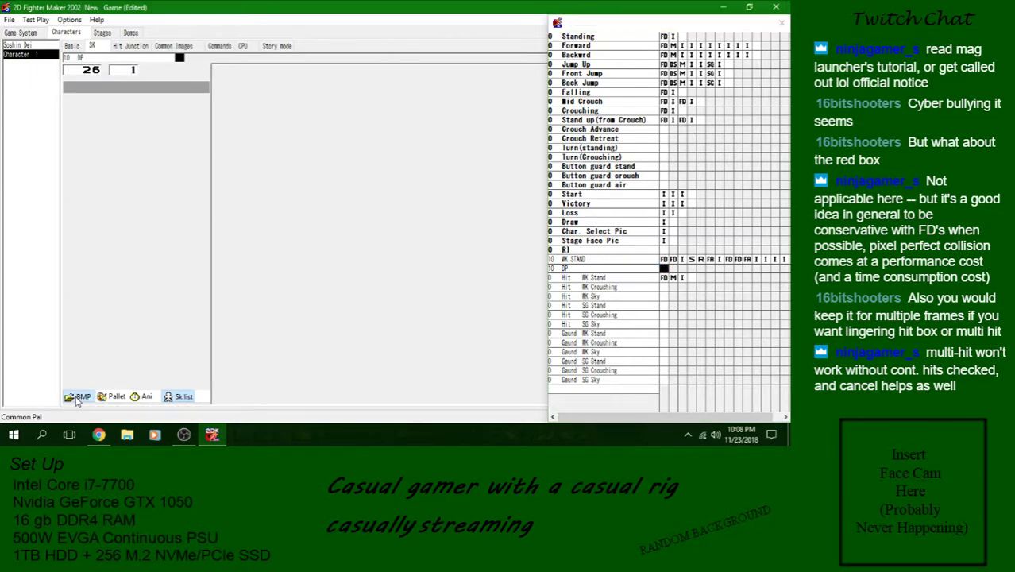
pyautogui.moveTo(227, 323)
pyautogui.mouseDown()
pyautogui.moveTo(400, 317)
pyautogui.moveTo(334, 324)
pyautogui.mouseUp()
pyautogui.scroll(3, 400, 317)
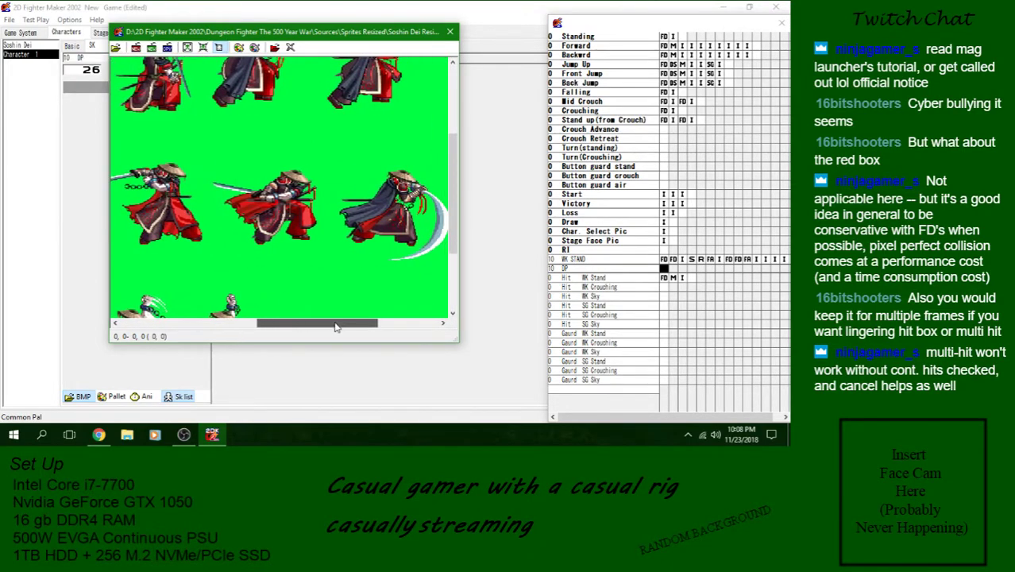
pyautogui.moveTo(328, 139); pyautogui.dragTo(282, 253)
pyautogui.moveTo(211, 167); pyautogui.dragTo(319, 248)
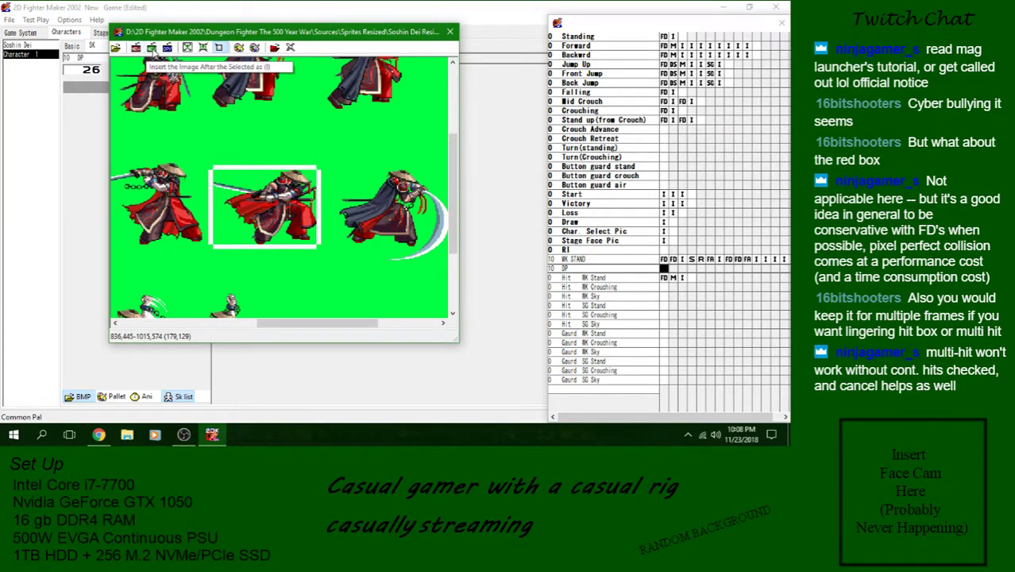
pyautogui.click(148, 50)
# - Insert the two following upward slash sprites, about 189 by 155 and 228 by 186, into the DP skill
pyautogui.moveTo(290, 326); pyautogui.dragTo(337, 326)
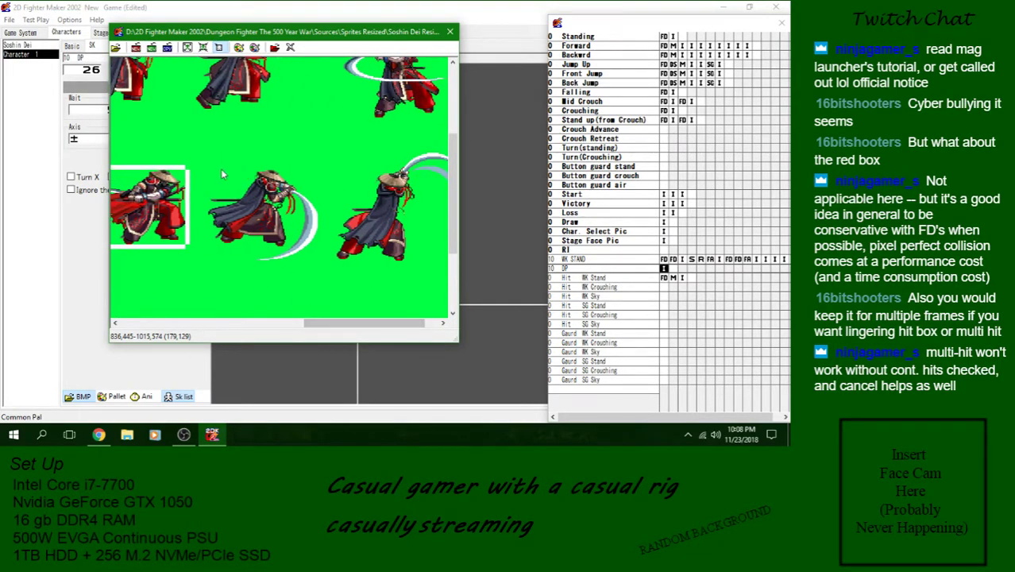
pyautogui.moveTo(197, 153); pyautogui.dragTo(329, 297)
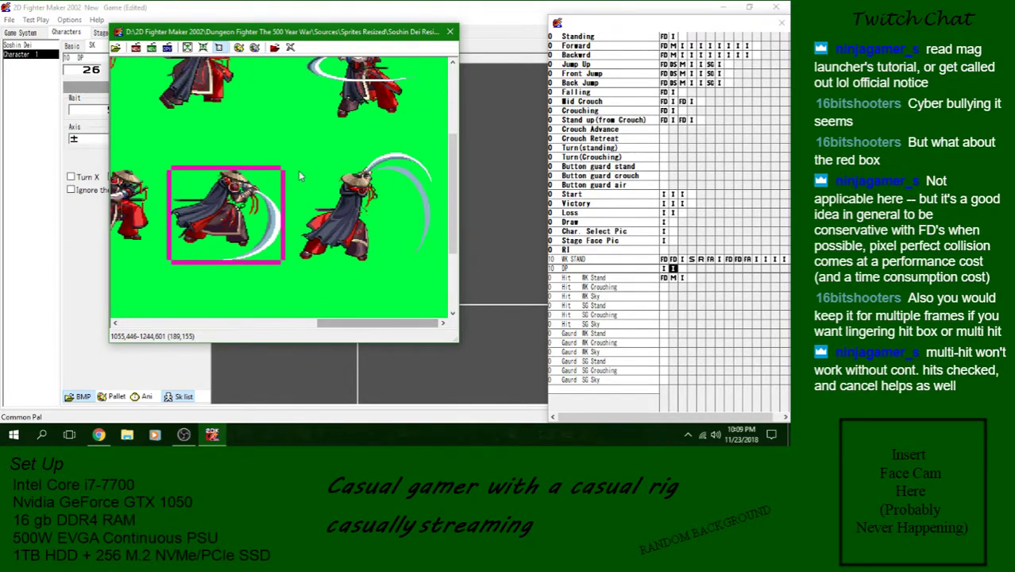
pyautogui.moveTo(284, 125); pyautogui.dragTo(437, 289)
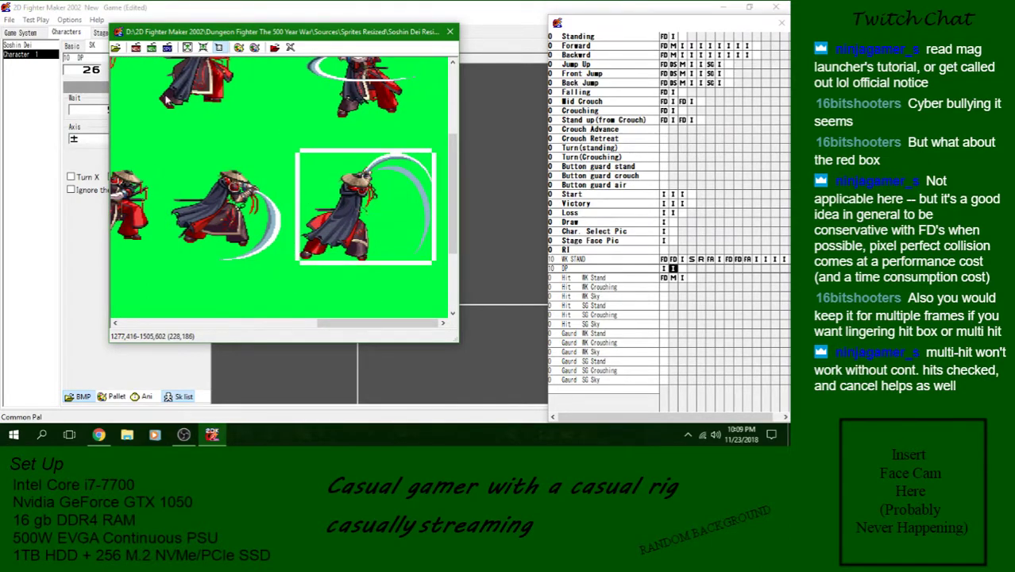
# - Insert the two raised-sword sprites from the sheet's lowest row, about 195 by 202 and 158 by 206, into DP
pyautogui.moveTo(455, 210); pyautogui.dragTo(455, 274)
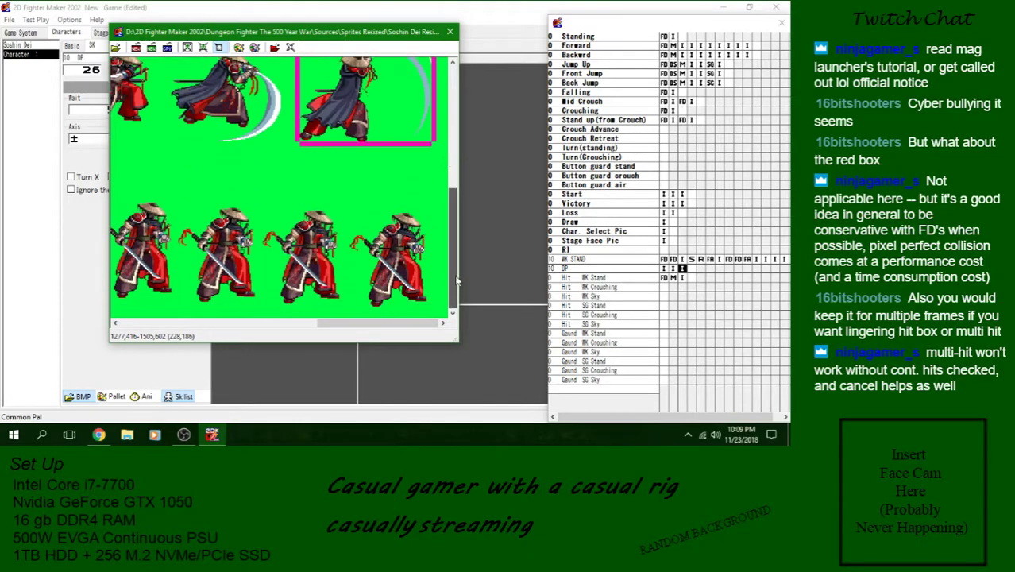
pyautogui.moveTo(413, 323); pyautogui.dragTo(215, 319)
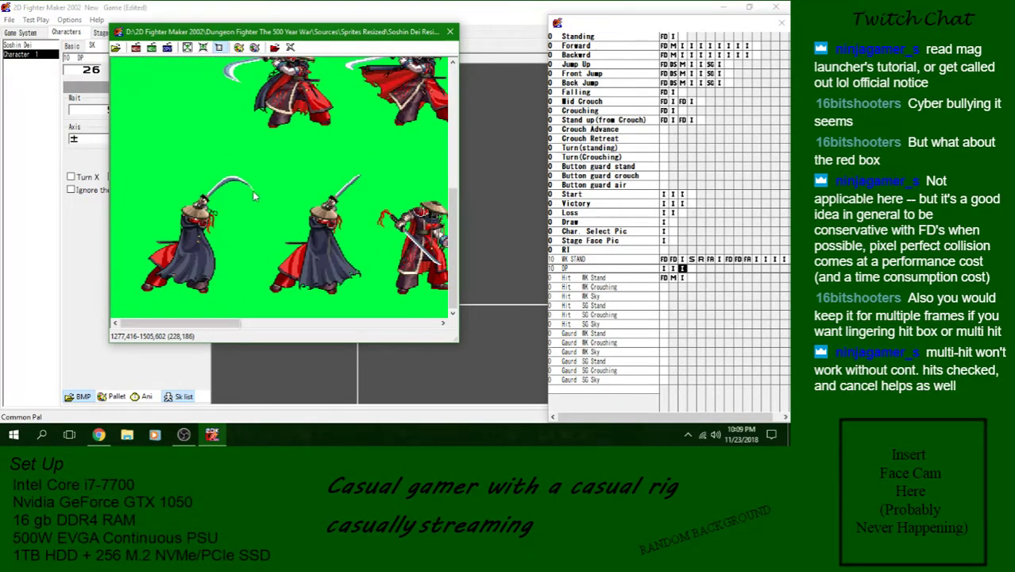
pyautogui.moveTo(271, 169); pyautogui.dragTo(131, 318)
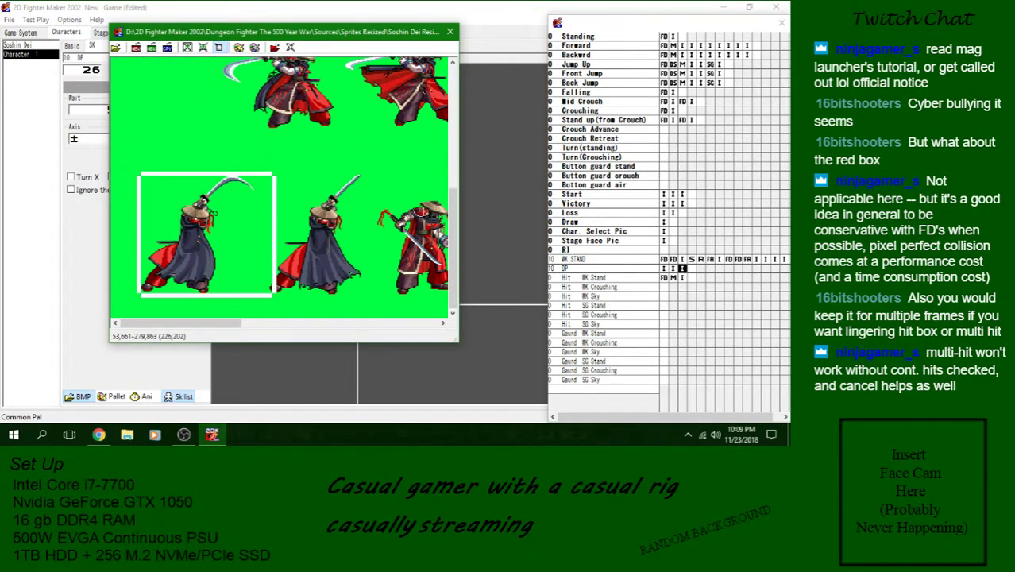
pyautogui.moveTo(267, 157); pyautogui.dragTo(131, 309)
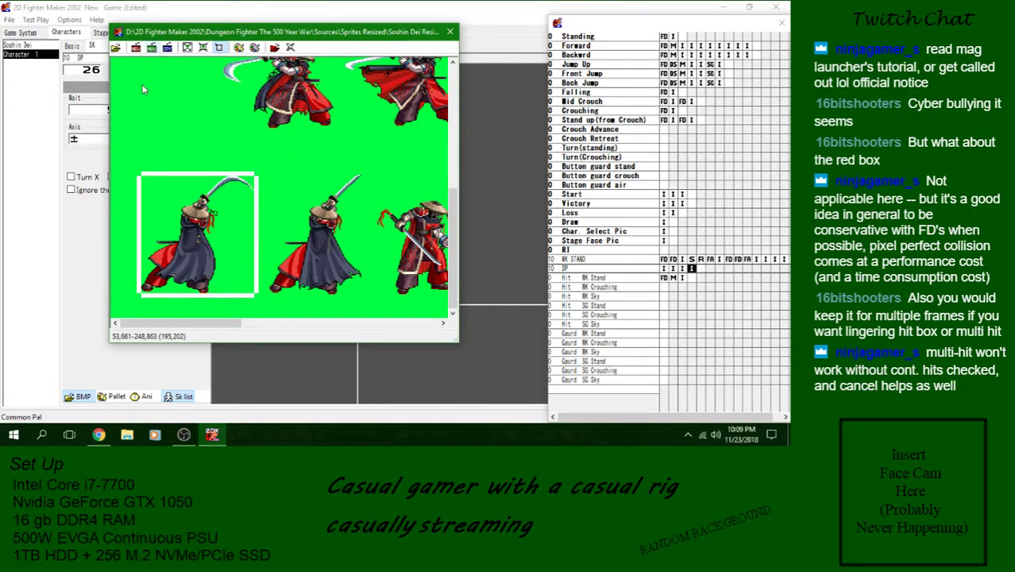
pyautogui.moveTo(367, 149); pyautogui.dragTo(262, 316)
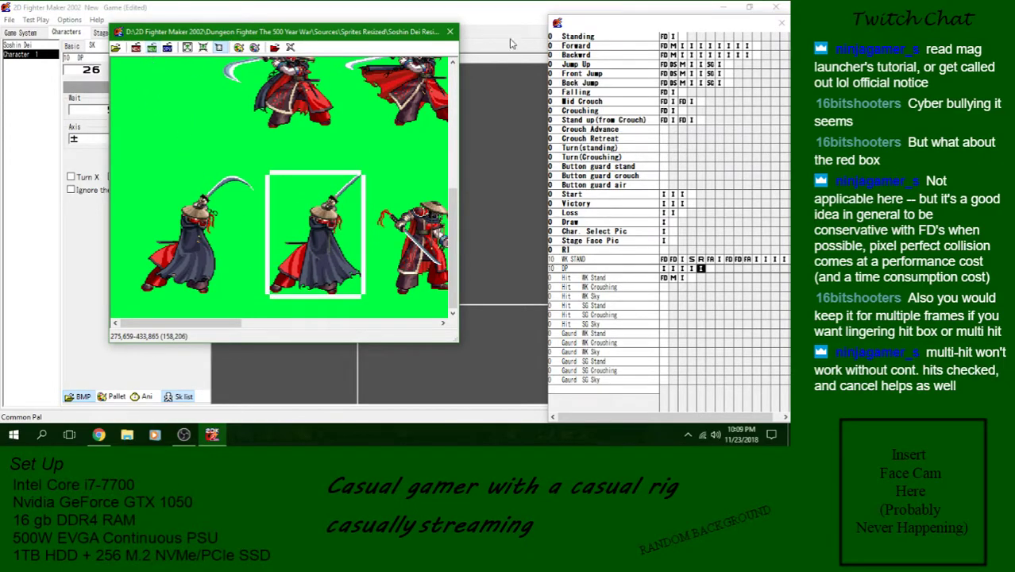
pyautogui.click(450, 32)
# - Set the first DP image's axis to X -30 and Y +10
pyautogui.click(663, 270)
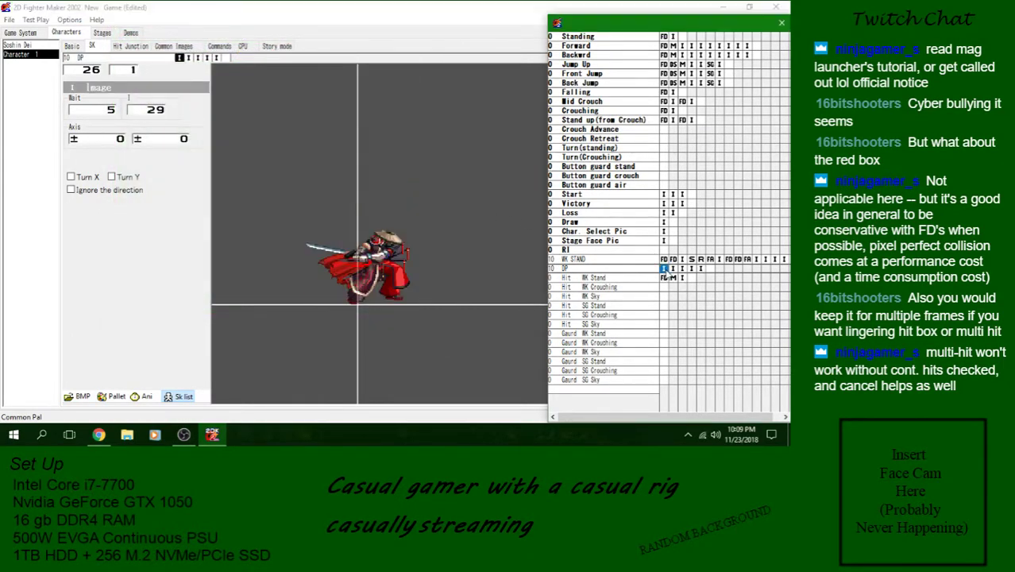
pyautogui.click(177, 139)
pyautogui.click(177, 139)
pyautogui.rightClick(177, 139)
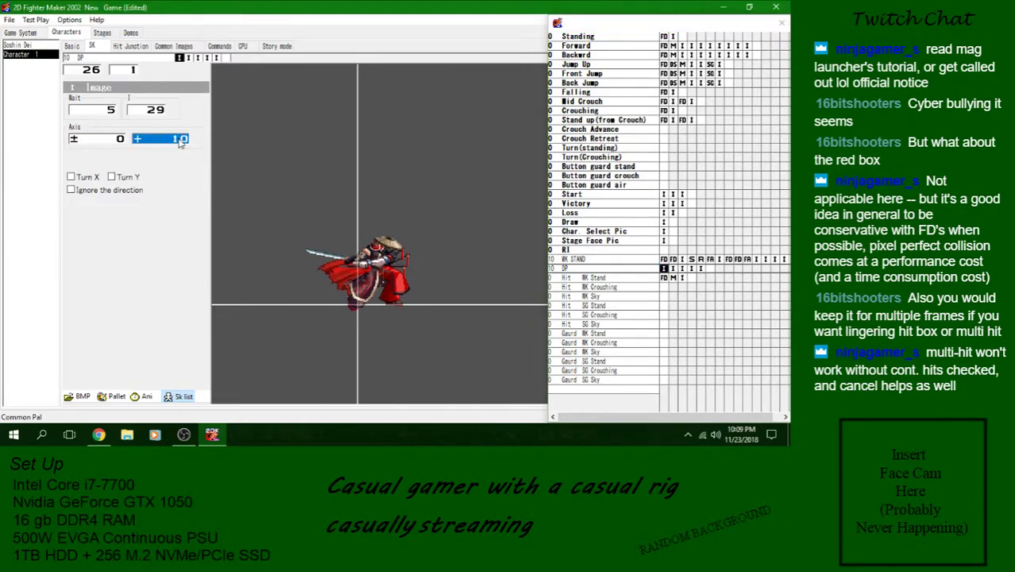
pyautogui.rightClick(113, 140)
pyautogui.rightClick(113, 140)
pyautogui.rightClick(113, 140)
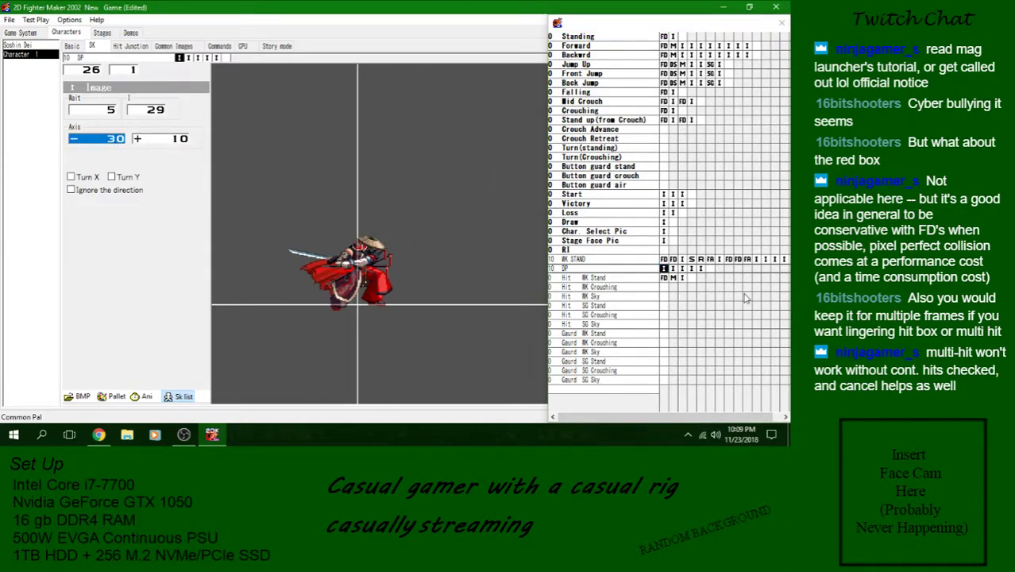
# - Set the second DP image's axis to X +20 and Y +30, and compare it with the first image
pyautogui.click(672, 269)
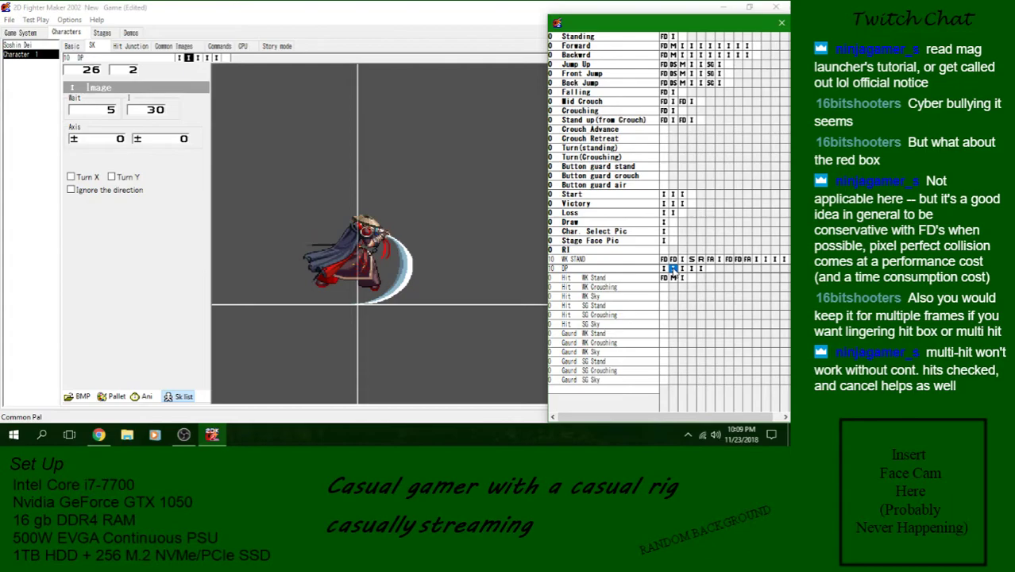
pyautogui.click(177, 140)
pyautogui.click(113, 140)
pyautogui.click(113, 140)
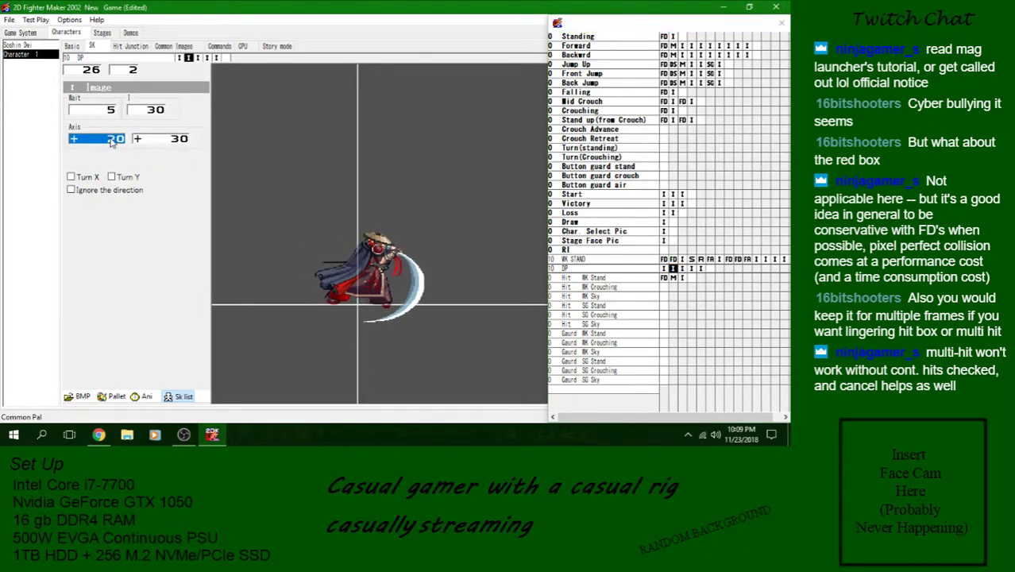
pyautogui.click(664, 270)
pyautogui.click(672, 270)
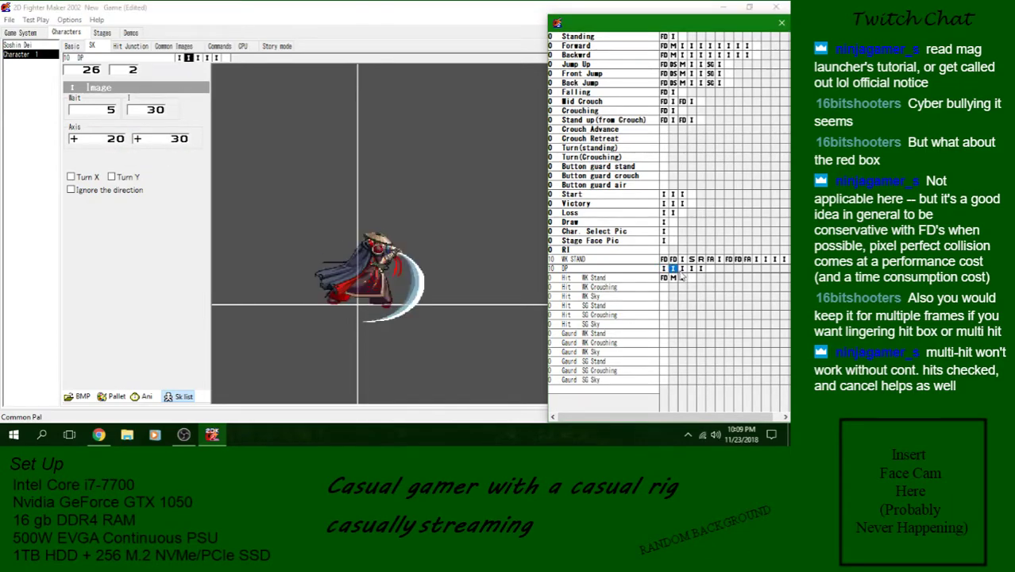
# - Set the third DP image's axis to X +60 and Y +3
pyautogui.click(682, 270)
pyautogui.click(181, 140)
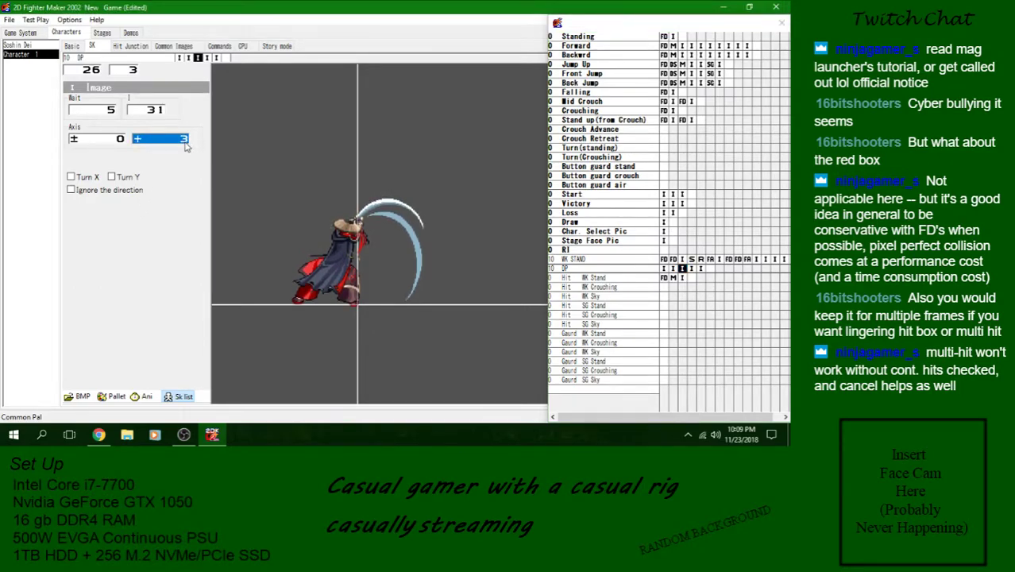
pyautogui.write('3')
pyautogui.click(117, 140)
pyautogui.write('-18')
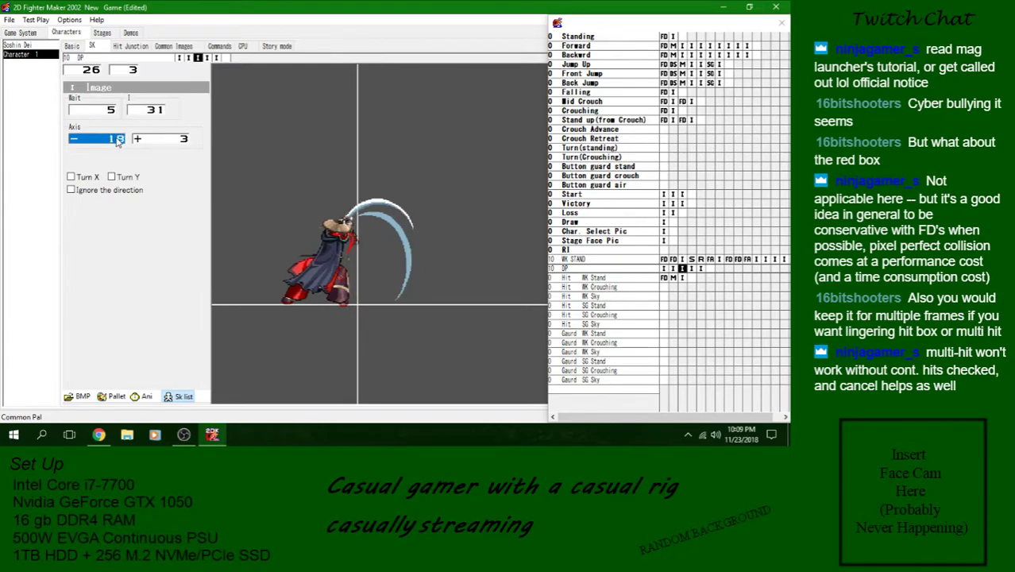
pyautogui.write('20')
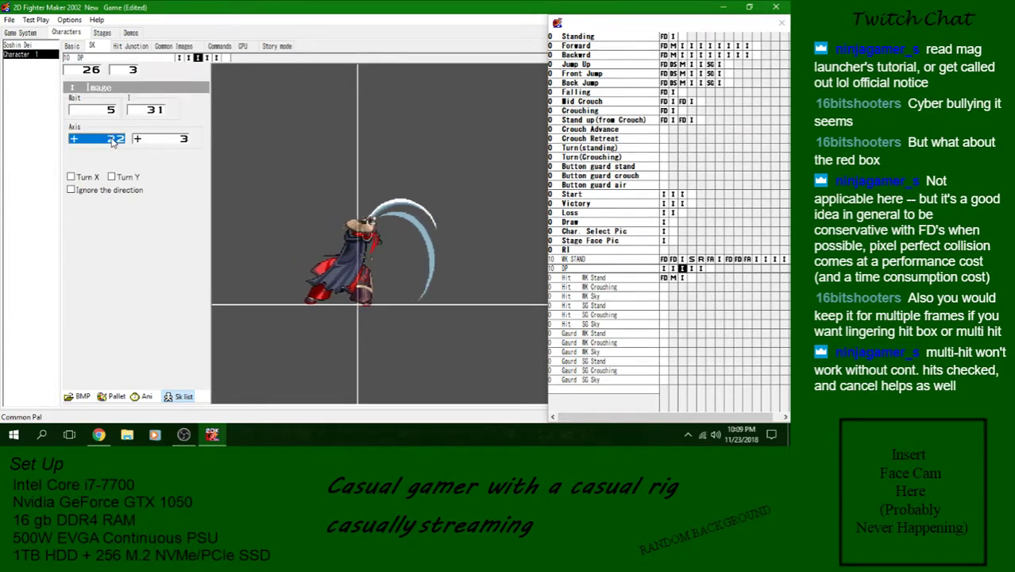
pyautogui.write('60')
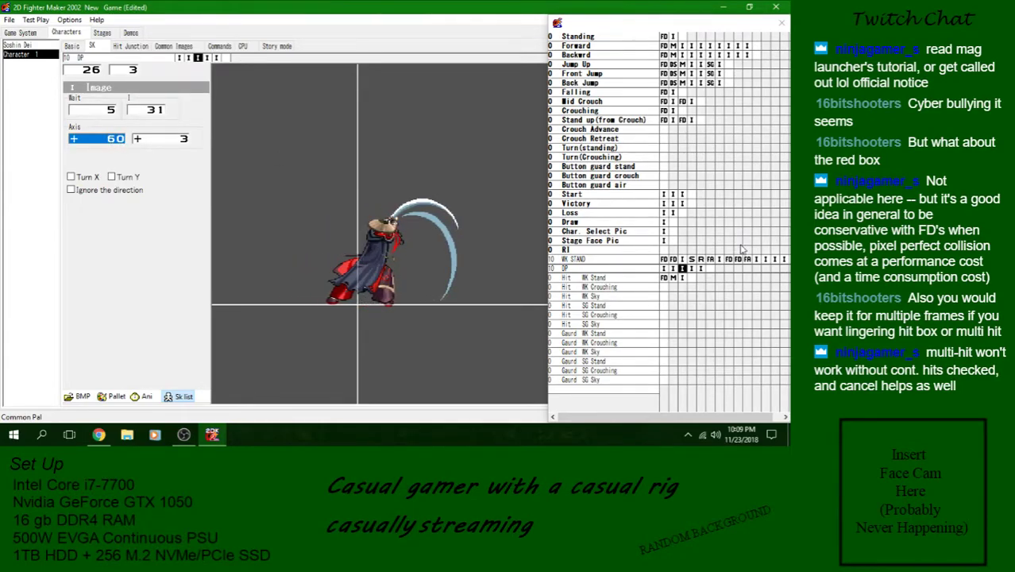
# - Set the fourth DP image's axis to X +40 and Y +3, and compare it with the third image
pyautogui.click(680, 270)
pyautogui.click(692, 270)
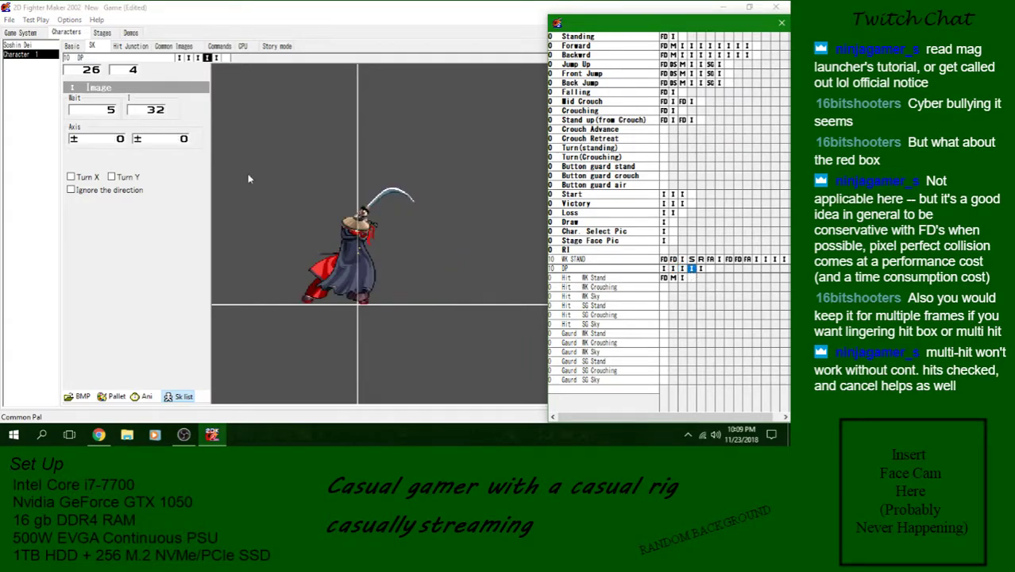
pyautogui.click(184, 140)
pyautogui.write('3')
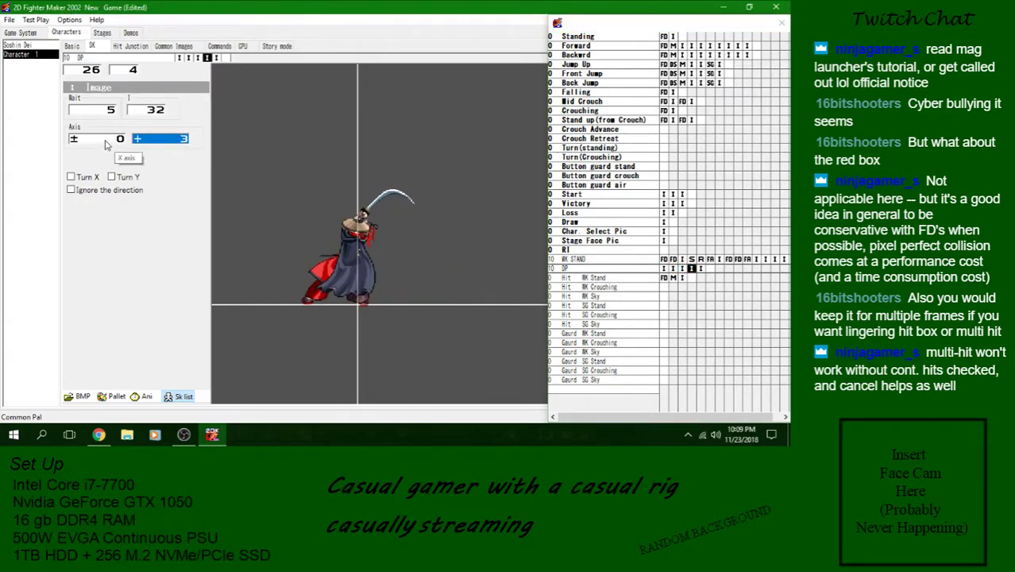
pyautogui.click(115, 142)
pyautogui.write('1030')
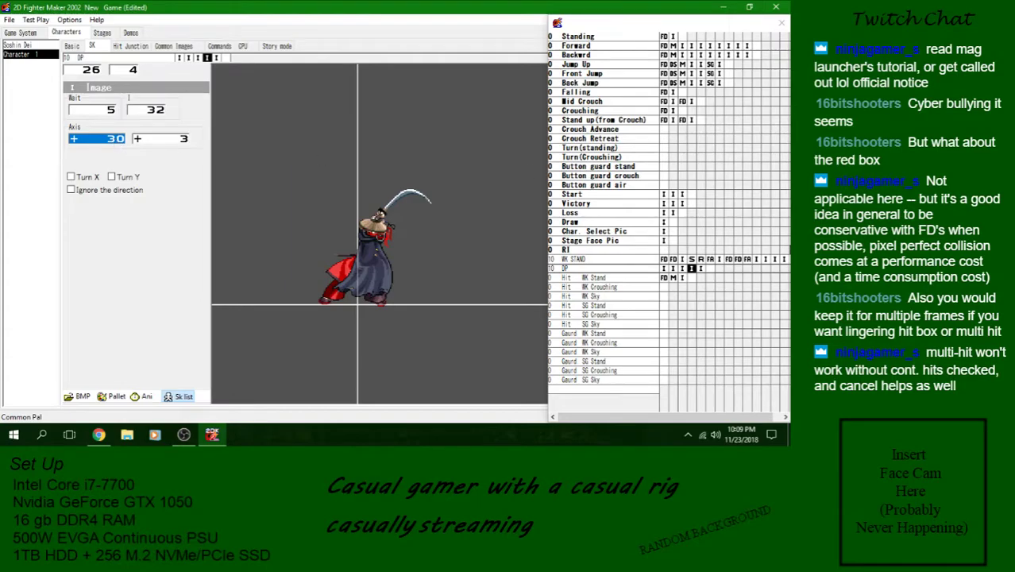
pyautogui.write('40')
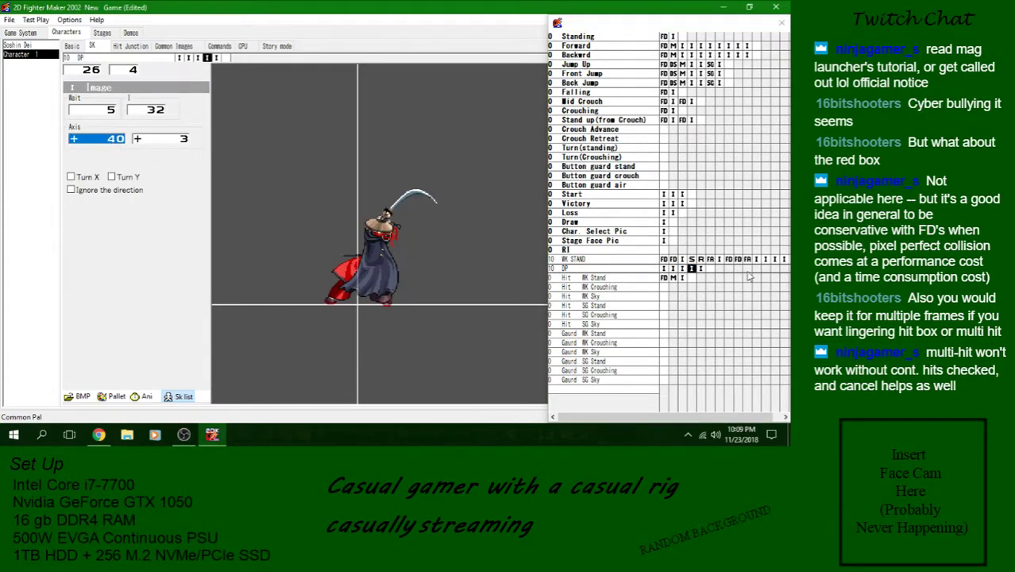
pyautogui.click(691, 270)
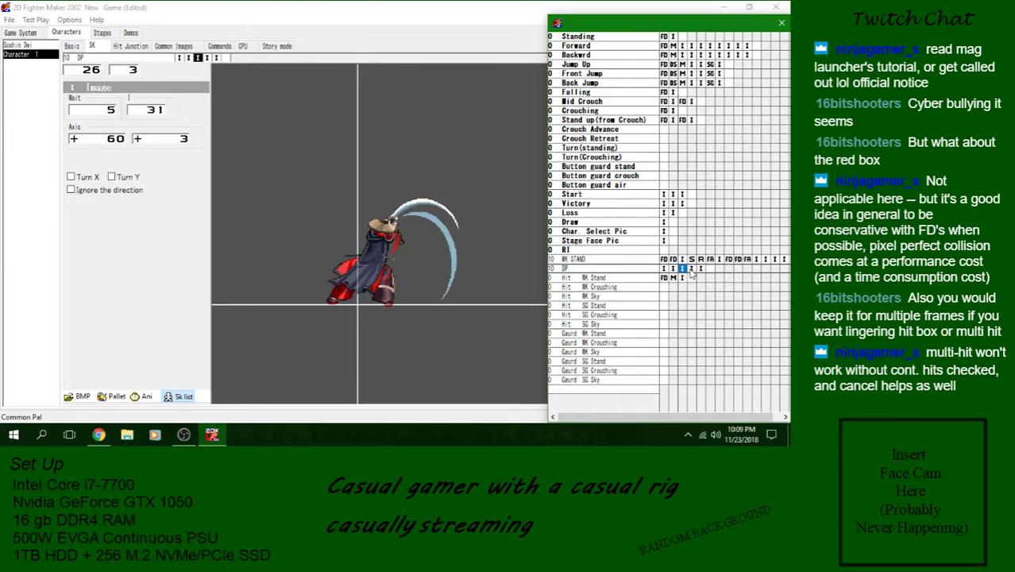
# - Set the fifth DP image's axis to X +40 and Y +2, checking it against the fourth image
pyautogui.click(700, 271)
pyautogui.click(114, 139)
pyautogui.click(114, 139)
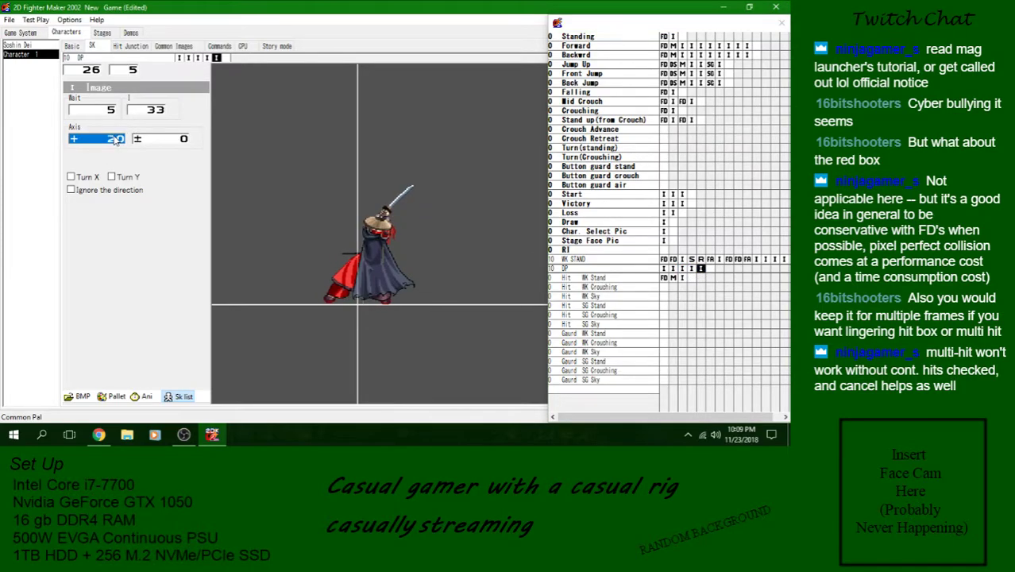
pyautogui.click(114, 139)
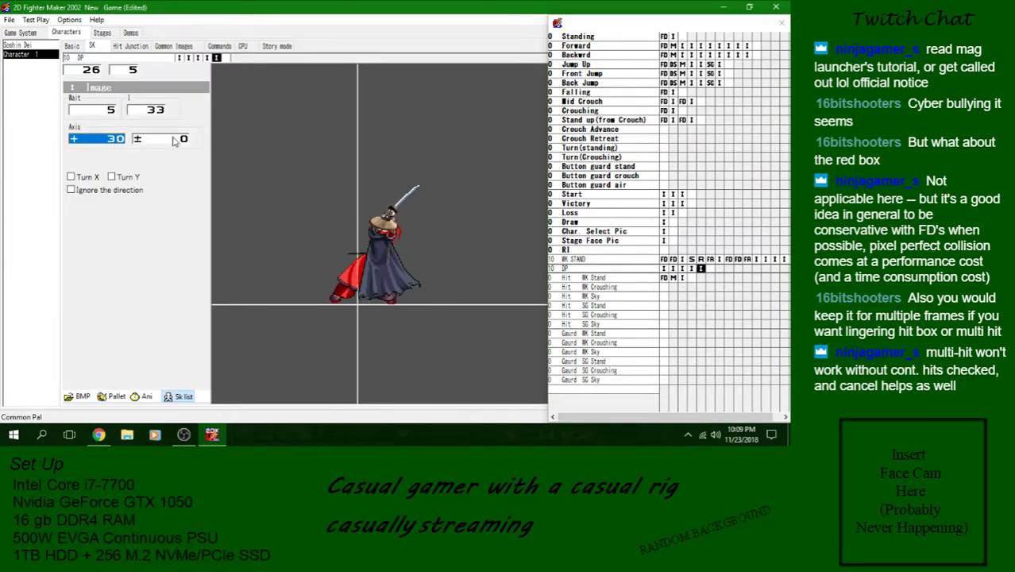
pyautogui.click(691, 270)
pyautogui.click(701, 270)
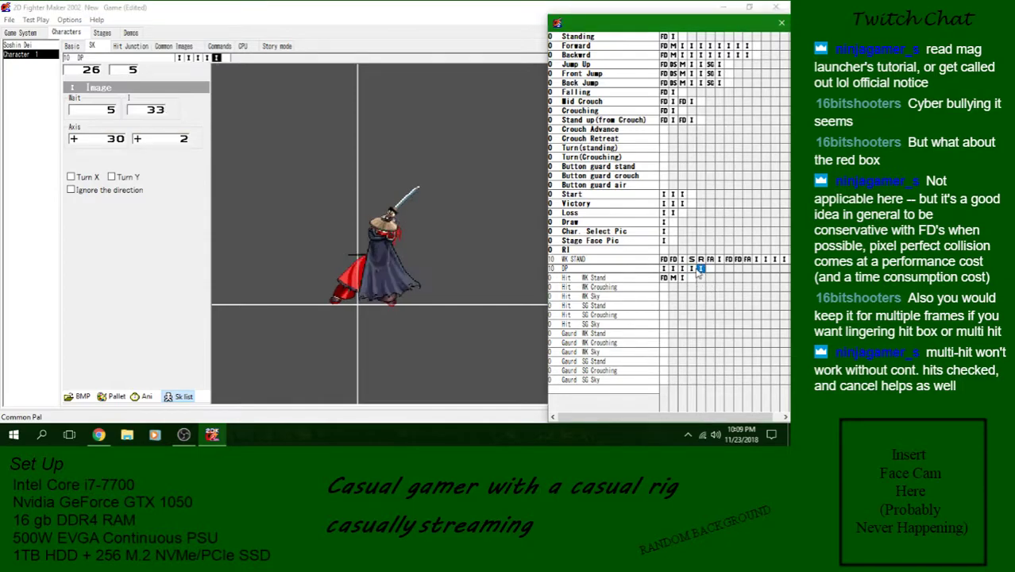
pyautogui.click(111, 139)
pyautogui.click(691, 271)
pyautogui.click(700, 271)
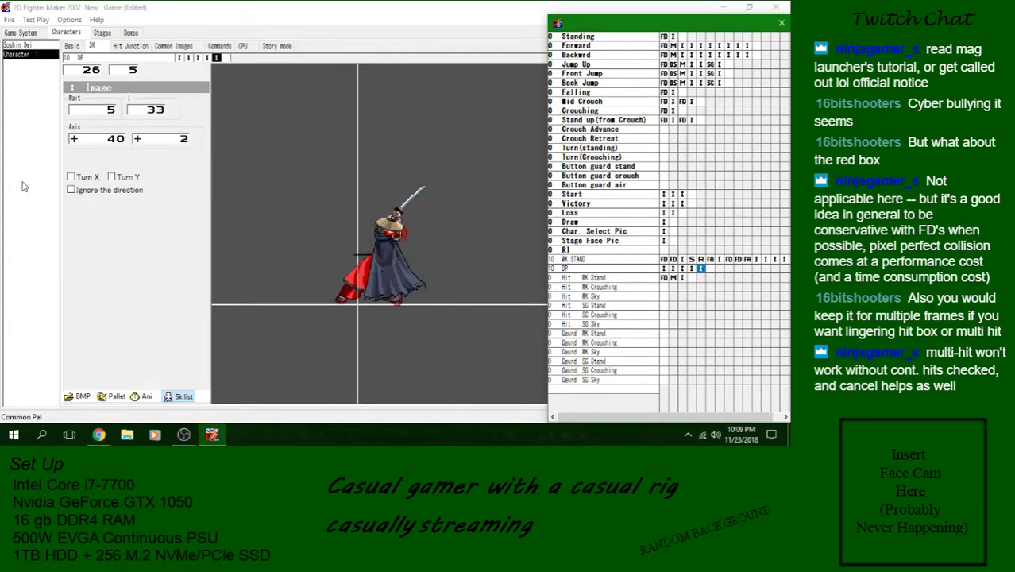
# - Reduce the fifth DP image's X axis to +20 to align it with the fourth, and preview the skill's animation
pyautogui.click(116, 140)
pyautogui.scroll(-3, 115, 139)
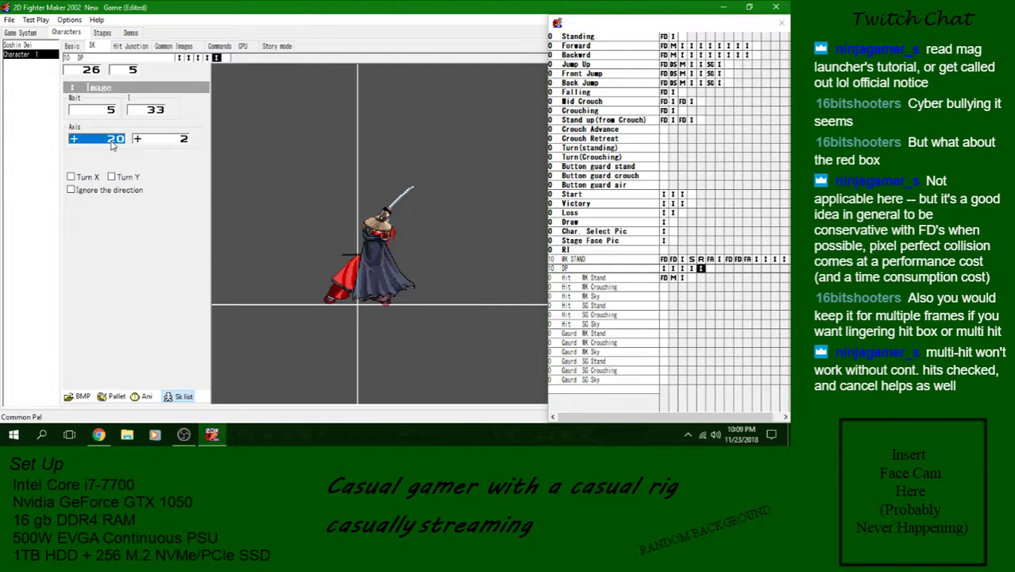
pyautogui.click(692, 270)
pyautogui.click(701, 271)
pyautogui.click(691, 270)
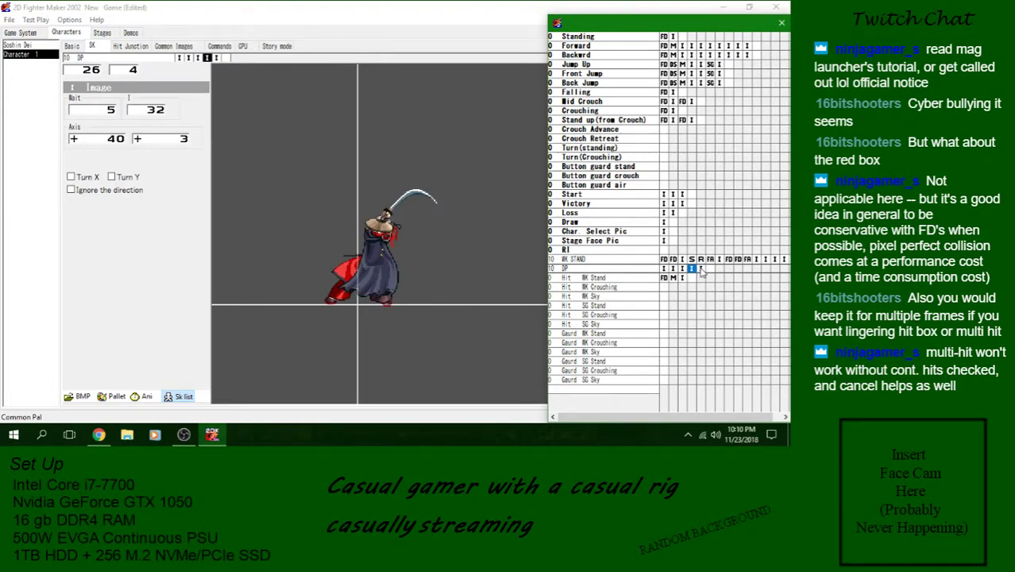
pyautogui.click(701, 271)
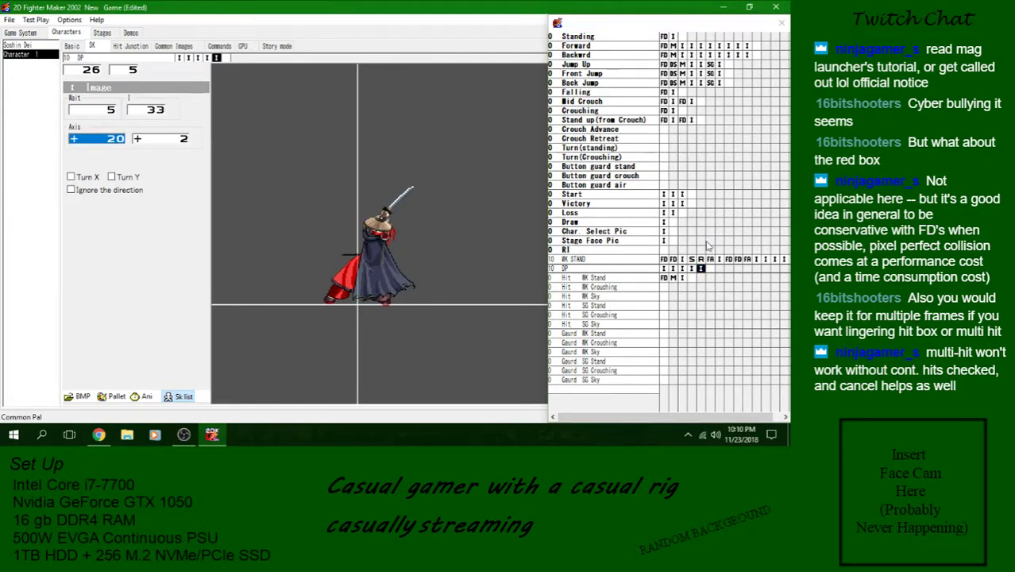
pyautogui.click(692, 270)
pyautogui.click(701, 271)
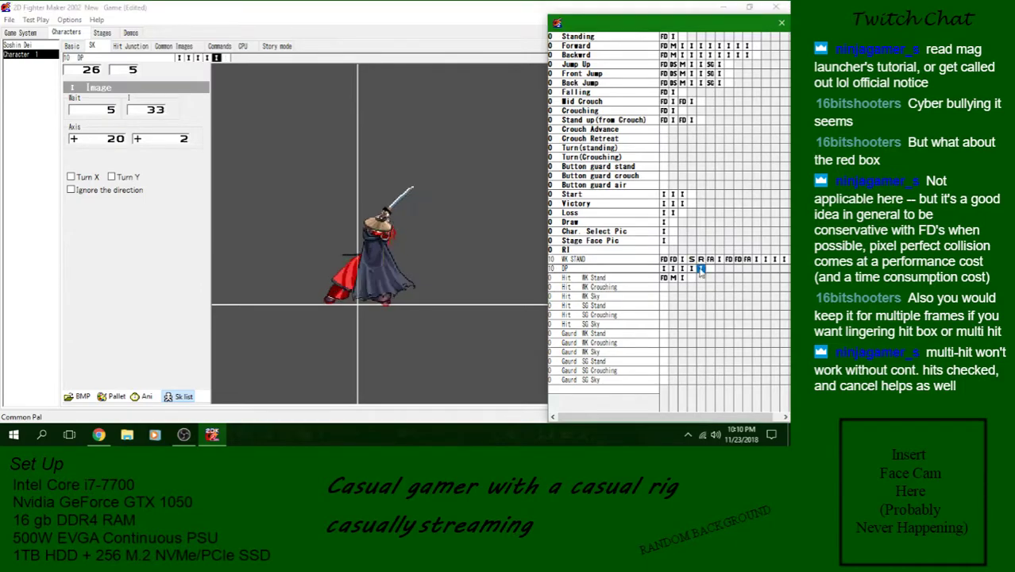
pyautogui.click(141, 397)
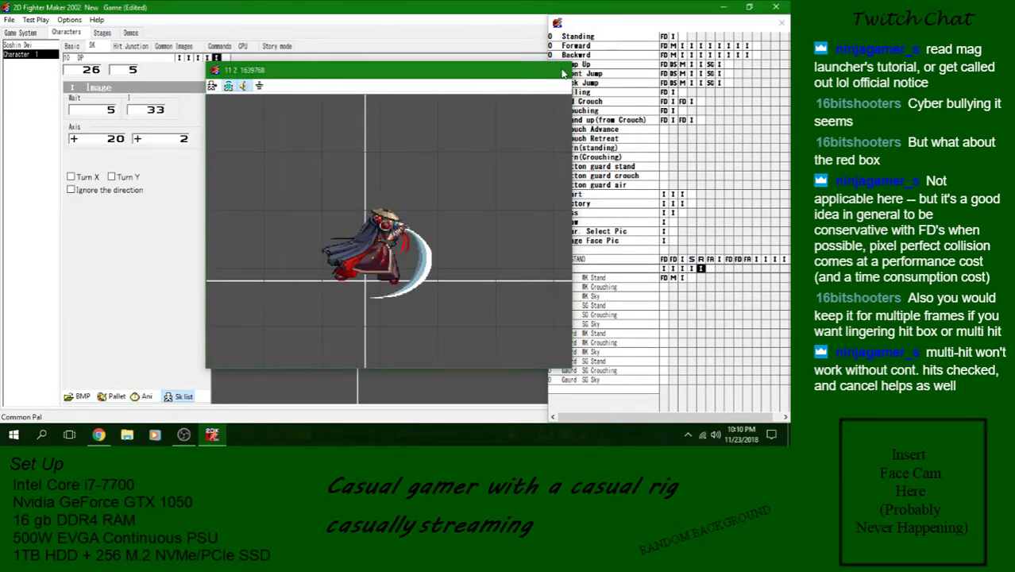
pyautogui.click(563, 70)
# - Add a Striking defense frame, about 49 by 68, over the body before the first DP image
pyautogui.click(663, 270)
pyautogui.rightClick(664, 271)
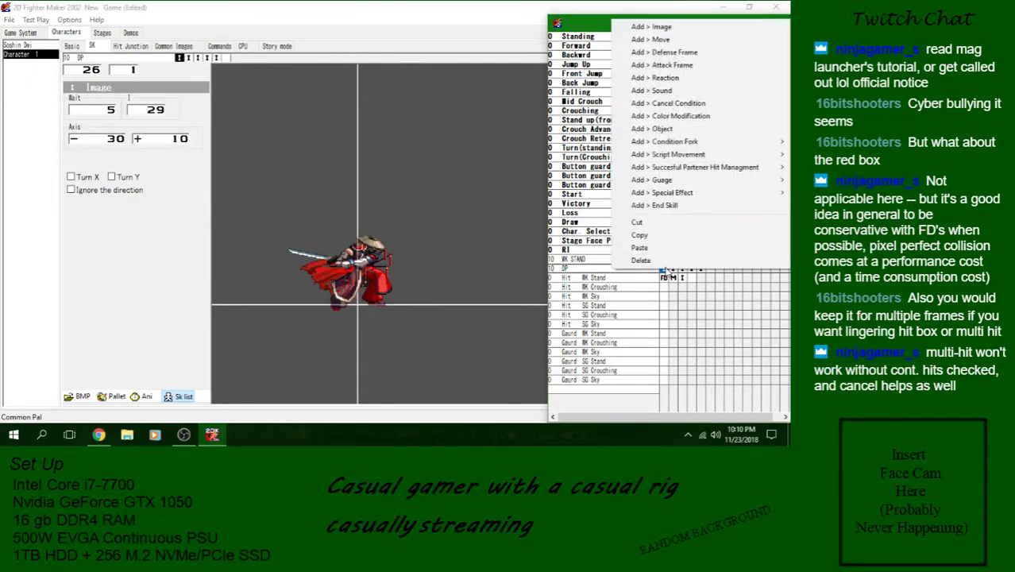
pyautogui.click(671, 51)
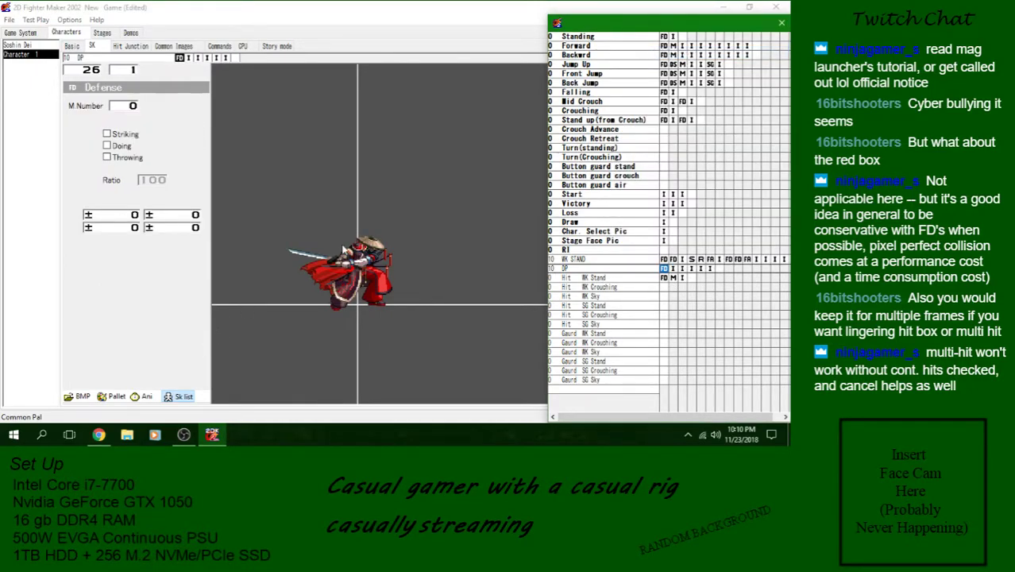
pyautogui.moveTo(388, 233); pyautogui.dragTo(332, 316)
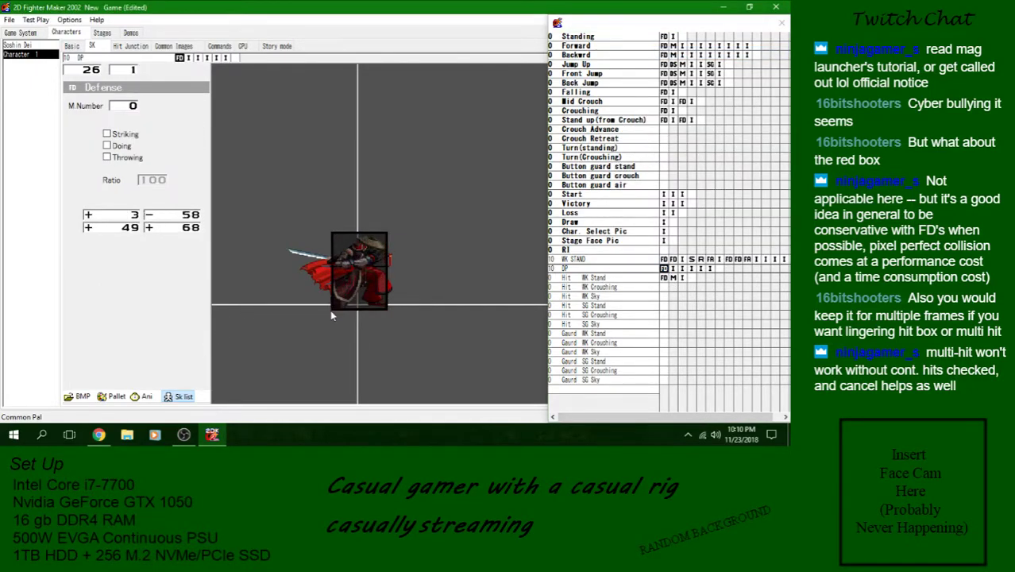
pyautogui.click(106, 133)
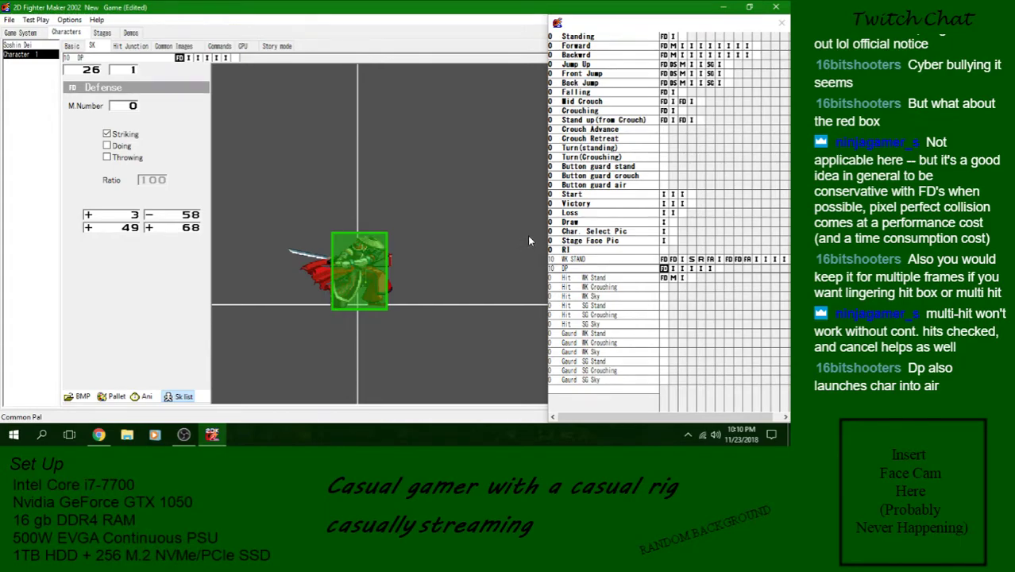
# - Add a Striking defense frame, about 44 by 64, over the body before the second DP image
pyautogui.click(682, 270)
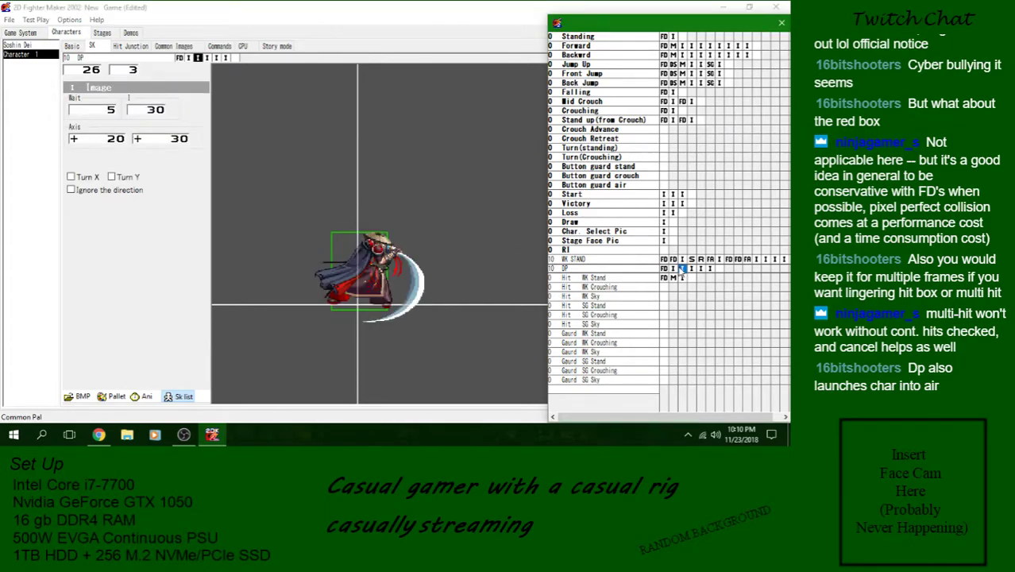
pyautogui.rightClick(681, 270)
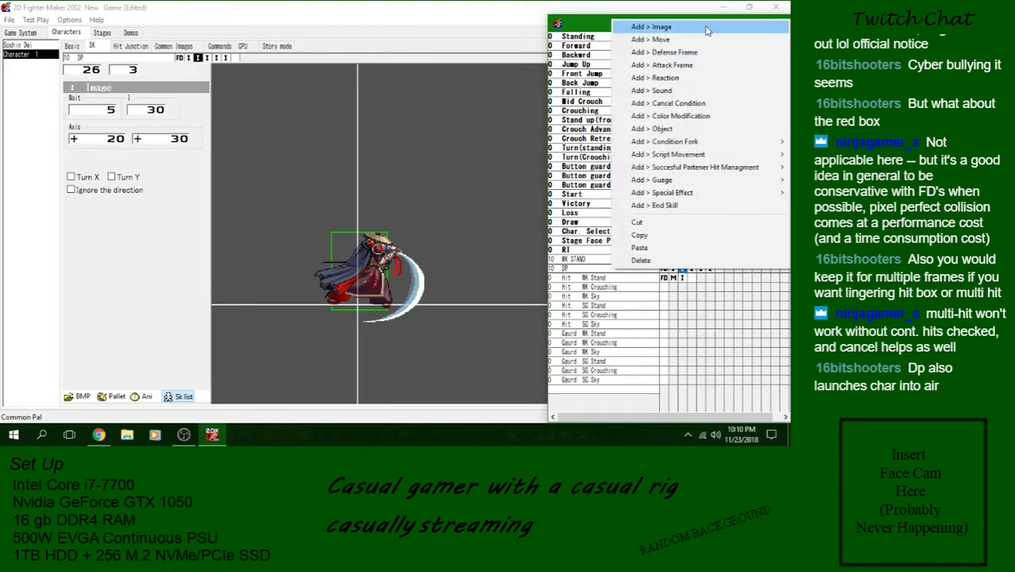
pyautogui.click(673, 53)
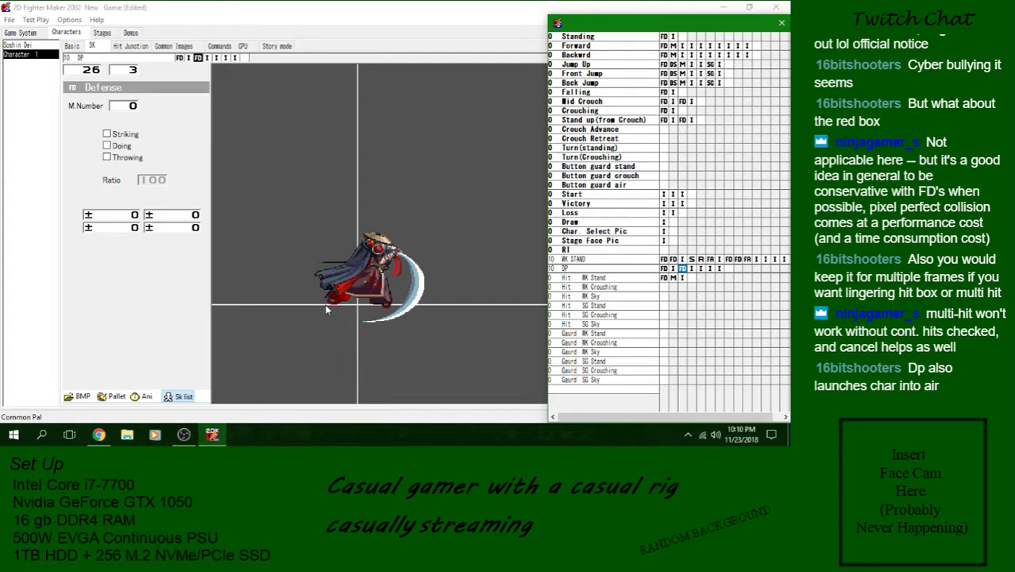
pyautogui.moveTo(327, 305)
pyautogui.mouseDown()
pyautogui.moveTo(399, 263)
pyautogui.moveTo(398, 234)
pyautogui.moveTo(353, 304)
pyautogui.moveTo(334, 308)
pyautogui.moveTo(345, 307)
pyautogui.mouseUp()
pyautogui.click(127, 134)
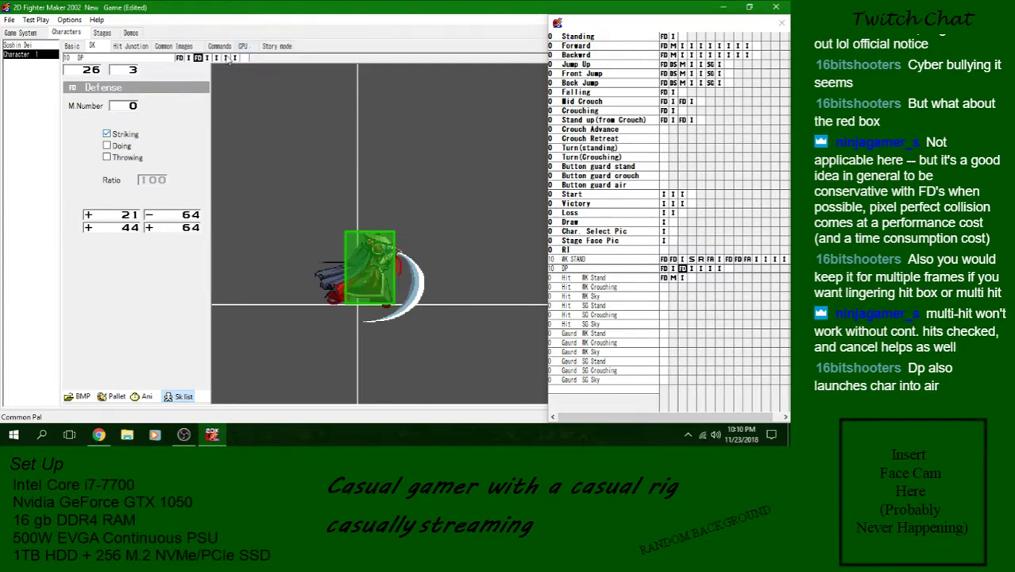
# - Add a defense frame, about 44 by 75, before the third DP image with Striking, Doing and Throwing enabled
pyautogui.rightClick(217, 59)
pyautogui.click(272, 91)
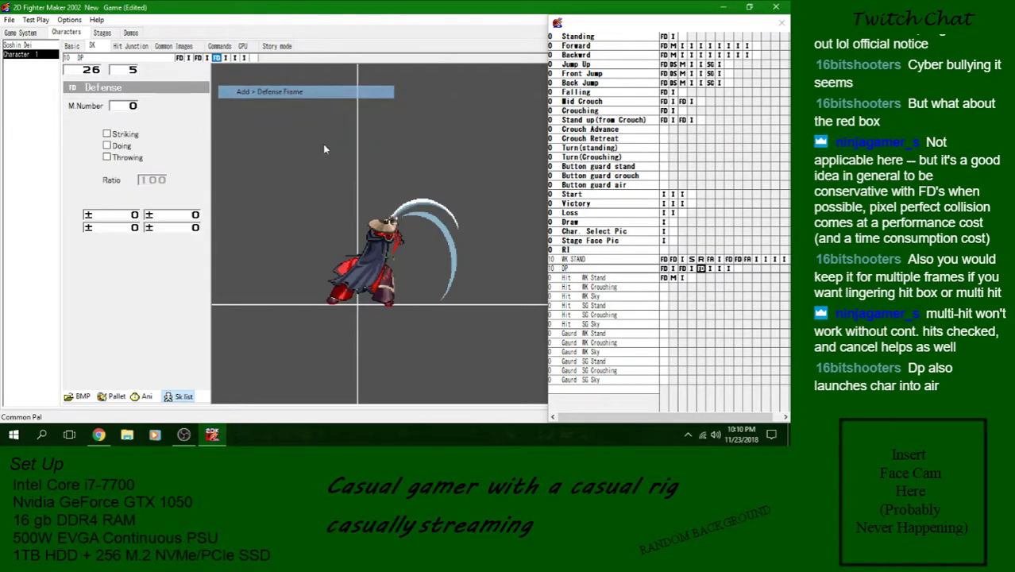
pyautogui.moveTo(393, 219); pyautogui.dragTo(341, 306)
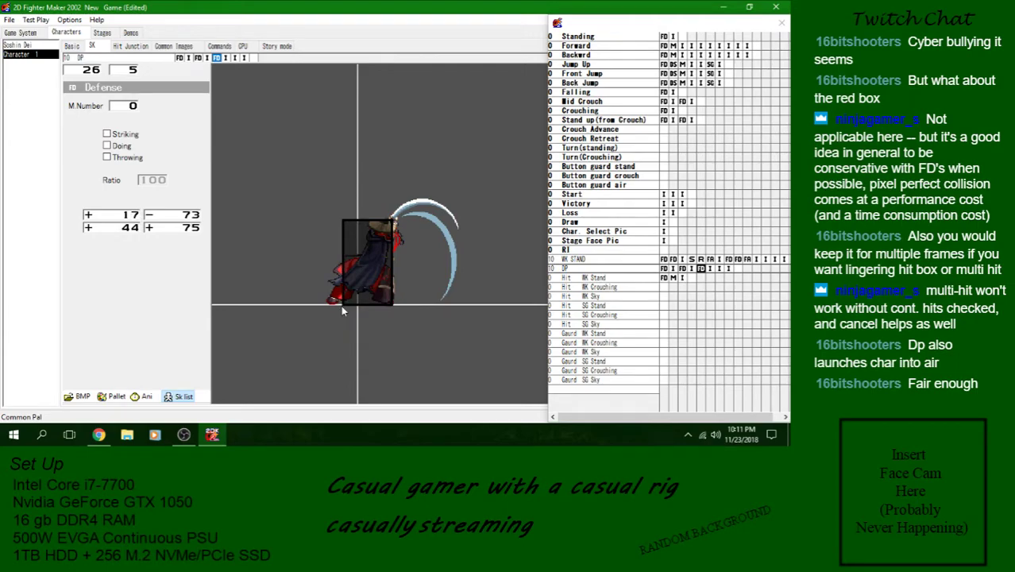
pyautogui.click(120, 133)
pyautogui.click(121, 146)
pyautogui.click(121, 157)
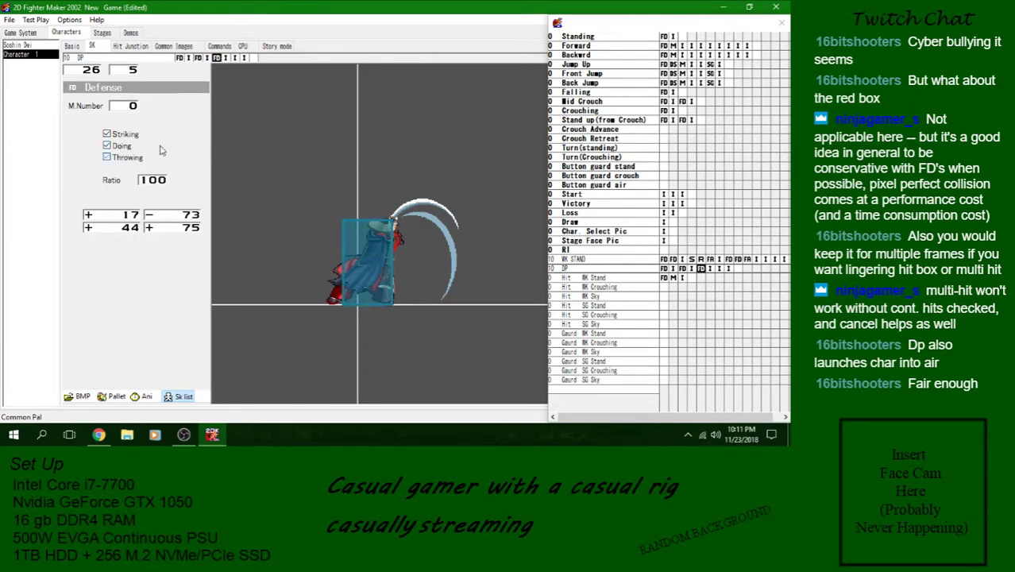
pyautogui.click(235, 59)
pyautogui.rightClick(235, 59)
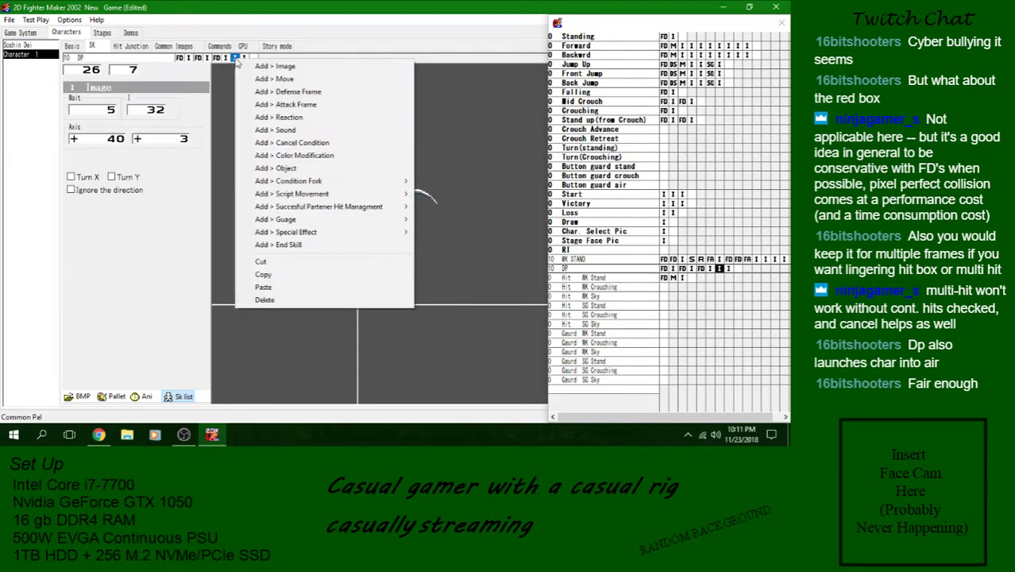
pyautogui.click(245, 59)
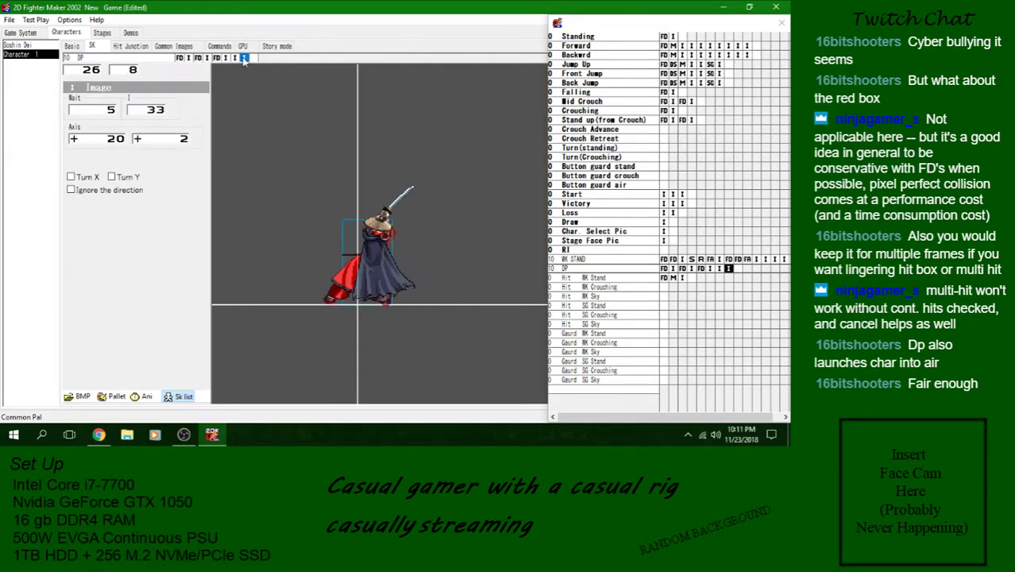
pyautogui.click(692, 269)
pyautogui.rightClick(691, 273)
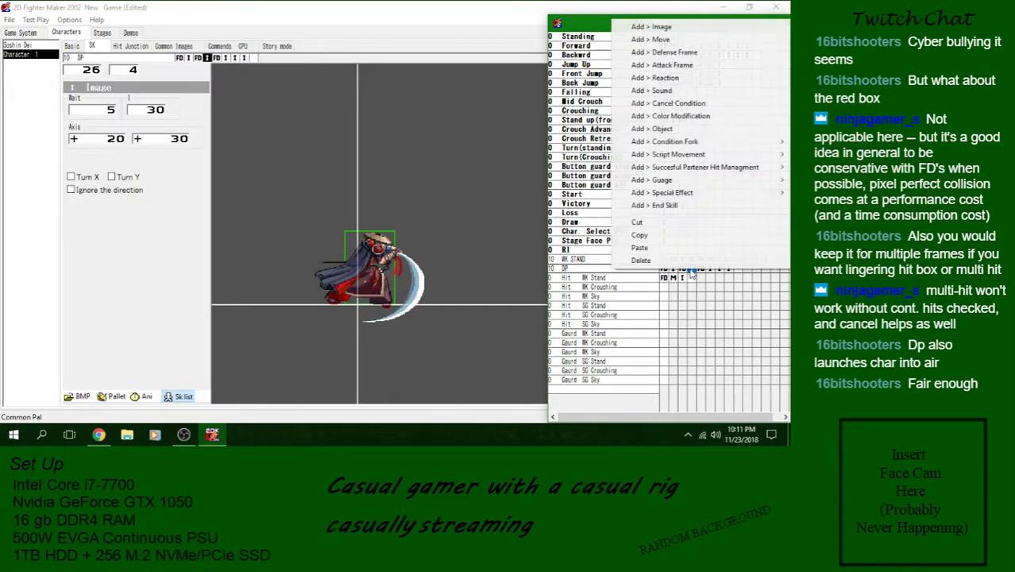
pyautogui.click(671, 58)
pyautogui.rightClick(693, 270)
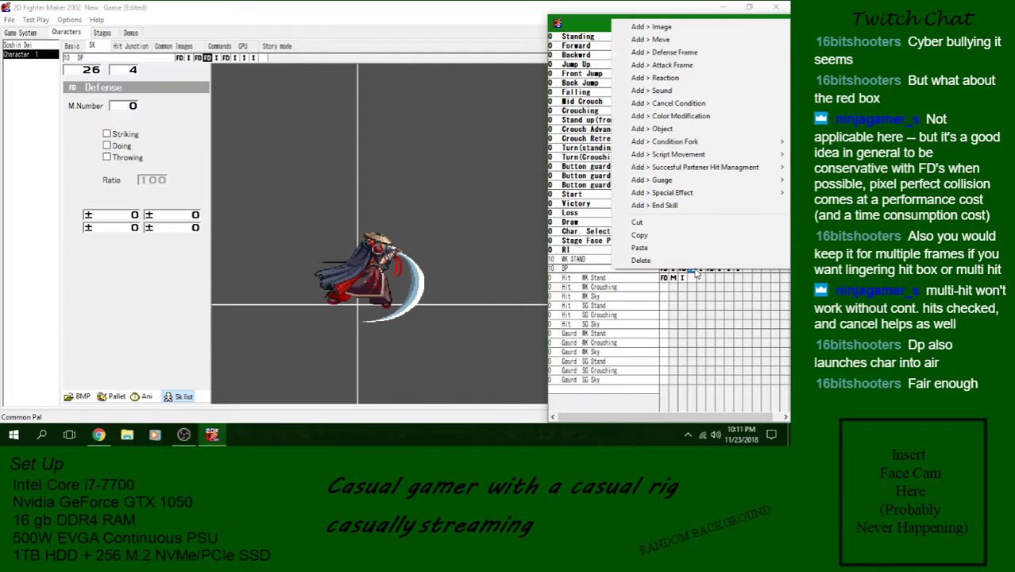
pyautogui.click(697, 267)
# - Add a reaction and an attack frame before the second DP image, sizing the attack frame about 59 by 61 over the sword slash
pyautogui.rightClick(695, 272)
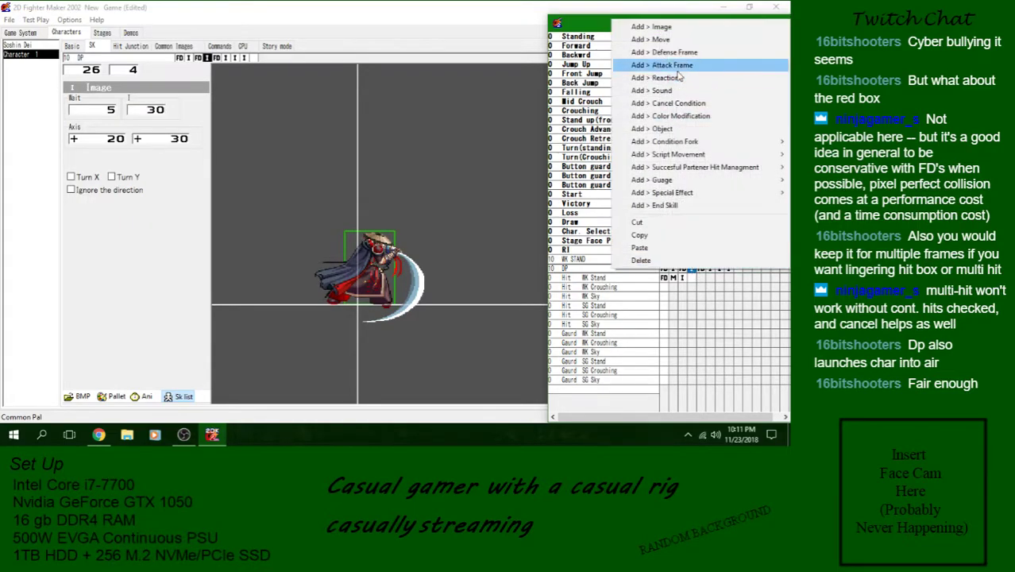
pyautogui.click(651, 63)
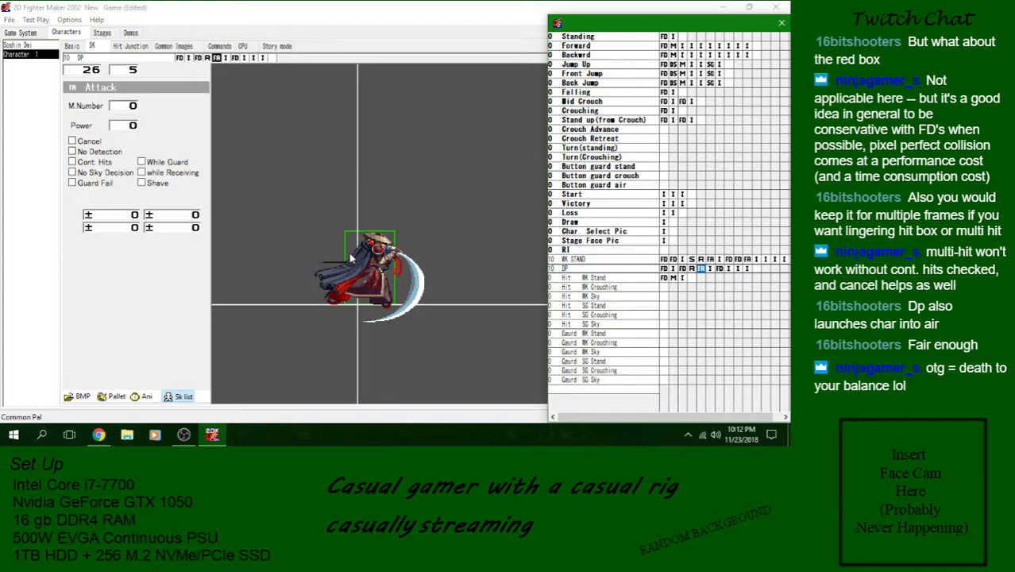
pyautogui.click(693, 269)
pyautogui.click(699, 268)
pyautogui.moveTo(358, 326); pyautogui.dragTo(390, 313)
pyautogui.moveTo(416, 256); pyautogui.dragTo(426, 256)
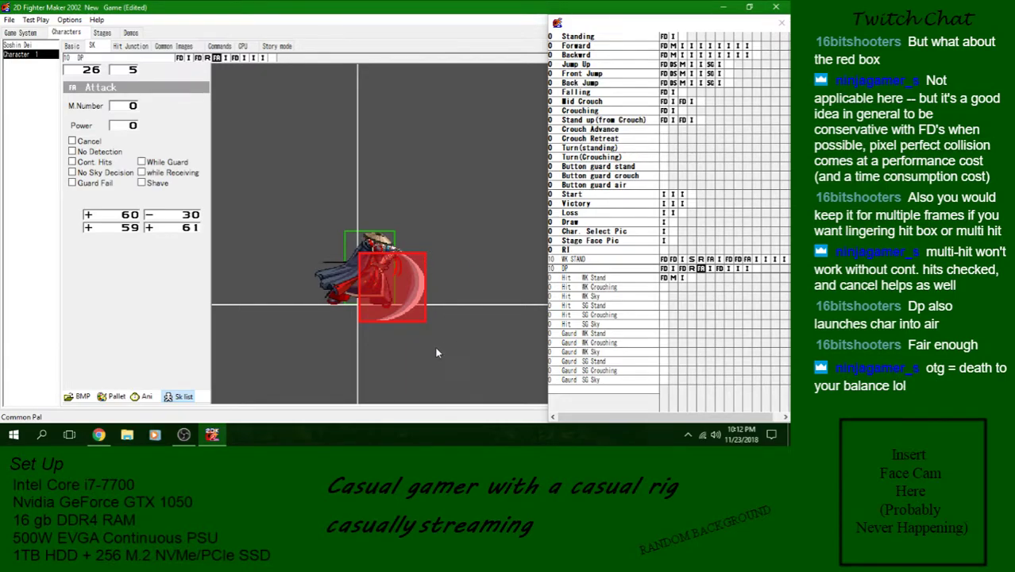
# - Set the second DP image's wait to 10005 and preview the skill's animation
pyautogui.click(710, 269)
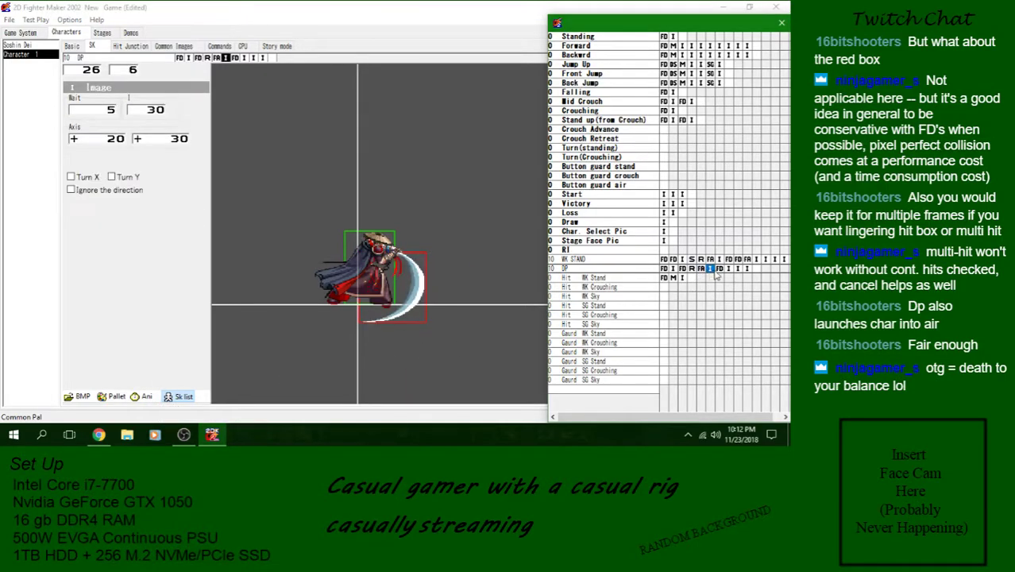
pyautogui.click(76, 113)
pyautogui.click(147, 399)
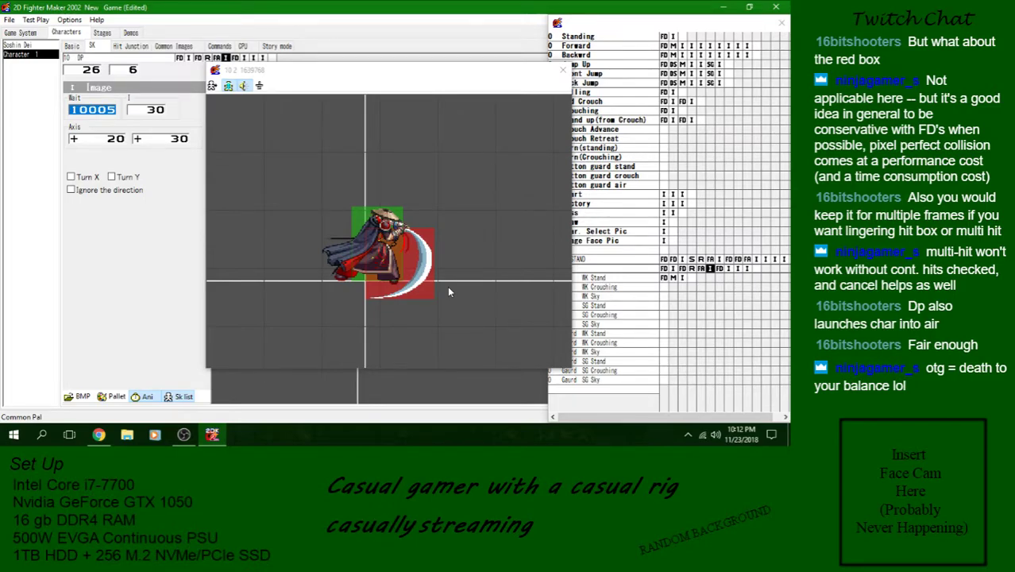
pyautogui.click(562, 72)
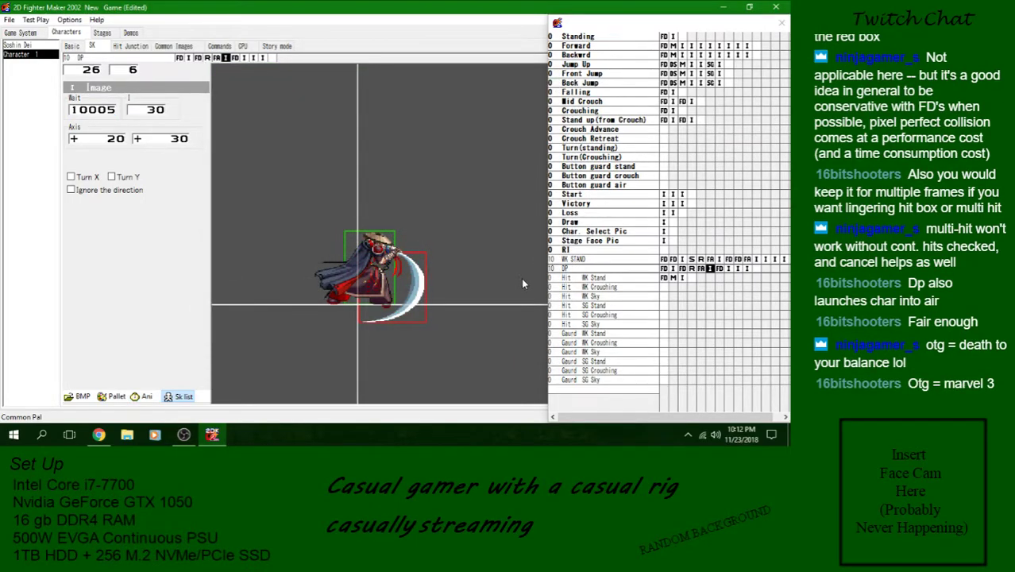
# - Set the power of the attack frame before the second DP image to 15
pyautogui.click(701, 270)
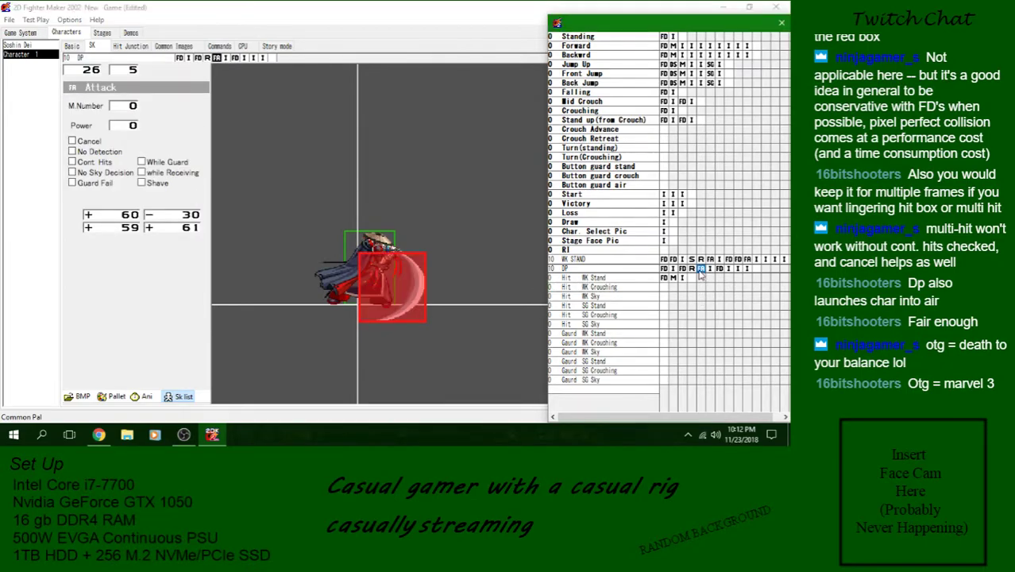
pyautogui.doubleClick(125, 129)
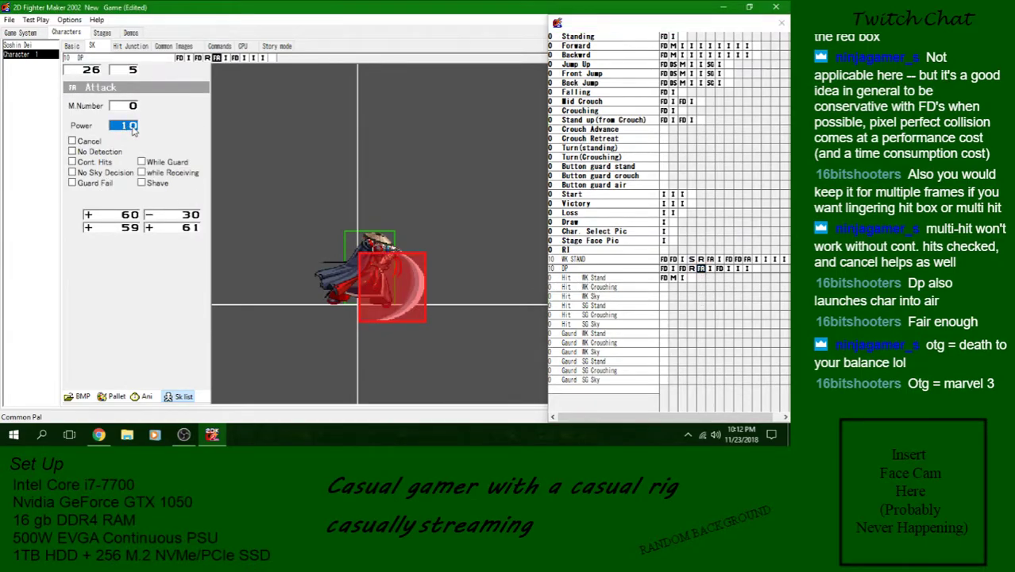
pyautogui.click(160, 184)
# - Add an attack frame, about 59 by 64, over the upper part of the slash before the third DP image
pyautogui.click(710, 270)
pyautogui.click(728, 270)
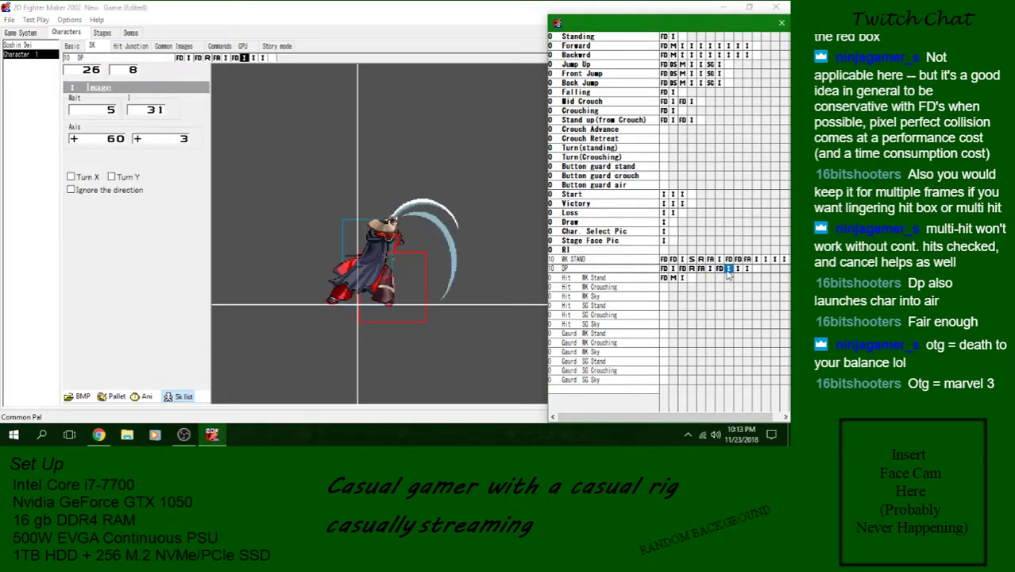
pyautogui.rightClick(728, 272)
pyautogui.click(612, 69)
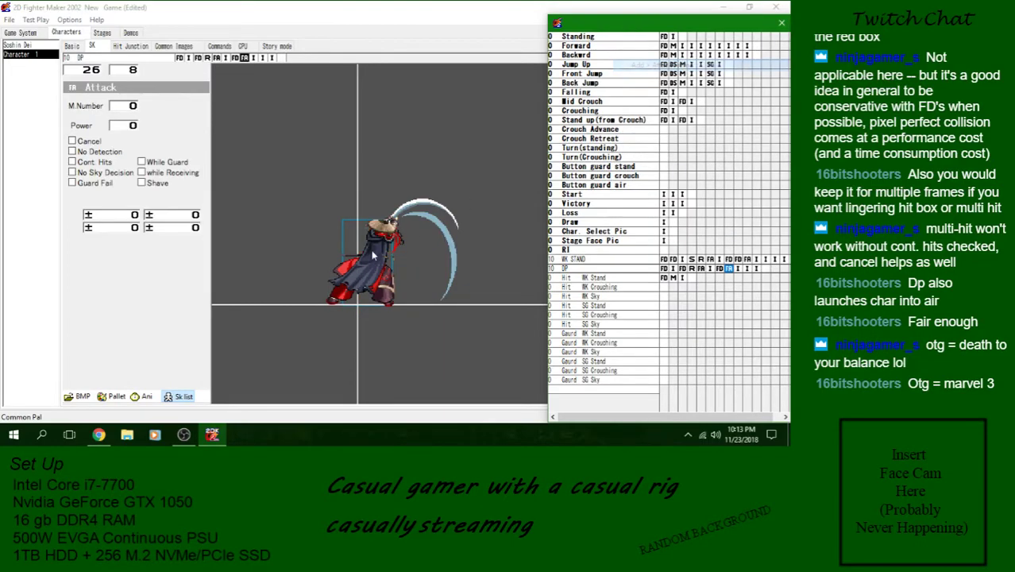
pyautogui.moveTo(392, 202); pyautogui.dragTo(460, 255)
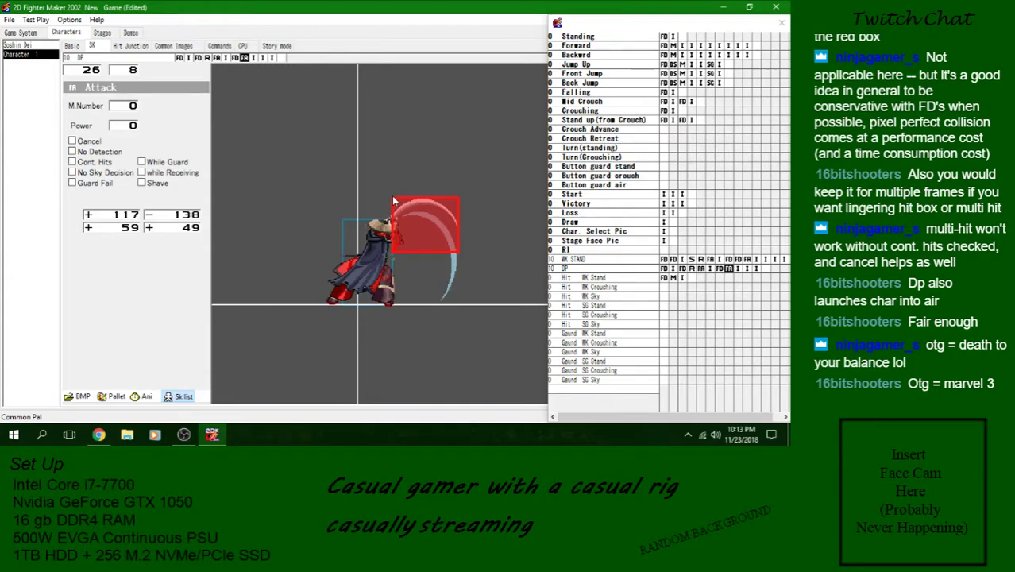
pyautogui.moveTo(394, 197); pyautogui.dragTo(460, 304)
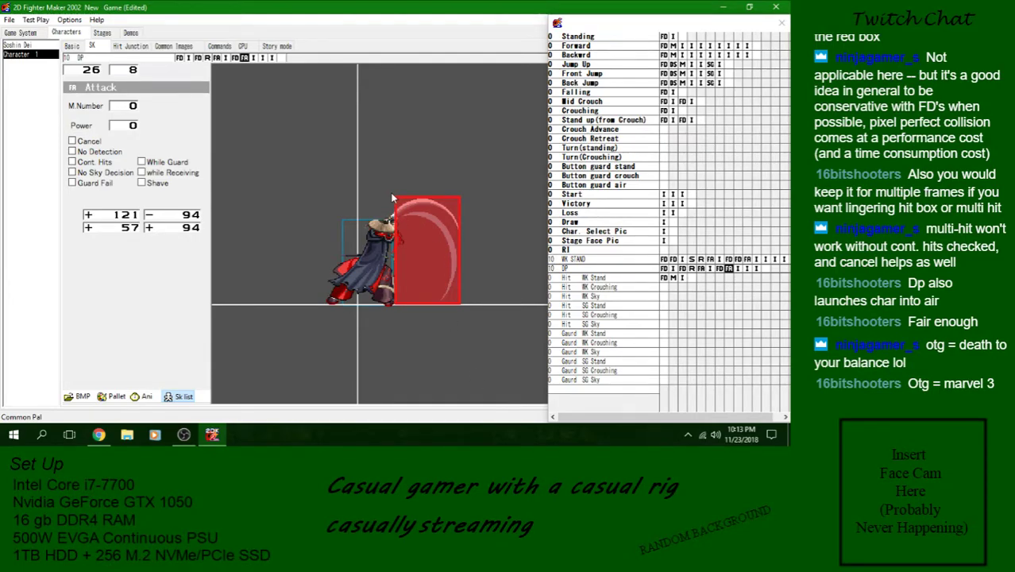
pyautogui.moveTo(392, 193); pyautogui.dragTo(460, 269)
# - Add an attack frame, about 47 by 24, over the raised sword before the fourth DP image
pyautogui.click(745, 269)
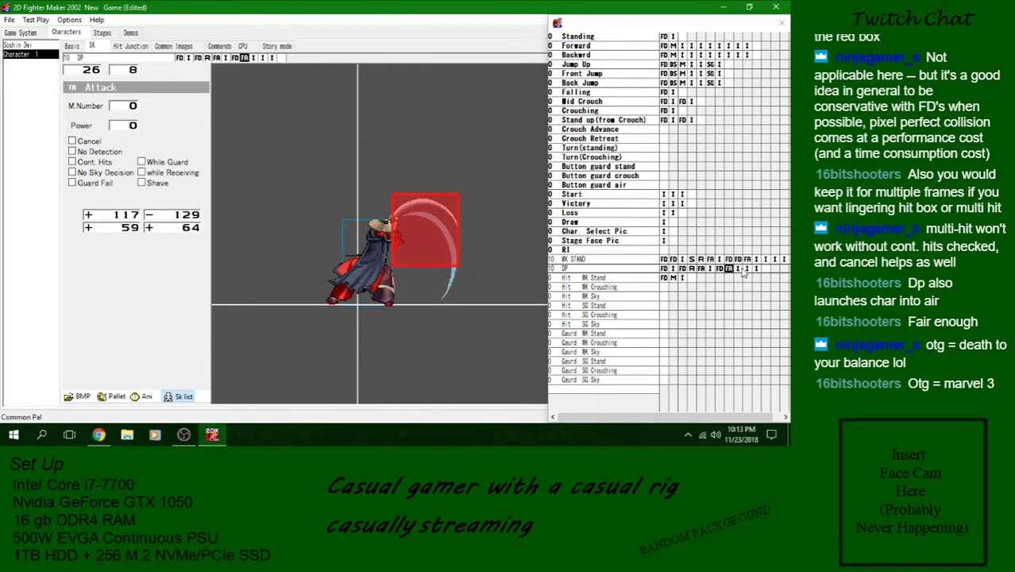
pyautogui.rightClick(745, 269)
pyautogui.click(678, 66)
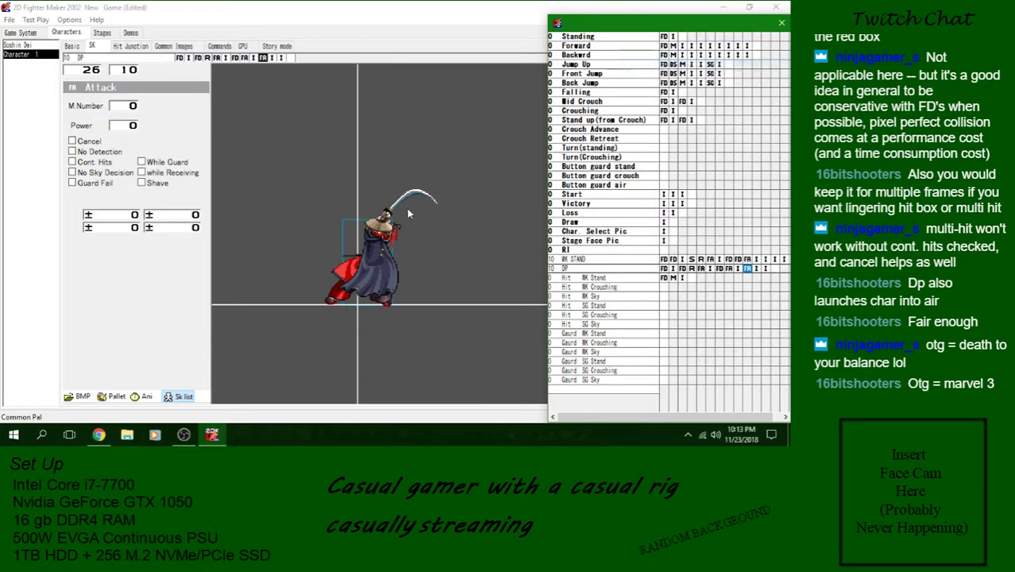
pyautogui.moveTo(384, 192); pyautogui.dragTo(442, 223)
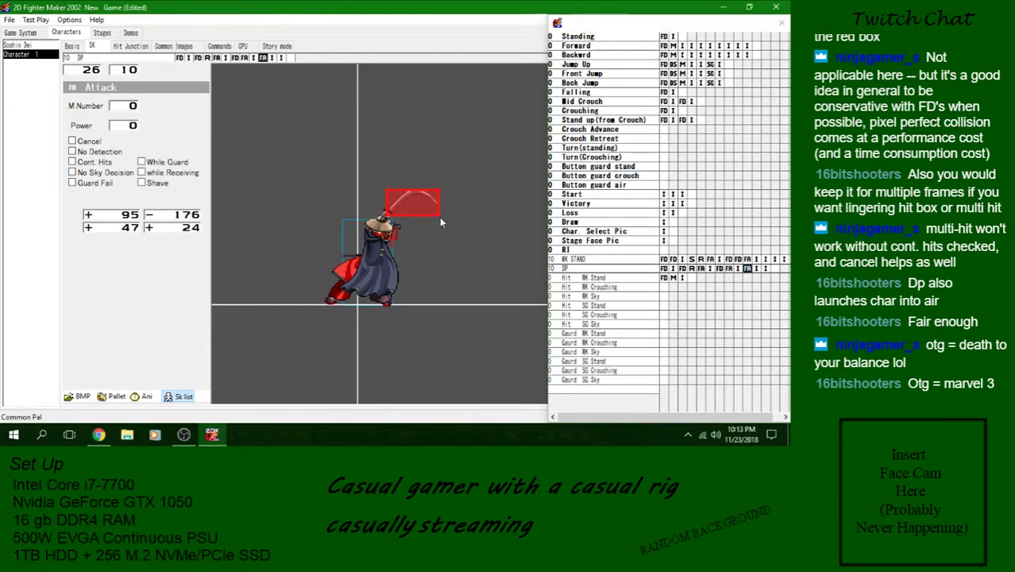
# - Add an empty attack frame before the fifth DP image and set that image's wait to 15
pyautogui.click(765, 269)
pyautogui.rightClick(765, 269)
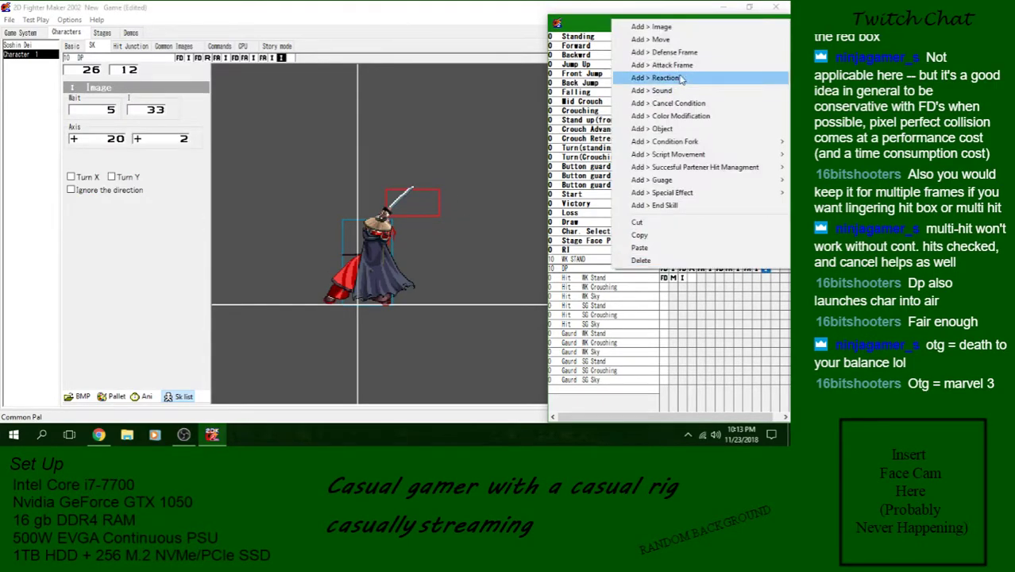
pyautogui.click(677, 66)
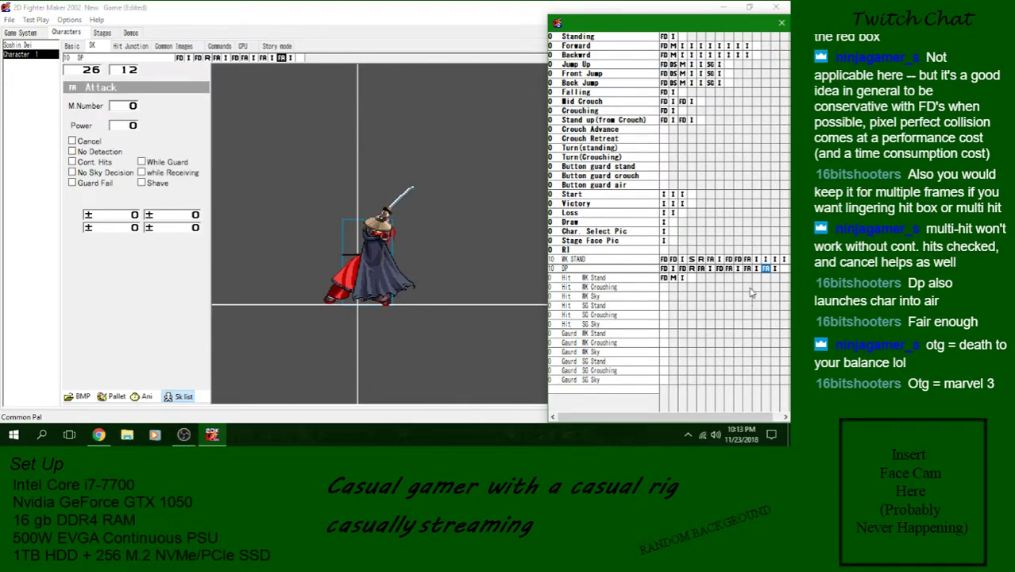
pyautogui.click(775, 269)
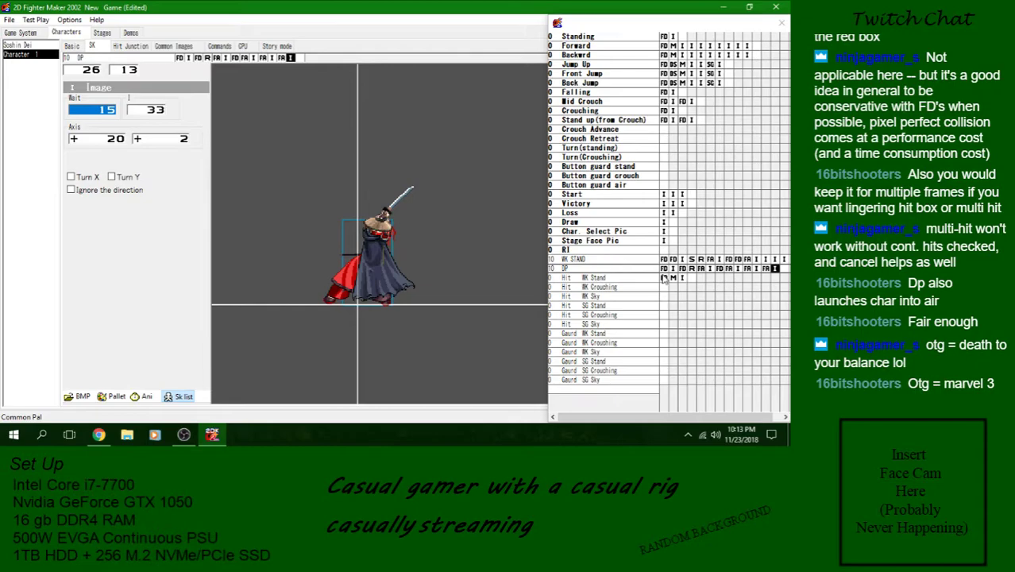
# - Set the second DP image's wait to 5 and preview the skill's animation
pyautogui.click(709, 269)
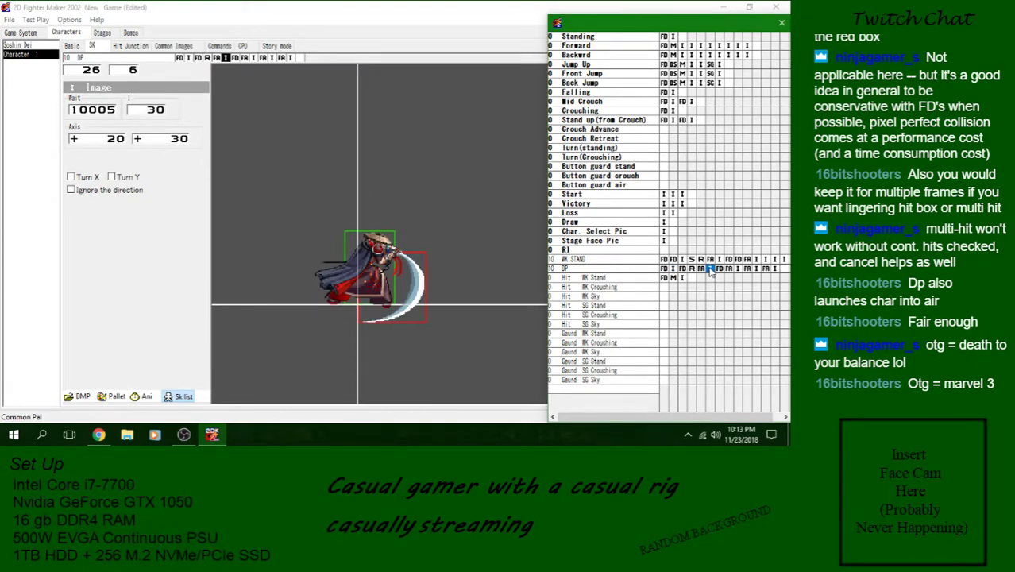
pyautogui.click(73, 112)
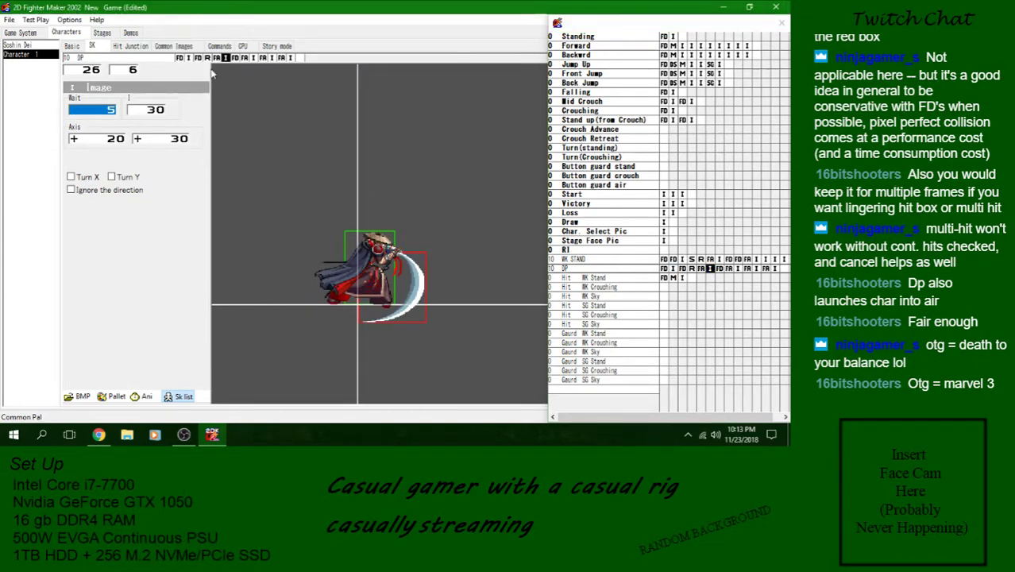
pyautogui.click(146, 397)
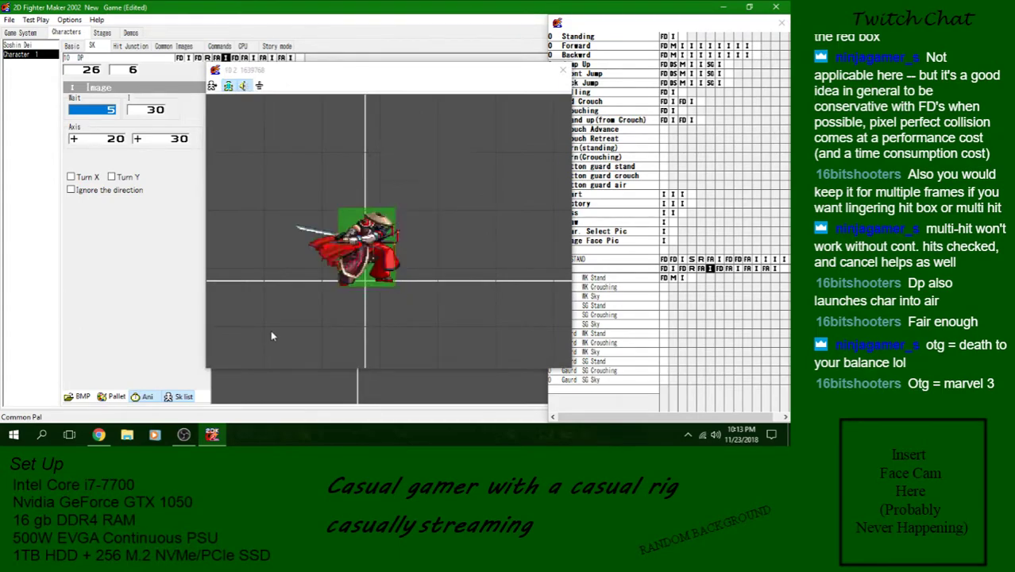
pyautogui.click(563, 70)
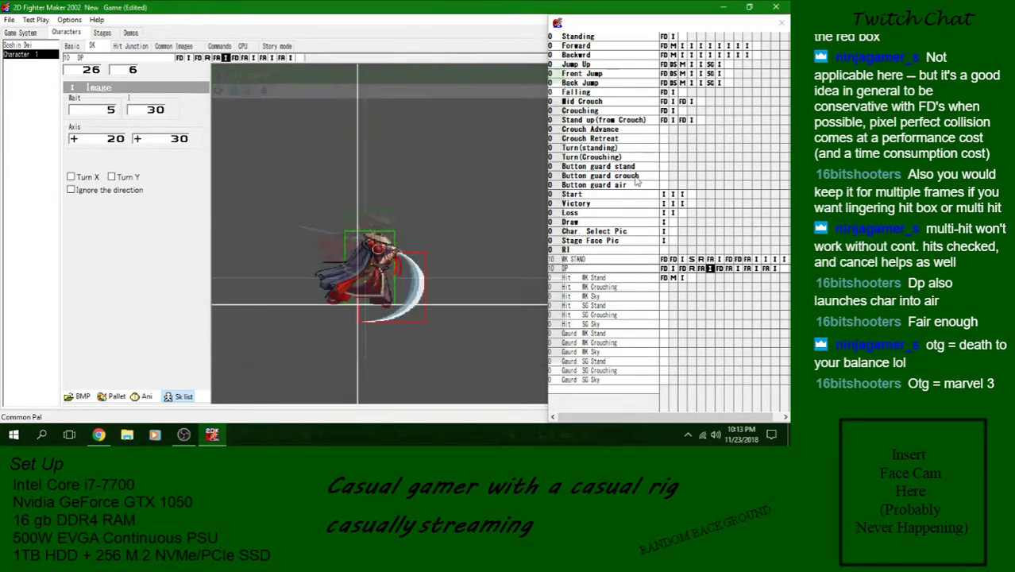
# - Add the sound gue_sword_05_converted.wav before the second DP image and preview the skill's animation
pyautogui.rightClick(707, 272)
pyautogui.click(671, 91)
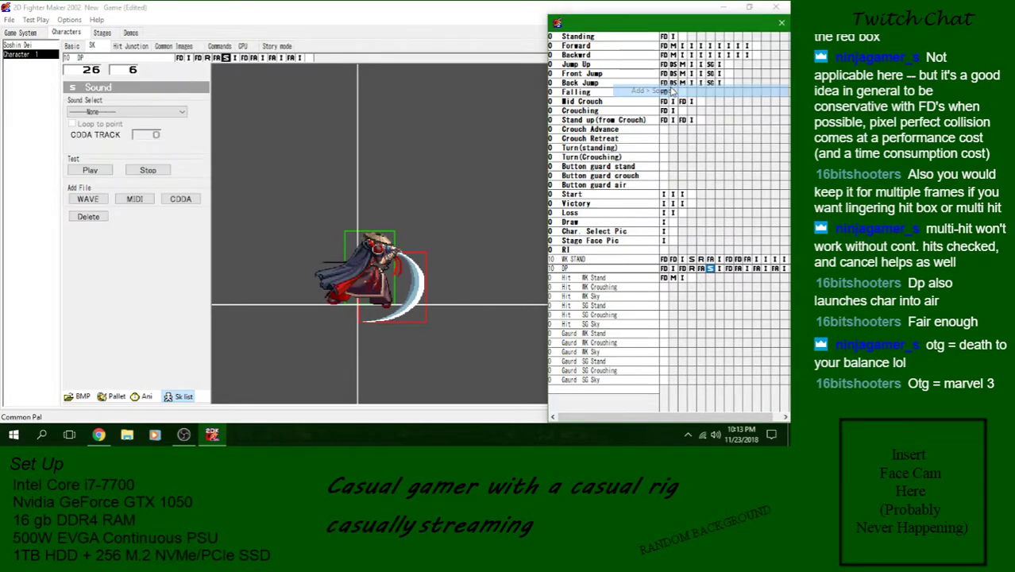
pyautogui.click(123, 116)
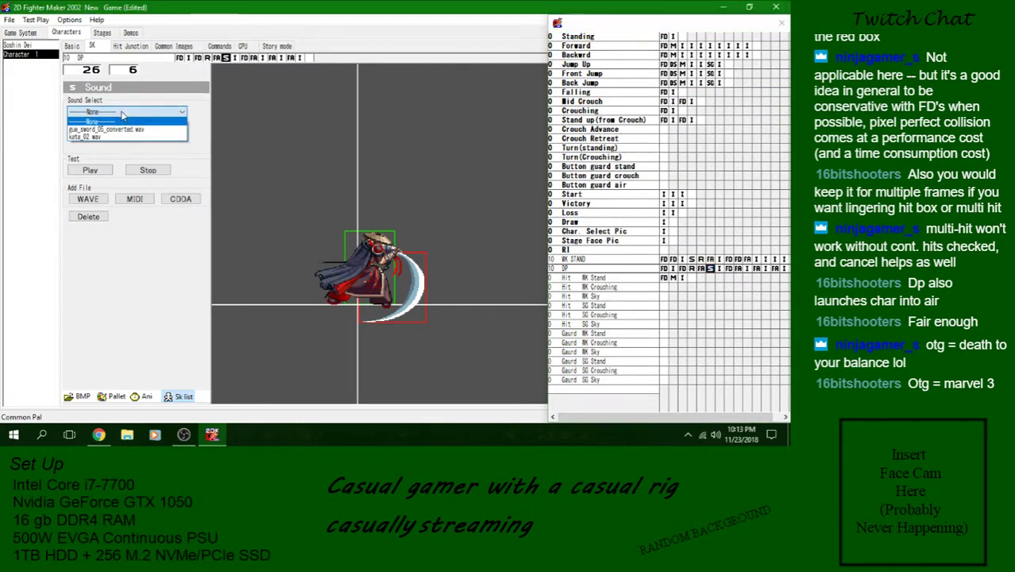
pyautogui.click(106, 129)
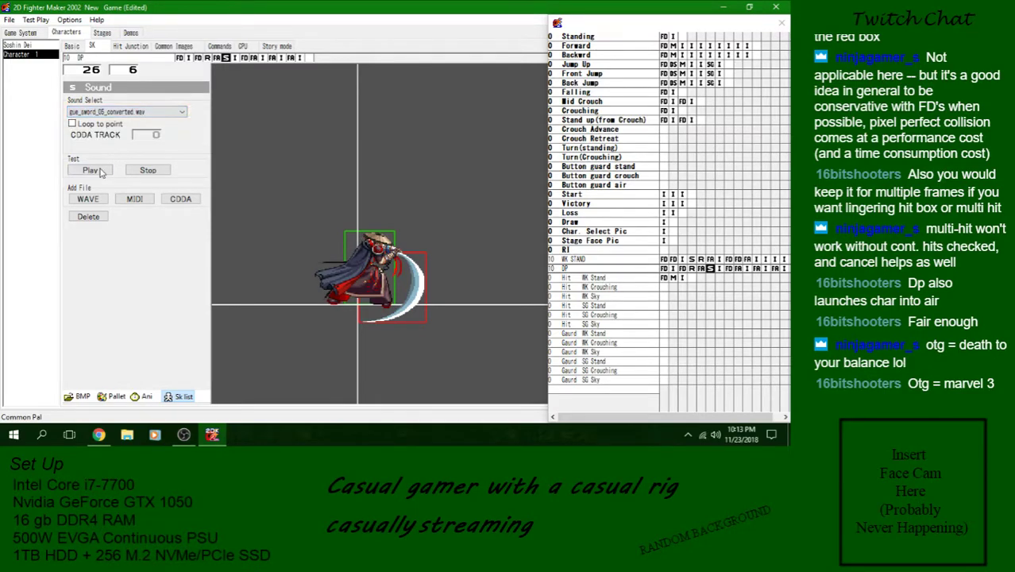
pyautogui.click(144, 396)
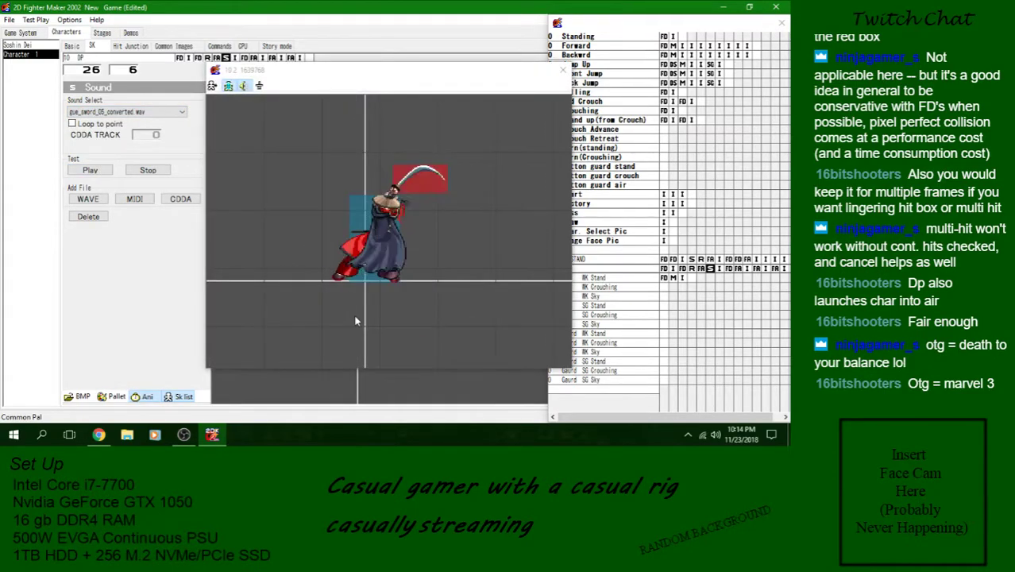
pyautogui.click(563, 70)
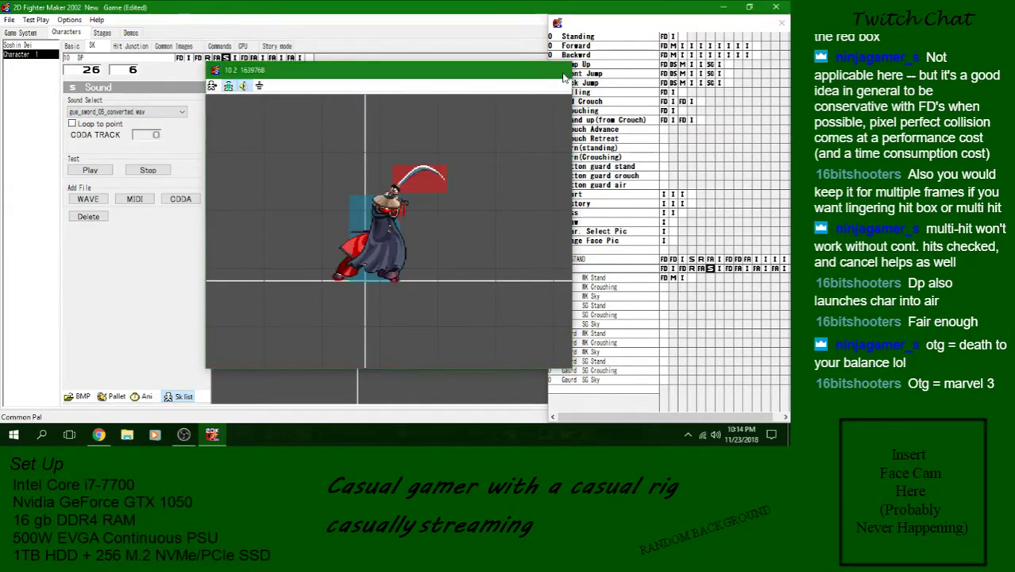
# - Set the last DP image's wait to 25 and preview the skill's animation
pyautogui.click(300, 58)
pyautogui.click(103, 110)
pyautogui.write('25')
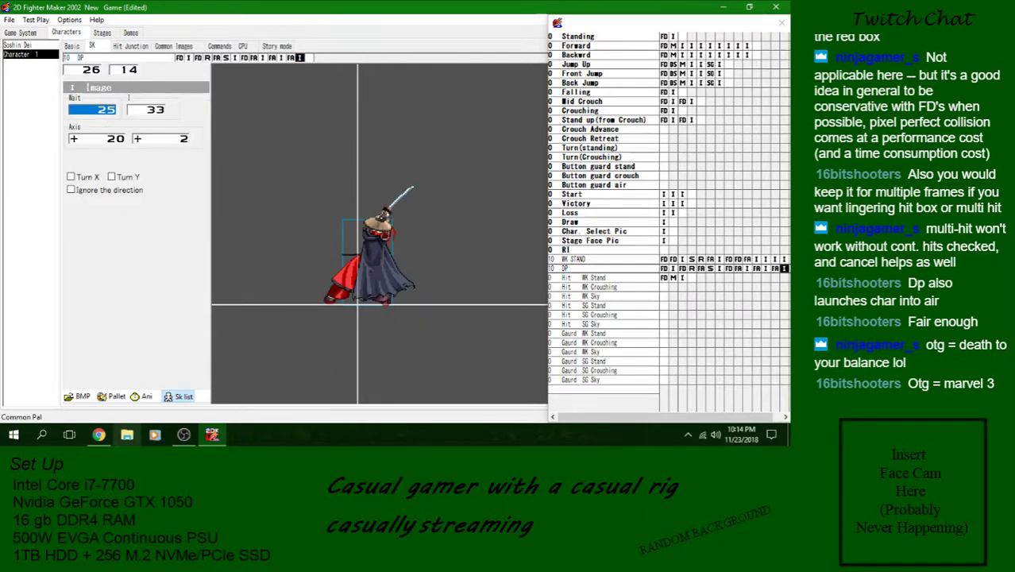
pyautogui.click(143, 401)
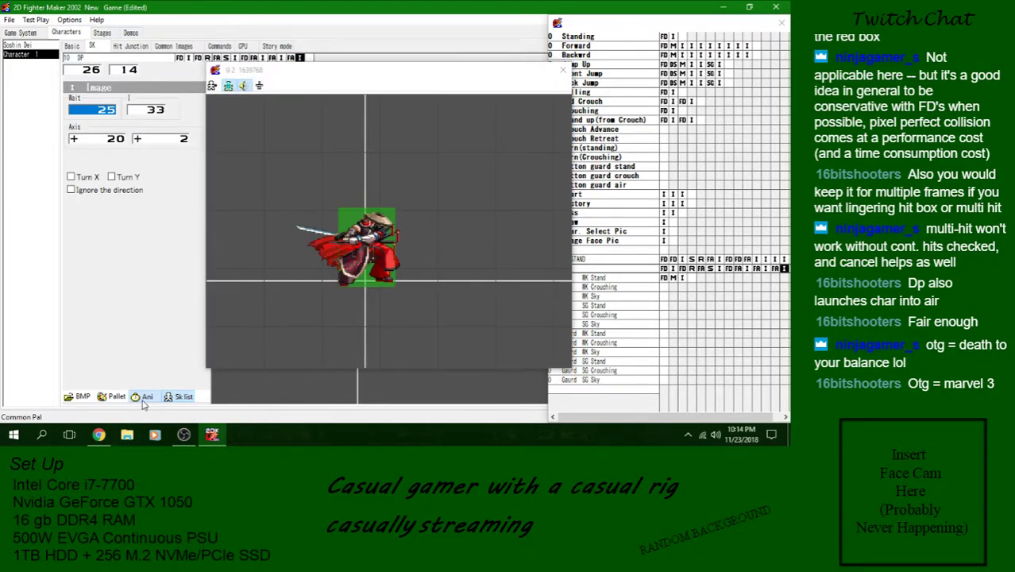
pyautogui.click(563, 70)
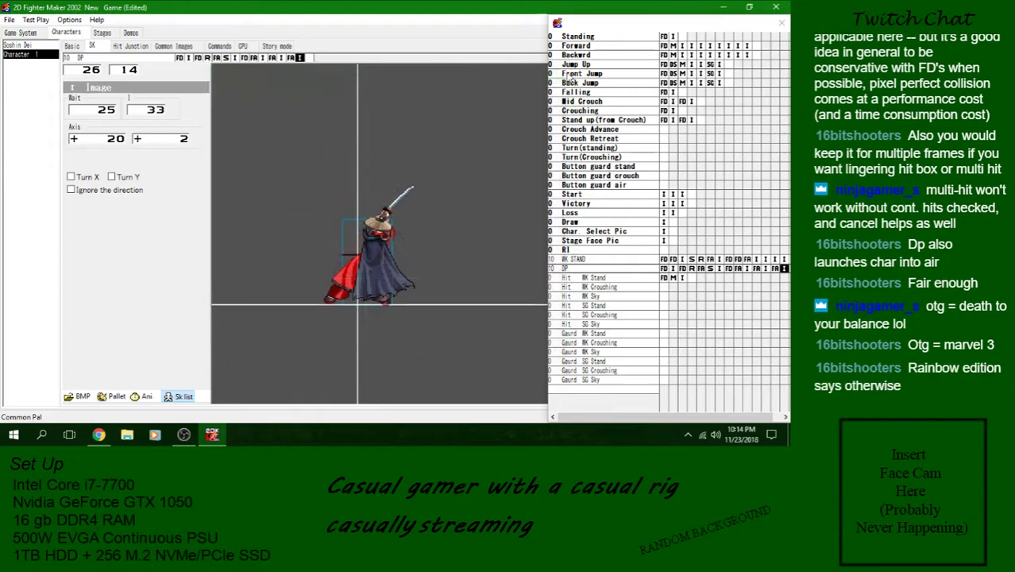
pyautogui.click(619, 271)
pyautogui.click(622, 278)
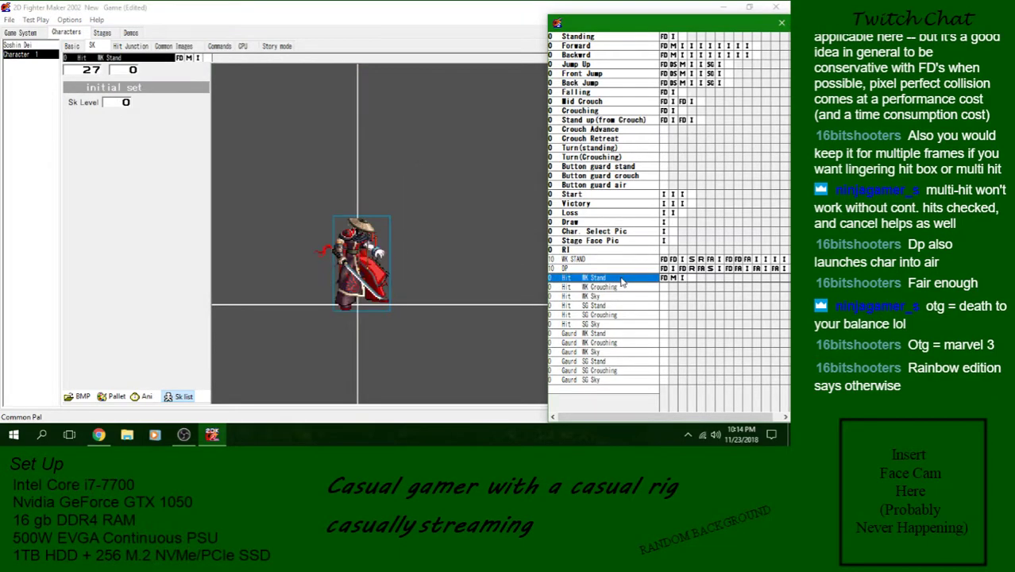
pyautogui.click(602, 389)
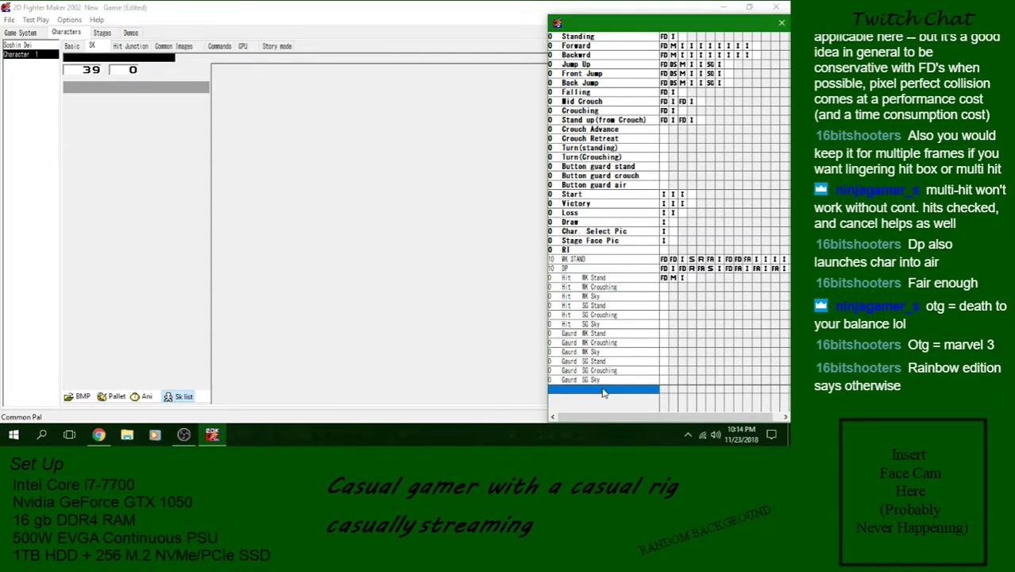
pyautogui.click(607, 272)
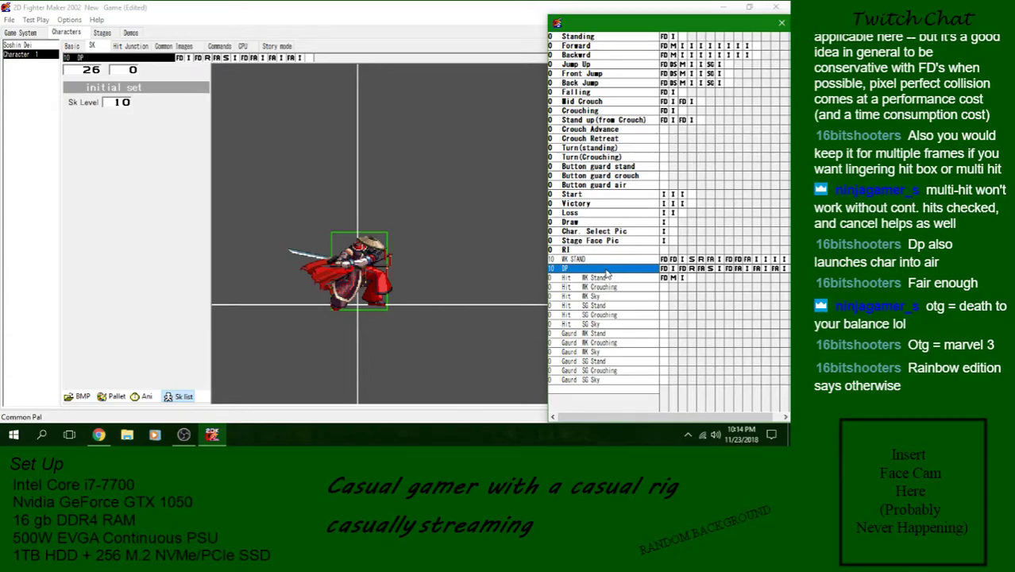
# - Create a new skill named DP HIT STAND in the first empty row below Gaurd SG Sky
pyautogui.click(602, 390)
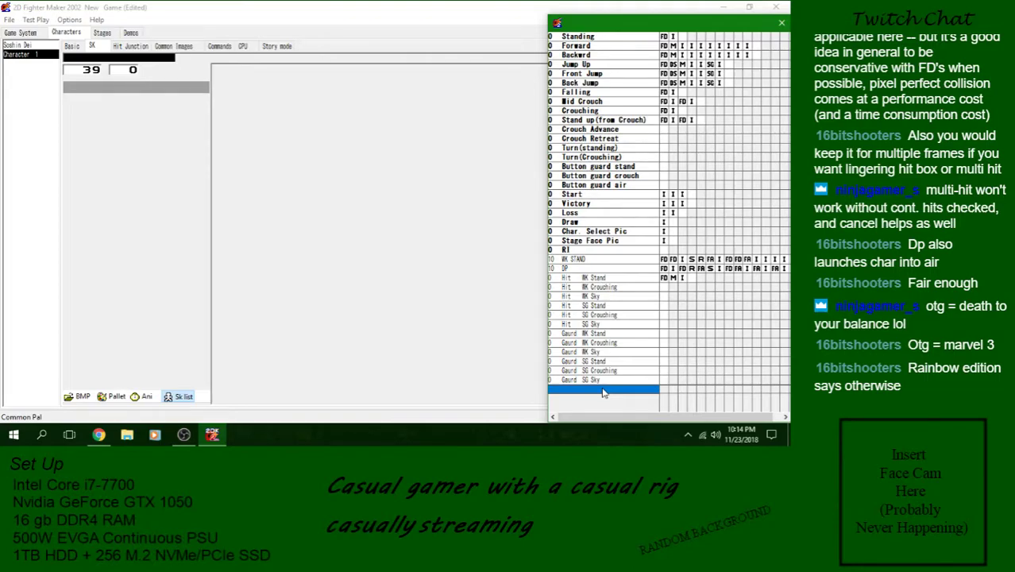
pyautogui.rightClick(603, 393)
pyautogui.click(644, 309)
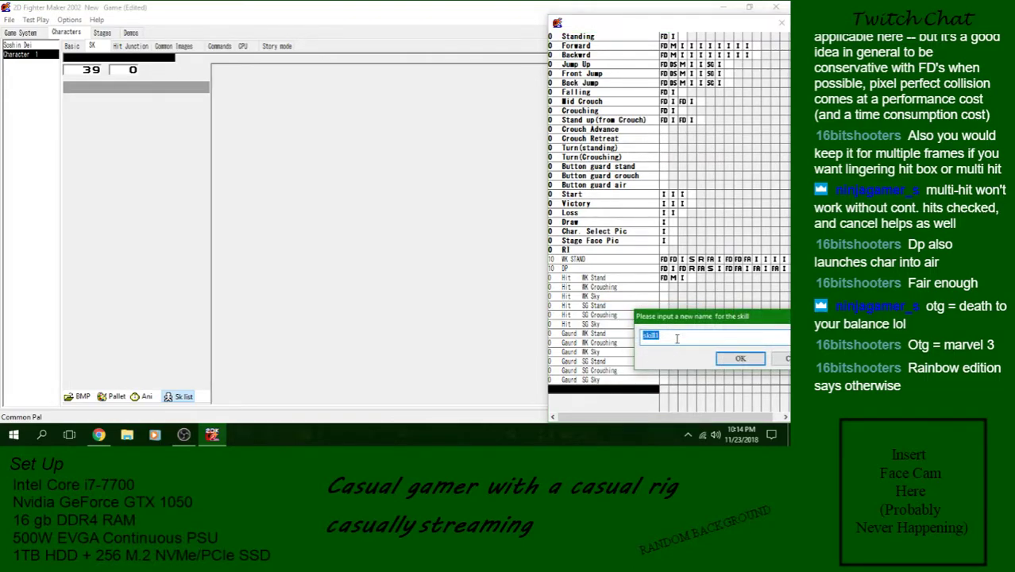
pyautogui.write('DP HIT STAND')
pyautogui.press('Return')
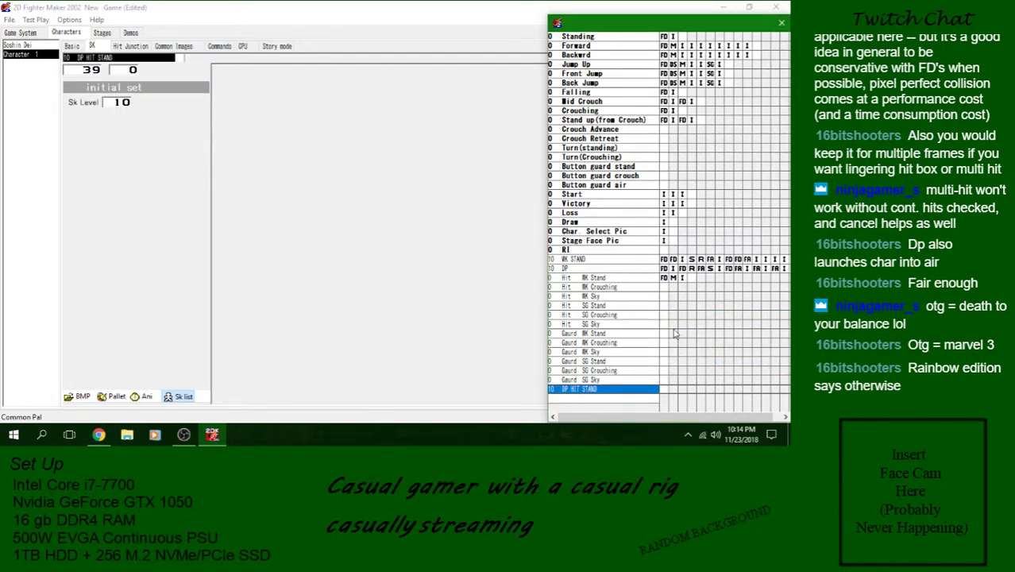
# - Copy the defense, movement and image frames of Hit WK Stand into the DP HIT STAND skill
pyautogui.click(643, 269)
pyautogui.click(645, 278)
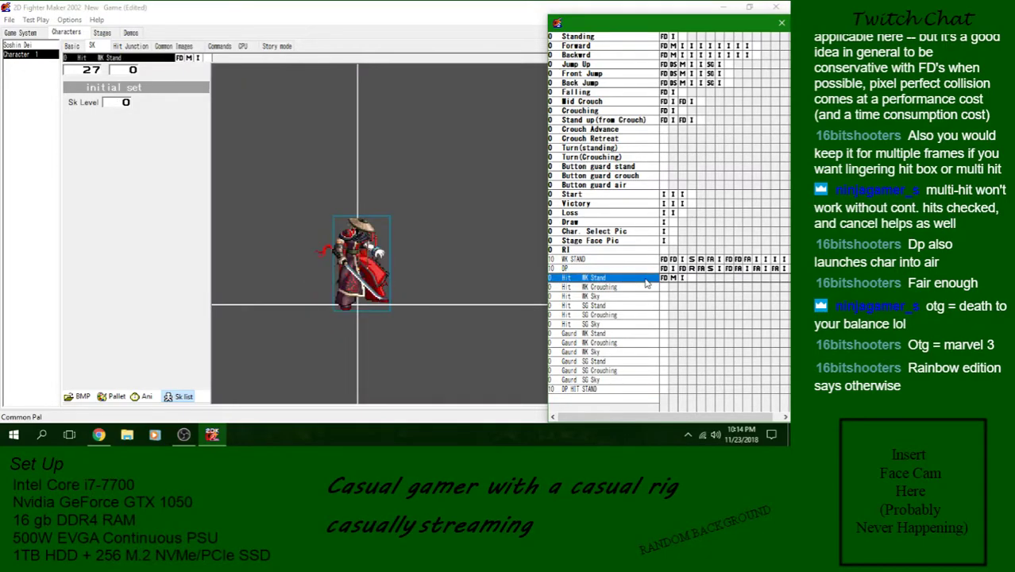
pyautogui.click(620, 389)
pyautogui.click(673, 389)
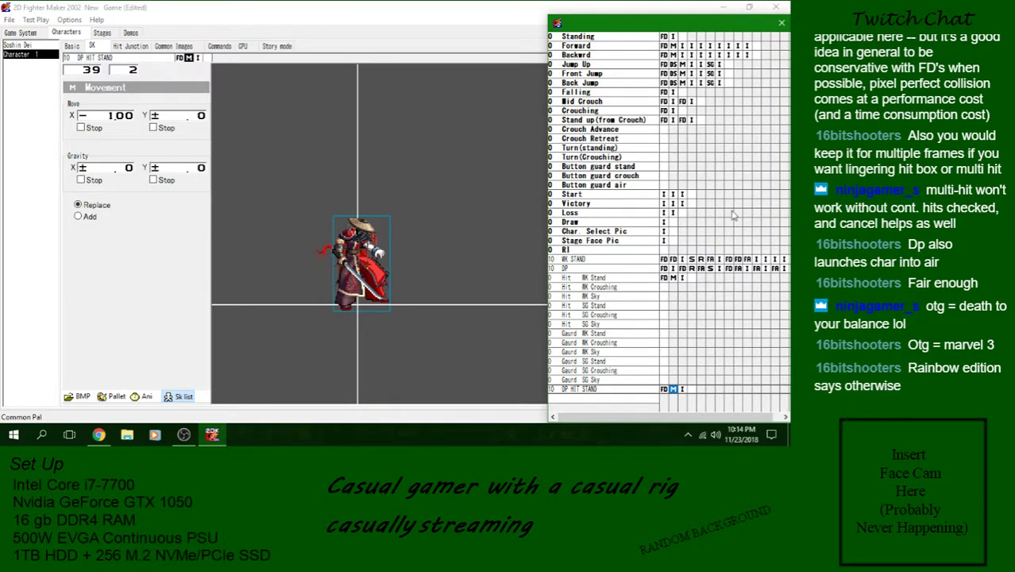
# - Set the second Loss image's Y axis to +30 and copy that lying image to the end of DP HIT STAND
pyautogui.click(681, 203)
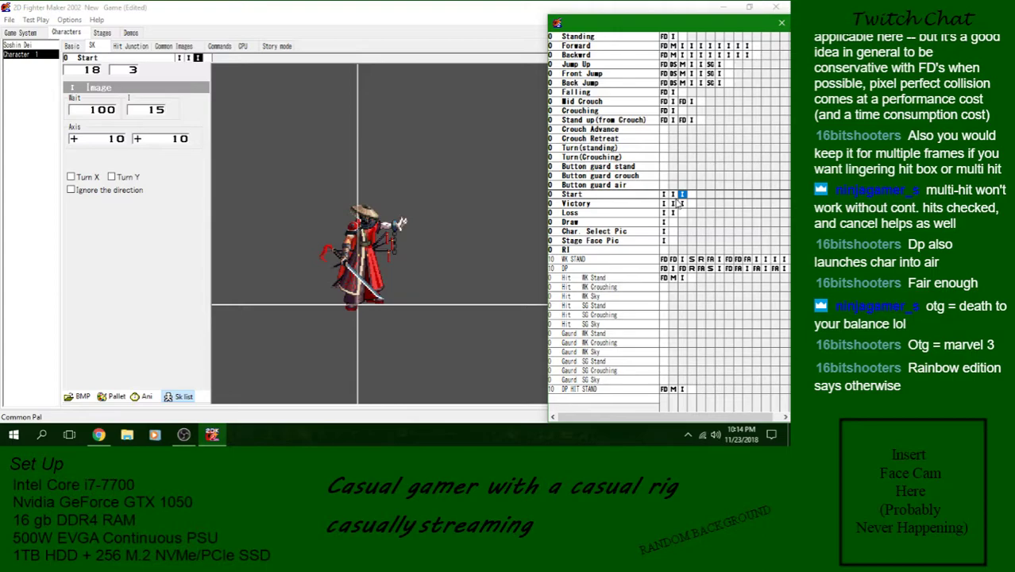
pyautogui.click(664, 194)
pyautogui.click(665, 213)
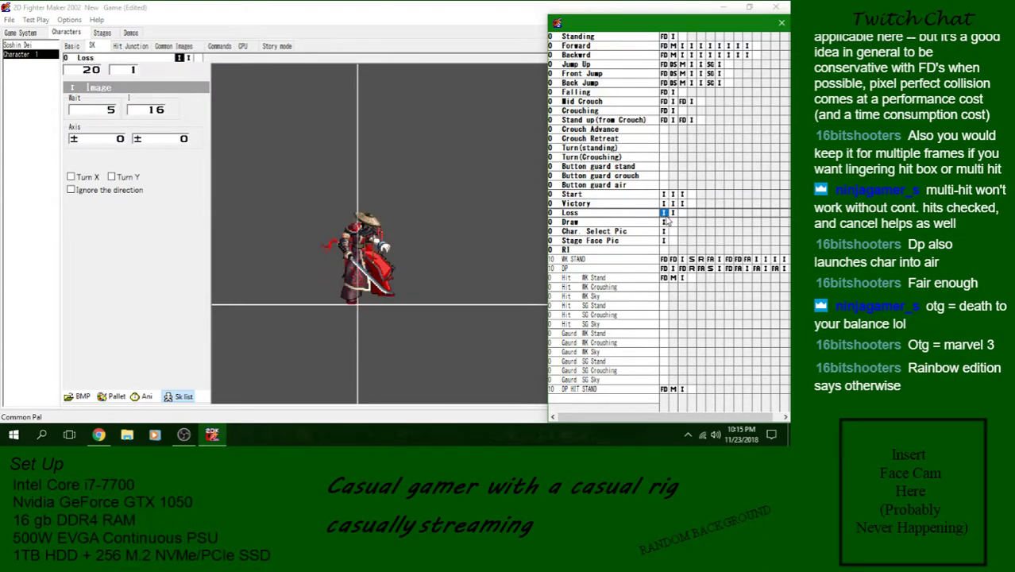
pyautogui.click(673, 213)
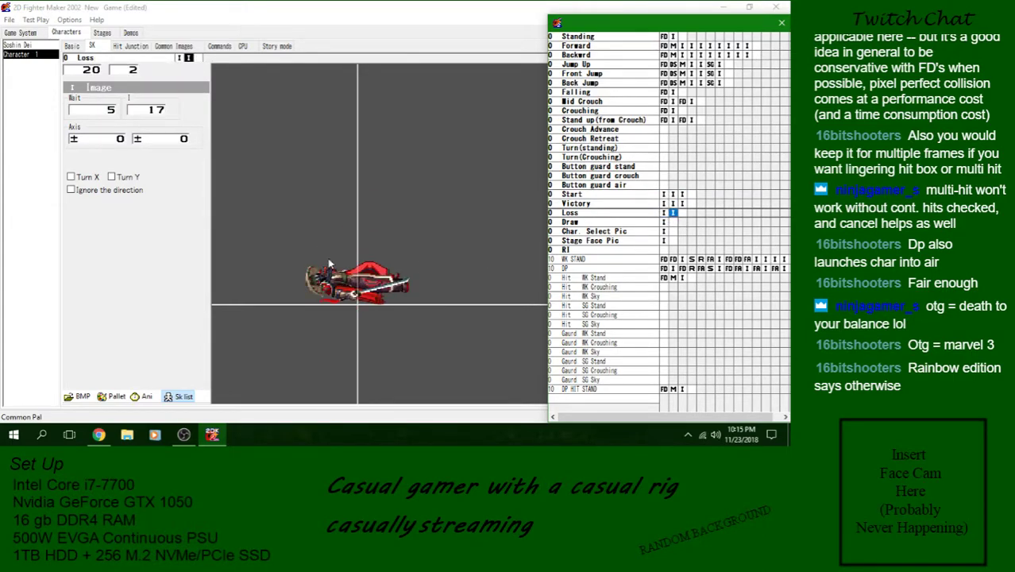
pyautogui.click(174, 139)
pyautogui.click(174, 138)
pyautogui.click(175, 140)
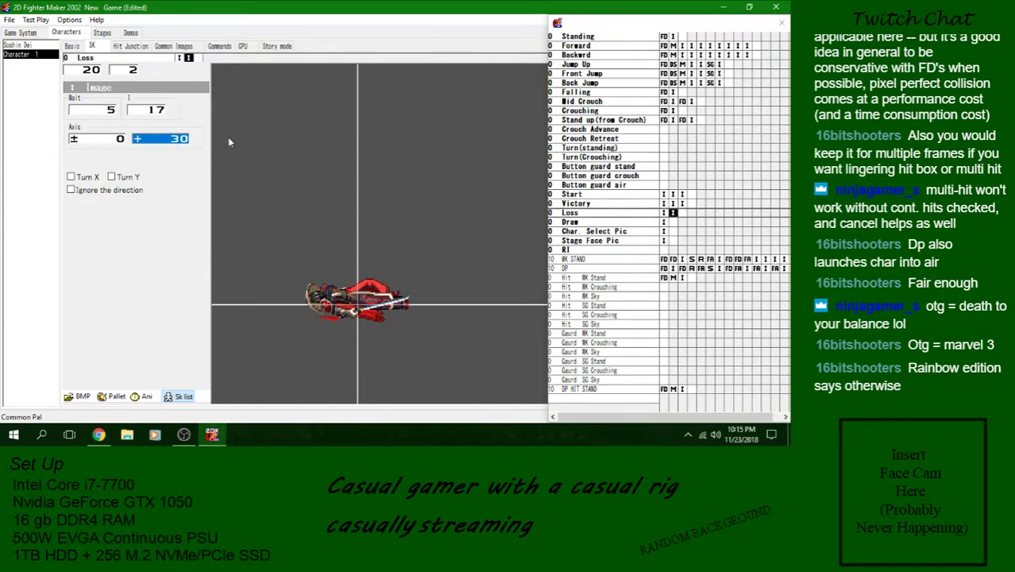
pyautogui.click(691, 389)
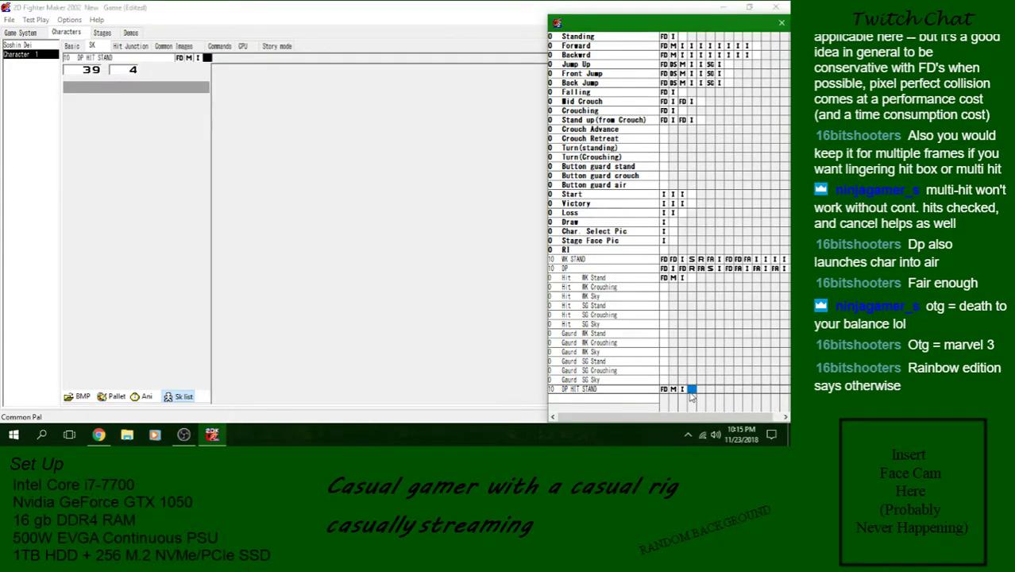
pyautogui.click(681, 389)
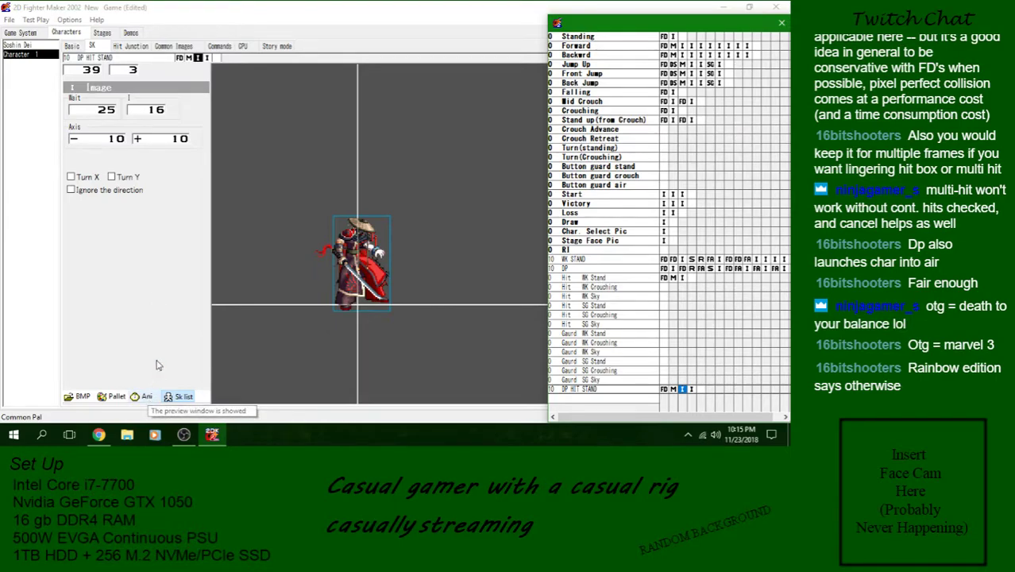
# - Set the DP HIT STAND movement to Y move -3.00 and Y gravity +0.40, and preview the animation
pyautogui.click(188, 59)
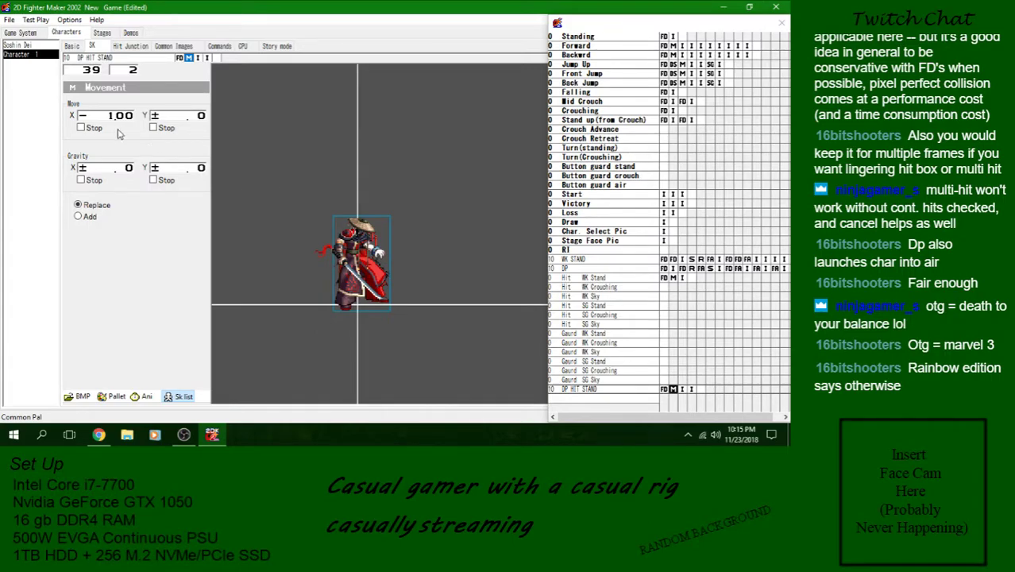
pyautogui.rightClick(186, 120)
pyautogui.click(195, 171)
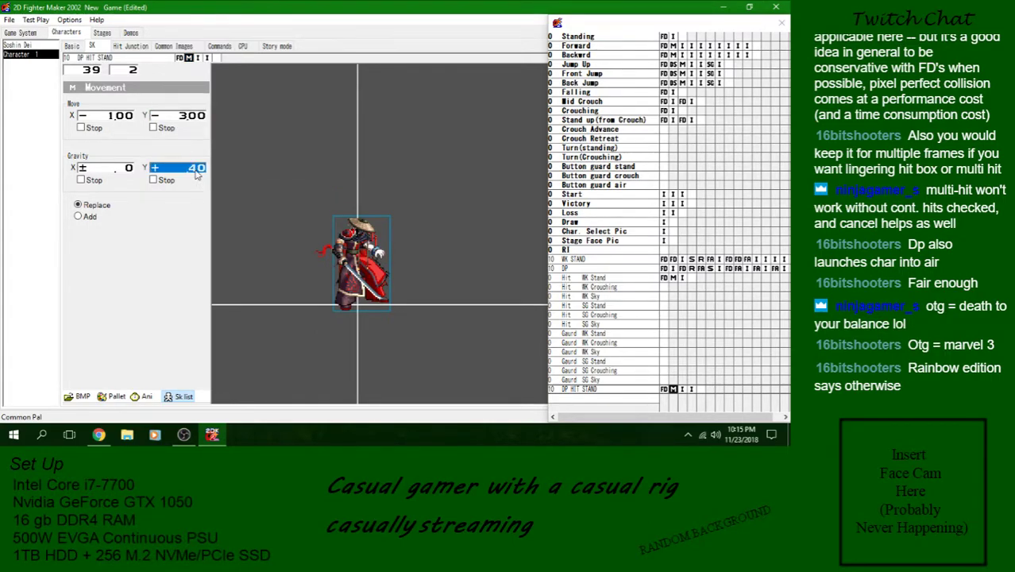
pyautogui.rightClick(196, 173)
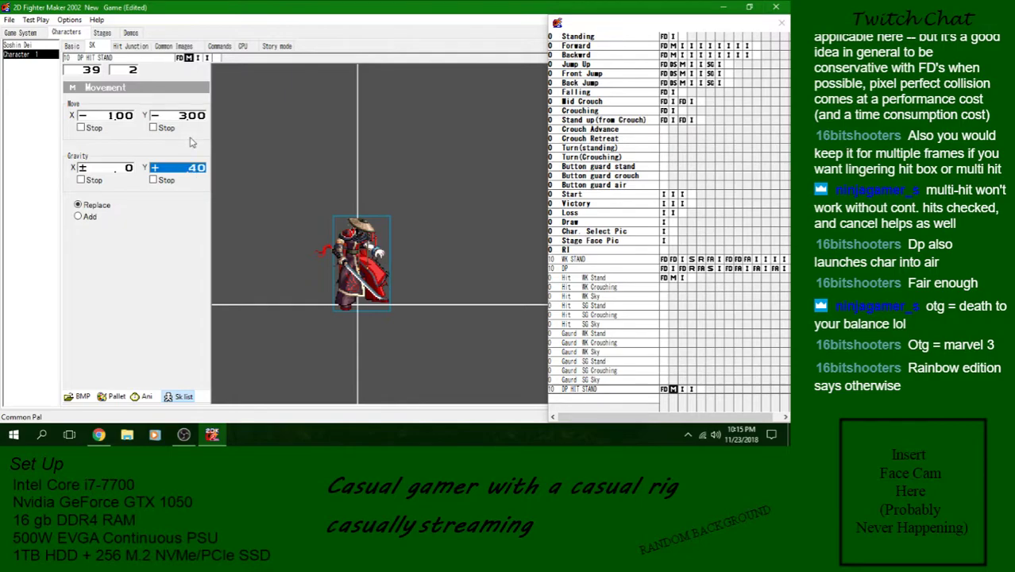
pyautogui.click(146, 399)
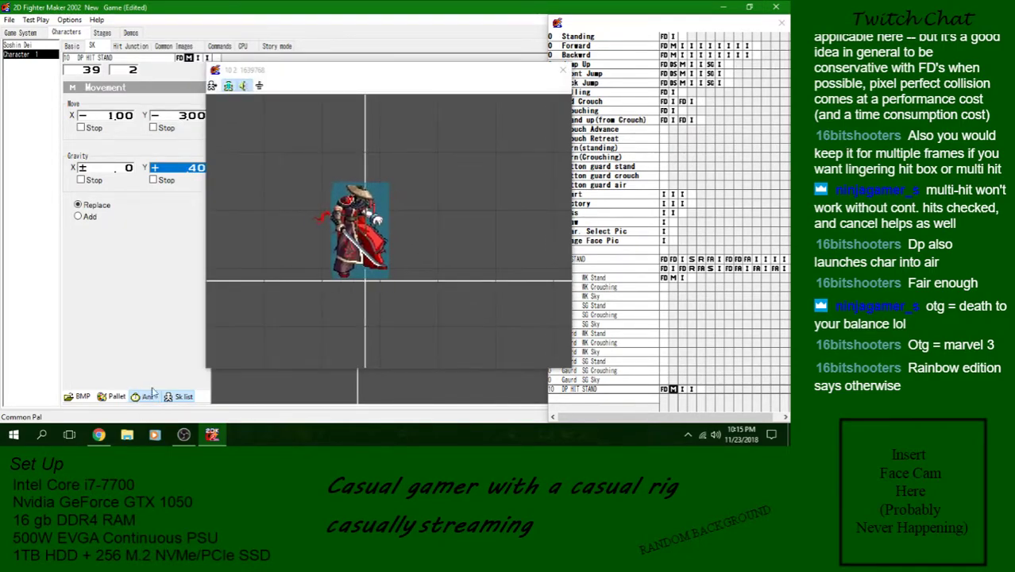
# - Try a Y move of -10.00 on the DP HIT STAND movement and preview the animation
pyautogui.click(181, 119)
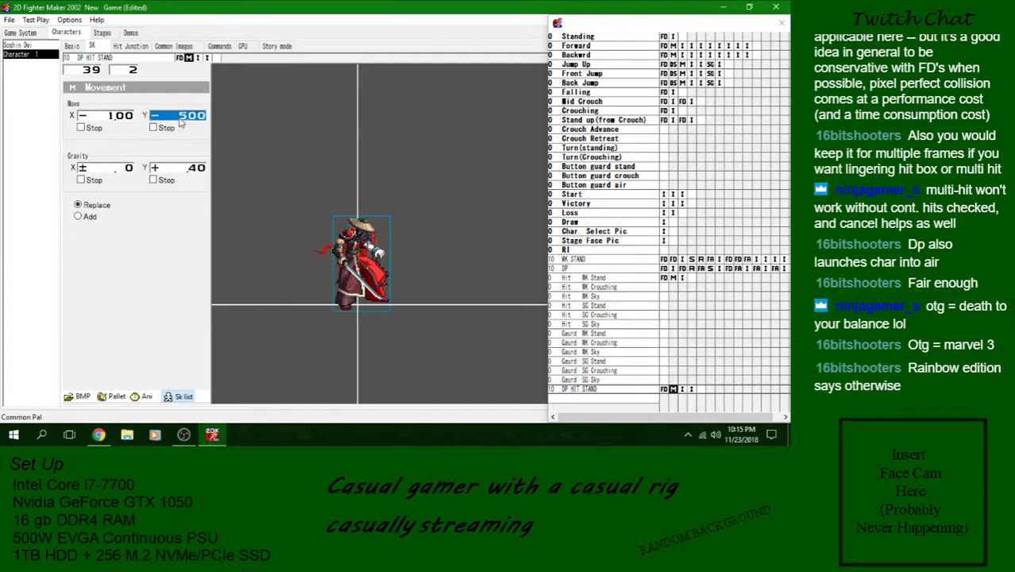
pyautogui.click(181, 119)
pyautogui.click(146, 396)
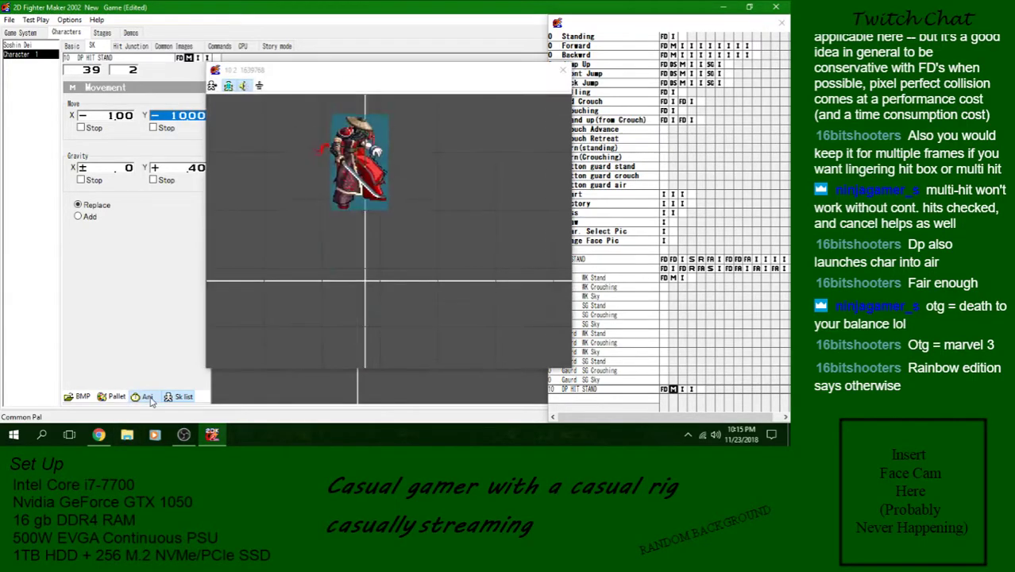
pyautogui.click(563, 70)
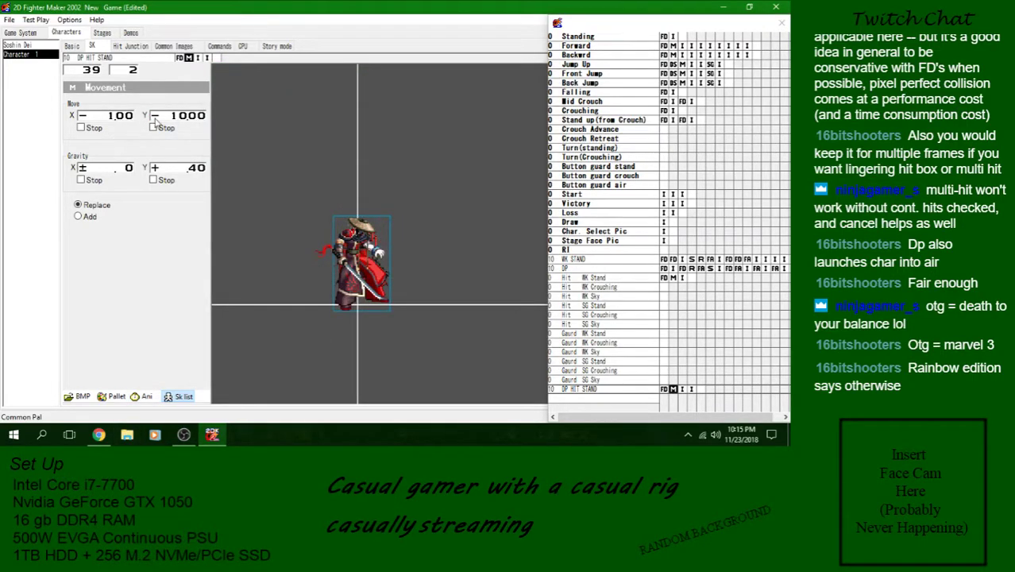
# - Set the DP HIT STAND movement to Y move -6.00 and X move -4.00, previewing the launch
pyautogui.click(183, 119)
pyautogui.click(146, 395)
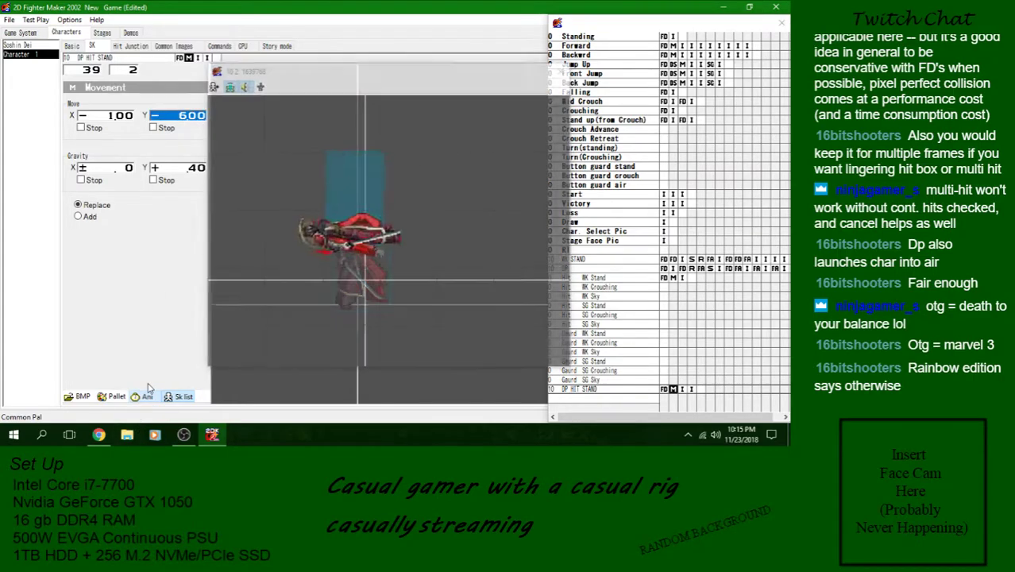
pyautogui.click(563, 71)
pyautogui.click(113, 117)
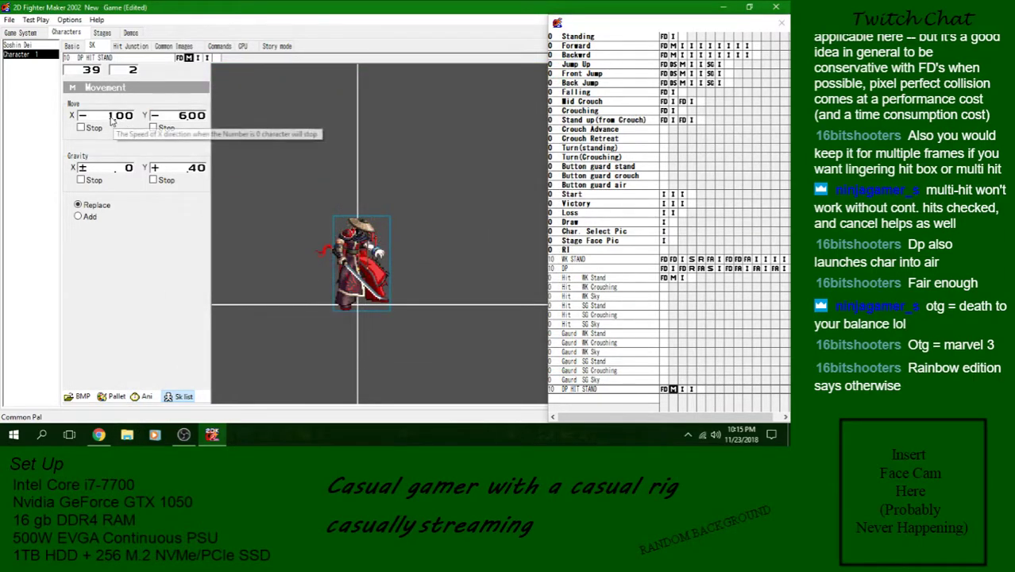
# - Add a Goto Skill before the lying image in DP HIT STAND and set its target number to 3
pyautogui.click(688, 389)
pyautogui.rightClick(688, 388)
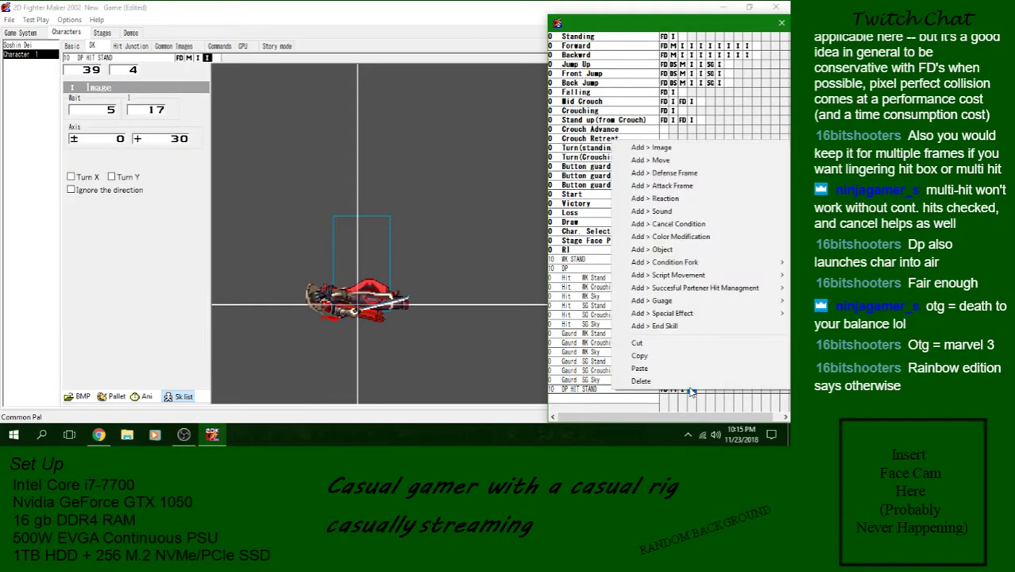
pyautogui.moveTo(675, 275)
pyautogui.click(556, 278)
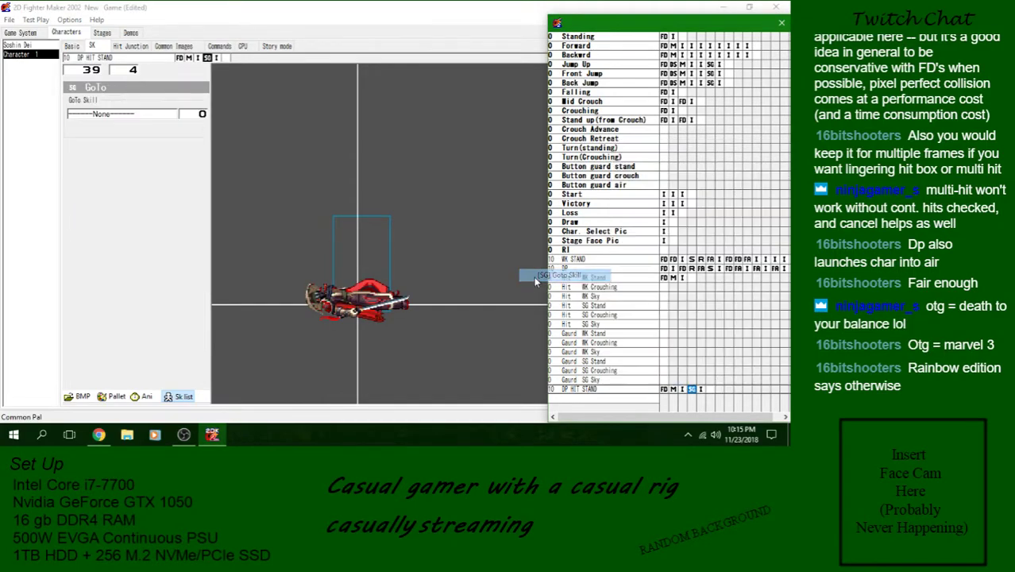
pyautogui.click(102, 113)
pyautogui.scroll(-2, 191, 357)
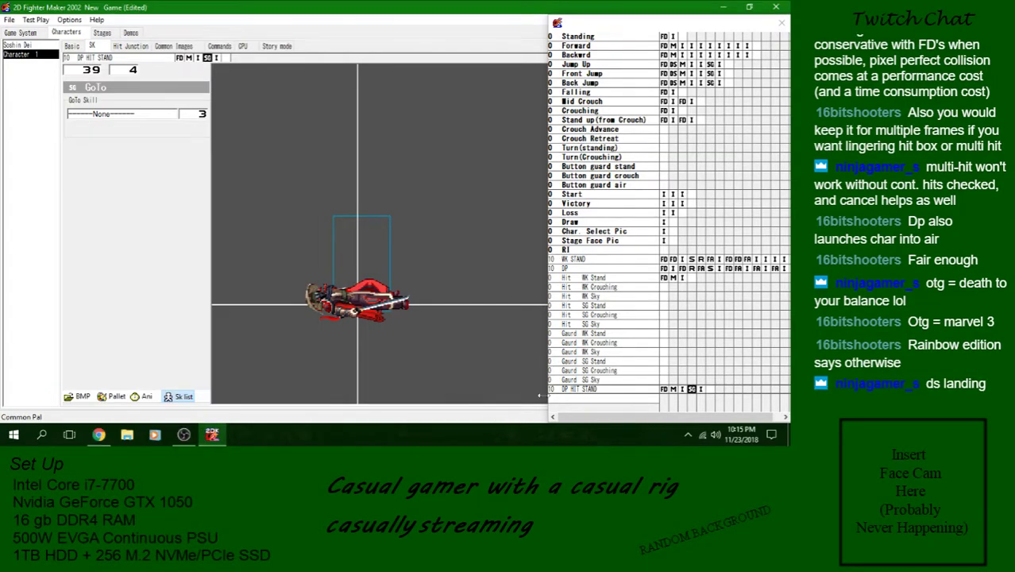
# - Add a Detect Skill condition before the DP HIT STAND movement, with divergence Landing leading to the skill's last image
pyautogui.rightClick(674, 390)
pyautogui.moveTo(713, 266)
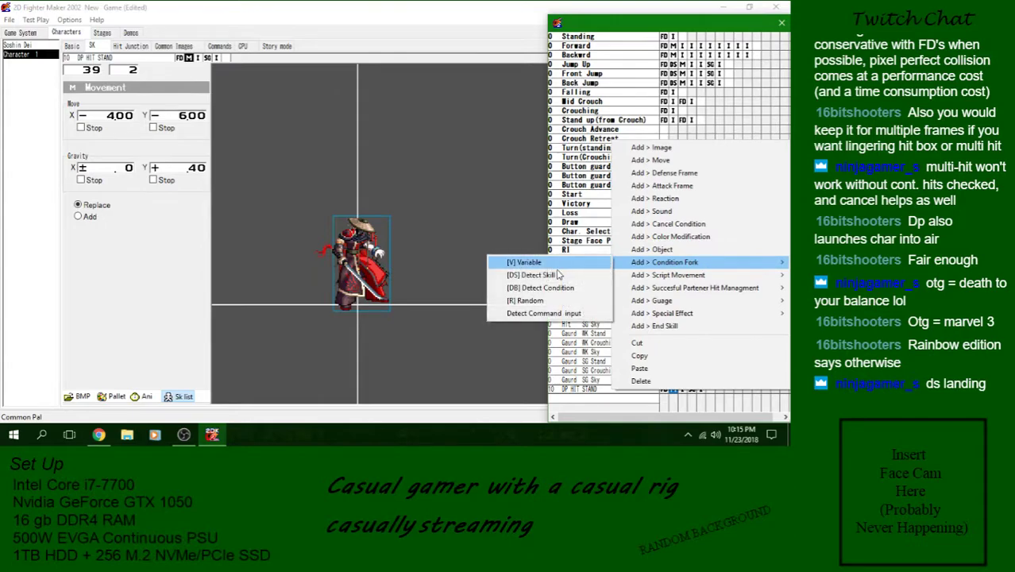
pyautogui.click(556, 275)
pyautogui.click(102, 114)
pyautogui.click(100, 152)
pyautogui.click(104, 129)
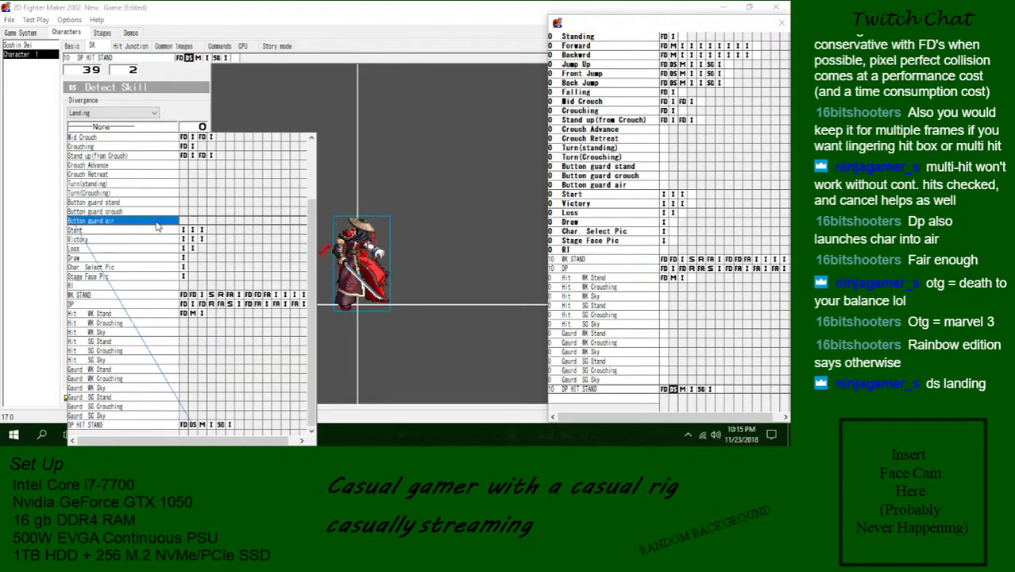
pyautogui.click(231, 427)
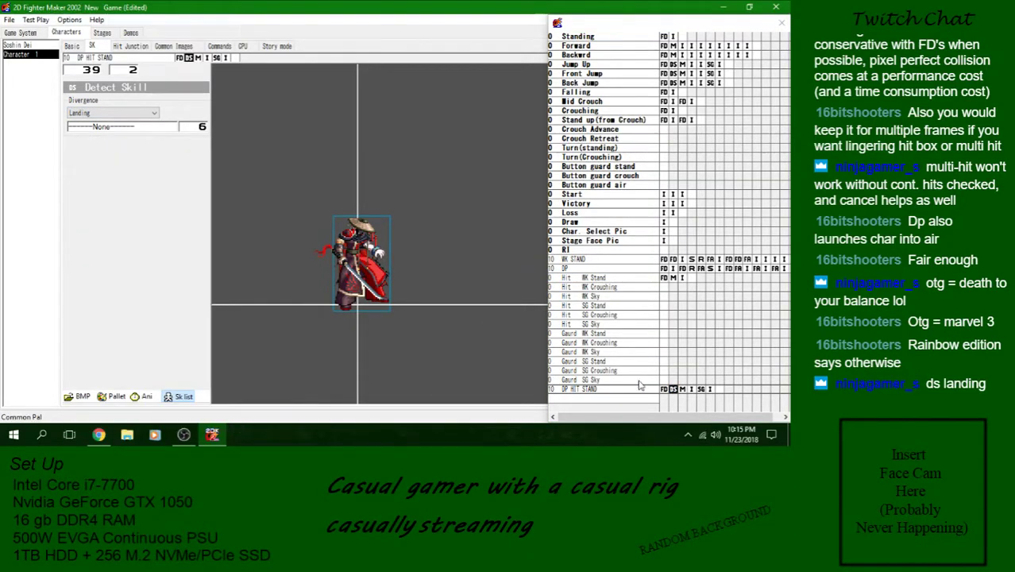
# - Set the lying image's wait to 35 and add a Striking defense frame of about 87 by 29 before it
pyautogui.click(710, 389)
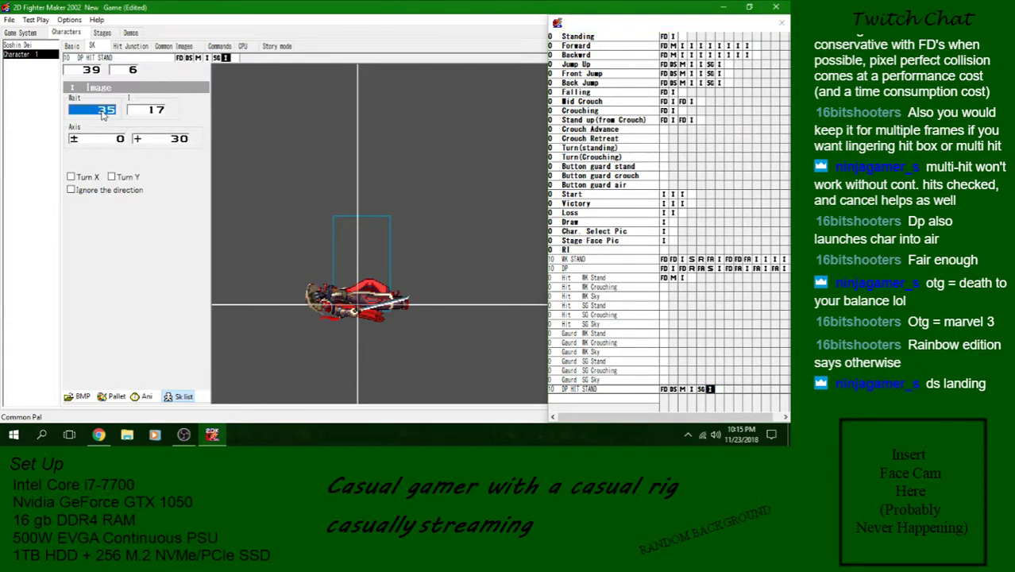
pyautogui.rightClick(229, 59)
pyautogui.click(278, 92)
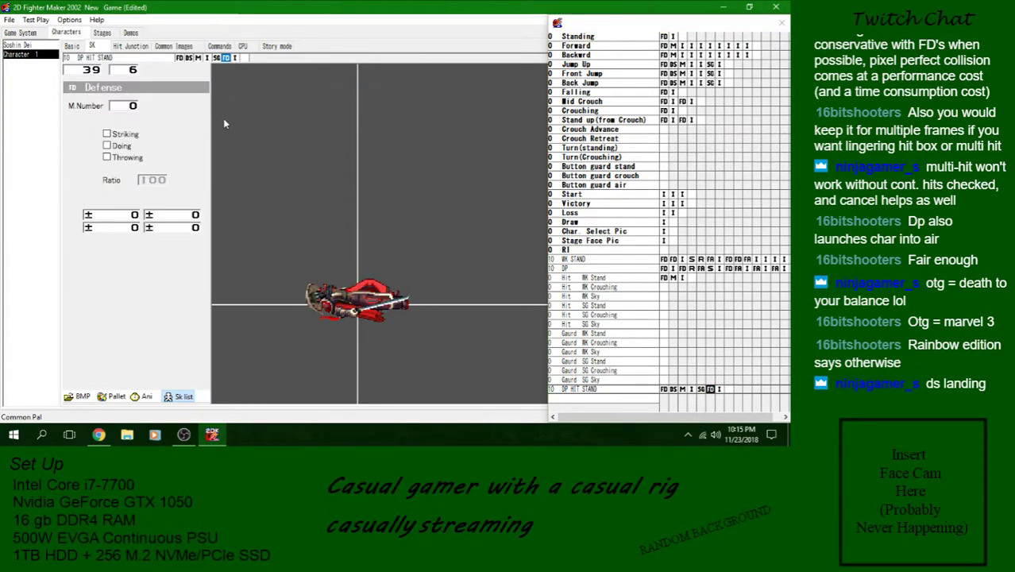
pyautogui.moveTo(308, 280); pyautogui.dragTo(409, 315)
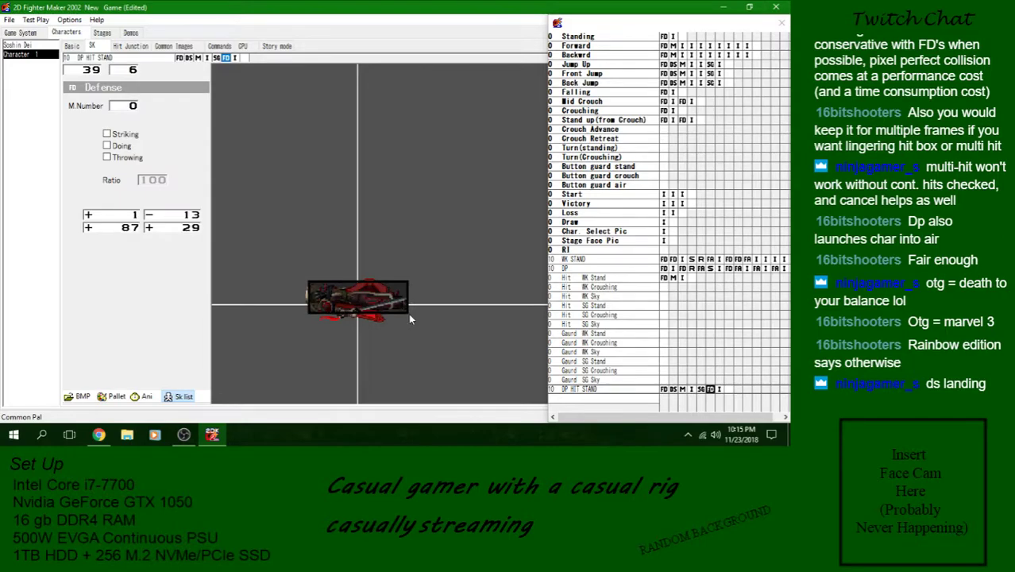
pyautogui.click(124, 137)
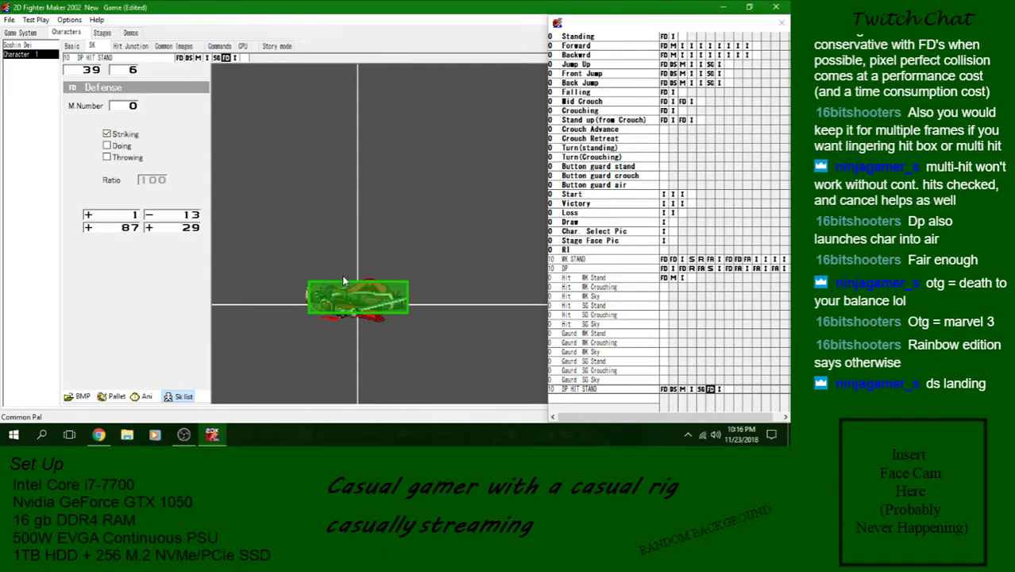
# - Redraw the defense box smaller over the lying samurai's torso, about 29 by 33 in size
pyautogui.moveTo(340, 285); pyautogui.dragTo(377, 319)
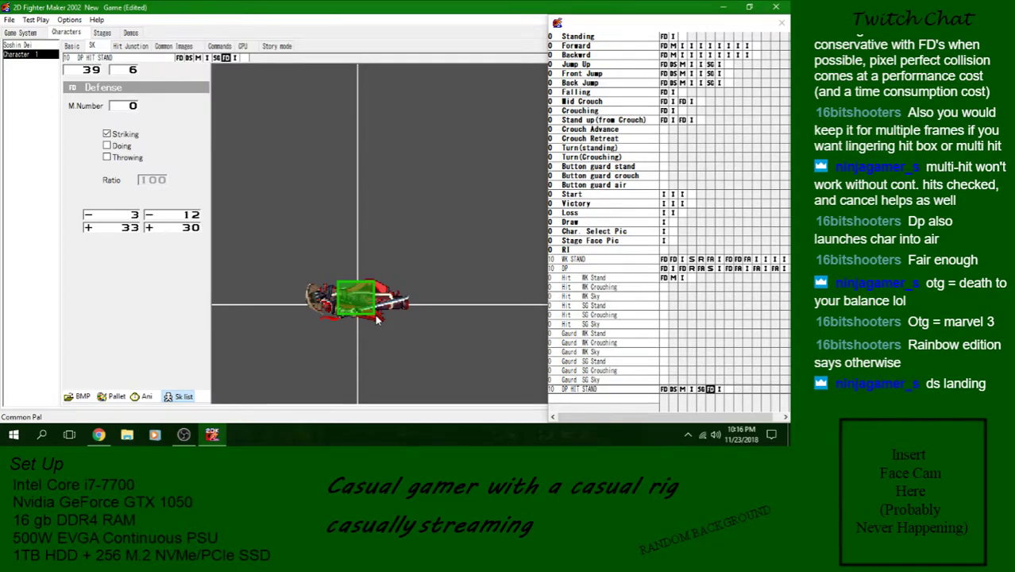
pyautogui.moveTo(305, 282); pyautogui.dragTo(410, 316)
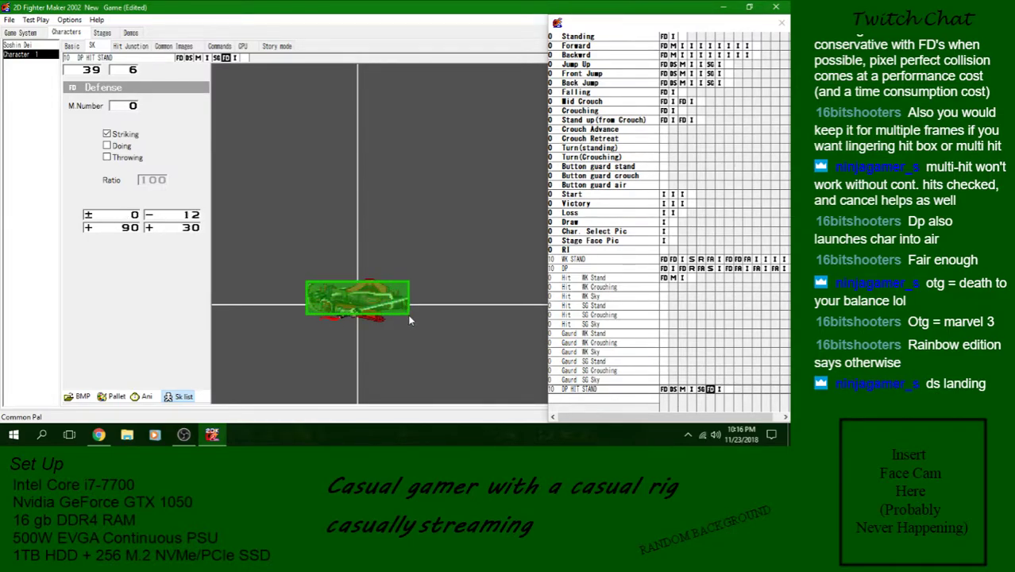
pyautogui.moveTo(343, 279); pyautogui.dragTo(374, 315)
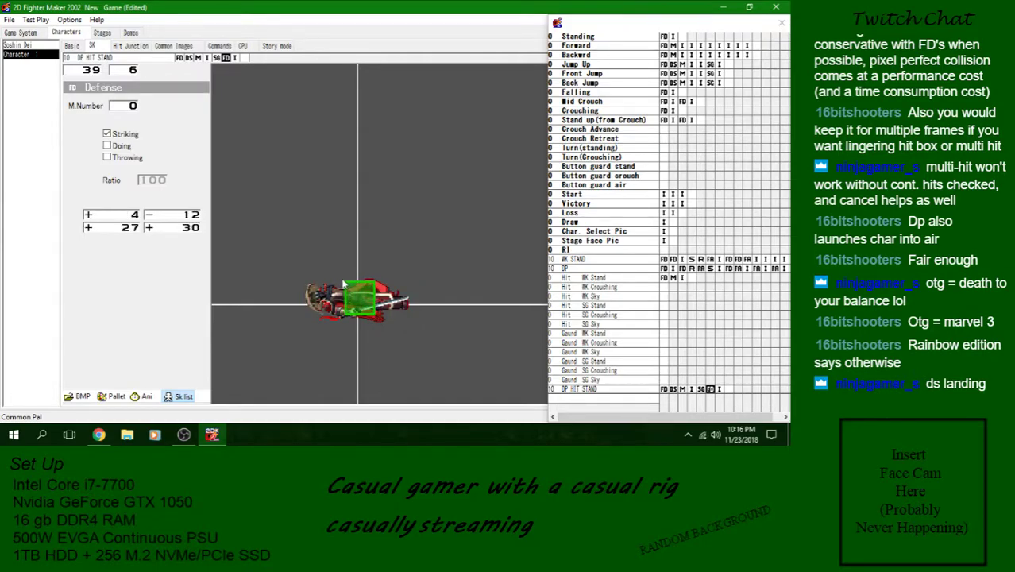
pyautogui.moveTo(341, 278); pyautogui.dragTo(373, 317)
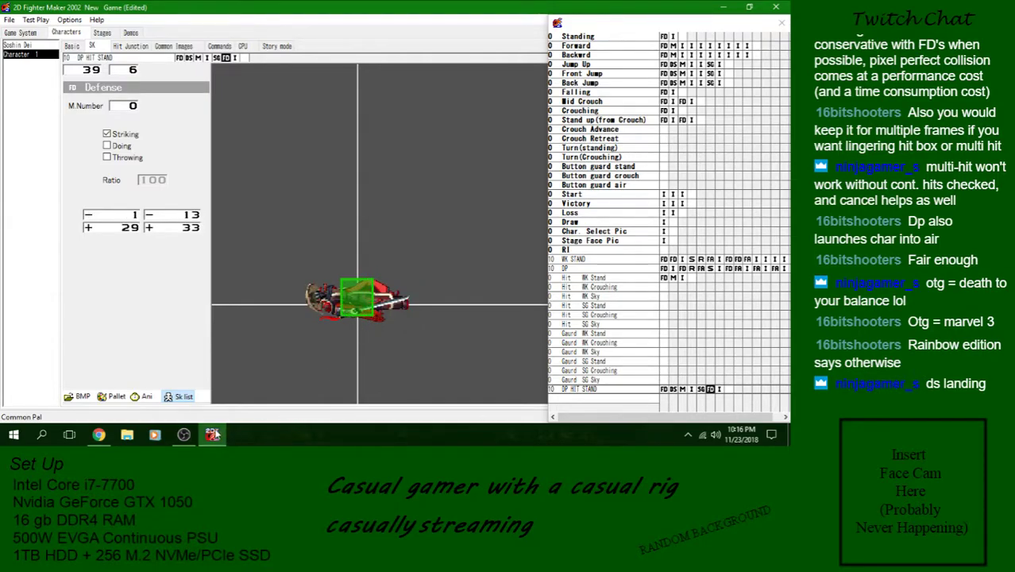
# - Preview the DP HIT STAND animation and open the settings of its landing Detect Skill condition
pyautogui.click(144, 397)
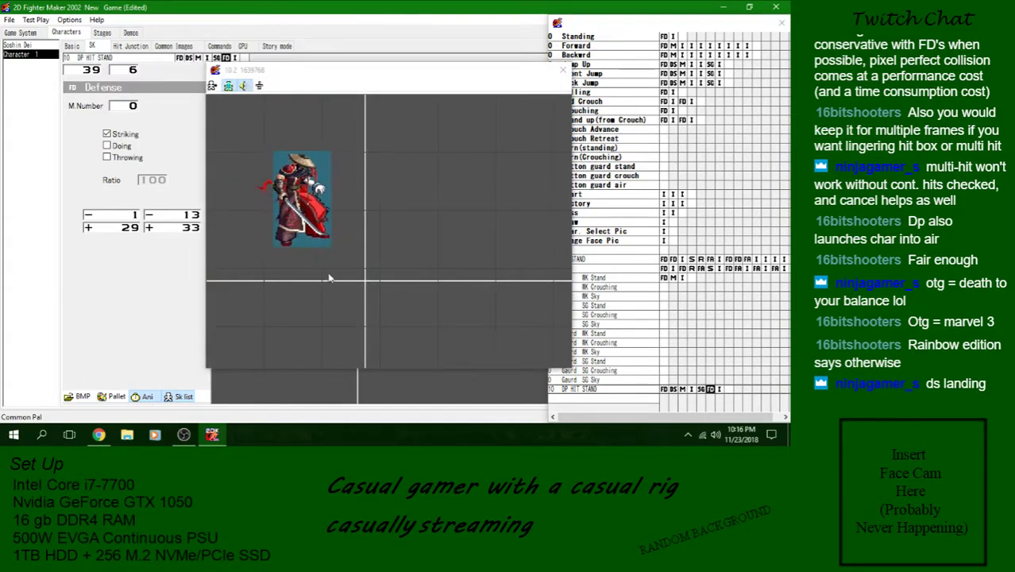
pyautogui.click(562, 71)
pyautogui.click(672, 390)
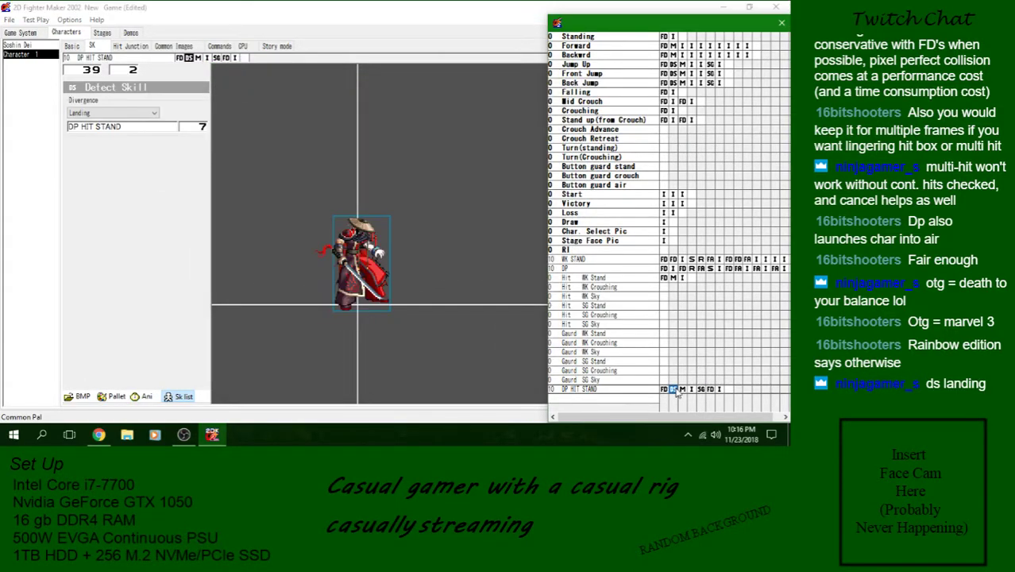
# - Retarget the landing Detect Skill condition to step 6 of DP HIT STAND, its second defense frame, and preview the animation
pyautogui.click(133, 127)
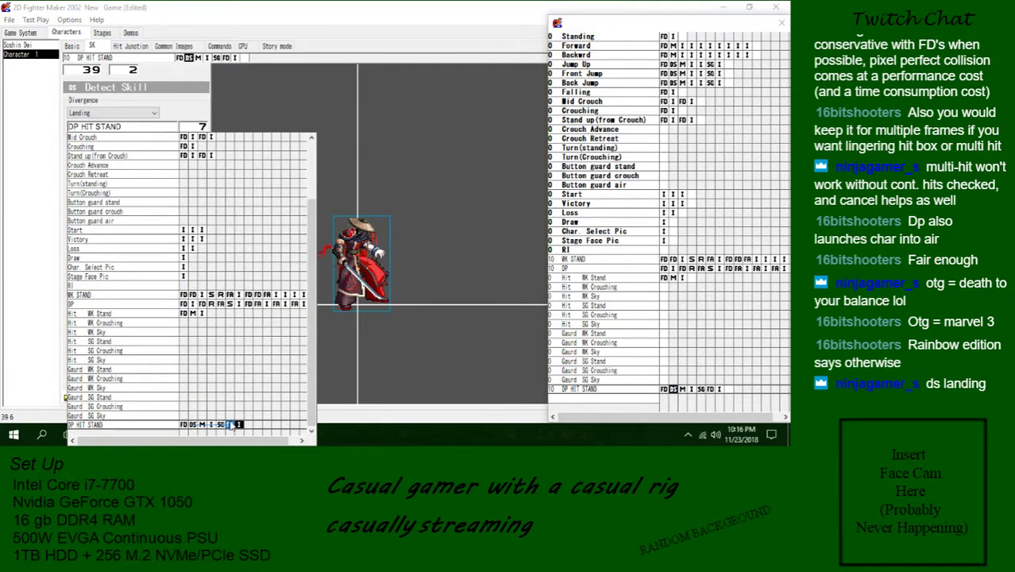
pyautogui.click(231, 425)
pyautogui.click(144, 396)
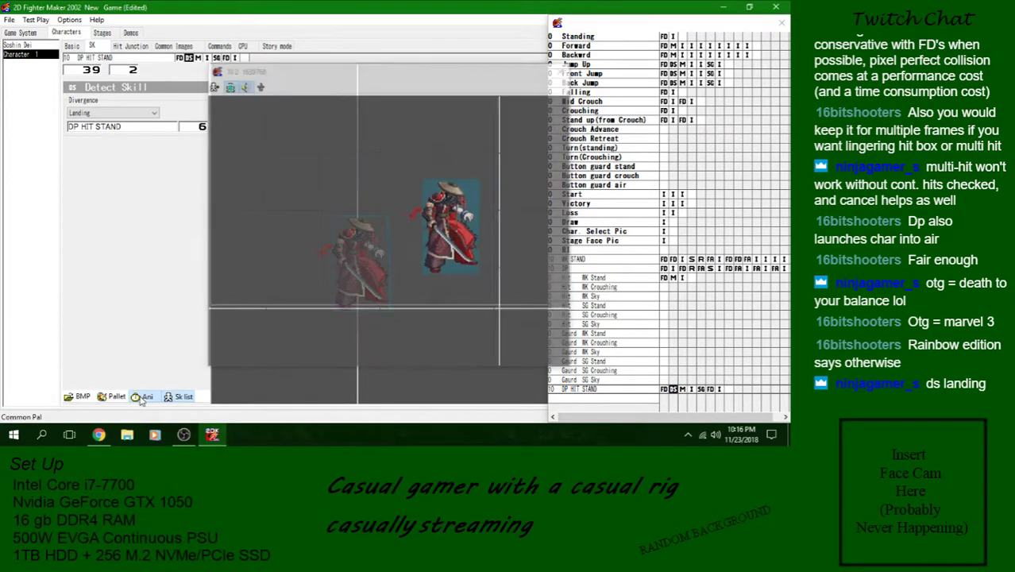
pyautogui.moveTo(492, 229); pyautogui.dragTo(374, 258)
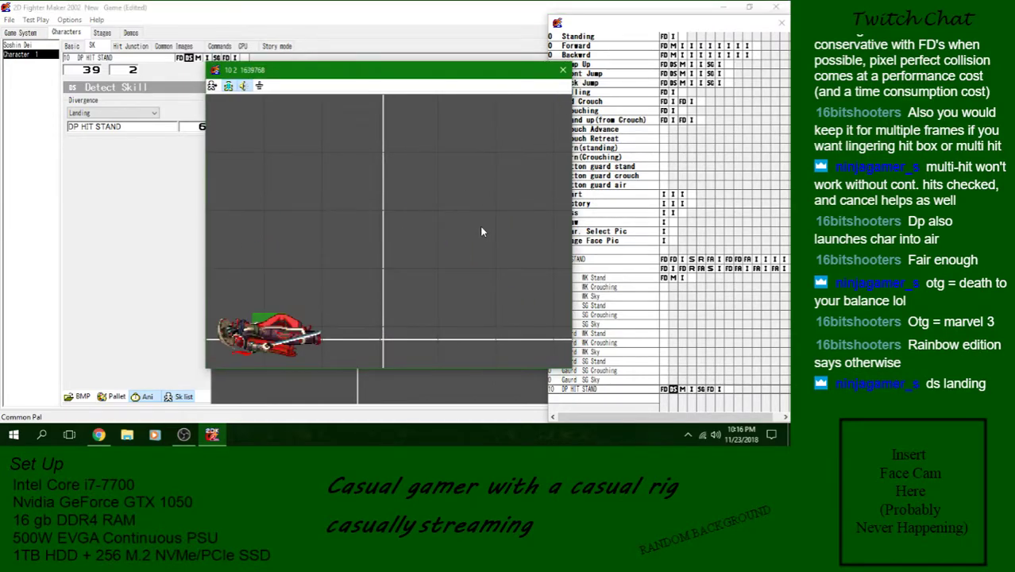
pyautogui.click(564, 70)
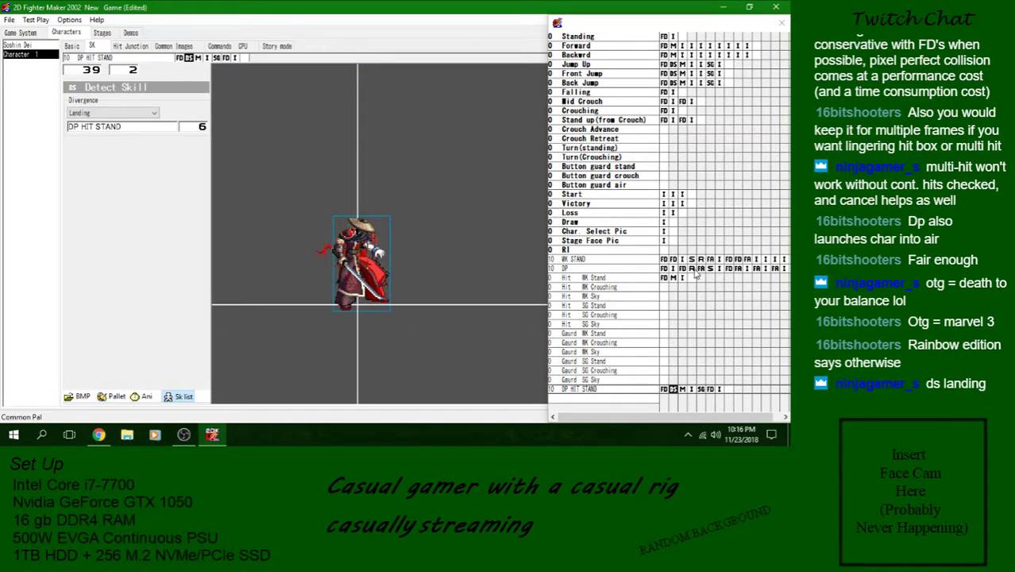
# - Review the first Reaction and Attack settings of the DP skill
pyautogui.click(618, 390)
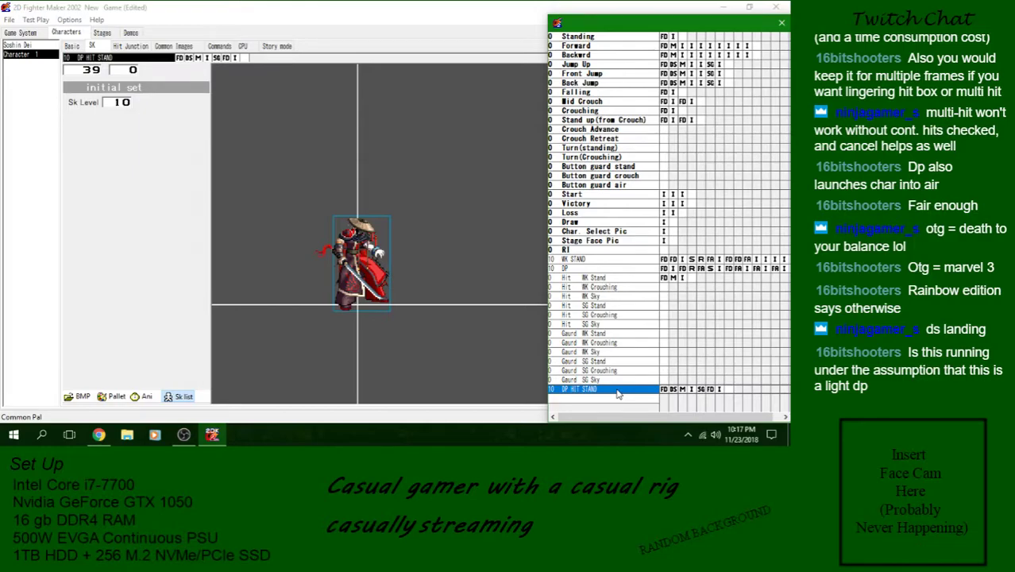
pyautogui.click(616, 260)
pyautogui.click(619, 269)
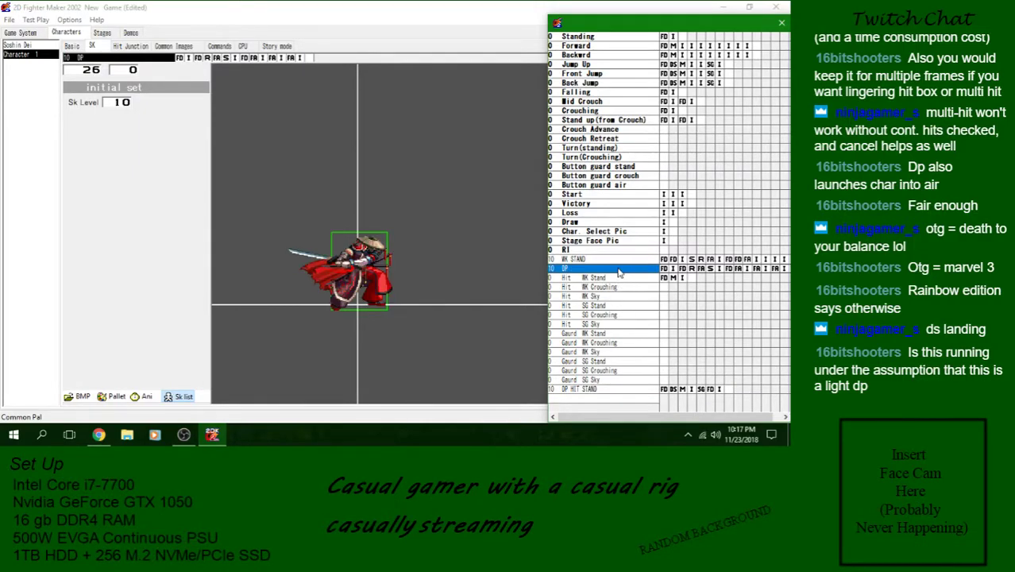
pyautogui.click(207, 59)
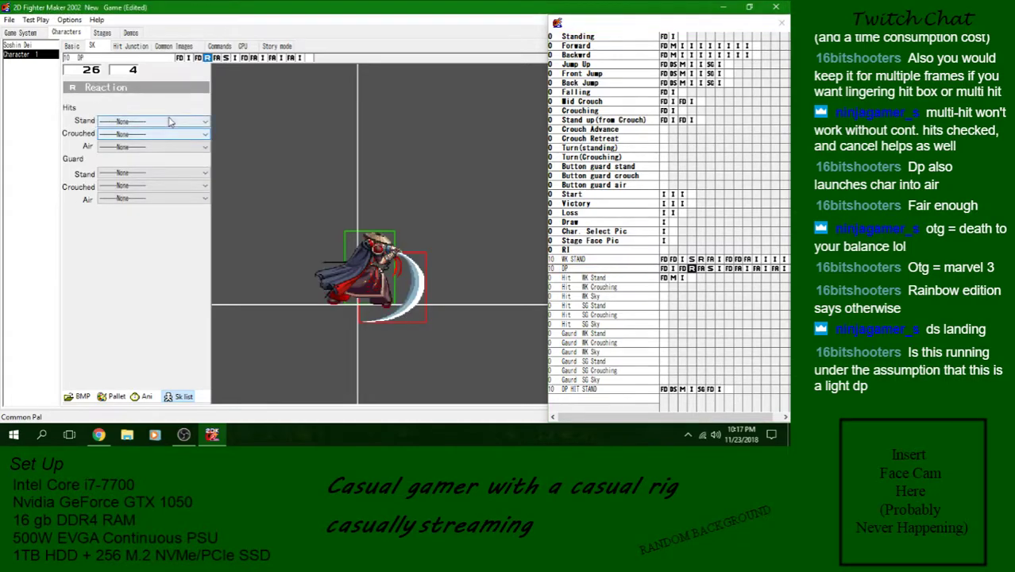
pyautogui.click(216, 59)
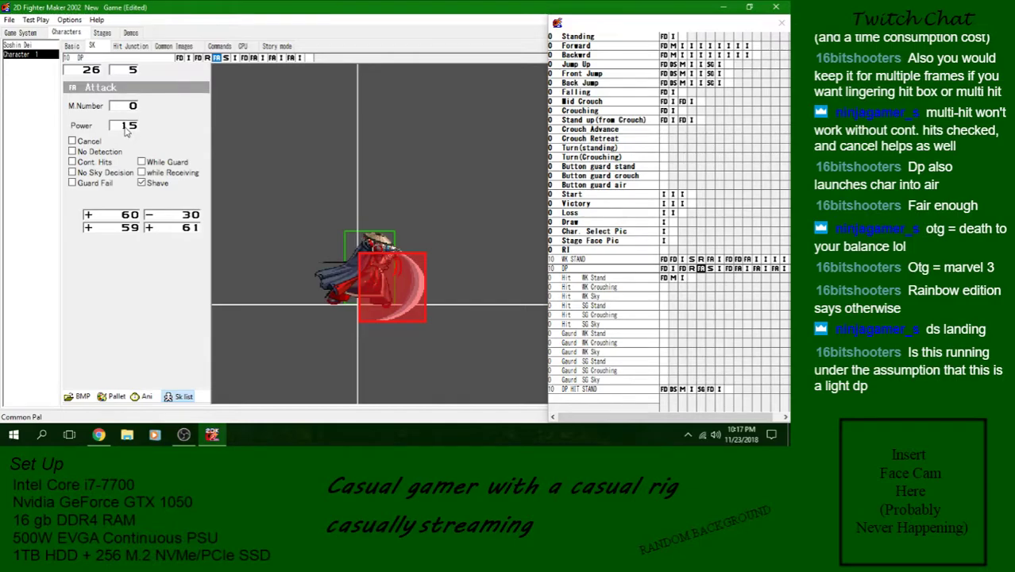
pyautogui.click(638, 270)
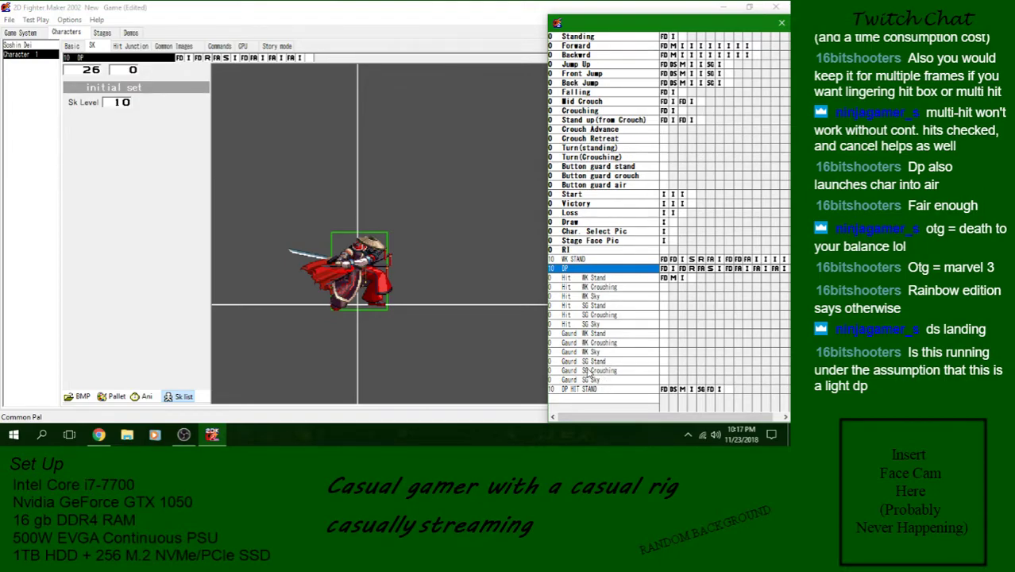
pyautogui.click(599, 390)
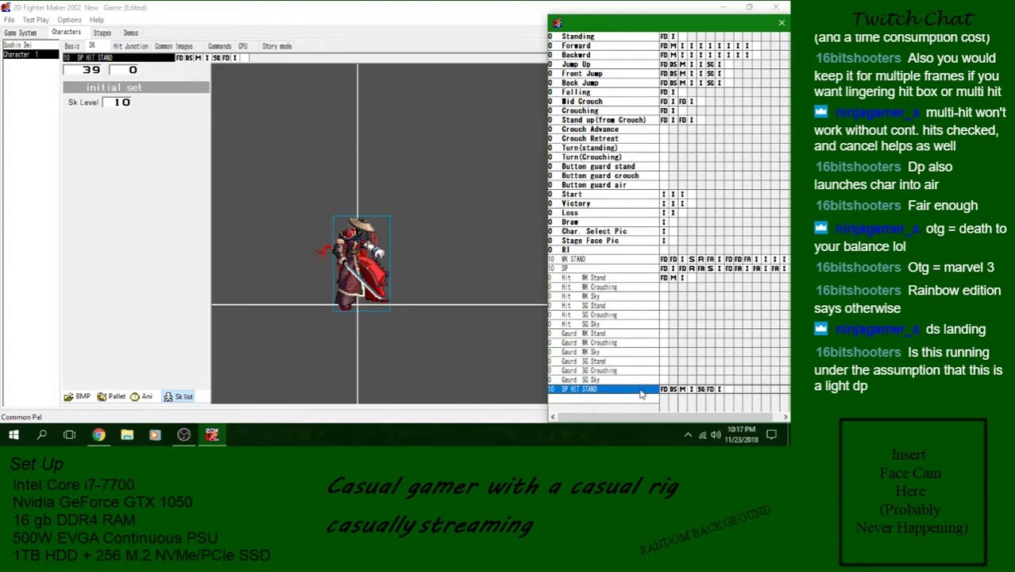
# - Preview the Back Jump and DP HIT STAND animations to compare their movement
pyautogui.click(610, 83)
pyautogui.click(150, 400)
pyautogui.click(149, 400)
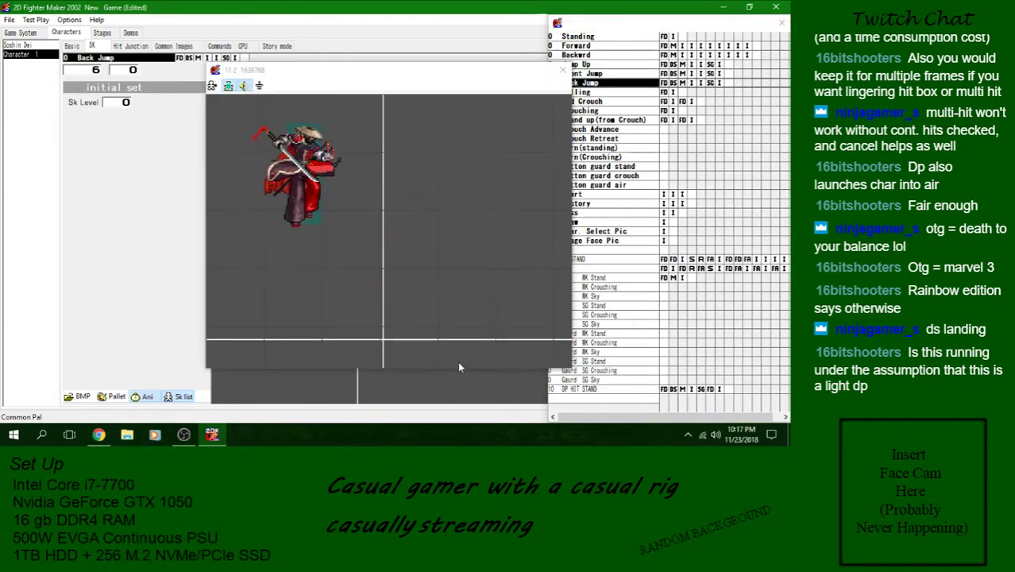
pyautogui.click(618, 390)
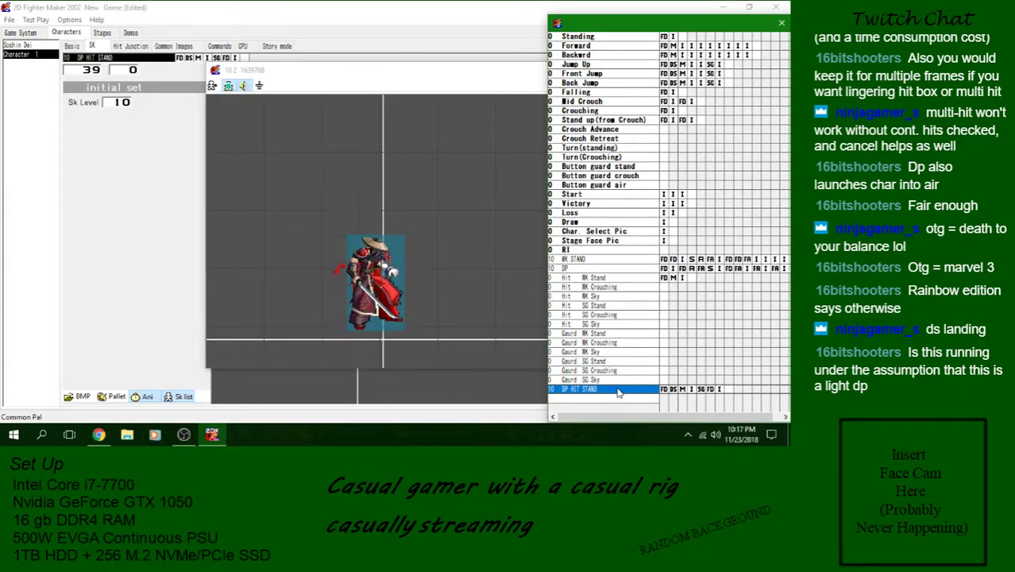
pyautogui.click(474, 71)
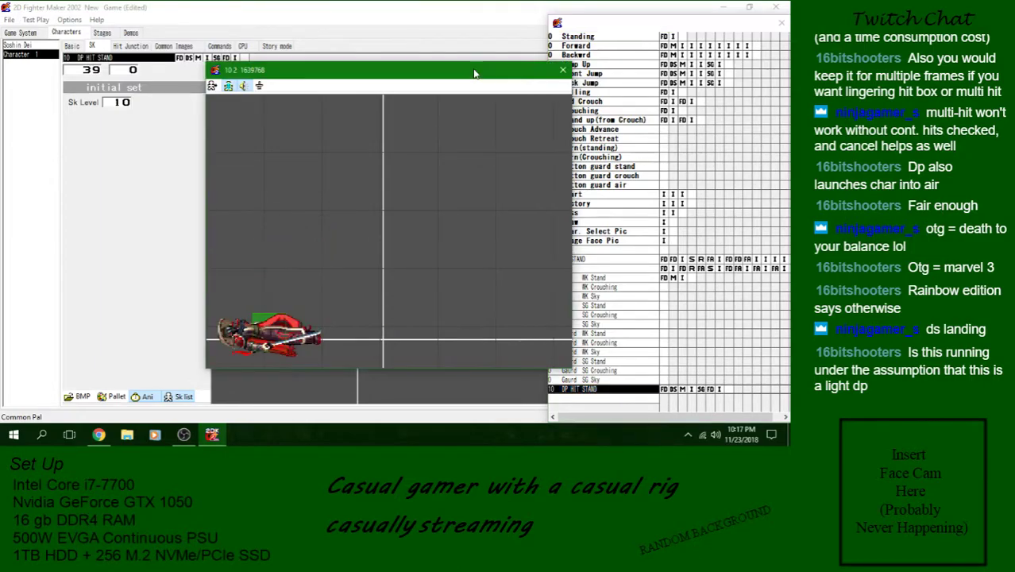
pyautogui.click(563, 71)
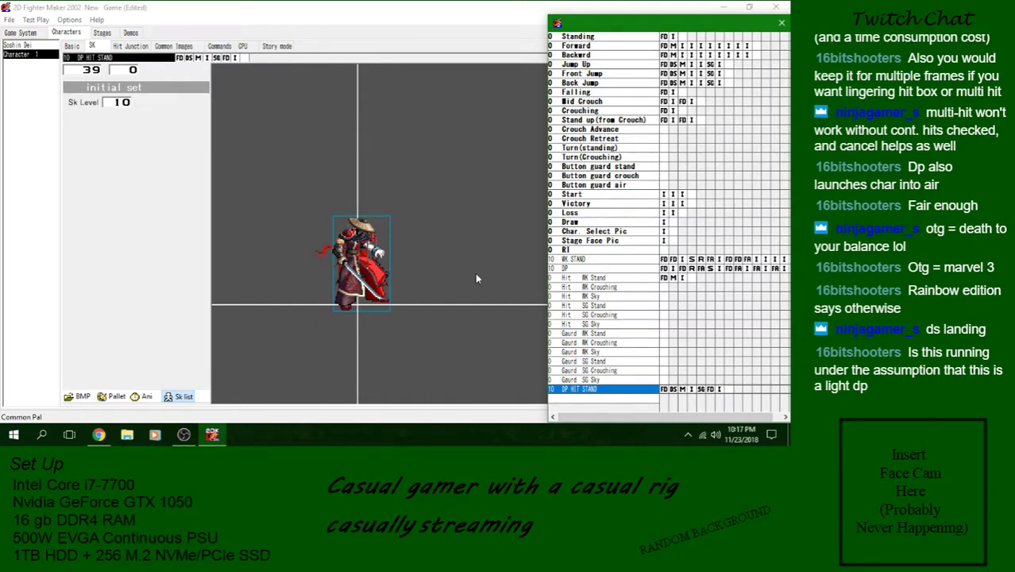
pyautogui.click(632, 84)
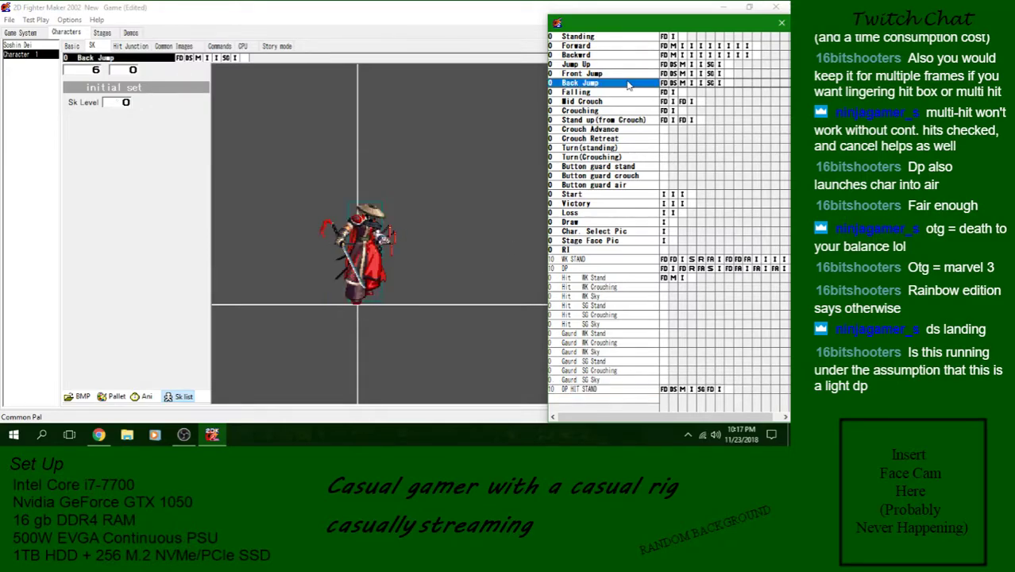
pyautogui.click(612, 393)
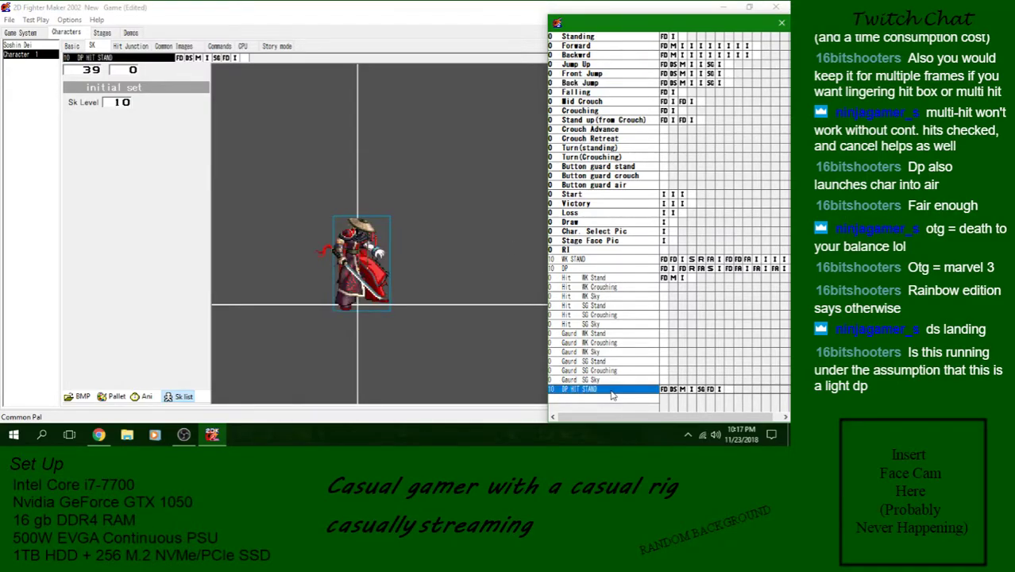
# - Add a hit junction named DP HIT STAND to the game system after the existing guard junctions
pyautogui.click(33, 35)
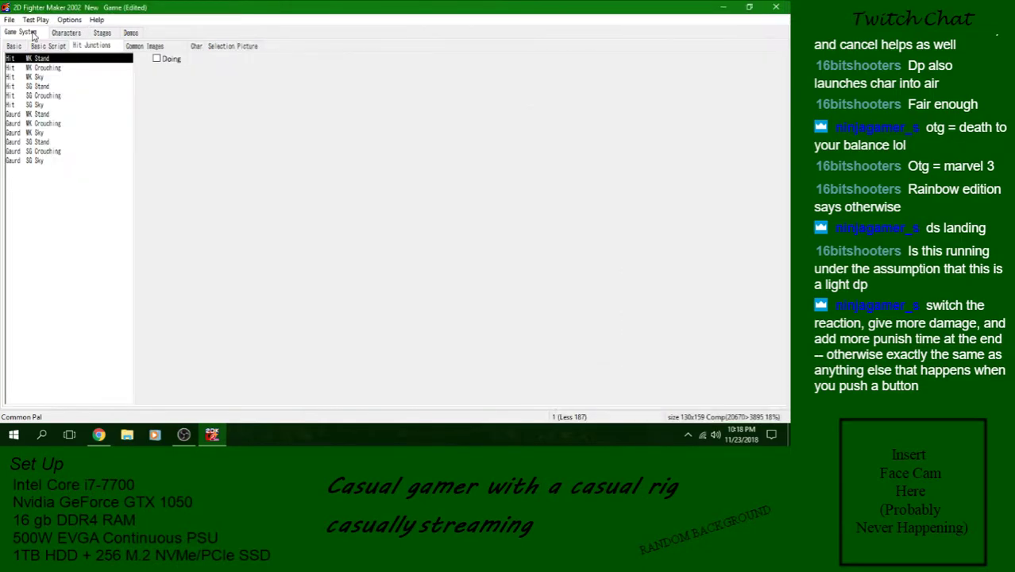
pyautogui.rightClick(27, 171)
pyautogui.click(60, 184)
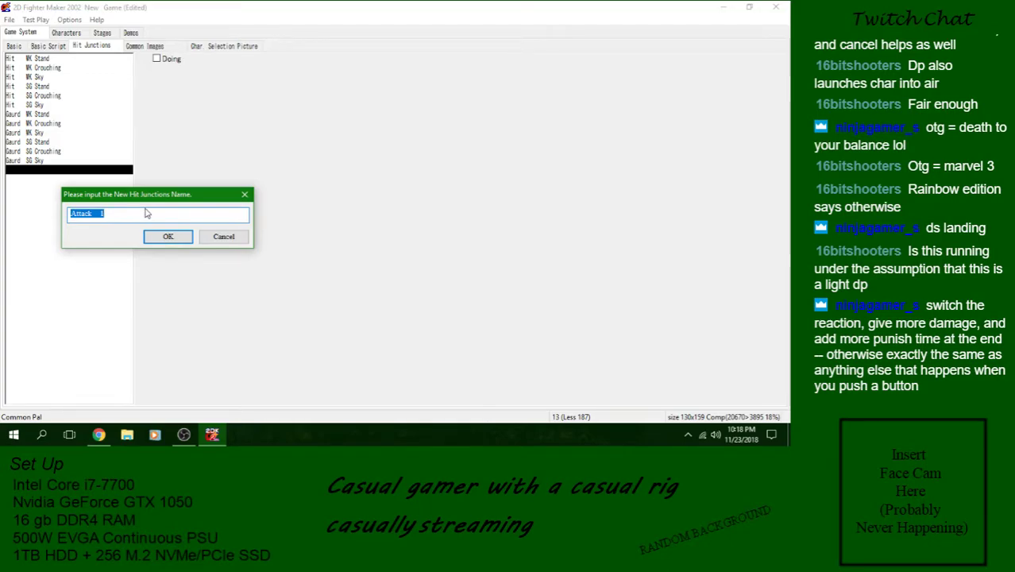
pyautogui.write('DP HIT STAND')
pyautogui.press('Return')
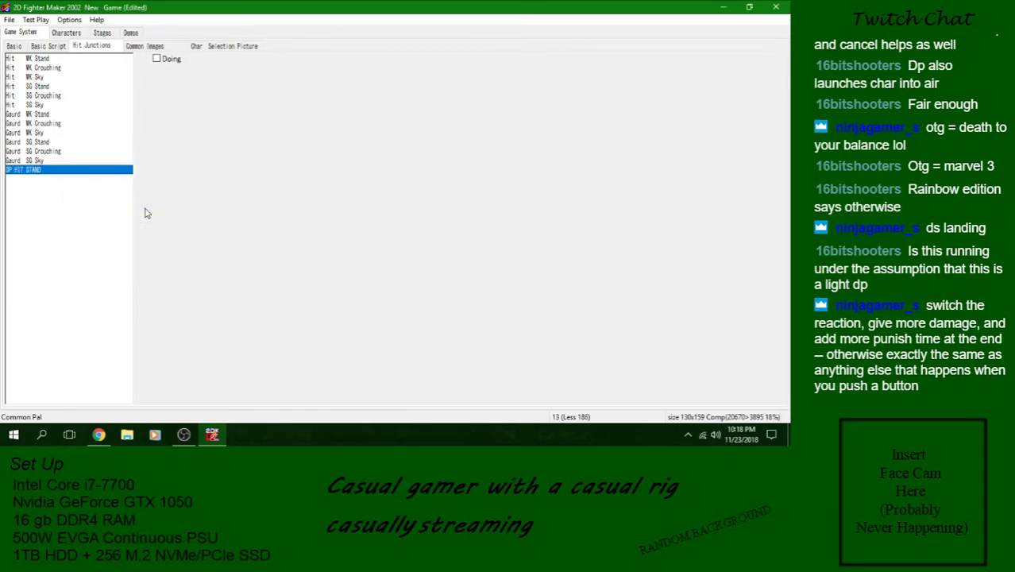
pyautogui.click(62, 35)
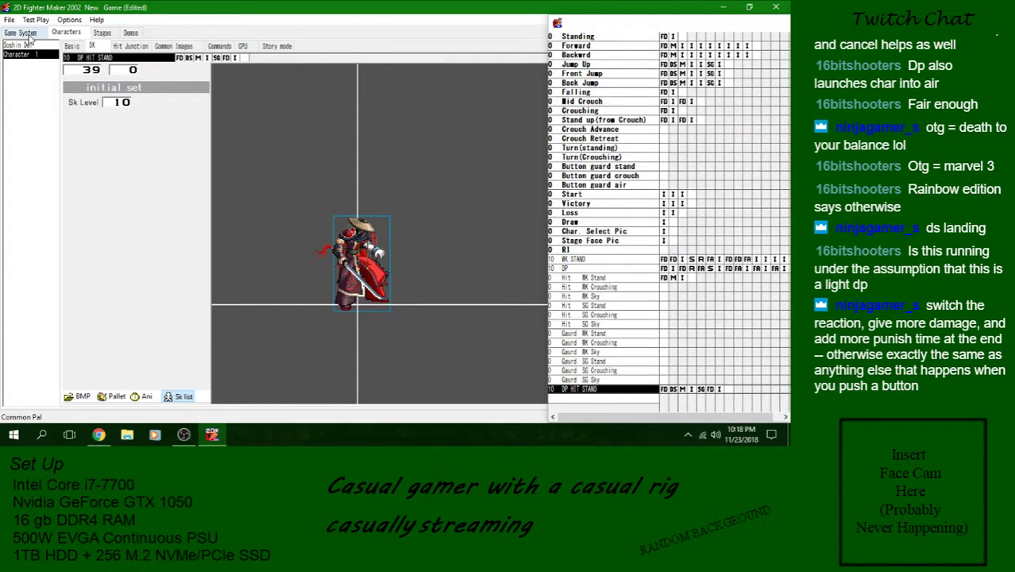
pyautogui.click(23, 33)
pyautogui.rightClick(36, 185)
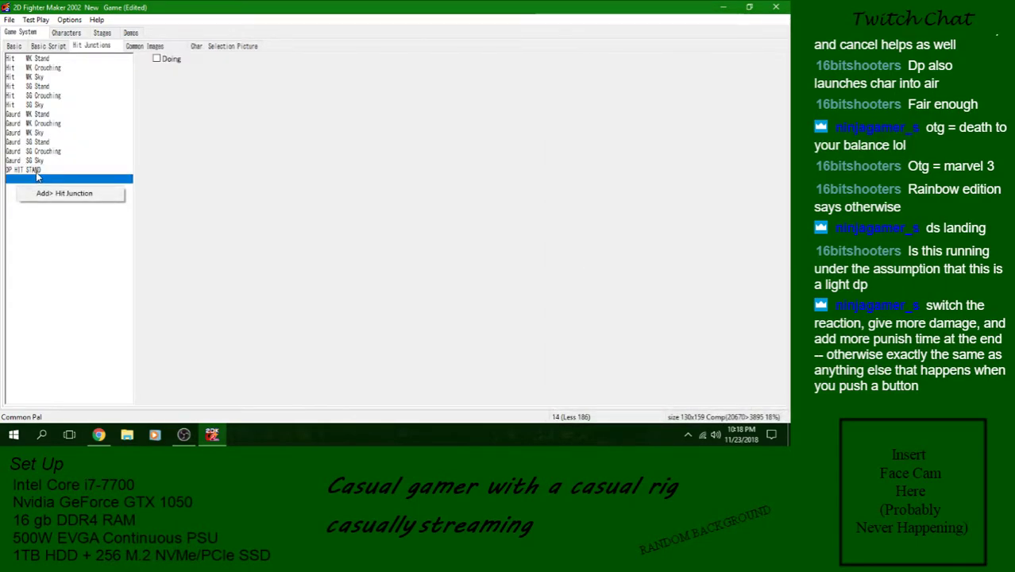
pyautogui.click(37, 173)
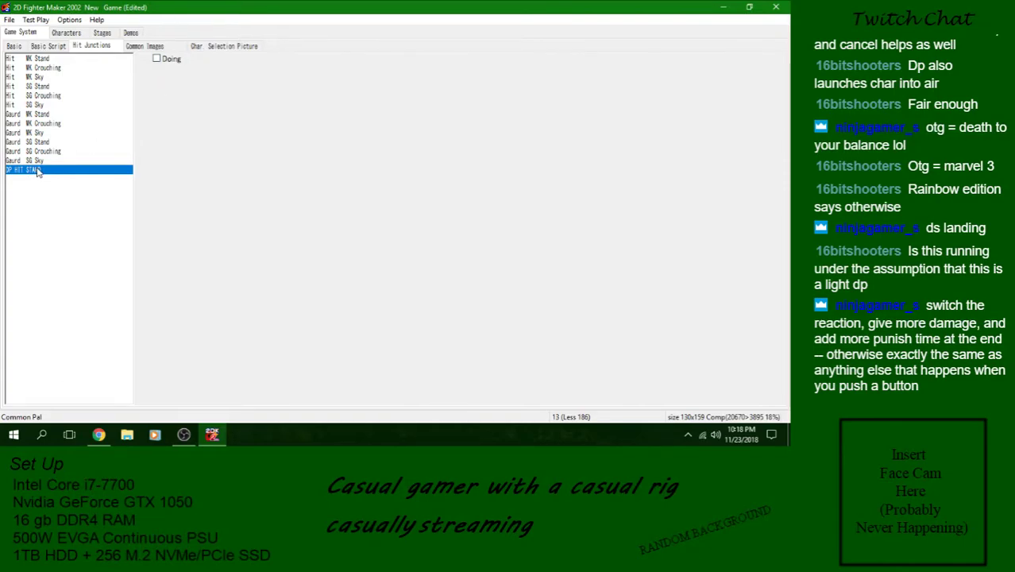
pyautogui.rightClick(36, 169)
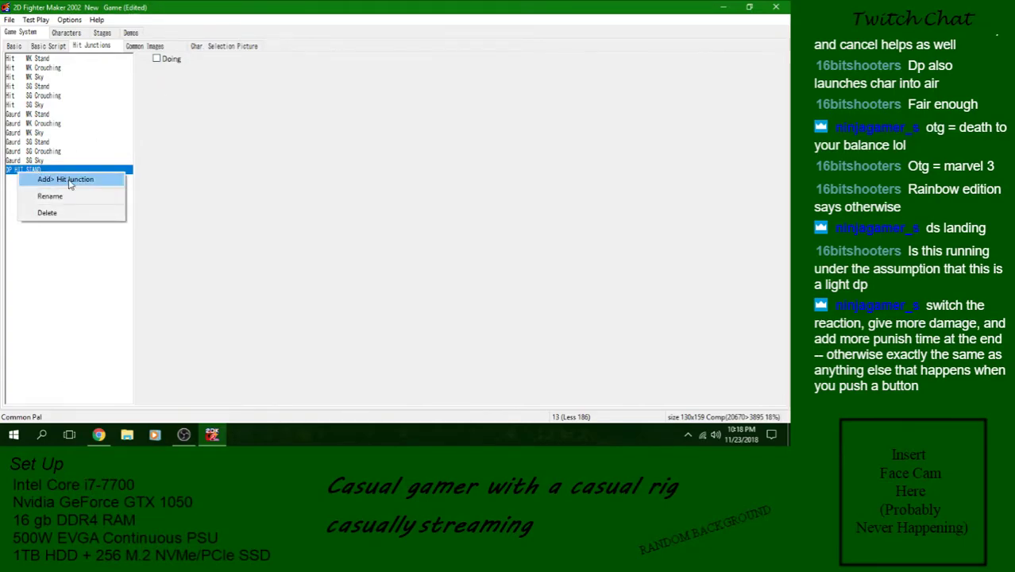
pyautogui.click(69, 182)
pyautogui.click(42, 171)
pyautogui.click(44, 163)
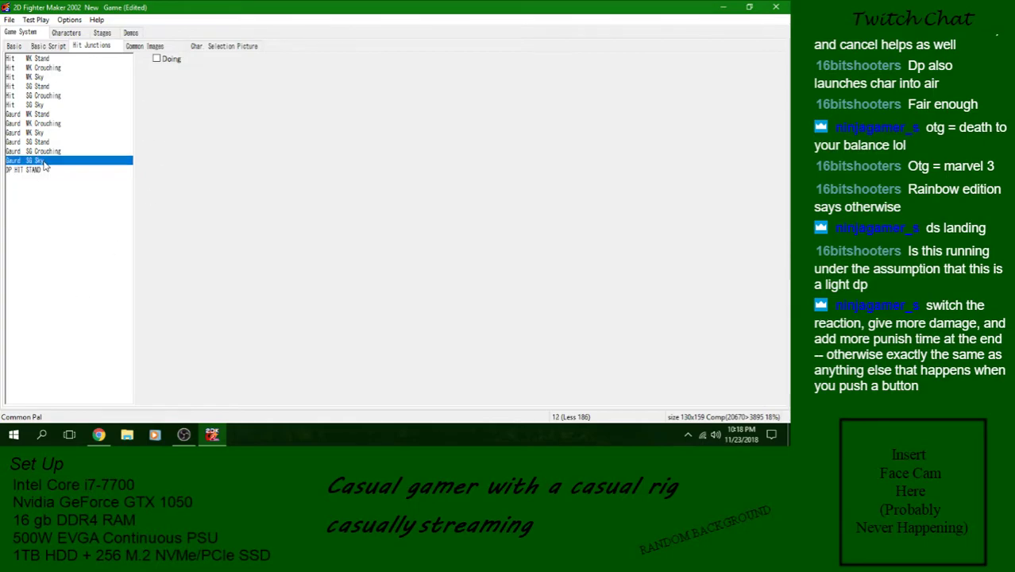
pyautogui.click(42, 170)
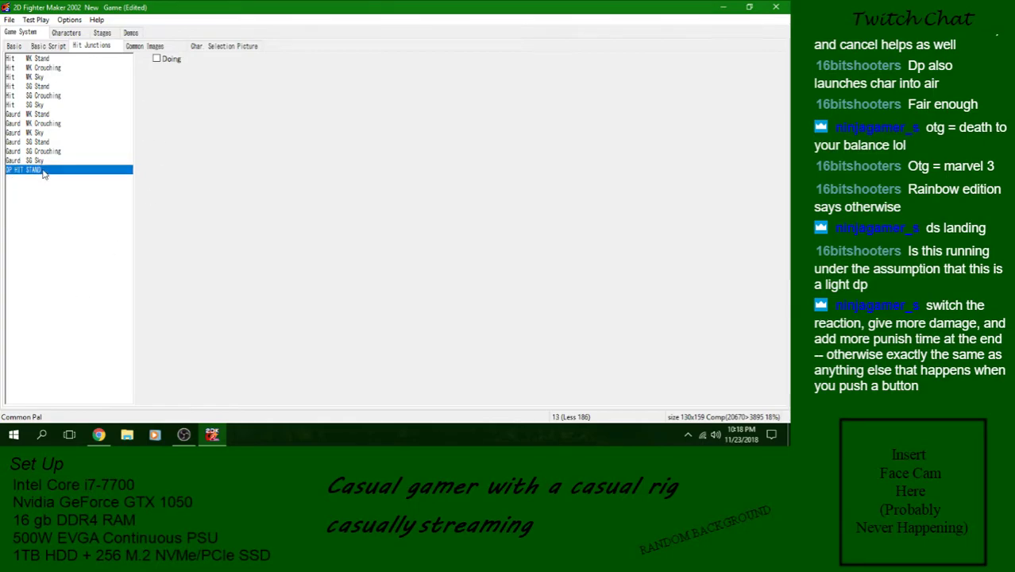
pyautogui.click(56, 35)
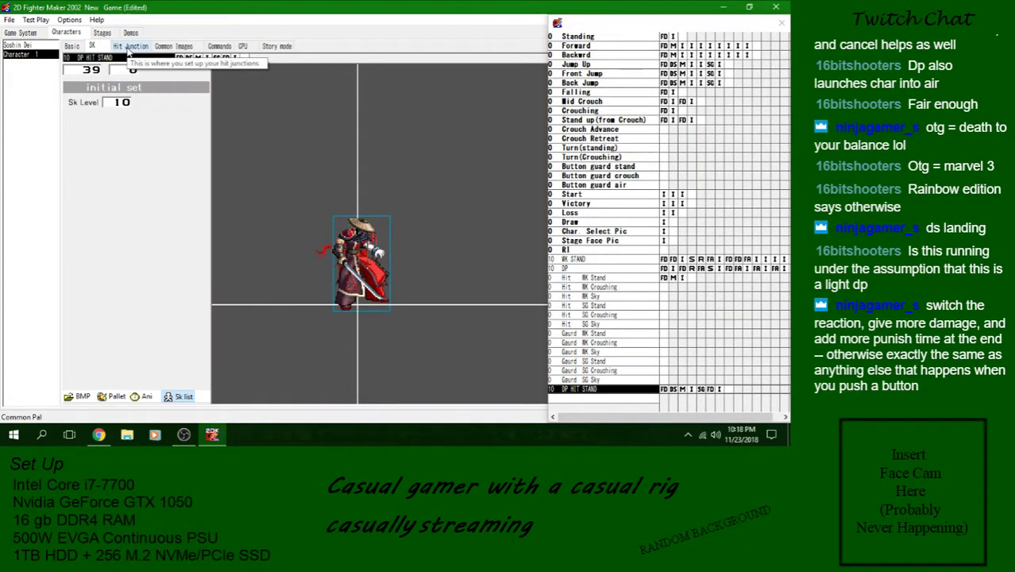
pyautogui.click(128, 48)
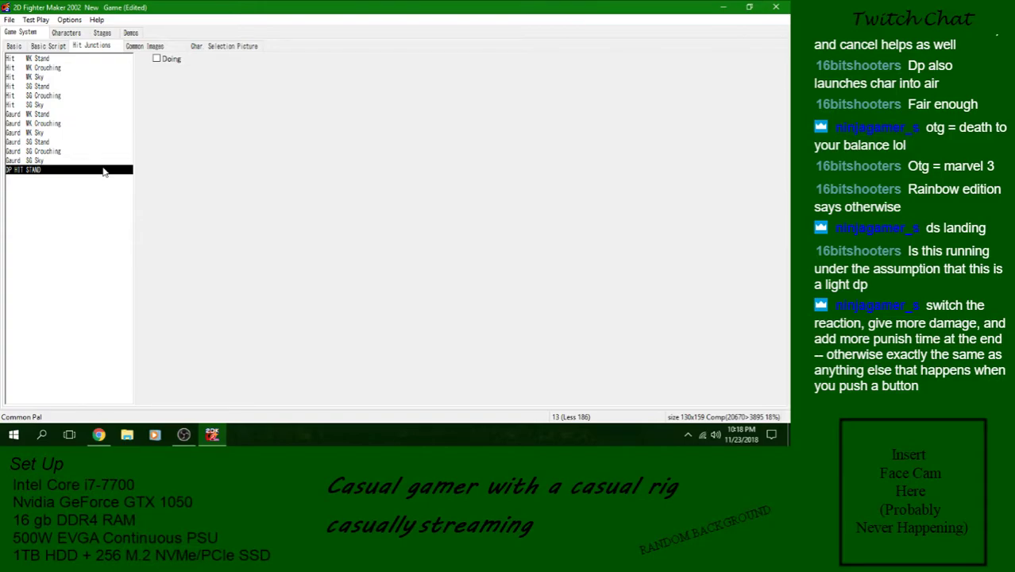
# - Set the standing hit of the DP skill's first Reaction to DP HIT STAND
pyautogui.click(78, 33)
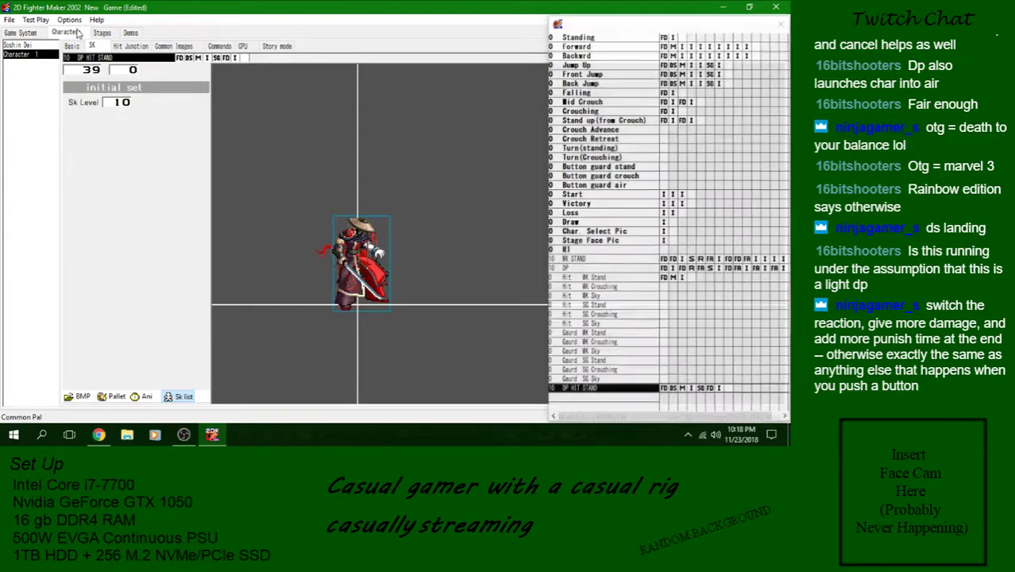
pyautogui.click(691, 269)
pyautogui.click(128, 121)
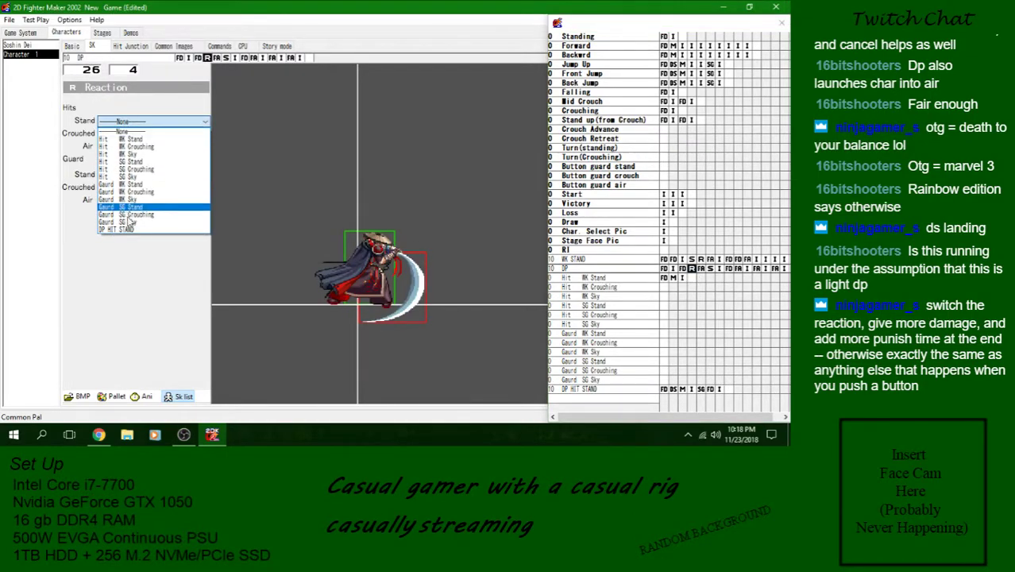
pyautogui.click(133, 230)
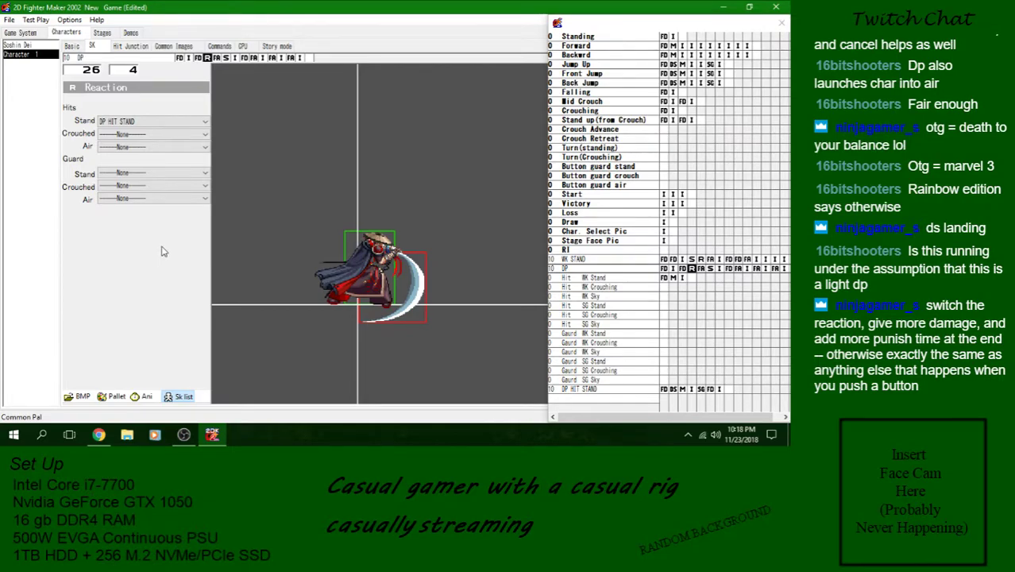
# - Assign the DP HIT STAND skill to the character's DP HIT STAND hit junction and reopen the junction table to check it
pyautogui.click(136, 49)
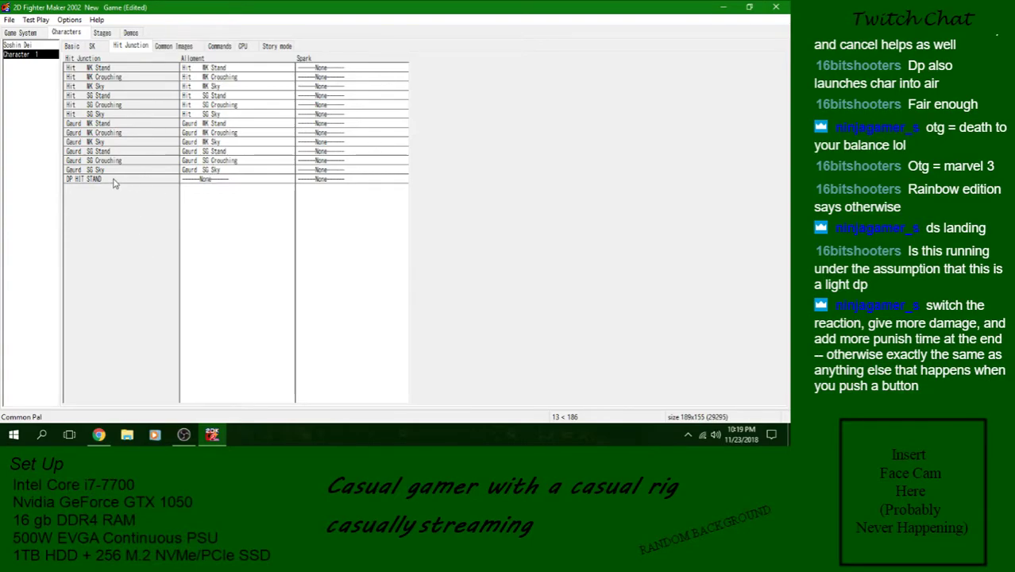
pyautogui.click(233, 181)
pyautogui.scroll(-5, 226, 318)
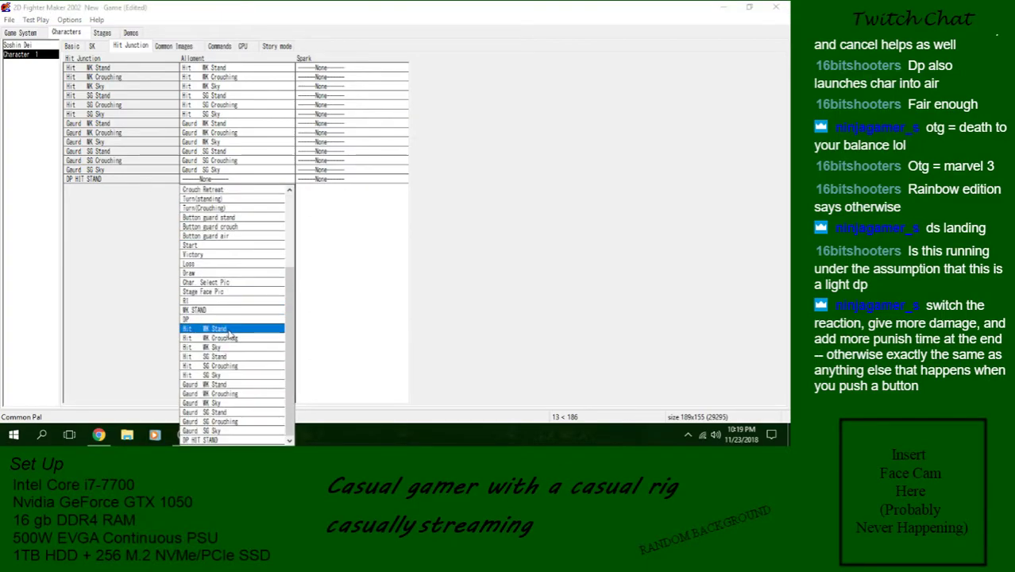
pyautogui.click(213, 439)
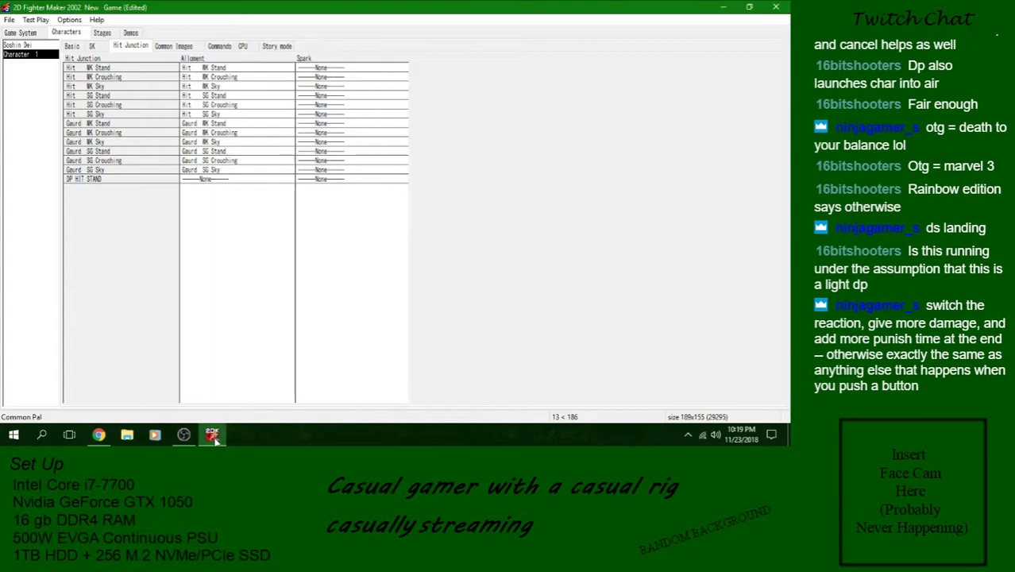
pyautogui.click(224, 215)
pyautogui.click(134, 215)
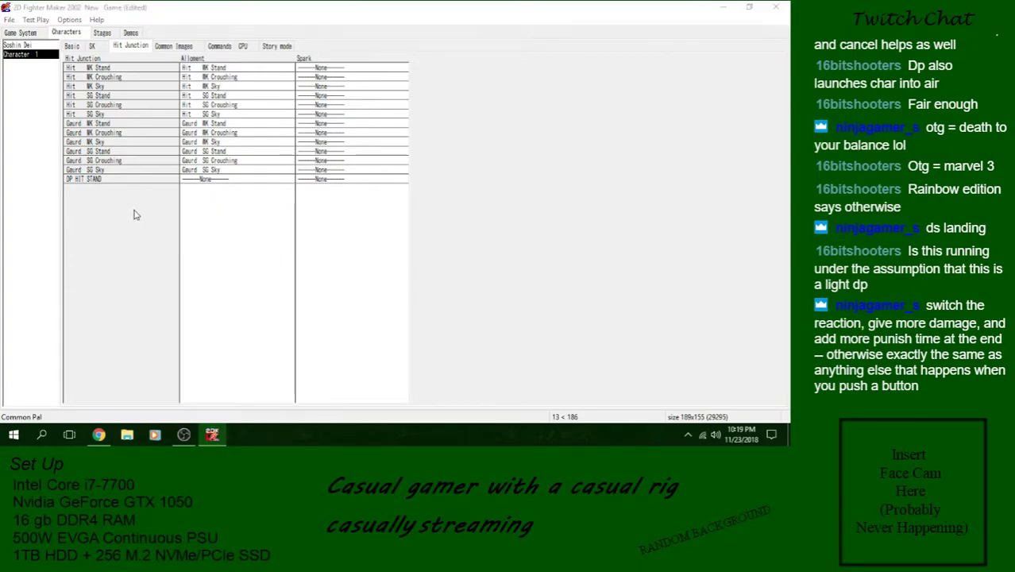
pyautogui.click(97, 47)
pyautogui.click(125, 47)
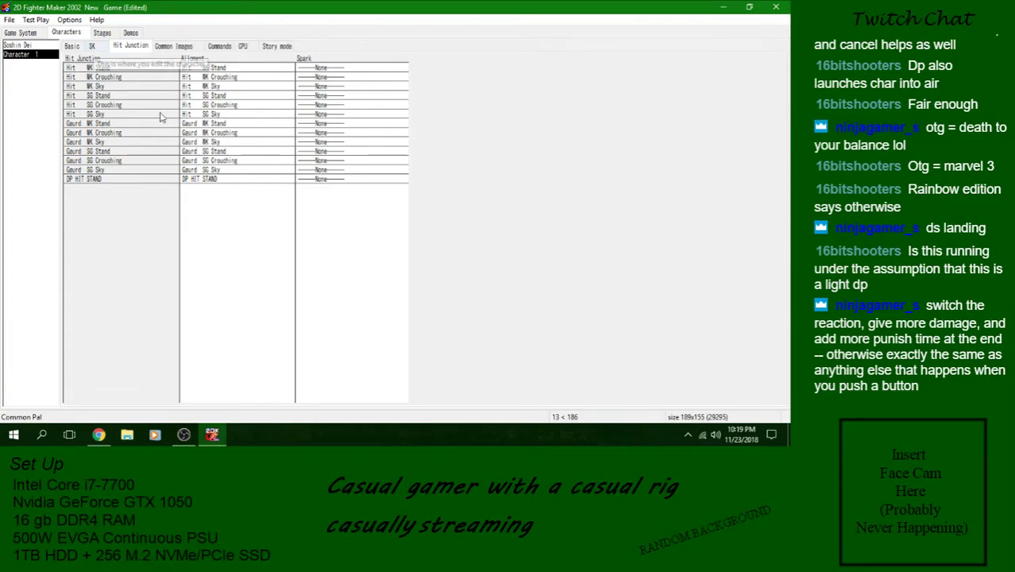
# - Review the DP skill's Reaction, play the DP HIT STAND animation and compare the WK STAND attack's Reaction settings
pyautogui.click(94, 46)
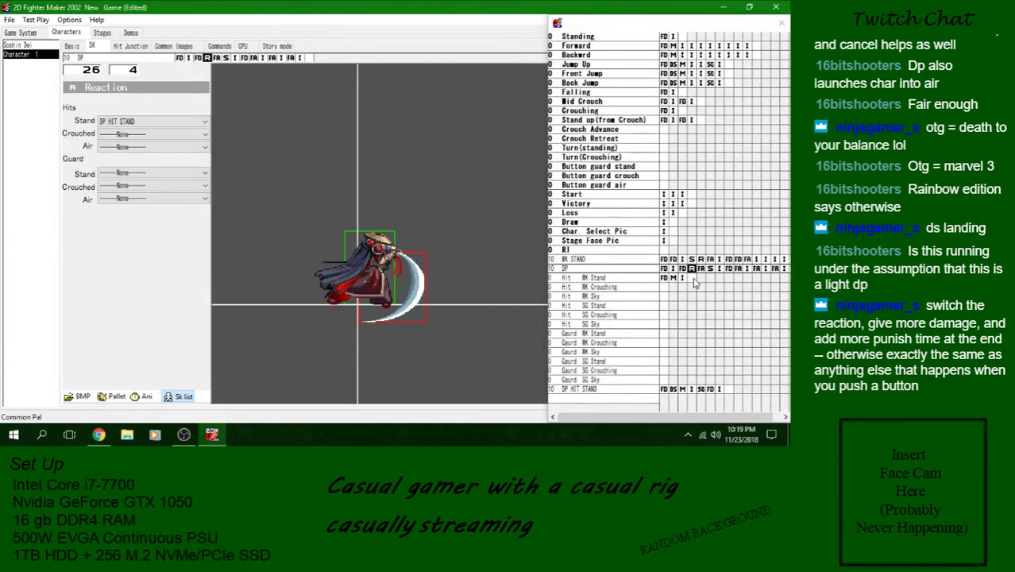
pyautogui.click(165, 124)
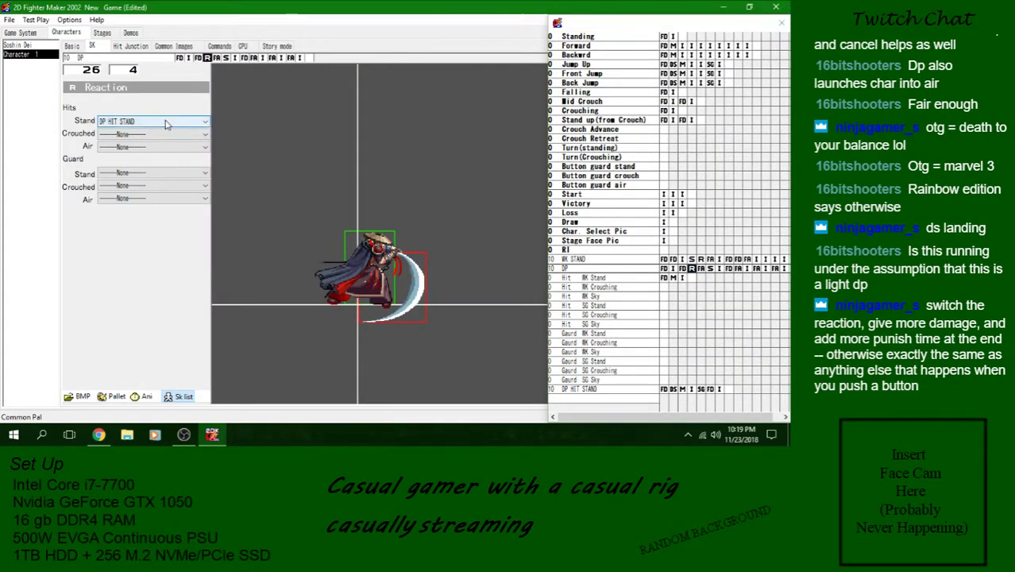
pyautogui.click(127, 230)
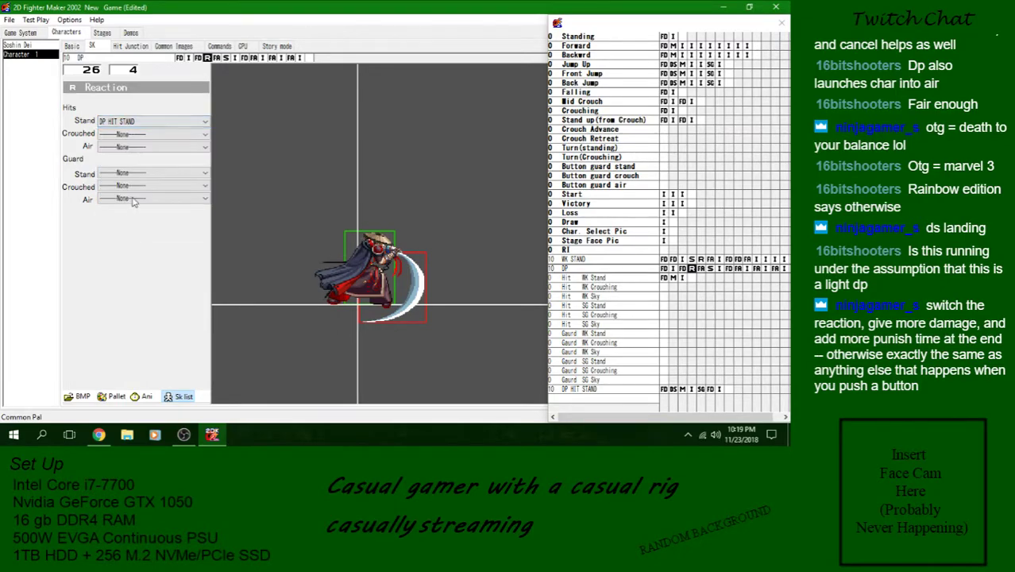
pyautogui.click(608, 390)
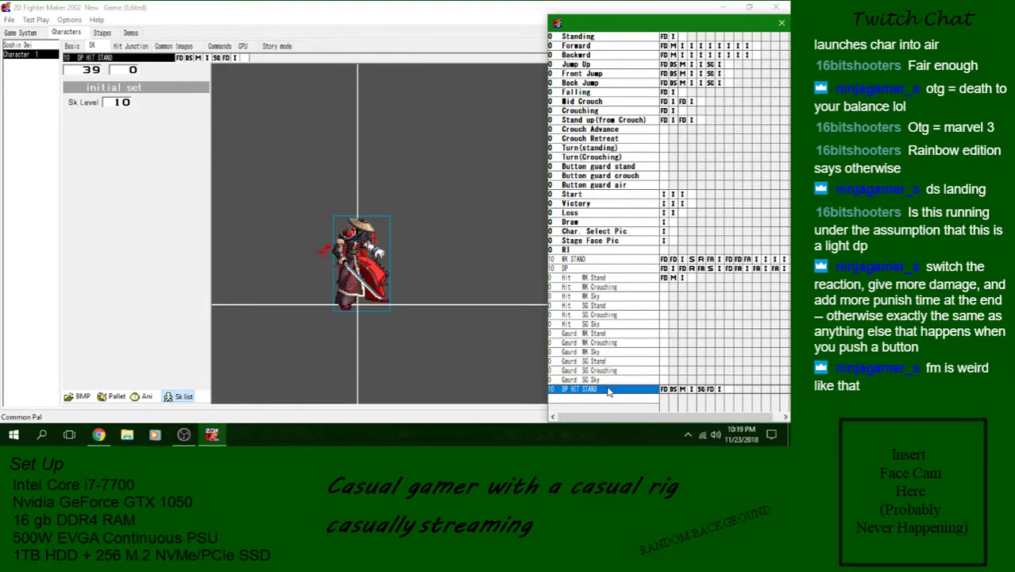
pyautogui.click(144, 397)
pyautogui.click(564, 71)
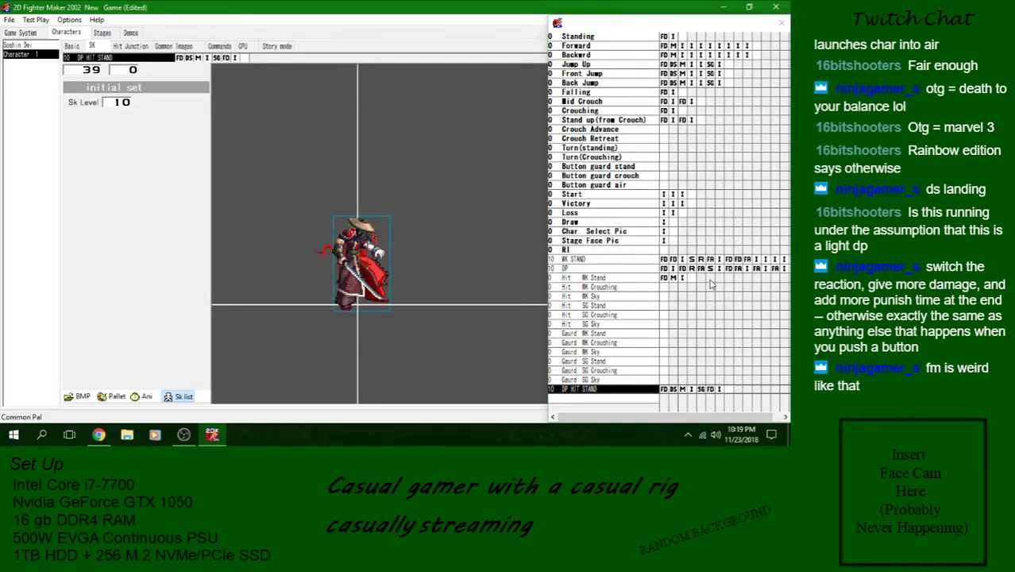
pyautogui.click(607, 260)
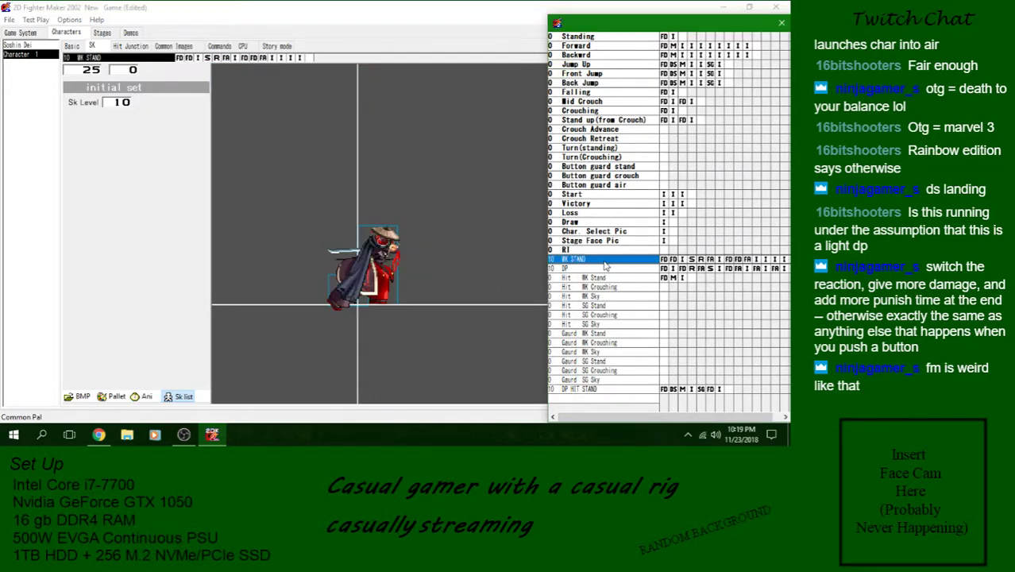
pyautogui.click(216, 58)
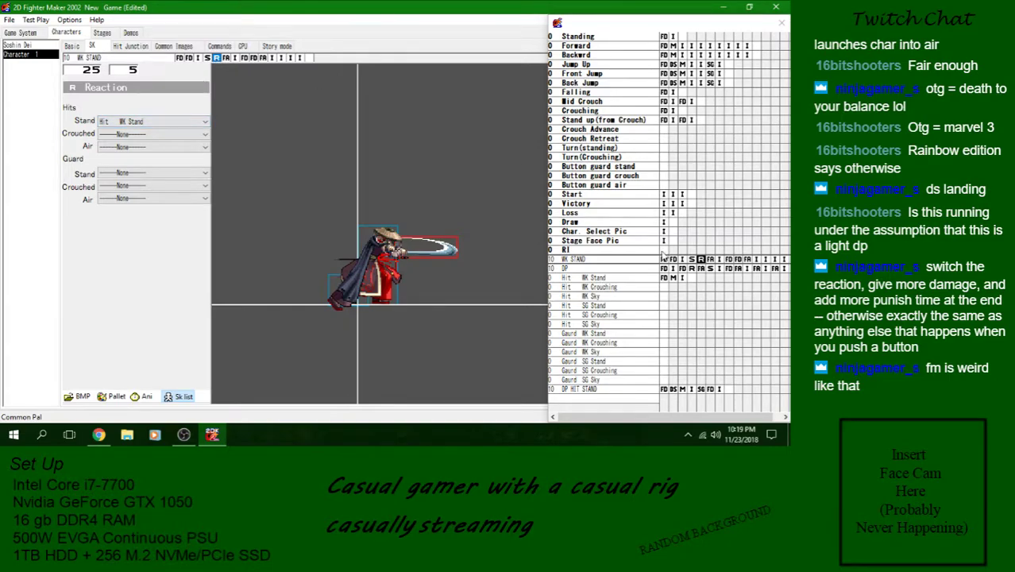
pyautogui.click(613, 269)
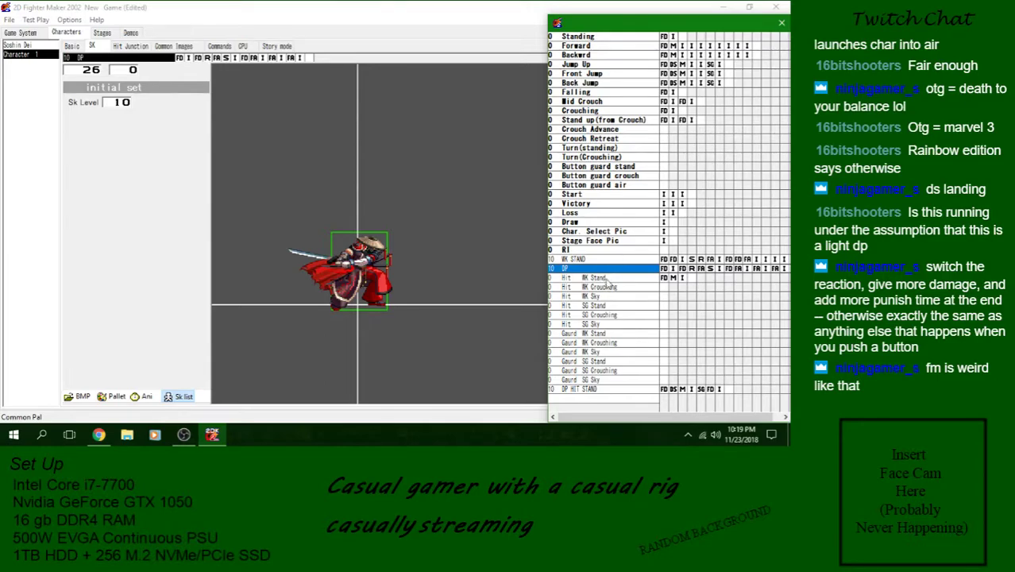
pyautogui.click(584, 388)
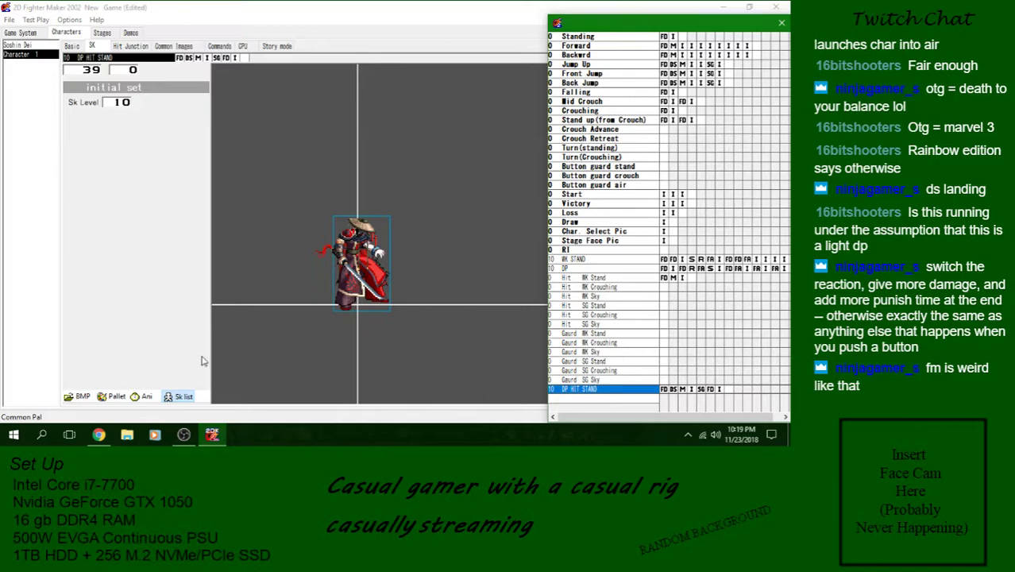
# - Save the game project
pyautogui.click(9, 19)
pyautogui.click(30, 62)
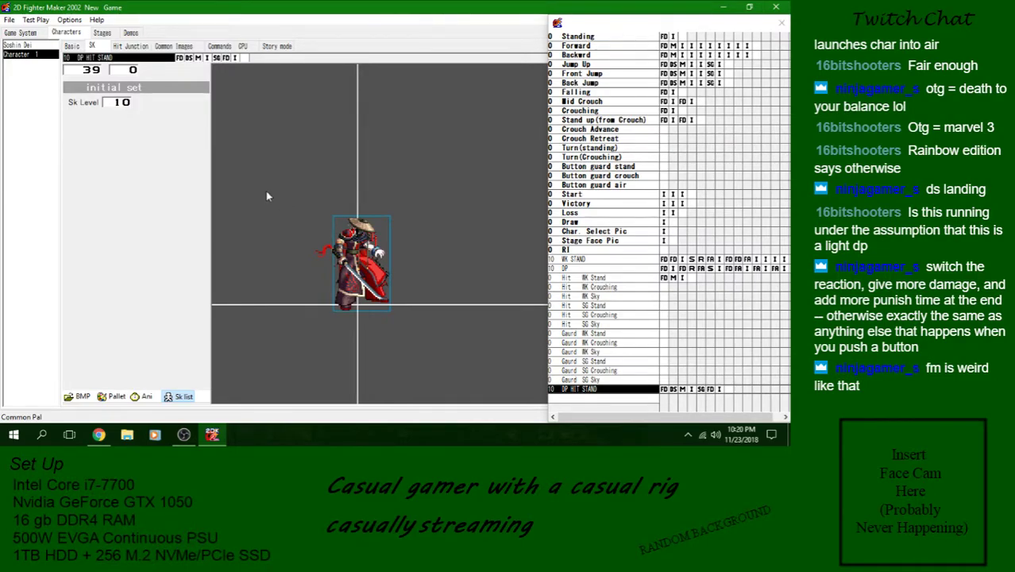
# - Add a new stage named New Stage1 to the game
pyautogui.click(102, 33)
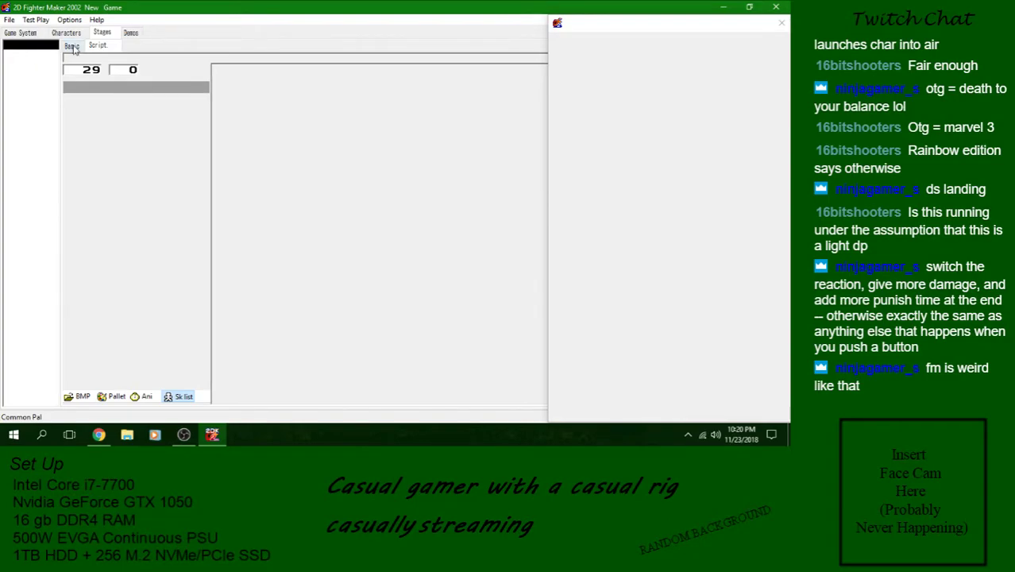
pyautogui.rightClick(36, 46)
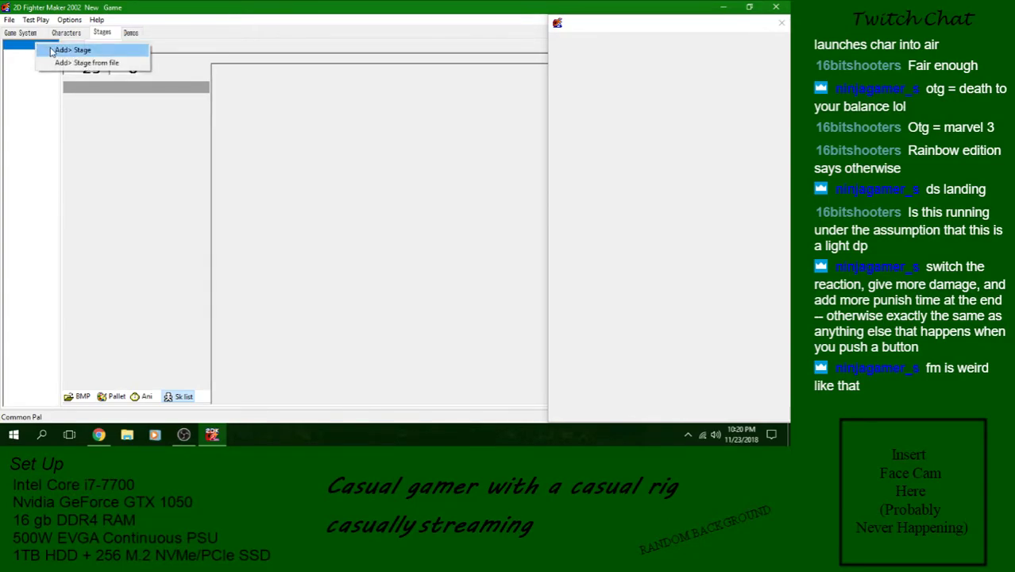
pyautogui.click(52, 51)
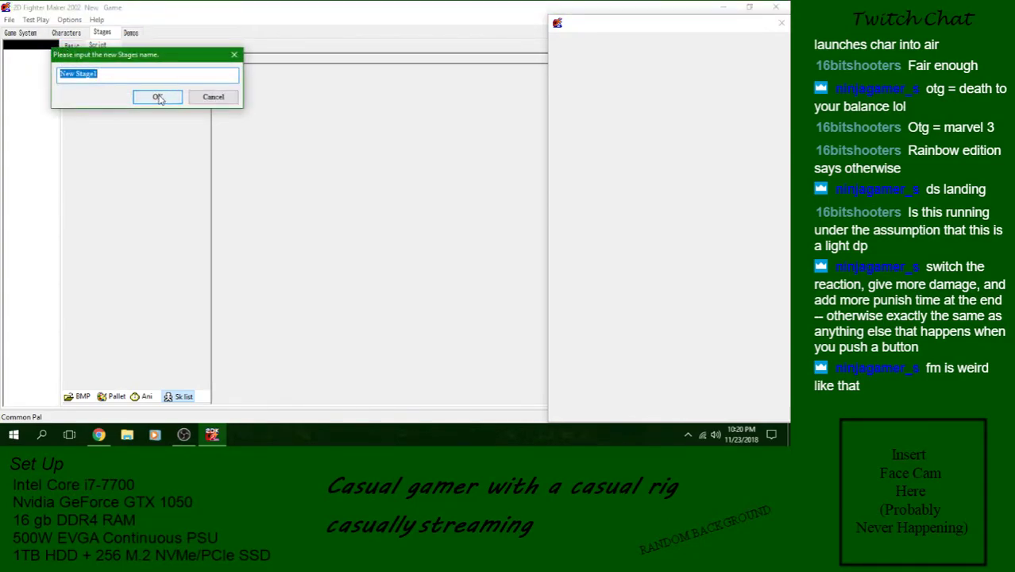
pyautogui.click(158, 95)
# - Add a second stage from the file Tavern.stage in the Main folder of the existing Main Game project
pyautogui.rightClick(32, 54)
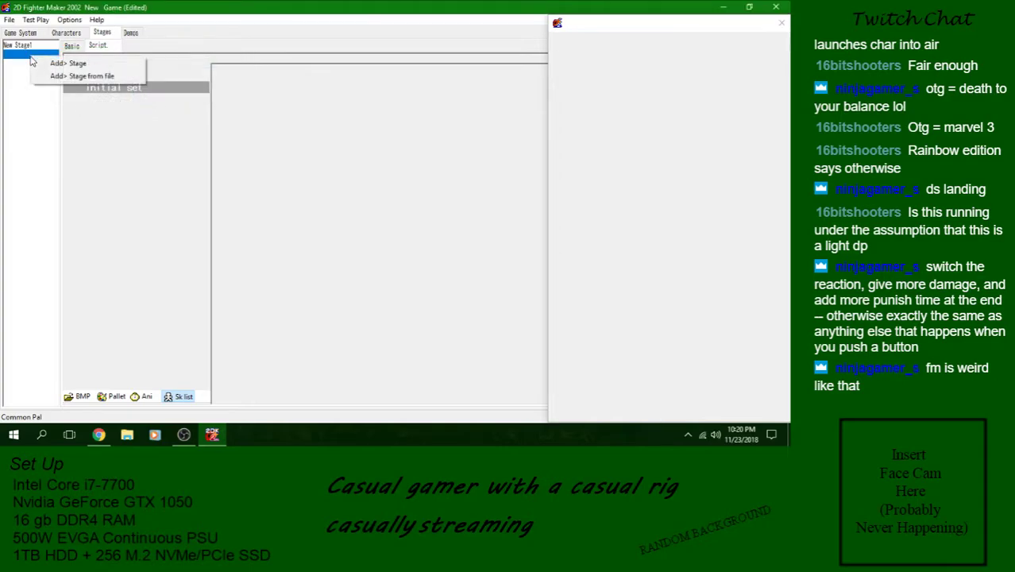
pyautogui.click(79, 76)
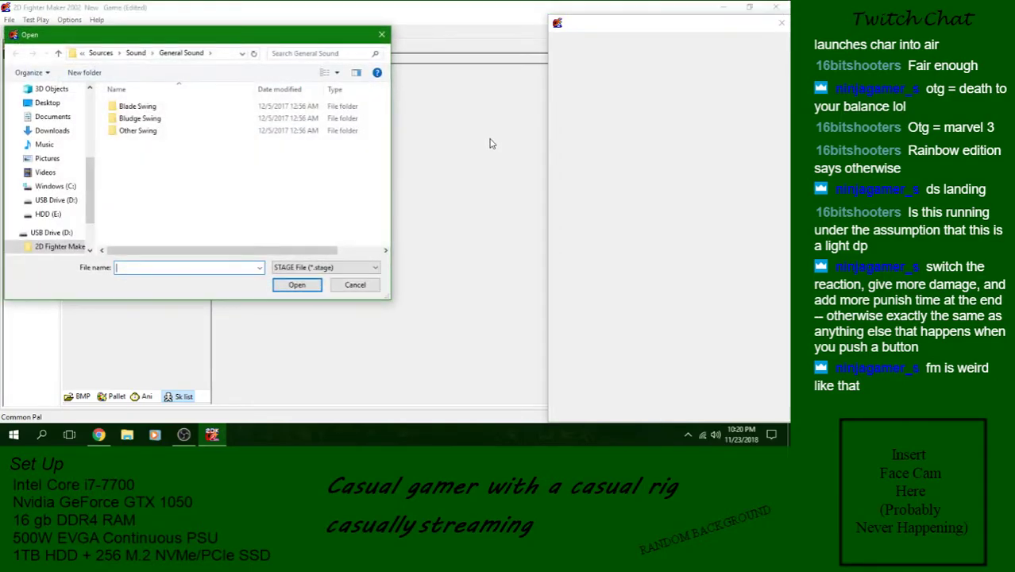
pyautogui.click(101, 54)
pyautogui.click(120, 56)
pyautogui.doubleClick(137, 118)
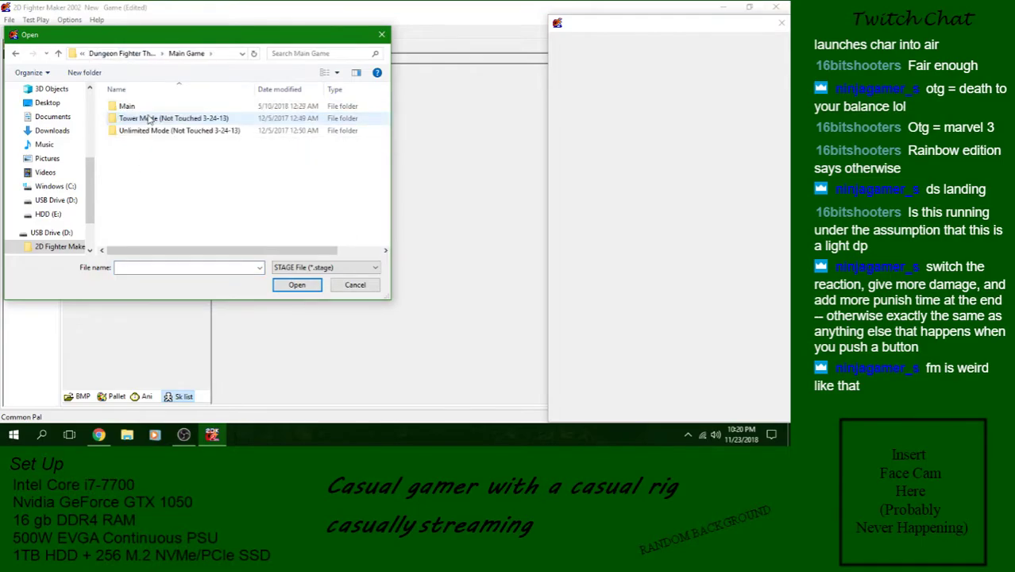
pyautogui.doubleClick(139, 105)
pyautogui.scroll(-4, 216, 163)
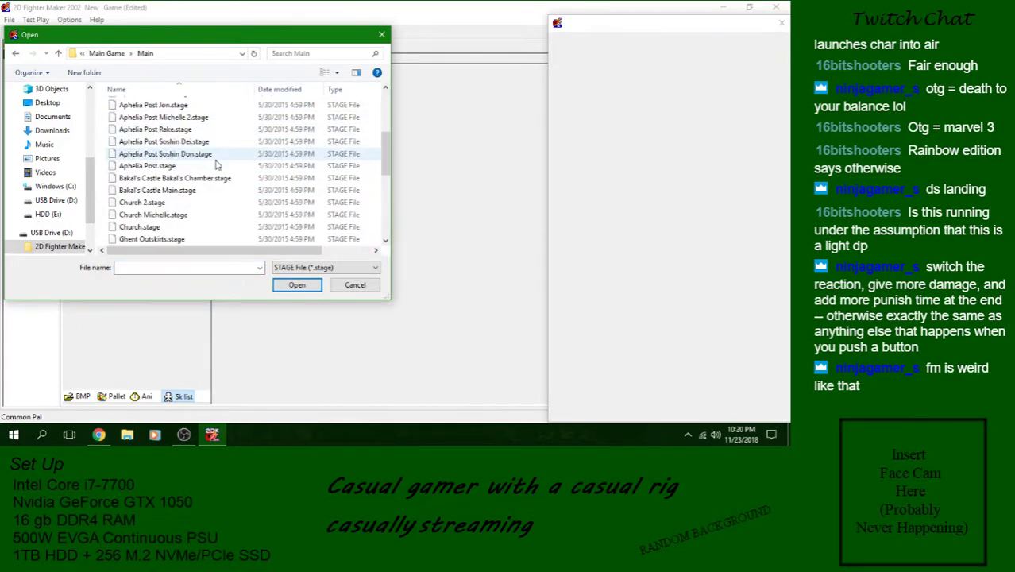
pyautogui.scroll(-5, 216, 165)
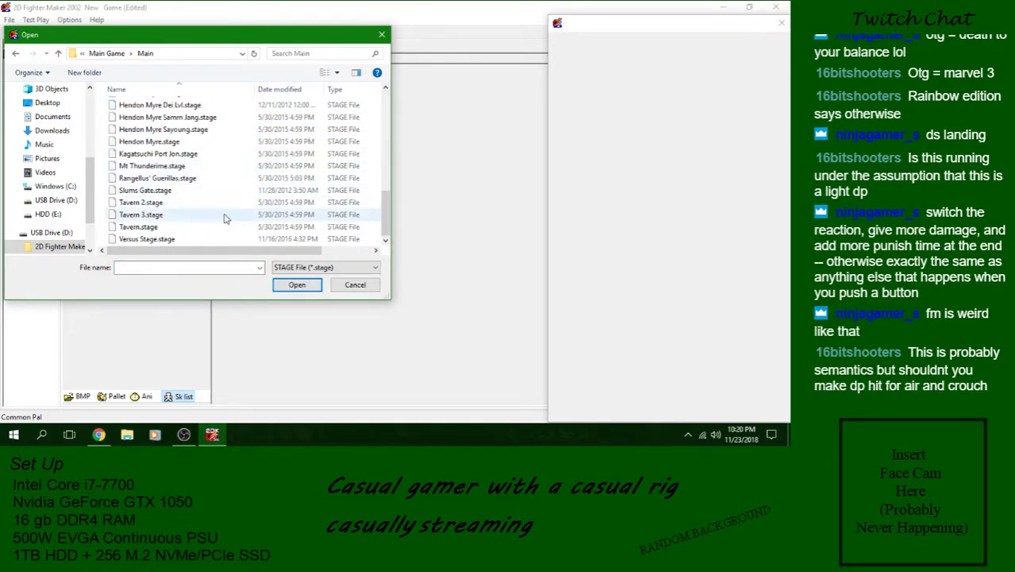
pyautogui.doubleClick(147, 227)
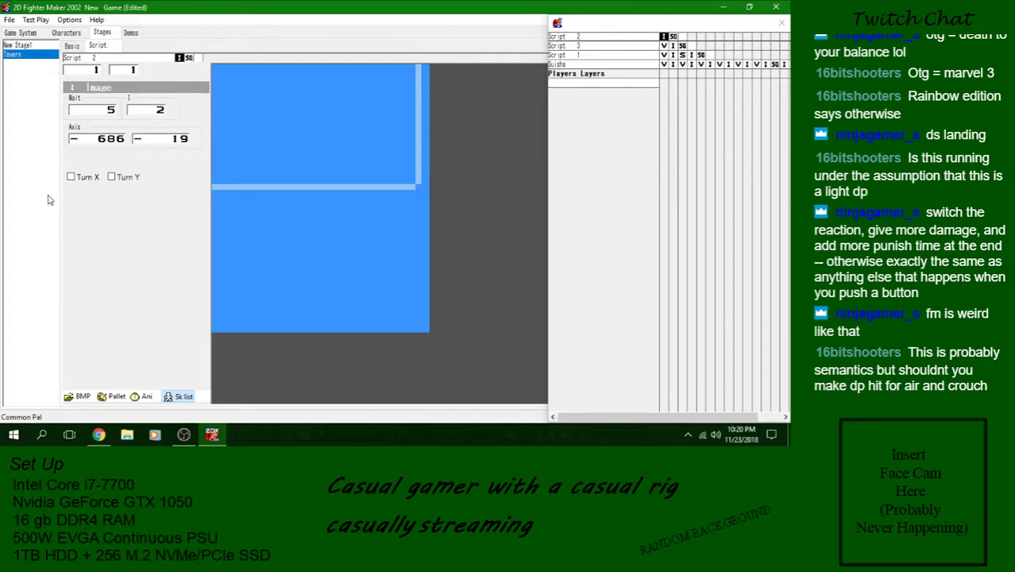
# - Look through the character's WK Crouching, WK Sky and DP HIT STAND hit skills
pyautogui.click(66, 35)
pyautogui.click(586, 288)
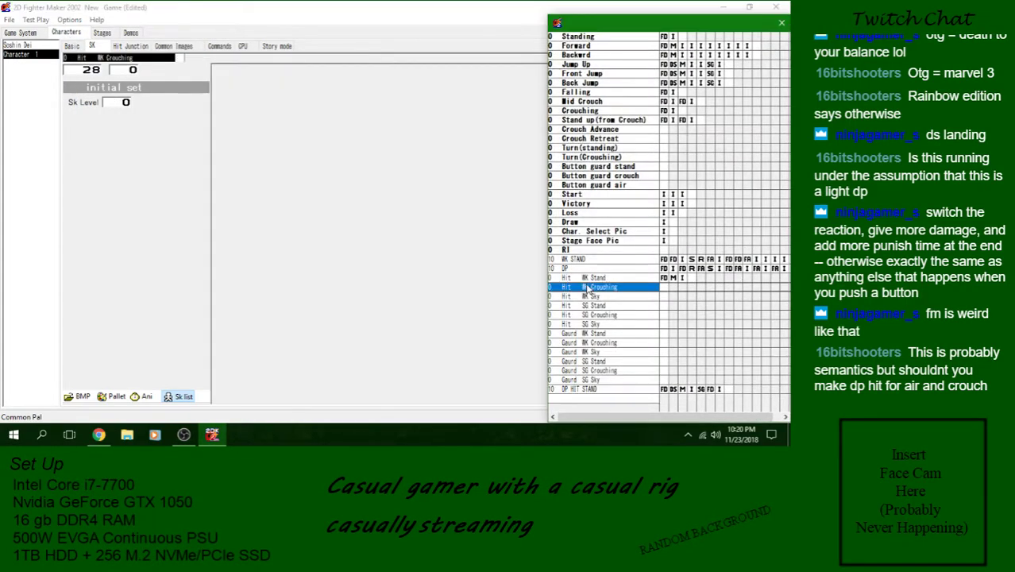
pyautogui.click(607, 297)
pyautogui.click(610, 289)
pyautogui.click(614, 298)
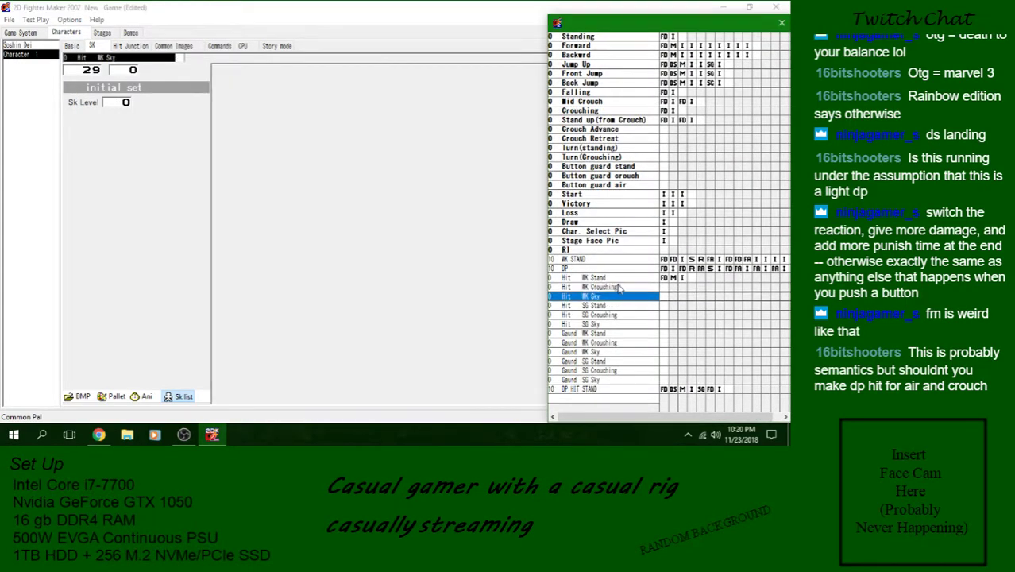
pyautogui.click(618, 288)
pyautogui.click(616, 390)
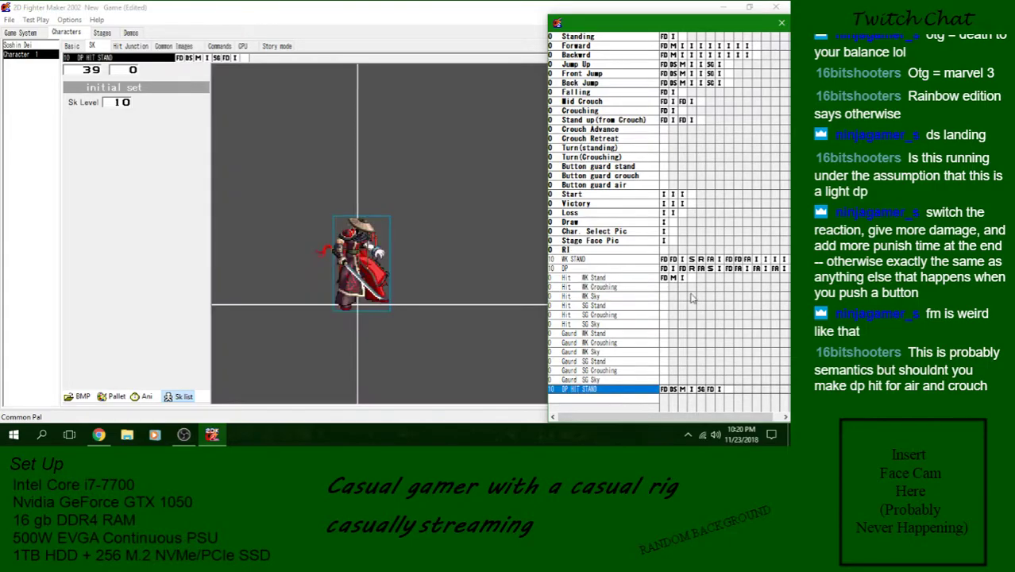
# - Set the crouched and air hits of the DP skill's first Reaction to DP HIT STAND
pyautogui.click(690, 269)
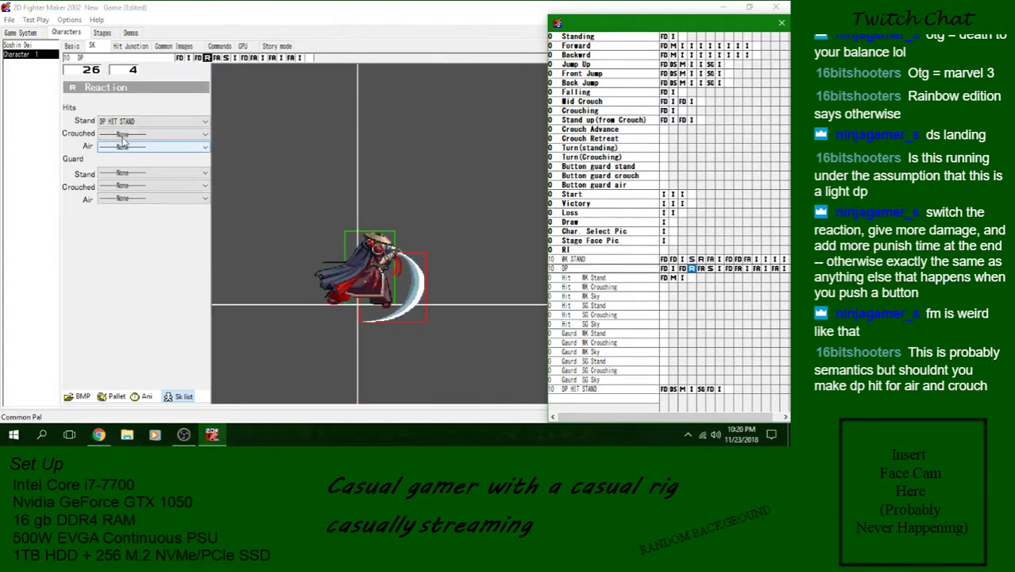
pyautogui.click(126, 135)
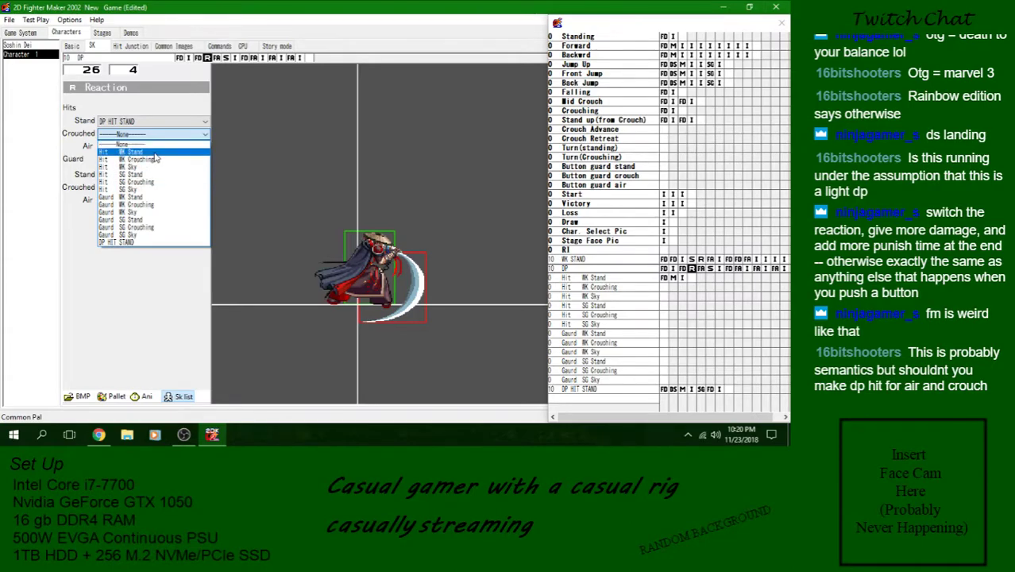
pyautogui.click(137, 240)
pyautogui.click(143, 147)
pyautogui.click(119, 254)
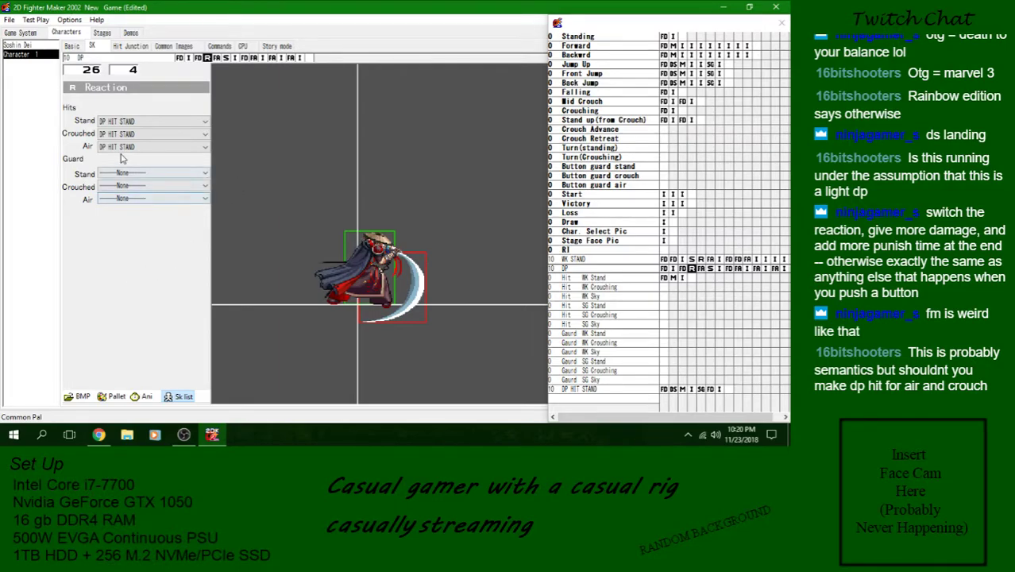
# - Open the script of the stage New Stage1
pyautogui.click(101, 33)
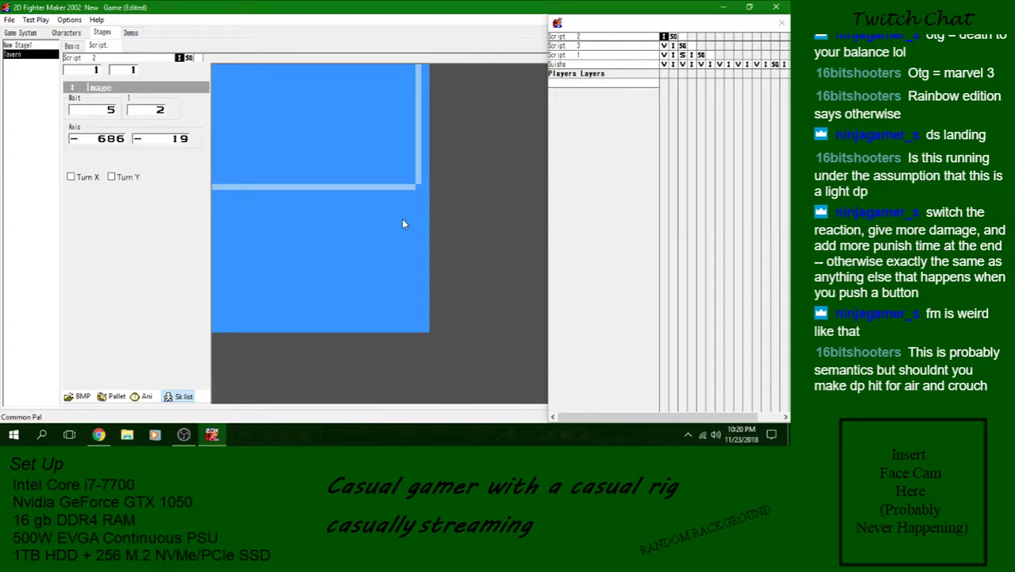
pyautogui.click(19, 46)
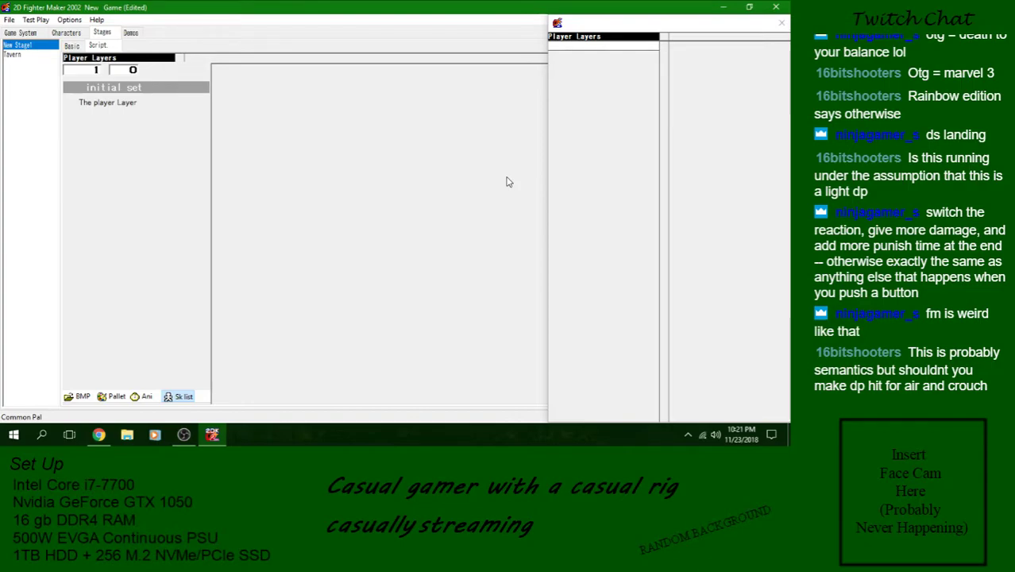
# - Add a new skill named BG to the New Stage1 script
pyautogui.rightClick(610, 43)
pyautogui.click(635, 49)
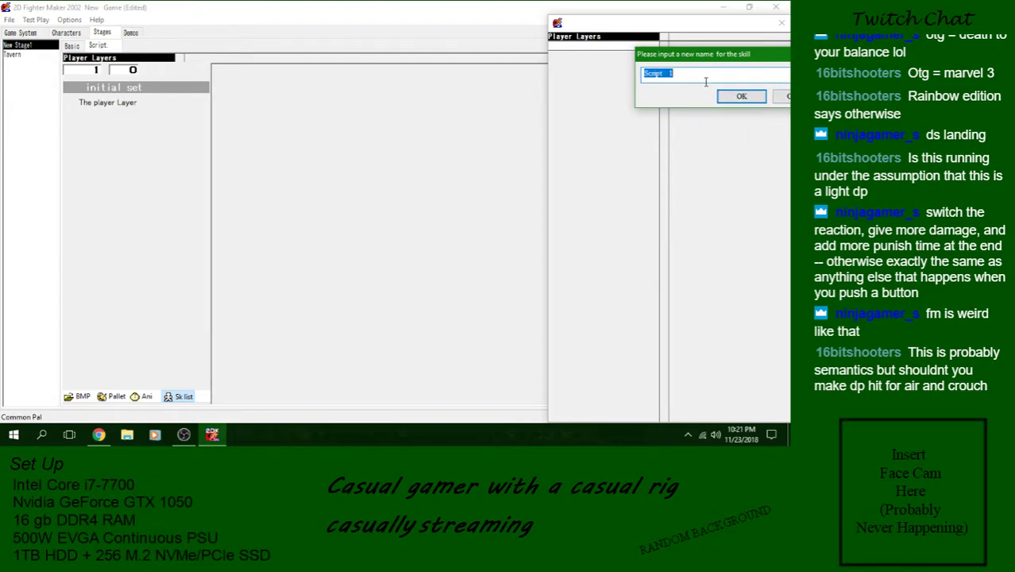
pyautogui.write('BG')
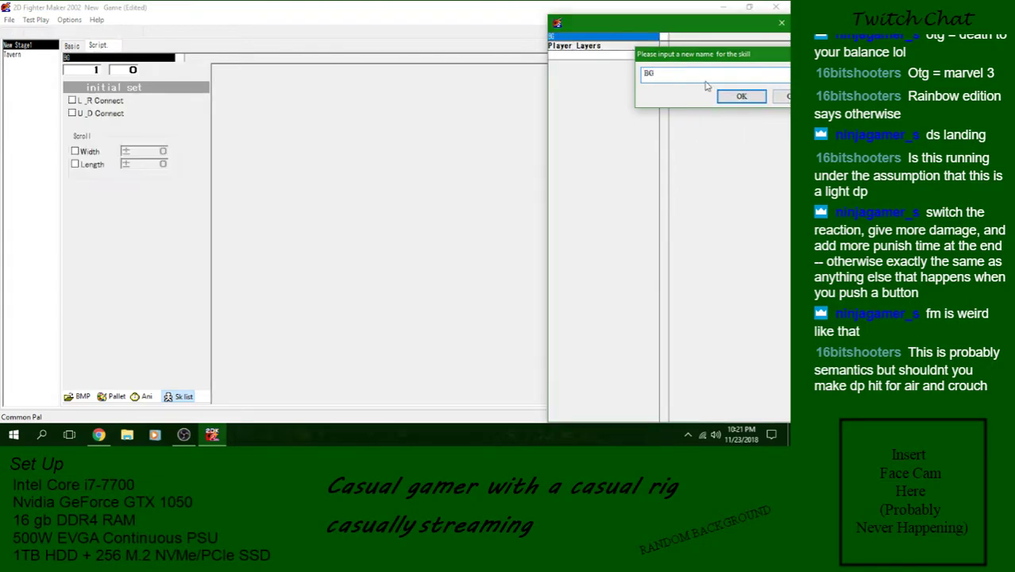
pyautogui.press('Return')
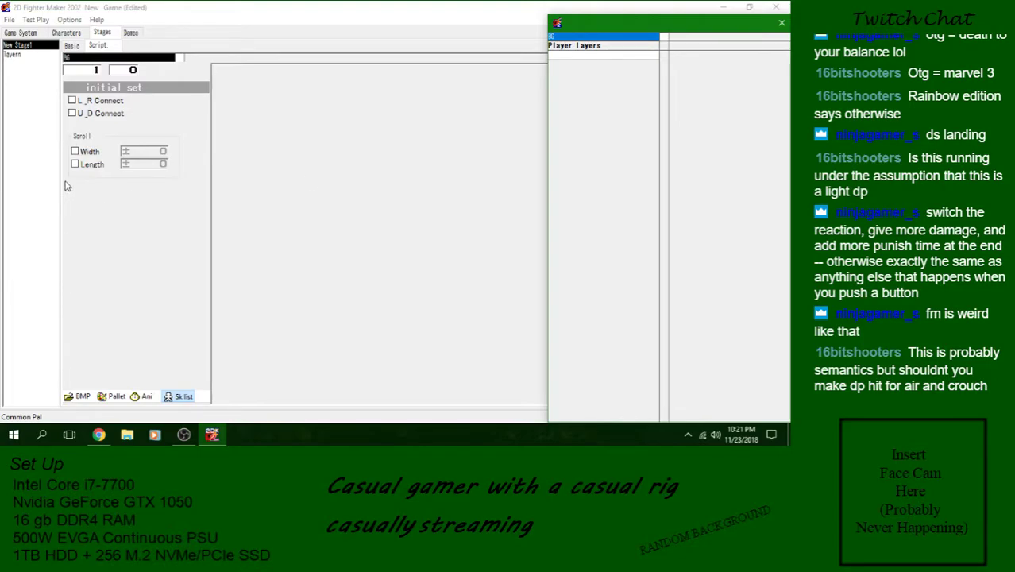
# - Check the Tavern stage's Script 2 for reference and add an Image block to New Stage1's BG skill
pyautogui.click(16, 55)
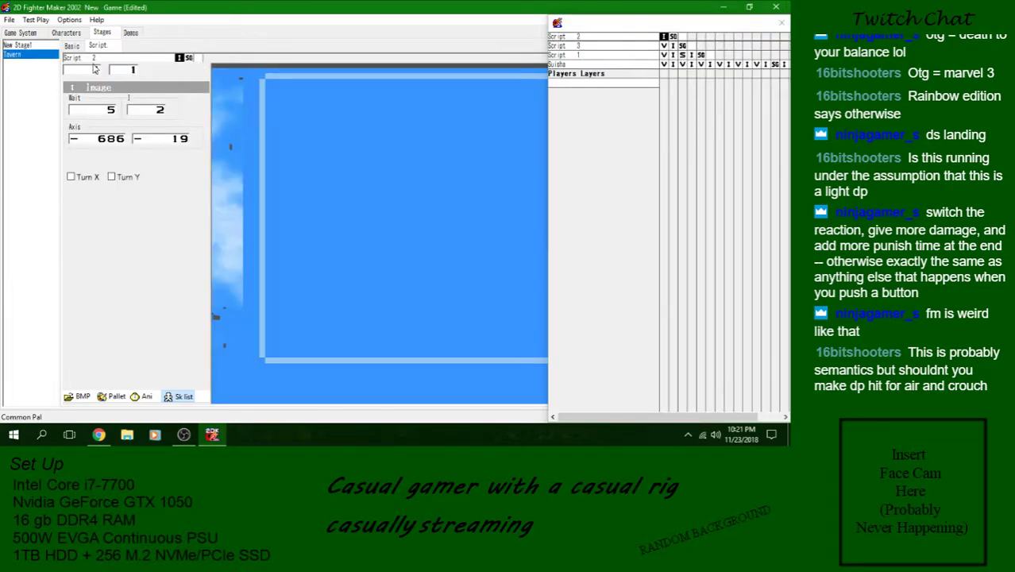
pyautogui.click(188, 61)
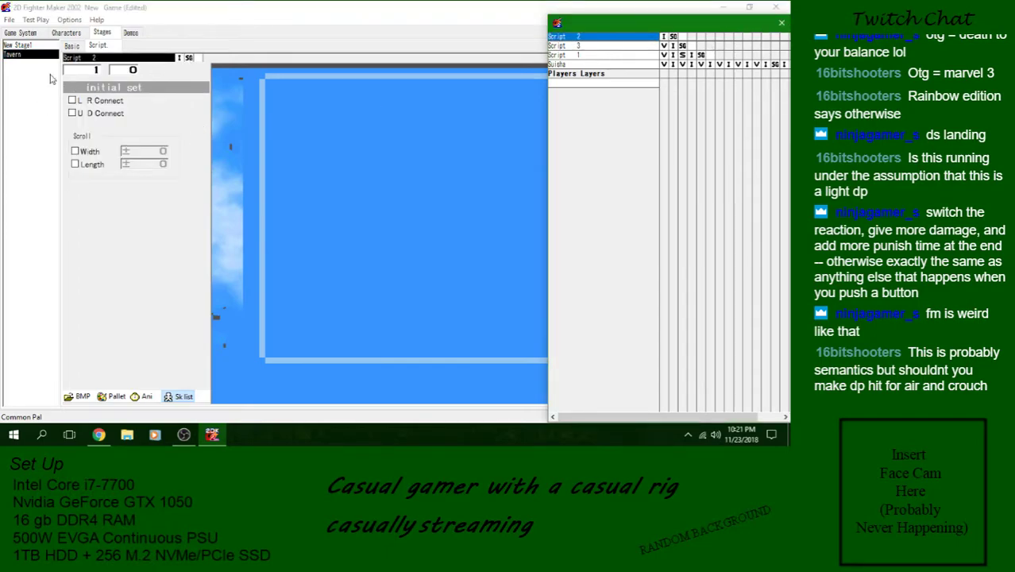
pyautogui.click(30, 46)
pyautogui.click(662, 37)
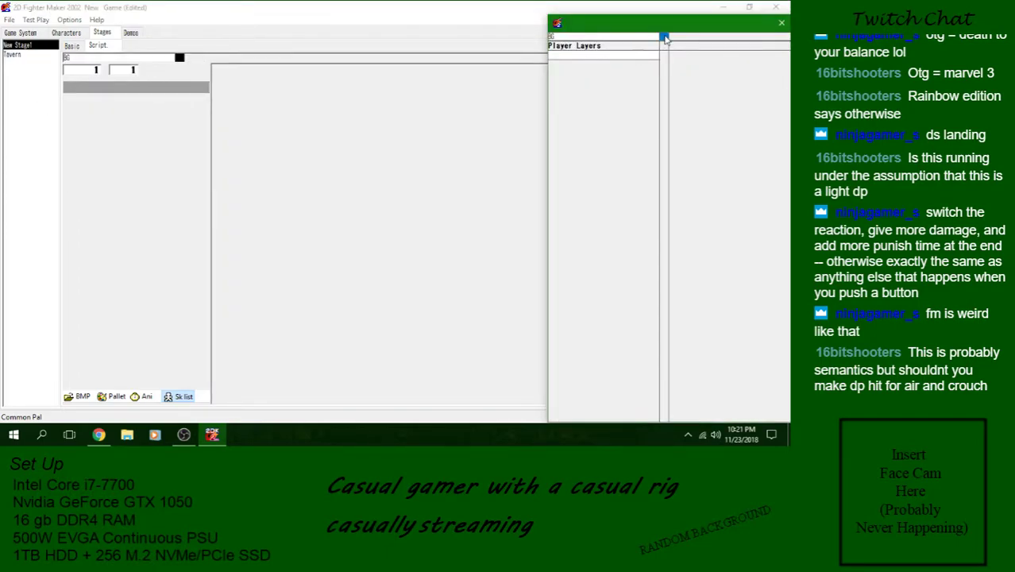
pyautogui.rightClick(663, 41)
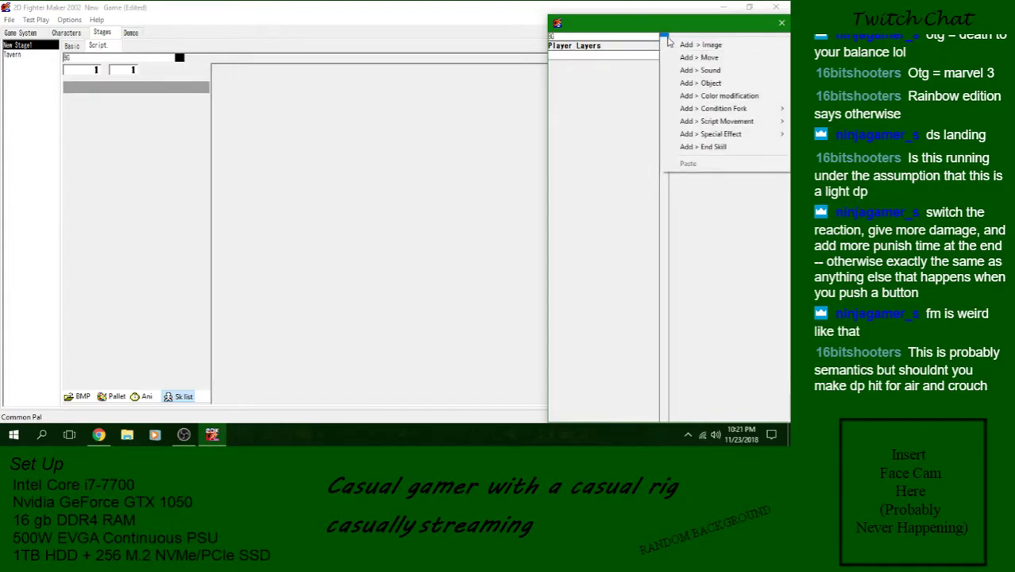
pyautogui.click(674, 46)
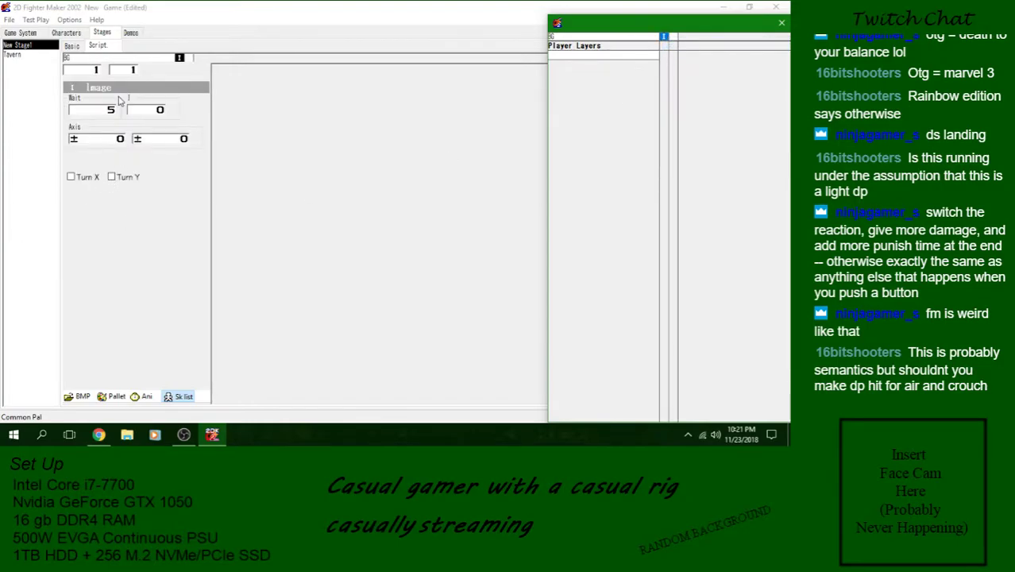
# - Browse for a bitmap to load in the Far folder under Sources > Stages
pyautogui.click(78, 396)
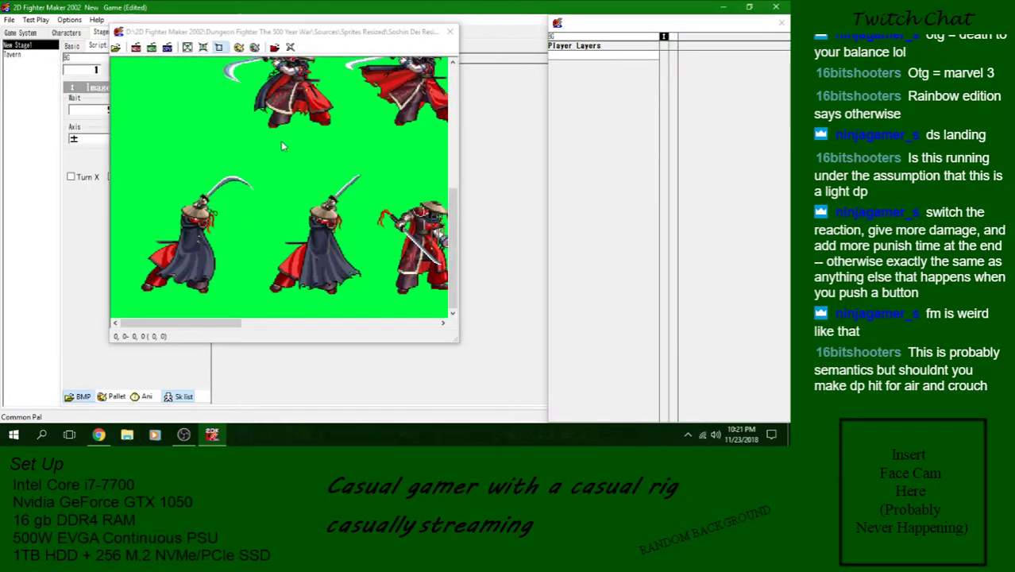
pyautogui.click(116, 48)
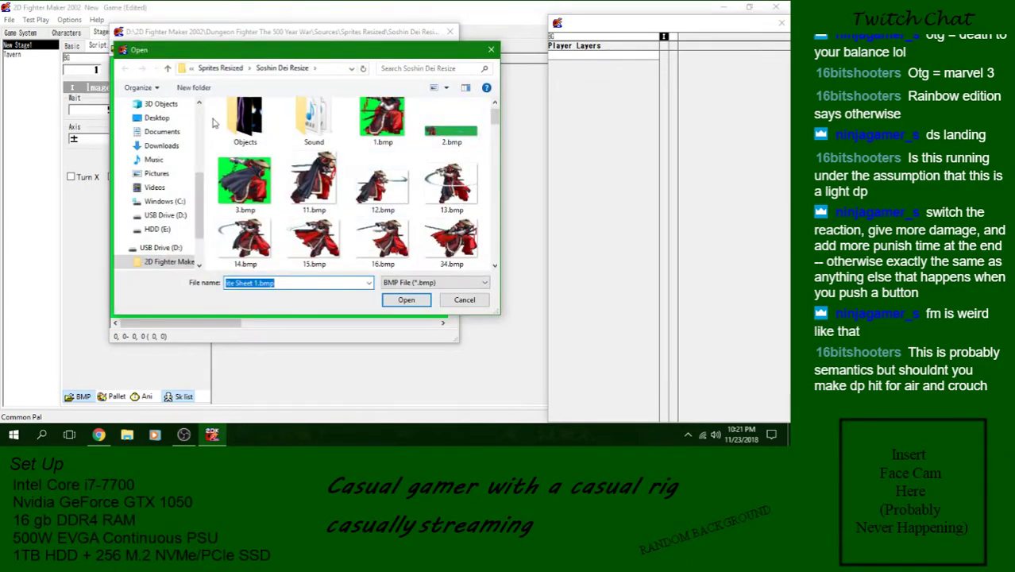
pyautogui.click(224, 70)
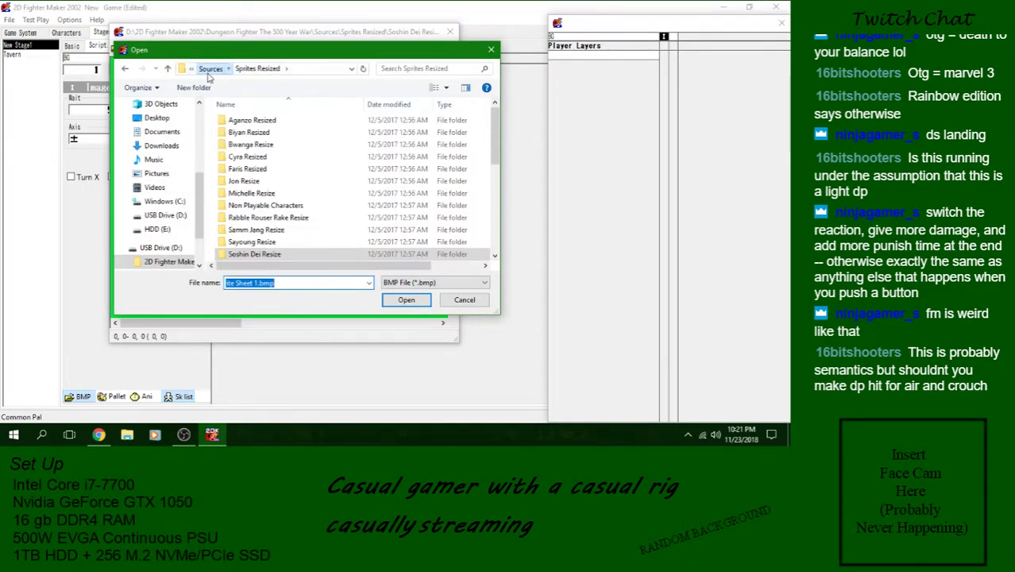
pyautogui.click(214, 69)
pyautogui.scroll(-2, 316, 195)
pyautogui.scroll(2, 280, 214)
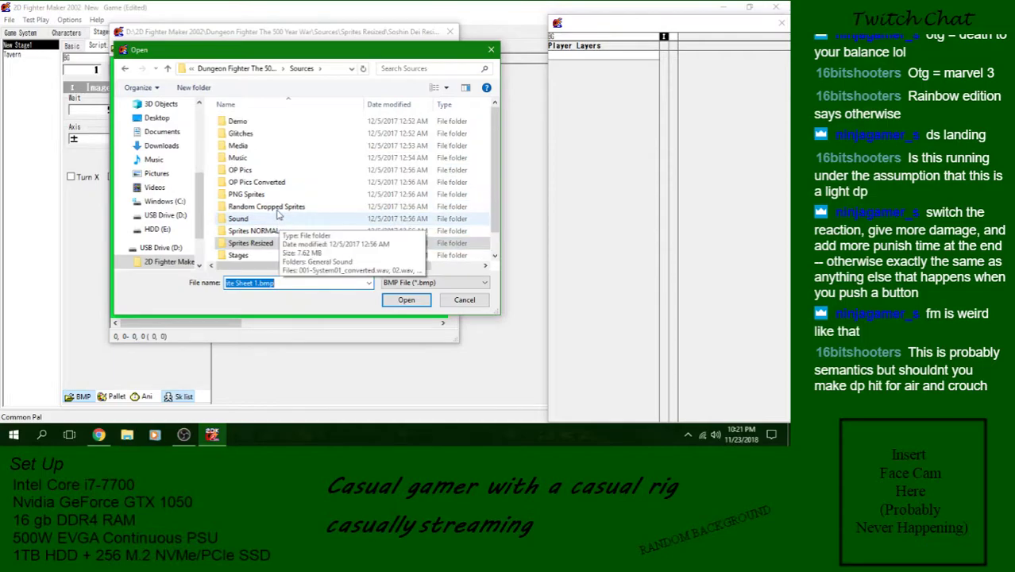
pyautogui.scroll(-1, 278, 191)
pyautogui.doubleClick(248, 229)
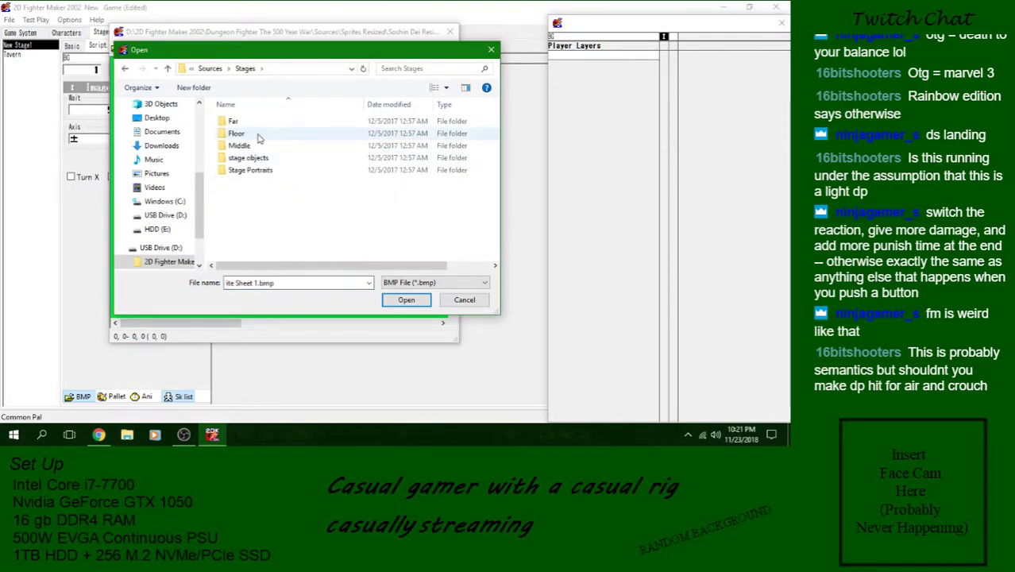
pyautogui.doubleClick(232, 120)
pyautogui.scroll(-3, 270, 183)
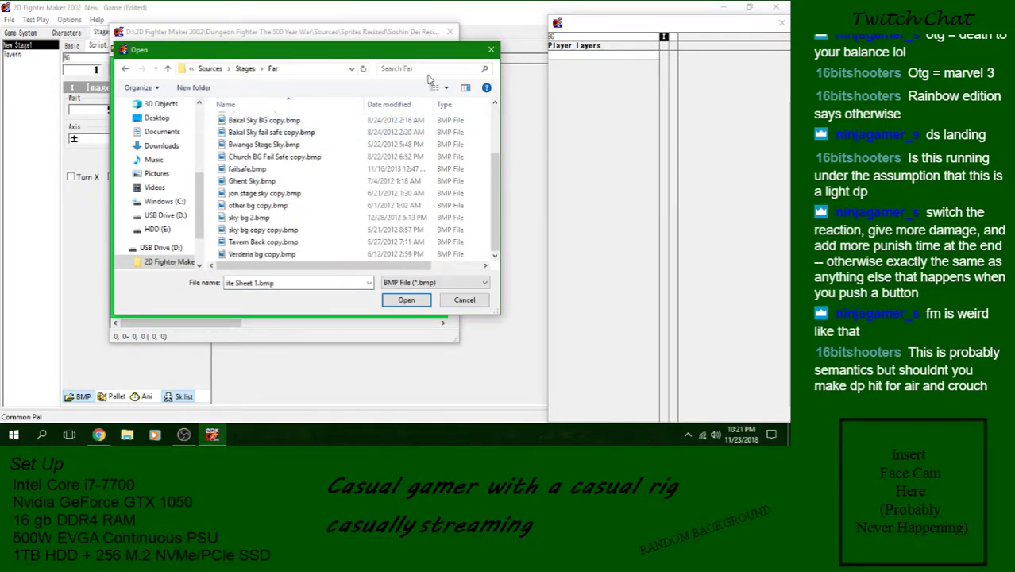
# - Show the Far folder's files as large icons and open the bitmap Bwanga Stage Sky.bmp
pyautogui.rightClick(213, 135)
pyautogui.moveTo(254, 144)
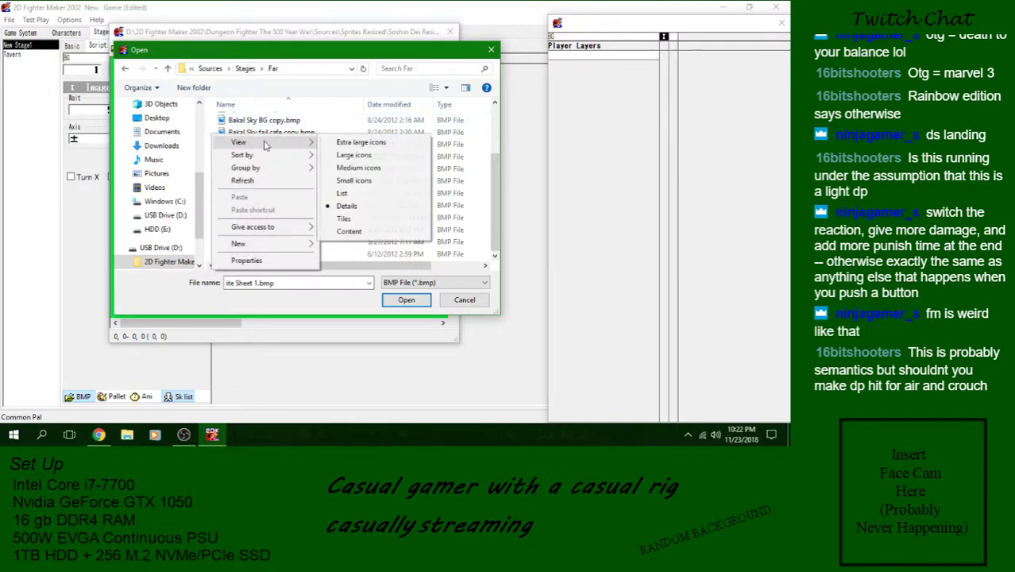
pyautogui.click(379, 156)
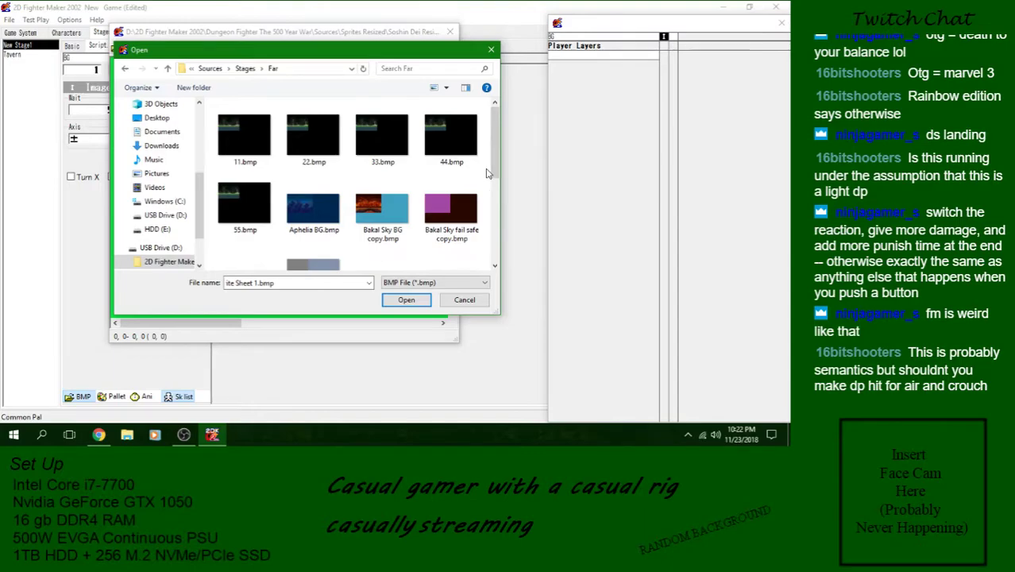
pyautogui.scroll(-5, 488, 173)
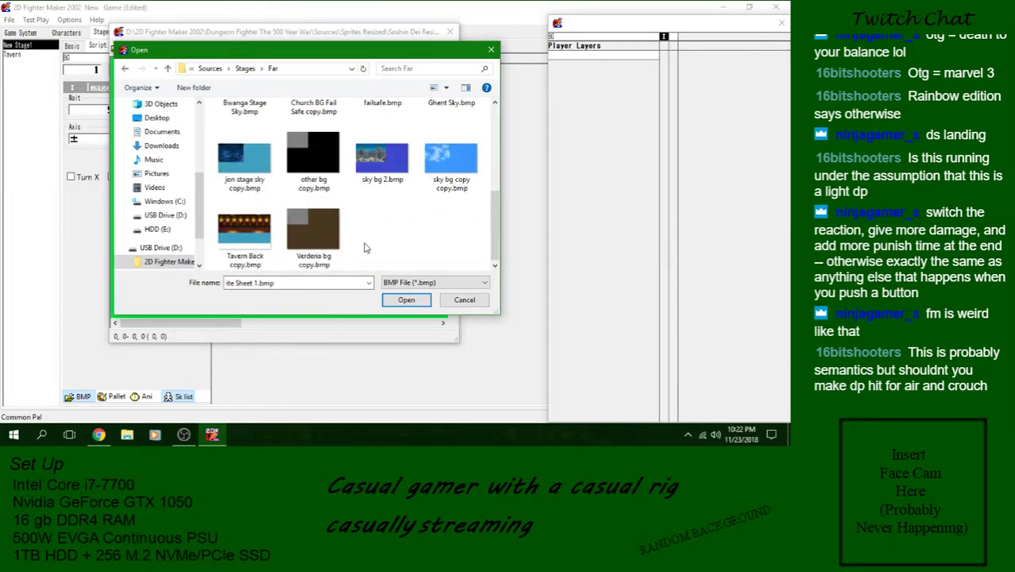
pyautogui.scroll(1, 366, 247)
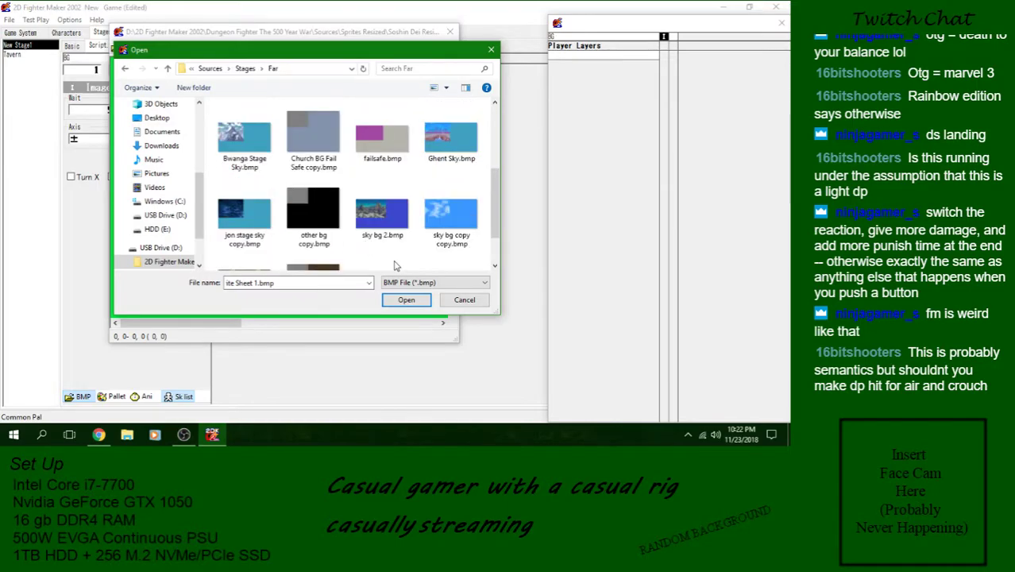
pyautogui.scroll(1, 411, 261)
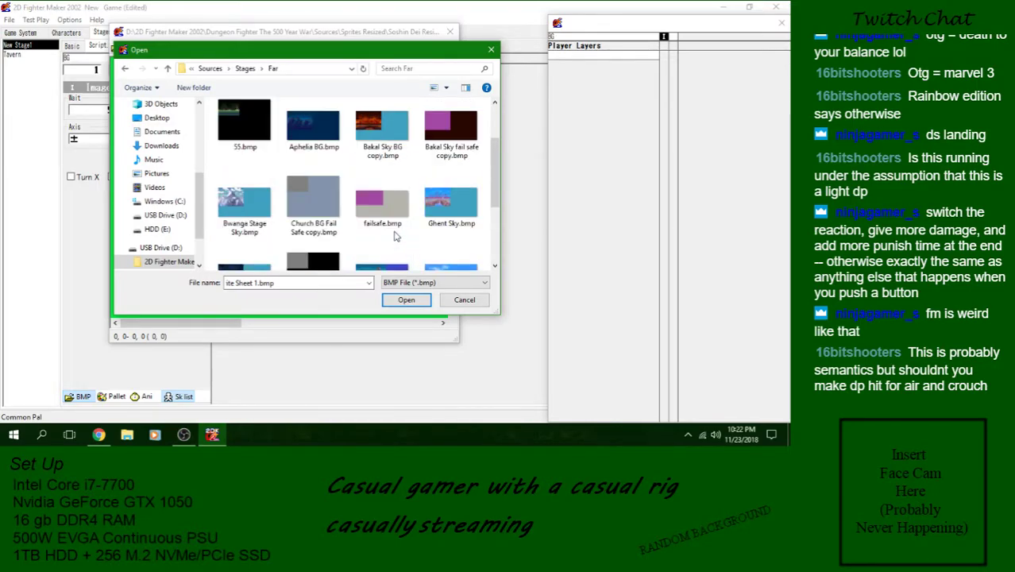
pyautogui.doubleClick(229, 209)
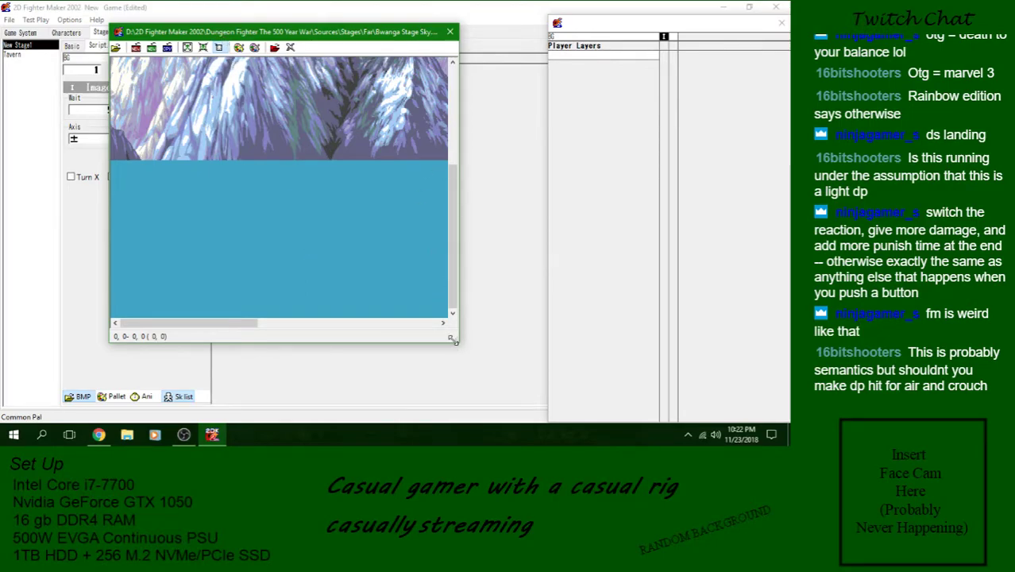
# - Capture the whole mountain picture, without the plain blue area around it, as the BG skill's image
pyautogui.moveTo(457, 341); pyautogui.dragTo(655, 413)
pyautogui.moveTo(437, 34); pyautogui.dragTo(413, 52)
pyautogui.moveTo(626, 237); pyautogui.dragTo(623, 196)
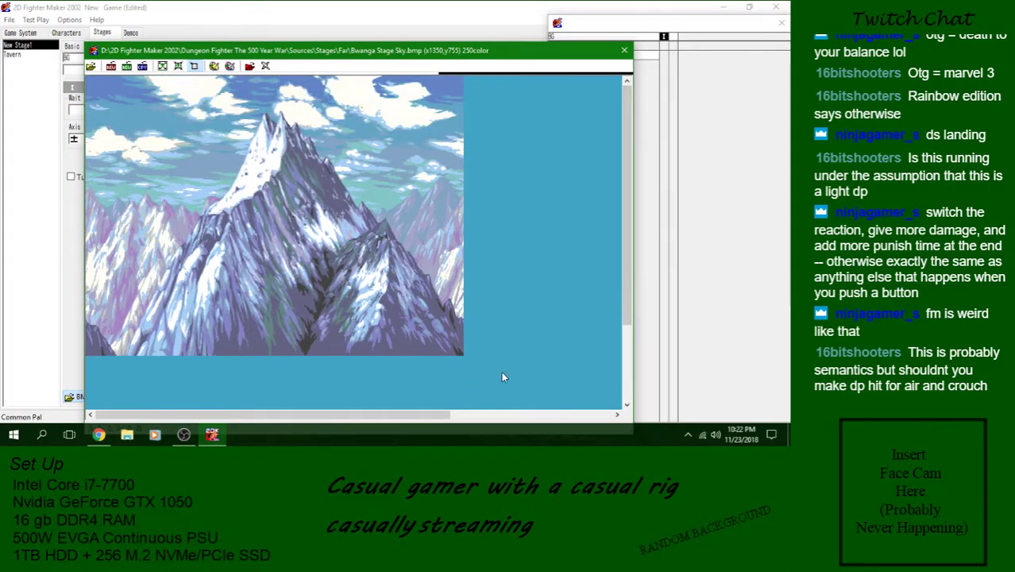
pyautogui.moveTo(503, 374); pyautogui.dragTo(73, 70)
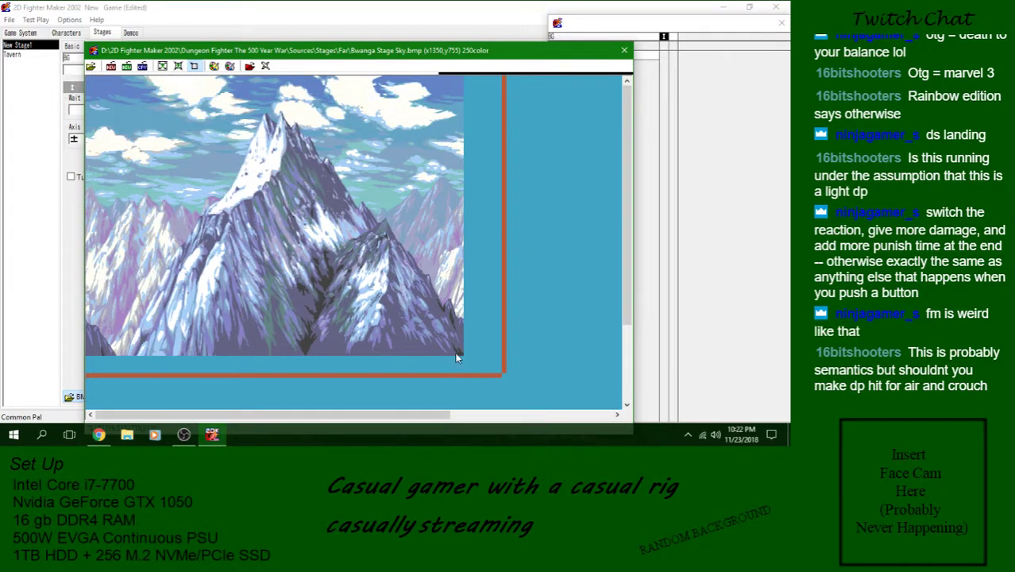
pyautogui.click(386, 320)
pyautogui.moveTo(466, 358); pyautogui.dragTo(85, 75)
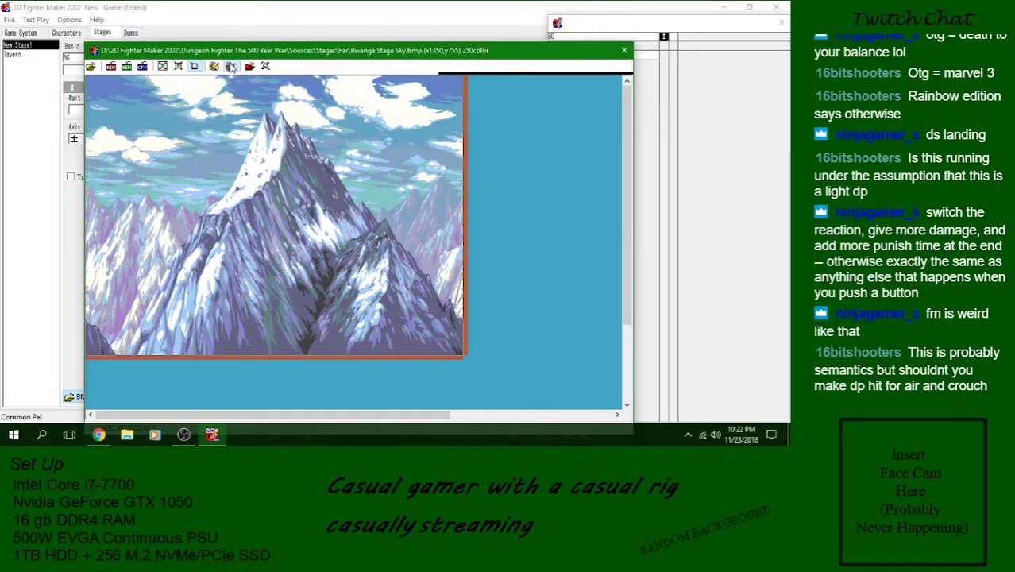
pyautogui.click(624, 50)
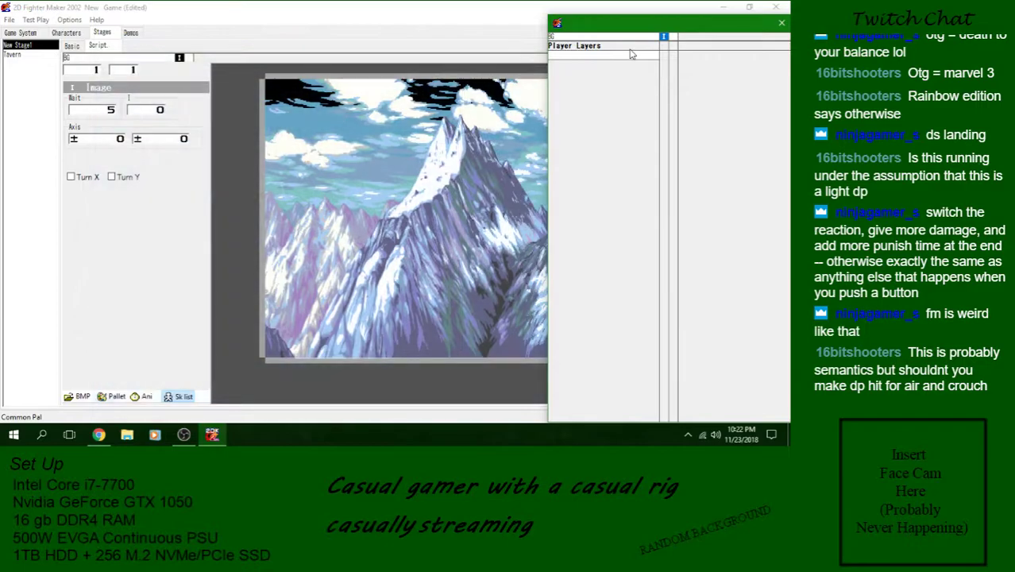
pyautogui.moveTo(466, 314); pyautogui.dragTo(549, 273)
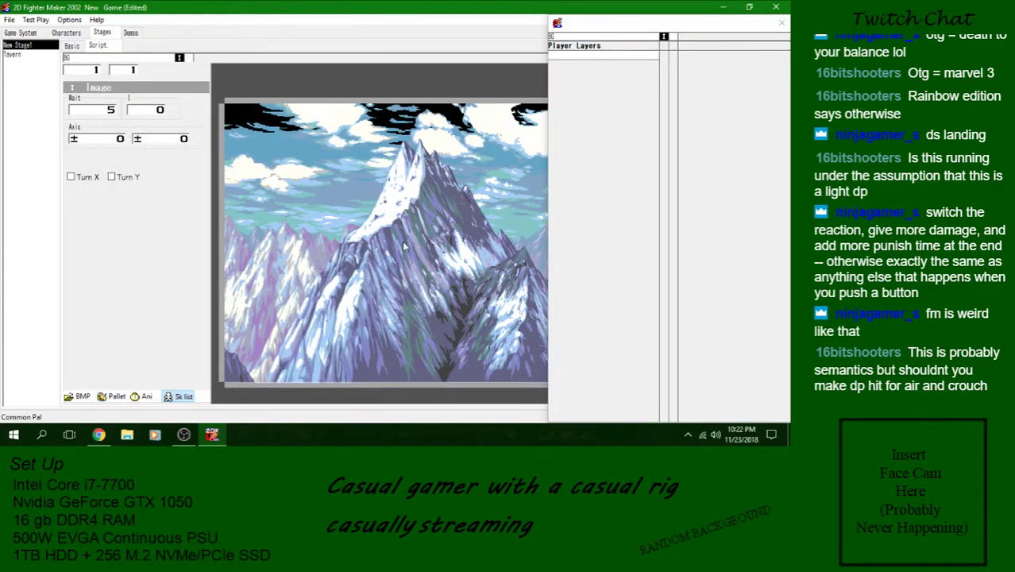
pyautogui.moveTo(409, 255); pyautogui.dragTo(395, 234)
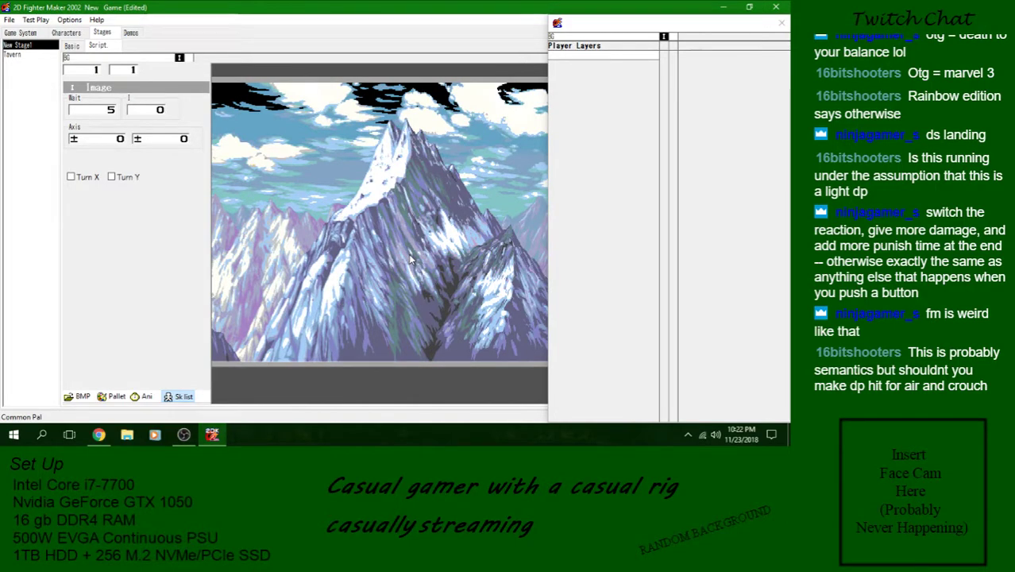
# - Add a new skill named Floor between BG and Player Layers
pyautogui.click(605, 48)
pyautogui.click(605, 39)
pyautogui.rightClick(609, 47)
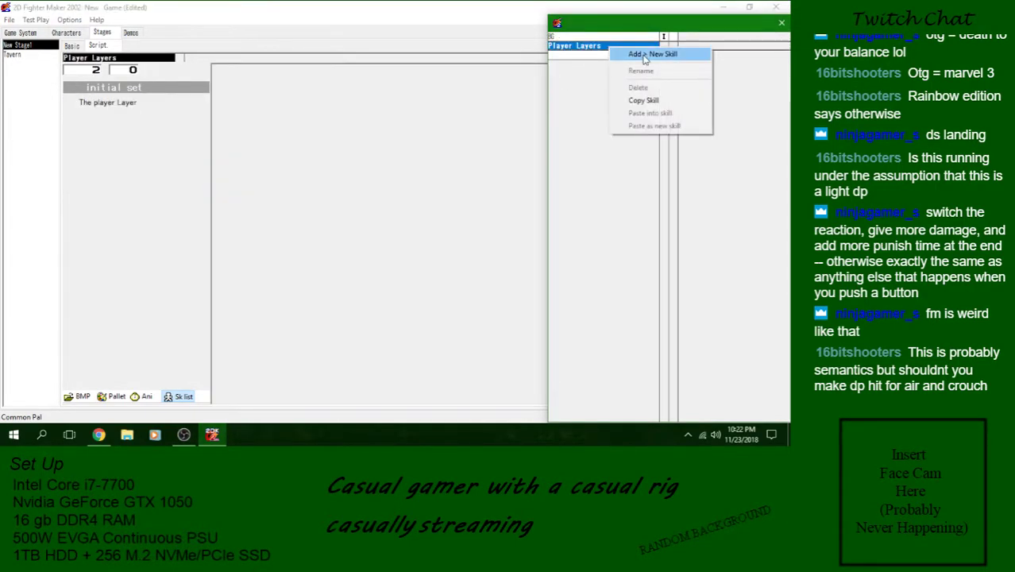
pyautogui.click(645, 56)
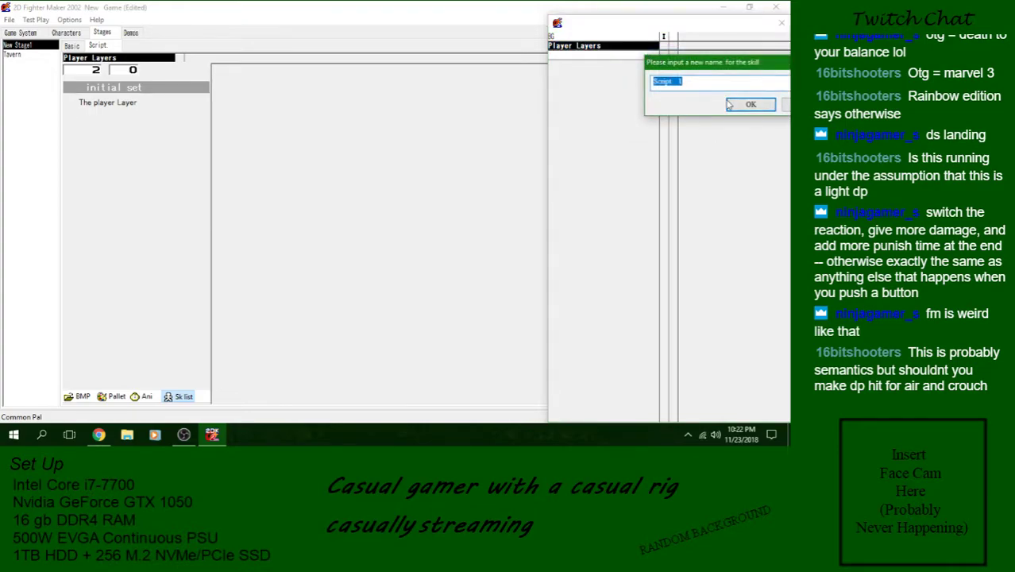
pyautogui.write('Floor')
pyautogui.click(726, 100)
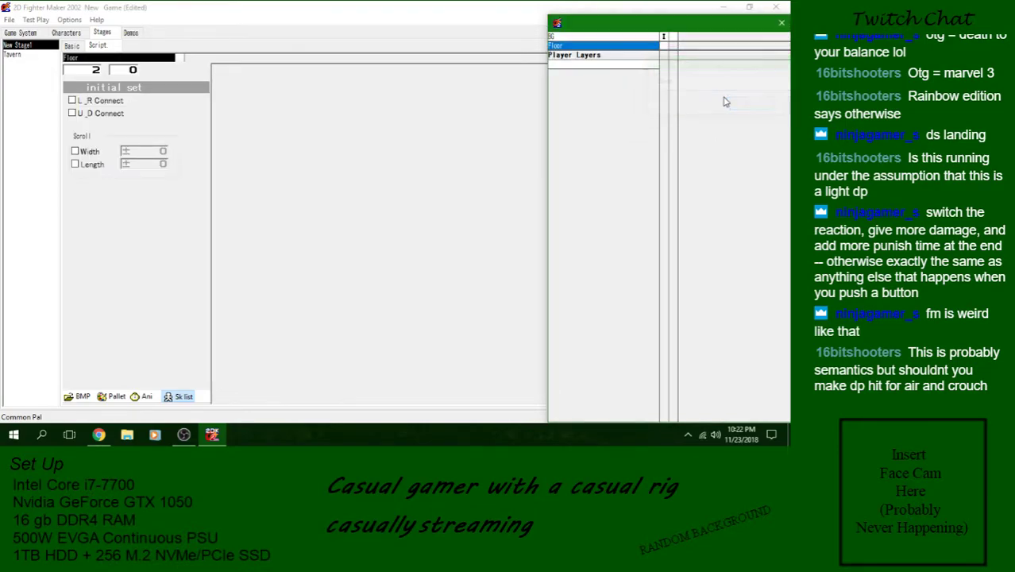
# - Enable width and length scrolling for the Floor skill and set both to +100
pyautogui.click(89, 152)
pyautogui.click(92, 165)
pyautogui.click(143, 152)
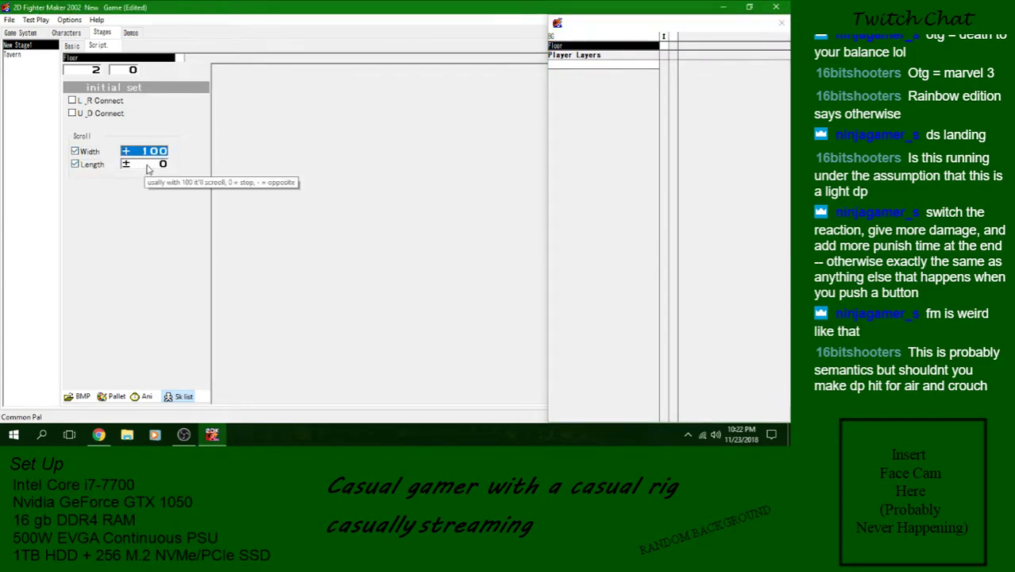
pyautogui.click(147, 165)
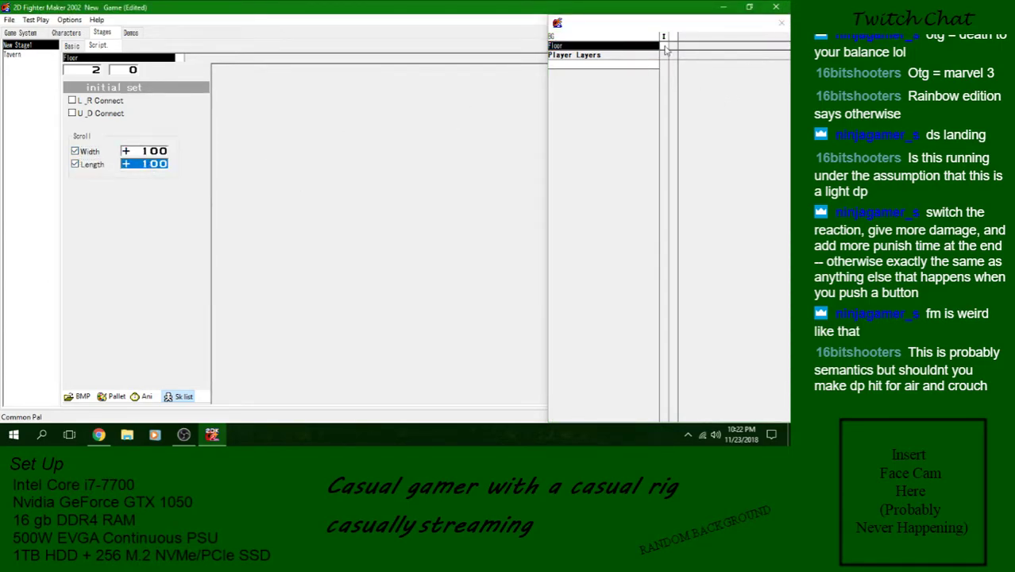
pyautogui.rightClick(667, 50)
pyautogui.click(690, 62)
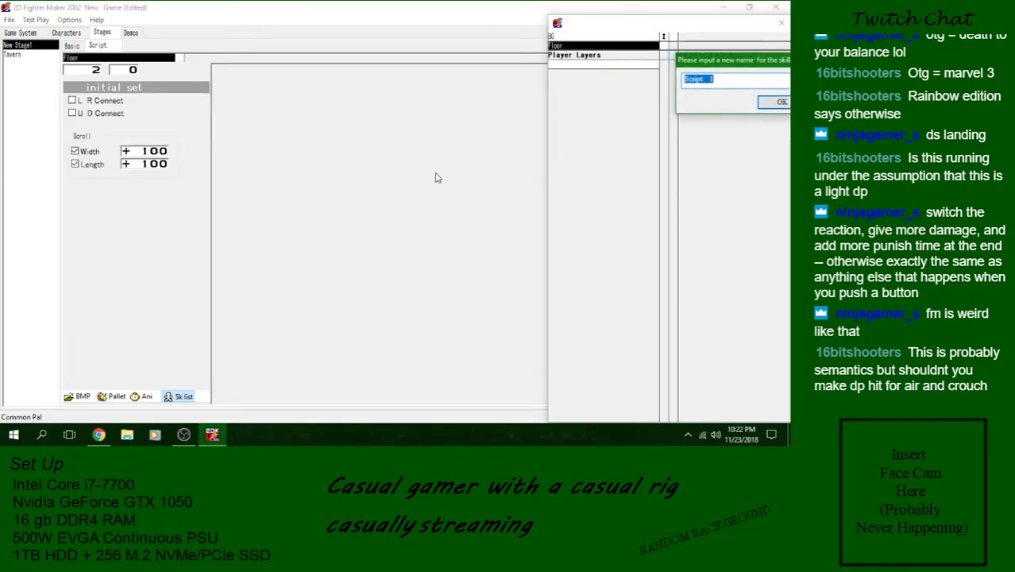
pyautogui.moveTo(747, 67); pyautogui.dragTo(534, 92)
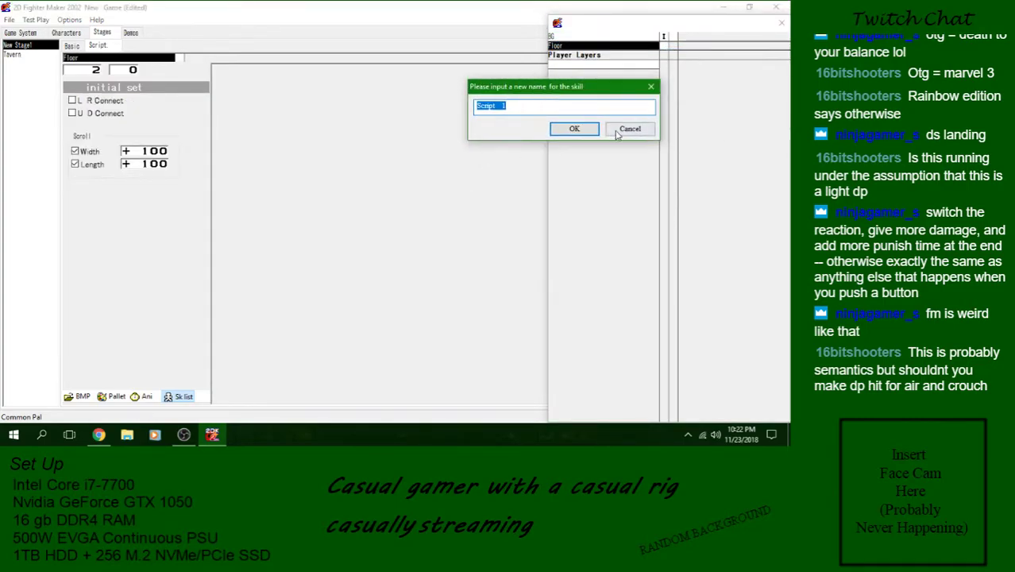
pyautogui.click(616, 132)
# - For the Floor skill's empty script slot, browse bitmaps to the Stages\Floor folder and show its contents as large icons
pyautogui.rightClick(678, 48)
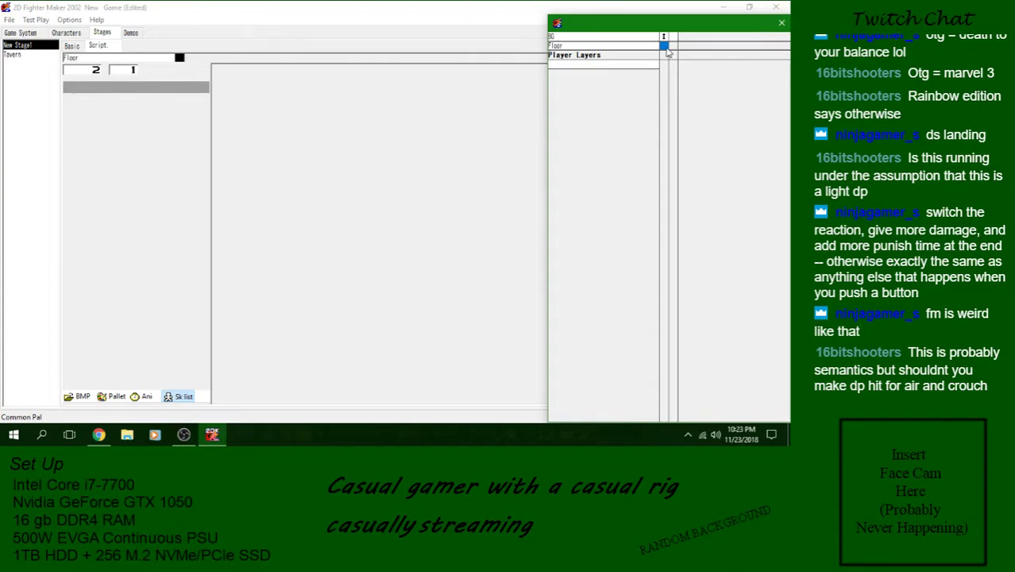
pyautogui.click(73, 396)
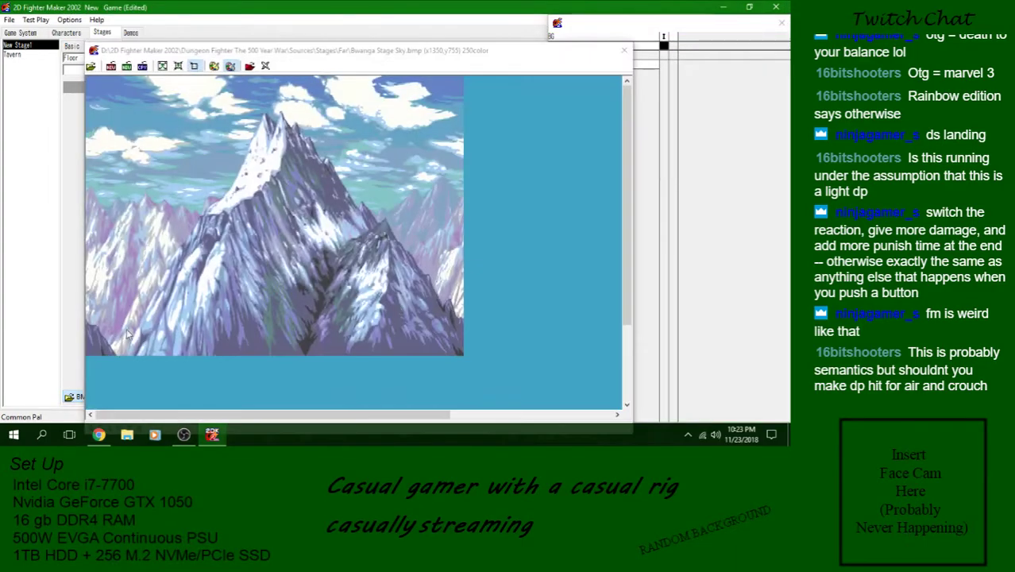
pyautogui.click(95, 68)
pyautogui.click(220, 87)
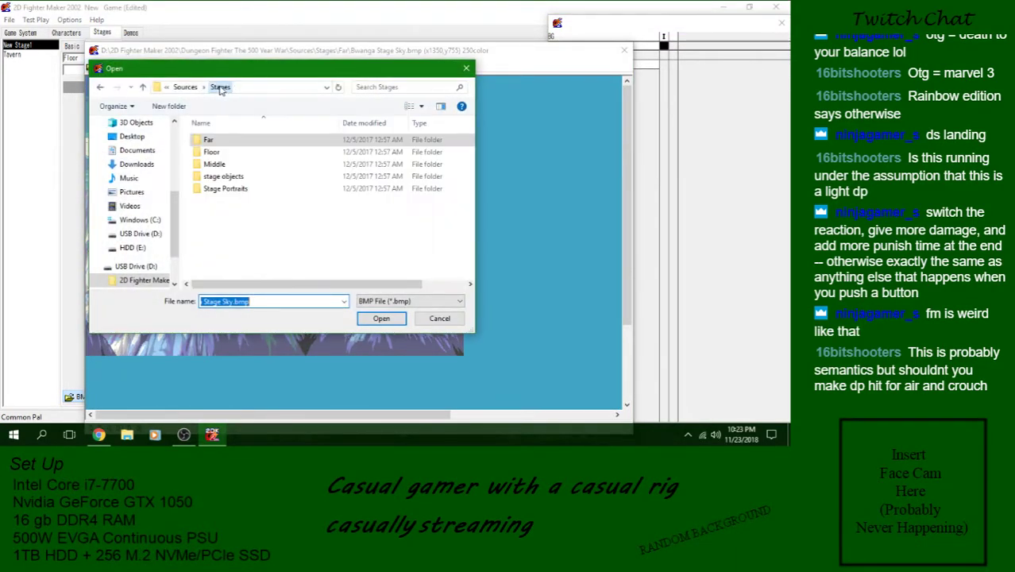
pyautogui.doubleClick(213, 153)
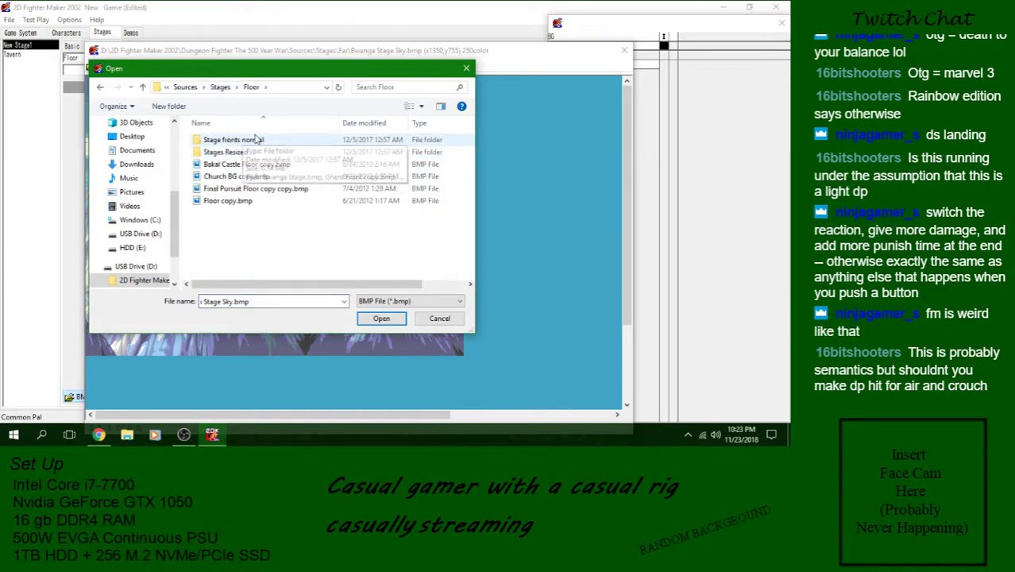
pyautogui.rightClick(325, 247)
pyautogui.moveTo(350, 258)
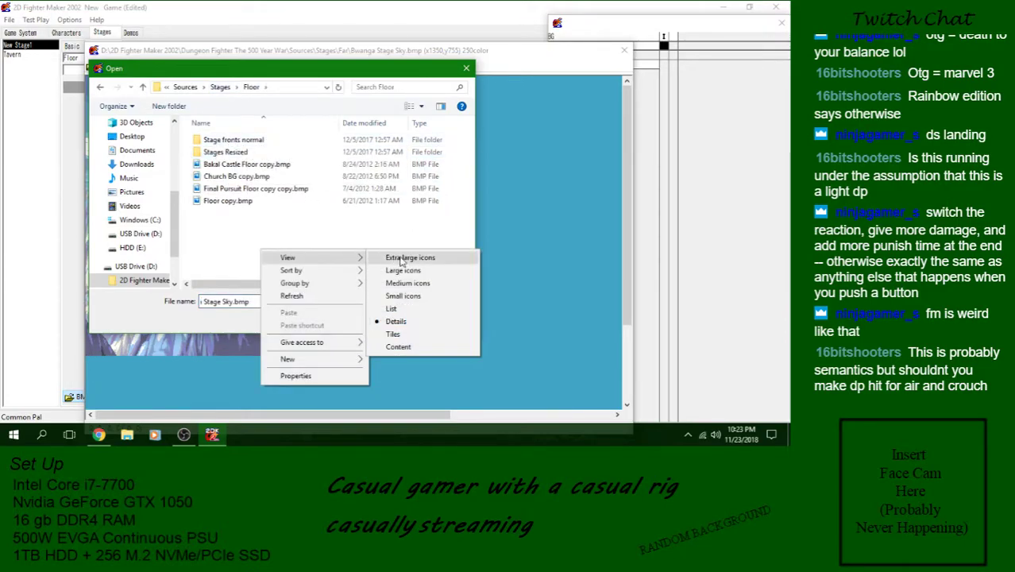
pyautogui.click(405, 270)
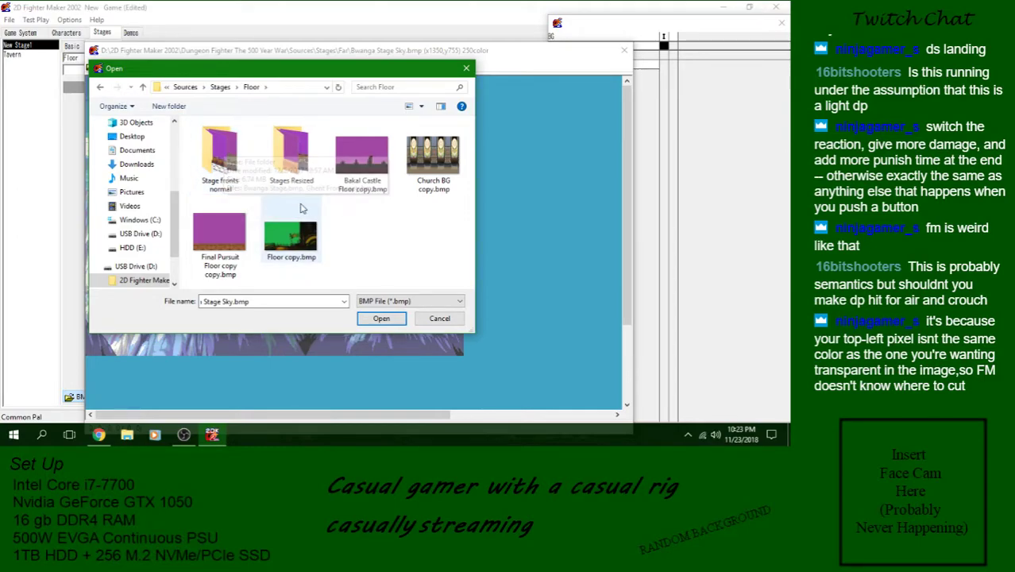
# - Show the Stages Resized subfolder's files as large icons and open the bitmap Shallow Keep Front copy.bmp
pyautogui.doubleClick(289, 155)
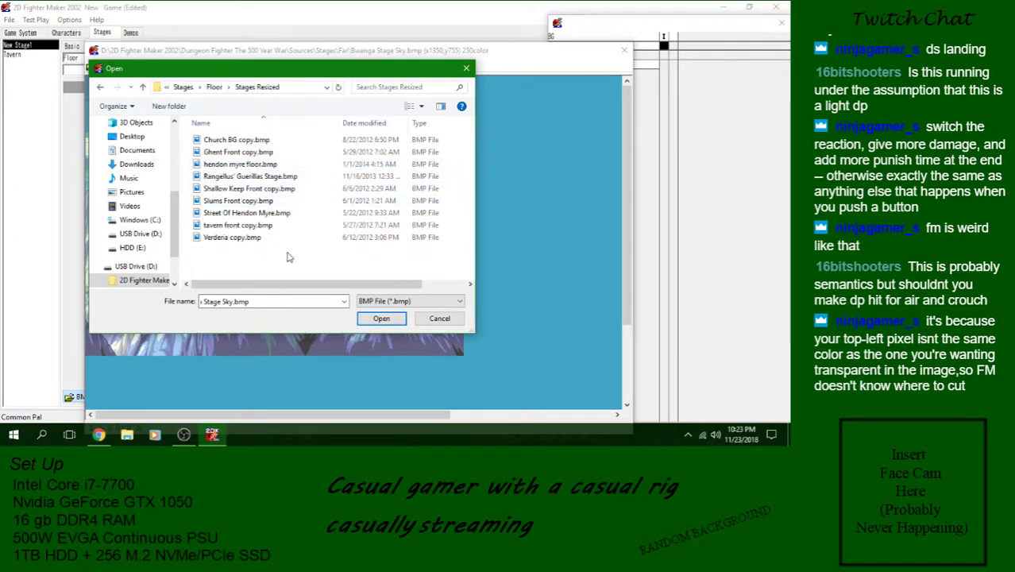
pyautogui.rightClick(290, 271)
pyautogui.moveTo(379, 275)
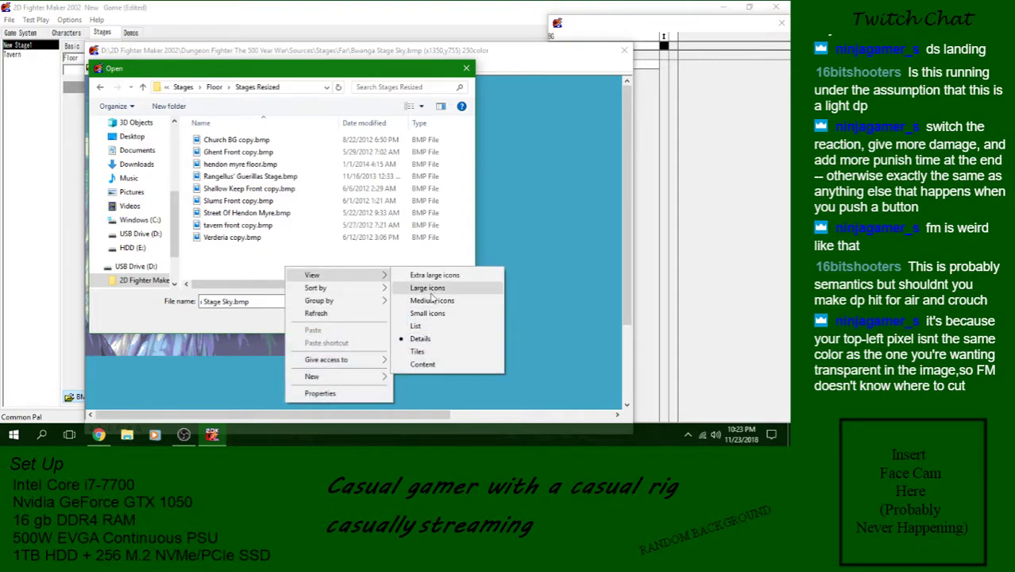
pyautogui.click(421, 290)
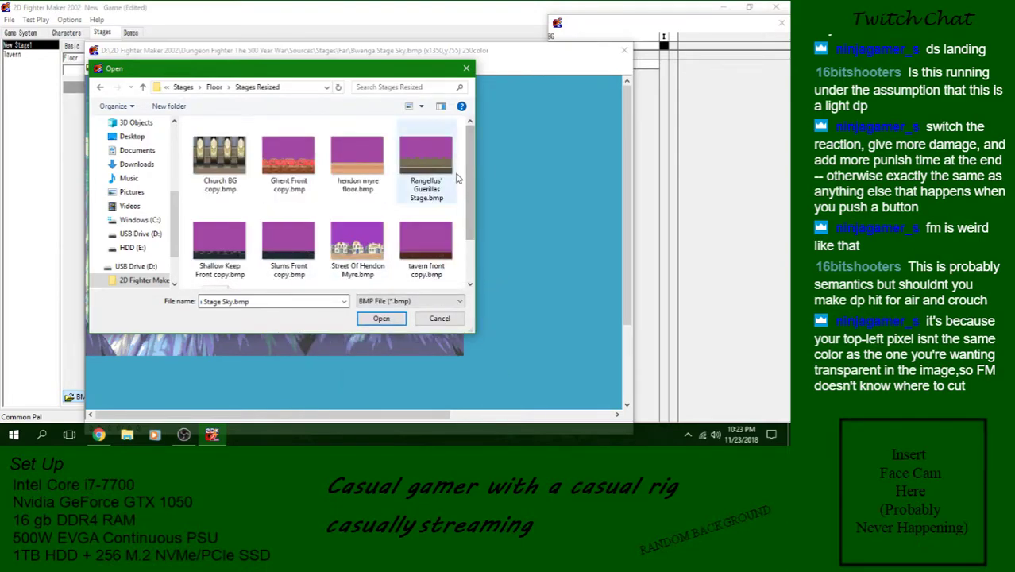
pyautogui.scroll(-1, 459, 183)
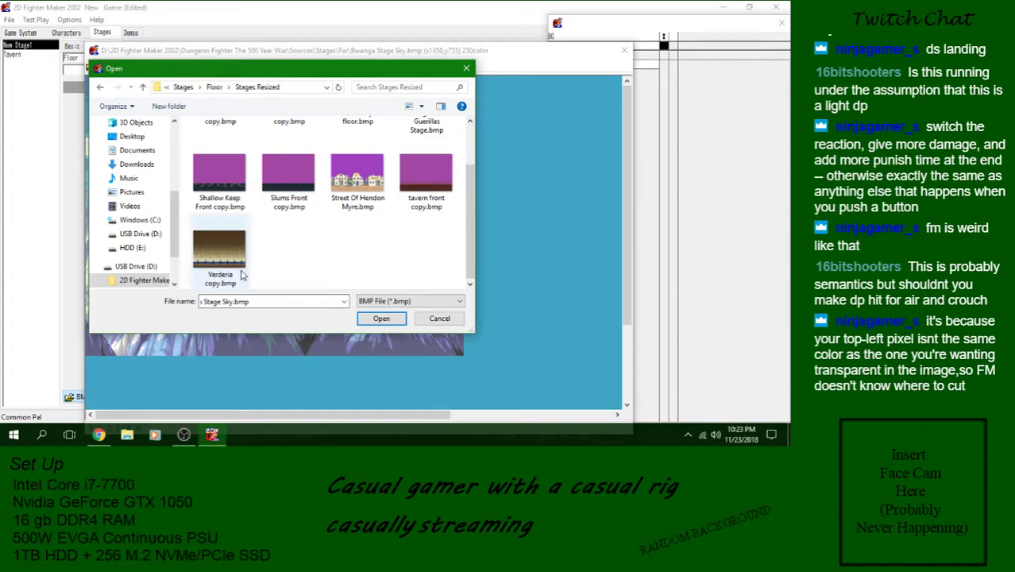
pyautogui.scroll(1, 320, 268)
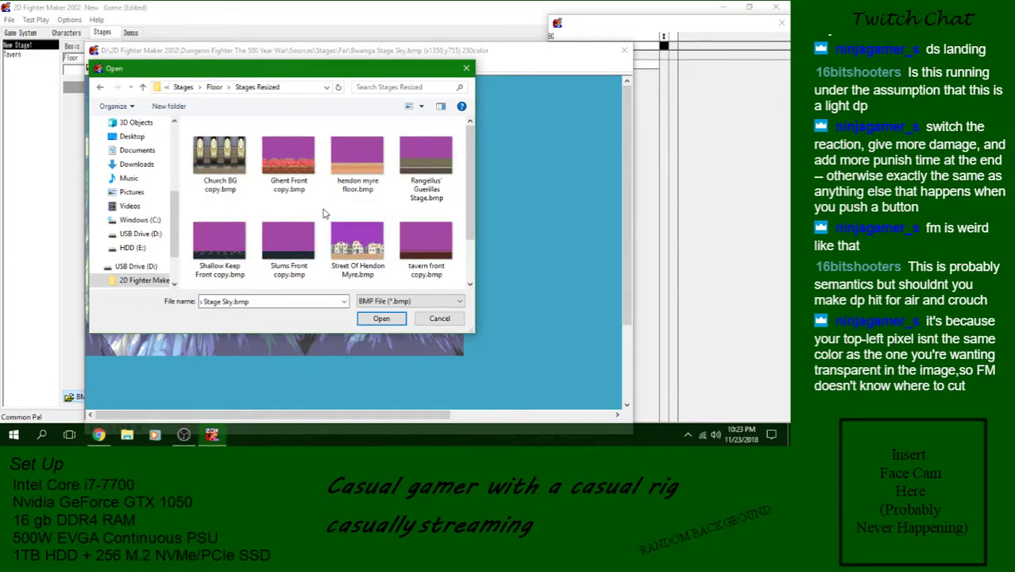
pyautogui.doubleClick(220, 234)
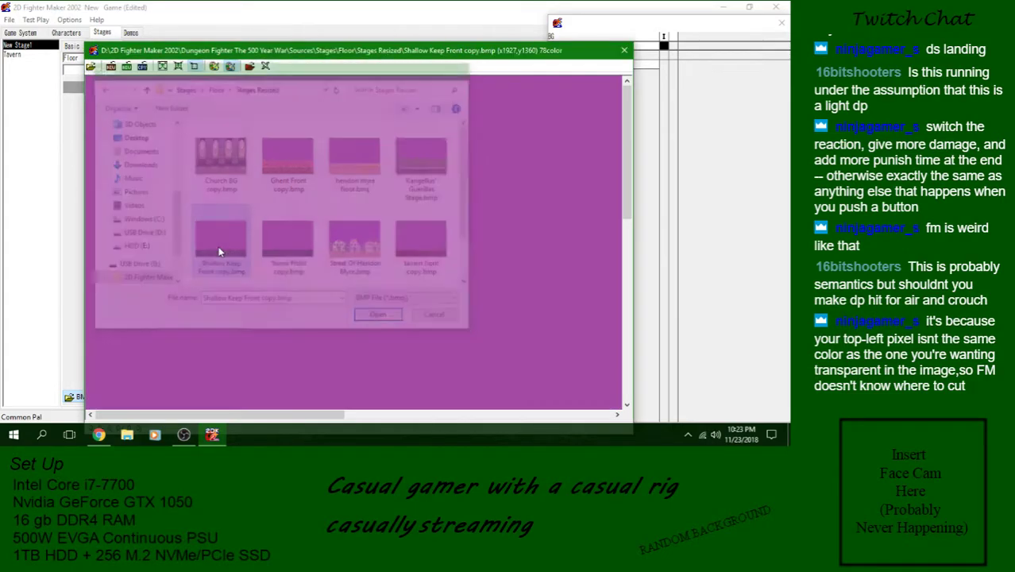
# - Capture only the ground area with the skull piles, without the empty purple above it, as the Floor skill's image
pyautogui.moveTo(609, 167); pyautogui.dragTo(609, 353)
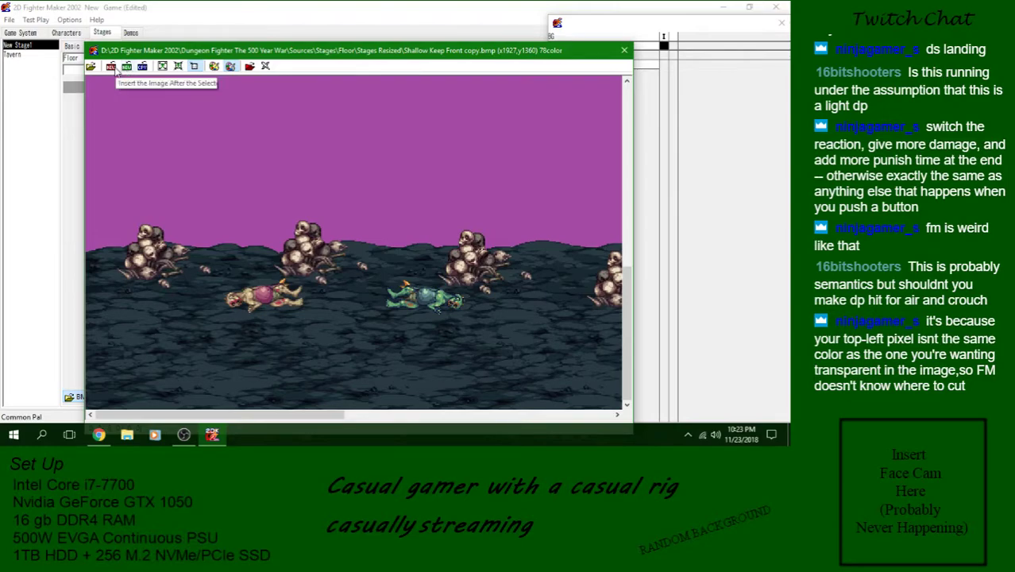
pyautogui.click(176, 67)
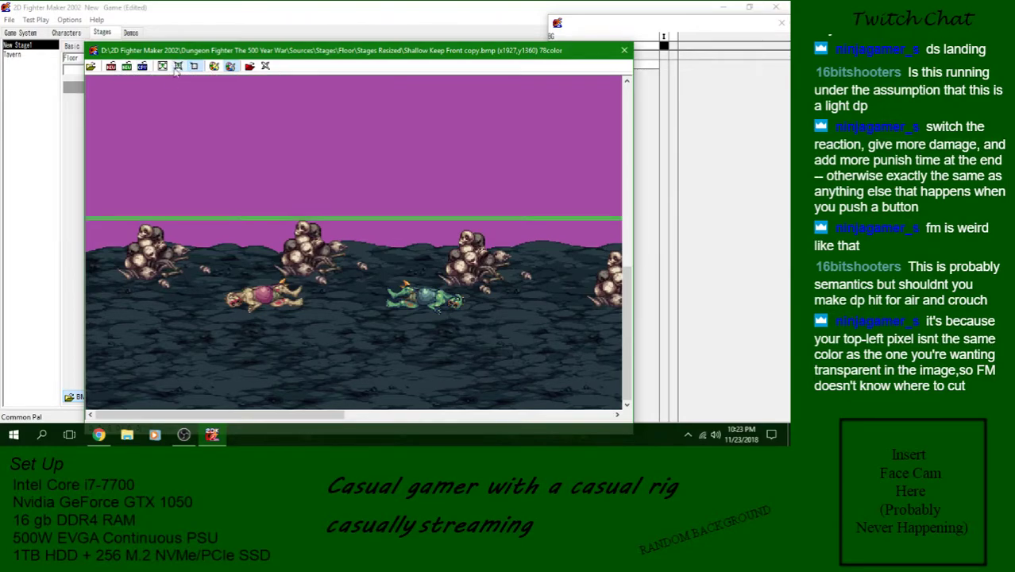
pyautogui.click(116, 70)
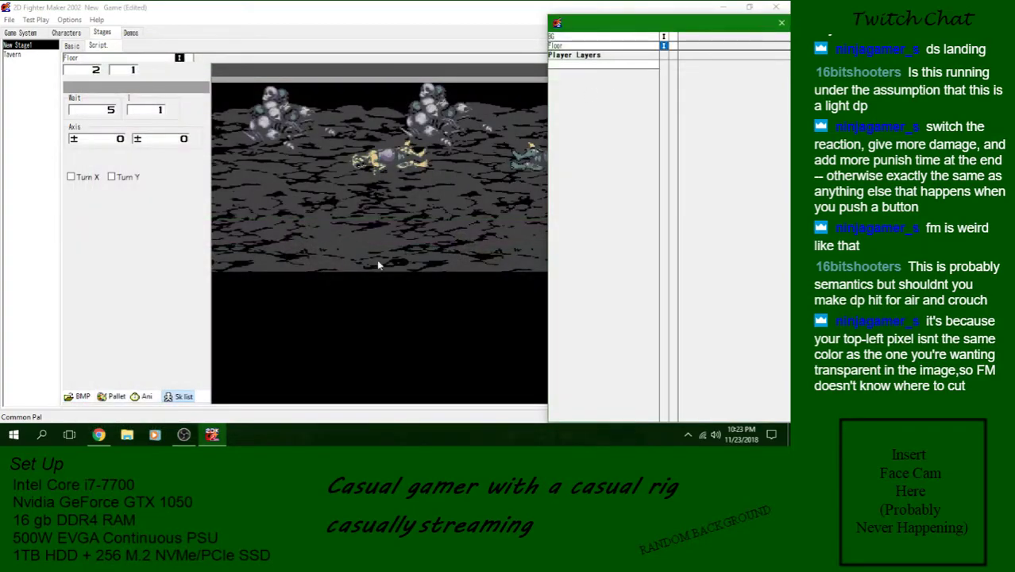
# - Recapture the Floor skill's image from the entire bitmap, including the purple area above the ground
pyautogui.click(78, 395)
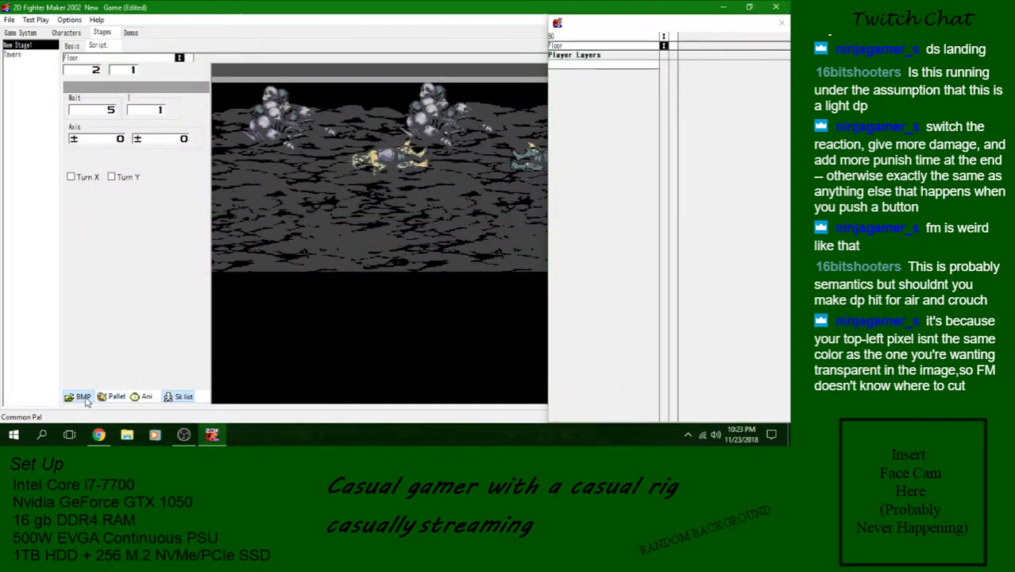
pyautogui.click(180, 68)
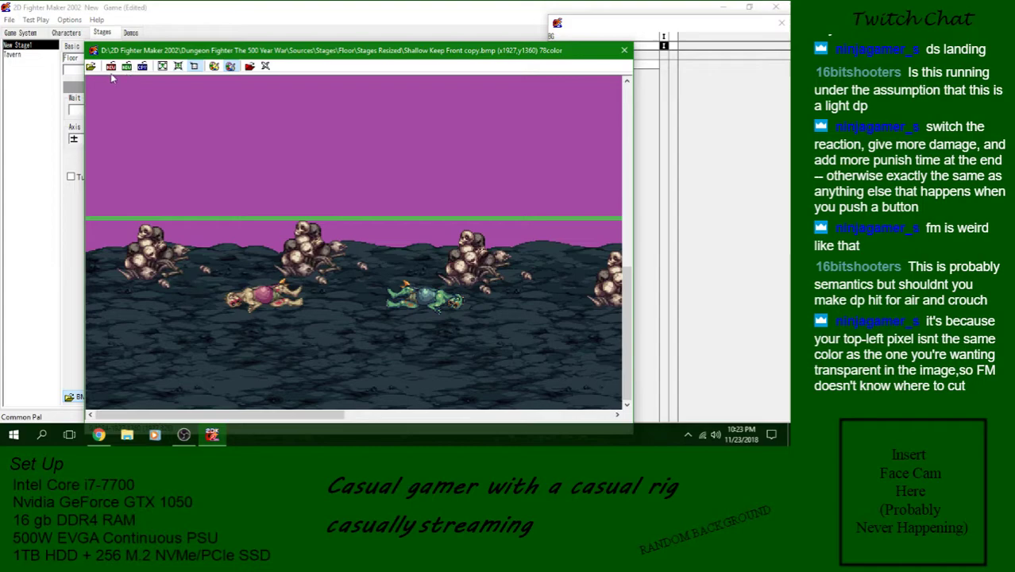
pyautogui.click(162, 66)
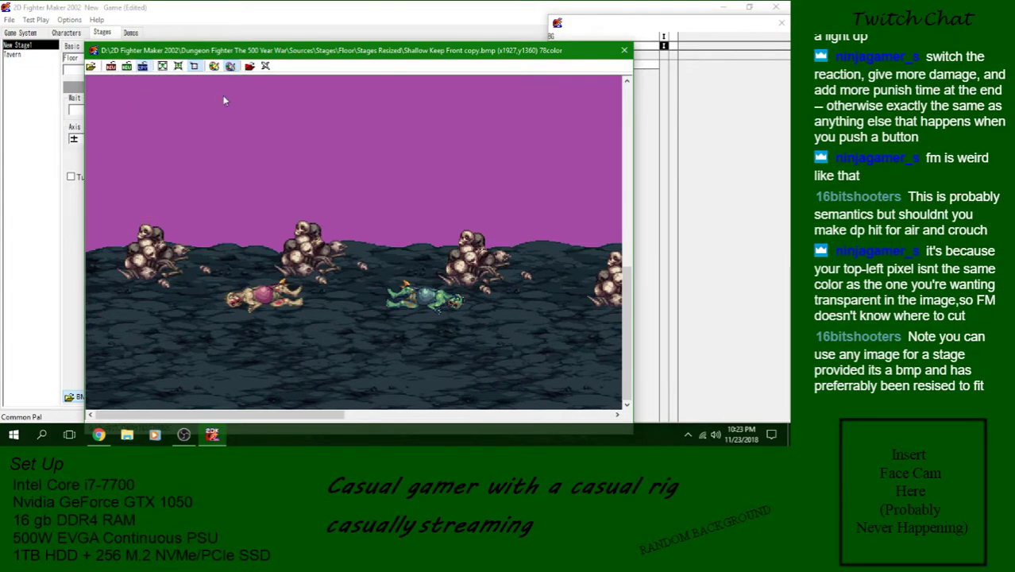
pyautogui.click(624, 50)
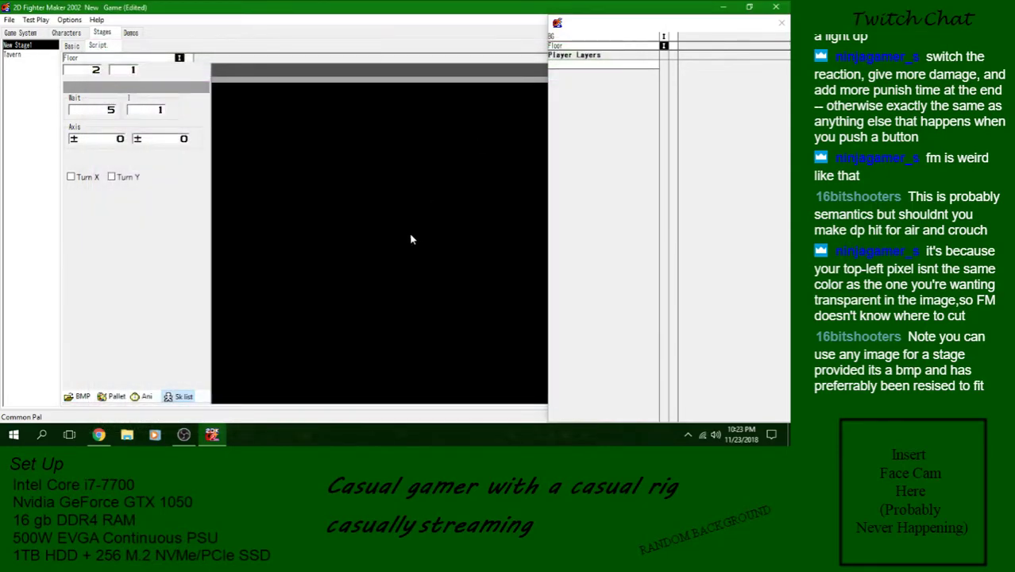
# - Set the Floor image's vertical axis offset to -400 and preview the stage animation
pyautogui.moveTo(368, 340); pyautogui.dragTo(365, 399)
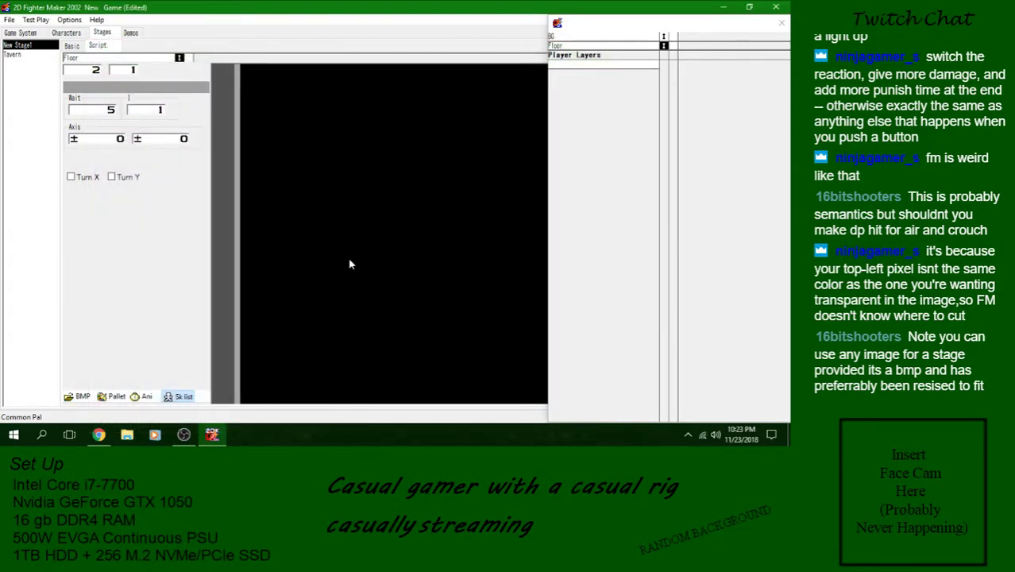
pyautogui.moveTo(351, 264); pyautogui.dragTo(352, 367)
pyautogui.moveTo(426, 239); pyautogui.dragTo(461, 123)
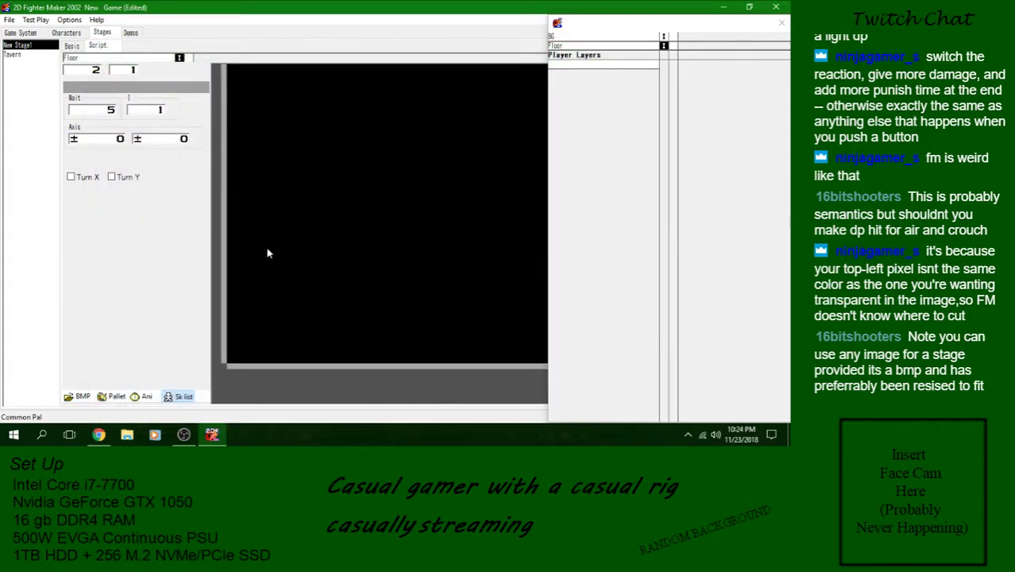
pyautogui.click(173, 144)
pyautogui.scroll(-15, 174, 144)
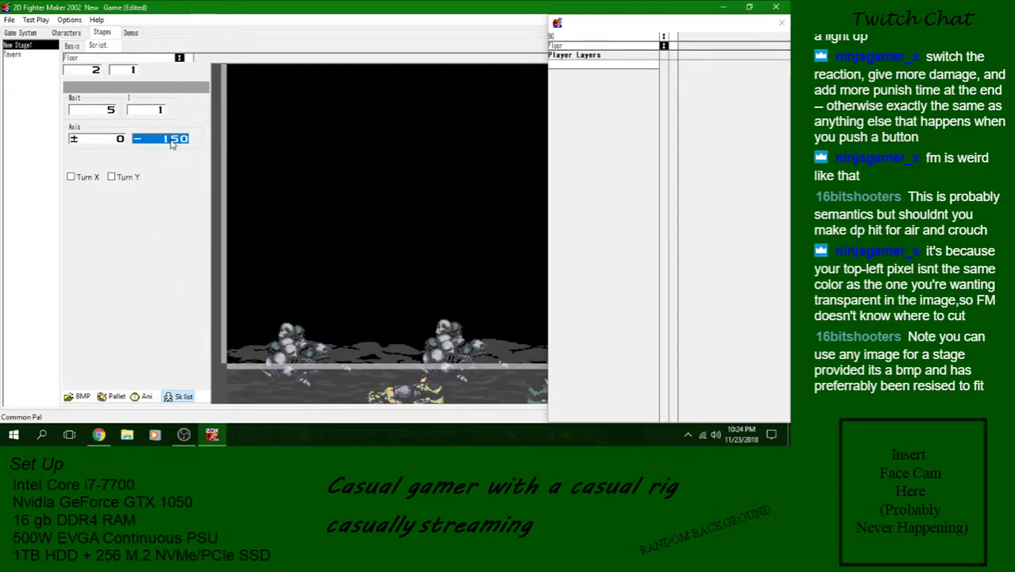
pyautogui.scroll(-15, 171, 143)
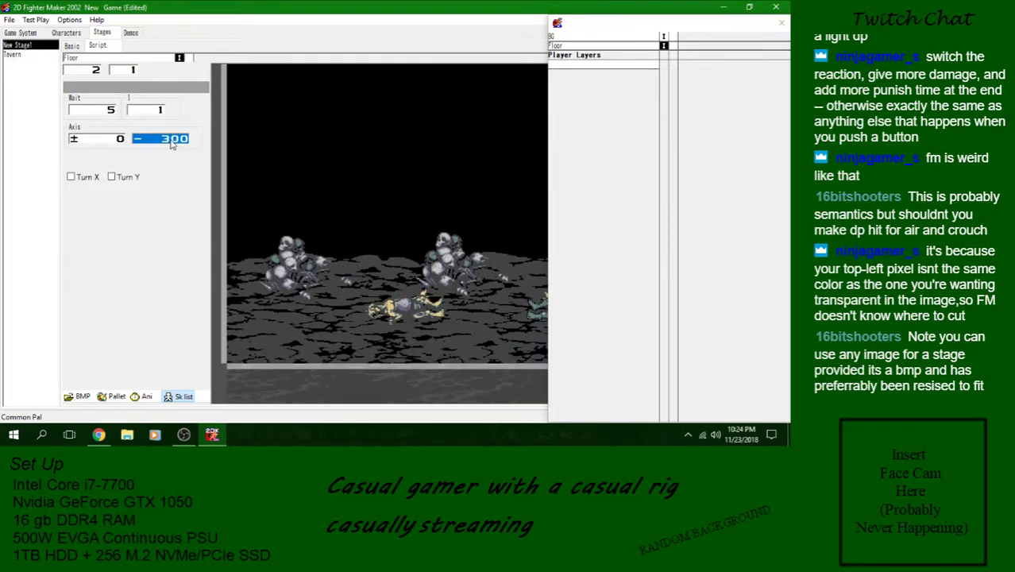
pyautogui.scroll(-10, 172, 143)
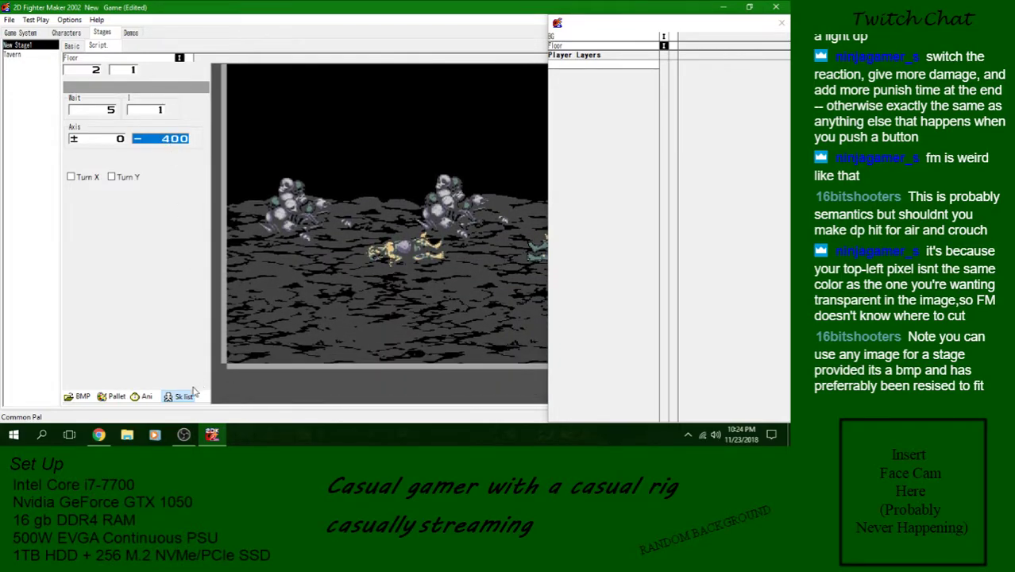
pyautogui.click(143, 396)
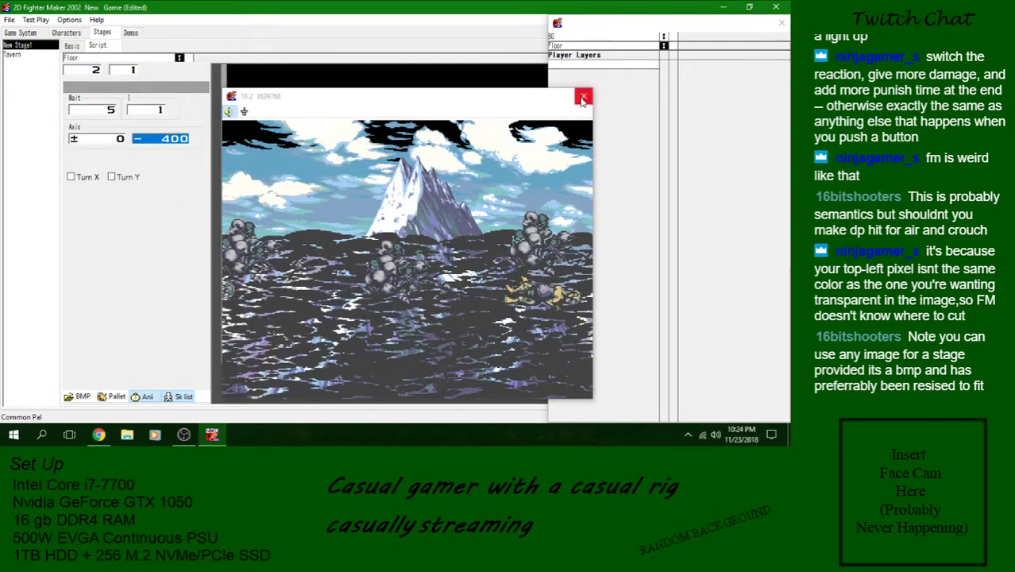
pyautogui.click(583, 98)
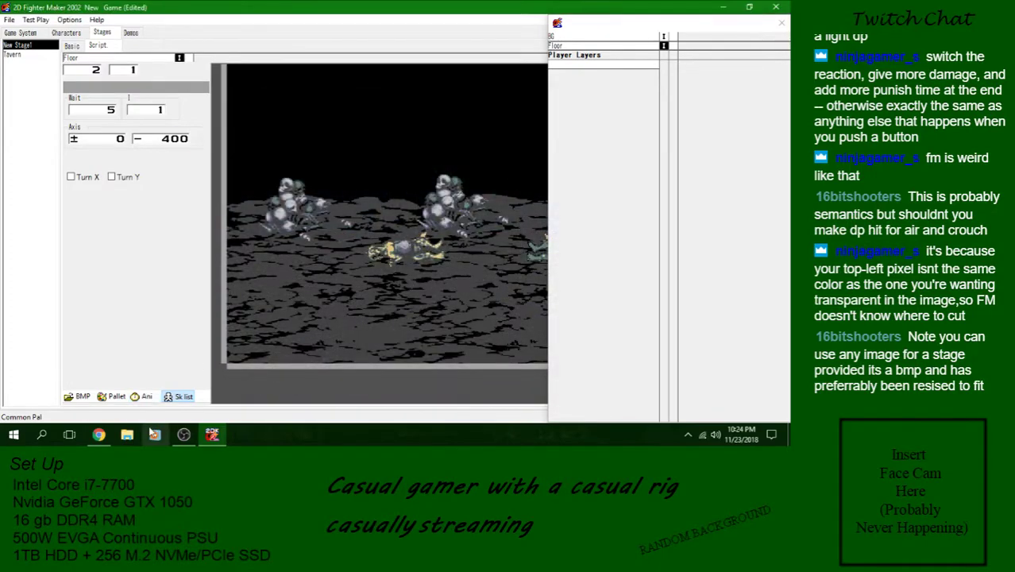
# - Switch the Floor skill's image to a private palette and check its colours in the stage view
pyautogui.click(104, 397)
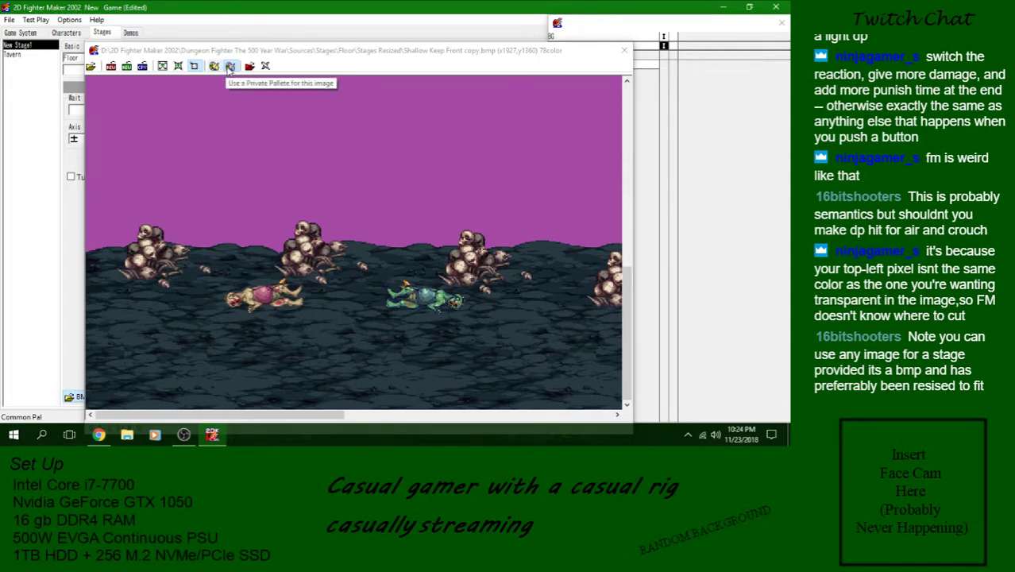
pyautogui.click(219, 70)
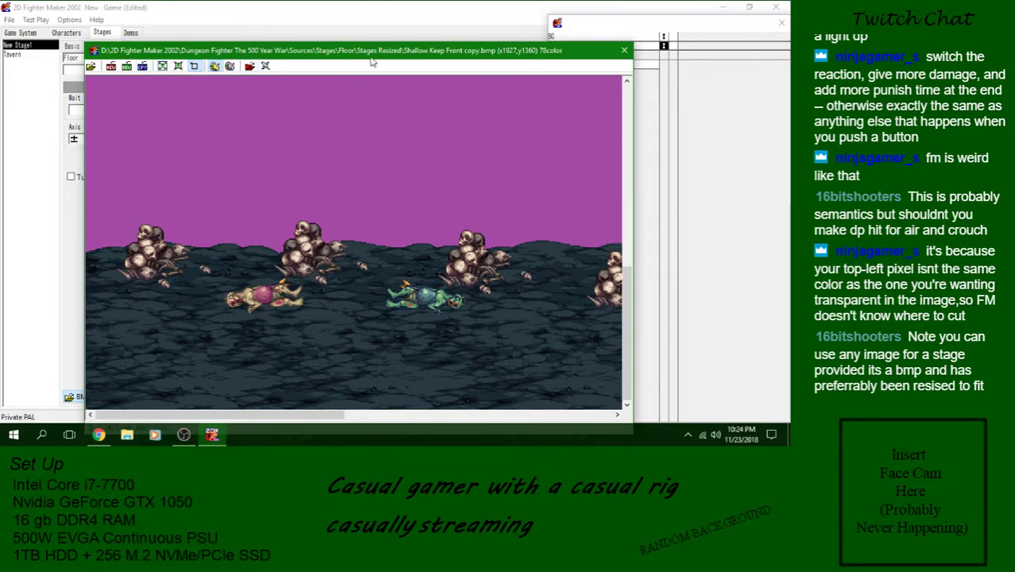
pyautogui.moveTo(358, 52); pyautogui.dragTo(326, 99)
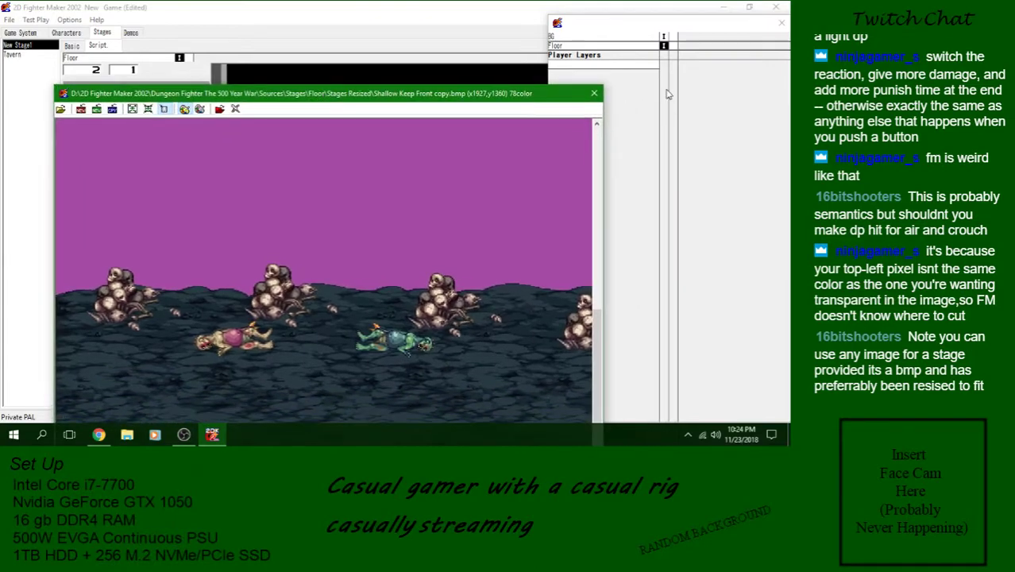
pyautogui.click(593, 94)
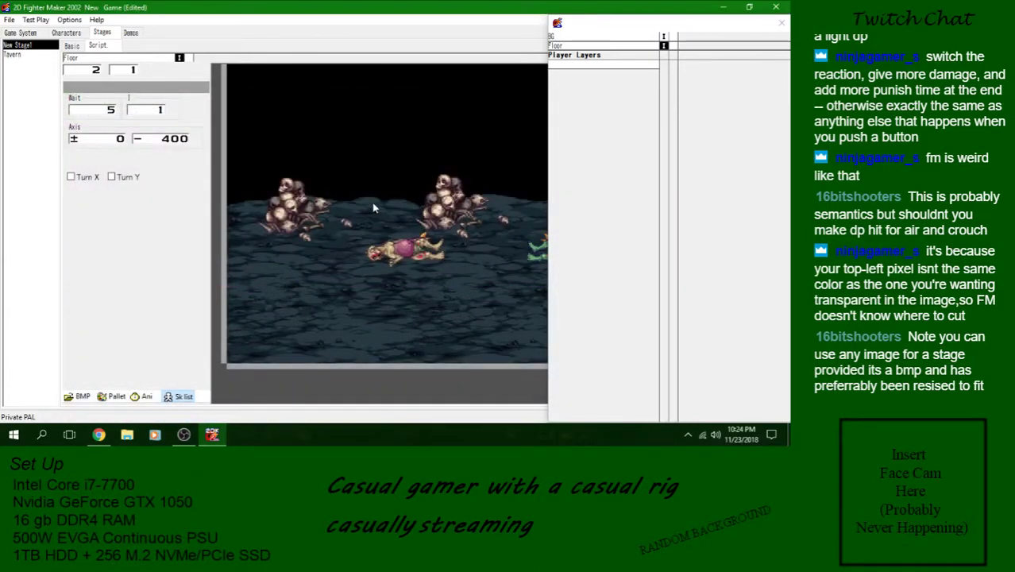
pyautogui.moveTo(424, 168); pyautogui.dragTo(422, 171)
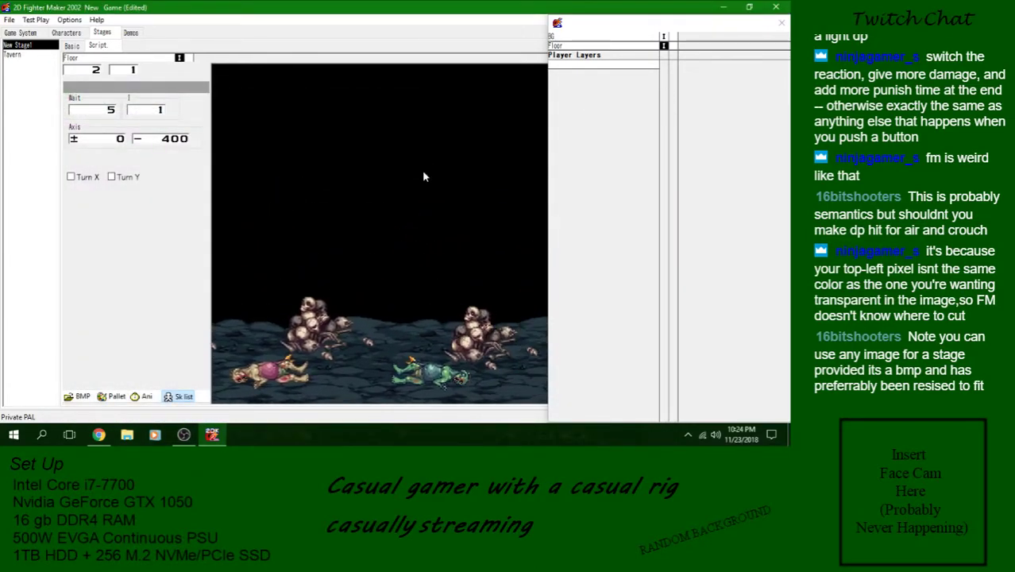
# - Select the BG skill's image and preview the stage with the background and floor together
pyautogui.click(78, 396)
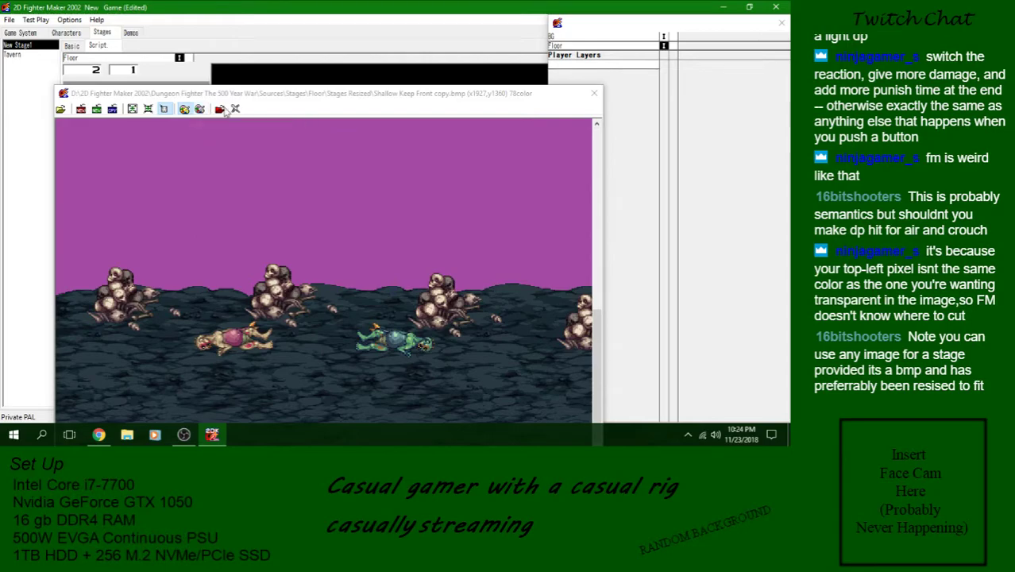
pyautogui.click(594, 93)
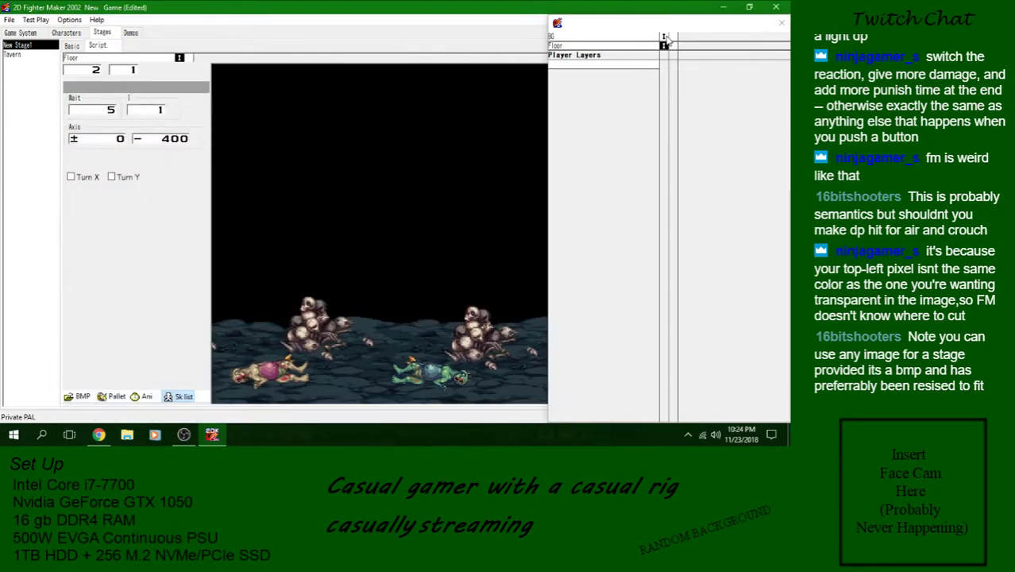
pyautogui.click(666, 37)
pyautogui.click(144, 396)
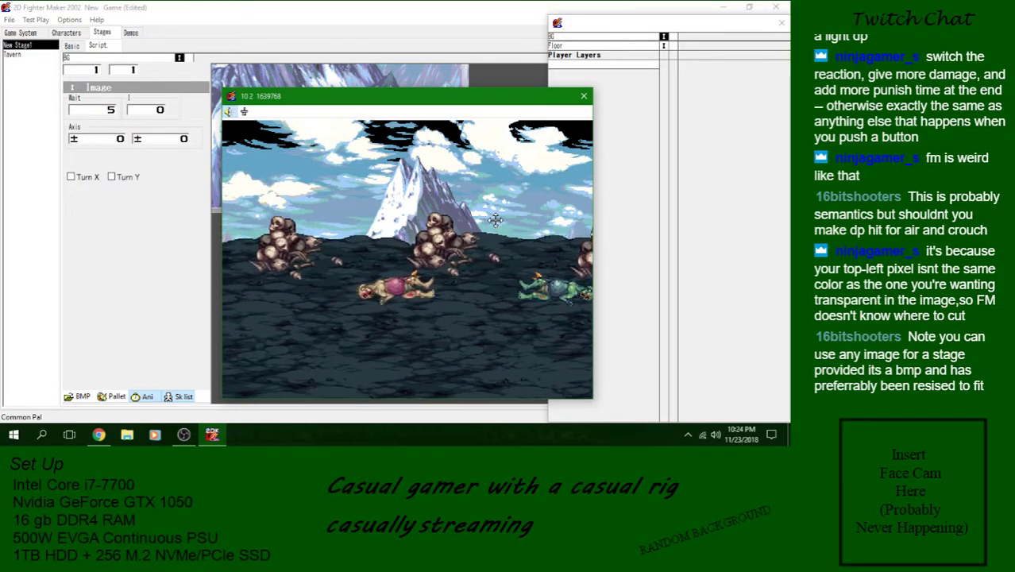
pyautogui.click(584, 96)
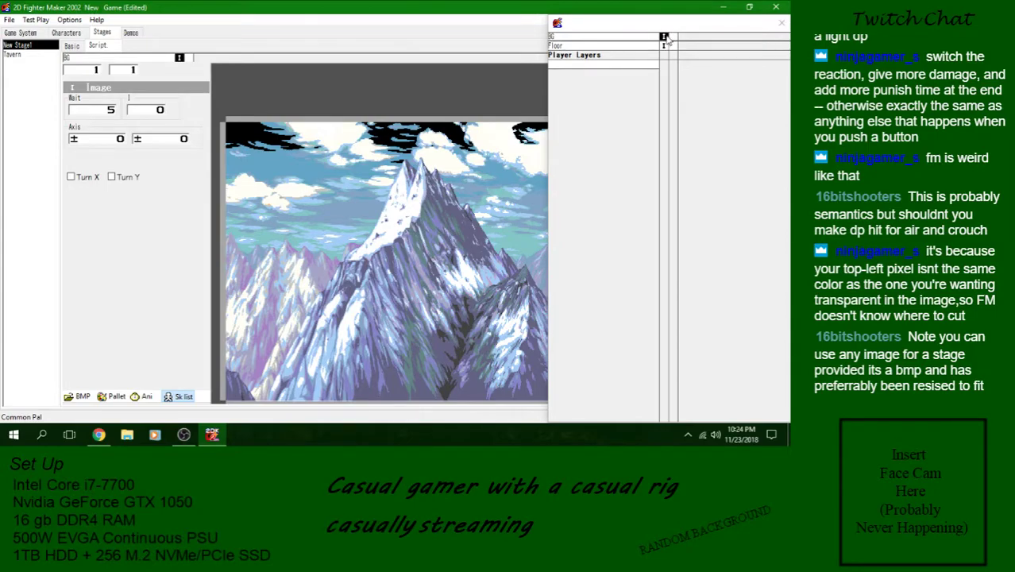
# - Load Tavern Back copy.bmp from the Stages > Far folder as the source bitmap for the BG skill's image
pyautogui.rightClick(669, 39)
pyautogui.click(661, 35)
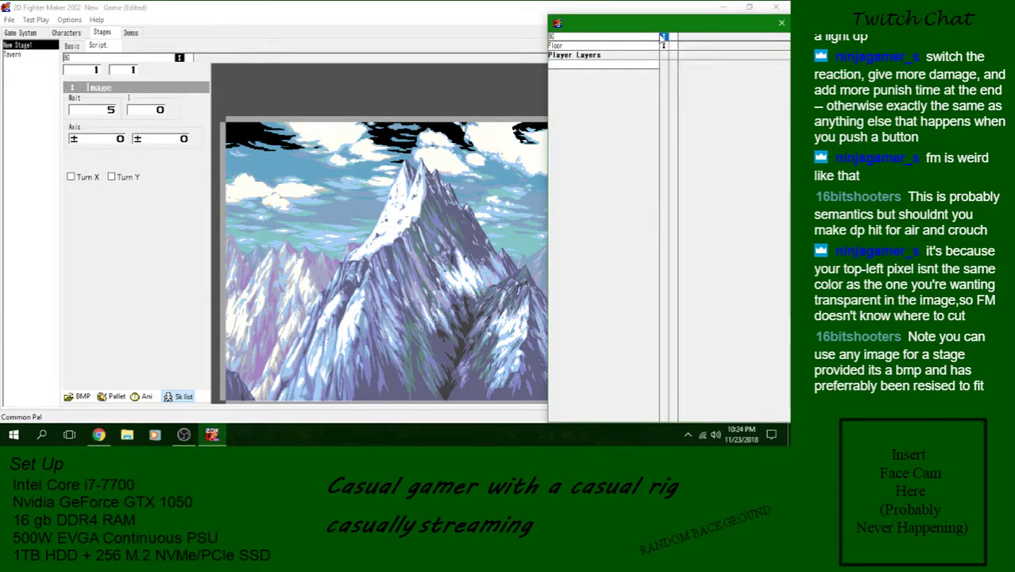
pyautogui.click(80, 398)
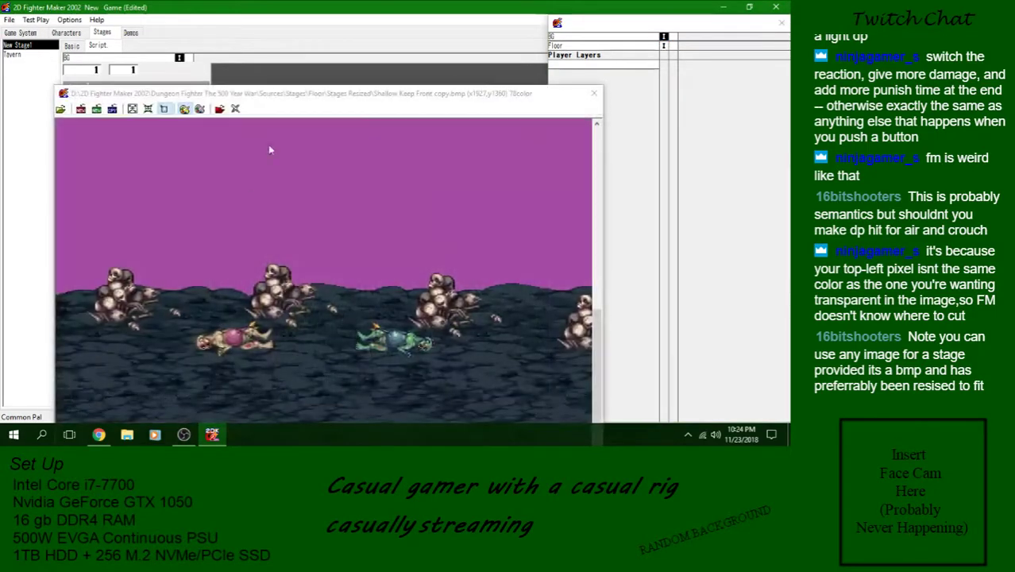
pyautogui.click(61, 110)
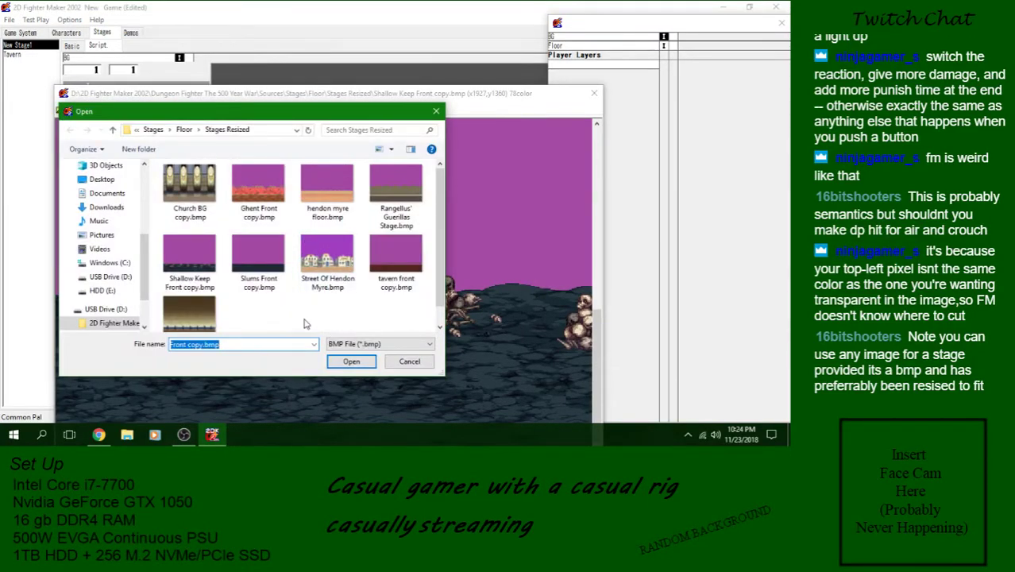
pyautogui.scroll(-1, 338, 306)
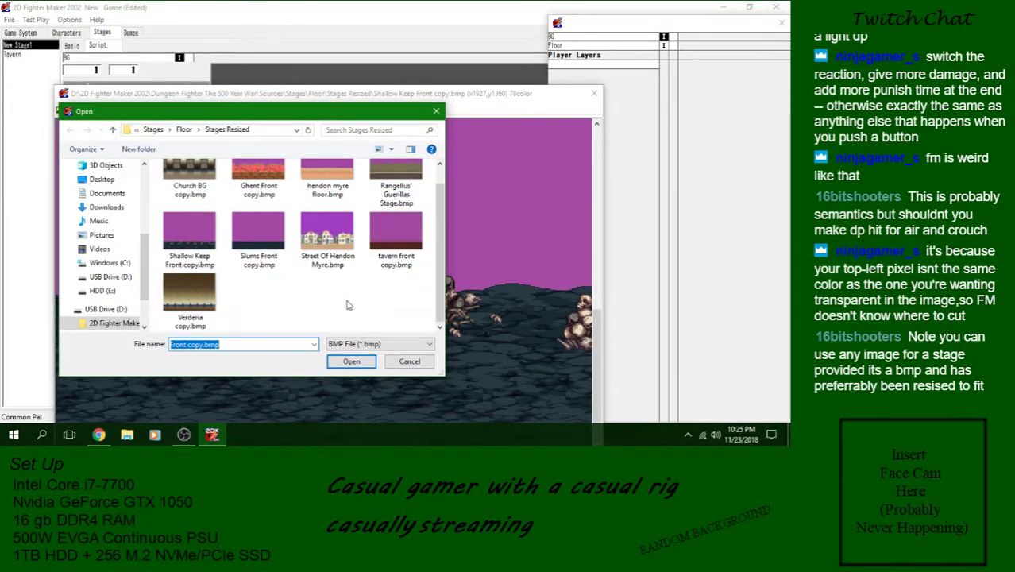
pyautogui.scroll(1, 325, 308)
pyautogui.click(112, 130)
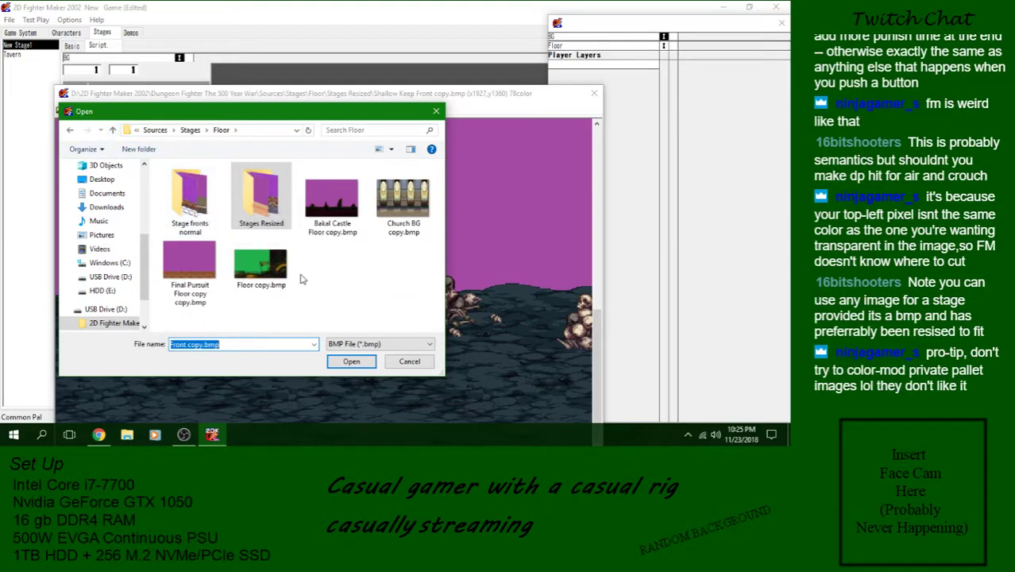
pyautogui.click(112, 131)
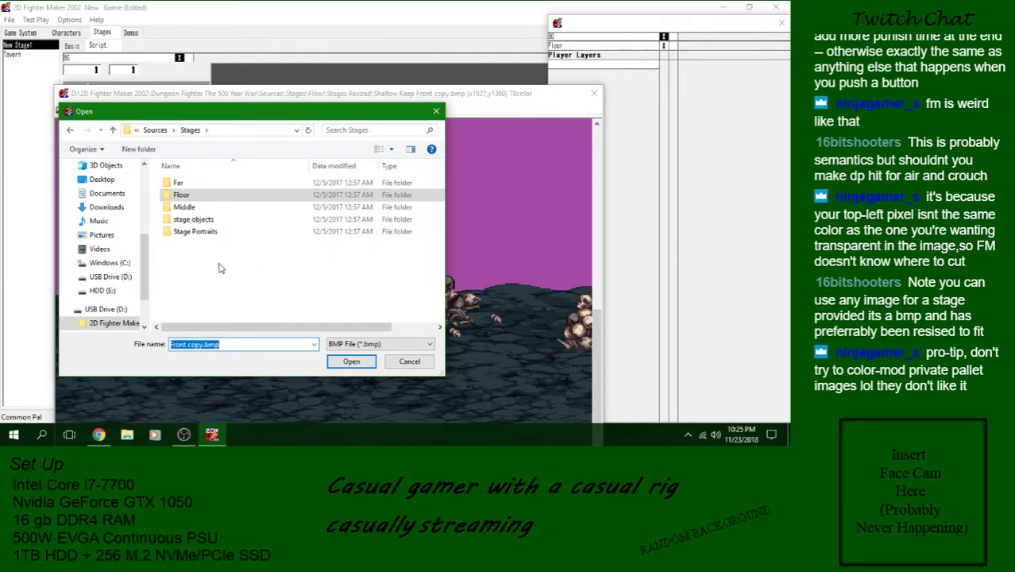
pyautogui.doubleClick(181, 182)
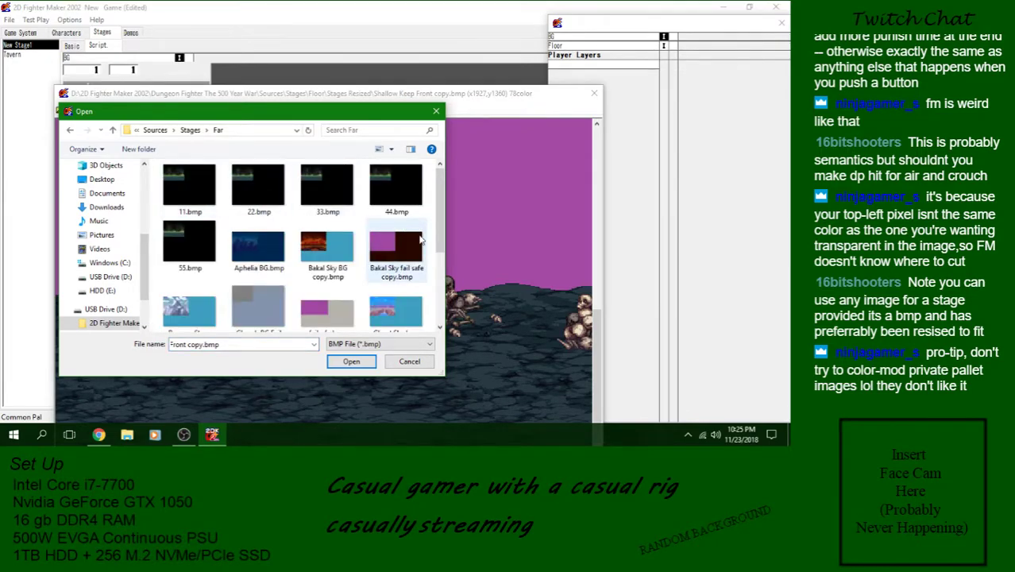
pyautogui.scroll(-3, 421, 238)
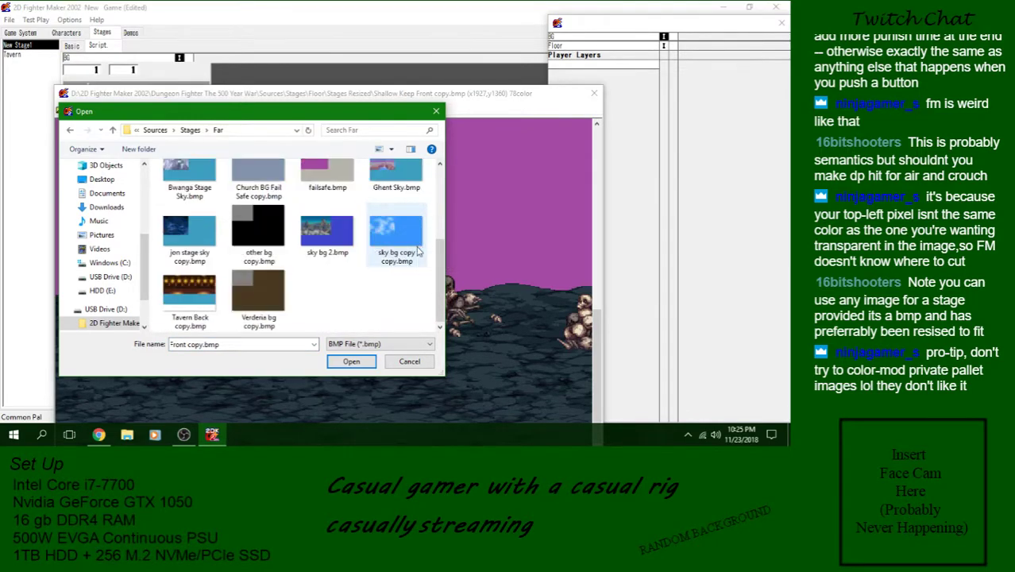
pyautogui.doubleClick(186, 294)
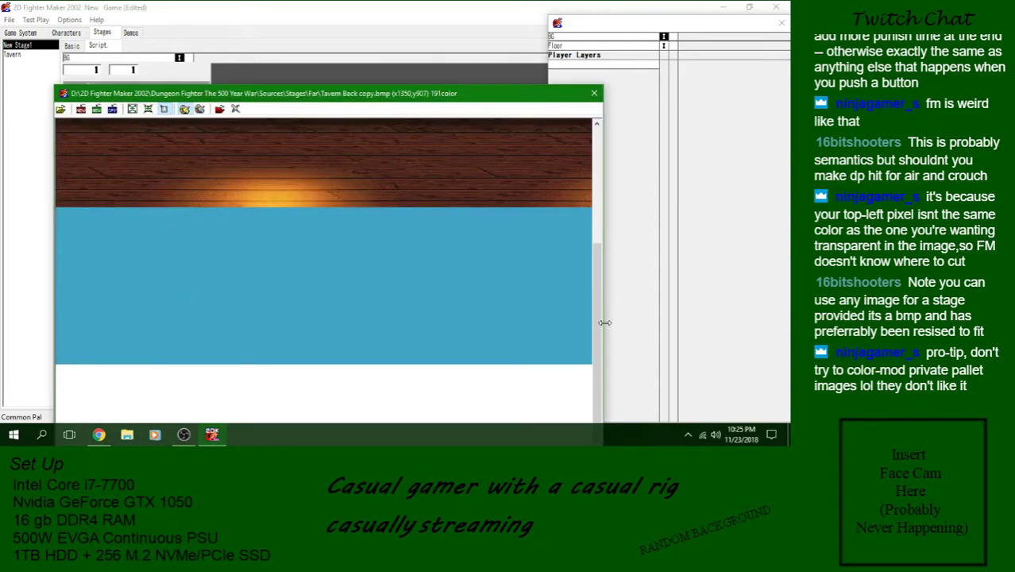
# - Capture the tavern bitmap as the BG skill's image with a private palette and preview the stage
pyautogui.moveTo(596, 322); pyautogui.dragTo(608, 162)
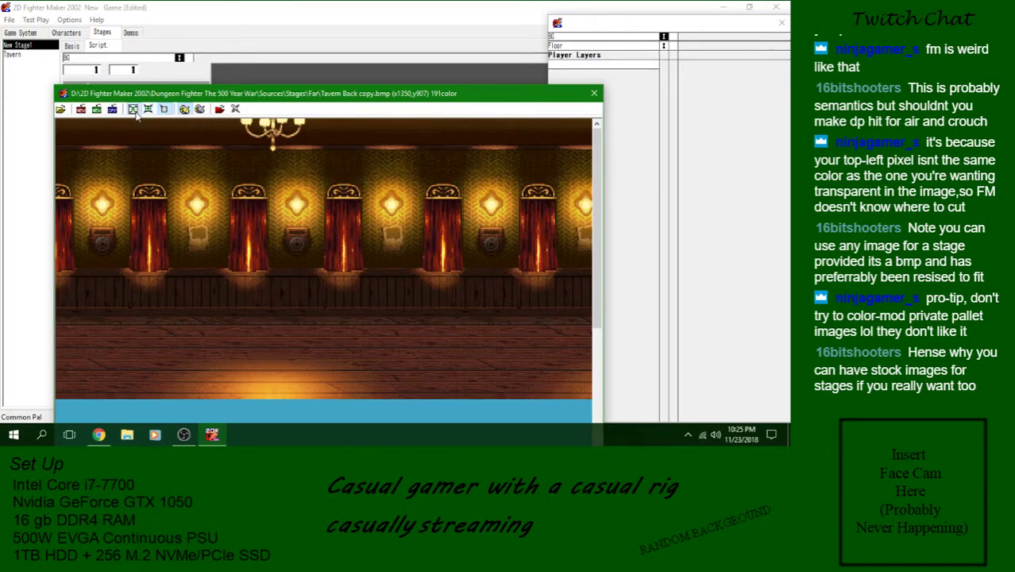
pyautogui.click(114, 109)
pyautogui.moveTo(228, 94); pyautogui.dragTo(248, 158)
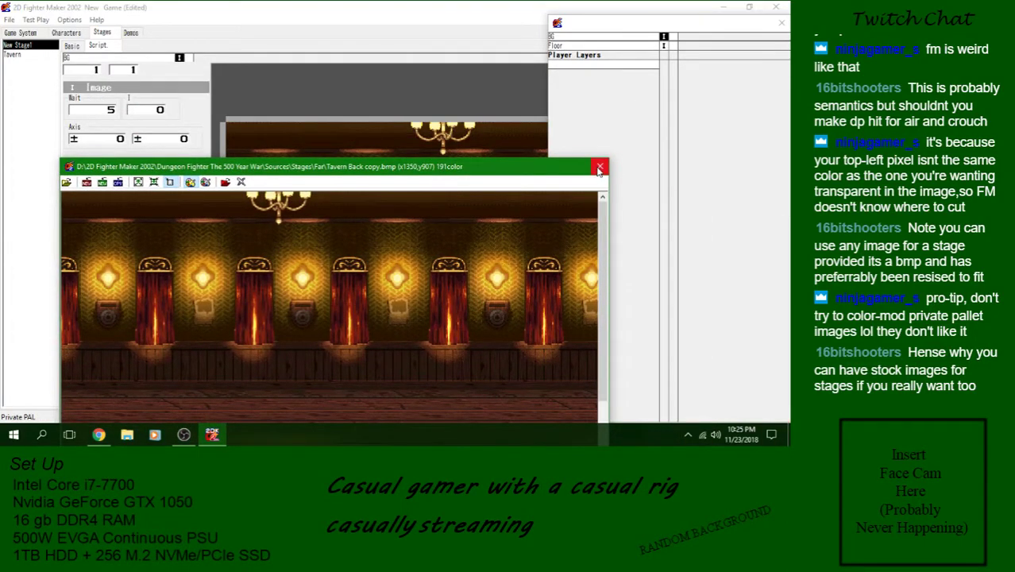
pyautogui.click(600, 169)
pyautogui.moveTo(444, 336); pyautogui.dragTo(399, 324)
pyautogui.click(143, 396)
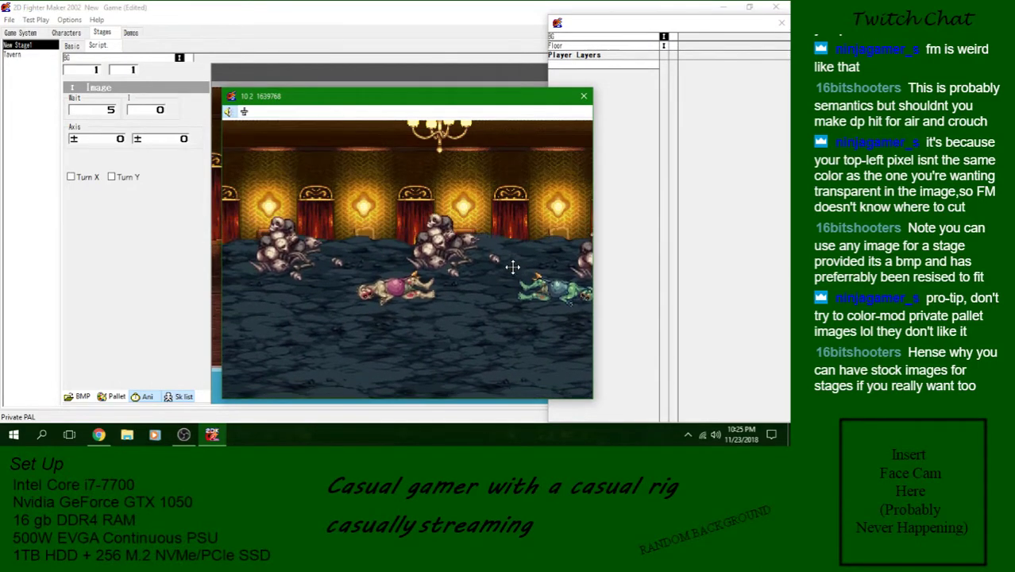
pyautogui.click(584, 96)
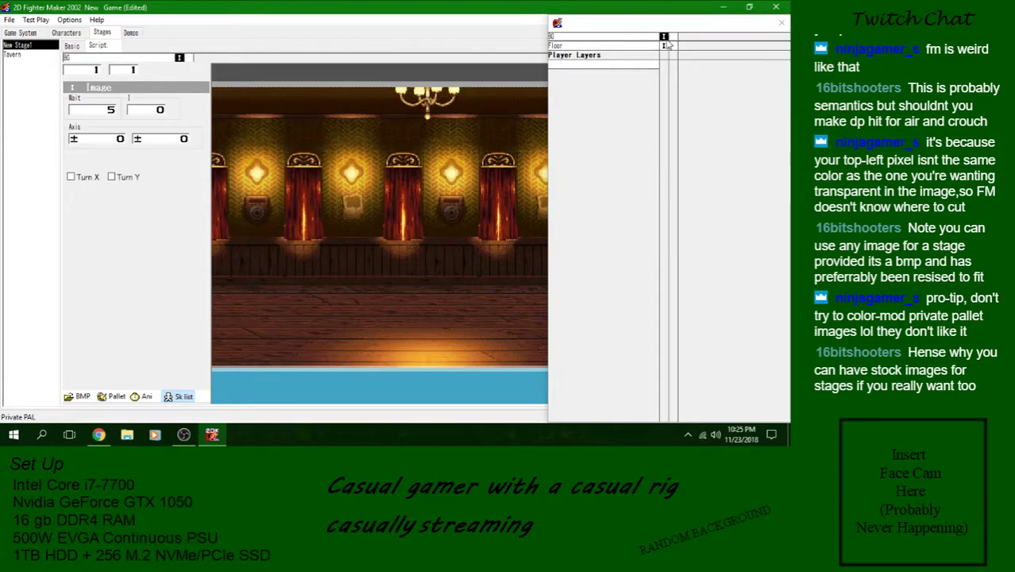
pyautogui.rightClick(672, 45)
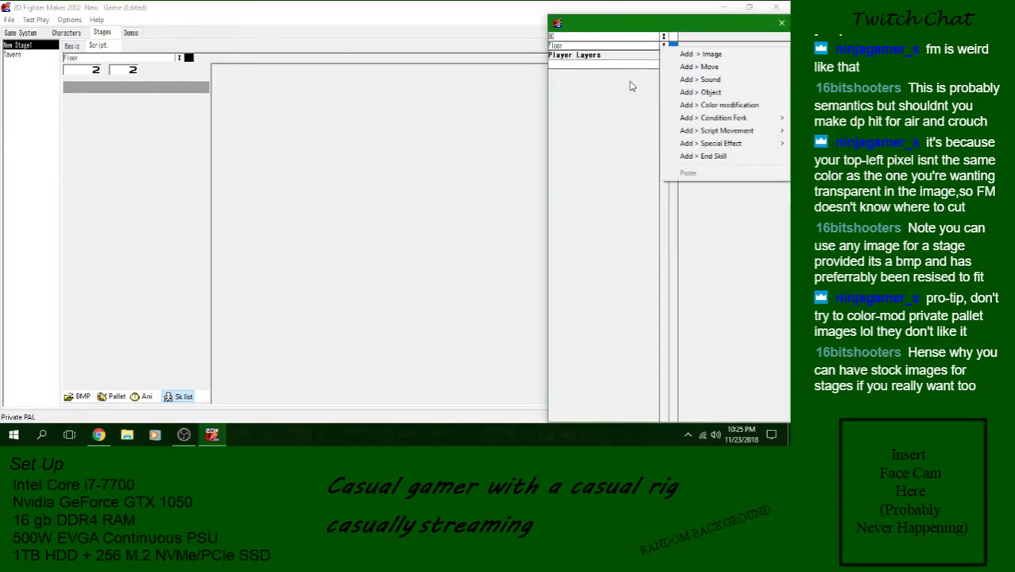
pyautogui.click(613, 50)
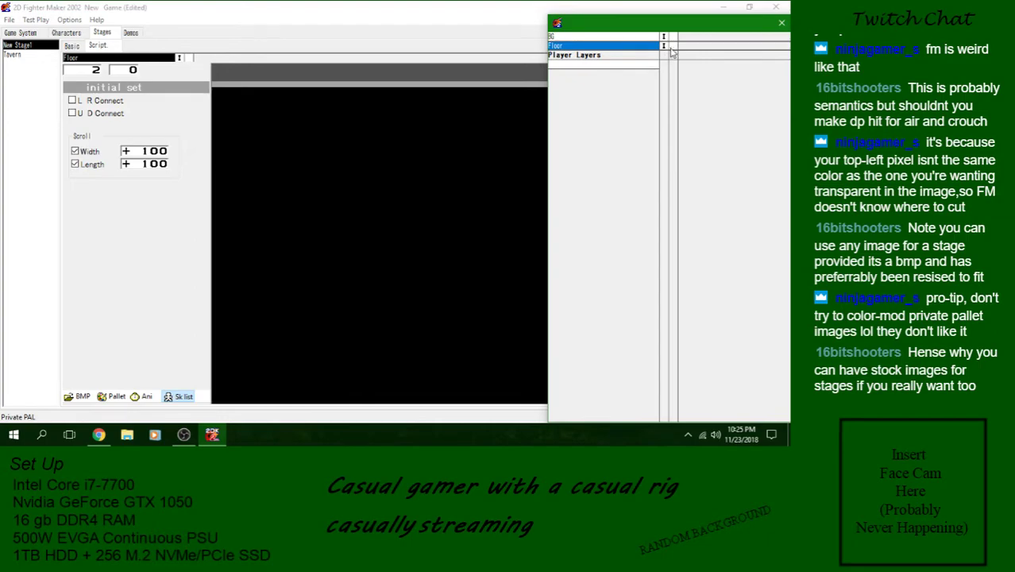
pyautogui.click(648, 56)
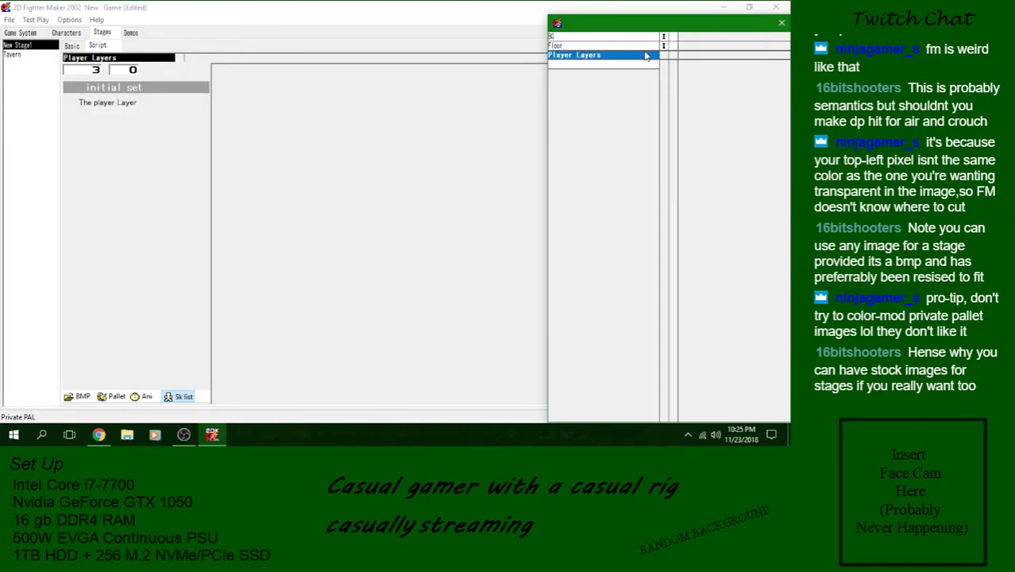
pyautogui.click(640, 46)
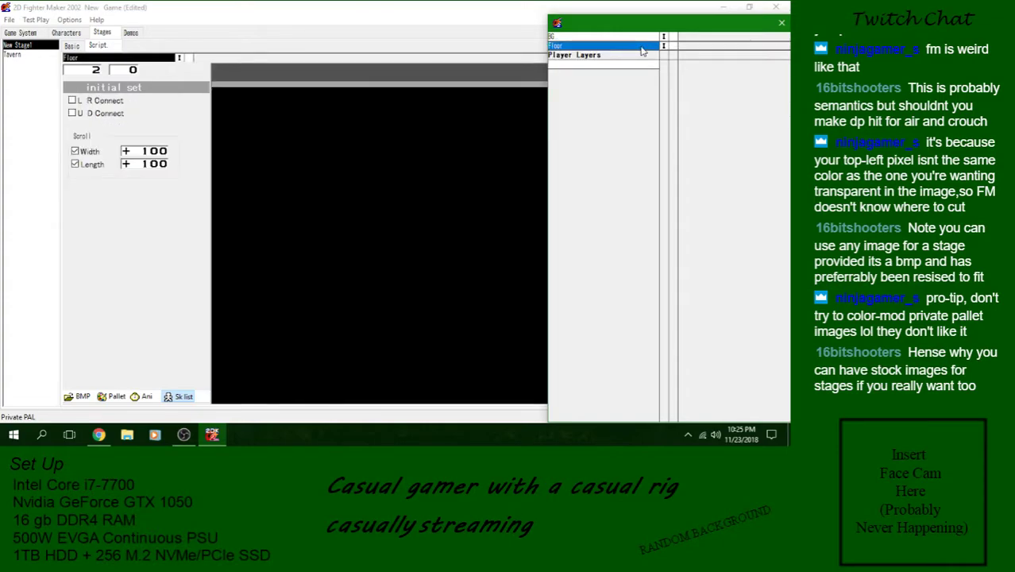
# - Add a Goto Skill command after the Floor skill's image, targeting that same Floor image so it loops
pyautogui.rightClick(673, 48)
pyautogui.moveTo(736, 132)
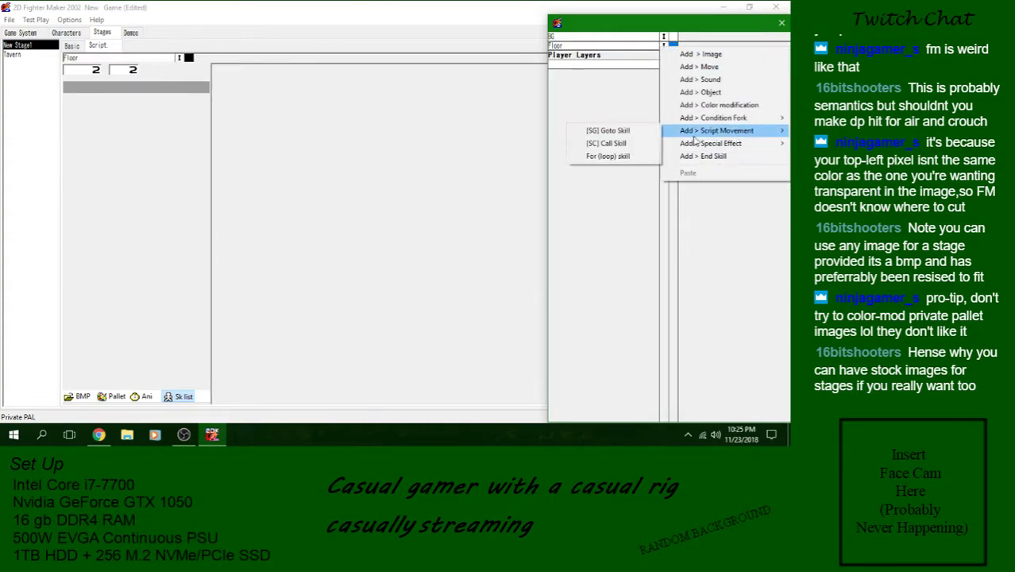
pyautogui.click(611, 130)
pyautogui.click(160, 116)
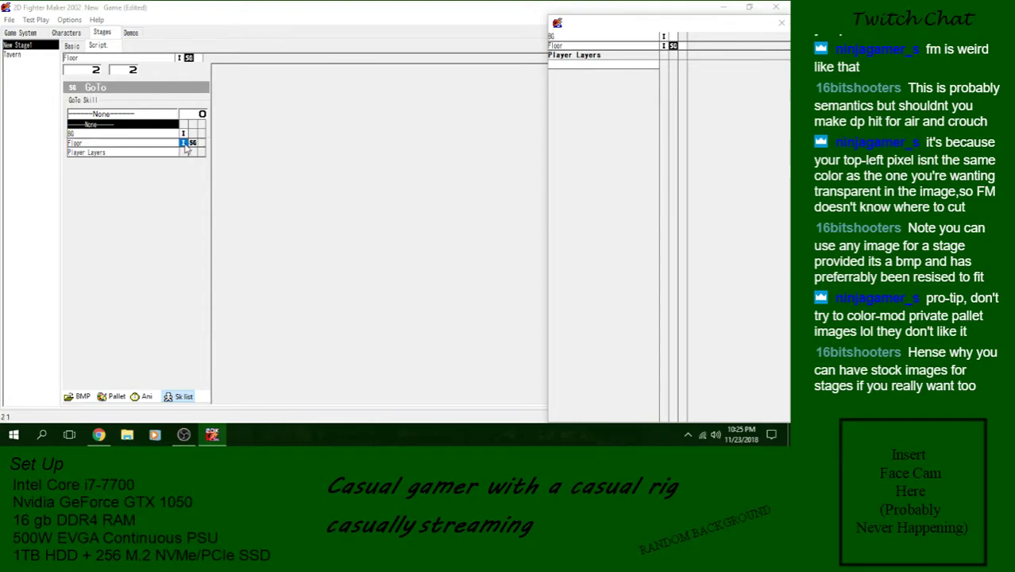
pyautogui.click(185, 145)
# - Add a Goto Skill command after the BG skill's image, targeting that same BG image so it loops
pyautogui.rightClick(672, 36)
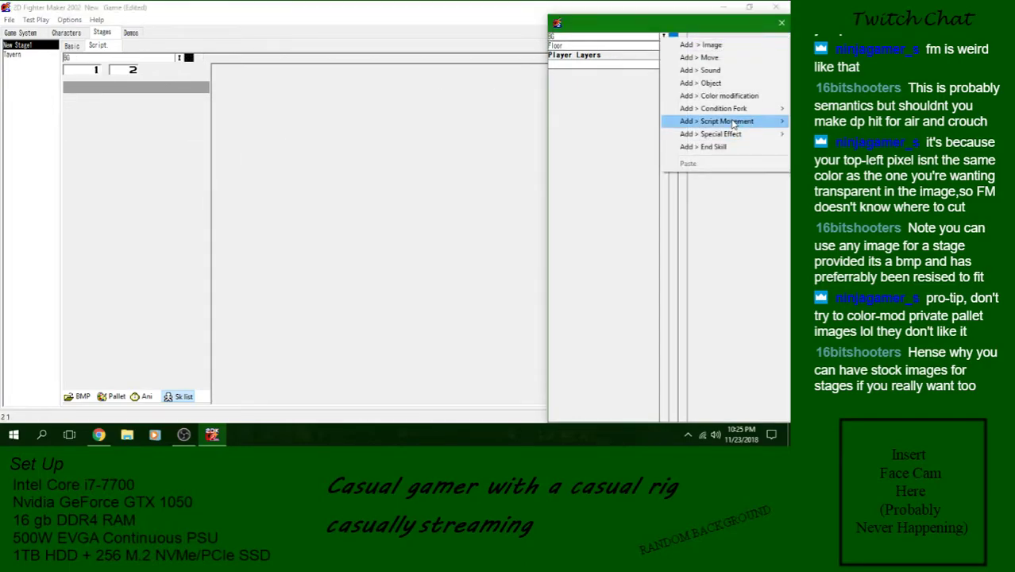
pyautogui.moveTo(714, 122)
pyautogui.click(608, 120)
pyautogui.click(103, 116)
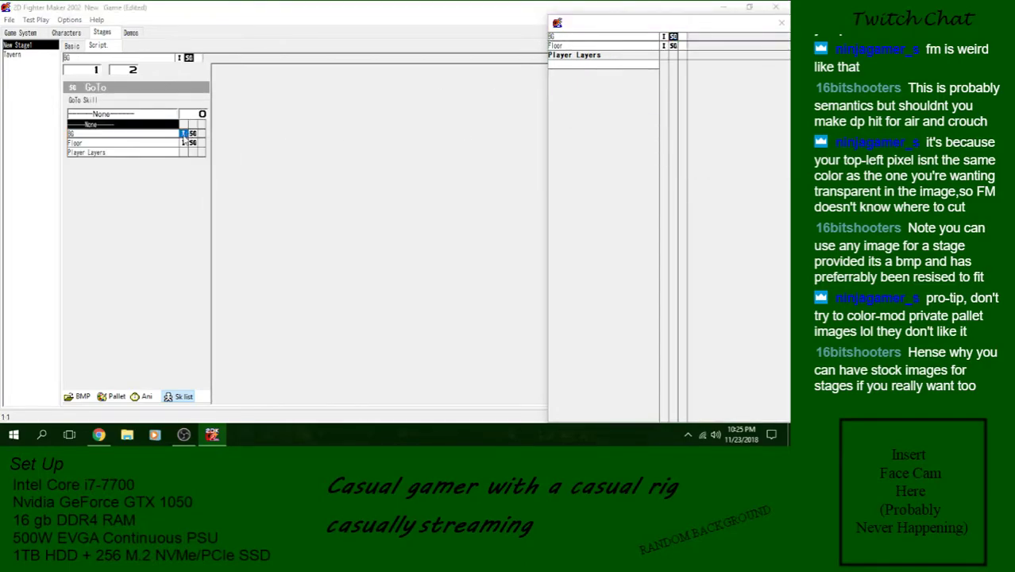
pyautogui.click(186, 141)
# - Preview the stage animation with the looping tavern background and floor
pyautogui.click(637, 37)
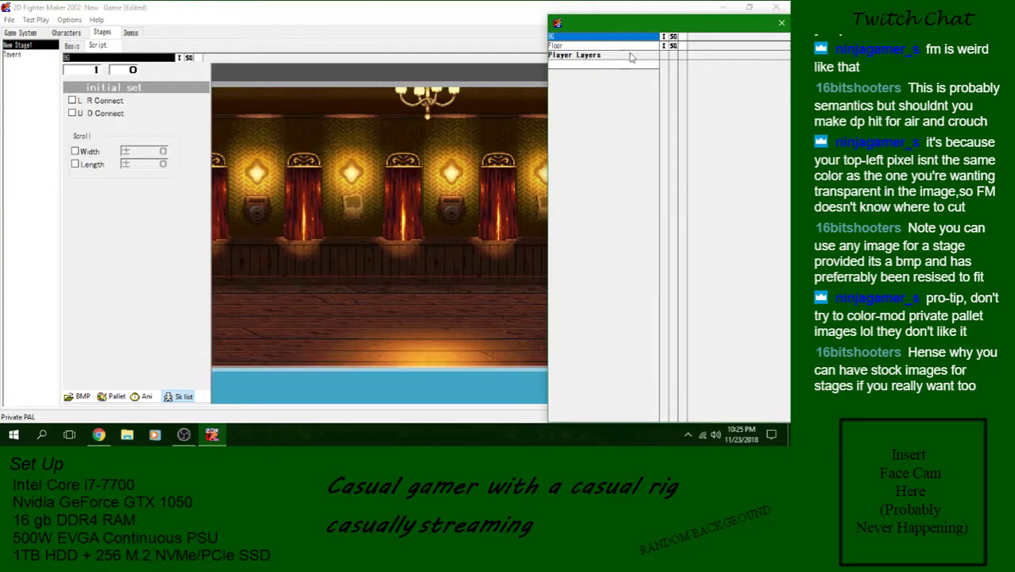
pyautogui.click(141, 397)
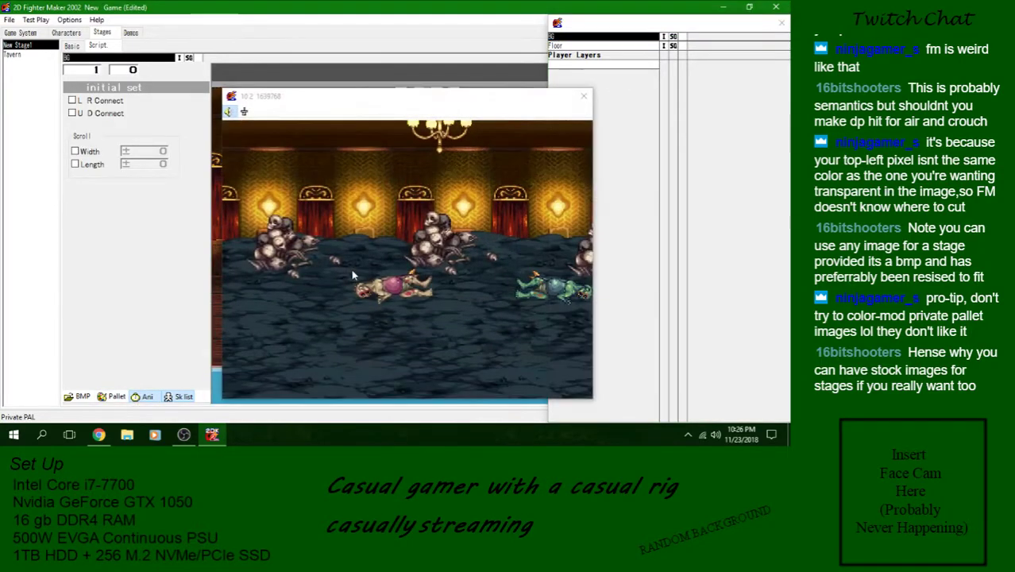
pyautogui.click(583, 96)
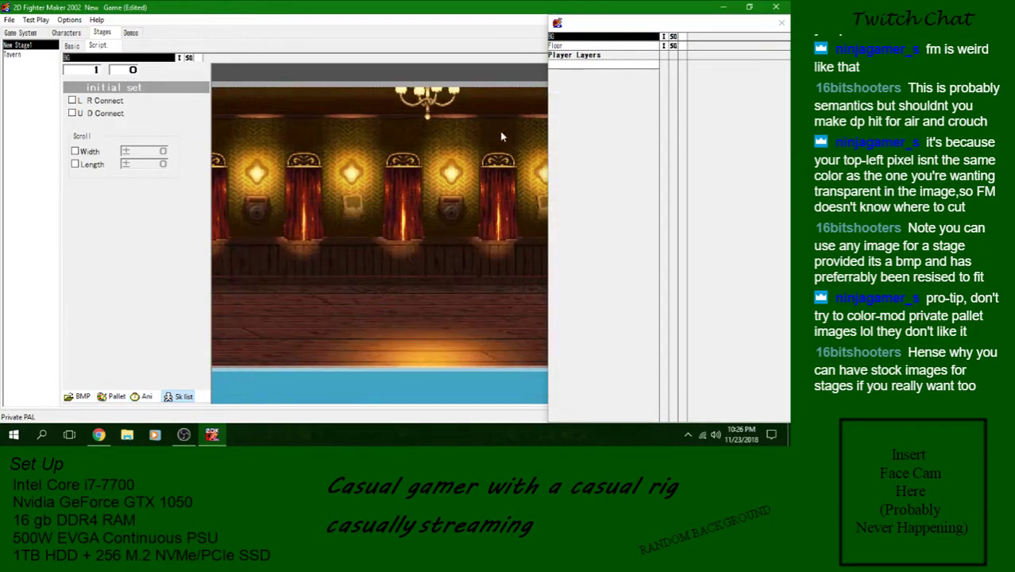
# - Save the game project and try to open the test play setup
pyautogui.click(8, 19)
pyautogui.click(26, 63)
pyautogui.click(36, 19)
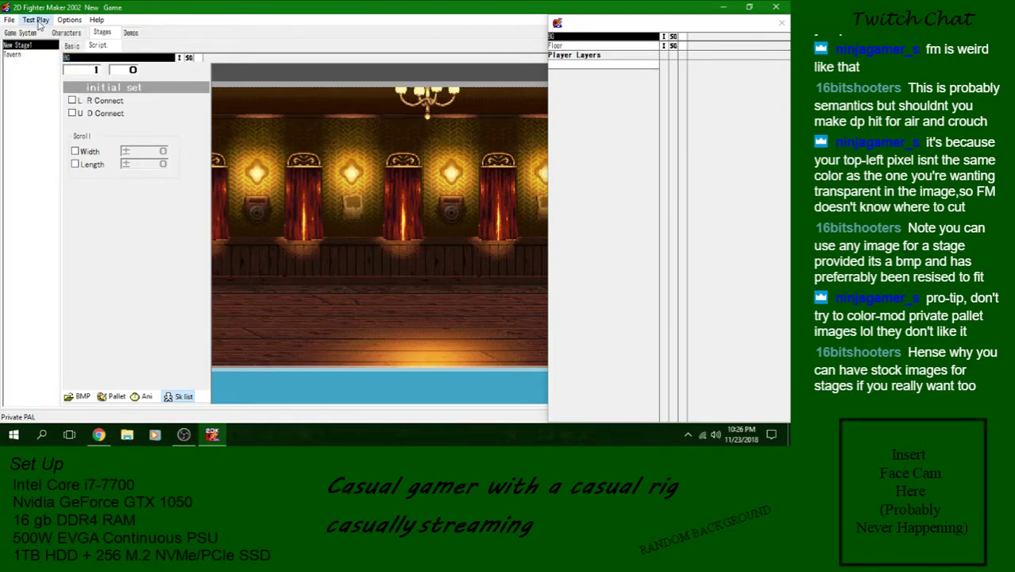
pyautogui.click(459, 257)
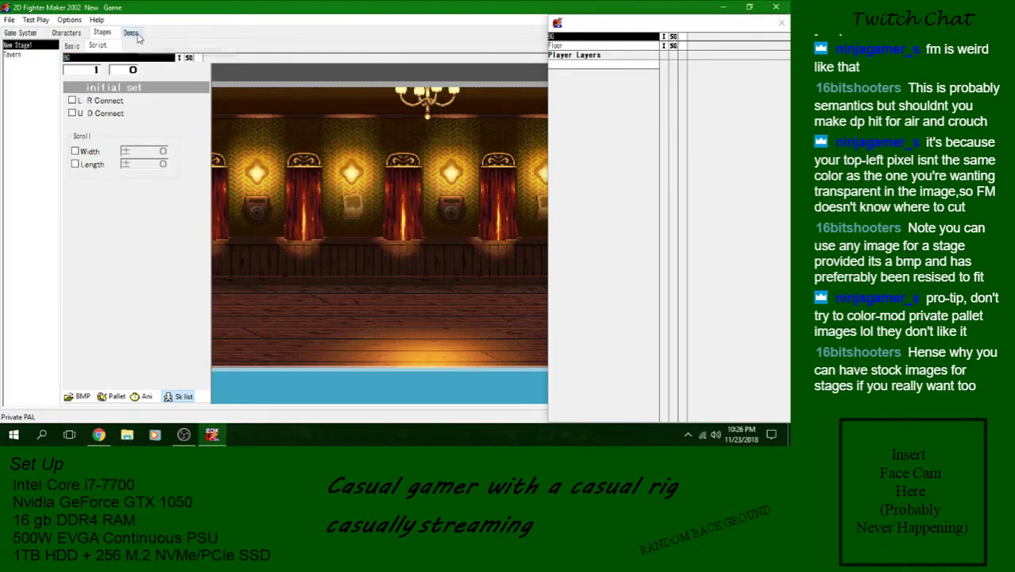
# - Add a new demo to the game and check the demo selections in the basic game system settings
pyautogui.click(130, 33)
pyautogui.rightClick(29, 53)
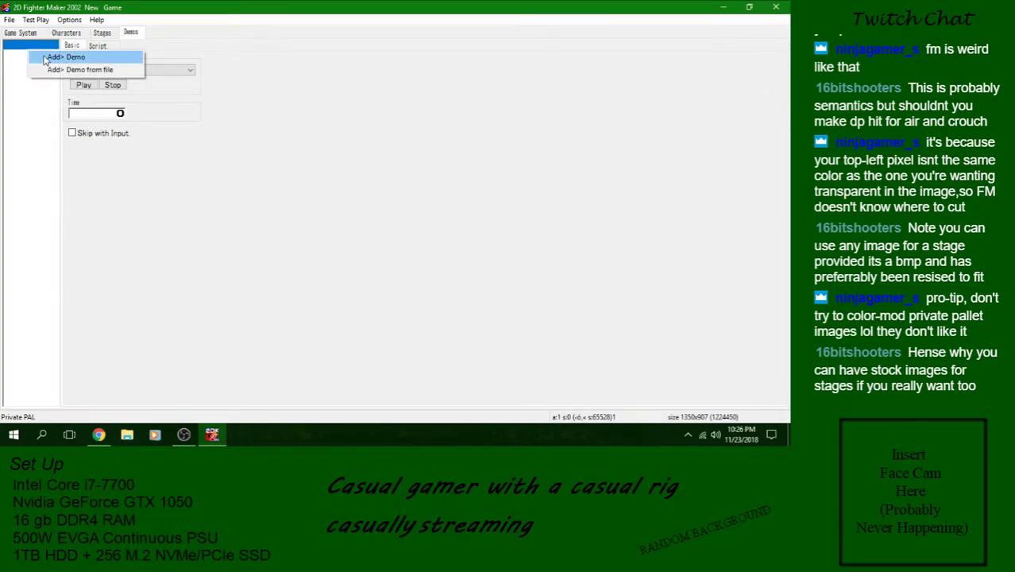
pyautogui.click(45, 60)
pyautogui.click(151, 105)
pyautogui.click(21, 33)
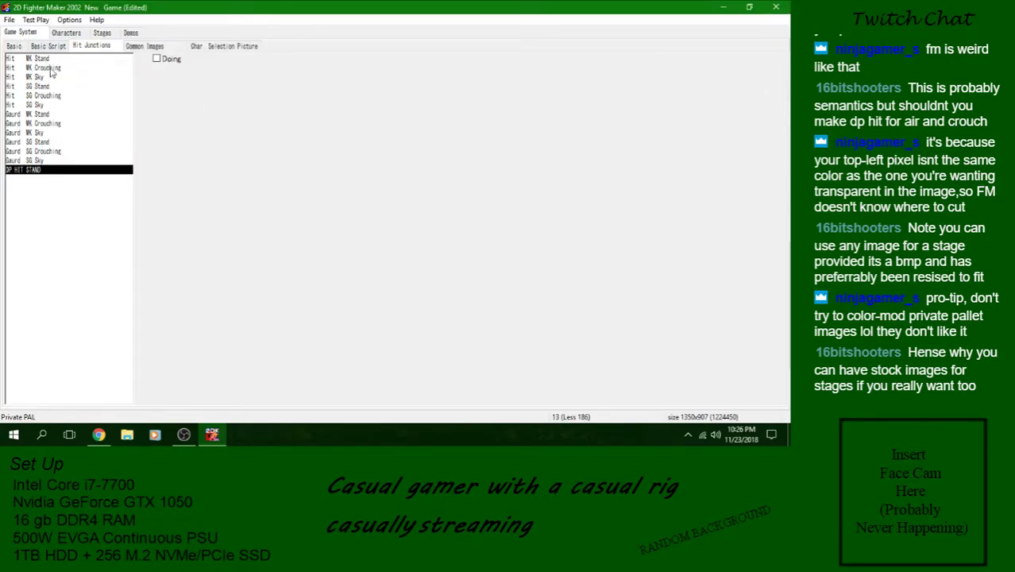
pyautogui.click(15, 47)
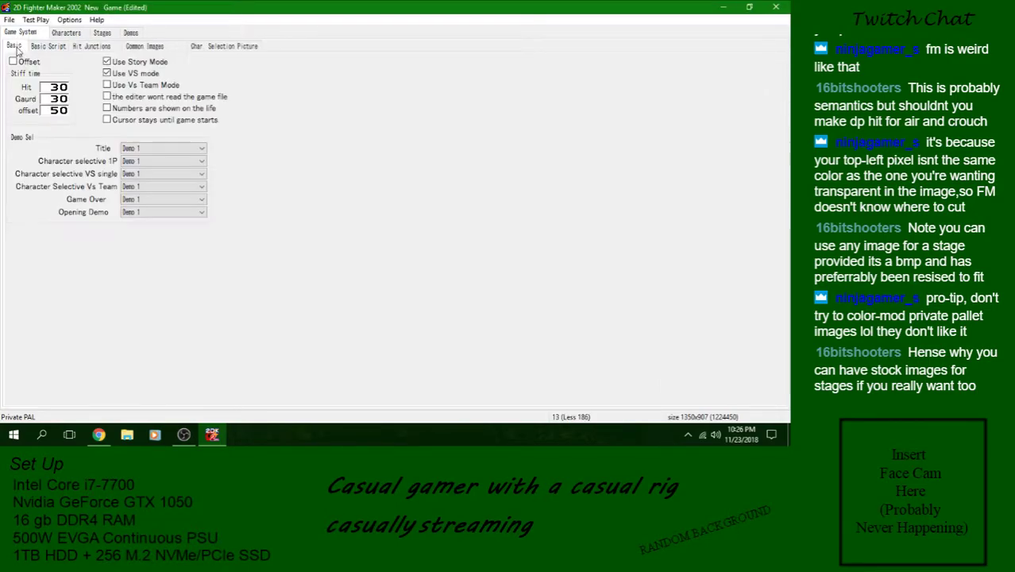
# - Open the test game setup from the characters view and assign Character 1 to both players
pyautogui.click(64, 33)
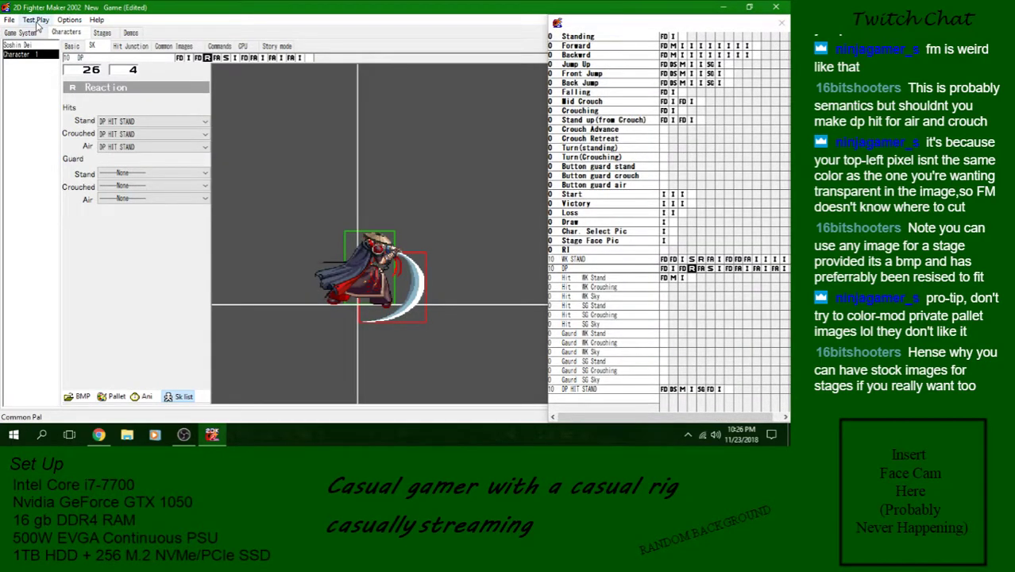
pyautogui.click(35, 20)
pyautogui.click(195, 67)
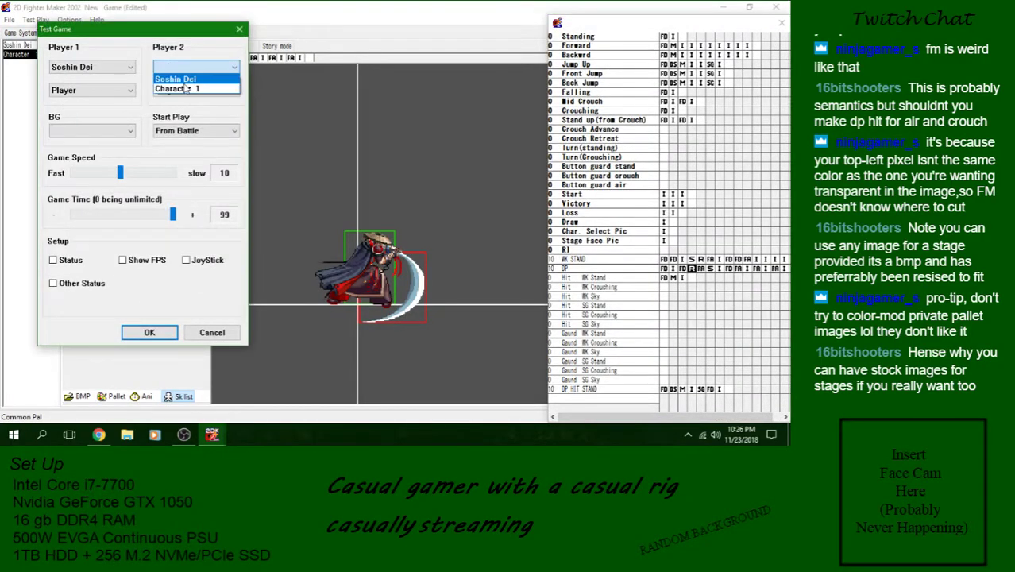
pyautogui.click(185, 89)
pyautogui.click(92, 67)
pyautogui.click(80, 89)
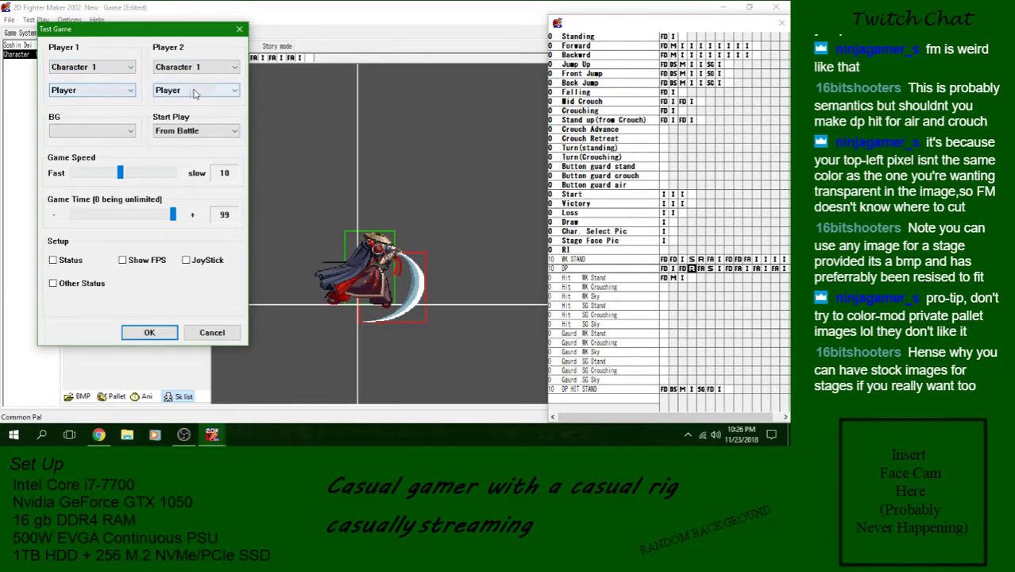
# - Set the test game's background to New Stage1 and launch the test battle
pyautogui.click(127, 131)
pyautogui.click(89, 150)
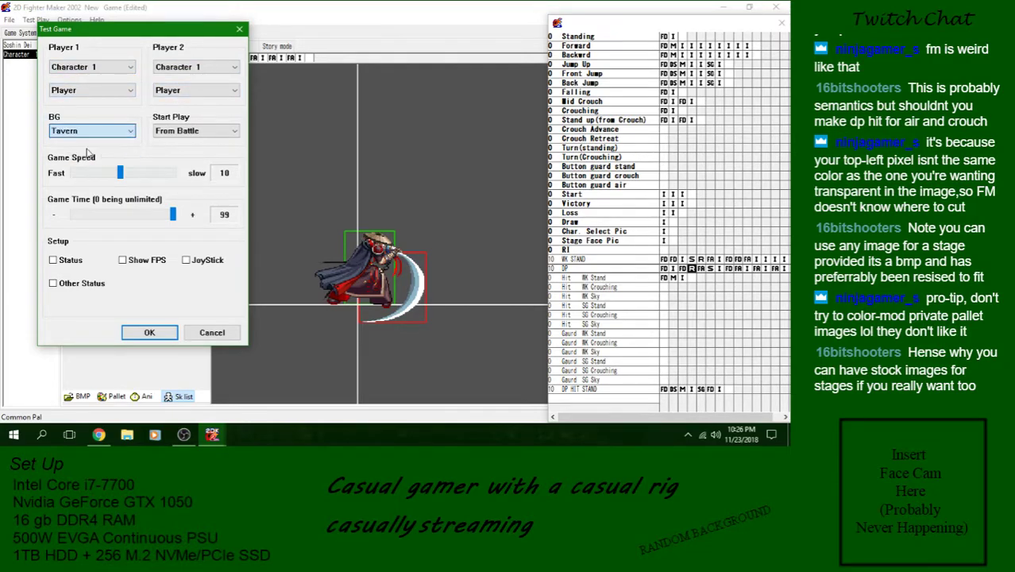
pyautogui.click(91, 131)
pyautogui.click(89, 140)
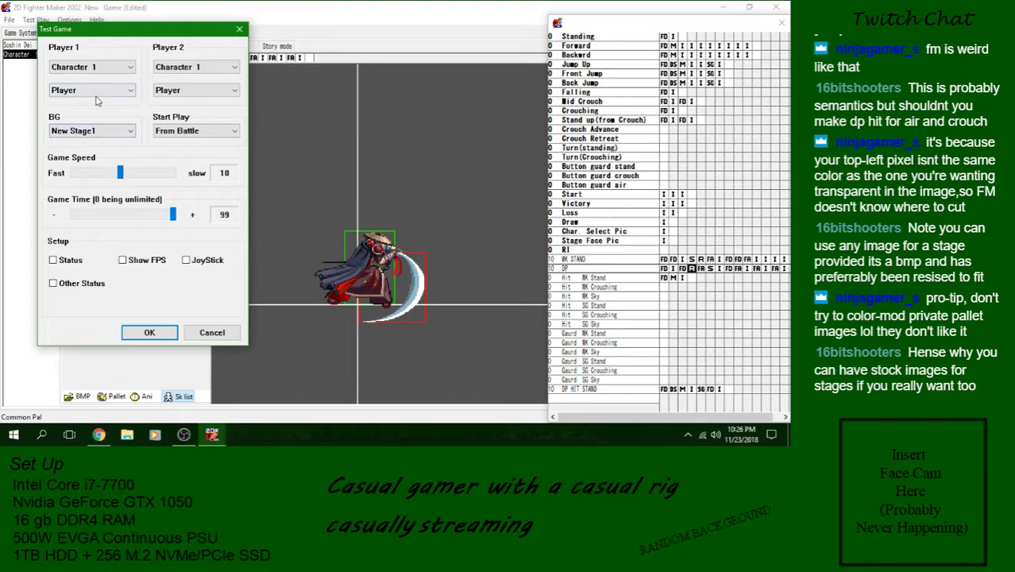
pyautogui.click(146, 332)
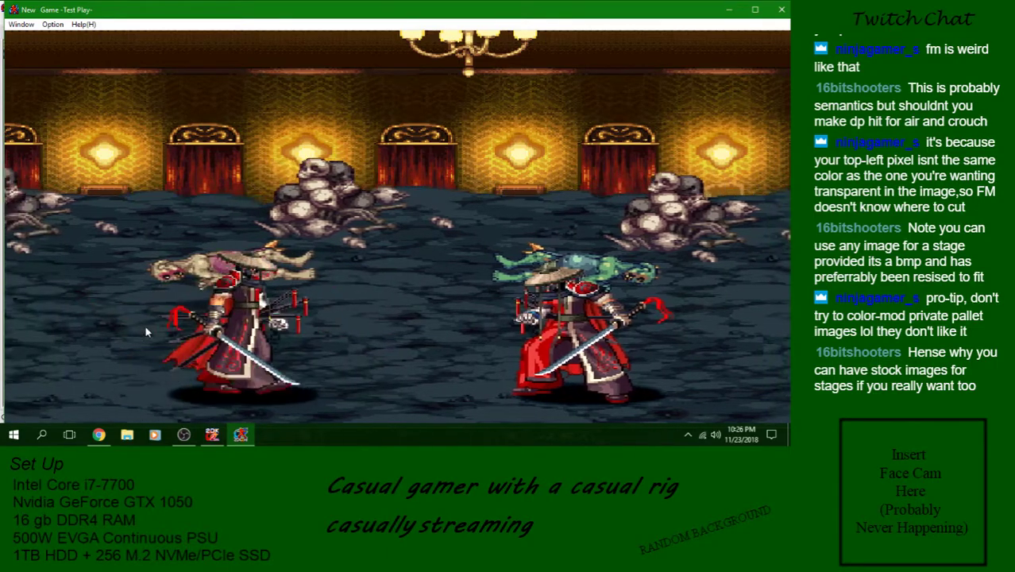
# - Test the samurai's walking, jumping and crouching in the test battle, and close the test play
pyautogui.press('Up')
pyautogui.press('Left')
pyautogui.press('Up')
pyautogui.press('Right')
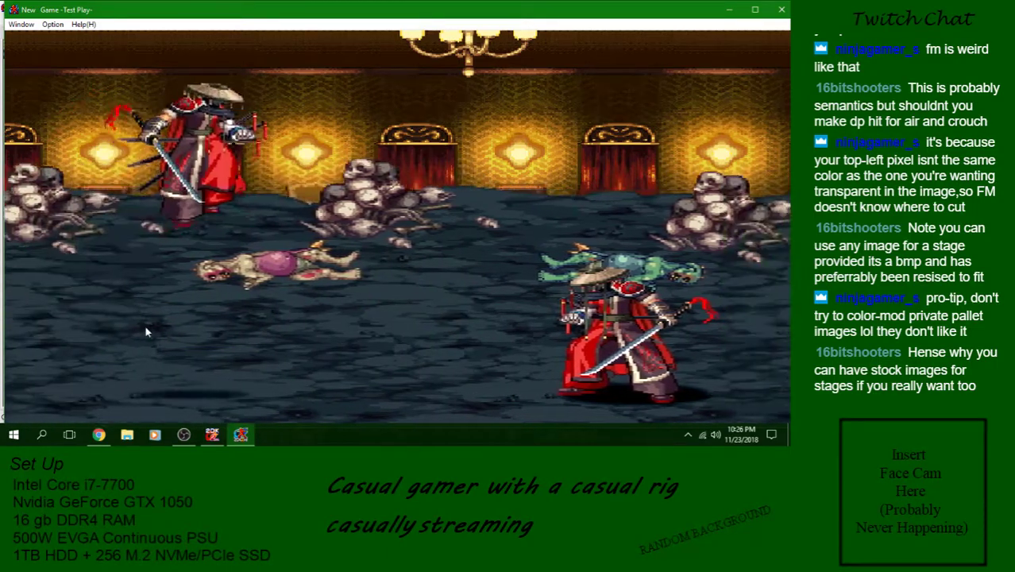
pyautogui.press('Down')
pyautogui.press('Left')
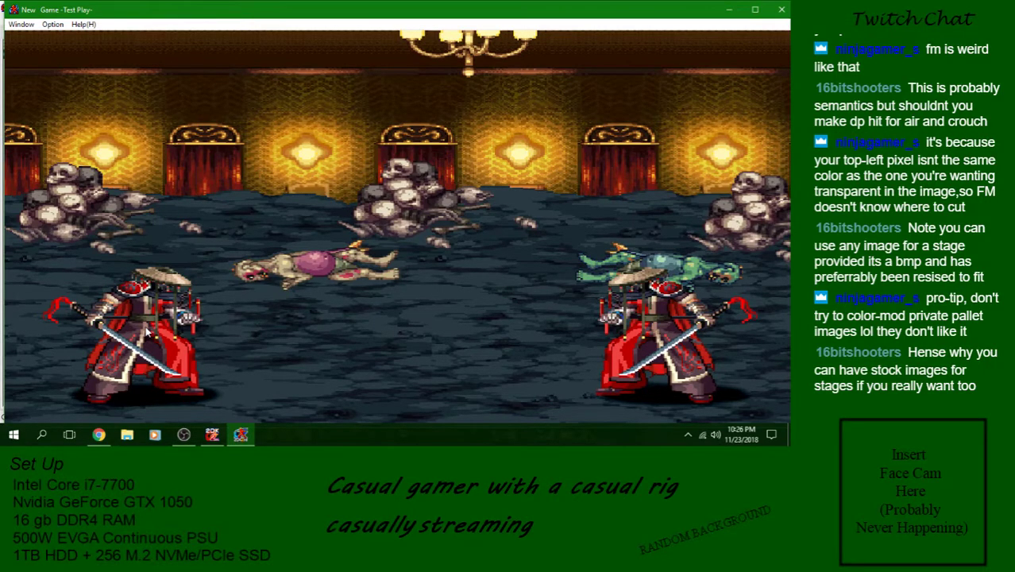
pyautogui.click(780, 11)
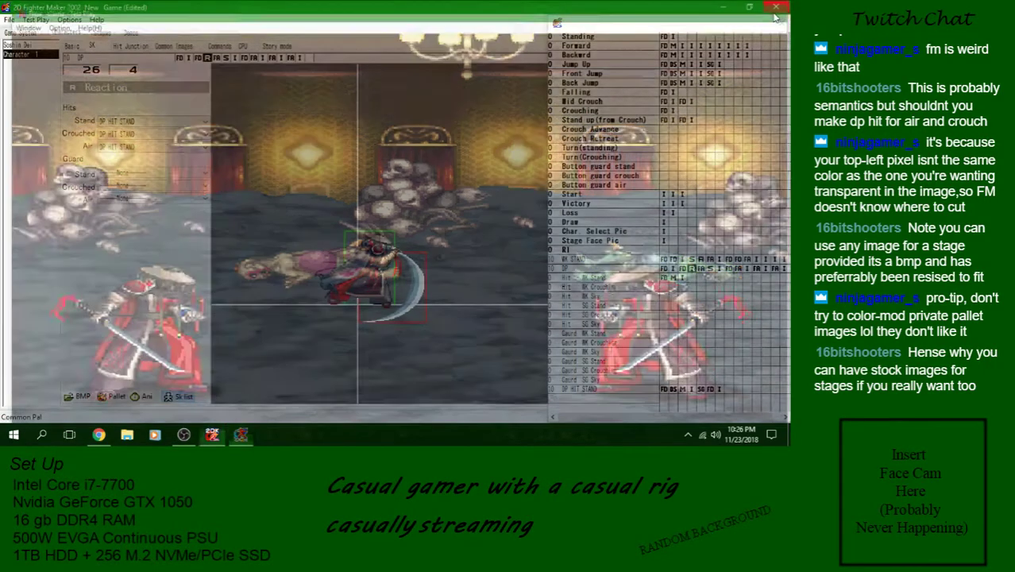
# - Add a new command named DP to Character 1's command list
pyautogui.click(609, 270)
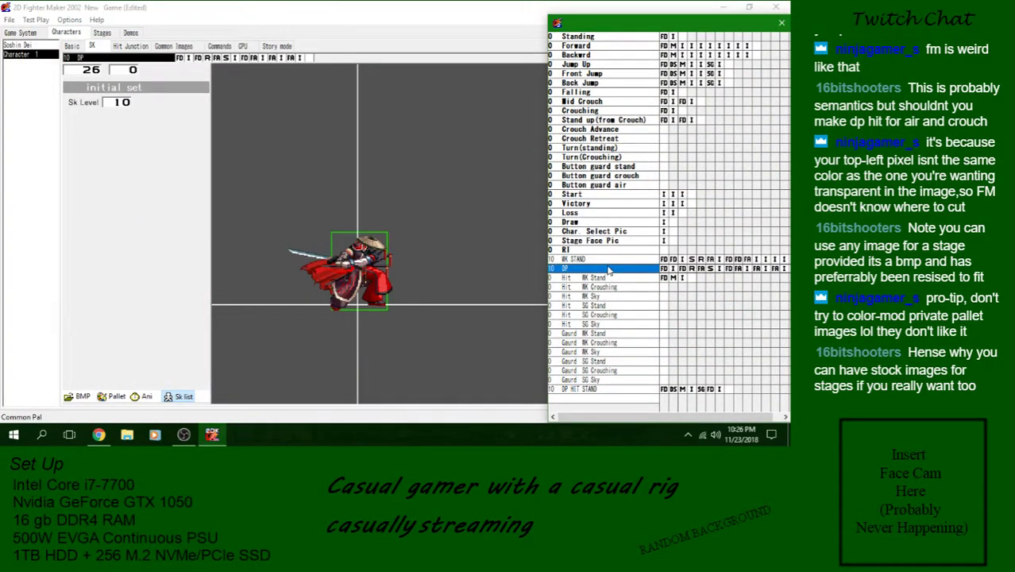
pyautogui.click(609, 260)
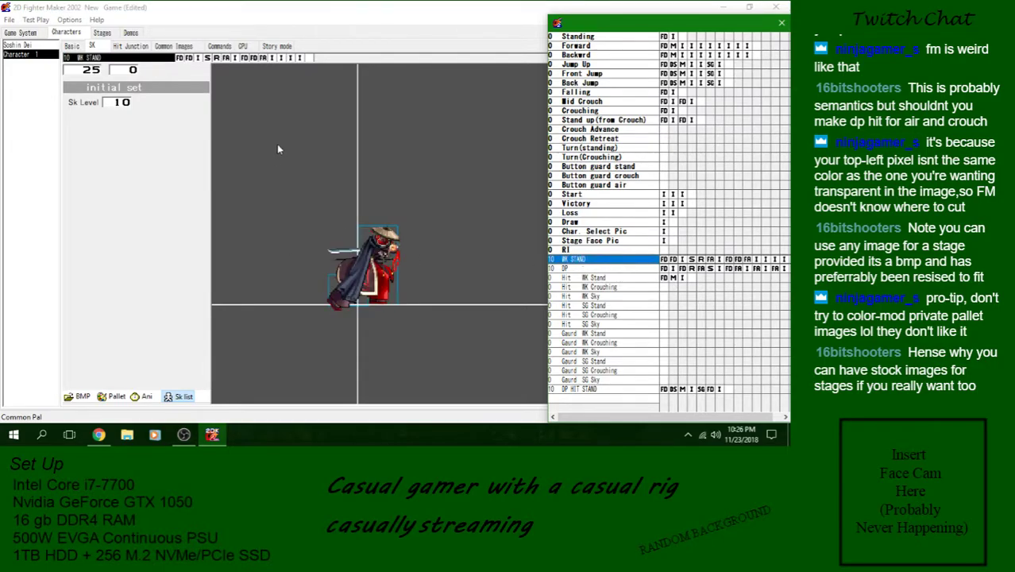
pyautogui.click(219, 46)
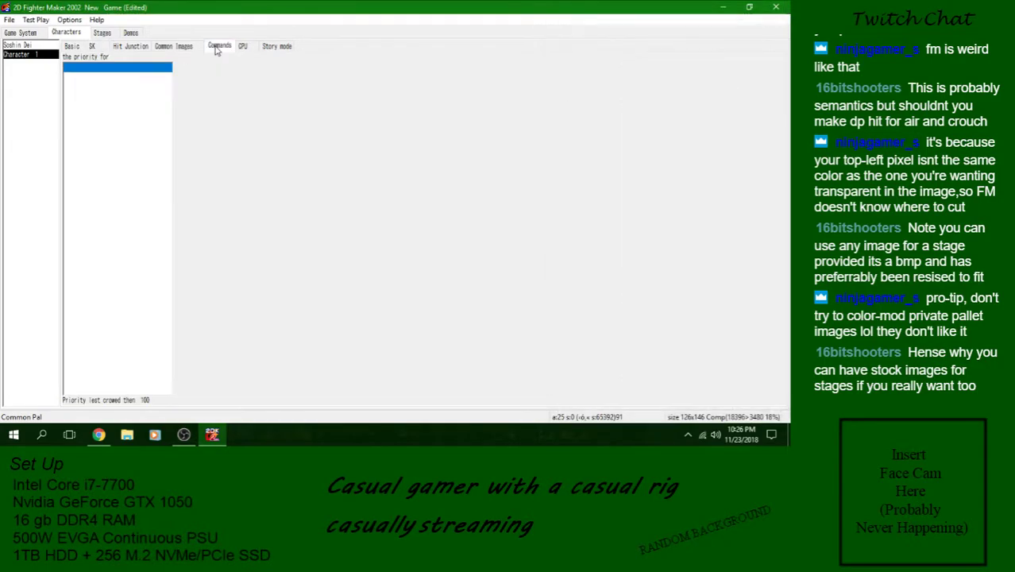
pyautogui.rightClick(114, 76)
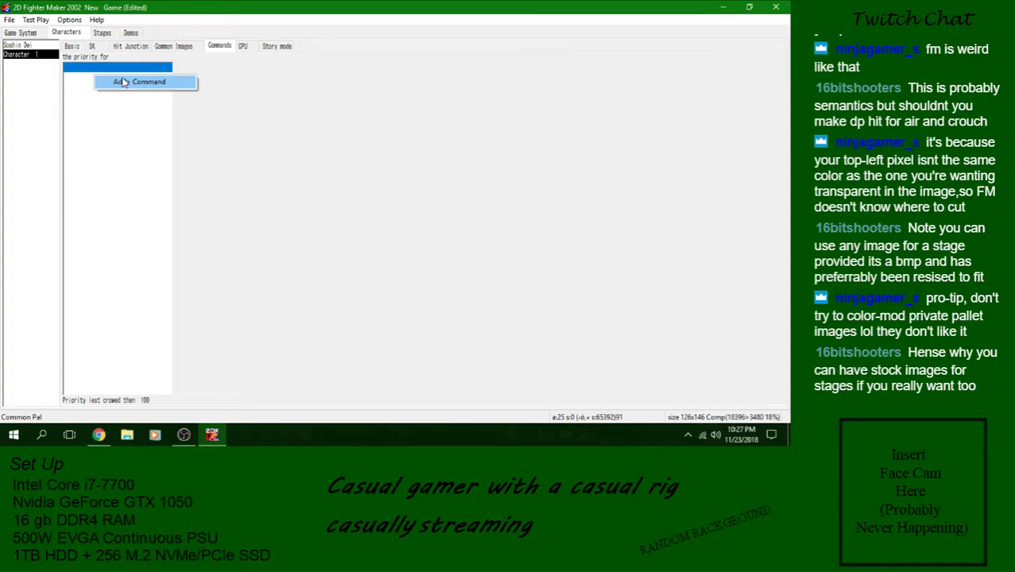
pyautogui.click(123, 82)
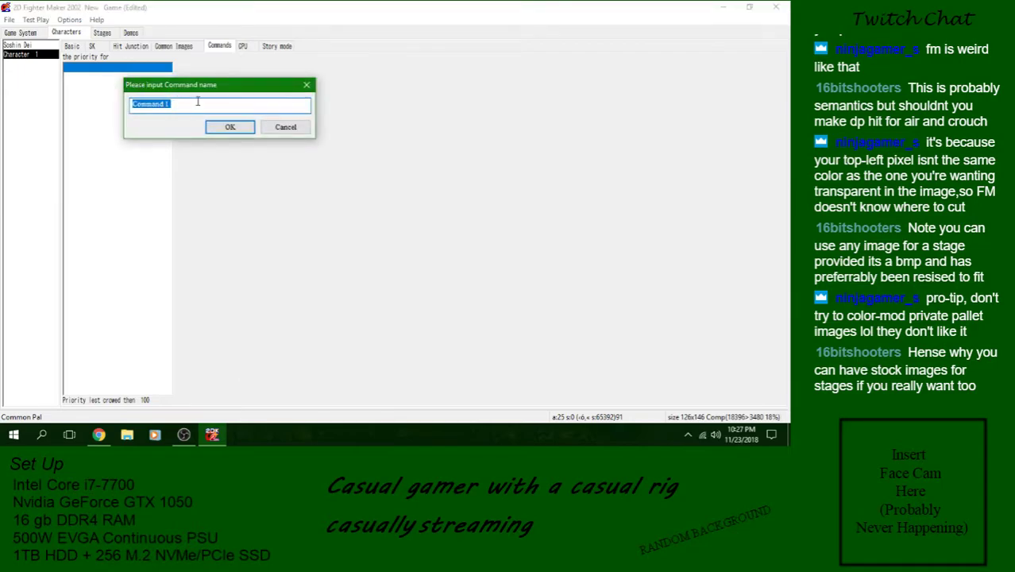
pyautogui.write('dp')
pyautogui.press('Return')
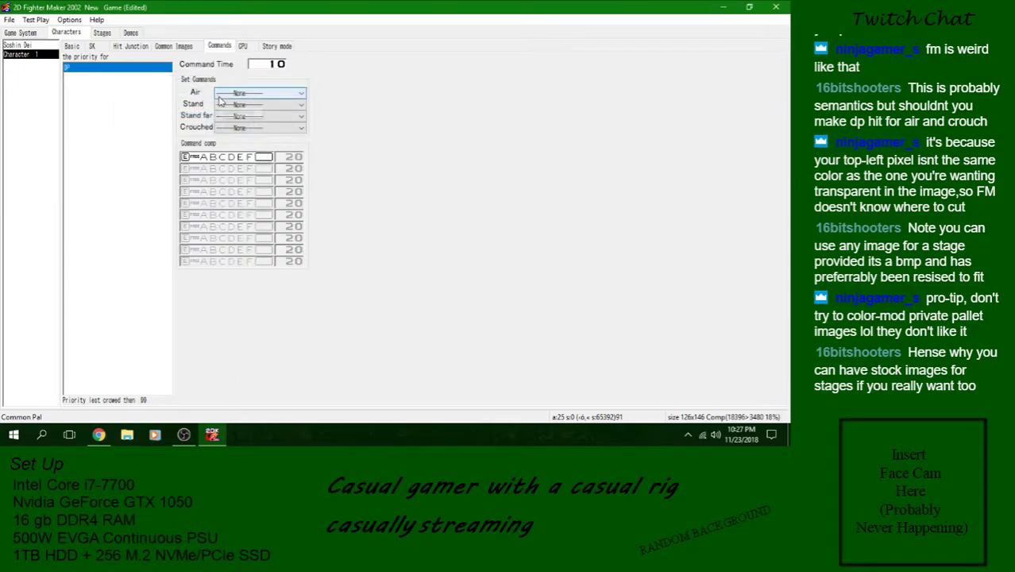
# - Assign the DP skill to the DP command's Stand and Stand far states
pyautogui.click(241, 106)
pyautogui.scroll(-5, 268, 214)
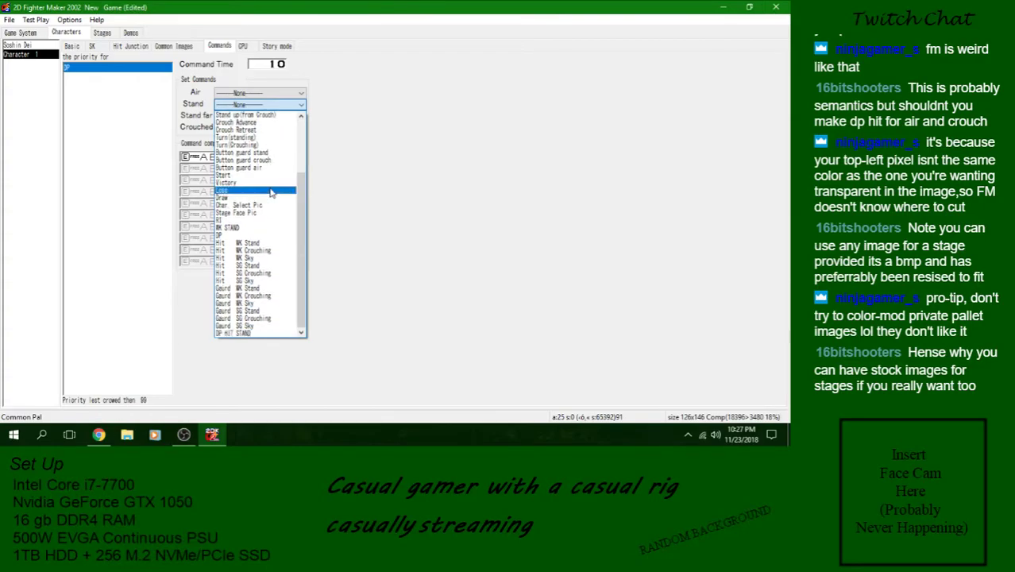
pyautogui.click(251, 235)
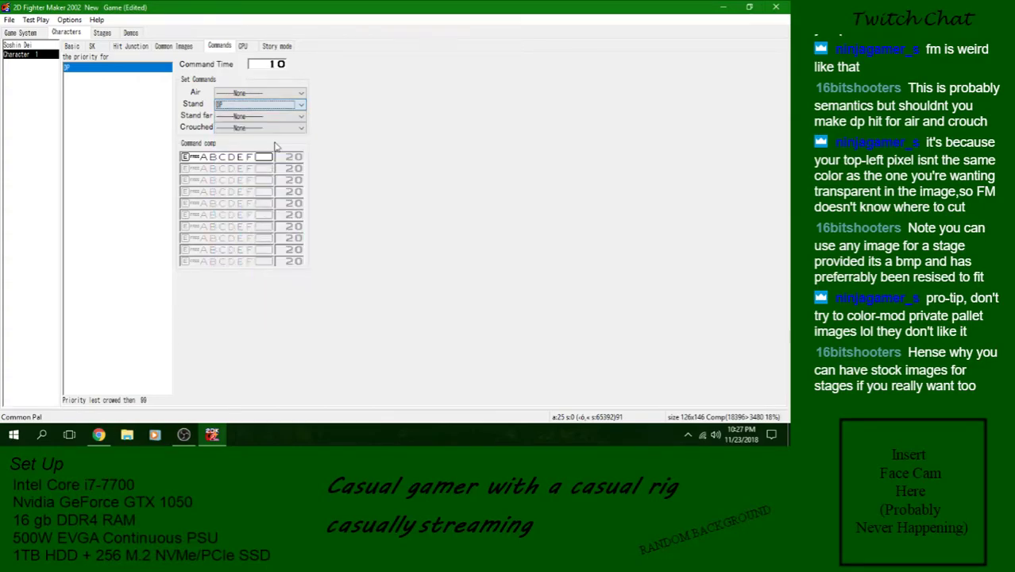
pyautogui.click(266, 116)
pyautogui.scroll(-5, 262, 206)
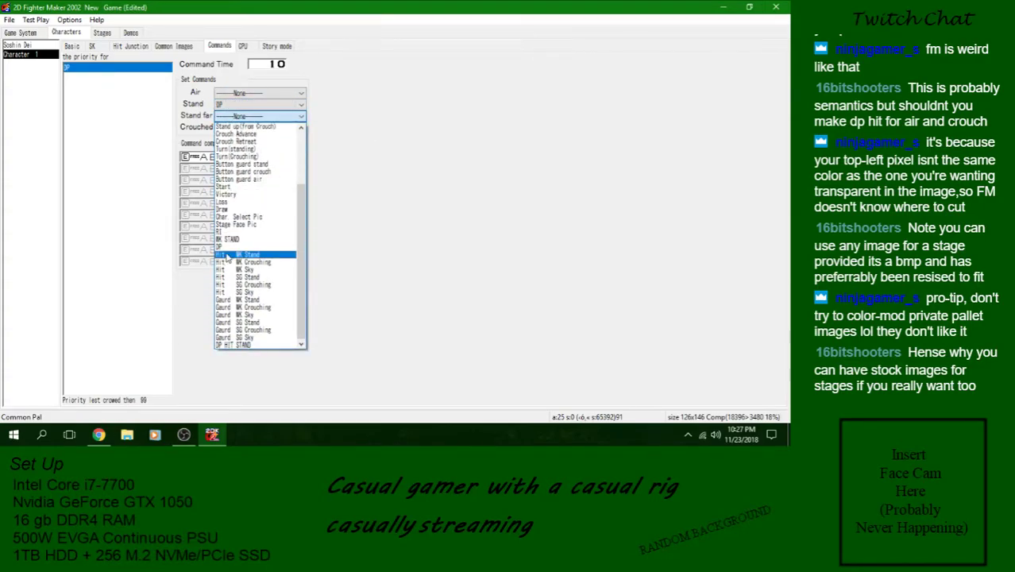
pyautogui.click(253, 246)
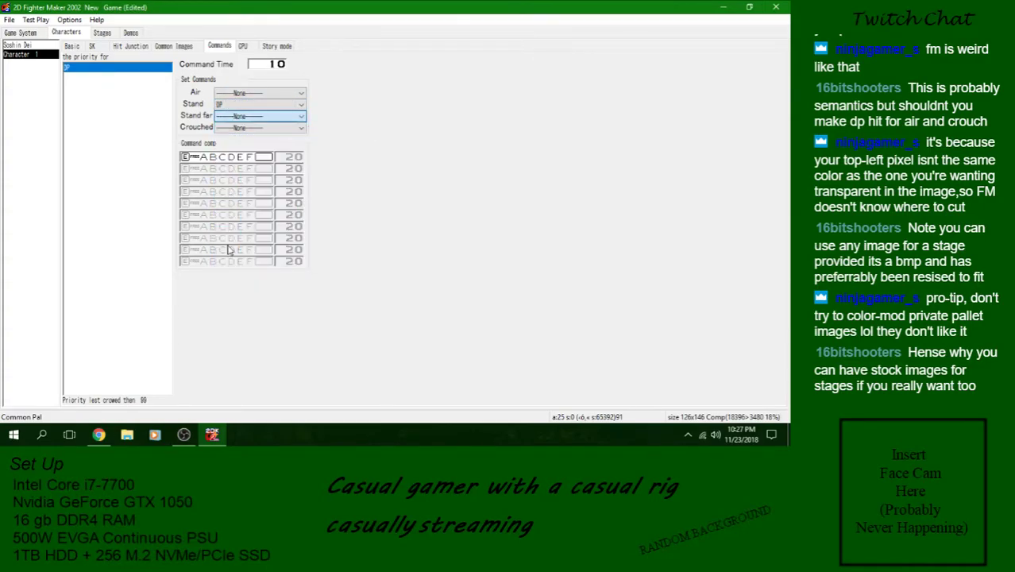
# - Activate the DP command's input rows with a Command Time of 30, checking Soshin Dei's Flowing Rise High command for reference
pyautogui.click(185, 158)
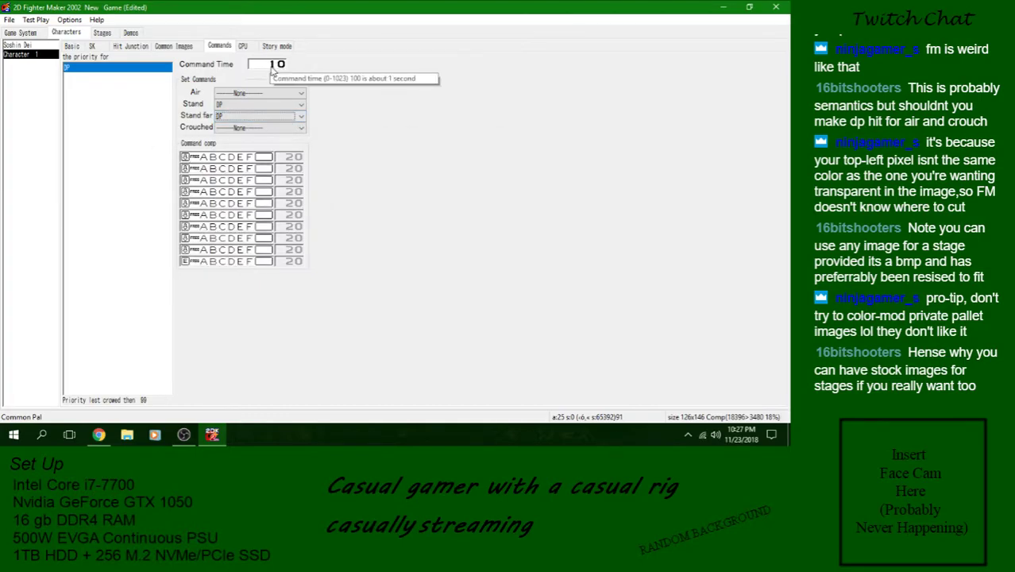
pyautogui.click(272, 68)
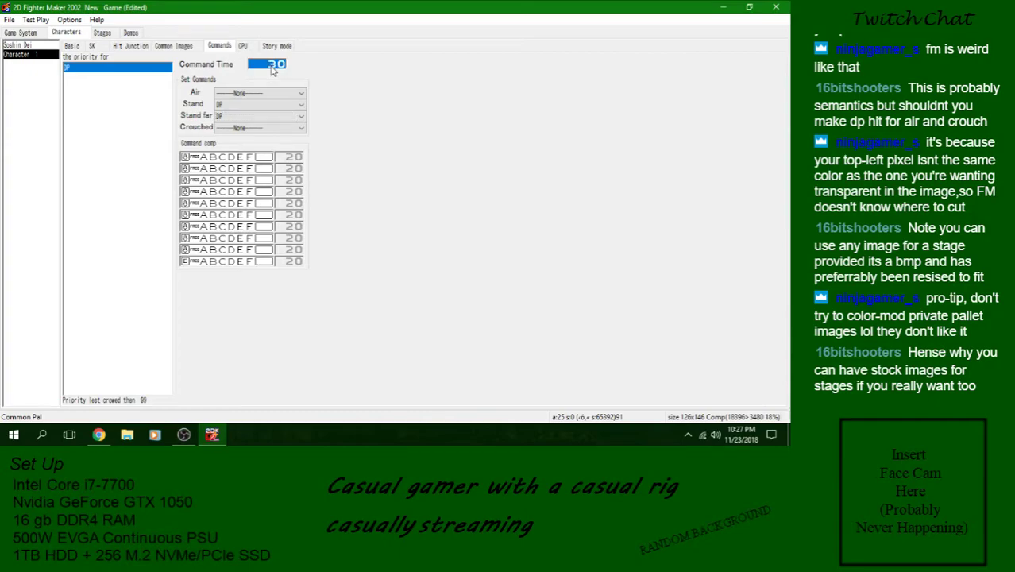
pyautogui.click(20, 45)
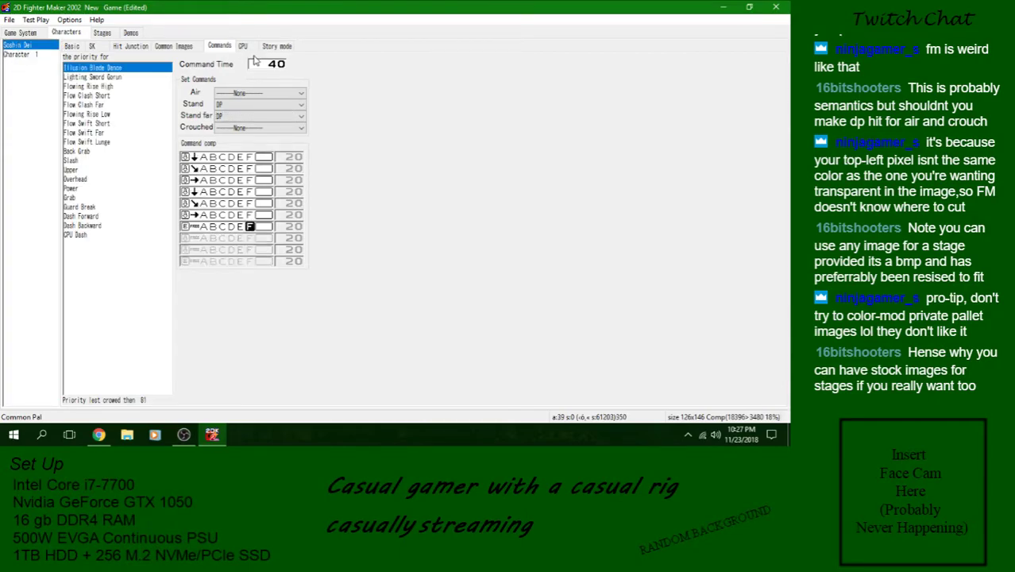
pyautogui.click(112, 87)
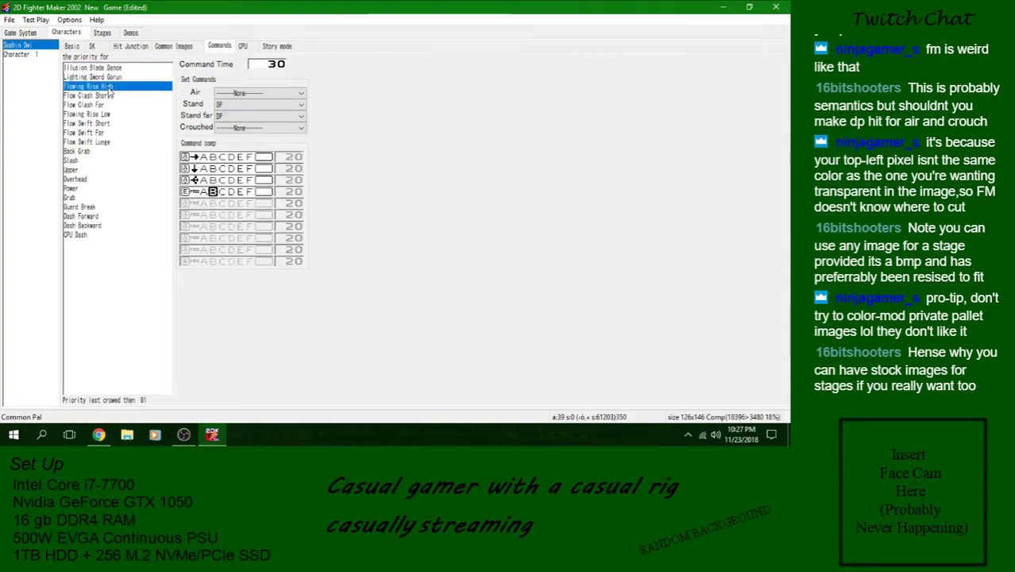
pyautogui.click(24, 54)
pyautogui.click(112, 68)
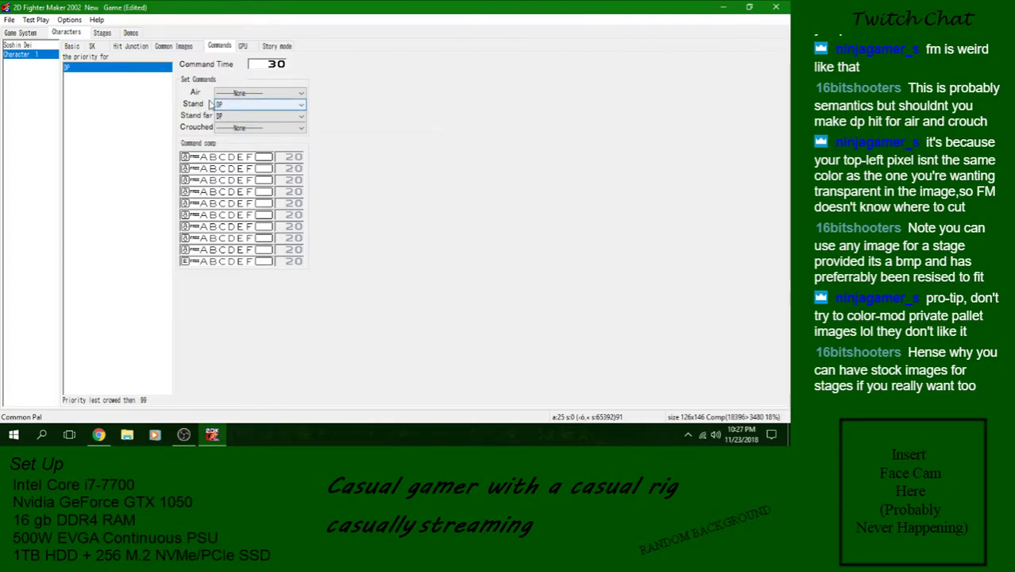
# - Define the DP command's input sequence as forward, down, down-forward, ending with button A
pyautogui.click(74, 49)
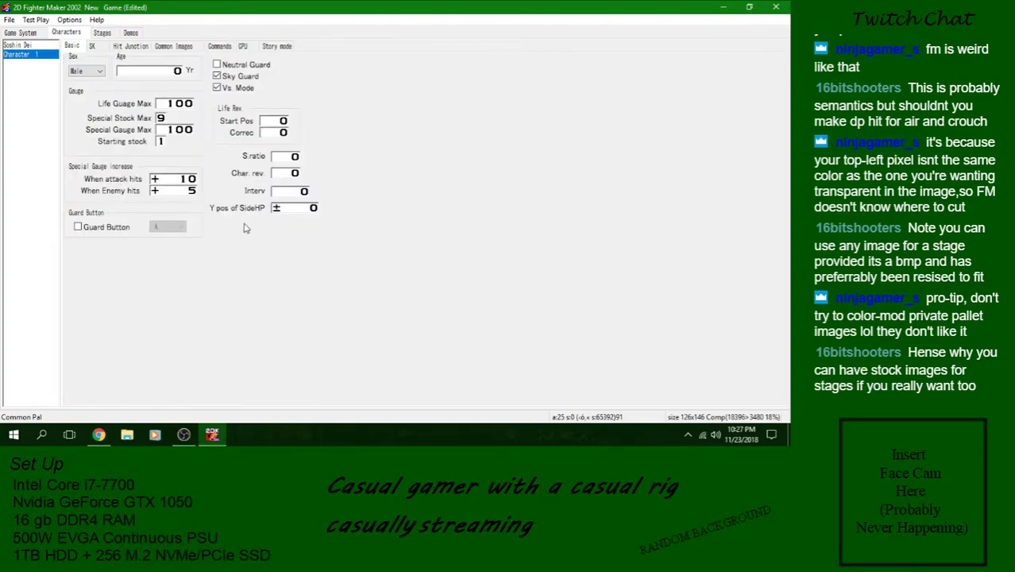
pyautogui.click(220, 48)
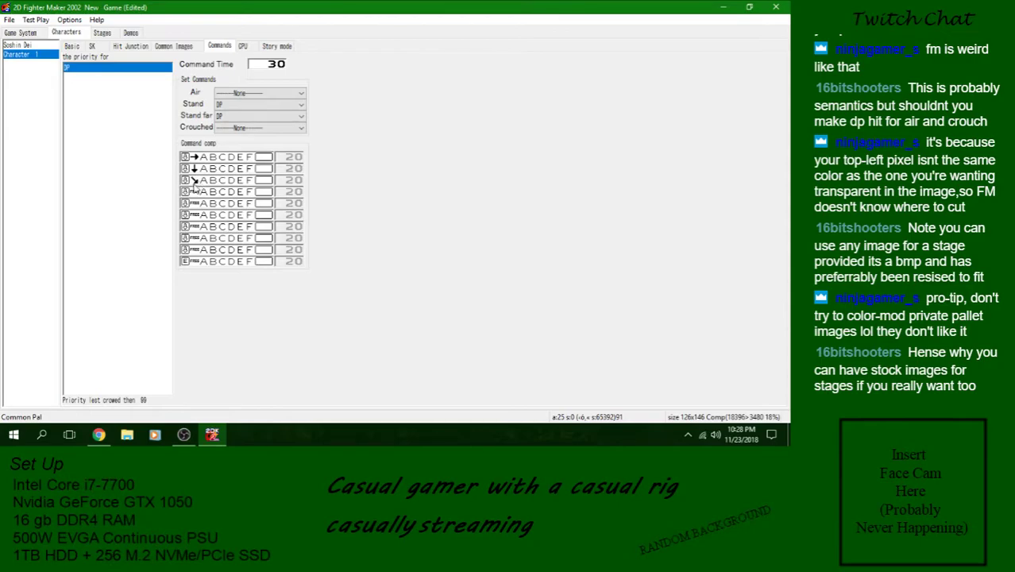
pyautogui.click(184, 194)
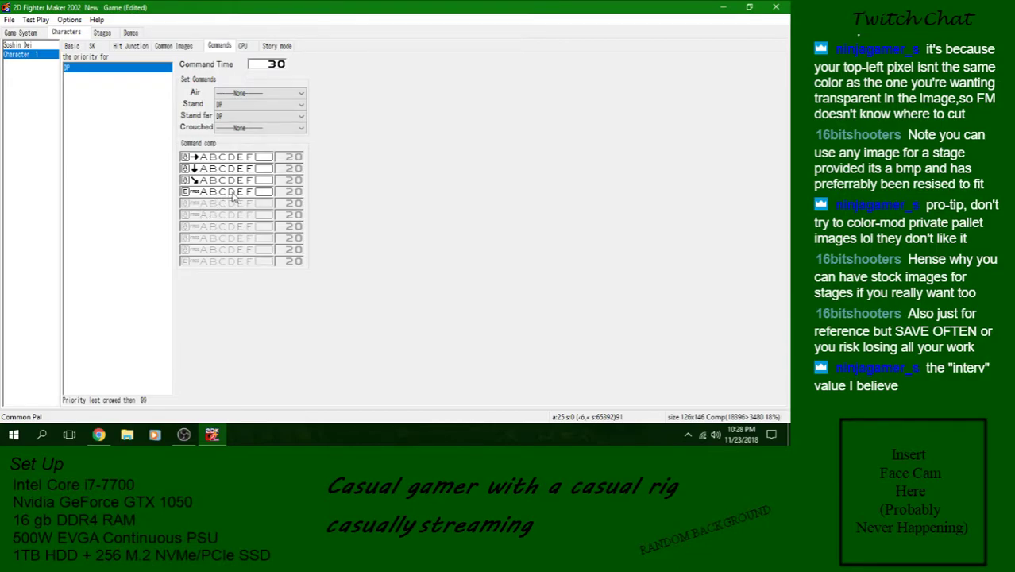
pyautogui.click(203, 192)
# - Add a second command named WK STAND below DP in Character 1's command list
pyautogui.rightClick(73, 76)
pyautogui.click(115, 85)
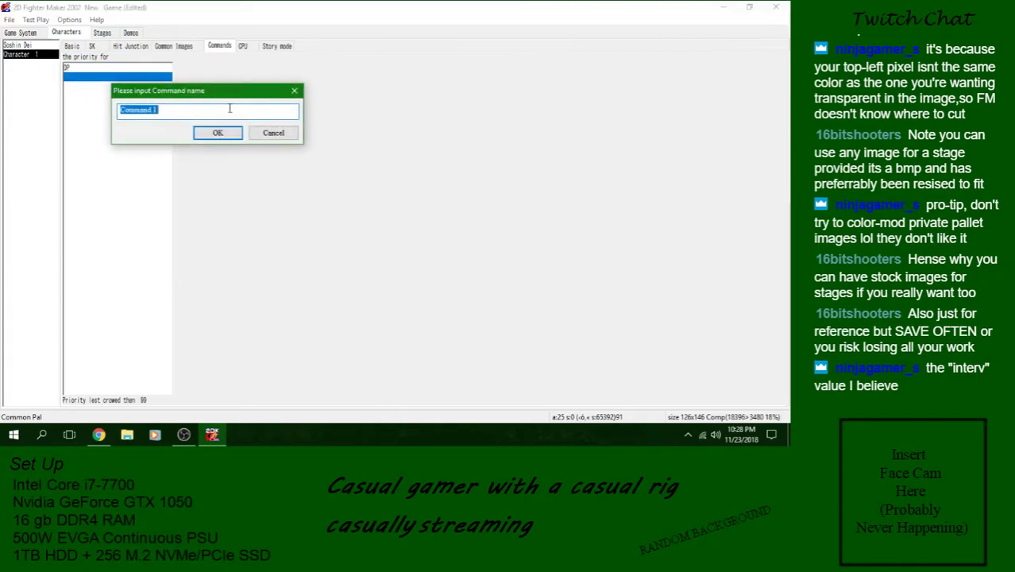
pyautogui.write('WK STAND')
pyautogui.press('Return')
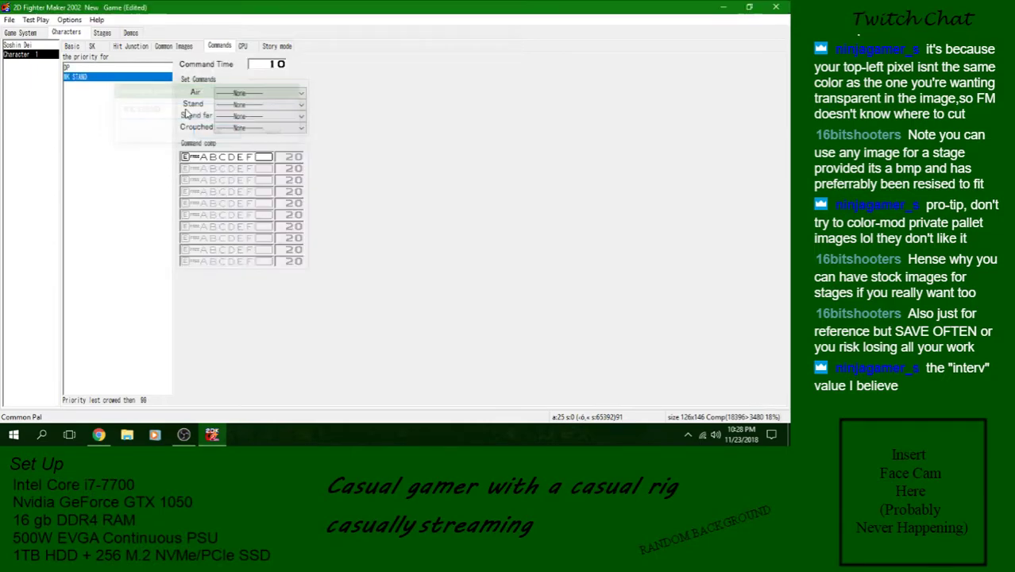
# - Assign the WK STAND skill to the new command's Stand and Stand far states
pyautogui.click(262, 104)
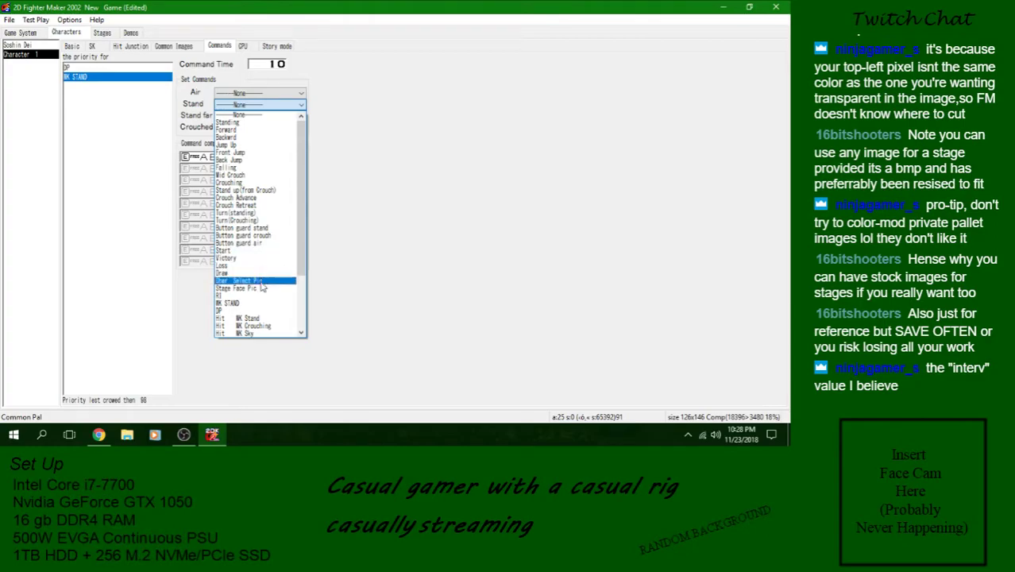
pyautogui.click(253, 311)
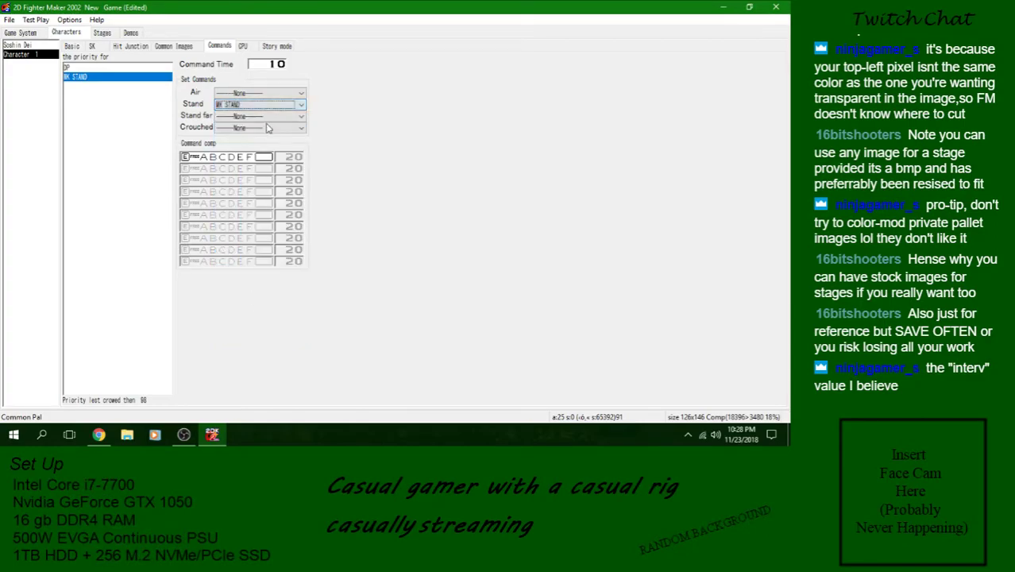
pyautogui.click(259, 116)
pyautogui.scroll(-3, 255, 246)
pyautogui.click(255, 240)
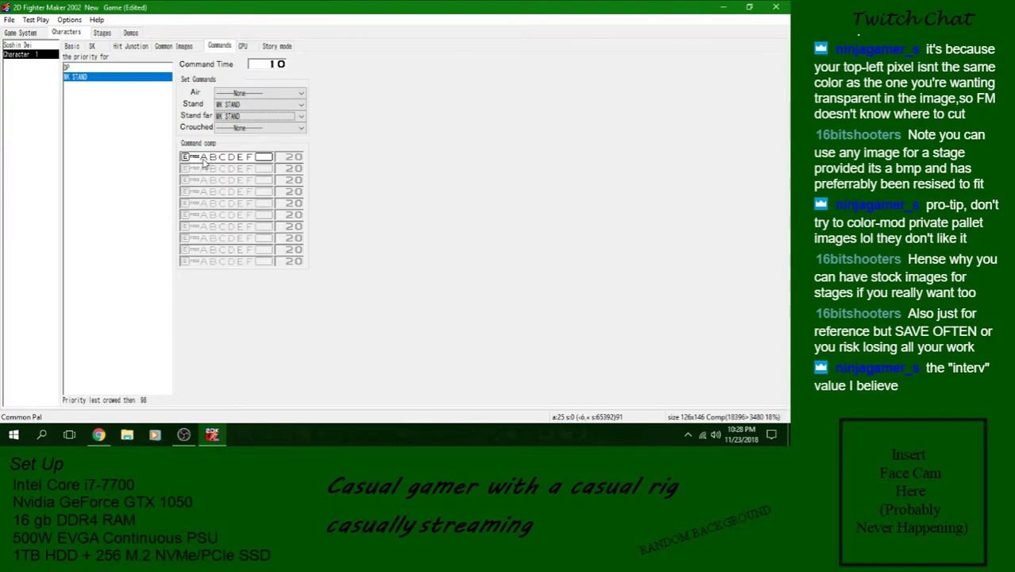
# - Check the DP command's settings and launch the test battle again
pyautogui.click(107, 70)
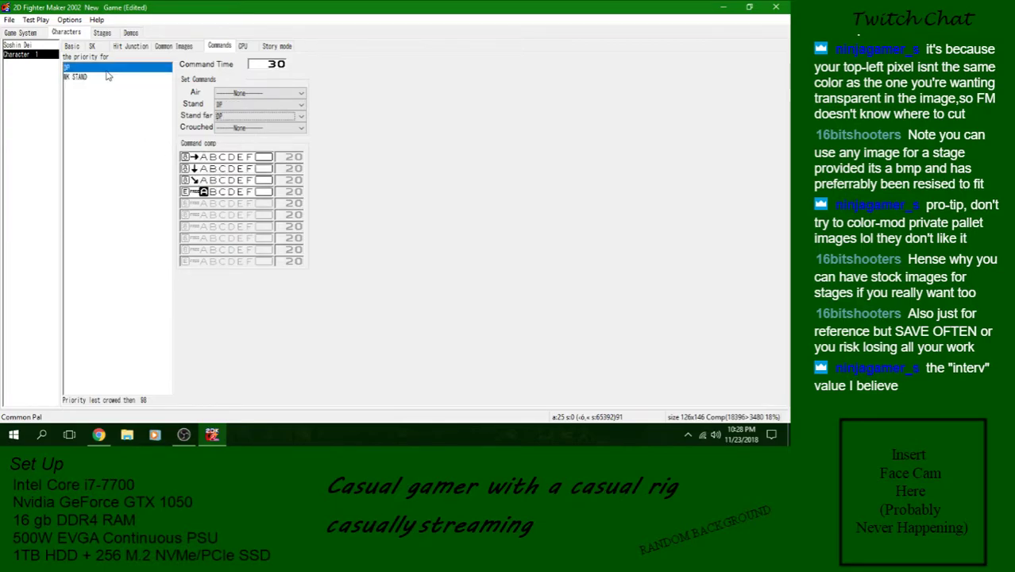
pyautogui.click(9, 19)
pyautogui.click(35, 19)
pyautogui.click(153, 327)
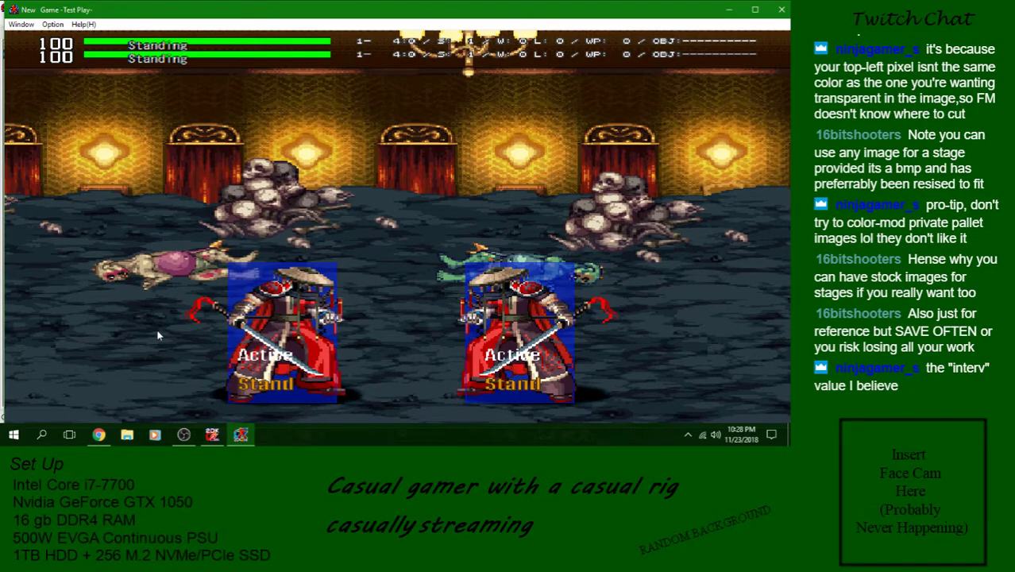
# - Move and jump with the first samurai in the test battle and try the WK STAND attack repeatedly
pyautogui.press('Left')
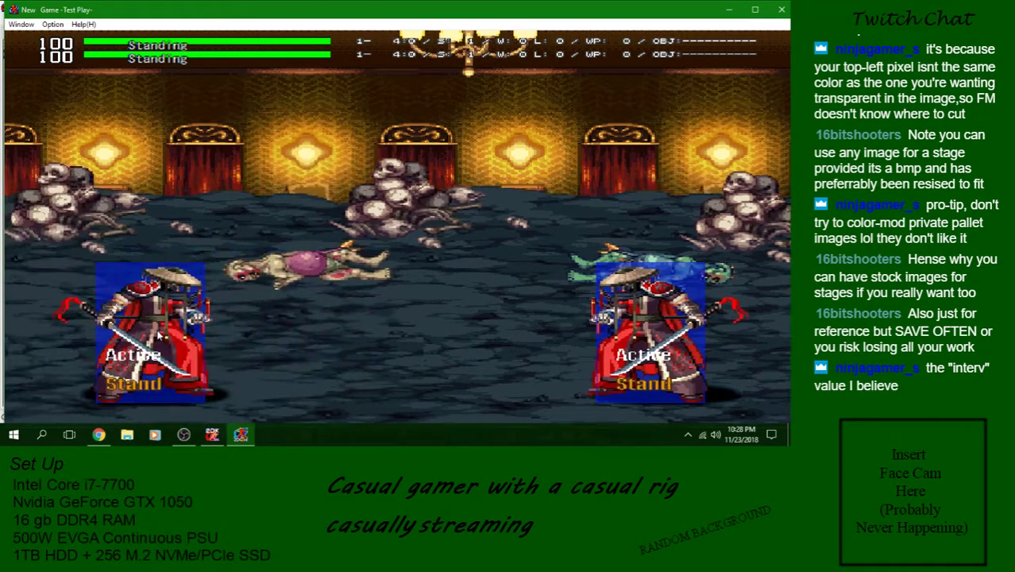
pyautogui.press('Right')
pyautogui.press('Up')
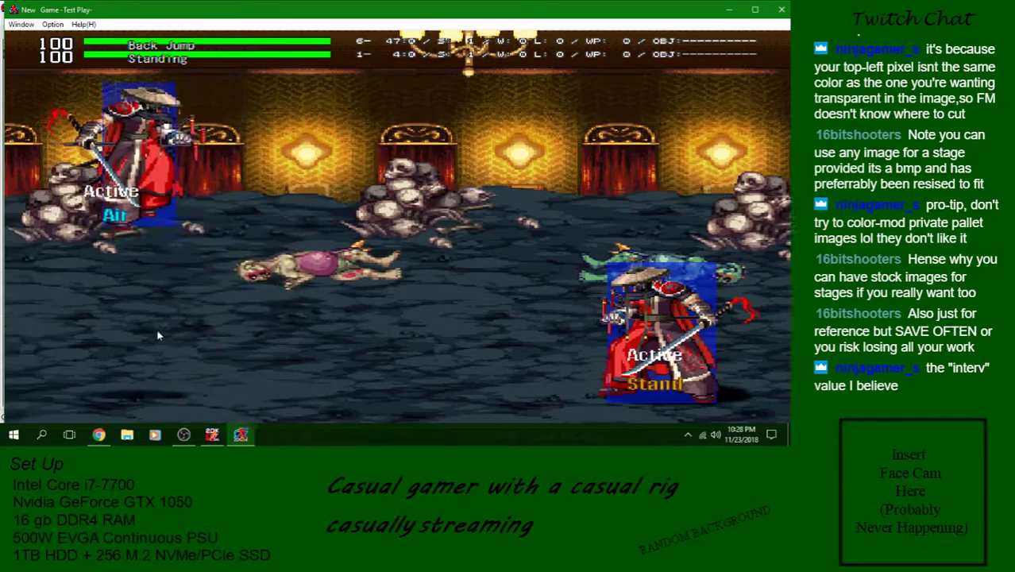
pyautogui.press('Up')
pyautogui.press('Right')
pyautogui.press('z')
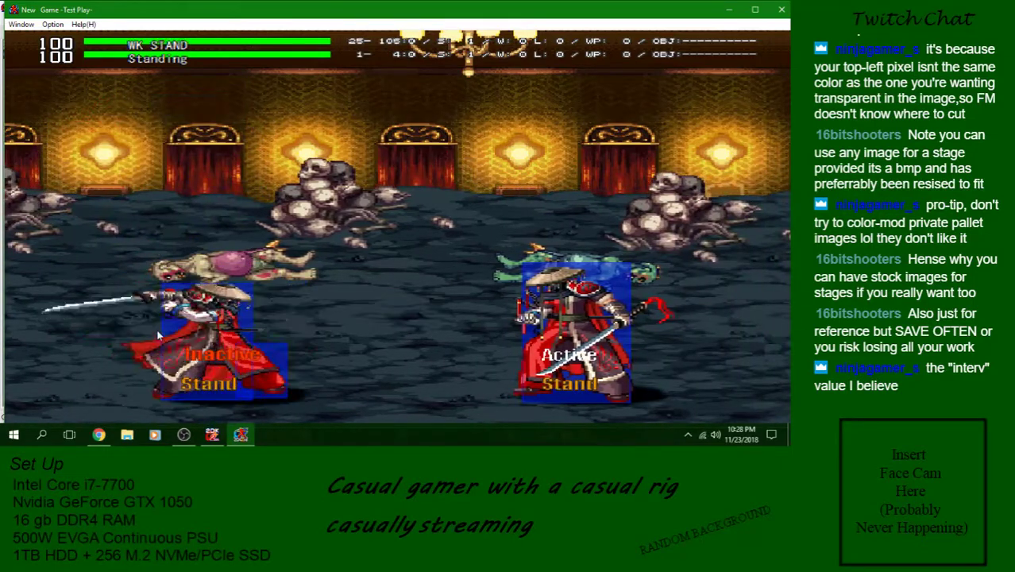
pyautogui.press('z')
pyautogui.press('z')
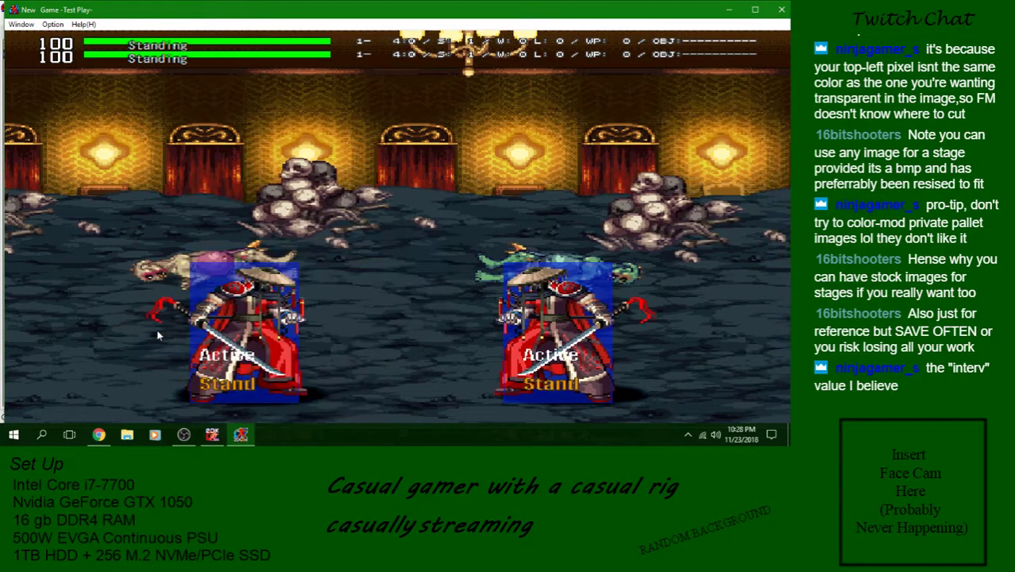
# - Approach the opponent and test the DP attack with its forward, down, down-forward plus A input
pyautogui.press('Right')
pyautogui.press('z')
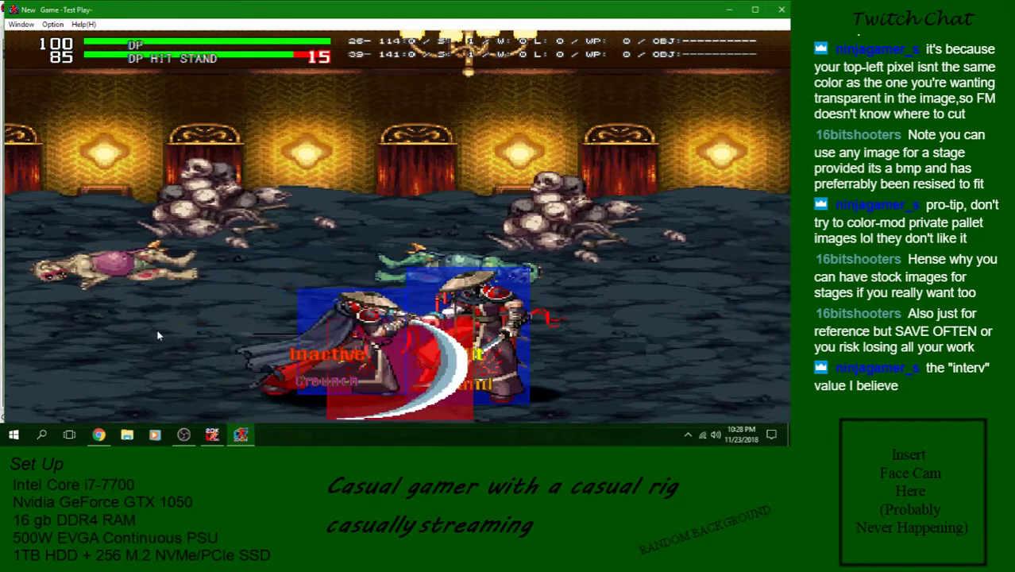
pyautogui.press('Right')
pyautogui.press('Down')
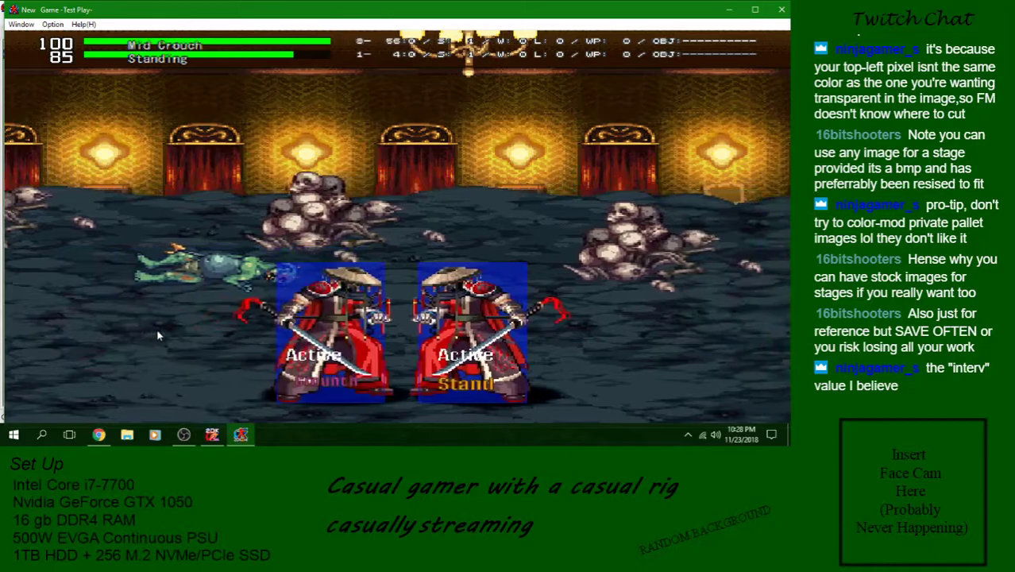
pyautogui.press('z')
pyautogui.press('Right')
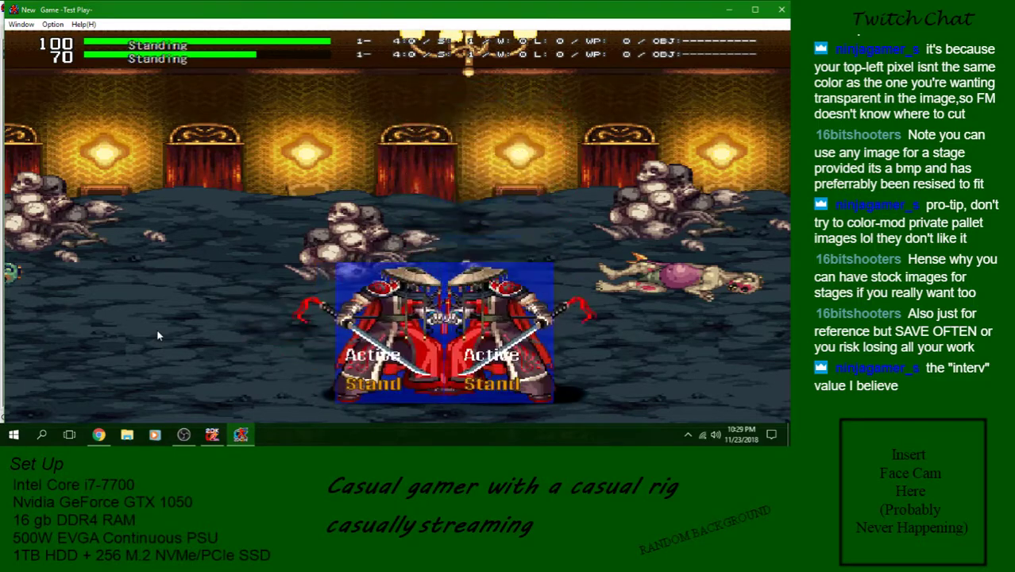
# - Move the samurai around the standing opponent in the test battle and try the WK STAND attack at different distances
pyautogui.press('z')
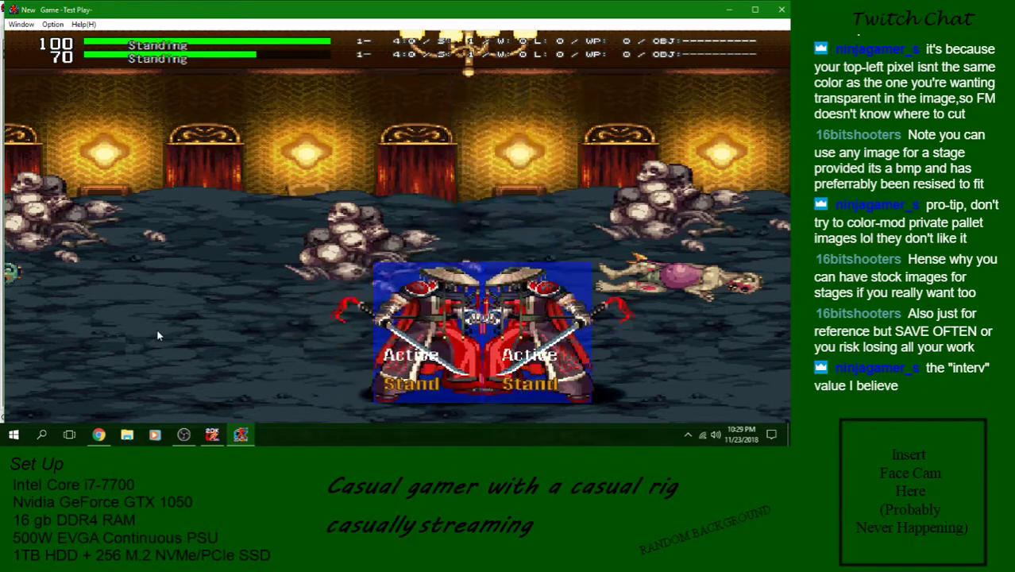
pyautogui.press('z')
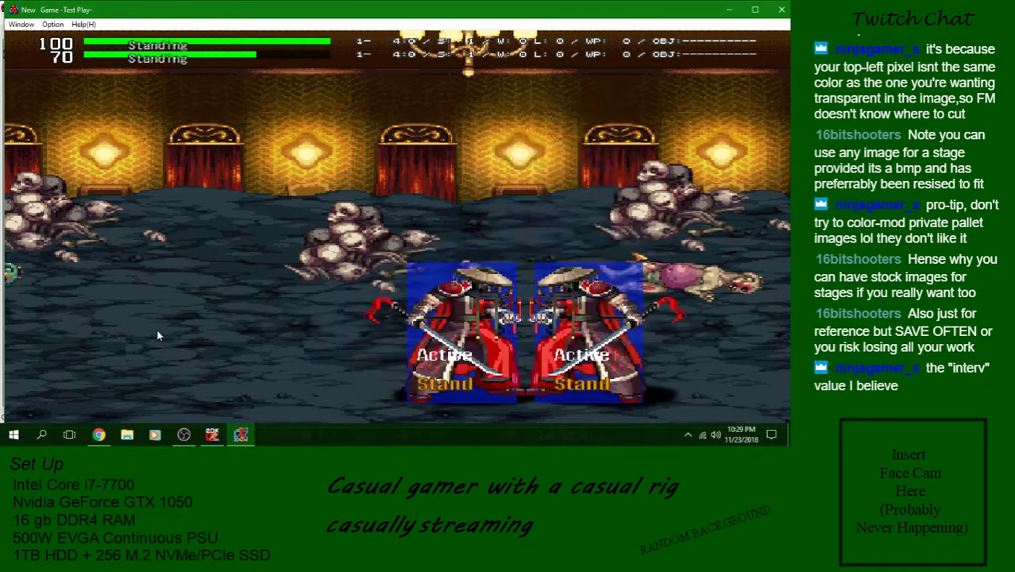
pyautogui.press('Left')
pyautogui.press('Right')
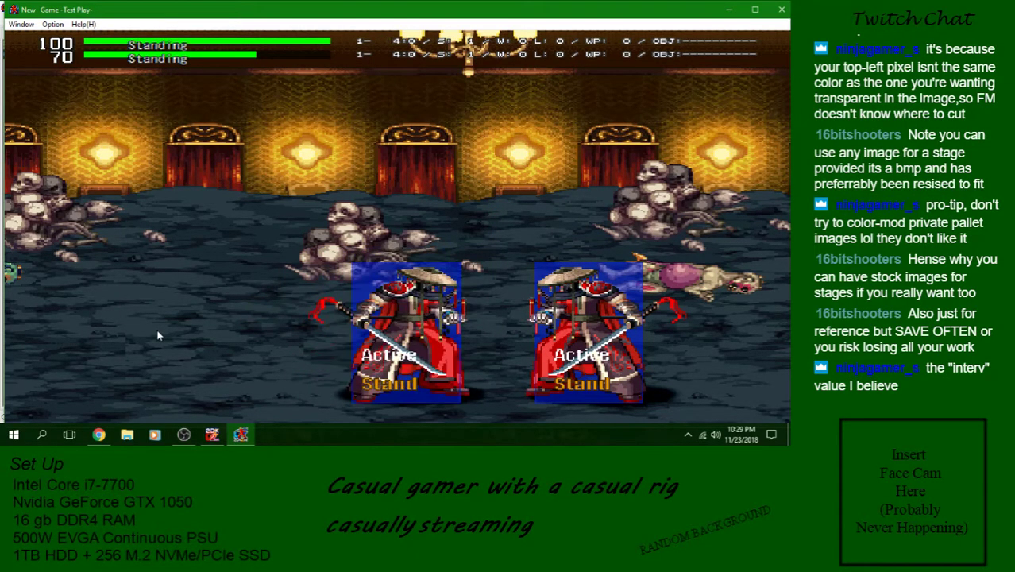
pyautogui.press('z')
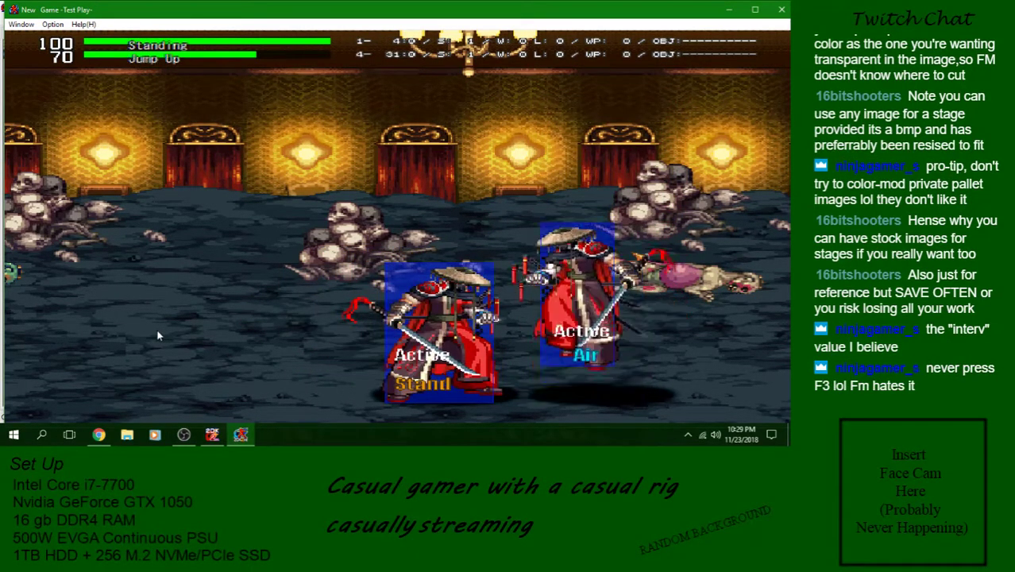
pyautogui.press('Down')
pyautogui.press('z')
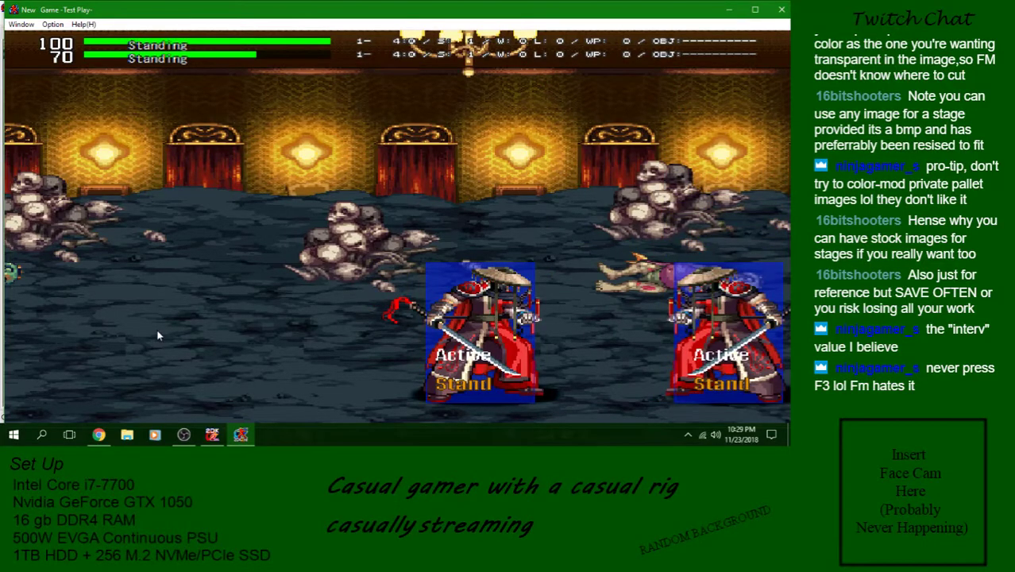
pyautogui.press('Right')
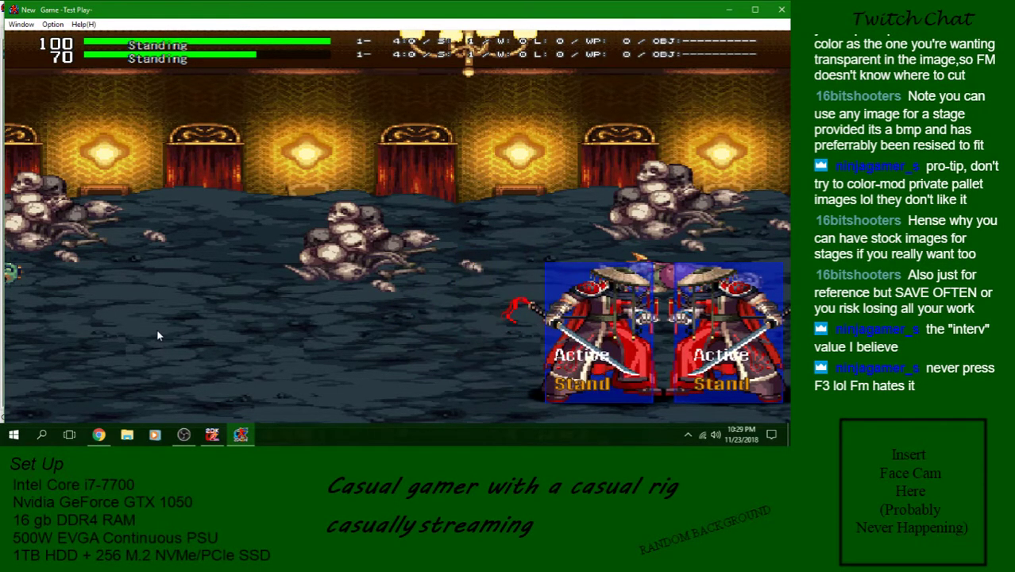
pyautogui.press('z')
pyautogui.press('z')
pyautogui.press('z')
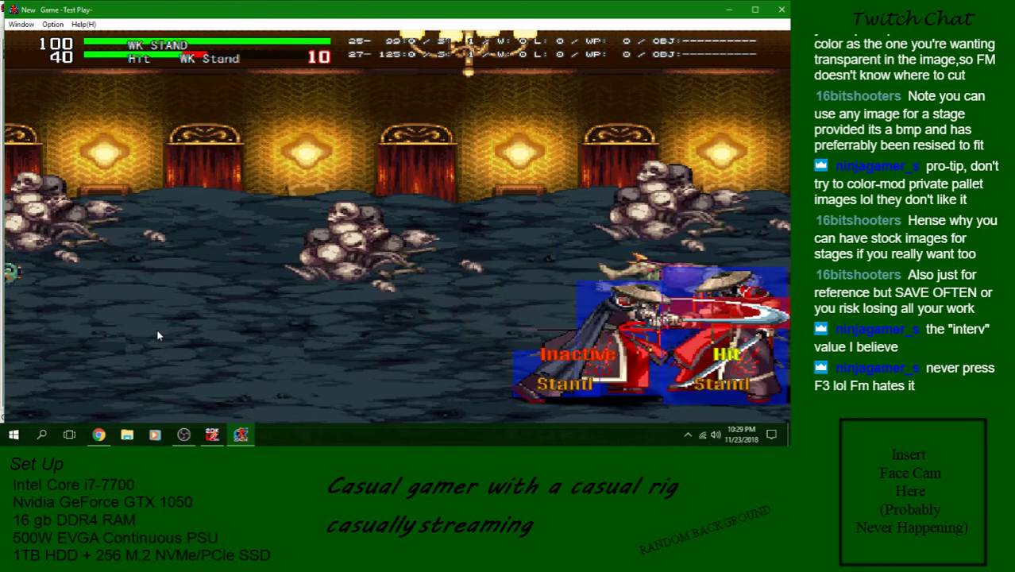
# - Make the opponent crouch, test the WK STAND attack on it repeatedly, and close the test play
pyautogui.press('Left')
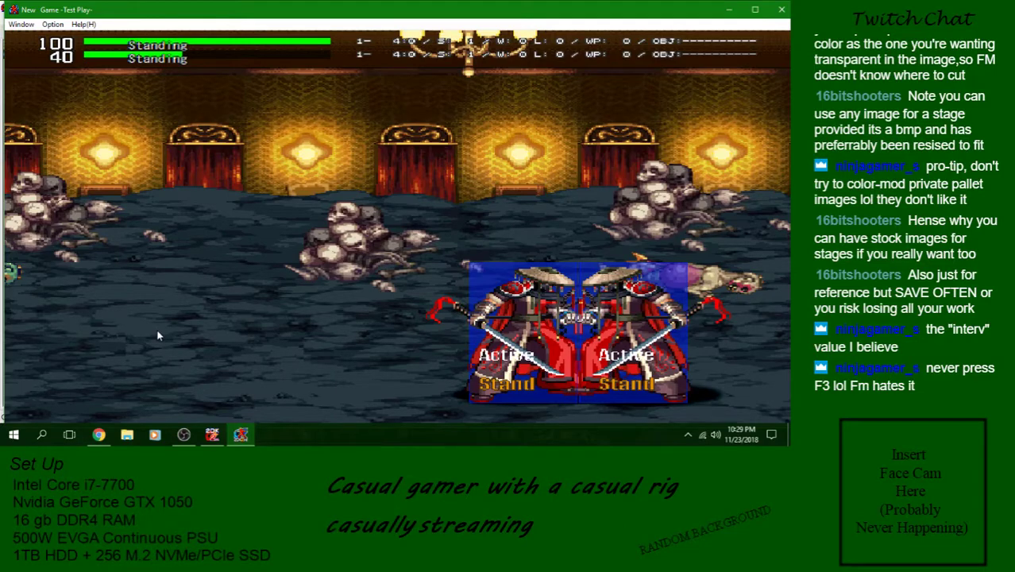
pyautogui.press('Down')
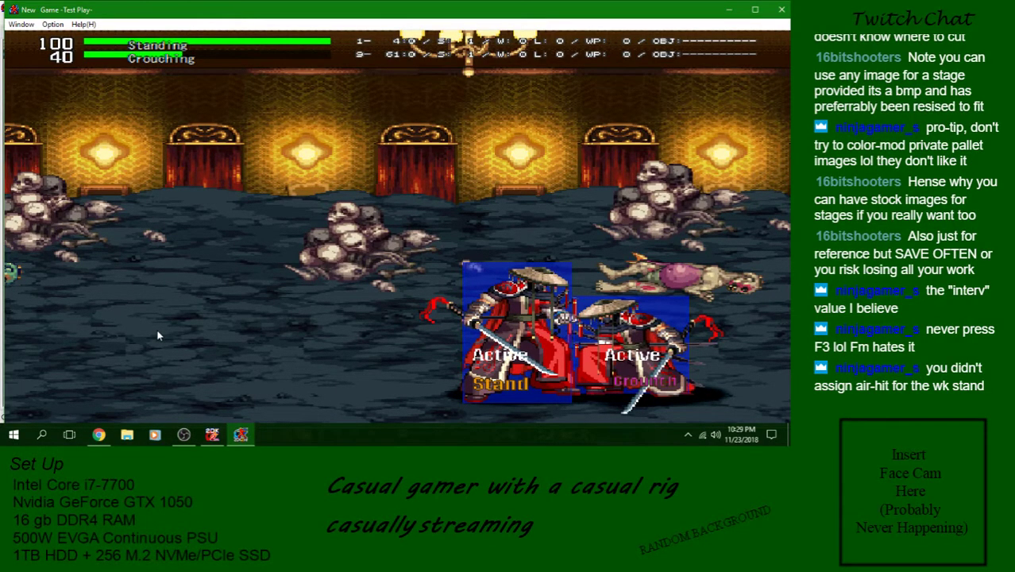
pyautogui.press('z')
pyautogui.press('z')
pyautogui.press('z')
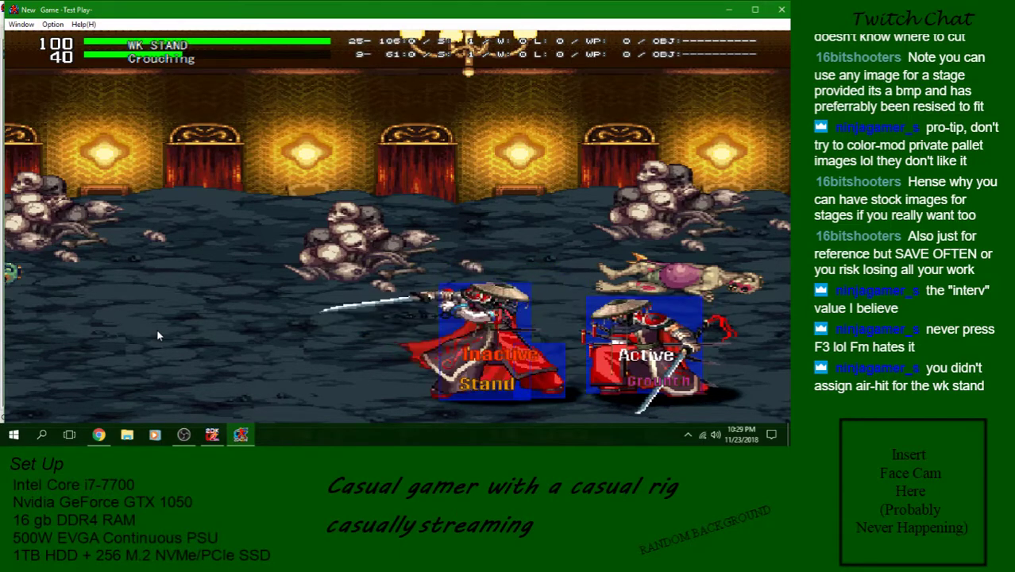
pyautogui.press('z')
pyautogui.press('z')
pyautogui.press('z')
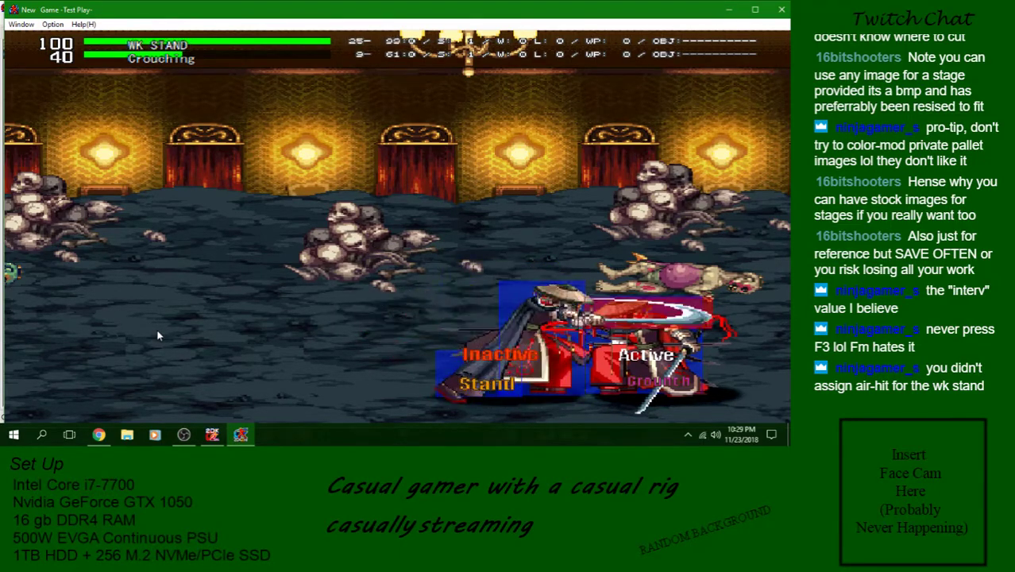
pyautogui.press('z')
pyautogui.press('z')
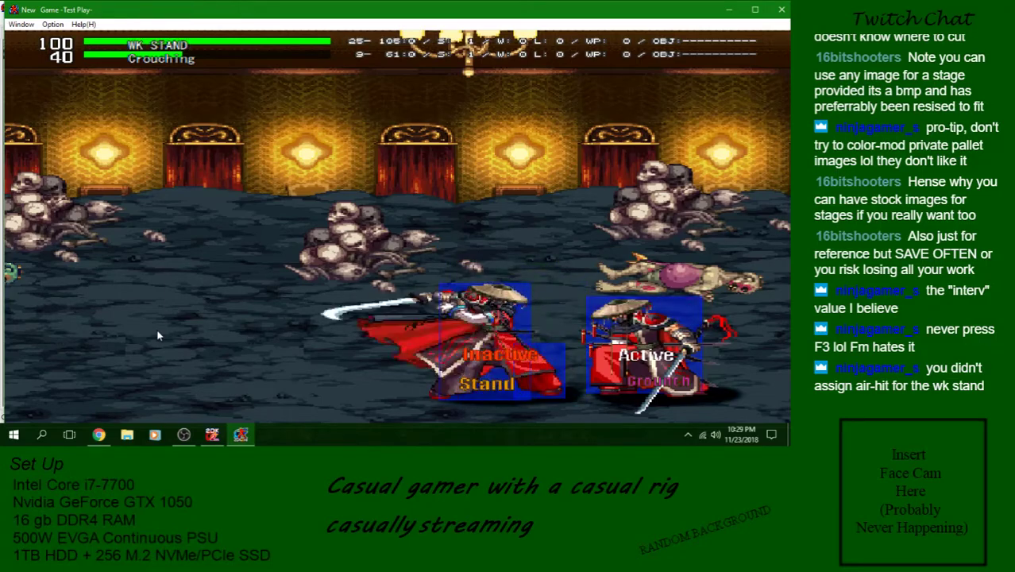
pyautogui.press('z')
pyautogui.press('z')
pyautogui.press('z')
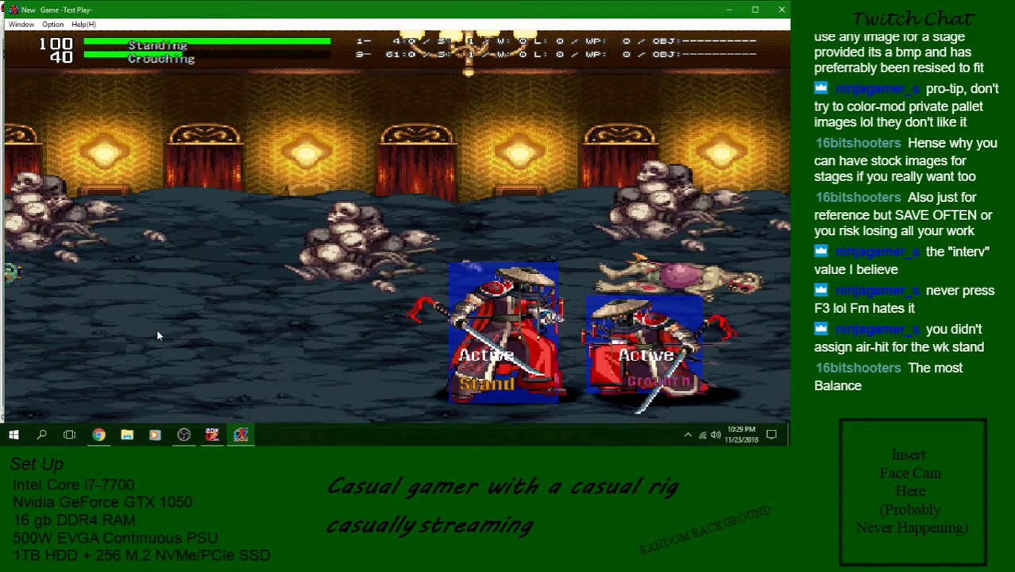
pyautogui.press('z')
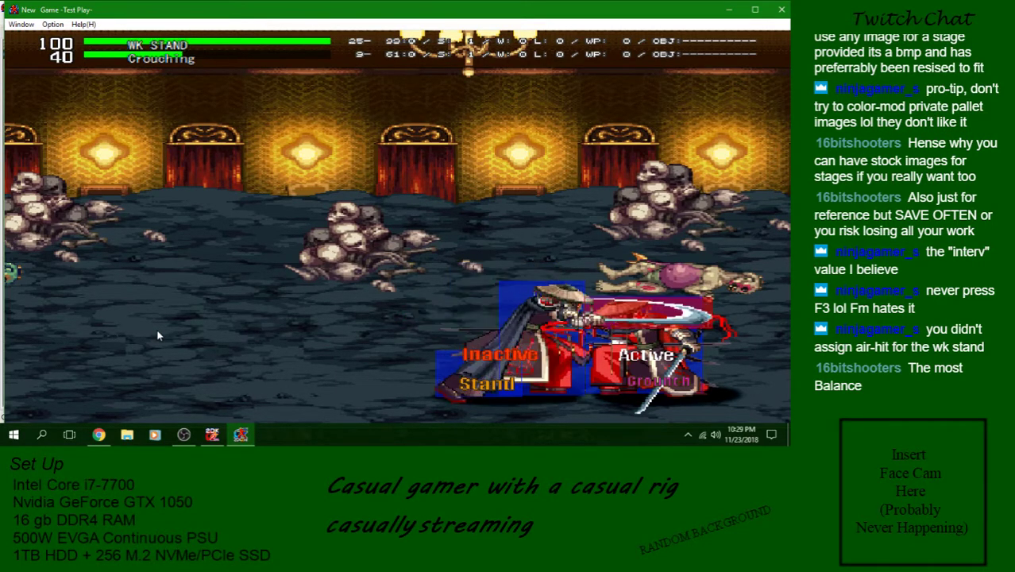
pyautogui.press('z')
pyautogui.press('z')
pyautogui.press('z')
pyautogui.press('z')
pyautogui.press('z')
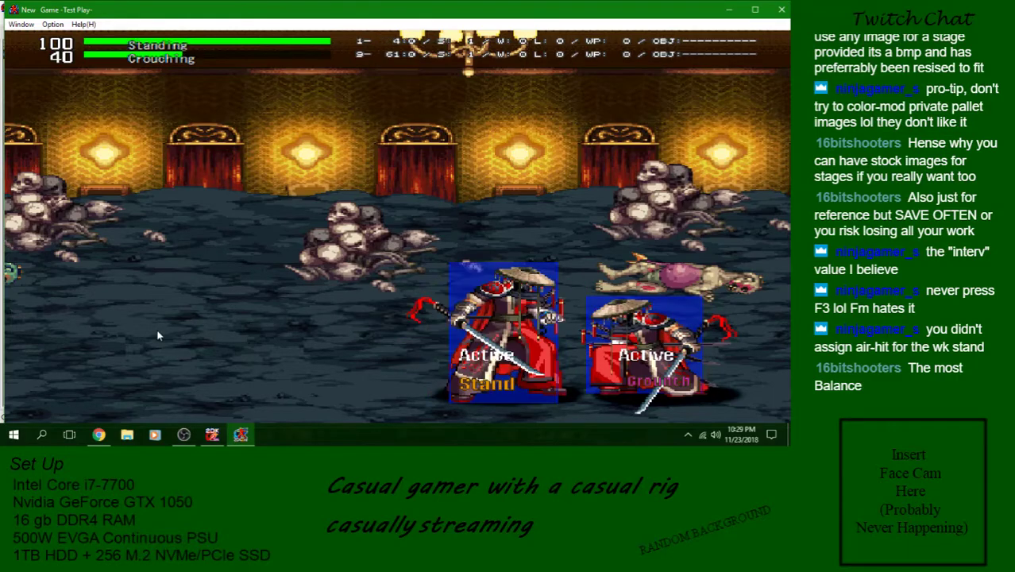
pyautogui.press('z')
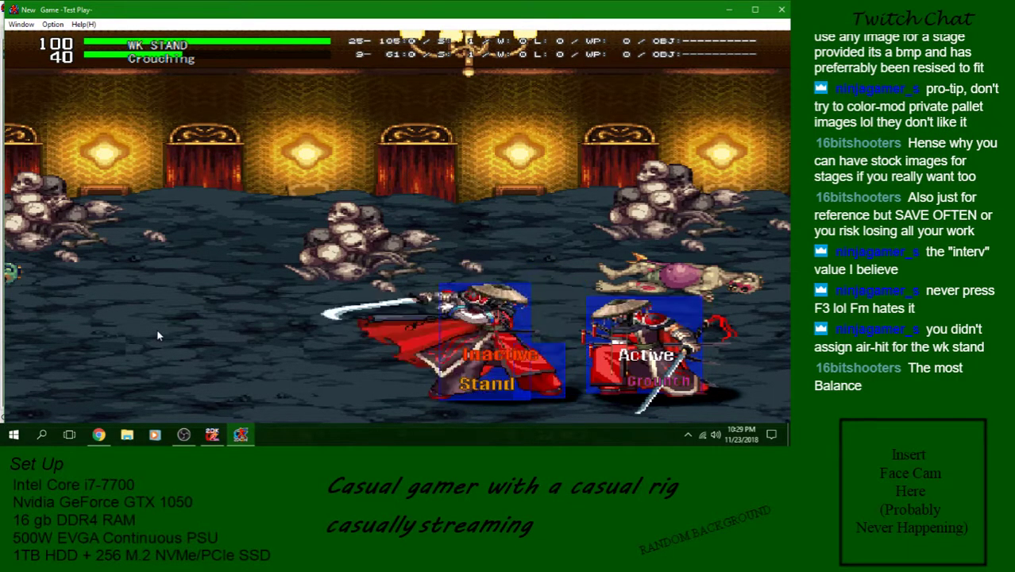
pyautogui.press('z')
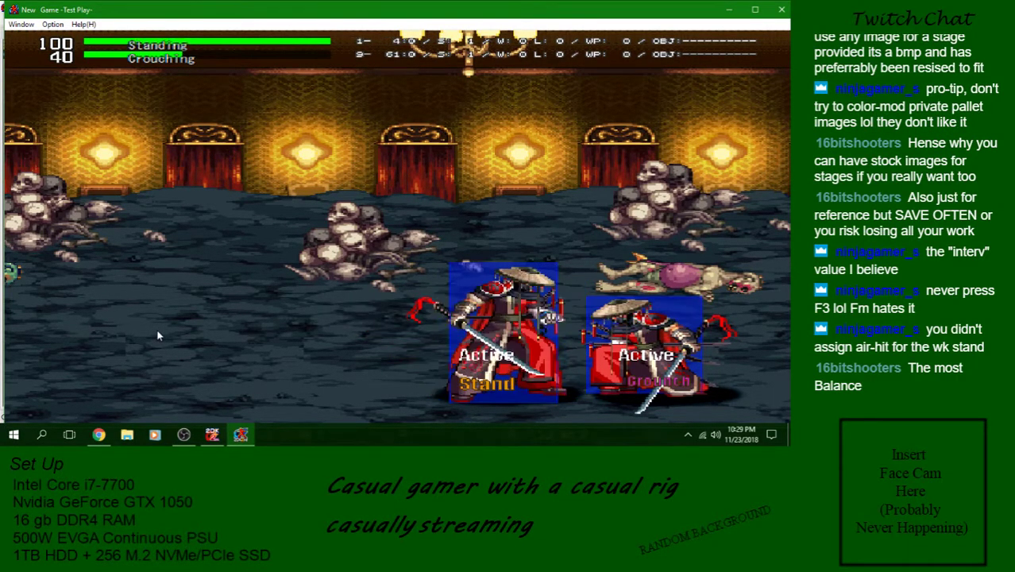
pyautogui.press('z')
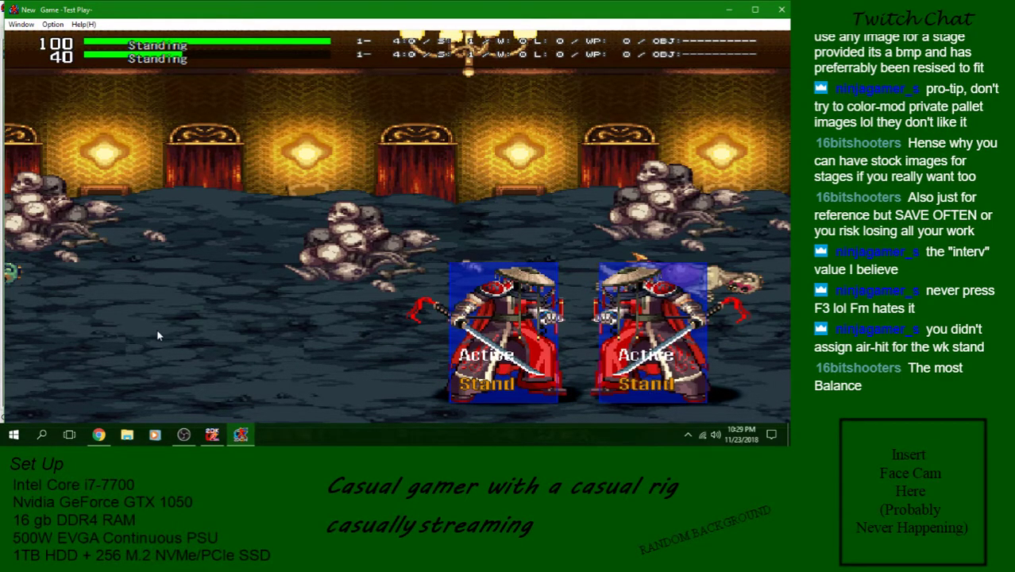
pyautogui.click(780, 10)
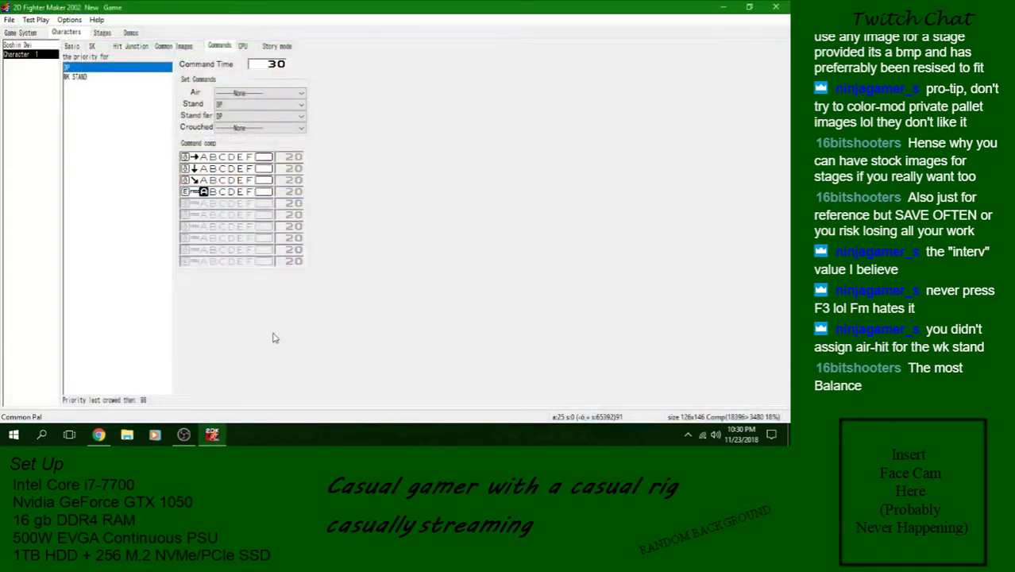
# - Open the samurai's skill list, save the project and select the DP skill
pyautogui.click(93, 47)
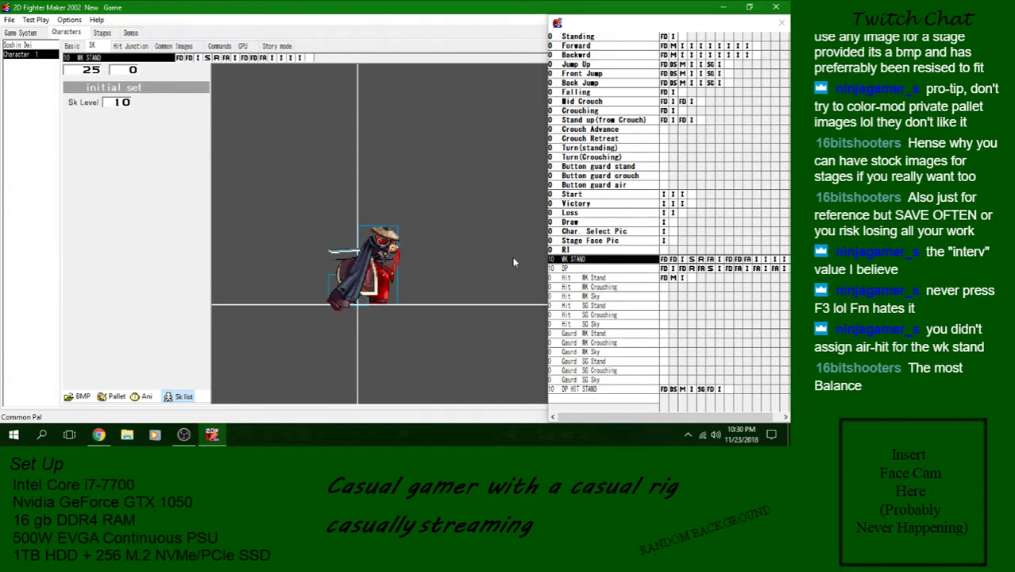
pyautogui.click(10, 20)
pyautogui.click(24, 73)
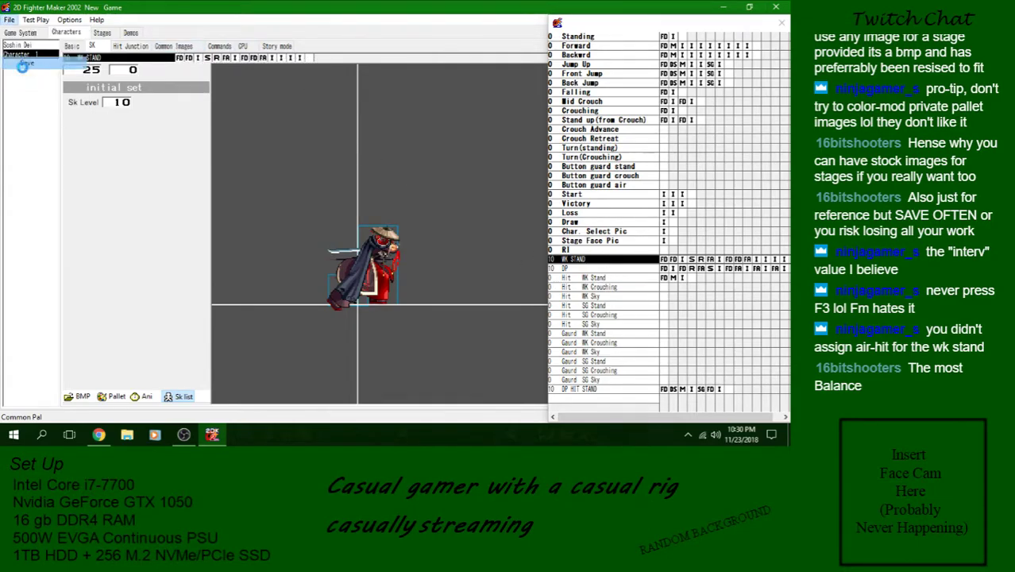
pyautogui.click(613, 270)
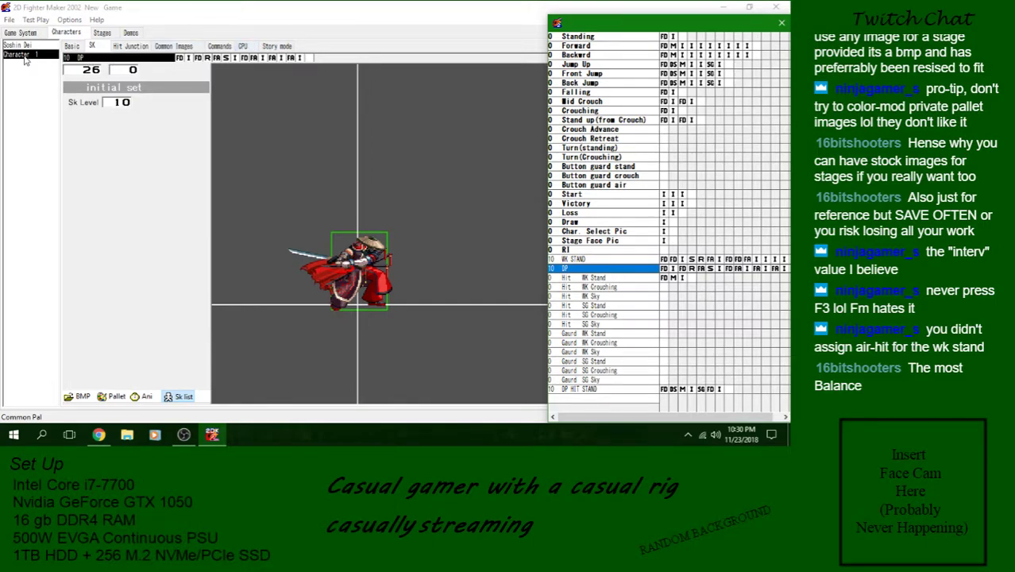
# - Go to New Stage1 and check the Floor layer's image and the stage's BGM setting, ending in its script
pyautogui.click(104, 34)
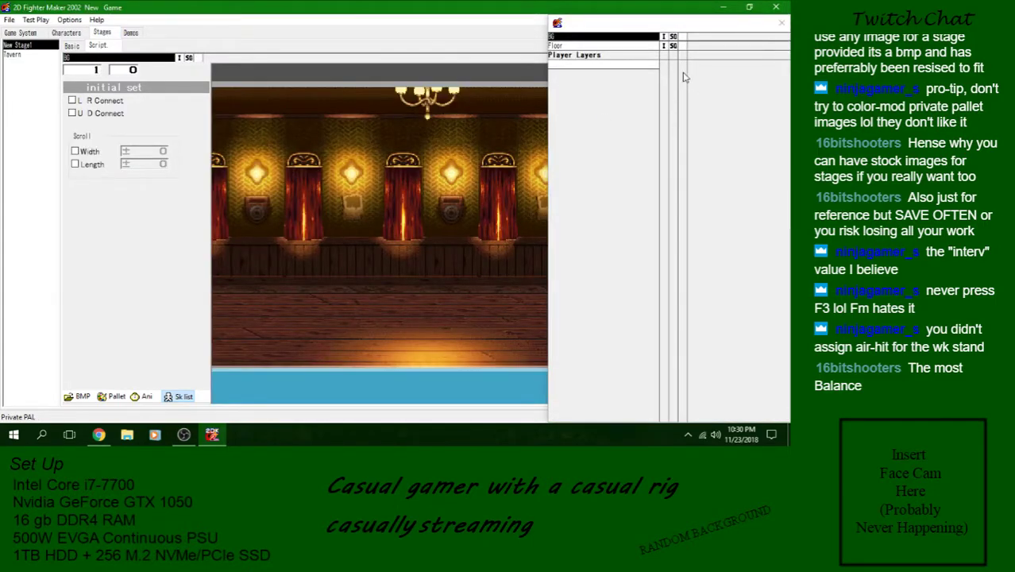
pyautogui.click(664, 47)
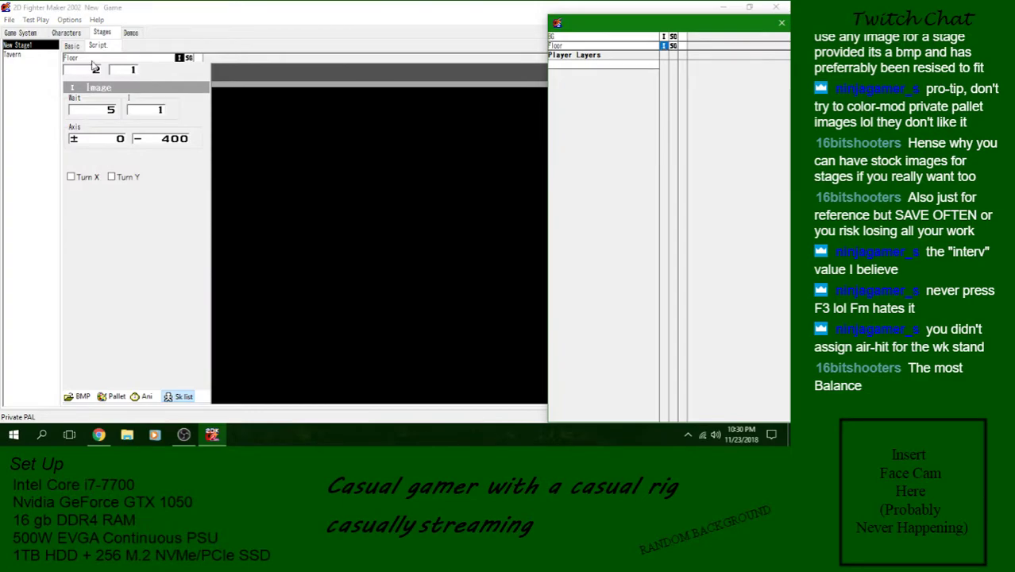
pyautogui.click(72, 46)
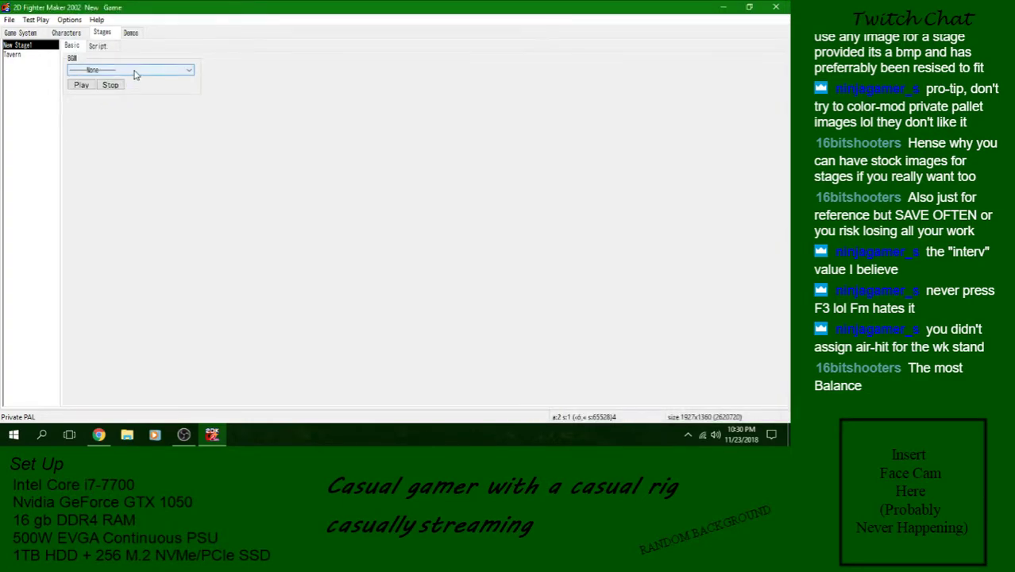
pyautogui.click(97, 45)
pyautogui.click(664, 48)
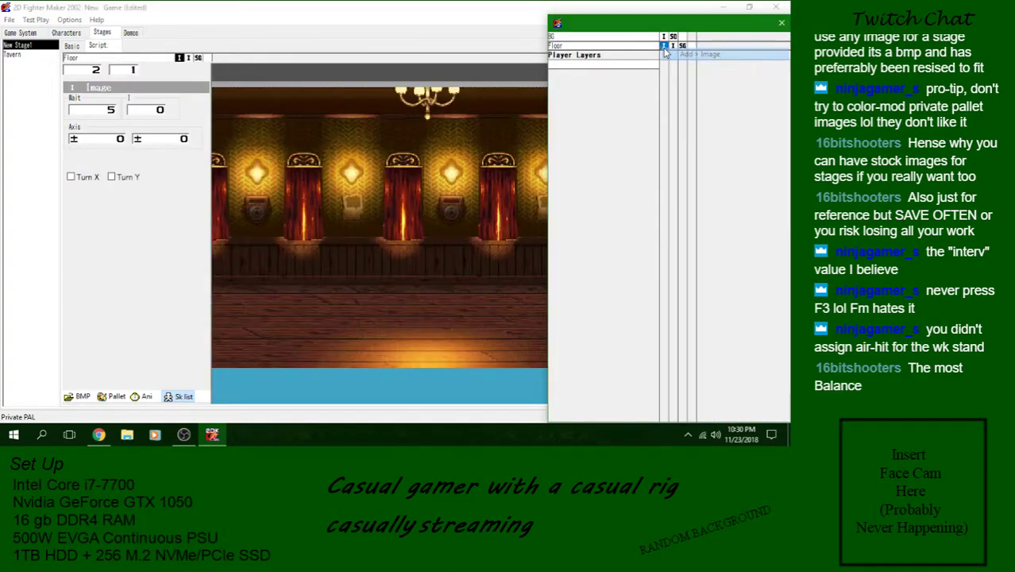
pyautogui.rightClick(664, 50)
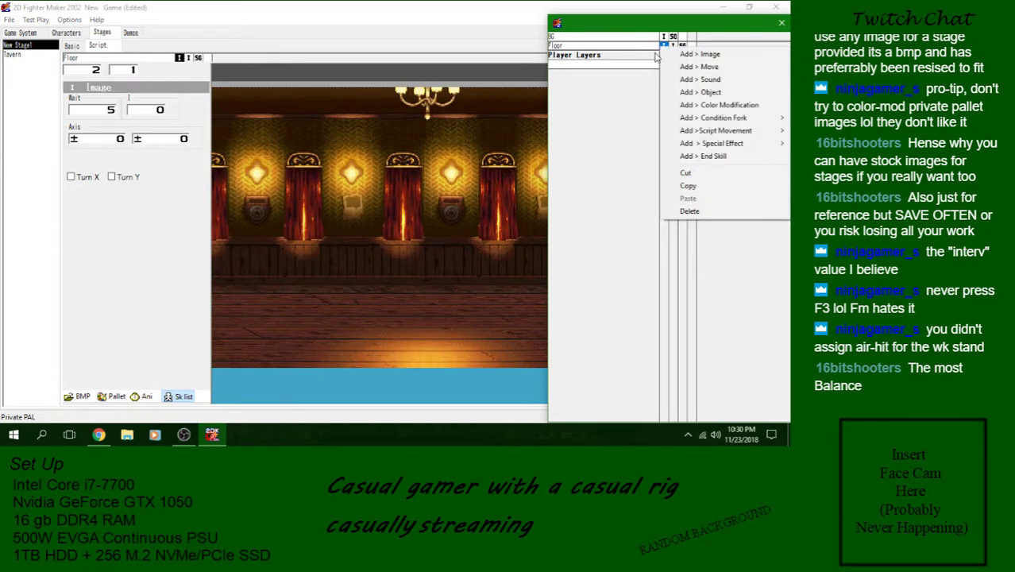
pyautogui.click(689, 211)
# - Add a Sound block to the start of the BG layer's script and insert a copy of the Image block before it
pyautogui.rightClick(664, 46)
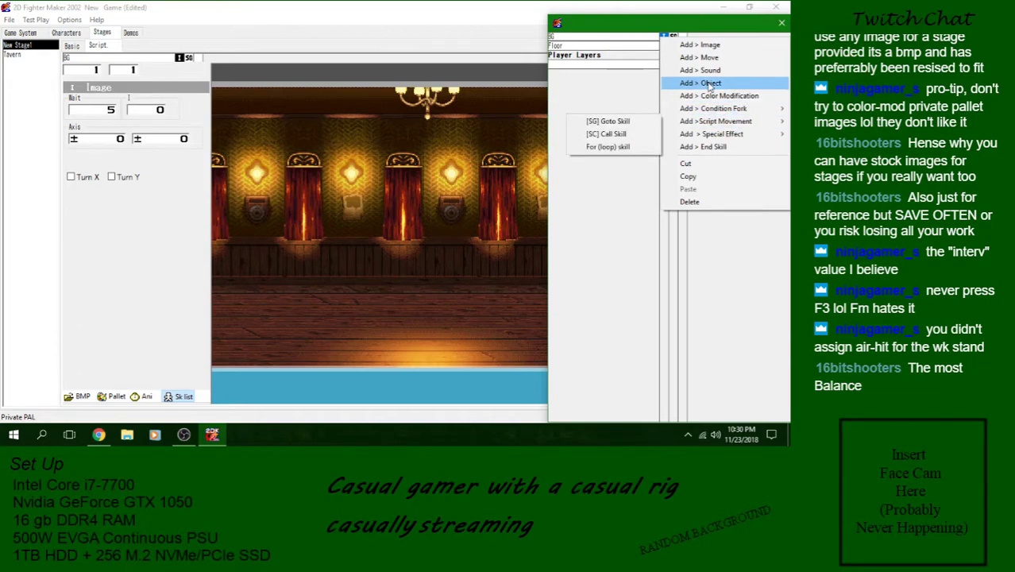
pyautogui.click(703, 70)
pyautogui.click(673, 36)
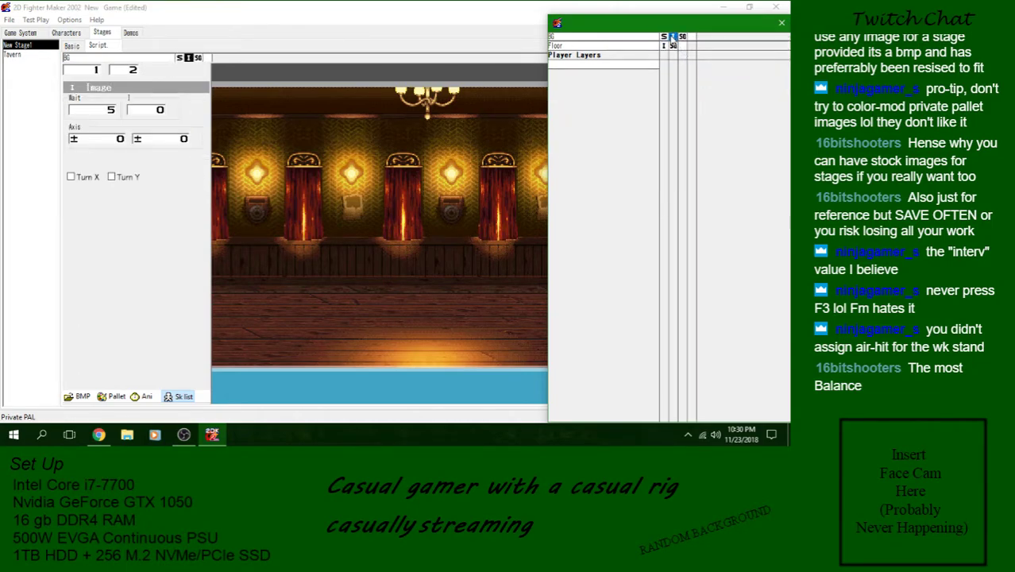
pyautogui.click(664, 38)
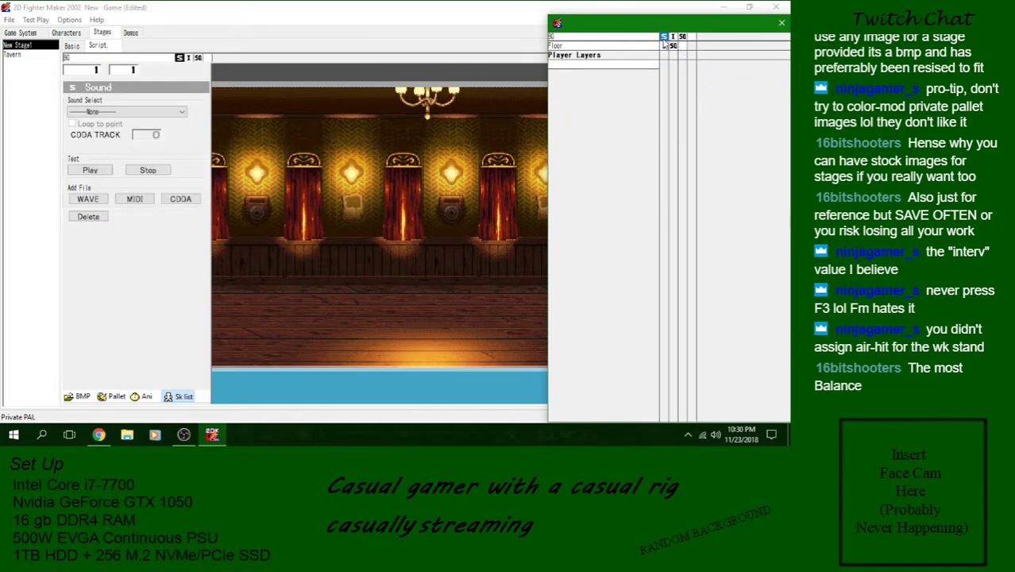
pyautogui.hotkey('ctrl', 'v')
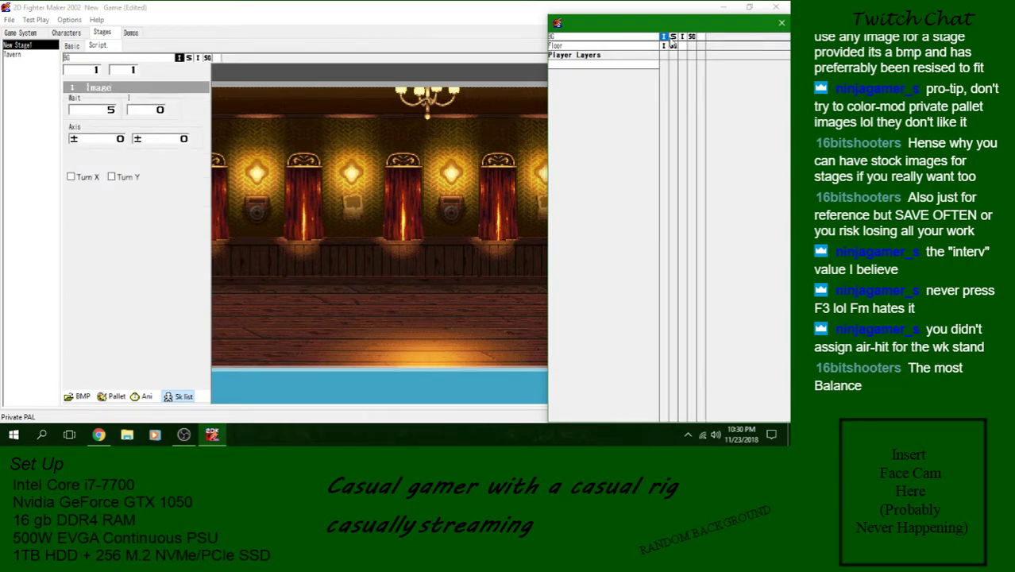
# - Point the BG layer's closing GoTo block to BG block 3, the image after the sound
pyautogui.click(672, 37)
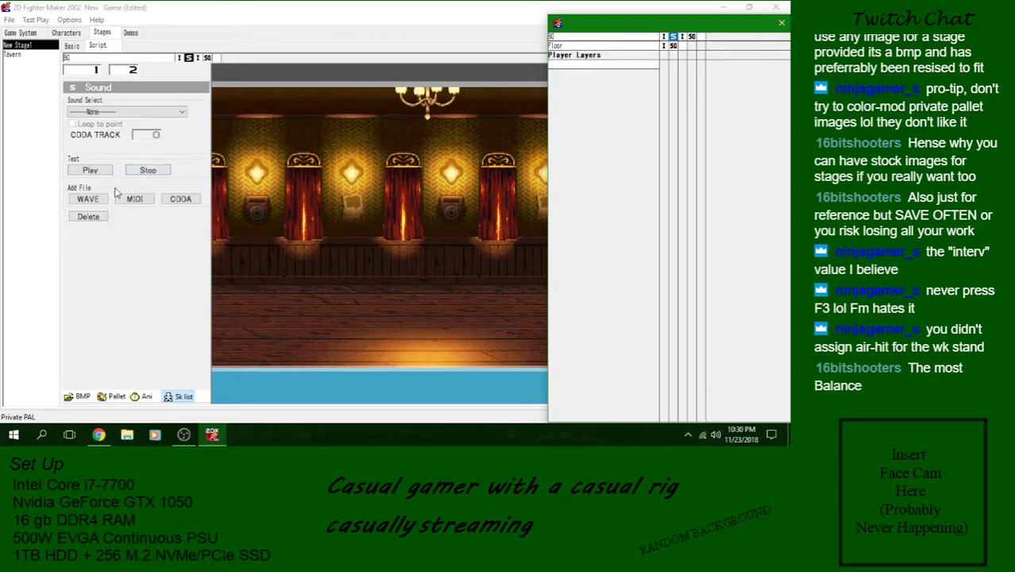
pyautogui.click(208, 59)
pyautogui.click(110, 117)
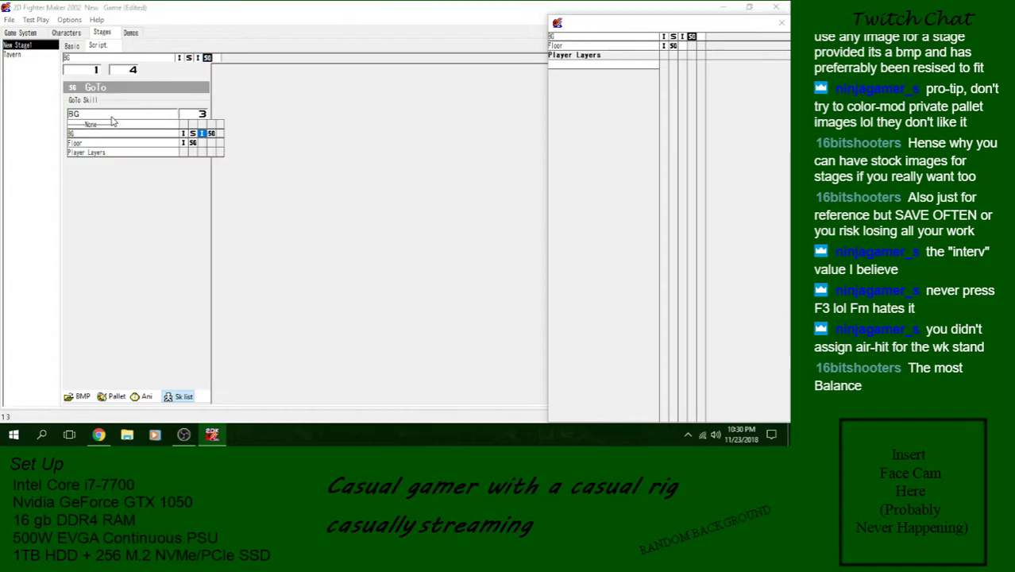
pyautogui.click(205, 134)
# - Select the BG layer's Sound block and browse to the Sources\Music folder for a WAVE file to add
pyautogui.click(189, 59)
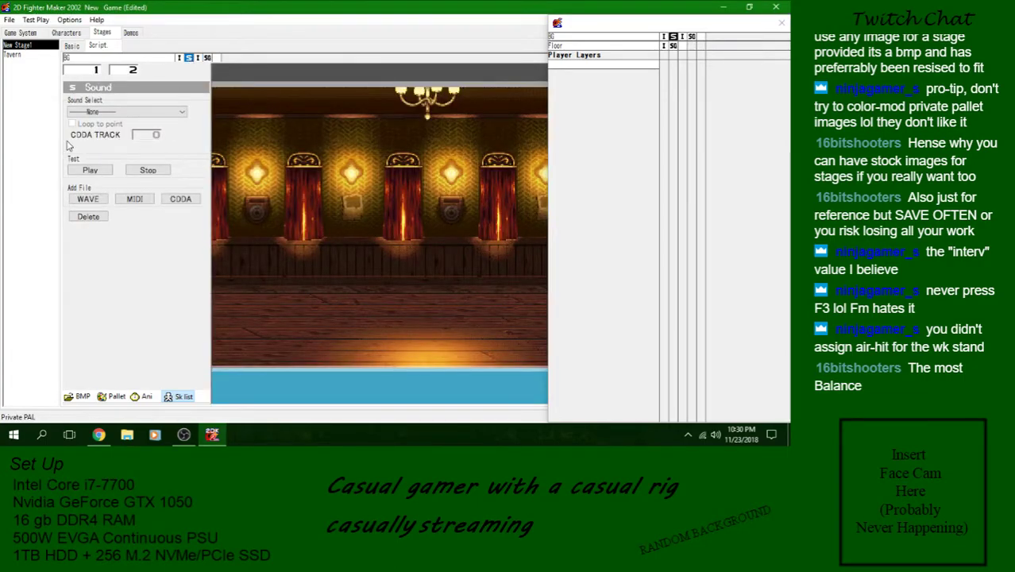
pyautogui.click(88, 199)
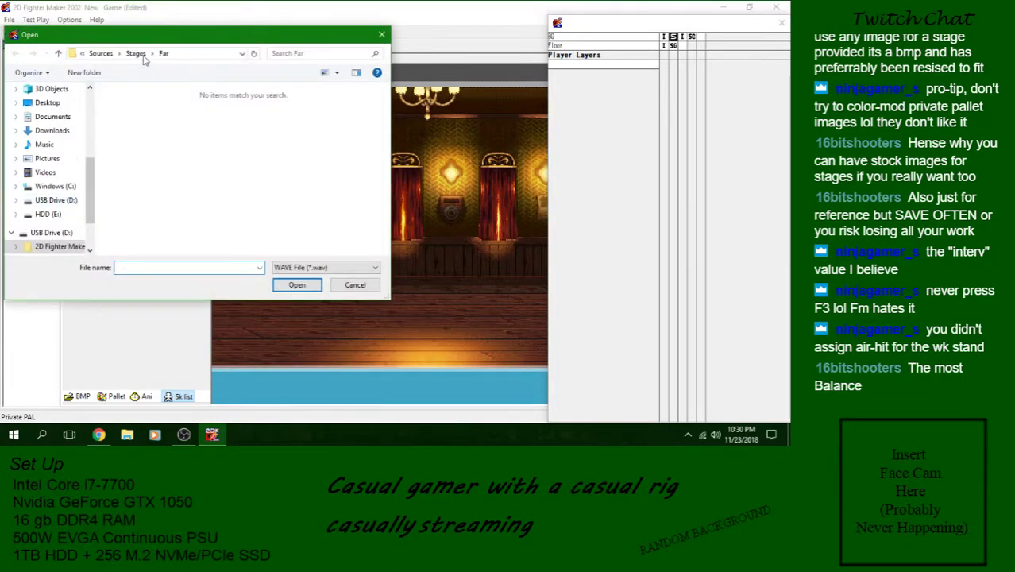
pyautogui.click(103, 57)
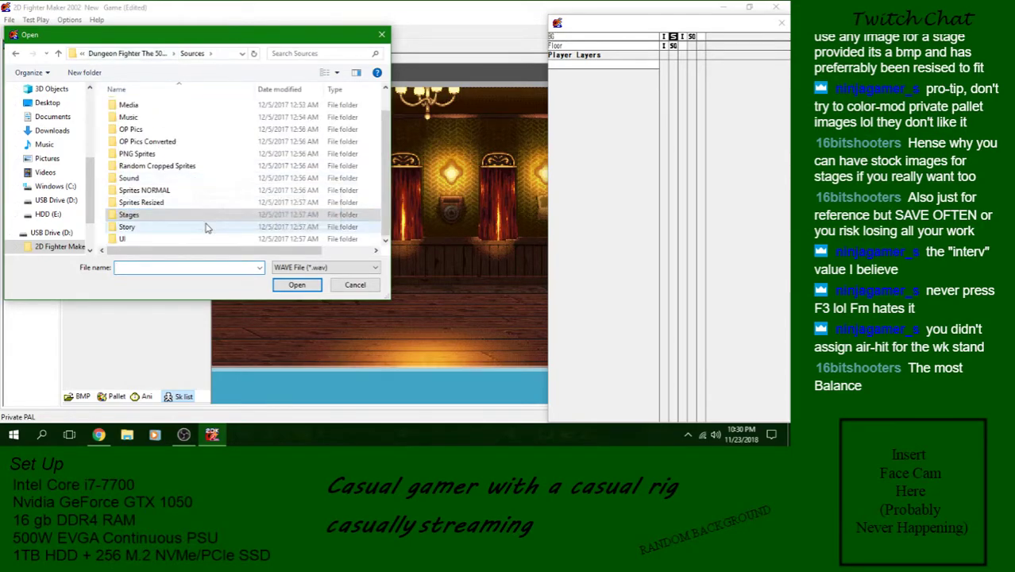
pyautogui.doubleClick(131, 202)
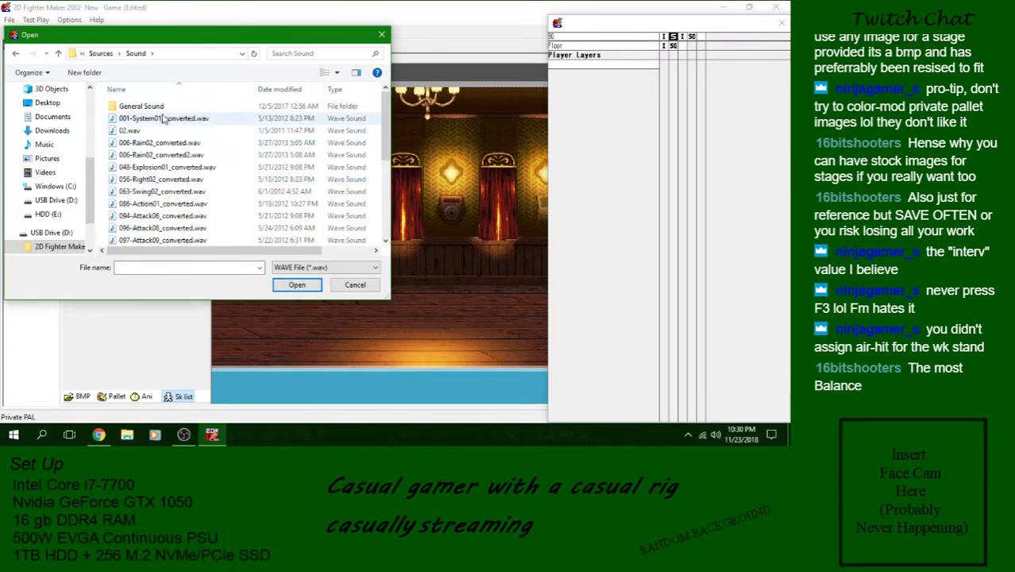
pyautogui.doubleClick(155, 106)
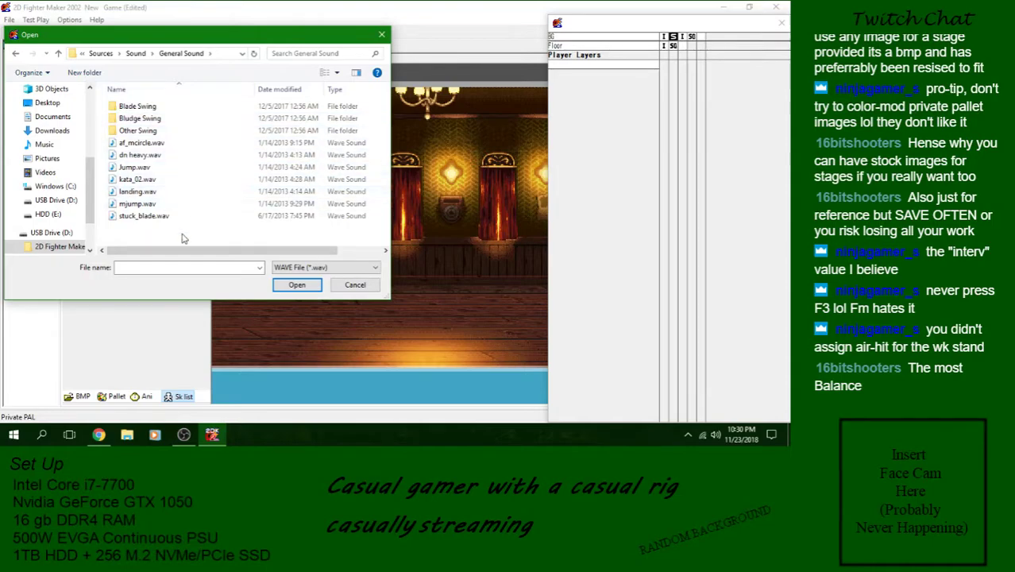
pyautogui.click(58, 53)
pyautogui.click(58, 53)
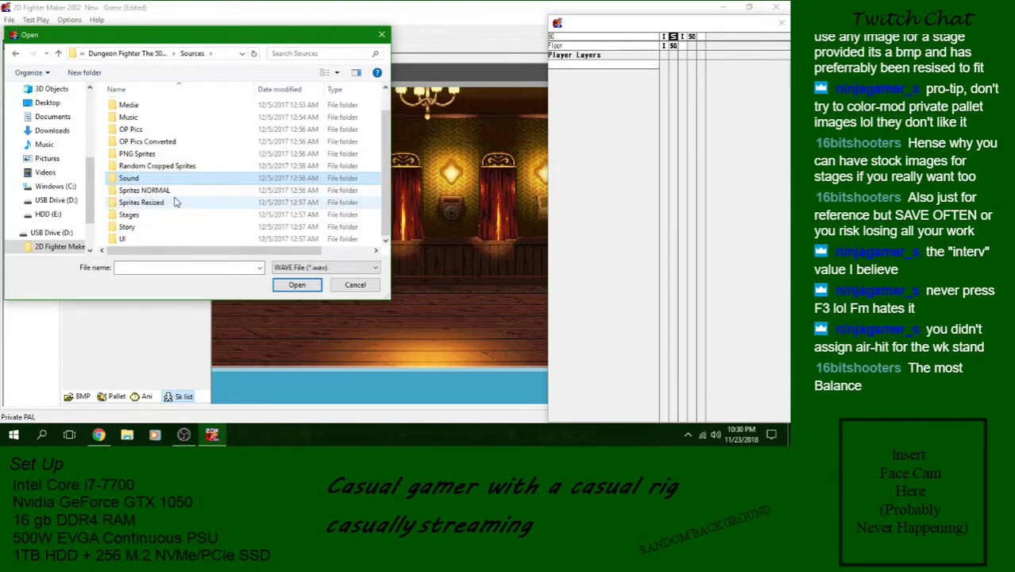
pyautogui.doubleClick(170, 117)
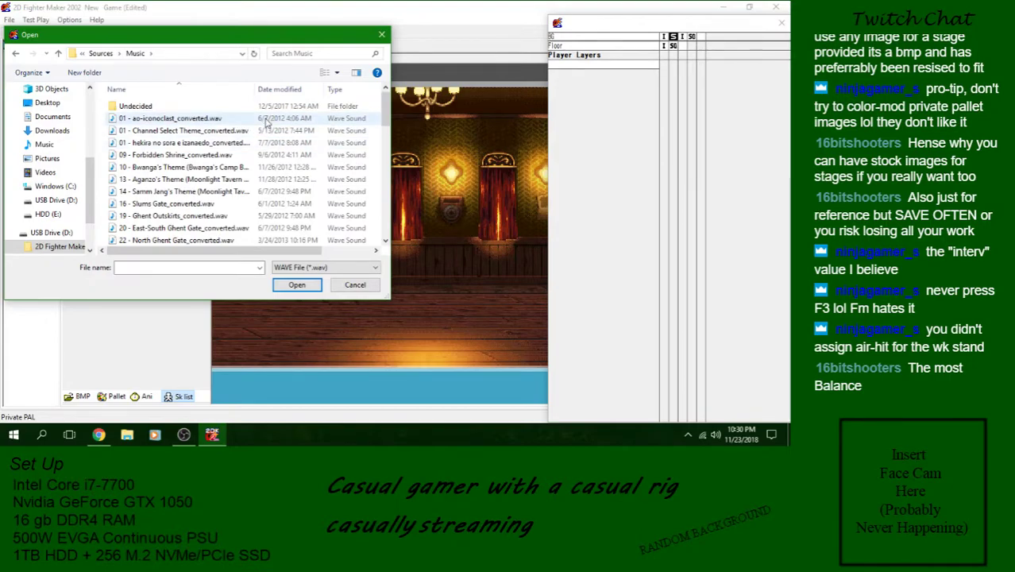
# - Try to add 01 - ao-iconoclast_converted.wav under its full file name
pyautogui.doubleClick(191, 122)
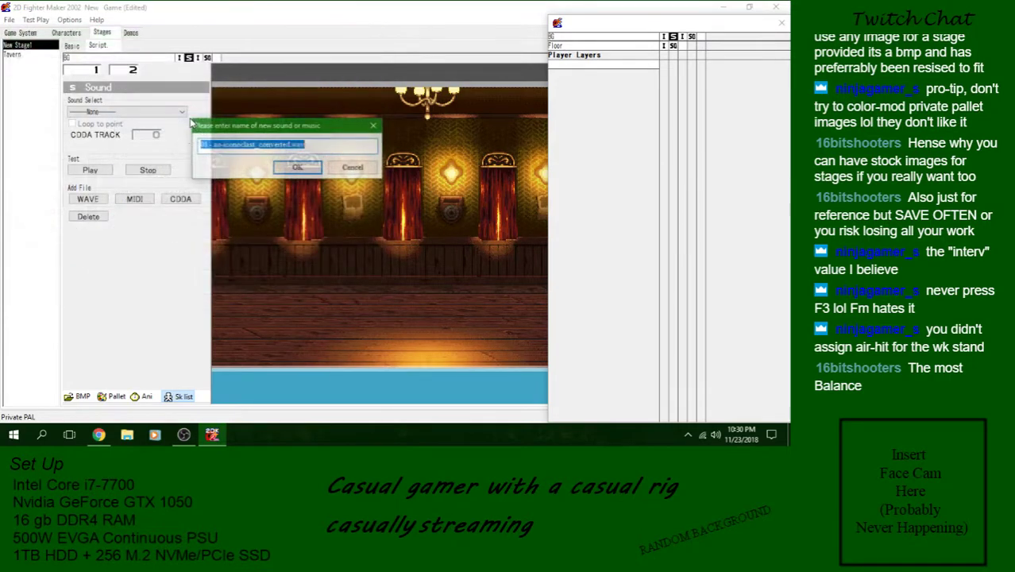
pyautogui.click(308, 175)
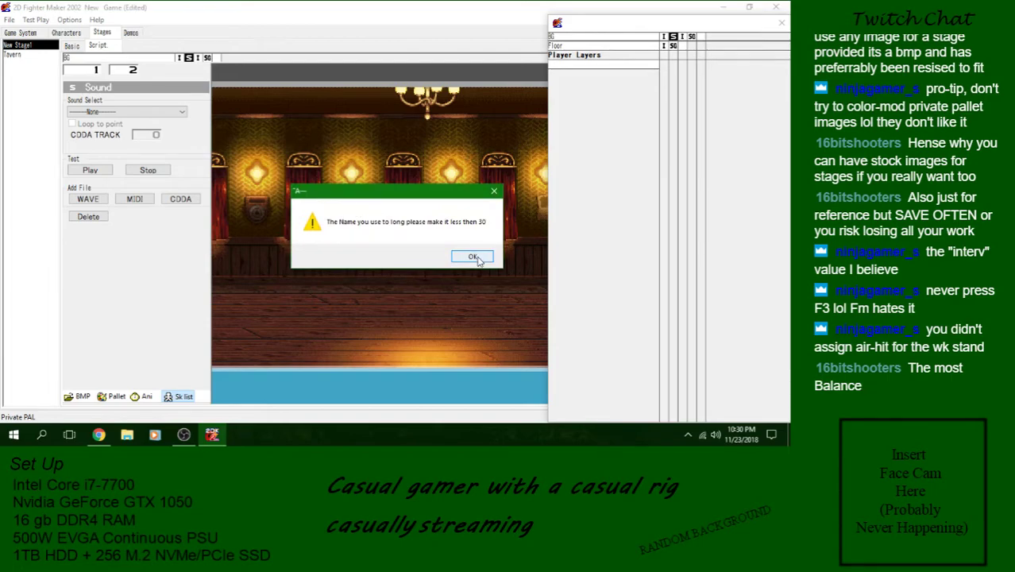
pyautogui.click(473, 257)
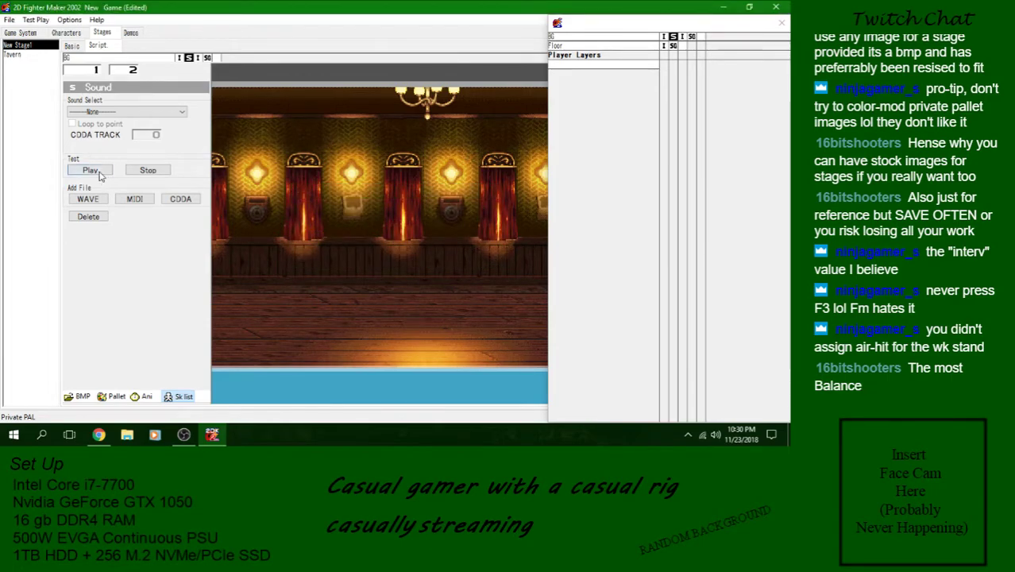
# - Add storm_pass_converted.wav from the Music folder to the BG layer's Sound block, keeping its file name
pyautogui.click(87, 199)
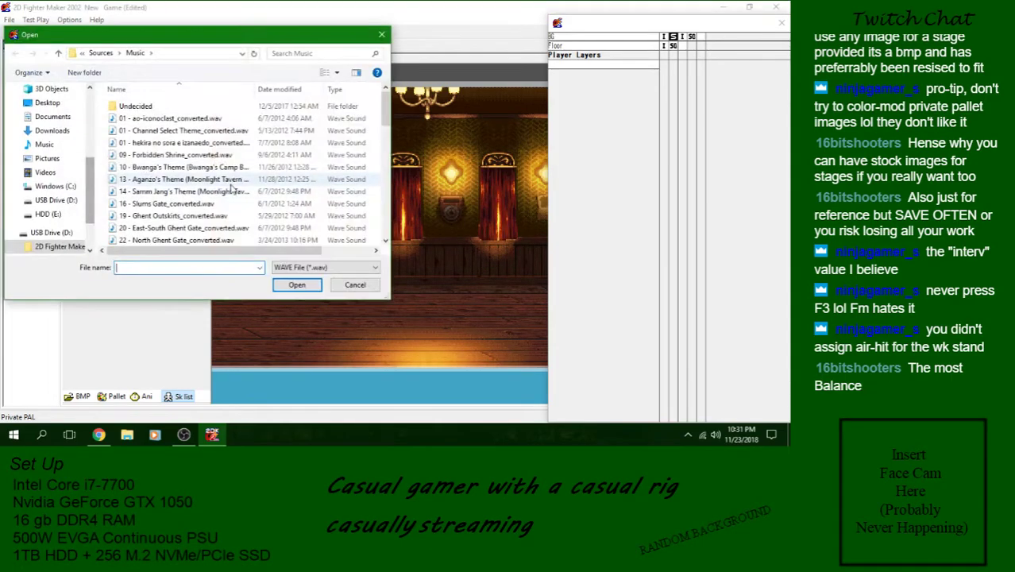
pyautogui.scroll(-4, 205, 127)
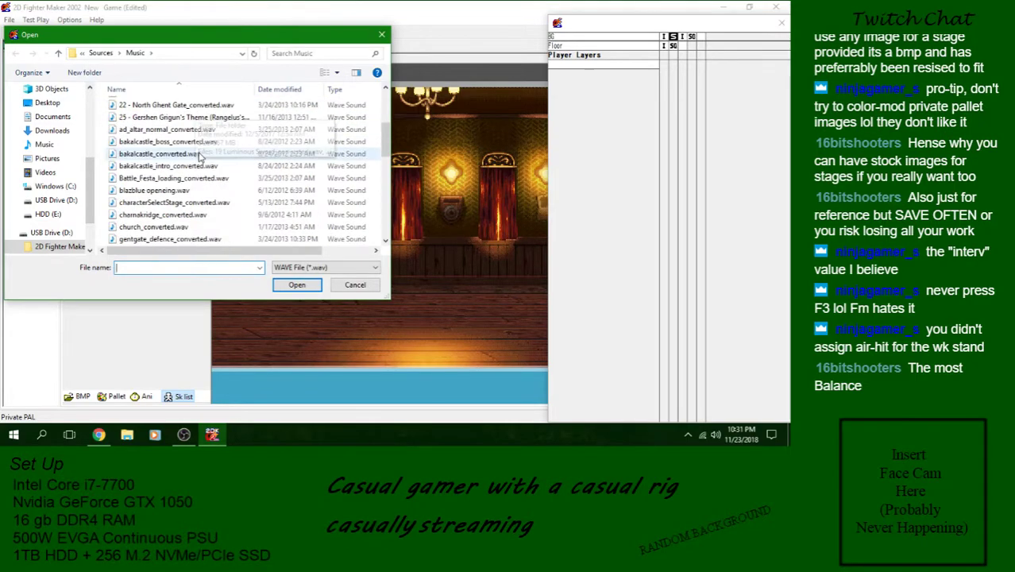
pyautogui.scroll(-12, 216, 184)
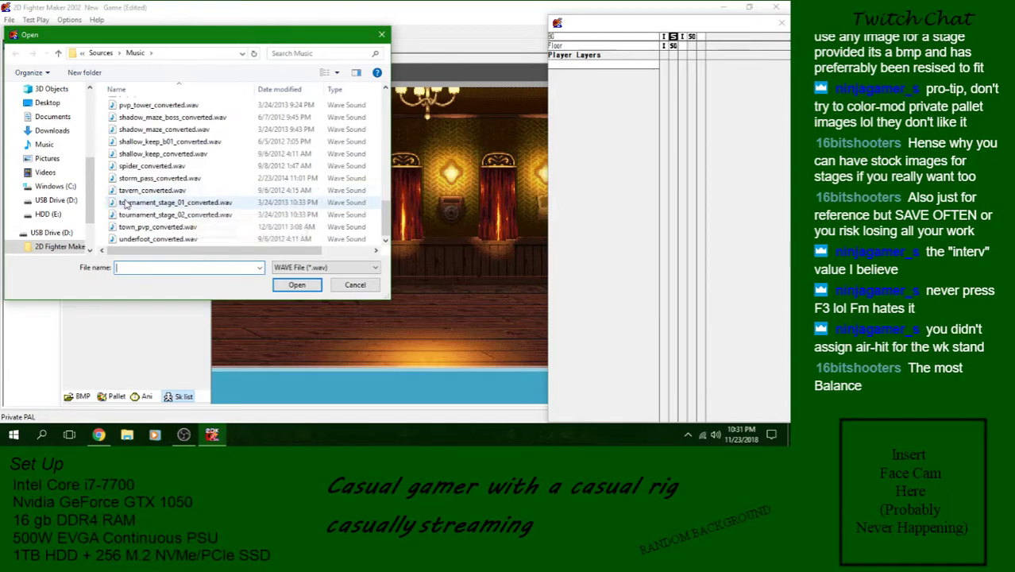
pyautogui.doubleClick(143, 180)
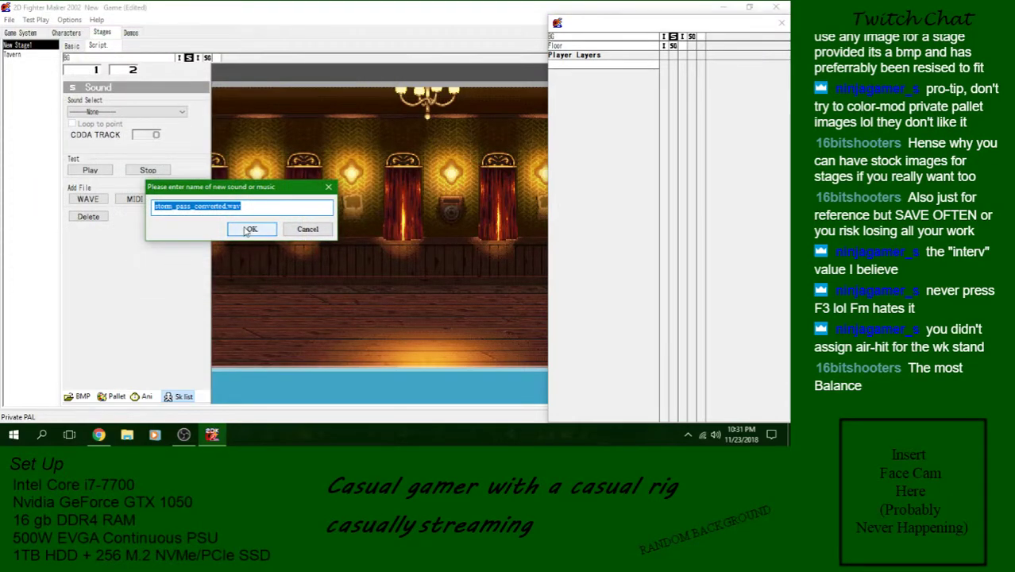
pyautogui.click(244, 233)
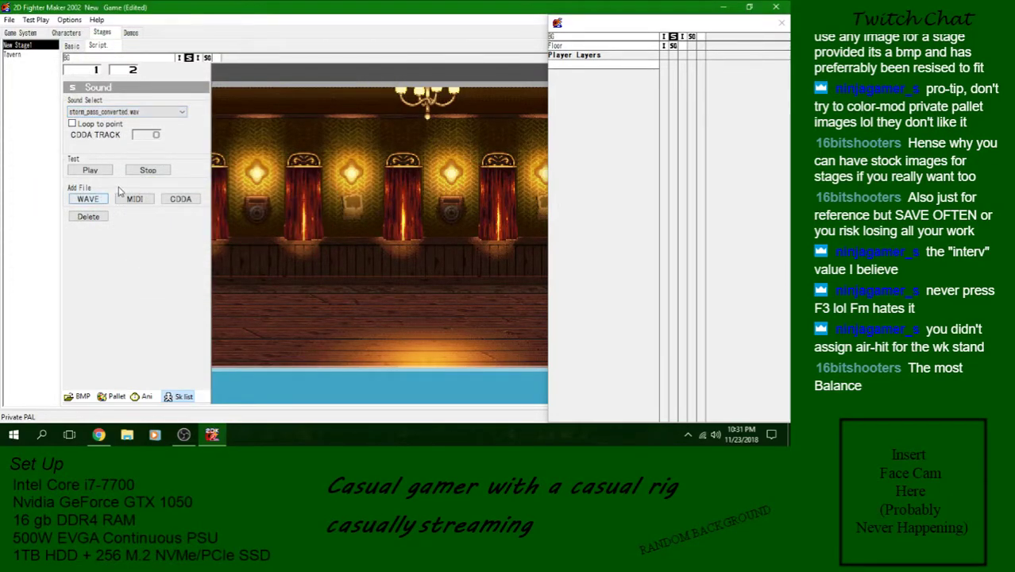
# - Test the added sound, stop it, and preview New Stage1's animation
pyautogui.click(92, 171)
pyautogui.click(159, 173)
pyautogui.click(146, 398)
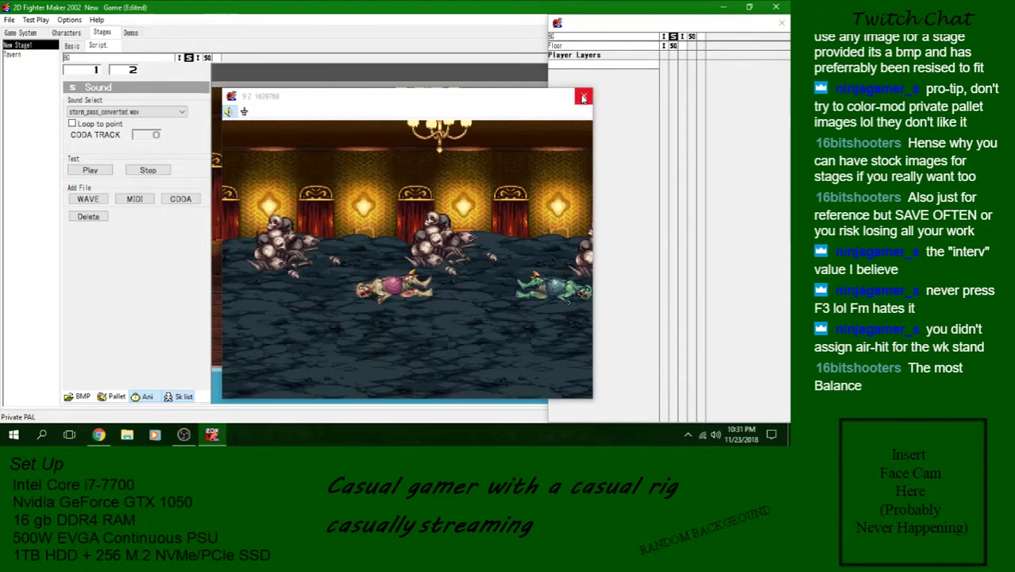
pyautogui.click(583, 96)
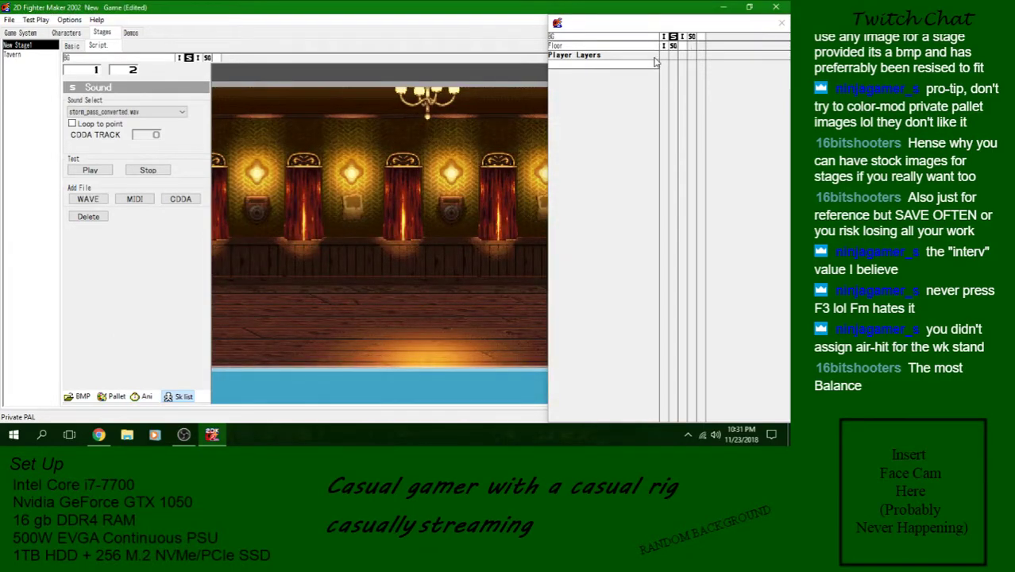
pyautogui.click(615, 38)
pyautogui.click(673, 39)
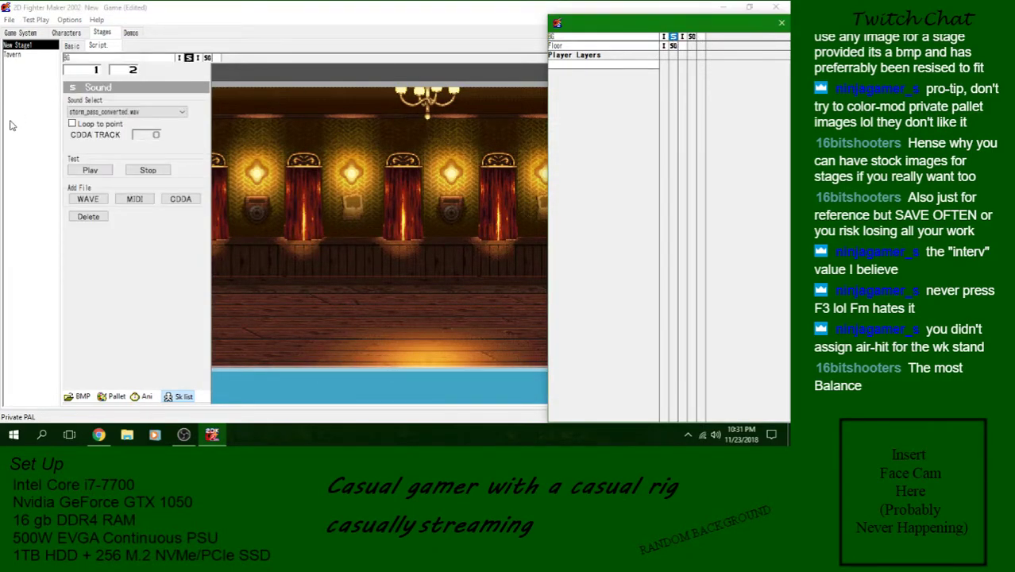
pyautogui.click(75, 46)
pyautogui.click(98, 46)
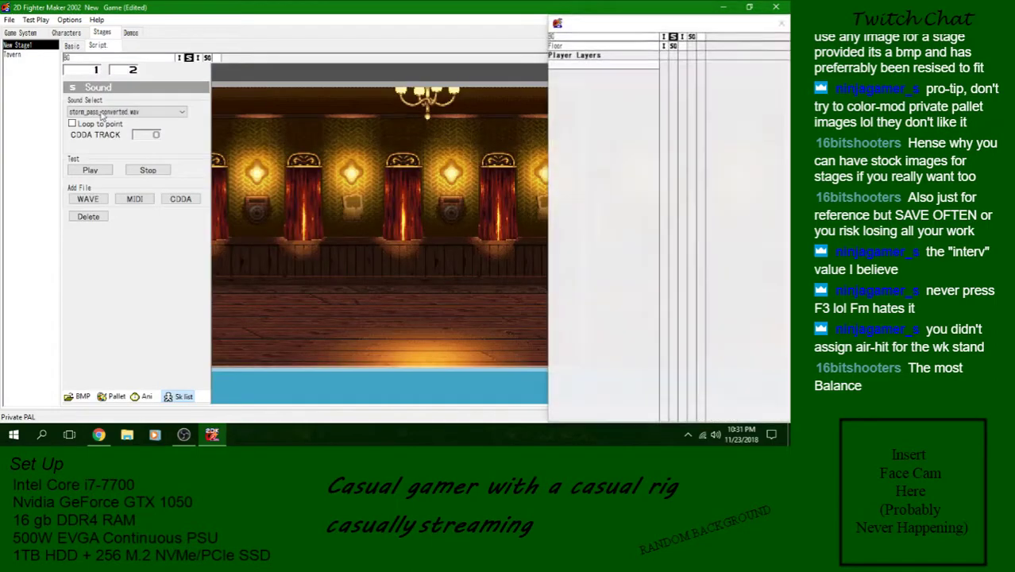
pyautogui.click(88, 199)
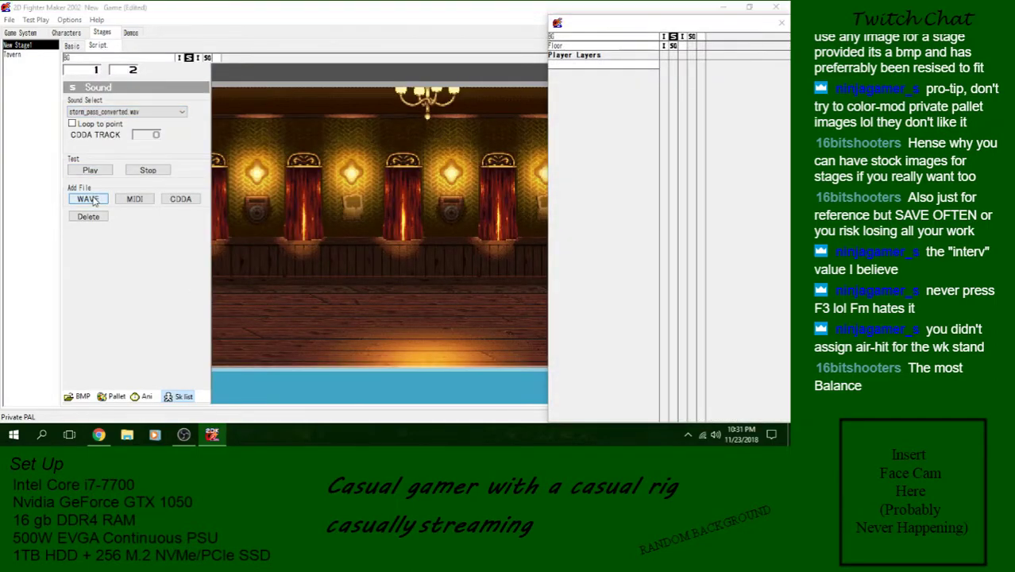
pyautogui.click(381, 35)
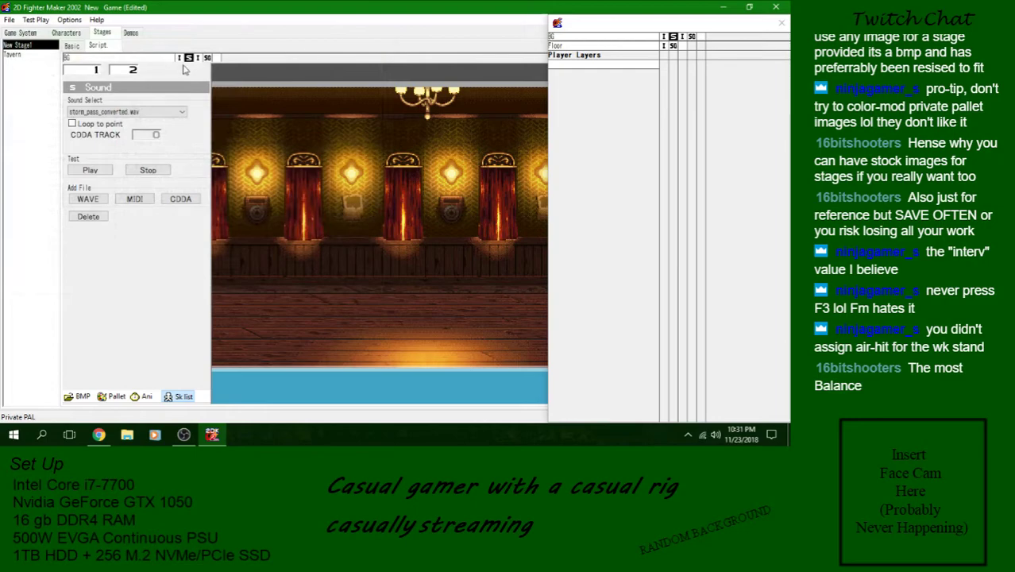
# - Try storm_pass_converted.wav as New Stage1's BGM, set the BGM back to None and return to the script
pyautogui.click(72, 46)
pyautogui.click(111, 71)
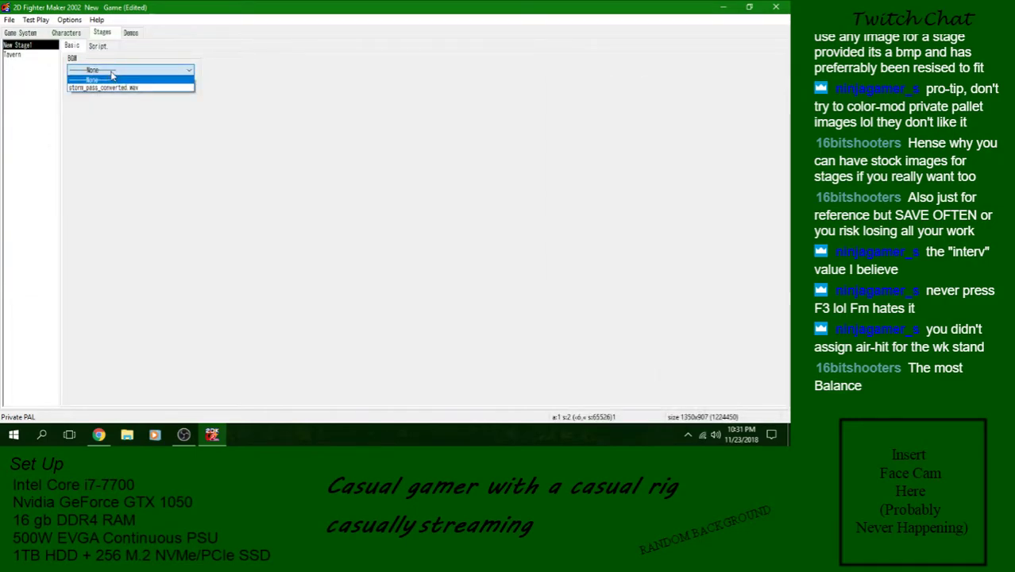
pyautogui.click(108, 81)
pyautogui.click(111, 70)
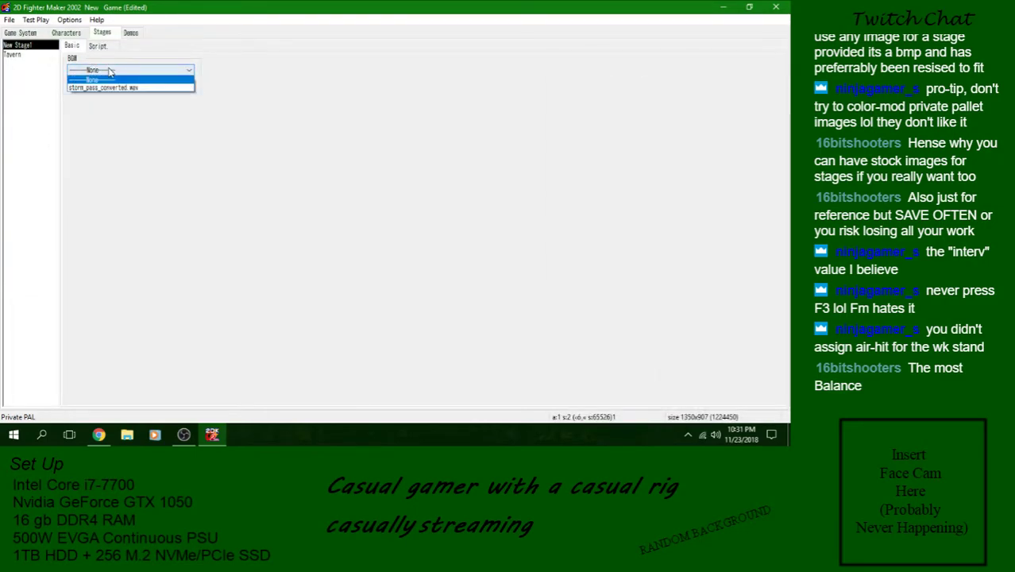
pyautogui.click(111, 88)
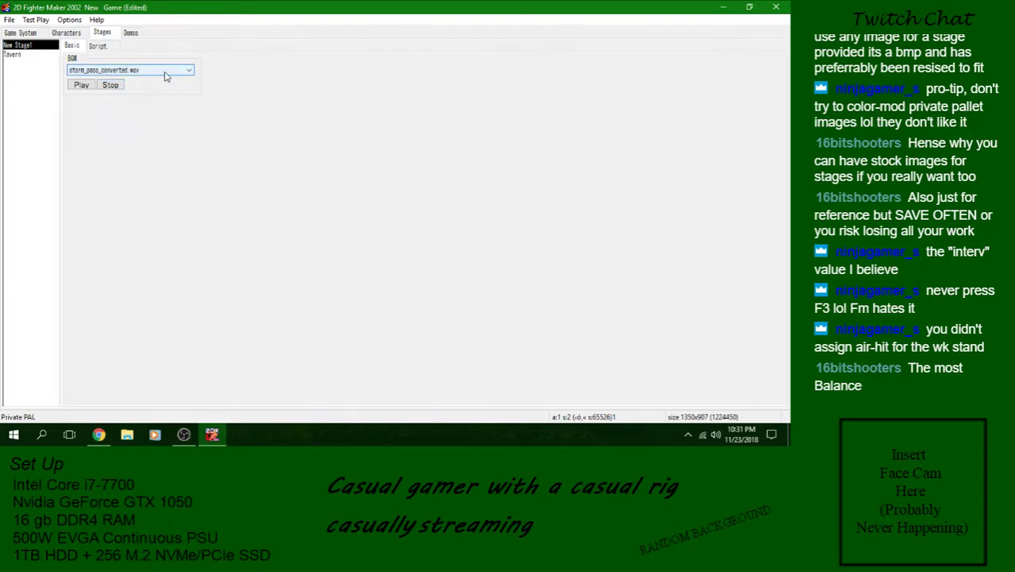
pyautogui.click(110, 72)
pyautogui.click(108, 80)
pyautogui.click(105, 48)
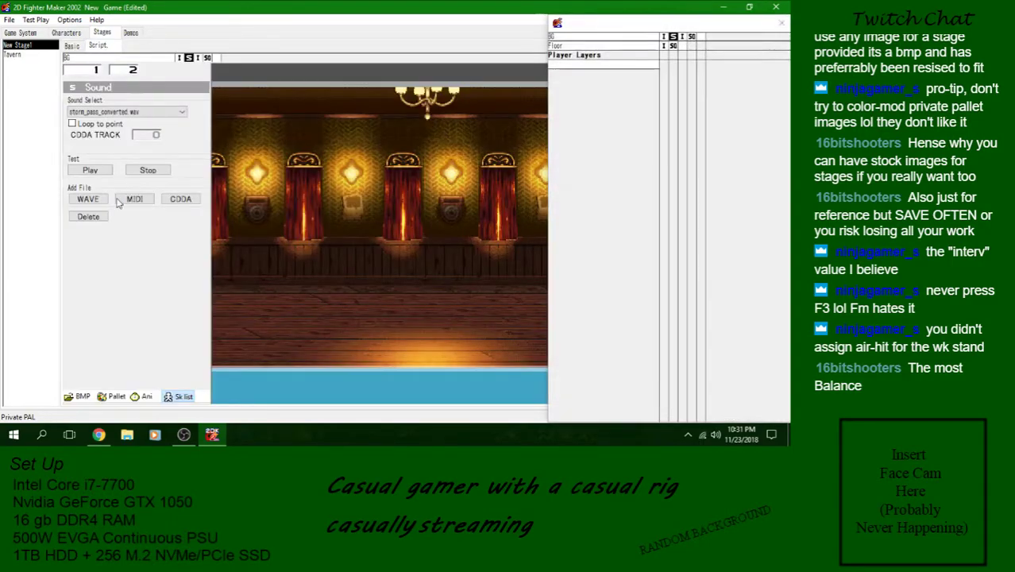
# - Look through the Music and Sound folders for another WAVE file for the Sound block, without adding one
pyautogui.click(88, 199)
pyautogui.scroll(-5, 206, 148)
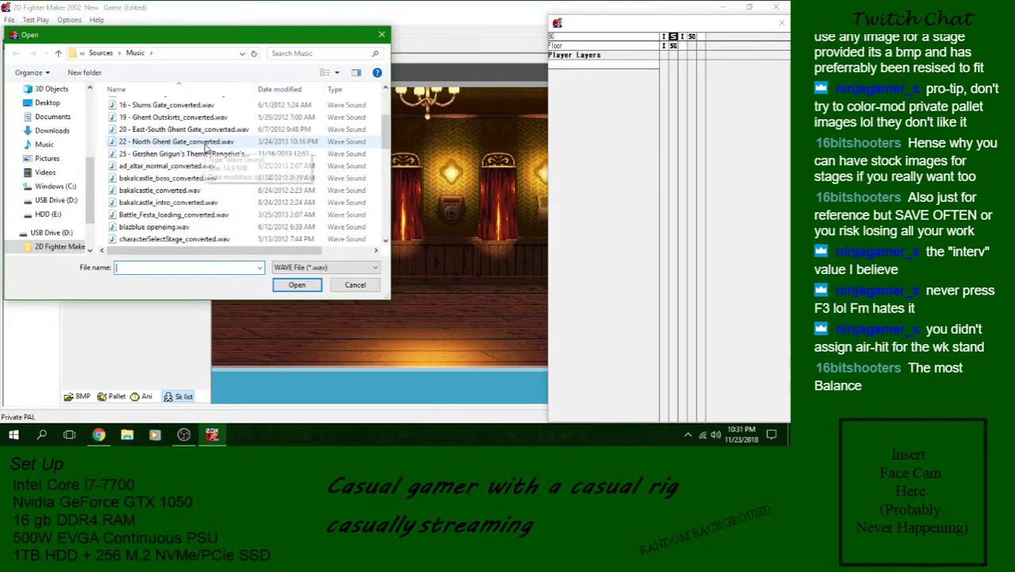
pyautogui.scroll(-10, 206, 148)
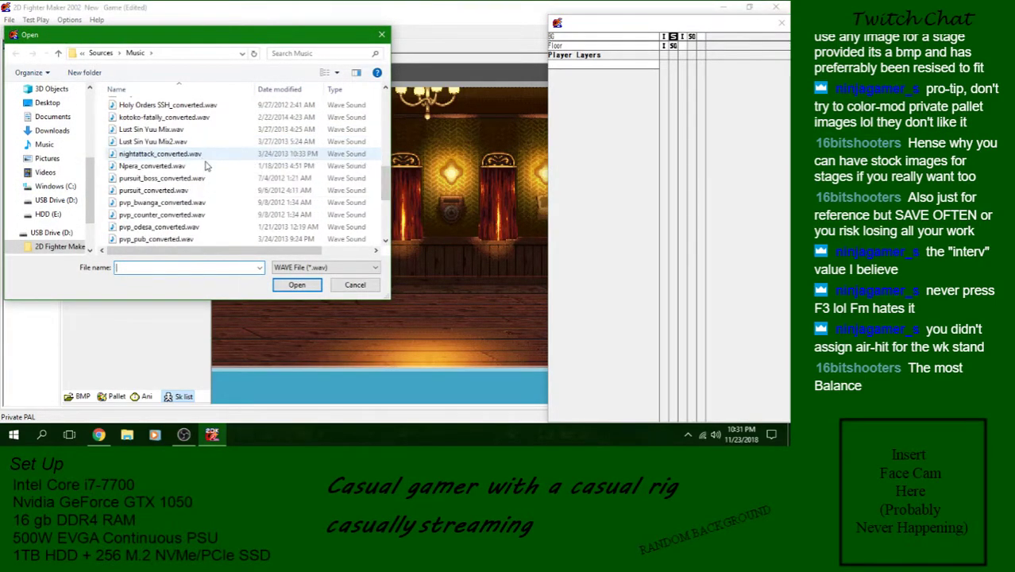
pyautogui.scroll(15, 226, 179)
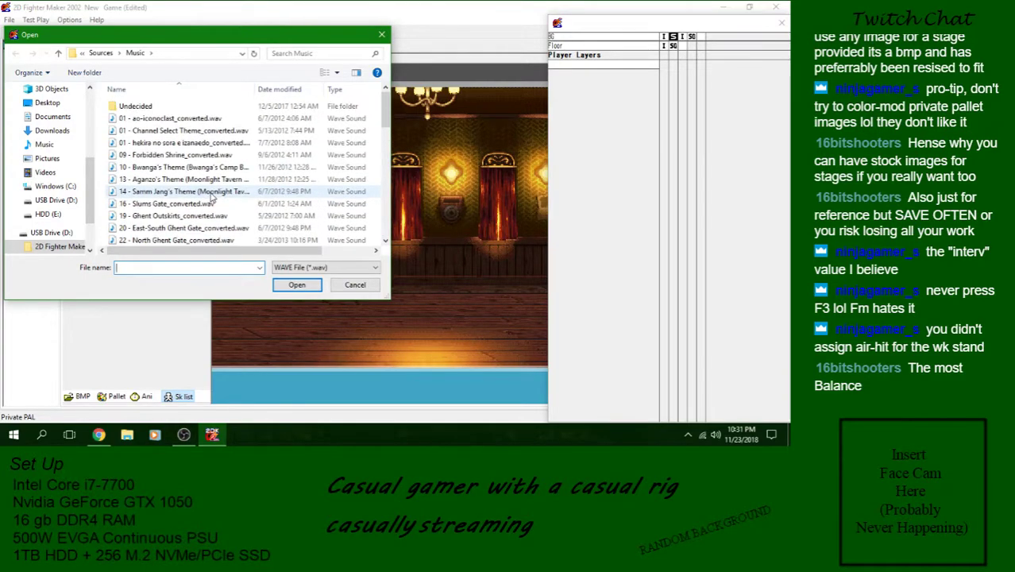
pyautogui.click(58, 54)
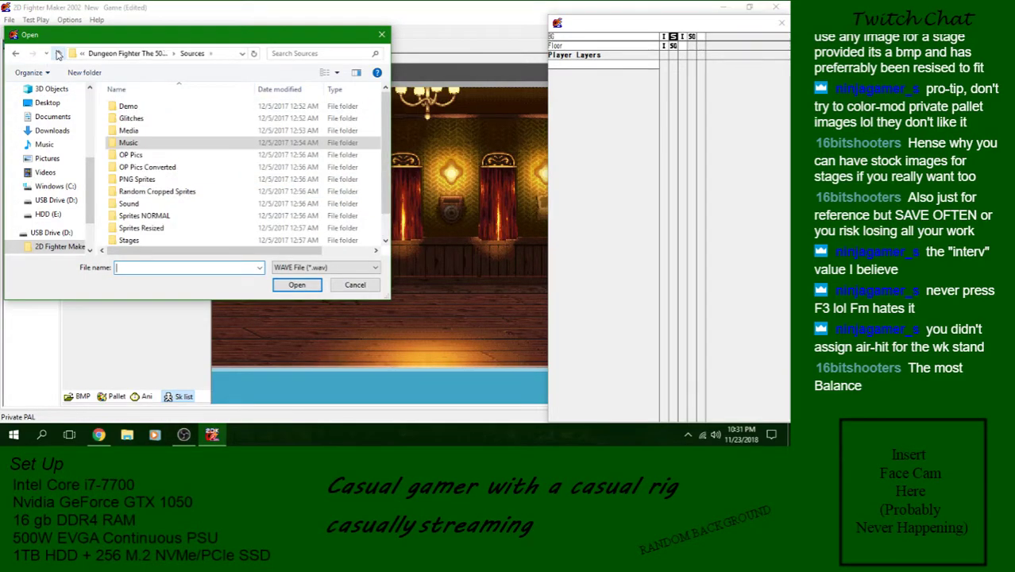
pyautogui.doubleClick(153, 205)
pyautogui.scroll(-4, 201, 159)
pyautogui.scroll(-2, 201, 158)
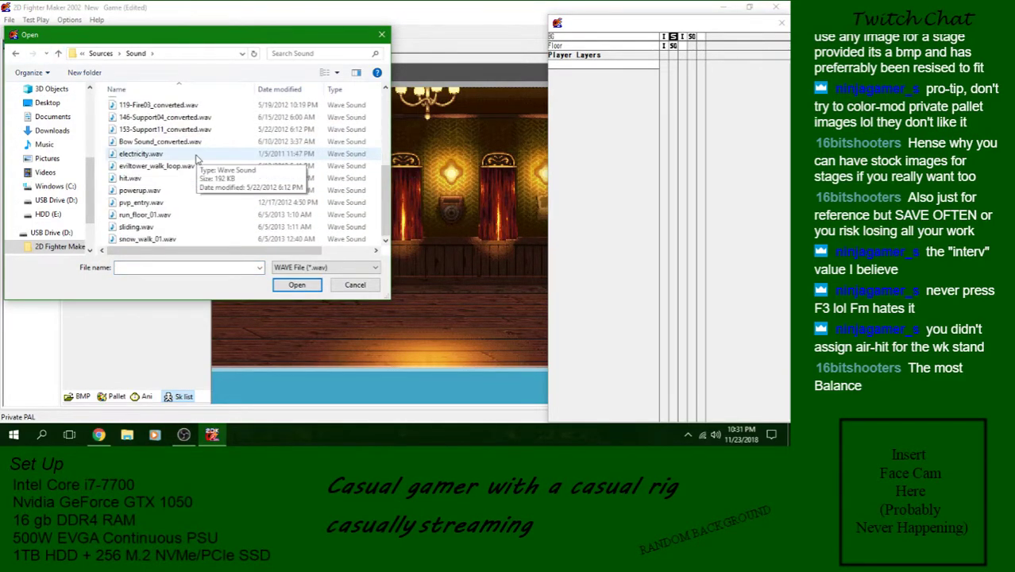
pyautogui.scroll(6, 190, 175)
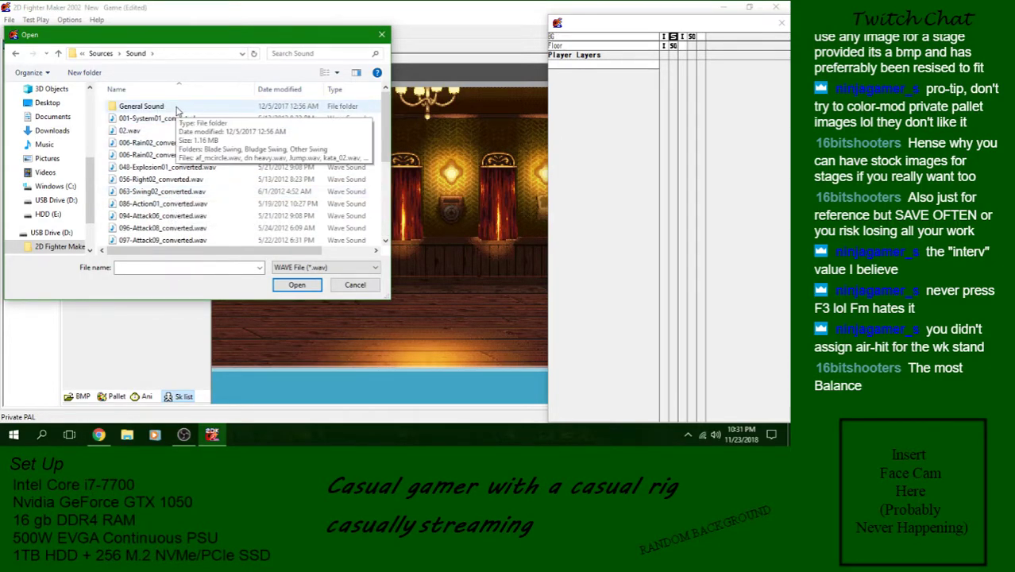
pyautogui.scroll(-6, 187, 181)
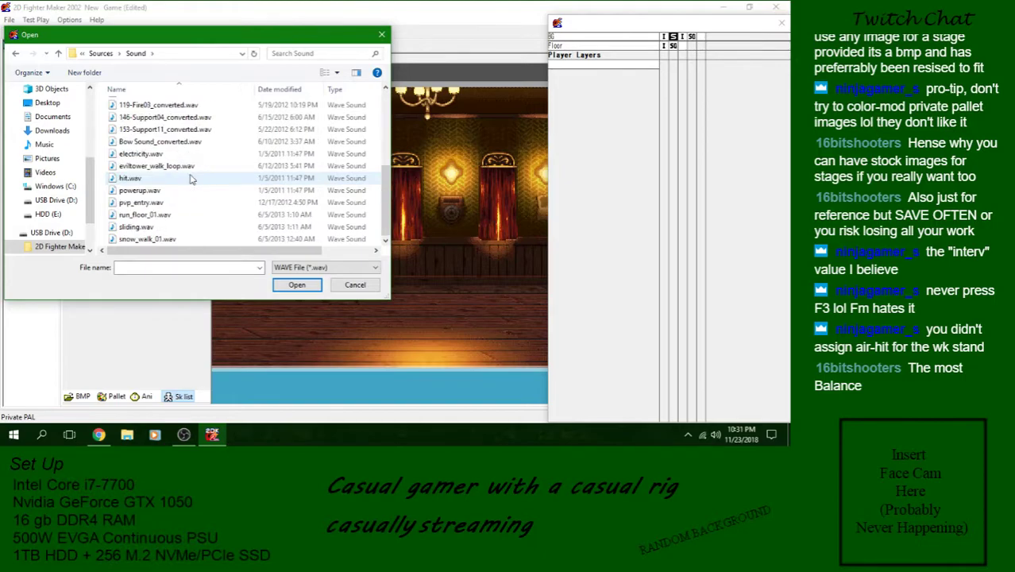
pyautogui.click(355, 284)
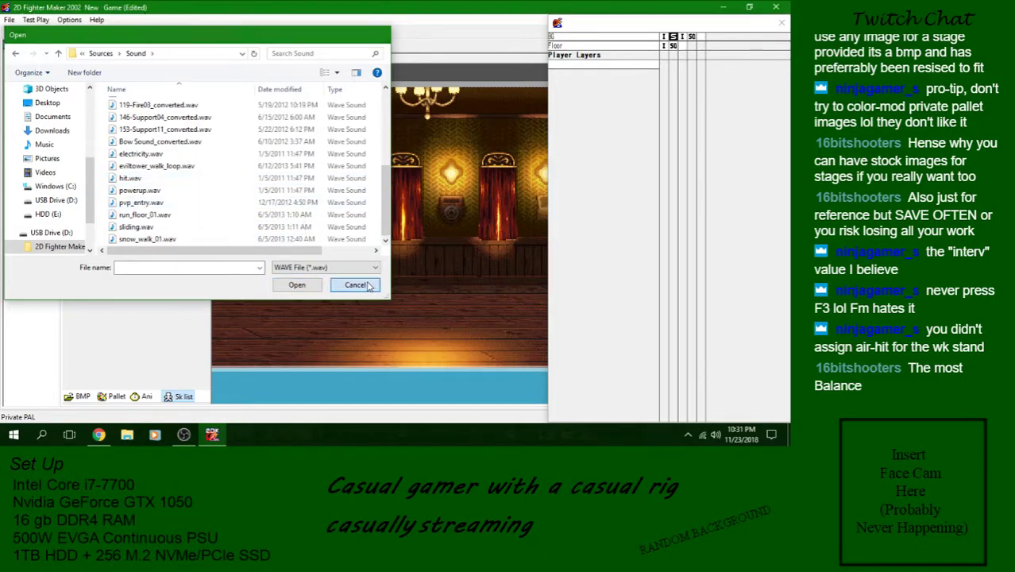
# - Open the Tavern stage and check its BGM setting
pyautogui.click(24, 55)
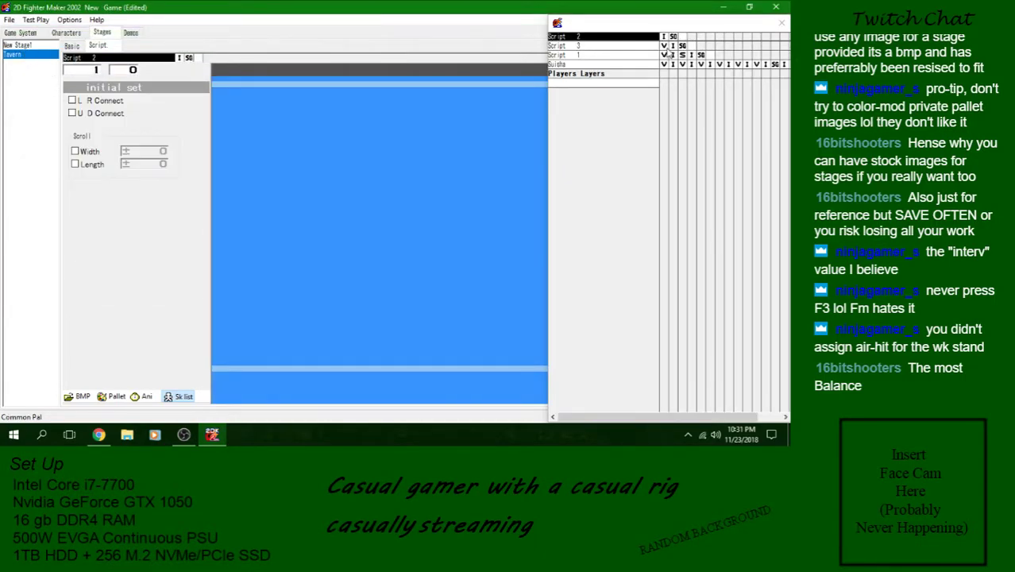
pyautogui.click(74, 46)
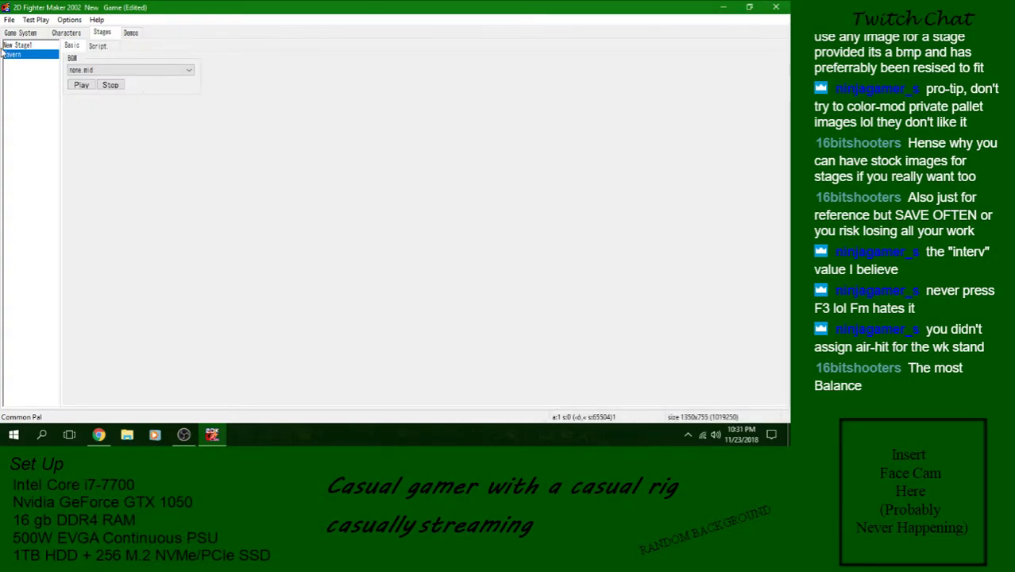
# - Add the none.mid MIDI file to New Stage1's sounds under its own name, keeping storm_pass_converted.wav in the Sound block
pyautogui.click(20, 48)
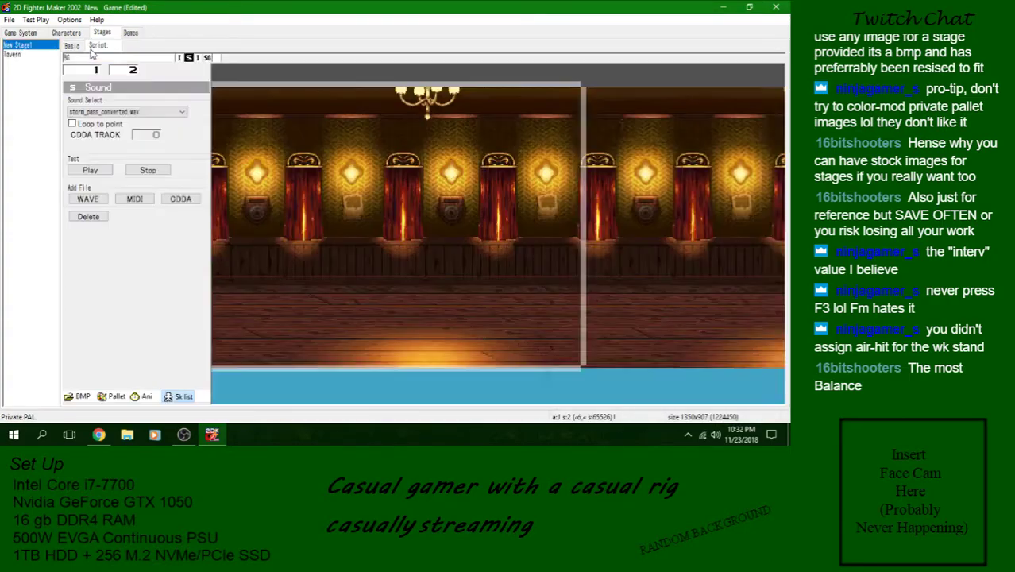
pyautogui.click(134, 198)
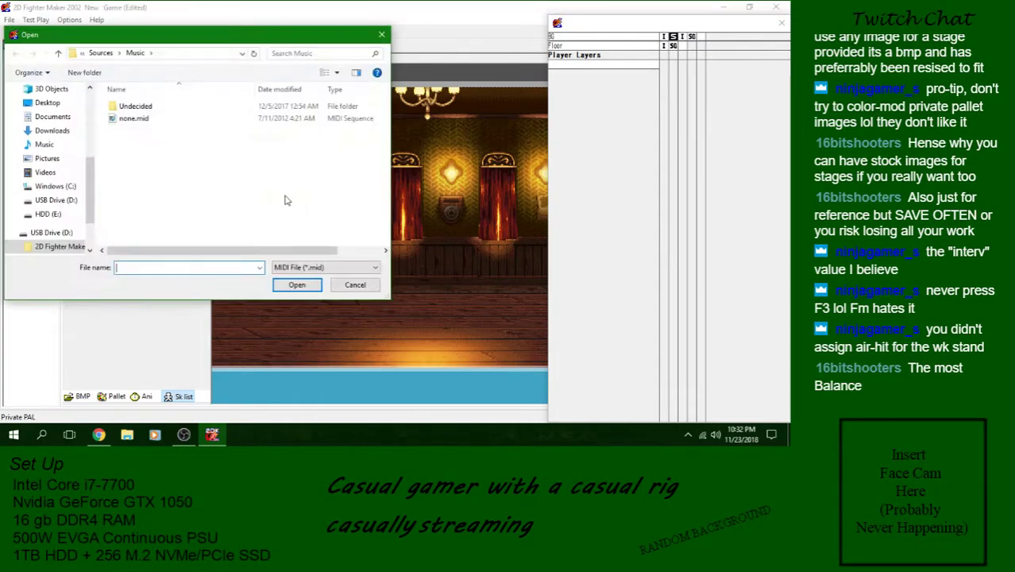
pyautogui.doubleClick(135, 119)
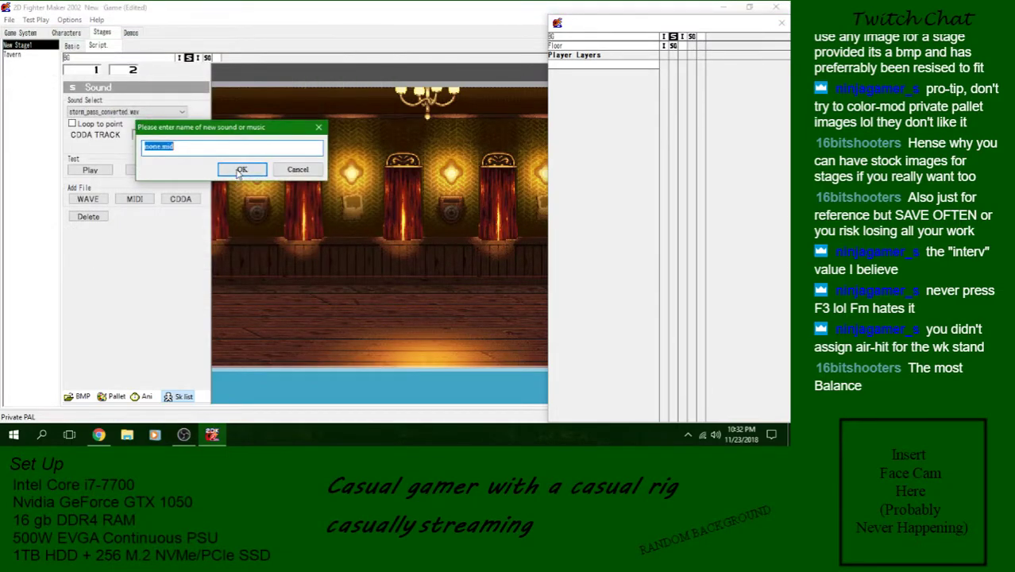
pyautogui.click(238, 169)
pyautogui.click(83, 114)
pyautogui.click(109, 132)
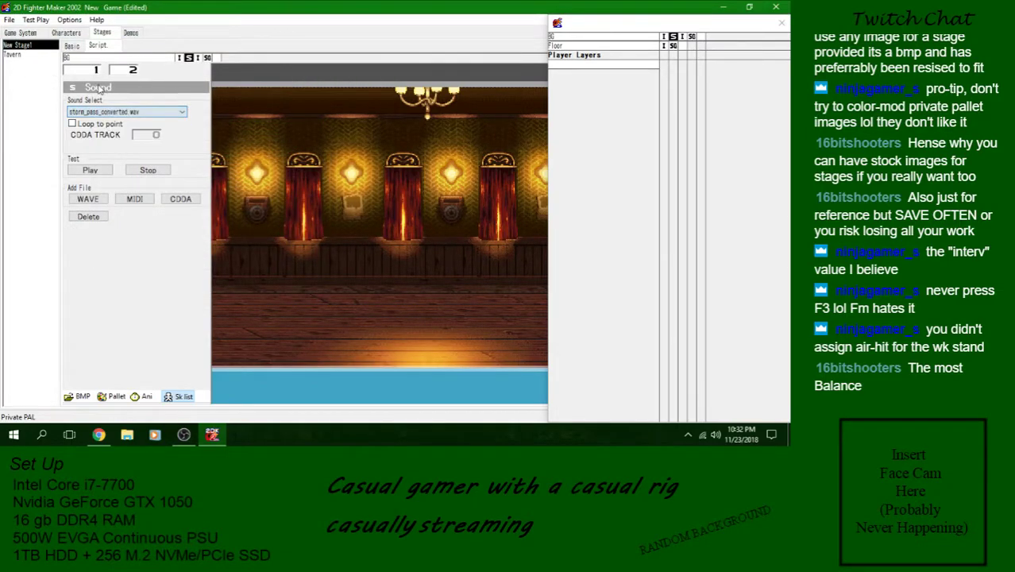
# - Set New Stage1's BGM to none.mid and return to the stage script
pyautogui.click(81, 46)
pyautogui.click(132, 69)
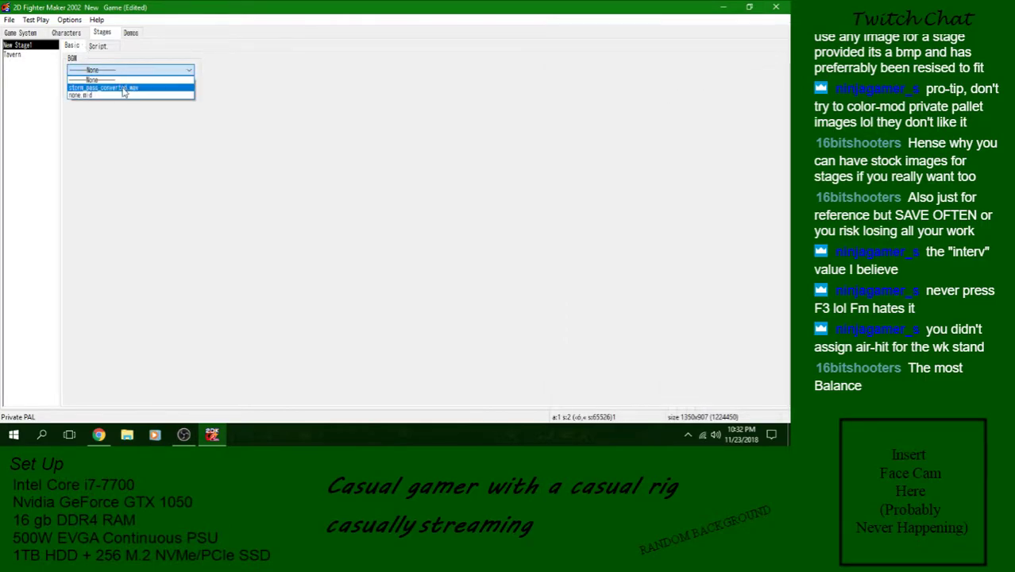
pyautogui.click(113, 93)
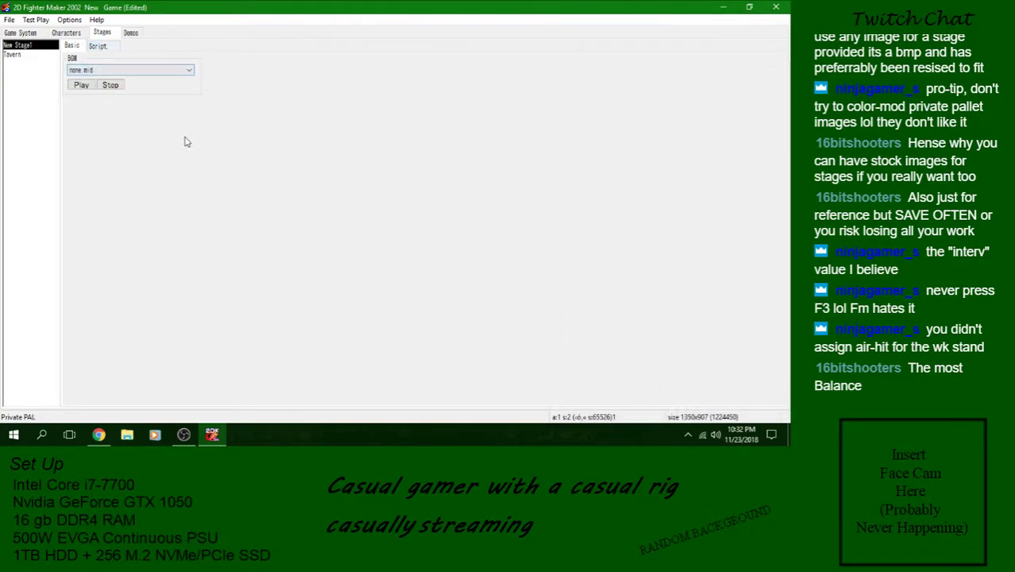
pyautogui.click(98, 46)
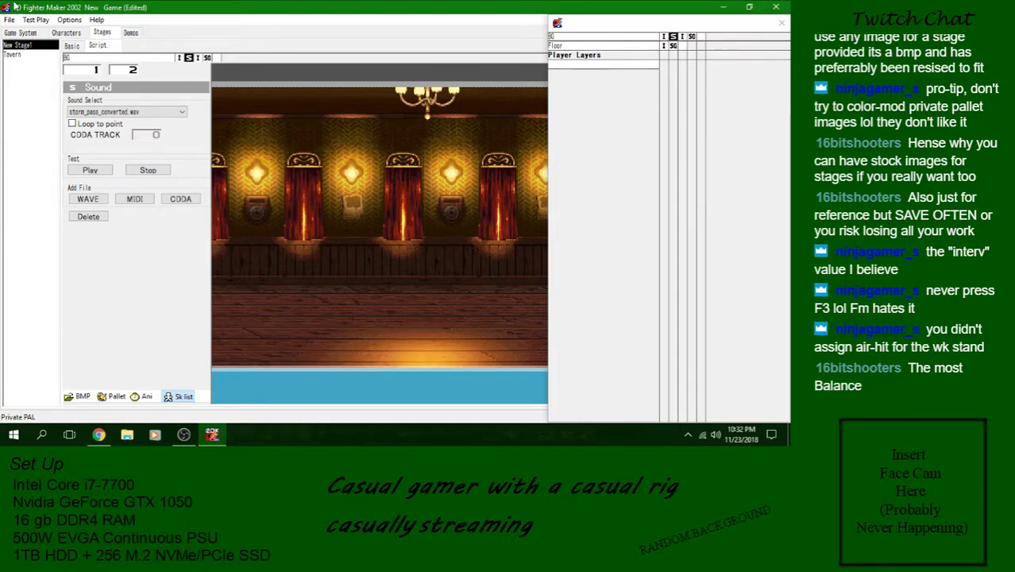
# - Check the Floor layer's image and its vertical axis value, and save the game
pyautogui.click(664, 46)
pyautogui.moveTo(391, 315); pyautogui.dragTo(397, 300)
pyautogui.click(176, 140)
pyautogui.click(175, 140)
pyautogui.click(175, 140)
pyautogui.click(176, 140)
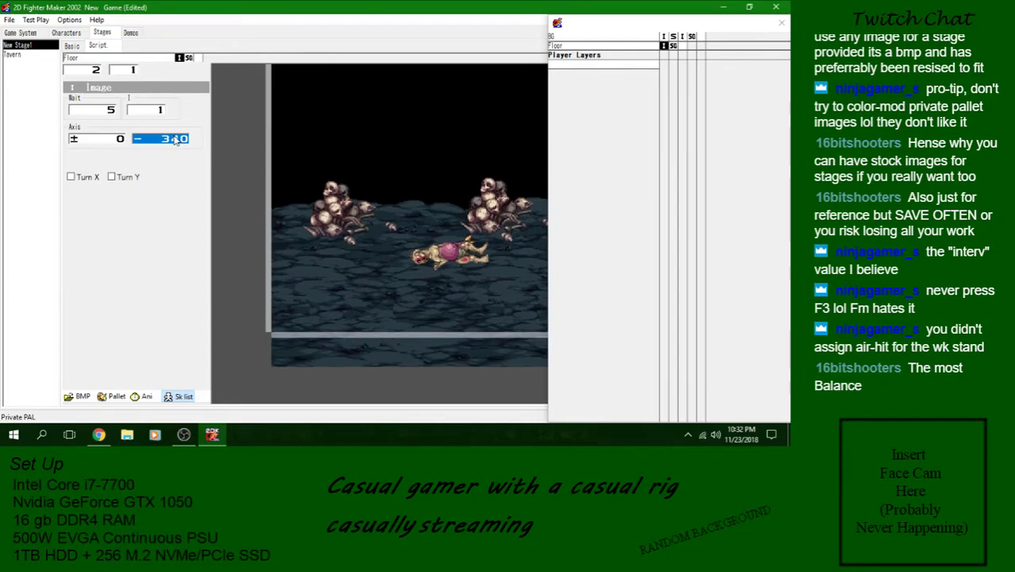
pyautogui.click(9, 19)
pyautogui.click(25, 64)
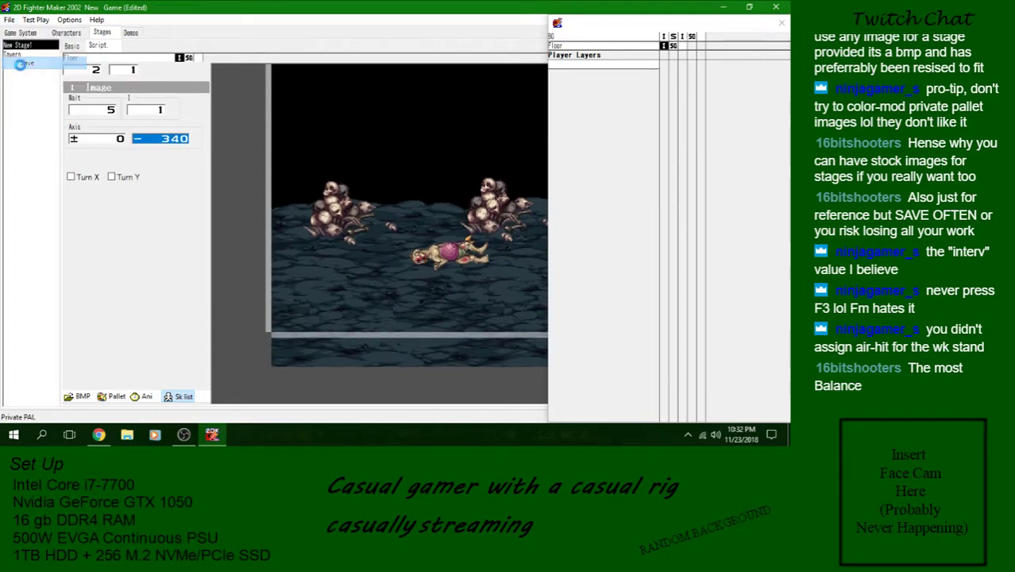
# - Run a test battle on New Stage1, walk the samurai in both directions to check the background scrolling, and end the test
pyautogui.click(36, 19)
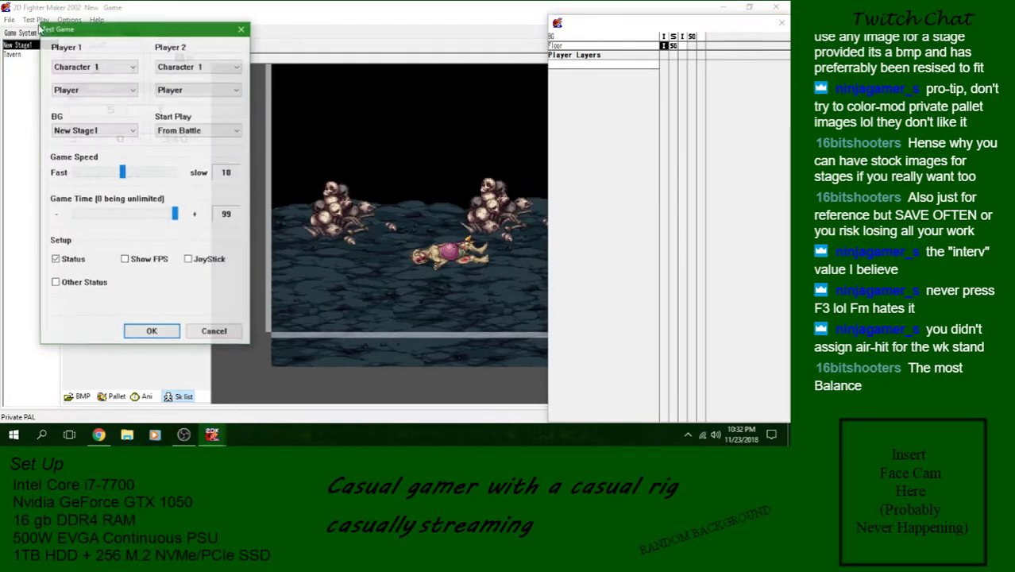
pyautogui.click(146, 334)
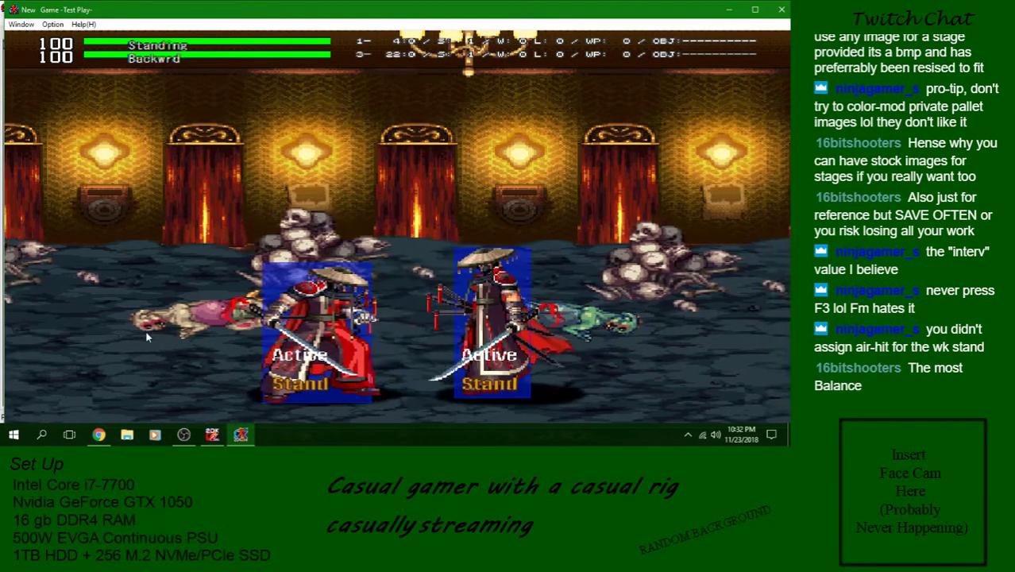
pyautogui.press('Right')
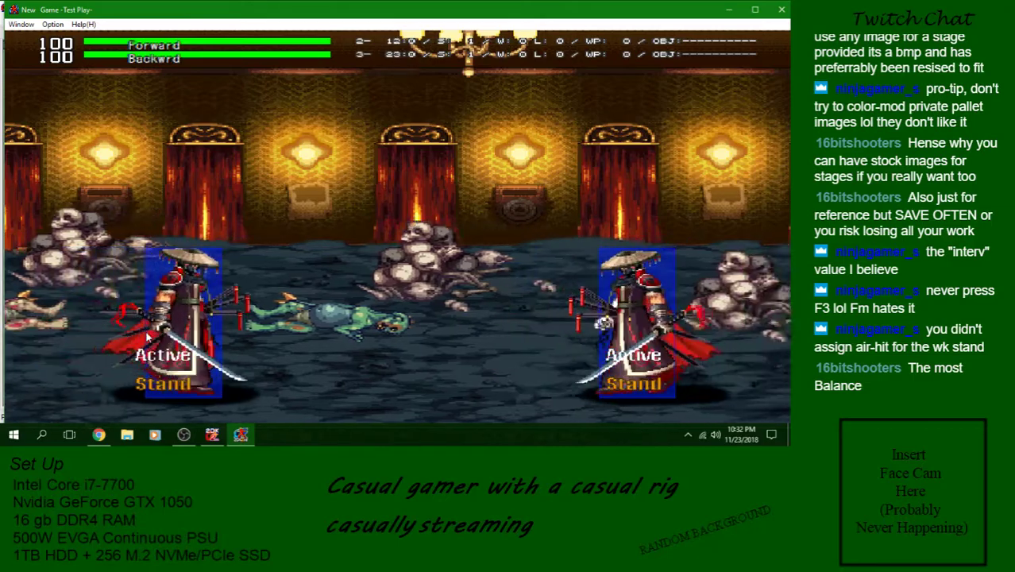
pyautogui.press('Left')
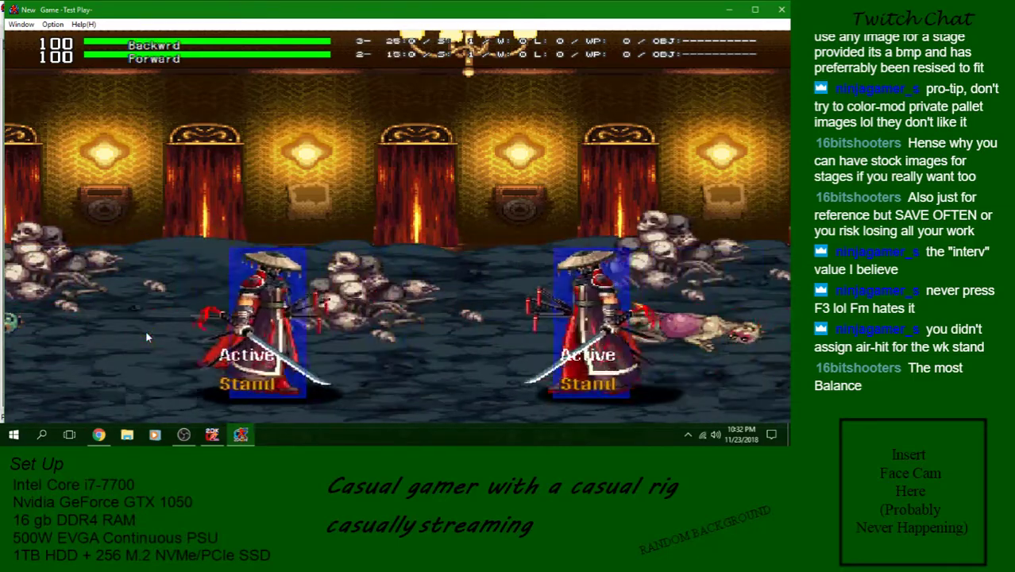
pyautogui.press('Up')
pyautogui.press('Left')
pyautogui.press('Up')
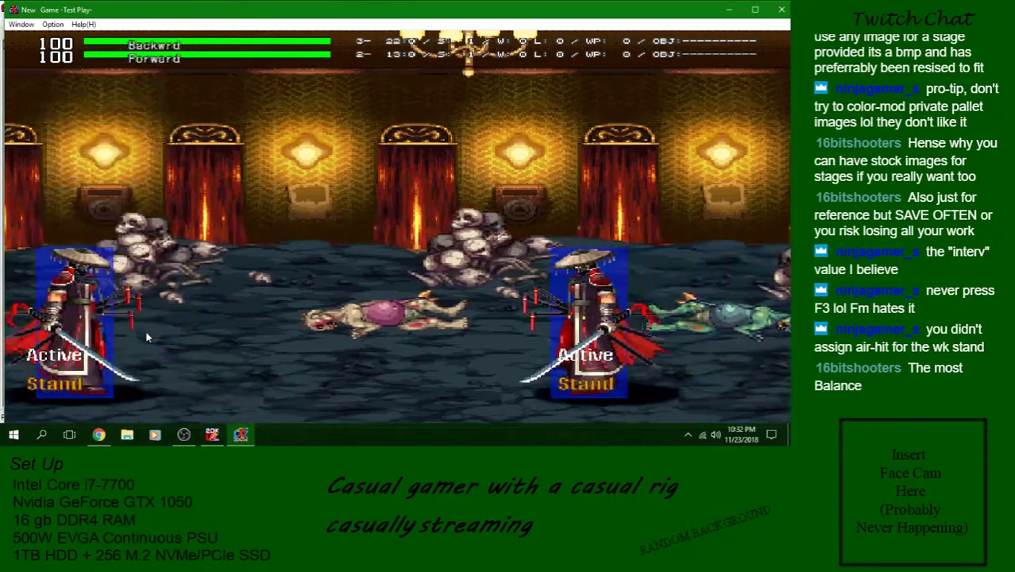
pyautogui.press('Right')
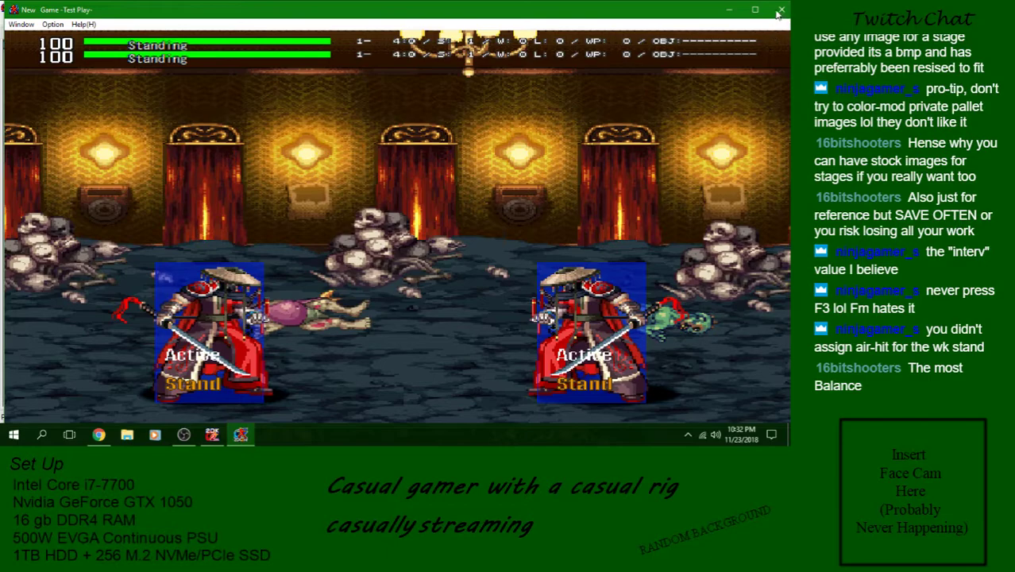
pyautogui.click(780, 10)
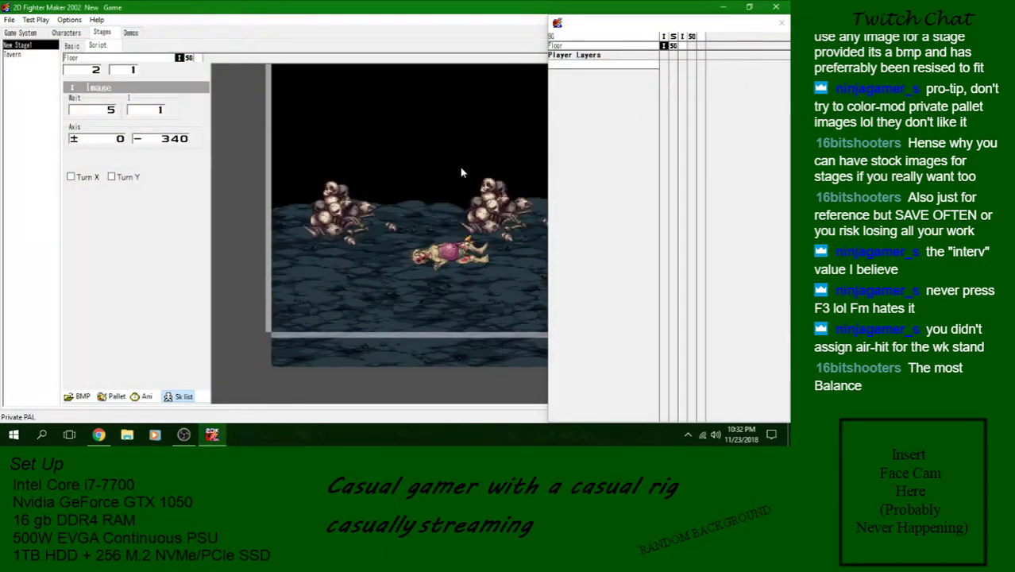
# - In the BG layer's initial settings, enable Width scroll and leave Length scroll off
pyautogui.click(676, 36)
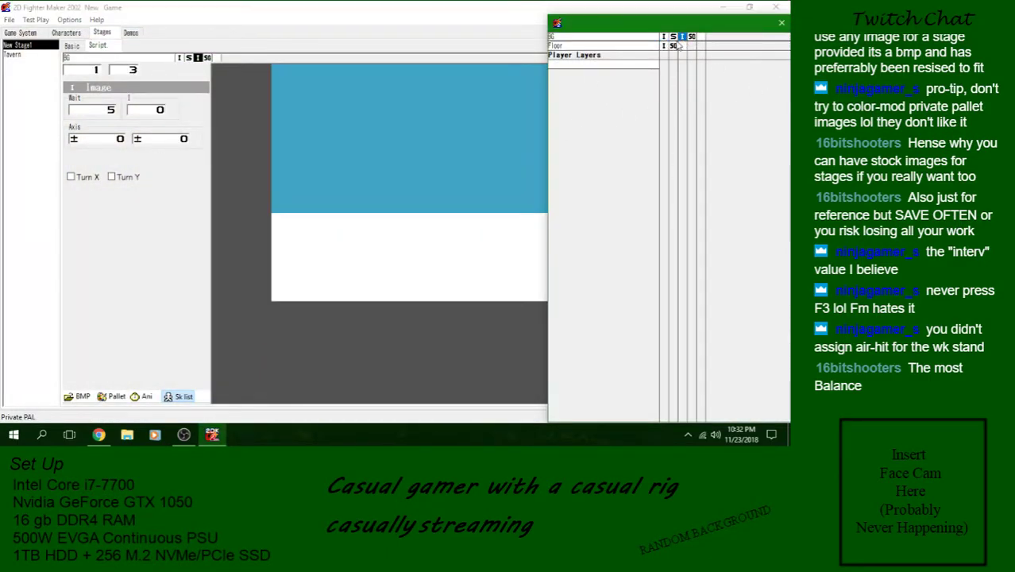
pyautogui.moveTo(429, 145); pyautogui.dragTo(430, 146)
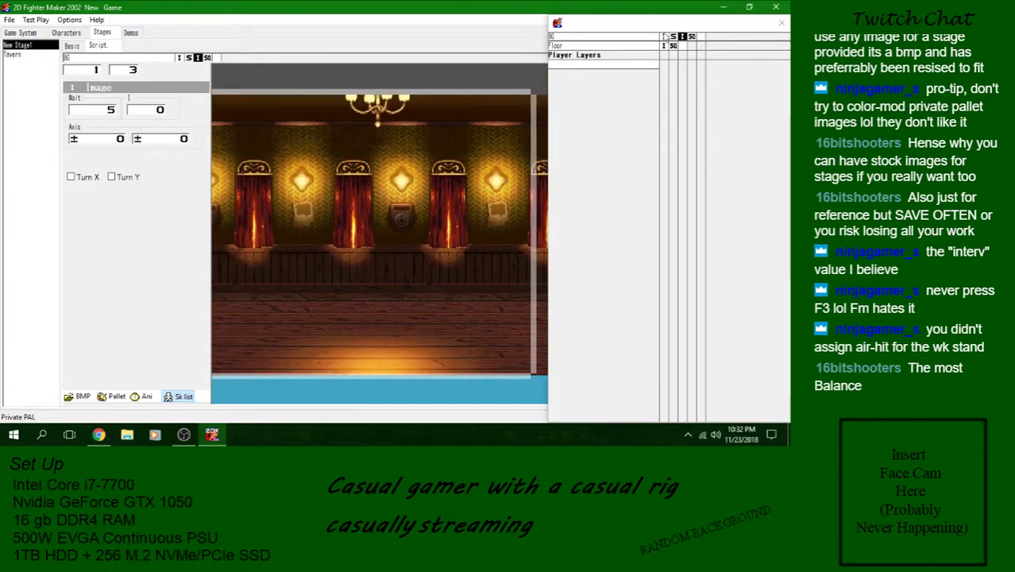
pyautogui.click(664, 37)
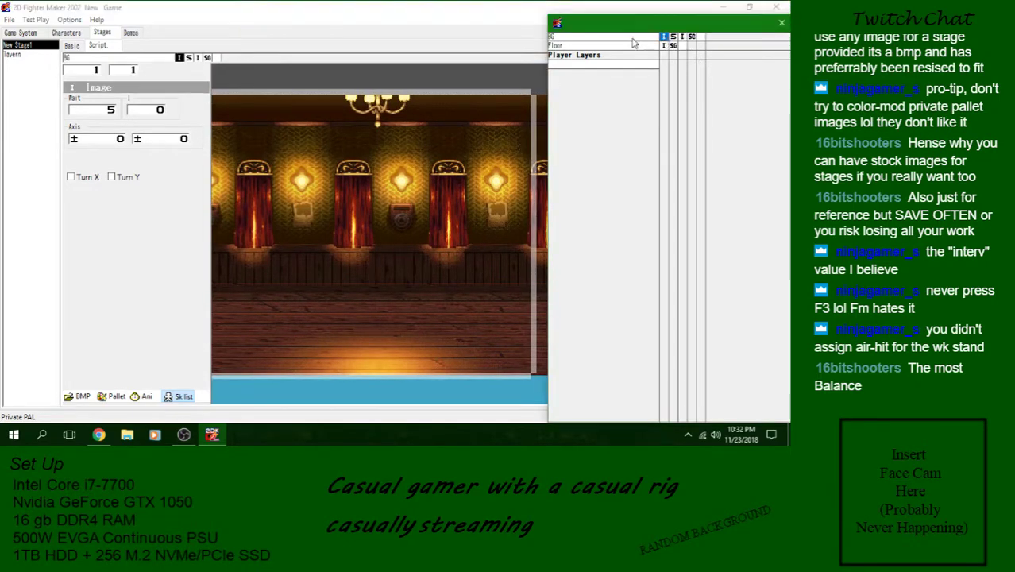
pyautogui.click(123, 58)
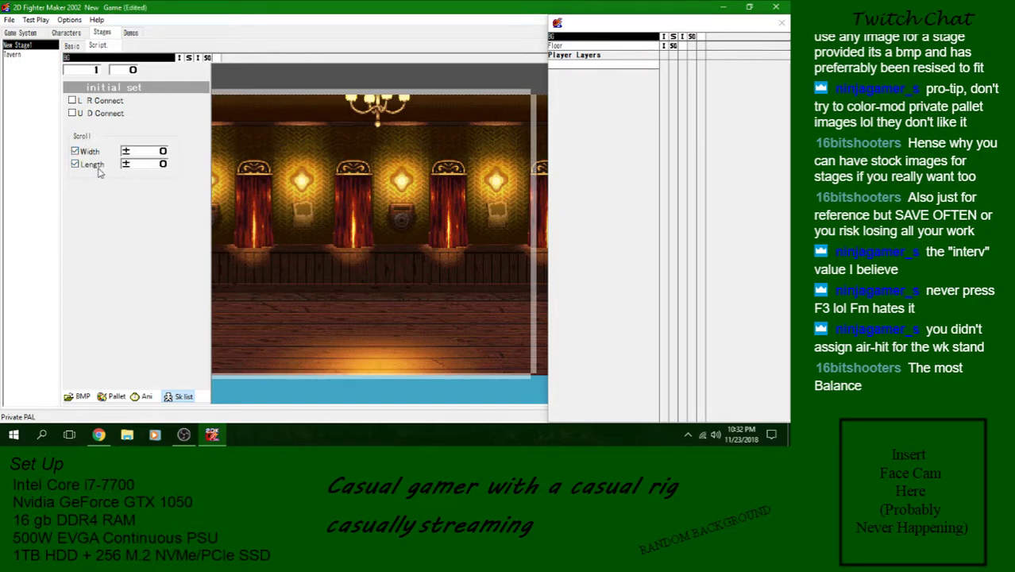
pyautogui.click(94, 169)
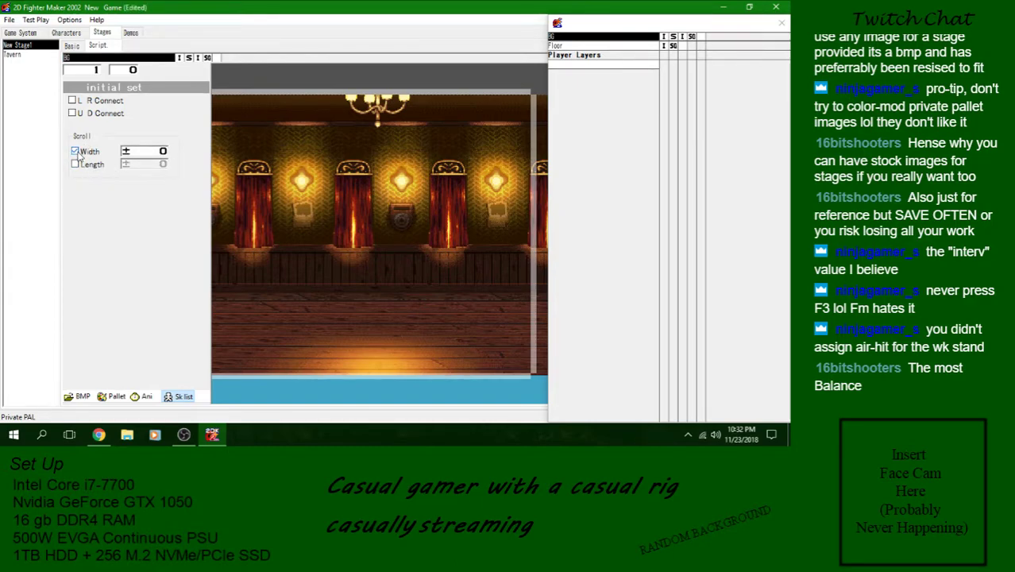
# - Set the BG layer's Width scroll to 40 and preview the stage animation
pyautogui.click(153, 151)
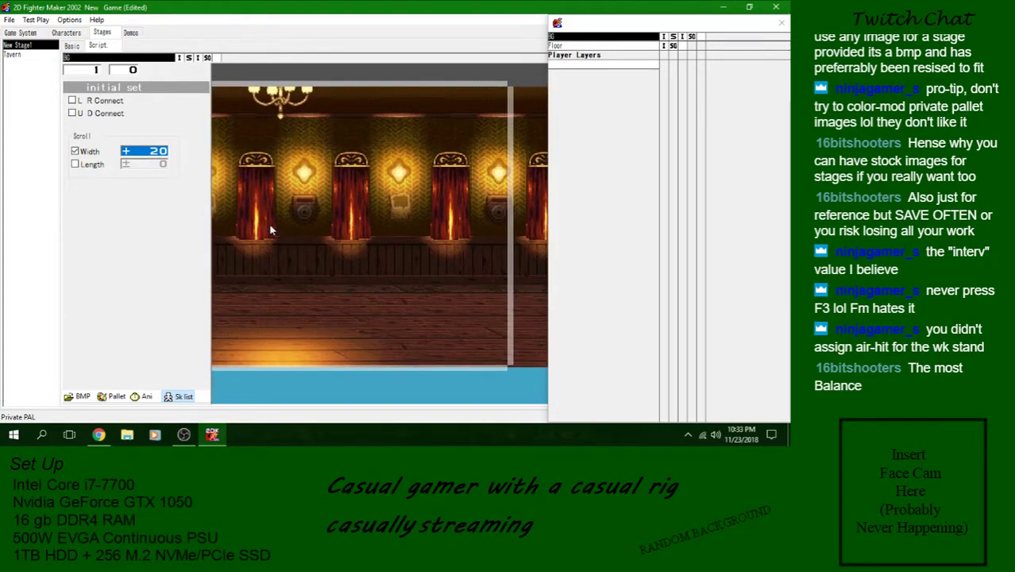
pyautogui.click(155, 153)
pyautogui.click(156, 153)
pyautogui.click(141, 396)
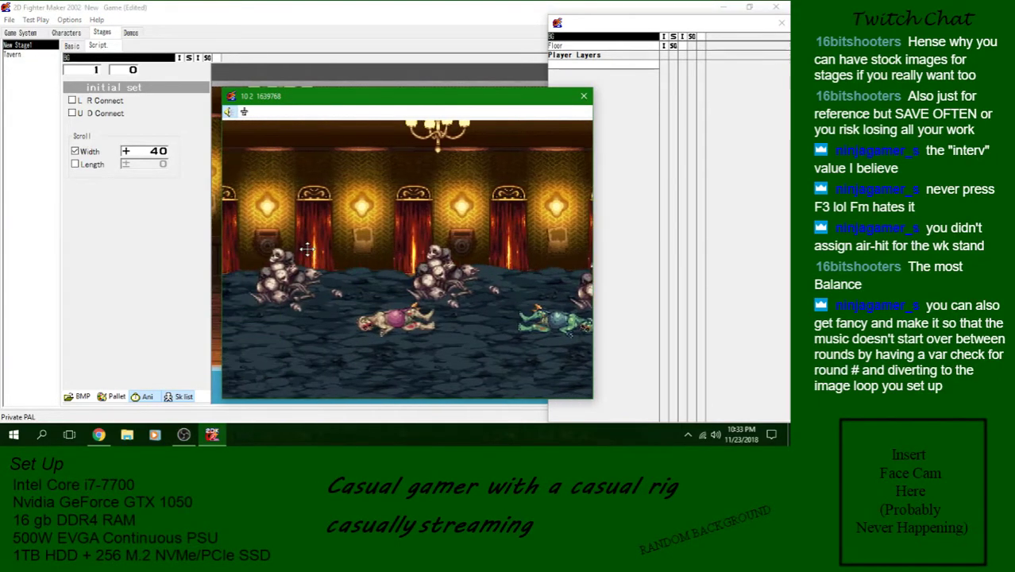
pyautogui.click(584, 98)
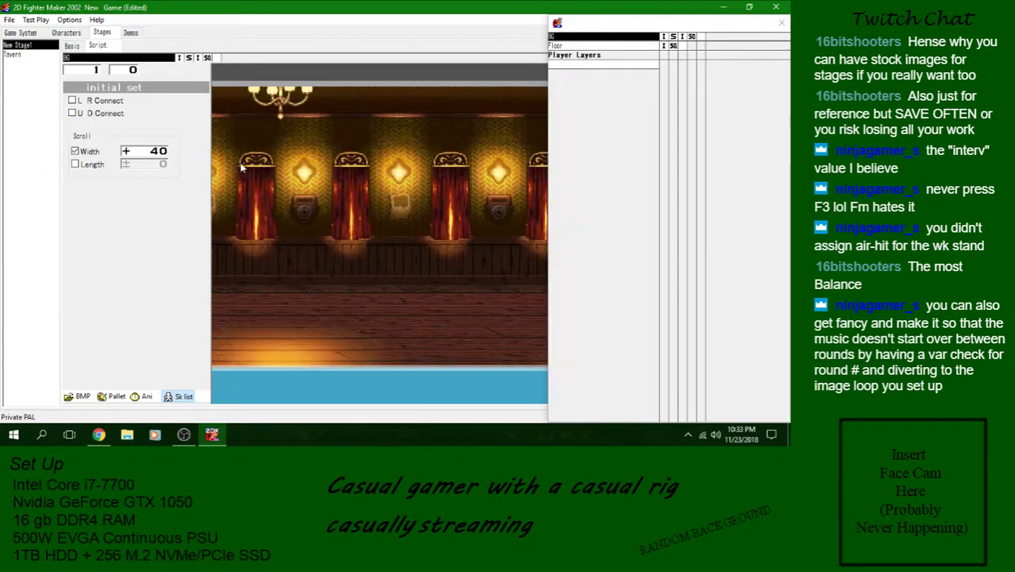
# - Try the BG layer with Width scroll turned off and preview the stage animation
pyautogui.click(161, 153)
pyautogui.scroll(-4, 160, 153)
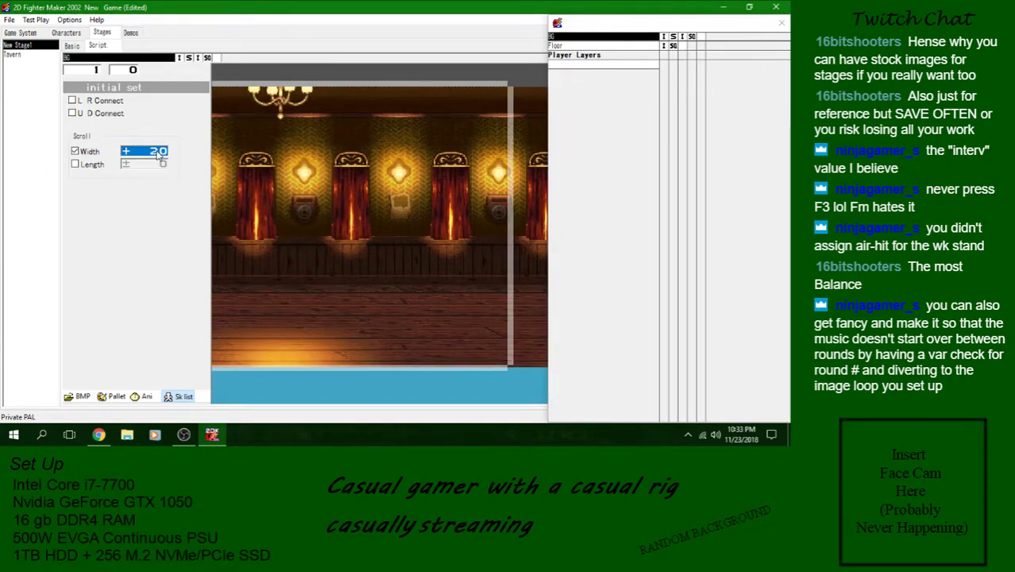
pyautogui.scroll(4, 156, 153)
pyautogui.click(93, 153)
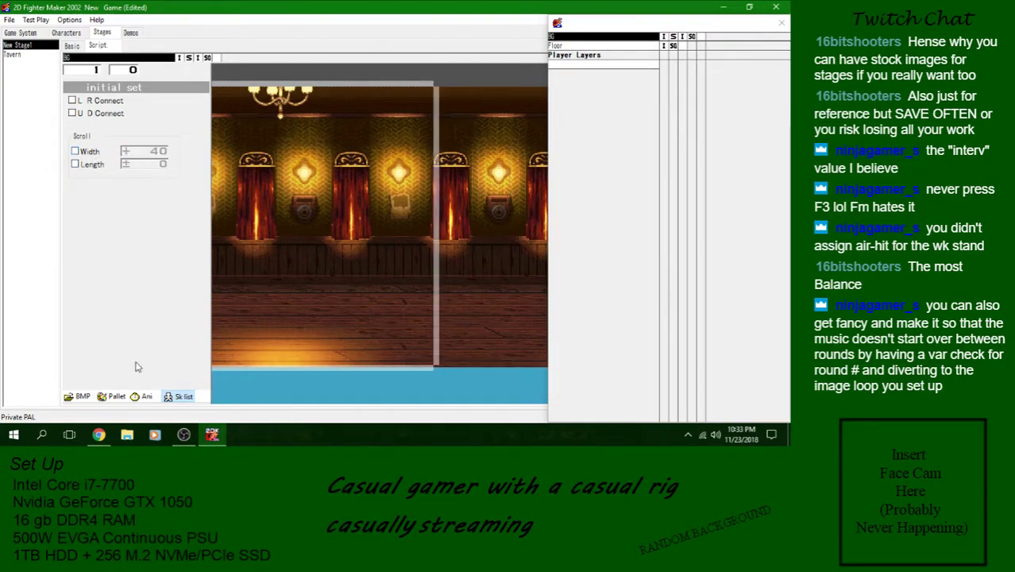
pyautogui.click(141, 396)
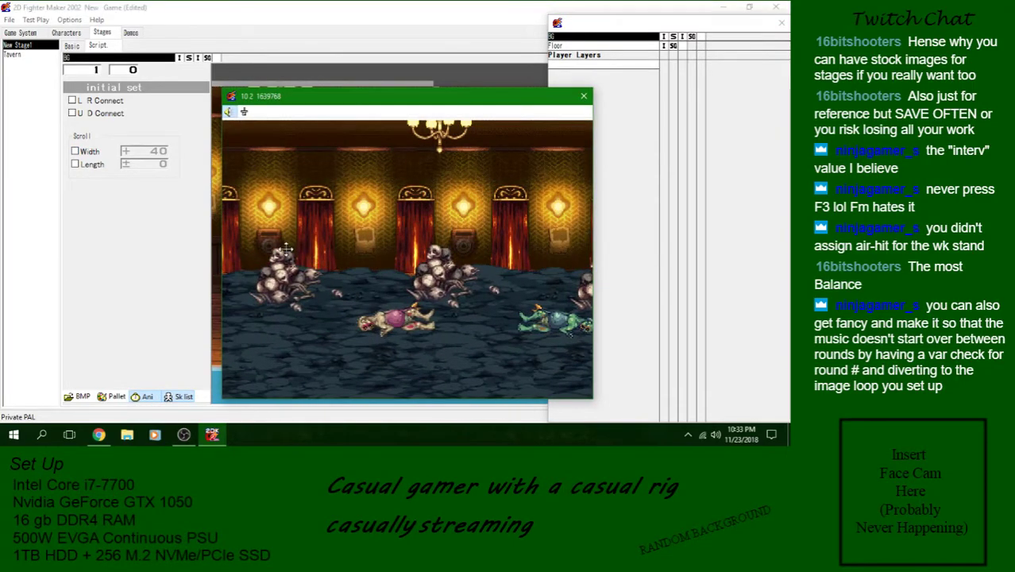
pyautogui.click(584, 96)
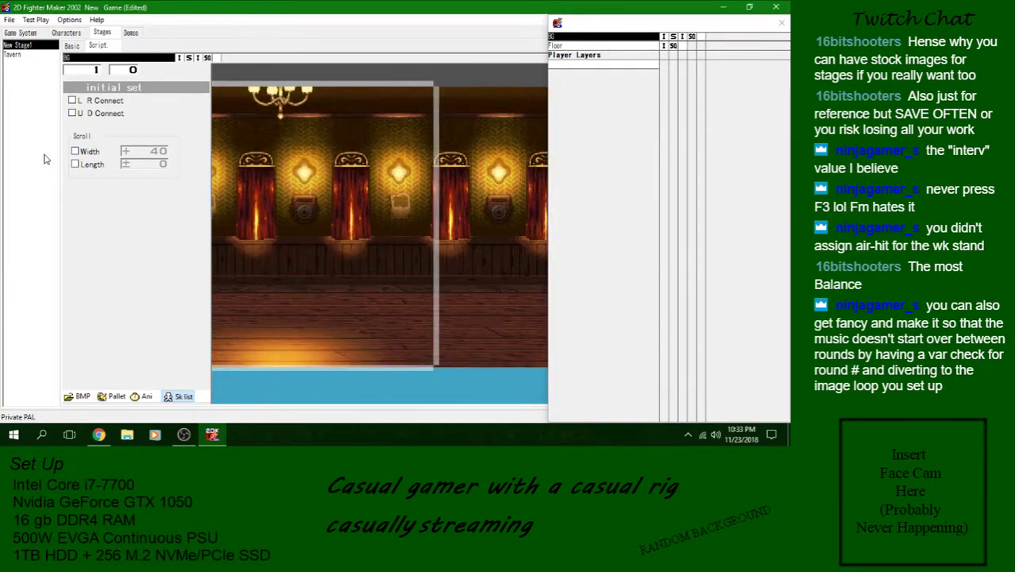
# - Turn the BG layer's Width scroll back on and preview how the stage scrolls
pyautogui.click(75, 151)
pyautogui.click(142, 396)
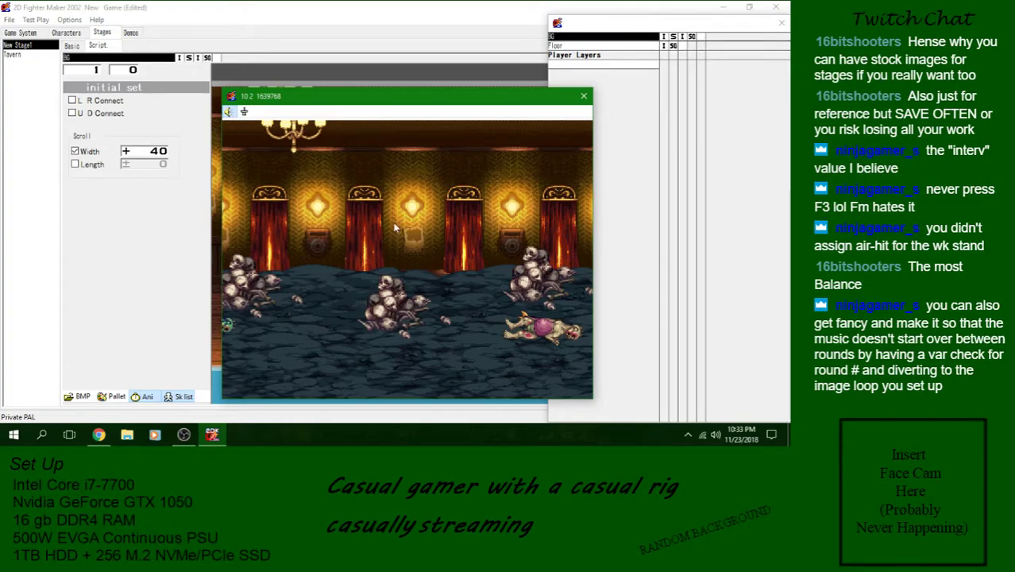
pyautogui.click(583, 97)
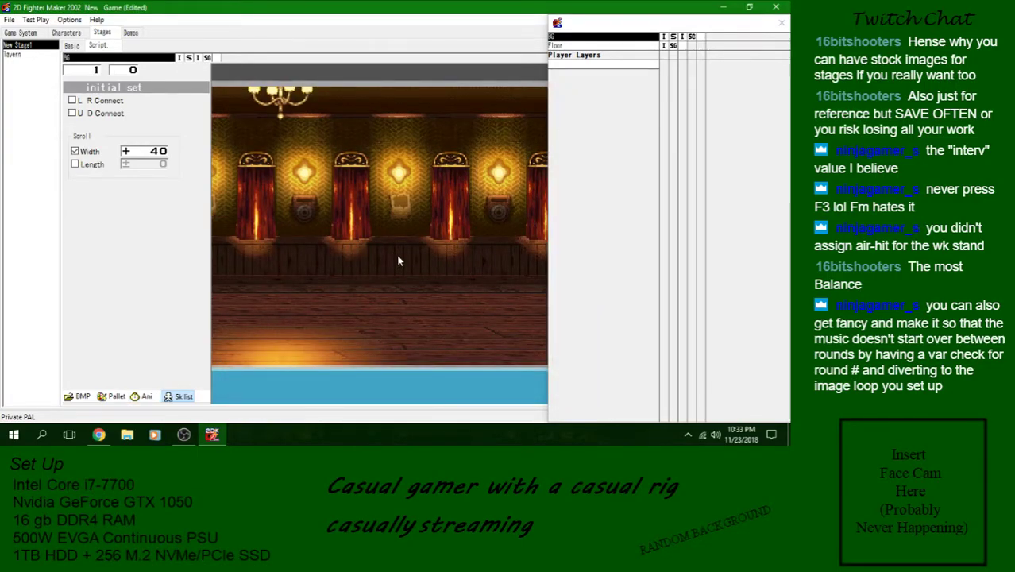
# - Open the Tavern stage's script and examine the Variable block at the start of Script 1 as a reference
pyautogui.click(664, 37)
pyautogui.click(68, 35)
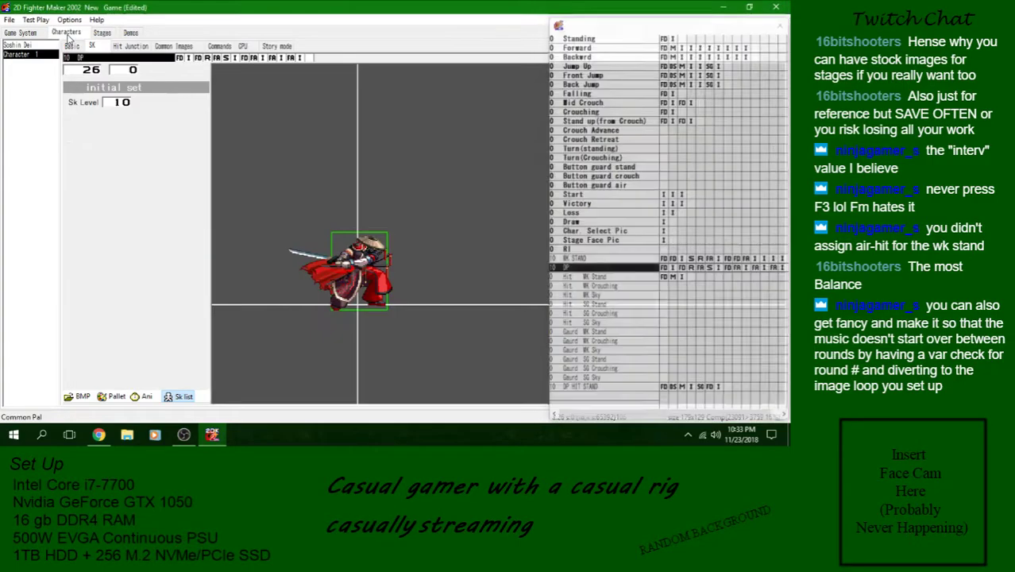
pyautogui.click(96, 34)
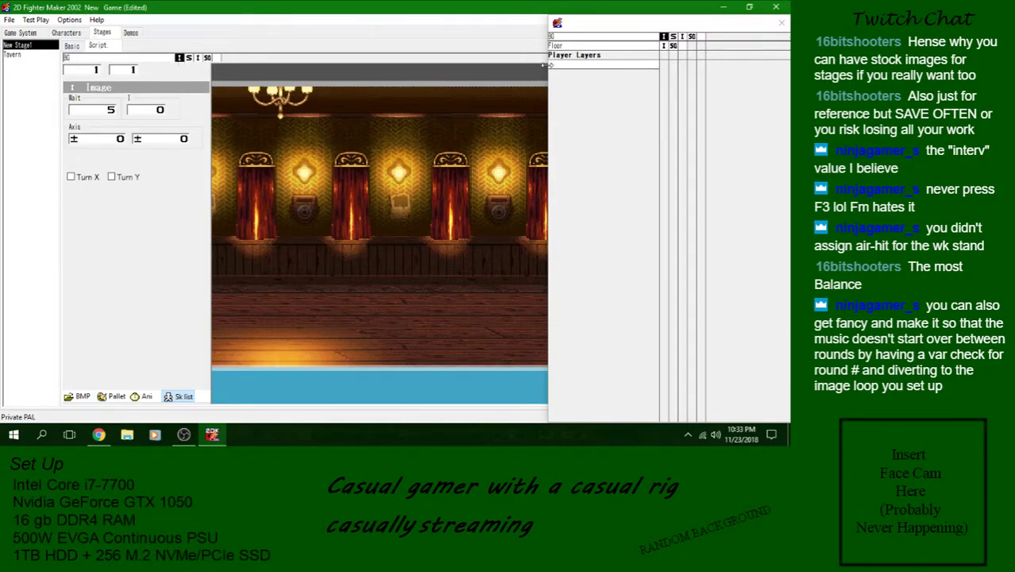
pyautogui.click(19, 54)
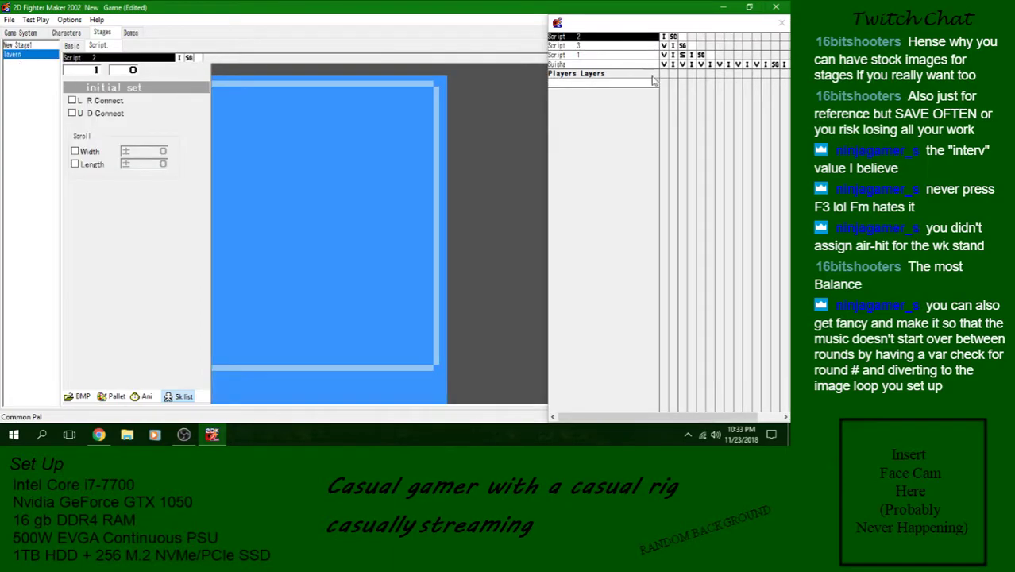
pyautogui.click(665, 56)
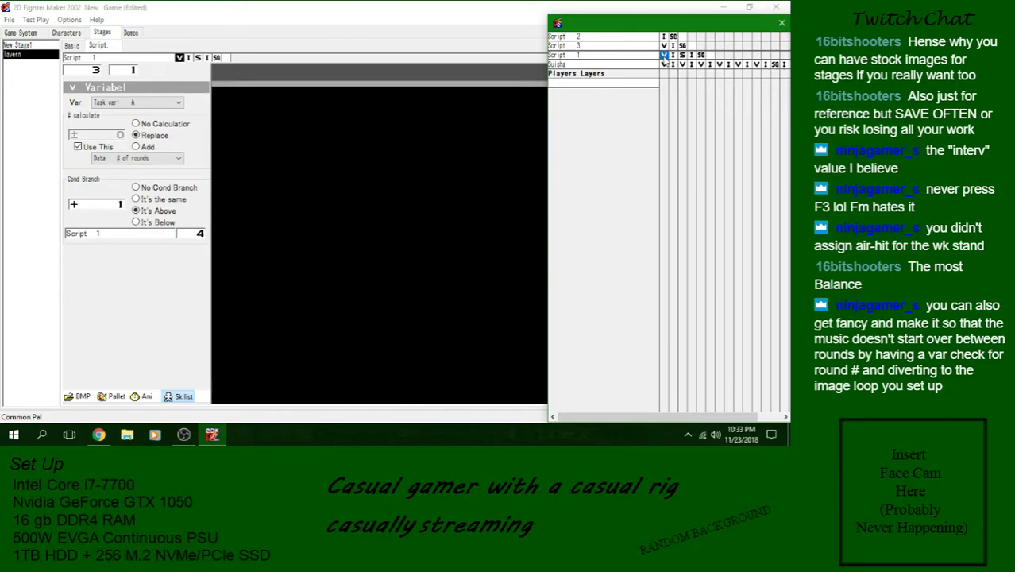
# - Add a Variable condition fork block at the start of the BG layer's script in New Stage1
pyautogui.click(31, 46)
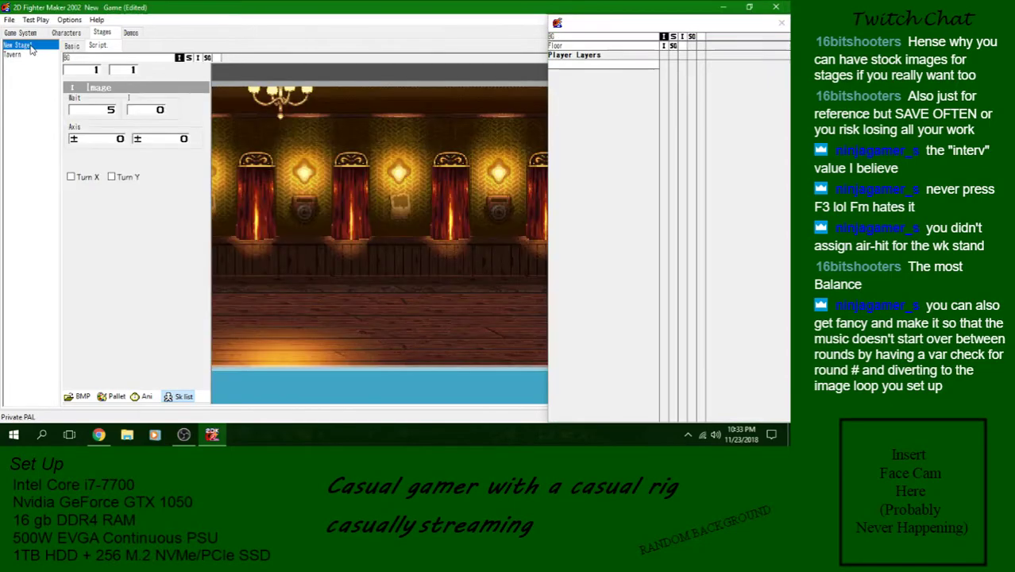
pyautogui.rightClick(664, 39)
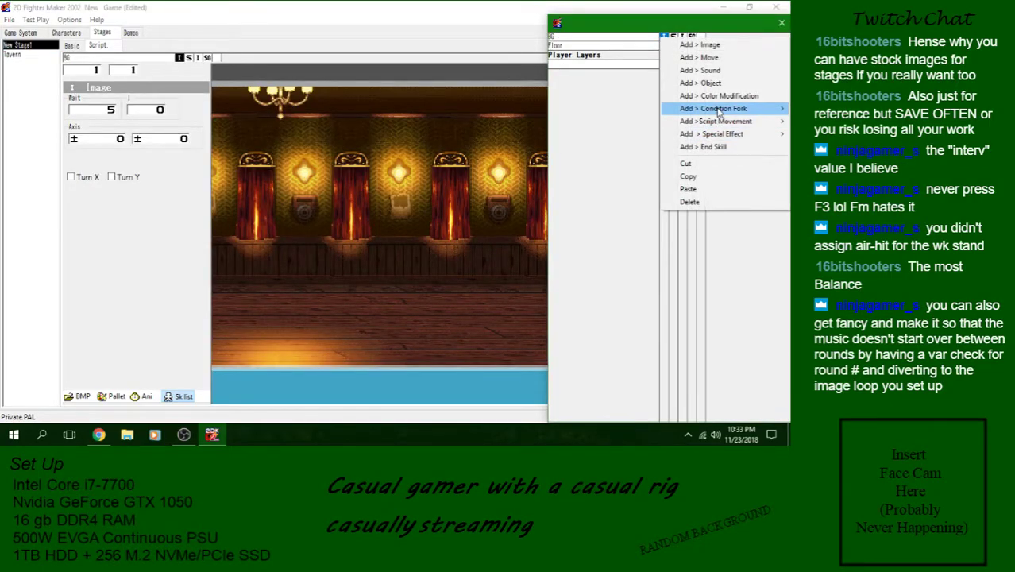
pyautogui.moveTo(713, 108)
pyautogui.click(576, 108)
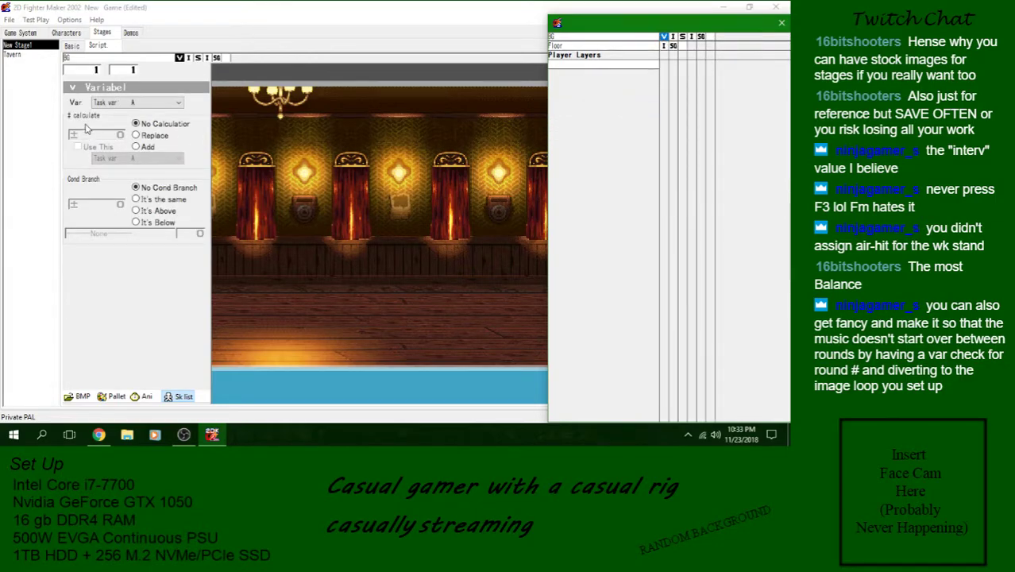
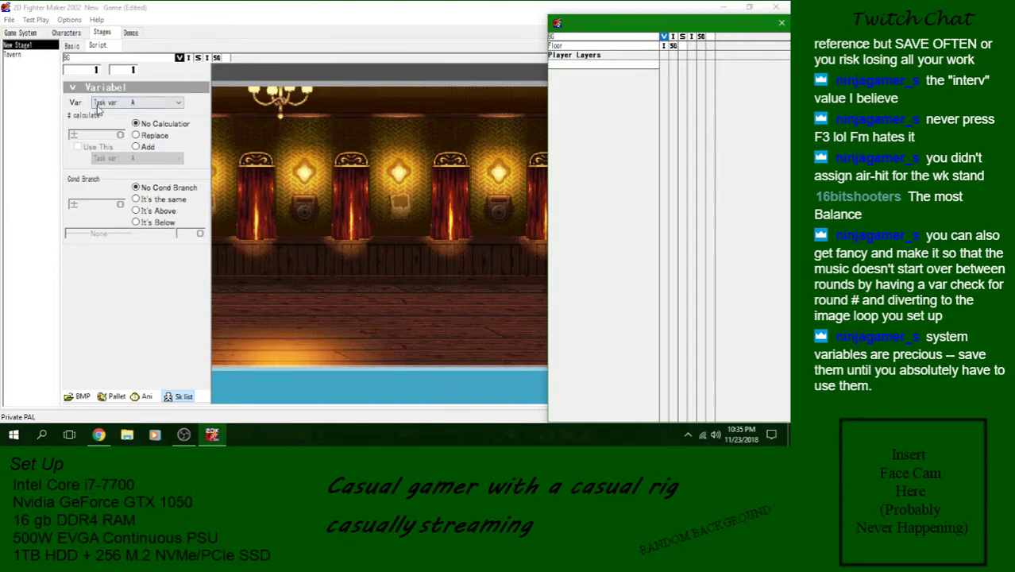
# - Examine the task and system variables available to the Variable block in New Stage1's BG script
pyautogui.click(158, 104)
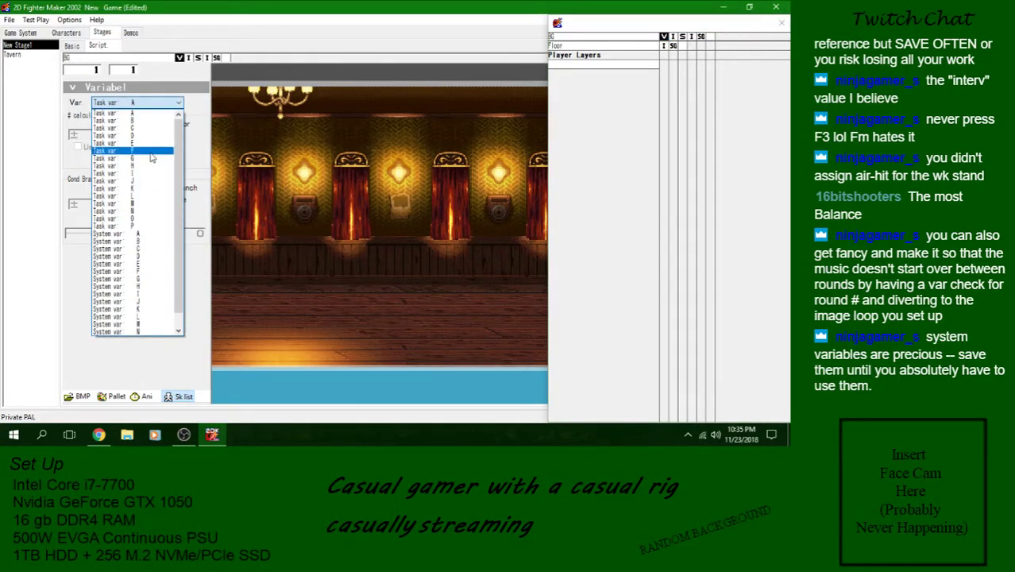
pyautogui.scroll(-1, 147, 232)
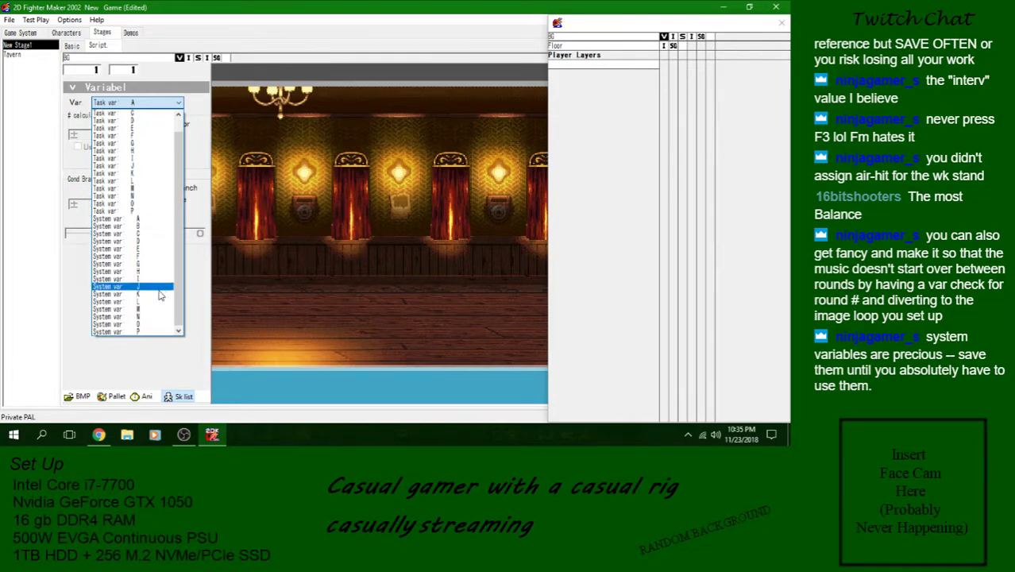
pyautogui.scroll(1, 146, 199)
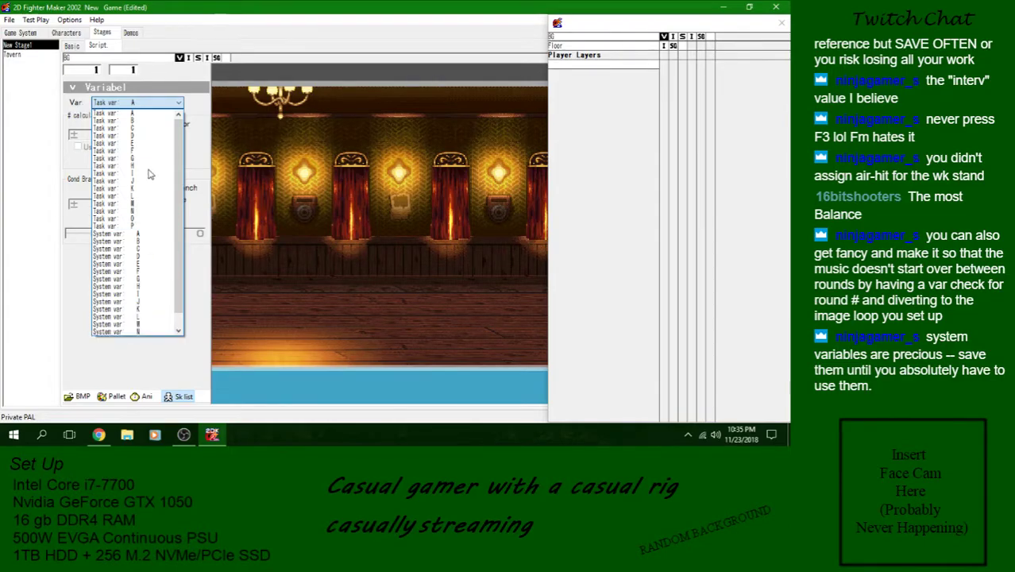
pyautogui.click(57, 293)
# - Add a Variable condition fork to Character 1's Hit WK Crouching skill and examine which variables it offers
pyautogui.click(66, 33)
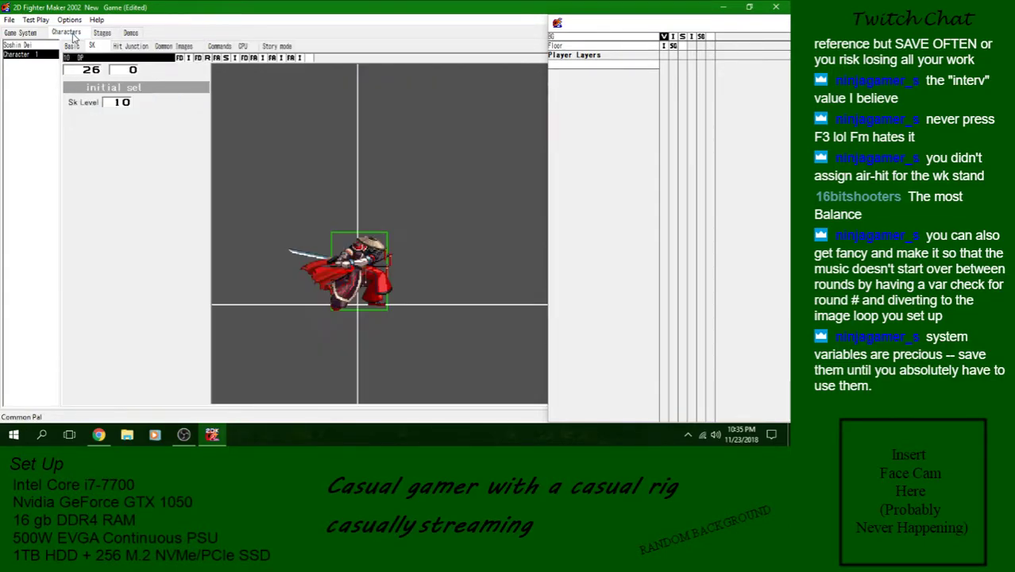
pyautogui.click(664, 287)
pyautogui.rightClick(664, 288)
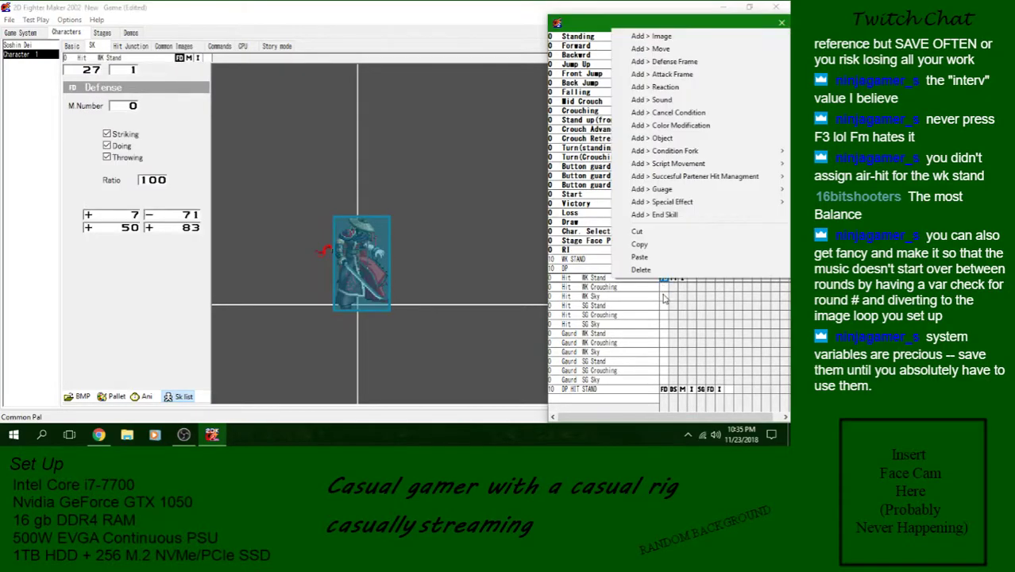
pyautogui.moveTo(699, 198)
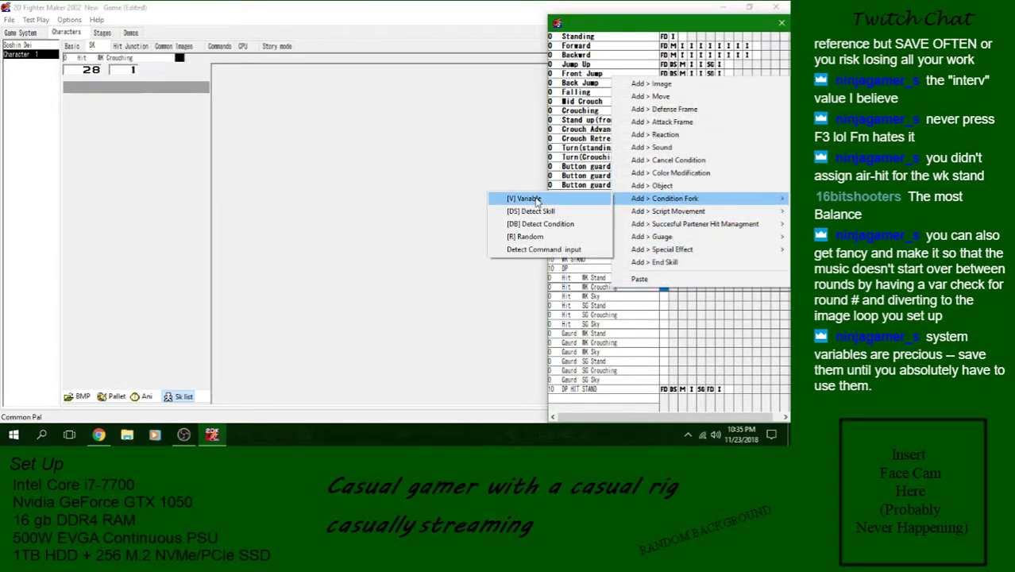
pyautogui.click(540, 198)
pyautogui.click(122, 104)
pyautogui.scroll(-5, 131, 278)
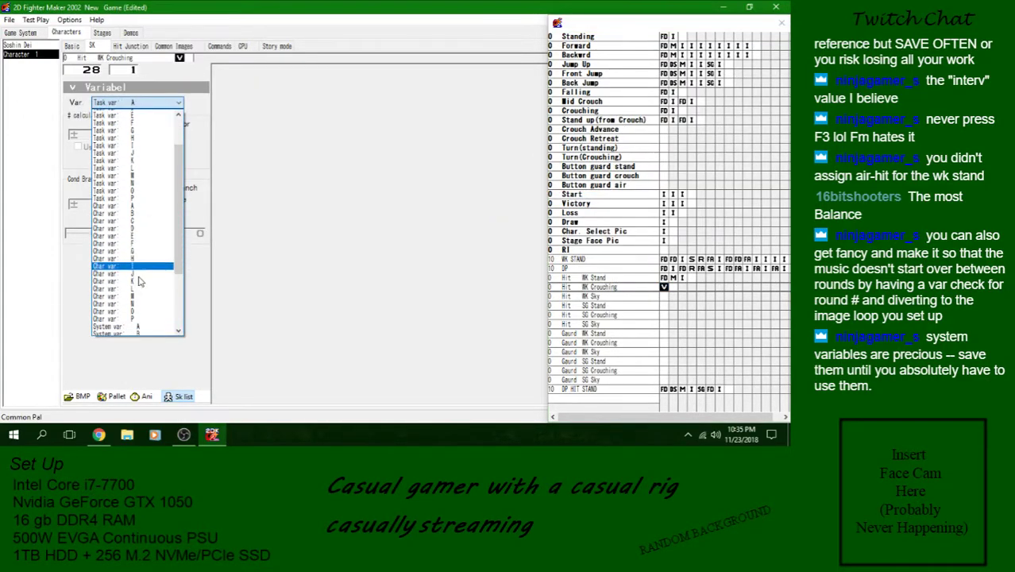
pyautogui.click(169, 106)
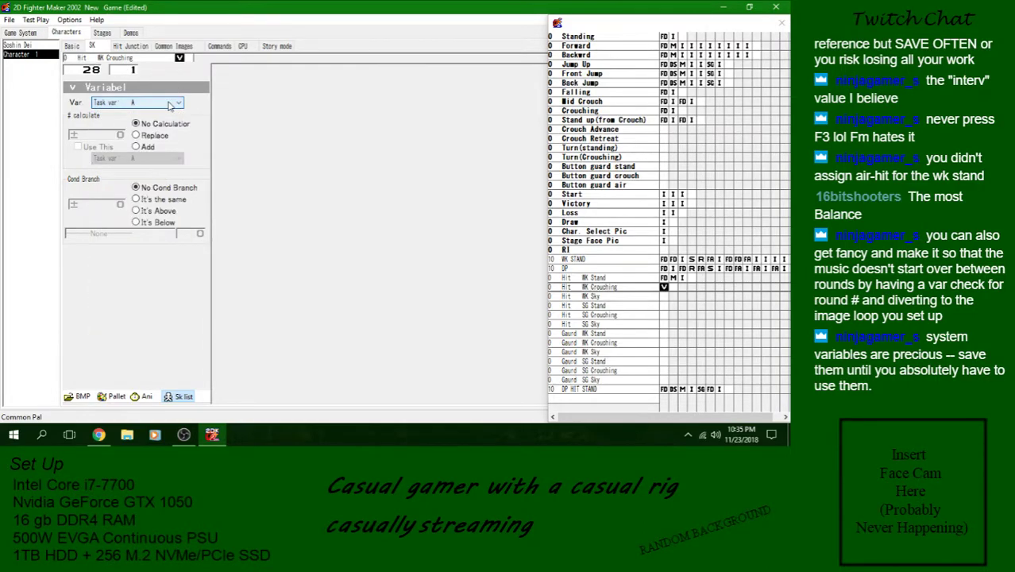
# - Return to New Stage1, add a second Variable condition fork to the BG script, and remove the extra block
pyautogui.click(101, 33)
pyautogui.rightClick(664, 39)
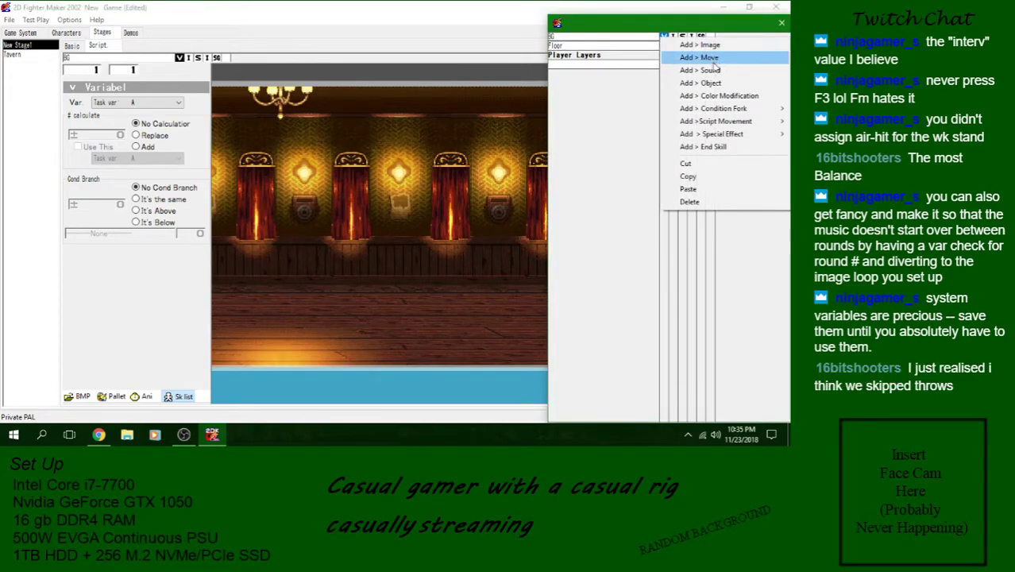
pyautogui.moveTo(751, 109)
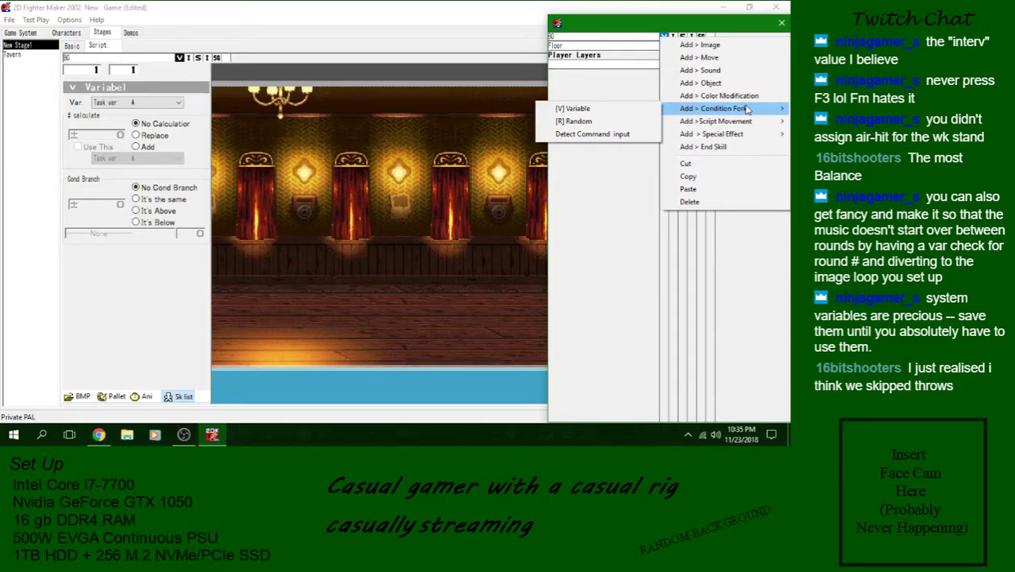
pyautogui.click(602, 109)
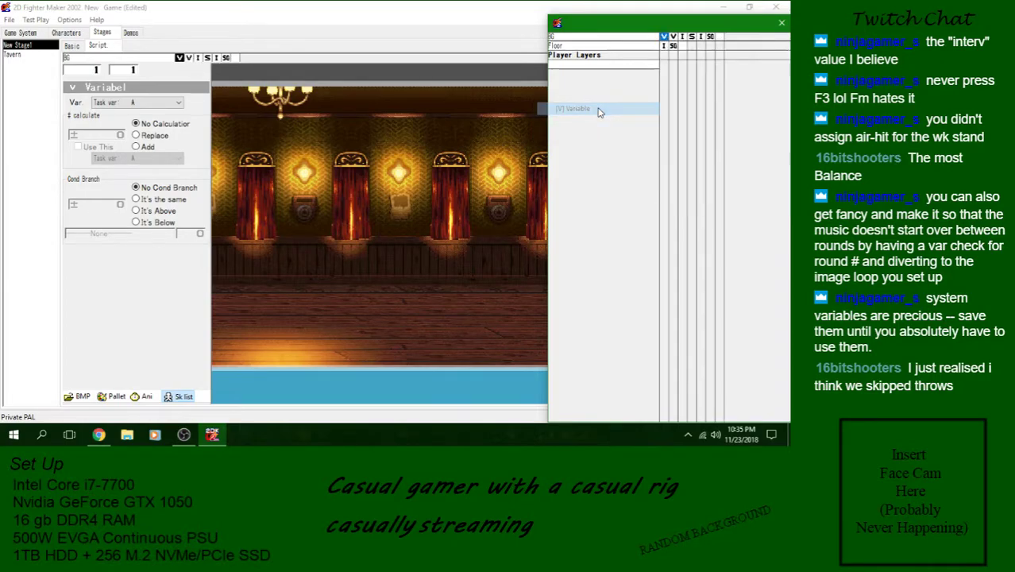
pyautogui.rightClick(684, 49)
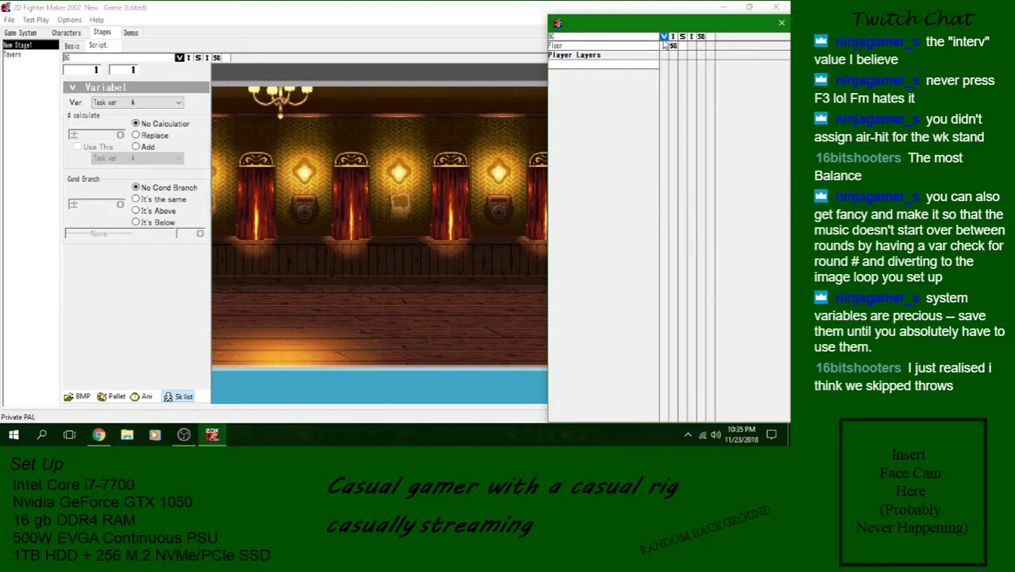
# - Using Tavern's Variable block as reference, set New Stage1's BG block to replace Task var A with Data # of rounds
pyautogui.click(181, 103)
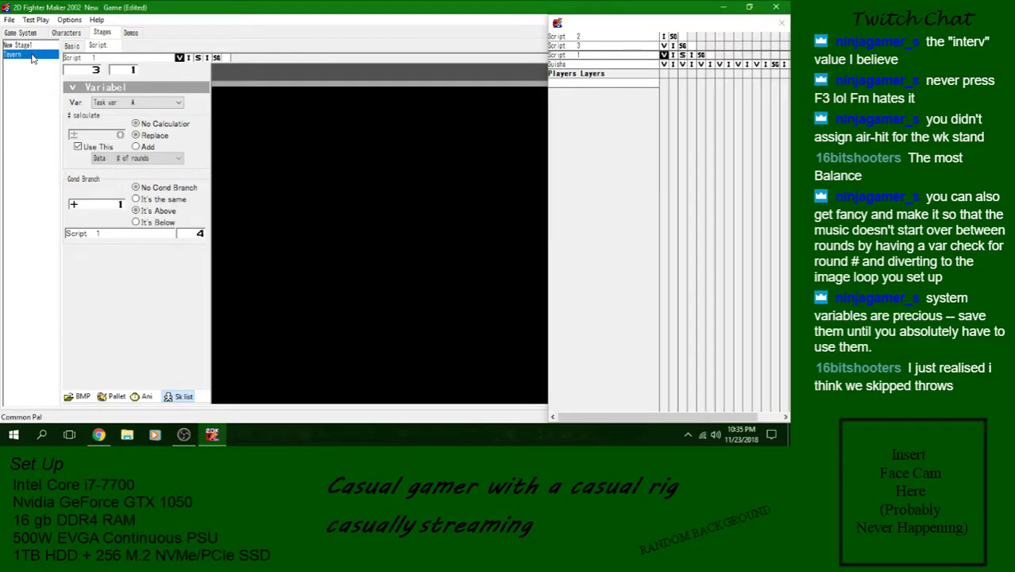
pyautogui.click(24, 55)
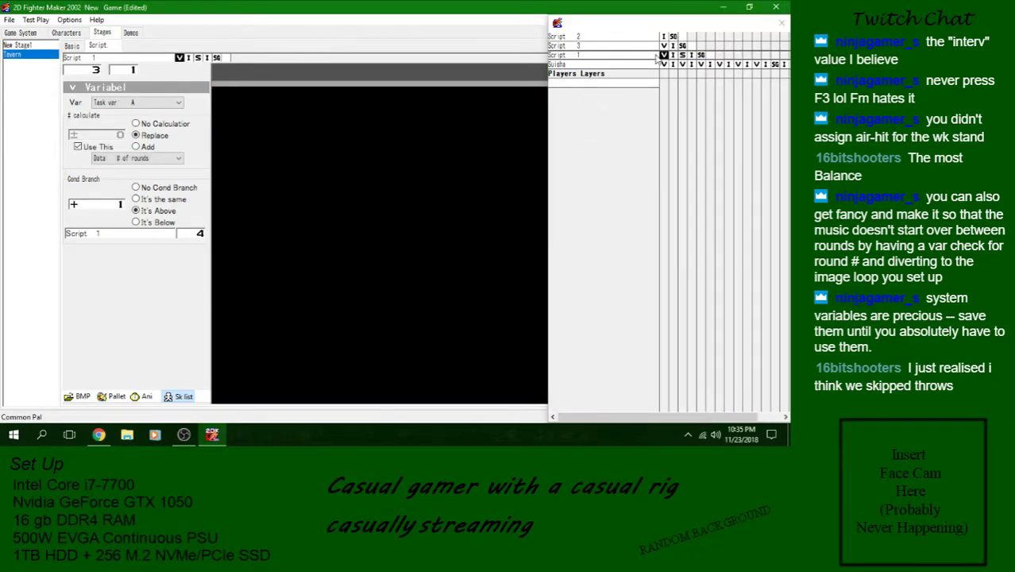
pyautogui.click(141, 156)
pyautogui.click(23, 45)
pyautogui.click(136, 135)
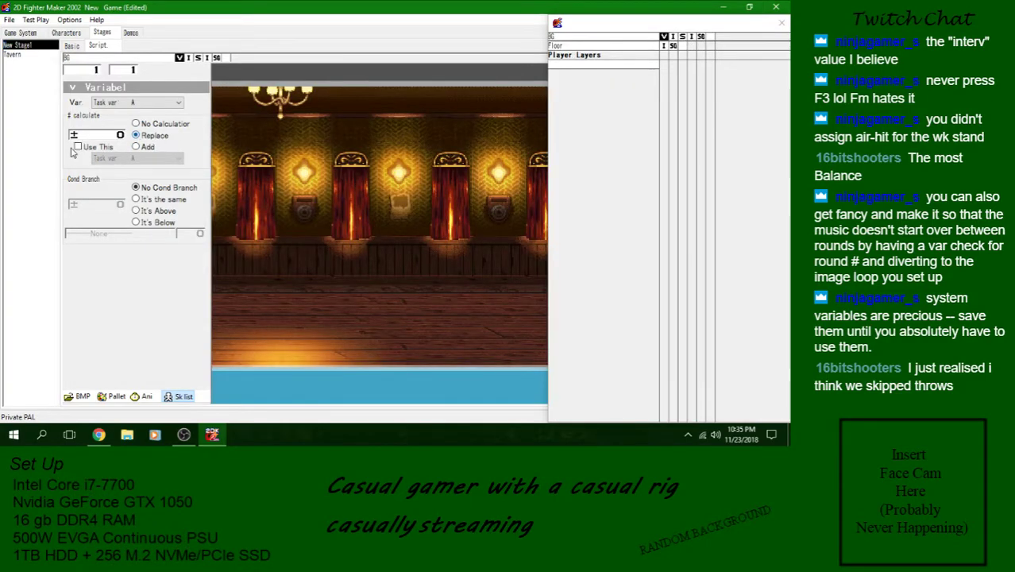
pyautogui.click(136, 147)
pyautogui.click(153, 136)
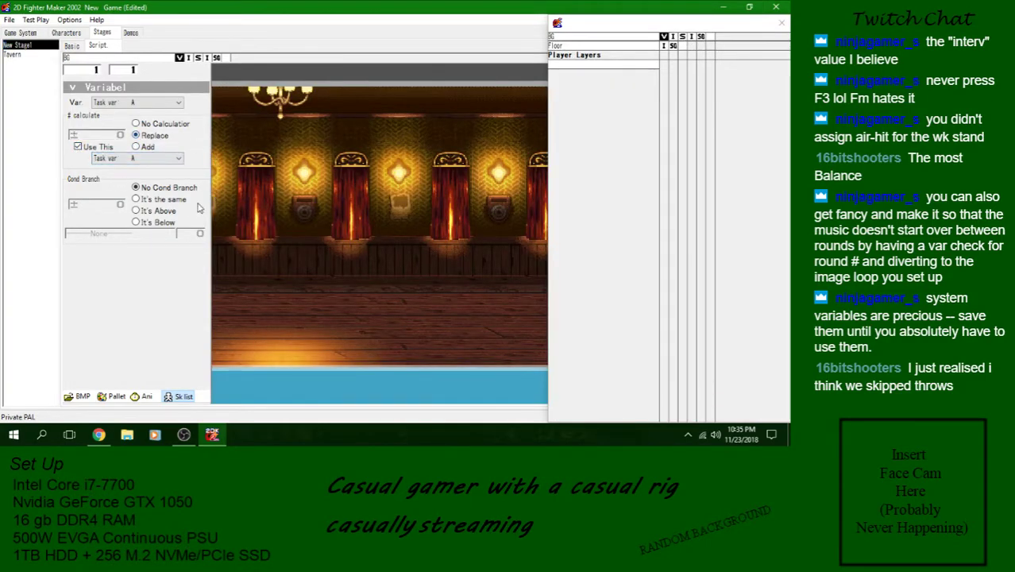
pyautogui.click(136, 158)
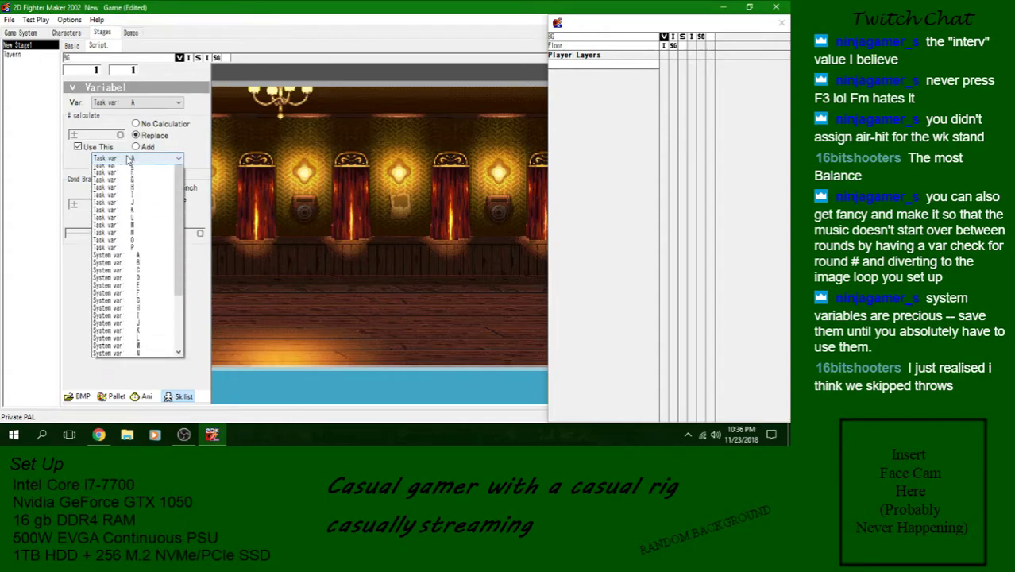
pyautogui.scroll(-3, 147, 254)
pyautogui.scroll(-2, 150, 266)
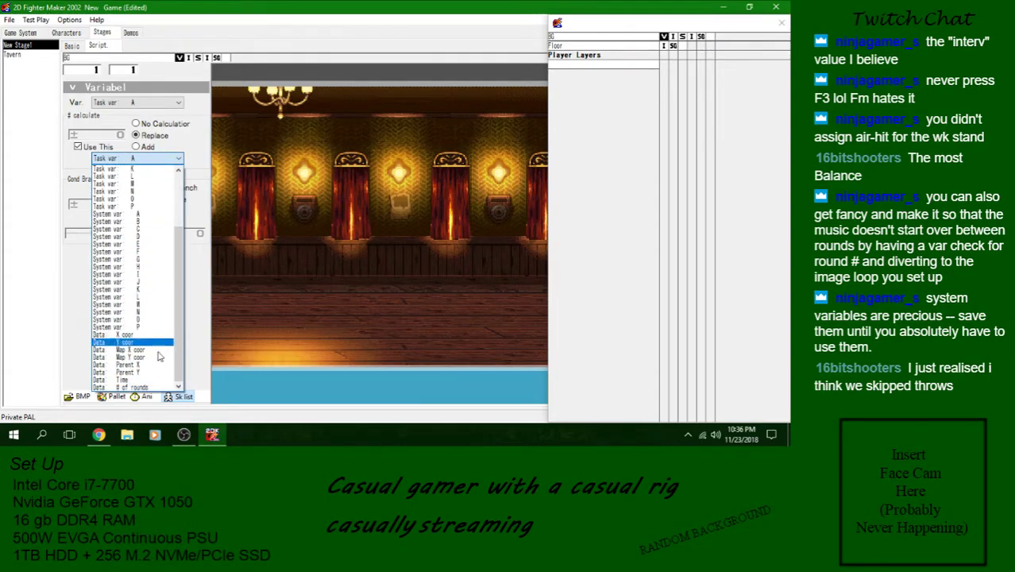
pyautogui.click(150, 385)
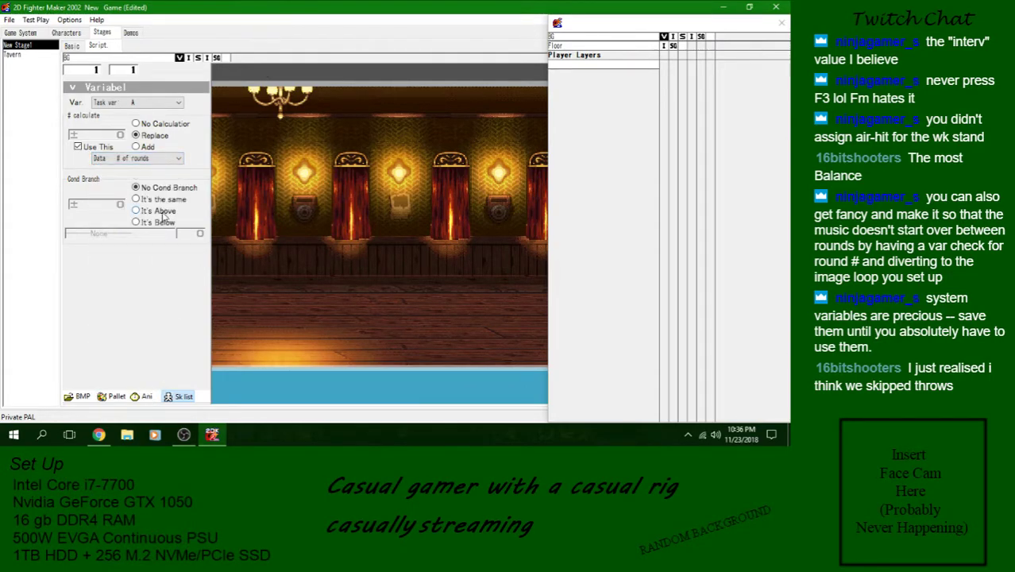
# - Set the BG Variable block's condition to It's Above 1, branching to block 4 of the BG script
pyautogui.click(163, 212)
pyautogui.click(24, 54)
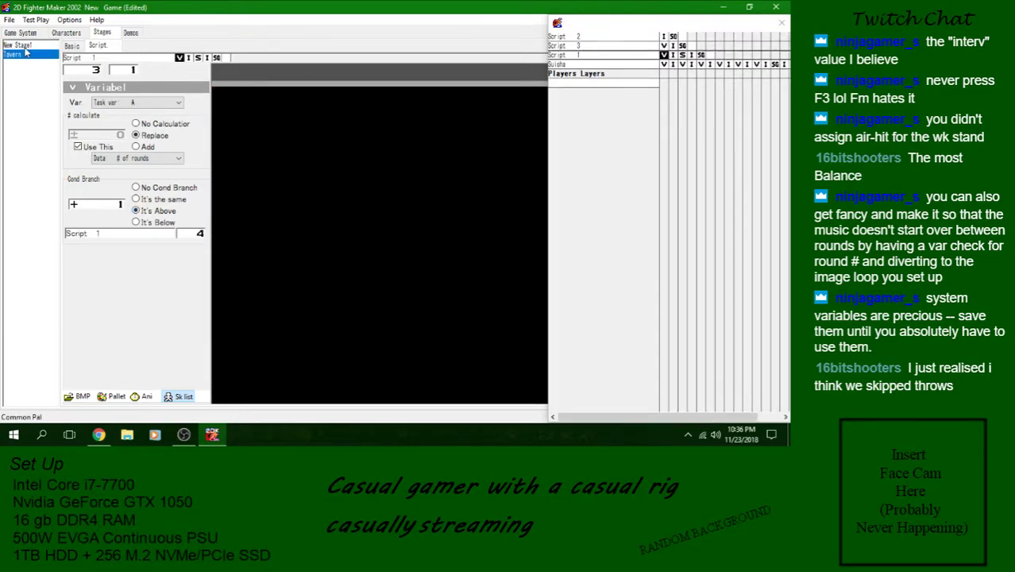
pyautogui.click(24, 46)
pyautogui.click(119, 207)
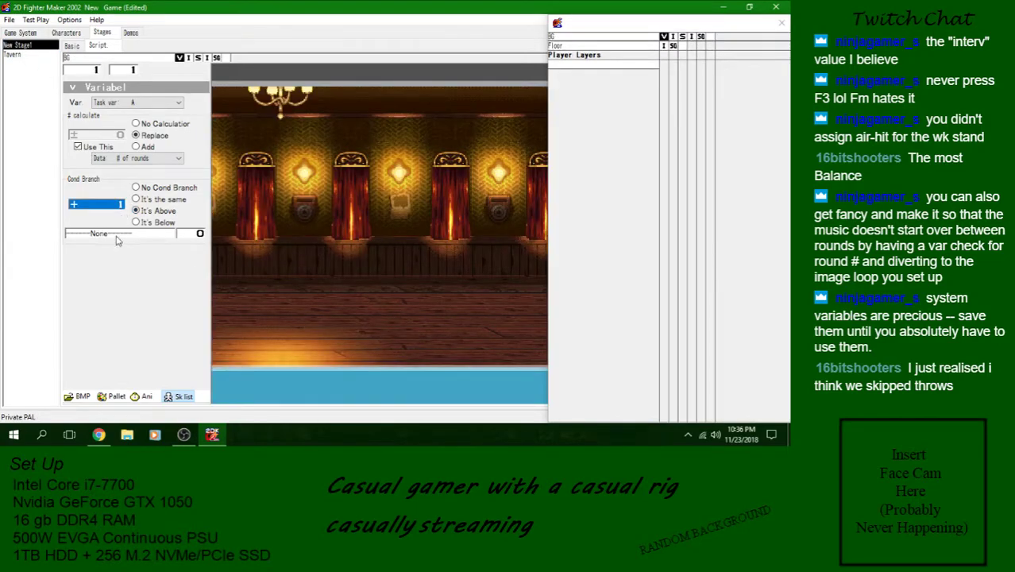
pyautogui.click(116, 236)
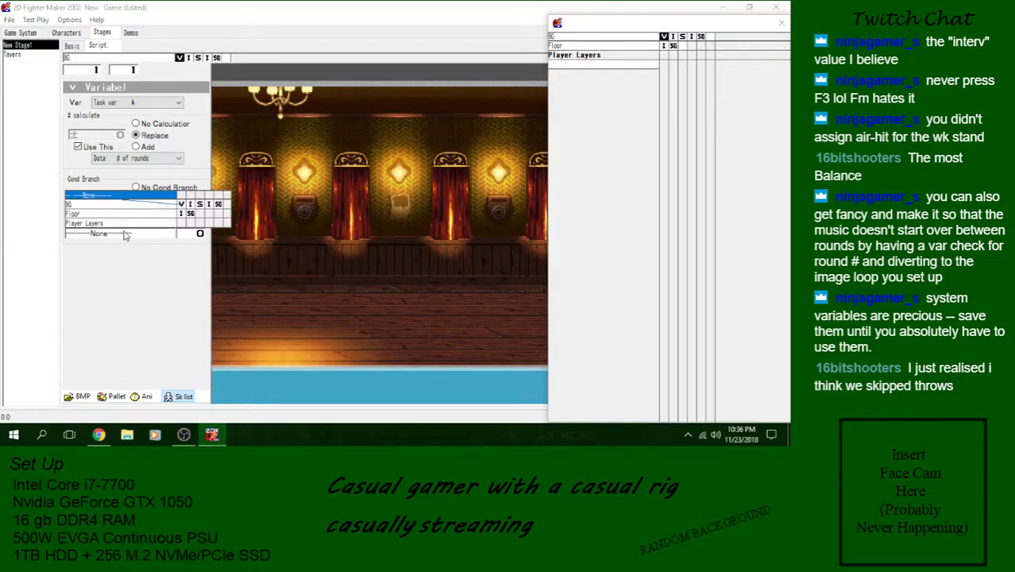
pyautogui.click(208, 205)
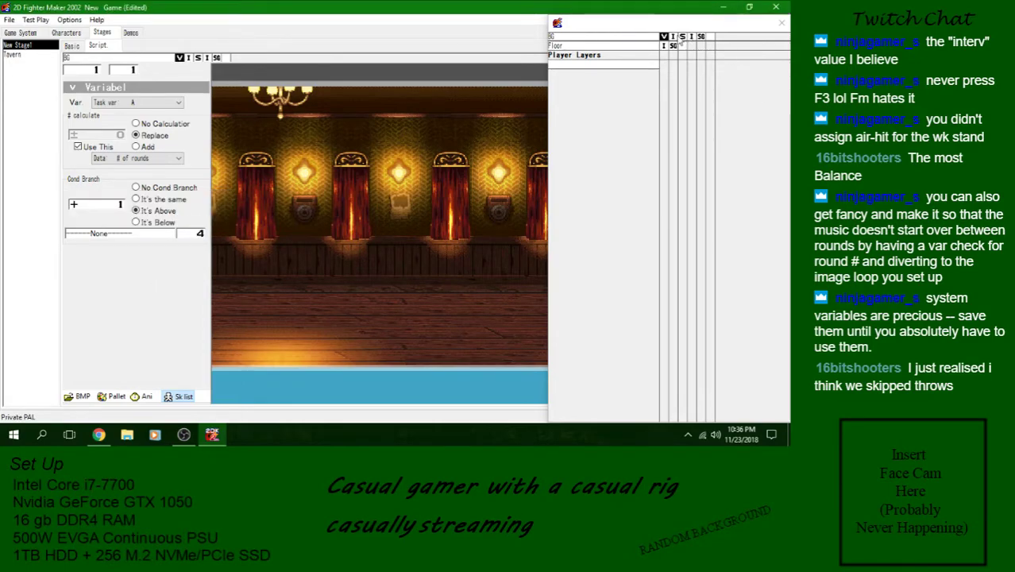
pyautogui.click(673, 38)
pyautogui.click(664, 37)
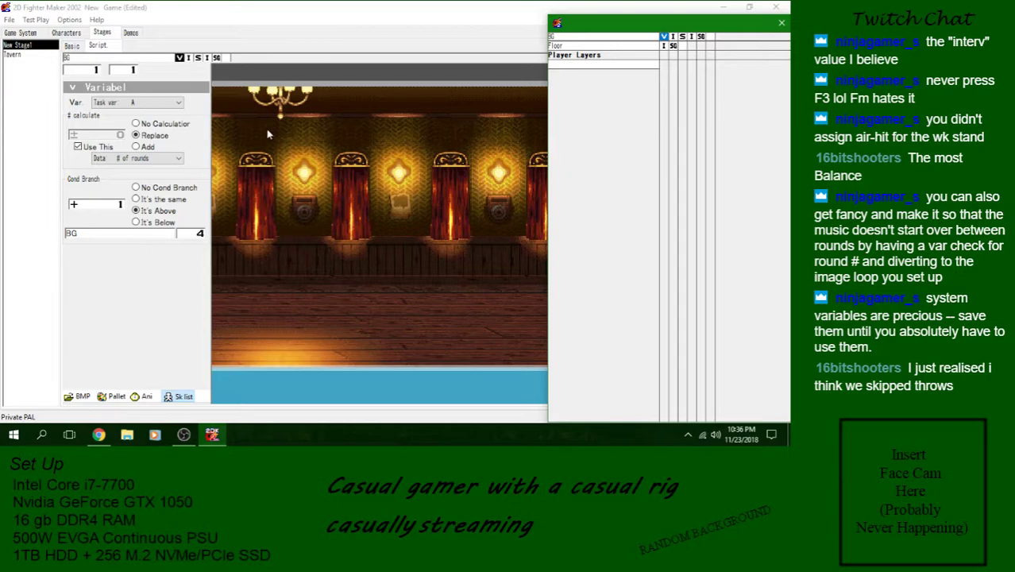
# - Review the Floor and BG initial settings and each block of the BG script, from the Variable check to the final GoTo
pyautogui.click(643, 46)
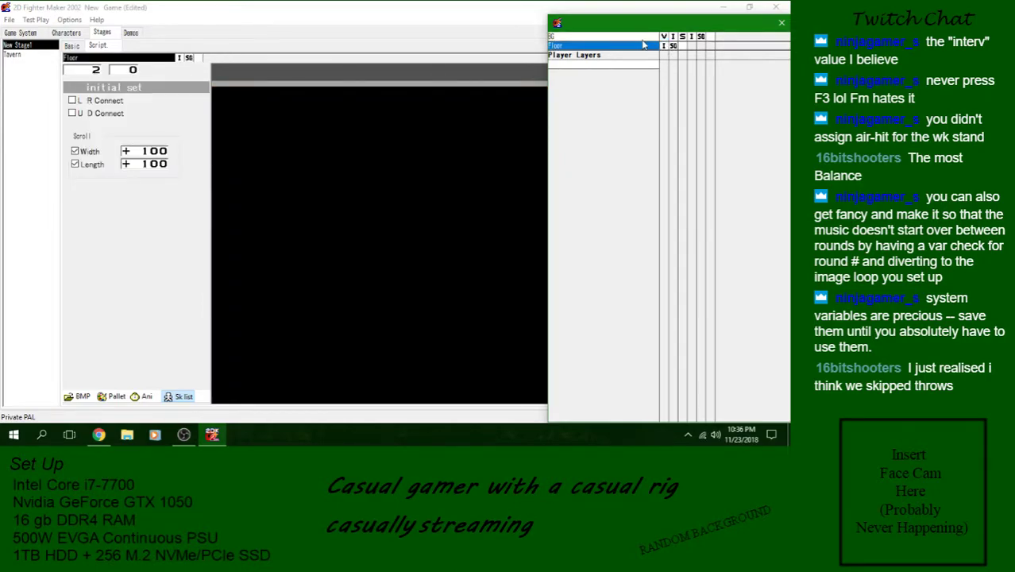
pyautogui.click(645, 37)
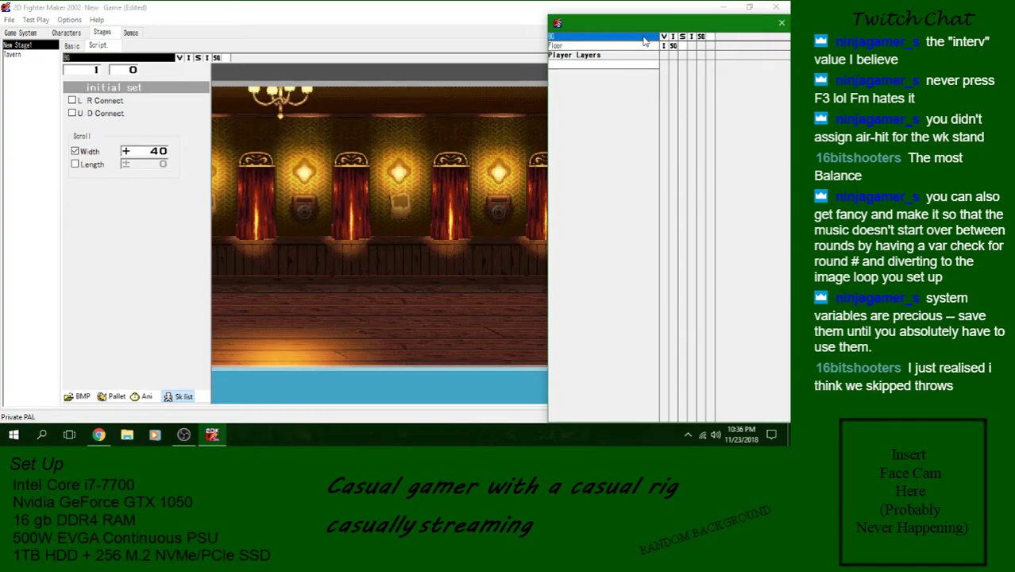
pyautogui.click(672, 37)
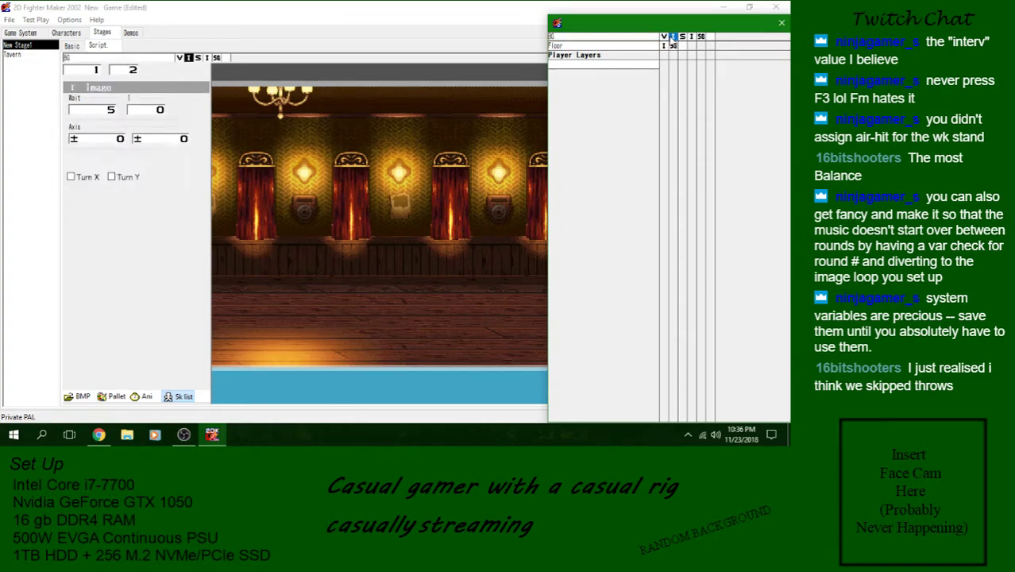
pyautogui.click(664, 38)
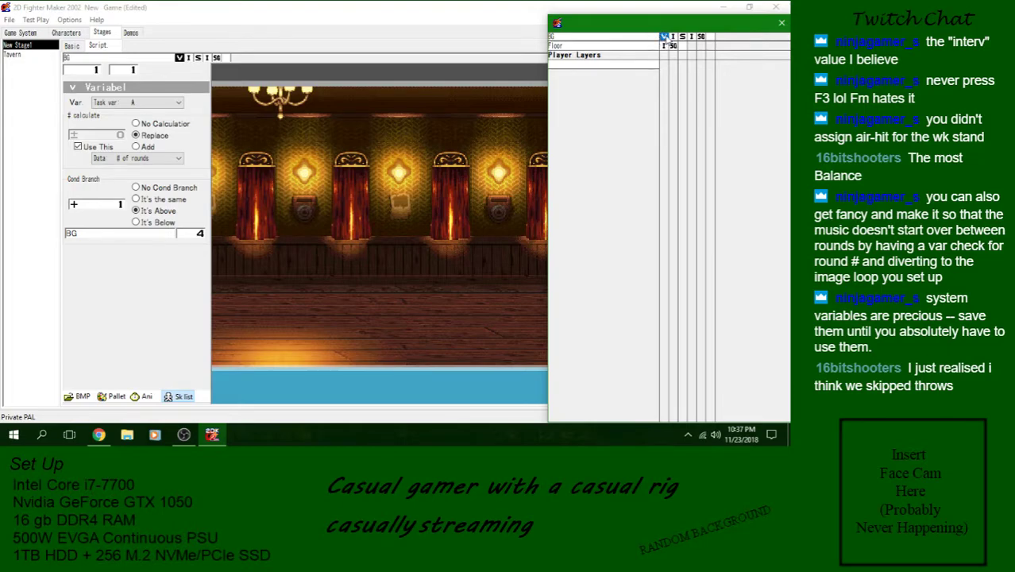
pyautogui.click(672, 37)
pyautogui.click(683, 37)
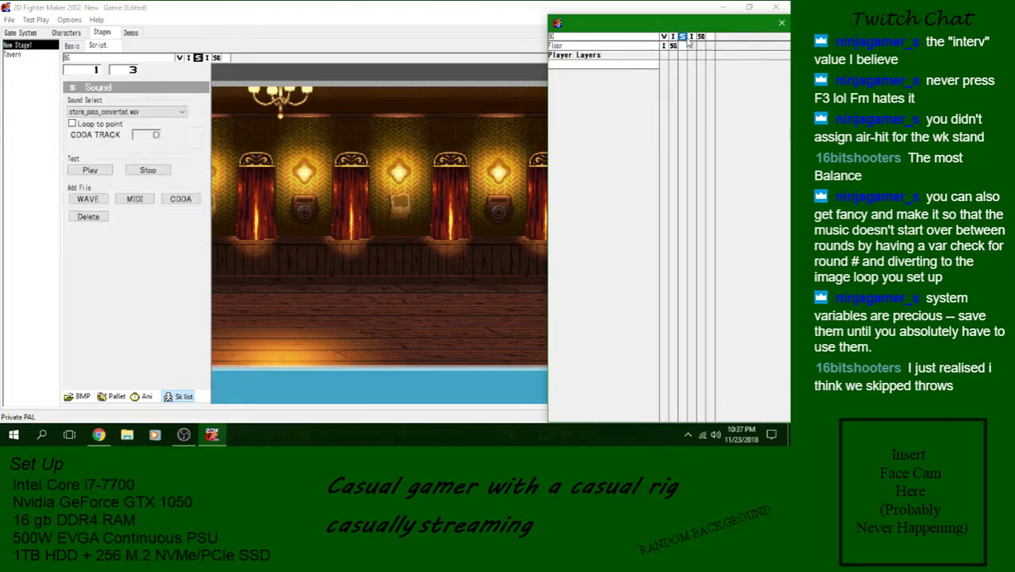
pyautogui.click(691, 37)
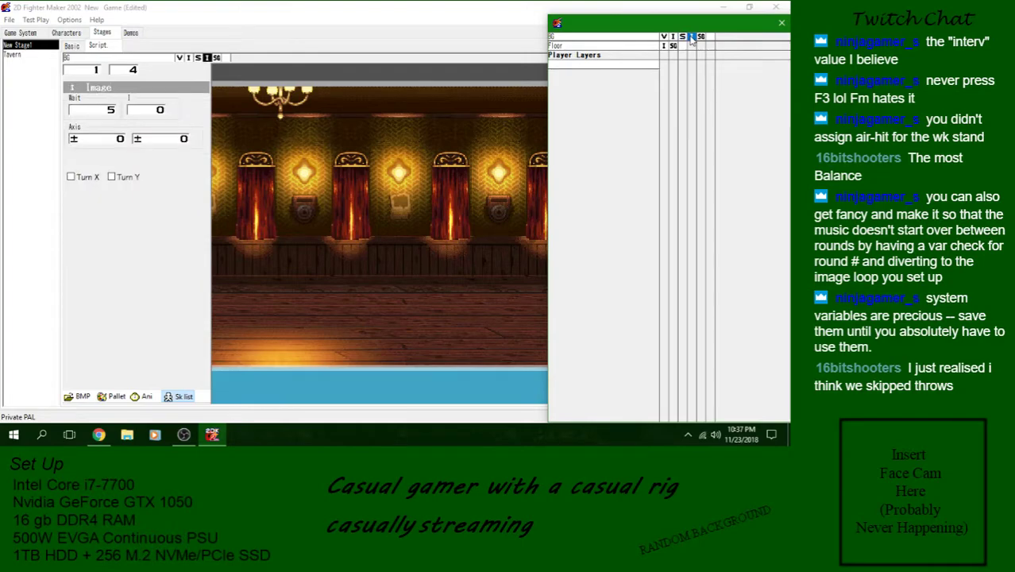
pyautogui.click(701, 37)
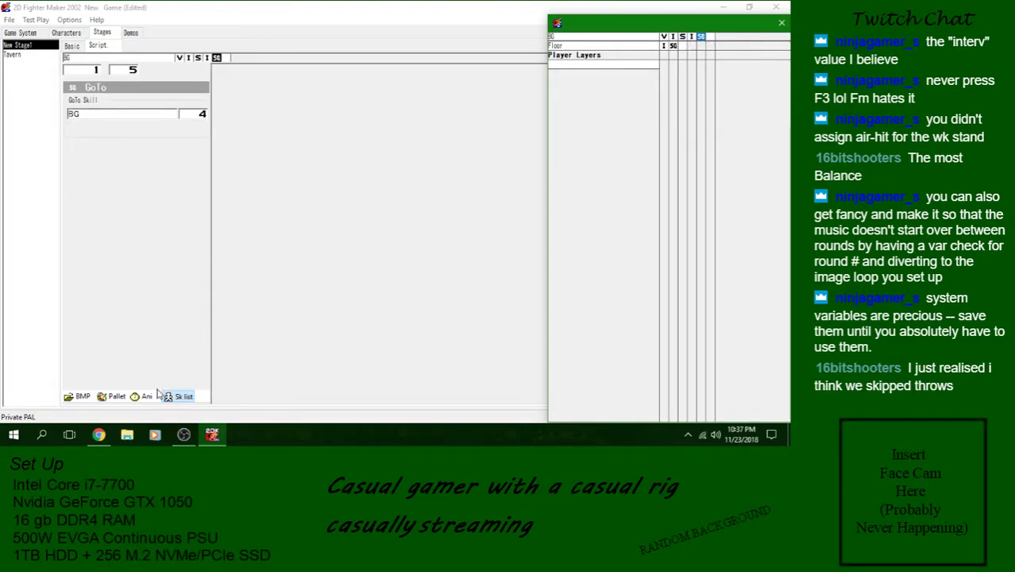
# - Test play a battle on New Stage1 with Character 1 for both players, and close the test window
pyautogui.click(39, 21)
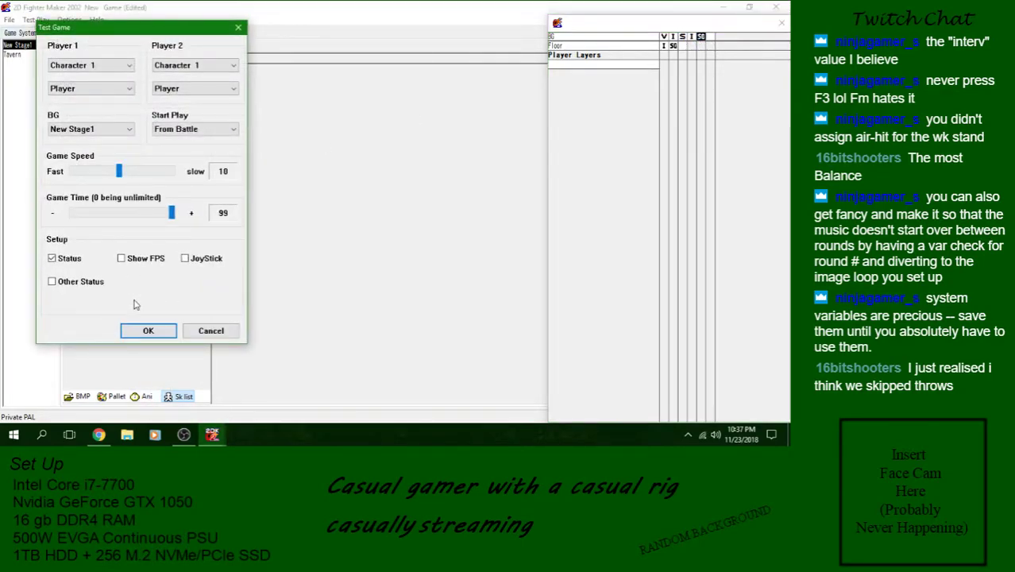
pyautogui.click(147, 332)
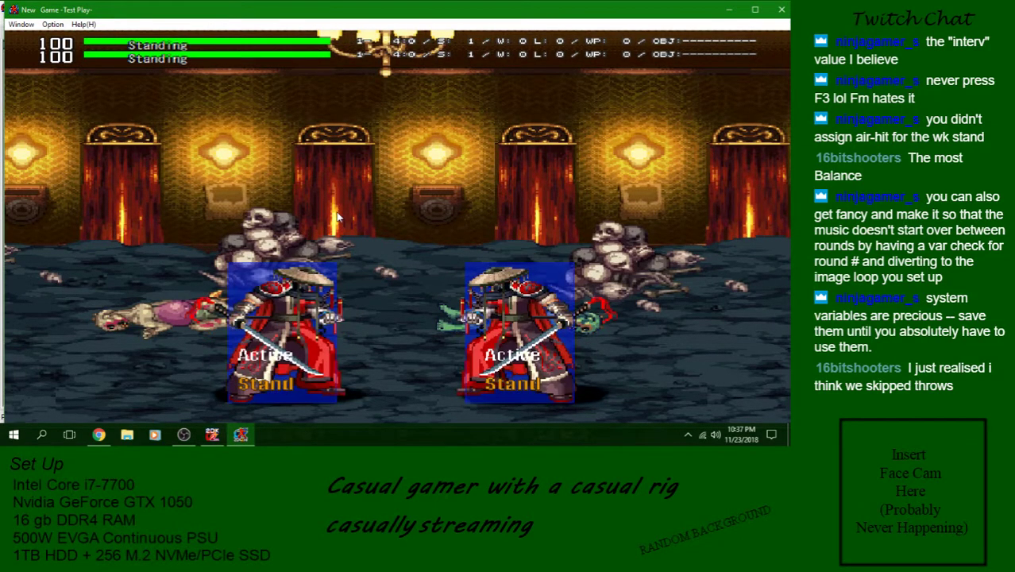
pyautogui.click(782, 10)
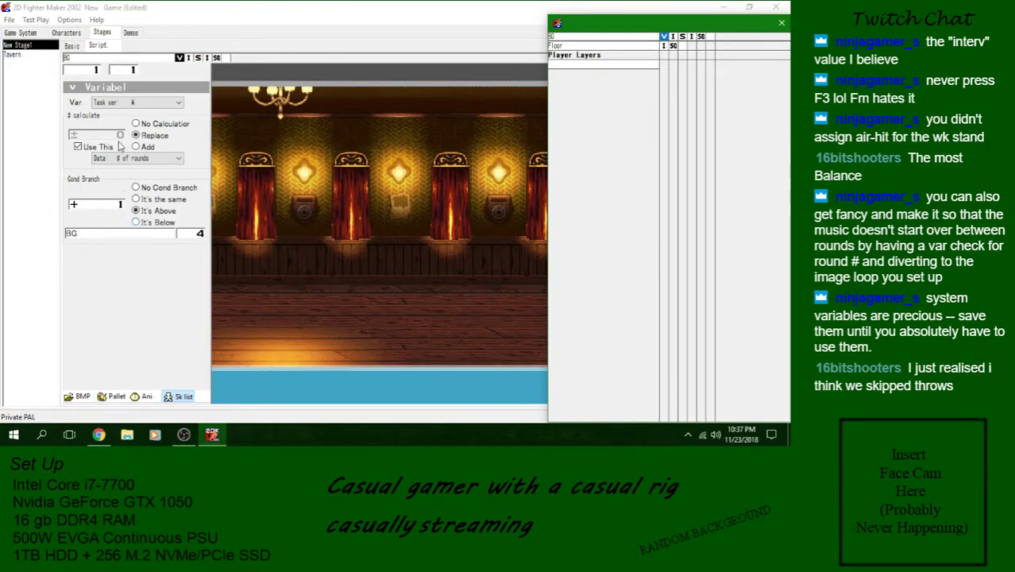
# - Set the BG Variable block to No Cond Branch and No Calculation
pyautogui.click(163, 187)
pyautogui.click(163, 188)
pyautogui.click(151, 125)
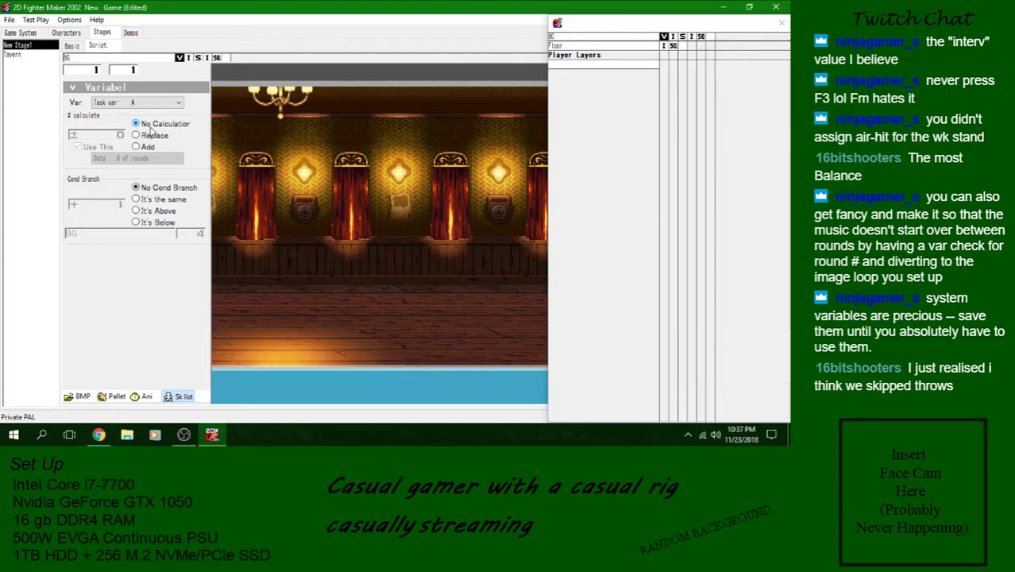
# - Save the game and start a test play battle on New Stage1
pyautogui.click(9, 20)
pyautogui.click(30, 61)
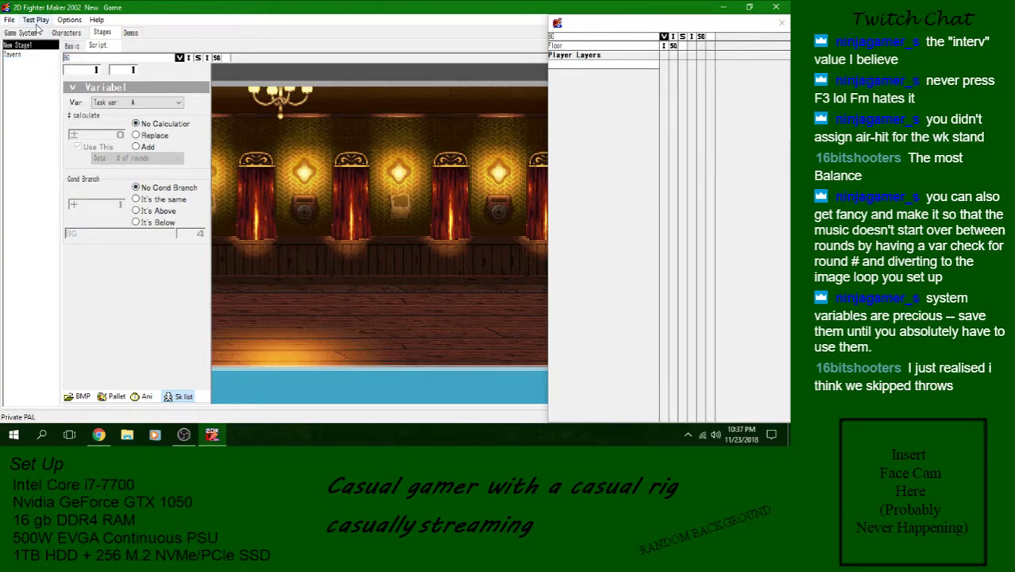
pyautogui.click(35, 20)
pyautogui.click(149, 333)
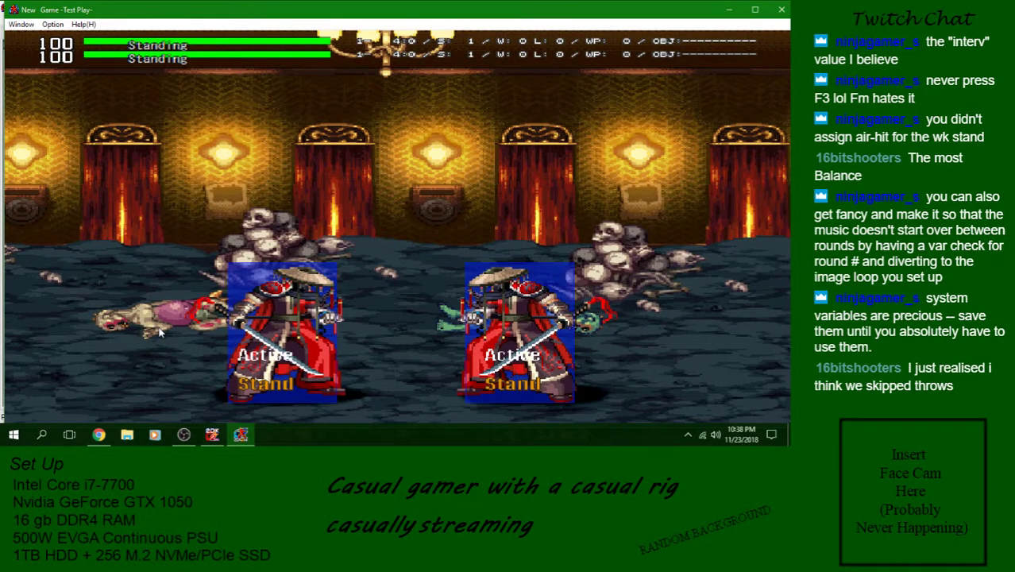
# - Advance on Player 2 with repeated WK Stand attacks to win the round, and close the test window once round two starts
pyautogui.press('z')
pyautogui.press('z')
pyautogui.press('z')
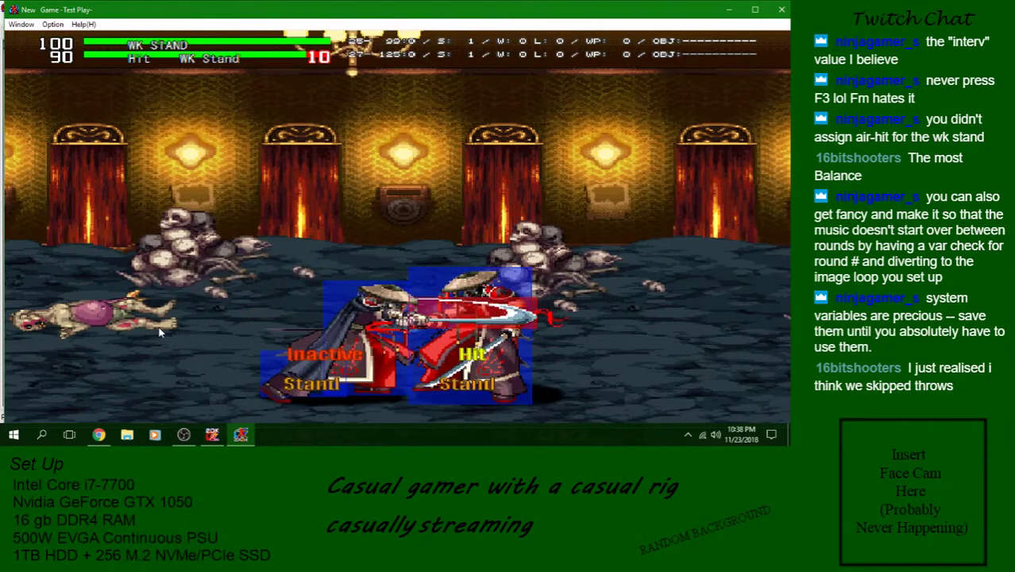
pyautogui.press('Right')
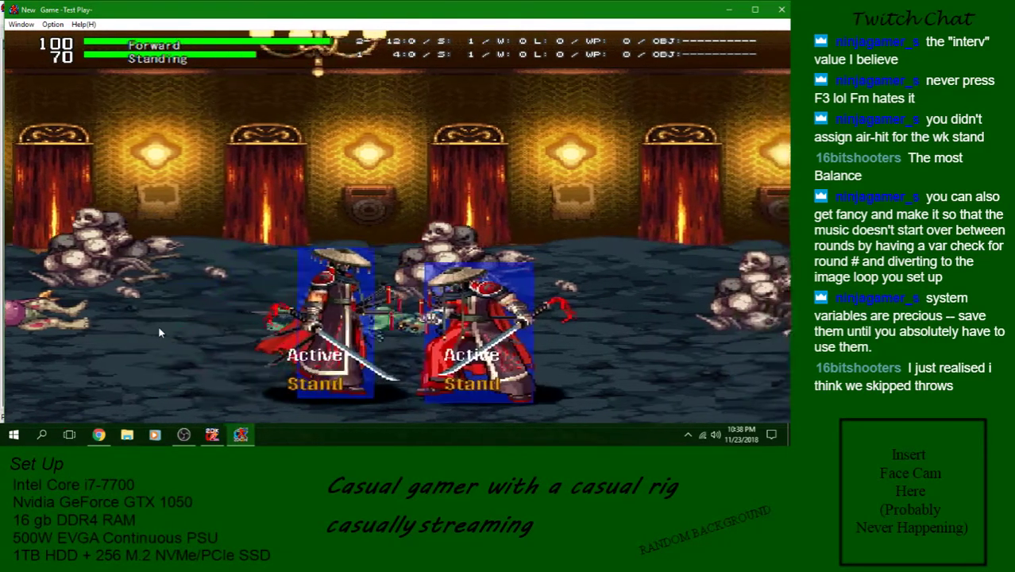
pyautogui.press('z')
pyautogui.press('z')
pyautogui.press('z')
pyautogui.press('Right')
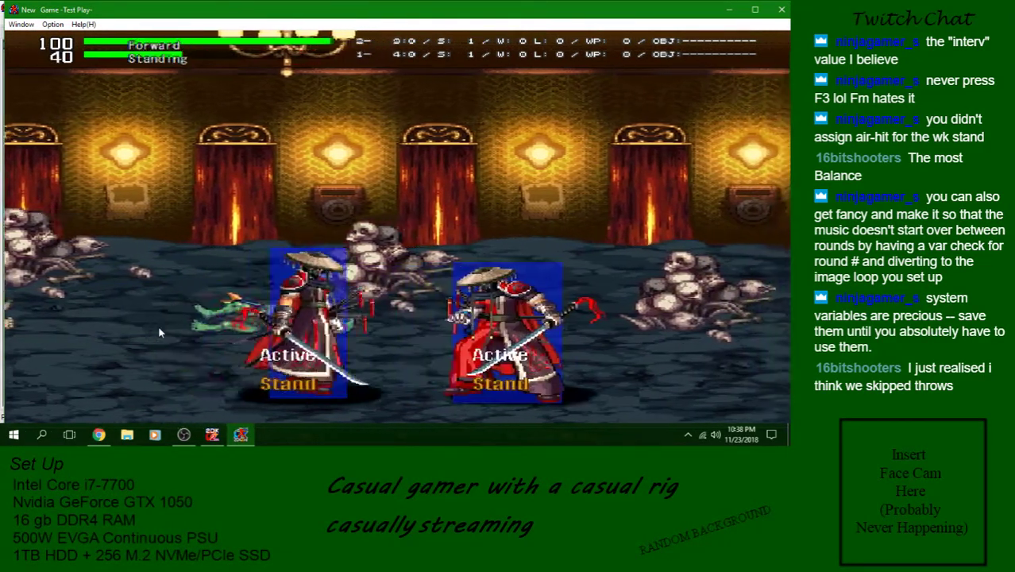
pyautogui.press('z')
pyautogui.press('z')
pyautogui.press('Right')
pyautogui.press('z')
pyautogui.press('z')
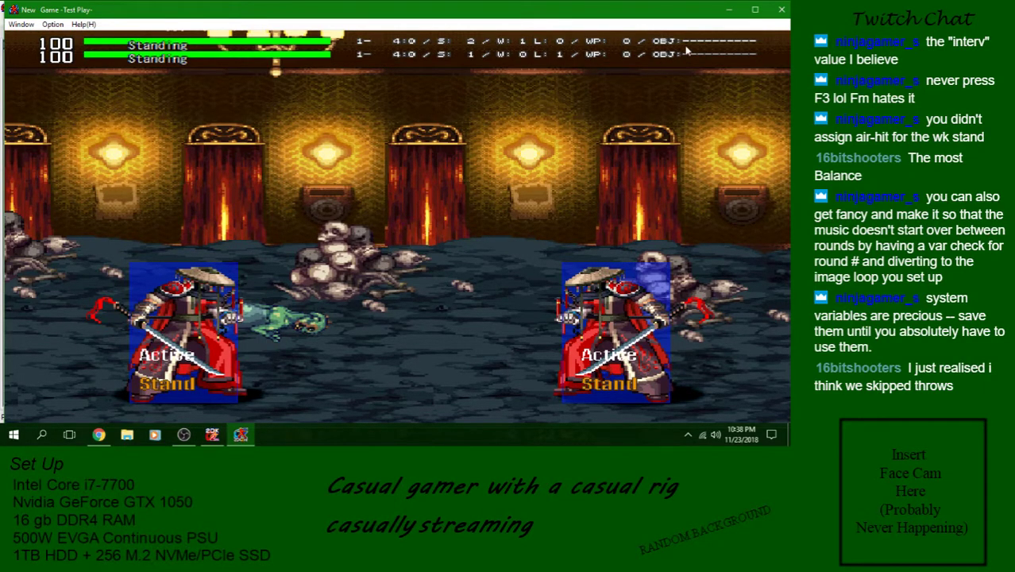
pyautogui.click(781, 10)
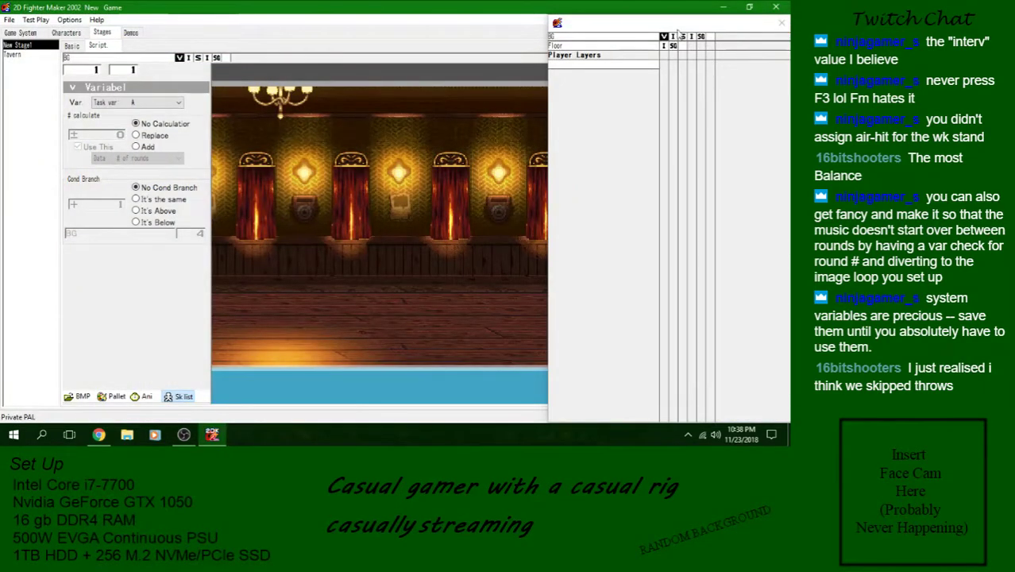
# - Set the BG Variable block to Replace Task var A with # of rounds, branching to BG block 4 when It's Above 1
pyautogui.click(154, 136)
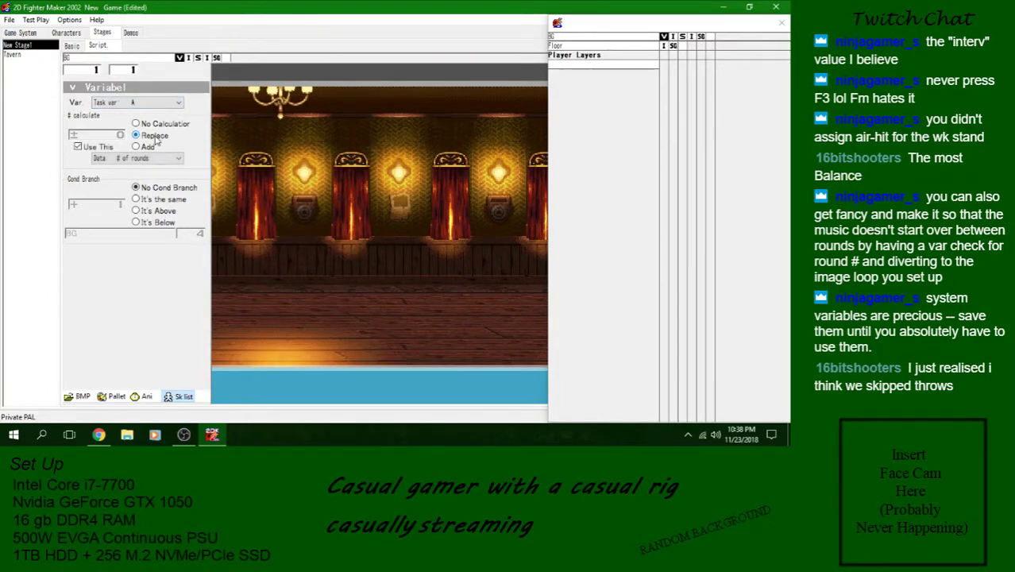
pyautogui.click(157, 211)
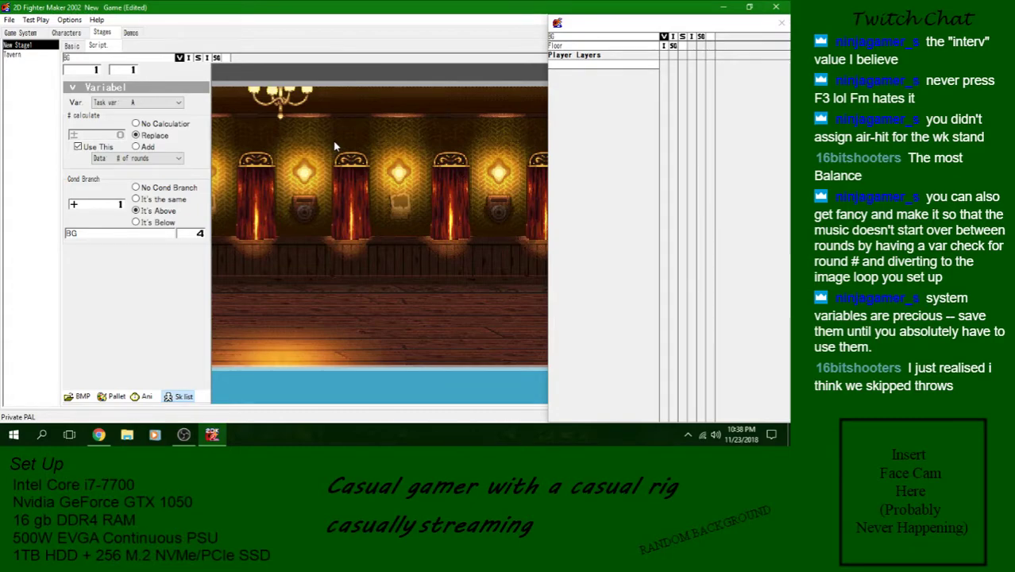
# - Review the BG script's Sound, Image and GoTo blocks and the BG initial settings against the variable's branch target
pyautogui.click(677, 45)
pyautogui.click(682, 37)
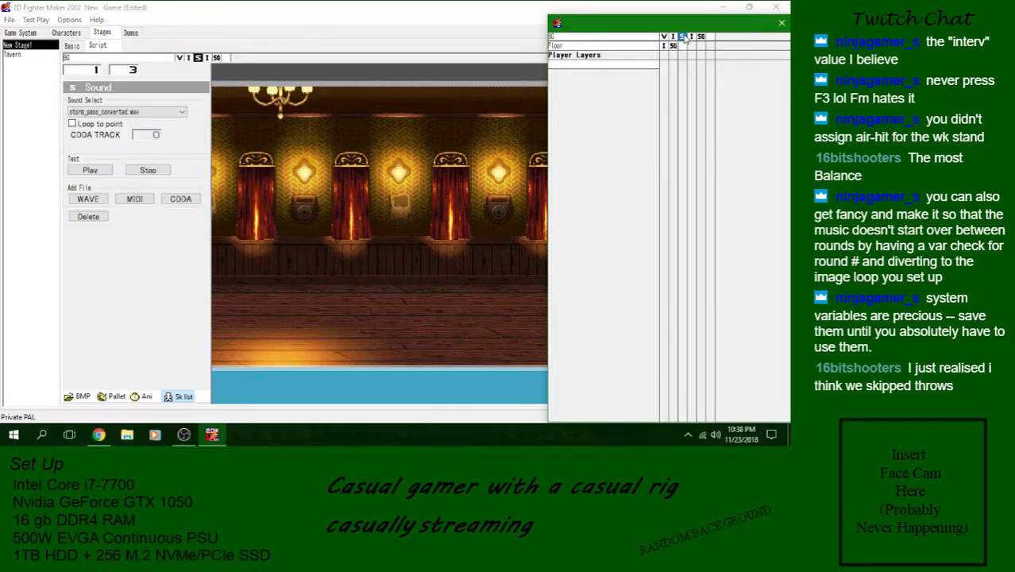
pyautogui.click(691, 38)
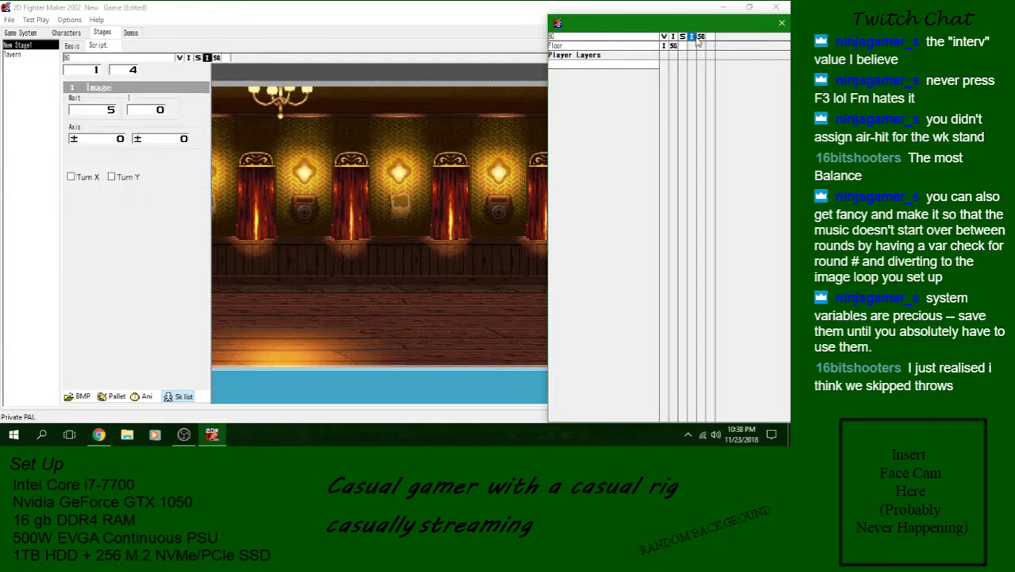
pyautogui.click(701, 38)
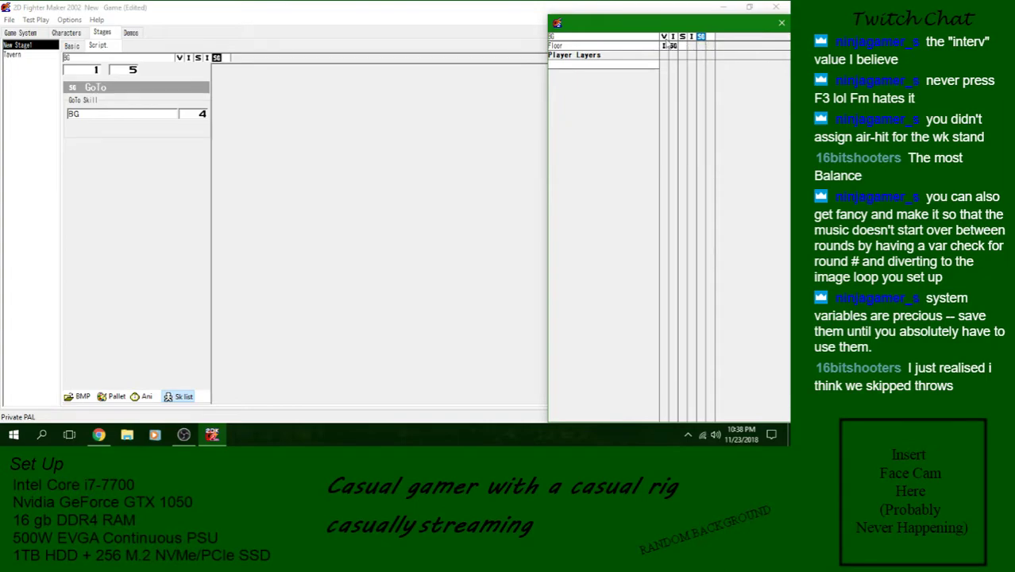
pyautogui.click(206, 59)
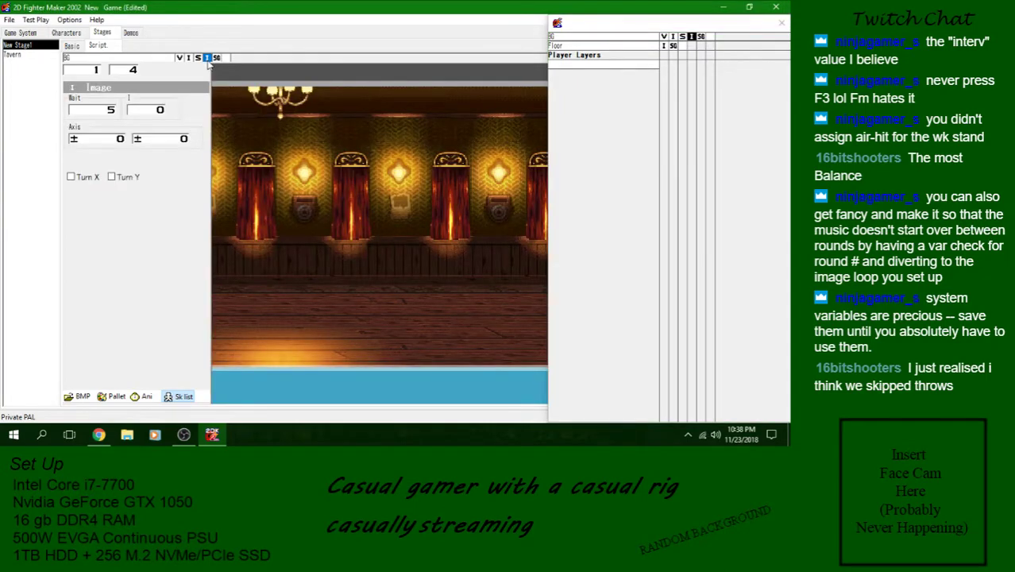
pyautogui.click(216, 59)
pyautogui.click(208, 60)
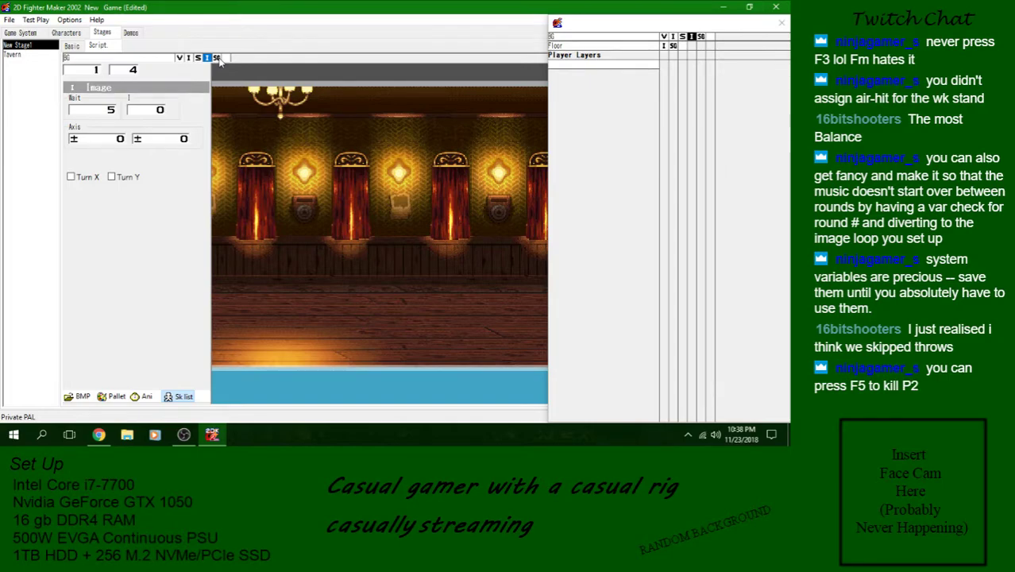
pyautogui.click(217, 59)
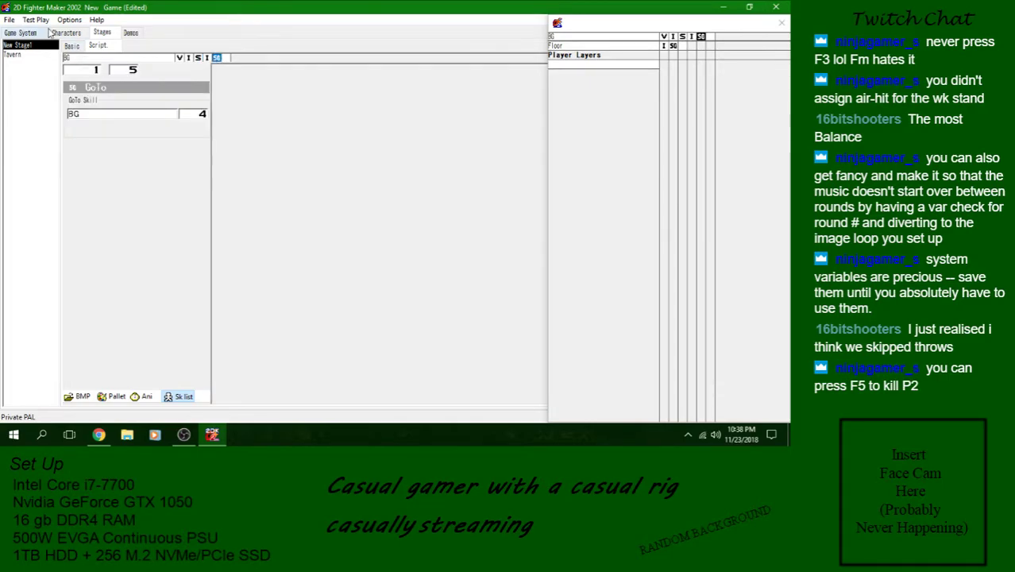
pyautogui.click(627, 36)
# - Save the game, test play a New Stage1 battle into the next round with full screen toggled, and close the test window
pyautogui.click(9, 21)
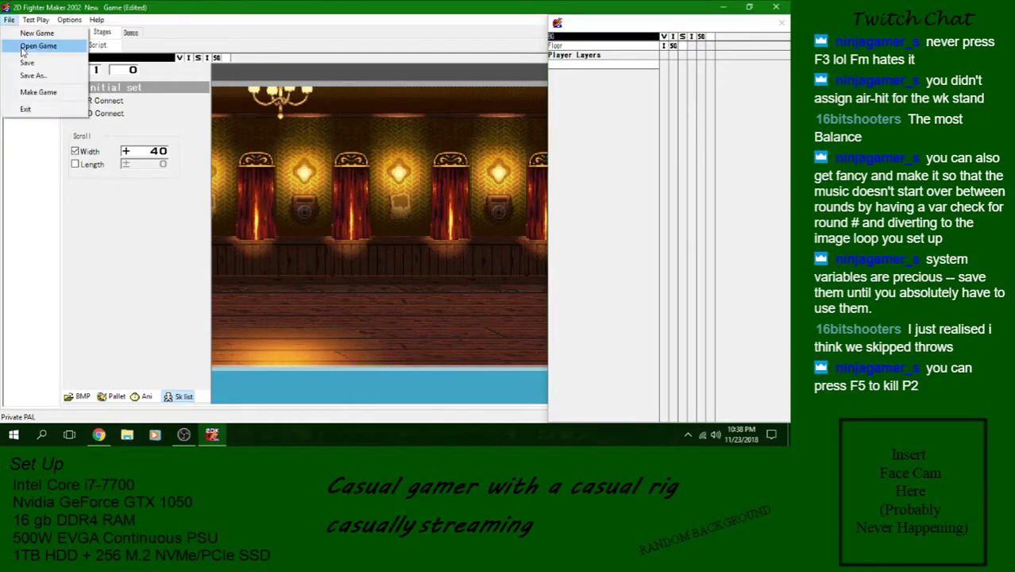
pyautogui.click(27, 63)
pyautogui.click(35, 19)
pyautogui.click(150, 326)
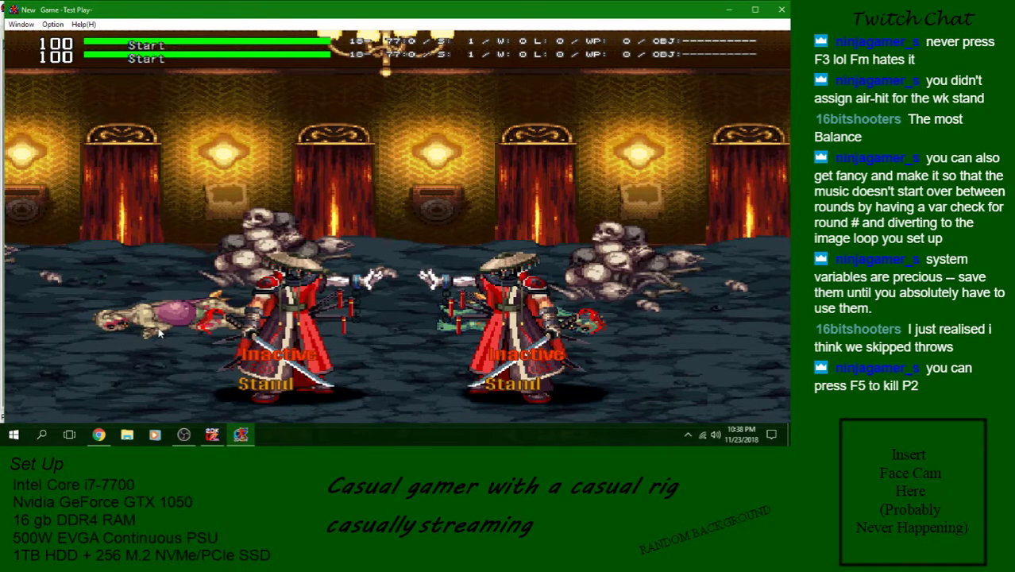
pyautogui.press('F4')
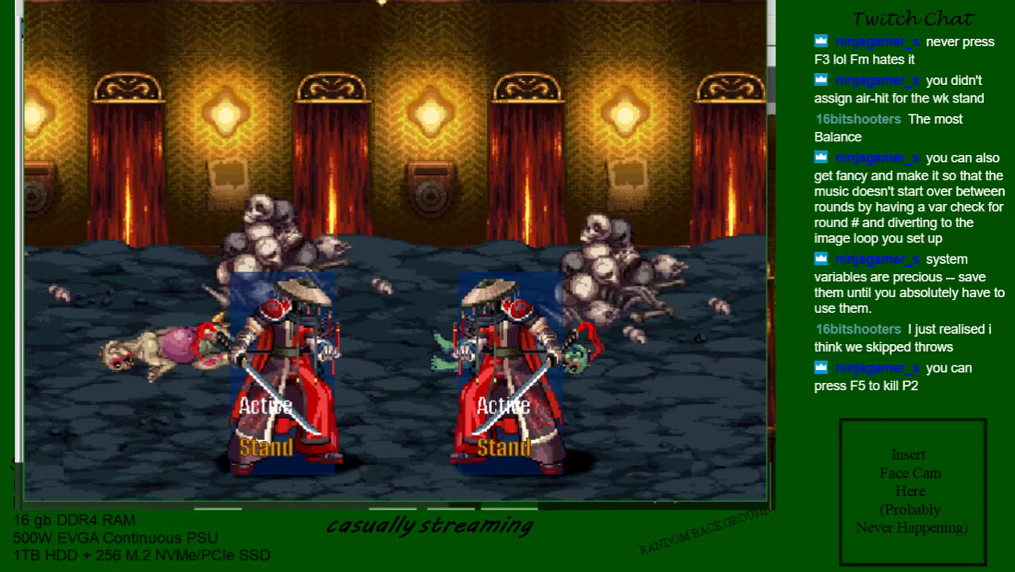
pyautogui.press('F4')
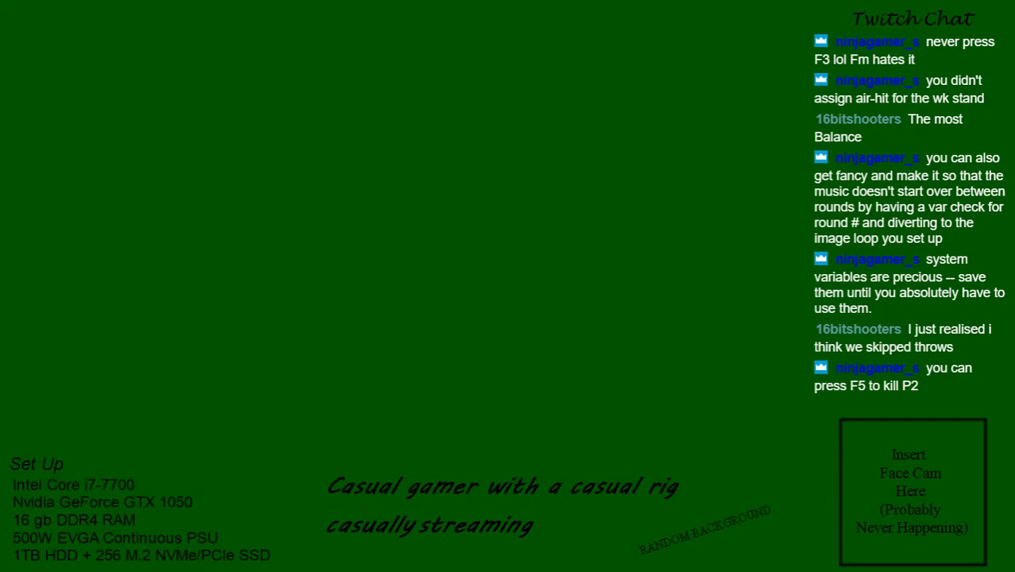
pyautogui.press('F4')
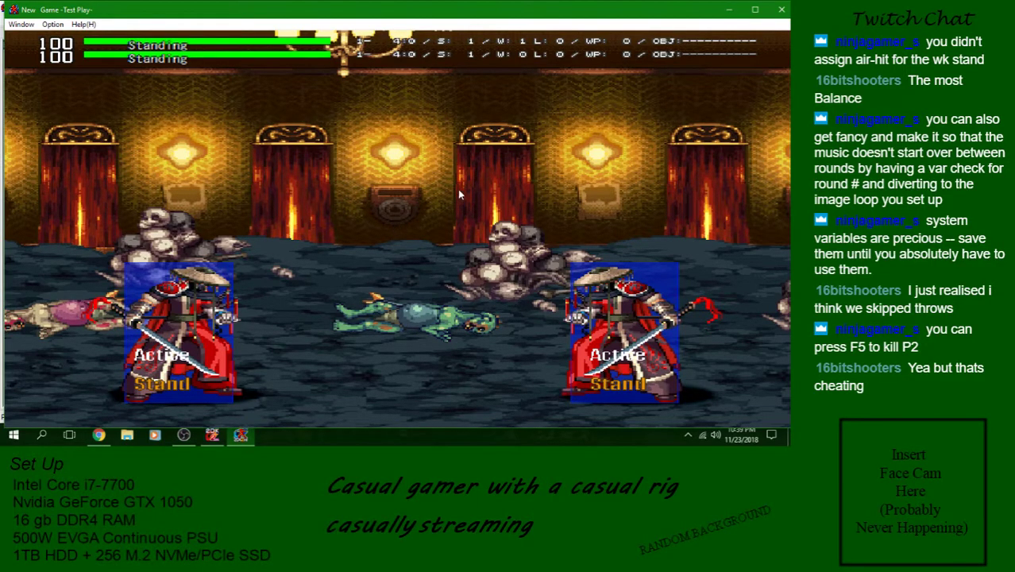
pyautogui.click(782, 11)
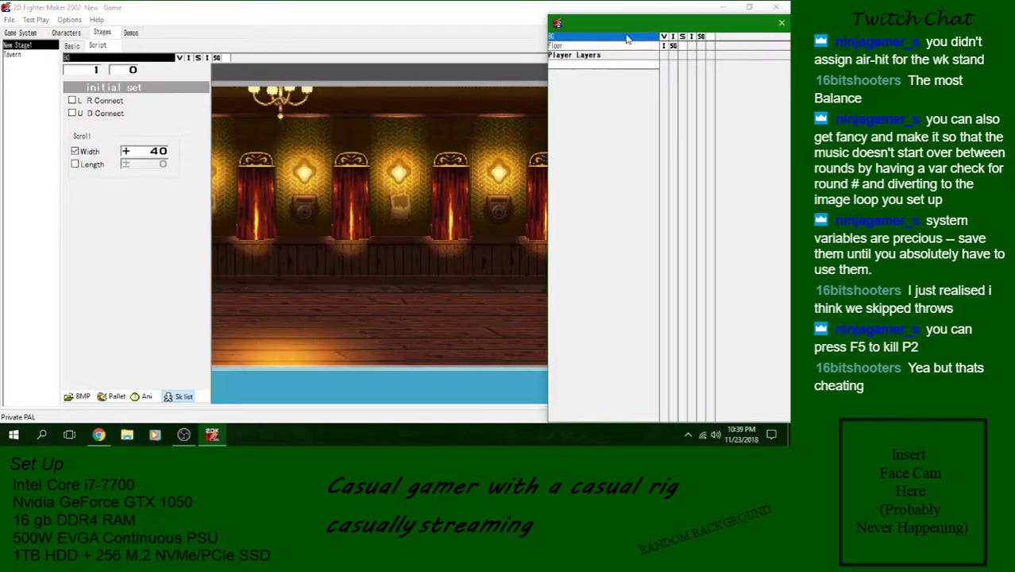
pyautogui.rightClick(288, 216)
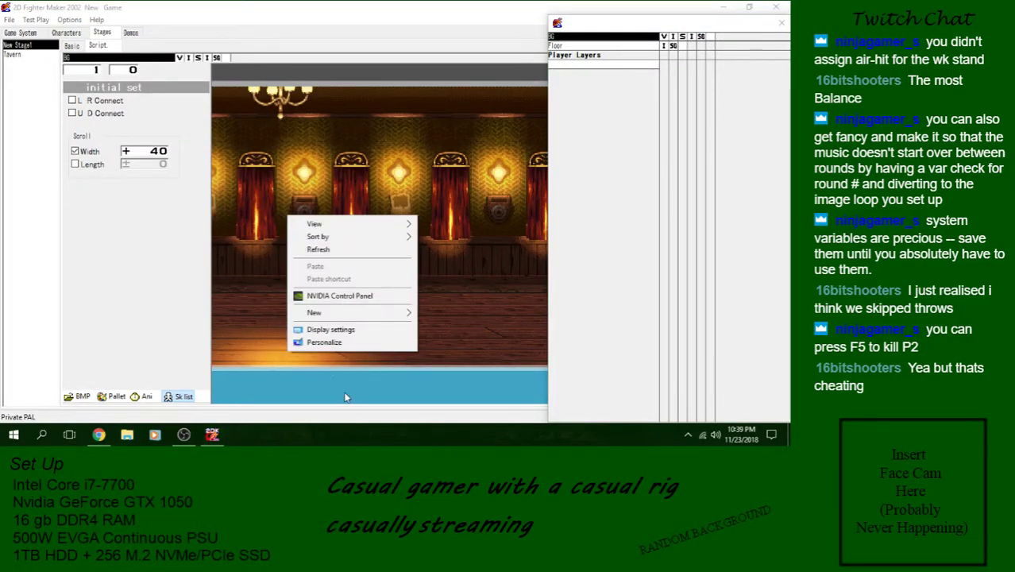
pyautogui.click(357, 75)
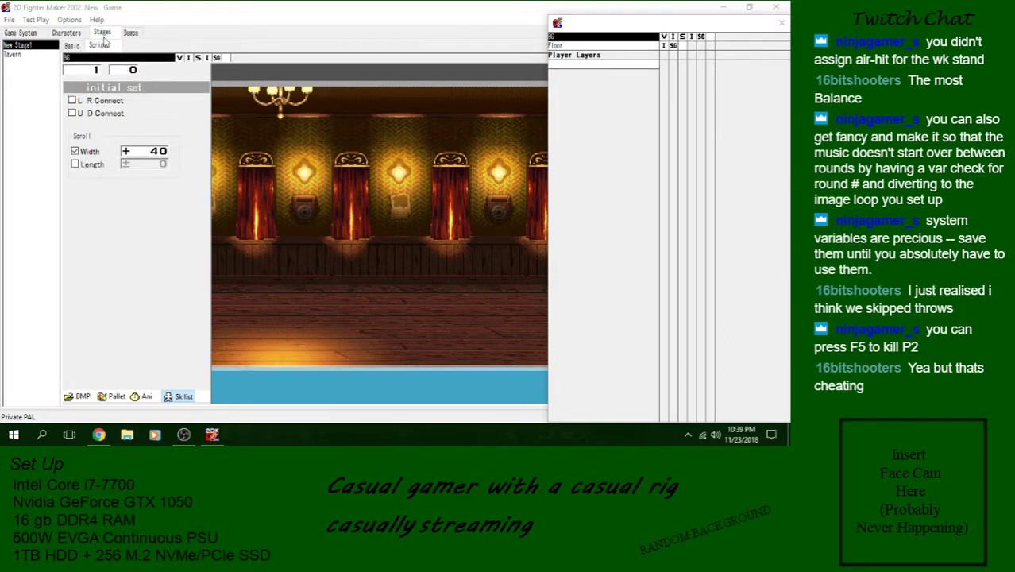
pyautogui.click(220, 433)
pyautogui.click(674, 37)
pyautogui.click(665, 38)
pyautogui.click(625, 37)
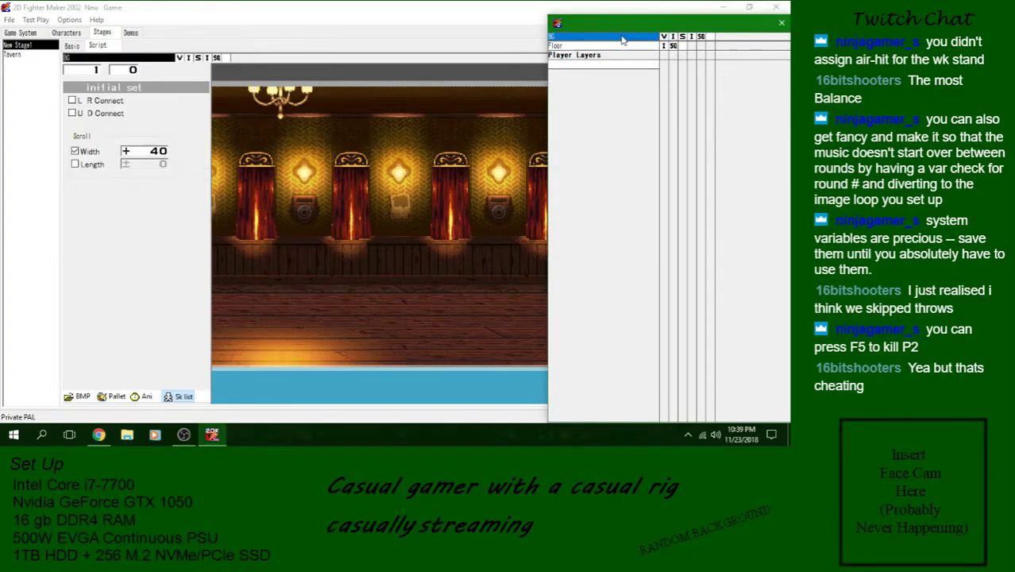
pyautogui.click(19, 55)
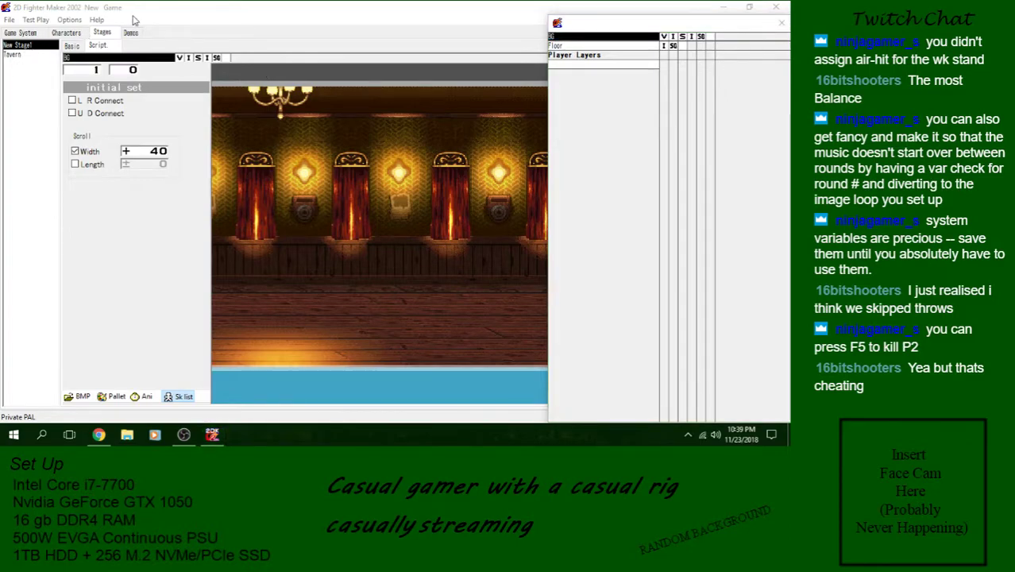
pyautogui.click(645, 26)
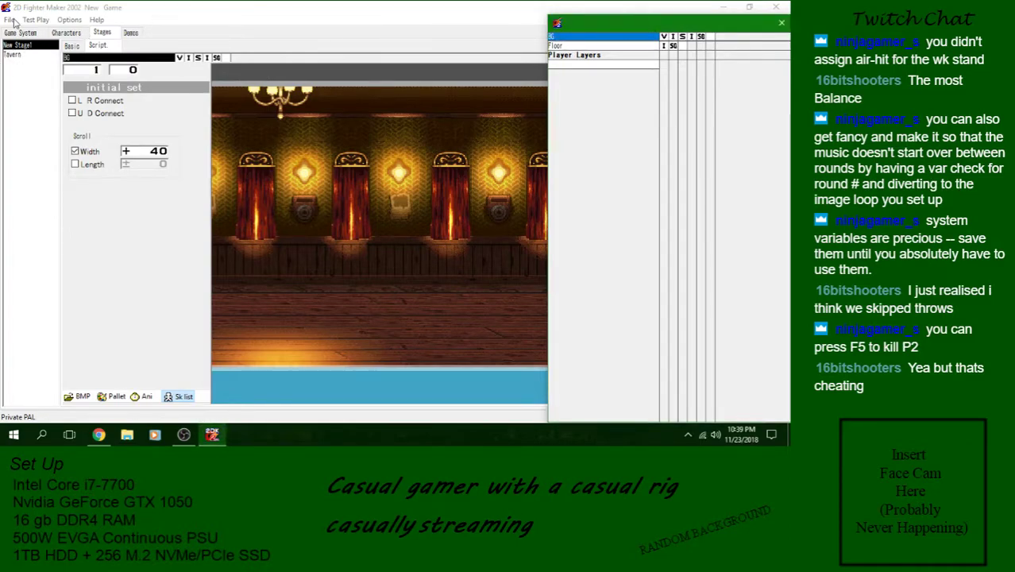
pyautogui.click(14, 23)
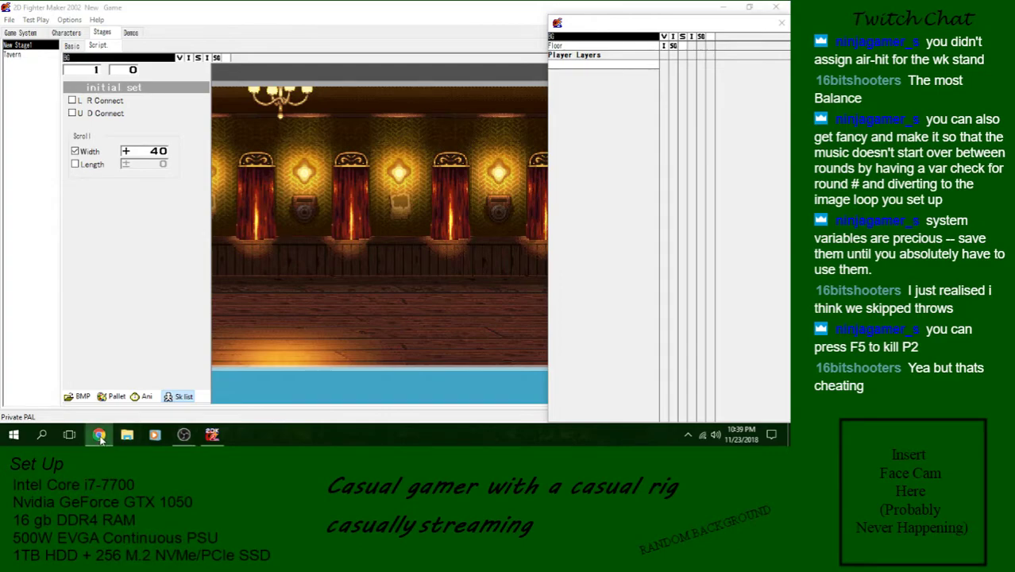
pyautogui.click(687, 40)
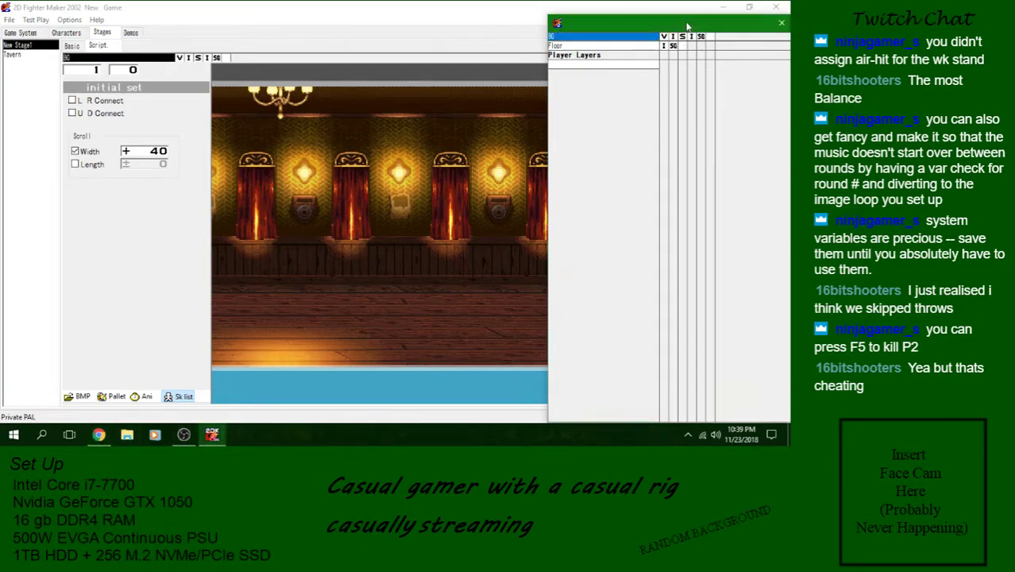
pyautogui.click(74, 6)
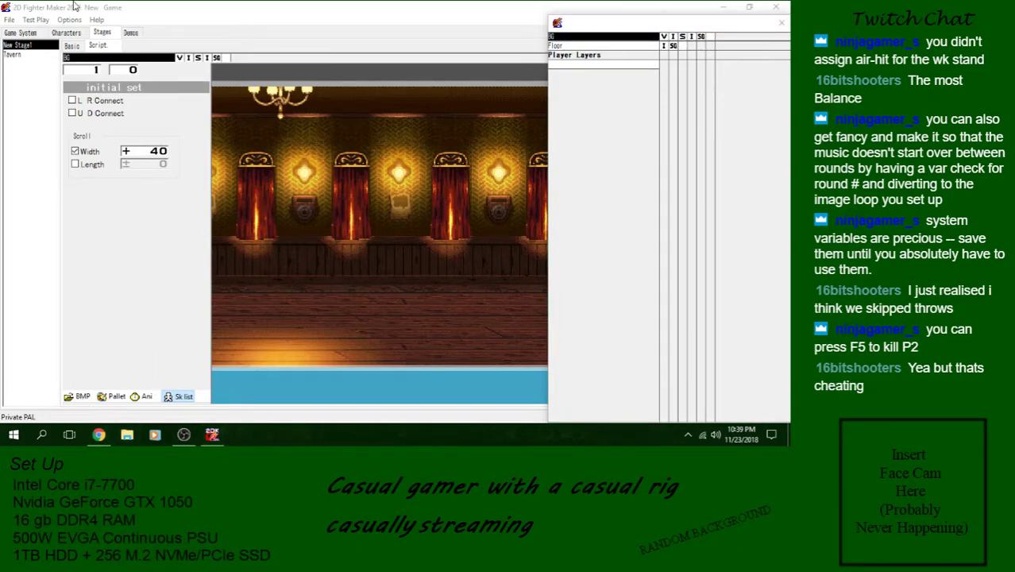
pyautogui.rightClick(254, 441)
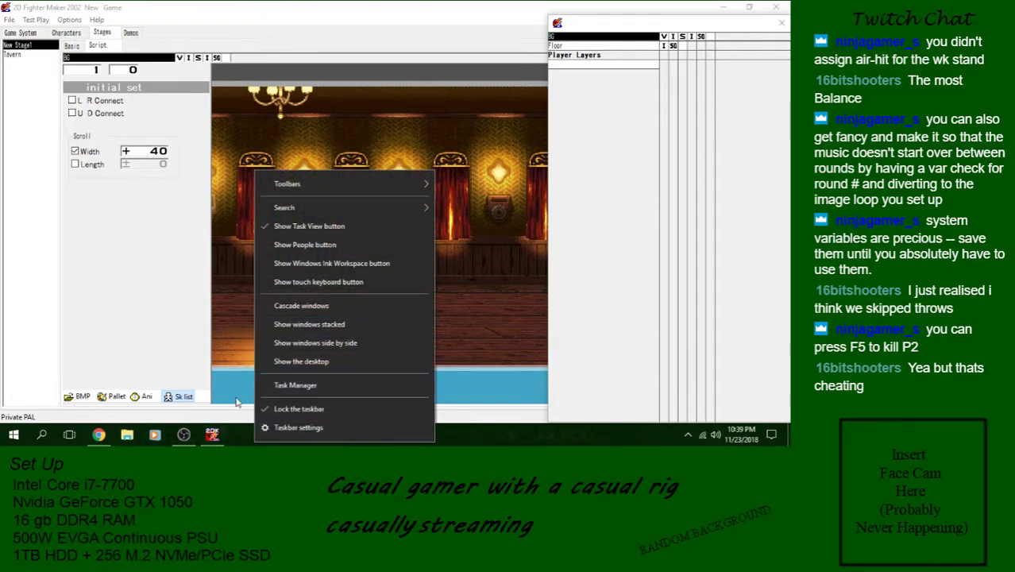
pyautogui.click(237, 397)
pyautogui.rightClick(309, 183)
pyautogui.click(392, 78)
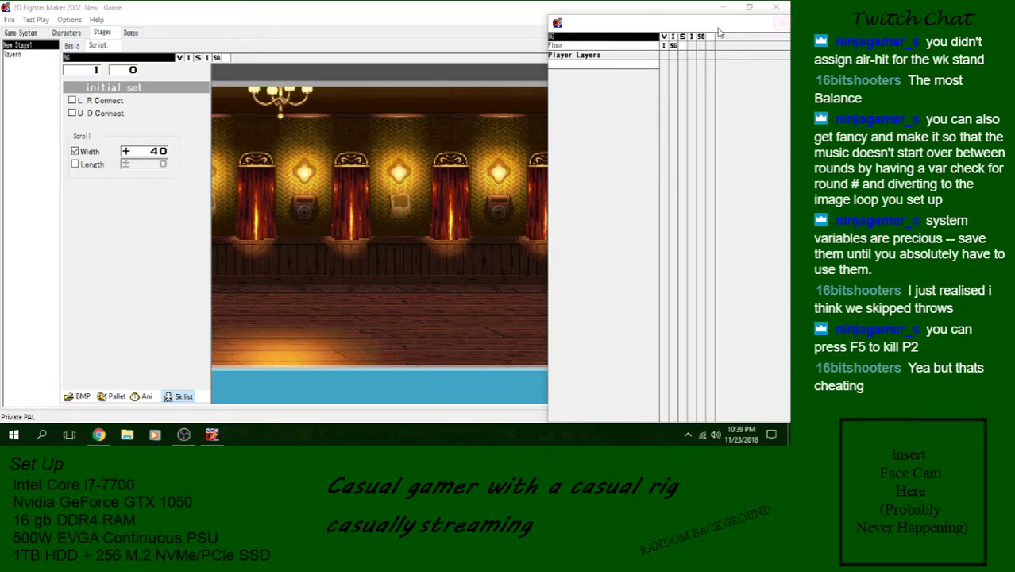
pyautogui.moveTo(720, 29); pyautogui.dragTo(673, 34)
pyautogui.click(608, 9)
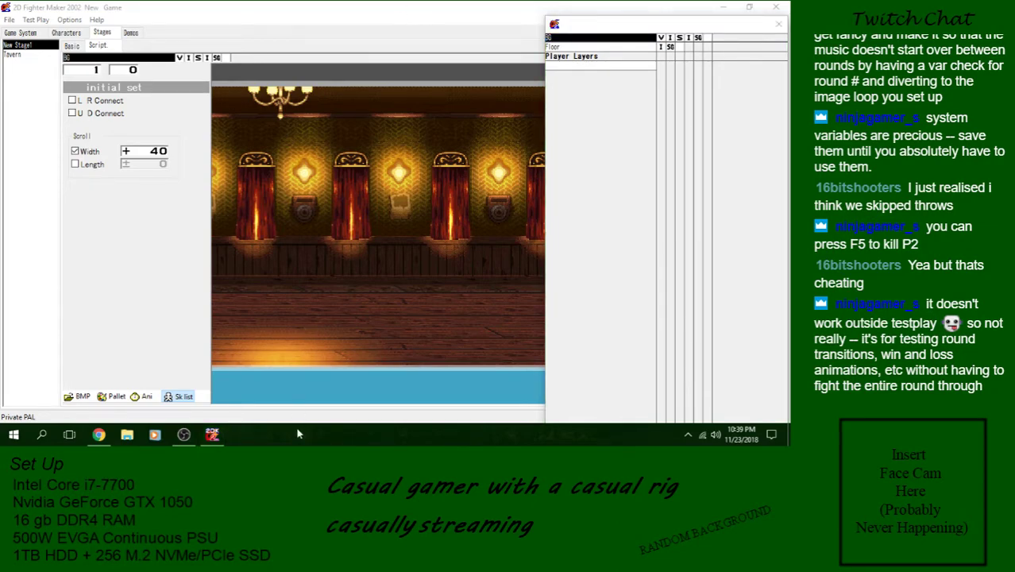
# - Close the editor completely and relaunch 2D Fighter Maker 2002 from the Windows desktop
pyautogui.rightClick(212, 434)
pyautogui.click(213, 410)
pyautogui.click(14, 435)
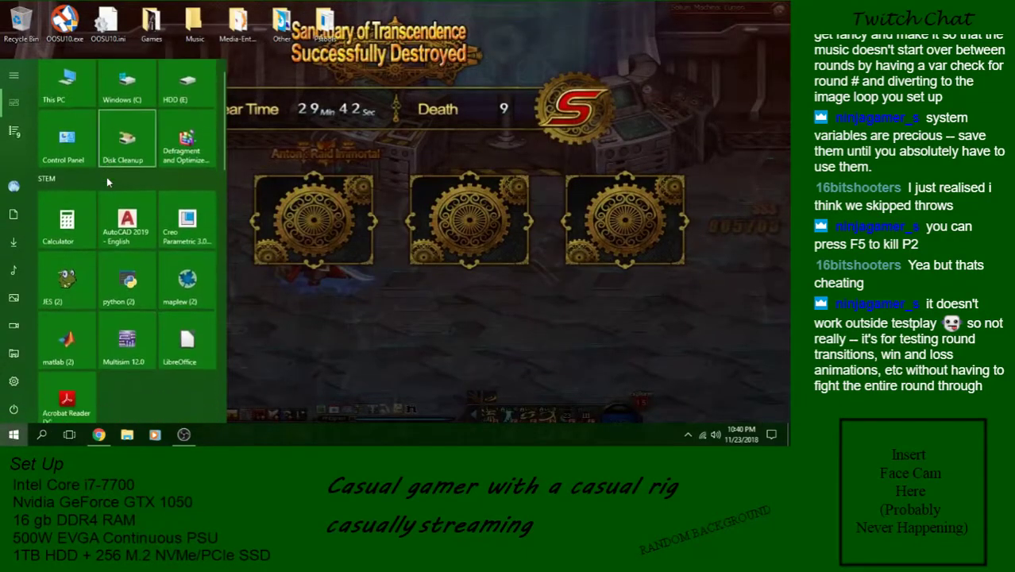
pyautogui.scroll(-3, 111, 170)
pyautogui.click(126, 113)
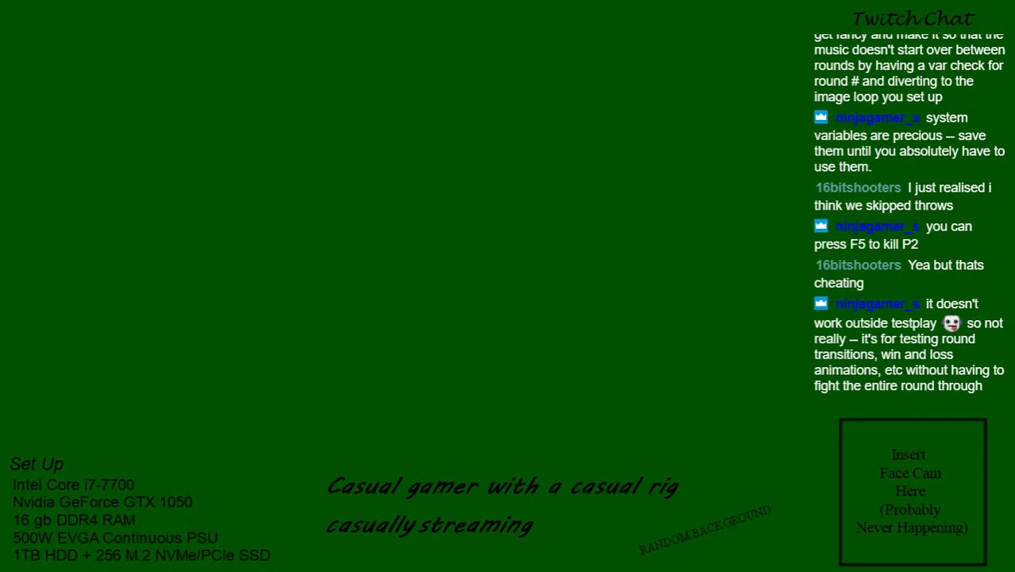
pyautogui.click(349, 282)
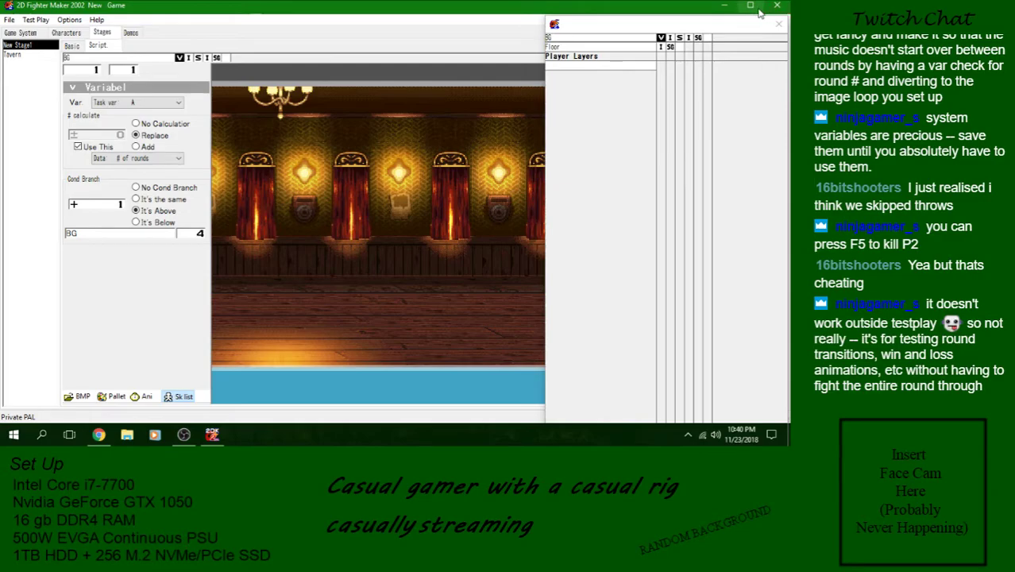
# - Examine New Stage1's tavern background and the blue area beneath its floor in the stage preview
pyautogui.click(78, 33)
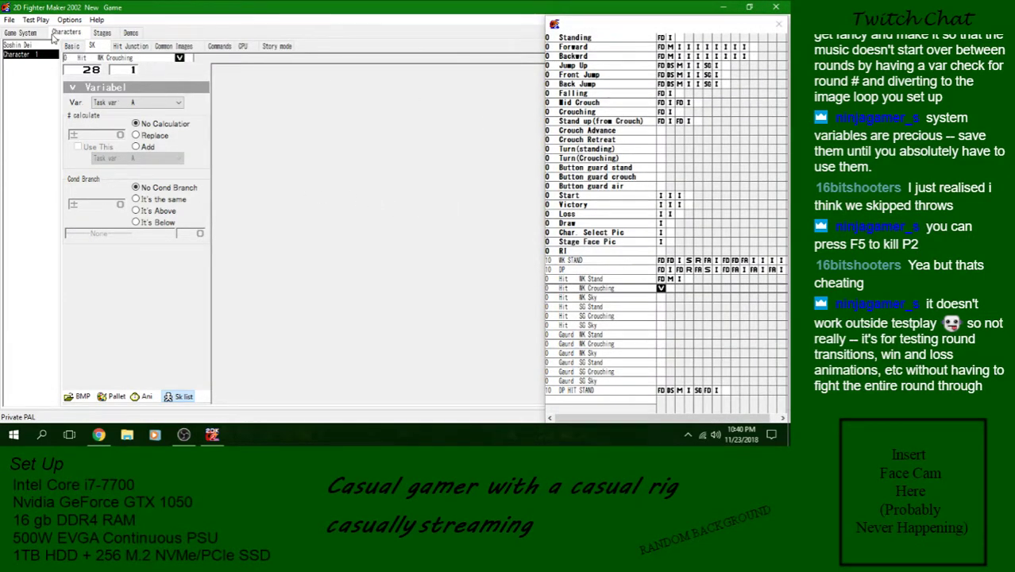
pyautogui.click(129, 34)
pyautogui.click(66, 33)
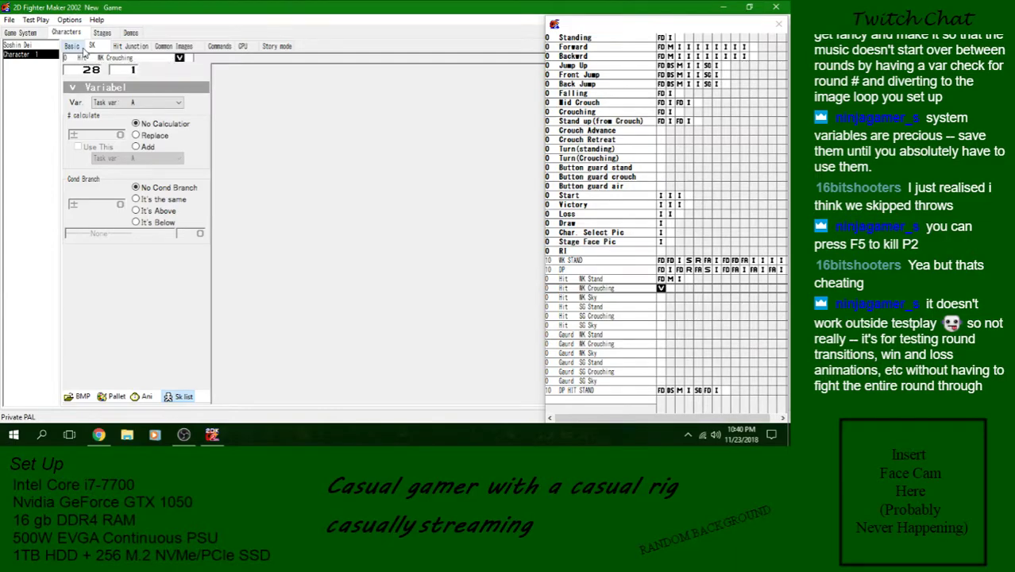
pyautogui.click(102, 32)
pyautogui.moveTo(398, 353); pyautogui.dragTo(399, 353)
pyautogui.moveTo(514, 158); pyautogui.dragTo(515, 159)
pyautogui.moveTo(483, 325); pyautogui.dragTo(484, 326)
pyautogui.moveTo(420, 356); pyautogui.dragTo(419, 356)
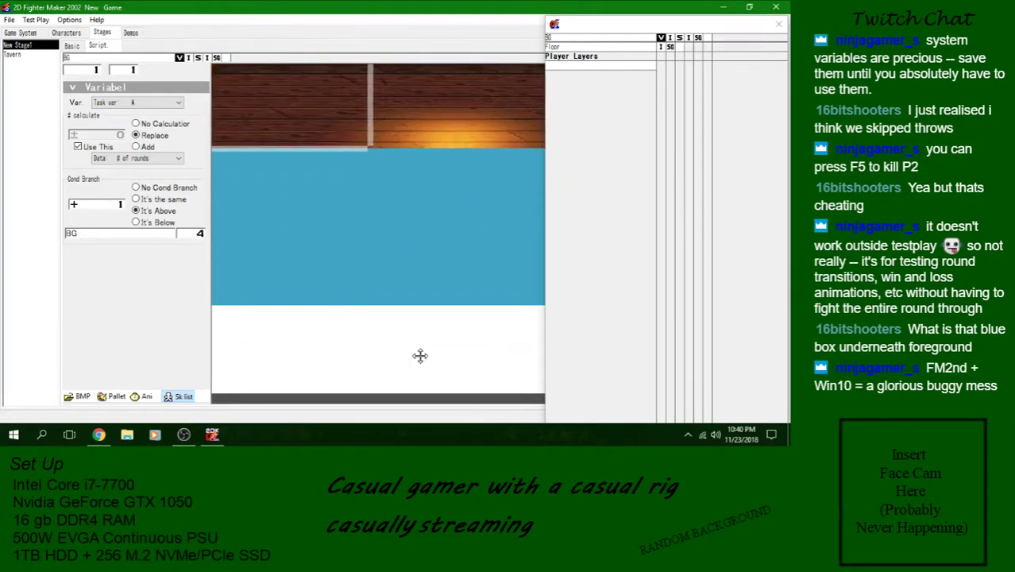
pyautogui.moveTo(326, 267); pyautogui.dragTo(326, 267)
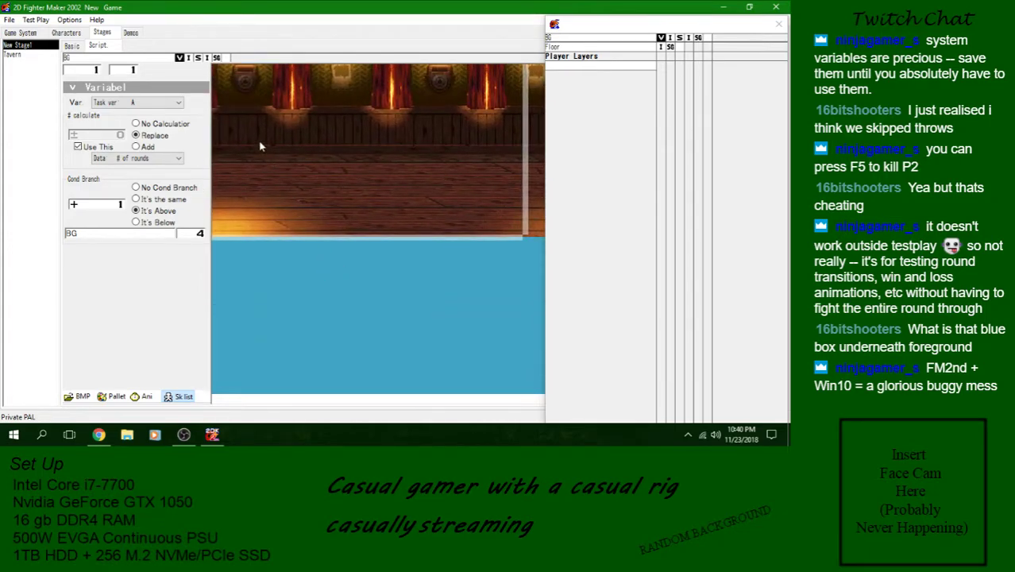
pyautogui.moveTo(262, 147); pyautogui.dragTo(253, 172)
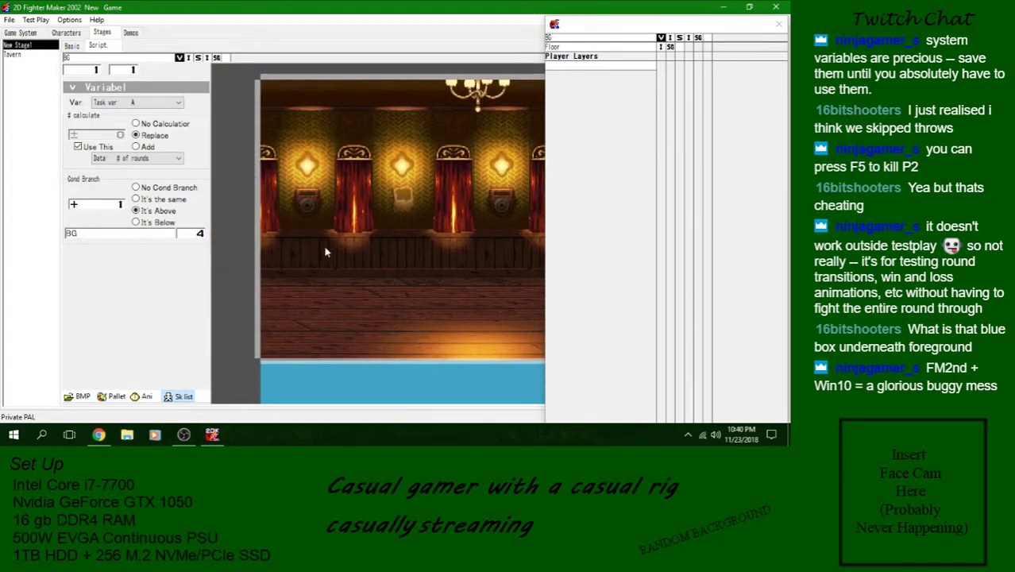
pyautogui.moveTo(358, 336); pyautogui.dragTo(358, 337)
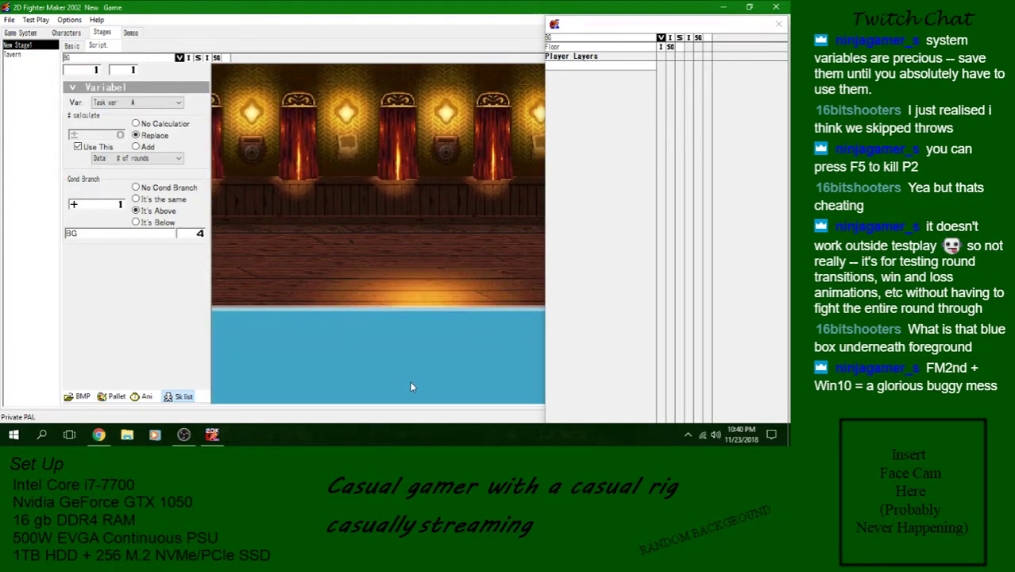
pyautogui.moveTo(449, 211); pyautogui.dragTo(449, 211)
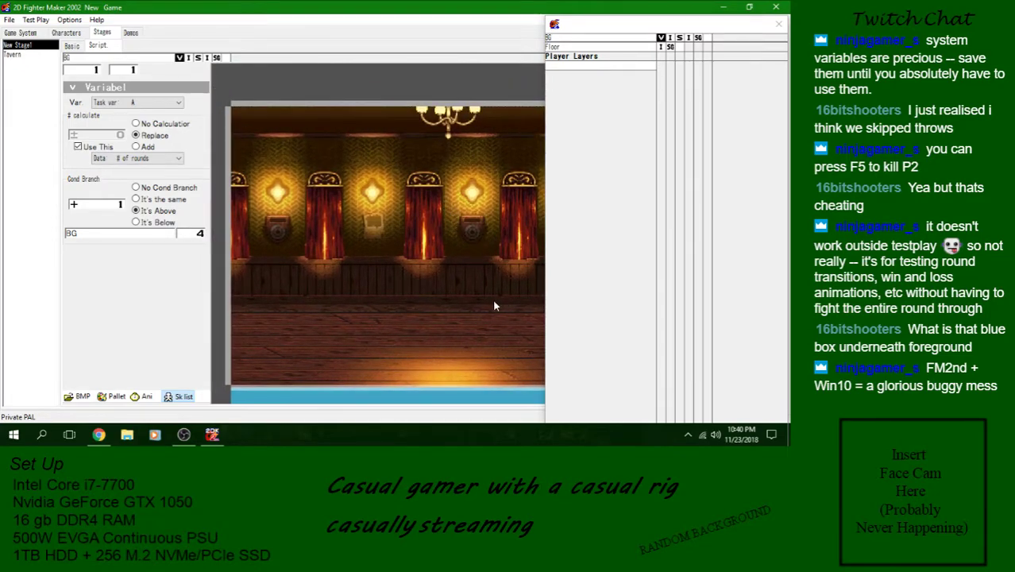
pyautogui.moveTo(476, 317); pyautogui.dragTo(477, 317)
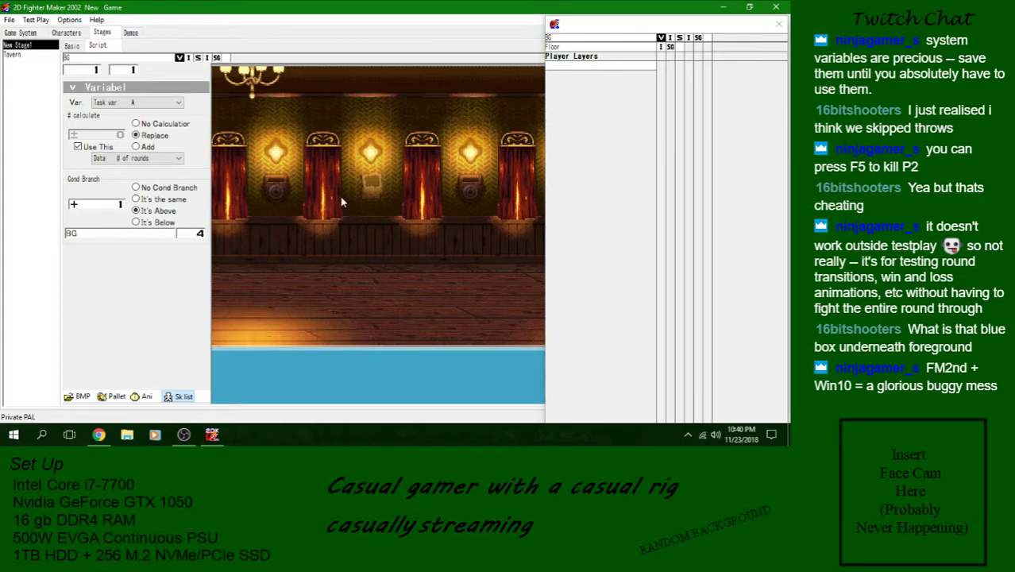
pyautogui.moveTo(358, 159); pyautogui.dragTo(357, 160)
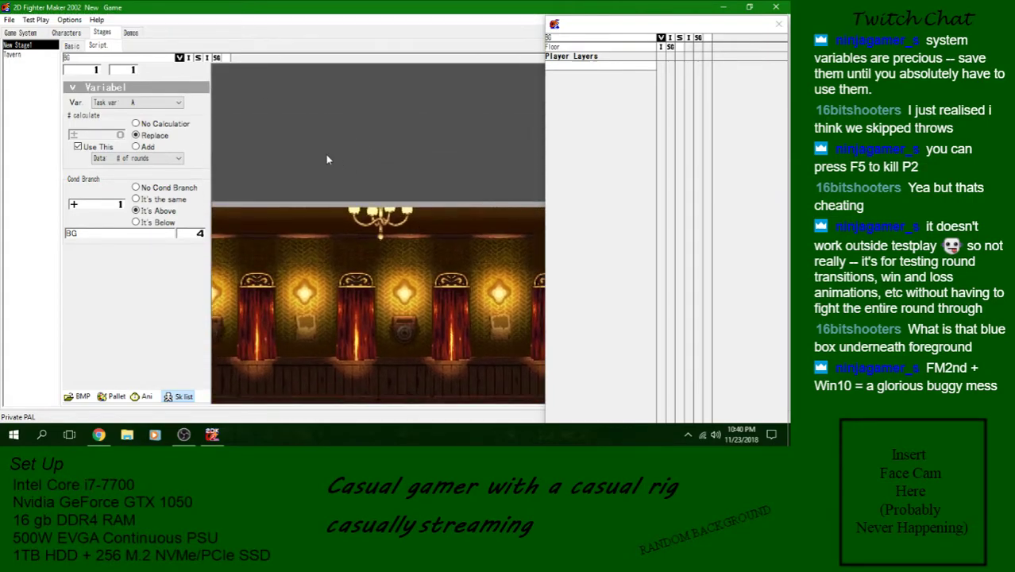
pyautogui.moveTo(350, 288); pyautogui.dragTo(350, 288)
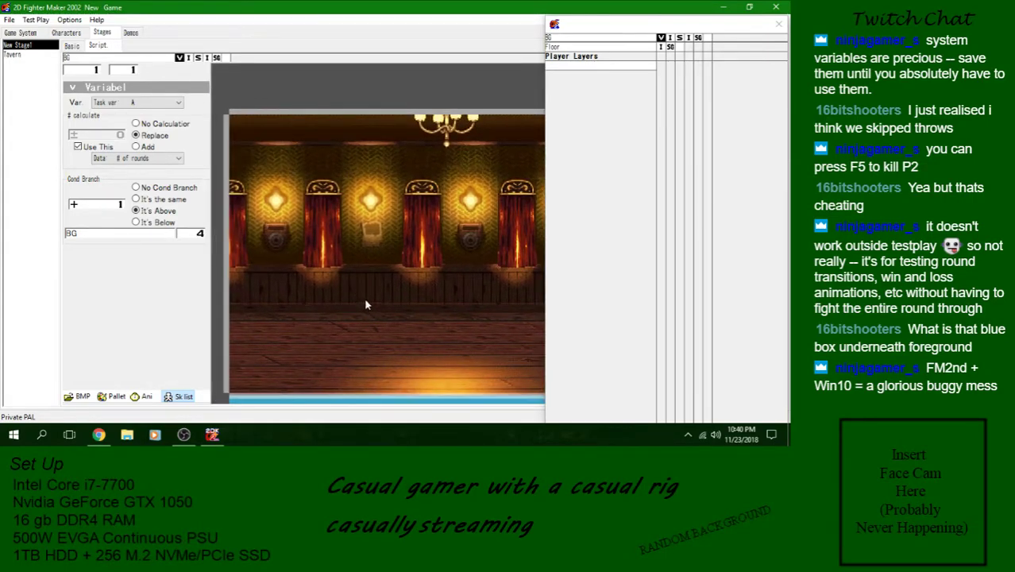
pyautogui.moveTo(359, 338); pyautogui.dragTo(359, 339)
pyautogui.moveTo(391, 233); pyautogui.dragTo(392, 311)
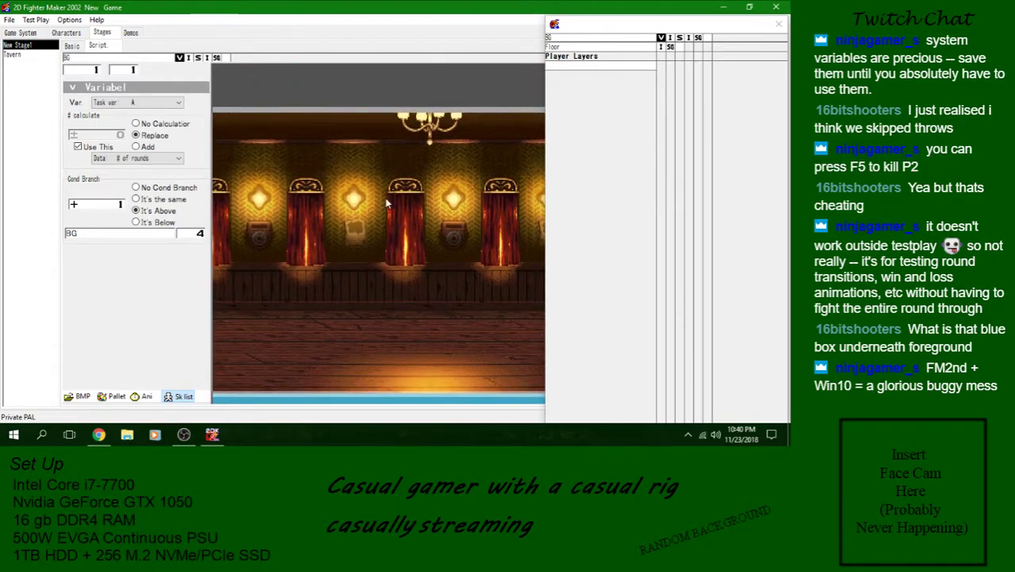
pyautogui.moveTo(341, 228); pyautogui.dragTo(340, 228)
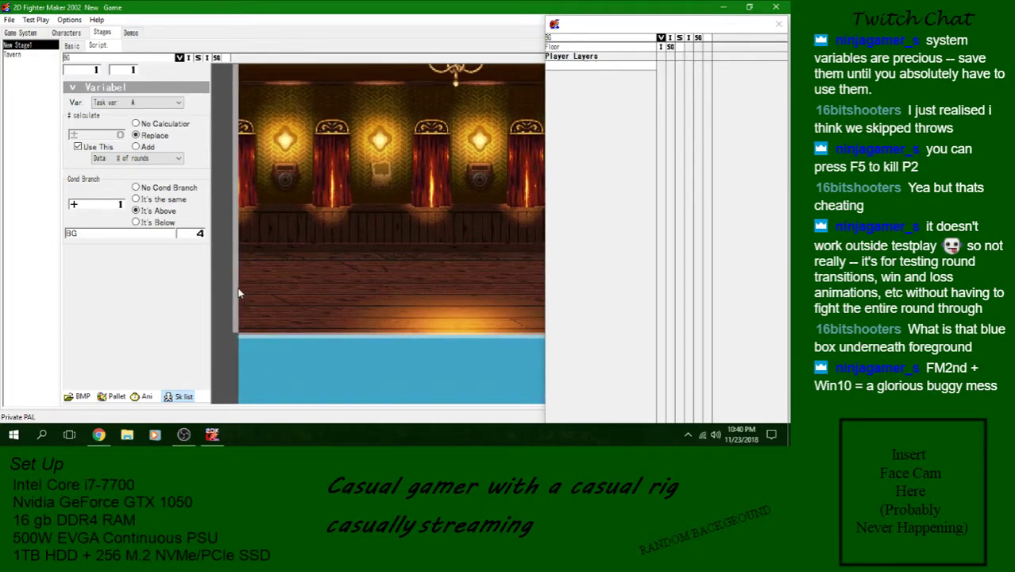
# - Try to open the palette window, dismiss the Windows error report, and relaunch 2D Fighter Maker 2002
pyautogui.click(102, 399)
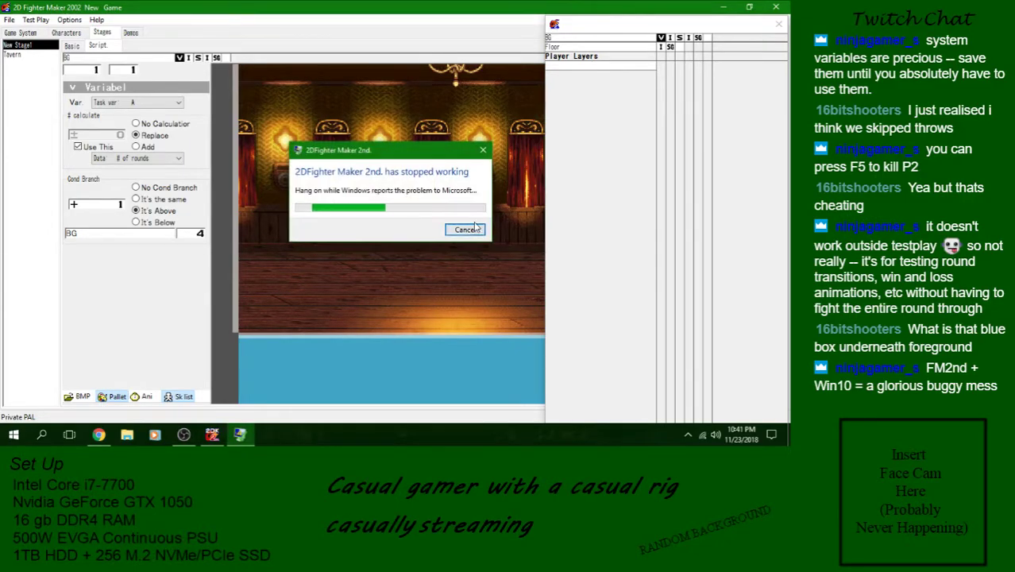
pyautogui.click(466, 229)
pyautogui.click(14, 434)
pyautogui.scroll(-5, 137, 212)
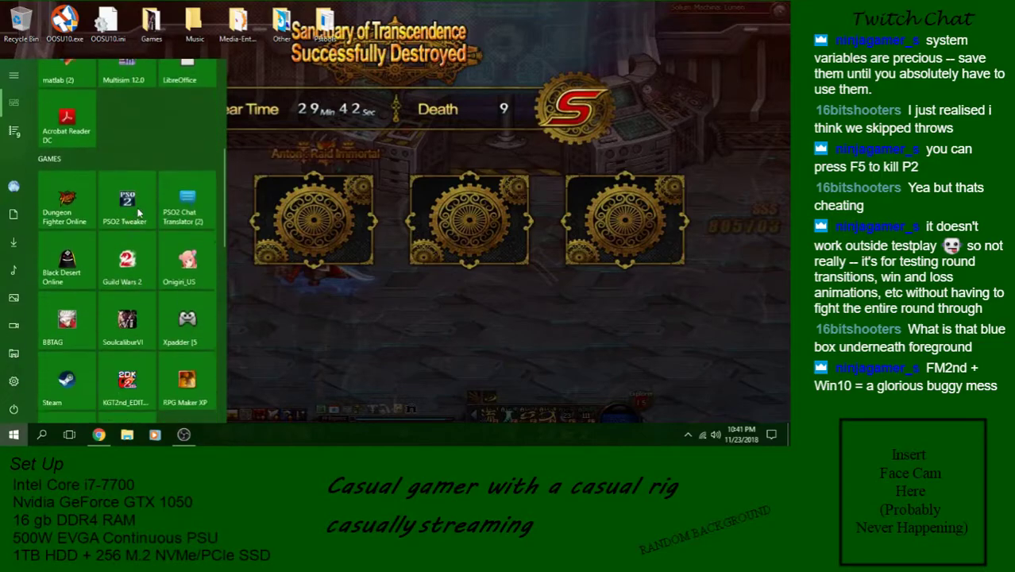
pyautogui.scroll(-3, 137, 212)
pyautogui.click(136, 200)
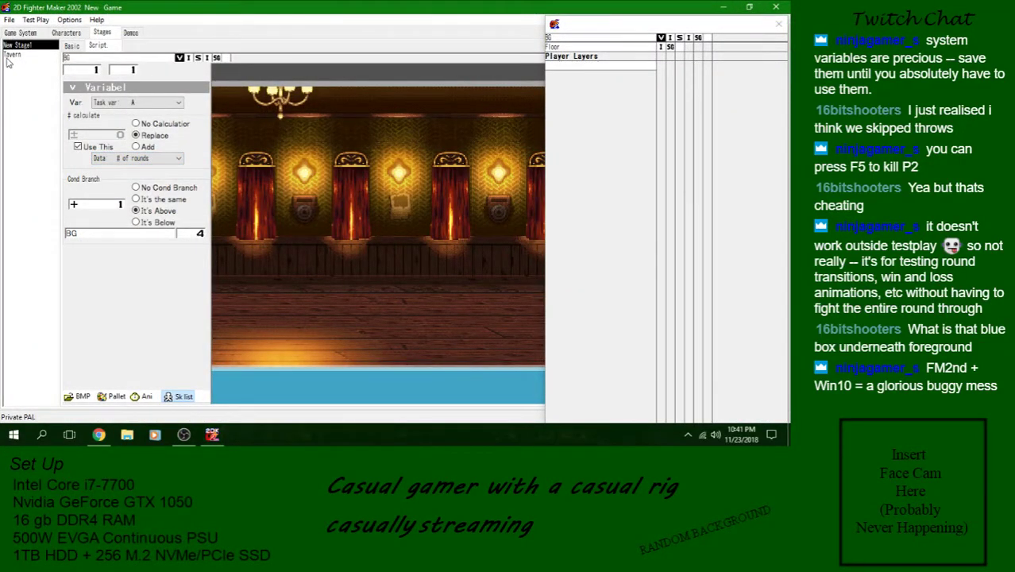
# - Review New Stage1's background preview and the BGM choices in its basic settings
pyautogui.click(23, 47)
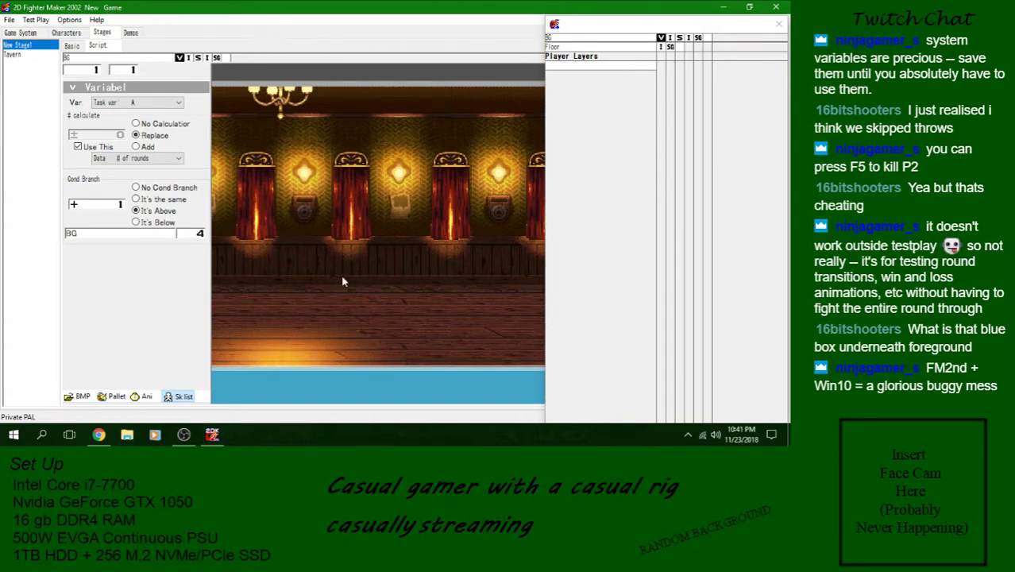
pyautogui.moveTo(325, 257); pyautogui.dragTo(304, 224)
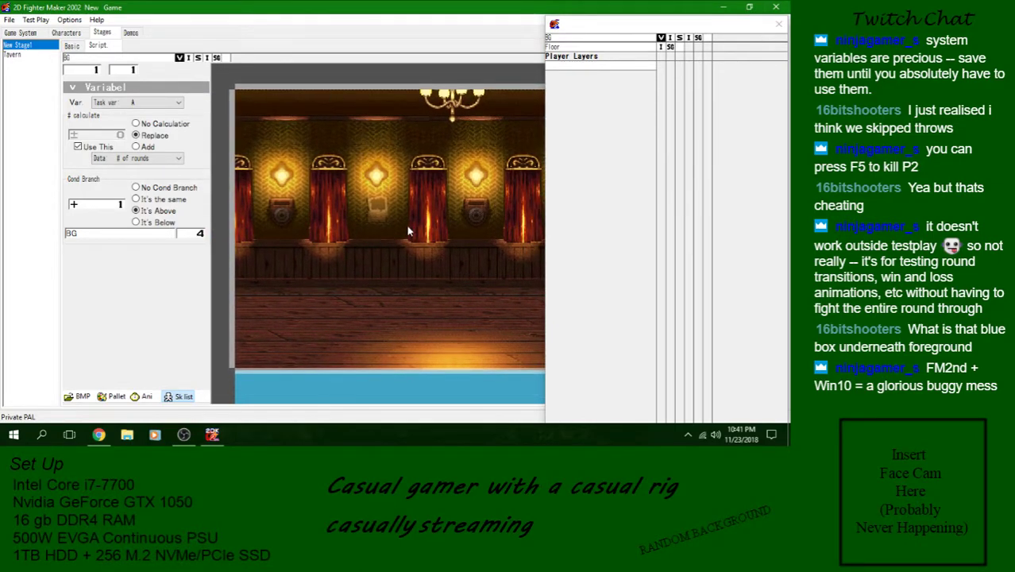
pyautogui.click(74, 46)
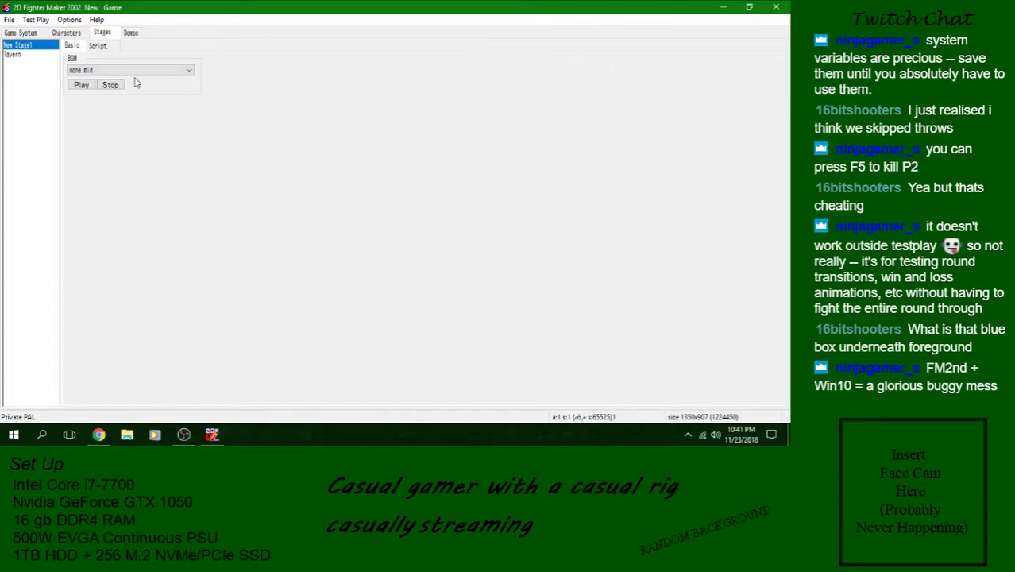
pyautogui.click(190, 70)
pyautogui.click(133, 96)
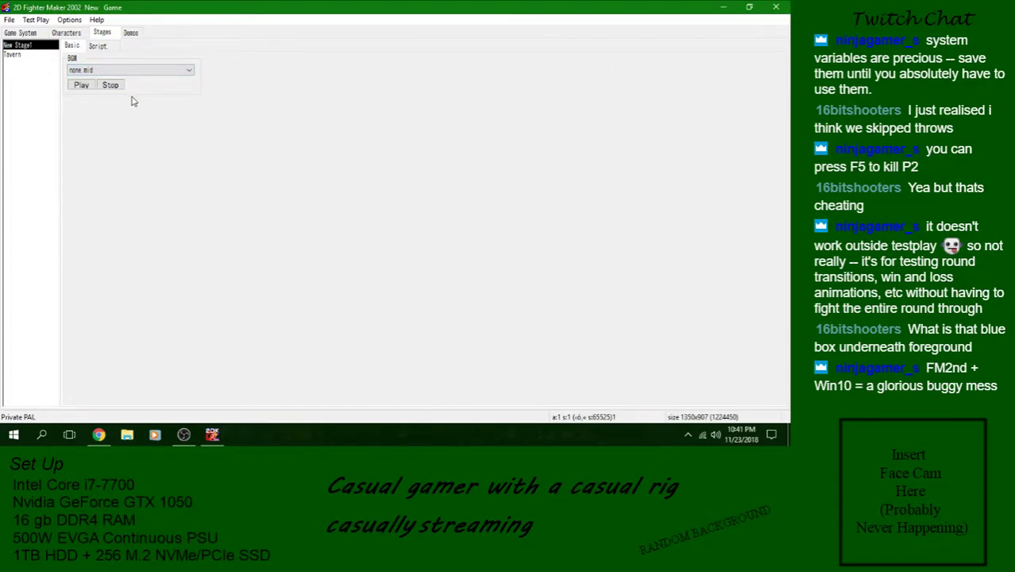
pyautogui.click(99, 46)
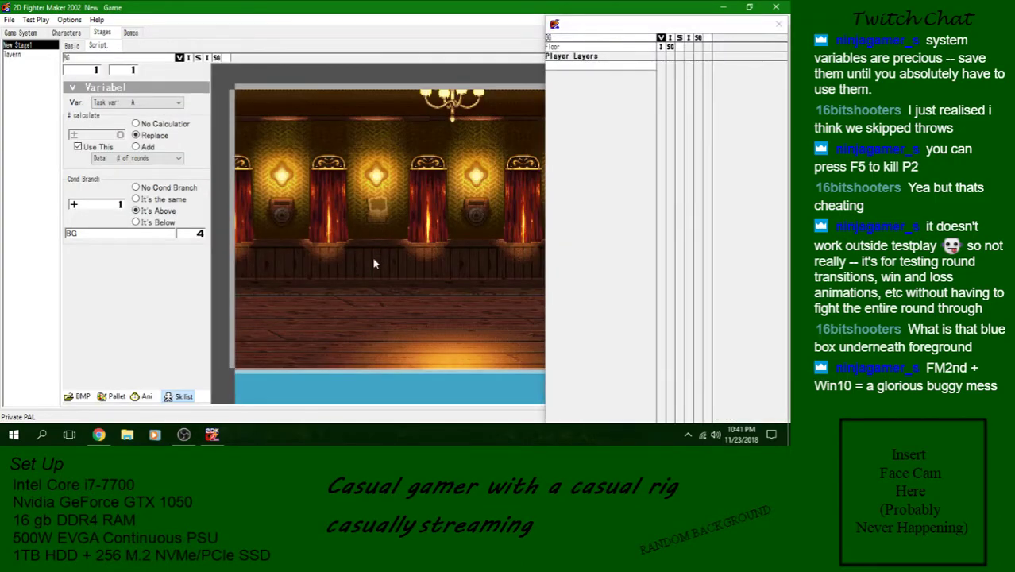
pyautogui.press('super')
pyautogui.scroll(-10, 157, 222)
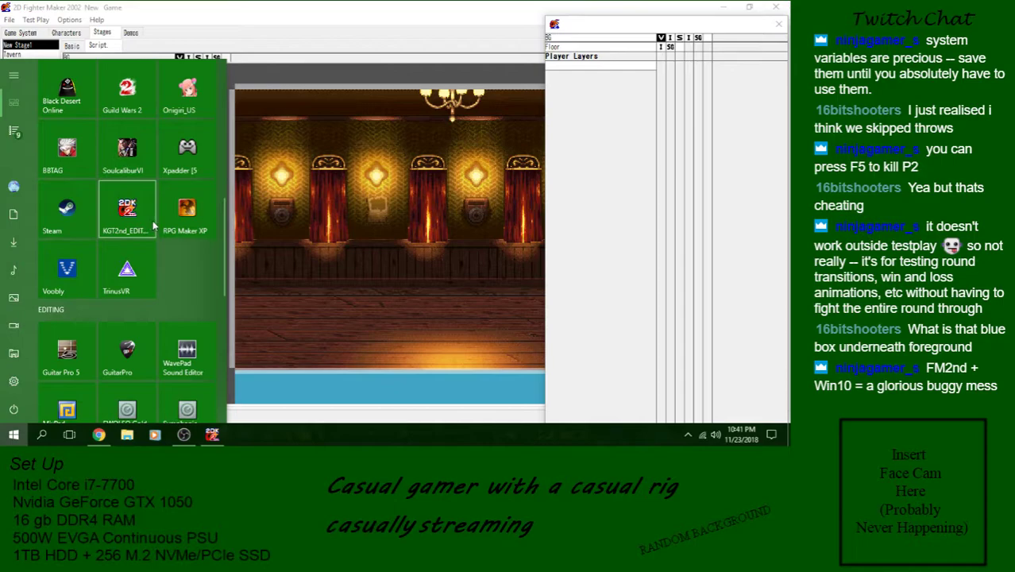
pyautogui.scroll(1, 59, 201)
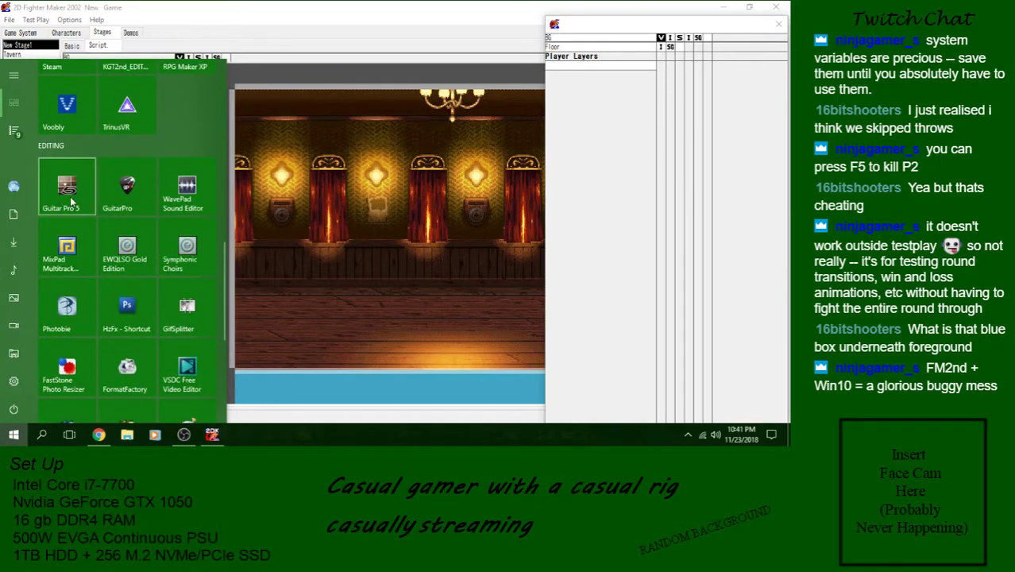
pyautogui.click(341, 333)
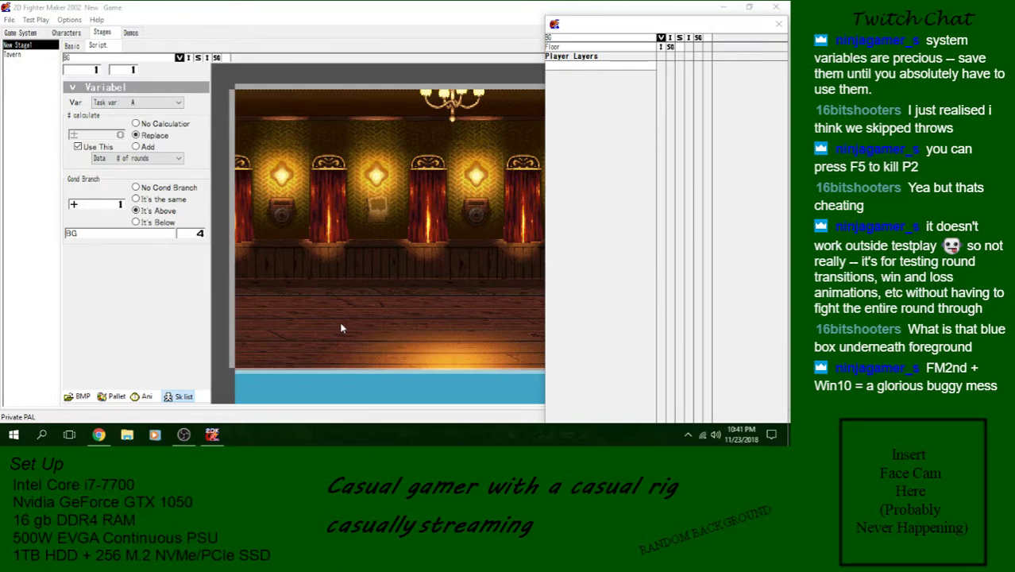
# - Check New Stage1's BGM setting and the Sound block of its BG script
pyautogui.click(72, 46)
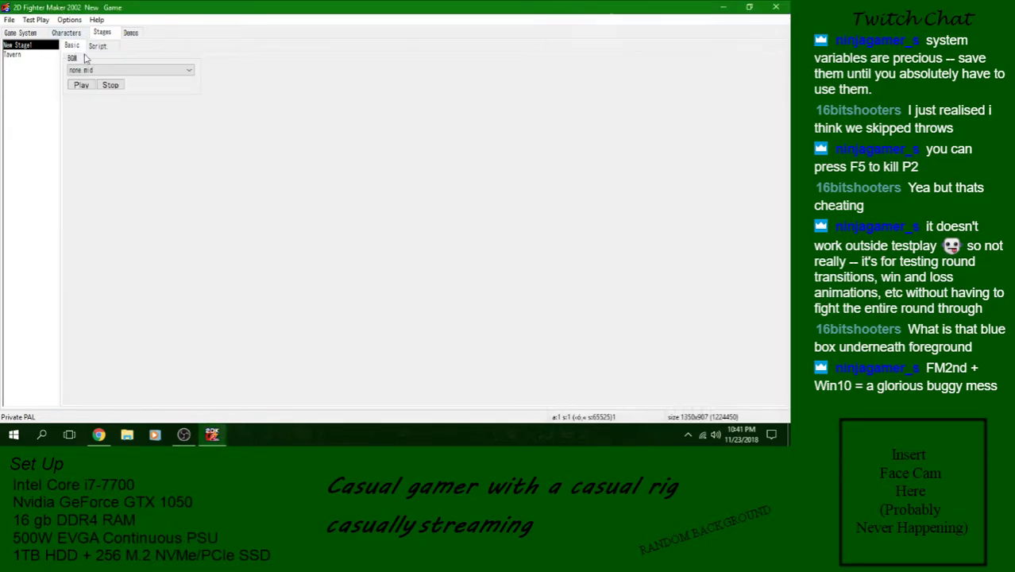
pyautogui.click(98, 47)
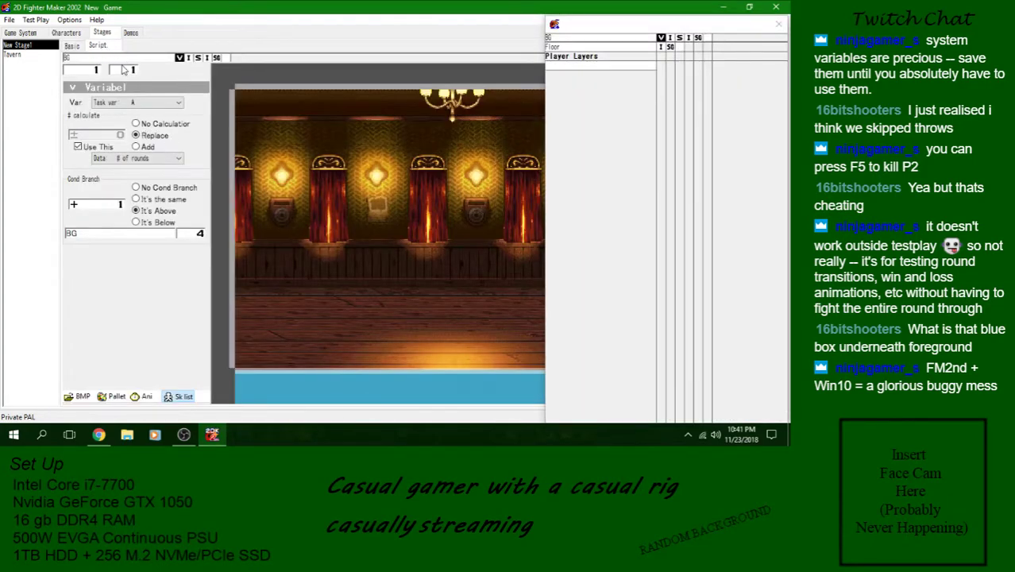
pyautogui.click(680, 38)
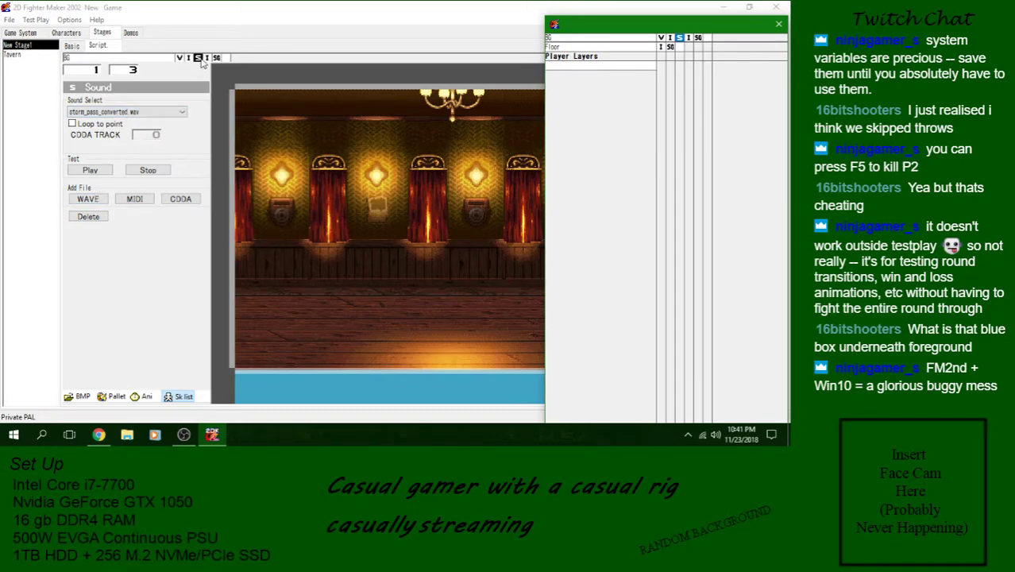
pyautogui.click(82, 13)
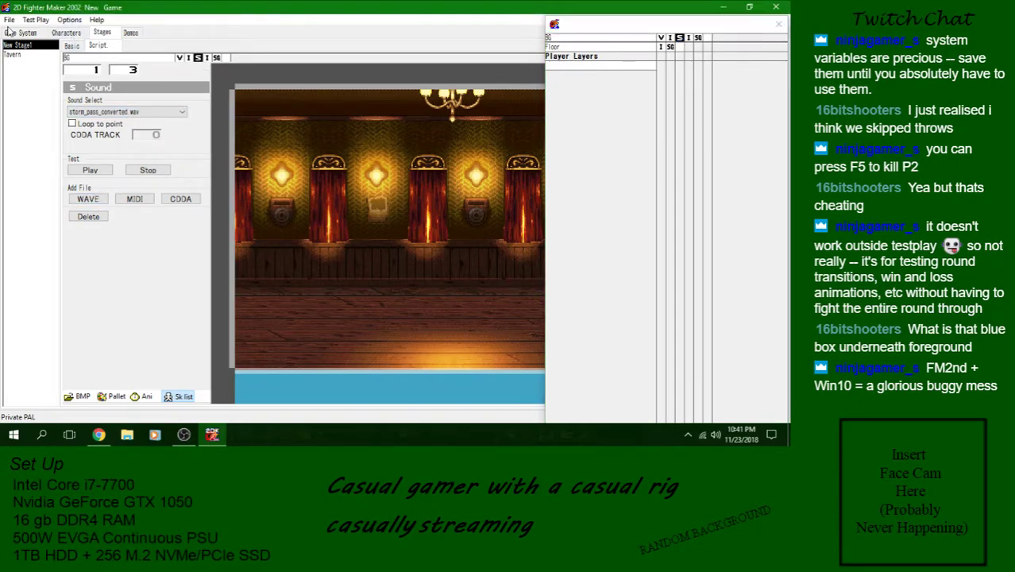
# - Set the Hit stiff time in the game system's basic settings to 20
pyautogui.click(72, 35)
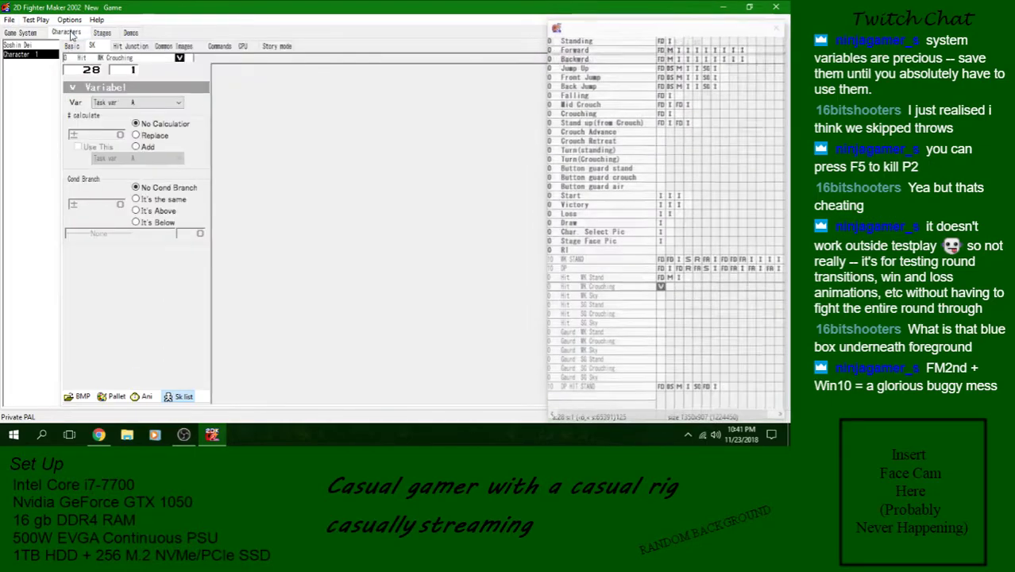
pyautogui.click(25, 33)
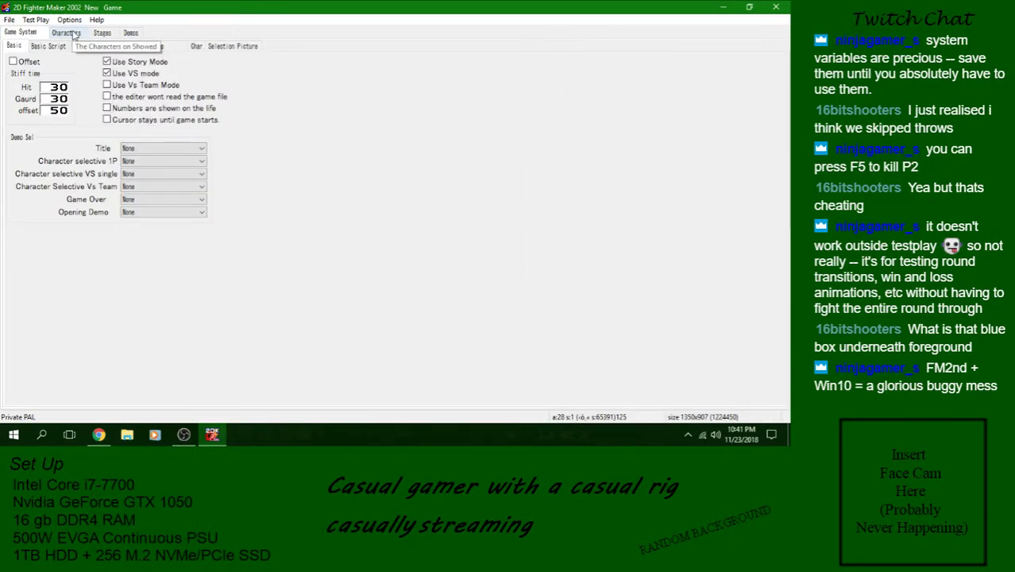
pyautogui.click(54, 89)
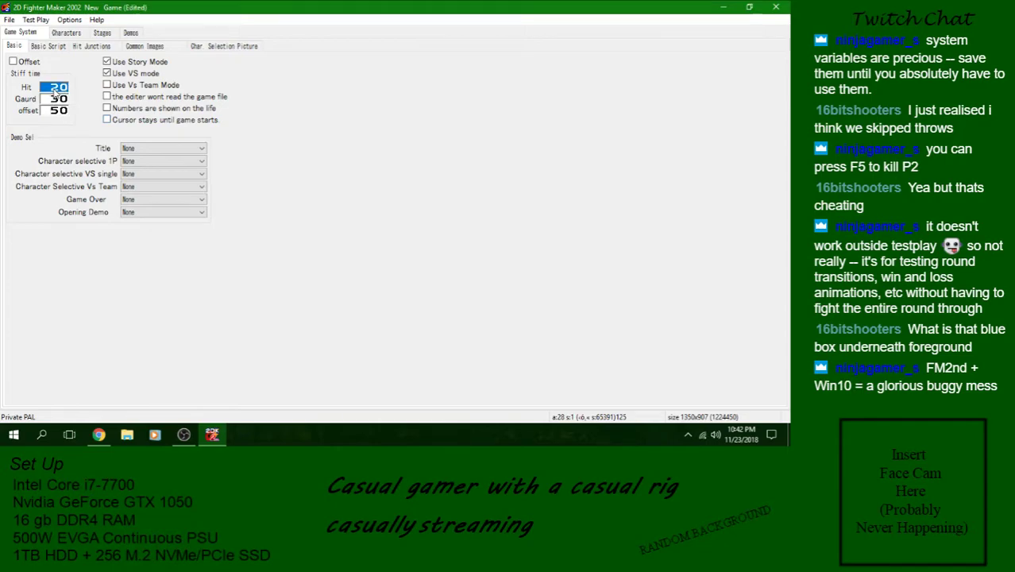
# - Insert a new skill named BLOCK above the Hit WK Stand entry in Character 1's skill list
pyautogui.click(76, 35)
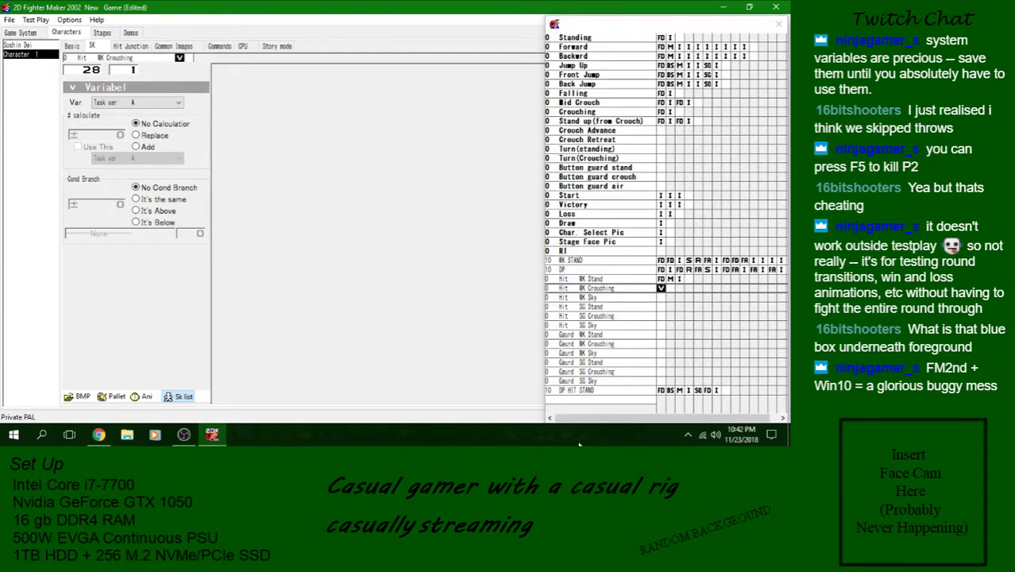
pyautogui.rightClick(615, 284)
pyautogui.click(676, 316)
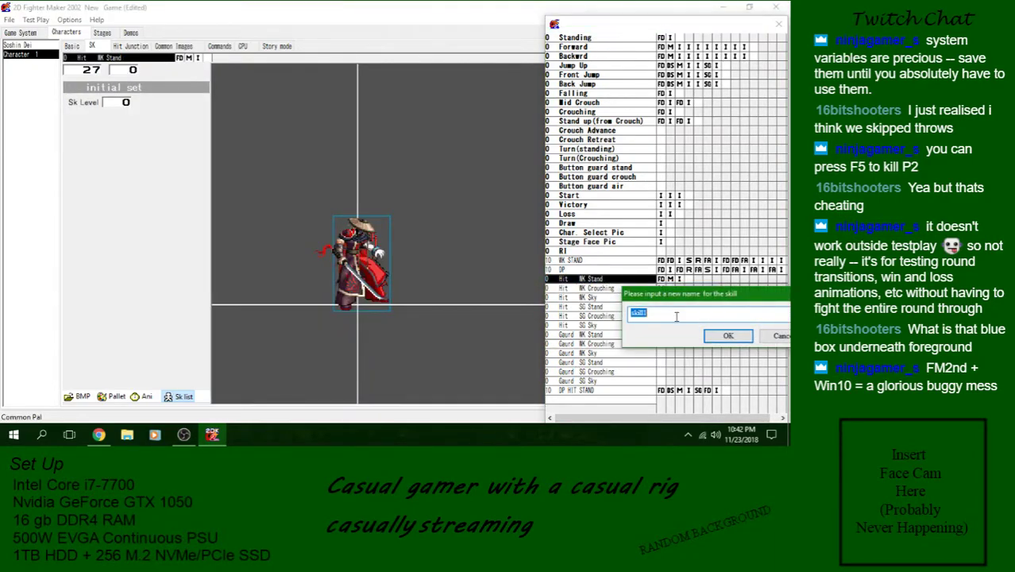
pyautogui.write('BLOCK')
pyautogui.press('Return')
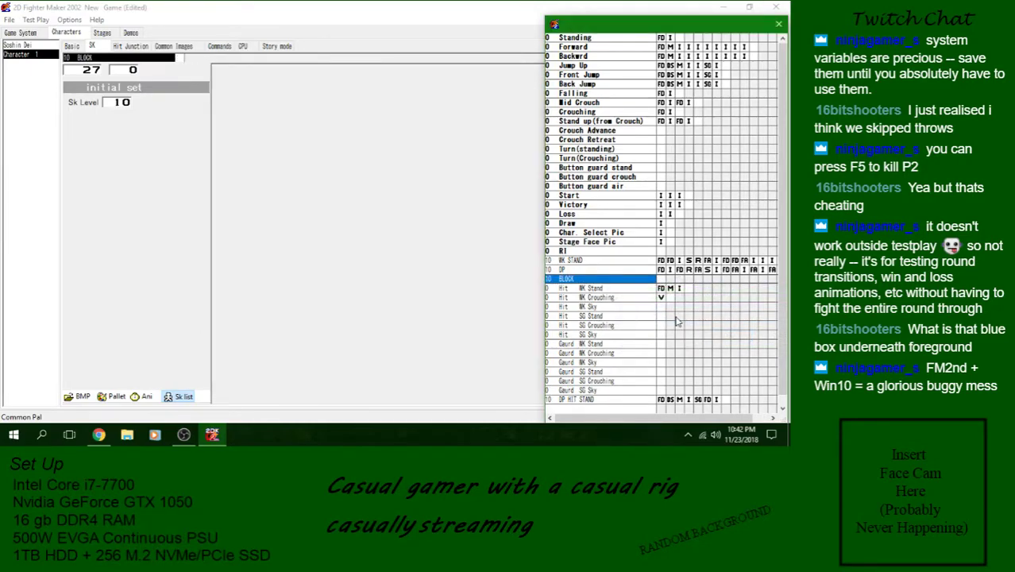
# - Open the image loader for BLOCK's first frame and browse to the Sources\Sprites Resized\Soshin Dei Resize folder
pyautogui.click(80, 396)
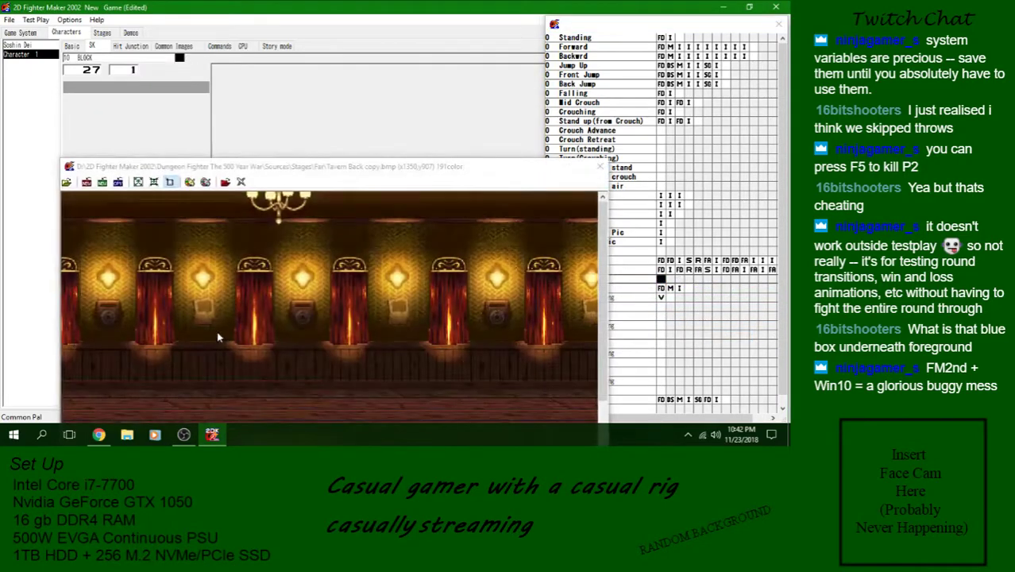
pyautogui.moveTo(447, 169); pyautogui.dragTo(460, 50)
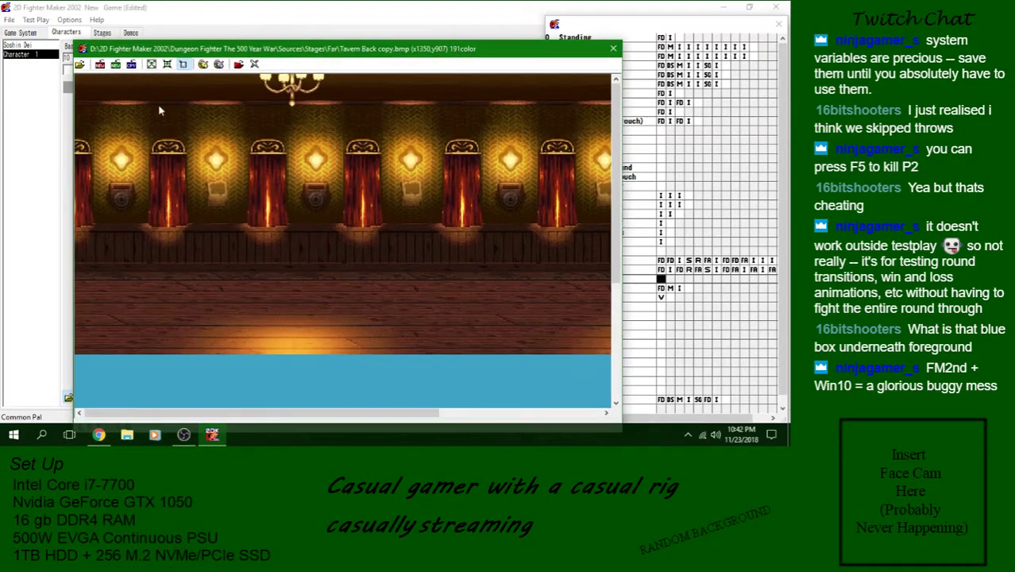
pyautogui.click(82, 65)
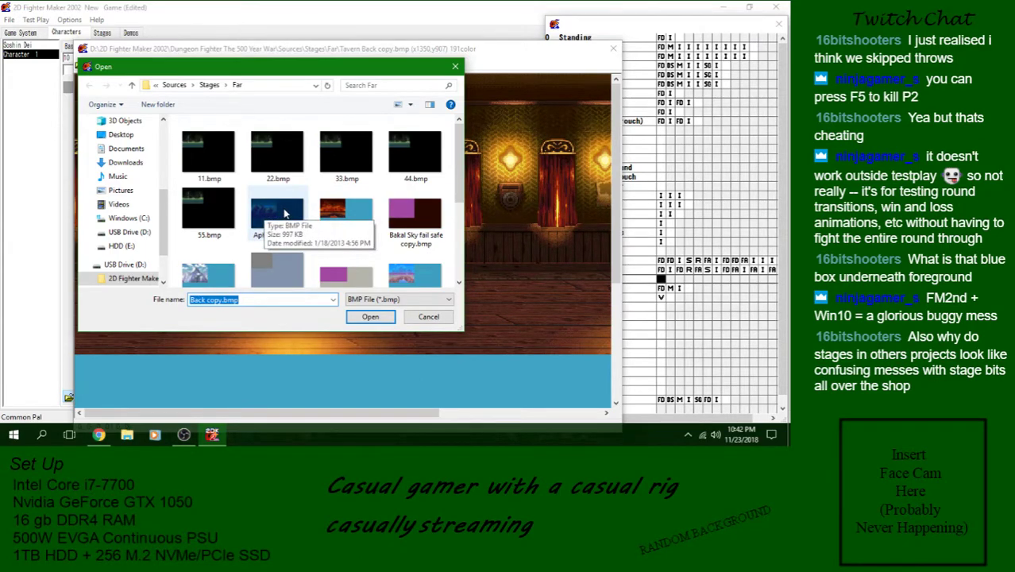
pyautogui.click(176, 85)
pyautogui.click(193, 86)
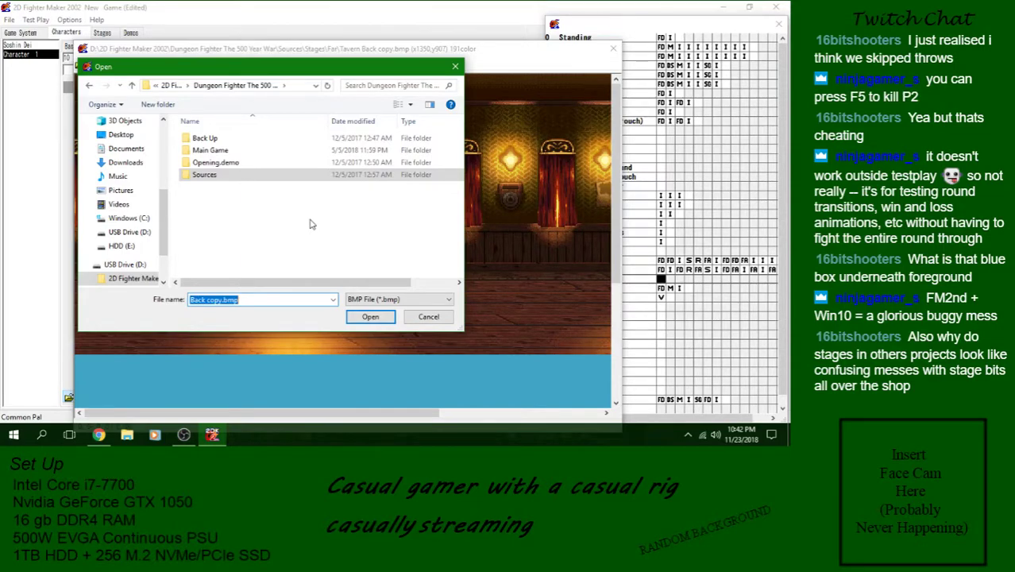
pyautogui.doubleClick(235, 151)
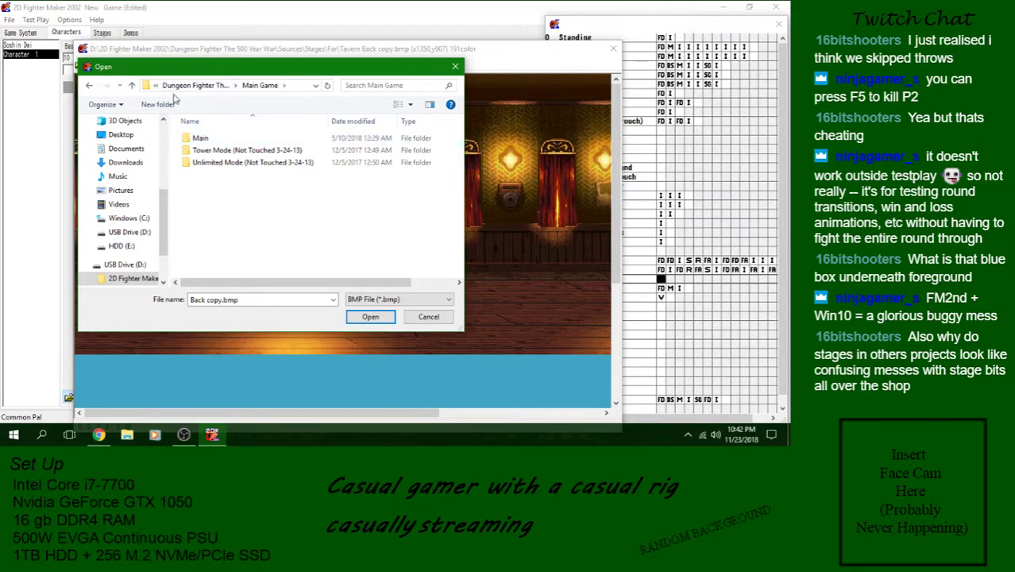
pyautogui.click(197, 85)
pyautogui.doubleClick(208, 175)
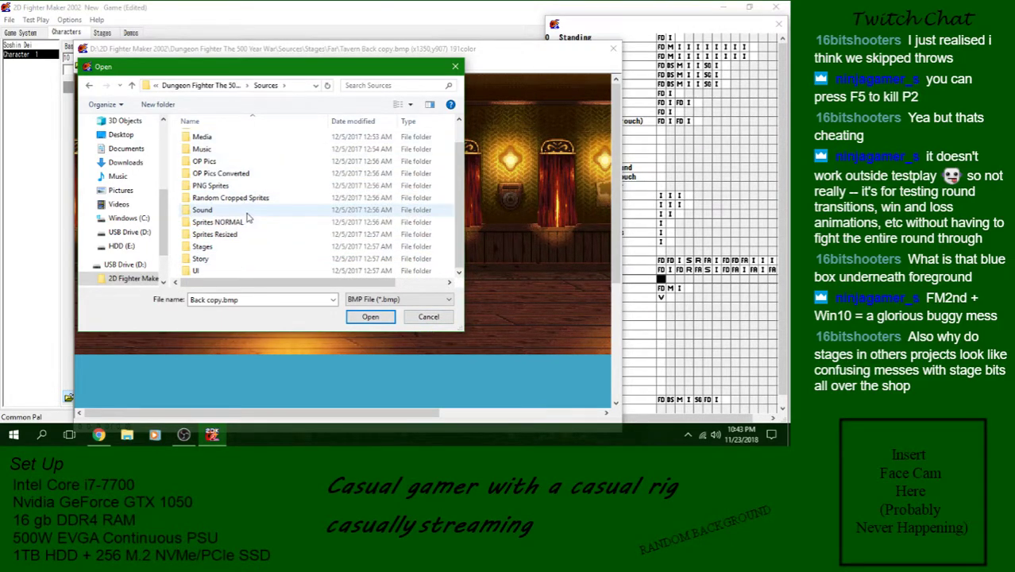
pyautogui.doubleClick(227, 234)
pyautogui.scroll(-4, 246, 199)
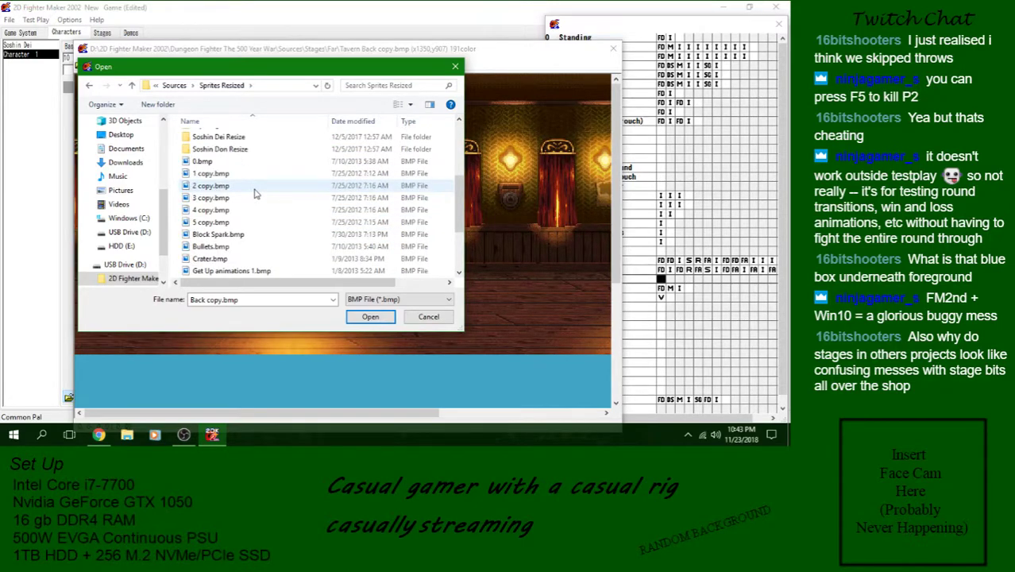
pyautogui.scroll(1, 242, 181)
pyautogui.doubleClick(236, 172)
# - Find and load the Soshin Dei Sprite Sheet 2.bmp sprite sheet
pyautogui.scroll(-15, 334, 182)
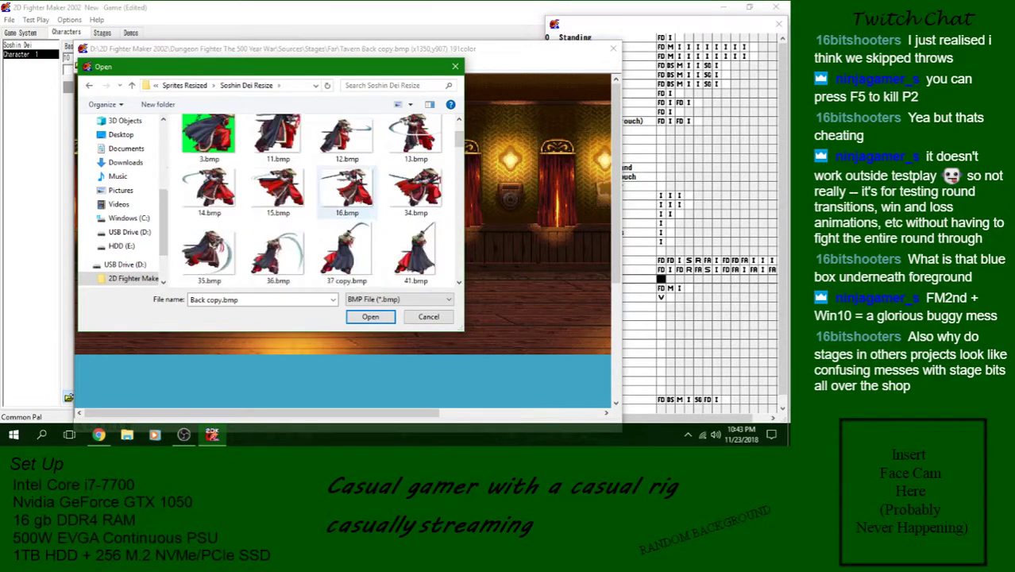
pyautogui.scroll(-5, 380, 208)
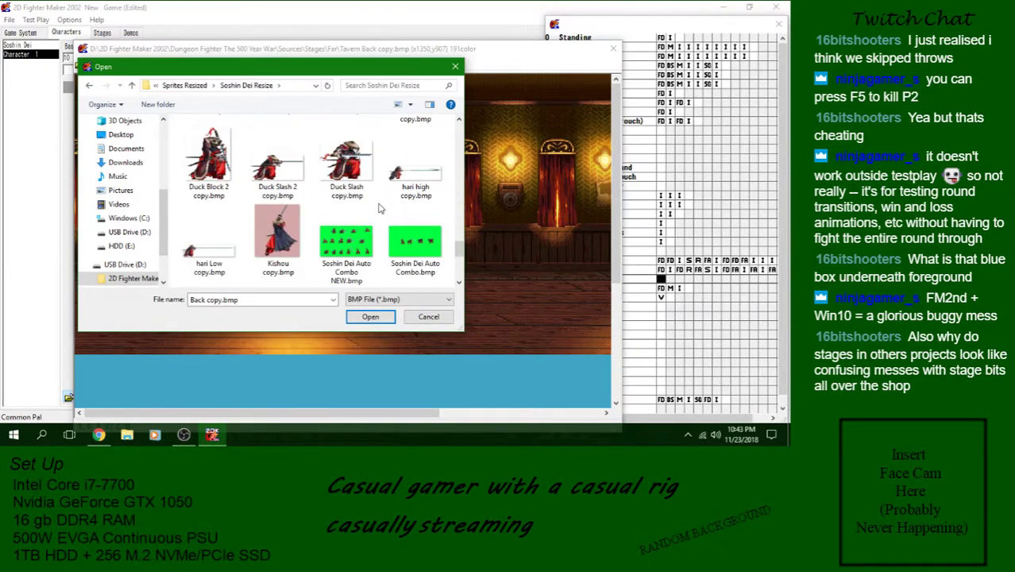
pyautogui.scroll(-1, 381, 218)
pyautogui.scroll(1, 382, 213)
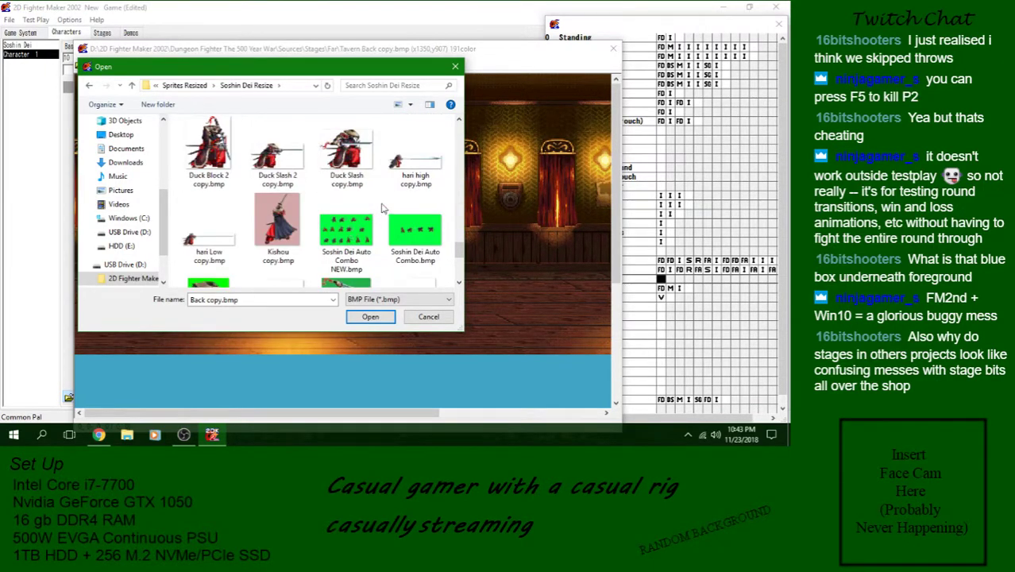
pyautogui.click(282, 231)
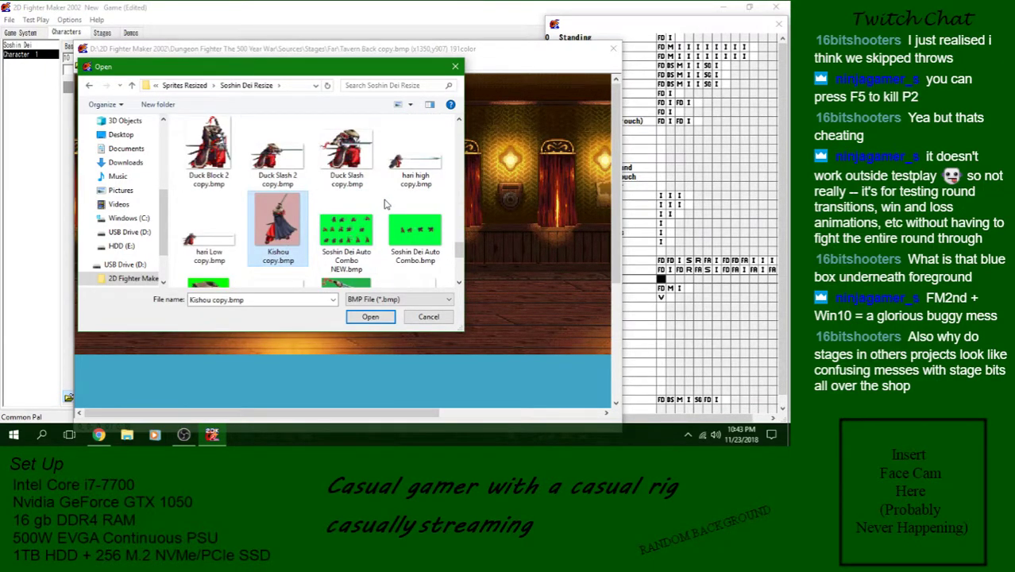
pyautogui.scroll(-1, 381, 208)
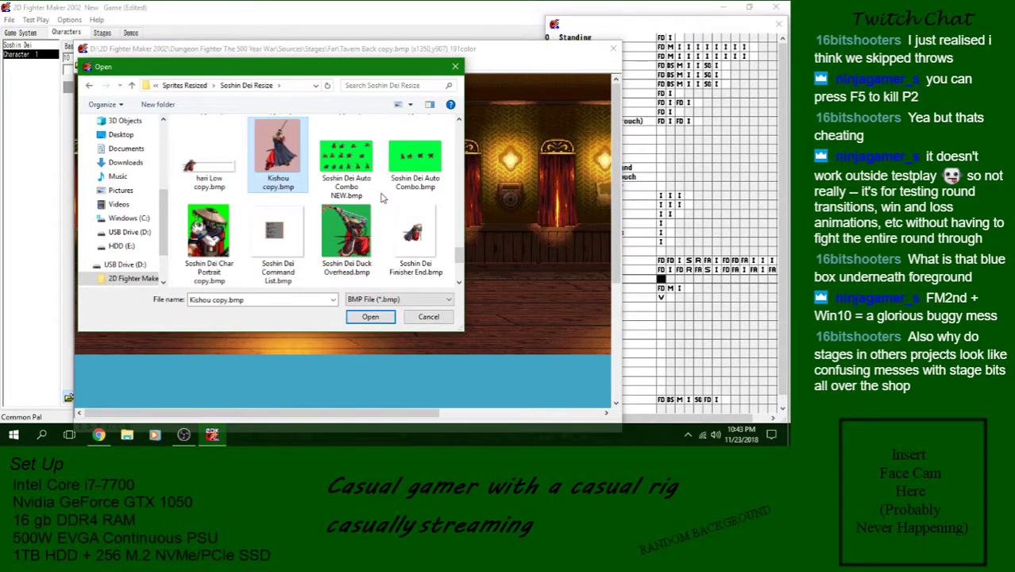
pyautogui.scroll(-3, 382, 198)
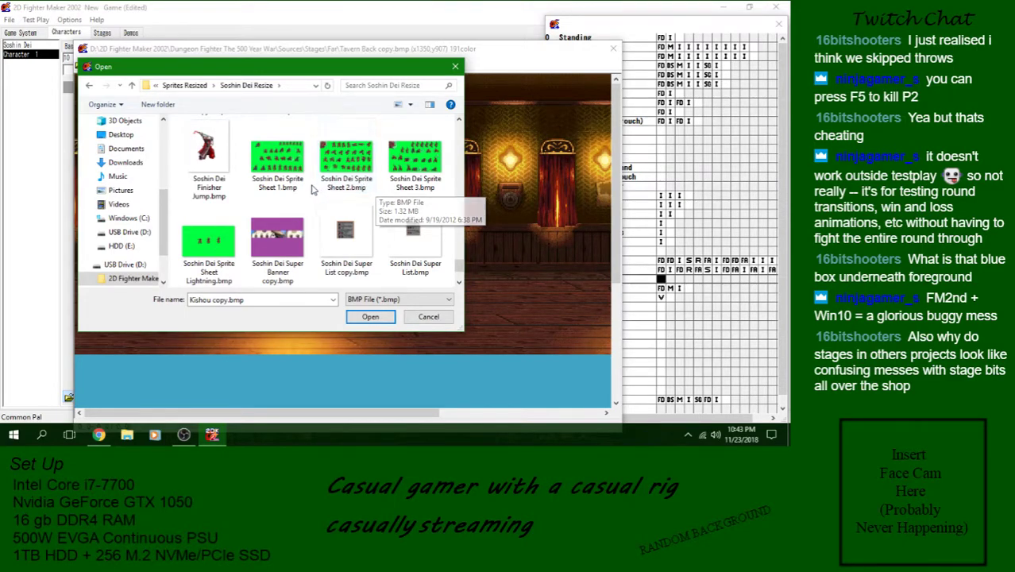
pyautogui.doubleClick(361, 189)
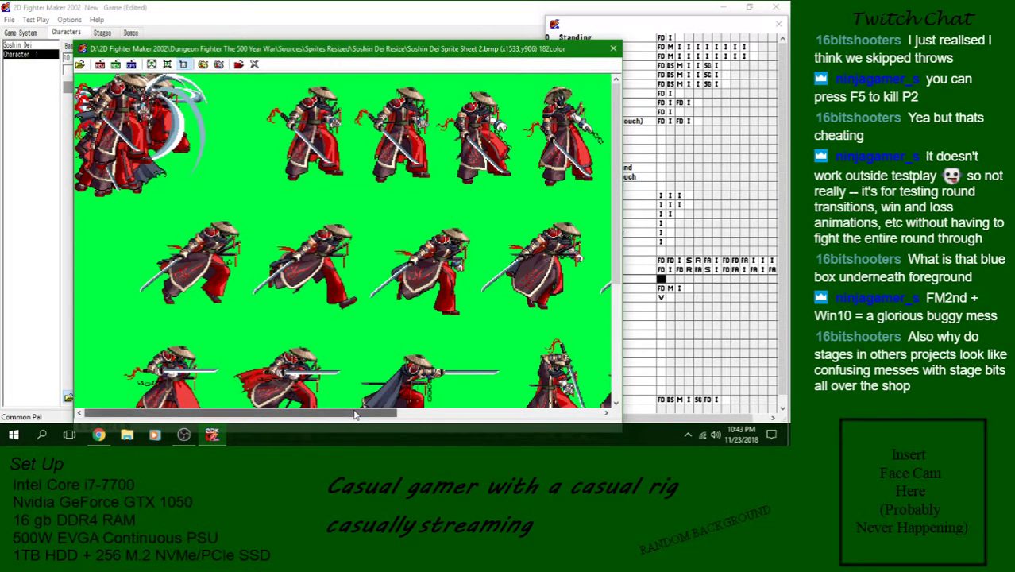
# - Crop the samurai's upright sword-guard pose from the sprite sheet, insert it as BLOCK's image, and set its Y axis to +6
pyautogui.moveTo(351, 412); pyautogui.dragTo(443, 412)
pyautogui.moveTo(617, 139); pyautogui.dragTo(619, 267)
pyautogui.moveTo(355, 139); pyautogui.dragTo(438, 268)
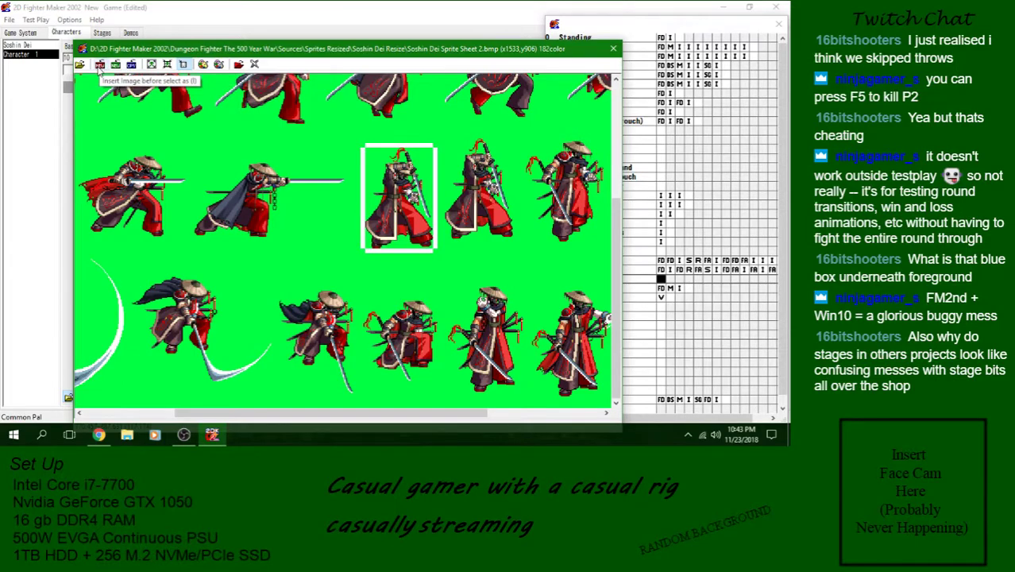
pyautogui.click(613, 49)
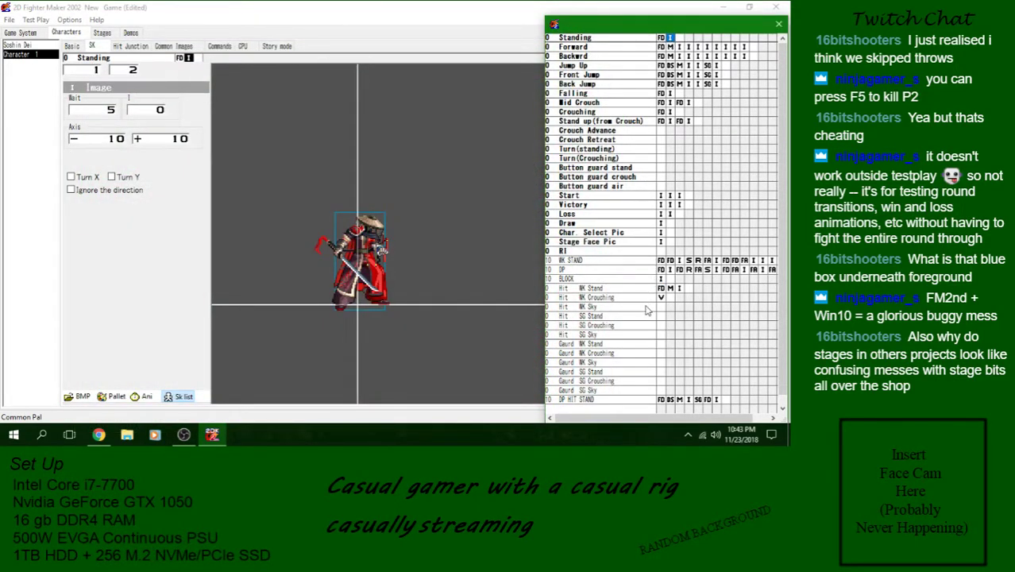
pyautogui.click(184, 140)
# - Add a Defense block before BLOCK's image and draw its box about 49 by 78 over the samurai's body
pyautogui.rightClick(660, 279)
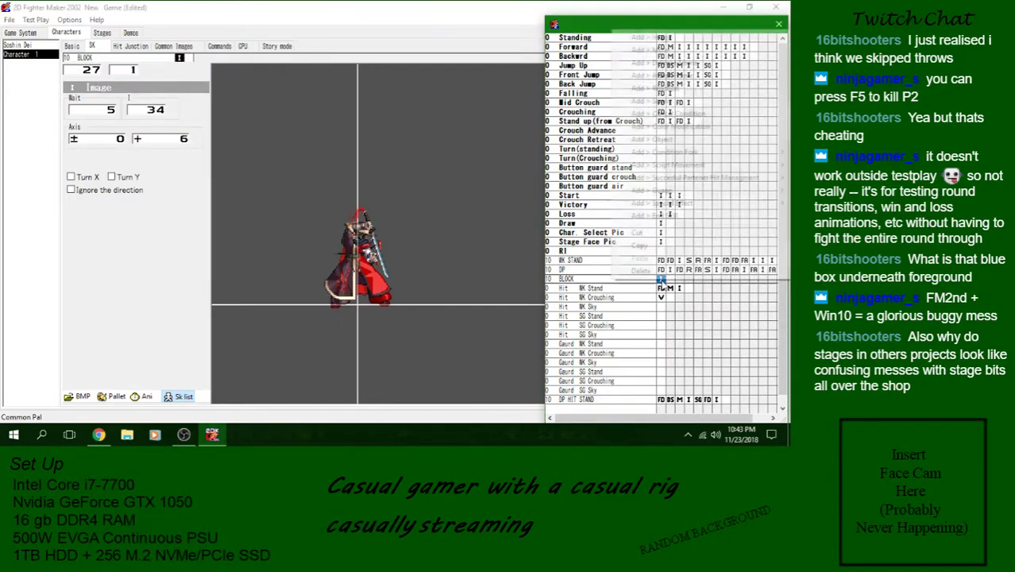
pyautogui.click(660, 63)
pyautogui.moveTo(332, 309); pyautogui.dragTo(388, 219)
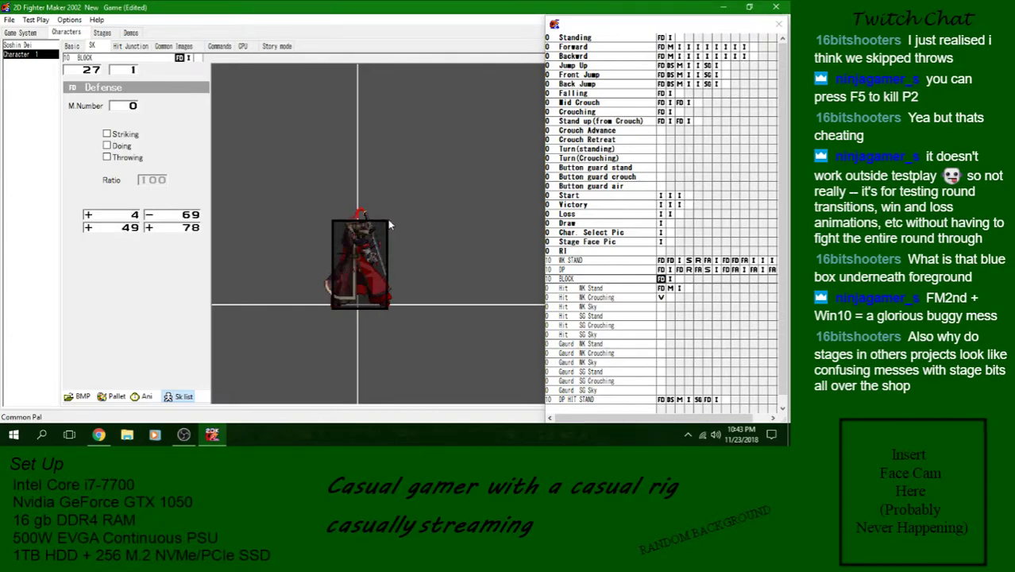
# - Enable Striking, Doing and Throwing for BLOCK's defense box, trying out the different option combinations
pyautogui.click(125, 136)
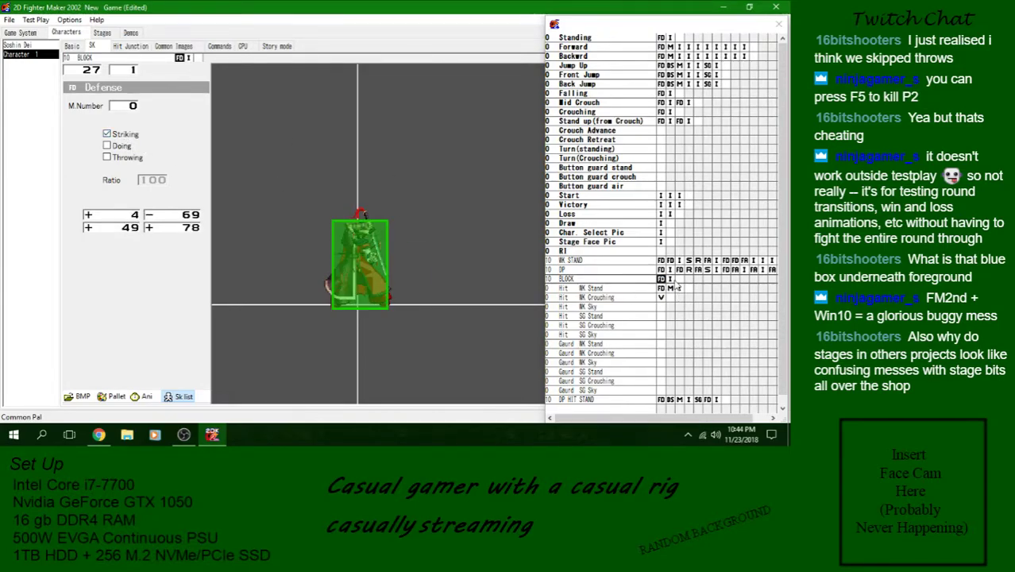
pyautogui.click(118, 147)
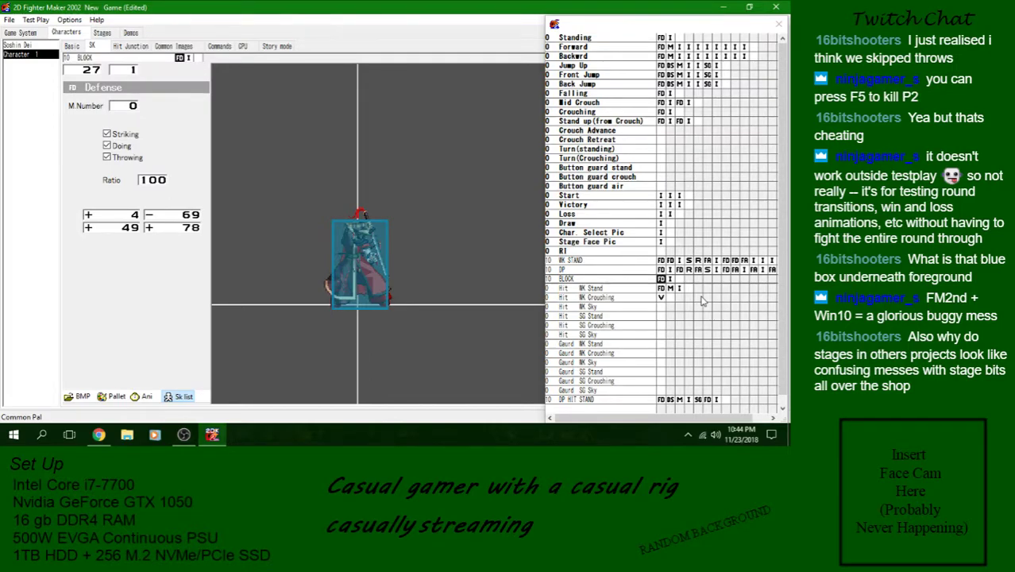
pyautogui.click(111, 147)
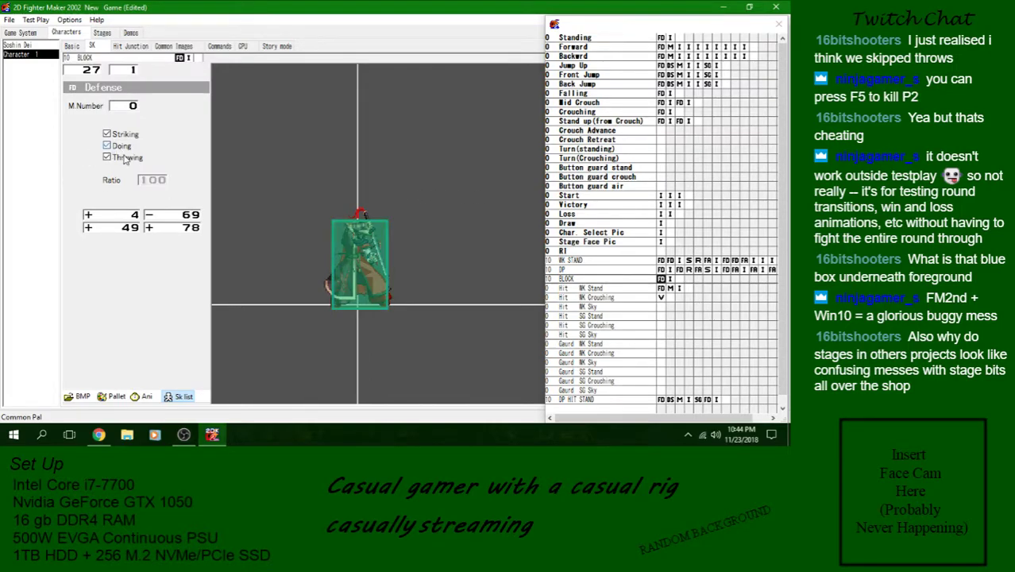
pyautogui.click(121, 158)
pyautogui.click(123, 159)
pyautogui.click(121, 148)
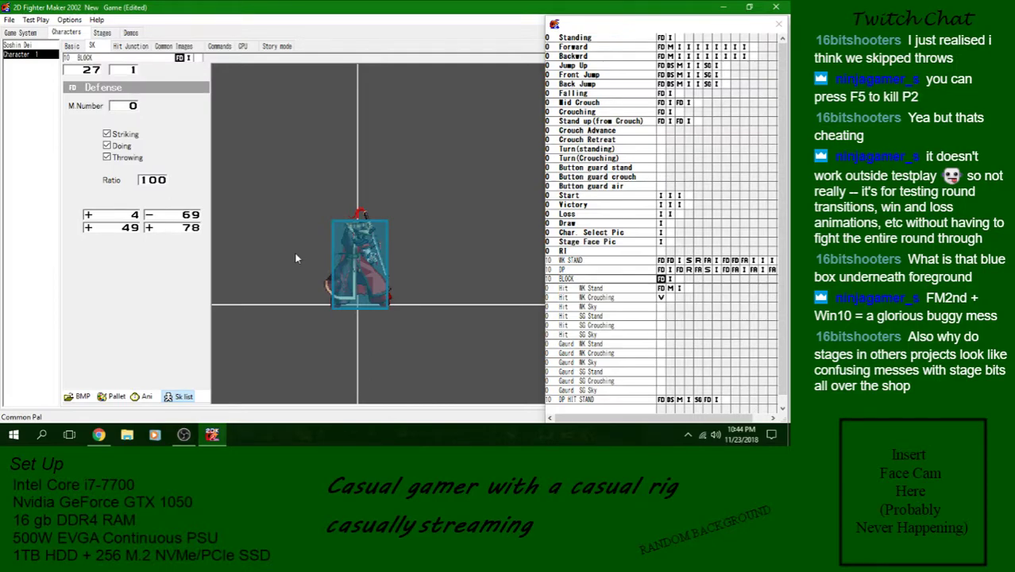
# - Insert a Movement block before BLOCK's image and set the image's wait to 25
pyautogui.rightClick(188, 59)
pyautogui.click(234, 78)
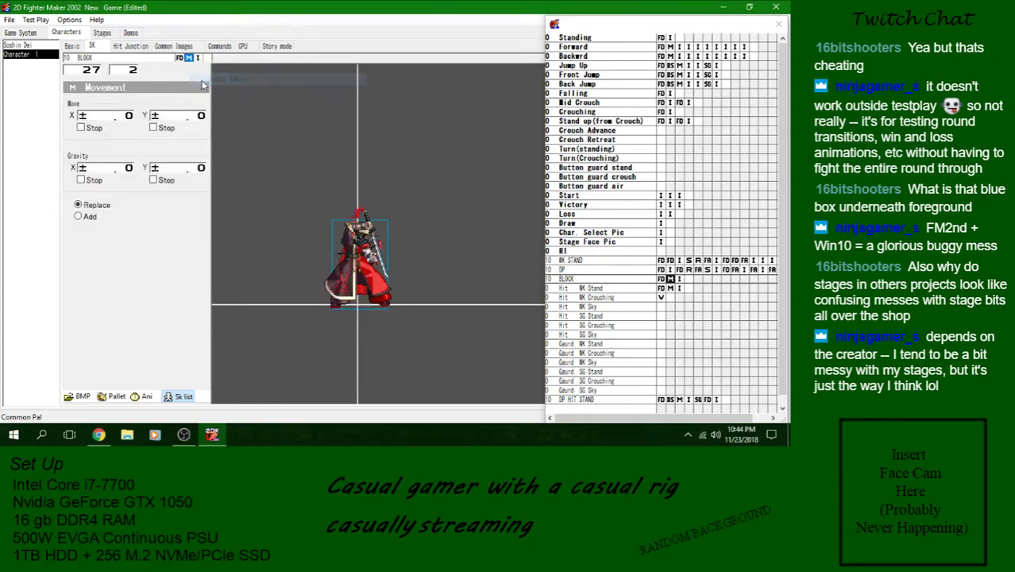
pyautogui.click(198, 60)
pyautogui.doubleClick(101, 113)
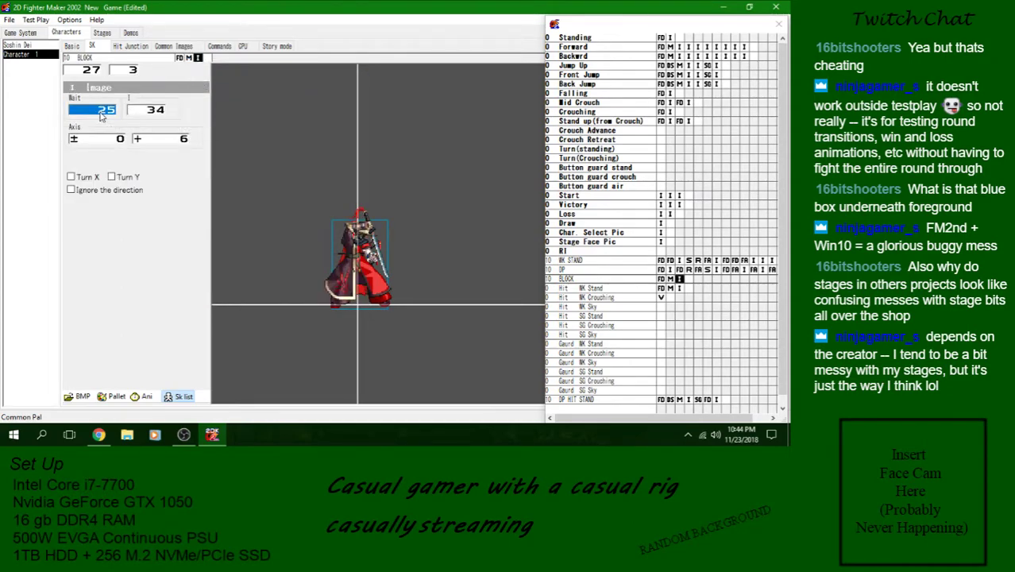
# - Set the Movement block's X move to -1.00, preview BLOCK's animation, and save the game
pyautogui.click(189, 59)
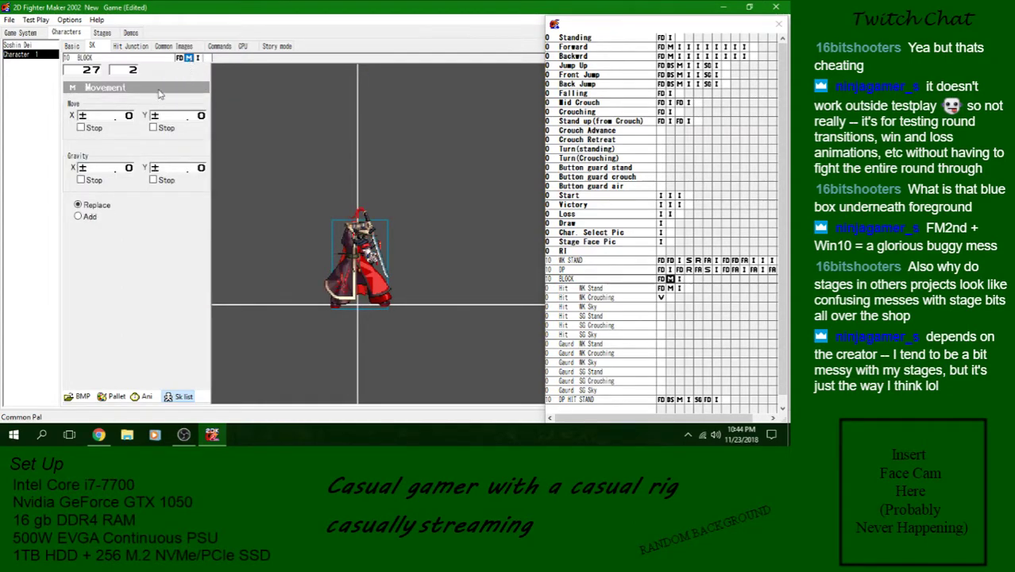
pyautogui.doubleClick(113, 115)
pyautogui.click(148, 396)
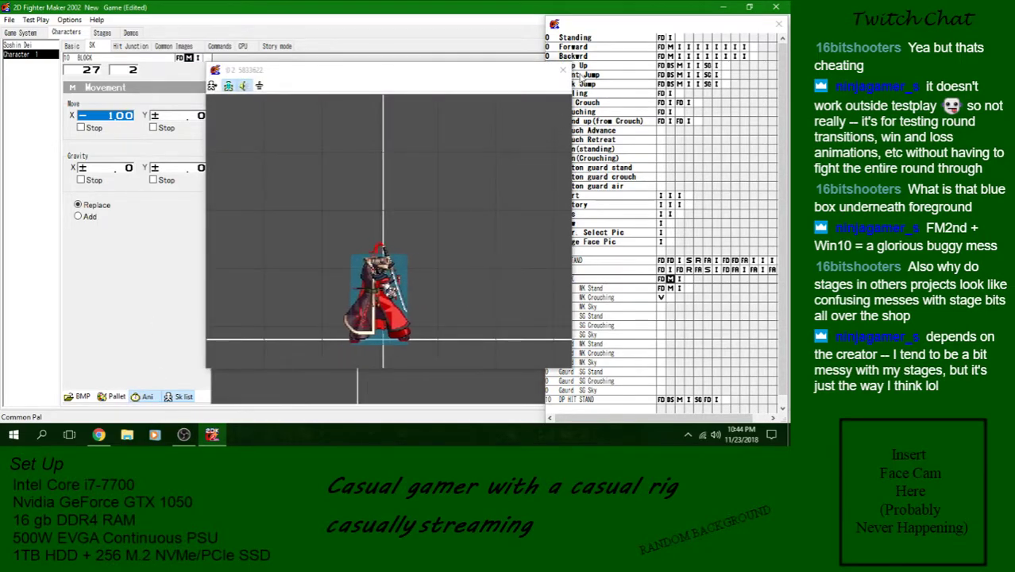
pyautogui.click(564, 69)
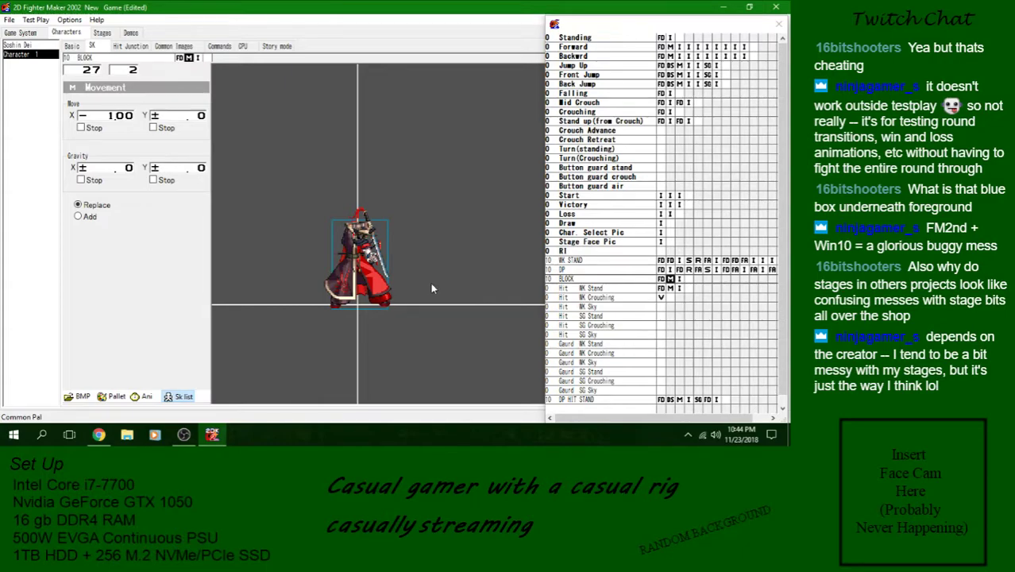
pyautogui.click(9, 19)
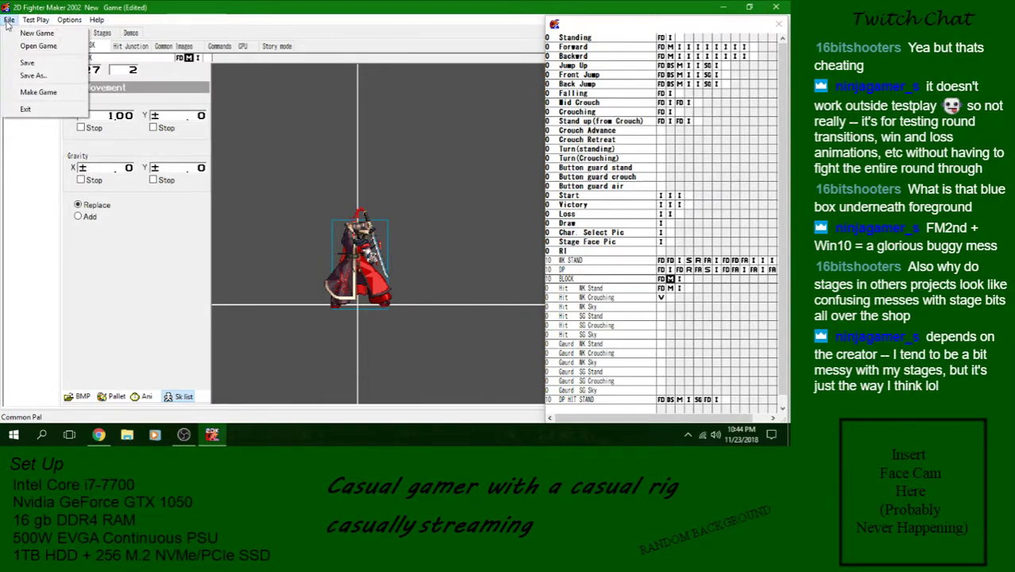
pyautogui.click(26, 63)
# - Start loading an existing stage into the empty entry below Tavern and browse to the Main Game\Main folder
pyautogui.click(102, 32)
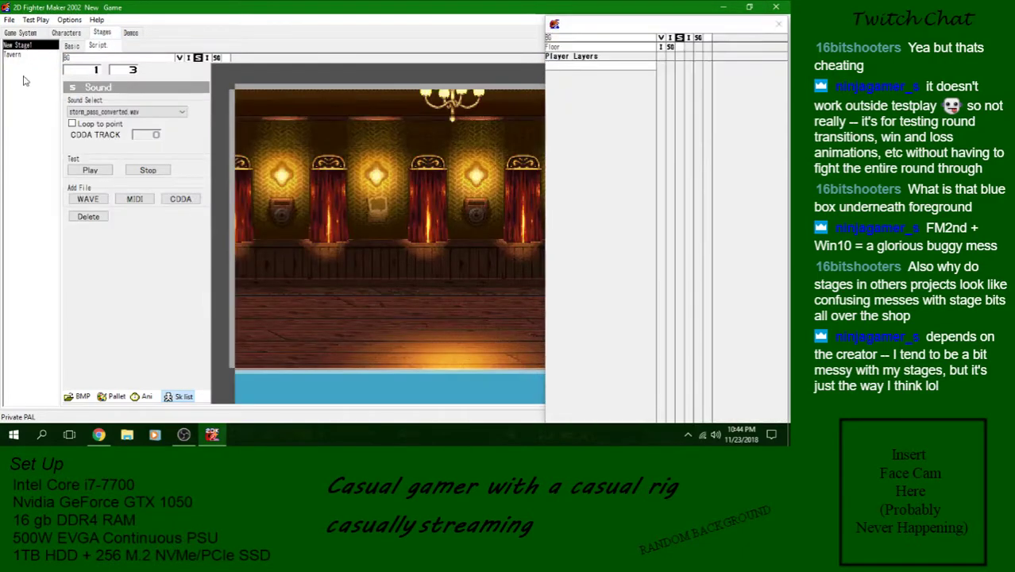
pyautogui.click(24, 66)
pyautogui.rightClick(24, 70)
pyautogui.click(79, 84)
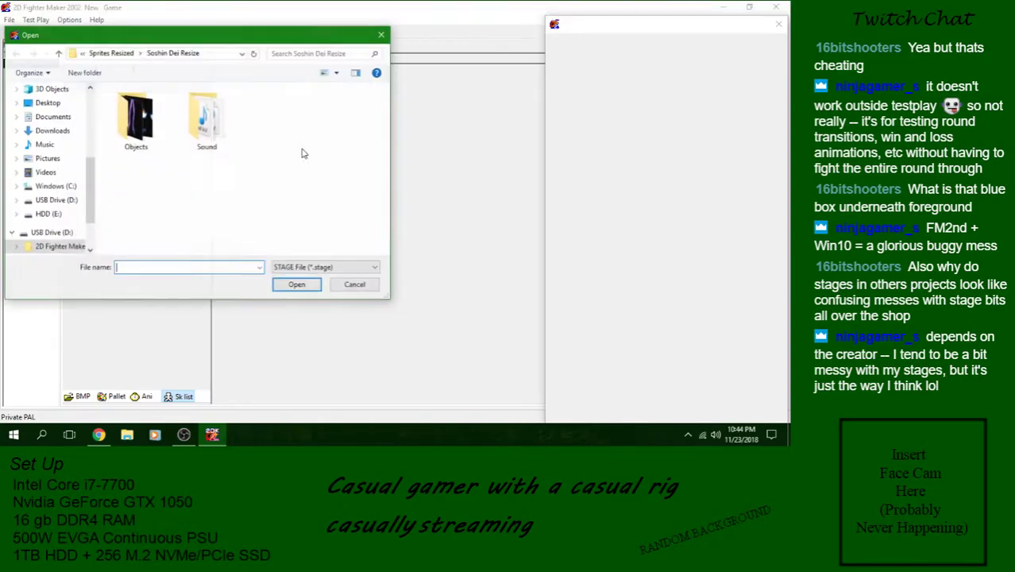
pyautogui.click(109, 56)
pyautogui.click(110, 56)
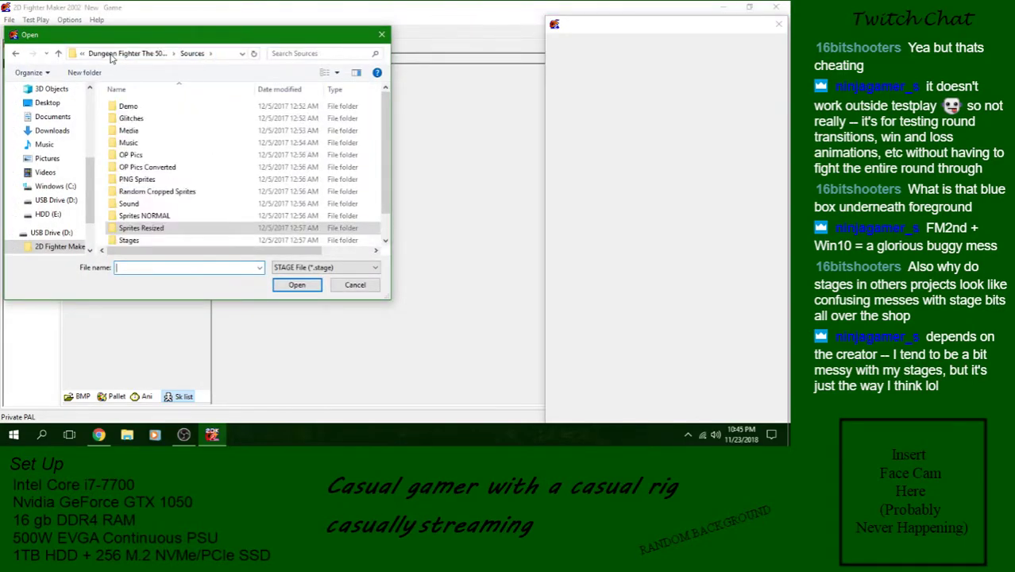
pyautogui.click(111, 56)
pyautogui.doubleClick(137, 118)
pyautogui.doubleClick(129, 106)
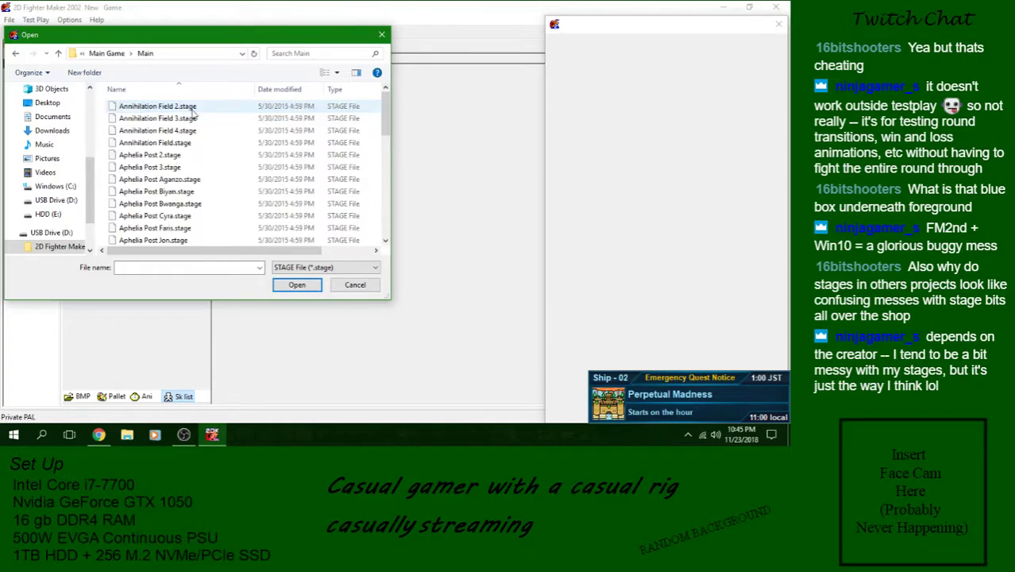
# - Load the Kagatsuchi Port Jon stage file from the list
pyautogui.scroll(-2, 203, 145)
pyautogui.scroll(-6, 203, 144)
pyautogui.doubleClick(171, 165)
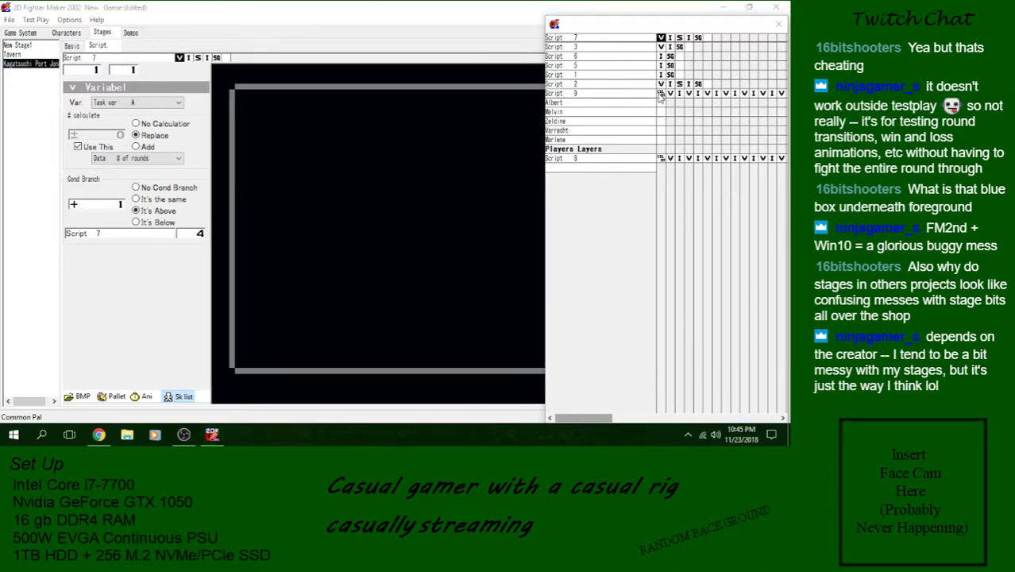
# - Preview the Kagatsuchi Port Jon stage from Script 7 and pan across its scenery
pyautogui.click(611, 39)
pyautogui.click(145, 396)
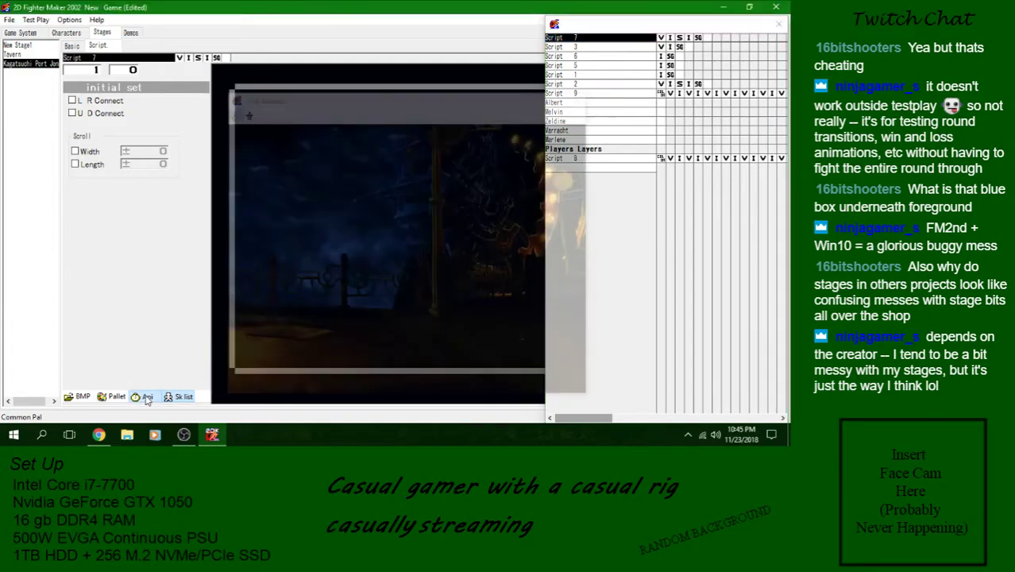
pyautogui.moveTo(322, 321); pyautogui.dragTo(335, 310)
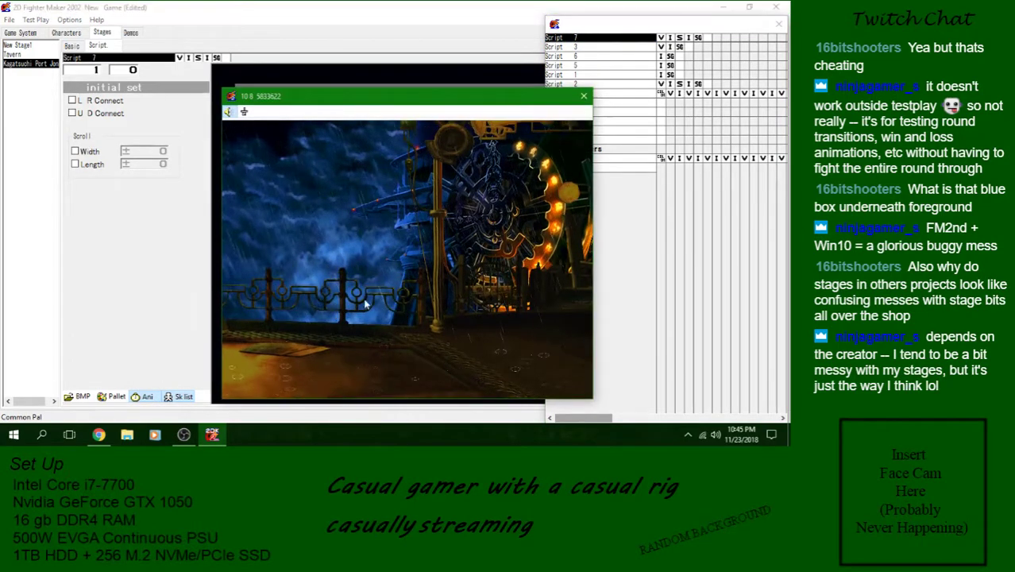
# - Pan across the remaining scenery in the Kagatsuchi Port Jon preview and close the preview
pyautogui.moveTo(434, 331); pyautogui.dragTo(475, 334)
pyautogui.moveTo(306, 346)
pyautogui.mouseDown()
pyautogui.moveTo(468, 343)
pyautogui.moveTo(476, 318)
pyautogui.moveTo(491, 313)
pyautogui.mouseUp()
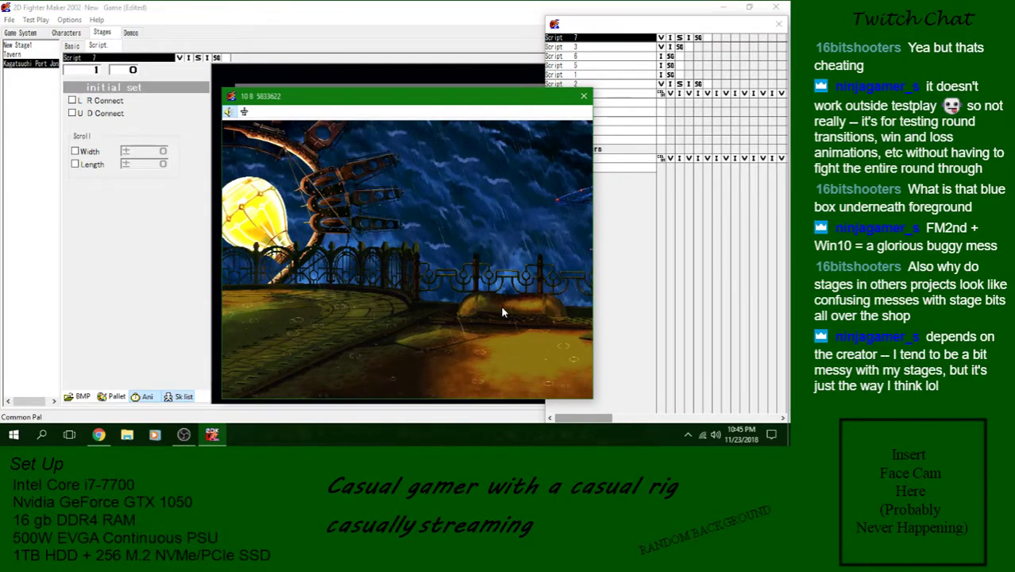
pyautogui.click(583, 100)
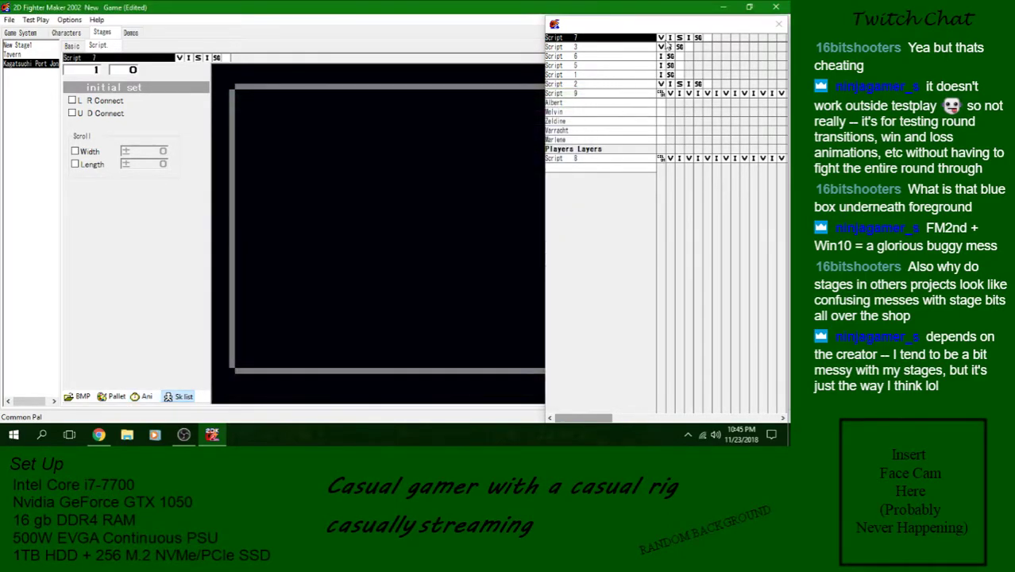
# - Examine the Kagatsuchi Port Jon layers one by one: Script 7's Image block, followed by Scripts 3, 6, 5, 1 and 2
pyautogui.click(643, 40)
pyautogui.click(670, 38)
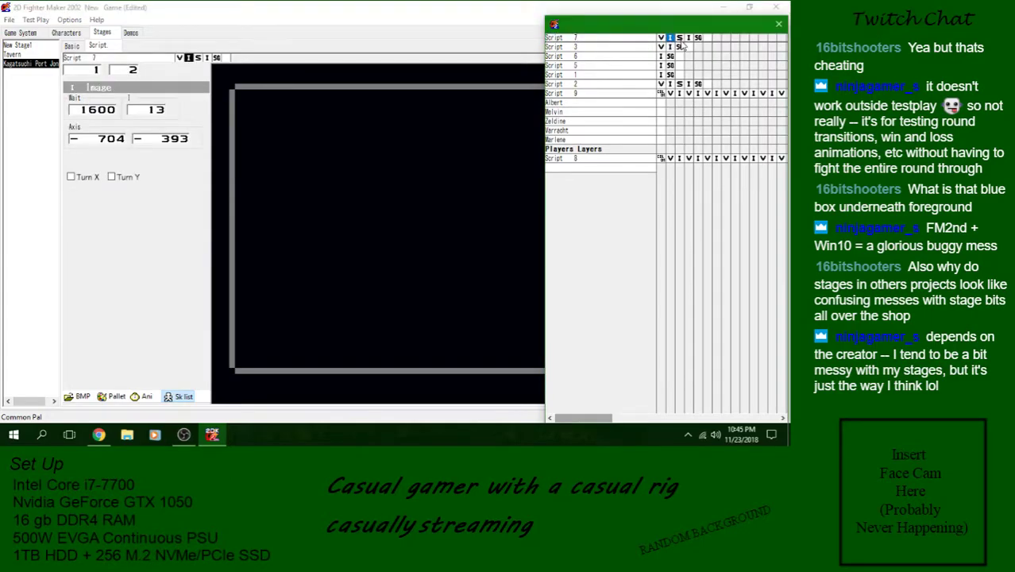
pyautogui.moveTo(485, 277); pyautogui.dragTo(483, 274)
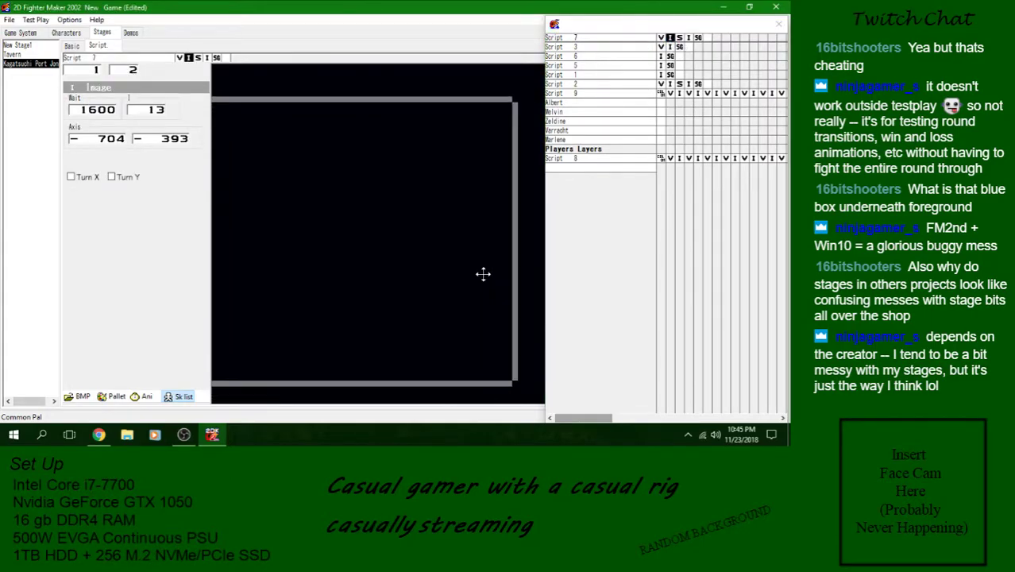
pyautogui.click(602, 48)
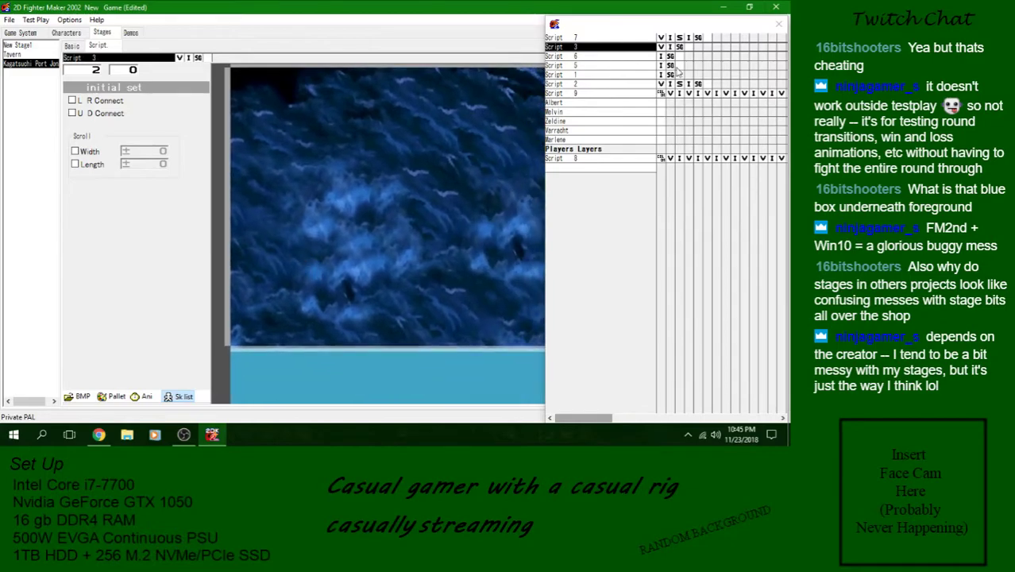
pyautogui.click(622, 56)
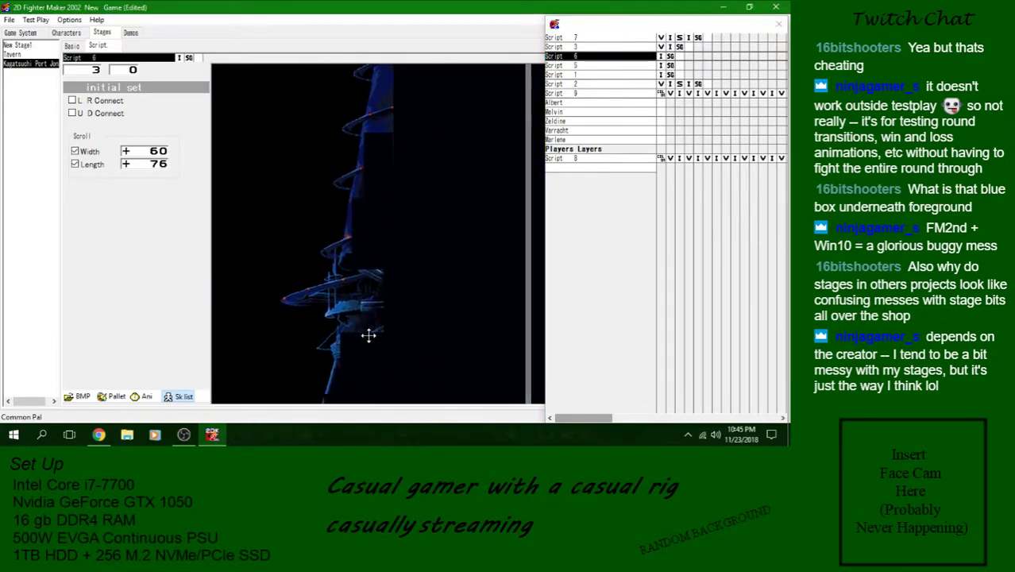
pyautogui.click(587, 66)
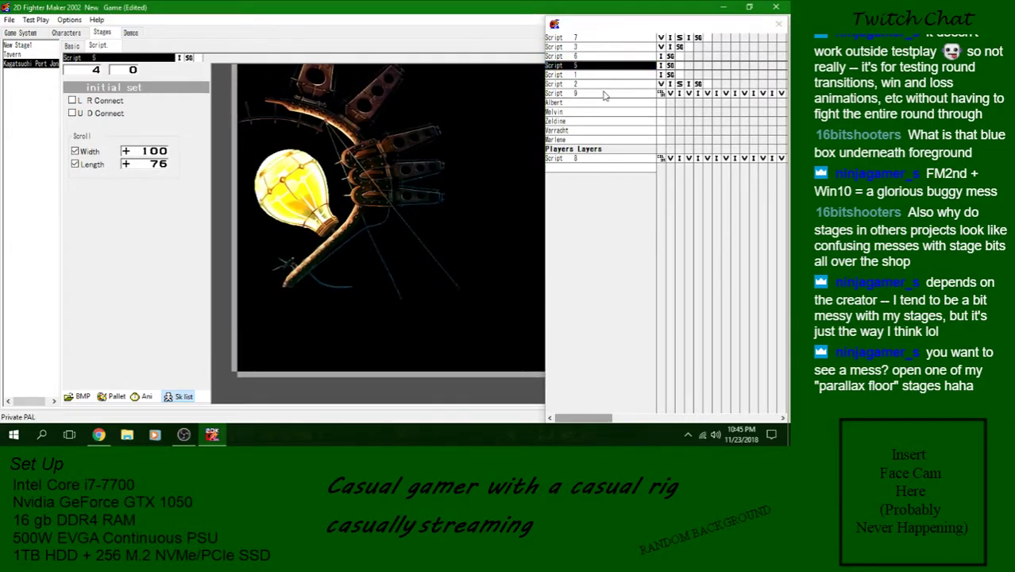
pyautogui.click(641, 75)
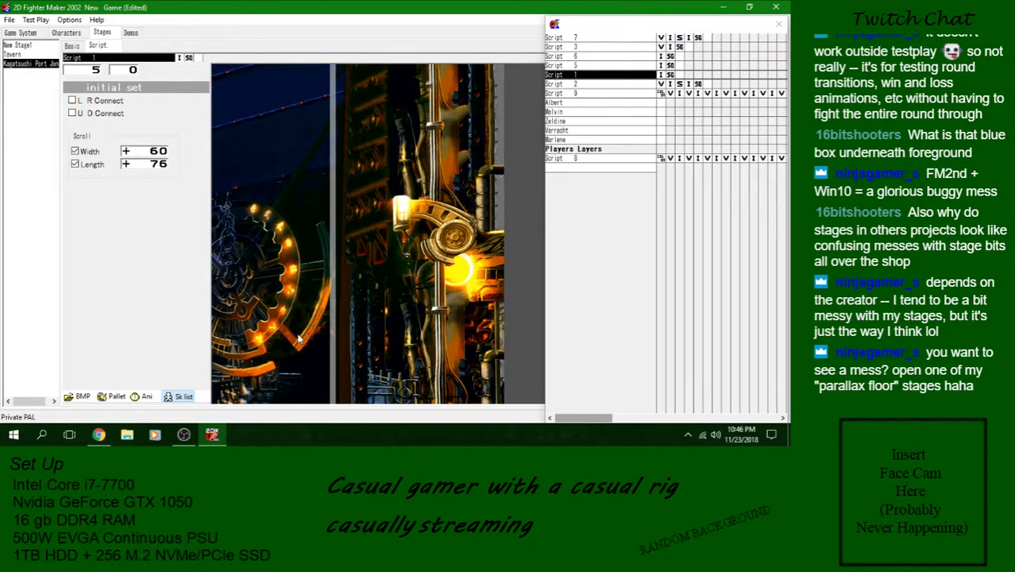
pyautogui.click(582, 85)
pyautogui.moveTo(379, 333); pyautogui.dragTo(379, 333)
# - Compare the Image and Sound blocks of Script 2 with those of Script 7
pyautogui.click(669, 85)
pyautogui.click(679, 84)
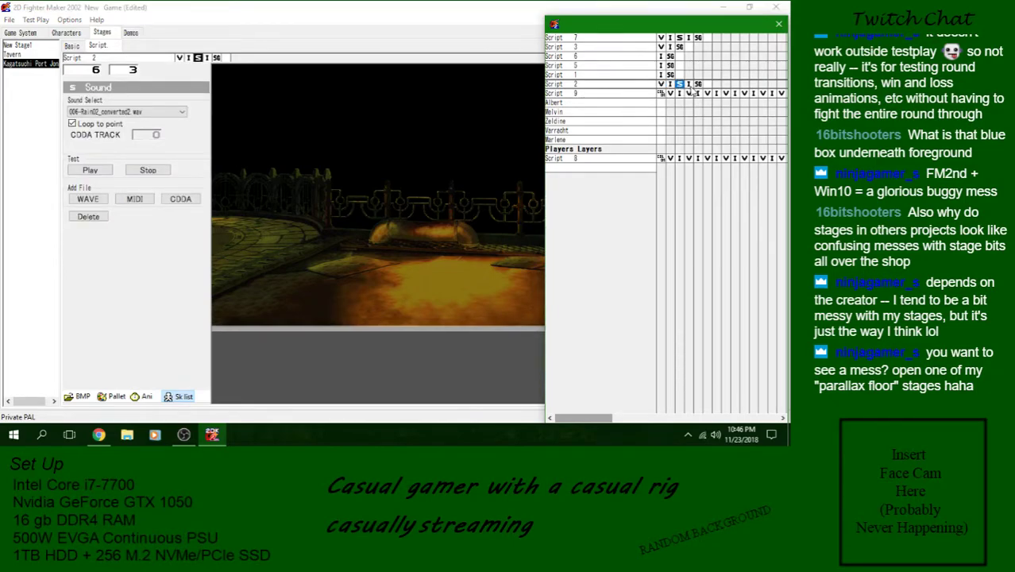
pyautogui.click(679, 38)
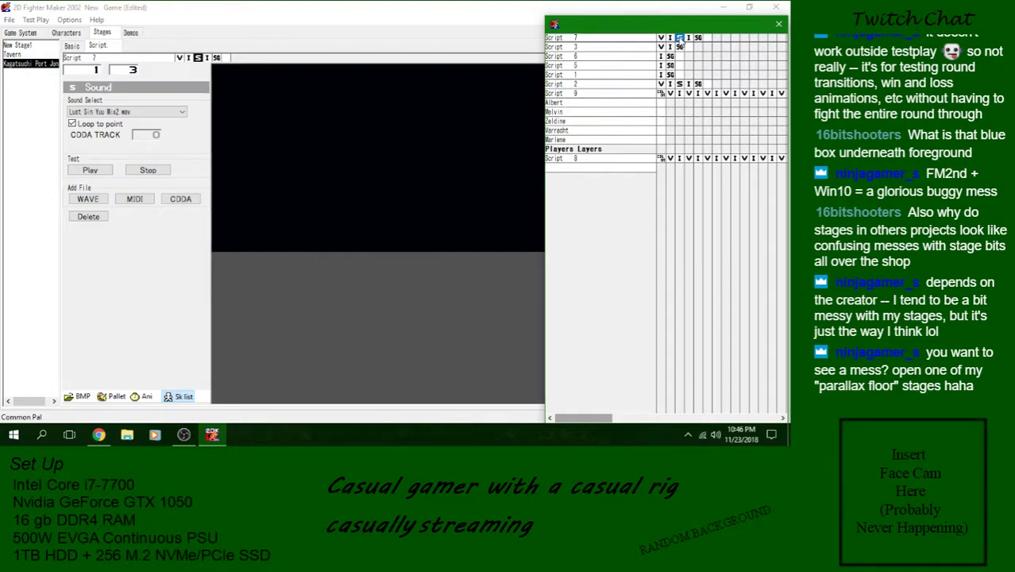
pyautogui.click(680, 83)
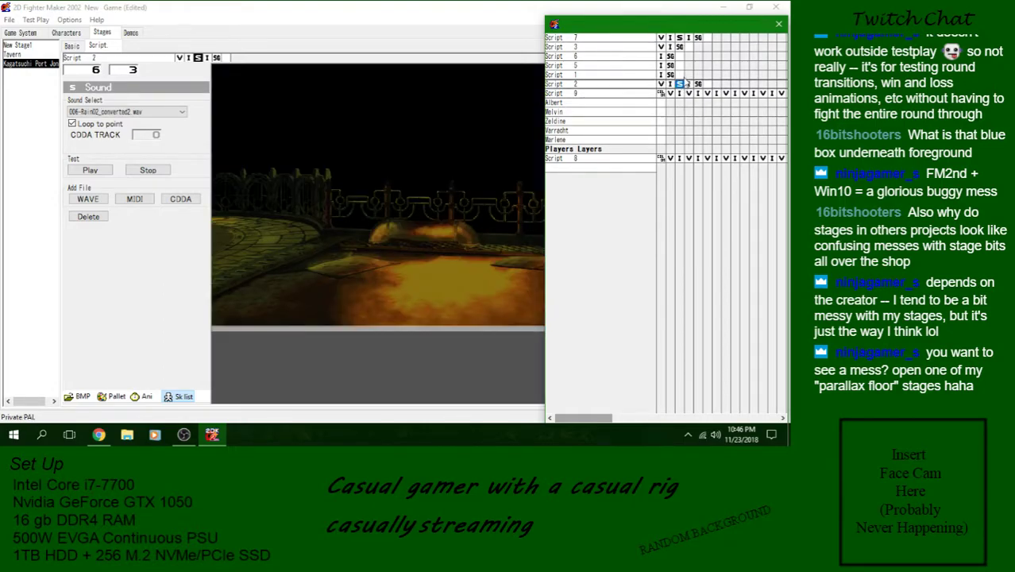
pyautogui.click(670, 83)
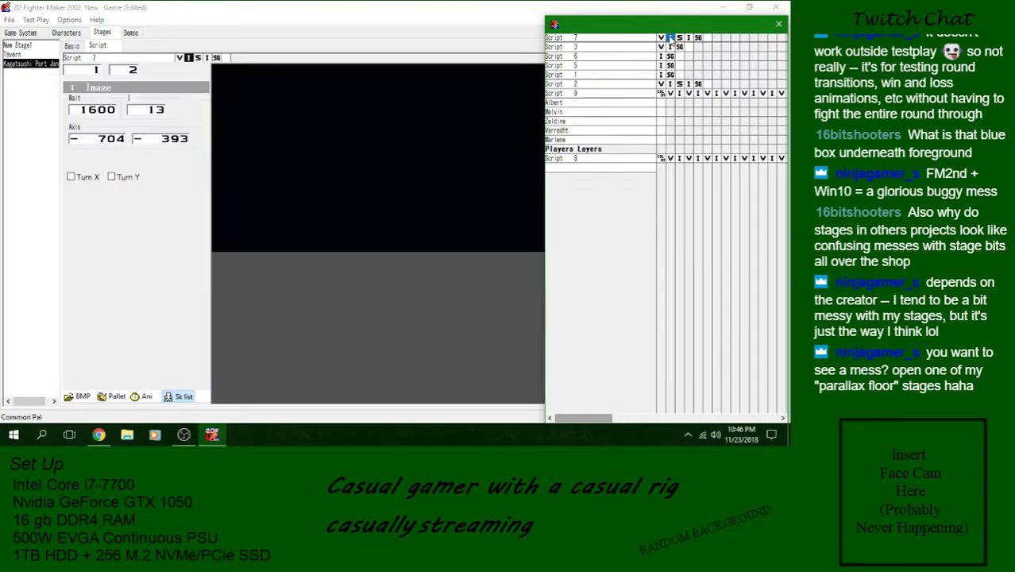
pyautogui.click(679, 77)
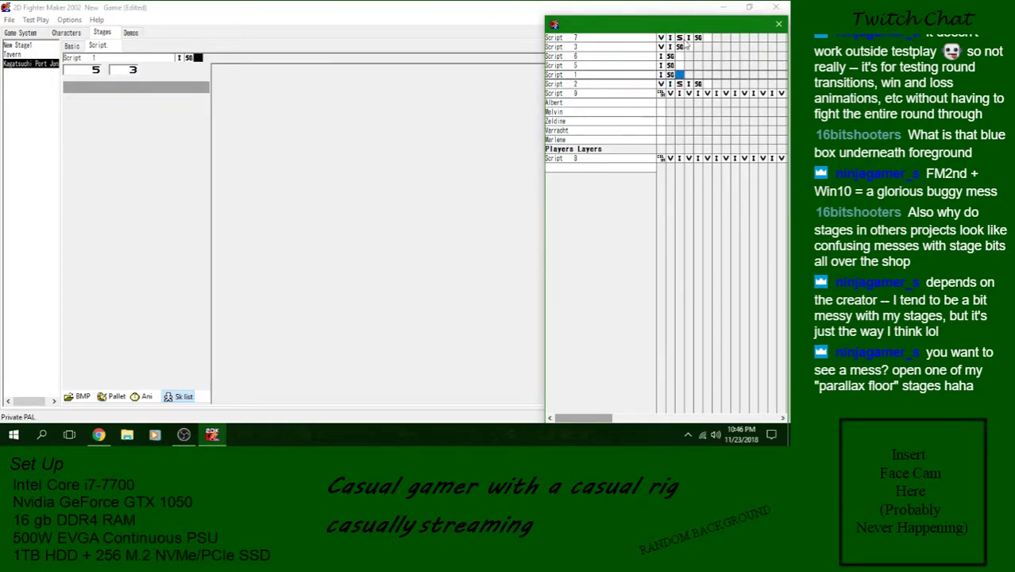
pyautogui.click(680, 38)
pyautogui.click(680, 84)
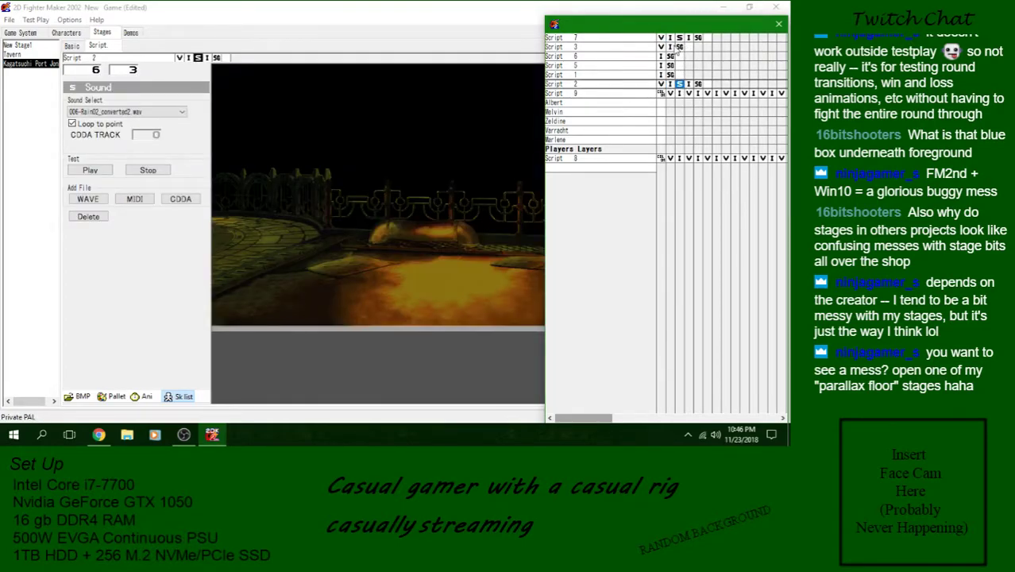
pyautogui.click(679, 38)
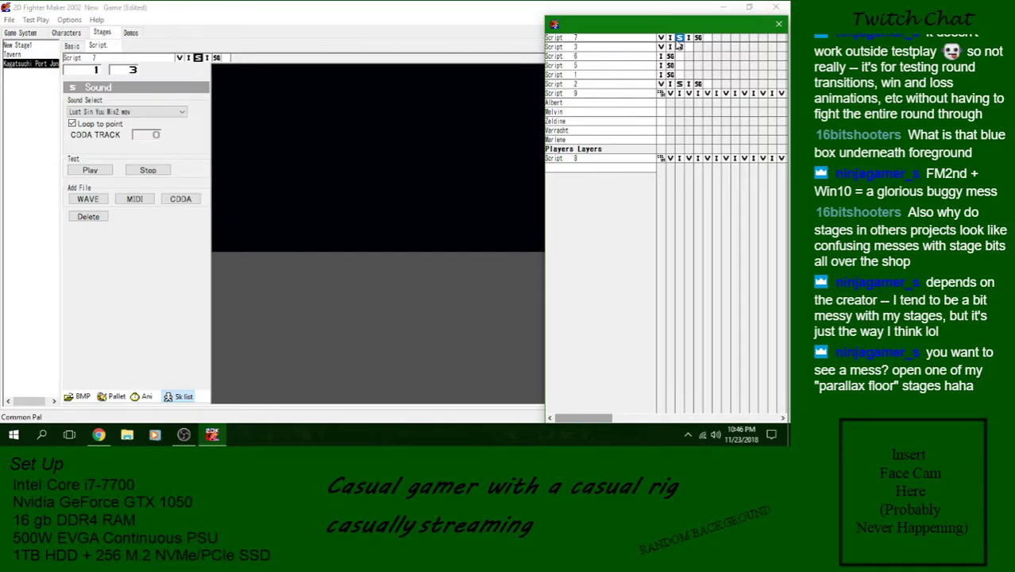
# - Examine Script 9's initial settings and the Image block near the end of its block sequence
pyautogui.click(633, 94)
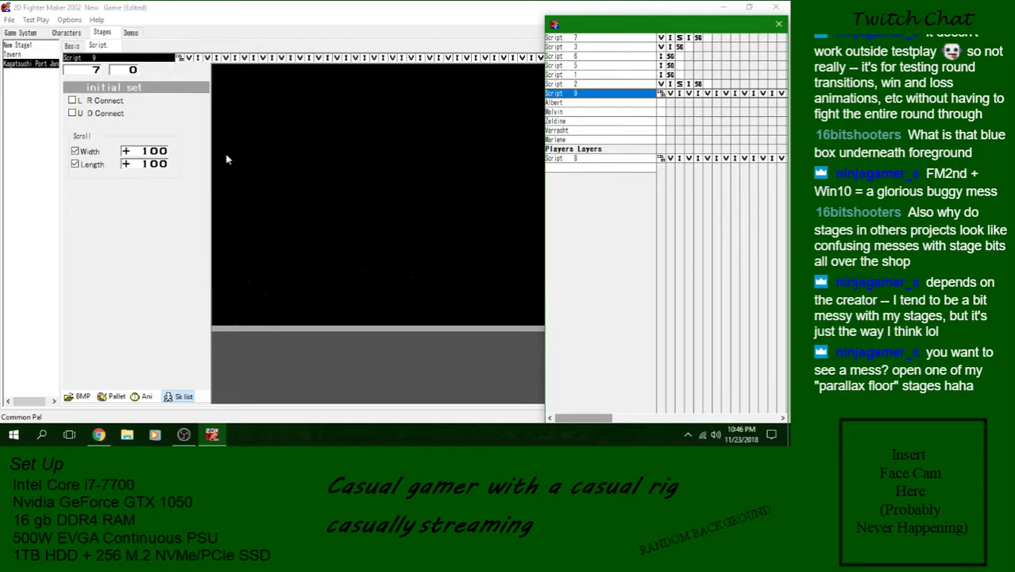
pyautogui.click(474, 240)
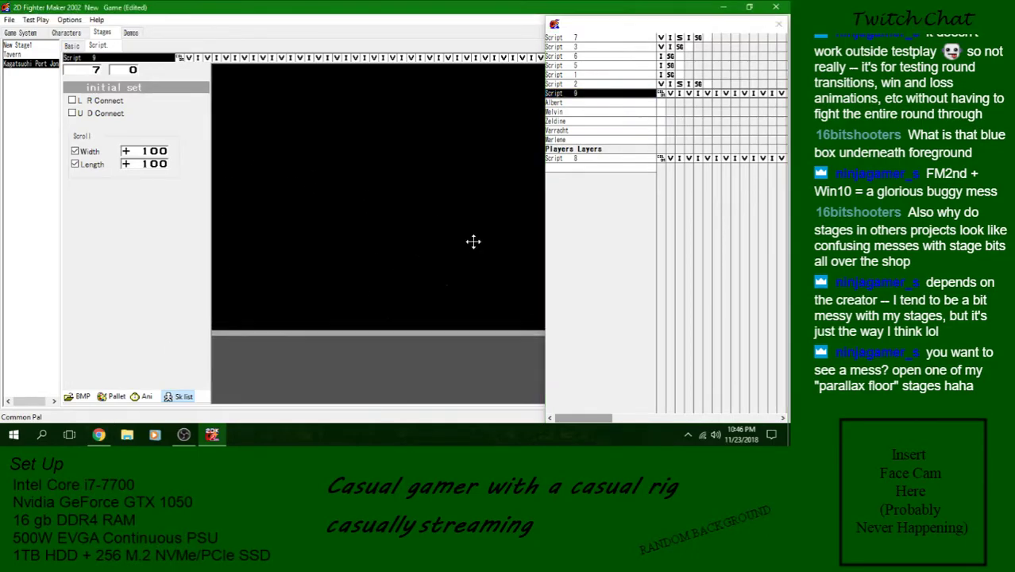
pyautogui.click(688, 94)
pyautogui.moveTo(600, 418); pyautogui.dragTo(765, 419)
pyautogui.click(736, 94)
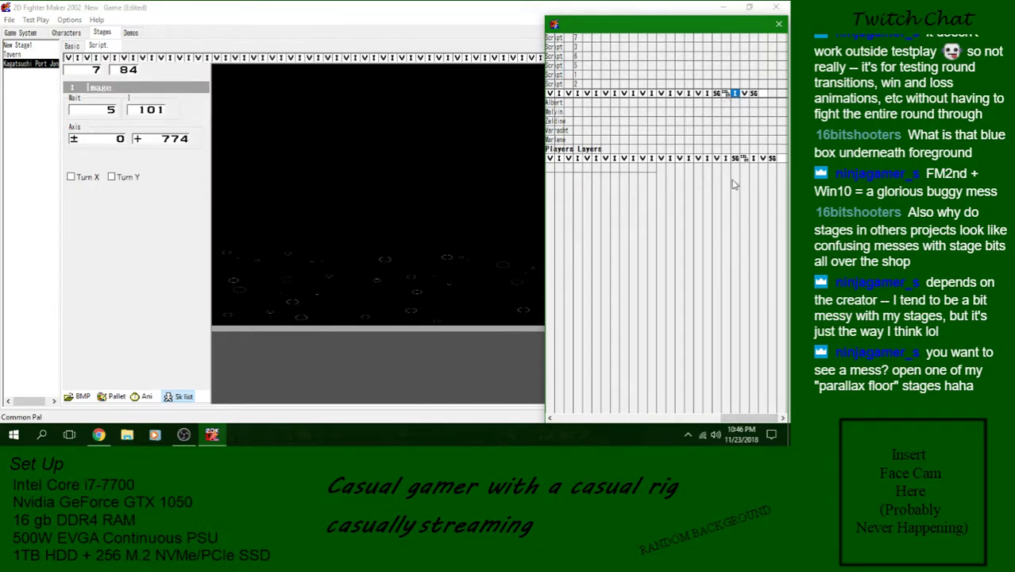
pyautogui.moveTo(748, 418); pyautogui.dragTo(547, 421)
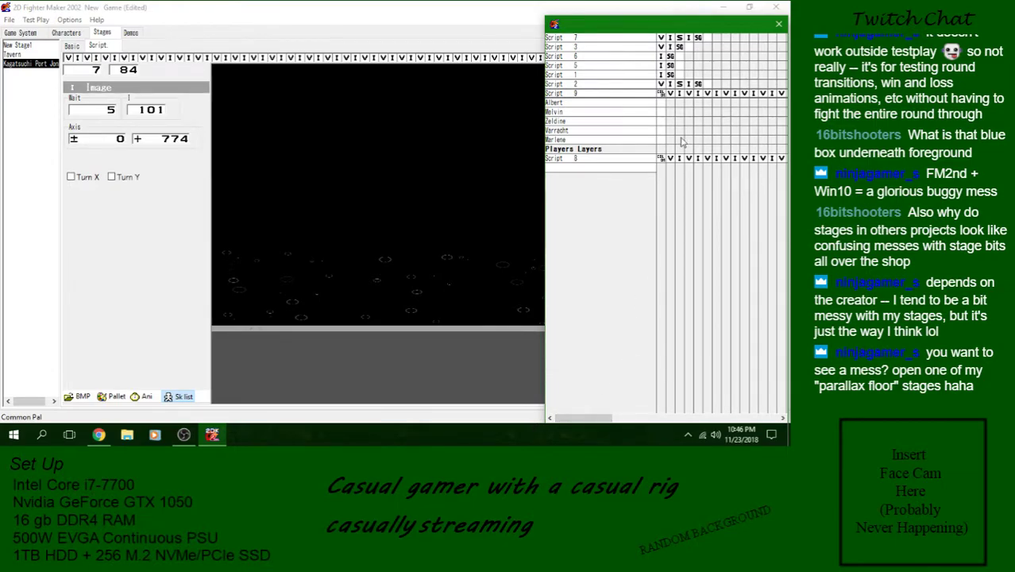
# - Step through Script 9's alternating Variable and Image blocks, examining their branch conditions, and return to its initial settings
pyautogui.click(670, 93)
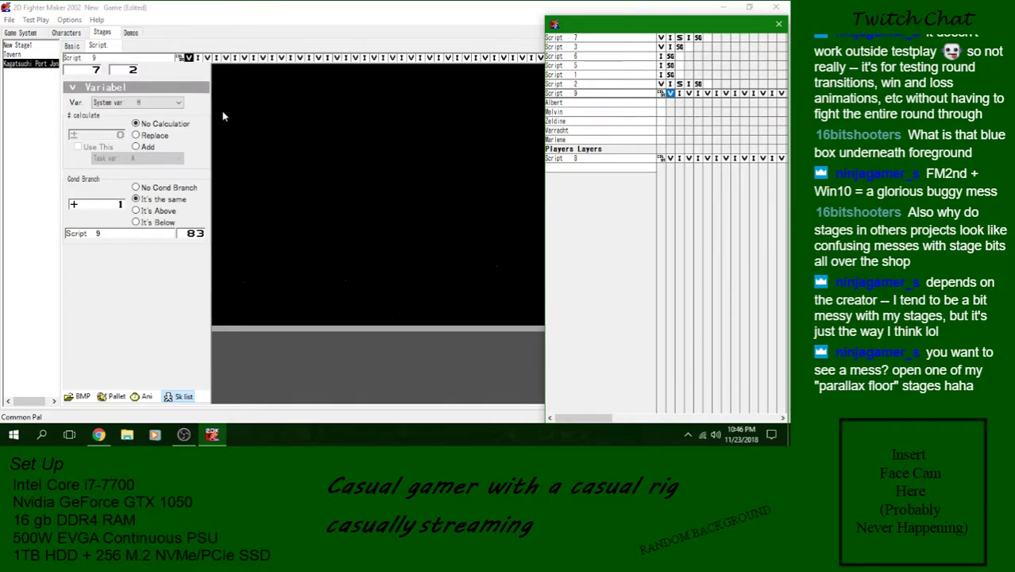
pyautogui.press('Right')
pyautogui.press('Right')
pyautogui.press('Right')
pyautogui.press('Right')
pyautogui.press('Right')
pyautogui.press('Right')
pyautogui.press('Right')
pyautogui.press('Right')
pyautogui.press('Right')
pyautogui.press('Right')
pyautogui.press('Right')
pyautogui.press('Right')
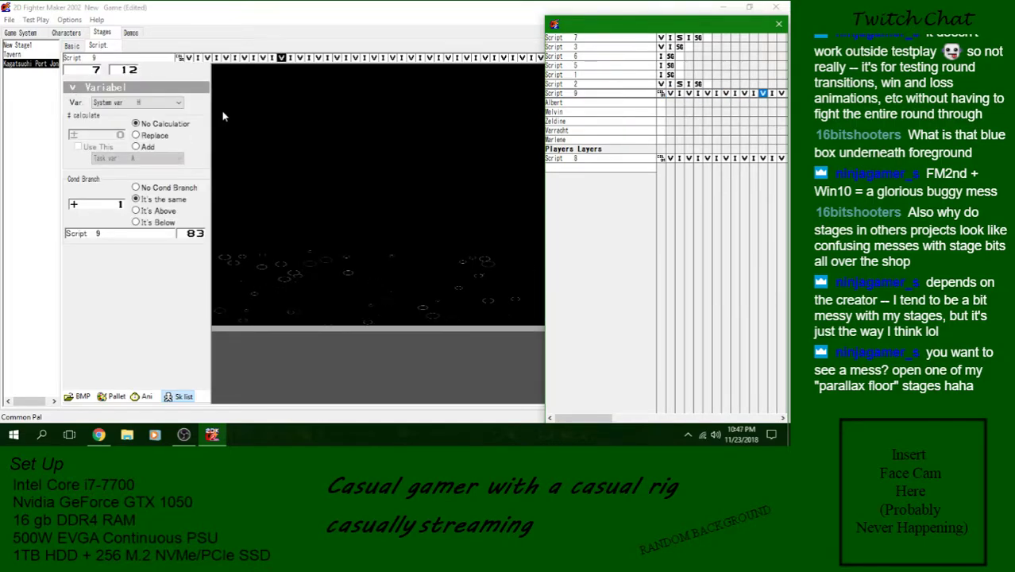
pyautogui.press('Right')
pyautogui.press('Right')
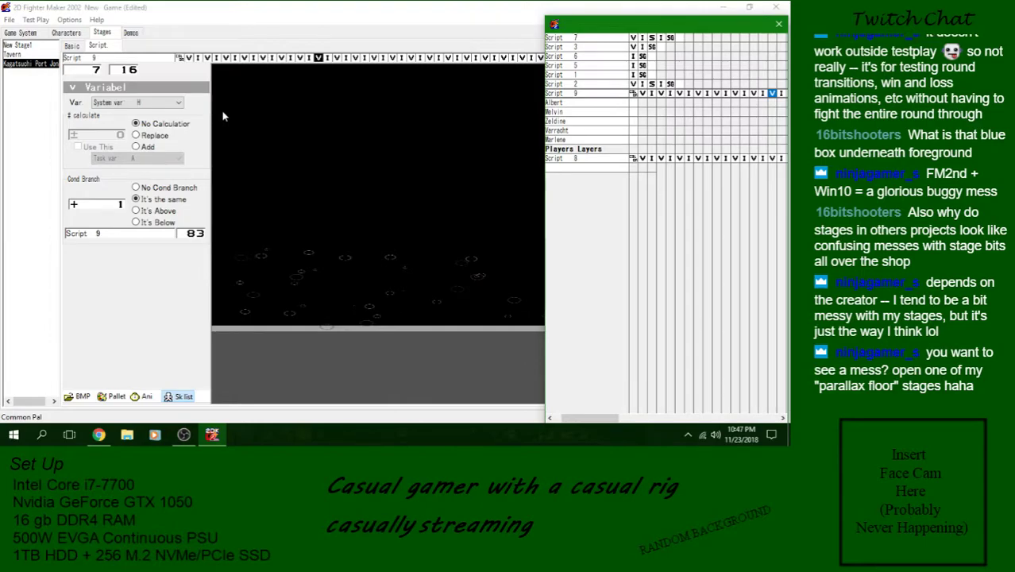
pyautogui.press('Right')
pyautogui.press('Right')
pyautogui.press('Right')
pyautogui.press('Right')
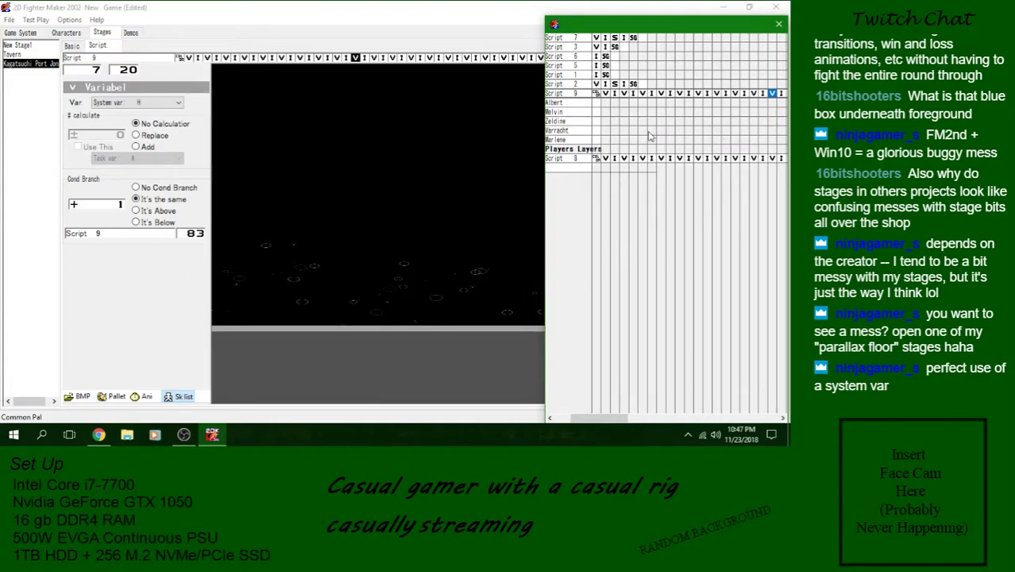
pyautogui.moveTo(603, 417); pyautogui.dragTo(583, 419)
pyautogui.click(594, 95)
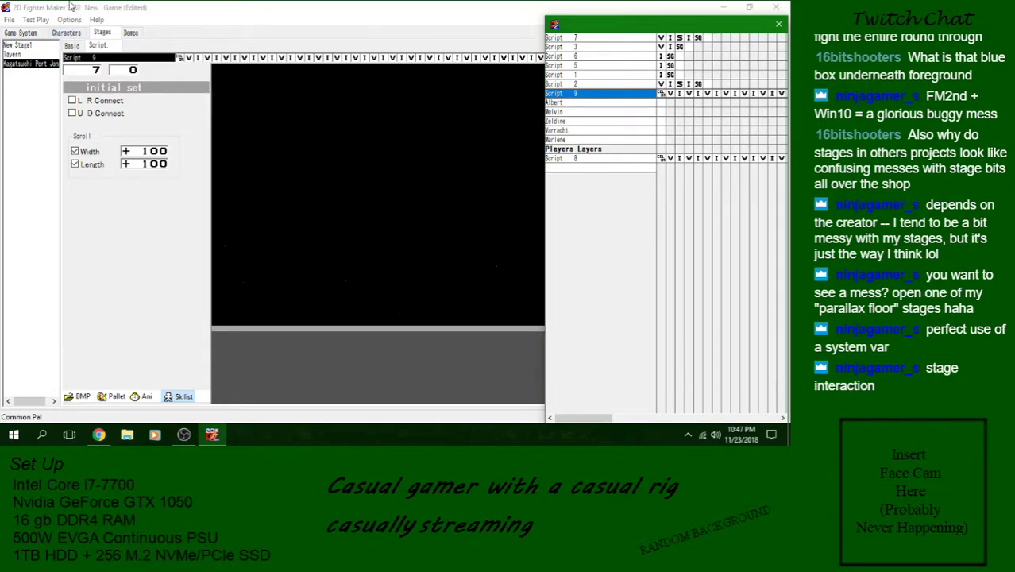
# - Remove the Variable block from Character 1's Hit MK Crouching skill and inspect the Defense and Image blocks of Hit MK Stand
pyautogui.click(66, 33)
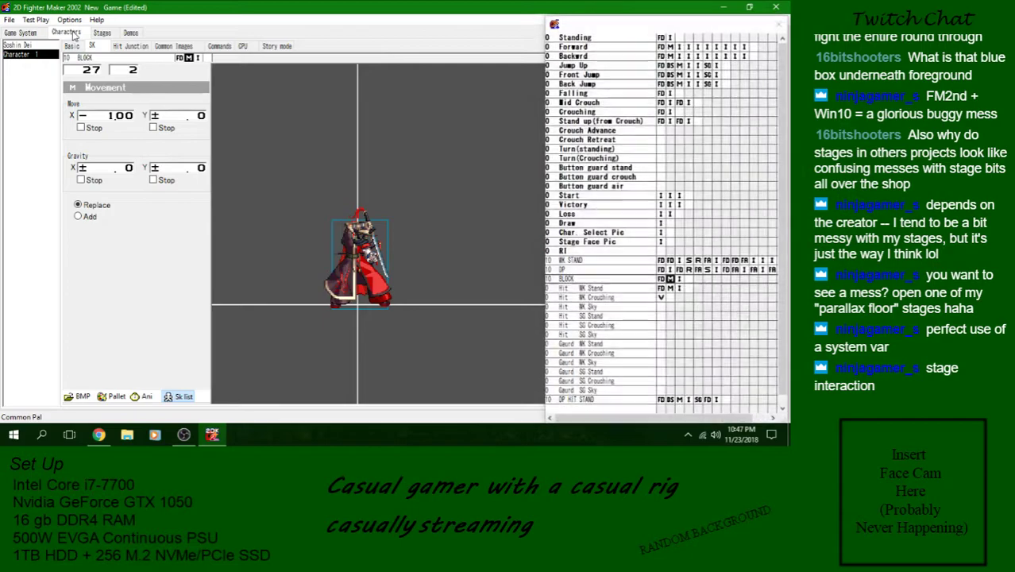
pyautogui.moveTo(361, 333); pyautogui.dragTo(361, 328)
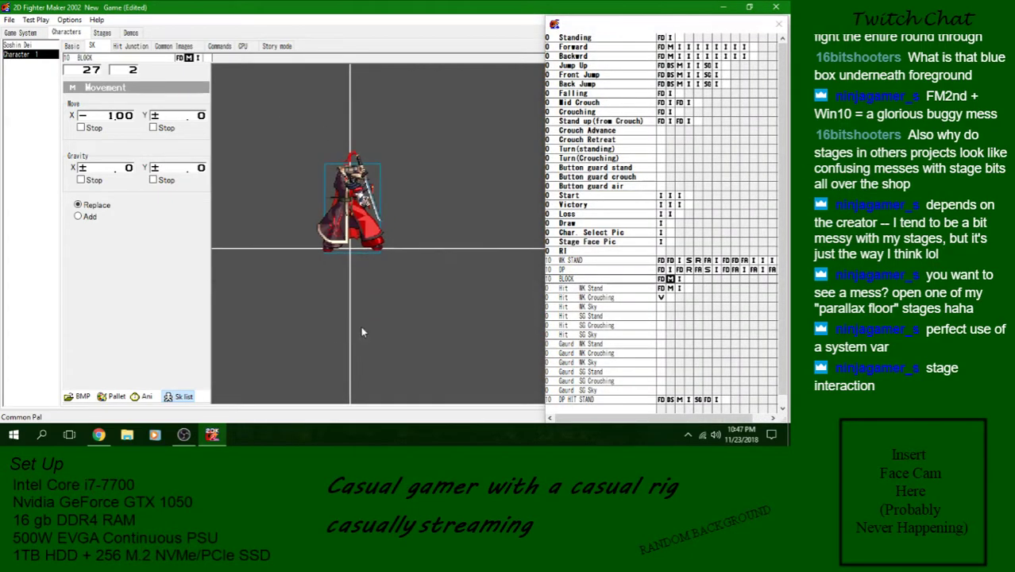
pyautogui.click(669, 299)
pyautogui.rightClick(662, 298)
pyautogui.click(662, 290)
pyautogui.click(662, 288)
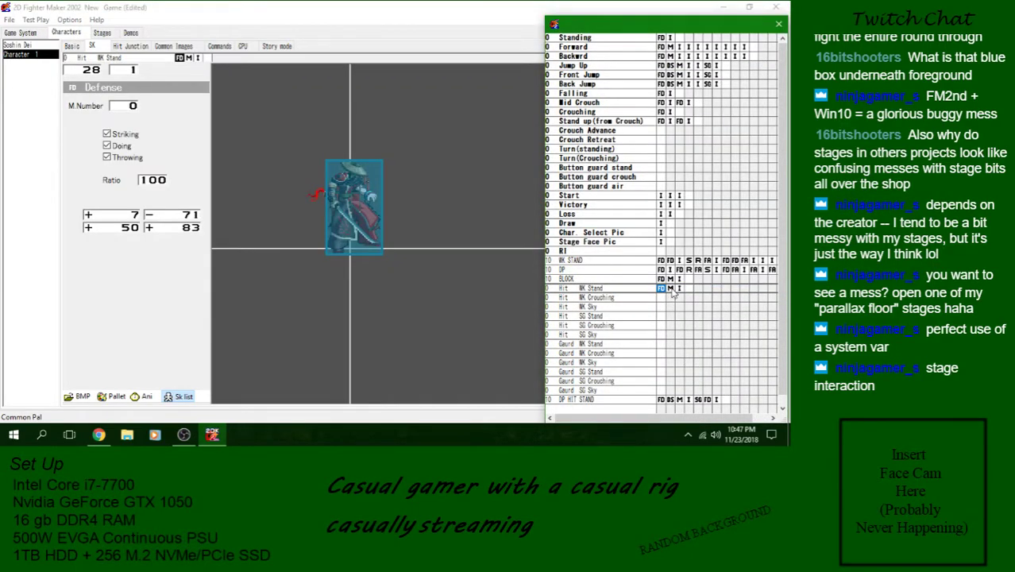
pyautogui.click(679, 289)
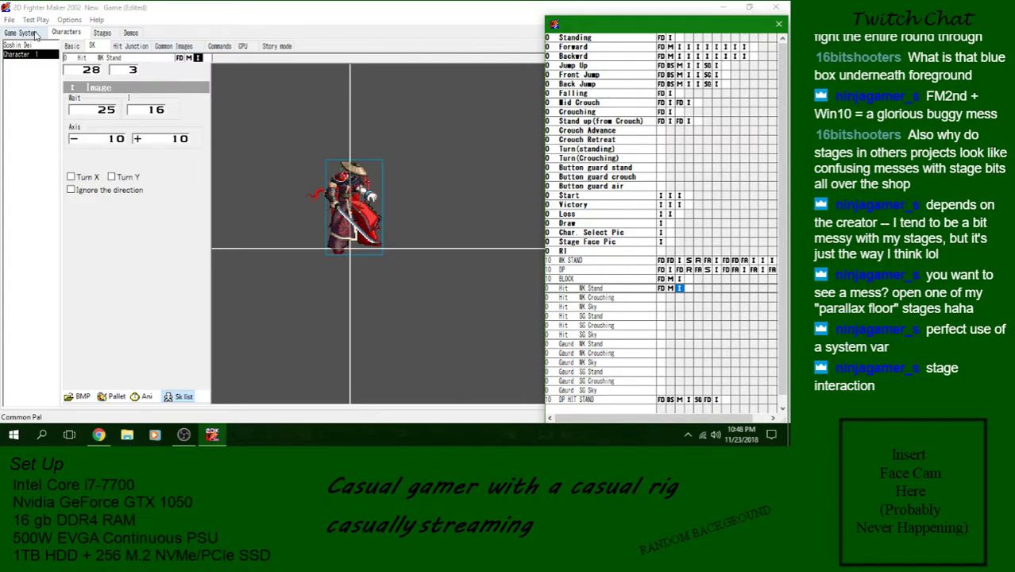
# - Add a new hit junction named BLOCK below DP HIT STAND in the game system's hit junction list
pyautogui.click(30, 33)
pyautogui.click(50, 46)
pyautogui.click(79, 46)
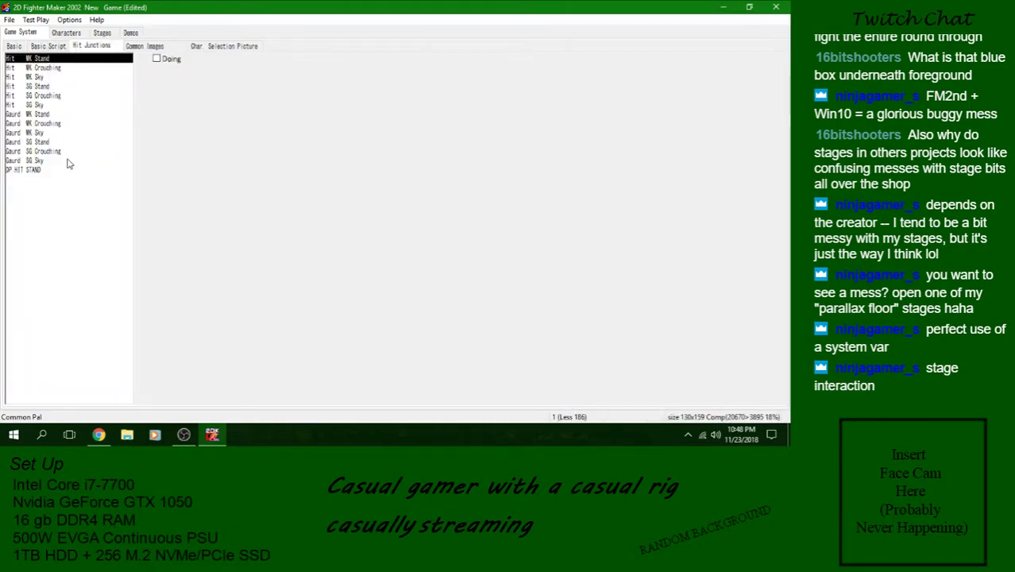
pyautogui.rightClick(33, 180)
pyautogui.click(62, 188)
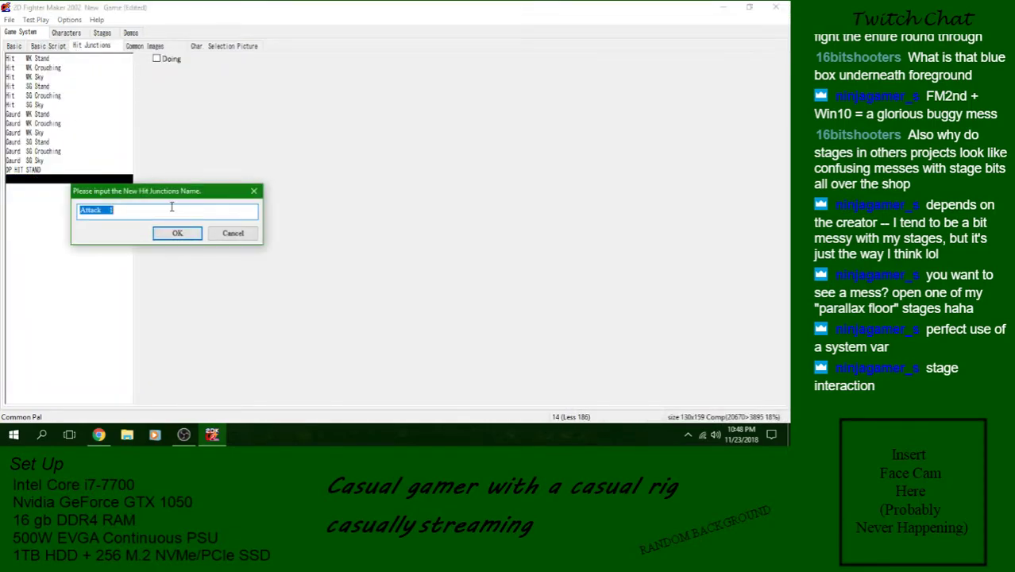
pyautogui.write('BLOCK')
pyautogui.press('Return')
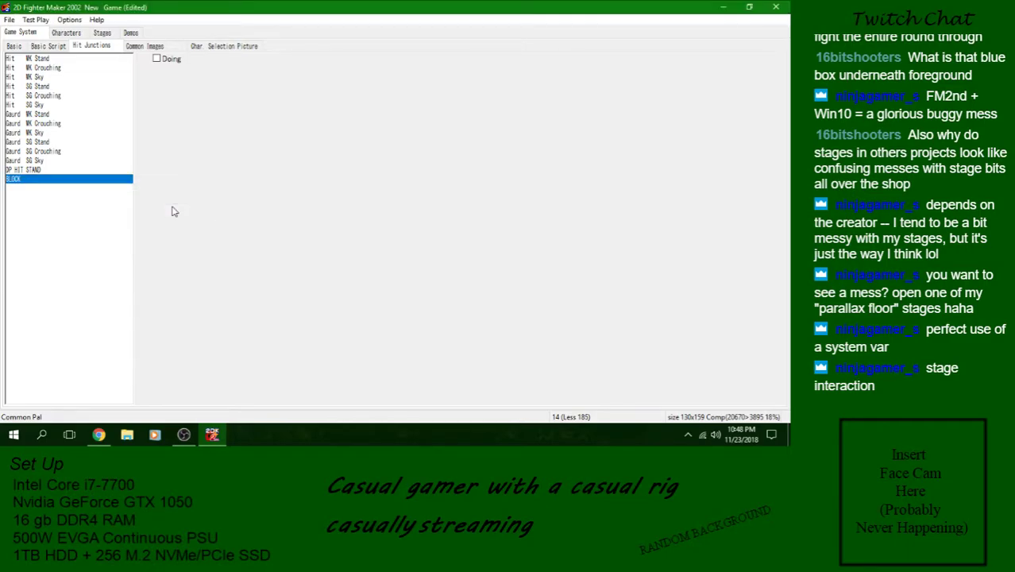
# - Try to allot the BLOCK skill to Character 1's BLOCK hit junction and return to the skill list
pyautogui.click(66, 33)
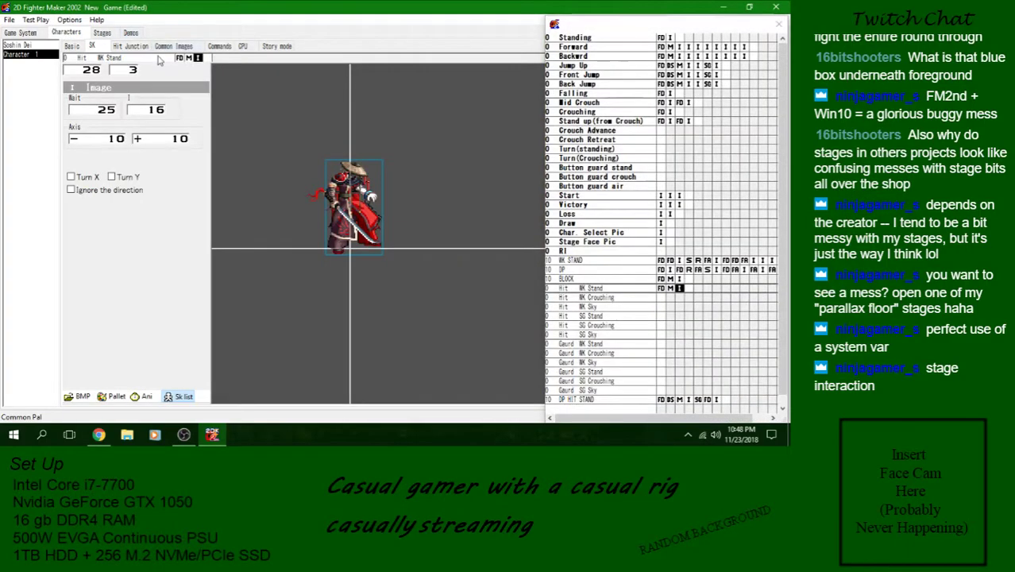
pyautogui.click(132, 47)
pyautogui.click(210, 189)
pyautogui.scroll(-5, 225, 314)
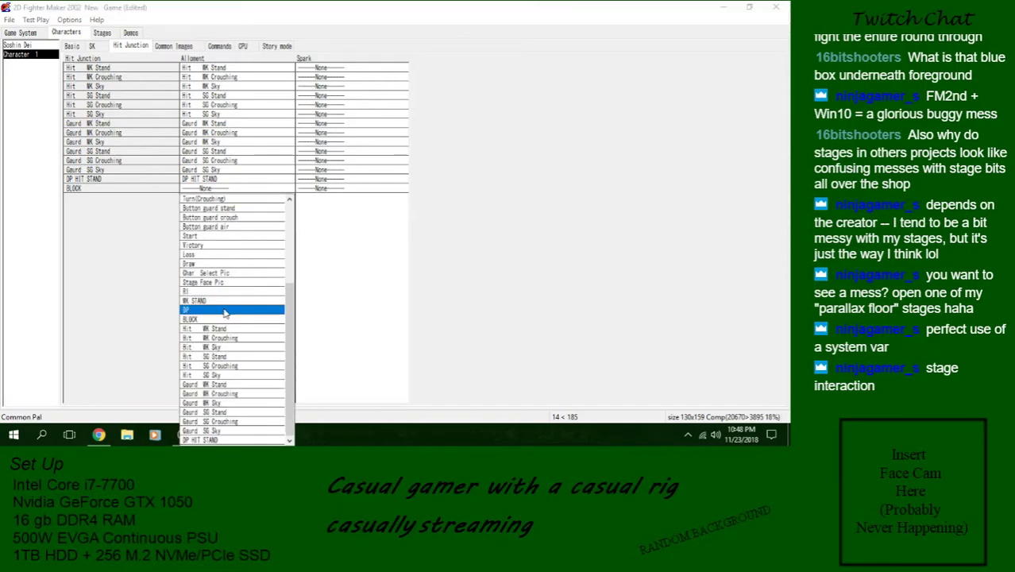
pyautogui.click(215, 320)
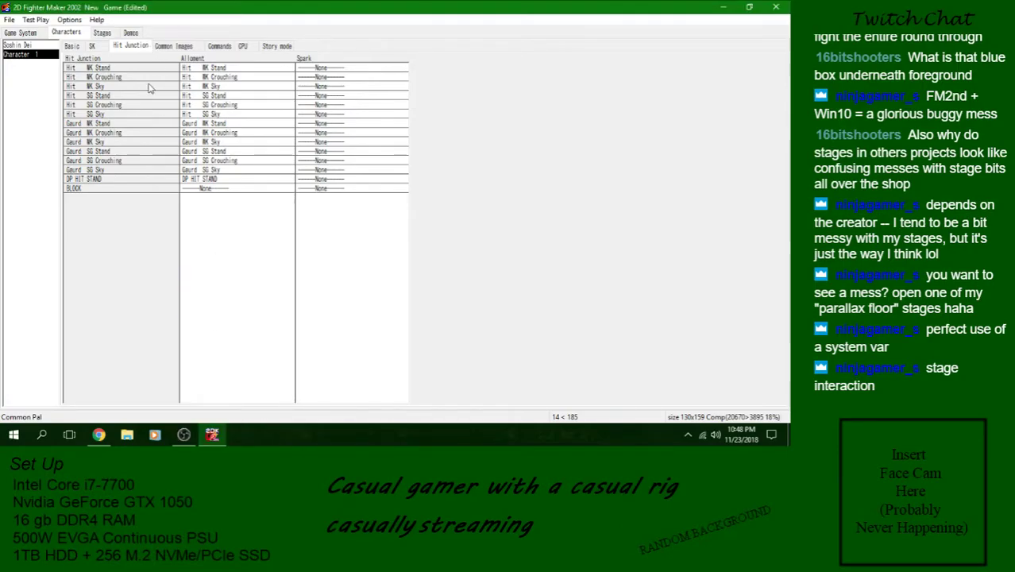
pyautogui.click(91, 48)
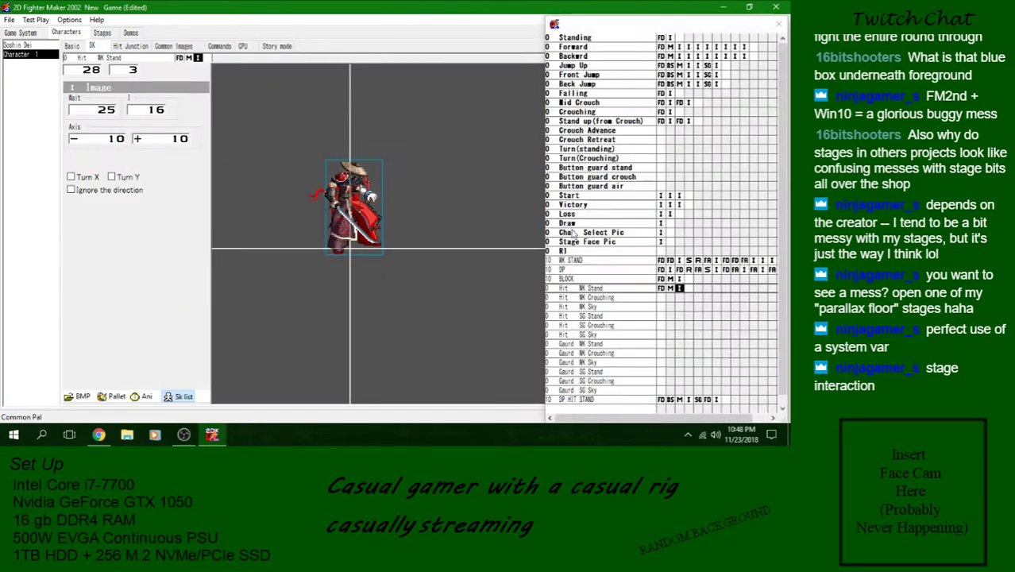
# - Set the standing guard reaction to BLOCK in the Reaction blocks of the WK STAND and DP skills
pyautogui.click(699, 261)
pyautogui.click(141, 173)
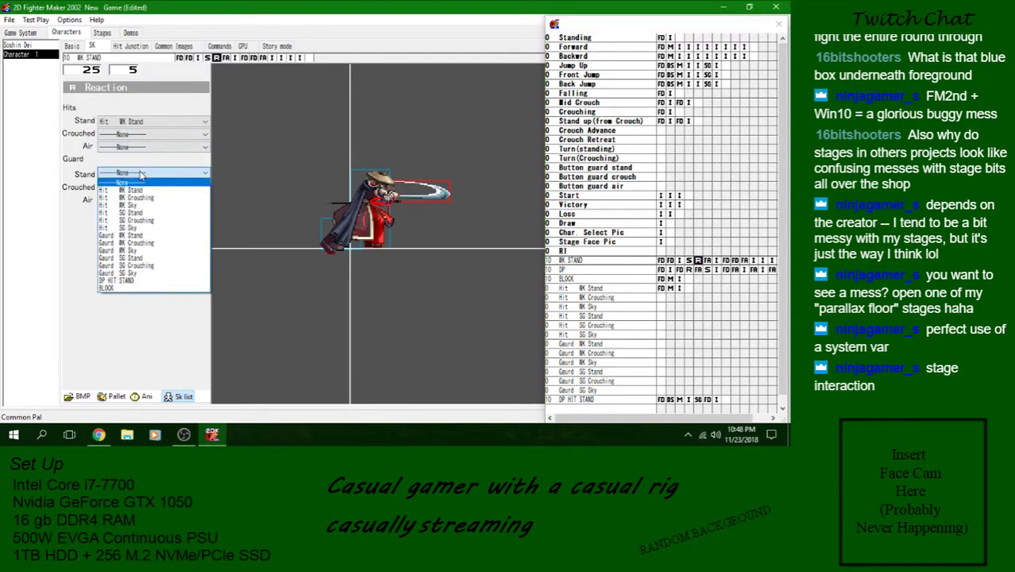
pyautogui.click(127, 287)
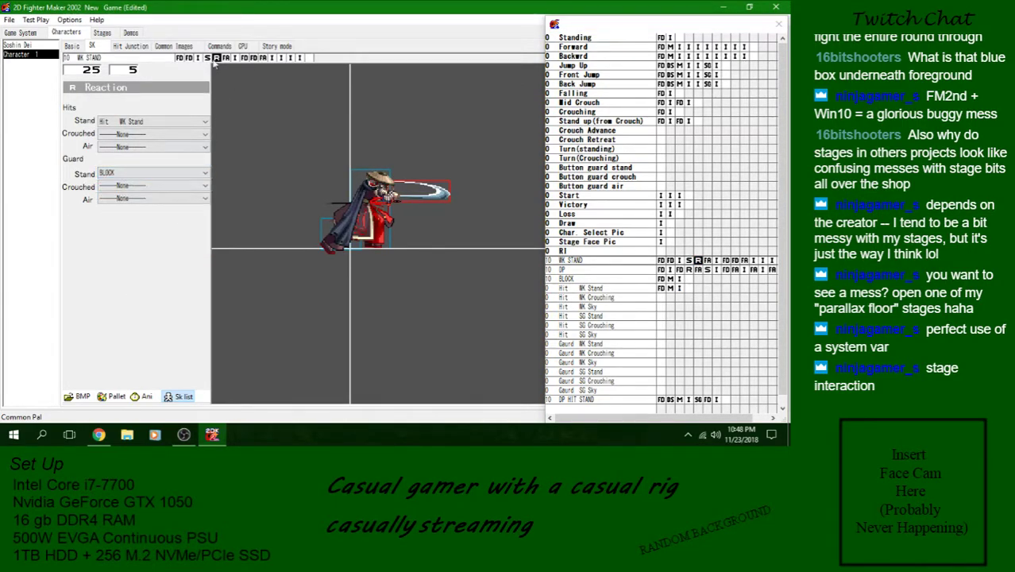
pyautogui.click(689, 269)
pyautogui.click(143, 174)
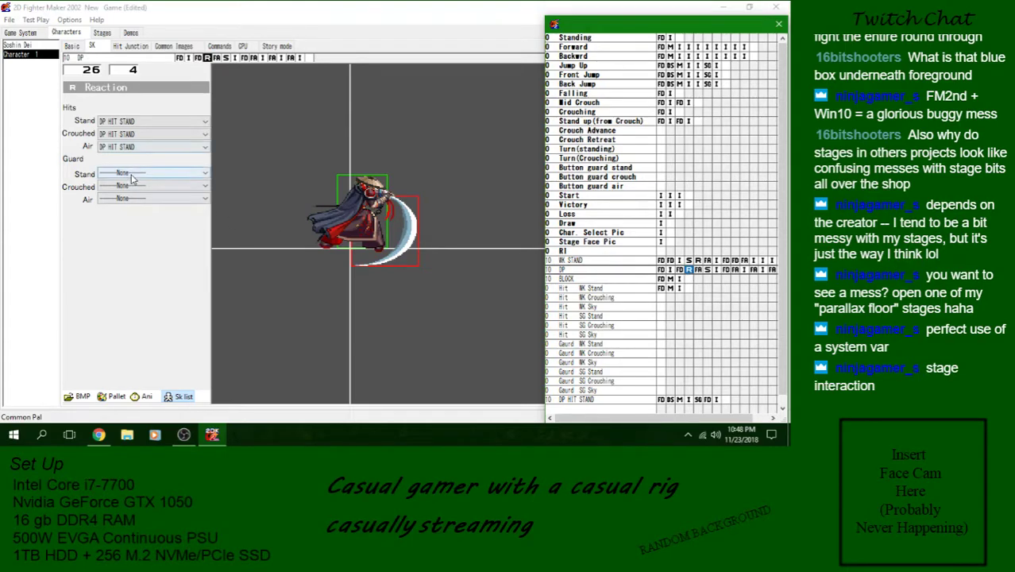
pyautogui.click(119, 289)
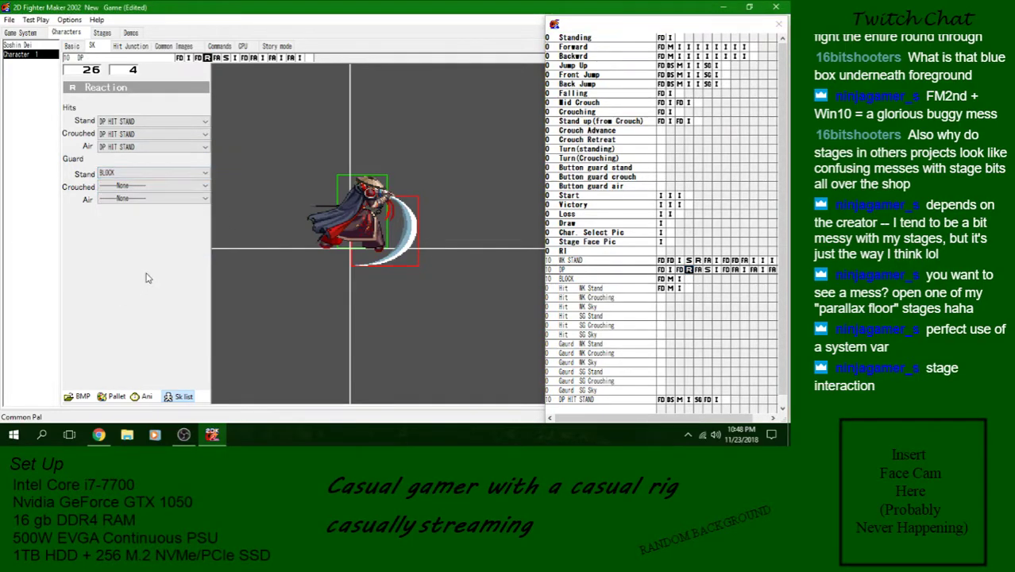
# - Save the project and try to start a test play
pyautogui.click(8, 21)
pyautogui.click(26, 62)
pyautogui.click(36, 21)
pyautogui.click(459, 256)
# - Assign Demo 1 as the Title demo in the game system's basic settings
pyautogui.click(130, 33)
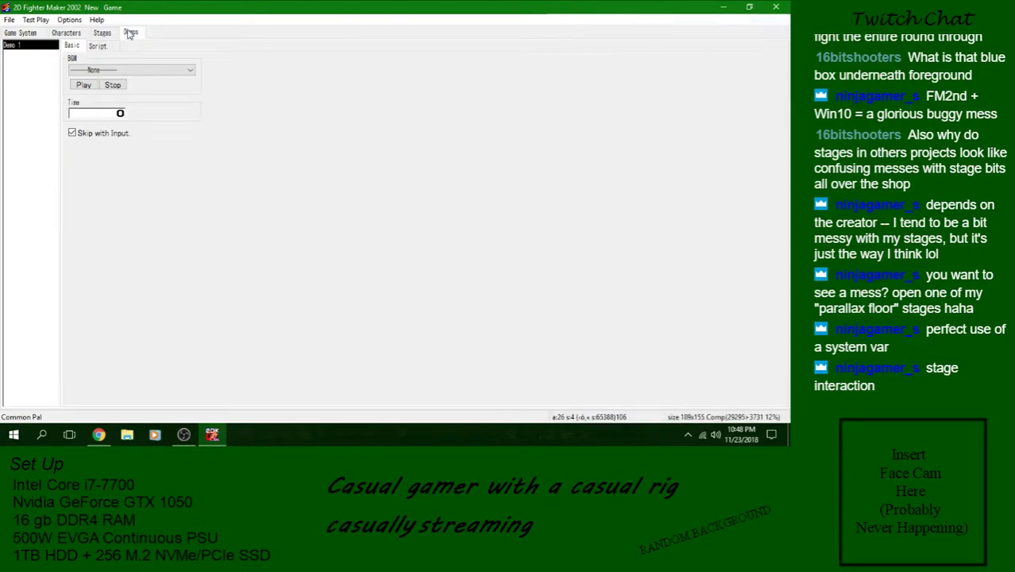
pyautogui.click(11, 33)
pyautogui.click(162, 149)
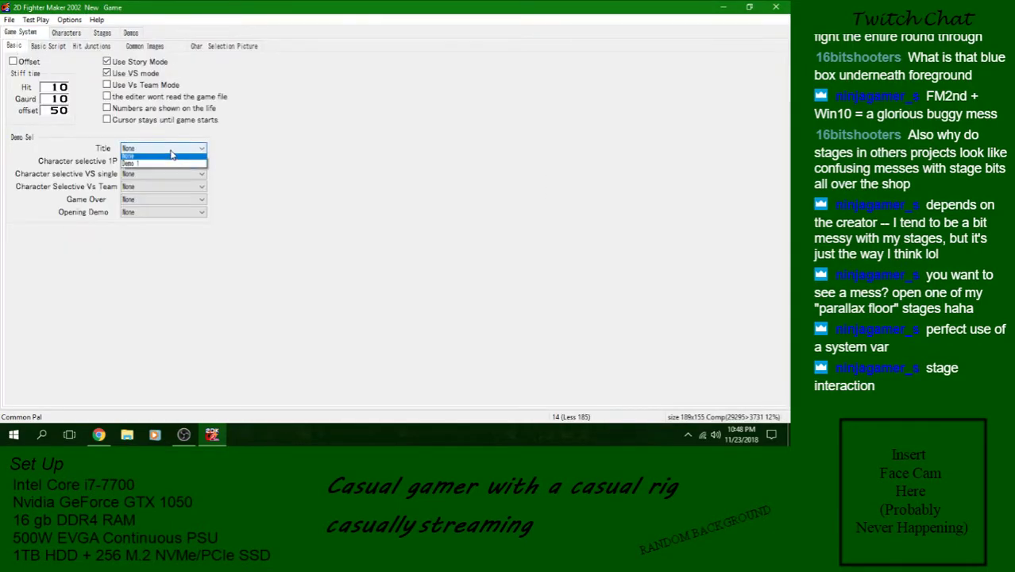
pyautogui.click(163, 162)
# - Run a test battle between two Character 1 players on New Stage1, attack repeatedly to check the block, and close the test
pyautogui.click(36, 19)
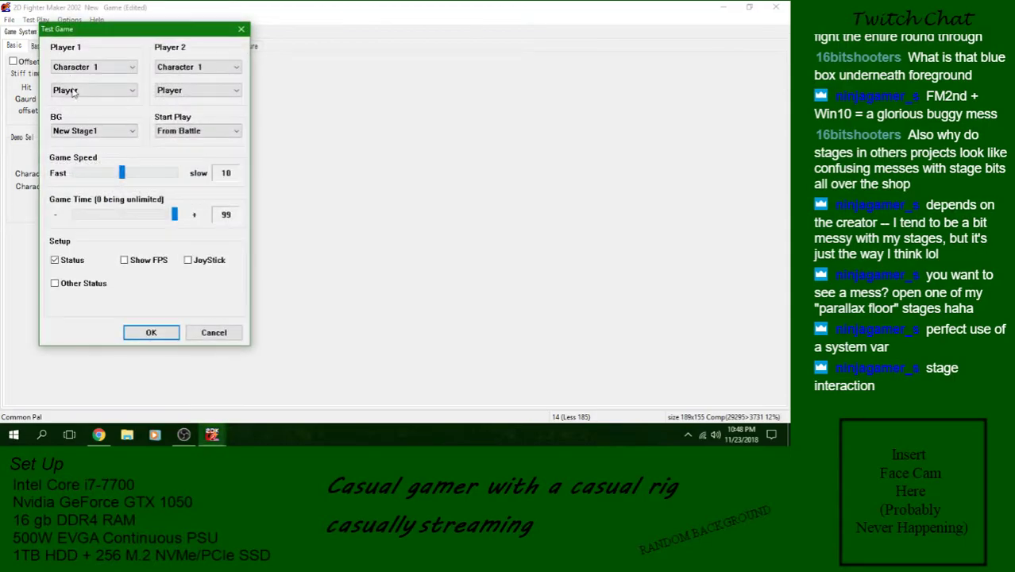
pyautogui.click(151, 332)
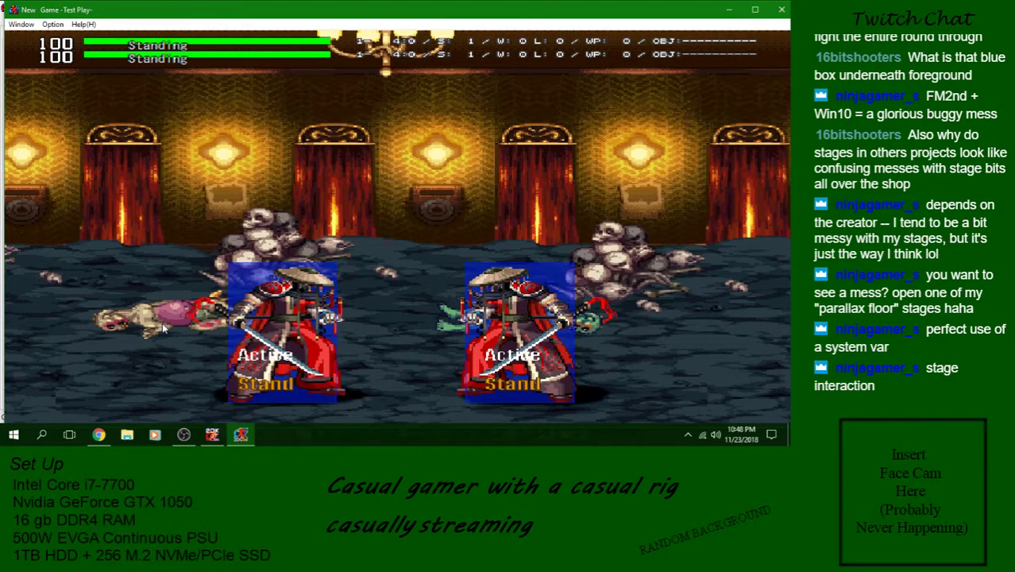
pyautogui.press('x')
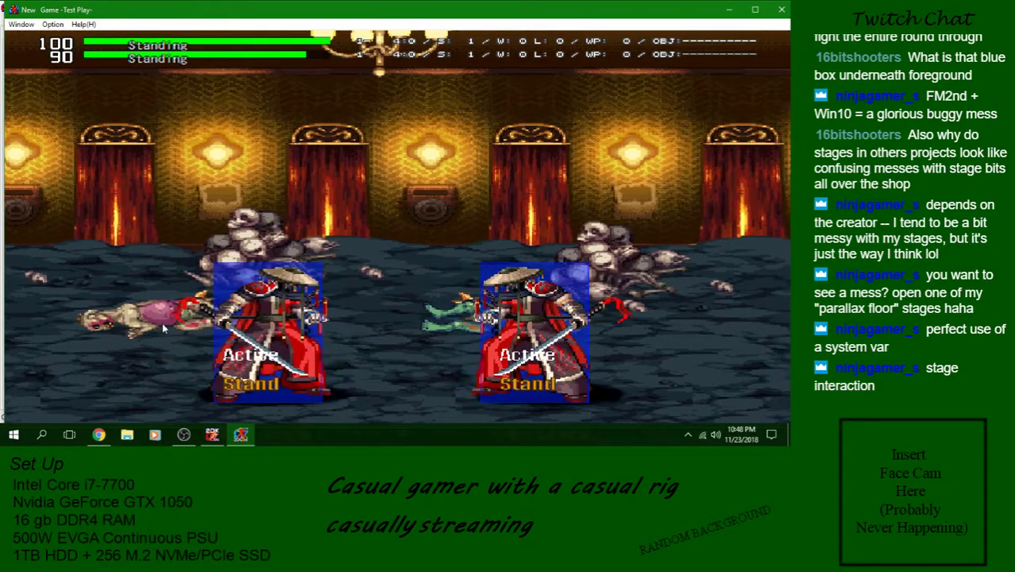
pyautogui.press('z')
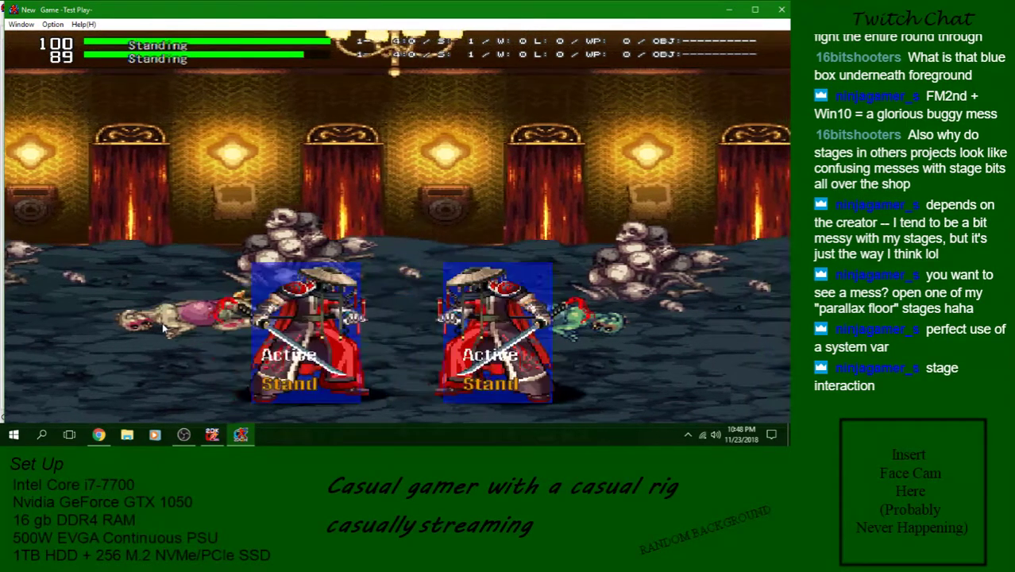
pyautogui.press('z')
pyautogui.press('z')
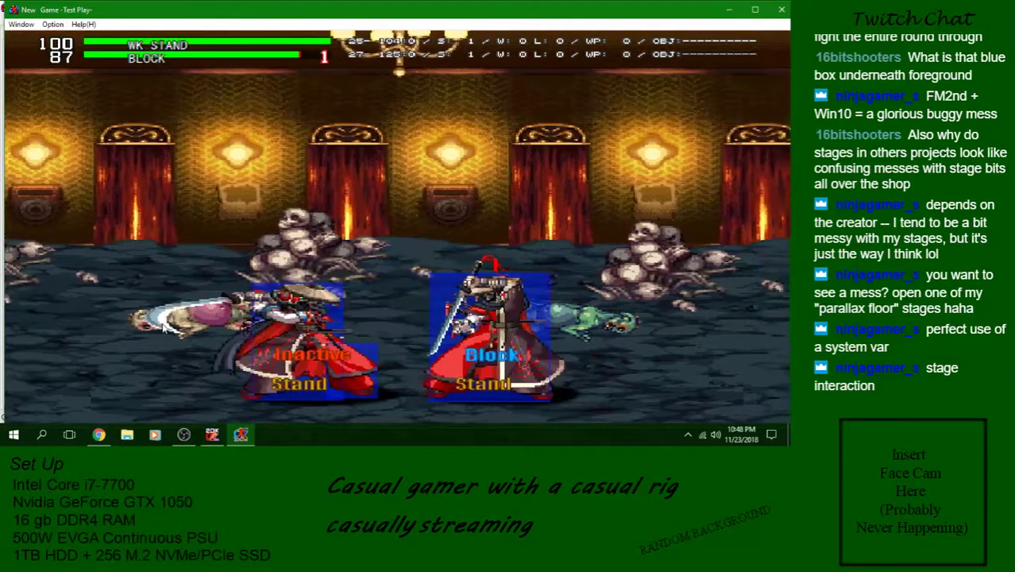
pyautogui.press('z')
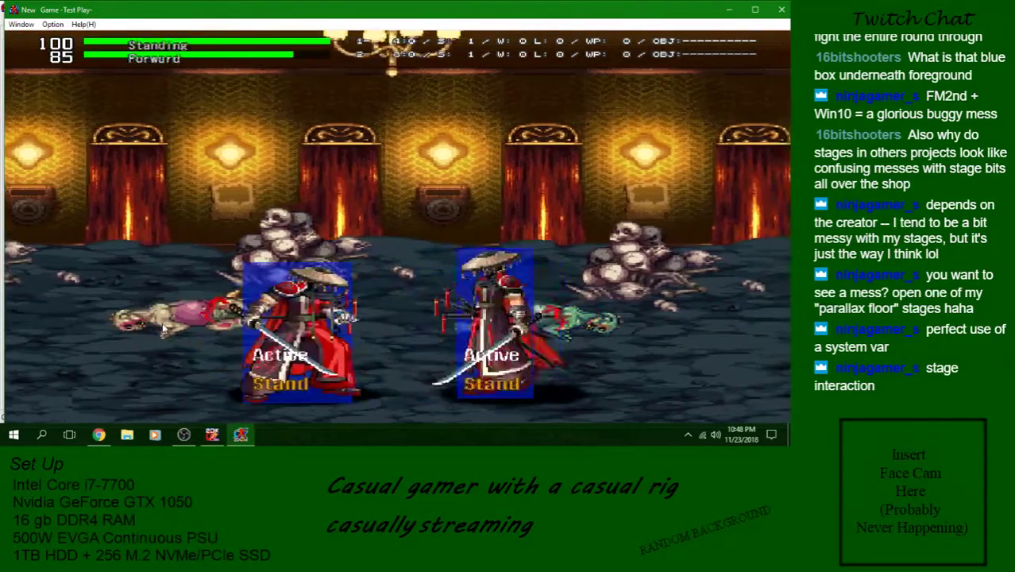
pyautogui.press('z')
pyautogui.press('z')
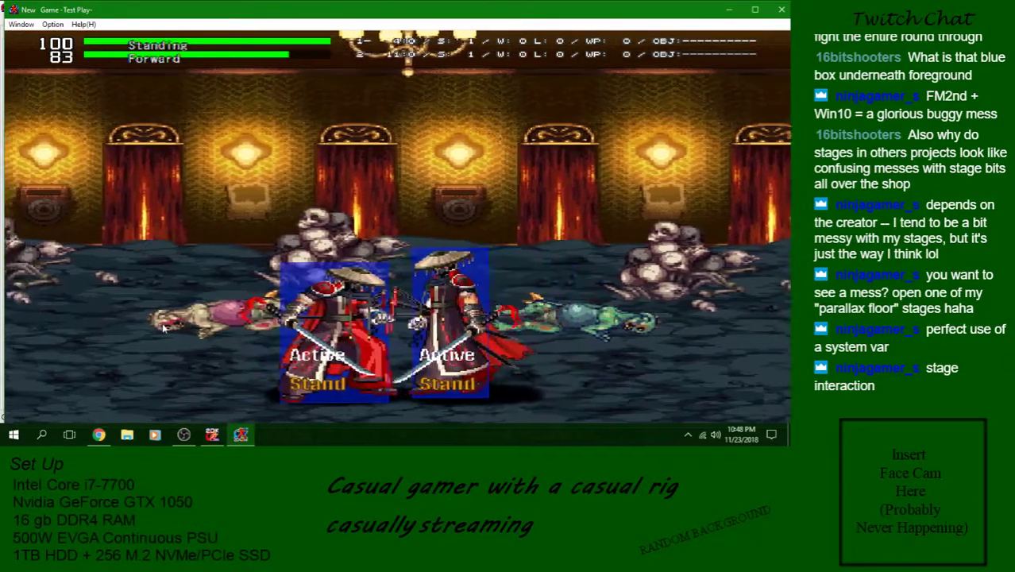
pyautogui.press('z')
pyautogui.press('z')
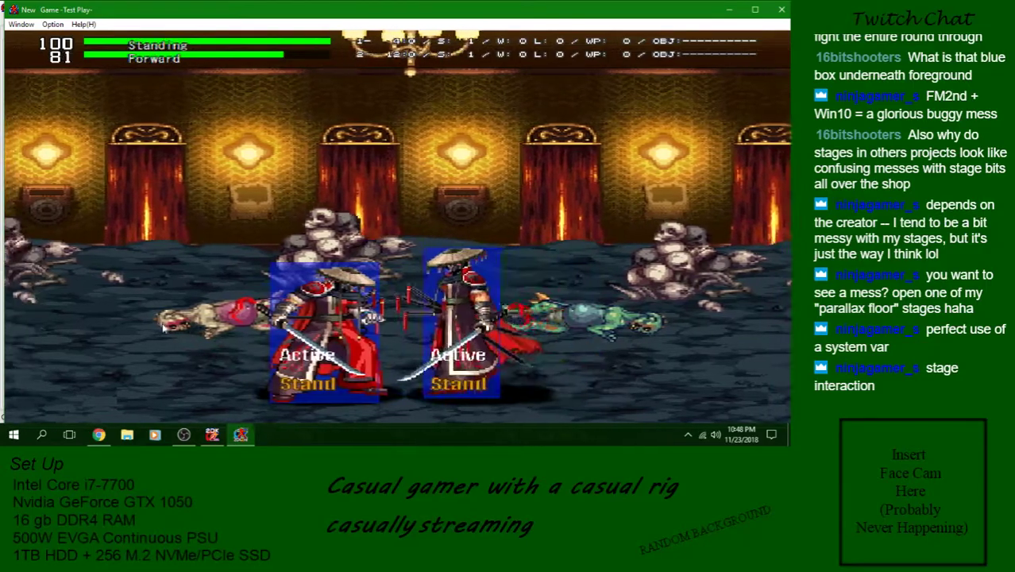
pyautogui.press('z')
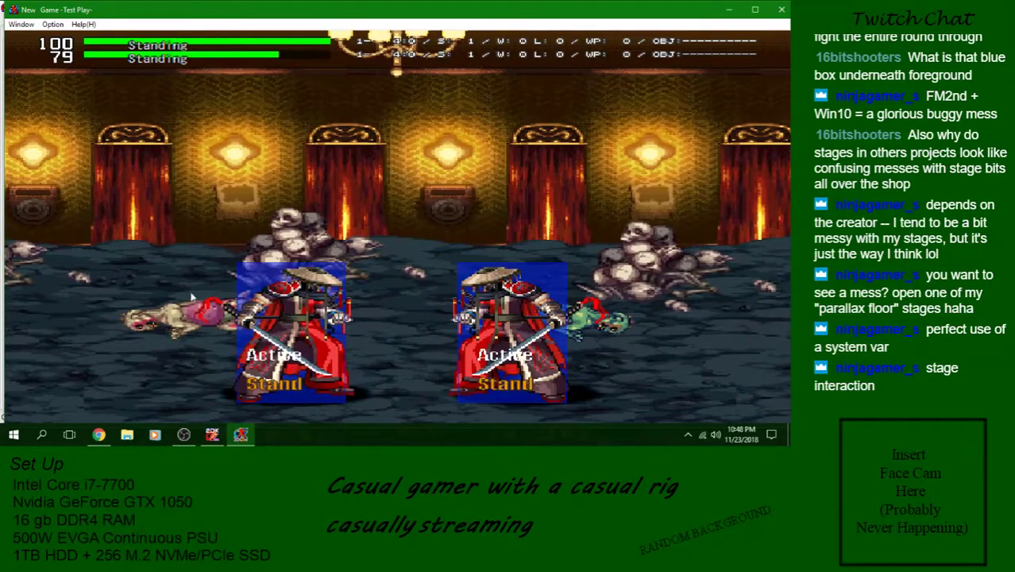
pyautogui.click(776, 14)
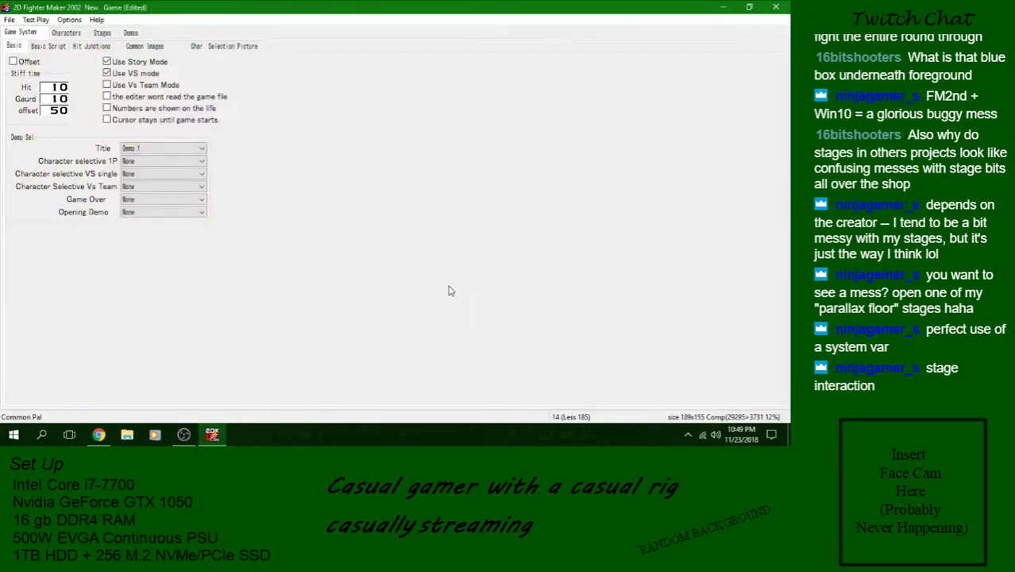
# - Review Character 1's BLOCK skill and its hit junction allotments, and return to the skill list
pyautogui.click(68, 32)
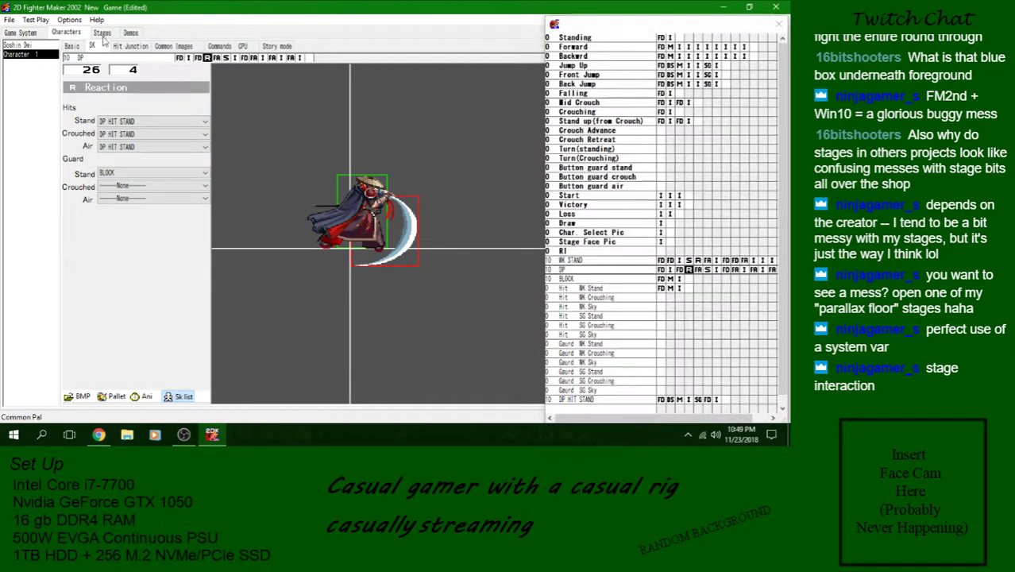
pyautogui.click(648, 280)
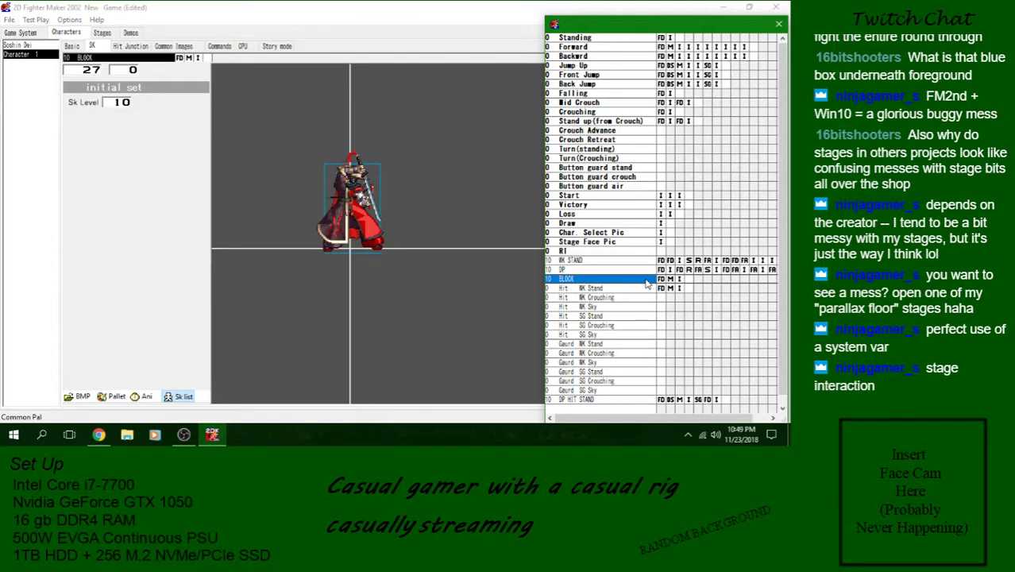
pyautogui.click(133, 48)
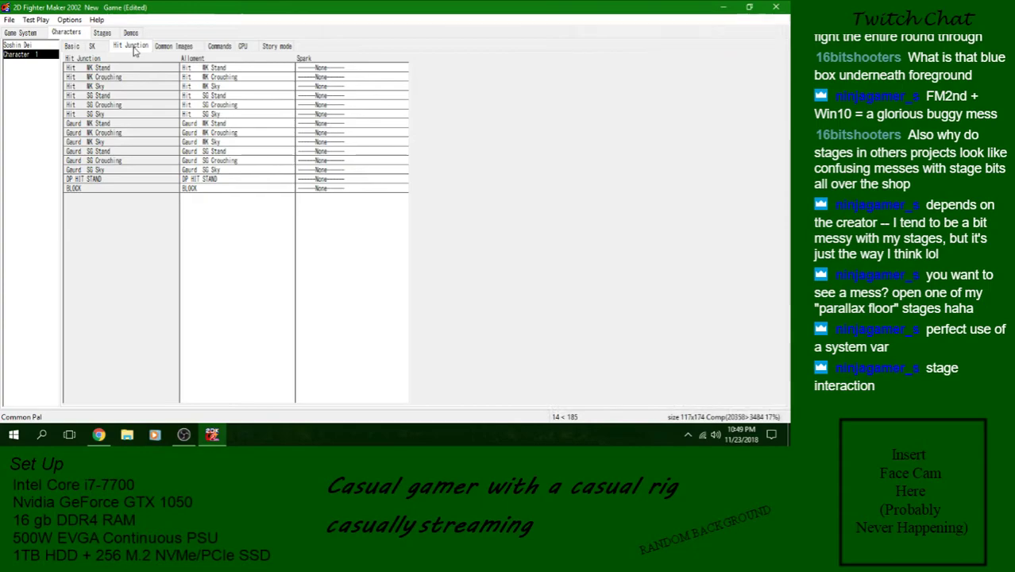
pyautogui.click(93, 46)
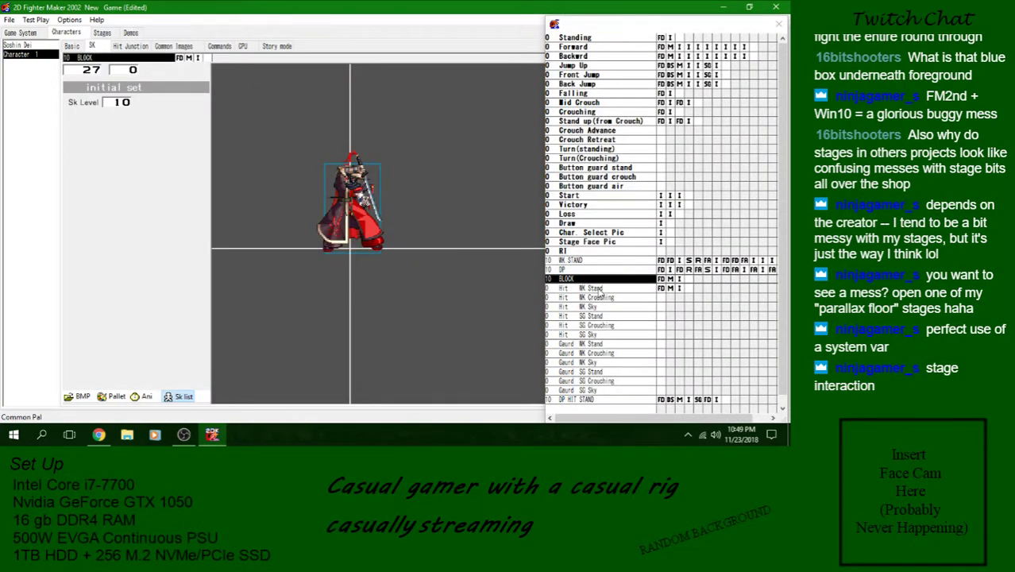
# - Add a new skill named GRAB below BLOCK in Character 1's skill list
pyautogui.rightClick(600, 289)
pyautogui.click(610, 294)
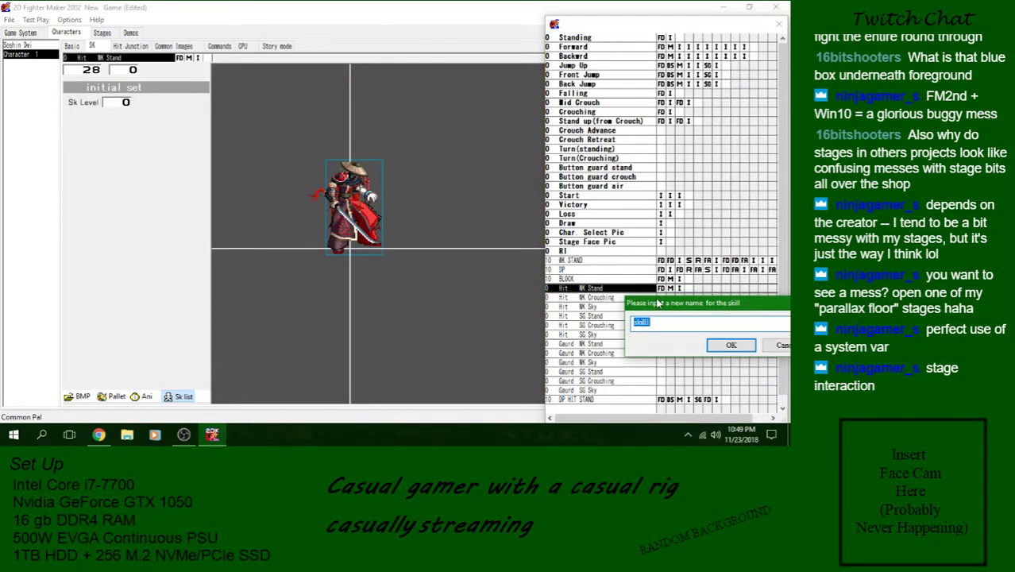
pyautogui.write('GRAB')
pyautogui.press('Return')
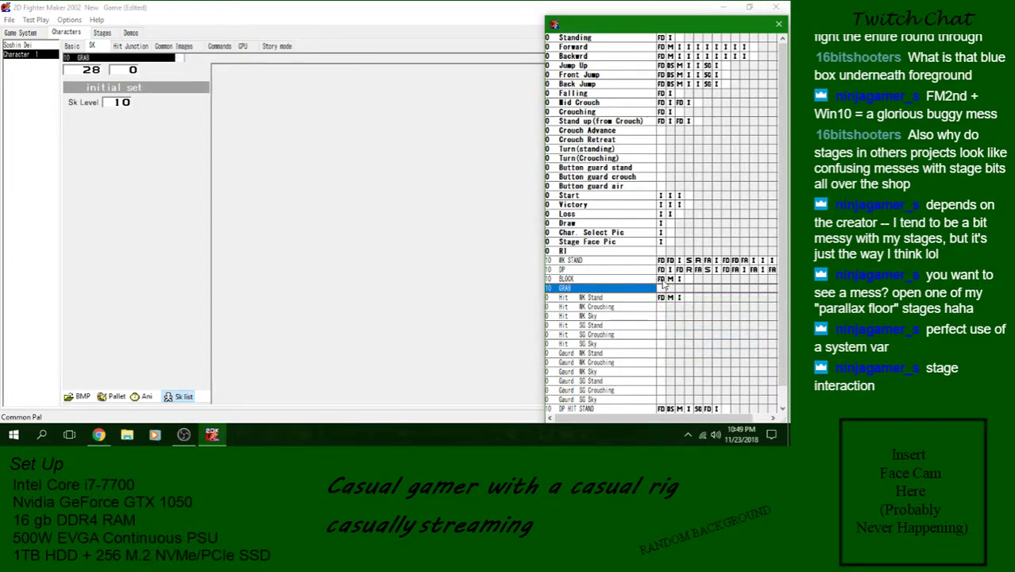
pyautogui.click(662, 287)
pyautogui.rightClick(663, 288)
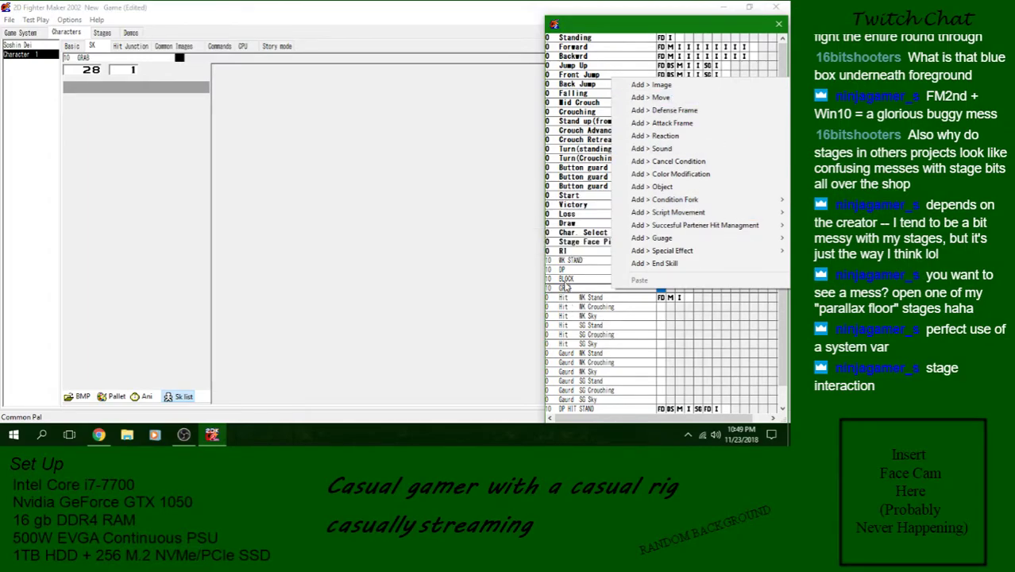
# - Rename the GRAB skill as AIR ATTACK
pyautogui.click(568, 288)
pyautogui.rightClick(573, 291)
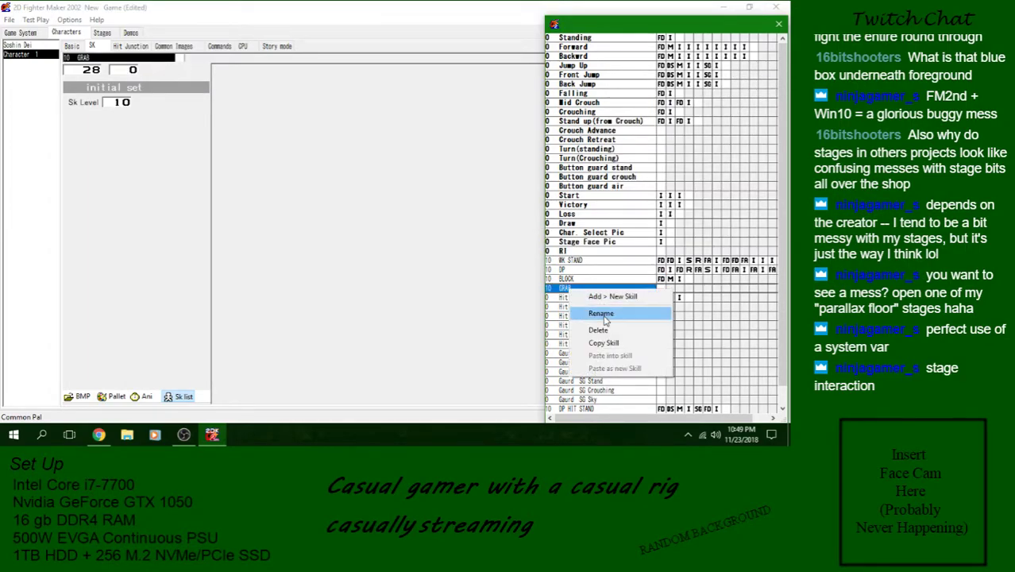
pyautogui.click(597, 311)
pyautogui.write('A')
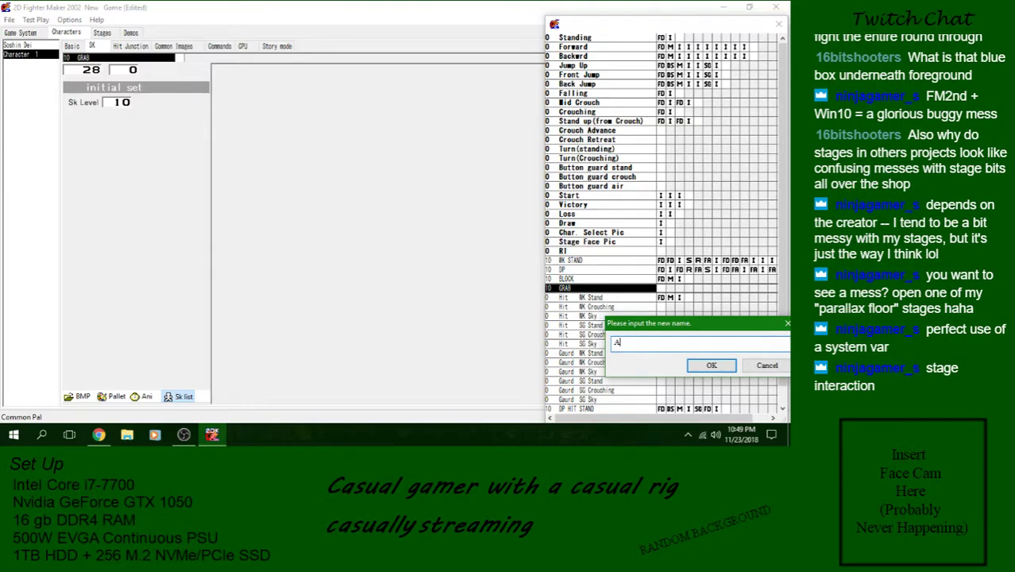
pyautogui.write('IR ATATACK')
pyautogui.press('Return')
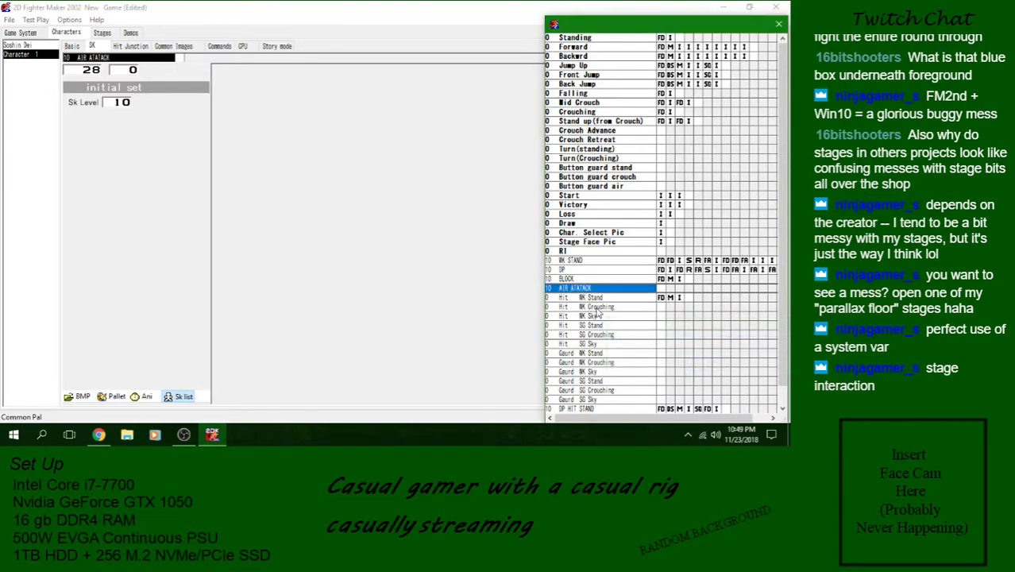
pyautogui.rightClick(594, 291)
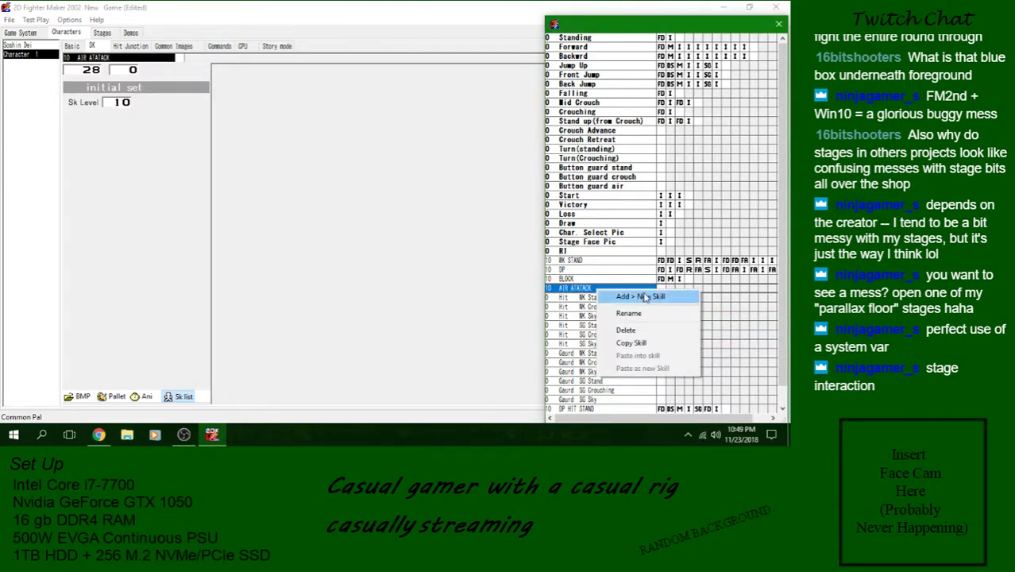
pyautogui.click(613, 310)
pyautogui.click(681, 345)
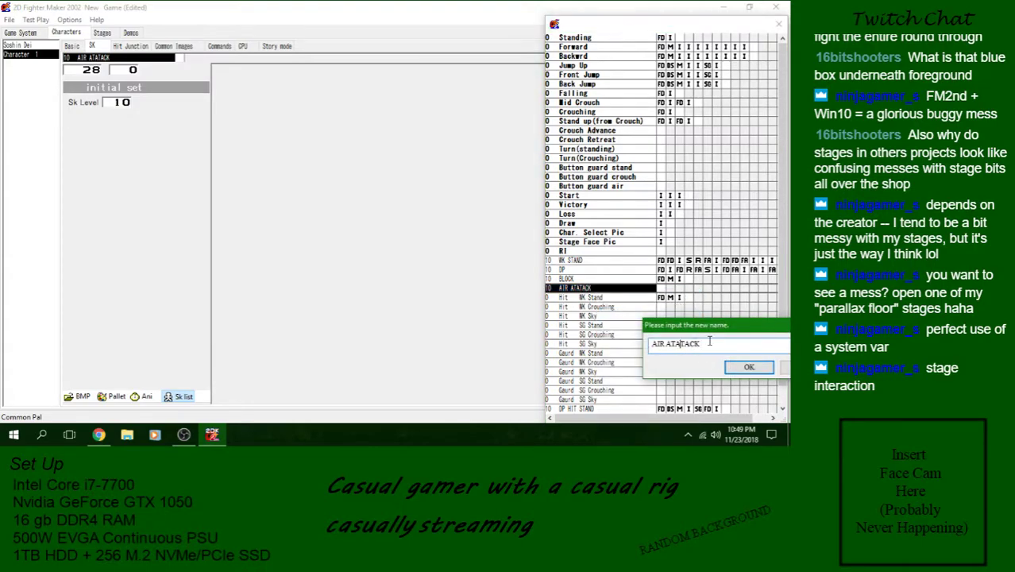
pyautogui.press('BackSpace')
pyautogui.press('Return')
# - Copy the WK STAND skill's blocks into AIR ATTACK and preview the resulting animation
pyautogui.click(662, 287)
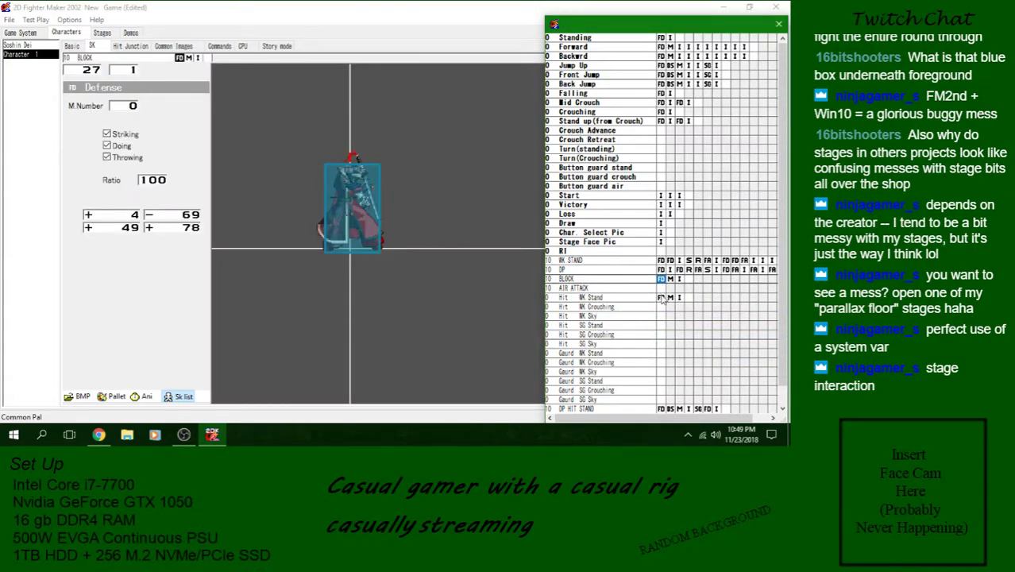
pyautogui.click(610, 264)
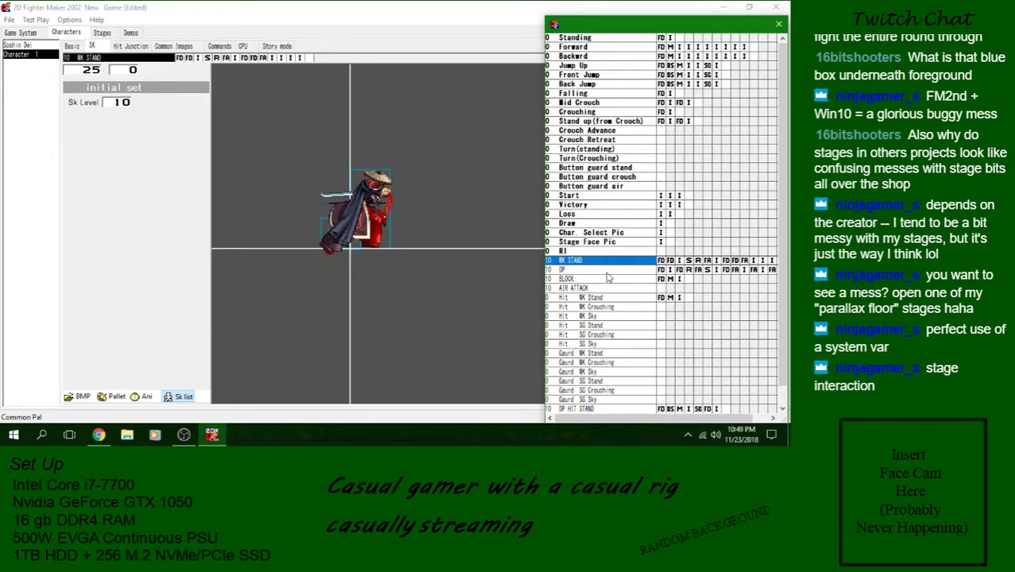
pyautogui.click(611, 288)
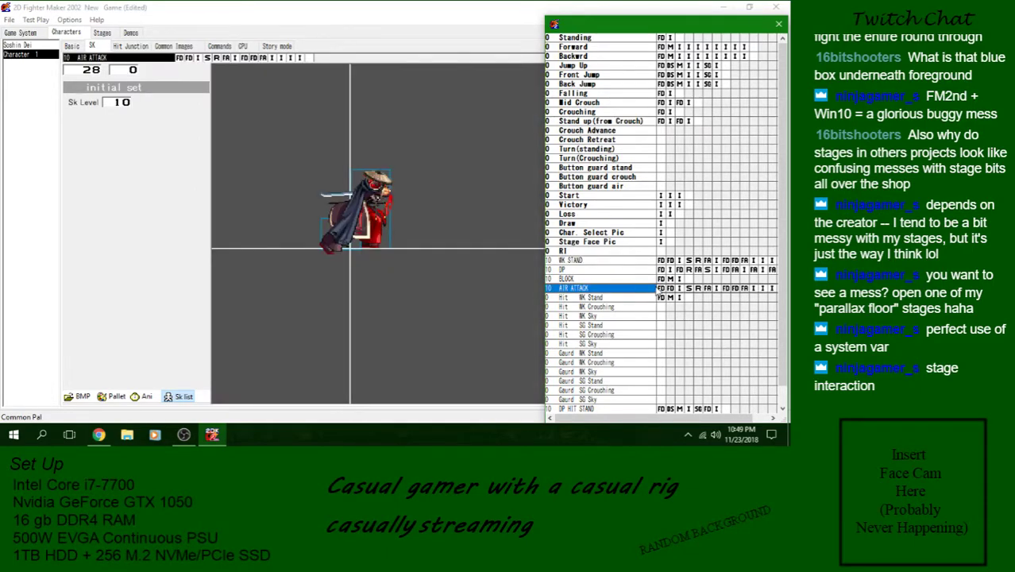
pyautogui.click(148, 396)
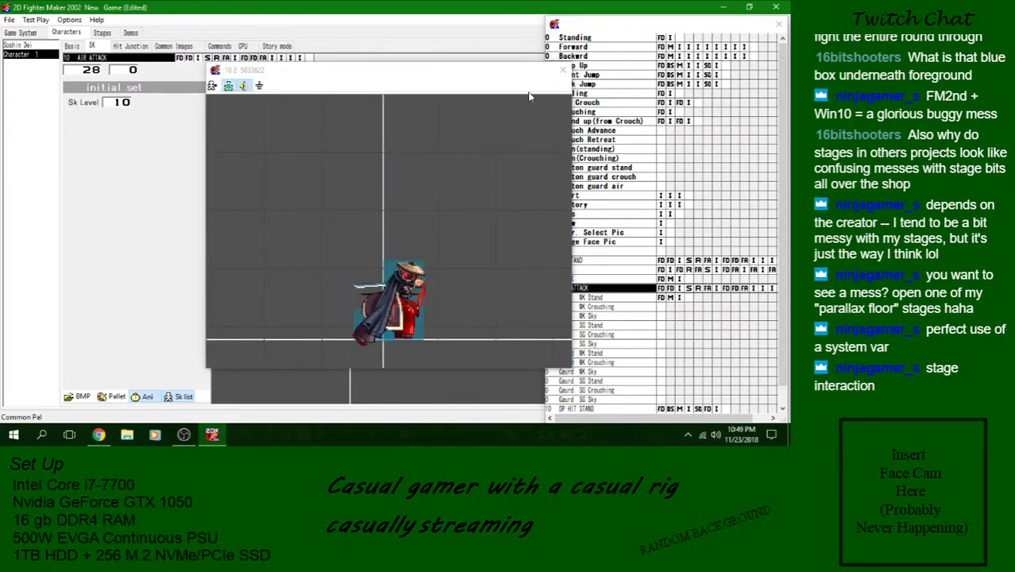
pyautogui.click(563, 68)
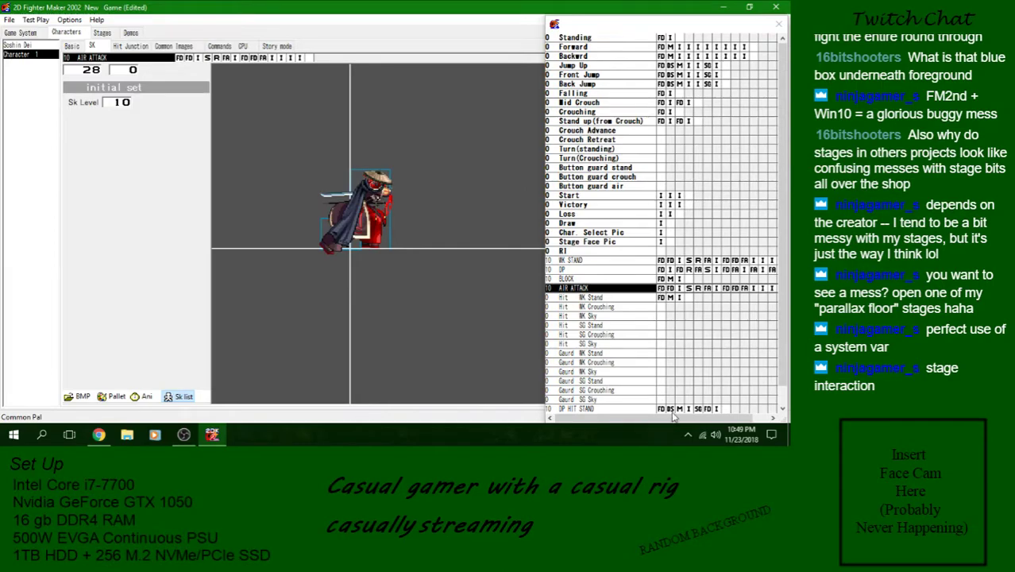
# - Insert a Detect Skill block at the start of the AIR ATTACK skill
pyautogui.click(661, 288)
pyautogui.rightClick(661, 288)
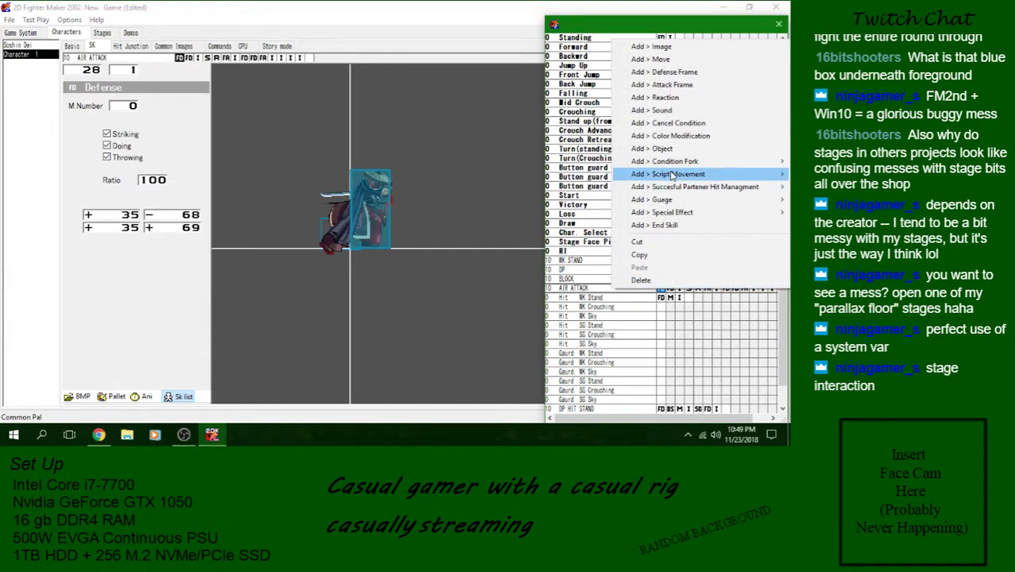
pyautogui.moveTo(672, 163)
pyautogui.click(540, 174)
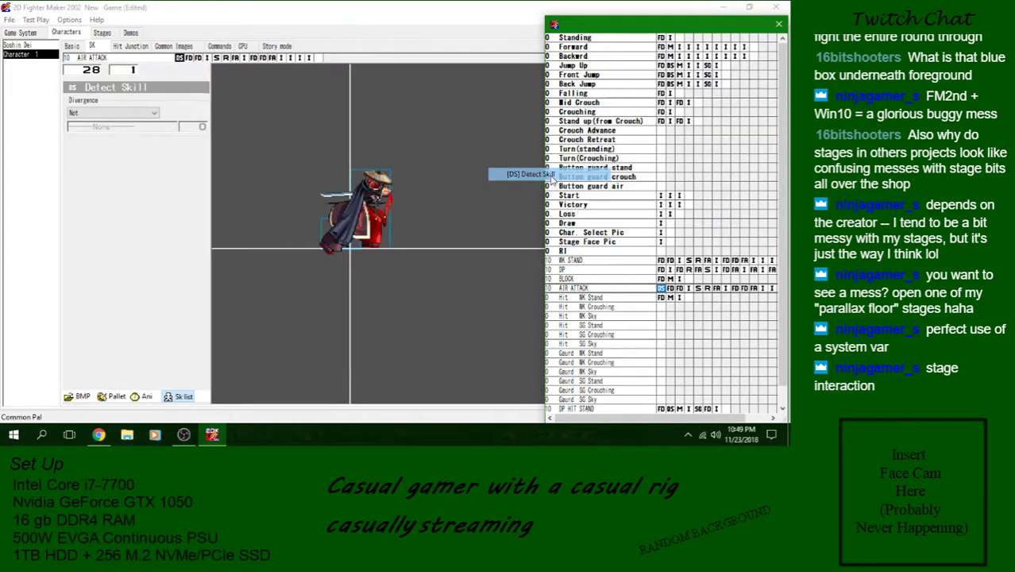
# - Set the Detect Skill block's divergence to Landing and try to point it to the last image block of Jump Up
pyautogui.click(111, 114)
pyautogui.click(110, 138)
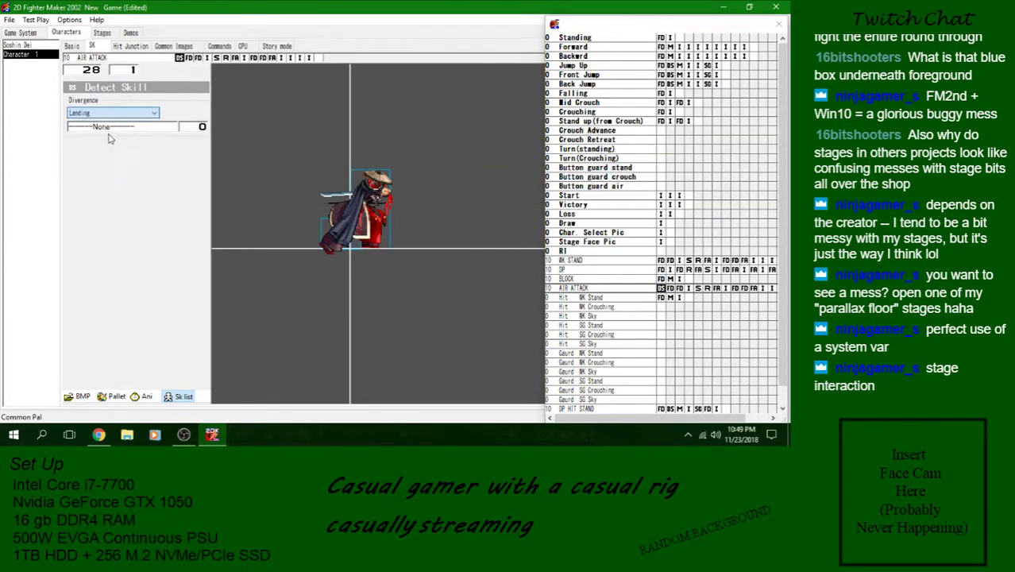
pyautogui.click(115, 127)
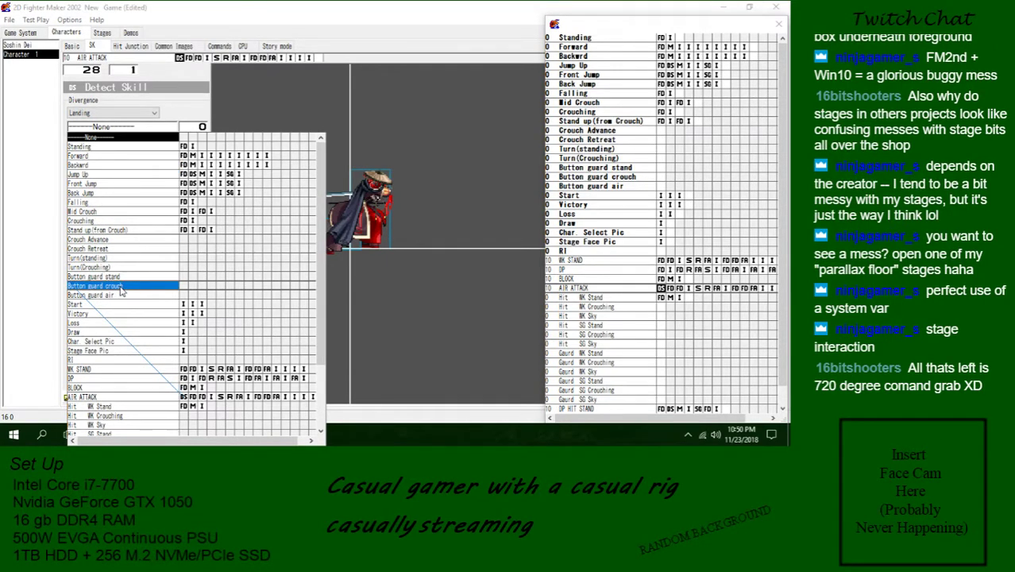
pyautogui.click(238, 176)
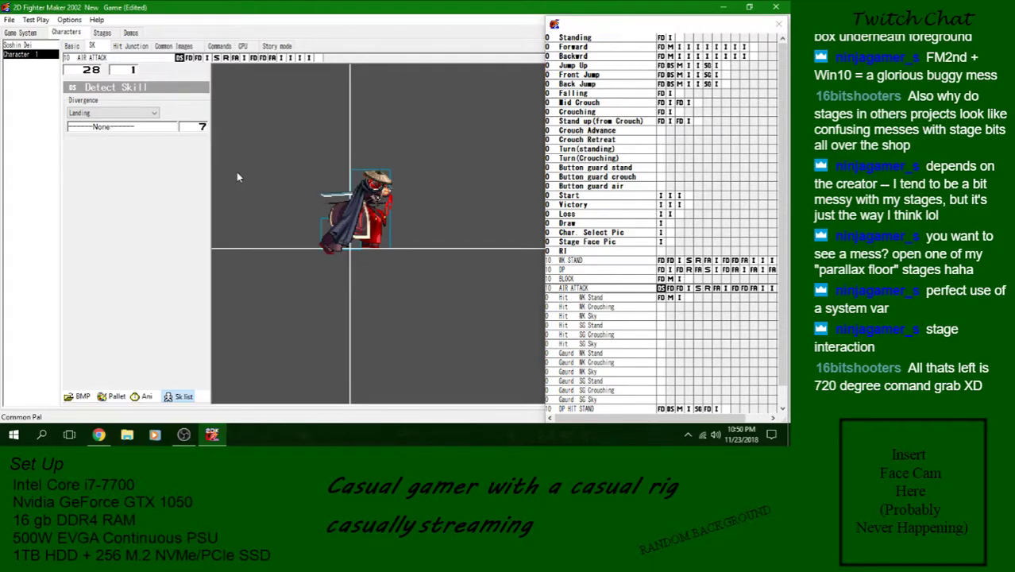
pyautogui.click(650, 291)
pyautogui.click(670, 288)
pyautogui.rightClick(670, 289)
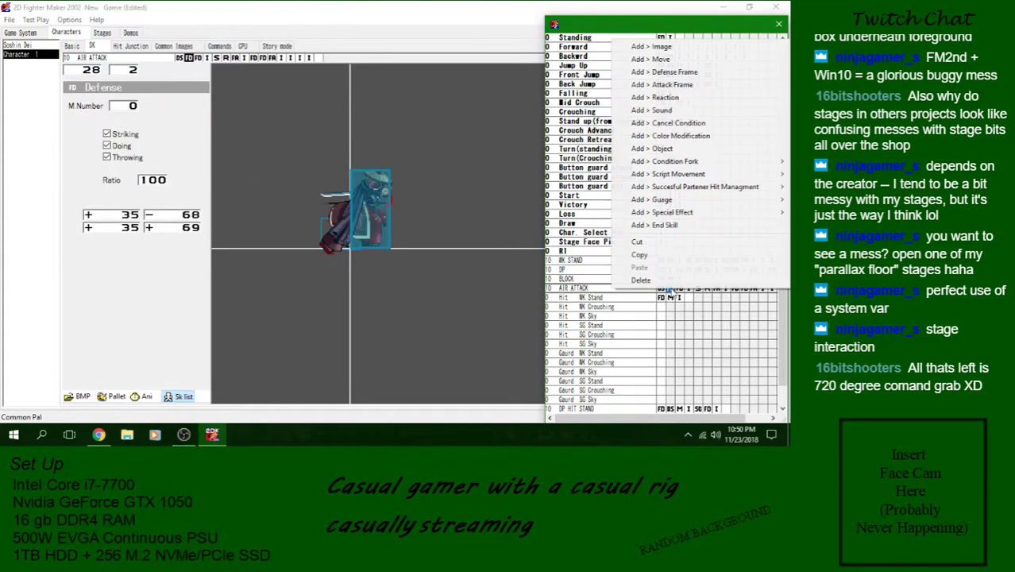
pyautogui.click(650, 59)
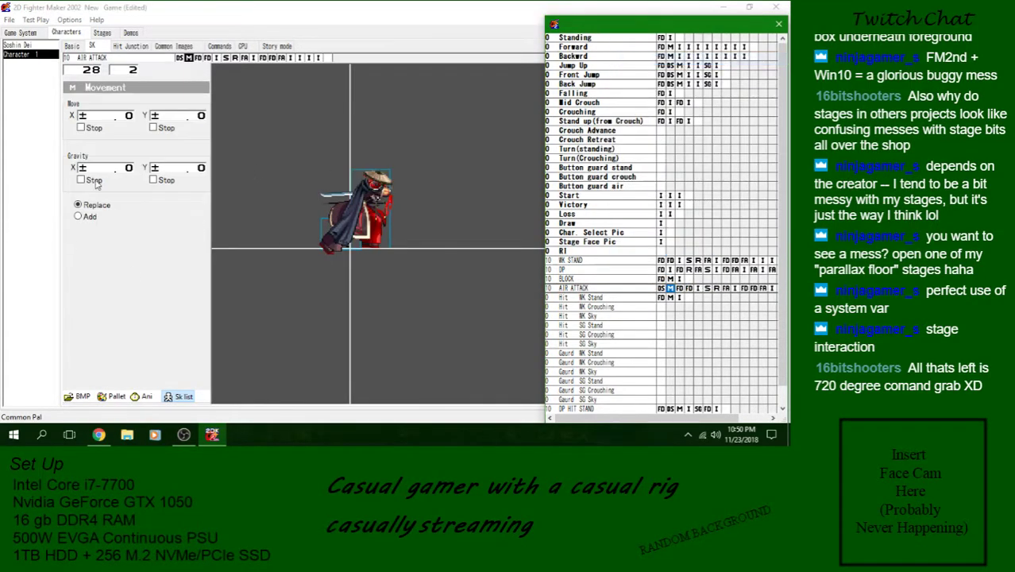
pyautogui.click(195, 172)
pyautogui.write('20')
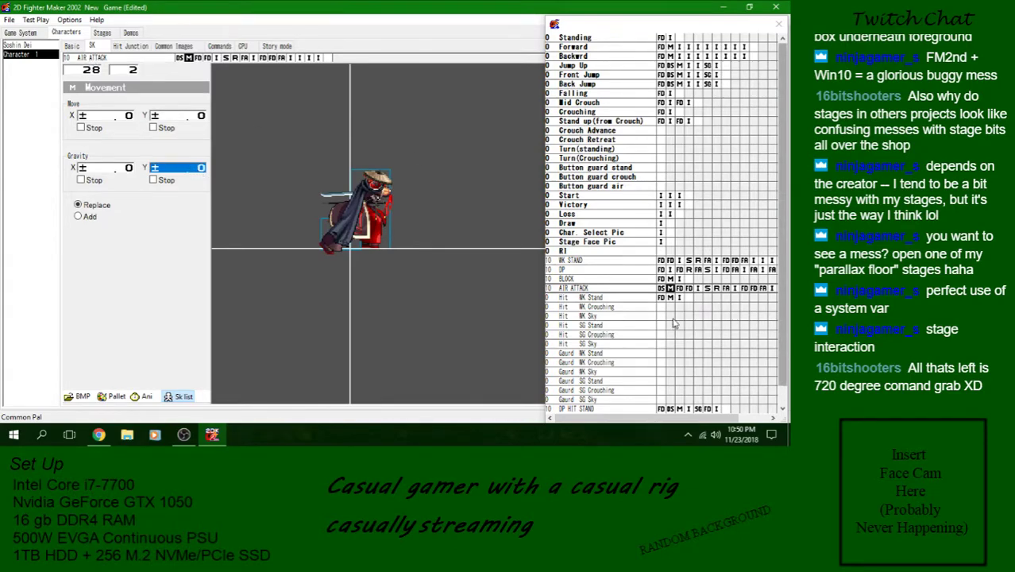
pyautogui.rightClick(671, 289)
pyautogui.click(653, 294)
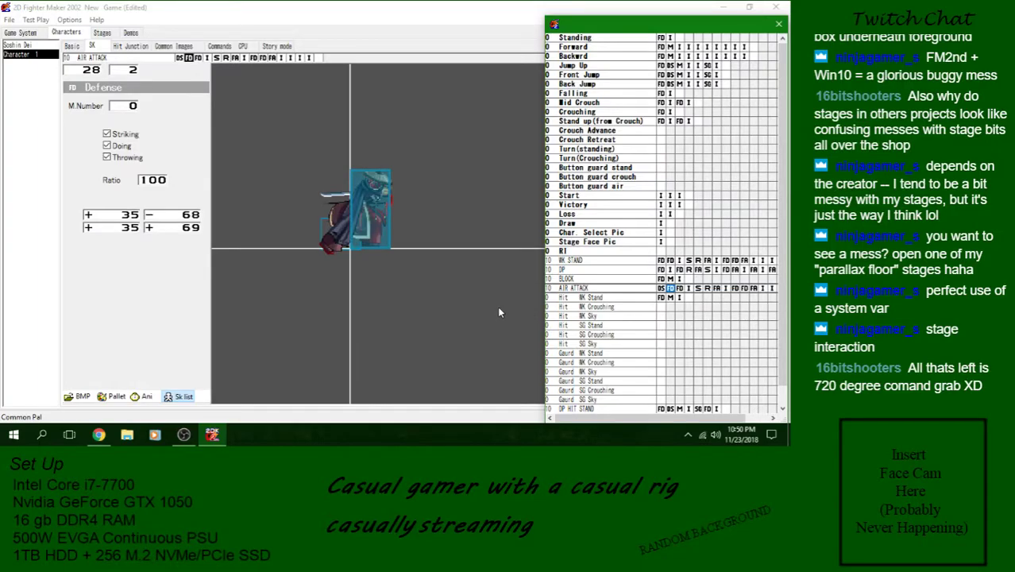
# - Examine how Soshin Dei's Air Slash skill is built, comparing it with Character 1's AIR ATTACK
pyautogui.click(30, 49)
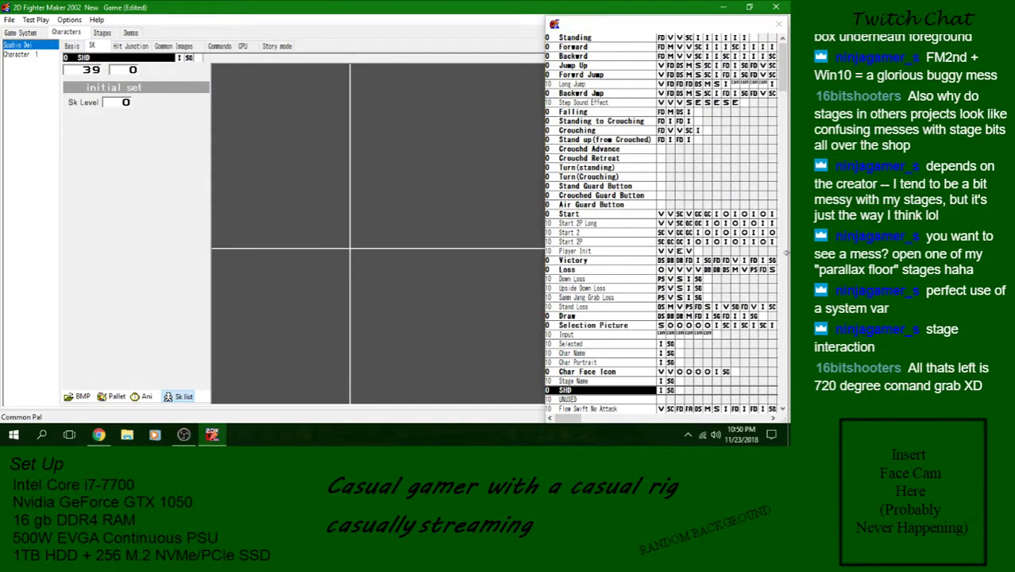
pyautogui.moveTo(783, 55)
pyautogui.mouseDown()
pyautogui.moveTo(783, 118)
pyautogui.moveTo(782, 52)
pyautogui.mouseUp()
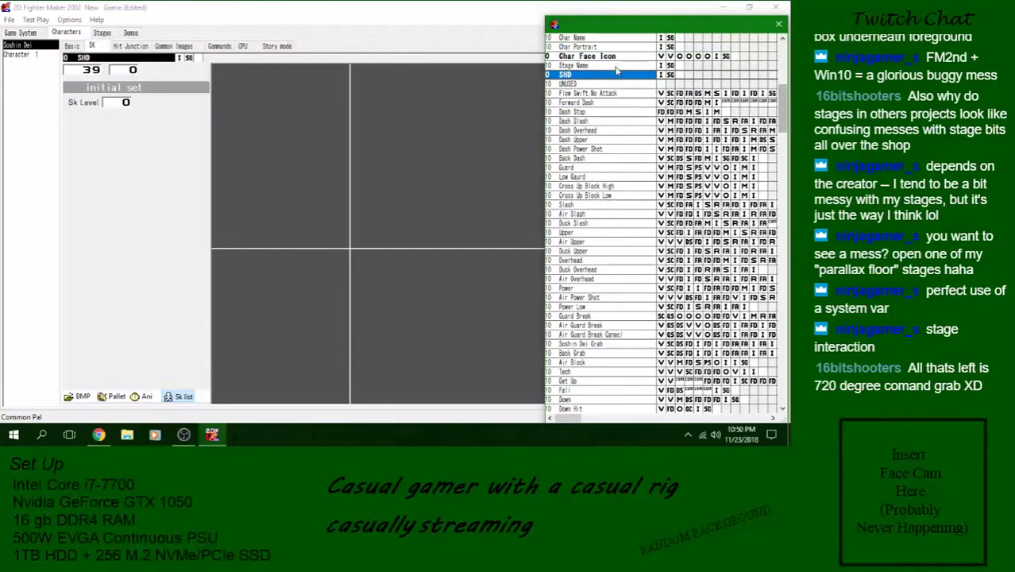
pyautogui.click(580, 216)
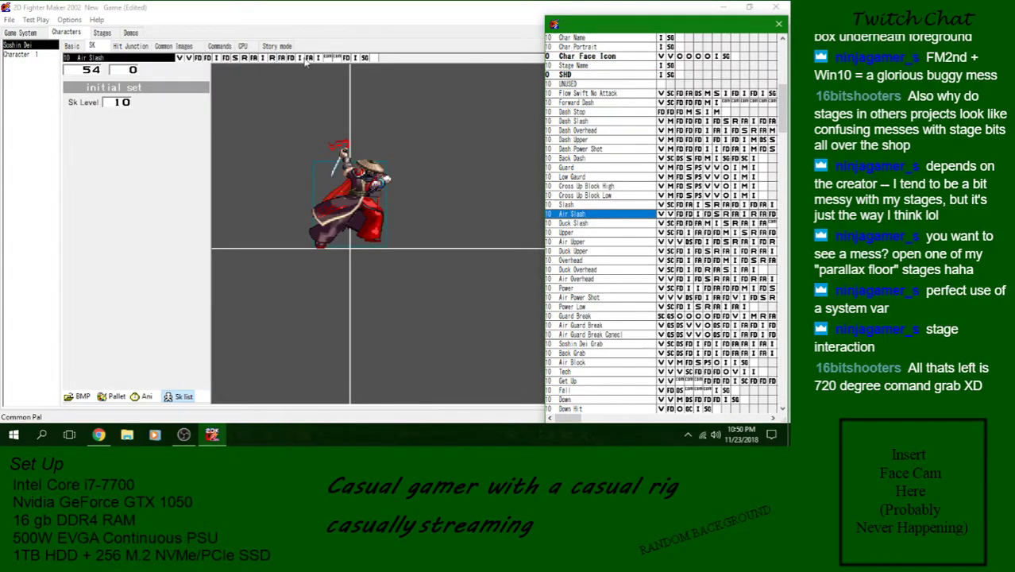
pyautogui.click(25, 55)
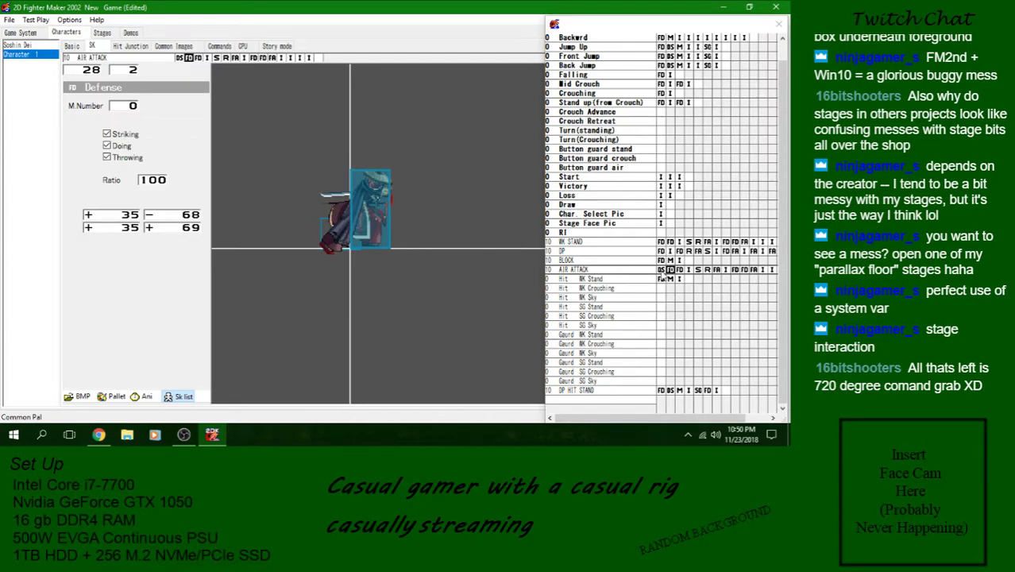
pyautogui.click(25, 45)
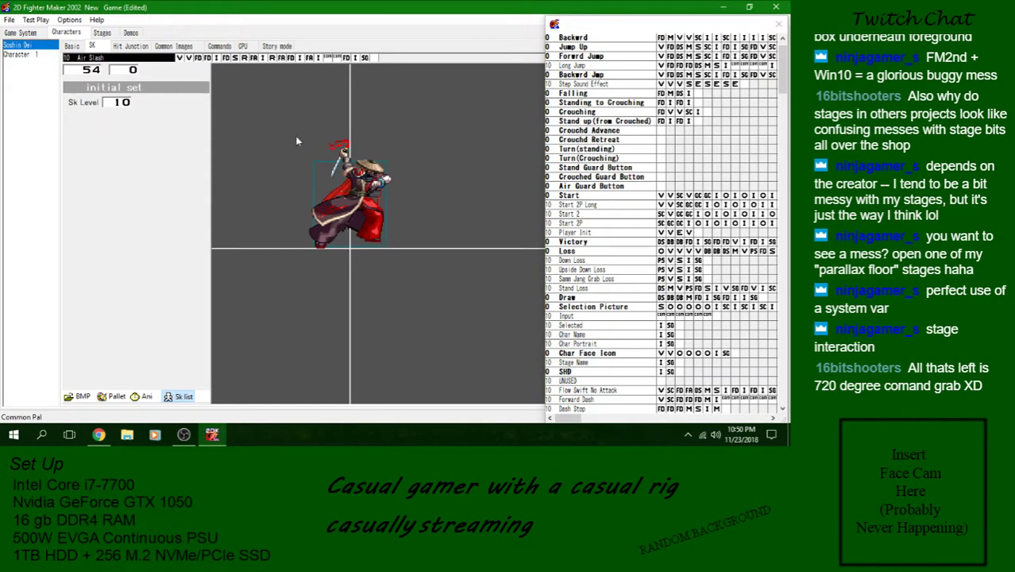
pyautogui.moveTo(785, 75); pyautogui.dragTo(784, 107)
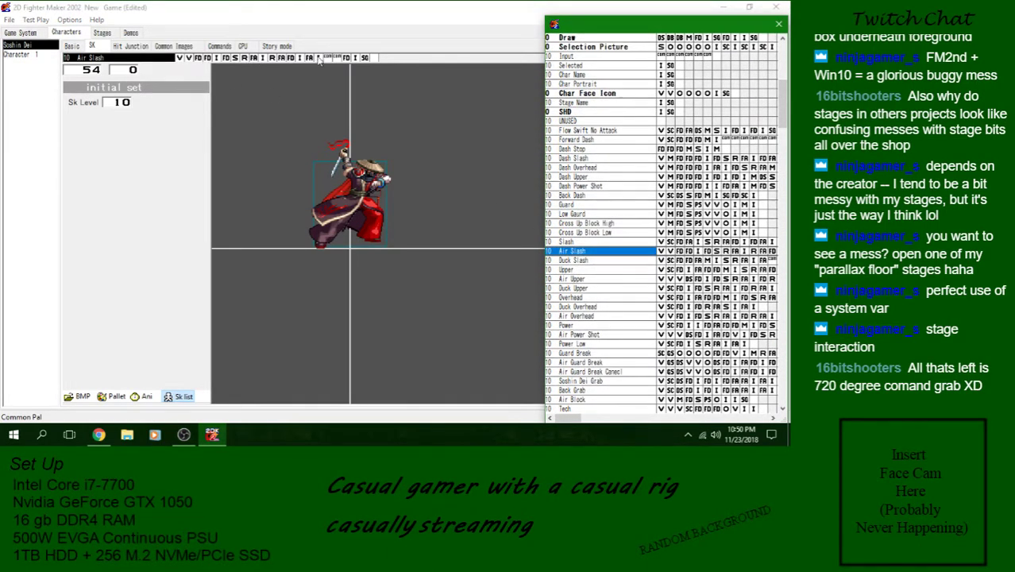
# - Remove the Detect Skill block from the start of Character 1's AIR ATTACK skill
pyautogui.click(24, 54)
pyautogui.click(663, 270)
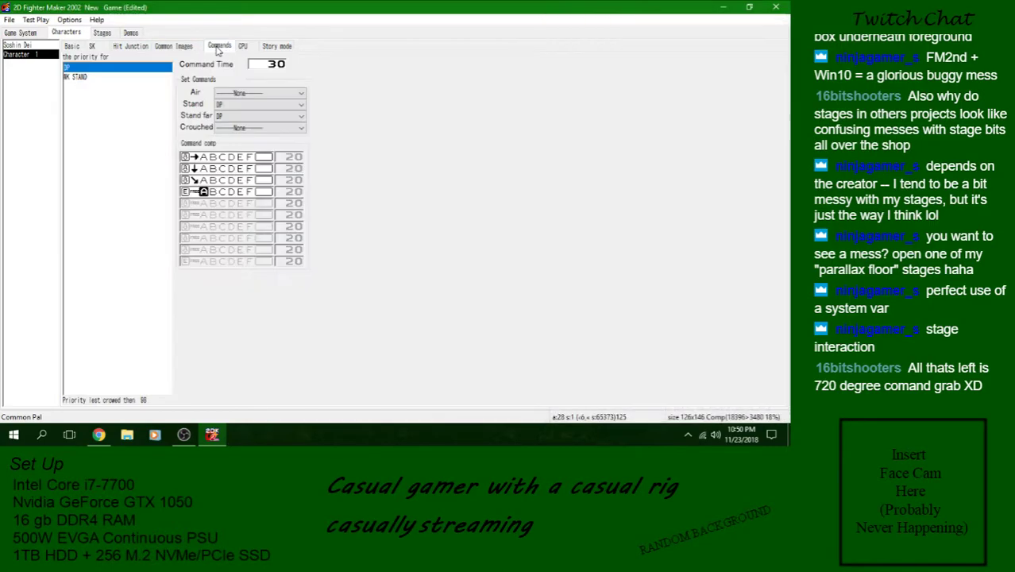
# - Assign AIR ATTACK as the Air skill of Character 1's WK STAND command
pyautogui.click(218, 46)
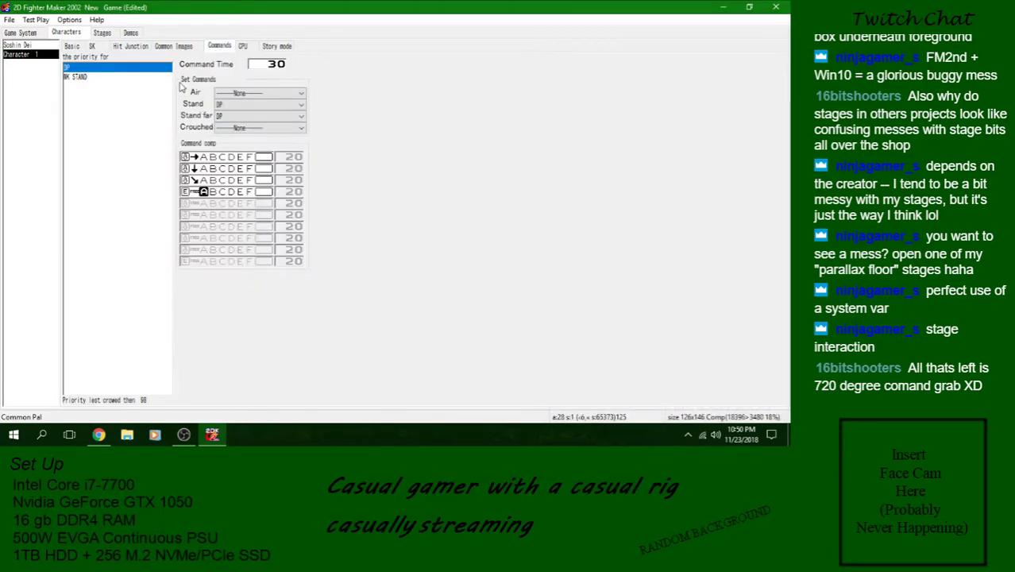
pyautogui.click(79, 76)
pyautogui.click(246, 93)
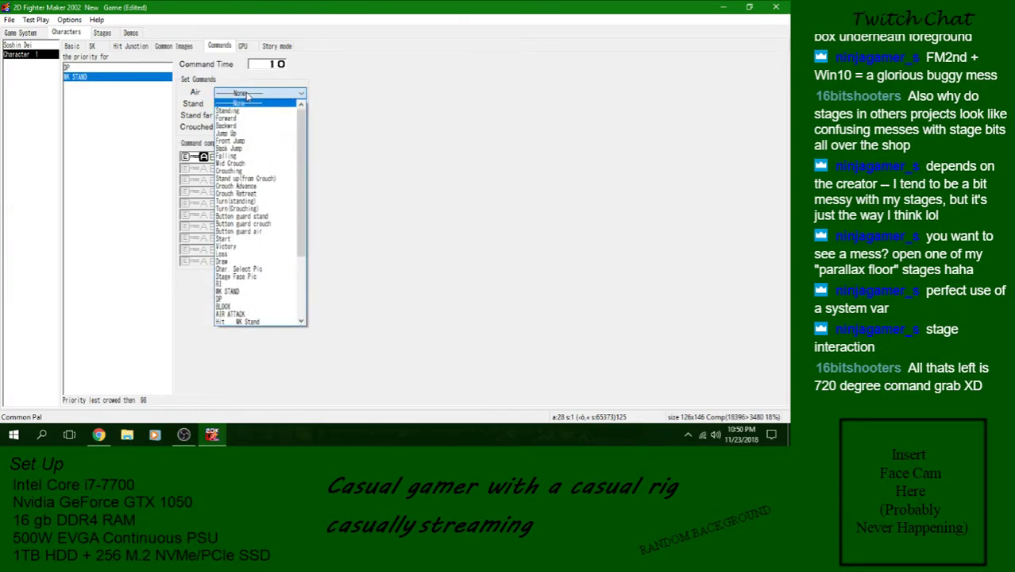
pyautogui.scroll(-4, 250, 227)
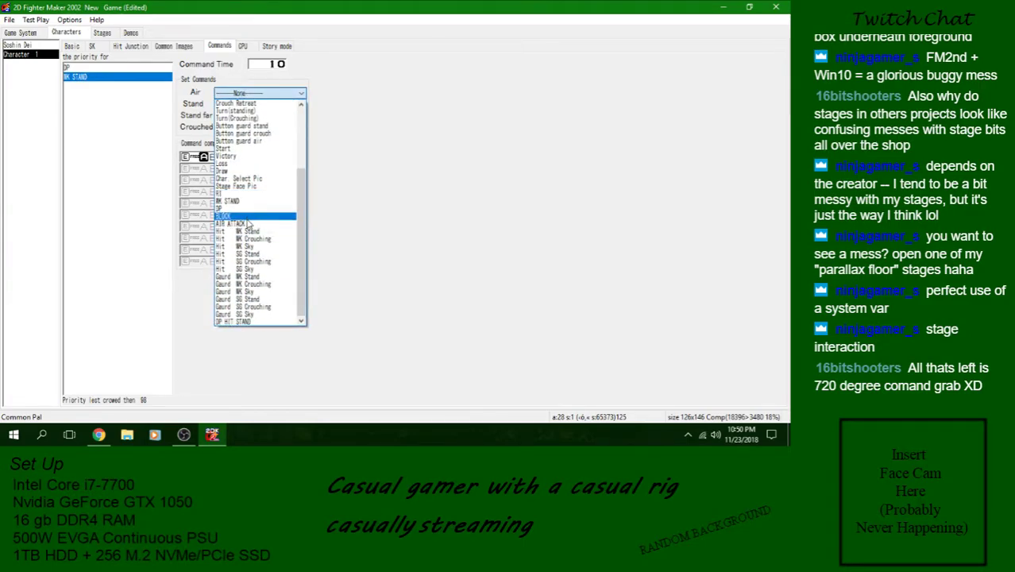
pyautogui.click(248, 225)
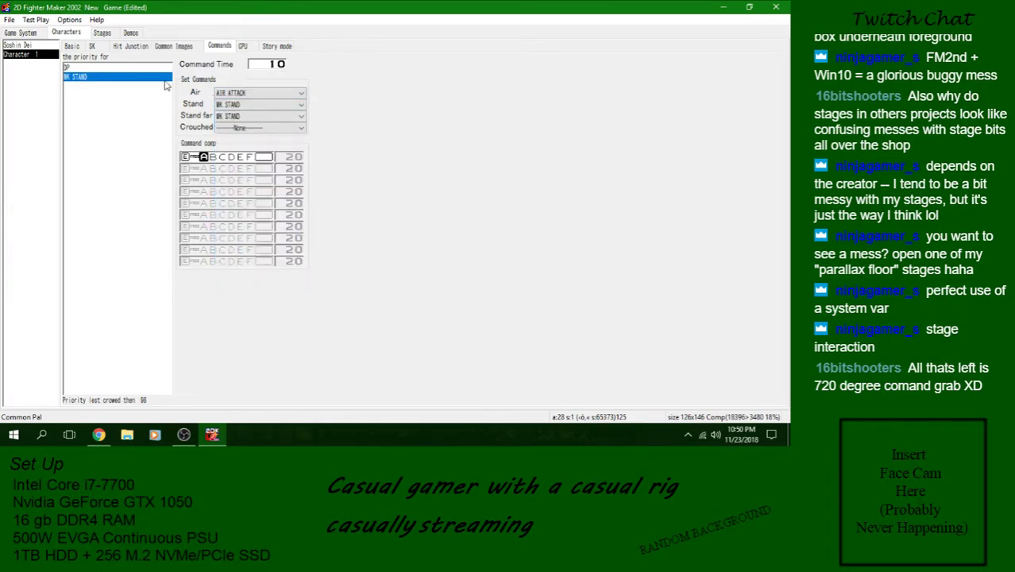
# - Return to Character 1's skills, save the game and start a test play
pyautogui.click(93, 48)
pyautogui.click(11, 20)
pyautogui.click(27, 63)
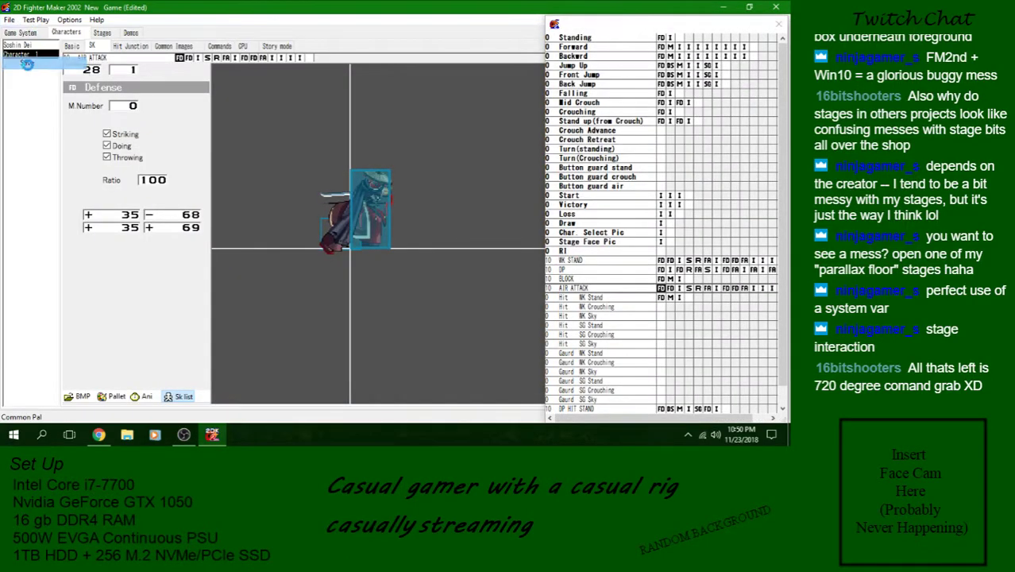
pyautogui.click(36, 20)
pyautogui.click(147, 331)
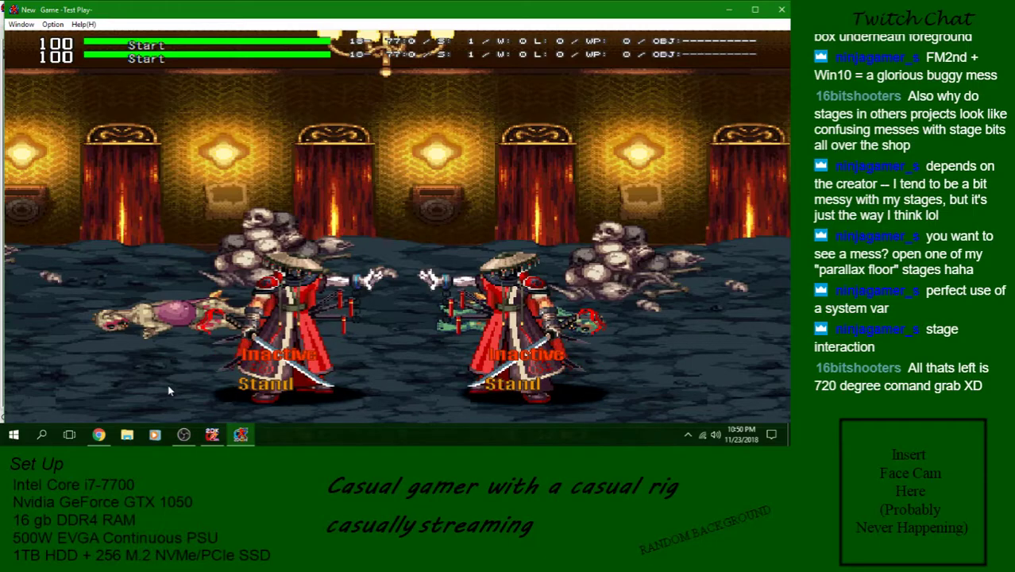
# - Test AIR ATTACK during straight, forward and backward jumps against the opponent, and close the test play
pyautogui.press('Up')
pyautogui.press('z')
pyautogui.hotkey('Left', 'Up')
pyautogui.press('z')
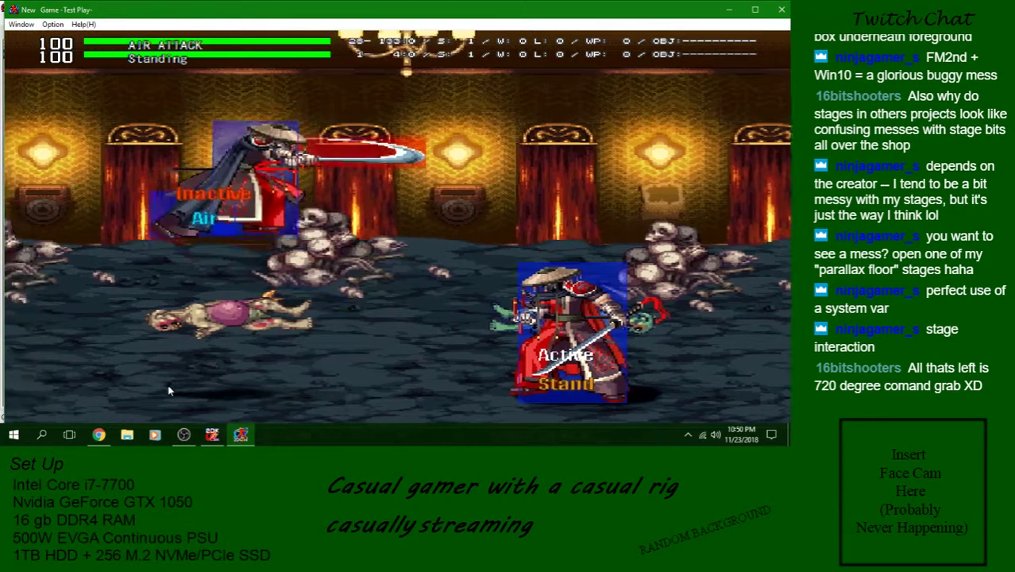
pyautogui.hotkey('Right', 'Up')
pyautogui.press('z')
pyautogui.hotkey('Left', 'Up')
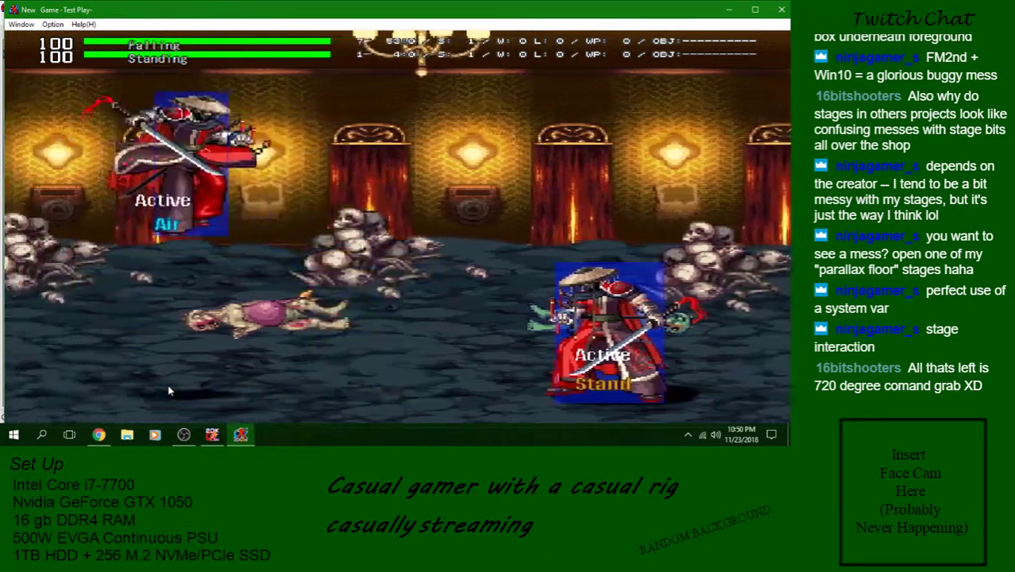
pyautogui.hotkey('Left', 'Up')
pyautogui.hotkey('Right', 'Up')
pyautogui.press('z')
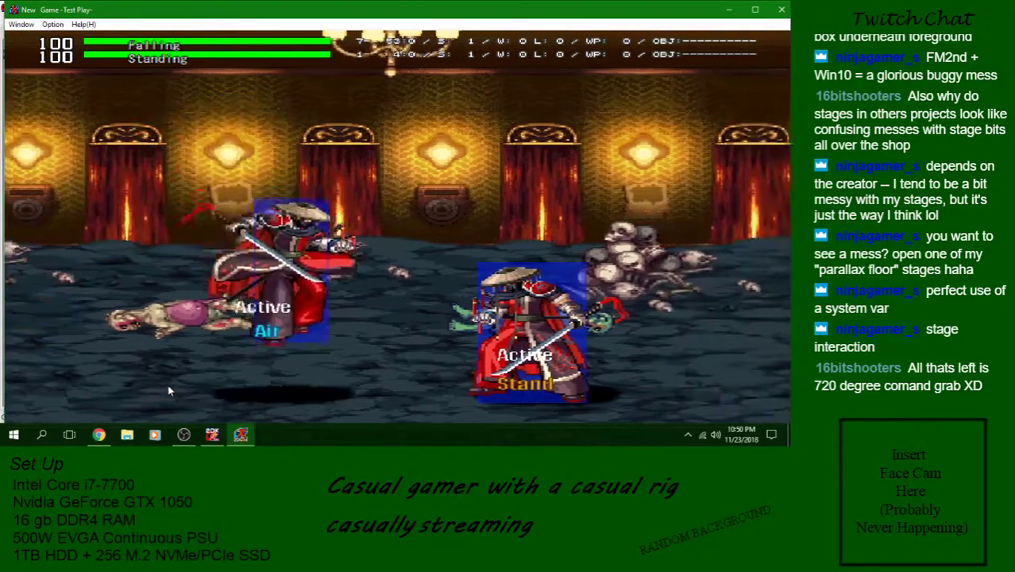
pyautogui.hotkey('Left', 'Up')
pyautogui.press('z')
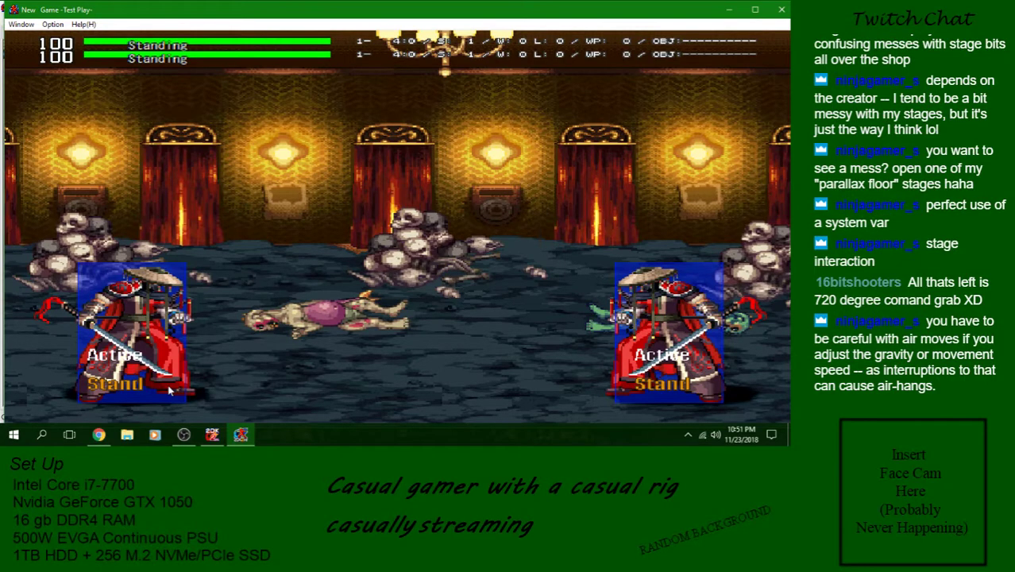
pyautogui.hotkey('Right', 'Up')
pyautogui.press('z')
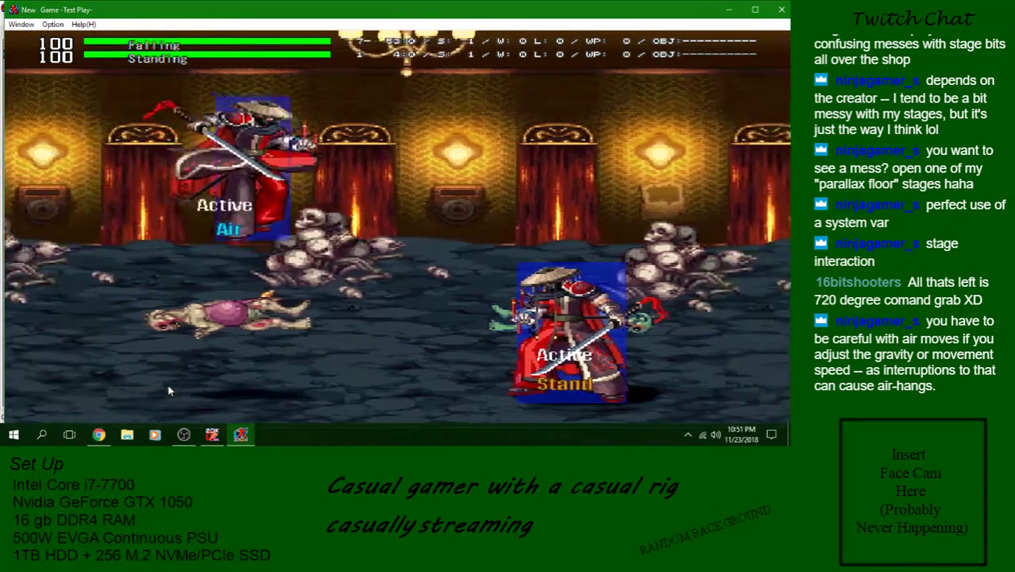
pyautogui.press('z')
pyautogui.hotkey('Right', 'Up')
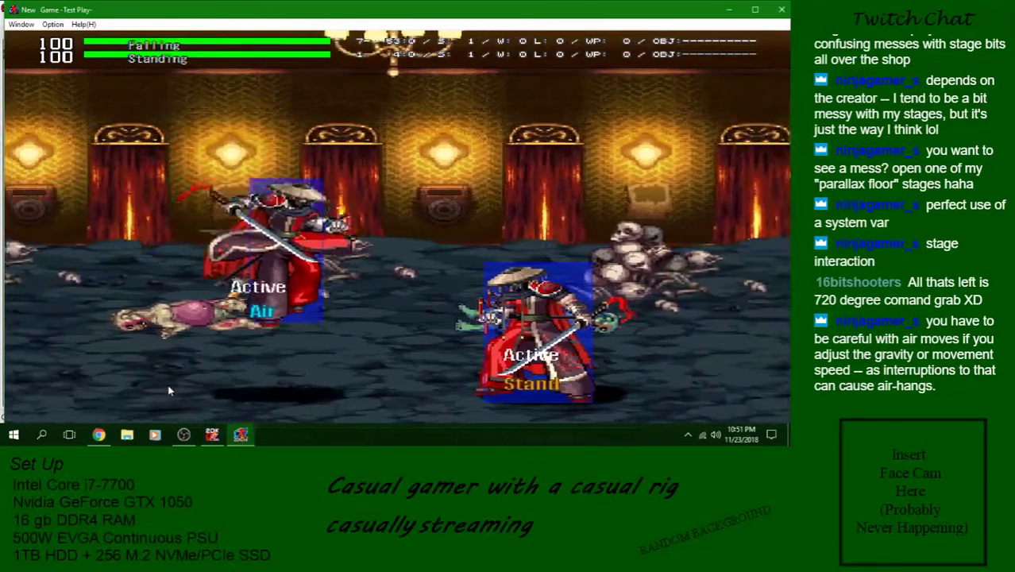
pyautogui.hotkey('Left', 'Up')
pyautogui.press('z')
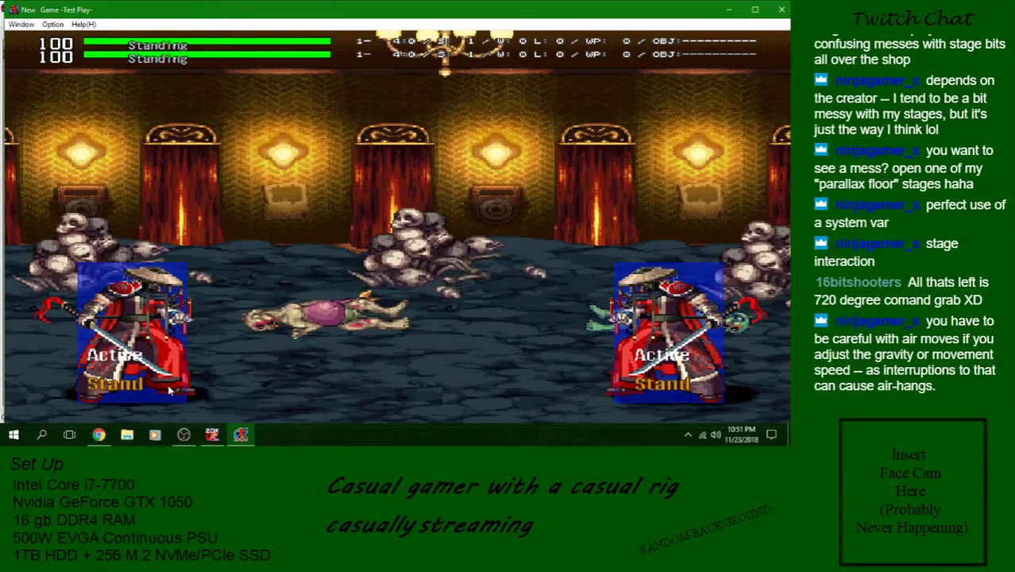
pyautogui.hotkey('Right', 'Up')
pyautogui.press('z')
pyautogui.hotkey('Left', 'Up')
pyautogui.press('z')
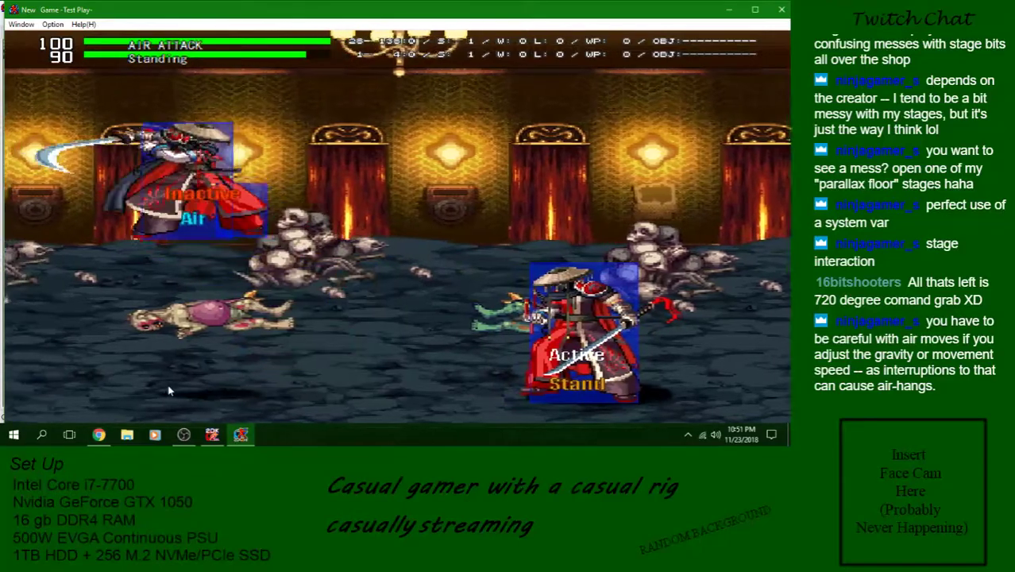
pyautogui.hotkey('Left', 'Up')
pyautogui.press('z')
pyautogui.hotkey('Right', 'Up')
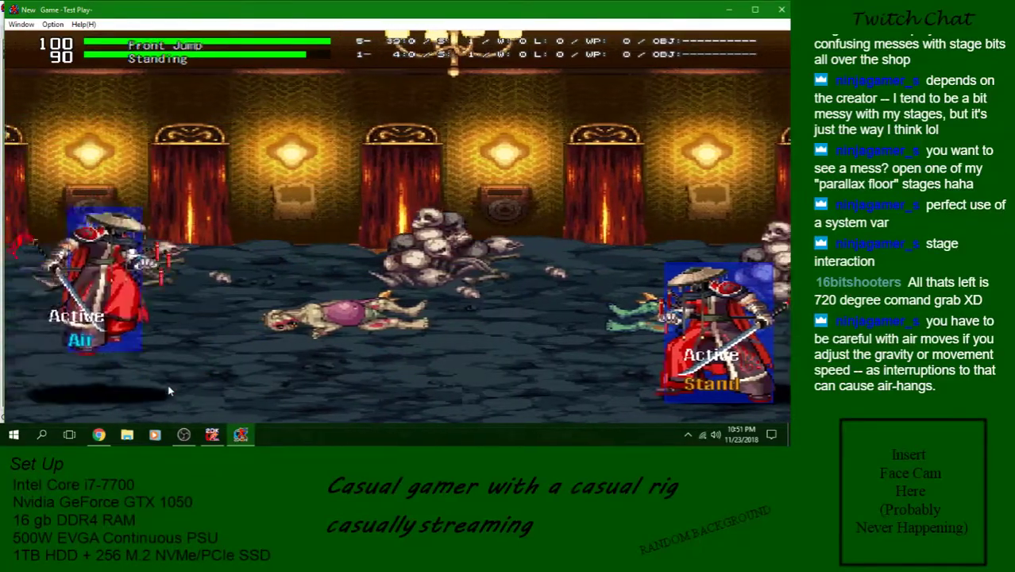
pyautogui.press('Right')
pyautogui.press('Up')
pyautogui.press('z')
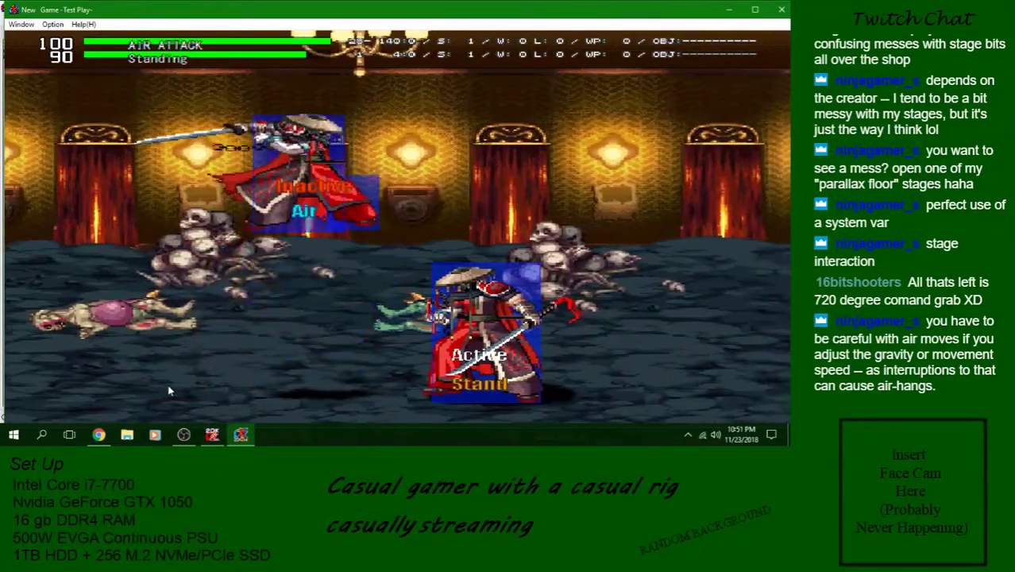
pyautogui.hotkey('Left', 'Up')
pyautogui.press('z')
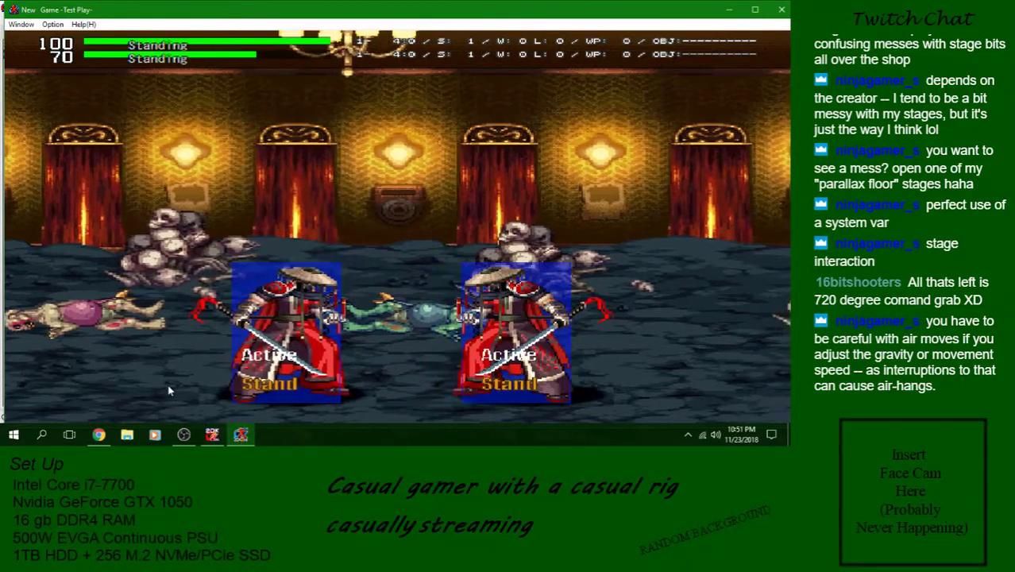
pyautogui.click(780, 11)
# - Append a Goto Skill block to the end of AIR ATTACK targeting block 5 of Jump Up, and preview the animation
pyautogui.click(607, 103)
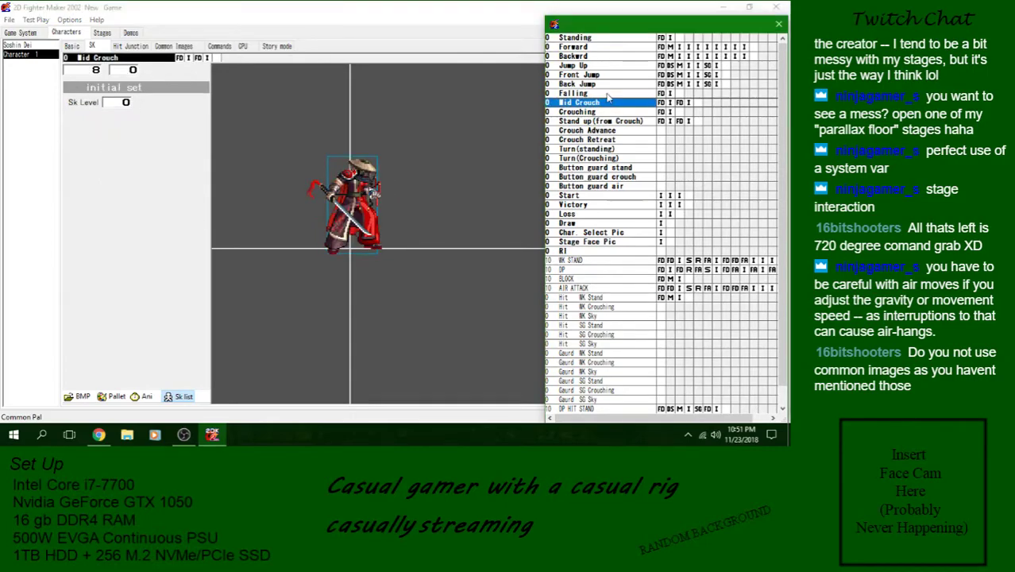
pyautogui.click(610, 94)
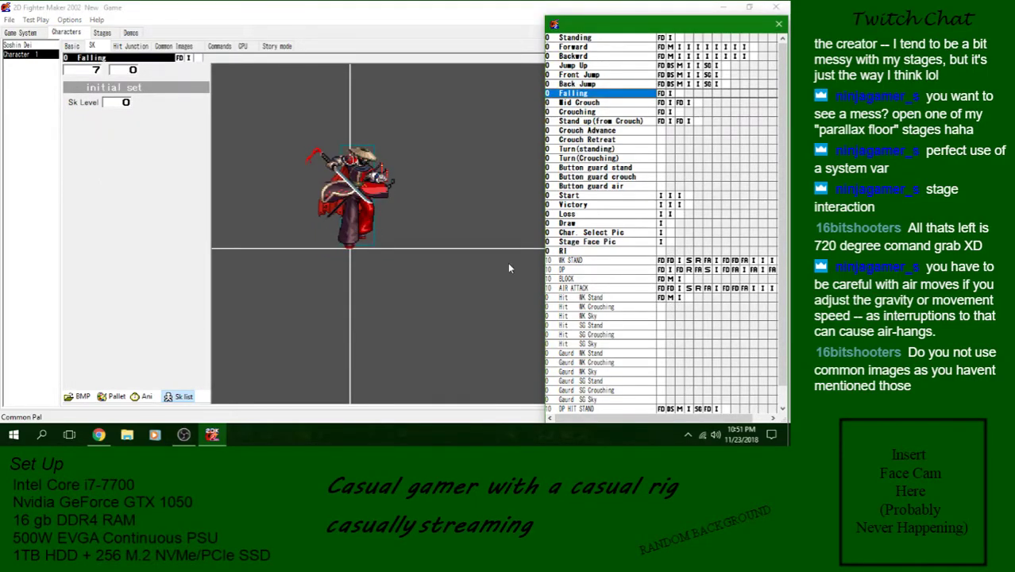
pyautogui.click(603, 288)
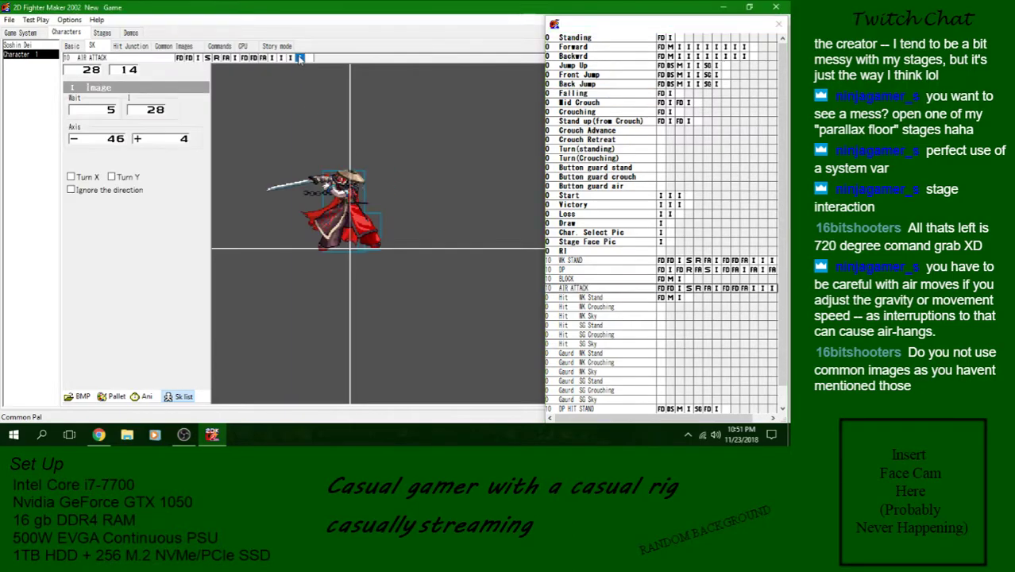
pyautogui.rightClick(309, 59)
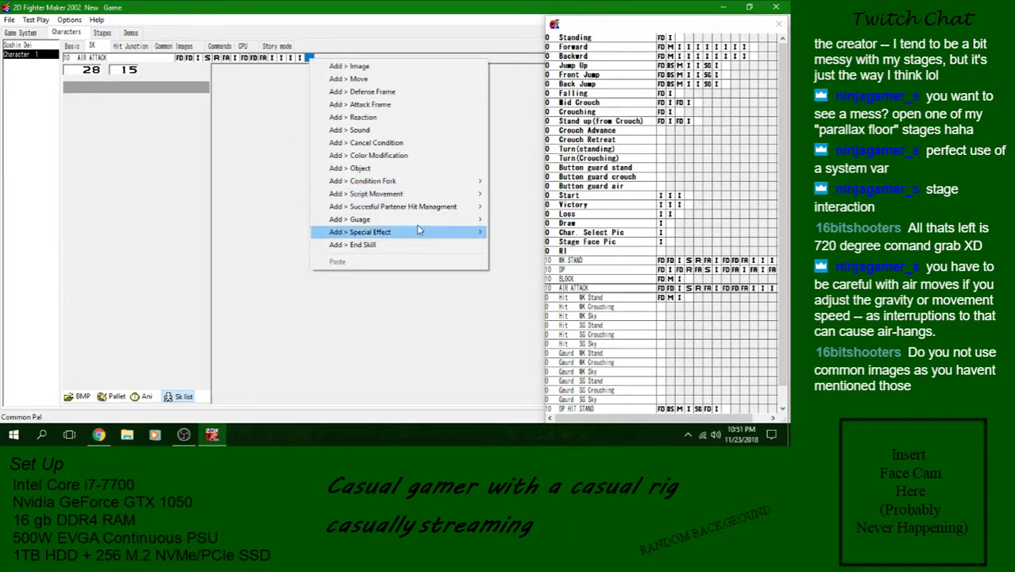
pyautogui.moveTo(435, 193)
pyautogui.click(526, 194)
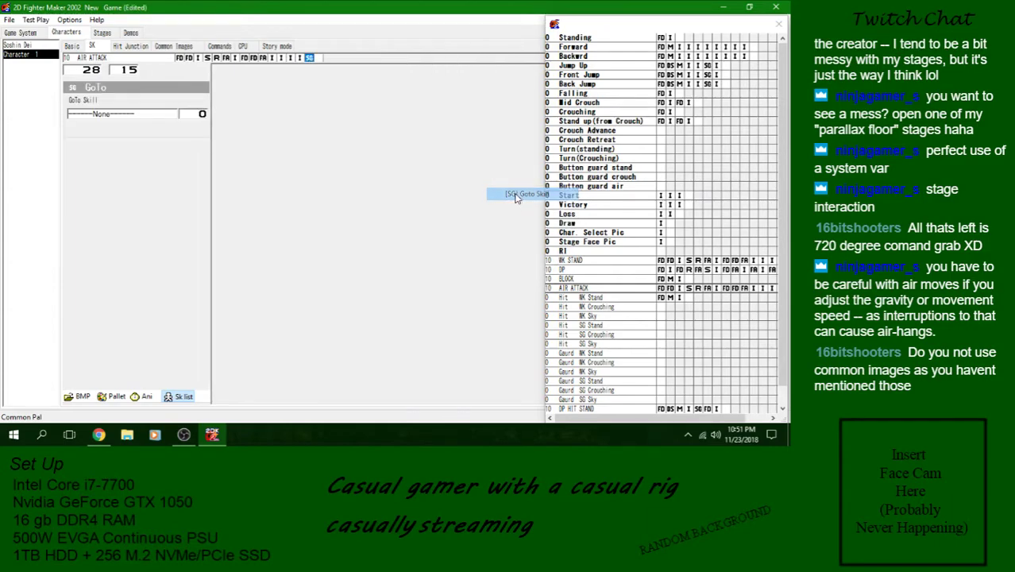
pyautogui.click(111, 115)
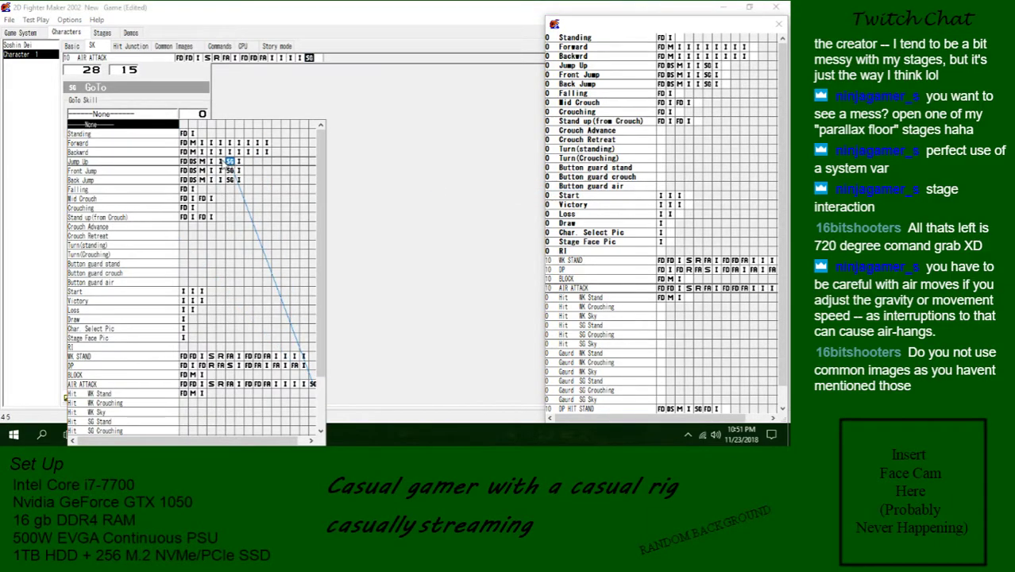
pyautogui.click(220, 161)
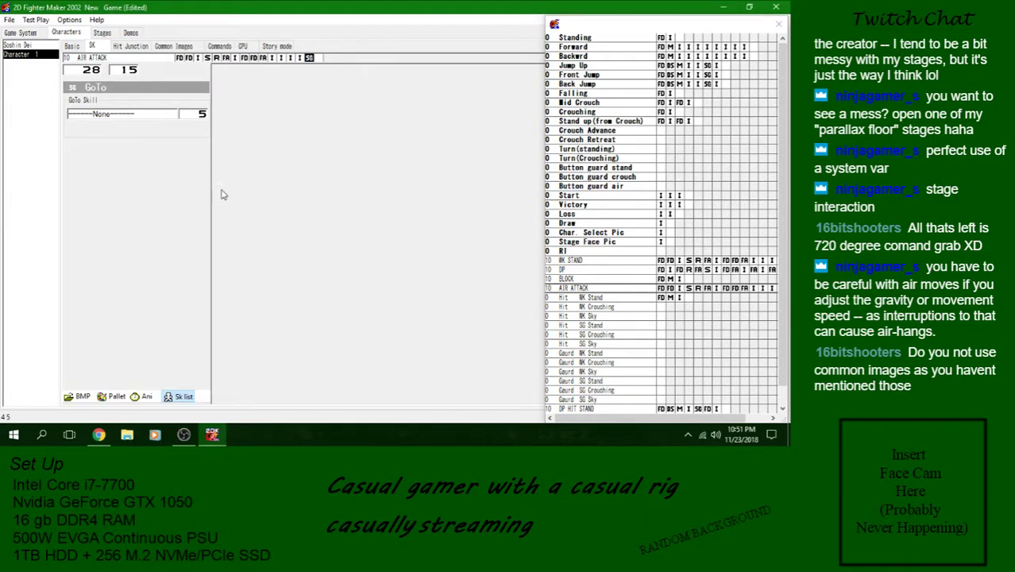
pyautogui.click(147, 396)
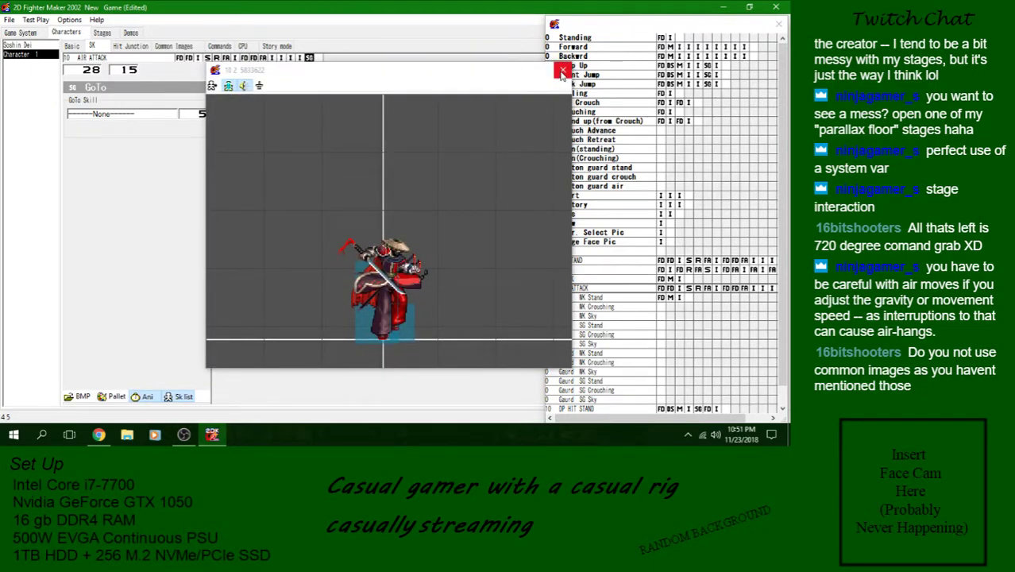
pyautogui.click(563, 73)
# - Save the game and start a test play
pyautogui.click(10, 20)
pyautogui.click(26, 63)
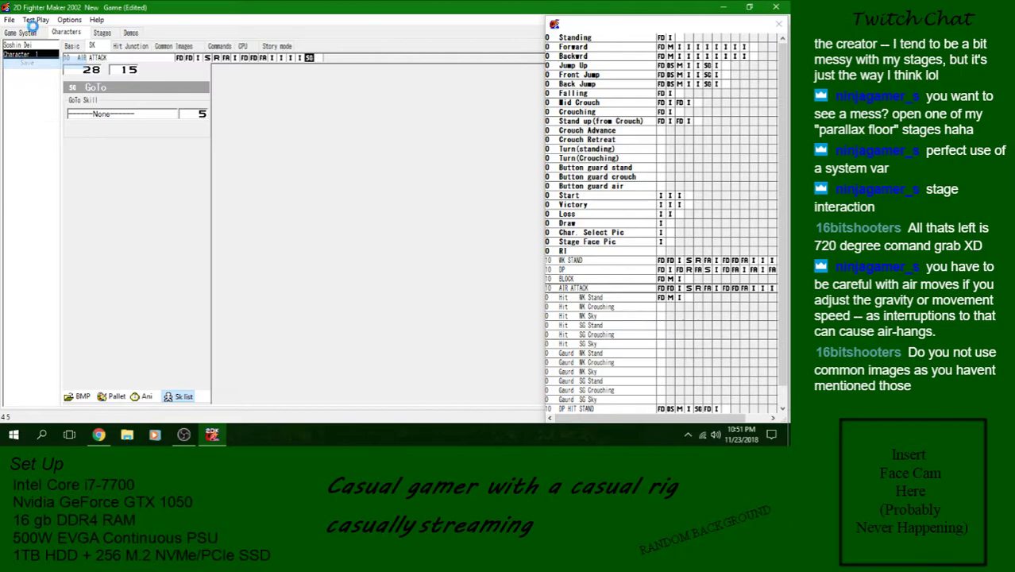
pyautogui.click(36, 20)
pyautogui.click(141, 328)
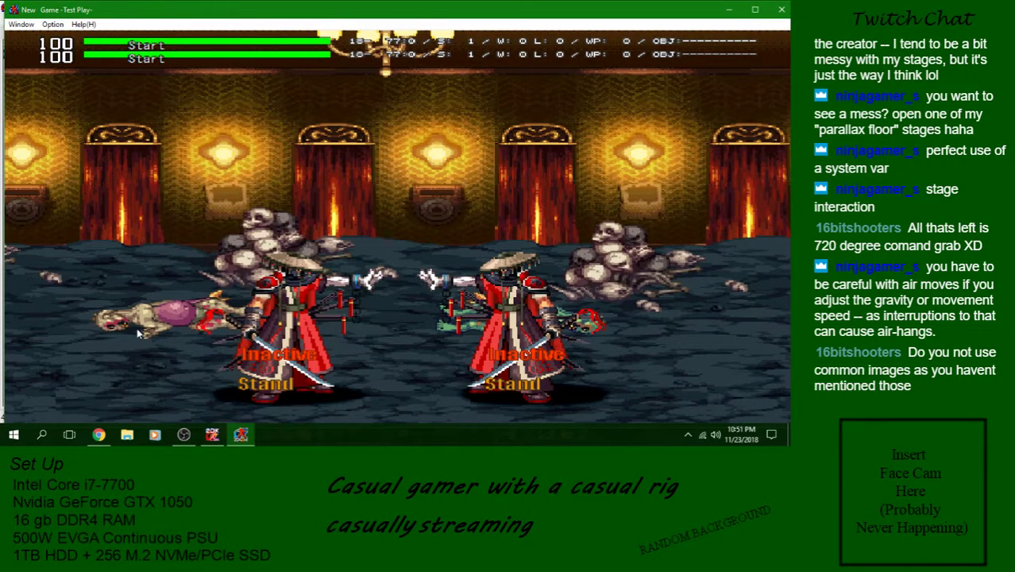
# - Test AIR ATTACK and its transition into Jump Up over repeated straight jumps, and close the test play
pyautogui.press('Up')
pyautogui.press('z')
pyautogui.press('Up')
pyautogui.press('z')
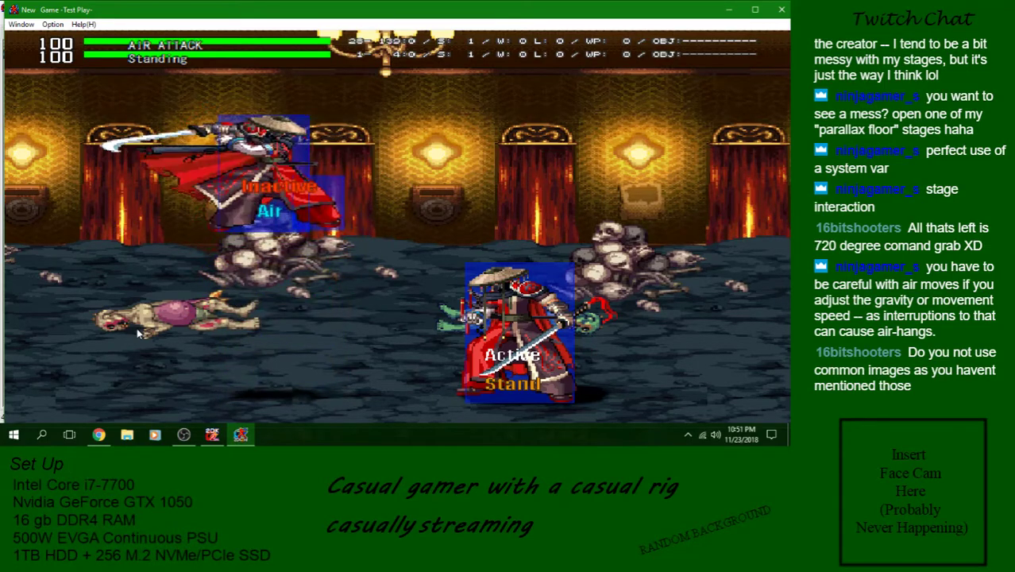
pyautogui.press('Up')
pyautogui.press('z')
pyautogui.press('Up')
pyautogui.press('z')
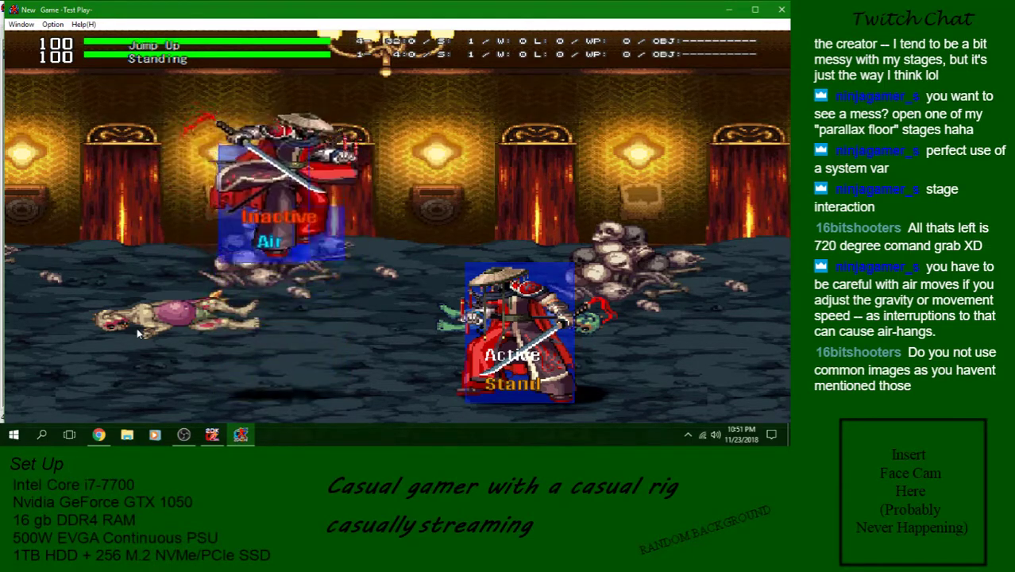
pyautogui.press('z')
pyautogui.press('Up')
pyautogui.press('z')
pyautogui.press('Up')
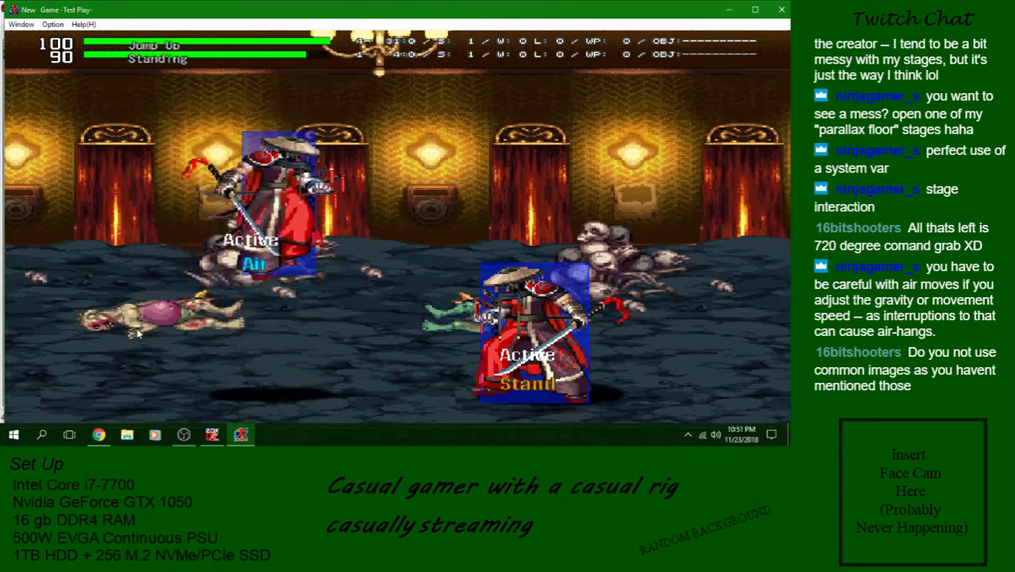
pyautogui.press('z')
pyautogui.press('Up')
pyautogui.press('x')
pyautogui.press('Up')
pyautogui.press('z')
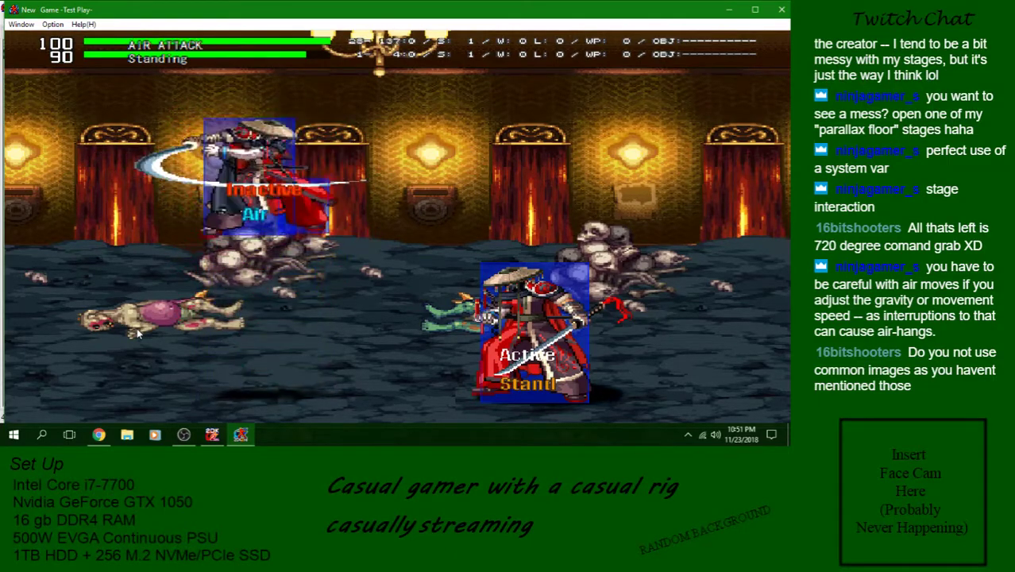
pyautogui.press('Up')
pyautogui.press('Up')
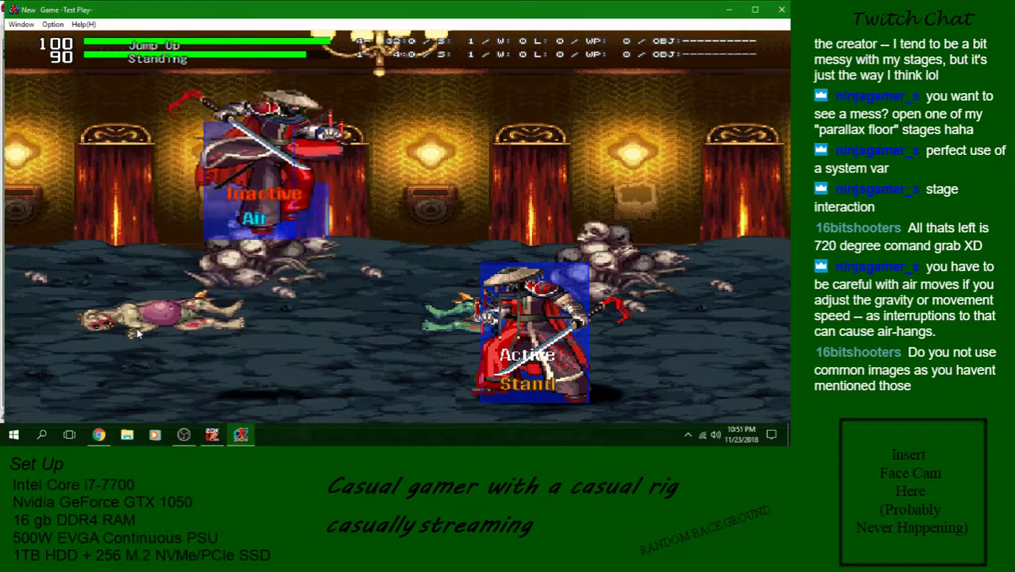
pyautogui.press('z')
pyautogui.press('Up')
pyautogui.press('z')
pyautogui.press('z')
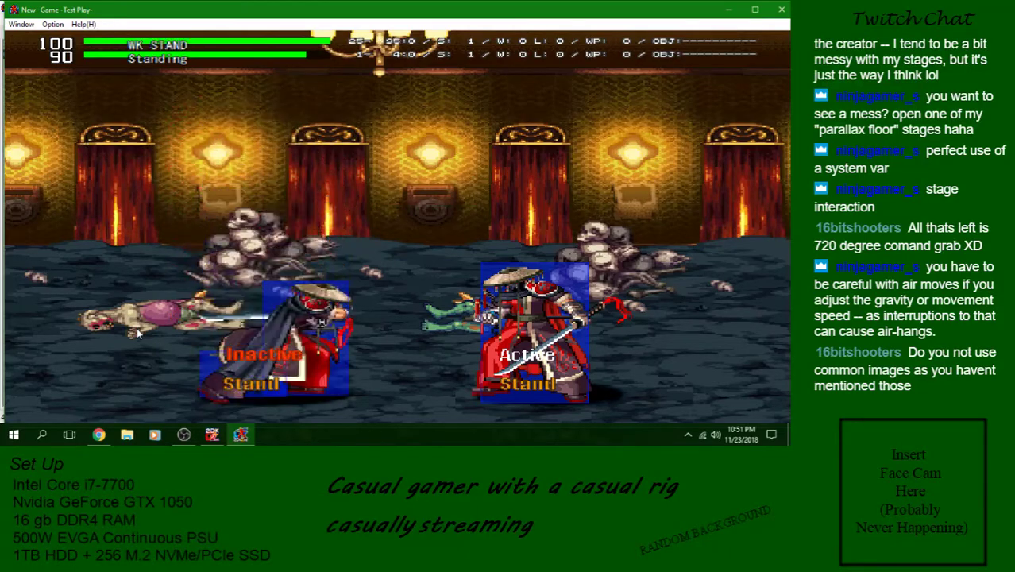
pyautogui.press('Up')
pyautogui.press('z')
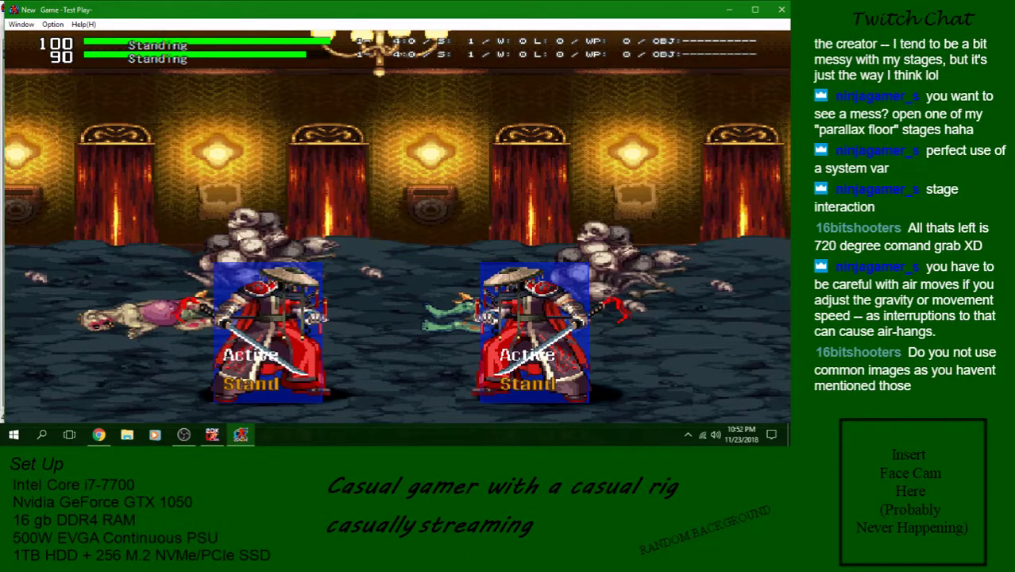
pyautogui.click(780, 11)
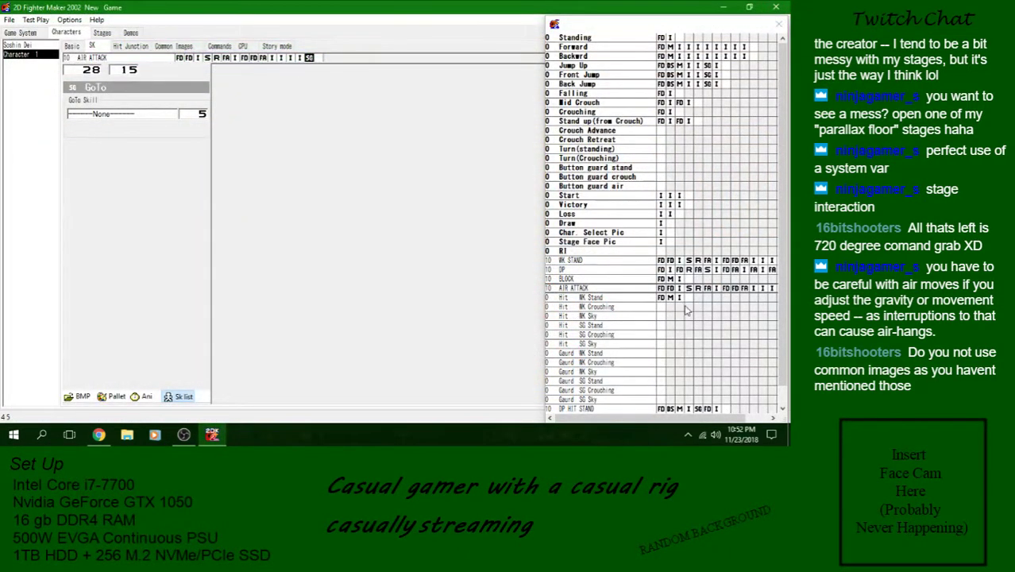
# - Open Character 1's AIR ATTACK skill for editing
pyautogui.click(639, 290)
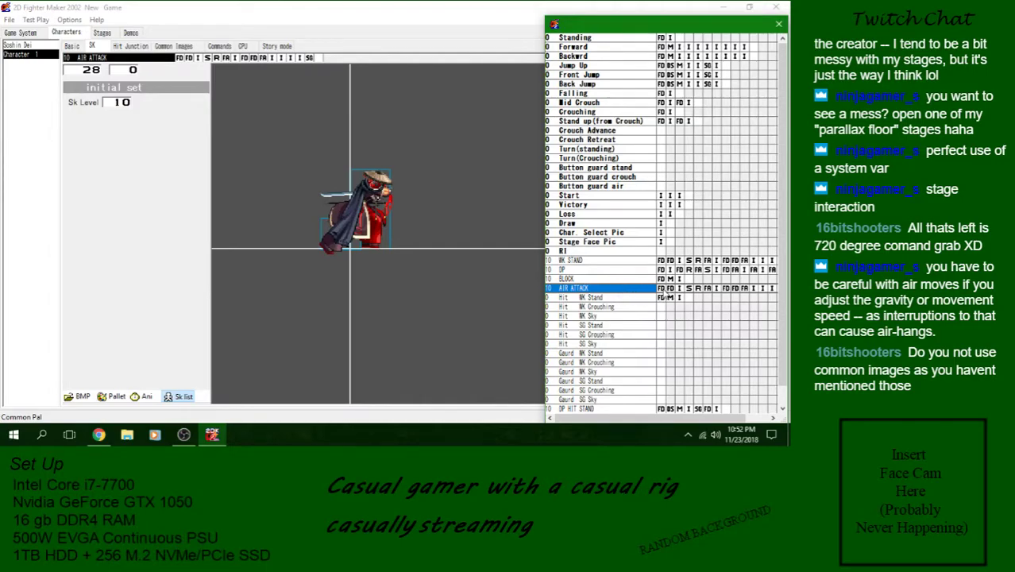
# - Delete the Goto Skill block at the end of AIR ATTACK and save the game
pyautogui.rightClick(307, 58)
pyautogui.click(339, 299)
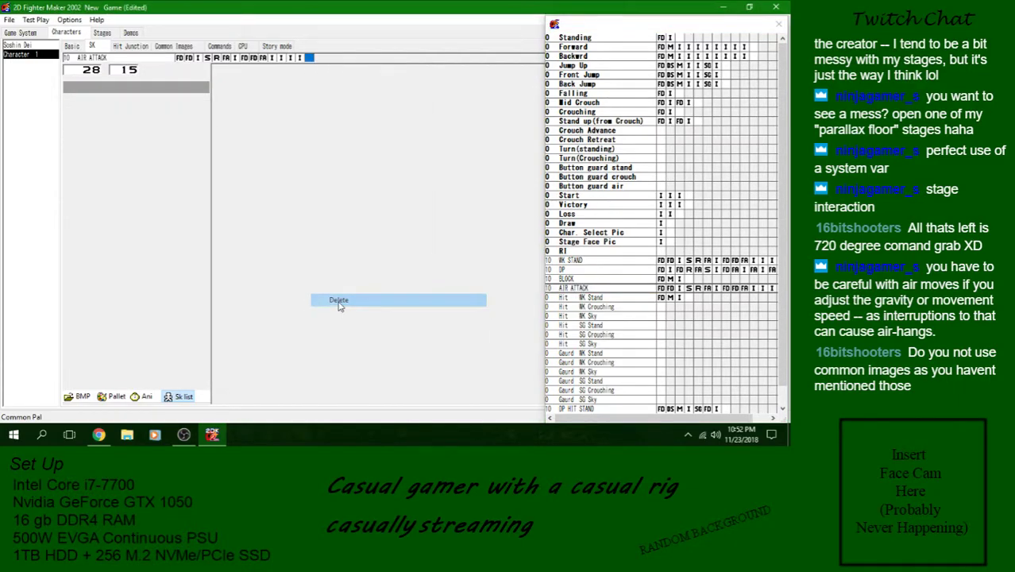
pyautogui.click(582, 291)
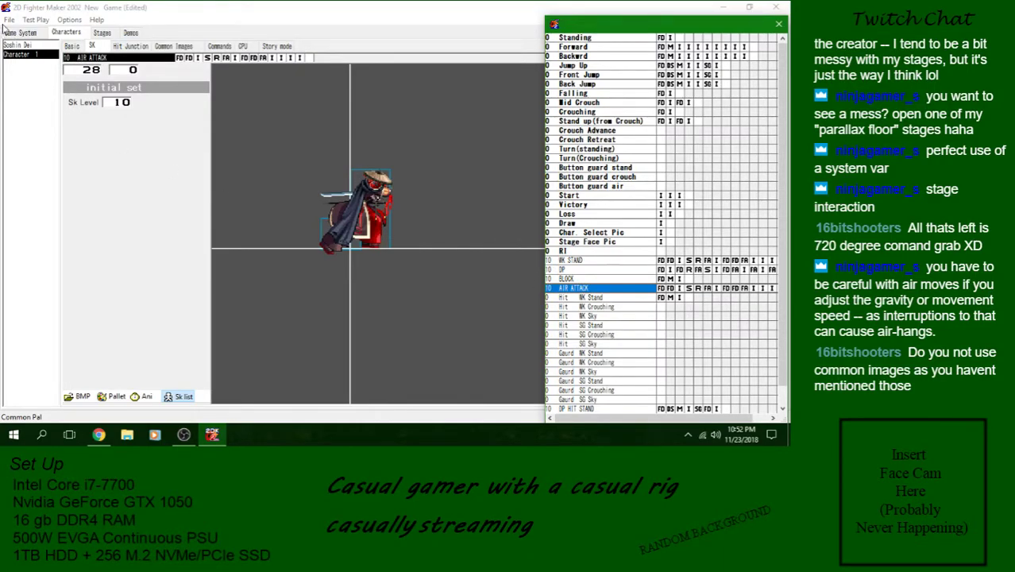
pyautogui.click(10, 19)
pyautogui.click(27, 63)
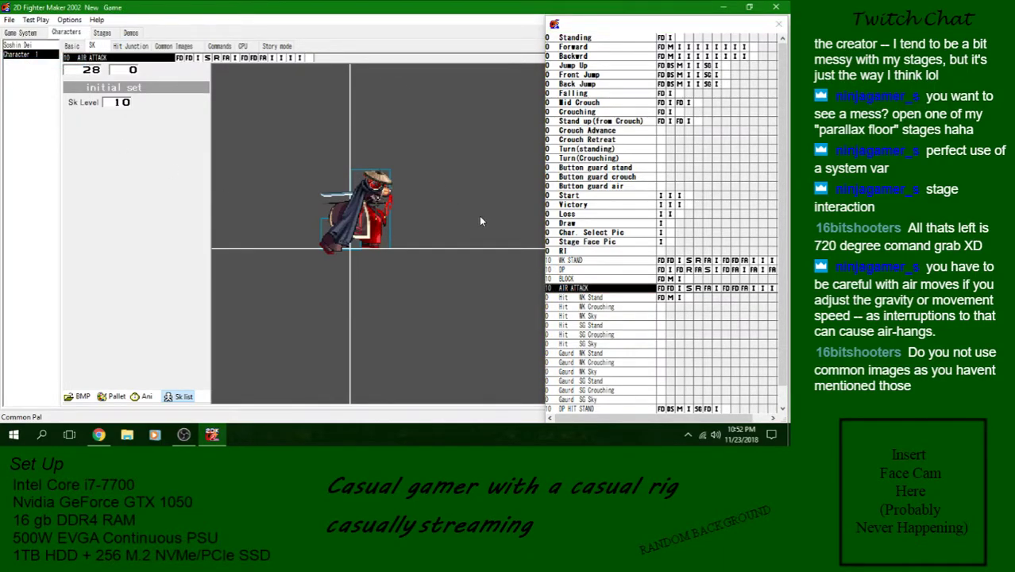
# - Open Soshin Dei's grab skill, examine its attack frame settings, and preview the animation
pyautogui.click(603, 298)
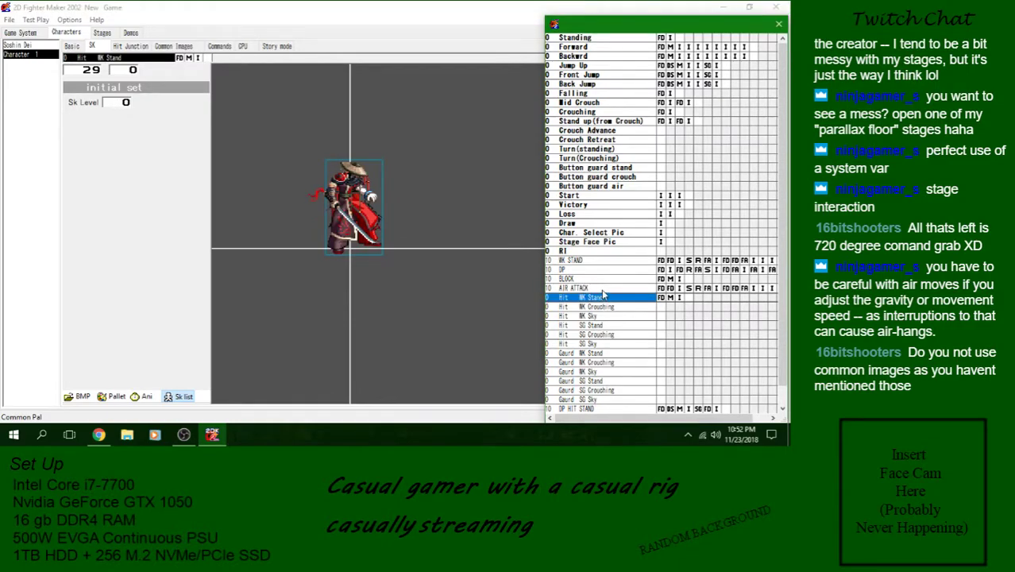
pyautogui.click(602, 290)
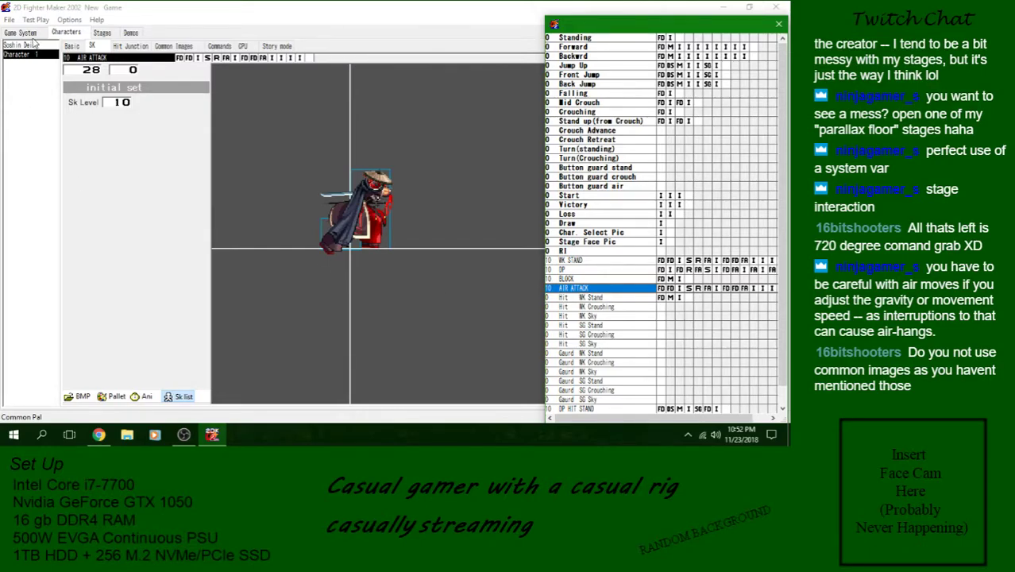
pyautogui.click(24, 47)
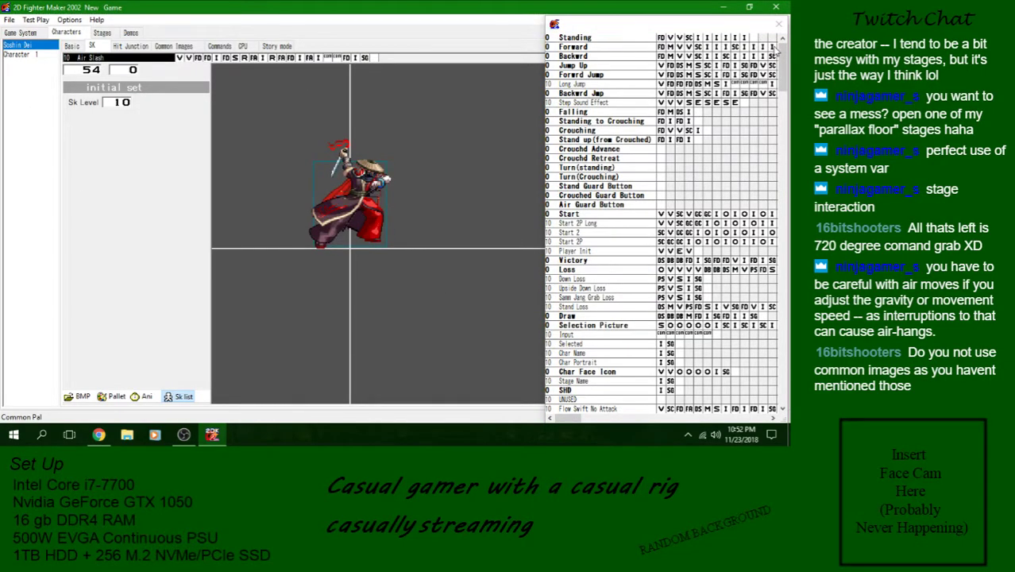
pyautogui.moveTo(783, 47); pyautogui.dragTo(784, 121)
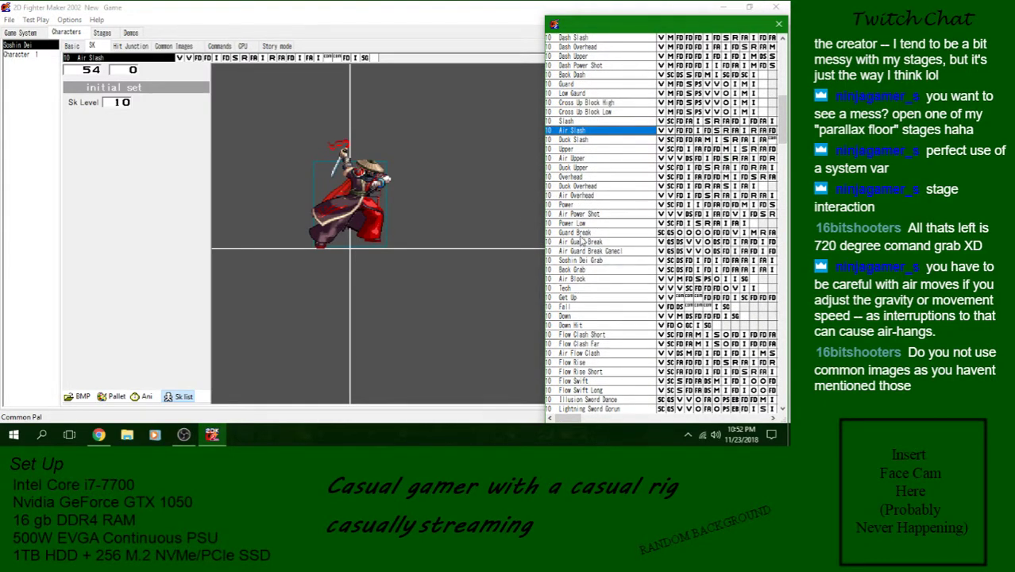
pyautogui.click(580, 260)
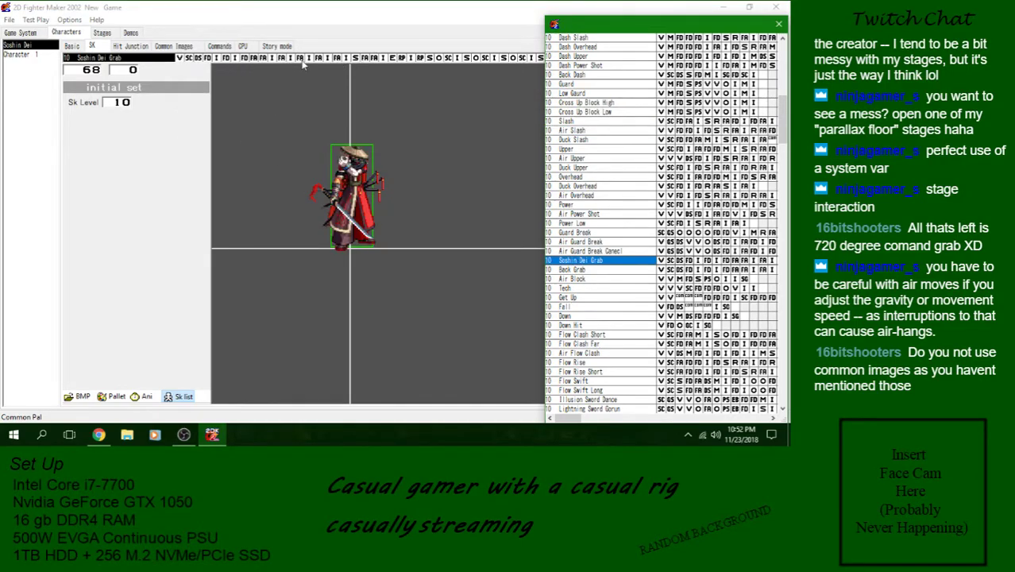
pyautogui.click(363, 60)
pyautogui.click(339, 59)
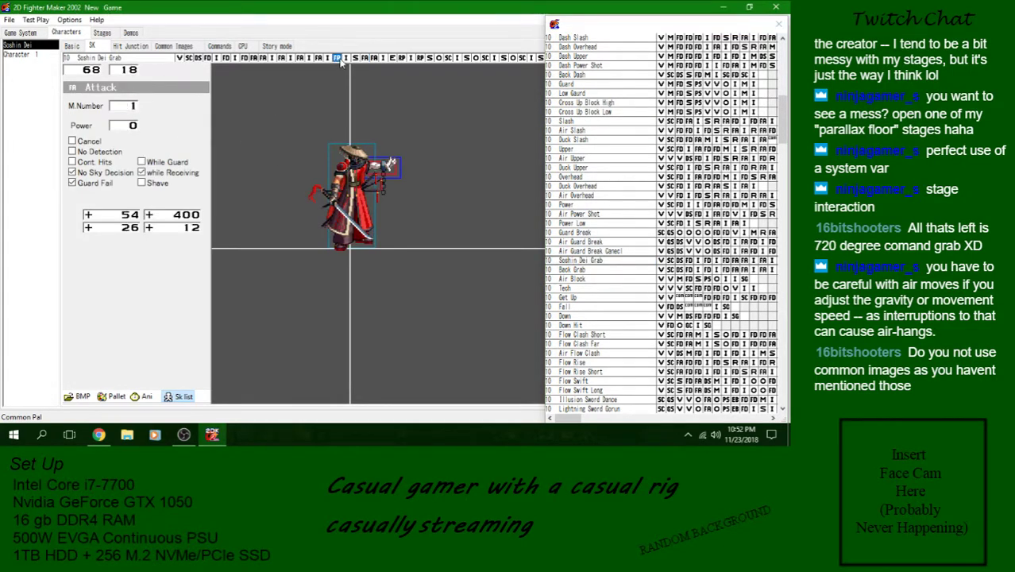
pyautogui.click(144, 396)
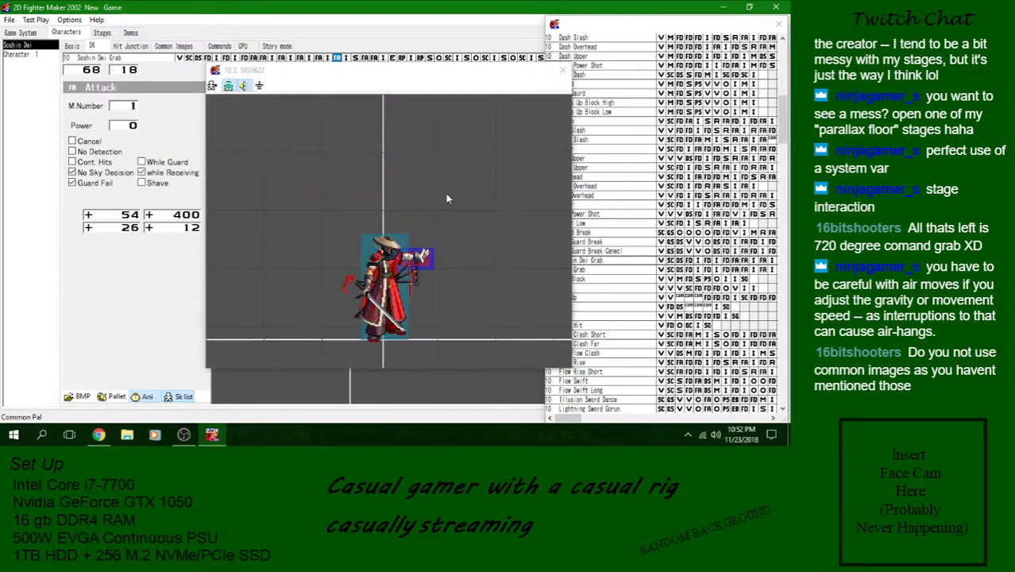
pyautogui.click(563, 69)
# - Examine the earlier image and attack blocks of Soshin Dei's grab and preview the animation again
pyautogui.click(346, 59)
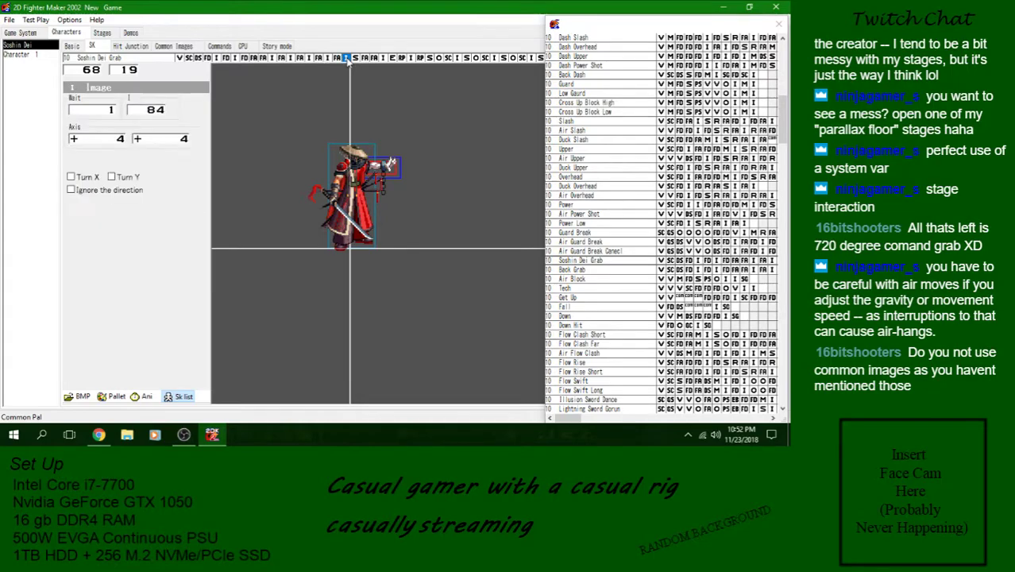
pyautogui.click(327, 59)
pyautogui.click(308, 59)
pyautogui.click(290, 59)
pyautogui.click(272, 59)
pyautogui.click(85, 112)
pyautogui.click(143, 396)
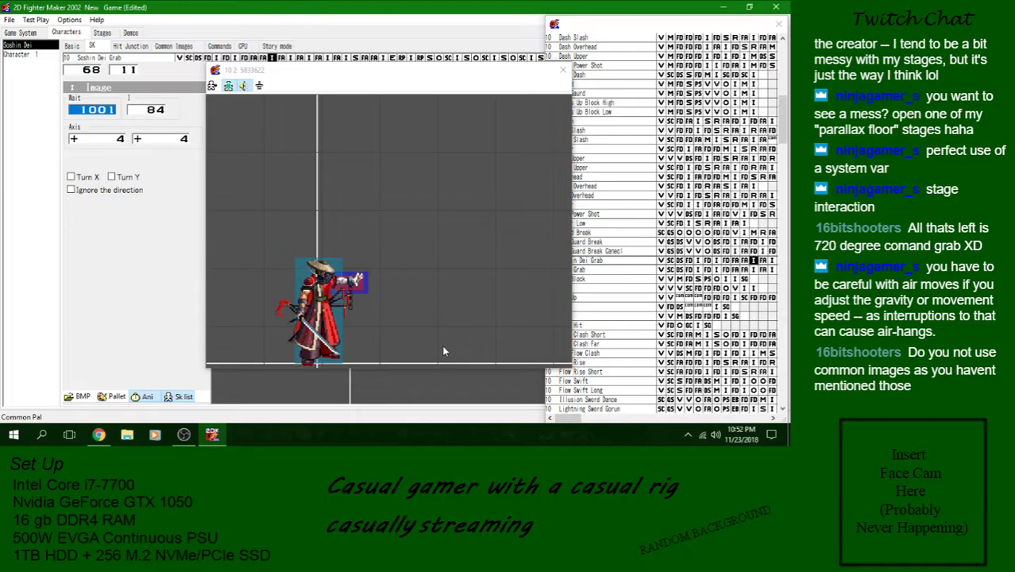
pyautogui.click(563, 70)
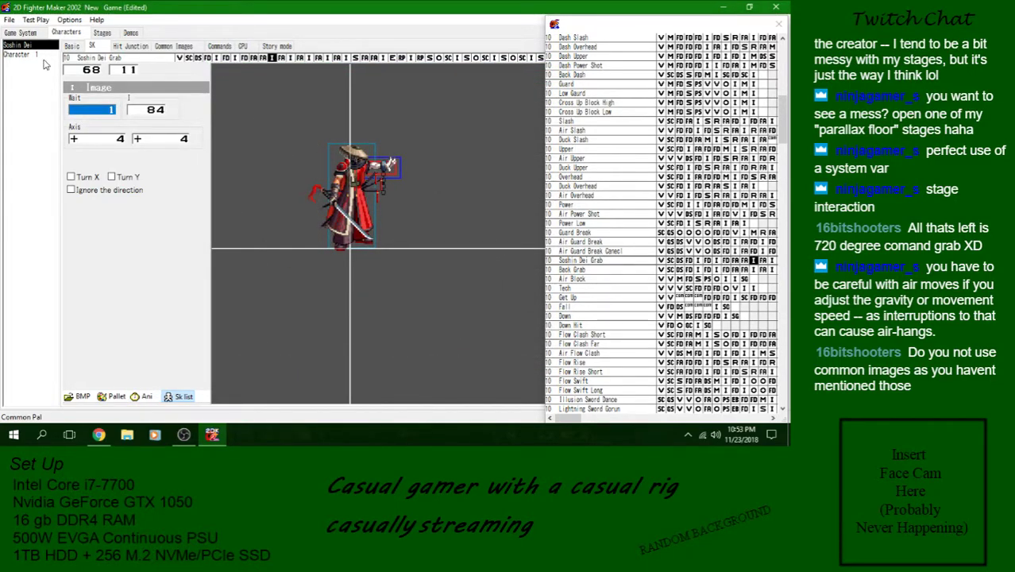
# - Insert a new skill named GRAB below AIR ATTACK in Character 1's skill list
pyautogui.click(20, 56)
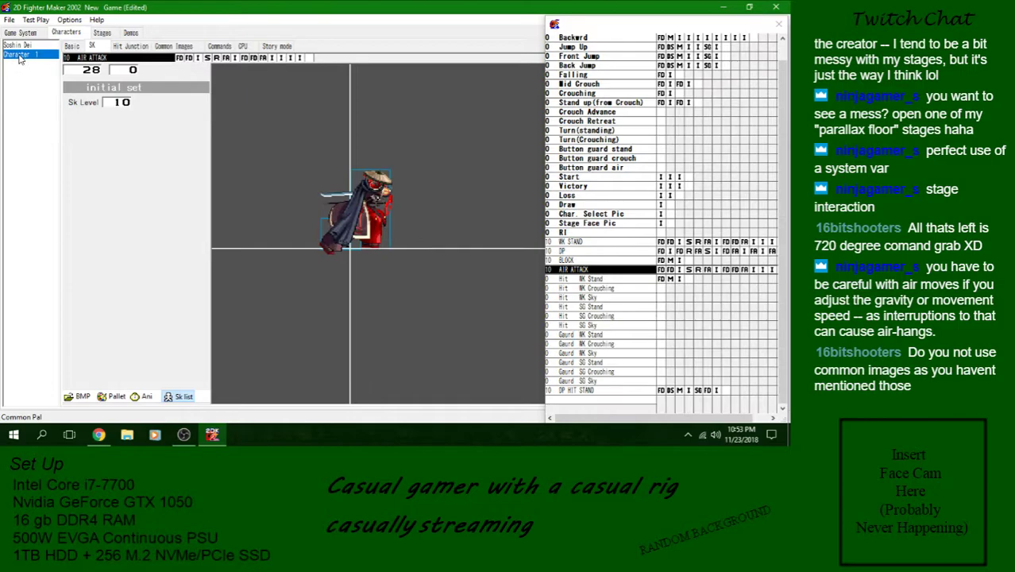
pyautogui.rightClick(595, 271)
pyautogui.click(584, 279)
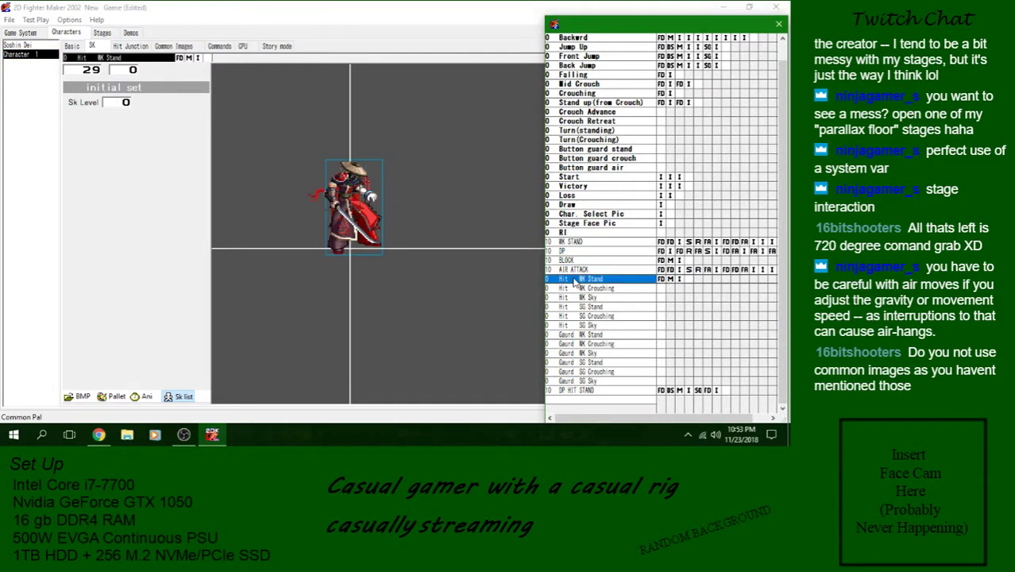
pyautogui.rightClick(584, 279)
pyautogui.click(600, 288)
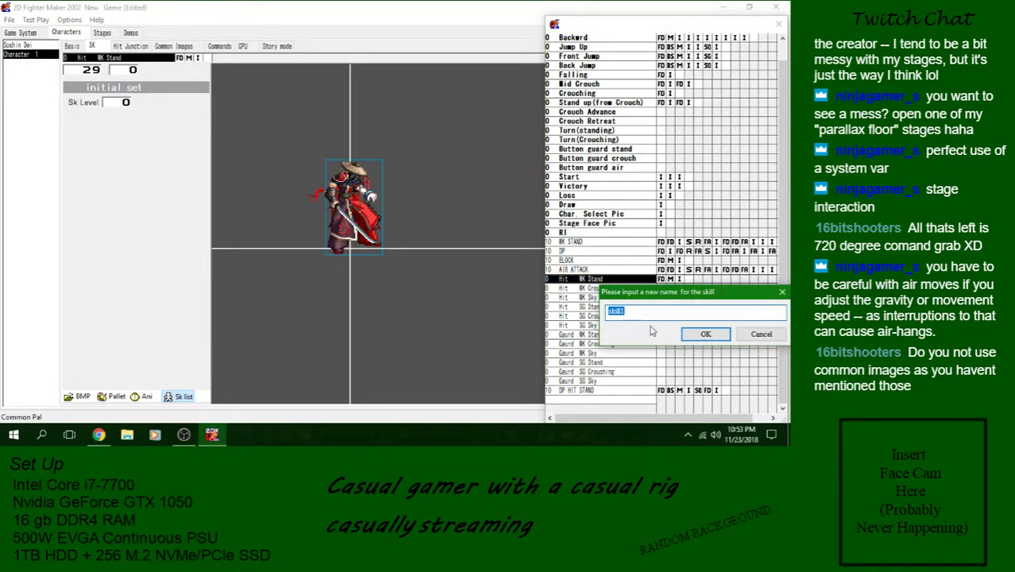
pyautogui.write('GRAB')
pyautogui.press('Return')
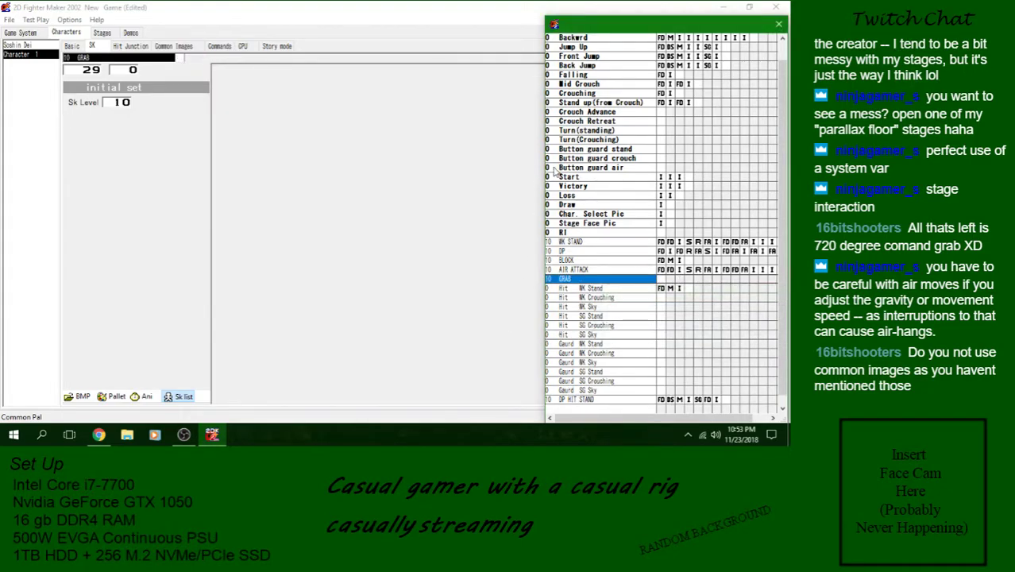
# - Preview Character 1's Start animation and copy its three Image blocks into GRAB
pyautogui.click(594, 178)
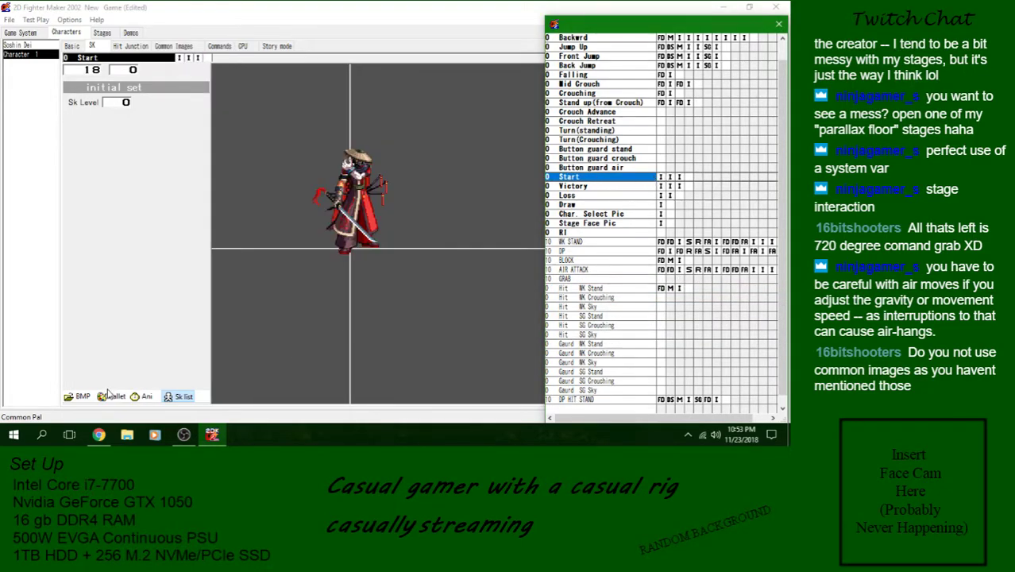
pyautogui.click(144, 396)
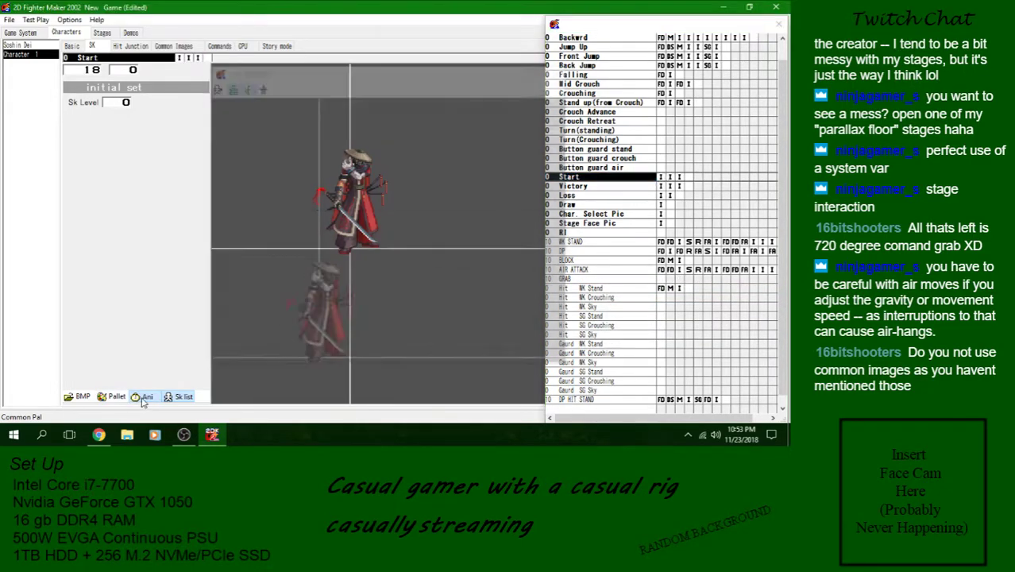
pyautogui.click(563, 70)
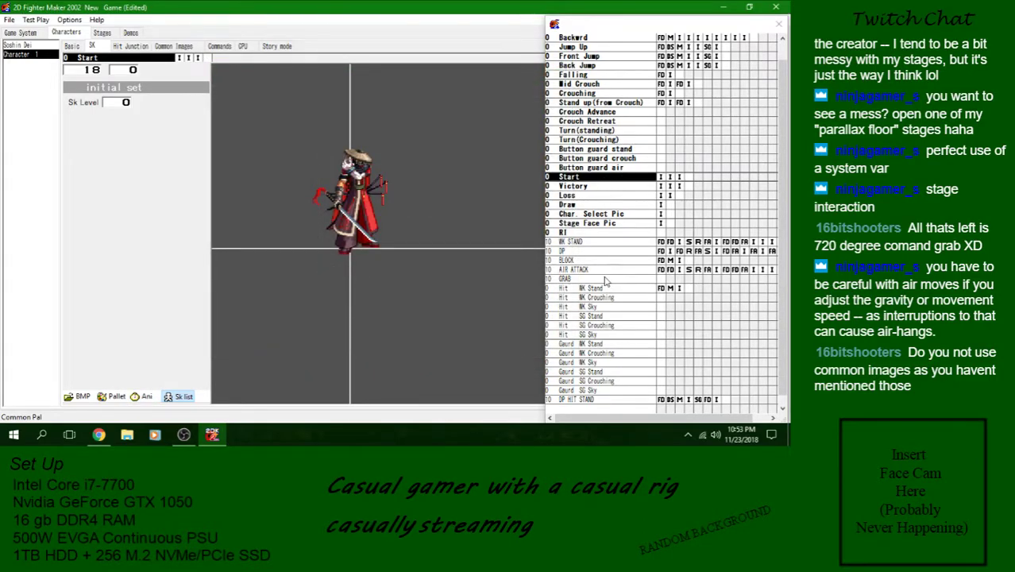
pyautogui.click(685, 280)
pyautogui.click(662, 278)
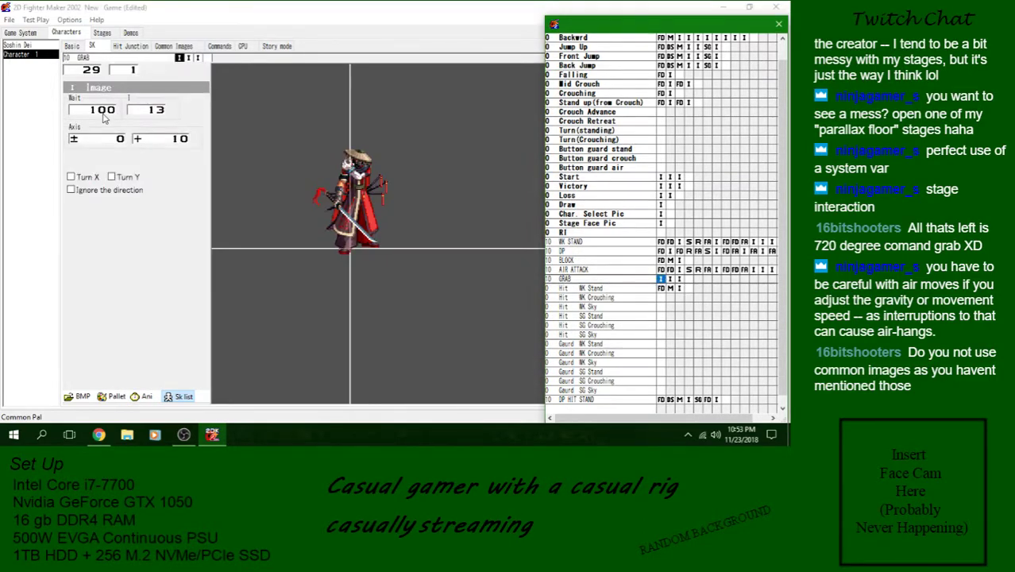
# - Set the wait of GRAB's first image to 15 and its last image to 100, and preview the animation
pyautogui.write('11')
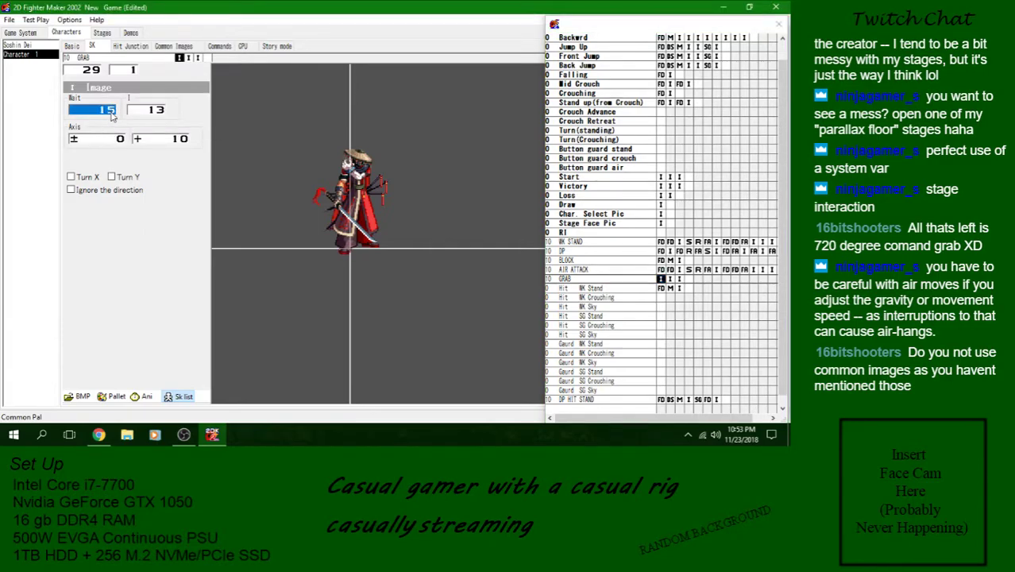
pyautogui.click(198, 59)
pyautogui.click(104, 114)
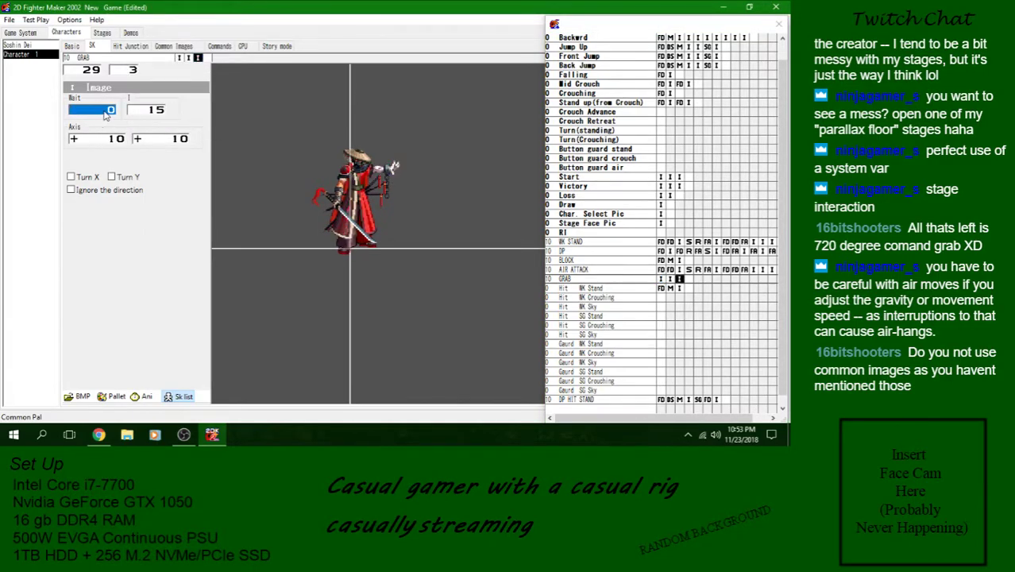
pyautogui.click(144, 396)
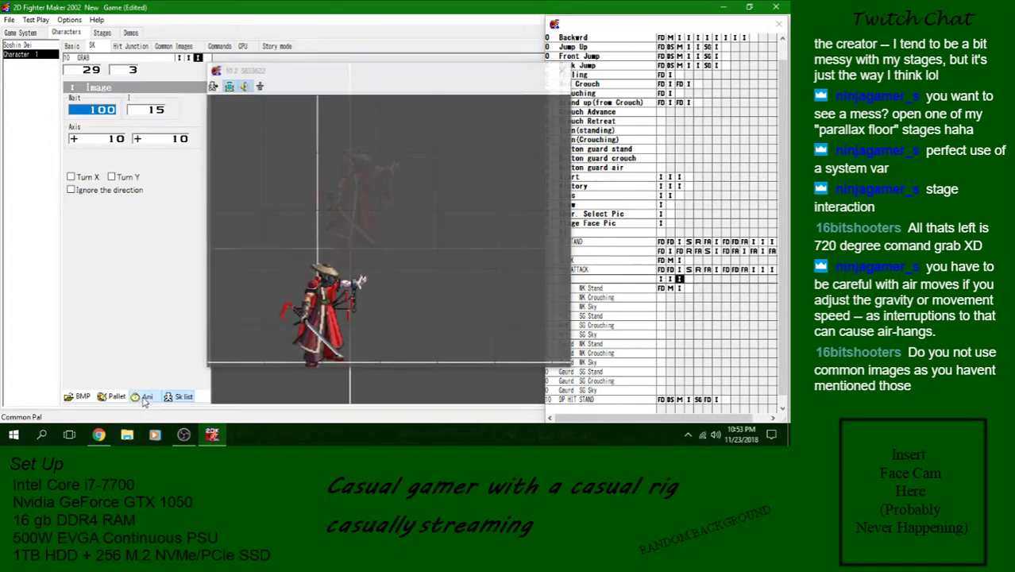
pyautogui.click(563, 72)
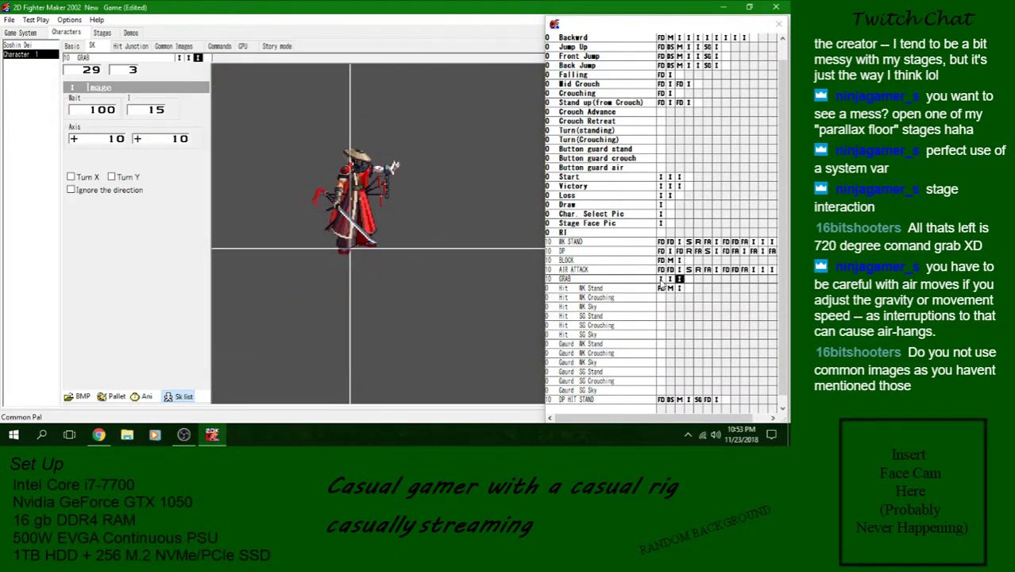
# - Add a Defense Frame at the start of GRAB, about 30 by 90 over the samurai's body, with Striking, Doing and Throwing enabled
pyautogui.rightClick(660, 280)
pyautogui.click(671, 64)
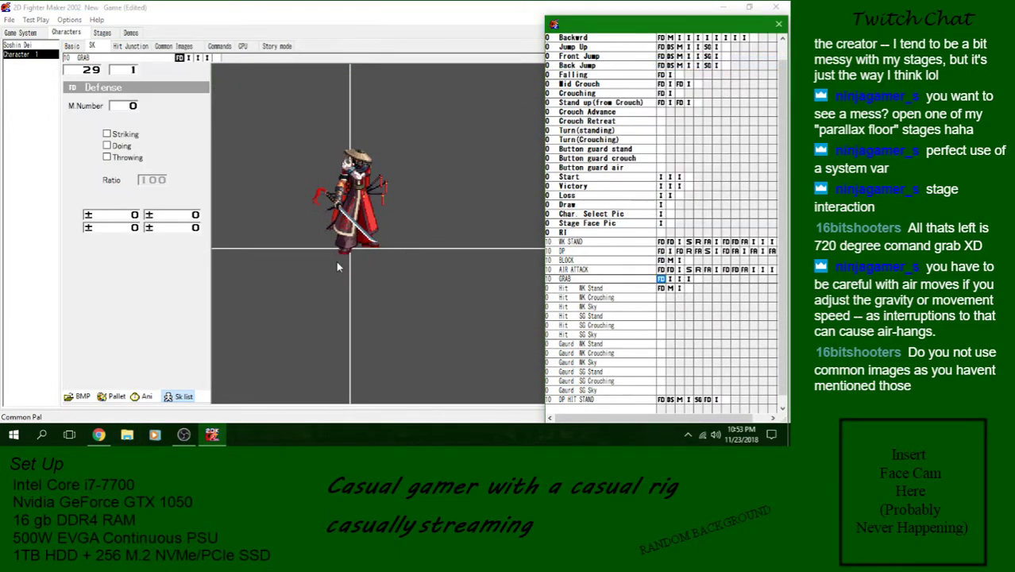
pyautogui.moveTo(337, 260); pyautogui.dragTo(379, 154)
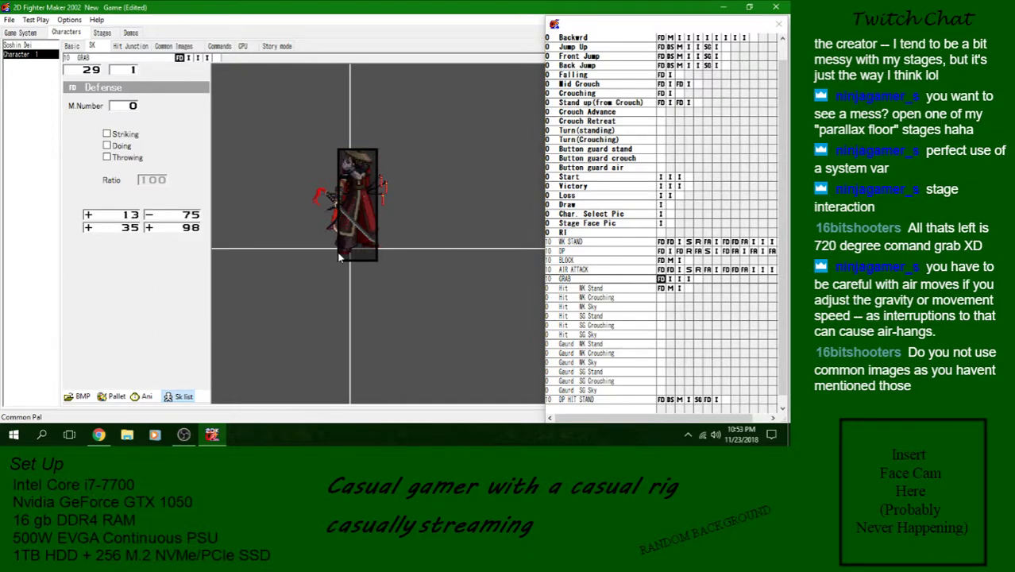
pyautogui.moveTo(340, 252); pyautogui.dragTo(375, 154)
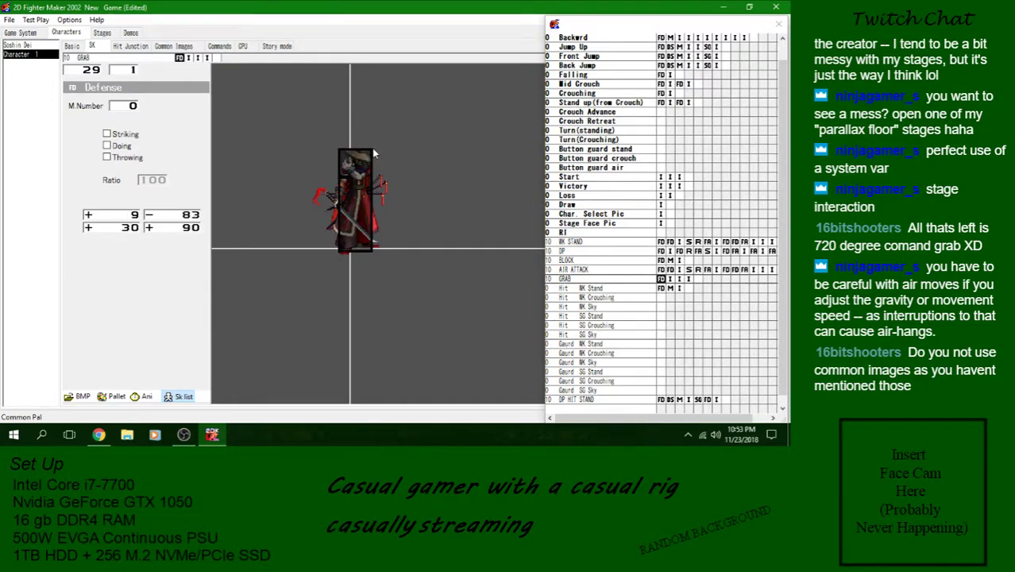
pyautogui.click(125, 135)
pyautogui.click(123, 146)
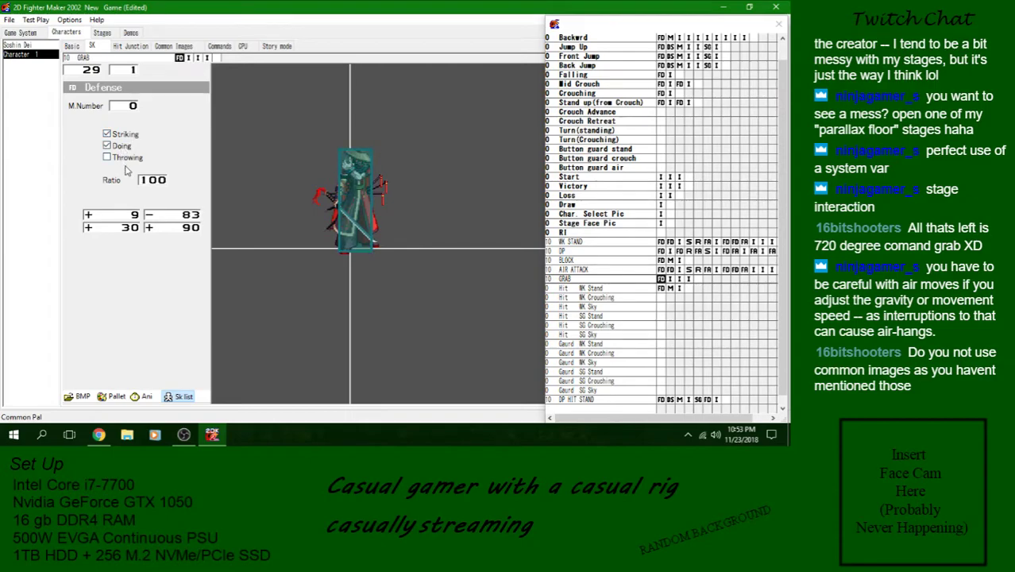
# - Examine GRAB's Defense Frame and its second and third Image blocks in sequence
pyautogui.click(197, 58)
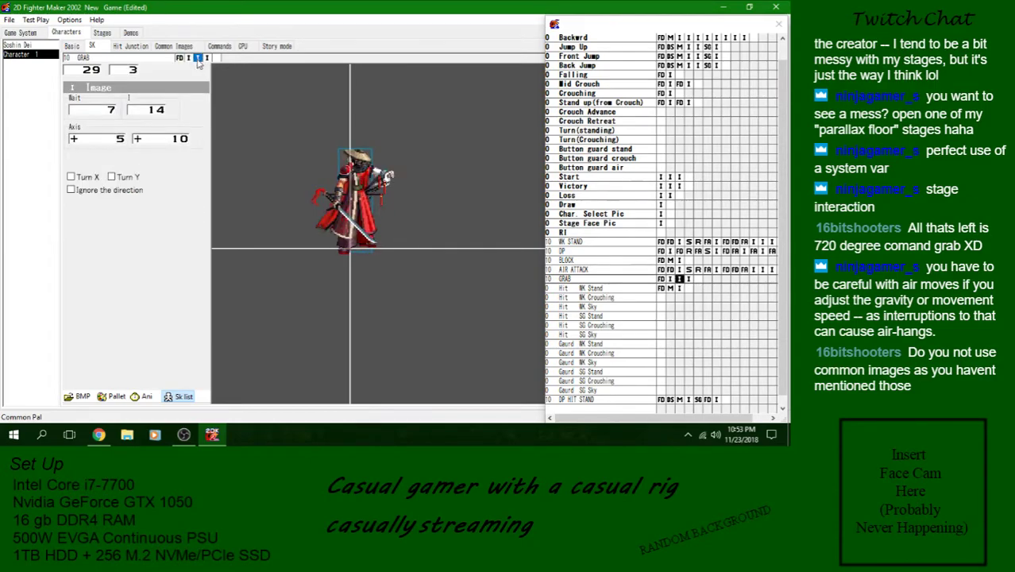
pyautogui.rightClick(197, 58)
pyautogui.click(208, 58)
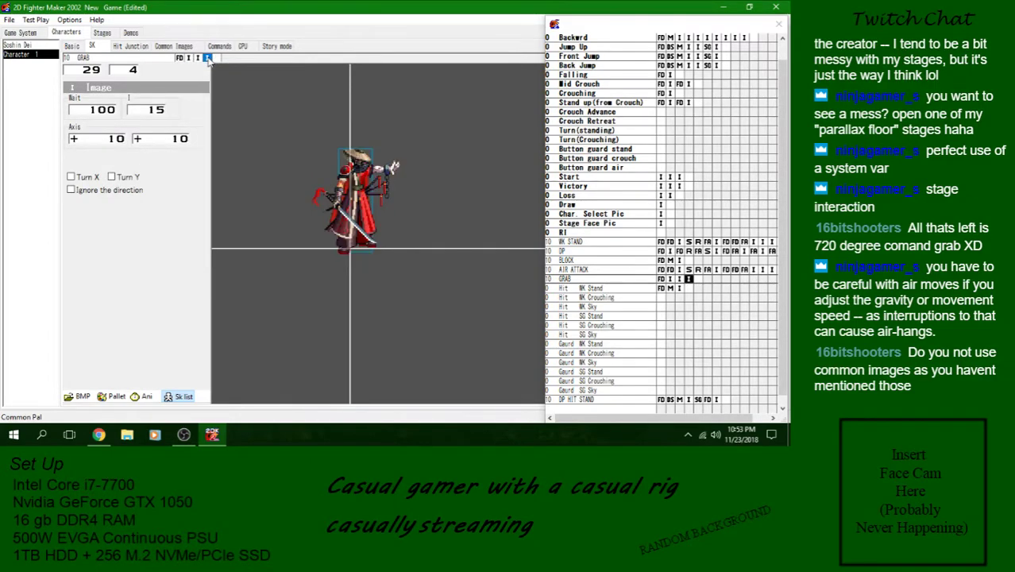
pyautogui.click(197, 59)
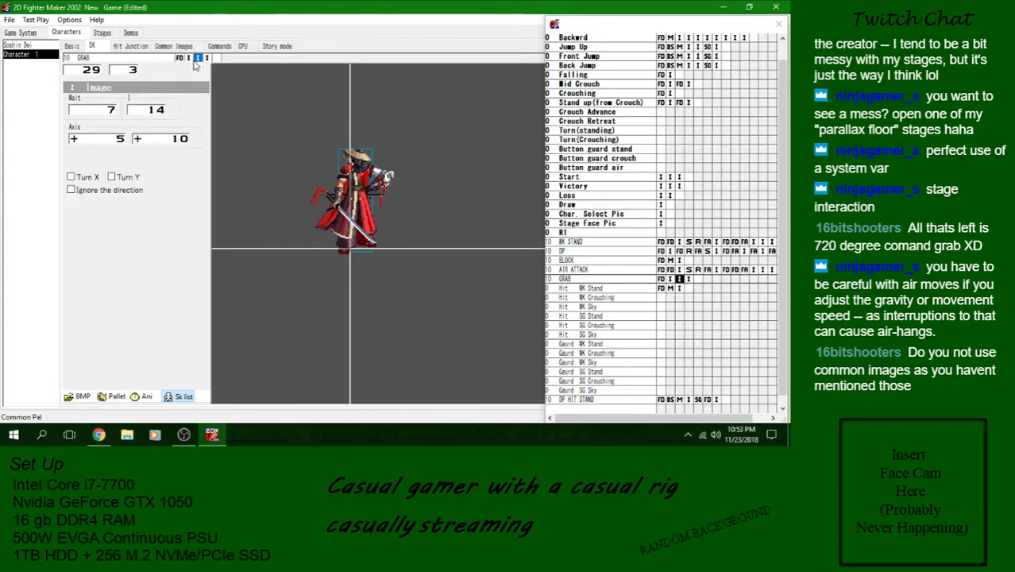
pyautogui.click(189, 59)
pyautogui.click(181, 59)
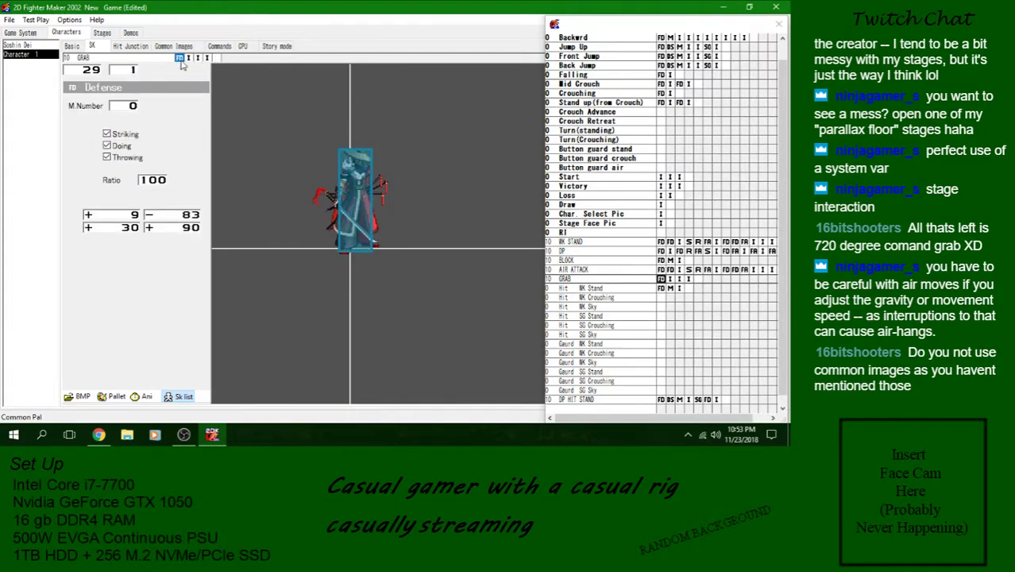
pyautogui.click(197, 59)
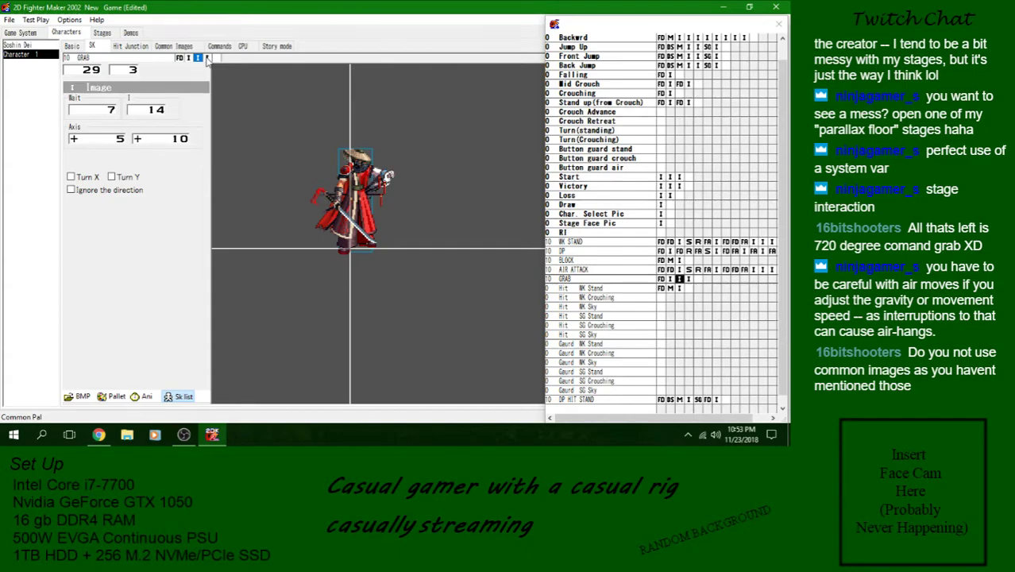
pyautogui.rightClick(198, 58)
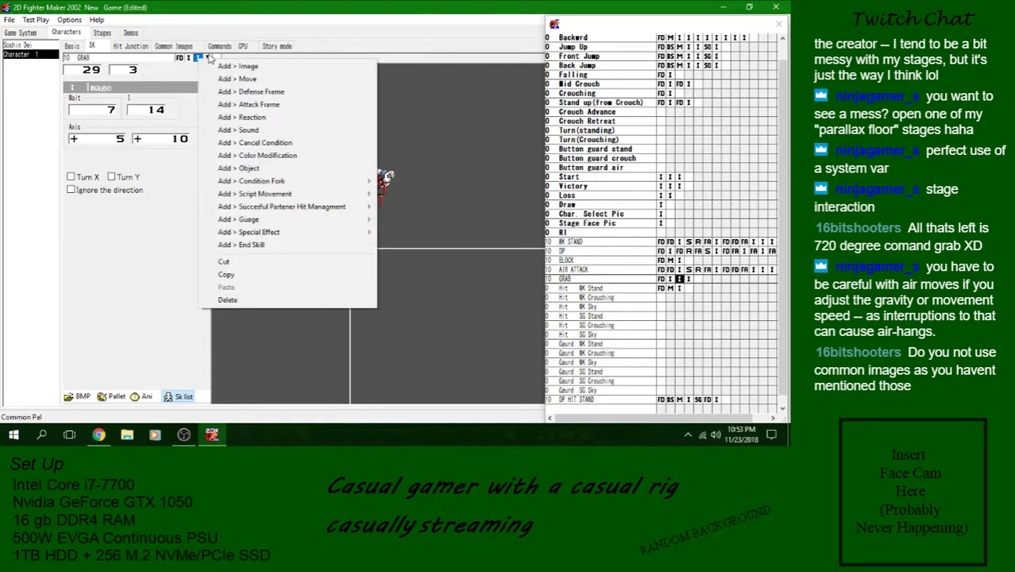
pyautogui.click(207, 57)
pyautogui.click(199, 58)
pyautogui.click(205, 58)
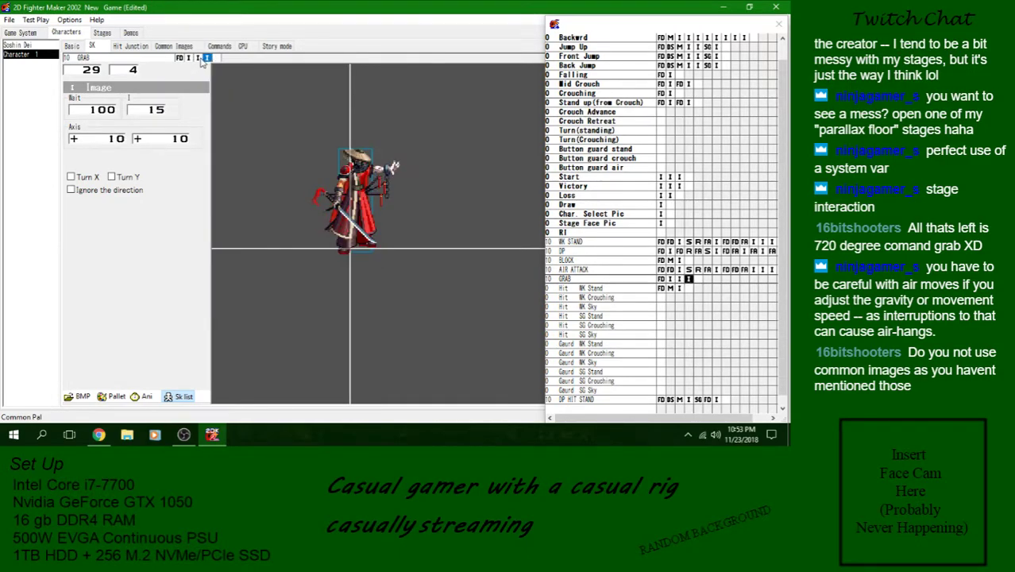
pyautogui.rightClick(682, 283)
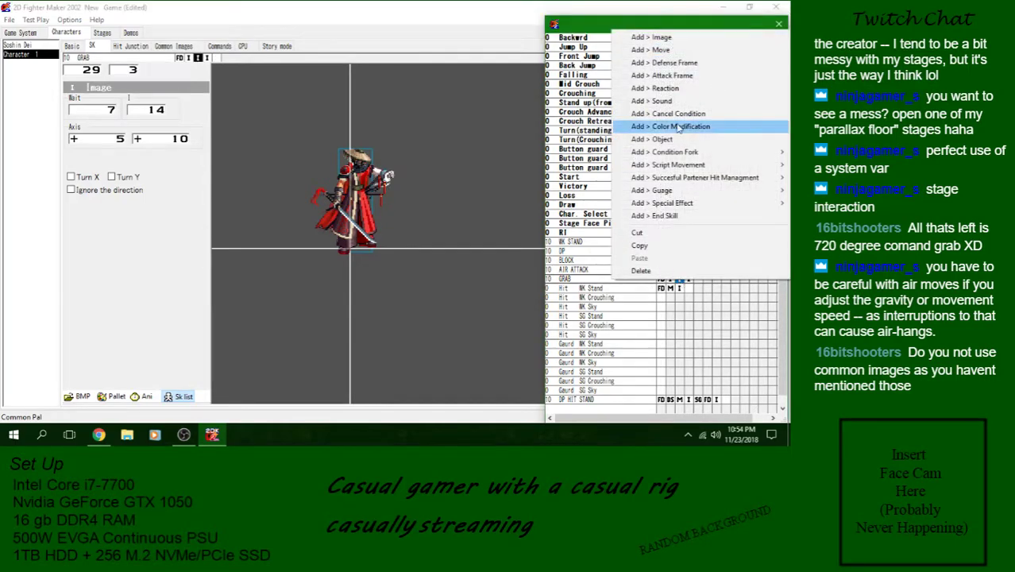
pyautogui.click(691, 75)
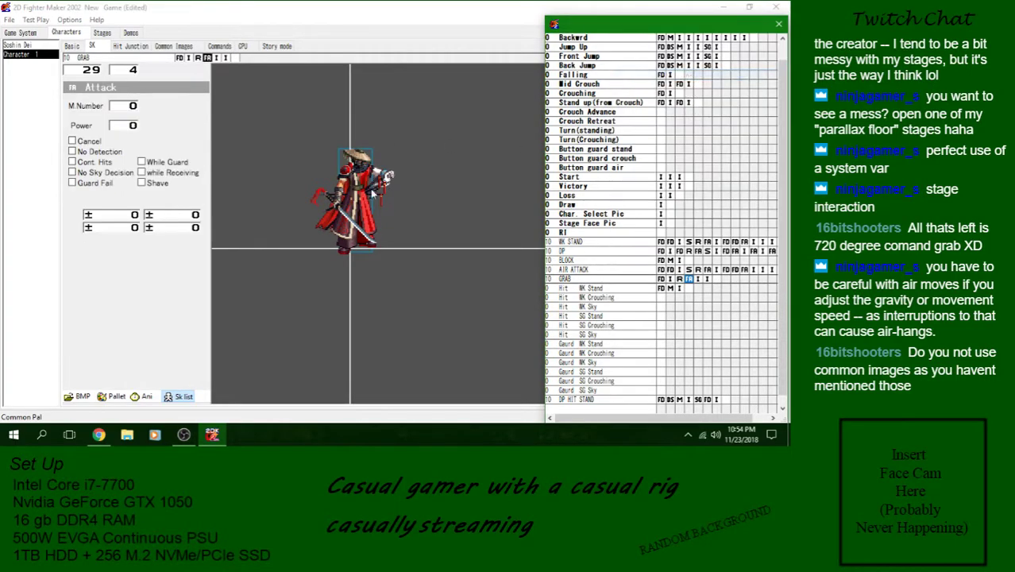
pyautogui.rightClick(200, 58)
pyautogui.click(228, 300)
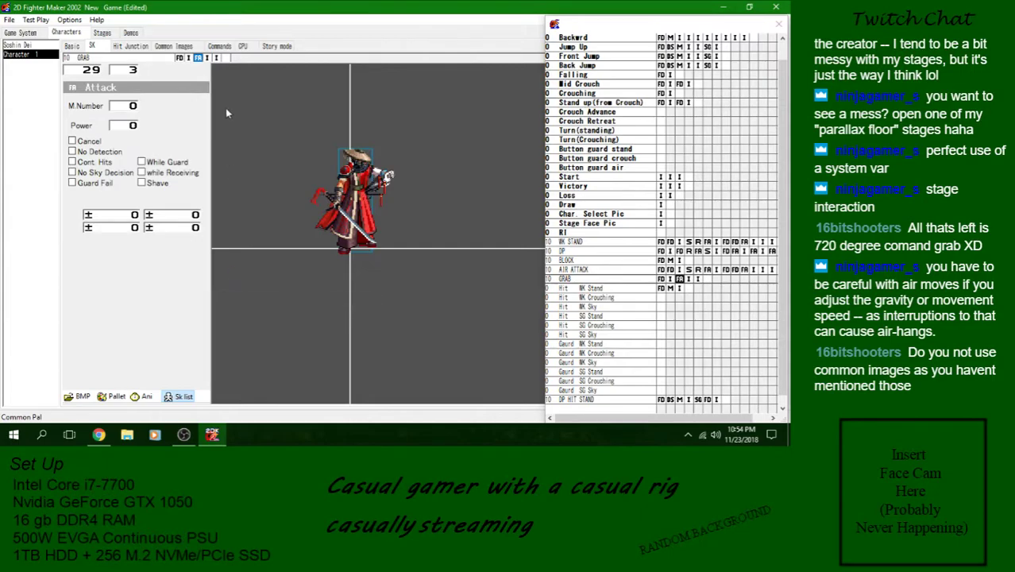
pyautogui.rightClick(199, 59)
pyautogui.click(226, 300)
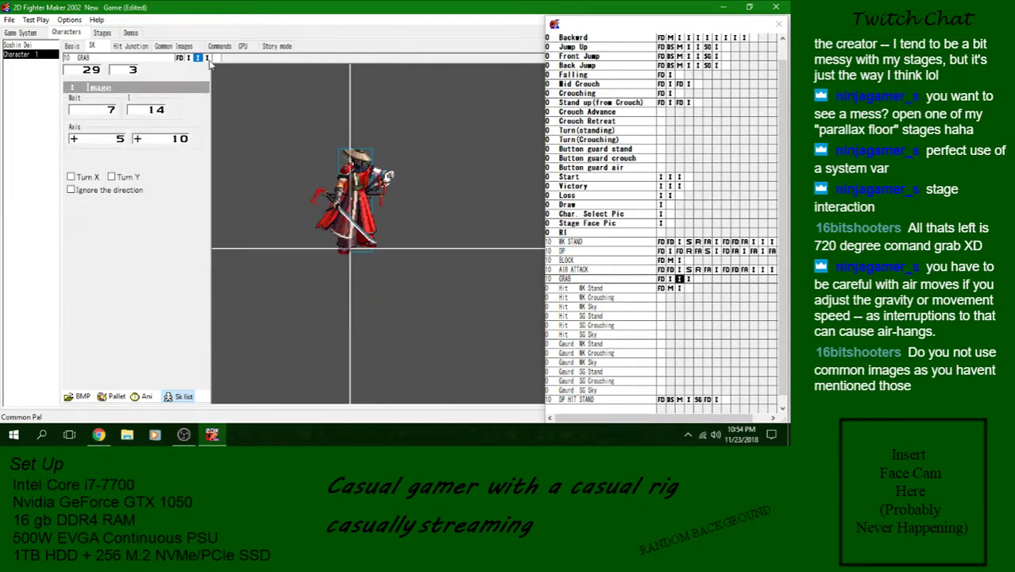
# - Add an Attack Frame before GRAB's last image, delete its Reaction block, and draw the box about 29 by 14 over the outstretched hand
pyautogui.rightClick(207, 59)
pyautogui.click(293, 107)
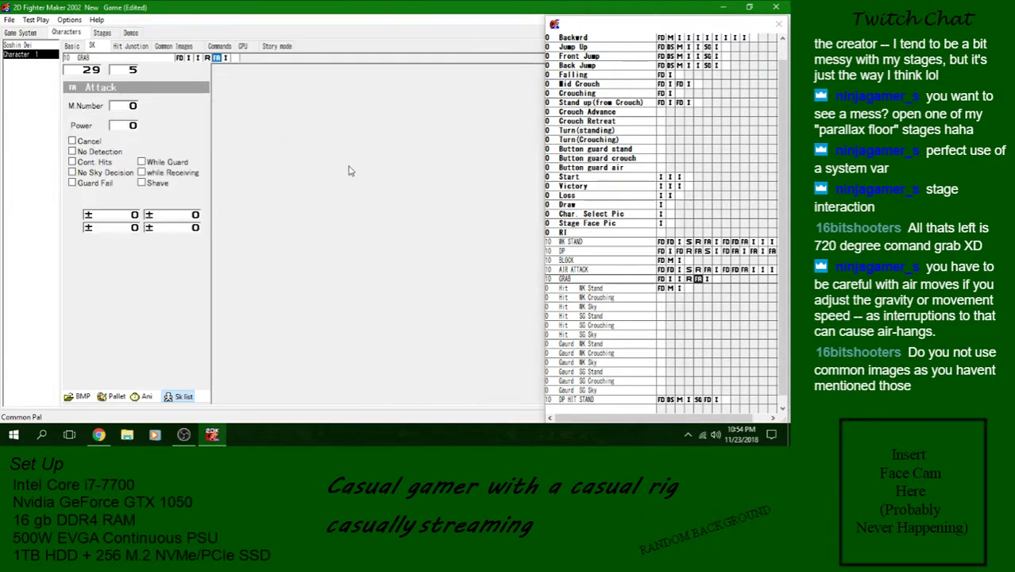
pyautogui.click(208, 59)
pyautogui.rightClick(208, 59)
pyautogui.click(236, 299)
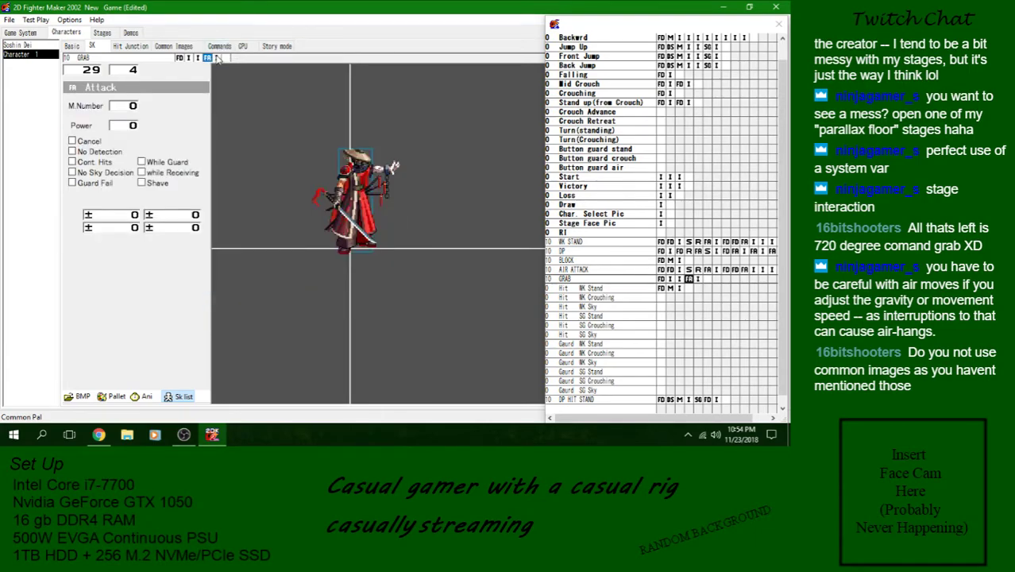
pyautogui.moveTo(368, 160); pyautogui.dragTo(400, 179)
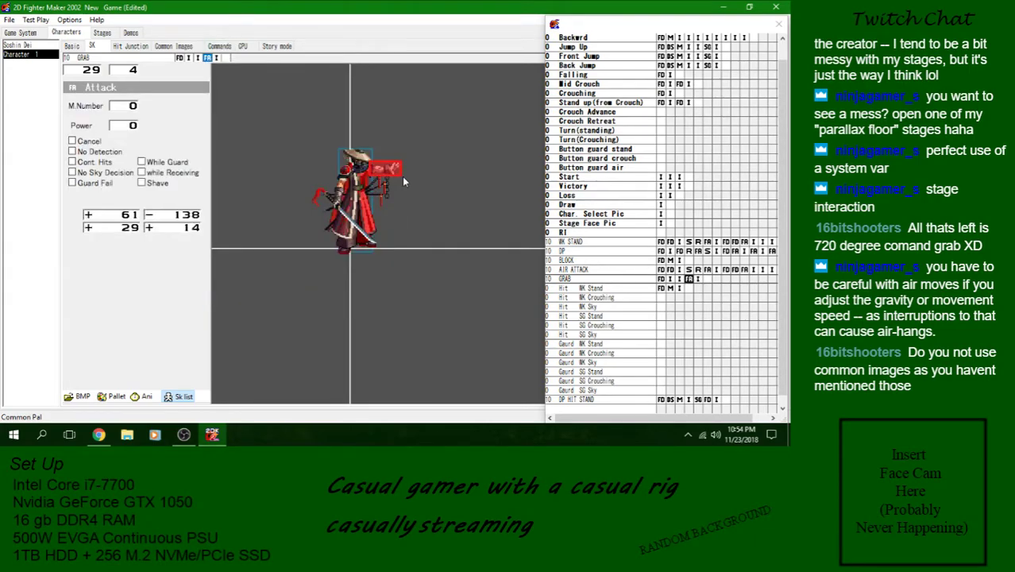
# - Set the wait of GRAB's last image to 10, duplicate that image after it, and set the copy's wait to 30
pyautogui.click(217, 58)
pyautogui.moveTo(102, 107); pyautogui.dragTo(101, 112)
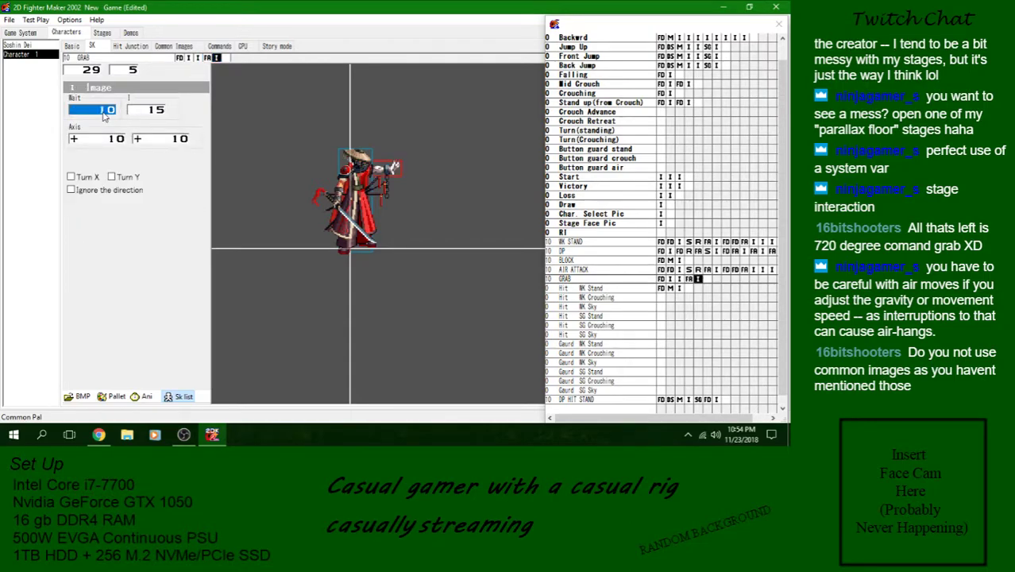
pyautogui.click(98, 114)
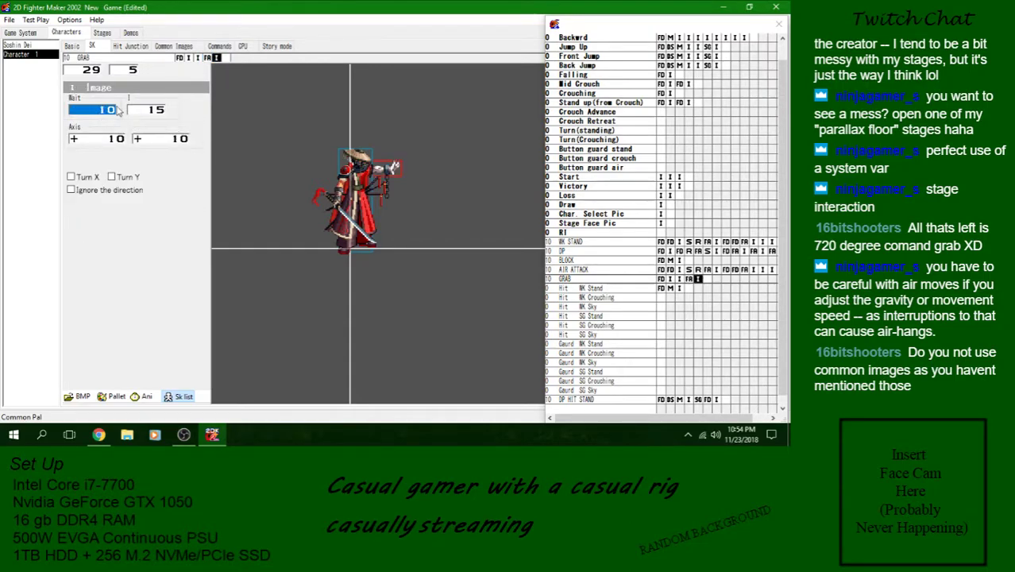
pyautogui.click(225, 58)
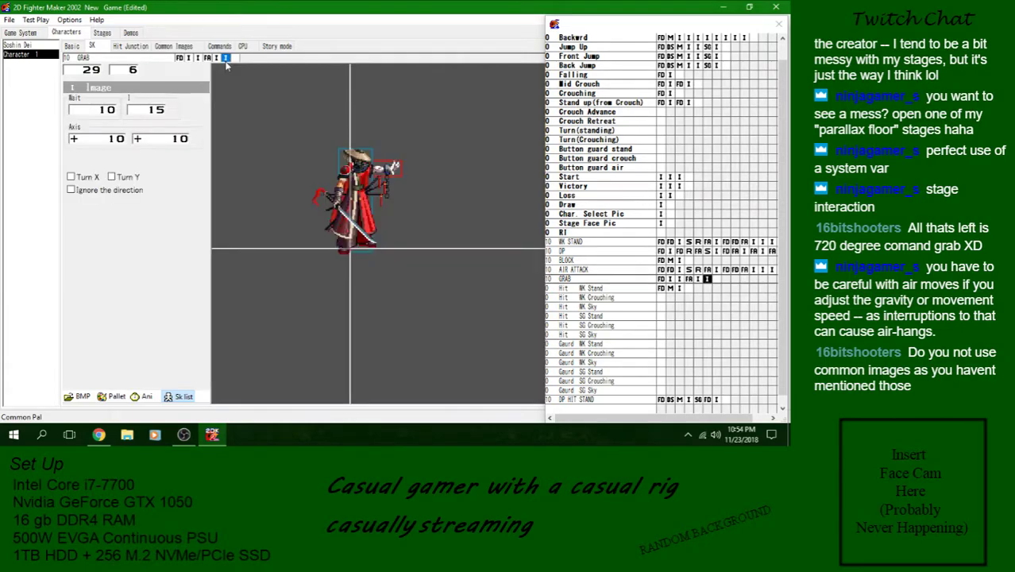
pyautogui.moveTo(97, 115); pyautogui.dragTo(99, 112)
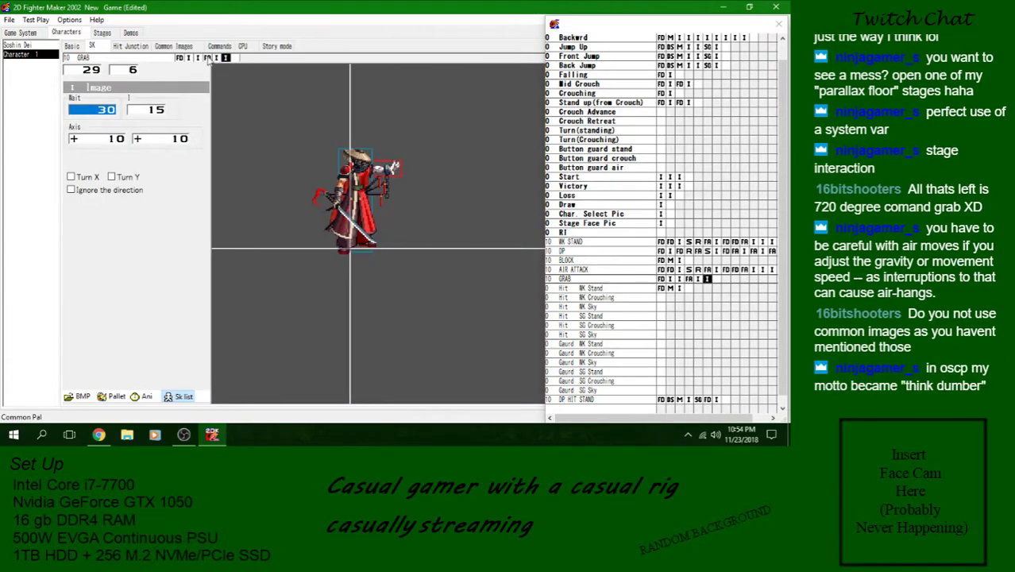
# - Insert an empty Attack Frame before GRAB's final image and delete the Reaction block that comes with it
pyautogui.rightClick(225, 58)
pyautogui.click(297, 111)
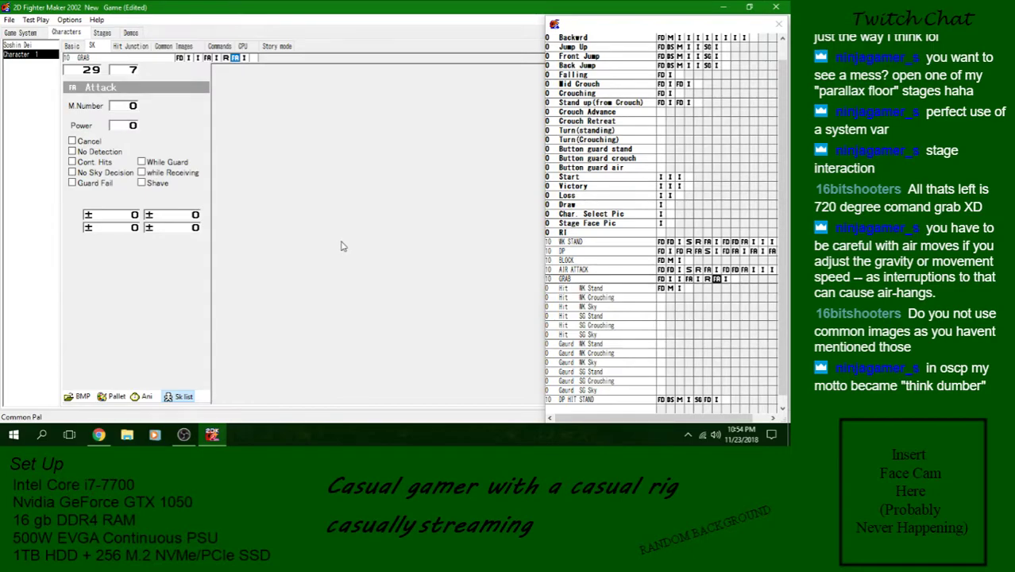
pyautogui.rightClick(226, 58)
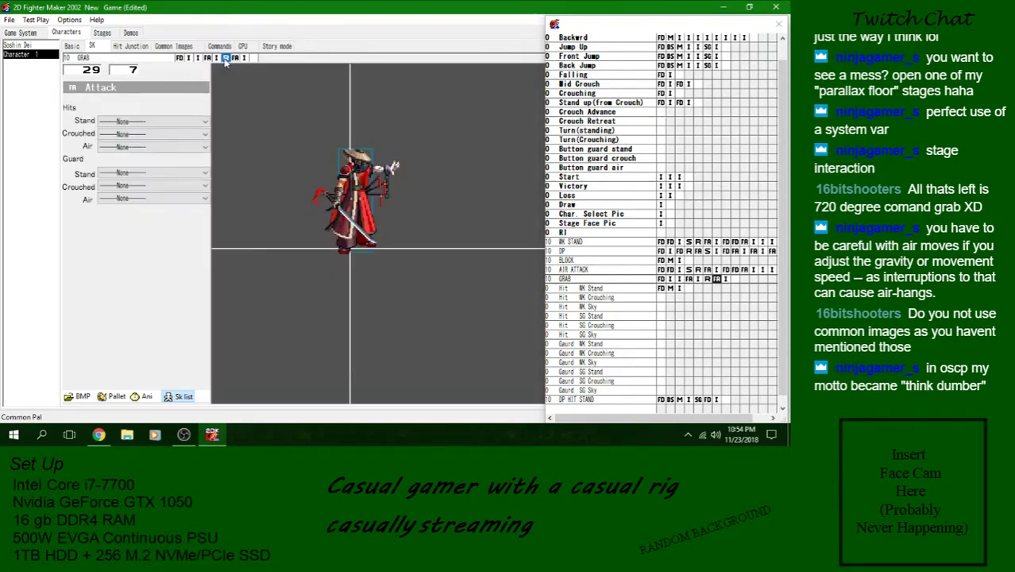
pyautogui.click(262, 299)
pyautogui.click(216, 58)
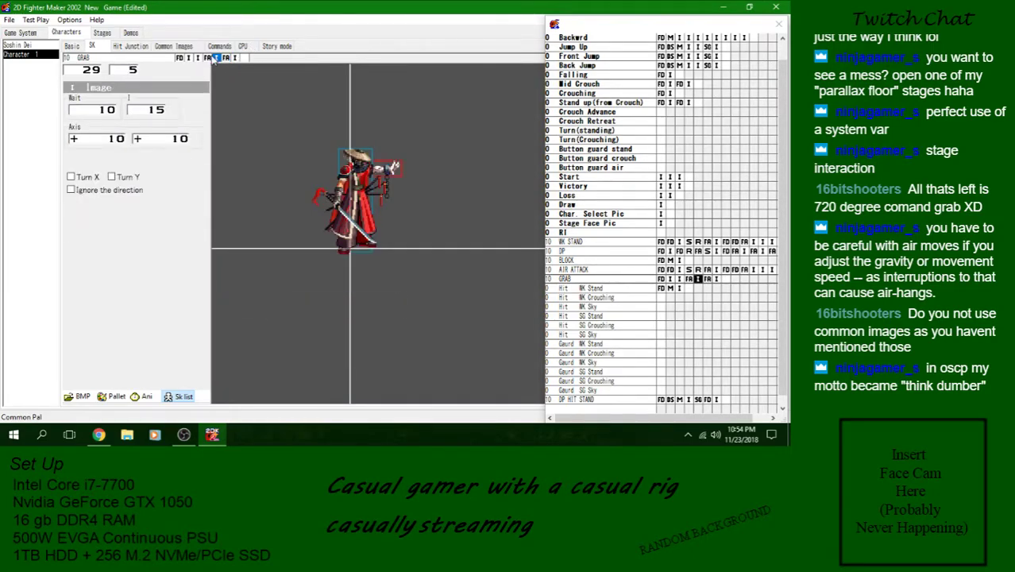
pyautogui.click(206, 58)
# - Insert a Detect Skill block after GRAB's Defense Frame with divergence Attack Hits, and add an End Skill block at the end
pyautogui.rightClick(188, 58)
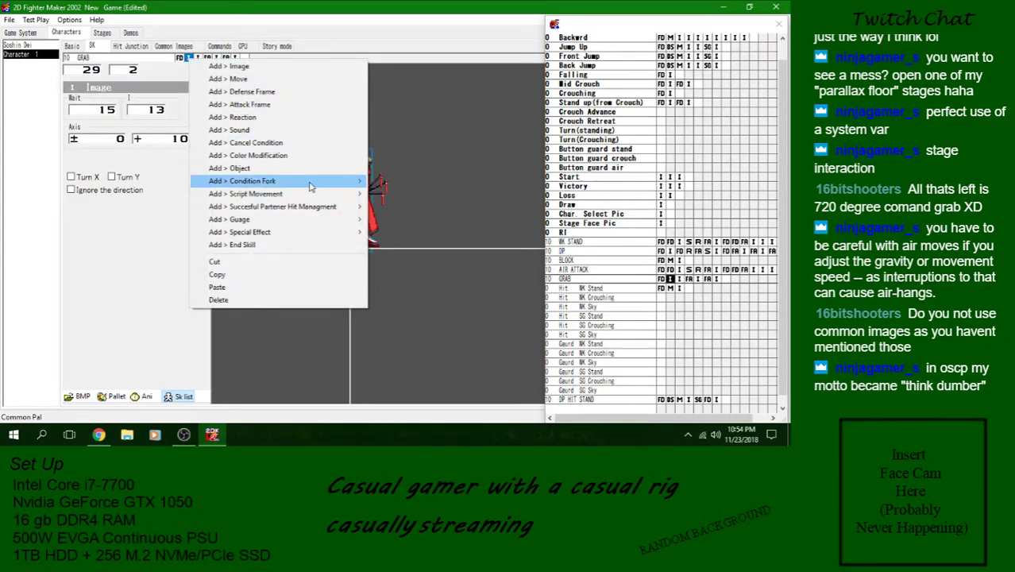
pyautogui.moveTo(313, 182)
pyautogui.click(428, 193)
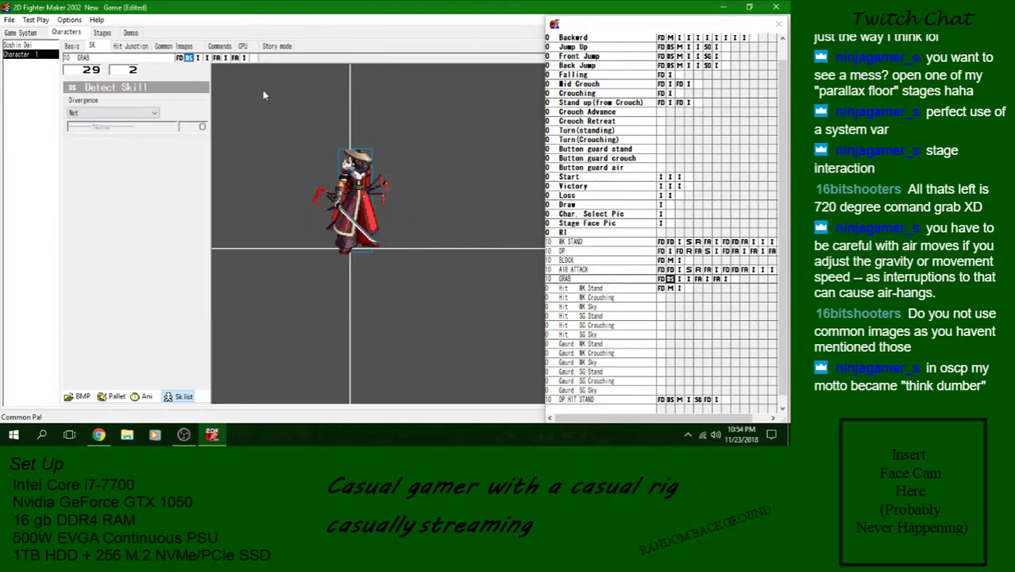
pyautogui.rightClick(252, 59)
pyautogui.click(327, 246)
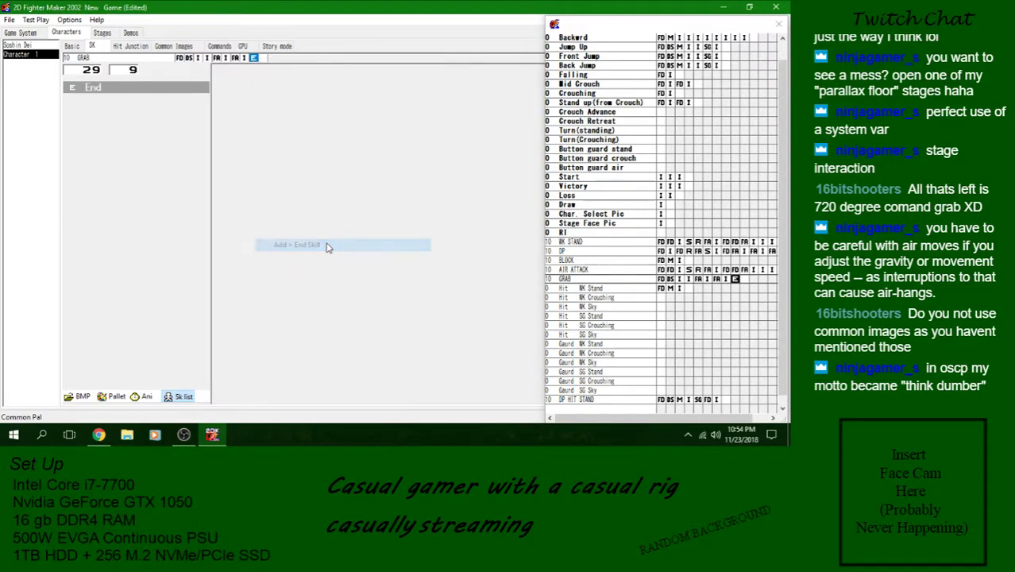
pyautogui.click(189, 59)
pyautogui.click(154, 114)
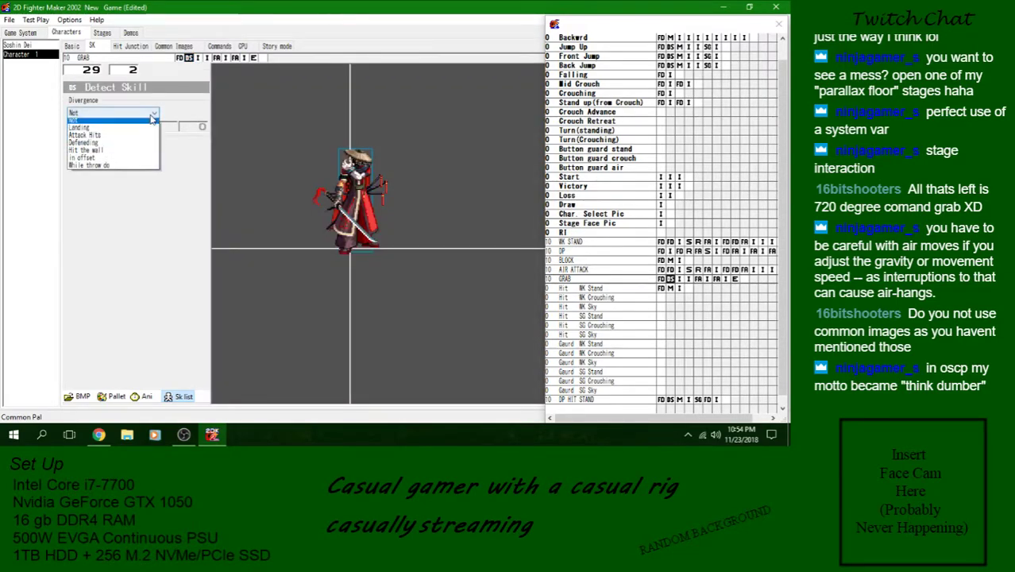
pyautogui.click(133, 139)
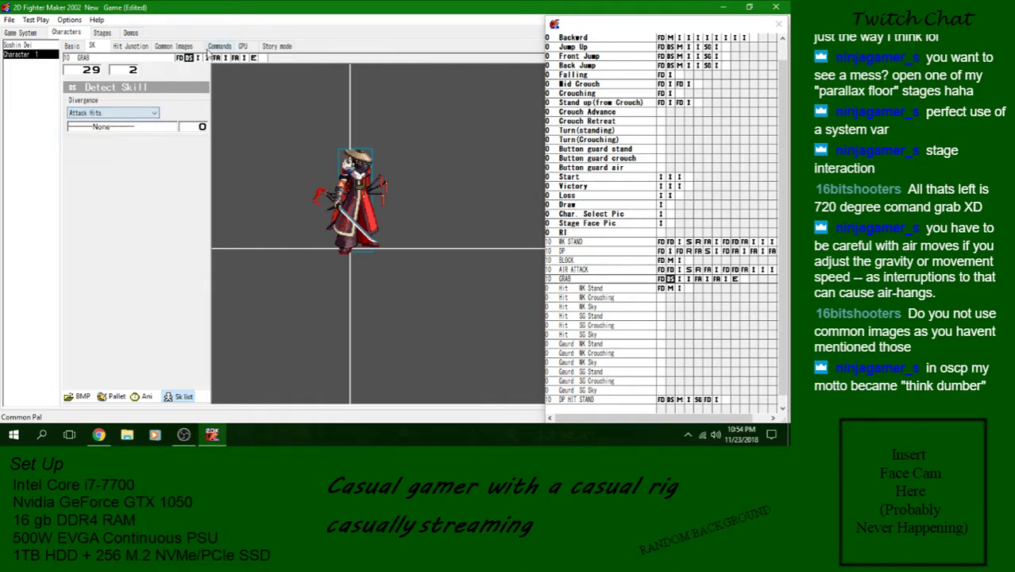
# - Enable No Sky Decision, while Receiving and Guard Fail on GRAB's first Attack Frame
pyautogui.click(216, 58)
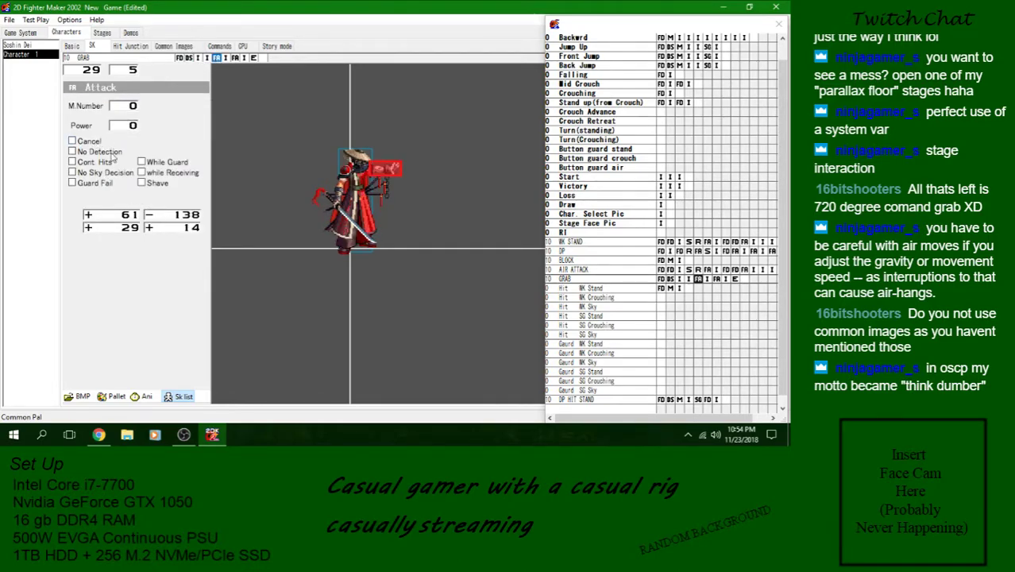
pyautogui.click(151, 164)
pyautogui.click(72, 183)
# - Examine the opening blocks of Soshin Dei's Grab skill, through its first Attack Frame's options and box
pyautogui.click(32, 46)
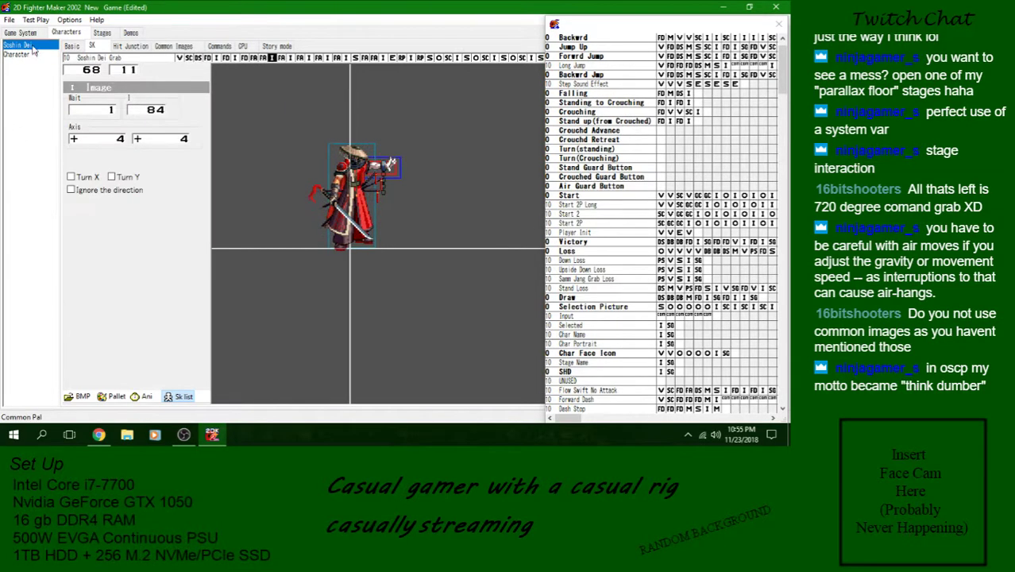
pyautogui.click(196, 59)
pyautogui.click(209, 59)
pyautogui.click(188, 59)
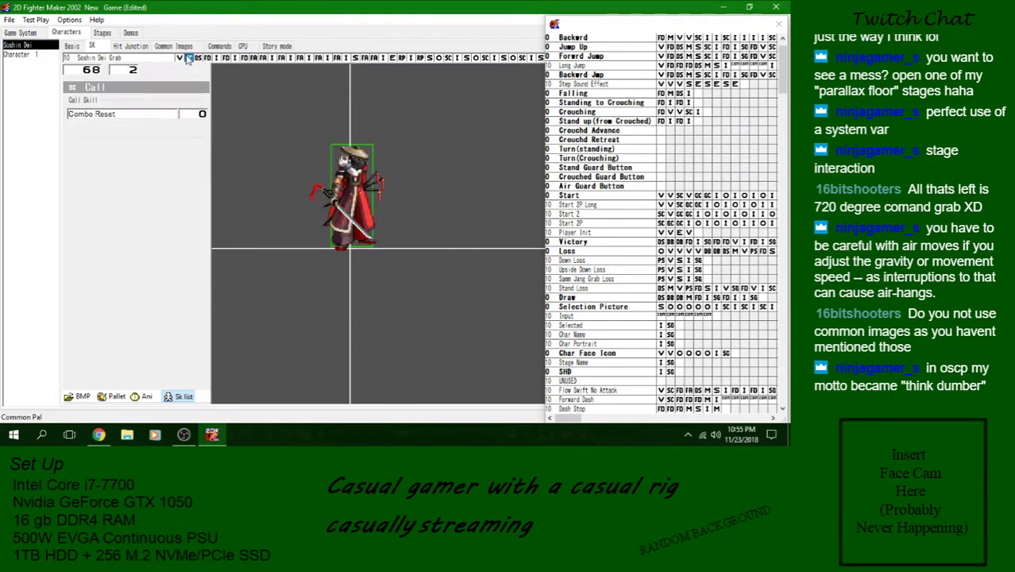
pyautogui.click(198, 59)
pyautogui.click(217, 60)
pyautogui.click(226, 60)
pyautogui.click(244, 59)
pyautogui.click(253, 60)
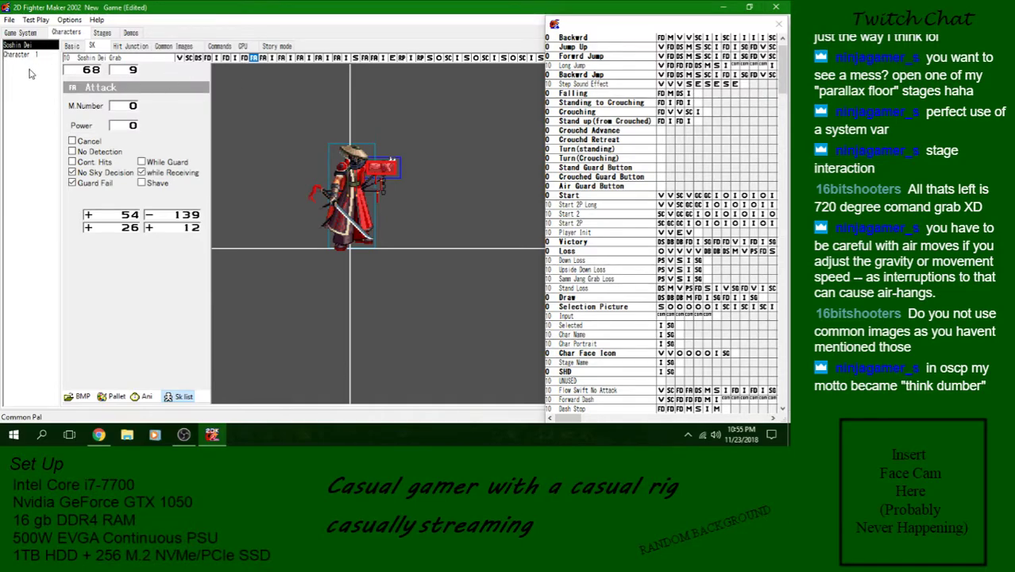
# - Return to Character 1's GRAB skill and review its Detect Skill block against the rest of its block list
pyautogui.click(27, 56)
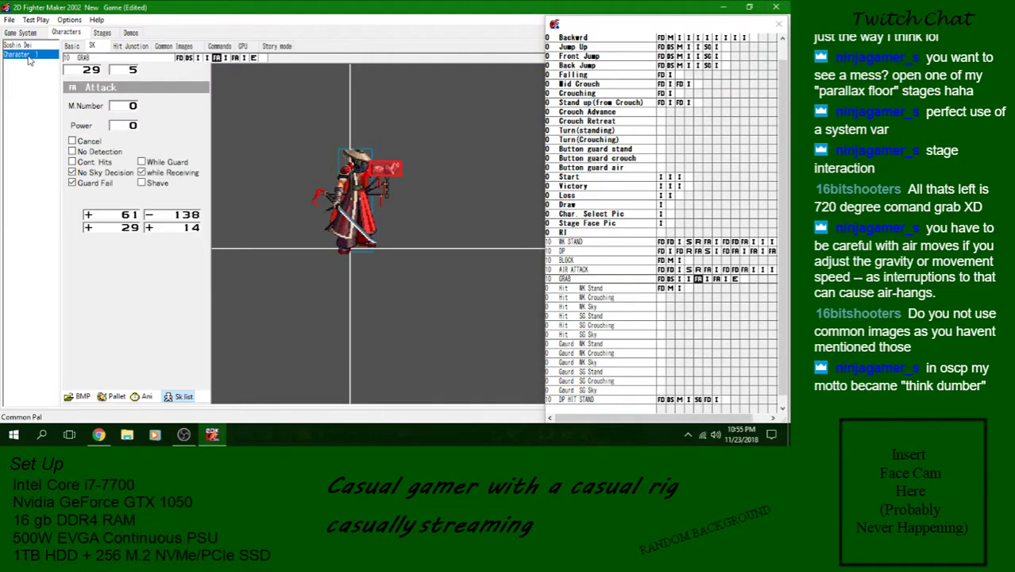
pyautogui.click(190, 58)
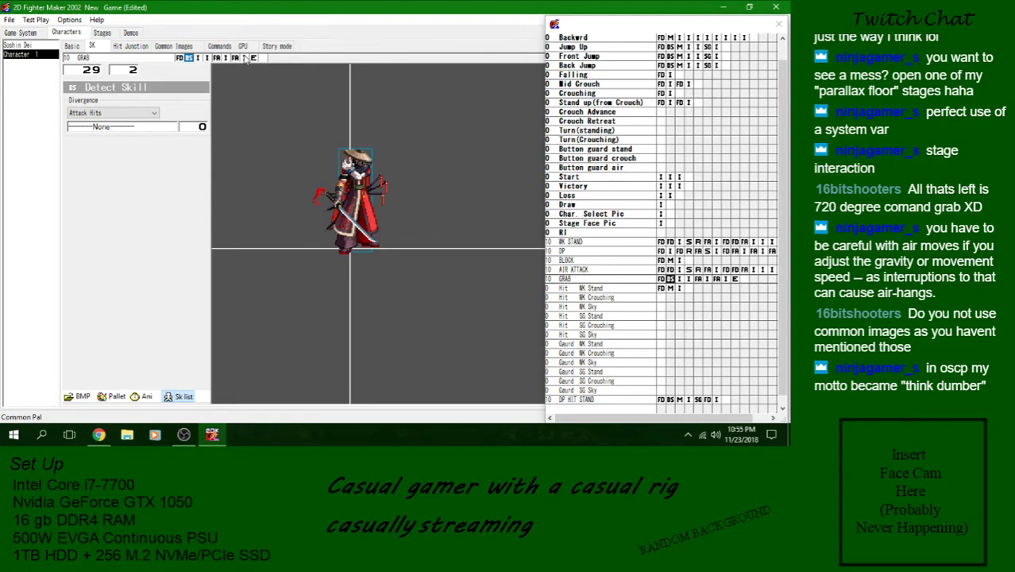
pyautogui.click(615, 243)
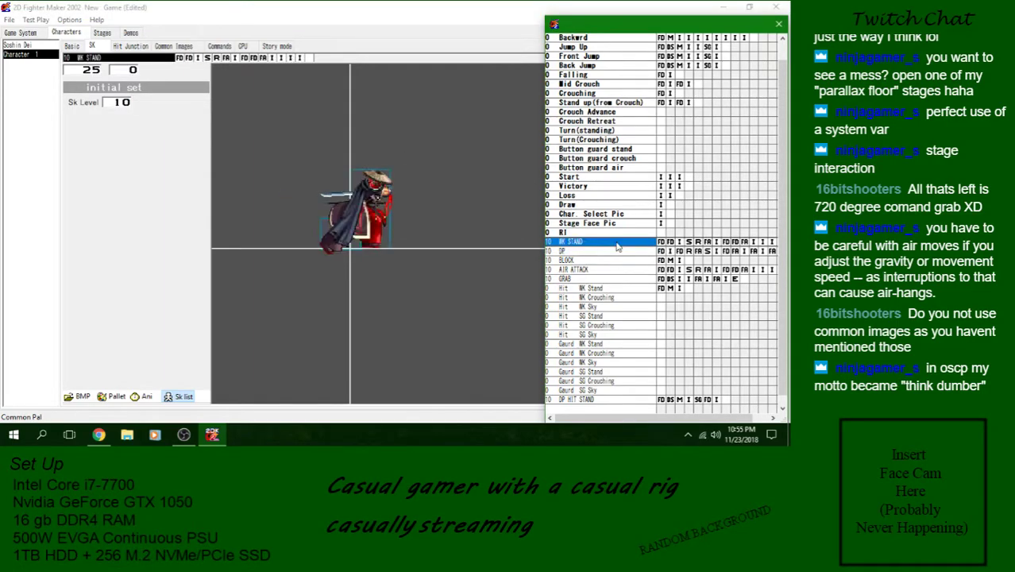
pyautogui.click(624, 279)
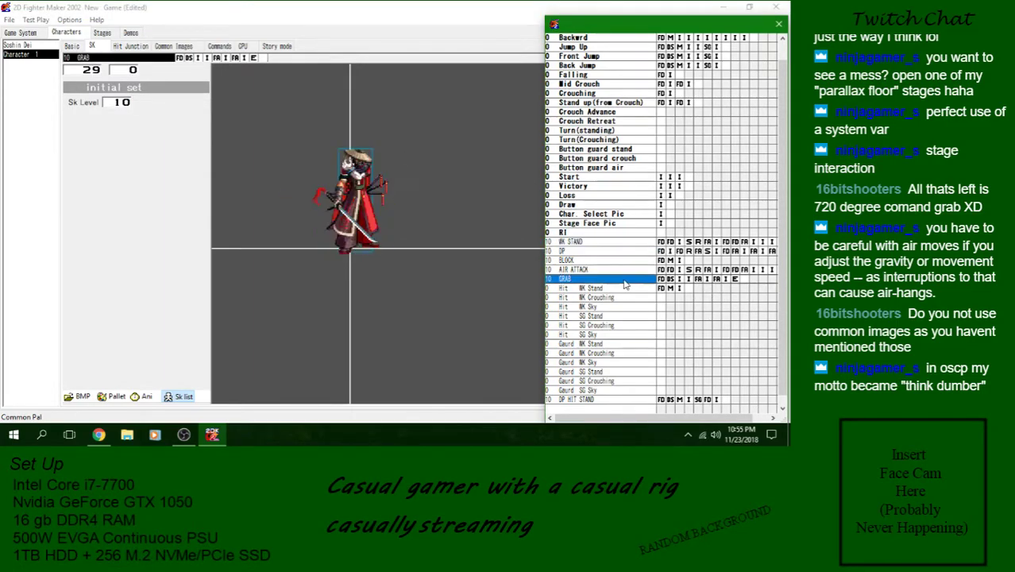
pyautogui.click(724, 279)
pyautogui.click(670, 280)
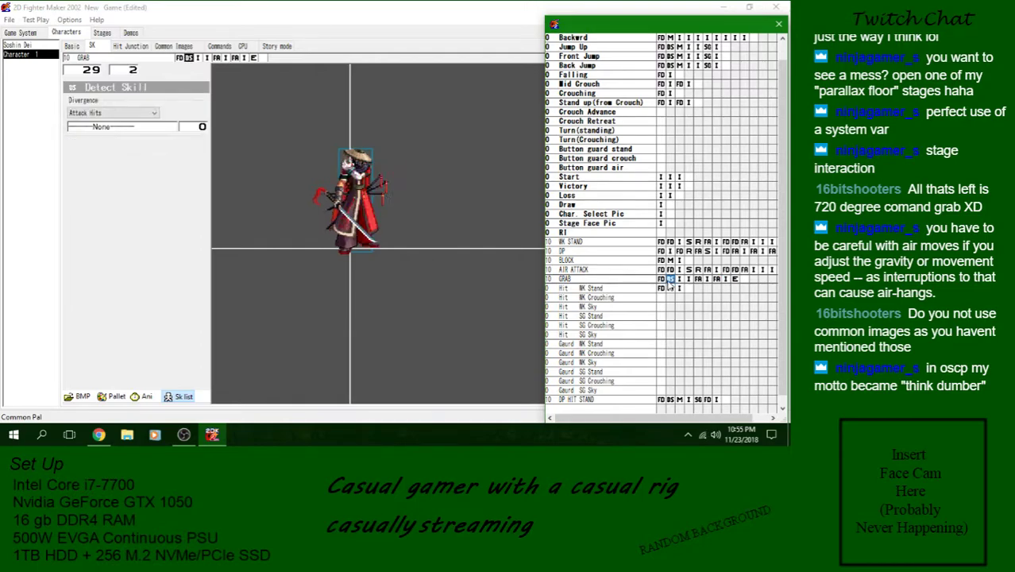
pyautogui.click(111, 127)
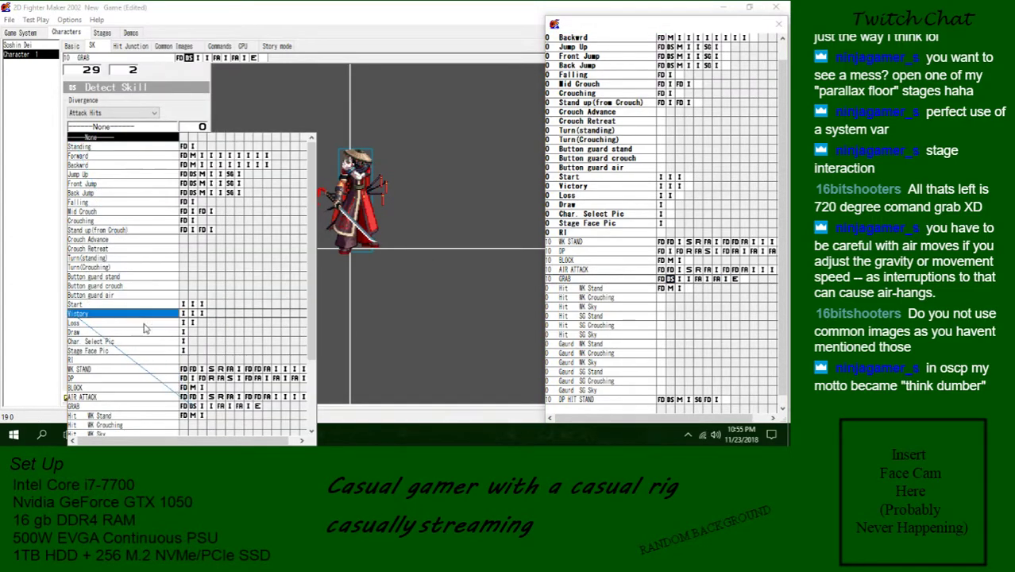
pyautogui.press('Escape')
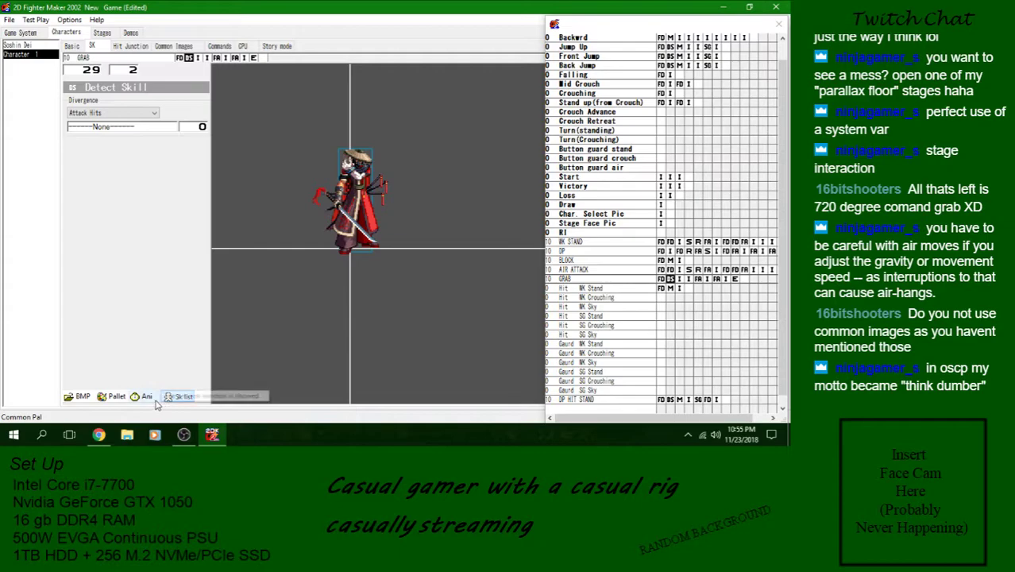
pyautogui.click(151, 398)
pyautogui.click(563, 70)
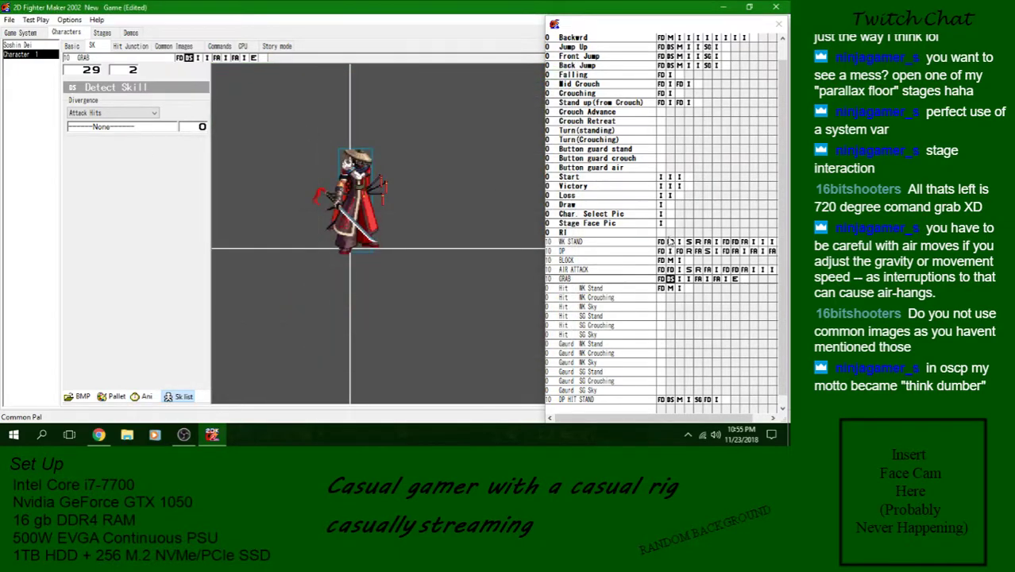
pyautogui.click(610, 246)
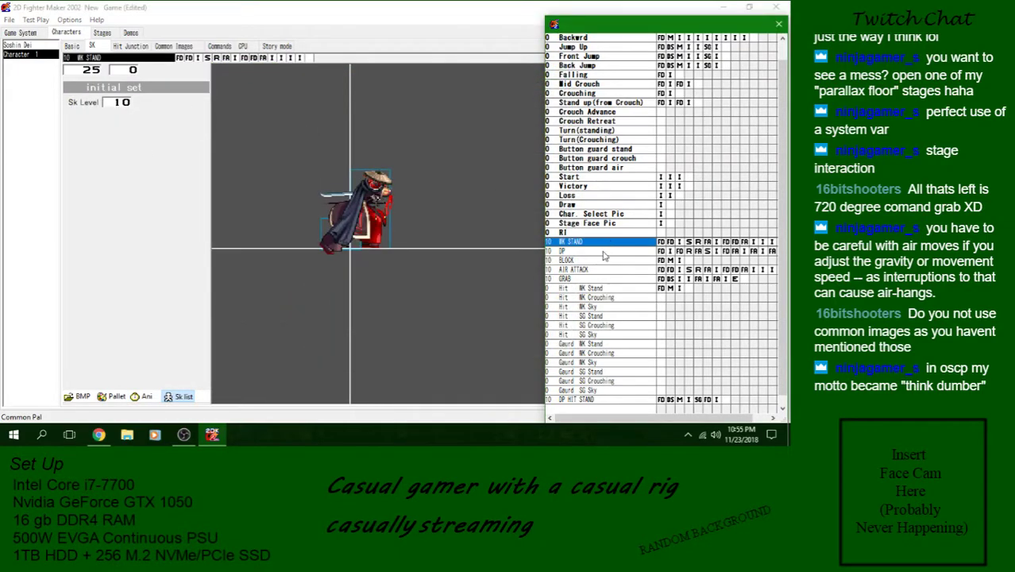
# - Save the game project and dismiss the test game setup without starting a match
pyautogui.click(13, 20)
pyautogui.click(24, 63)
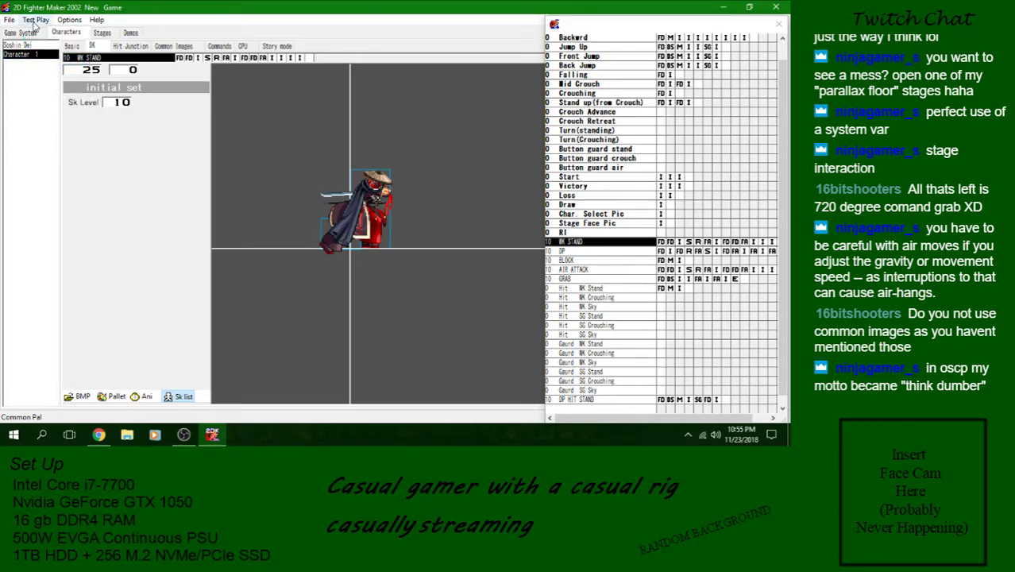
pyautogui.click(35, 21)
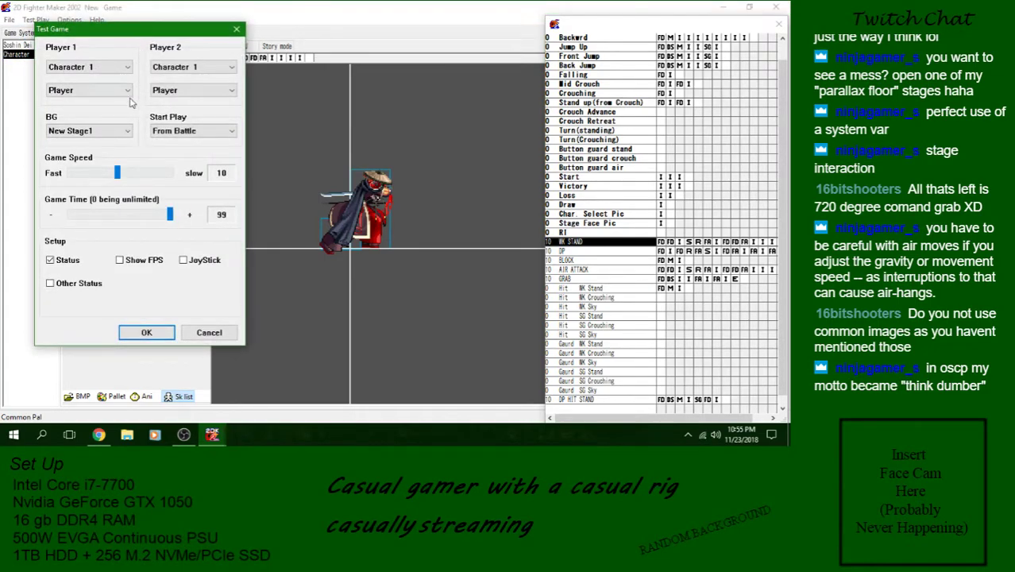
pyautogui.click(190, 332)
# - Copy GRAB's last Image block to after its End Skill block and set the copy's Wait to 10
pyautogui.click(727, 282)
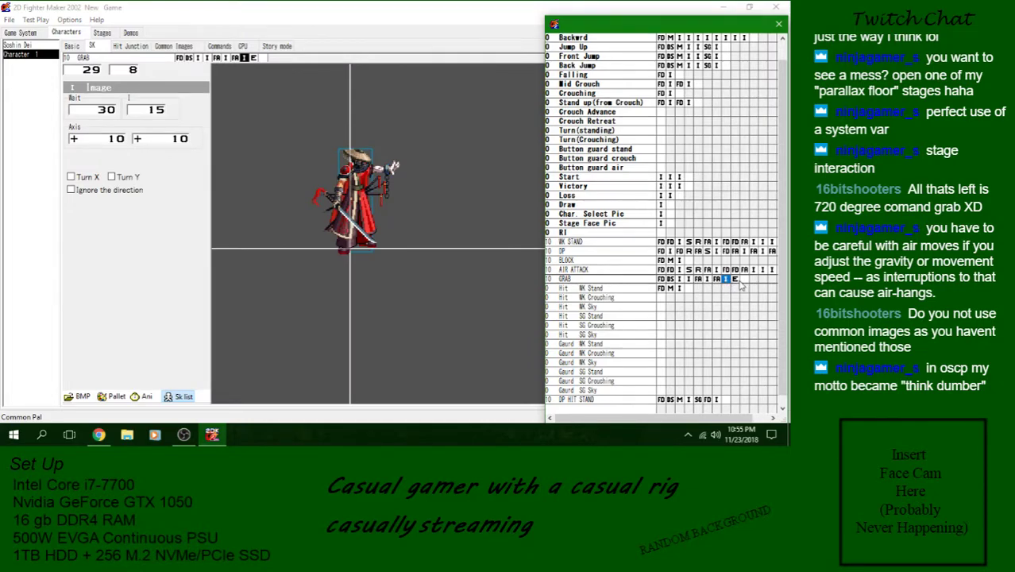
pyautogui.click(744, 282)
pyautogui.hotkey('ctrl', 'v')
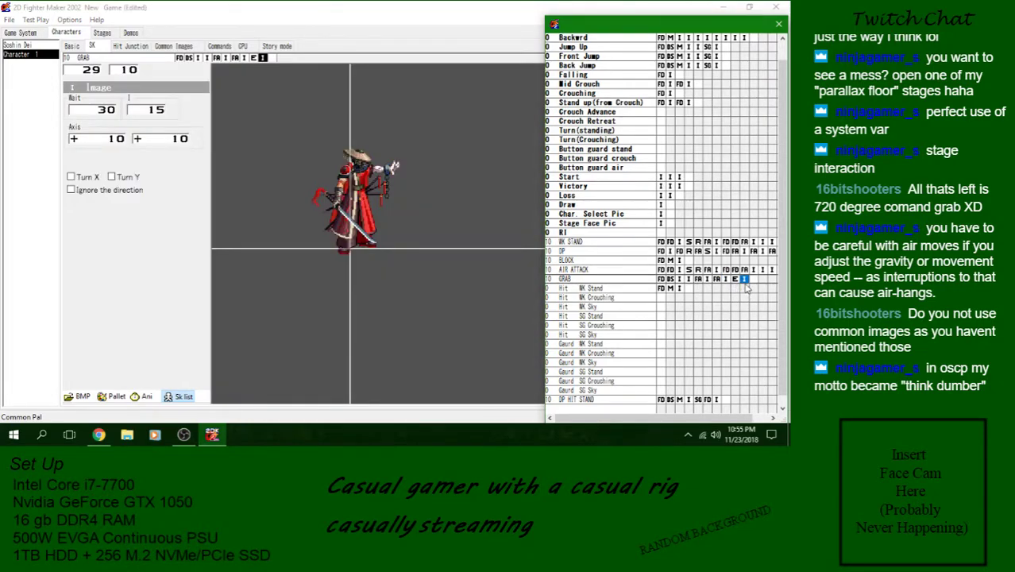
pyautogui.click(103, 111)
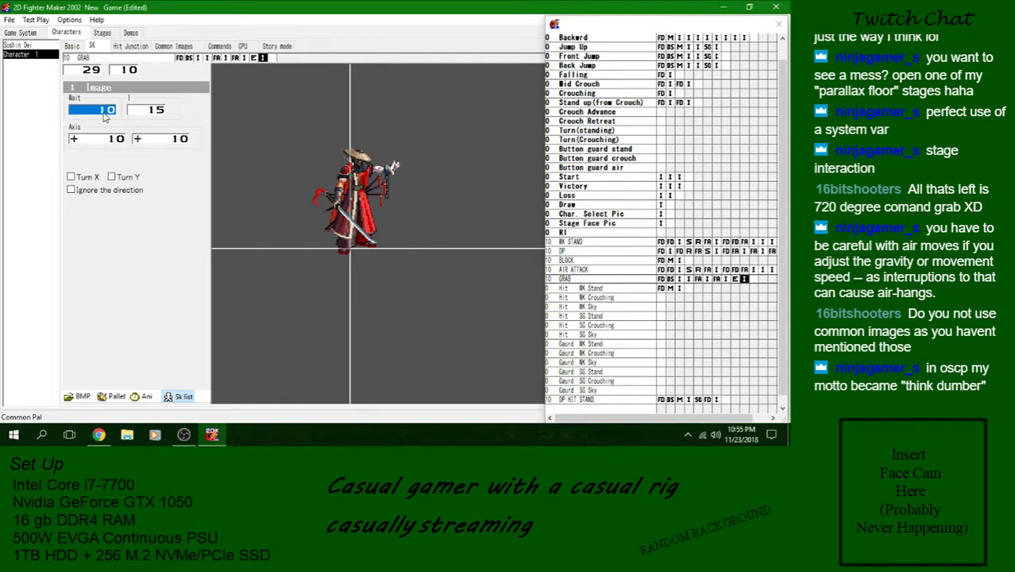
# - Point GRAB's Detect Skill block to the Image block that follows End Skill
pyautogui.click(188, 58)
pyautogui.click(127, 127)
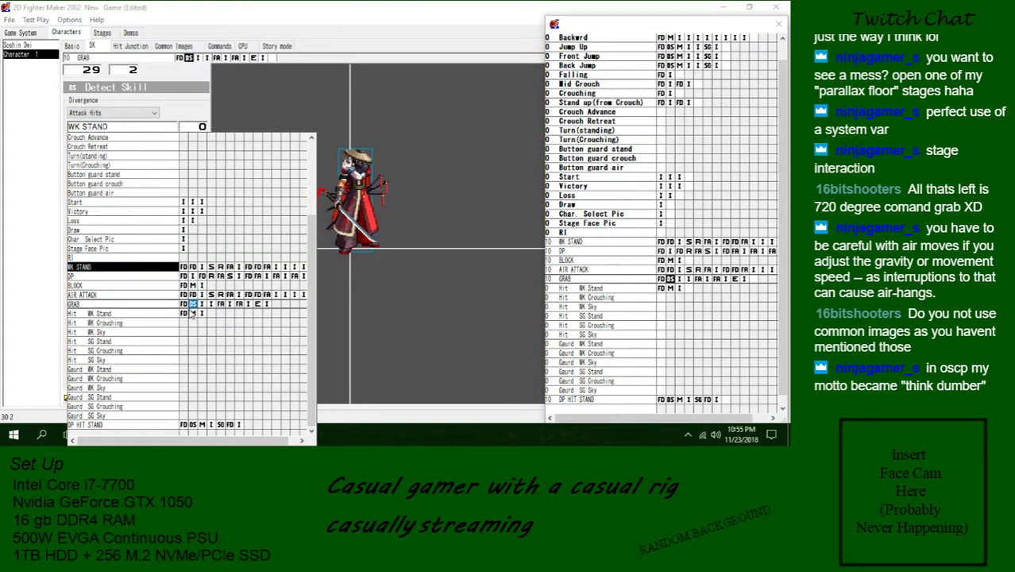
pyautogui.click(268, 305)
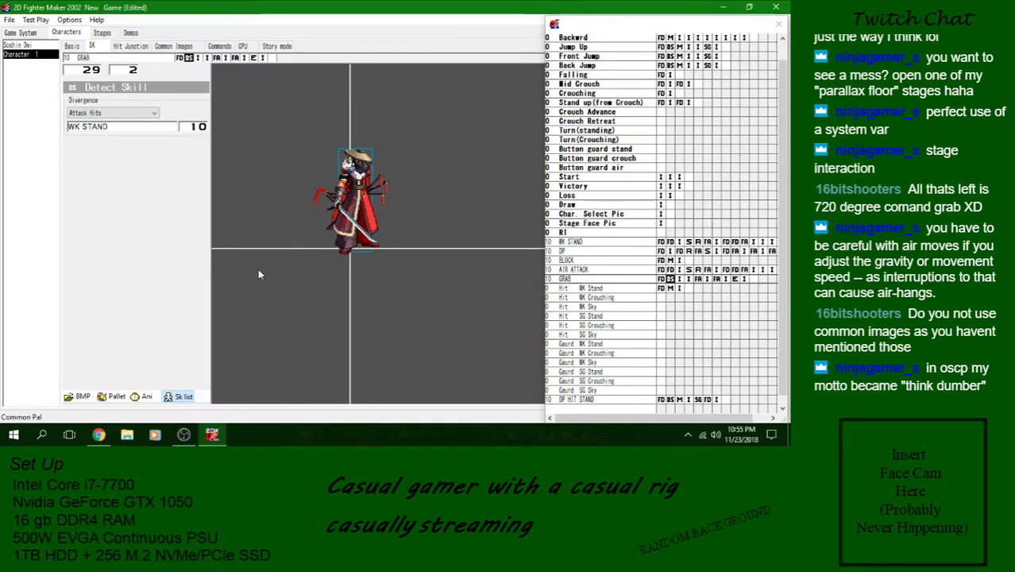
# - Insert a partner Change Skill block before GRAB's last Image, with X position +100 and hit junction Hit WK Stand
pyautogui.click(262, 58)
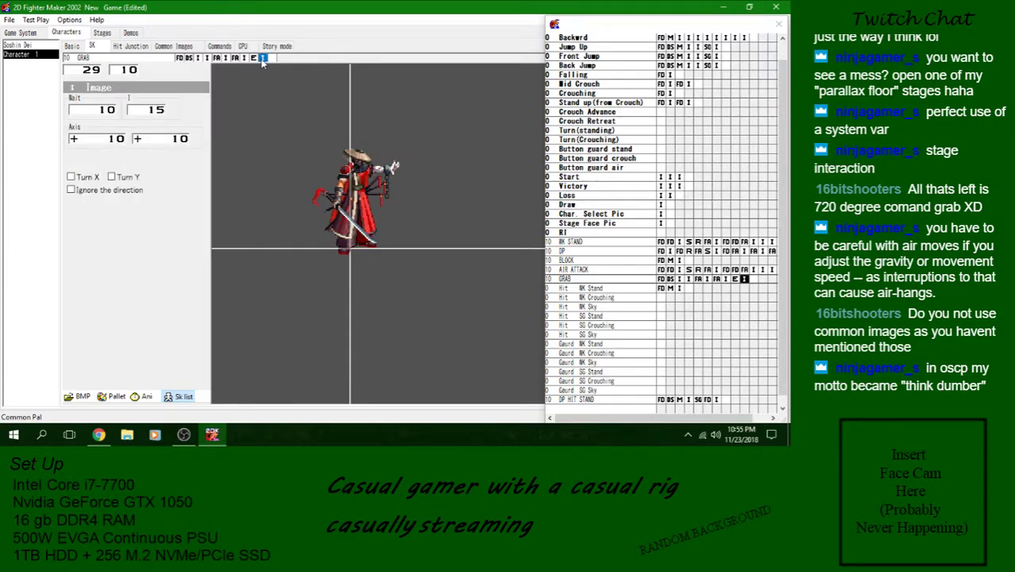
pyautogui.rightClick(262, 59)
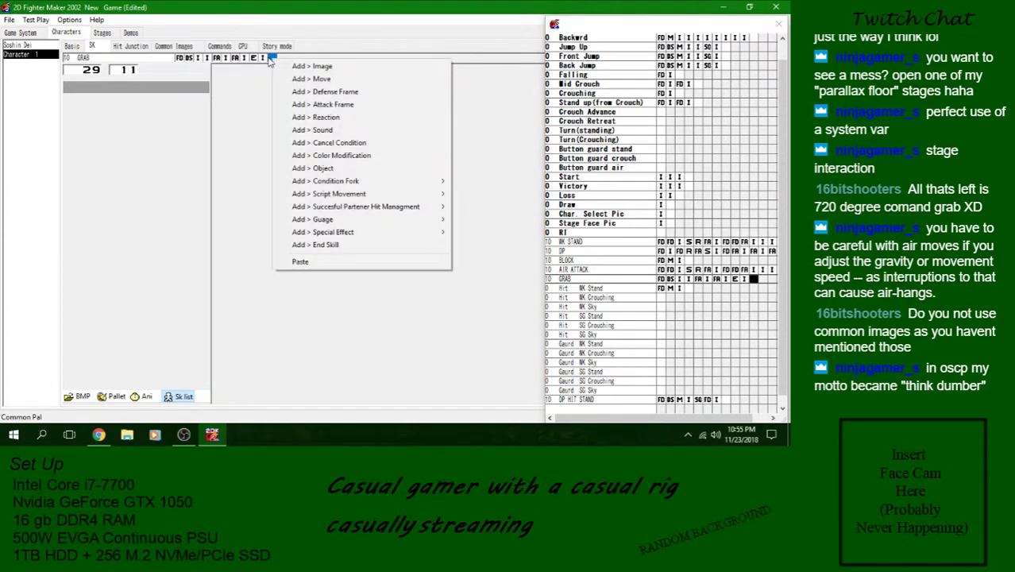
pyautogui.moveTo(407, 207)
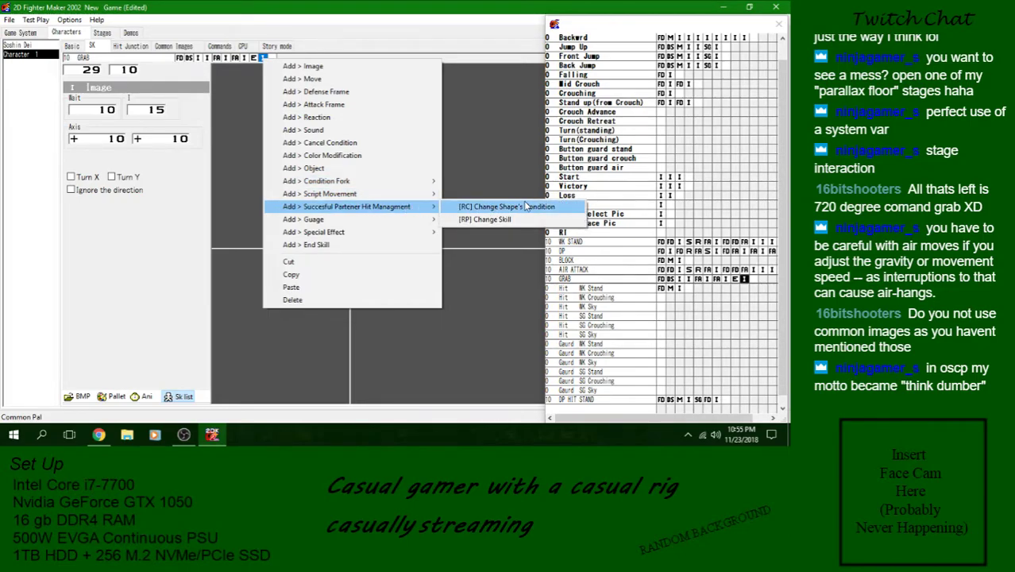
pyautogui.click(470, 221)
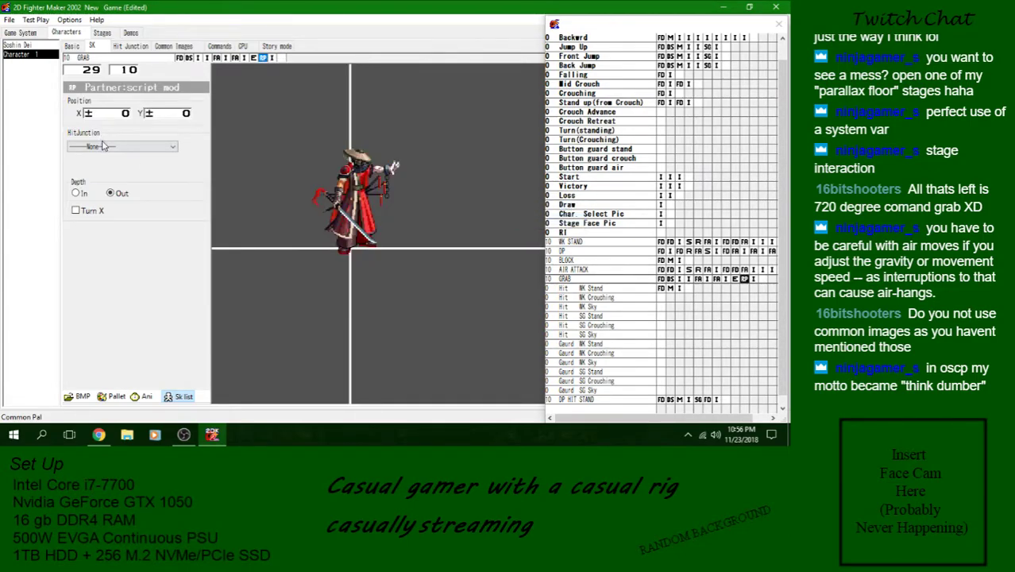
pyautogui.click(110, 115)
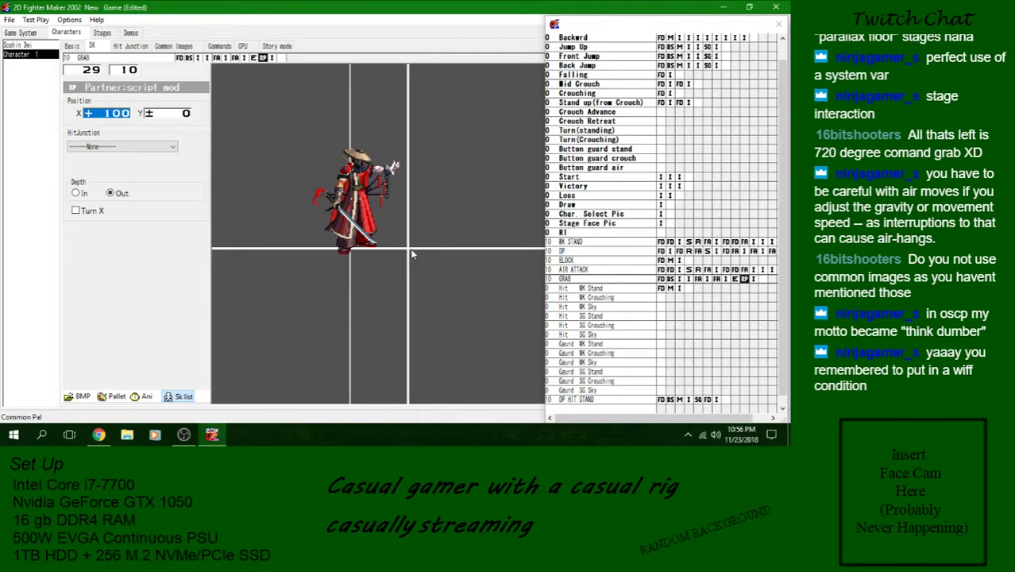
pyautogui.click(139, 147)
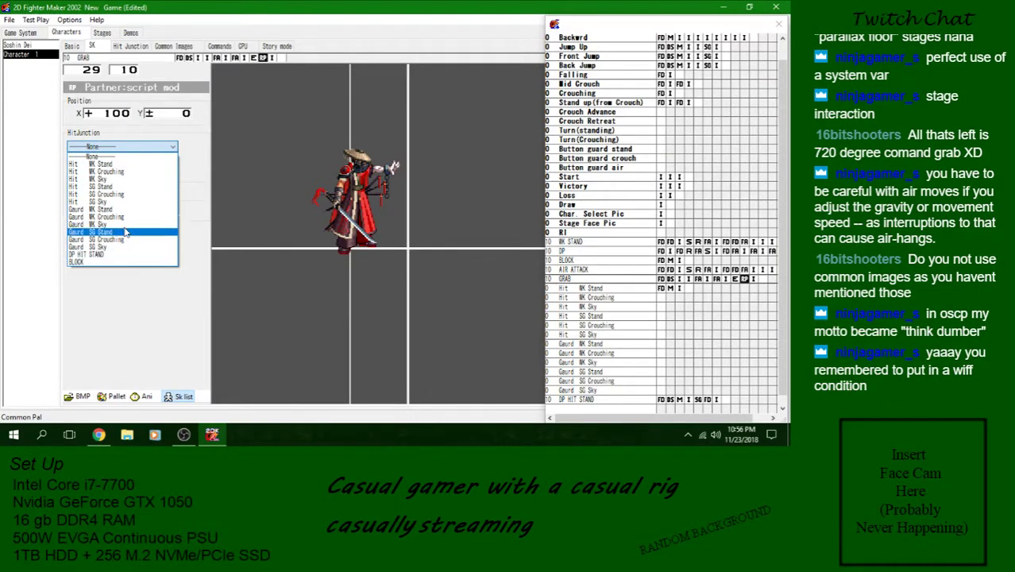
pyautogui.click(130, 165)
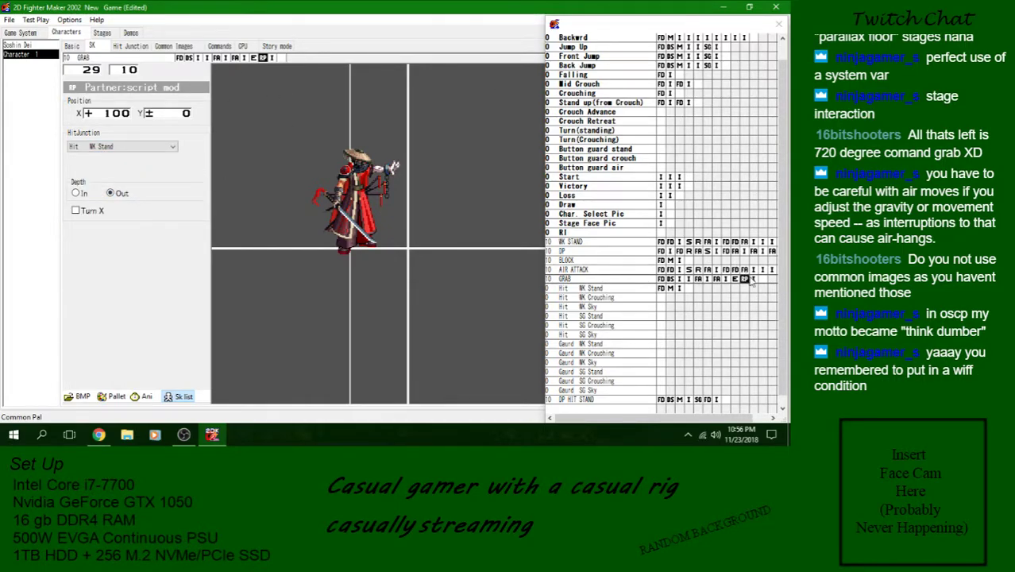
# - Redirect GRAB's Detect Skill block to the partner Change Skill block that follows End Skill
pyautogui.click(669, 280)
pyautogui.click(125, 128)
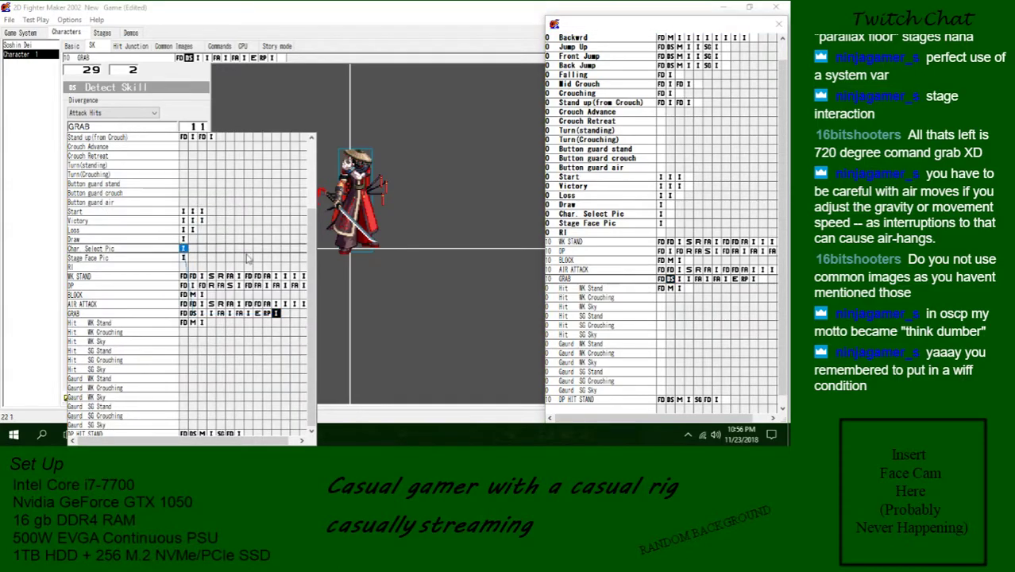
pyautogui.click(268, 320)
# - Append a GoTo skill block to the end of GRAB's block list
pyautogui.rightClick(281, 59)
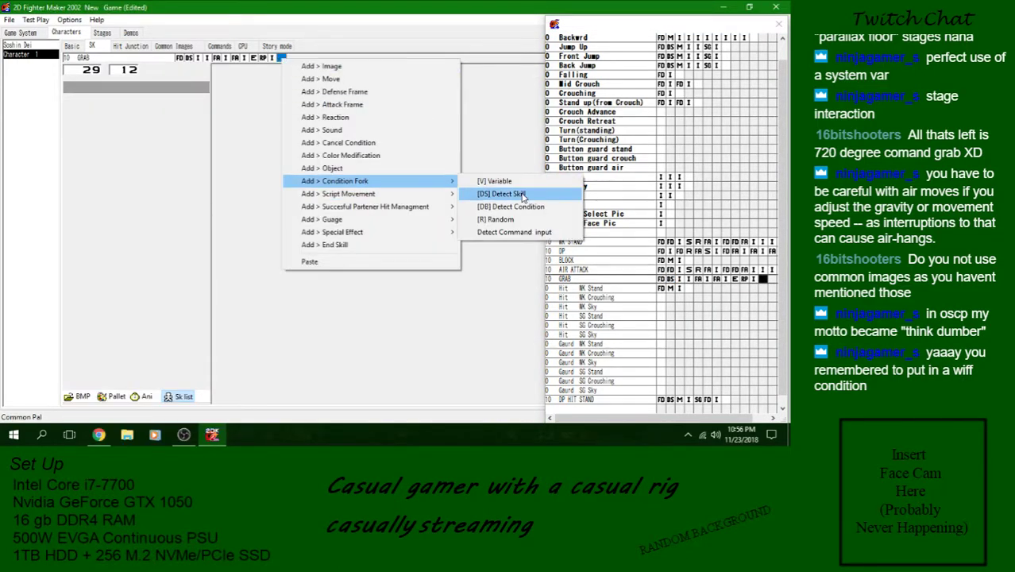
pyautogui.moveTo(414, 194)
pyautogui.click(484, 194)
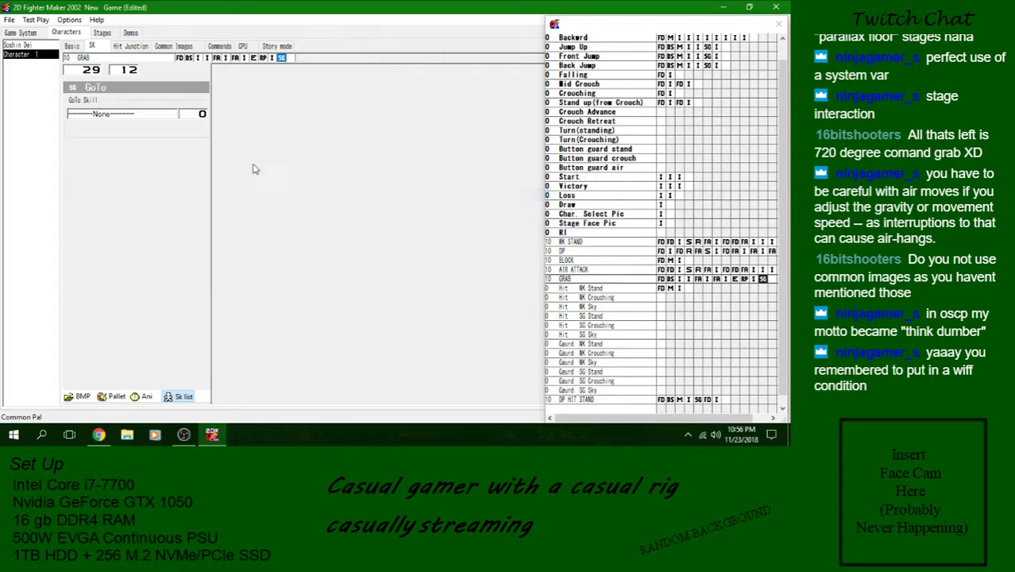
pyautogui.click(177, 114)
pyautogui.rightClick(124, 354)
pyautogui.click(148, 58)
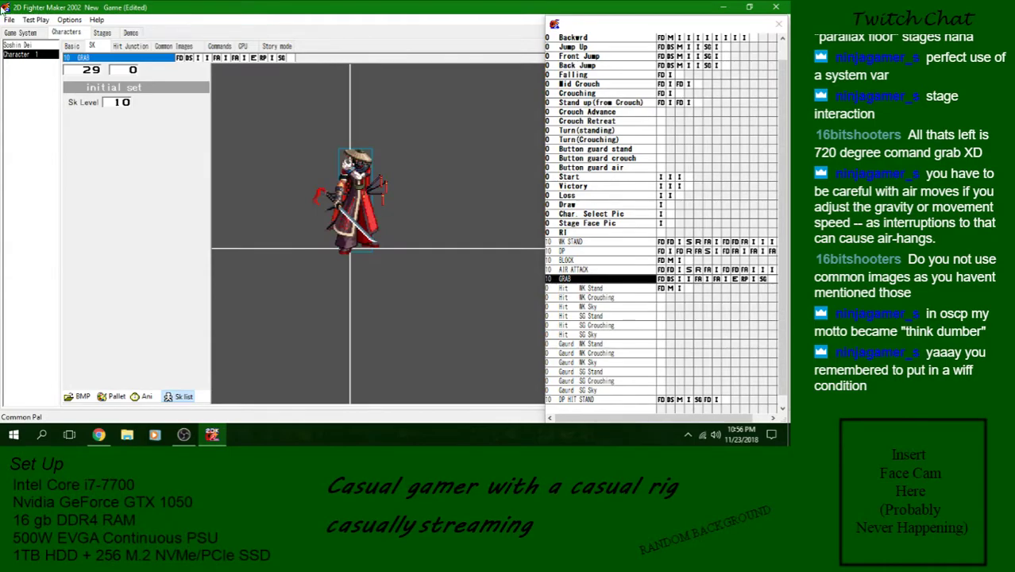
# - Save the project and run a test battle between two Character 1 players on New Stage1, closing it again
pyautogui.click(9, 19)
pyautogui.click(16, 64)
pyautogui.click(36, 19)
pyautogui.click(42, 31)
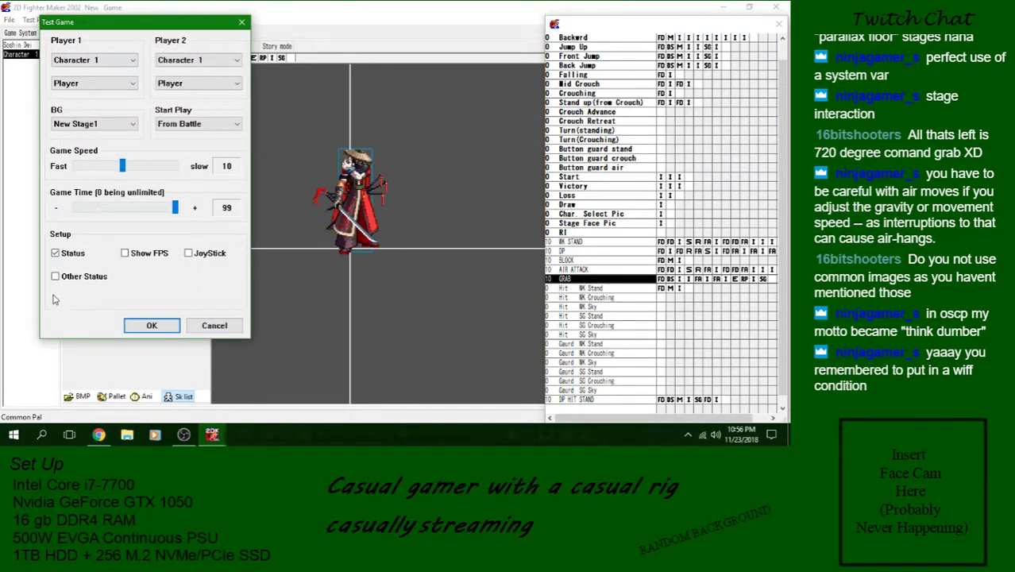
pyautogui.click(138, 331)
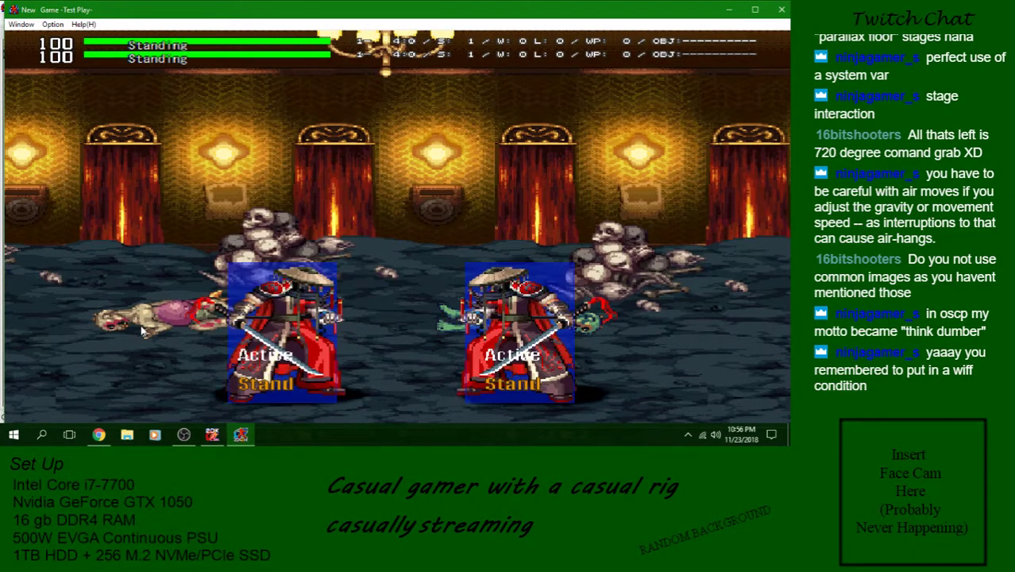
pyautogui.click(781, 9)
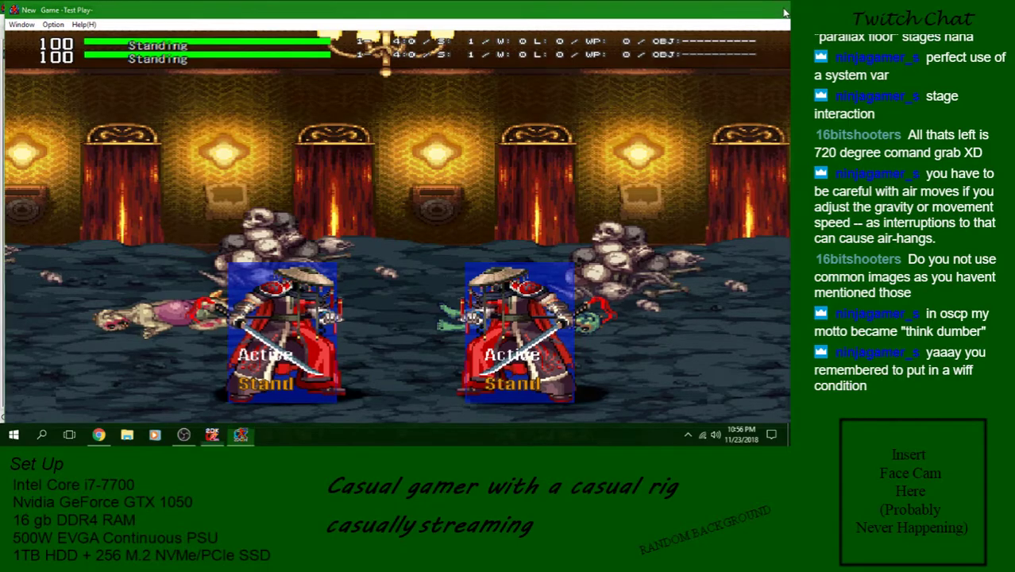
# - Add a new command named GRAB below WK STAND in Character 1's command list
pyautogui.click(218, 46)
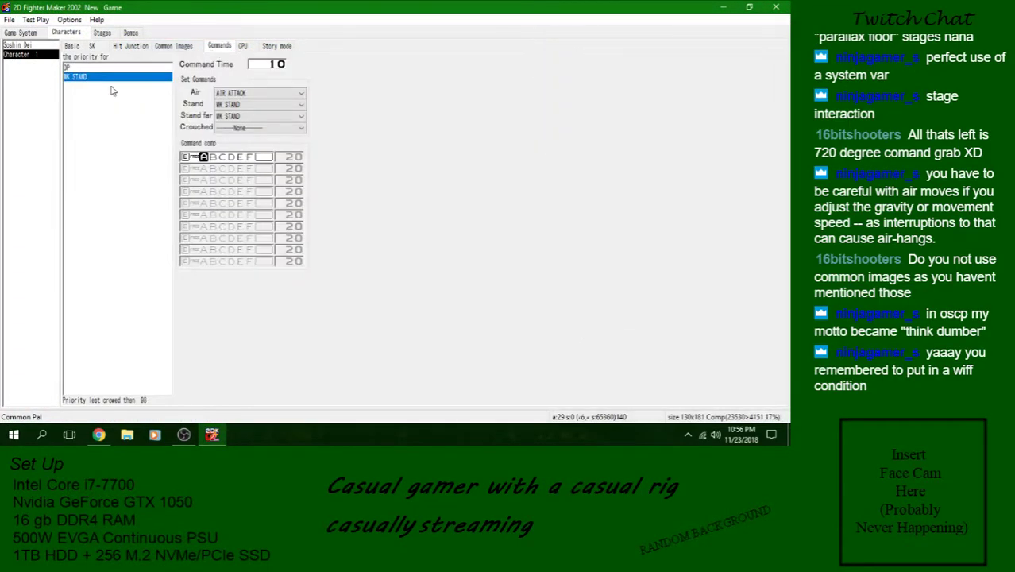
pyautogui.click(112, 86)
pyautogui.rightClick(112, 86)
pyautogui.click(131, 97)
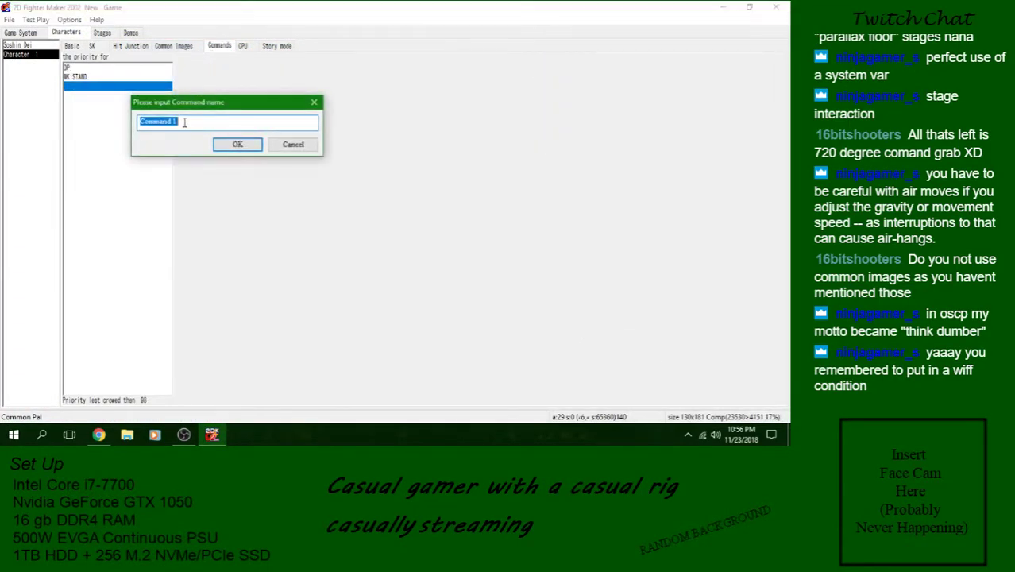
pyautogui.write('GRAB')
pyautogui.press('Return')
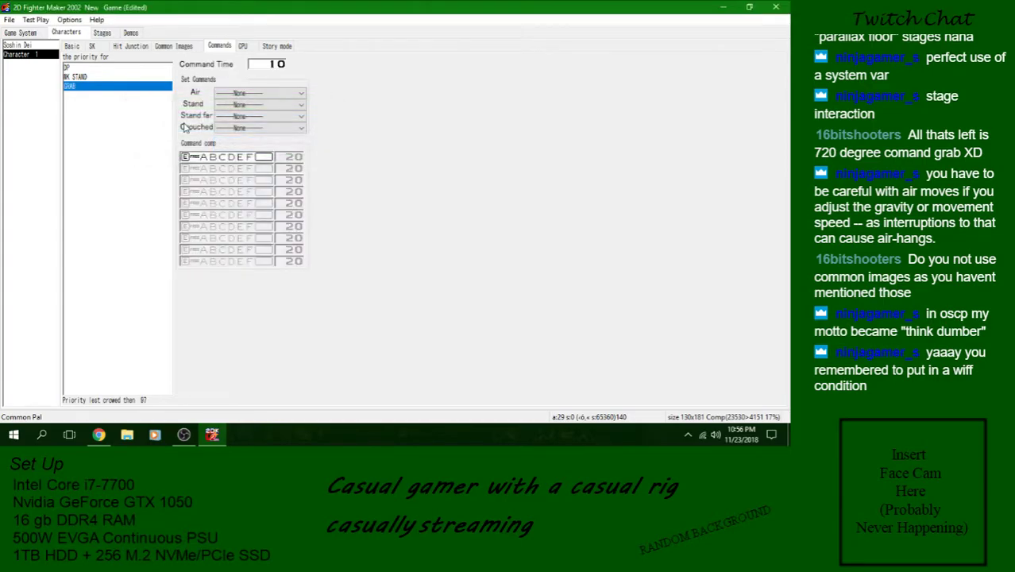
# - Assign the GRAB skill to Stand and Stand far, triggered by button B with a Command Time of 20
pyautogui.click(228, 106)
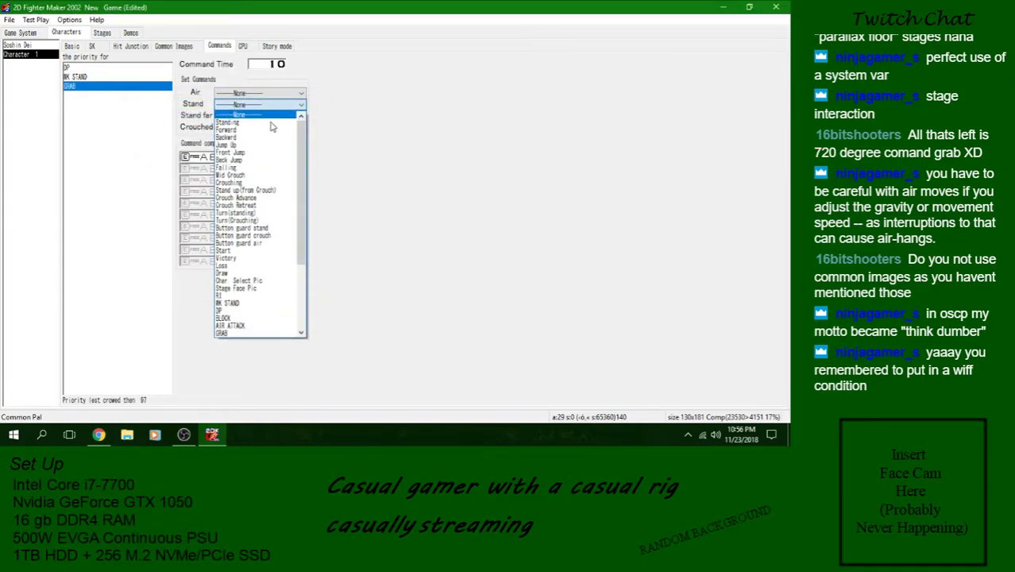
pyautogui.scroll(-5, 271, 127)
pyautogui.click(252, 235)
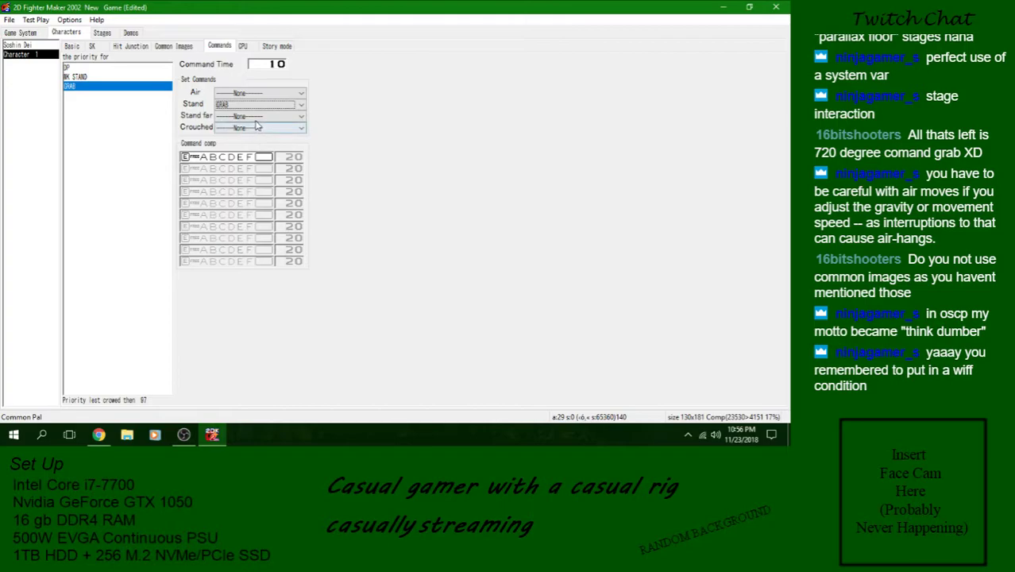
pyautogui.click(256, 117)
pyautogui.scroll(-5, 253, 254)
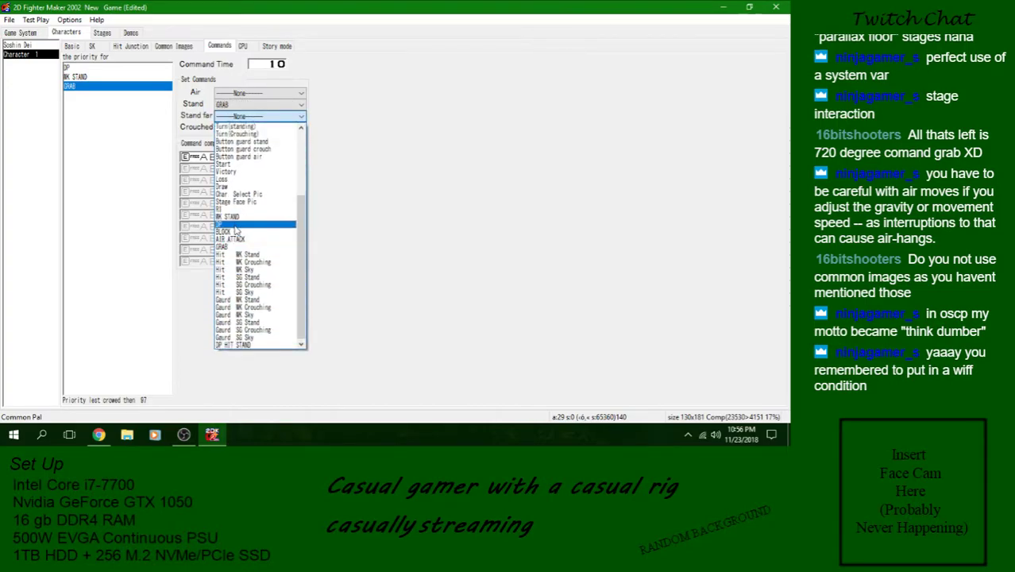
pyautogui.click(231, 247)
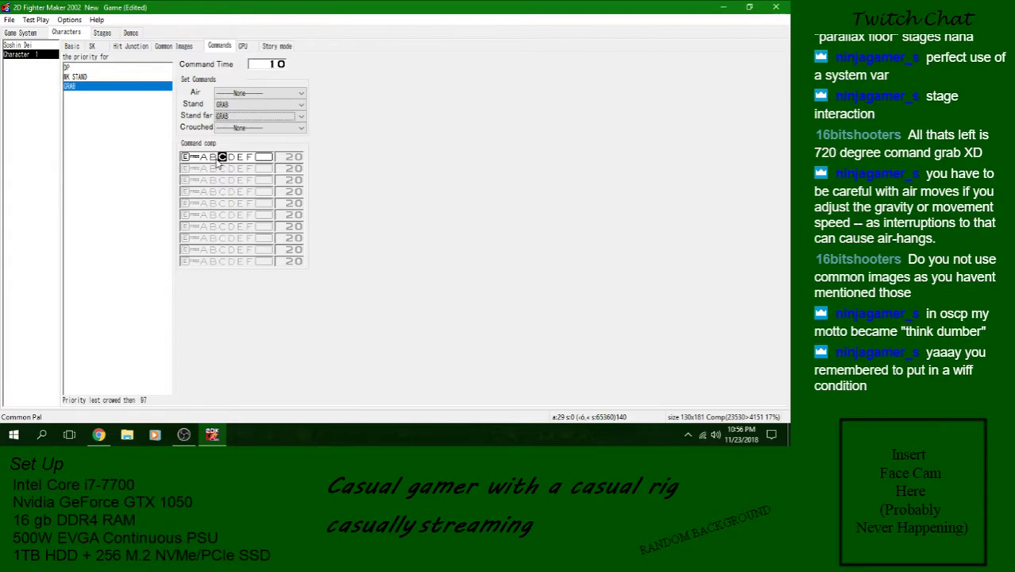
pyautogui.click(213, 158)
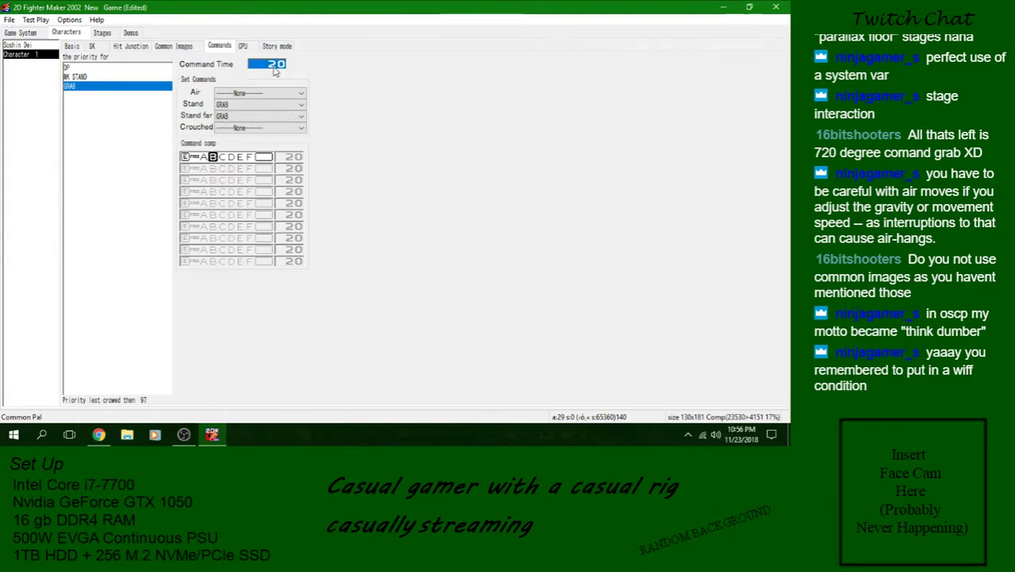
# - Save the project and launch a test battle to try the new GRAB command
pyautogui.click(8, 19)
pyautogui.click(26, 63)
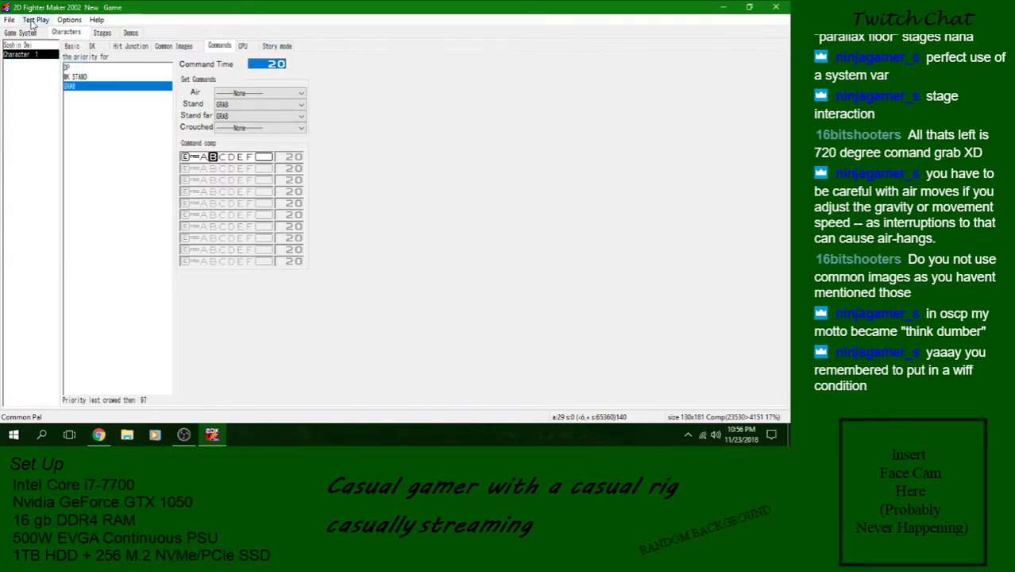
pyautogui.click(35, 19)
pyautogui.click(135, 334)
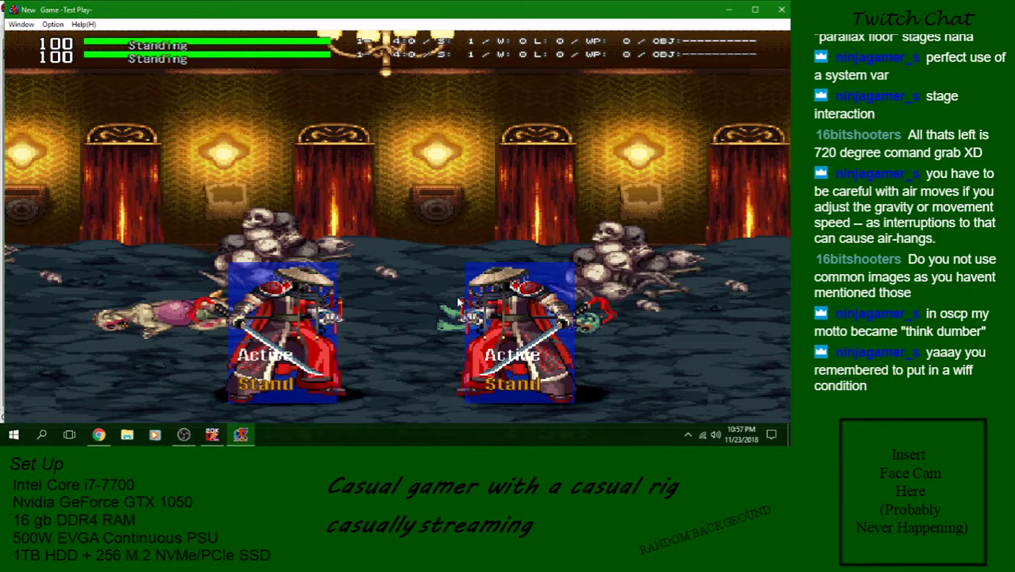
# - Move the first samurai away from and toward the opponent, trying the GRAB and WK STAND moves in the test battle
pyautogui.press('Left')
pyautogui.press('Left')
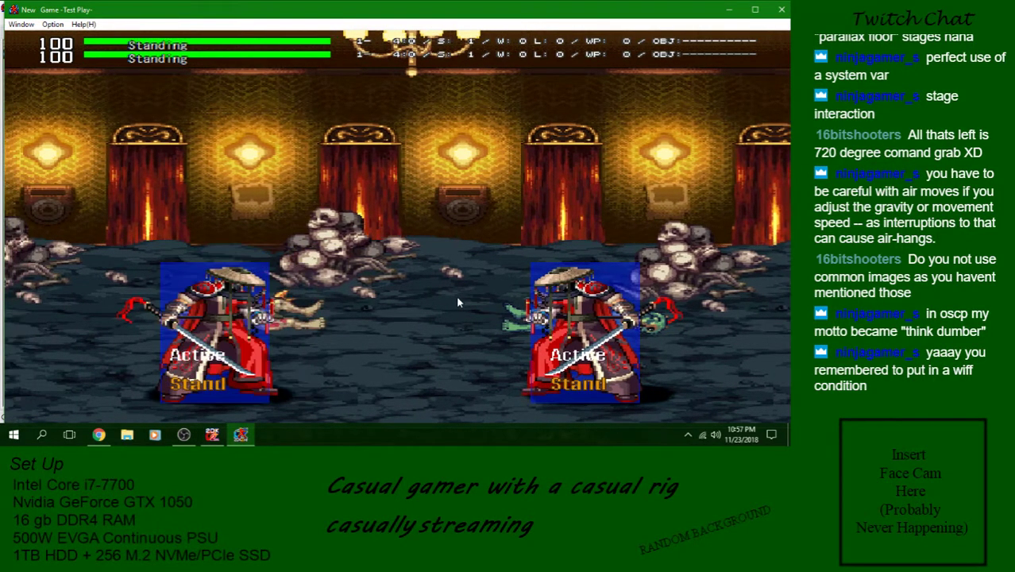
pyautogui.press('z')
pyautogui.press('z')
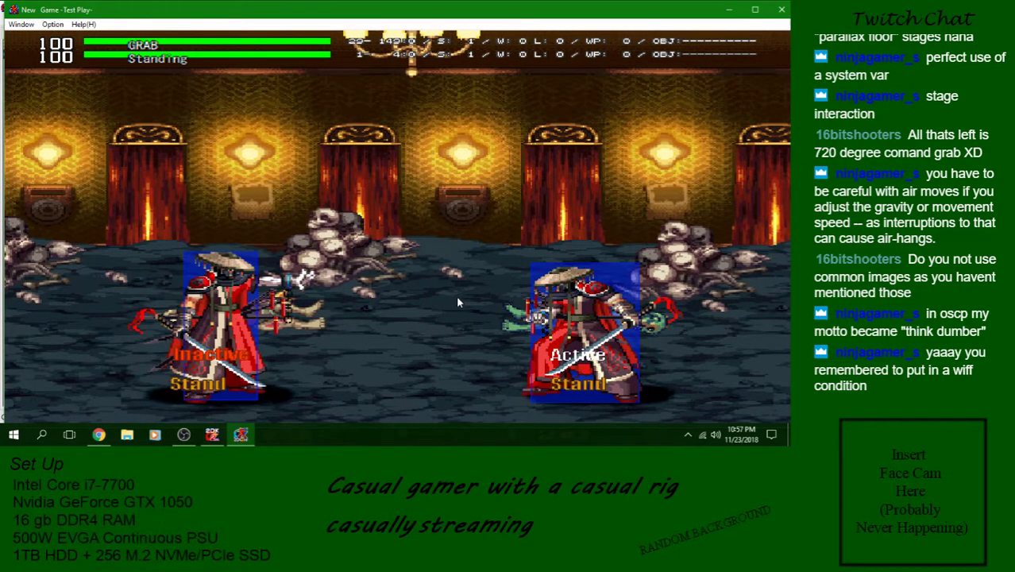
pyautogui.press('Right')
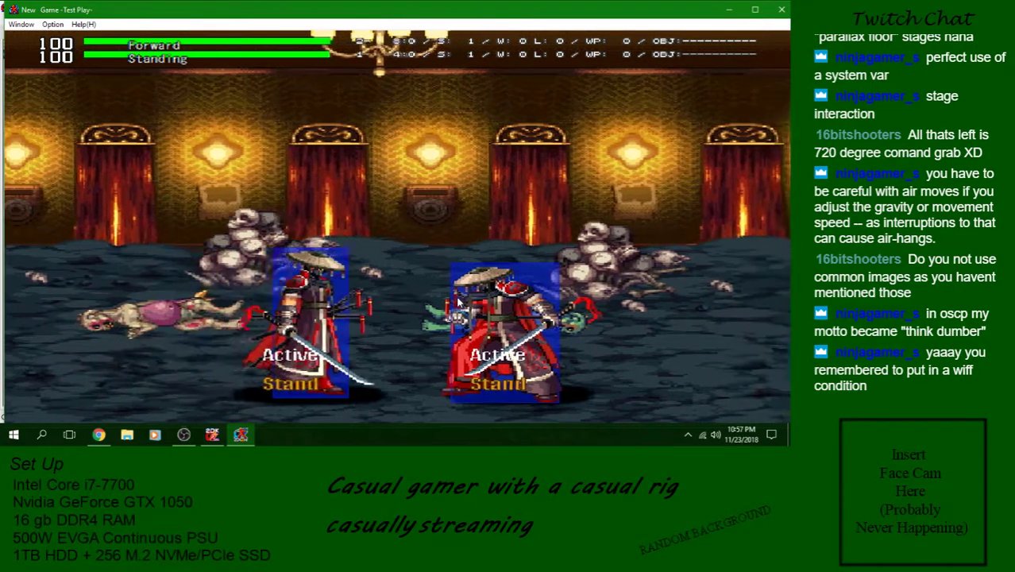
pyautogui.press('Right')
pyautogui.press('z')
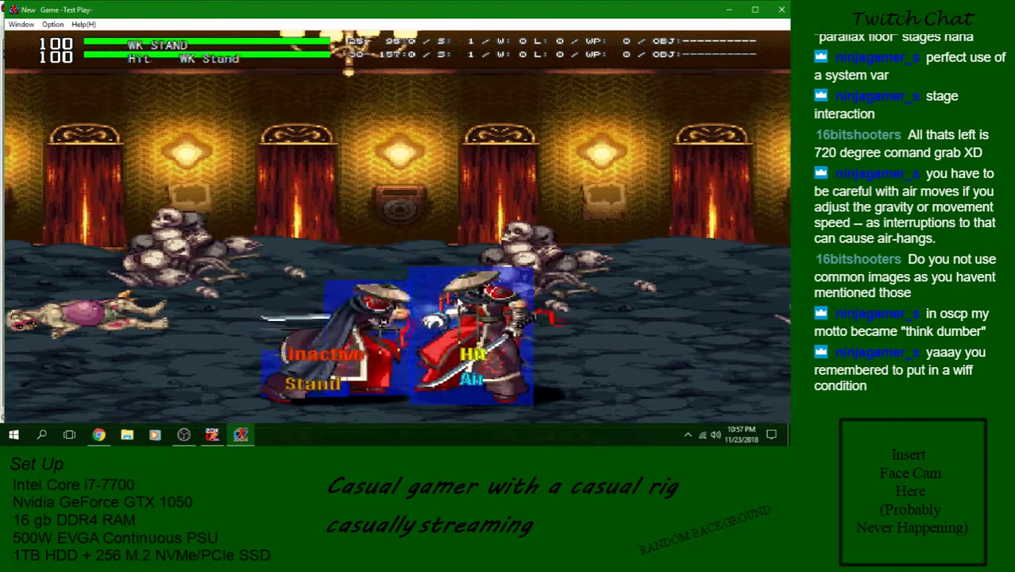
pyautogui.press('Right')
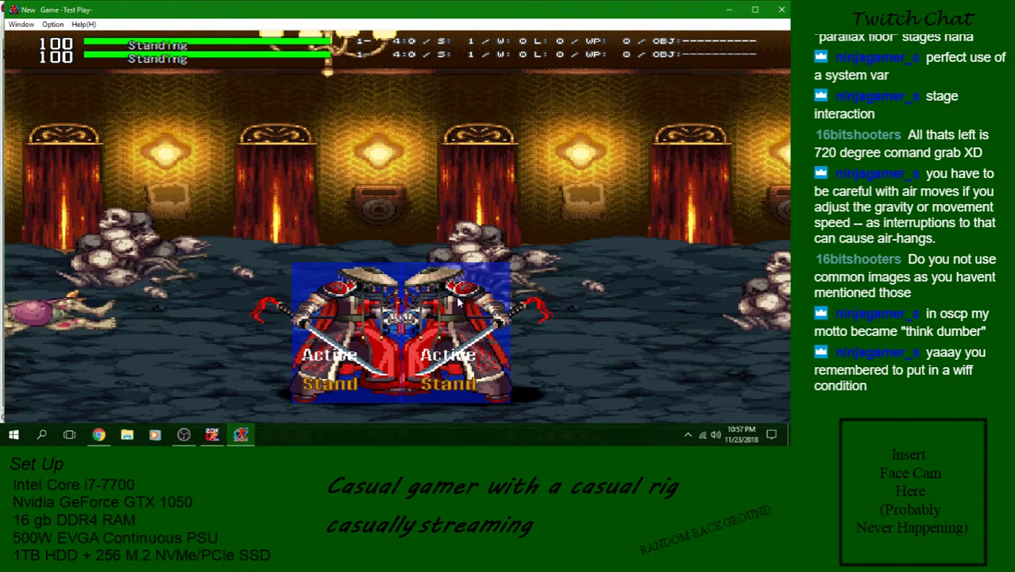
# - Repeat the attacks on the opponent at close range and from a distance, and close the test battle
pyautogui.press('z')
pyautogui.press('Right')
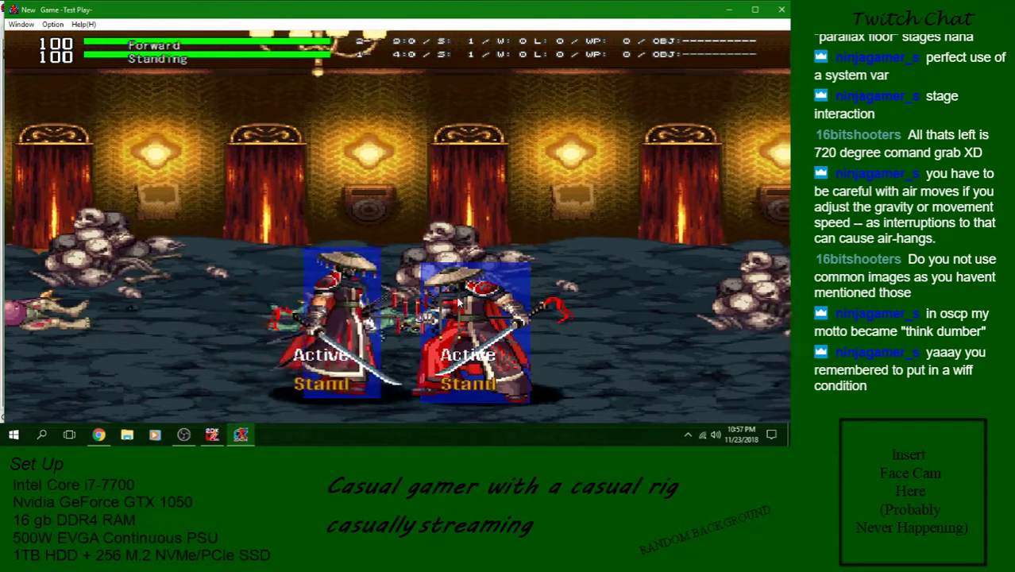
pyautogui.press('z')
pyautogui.press('Left')
pyautogui.press('z')
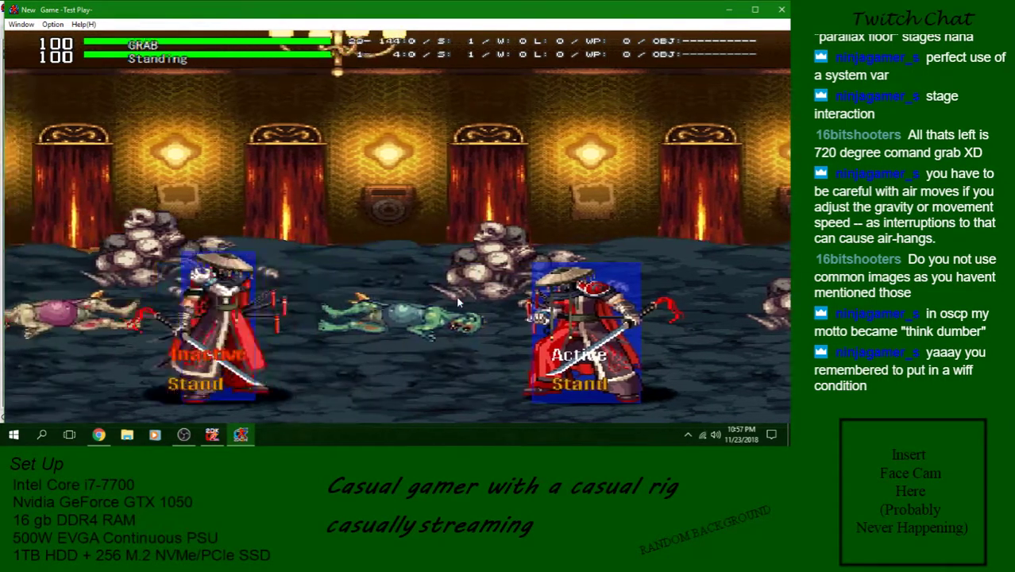
pyautogui.press('Right')
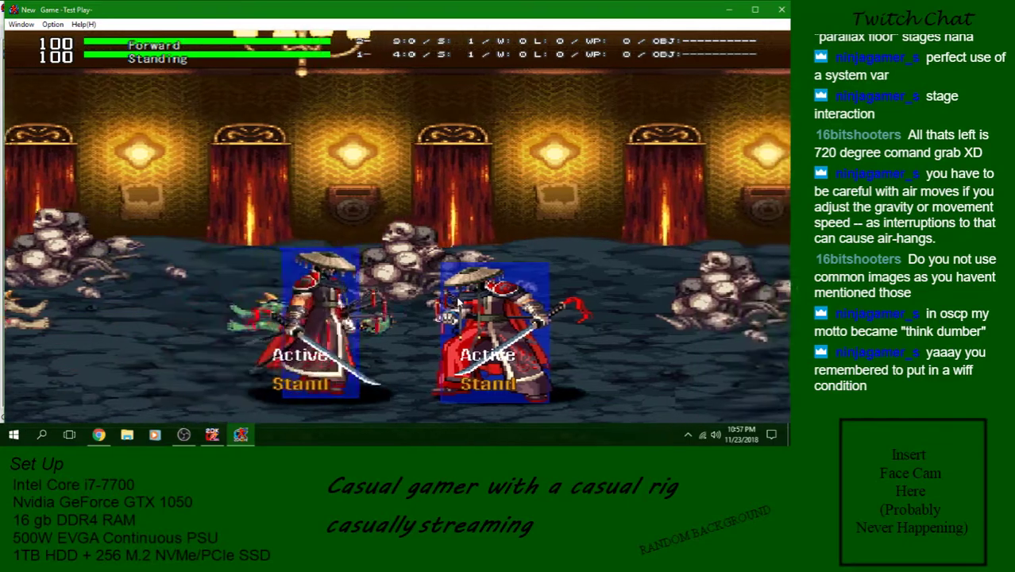
pyautogui.press('z')
pyautogui.press('Left')
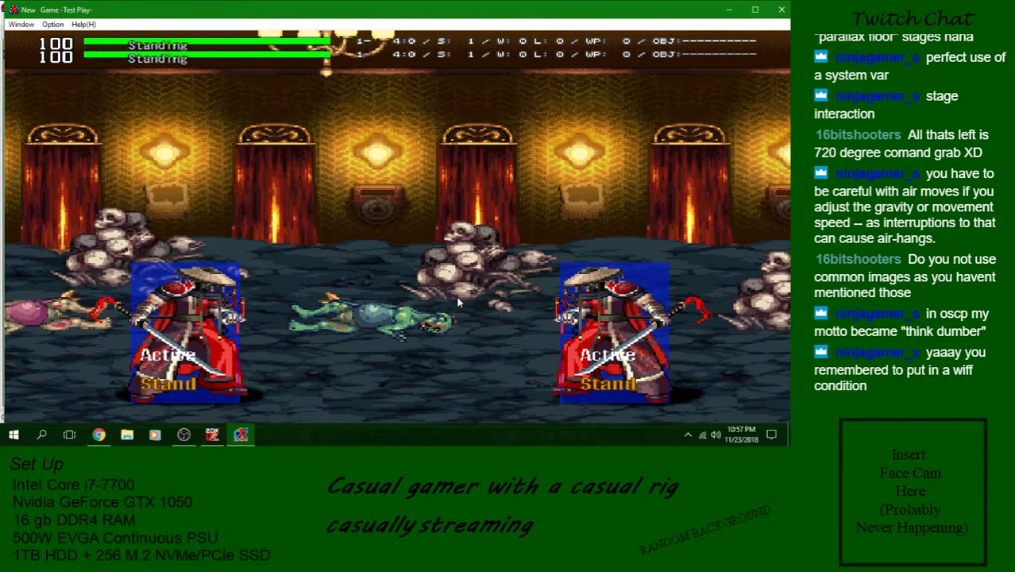
pyautogui.press('Right')
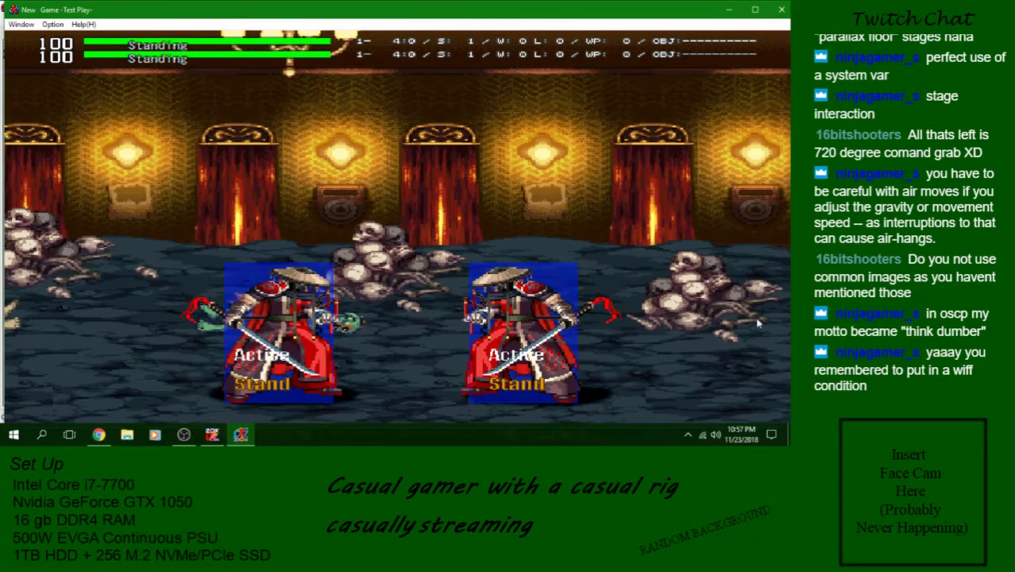
pyautogui.click(782, 11)
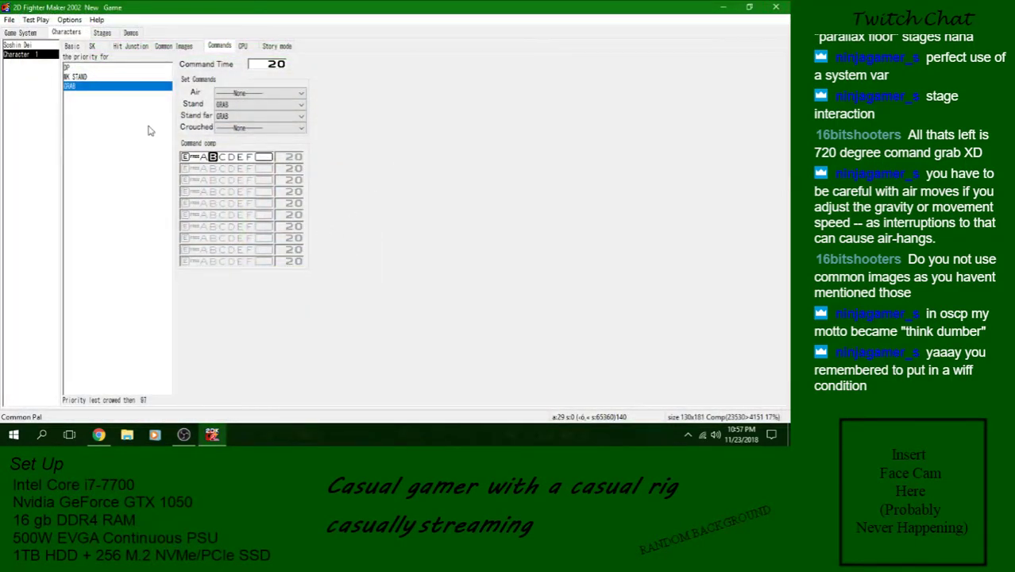
# - Enable Cont. Hits on the first Attack block, with power 10, of Character 1's WK STAND skill
pyautogui.click(22, 32)
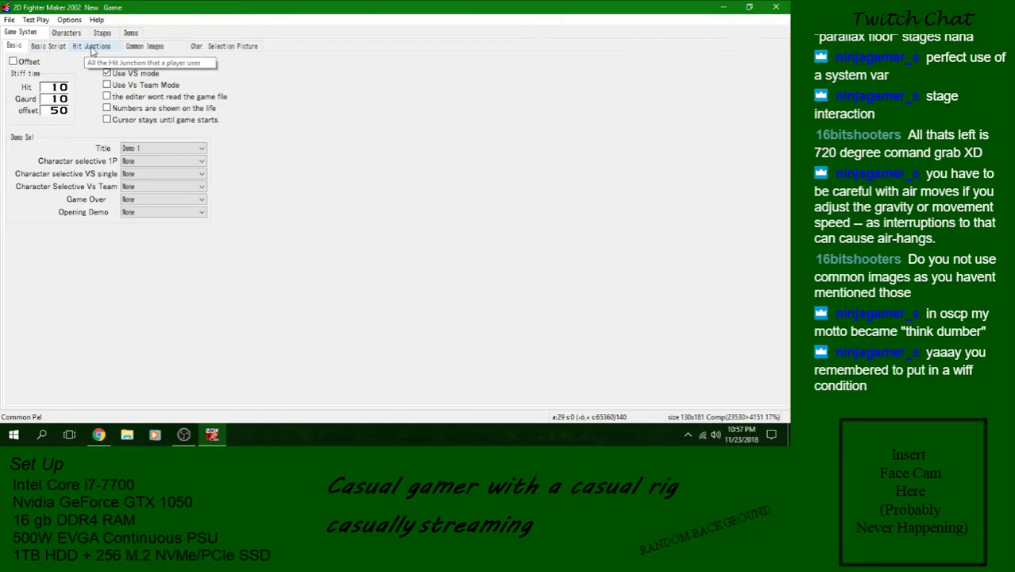
pyautogui.click(66, 33)
pyautogui.click(32, 54)
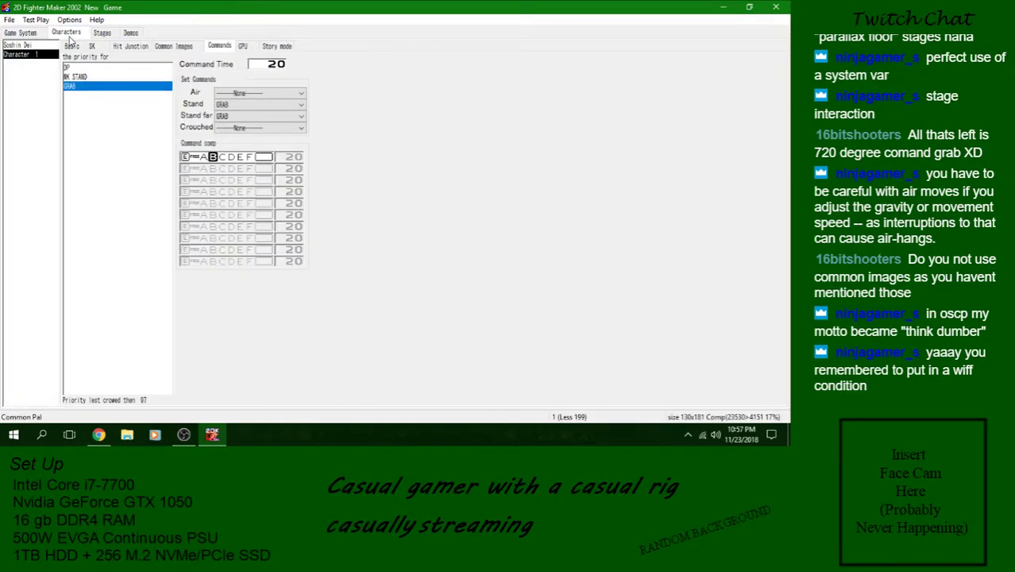
pyautogui.click(91, 45)
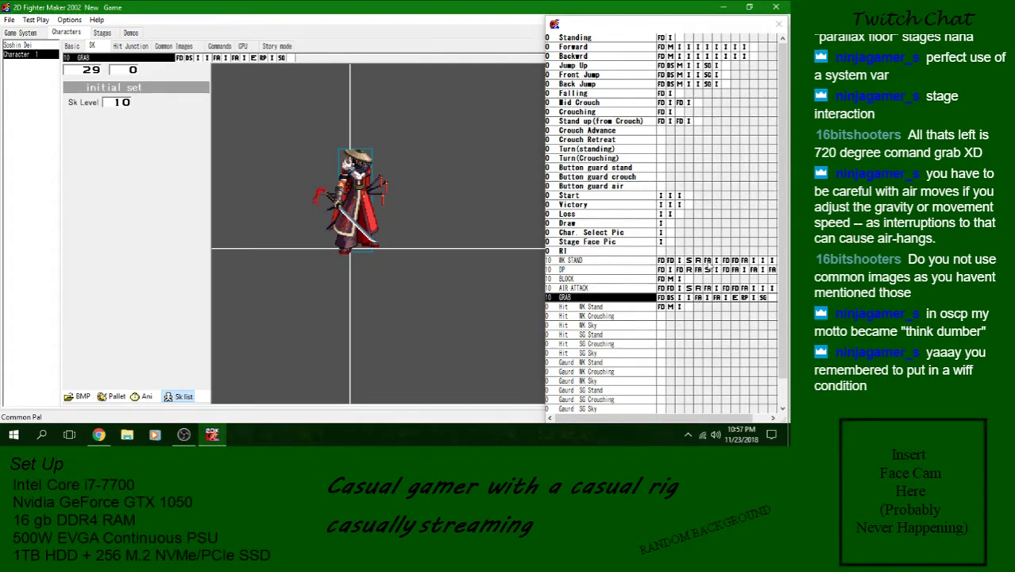
pyautogui.click(707, 261)
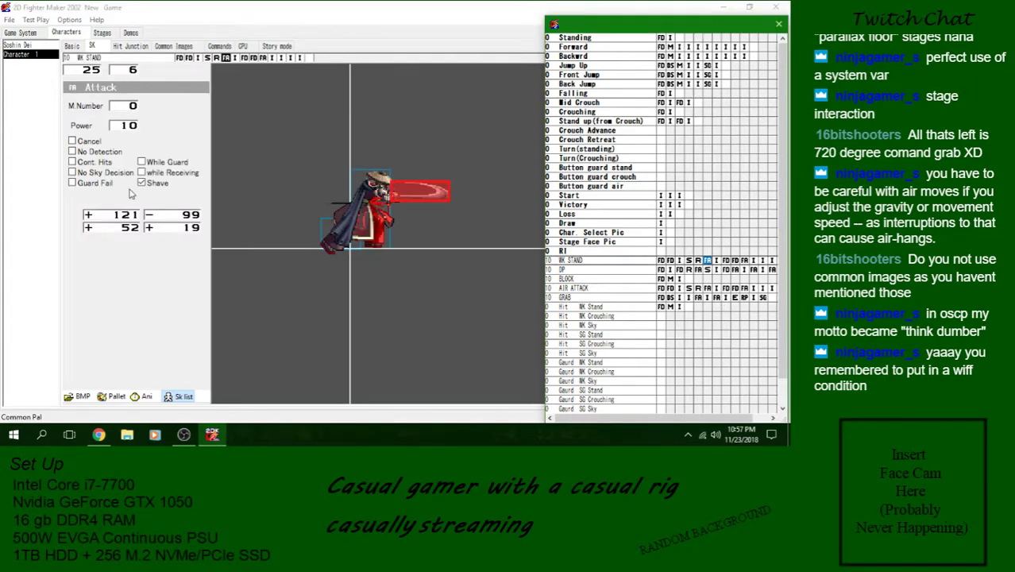
pyautogui.click(263, 58)
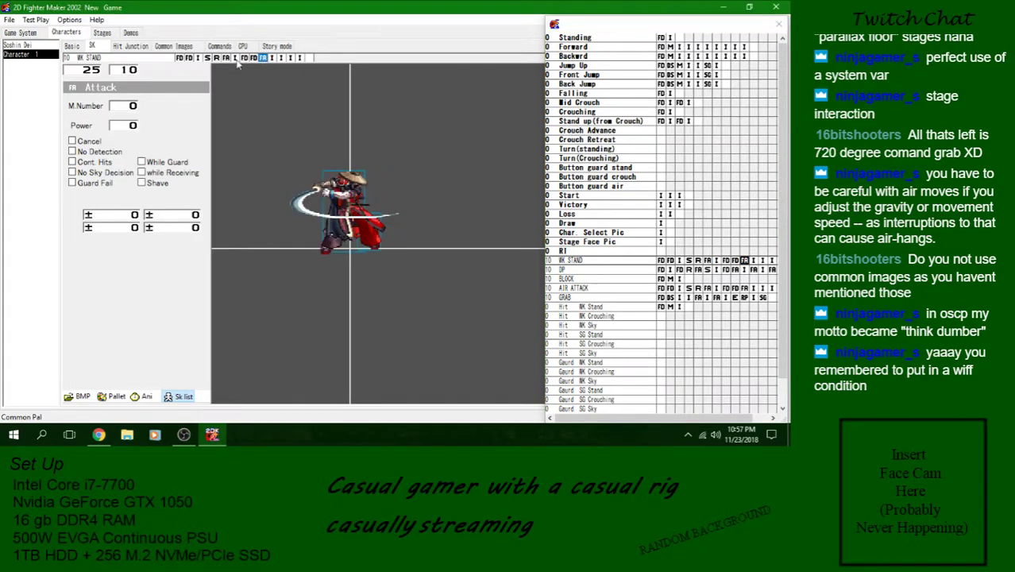
pyautogui.click(226, 58)
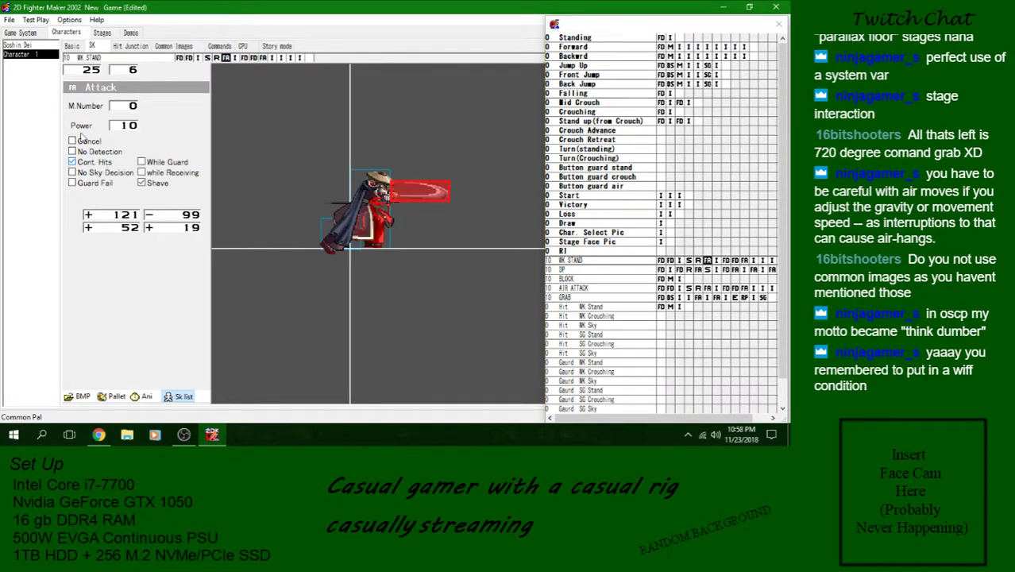
# - Save the project and launch a test battle to try the changed WK STAND attack
pyautogui.click(9, 20)
pyautogui.click(28, 59)
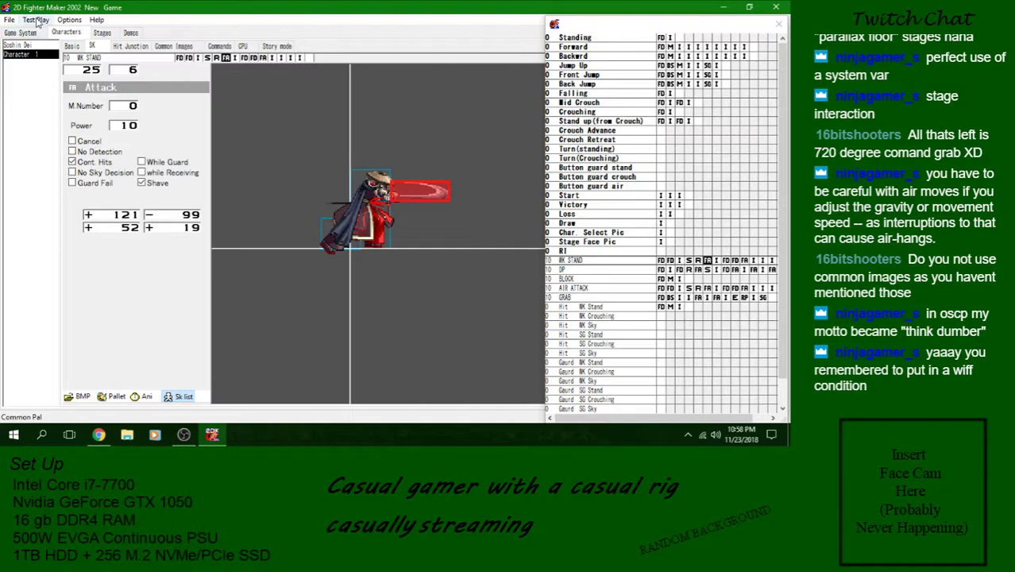
pyautogui.click(34, 20)
pyautogui.click(154, 326)
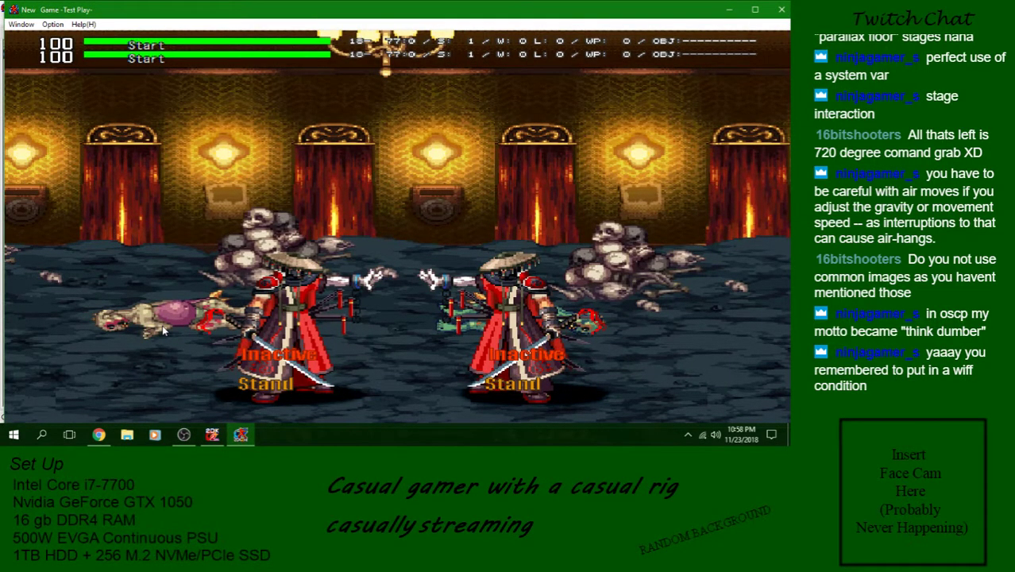
# - Advance on the opponent and strike repeatedly with WK STAND to check that the attack deals damage
pyautogui.press('Right')
pyautogui.press('z')
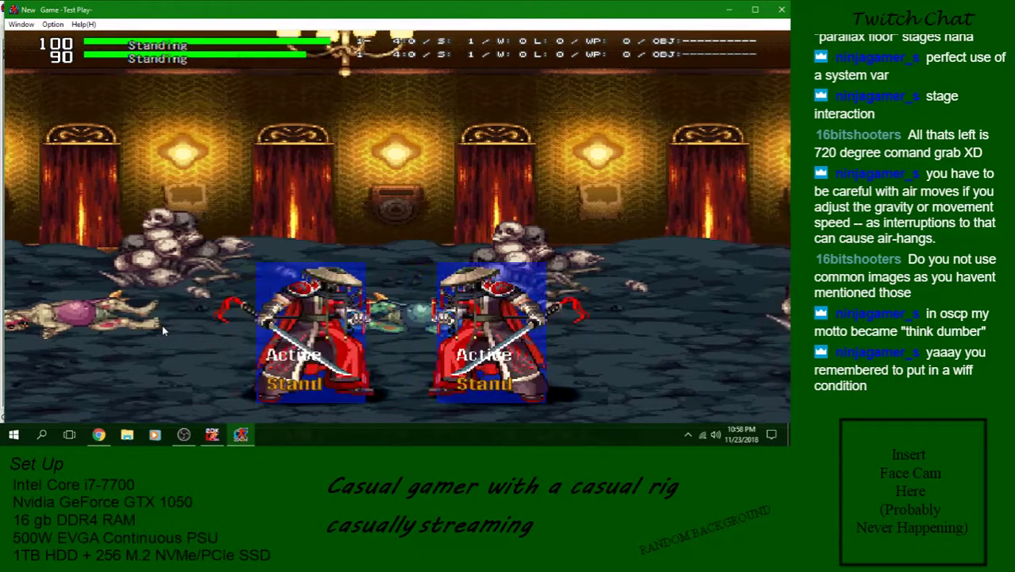
pyautogui.press('Right')
pyautogui.press('z')
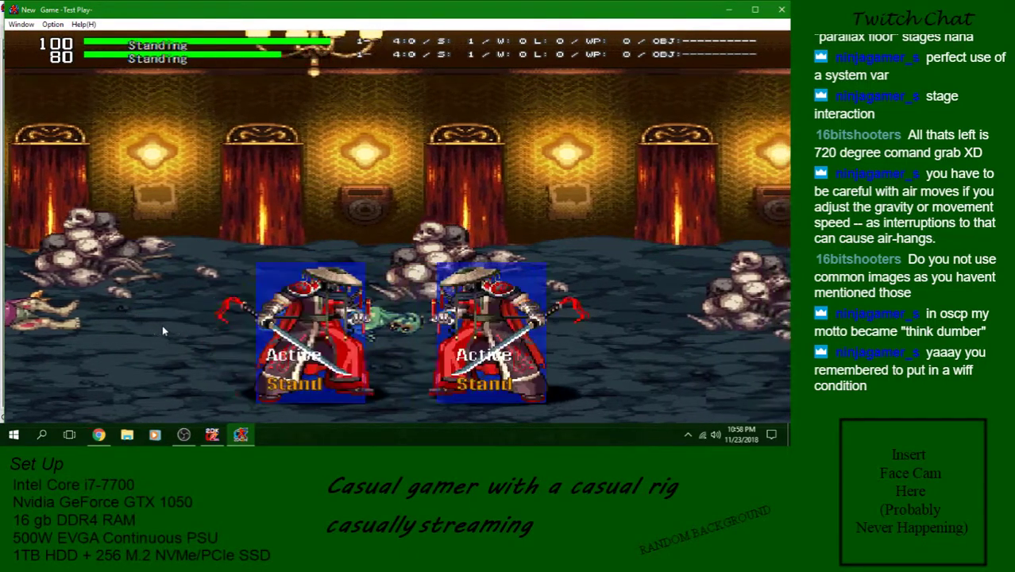
pyautogui.press('Right')
pyautogui.press('z')
pyautogui.press('Right')
pyautogui.press('z')
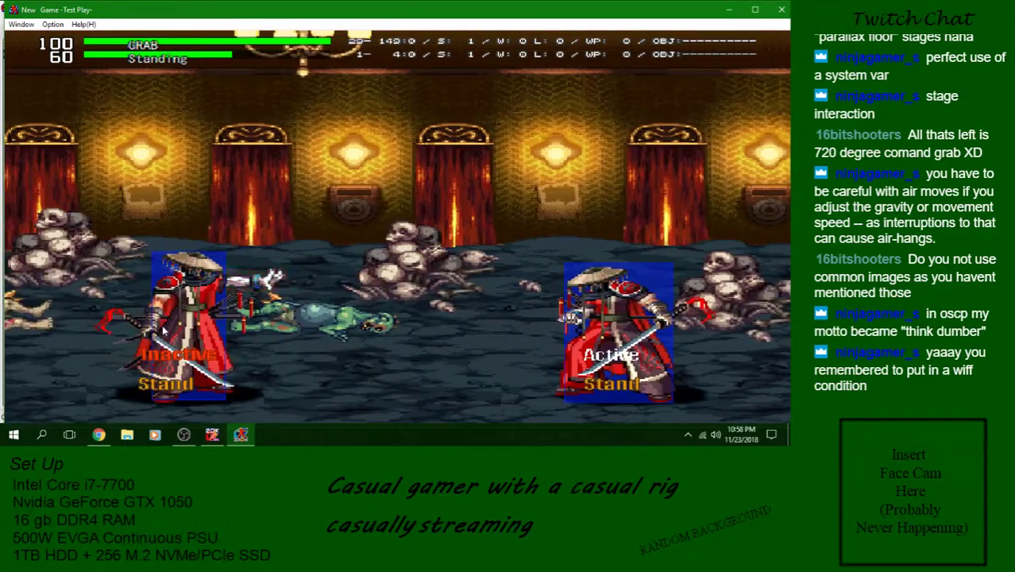
# - Test further attacks and movement at a greater distance from the opponent, and close the test battle
pyautogui.press('z')
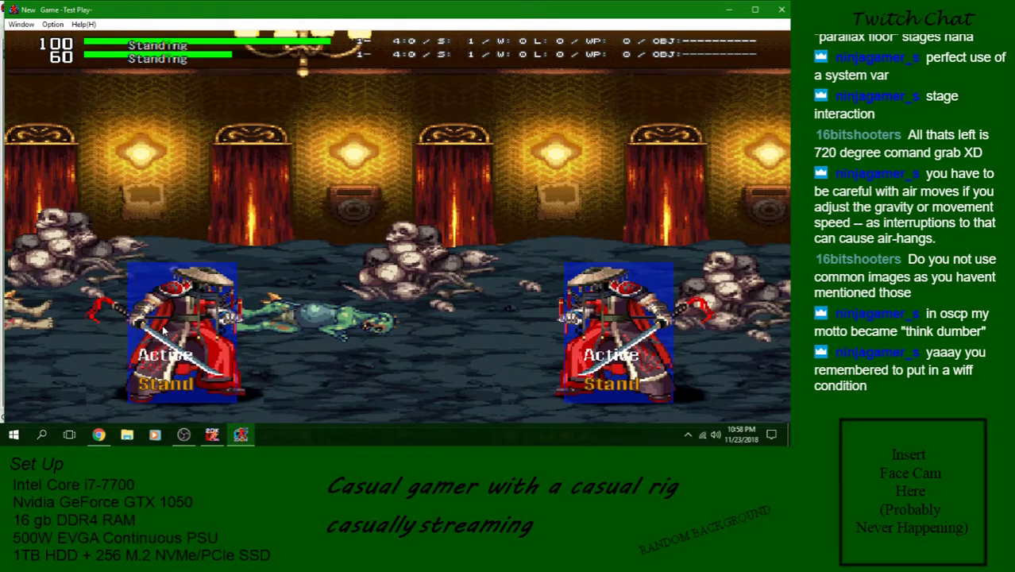
pyautogui.press('Right')
pyautogui.press('z')
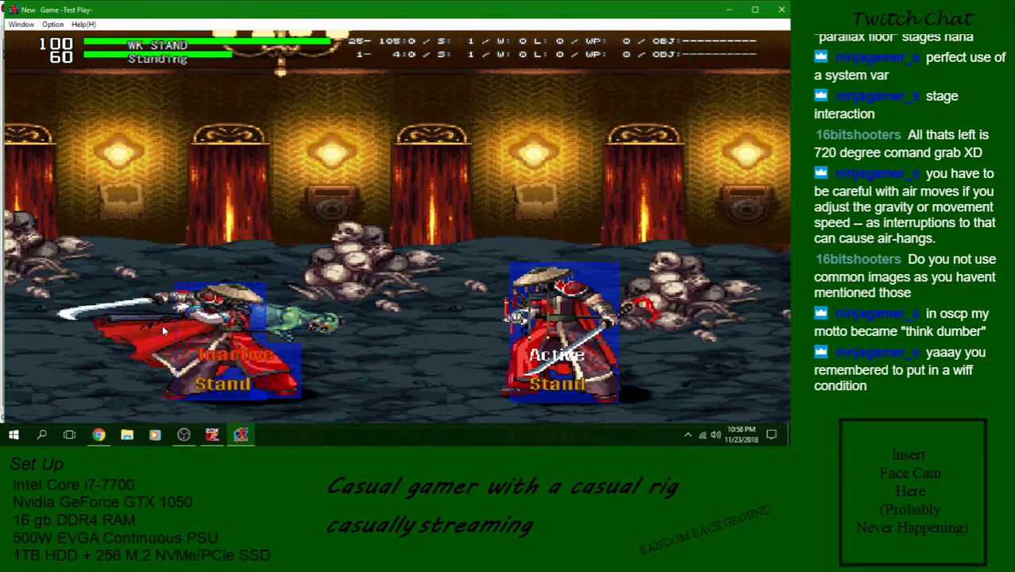
pyautogui.press('Up')
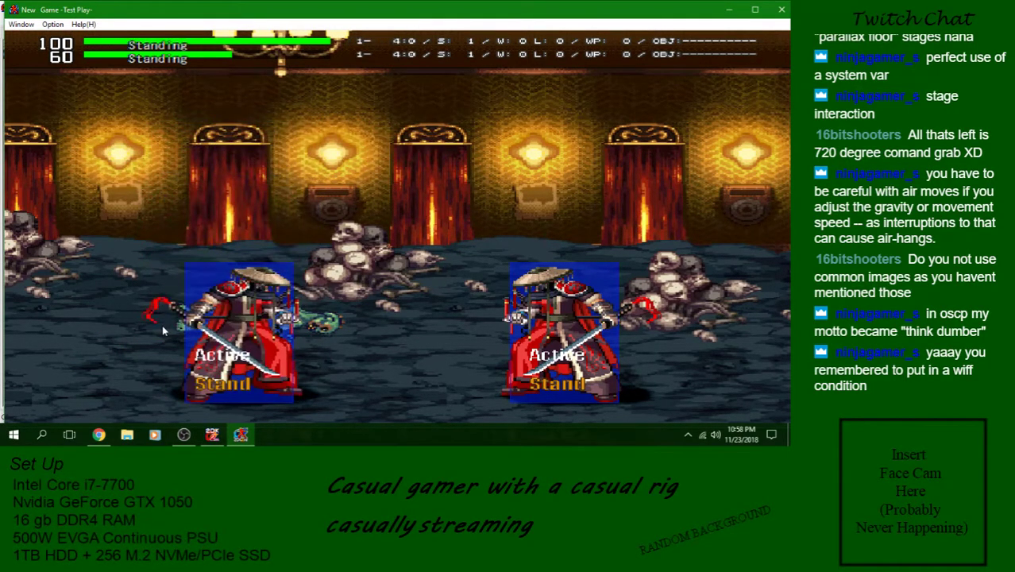
pyautogui.press('Right')
pyautogui.press('z')
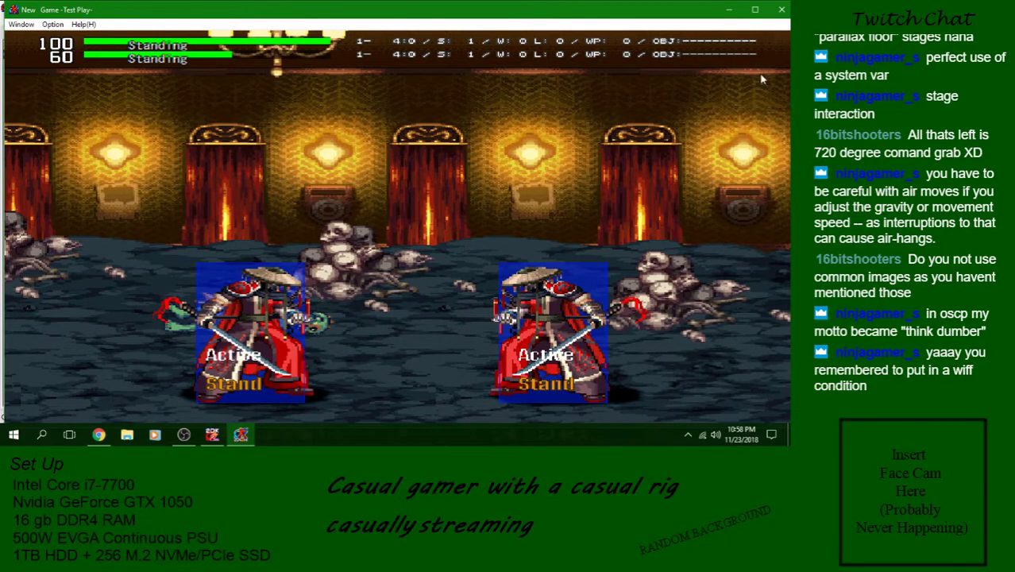
pyautogui.click(781, 11)
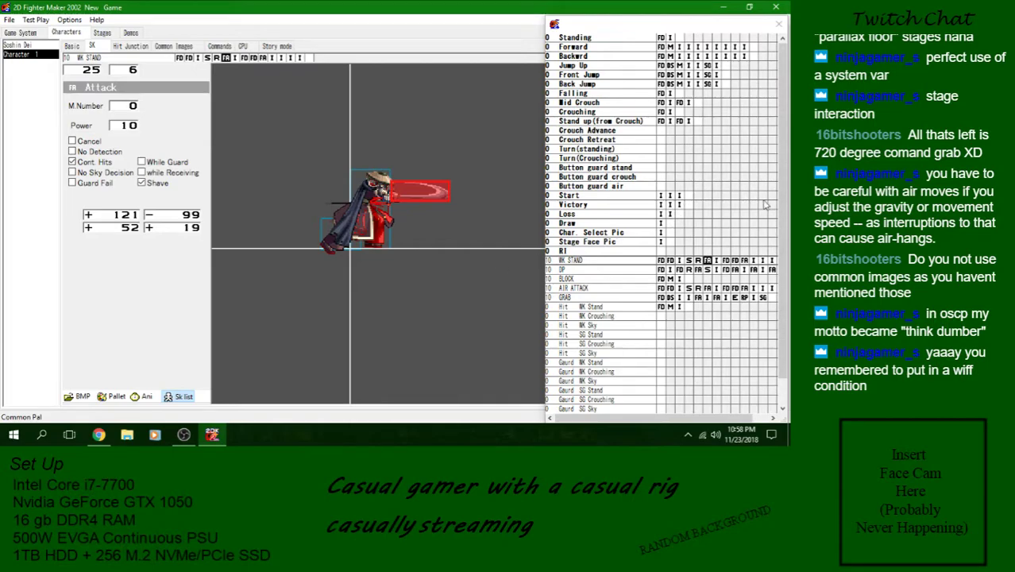
# - Look at Soshin Dei's skill list for comparison and return to Character 1's WK STAND skill
pyautogui.moveTo(783, 252)
pyautogui.mouseDown()
pyautogui.moveTo(785, 320)
pyautogui.moveTo(784, 234)
pyautogui.mouseUp()
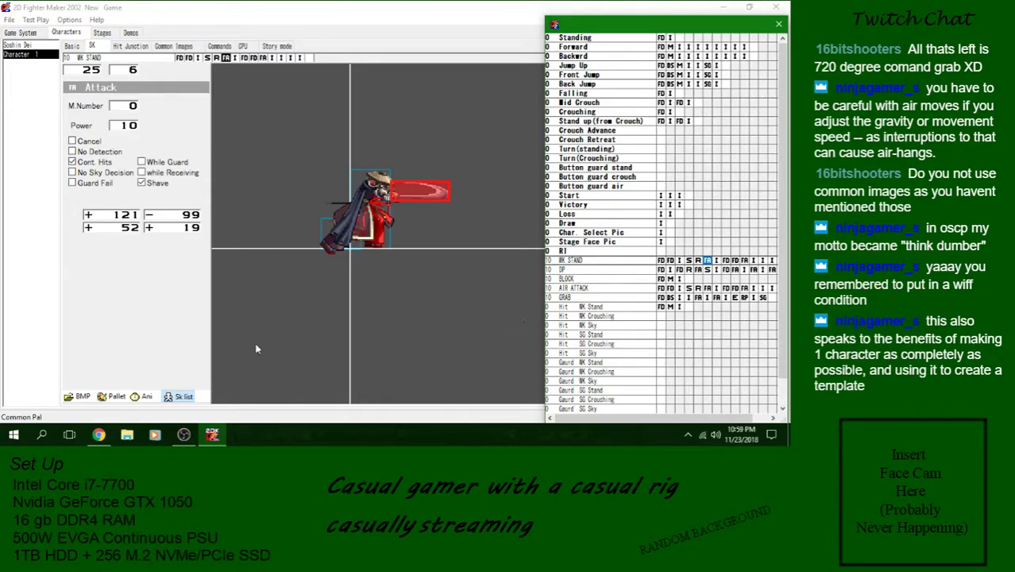
pyautogui.click(19, 46)
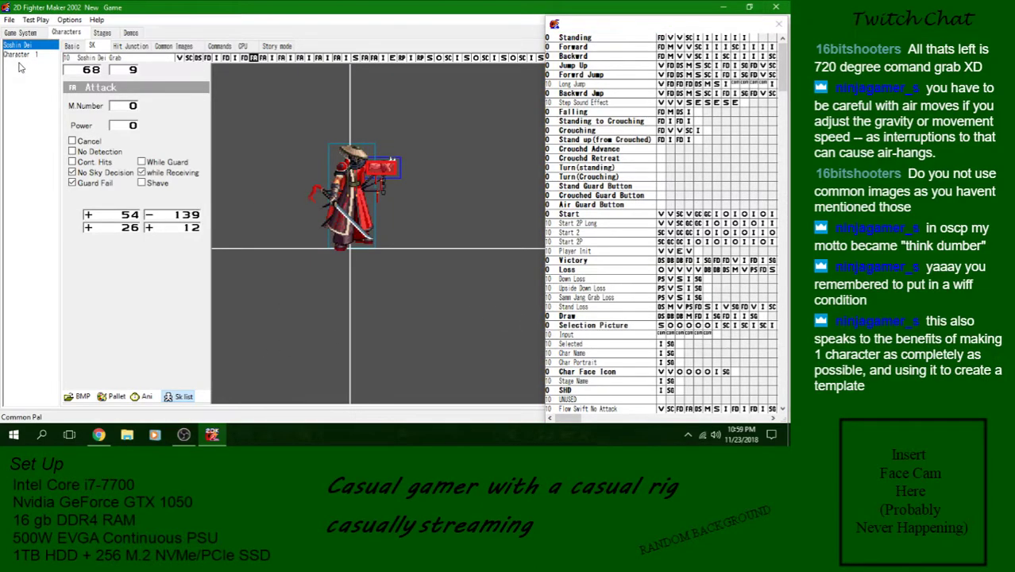
pyautogui.click(20, 64)
pyautogui.click(23, 53)
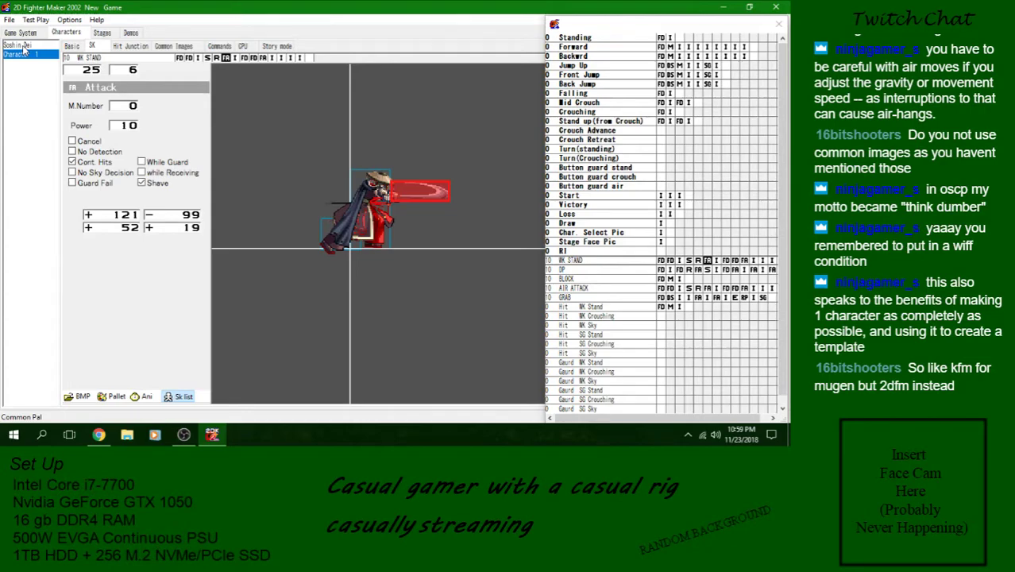
pyautogui.click(594, 265)
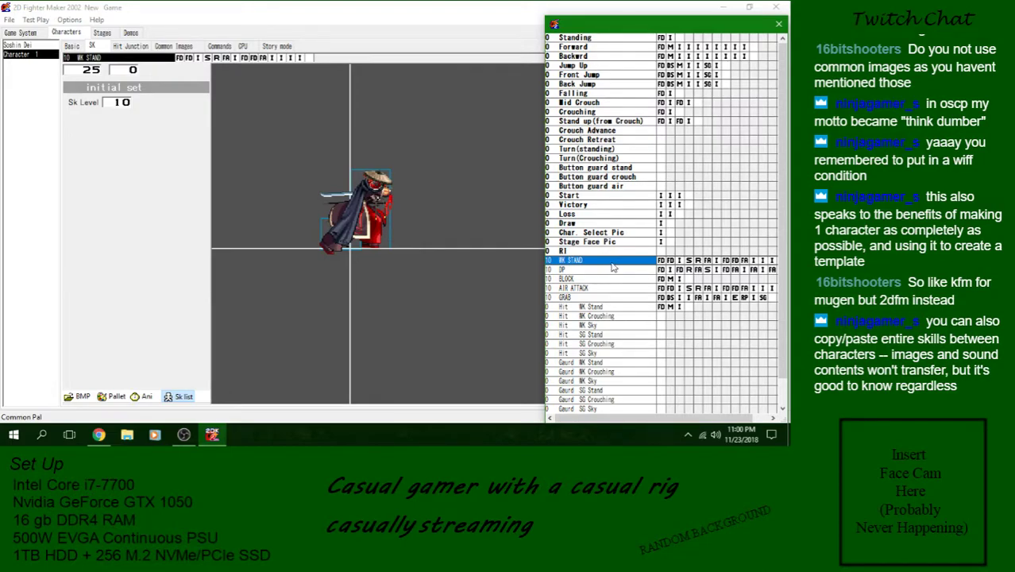
# - Review the WK STAND command's Crouched and Air skill assignments and return to Character 1's skill list
pyautogui.click(221, 46)
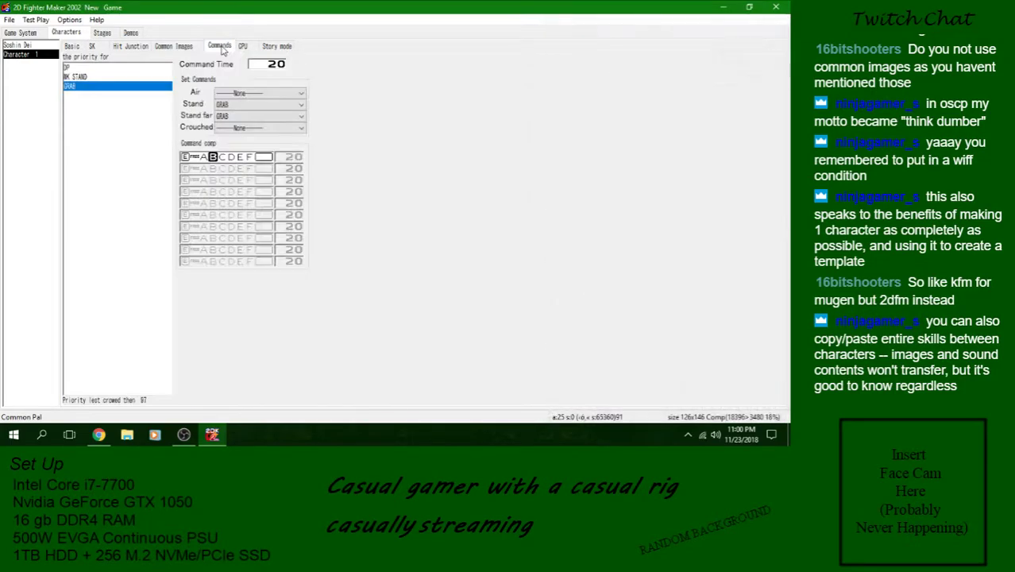
pyautogui.click(91, 77)
pyautogui.click(256, 128)
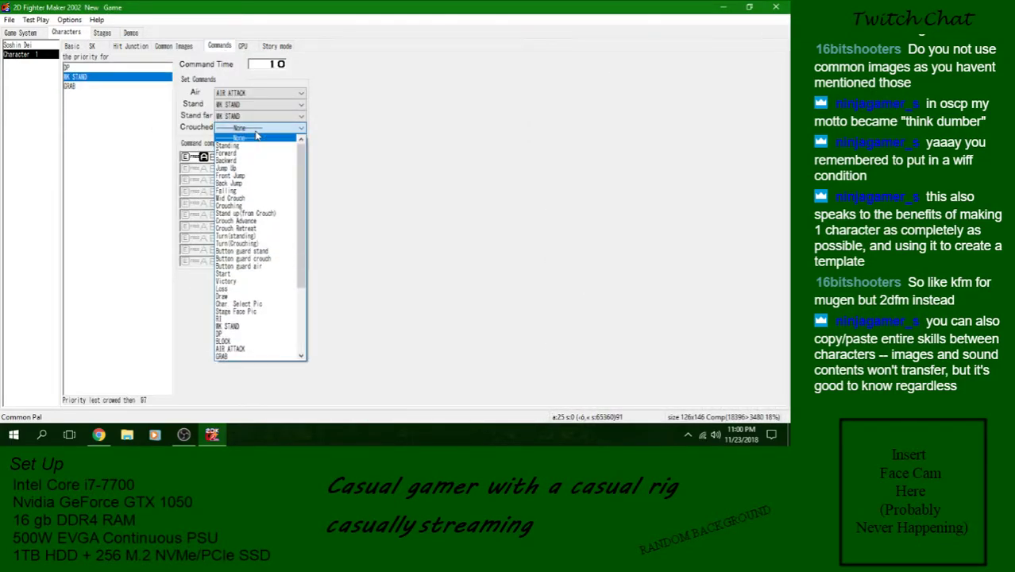
pyautogui.click(477, 259)
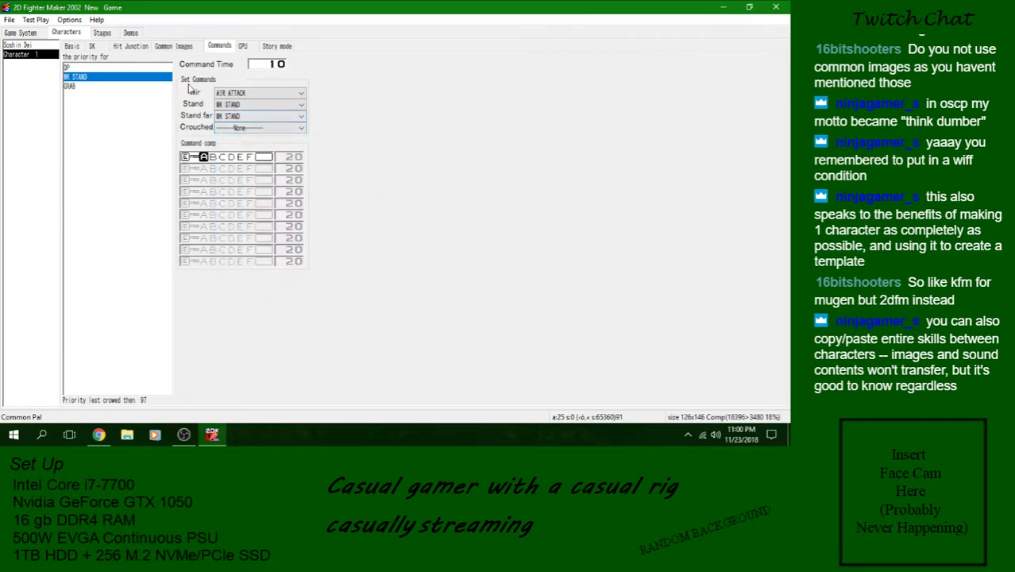
pyautogui.click(261, 93)
pyautogui.click(276, 95)
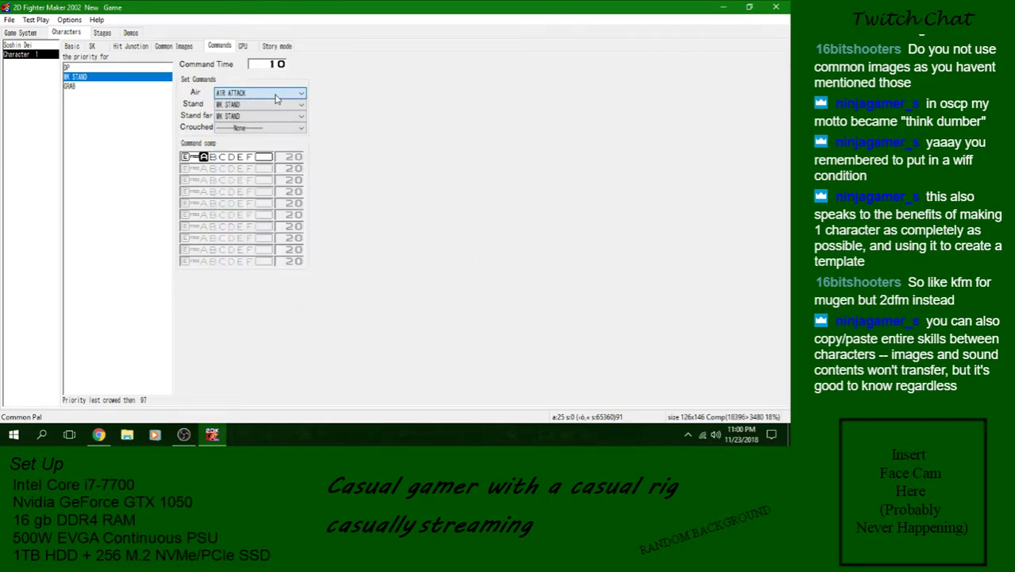
pyautogui.click(93, 45)
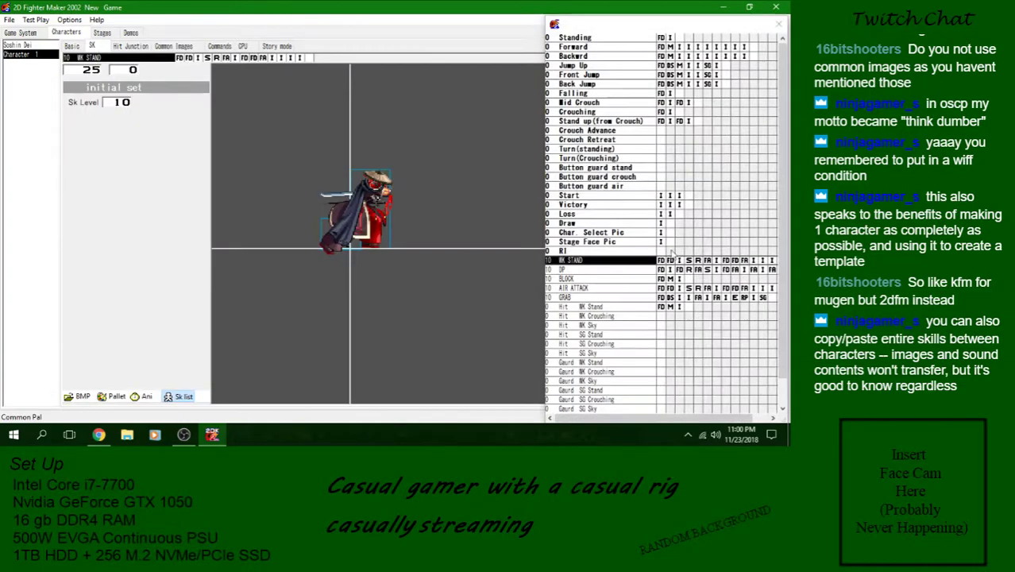
# - Review Character 1's DP, GRAB, BLOCK and Hit WK Stand skills
pyautogui.click(602, 271)
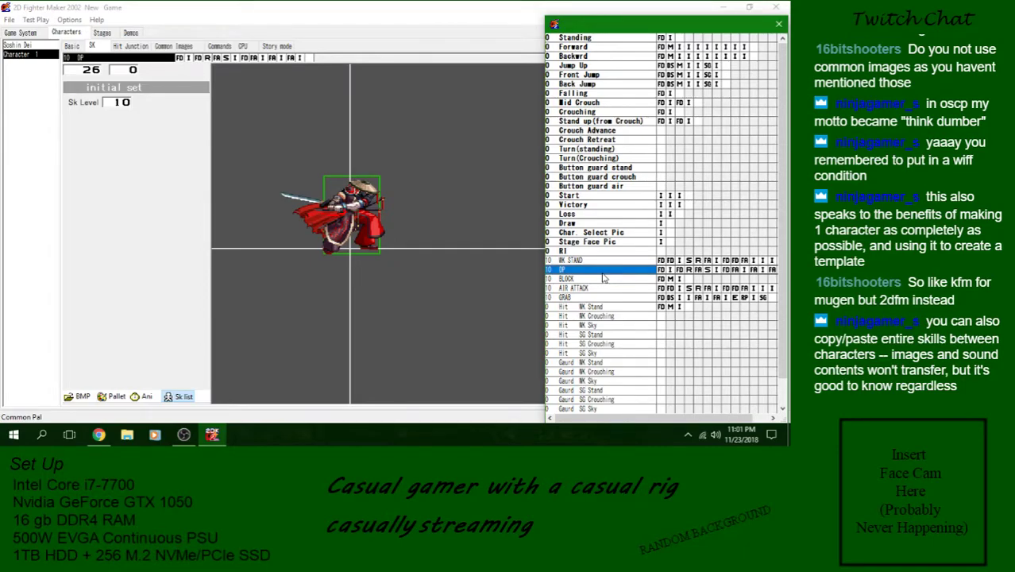
pyautogui.click(609, 299)
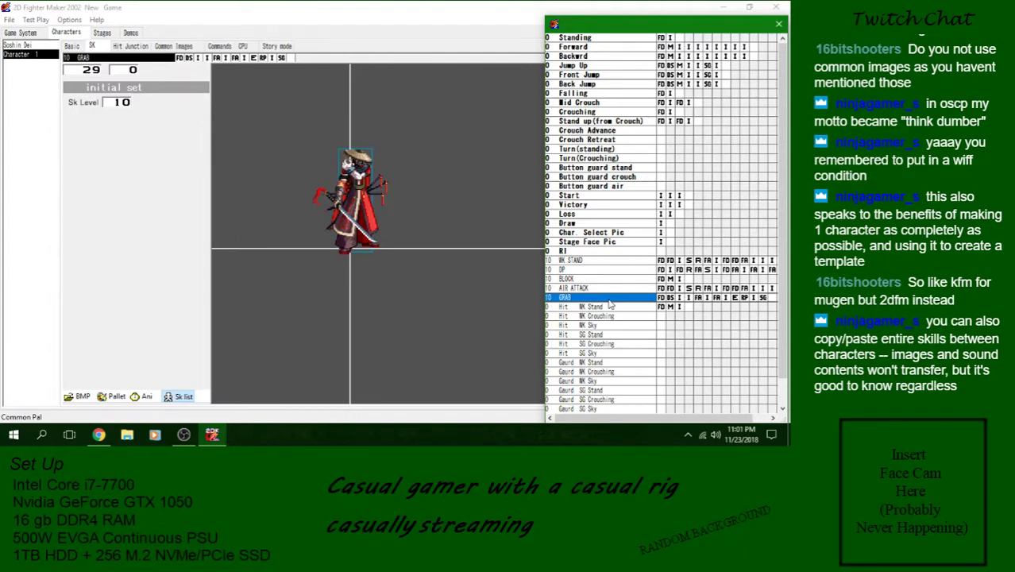
pyautogui.click(610, 280)
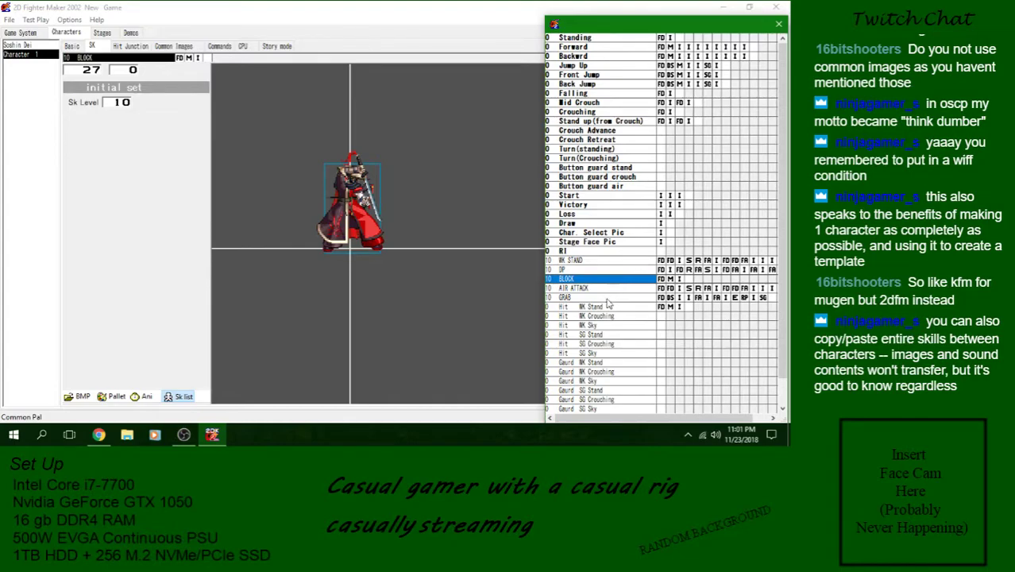
pyautogui.click(605, 308)
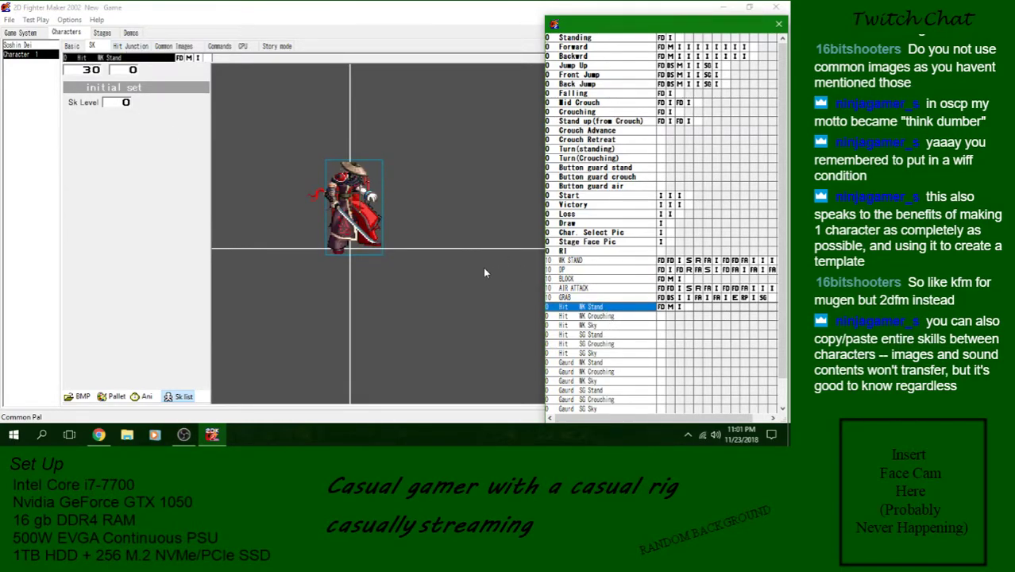
# - Browse Soshin Dei's full skill list, including its effect objects and hit reactions
pyautogui.click(16, 45)
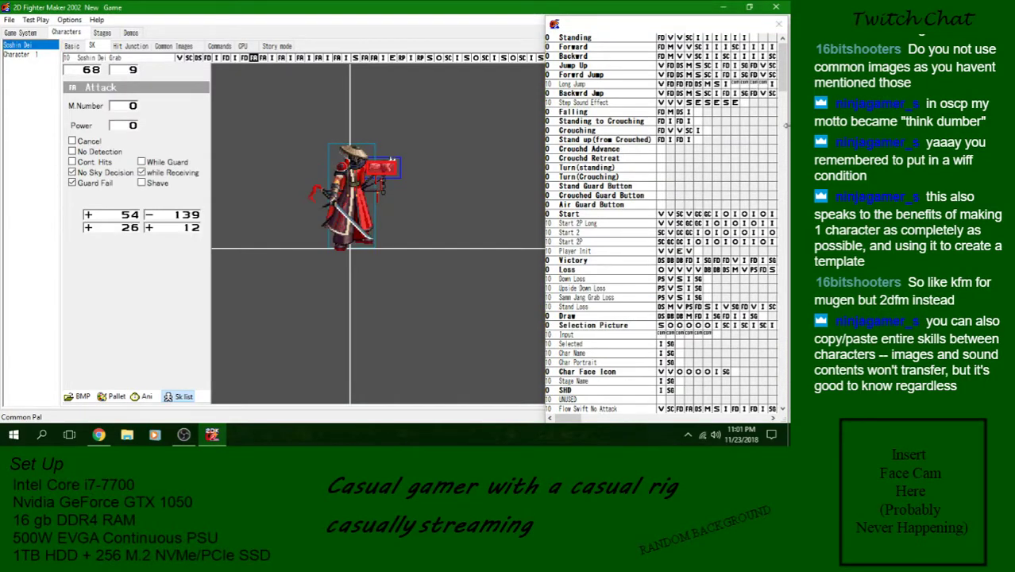
pyautogui.scroll(-8, 763, 80)
pyautogui.scroll(-15, 750, 339)
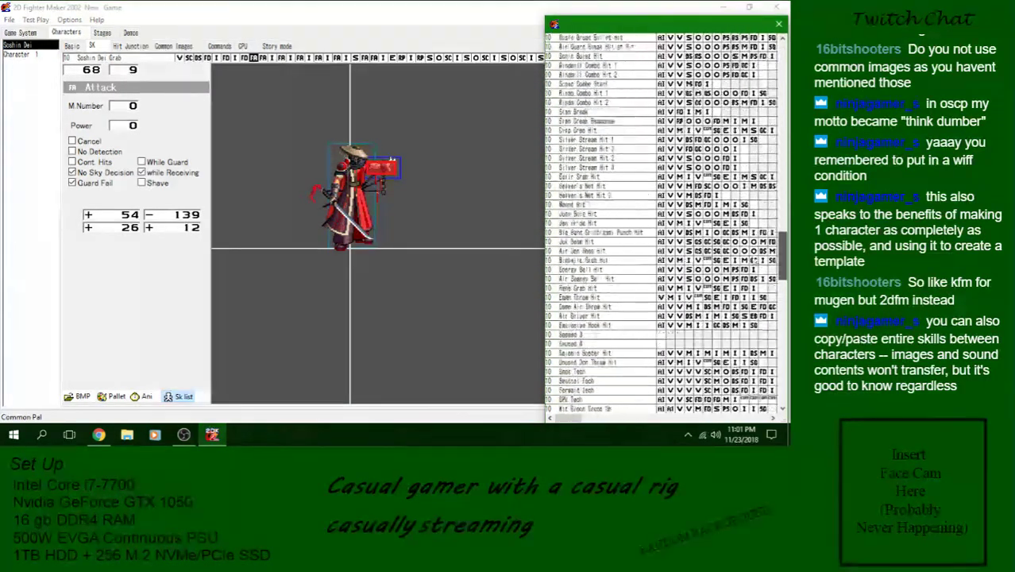
pyautogui.scroll(-3, 749, 338)
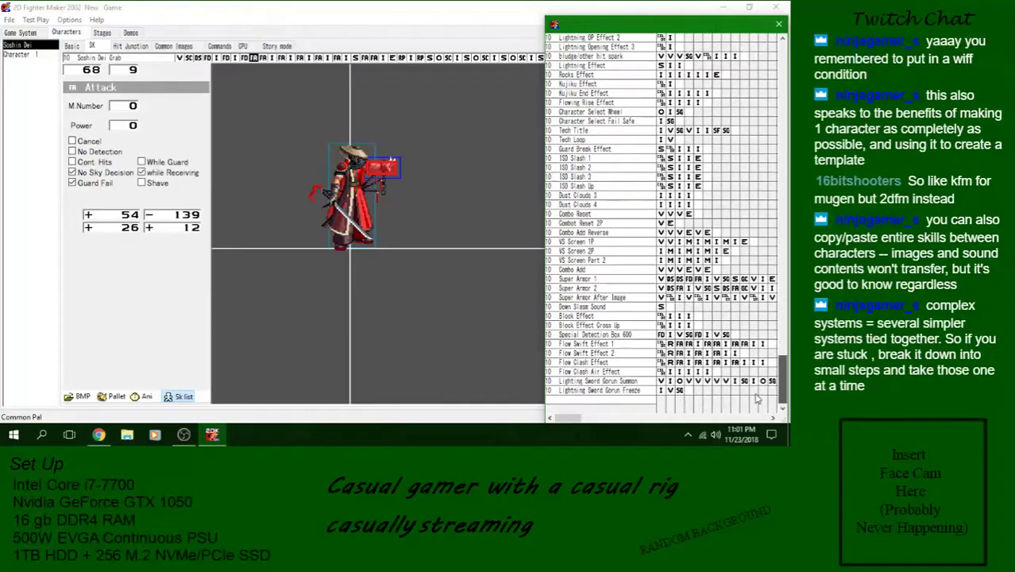
pyautogui.scroll(-3, 761, 343)
pyautogui.scroll(10, 761, 343)
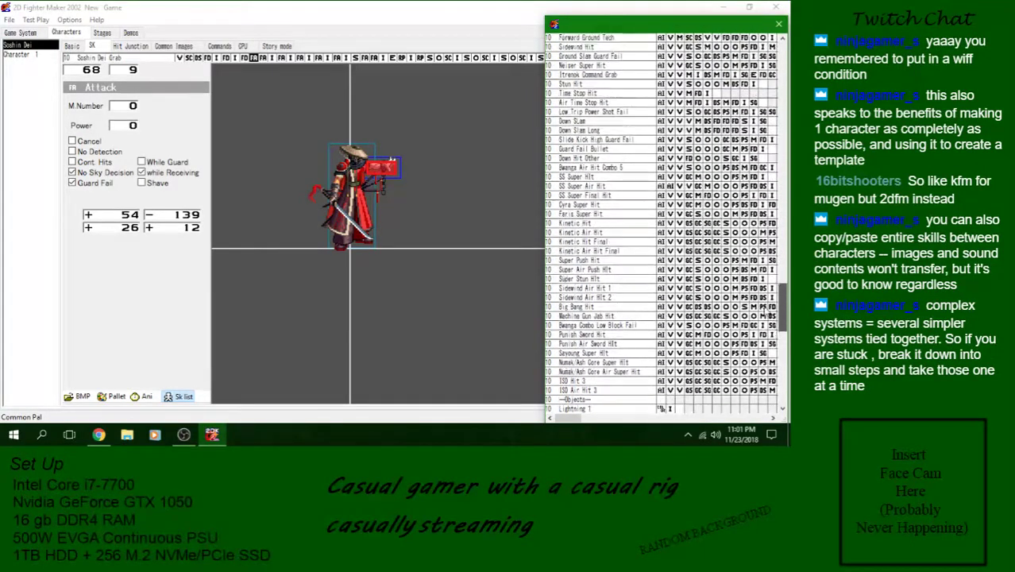
pyautogui.scroll(10, 771, 250)
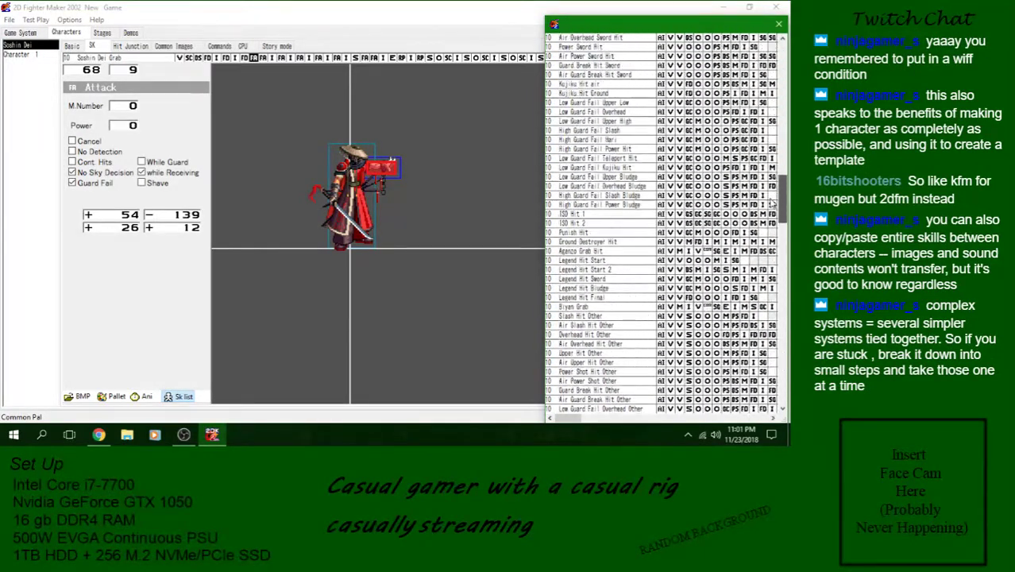
pyautogui.scroll(4, 769, 189)
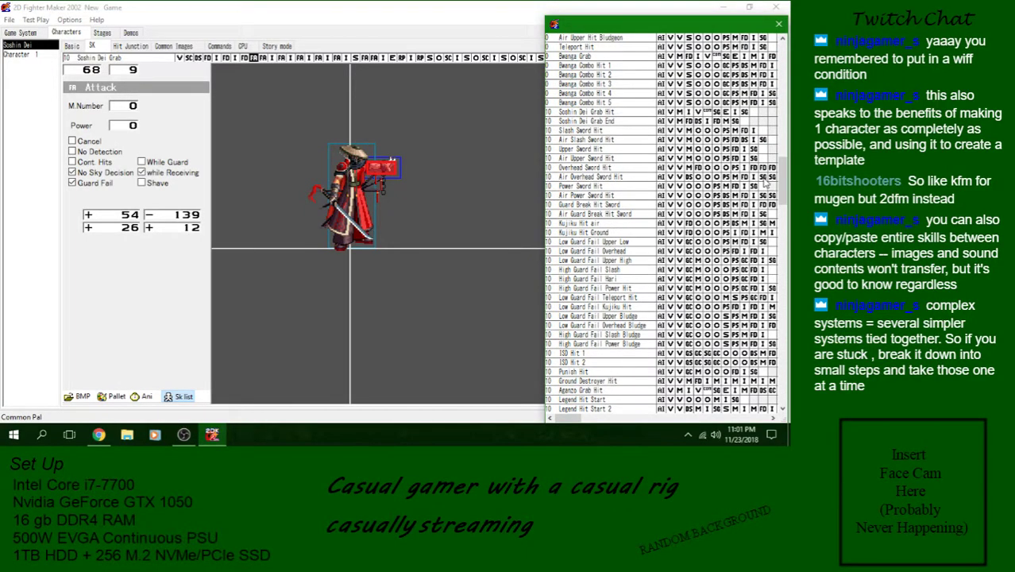
# - Preview the animation of Soshin Dei's Slash Sword Hit skill and close the preview
pyautogui.click(595, 131)
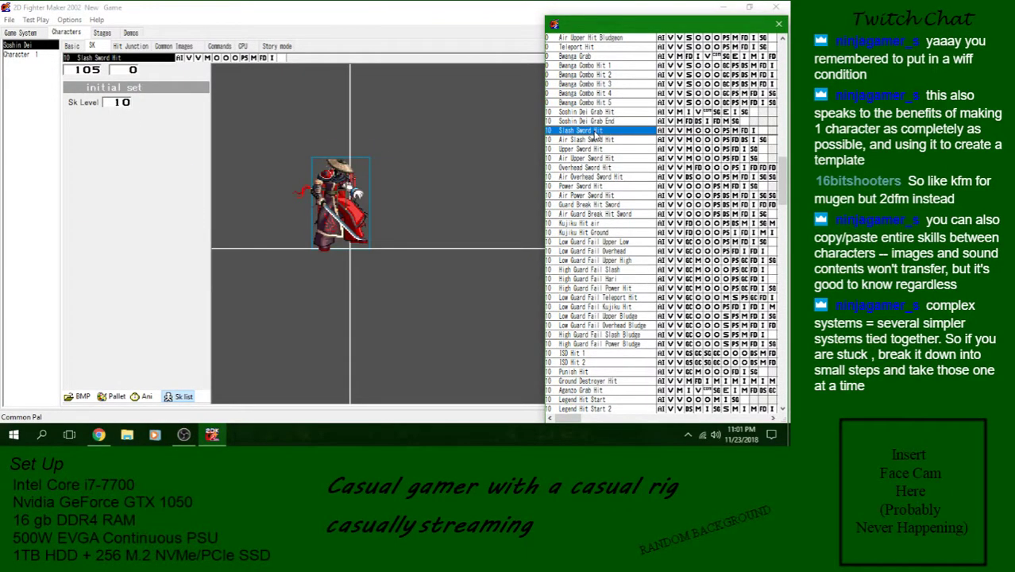
pyautogui.click(139, 396)
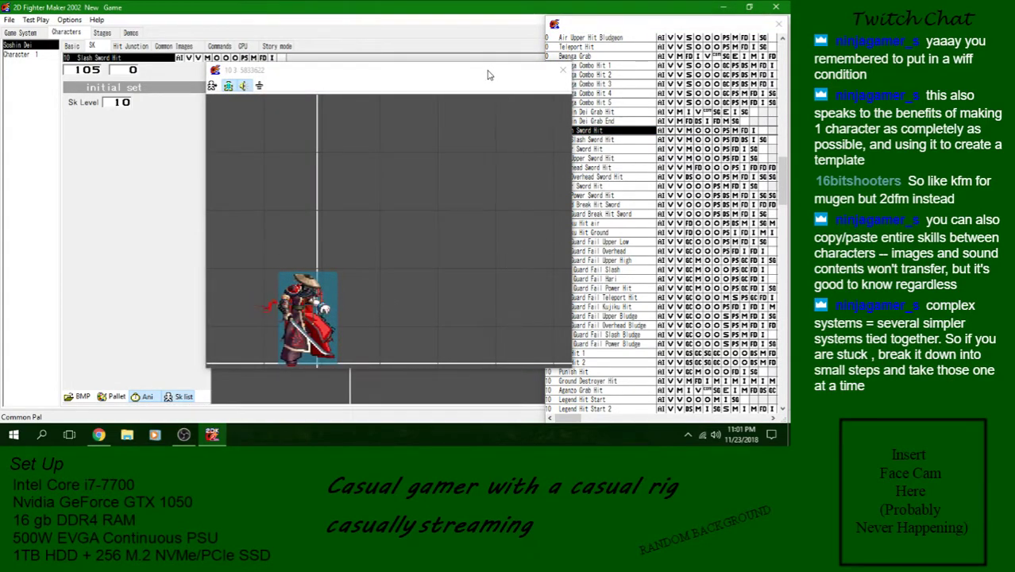
pyautogui.moveTo(490, 73); pyautogui.dragTo(377, 81)
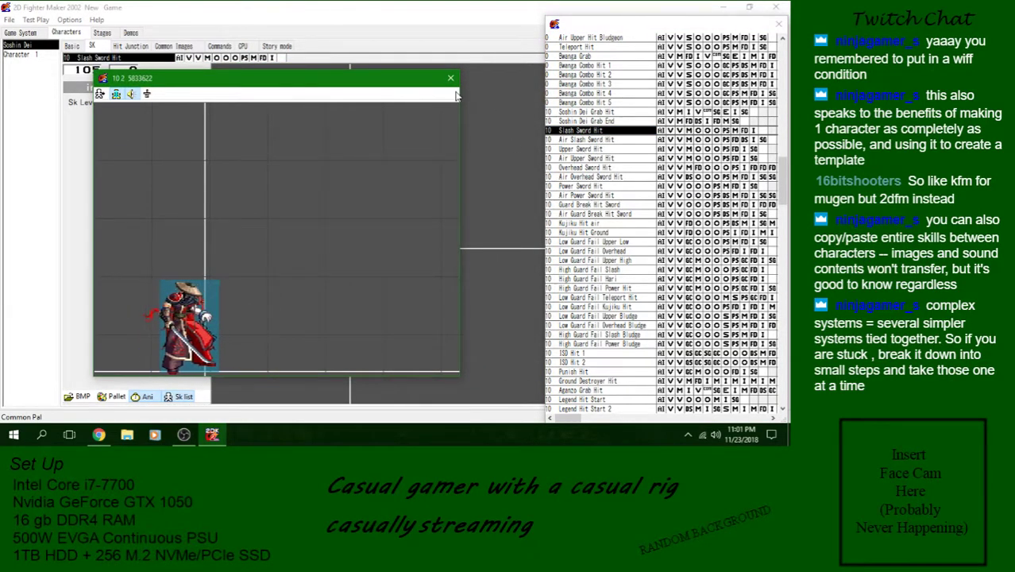
pyautogui.click(450, 78)
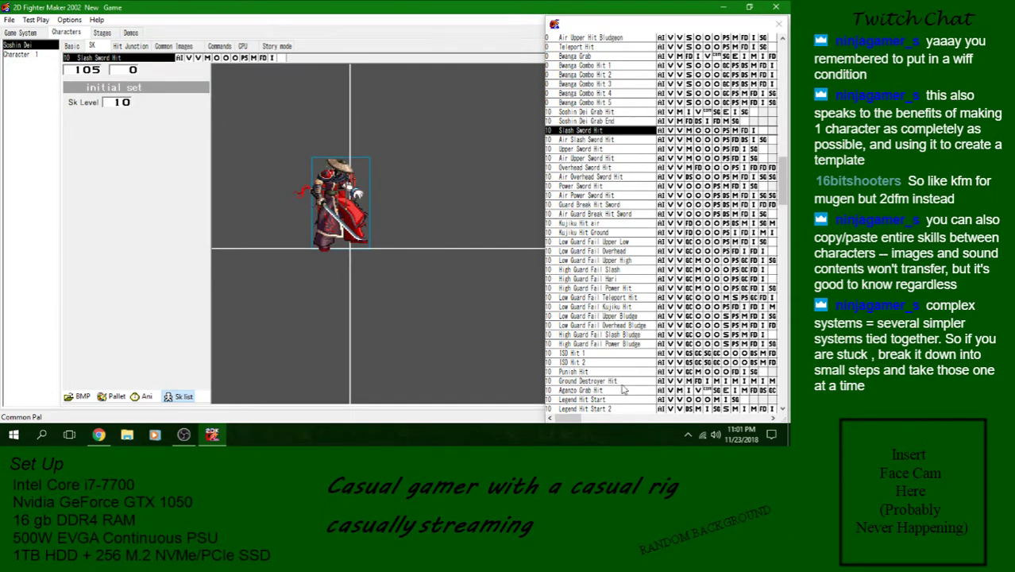
# - Preview the animation of Soshin Dei's Slash Hit Other skill and close the preview
pyautogui.moveTo(783, 169); pyautogui.dragTo(782, 201)
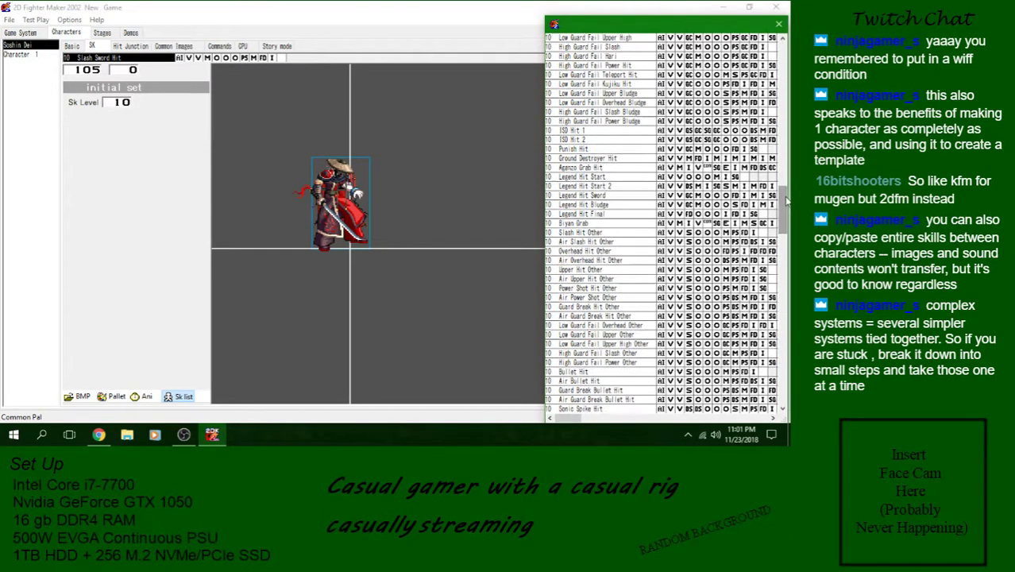
pyautogui.click(586, 233)
pyautogui.click(147, 395)
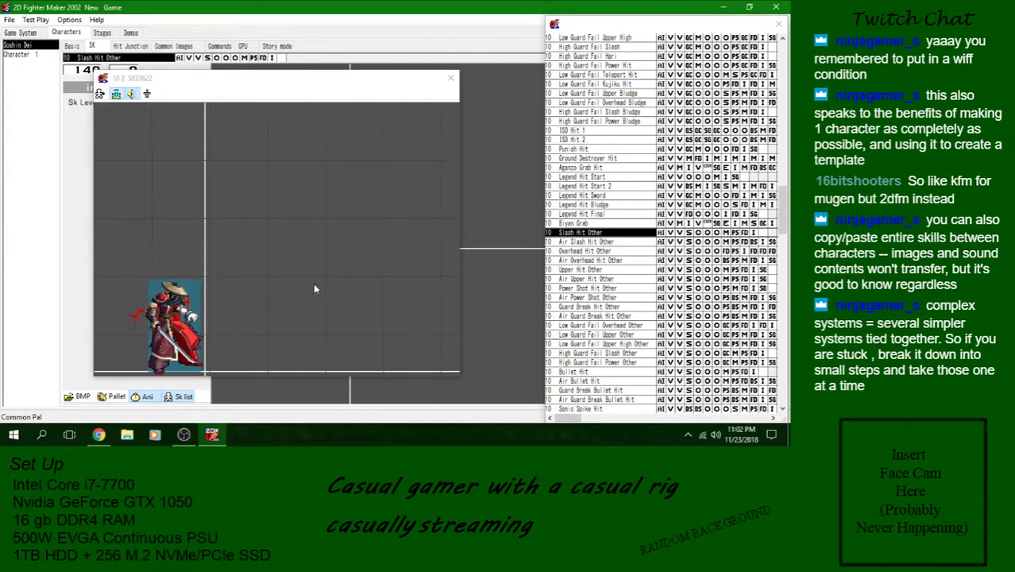
pyautogui.click(448, 80)
pyautogui.click(448, 79)
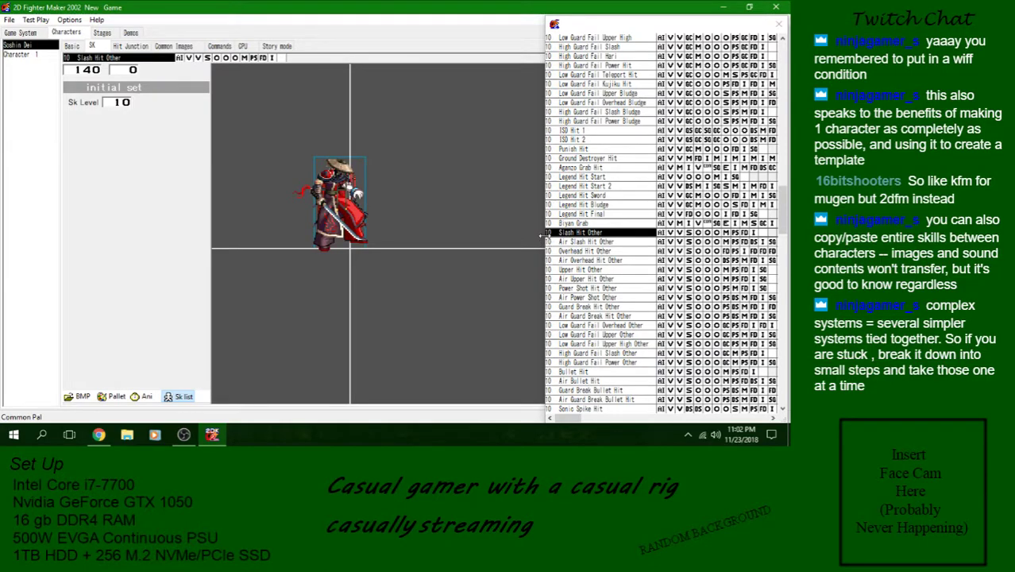
# - Return to Character 1 and copy the contents of WK STAND into the DP skill
pyautogui.moveTo(783, 228); pyautogui.dragTo(783, 161)
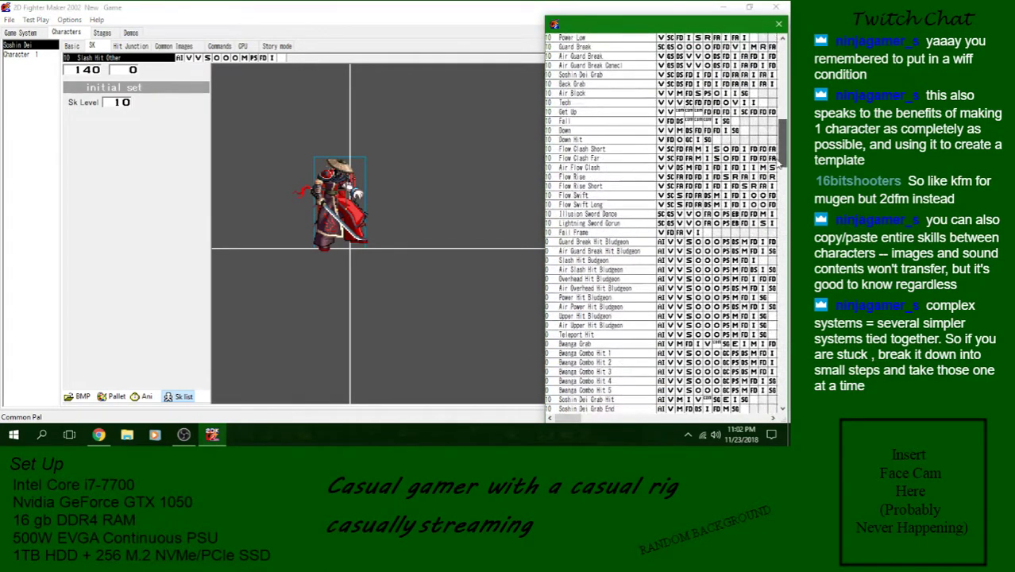
pyautogui.click(26, 58)
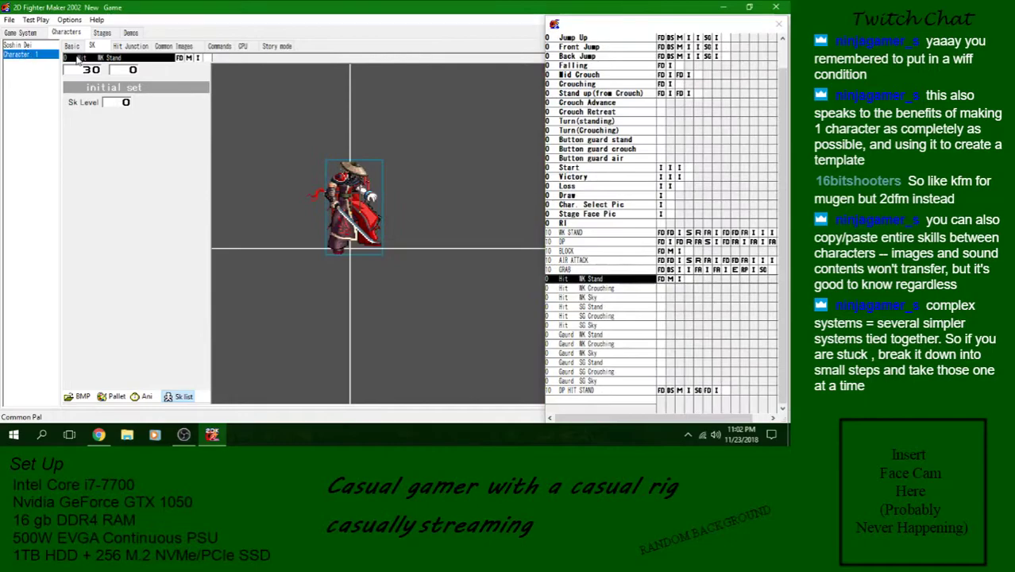
pyautogui.click(629, 235)
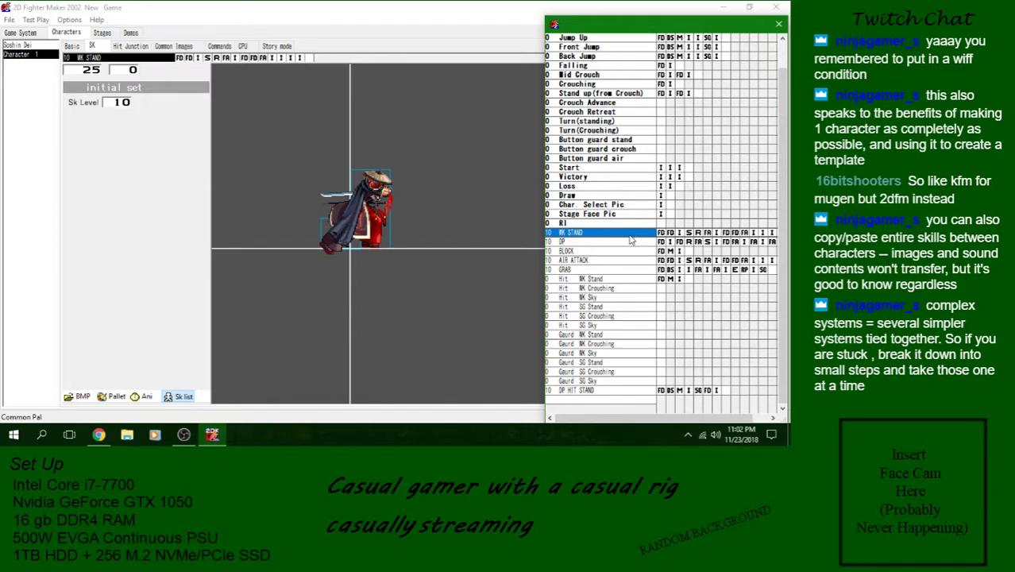
pyautogui.click(618, 243)
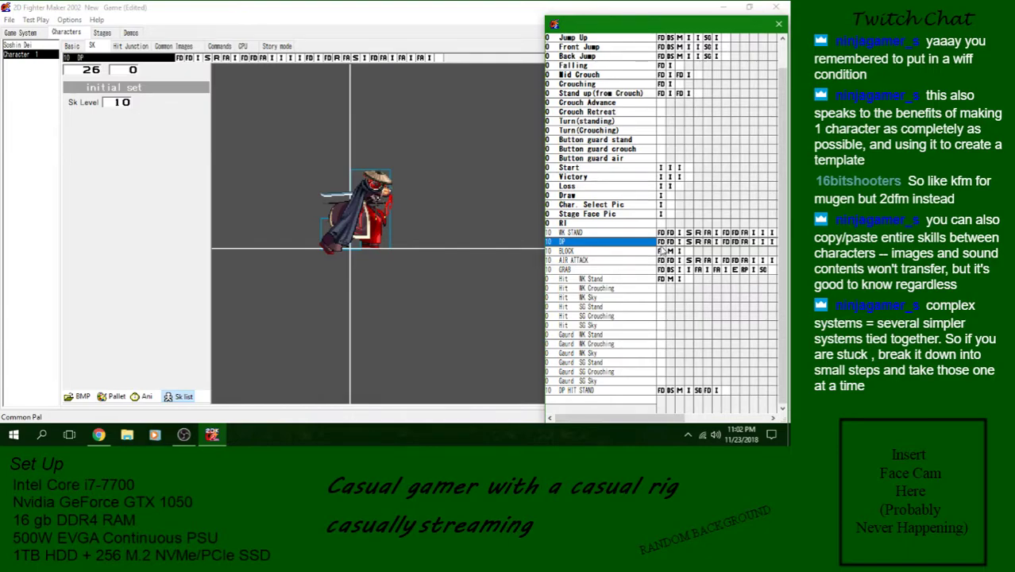
pyautogui.rightClick(594, 233)
pyautogui.rightClick(579, 242)
pyautogui.click(586, 250)
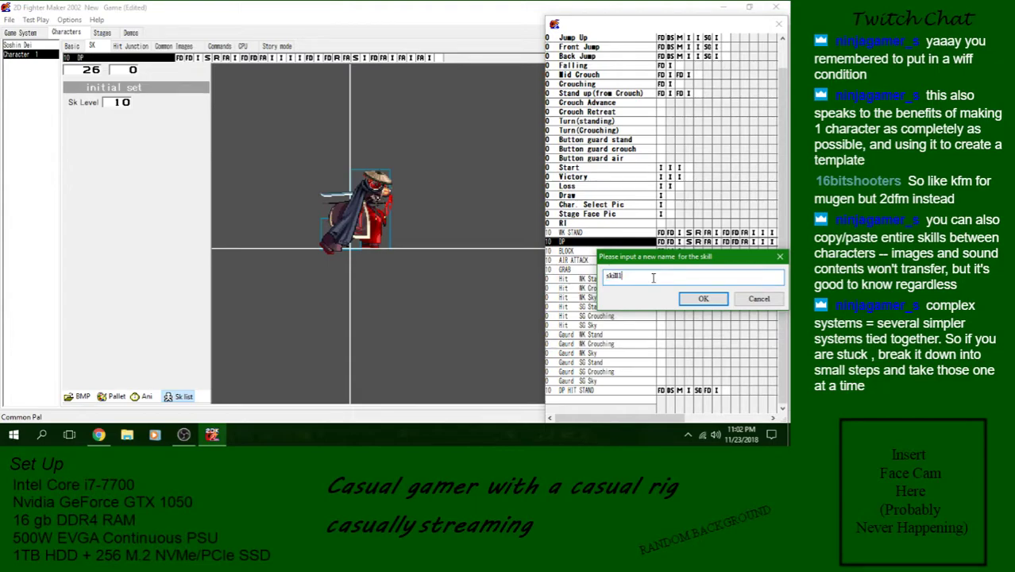
pyautogui.click(770, 298)
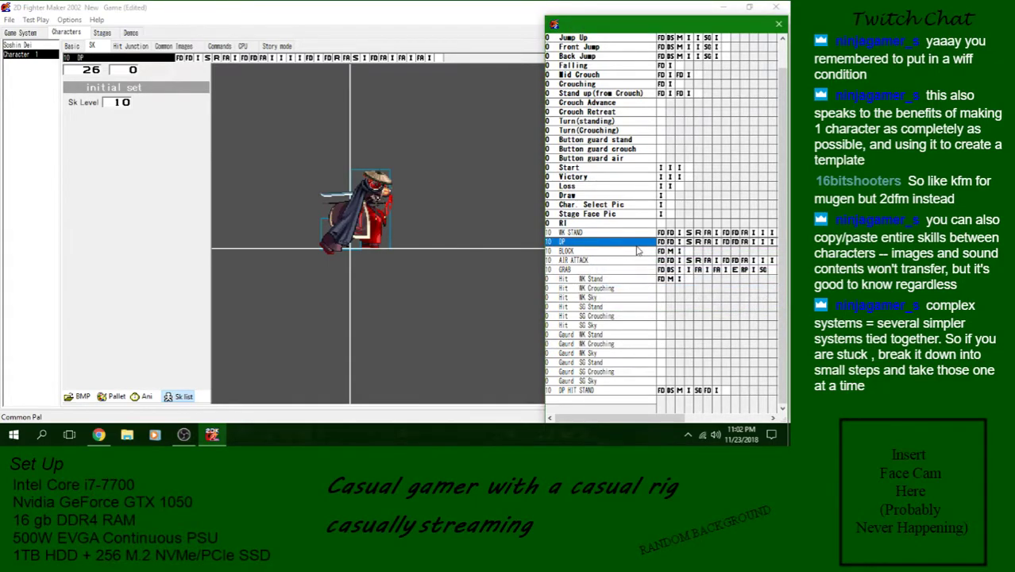
# - Insert a new skill named STRONG STAND between WK STAND and DP
pyautogui.rightClick(642, 249)
pyautogui.click(643, 250)
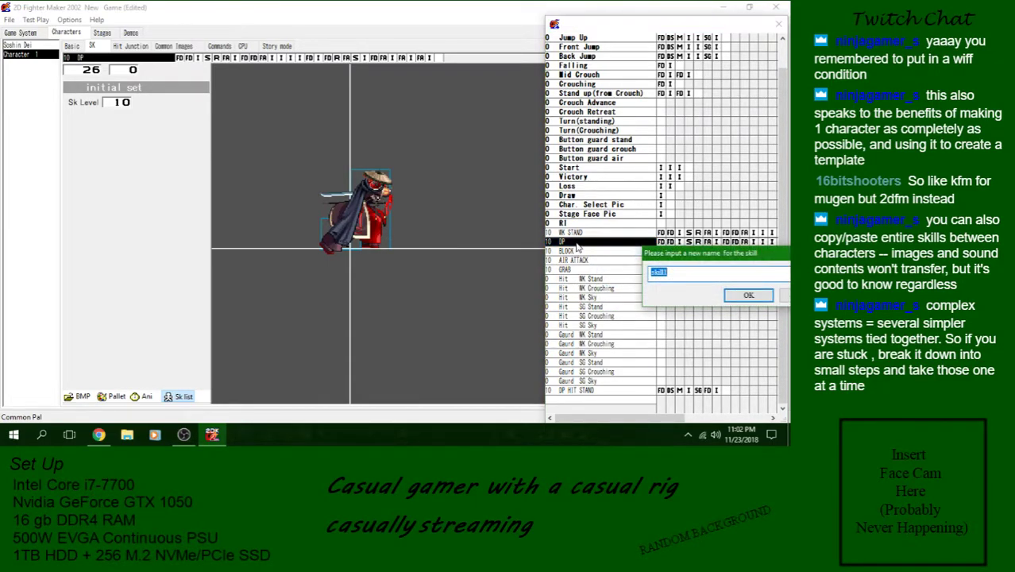
pyautogui.write('STRONG STAND')
pyautogui.press('Return')
# - Copy all of WK STAND's script blocks into the empty STRONG STAND skill
pyautogui.click(578, 234)
pyautogui.hotkey('ctrl', 'c')
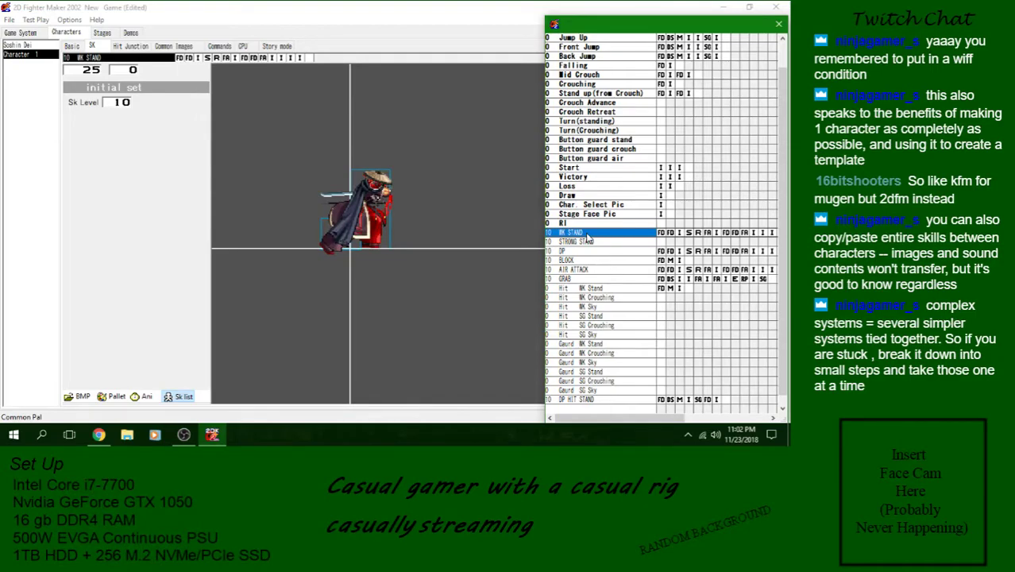
pyautogui.click(596, 243)
pyautogui.hotkey('ctrl', 'v')
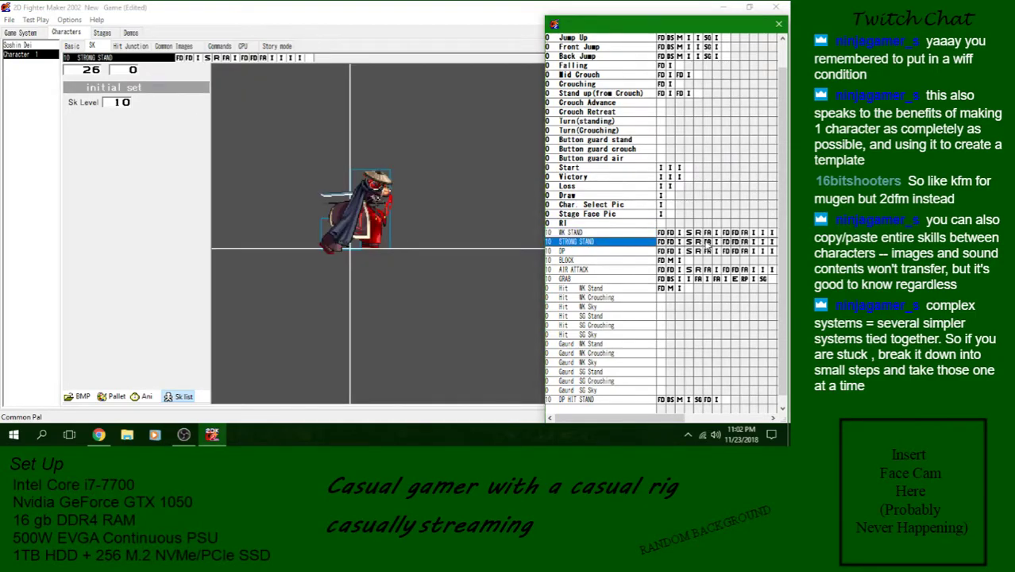
# - Set the power of STRONG STAND's first Attack block to 30 and its first Image block's wait to 15
pyautogui.click(706, 241)
pyautogui.click(123, 128)
pyautogui.write('20')
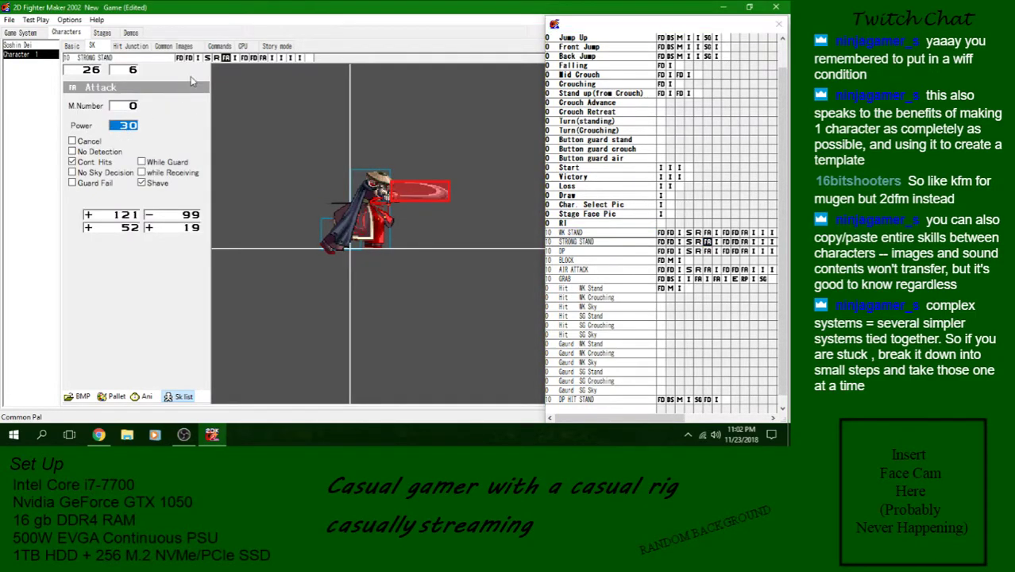
pyautogui.click(198, 59)
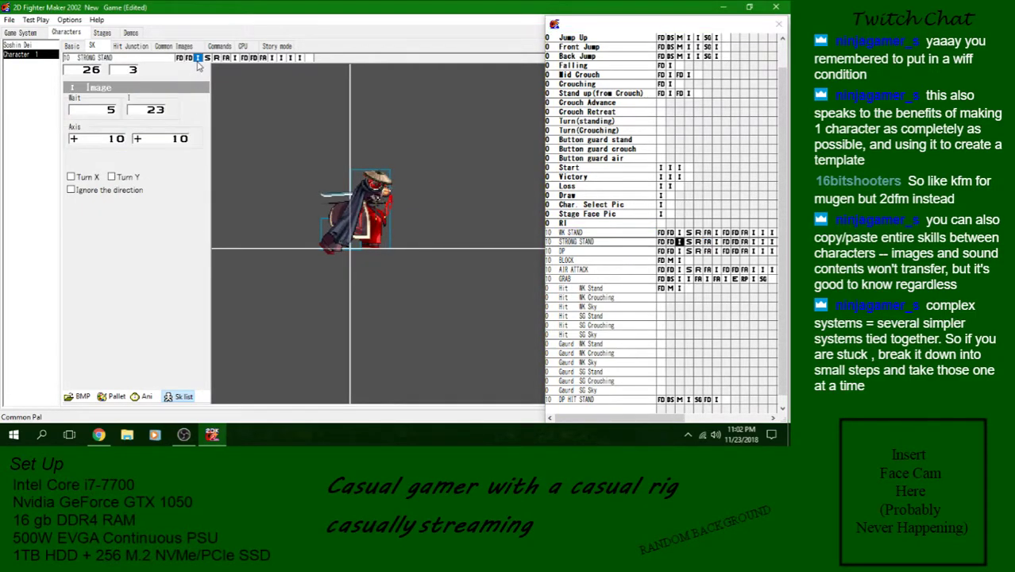
pyautogui.click(108, 114)
pyautogui.write('15')
# - Set the wait of STRONG STAND's last Image block to 25
pyautogui.click(234, 60)
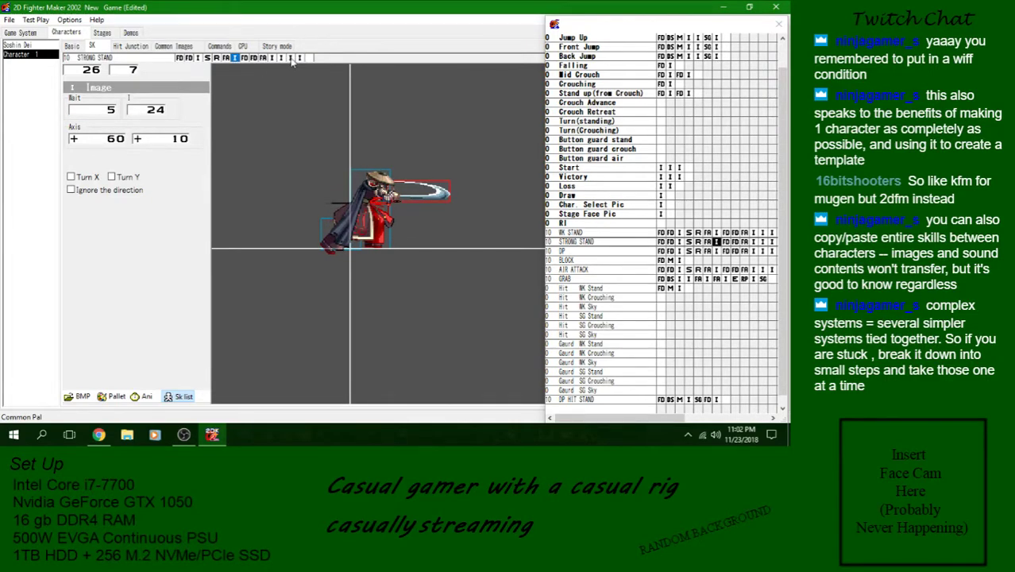
pyautogui.click(291, 60)
pyautogui.click(300, 59)
pyautogui.click(99, 110)
pyautogui.write('25')
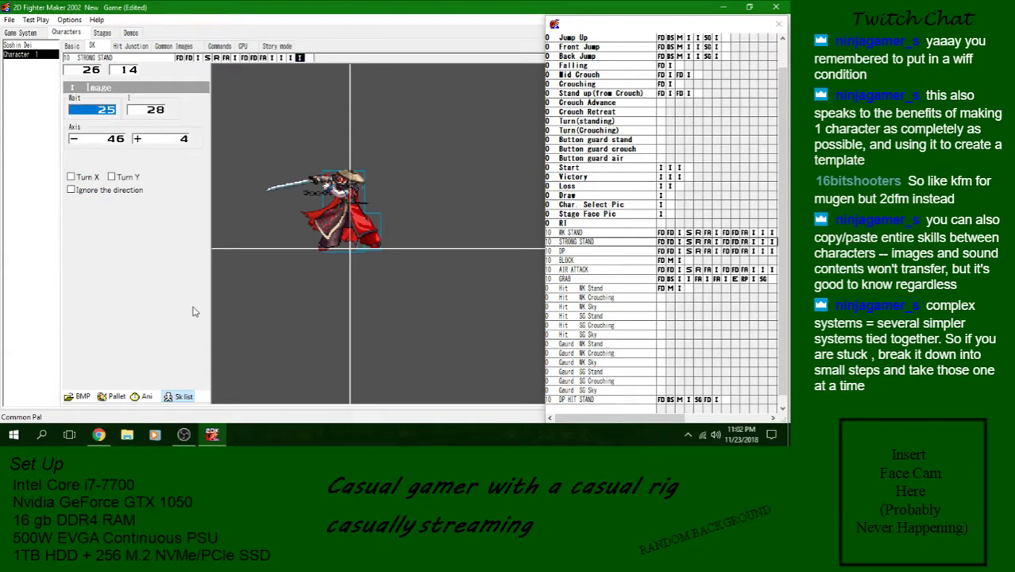
# - Preview the STRONG STAND animation and compare it with WK STAND, closing the preview at the end
pyautogui.click(145, 396)
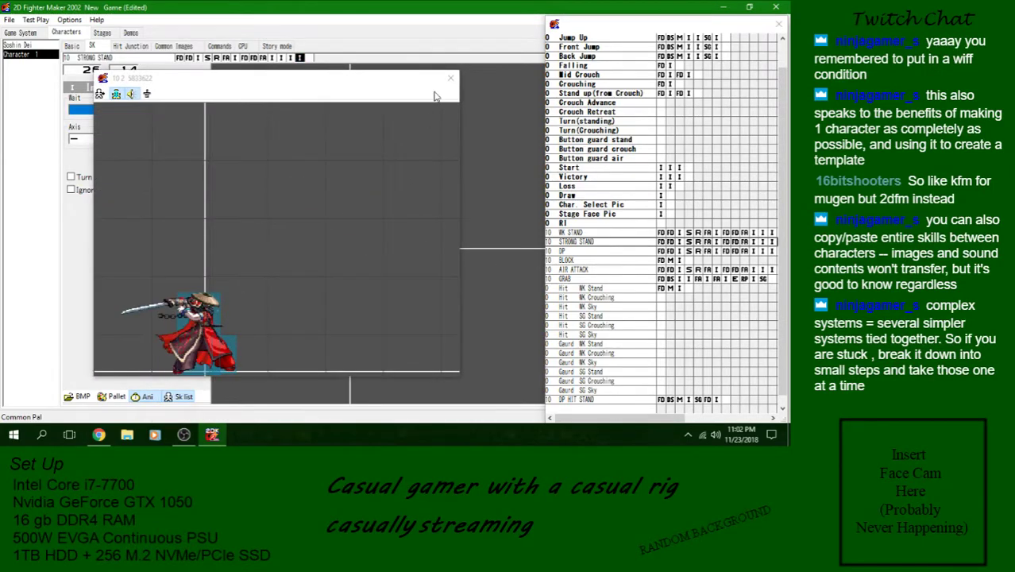
pyautogui.doubleClick(591, 233)
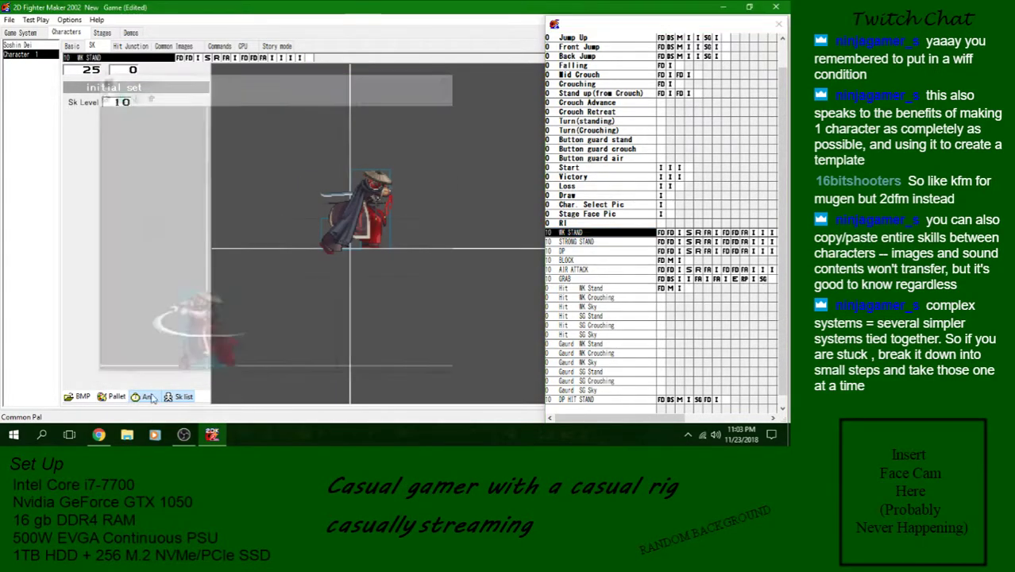
pyautogui.click(587, 243)
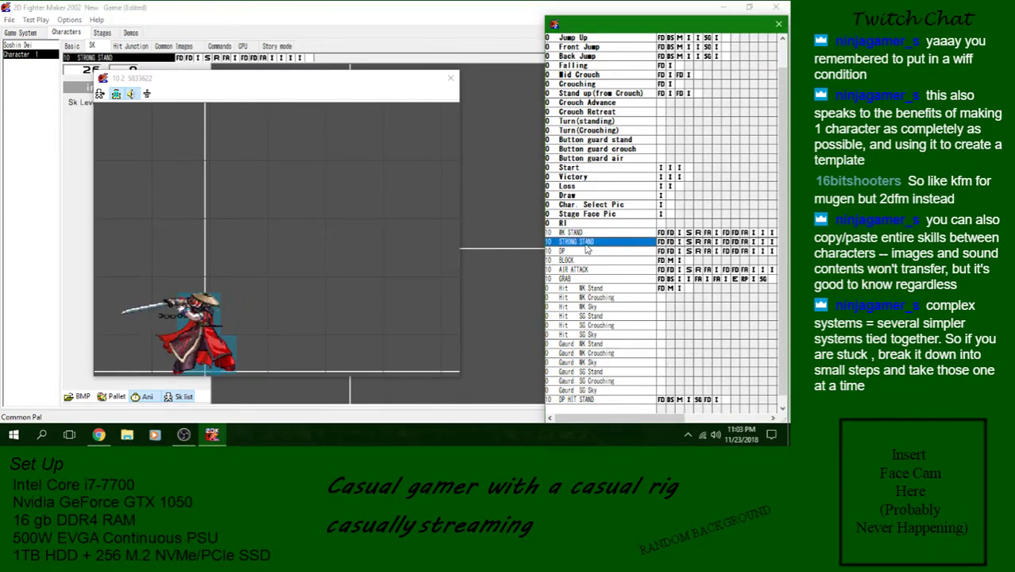
pyautogui.click(450, 81)
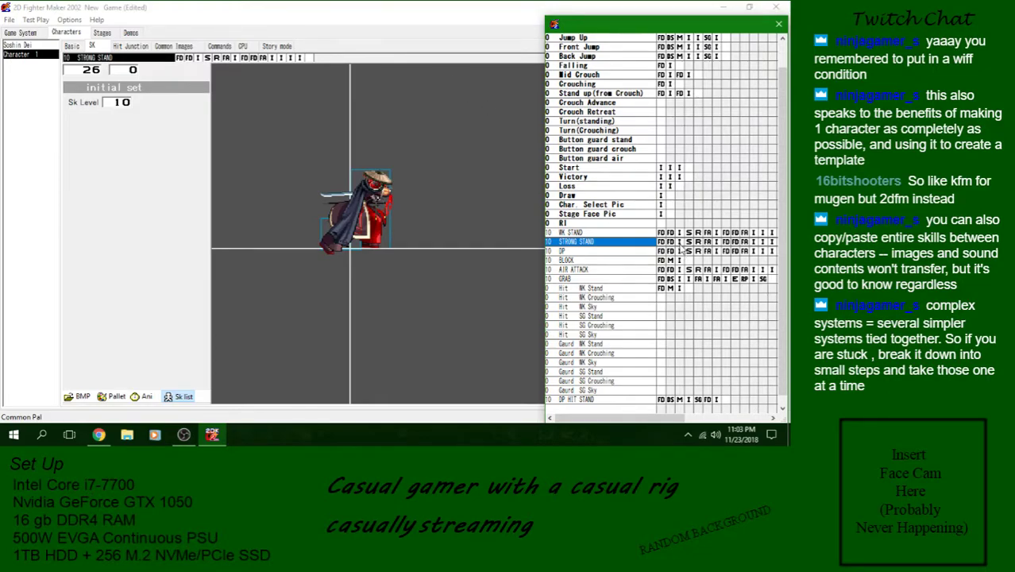
pyautogui.click(681, 242)
pyautogui.click(717, 244)
pyautogui.click(671, 243)
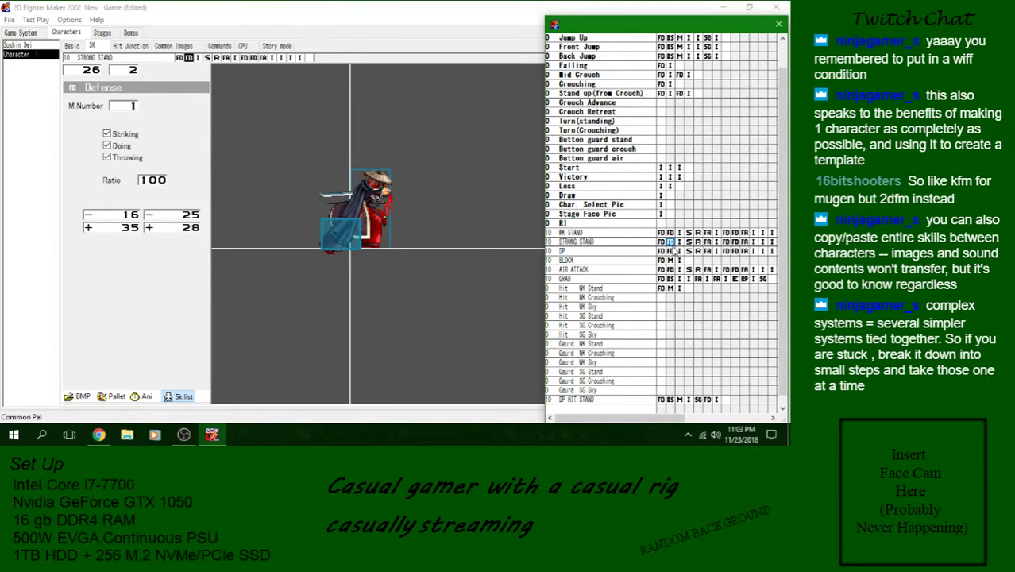
pyautogui.click(707, 242)
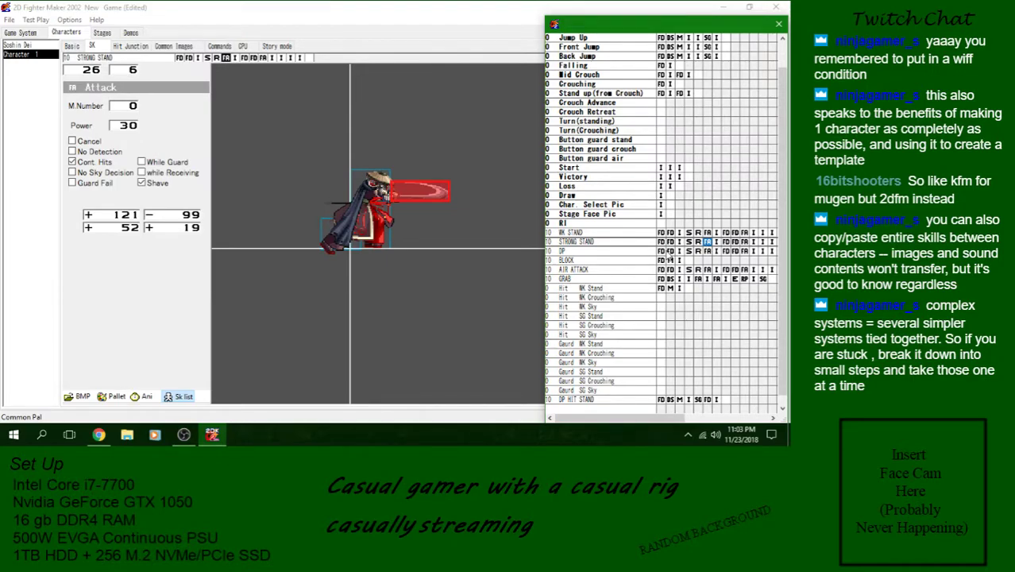
# - Delete all script blocks from the DP skill, leaving it empty
pyautogui.click(660, 252)
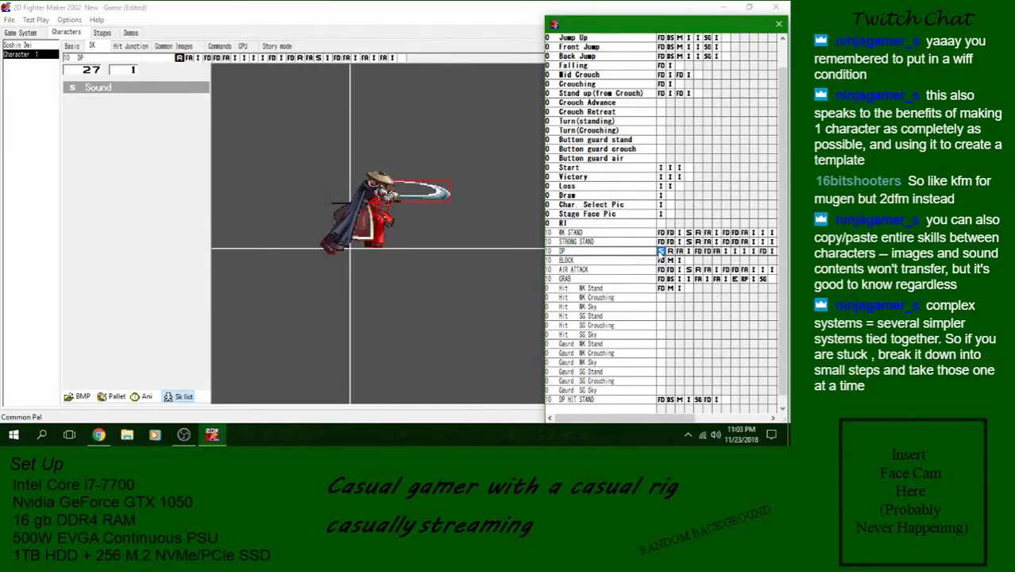
pyautogui.press('Delete')
pyautogui.press('Delete')
pyautogui.press('Delete')
pyautogui.press('Delete')
pyautogui.press('Delete')
pyautogui.press('Delete')
pyautogui.press('Delete')
pyautogui.press('Delete')
pyautogui.press('Delete')
pyautogui.press('Delete')
pyautogui.press('Delete')
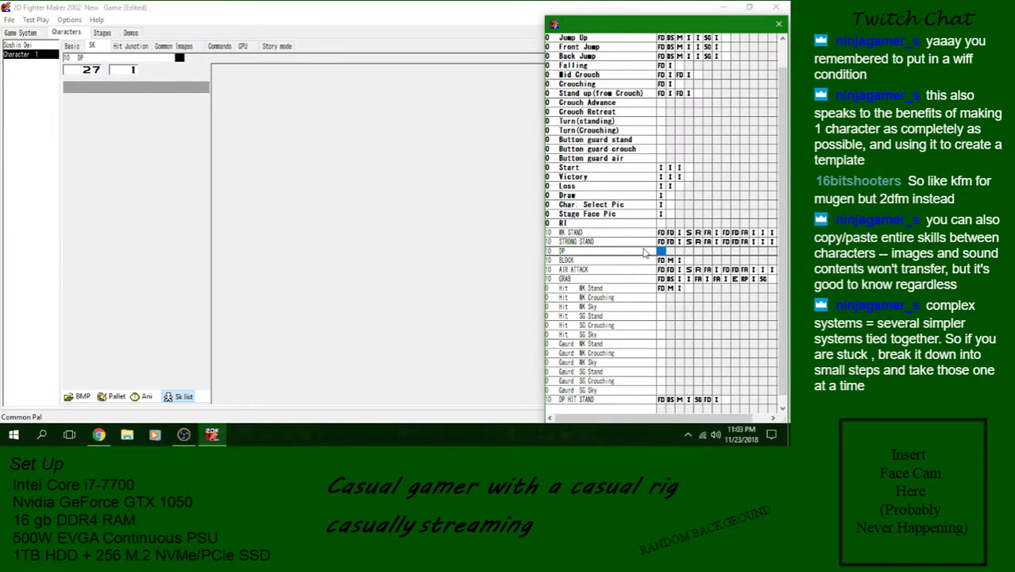
pyautogui.click(644, 253)
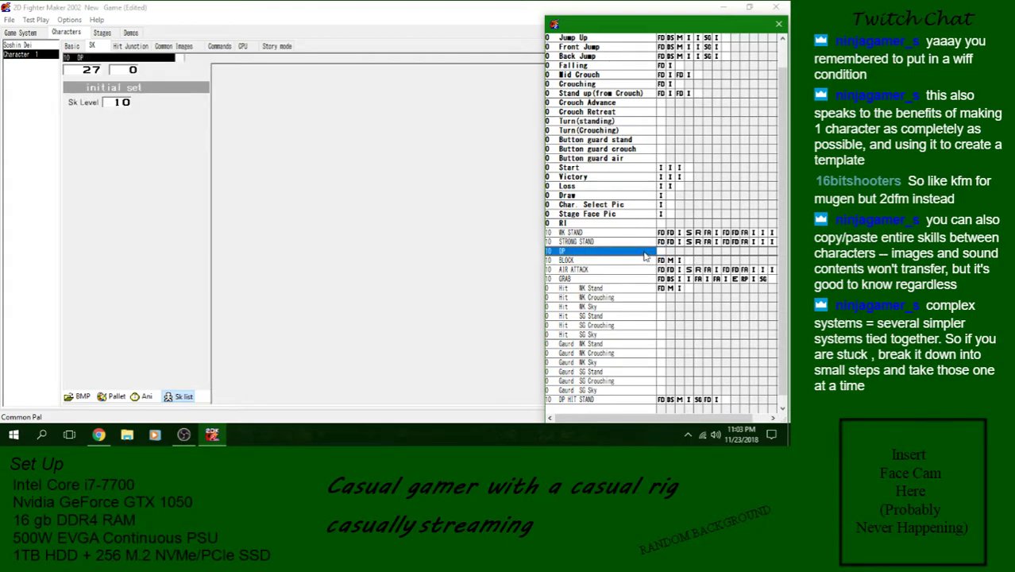
pyautogui.click(641, 243)
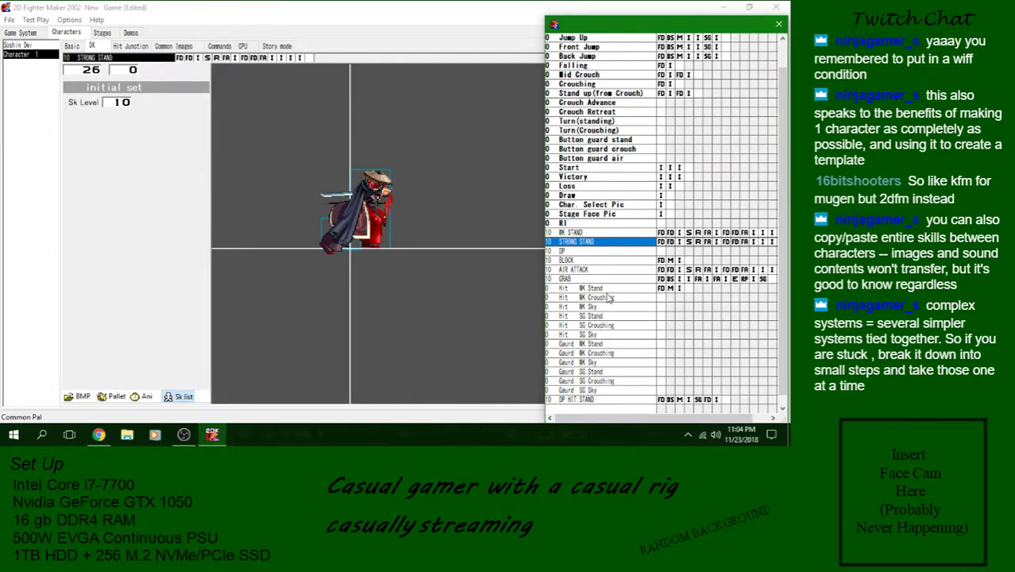
pyautogui.click(634, 252)
pyautogui.click(633, 244)
pyautogui.click(632, 250)
pyautogui.click(614, 262)
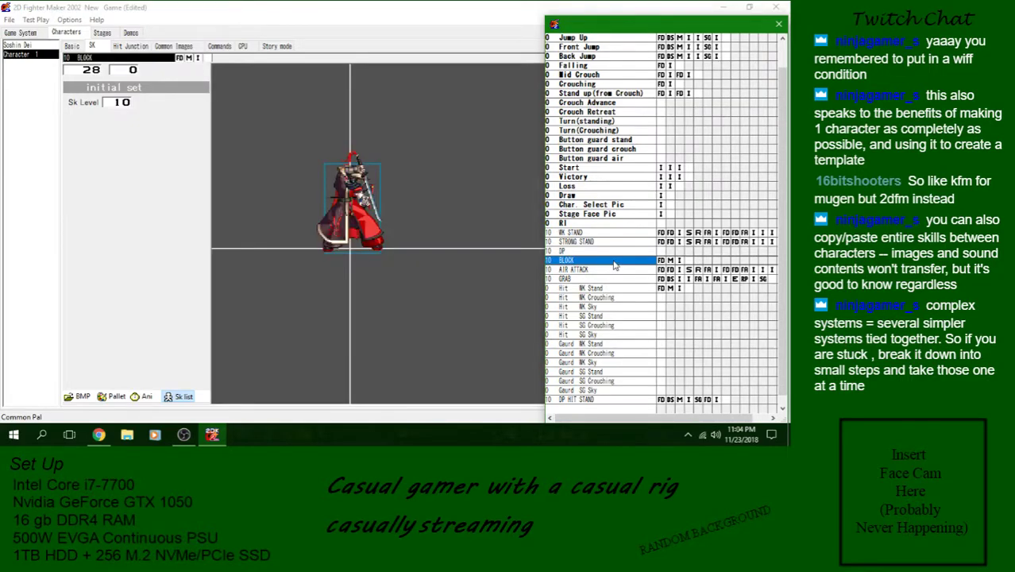
pyautogui.click(142, 46)
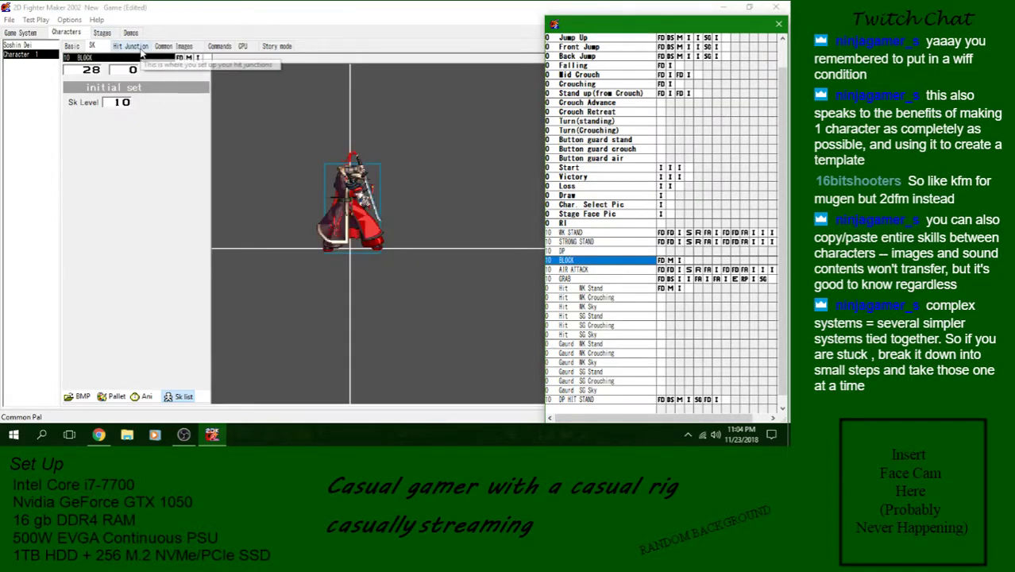
pyautogui.click(168, 47)
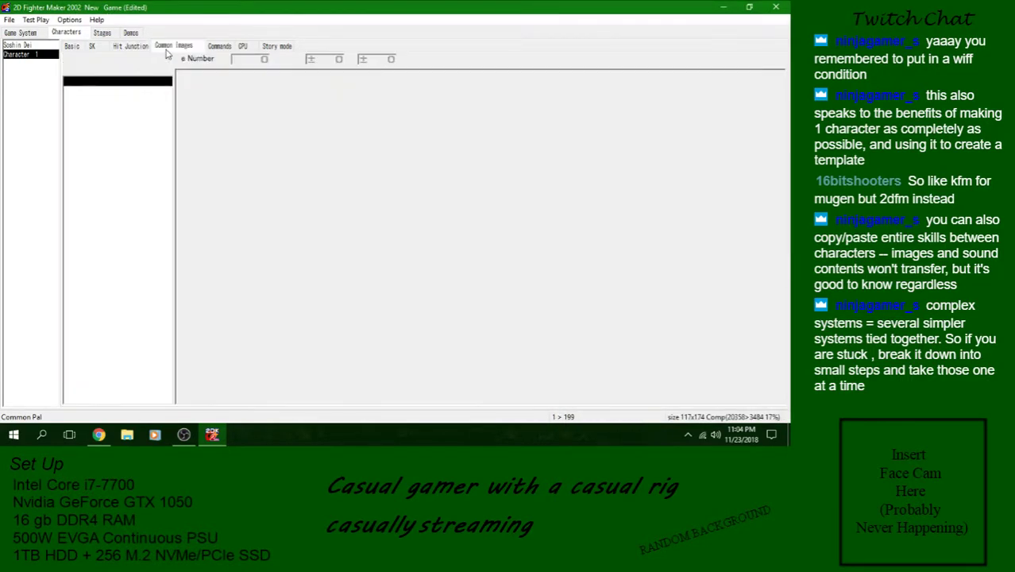
pyautogui.click(220, 46)
pyautogui.click(244, 46)
pyautogui.click(270, 46)
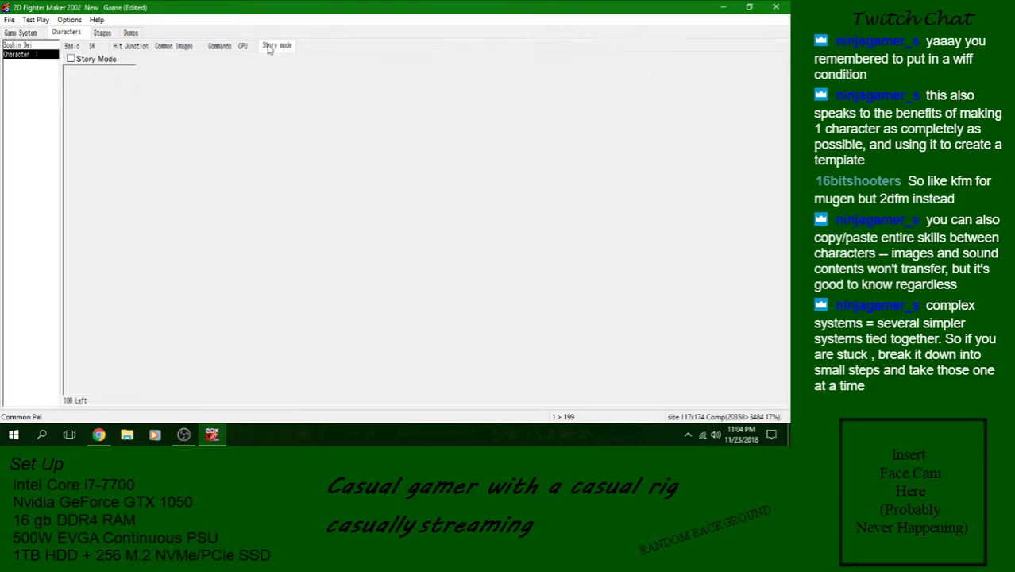
pyautogui.click(93, 47)
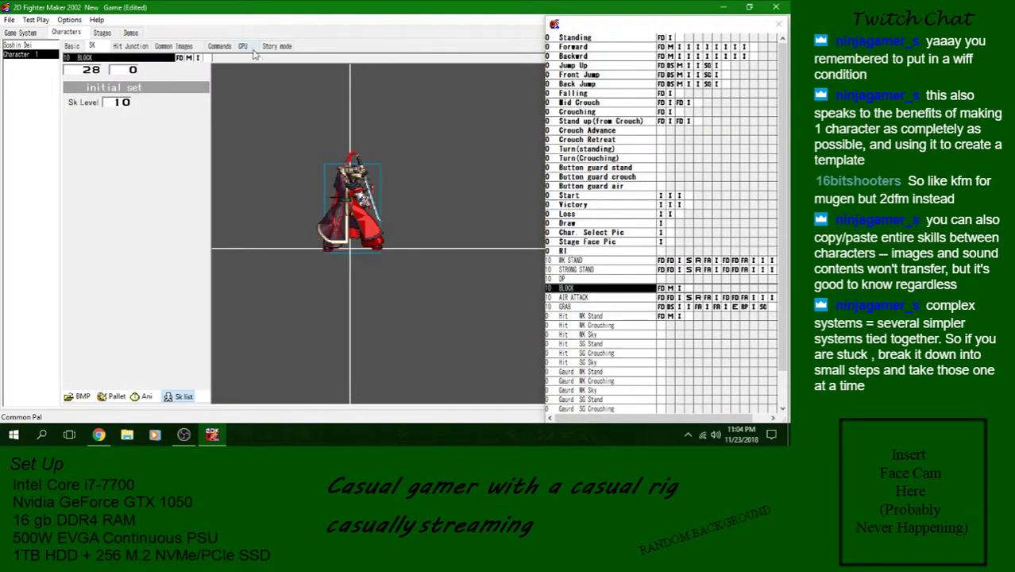
# - Add a new CPU pattern named ATTACK for Character 1
pyautogui.click(251, 48)
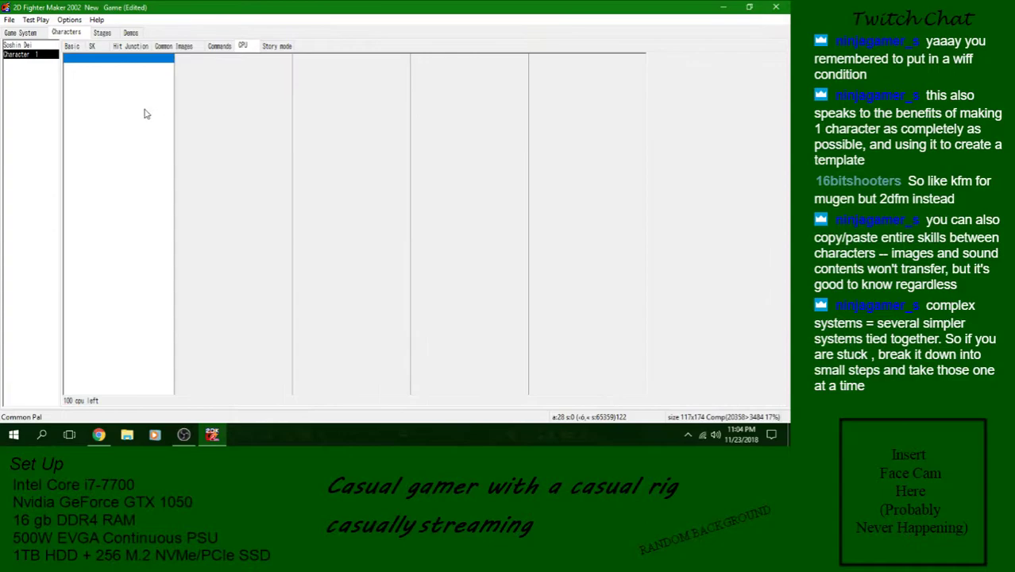
pyautogui.rightClick(127, 65)
pyautogui.click(146, 81)
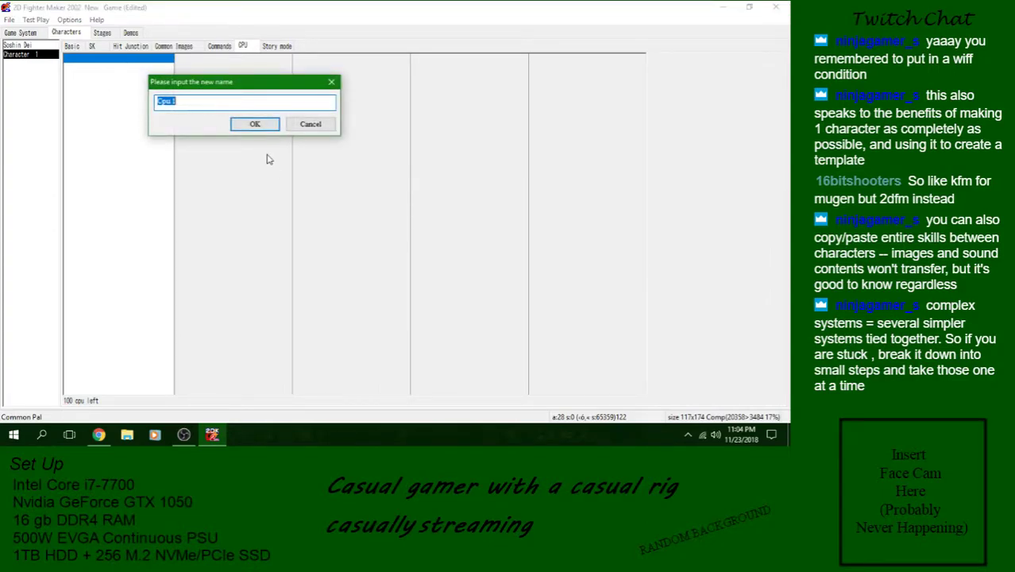
pyautogui.write('S')
pyautogui.press('BackSpace')
pyautogui.press('BackSpace')
pyautogui.press('BackSpace')
pyautogui.press('BackSpace')
pyautogui.write('ATTACK')
pyautogui.press('Return')
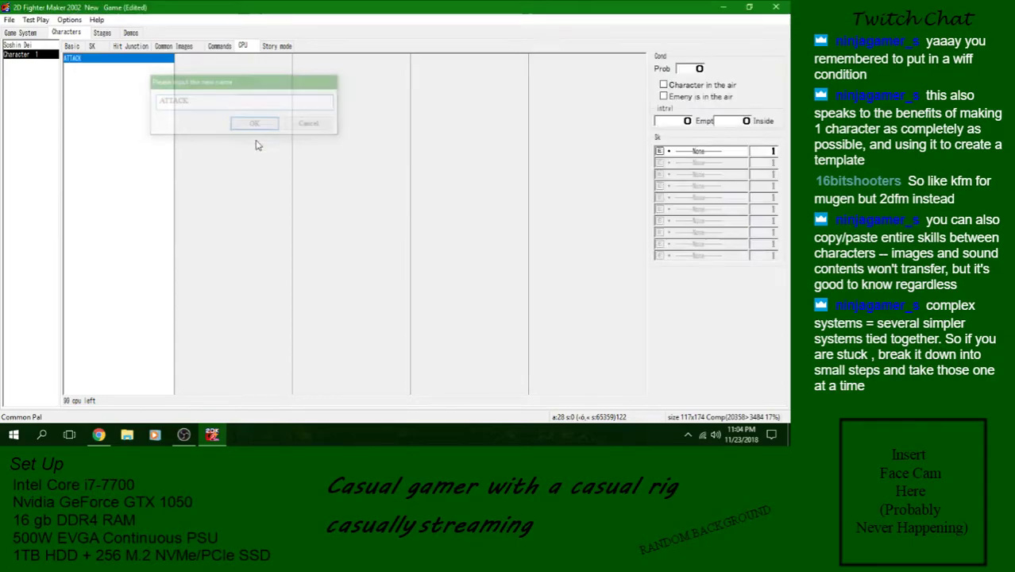
# - Assign WK STAND as the ATTACK pattern's first skill and set its probability to 20, leaving the character-in-the-air condition off
pyautogui.click(696, 152)
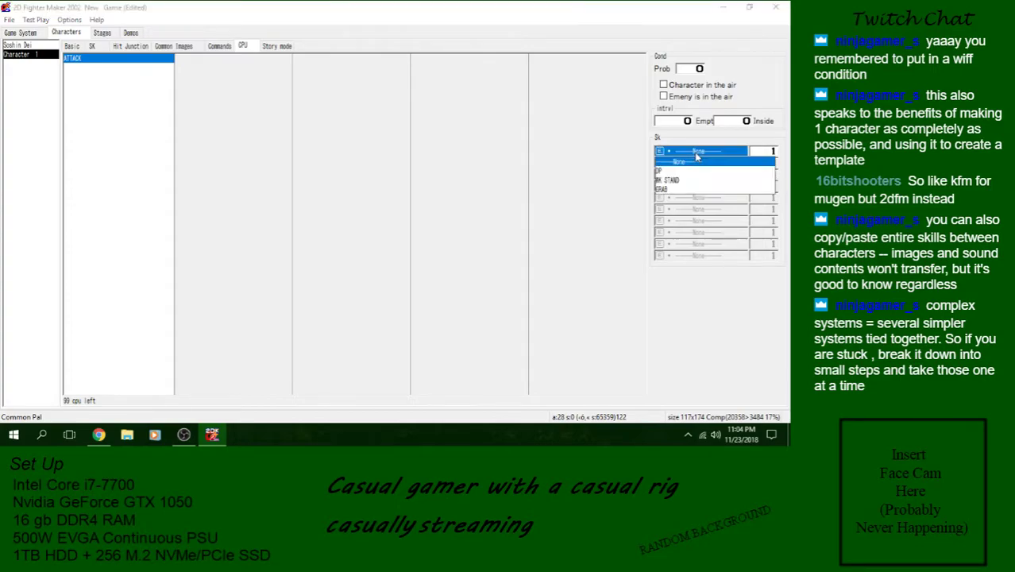
pyautogui.click(684, 179)
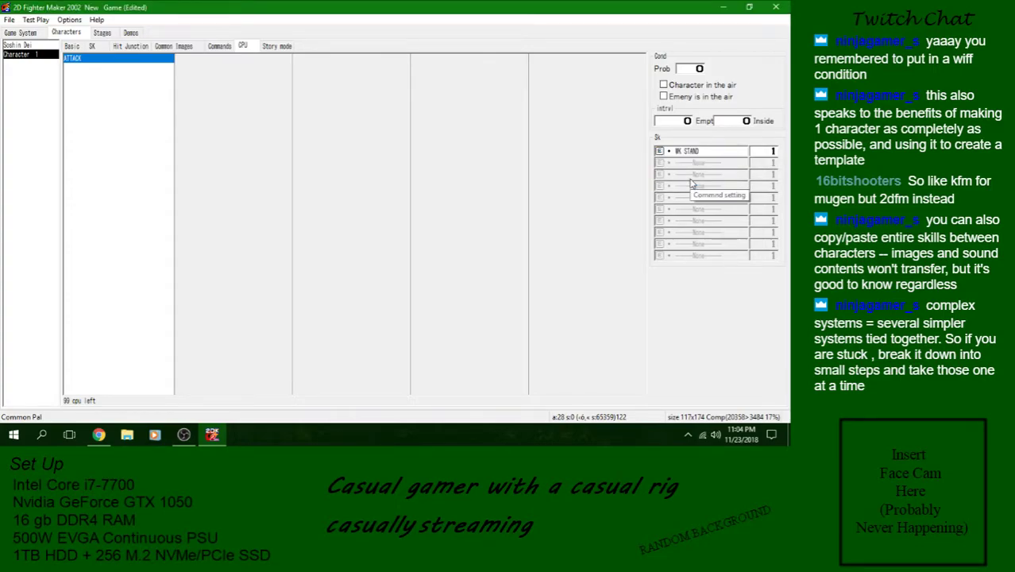
pyautogui.doubleClick(692, 69)
pyautogui.write('20')
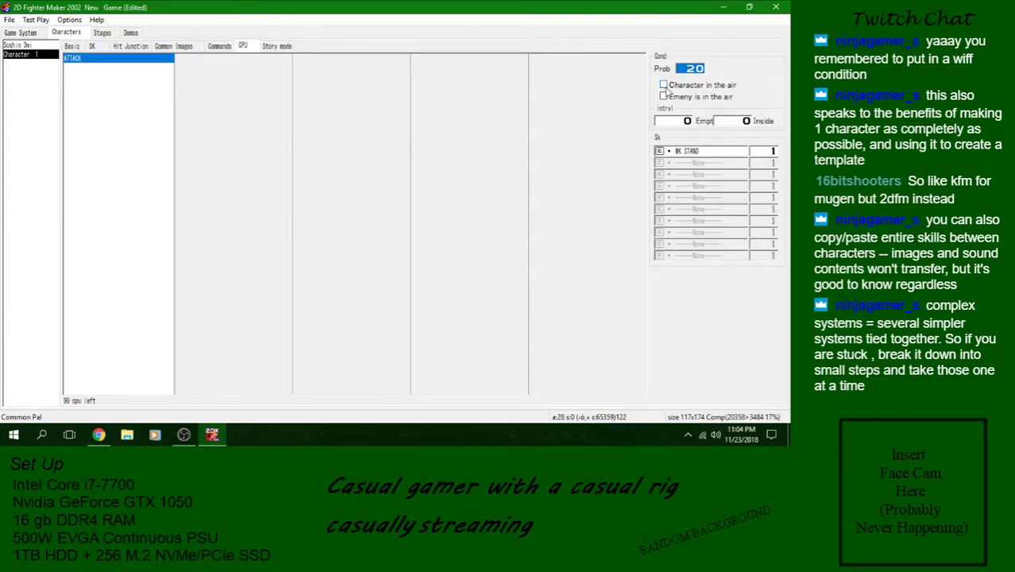
pyautogui.click(664, 88)
pyautogui.click(664, 88)
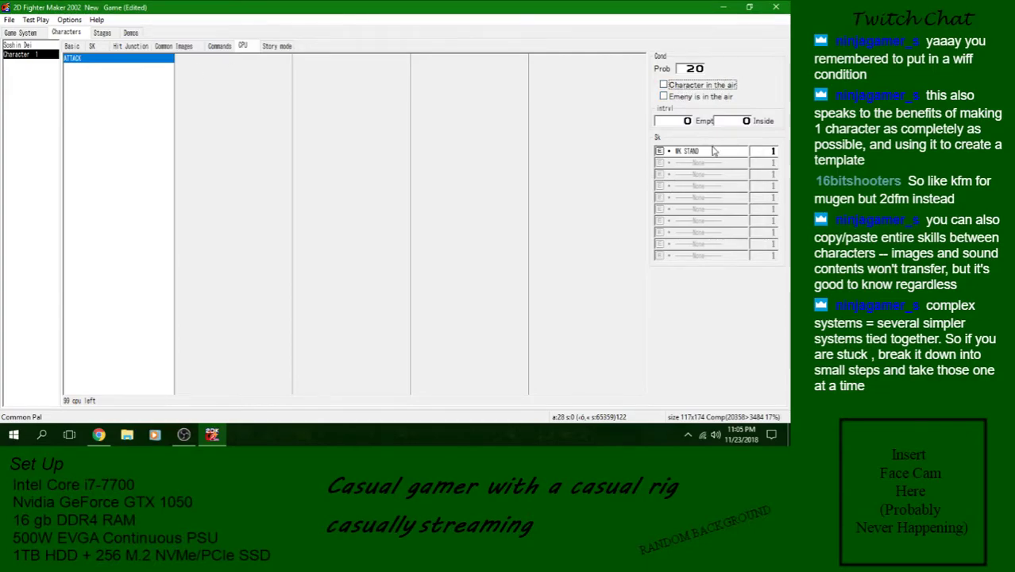
# - Add a second CPU pattern named AIR ATTACK below ATTACK
pyautogui.rightClick(75, 77)
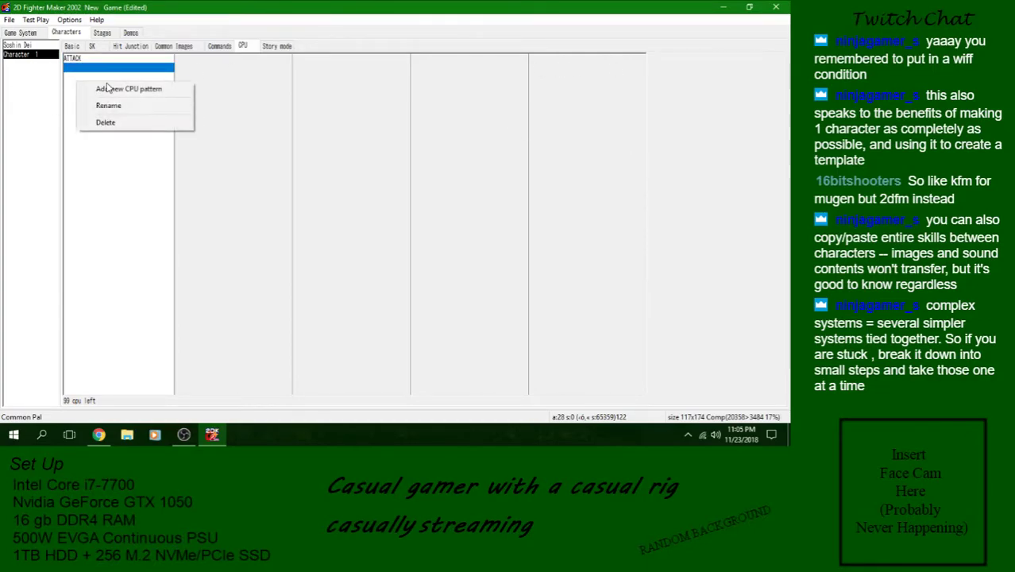
pyautogui.click(112, 87)
pyautogui.write('AIR')
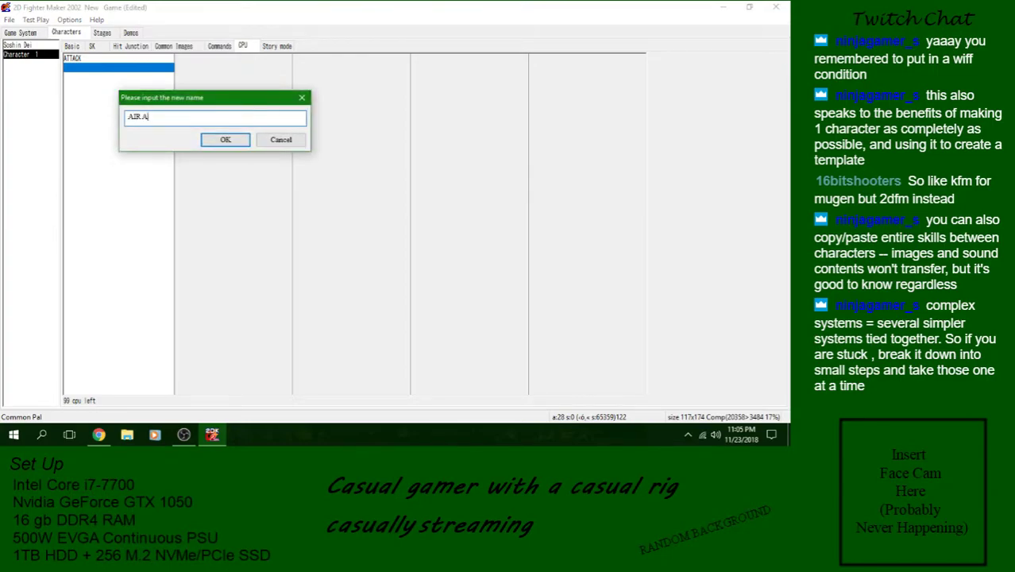
pyautogui.write('ACK')
pyautogui.press('BackSpace')
pyautogui.press('BackSpace')
pyautogui.press('BackSpace')
pyautogui.press('BackSpace')
pyautogui.write('TACK')
pyautogui.press('Return')
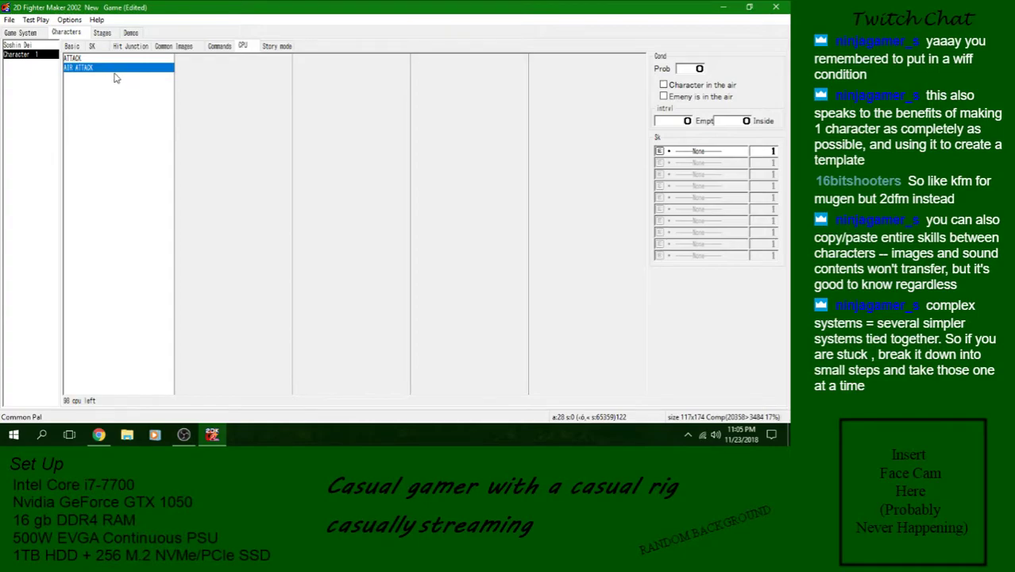
# - Add a third CPU pattern named AIR ATTACK CLASH
pyautogui.rightClick(112, 76)
pyautogui.click(125, 87)
pyautogui.write('AI')
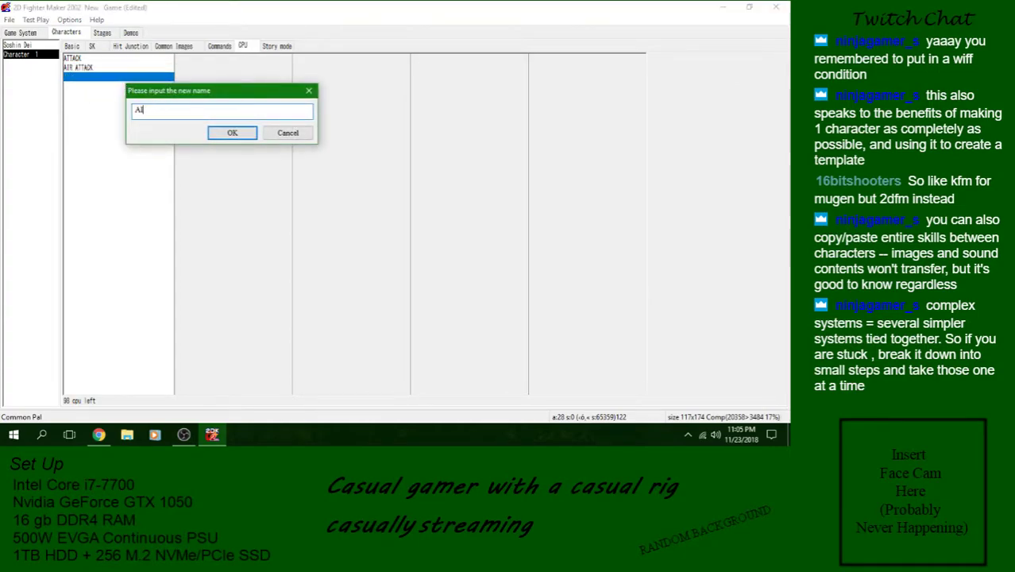
pyautogui.write('R ATTACK CLASH')
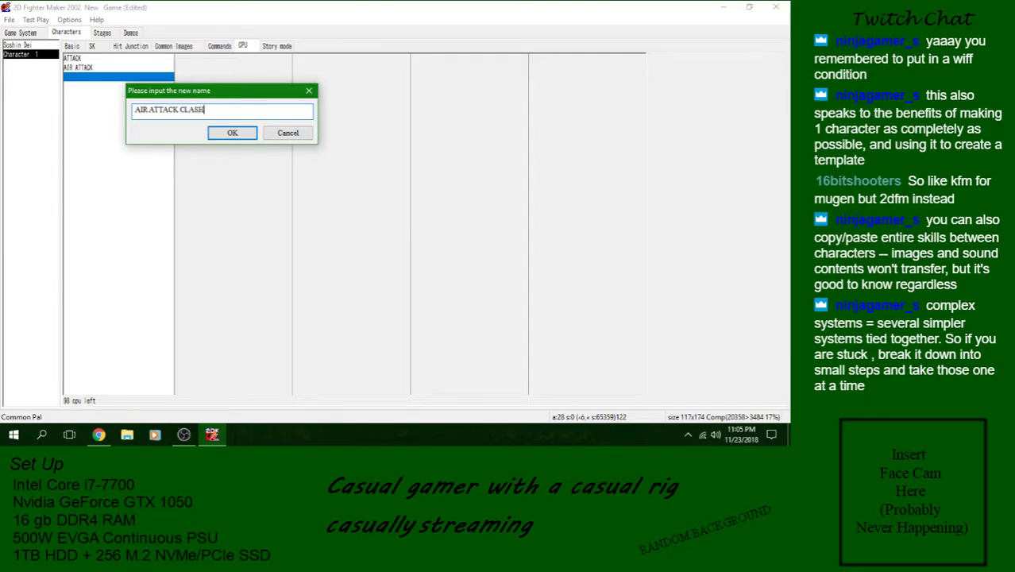
pyautogui.press('Return')
# - Configure AIR ATTACK with probability 20, WK STAND as its first skill, and the character-in-the-air condition on
pyautogui.click(112, 70)
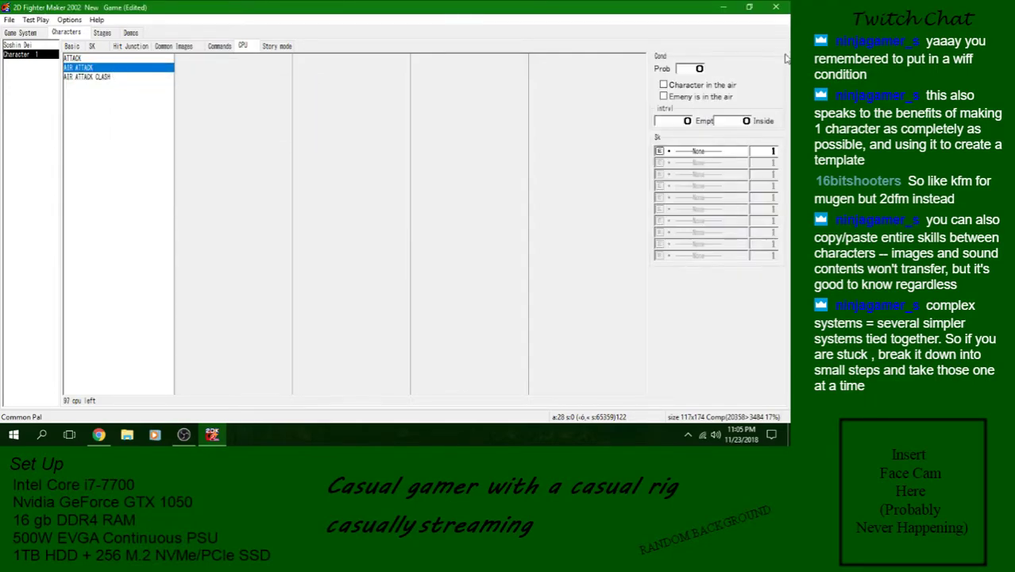
pyautogui.click(688, 70)
pyautogui.write('20')
pyautogui.click(692, 152)
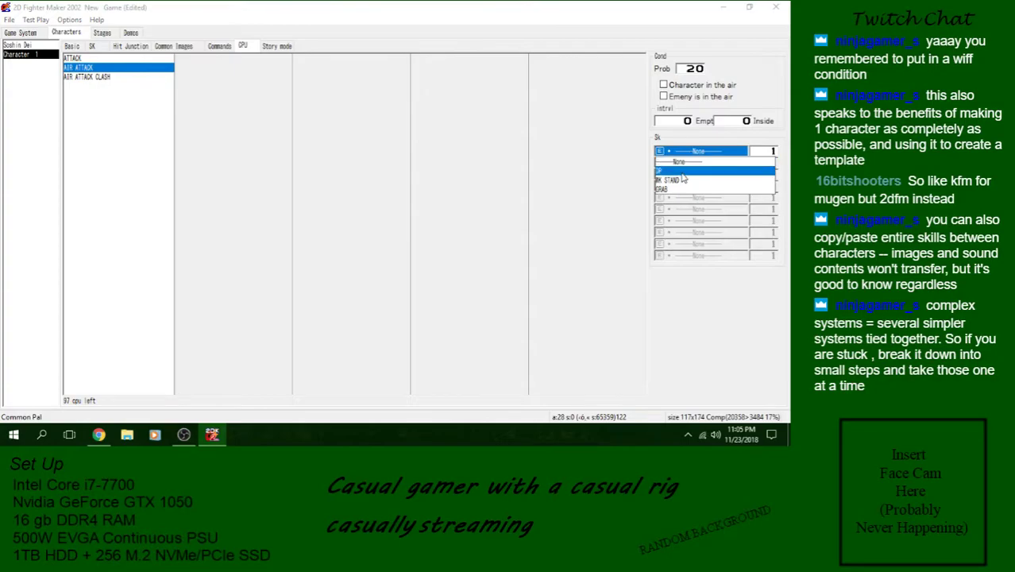
pyautogui.click(676, 179)
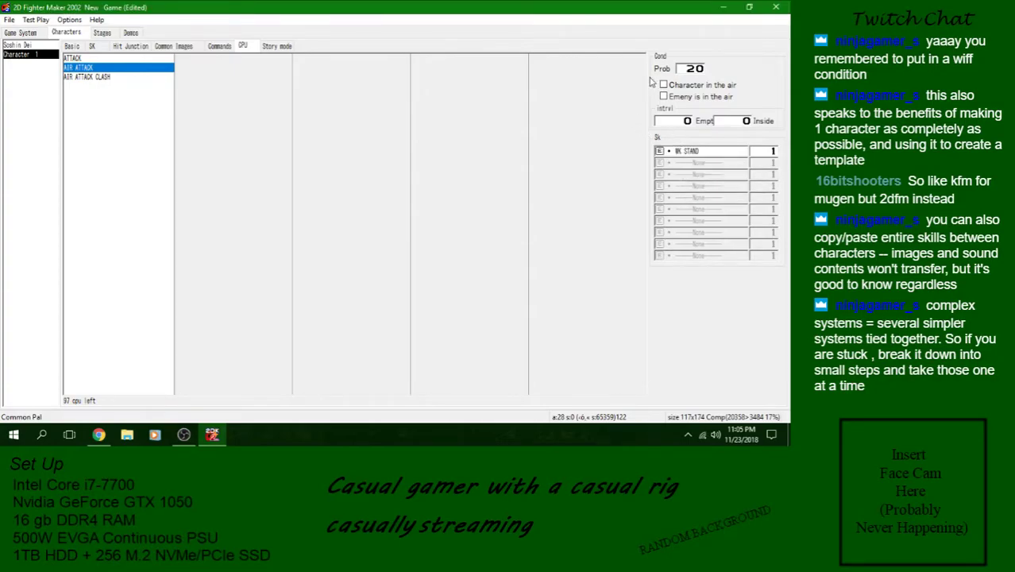
pyautogui.click(687, 87)
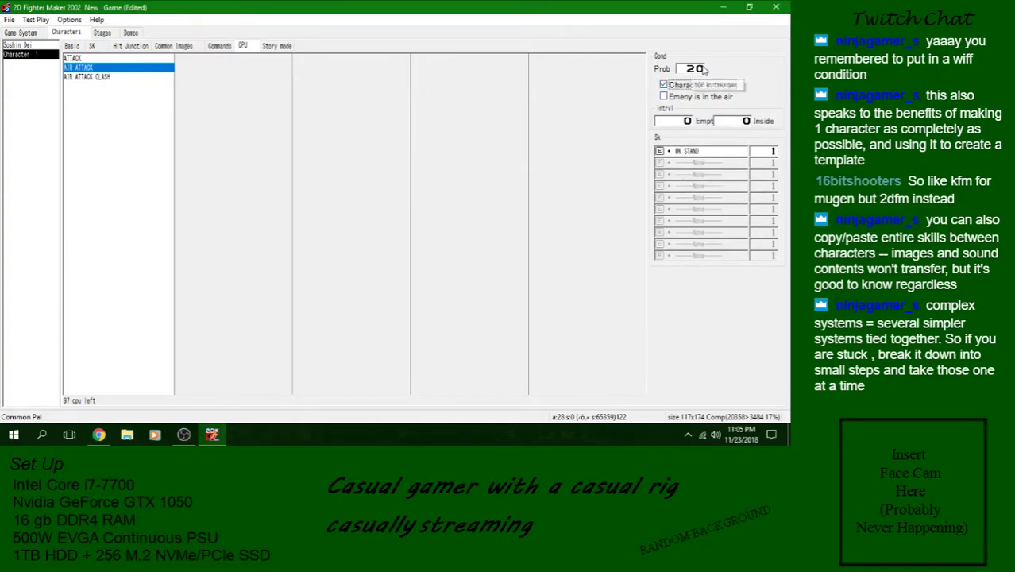
# - Configure AIR ATTACK CLASH with probability 20, both character and enemy in the air, and WK STAND as its first skill
pyautogui.click(108, 80)
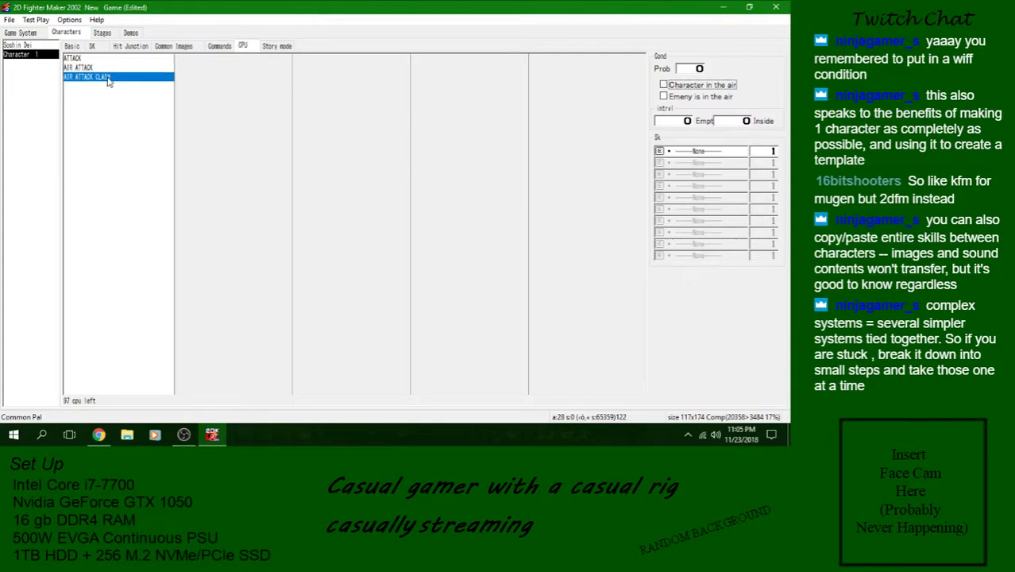
pyautogui.doubleClick(695, 68)
pyautogui.write('20')
pyautogui.click(663, 85)
pyautogui.click(664, 97)
pyautogui.click(691, 152)
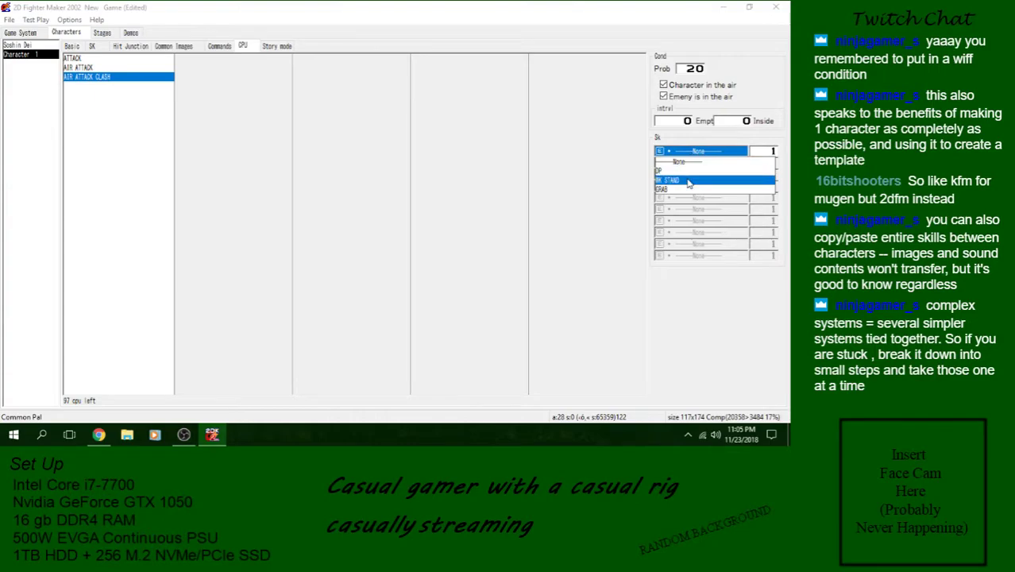
pyautogui.click(688, 181)
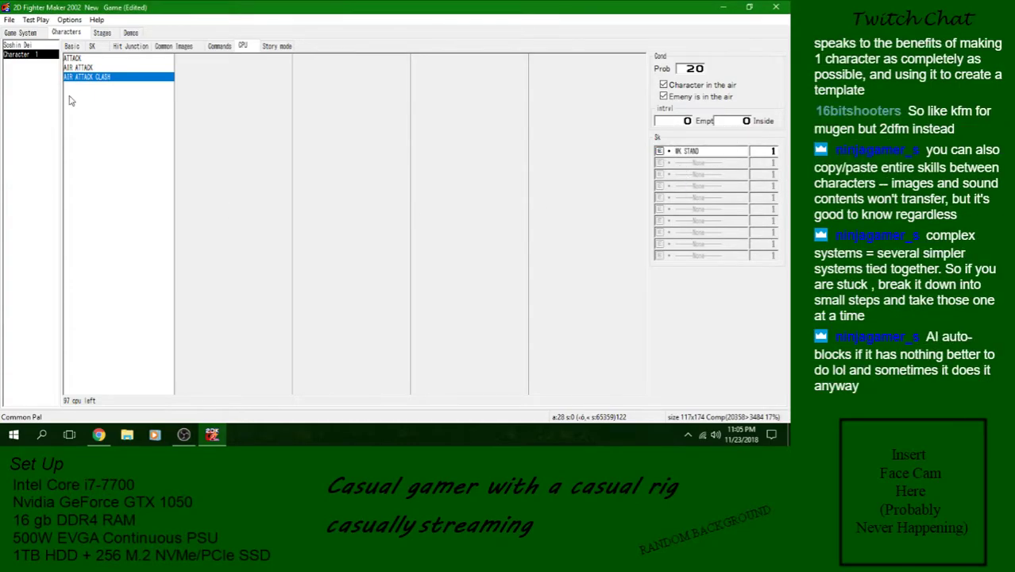
# - Compare the two air patterns' conditions, and set the ATTACK pattern's Inside interval to 100
pyautogui.click(97, 70)
pyautogui.click(110, 77)
pyautogui.click(109, 68)
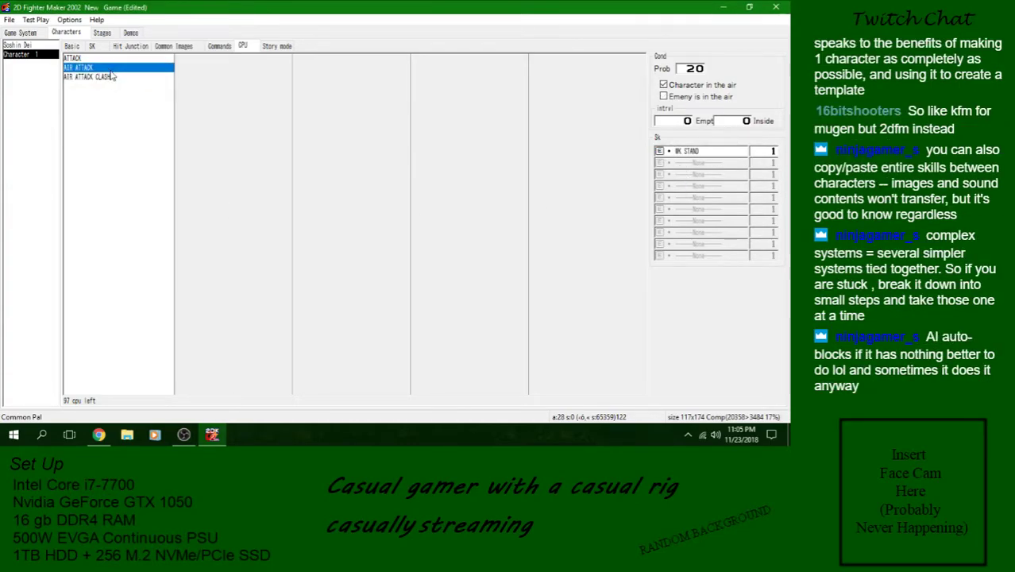
pyautogui.click(113, 78)
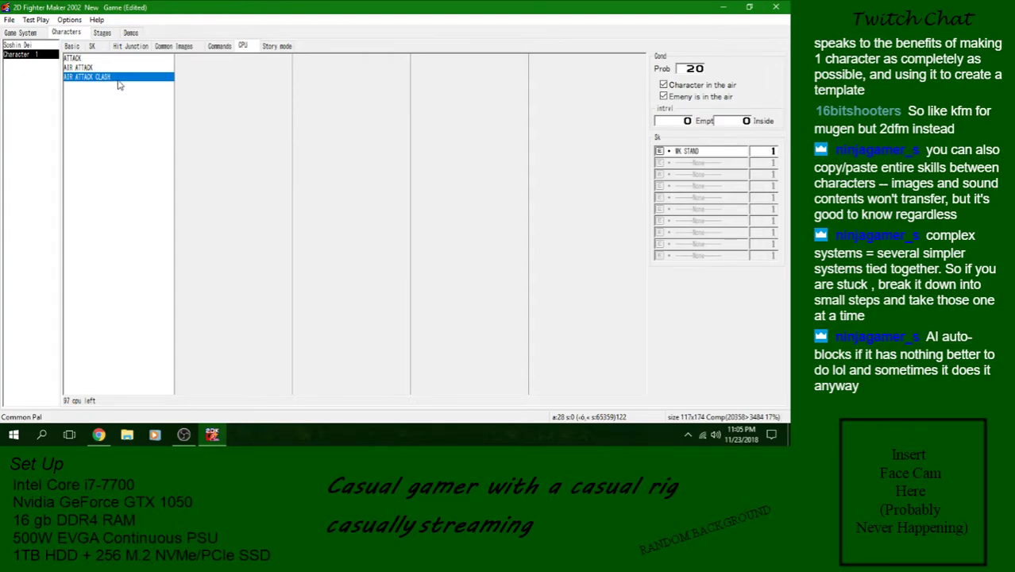
pyautogui.click(82, 58)
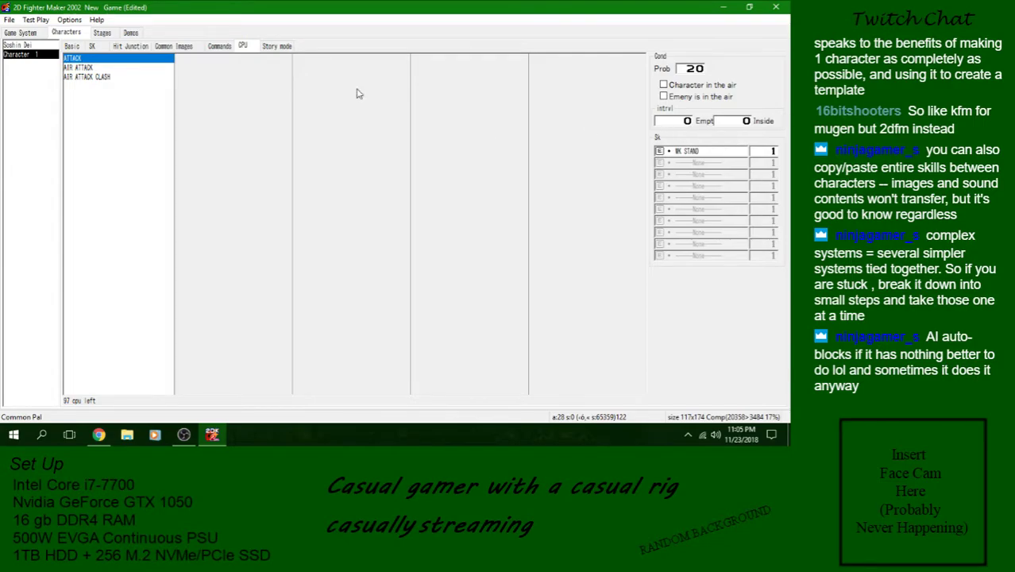
pyautogui.click(730, 125)
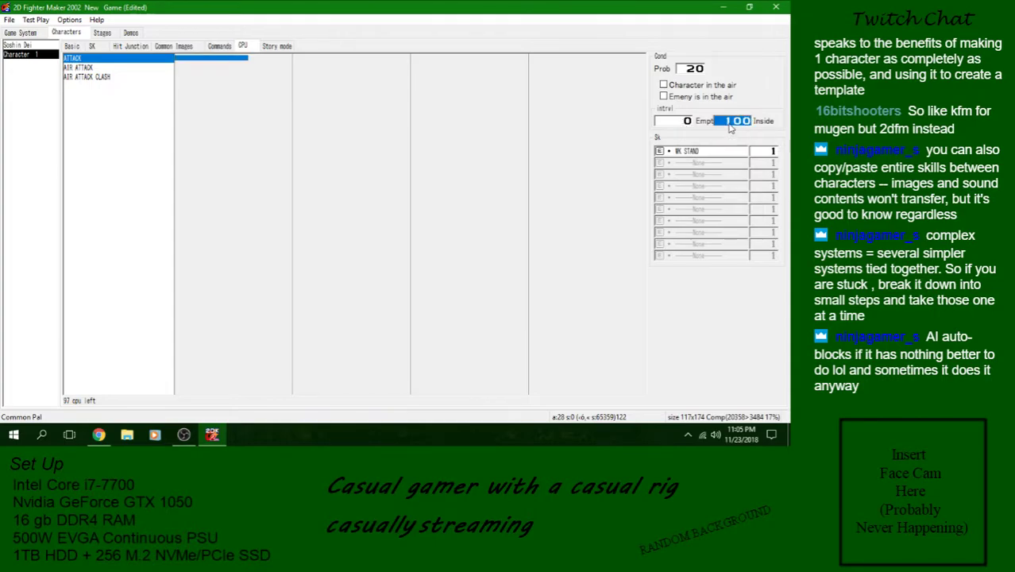
# - Try an ATTACK pattern interval with Empty at 160 and Inside at 320
pyautogui.scroll(3, 736, 124)
pyautogui.click(678, 125)
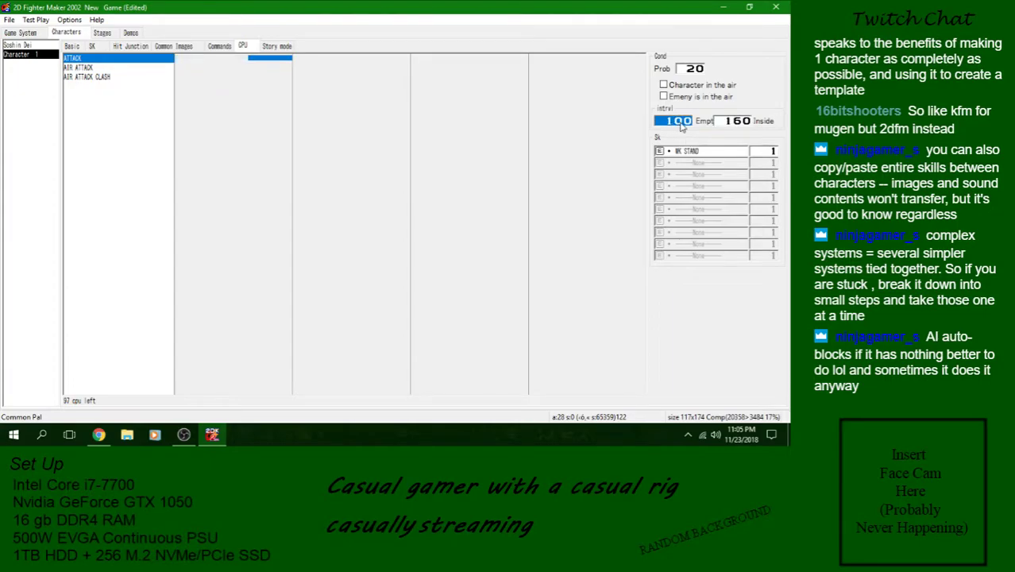
pyautogui.scroll(2, 682, 125)
pyautogui.click(729, 124)
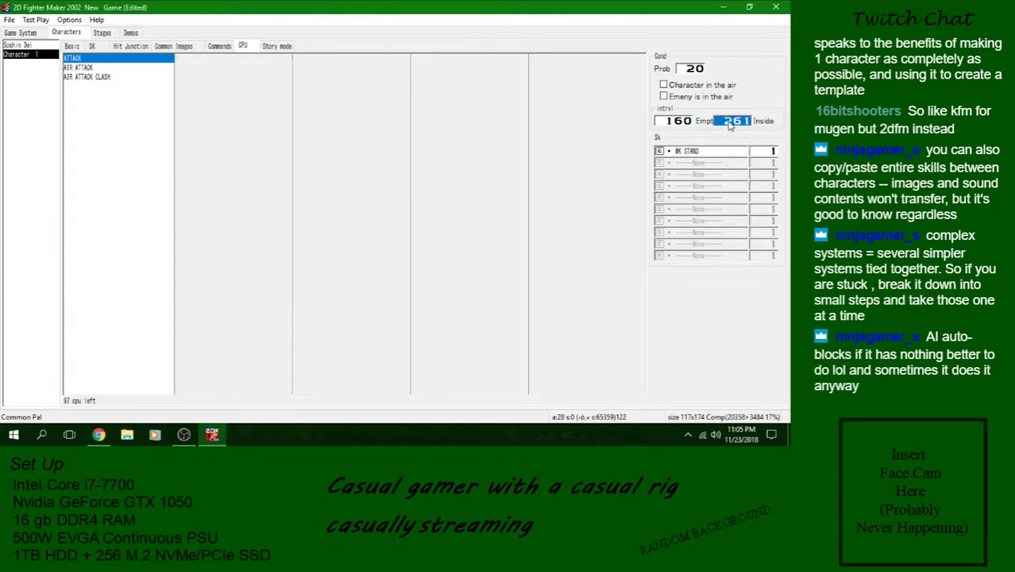
pyautogui.scroll(10, 729, 125)
pyautogui.scroll(-2, 737, 128)
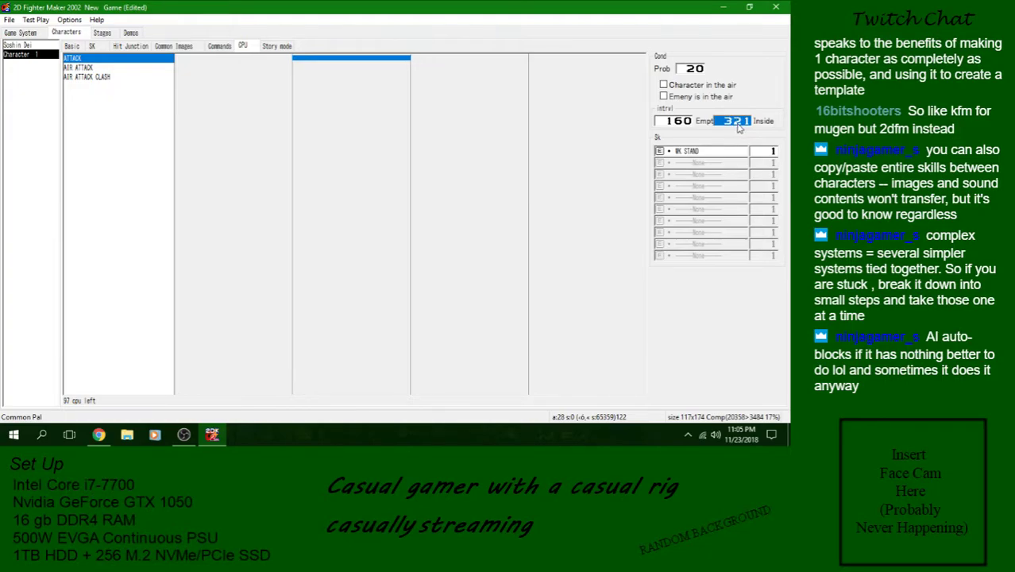
pyautogui.scroll(-1, 746, 128)
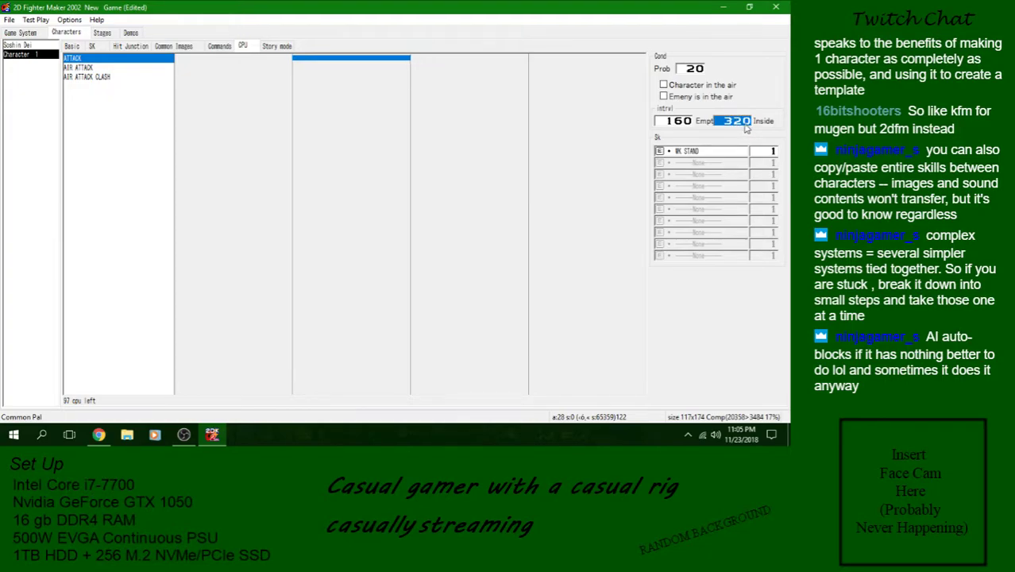
# - Try shifting the ATTACK interval farther out, with Empty at 320 and Inside at 361
pyautogui.click(672, 125)
pyautogui.scroll(5, 675, 125)
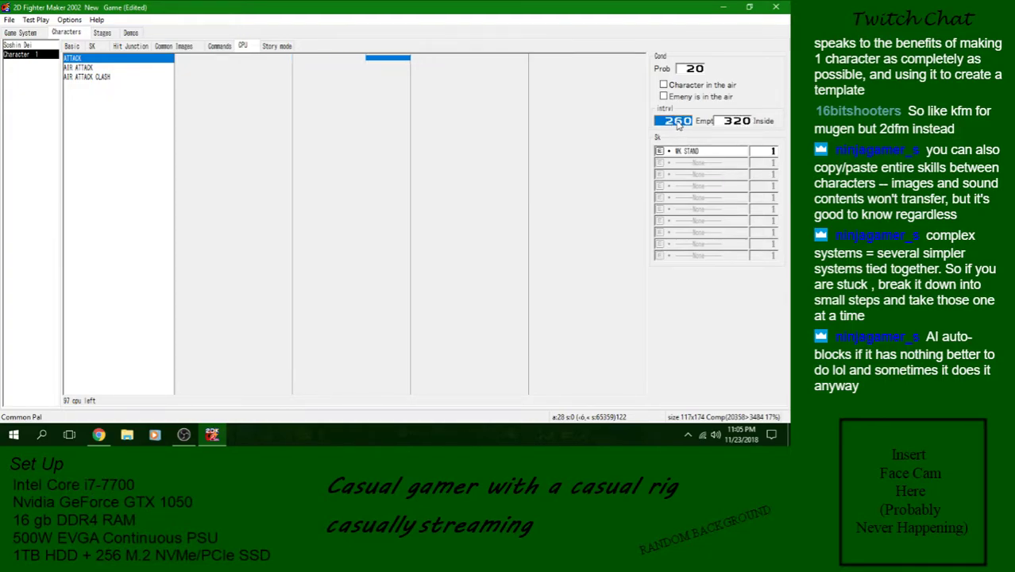
pyautogui.scroll(5, 677, 125)
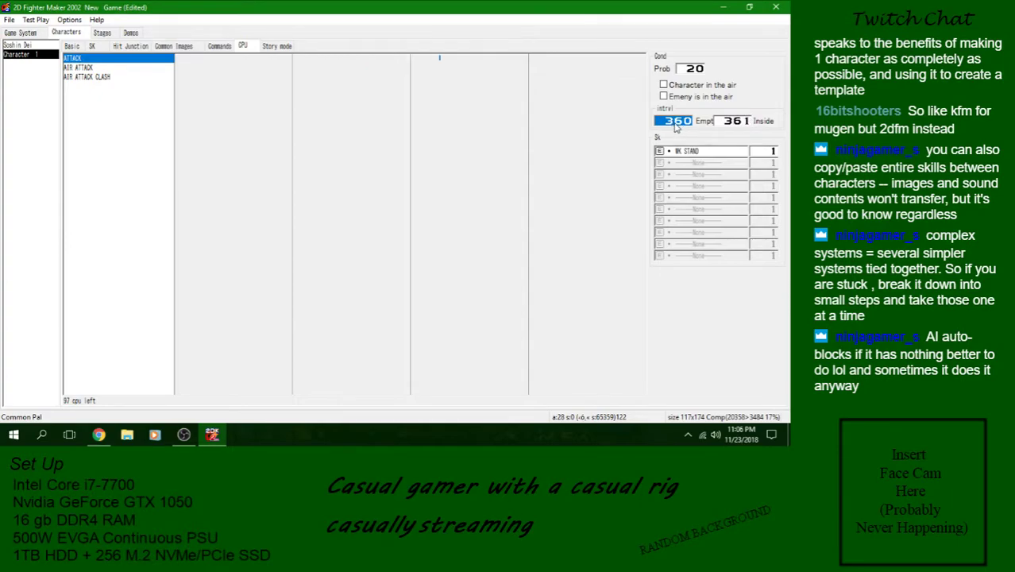
pyautogui.scroll(-3, 681, 126)
# - Return the ATTACK interval's Empty value to 0 and try Inside values of 2001, 201 and 1
pyautogui.click(721, 125)
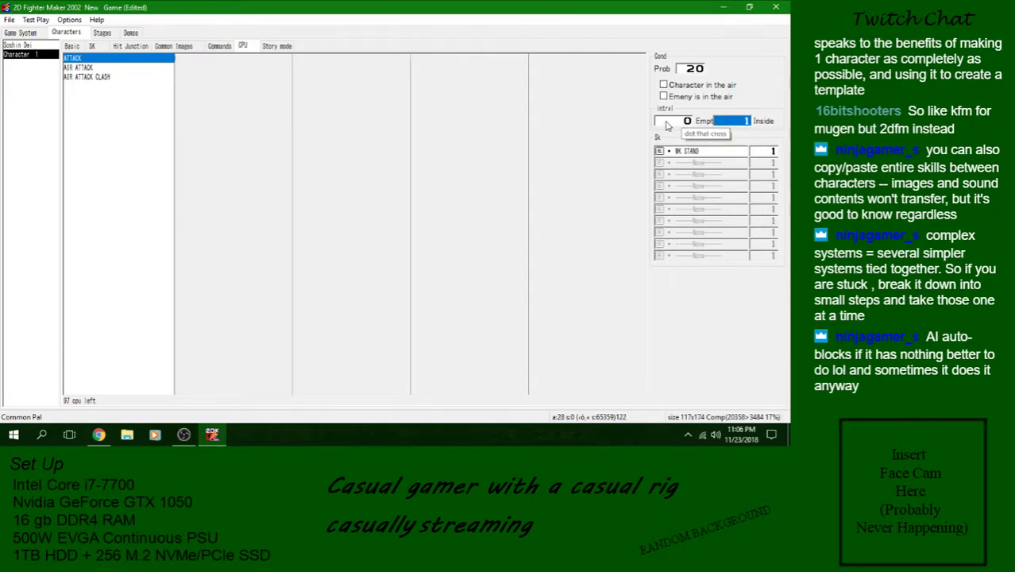
pyautogui.scroll(5, 724, 127)
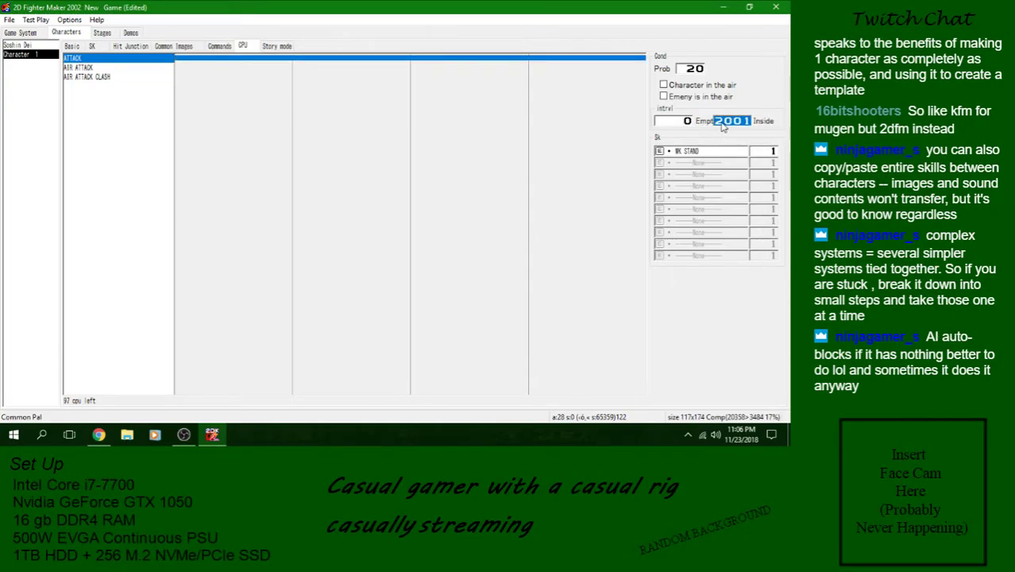
pyautogui.scroll(-5, 723, 127)
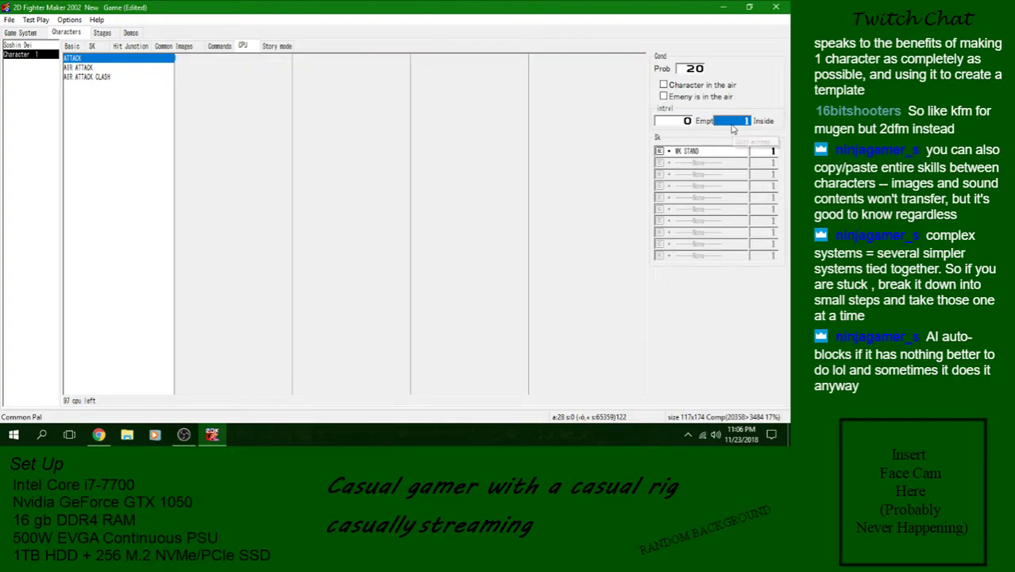
pyautogui.scroll(2, 731, 129)
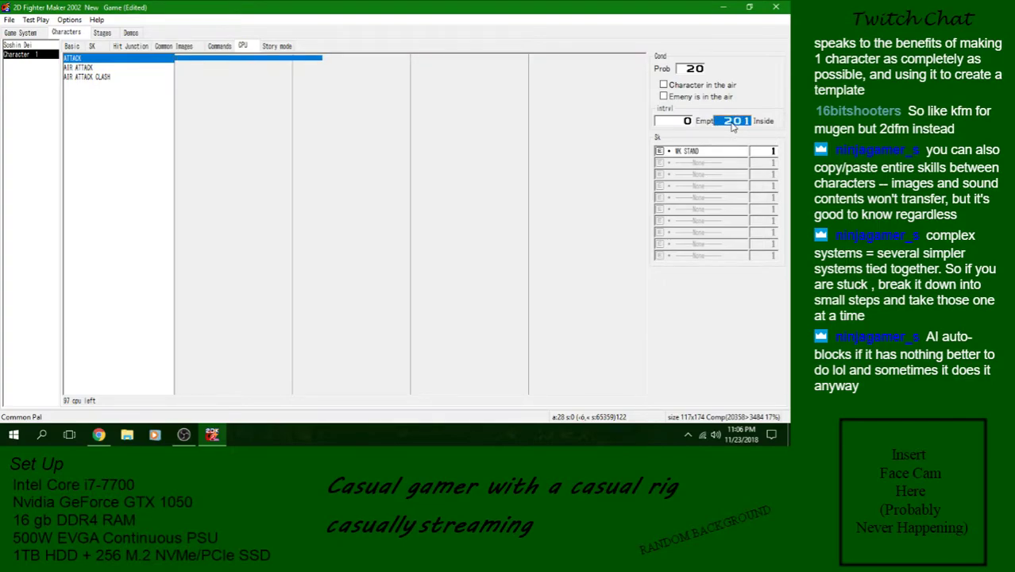
pyautogui.scroll(-2, 724, 125)
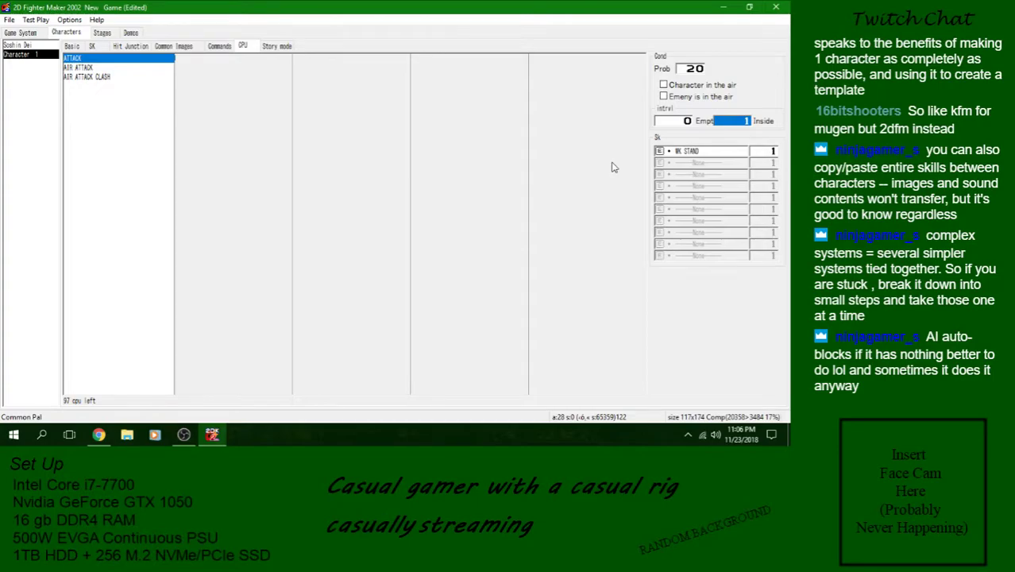
# - Set the ATTACK pattern's Inside interval to 160
pyautogui.click(730, 123)
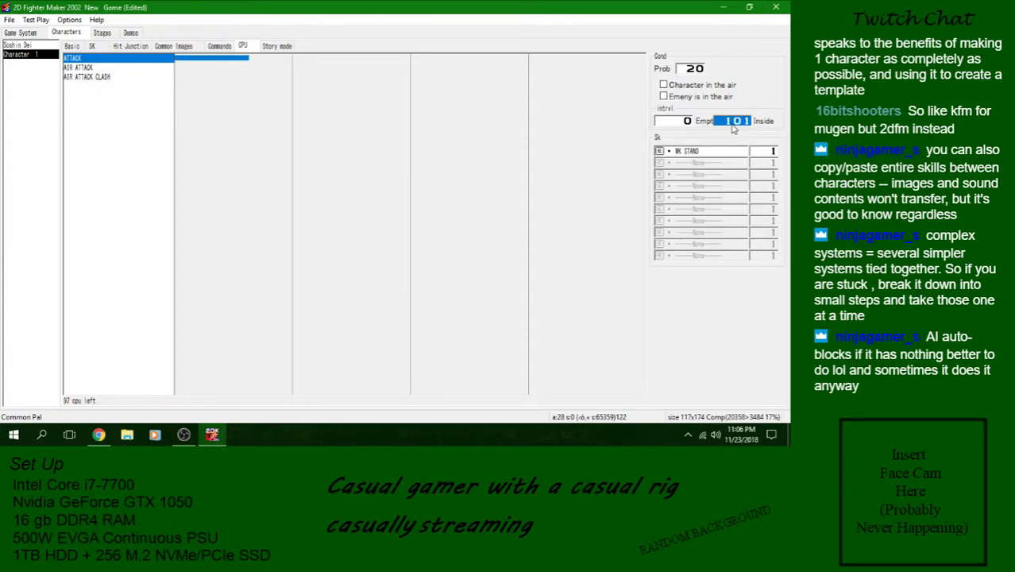
pyautogui.rightClick(731, 125)
pyautogui.click(736, 124)
pyautogui.click(737, 124)
pyautogui.click(730, 123)
pyautogui.click(736, 124)
pyautogui.click(736, 124)
pyautogui.click(737, 124)
pyautogui.click(737, 124)
pyautogui.rightClick(745, 124)
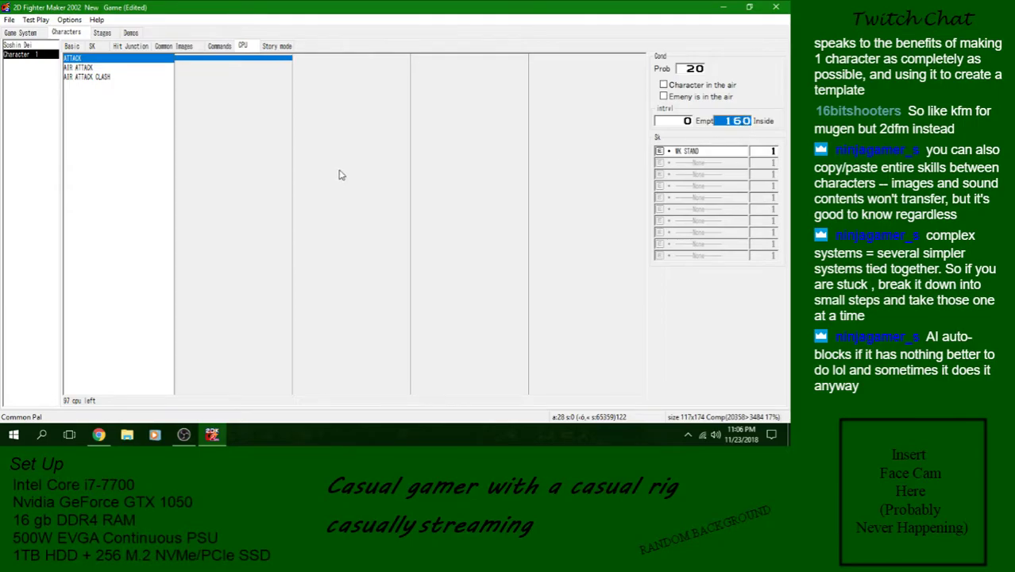
# - Save the game and start a test play with Player 2 controlled by the CPU
pyautogui.click(9, 20)
pyautogui.click(36, 20)
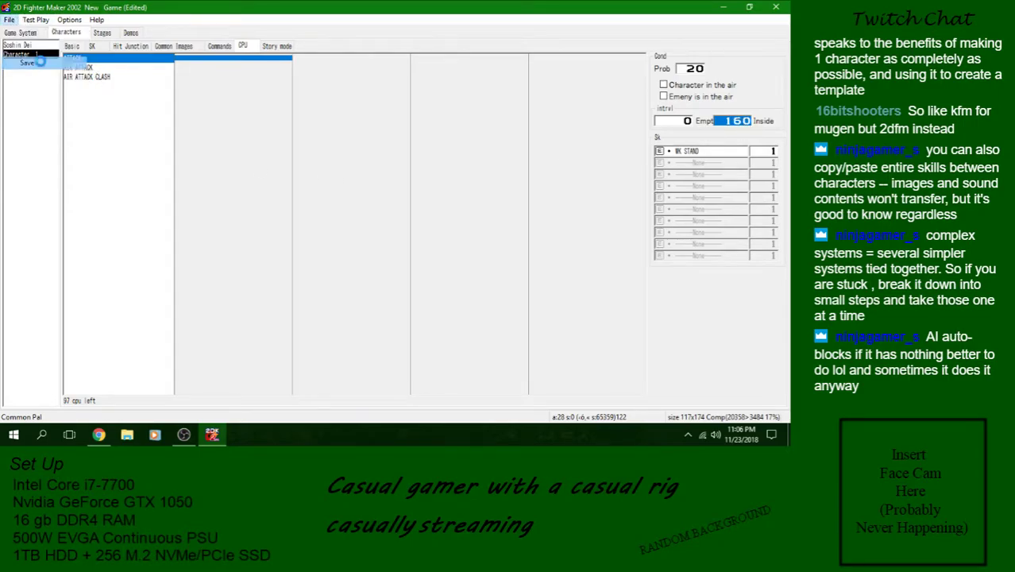
pyautogui.click(200, 85)
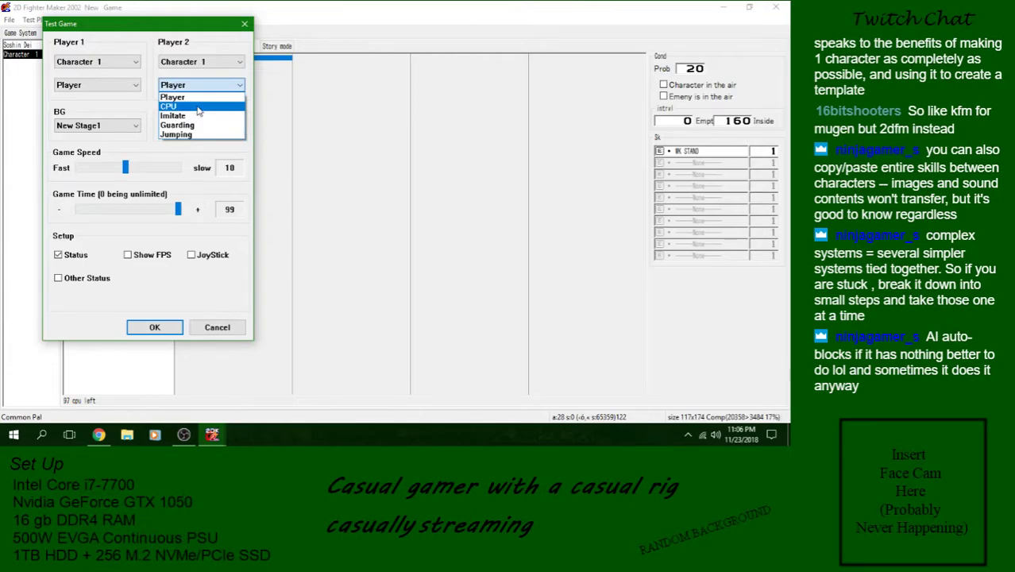
pyautogui.click(198, 107)
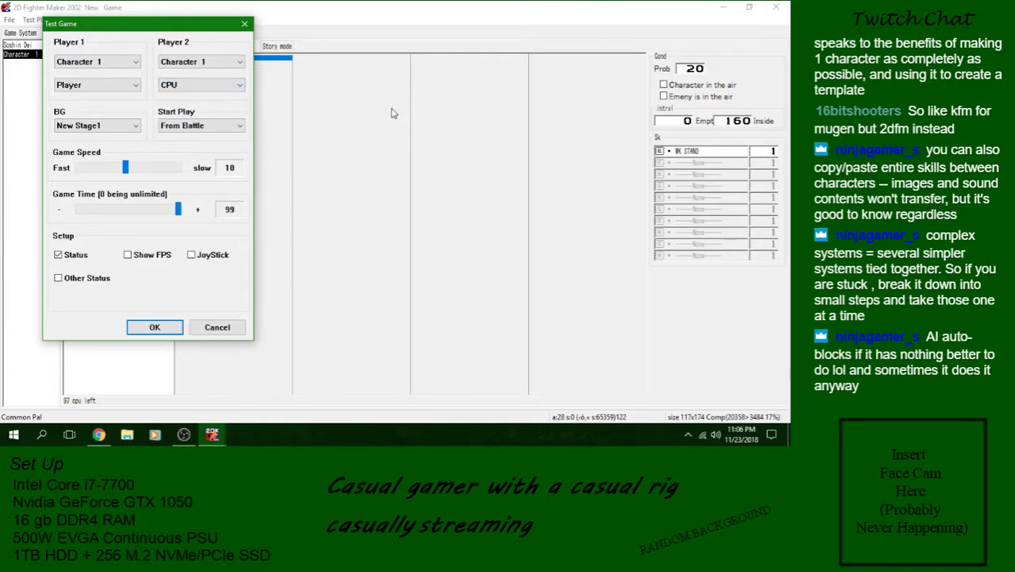
pyautogui.click(152, 325)
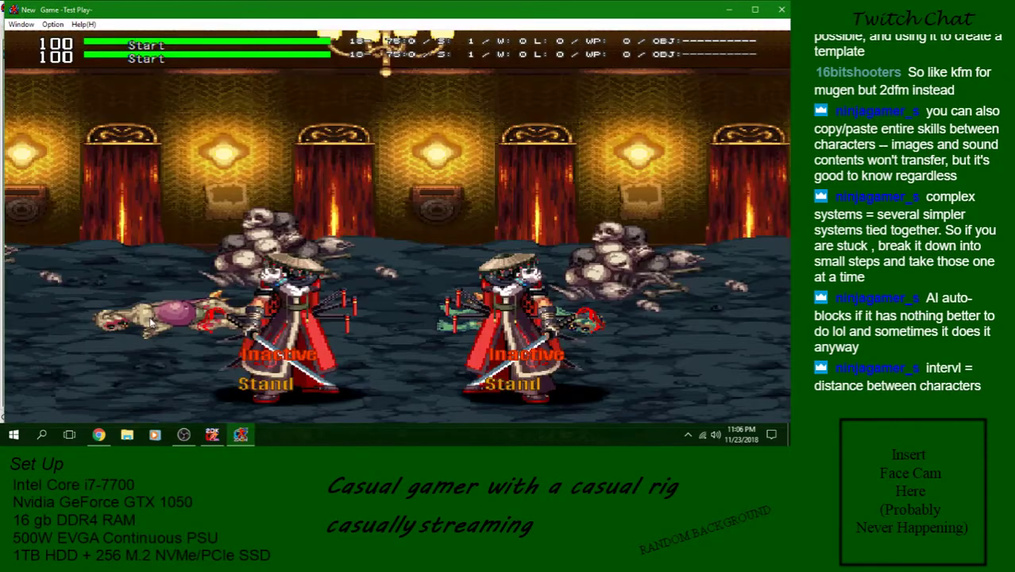
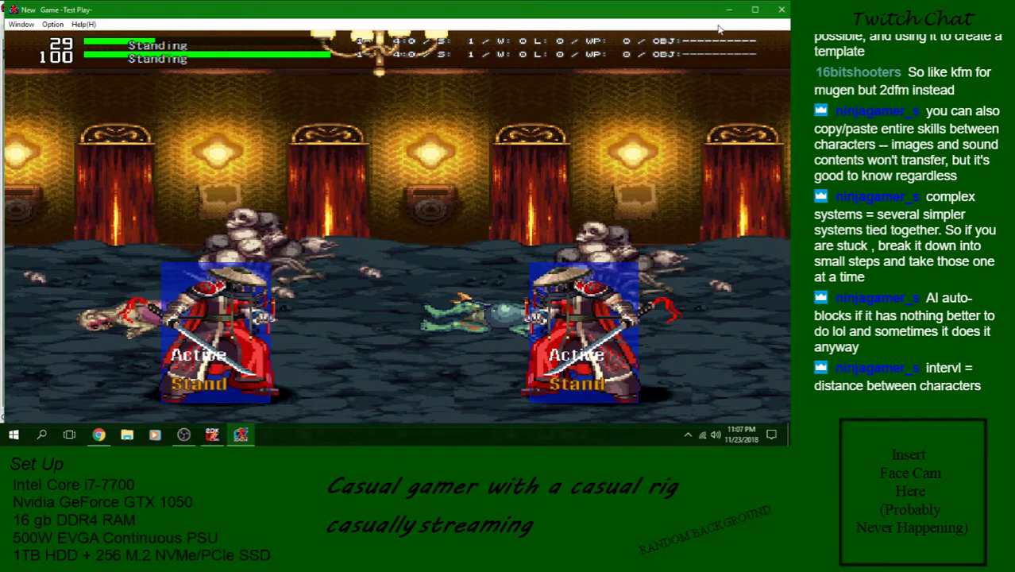
# - Close the test play and add a CPU pattern named WALK FWRD to Character 1
pyautogui.click(782, 9)
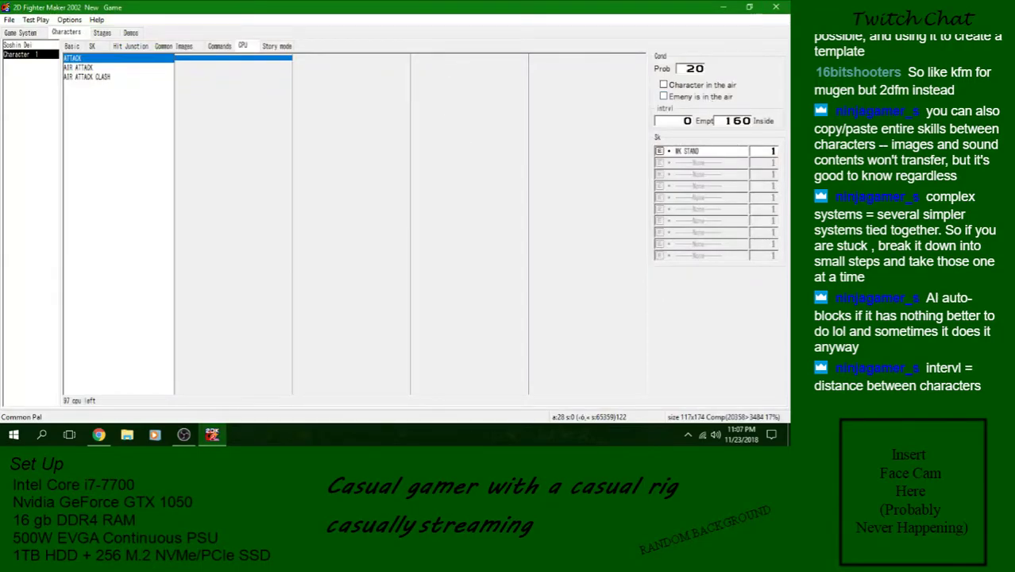
pyautogui.rightClick(104, 96)
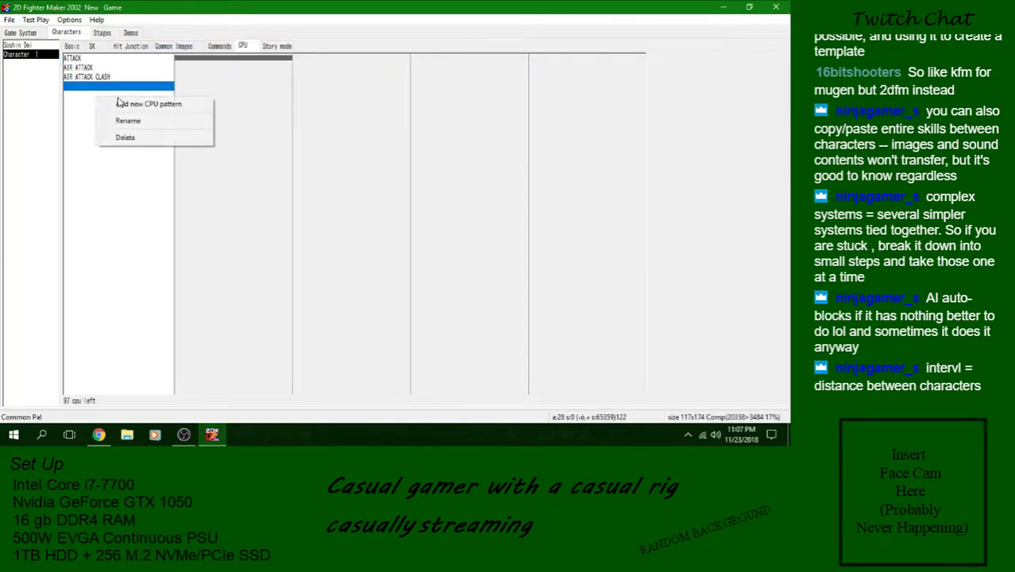
pyautogui.click(142, 103)
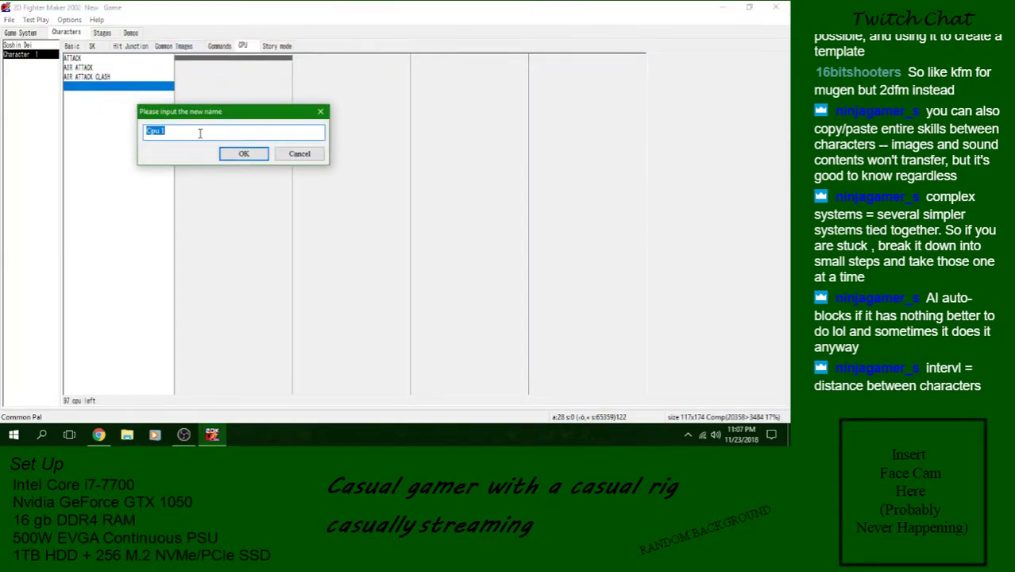
pyautogui.write('WALK FWRD')
pyautogui.press('Return')
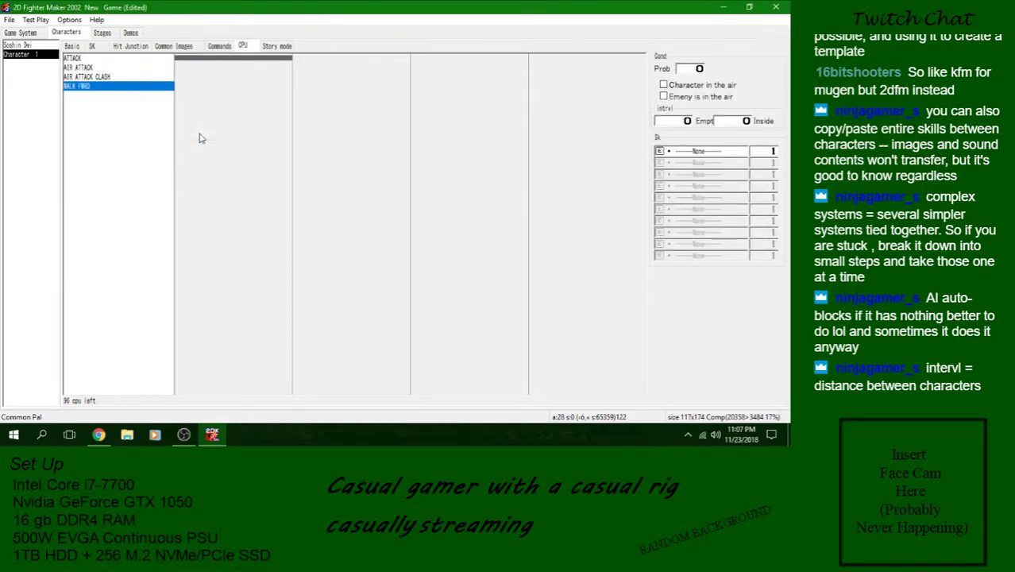
# - Set WALK FWRD's probability to 20 and its first command to the forward direction with a value of 10
pyautogui.click(693, 72)
pyautogui.write('20')
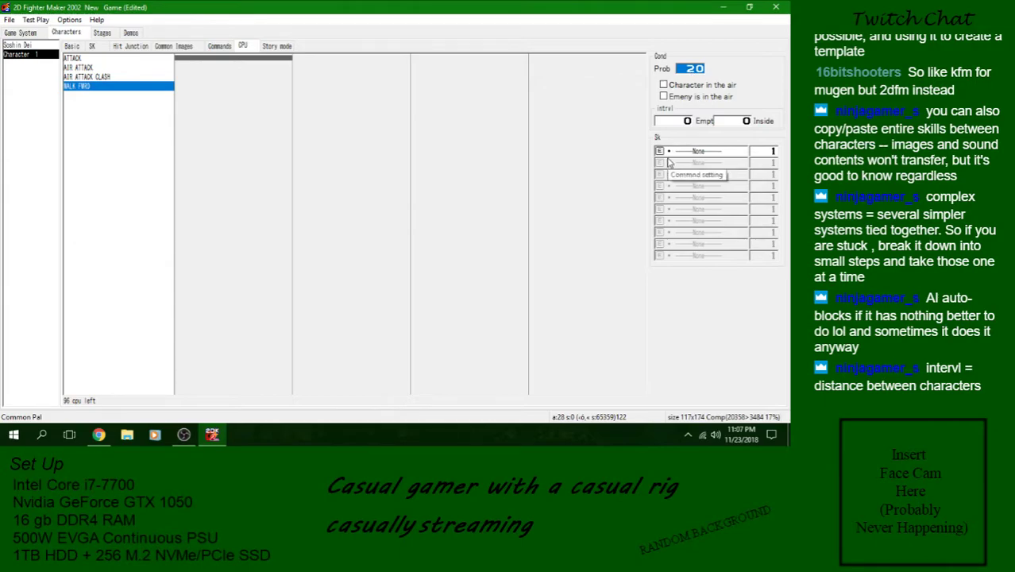
pyautogui.click(768, 152)
pyautogui.write('10')
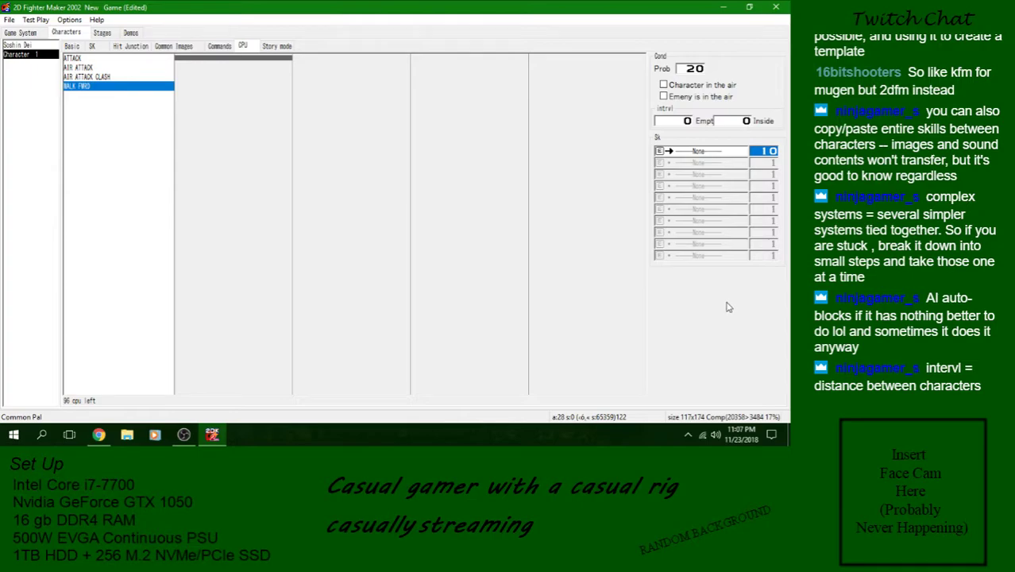
# - Save the game and test-play a battle of Character 1 against its CPU-controlled copy
pyautogui.click(10, 20)
pyautogui.click(43, 63)
pyautogui.click(40, 21)
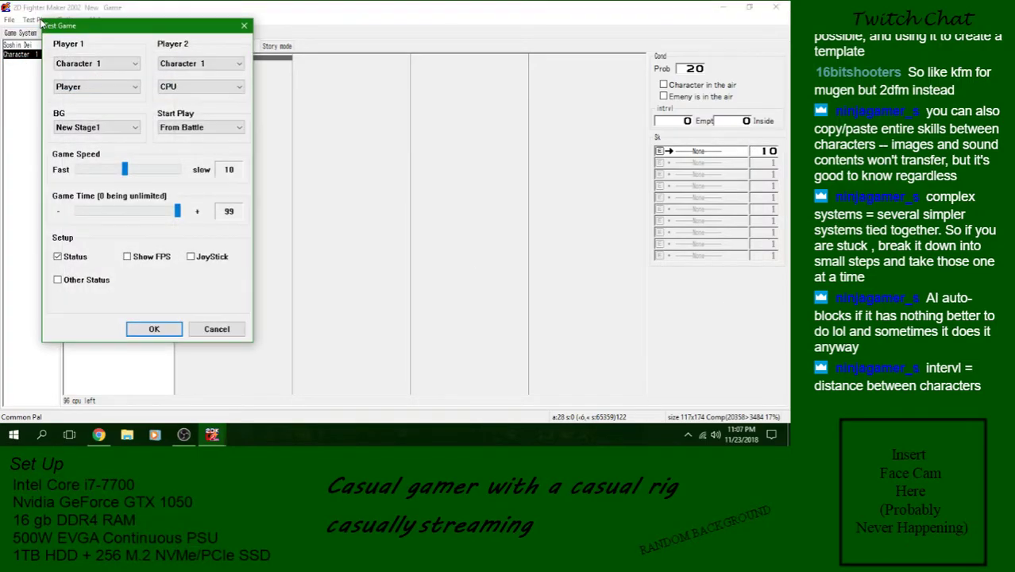
pyautogui.click(155, 329)
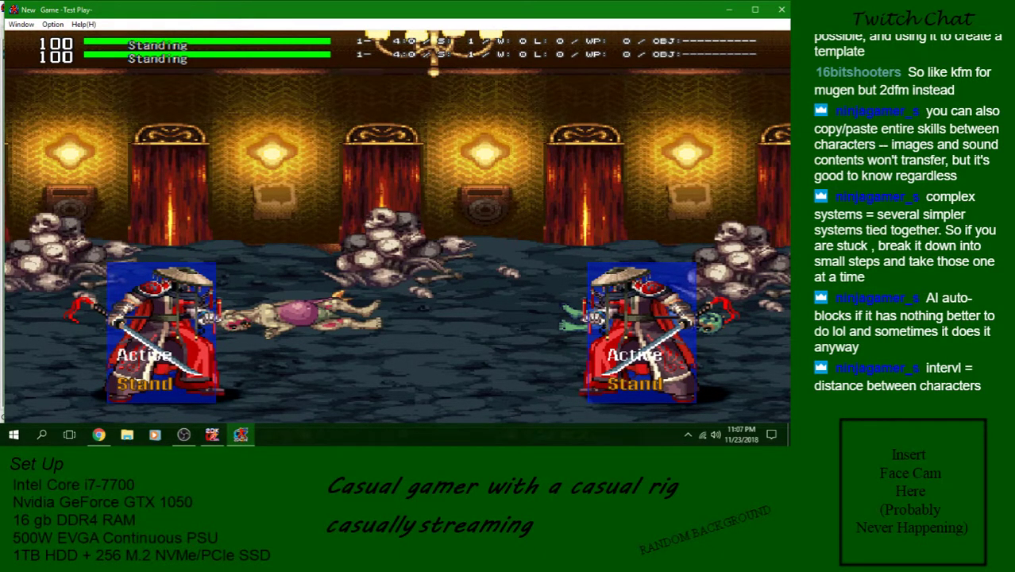
pyautogui.click(780, 10)
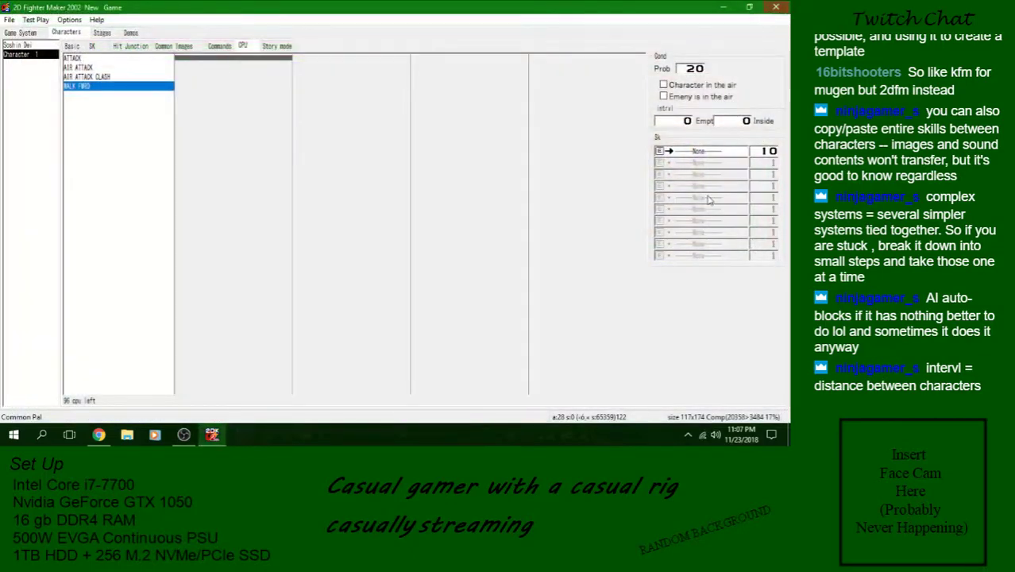
# - Set WALK FWRD's inside interval to 1200 and save the game
pyautogui.click(713, 156)
pyautogui.click(711, 157)
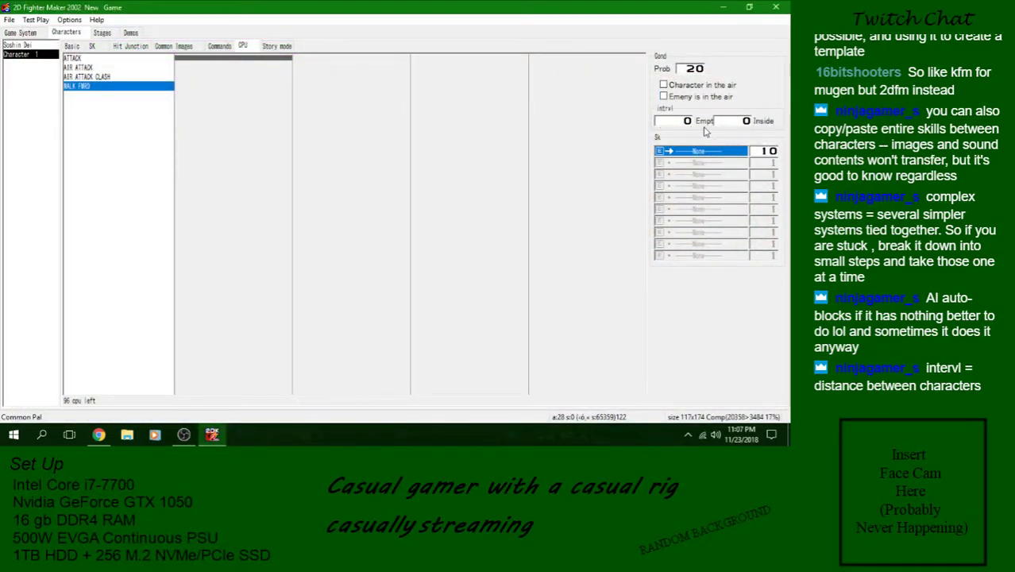
pyautogui.click(728, 123)
pyautogui.click(727, 123)
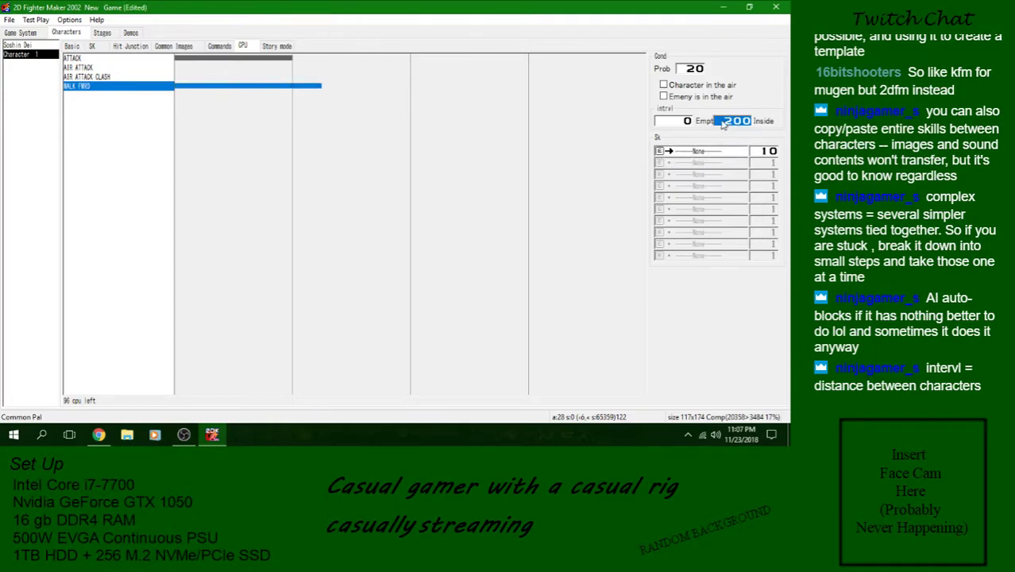
pyautogui.click(719, 120)
pyautogui.click(9, 19)
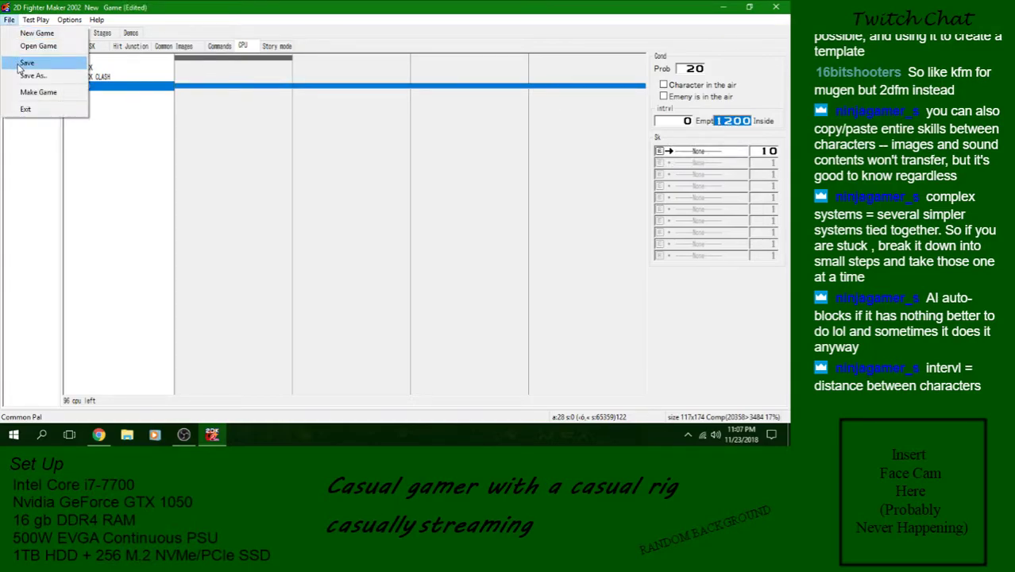
pyautogui.click(32, 56)
# - Examine Soshin Dei's Walk Forward CPU pattern for comparison and return to Character 1's WALK FWRD pattern
pyautogui.click(30, 46)
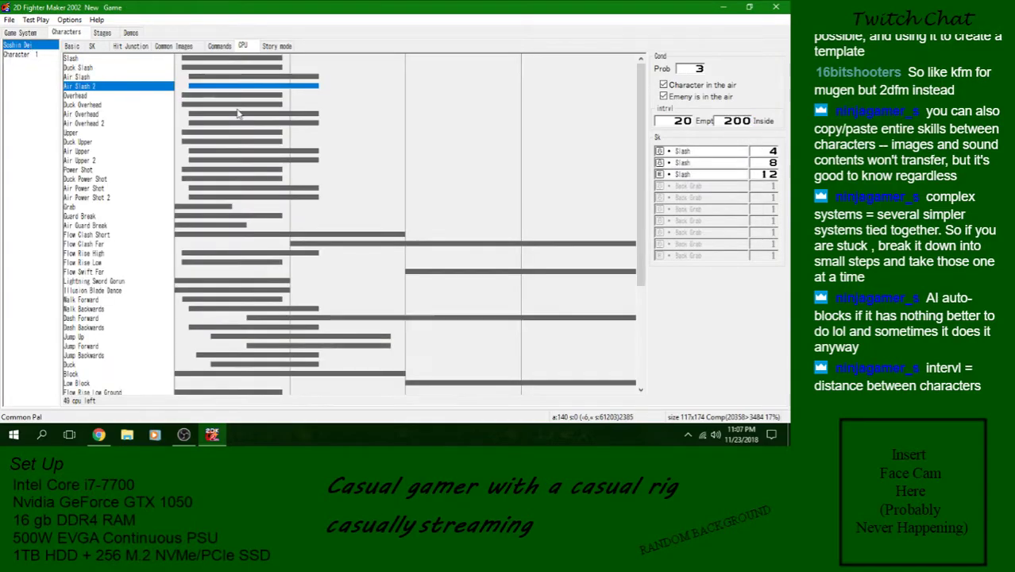
pyautogui.click(106, 300)
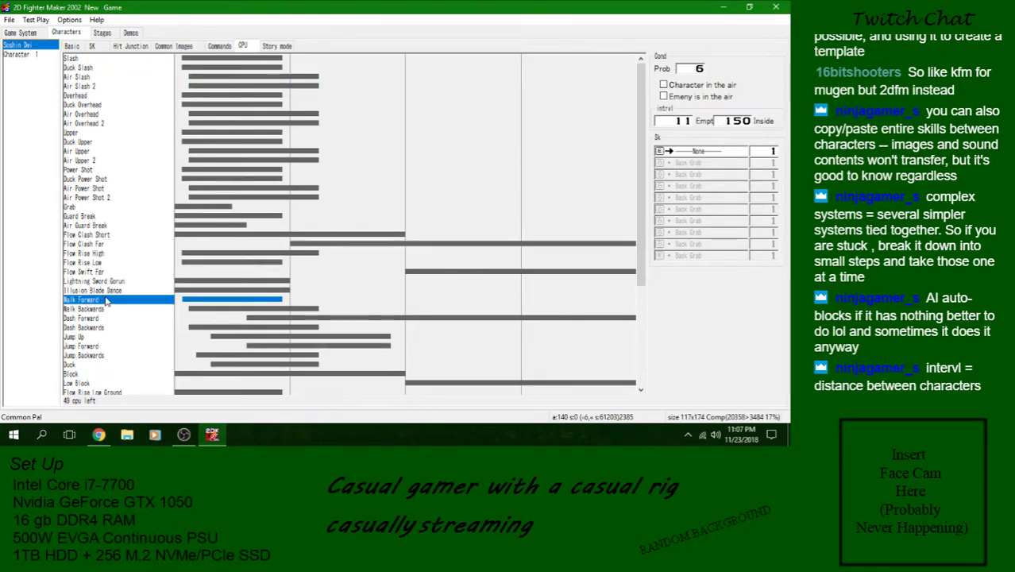
pyautogui.click(17, 55)
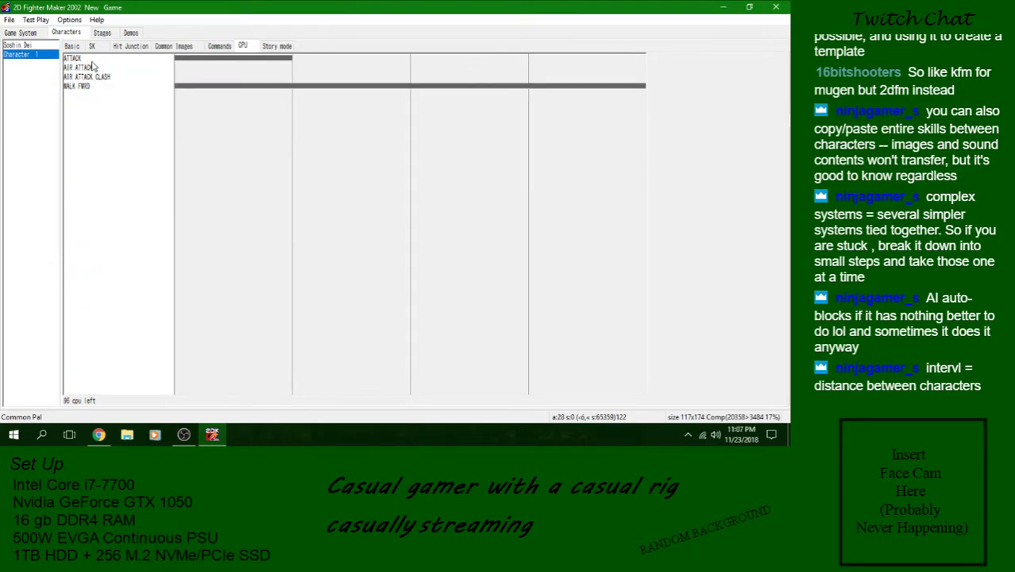
pyautogui.click(92, 60)
pyautogui.click(92, 87)
# - Save the game and launch a test battle with the current player and CPU settings
pyautogui.click(10, 20)
pyautogui.click(26, 63)
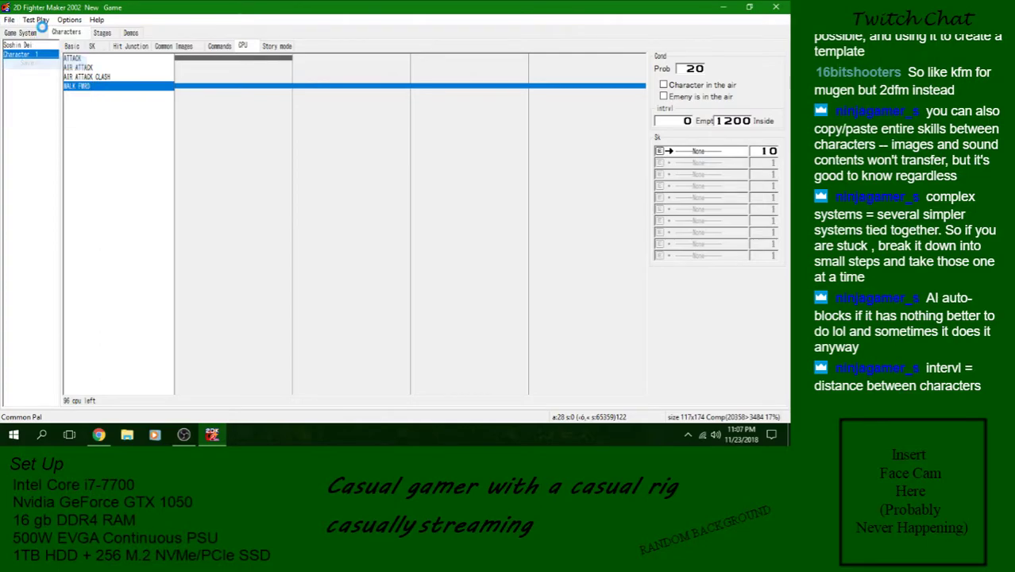
pyautogui.click(36, 20)
pyautogui.click(136, 329)
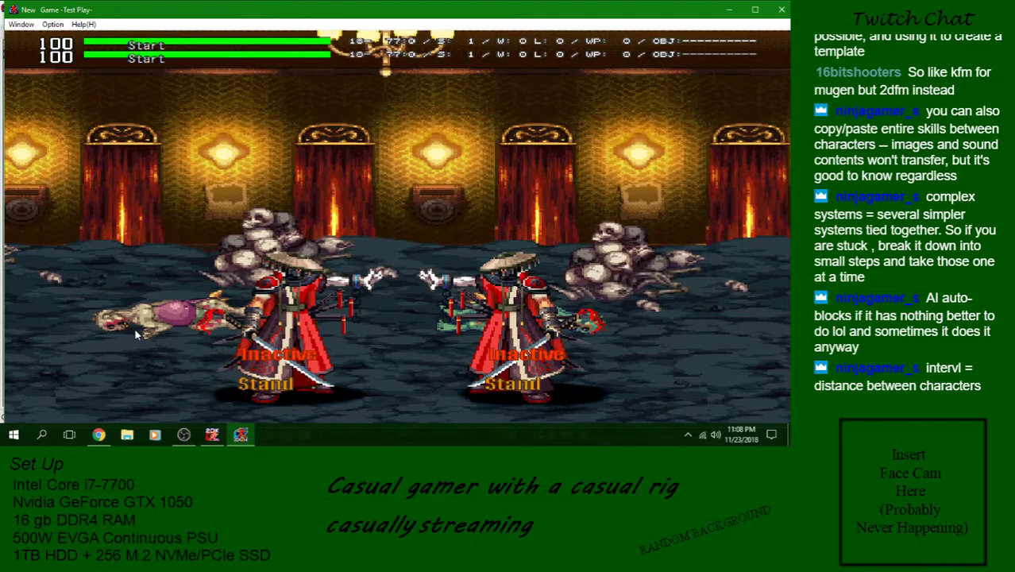
# - Walk backward, jump and crouch in the test battle to check how the CPU approaches and attacks, and end the test
pyautogui.press('Left')
pyautogui.press('Up')
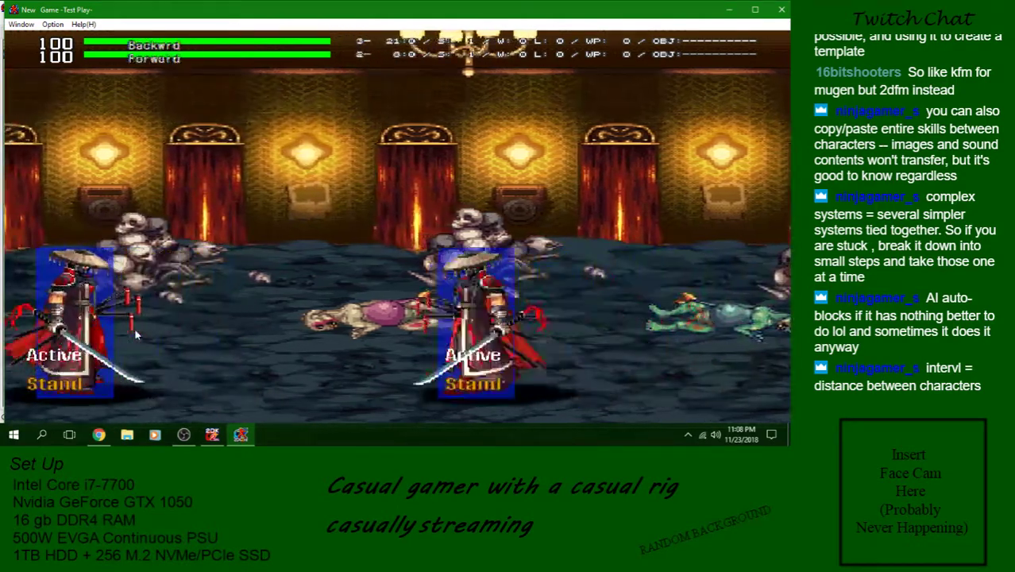
pyautogui.press('Down')
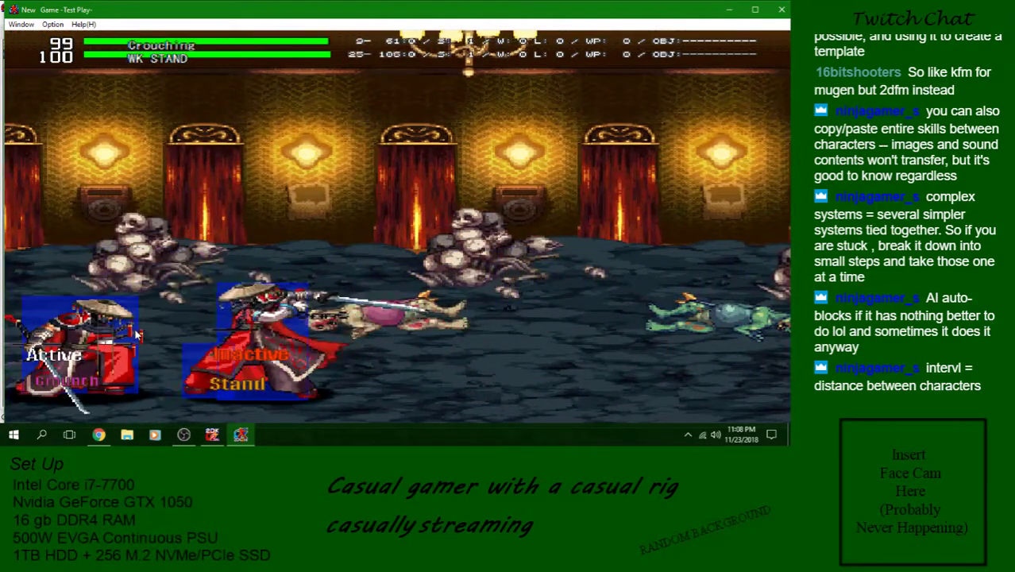
pyautogui.press('Left')
pyautogui.press('Up')
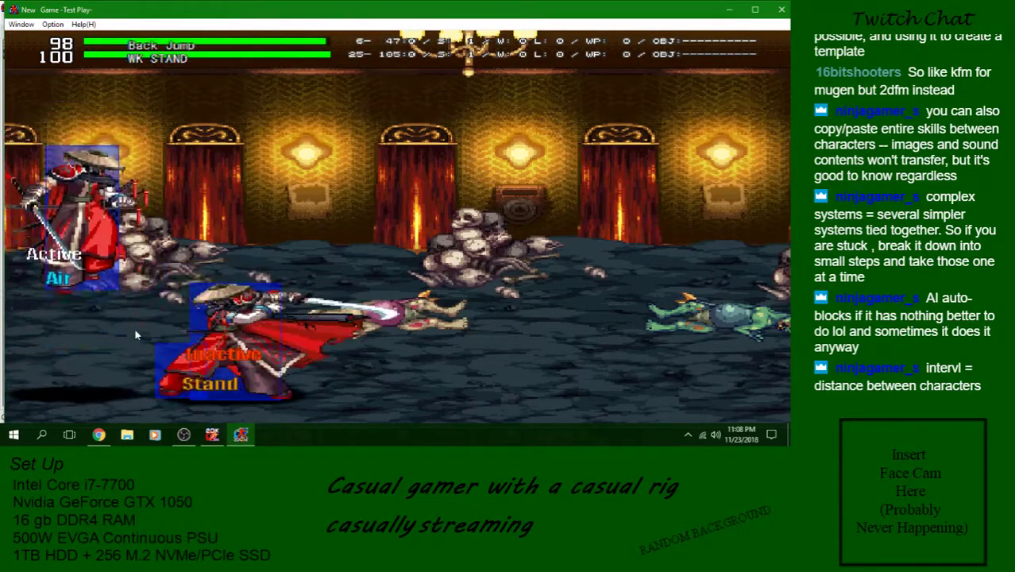
pyautogui.press('Up')
pyautogui.press('Left')
pyautogui.press('Up')
pyautogui.press('Right')
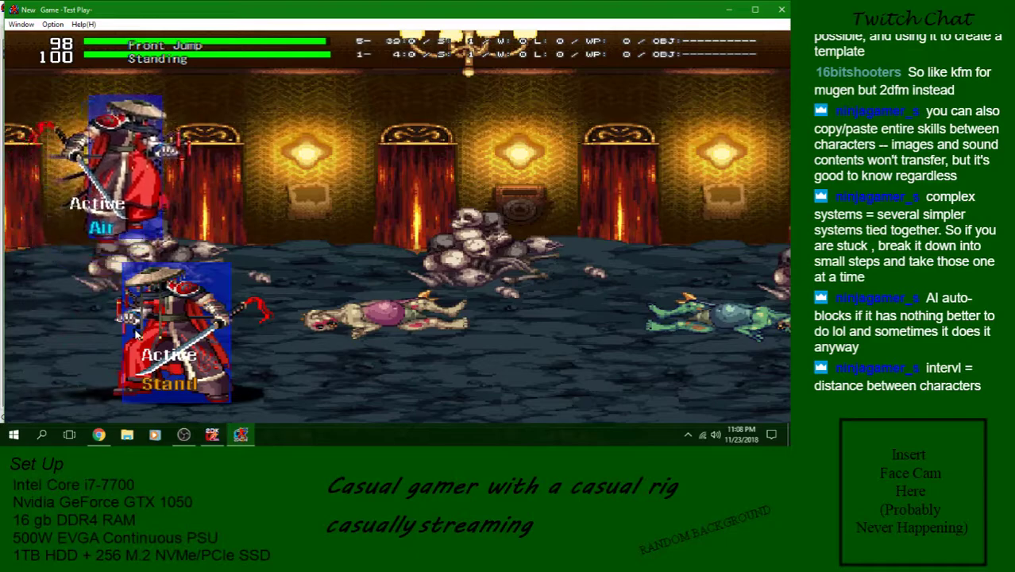
pyautogui.press('Up')
pyautogui.press('Right')
pyautogui.press('Up')
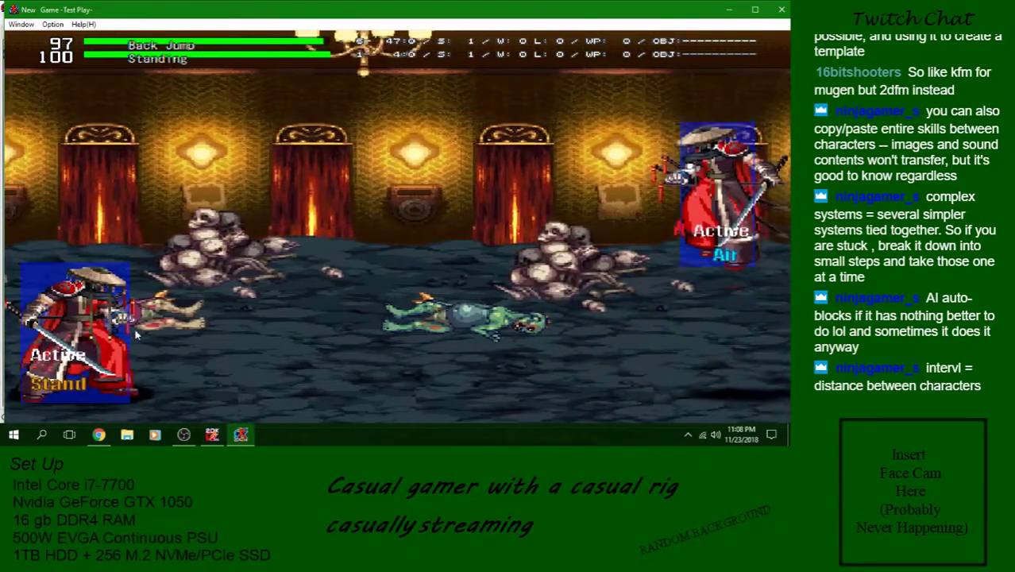
pyautogui.press('Right')
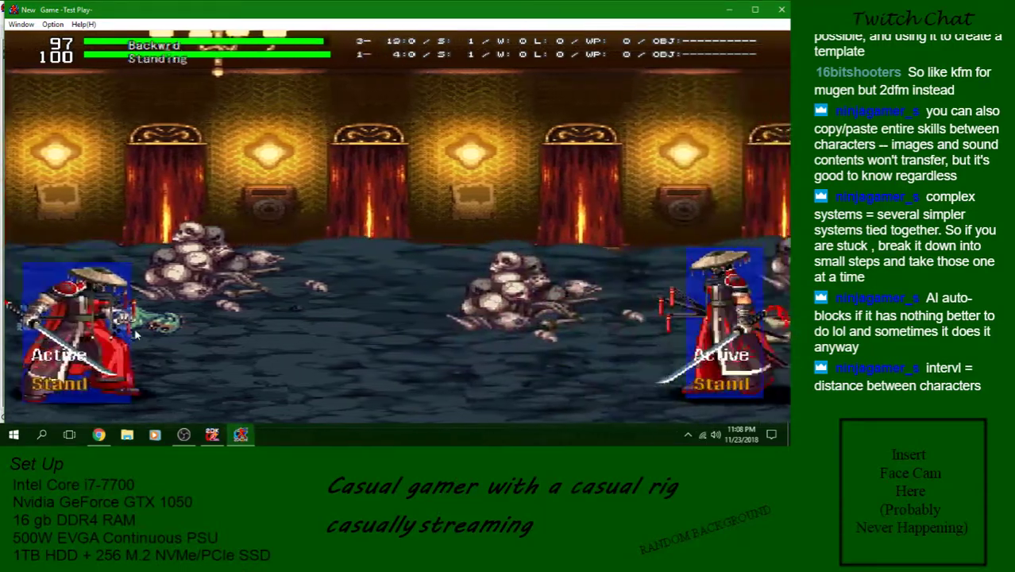
pyautogui.press('Down')
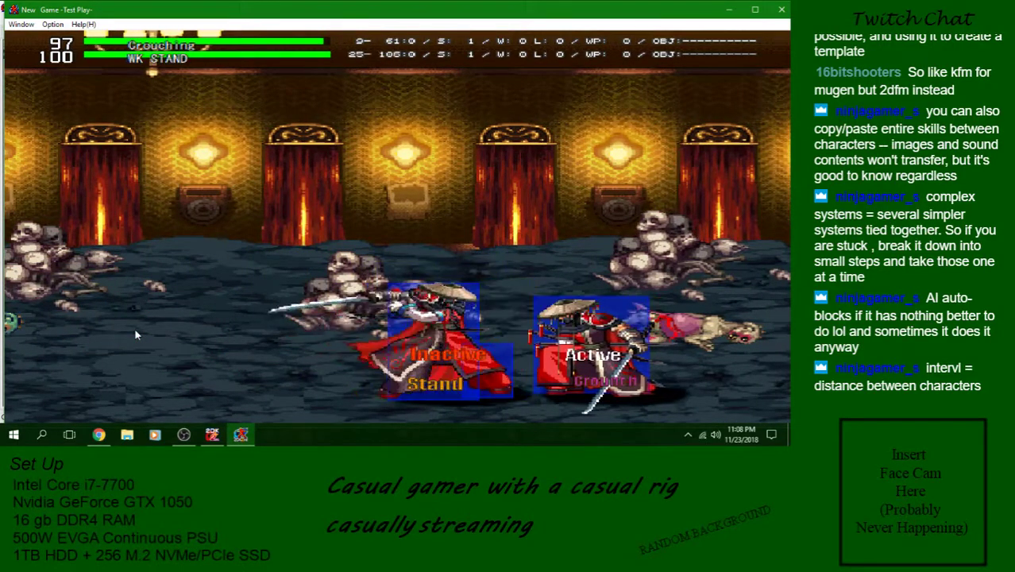
pyautogui.press('Escape')
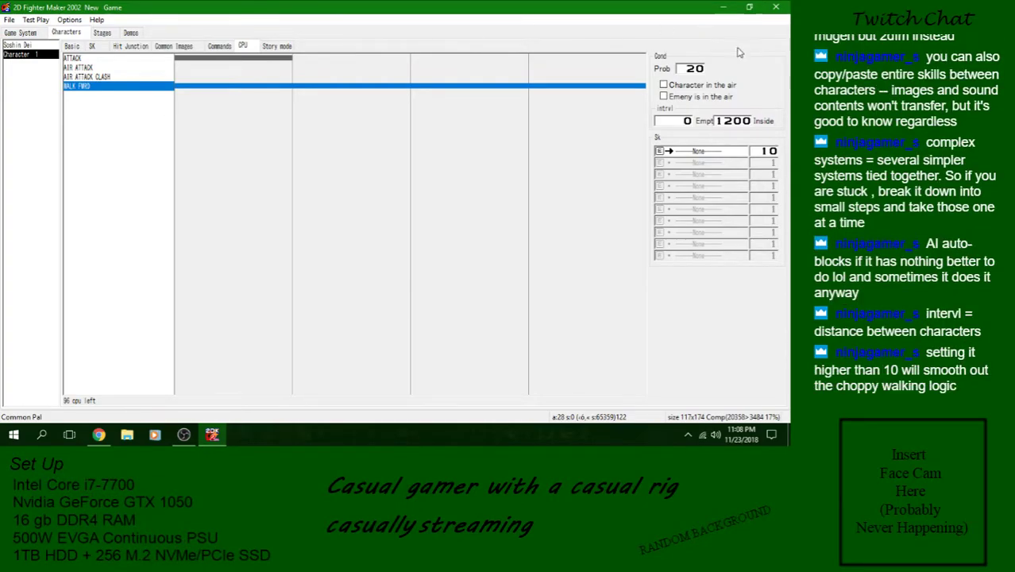
# - Add another CPU pattern named DP ANTI AIR to Character 1
pyautogui.rightClick(99, 96)
pyautogui.click(115, 109)
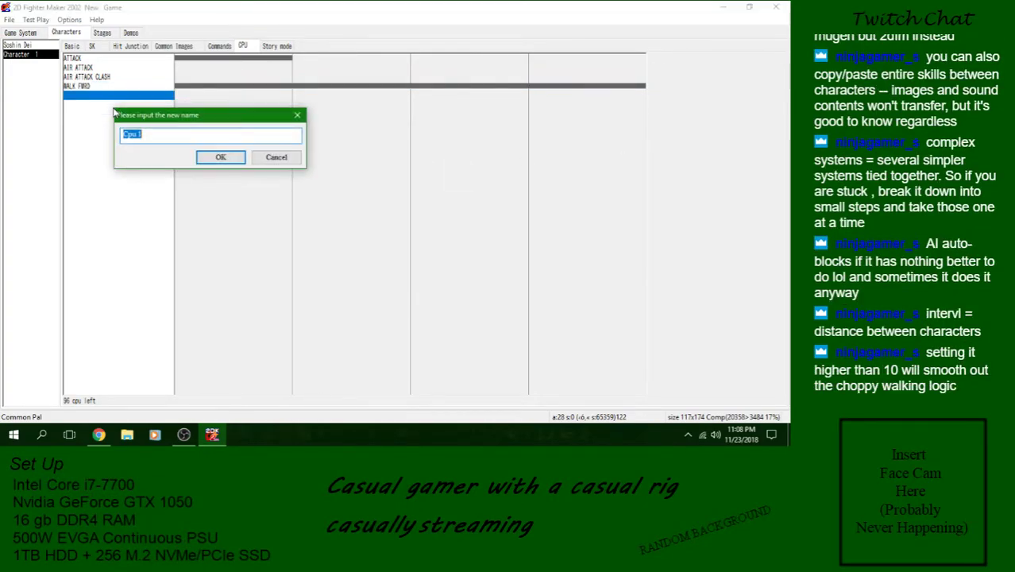
pyautogui.write('DP ANTI AIR')
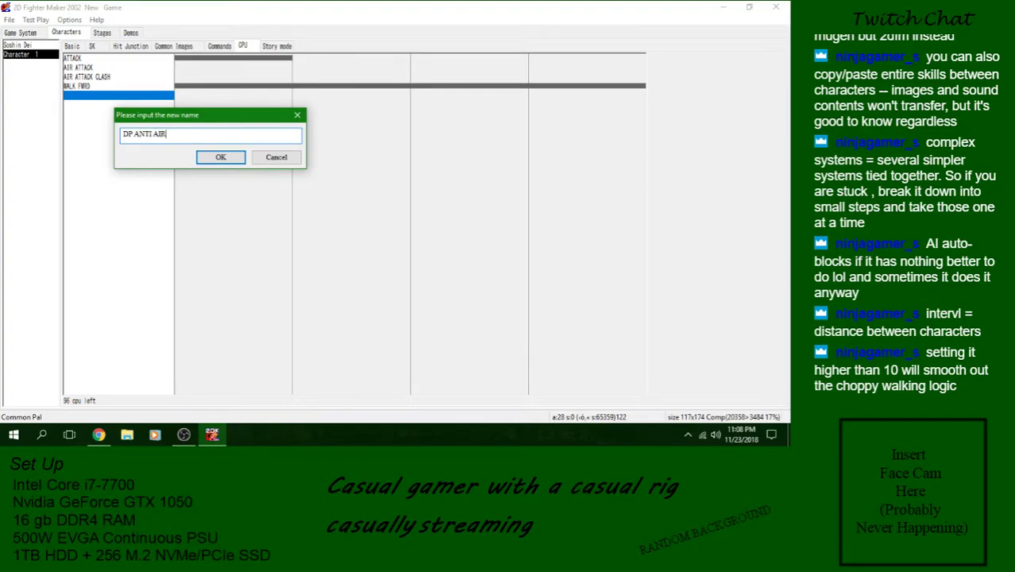
pyautogui.press('Return')
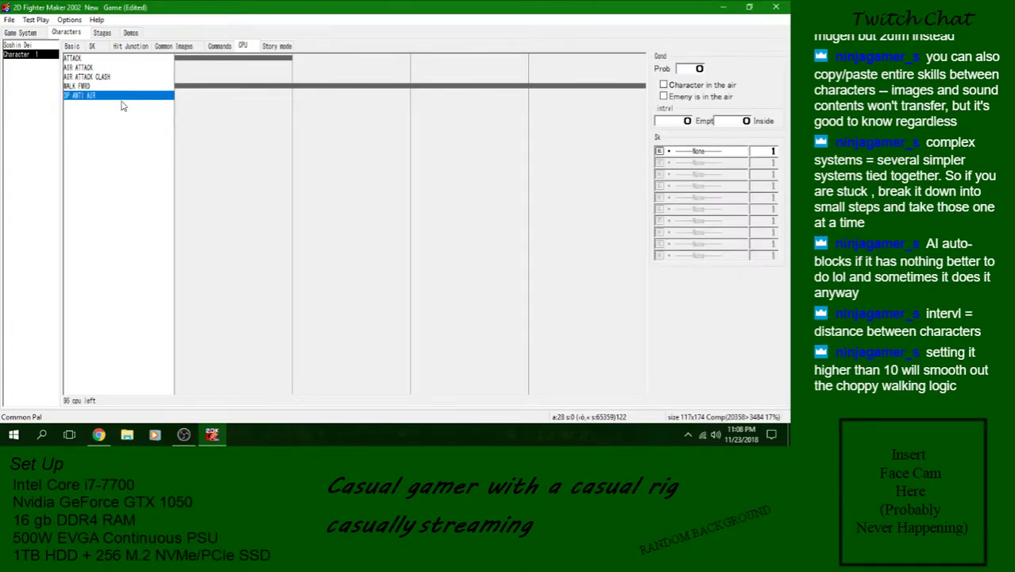
# - Configure DP ANTI AIR to use the DP skill at probability 100 when the enemy is airborne, with an inside interval of 100
pyautogui.click(709, 151)
pyautogui.click(688, 170)
pyautogui.click(682, 72)
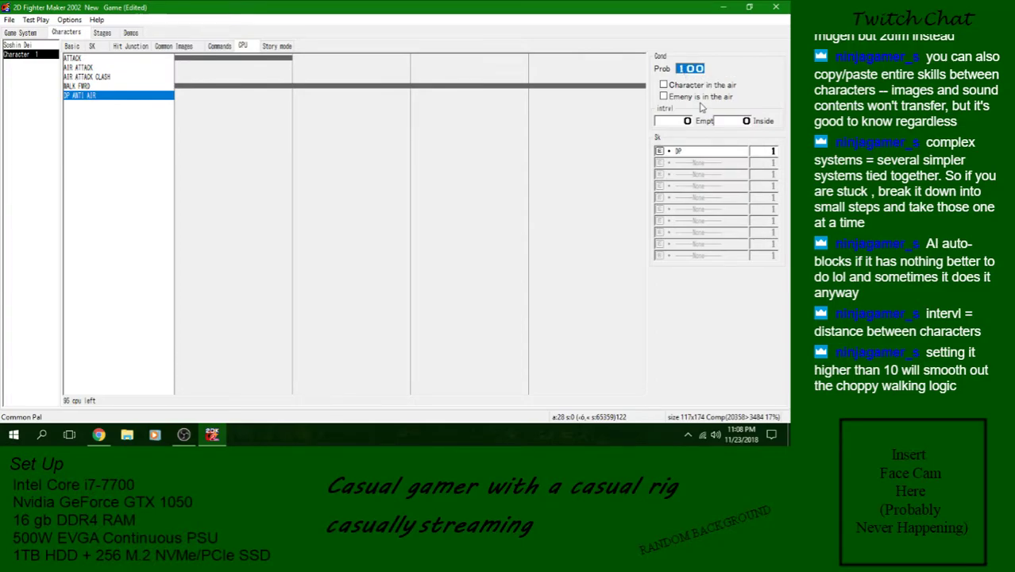
pyautogui.click(702, 99)
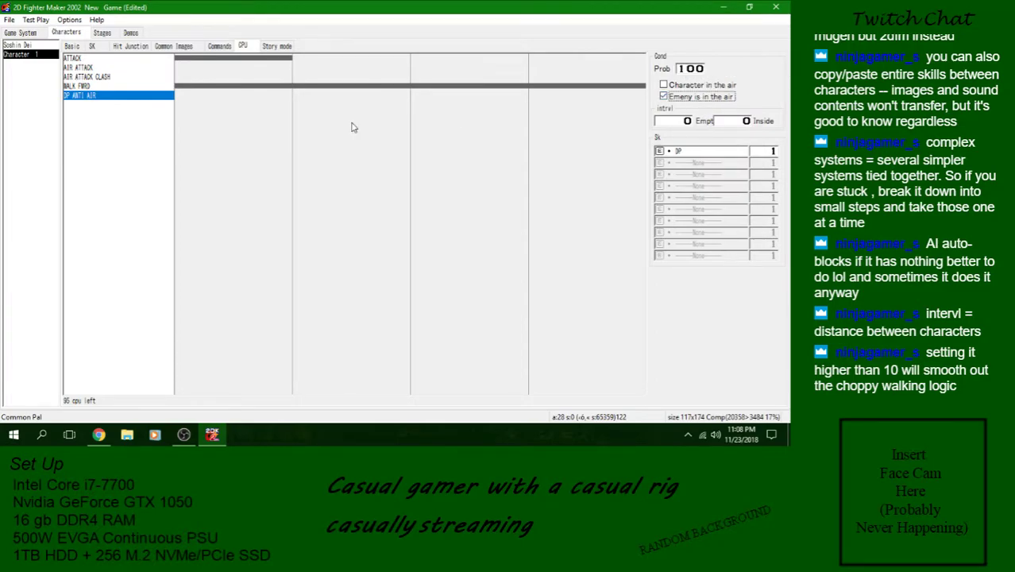
pyautogui.click(731, 123)
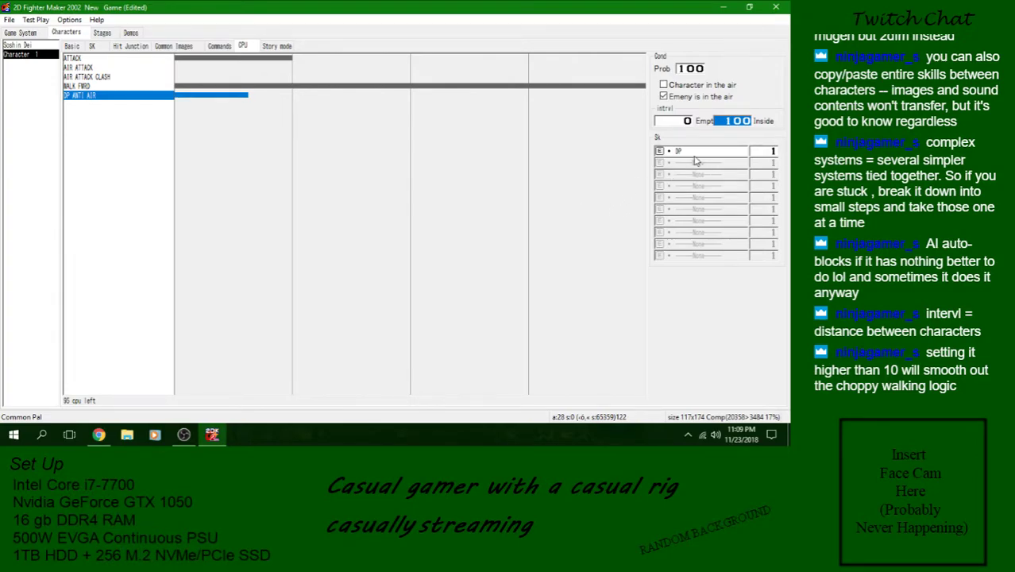
# - Set the forward command value of the WALK FWRD pattern to 20
pyautogui.click(89, 86)
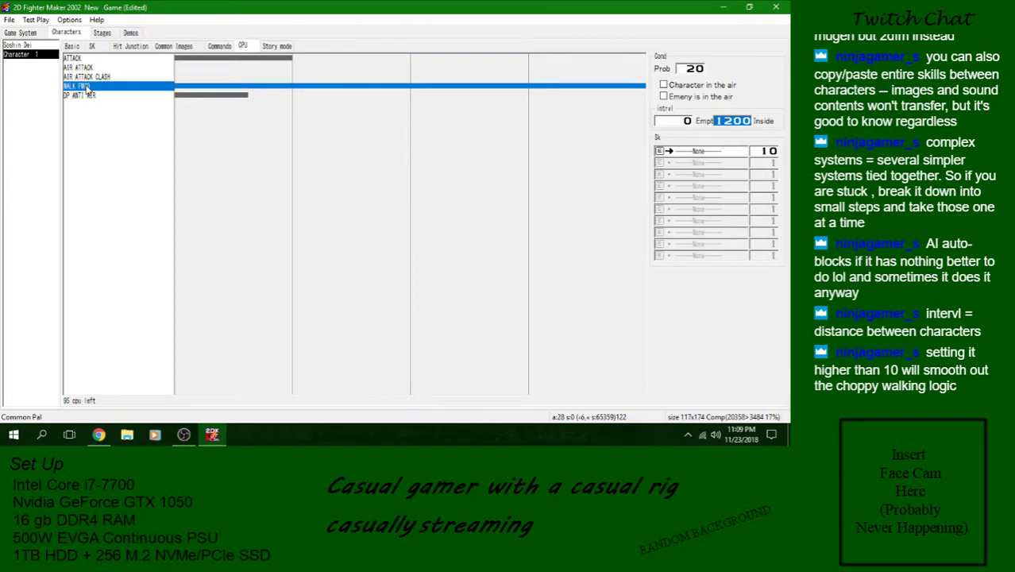
pyautogui.click(771, 154)
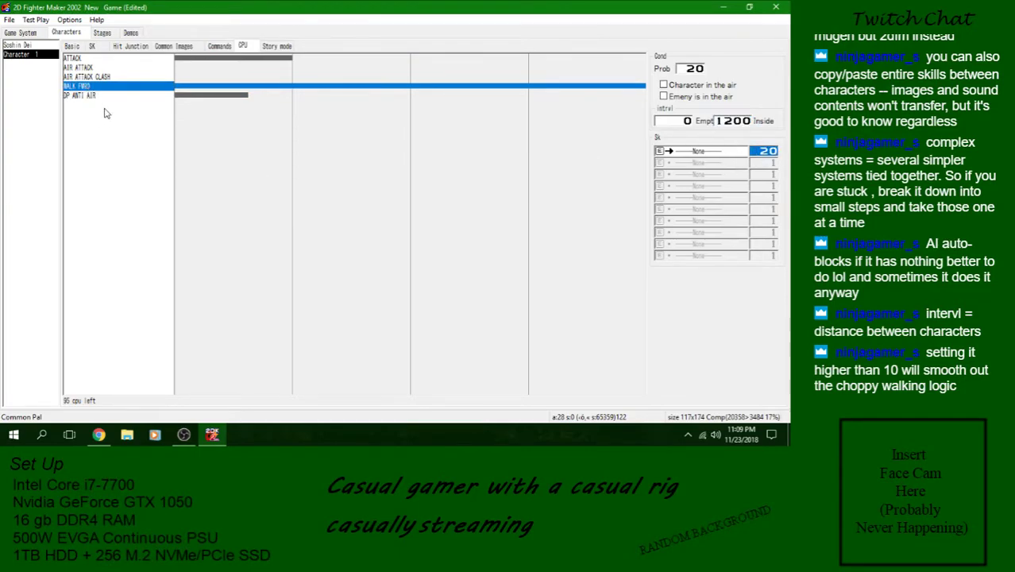
# - Extend the DP ANTI AIR pattern to two commands, clearing the first to None and assigning the DP skill to the second
pyautogui.click(275, 94)
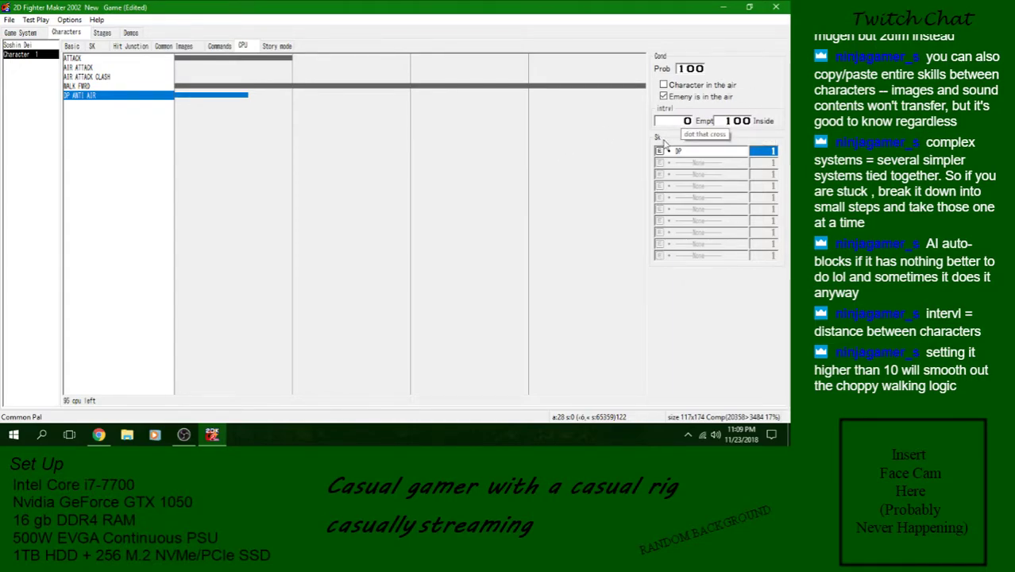
pyautogui.click(660, 154)
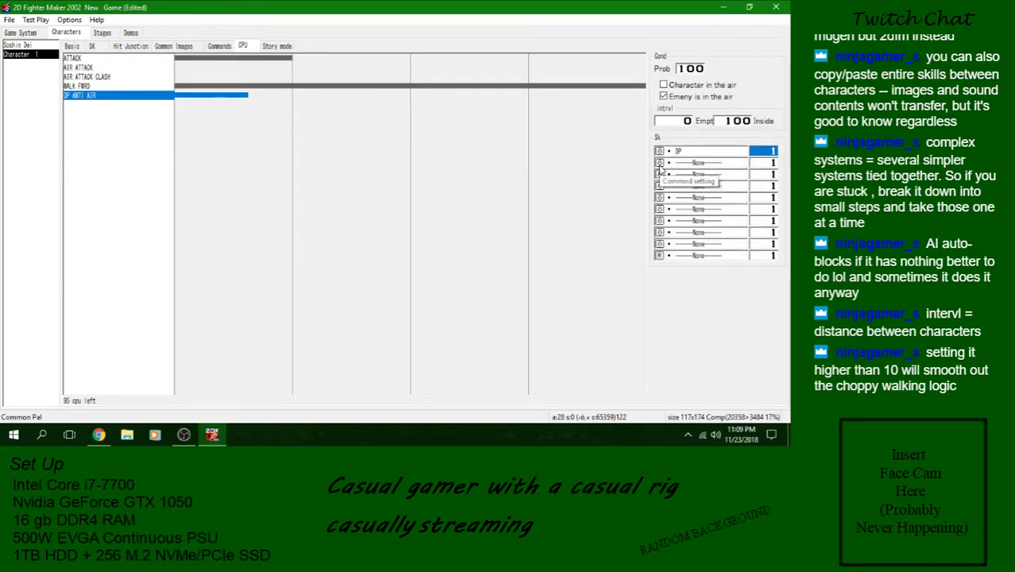
pyautogui.click(659, 162)
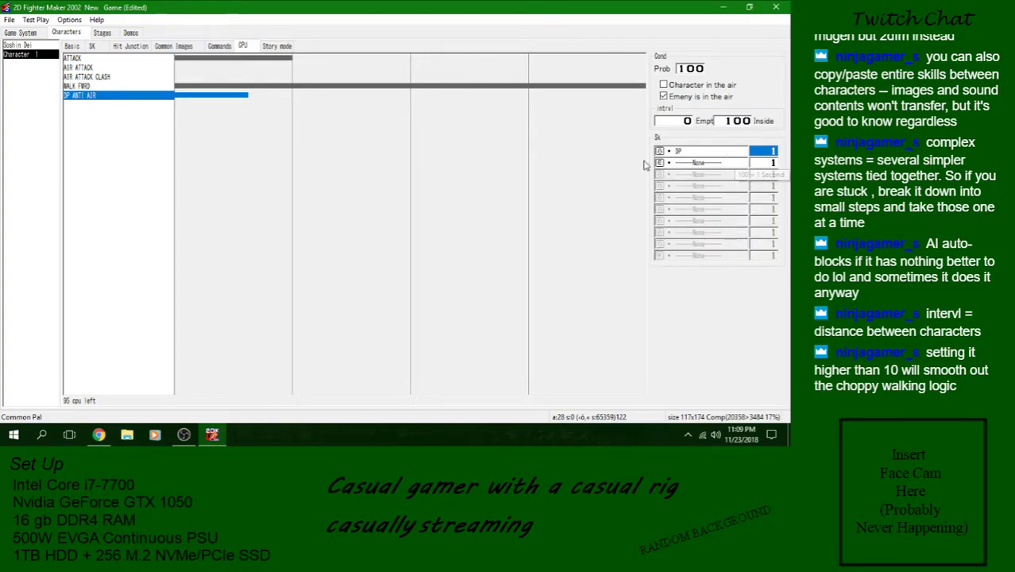
pyautogui.click(702, 153)
pyautogui.click(685, 162)
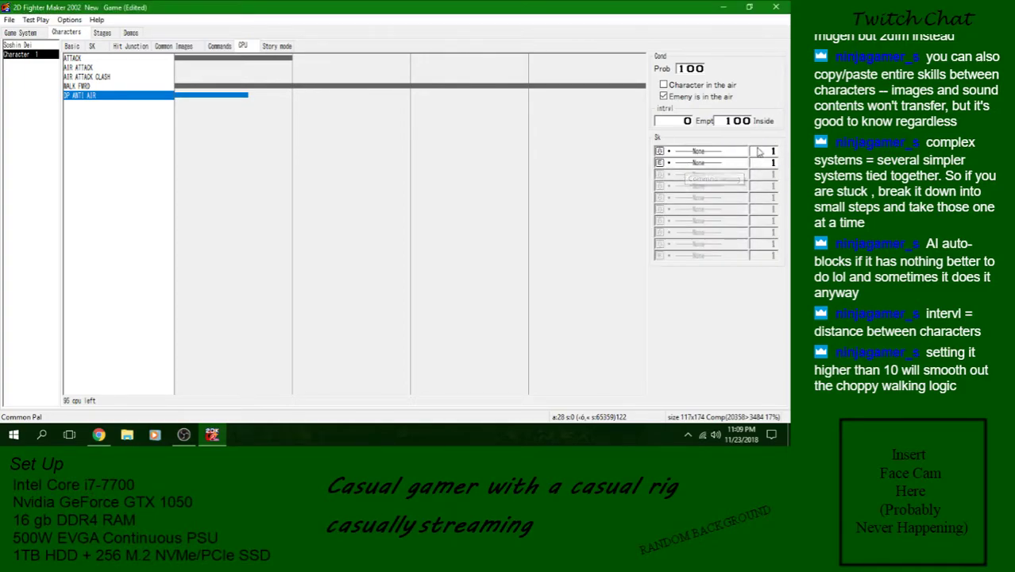
pyautogui.click(692, 163)
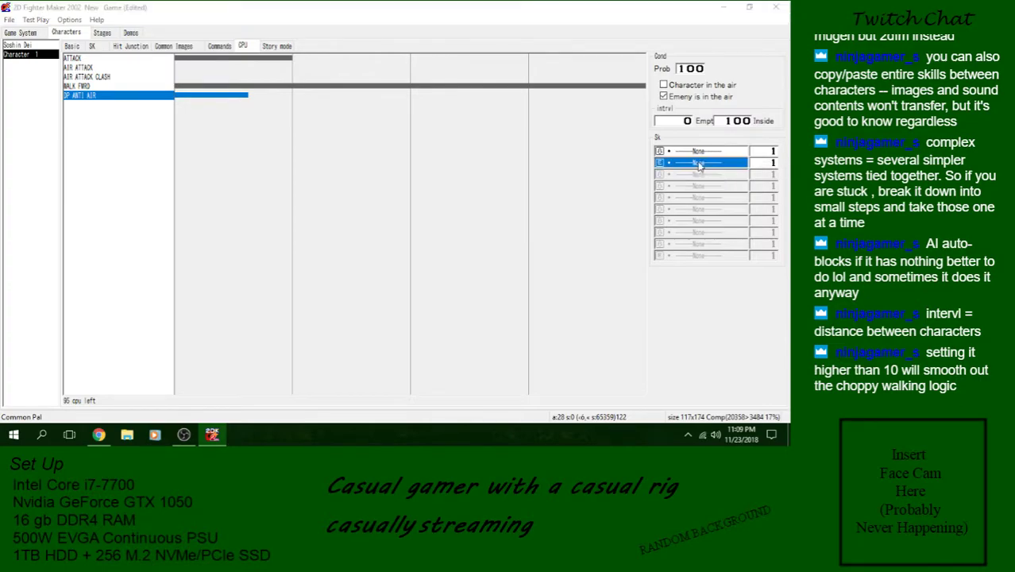
pyautogui.click(684, 182)
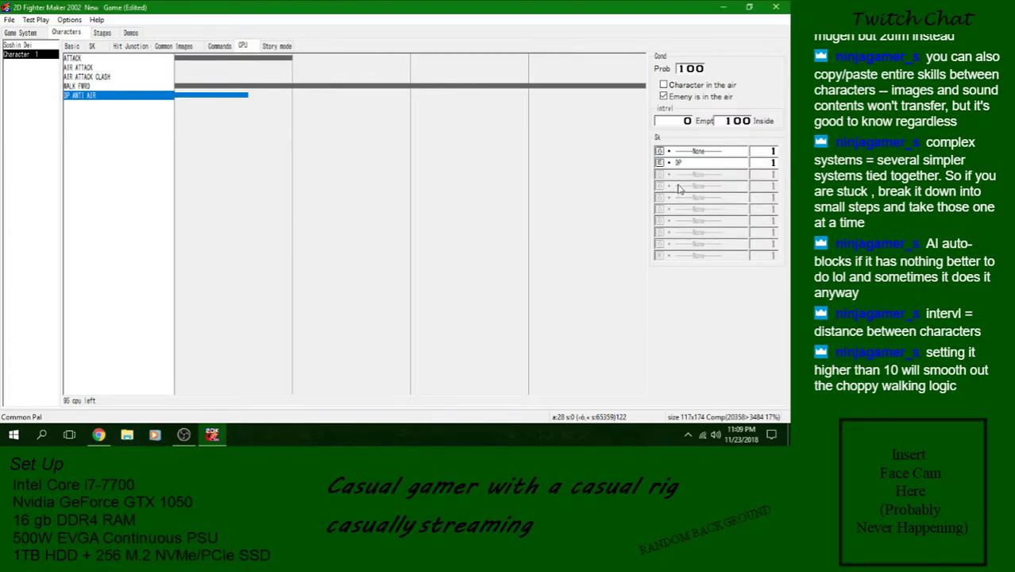
# - Set the value of DP ANTI AIR's empty first command to 50 and save the game
pyautogui.click(762, 151)
pyautogui.write('50')
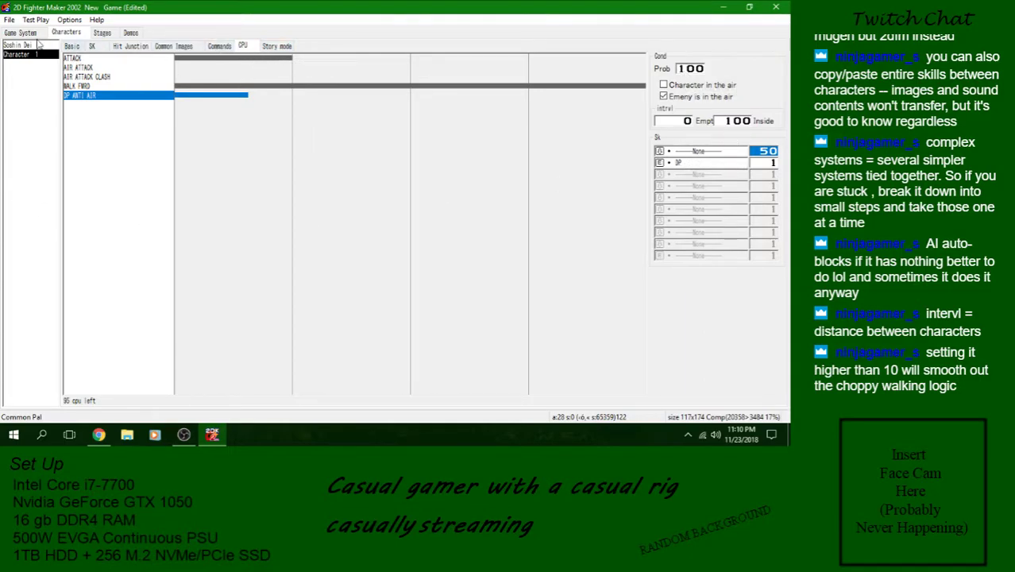
pyautogui.click(9, 20)
pyautogui.click(33, 63)
# - Enable Story Mode for Character 1 and add a Special Fight entry to it
pyautogui.click(277, 47)
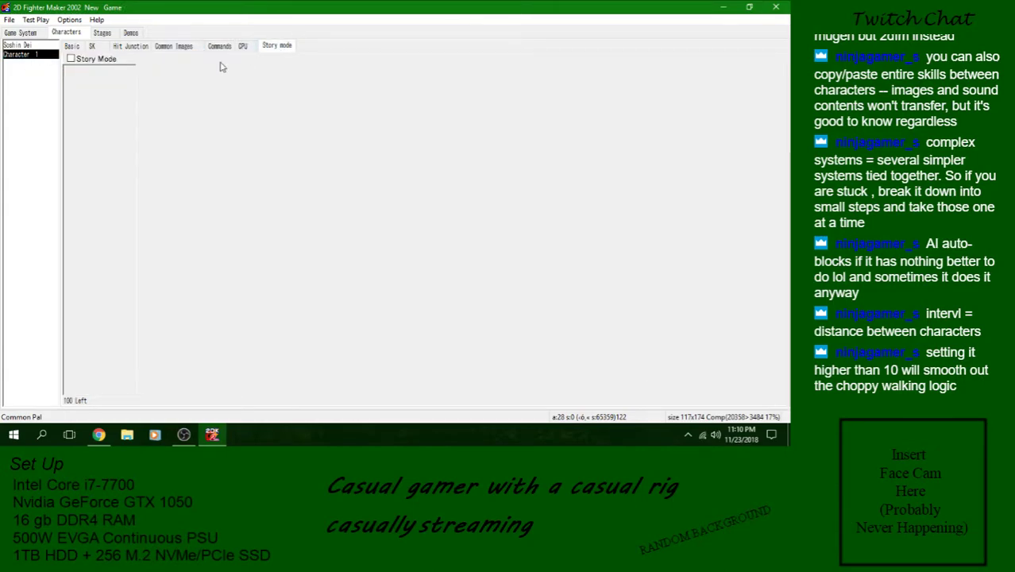
pyautogui.click(100, 63)
pyautogui.rightClick(97, 77)
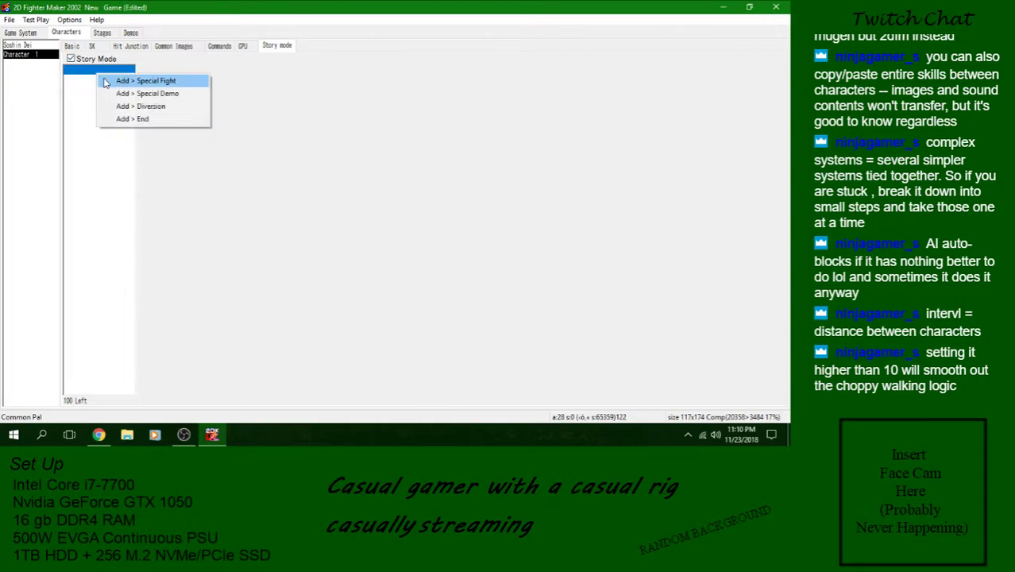
pyautogui.click(143, 81)
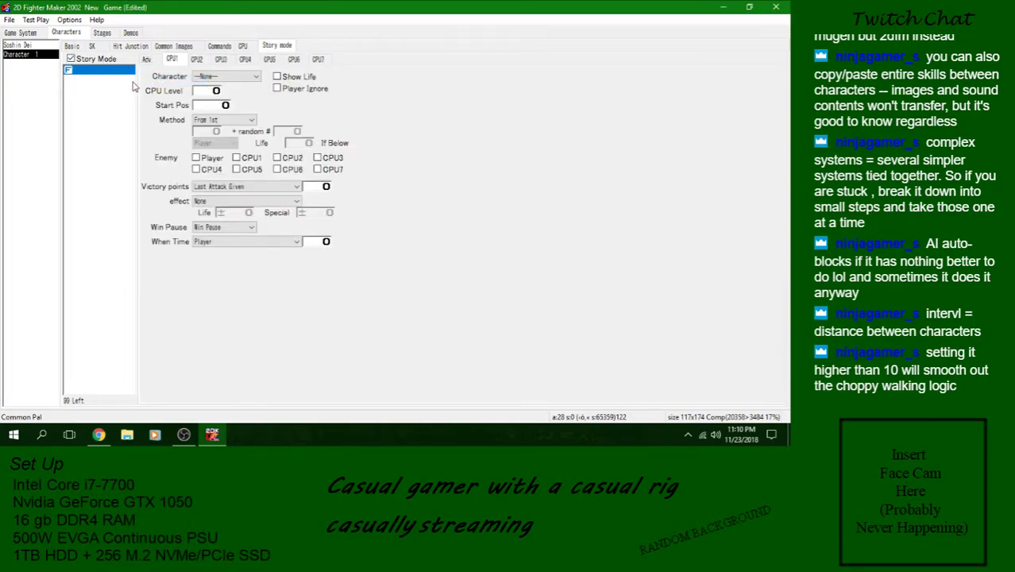
# - Assign Character 1 as the CPU1 opponent of the special fight with CPU level 0
pyautogui.click(256, 77)
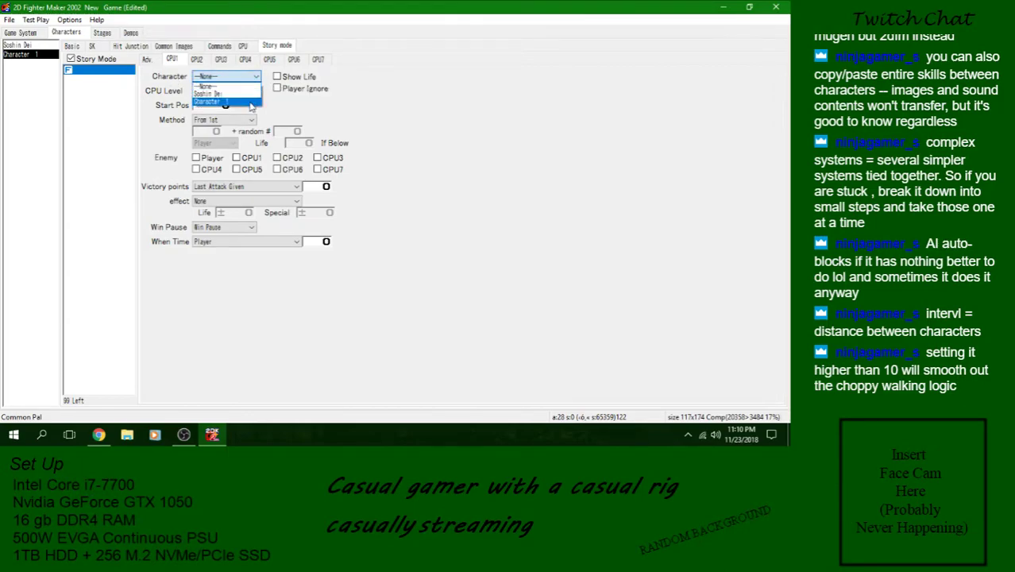
pyautogui.click(251, 101)
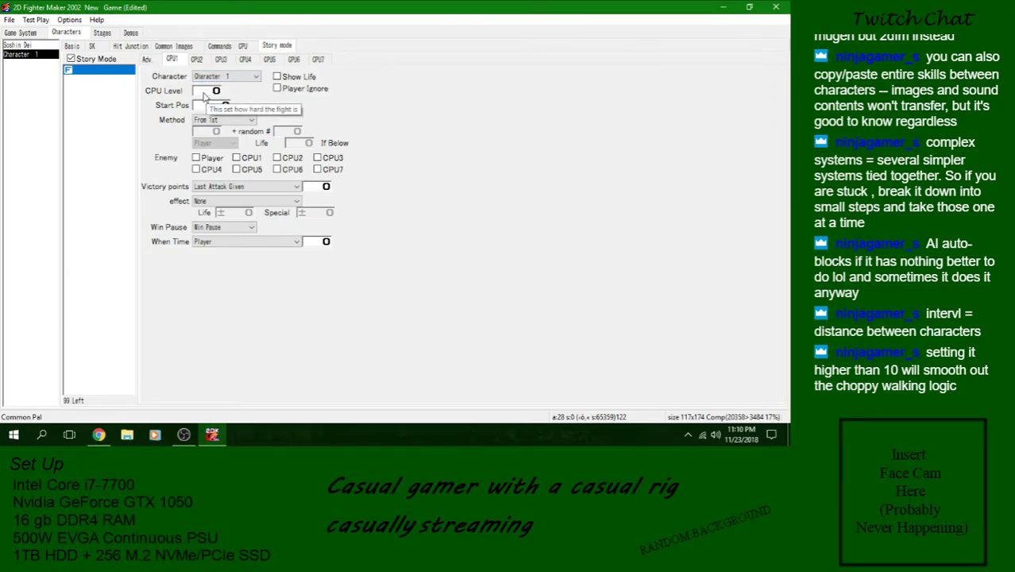
pyautogui.click(199, 94)
pyautogui.write('0')
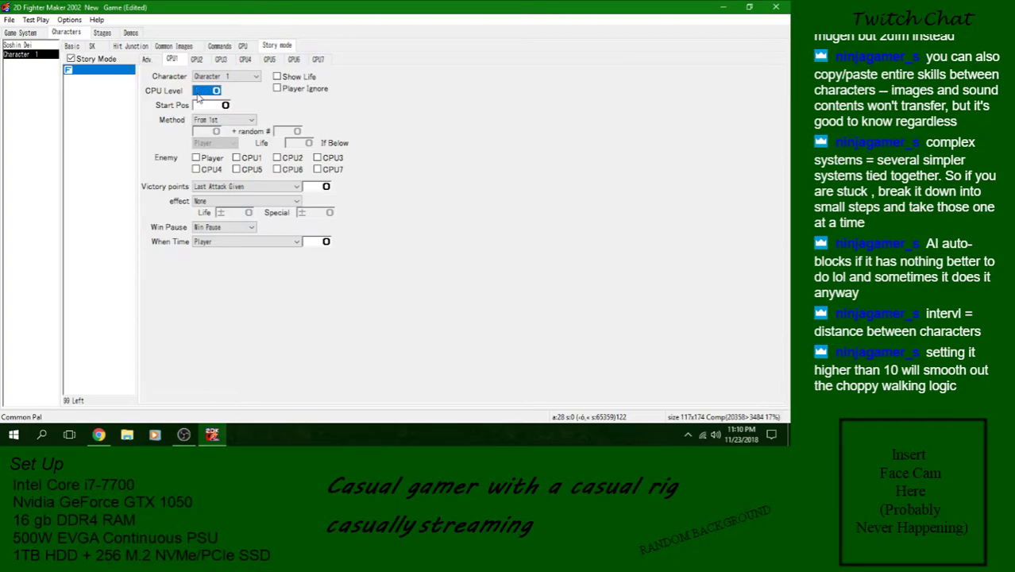
# - Set CPU1's start position in Character 1's special fight to 30
pyautogui.click(219, 107)
pyautogui.click(215, 106)
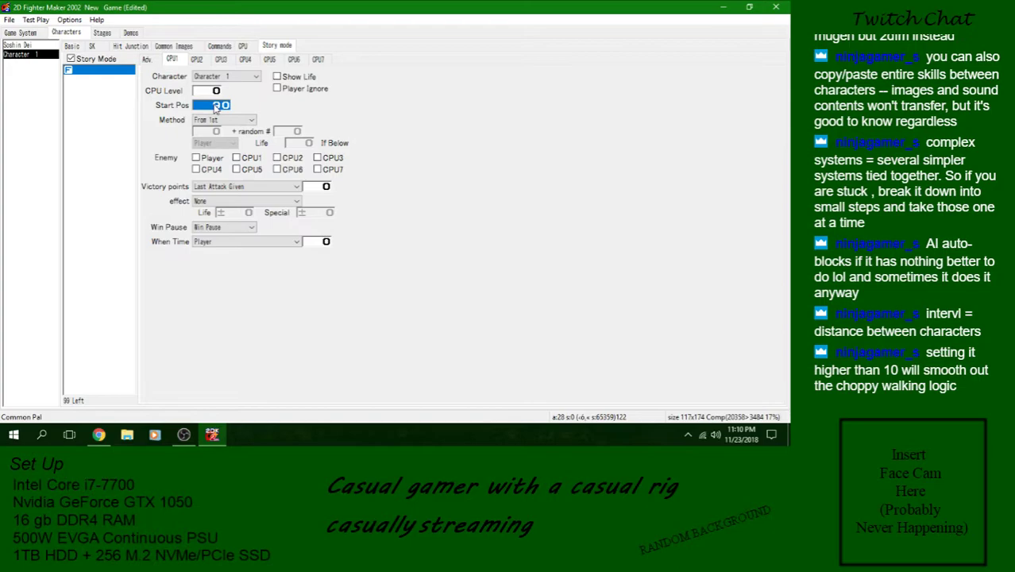
pyautogui.rightClick(216, 108)
pyautogui.rightClick(215, 108)
pyautogui.rightClick(216, 109)
pyautogui.rightClick(215, 108)
pyautogui.rightClick(215, 108)
pyautogui.rightClick(215, 108)
pyautogui.rightClick(215, 108)
pyautogui.click(31, 45)
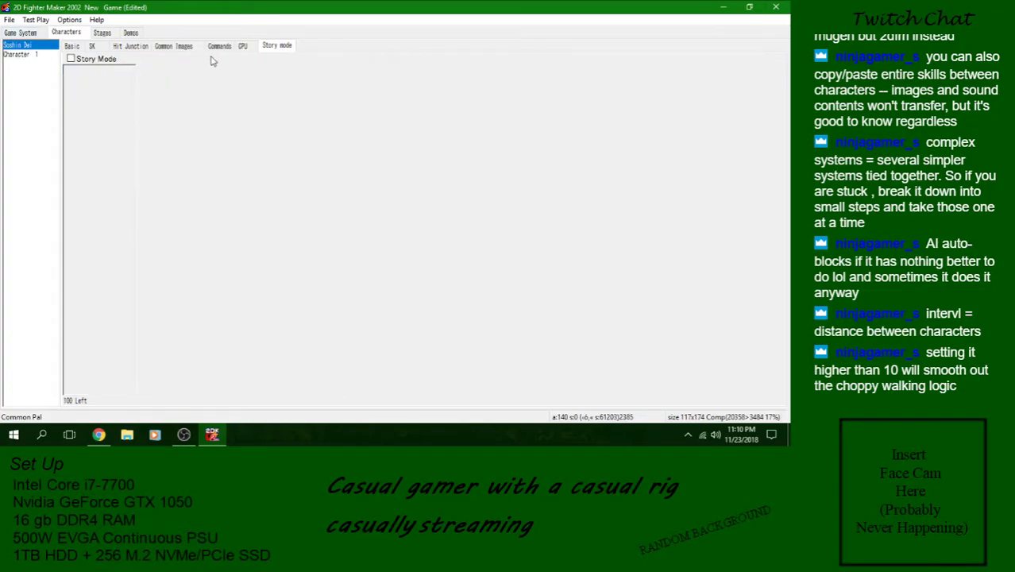
pyautogui.click(29, 56)
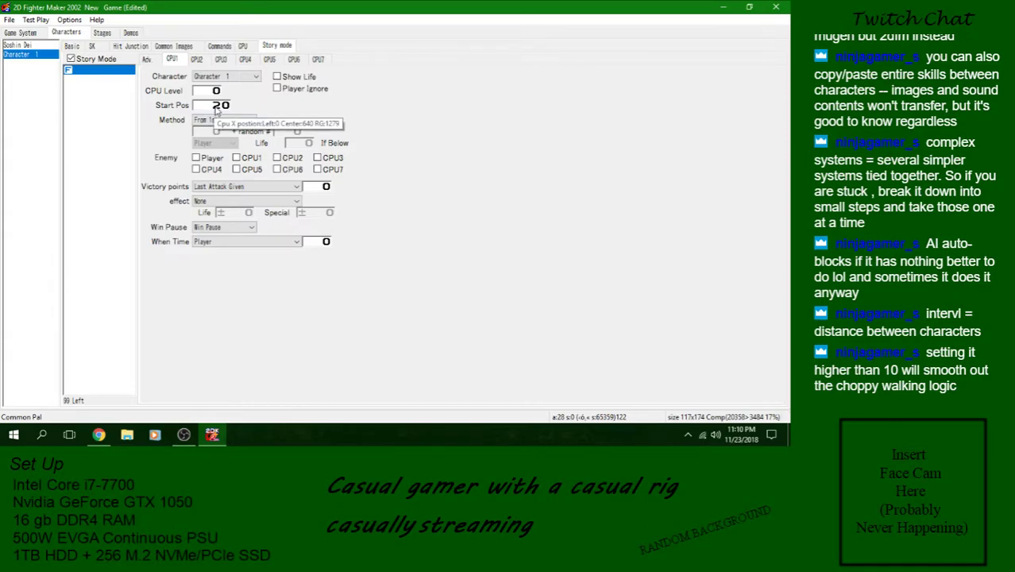
pyautogui.click(216, 107)
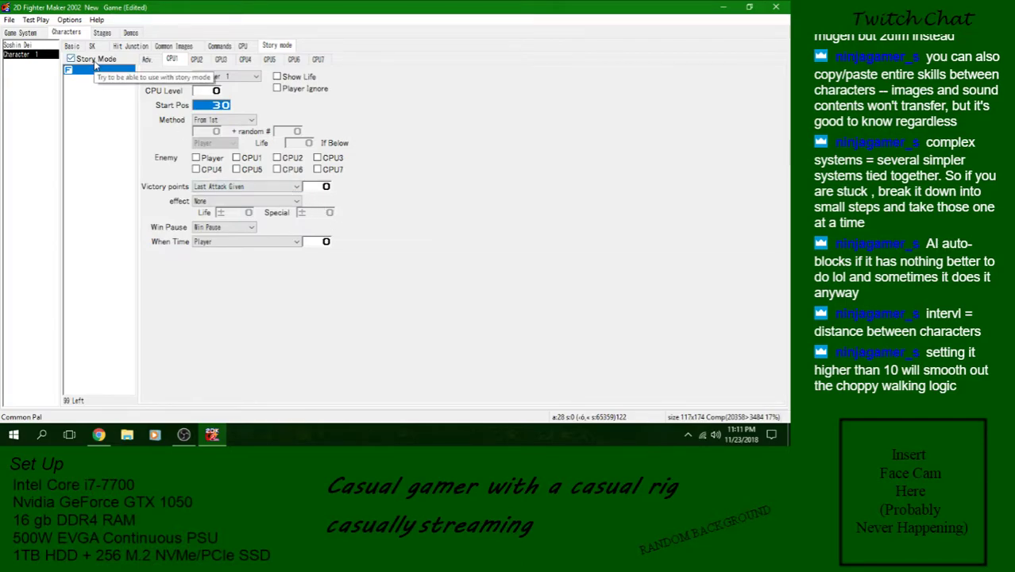
# - Delete the special fight entry from Character 1's story mode, keeping Story Mode enabled
pyautogui.click(95, 62)
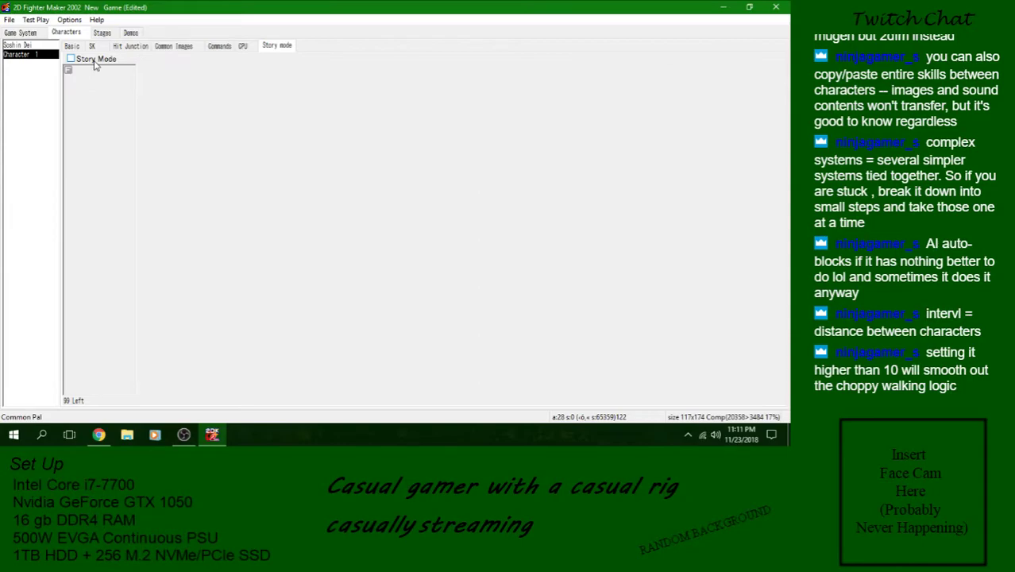
pyautogui.click(73, 59)
pyautogui.rightClick(94, 73)
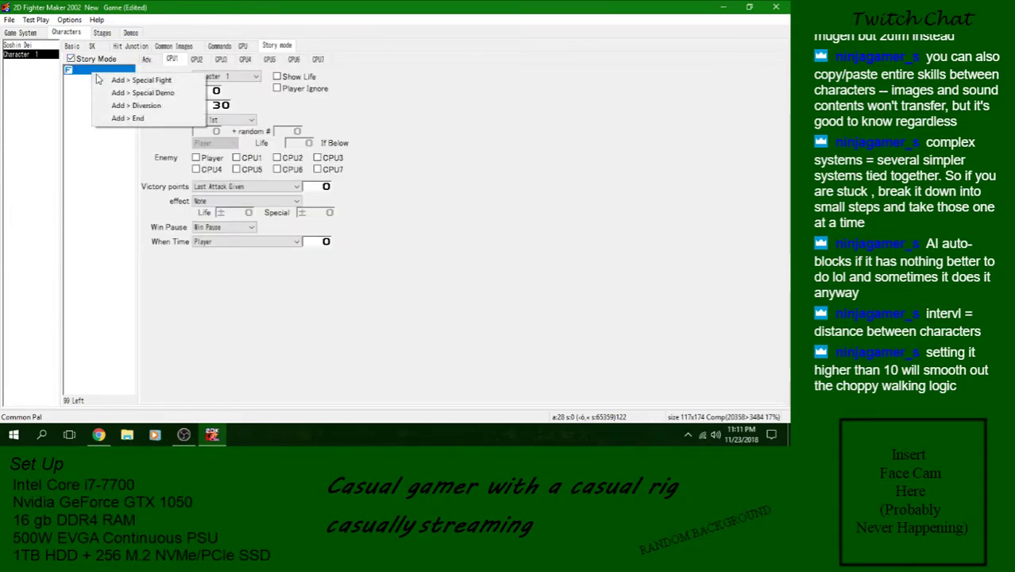
pyautogui.click(109, 148)
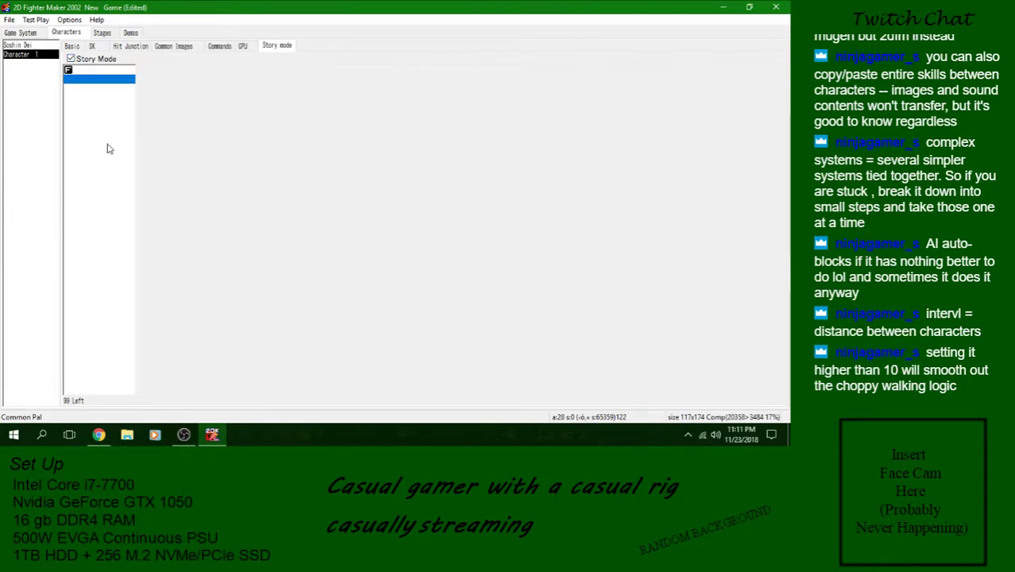
pyautogui.click(93, 72)
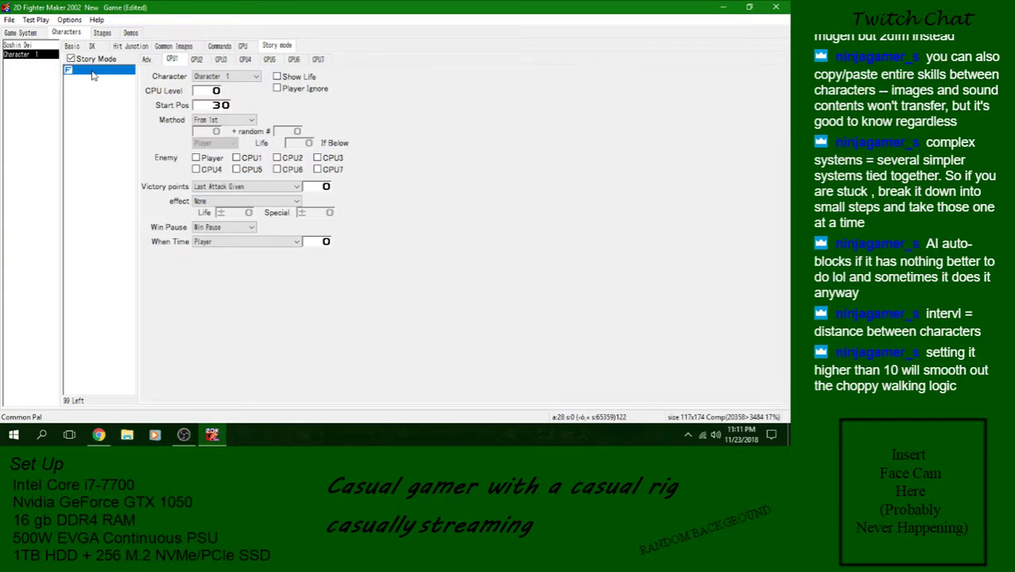
pyautogui.rightClick(93, 74)
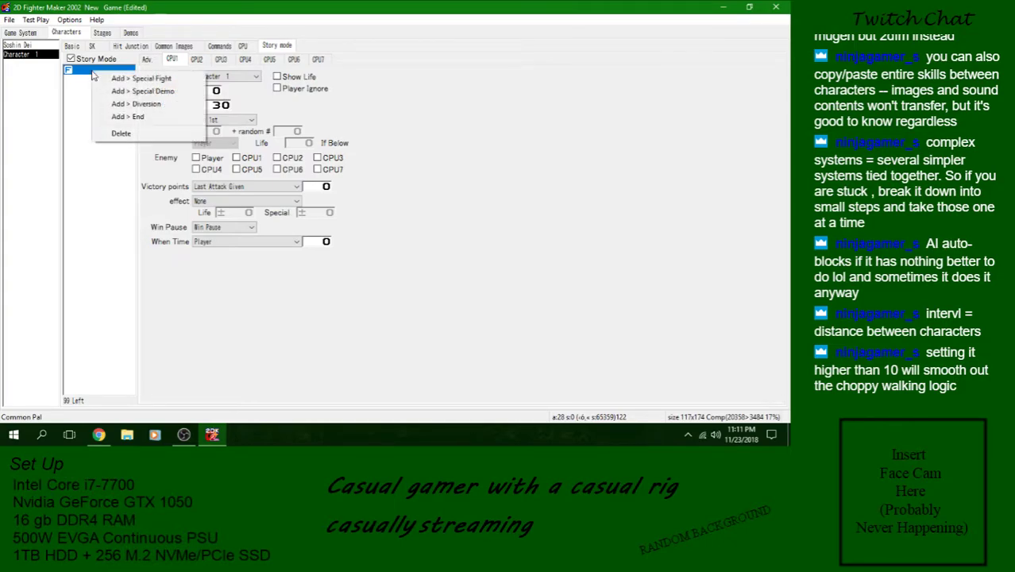
pyautogui.click(124, 135)
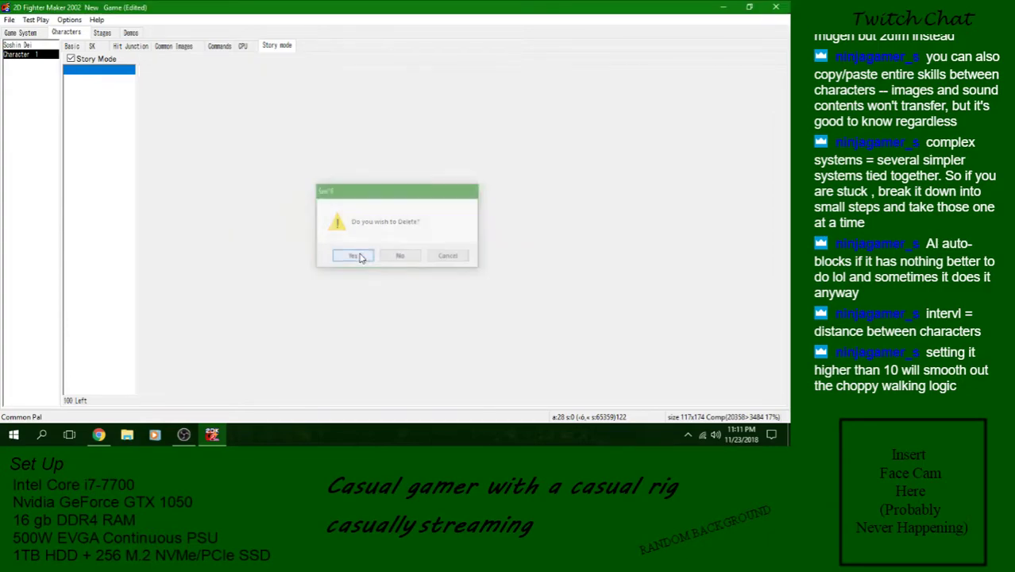
pyautogui.click(353, 257)
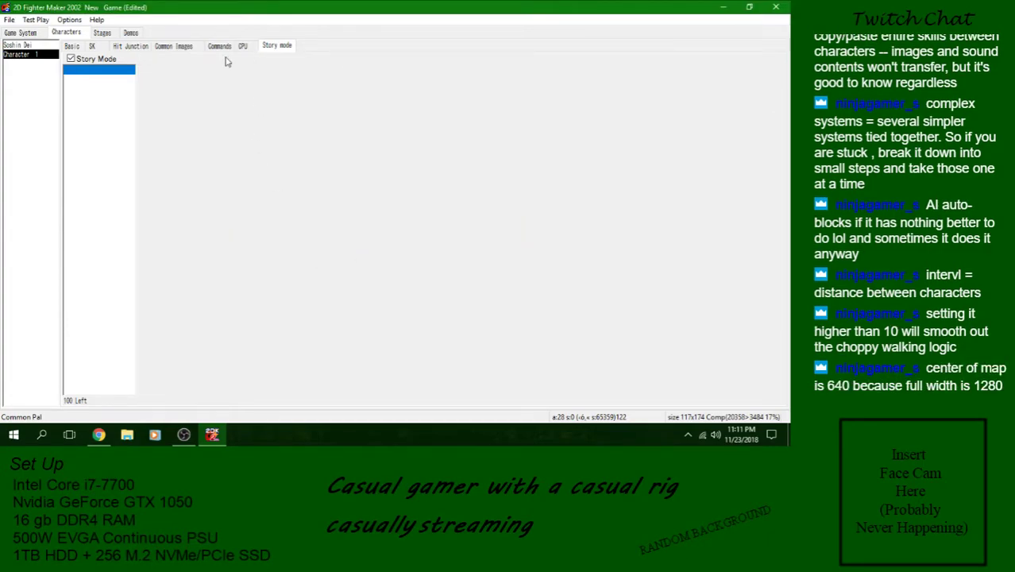
# - Review Character 1's WK STAND skill and the command settings of DP, WK STAND and GRAB
pyautogui.click(104, 47)
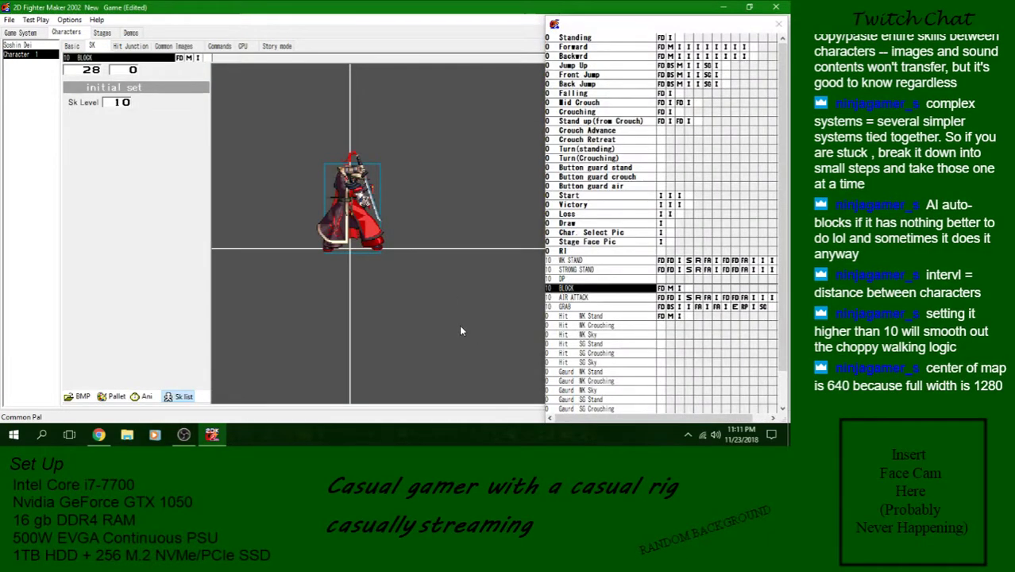
pyautogui.click(630, 261)
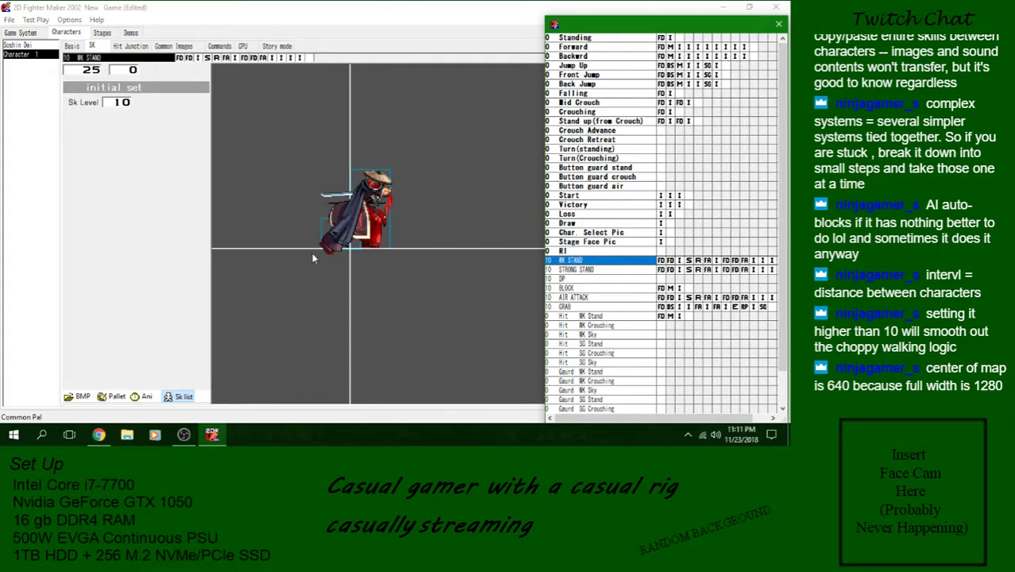
pyautogui.moveTo(323, 205); pyautogui.dragTo(317, 222)
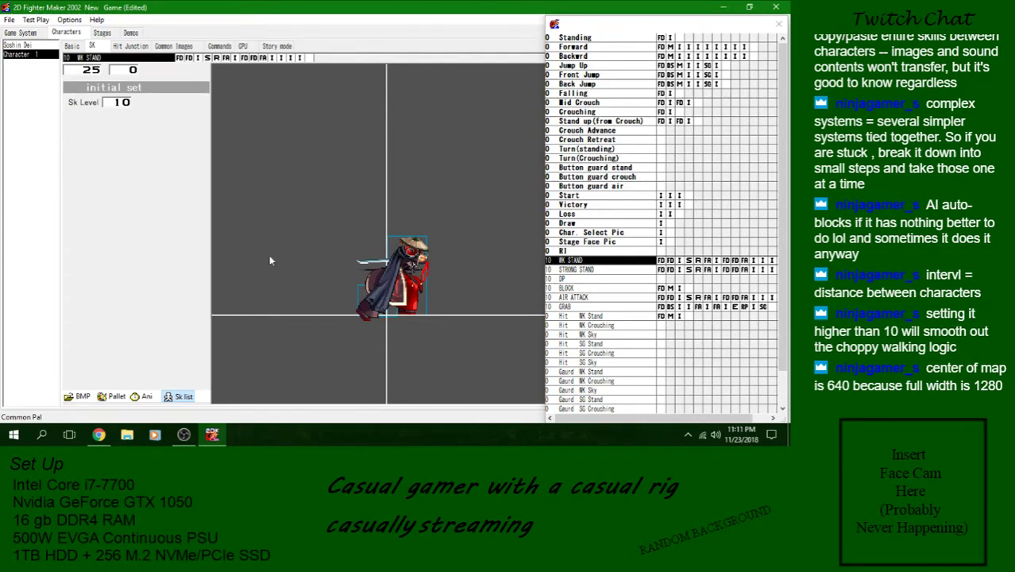
pyautogui.click(221, 47)
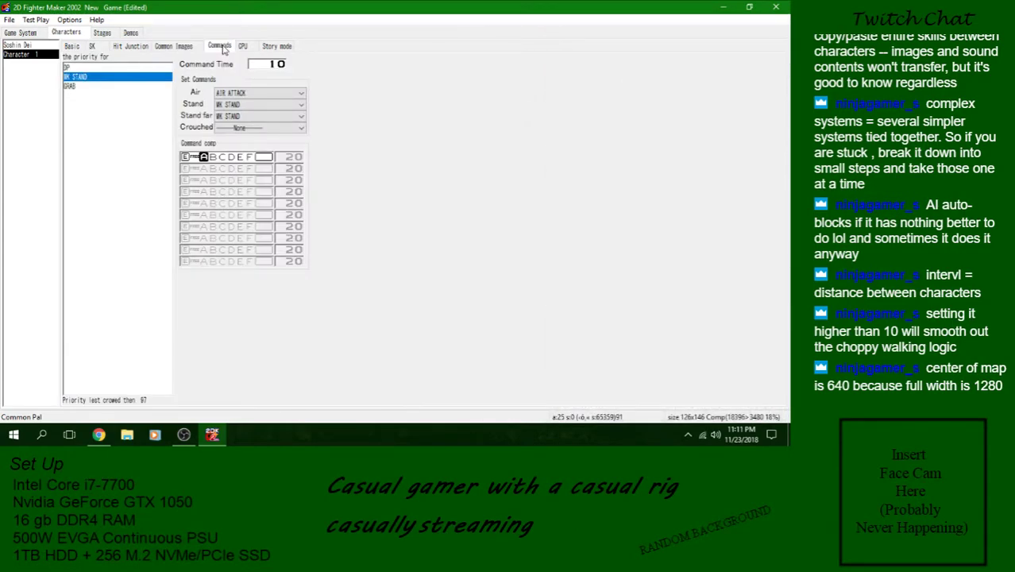
pyautogui.click(88, 69)
pyautogui.click(91, 78)
pyautogui.click(88, 86)
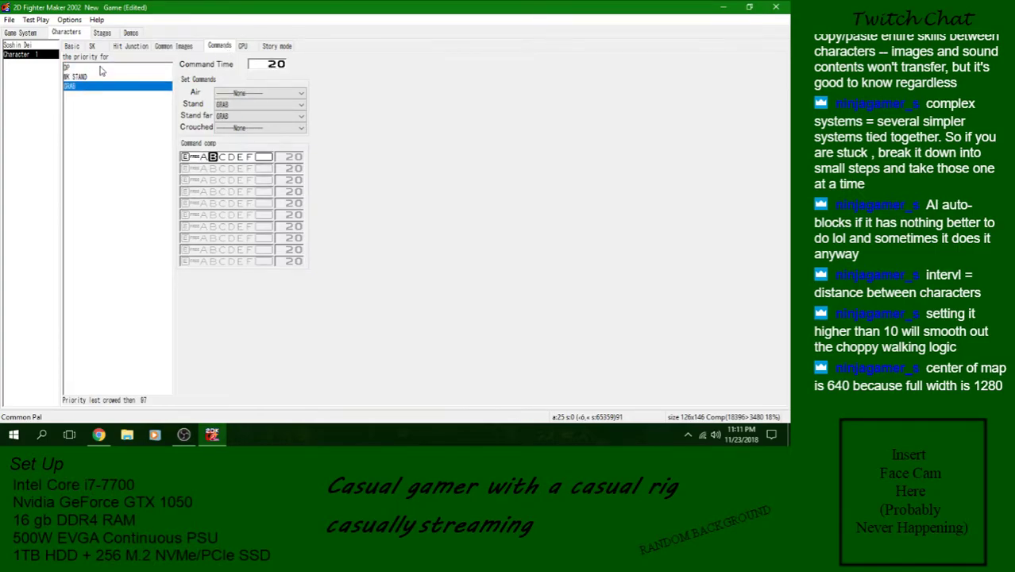
pyautogui.click(129, 46)
pyautogui.click(224, 48)
pyautogui.click(96, 47)
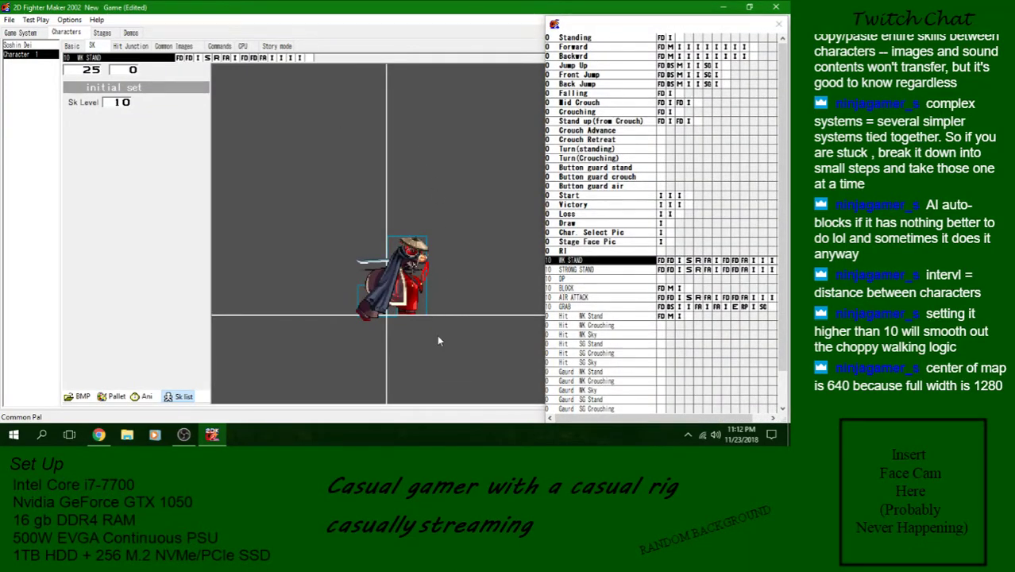
# - Save the game, select Character 1's GRAB skill and view the game system's basic script
pyautogui.click(9, 19)
pyautogui.click(29, 63)
pyautogui.click(567, 306)
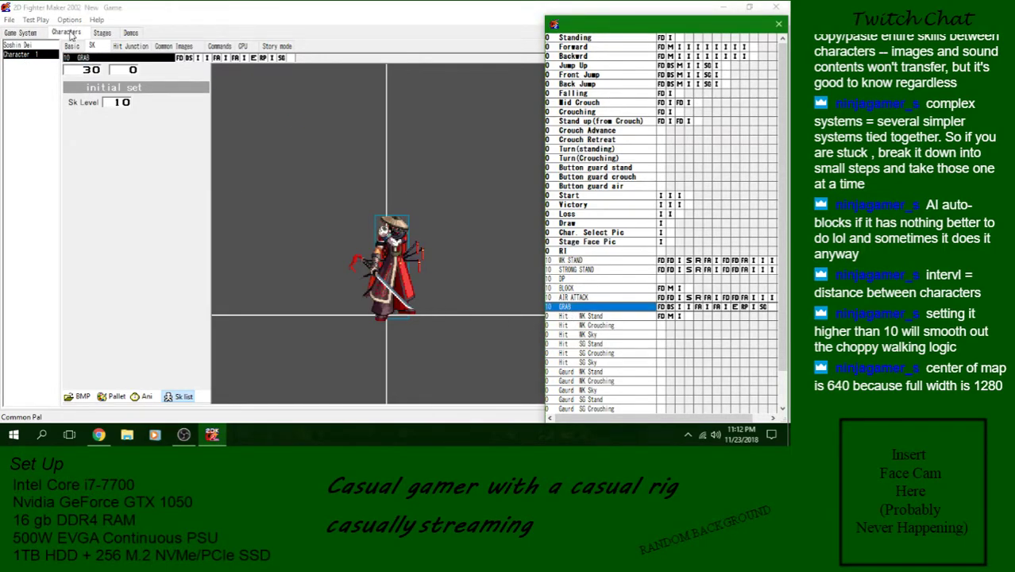
pyautogui.click(20, 32)
pyautogui.click(49, 45)
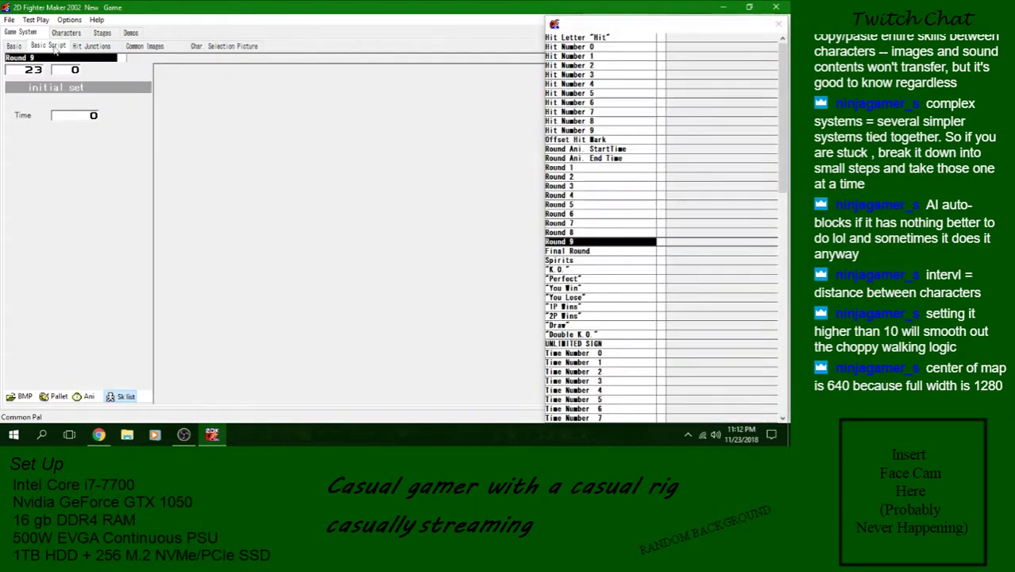
# - Delete the leading FD and DS (Detect Skill) blocks from Character 1's GRAB skill
pyautogui.click(66, 33)
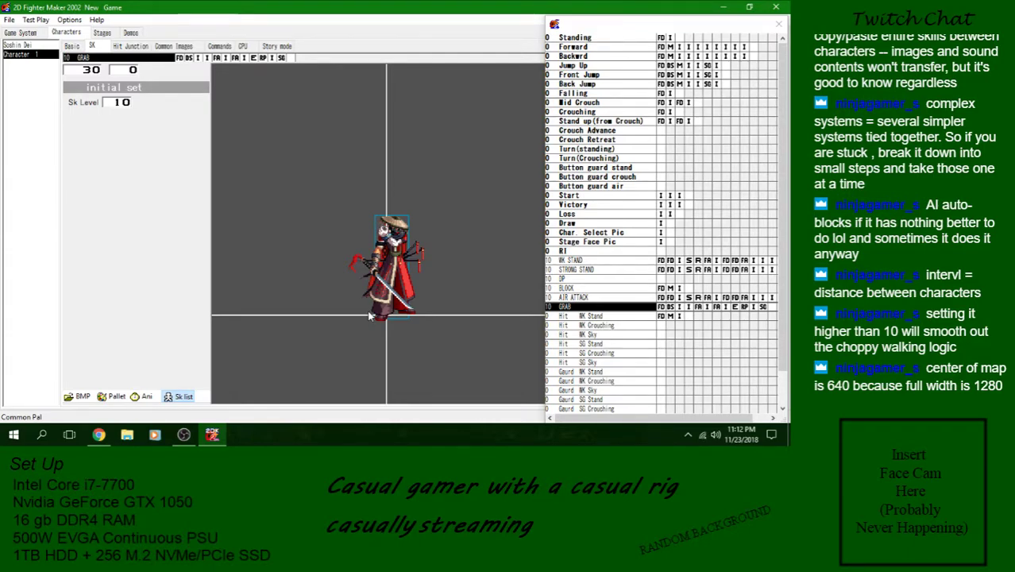
pyautogui.click(661, 307)
pyautogui.rightClick(662, 319)
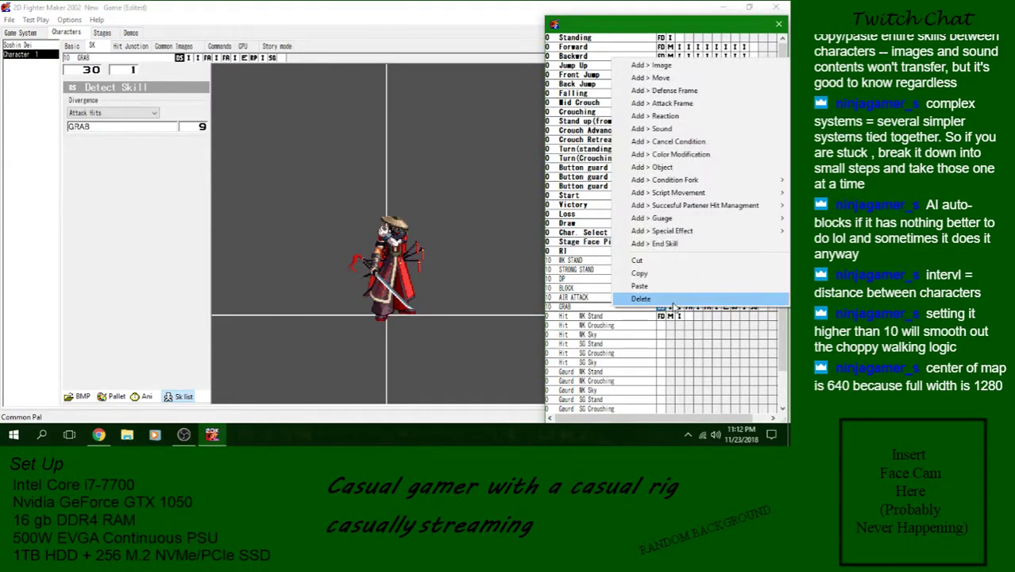
pyautogui.click(663, 316)
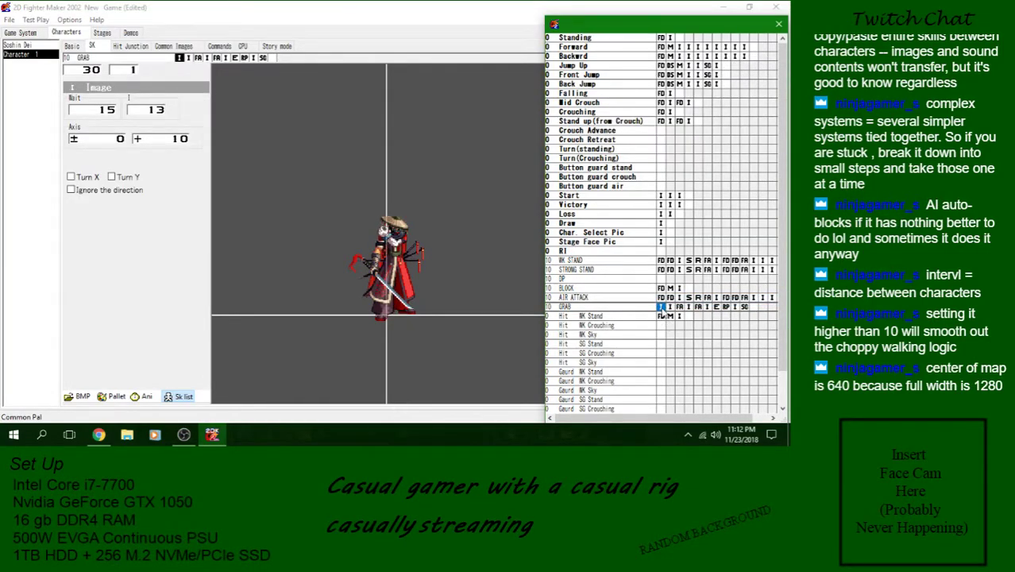
# - Add a defense frame at the start of Character 1's GRAB skill
pyautogui.rightClick(662, 309)
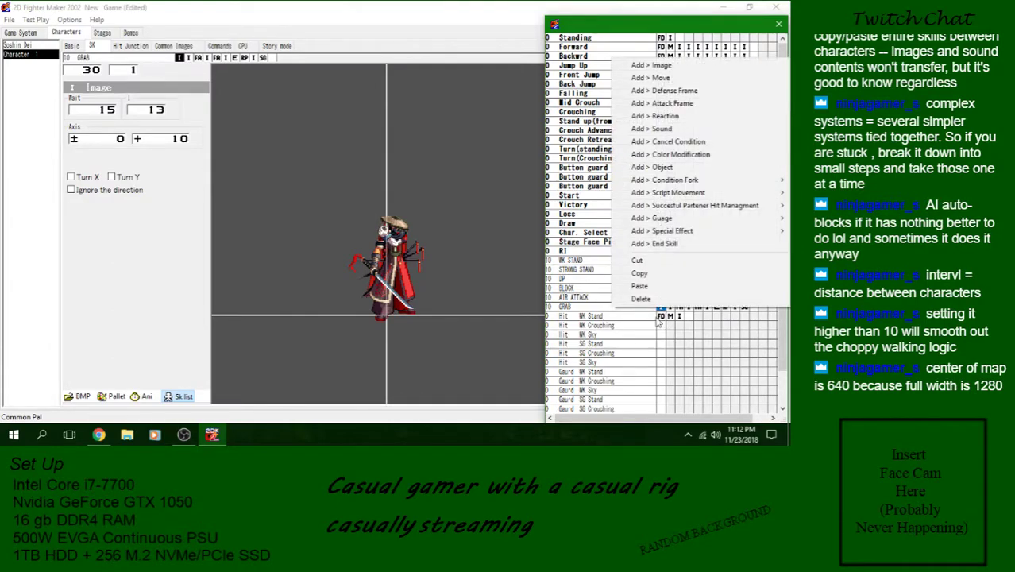
pyautogui.click(663, 318)
pyautogui.click(662, 318)
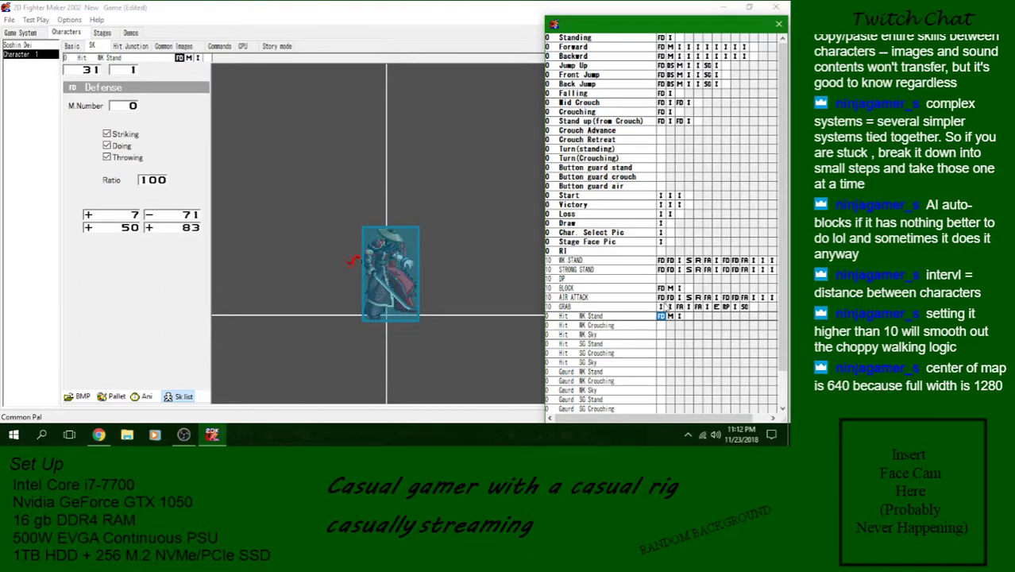
pyautogui.click(666, 306)
pyautogui.rightClick(666, 306)
pyautogui.click(664, 91)
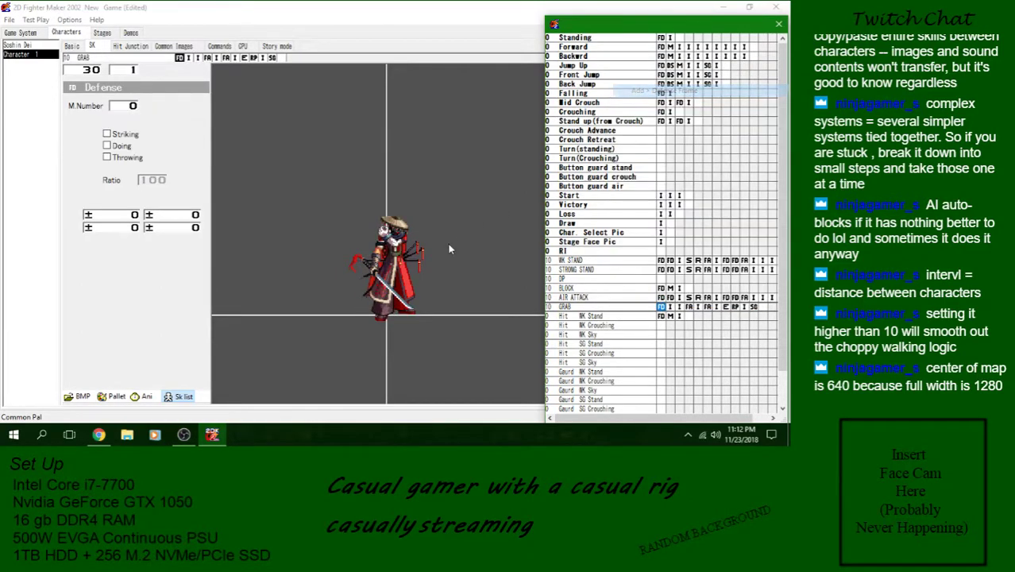
# - Draw GRAB's defense box about 32 by 95 over the character's body and toggle on Throwing, Doing and Striking
pyautogui.moveTo(395, 284); pyautogui.dragTo(413, 214)
pyautogui.click(115, 158)
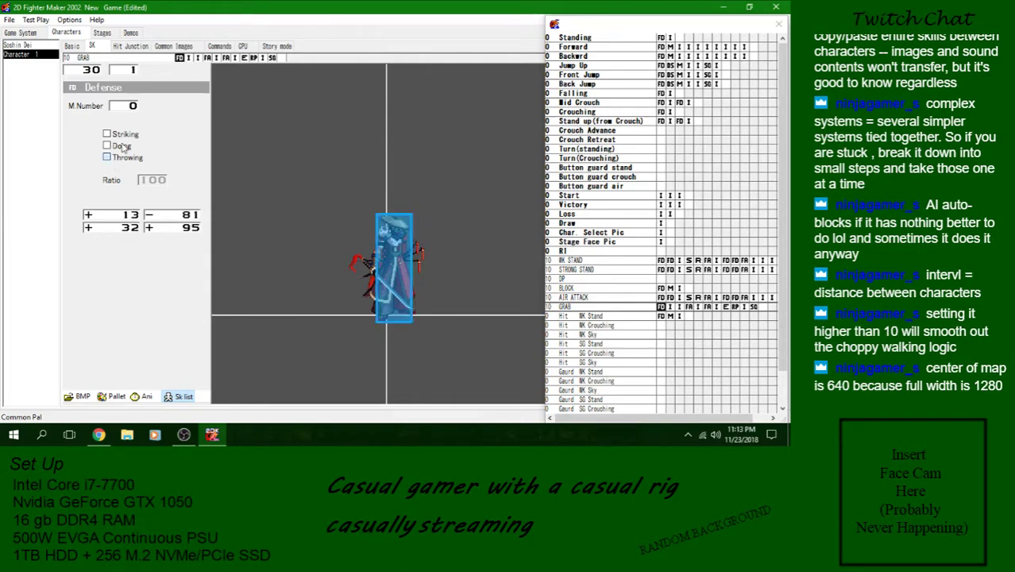
pyautogui.click(121, 145)
pyautogui.click(125, 135)
# - Check the image frames along the GRAB skill and save the game
pyautogui.click(198, 58)
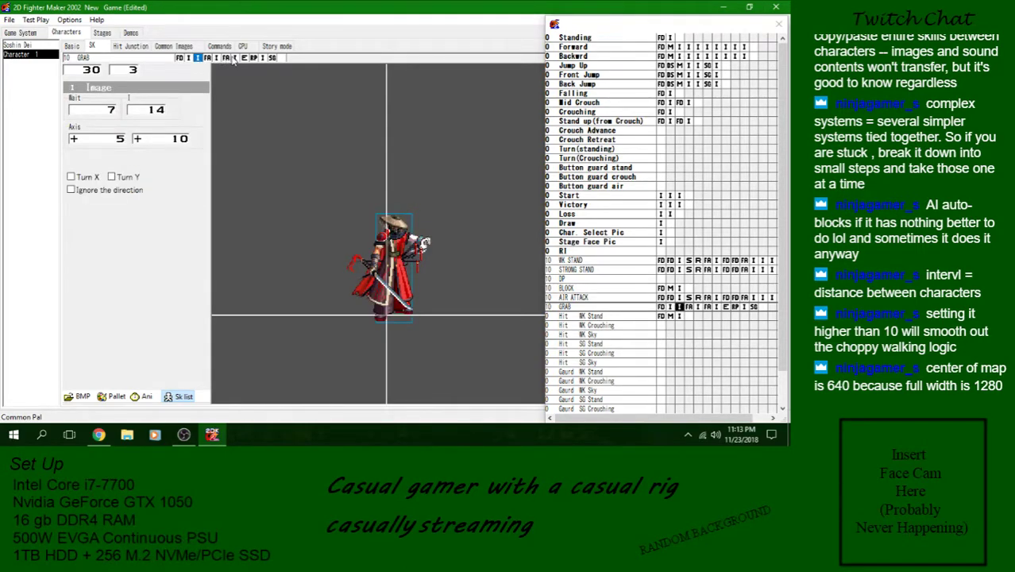
pyautogui.click(234, 58)
pyautogui.click(262, 58)
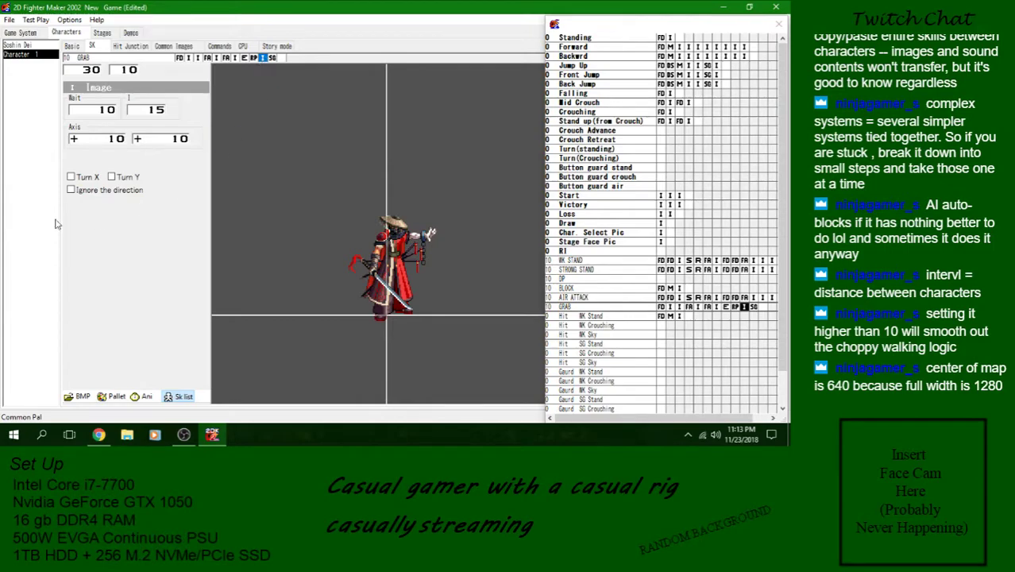
pyautogui.click(8, 20)
pyautogui.click(27, 63)
# - View the Standing skill's initial settings and the game system's basic script list, returning to Character 1's skills
pyautogui.moveTo(781, 338); pyautogui.dragTo(770, 182)
pyautogui.click(622, 37)
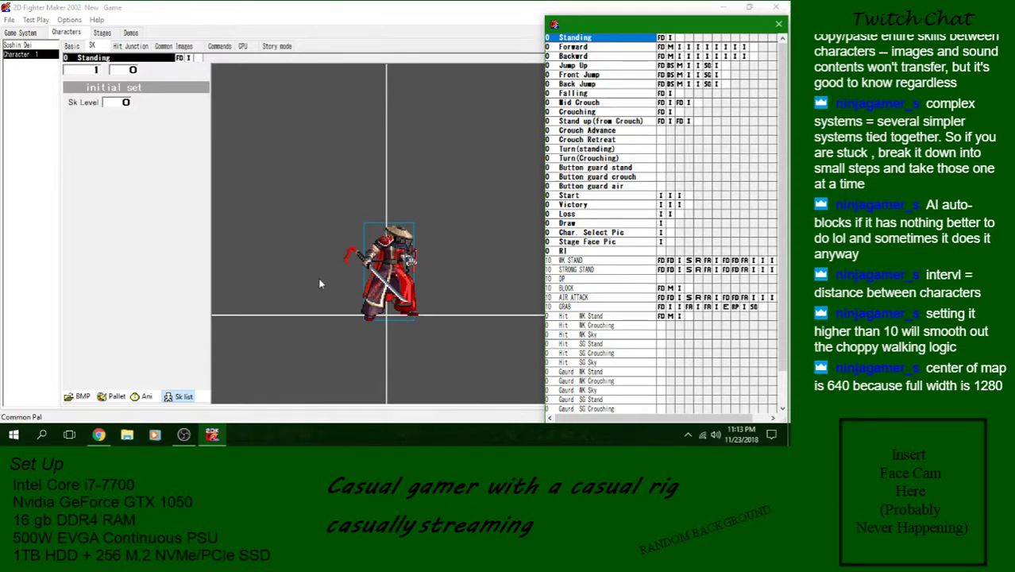
pyautogui.click(22, 35)
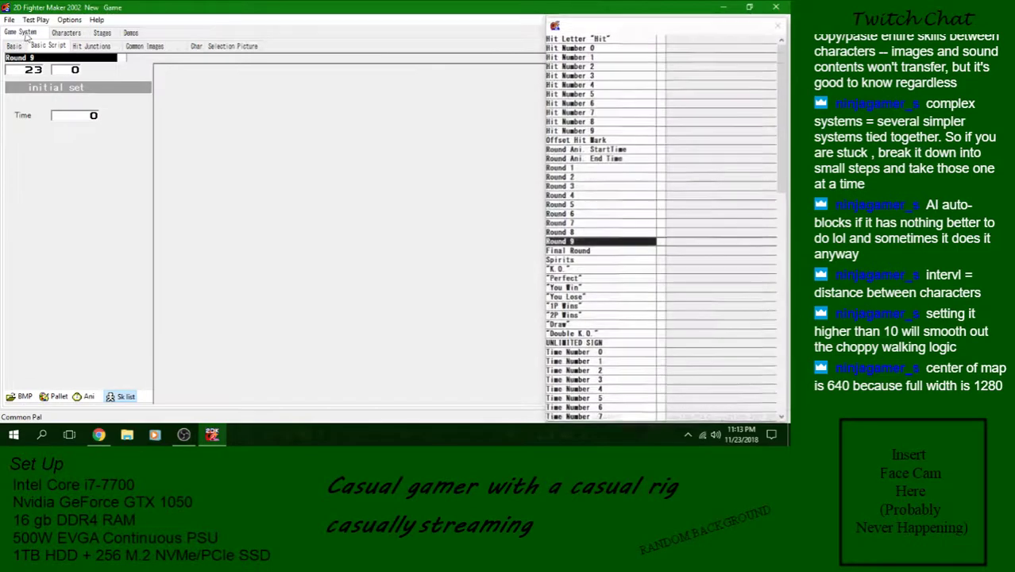
pyautogui.moveTo(783, 154); pyautogui.dragTo(772, 122)
pyautogui.click(64, 33)
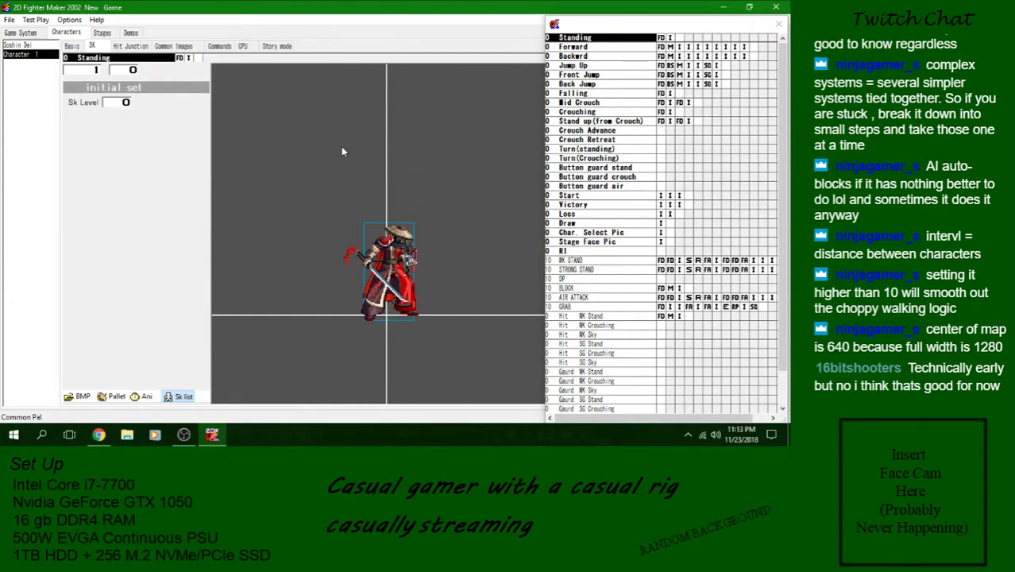
pyautogui.click(183, 437)
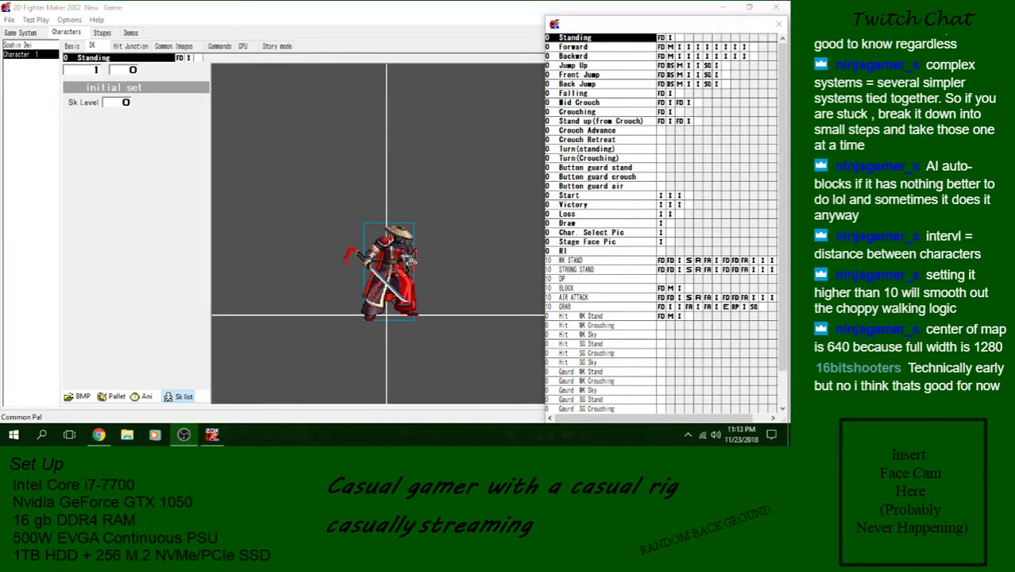